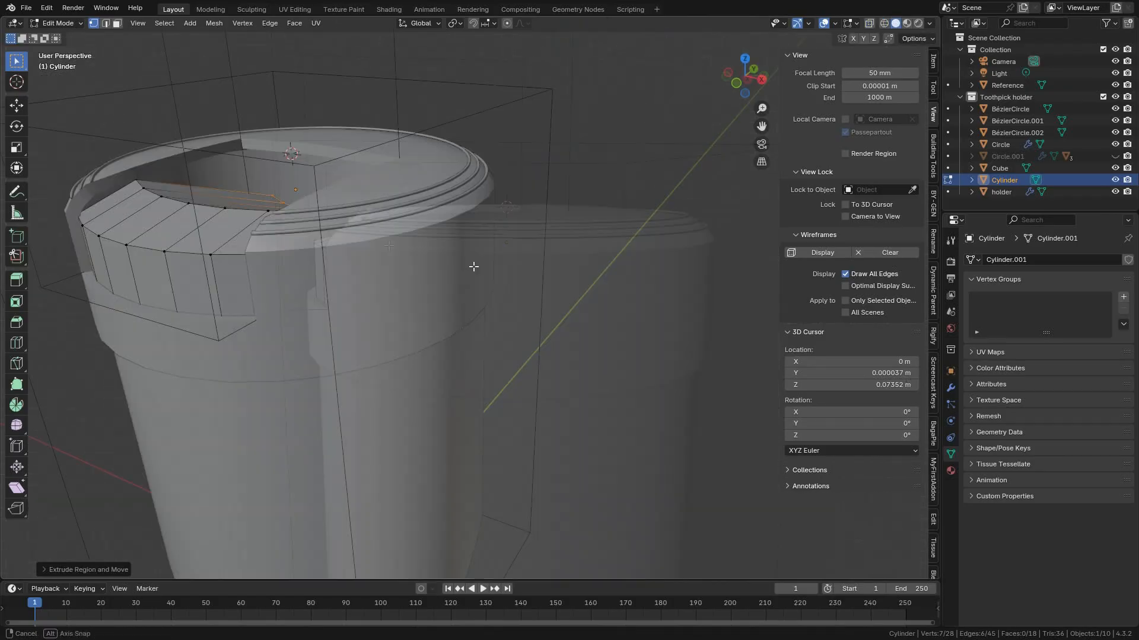
Bevel the selected edge loops of the curved Cylinder mesh at the rim of the toothpick holder's lid.
alt+shift+click(420, 226)
middle_drag(419, 225, 462, 285)
key(ctrl+b)
right_click(589, 378)
key(2)
alt+click(419, 342)
alt+shift+click(415, 231)
alt+click(420, 343)
alt+shift+click(415, 231)
key(ctrl+b)
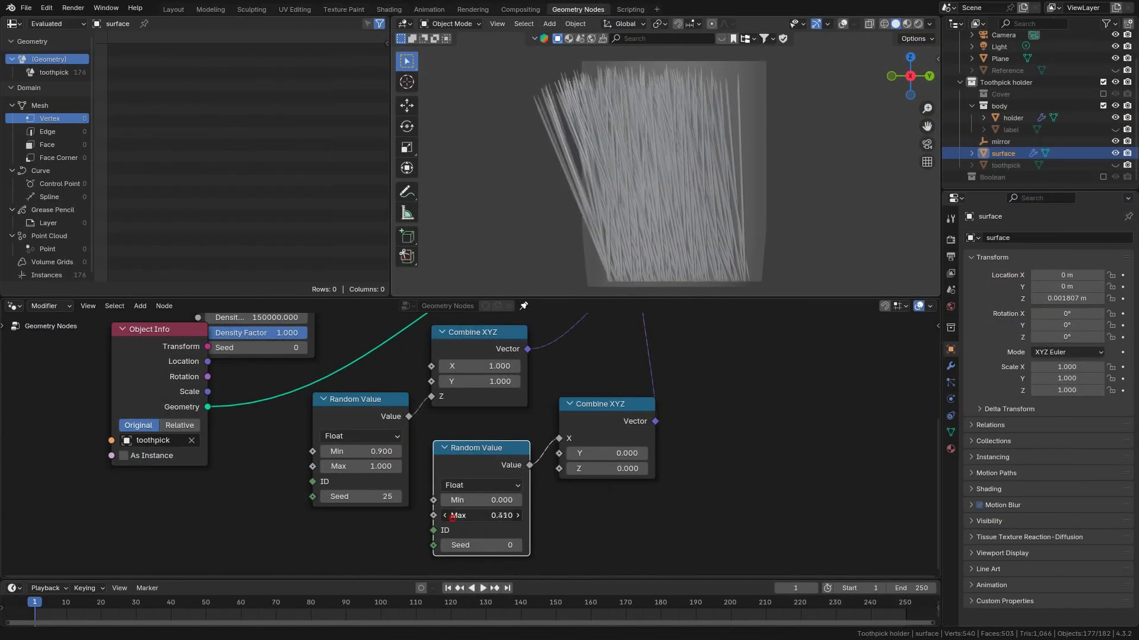
Adjust the Min and Max of the Random Value node feeding the X input of Combine XYZ.
drag(453, 517, 435, 519)
drag(503, 502, 495, 502)
middle_drag(630, 287, 774, 88)
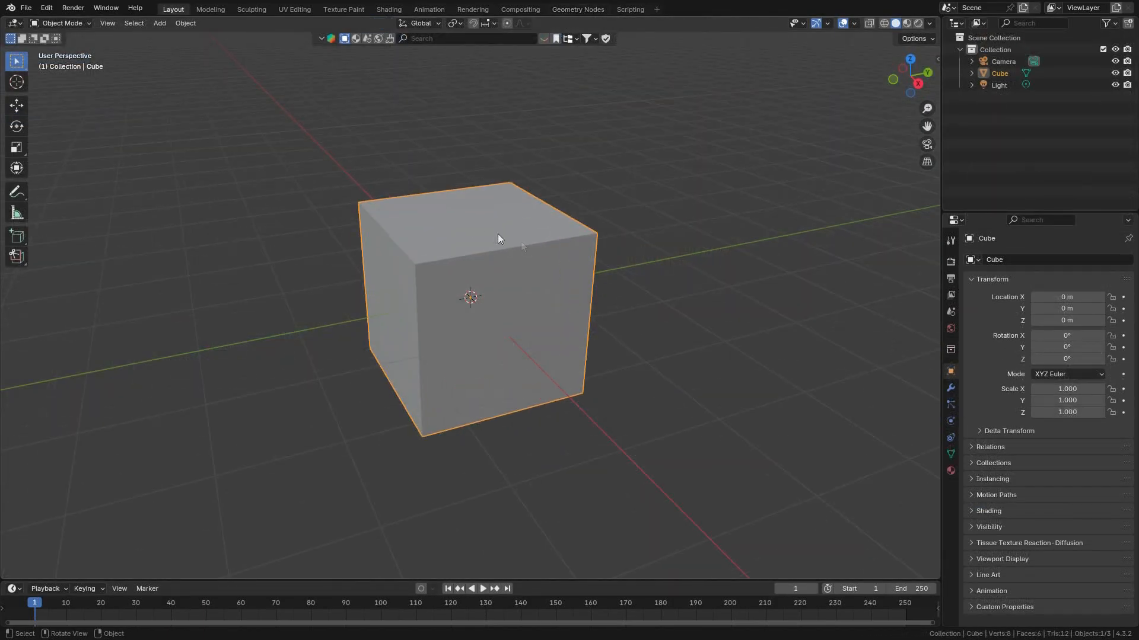
middle_drag(499, 237, 555, 227)
scroll(534, 231, up, 2)
shift+middle_drag(475, 243, 530, 231)
scroll(557, 240, up, 2)
scroll(536, 255, down, 4)
scroll(483, 275, up, 6)
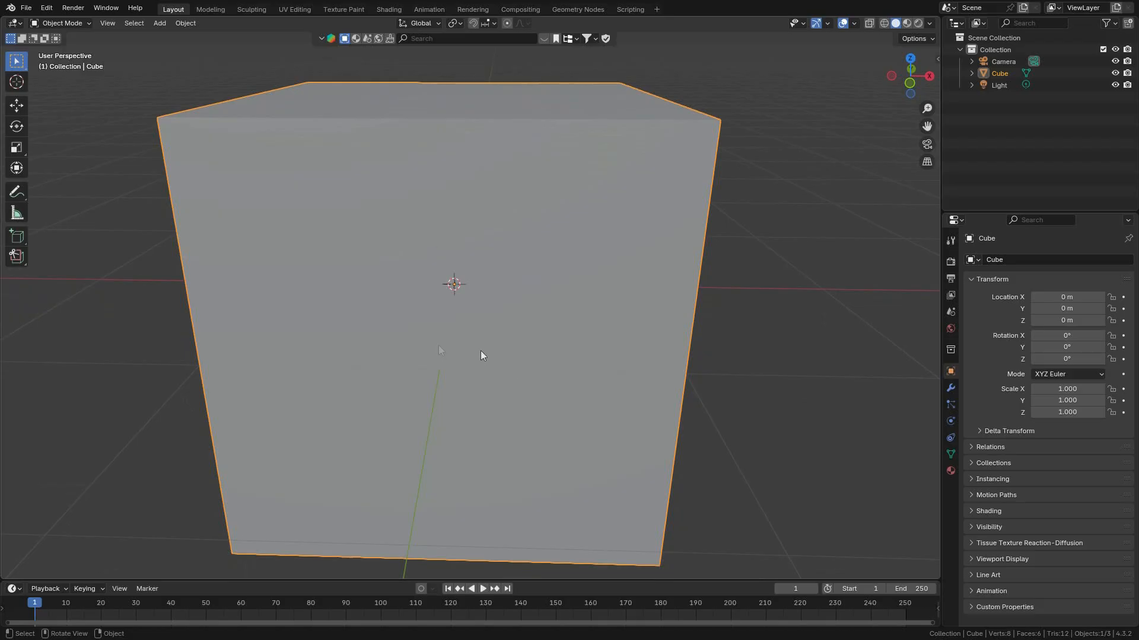
Show the default cube's transform properties and set its Z dimension to 8 cm.
key(n)
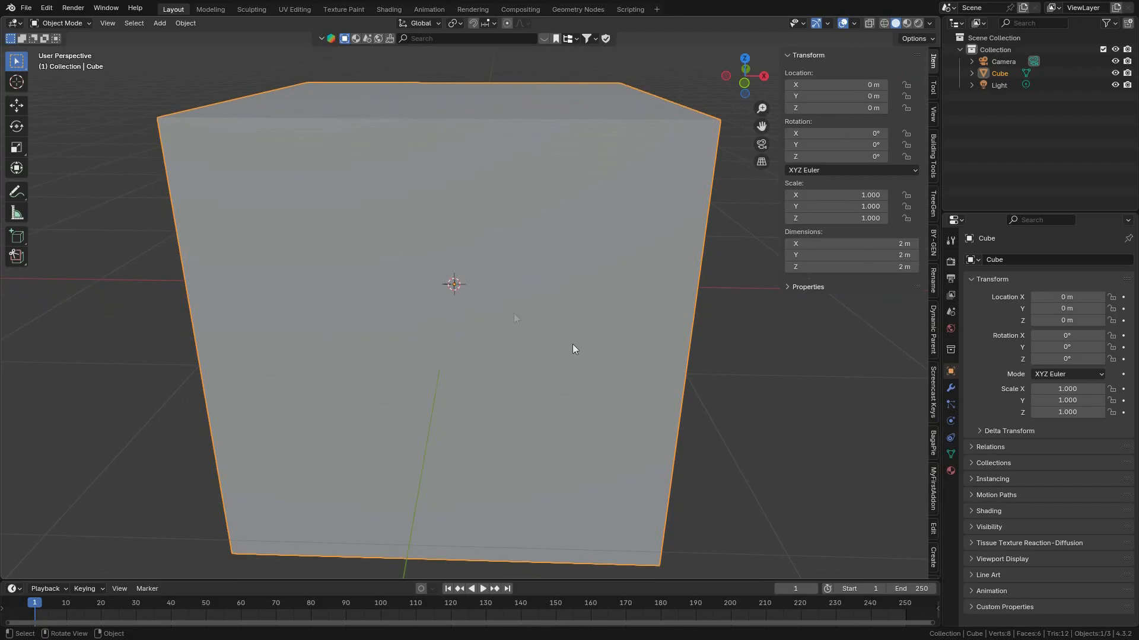
scroll(746, 311, down, 3)
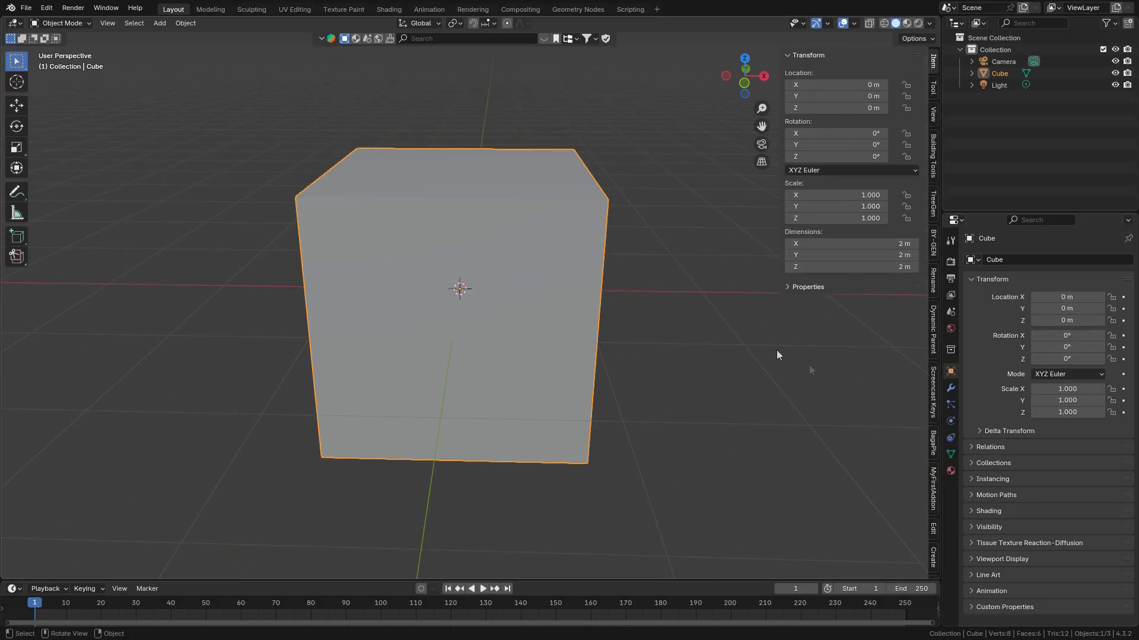
click(892, 269)
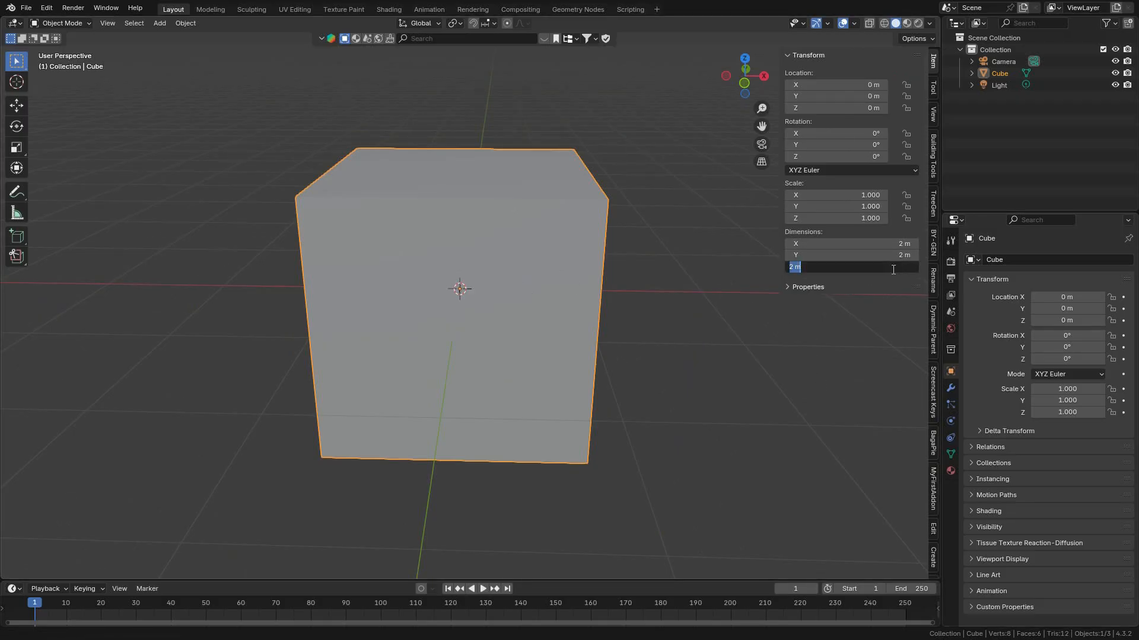
text(8cm)
key(Return)
scroll(730, 304, up, 2)
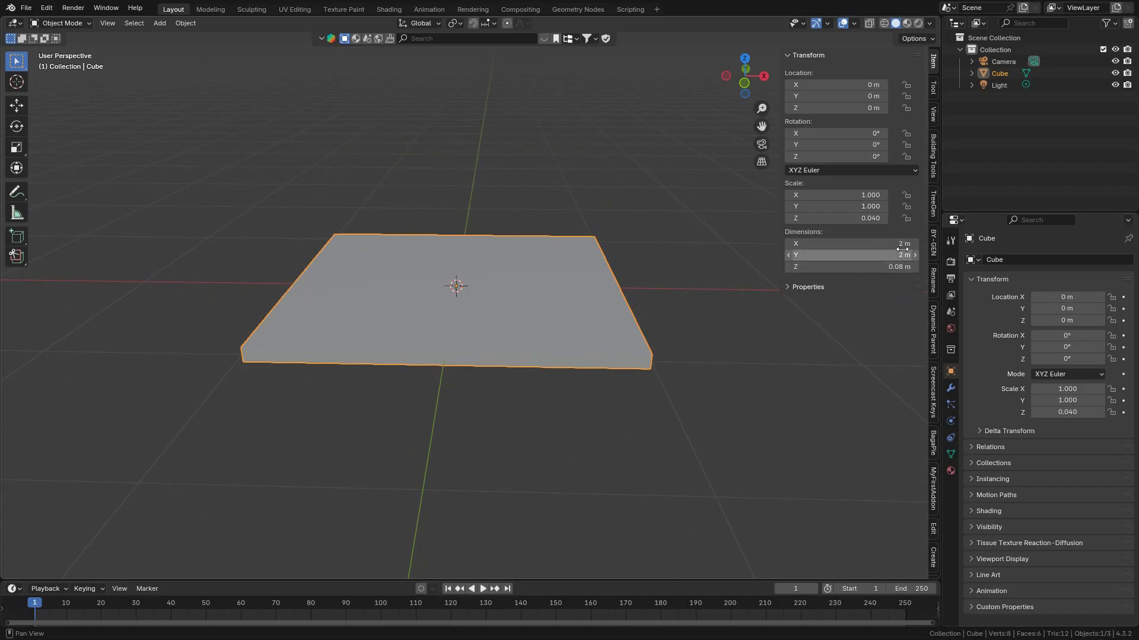
Set the cube's X and Y dimensions to 5 cm and frame it in the viewport.
drag(902, 244, 903, 255)
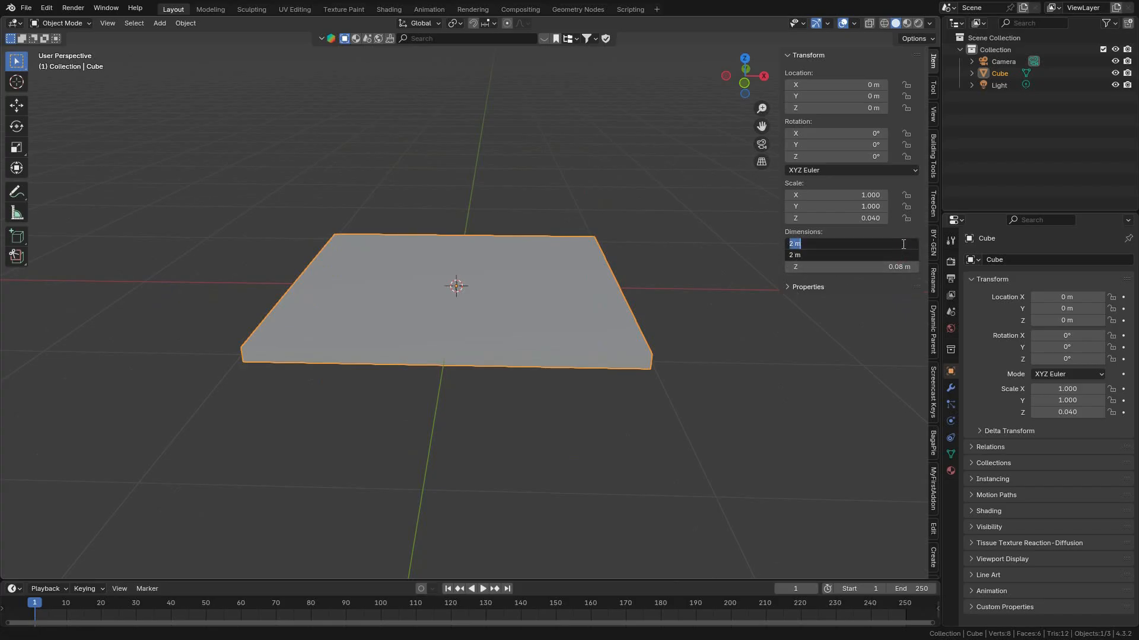
text(5cm)
key(Return)
scroll(481, 364, up, 8)
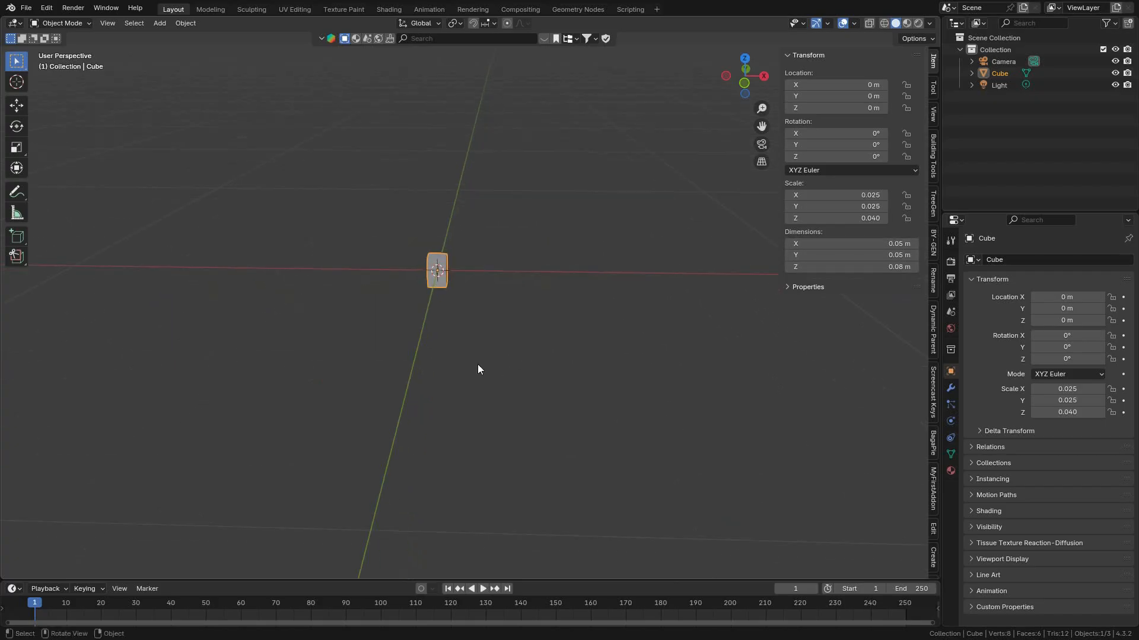
key(KP_Decimal)
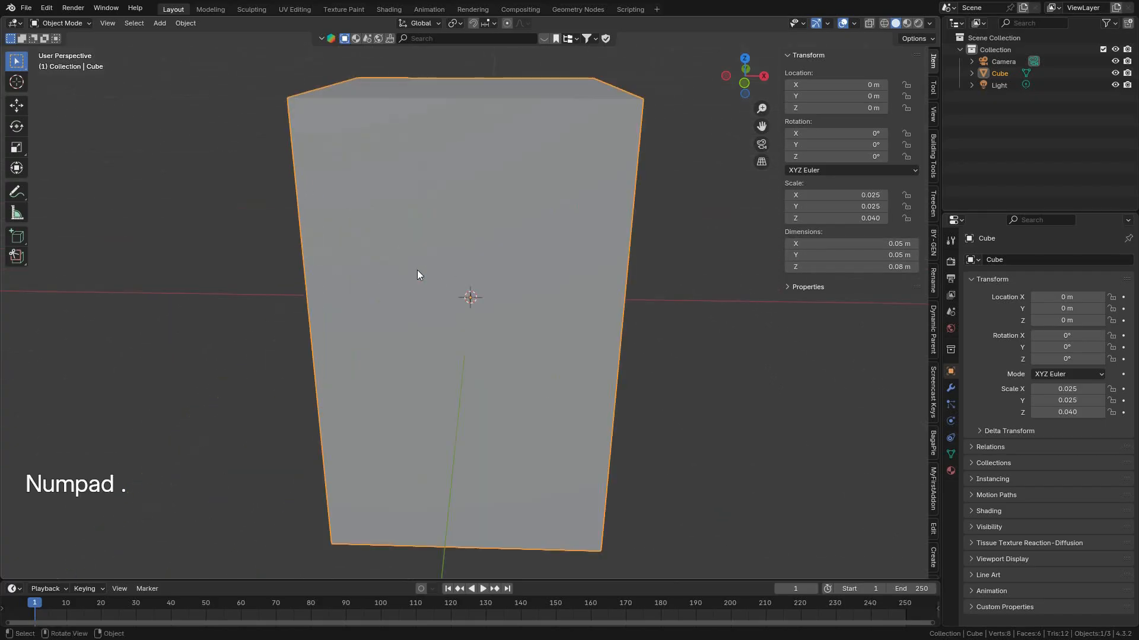
In front view, move the cube up 0.04 m along Z with snapping so its base sits on the ground line.
key(KP_1)
scroll(418, 272, down, 1)
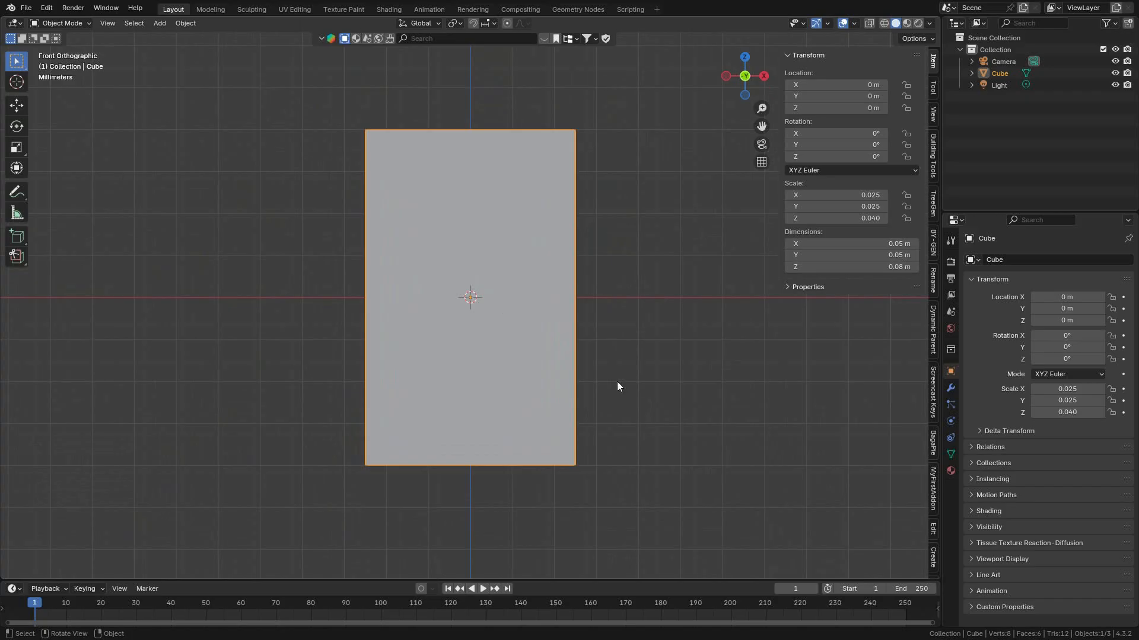
scroll(586, 402, down, 2)
scroll(600, 408, up, 3)
scroll(604, 419, down, 1)
scroll(604, 419, up, 2)
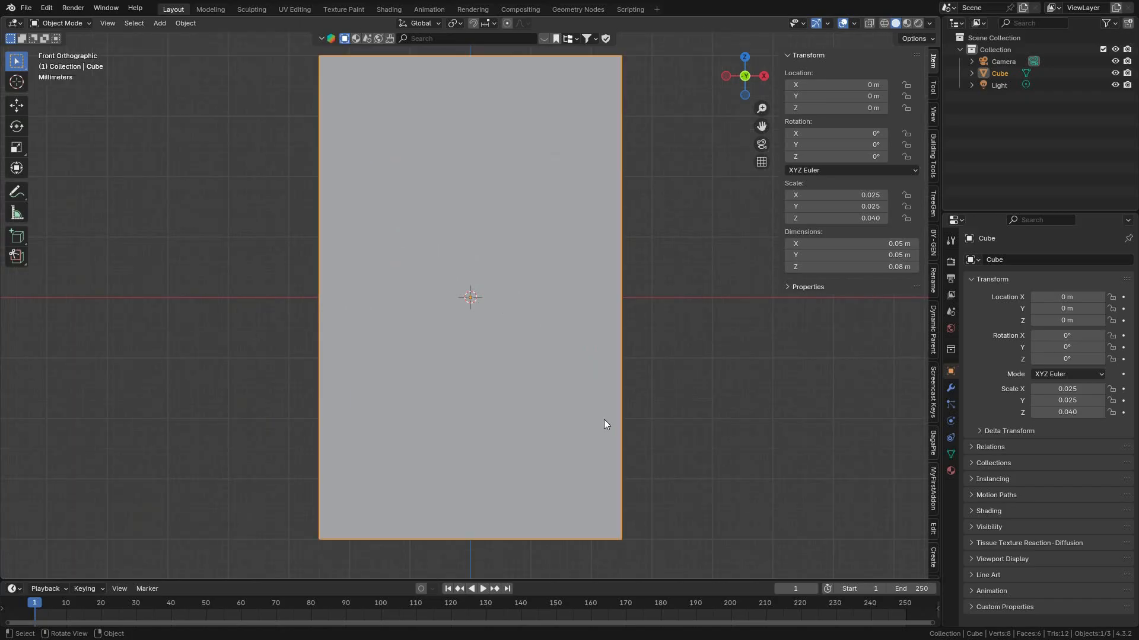
key(g)
key(z)
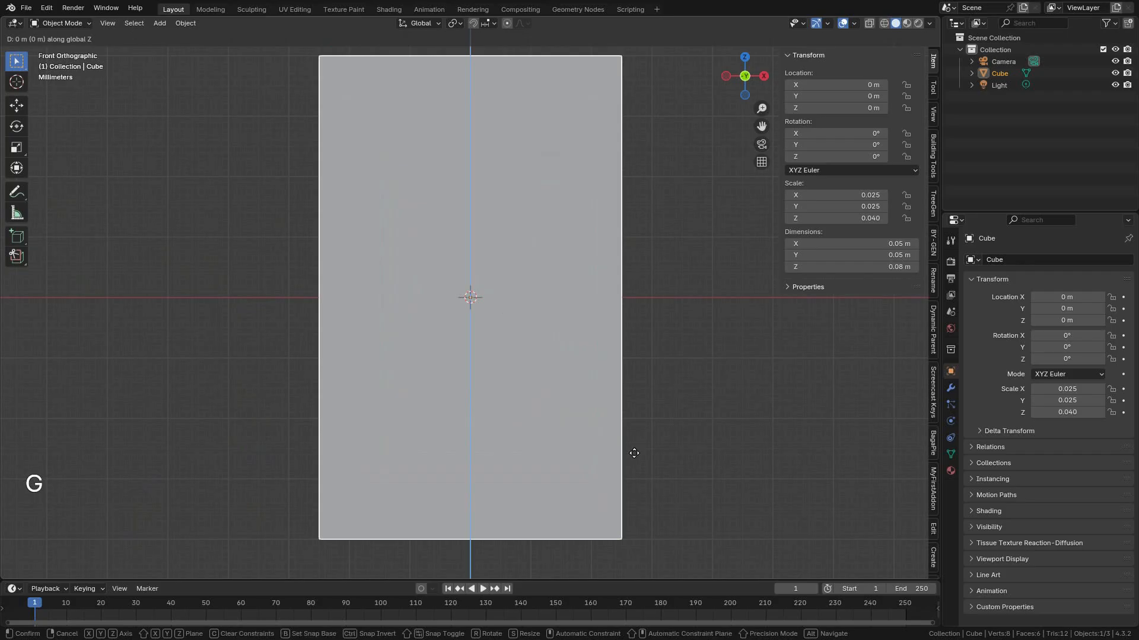
key(ctrl)
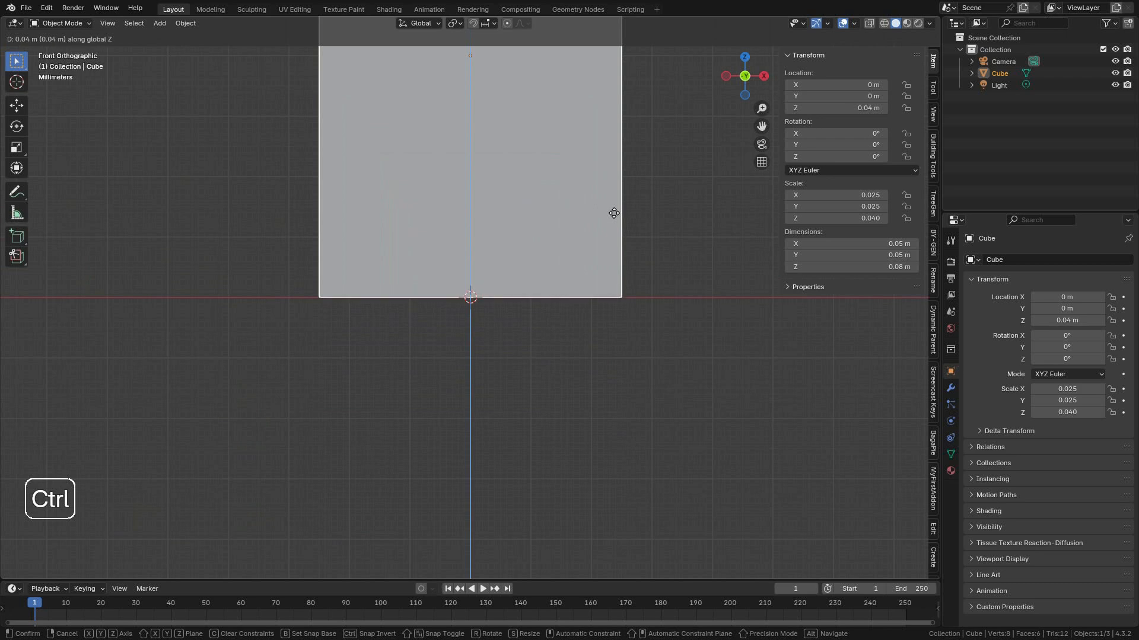
click(613, 213)
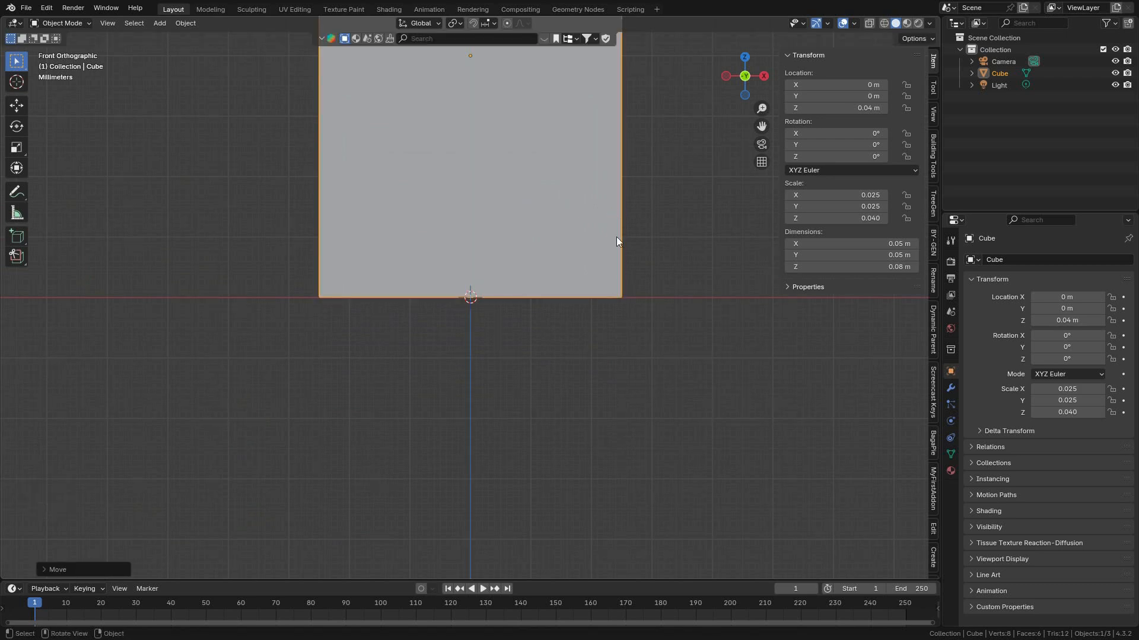
scroll(652, 344, up, 6)
shift+middle_drag(660, 360, 249, 399)
scroll(430, 380, up, 2)
scroll(504, 389, up, 2)
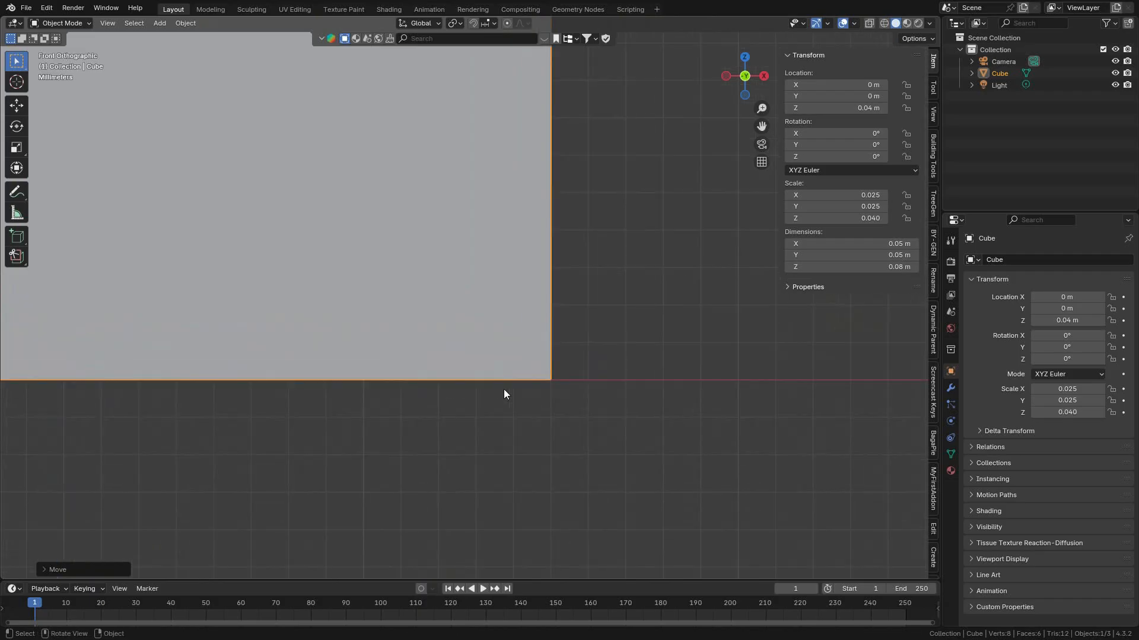
Rename the cube to Reference.
scroll(504, 389, down, 18)
shift+middle_drag(462, 347, 511, 447)
scroll(512, 444, up, 1)
double_click(998, 74)
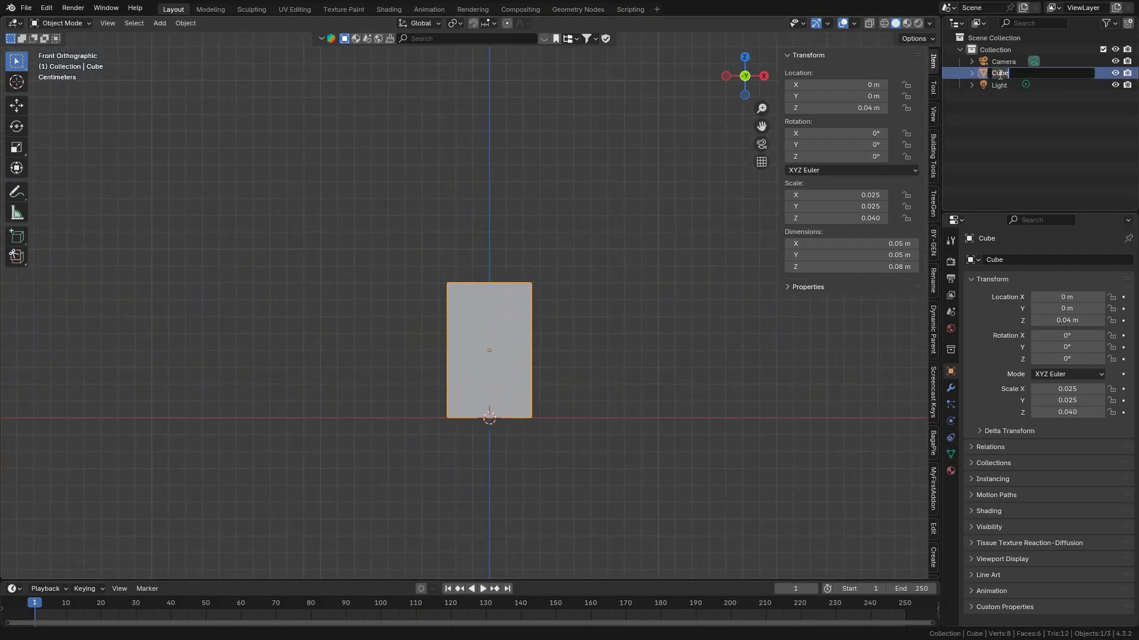
text(Reference)
key(Return)
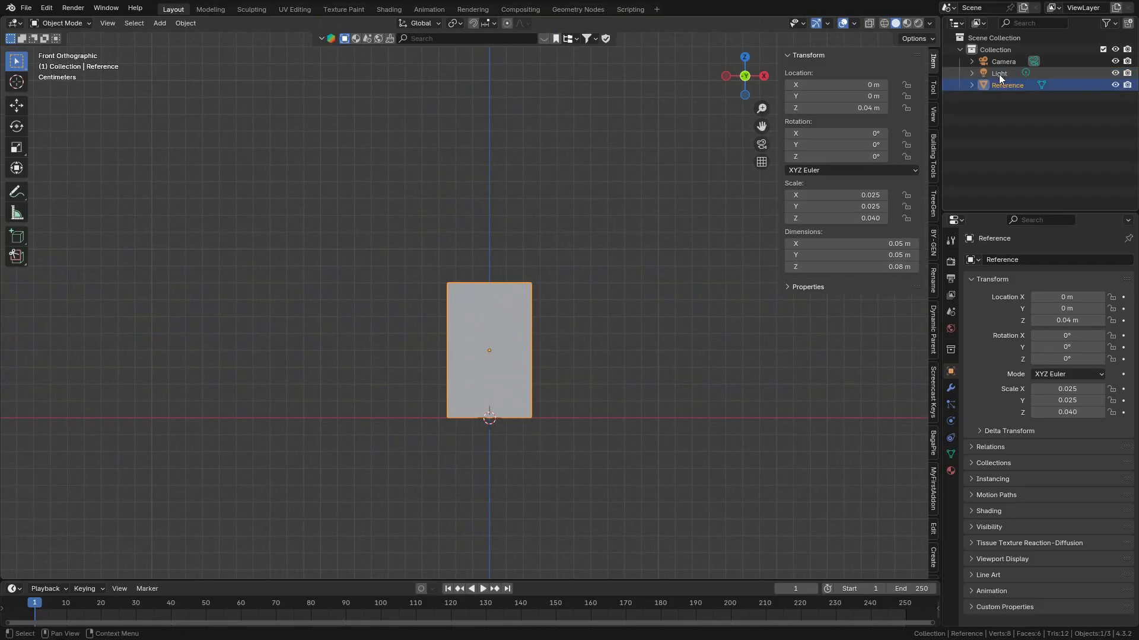
Create a new collection directly under the Scene Collection and name it Toothpick holder.
click(1018, 37)
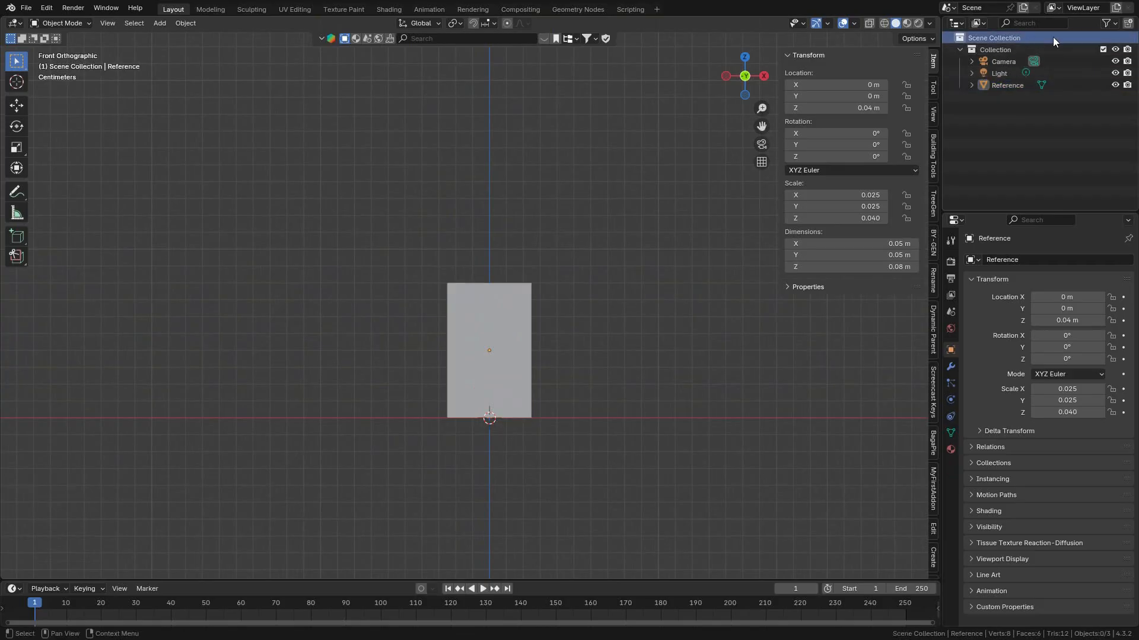
click(1128, 24)
double_click(1004, 98)
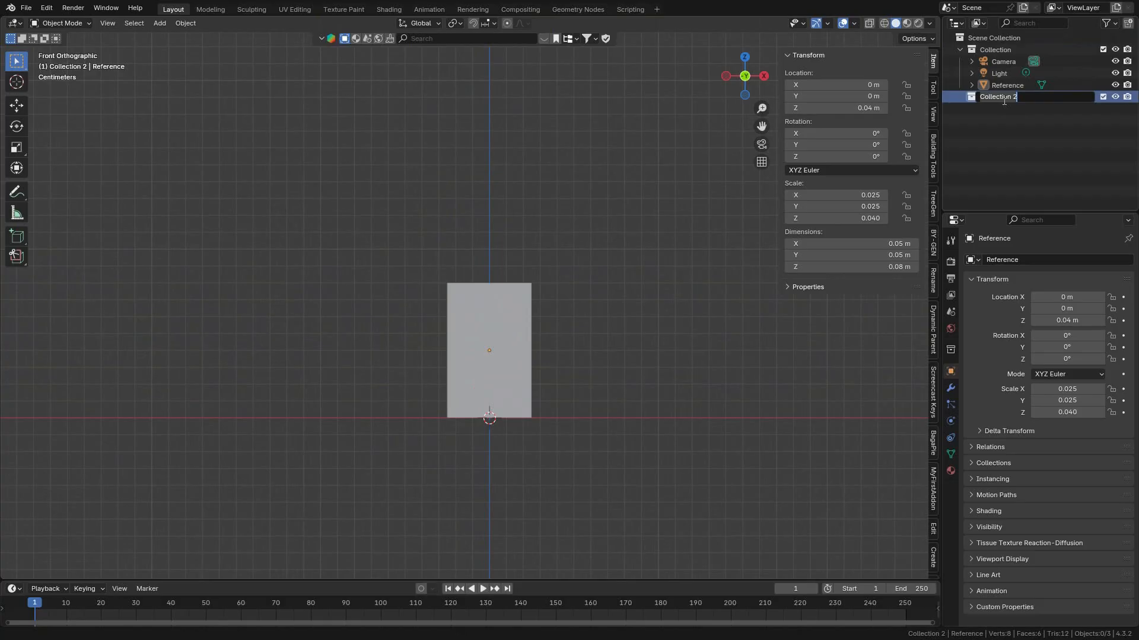
text(Tool)
text(hpick)
text( holderm)
key(Return)
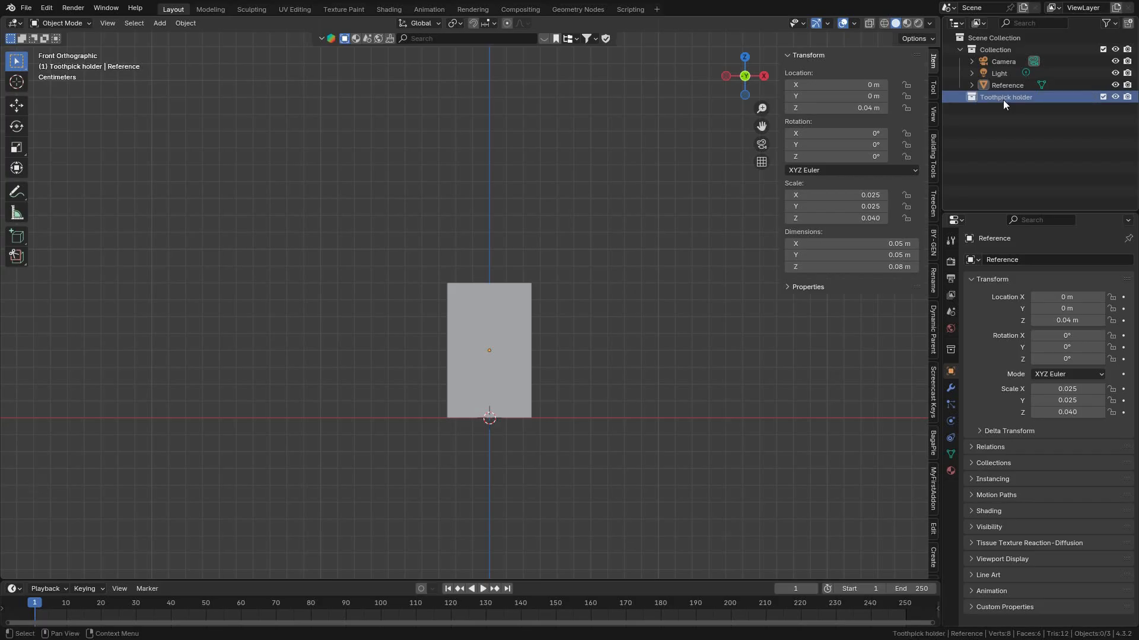
Set the Reference object's viewport display to Wire and return to front view.
click(463, 335)
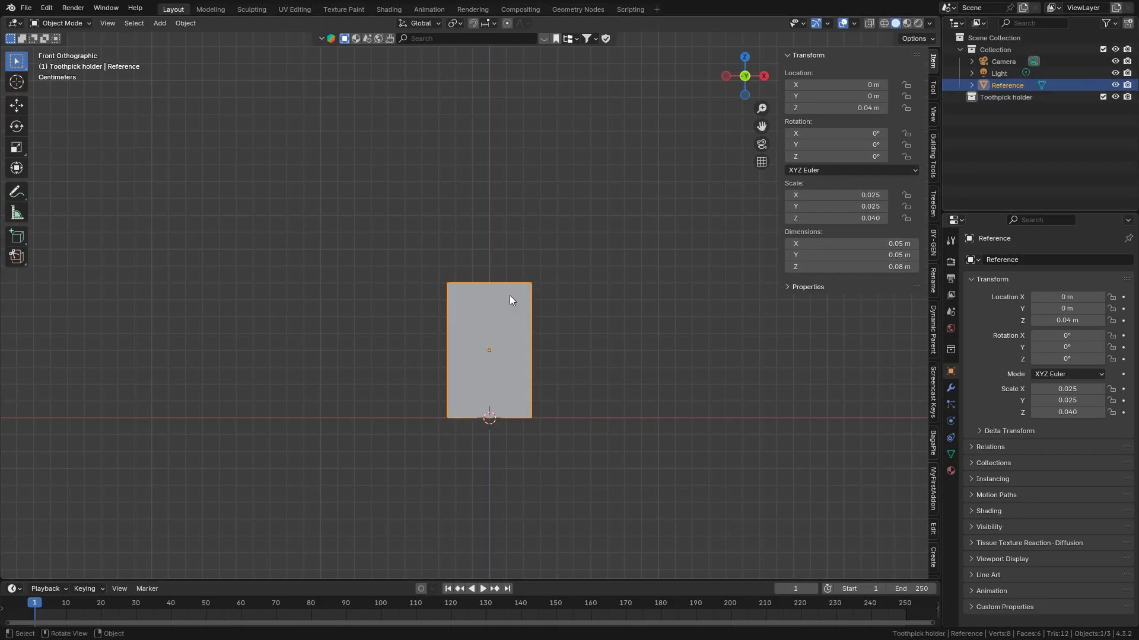
click(1006, 559)
scroll(1017, 553, down, 5)
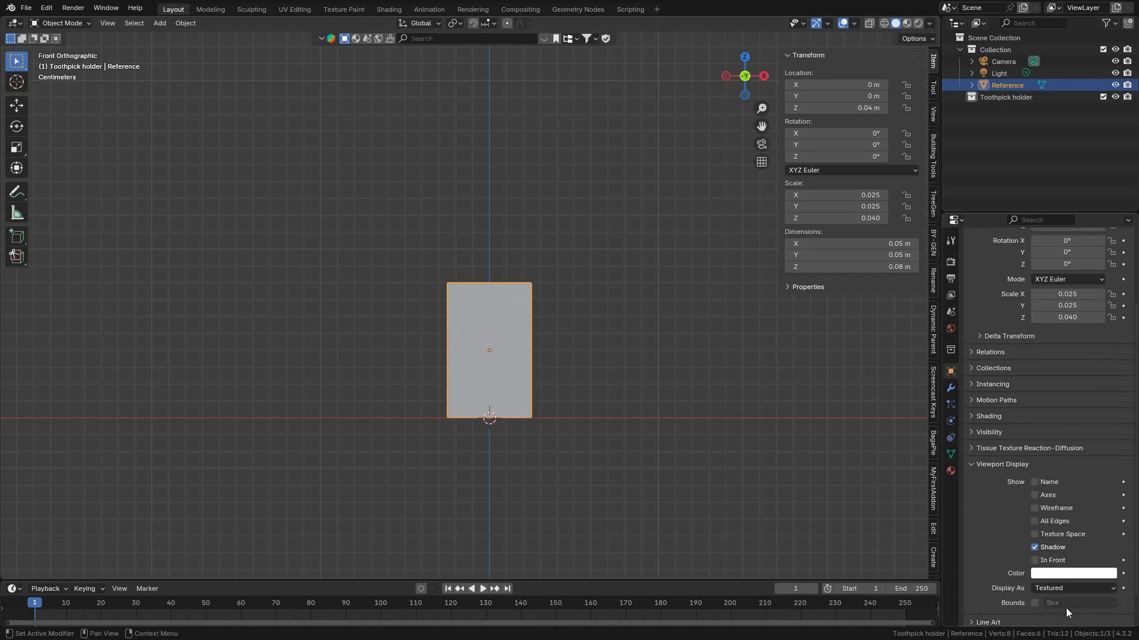
click(1056, 566)
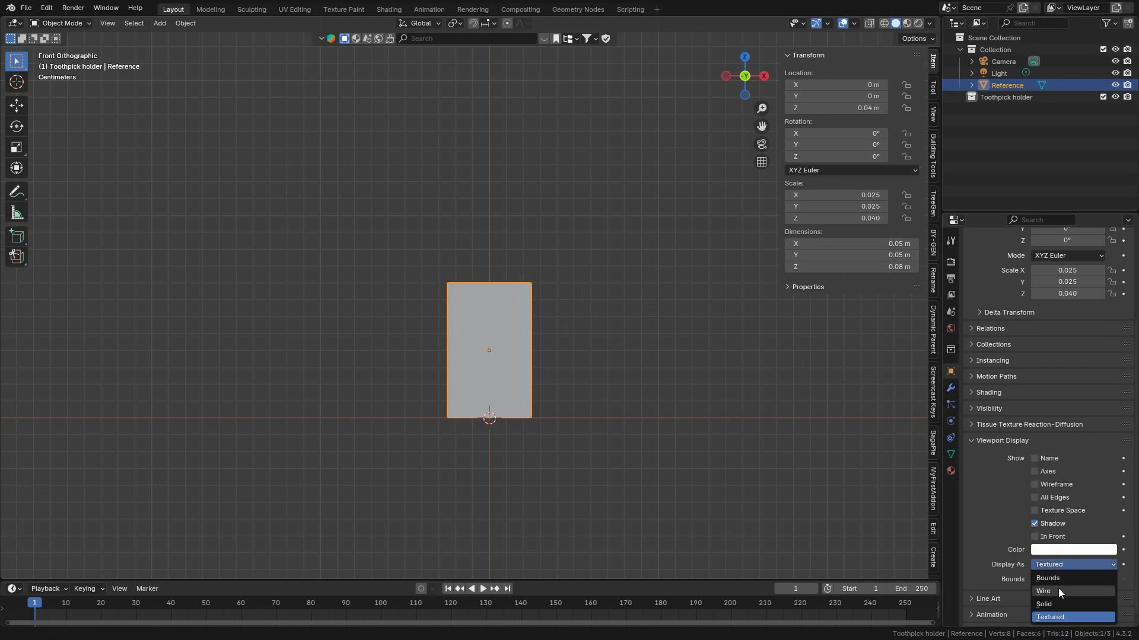
click(1058, 588)
scroll(600, 421, up, 4)
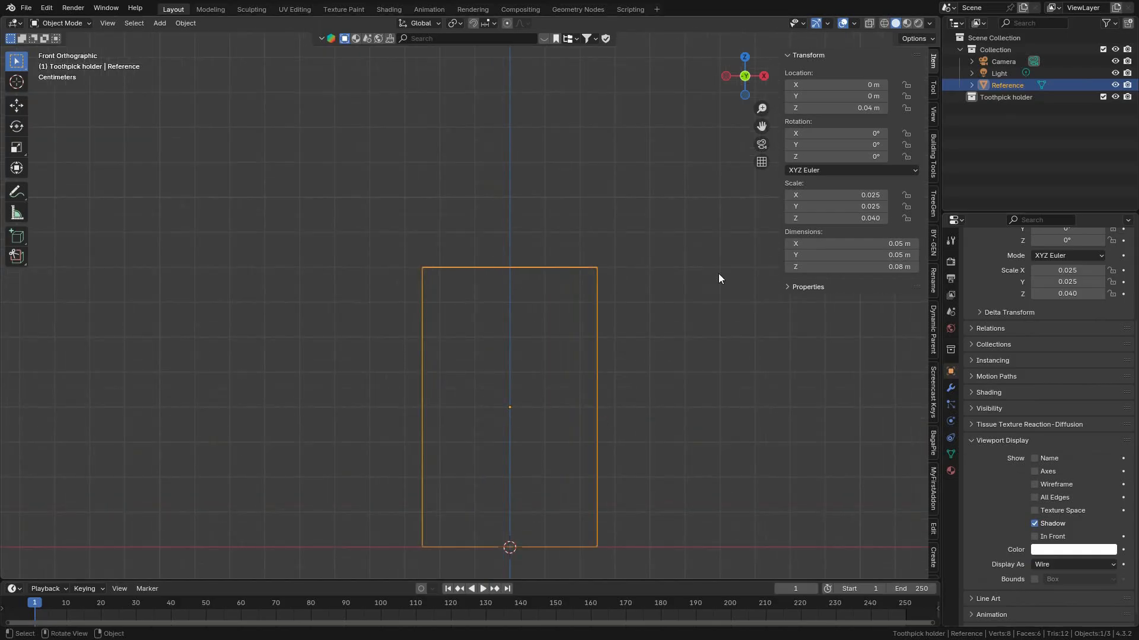
middle_drag(587, 353, 527, 233)
key(KP_1)
scroll(487, 298, up, 5)
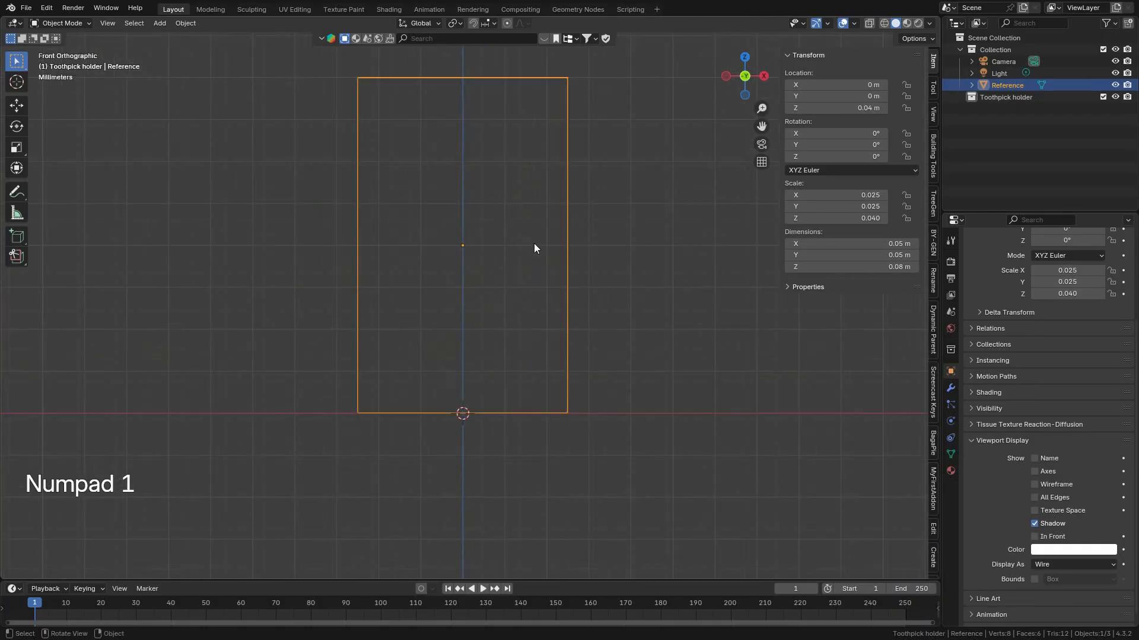
Add a cylinder mesh inside the Toothpick holder collection.
click(997, 98)
scroll(529, 226, down, 5)
scroll(445, 261, up, 5)
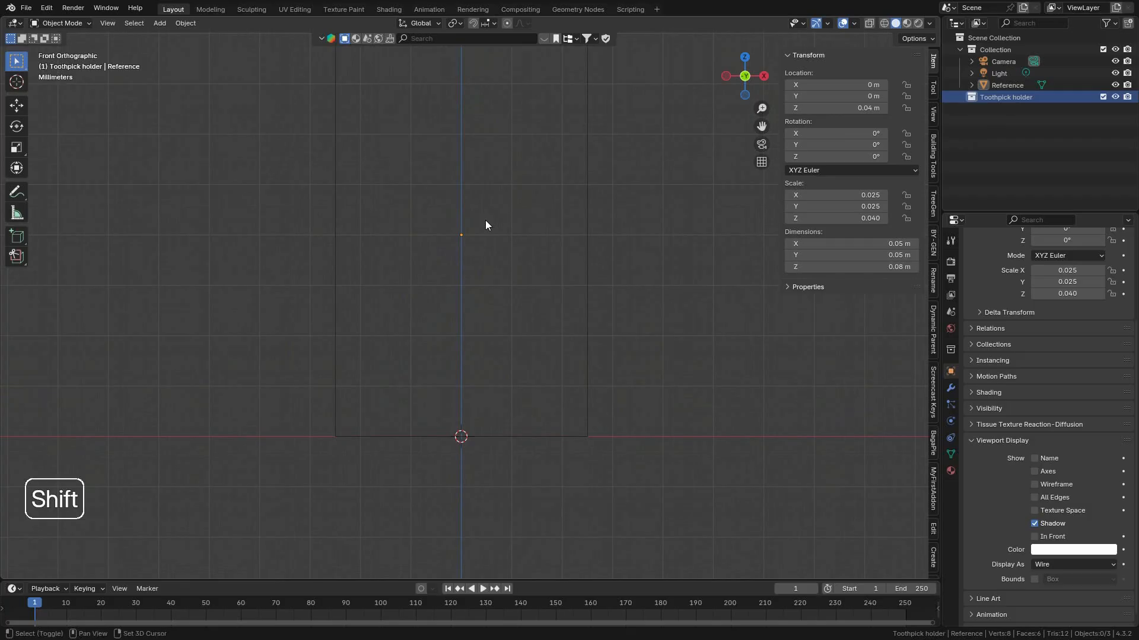
key(shift+a)
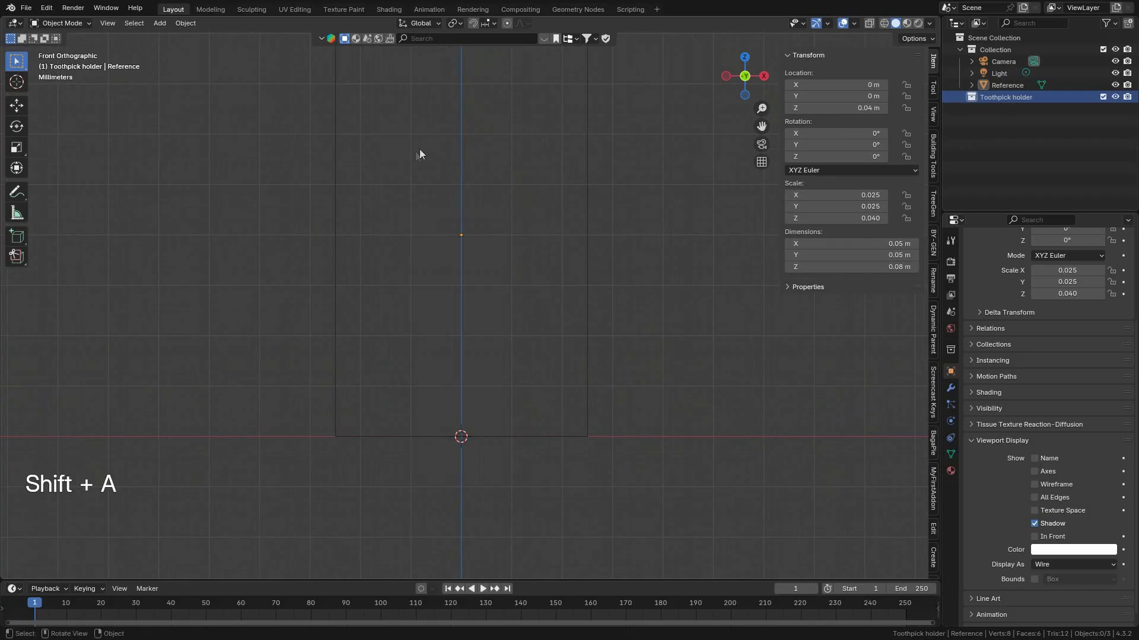
key(shift+a)
mouse_move(364, 168)
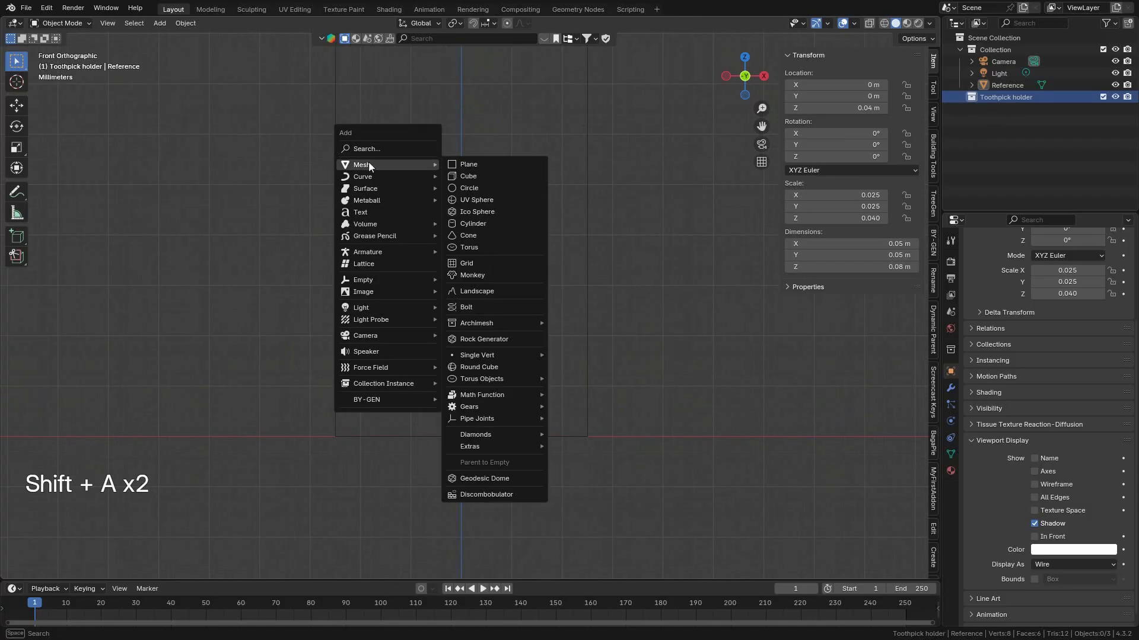
click(480, 223)
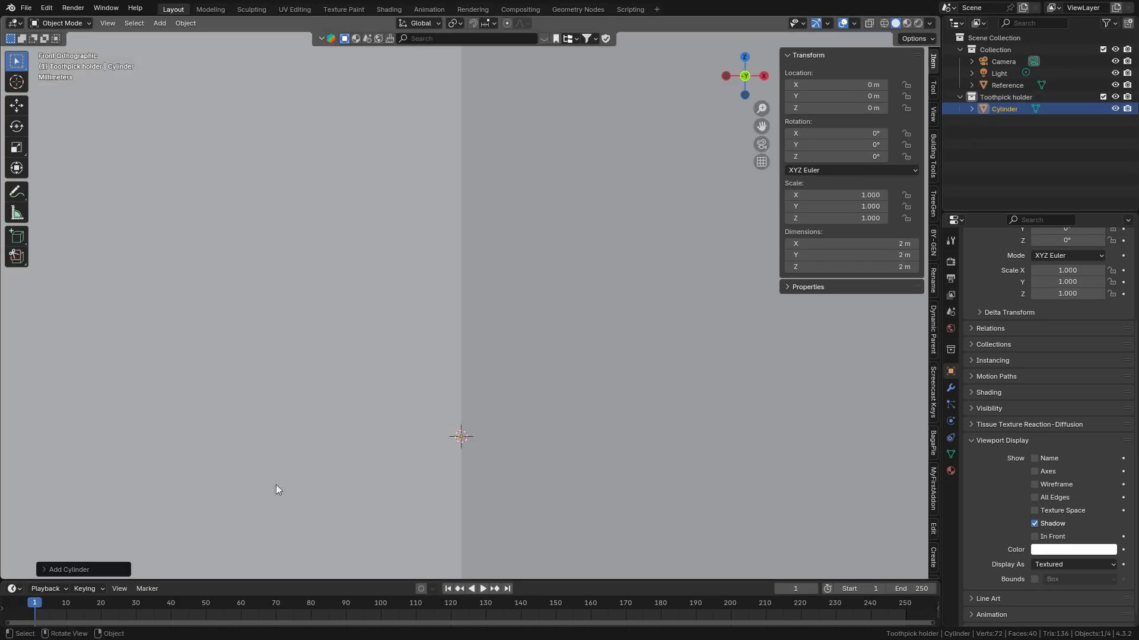
Set the new cylinder's radius to 5 cm in its creation settings.
scroll(349, 425, down, 3)
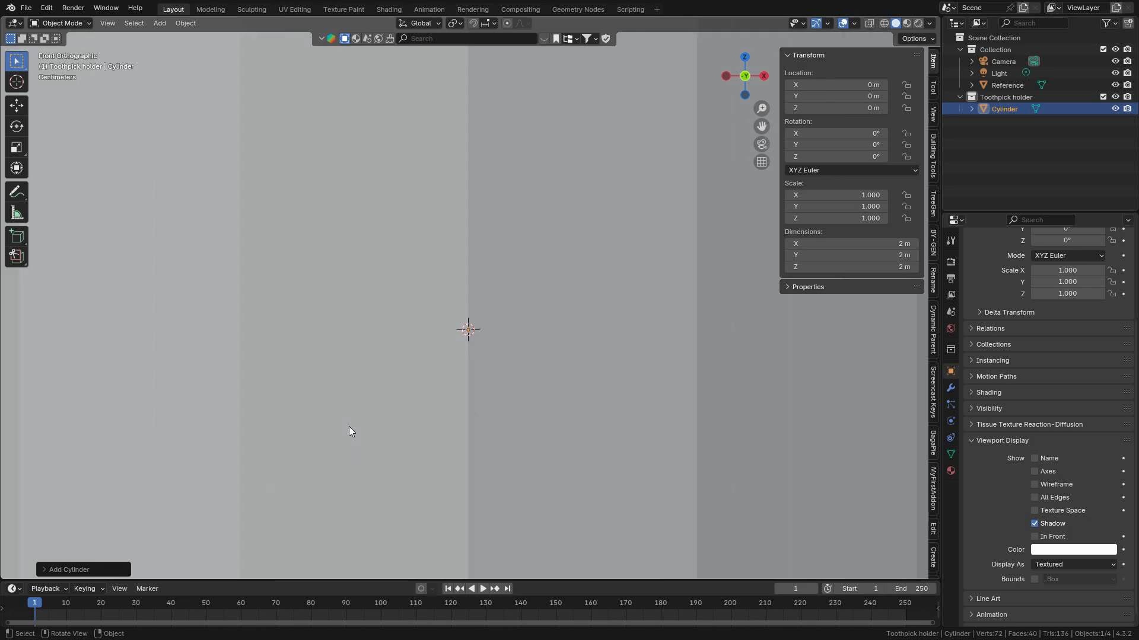
scroll(348, 426, down, 6)
scroll(348, 426, up, 6)
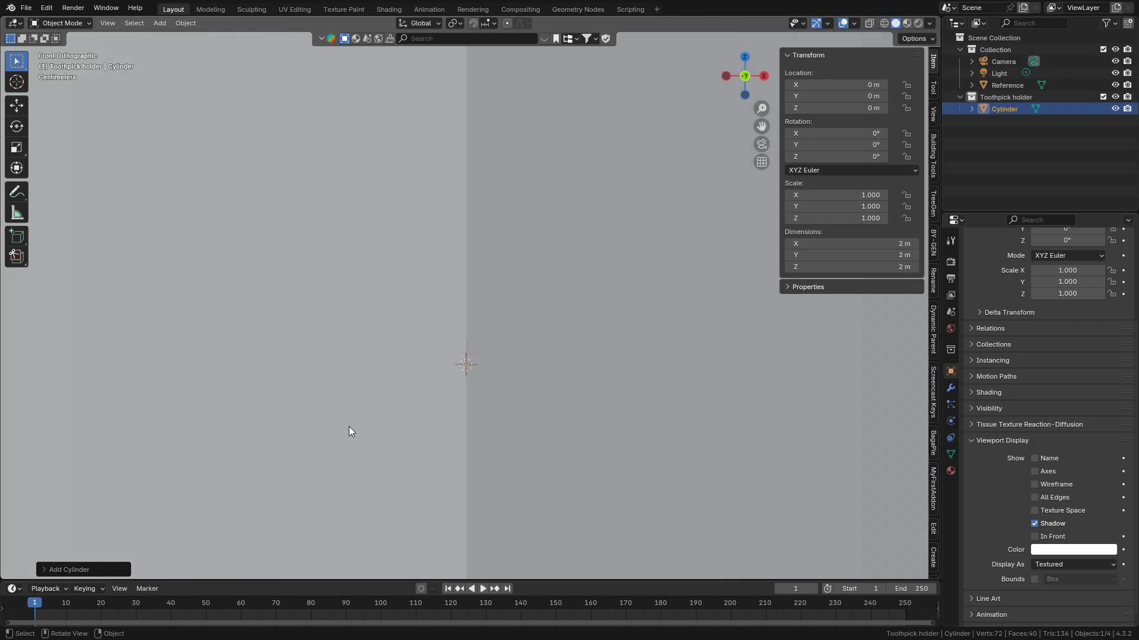
click(62, 570)
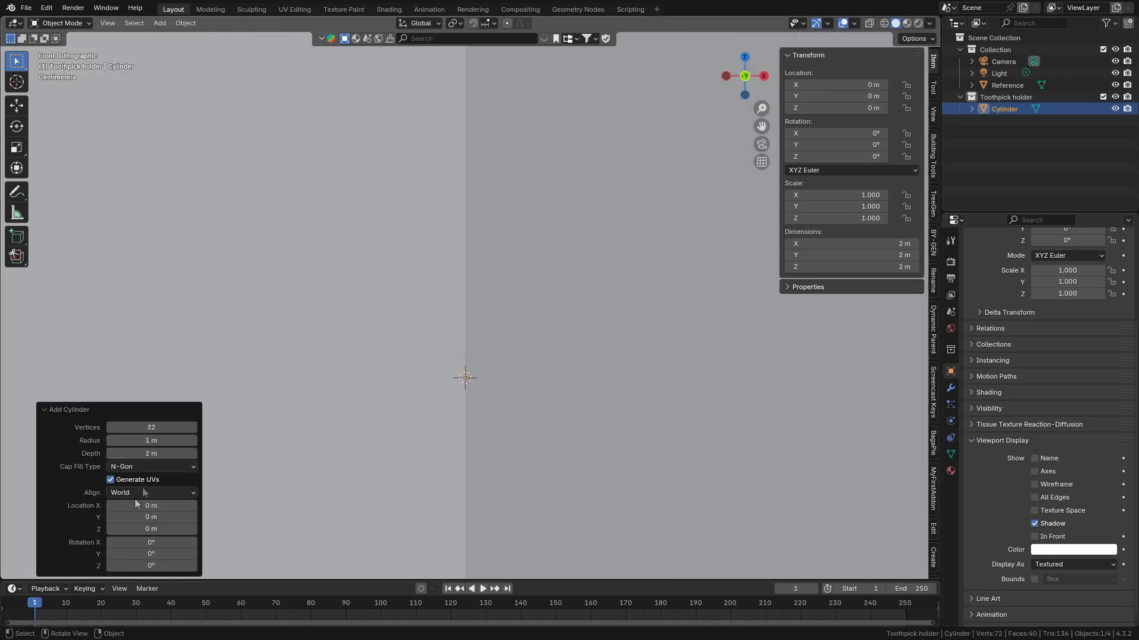
click(153, 441)
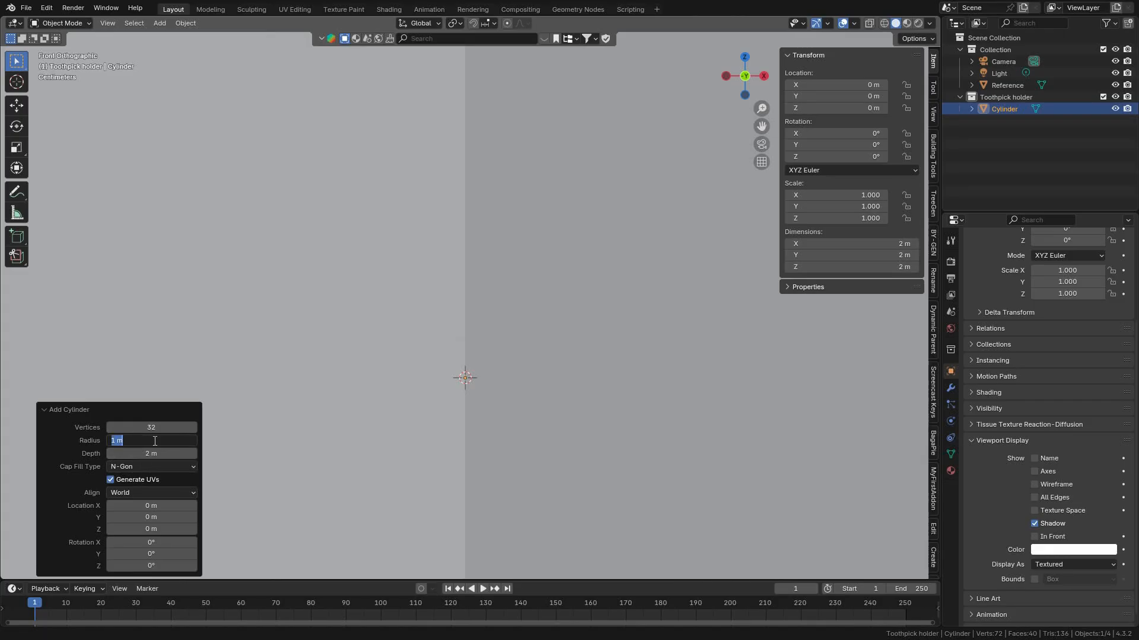
text(5cm)
key(Return)
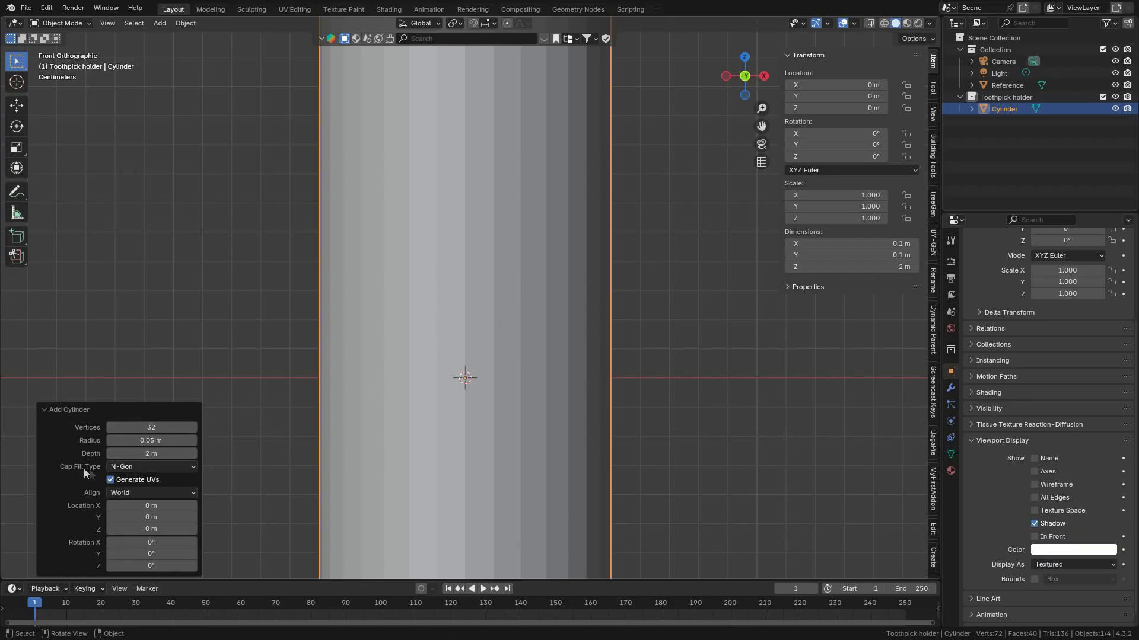
Set the new cylinder's depth to 8 cm in its creation settings.
mouse_move(138, 453)
shift+mouse_down()
mouse_move(125, 454)
mouse_move(693, 434)
mouse_move(275, 399)
mouse_move(155, 449)
shift+mouse_up()
click(154, 449)
text(8cm)
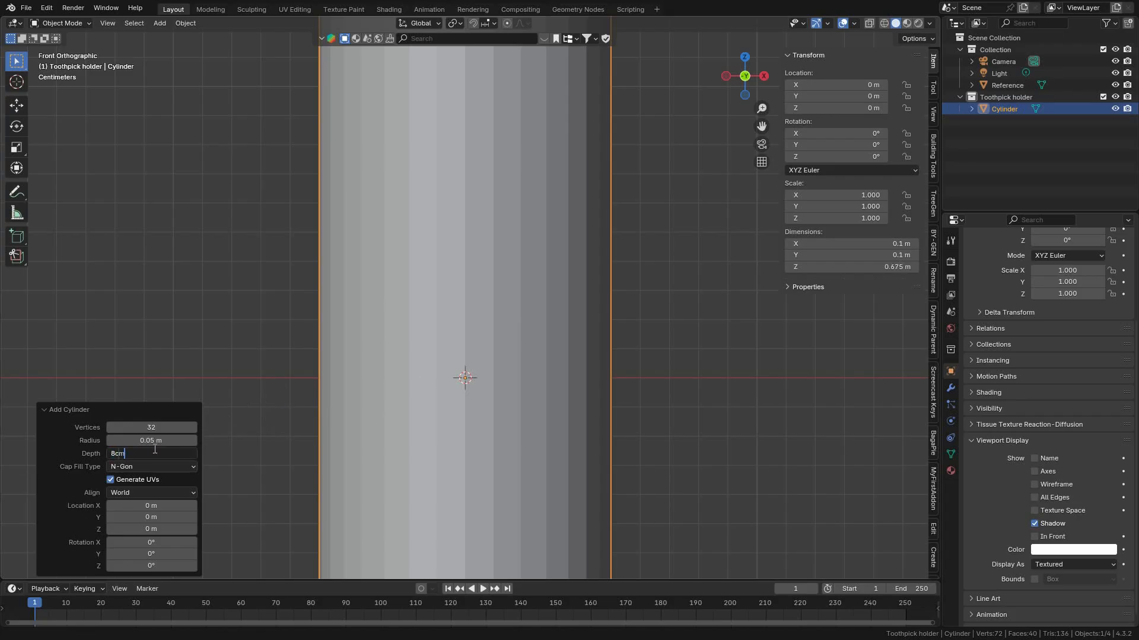
key(Return)
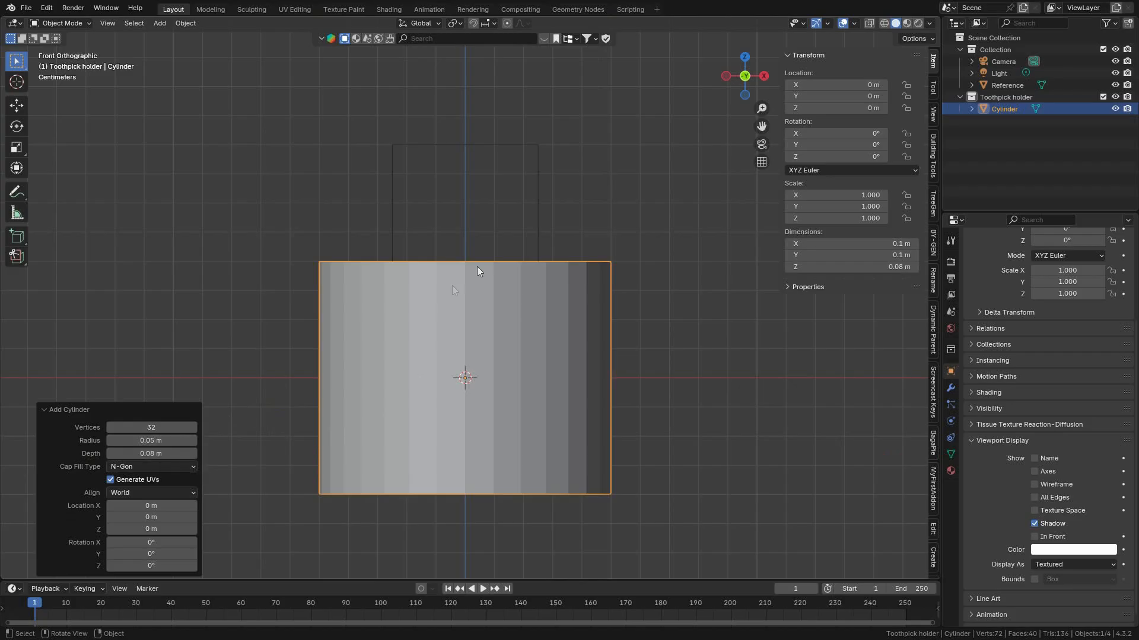
Show the viewport in wireframe and scale the cylinder to about 0.489 in X and Y only, just inside the reference cube's width.
click(885, 23)
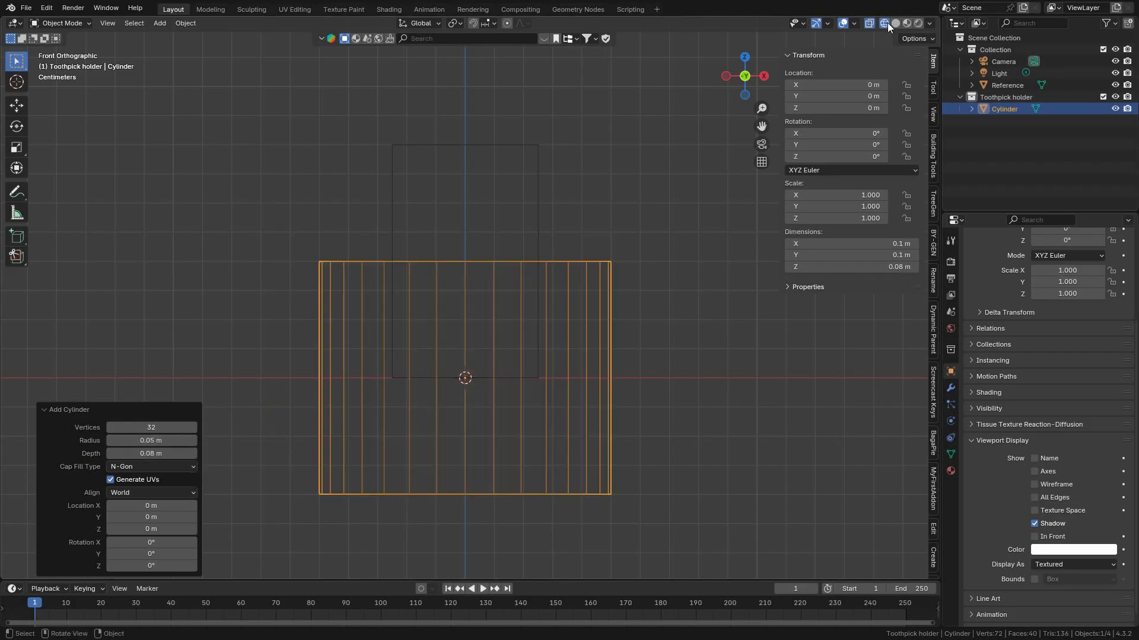
scroll(573, 346, up, 1)
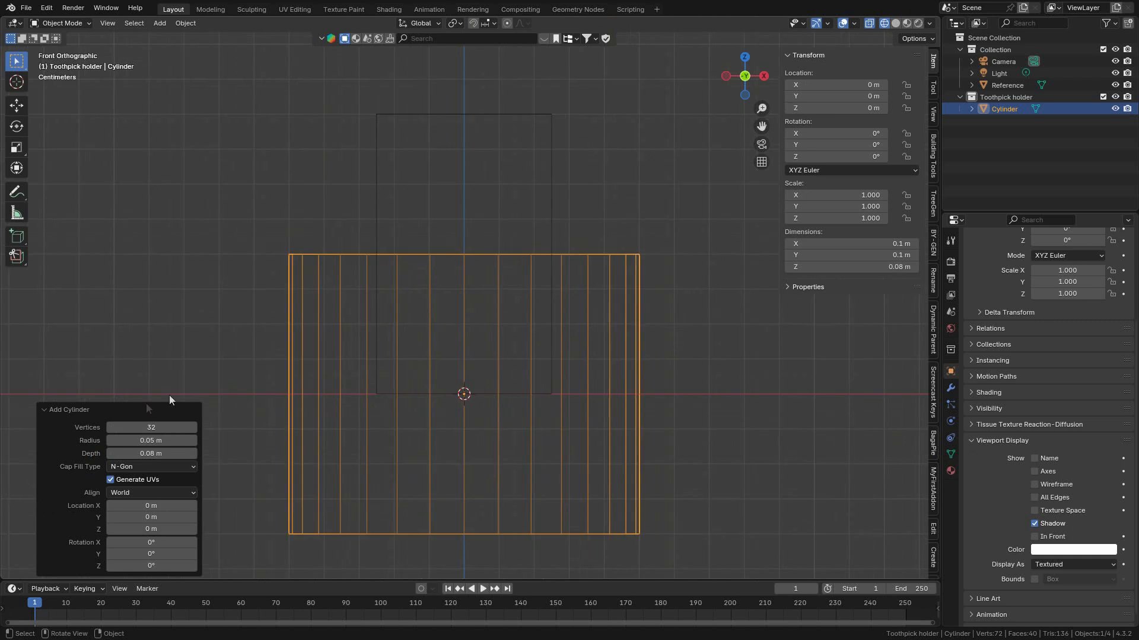
click(71, 410)
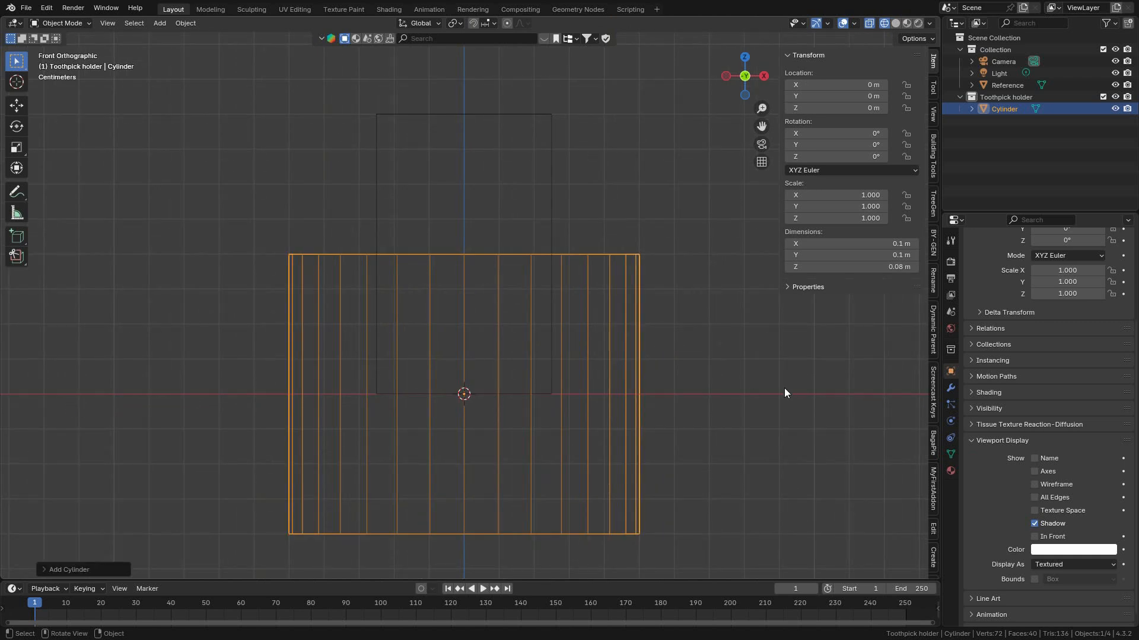
key(s)
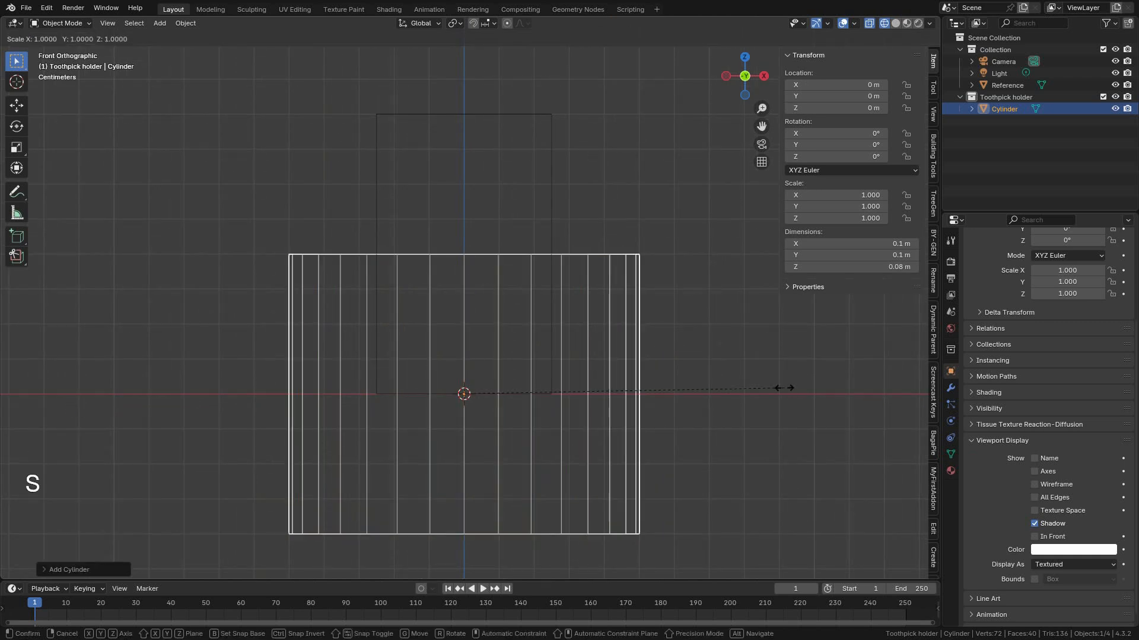
key(shift)
key(shift+z)
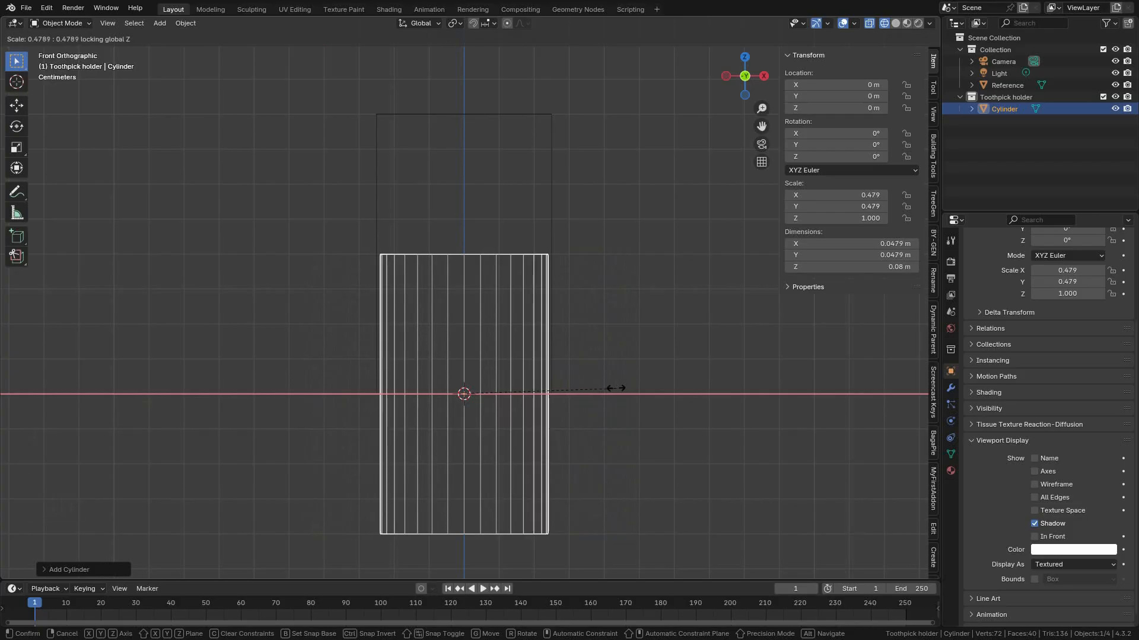
key(shift)
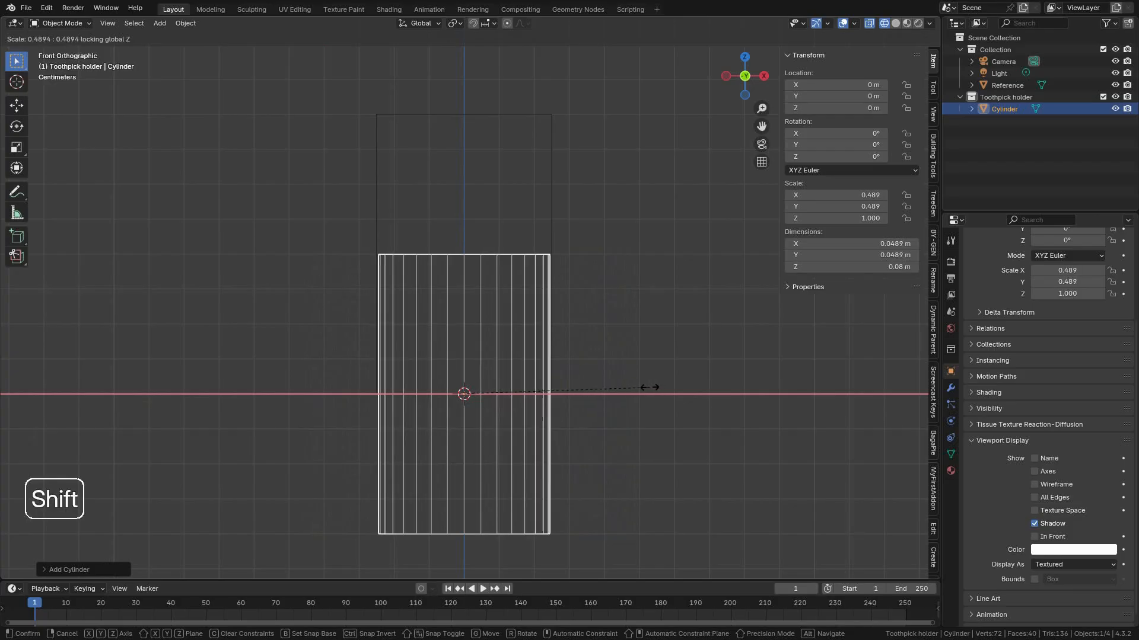
click(650, 388)
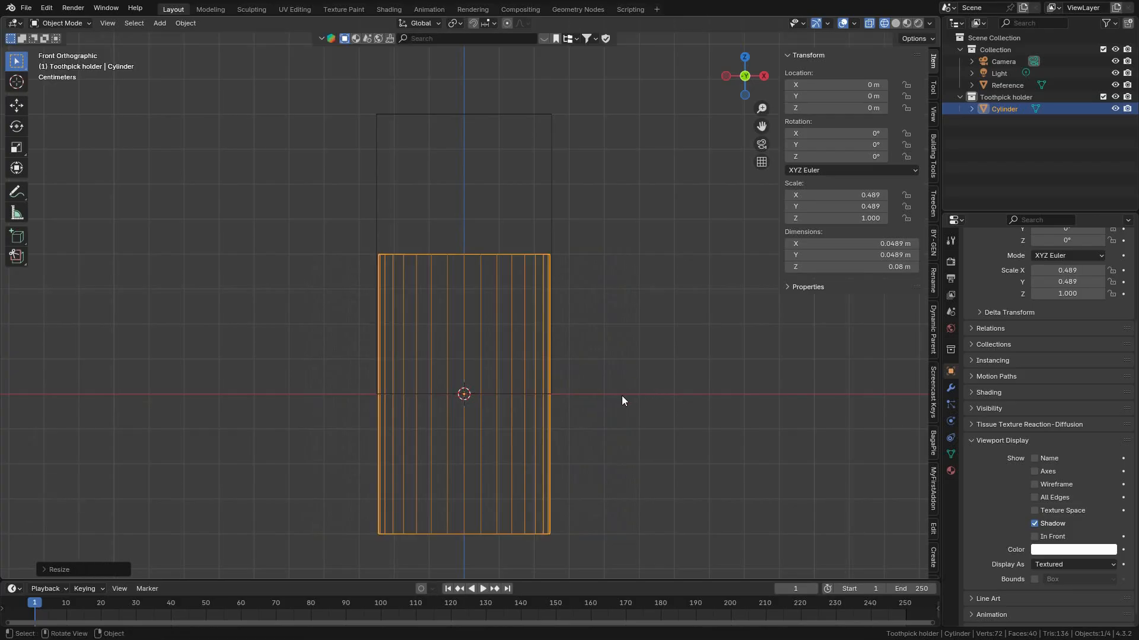
Raise the cylinder about 0.04 m along Z so its base sits on the ground line inside the reference cube.
key(g)
key(z)
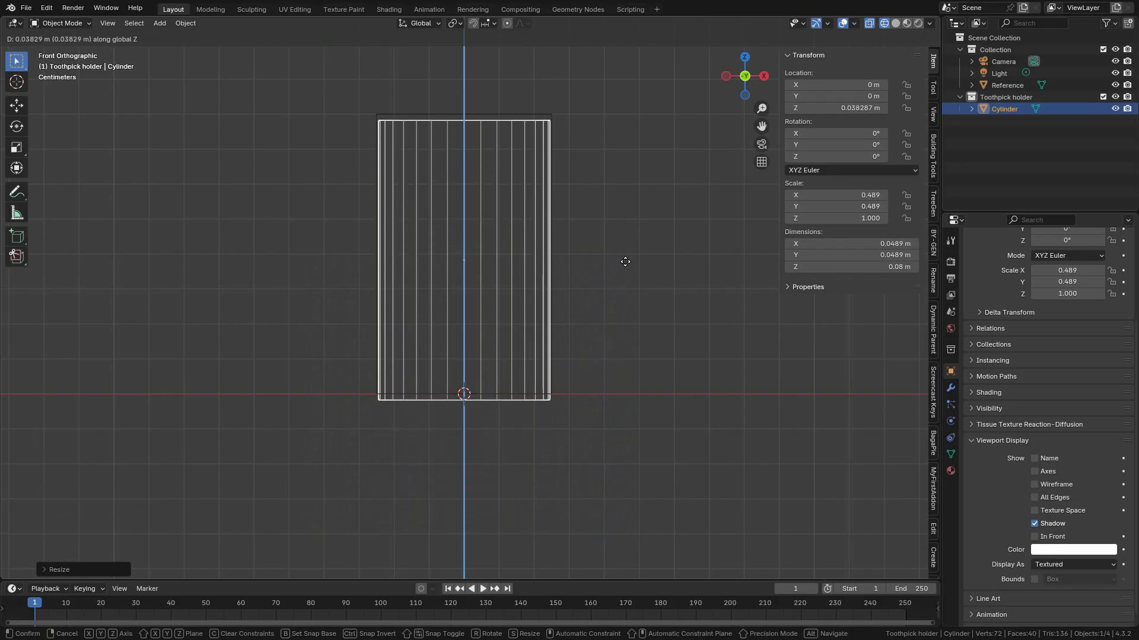
key(shift)
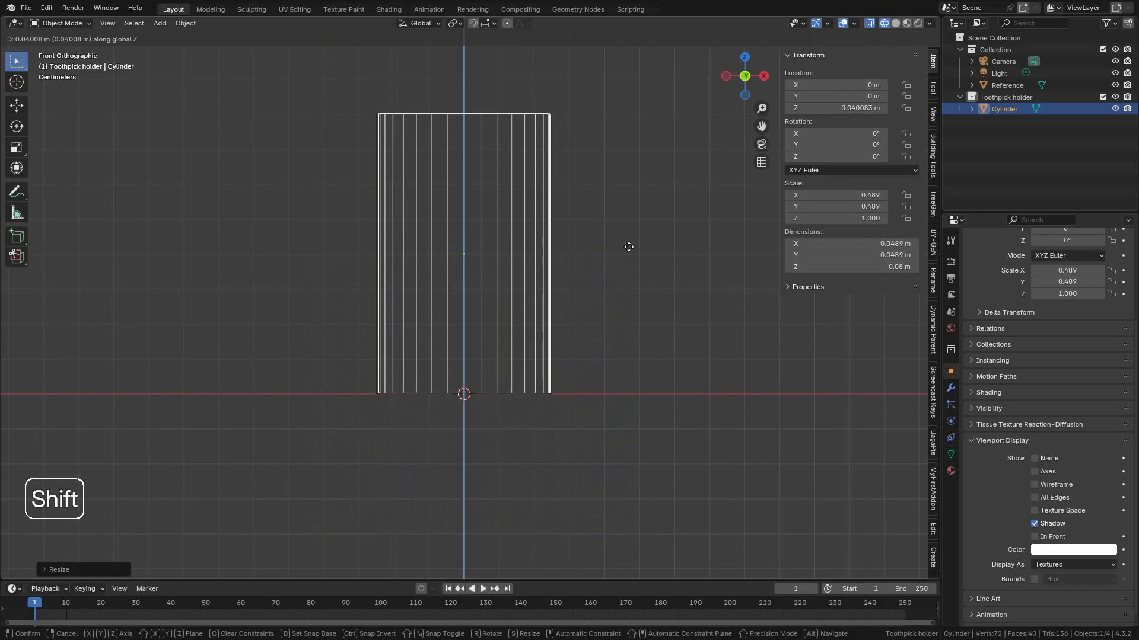
click(629, 243)
shift+middle_drag(610, 244, 600, 352)
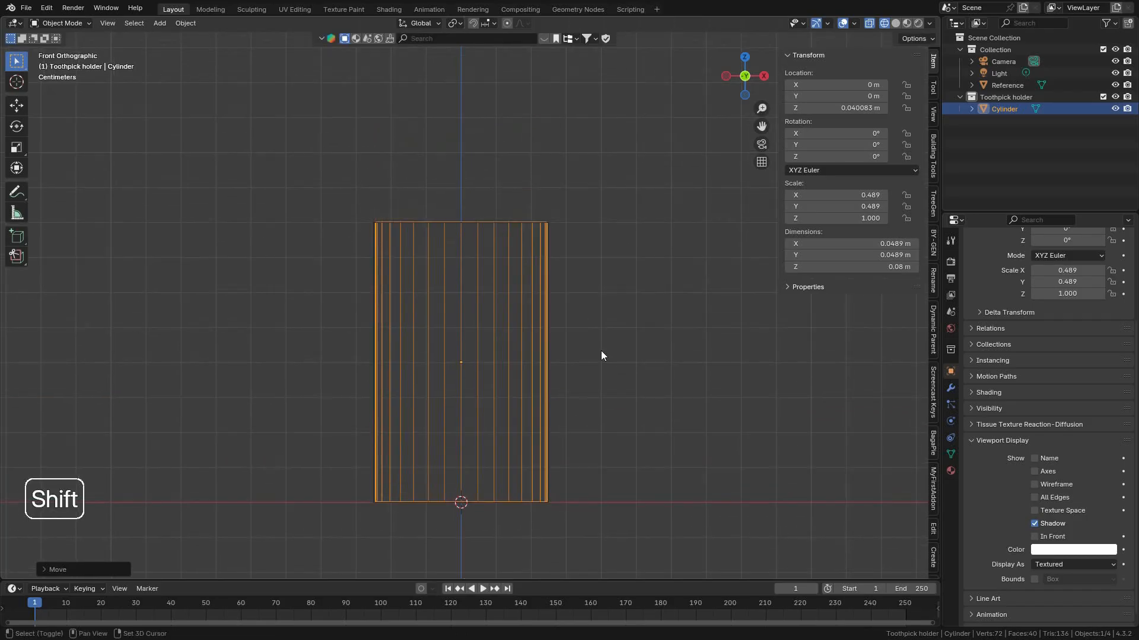
Enter Edit Mode on the cylinder and select its whole top ring of vertices.
scroll(622, 358, up, 1)
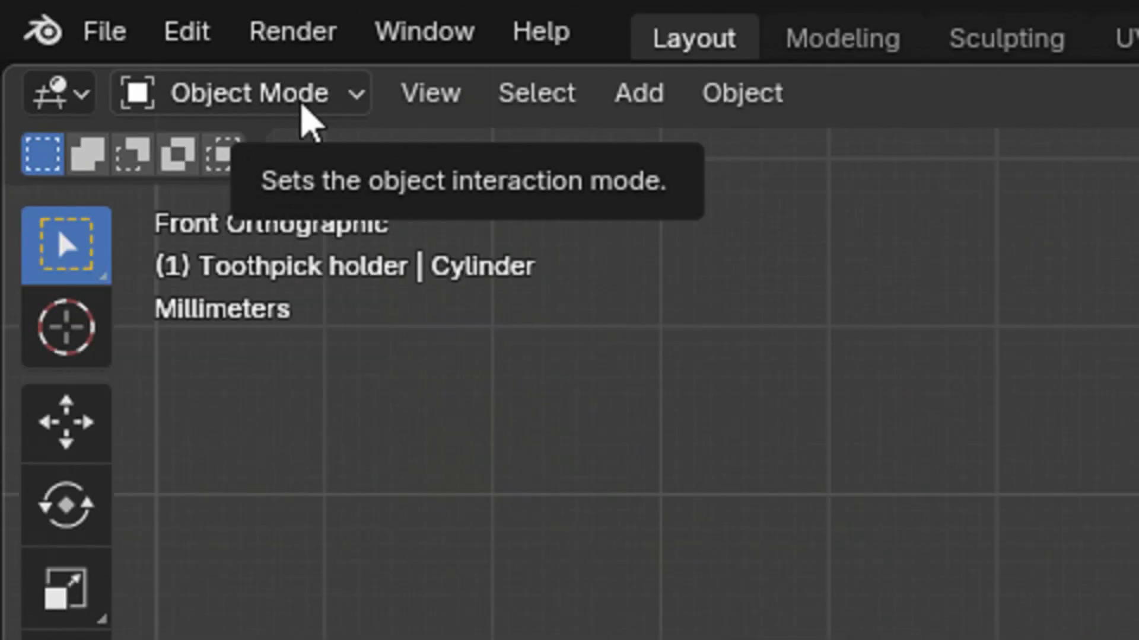
click(75, 25)
click(266, 203)
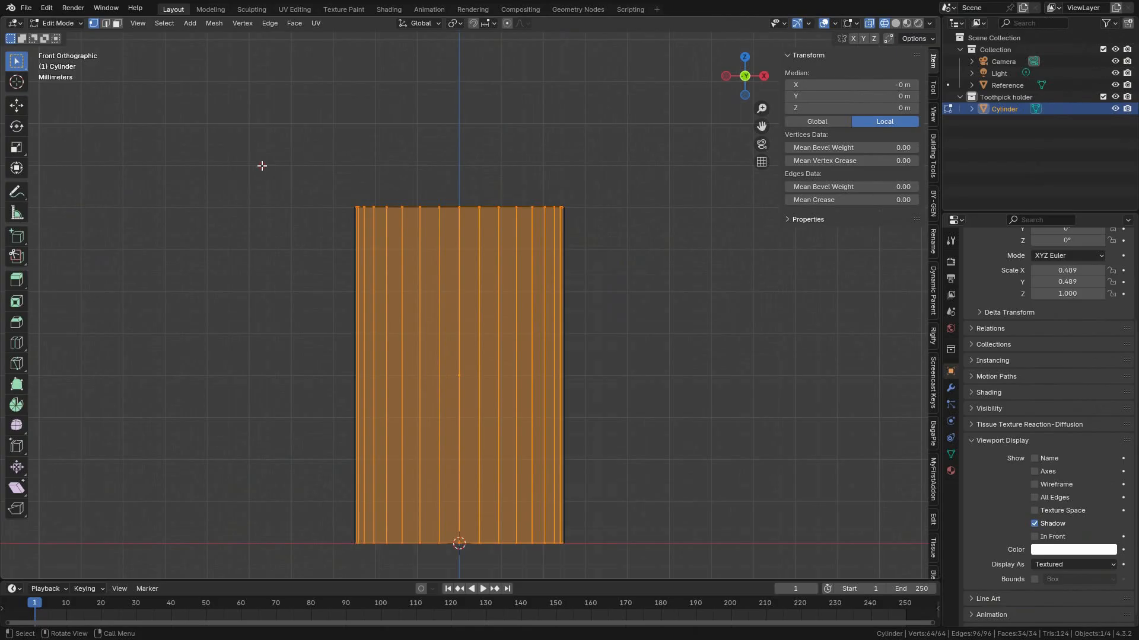
drag(261, 165, 669, 247)
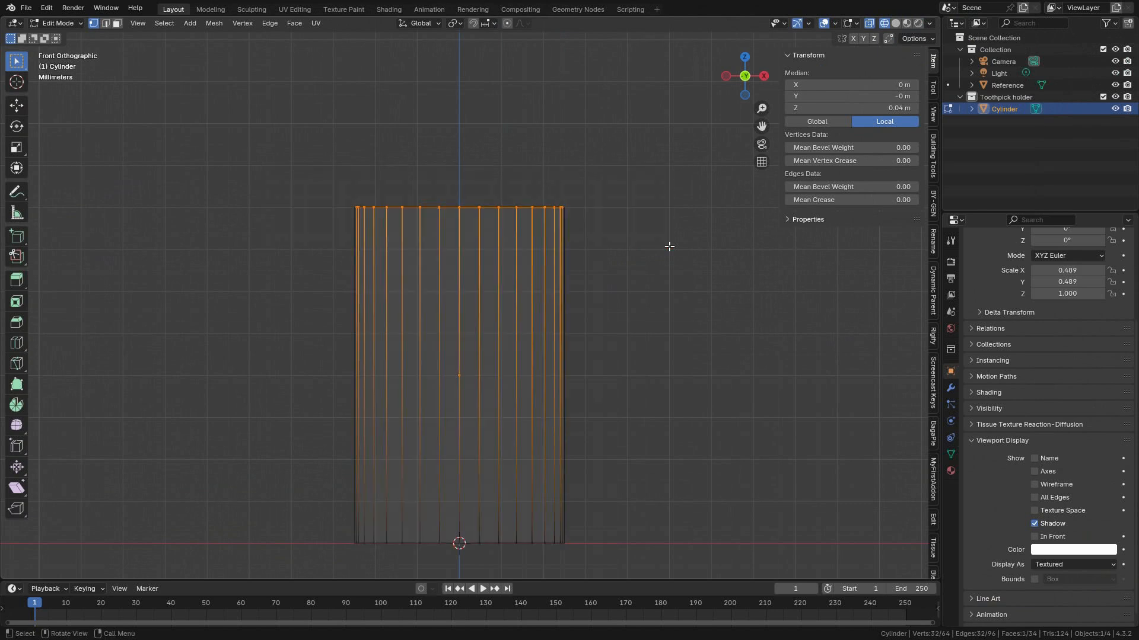
key(g)
right_click(583, 216)
drag(281, 141, 709, 281)
drag(224, 121, 645, 218)
key(g)
key(x)
key(z)
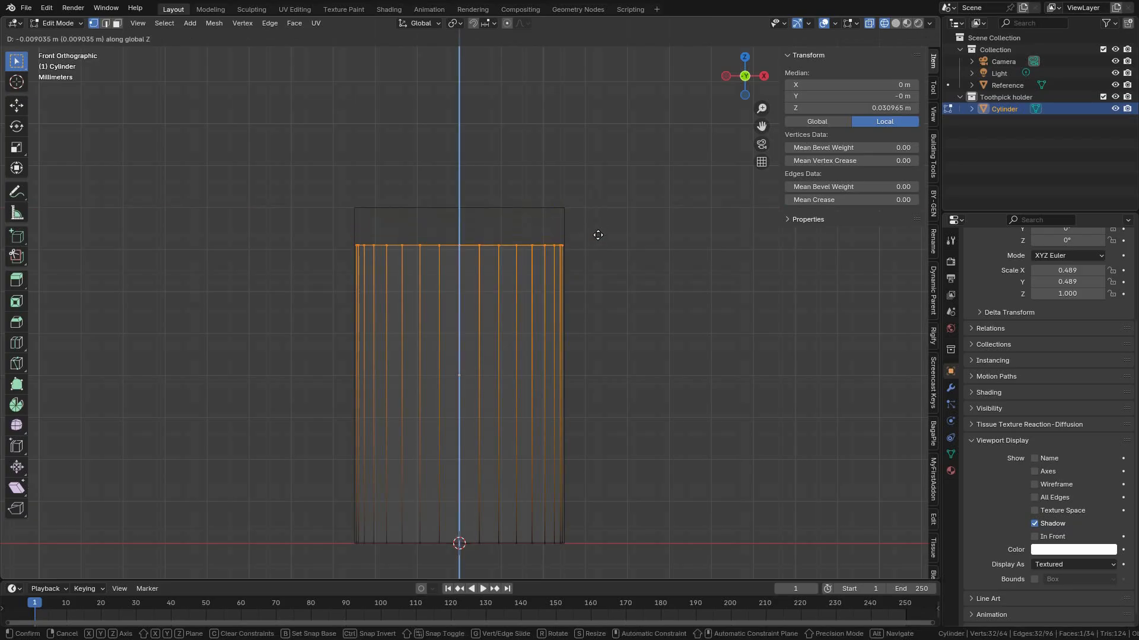
right_click(598, 230)
Lower the selected top ring of vertices by 0.021 m along Z, snapping to the increment.
key(g)
key(z)
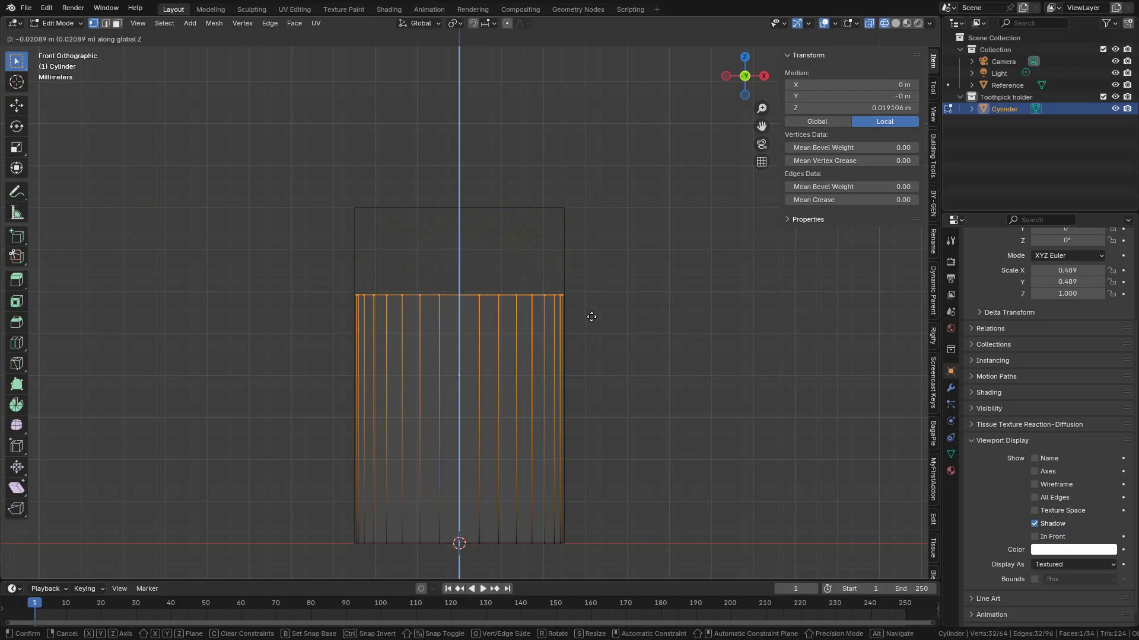
key(ctrl)
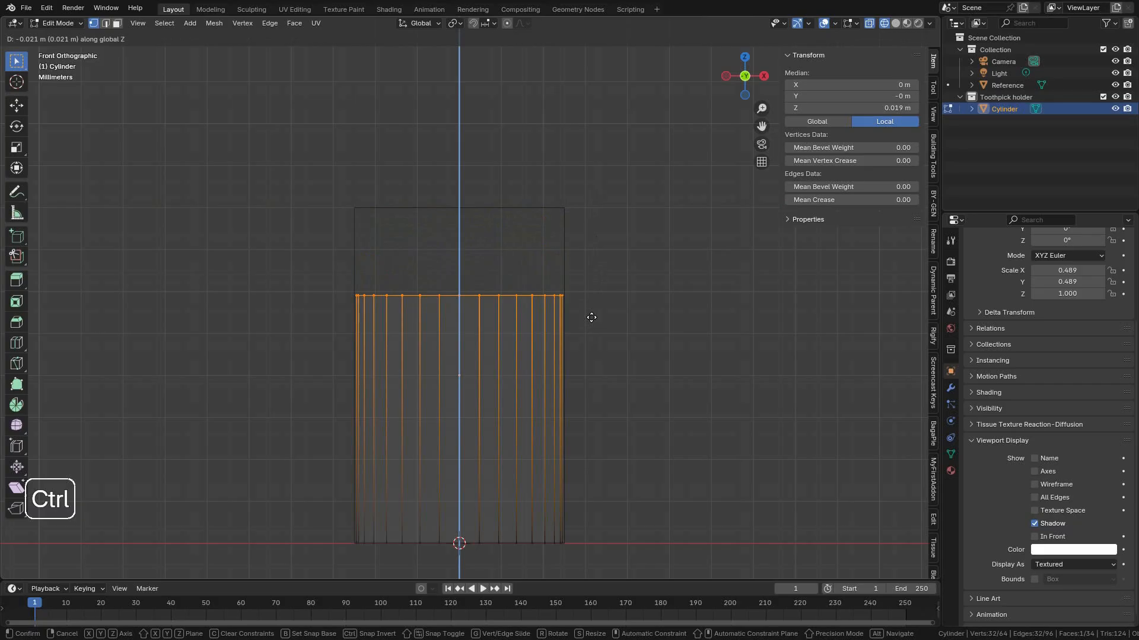
click(591, 317)
Add one horizontal loop cut around the body and slide it down toward the base by a factor of about 0.46.
shift+middle_drag(554, 460, 536, 343)
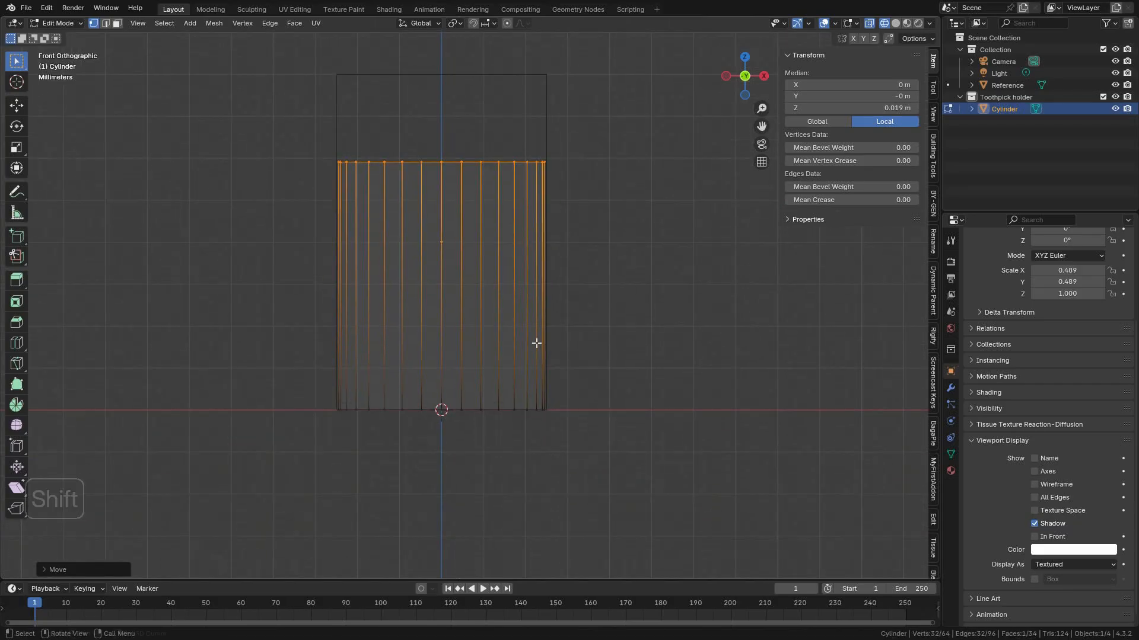
scroll(536, 342, up, 2)
key(ctrl+r)
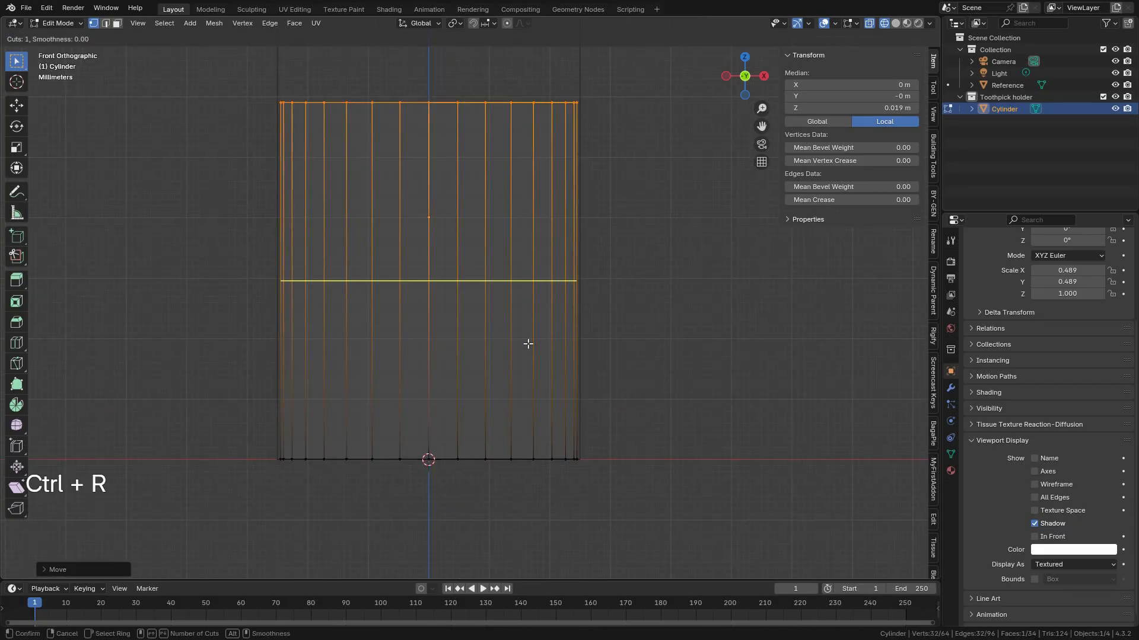
click(561, 285)
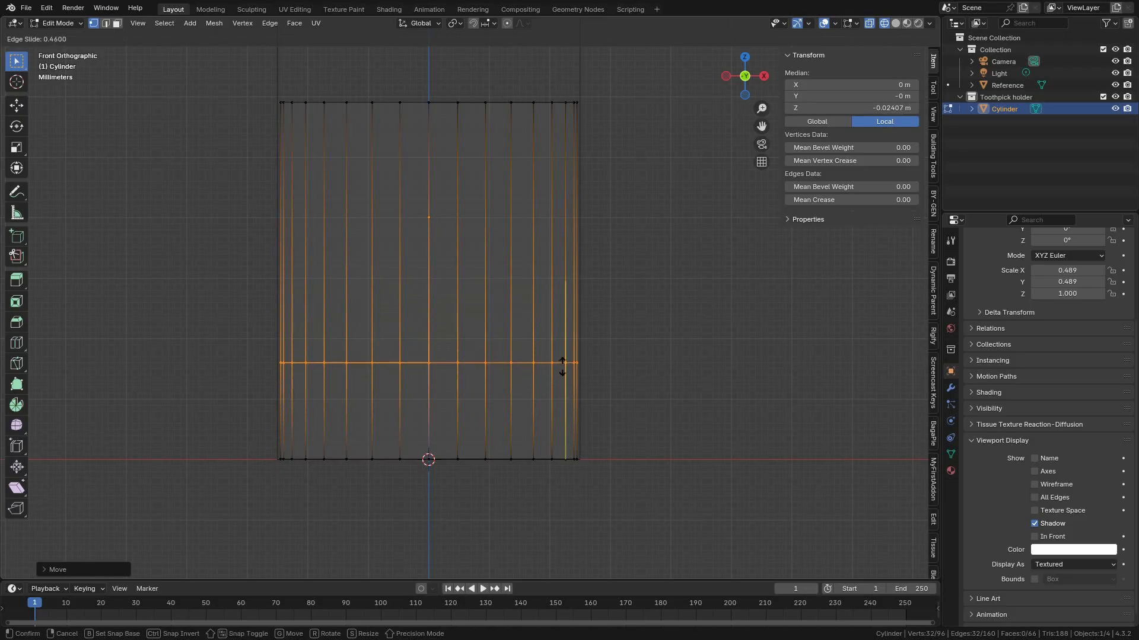
click(565, 363)
Select the bottom ring of vertices and scale it slightly inward so the lower section tapers toward the base.
drag(188, 424, 634, 498)
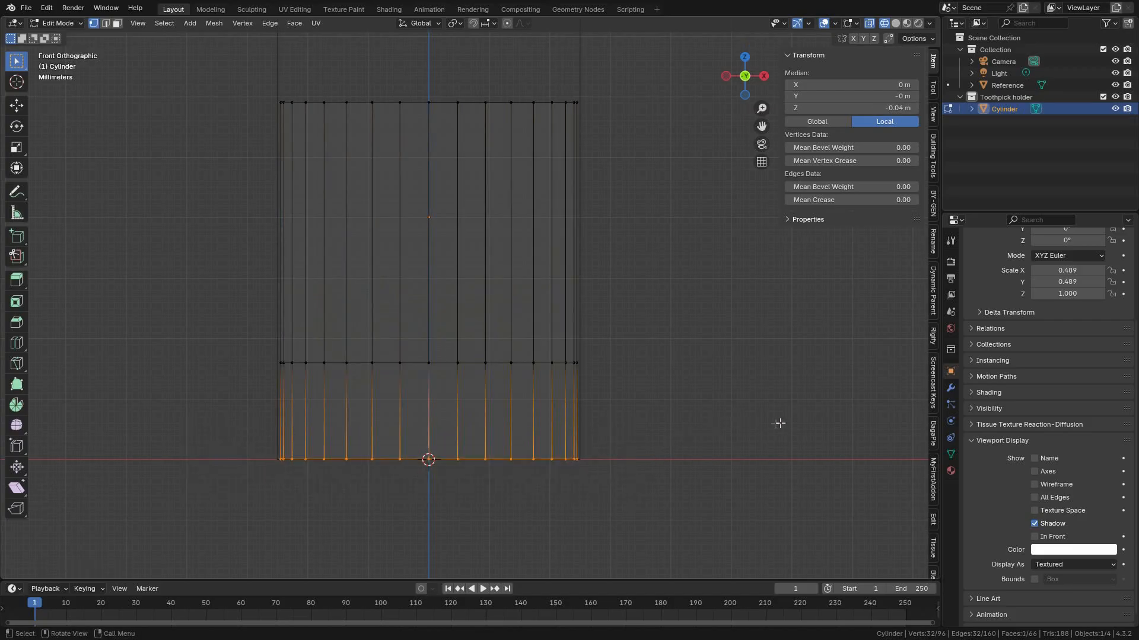
key(s)
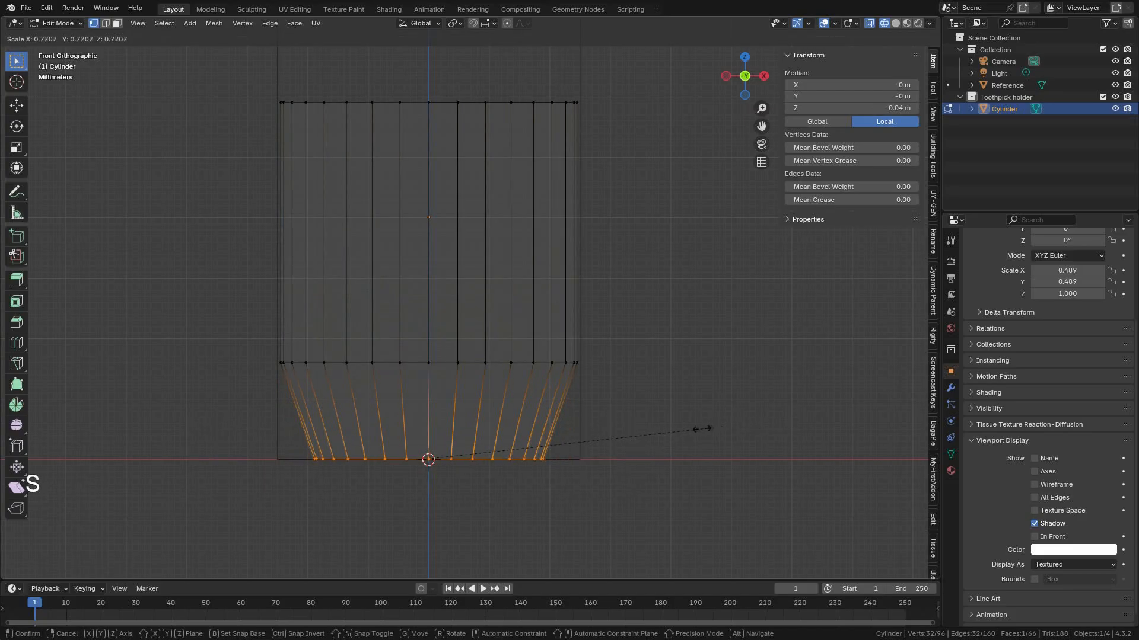
key(shift)
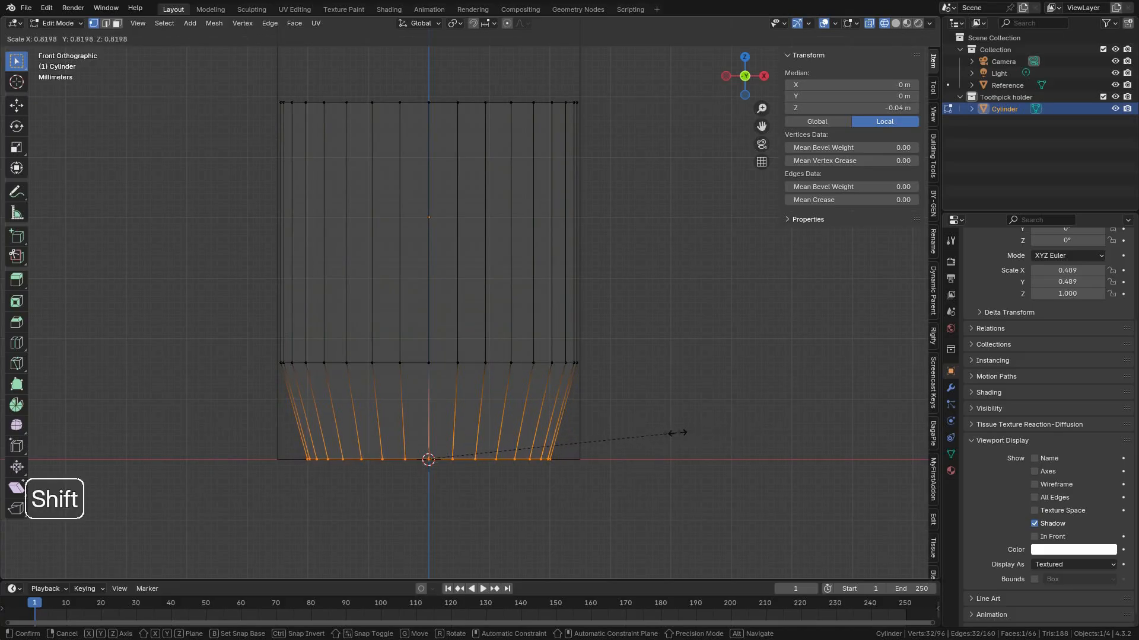
click(835, 437)
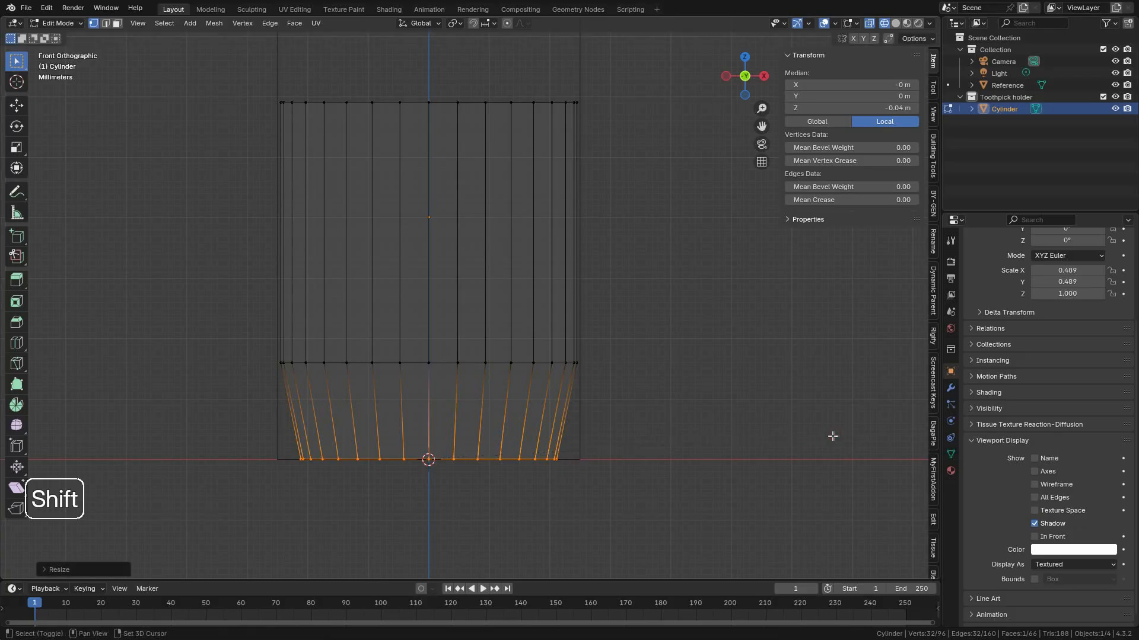
scroll(564, 333, down, 3)
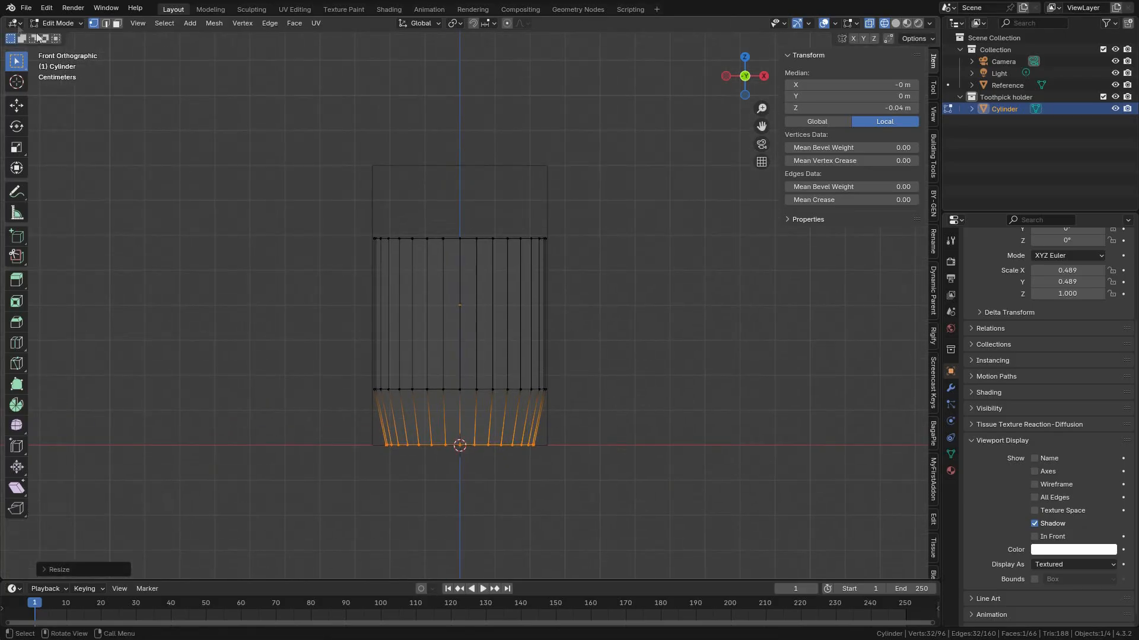
Return the viewport to solid shading and delete the cylinder's top face to open the holder.
scroll(387, 233, up, 3)
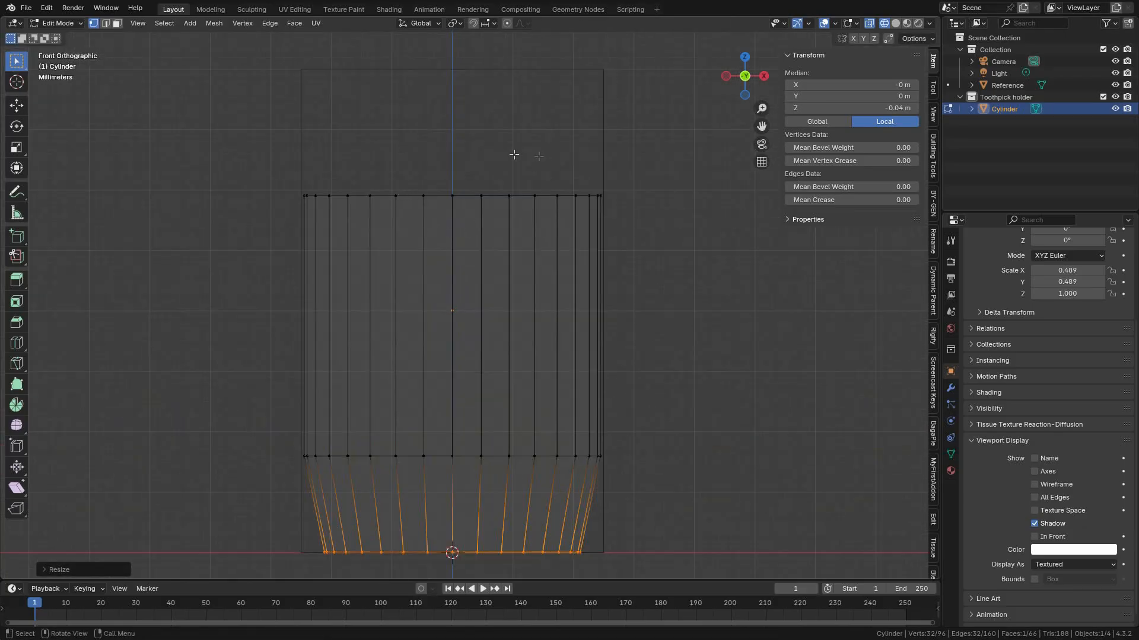
click(896, 23)
mouse_move(596, 148)
middle_down()
mouse_move(543, 186)
mouse_move(546, 199)
middle_up()
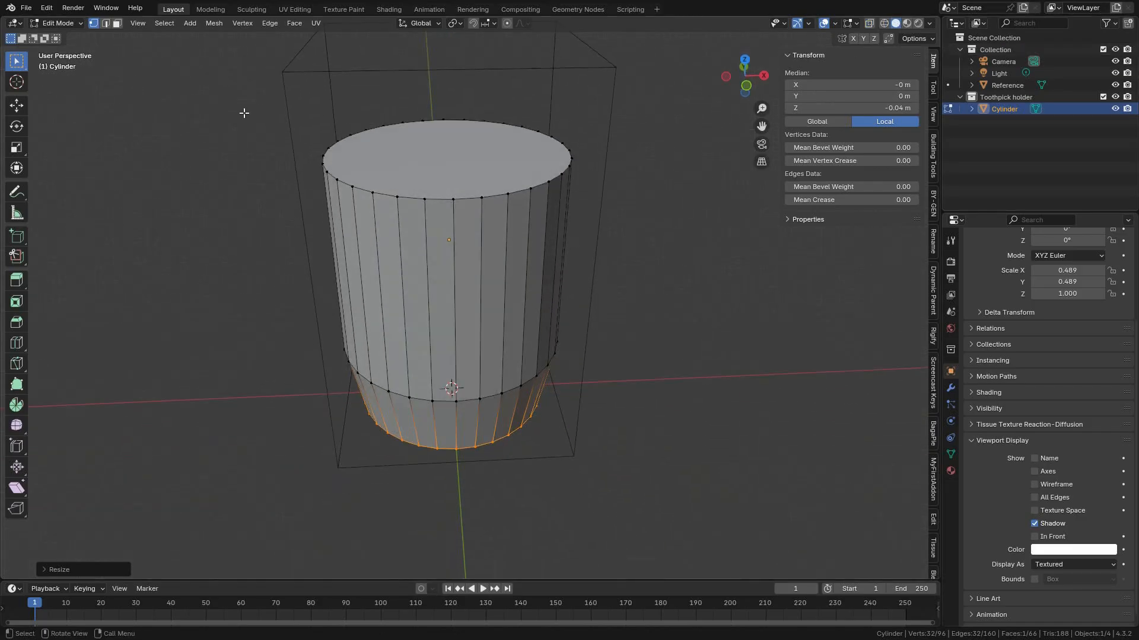
click(118, 23)
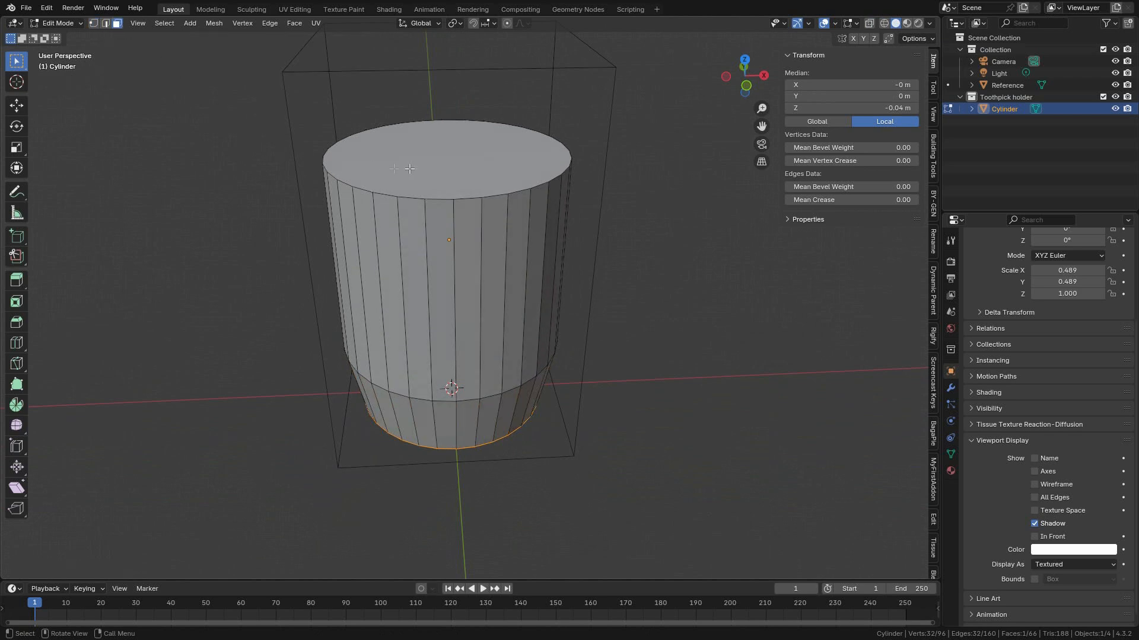
click(443, 165)
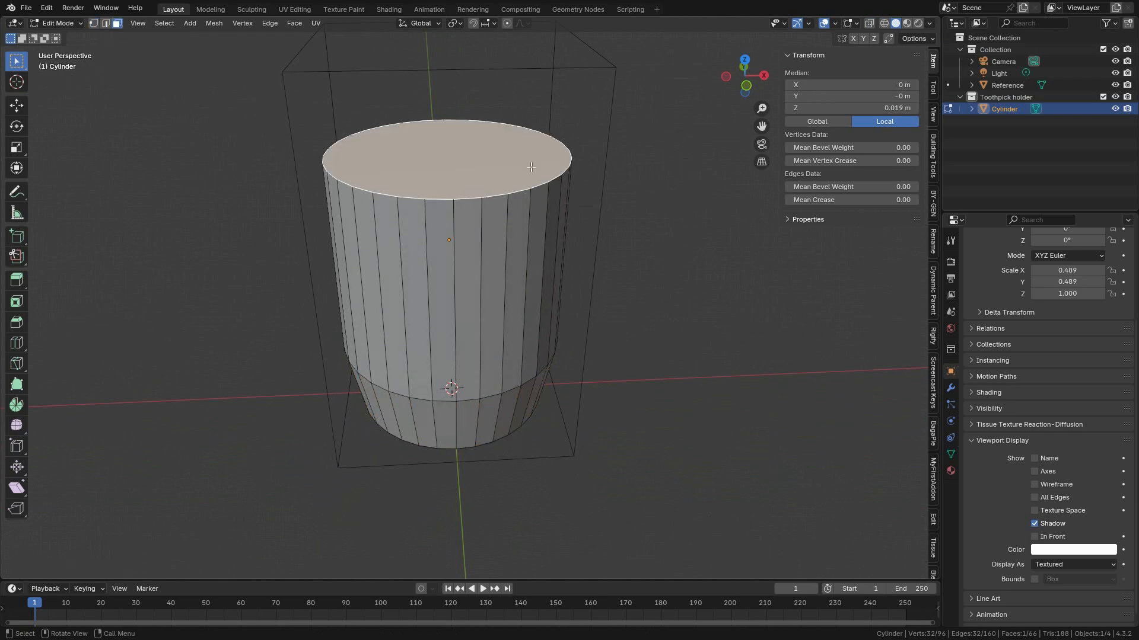
key(x)
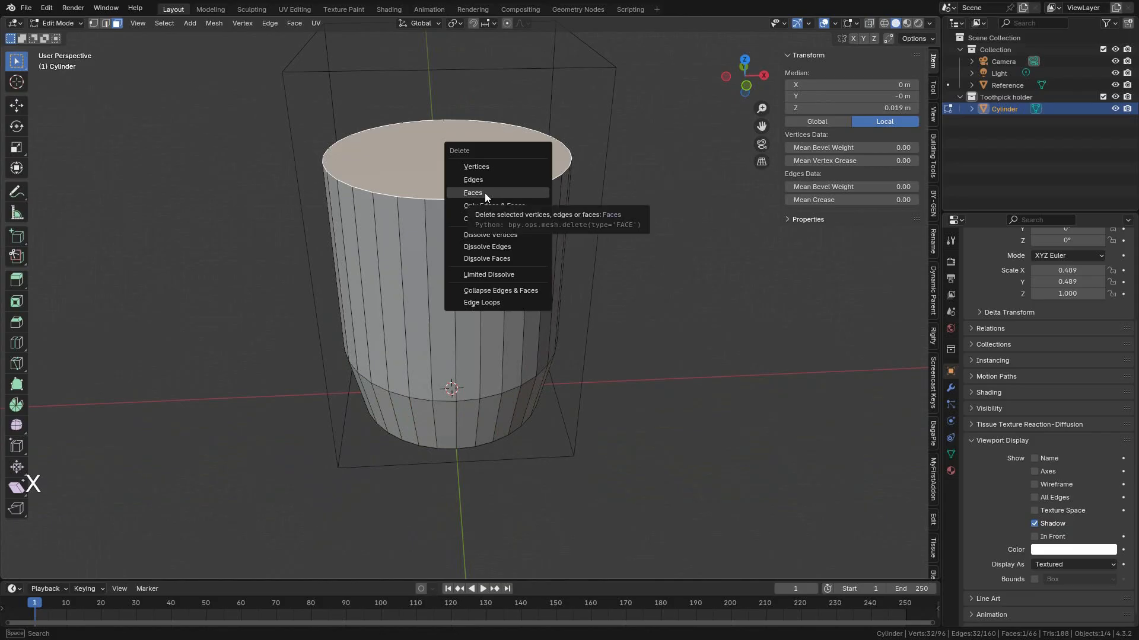
click(485, 193)
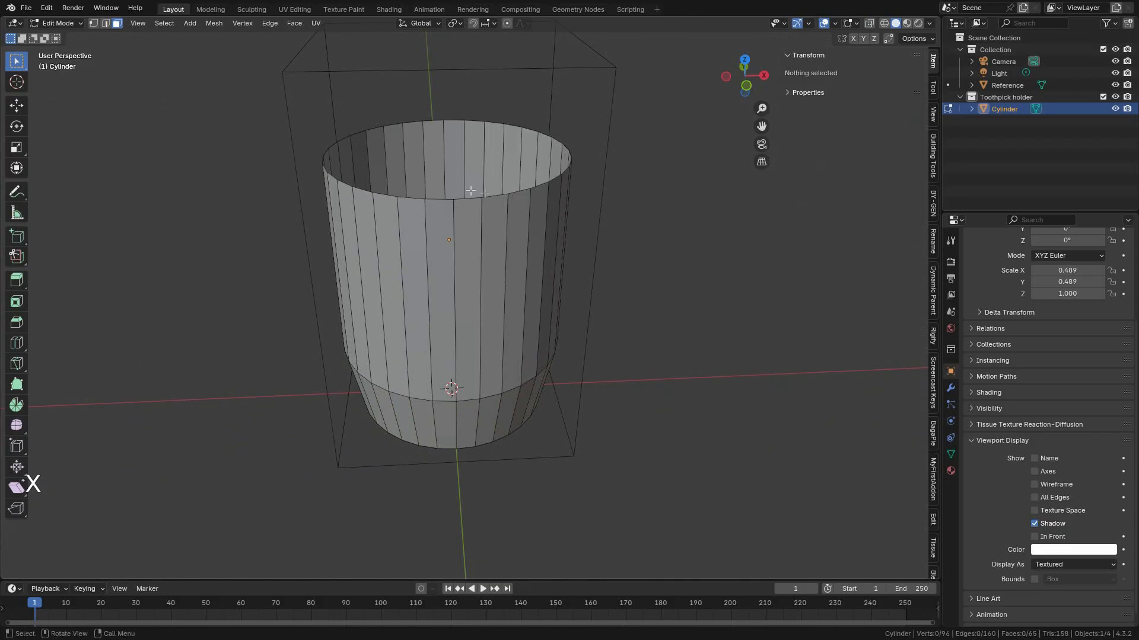
Switch back to Object Mode and apply Shade Auto Smooth to the open cylinder.
click(69, 22)
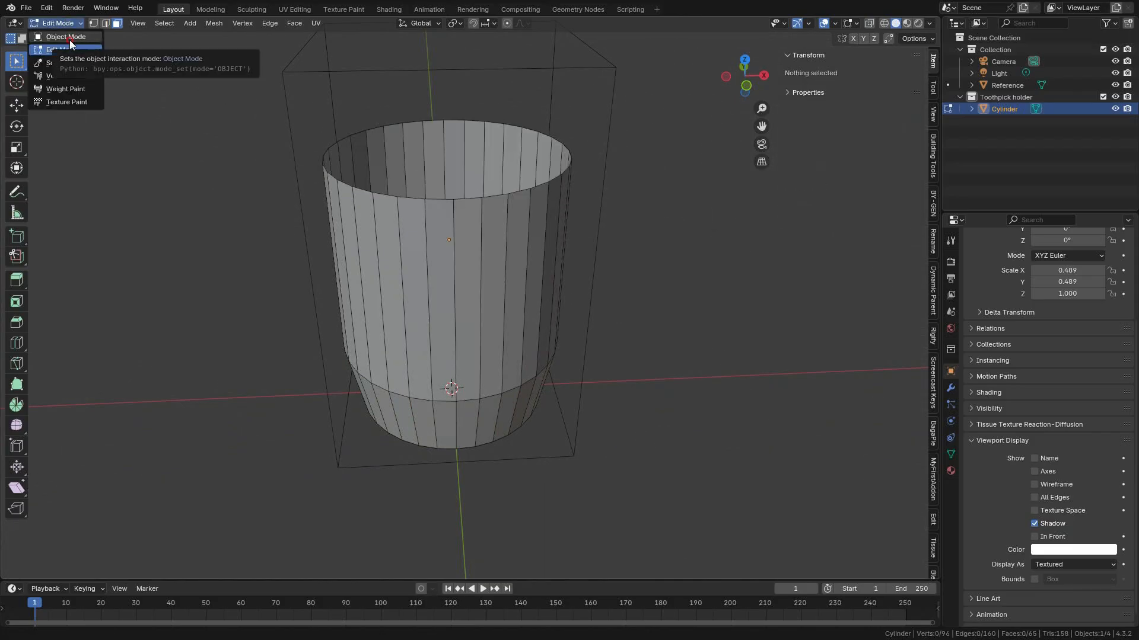
click(69, 37)
scroll(417, 255, up, 4)
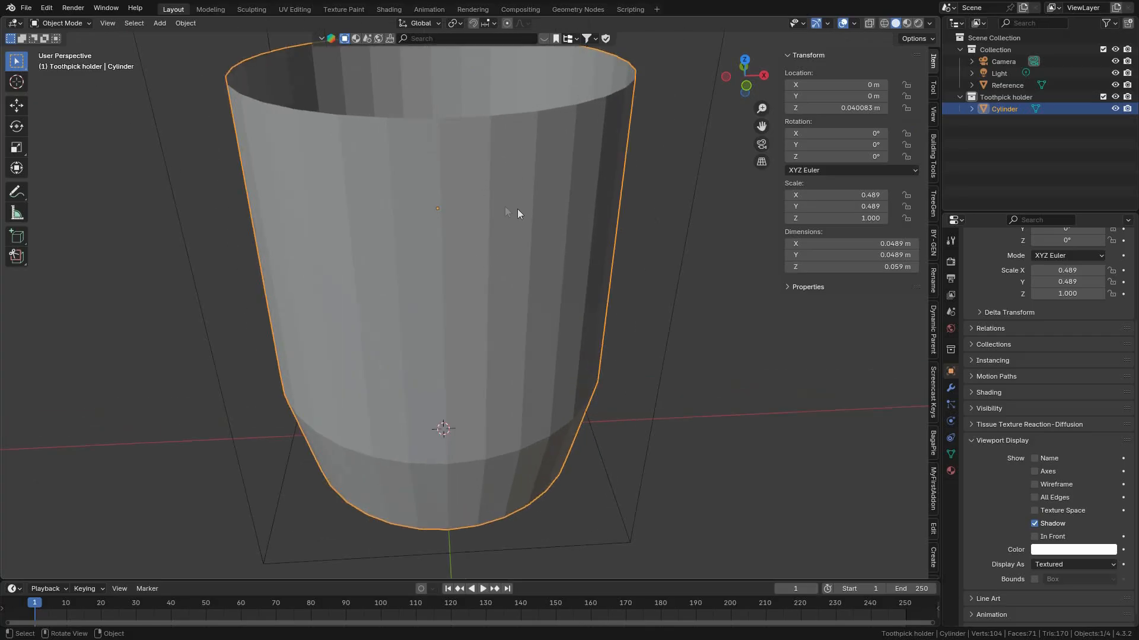
right_click(535, 211)
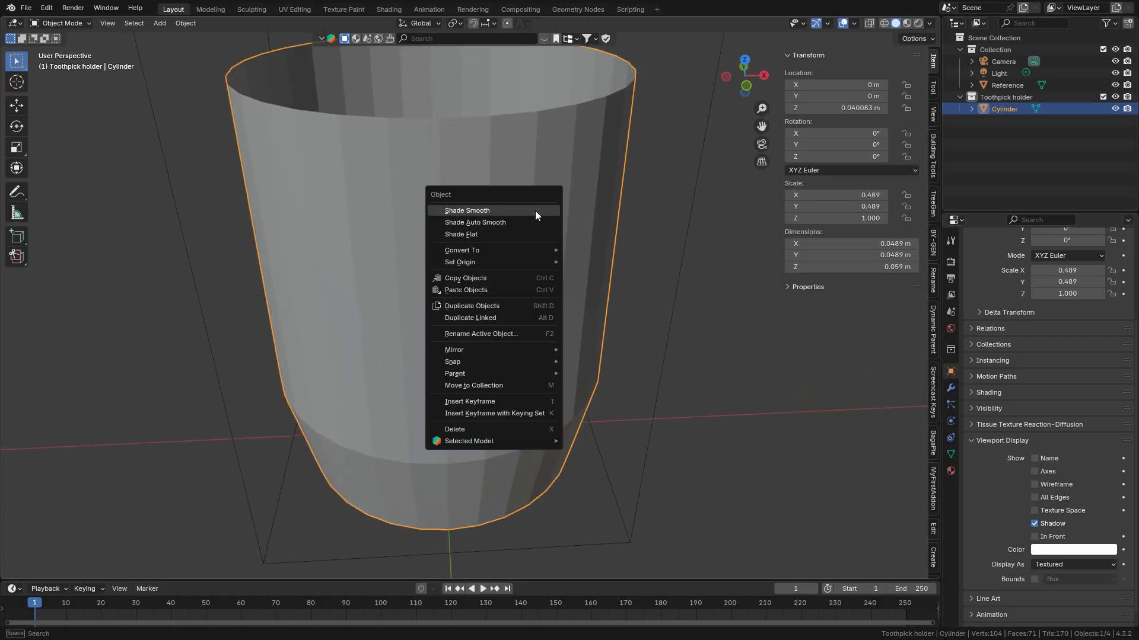
click(498, 224)
Show the model in front orthographic view and rename the cylinder object as holder.
key(KP_1)
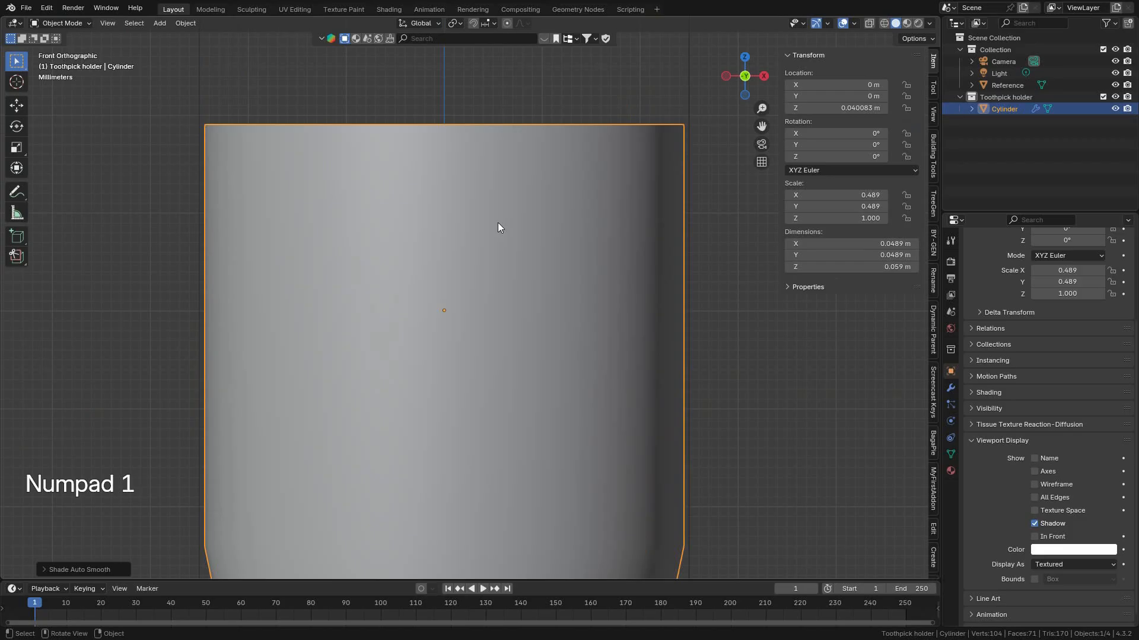
scroll(497, 223, down, 1)
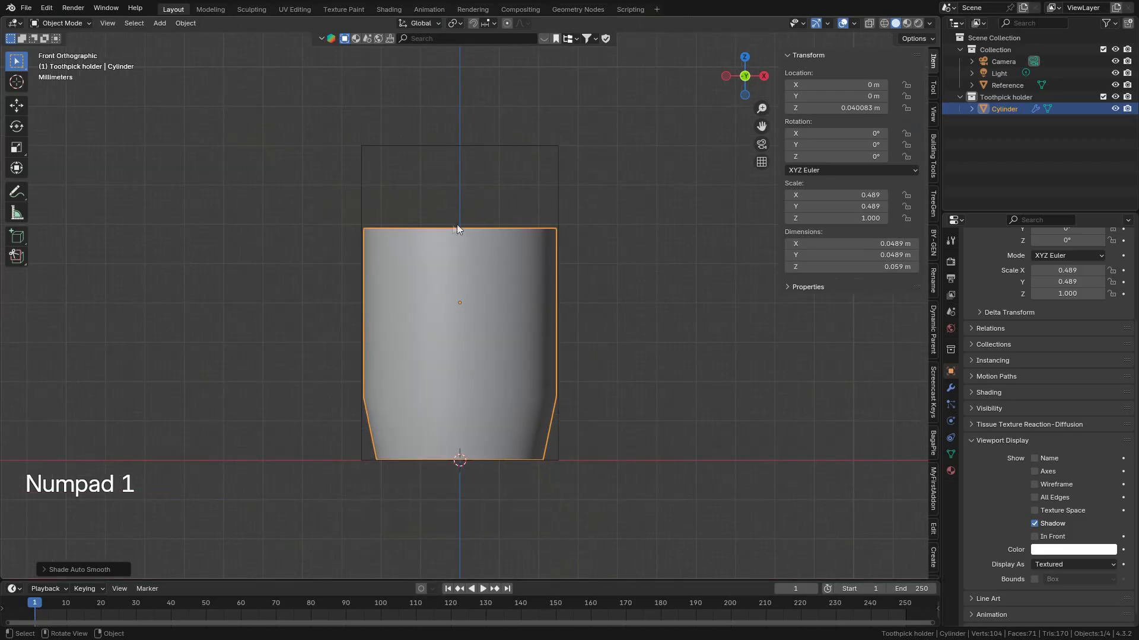
scroll(474, 228, up, 1)
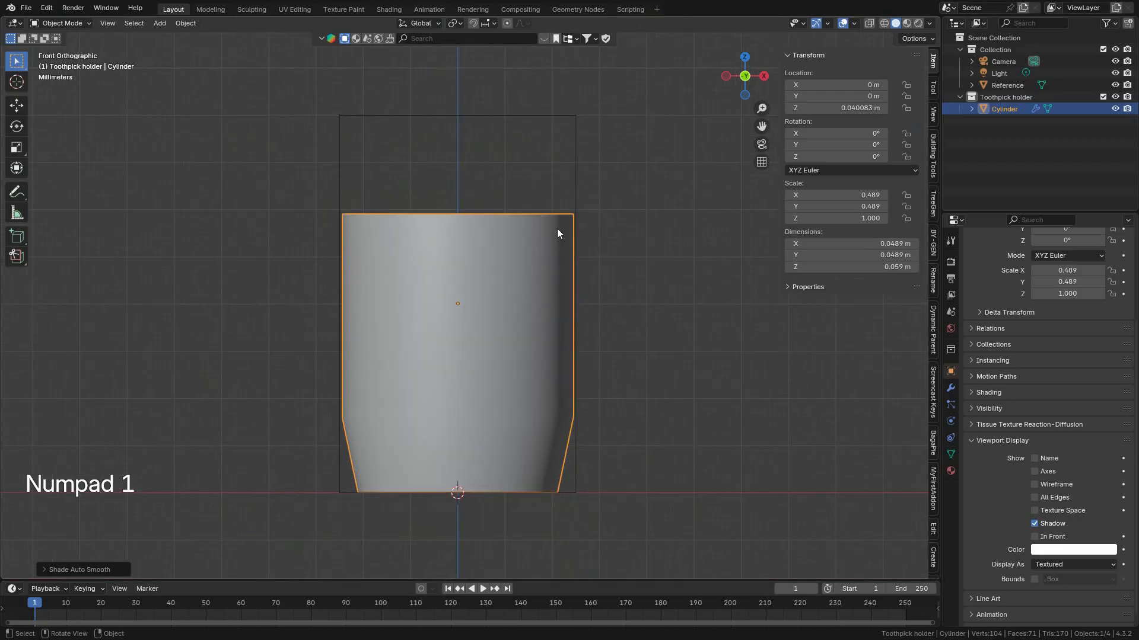
double_click(1005, 109)
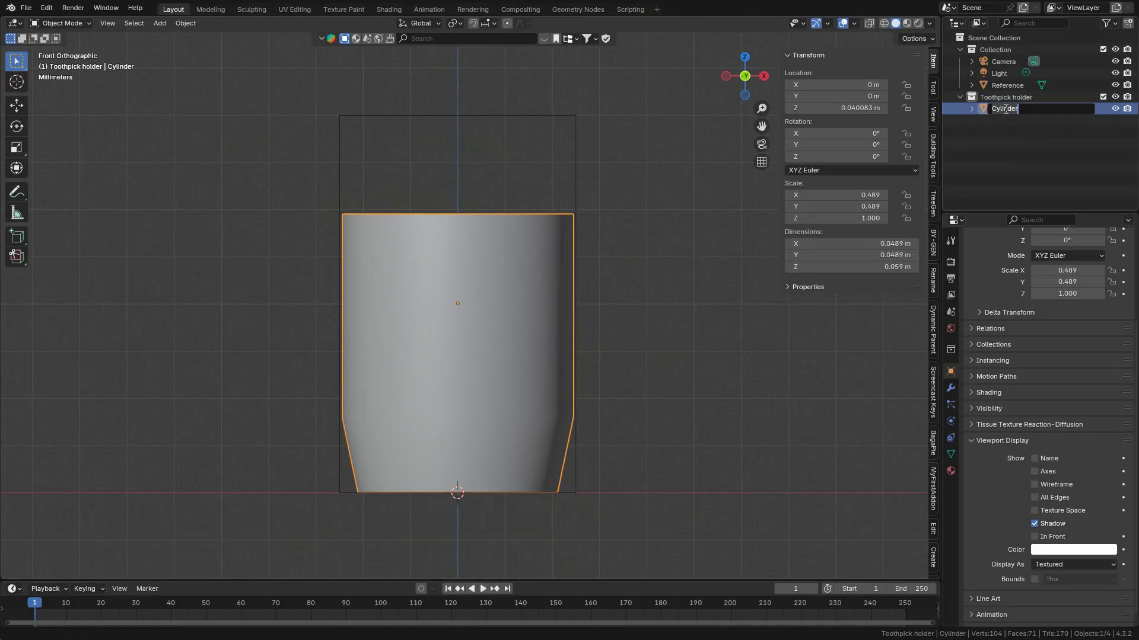
text(ho)
key(Return)
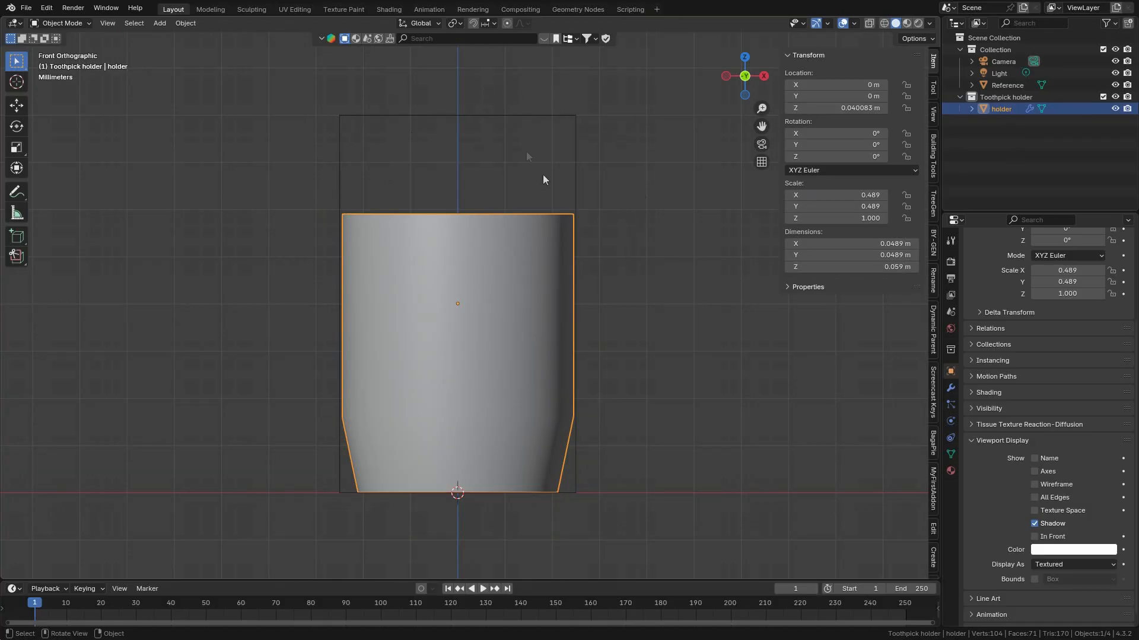
Add a mesh circle to the Toothpick holder collection as the base for the lid.
scroll(546, 224, up, 2)
shift+middle_drag(488, 187, 482, 252)
scroll(477, 233, down, 3)
scroll(468, 236, up, 2)
key(shift+a)
mouse_move(462, 216)
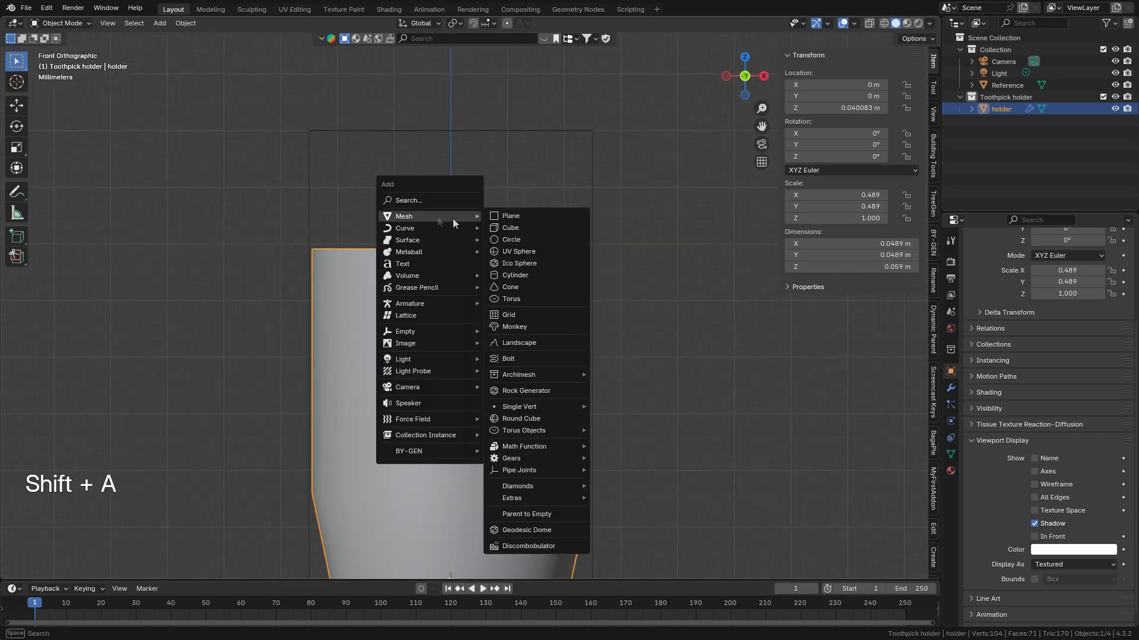
click(520, 241)
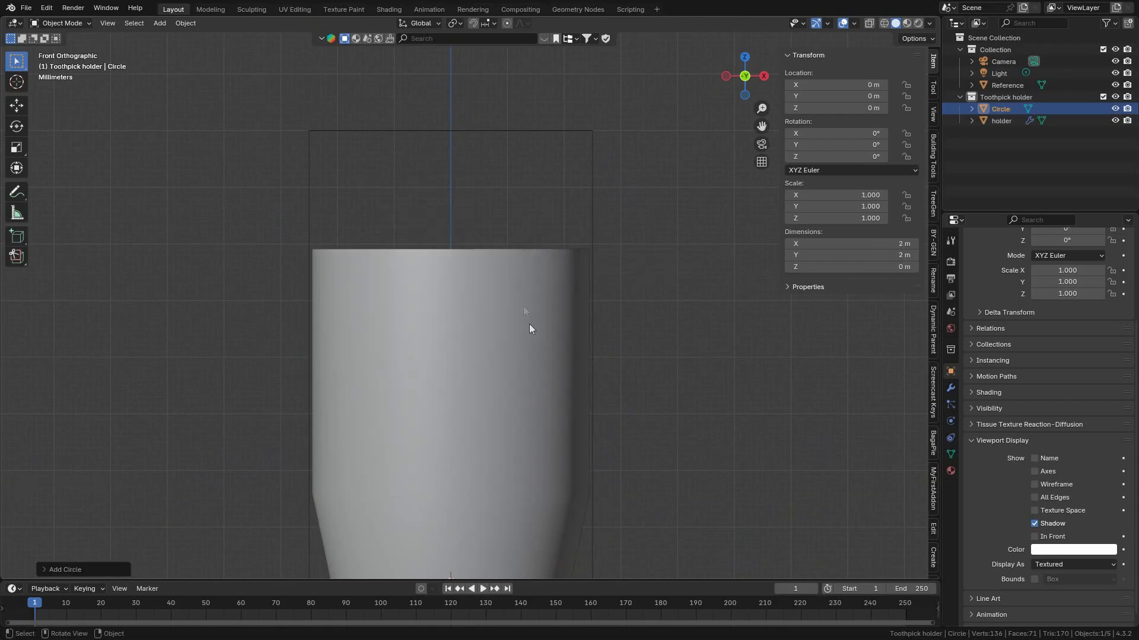
In front view, scale the new circle down to about 0.066 m across.
scroll(529, 324, down, 5)
scroll(607, 389, down, 1)
middle_drag(588, 357, 580, 404)
scroll(580, 405, down, 6)
scroll(581, 402, down, 6)
scroll(581, 402, up, 5)
scroll(581, 397, up, 2)
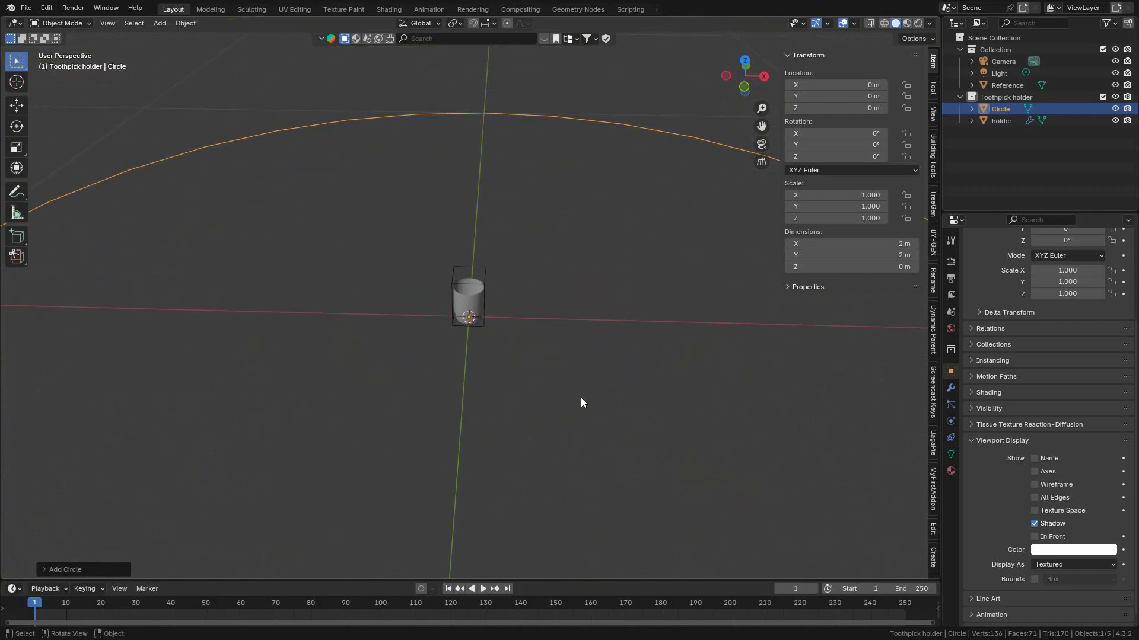
key(KP_1)
scroll(581, 401, up, 6)
scroll(718, 322, down, 3)
scroll(719, 322, down, 4)
key(s)
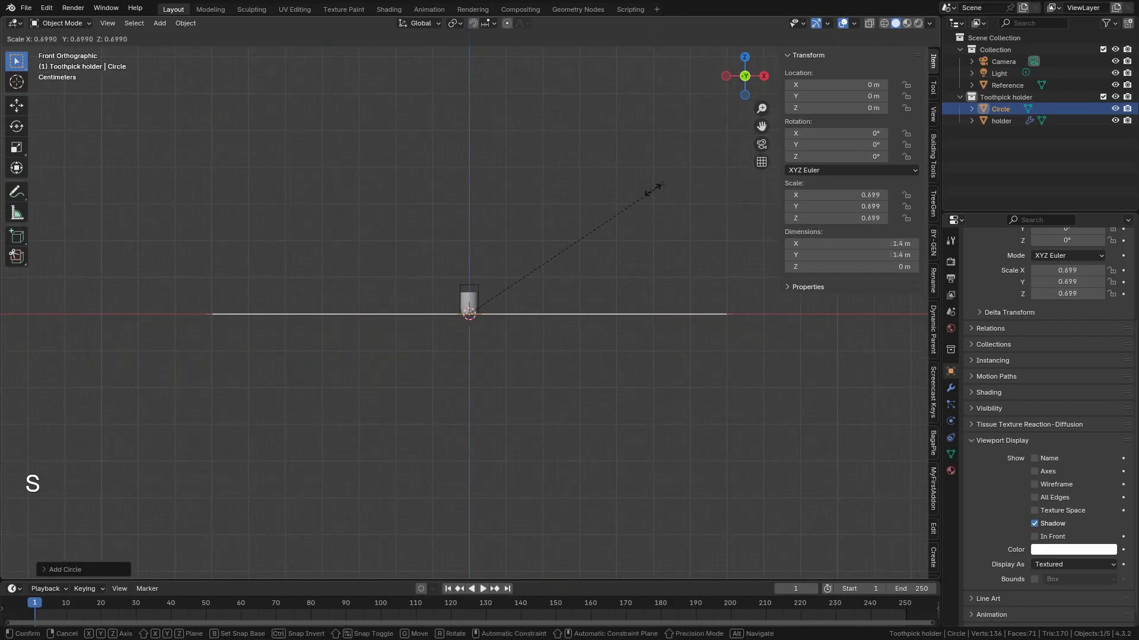
click(491, 308)
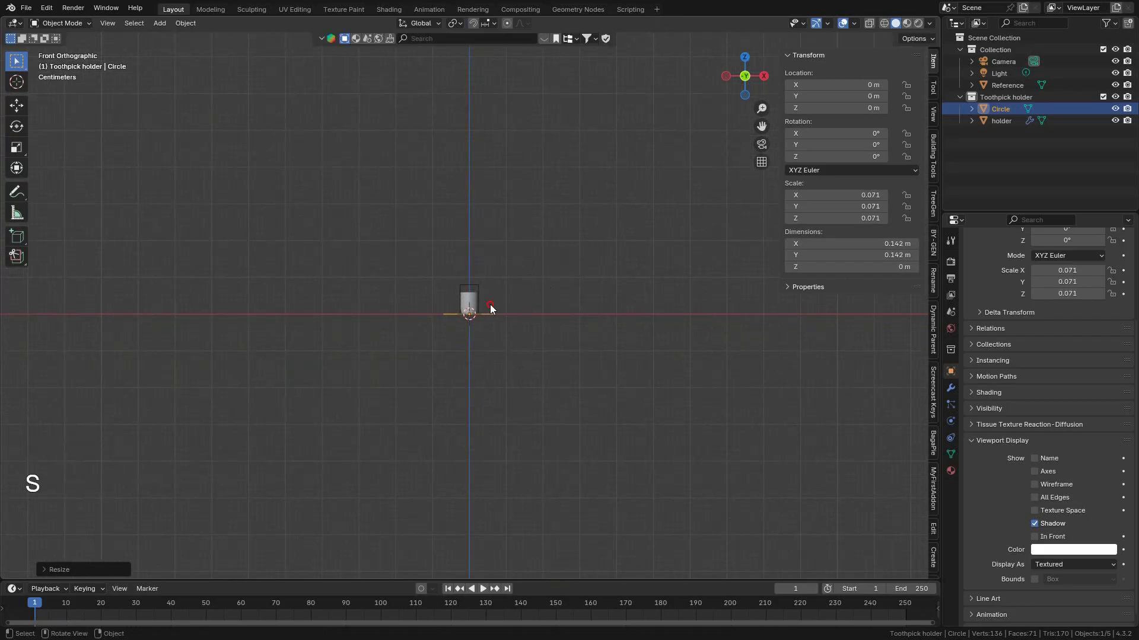
key(s)
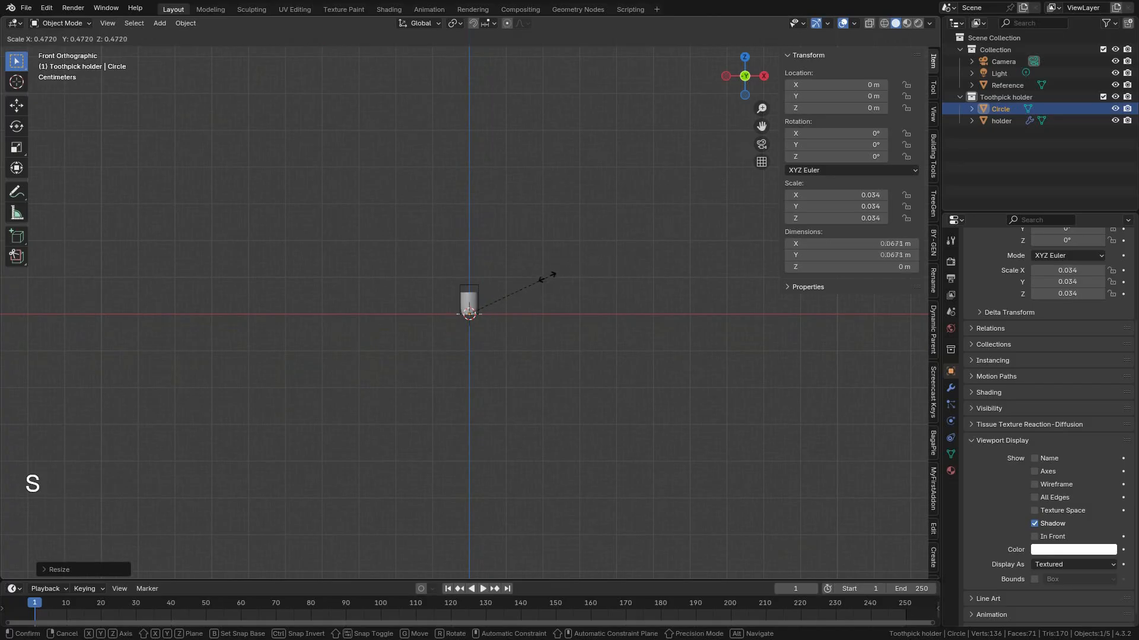
click(546, 277)
Scale the circle down further to about 0.051 m across, just wider than the holder body.
key(KP_Decimal)
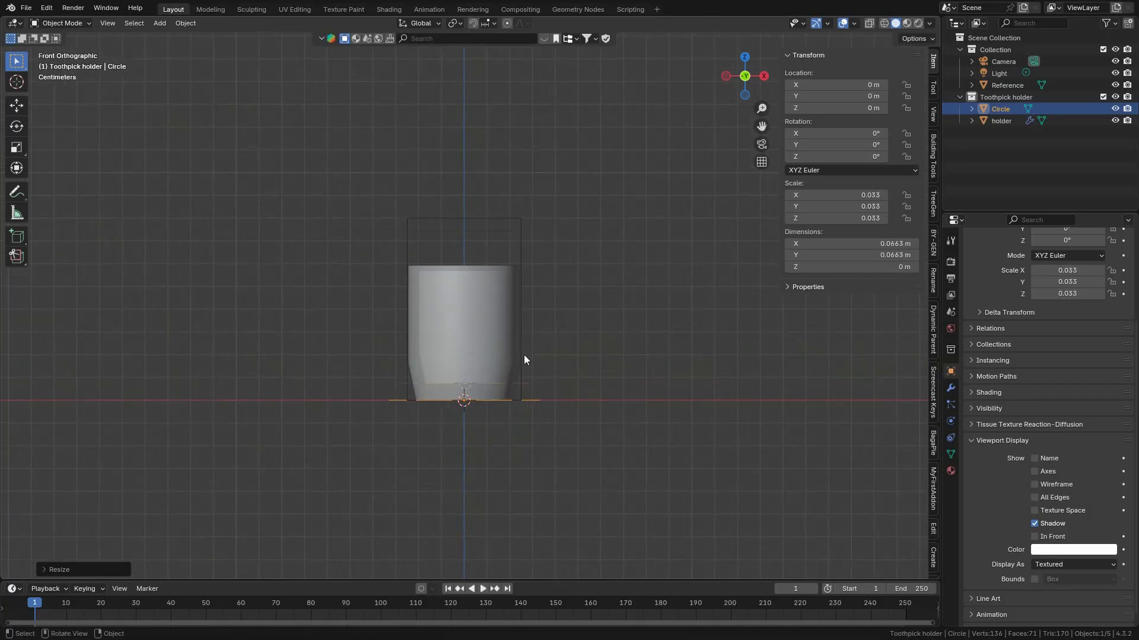
scroll(525, 359, up, 5)
key(s)
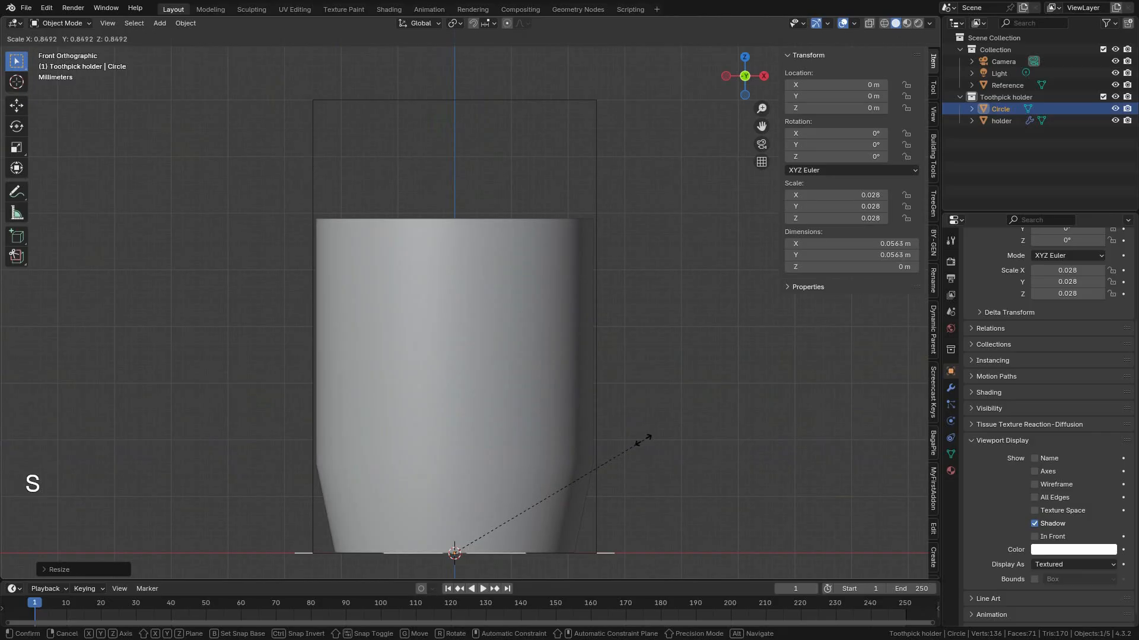
click(621, 444)
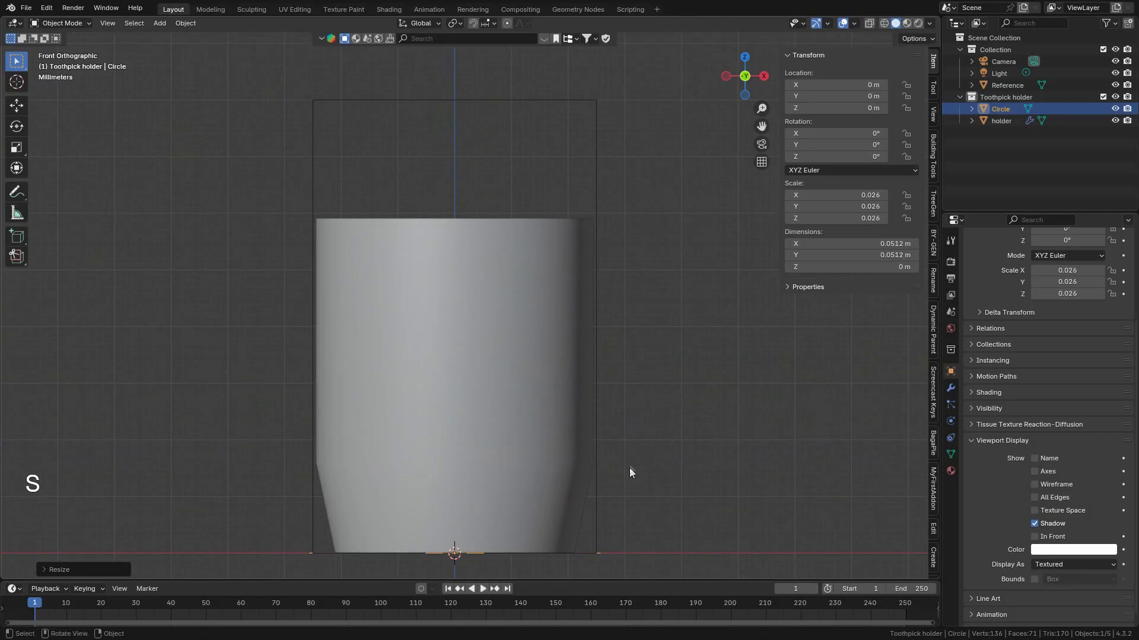
Move the circle up 0.056 m along Z with increment snapping, placing it just below the holder's rim.
key(g)
key(z)
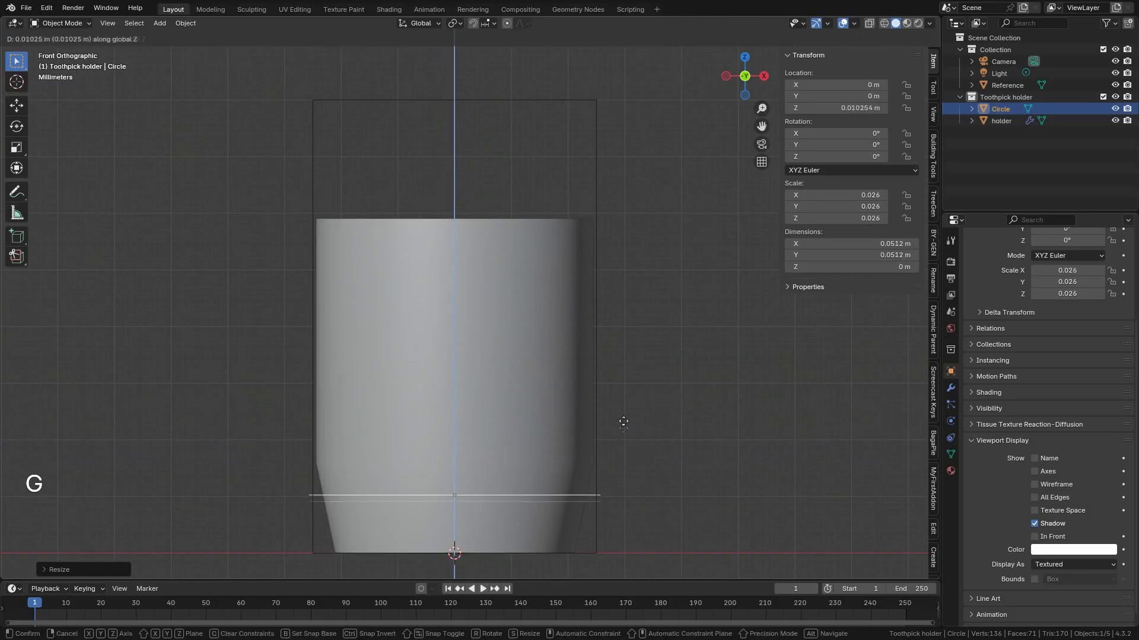
key(ctrl)
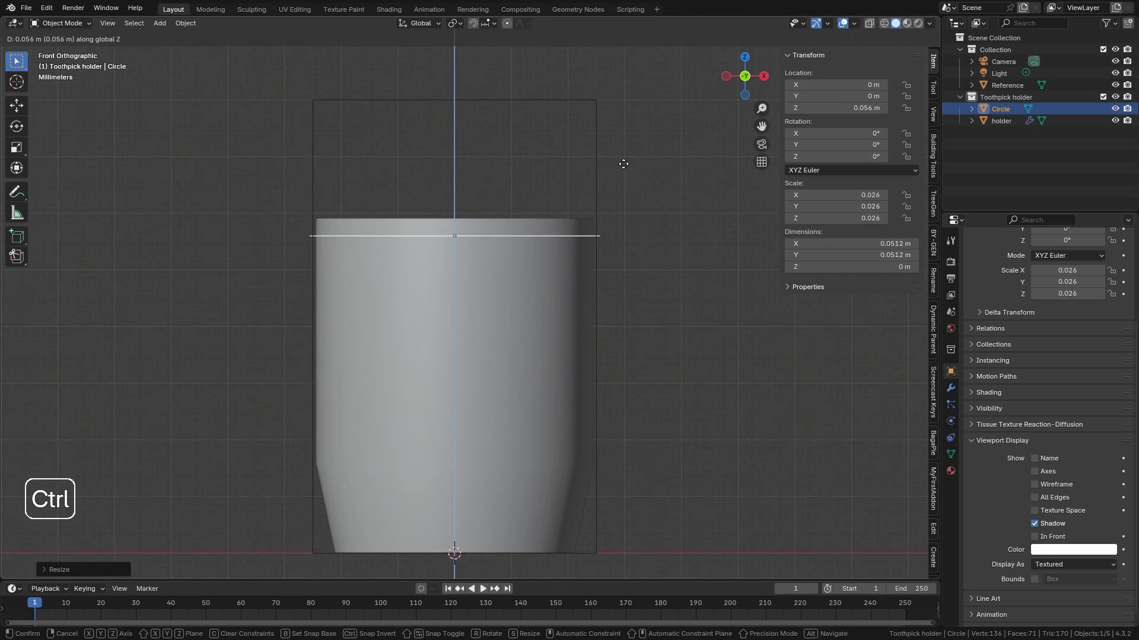
click(623, 163)
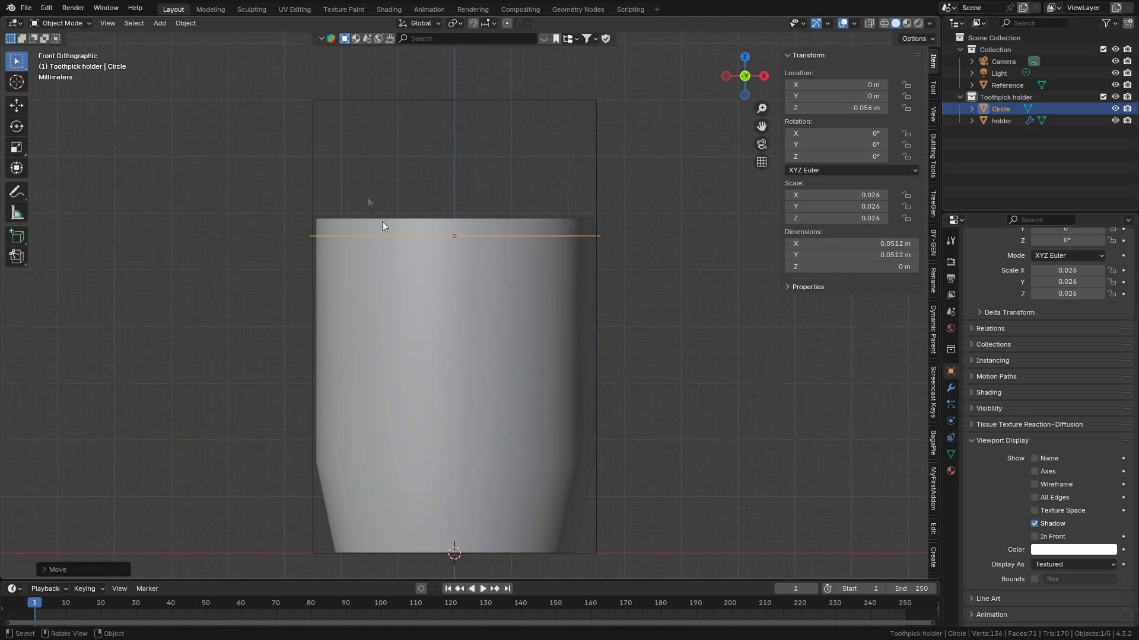
Enter Edit Mode on the circle with vertex selection and extrude its ring about 0.014 m upward along Z.
shift+middle_drag(536, 216, 553, 312)
scroll(456, 319, up, 3)
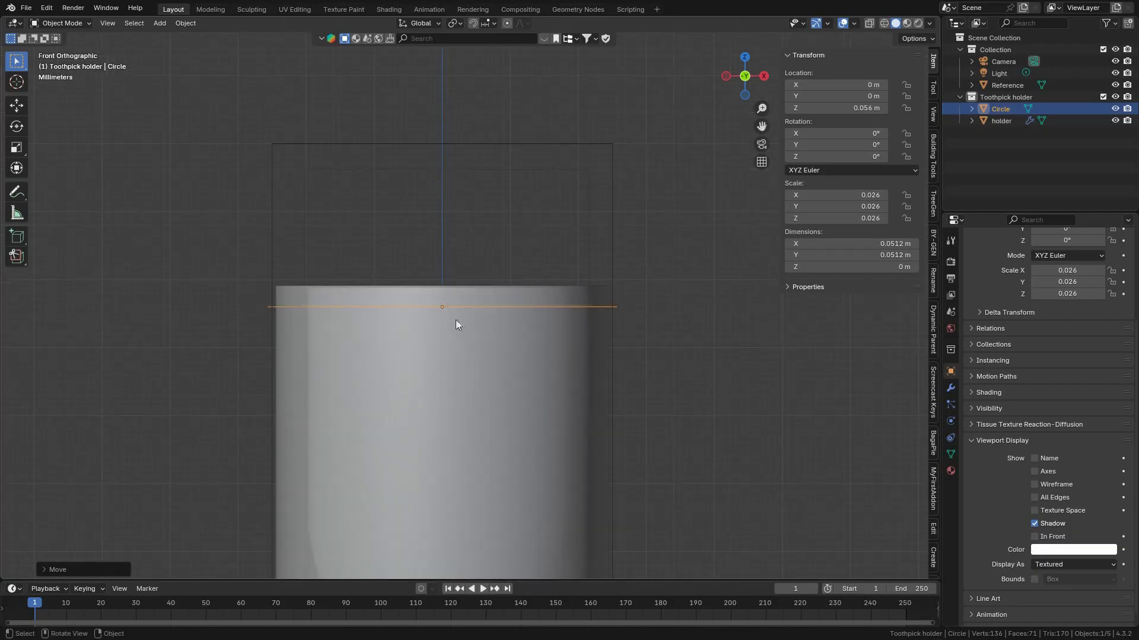
click(53, 22)
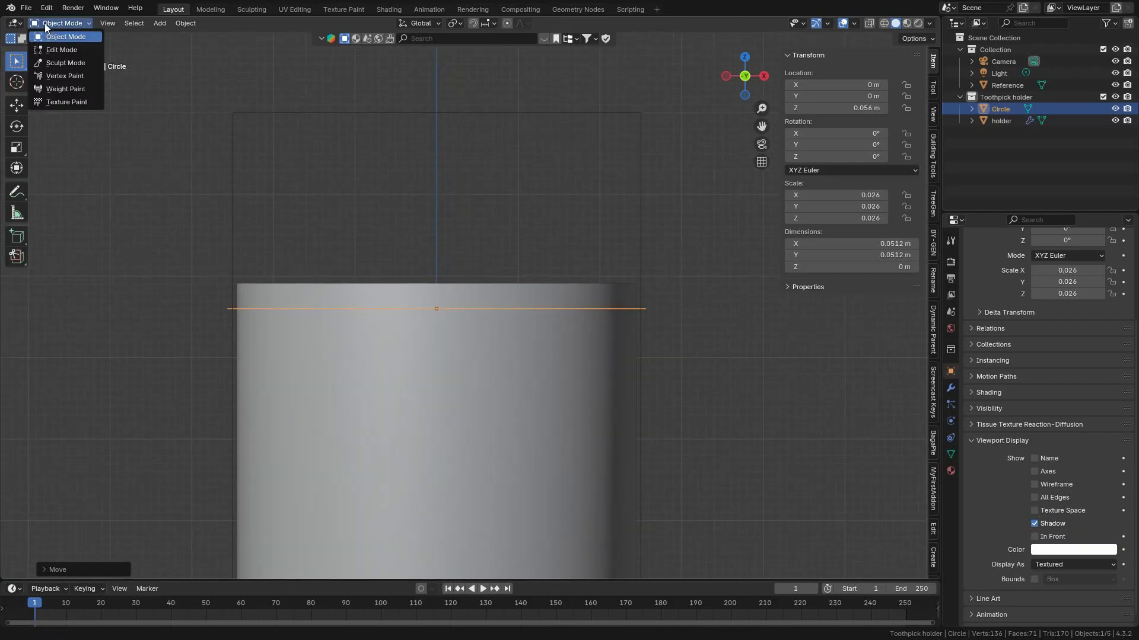
click(59, 51)
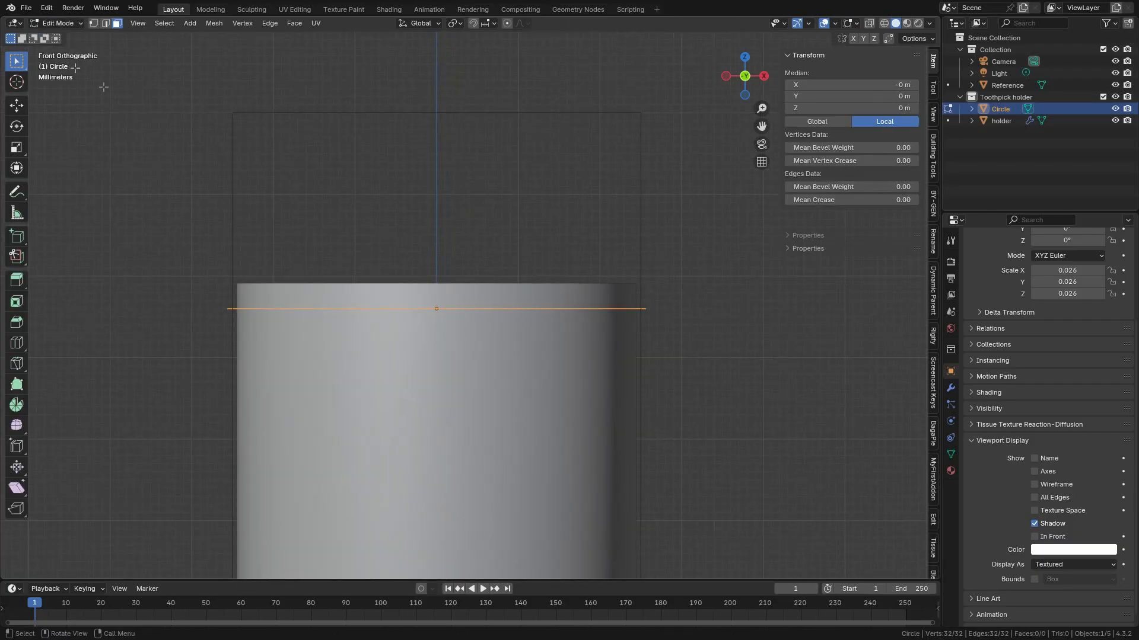
click(94, 22)
key(e)
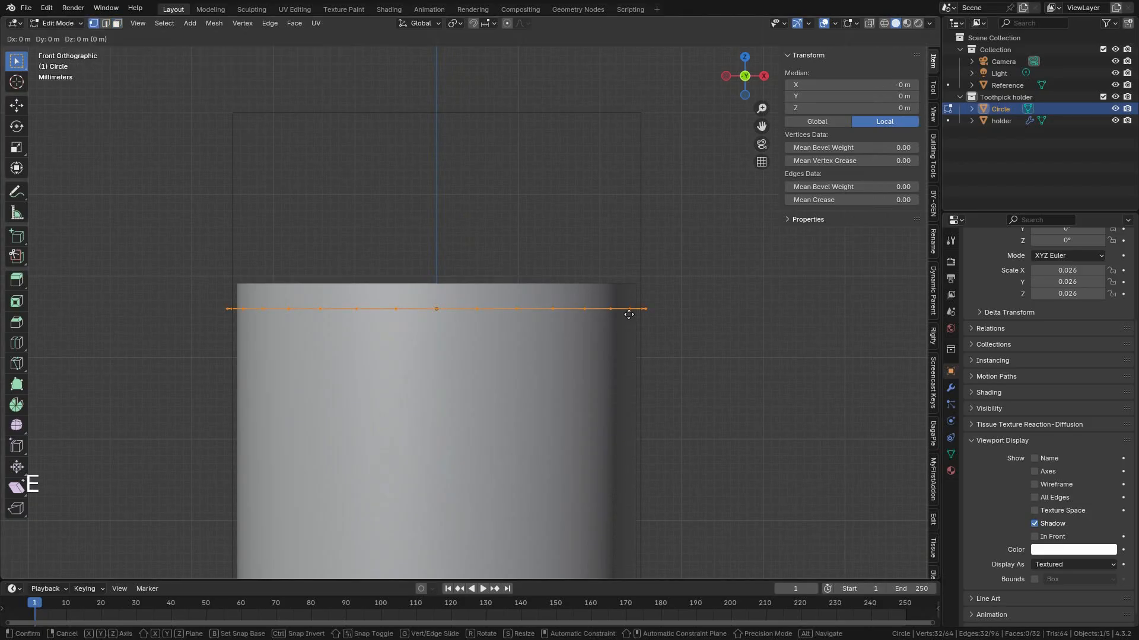
key(z)
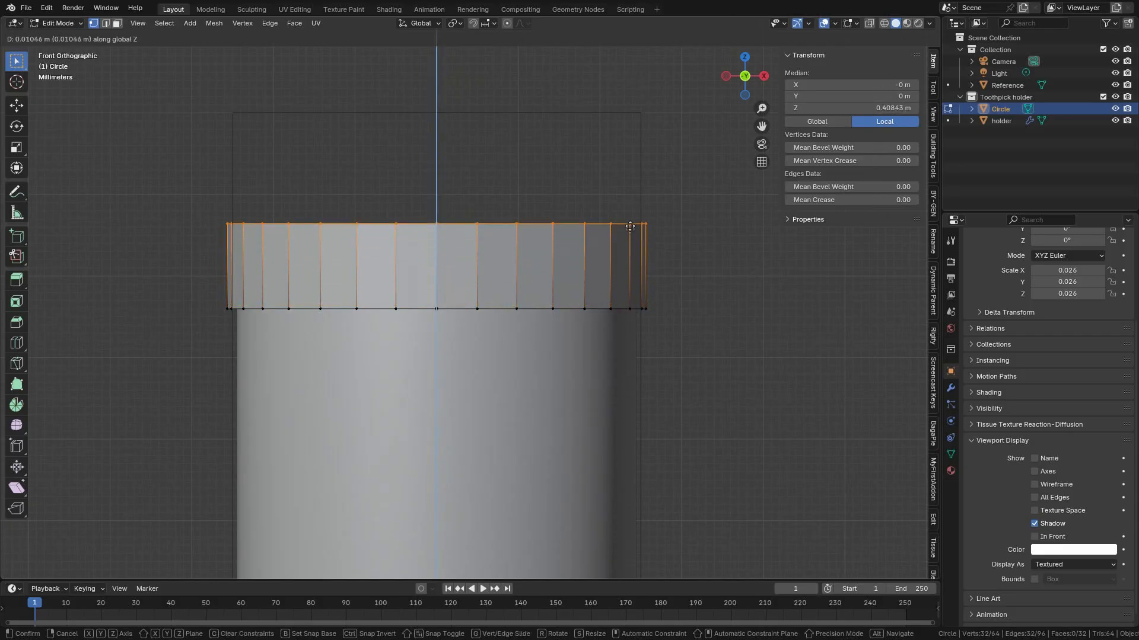
key(shift)
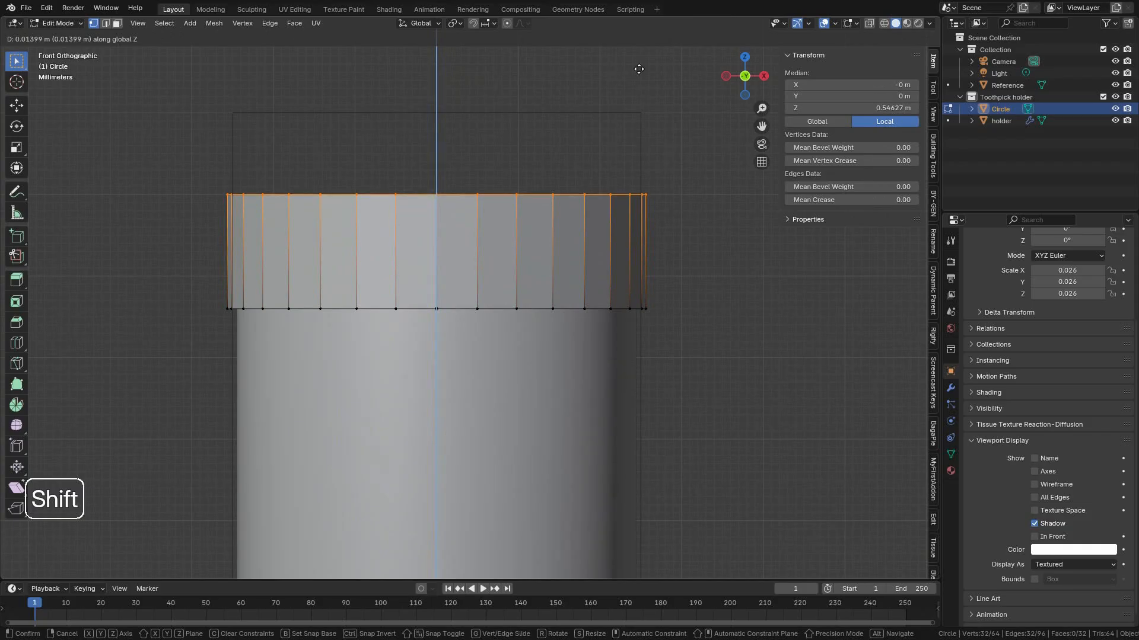
click(636, 65)
key(ctrl)
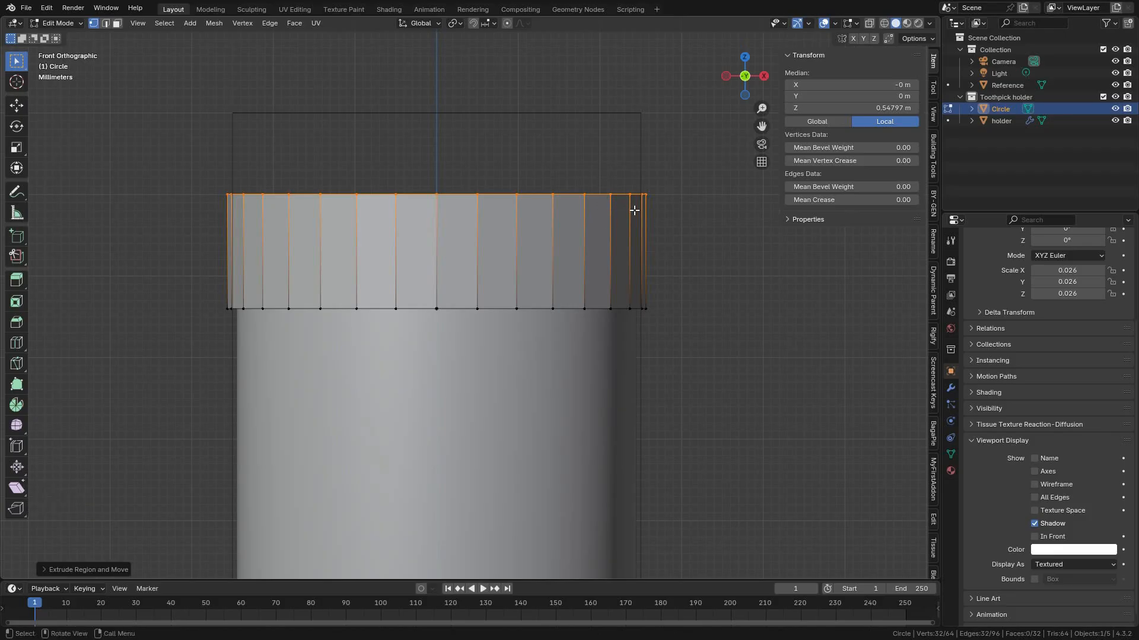
Extrude the lid's top ring about 0.004 m upward along Z and scale it inward to about 0.9.
key(e)
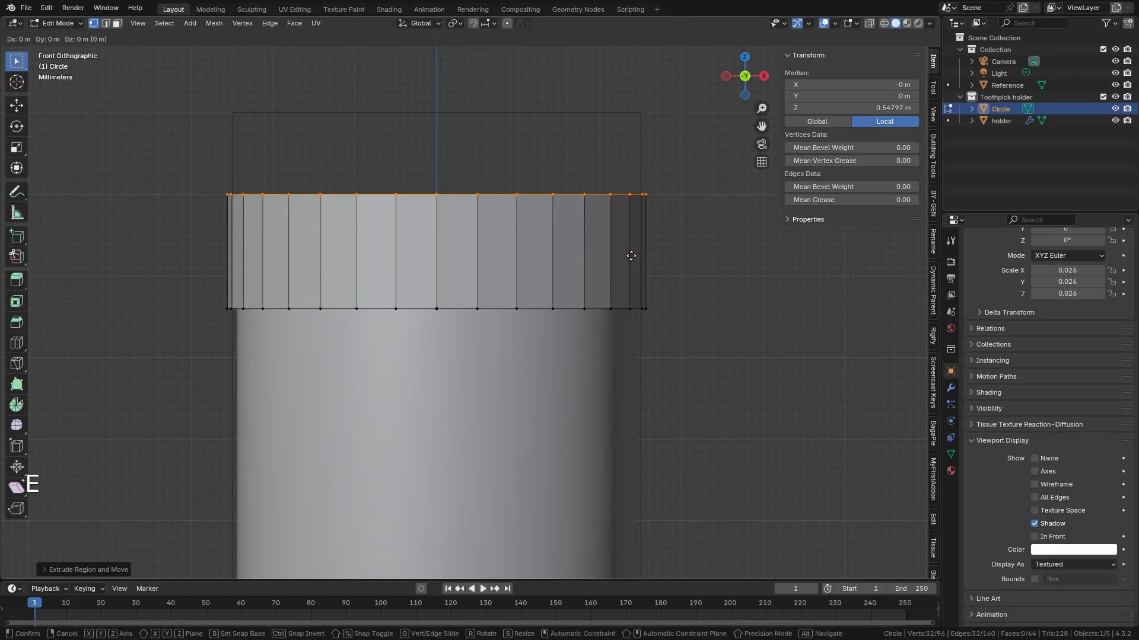
key(shift)
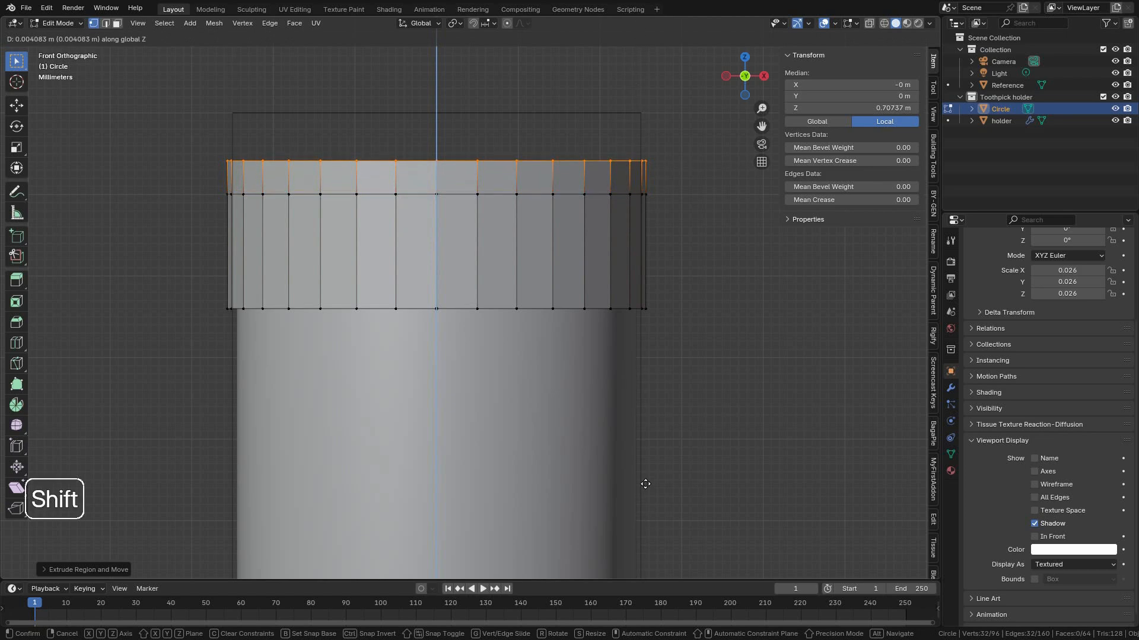
click(645, 484)
shift+middle_drag(626, 351, 626, 390)
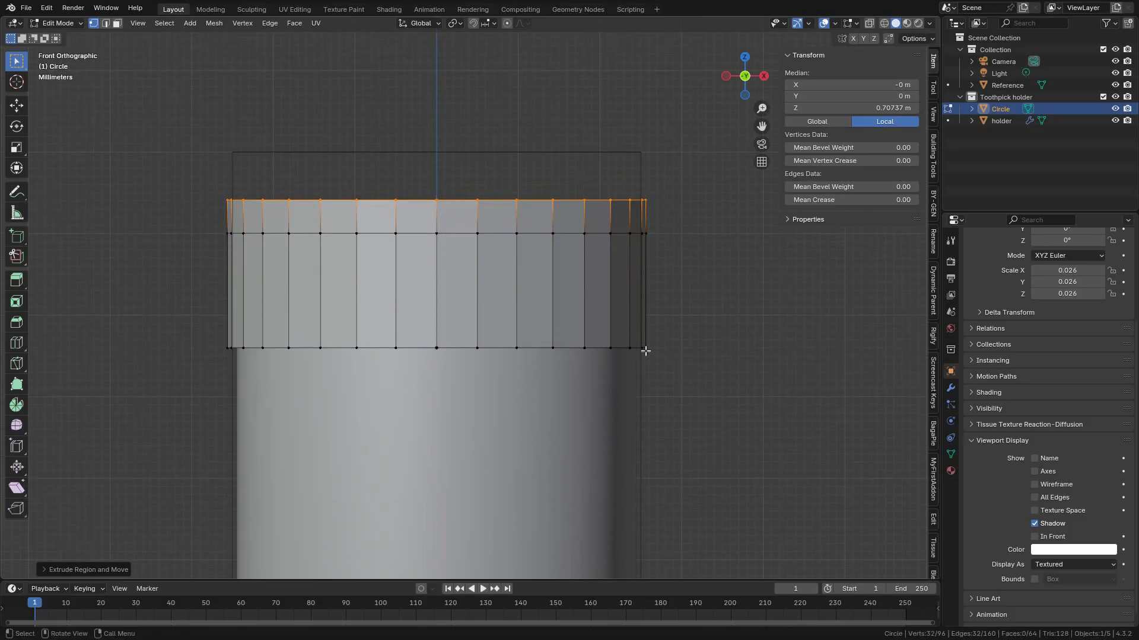
key(s)
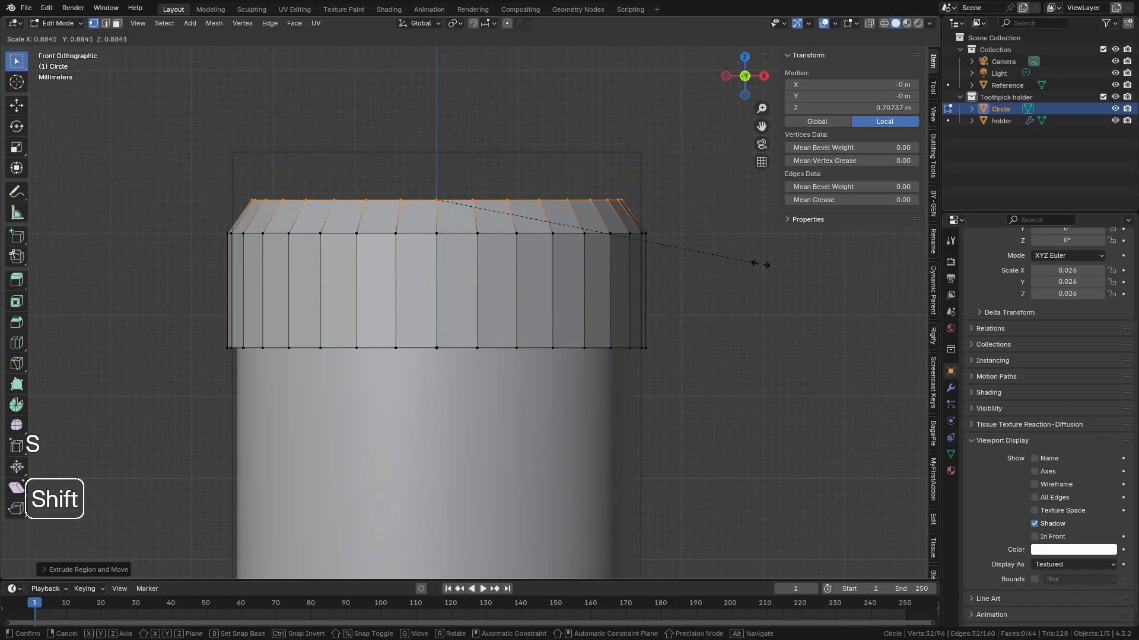
click(817, 276)
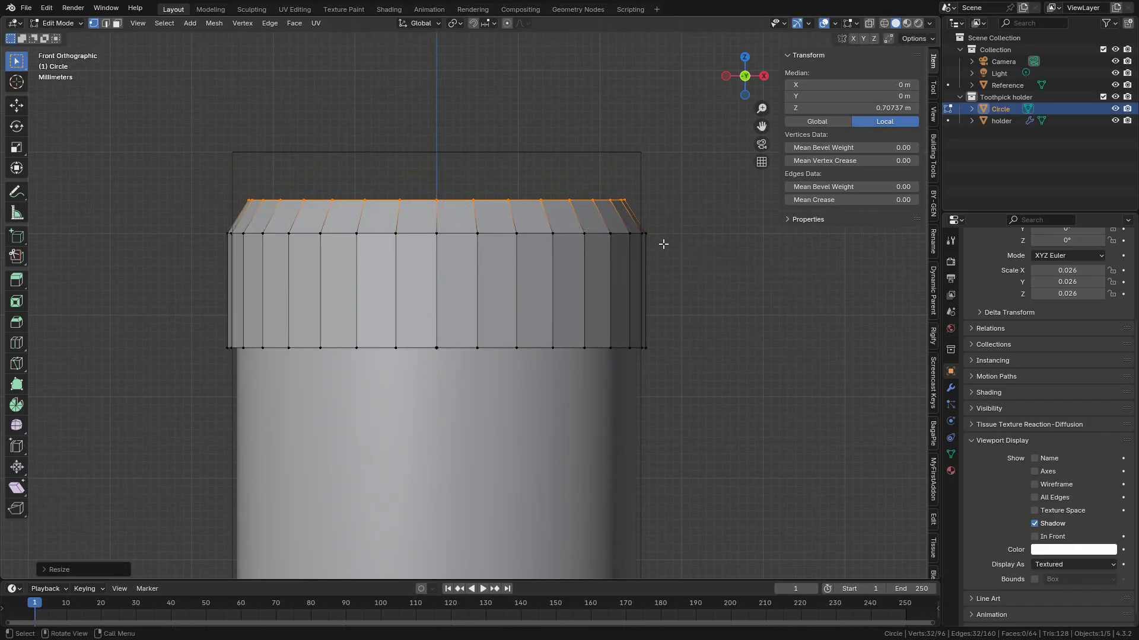
Lower the lid's narrowed top ring by about 0.0016 m along Z to flatten the bevel.
key(g)
key(z)
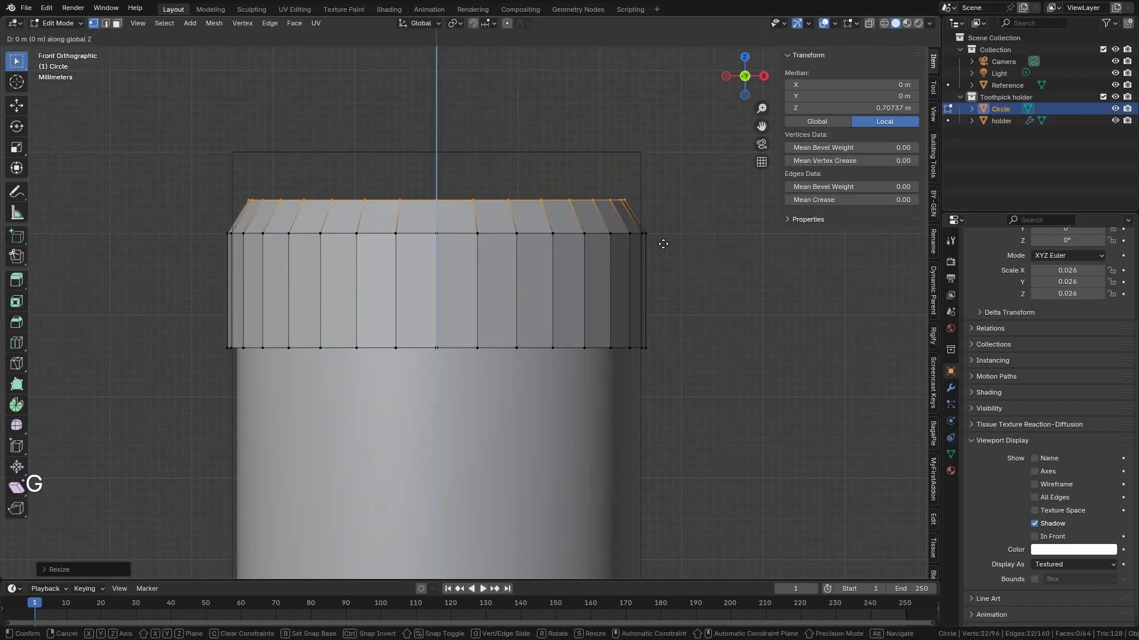
key(shift)
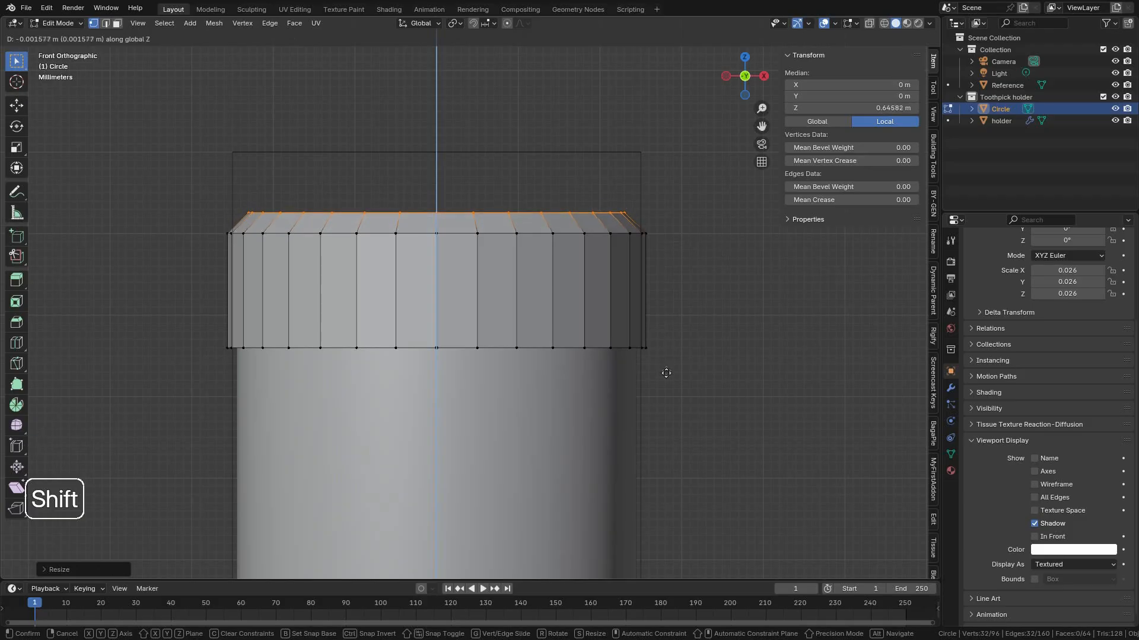
click(666, 376)
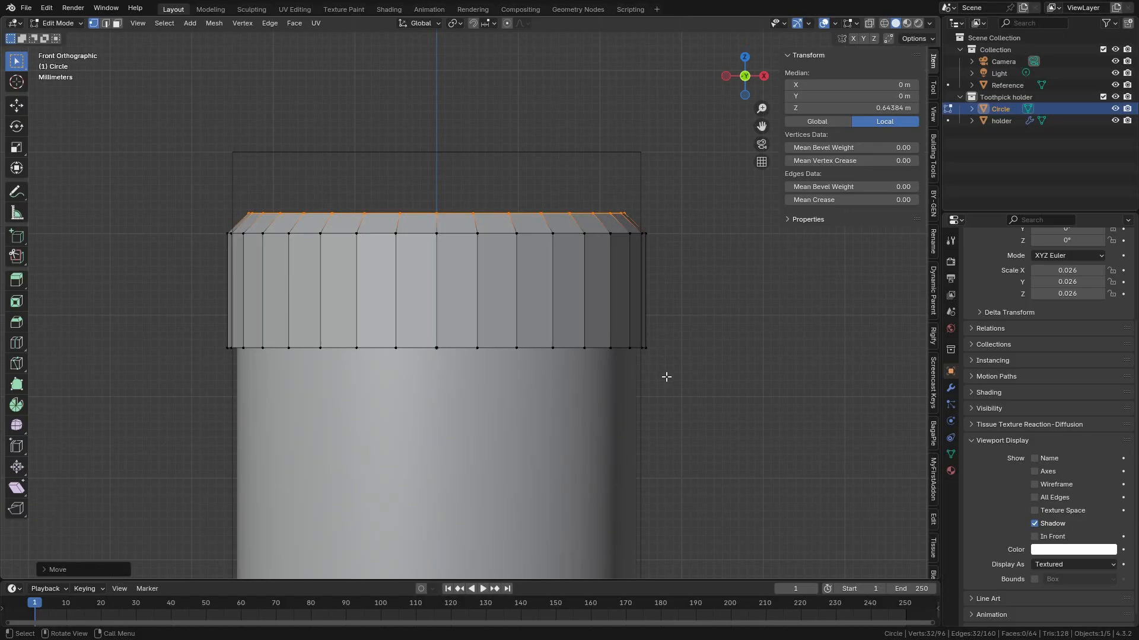
Extrude the lid's top ring inward at a scale of about 0.77 and raise the new ring about 0.00066 m along Z.
key(KP_7)
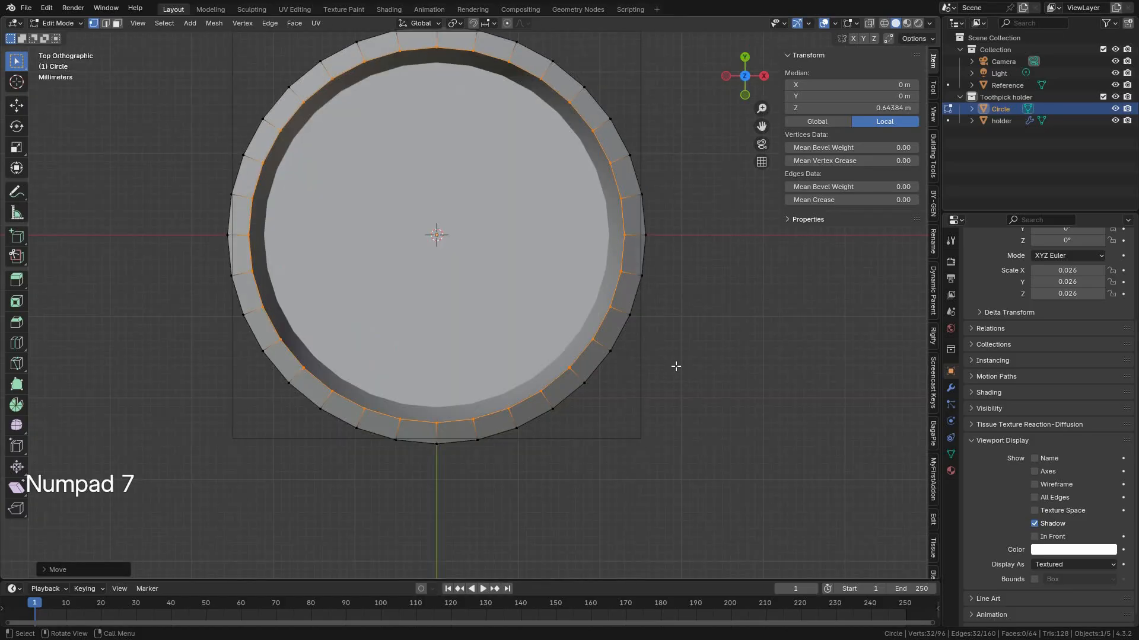
key(e)
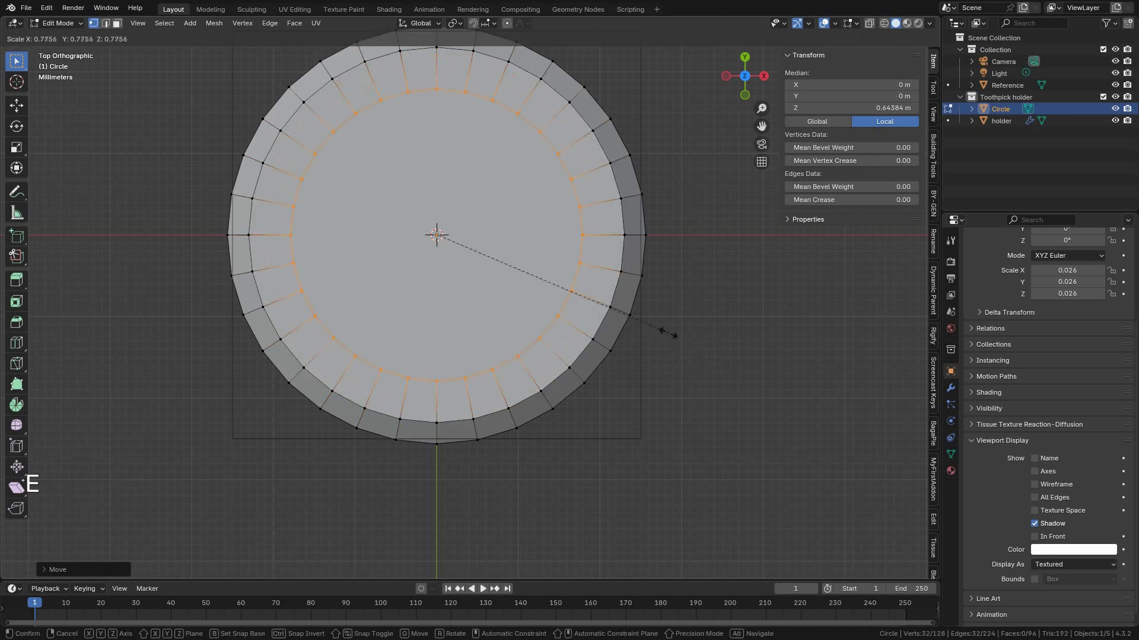
key(shift)
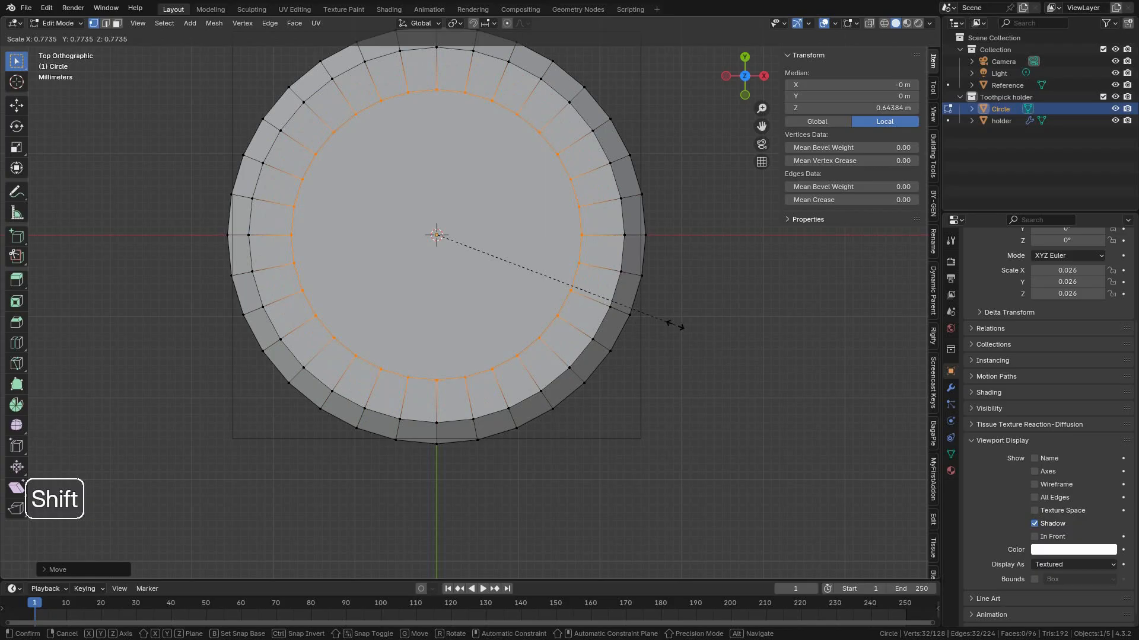
click(670, 323)
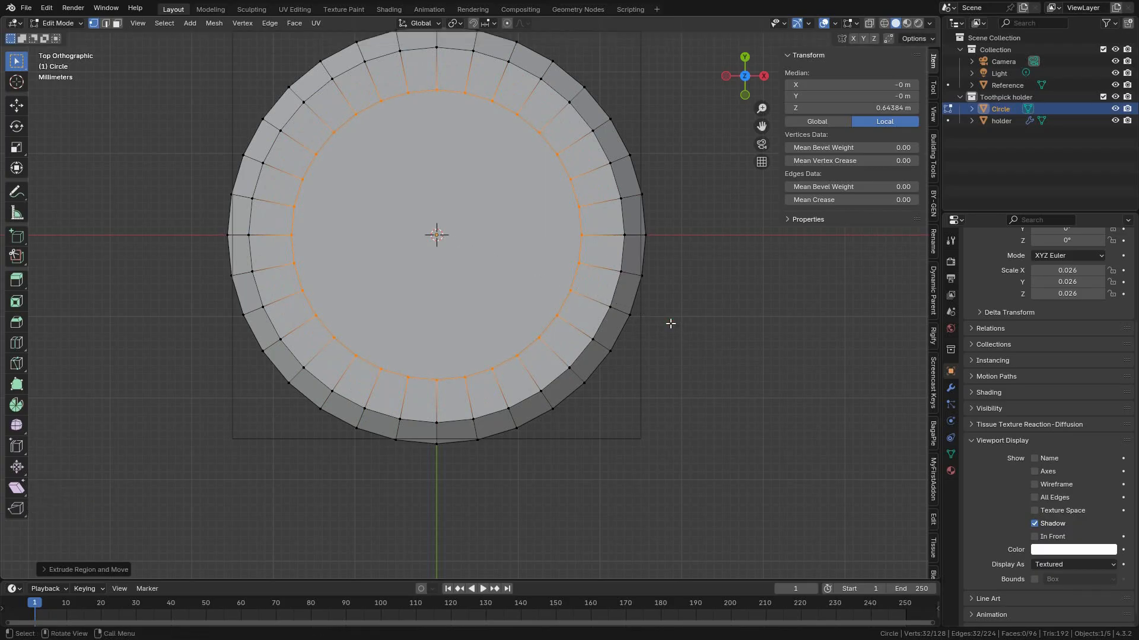
key(KP_1)
scroll(670, 324, up, 2)
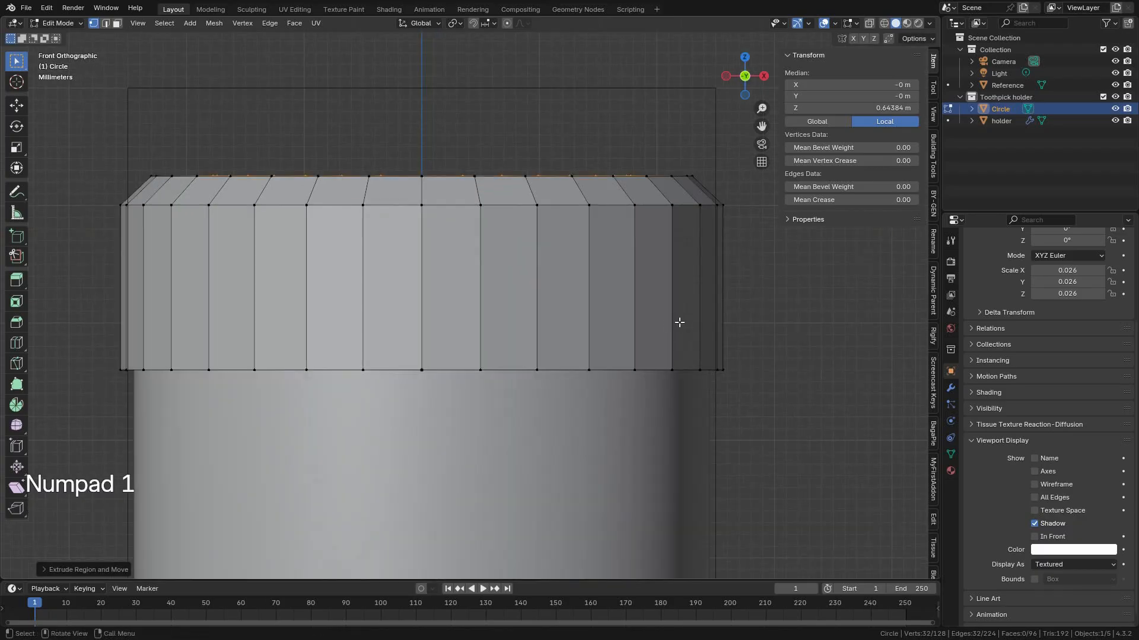
key(g)
key(z)
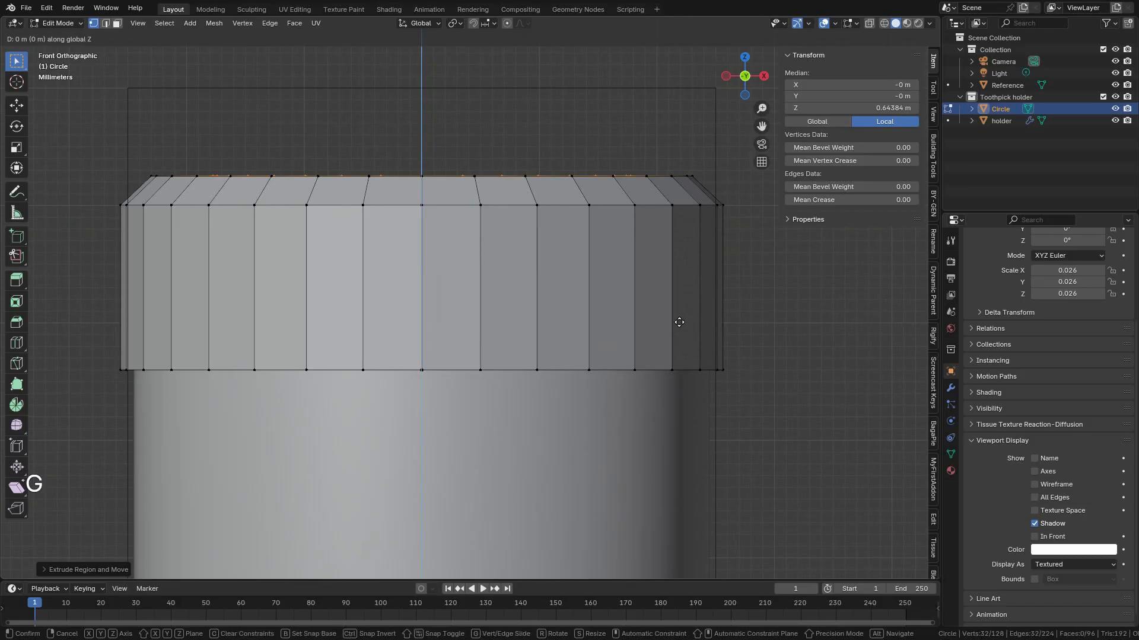
key(shift)
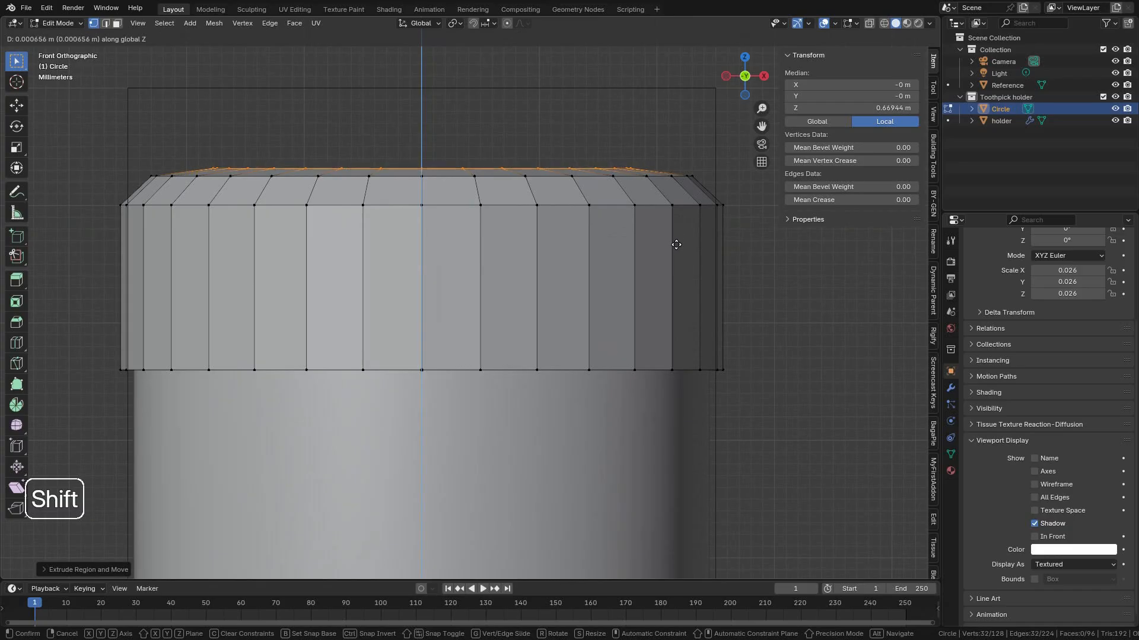
click(676, 246)
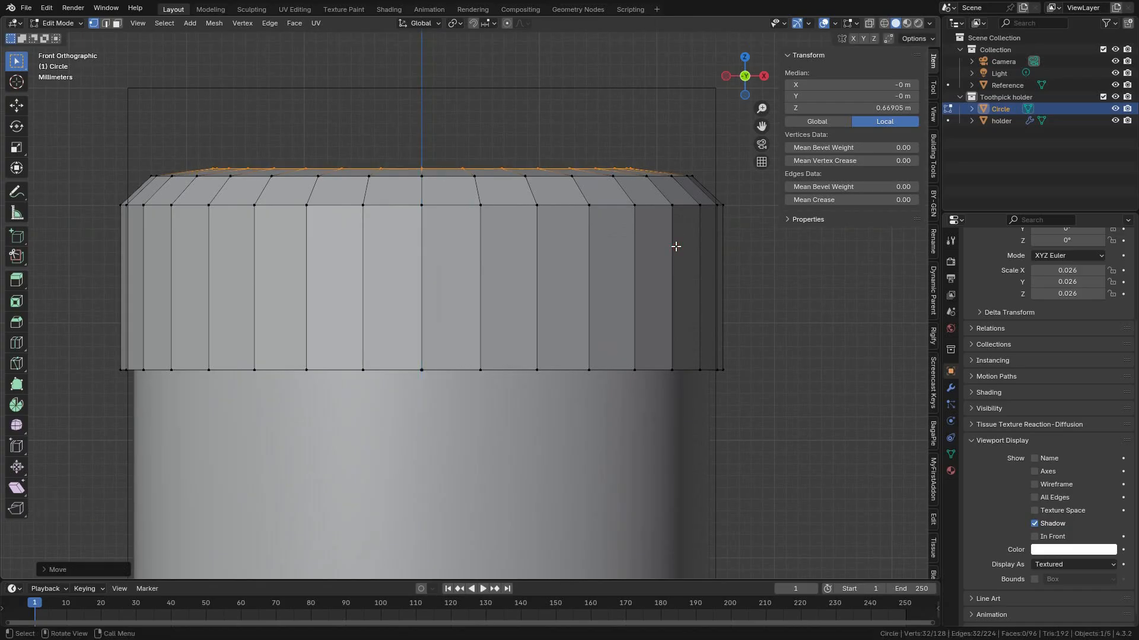
Extrude another ring inward on the lid's top at a scale of about 0.7 and raise it about 0.00036 m along Z.
key(KP_7)
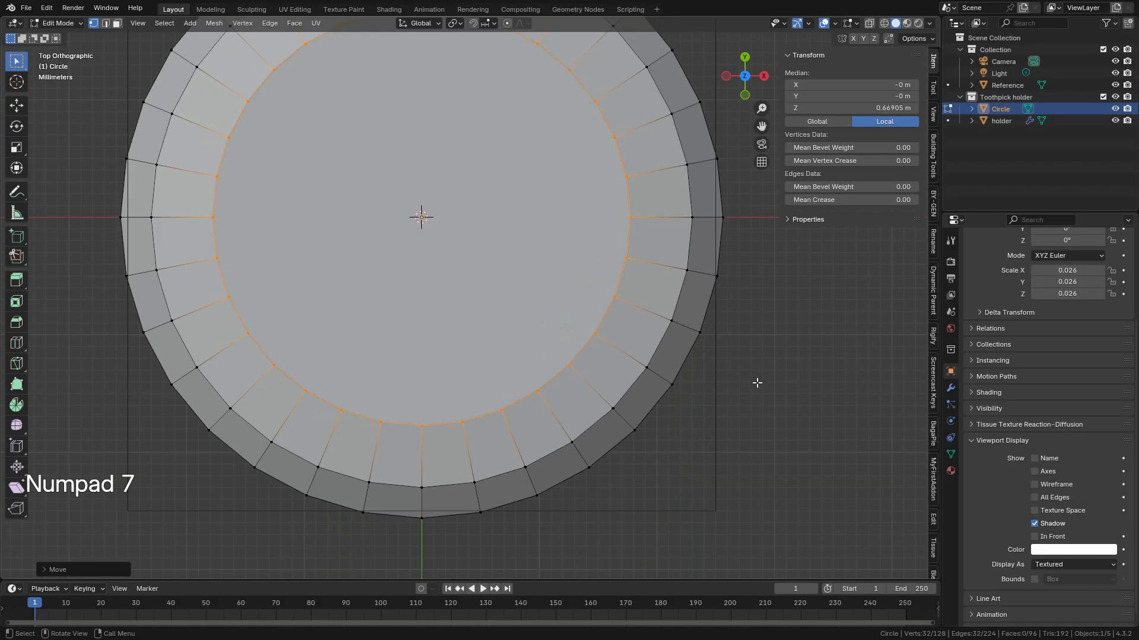
key(e)
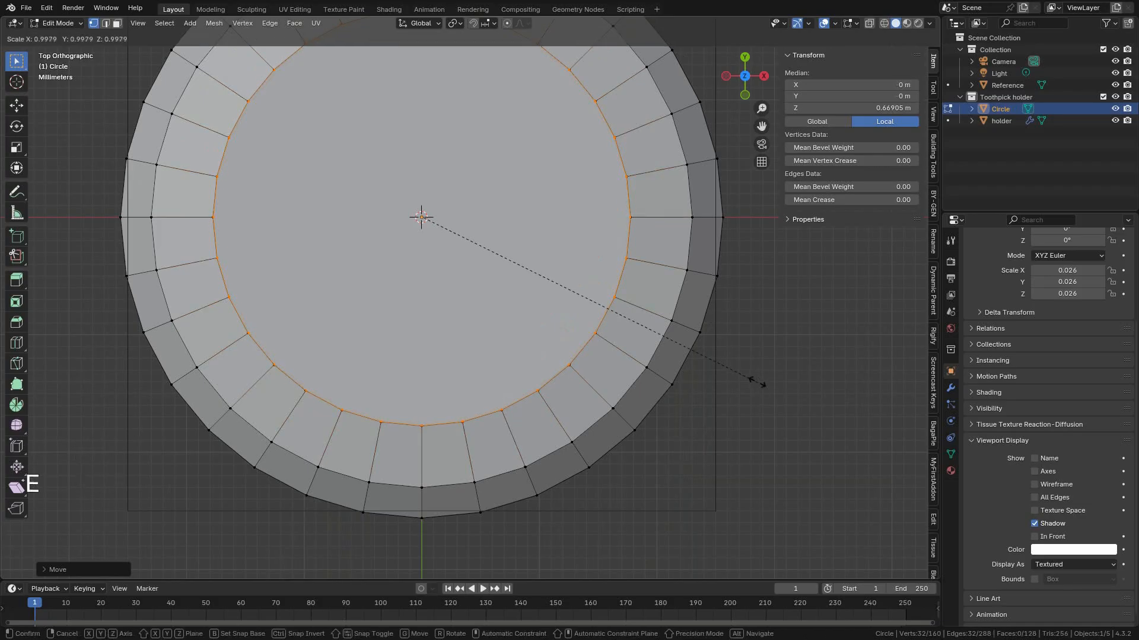
key(shift)
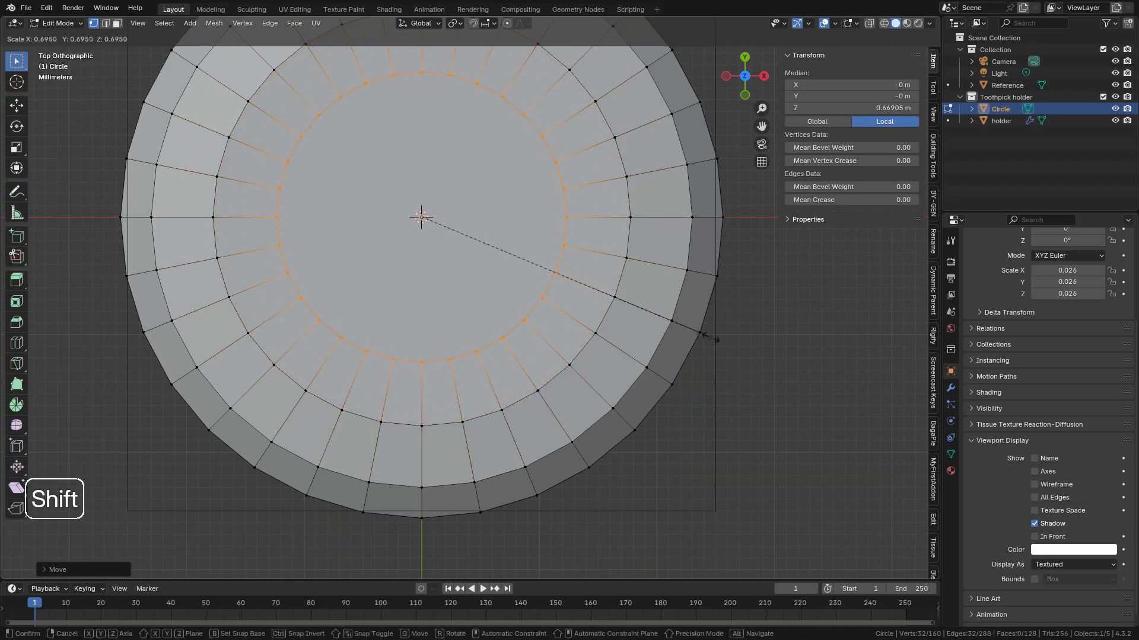
click(809, 392)
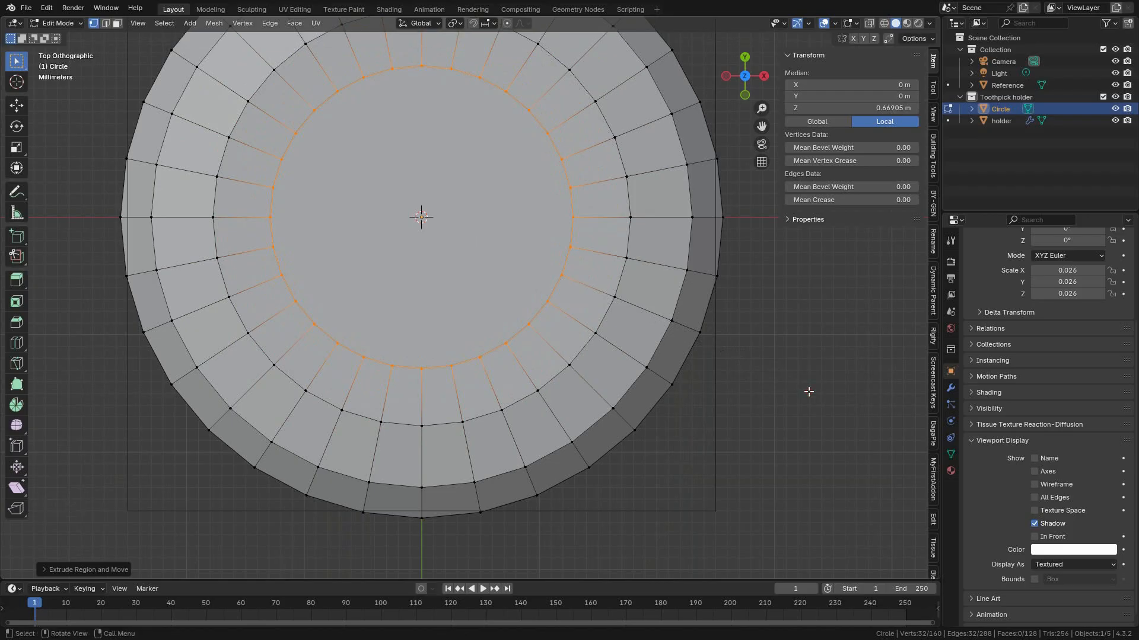
key(KP_1)
key(g)
key(shift)
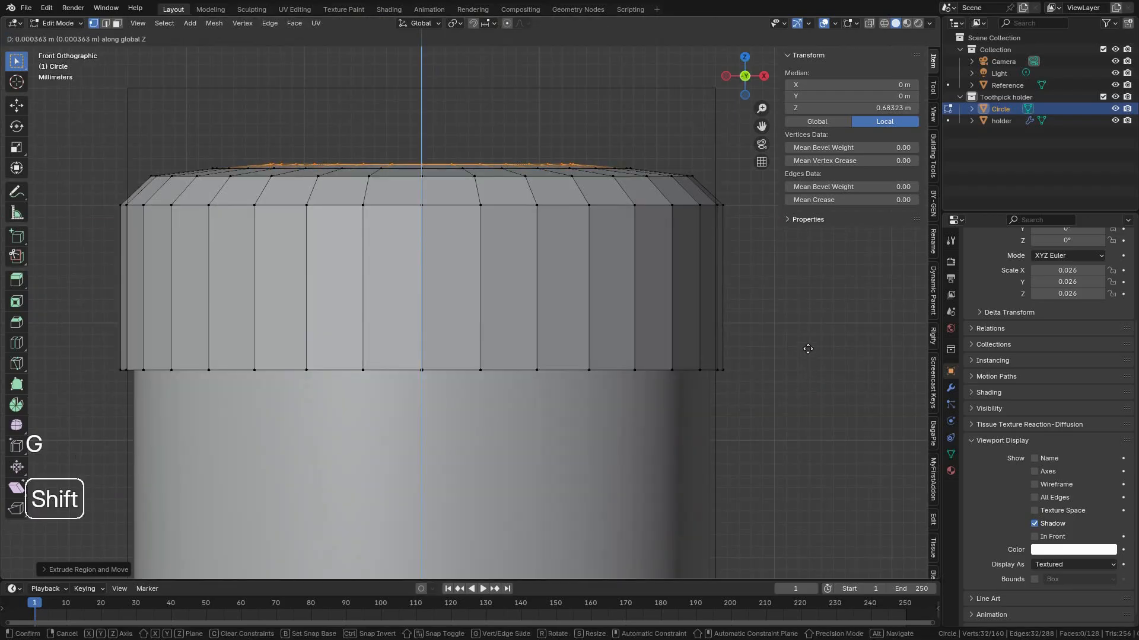
click(808, 348)
Extrude the innermost ring inward to about two thirds of its size and raise it about 0.00015 m along Z.
key(KP_7)
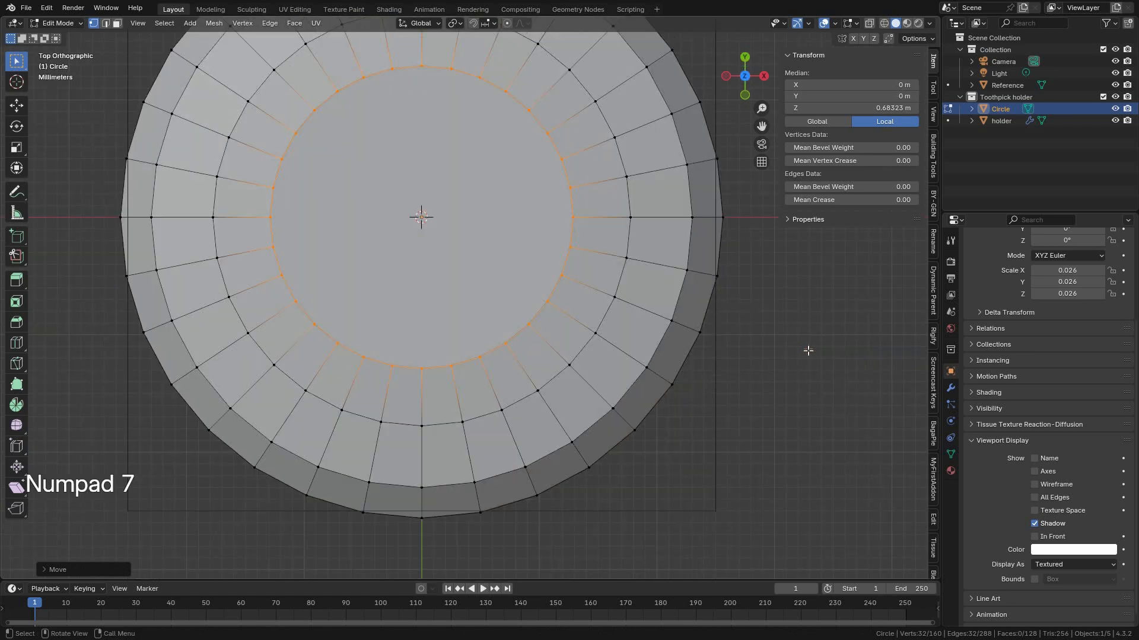
key(e)
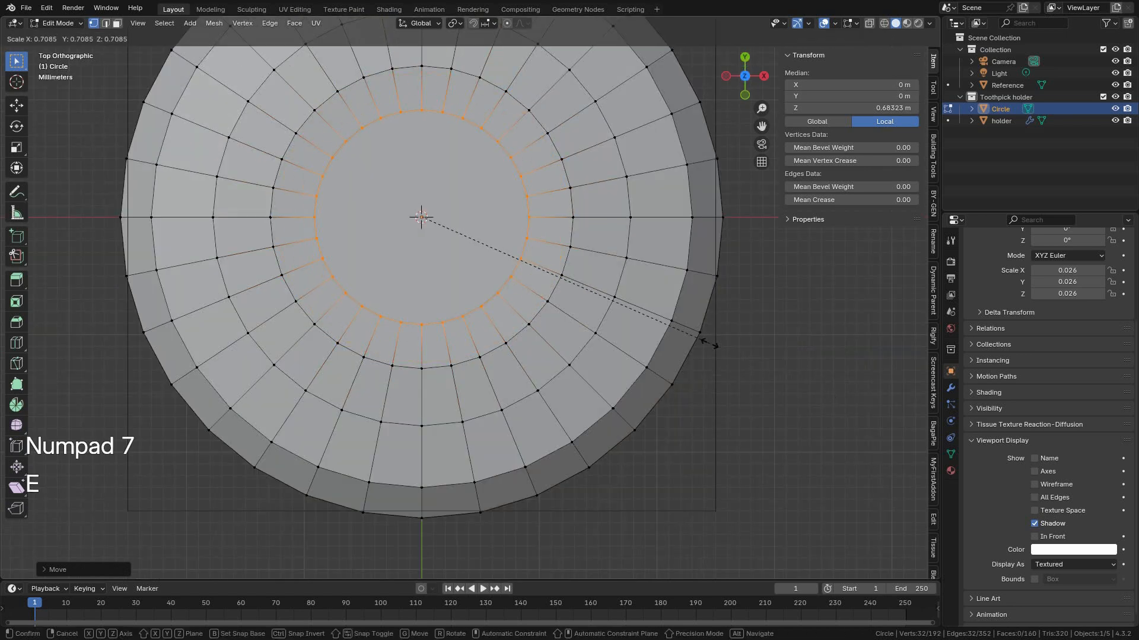
click(690, 337)
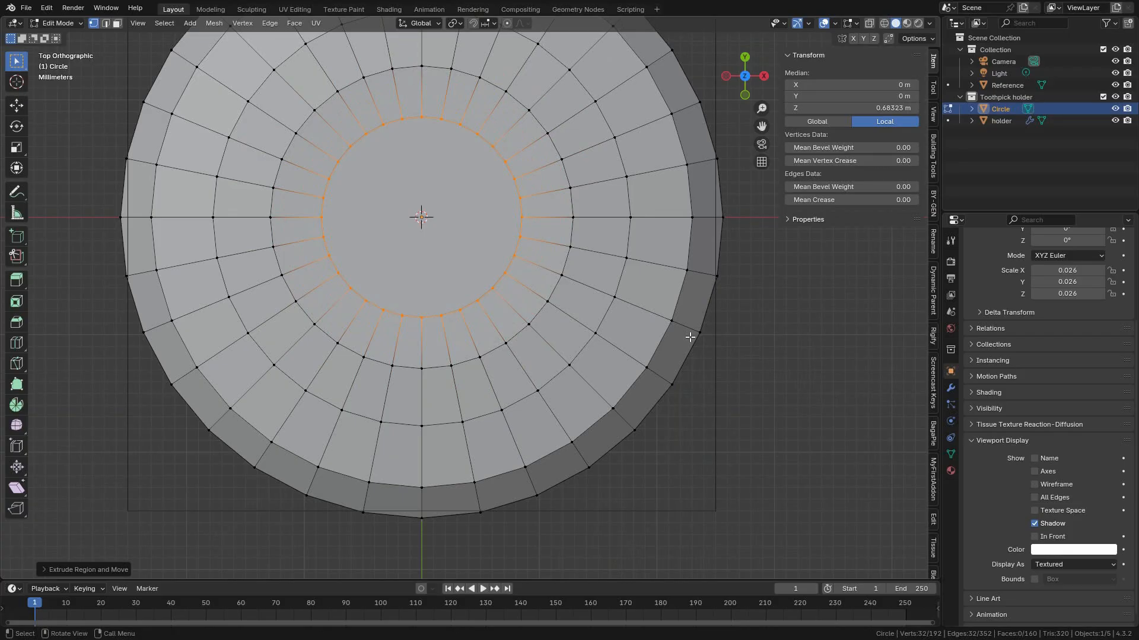
key(KP_1)
key(g)
key(z)
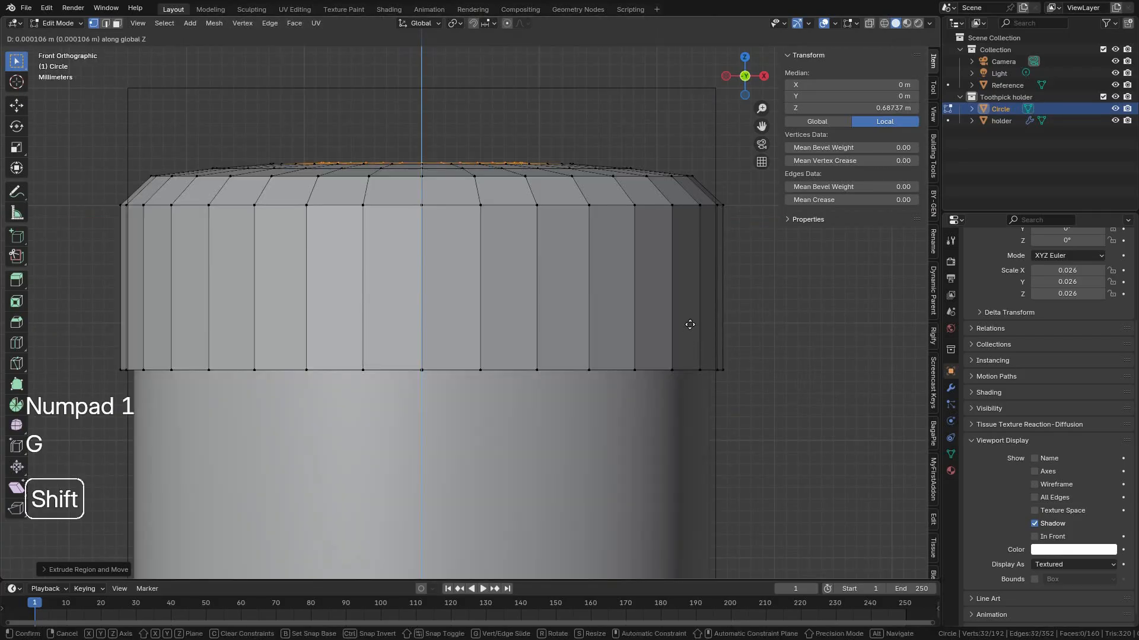
click(692, 319)
Extrude a last small ring inward at a scale of about 0.6 and raise it about 0.0002 m along Z.
key(KP_7)
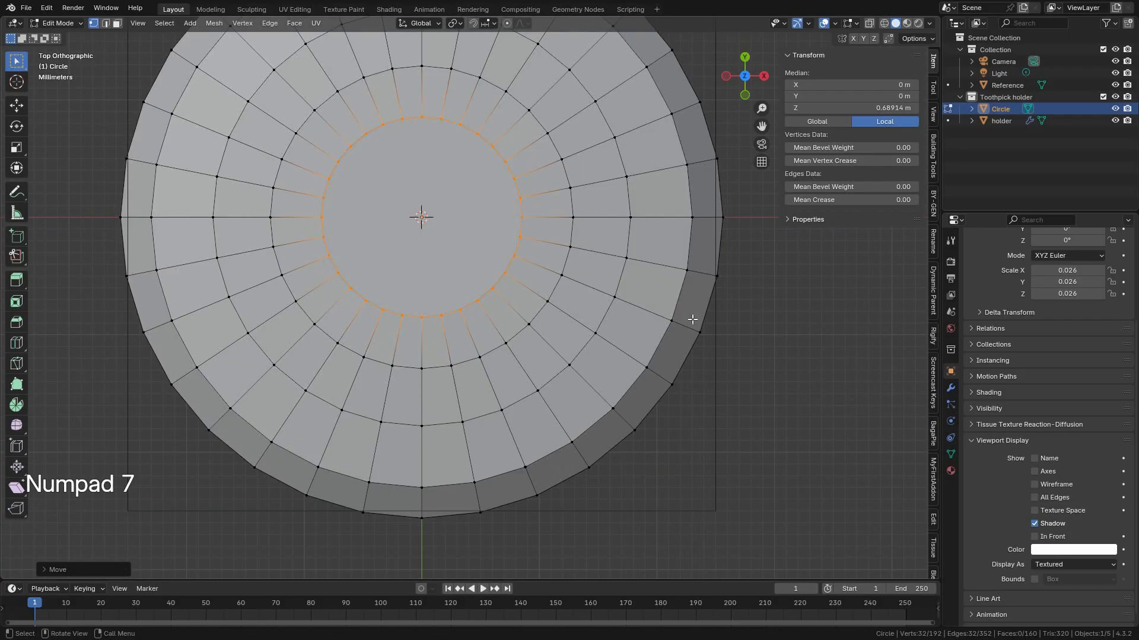
key(e)
key(s)
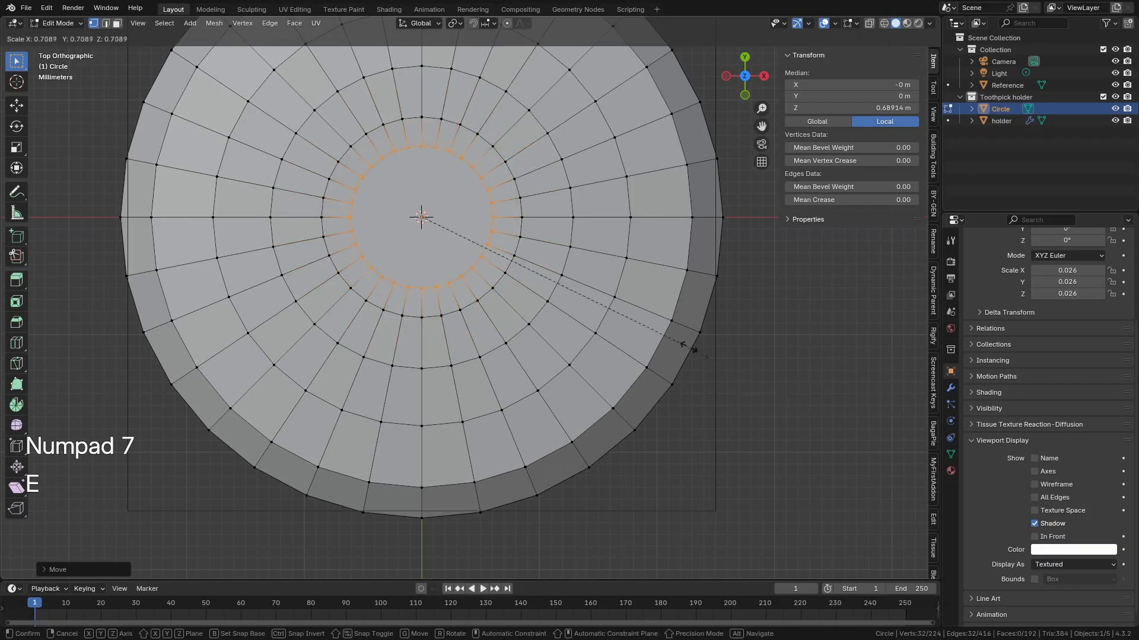
click(652, 333)
key(KP_1)
key(g)
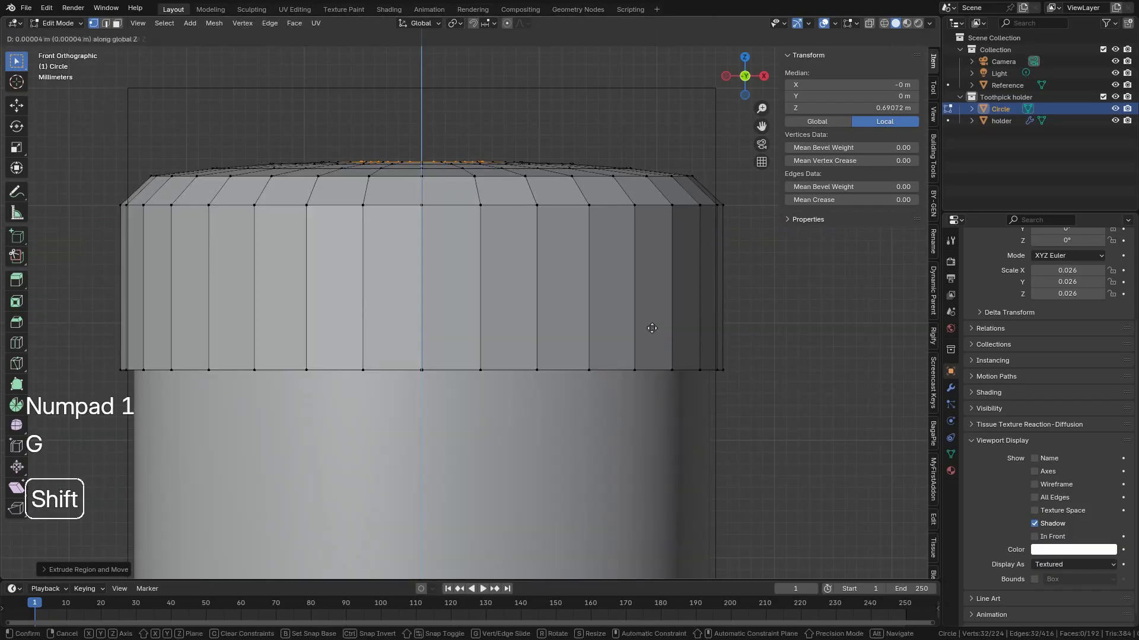
click(642, 292)
Fill the remaining hole at the centre of the lid's top with a face.
middle_drag(633, 278, 547, 259)
scroll(548, 259, up, 1)
key(f)
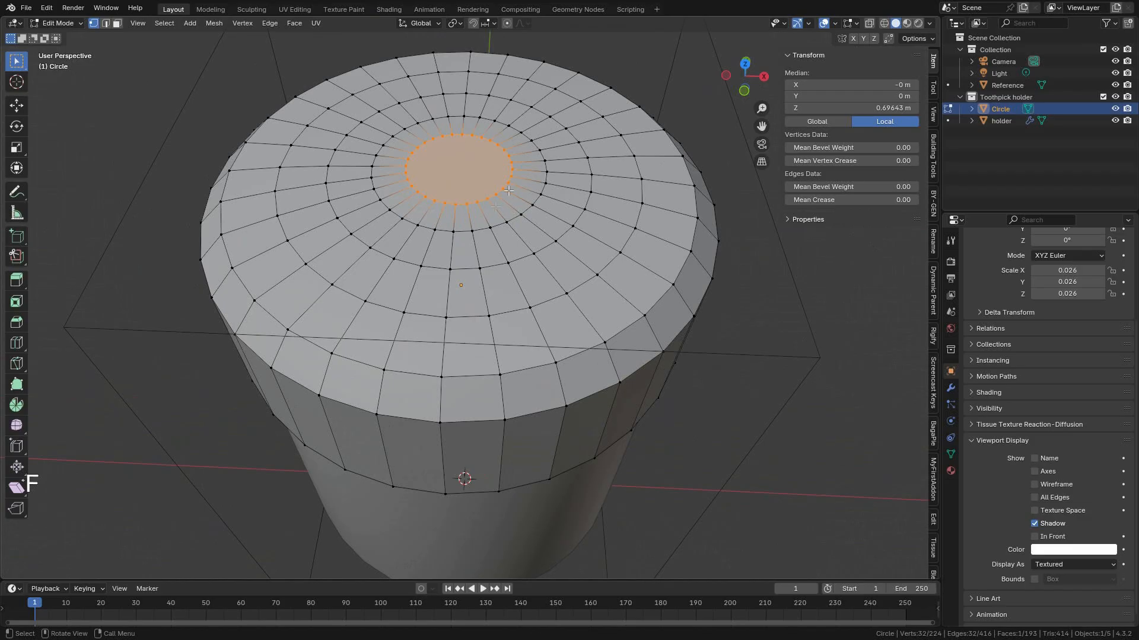
Return to Object Mode and examine the lid's domed top and bevelled edge from the front and from above.
key(KP_1)
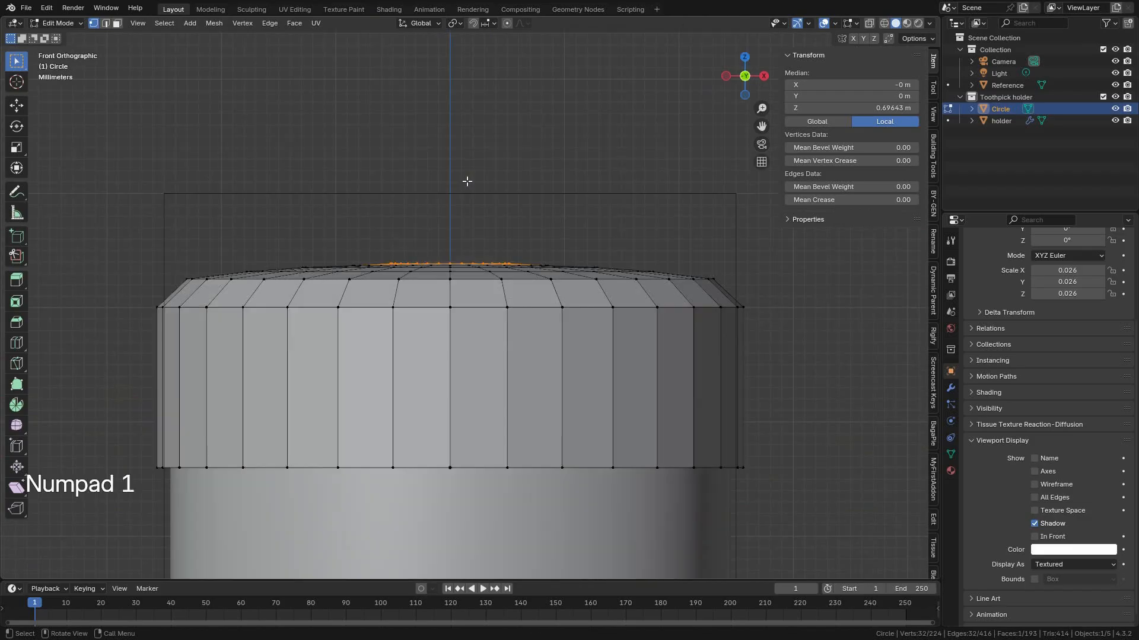
key(Tab)
click(407, 326)
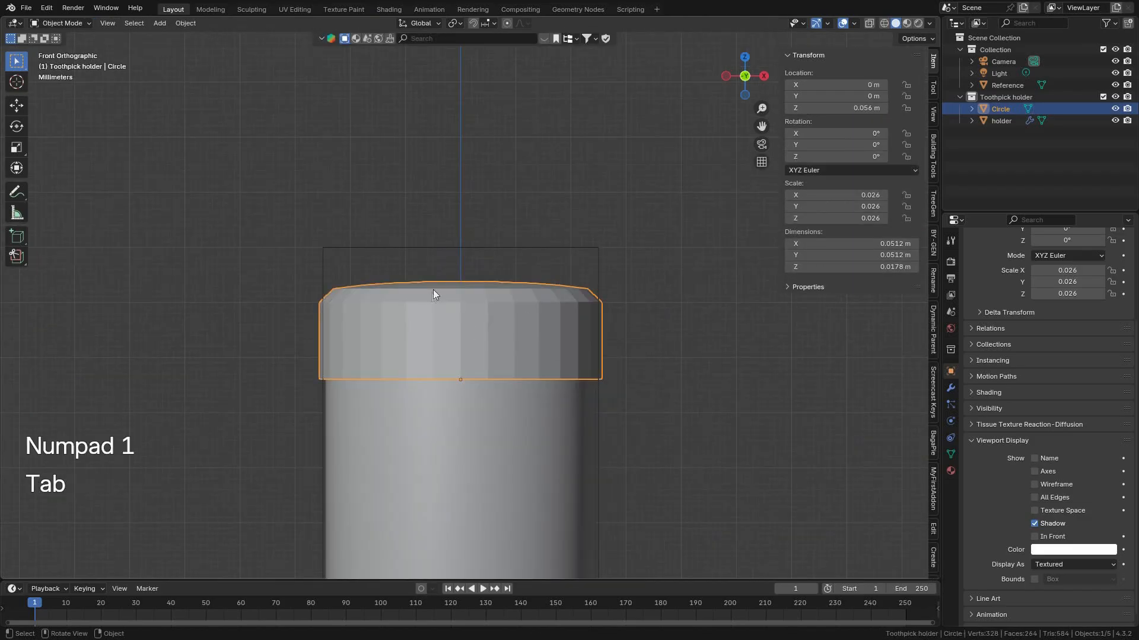
middle_drag(410, 295, 437, 350)
scroll(443, 351, up, 4)
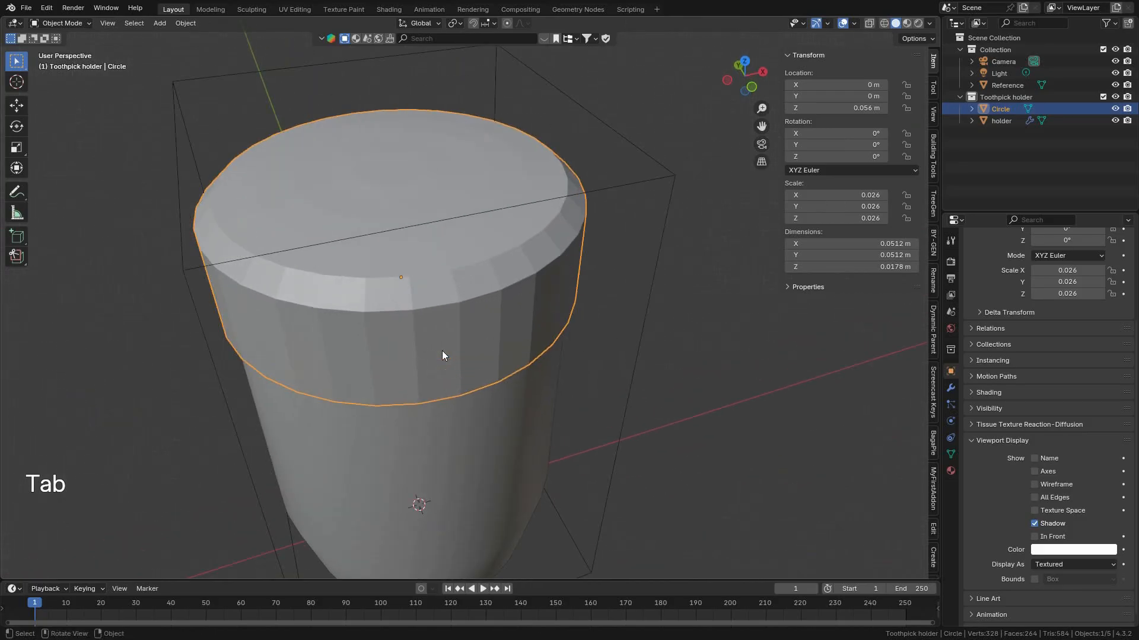
middle_drag(409, 309, 452, 394)
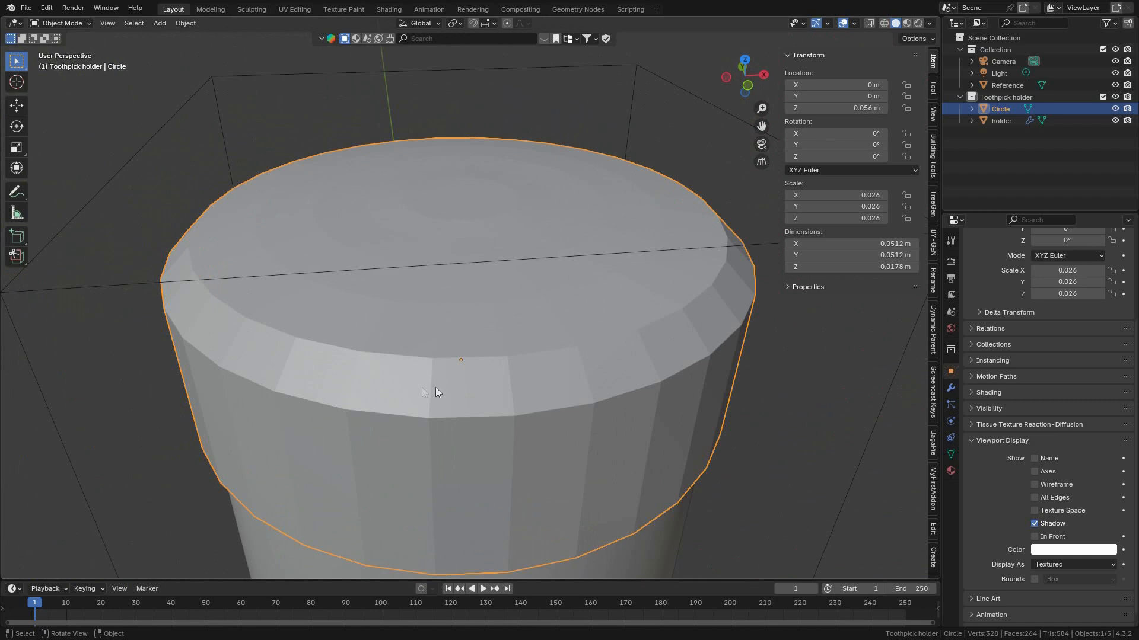
Re-enter Edit Mode on the lid and add one centred loop cut around its bevelled edge.
key(Tab)
click(706, 382)
key(KP_1)
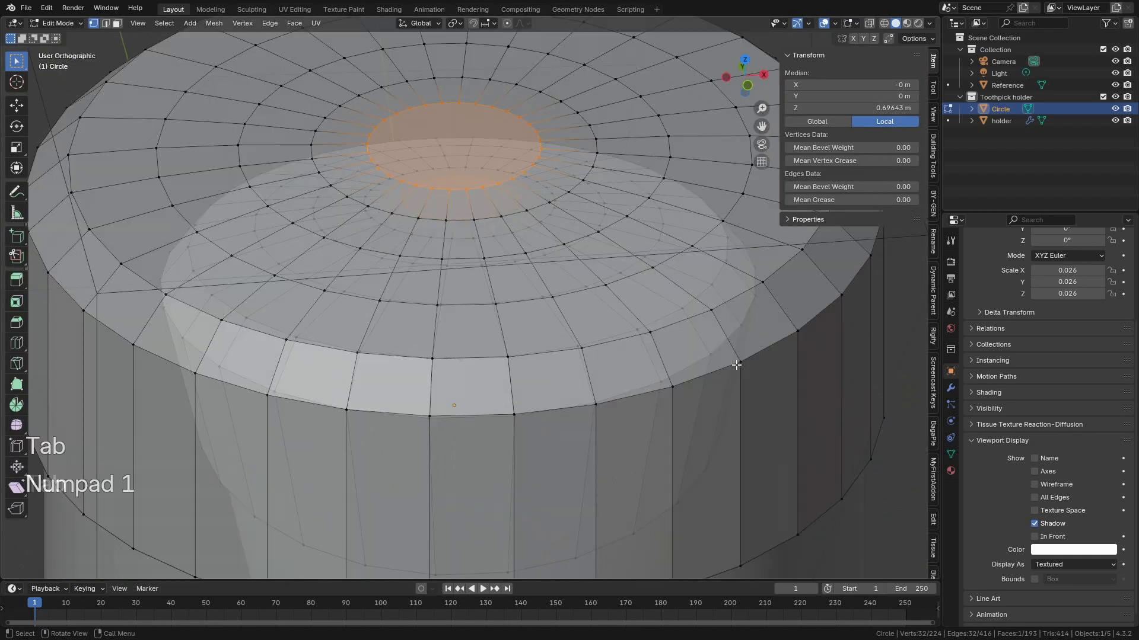
scroll(736, 364, down, 2)
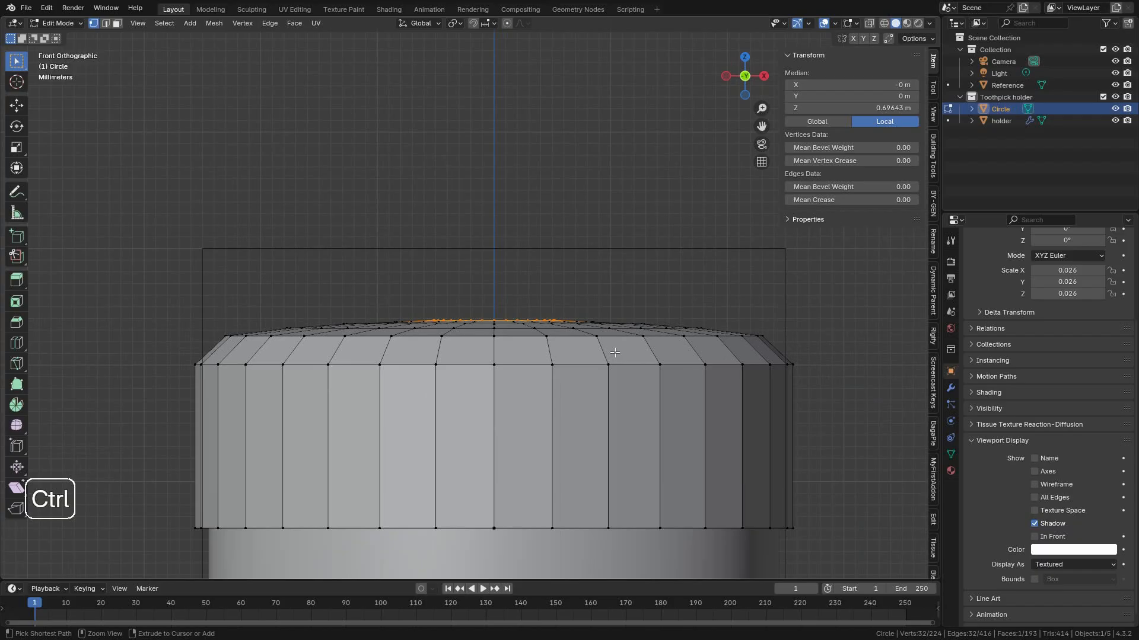
key(ctrl+r)
click(604, 349)
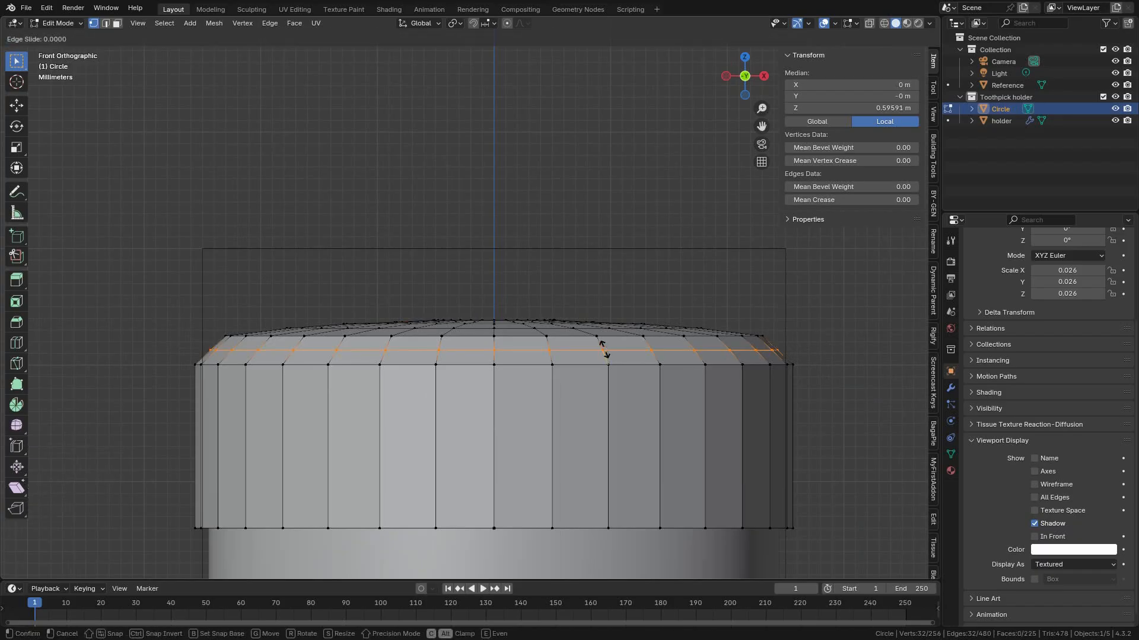
click(604, 350)
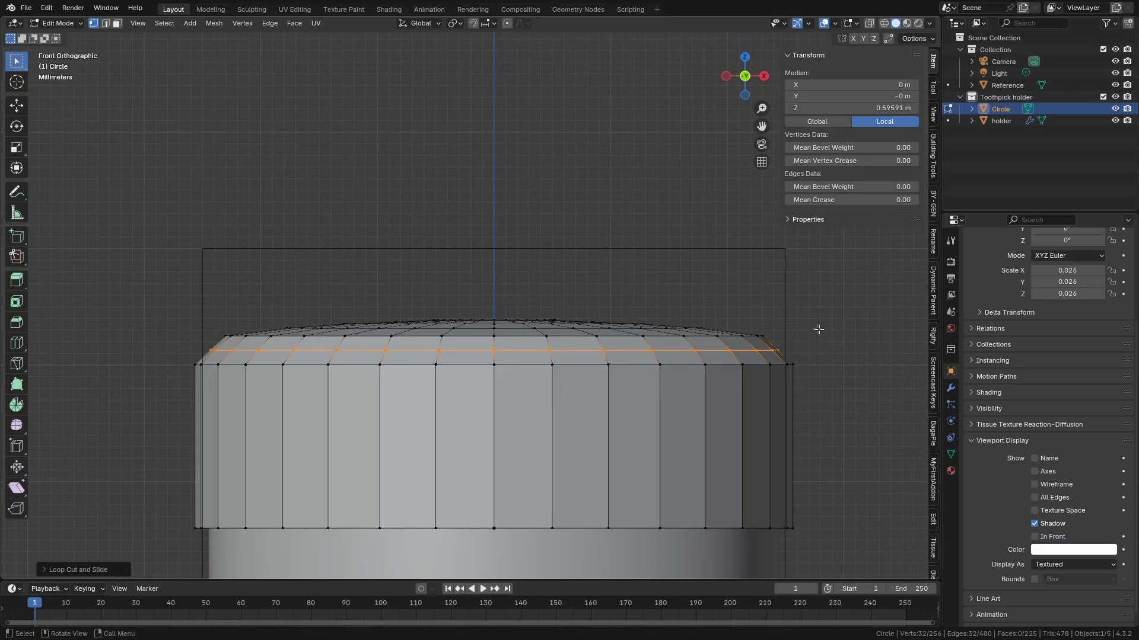
key(s)
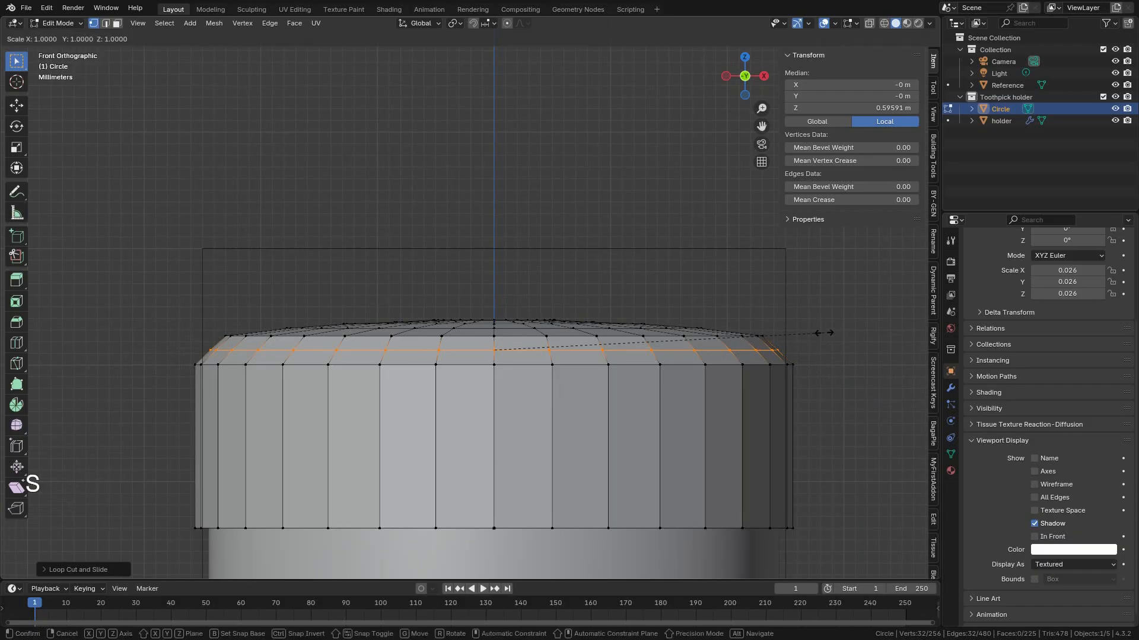
key(shift)
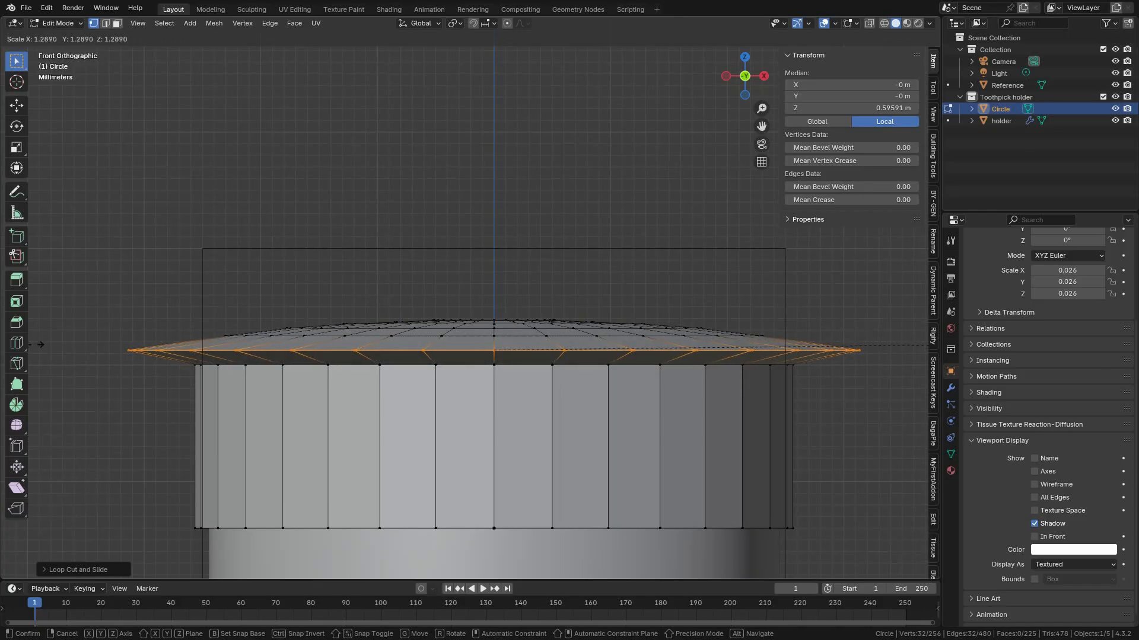
click(811, 331)
key(s)
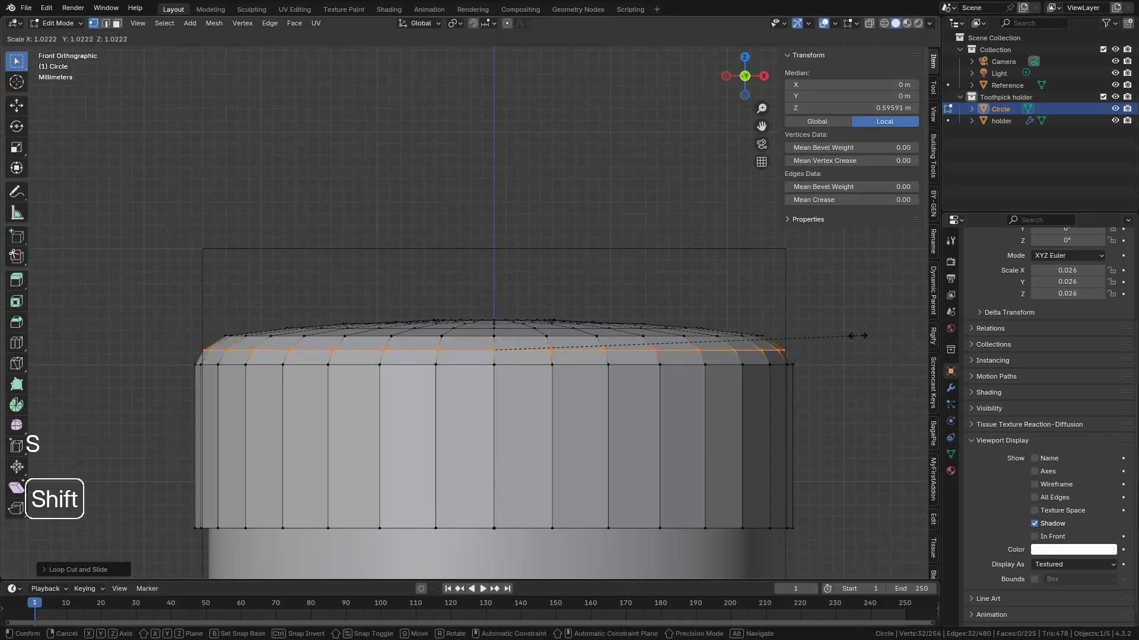
right_click(839, 330)
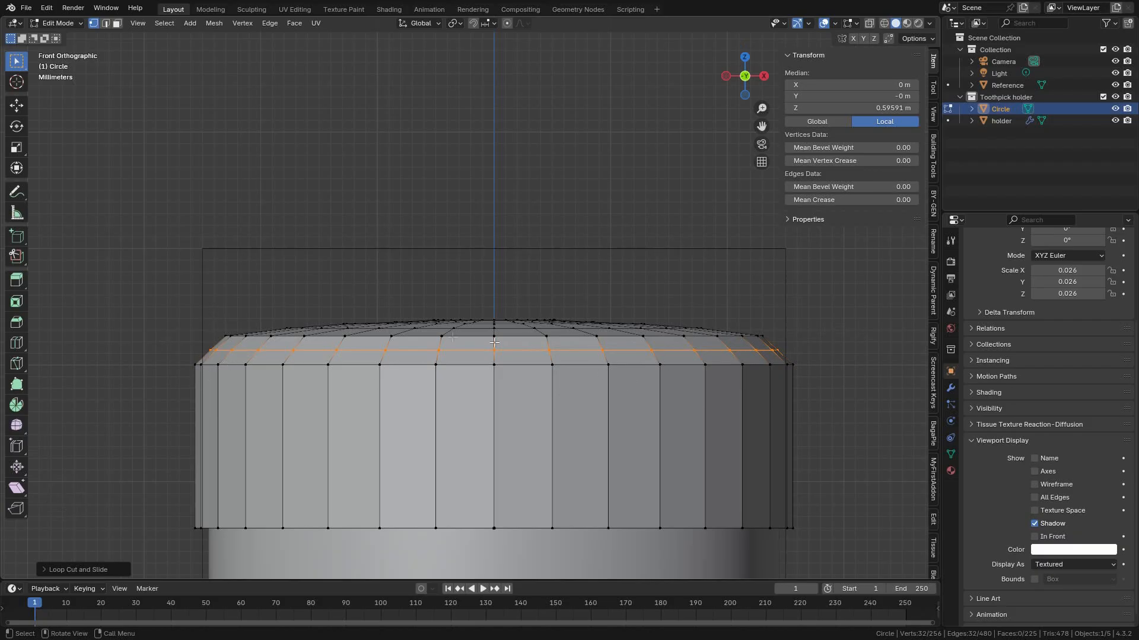
Scale the bevel's new edge loop outward to about 1.018 to round the lid's edge.
key(s)
key(shift)
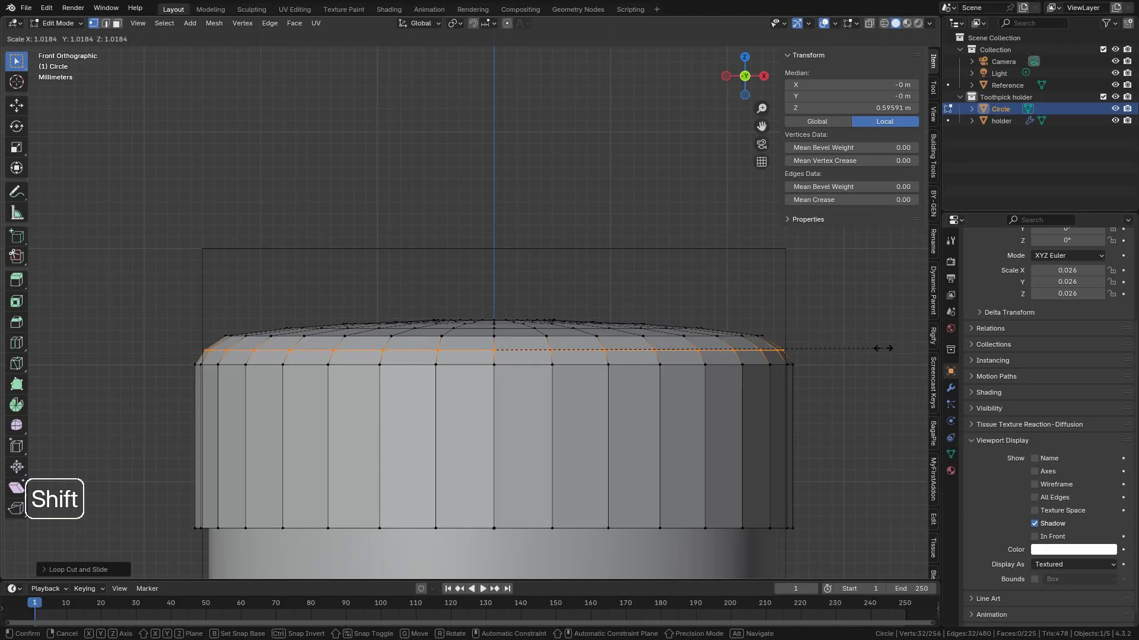
click(882, 348)
Return to Object Mode and apply Shade Auto Smooth to the lid.
middle_drag(830, 350, 556, 309)
key(Tab)
click(447, 237)
scroll(556, 310, up, 4)
shift+middle_drag(504, 244, 500, 427)
right_click(518, 272)
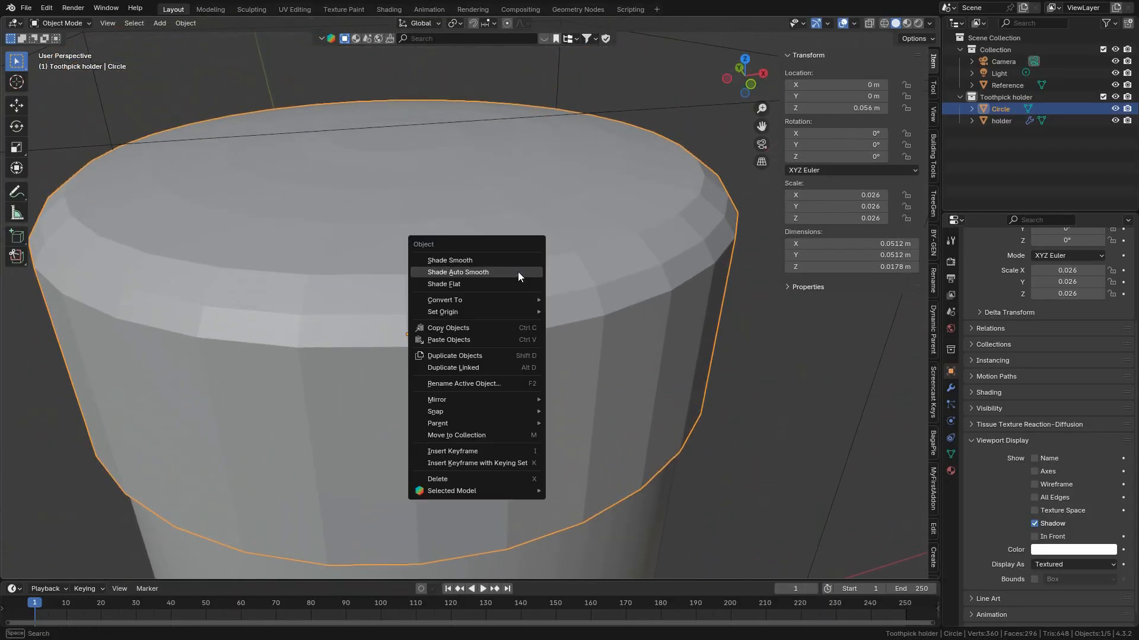
click(503, 272)
scroll(481, 342, down, 4)
middle_drag(482, 342, 536, 310)
scroll(536, 311, up, 2)
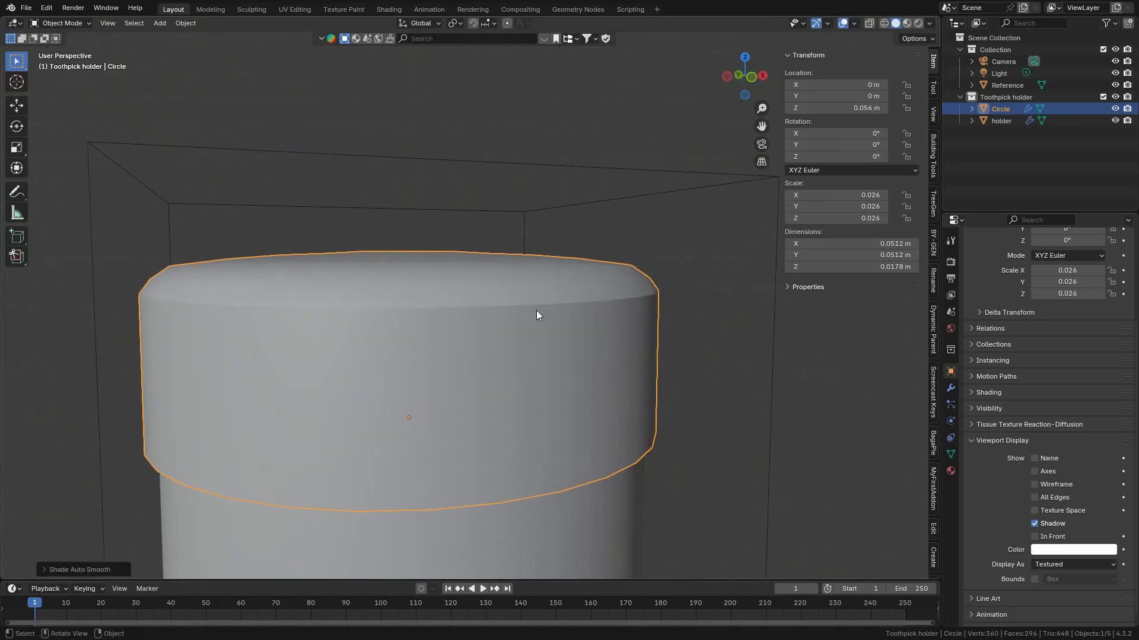
Re-enter Edit Mode on the lid and add one centred loop cut around its side wall.
key(KP_1)
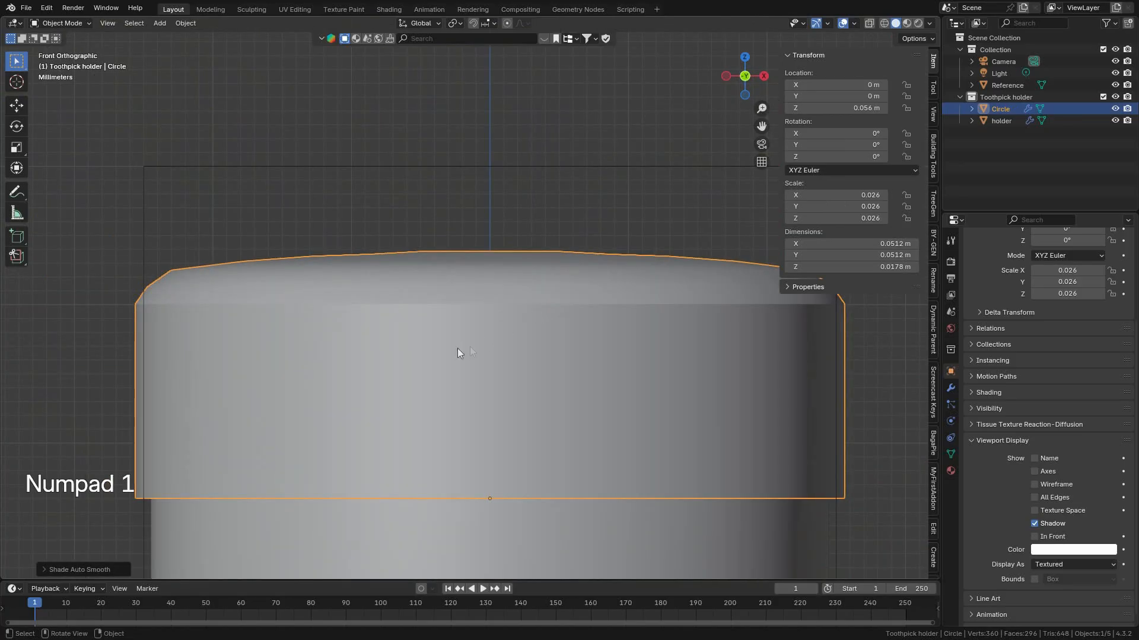
key(Tab)
scroll(439, 350, down, 3)
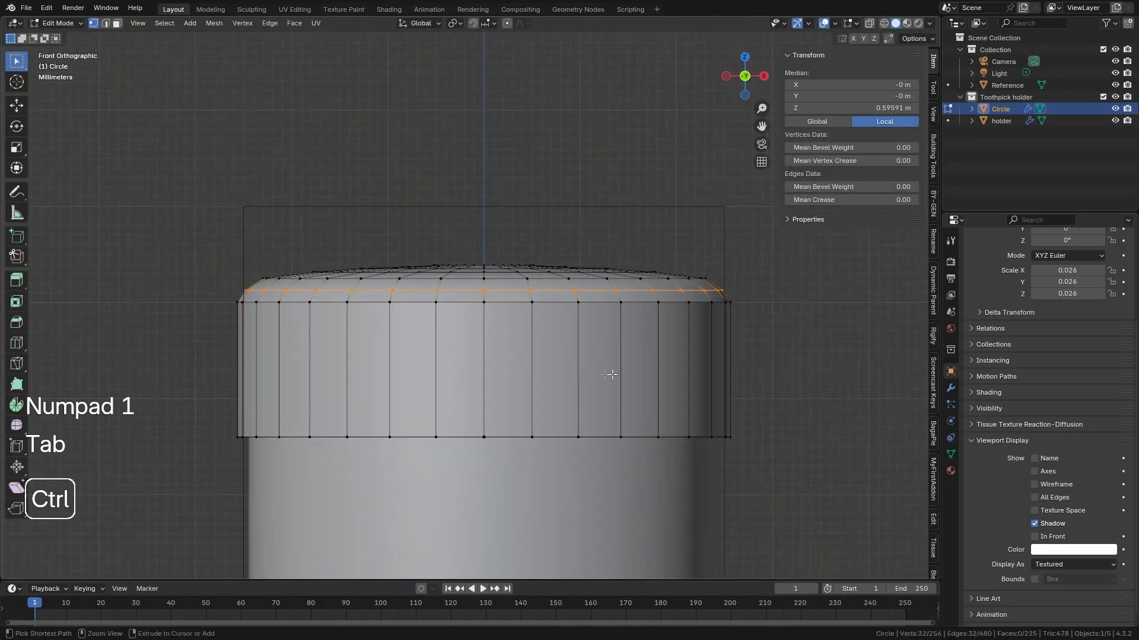
key(ctrl+r)
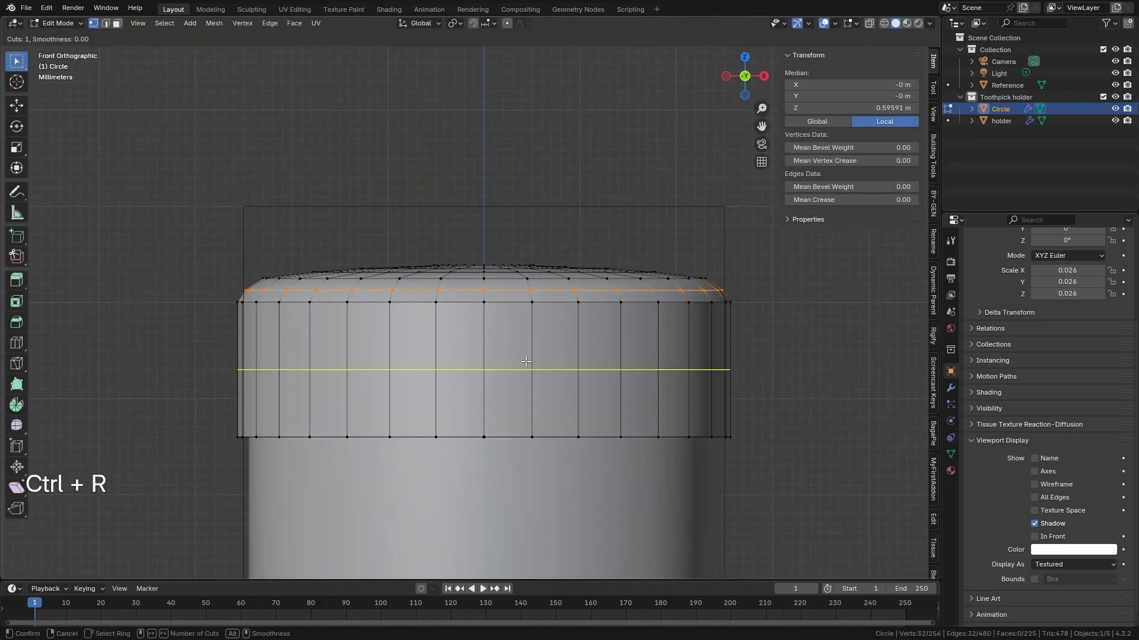
click(492, 366)
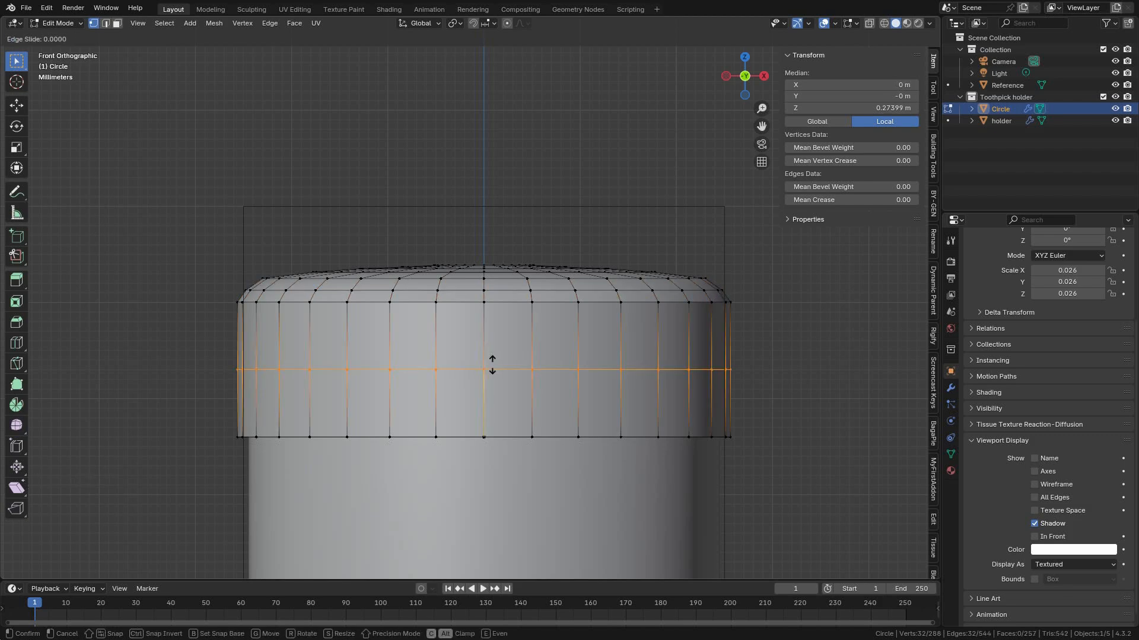
click(492, 365)
middle_drag(524, 334, 539, 345)
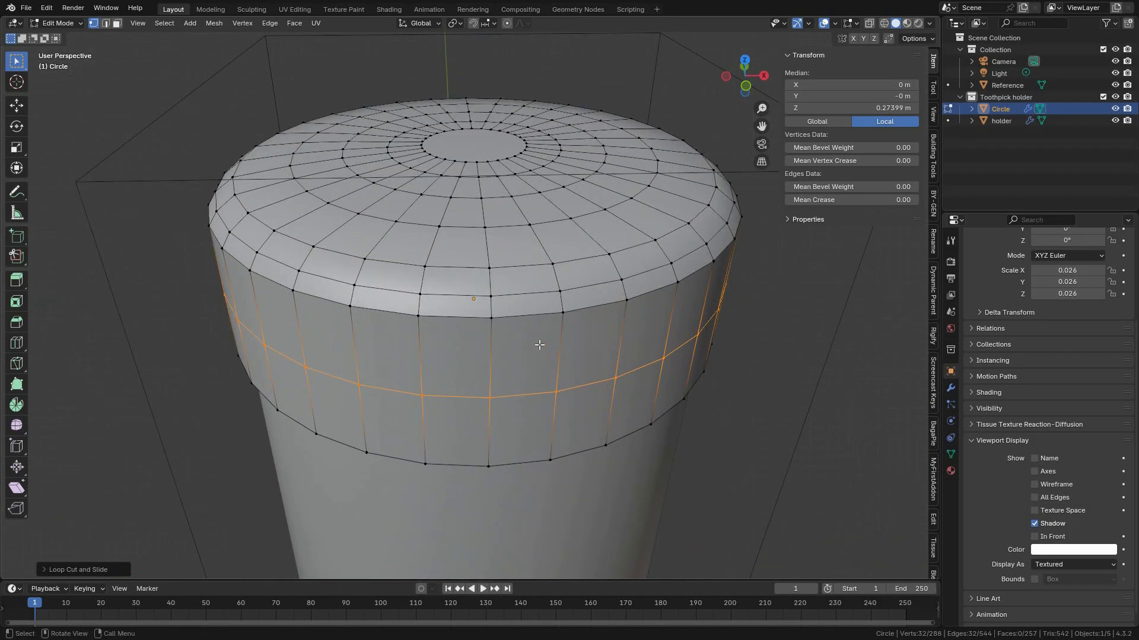
In face select mode, select a front block of faces five columns wide, from the lid's upper side wall to its outer top ring.
click(117, 23)
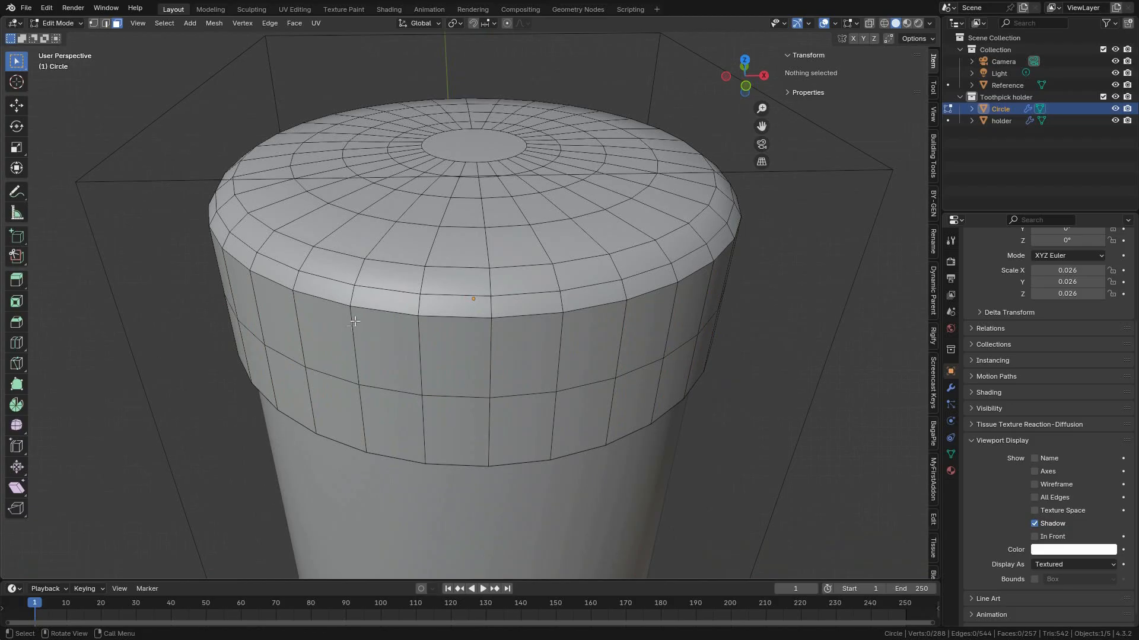
key(KP_1)
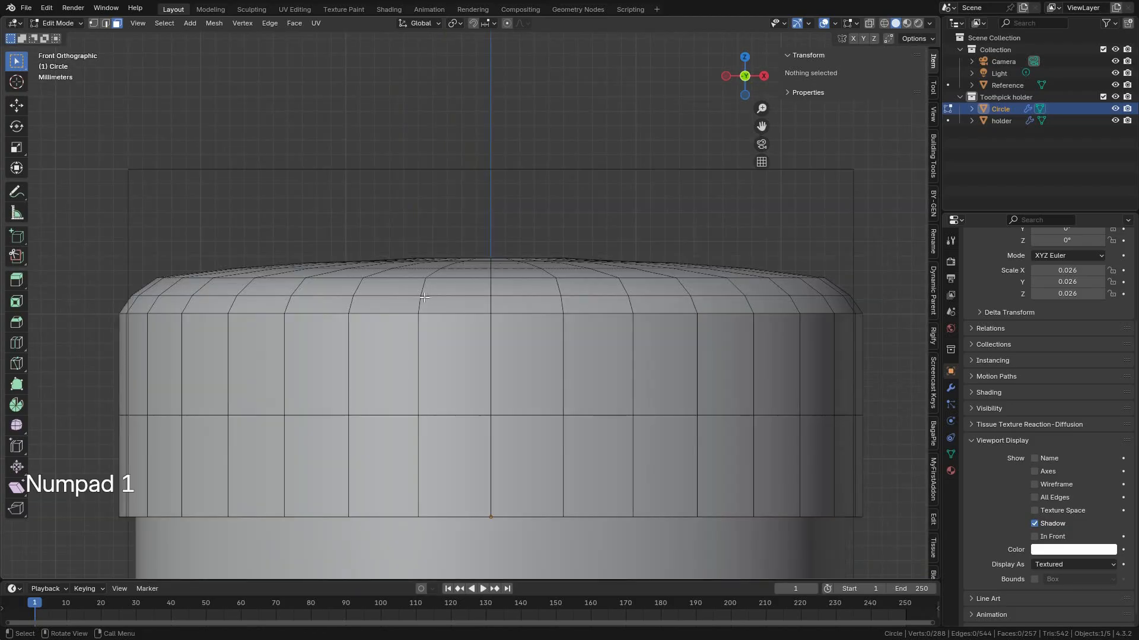
drag(319, 283, 356, 323)
drag(463, 361, 443, 336)
drag(351, 273, 377, 299)
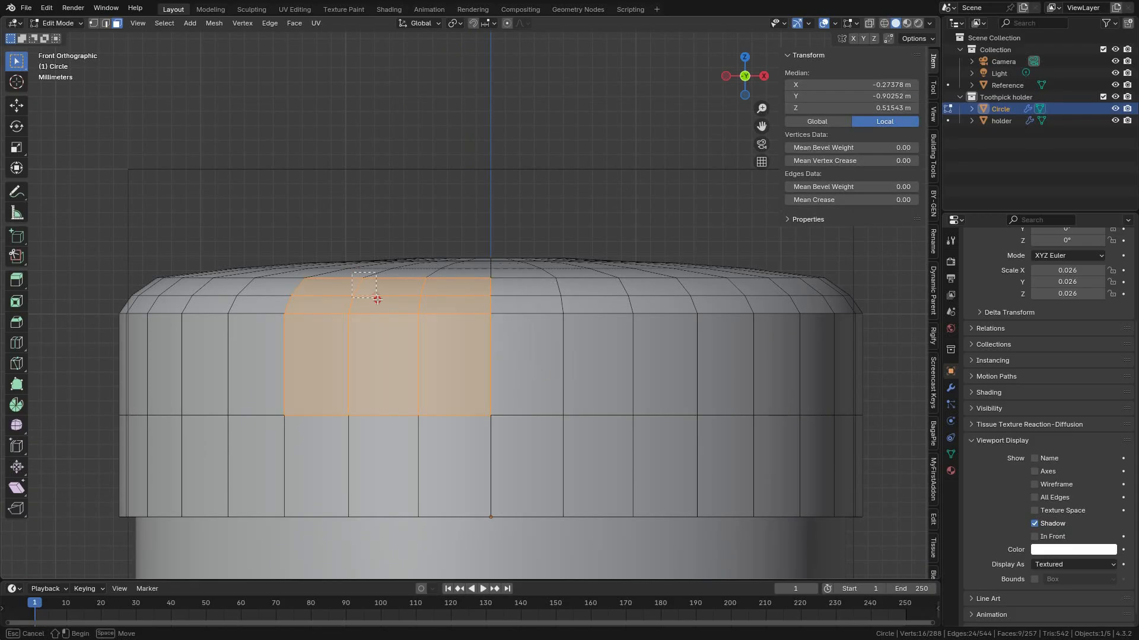
drag(504, 385, 590, 400)
key(shift)
shift+click(317, 351)
middle_drag(320, 353, 387, 375)
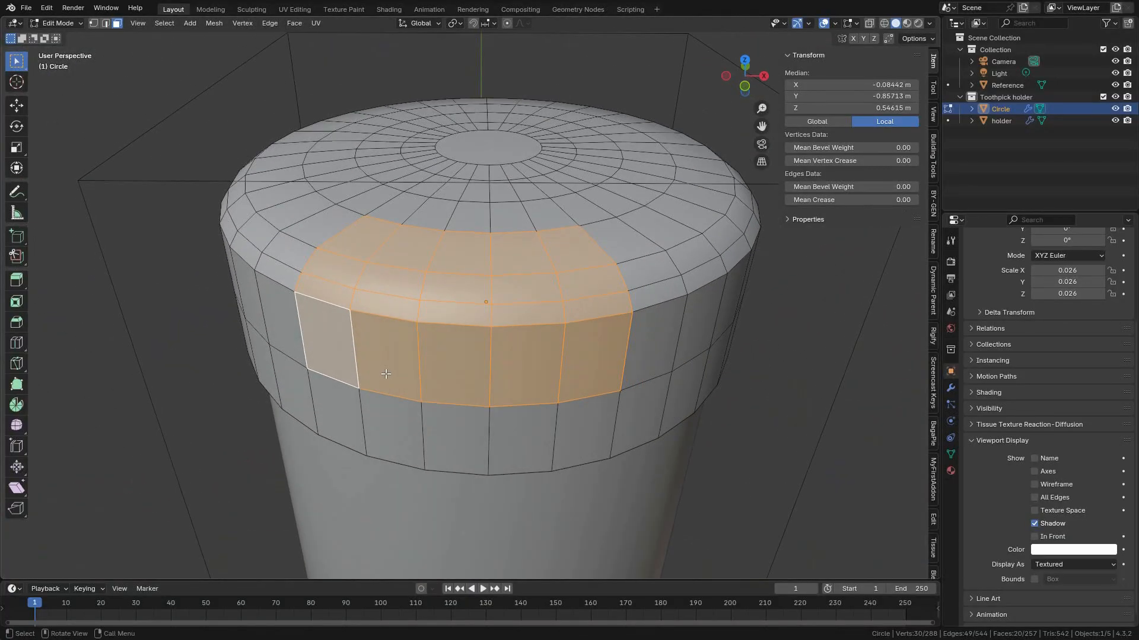
key(KP_1)
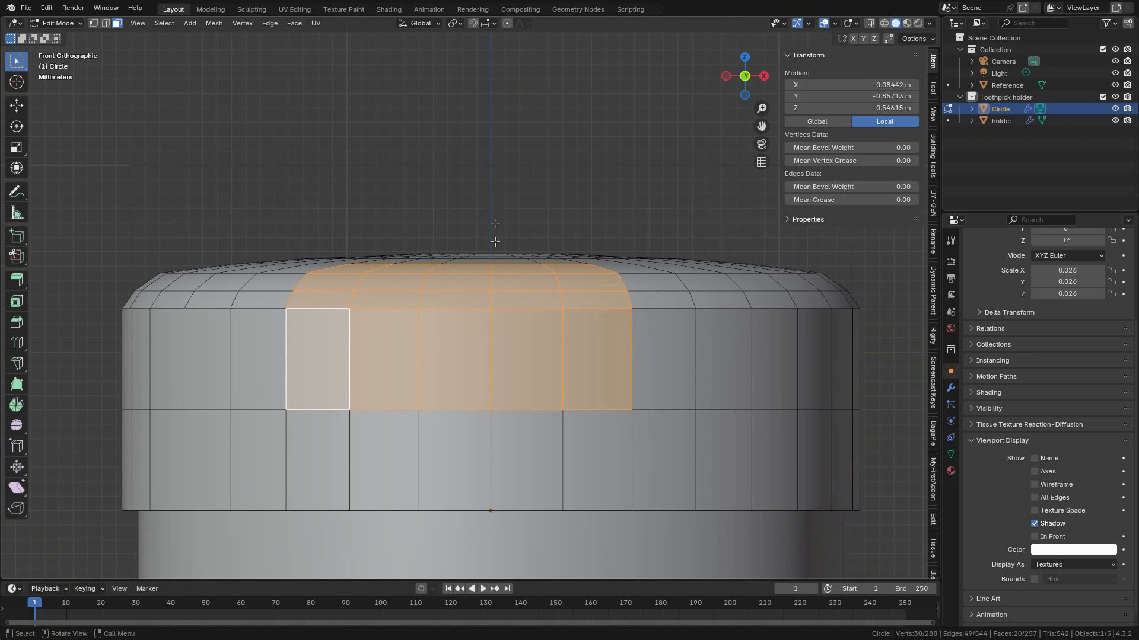
Extend the face selection by one adjacent column towards positive X, making a symmetrical block six columns wide.
key(shift)
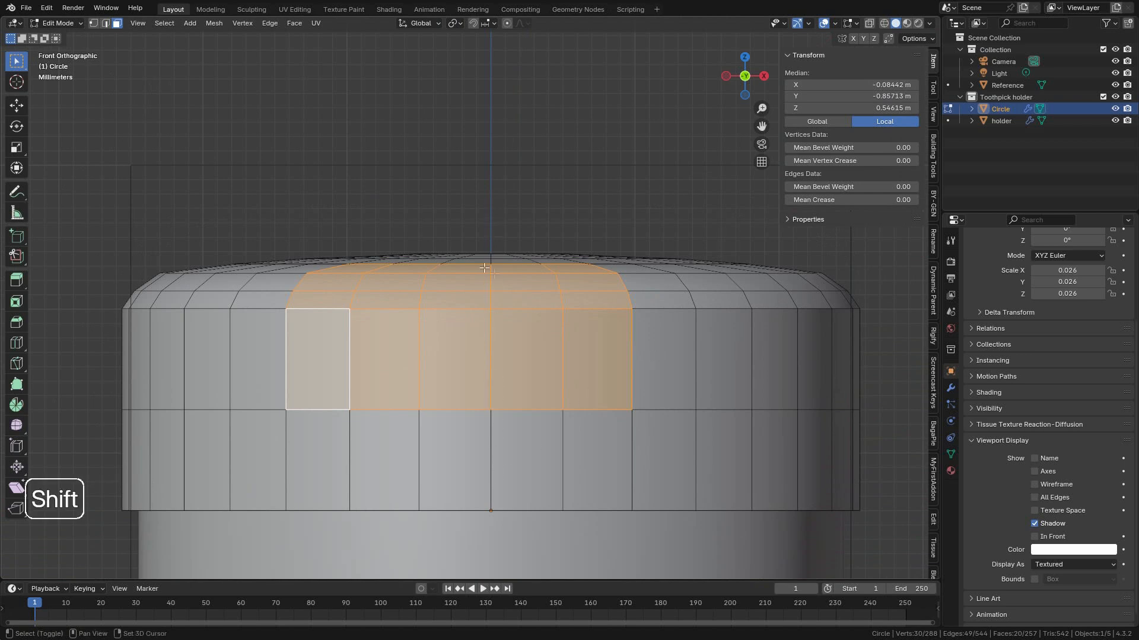
shift+click(654, 344)
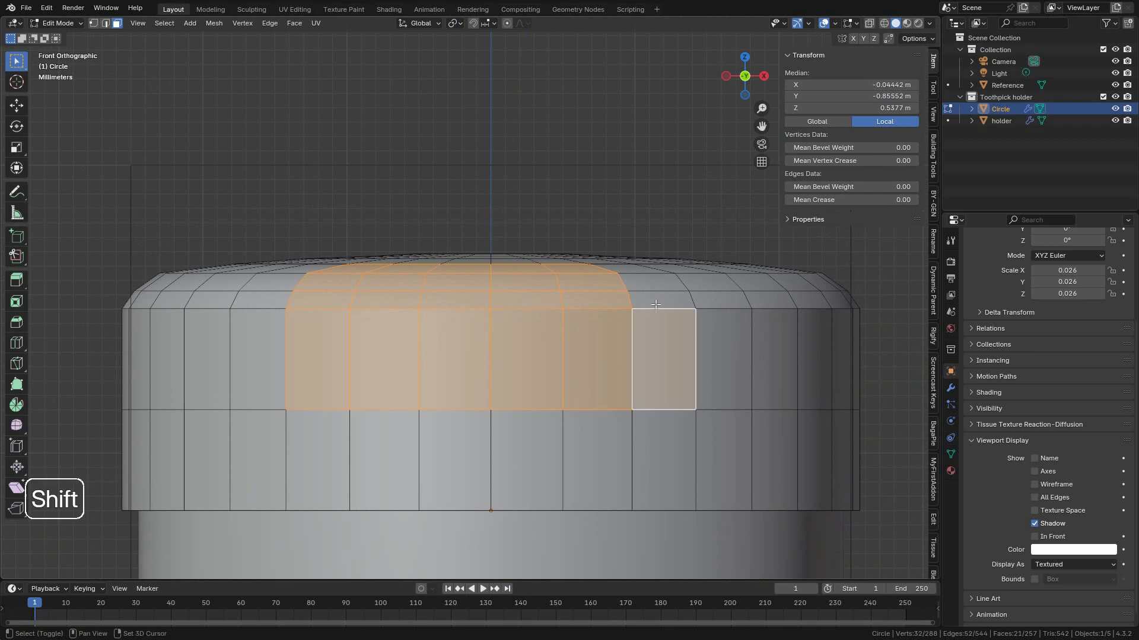
middle_drag(651, 317, 559, 354)
shift+click(559, 354)
scroll(564, 372, up, 2)
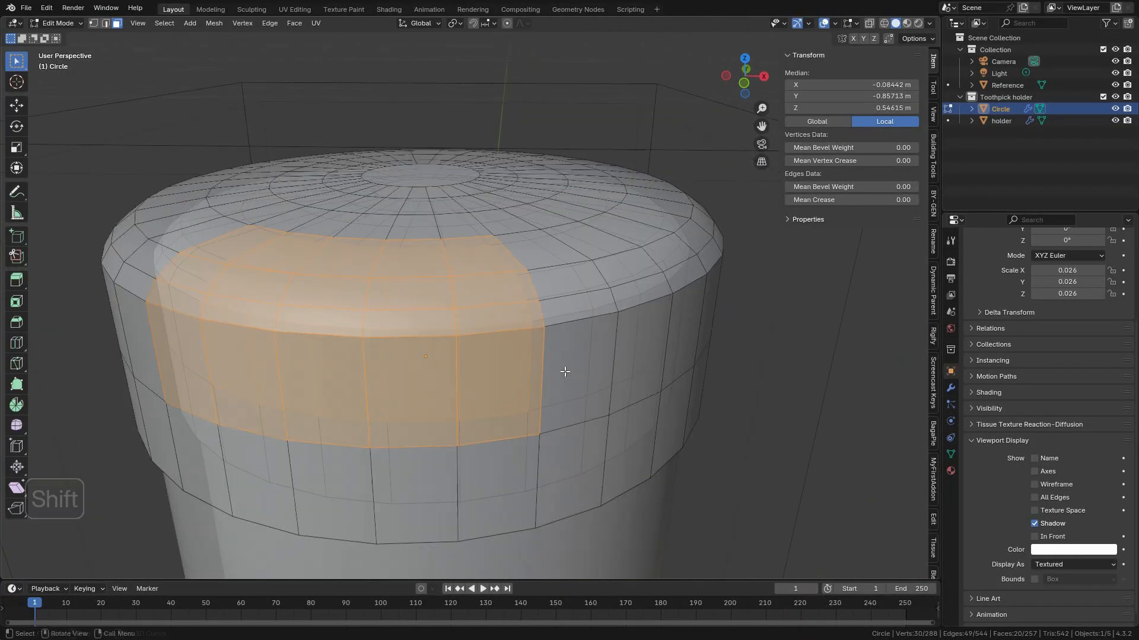
click(593, 374)
key(ctrl+z)
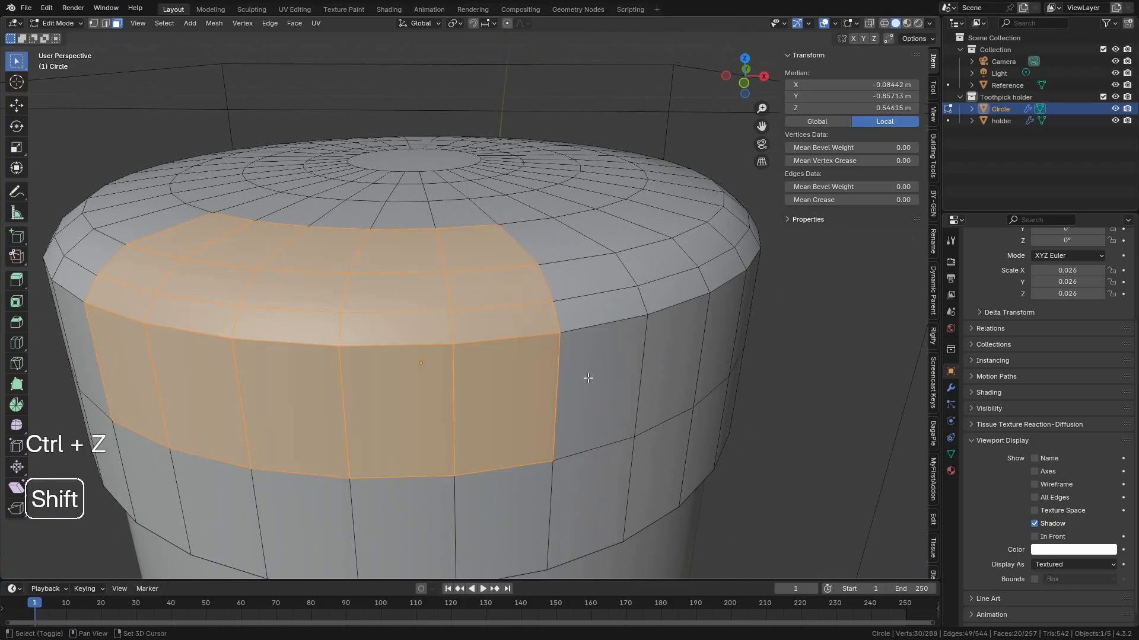
shift+click(588, 378)
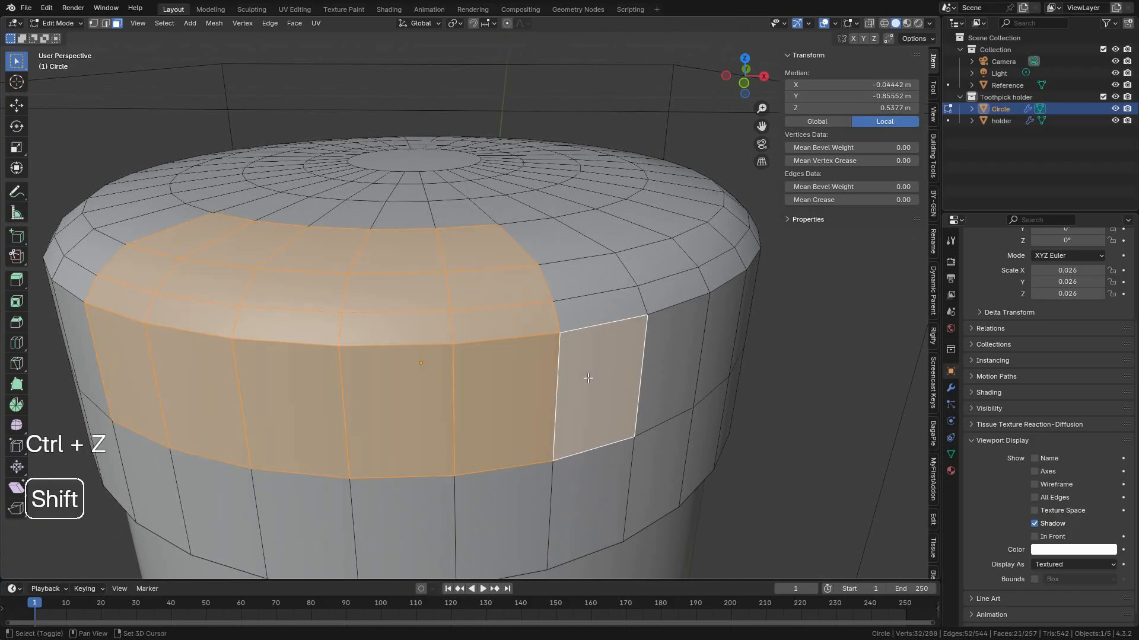
ctrl+click(552, 245)
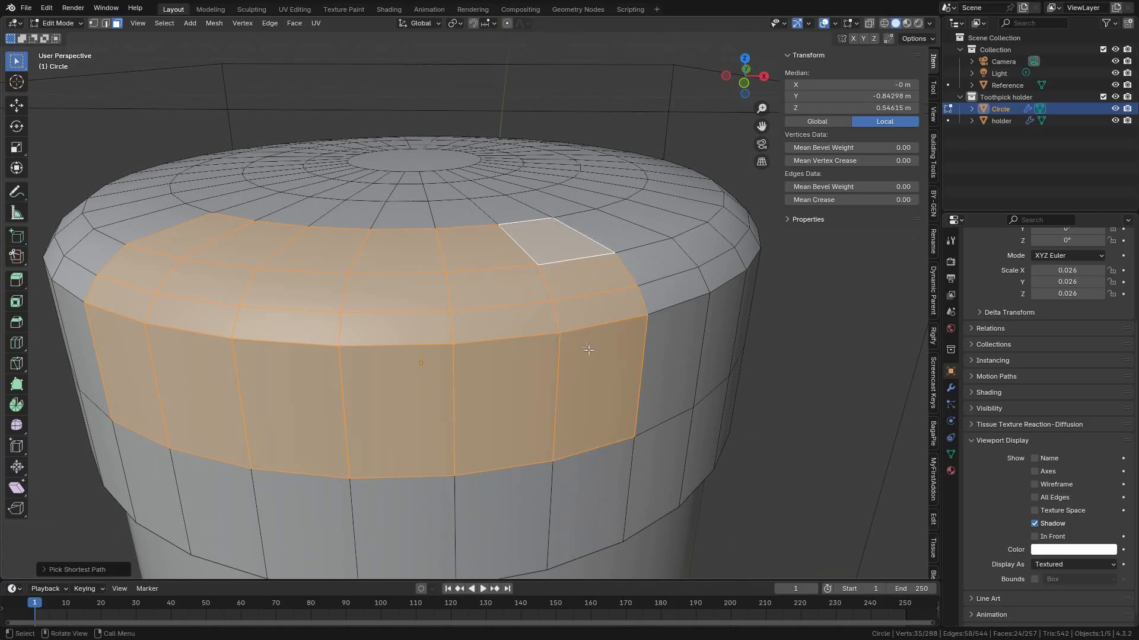
Duplicate the selected lid faces in place and separate the copy into its own object.
middle_drag(482, 297, 520, 335)
scroll(522, 336, down, 2)
scroll(528, 344, down, 2)
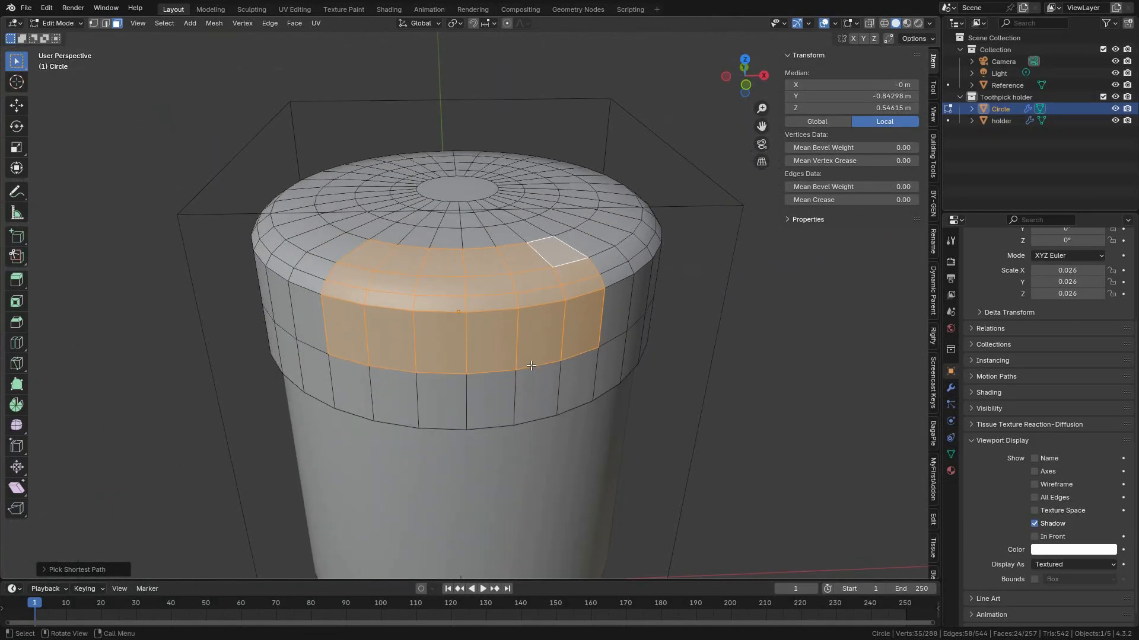
scroll(532, 358, up, 3)
key(shift+d)
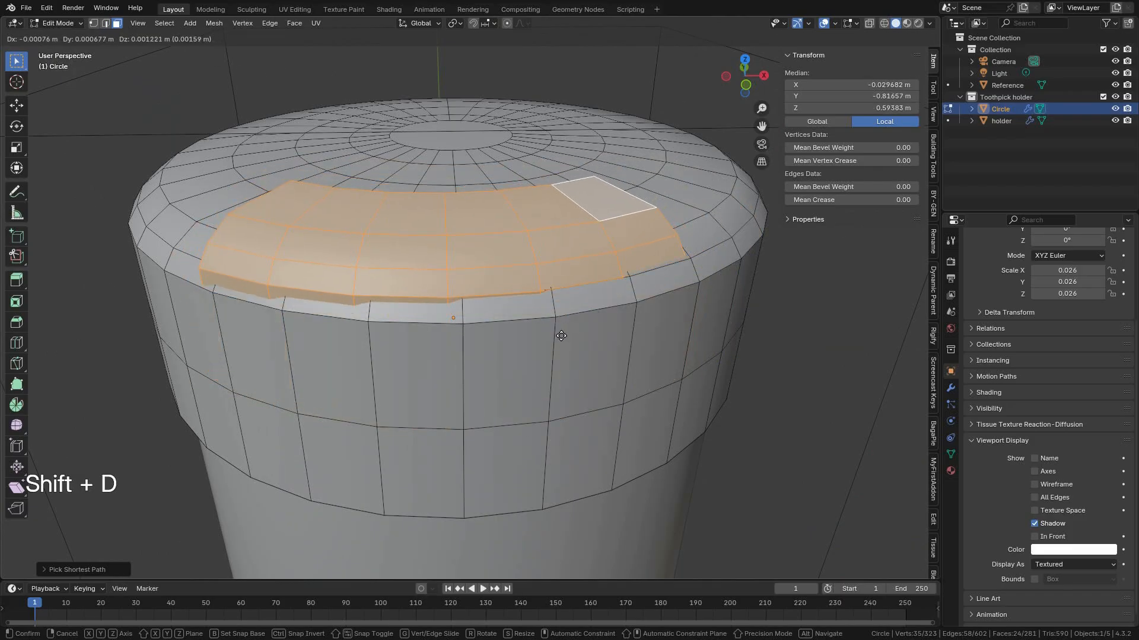
right_click(561, 336)
scroll(483, 334, down, 3)
scroll(563, 358, up, 3)
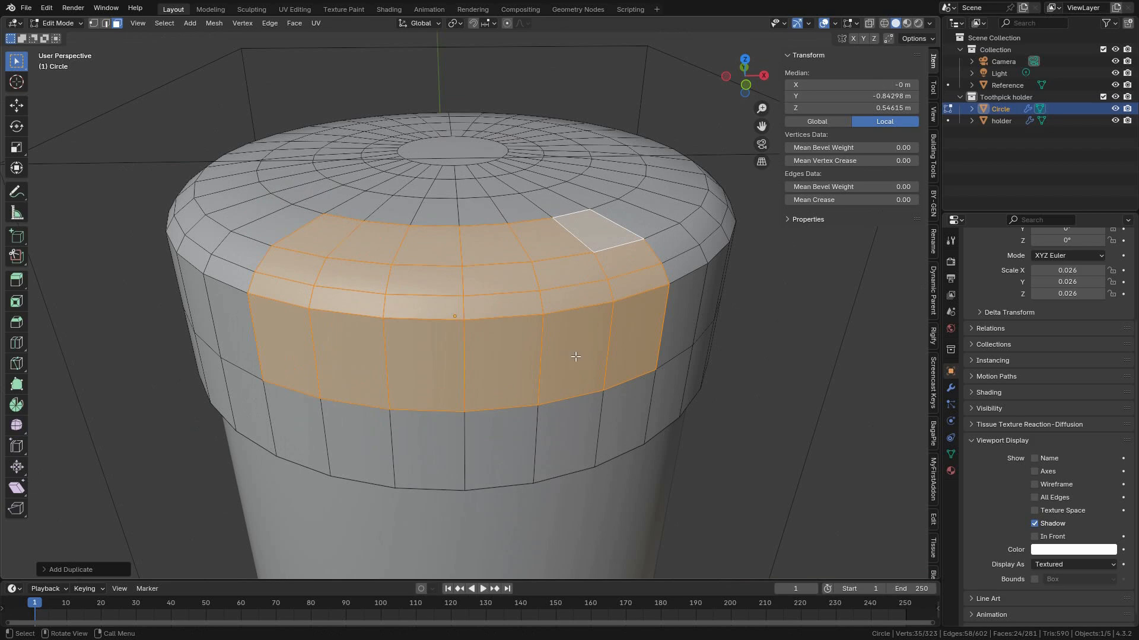
key(p)
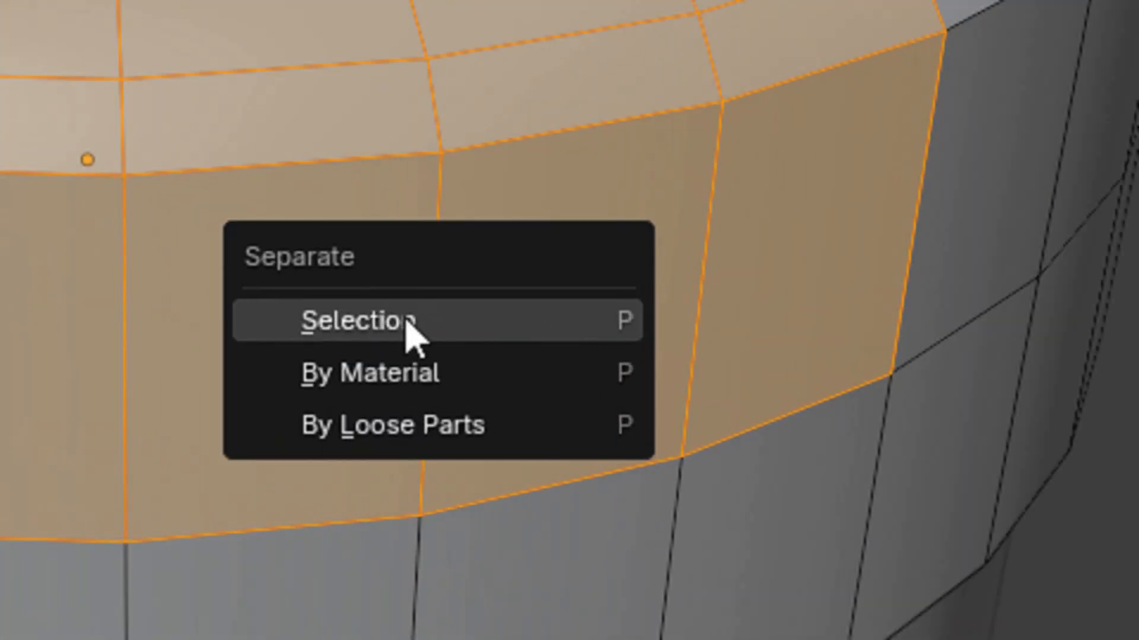
click(549, 321)
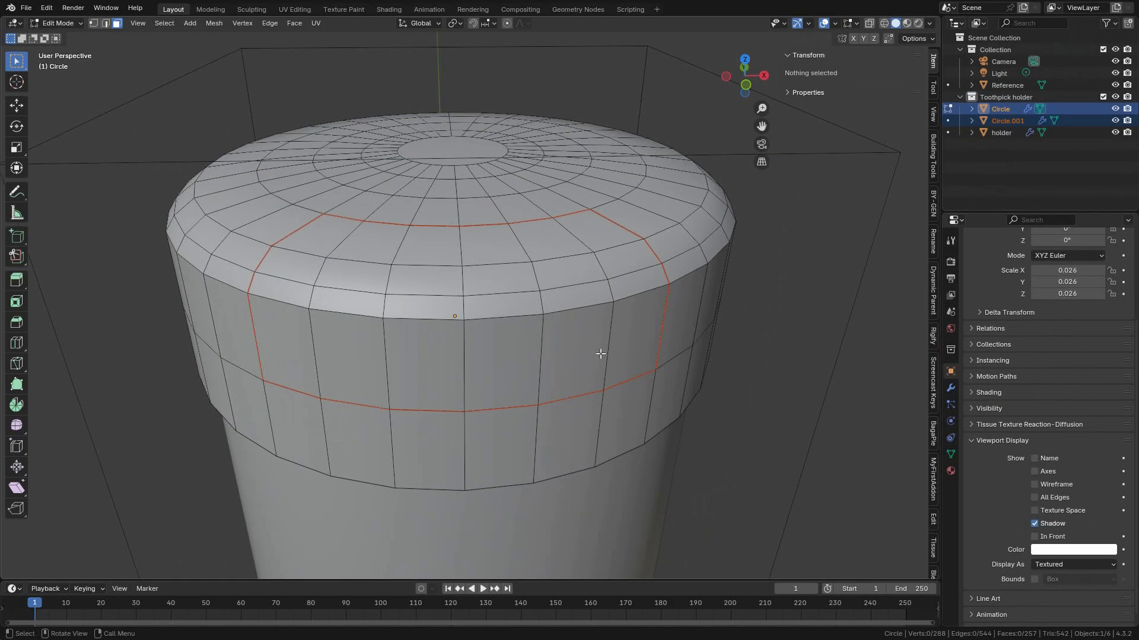
Return to Object Mode and select the separated front piece, Circle.001.
key(Tab)
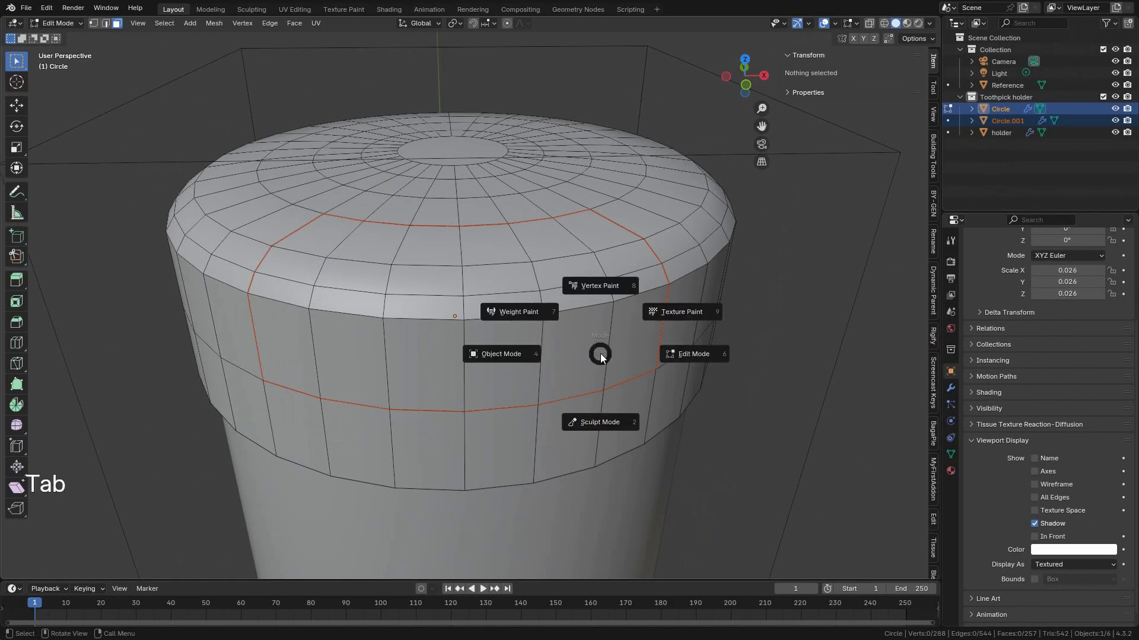
click(535, 360)
scroll(549, 365, up, 2)
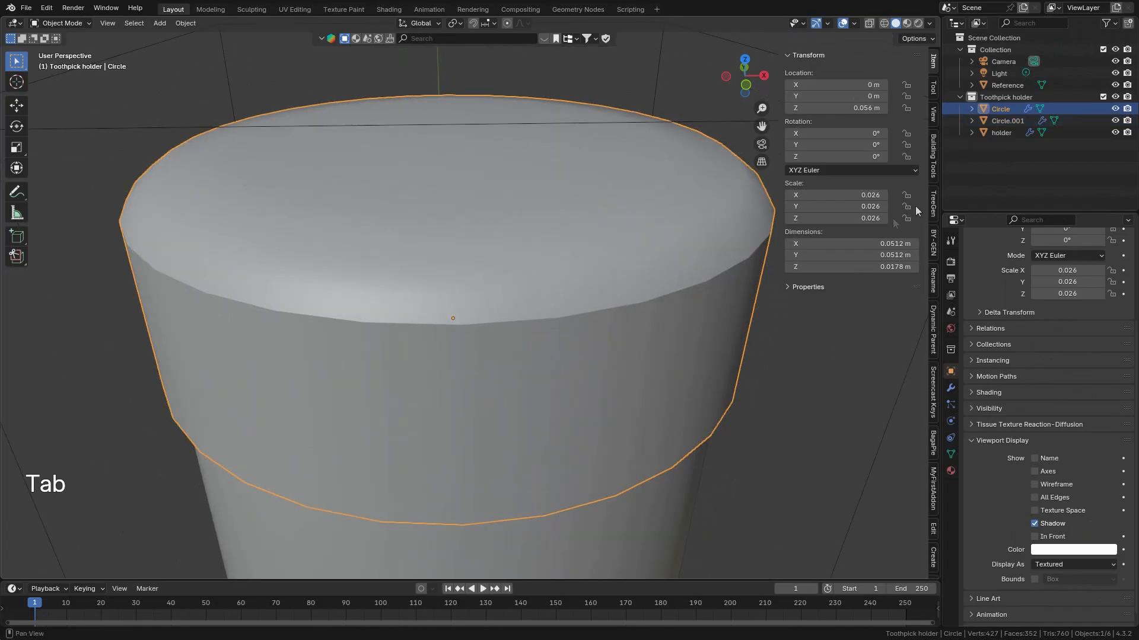
click(1002, 122)
middle_drag(571, 308, 650, 320)
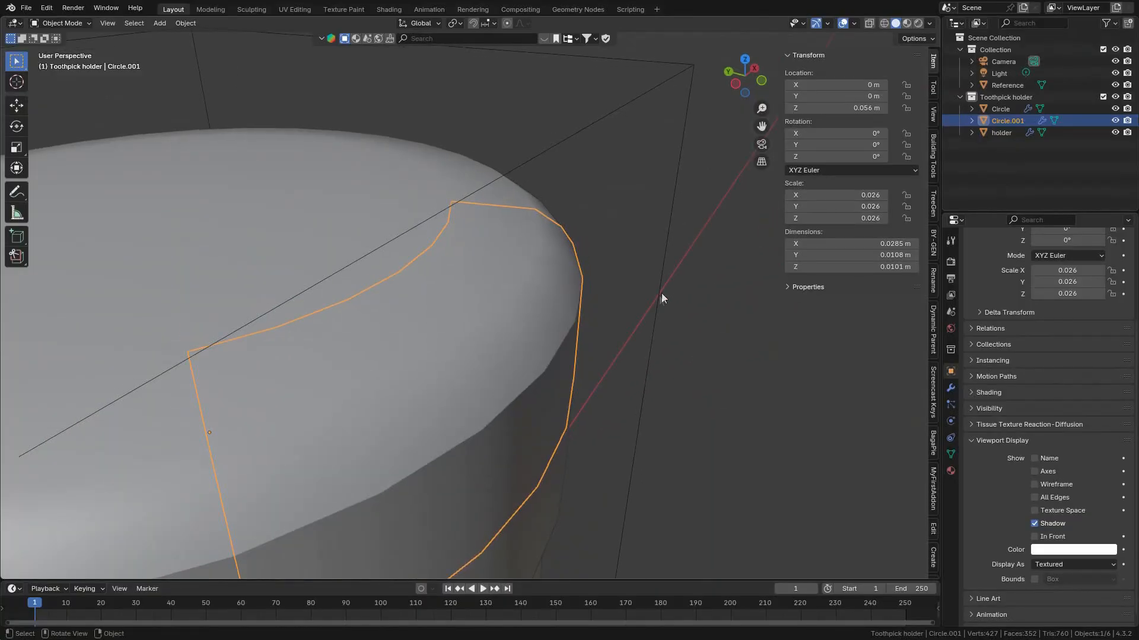
key(s)
key(shift)
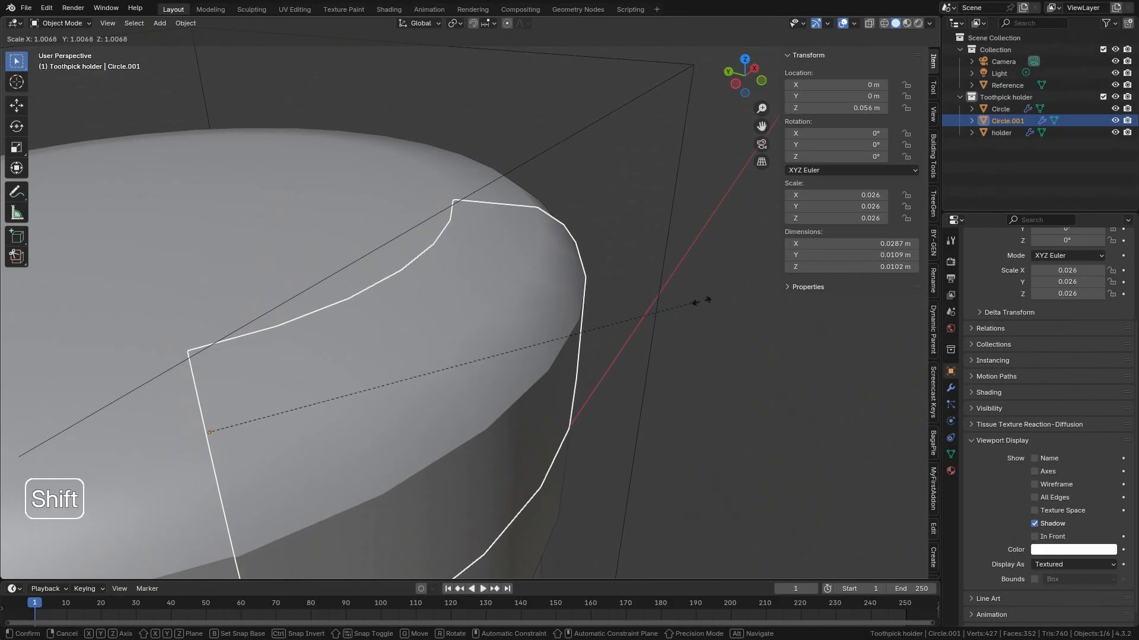
right_click(736, 325)
Scale the separated front piece up uniformly to about 1.003 so it sits just outside the lid.
key(s)
key(shift)
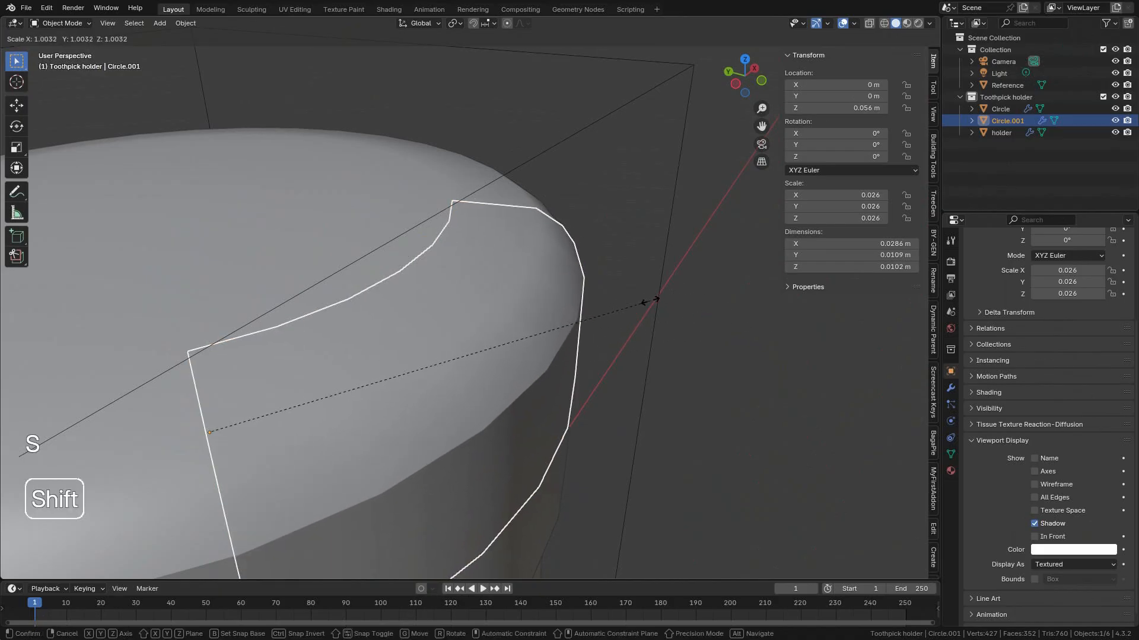
right_click(650, 300)
middle_drag(650, 300, 404, 268)
shift+middle_drag(496, 314, 367, 275)
middle_drag(511, 303, 435, 282)
Add a Solidify modifier with its default settings to the separated front piece.
click(952, 388)
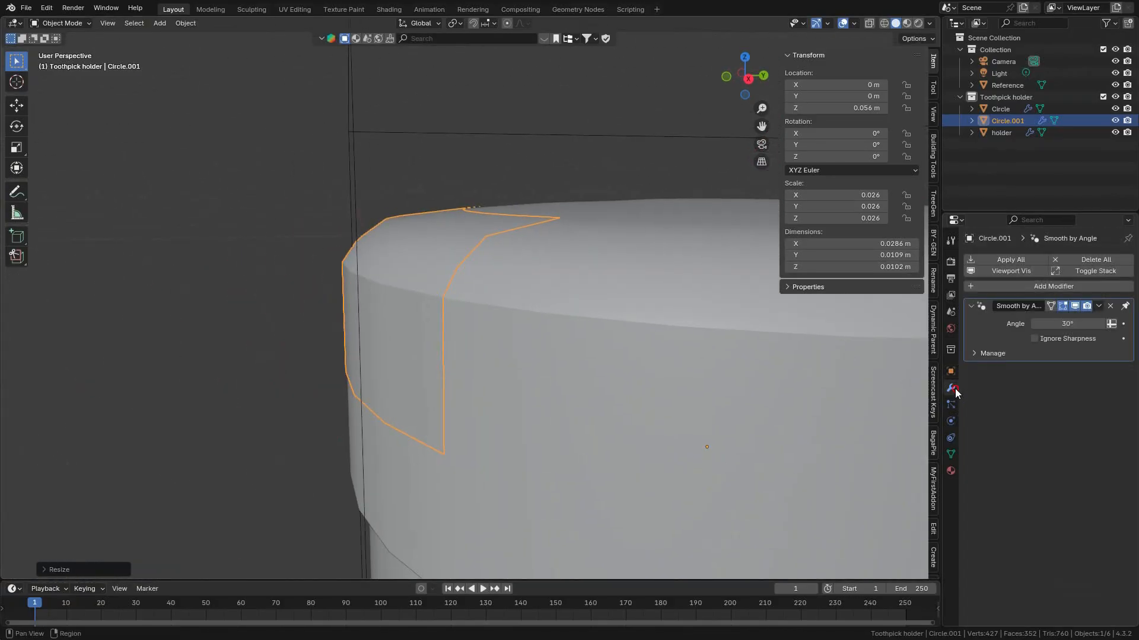
click(1024, 286)
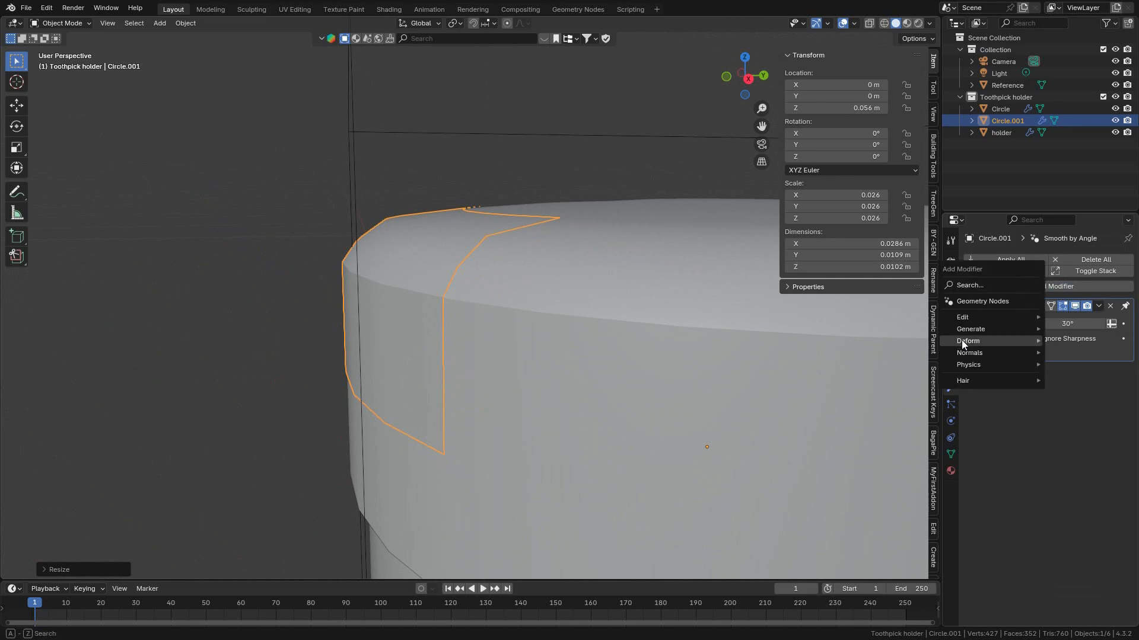
mouse_move(967, 330)
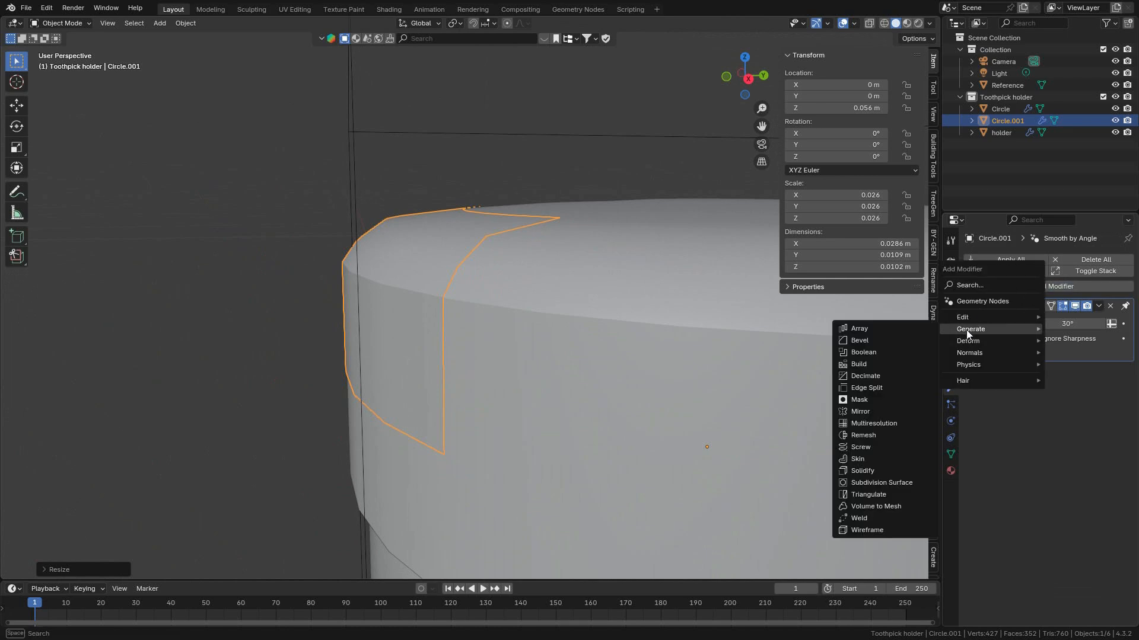
click(860, 470)
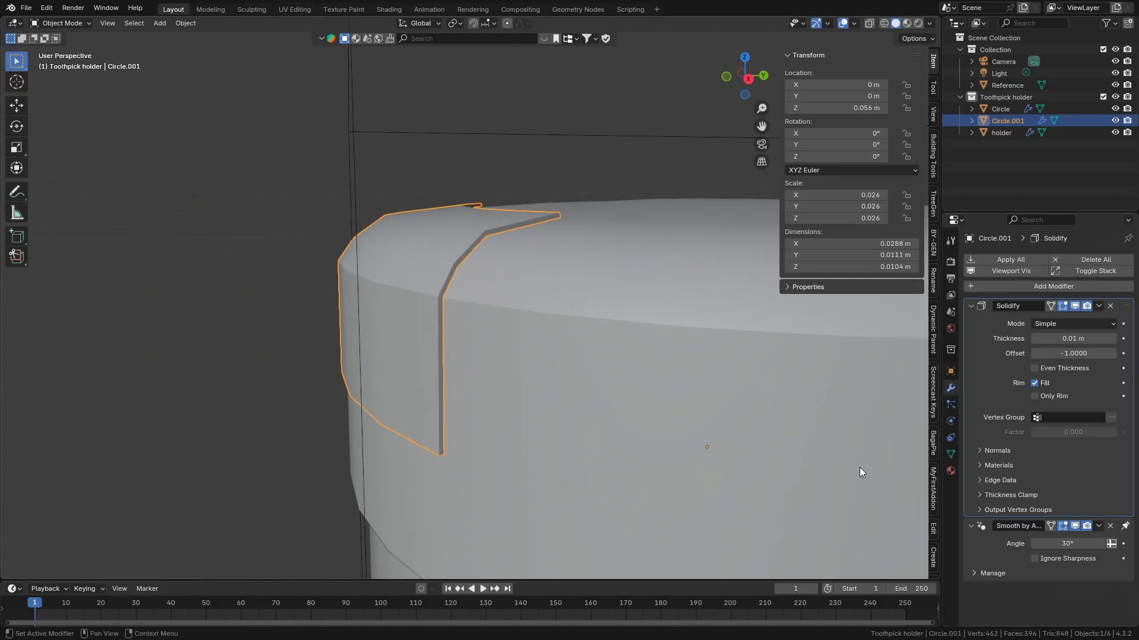
middle_drag(437, 243, 503, 190)
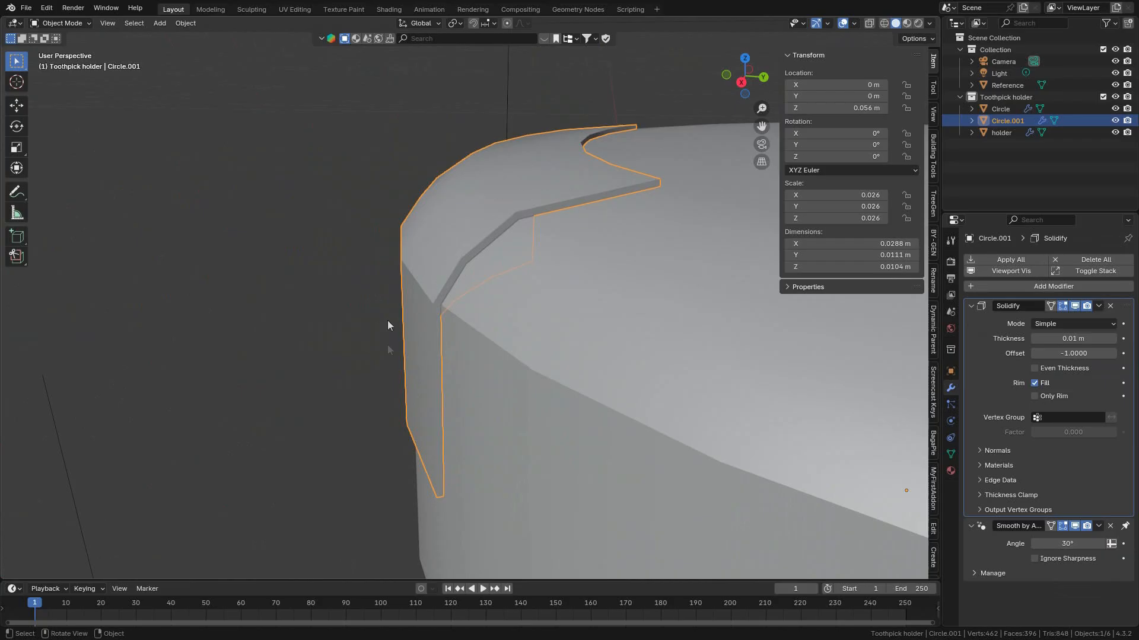
Enter Edit Mode on the front lid piece, show its Solidify result on the editing cage, and use vertex selection.
middle_drag(486, 272, 570, 271)
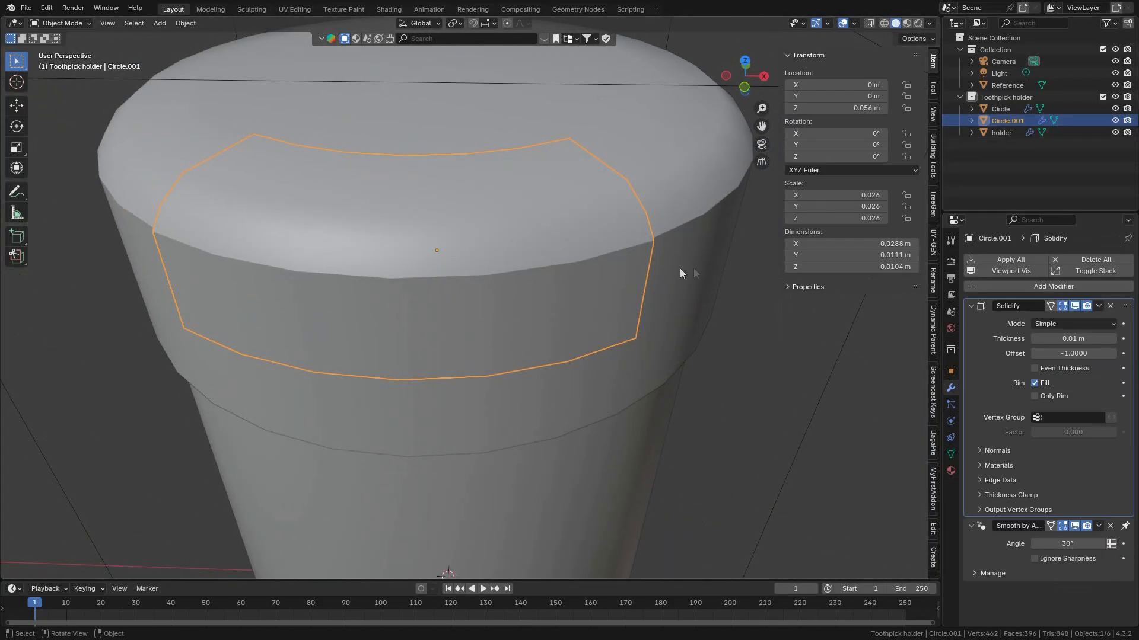
click(60, 23)
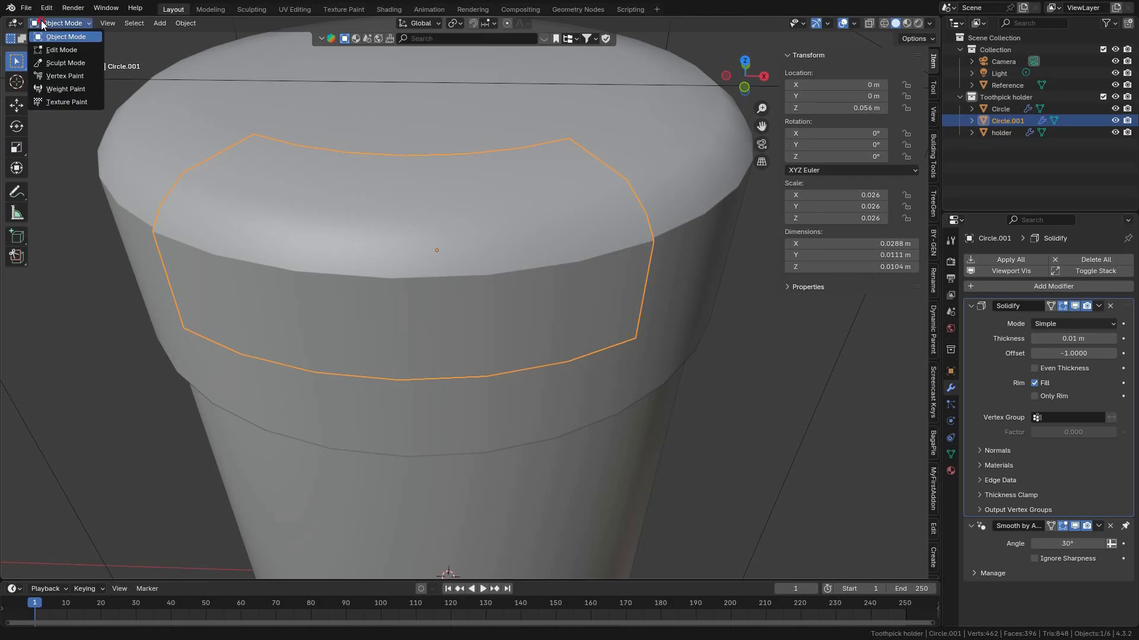
click(59, 47)
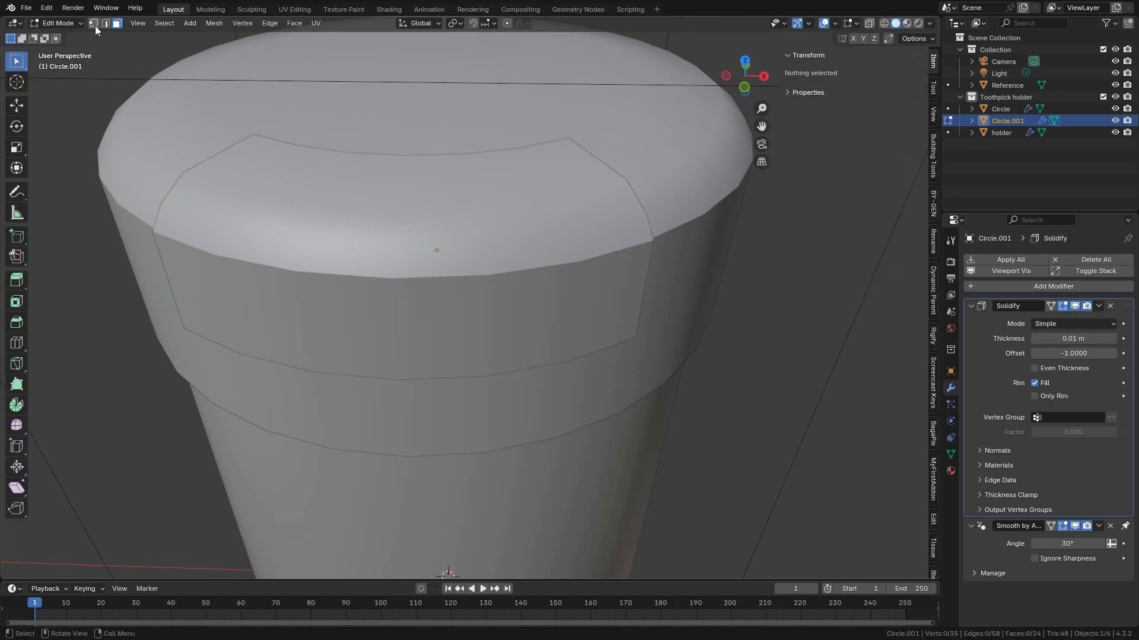
click(1051, 308)
shift+middle_drag(515, 279, 526, 345)
click(501, 244)
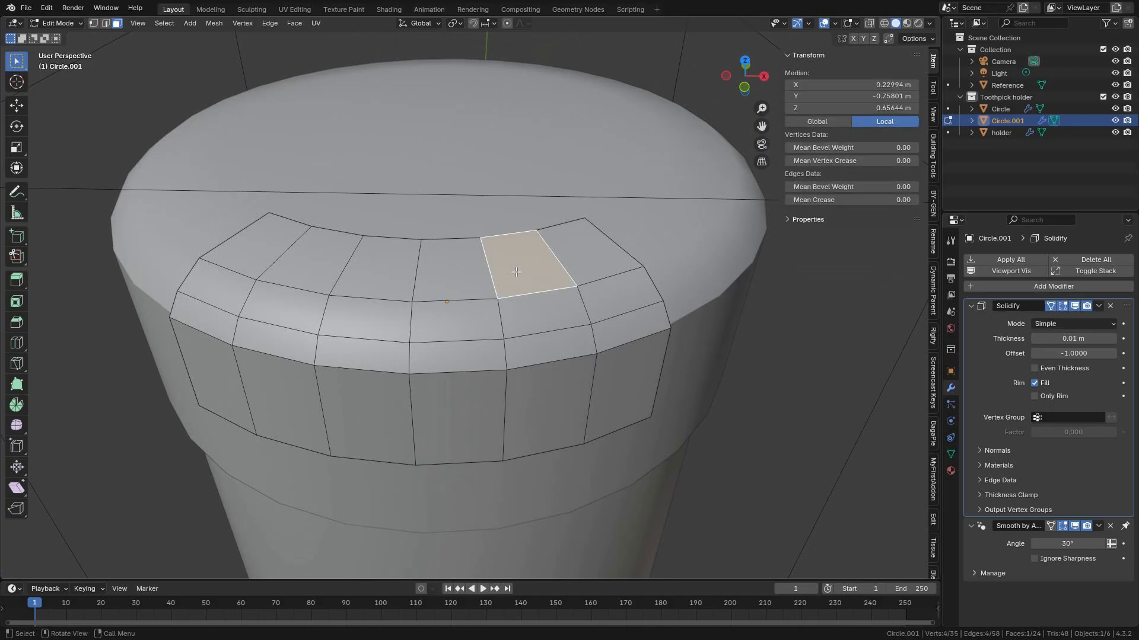
key(KP_7)
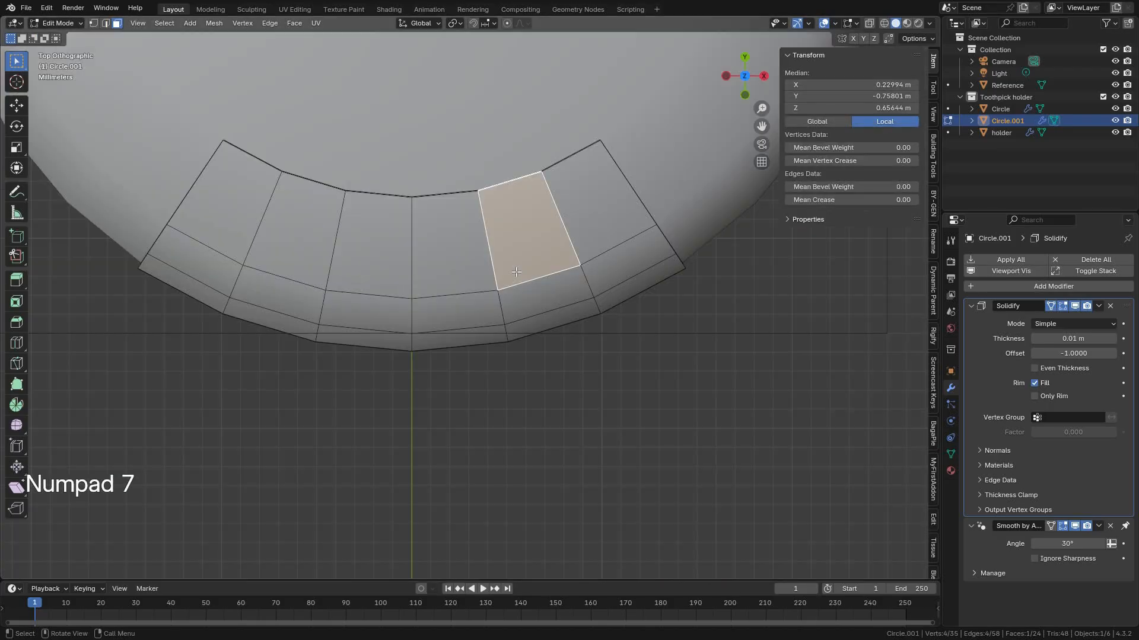
scroll(515, 271, down, 3)
key(1)
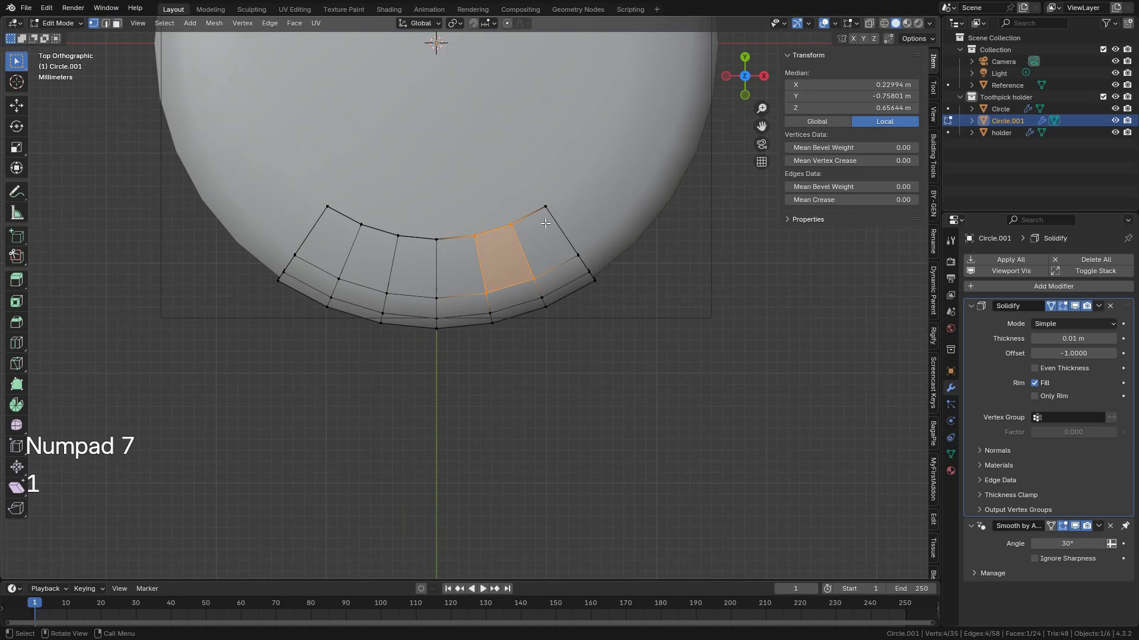
Select the row of vertices along the front piece's inner top edge.
middle_drag(571, 310, 569, 270)
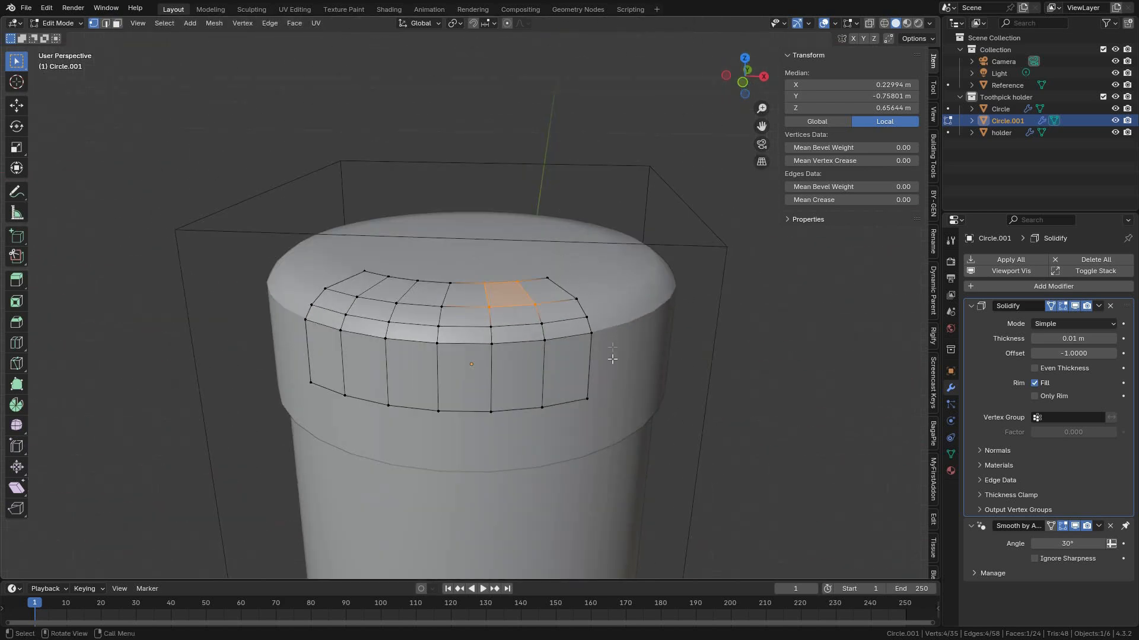
key(KP_7)
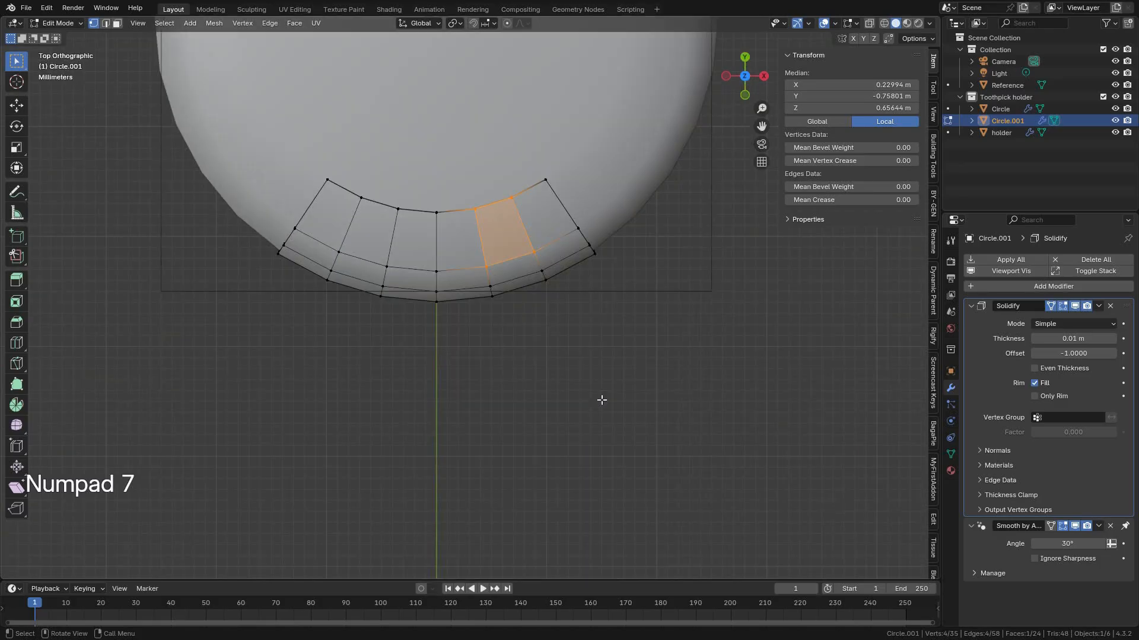
shift+middle_drag(604, 400, 617, 457)
drag(276, 173, 439, 226)
key(c)
mouse_move(337, 235)
mouse_down()
mouse_move(439, 264)
mouse_move(536, 256)
mouse_move(559, 241)
mouse_up()
right_click(553, 252)
mouse_move(463, 501)
middle_down()
mouse_move(457, 437)
mouse_move(510, 251)
middle_up()
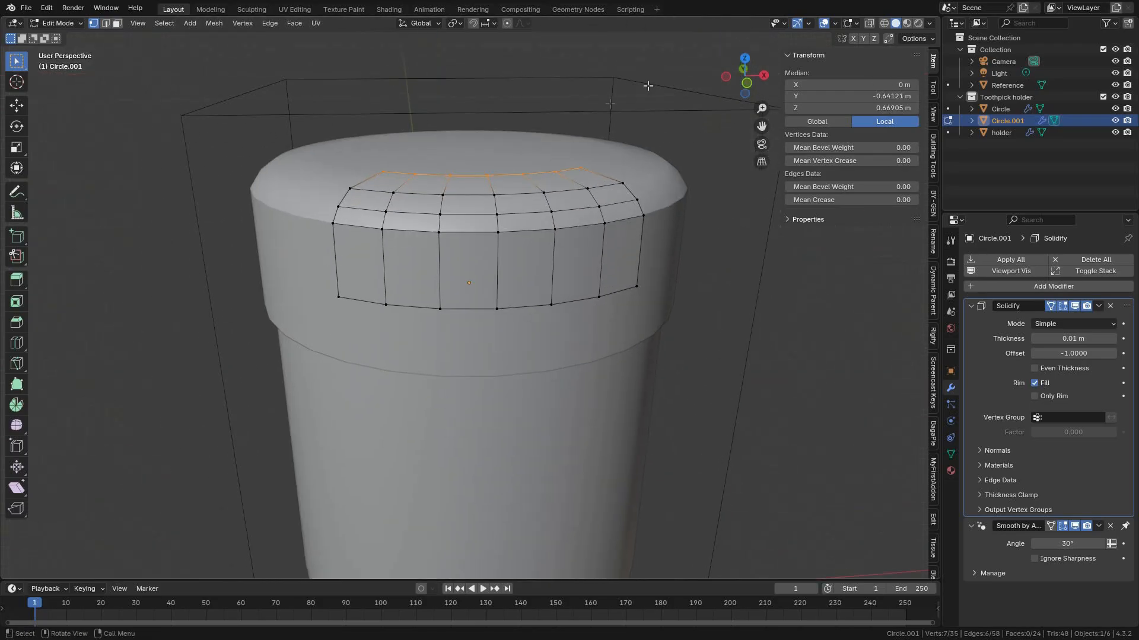
In wireframe shading, delete the vertices of the front piece's negative X half, keeping the centre column.
click(884, 23)
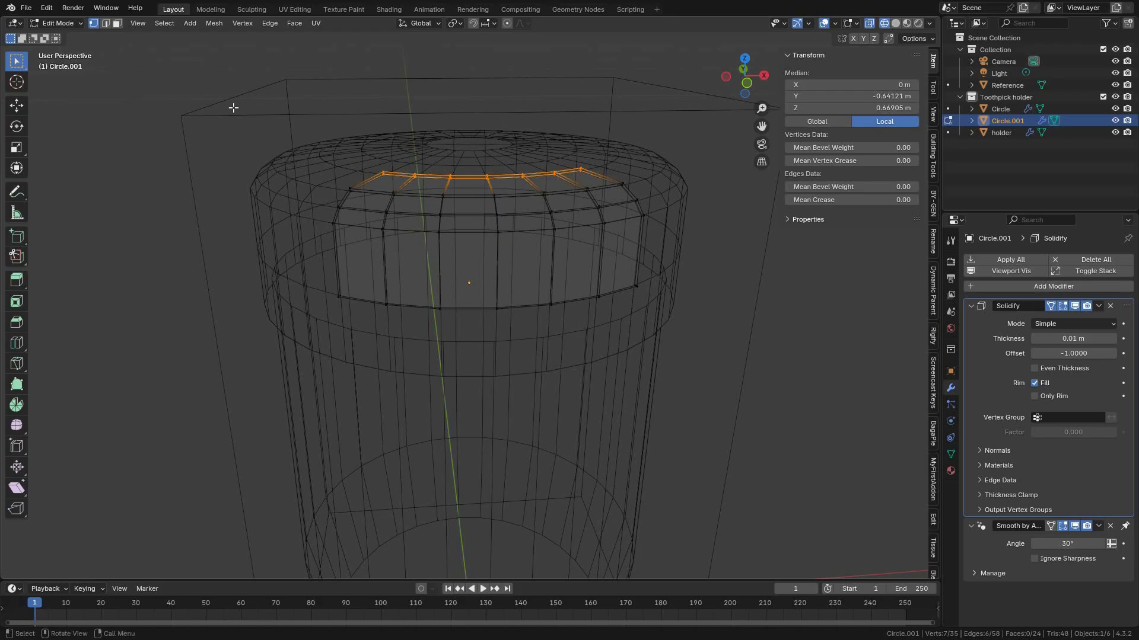
drag(197, 68, 472, 405)
key(x)
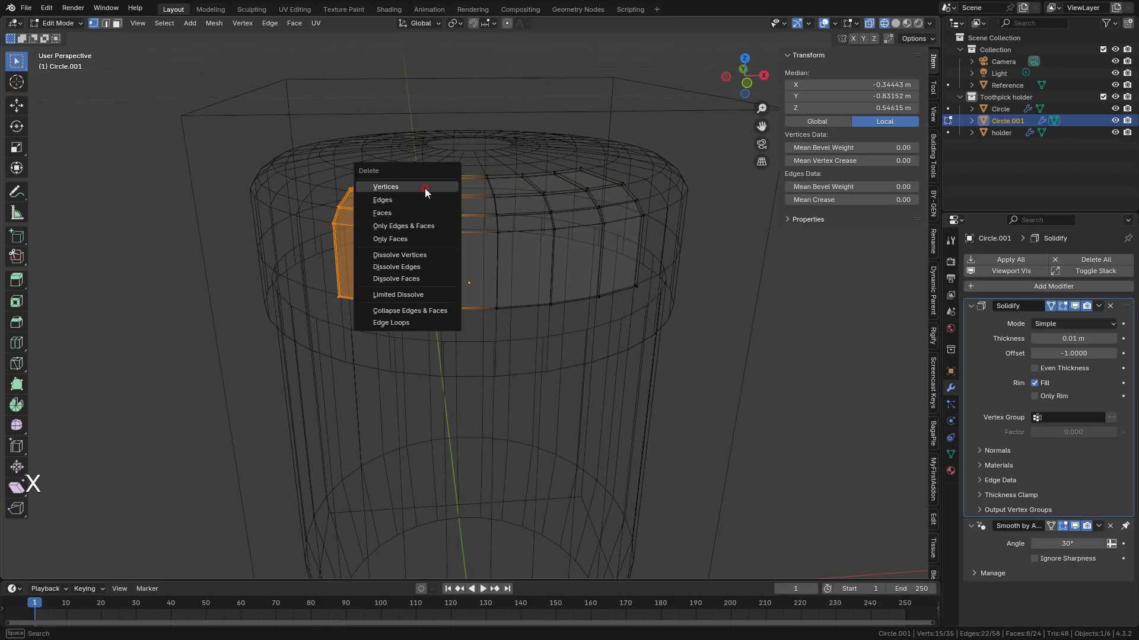
click(425, 188)
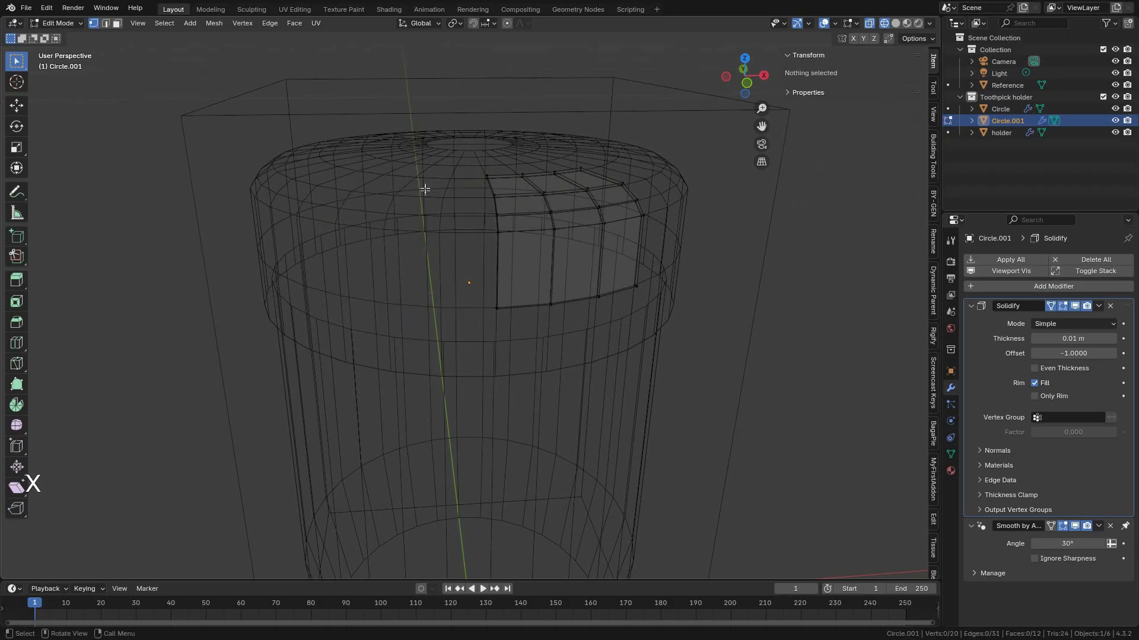
Add a Mirror modifier on the X axis to the half piece and enable Clipping.
click(1039, 286)
mouse_move(1039, 285)
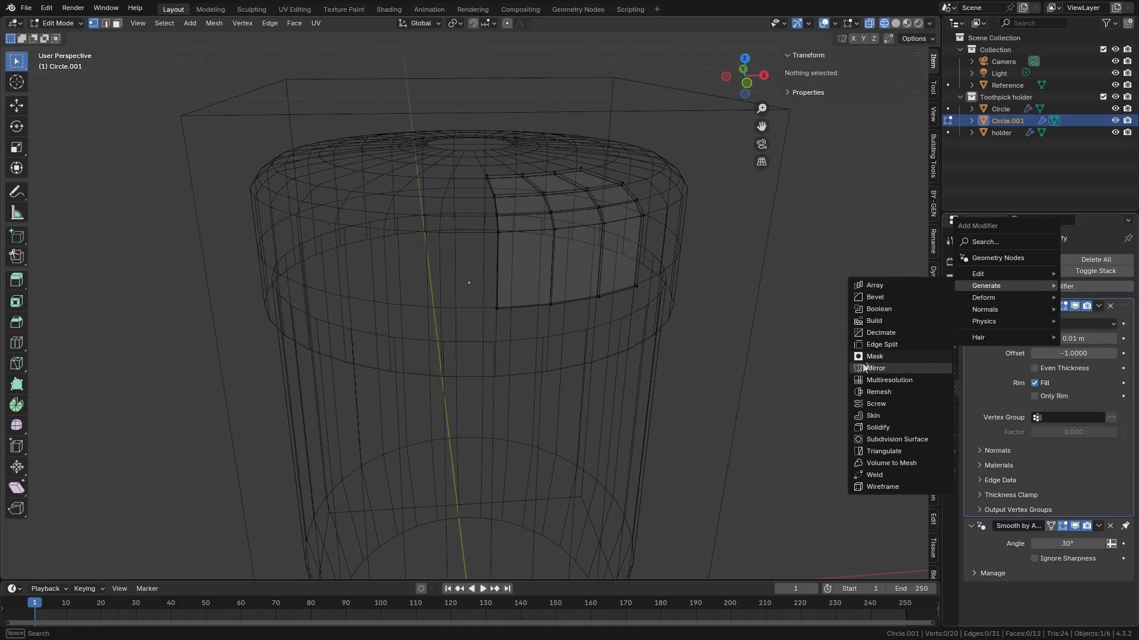
click(895, 369)
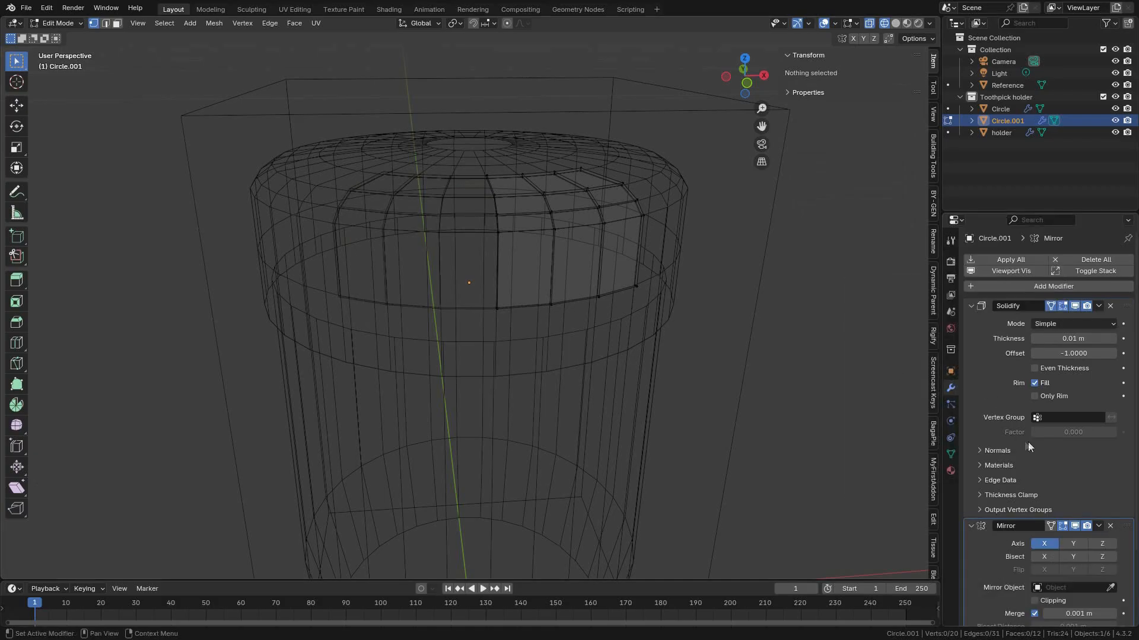
scroll(1050, 450, down, 4)
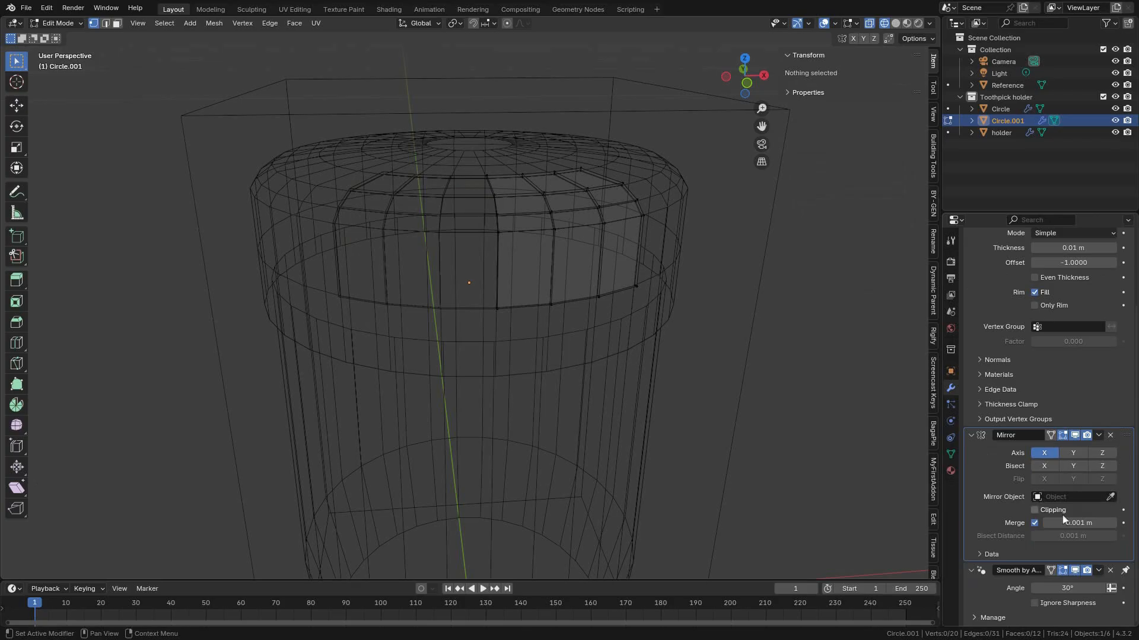
click(1037, 511)
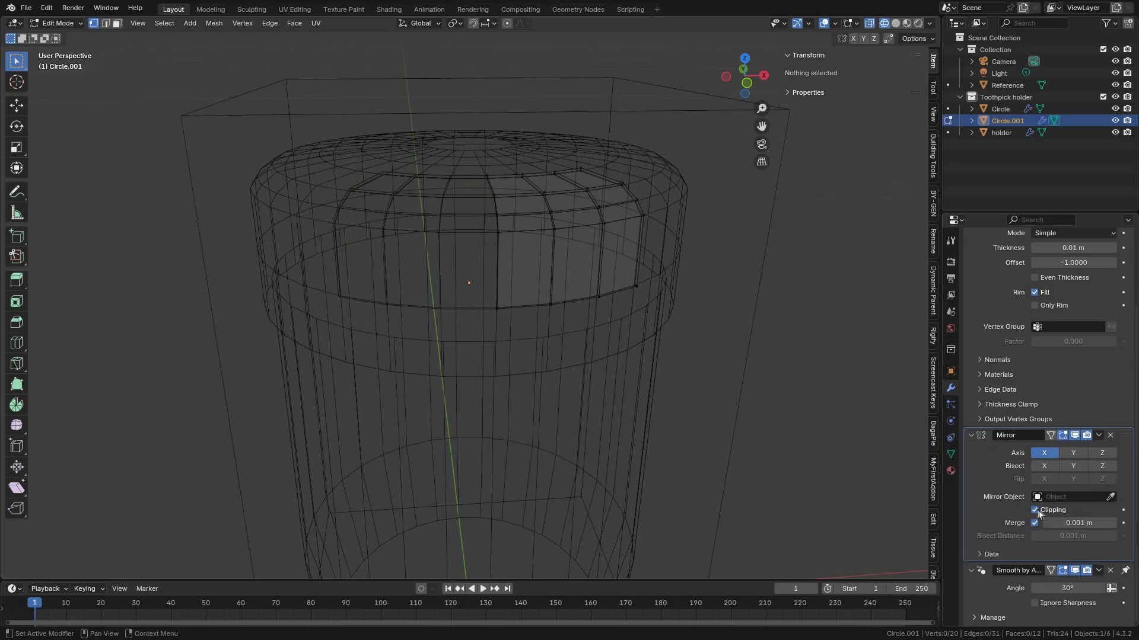
Return to solid shading and Object Mode, and move the Mirror modifier above Solidify to remove the centre seam.
click(896, 24)
mouse_move(554, 244)
middle_down()
mouse_move(508, 305)
mouse_move(536, 252)
middle_up()
click(56, 23)
click(61, 31)
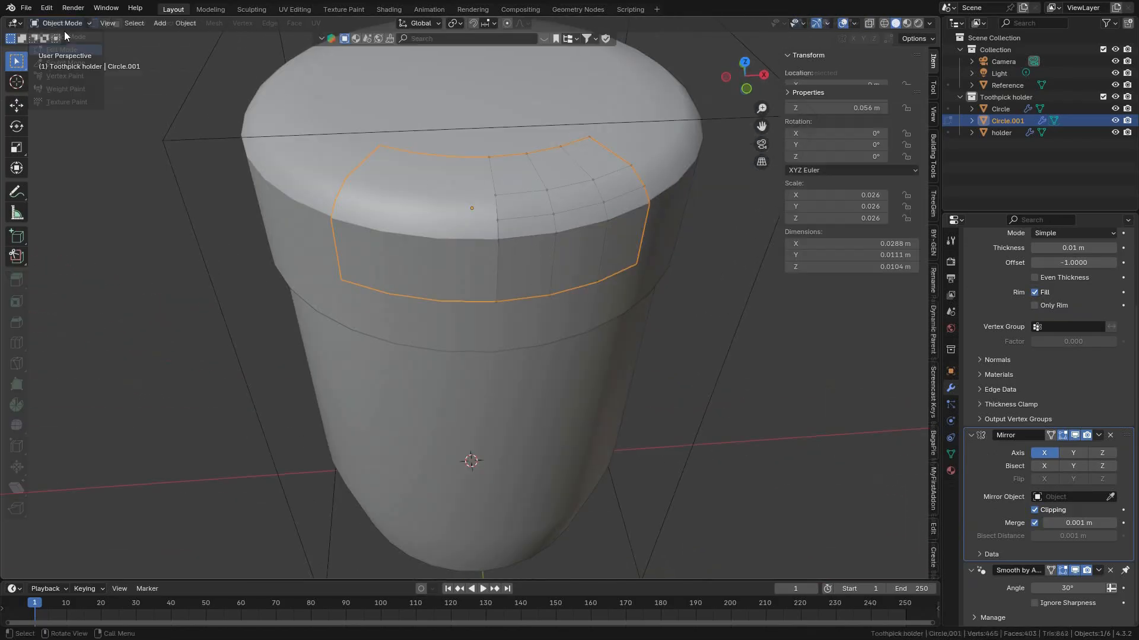
scroll(555, 279, up, 5)
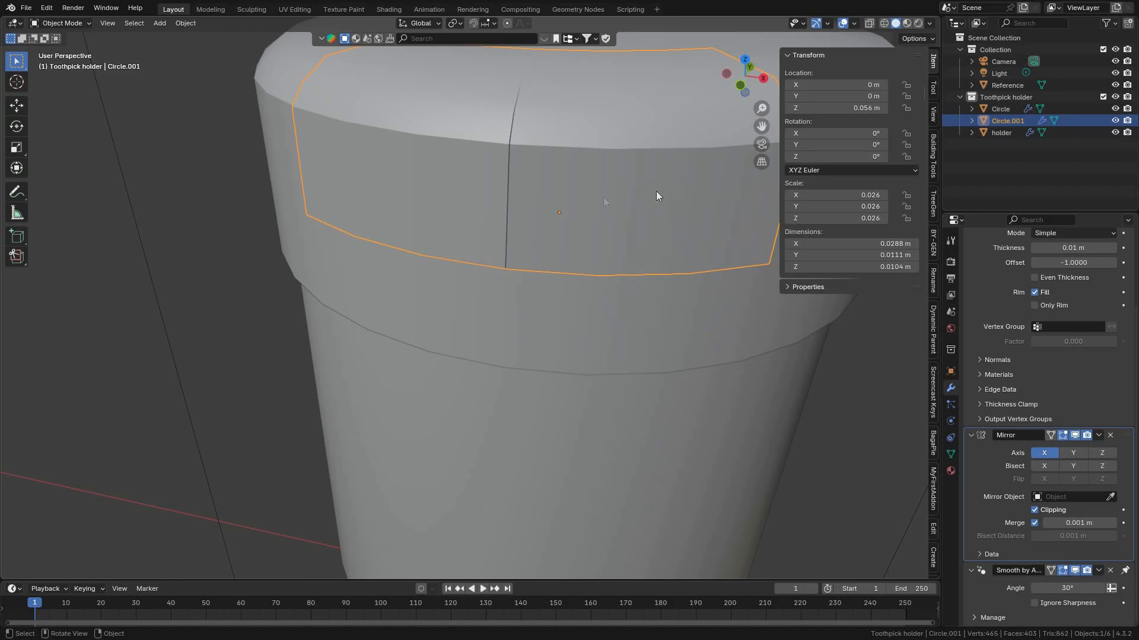
middle_drag(656, 191, 486, 233)
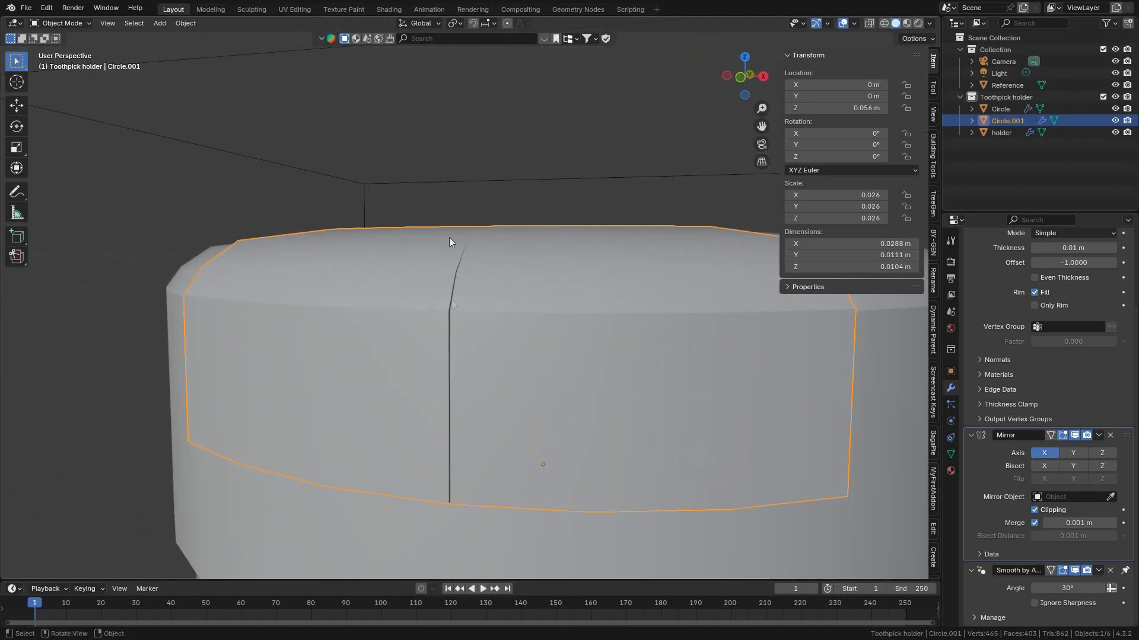
middle_drag(451, 355, 472, 335)
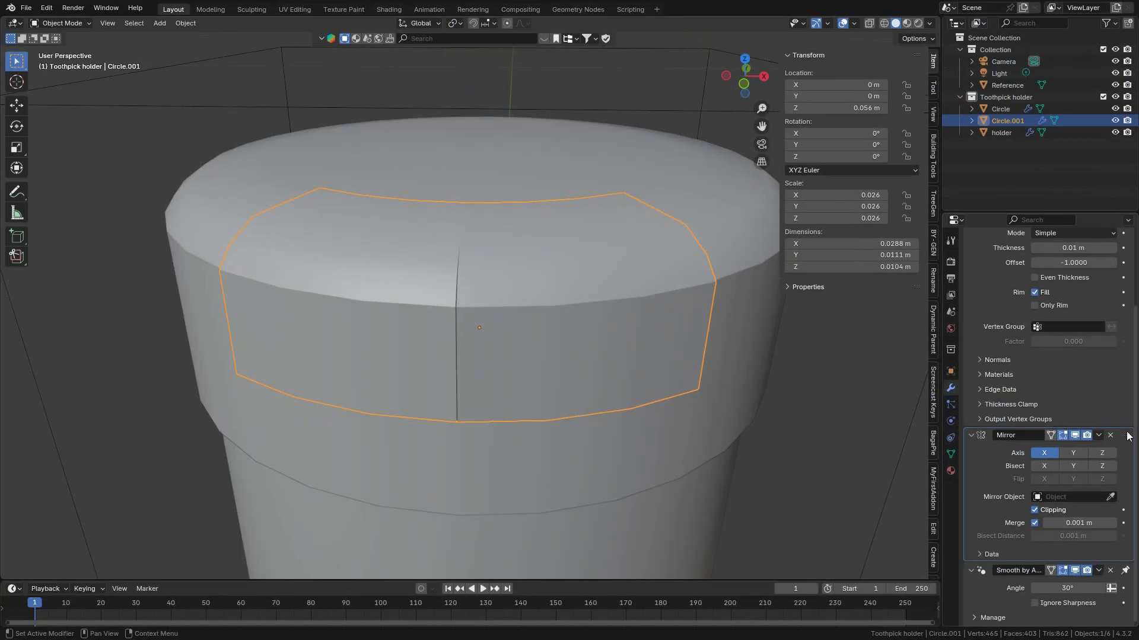
drag(1128, 437, 1118, 302)
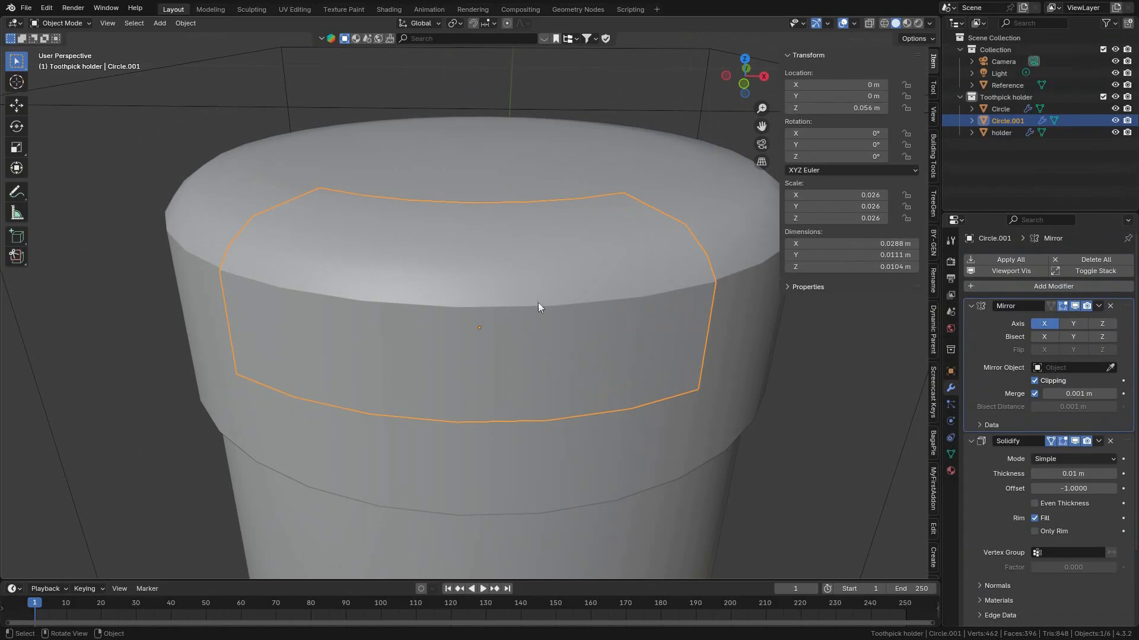
middle_drag(538, 304, 540, 332)
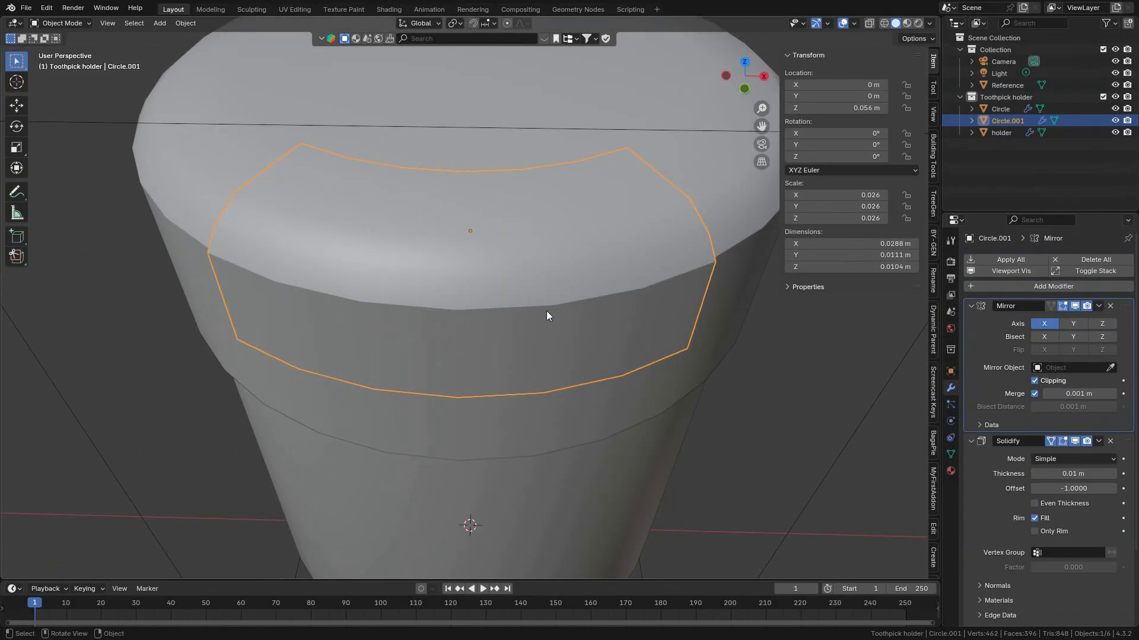
View the front piece from the top and enter Edit Mode with its inner edge in view.
key(KP_7)
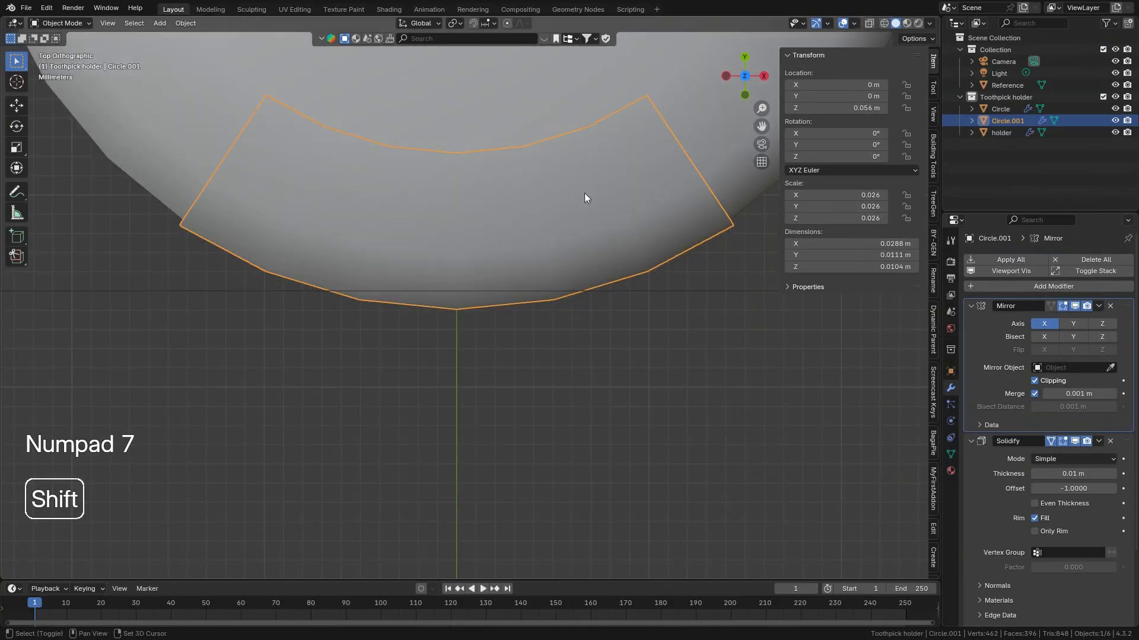
shift+middle_drag(585, 199, 504, 352)
key(Tab)
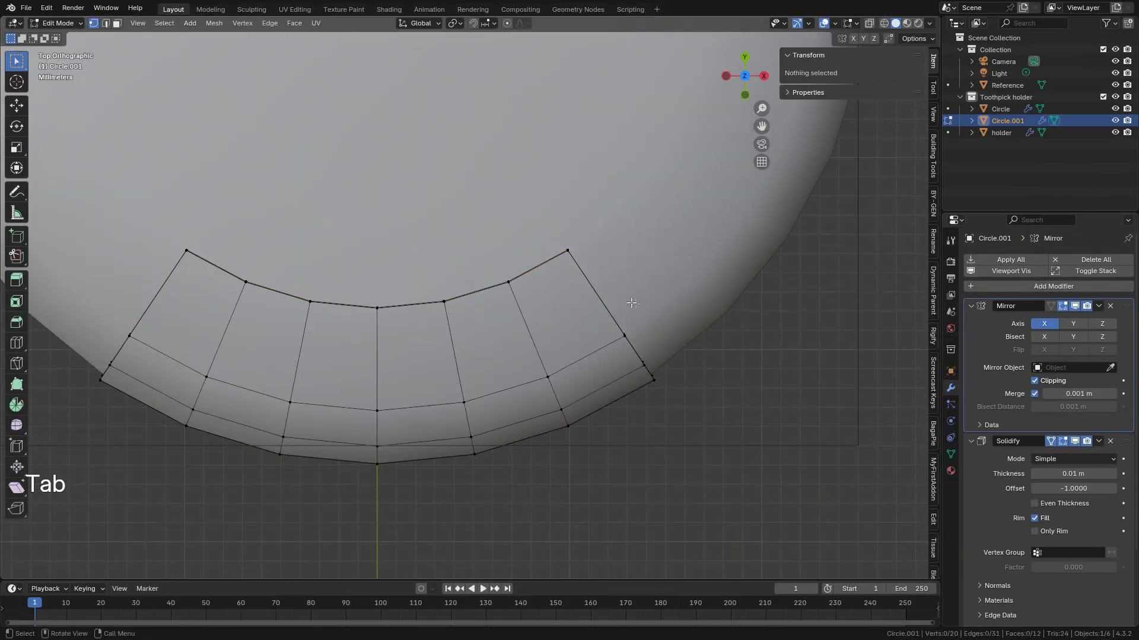
scroll(541, 246, down, 3)
scroll(507, 266, down, 2)
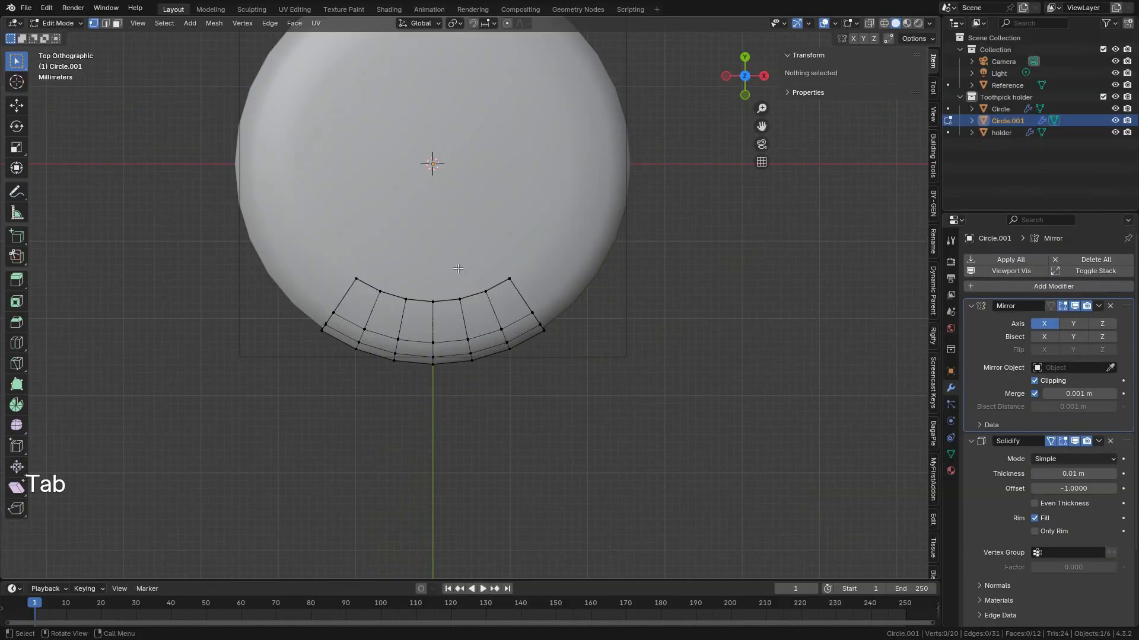
click(508, 278)
scroll(517, 283, up, 2)
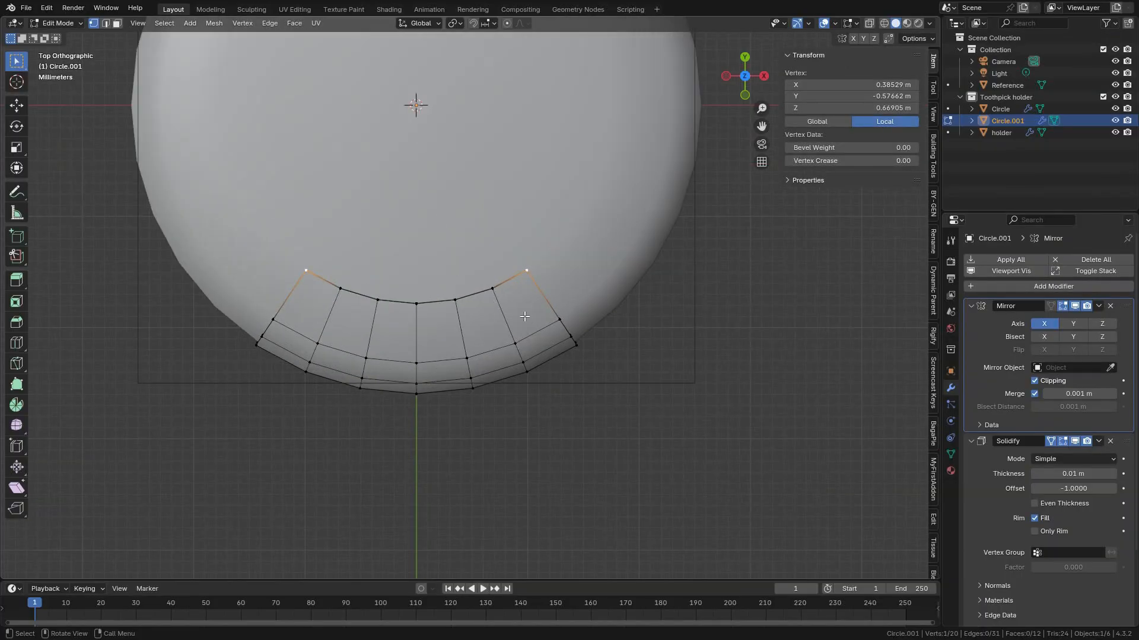
key(g)
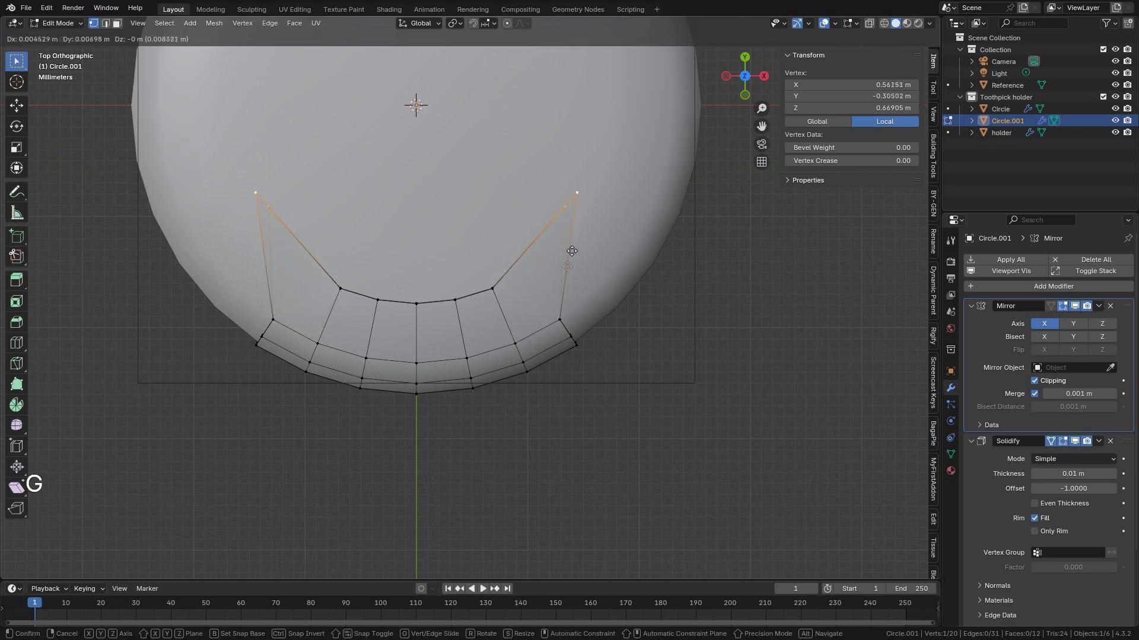
click(526, 336)
Extrude the four inner top edge vertices along Y across the lid, to a median local Y of about 0.0385 m.
click(455, 301)
key(g)
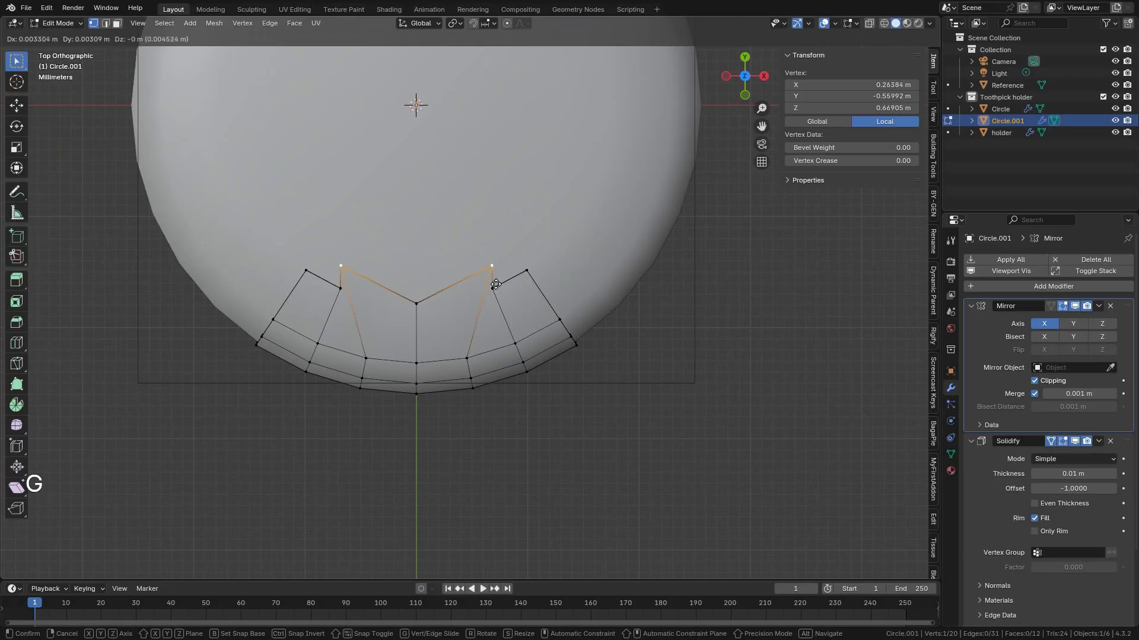
right_click(520, 282)
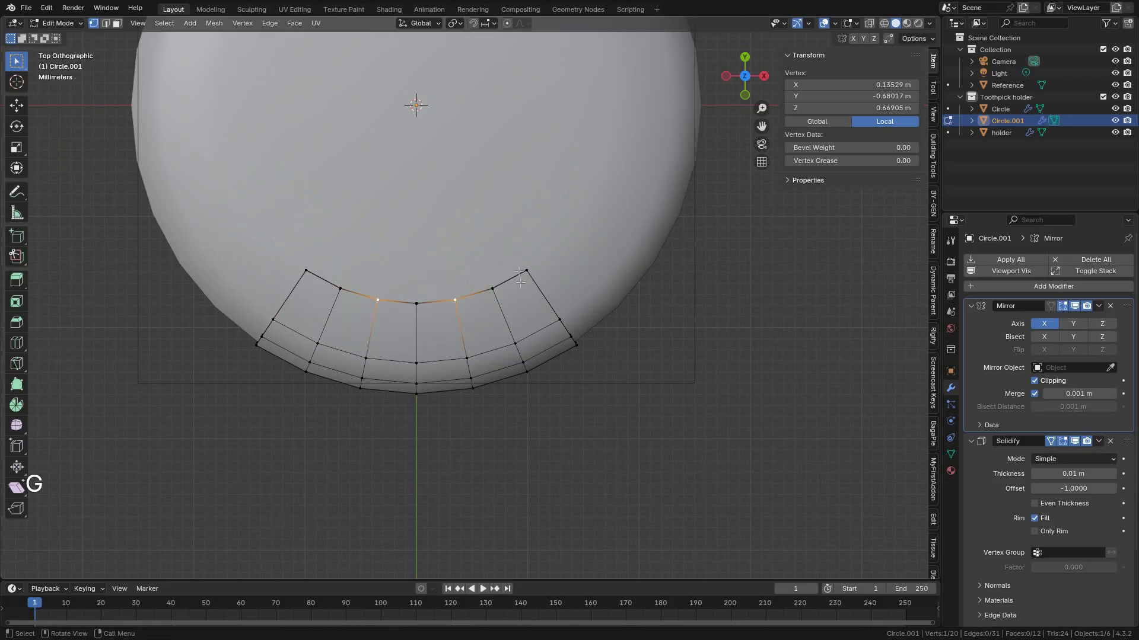
shift+click(416, 303)
shift+click(492, 289)
shift+click(527, 271)
key(e)
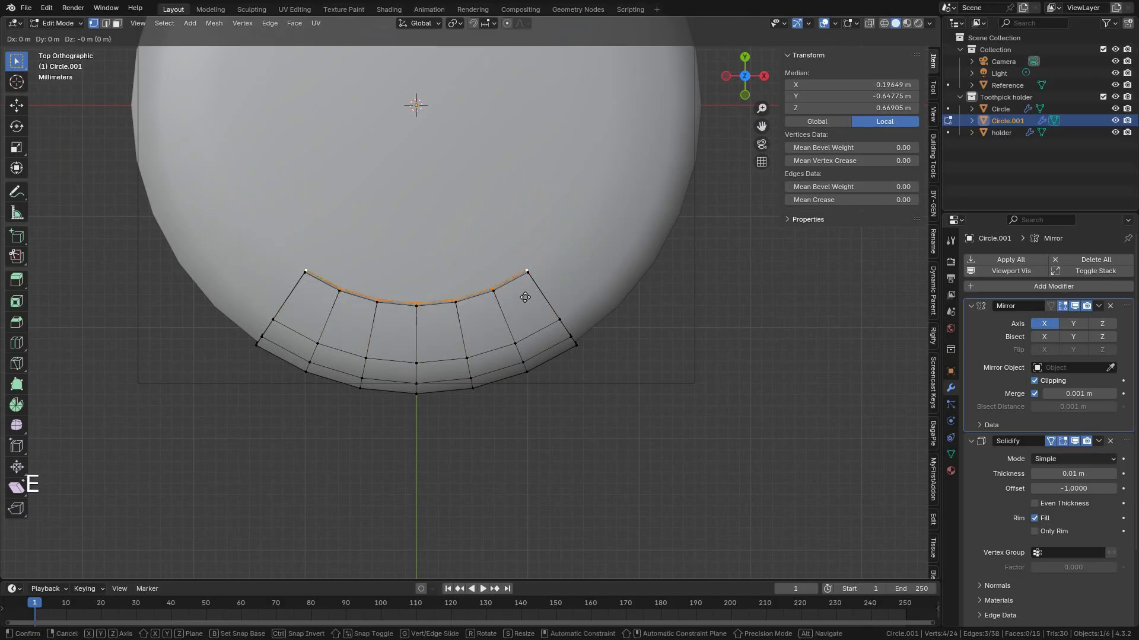
key(y)
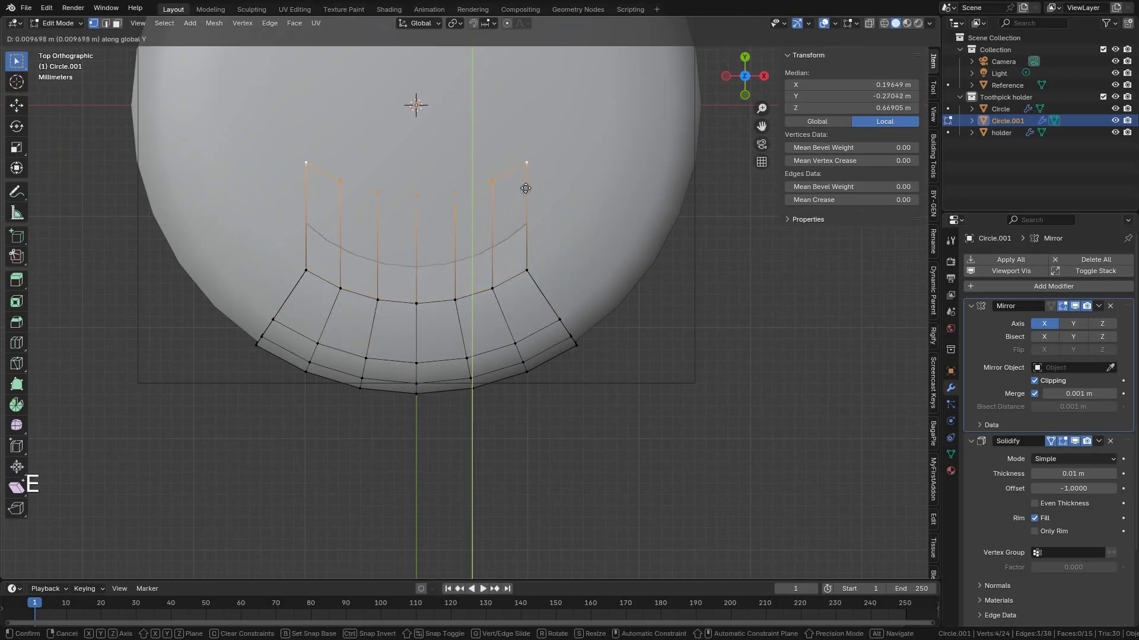
click(535, 107)
Raise the extruded edge along Z to a median local Z of about 0.693 m and straighten it by scaling Y to 0.
middle_drag(535, 108, 396, 328)
key(g)
key(z)
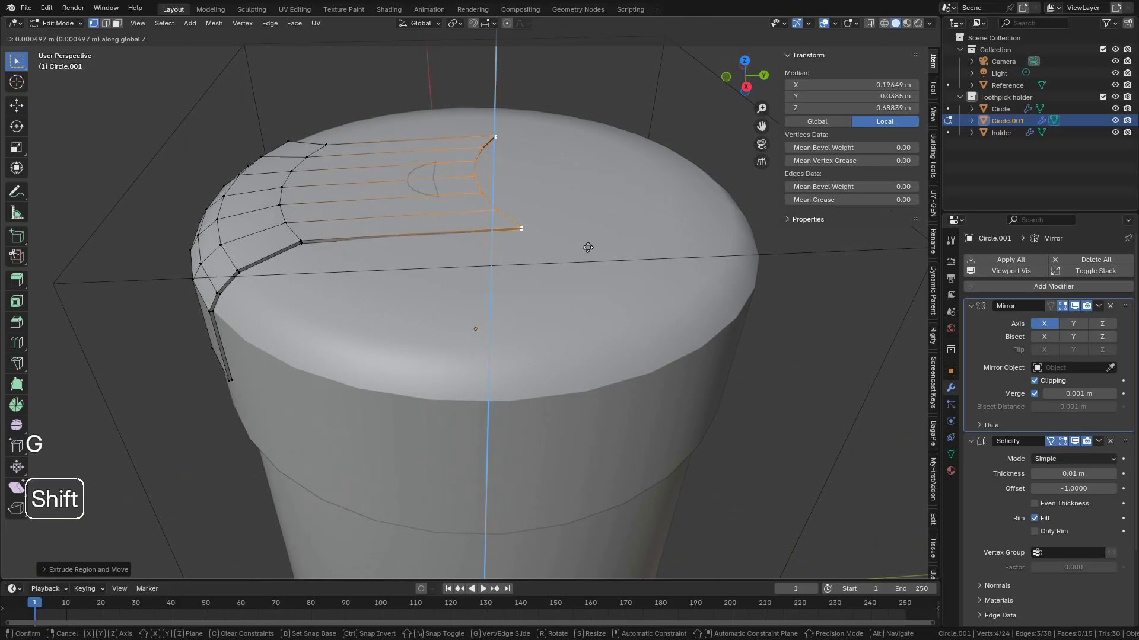
click(588, 237)
key(s)
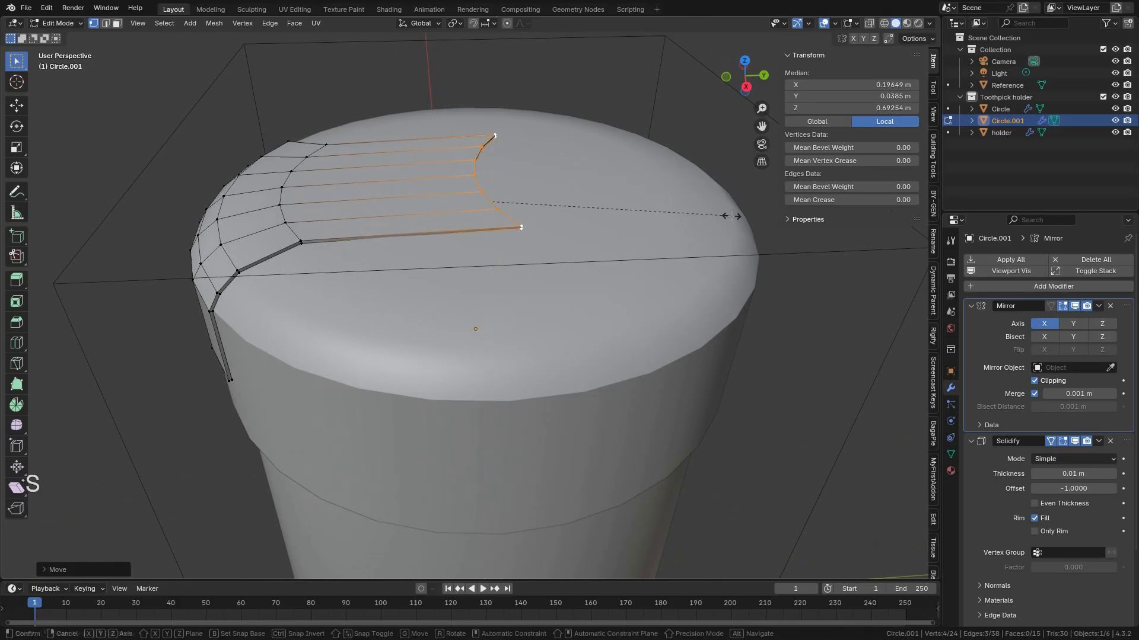
text(y0)
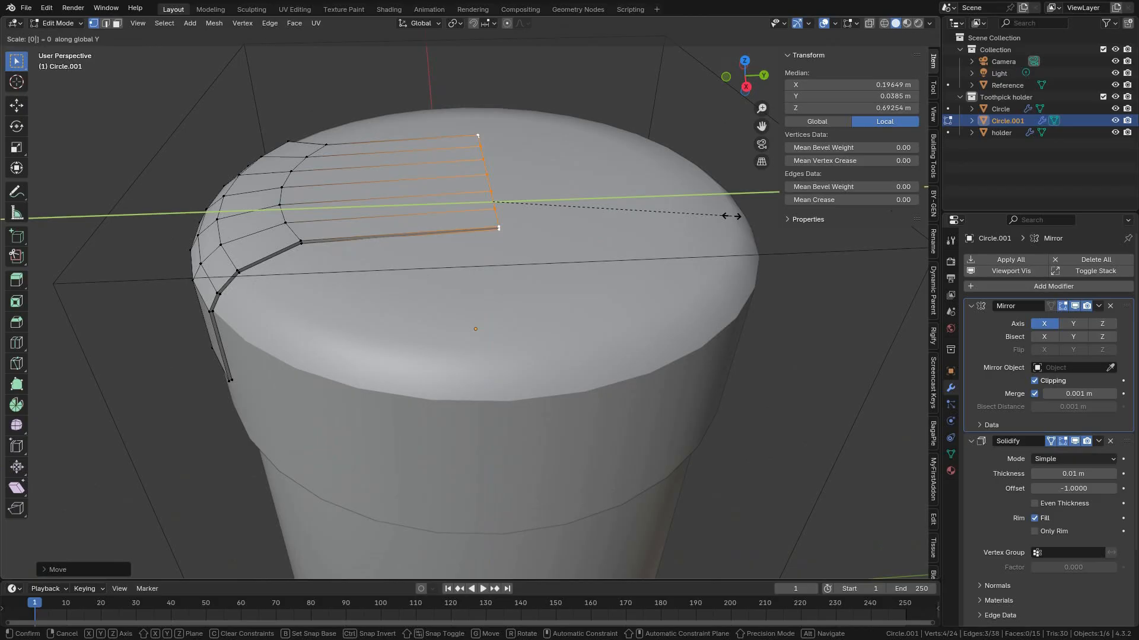
click(732, 216)
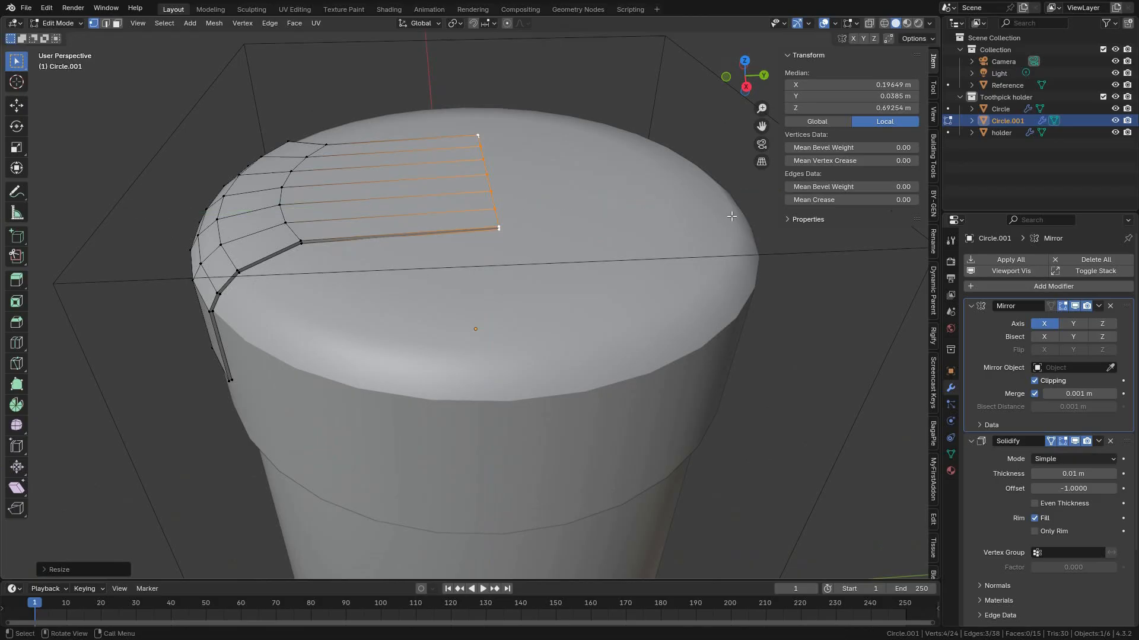
Move the extruded inner edge further across the lid along Y, to a median local Y of about 0.140 m.
key(KP_7)
shift+middle_drag(249, 270, 416, 331)
key(g)
key(y)
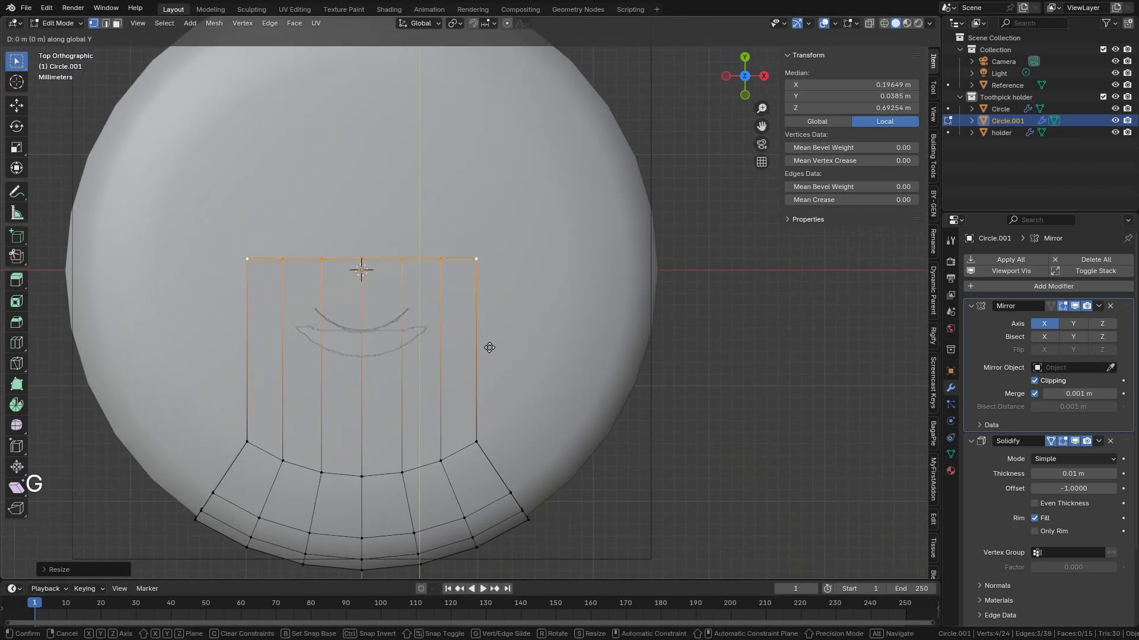
click(493, 266)
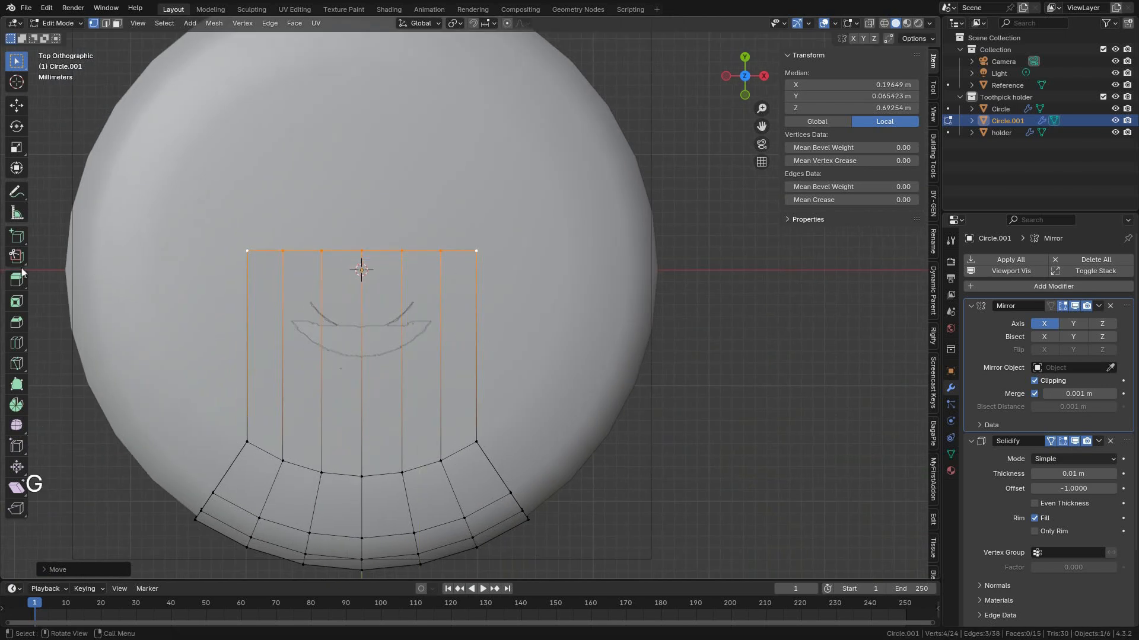
key(g)
key(y)
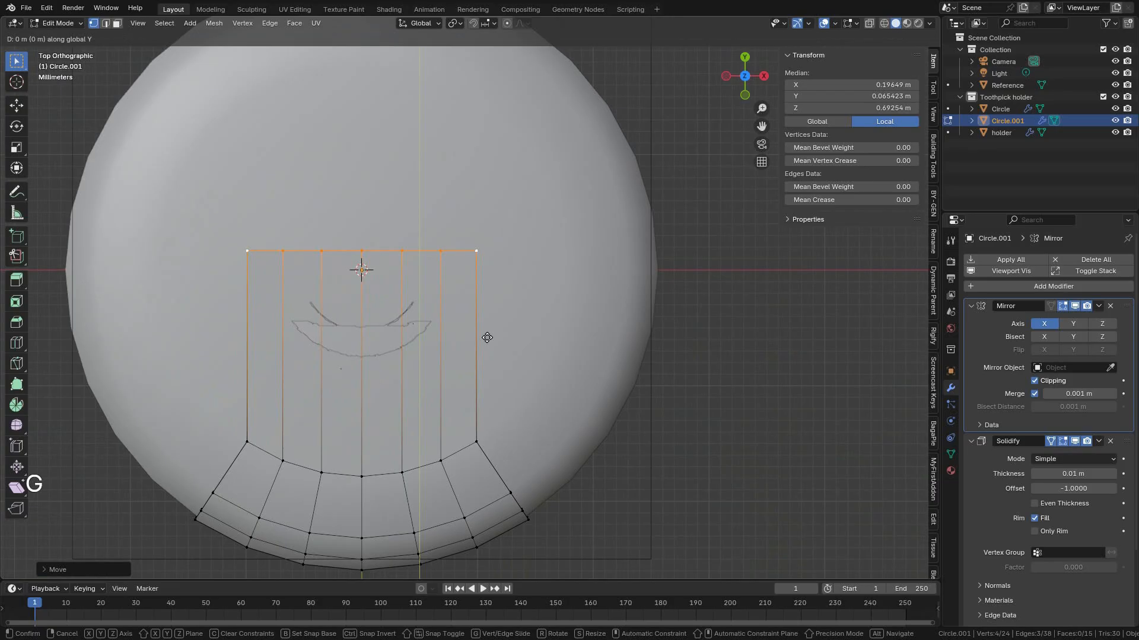
click(495, 114)
middle_drag(496, 114, 459, 367)
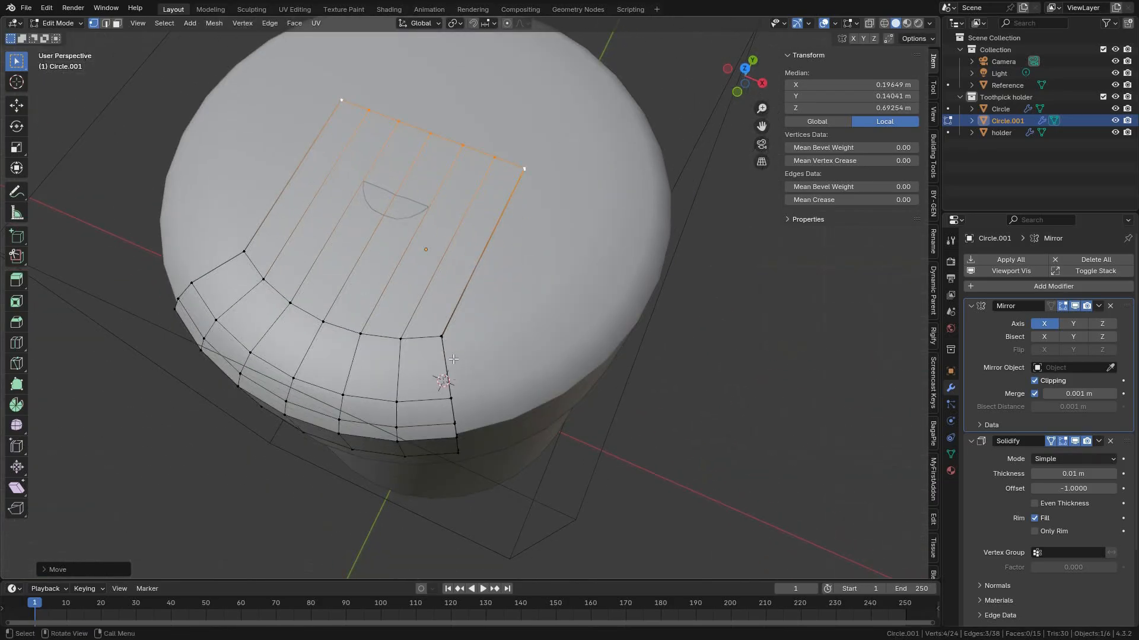
Move the outer corner vertex at the front of the extruded strip outward to about local X 0.484 m, Y -0.557 m in top view.
click(443, 337)
key(KP_7)
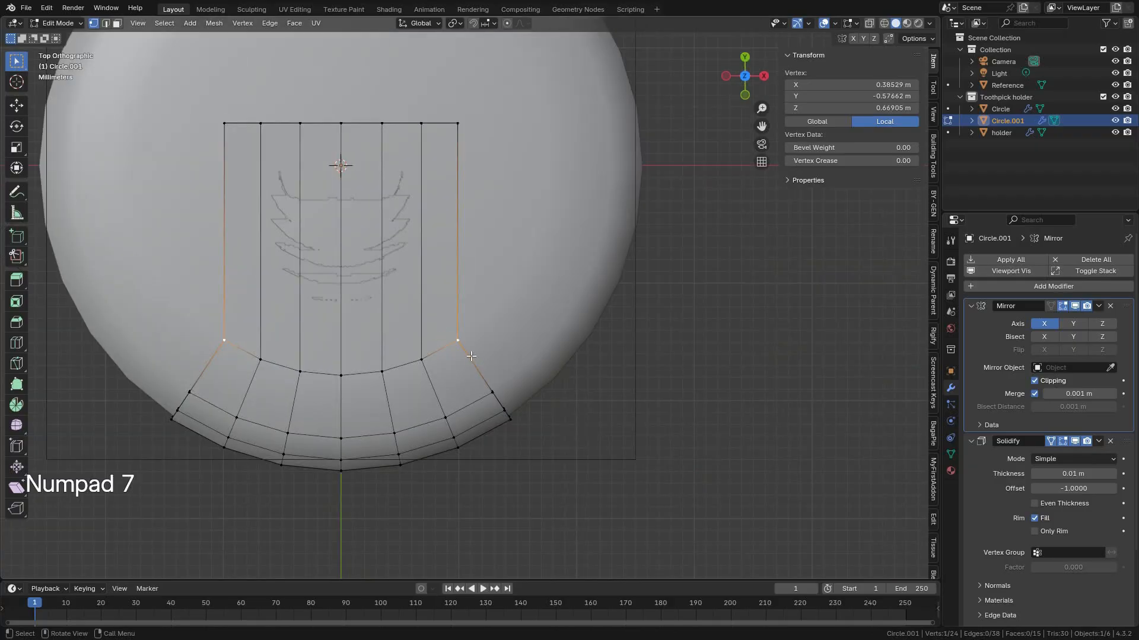
key(g)
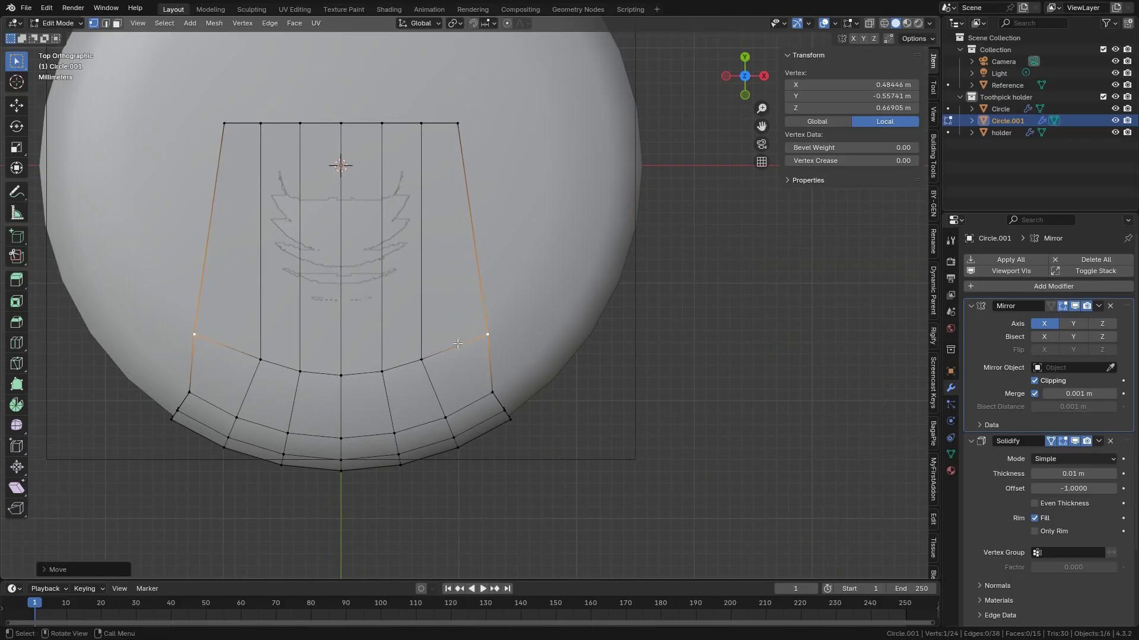
shift+middle_drag(447, 332, 450, 363)
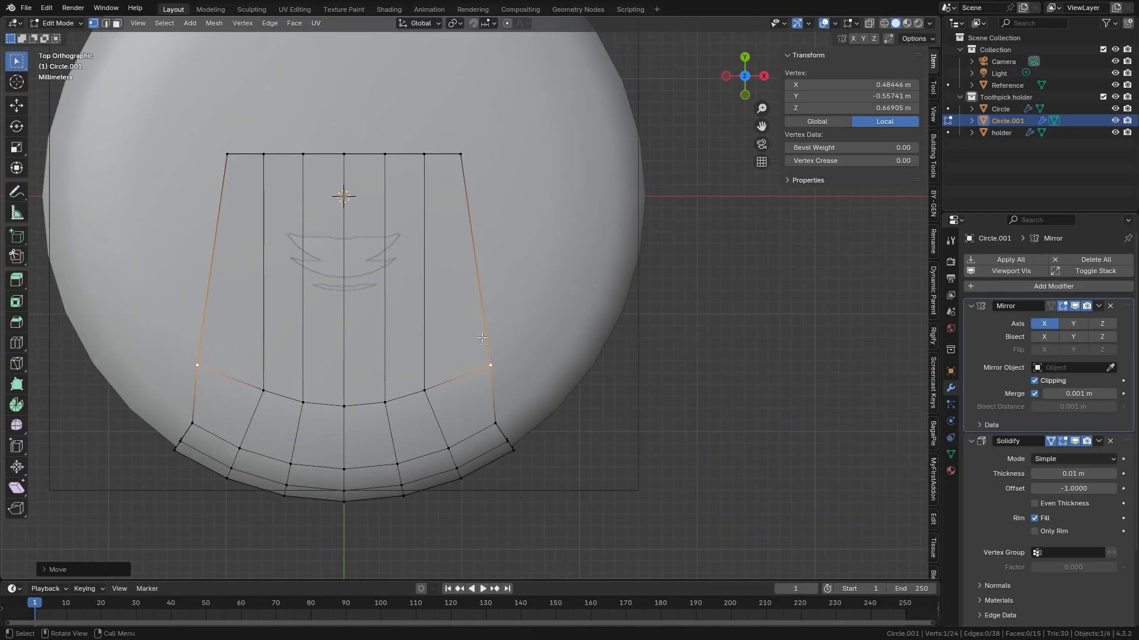
Add five evenly spaced loop cuts across the extruded strip on the lid, without sliding them.
key(ctrl+r)
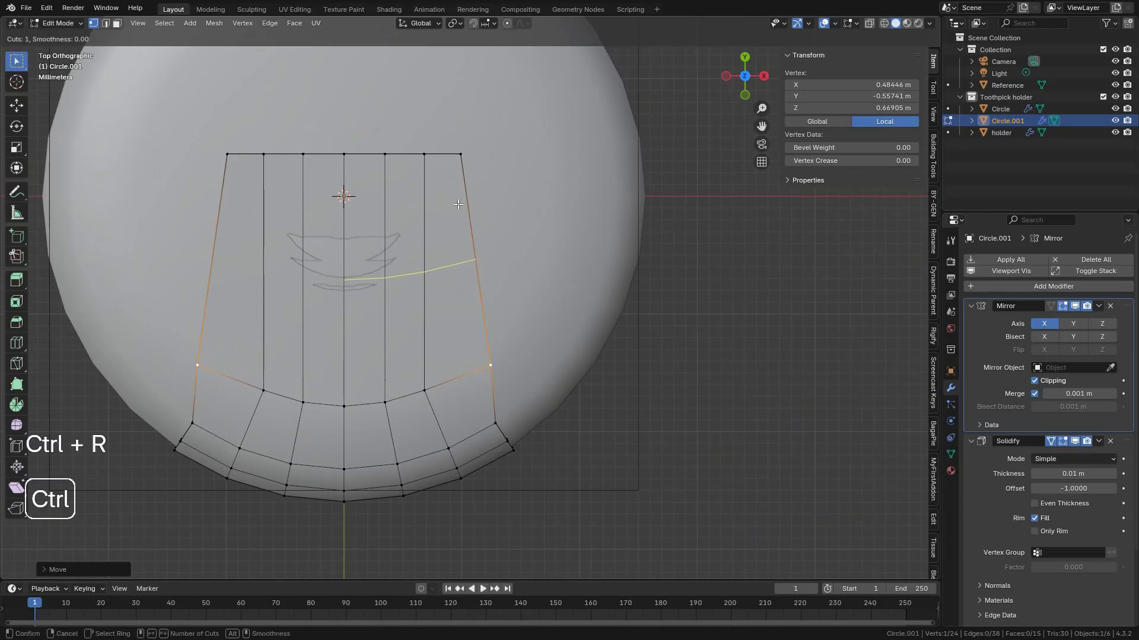
key(Escape)
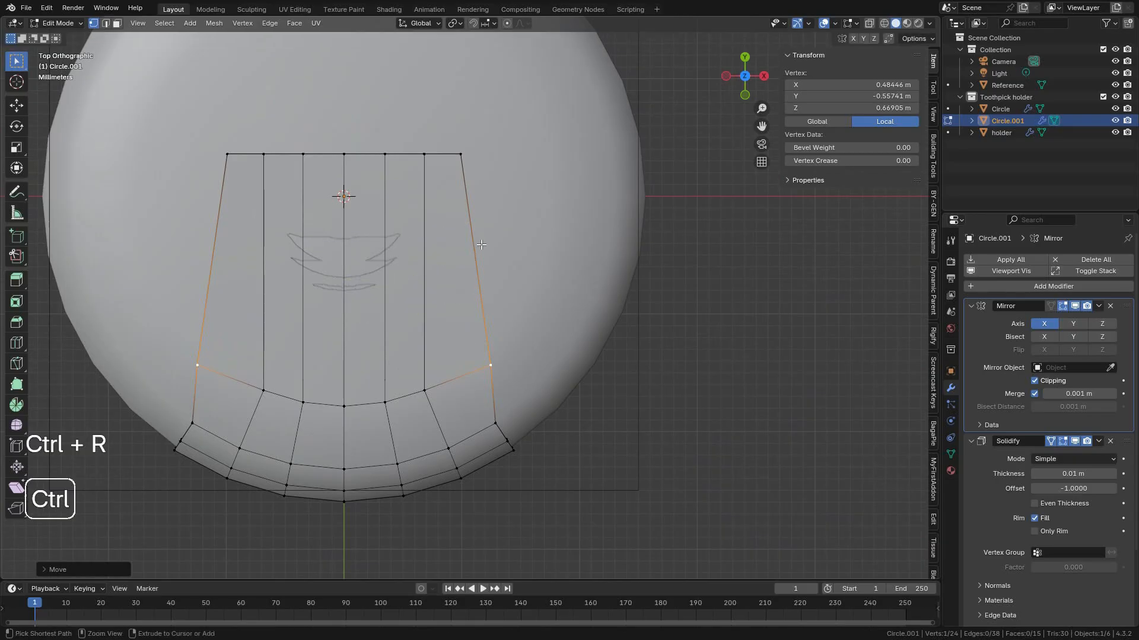
key(ctrl+r)
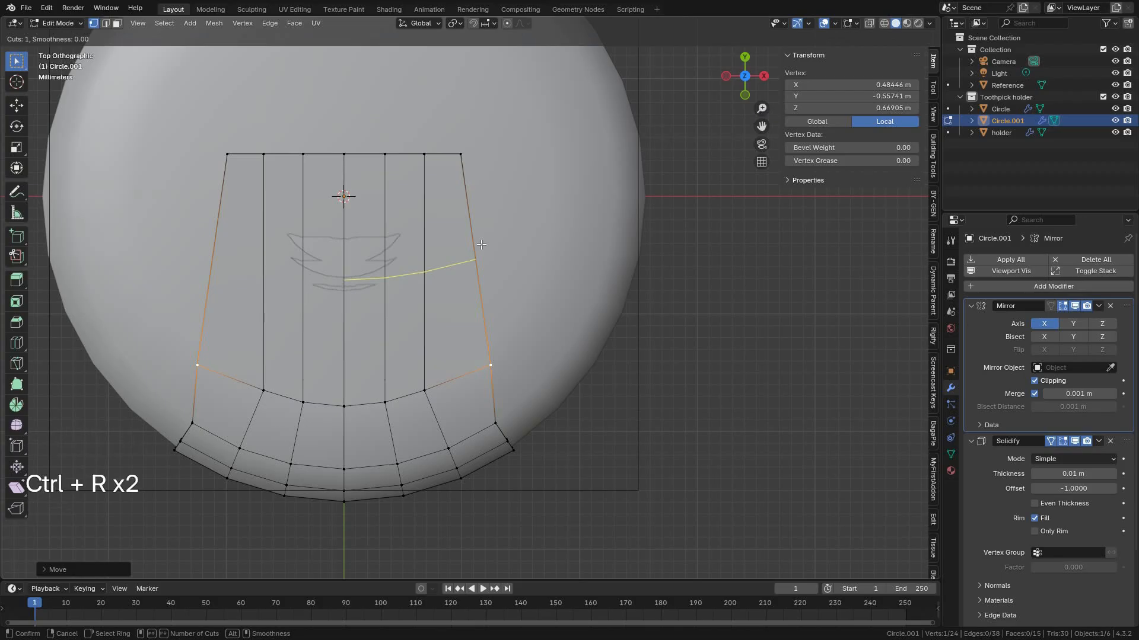
scroll(481, 244, up, 3)
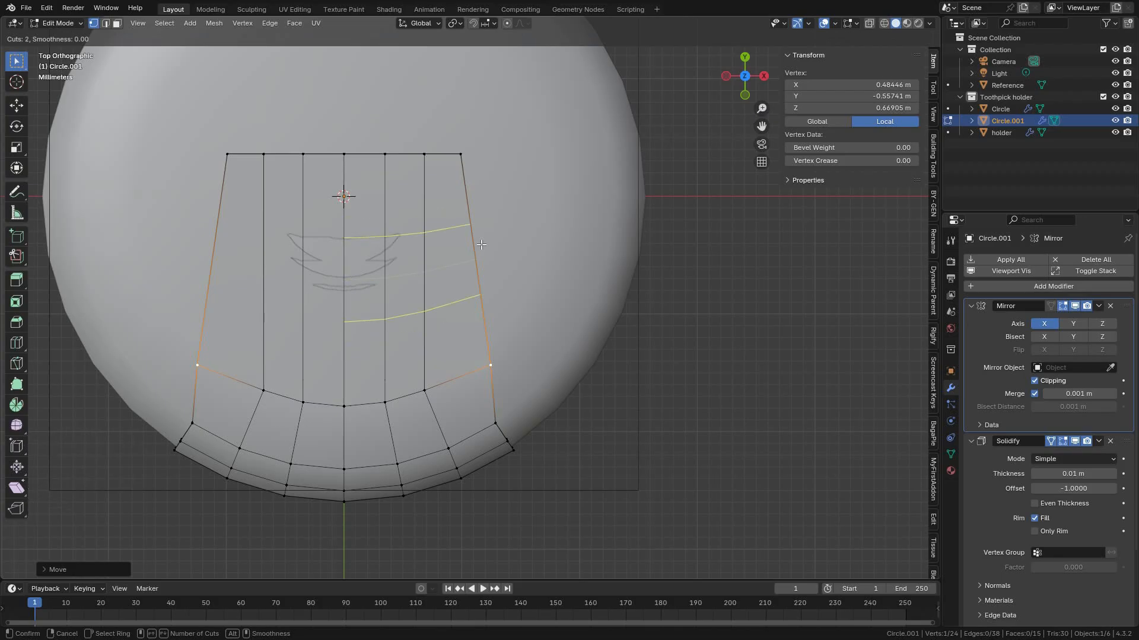
scroll(481, 244, down, 3)
scroll(481, 245, up, 3)
scroll(481, 245, up, 1)
scroll(464, 245, down, 4)
scroll(461, 245, up, 2)
scroll(460, 245, up, 2)
click(461, 245)
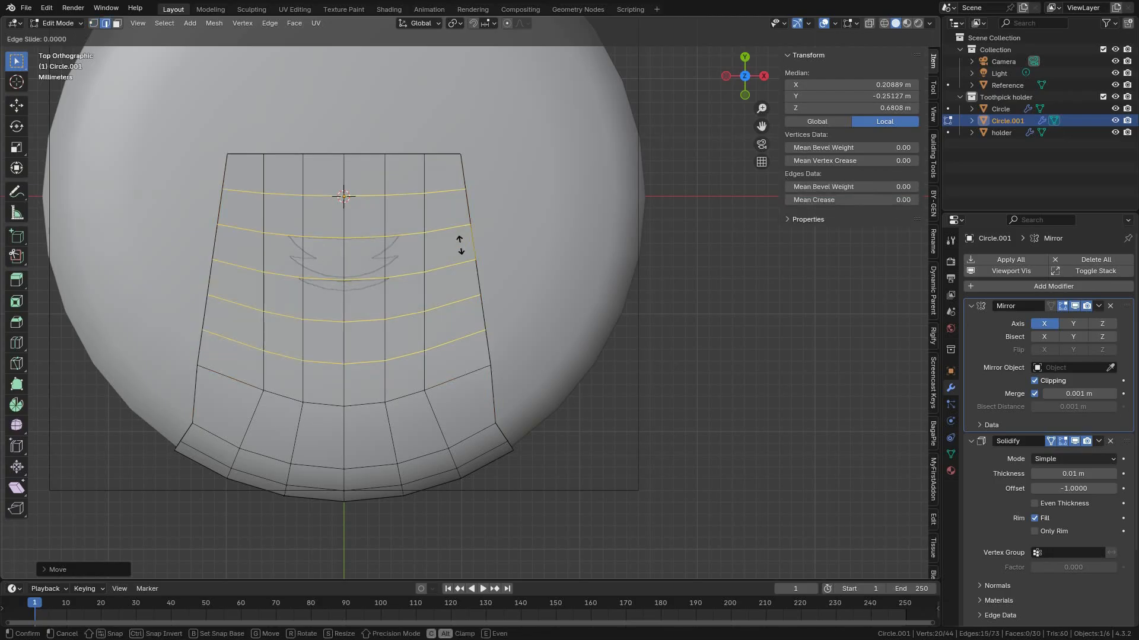
click(460, 245)
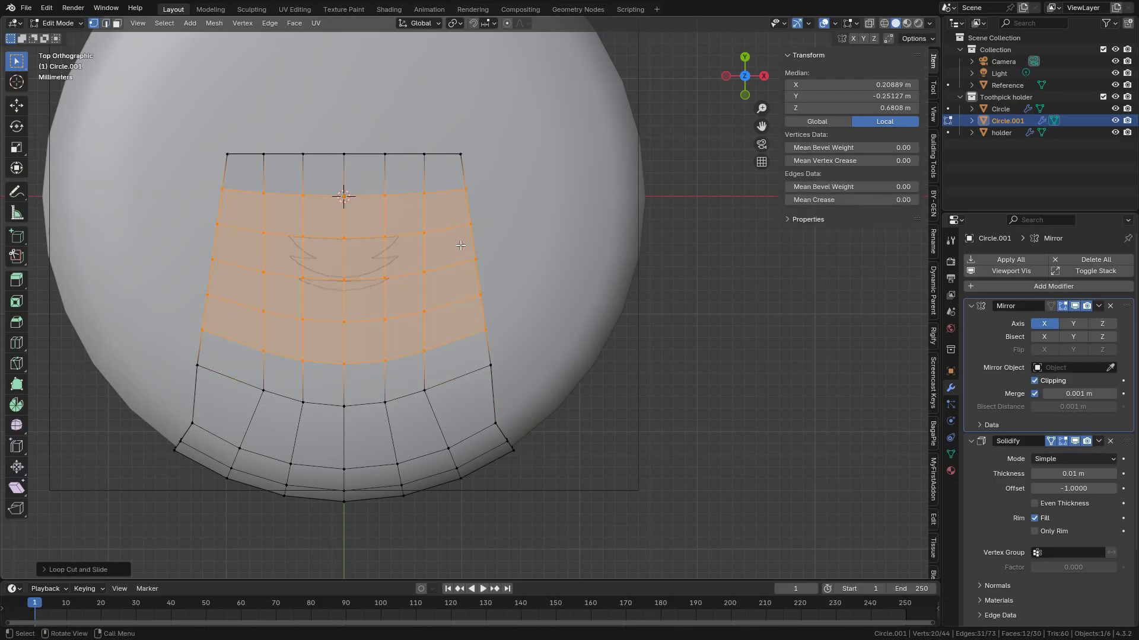
Raise the middle of the five new edge loops along Z to a median local Z of about 0.686 m.
mouse_move(458, 309)
shift+middle_down()
mouse_move(568, 338)
mouse_move(593, 308)
mouse_move(485, 275)
mouse_move(454, 325)
mouse_move(533, 324)
mouse_move(584, 297)
mouse_move(445, 302)
shift+middle_up()
scroll(614, 338, up, 3)
middle_drag(566, 323, 555, 349)
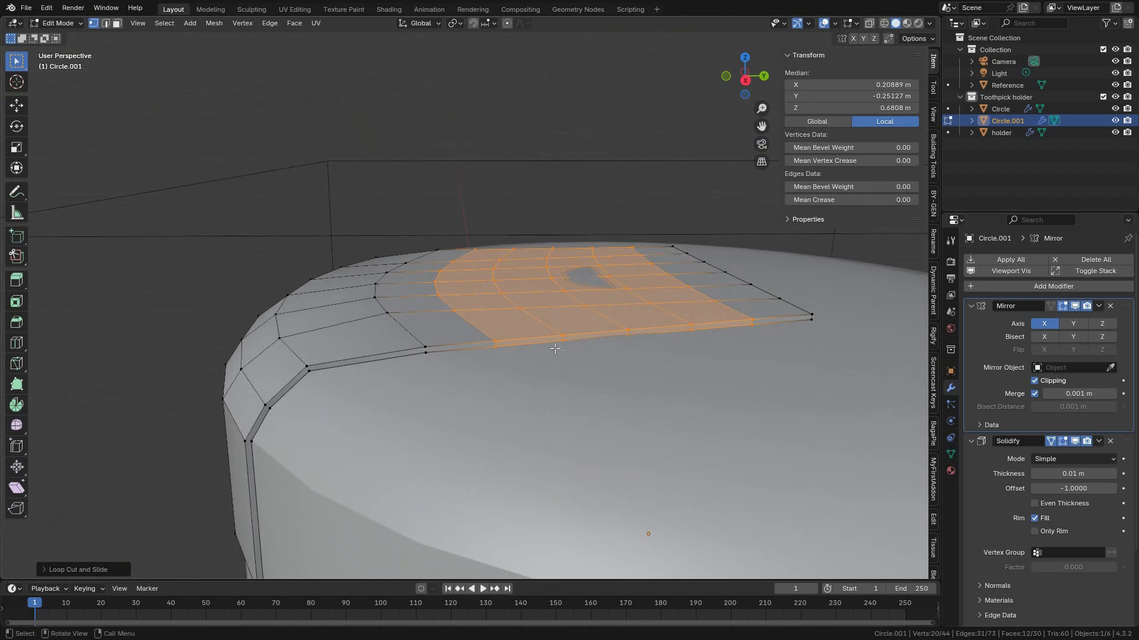
middle_drag(775, 369, 571, 322)
scroll(773, 438, down, 2)
middle_drag(291, 161, 467, 308)
scroll(467, 308, up, 1)
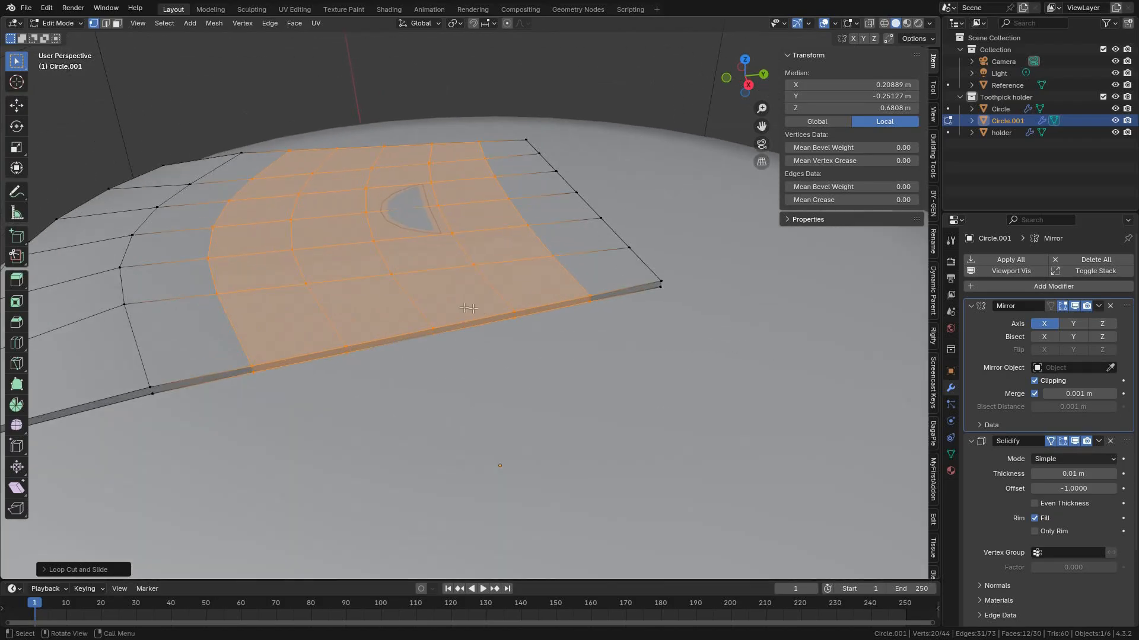
alt+click(412, 304)
middle_drag(518, 351, 511, 341)
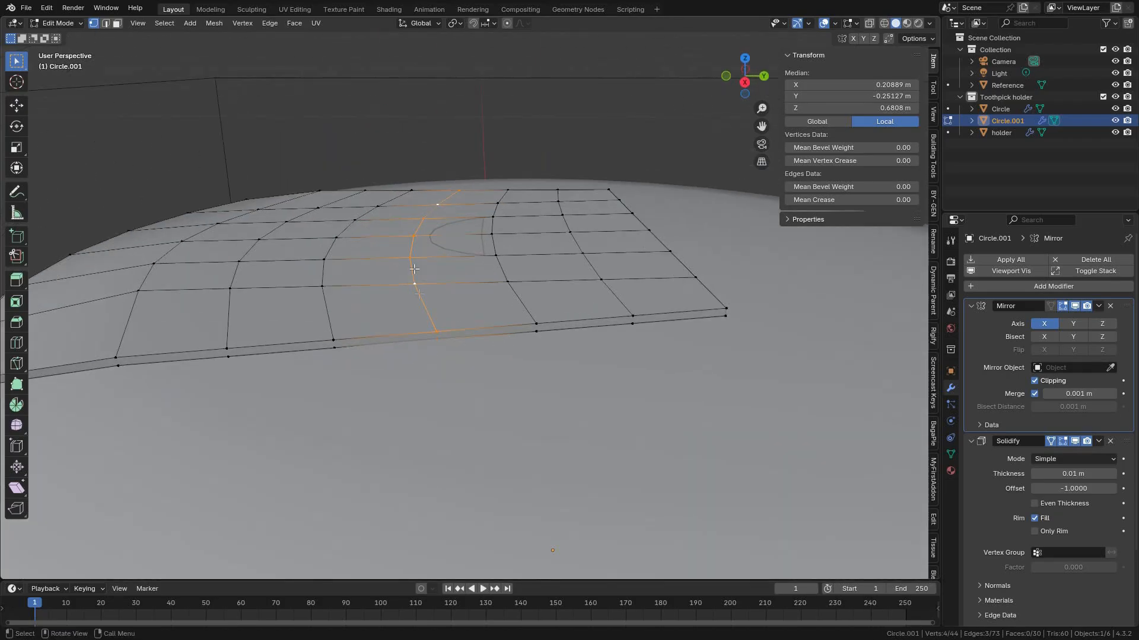
key(g)
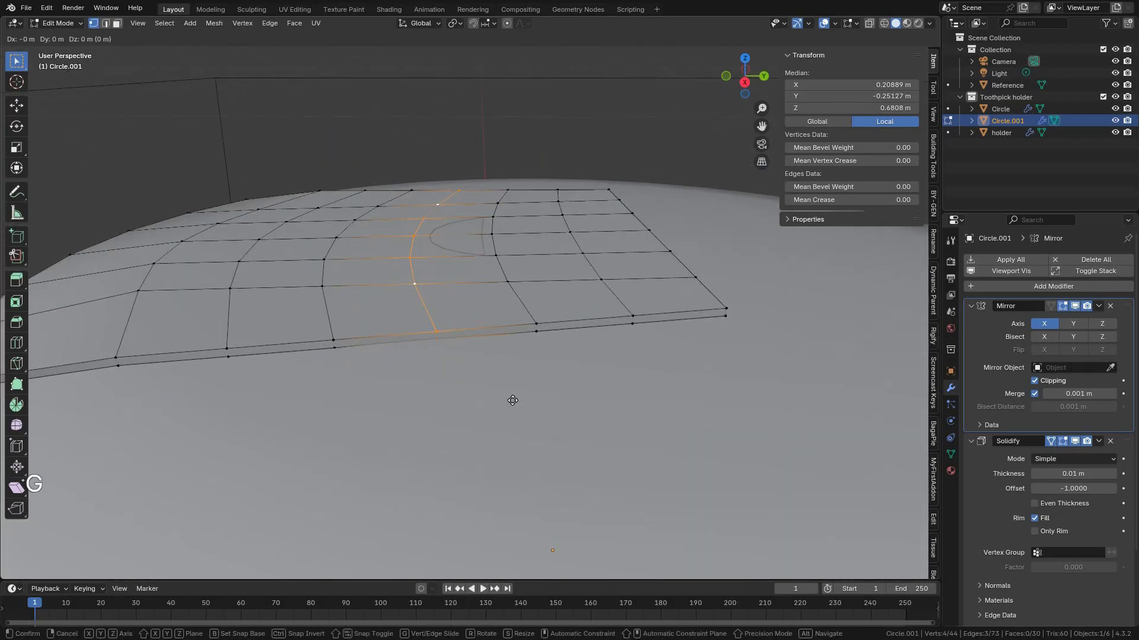
key(z)
shift+click(516, 375)
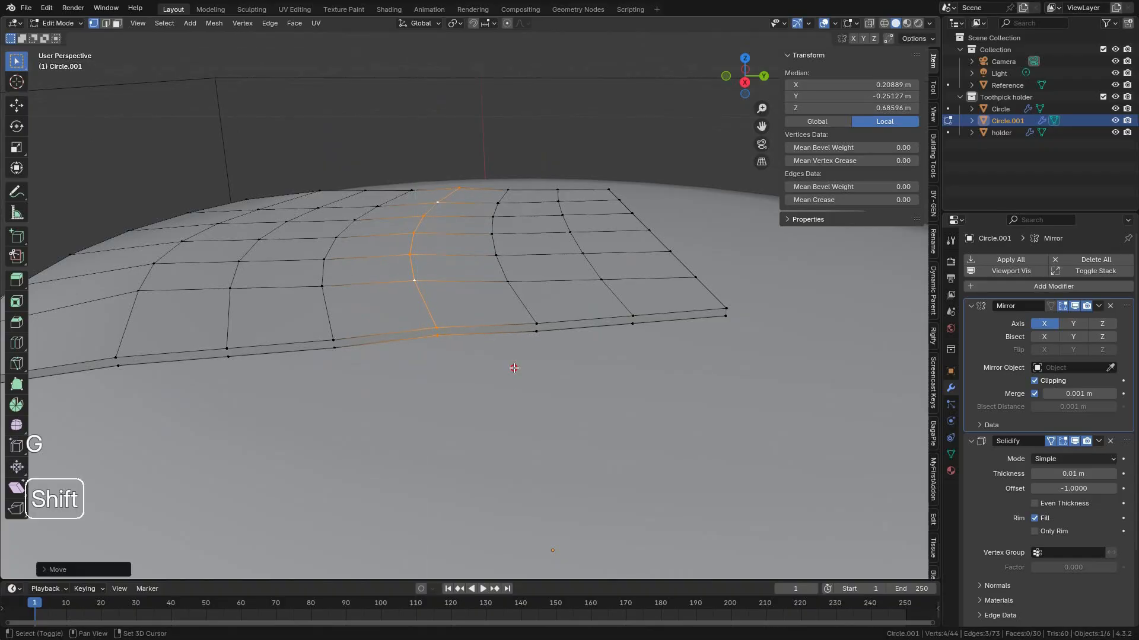
Raise the two loops between the middle loop and the inner edge along Z, to median local Z of about 0.691 m and 0.693 m.
alt+click(527, 309)
key(g)
key(z)
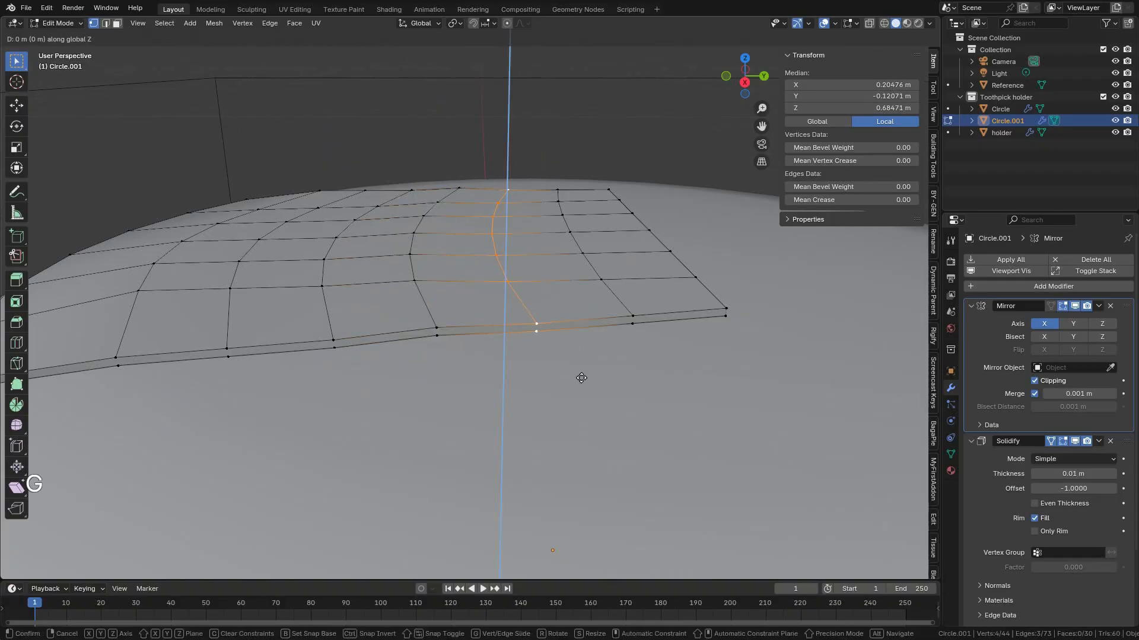
shift+click(586, 341)
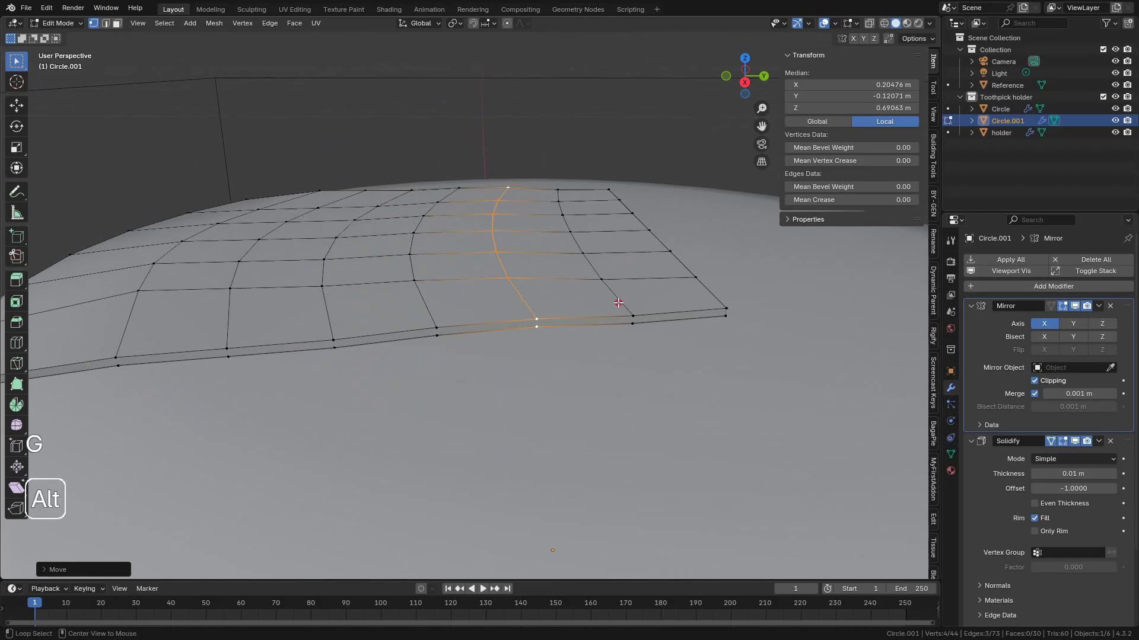
alt+click(619, 304)
key(g)
key(z)
shift+click(646, 356)
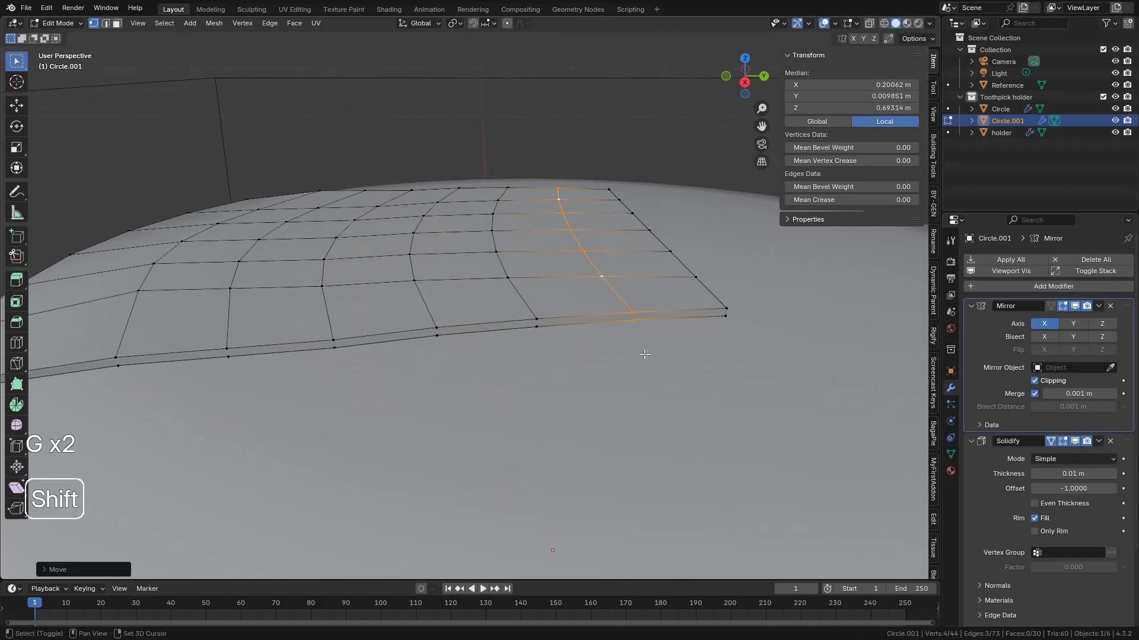
Raise the two loops on the front side of the middle loop slightly along Z to round the strip over the lid.
alt+click(327, 315)
key(g)
key(z)
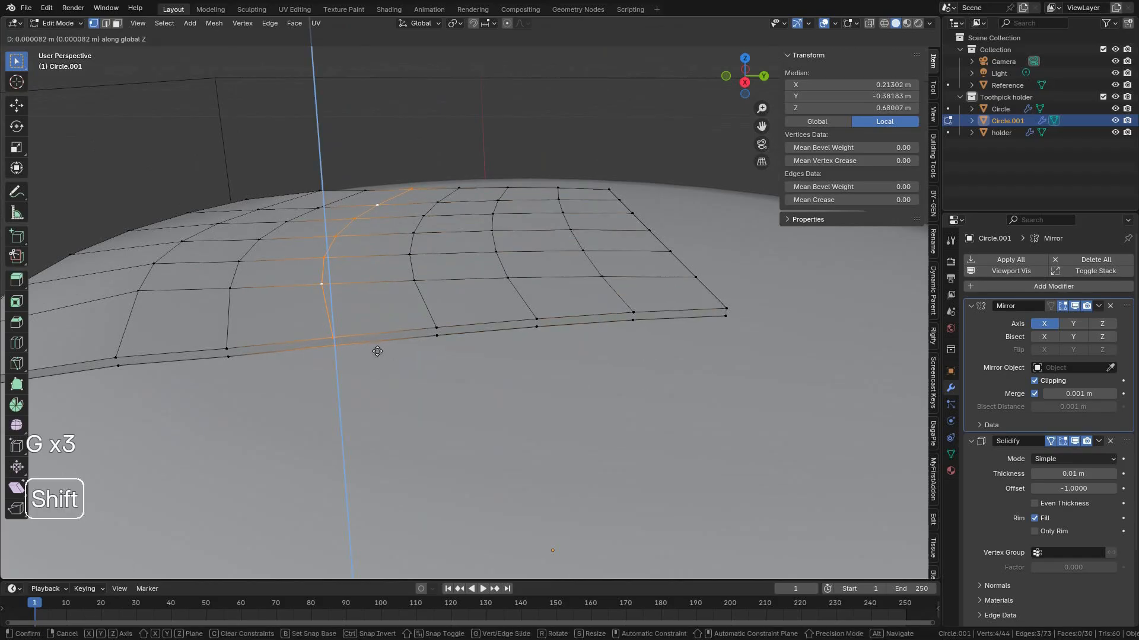
shift+click(378, 347)
alt+click(225, 325)
key(g)
key(z)
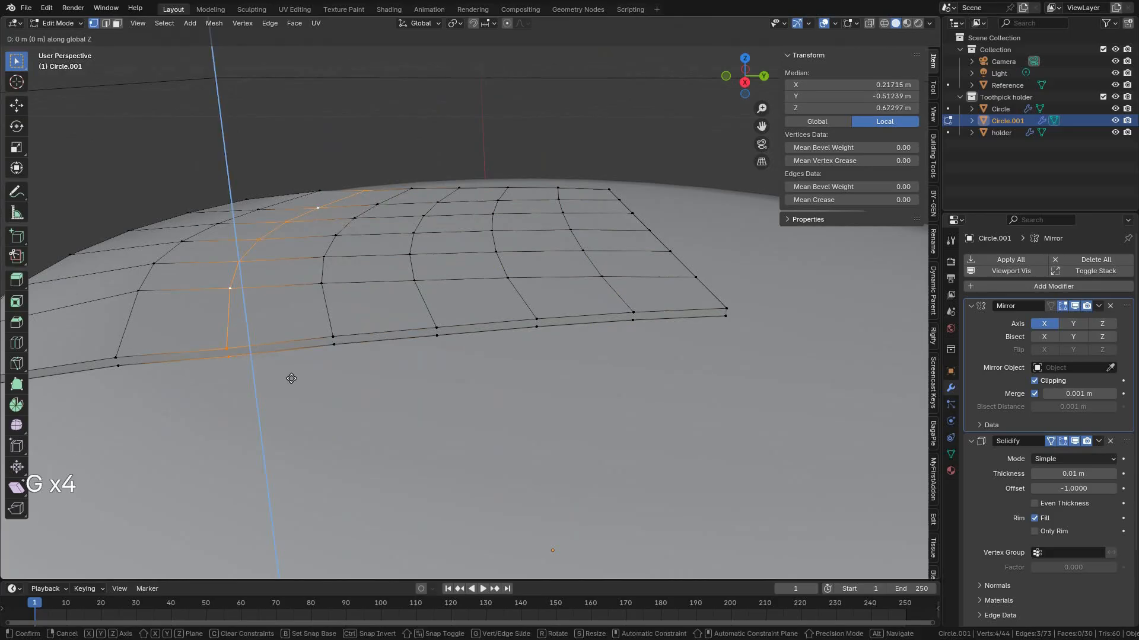
shift+click(262, 361)
alt+click(127, 333)
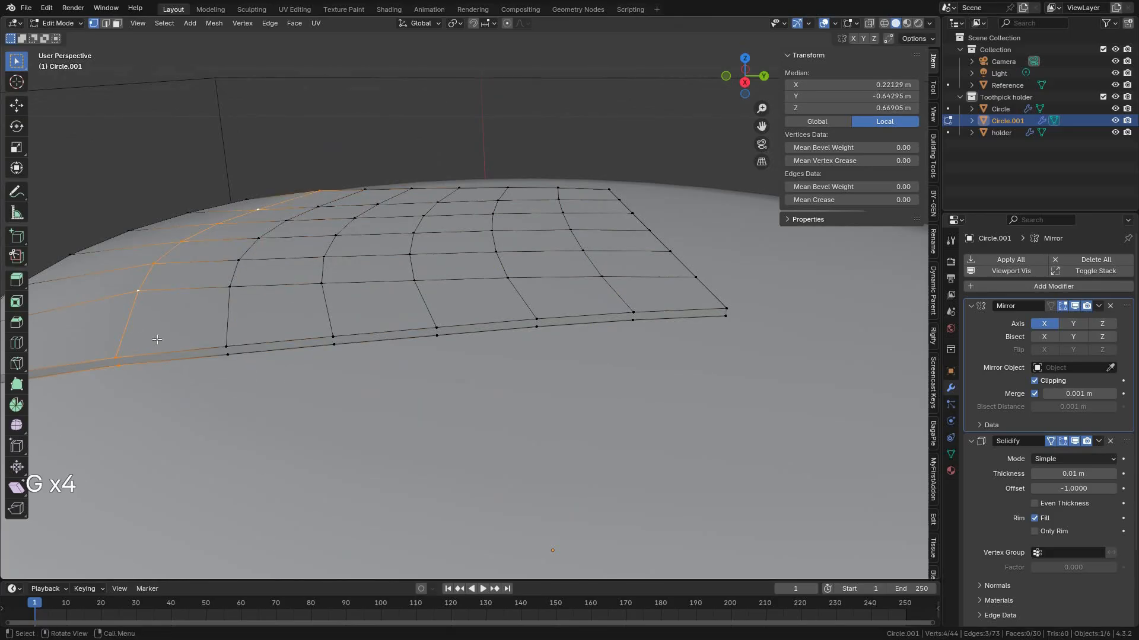
scroll(256, 376, down, 1)
key(g)
key(z)
shift+click(258, 376)
Check the front piece's shape over the lid in Object Mode and return to Edit Mode.
click(57, 22)
click(56, 37)
scroll(297, 279, down, 5)
middle_drag(381, 362, 519, 418)
shift+middle_drag(316, 419, 582, 390)
scroll(606, 401, down, 2)
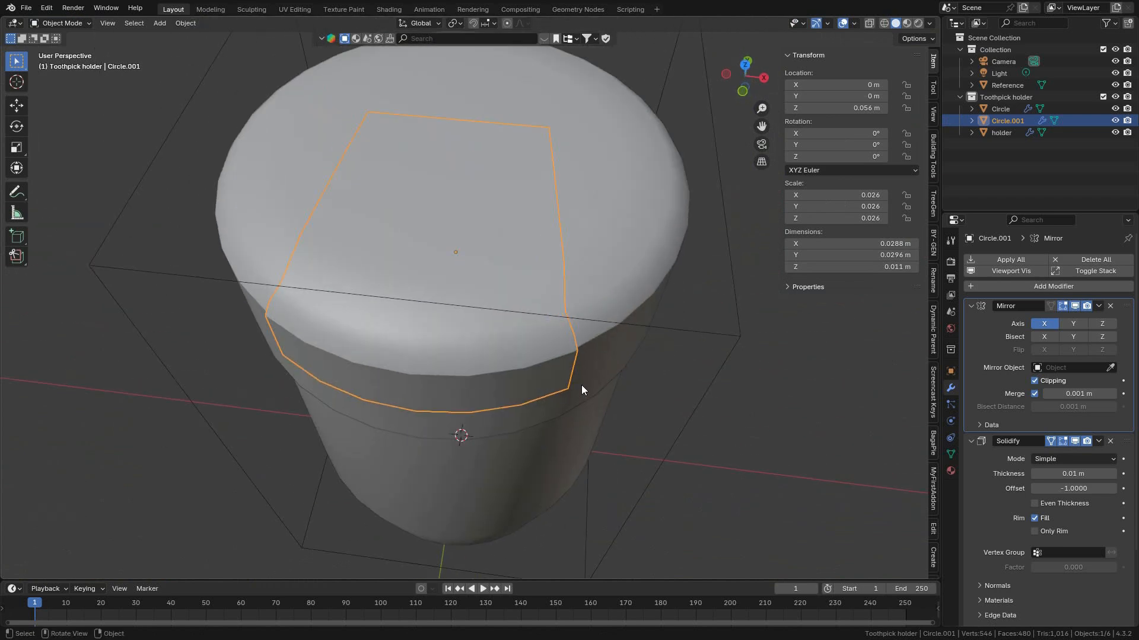
key(Tab)
click(632, 367)
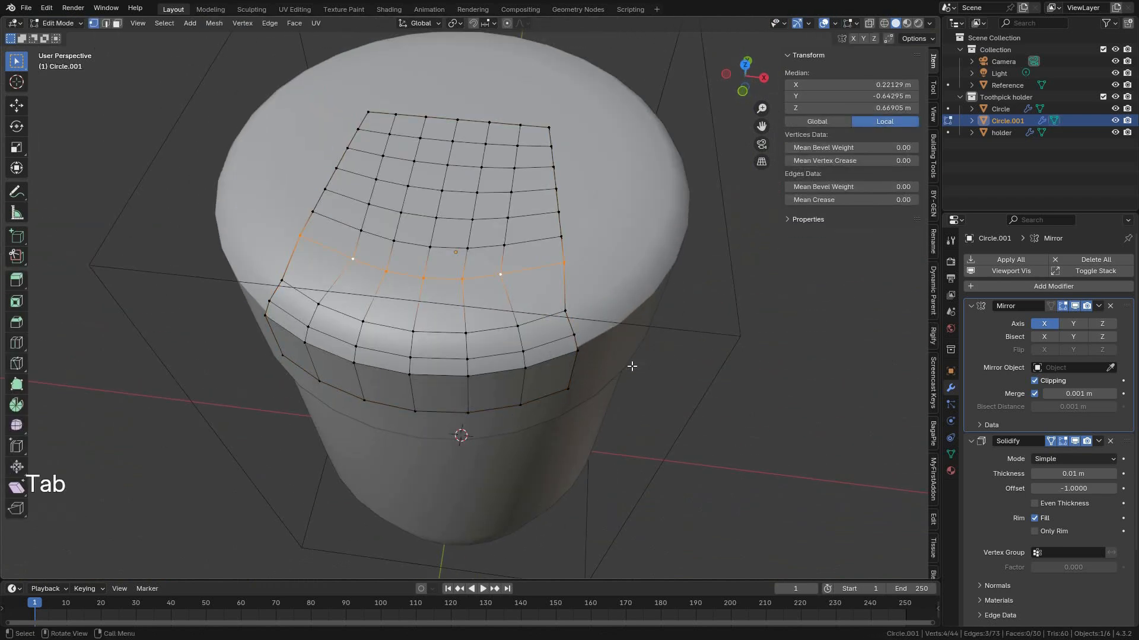
Circle-select all outer side edge vertices of the front piece in front view with wireframe shading.
key(KP_1)
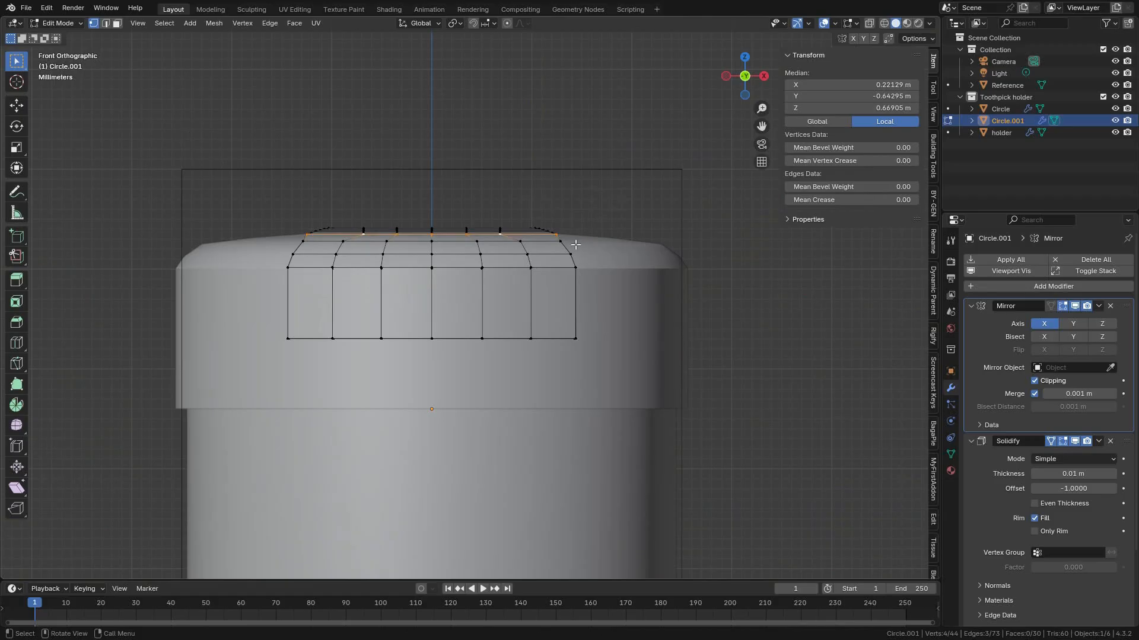
click(884, 26)
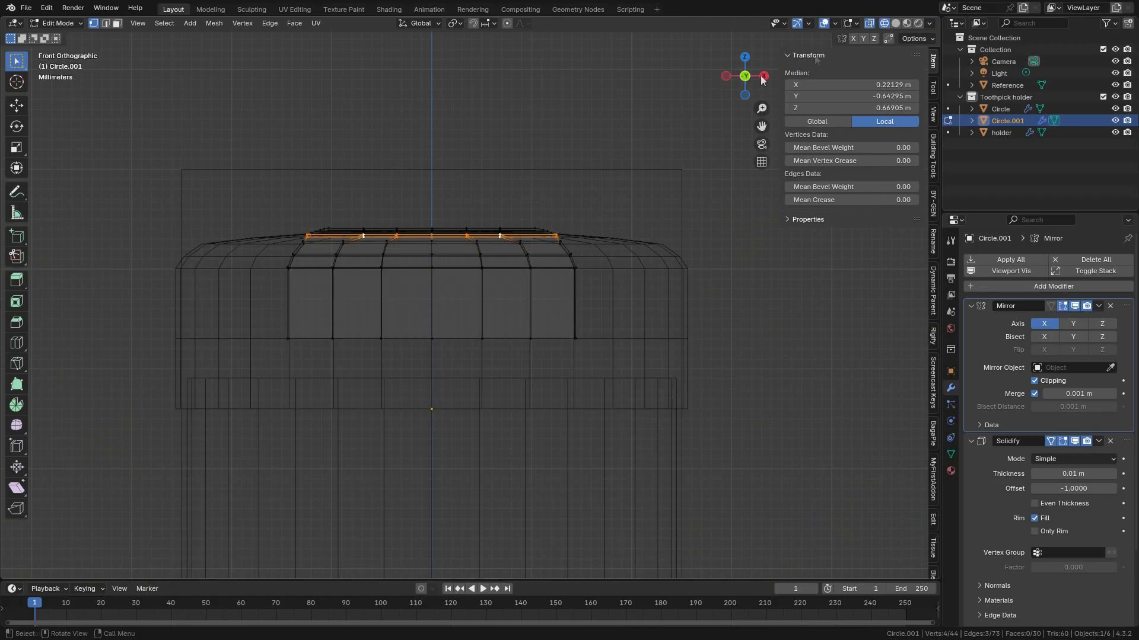
click(765, 248)
key(c)
mouse_move(577, 346)
mouse_down()
mouse_move(559, 226)
mouse_move(546, 219)
mouse_up()
right_click(584, 242)
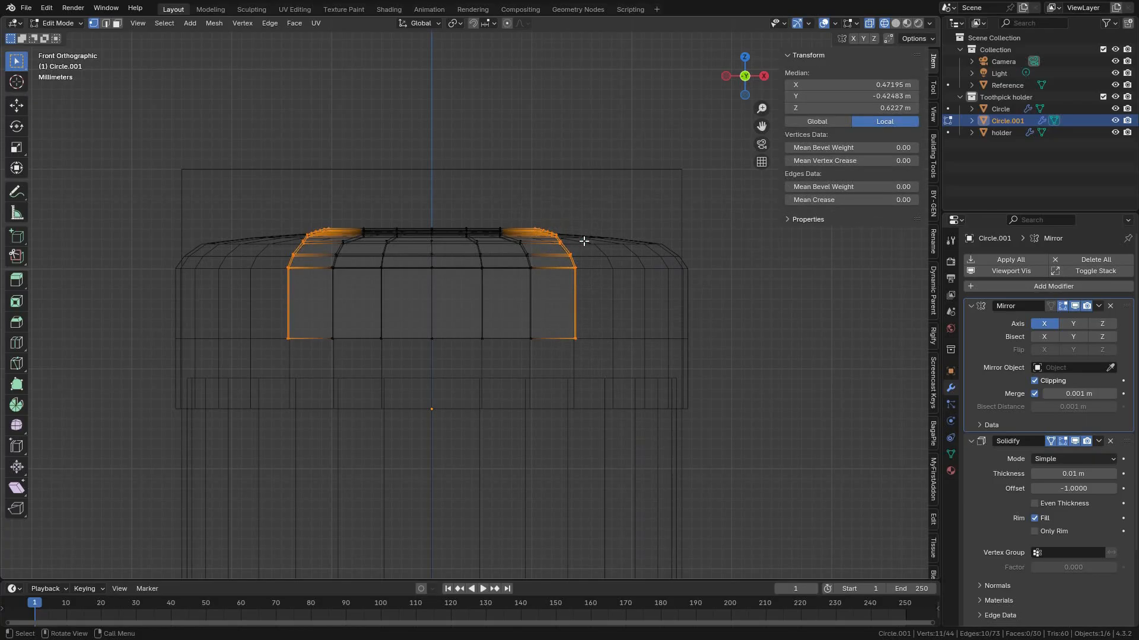
scroll(611, 183, up, 2)
key(c)
right_click(611, 225)
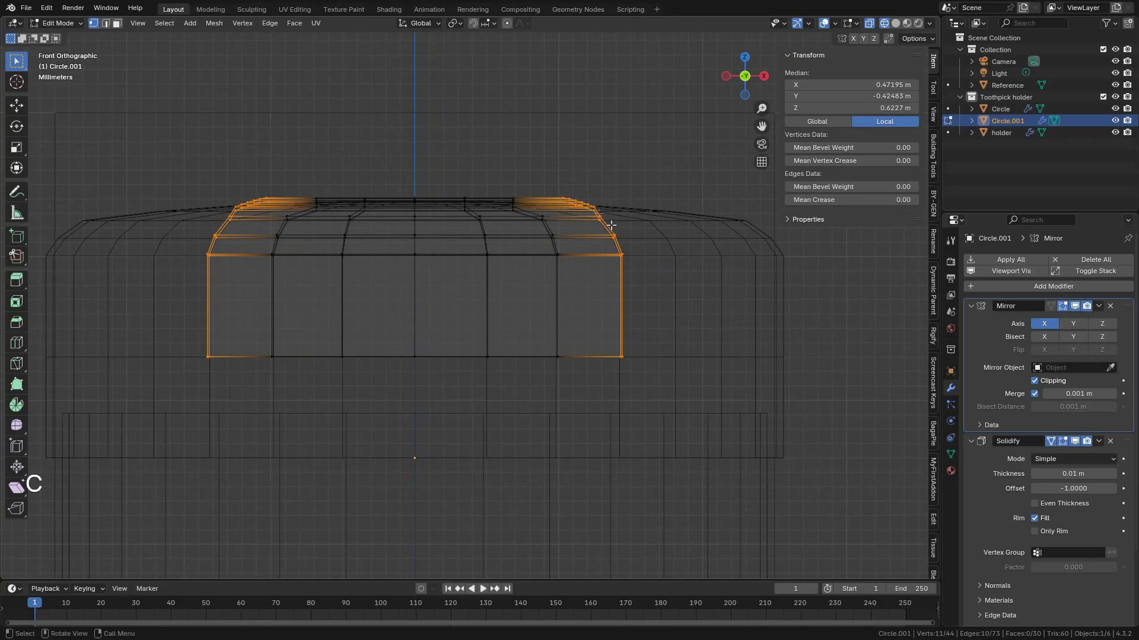
scroll(785, 301, down, 2)
Straighten the selected side edge by scaling X to 0, and return to solid shading.
text(sx)
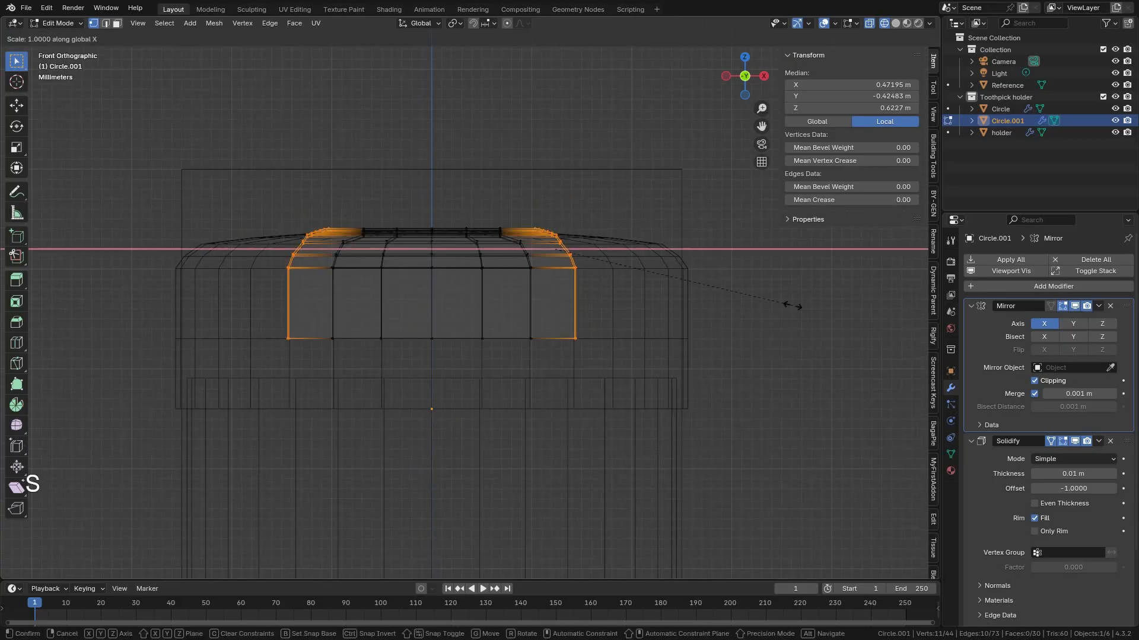
text(0)
key(Return)
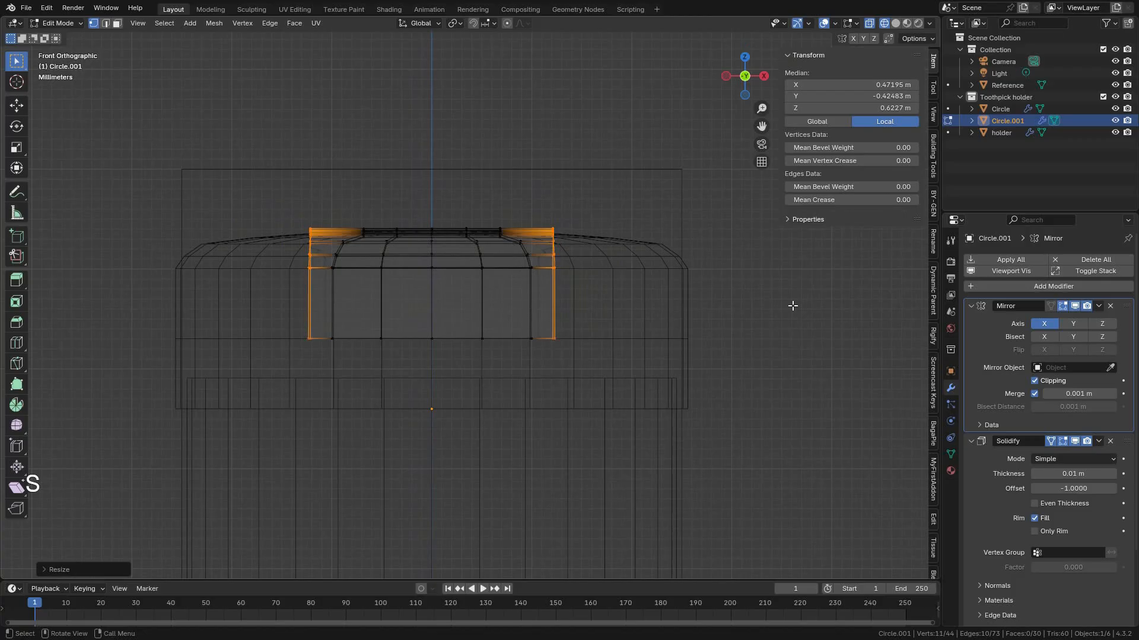
click(895, 24)
scroll(573, 302, up, 2)
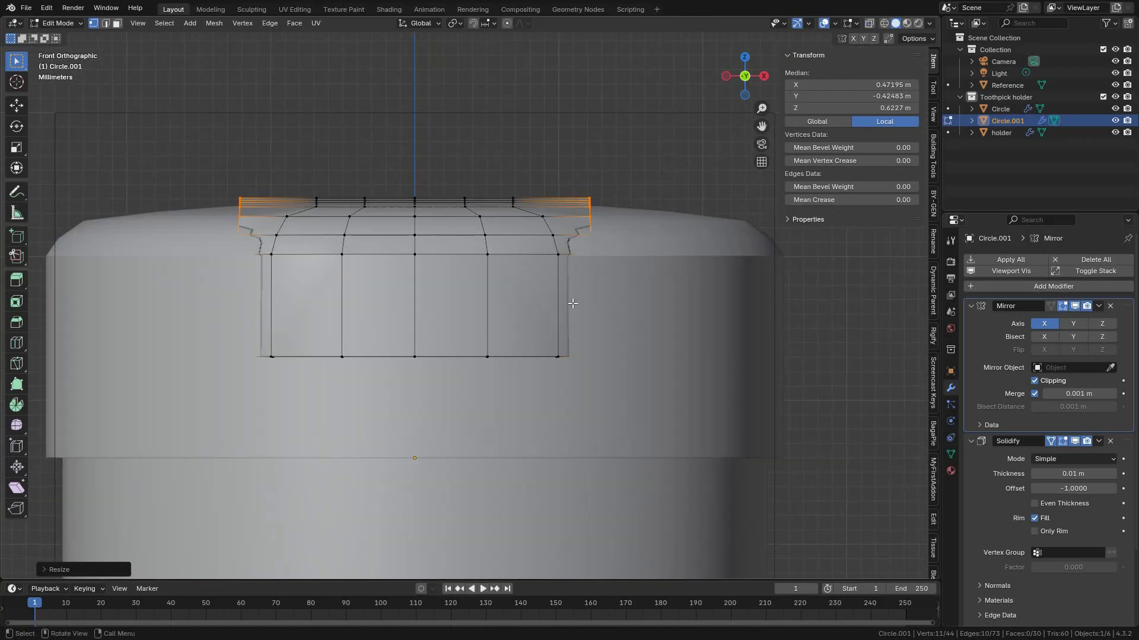
Move the straightened side edge outward along X to a median local X of about 0.509 m.
shift+middle_drag(574, 303, 544, 329)
key(g)
key(x)
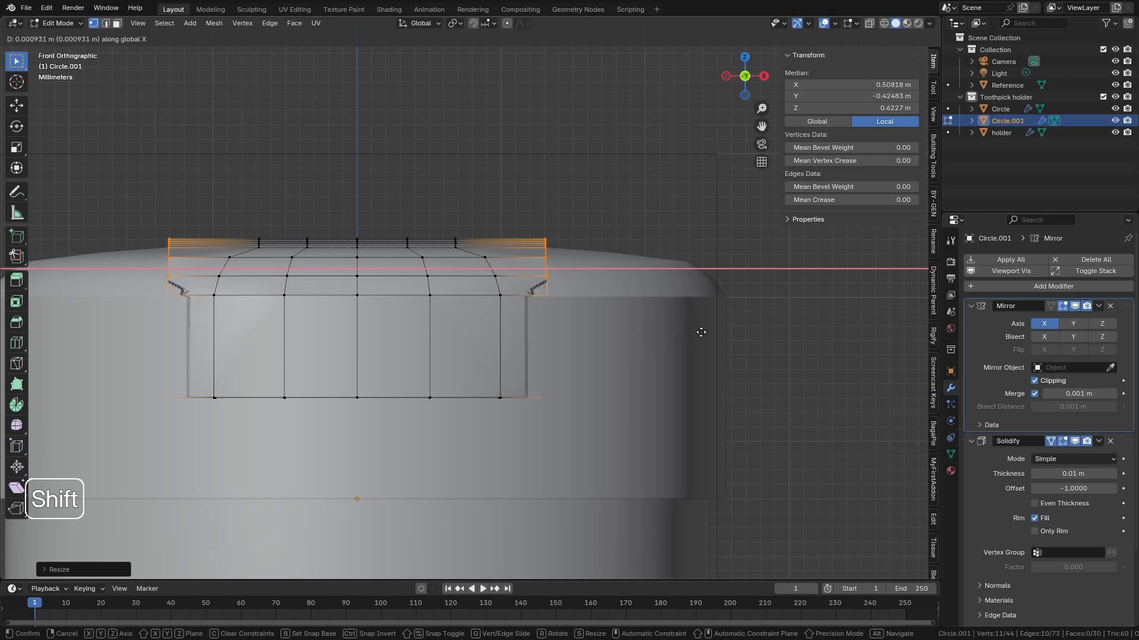
click(669, 308)
middle_drag(669, 308, 500, 299)
scroll(488, 332, up, 1)
scroll(501, 303, up, 1)
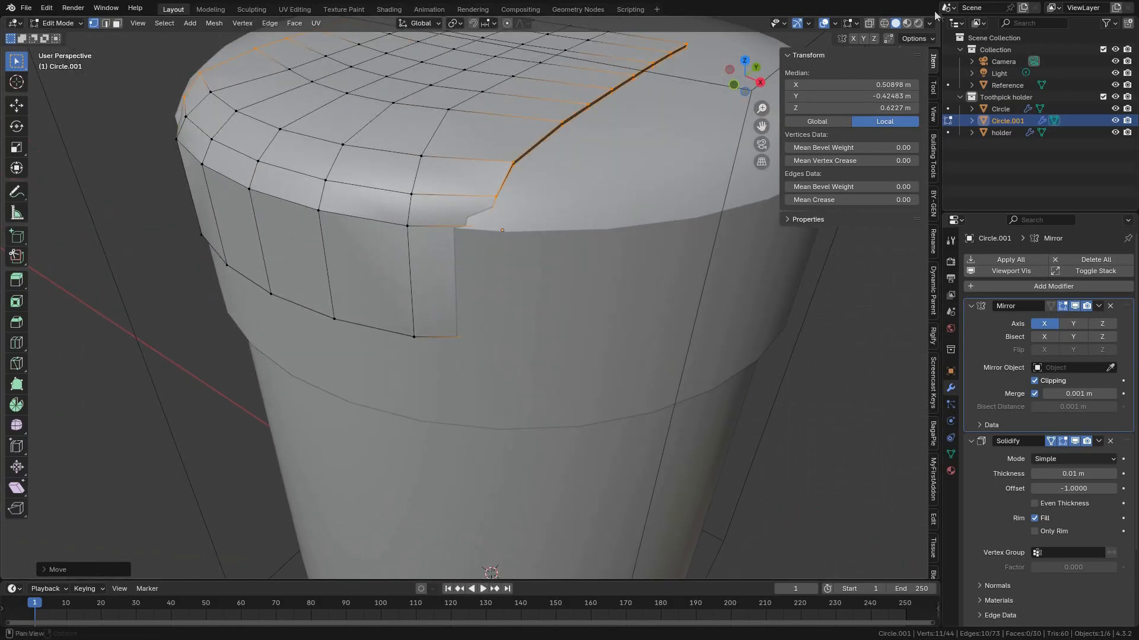
Move the front piece's lower vertical side edge outward along Y to a median local Y of about -0.845 m.
click(884, 22)
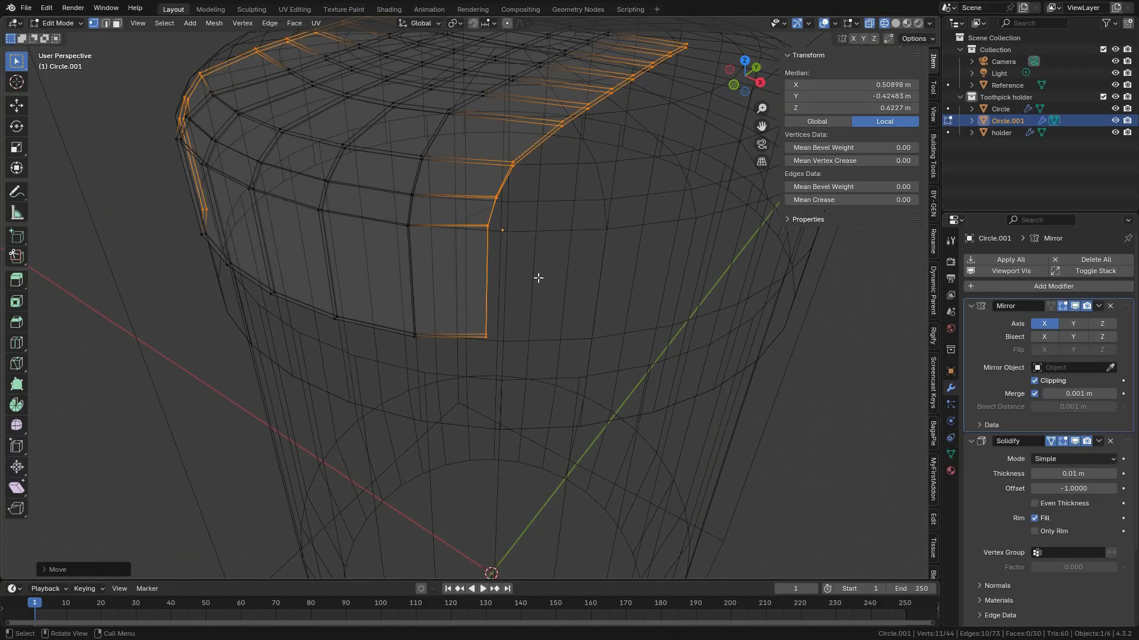
key(2)
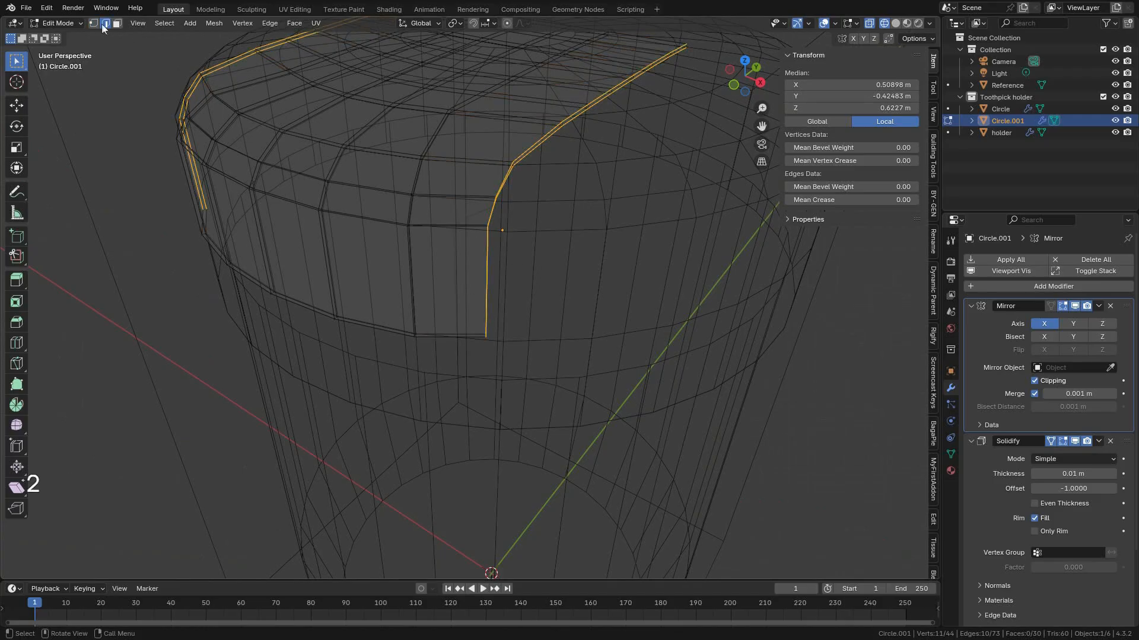
click(486, 268)
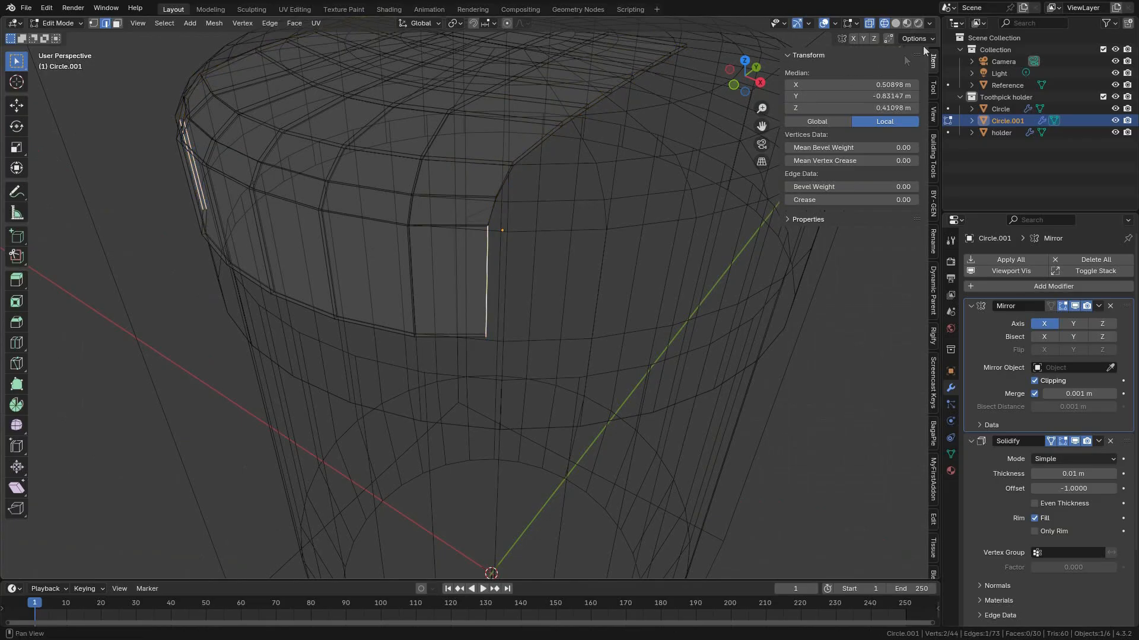
click(894, 23)
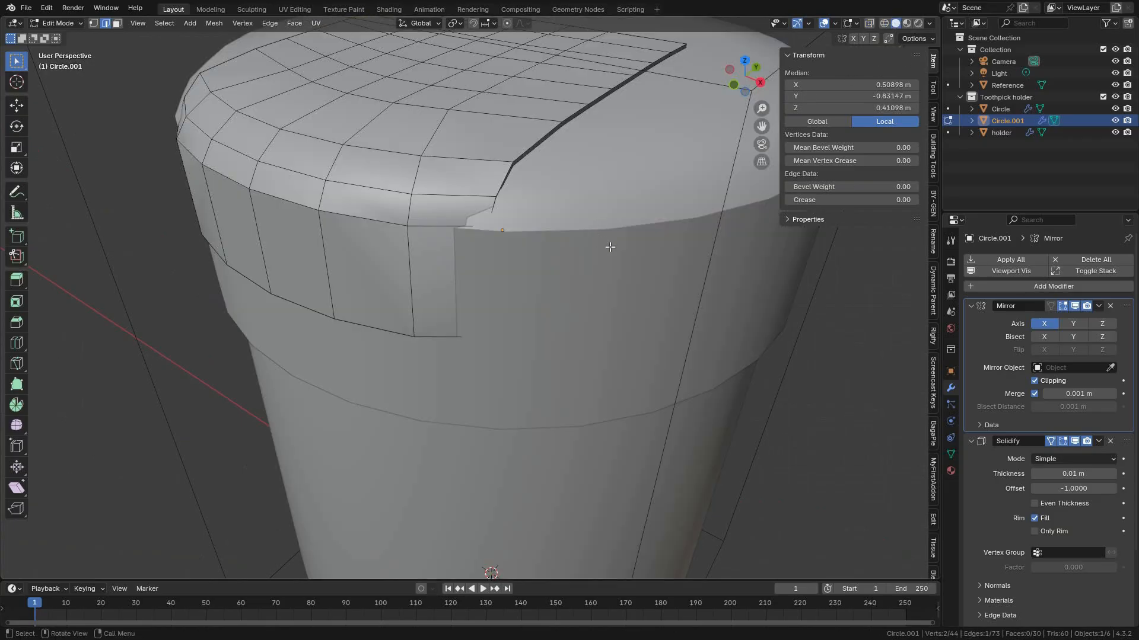
key(g)
key(y)
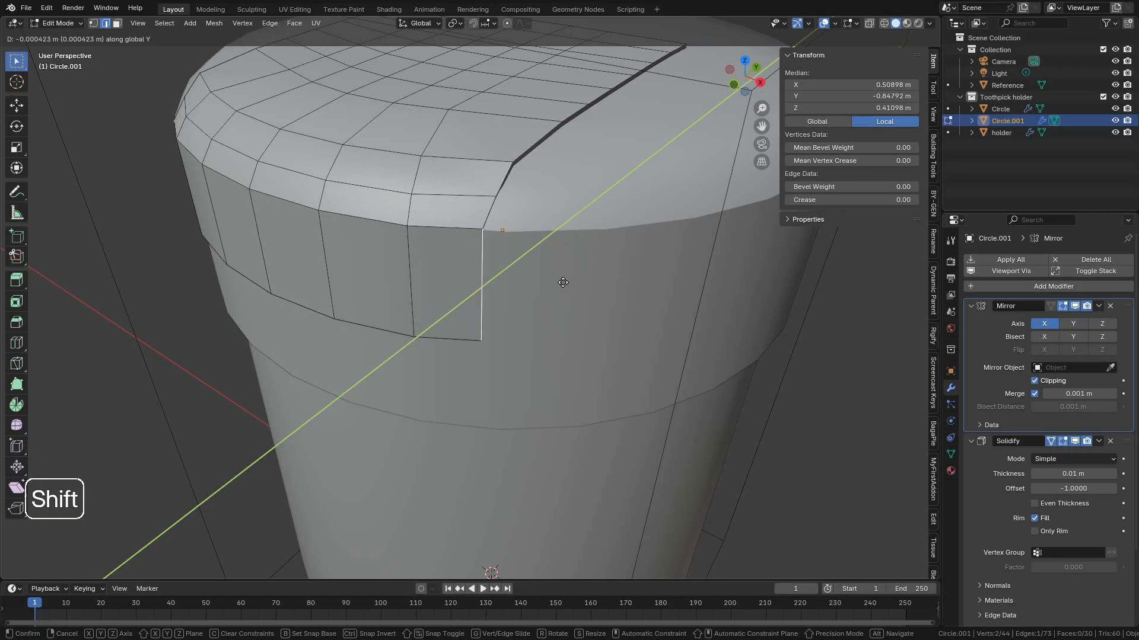
click(572, 272)
Move the side vertex just above that edge outward along Y to a local Y of about -0.813 m.
key(1)
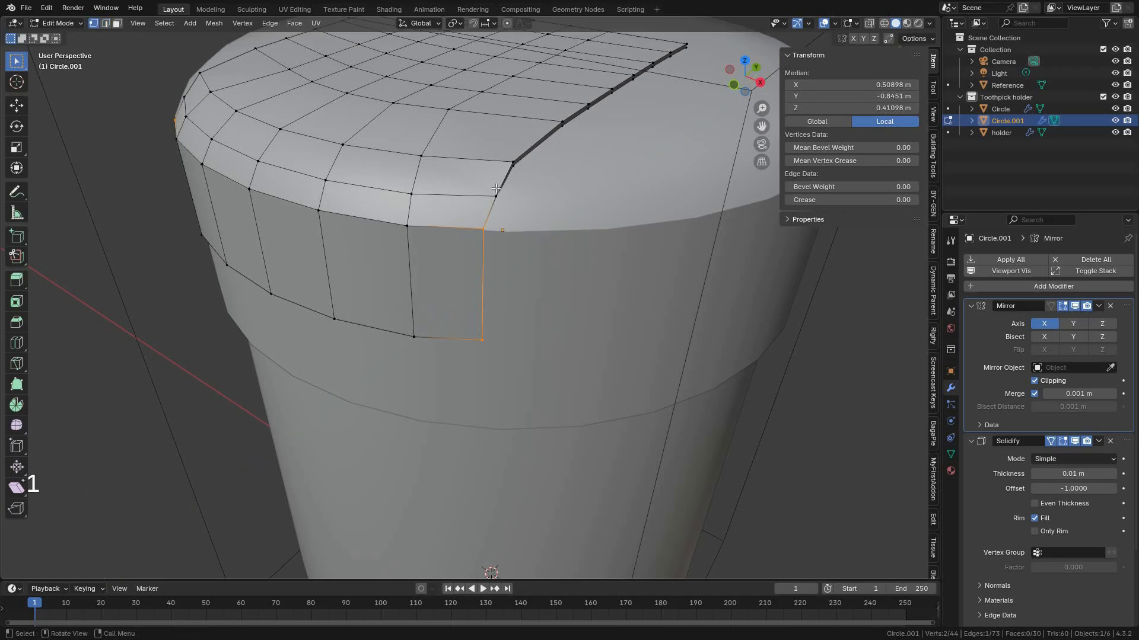
click(495, 194)
middle_drag(495, 194, 636, 178)
key(g)
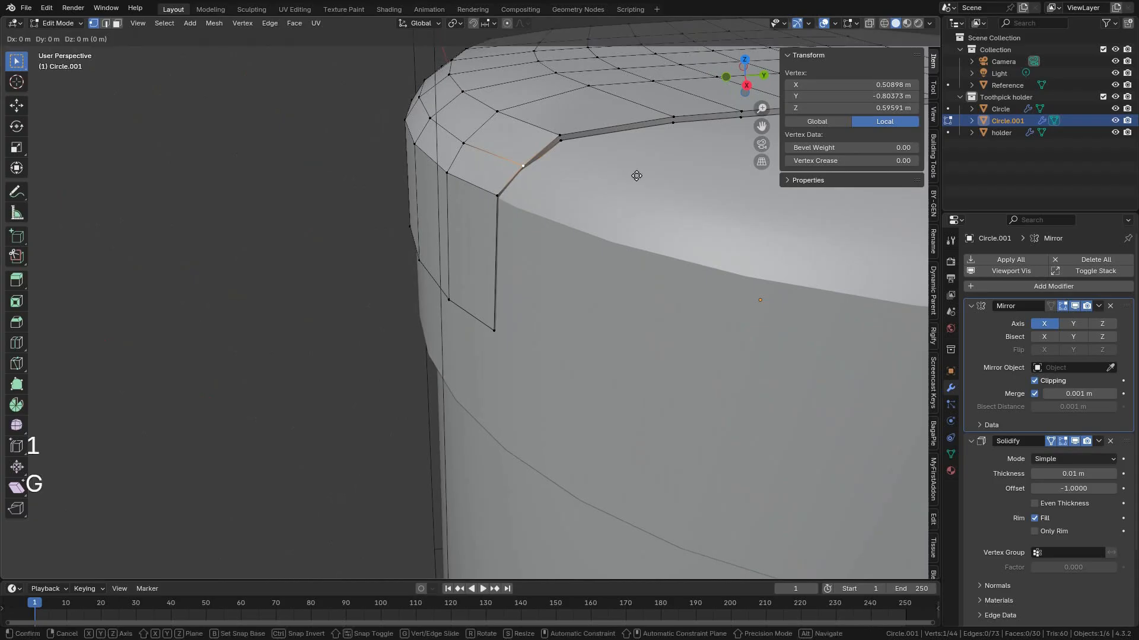
key(y)
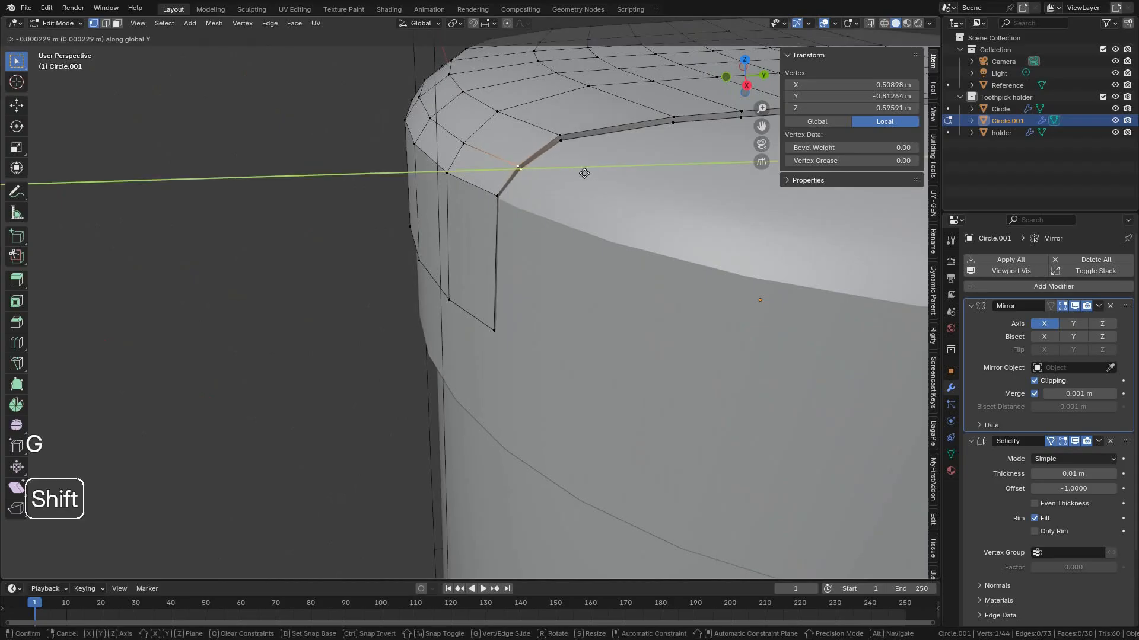
click(584, 173)
Examine the adjusted side edge of the front piece from several angles and return to Object Mode.
scroll(584, 174, down, 3)
shift+middle_drag(584, 175, 452, 218)
middle_drag(452, 218, 590, 193)
middle_drag(619, 246, 617, 280)
scroll(579, 308, up, 3)
middle_drag(540, 336, 454, 393)
shift+middle_drag(508, 251, 474, 289)
key(Tab)
scroll(591, 337, down, 2)
middle_drag(539, 341, 581, 334)
Compare the lid with and without the front piece by temporarily hiding Circle.001 and showing it again.
key(g)
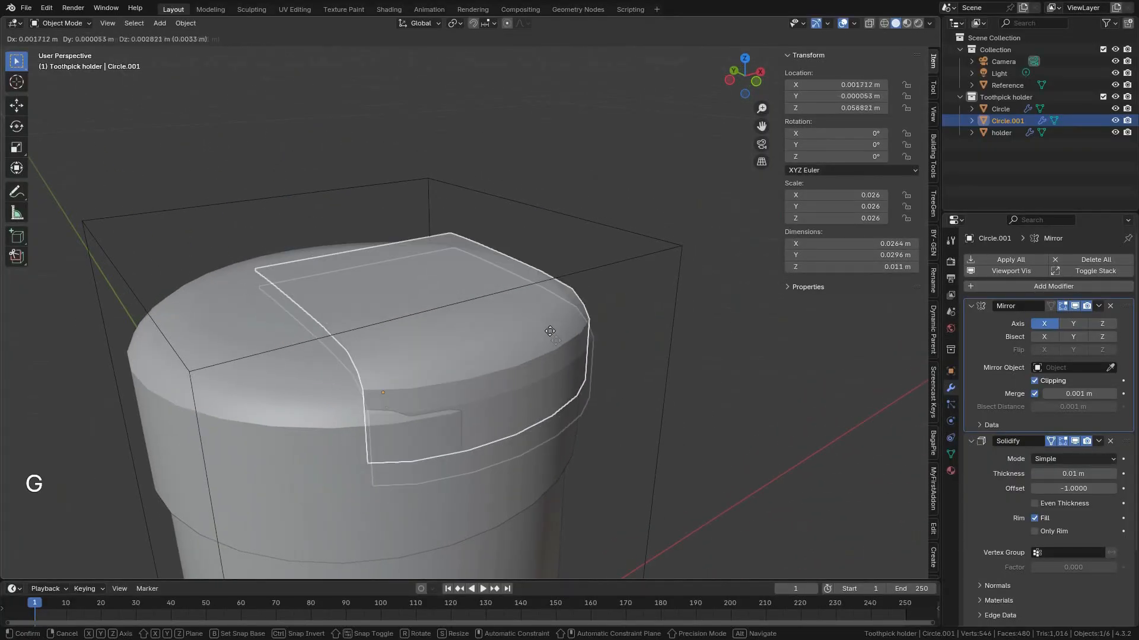
right_click(546, 346)
middle_drag(508, 353, 455, 376)
shift+middle_drag(552, 371, 456, 353)
middle_drag(532, 318, 501, 318)
click(506, 344)
click(427, 301)
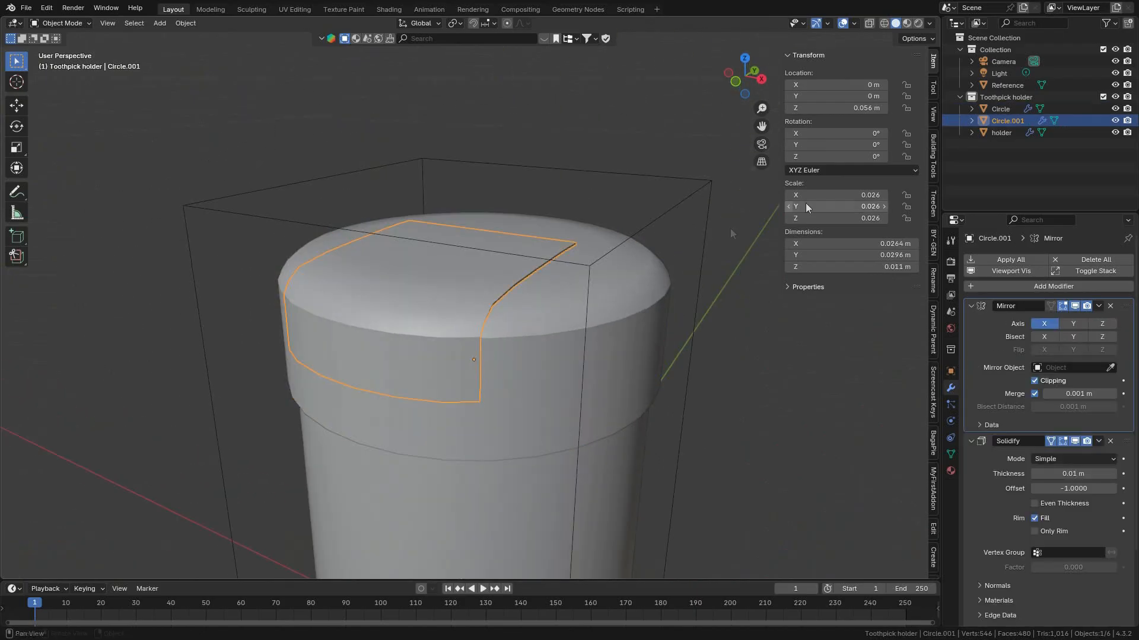
click(1115, 120)
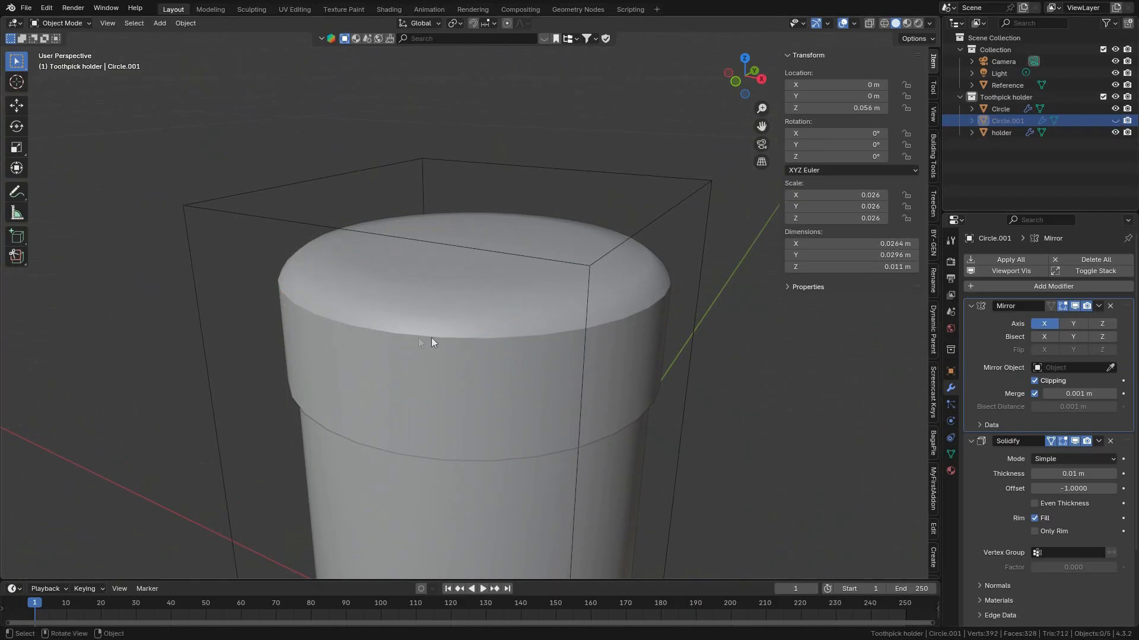
middle_drag(431, 337, 427, 319)
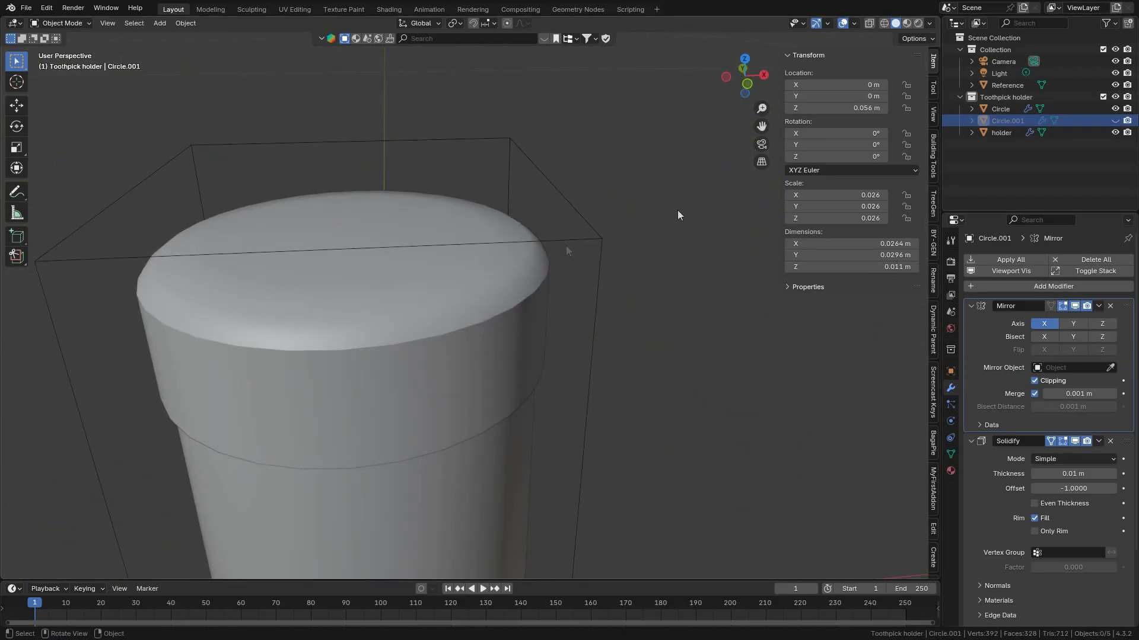
click(1114, 120)
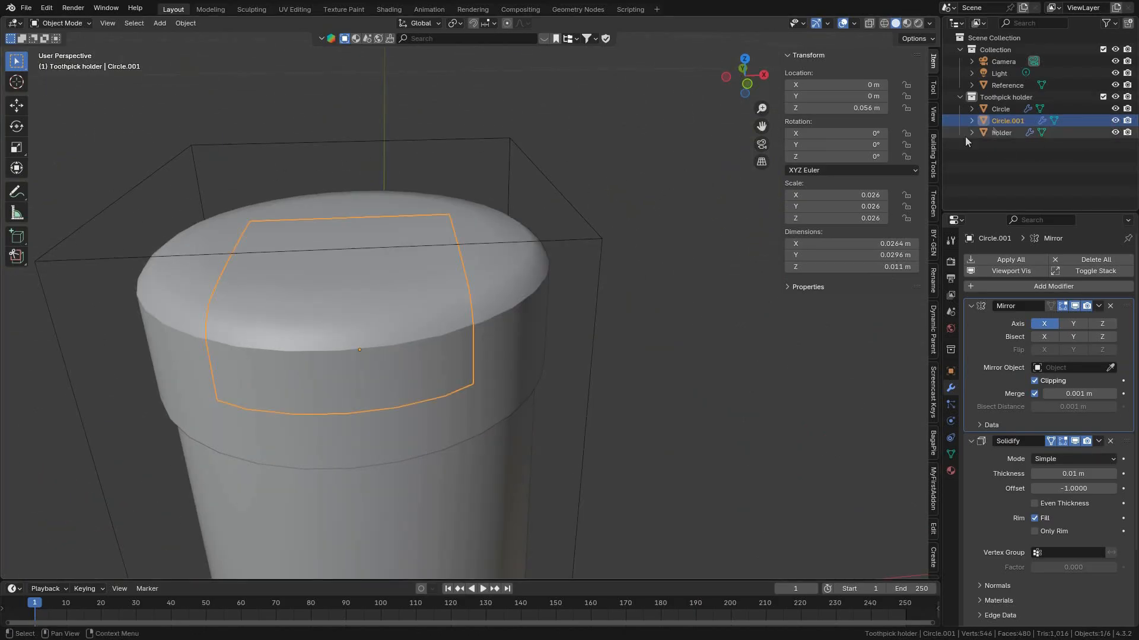
shift+middle_drag(315, 382, 455, 384)
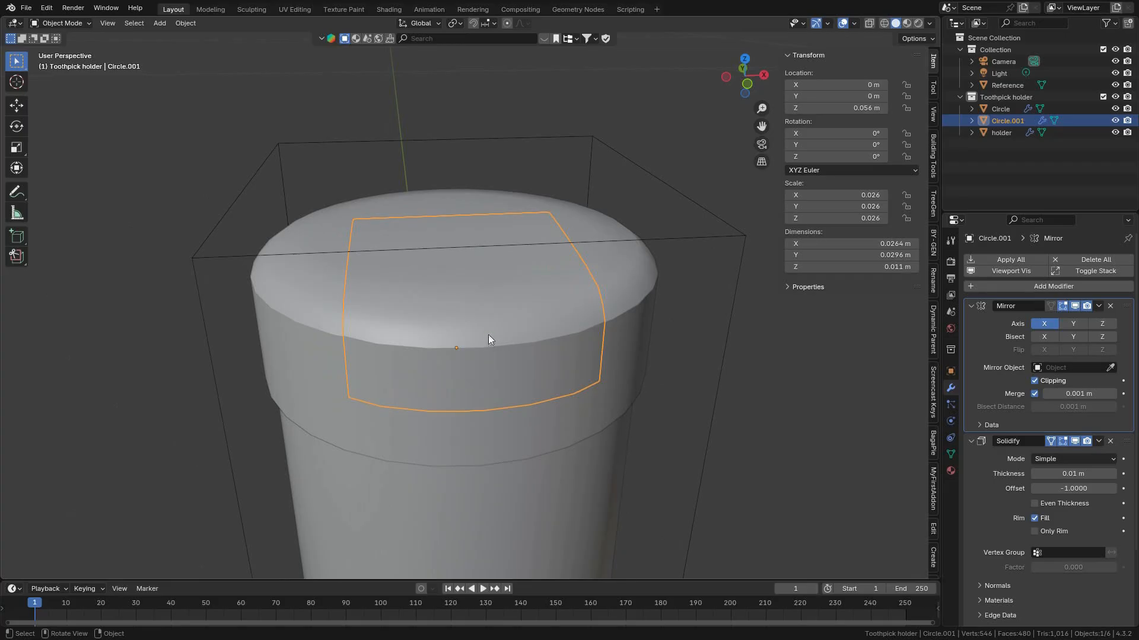
Add a cube mesh at the world origin with a size of 8 cm.
click(274, 303)
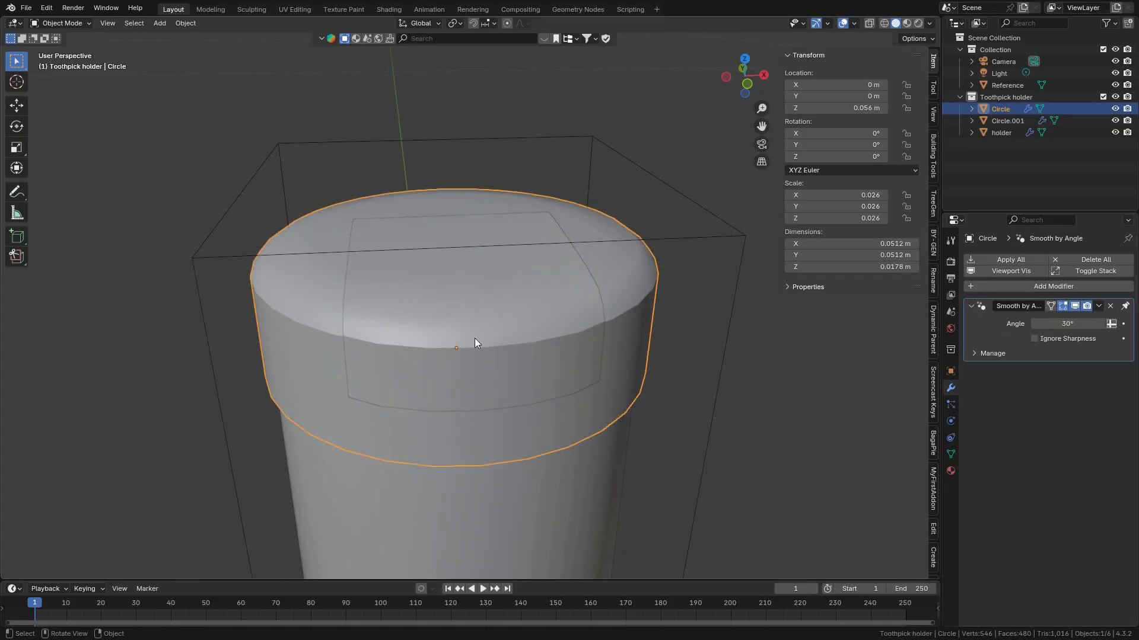
scroll(474, 338, down, 3)
scroll(510, 362, up, 4)
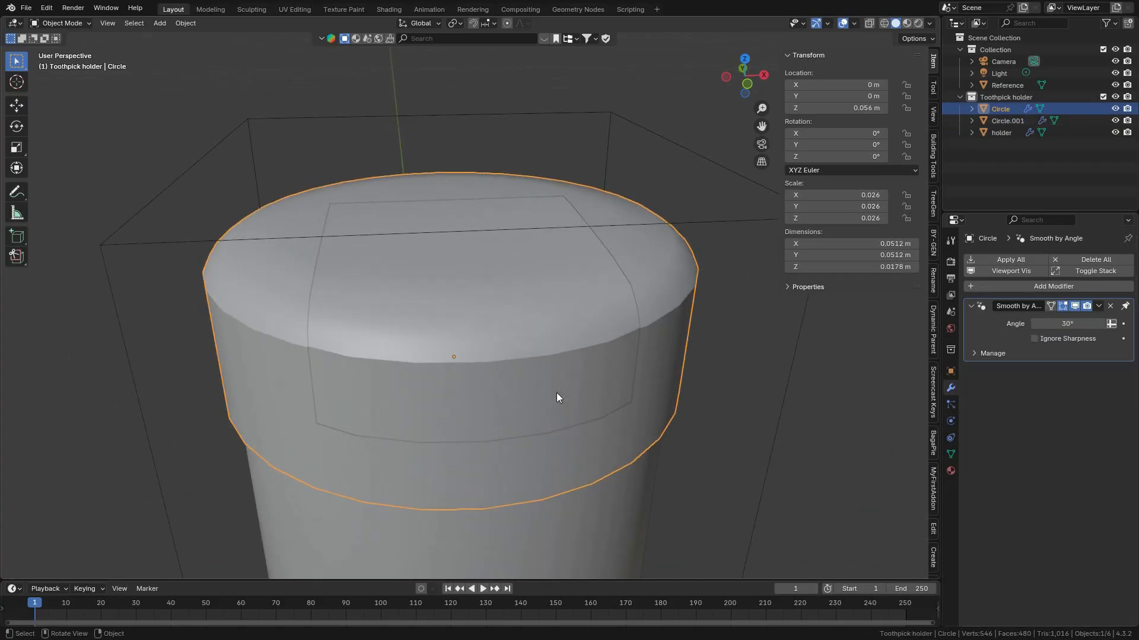
shift+middle_drag(557, 399, 562, 308)
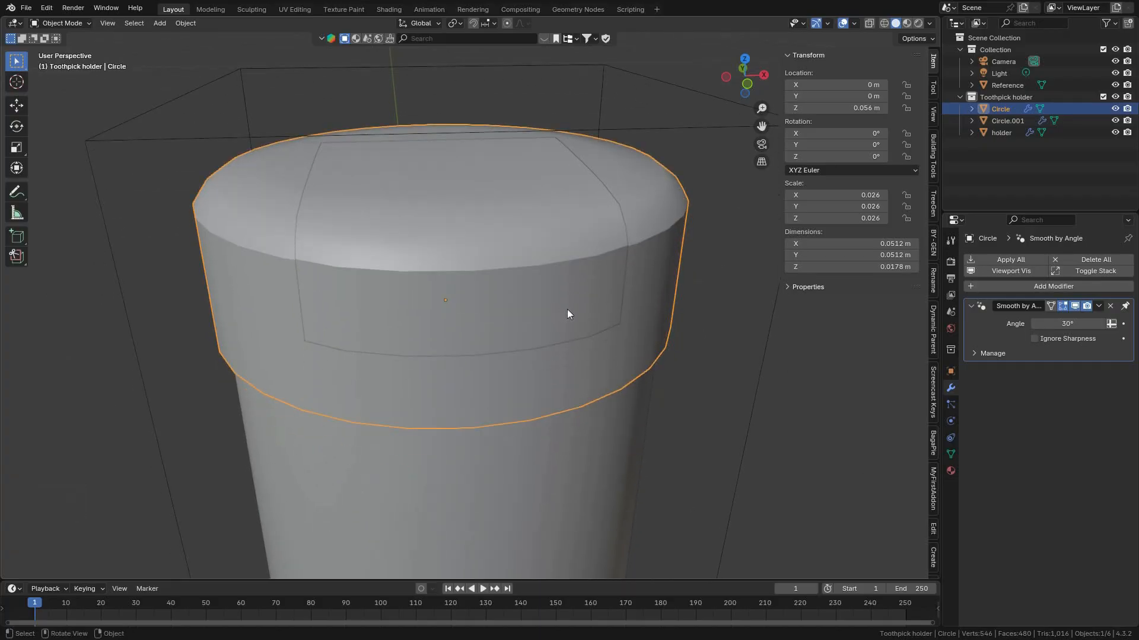
key(shift+a)
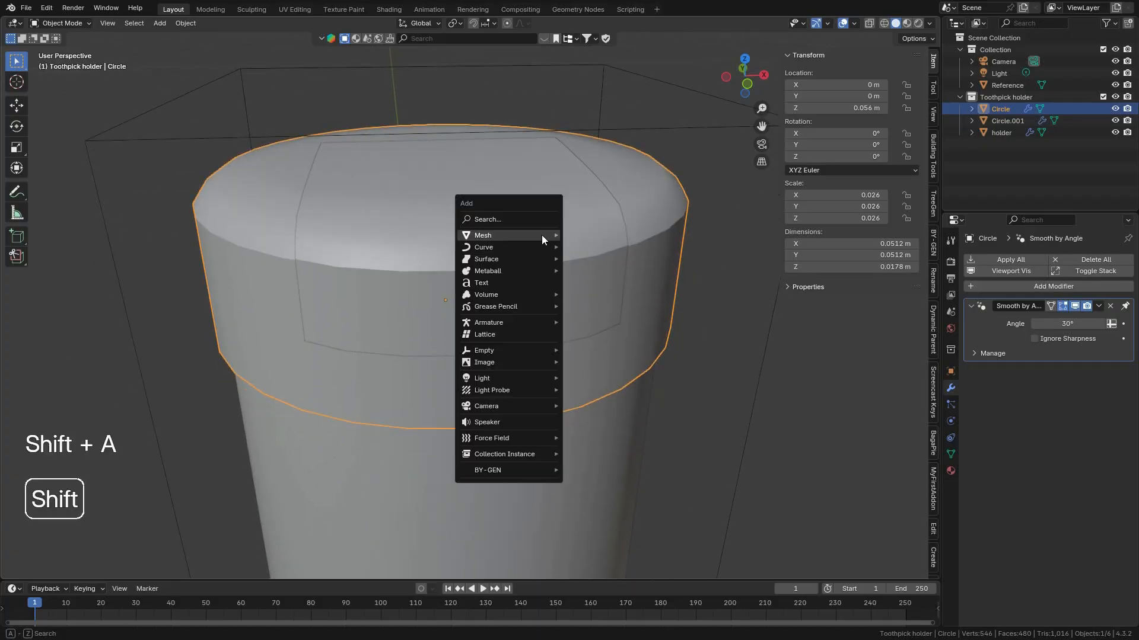
mouse_move(542, 236)
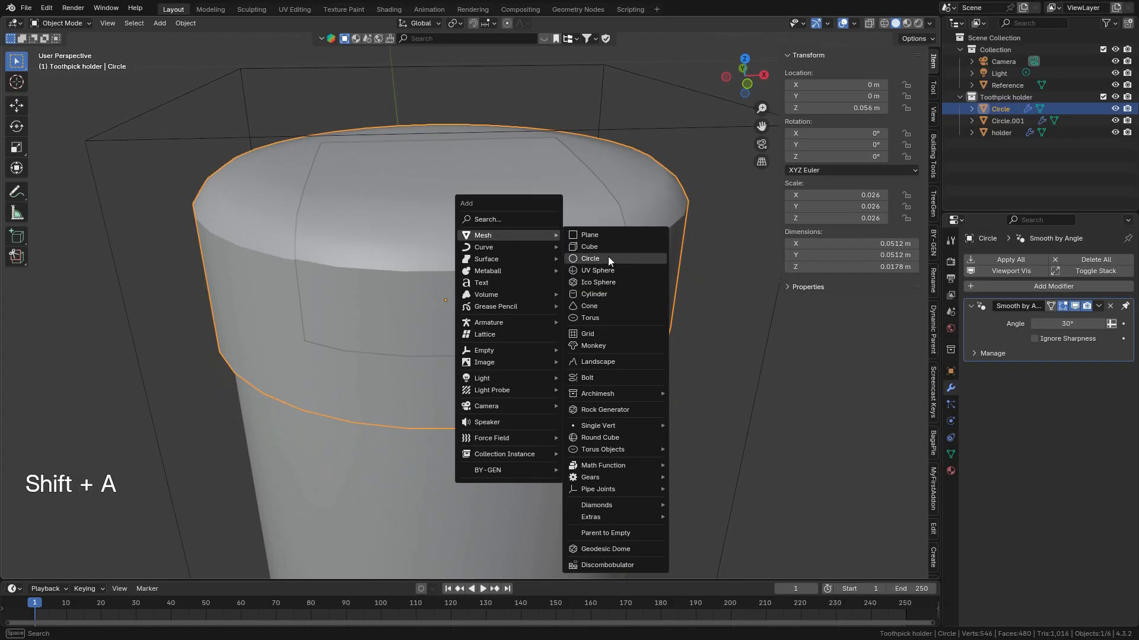
click(594, 247)
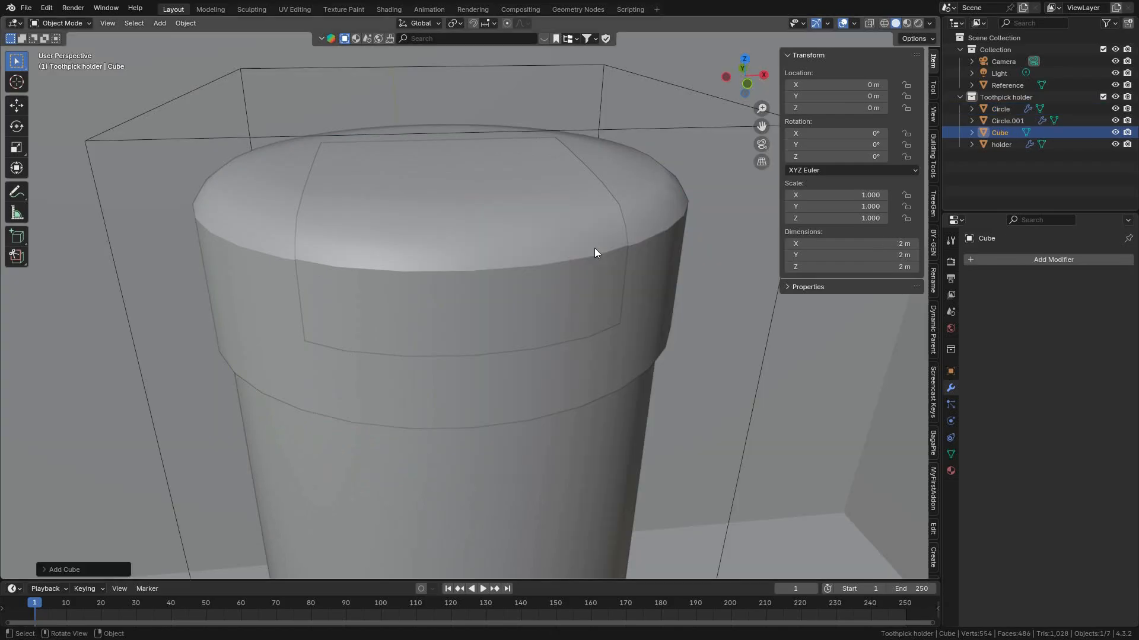
click(64, 568)
click(157, 467)
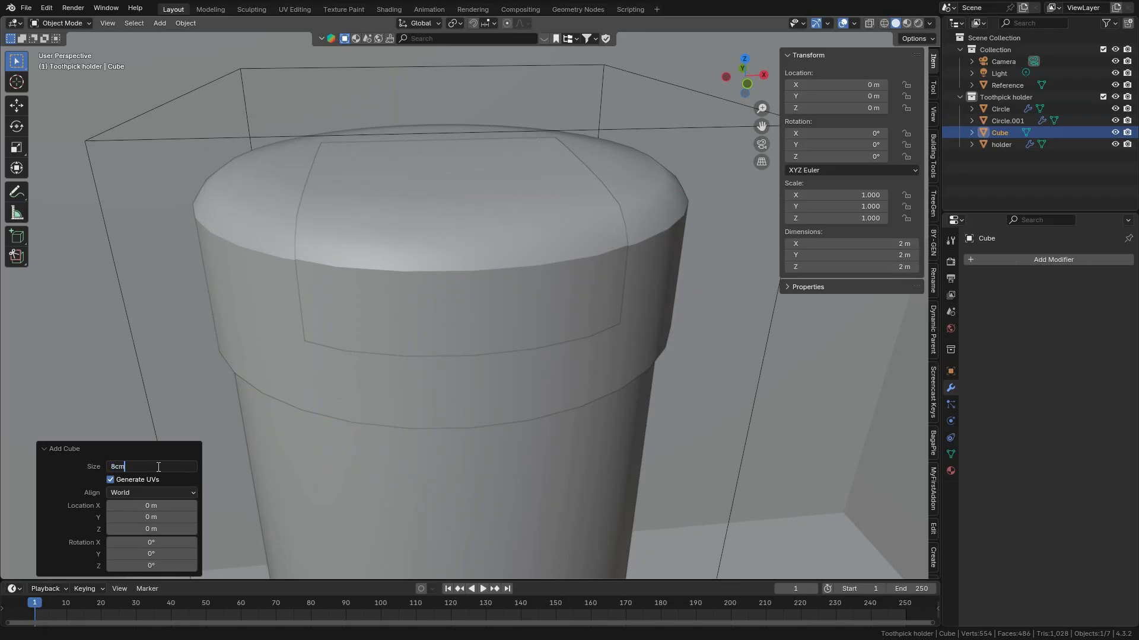
key(Return)
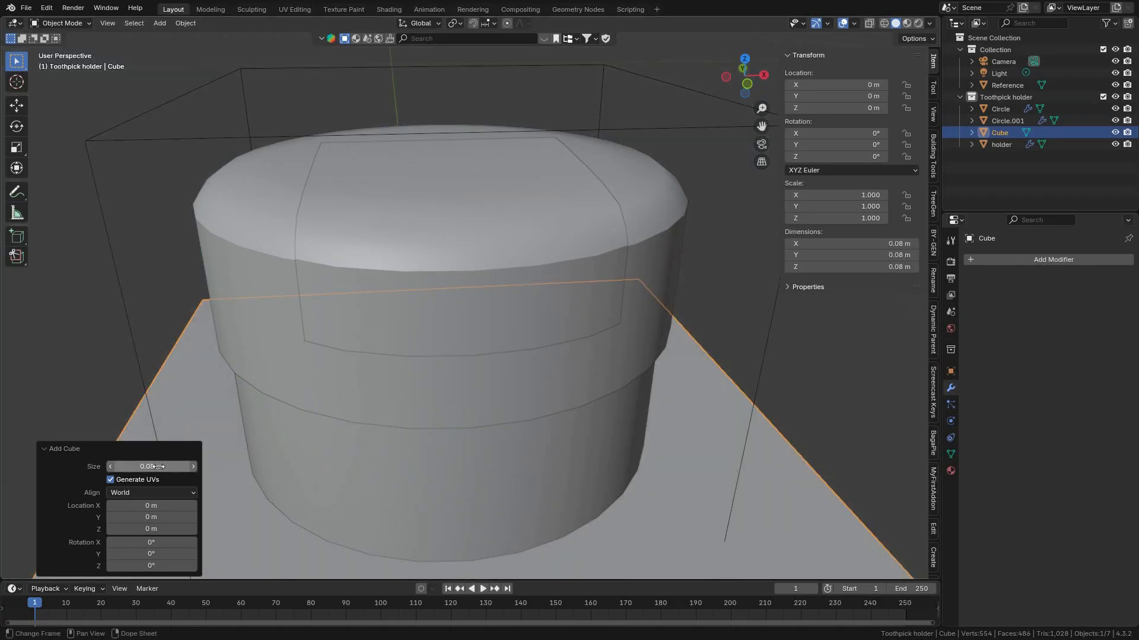
Scale the cube uniformly to about 0.389 and raise it along Z to about 0.0748 m, over the lid.
scroll(303, 449, down, 10)
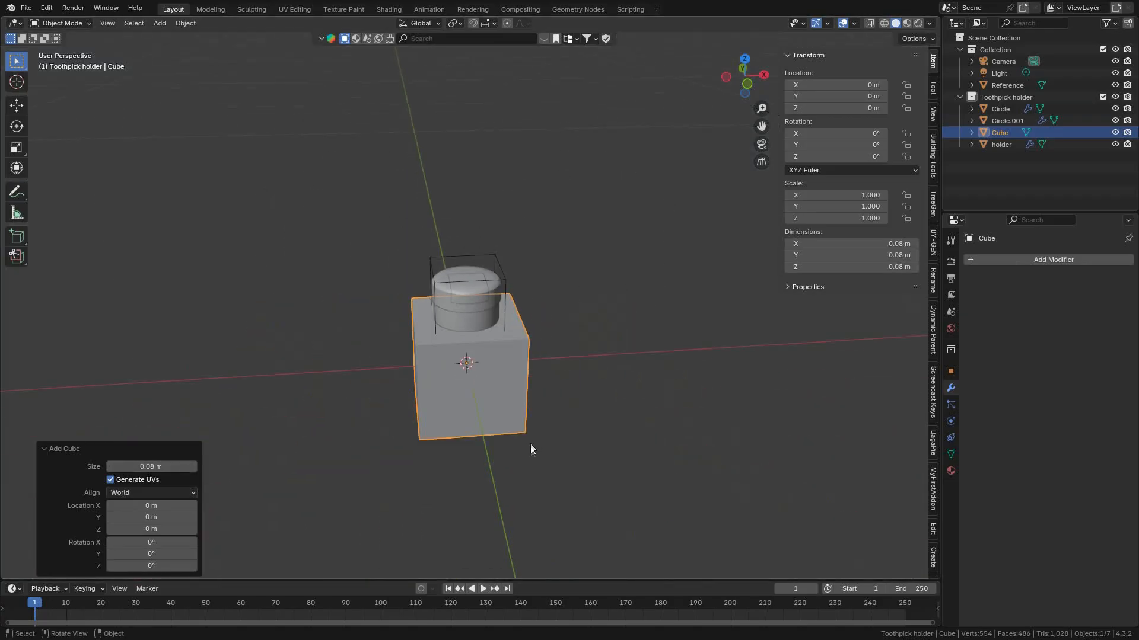
scroll(530, 443, up, 8)
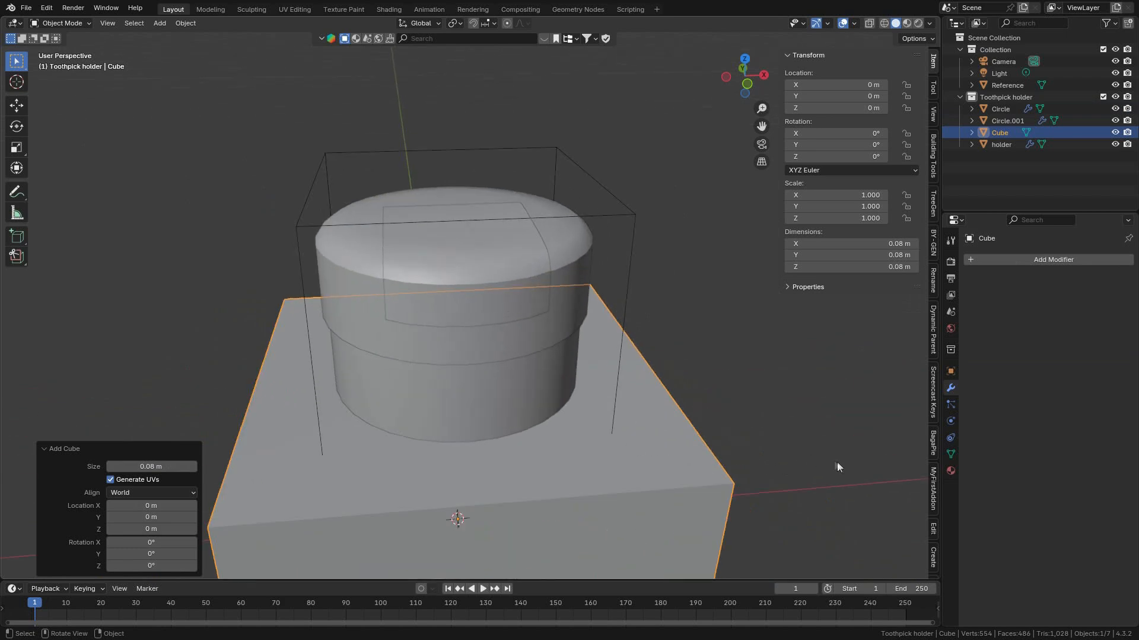
key(s)
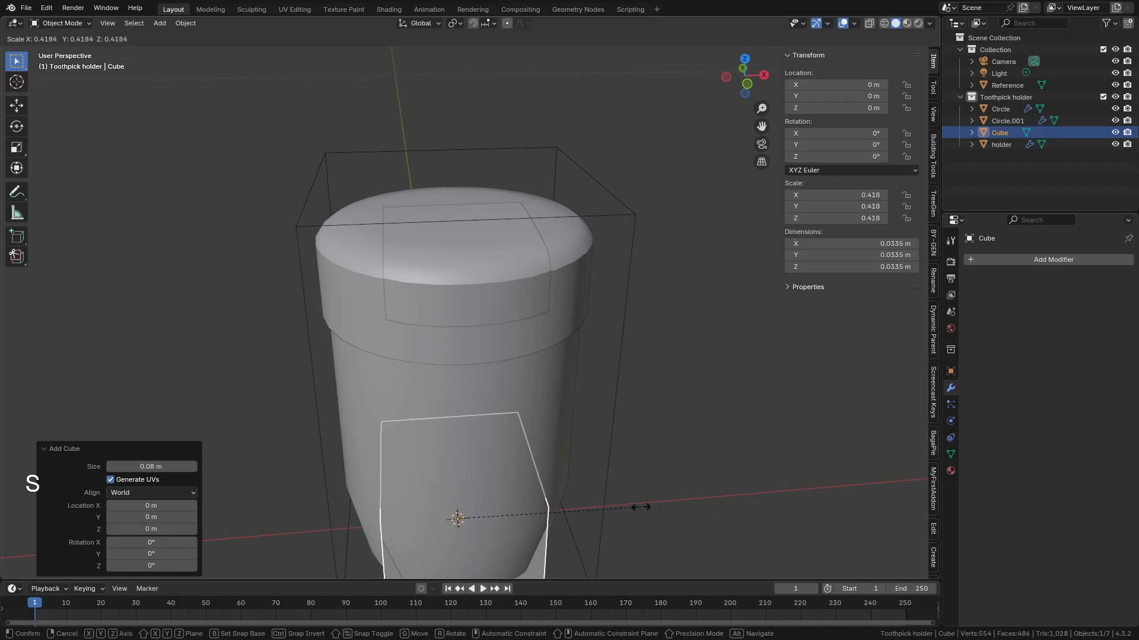
click(629, 510)
key(g)
key(z)
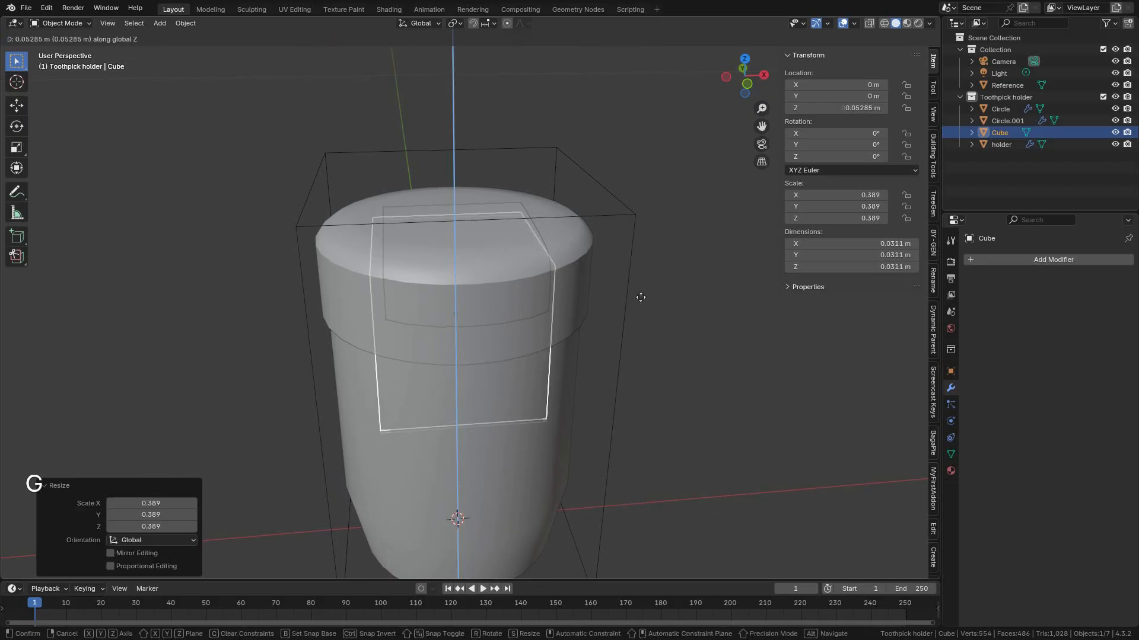
click(642, 208)
Move the cube forward along Y to about -0.011 m so it encloses the front piece.
middle_drag(642, 207, 612, 233)
scroll(612, 233, up, 3)
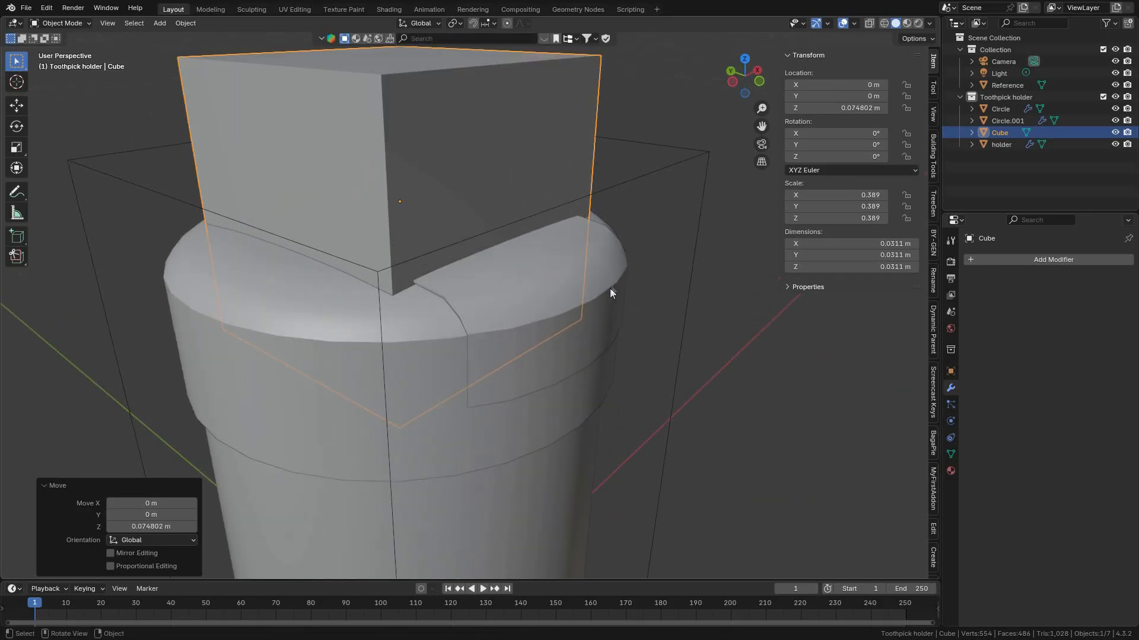
key(g)
key(y)
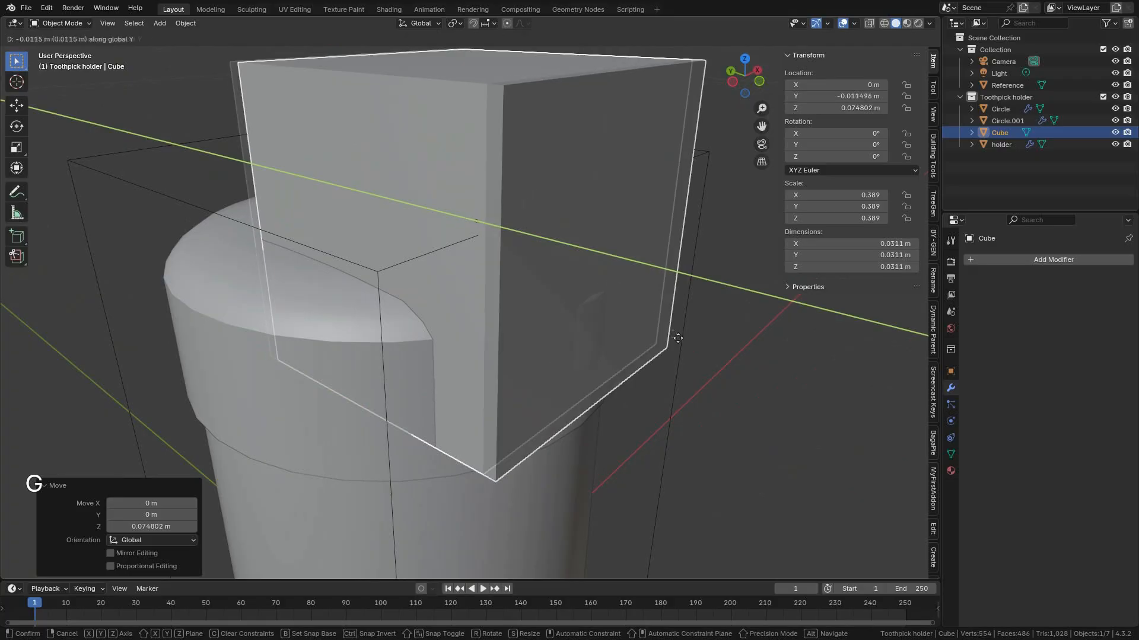
key(shift)
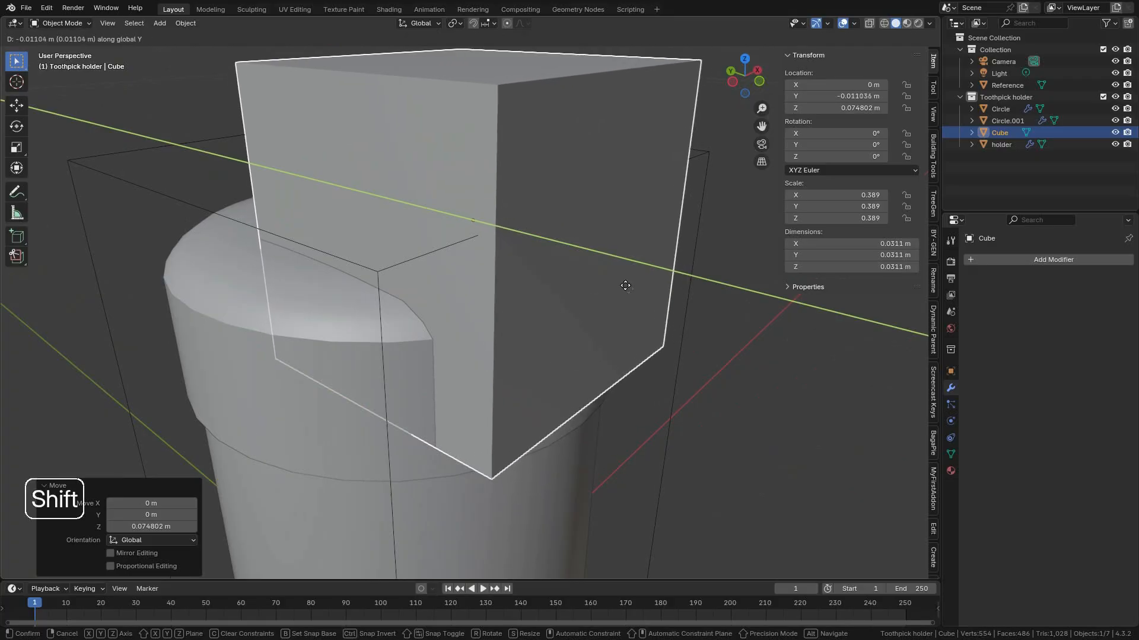
click(587, 284)
Set the cube's viewport display type to Wire.
scroll(622, 297, up, 3)
middle_drag(656, 315, 562, 356)
scroll(603, 316, down, 3)
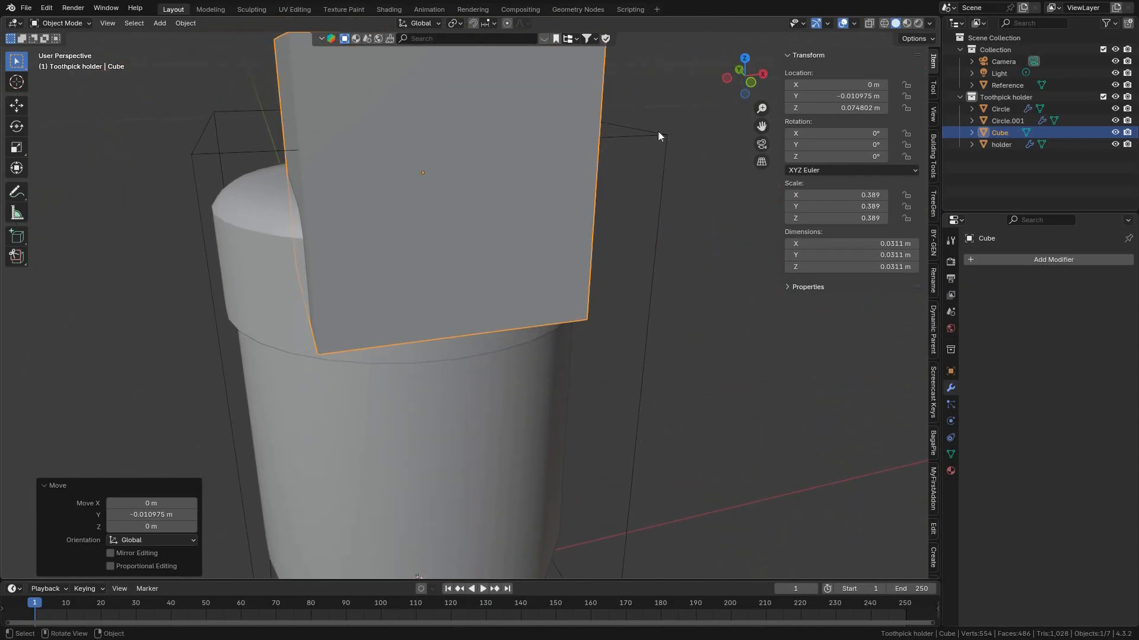
click(951, 371)
scroll(1061, 451, down, 5)
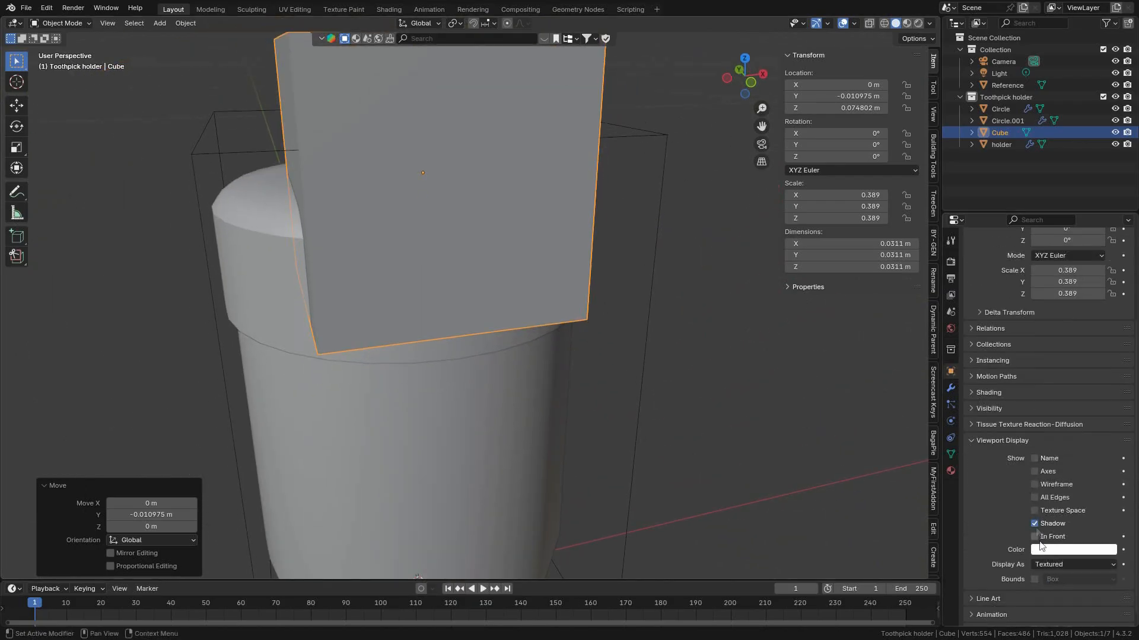
click(1066, 552)
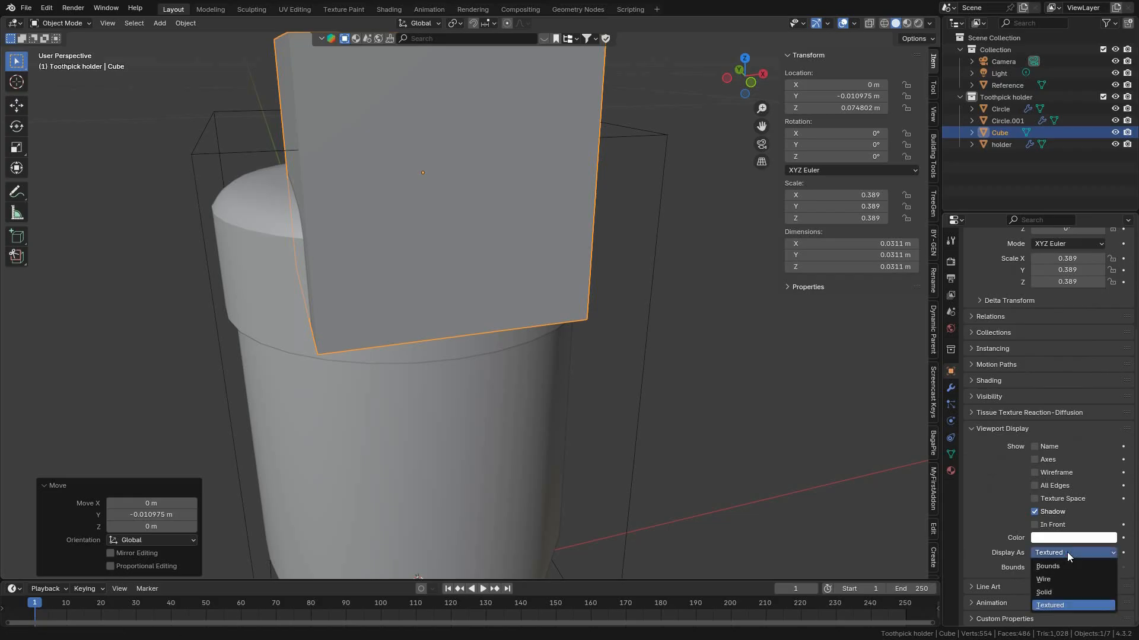
click(1043, 579)
Narrow the wire cube along X to a scale of about 0.328 so its sides line up with the front piece.
mouse_move(537, 305)
middle_down()
mouse_move(504, 347)
mouse_move(571, 313)
mouse_move(534, 330)
middle_up()
key(KP_1)
scroll(571, 314, up, 2)
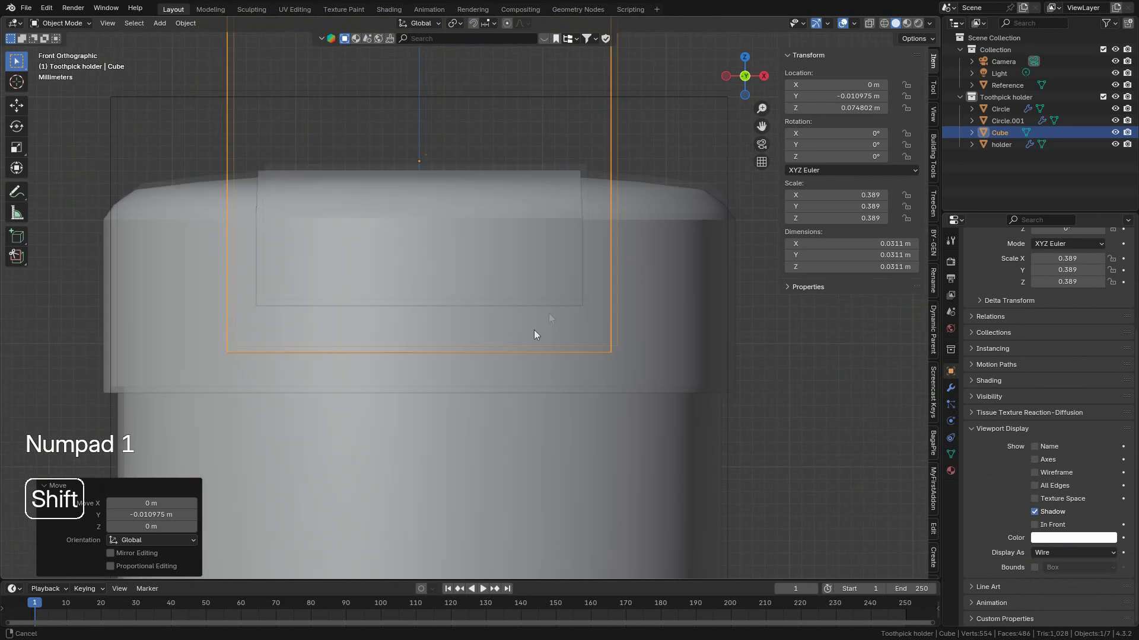
scroll(528, 320, up, 1)
scroll(549, 293, up, 3)
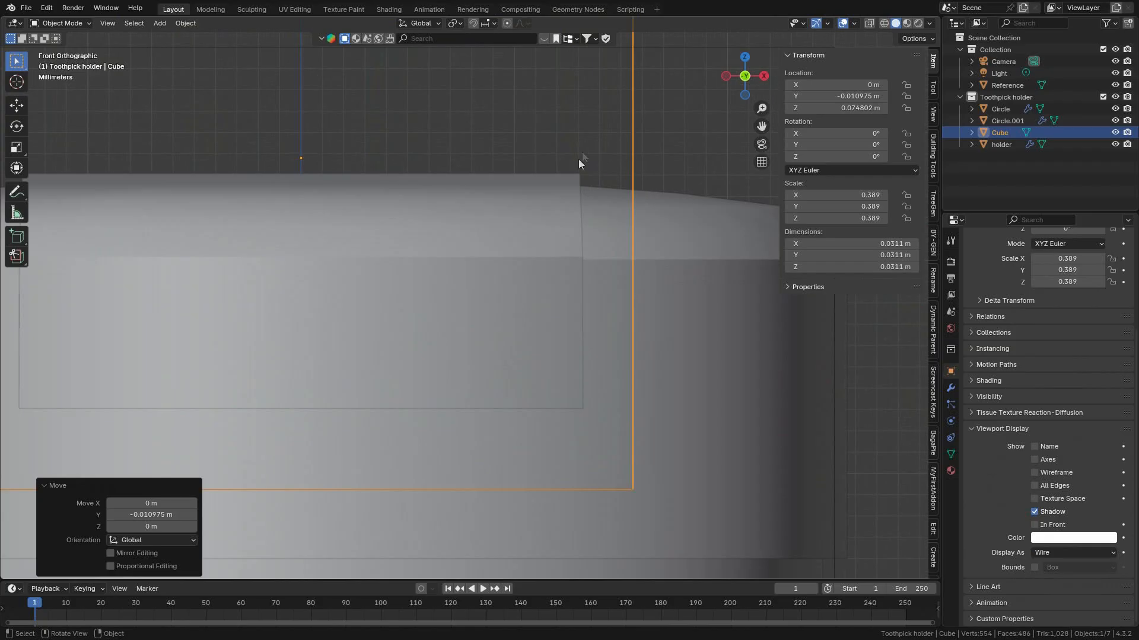
scroll(595, 241, down, 3)
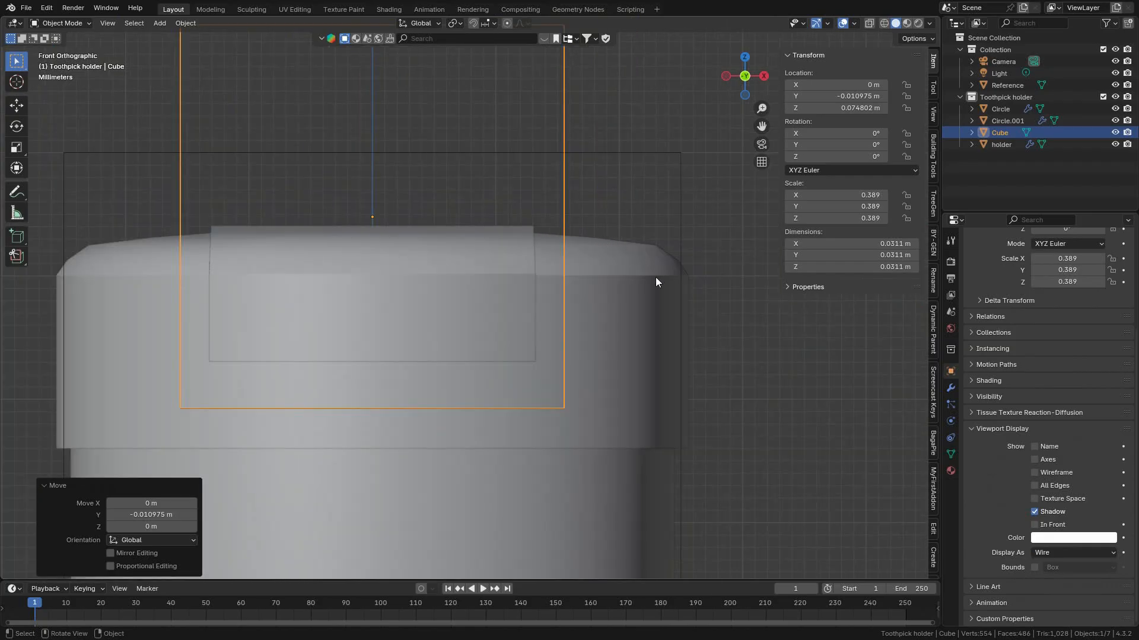
scroll(661, 284, up, 2)
key(s)
key(x)
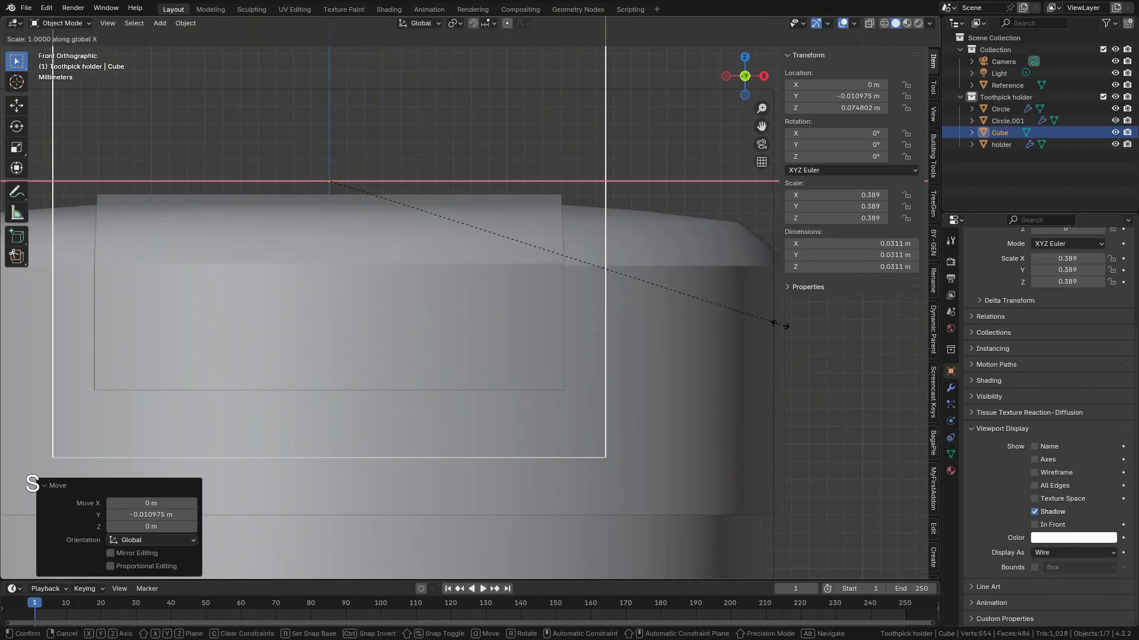
key(shift)
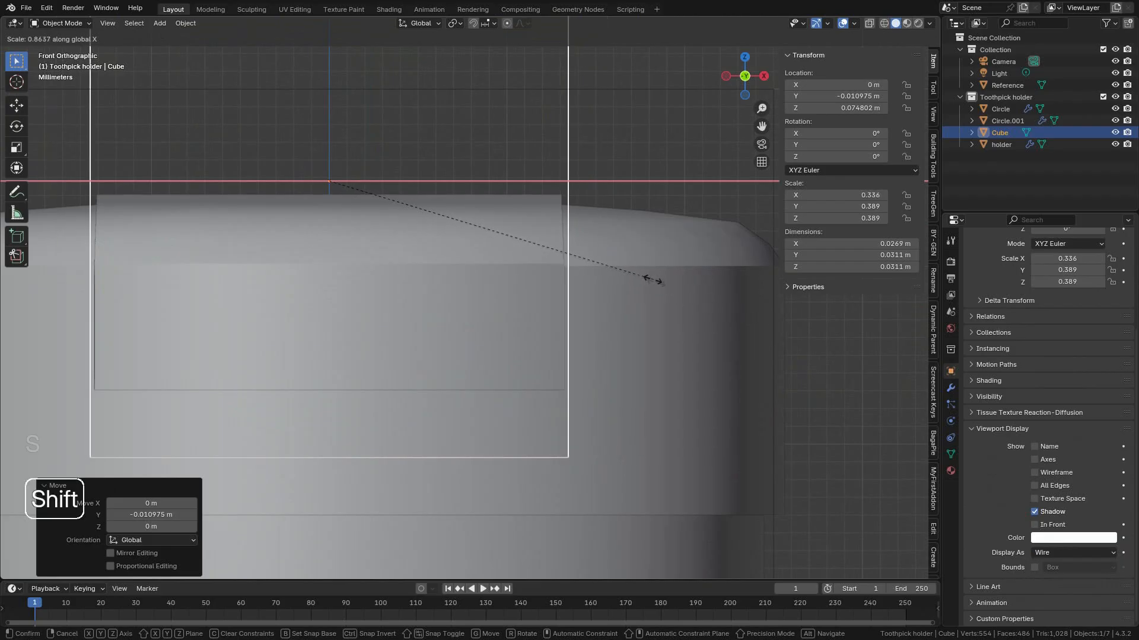
click(557, 249)
Raise the cube along Z to about 0.0785 m so its underside meets the front piece's lower edge.
scroll(565, 279, down, 3)
scroll(571, 339, up, 2)
key(g)
key(z)
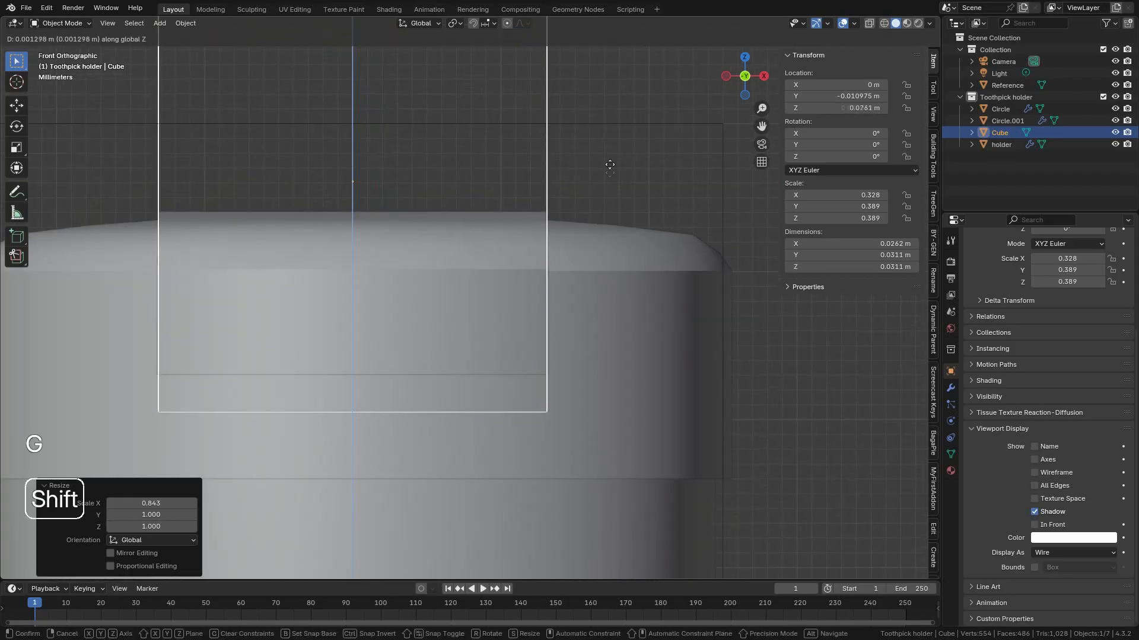
click(641, 377)
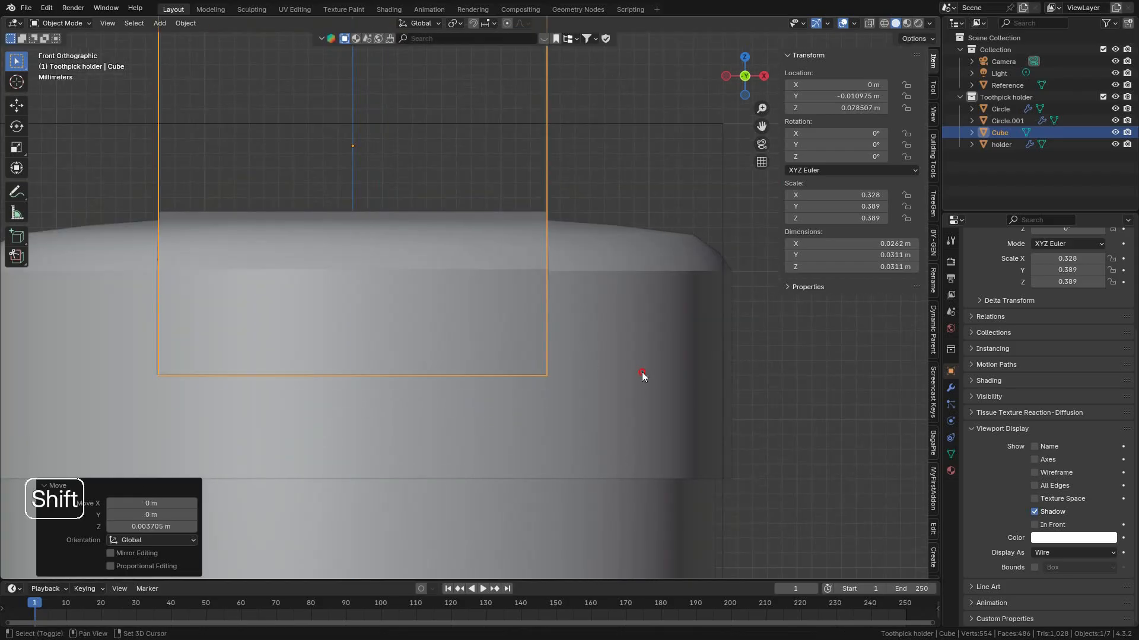
Add a Boolean modifier to the lid set to Difference, with the cube as its cutting object.
scroll(516, 335, down, 3)
middle_drag(516, 332, 588, 343)
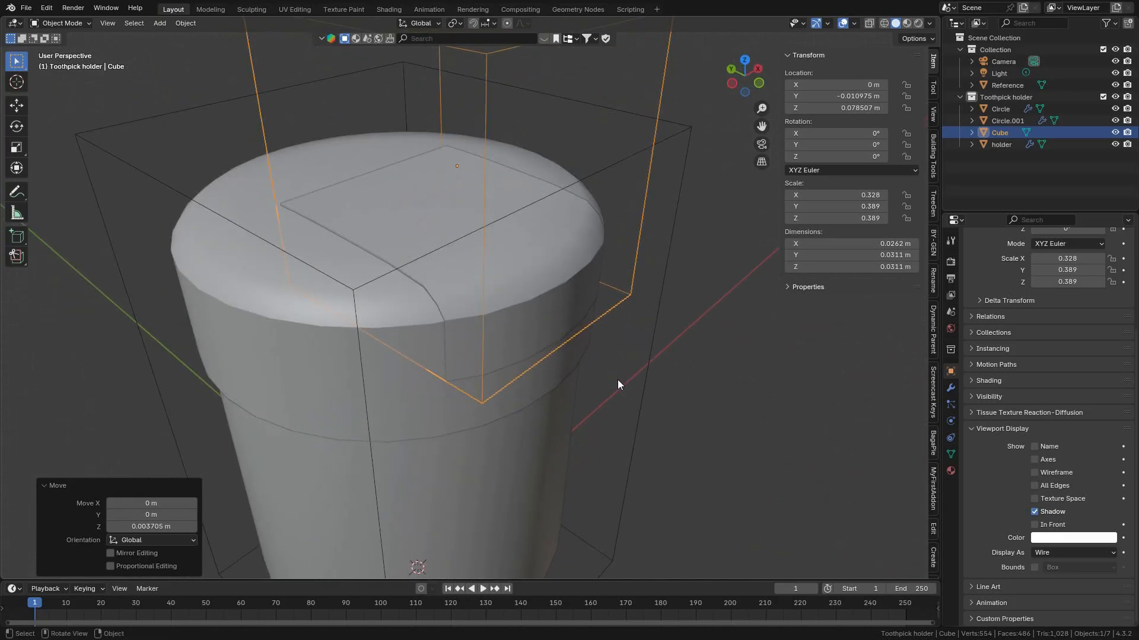
scroll(458, 393, up, 1)
click(386, 318)
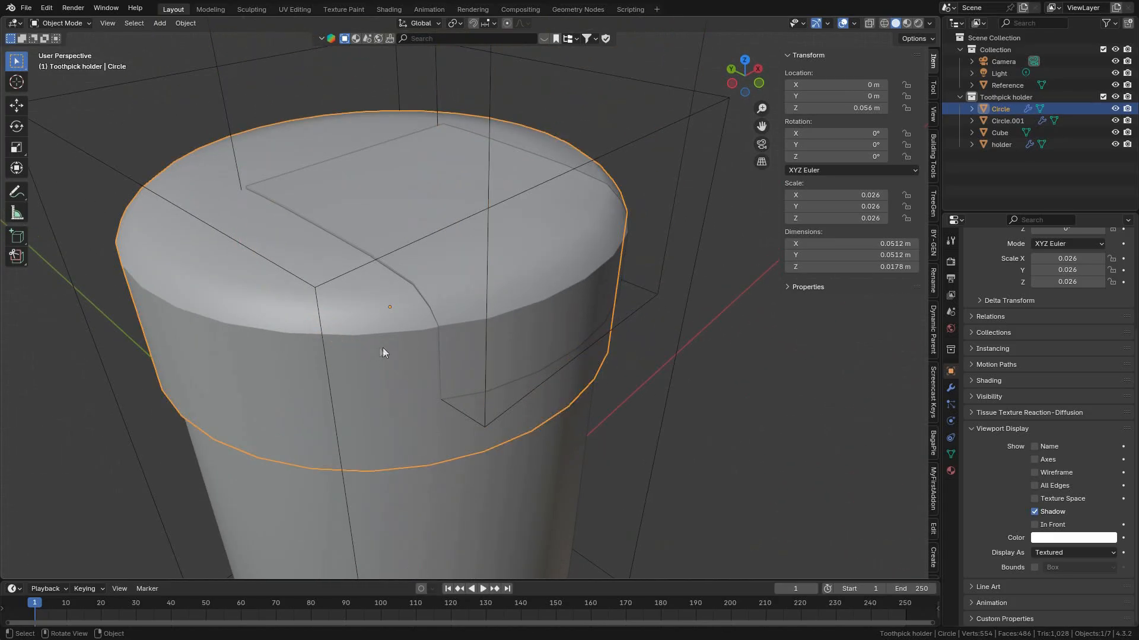
click(949, 389)
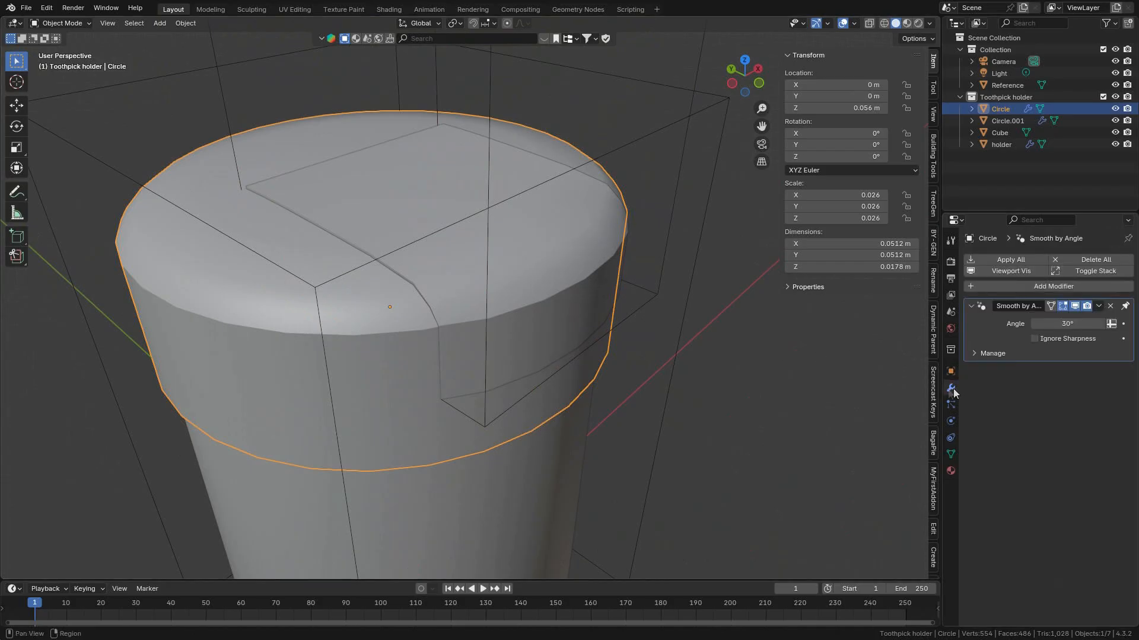
click(1037, 287)
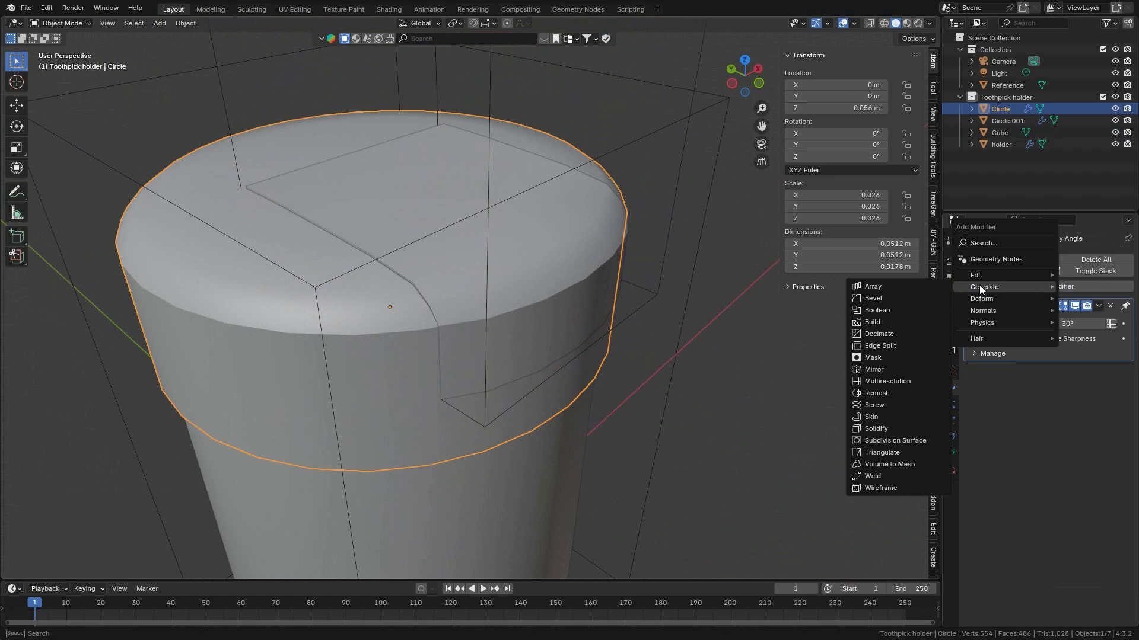
click(877, 310)
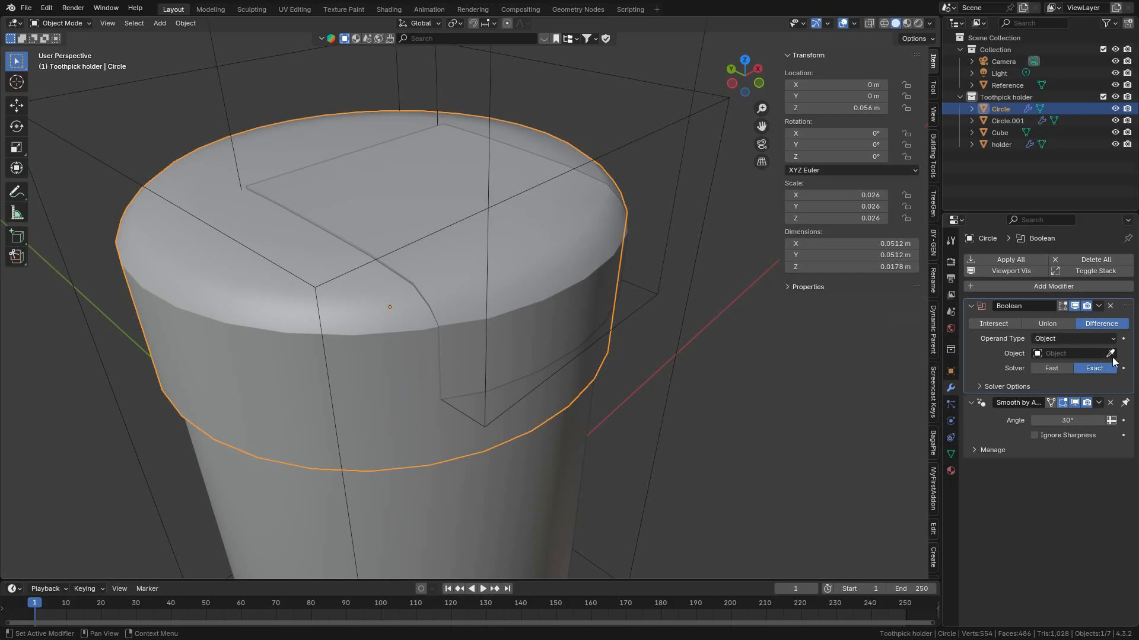
click(700, 63)
middle_drag(418, 446, 479, 281)
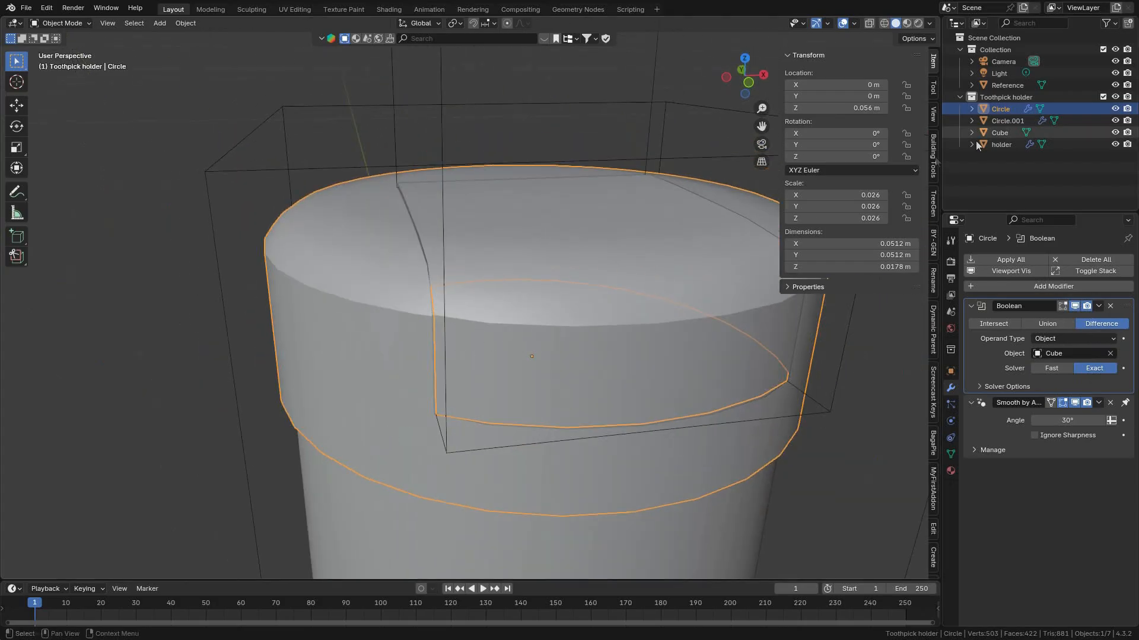
Hide the front piece and inspect the opening cut into the lid.
click(1115, 121)
middle_drag(637, 358, 698, 340)
scroll(698, 340, up, 1)
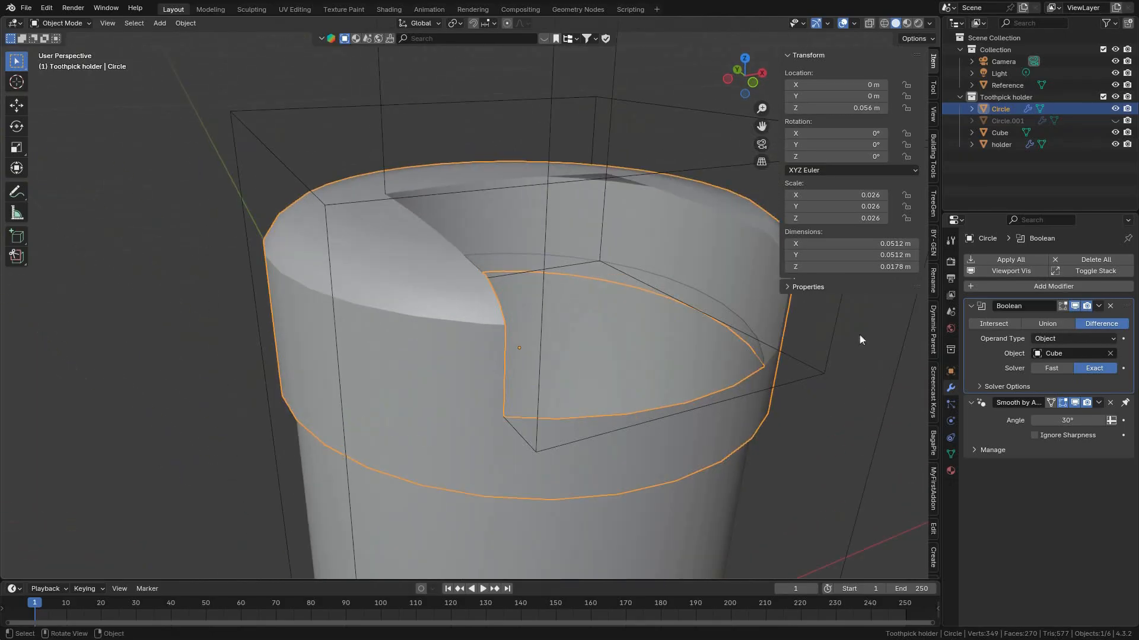
Add a Solidify modifier to the lid with 0.055 m thickness and an offset of 1, and unhide the front piece.
click(1036, 286)
mouse_move(997, 285)
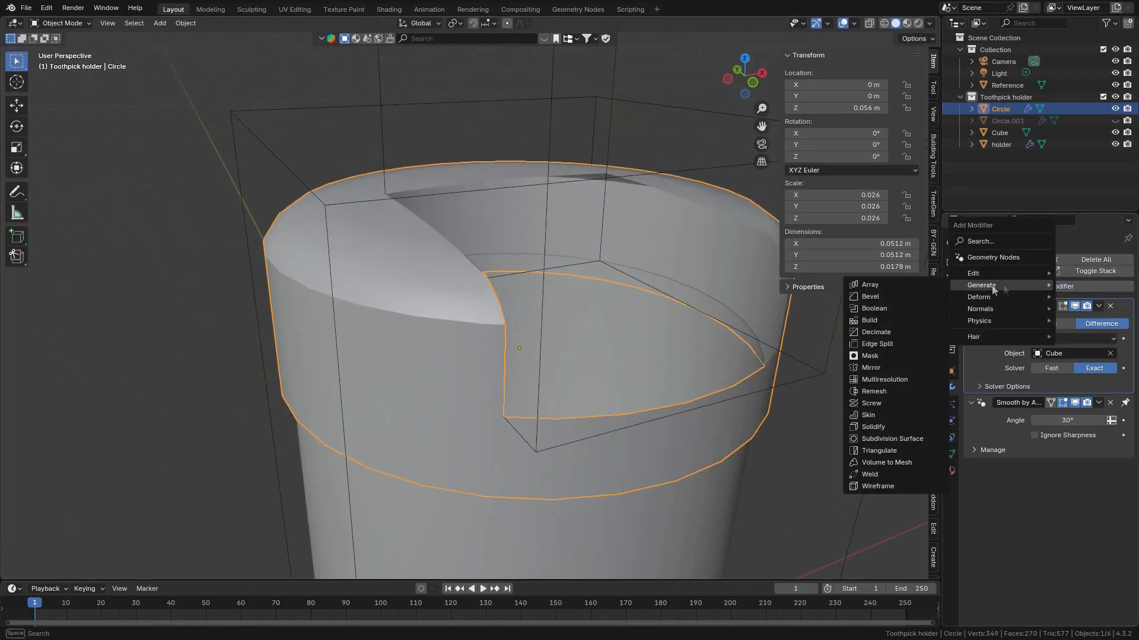
click(873, 427)
drag(1057, 451, 1135, 450)
shift+drag(1067, 436, 1134, 436)
shift+drag(180, 437, 199, 444)
middle_drag(584, 254, 593, 350)
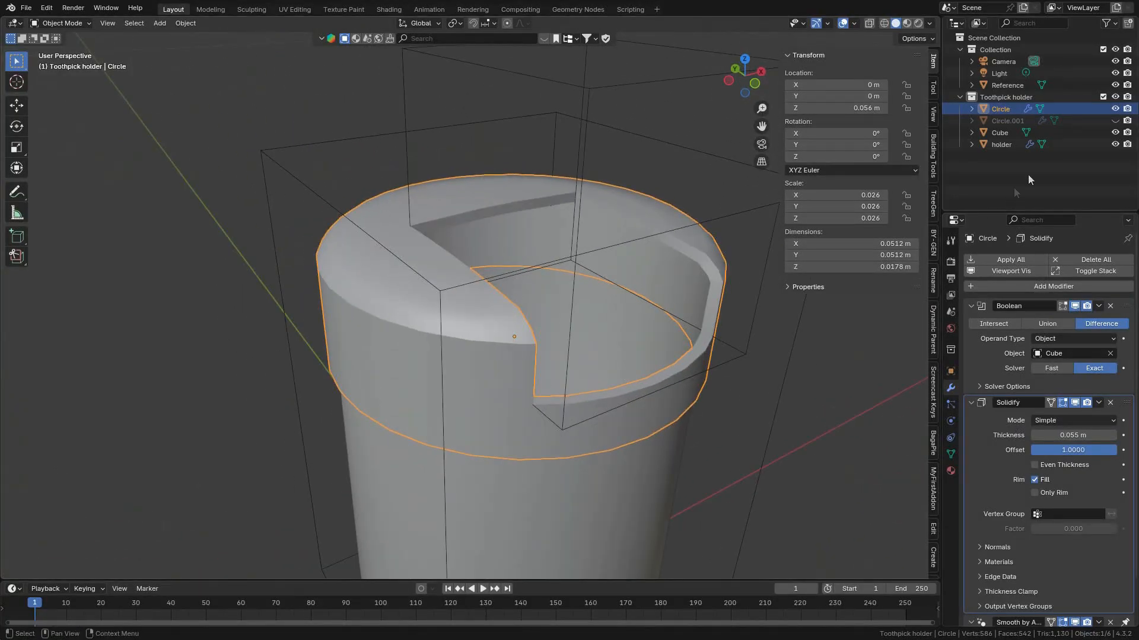
click(1115, 121)
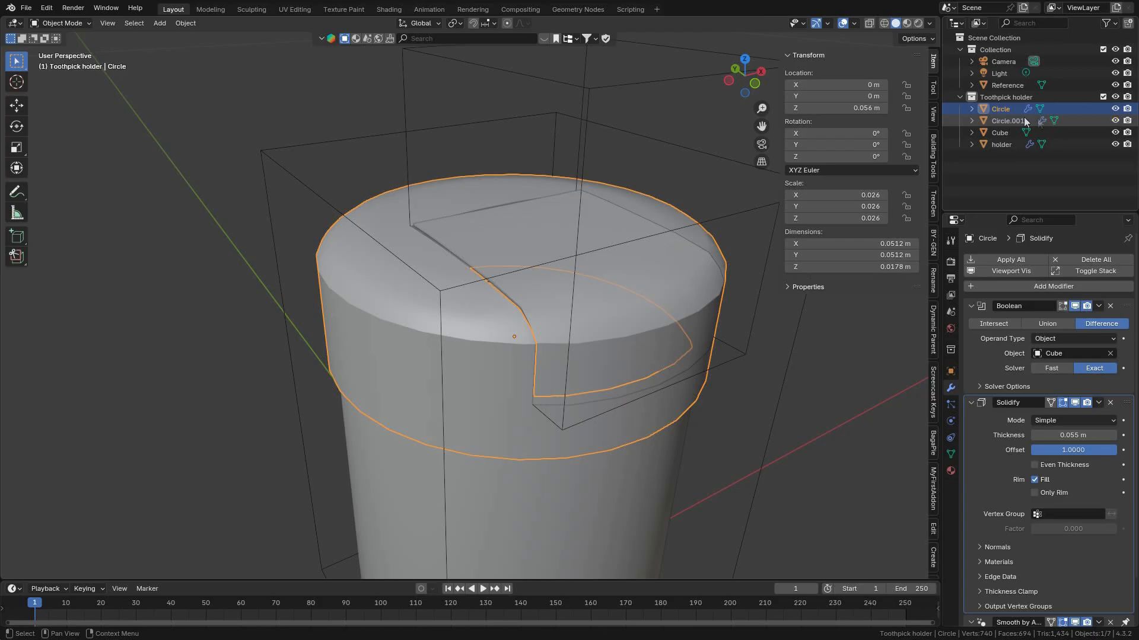
Examine the front piece's mesh in Edit Mode from several views, including its rounded corner over the lid's edge, and return to Object Mode.
click(1005, 123)
shift+middle_drag(630, 351, 446, 298)
scroll(492, 349, up, 5)
scroll(444, 376, down, 1)
scroll(451, 372, down, 2)
scroll(503, 360, up, 1)
key(Tab)
click(586, 310)
middle_drag(703, 281, 478, 320)
key(KP_1)
key(KP_3)
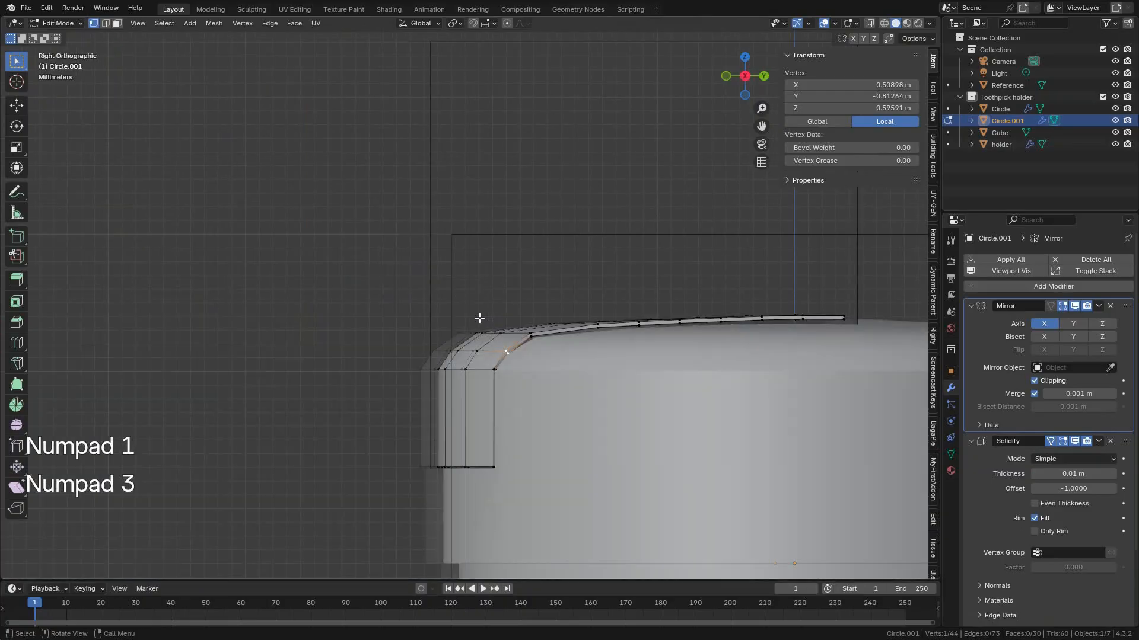
key(KP_7)
scroll(474, 319, down, 2)
shift+middle_drag(435, 314, 506, 407)
scroll(529, 383, down, 1)
scroll(529, 383, up, 3)
scroll(531, 362, down, 4)
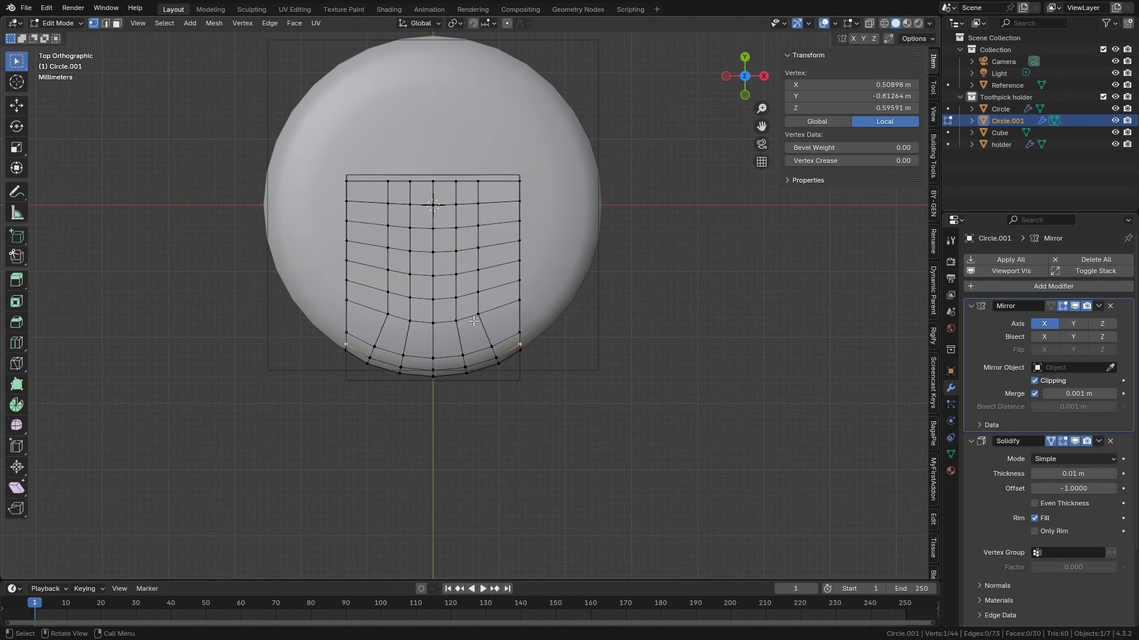
scroll(474, 321, up, 2)
middle_drag(512, 368, 510, 256)
shift+middle_drag(484, 385, 491, 255)
scroll(492, 284, up, 1)
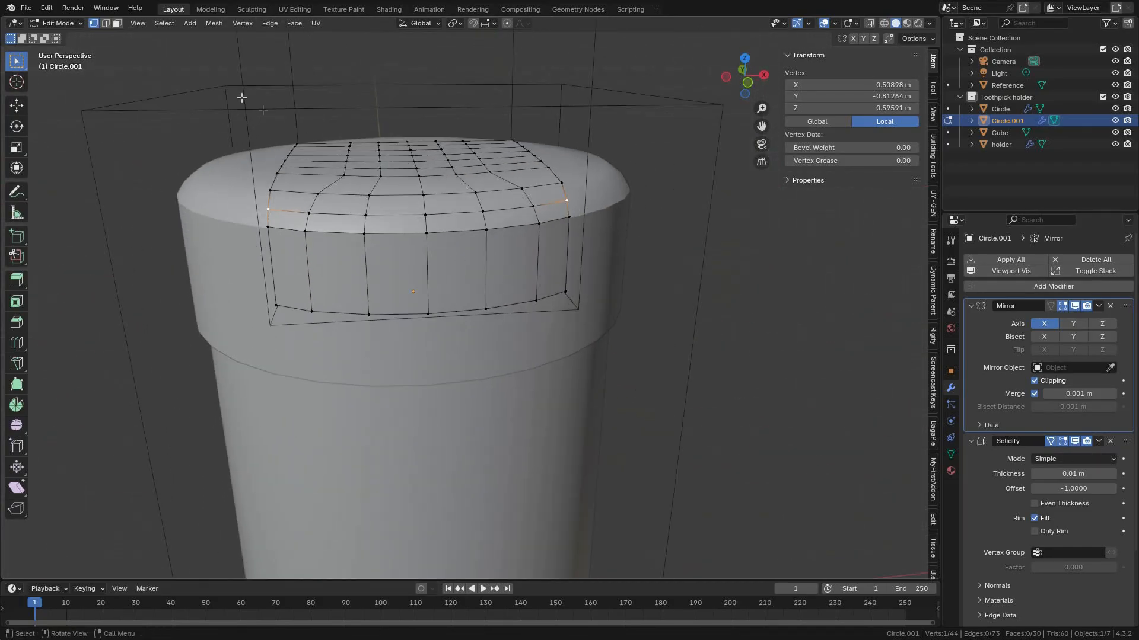
click(62, 24)
click(64, 37)
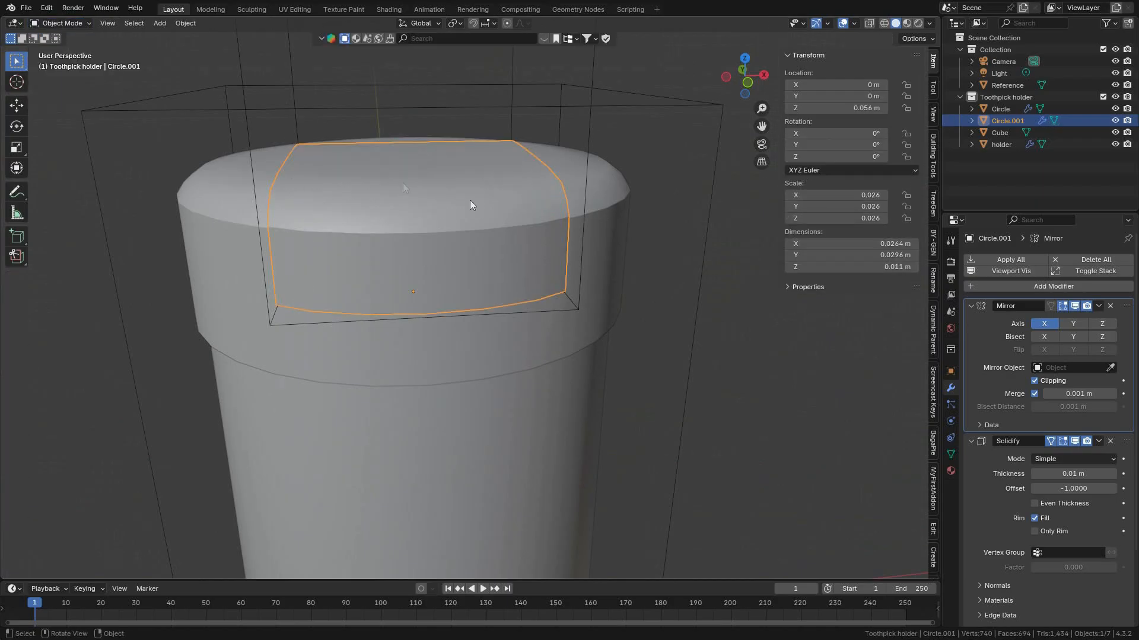
Add a Bézier circle curve at the world origin with a radius of 0.025 m.
scroll(539, 219, down, 1)
middle_drag(539, 218, 534, 247)
scroll(565, 271, up, 1)
scroll(552, 315, up, 2)
key(shift+a)
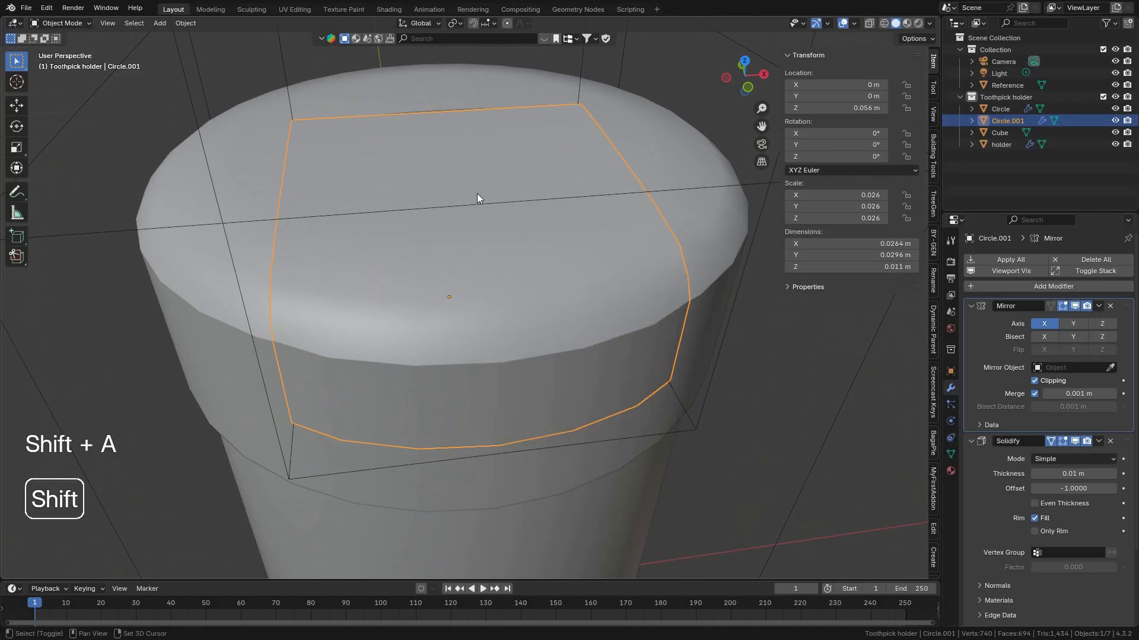
key(shift+a)
mouse_move(403, 195)
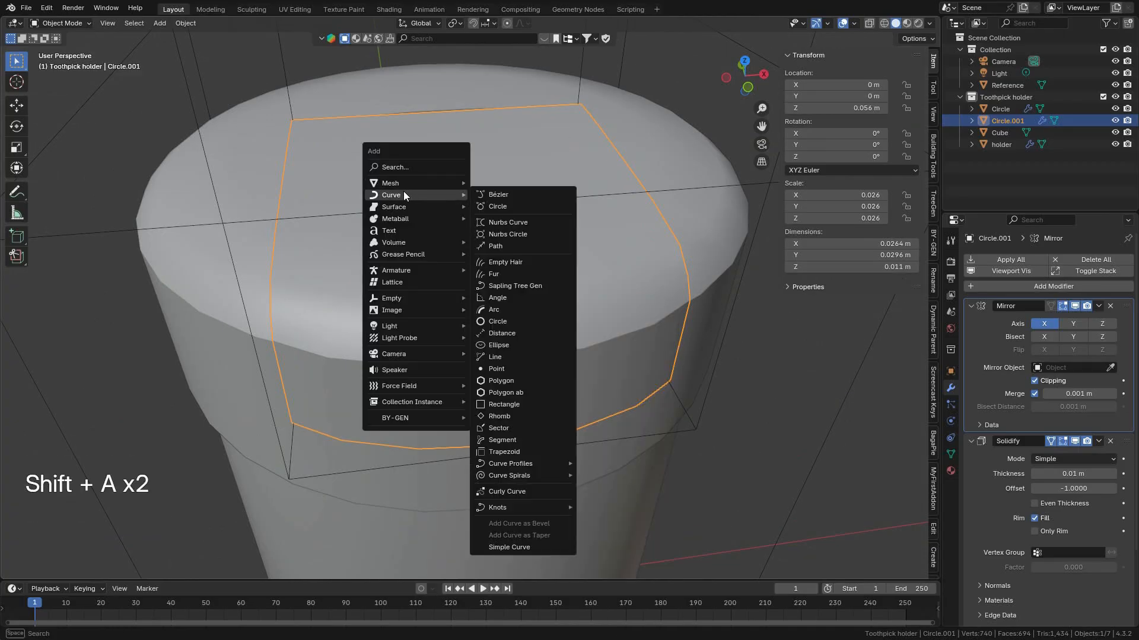
click(503, 206)
scroll(504, 204, down, 5)
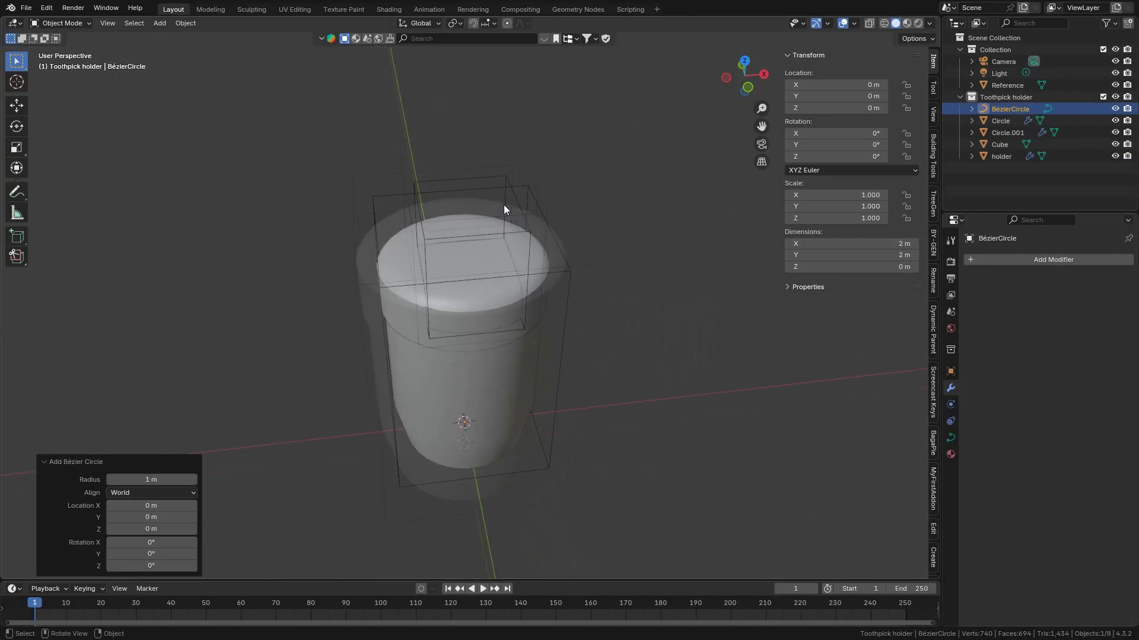
scroll(504, 210, down, 5)
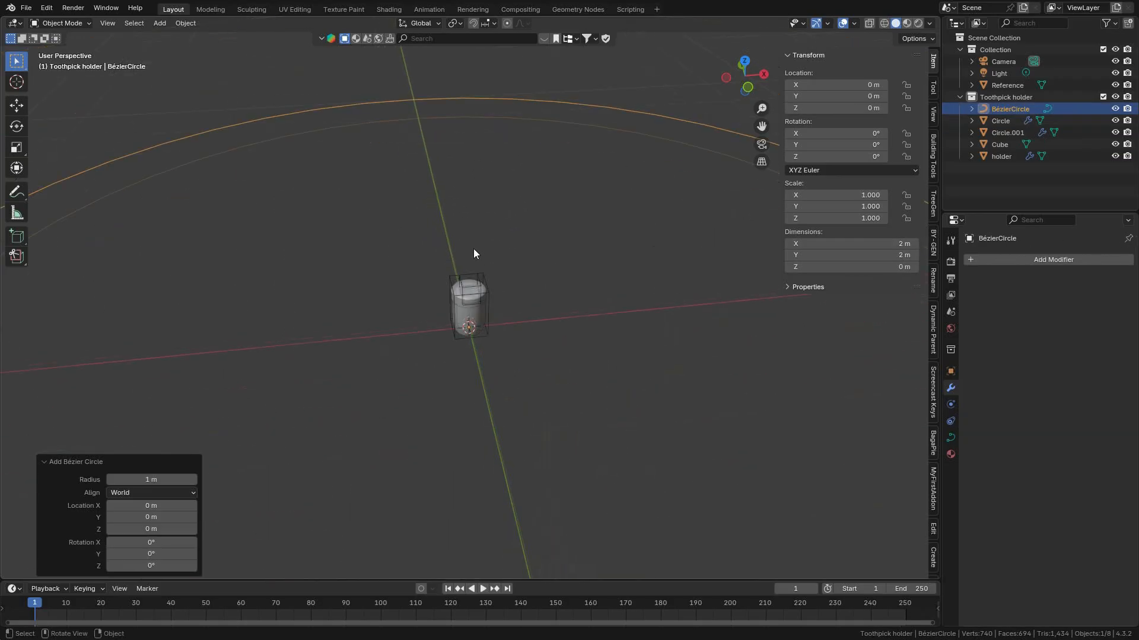
scroll(473, 248, up, 10)
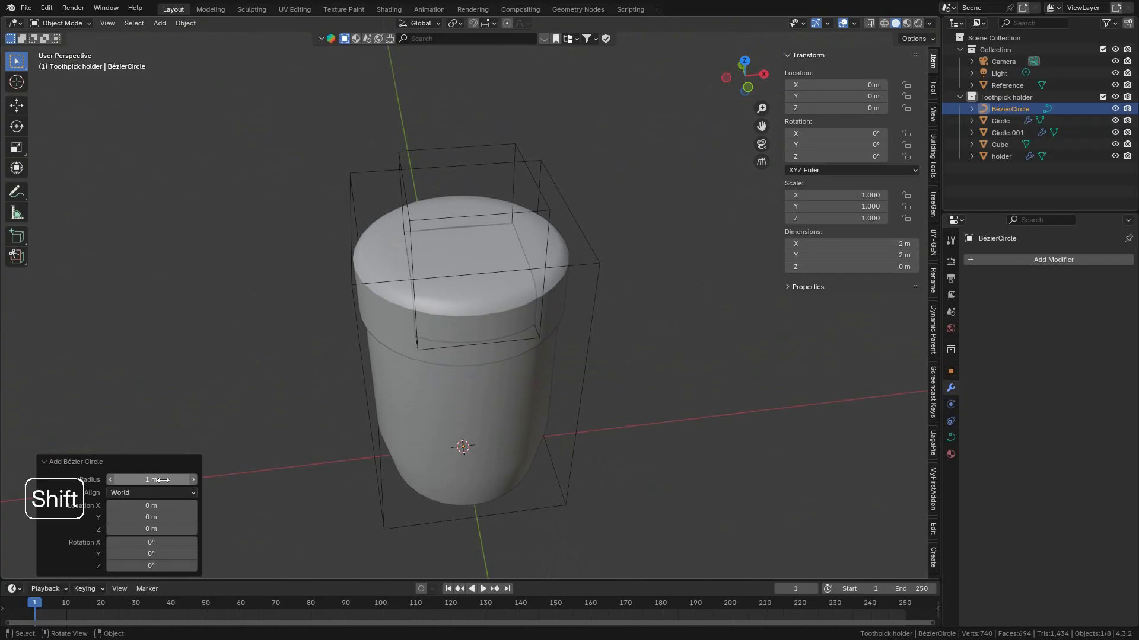
shift+drag(164, 480, 1001, 480)
shift+drag(751, 472, 217, 470)
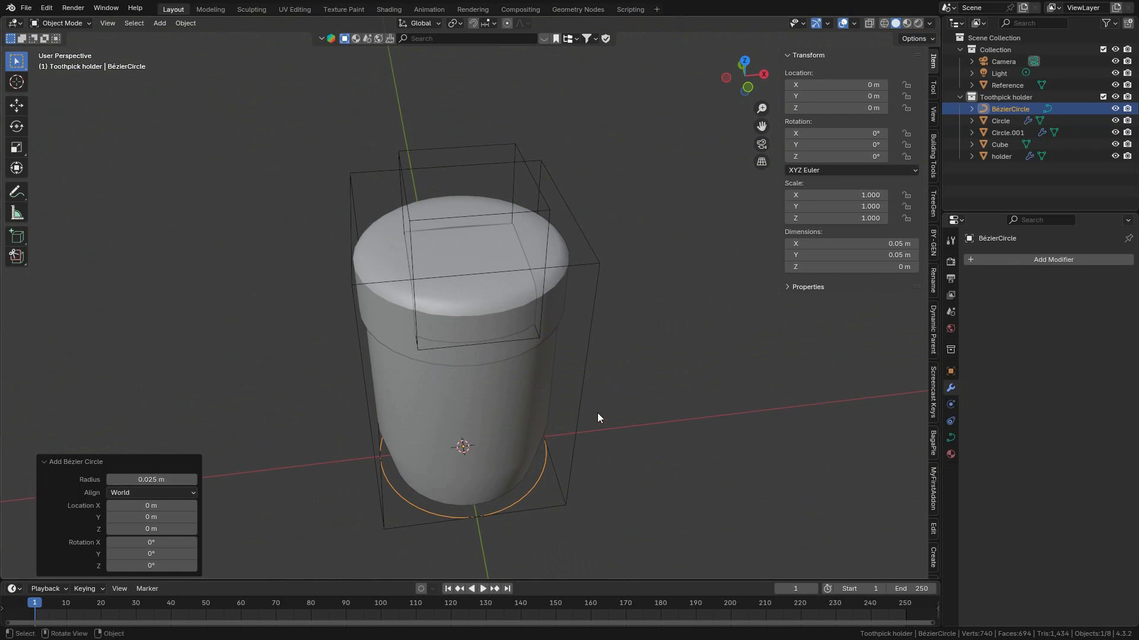
Raise the Bézier circle along Z to about 0.0715 m, near the lid's upper rim.
key(KP_1)
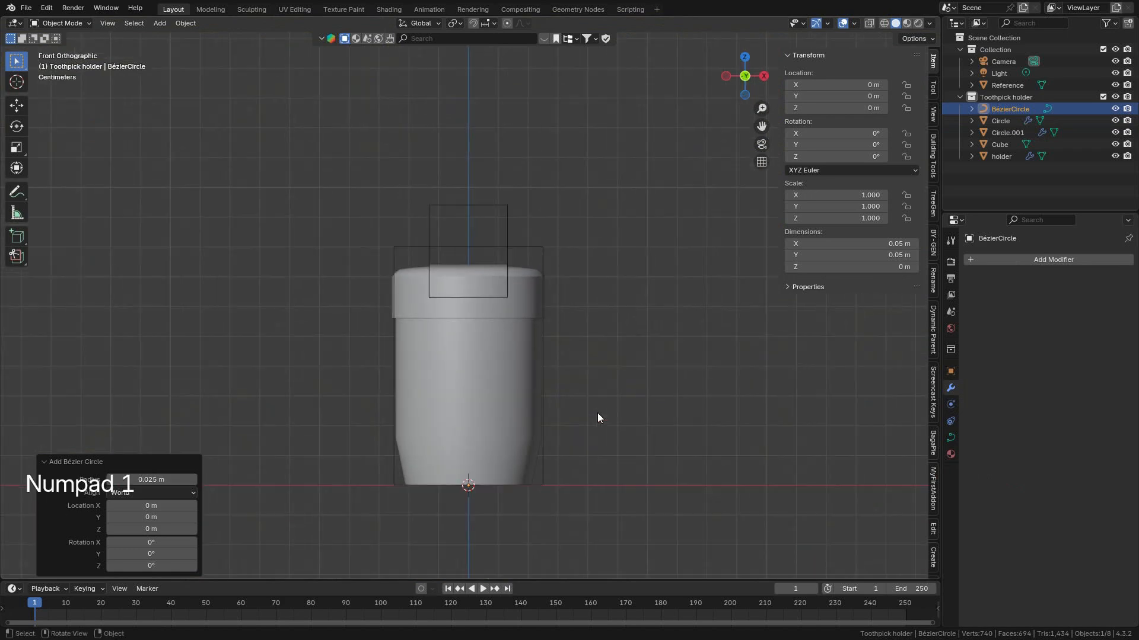
key(g)
key(z)
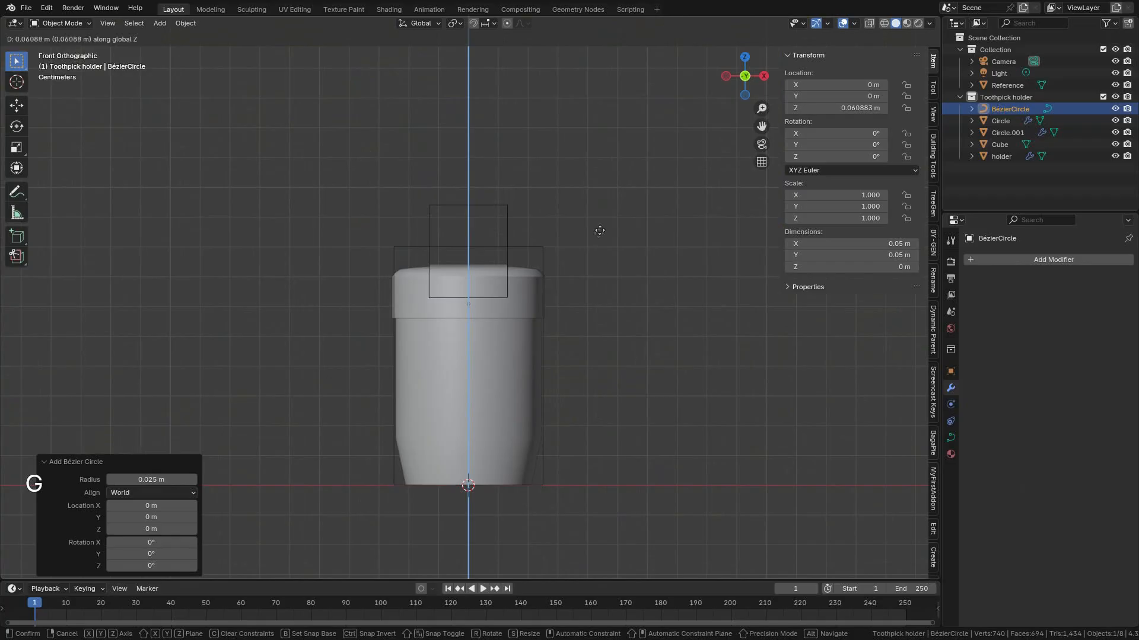
key(shift)
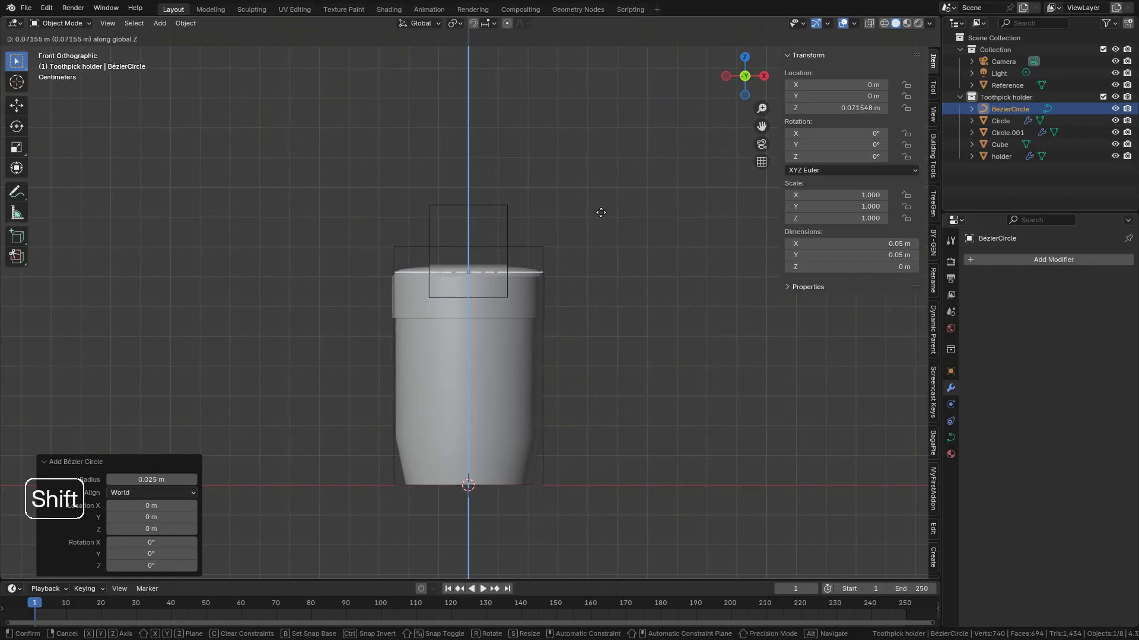
click(601, 213)
Give the Bézier circle a round bevel, trying a depth of 0.001 m and reducing it to 0.0001 m.
middle_drag(600, 212, 528, 292)
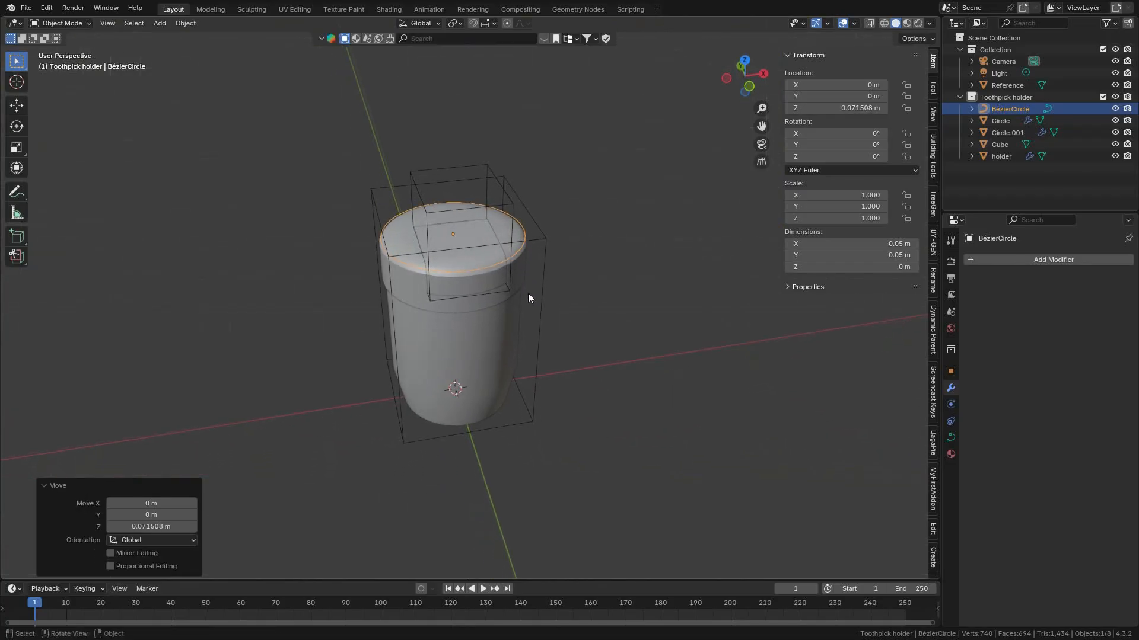
scroll(520, 320, up, 5)
scroll(502, 300, up, 2)
shift+middle_drag(564, 205, 600, 402)
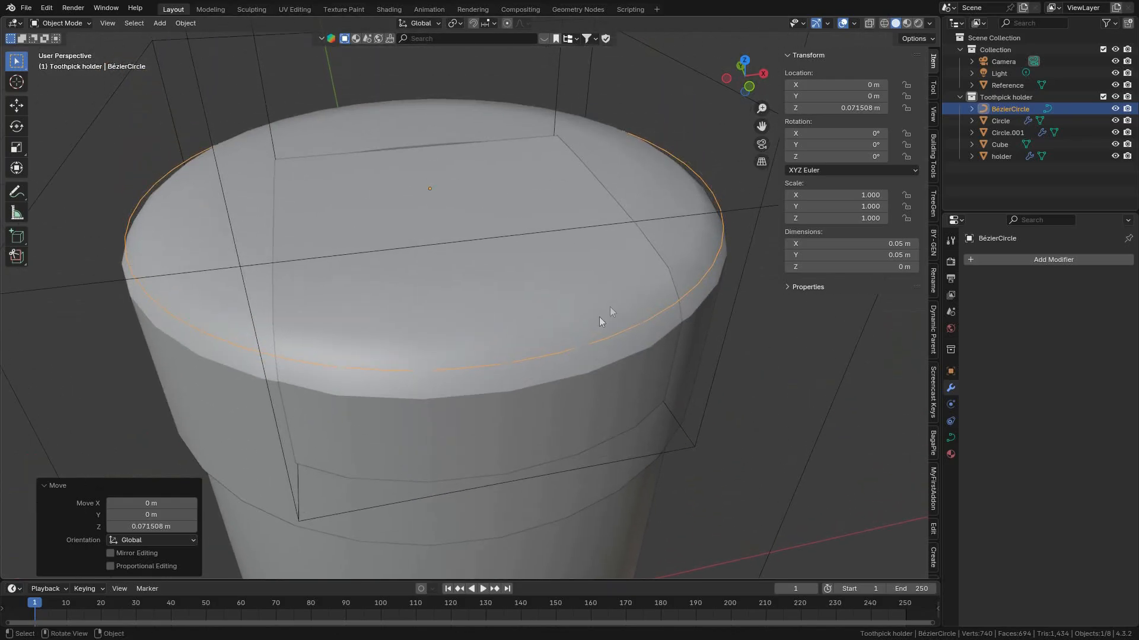
click(950, 439)
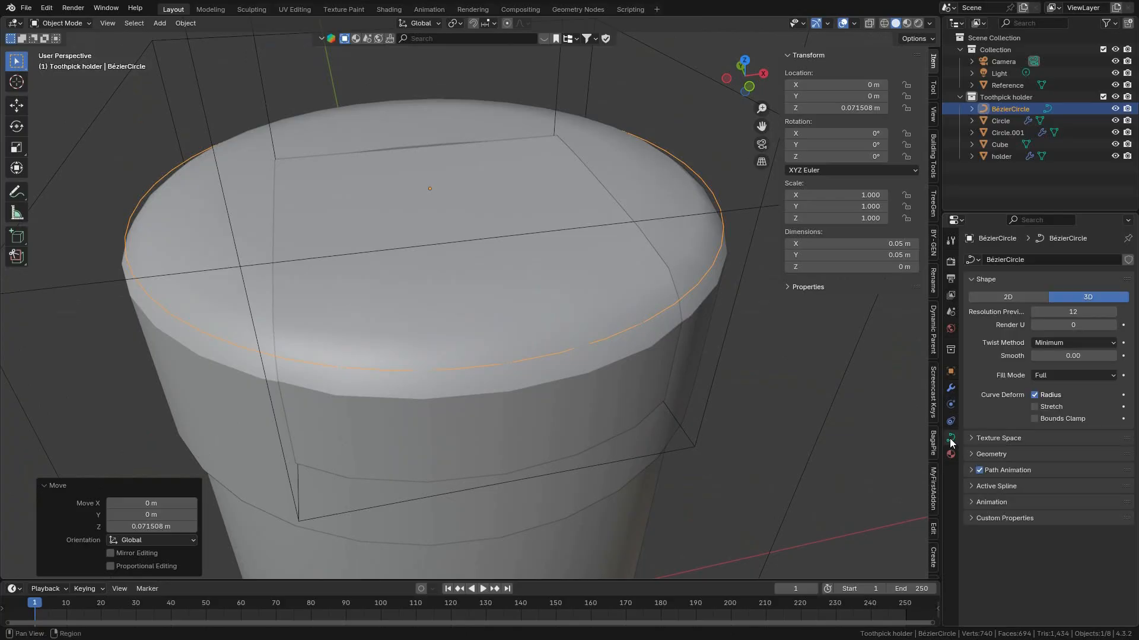
click(983, 455)
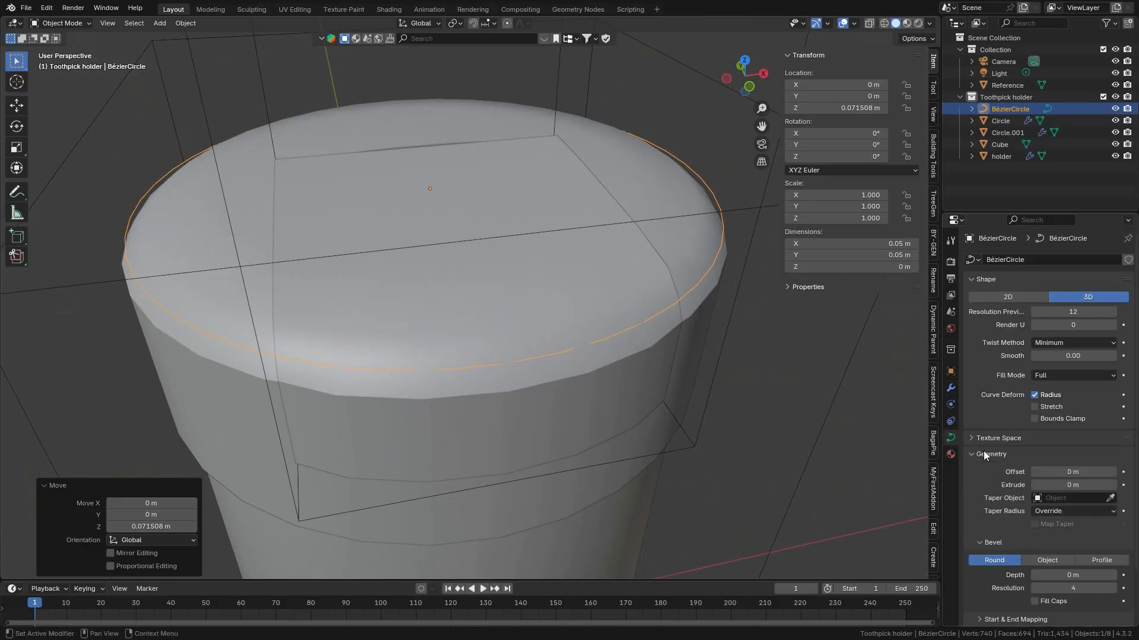
scroll(1019, 500, down, 3)
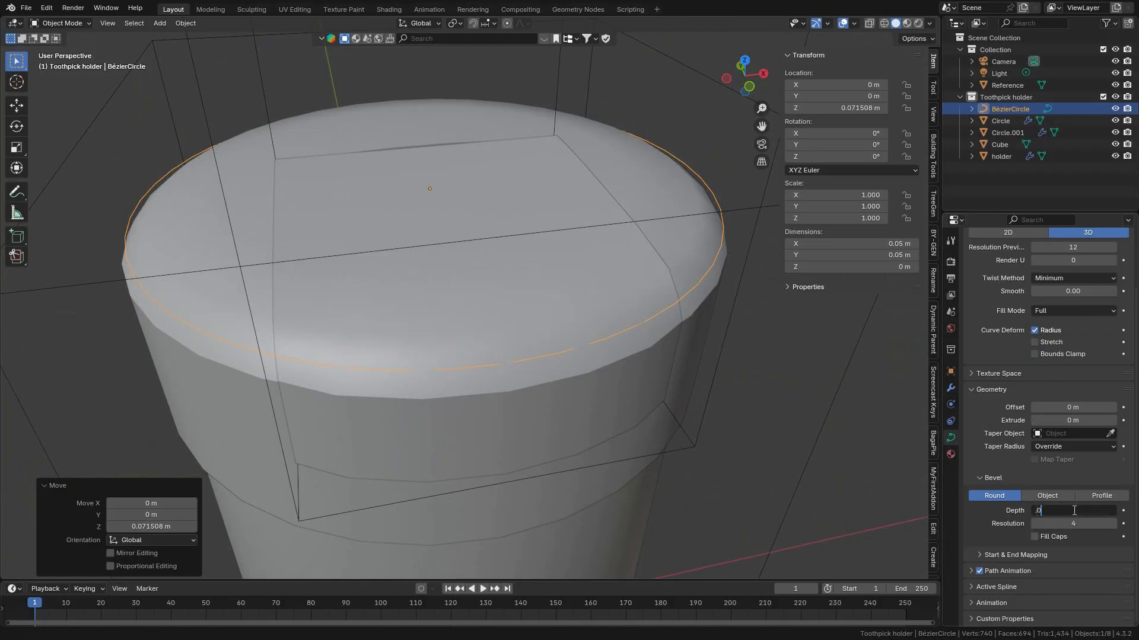
key(Return)
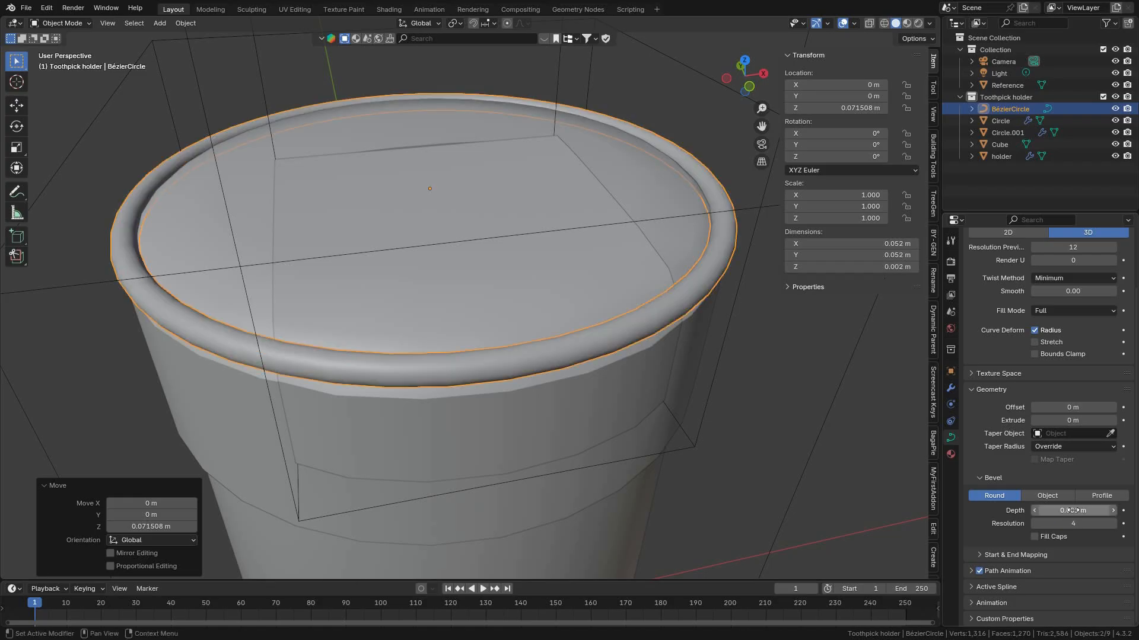
click(1065, 511)
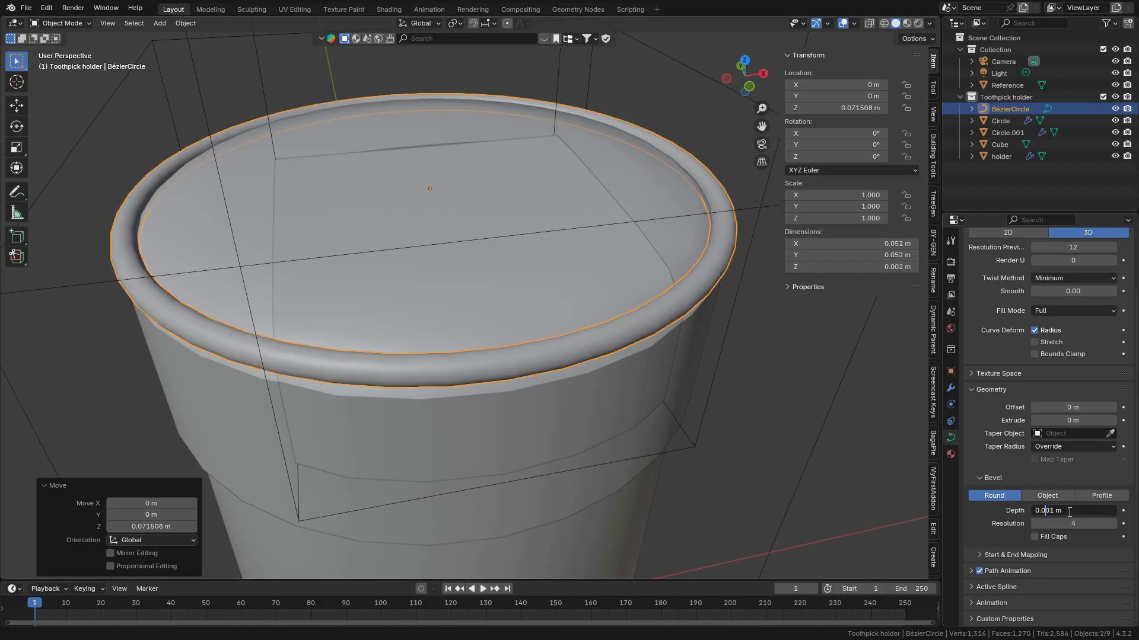
text(0)
key(Return)
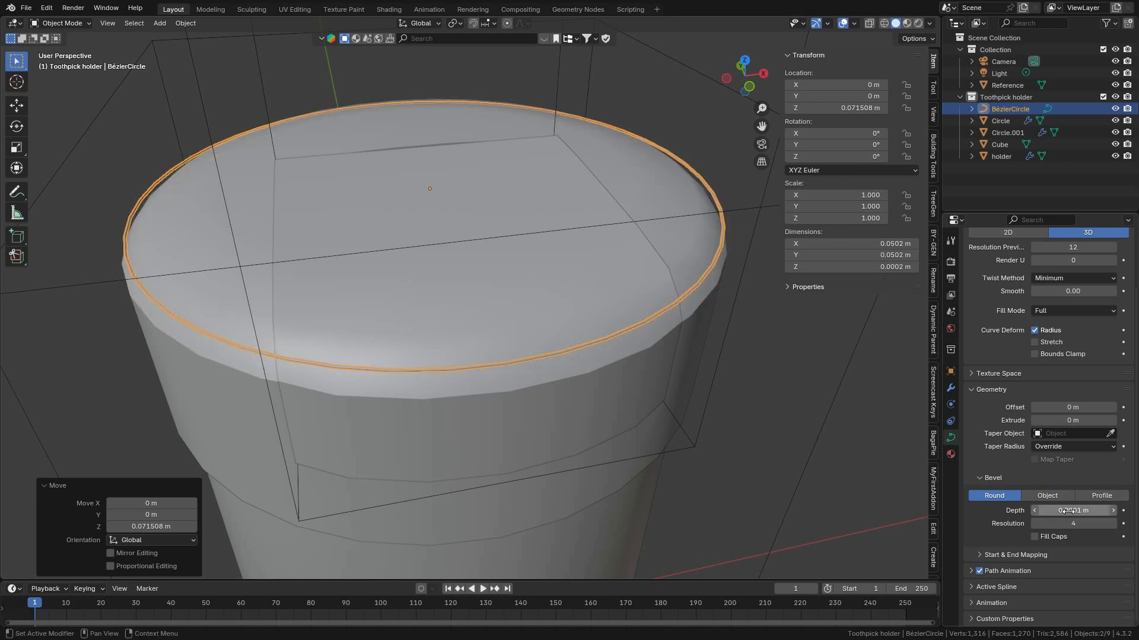
Set the Bézier circle's bevel depth to 0.0003 m and check its thickness around the lid.
middle_drag(603, 319, 562, 300)
scroll(562, 301, up, 2)
shift+middle_drag(660, 337, 475, 293)
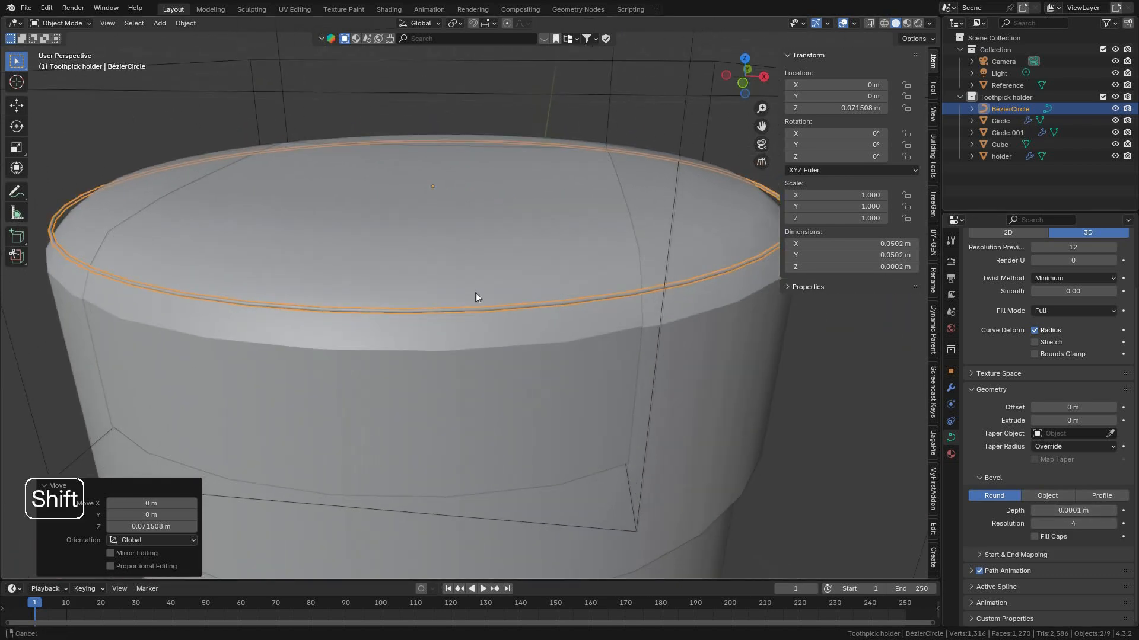
click(1076, 510)
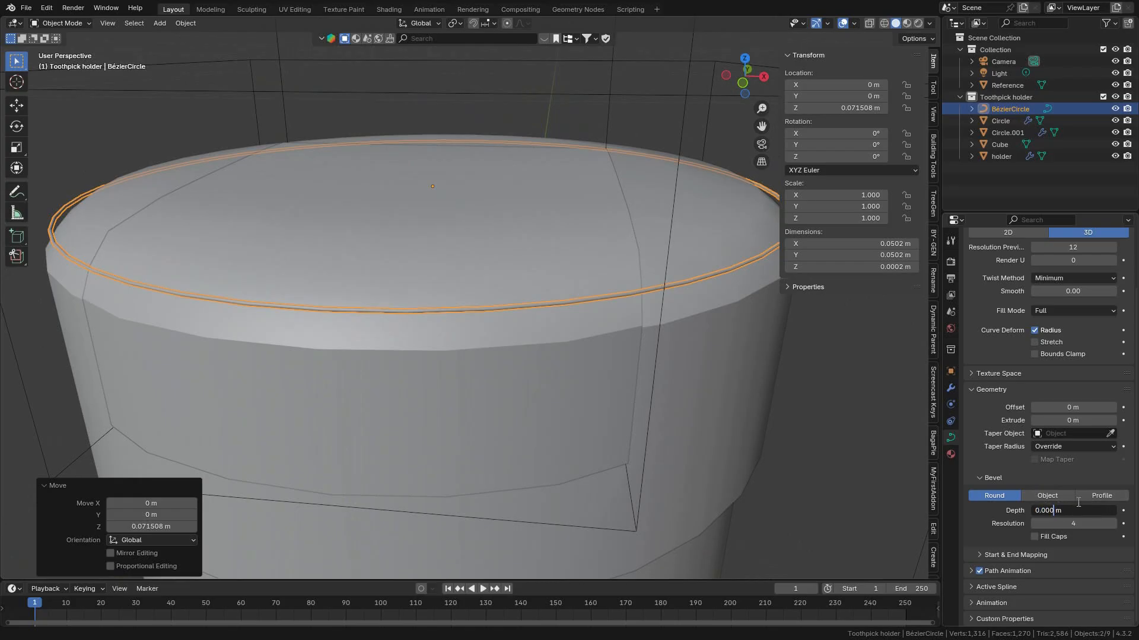
key(Return)
middle_drag(389, 241, 289, 290)
middle_drag(508, 296, 442, 255)
shift+middle_drag(562, 300, 488, 301)
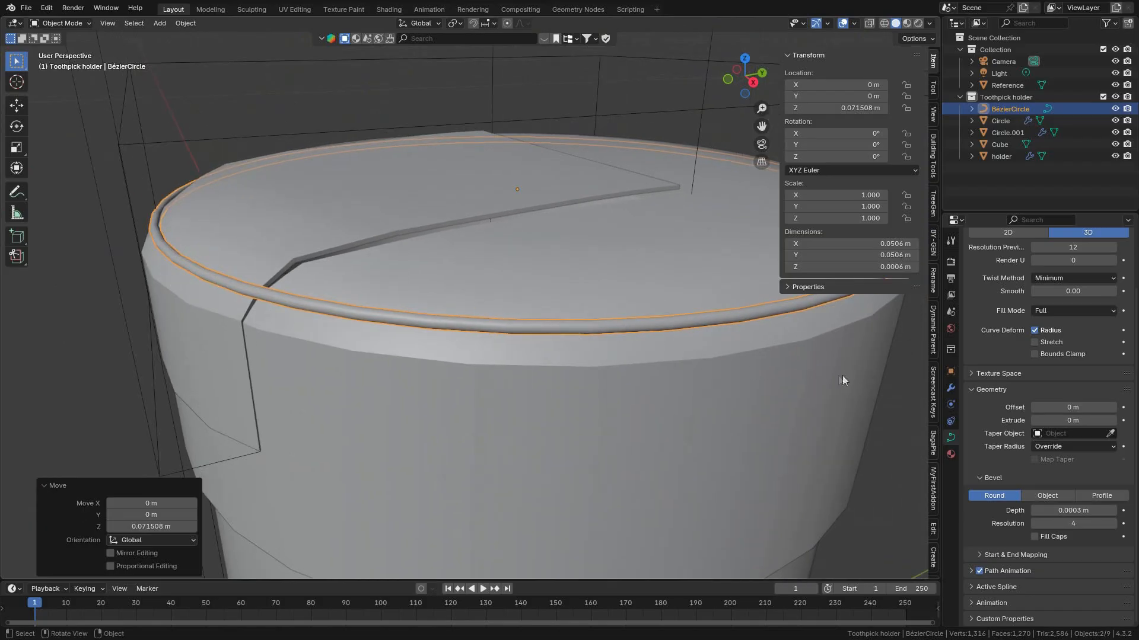
Scale the Bézier circle down to about 0.982 and set its bevel depth to 0.0002 m.
key(s)
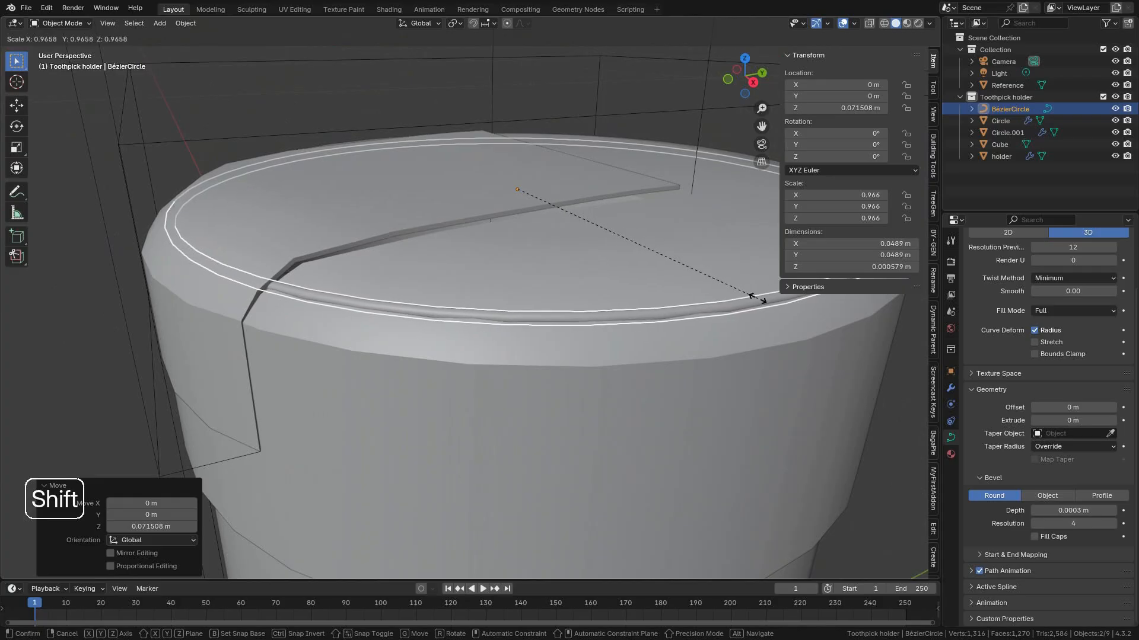
click(745, 323)
middle_drag(745, 323, 798, 362)
click(797, 359)
scroll(674, 368, down, 7)
middle_drag(581, 351, 589, 313)
scroll(653, 350, up, 4)
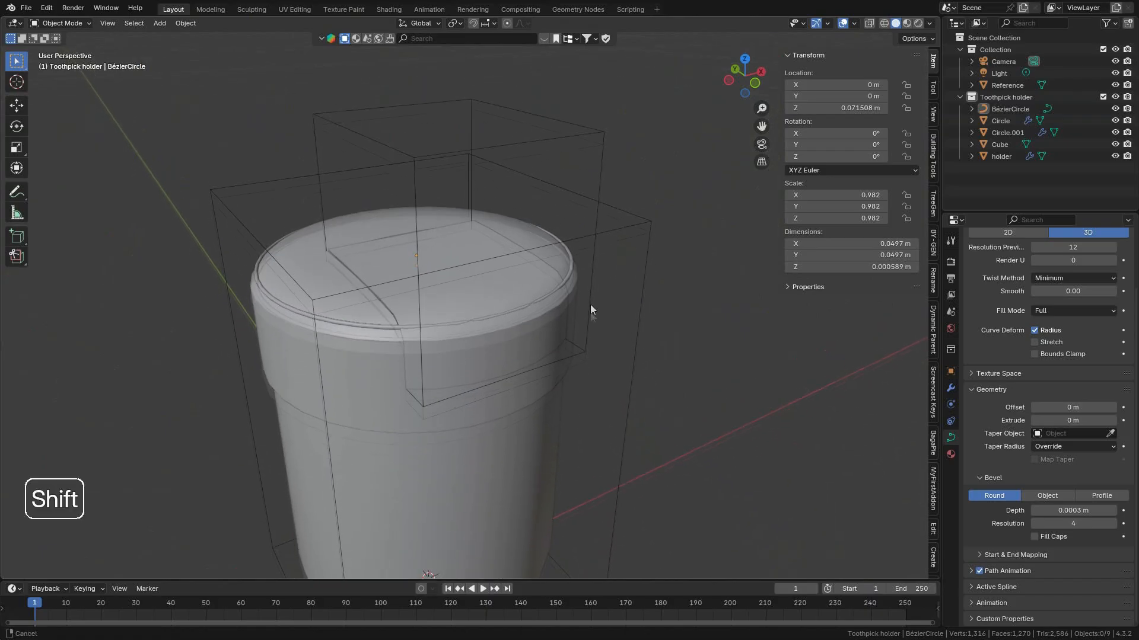
scroll(620, 299, up, 3)
click(630, 246)
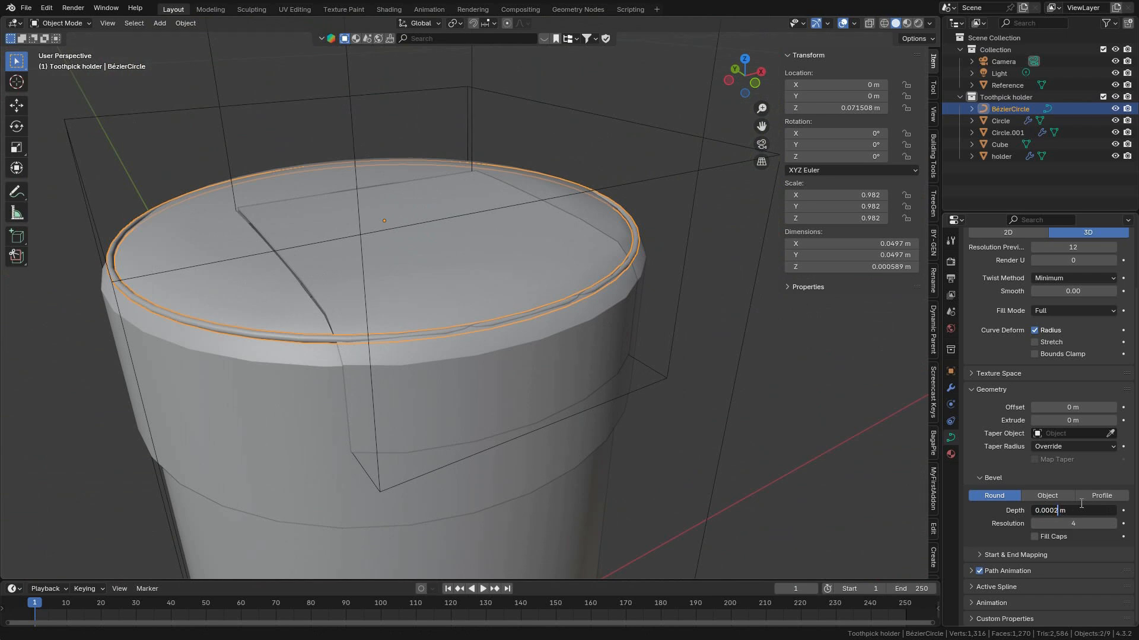
middle_drag(710, 345, 469, 391)
In Edit Mode, shift the front piece's edge loop just inside the ring slightly inward over the lid's rounded corner.
click(417, 251)
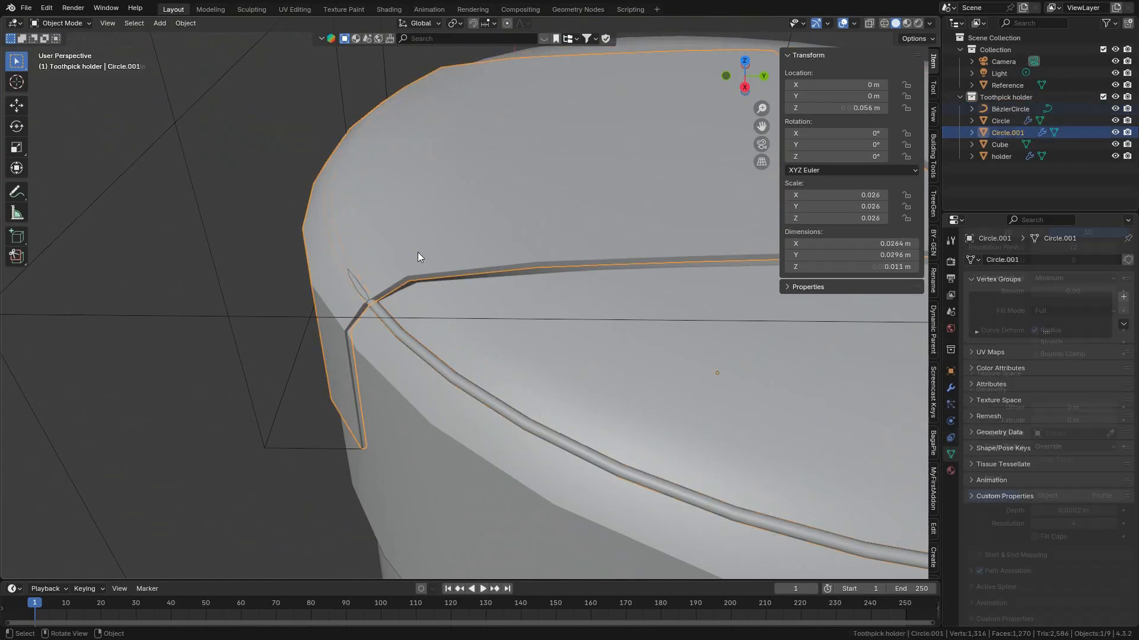
key(Tab)
middle_drag(419, 258, 471, 332)
alt+click(483, 183)
middle_drag(483, 184, 577, 229)
key(g)
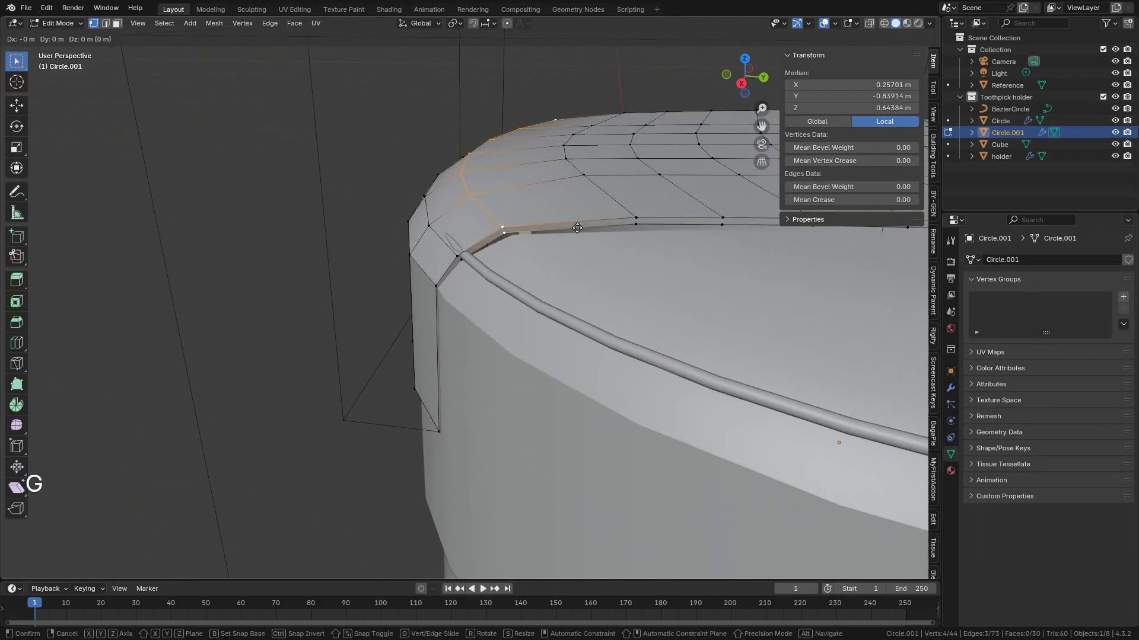
click(604, 229)
key(g)
right_click(581, 246)
Move the front piece's edge loop beside the ring about 0.0003 m along Y and return to Object Mode.
alt+click(471, 245)
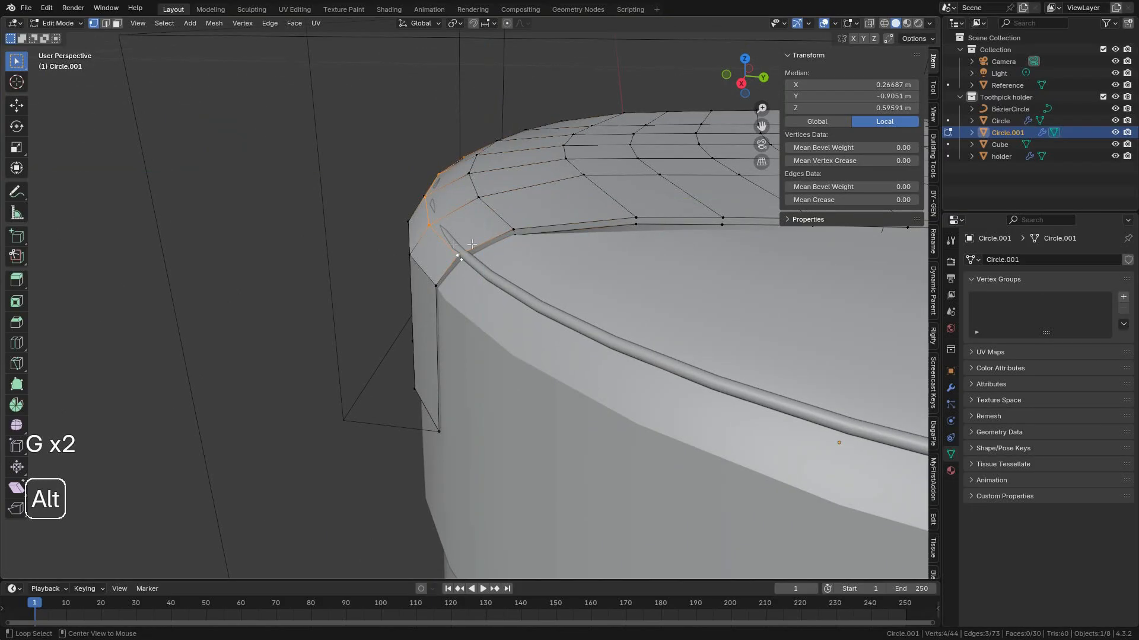
key(g)
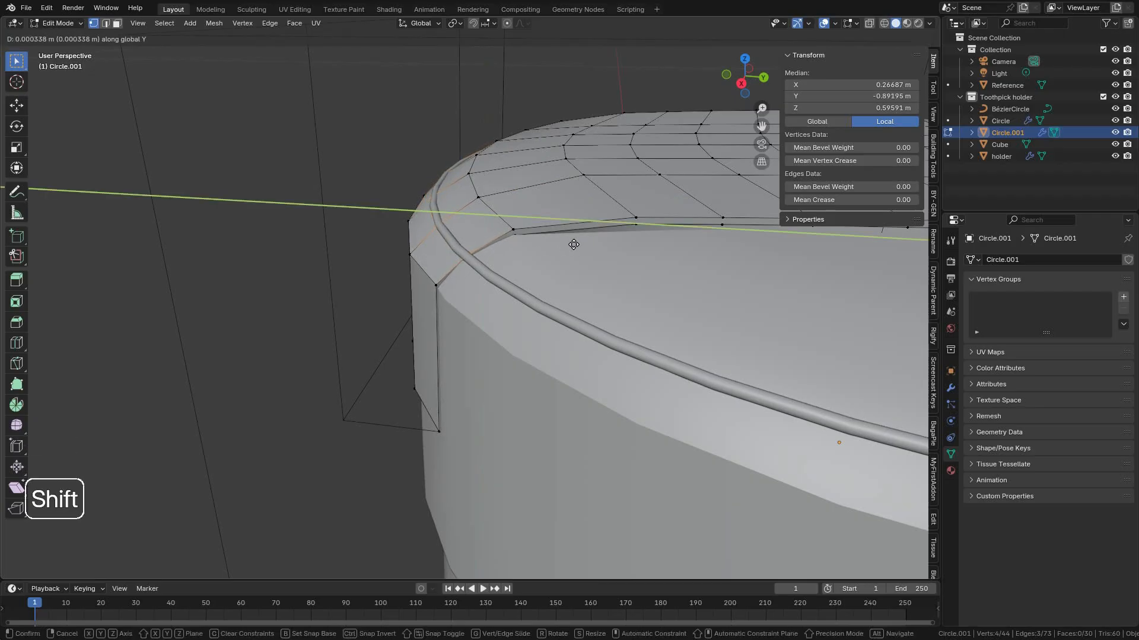
click(573, 244)
key(Tab)
Set the Bézier circle's preview resolution to 32.
middle_drag(443, 251, 536, 325)
click(594, 271)
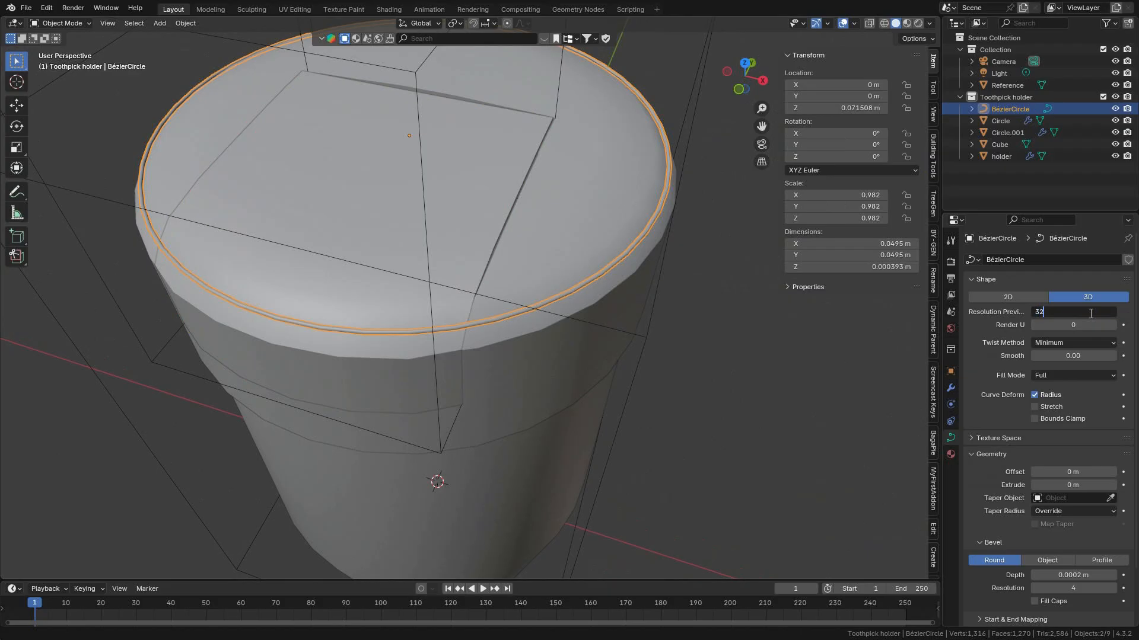
shift+middle_drag(455, 303, 536, 326)
middle_drag(605, 307, 581, 328)
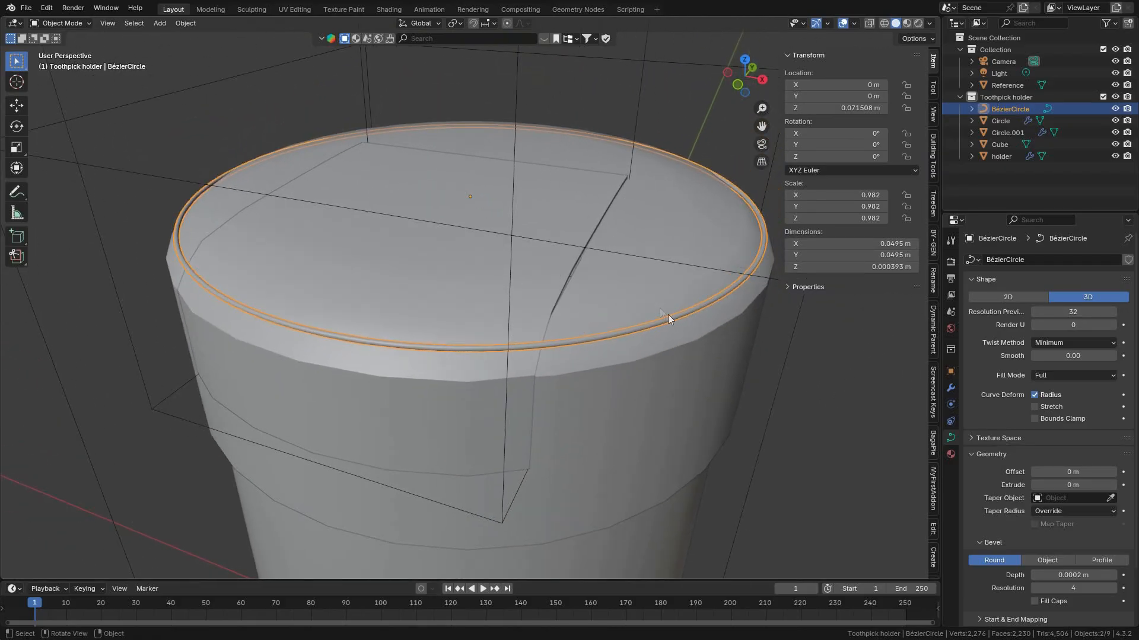
scroll(676, 317, up, 1)
Duplicate the Bézier circle in place and scale the copy by about 0.907 to form an inner ring.
key(shift+d)
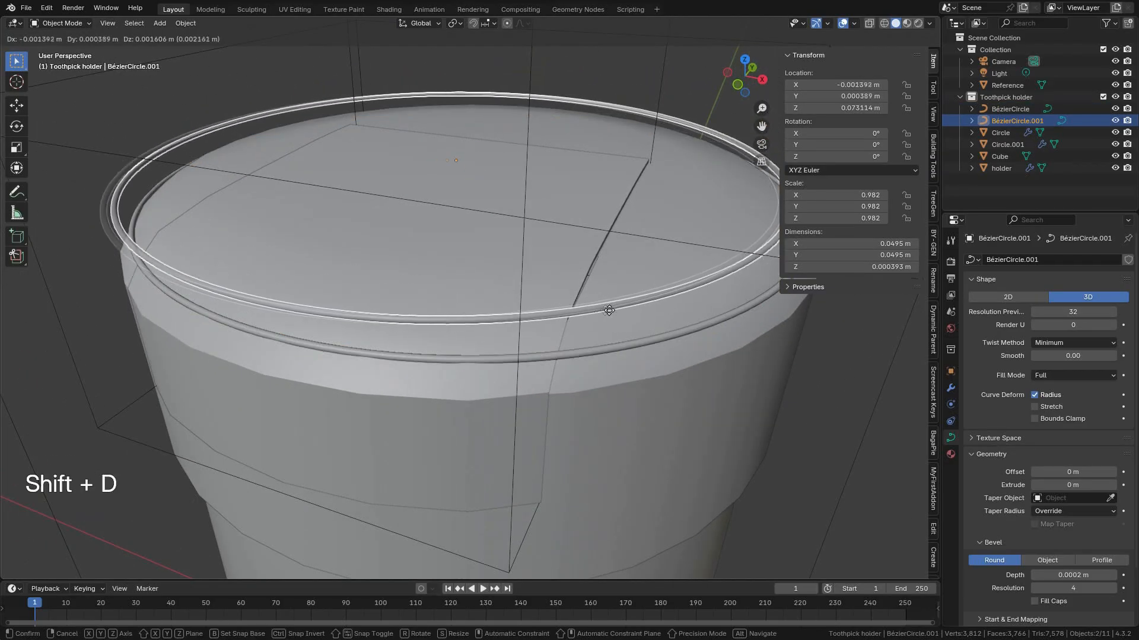
right_click(736, 374)
key(s)
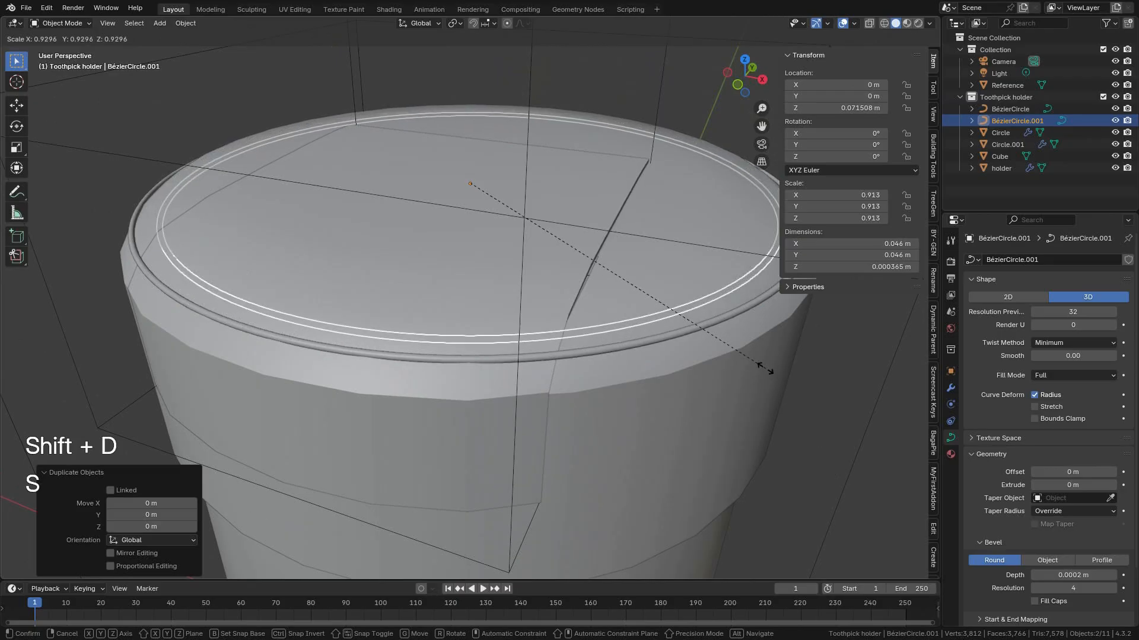
click(843, 401)
Raise the inner ring along Z to about 0.0726 m so it sits on the lid's dome.
middle_drag(714, 341, 546, 323)
key(g)
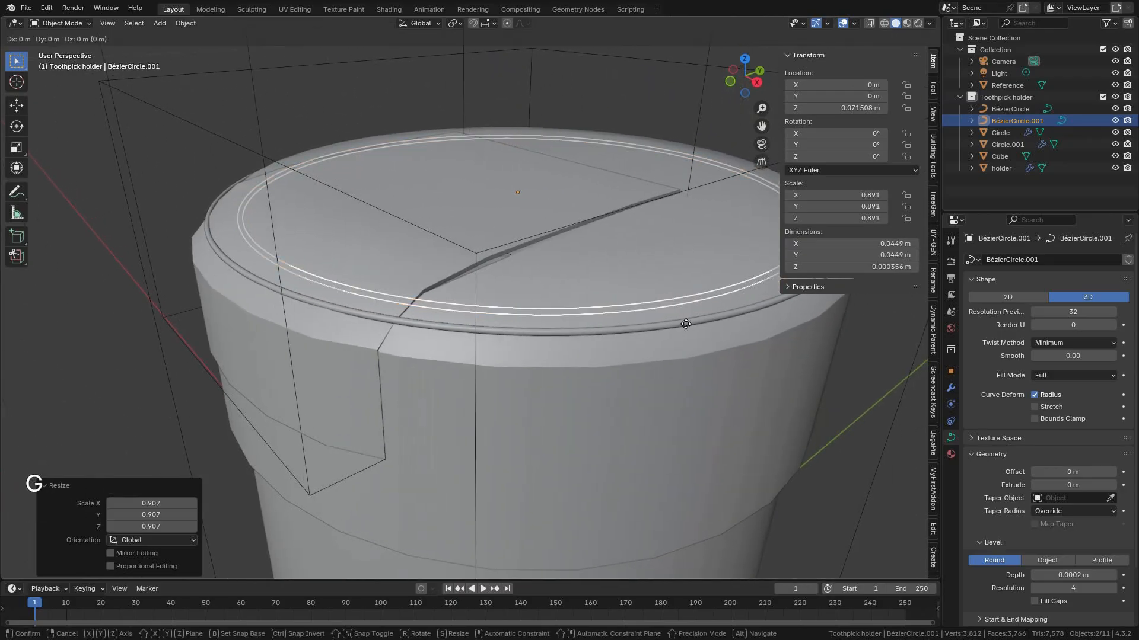
click(689, 250)
middle_drag(605, 274, 692, 265)
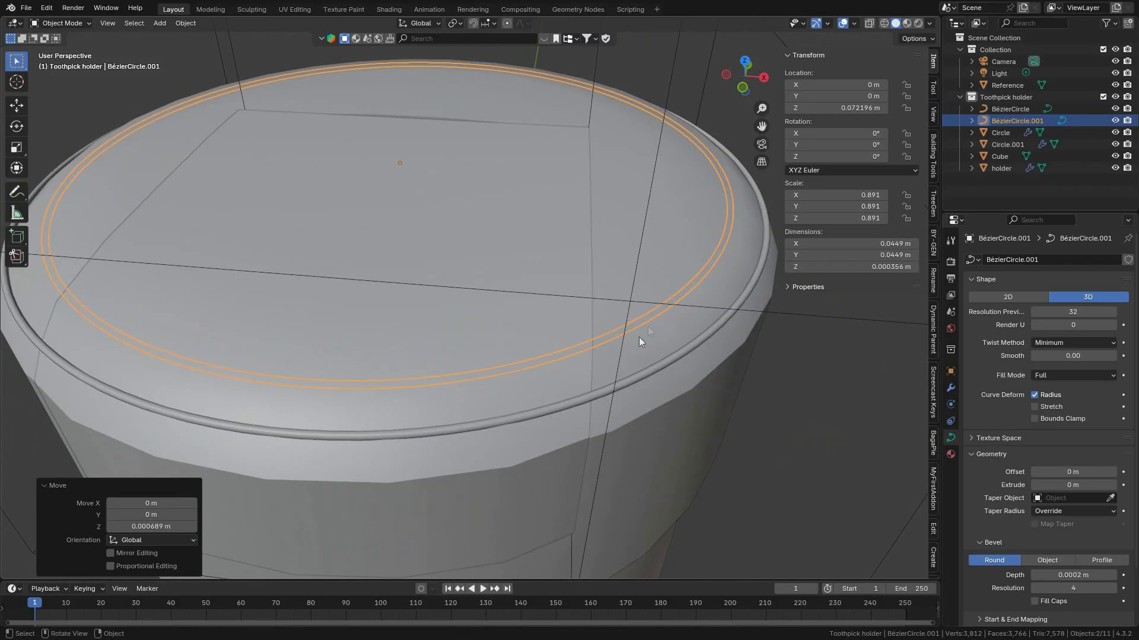
scroll(646, 355, up, 2)
middle_drag(655, 374, 612, 351)
shift+middle_drag(688, 354, 391, 321)
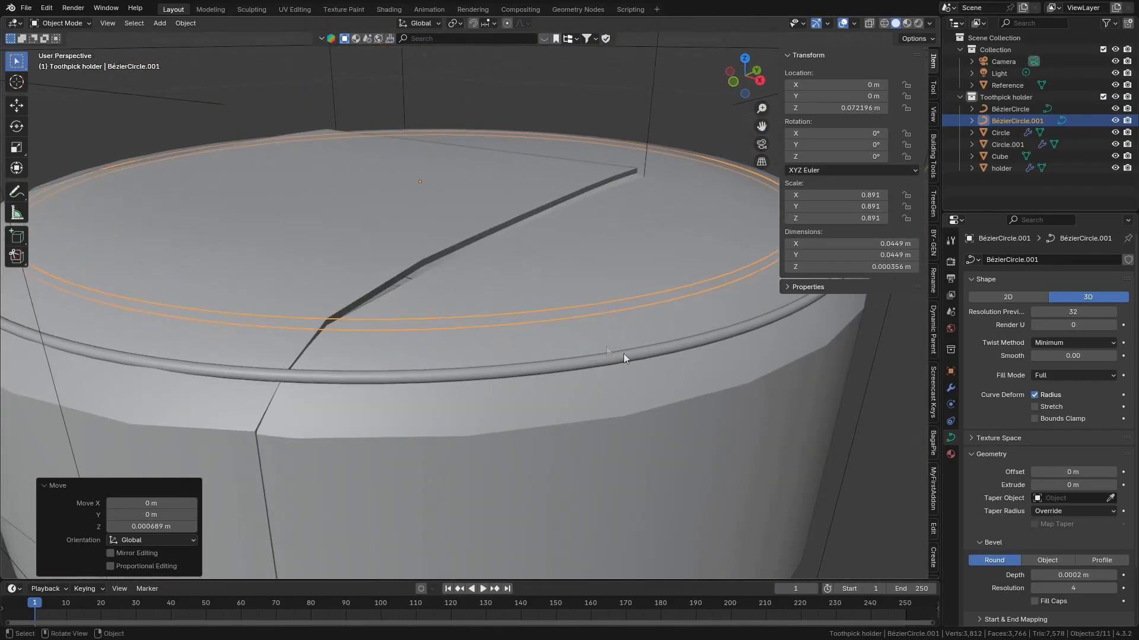
key(g)
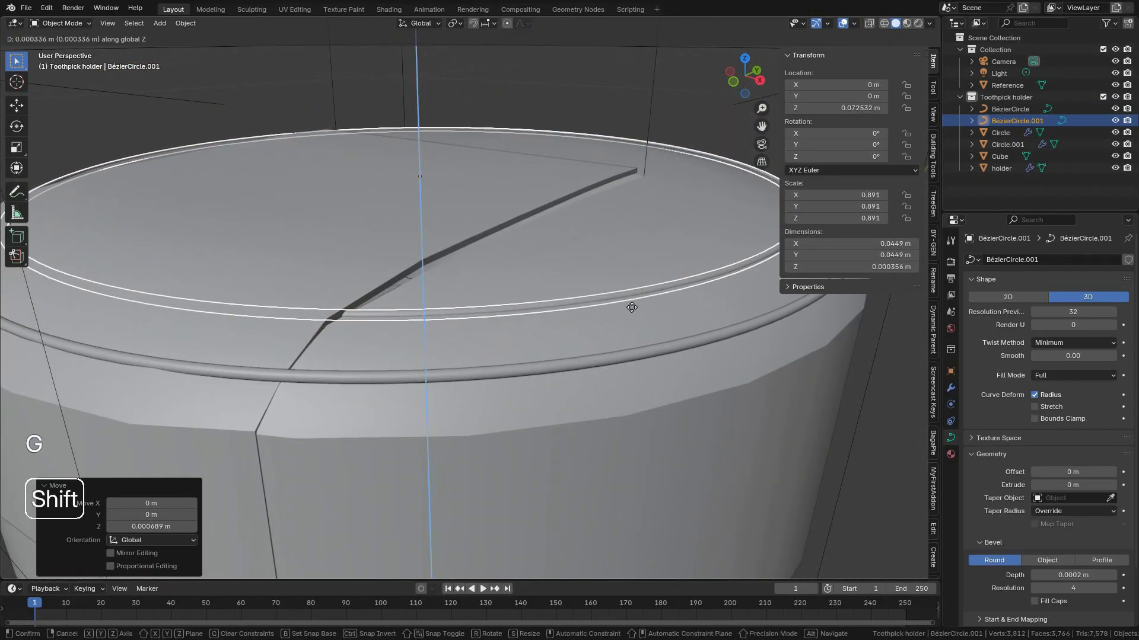
click(646, 306)
Enlarge the inner ring to a scale of about 0.940 and lower it about 0.0006 m along Z.
key(s)
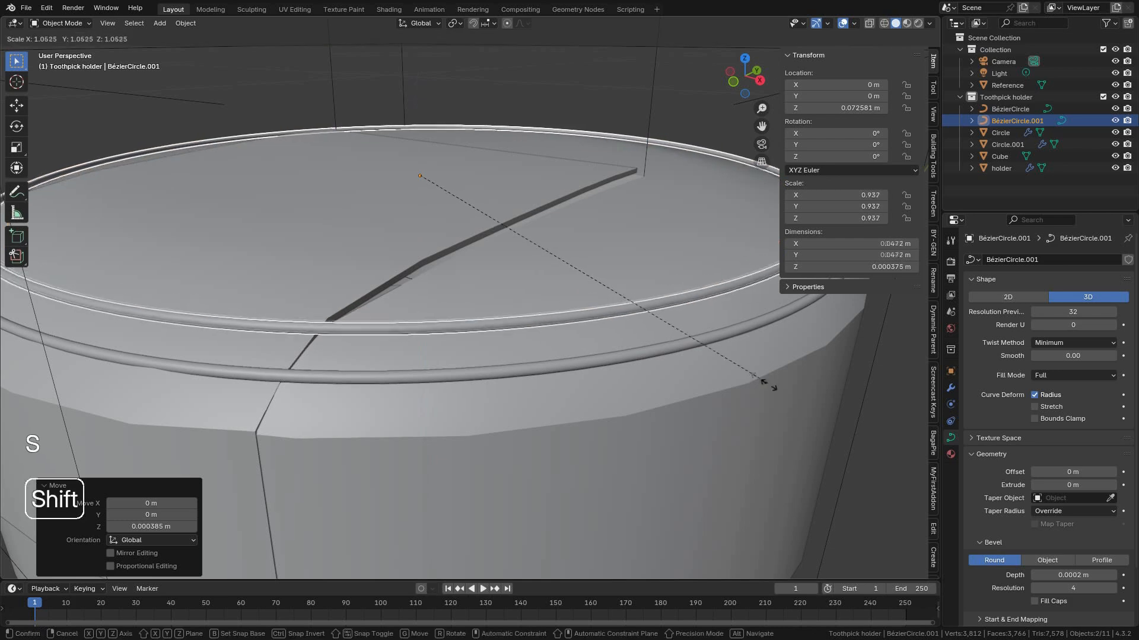
click(765, 387)
key(g)
key(z)
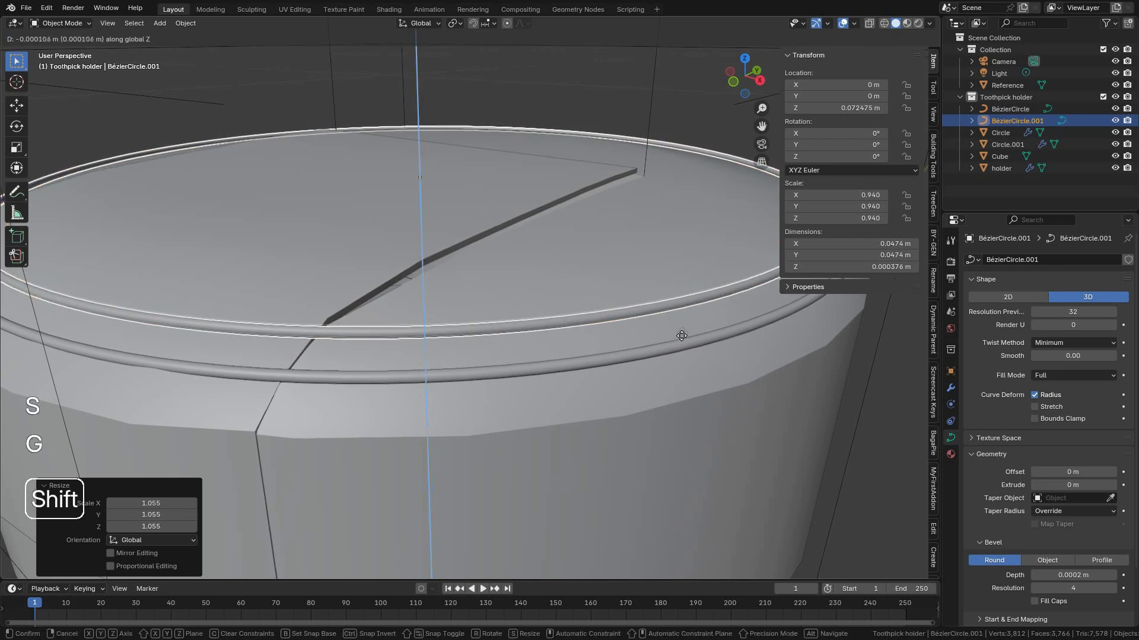
click(676, 411)
Check the inner ring against the lid's surface and raise it about 0.0002 m along Z.
scroll(574, 308, down, 3)
middle_drag(509, 310, 602, 320)
scroll(599, 320, up, 3)
shift+middle_drag(598, 320, 534, 338)
shift+middle_drag(451, 335, 534, 314)
middle_drag(534, 315, 474, 356)
scroll(503, 324, down, 2)
scroll(503, 323, up, 1)
shift+middle_drag(474, 355, 613, 360)
scroll(613, 361, up, 2)
key(g)
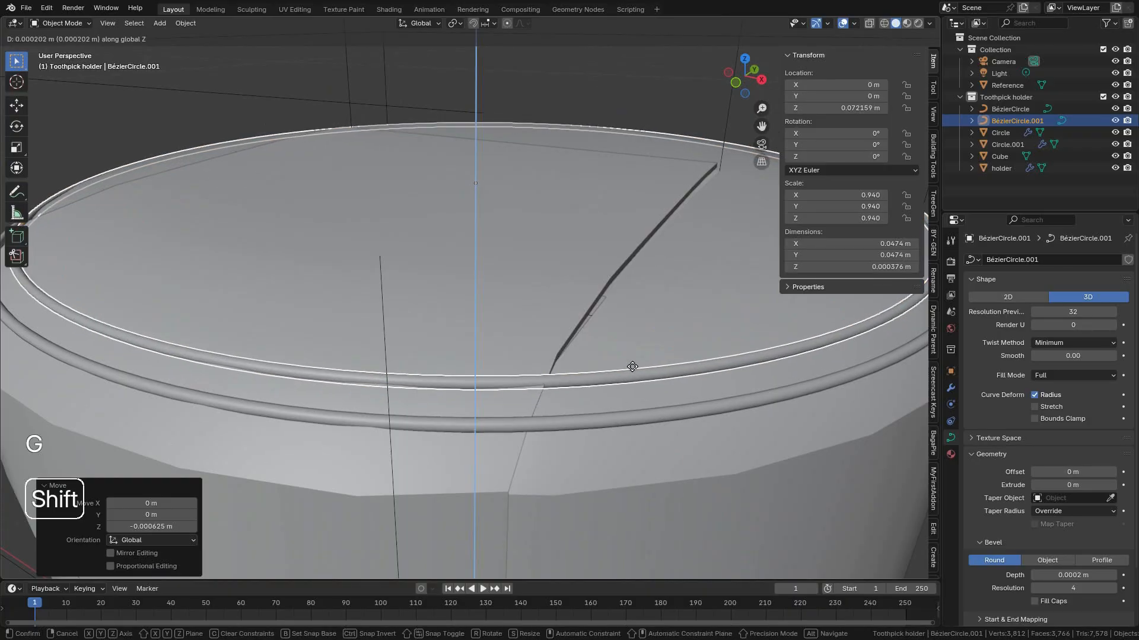
click(632, 366)
Duplicate the inner ring in place and scale the copy by about 0.941 to form a third ring.
shift+middle_drag(632, 366, 592, 403)
scroll(526, 395, down, 1)
scroll(563, 427, up, 2)
key(shift+d)
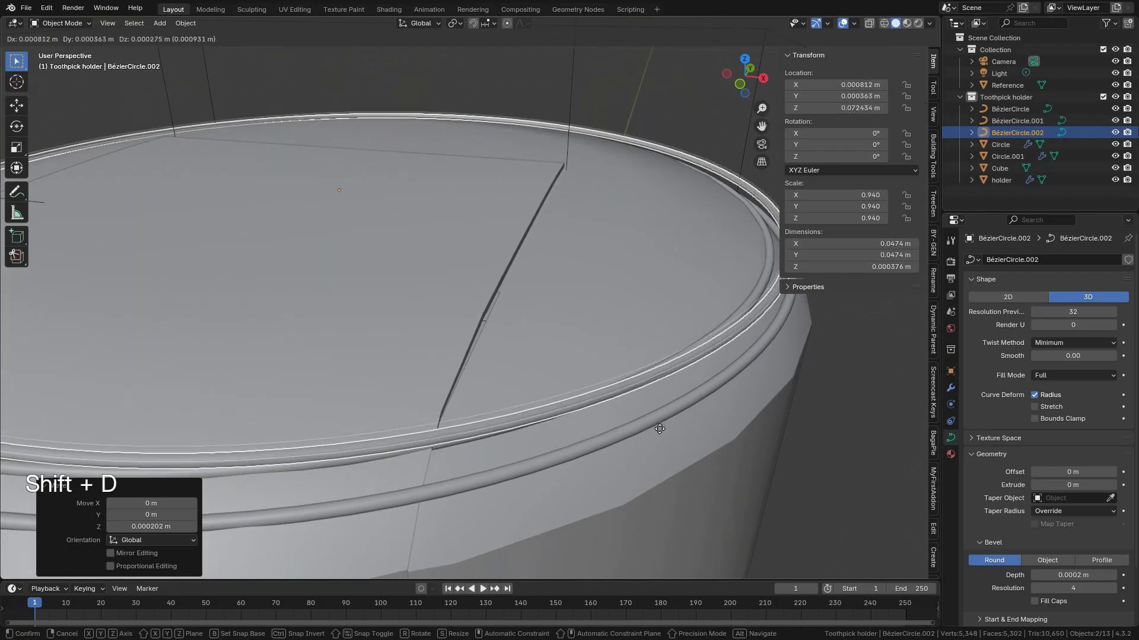
key(s)
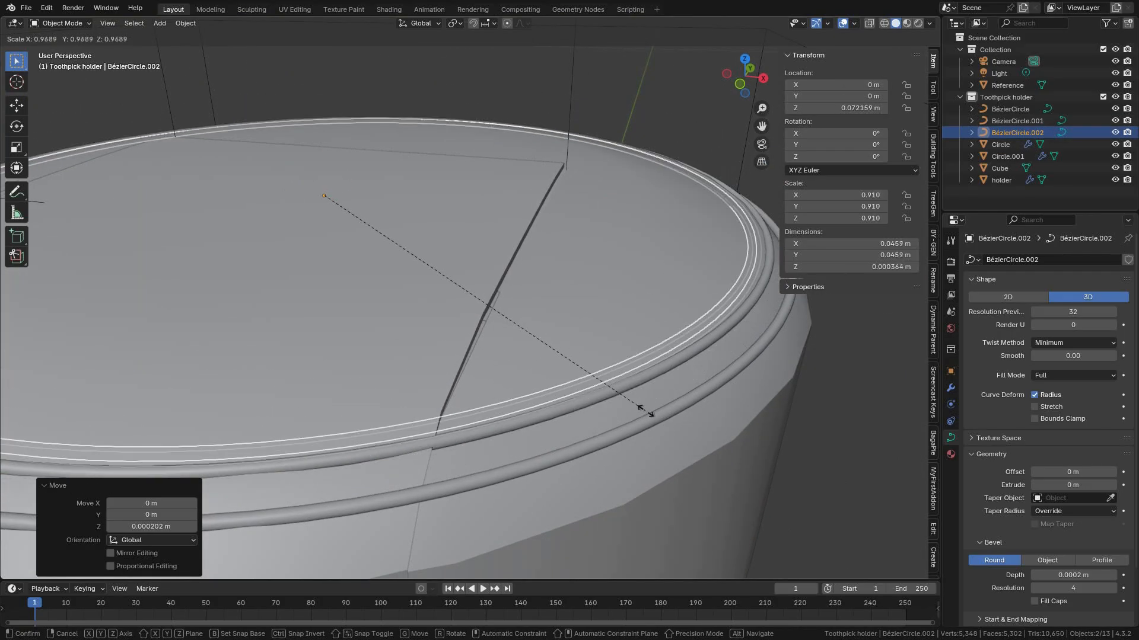
key(shift)
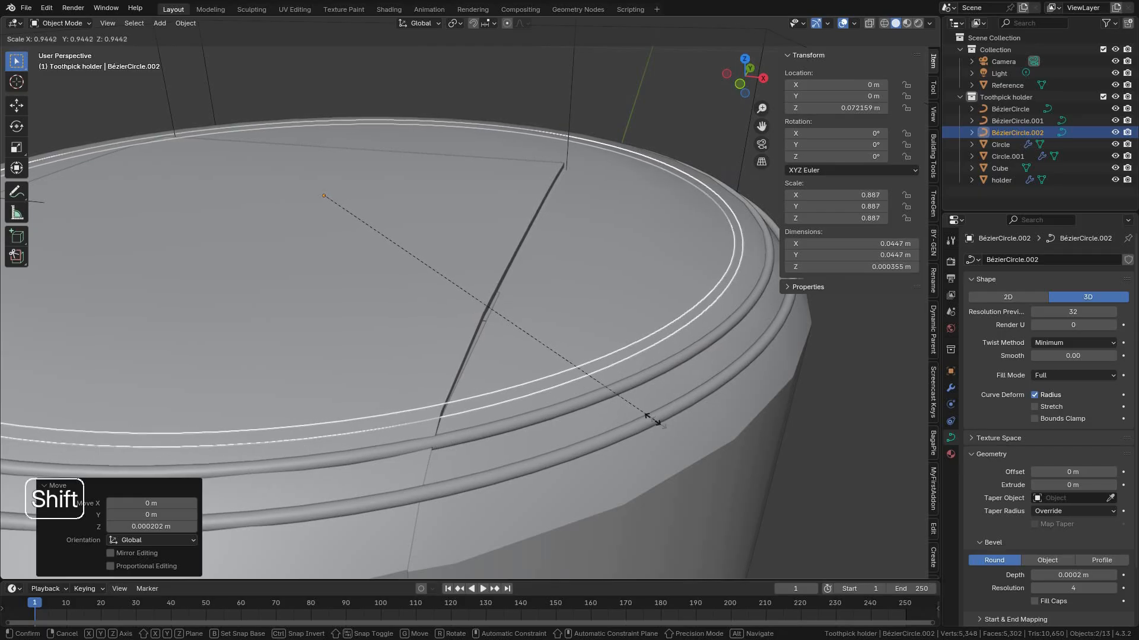
click(644, 410)
Raise the third ring along Z to about 0.0727 m so it sits above the lid's surface.
key(g)
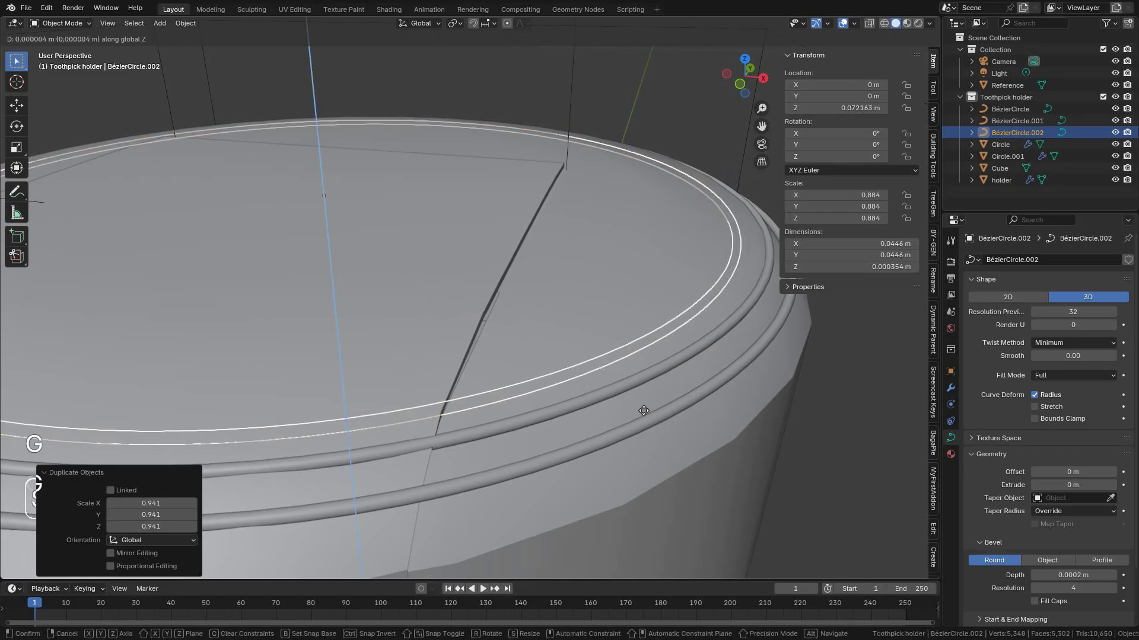
key(shift)
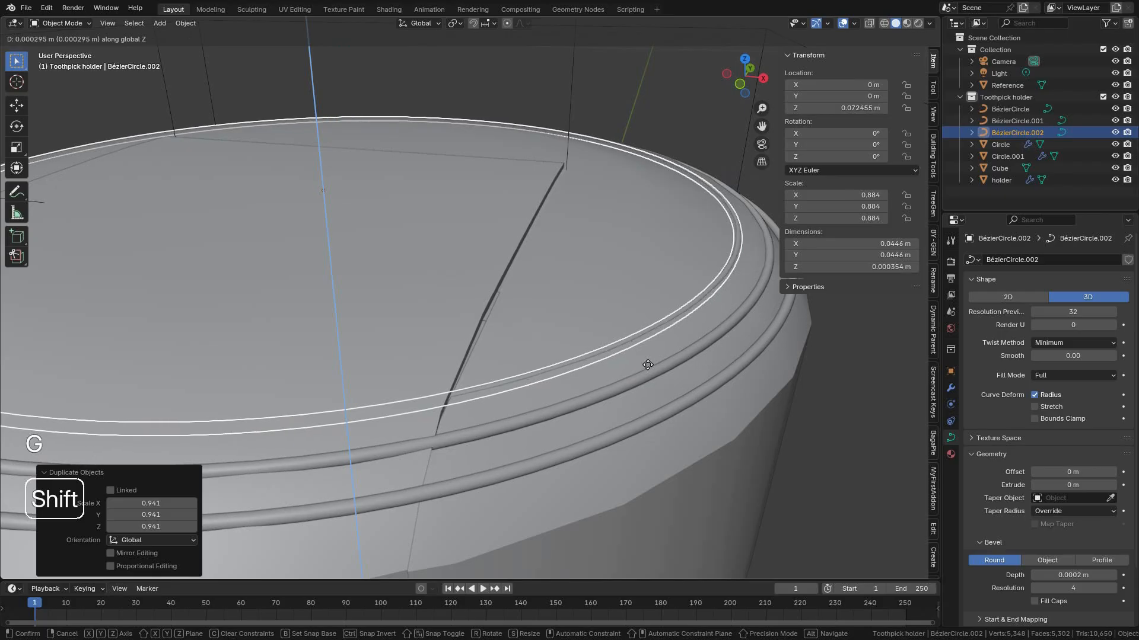
click(648, 363)
middle_drag(648, 365, 673, 388)
key(g)
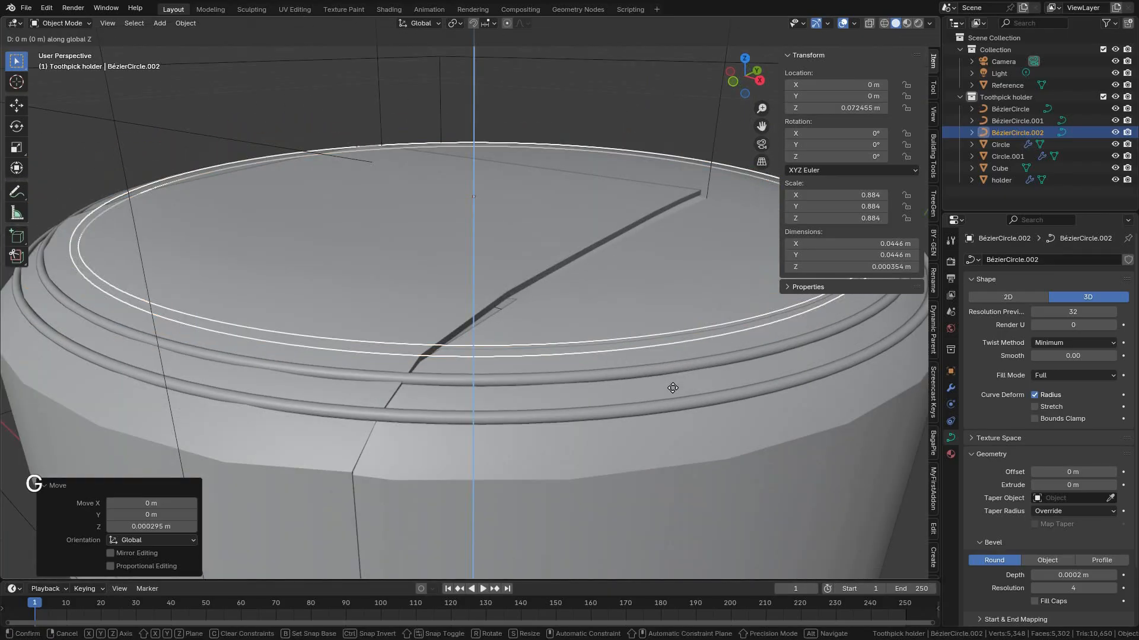
key(shift)
click(675, 356)
Enlarge the third ring to a scale of about 0.894 and lower it about 0.00005 m along Z.
key(g)
key(s)
key(shift)
click(771, 372)
key(g)
key(z)
key(shift)
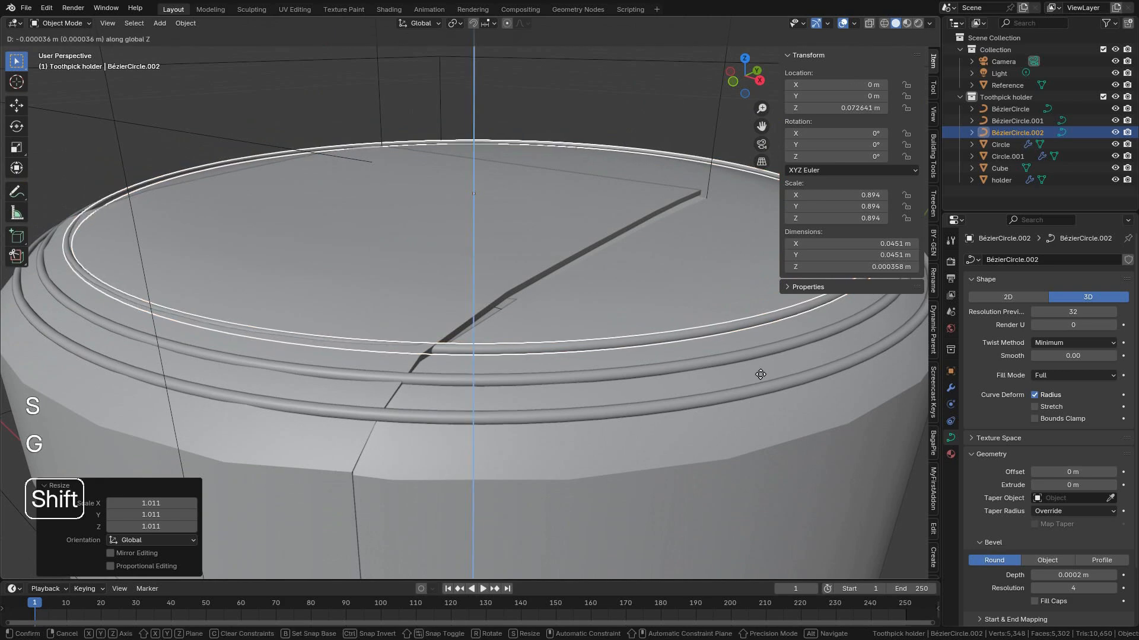
click(760, 377)
Examine the three concentric rings and their fit on the lid from several angles.
scroll(575, 332, down, 8)
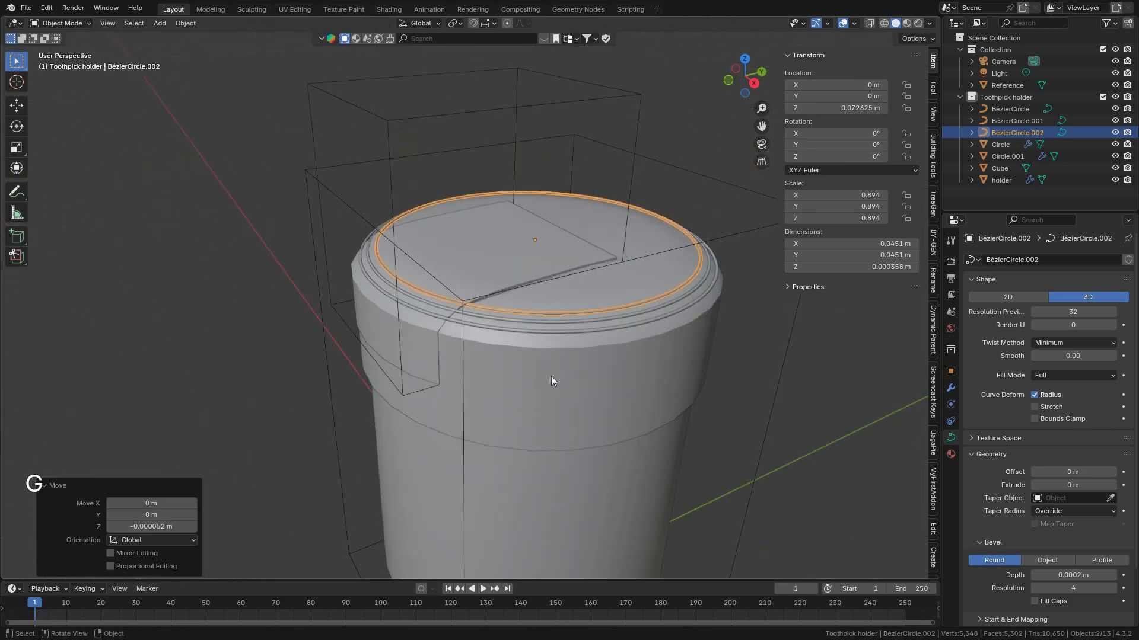
shift+middle_drag(556, 381, 583, 337)
scroll(465, 332, down, 1)
shift+middle_drag(422, 326, 531, 315)
click(652, 311)
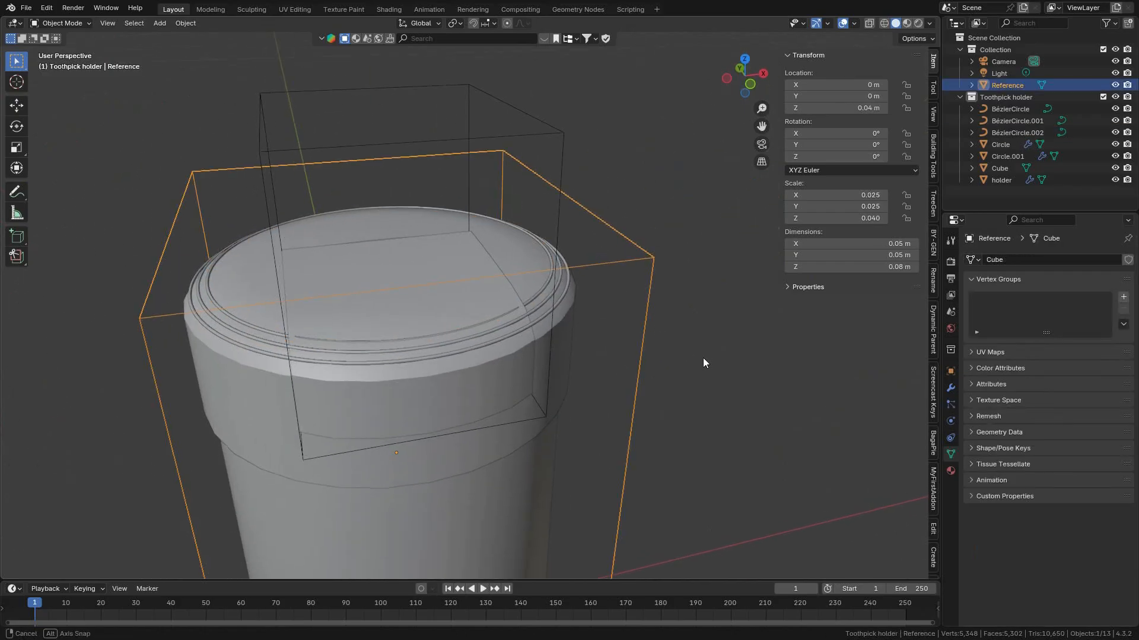
middle_drag(703, 357, 743, 376)
click(743, 376)
shift+middle_drag(468, 378, 521, 275)
scroll(521, 275, up, 4)
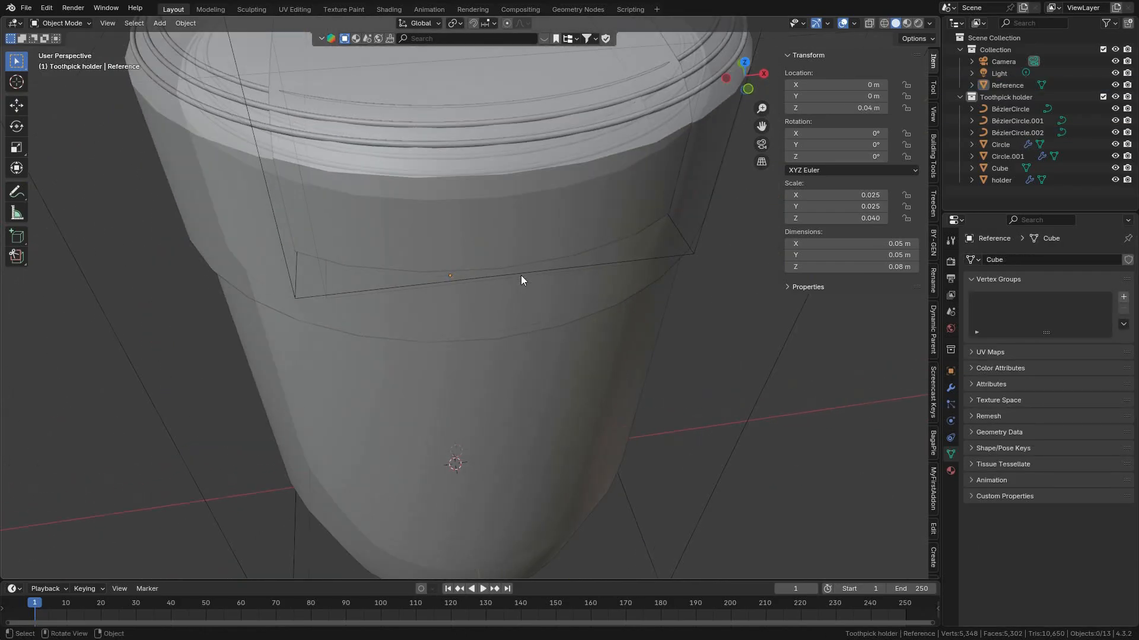
shift+middle_drag(506, 223, 542, 325)
Raise the third ring about 0.0001 m along Z, to about 0.0727 m.
click(535, 366)
key(g)
key(z)
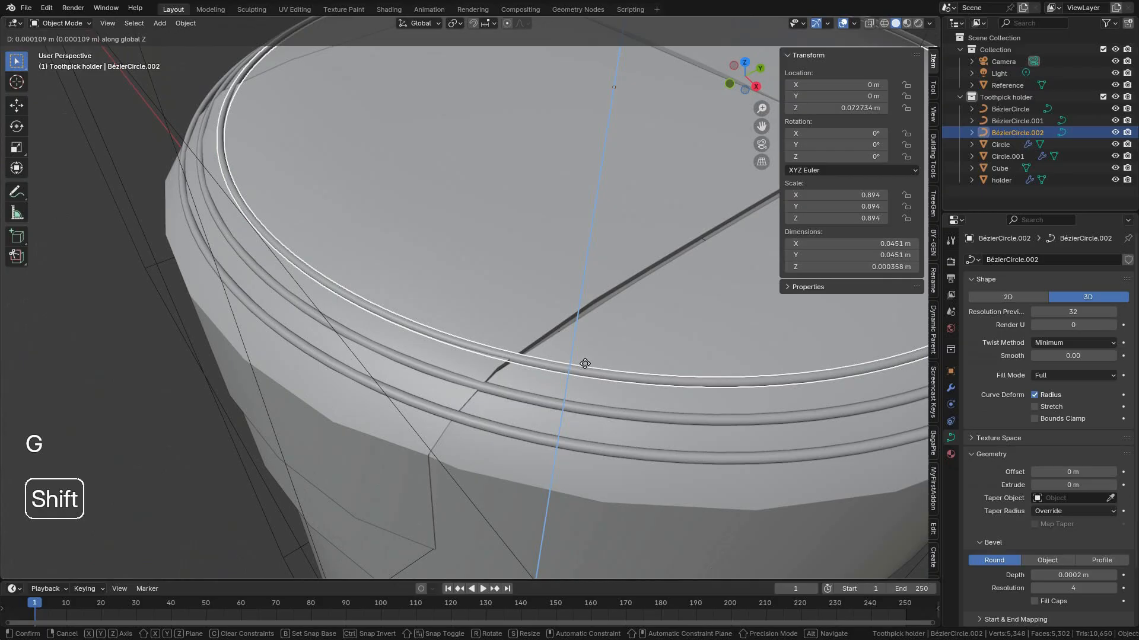
click(585, 364)
Edit the front piece's mesh and lower the top edge loop nearest the rings about 0.00025 m along Z.
middle_drag(585, 364, 459, 308)
click(548, 321)
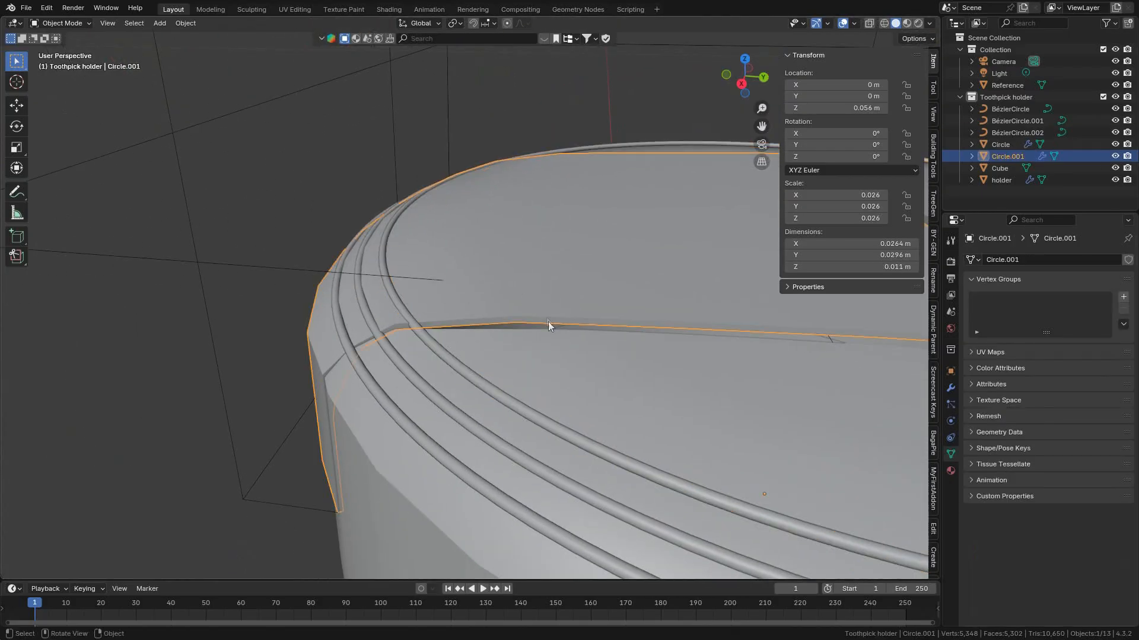
key(Tab)
click(537, 288)
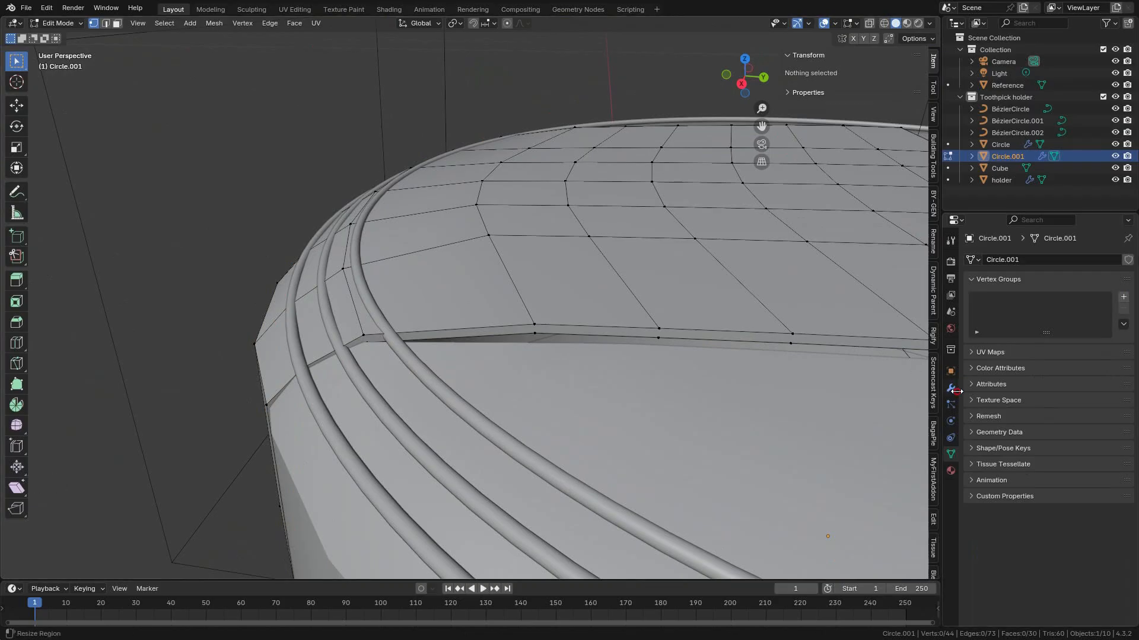
alt+click(522, 304)
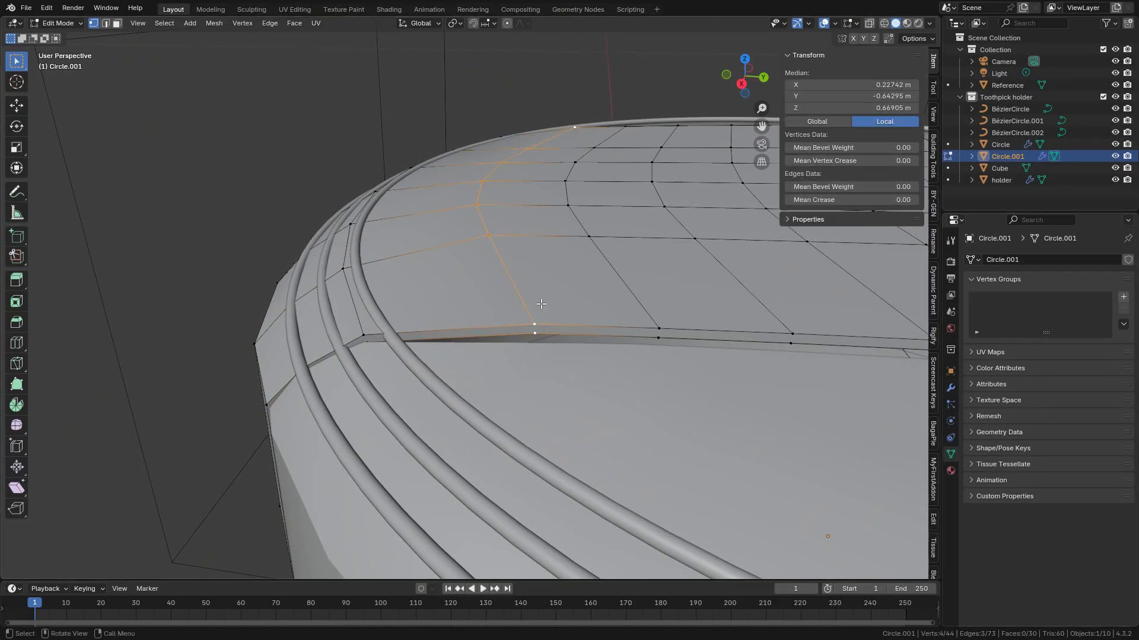
key(g)
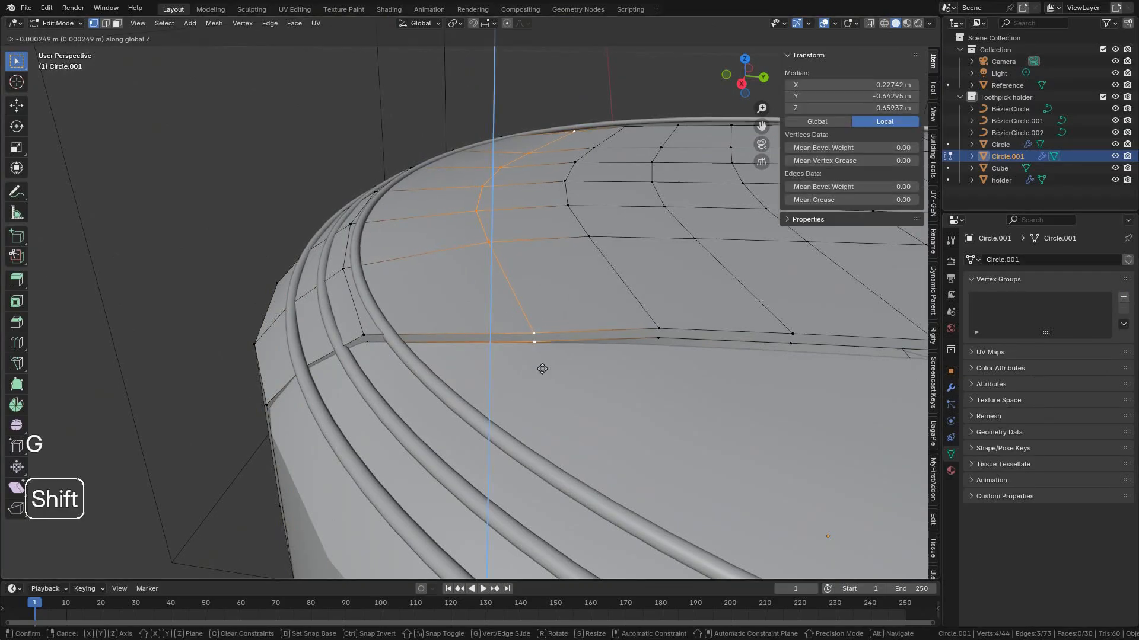
click(541, 370)
Lower the front piece's next two edge loops along Z towards the lid's surface, the first by about 0.00015 m.
alt+click(638, 306)
key(g)
key(z)
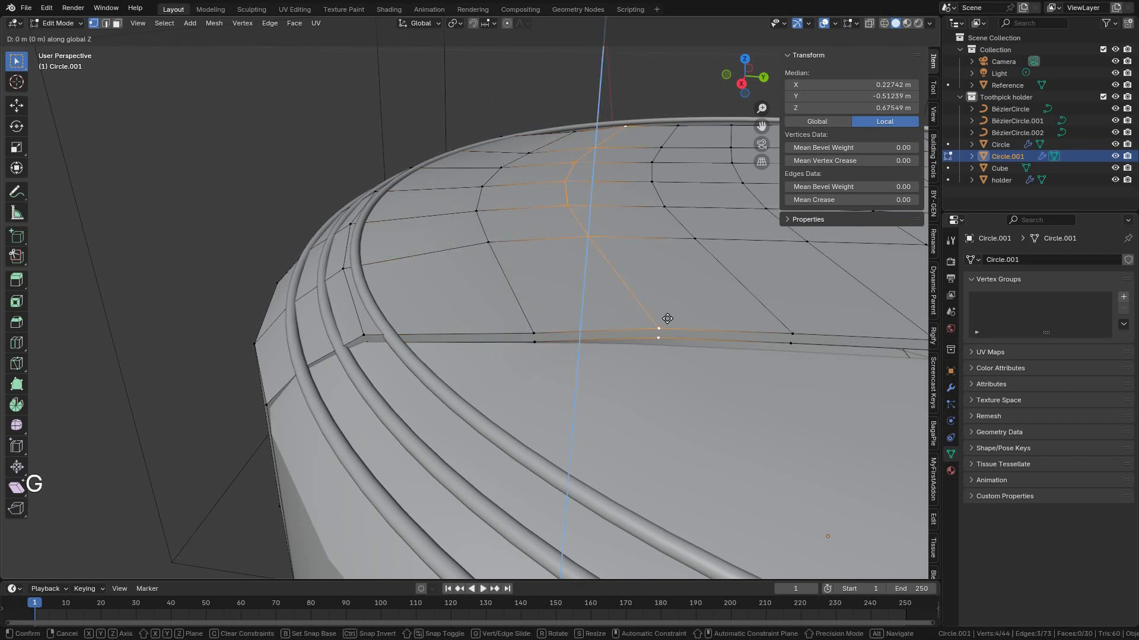
click(665, 354)
shift+middle_drag(665, 354, 486, 357)
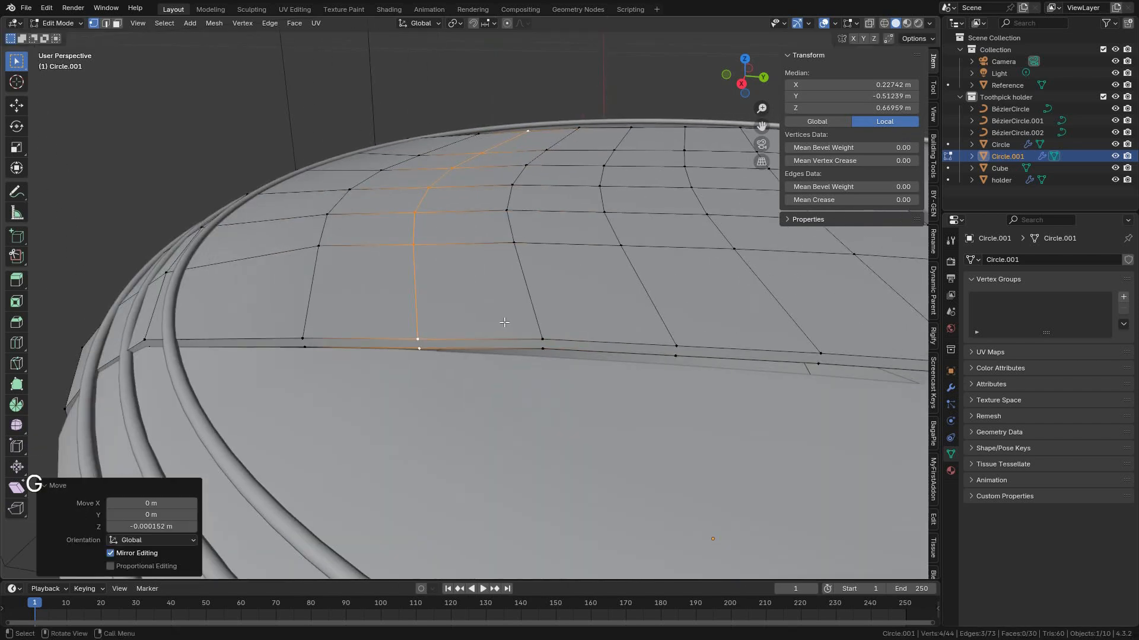
alt+click(550, 307)
key(g)
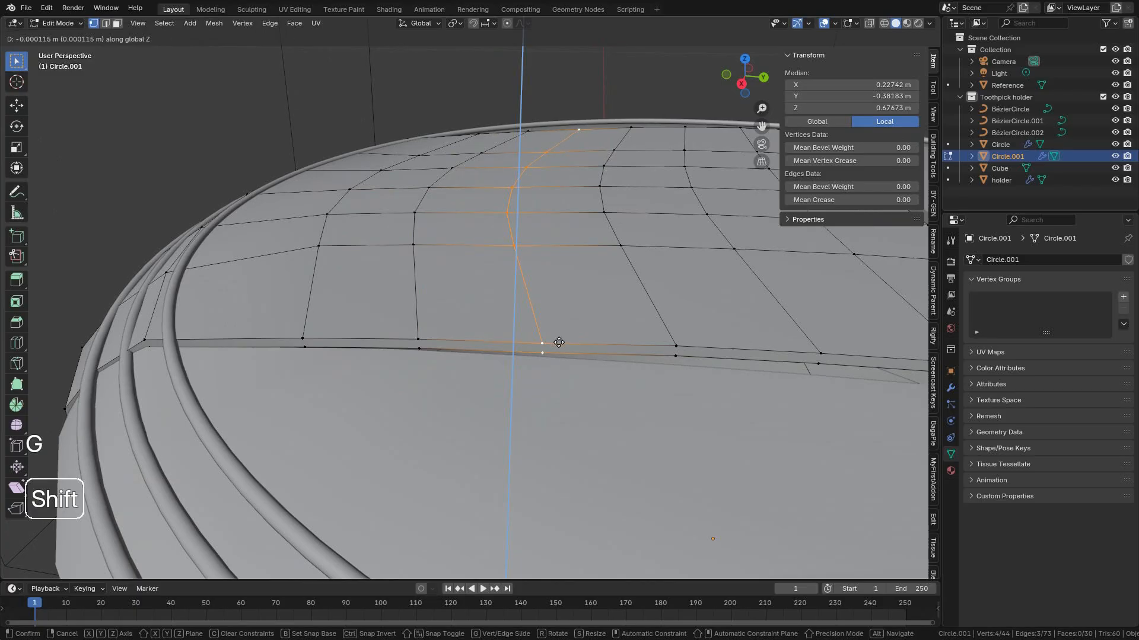
click(558, 355)
Lower the fourth and fifth edge loops of the front piece along Z, the fourth by about 0.00019 m.
alt+click(643, 306)
shift+middle_drag(637, 308, 441, 315)
key(g)
key(z)
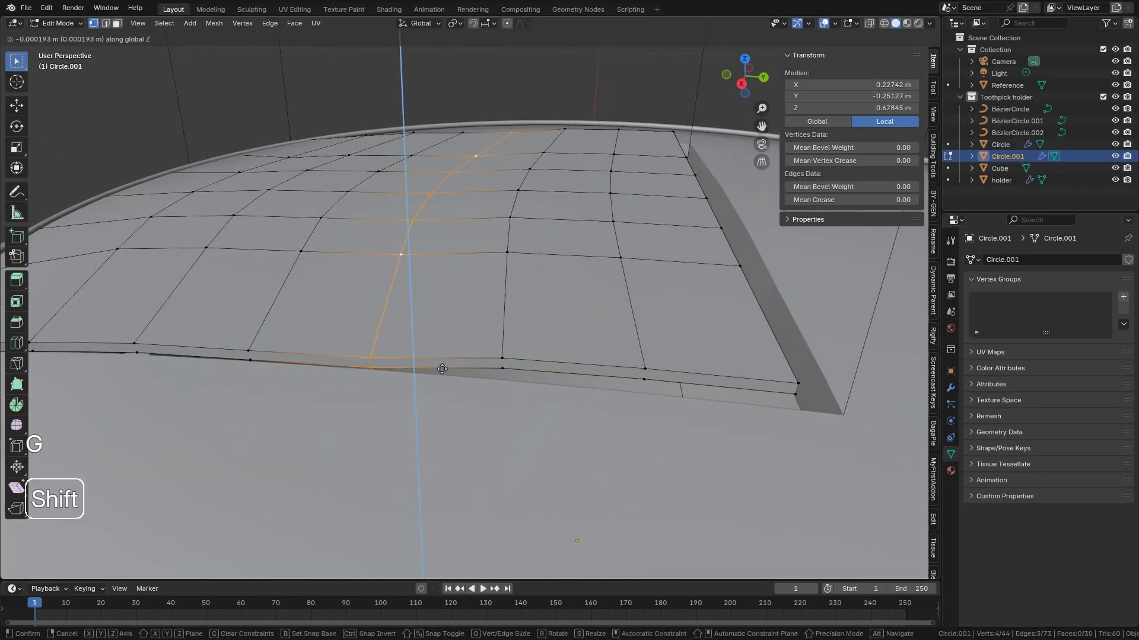
click(442, 369)
alt+click(534, 314)
key(g)
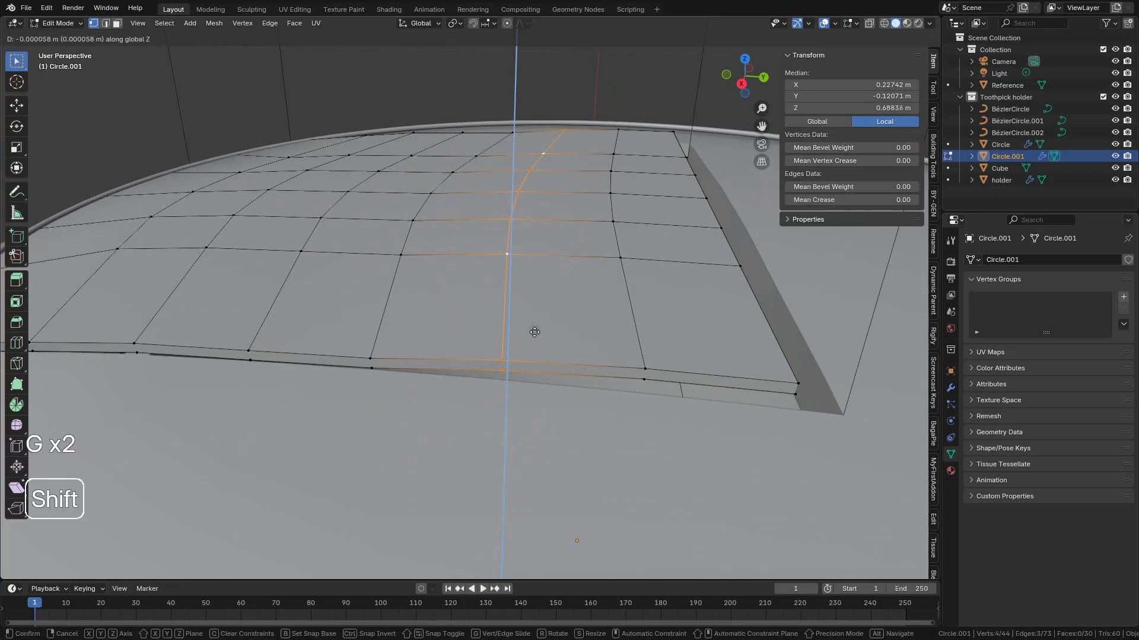
click(533, 380)
Lower the front piece's sixth edge loop and its far border loop along Z, the border by about 0.0003 m.
alt+click(631, 315)
shift+middle_drag(631, 314, 508, 320)
key(g)
key(z)
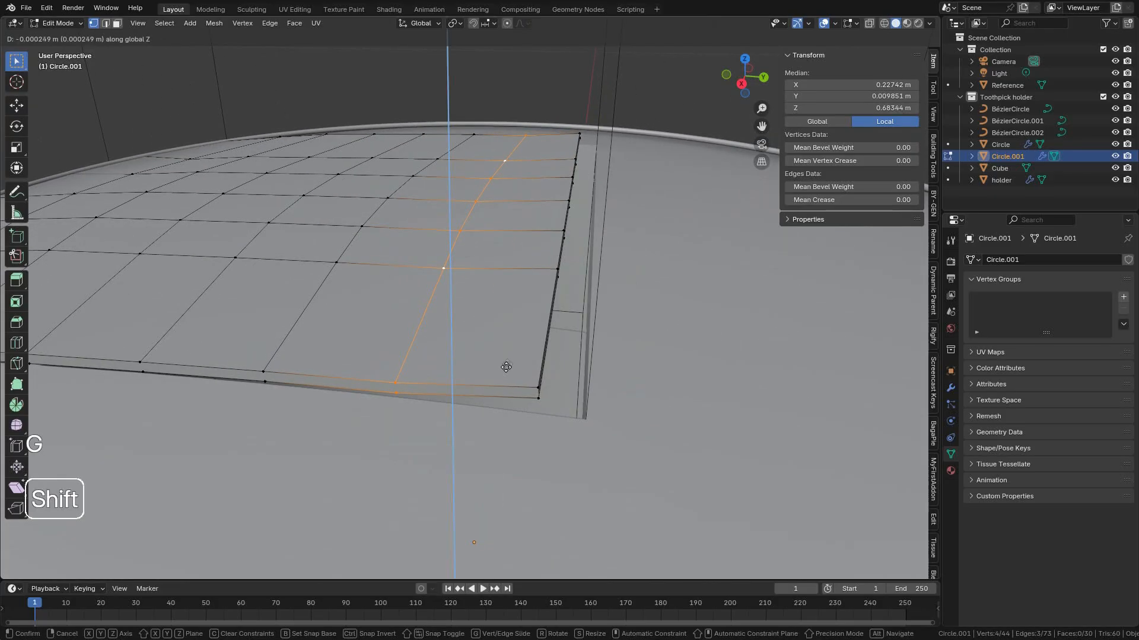
click(505, 381)
alt+click(548, 336)
key(g)
key(g)
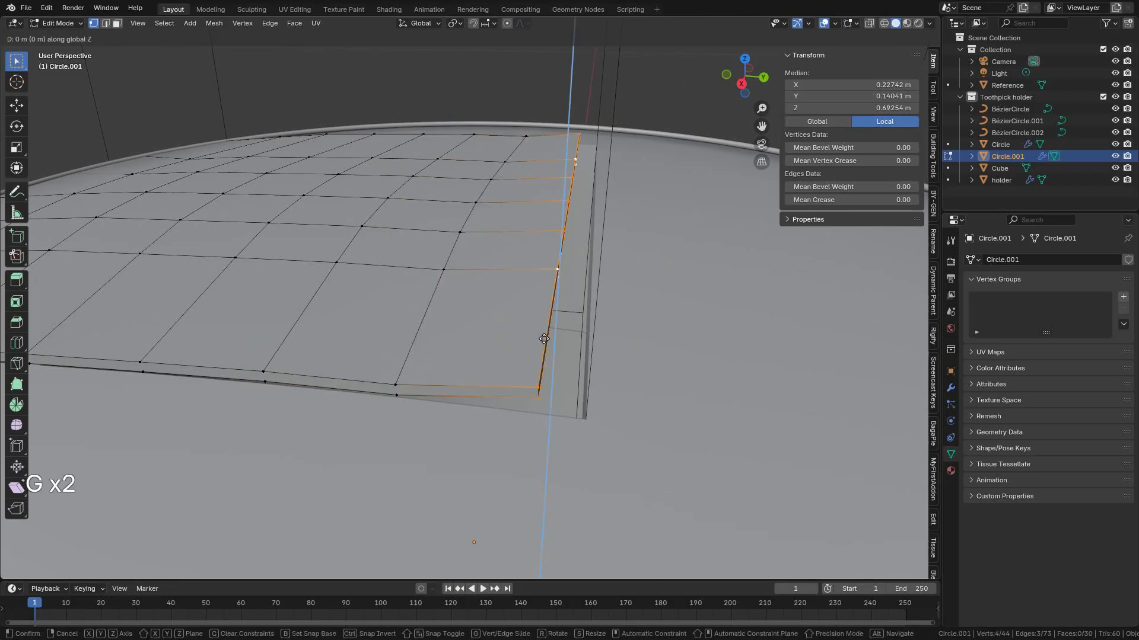
click(542, 386)
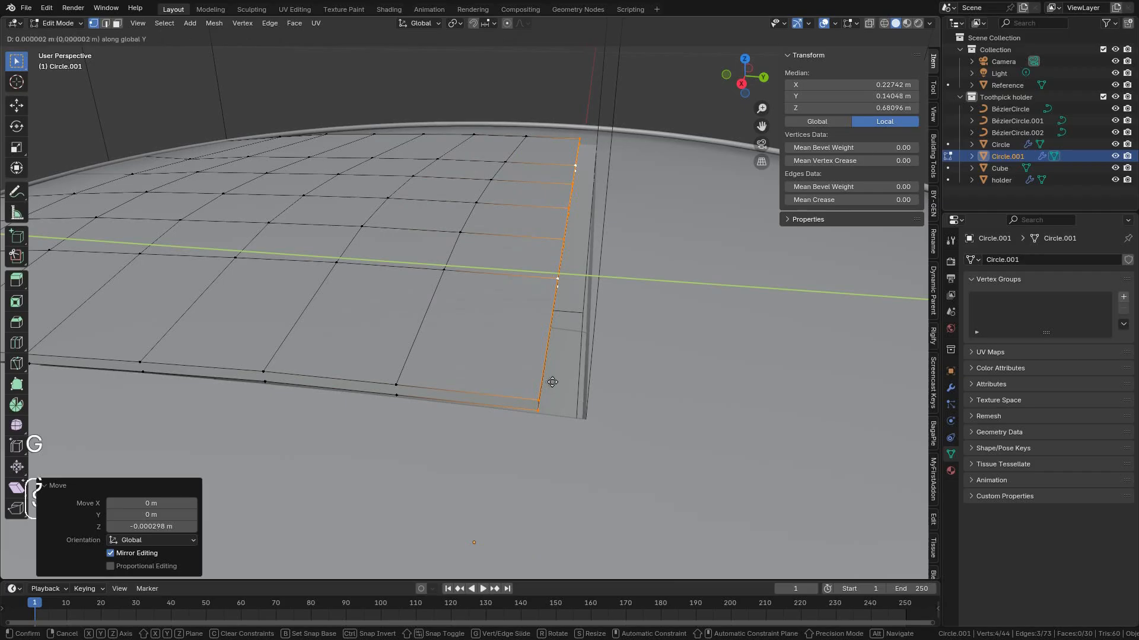
Move the selected edge vertices of the lid's flap 0.000971 m along global Y and return to Object Mode.
click(841, 409)
scroll(615, 241, down, 6)
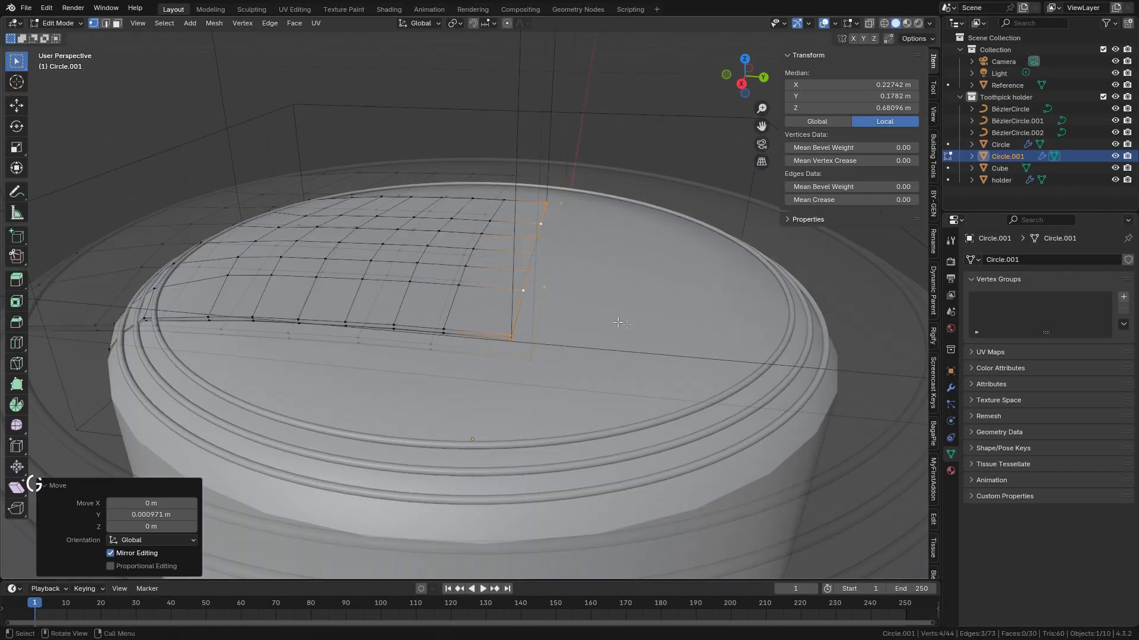
scroll(615, 241, up, 2)
middle_drag(615, 241, 488, 300)
key(Tab)
scroll(497, 315, down, 2)
scroll(410, 326, up, 2)
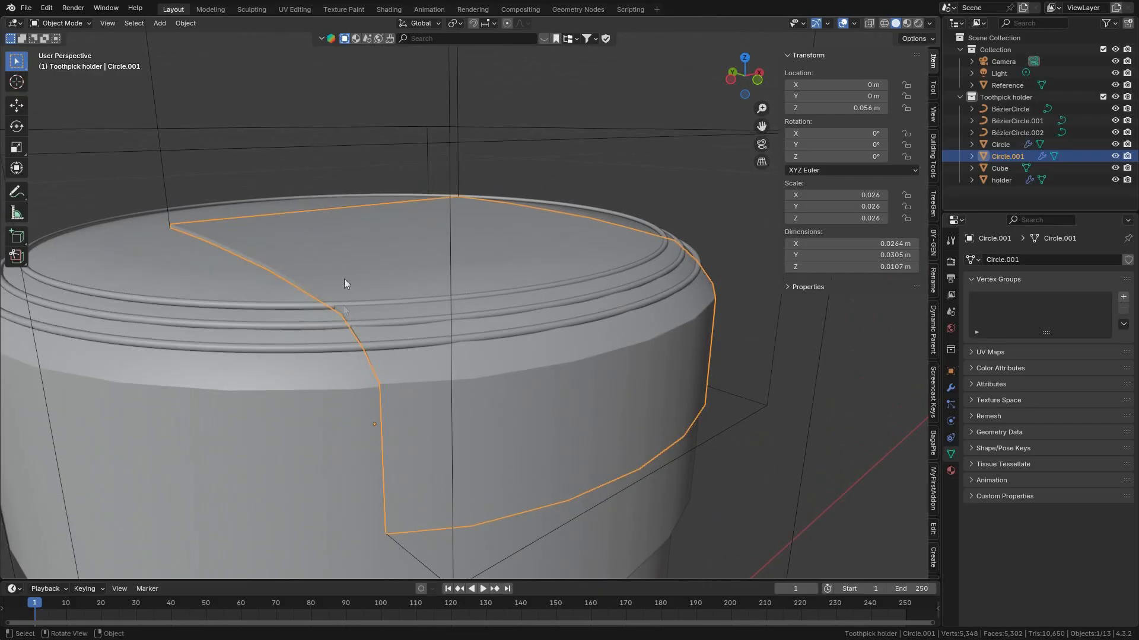
scroll(516, 314, up, 1)
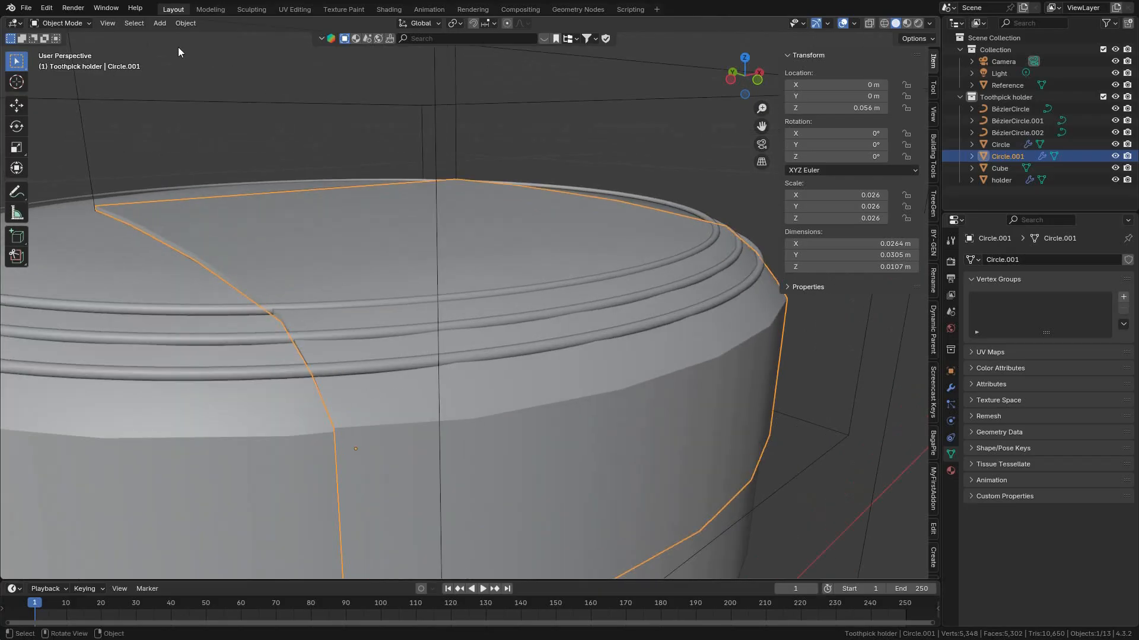
Examine how the three rings on the lid run across the seam of the flap piece.
scroll(579, 321, down, 3)
middle_drag(590, 296, 549, 348)
click(553, 270)
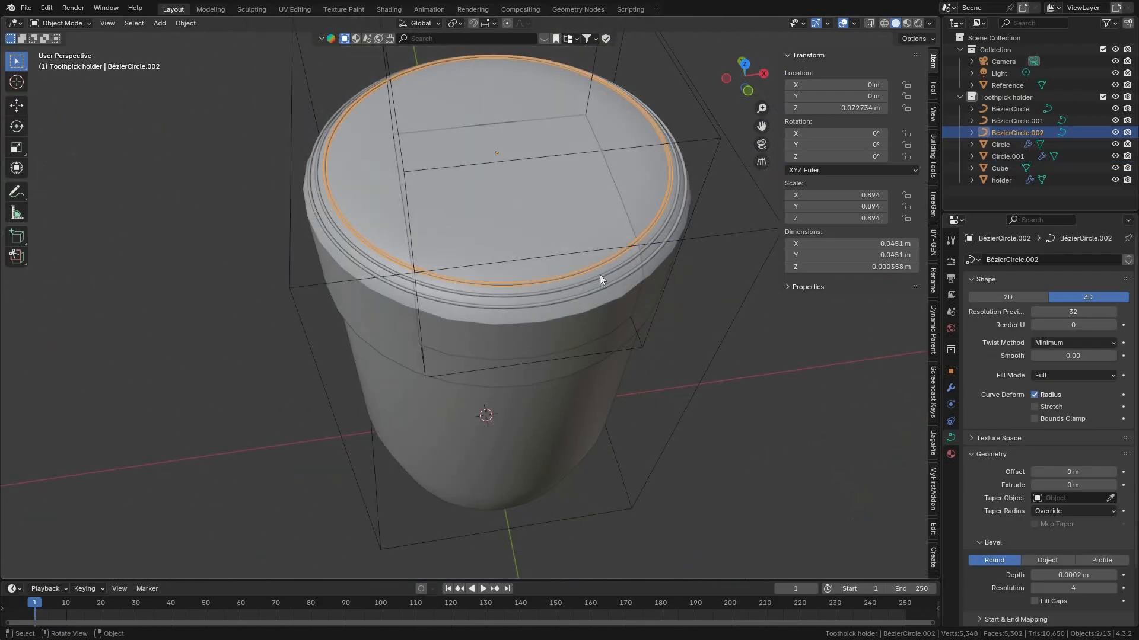
click(600, 275)
click(539, 304)
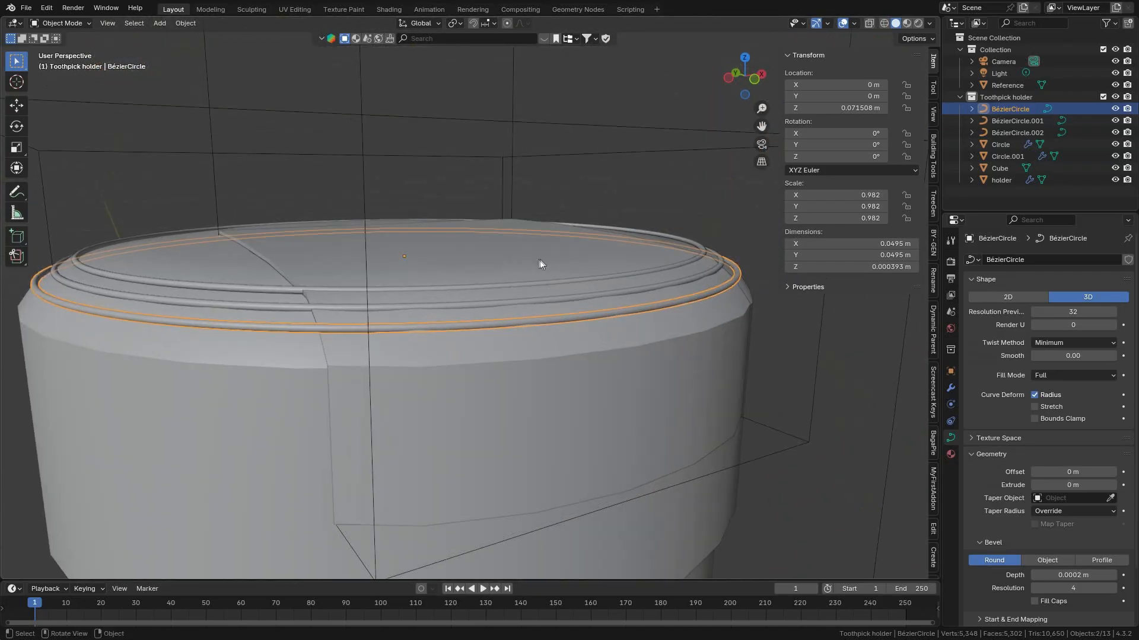
scroll(537, 332, up, 1)
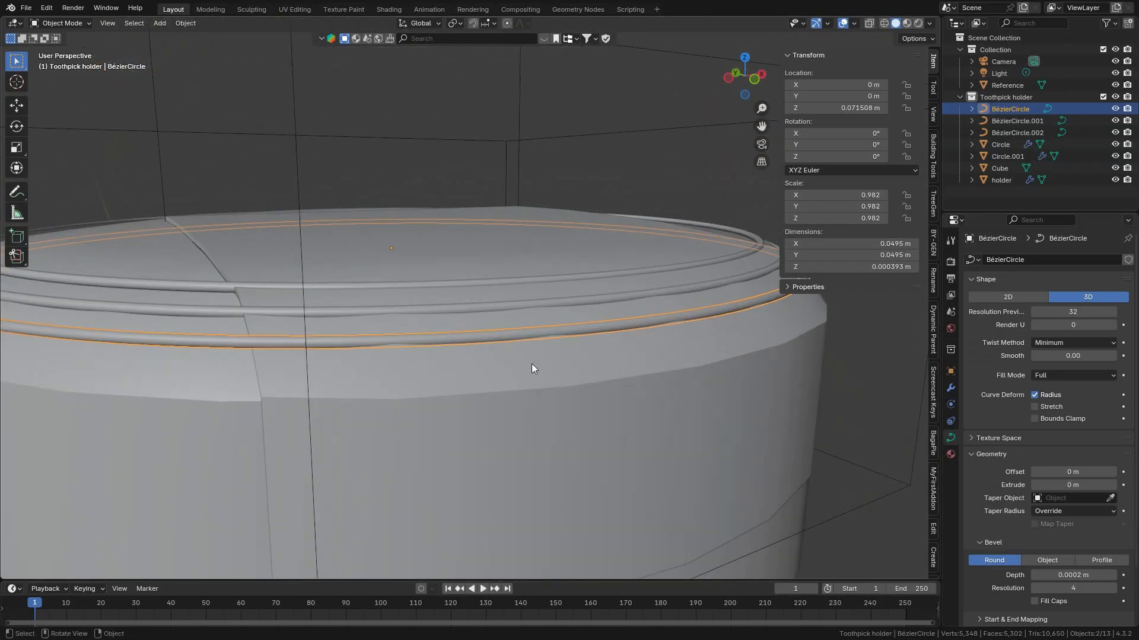
click(534, 361)
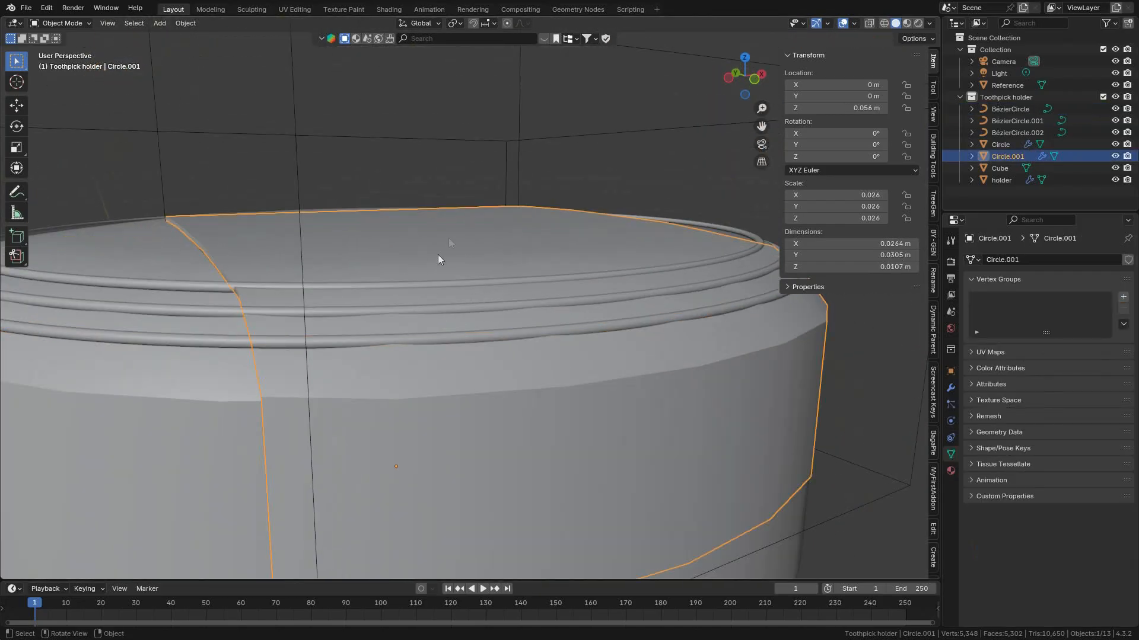
middle_drag(561, 309, 471, 324)
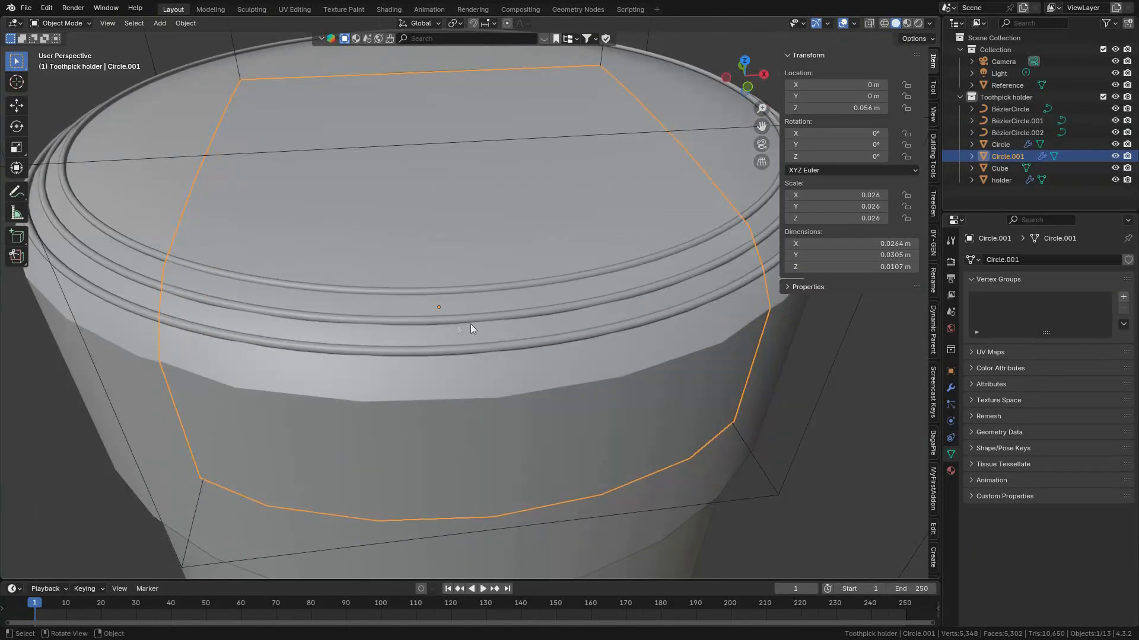
scroll(485, 327, up, 3)
scroll(486, 329, up, 2)
scroll(482, 332, down, 6)
scroll(494, 341, up, 4)
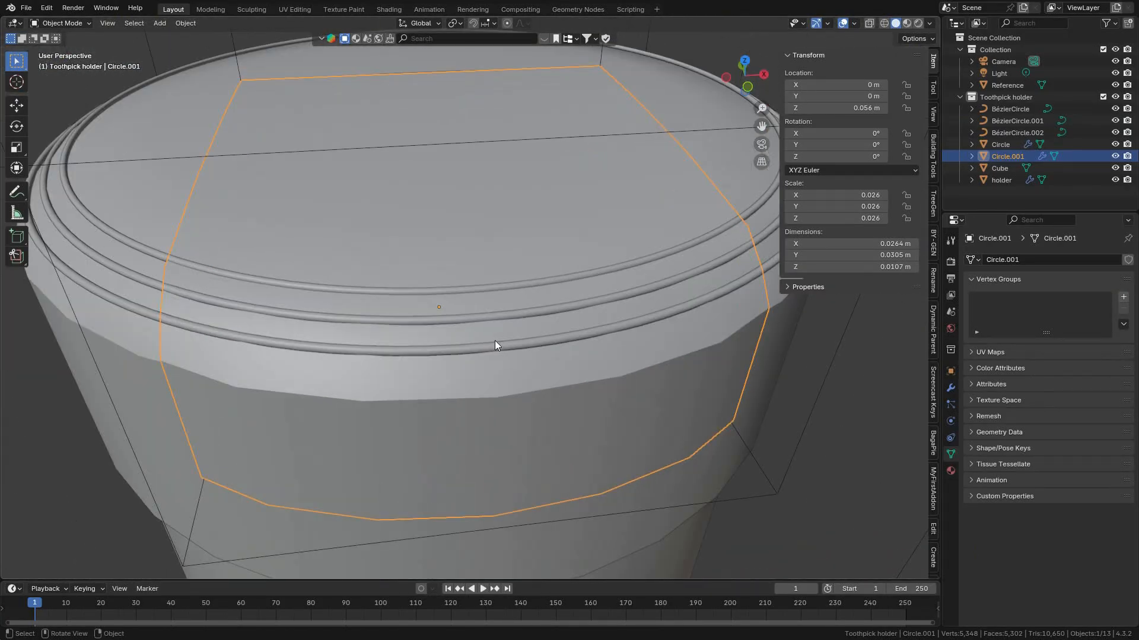
Convert the three ring curves BézierCircle, BézierCircle.001 and BézierCircle.002 on the lid to meshes.
shift+middle_drag(447, 356, 428, 297)
shift+click(428, 296)
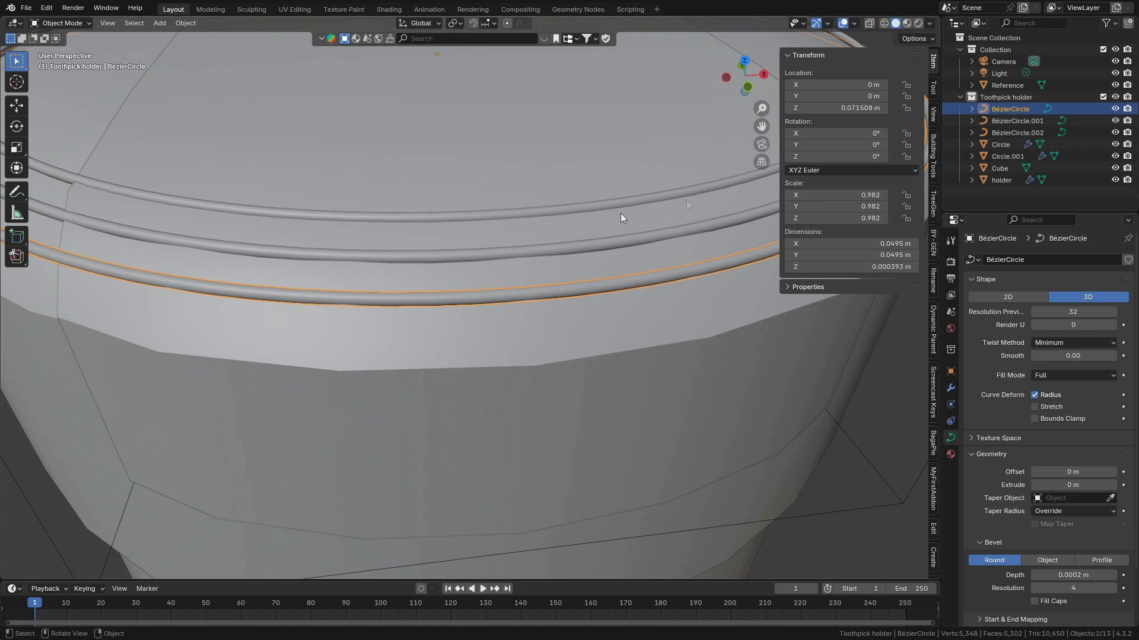
shift+click(519, 251)
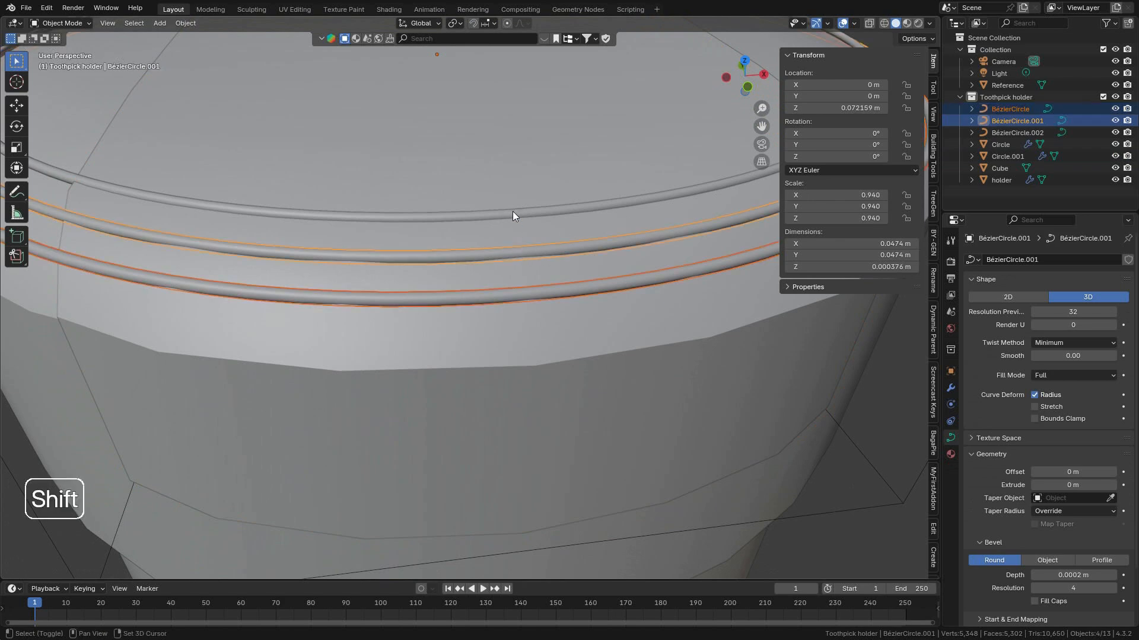
shift+click(513, 213)
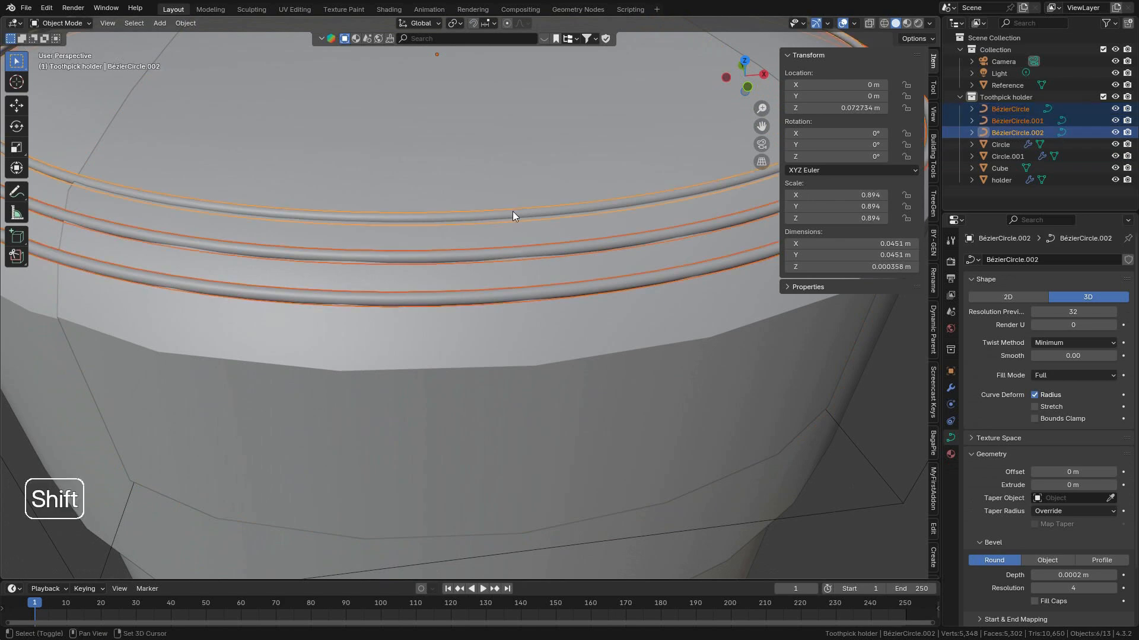
right_click(483, 217)
mouse_move(411, 353)
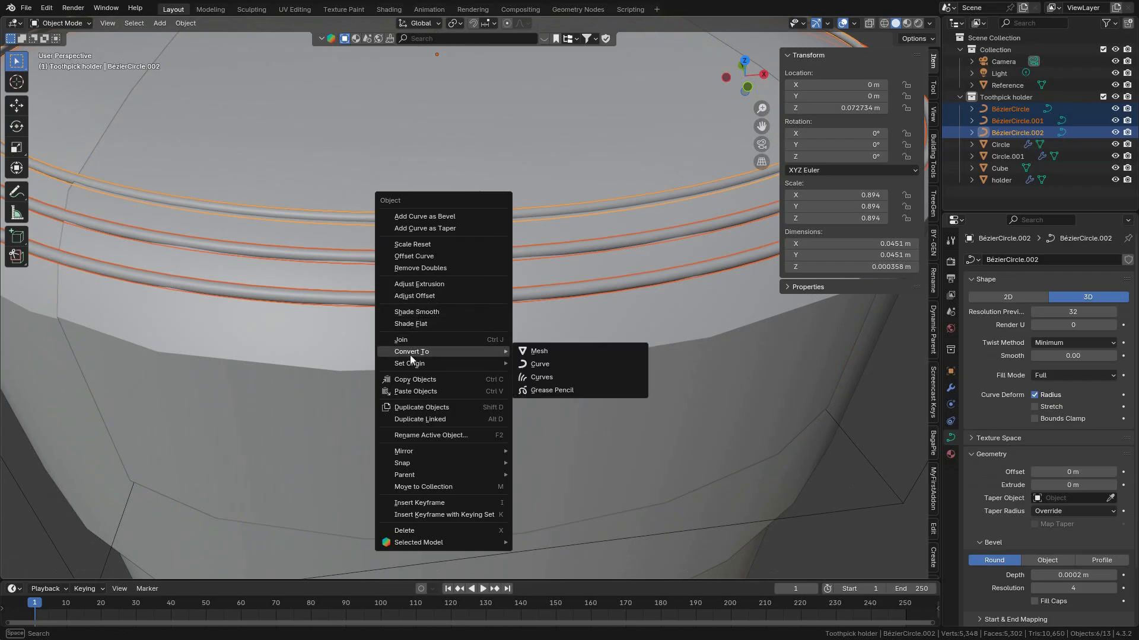
click(547, 351)
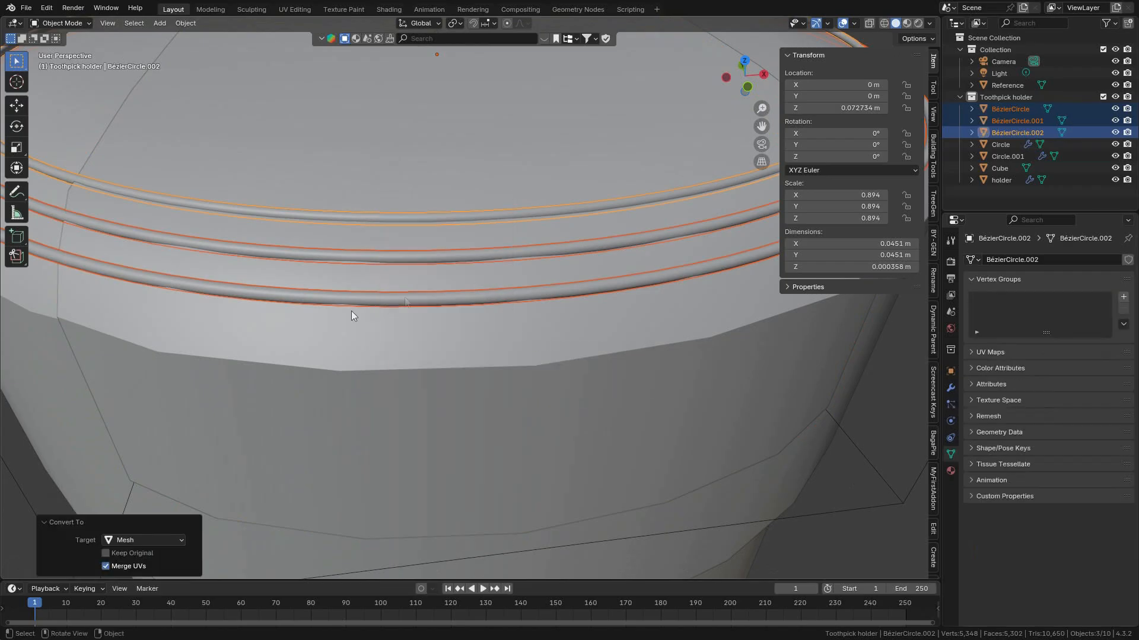
click(65, 522)
Inspect the mesh topology of the three converted rings in Edit Mode.
key(Tab)
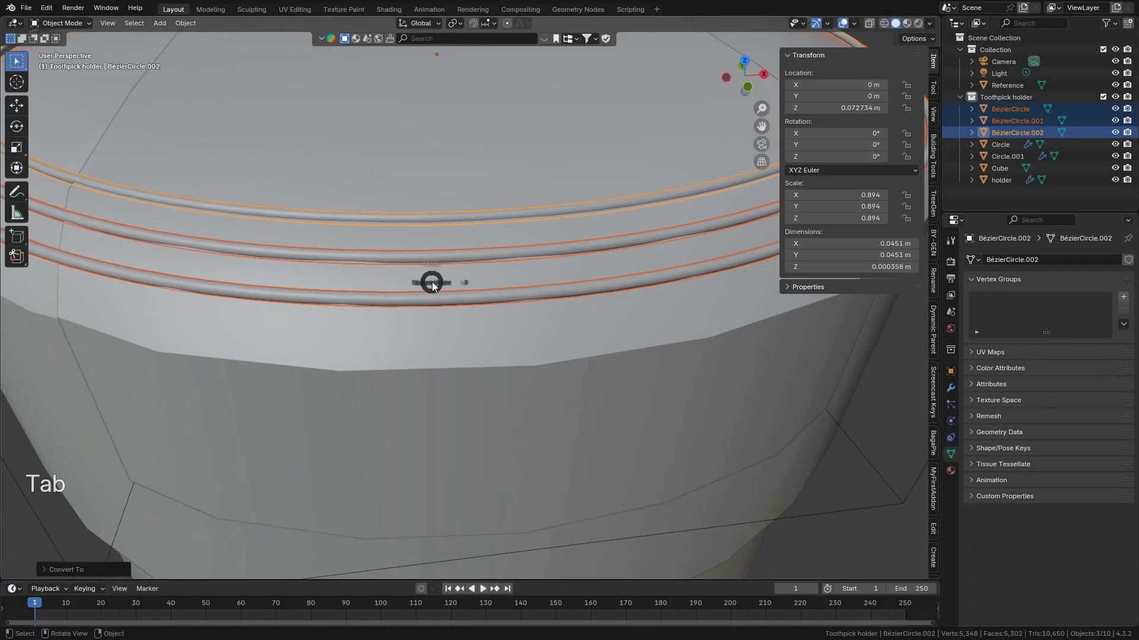
click(644, 282)
scroll(536, 280, down, 3)
scroll(614, 294, down, 2)
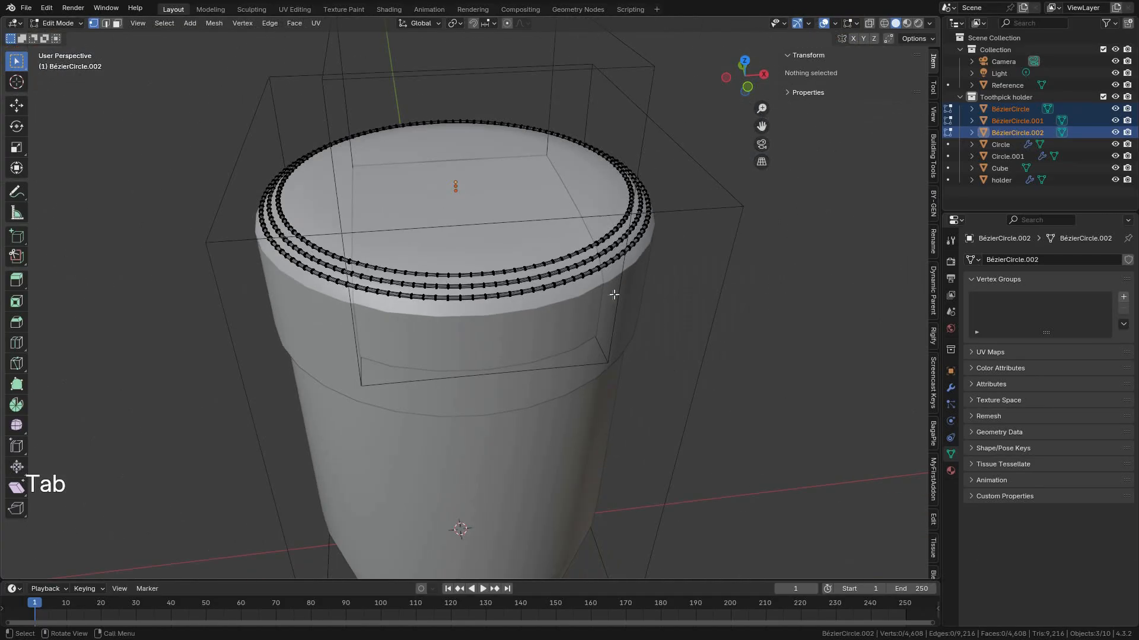
scroll(346, 281, up, 5)
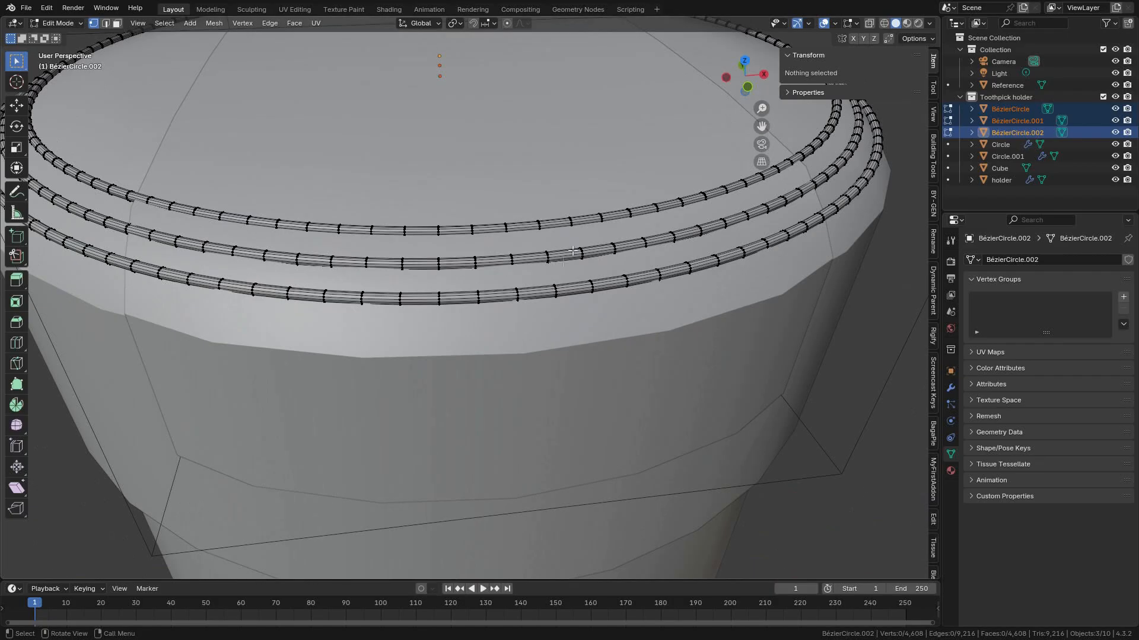
key(Tab)
Isolate the outermost lid ring as the only selected object and enter its Edit Mode in the front view.
click(467, 231)
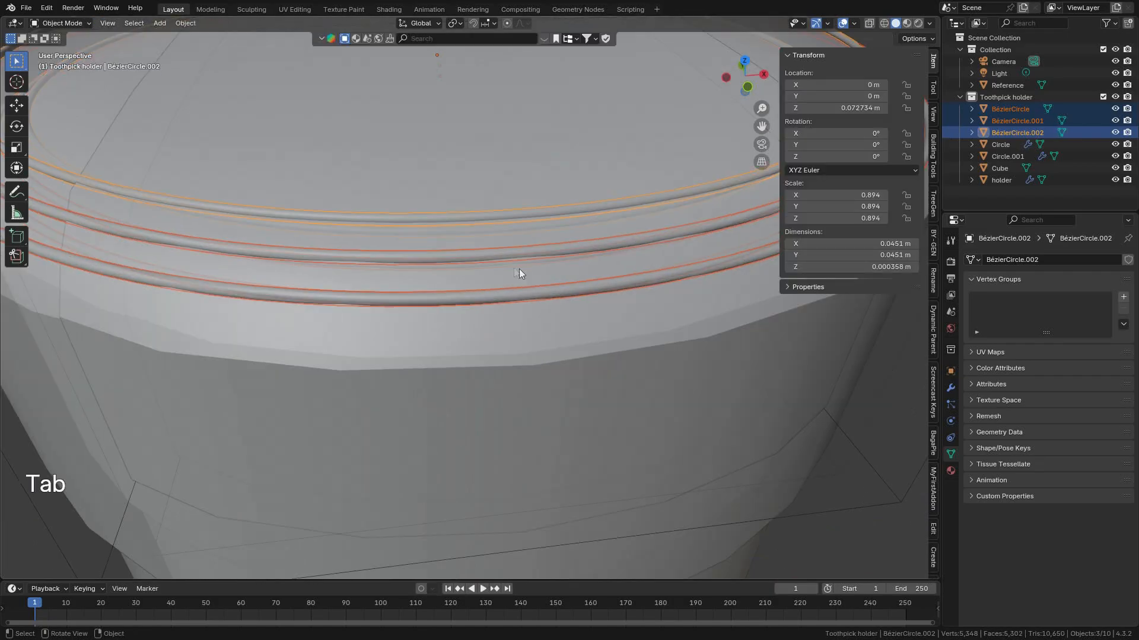
scroll(552, 220, up, 3)
click(513, 182)
scroll(521, 213, down, 4)
scroll(536, 242, up, 3)
scroll(474, 290, up, 1)
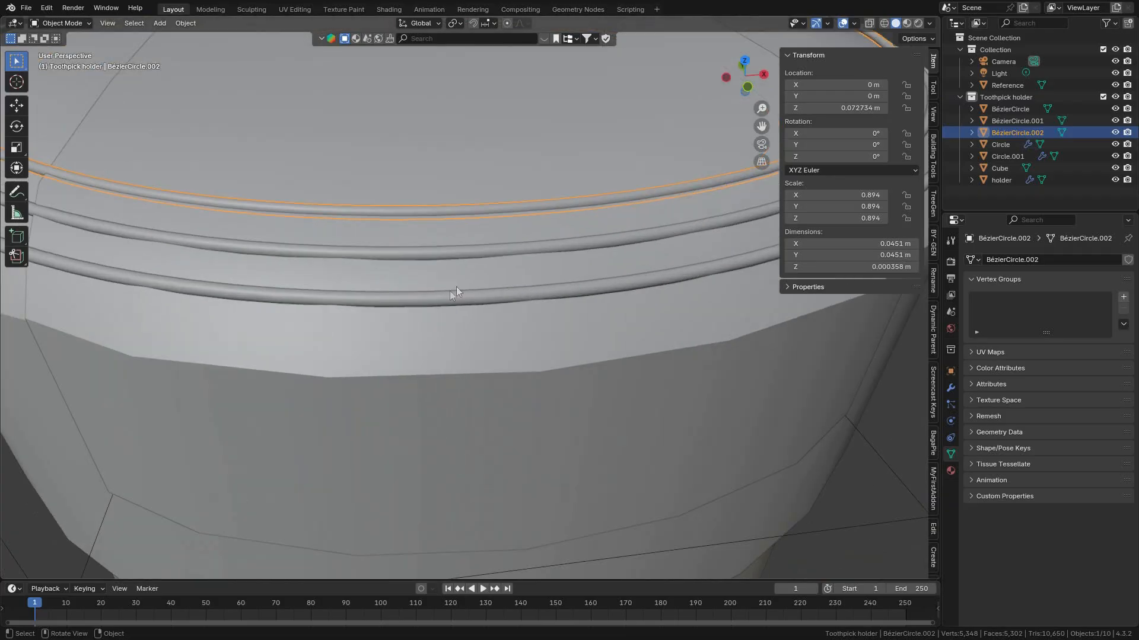
click(499, 294)
scroll(499, 296, down, 4)
scroll(499, 297, up, 3)
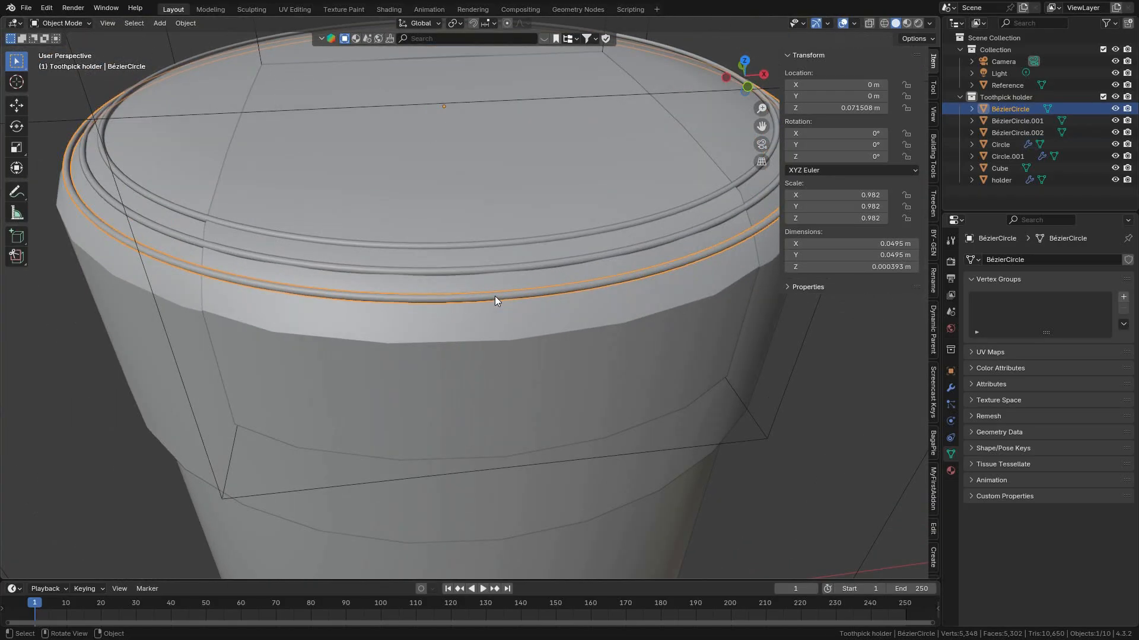
key(KP_1)
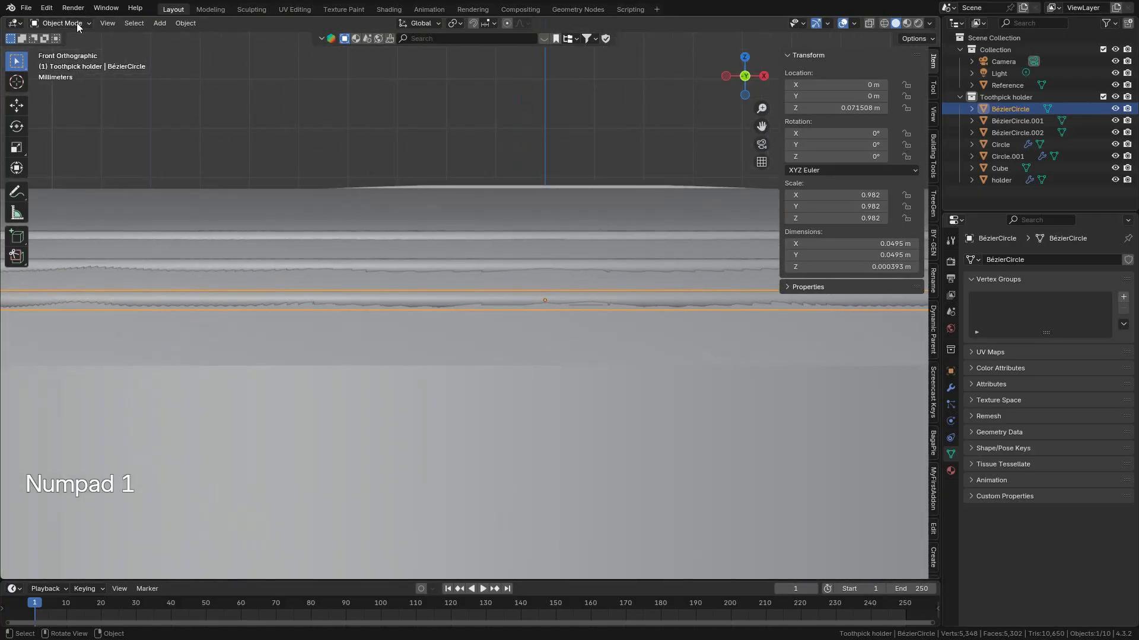
click(59, 23)
click(62, 50)
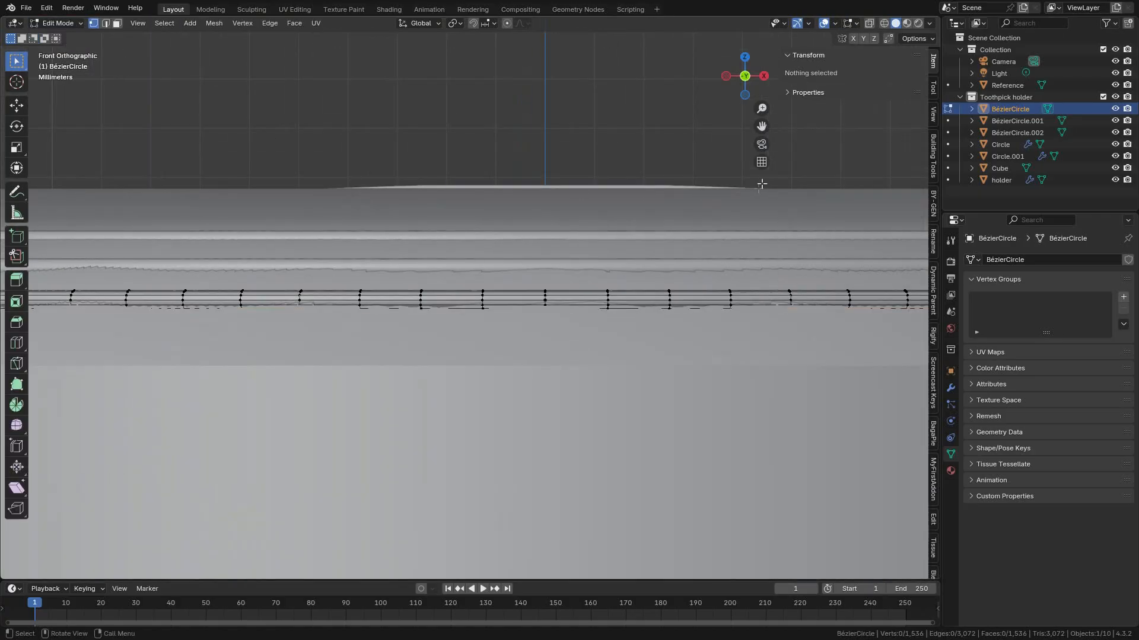
Select the middle cross-section loops of the outermost ring, front and back, using wireframe display, and restore solid shading.
click(884, 26)
scroll(534, 274, down, 3)
drag(502, 276, 531, 352)
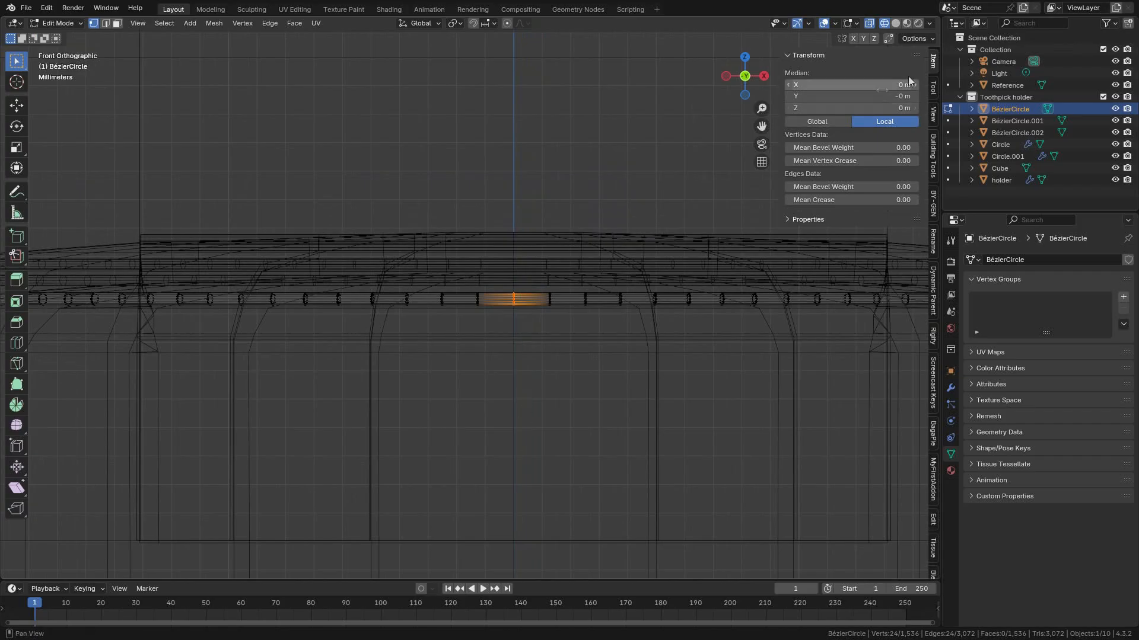
click(895, 23)
middle_drag(505, 281, 517, 360)
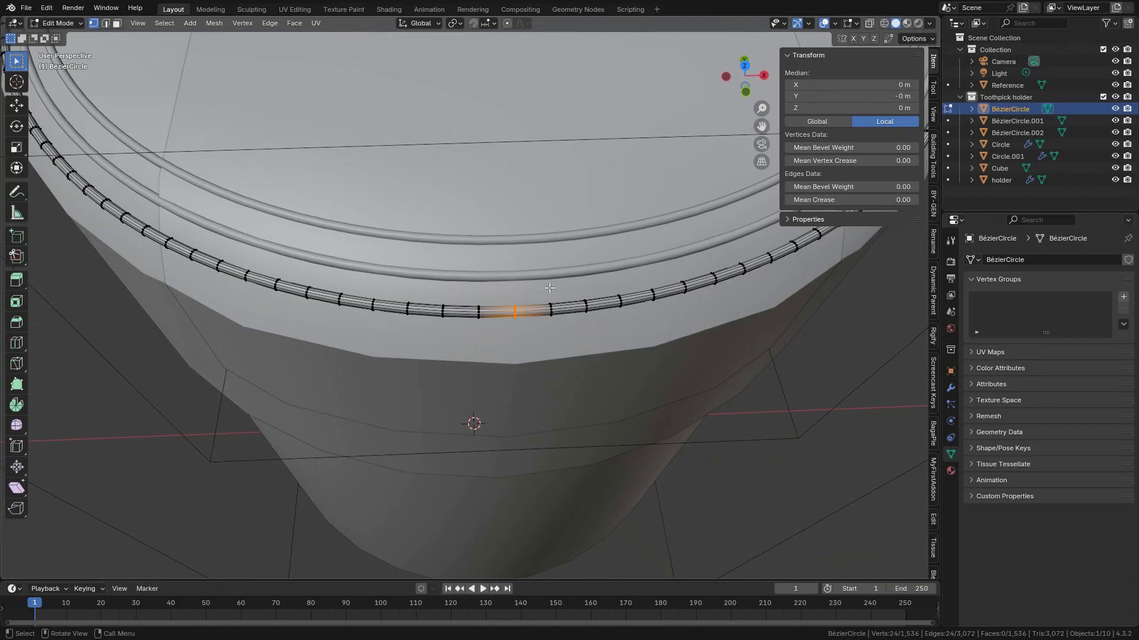
Grow the ring selection eleven times so it extends to both sides of the lid's flap.
key(ctrl)
key(ctrl+KP_Add)
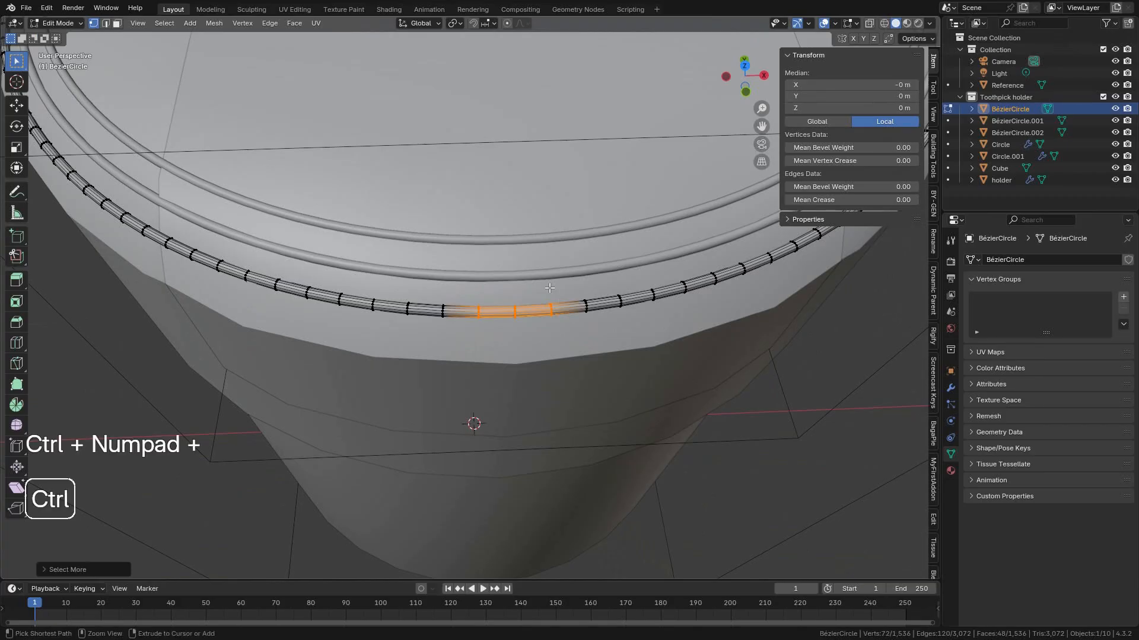
key(ctrl)
key(ctrl+KP_Add)
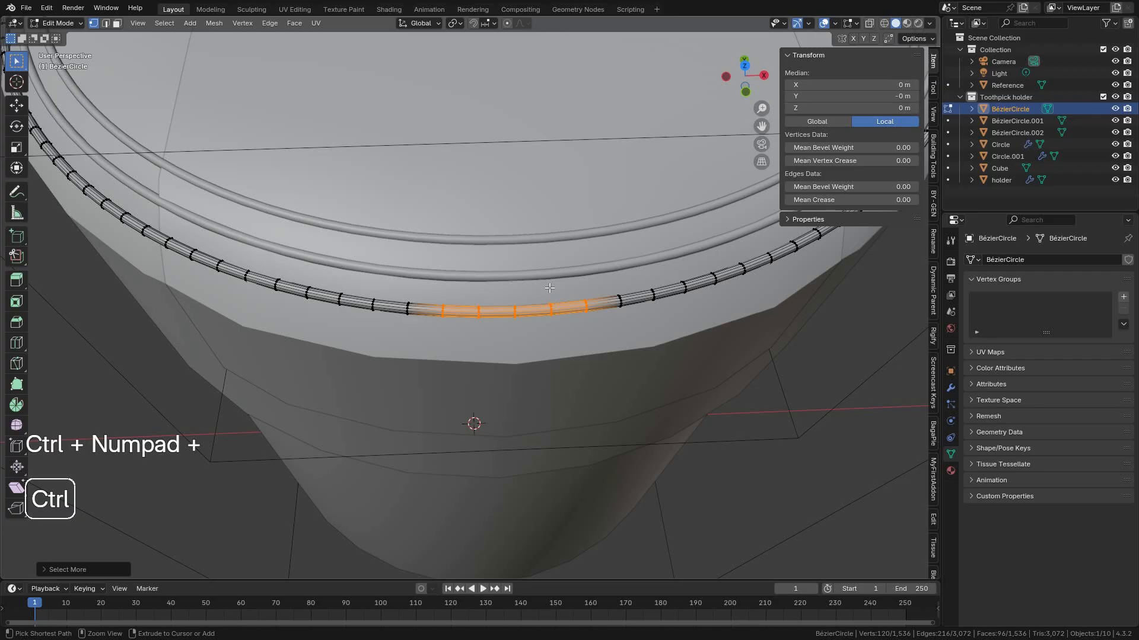
key(ctrl+KP_Add)
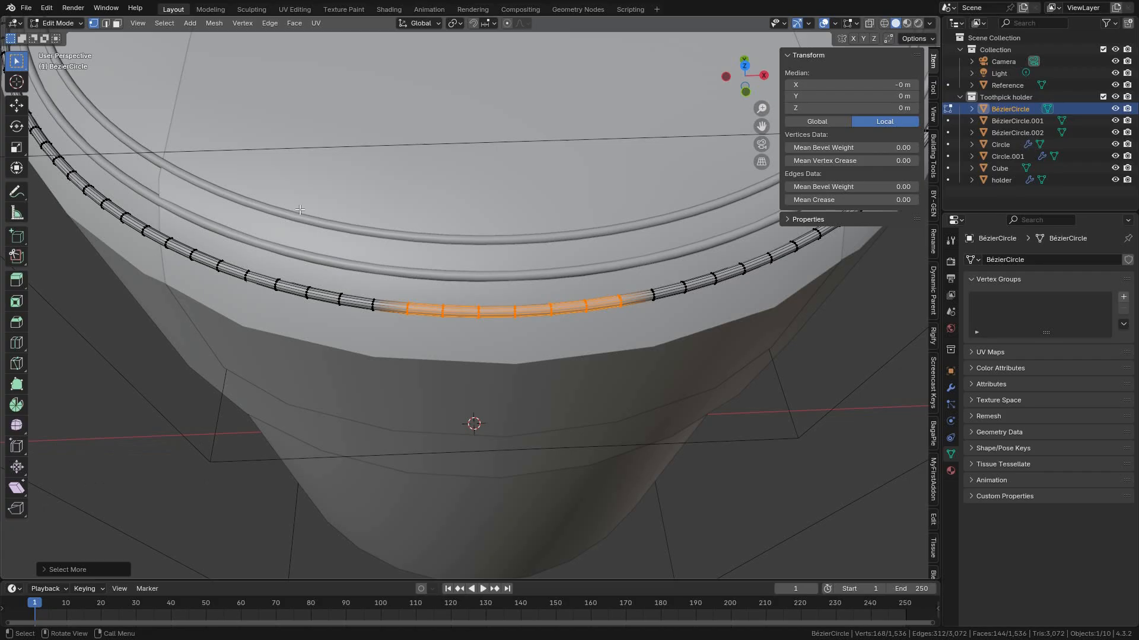
key(ctrl+KP_Add)
key(ctrl+KP_Add)
key(ctrl+KP_Add)
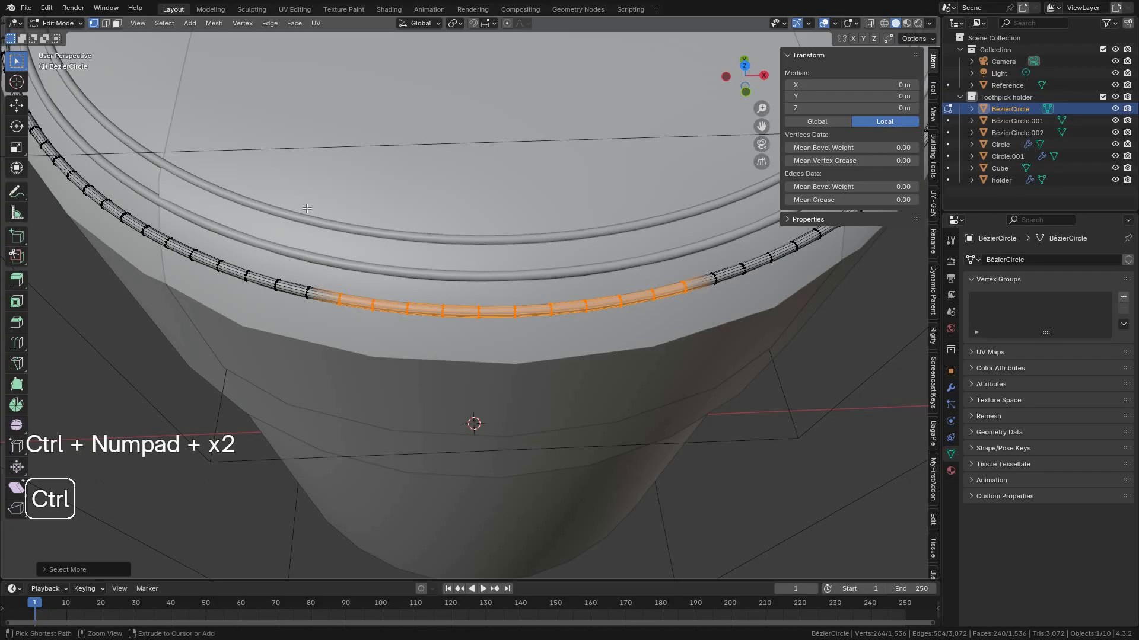
key(ctrl+KP_Add)
key(ctrl+KP_Add)
key(ctrl+KP_Add)
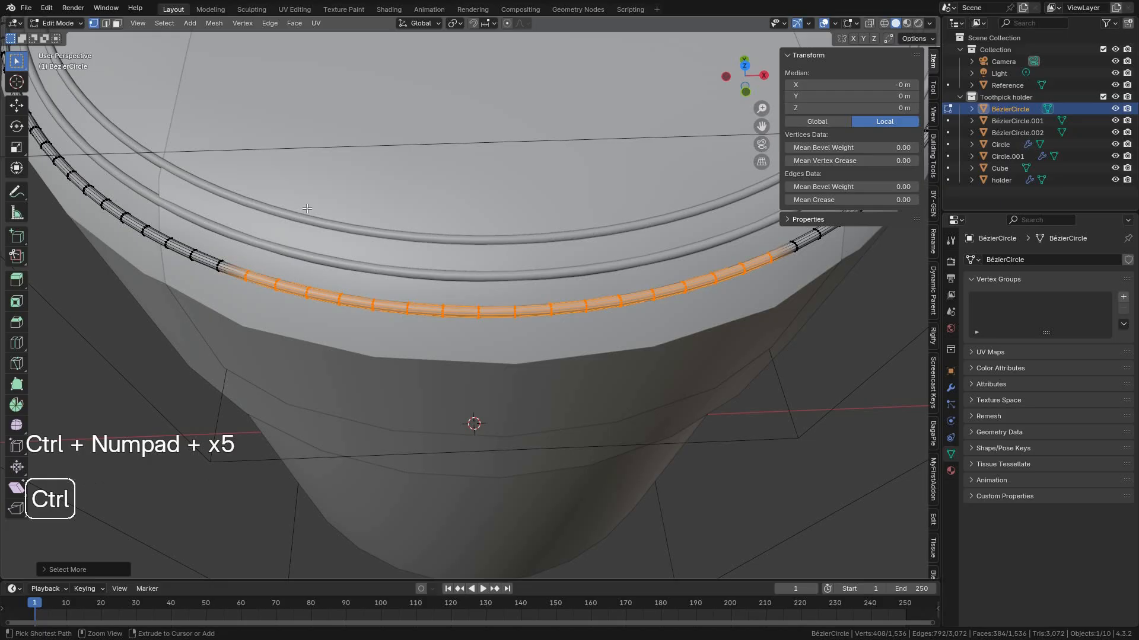
key(ctrl+KP_Add)
key(ctrl+KP_Add)
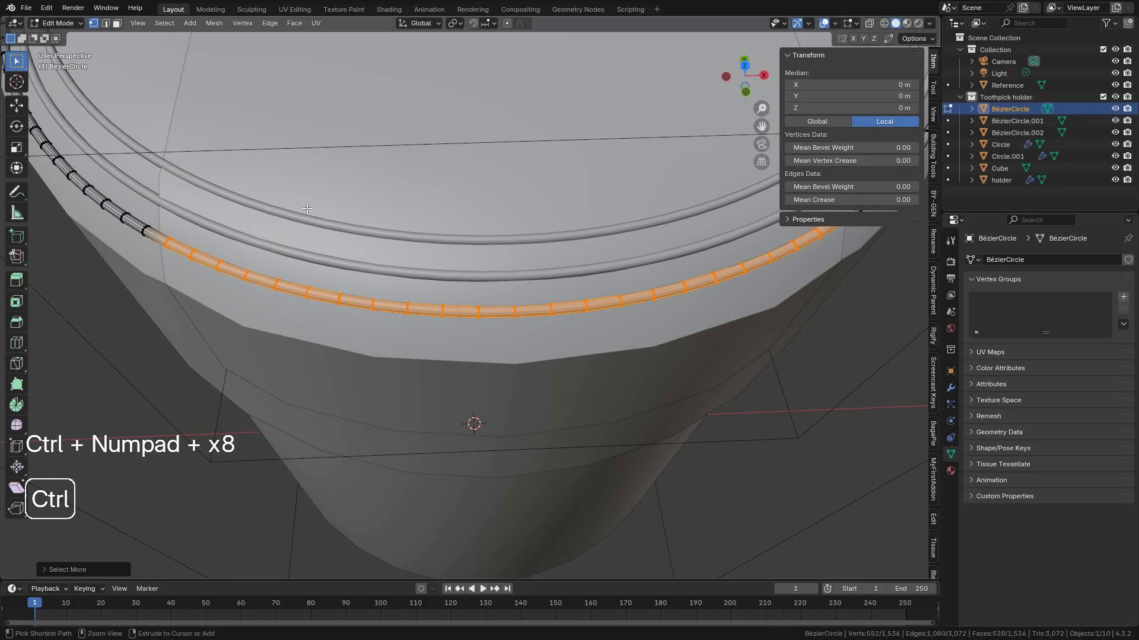
Separate the selected sections of the outermost ring at the flap's seam into their own object.
shift+middle_drag(725, 229, 564, 251)
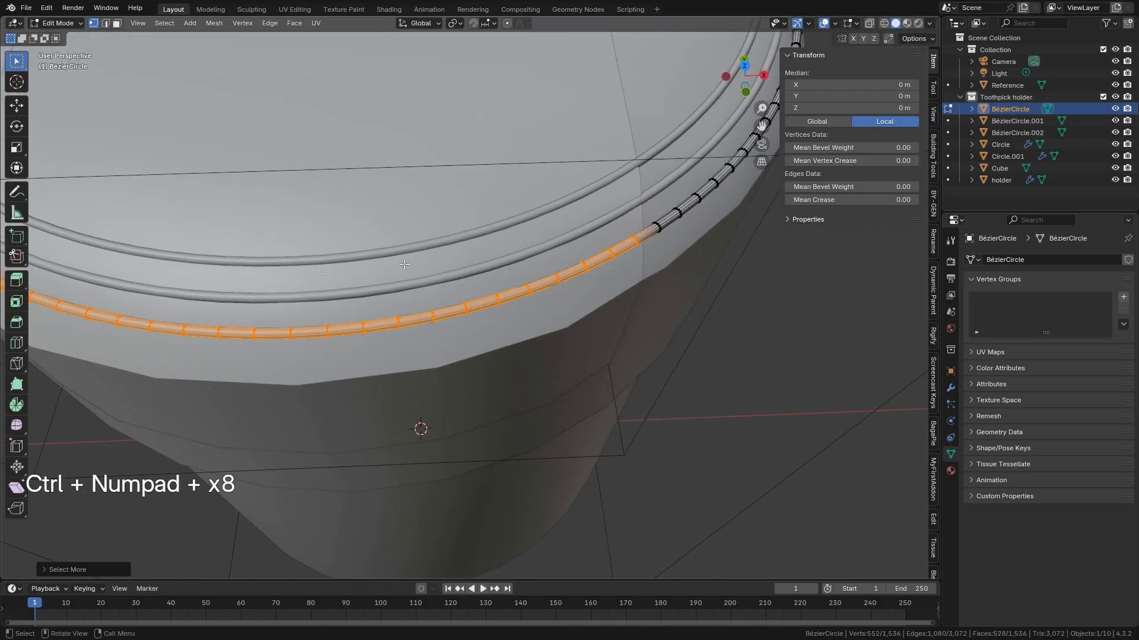
middle_drag(640, 252, 431, 277)
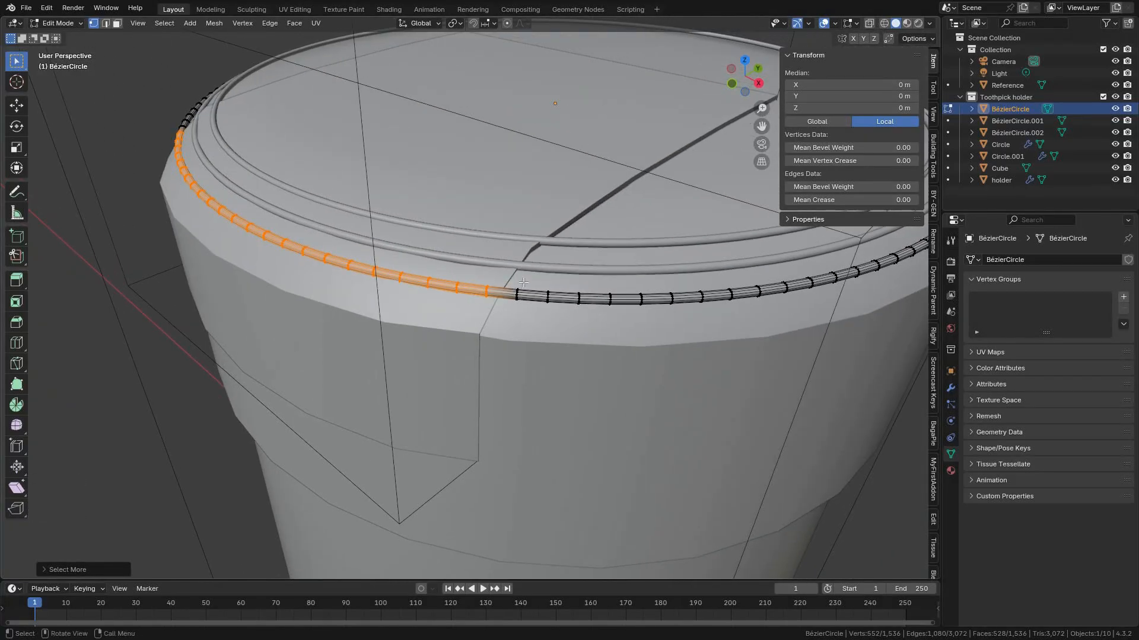
scroll(586, 311, up, 8)
scroll(586, 310, down, 8)
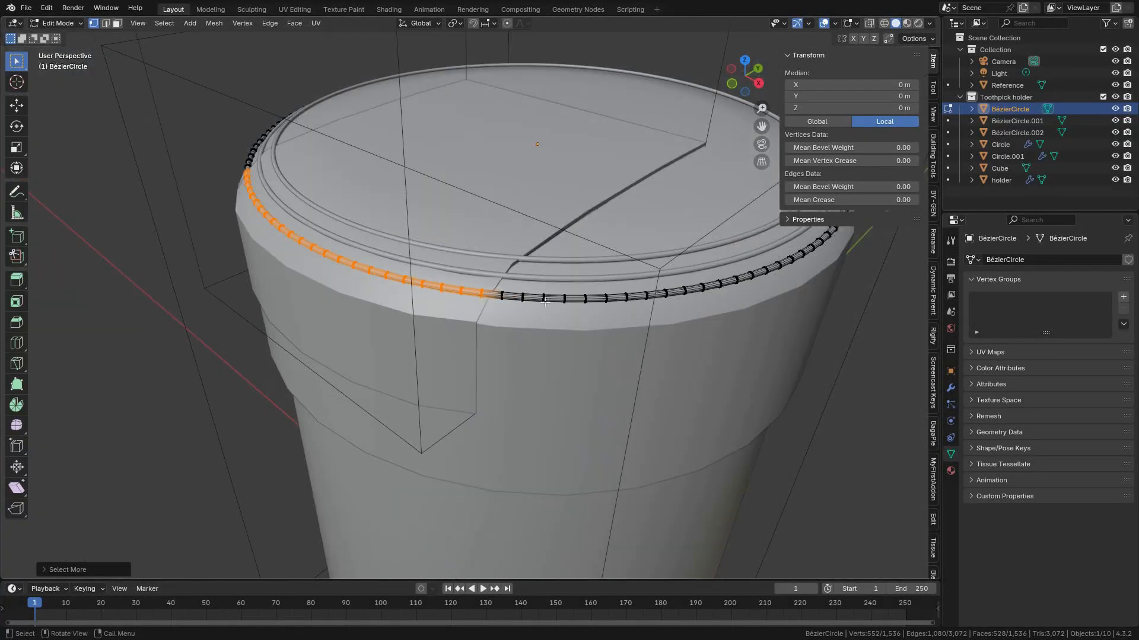
scroll(536, 302, up, 1)
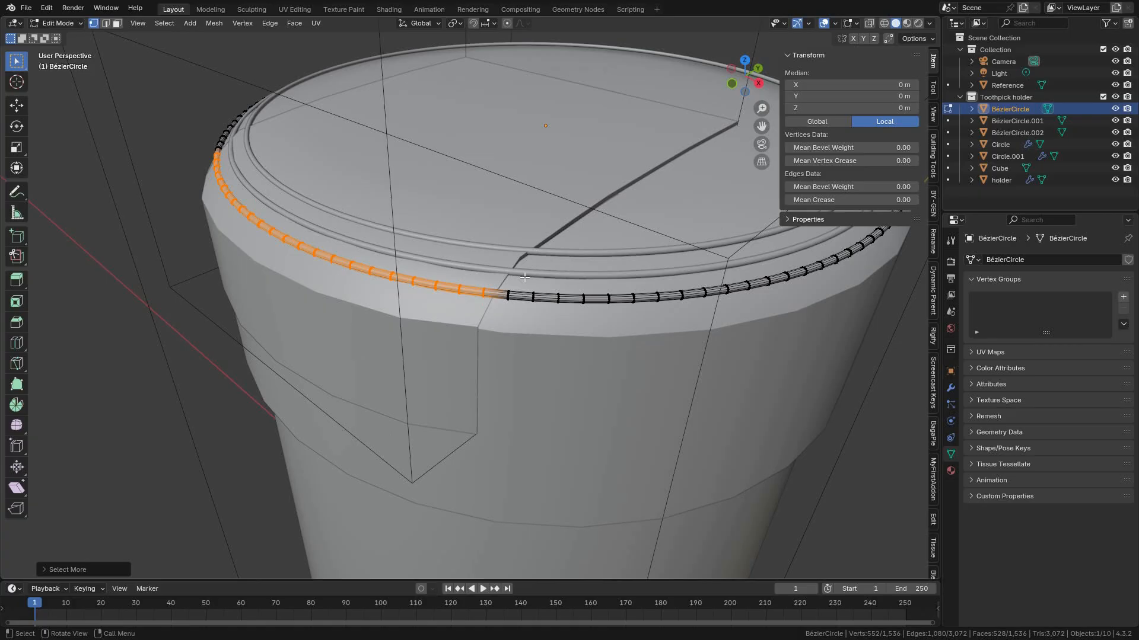
key(p)
click(524, 277)
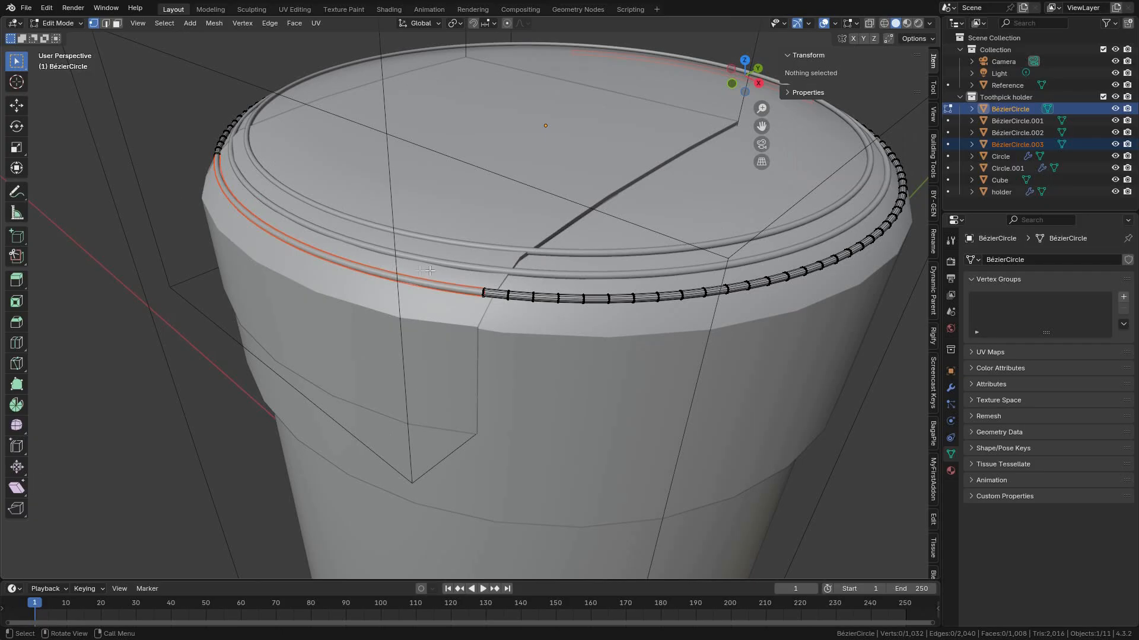
Check the separated outermost ring sections in Object Mode by trial-moving them and cancelling each move.
key(Tab)
click(465, 285)
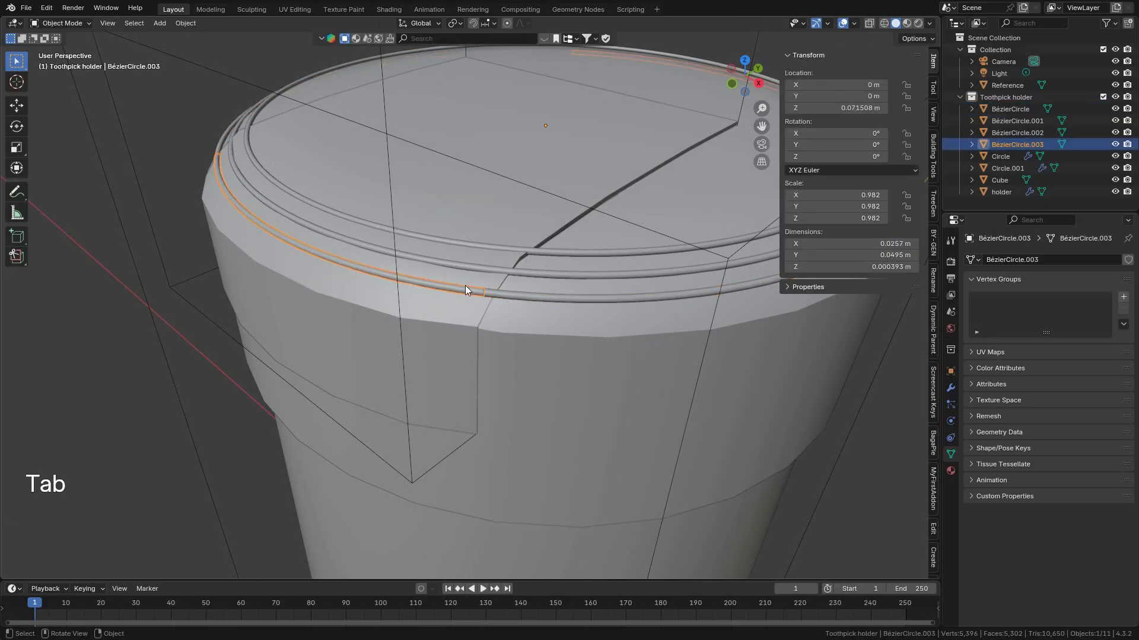
key(g)
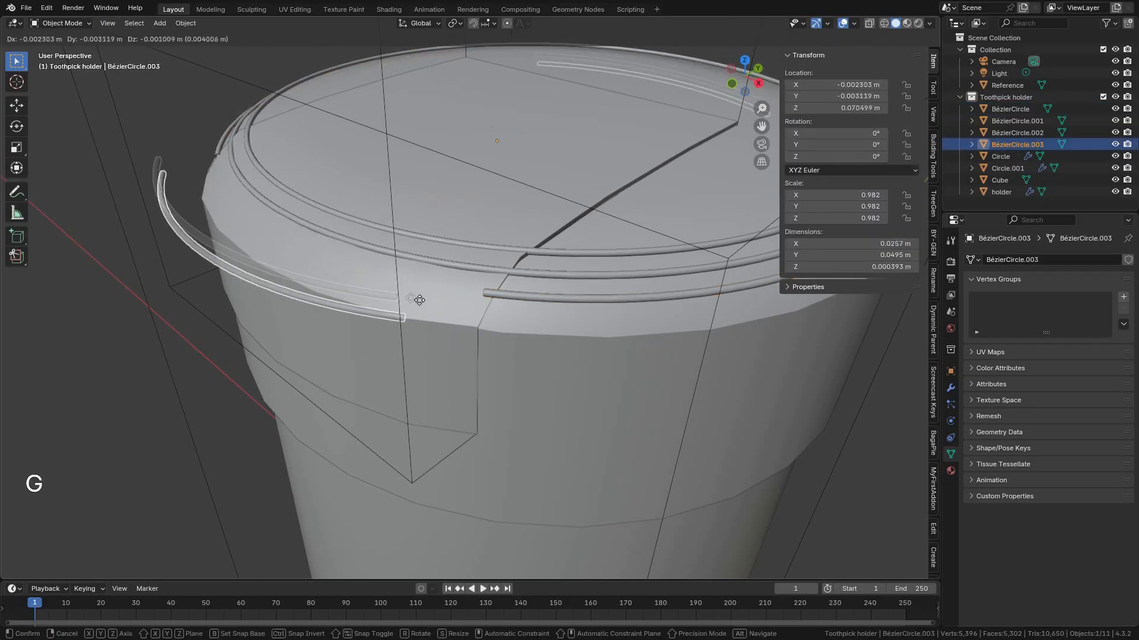
right_click(447, 287)
scroll(490, 272, down, 2)
shift+middle_drag(490, 272, 319, 360)
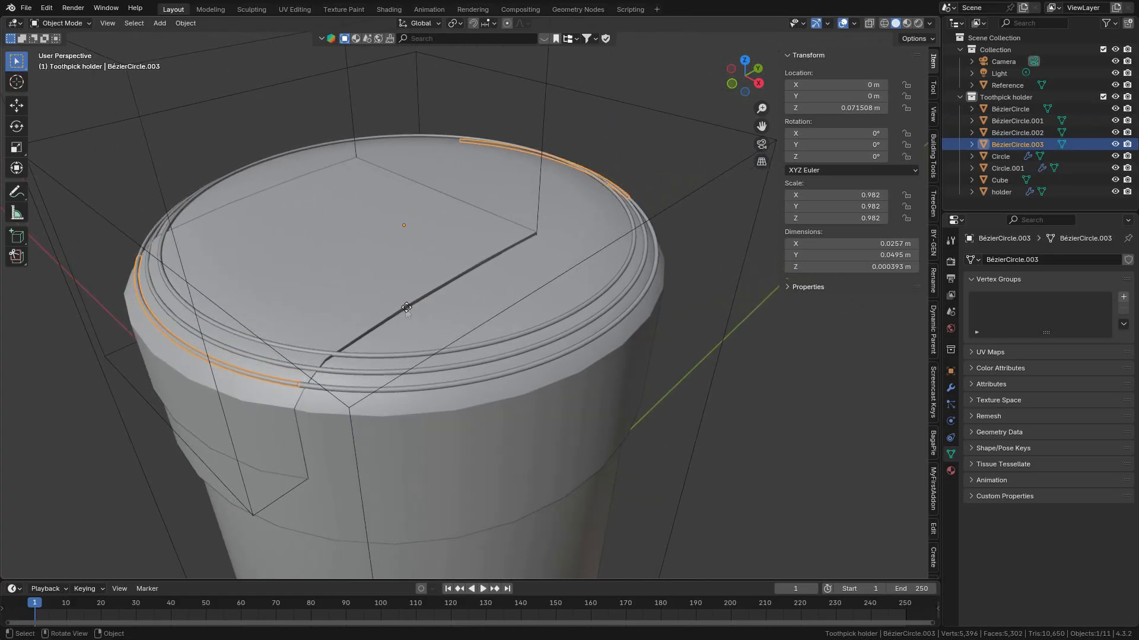
key(g)
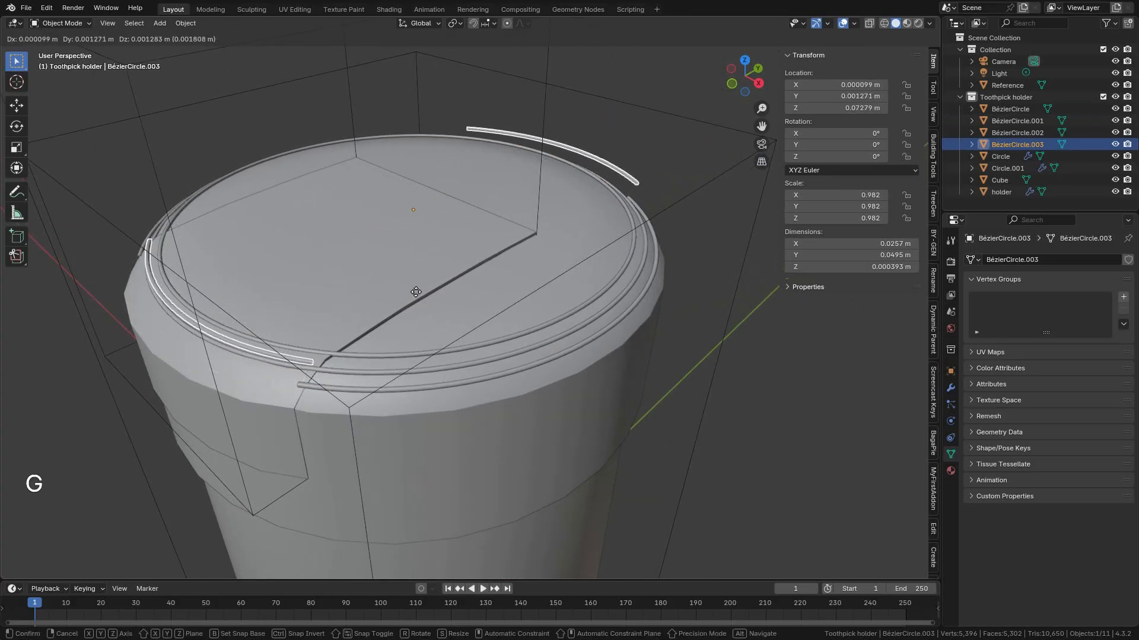
right_click(422, 303)
Undo the separation of the outermost ring's sections, restoring the selection in Edit Mode.
key(ctrl)
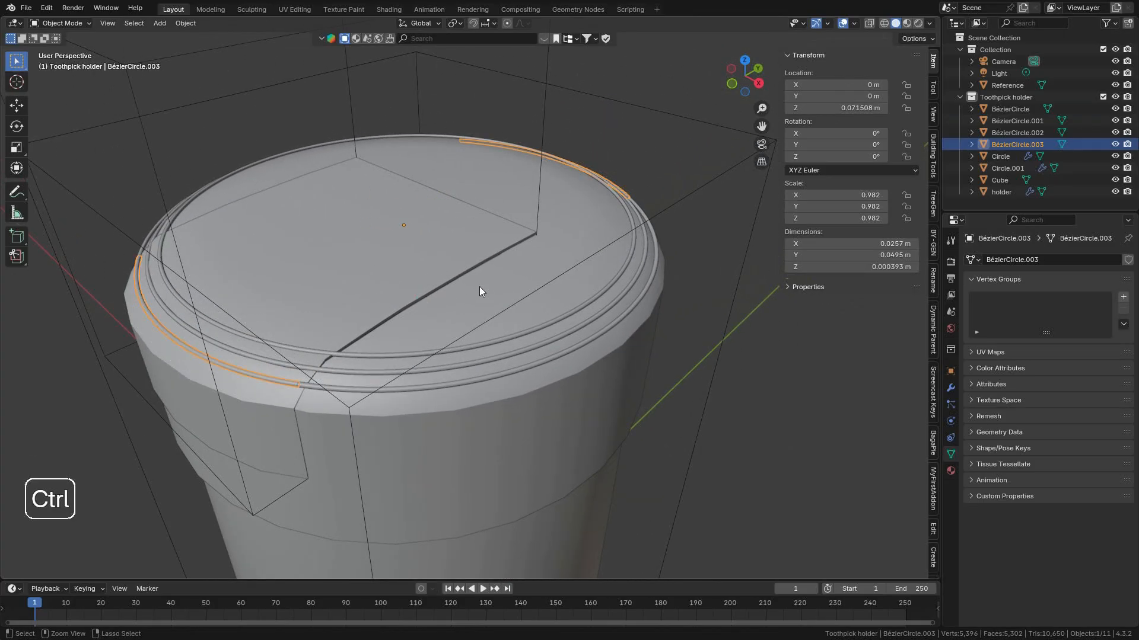
key(ctrl+z)
key(ctrl+z)
key(ctrl+z)
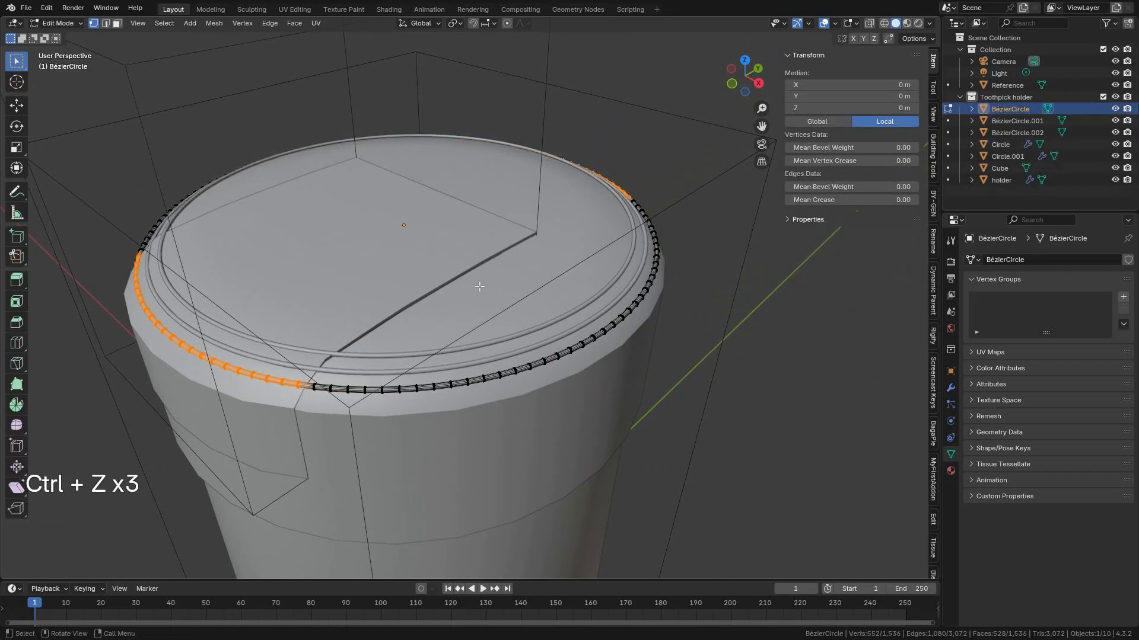
Deselect the outermost ring's back section with Circle Select, using wireframe display to include hidden vertices and keeping only the flap-side section.
middle_drag(653, 200, 602, 178)
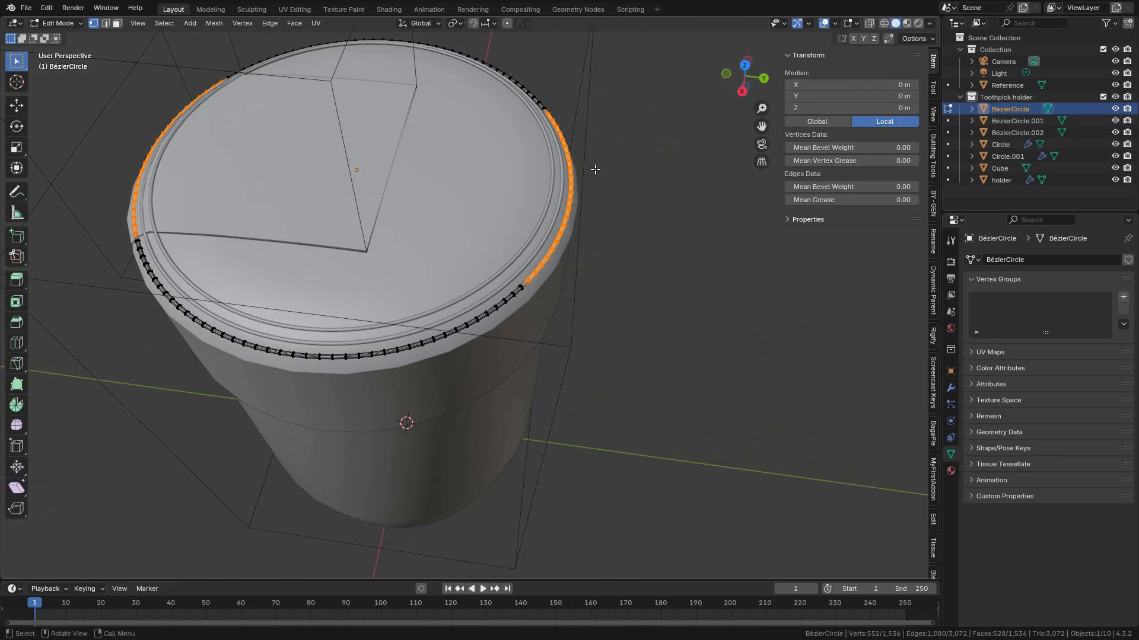
key(c)
scroll(587, 189, down, 4)
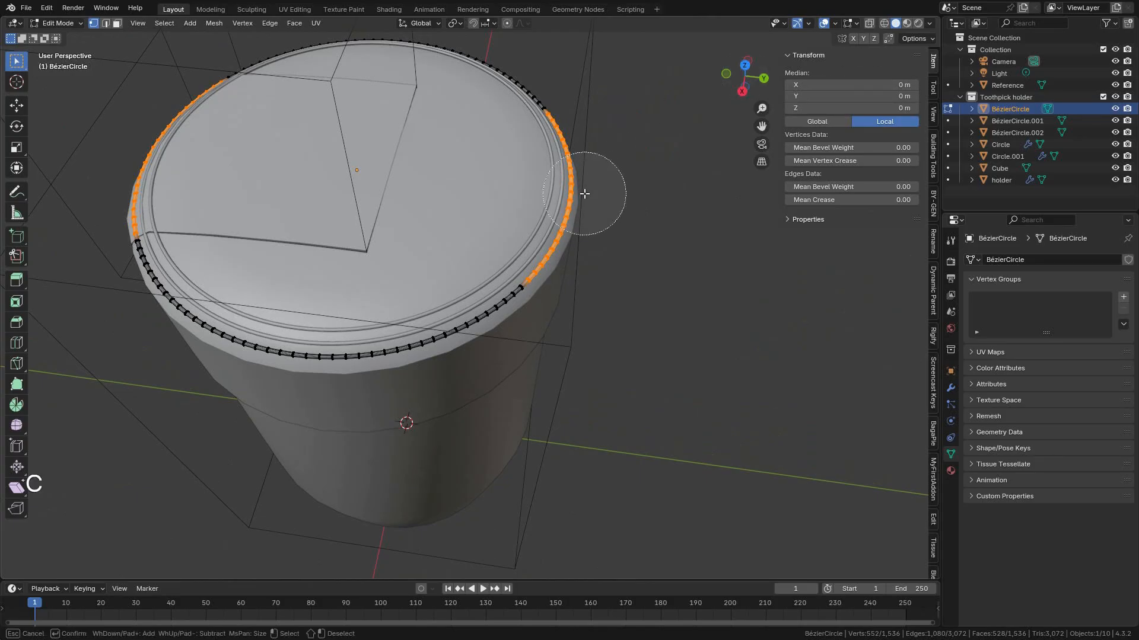
mouse_move(575, 145)
shift+mouse_down()
mouse_move(561, 123)
mouse_move(575, 202)
mouse_move(584, 167)
mouse_move(578, 184)
shift+mouse_up()
key(Escape)
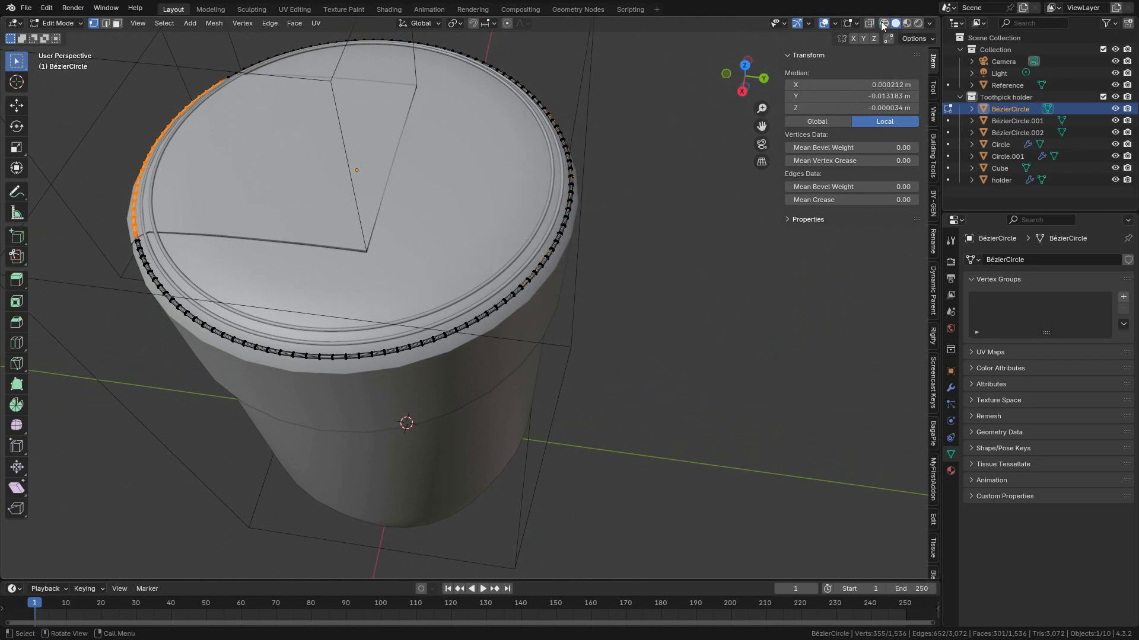
click(884, 23)
key(c)
shift+drag(554, 145, 520, 290)
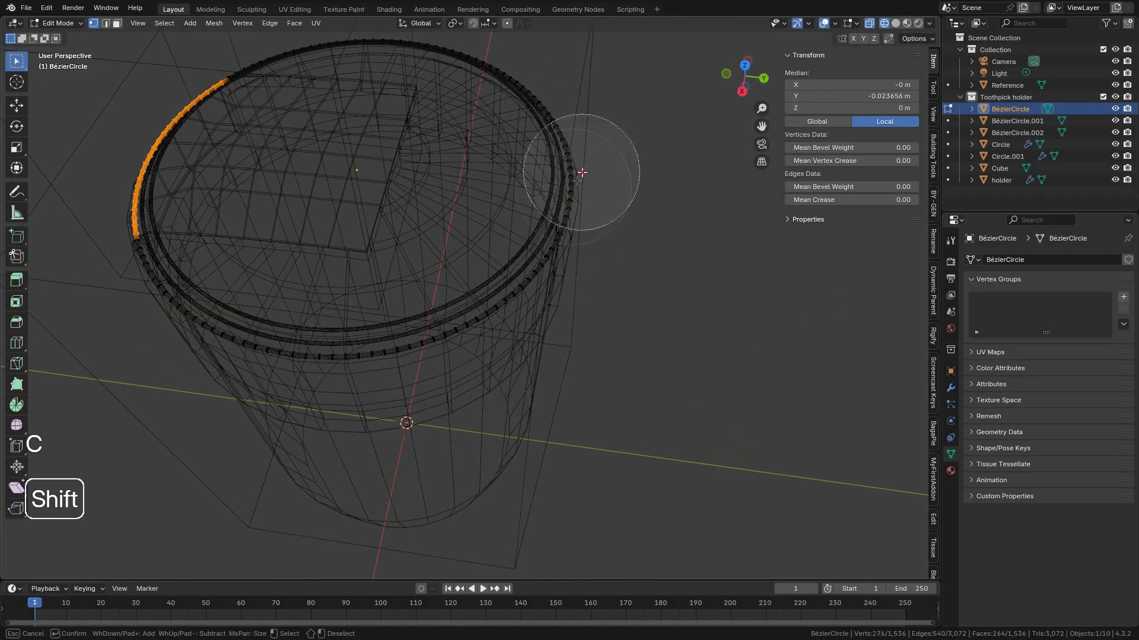
key(Escape)
Separate the outermost ring's flap-side section into its own object and return to Object Mode with solid shading.
mouse_move(318, 214)
middle_down()
mouse_move(249, 266)
mouse_move(292, 242)
middle_up()
click(64, 23)
shift+middle_drag(335, 150, 701, 251)
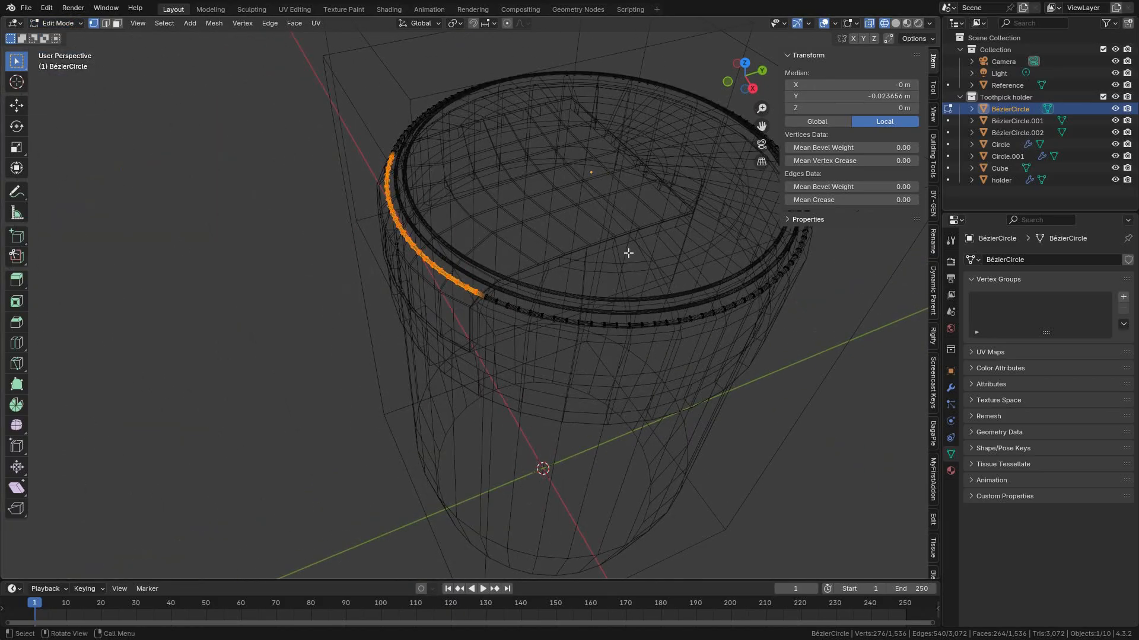
scroll(628, 255, up, 2)
key(p)
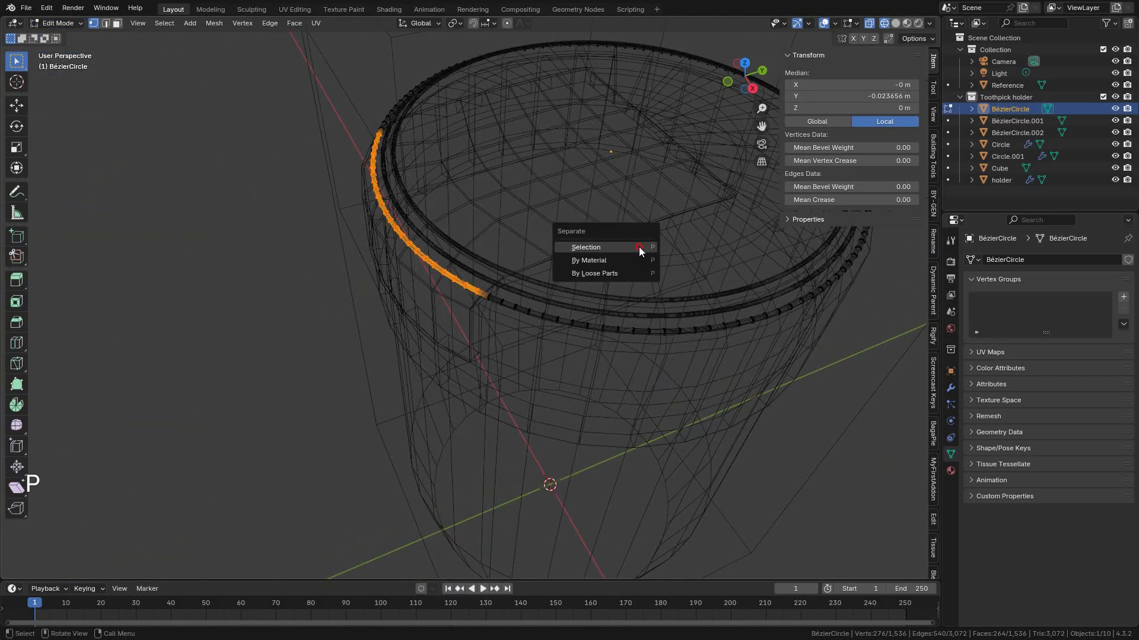
click(638, 247)
key(Tab)
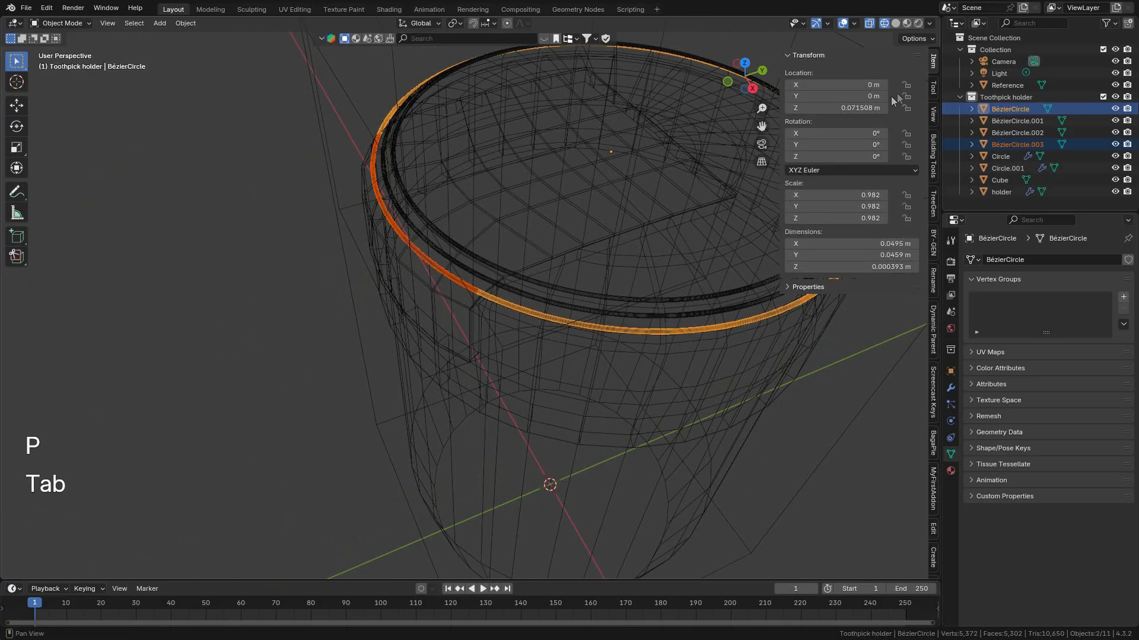
click(896, 23)
Check the split of the outermost ring by trial-moving a piece near the seam and cancelling the move.
mouse_move(423, 263)
middle_down()
mouse_move(430, 248)
mouse_move(532, 229)
middle_up()
scroll(534, 234, up, 2)
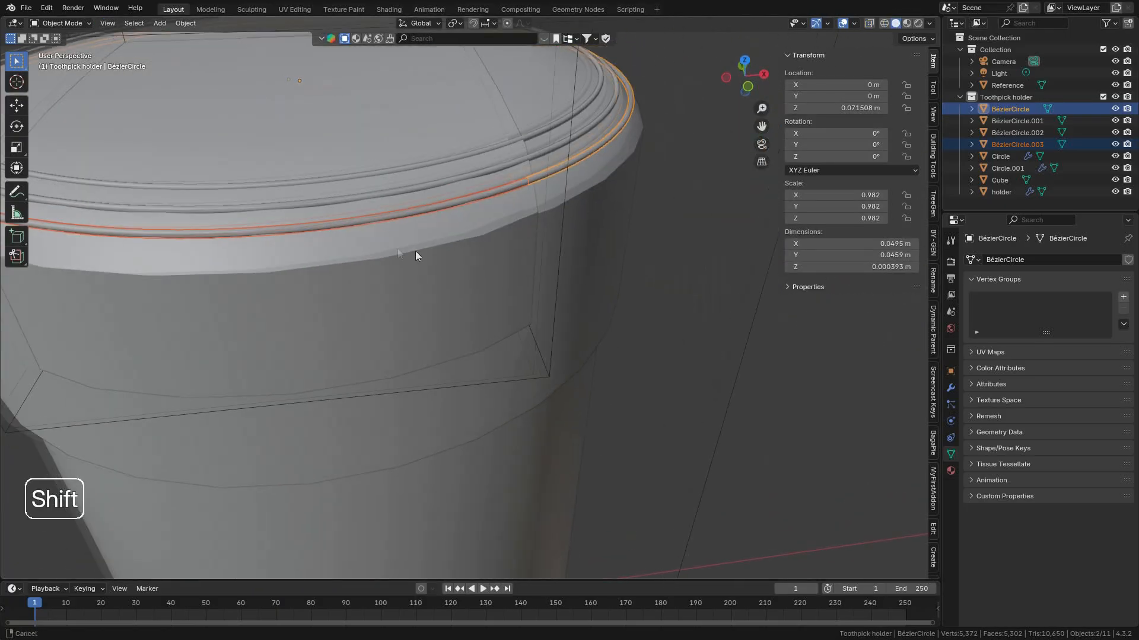
shift+middle_drag(417, 253, 601, 295)
click(606, 262)
key(g)
right_click(566, 272)
Select the middle lid ring as the only selected object and enter its Edit Mode.
click(595, 212)
click(606, 224)
click(606, 220)
click(606, 221)
shift+middle_drag(564, 218, 599, 310)
click(599, 305)
key(Tab)
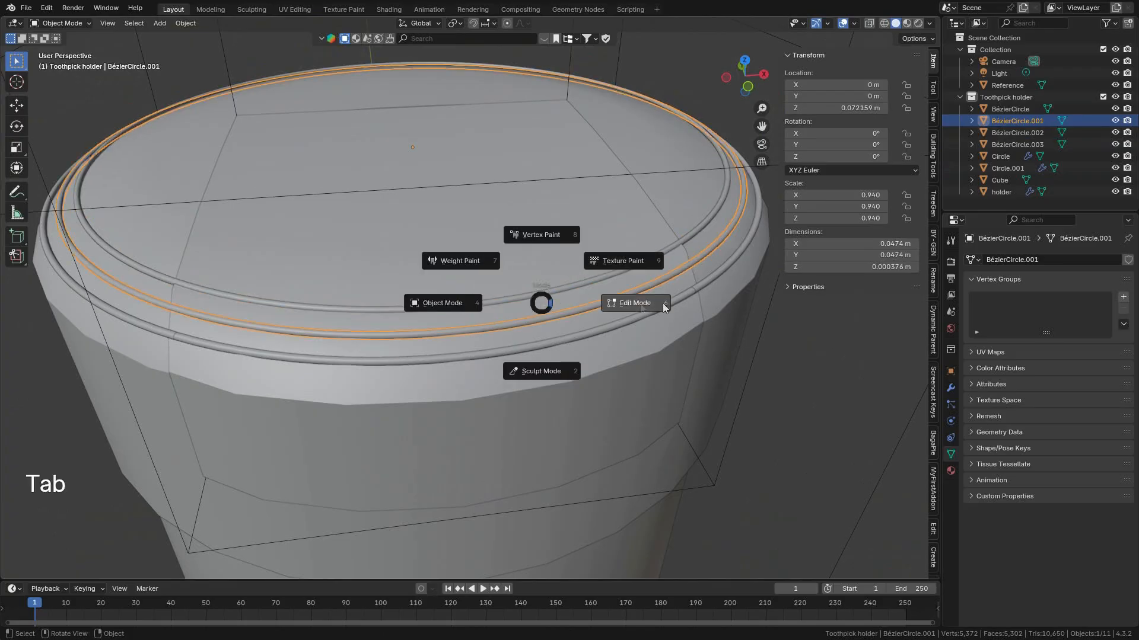
click(664, 306)
Select the middle ring's central front cross-section loop from the front view.
scroll(533, 324, up, 3)
scroll(415, 351, down, 1)
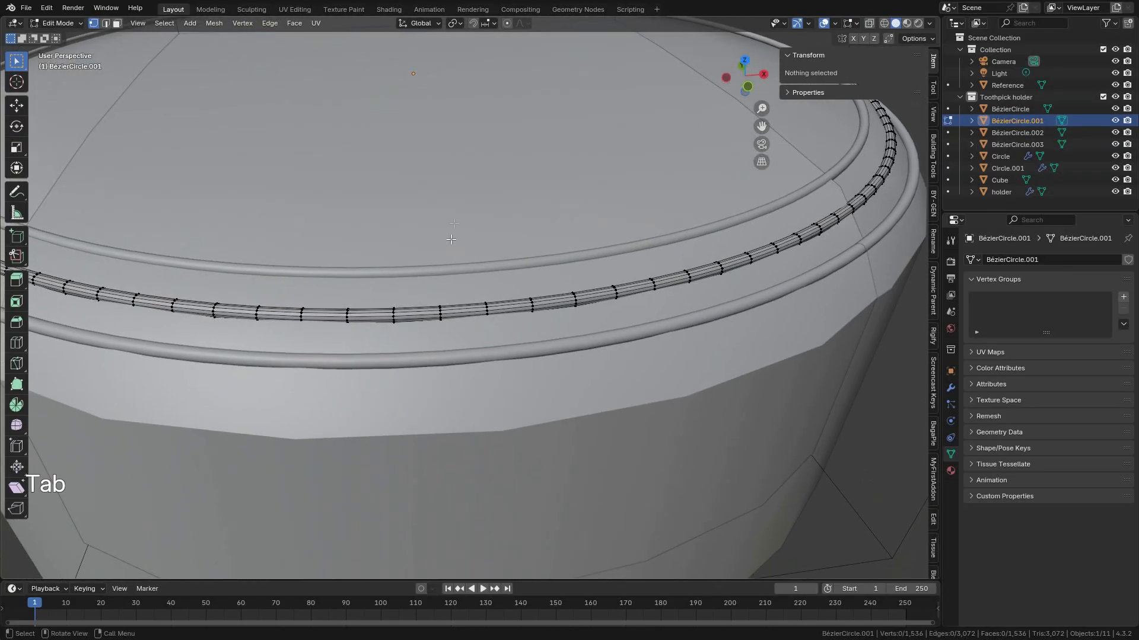
scroll(418, 314, down, 5)
key(KP_1)
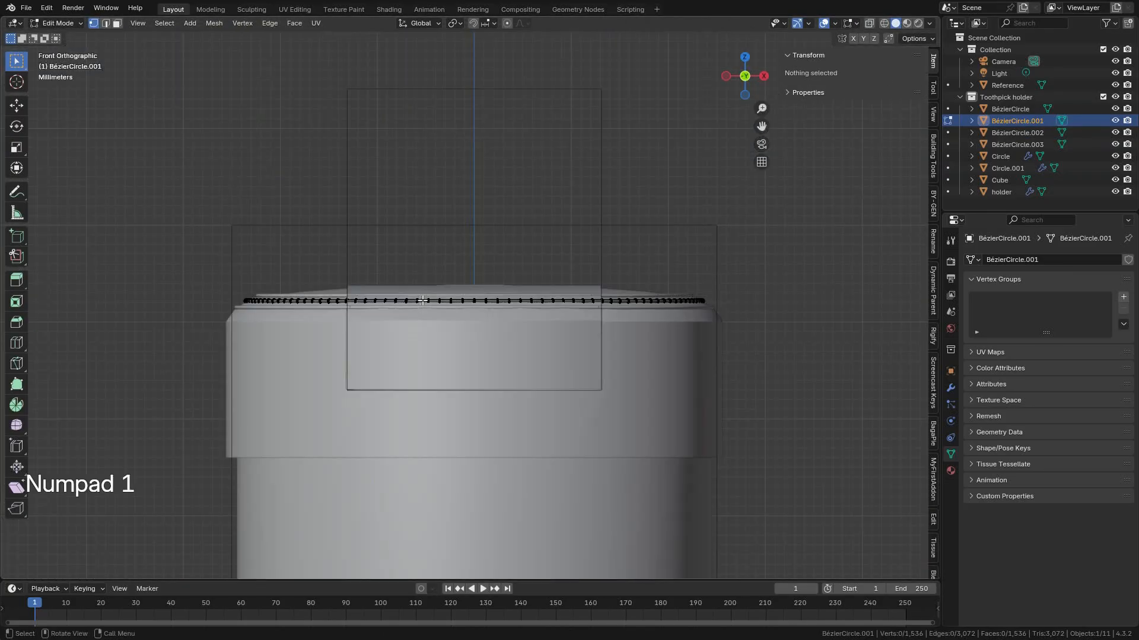
scroll(419, 301, up, 5)
scroll(520, 333, up, 3)
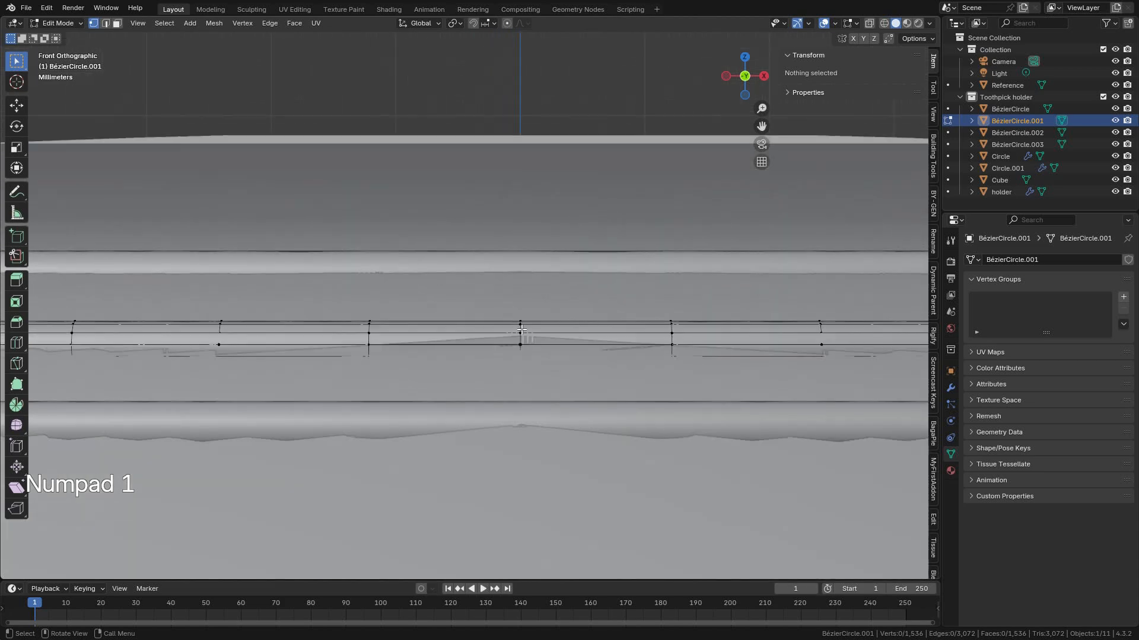
key(alt)
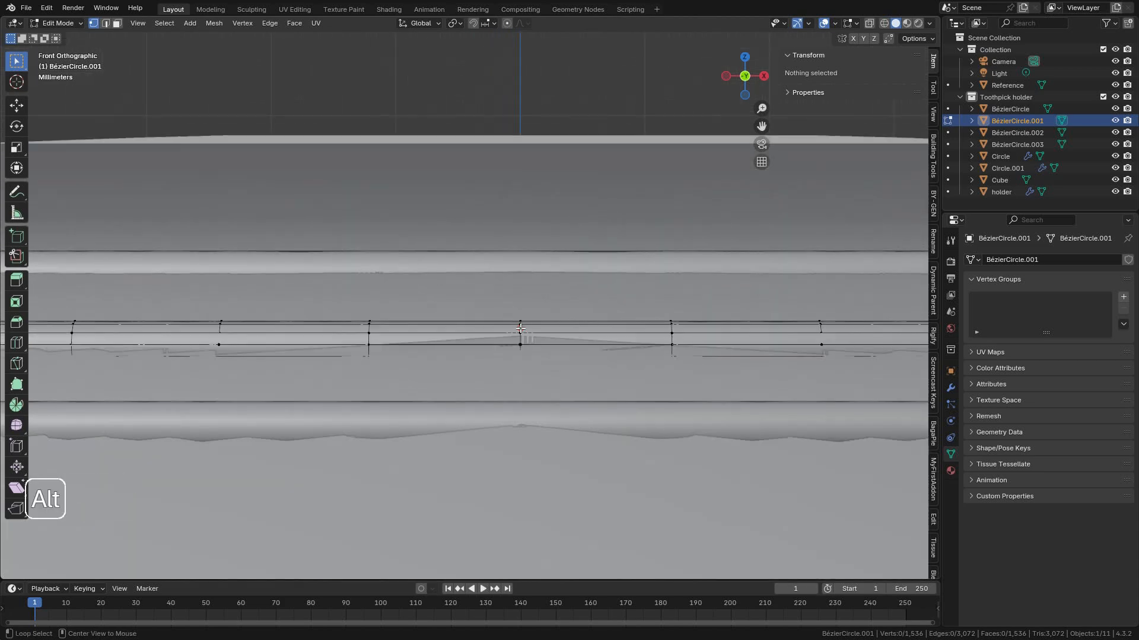
alt+click(520, 328)
scroll(521, 328, down, 5)
middle_drag(520, 328, 517, 359)
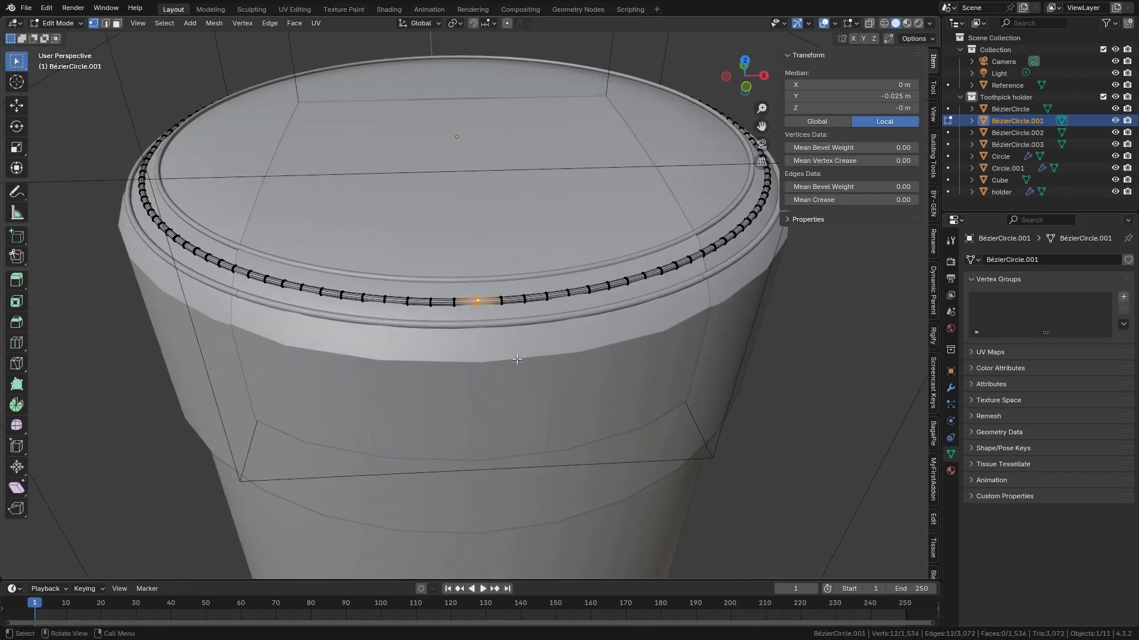
Grow the middle ring's selection twenty times outward from the central loop.
key(ctrl)
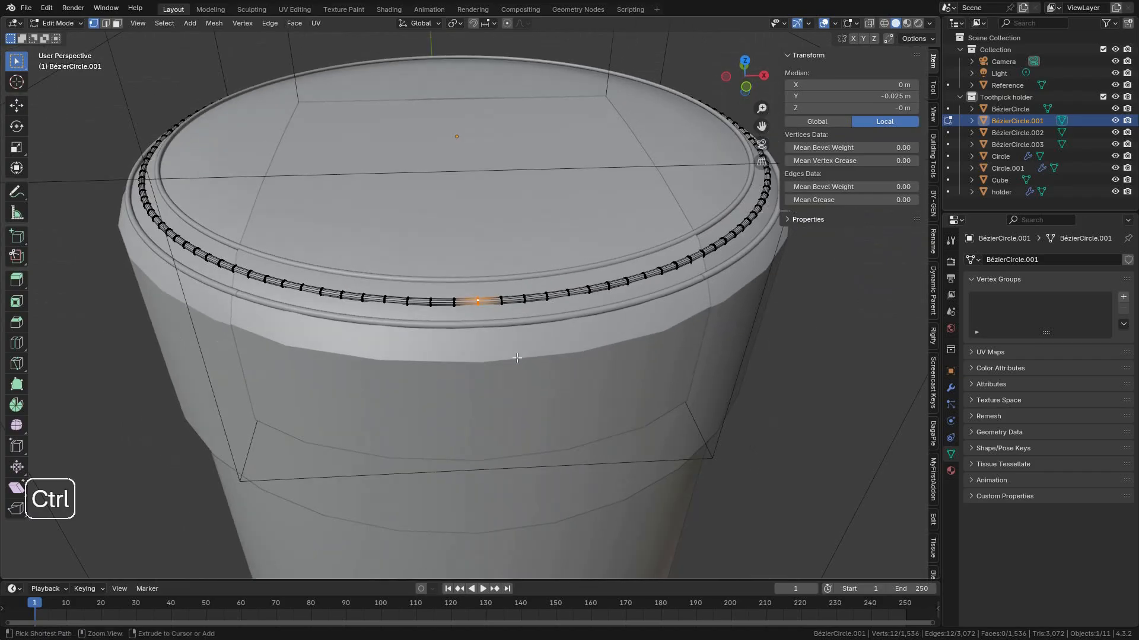
key(ctrl+KP_Add)
key(ctrl+KP_Add)
key(ctrl+KP_Add)
key(ctrl+KP_Add)
key(ctrl+KP_Add)
key(ctrl+KP_Add)
key(ctrl+KP_Add)
key(ctrl+KP_Add)
key(ctrl+KP_Add)
key(ctrl+KP_Add)
key(ctrl+KP_Add)
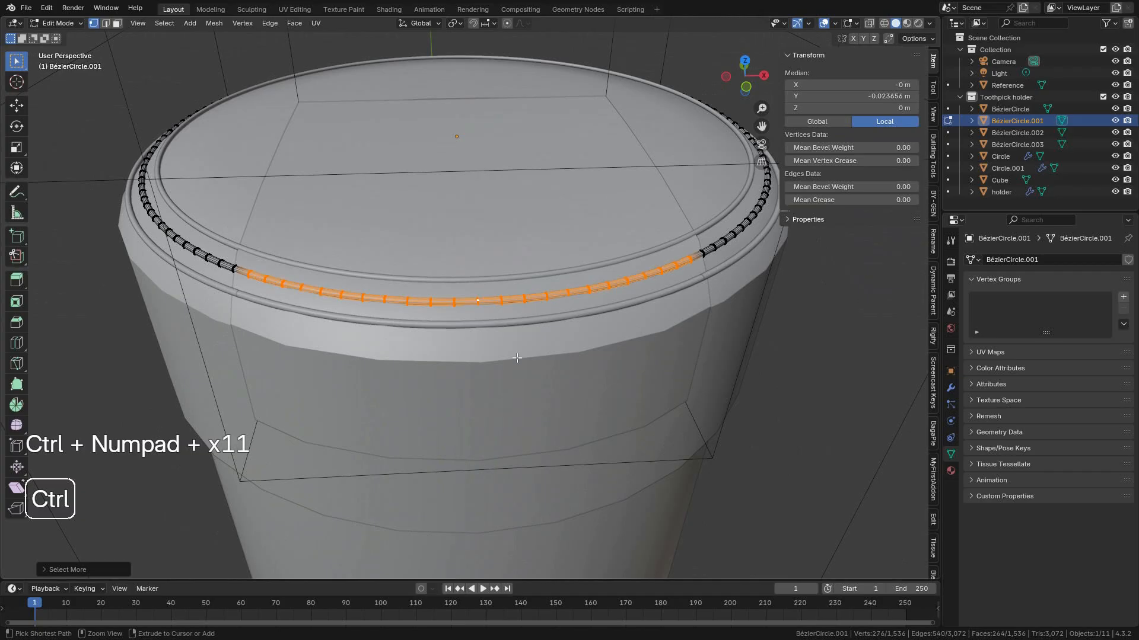
key(ctrl+KP_Add)
key(ctrl+KP_Add)
key(ctrl+KP_Add)
key(ctrl+KP_Add)
key(ctrl+KP_Add)
key(ctrl+KP_Add)
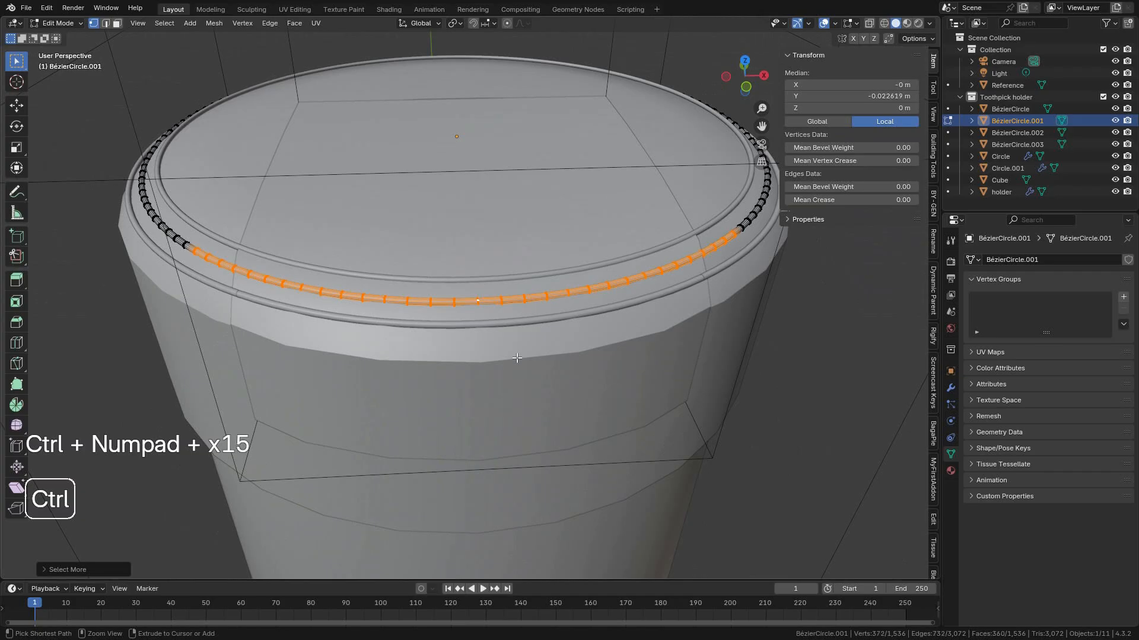
key(ctrl+KP_Add)
key(ctrl+KP_Add)
key(ctrl+KP_Add)
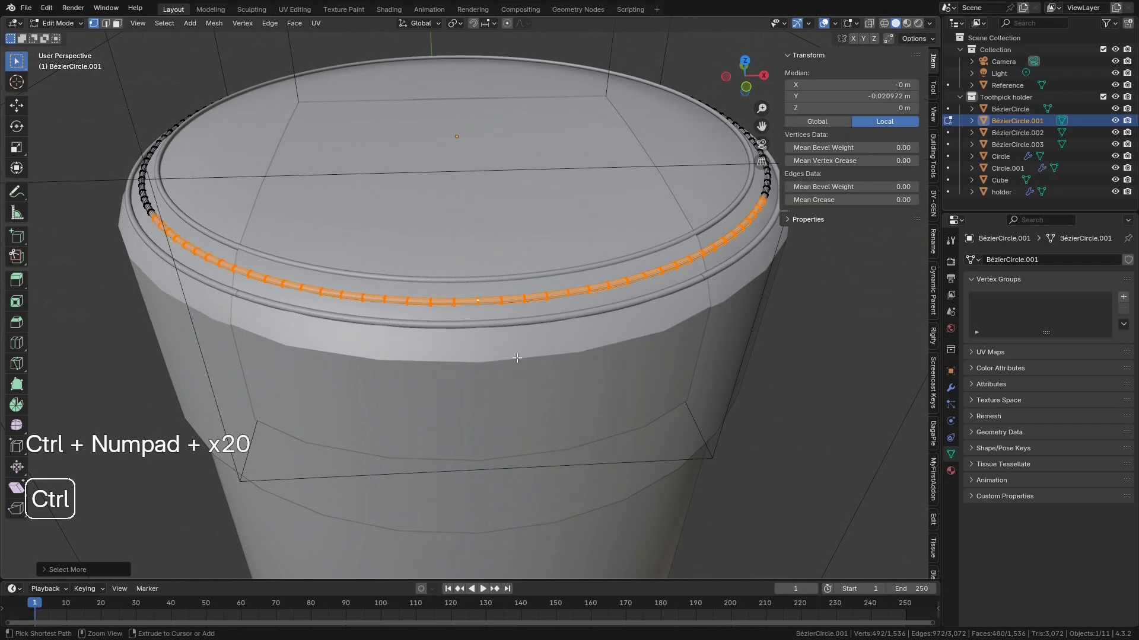
Shrink the middle ring's selection eight times so its ends line up with the flap's seams.
key(ctrl+KP_Subtract)
key(ctrl+KP_Subtract)
key(ctrl+KP_Subtract)
key(ctrl+KP_Subtract)
key(ctrl+KP_Subtract)
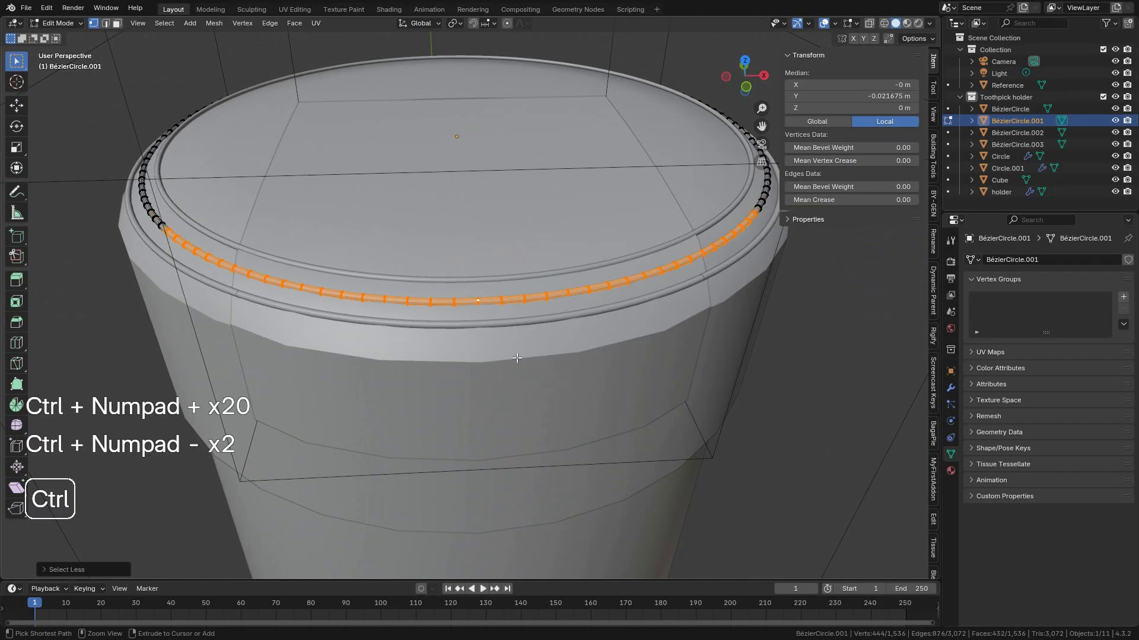
key(ctrl+KP_Subtract)
key(ctrl+KP_Subtract)
key(ctrl+KP_Subtract)
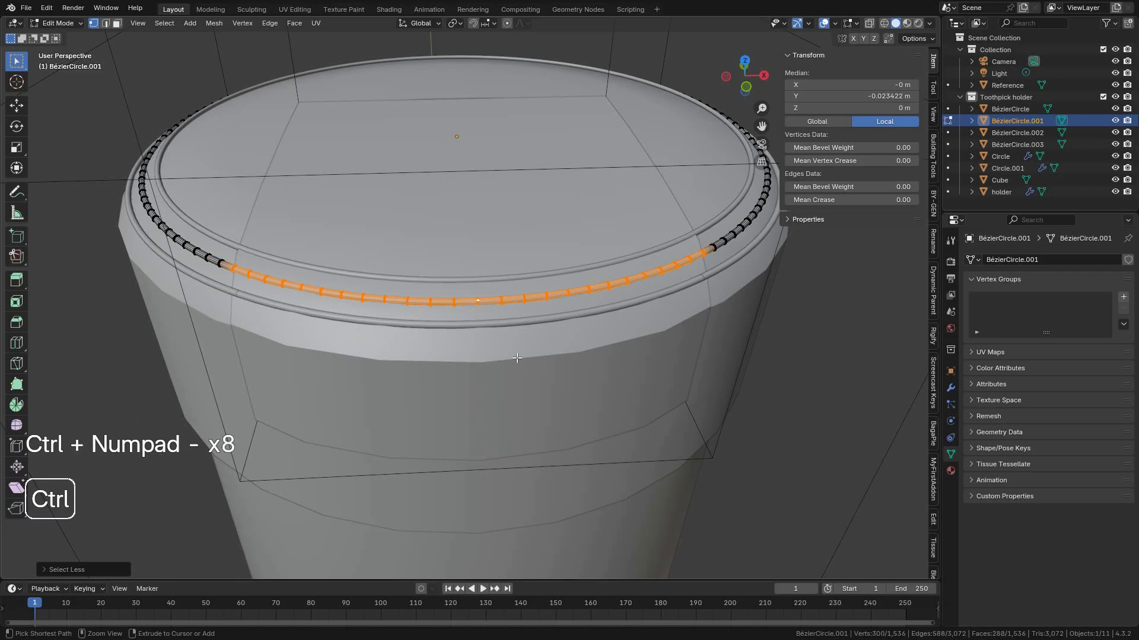
Separate the selected flap section of the middle ring into its own object and return to Object Mode.
middle_drag(516, 324, 462, 289)
scroll(652, 294, up, 1)
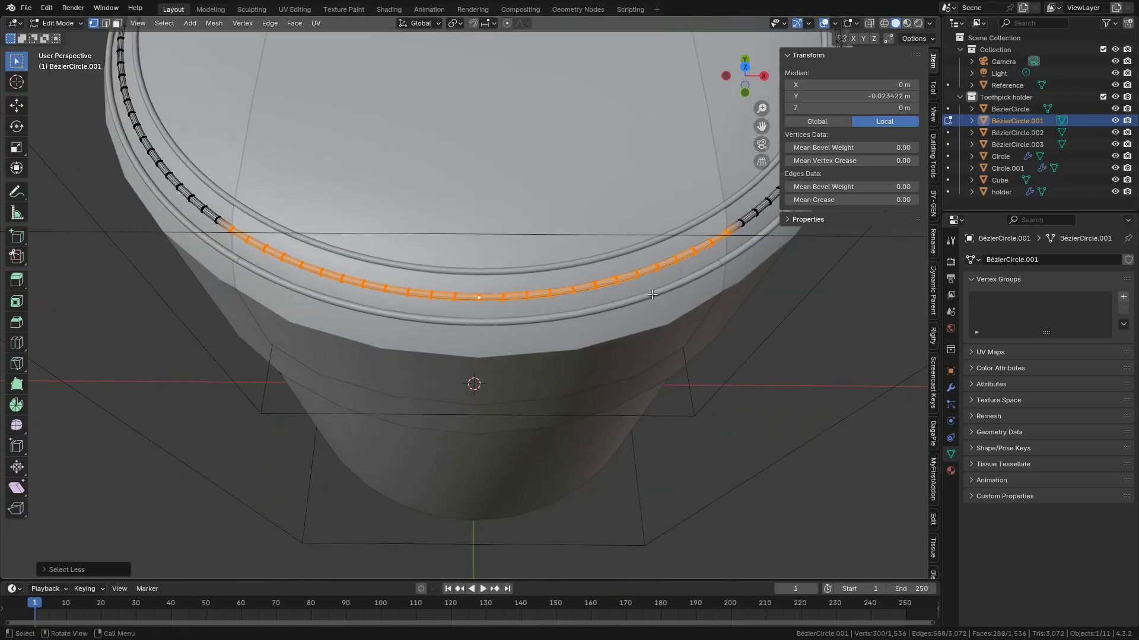
key(p)
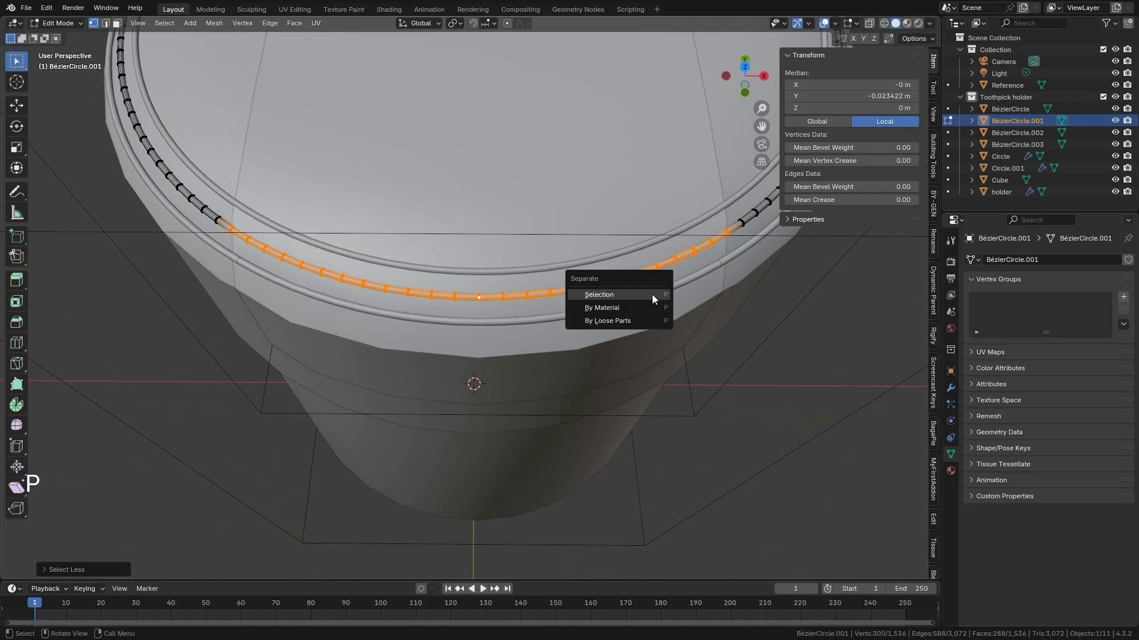
click(653, 294)
key(Tab)
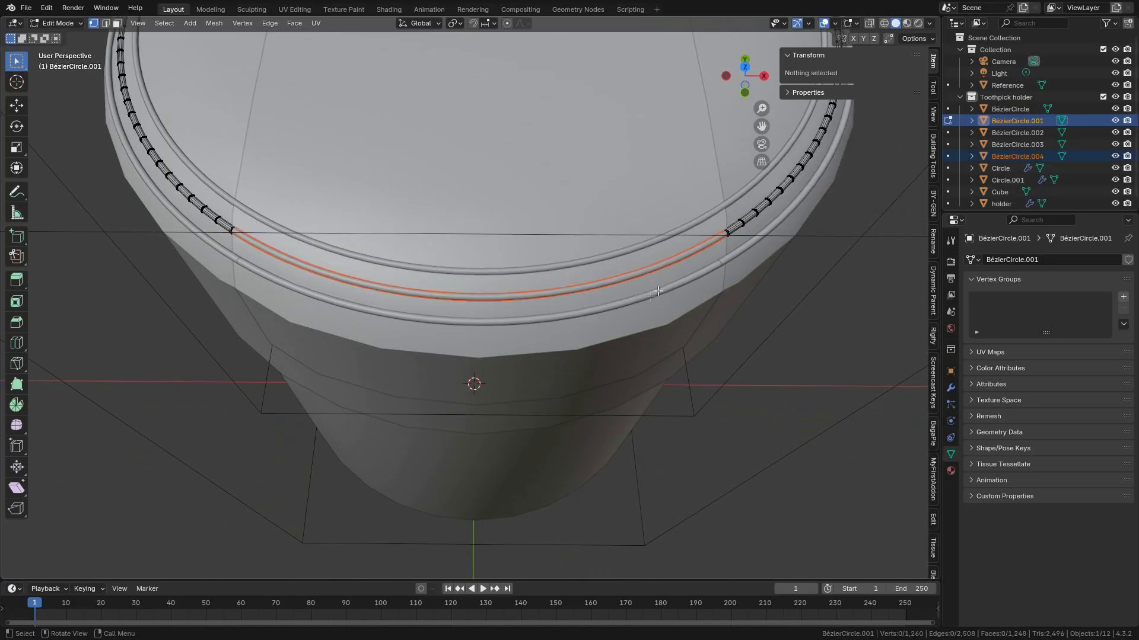
click(540, 282)
Select the innermost lid ring and enter its Edit Mode.
shift+middle_drag(432, 280, 417, 326)
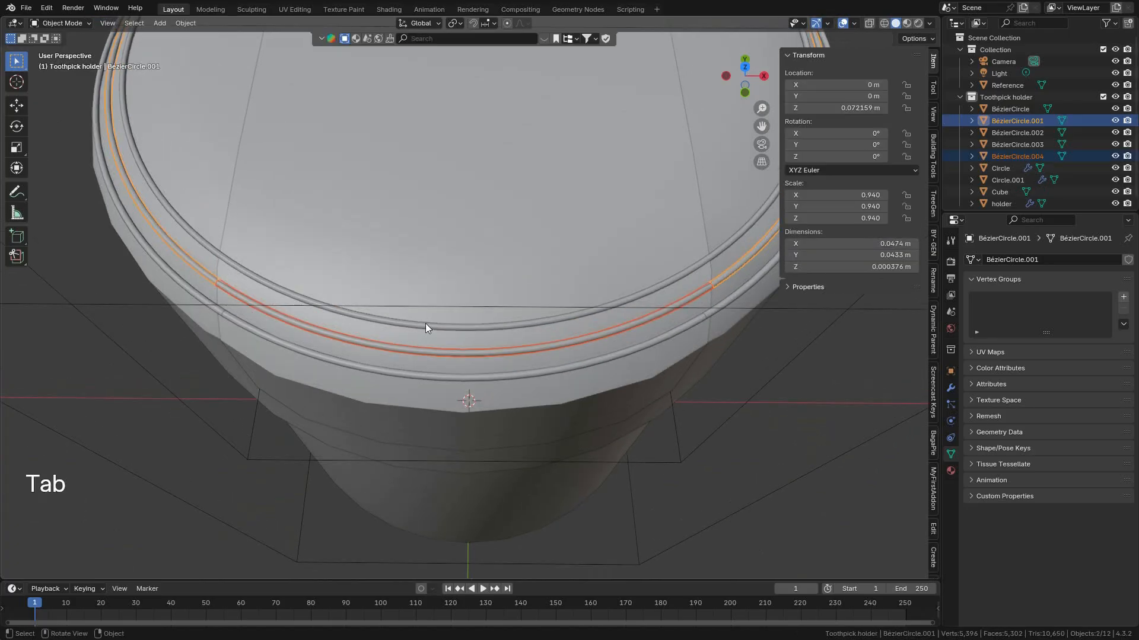
click(443, 327)
key(Tab)
click(611, 326)
Select the edge loop at the front centre of the innermost lid ring.
scroll(593, 323, up, 3)
shift+middle_drag(549, 320, 520, 251)
scroll(551, 227, up, 1)
scroll(520, 252, up, 4)
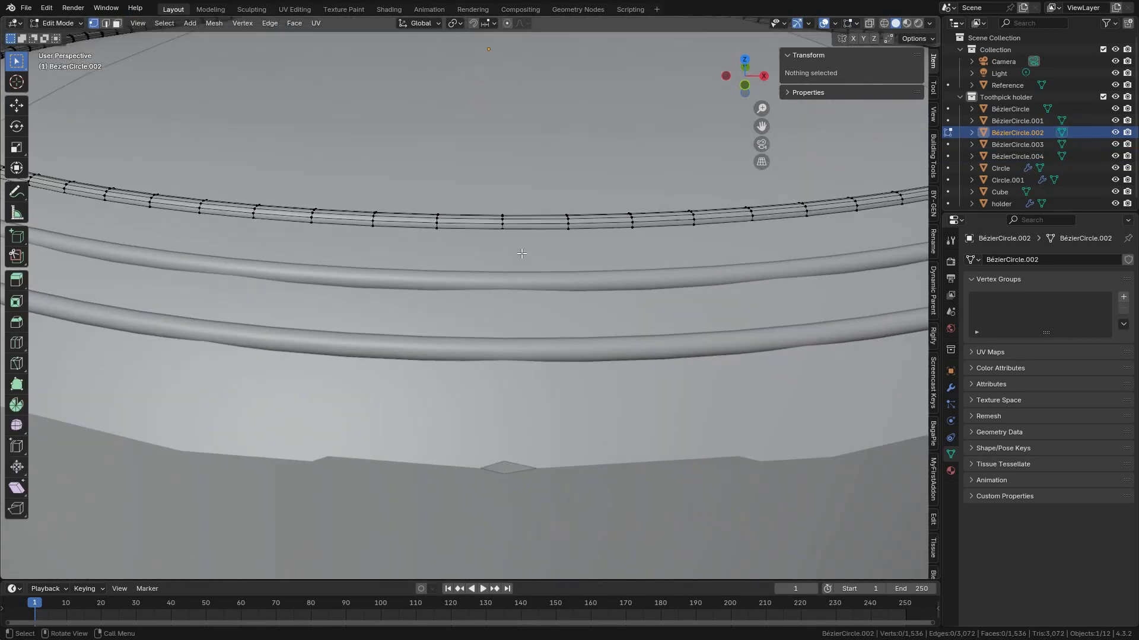
scroll(521, 243, down, 4)
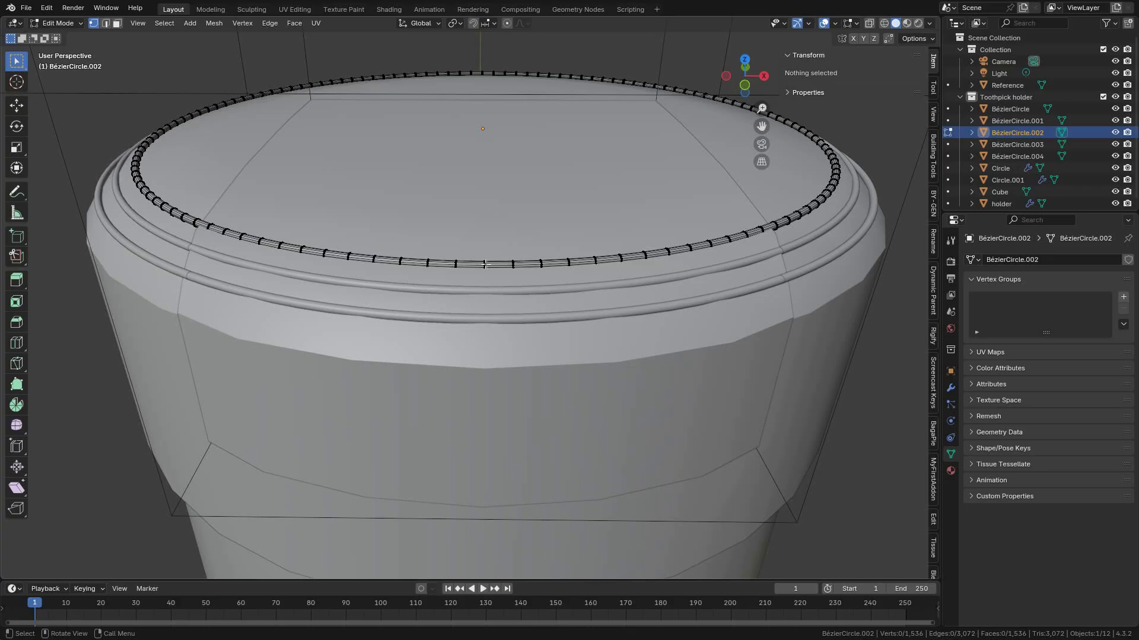
key(KP_1)
scroll(488, 255, up, 4)
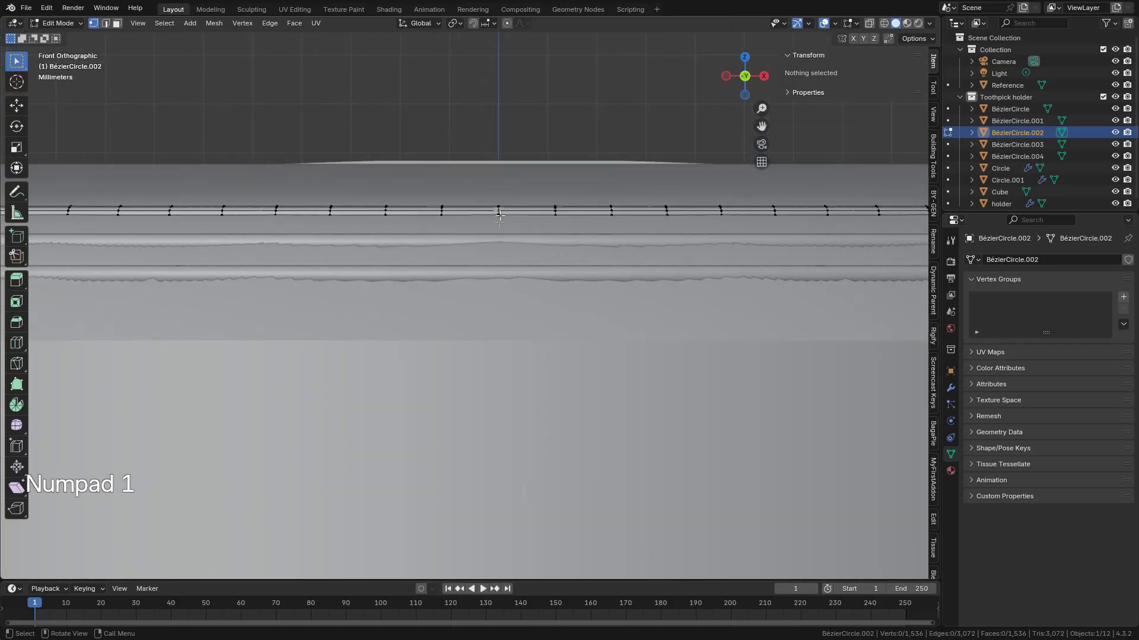
shift+middle_drag(501, 218, 534, 267)
scroll(548, 280, up, 4)
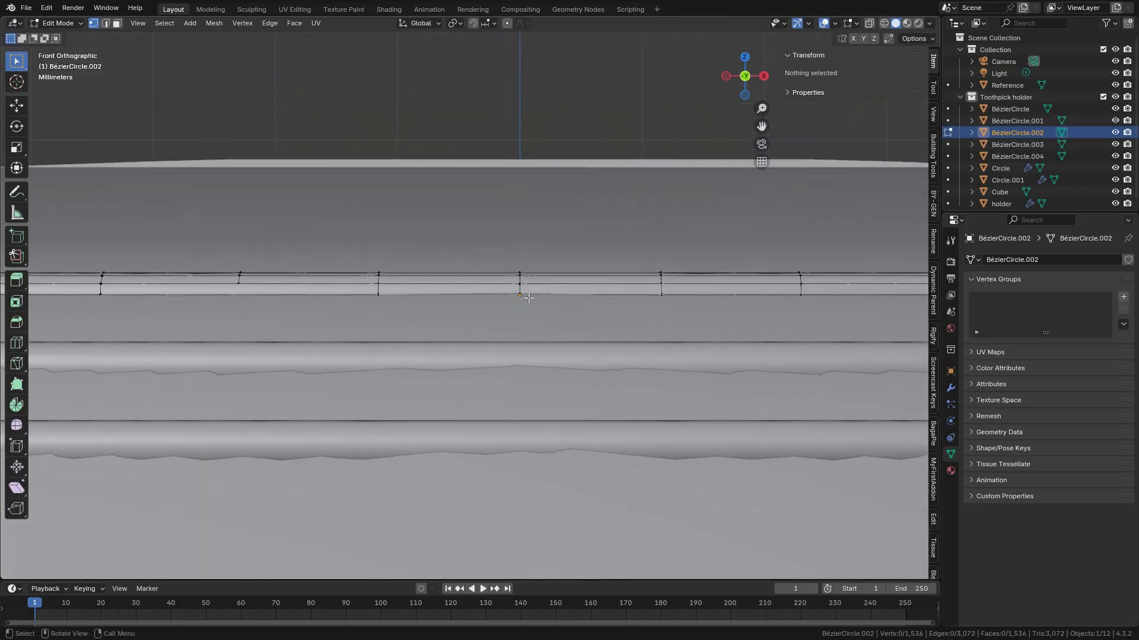
key(alt)
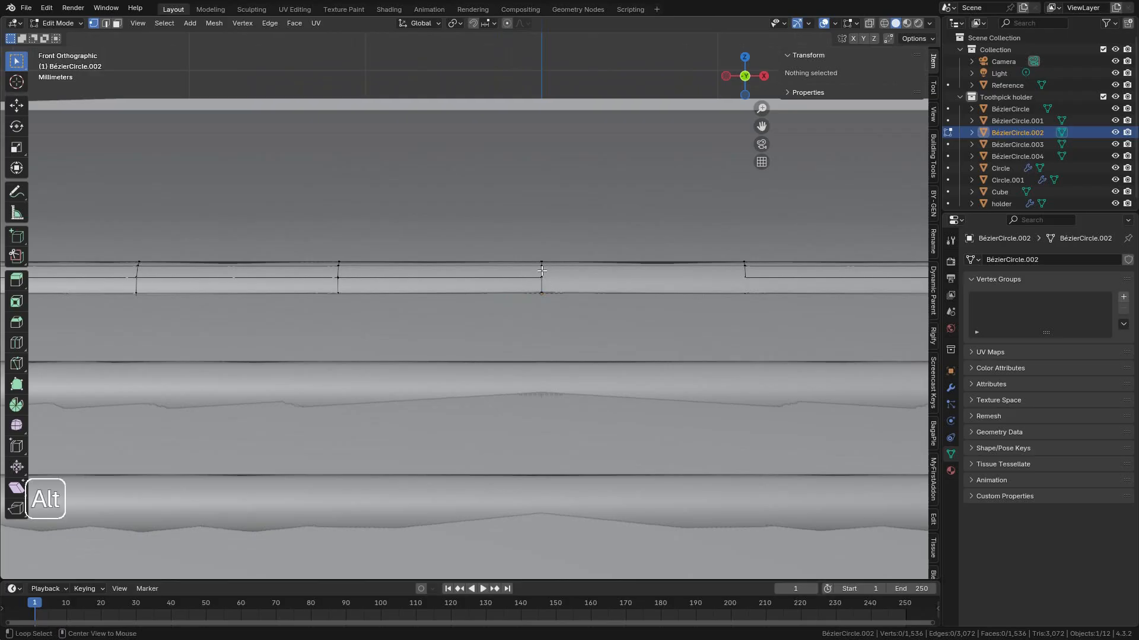
alt+click(539, 271)
middle_drag(539, 271, 550, 339)
Grow the innermost ring's selection thirteen times outward so its ends reach the flap's seams.
key(ctrl)
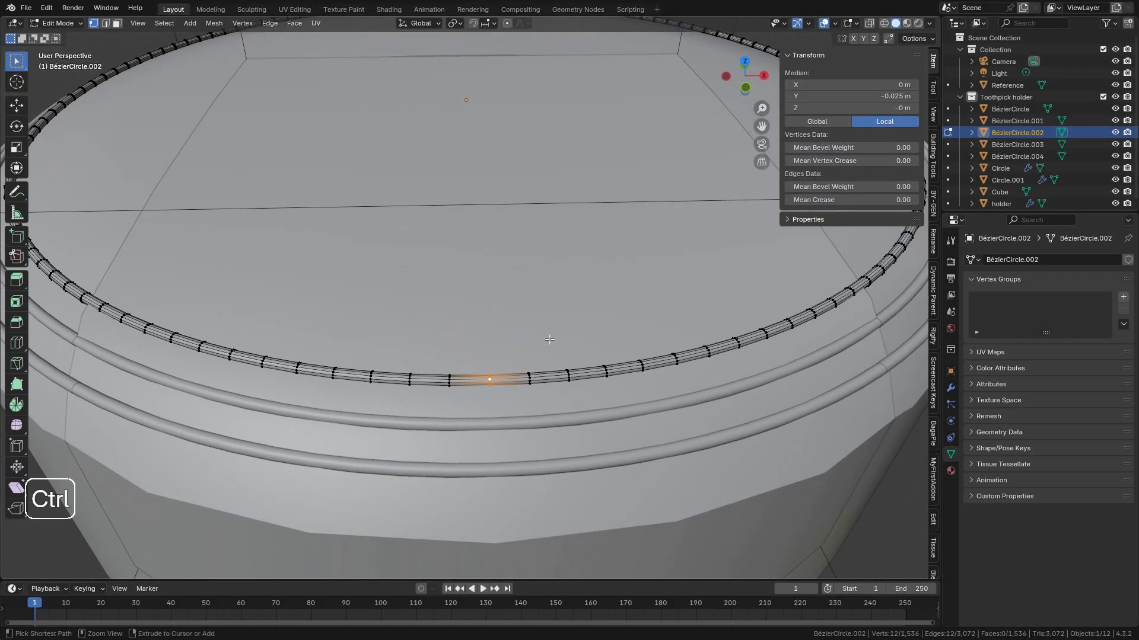
key(ctrl+KP_Add)
key(ctrl+KP_Add)
key(ctrl+KP_Add)
key(ctrl+KP_Add)
key(ctrl+KP_Add)
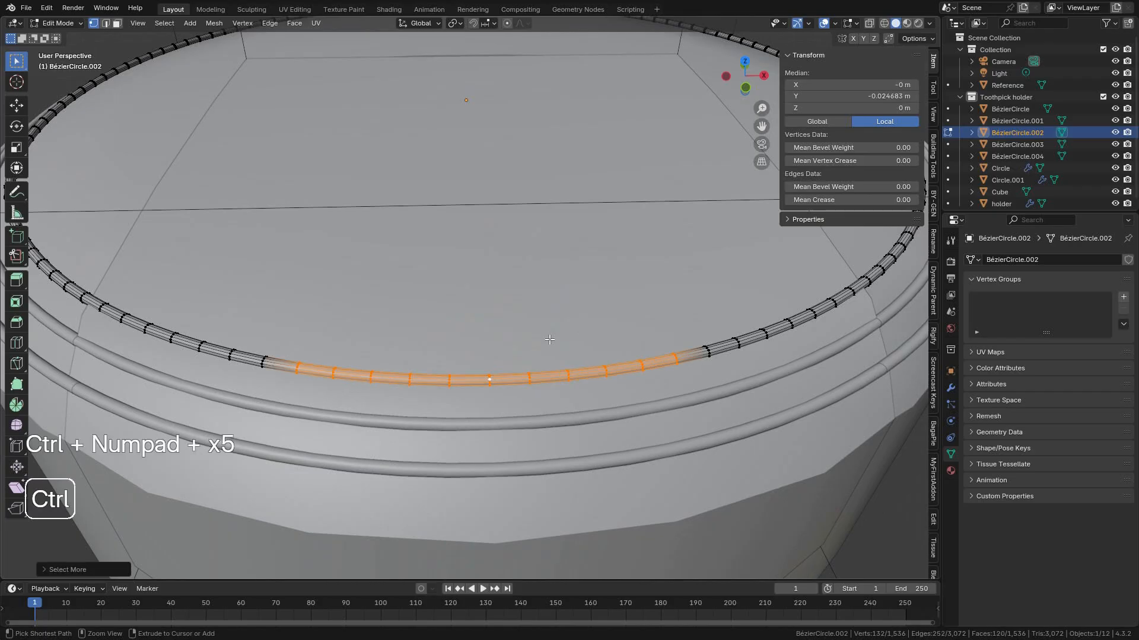
key(ctrl+KP_Add)
key(ctrl+KP_Add)
key(ctrl+KP_Add)
key(ctrl+KP_Add)
key(ctrl+KP_Add)
key(ctrl+KP_Add)
key(ctrl+KP_Add)
key(ctrl+KP_Add)
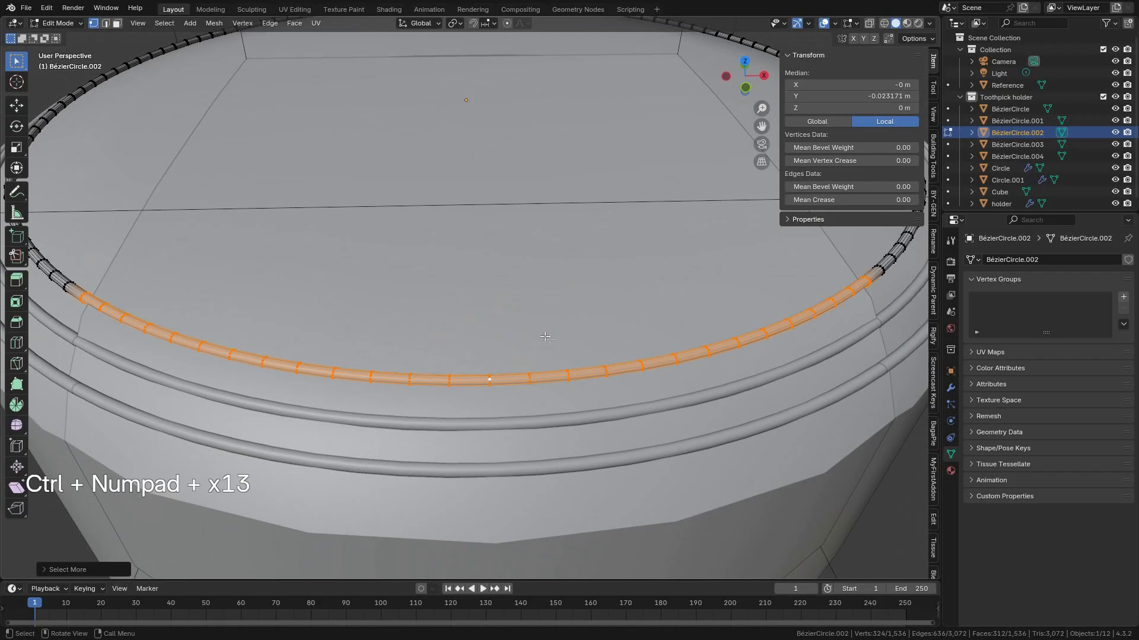
Separate the selected flap section of the innermost ring into its own object and return to Object Mode.
scroll(545, 337, down, 3)
scroll(565, 301, up, 1)
key(p)
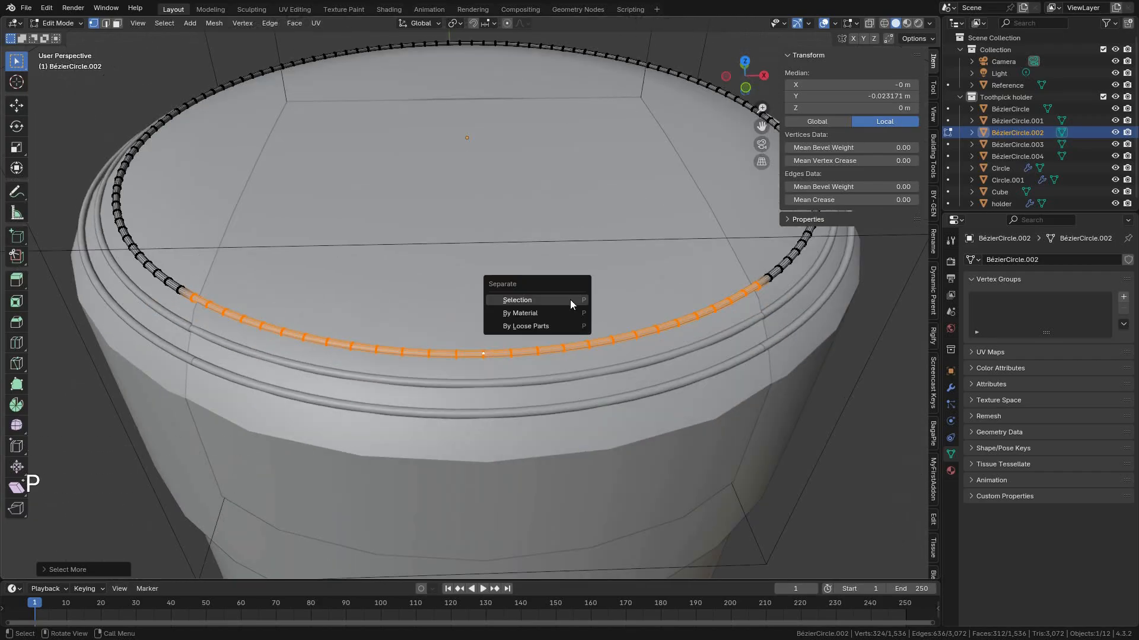
click(571, 300)
key(Tab)
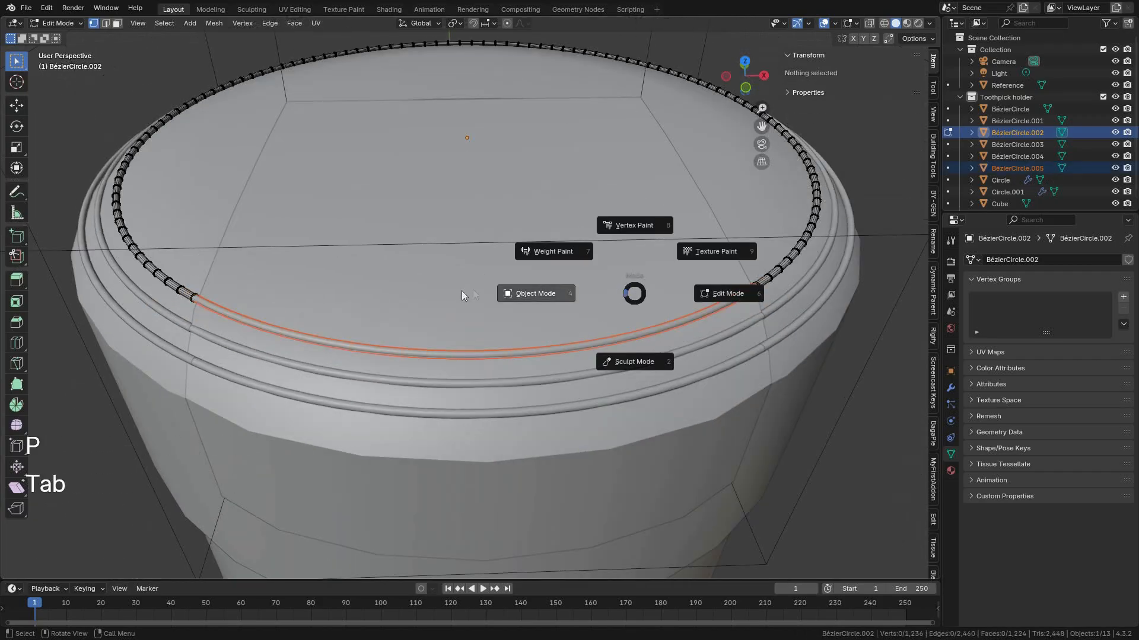
click(461, 292)
Check that the three flap ring segments are separate objects by selecting each one and test-moving it without keeping the move.
middle_drag(370, 374, 359, 238)
shift+middle_drag(359, 238, 384, 278)
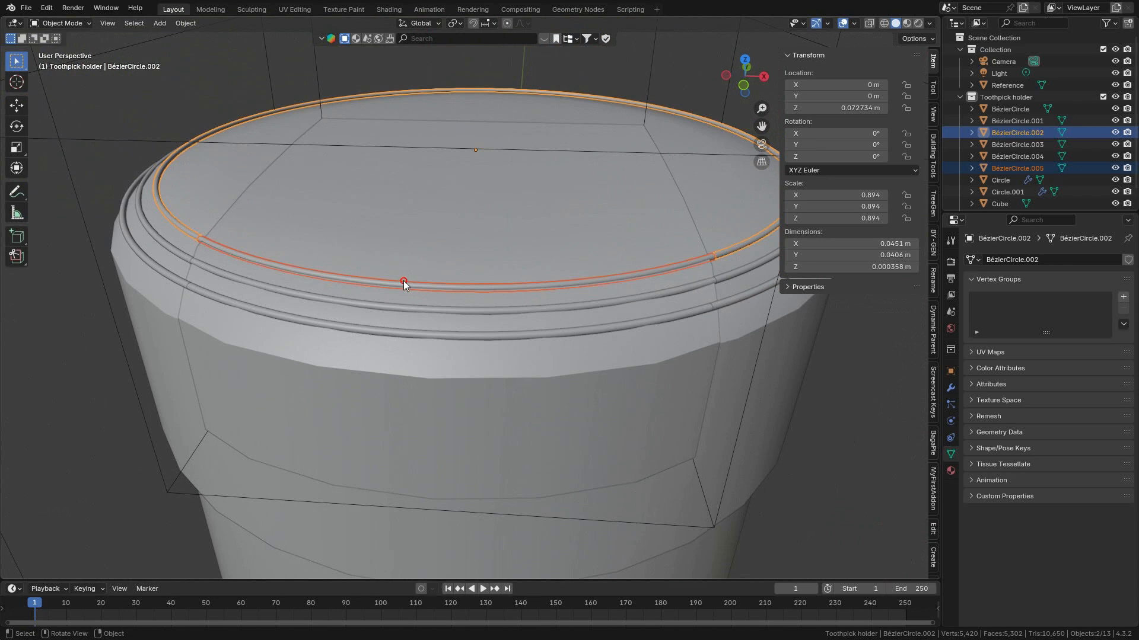
click(403, 282)
click(412, 316)
click(419, 325)
click(421, 333)
click(460, 303)
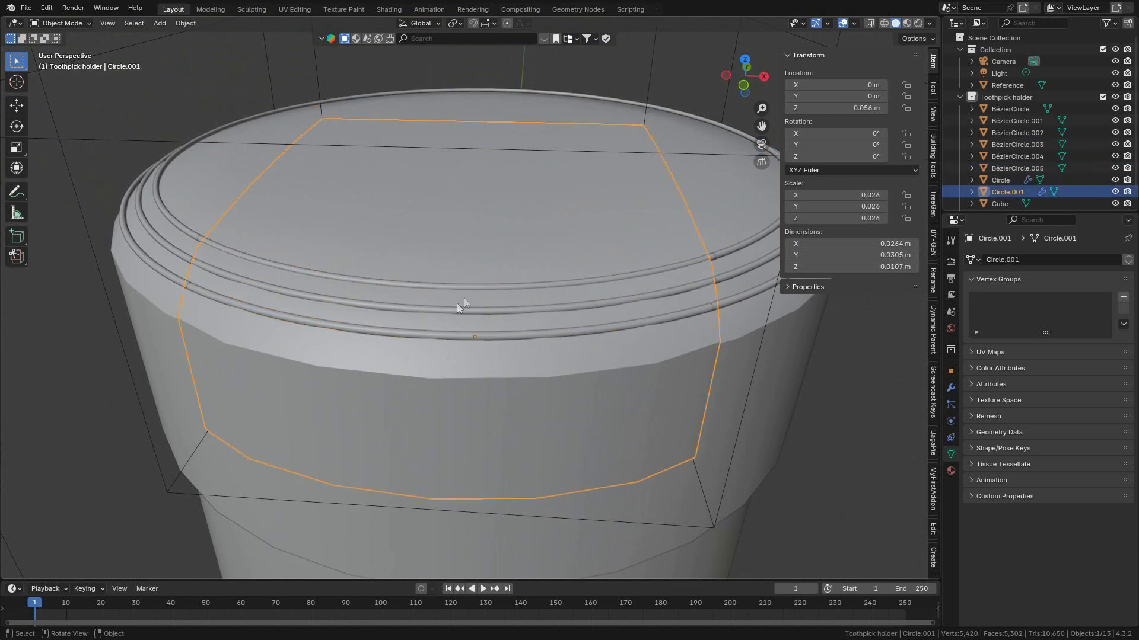
click(500, 287)
click(499, 310)
click(497, 332)
key(g)
right_click(503, 285)
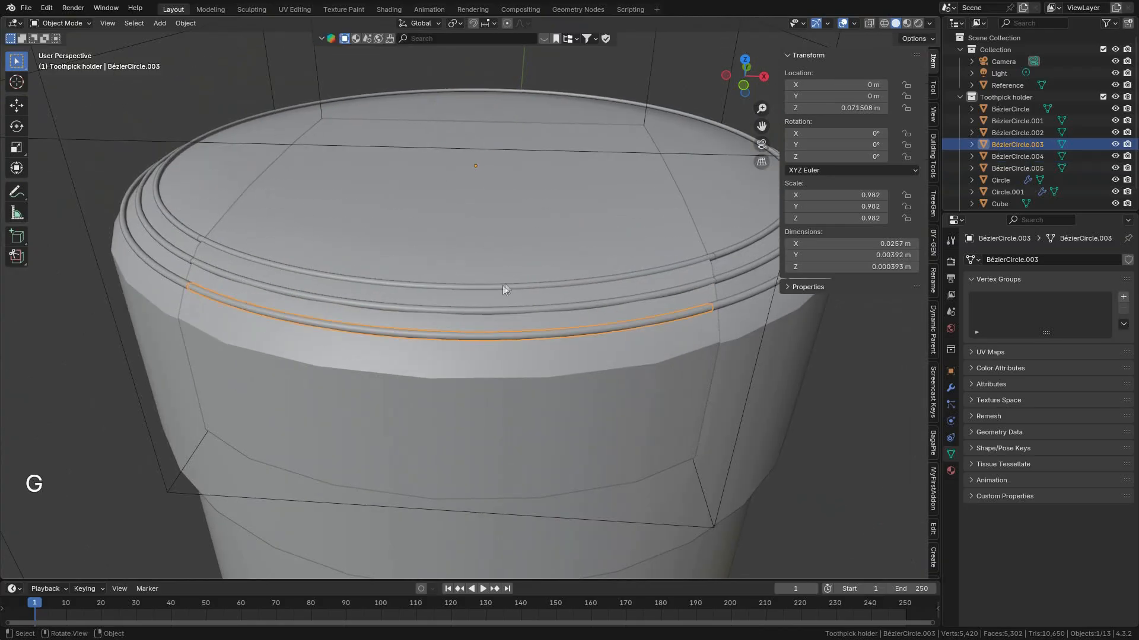
click(565, 306)
key(g)
right_click(555, 300)
click(616, 276)
key(g)
right_click(597, 274)
Examine from the top view how the +X ends of the flap's ring segments line up with the flap seam.
key(KP_7)
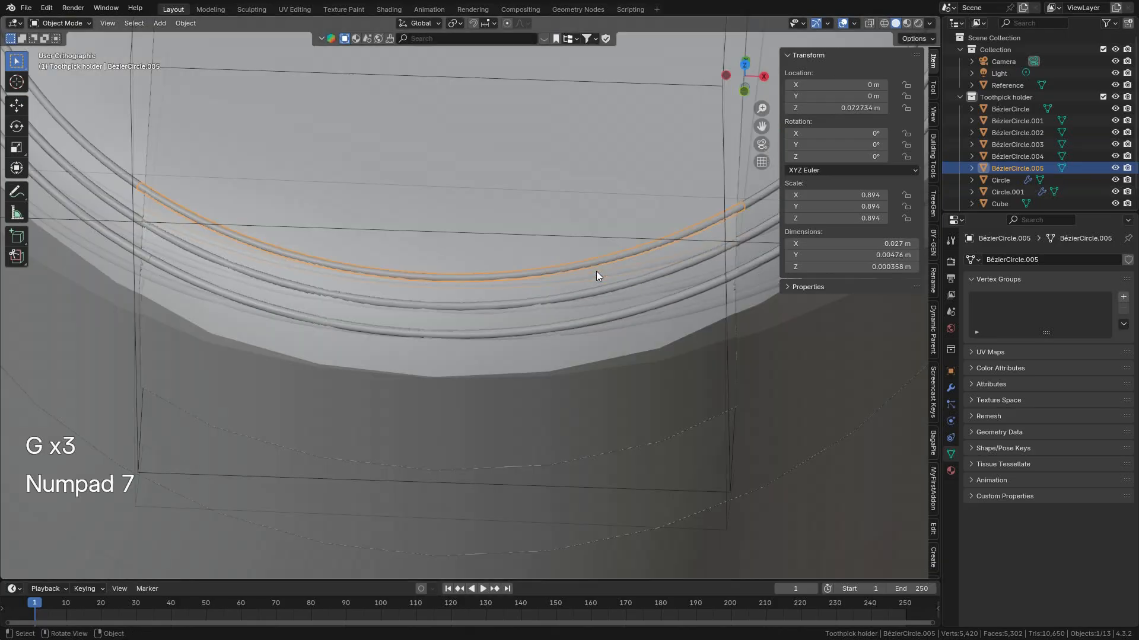
shift+middle_drag(596, 274, 498, 292)
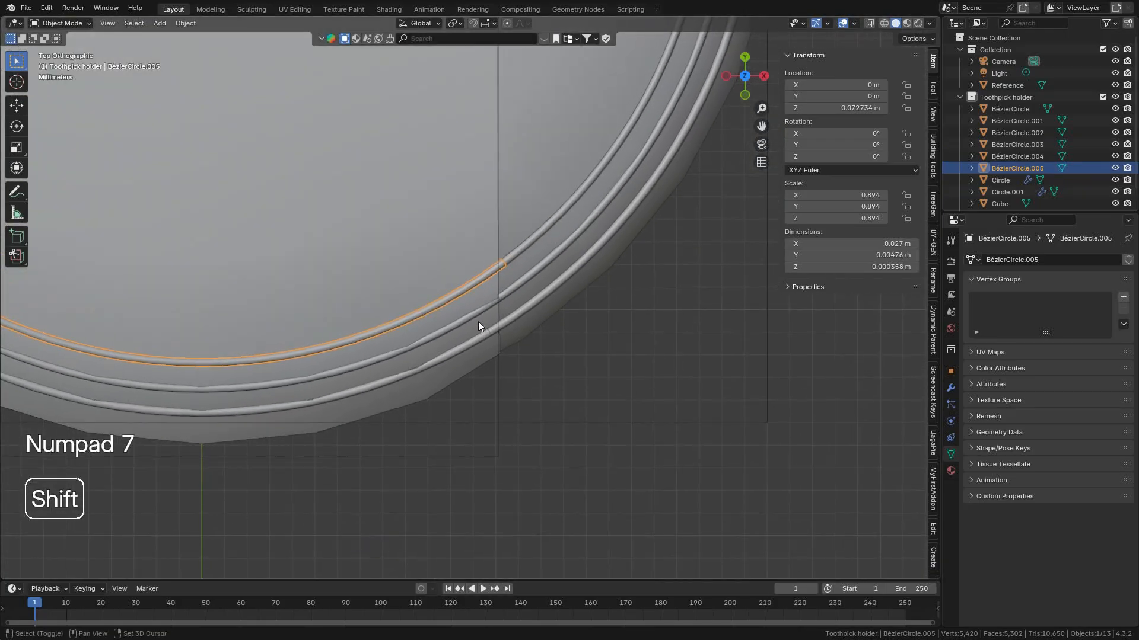
scroll(478, 321, up, 9)
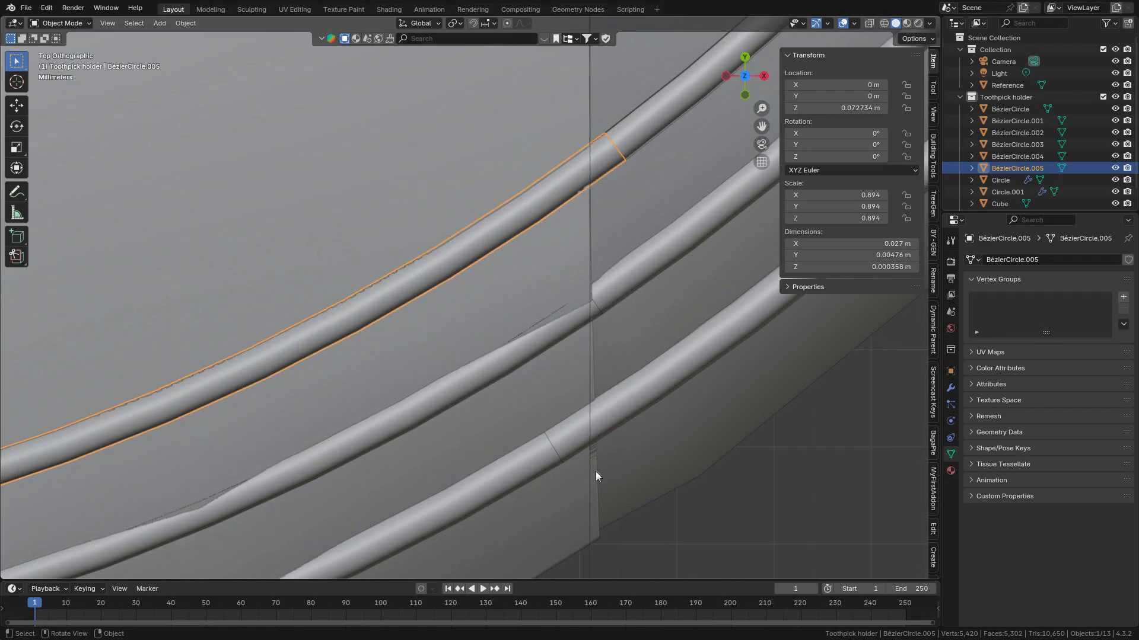
scroll(581, 401, down, 5)
scroll(532, 262, up, 4)
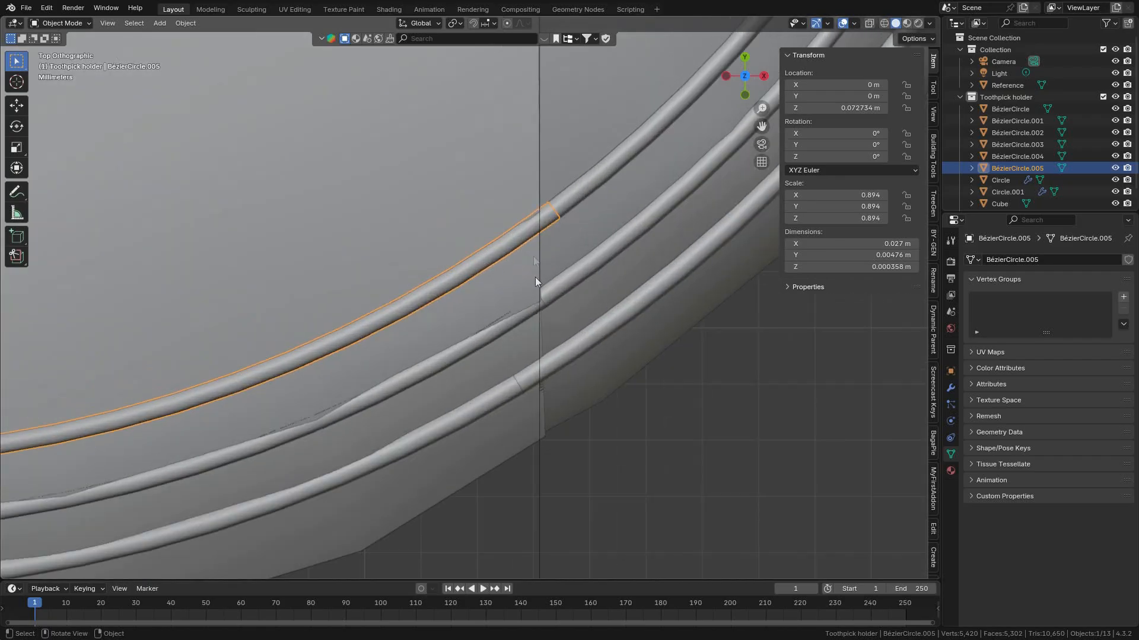
scroll(537, 255, down, 5)
scroll(510, 249, up, 5)
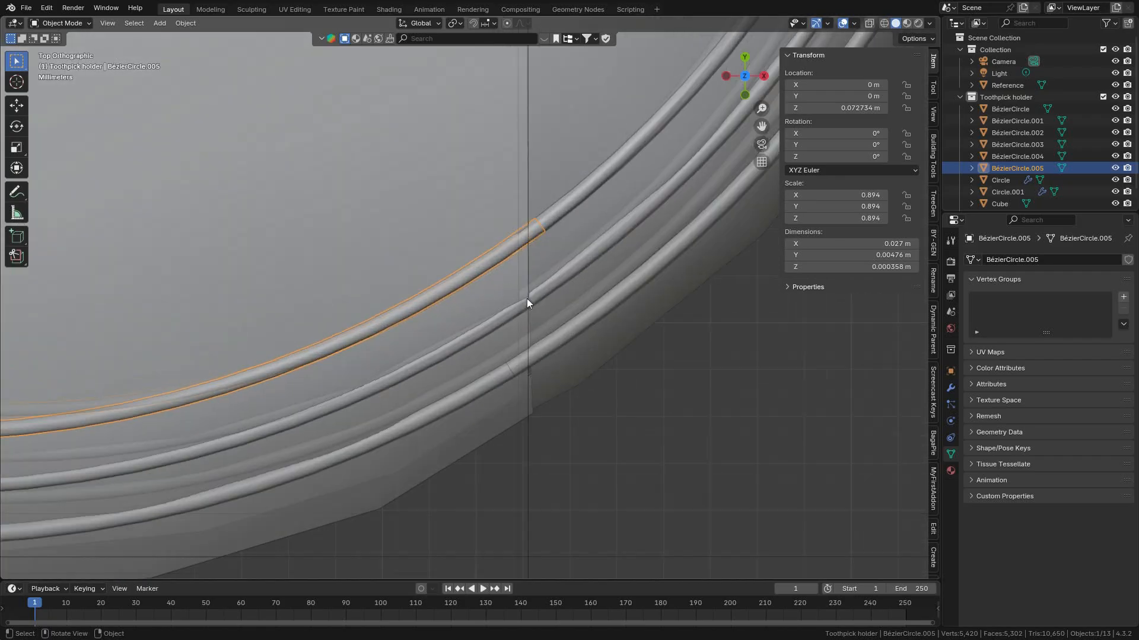
scroll(532, 231, up, 1)
scroll(539, 294, down, 5)
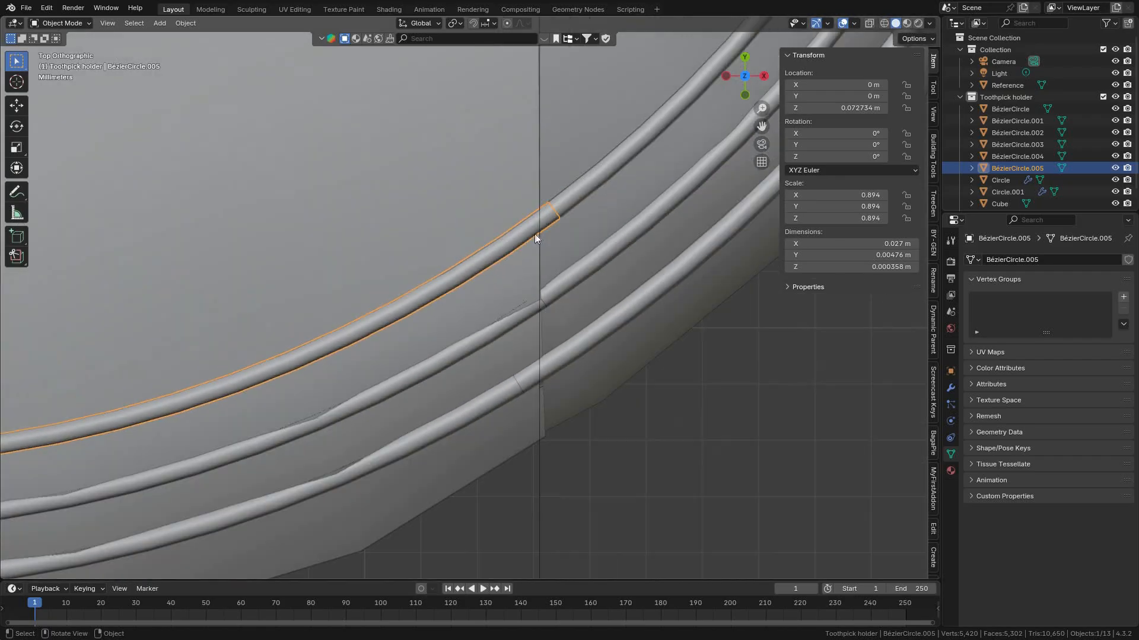
scroll(485, 281, up, 5)
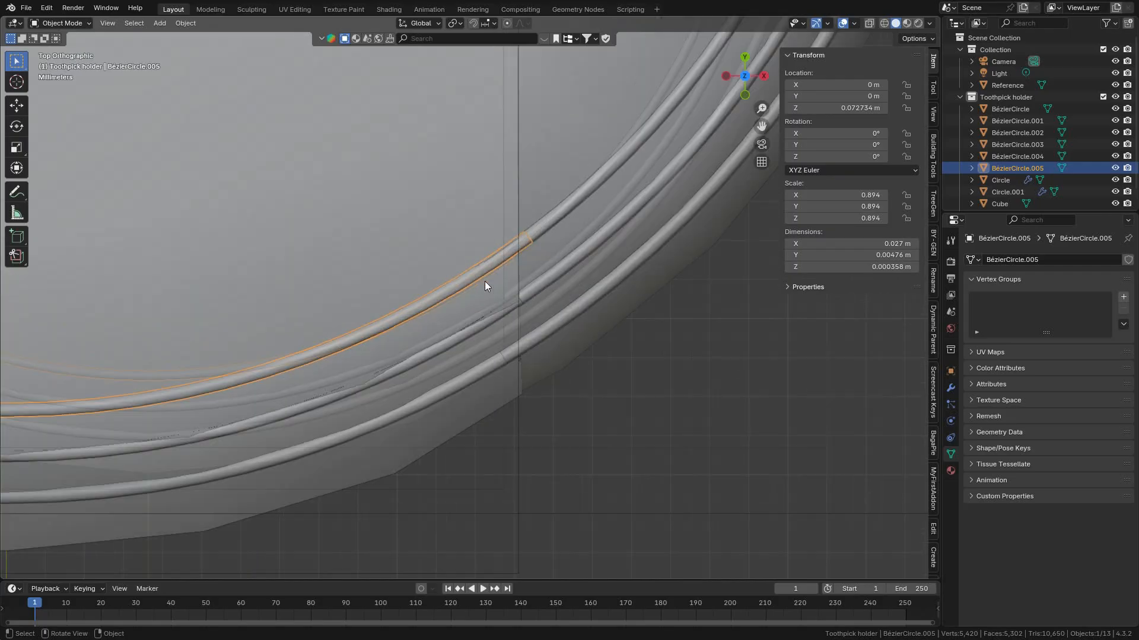
Edge-slide the +X end loop of the innermost ring's flap segment back by about 0.3 onto the flap seam.
key(Tab)
click(641, 230)
scroll(596, 228, up, 4)
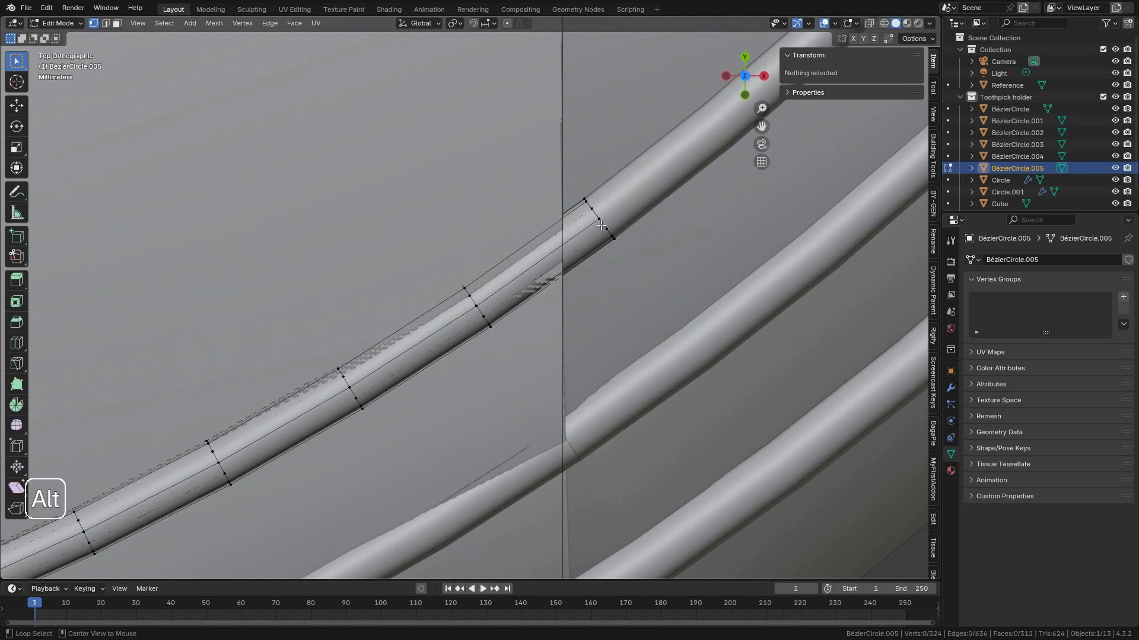
alt+click(601, 223)
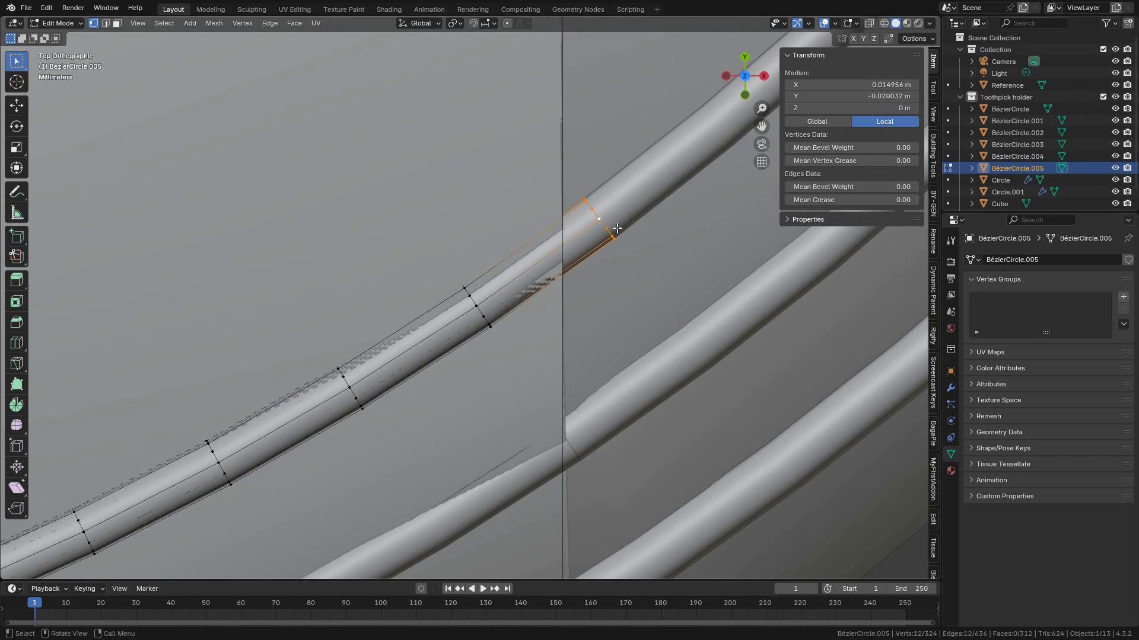
key(g)
key(g)
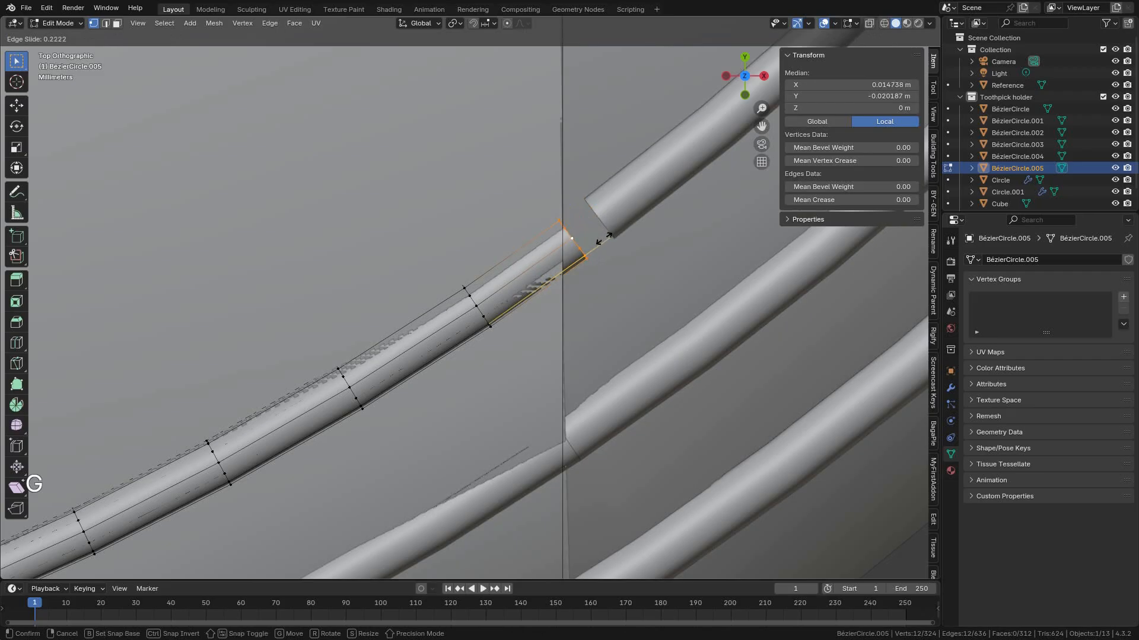
key(shift)
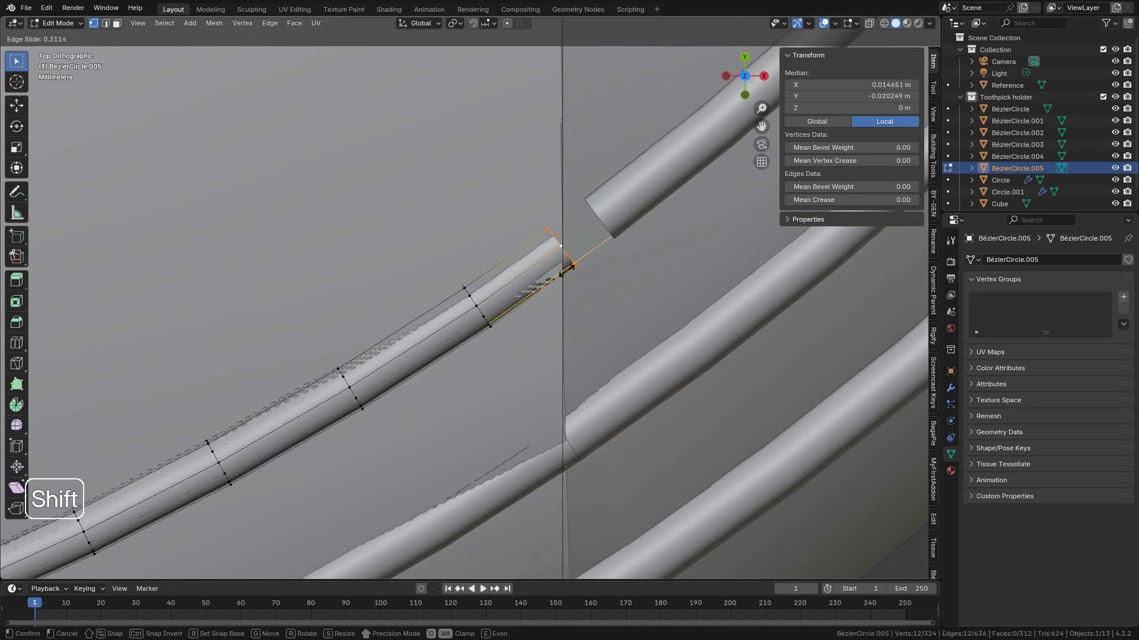
click(566, 270)
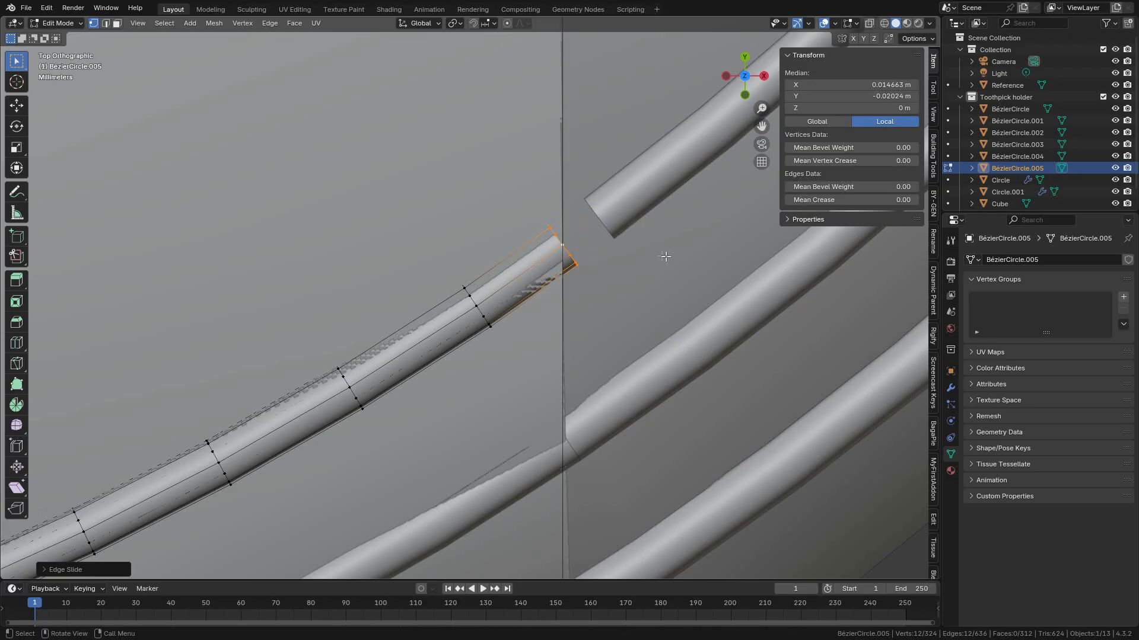
Flatten the innermost segment's end loop by scaling it to 0 along X, and enlarge it to restore the ring's thickness.
key(s)
key(x)
key(0)
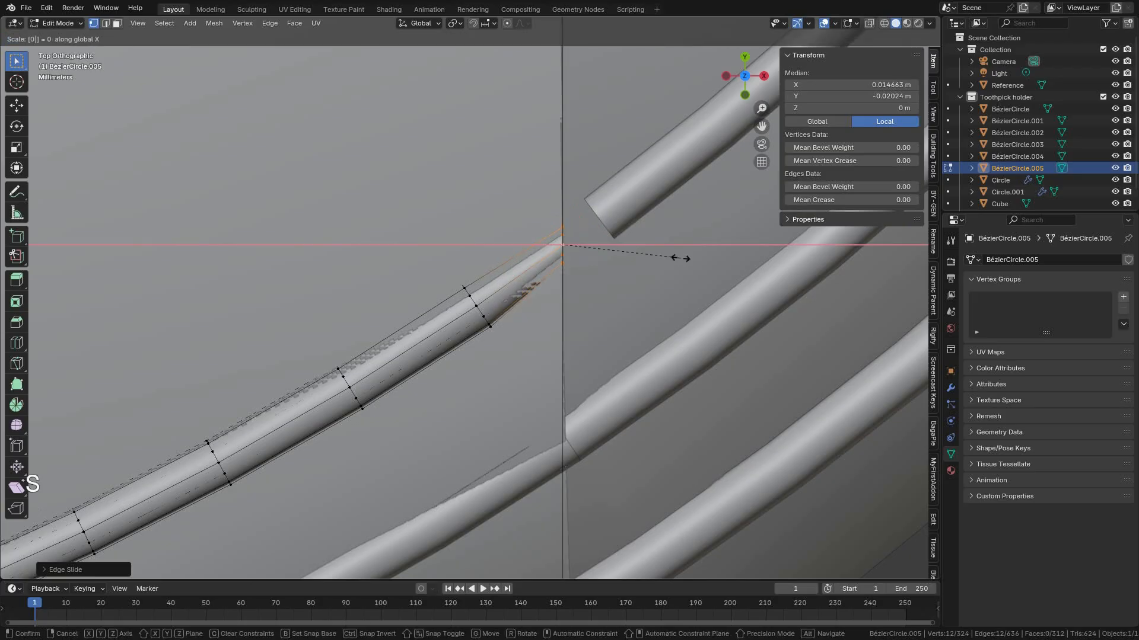
key(Return)
key(s)
key(shift)
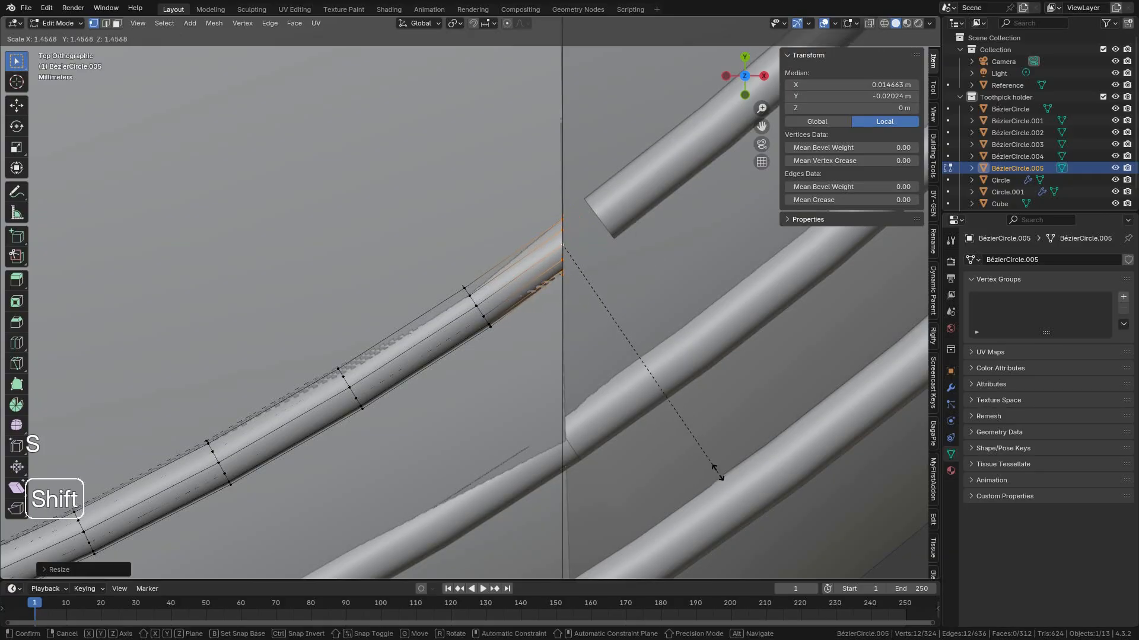
click(671, 416)
Switch to editing the middle ring's flap segment and select its end loop at the +X seam.
scroll(607, 375, down, 2)
shift+middle_drag(606, 373, 635, 174)
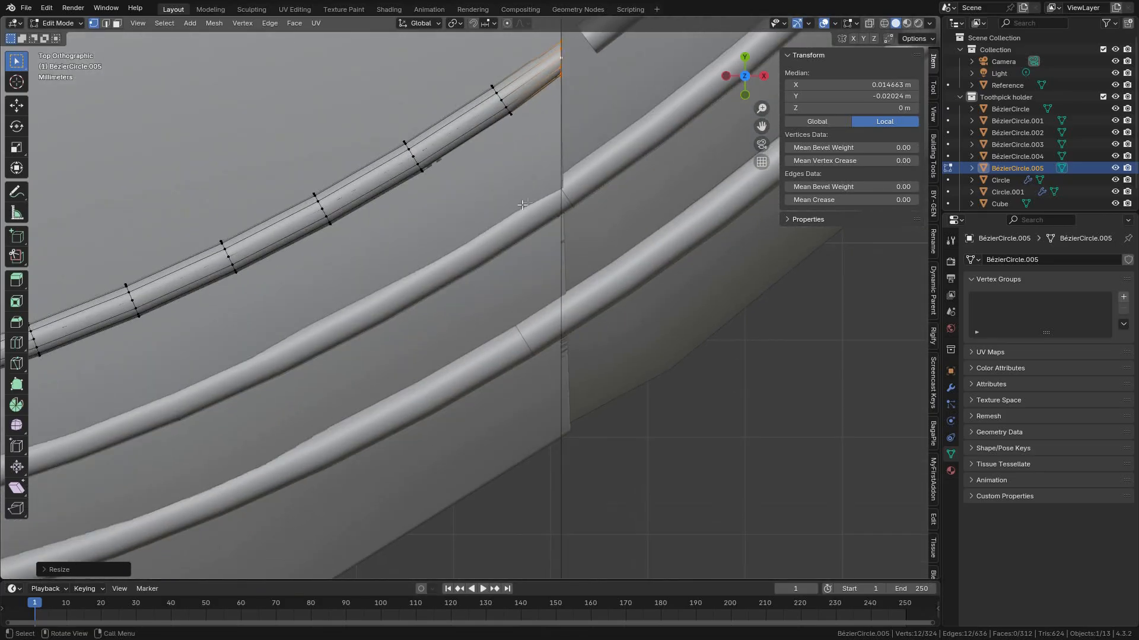
shift+middle_drag(522, 205, 522, 169)
key(Tab)
click(478, 261)
key(Tab)
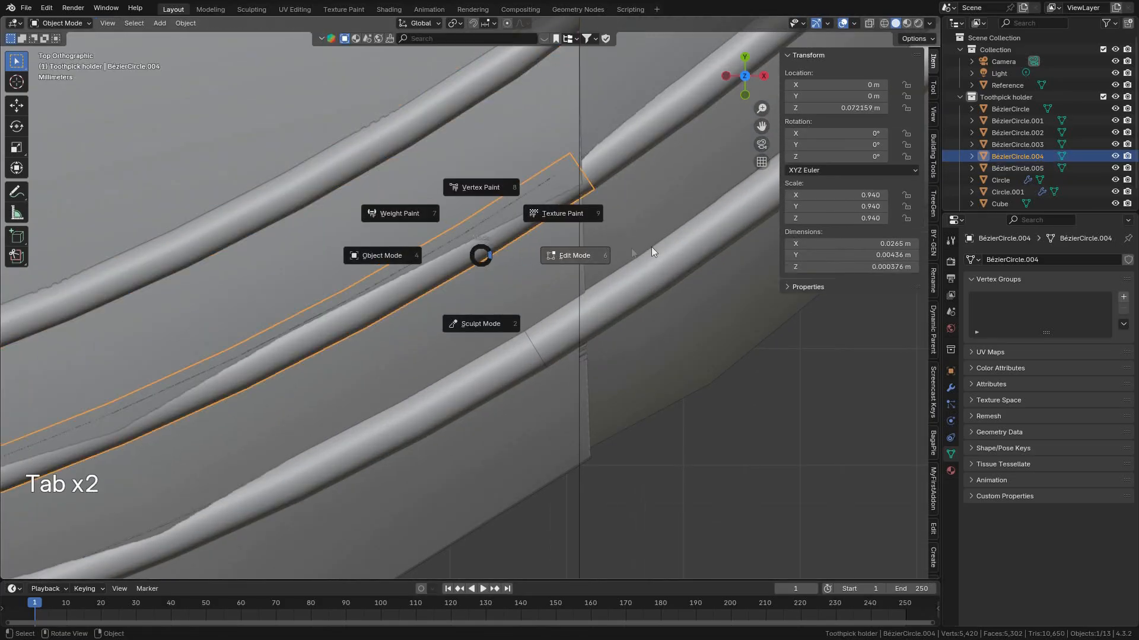
click(651, 252)
shift+middle_drag(651, 251, 600, 272)
scroll(646, 296, up, 4)
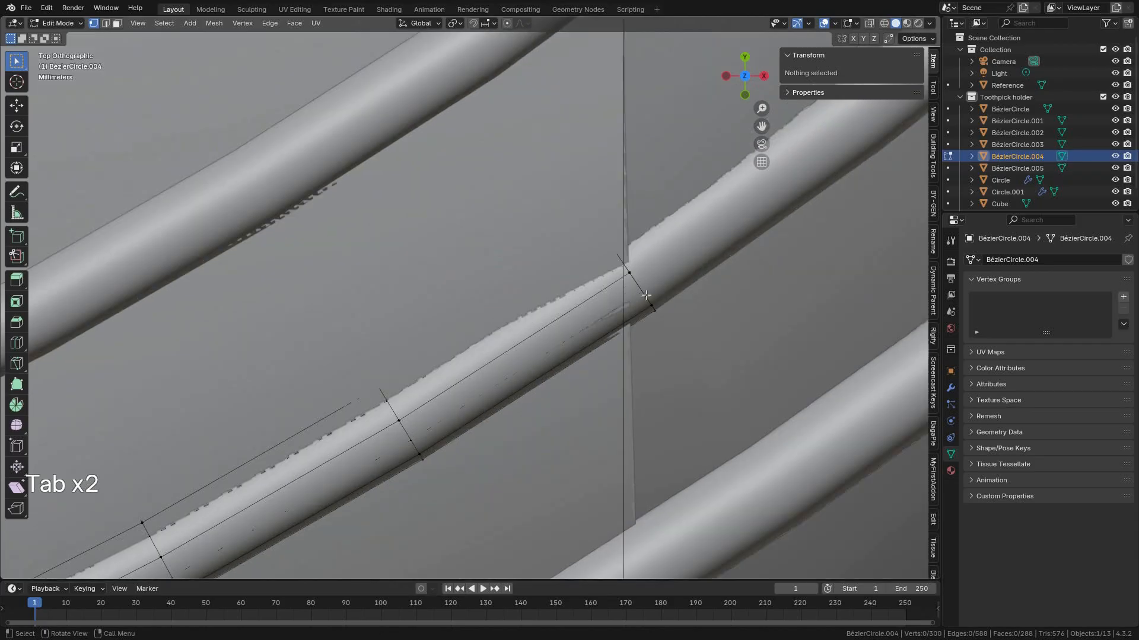
alt+click(644, 289)
scroll(674, 304, down, 1)
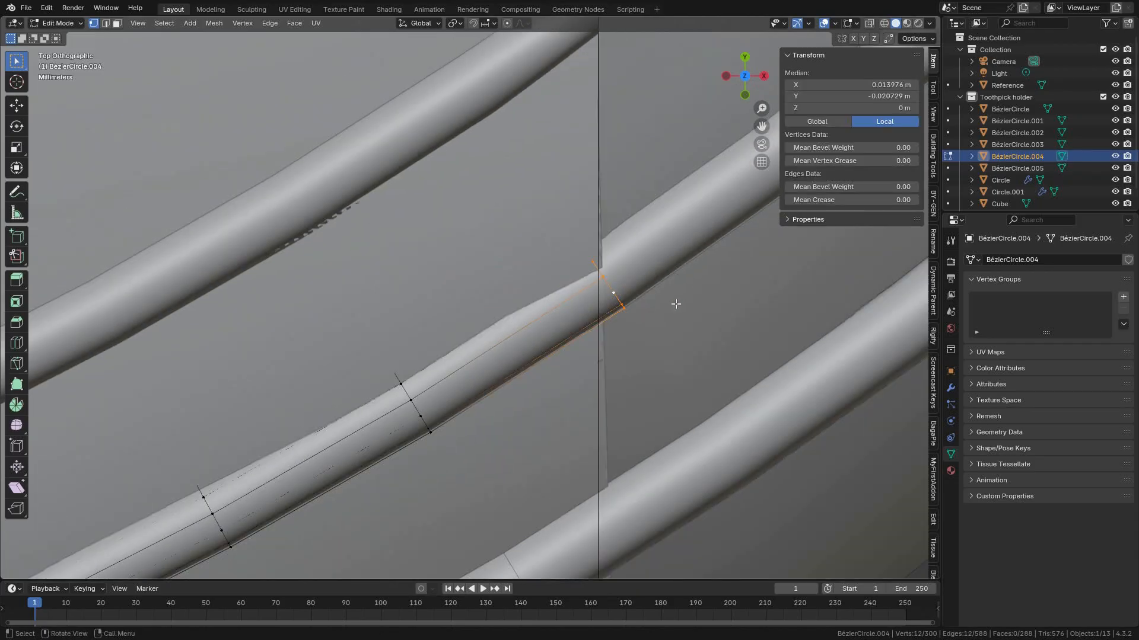
Flatten the middle segment's end loop by scaling it to 0 along X and shift it about -0.000025 m in X onto the seam.
key(s)
key(x)
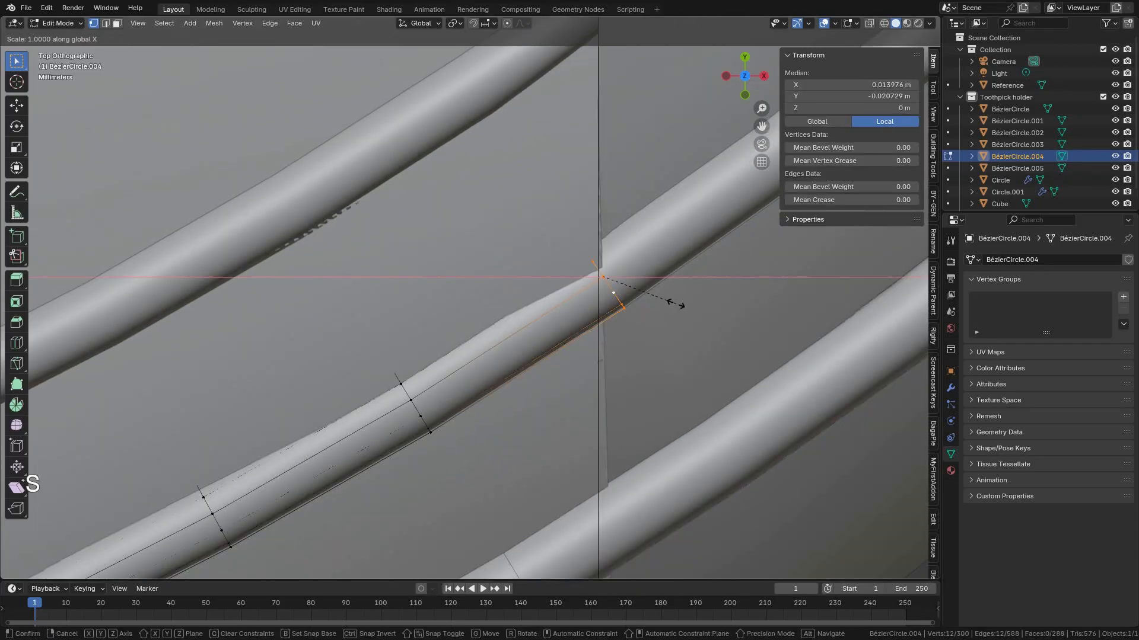
key(0)
key(Return)
key(g)
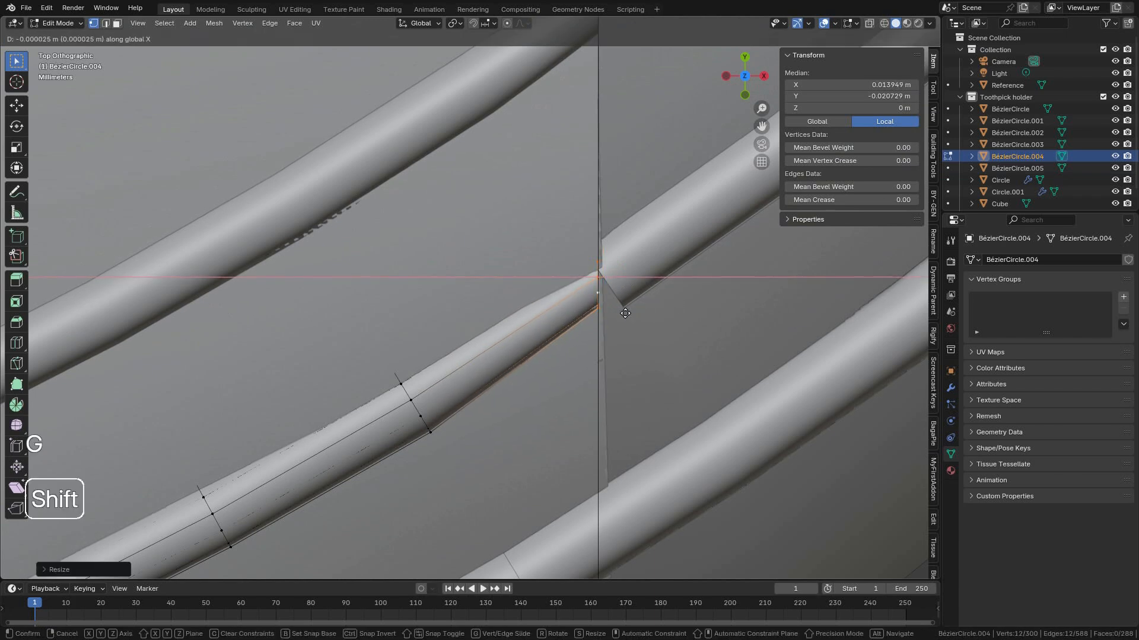
click(625, 313)
Scale up the middle segment's flattened end loop to match the thickness of the adjoining ring.
key(s)
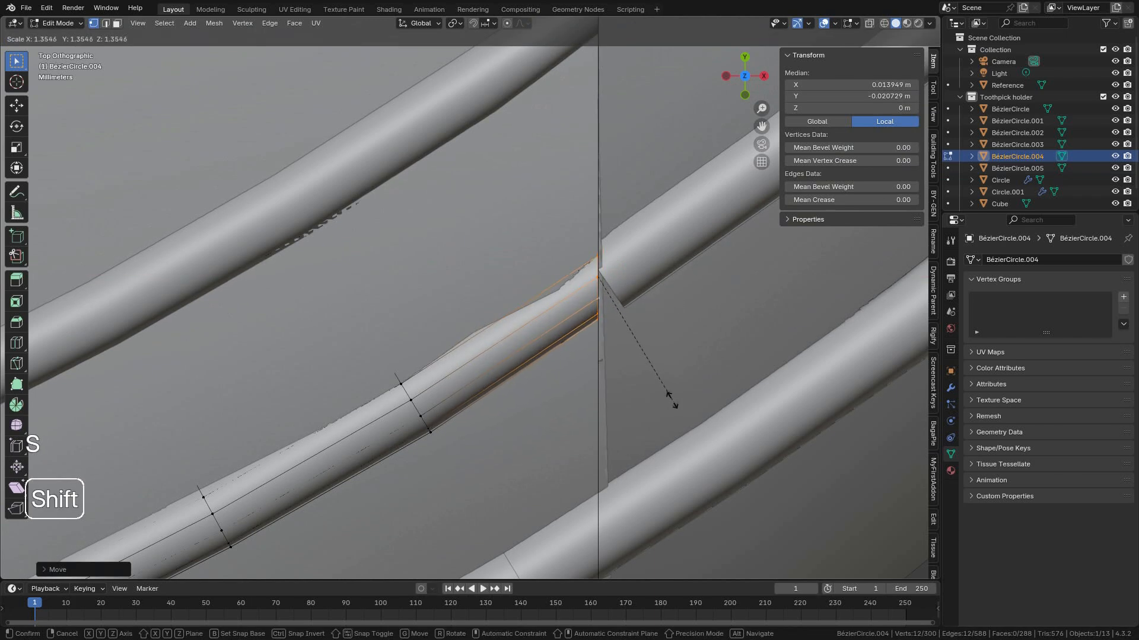
click(654, 396)
scroll(643, 408, down, 3)
shift+middle_drag(607, 448, 610, 290)
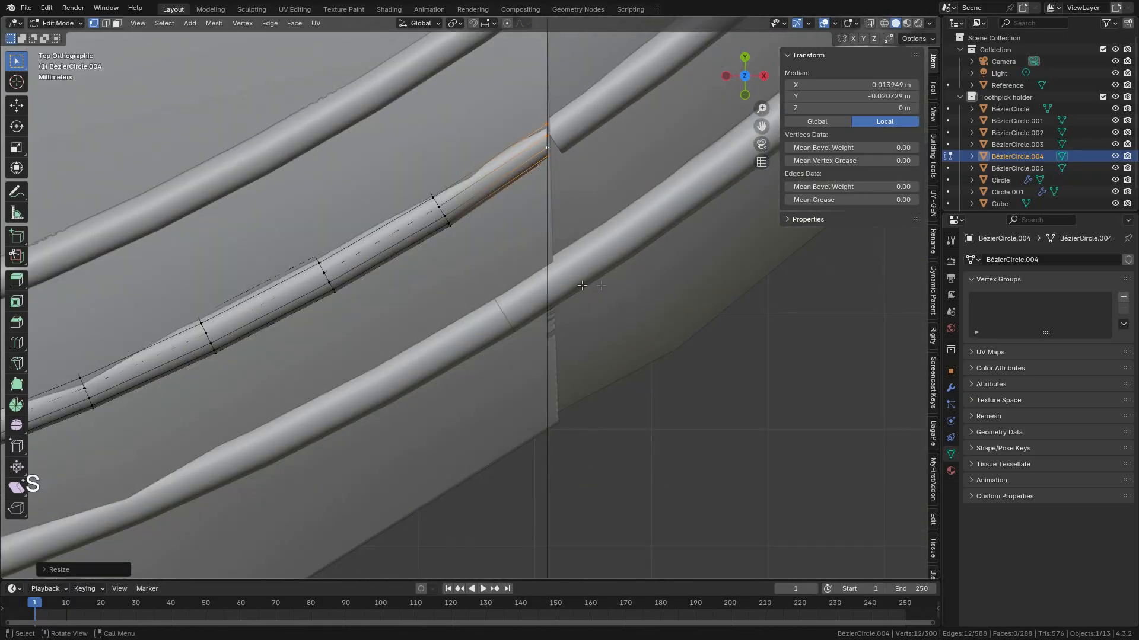
Switch to editing the outermost ring's flap segment, select its end loop near the +X seam and extrude it about 0.0005 m to the seam.
key(Tab)
click(496, 339)
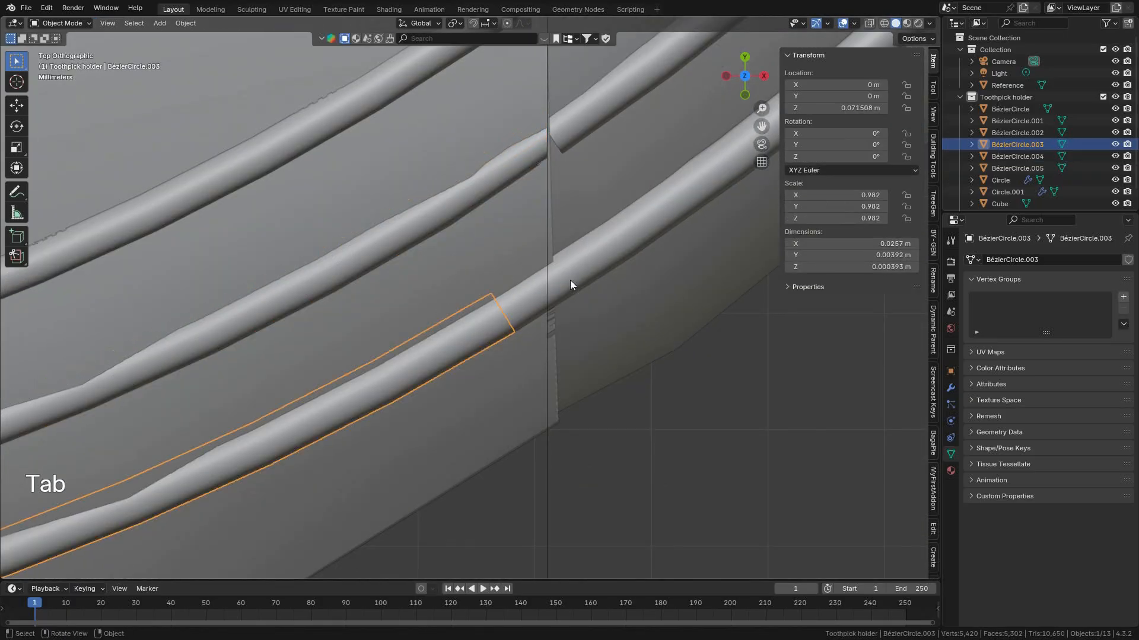
scroll(570, 280, down, 4)
scroll(487, 327, up, 6)
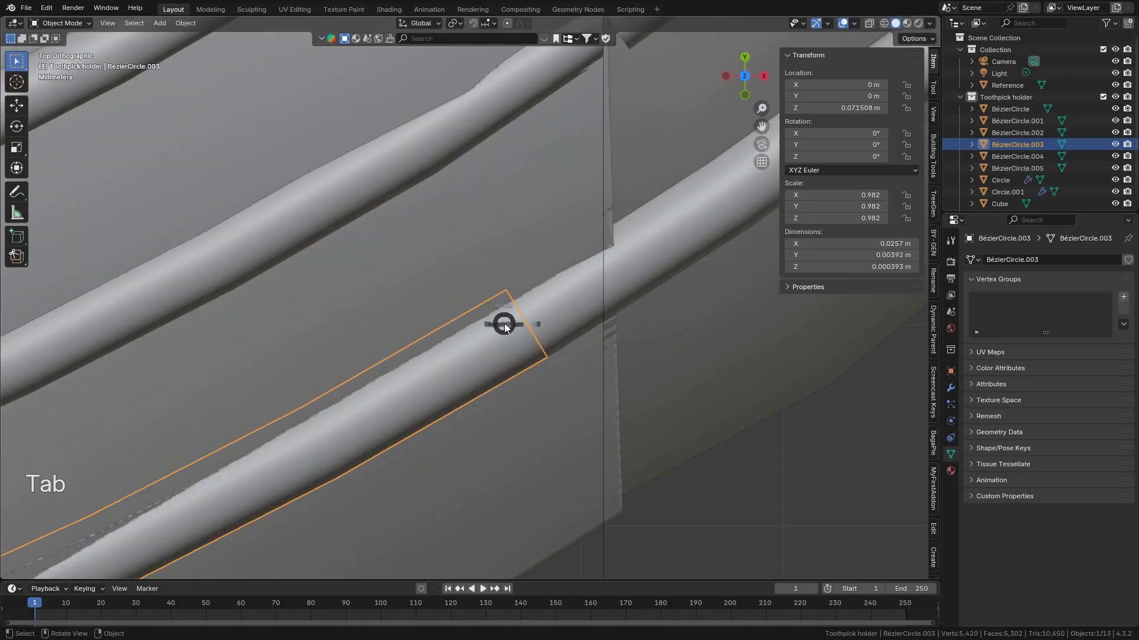
key(Tab)
shift+middle_drag(616, 317, 584, 332)
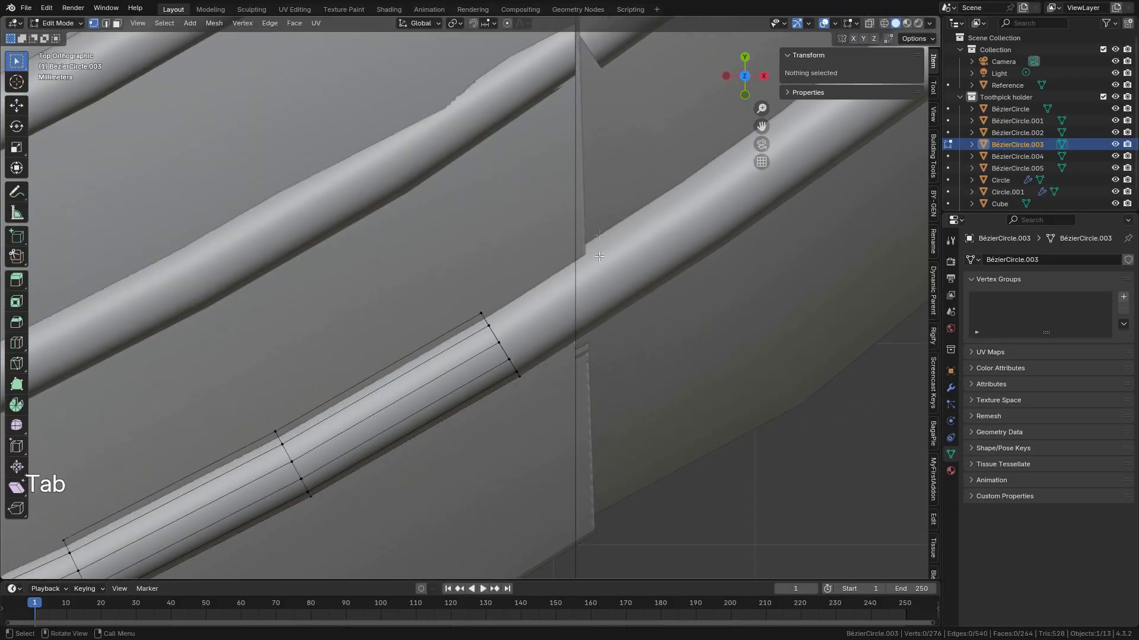
alt+click(509, 353)
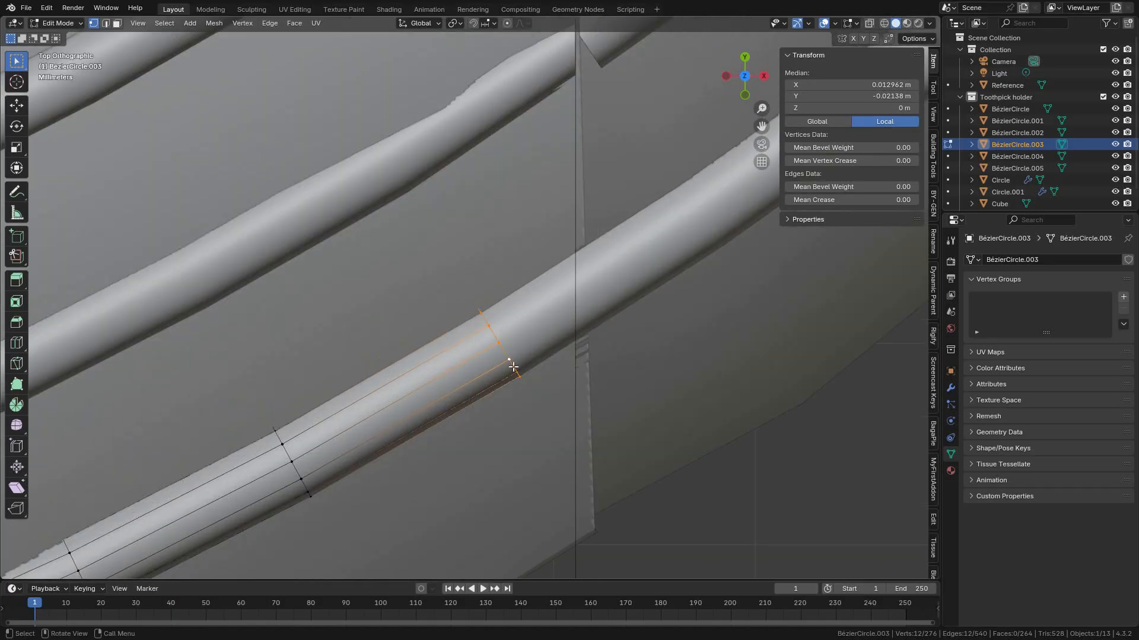
key(e)
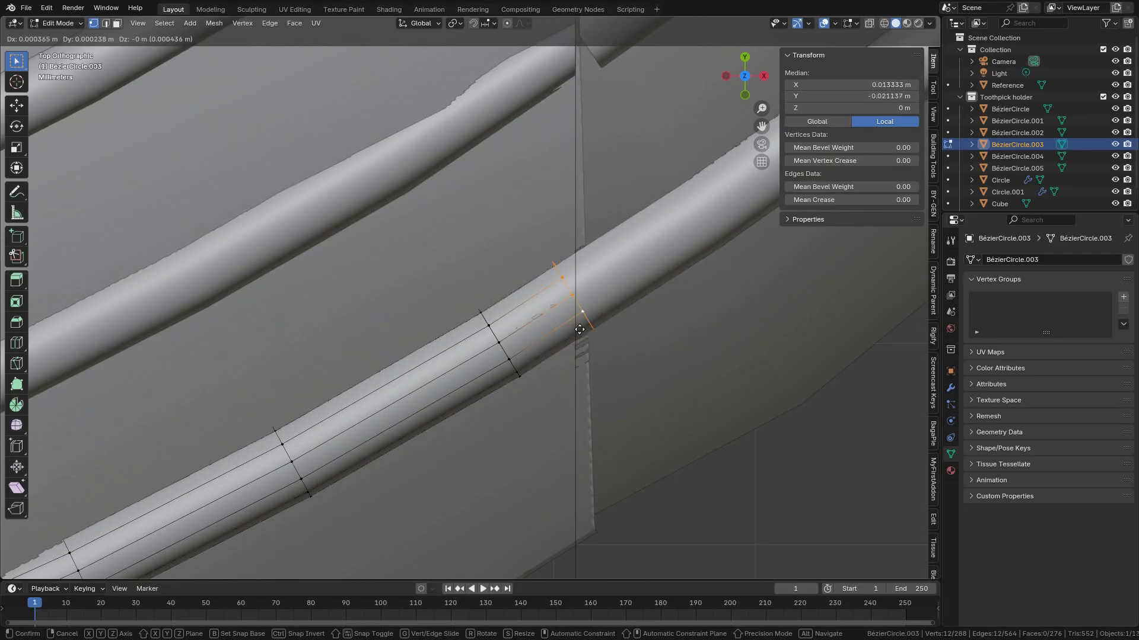
click(587, 327)
Flatten the outermost flap segment's extruded end loop by scaling it to 0 along X, and shift it slightly in -X onto the seam.
key(s)
key(x)
click(670, 330)
key(g)
key(x)
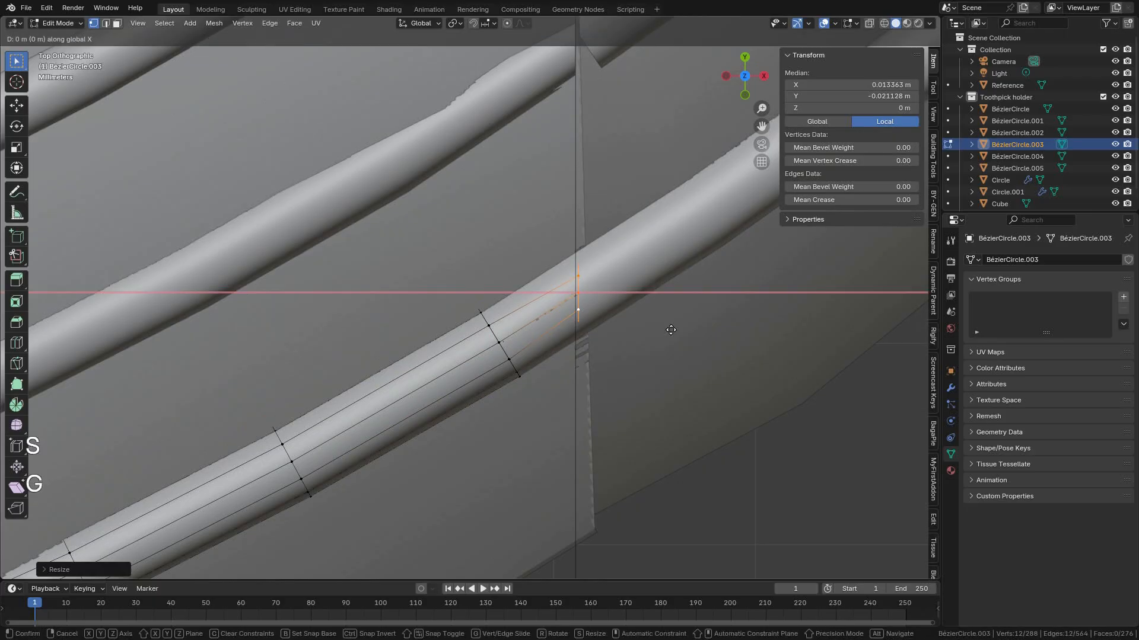
click(637, 330)
Scale up the outermost flap segment's flattened end loop about 1.36 times and leave mesh editing.
key(s)
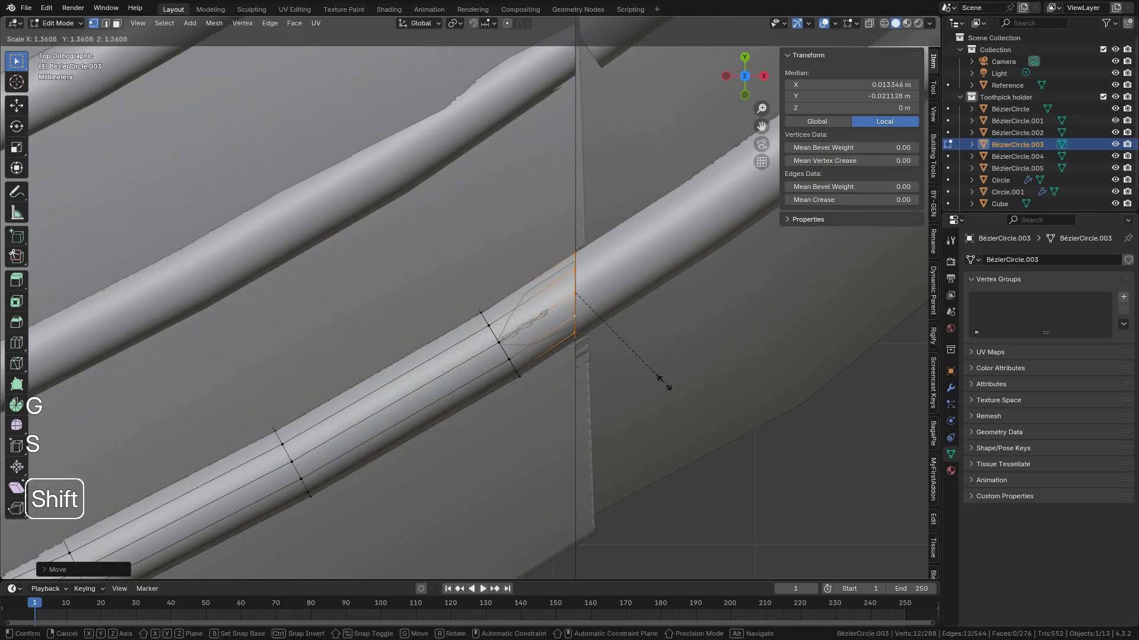
click(661, 378)
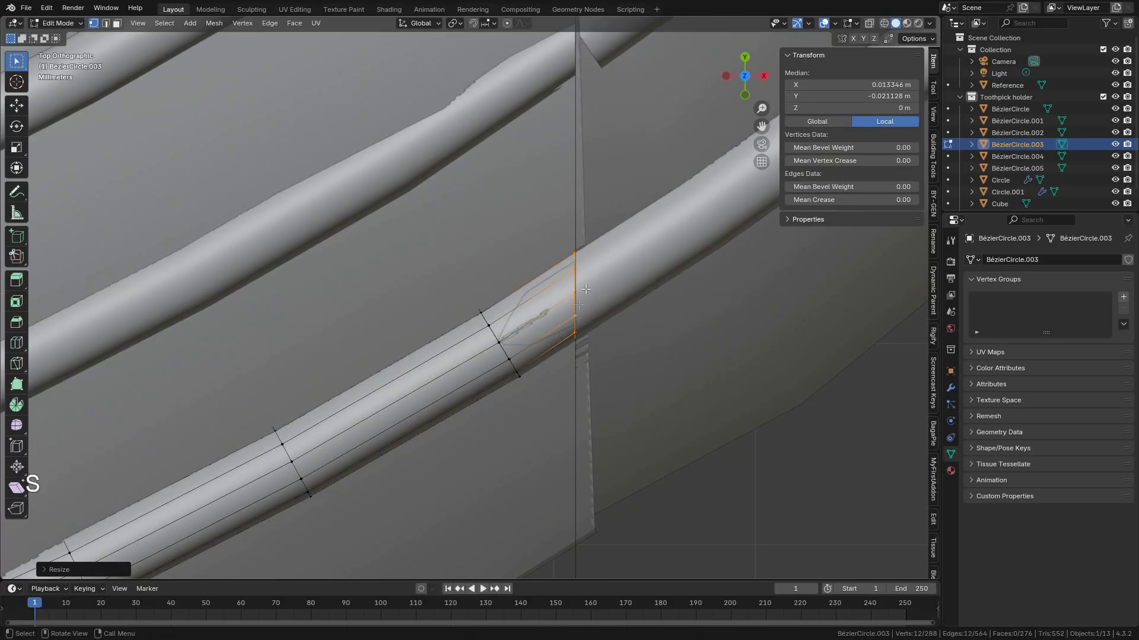
key(Tab)
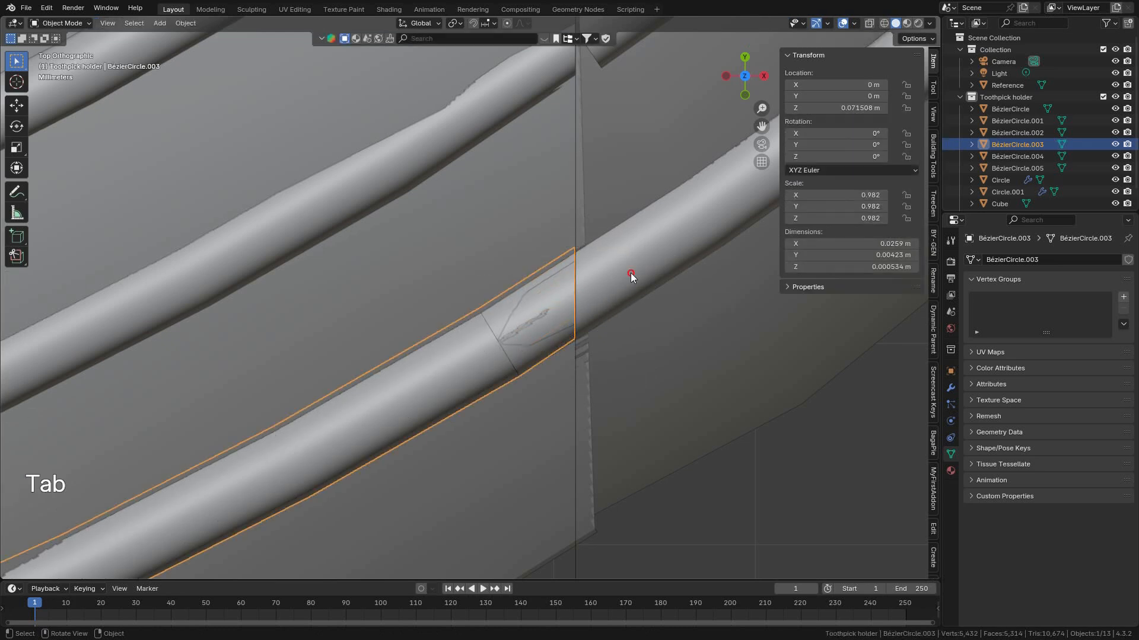
Edit the outermost ring's fixed part, select its end loop overlapping the flap and edge-slide it about 0.48 back to the +X seam.
click(588, 287)
key(Tab)
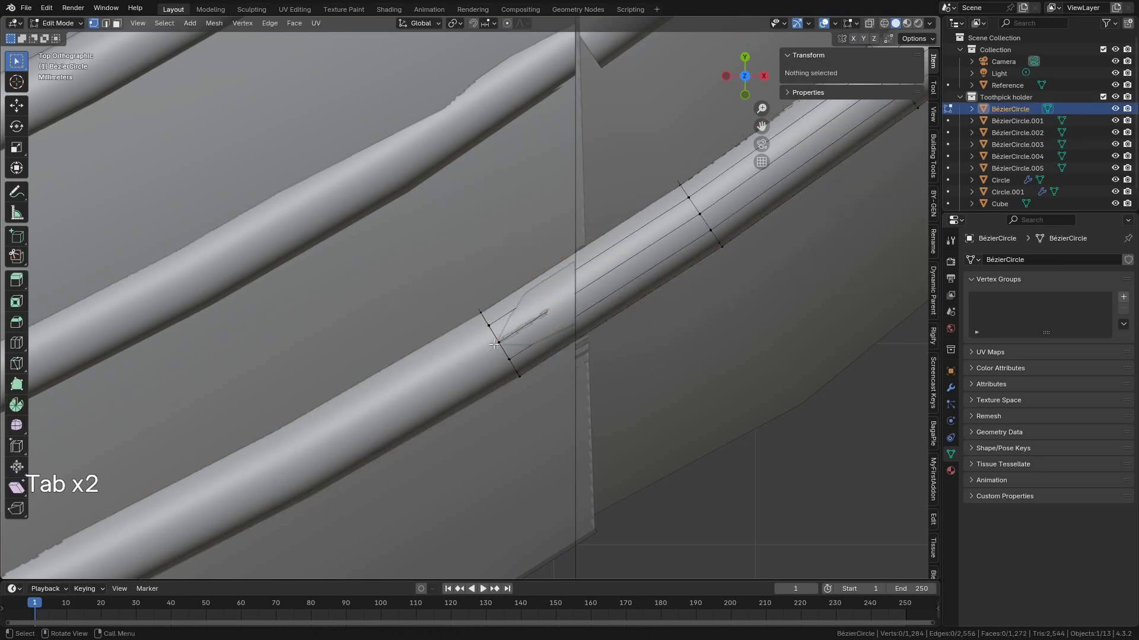
alt+click(496, 343)
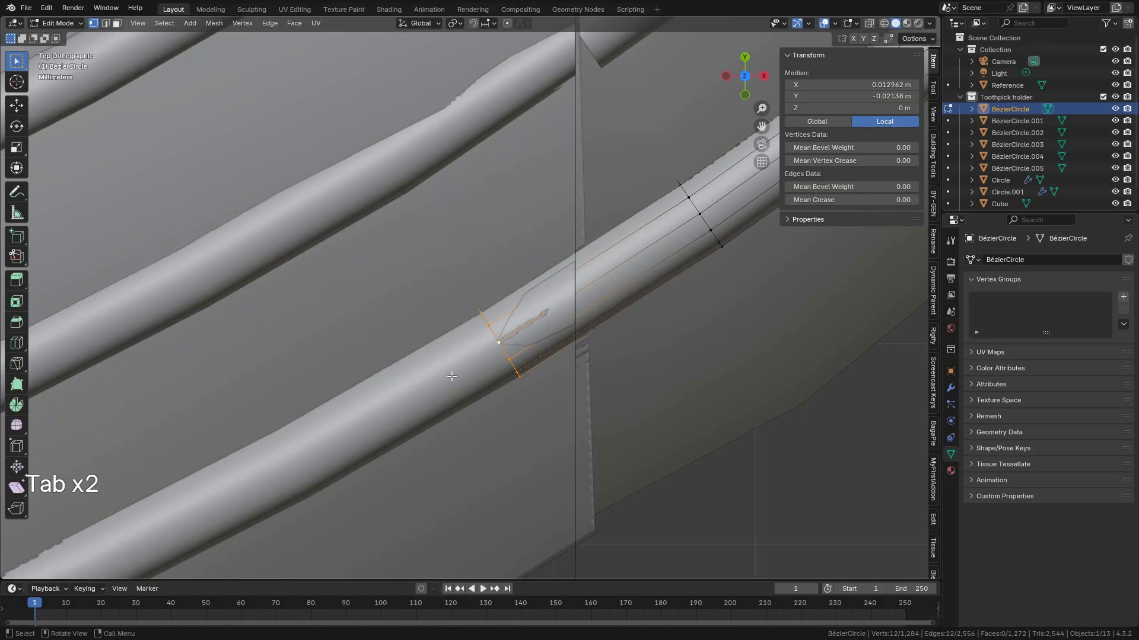
key(g)
key(g)
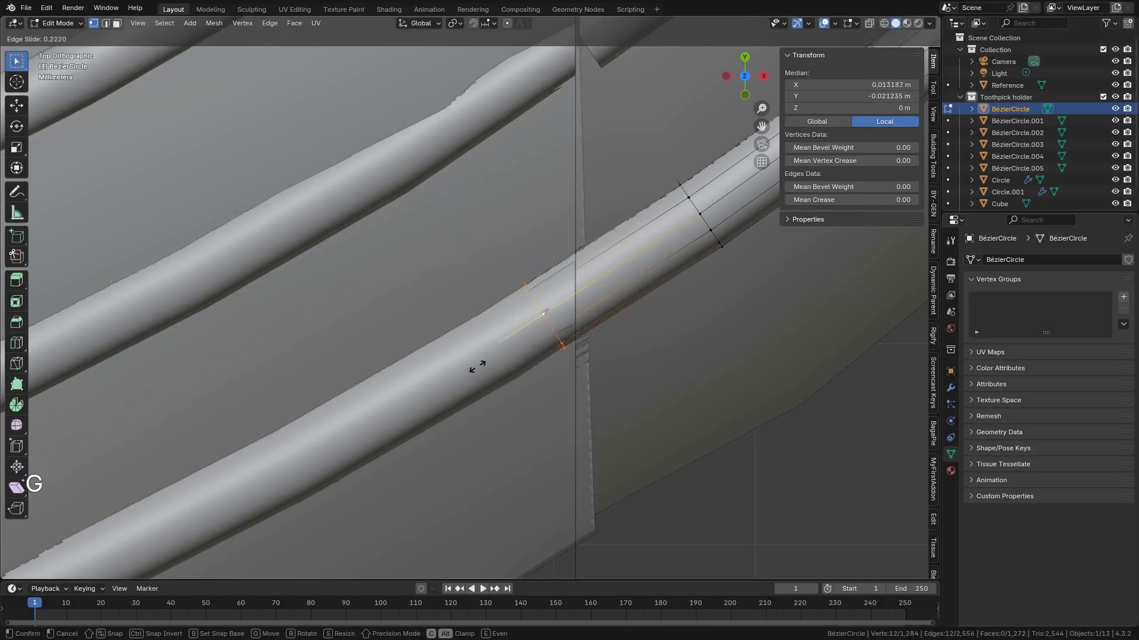
key(shift)
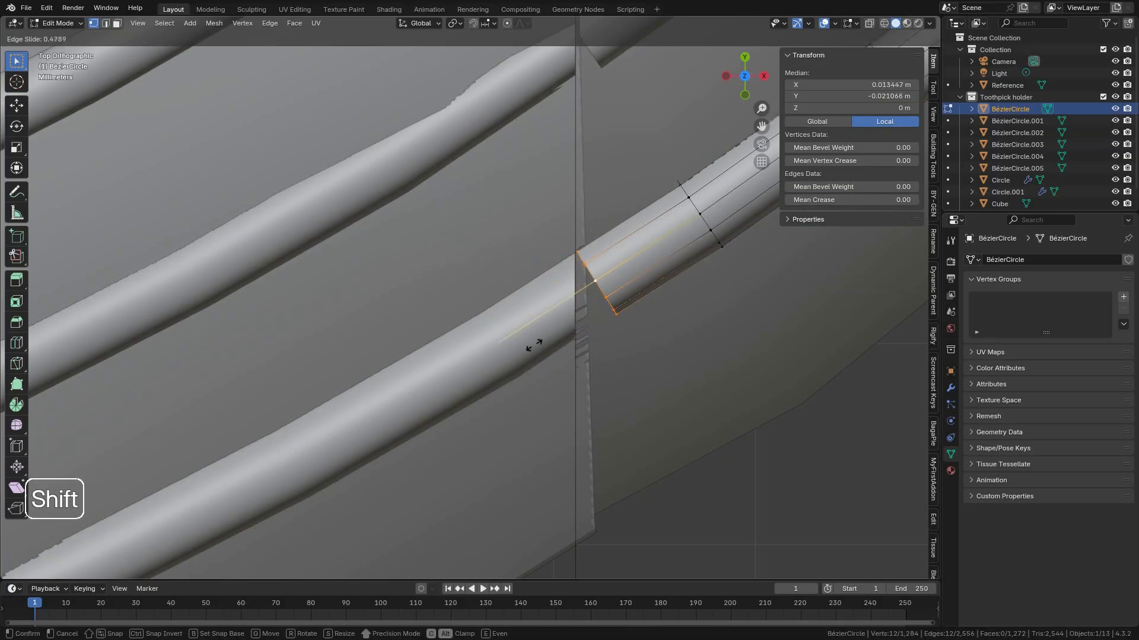
click(534, 344)
Inspect the ring ends along the lid's +X seam from a perspective view, including the outermost ring's joint up close.
middle_drag(633, 384, 556, 275)
scroll(575, 342, up, 5)
shift+middle_drag(556, 275, 539, 391)
scroll(628, 391, up, 6)
scroll(630, 392, down, 5)
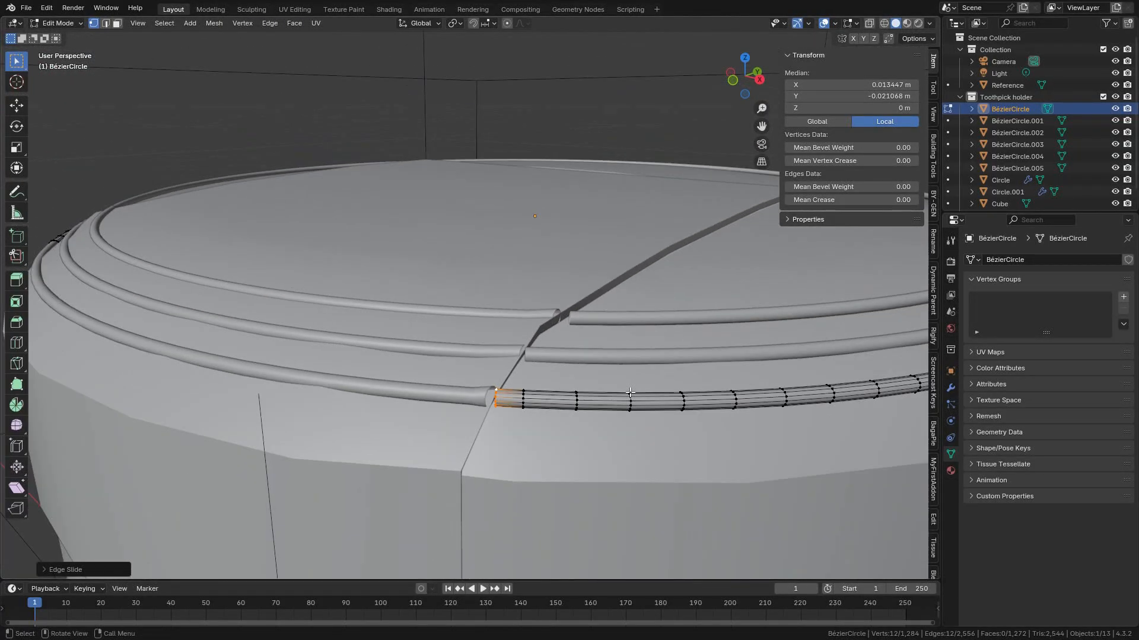
scroll(630, 392, up, 4)
scroll(629, 392, down, 6)
scroll(629, 393, up, 2)
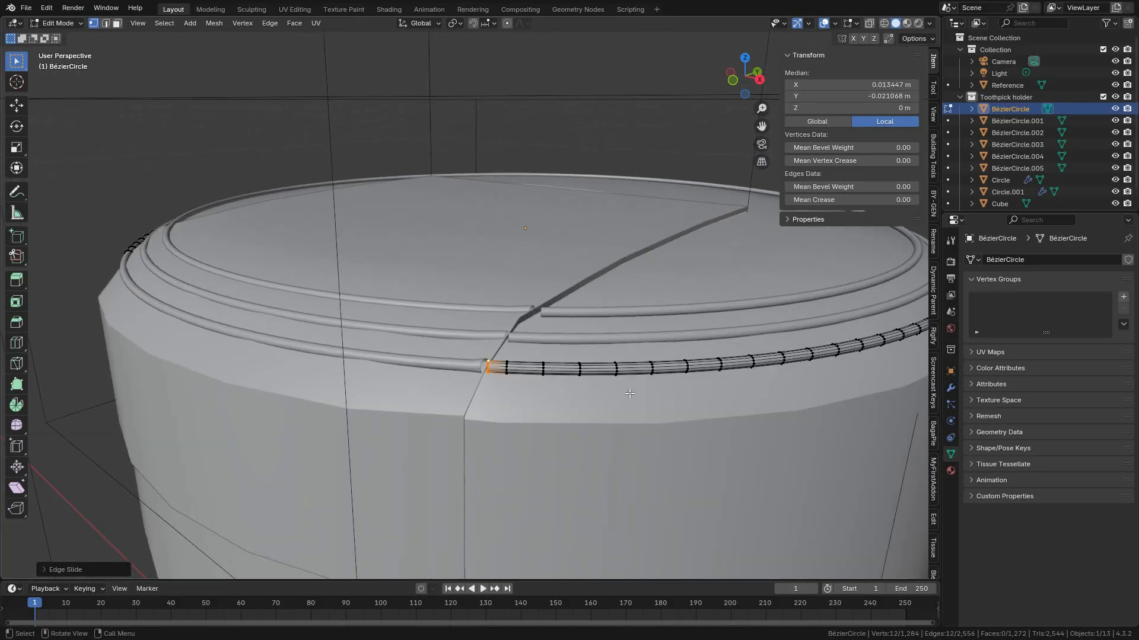
scroll(629, 393, up, 5)
shift+middle_drag(629, 392, 610, 380)
scroll(610, 380, down, 5)
scroll(609, 380, up, 4)
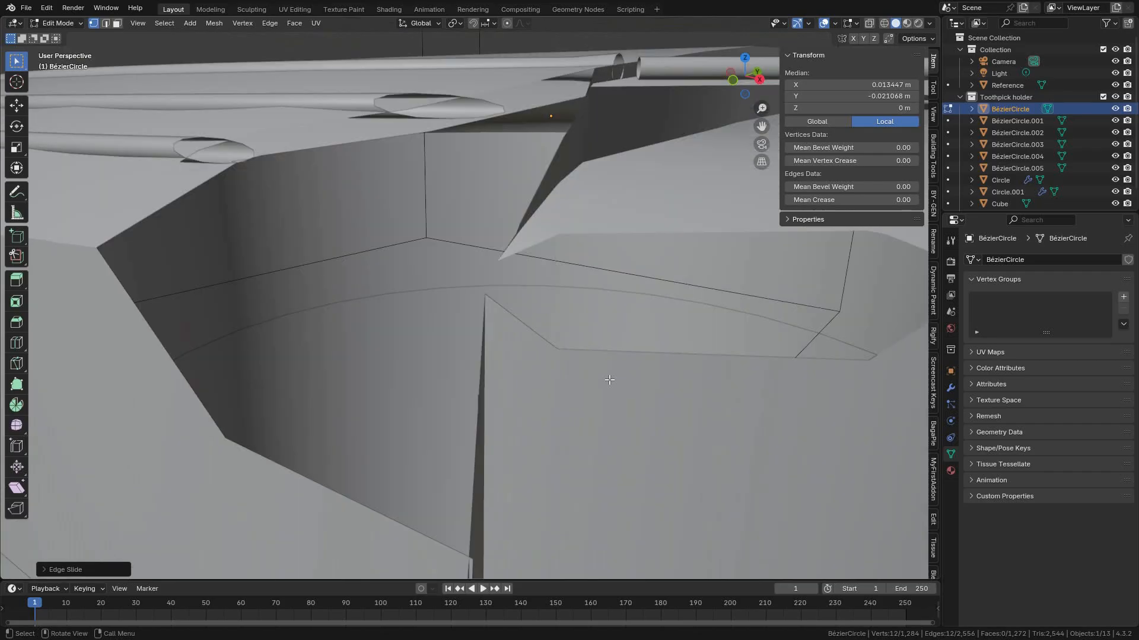
scroll(610, 380, up, 1)
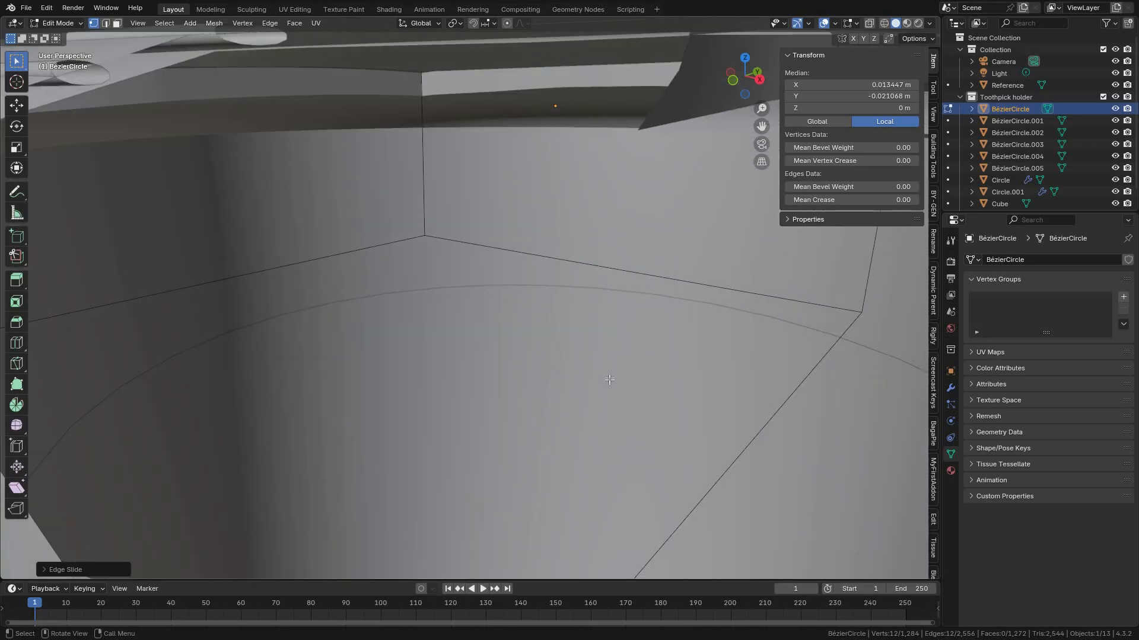
Set the viewport's clip start to 0.00001 m and view the outermost ring's joint up close.
click(932, 111)
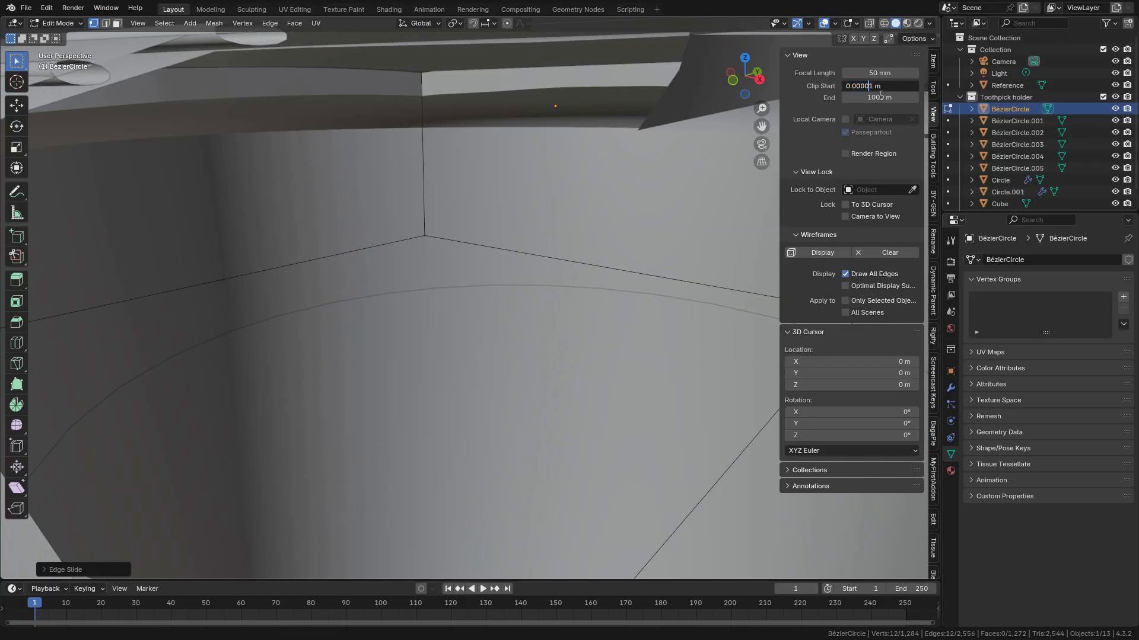
key(Return)
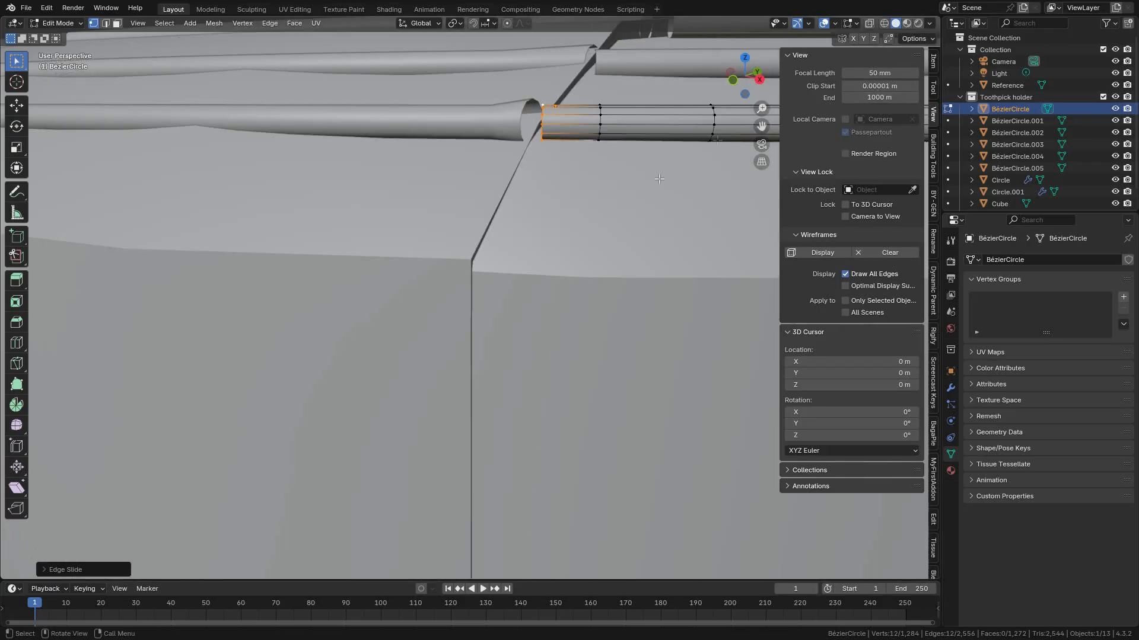
shift+middle_drag(546, 87, 507, 281)
scroll(559, 273, up, 1)
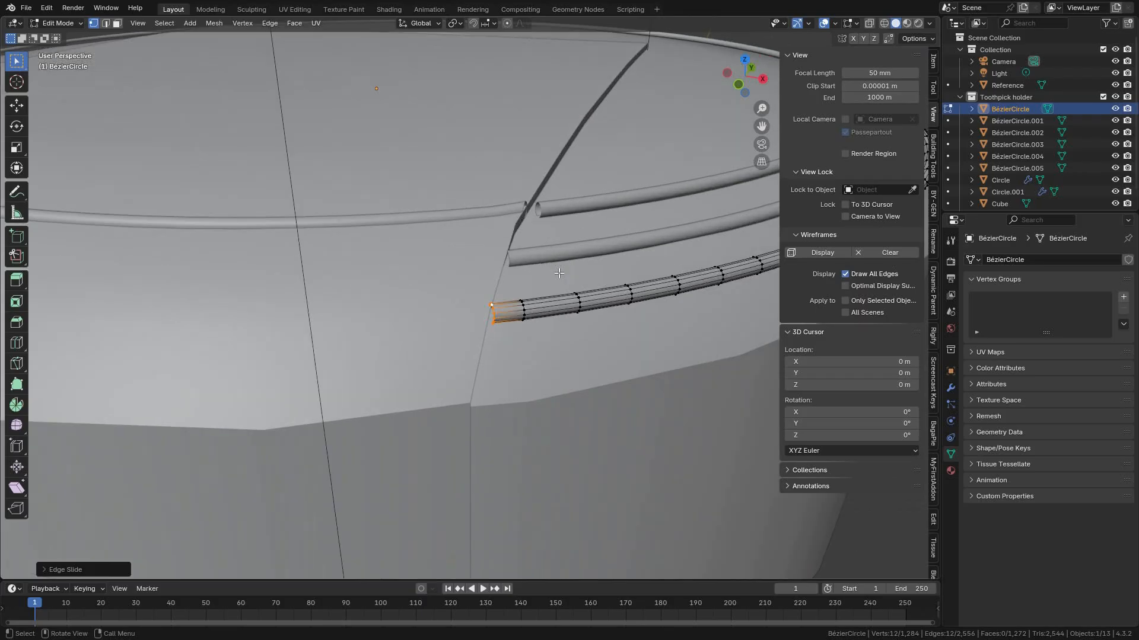
middle_drag(524, 288, 490, 324)
scroll(490, 324, up, 1)
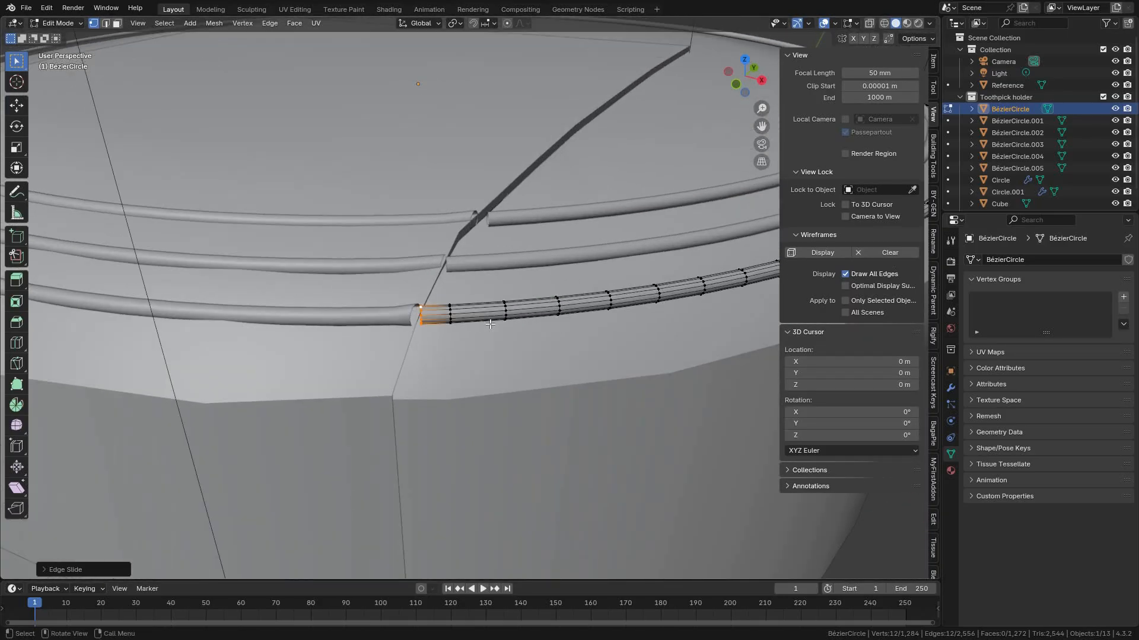
In top view, flatten the outermost fixed ring's end loop by scaling it to 0 along X.
key(KP_7)
scroll(489, 325, up, 2)
shift+middle_drag(384, 323, 496, 266)
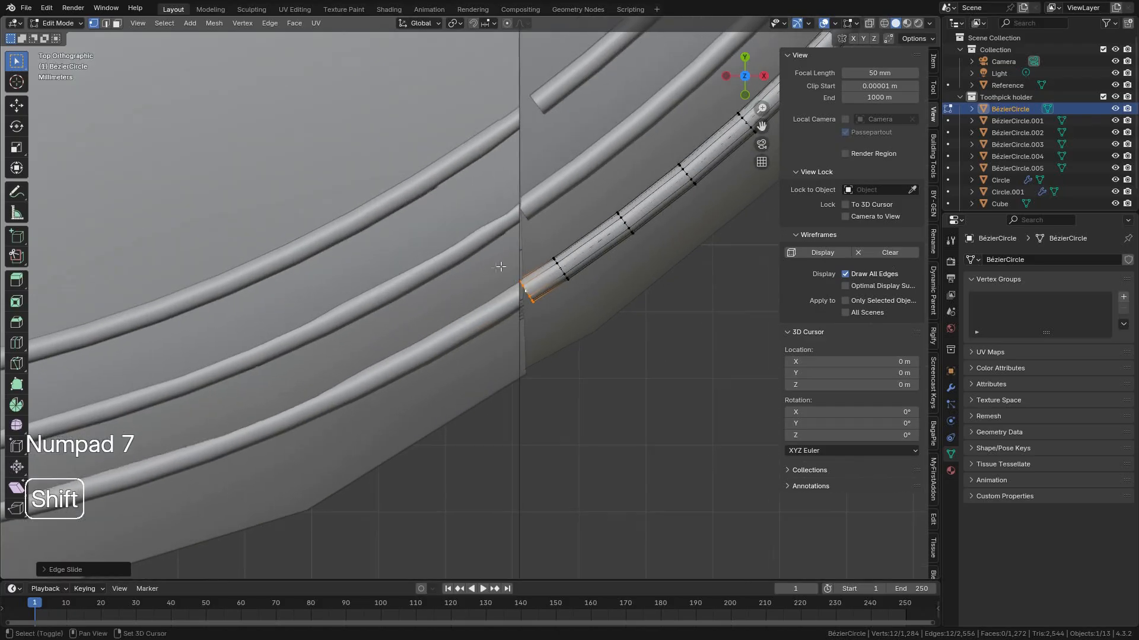
scroll(499, 266, up, 3)
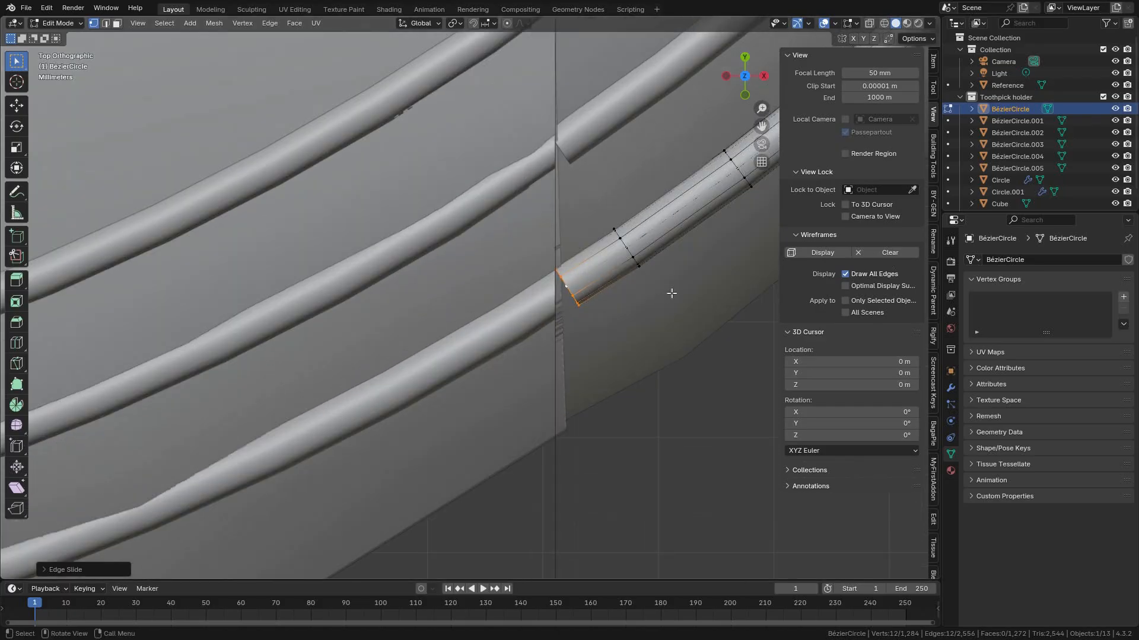
key(s)
key(y)
text(x)
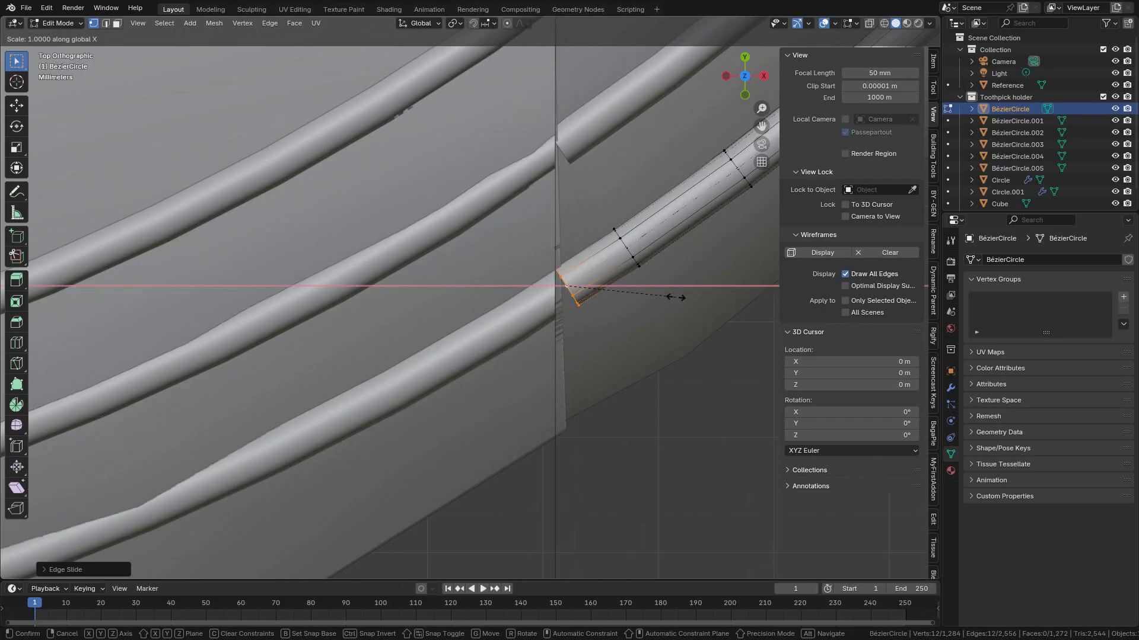
text(0)
key(Return)
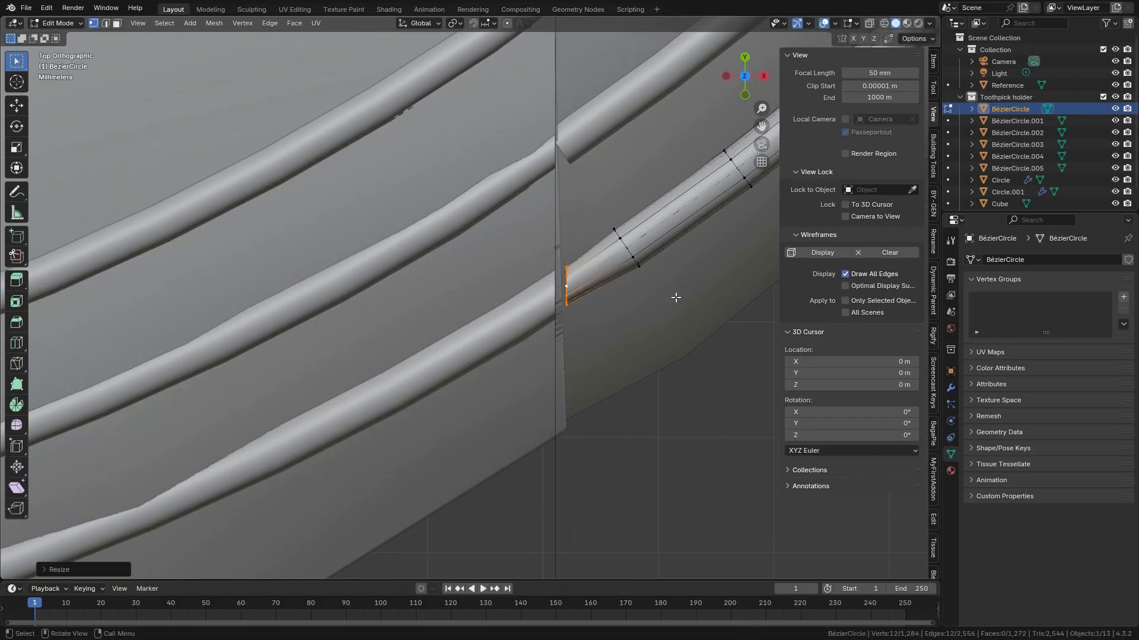
Shift the outermost fixed ring's flattened end loop in -X toward the seam and scale it up to match the ring's thickness.
scroll(675, 297, up, 2)
key(g)
key(x)
key(shift)
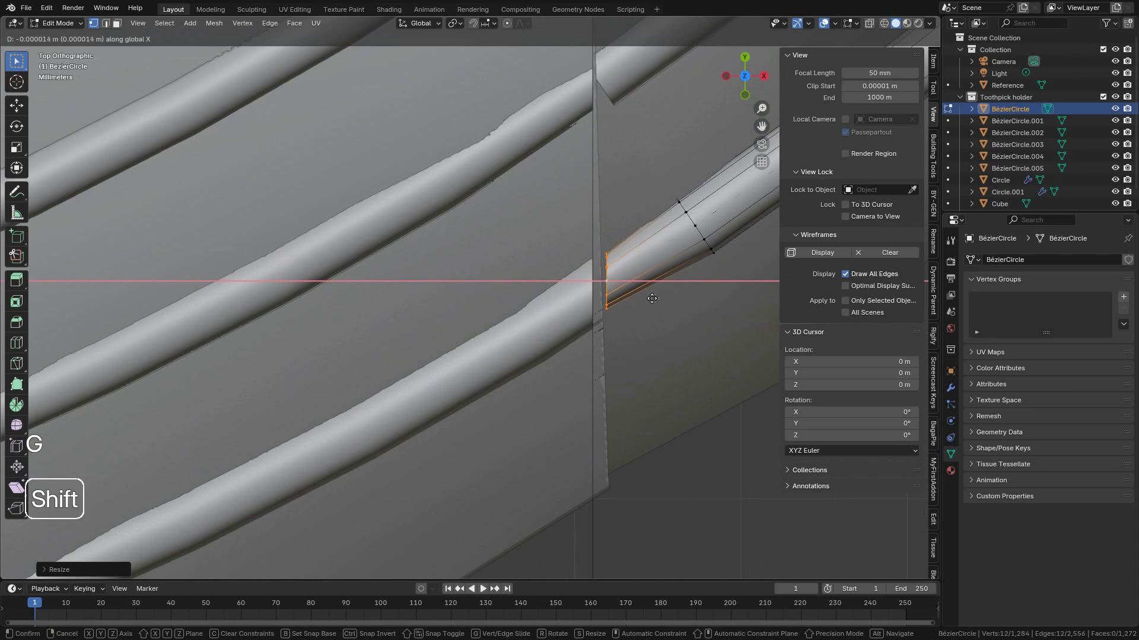
click(613, 302)
key(s)
key(shift)
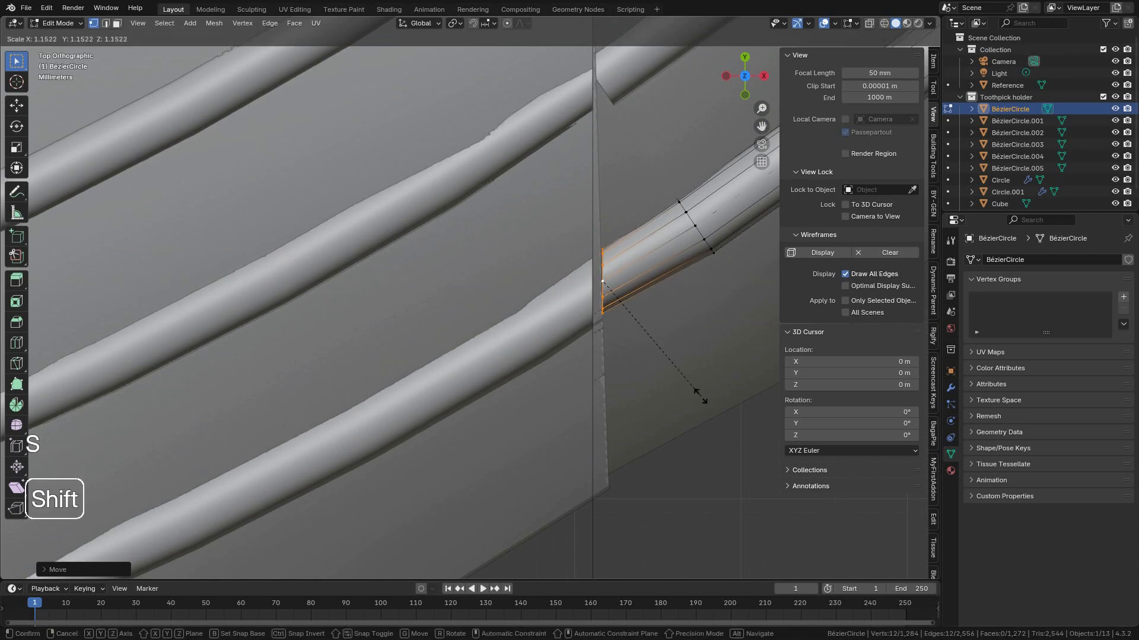
click(712, 446)
scroll(658, 406, down, 3)
key(Tab)
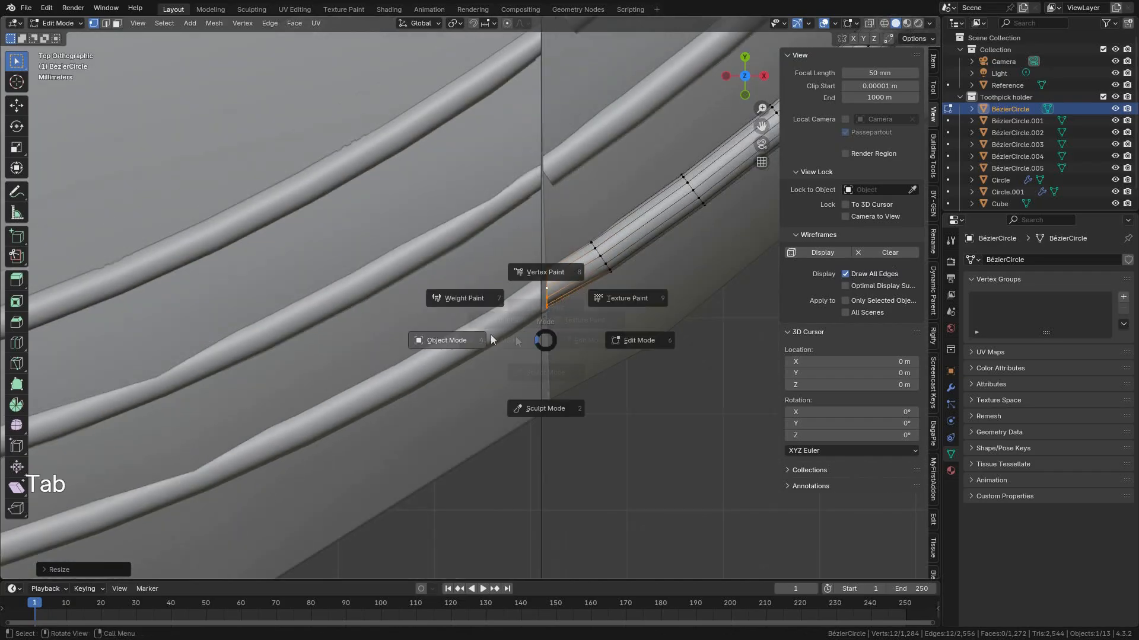
click(473, 320)
click(472, 319)
scroll(471, 306, up, 3)
key(Tab)
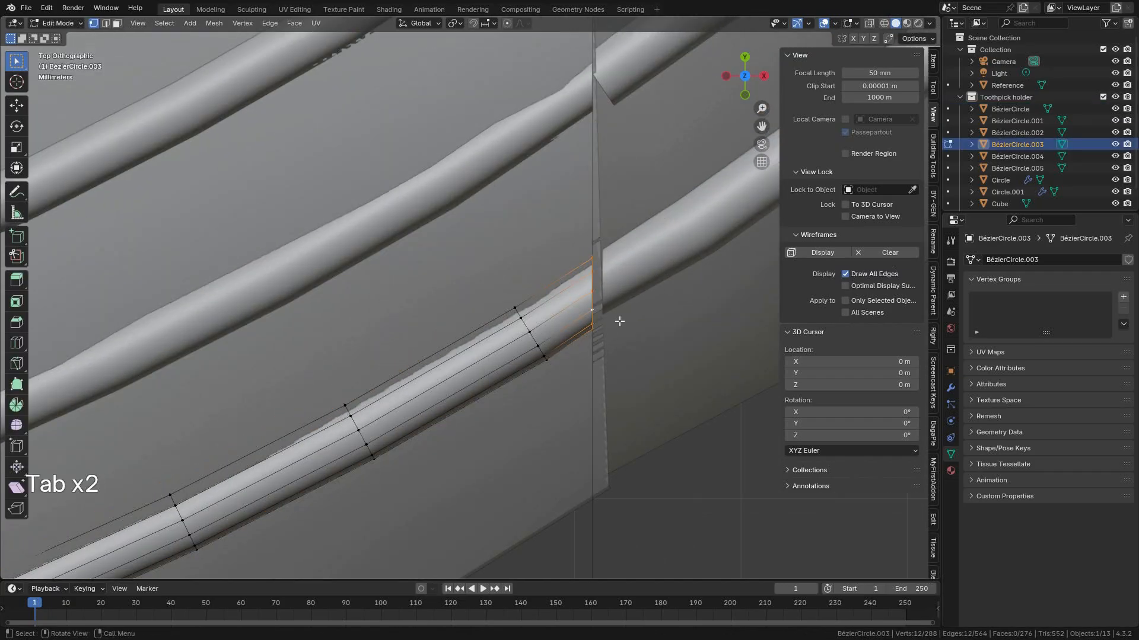
key(g)
key(shift)
click(628, 310)
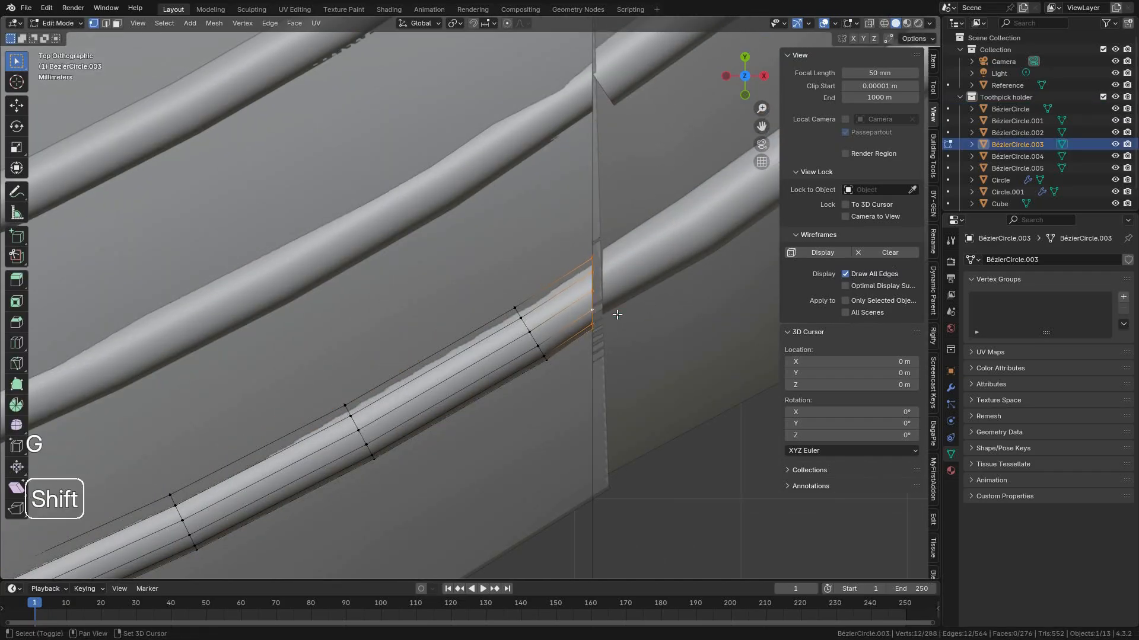
key(Tab)
Switch to editing the innermost ring's flap segment at the opposite, -X seam and select its end loop in top view.
click(599, 287)
middle_drag(599, 287, 465, 267)
scroll(552, 278, down, 5)
scroll(526, 286, up, 1)
shift+middle_drag(465, 267, 607, 289)
shift+middle_drag(433, 305, 799, 285)
shift+middle_drag(683, 293, 432, 290)
key(KP_7)
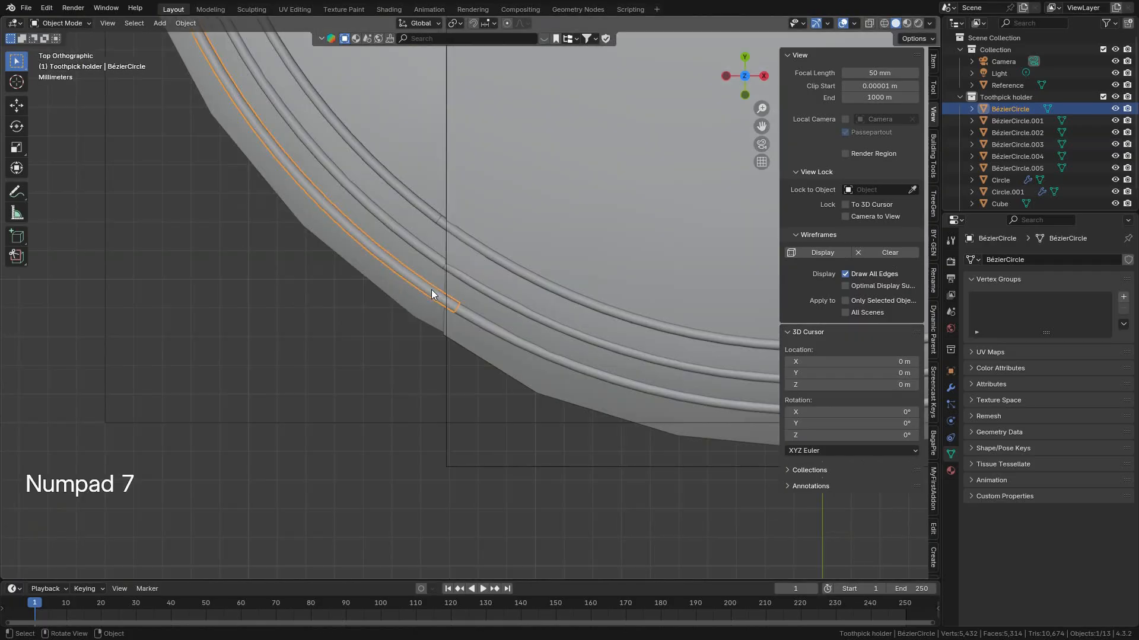
scroll(431, 291, up, 2)
click(425, 195)
shift+middle_drag(425, 196, 457, 339)
key(Tab)
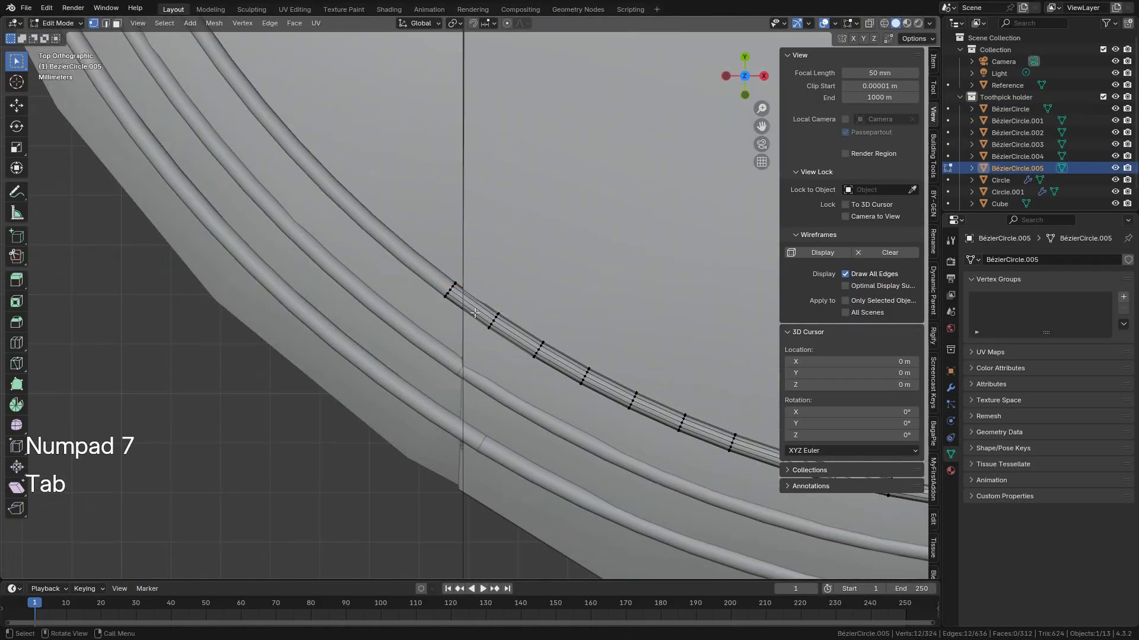
scroll(439, 297, up, 4)
alt+click(422, 269)
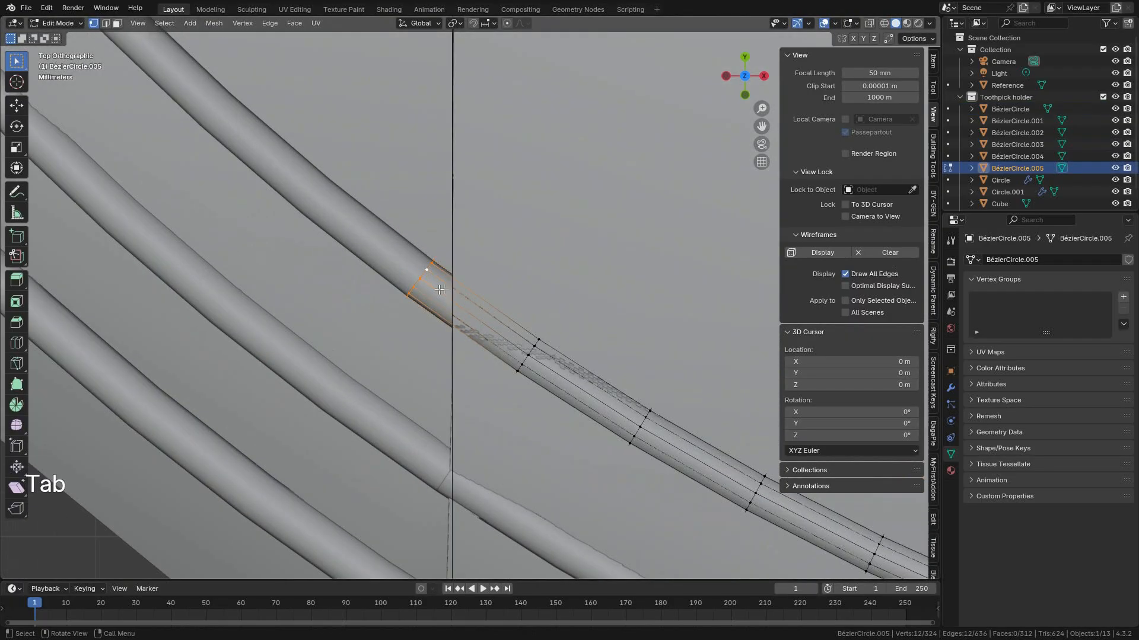
Edge-slide the innermost flap segment's end loop about 0.28 to the -X seam and flatten it by scaling to 0 along X.
key(g)
key(g)
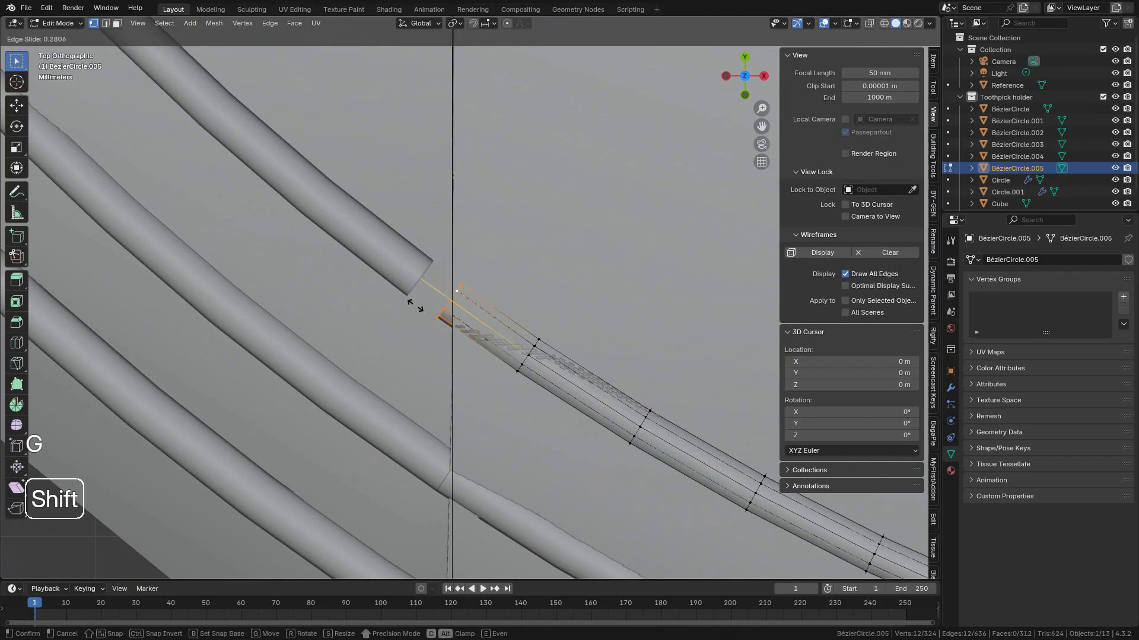
click(599, 342)
key(s)
key(x)
key(0)
click(603, 342)
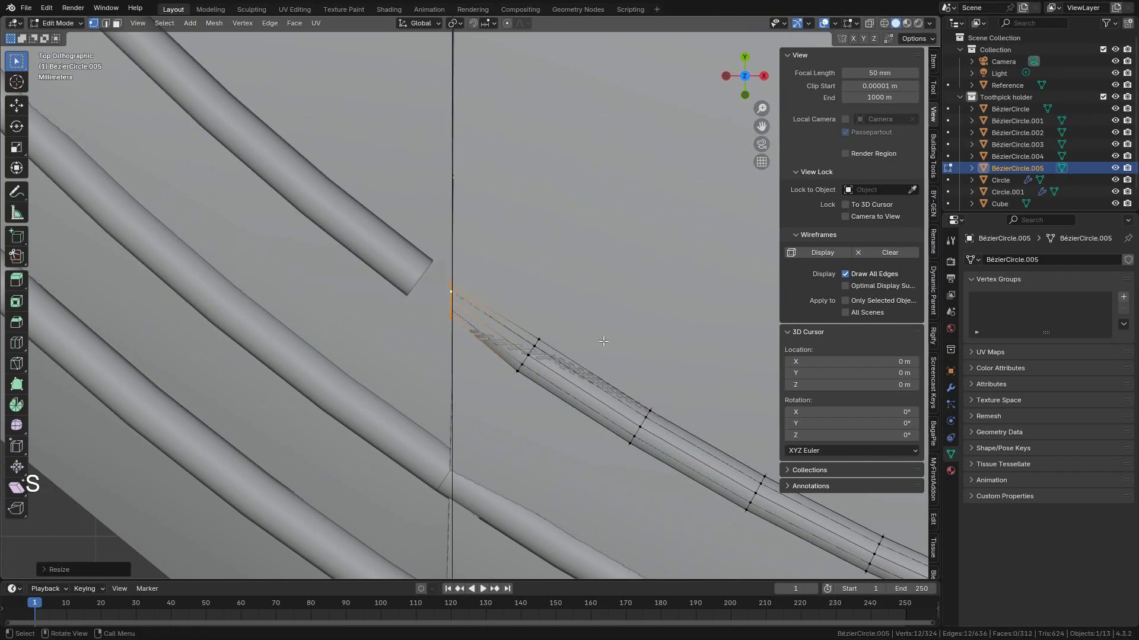
Scale up the innermost flap segment's flattened end loop to match the ring's thickness and move it along X to the seam.
scroll(602, 345, up, 5)
key(s)
click(642, 403)
key(g)
key(x)
click(563, 376)
Switch to editing the middle ring's flap segment and flatten its end loop at the seam by scaling to 0 along X.
scroll(539, 379, down, 4)
shift+middle_drag(535, 423, 530, 207)
key(Tab)
click(526, 335)
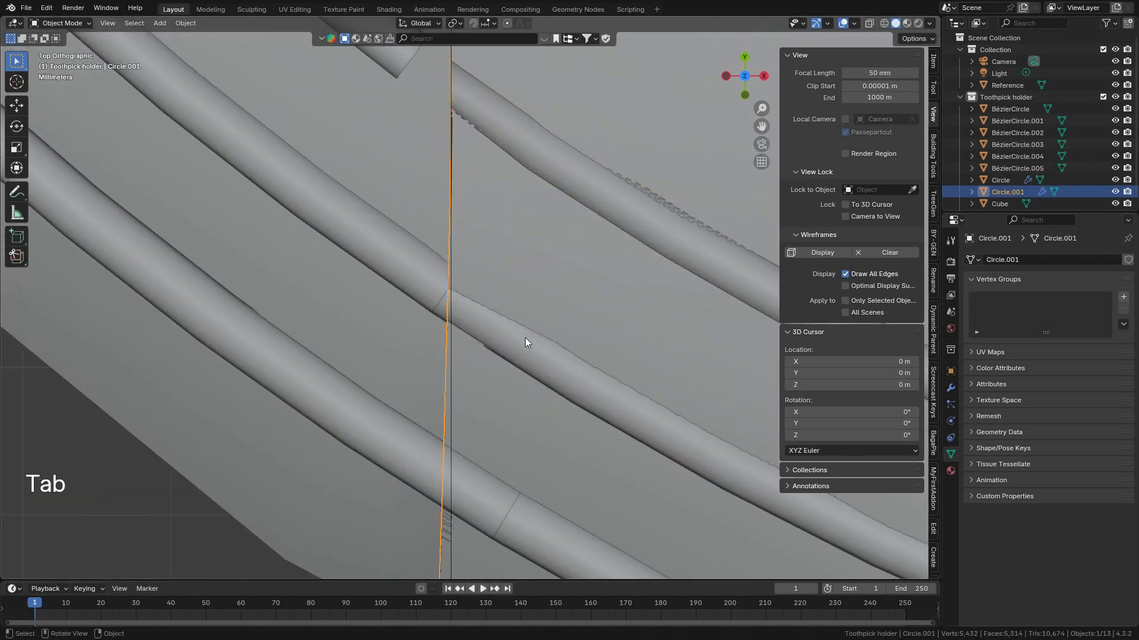
click(519, 344)
key(Tab)
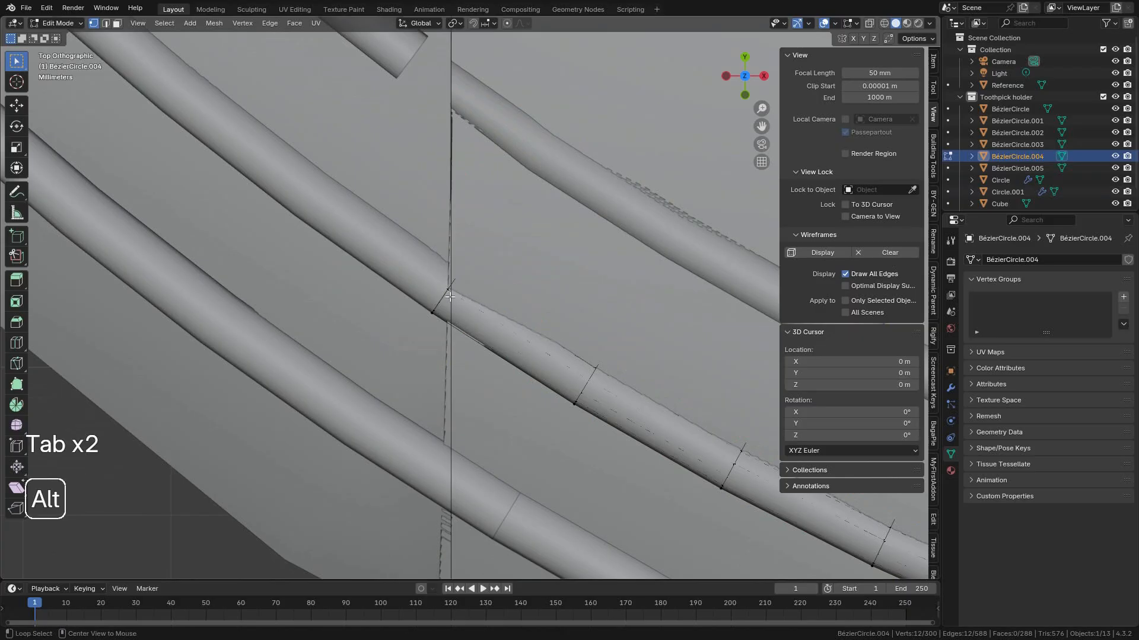
scroll(462, 297, down, 5)
scroll(462, 298, up, 3)
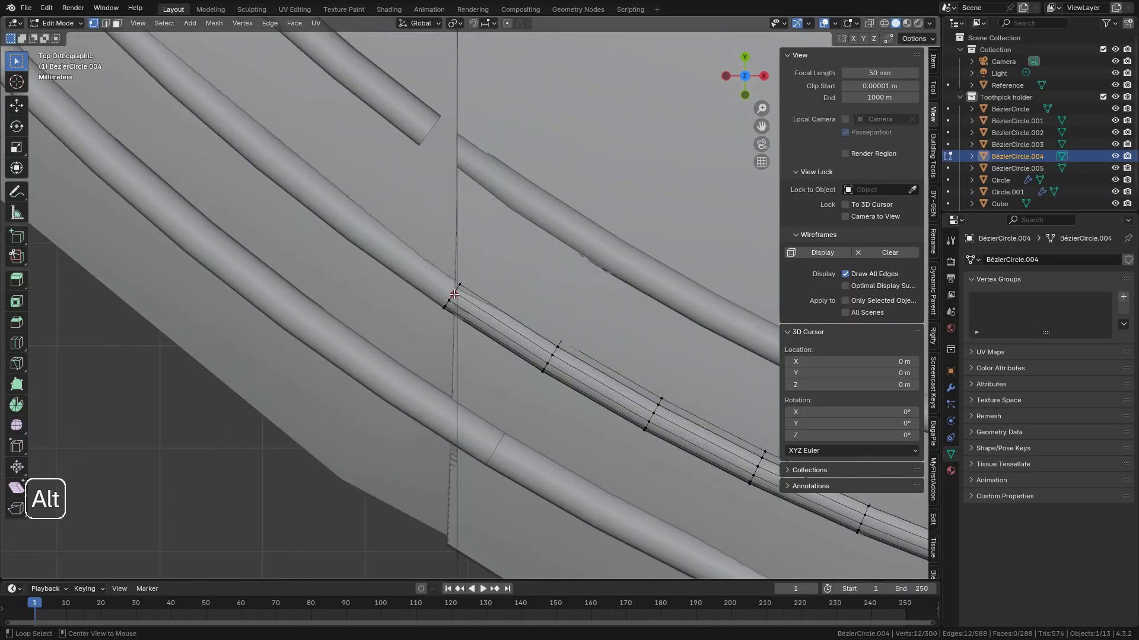
key(s)
key(x)
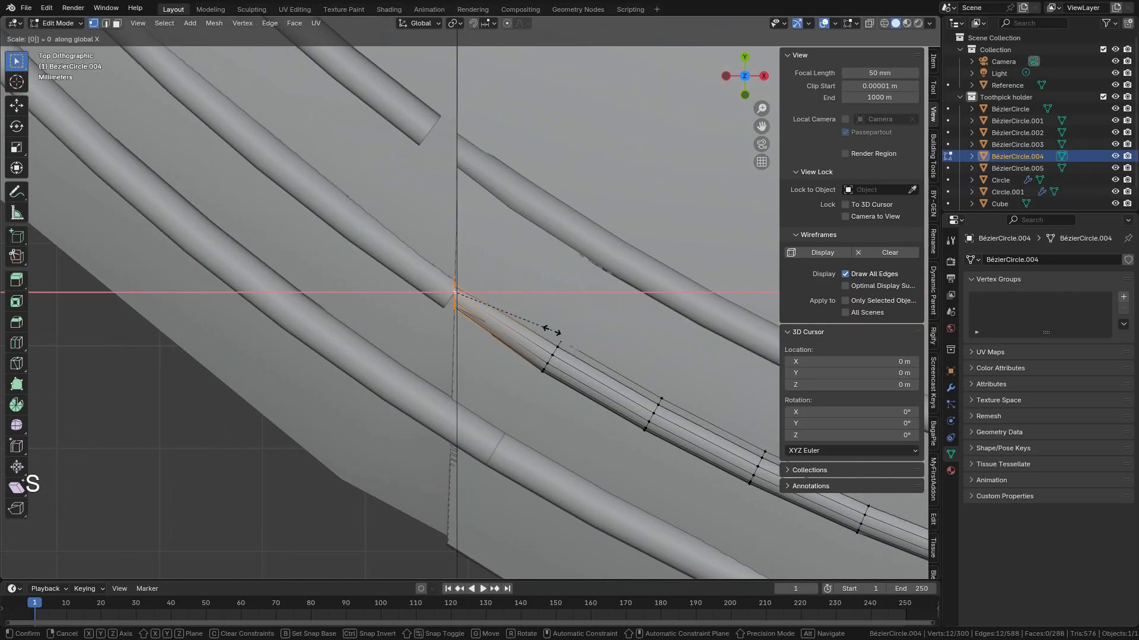
click(552, 329)
Move the middle flap segment's flattened end loop onto the seam and scale it up to match the ring's thickness.
key(g)
click(528, 353)
key(shift)
click(695, 481)
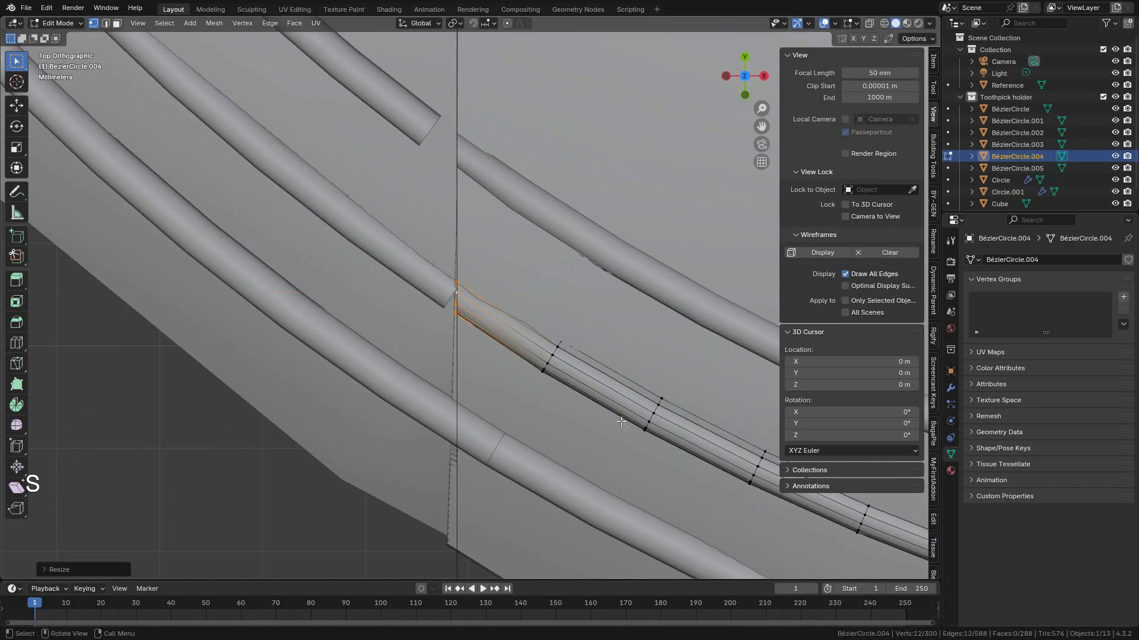
Switch to editing the outermost fixed ring and edge-slide its end loop about 0.42 back to the -X seam.
key(Tab)
shift+middle_drag(530, 457, 486, 348)
click(439, 337)
key(Tab)
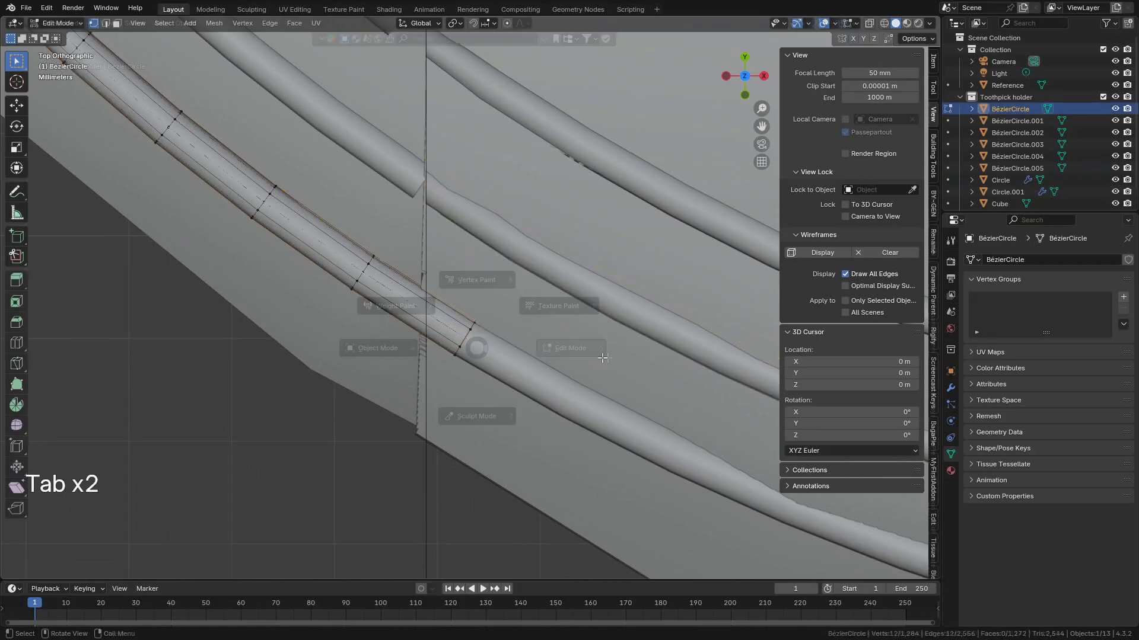
alt+click(465, 339)
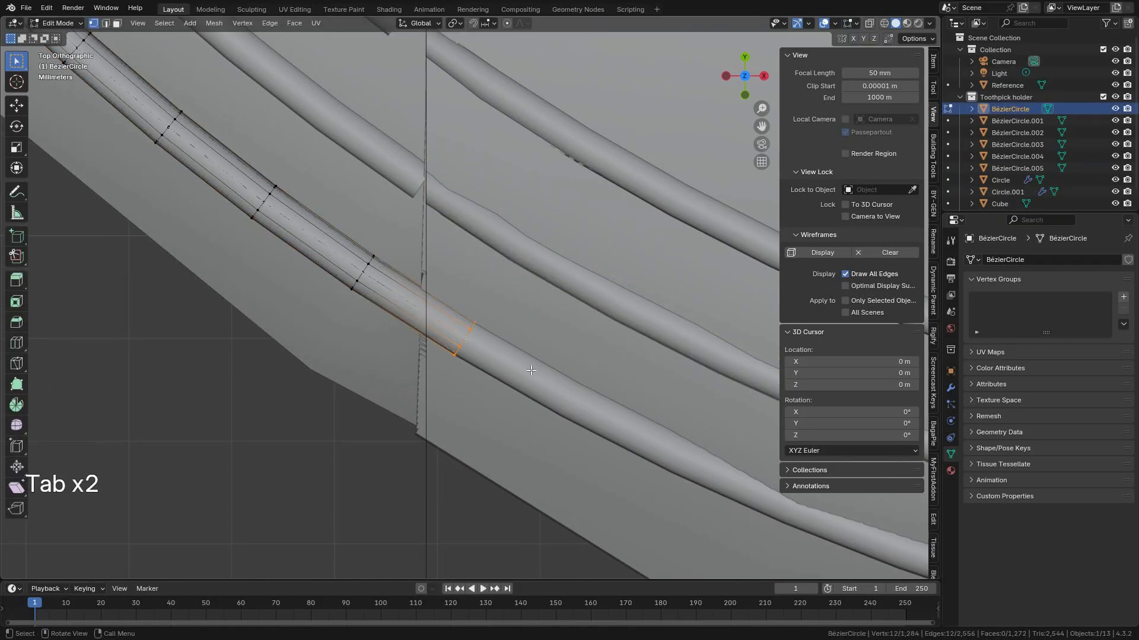
key(g)
key(g)
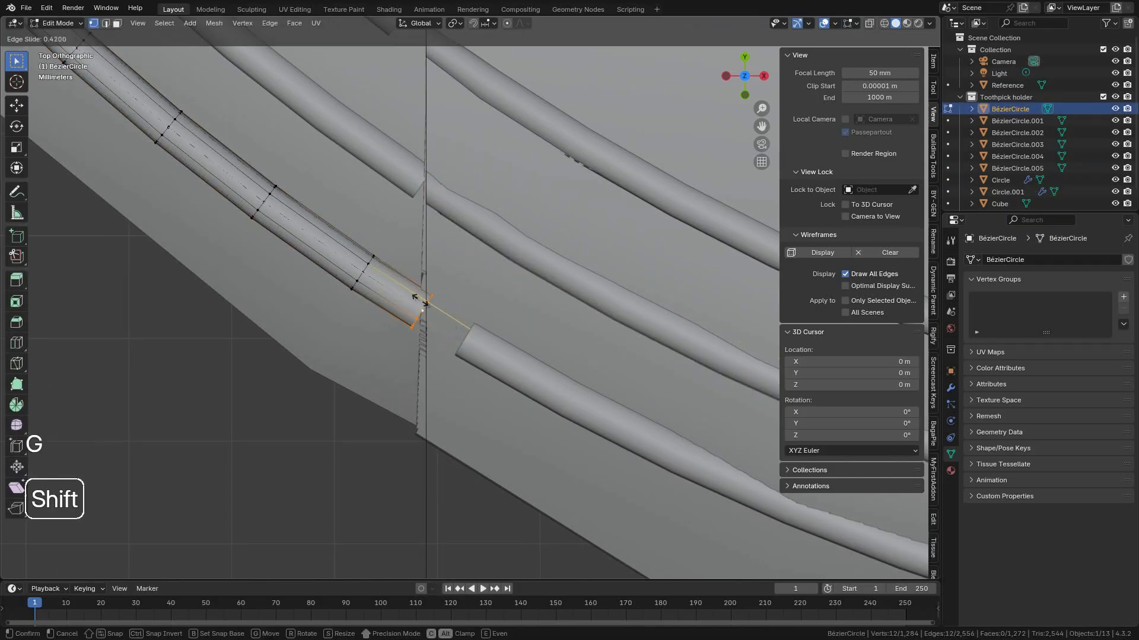
click(411, 297)
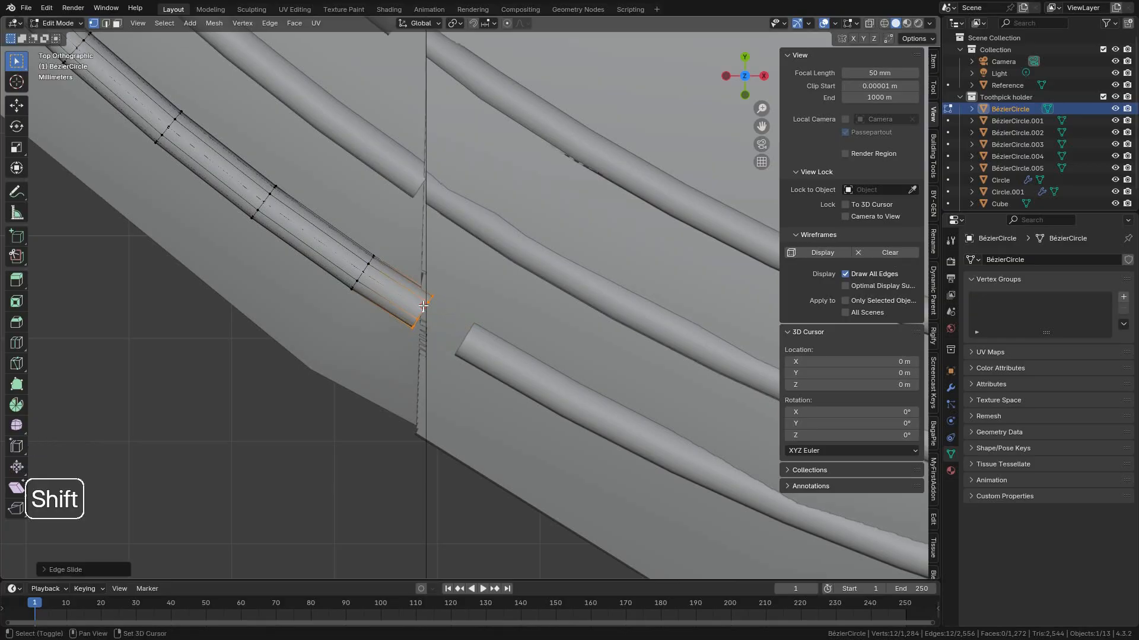
Flatten the outermost fixed ring's end loop to 0 along X, scale it up, and shift it along X to the seam.
key(s)
key(x)
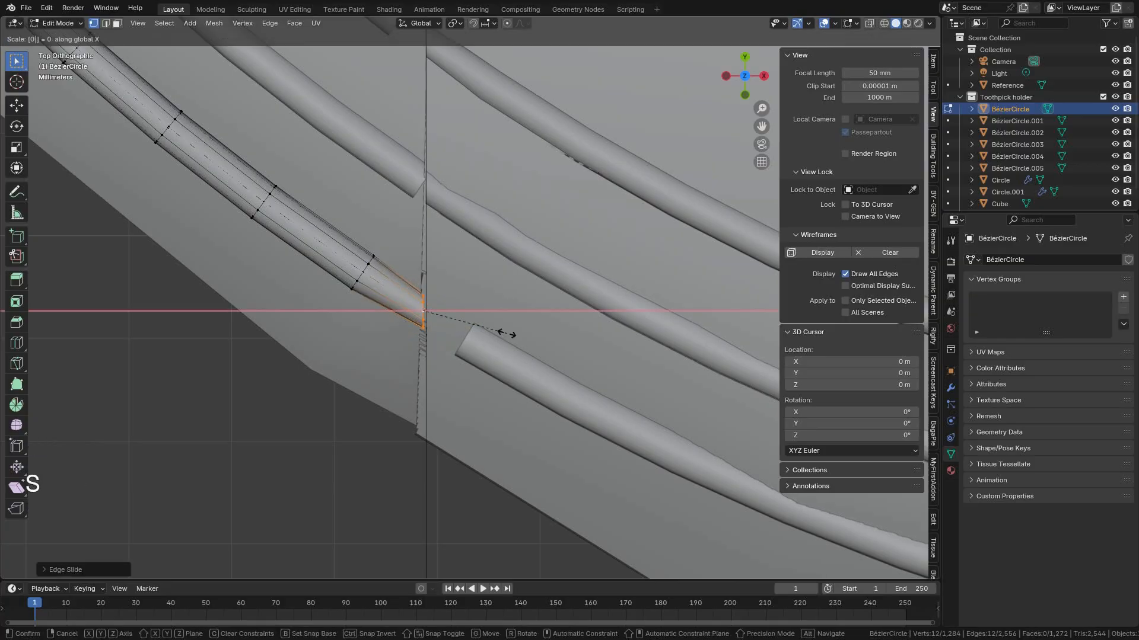
click(507, 333)
scroll(502, 333, up, 2)
key(s)
click(609, 378)
key(g)
key(x)
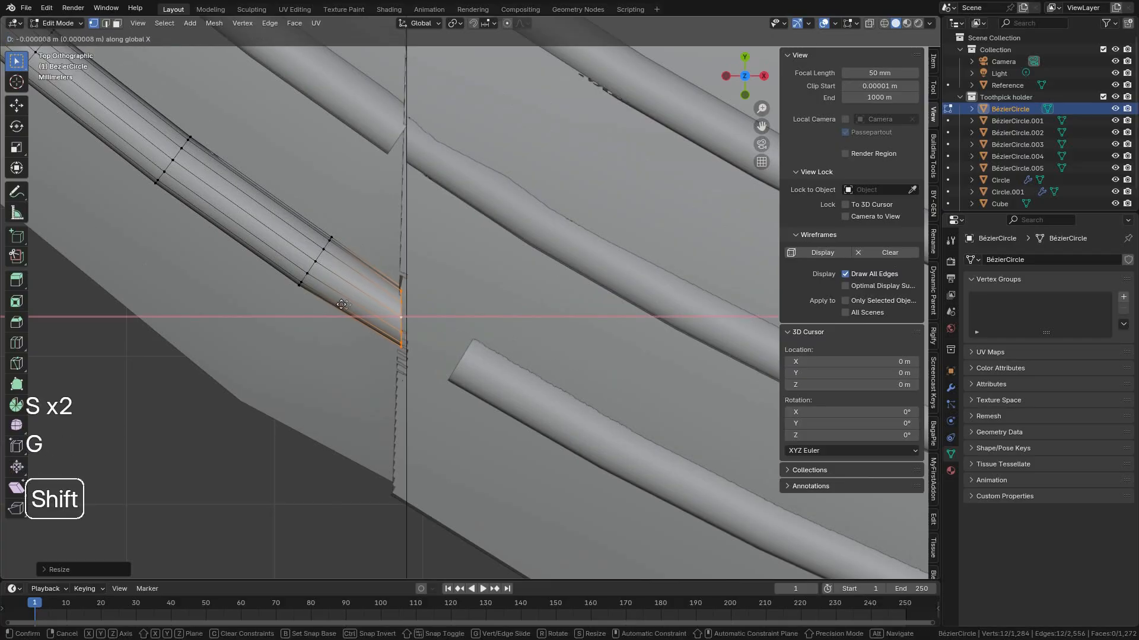
click(368, 306)
Switch to the outermost ring's flap segment and edge-slide its end loop unclamped by about -0.38 to extend it to the seam.
key(Tab)
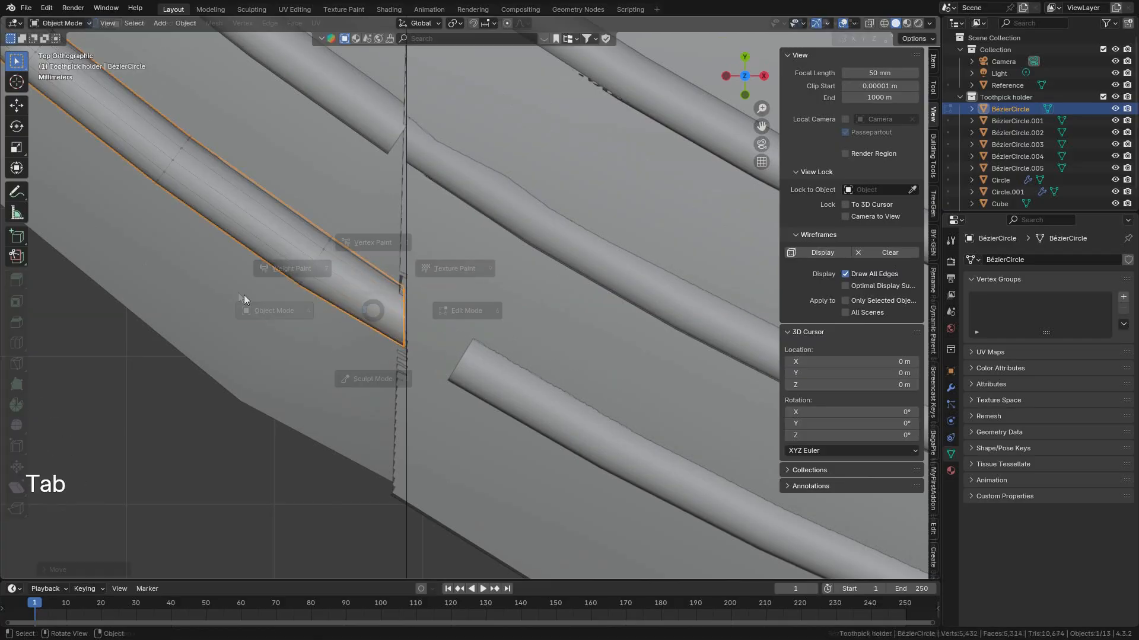
click(489, 379)
key(Tab)
alt+click(461, 351)
key(g)
alt+click(464, 352)
key(g)
key(g)
click(489, 355)
key(g)
key(g)
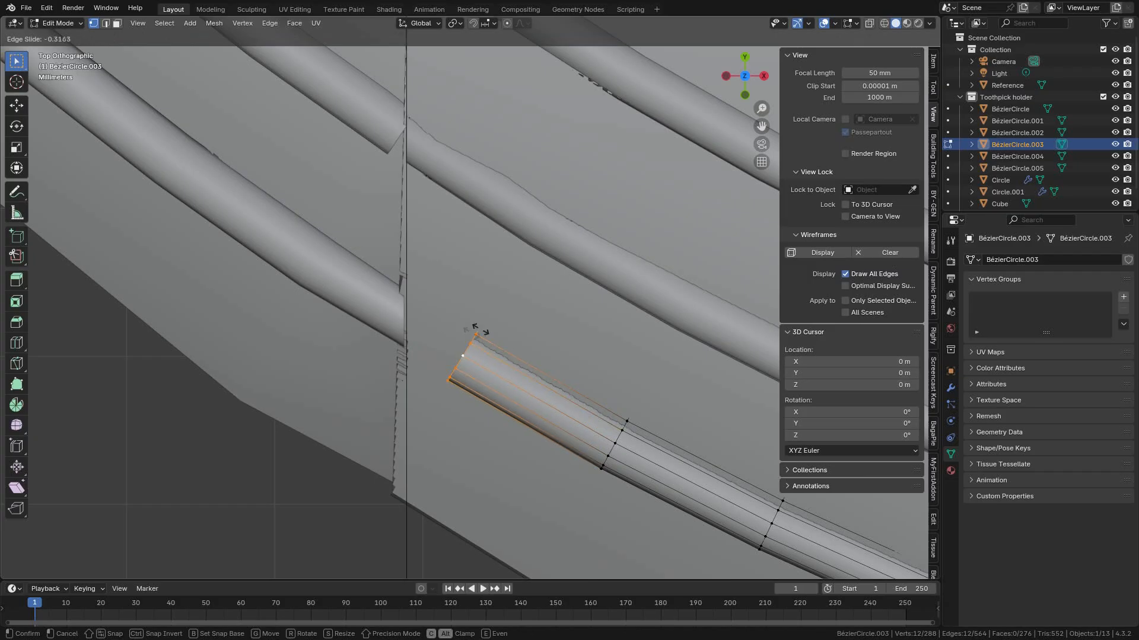
key(alt)
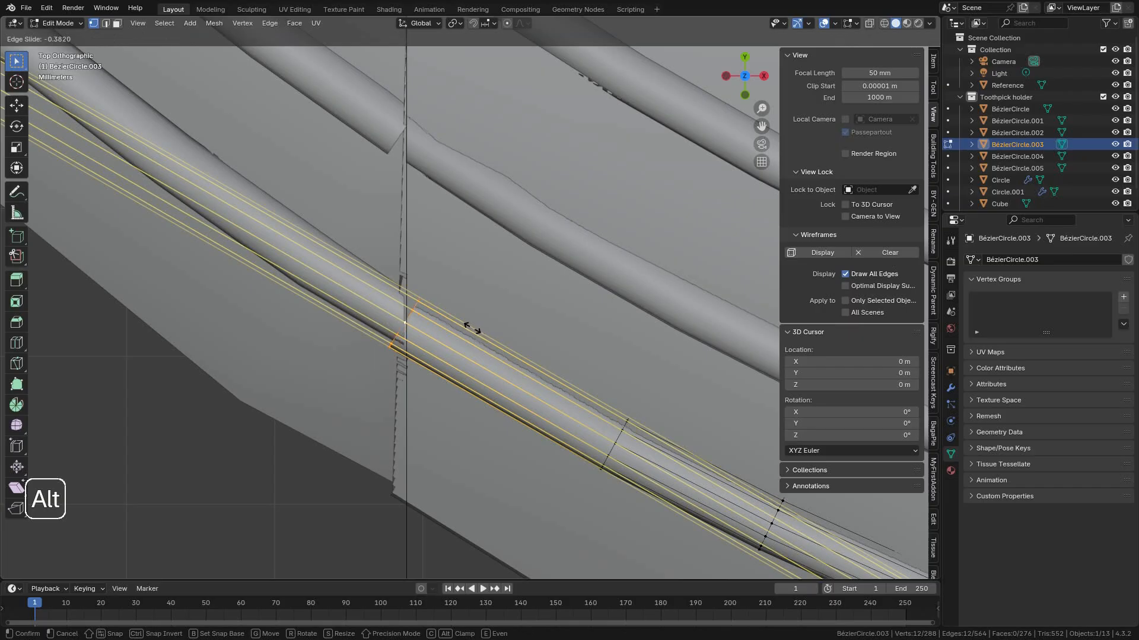
click(472, 328)
Flatten the outermost flap segment's end loop by scaling it to 0 along X.
scroll(487, 327, up, 1)
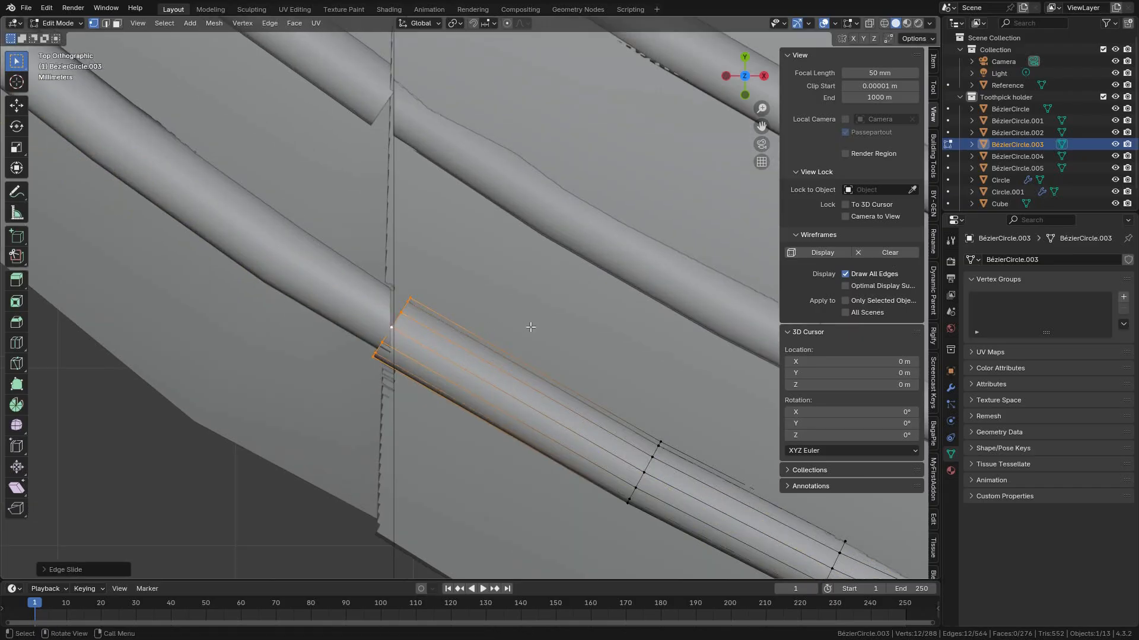
key(s)
key(x)
key(0)
key(Return)
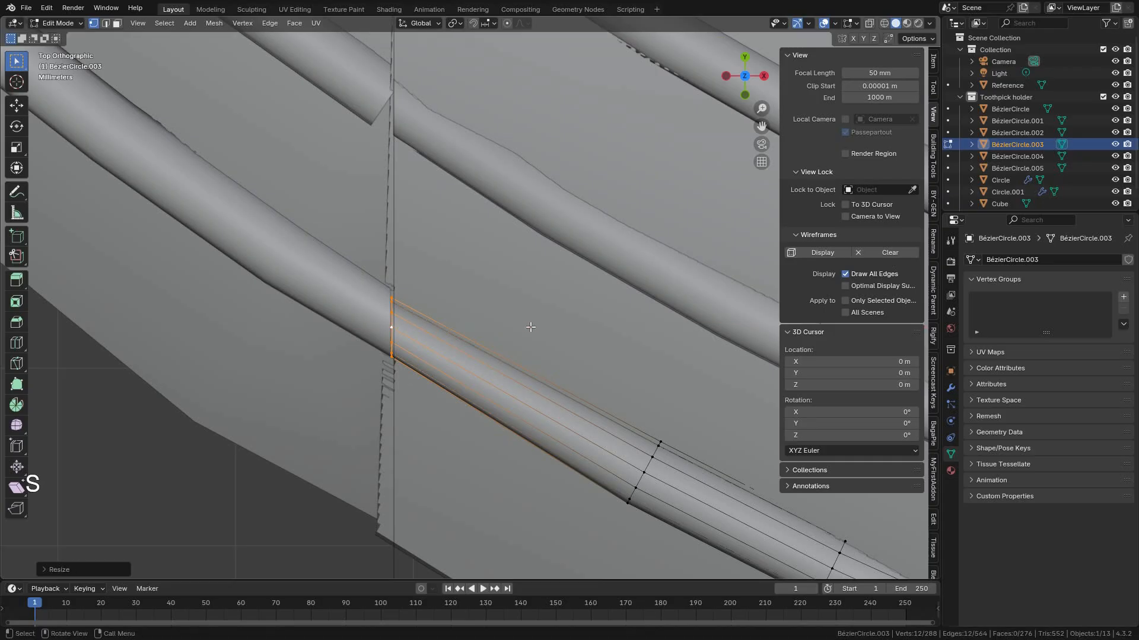
Scale up the outermost flap segment's end loop to about 1.09 and move it about 0.000032 m along Y to meet the fixed ring.
key(s)
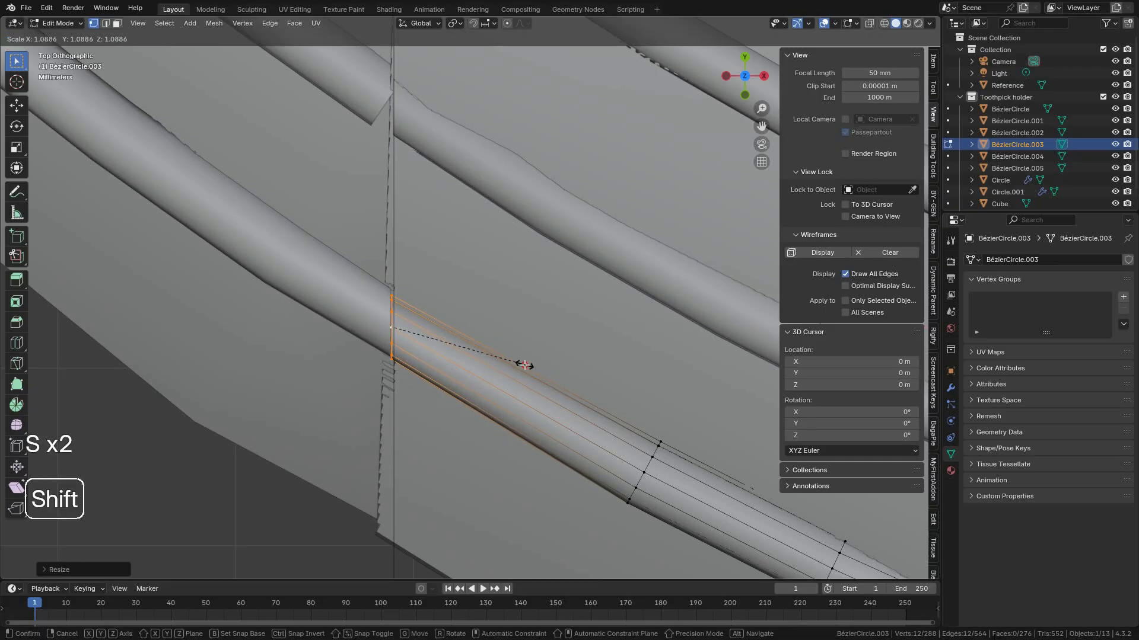
click(513, 375)
key(g)
key(y)
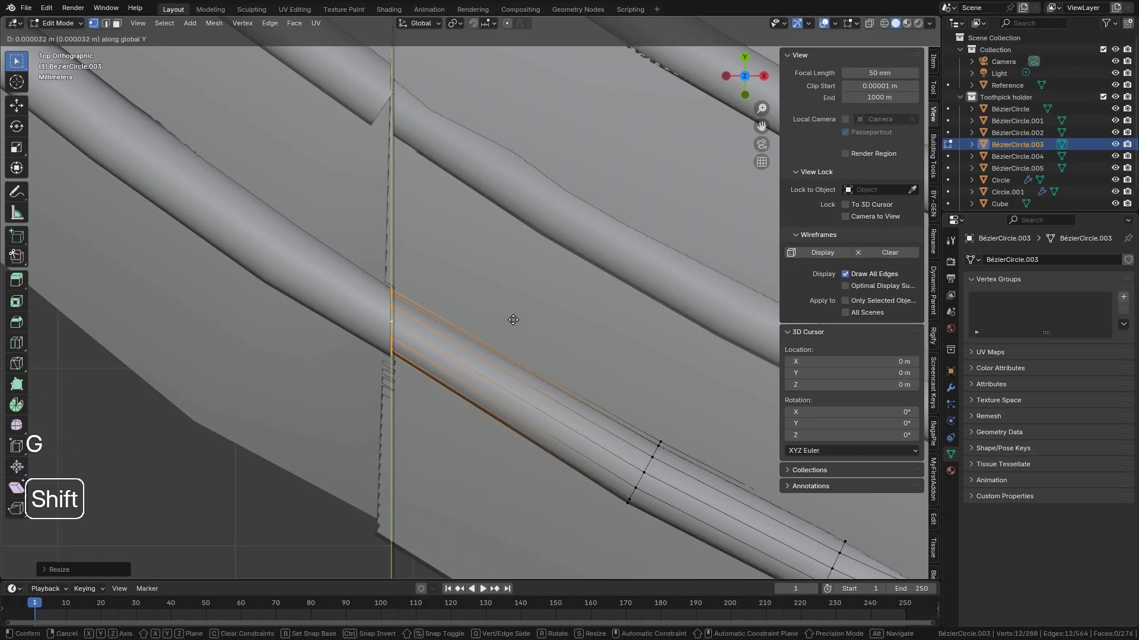
click(513, 320)
scroll(514, 325, down, 3)
key(Tab)
Switch to editing the innermost fixed ring in top view and edge-slide its end loop unclamped outward to the -X seam.
middle_drag(505, 353, 561, 292)
scroll(508, 356, down, 4)
middle_drag(508, 358, 513, 408)
click(447, 300)
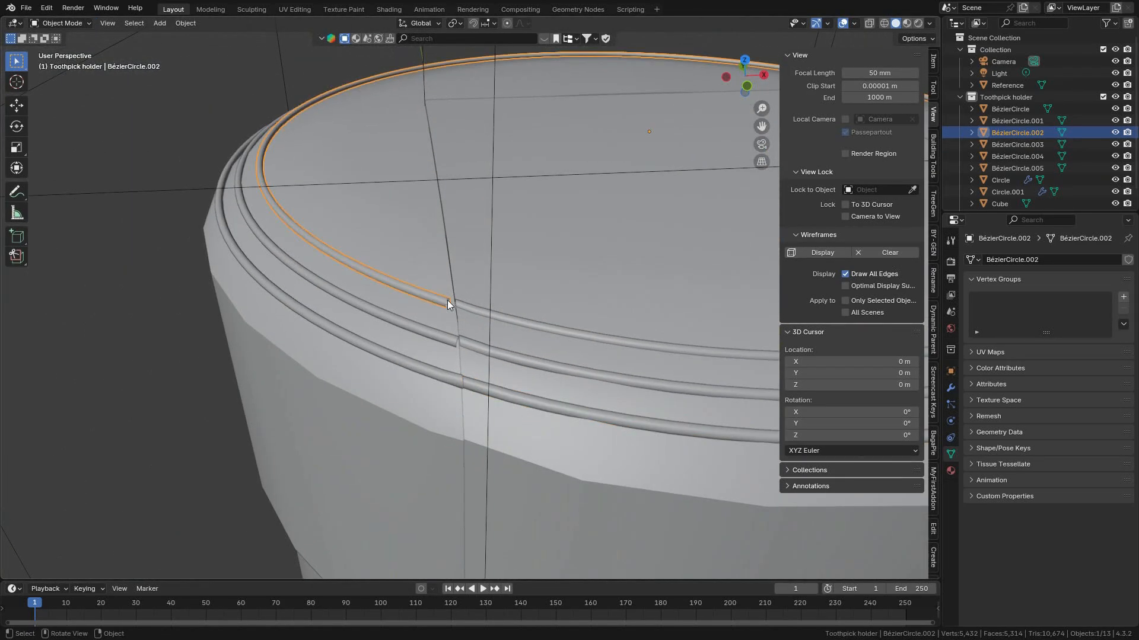
key(KP_7)
scroll(459, 285, up, 4)
key(Tab)
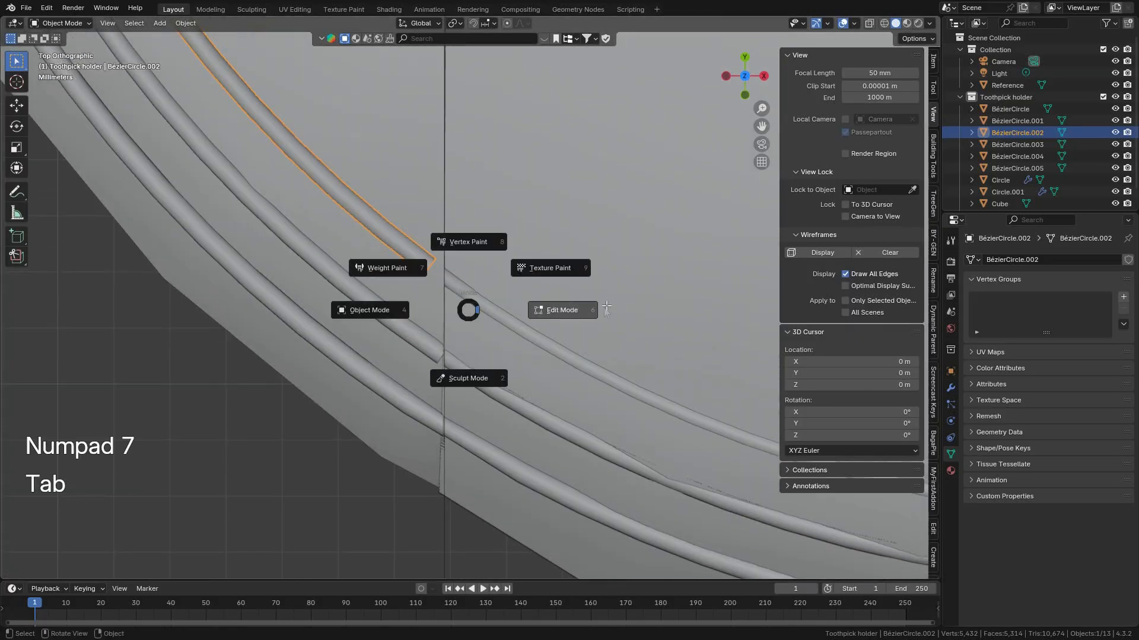
click(607, 307)
key(g)
key(g)
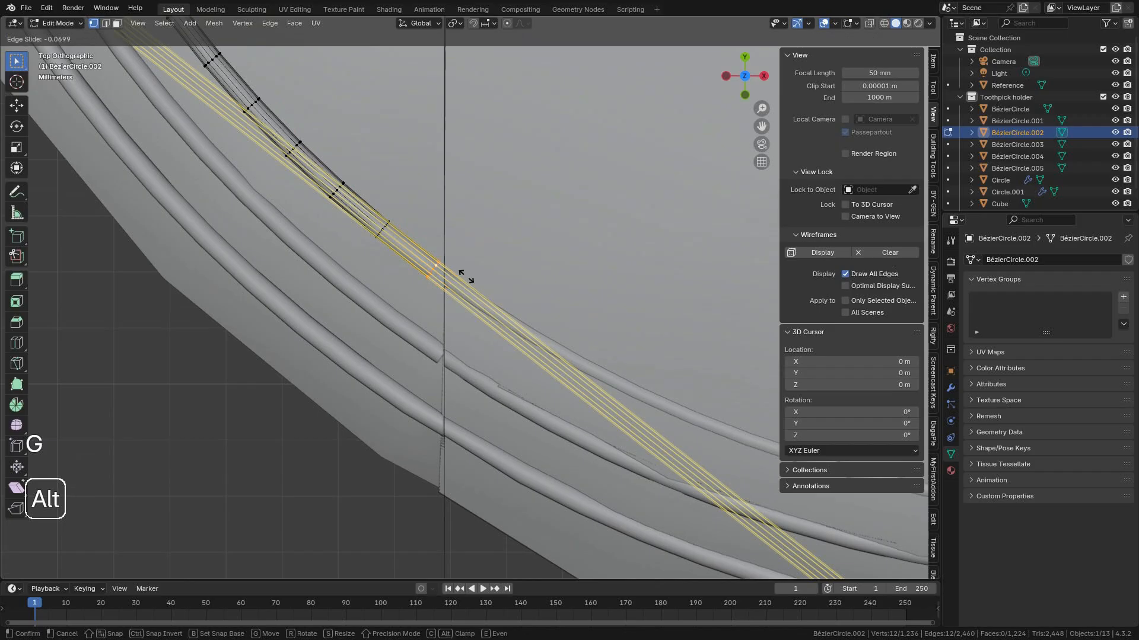
click(470, 285)
Flatten the innermost fixed ring's end loop by scaling it to 0 along X.
key(s)
key(x)
key(Return)
scroll(492, 285, up, 2)
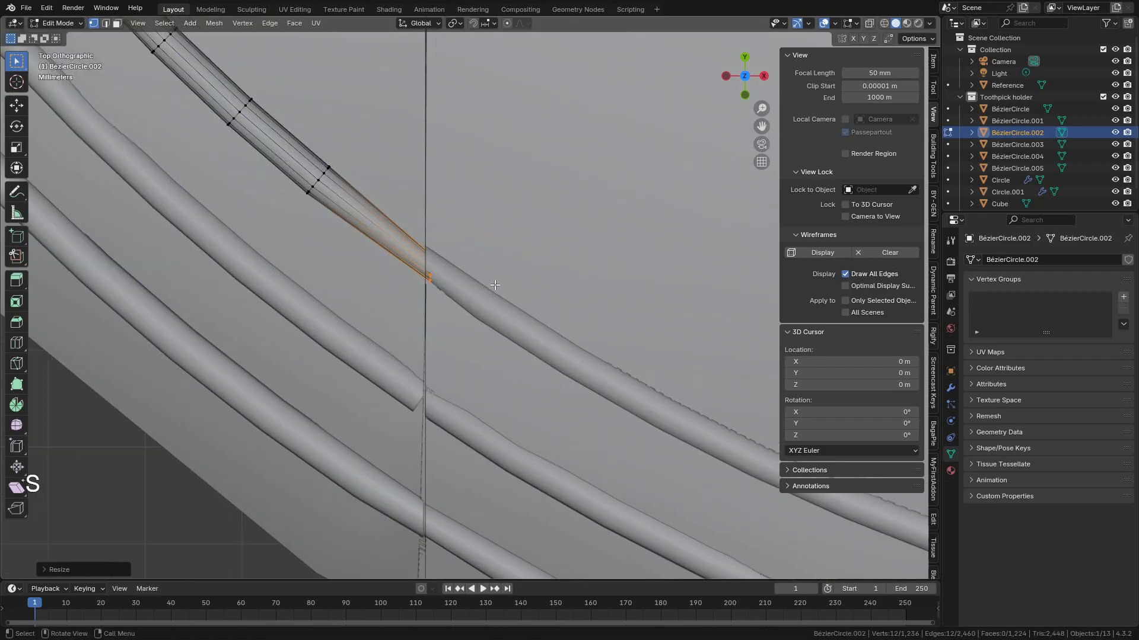
Move the innermost fixed ring's flattened end loop onto the seam, scale it up, and align it along Y with the flap segment.
key(g)
key(x)
key(shift)
key(s)
key(g)
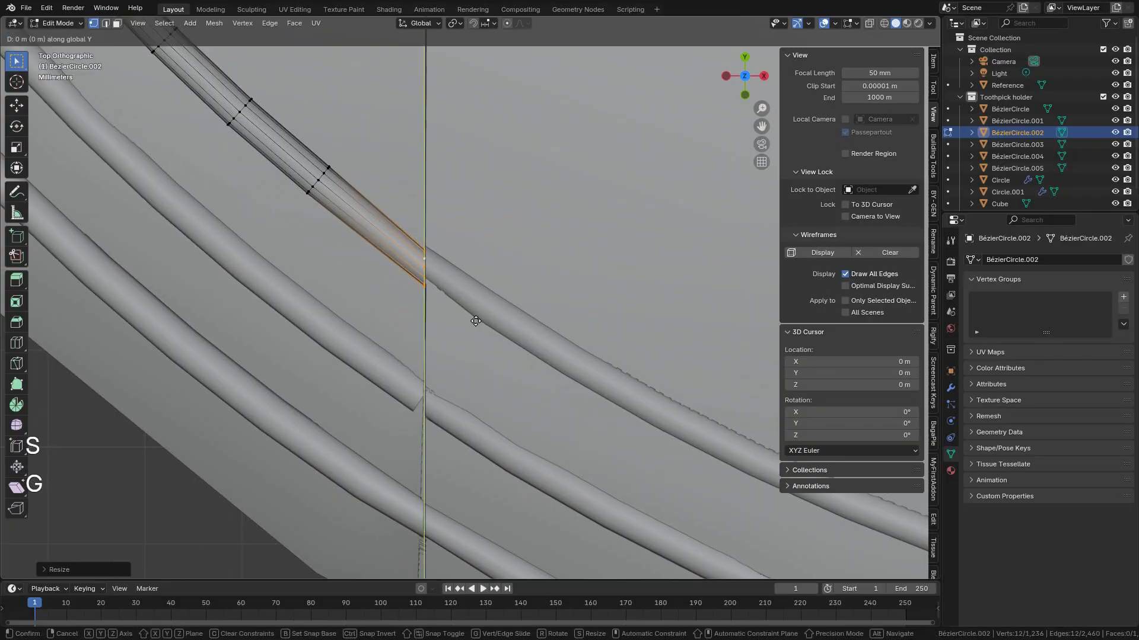
key(shift)
click(485, 319)
scroll(494, 318, down, 2)
scroll(494, 318, up, 2)
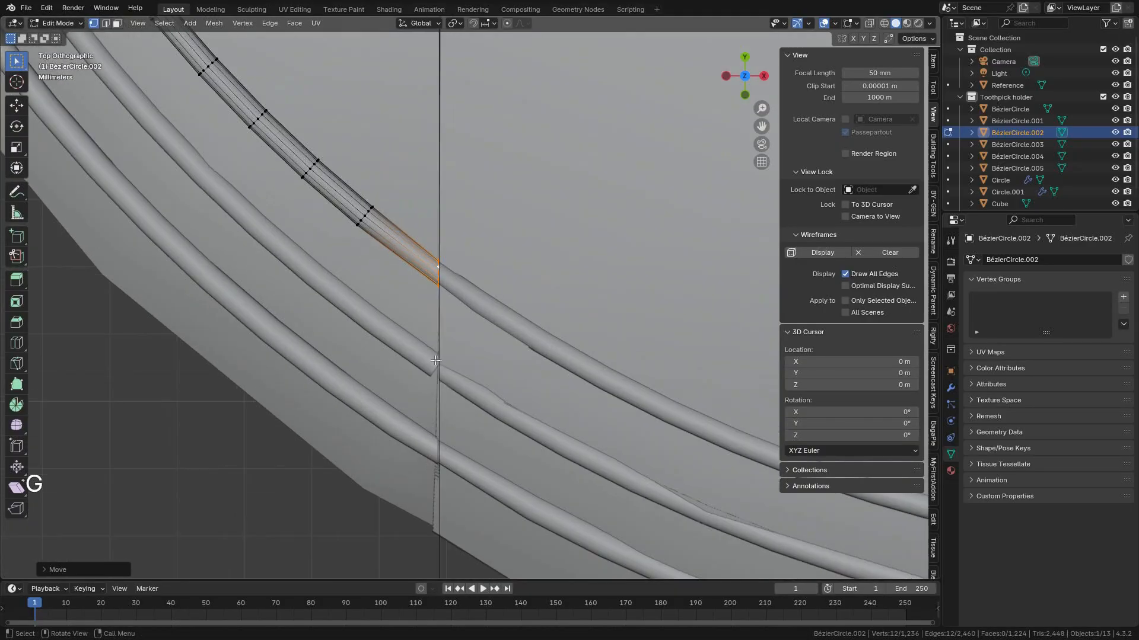
Switch to editing the middle fixed ring and flatten its end loop at the -X seam by scaling to 0 along X.
key(Tab)
click(419, 353)
key(Tab)
key(alt)
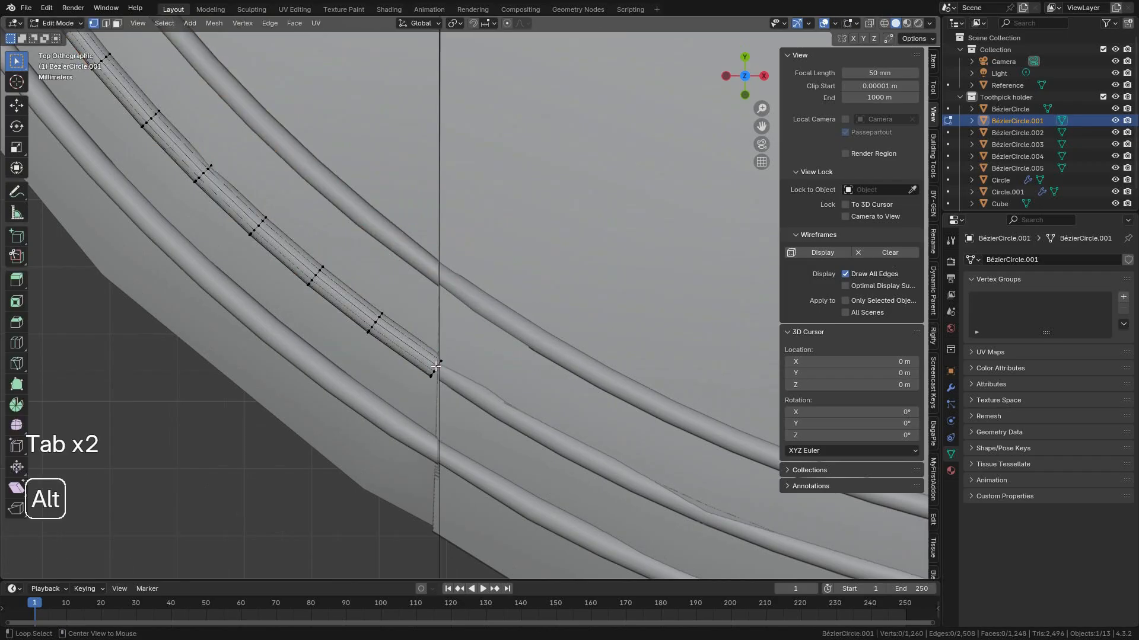
alt+click(434, 369)
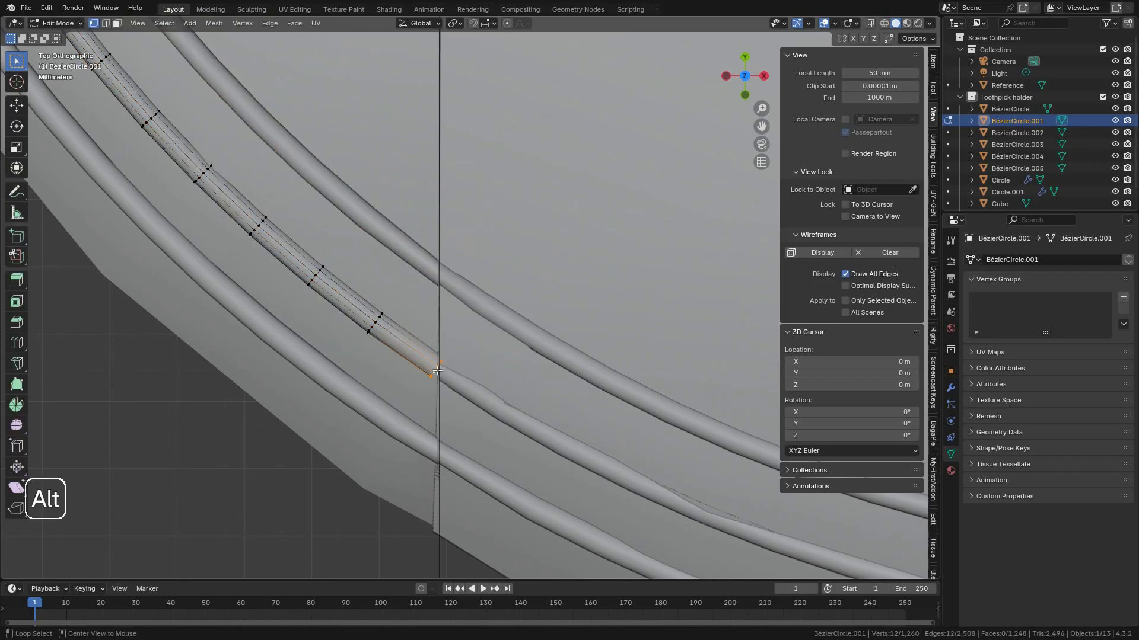
key(s)
key(x)
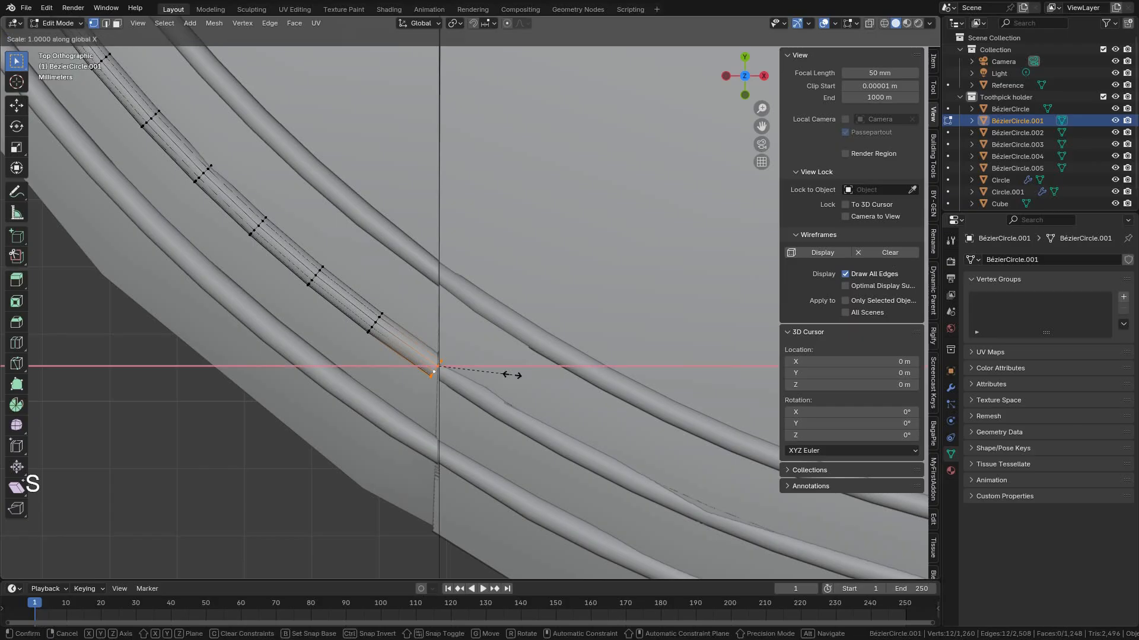
click(512, 375)
scroll(511, 374, up, 2)
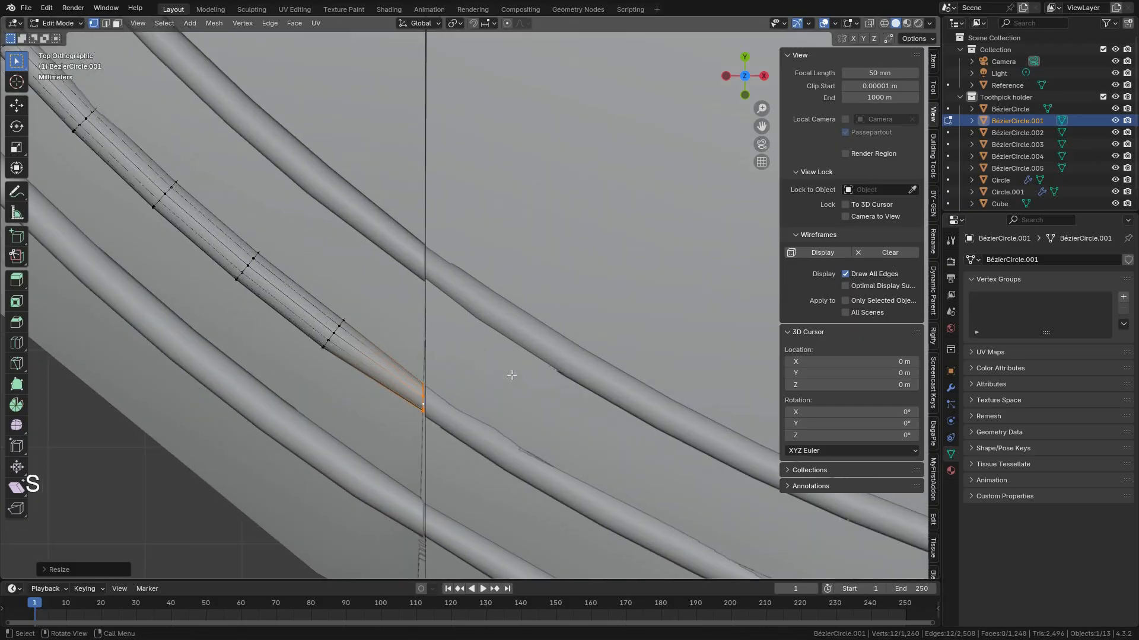
Scale up the middle fixed ring's flattened end loop to about 1.2 to match the ring's thickness, and return to Object Mode.
shift+middle_drag(511, 374, 528, 277)
scroll(490, 316, up, 2)
key(s)
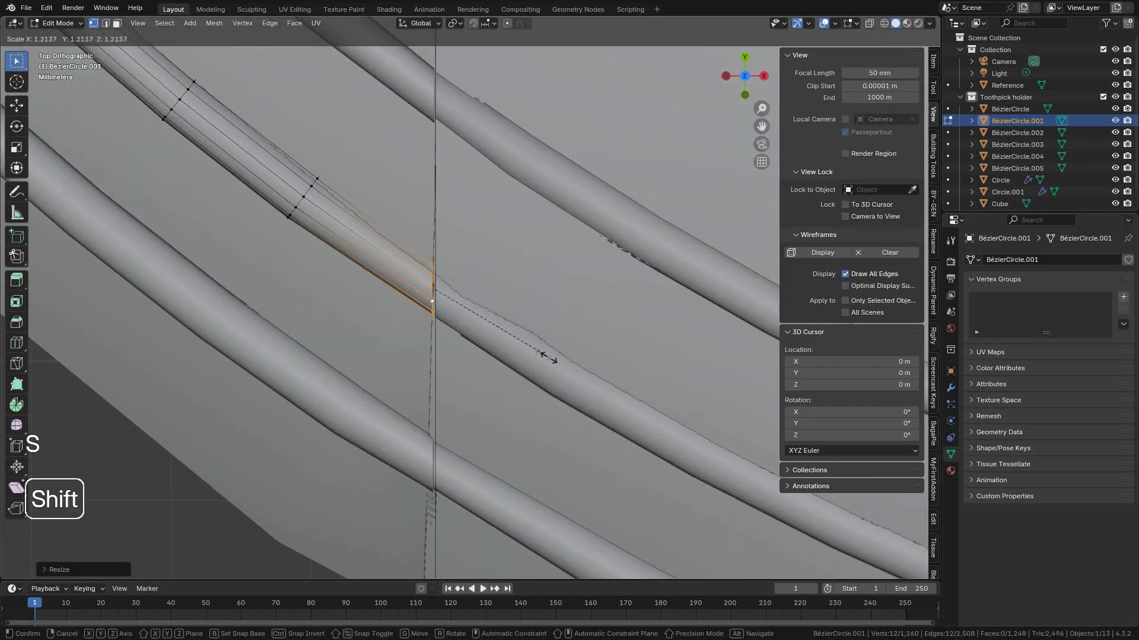
click(554, 361)
scroll(539, 336, down, 4)
key(Tab)
scroll(539, 335, down, 6)
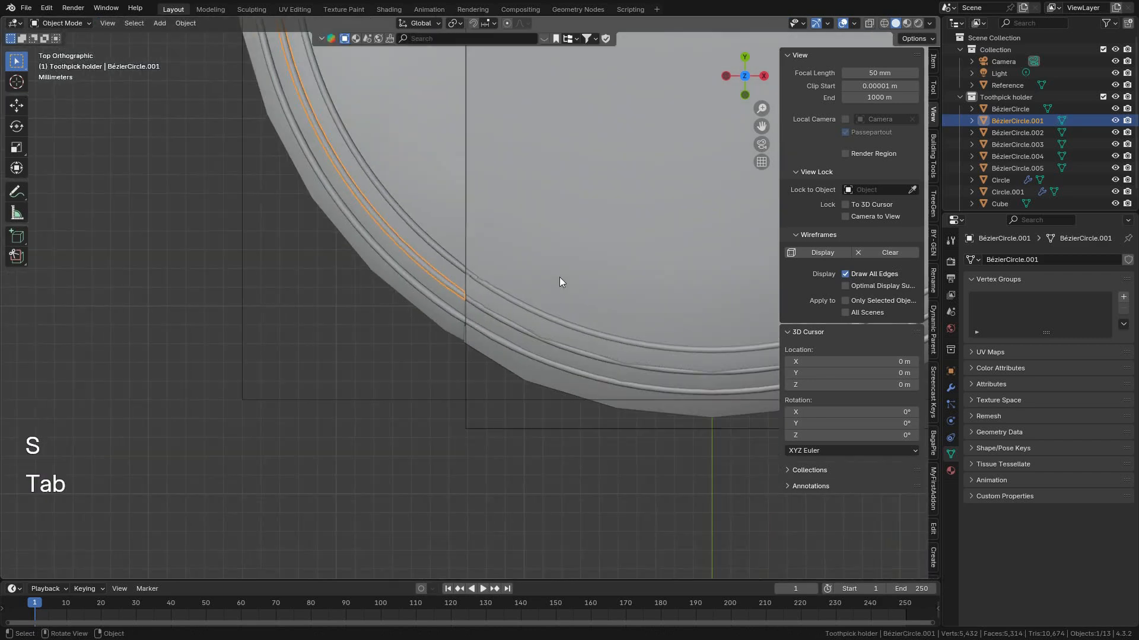
Inspect the ring joints at both flap seams from several angles around the lid.
middle_drag(606, 377, 513, 216)
scroll(510, 243, up, 2)
scroll(504, 256, up, 2)
middle_drag(457, 263, 499, 385)
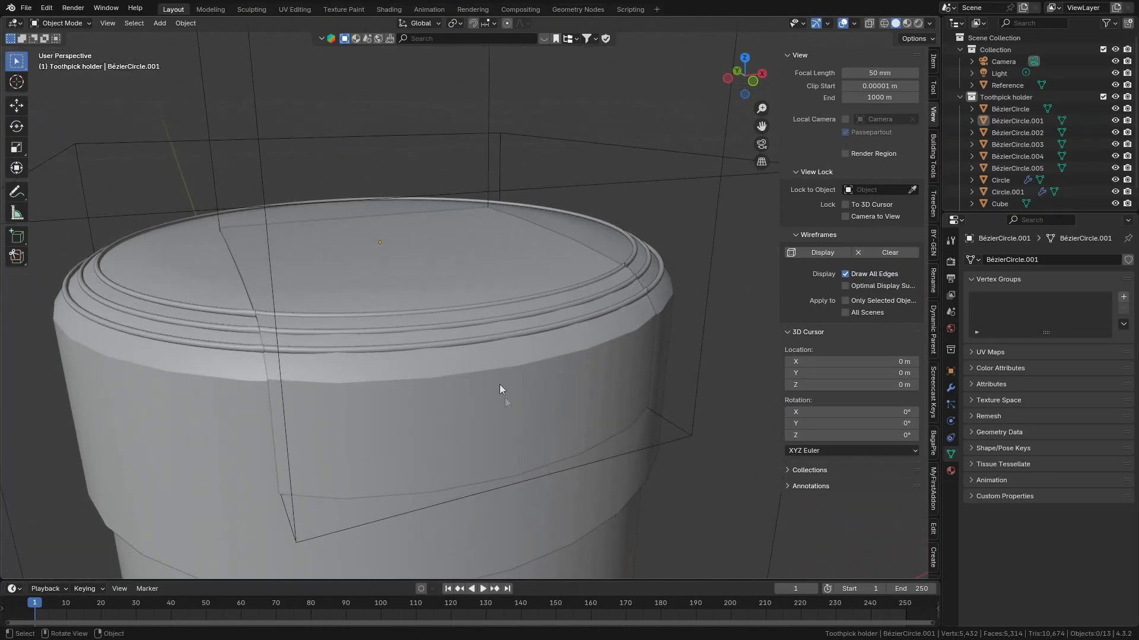
middle_drag(459, 314, 444, 338)
scroll(525, 332, up, 2)
middle_drag(524, 335, 421, 258)
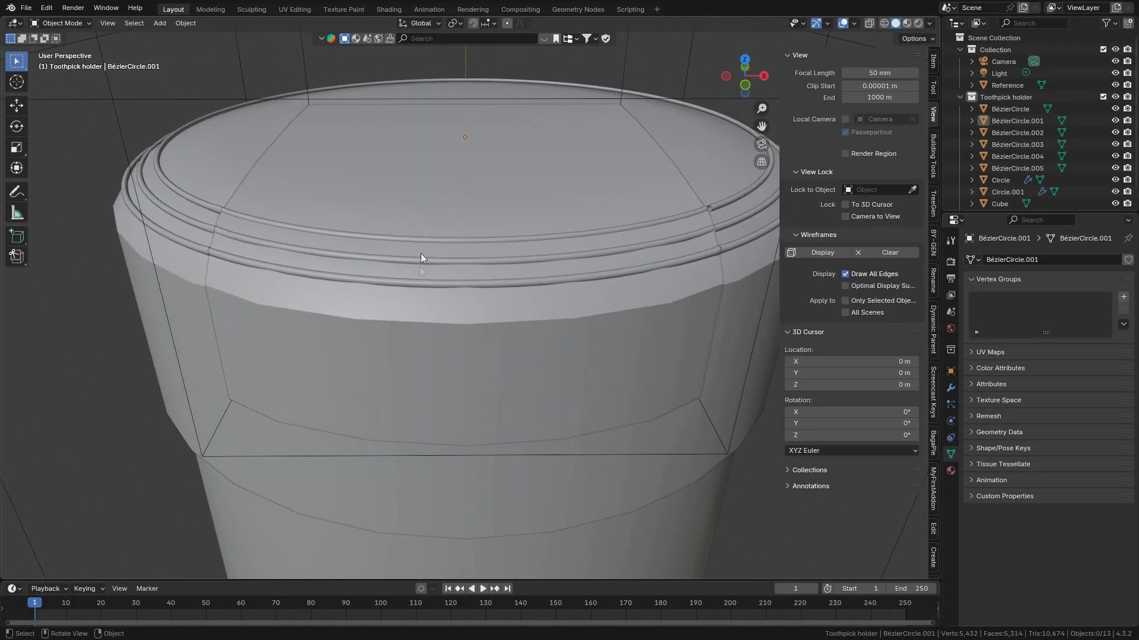
scroll(564, 271, down, 5)
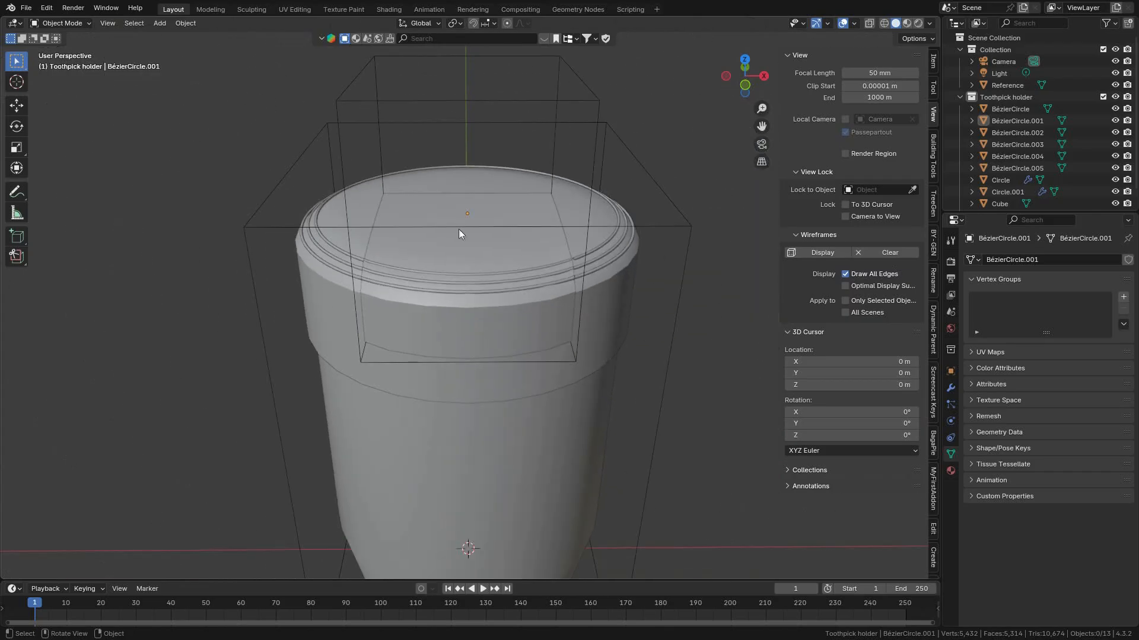
Select the lid flap and try rotating it open about the global X axis around its existing origin.
click(512, 284)
middle_drag(511, 285, 497, 275)
click(492, 317)
middle_drag(492, 316, 432, 341)
shift+middle_drag(510, 346, 473, 293)
key(r)
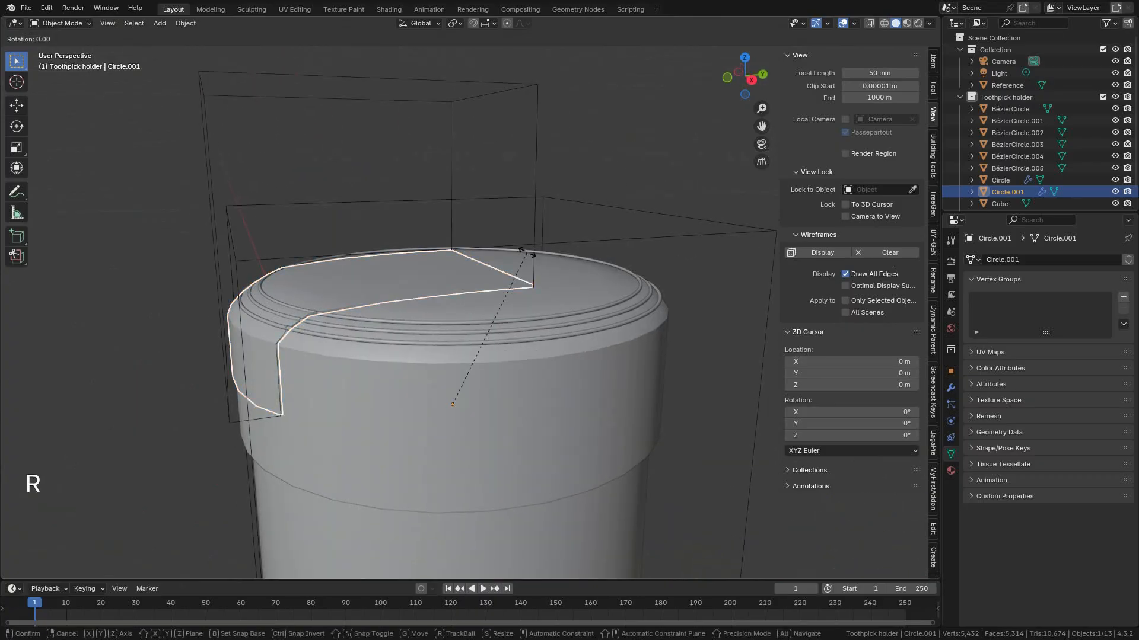
key(x)
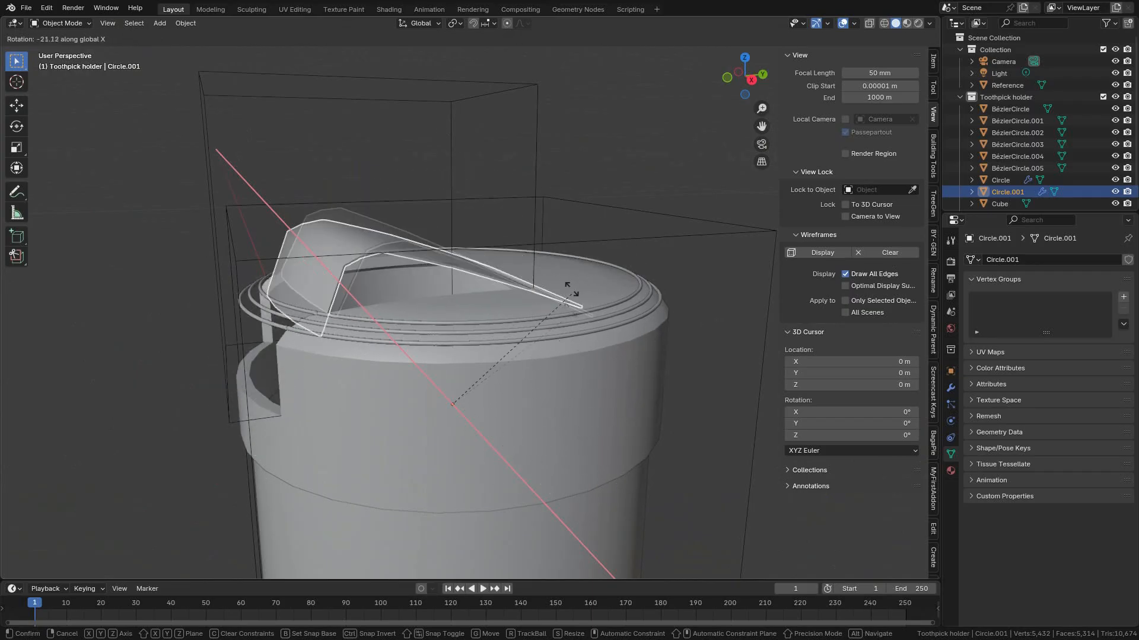
click(575, 323)
Edit the flap's mesh and snap the 3D cursor to the middle vertex of the second row from its straight rear edge.
middle_drag(567, 319, 685, 381)
scroll(623, 379, up, 1)
shift+middle_drag(481, 379, 602, 333)
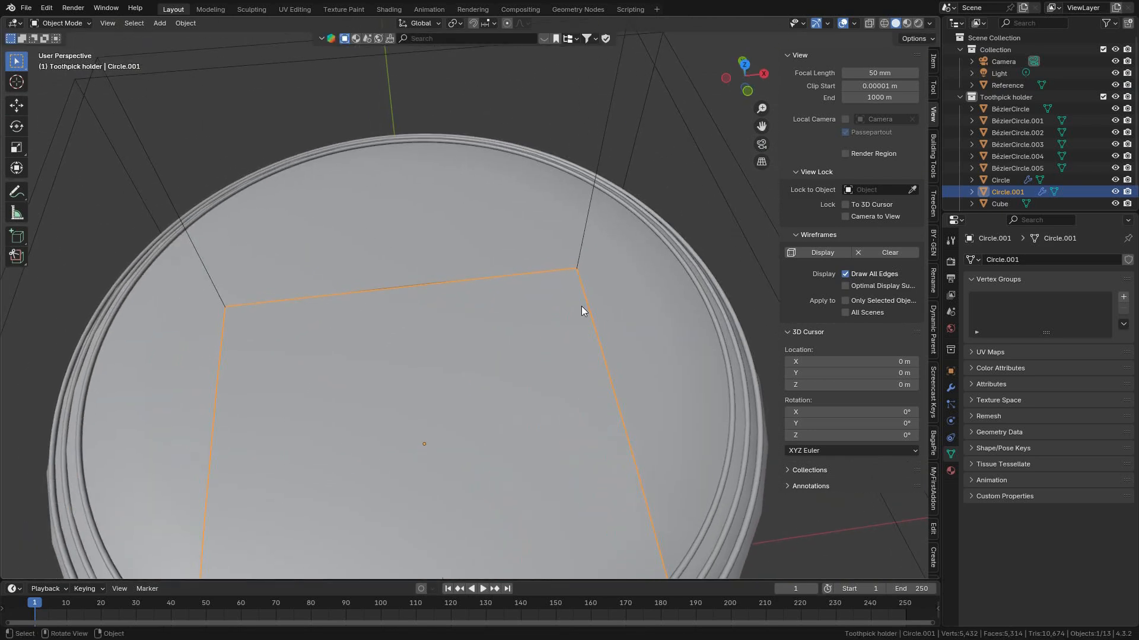
key(KP_7)
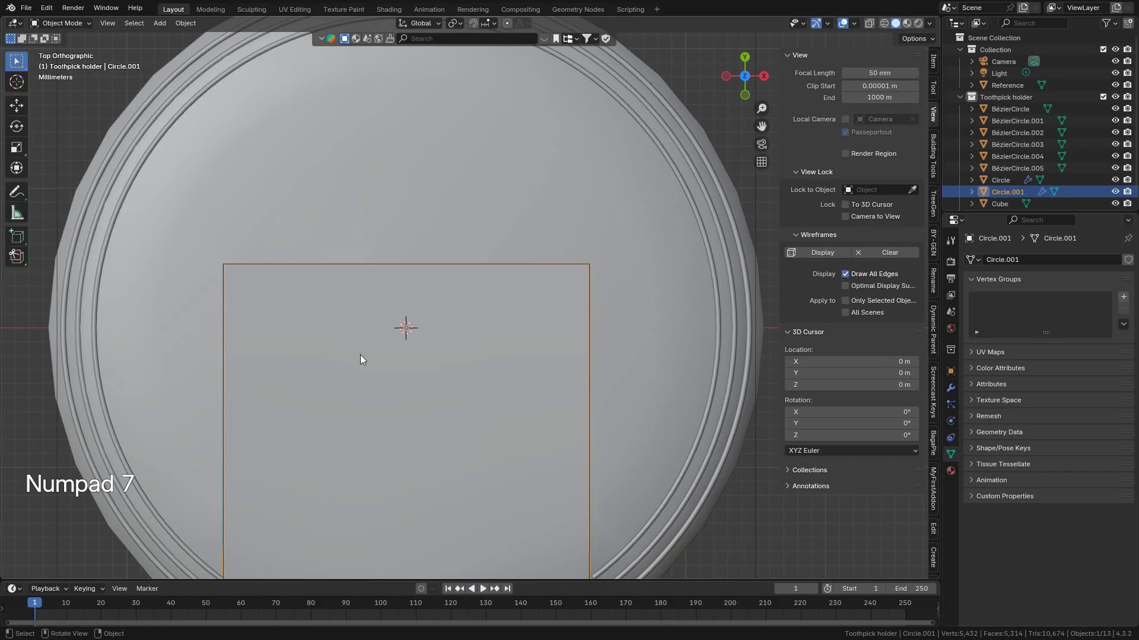
key(Tab)
click(513, 361)
scroll(468, 363, up, 1)
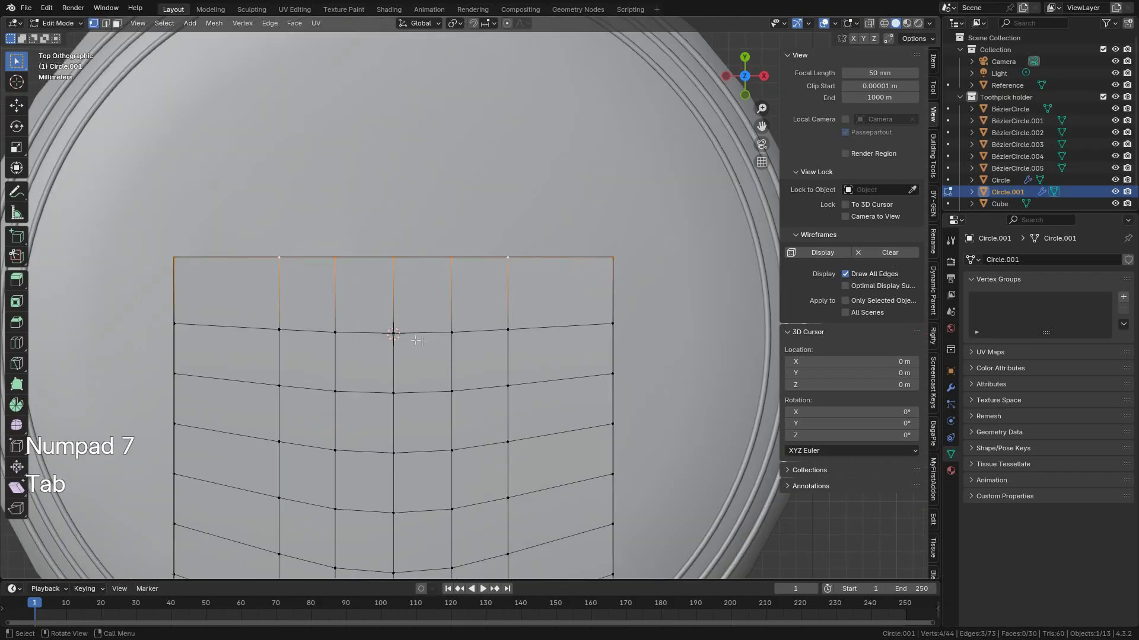
click(394, 334)
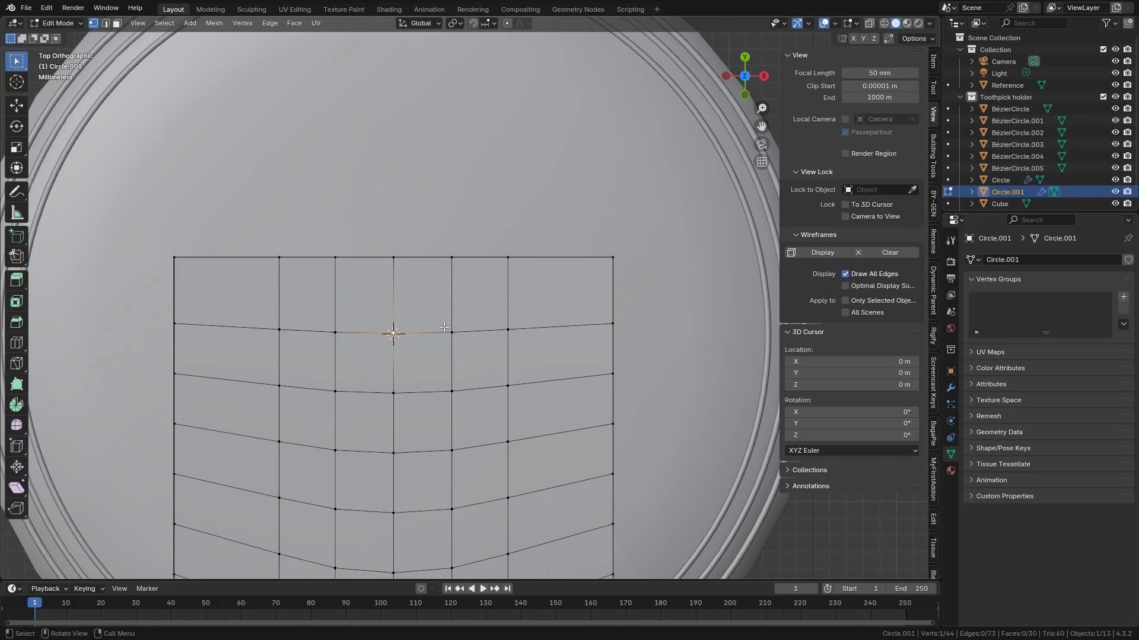
key(shift+s)
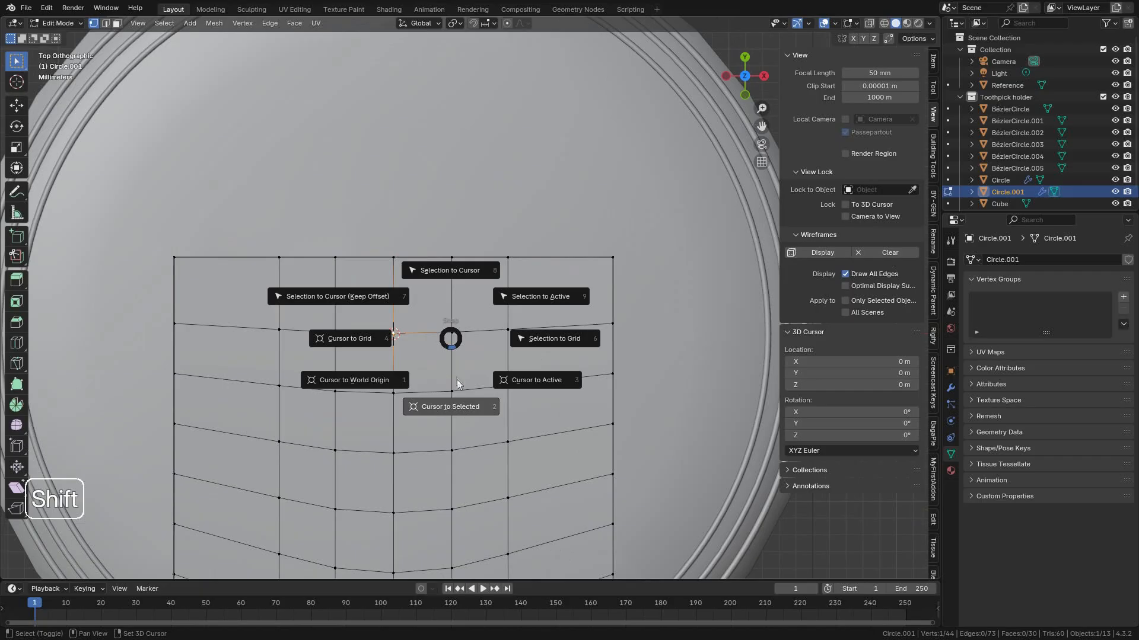
click(457, 408)
Return to Object Mode and set the flap's origin to the 3D cursor.
middle_drag(435, 363, 484, 222)
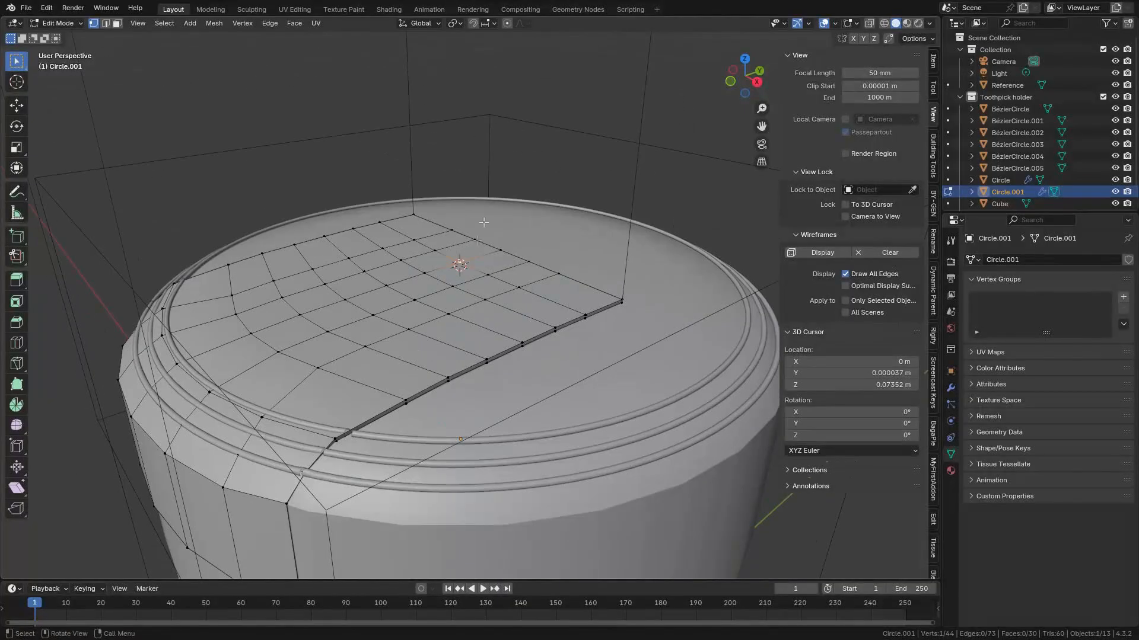
scroll(453, 351, up, 3)
middle_drag(448, 270, 442, 293)
scroll(442, 293, down, 2)
scroll(442, 293, down, 3)
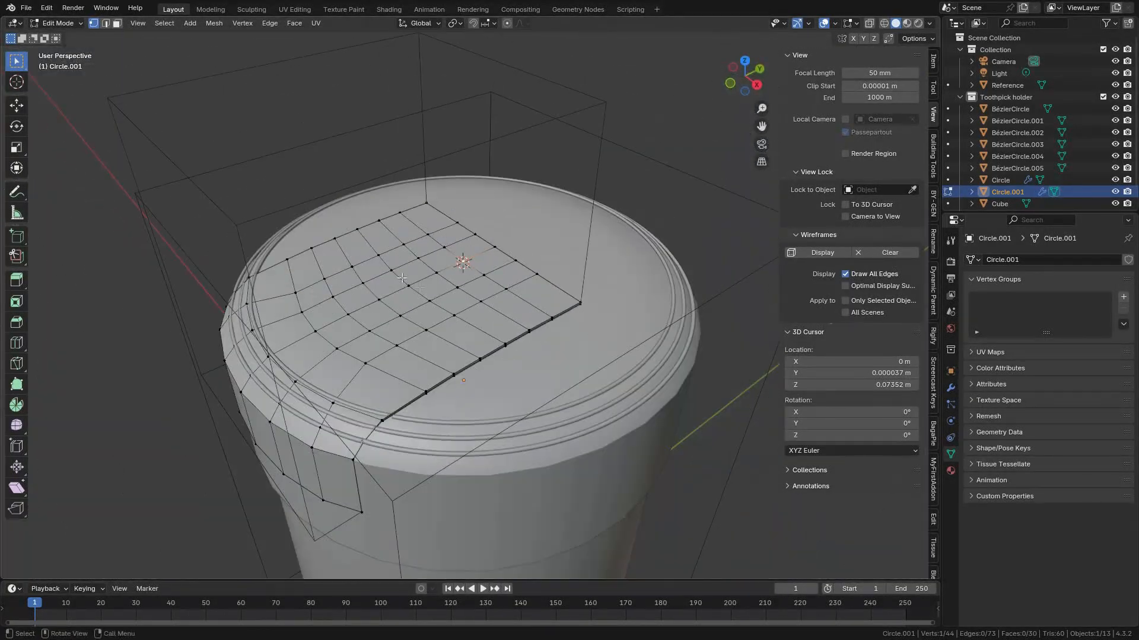
click(56, 26)
click(63, 37)
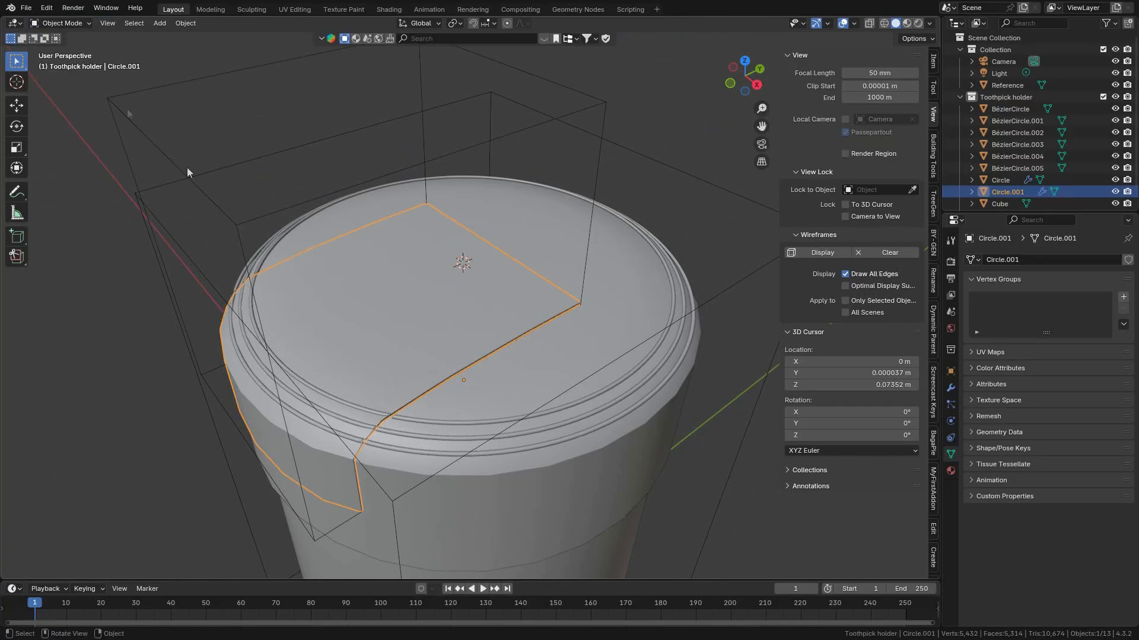
scroll(467, 393, up, 2)
middle_drag(468, 396, 435, 350)
scroll(436, 351, up, 4)
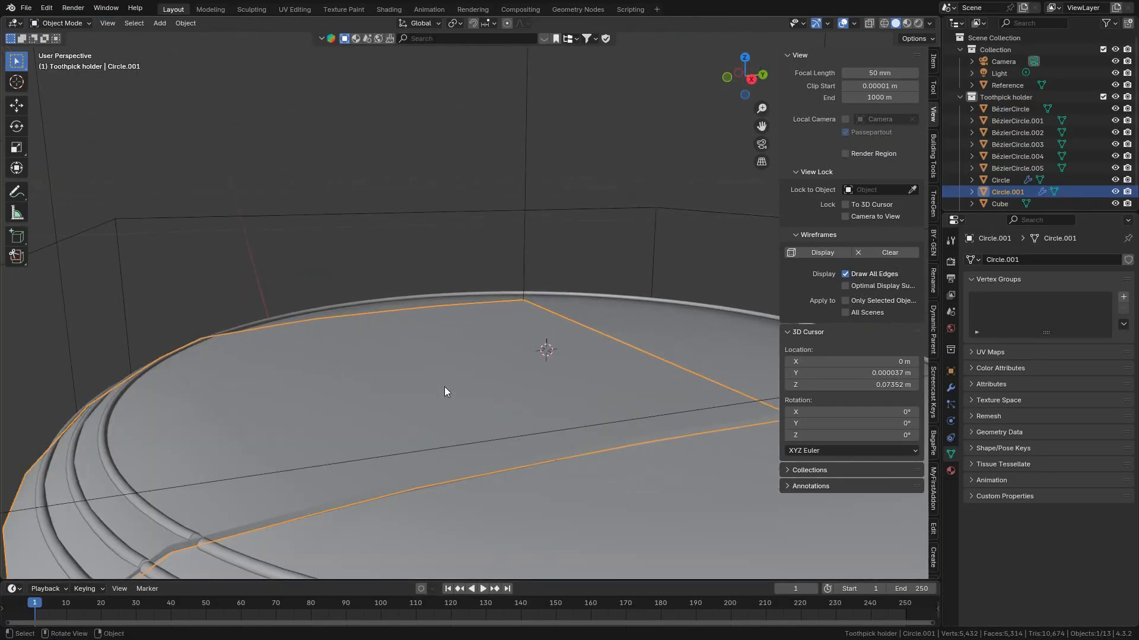
right_click(551, 352)
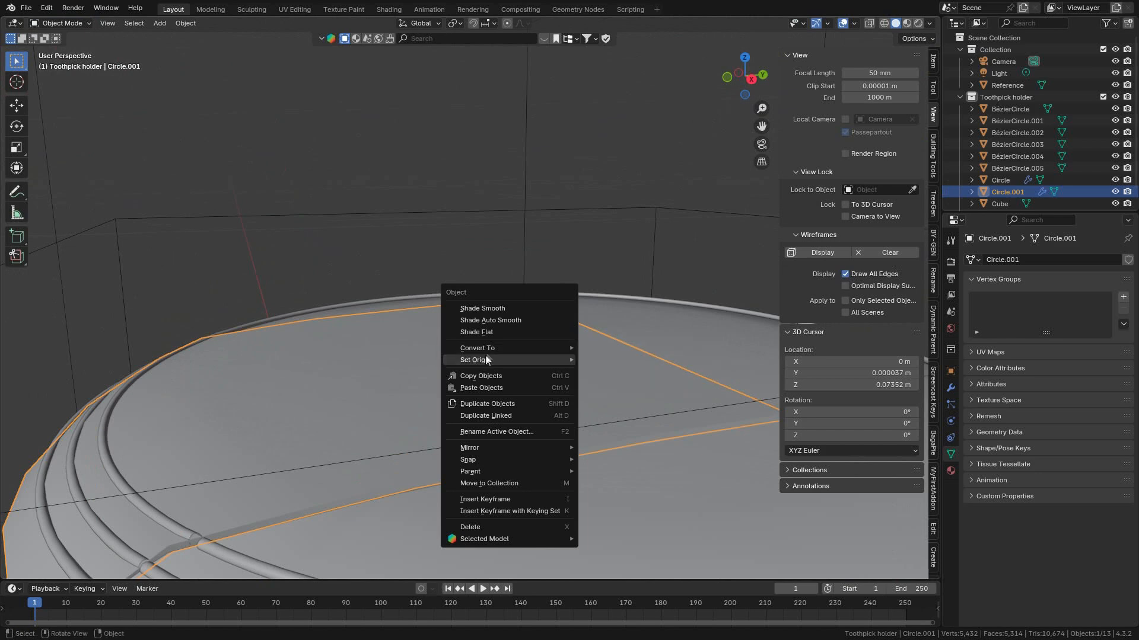
mouse_move(507, 361)
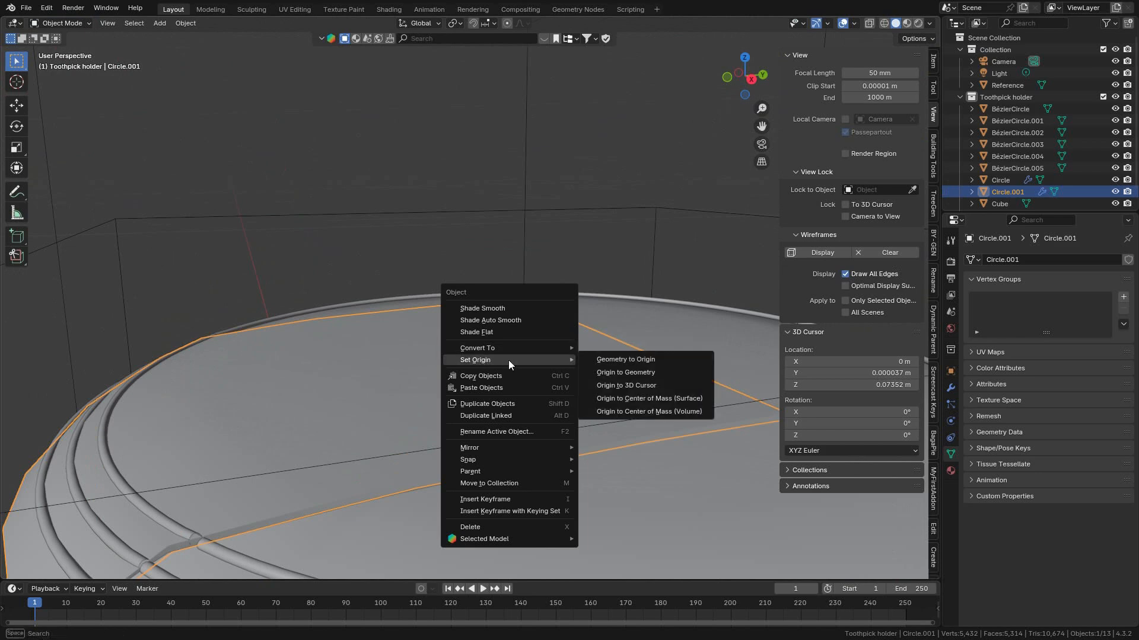
click(651, 387)
Try swinging the flap open about the global X axis around its new origin, and cancel the rotation.
middle_drag(600, 364, 586, 269)
key(r)
key(x)
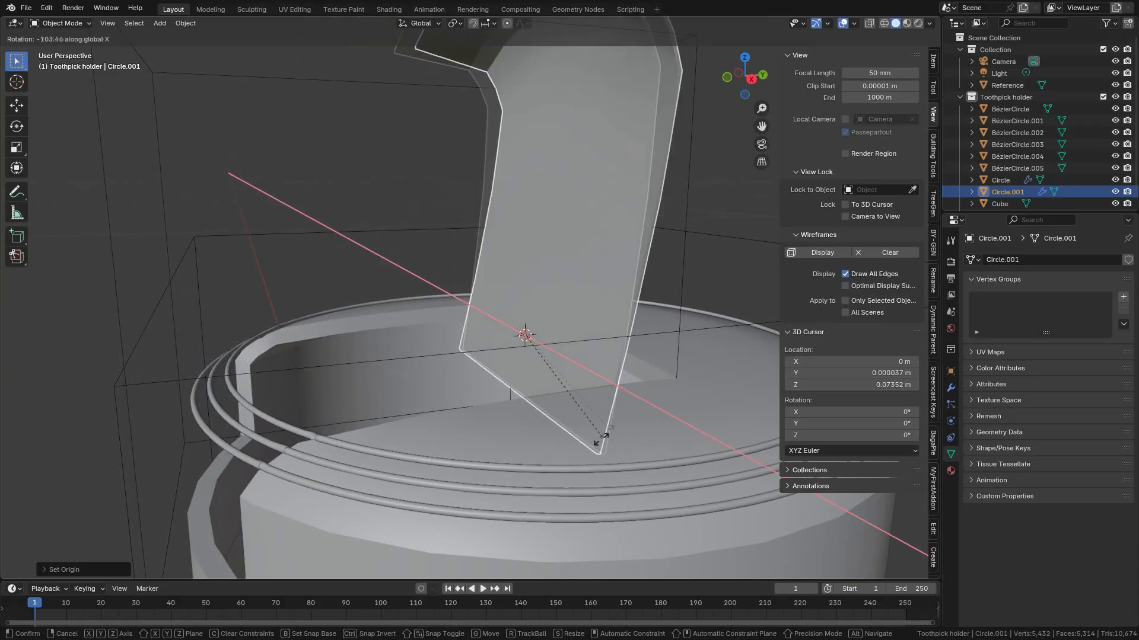
right_click(651, 358)
Parent the flap's three ring segments to the flap using Object (Keep Transform).
shift+middle_drag(228, 443, 418, 372)
scroll(333, 364, up, 1)
shift+middle_drag(332, 364, 440, 303)
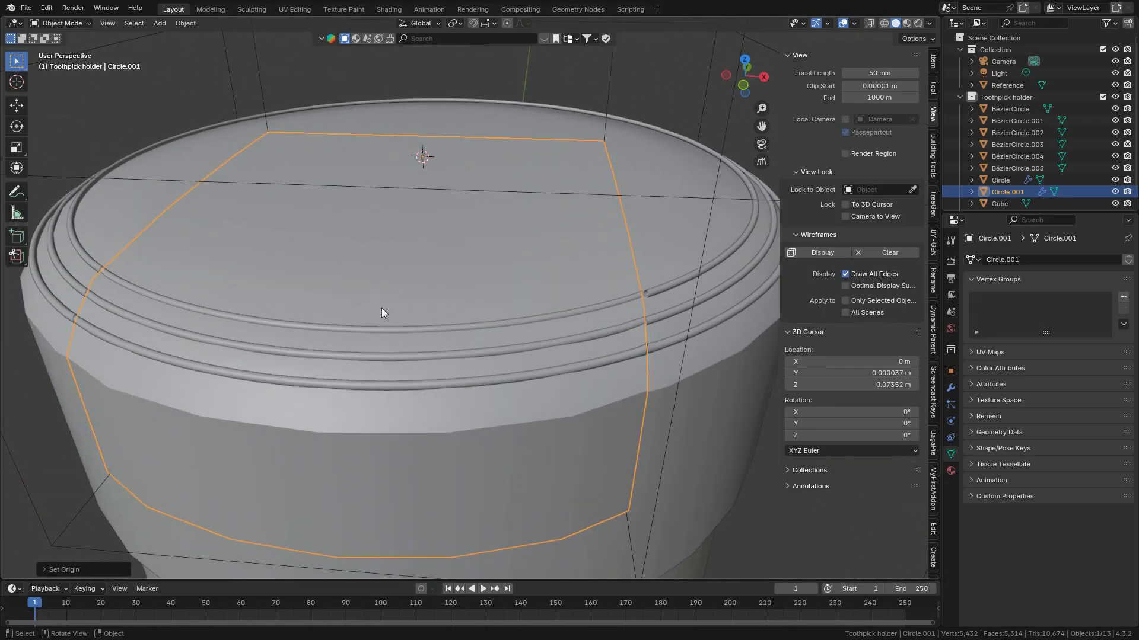
click(287, 329)
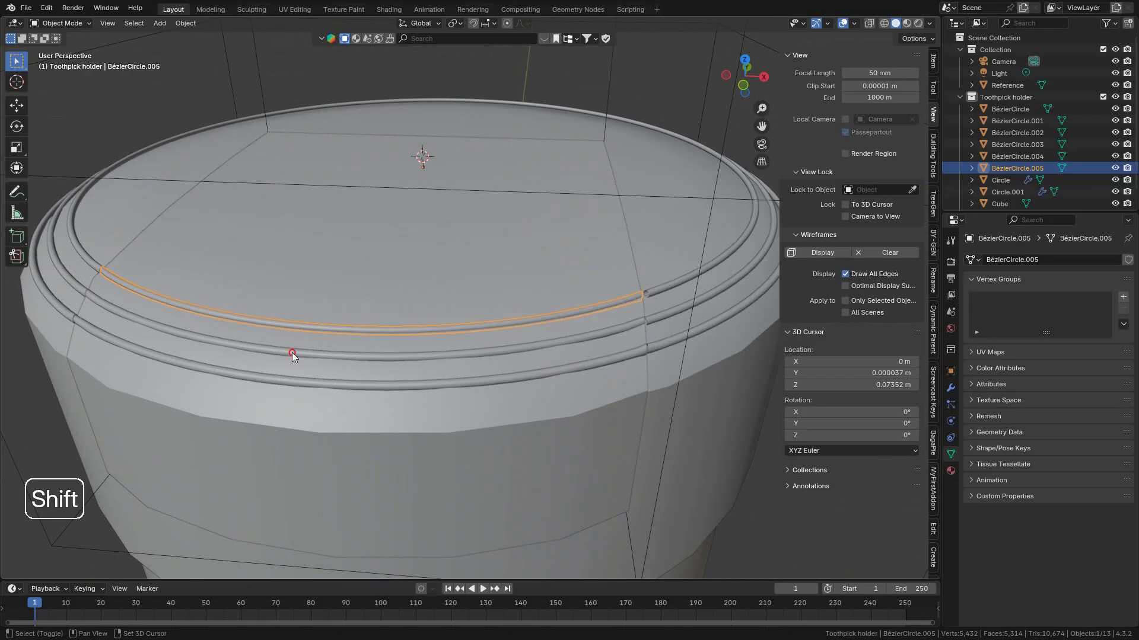
shift+click(292, 352)
shift+click(301, 383)
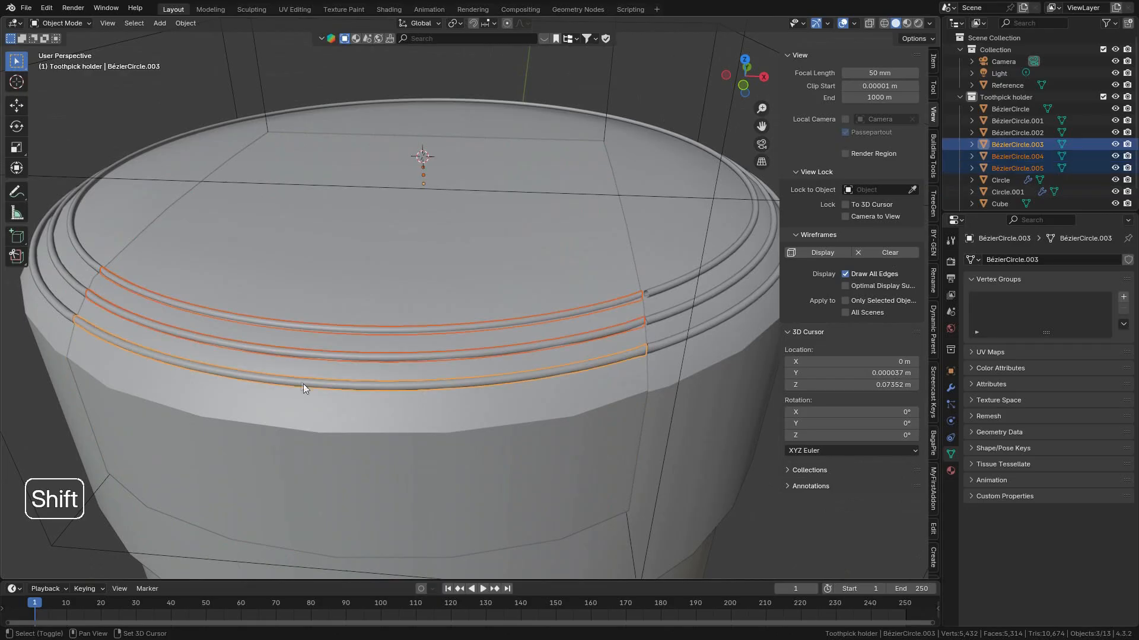
shift+click(458, 434)
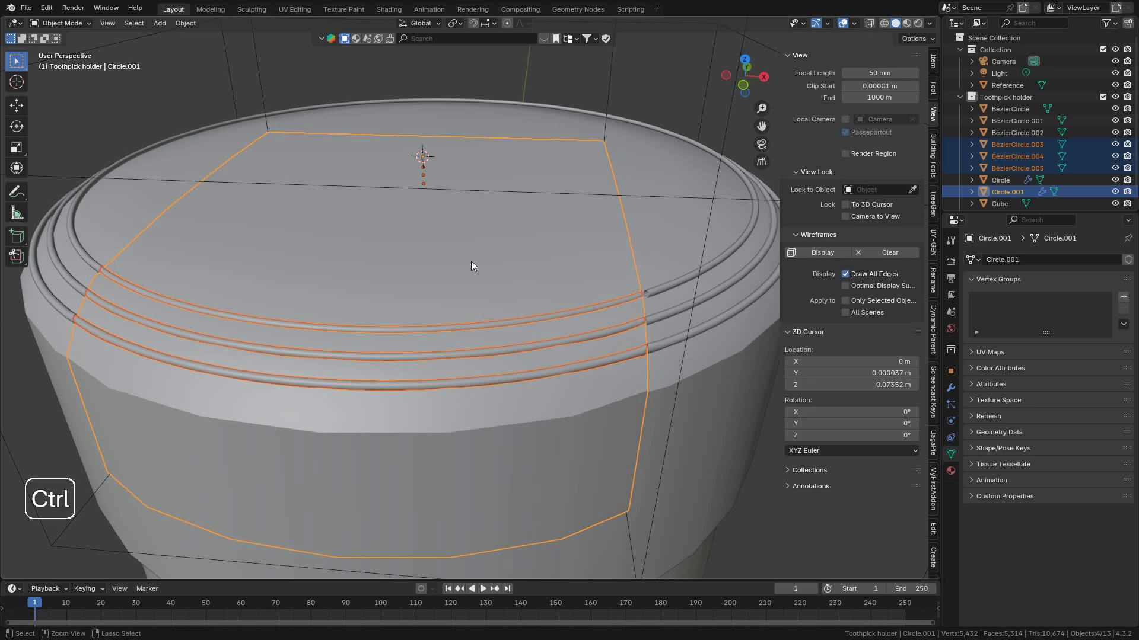
key(ctrl+p)
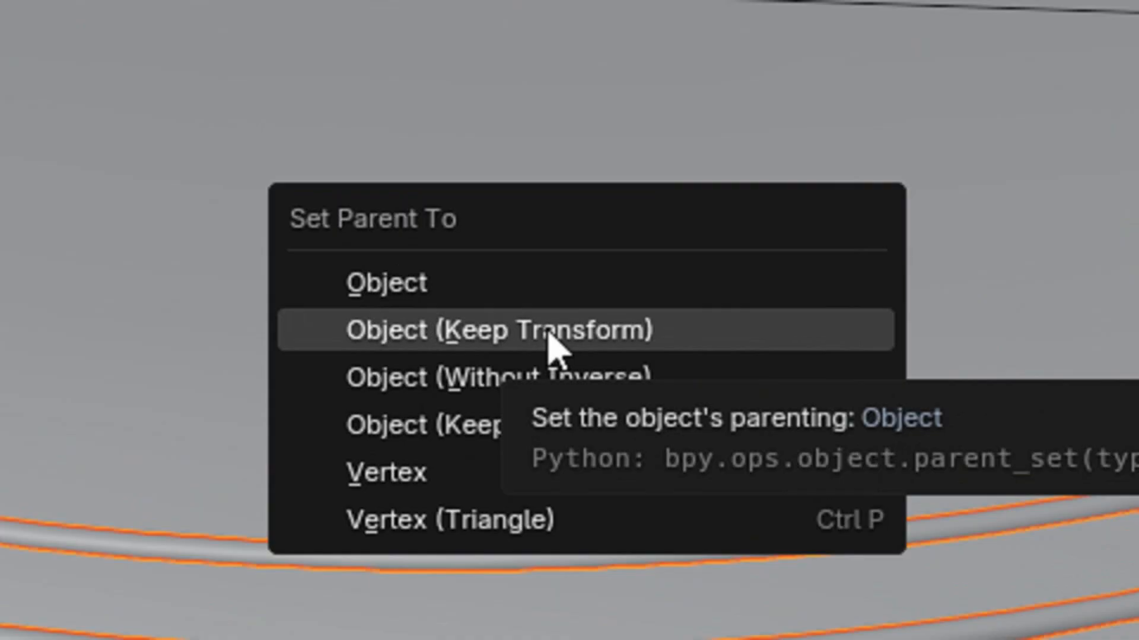
click(547, 332)
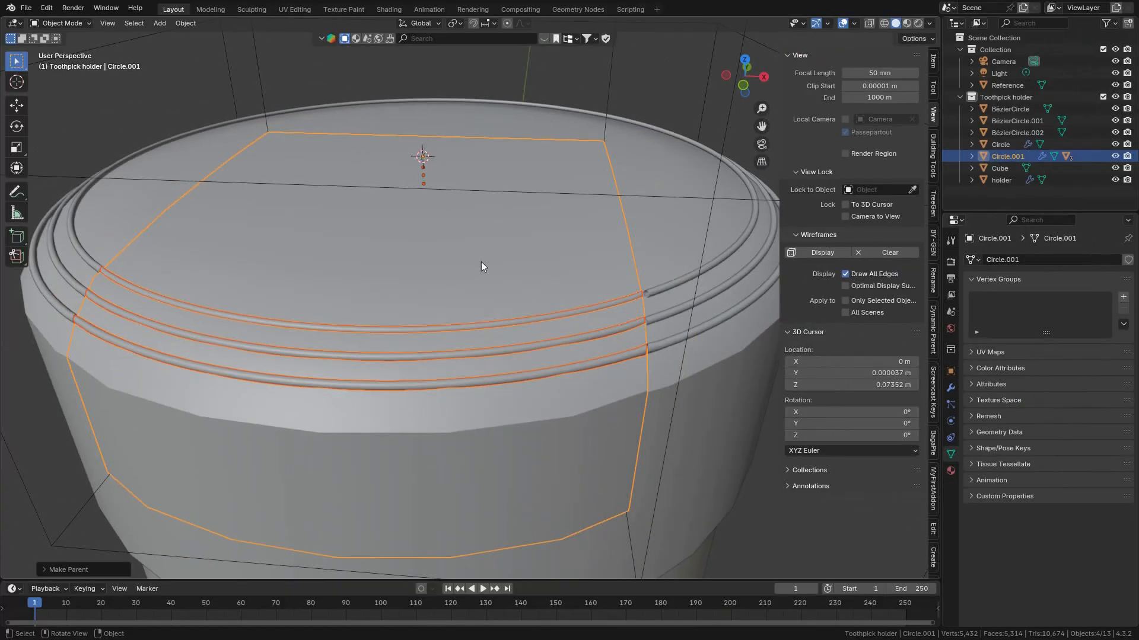
Test opening the flap with its parented rings by rotating it about global X from both sides, cancelling each rotation.
middle_drag(532, 257, 487, 277)
shift+middle_drag(526, 288, 451, 329)
middle_drag(497, 301, 571, 219)
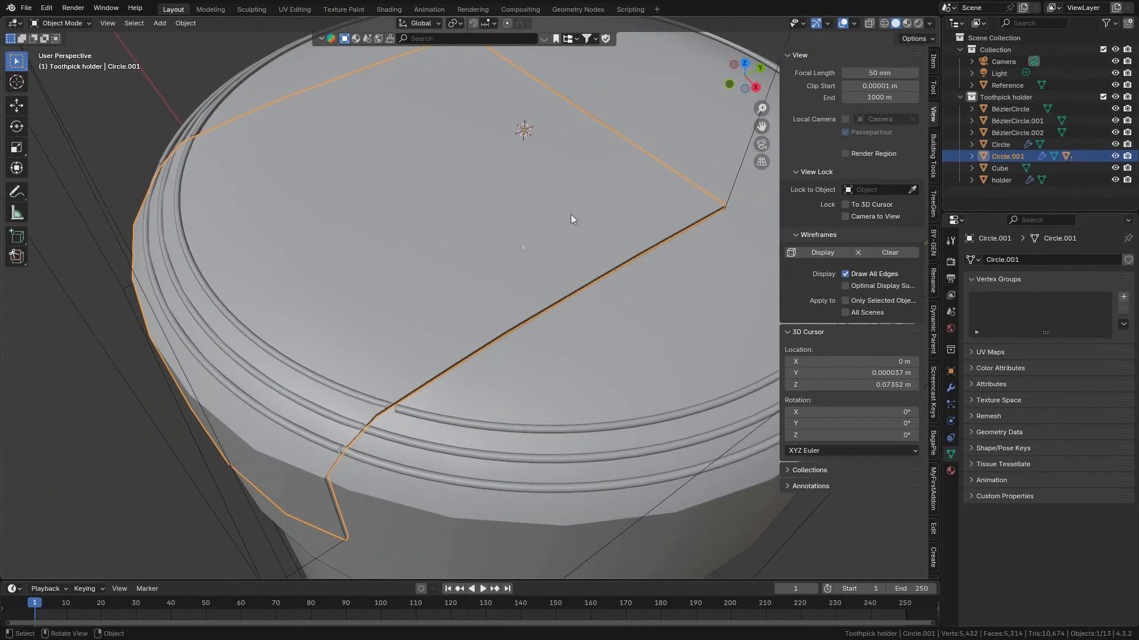
key(r)
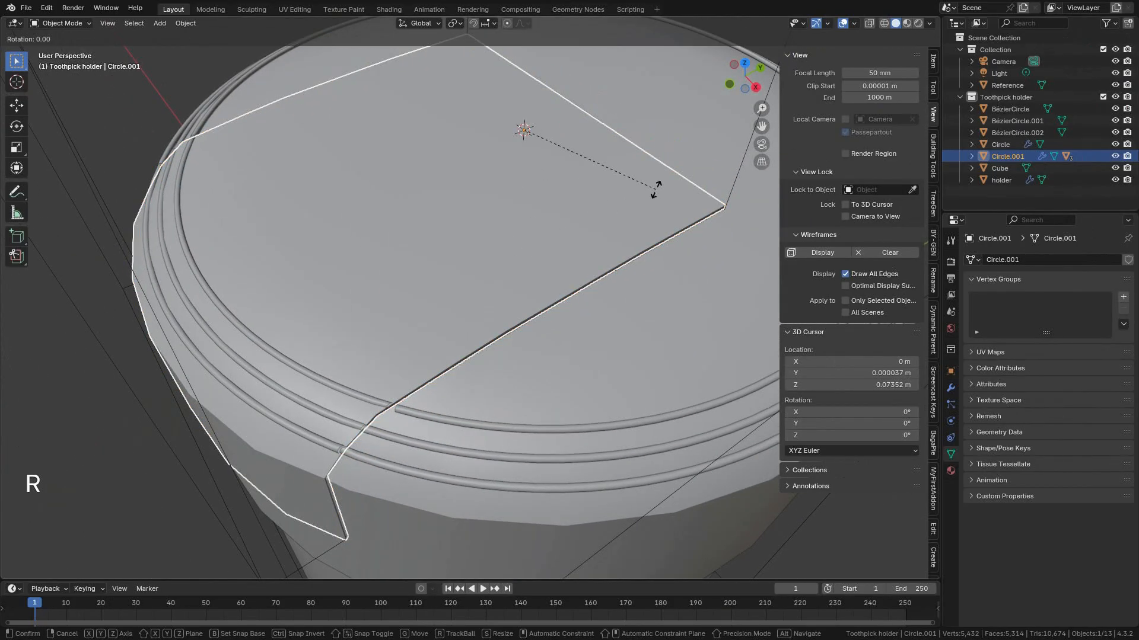
key(x)
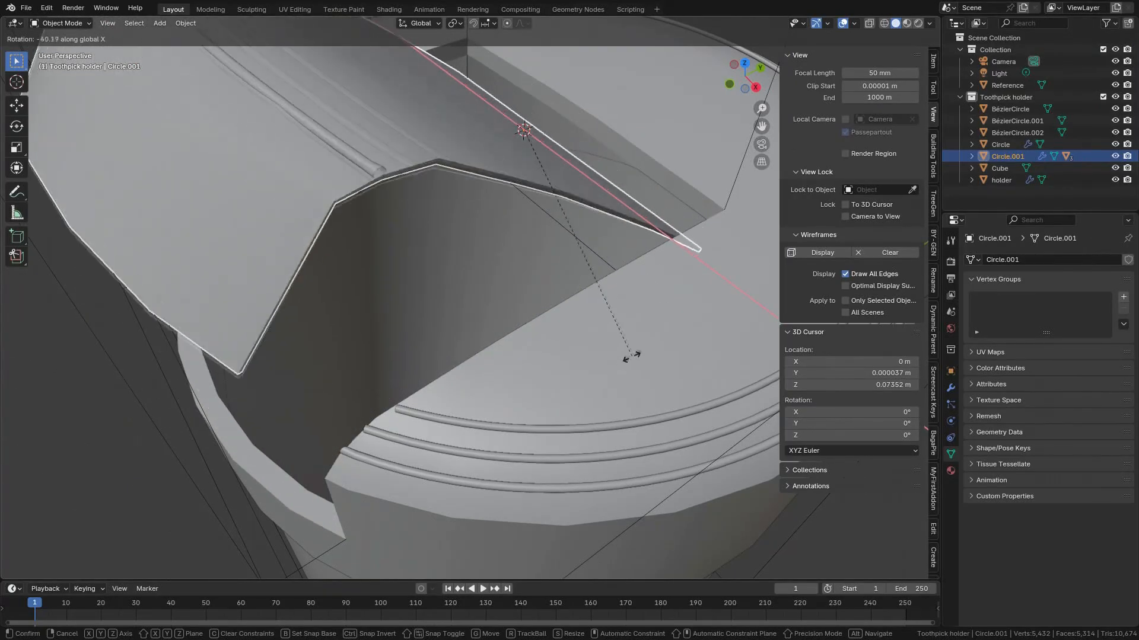
right_click(675, 234)
scroll(522, 272, down, 6)
middle_drag(485, 283, 572, 267)
shift+middle_drag(530, 313, 492, 265)
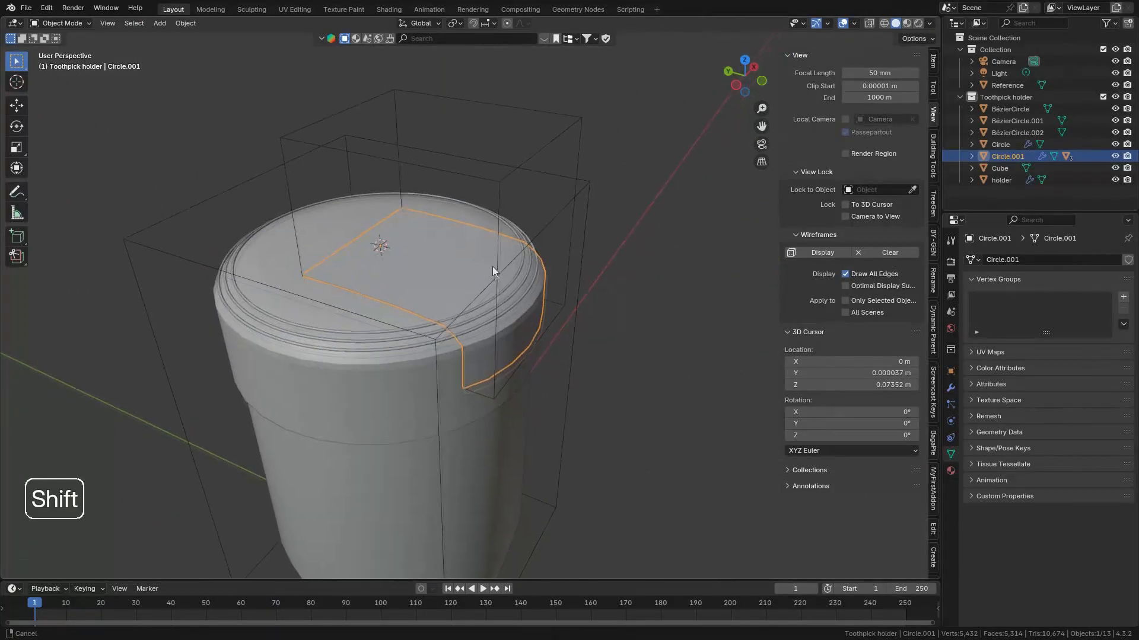
scroll(496, 268, up, 3)
key(r)
key(x)
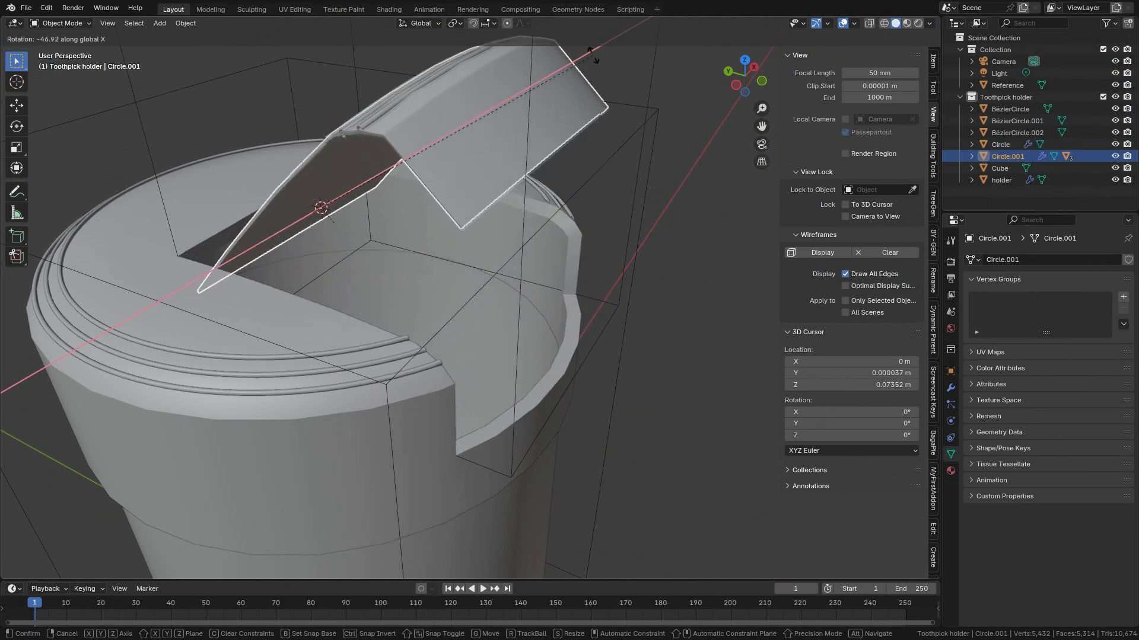
right_click(580, 248)
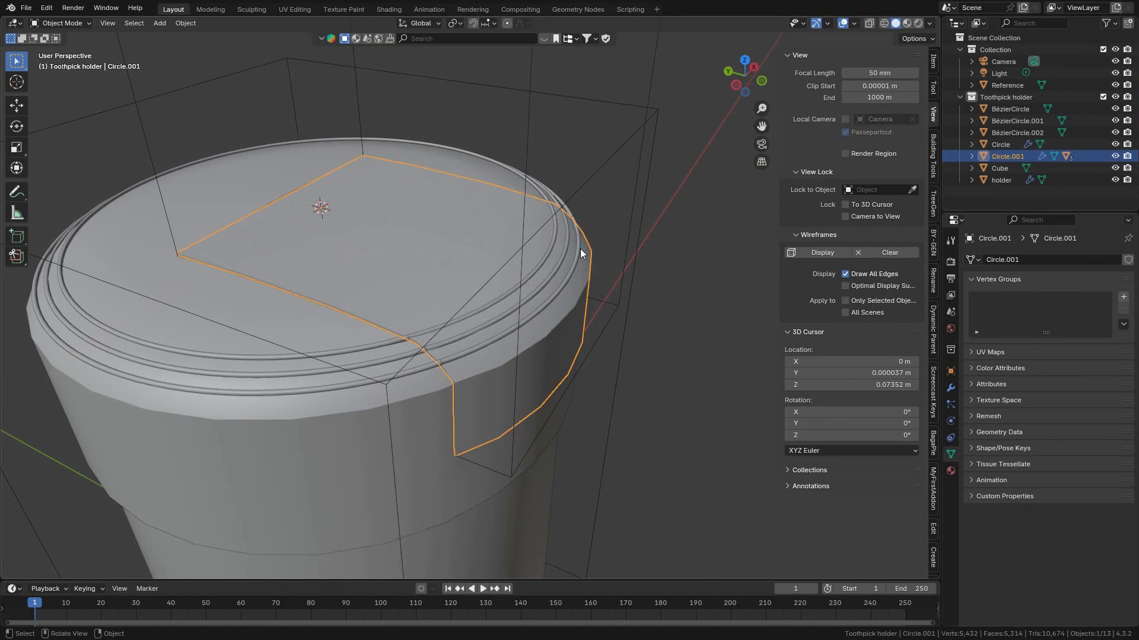
Check the ring ends at the flap seam and try another flap rotation about X, cancelling it.
scroll(558, 282, up, 3)
middle_drag(529, 323, 479, 289)
scroll(478, 288, down, 4)
scroll(479, 289, up, 3)
scroll(525, 286, down, 3)
key(r)
key(x)
right_click(440, 325)
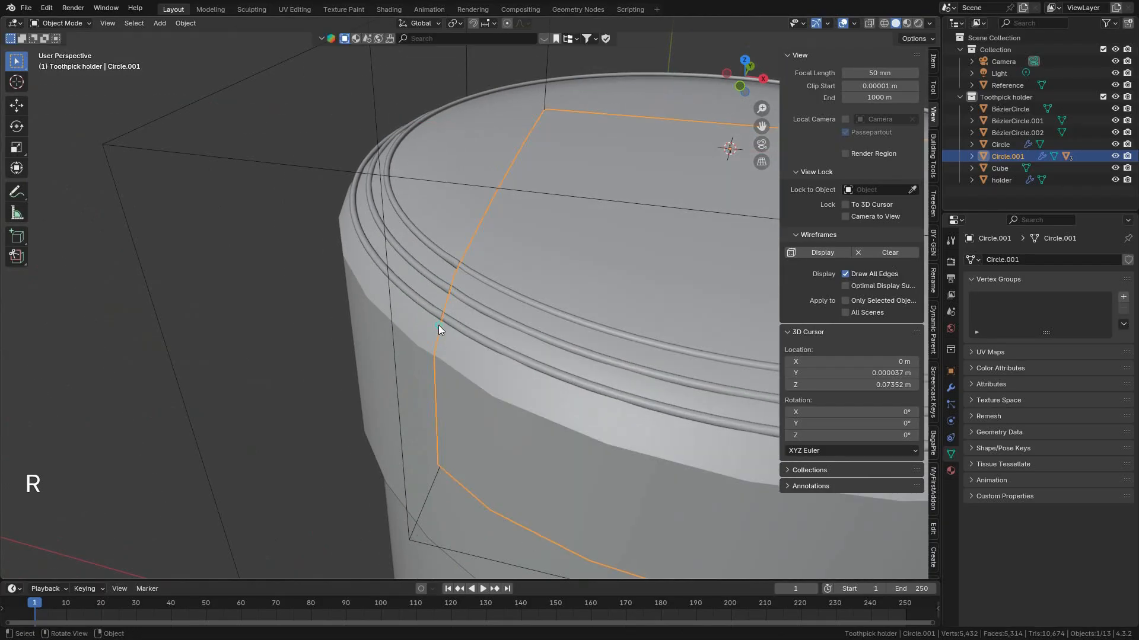
click(447, 257)
shift+click(435, 282)
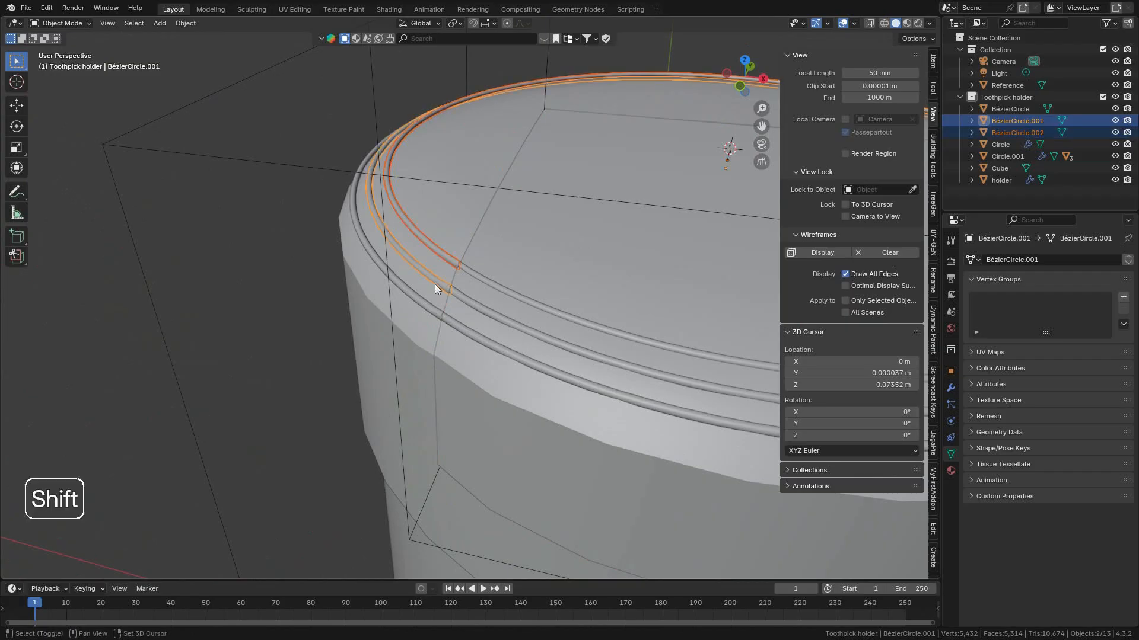
shift+click(426, 305)
shift+click(465, 299)
shift+click(488, 283)
shift+click(469, 324)
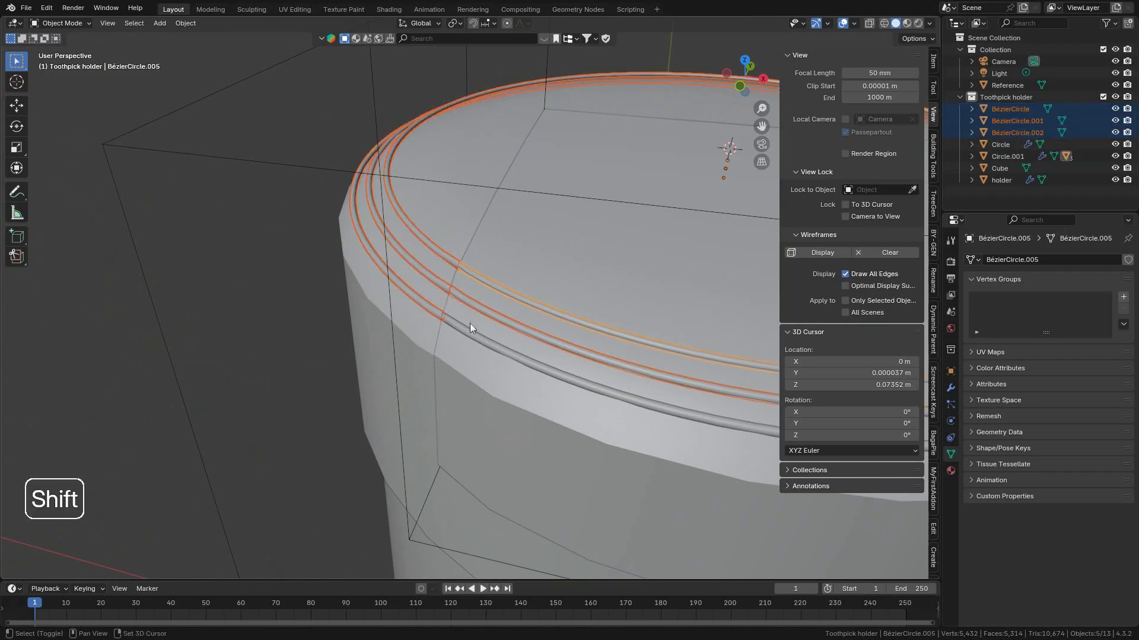
scroll(508, 321, down, 5)
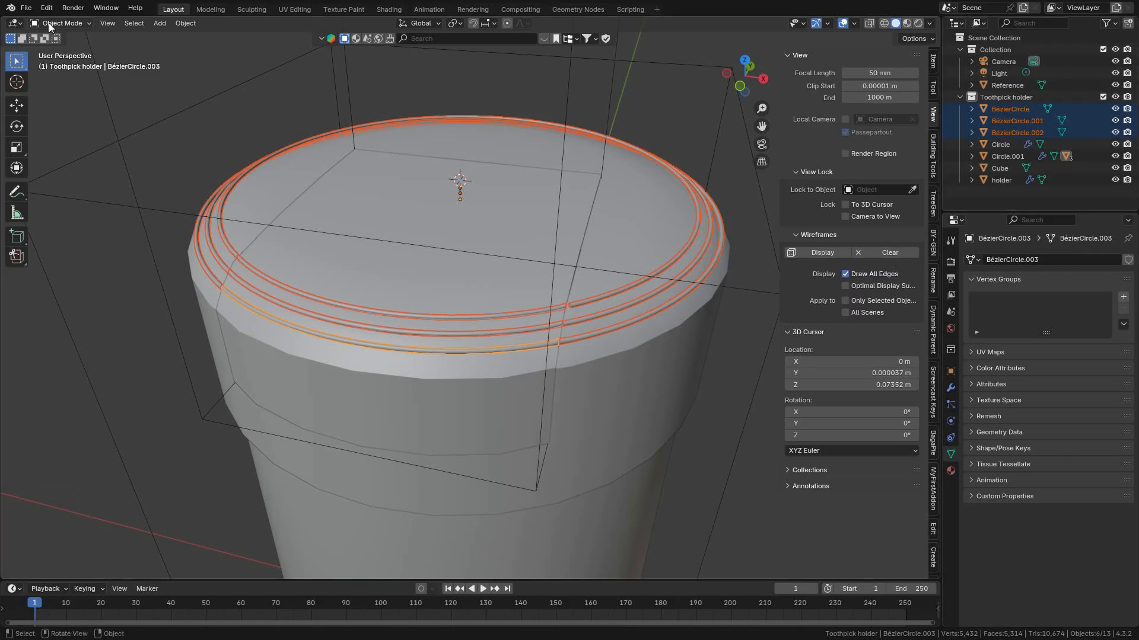
middle_drag(557, 338, 495, 306)
scroll(623, 321, up, 3)
scroll(454, 266, up, 4)
scroll(411, 268, down, 5)
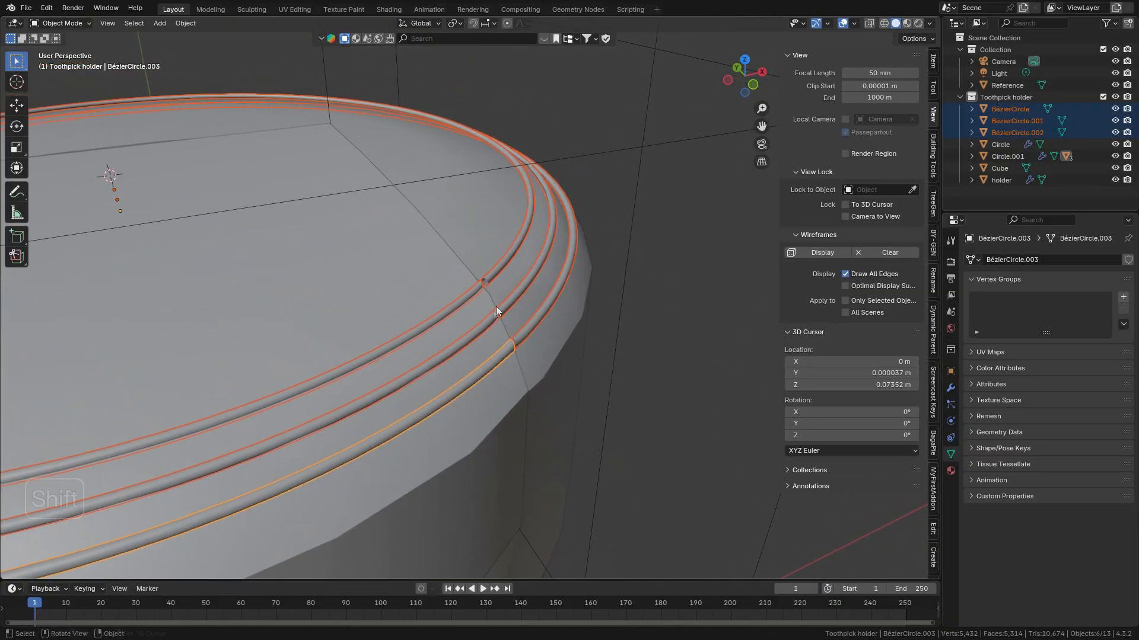
Switch to editing the innermost fixed ring and fill its open end loop at the +X seam with a face.
click(491, 269)
scroll(495, 269, up, 4)
click(500, 262)
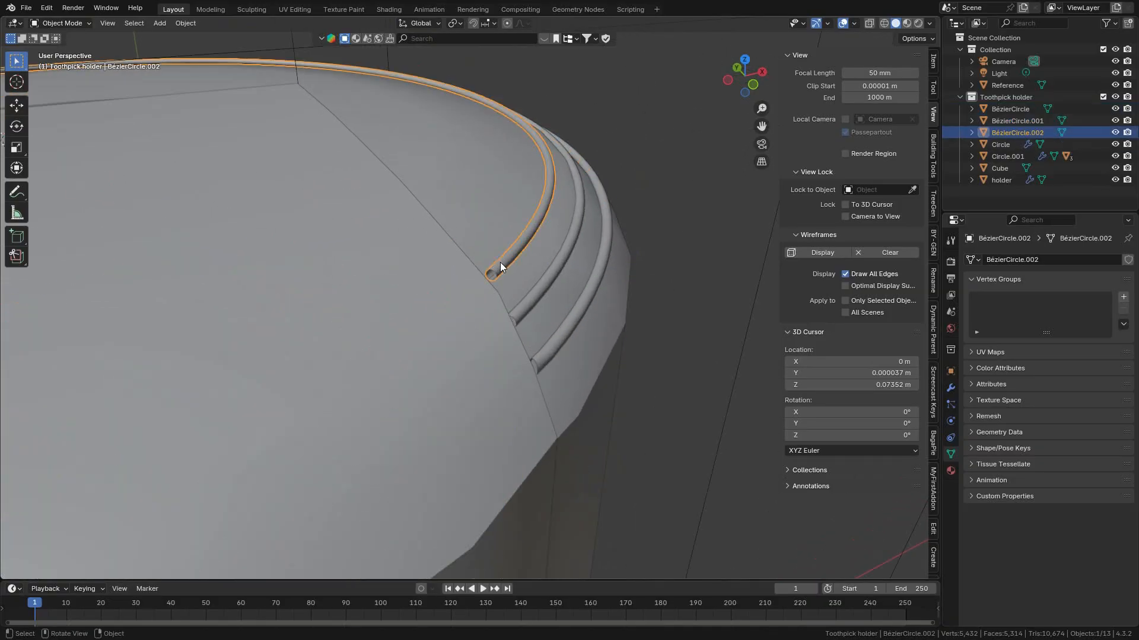
key(Tab)
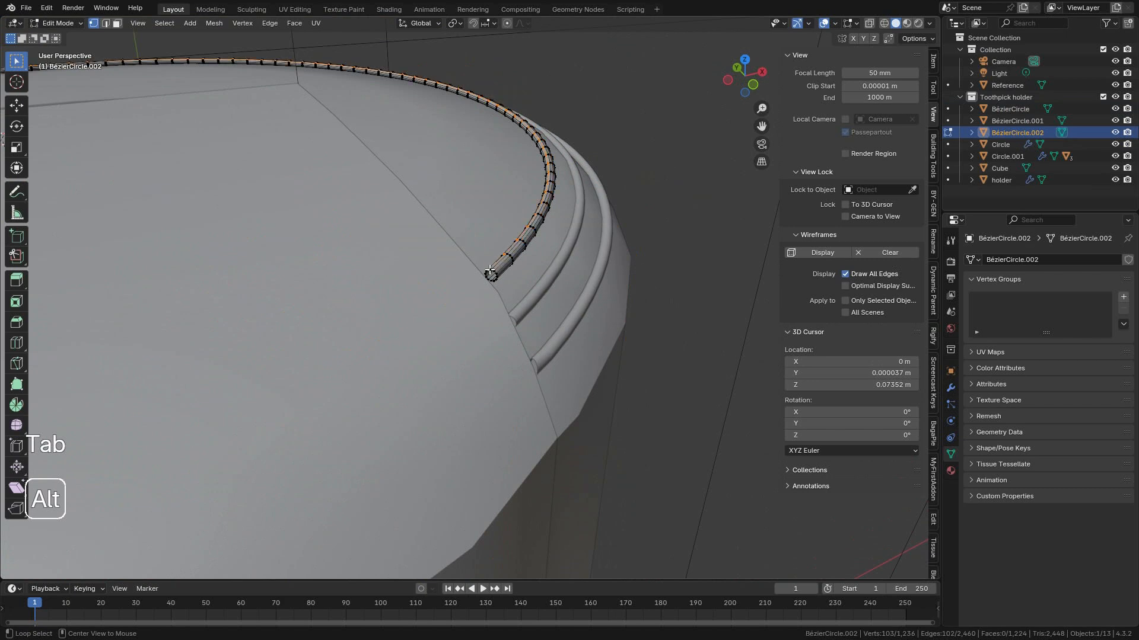
scroll(500, 275, up, 8)
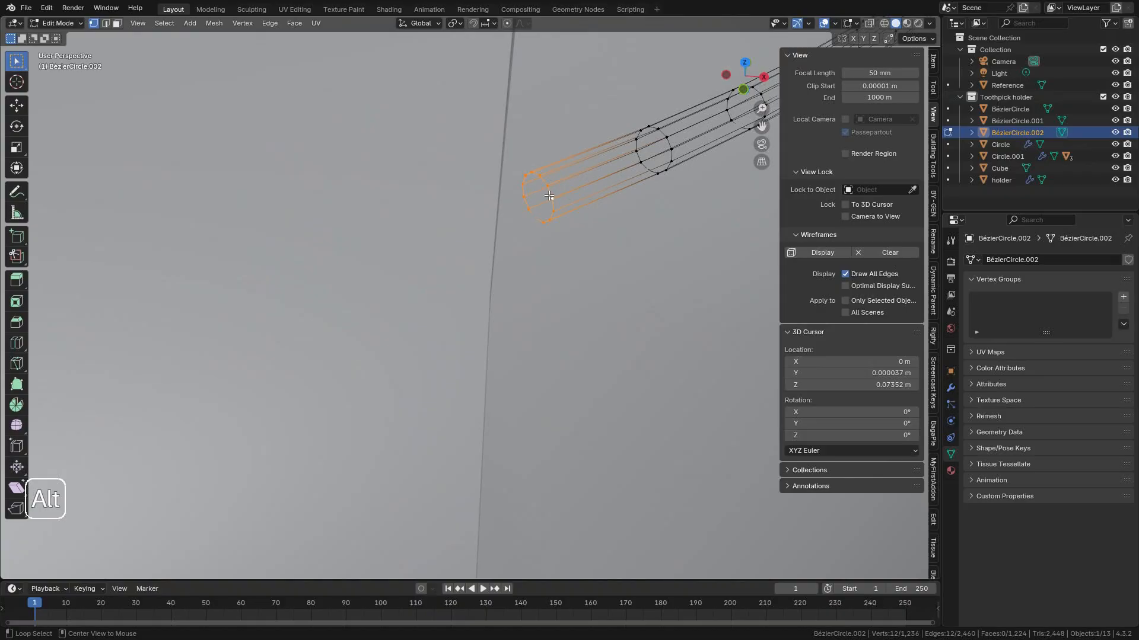
scroll(560, 202, down, 10)
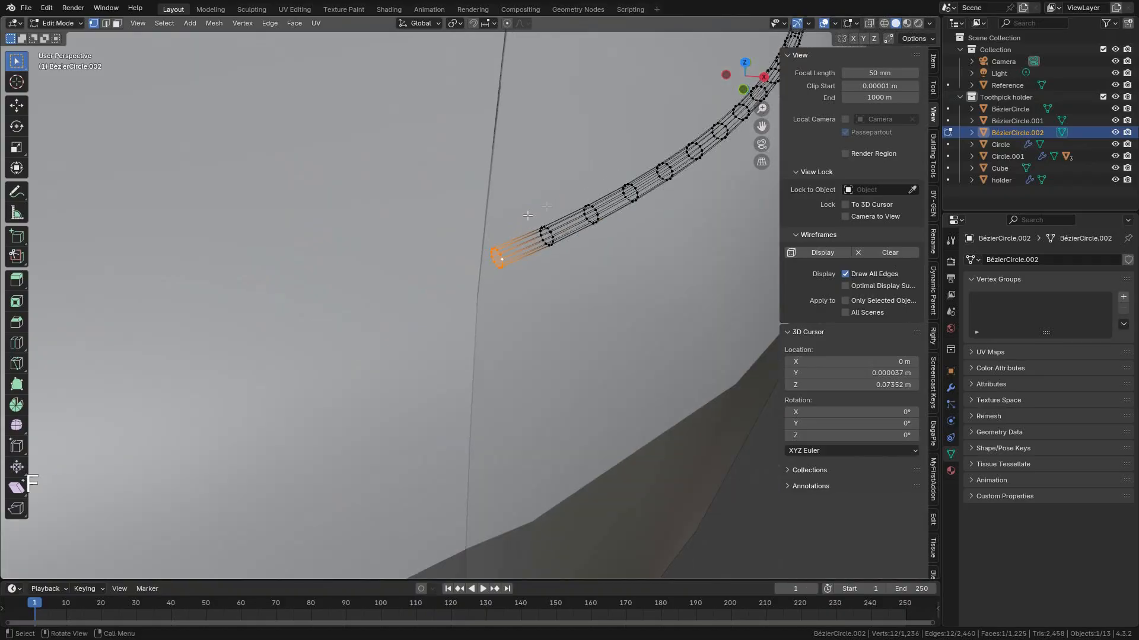
Fill the open end loop of the middle fixed ring at the +X seam with a face.
key(Tab)
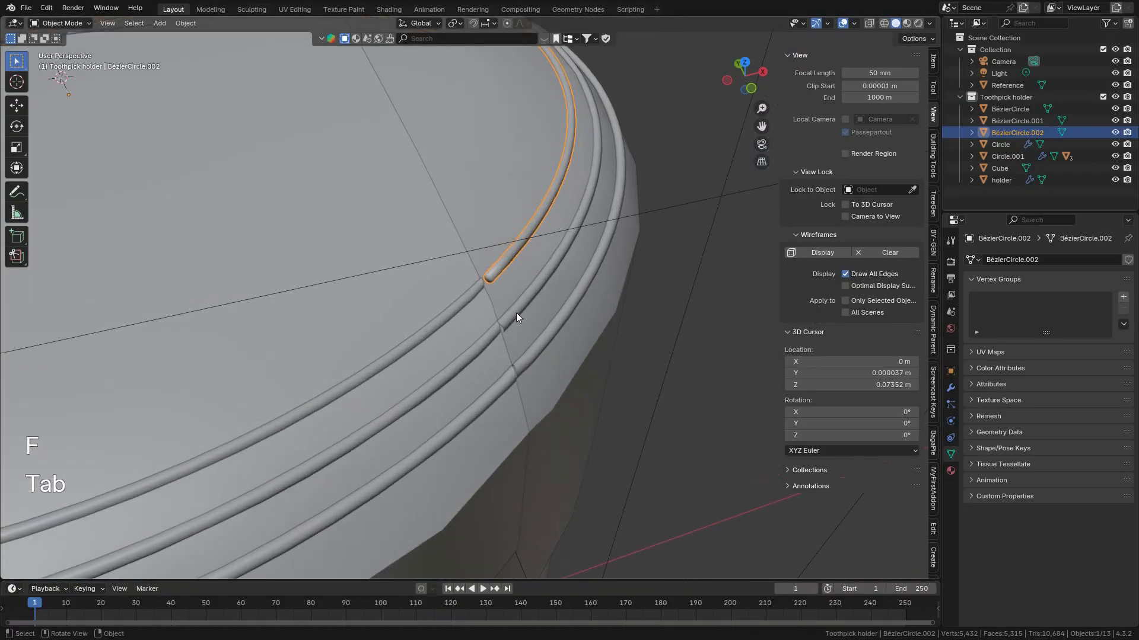
click(516, 312)
key(Tab)
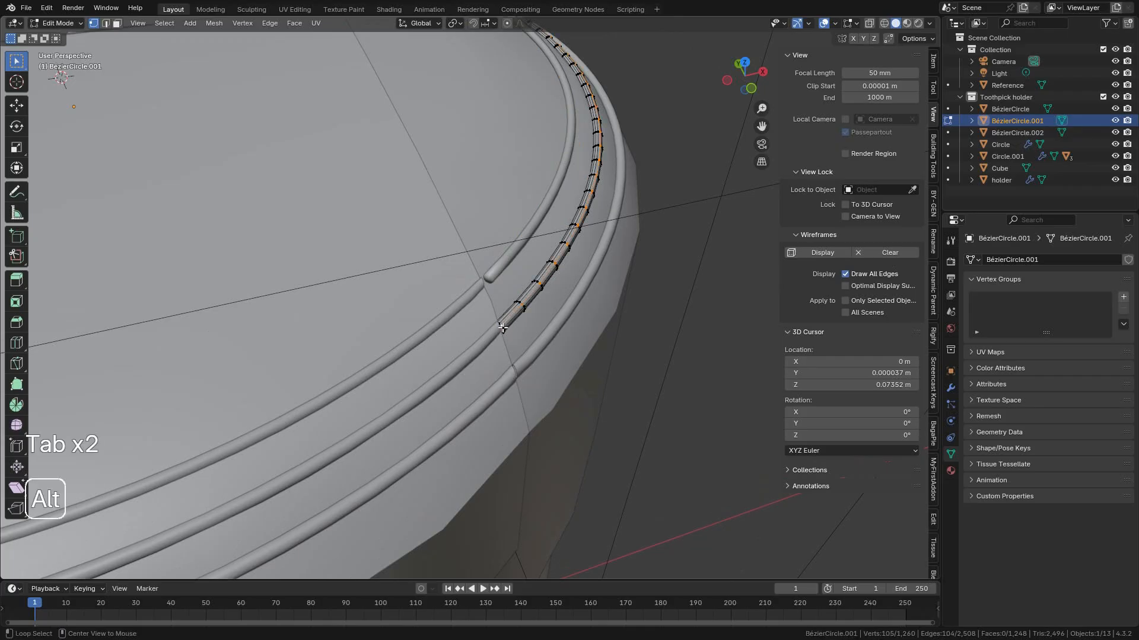
key(Tab)
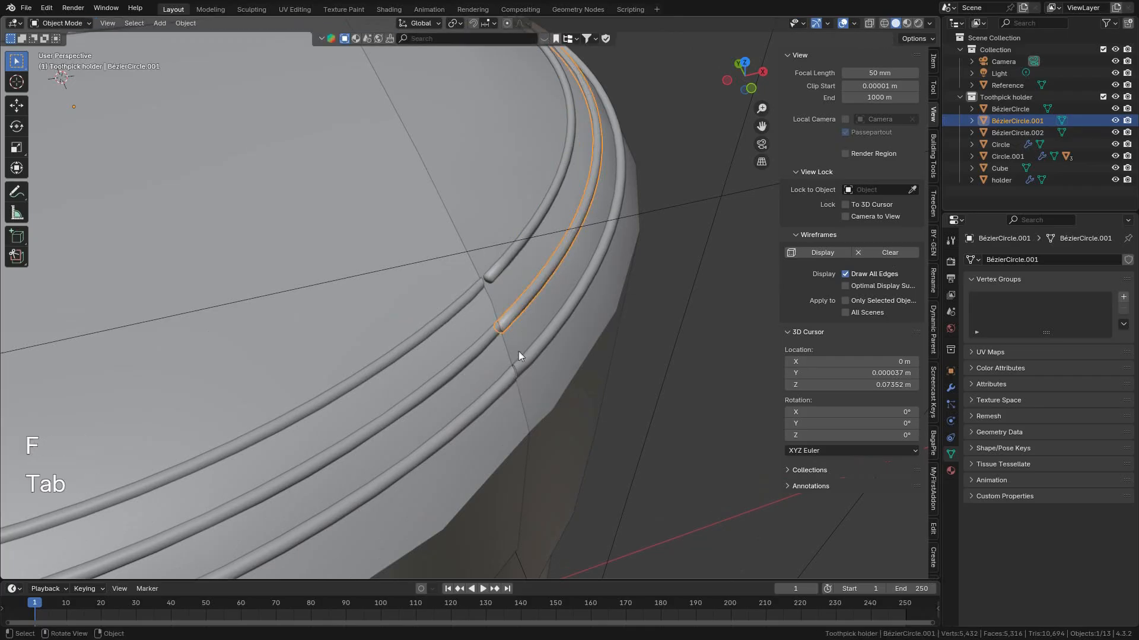
Close the outermost fixed ring's open end at the +X seam by filling its edge loop with a face.
click(520, 353)
key(Tab)
scroll(586, 289, up, 5)
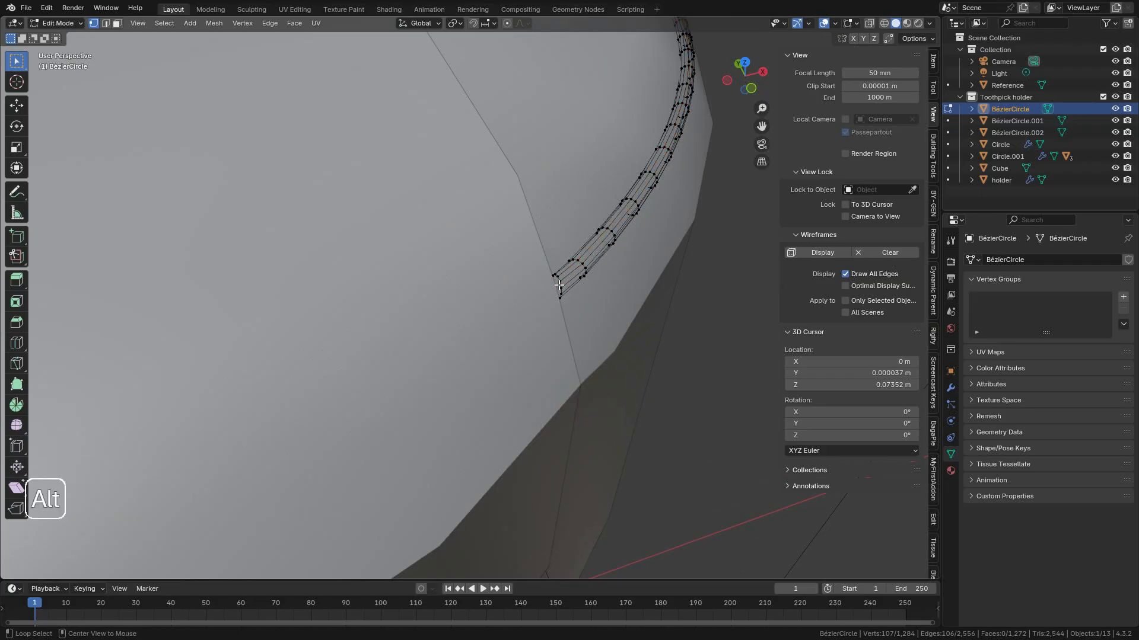
scroll(563, 289, down, 8)
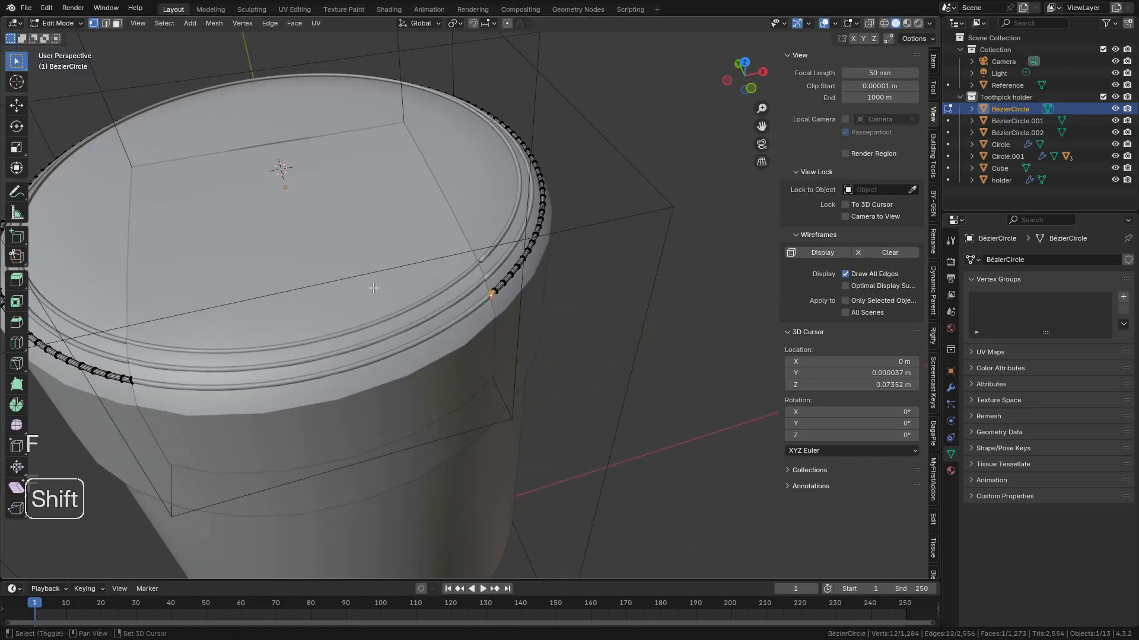
shift+middle_drag(487, 290, 742, 219)
scroll(478, 264, up, 3)
key(Tab)
Fill the outermost fixed ring's other open end, at the -X seam, with a face.
middle_drag(309, 258, 359, 239)
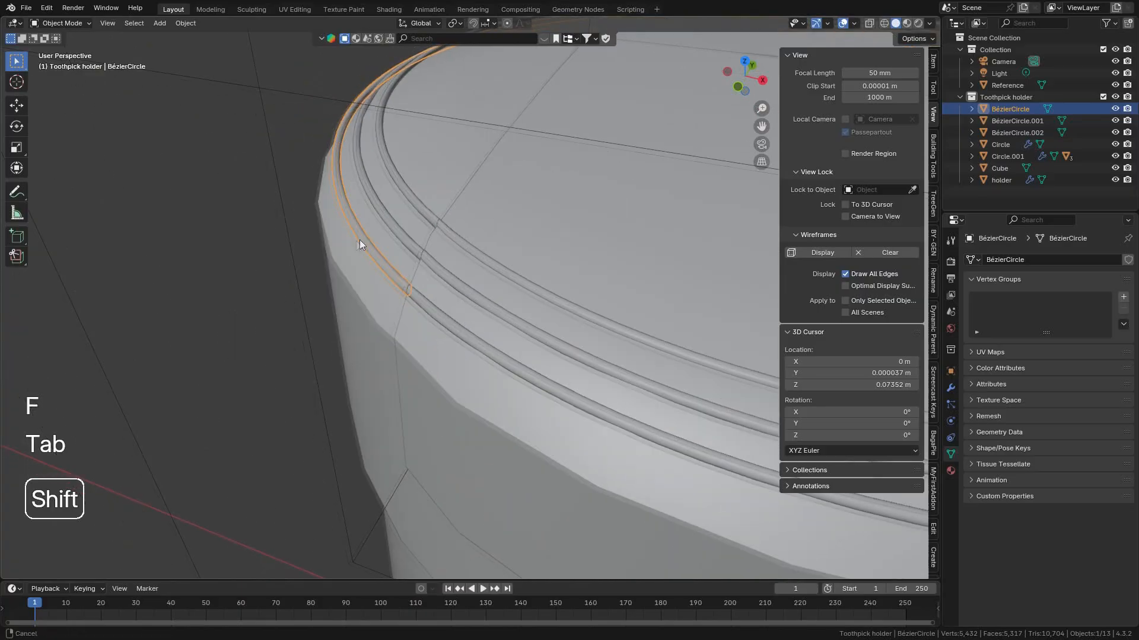
scroll(389, 255, up, 2)
key(Tab)
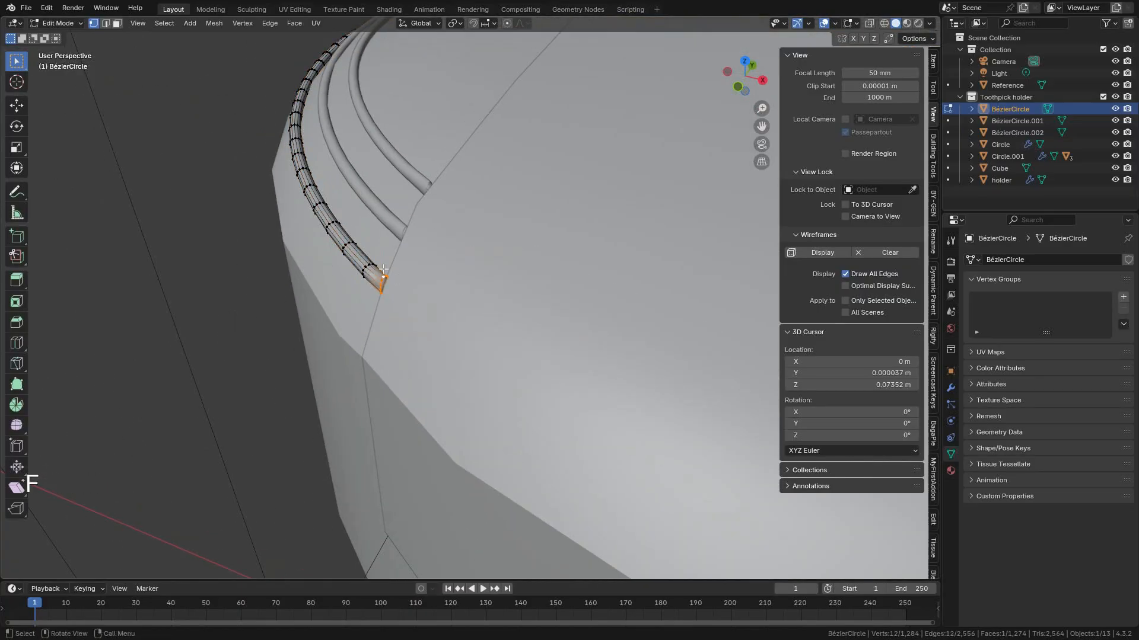
key(Tab)
Fill the open end loops of the middle and innermost fixed rings at the -X seam with faces.
click(387, 212)
key(Tab)
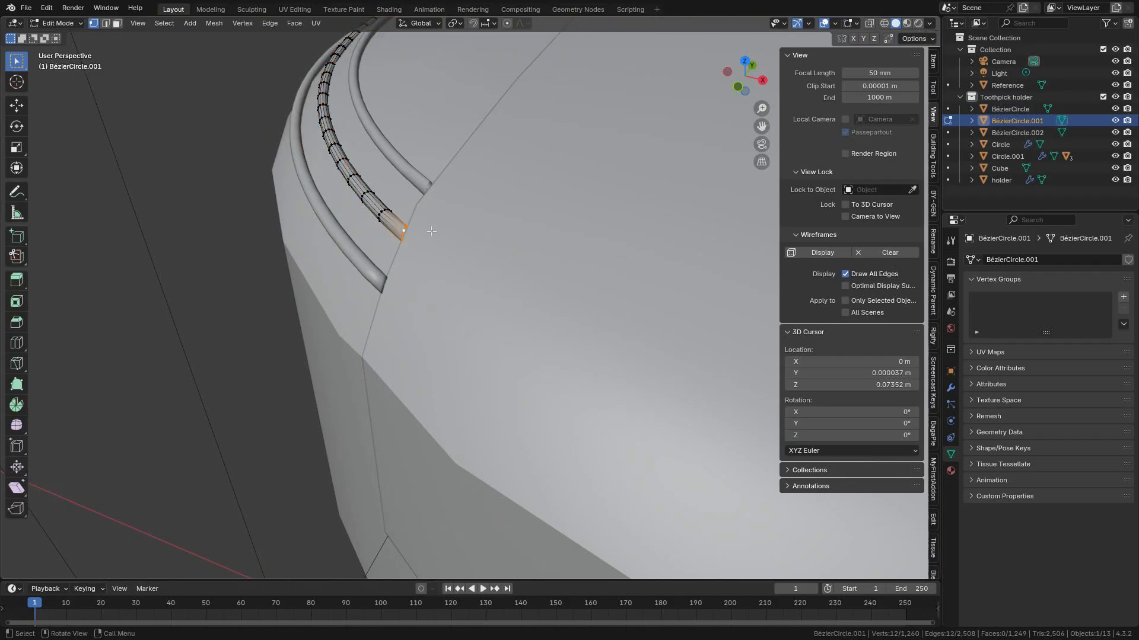
key(Tab)
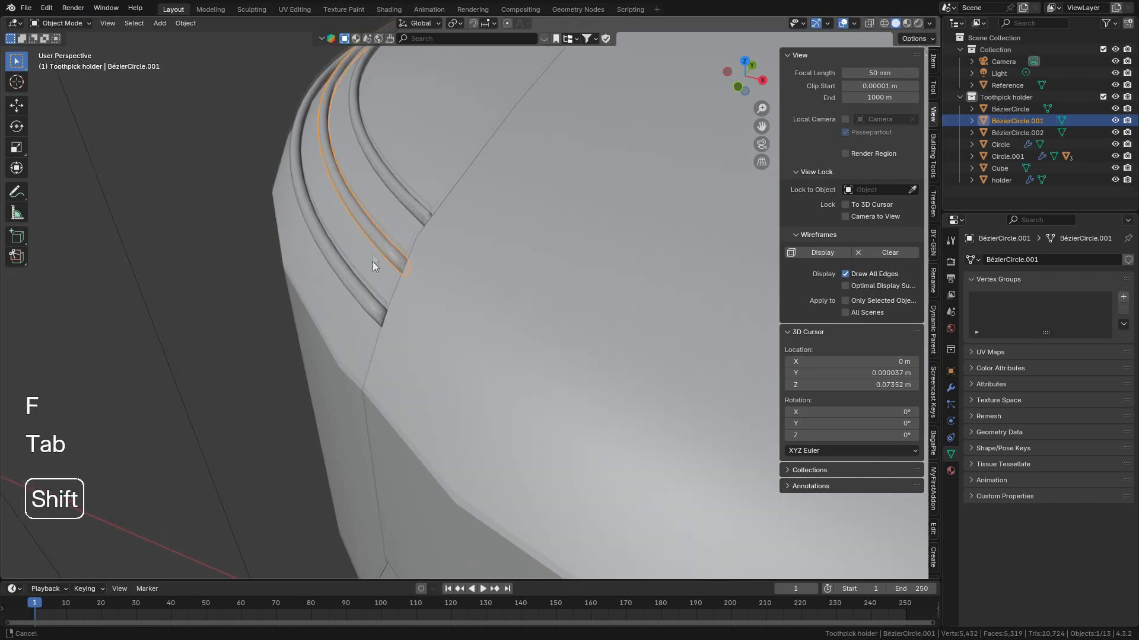
shift+click(414, 210)
click(411, 222)
key(Tab)
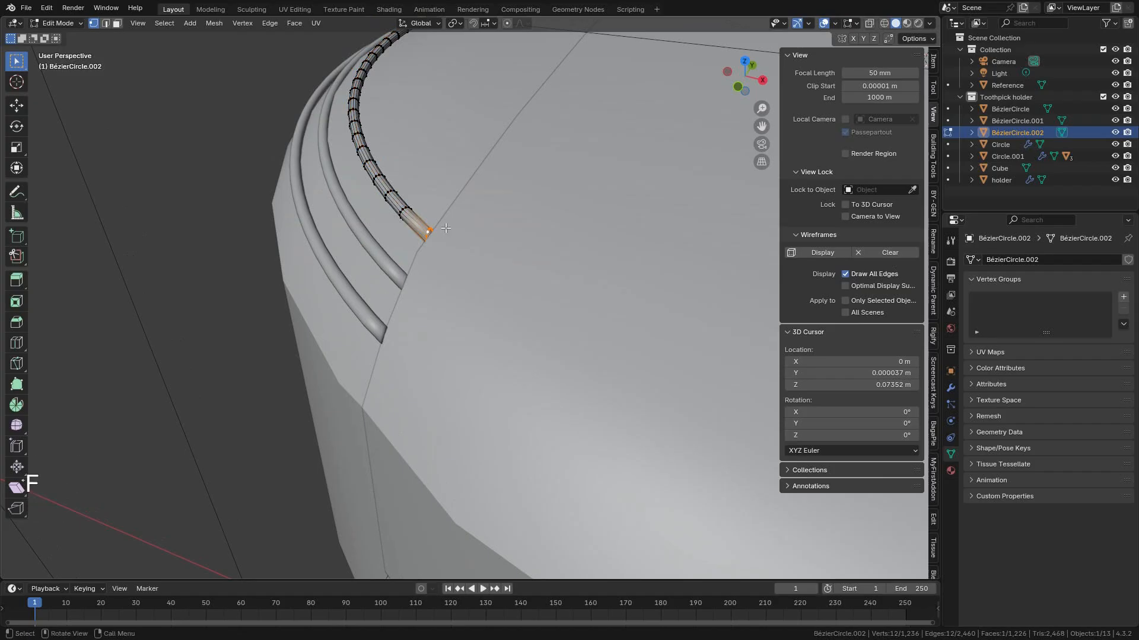
key(Tab)
Test rotating the flap about global X to check the closed ring ends, and cancel the rotation.
scroll(534, 256, down, 6)
middle_drag(556, 261, 496, 241)
click(475, 249)
key(r)
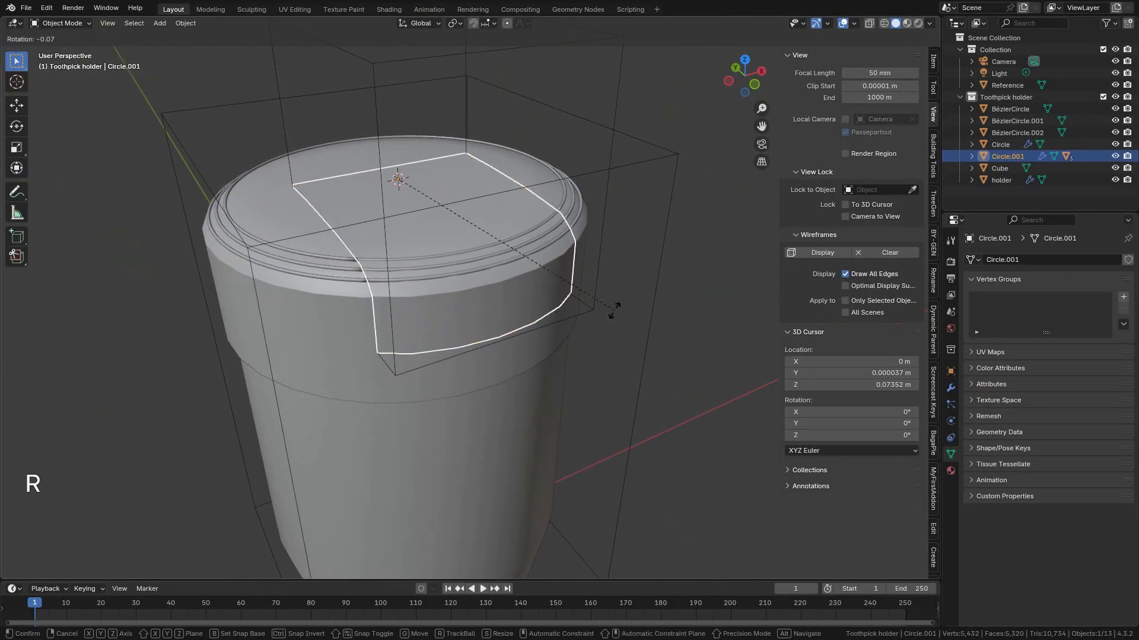
key(x)
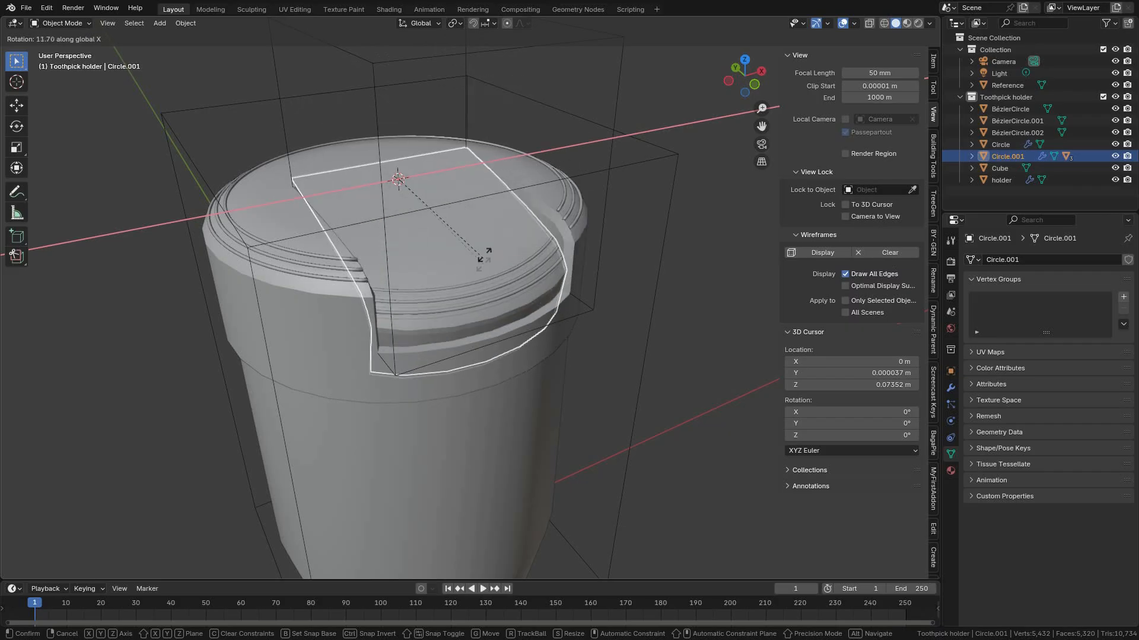
right_click(506, 203)
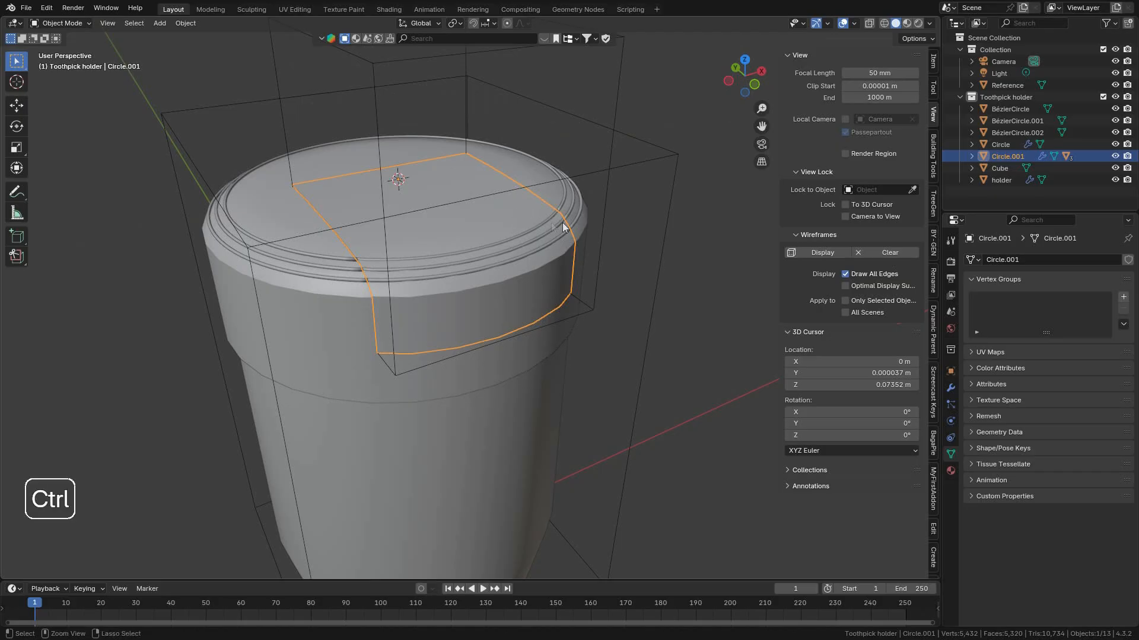
Save the toothpick_holder.blend file.
key(ctrl+s)
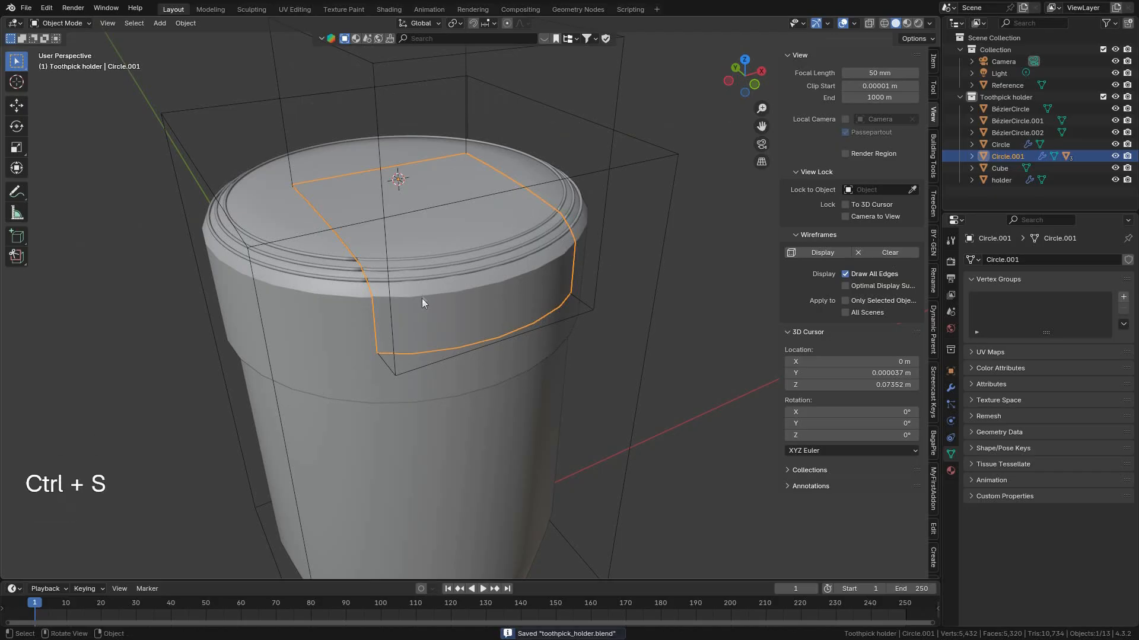
scroll(422, 297, up, 4)
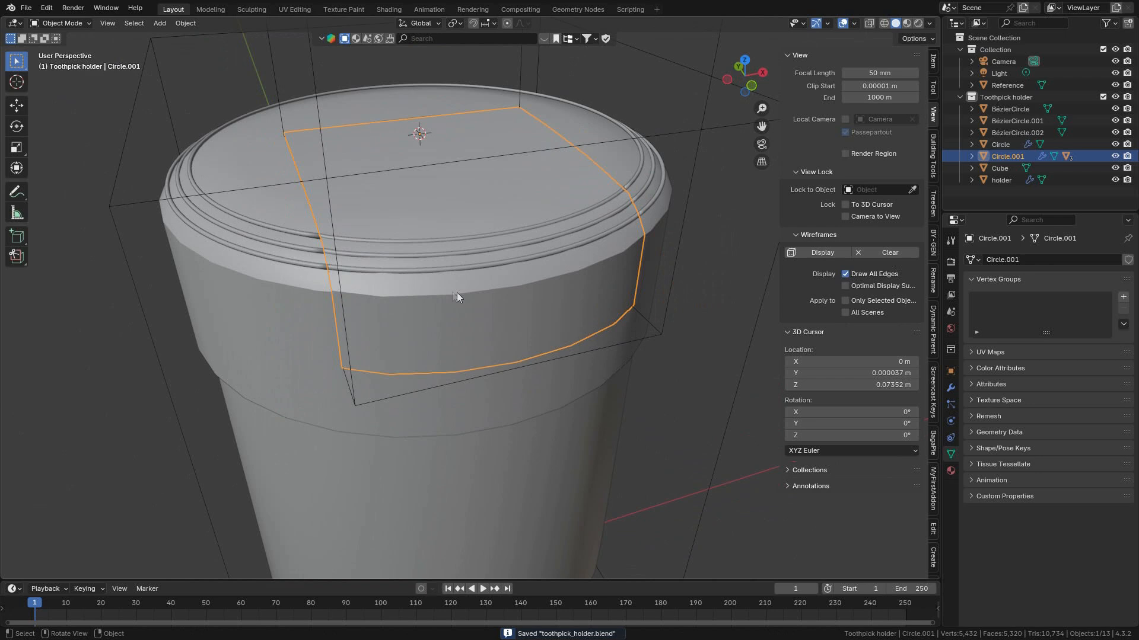
scroll(457, 297, down, 4)
scroll(460, 310, up, 3)
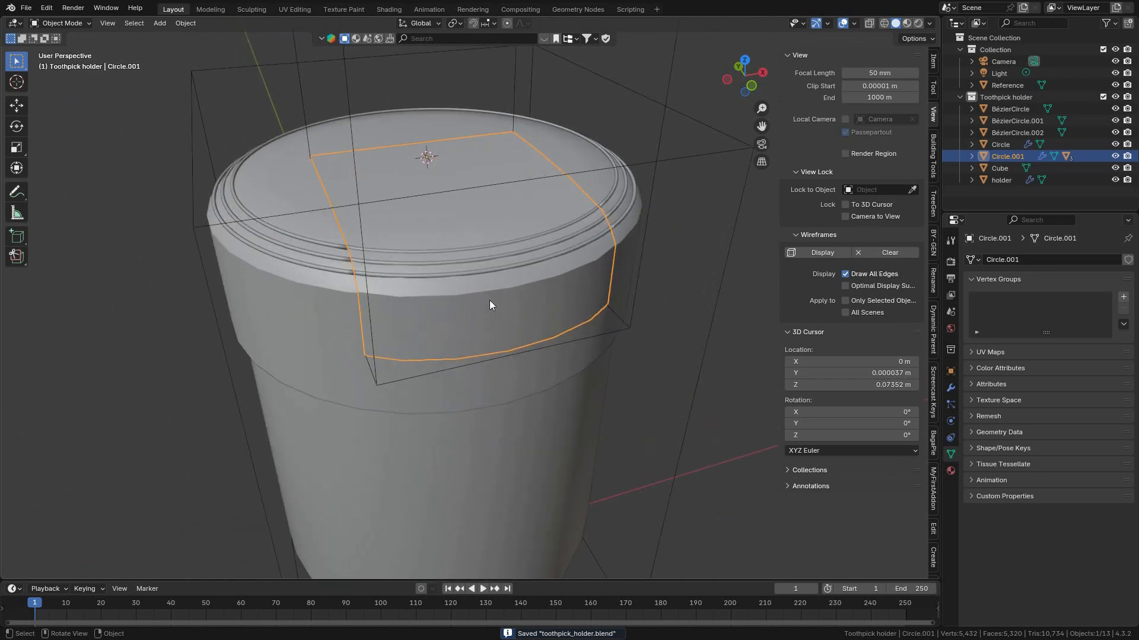
Rotate the flap with its parented rings open about the global X axis.
middle_drag(646, 331, 604, 313)
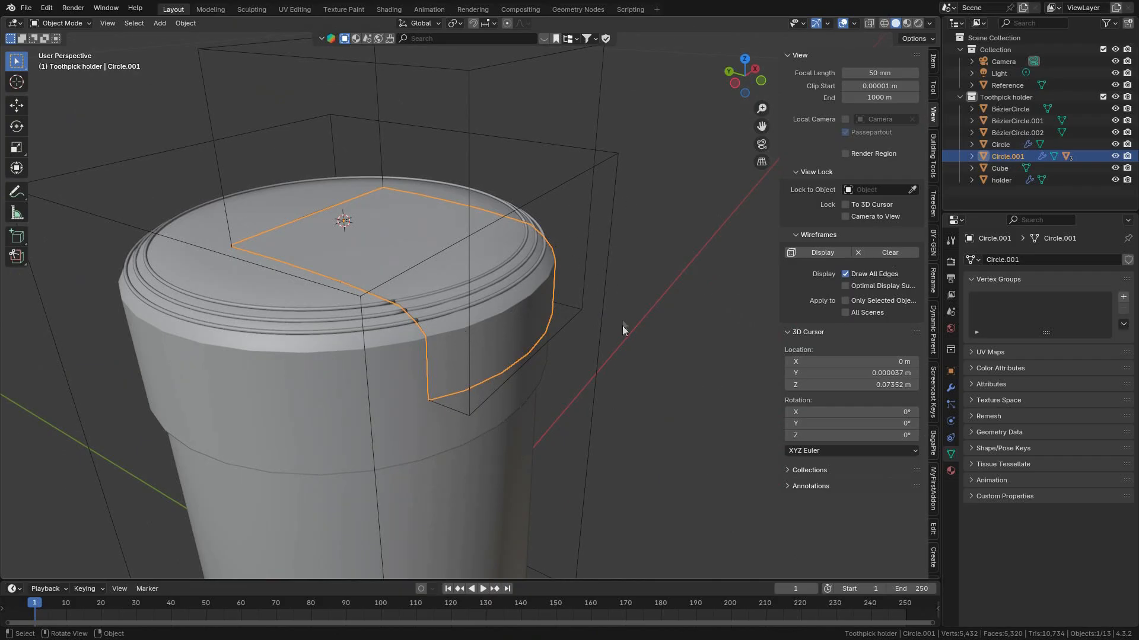
key(r)
key(x)
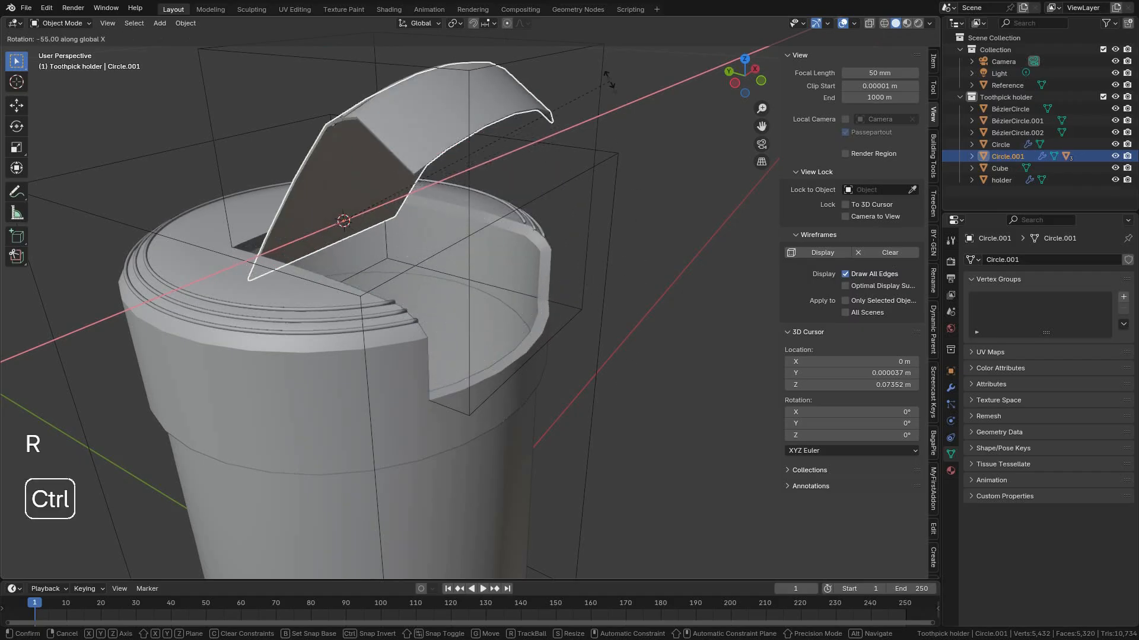
click(571, 24)
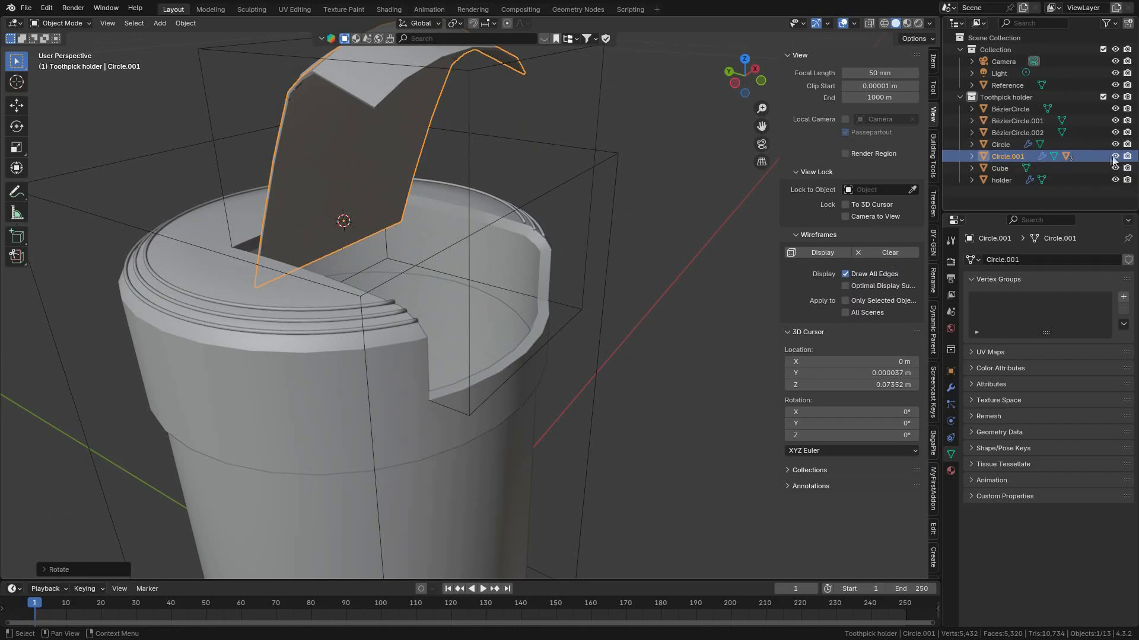
Select the whole hierarchy of the flap object Circle.001 and hide it to expose the lid opening.
right_click(1012, 155)
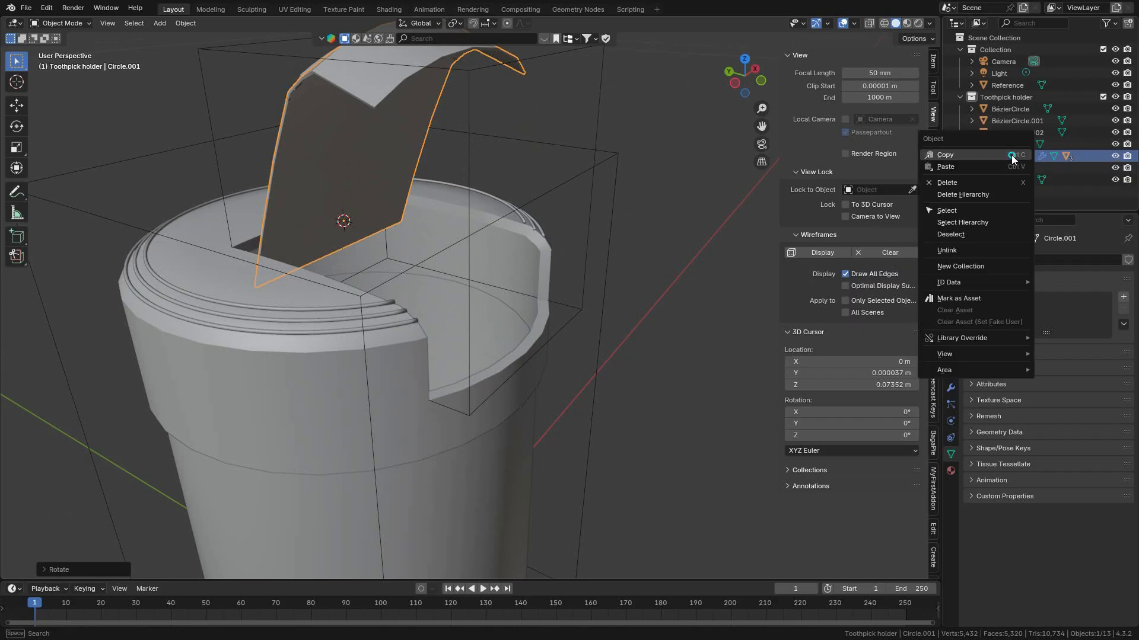
click(954, 222)
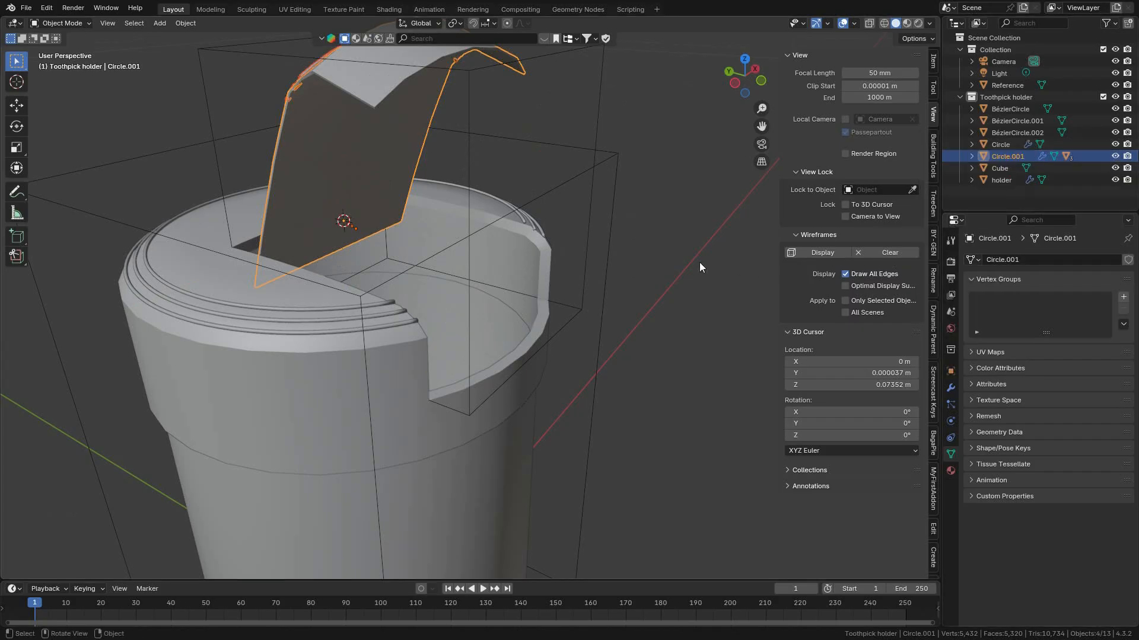
key(h)
middle_drag(477, 250, 678, 325)
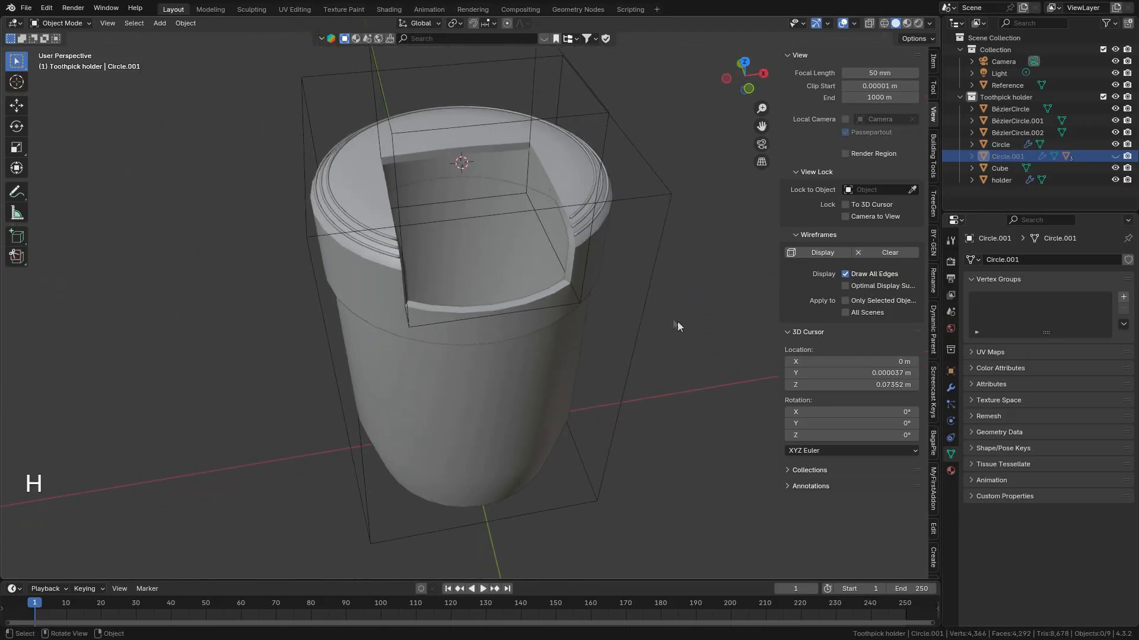
Add a mesh cylinder at the 3D cursor and scale it uniformly by about 0.506 to match the holder's width.
middle_drag(579, 314, 505, 223)
scroll(615, 289, up, 2)
key(shift+a)
mouse_move(417, 202)
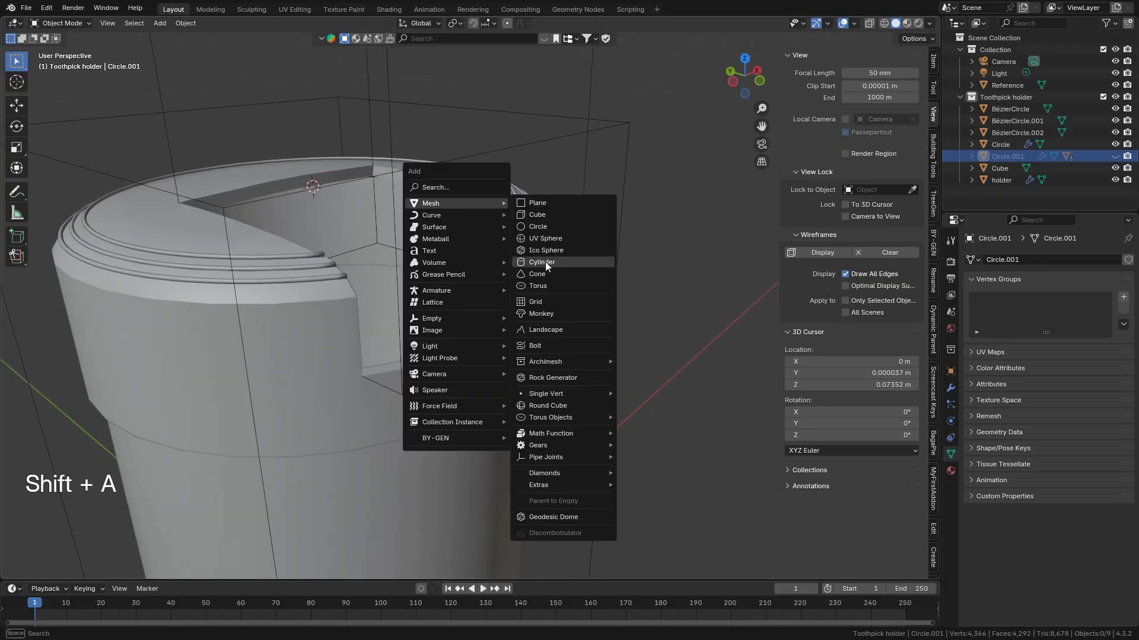
click(545, 262)
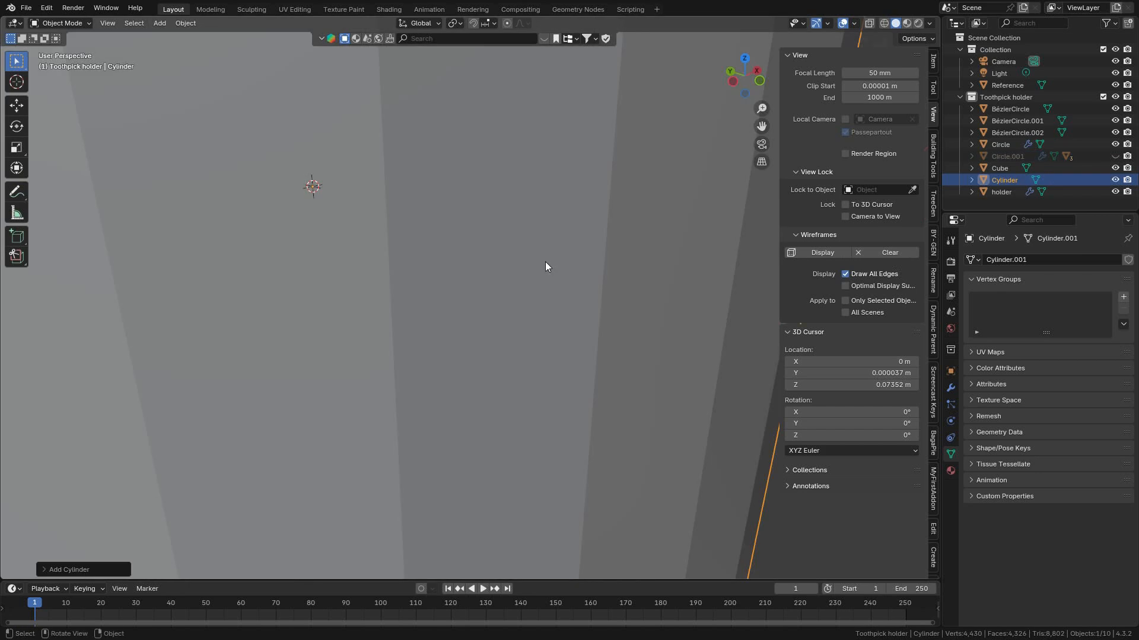
scroll(717, 372, down, 3)
key(s)
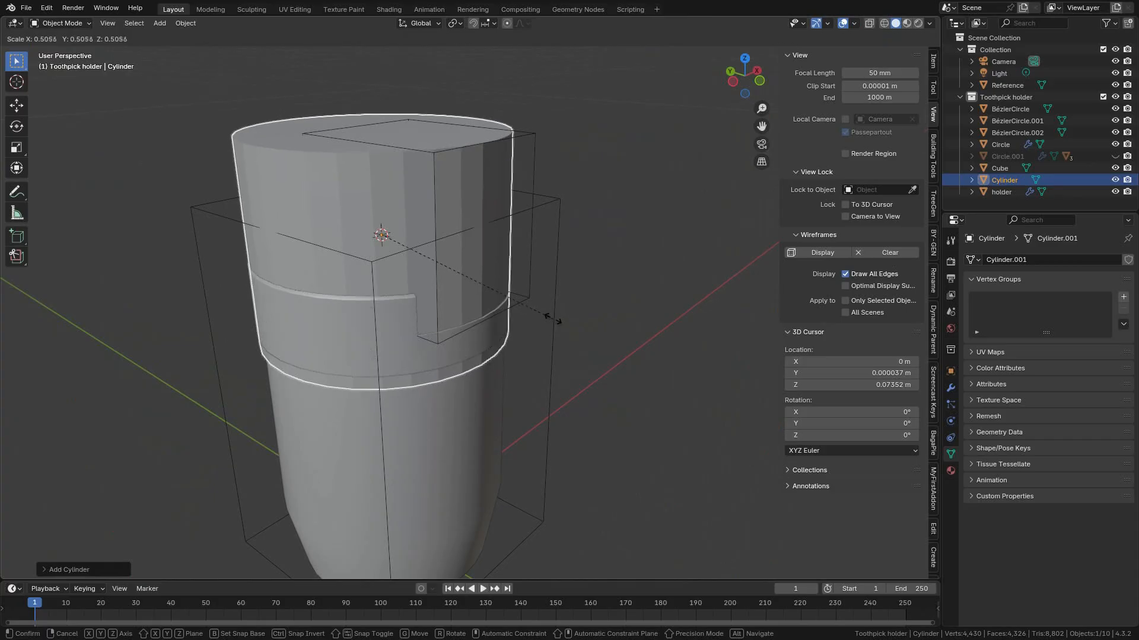
click(552, 316)
Flatten the cylinder along global Z and move it down along Z into the holder.
scroll(549, 323, up, 6)
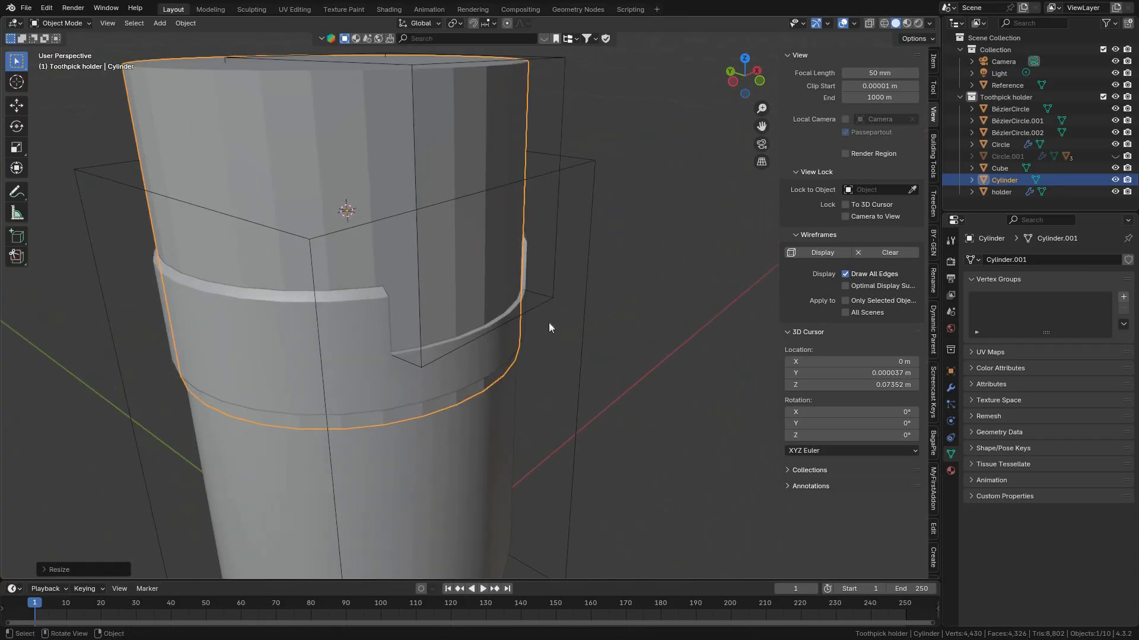
key(s)
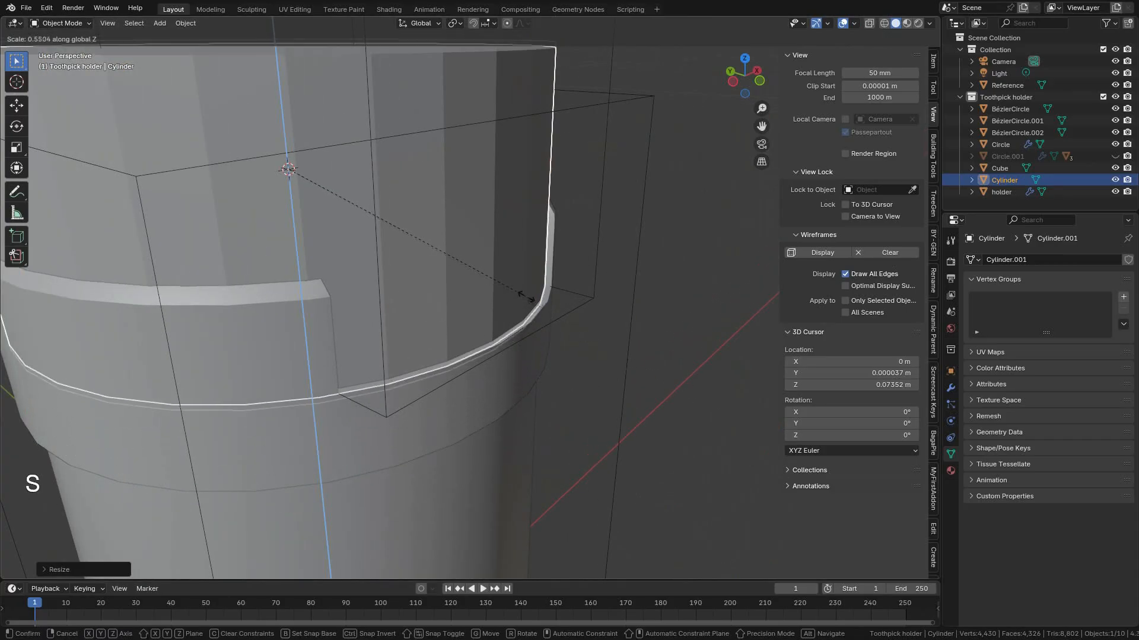
click(482, 263)
key(g)
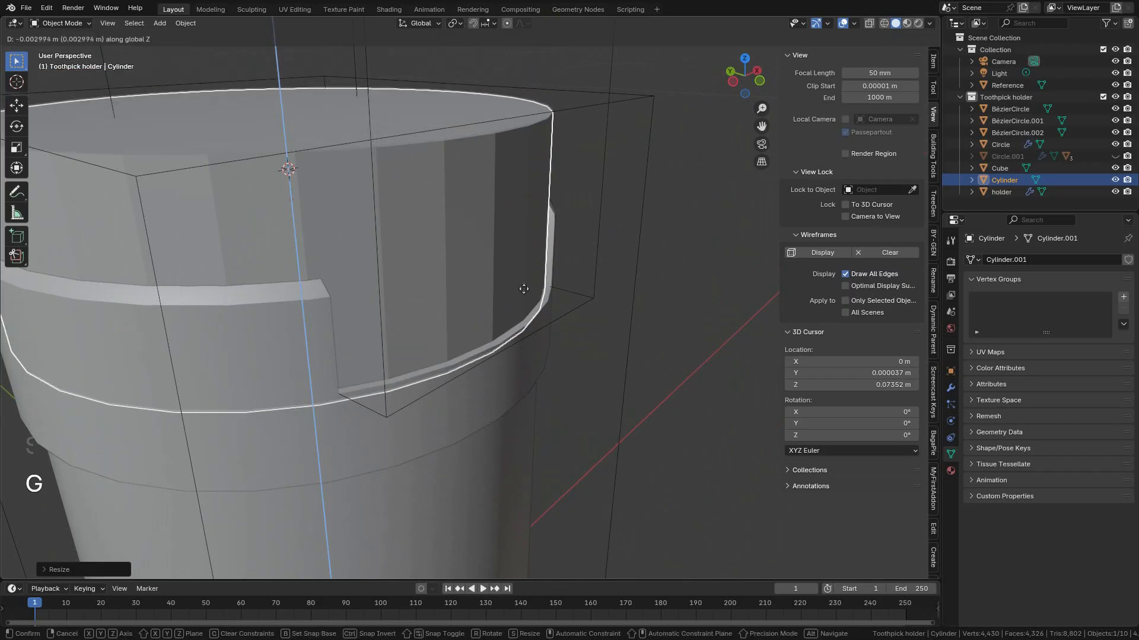
shift+click(540, 370)
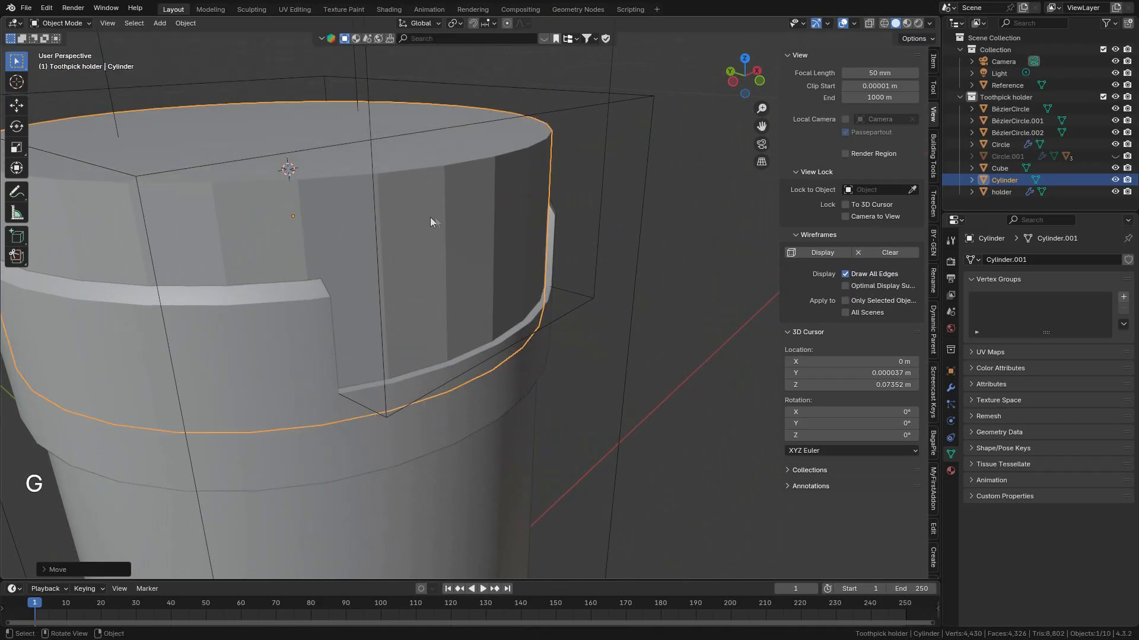
Lower the cylinder's top face along global Z so that it sits beneath the lid inside the flap opening.
key(Tab)
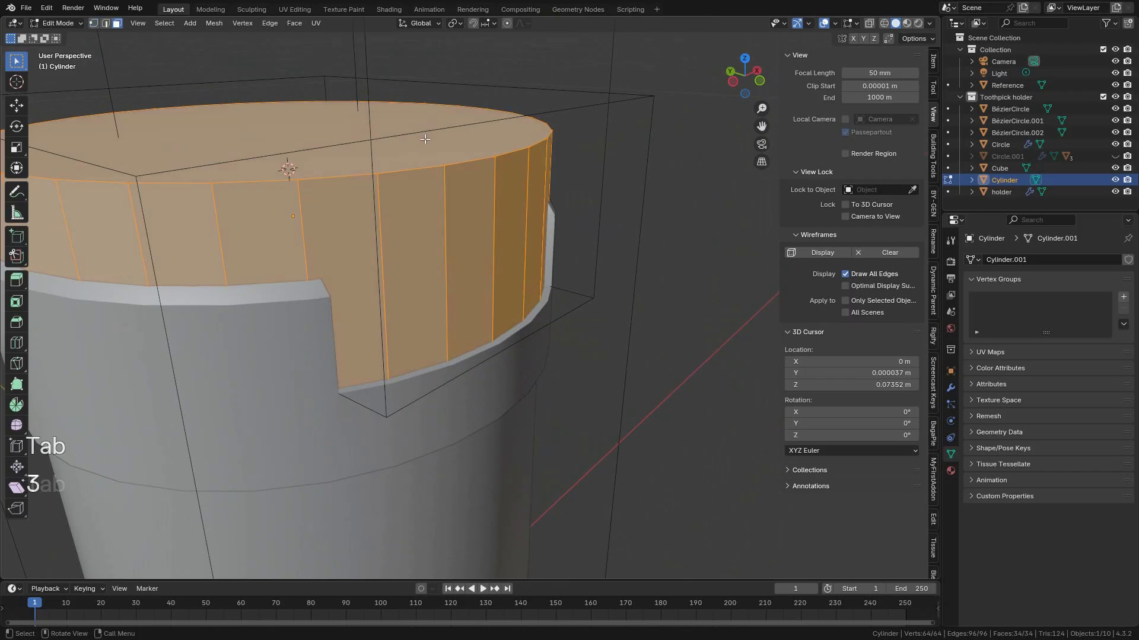
click(425, 139)
key(g)
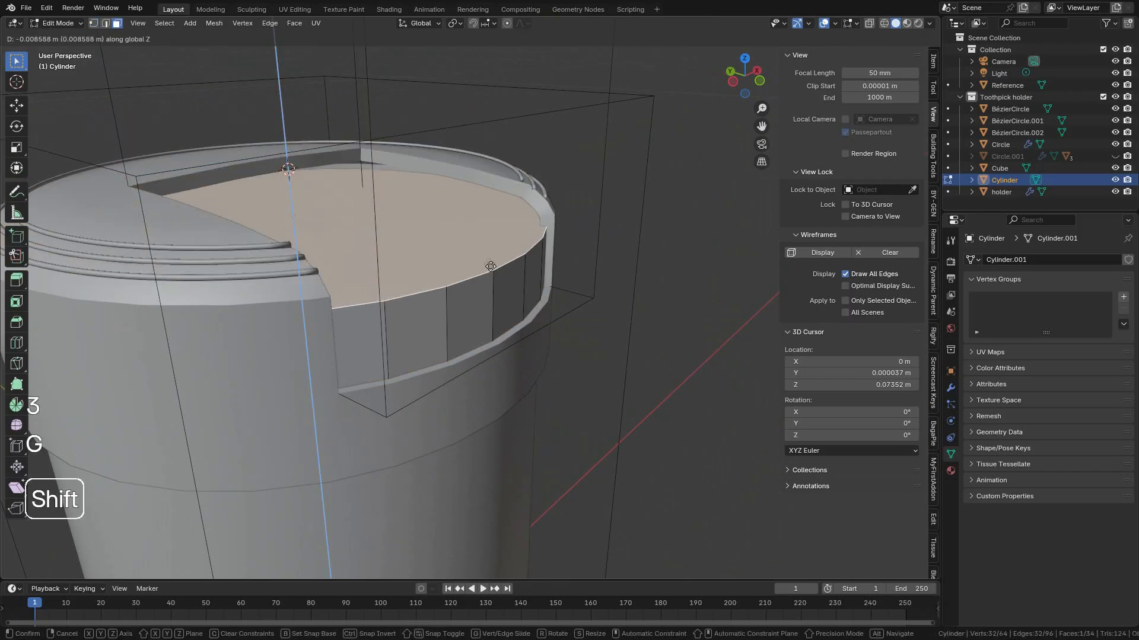
shift+click(491, 222)
key(Tab)
Scale the cylinder in X and Y only to adjust its fit against the holder's inner wall.
middle_drag(460, 258, 529, 295)
scroll(546, 294, up, 2)
key(s)
key(shift+z)
click(581, 258)
scroll(575, 259, down, 1)
middle_drag(574, 259, 424, 290)
scroll(516, 244, down, 2)
scroll(473, 305, up, 2)
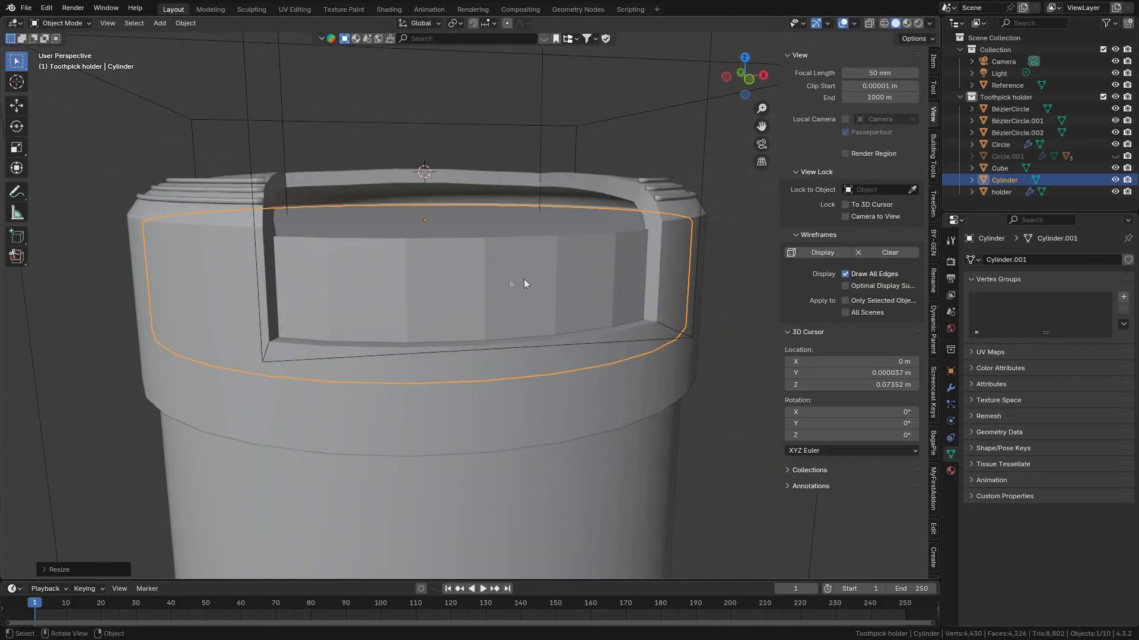
Delete all of the cylinder's faces except the six side faces exposed in the front of the flap opening.
click(65, 22)
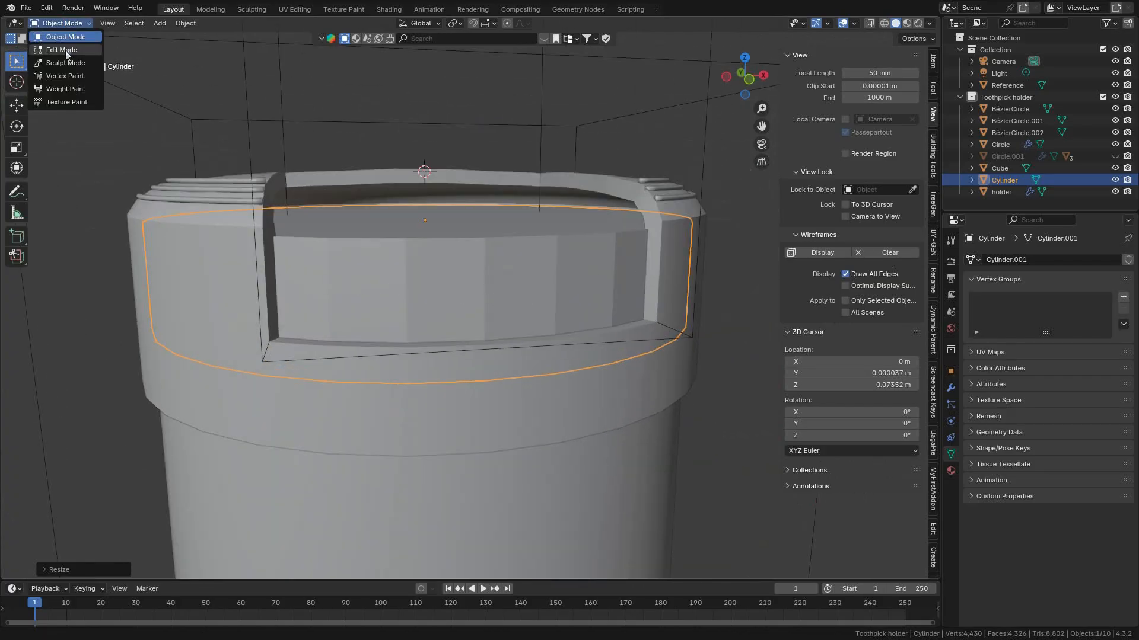
click(83, 48)
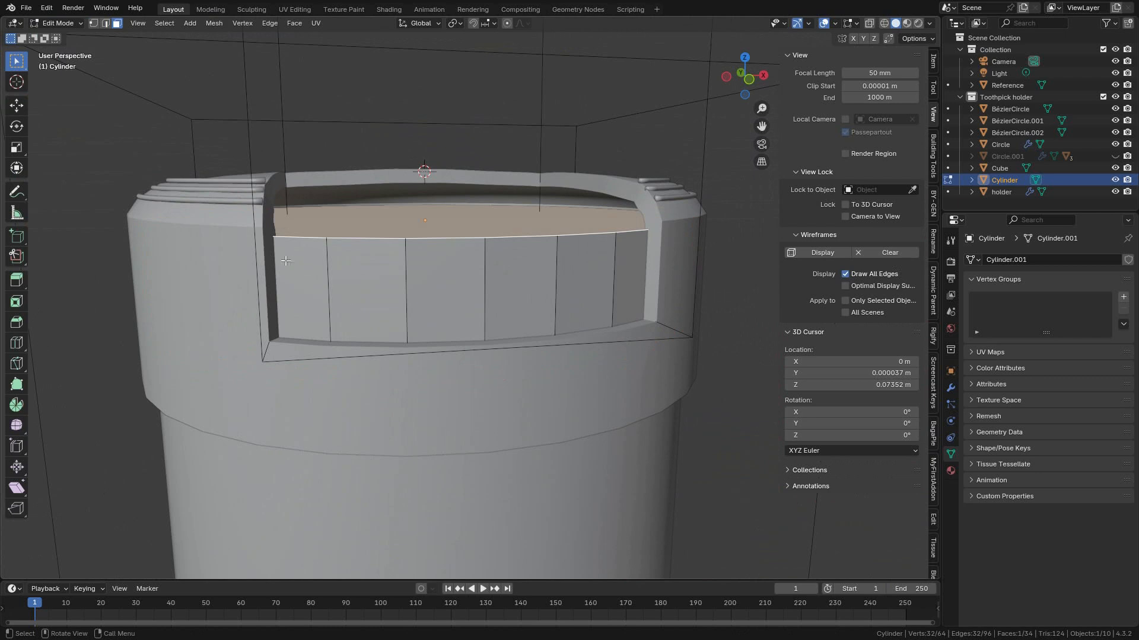
drag(622, 312, 622, 312)
middle_drag(622, 312, 555, 296)
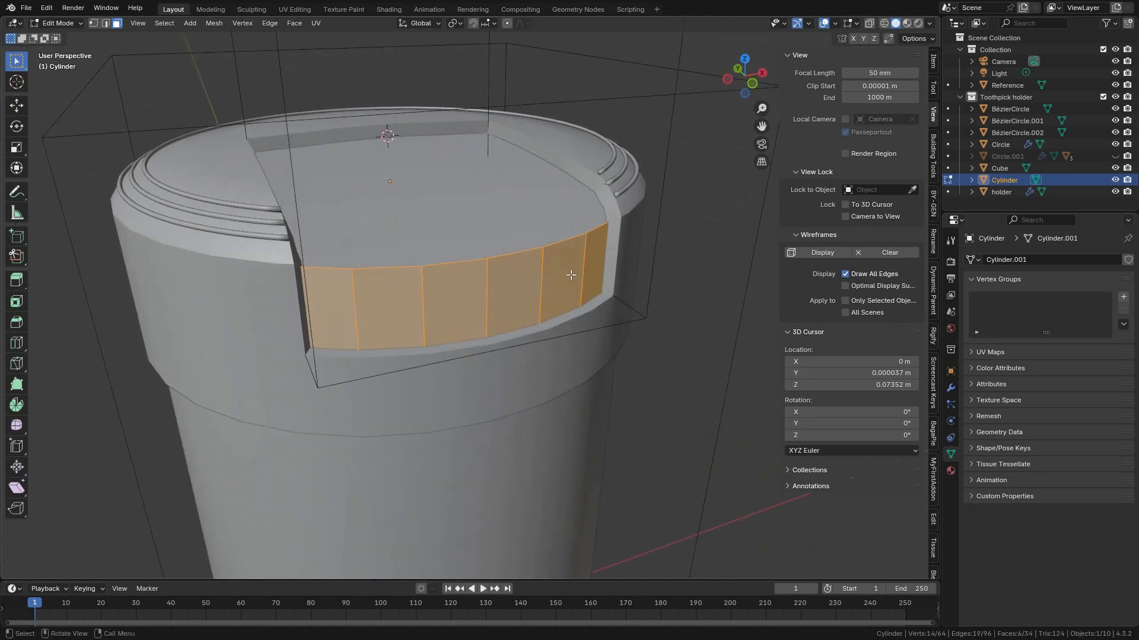
scroll(571, 275, up, 2)
key(ctrl+i)
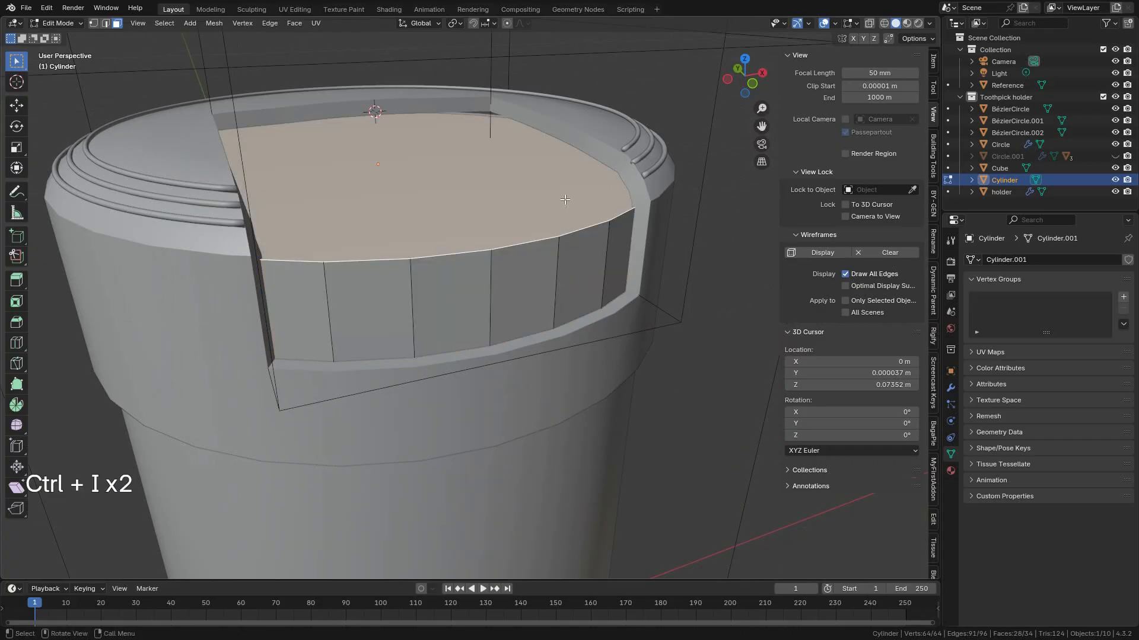
key(x)
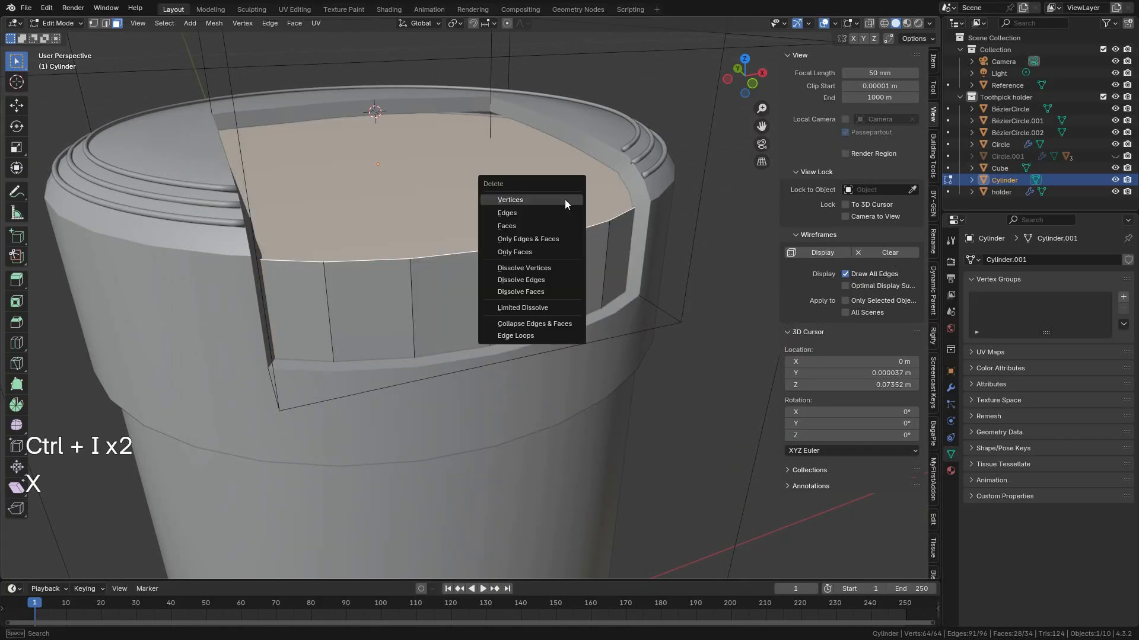
click(515, 227)
middle_drag(515, 227, 632, 225)
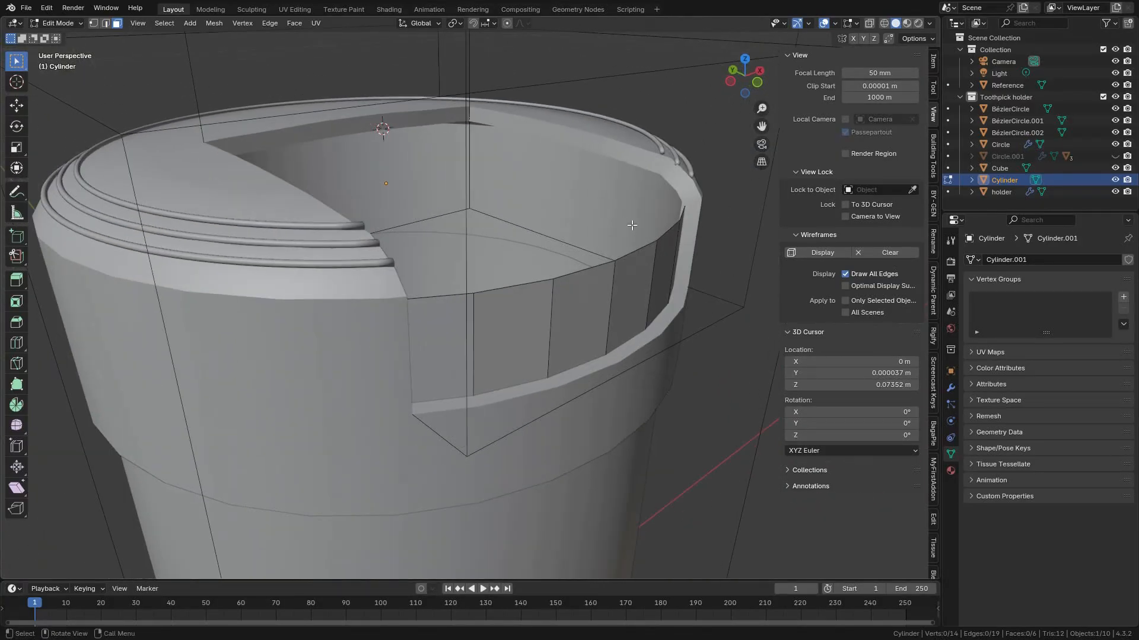
click(67, 23)
click(73, 37)
Extrude the upper edge loop of the remaining curved strip inward along global Y to form a ledge.
shift+middle_drag(587, 329, 436, 329)
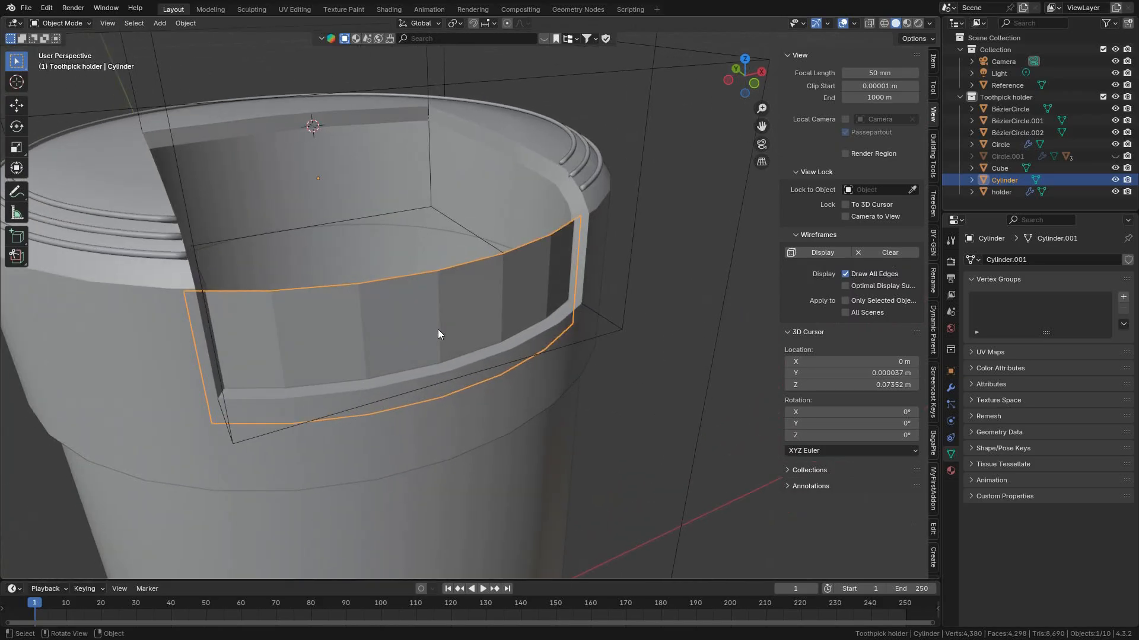
scroll(438, 330, up, 1)
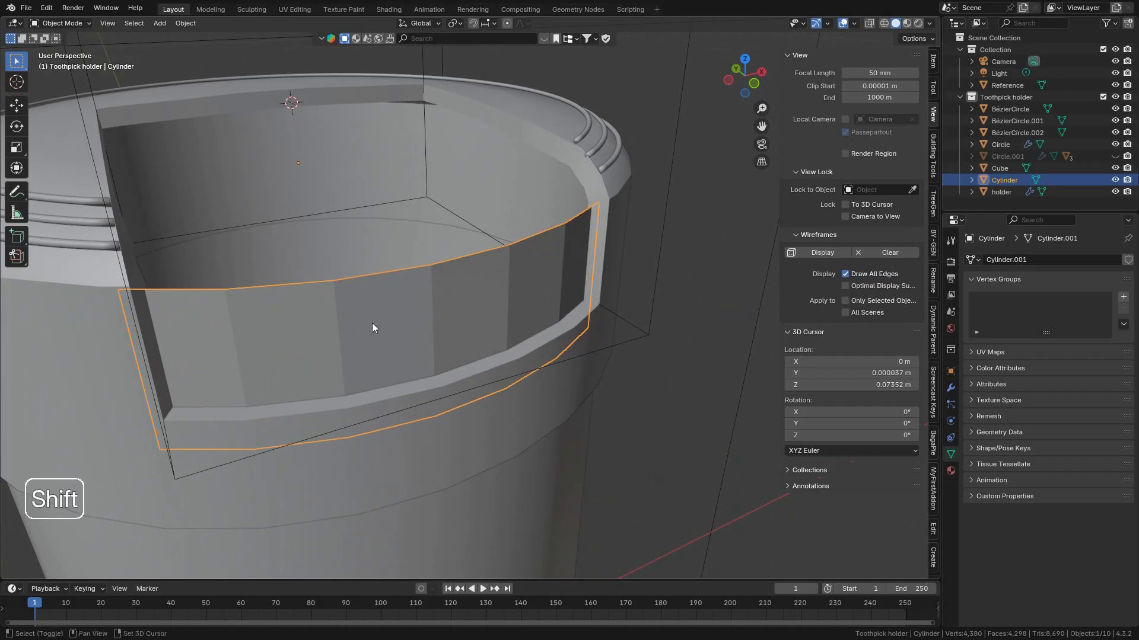
shift+middle_drag(371, 323, 460, 318)
key(Tab)
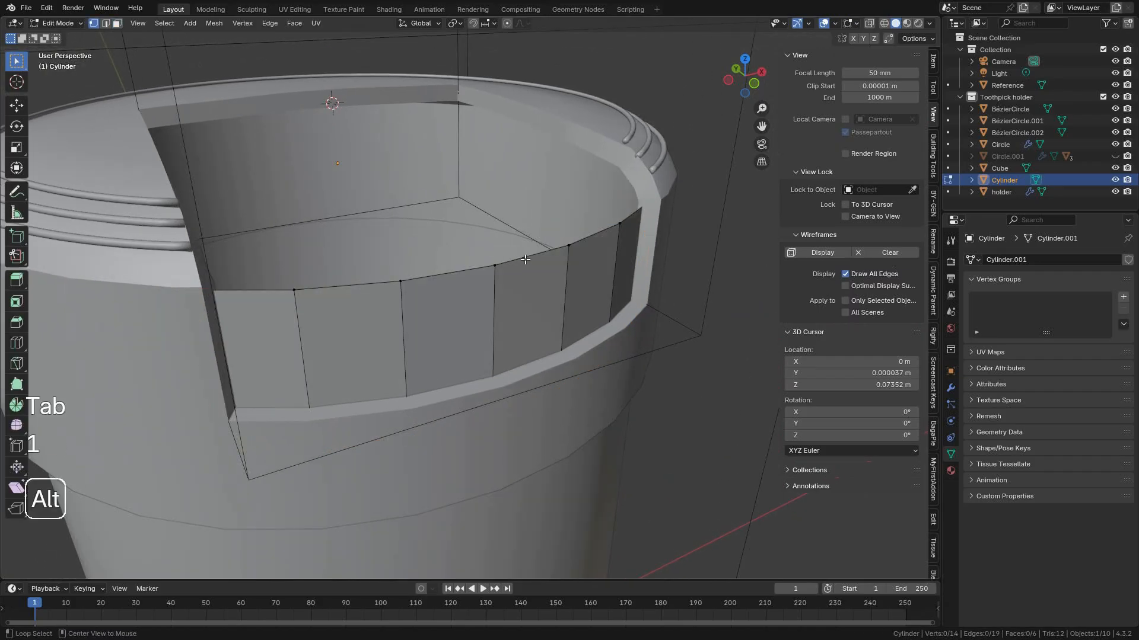
alt+click(520, 262)
key(KP_7)
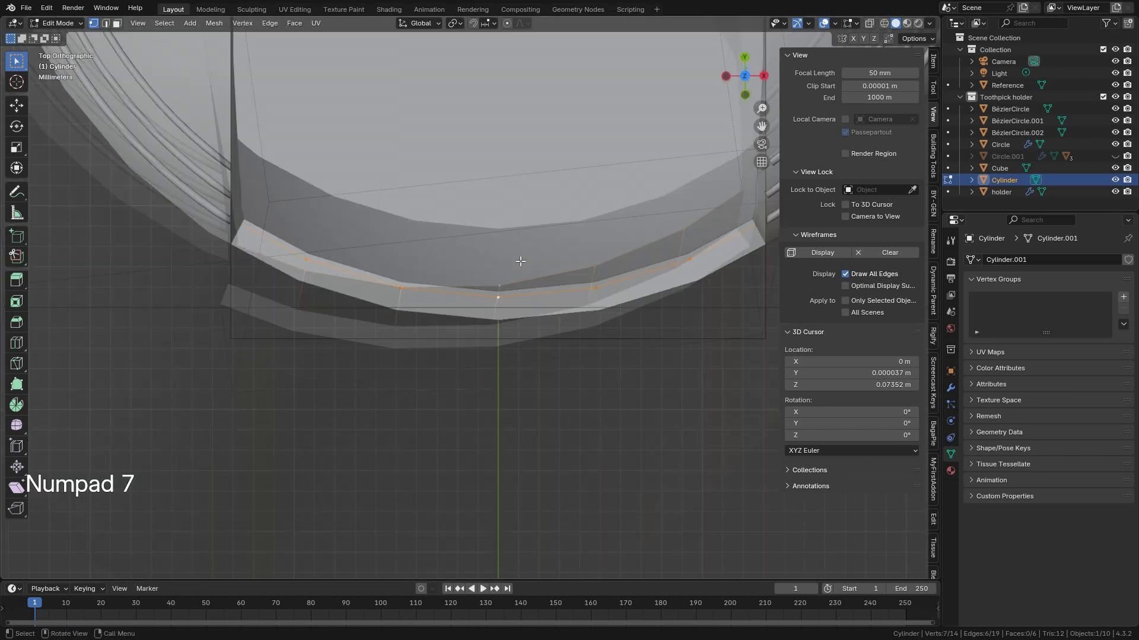
key(e)
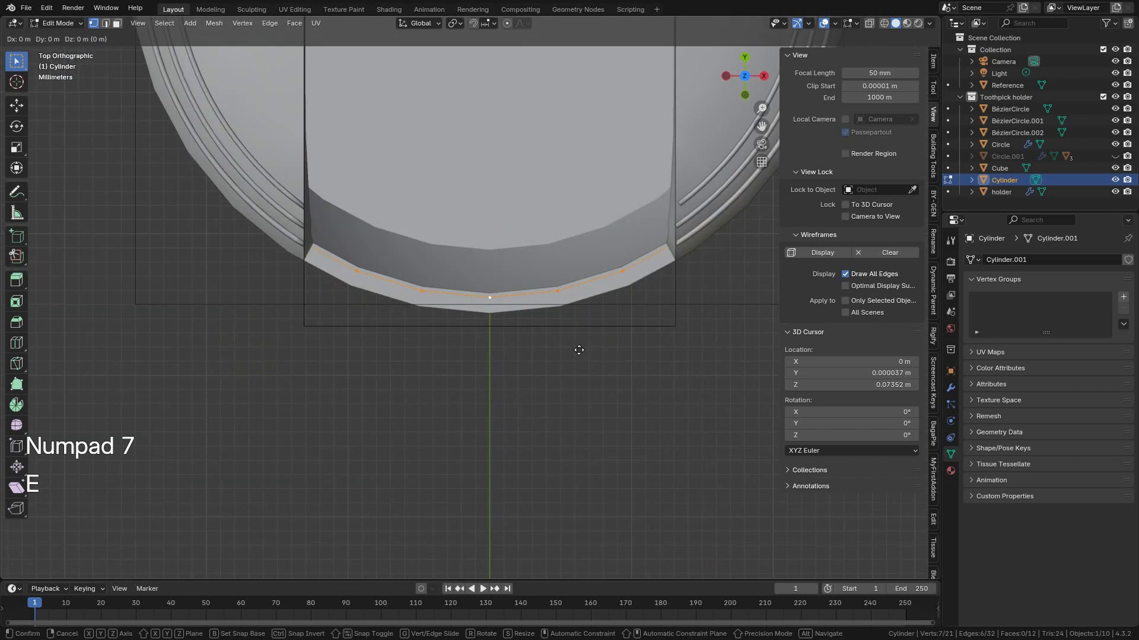
key(y)
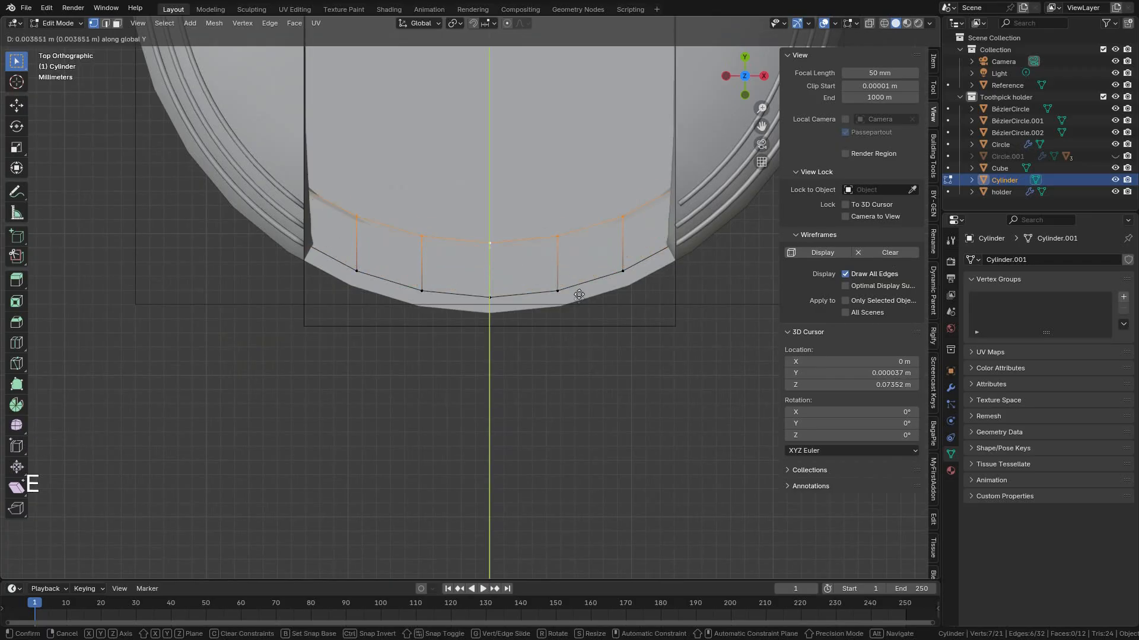
click(583, 236)
Raise the ledge's inner edge loop along global Z so that the ledge slopes upward toward the inside.
middle_drag(466, 287, 555, 286)
scroll(524, 232, down, 2)
key(g)
key(z)
key(shift)
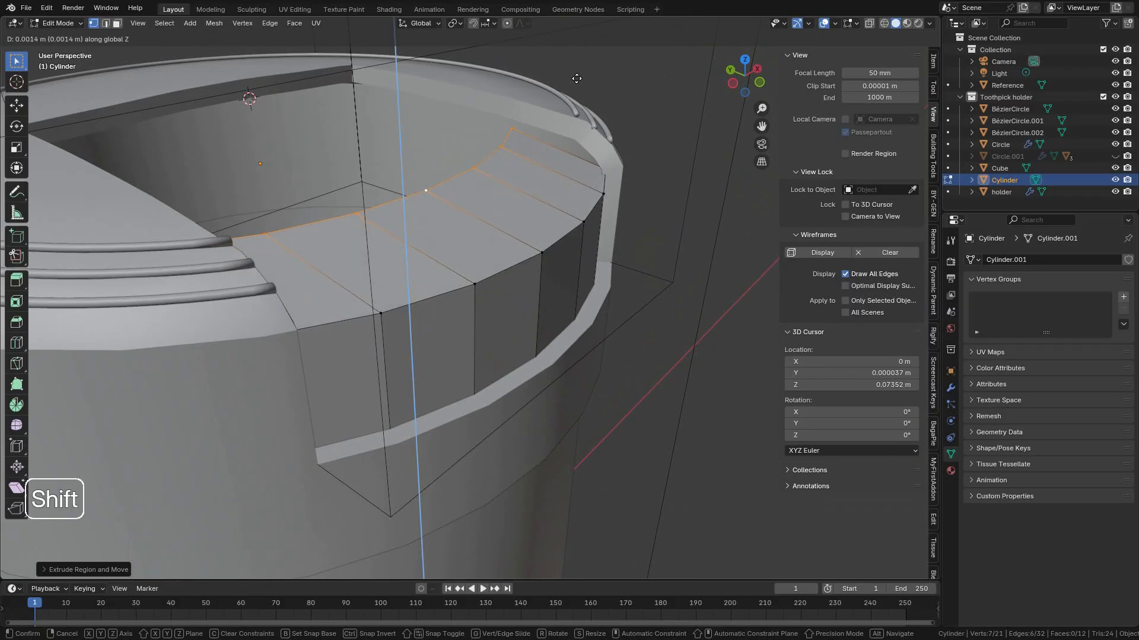
click(591, 541)
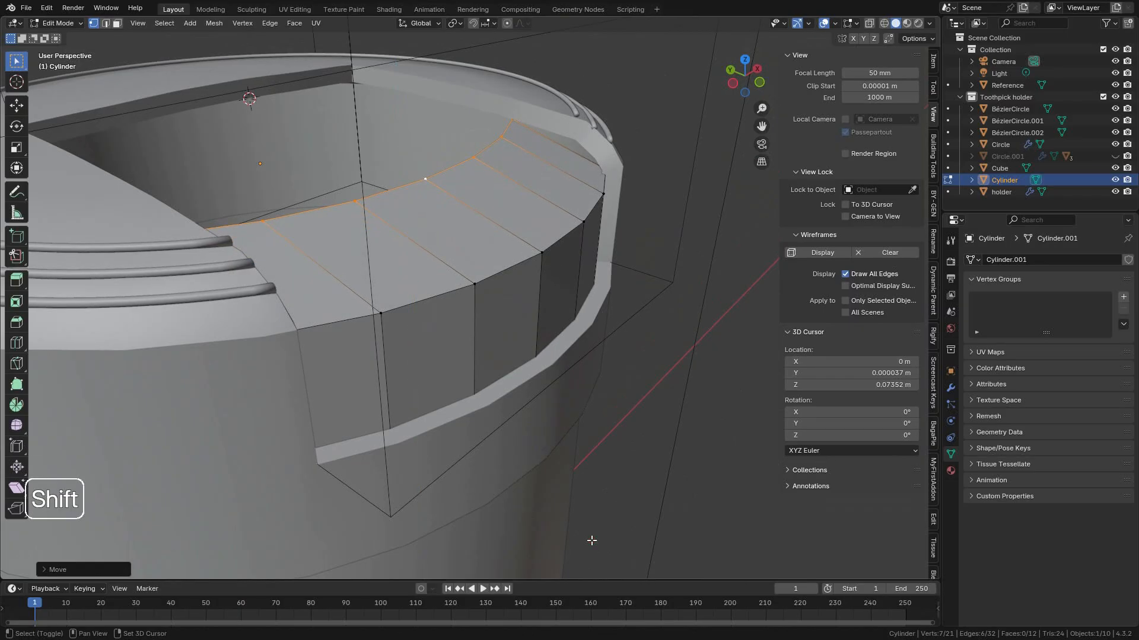
middle_drag(480, 365, 456, 372)
From the right wireframe view, extrude the inner edge loop about 0.02 m inward and 0.008 m down into the holder, then restore solid shading.
key(KP_3)
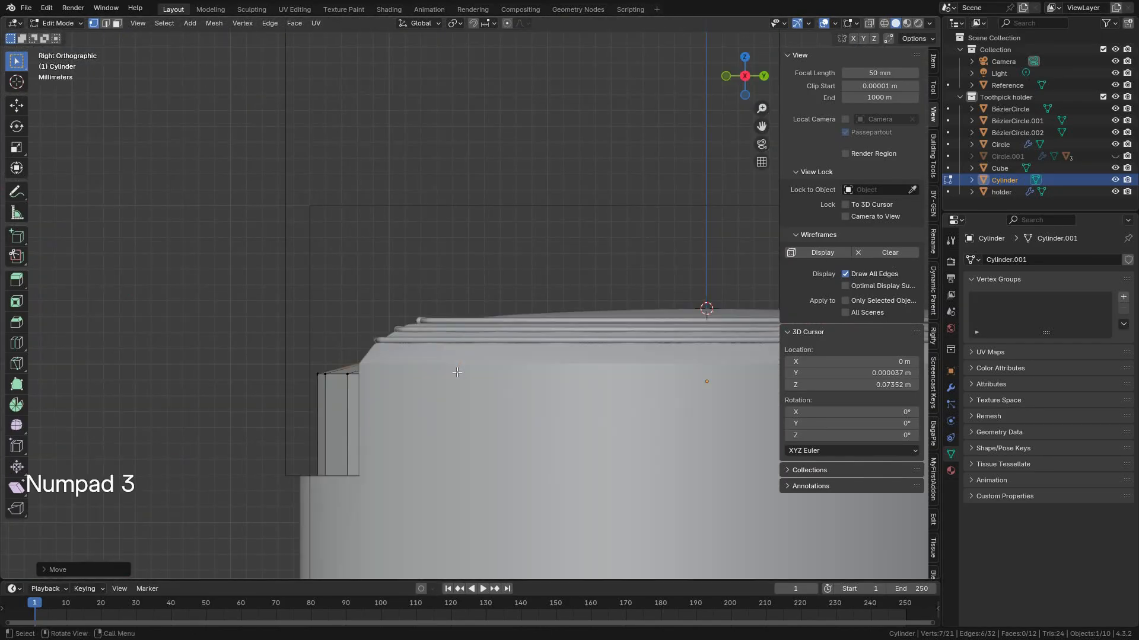
click(887, 24)
scroll(579, 282, down, 2)
shift+middle_drag(519, 371, 439, 279)
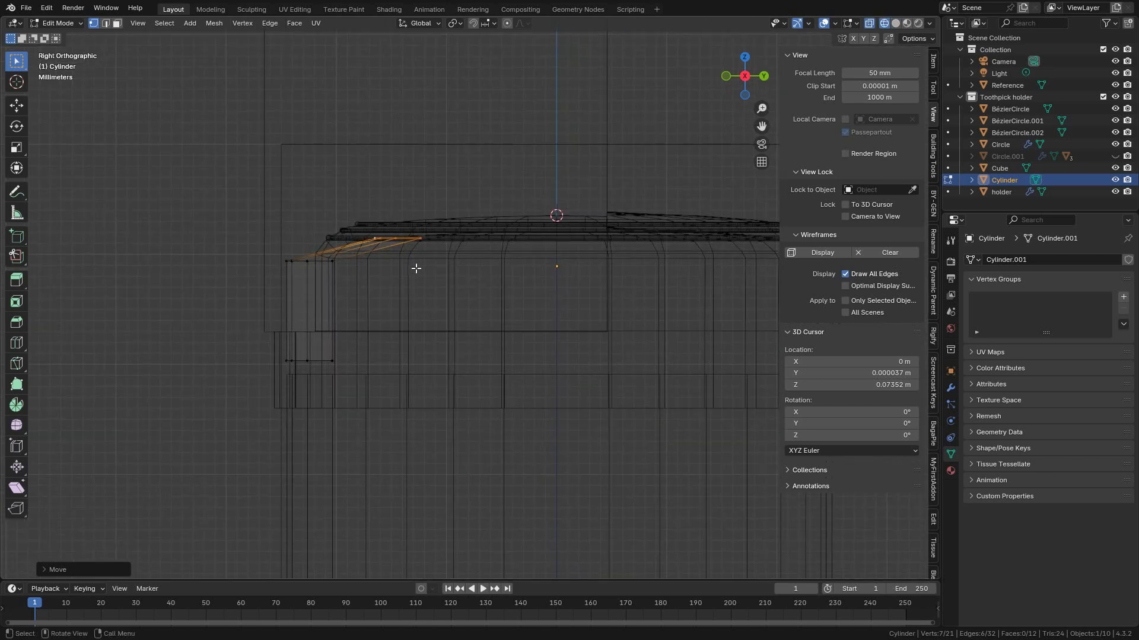
key(e)
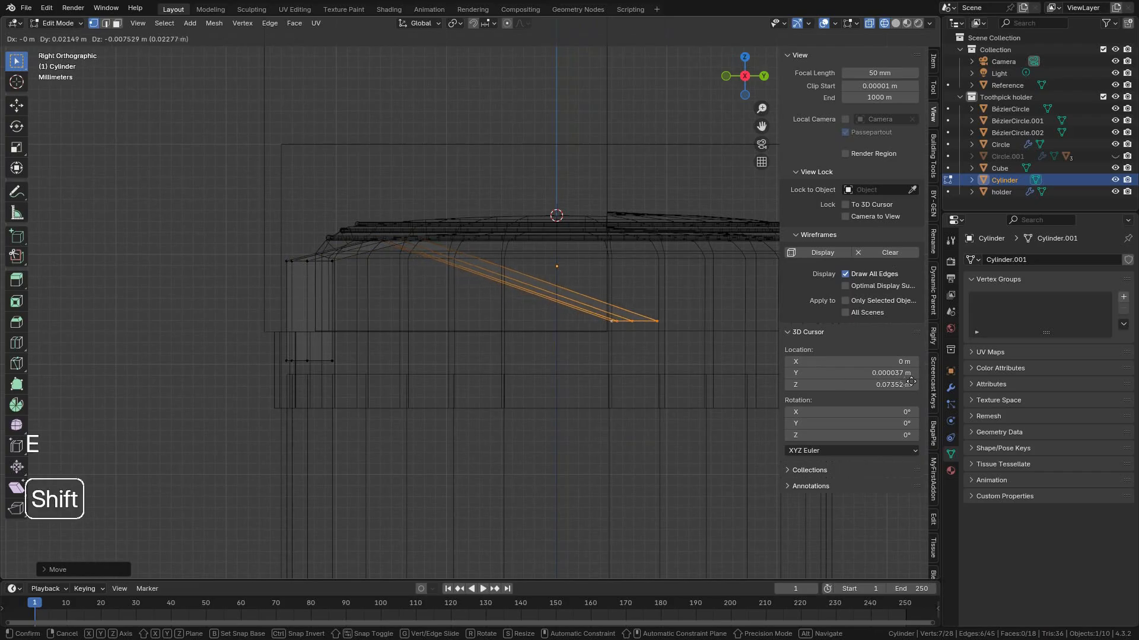
click(32, 390)
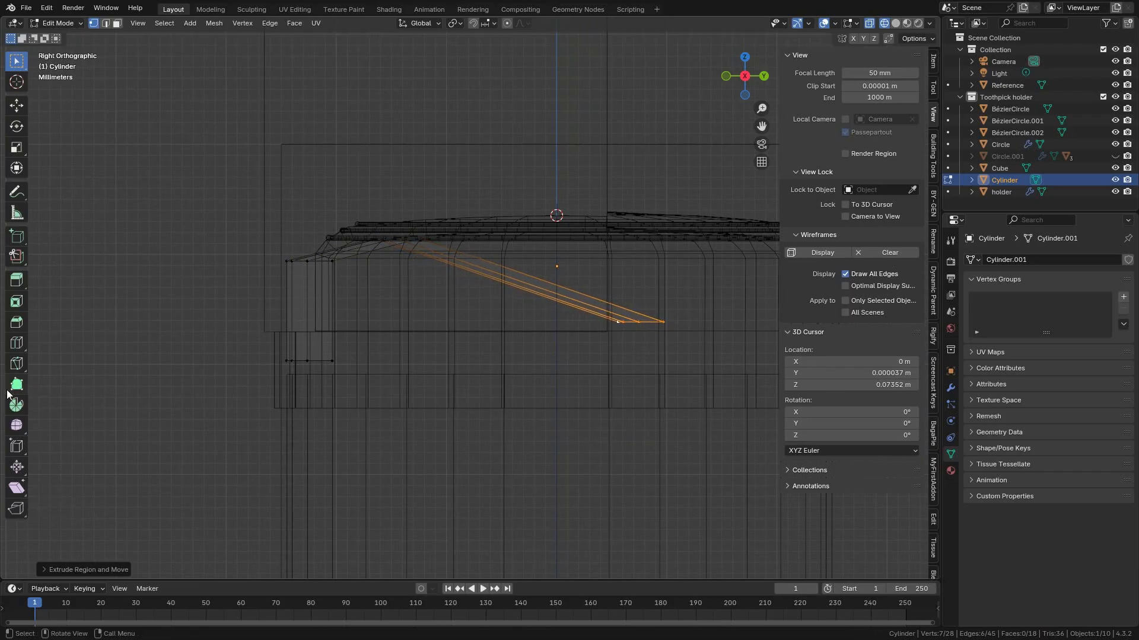
click(896, 25)
mouse_move(377, 230)
middle_down()
mouse_move(472, 265)
mouse_move(575, 275)
middle_up()
mouse_move(275, 315)
shift+middle_down()
mouse_move(495, 208)
mouse_move(561, 220)
mouse_move(542, 253)
mouse_move(478, 258)
mouse_move(485, 235)
mouse_move(476, 304)
mouse_move(463, 273)
mouse_move(440, 338)
shift+middle_up()
scroll(476, 304, up, 1)
scroll(440, 337, up, 1)
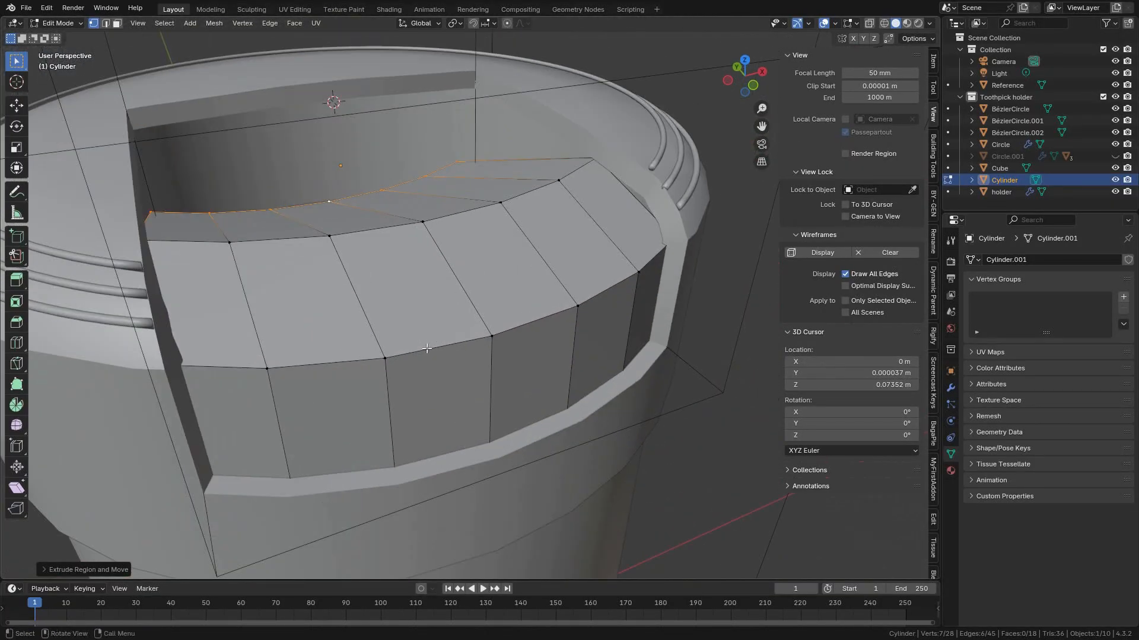
alt+click(427, 347)
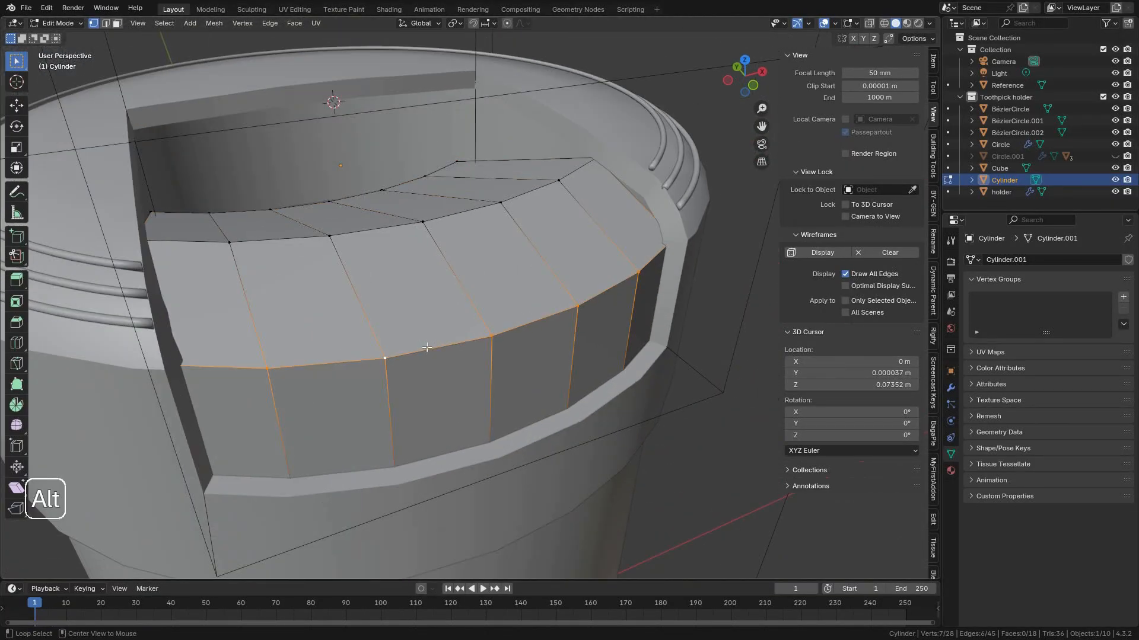
alt+shift+click(378, 228)
middle_drag(455, 270, 468, 265)
key(ctrl+b)
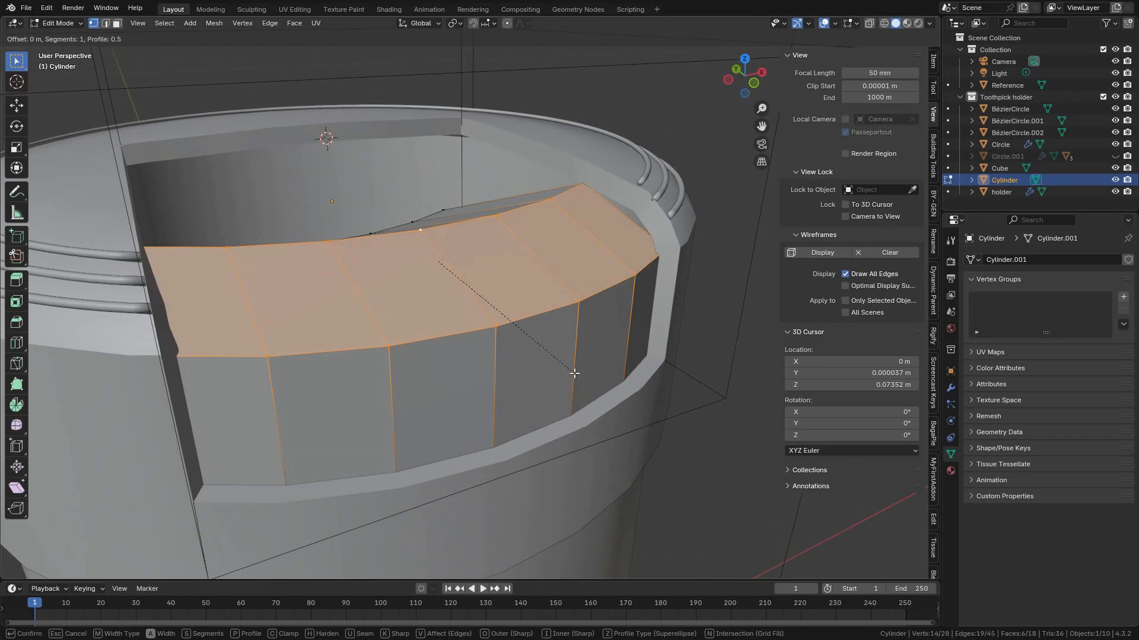
key(Escape)
Bevel the front and inner edge loops of the sloped ledge by about 0.001 m with 2 segments.
click(107, 24)
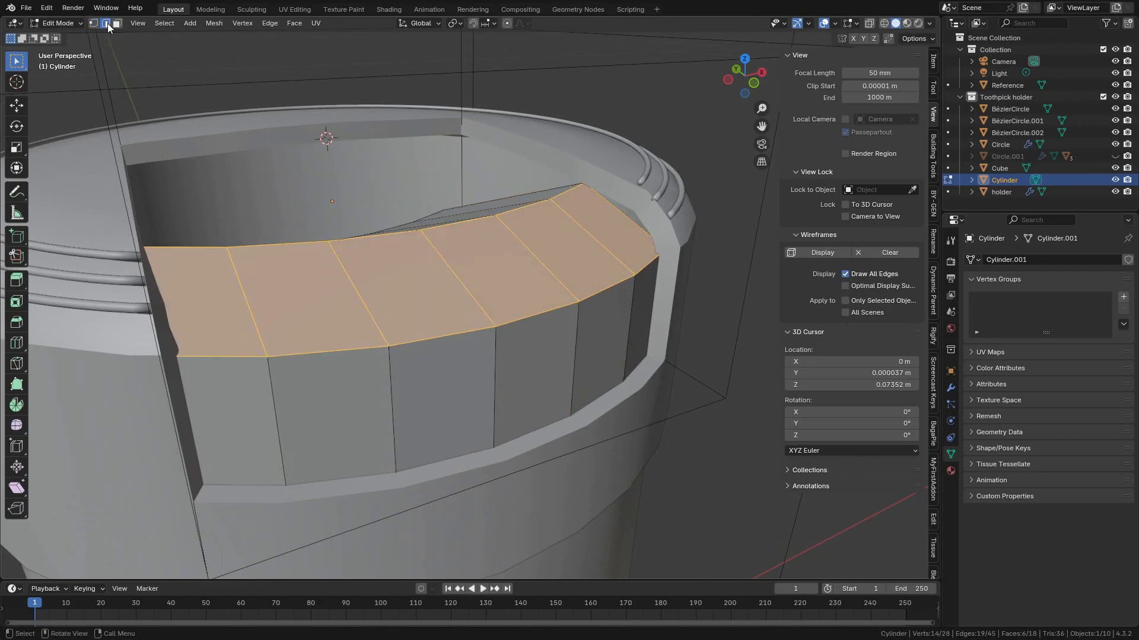
click(424, 341)
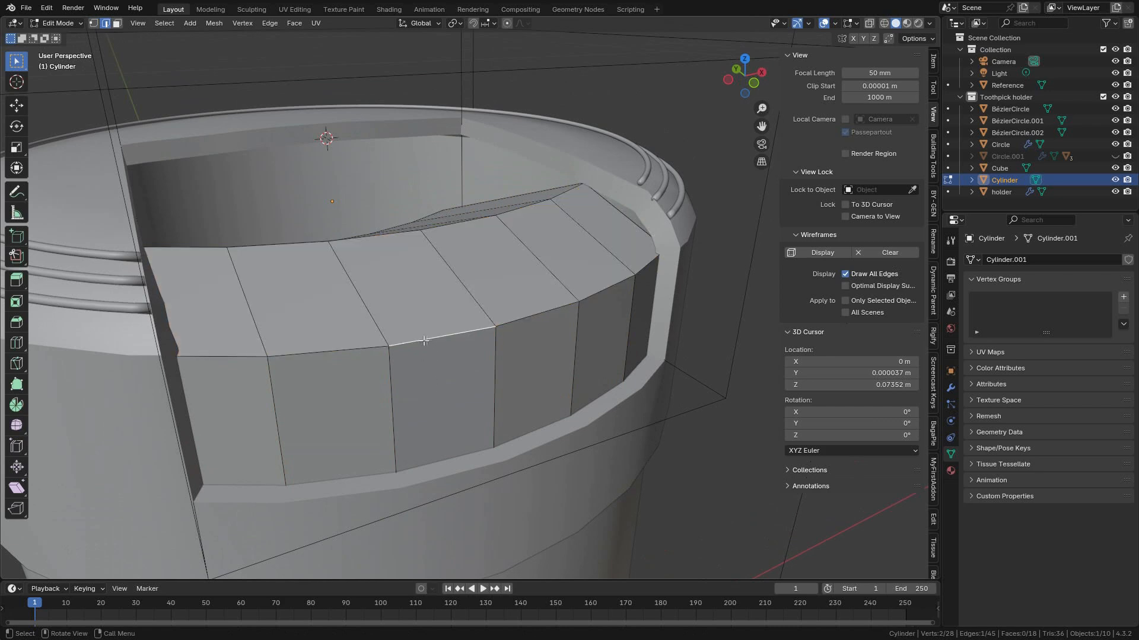
alt+shift+click(384, 237)
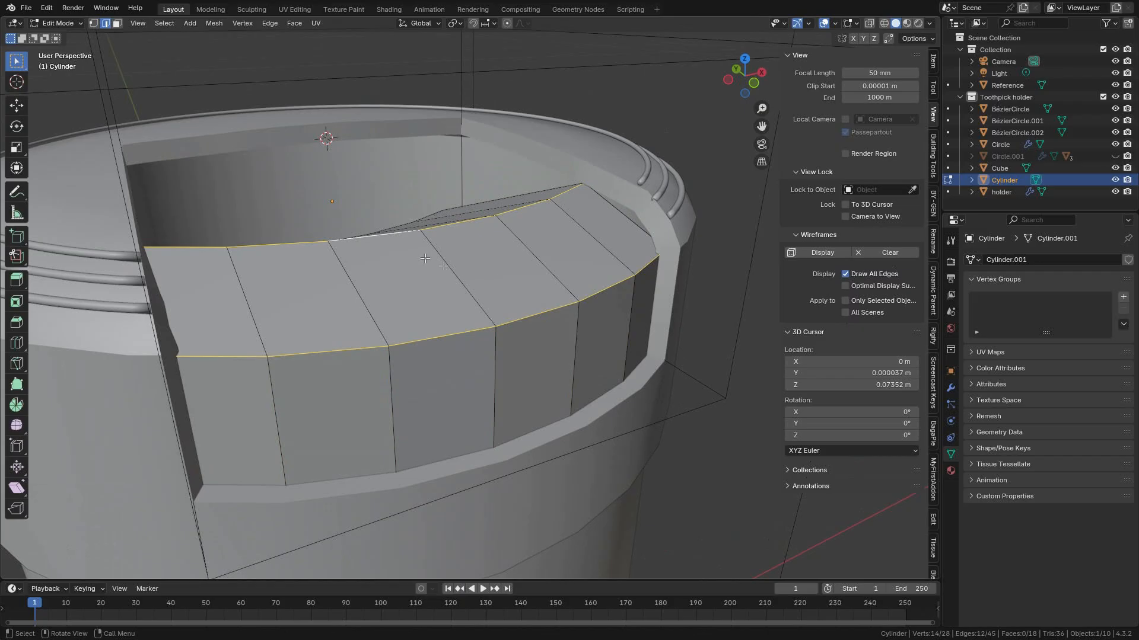
alt+click(429, 340)
alt+shift+click(382, 240)
key(ctrl+b)
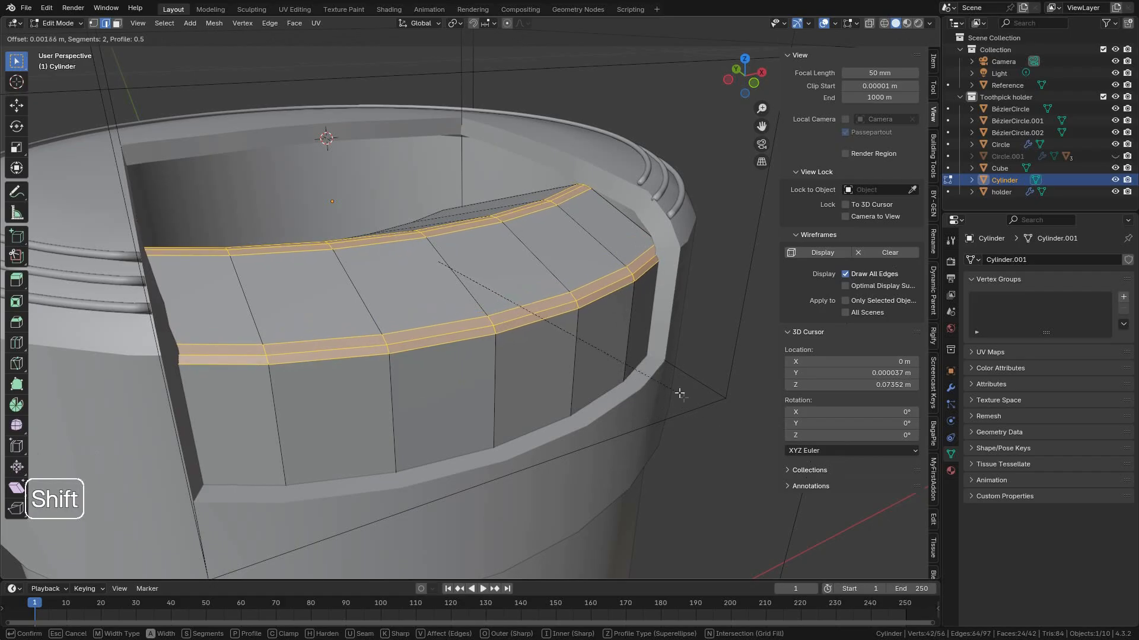
scroll(681, 396, up, 1)
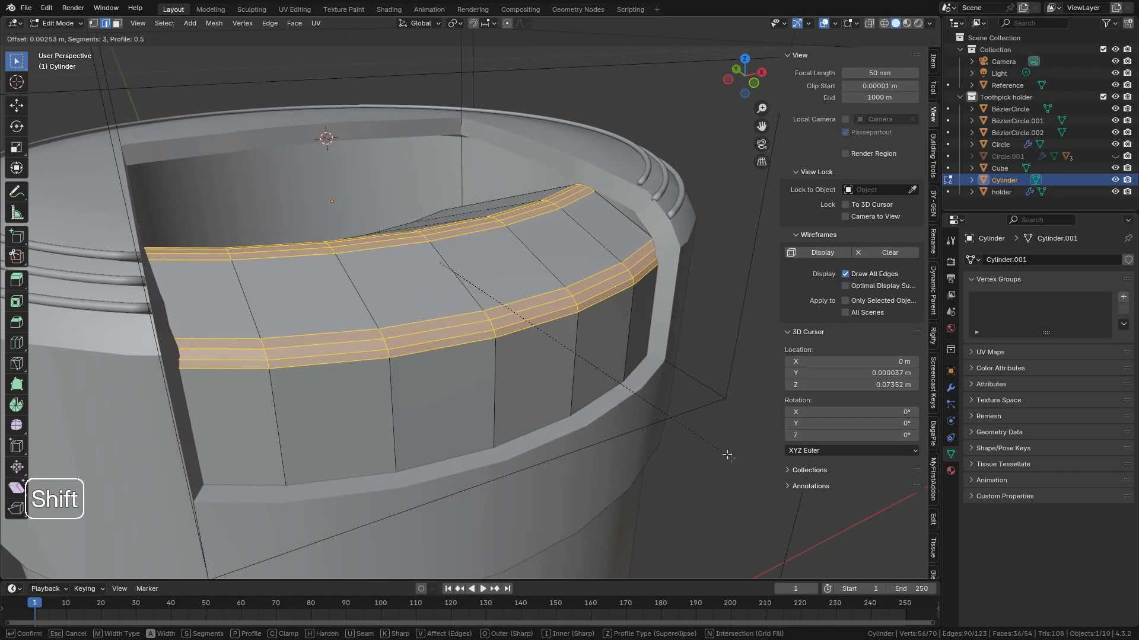
scroll(678, 402, down, 1)
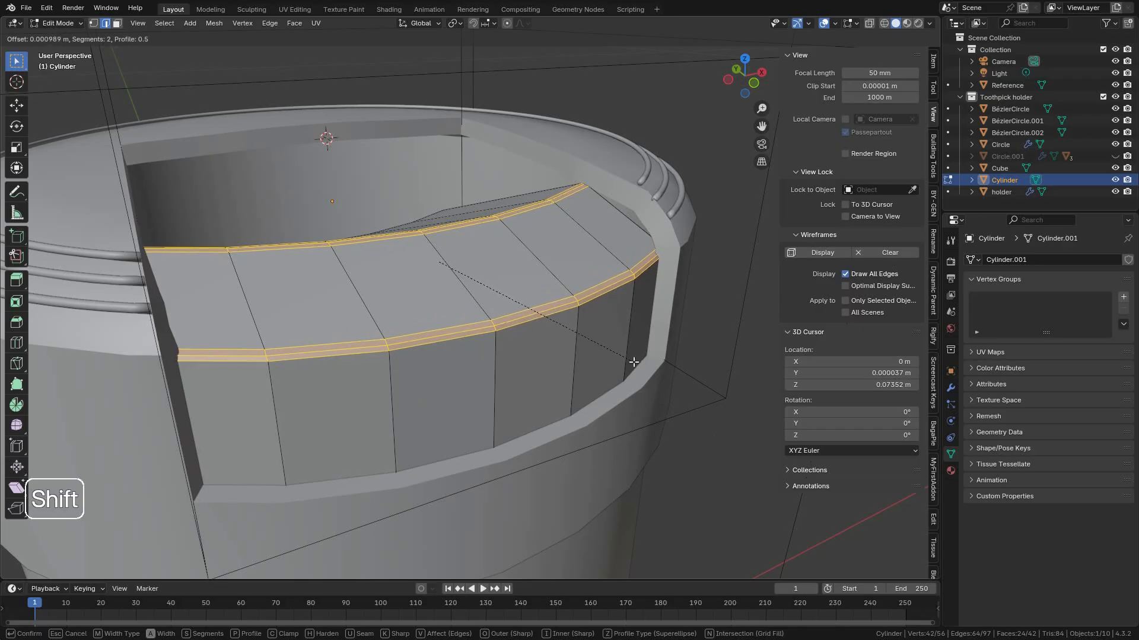
click(604, 364)
middle_drag(604, 364, 533, 347)
Return to Object Mode and apply Shade Auto Smooth to the curved insert.
key(Tab)
click(427, 329)
middle_drag(427, 329, 459, 304)
right_click(459, 305)
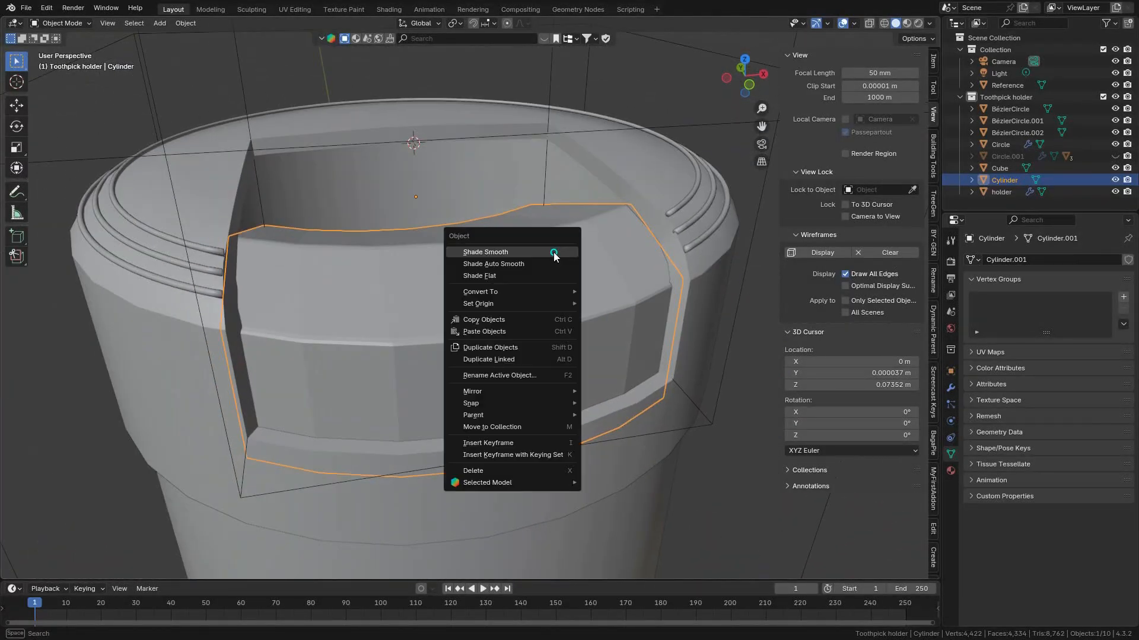
click(551, 265)
middle_drag(552, 264, 497, 300)
scroll(497, 301, up, 2)
Add a centred lengthwise loop cut across the sloped ledge, between its two bevelled edges.
key(Tab)
key(Tab)
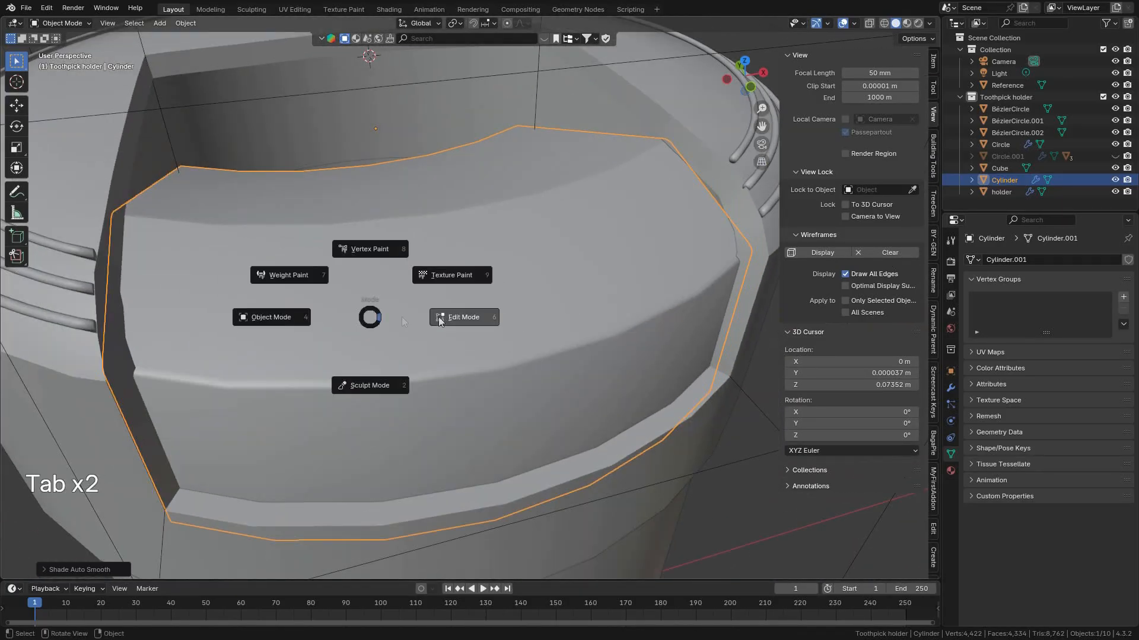
scroll(436, 327, down, 2)
scroll(508, 292, down, 1)
scroll(508, 295, up, 1)
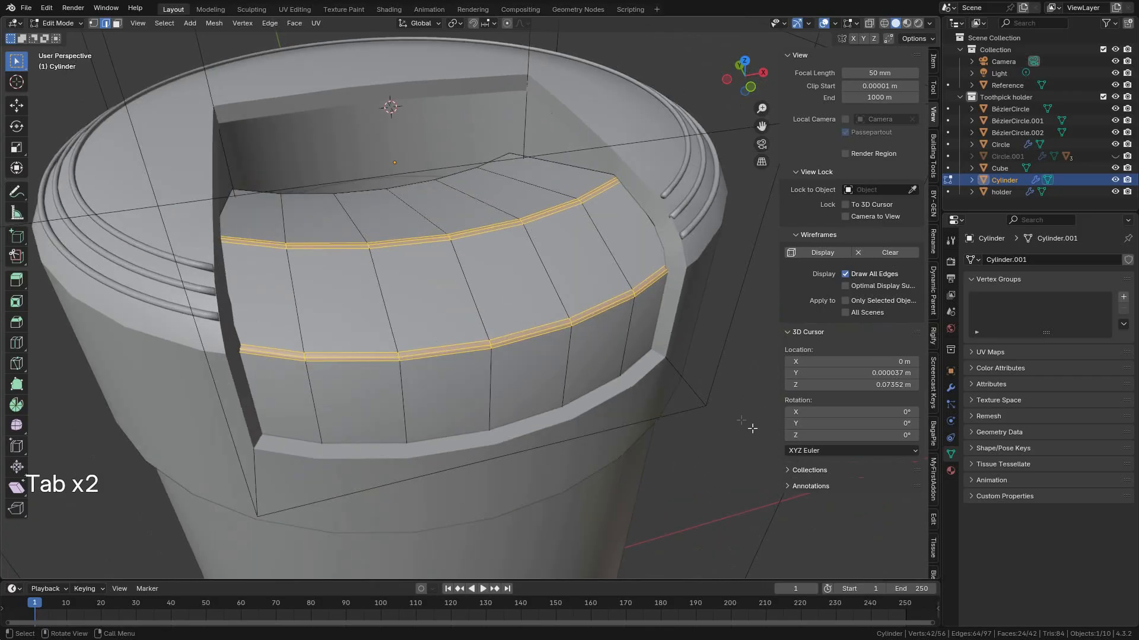
click(706, 479)
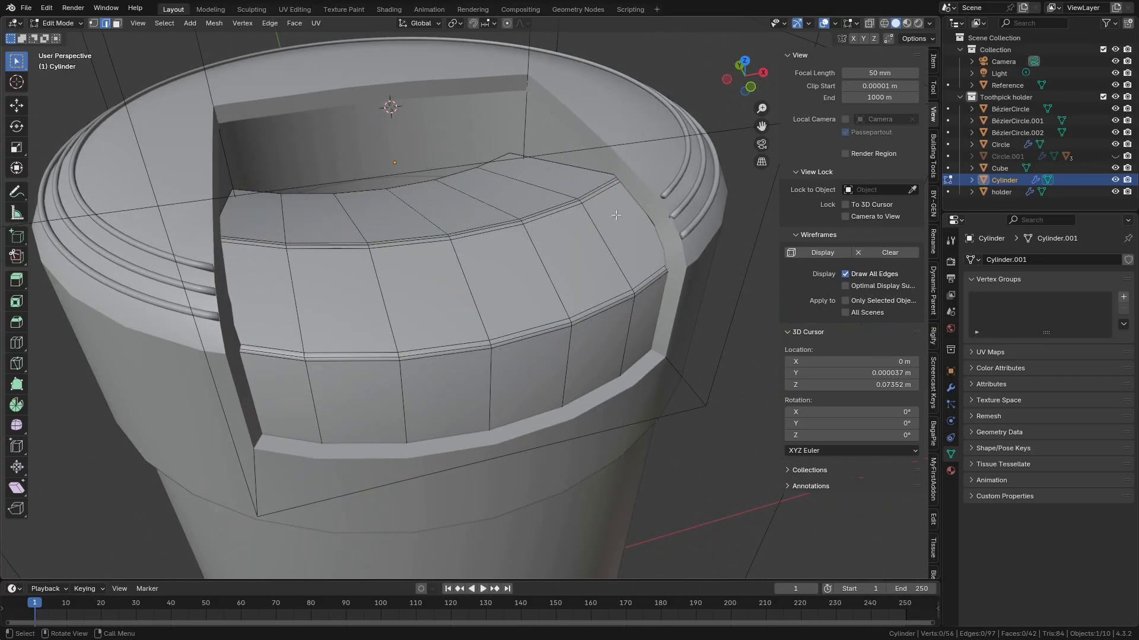
key(ctrl+r)
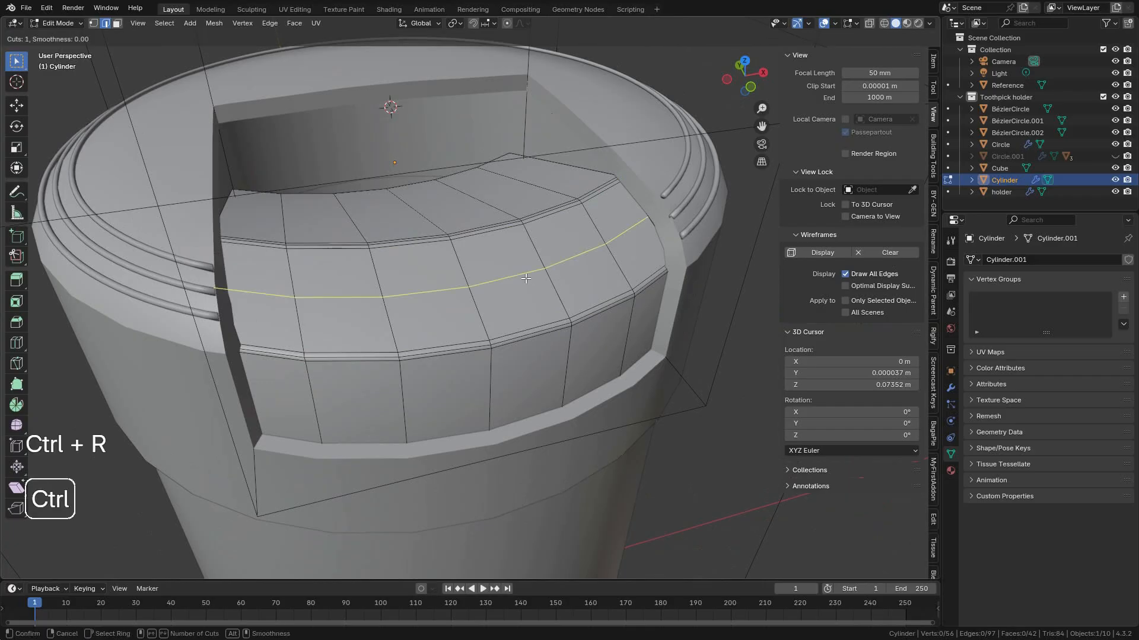
click(573, 266)
click(573, 266)
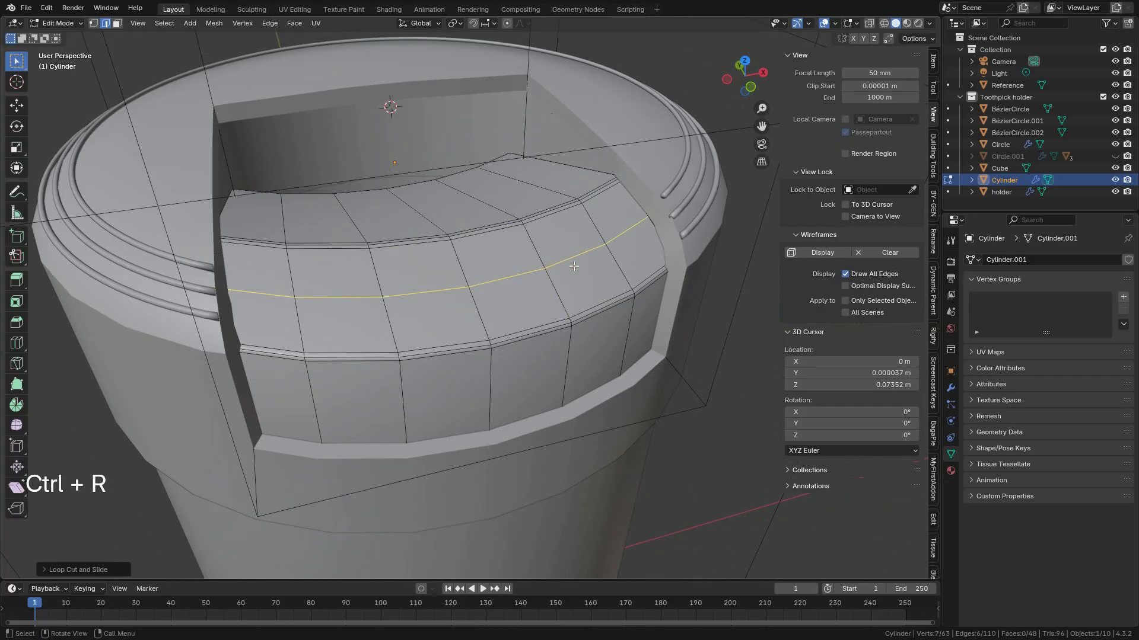
middle_drag(384, 318, 356, 305)
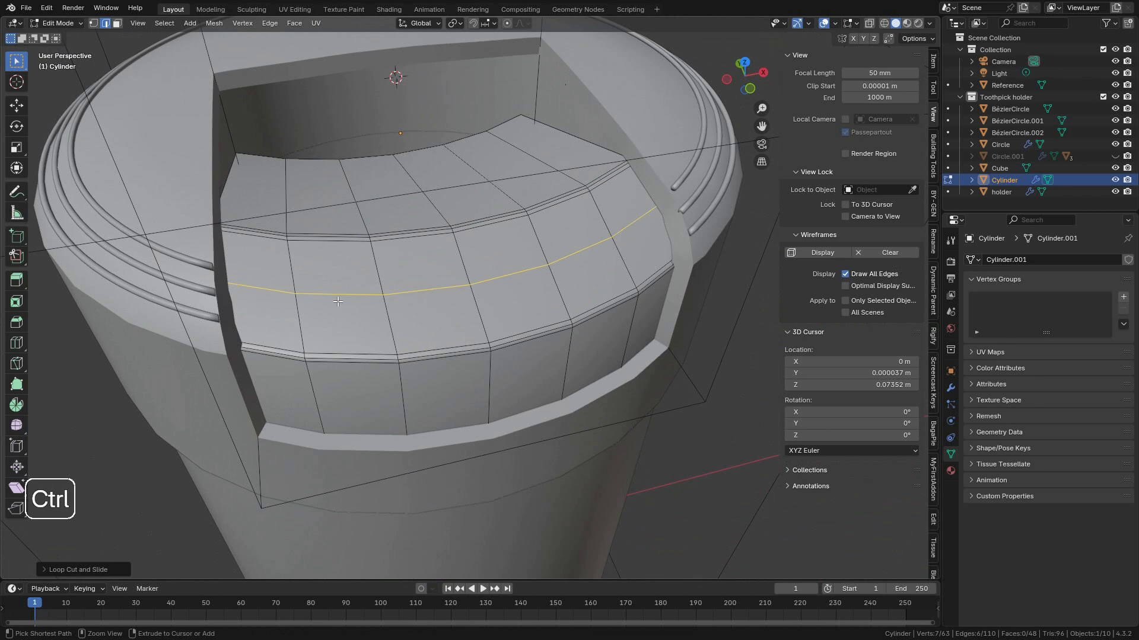
Add six centred crosswise loop cuts to the curved insert, one through each column of faces along the sloped ledge.
key(ctrl+r)
click(337, 301)
click(336, 301)
key(ctrl+r)
click(245, 243)
click(245, 243)
key(ctrl+r)
click(394, 249)
click(393, 249)
key(ctrl+r)
click(482, 237)
click(482, 237)
key(ctrl+r)
click(561, 200)
click(561, 200)
key(ctrl+r)
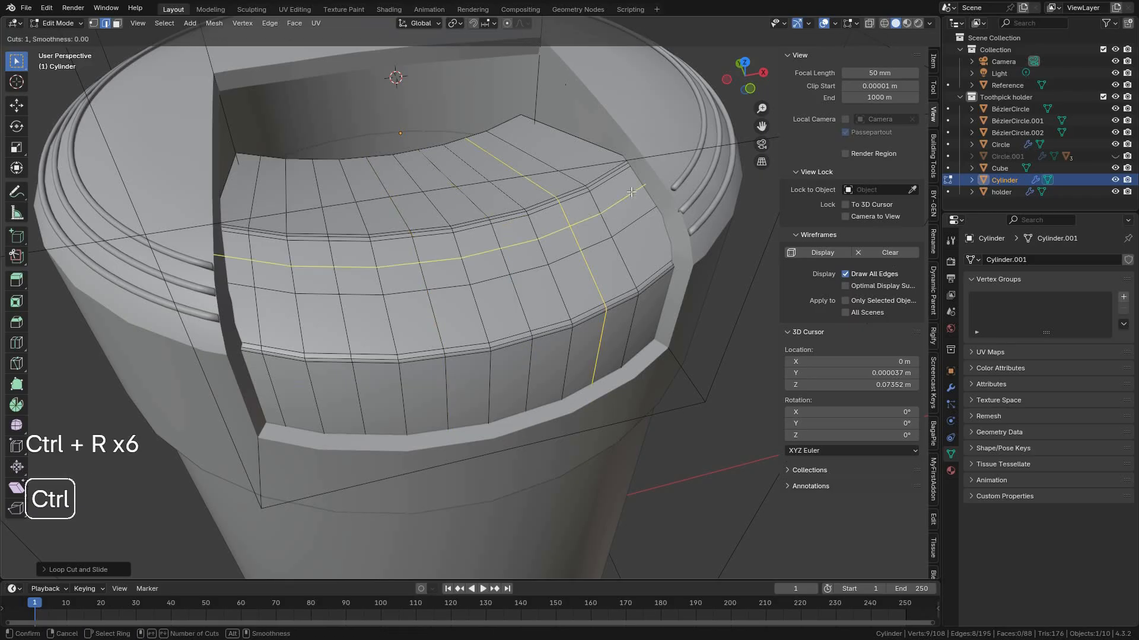
click(620, 164)
click(620, 164)
Add a lengthwise loop cut on each side of the sloped ledge's centre loop and return to Object Mode.
middle_drag(584, 237, 554, 290)
key(ctrl+r)
key(ctrl+r)
click(557, 281)
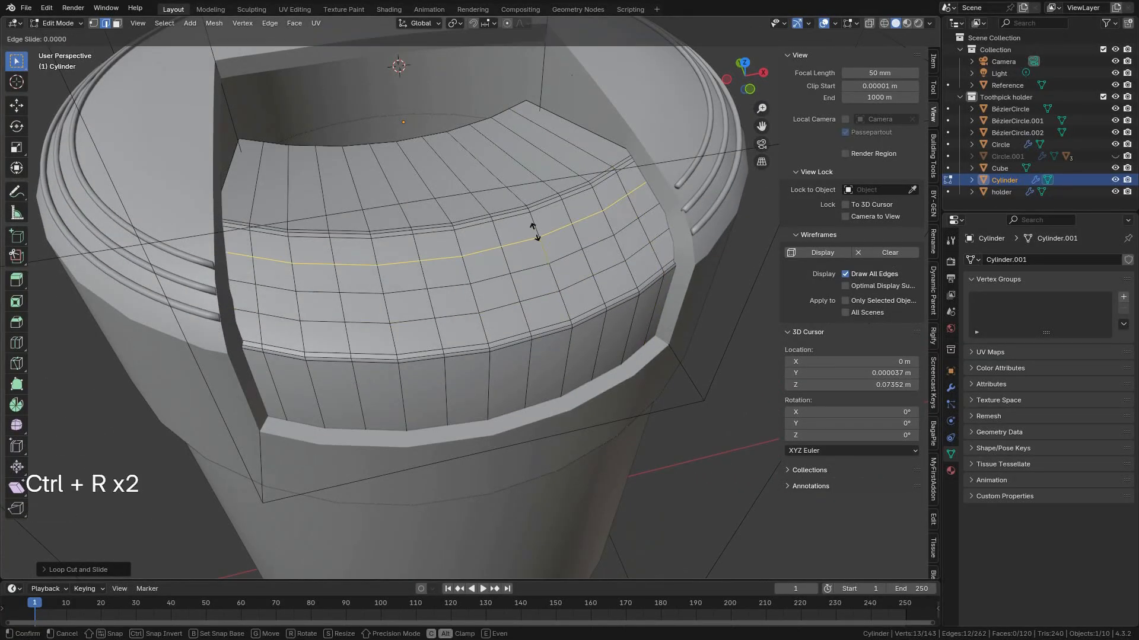
click(537, 240)
scroll(466, 274, down, 3)
key(Tab)
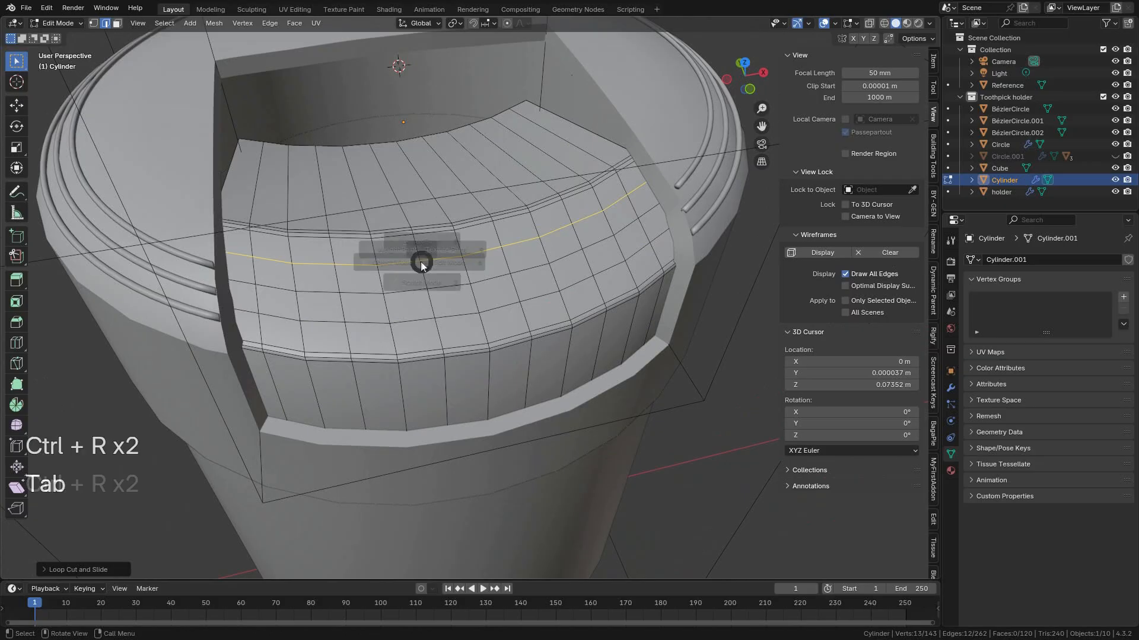
Add a 32-vertex mesh cylinder with 0.05 m radius and 0.08 m depth at the 3D cursor.
middle_drag(440, 303, 487, 305)
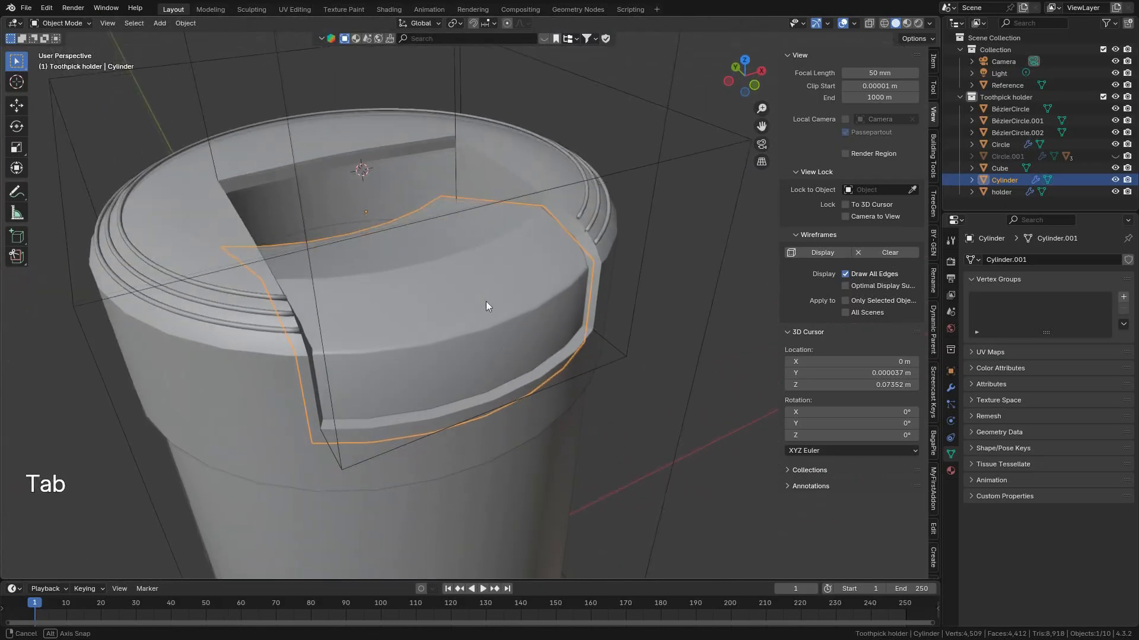
scroll(487, 307, up, 4)
scroll(501, 307, down, 5)
scroll(451, 313, down, 2)
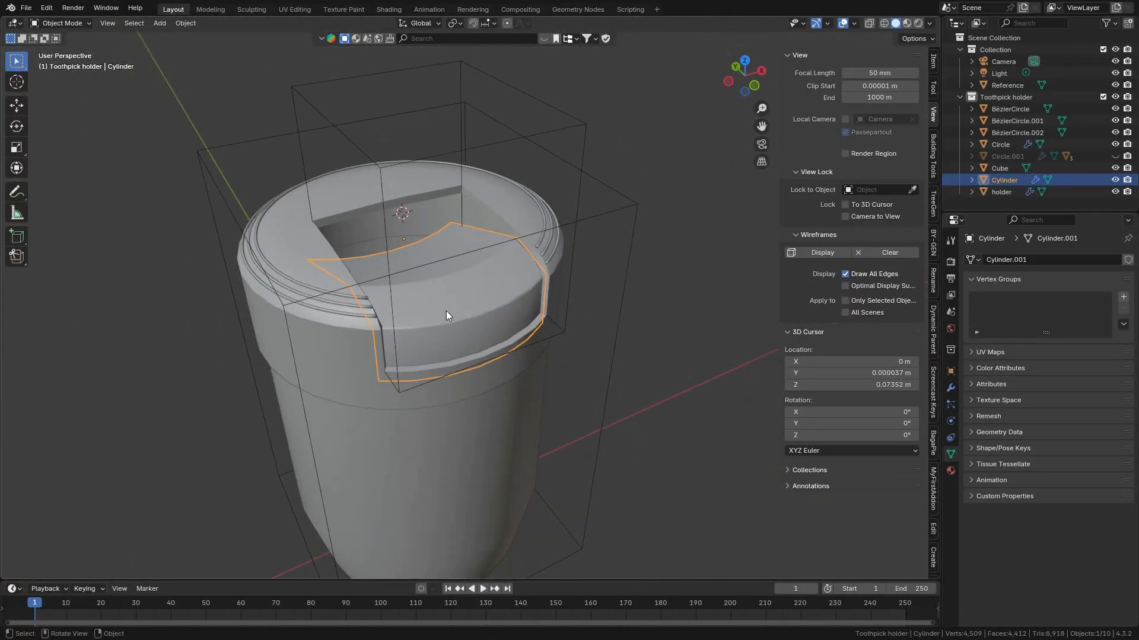
scroll(446, 315, up, 5)
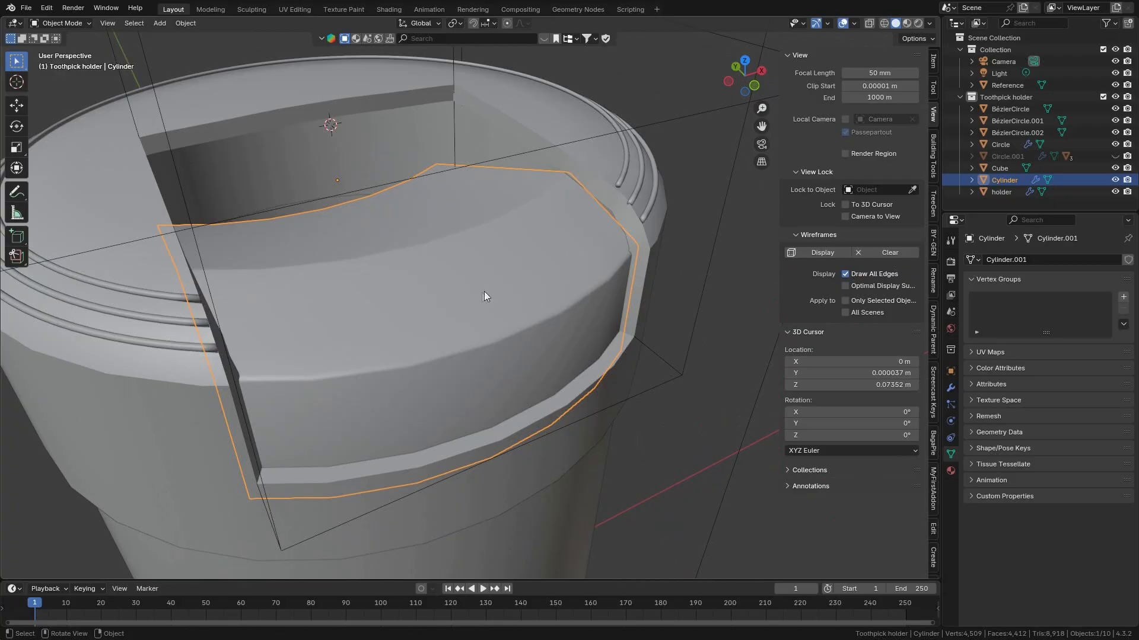
key(shift+a)
mouse_move(486, 281)
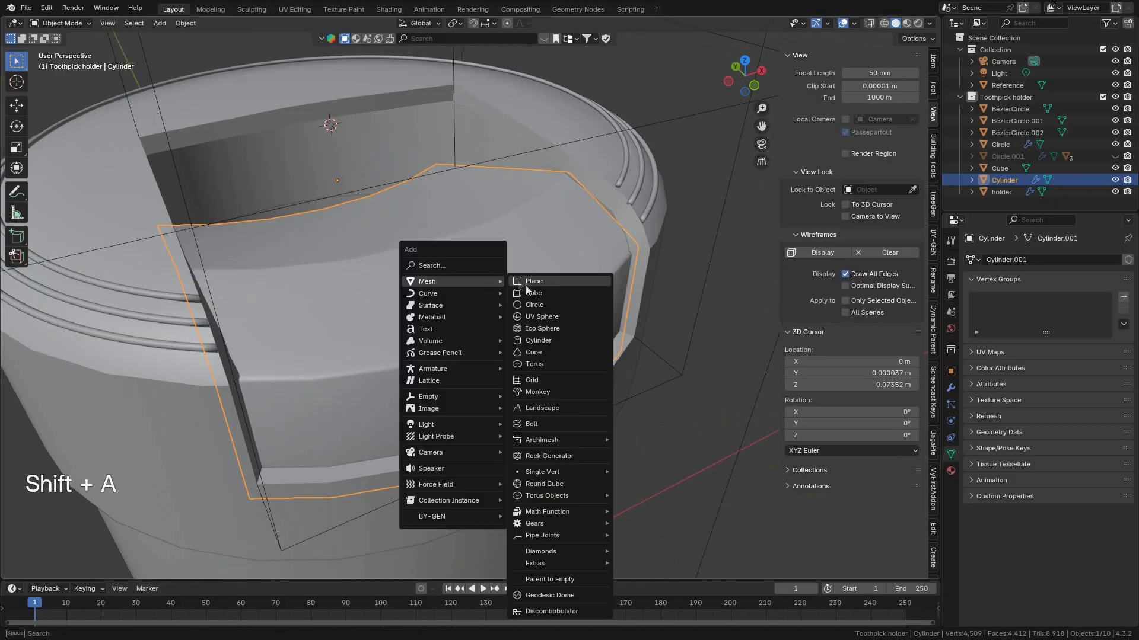
click(538, 340)
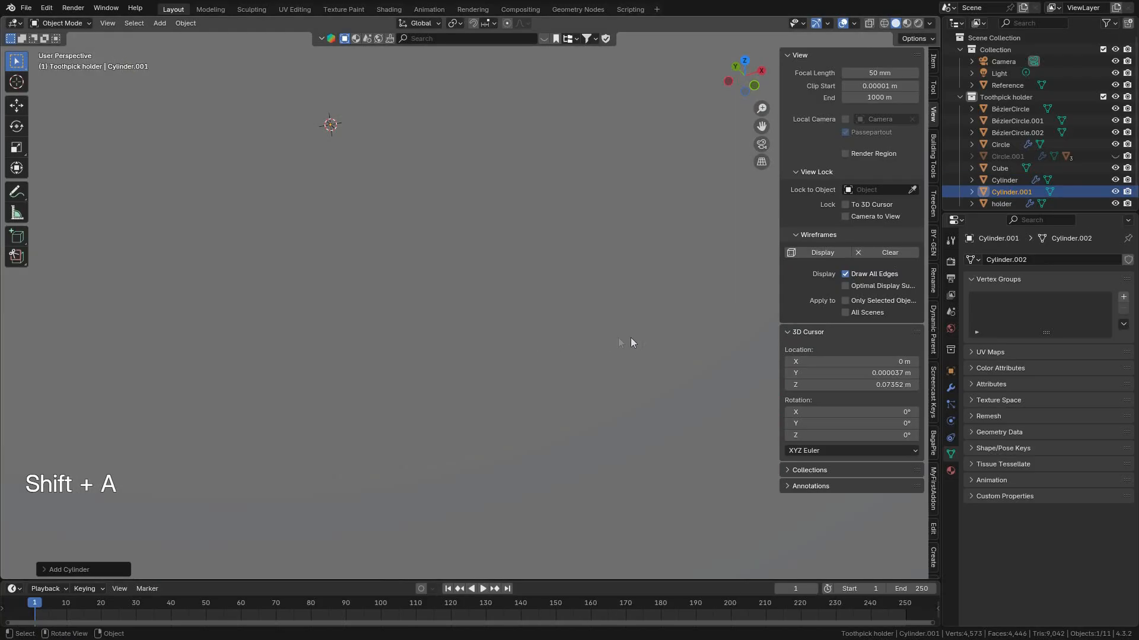
click(111, 569)
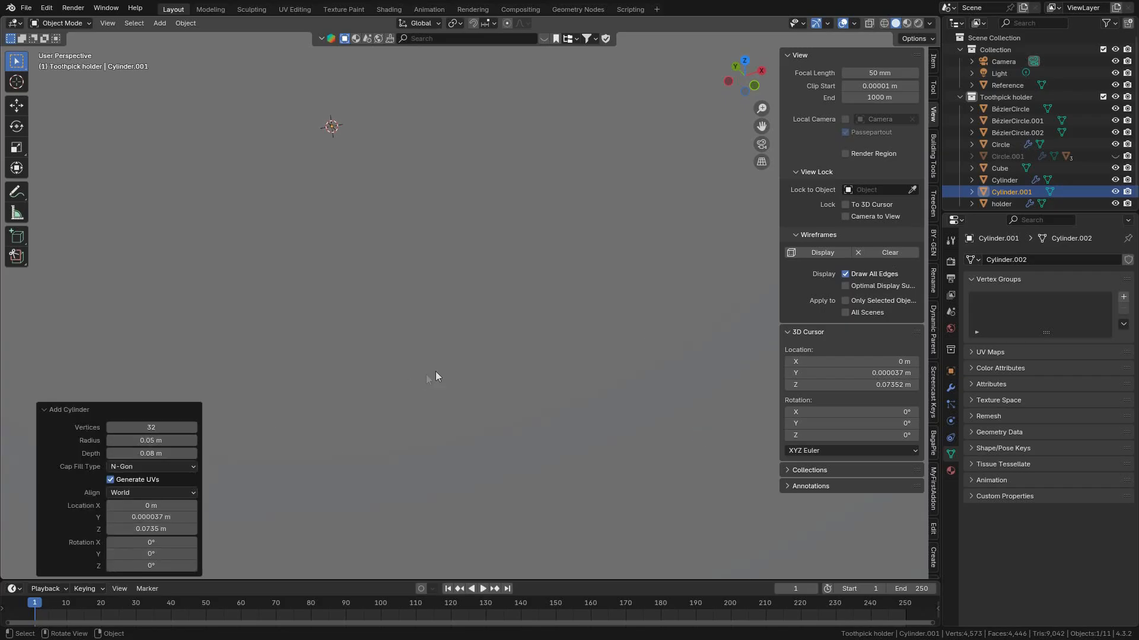
Scale the new cylinder down uniformly by 0.266 and again by 0.312.
key(s)
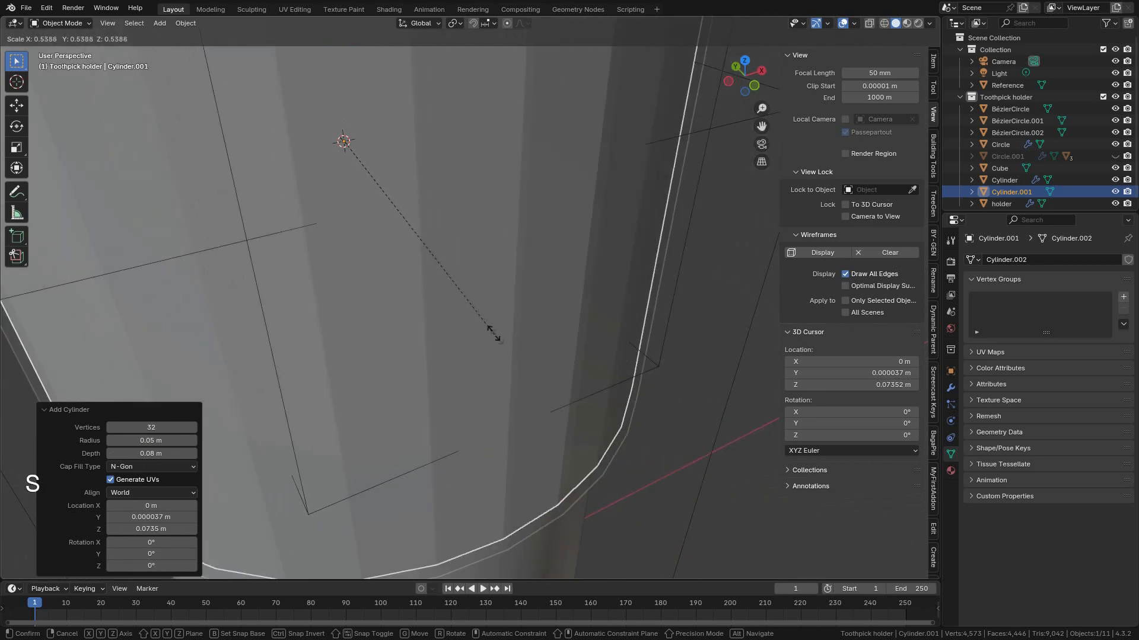
click(387, 254)
key(s)
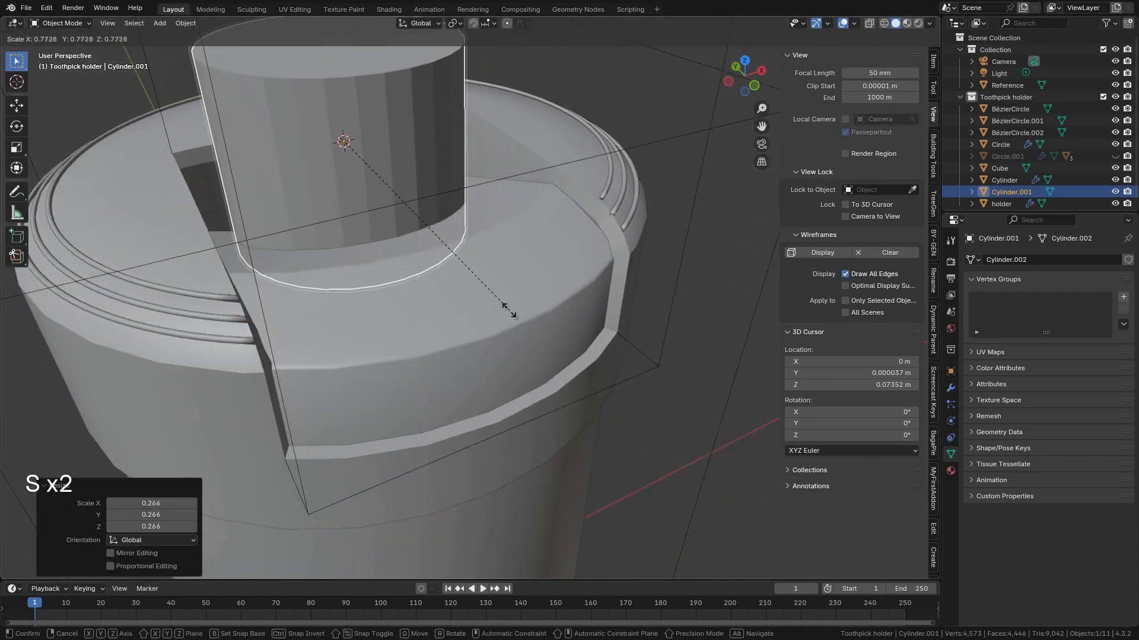
click(405, 217)
Move the cylinder onto the sloped ledge, about -0.006 m in X and -0.019 m in Y, and lower it about 0.0034 m into the surface.
key(g)
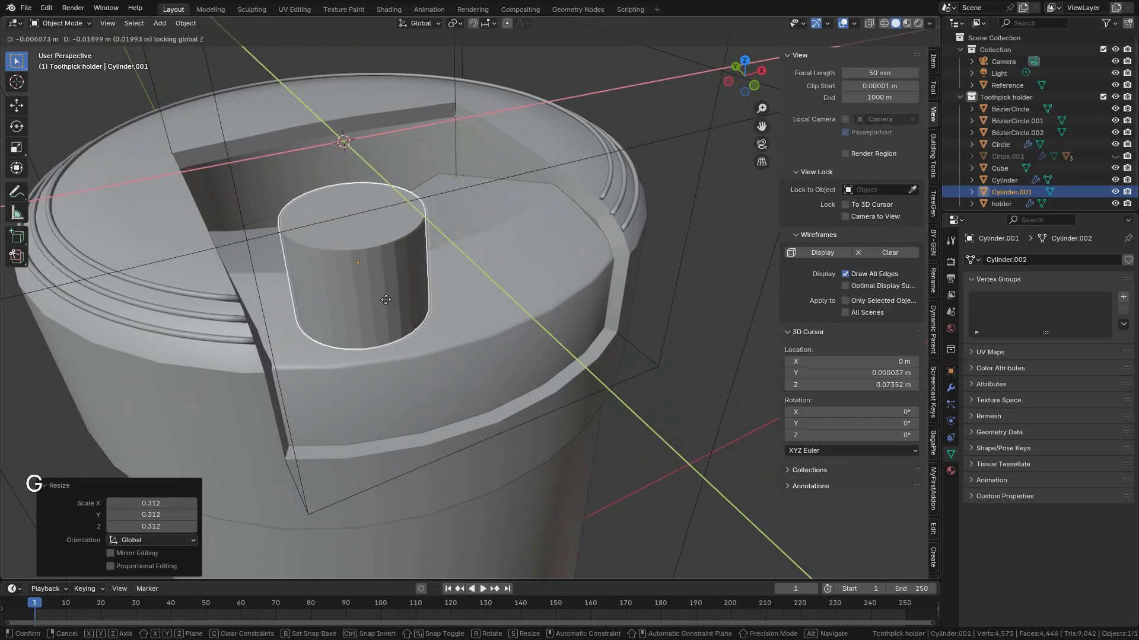
click(393, 290)
middle_drag(395, 290, 274, 274)
scroll(511, 354, up, 3)
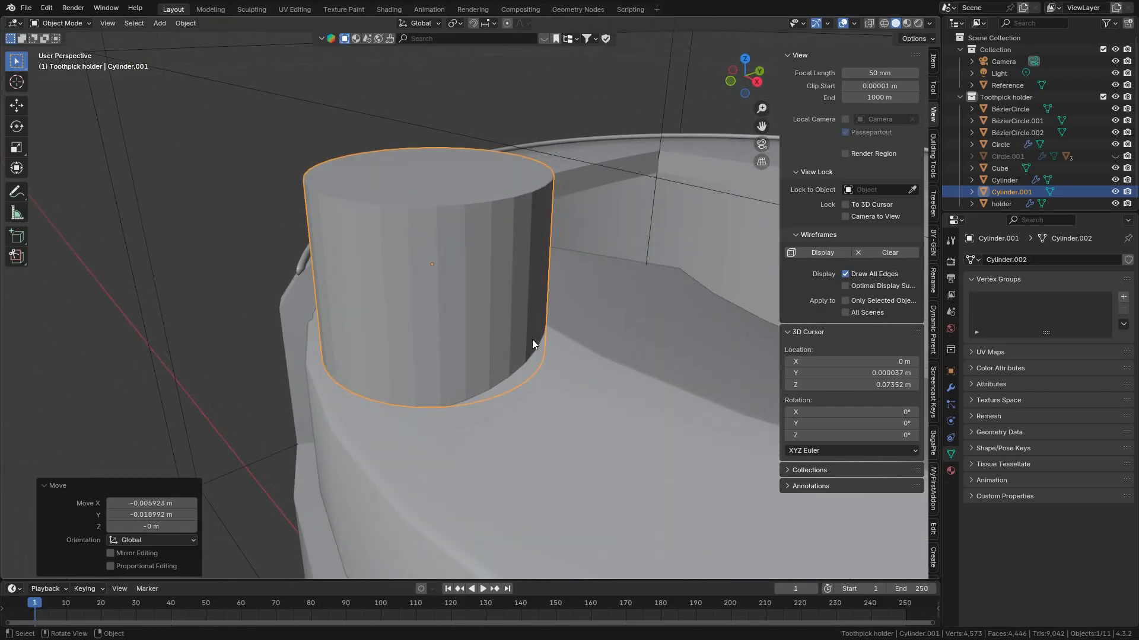
key(g)
key(z)
click(536, 425)
middle_drag(536, 424, 529, 319)
scroll(464, 333, down, 1)
middle_drag(464, 333, 503, 337)
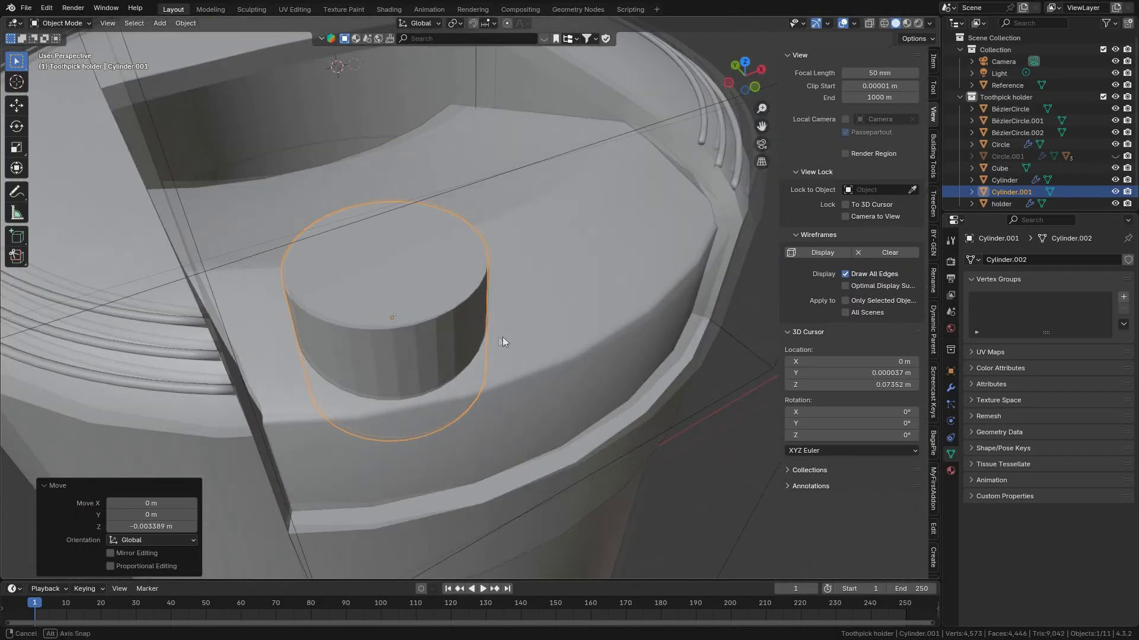
Narrow the cylinder into a thin peg by scaling it to about 0.201 in X and Y, excluding Z.
scroll(424, 339, up, 1)
shift+middle_drag(425, 340, 494, 292)
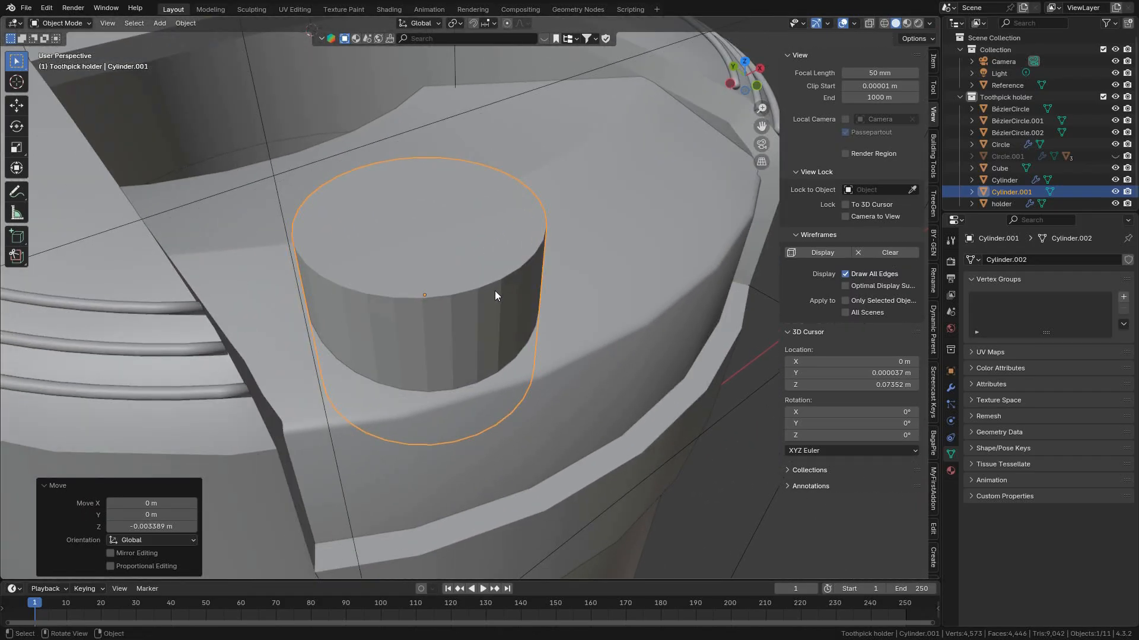
scroll(472, 323, down, 4)
scroll(516, 329, up, 3)
middle_drag(517, 329, 563, 325)
key(s)
key(shift+z)
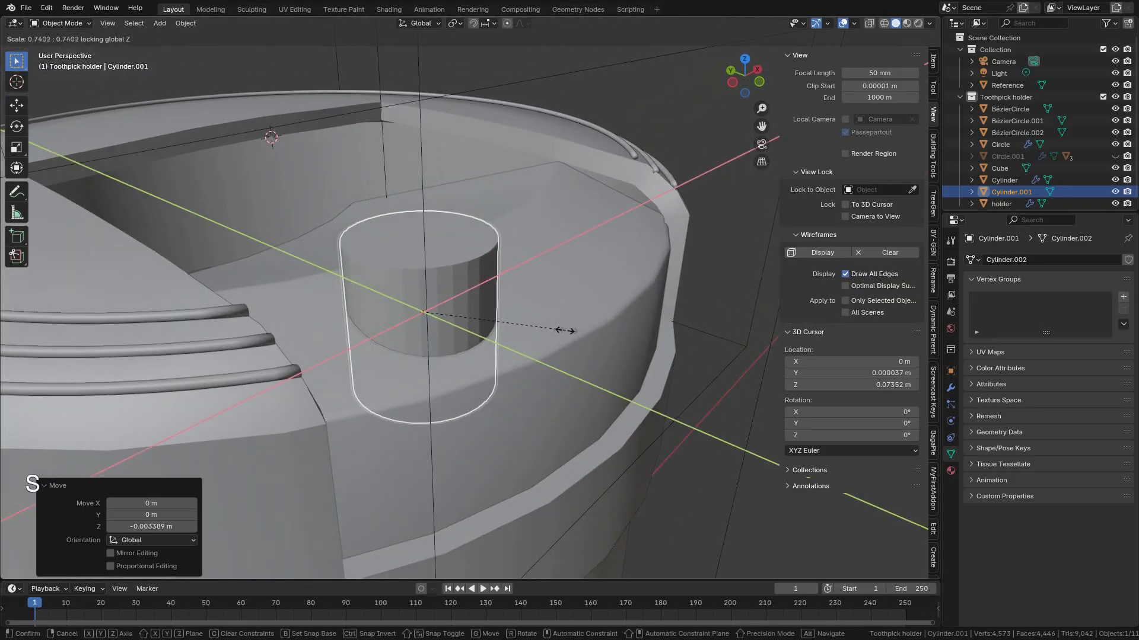
click(460, 319)
shift+middle_drag(448, 329, 404, 358)
shift+middle_drag(504, 414, 487, 269)
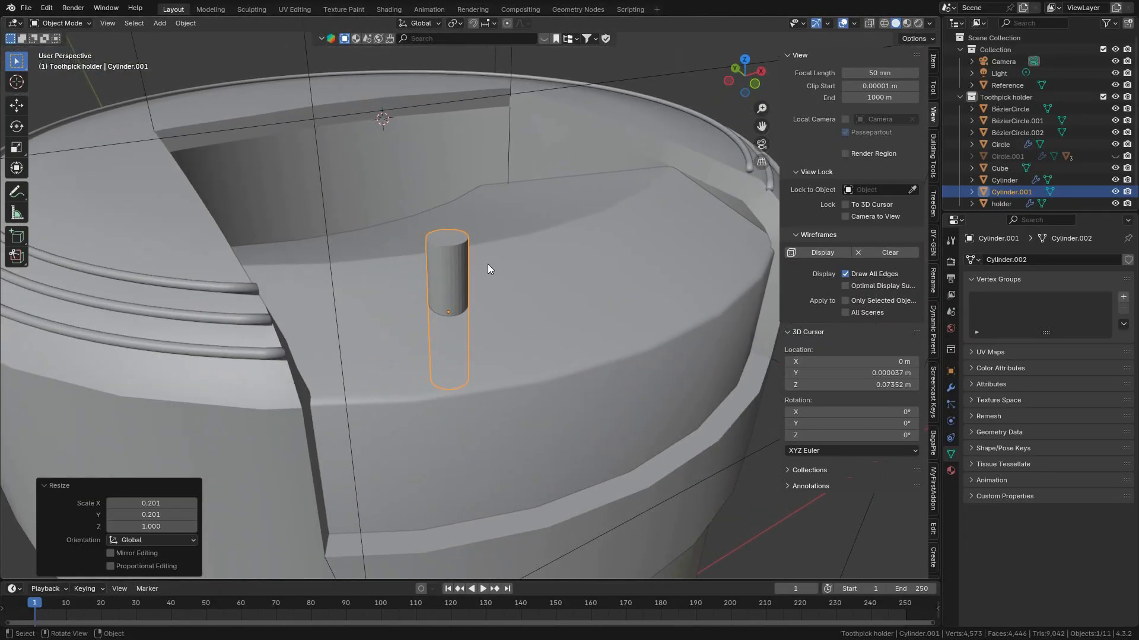
Shift the thin cylinder horizontally on the ledge by about -0.0007 m in X and 0.0004 m in Y.
key(g)
key(shift+z)
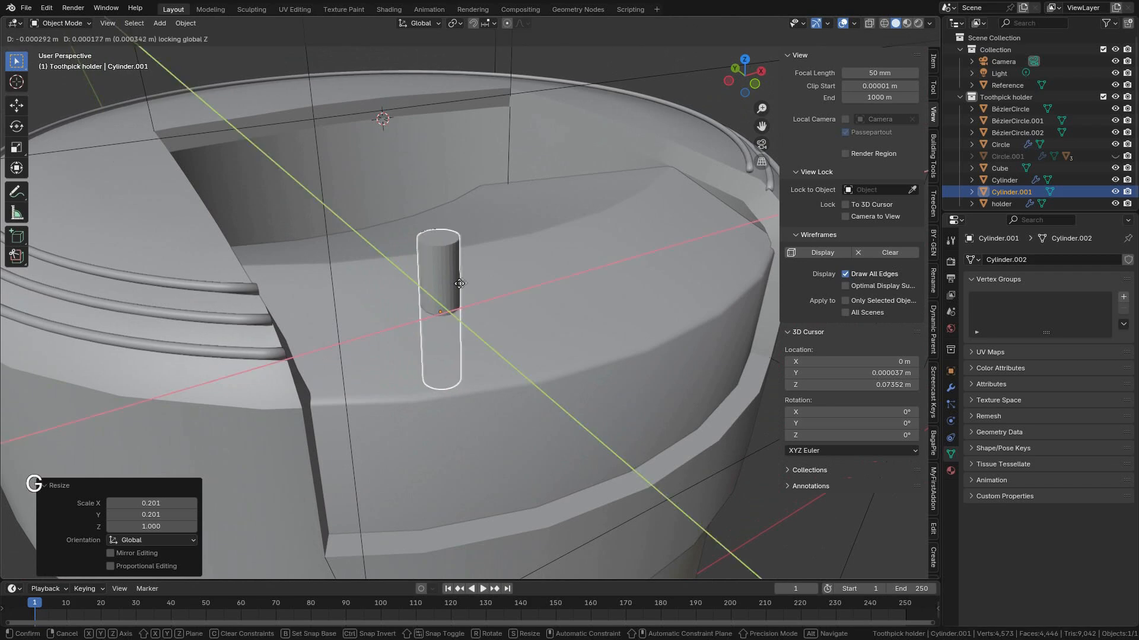
click(346, 284)
scroll(525, 283, down, 4)
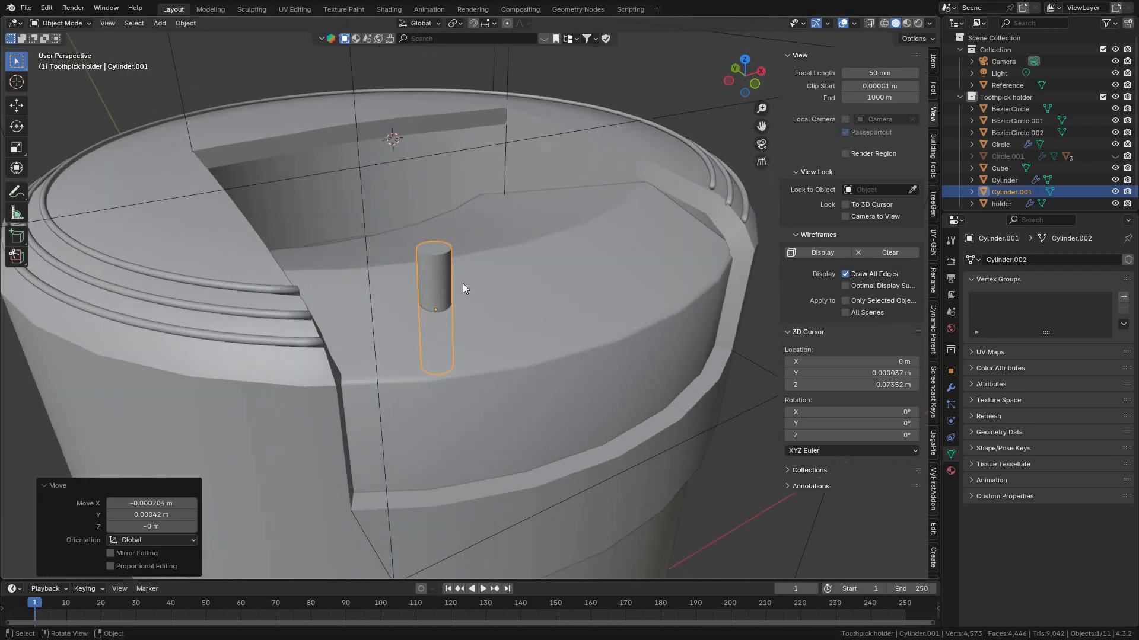
From the top view, duplicate the thin cylinder along Y toward the ledge's front rim.
middle_drag(462, 289, 424, 307)
key(KP_7)
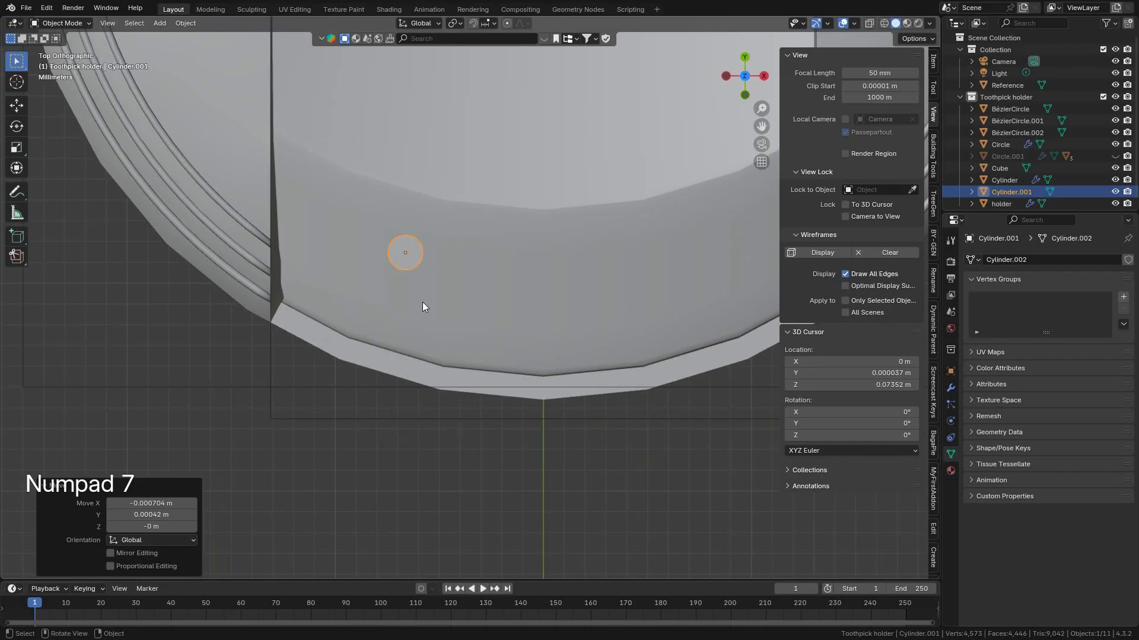
key(shift+d)
key(y)
click(435, 283)
Duplicate the cylinder pair along X by about 0.0064 m, and duplicate that copy by about another 0.0061 m.
shift+click(432, 274)
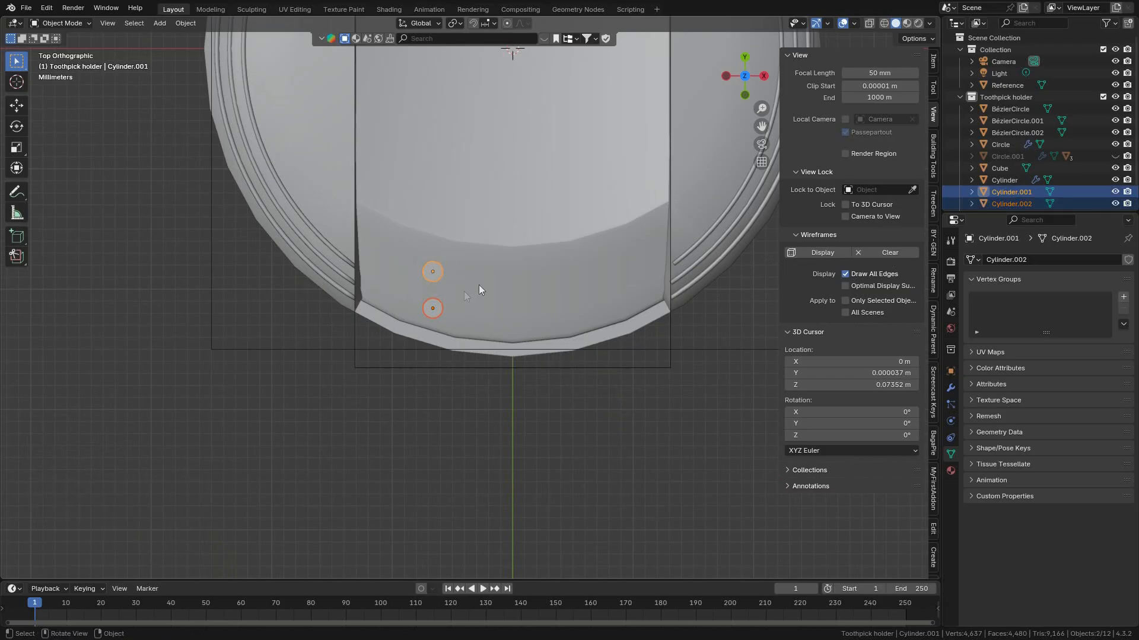
key(shift+d)
key(x)
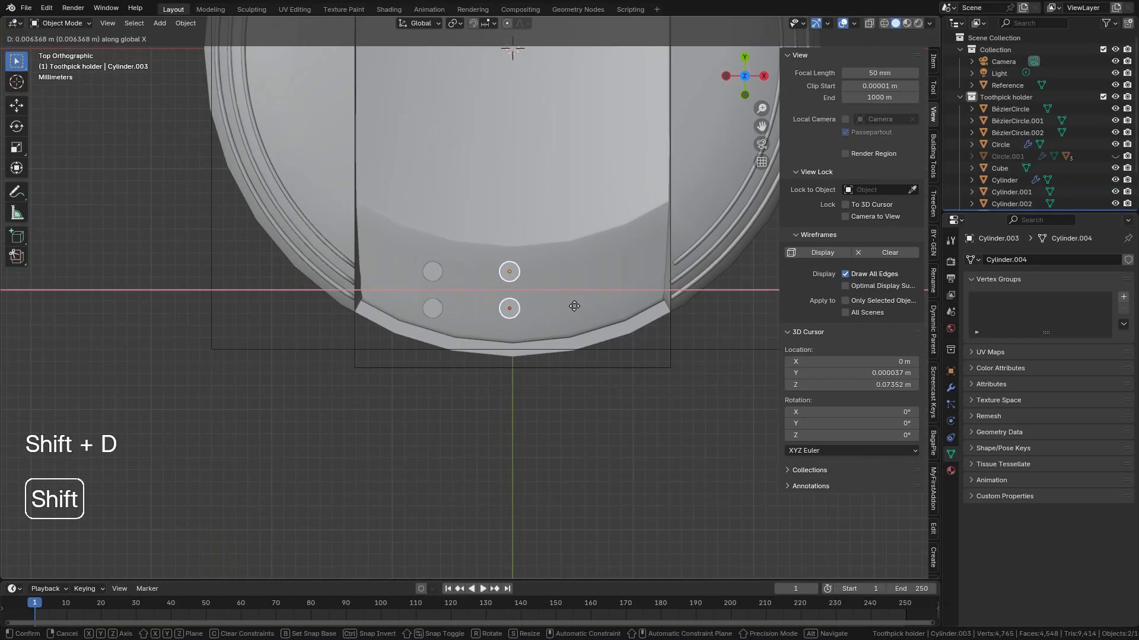
click(576, 307)
key(shift+d)
key(x)
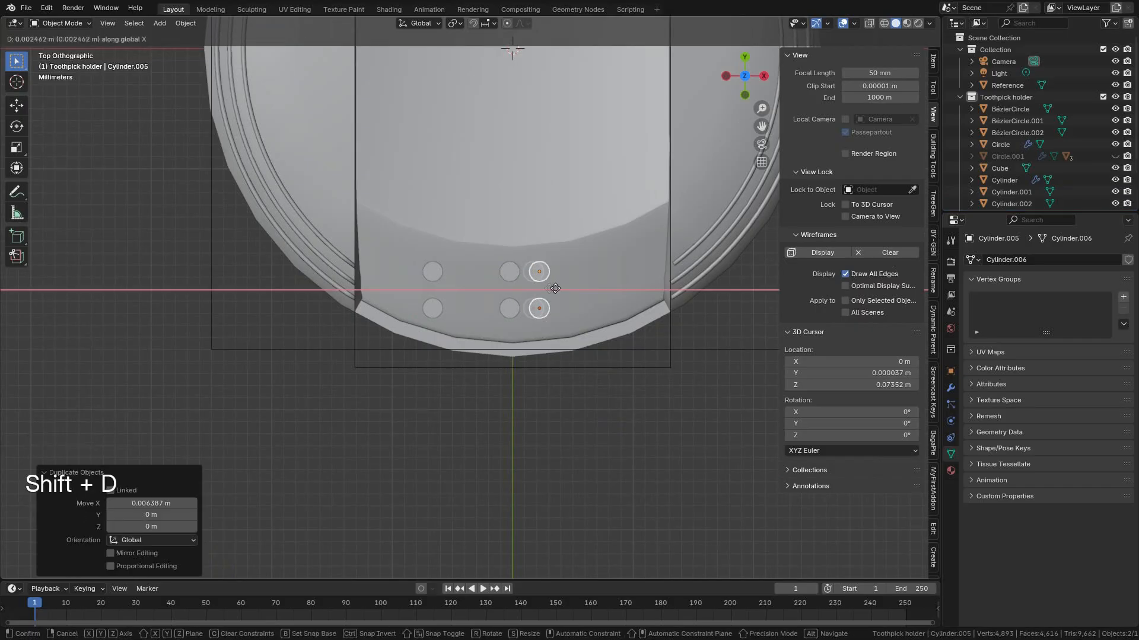
click(591, 290)
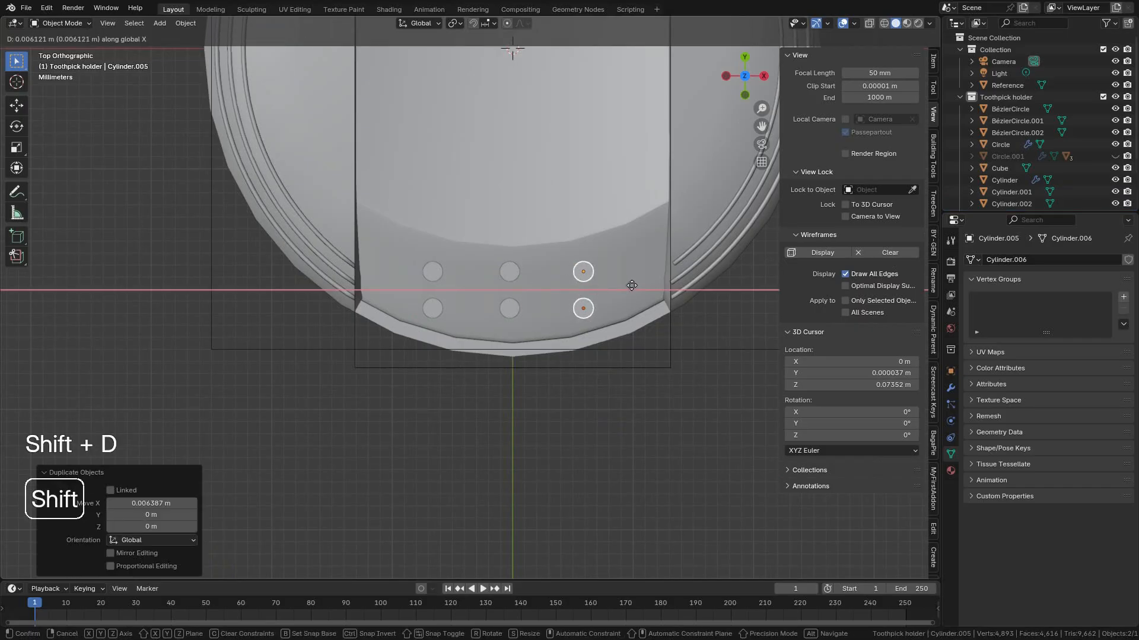
Move the middle pair of cylinders about 0.001 m along Y toward the front rim.
click(510, 275)
shift+click(510, 306)
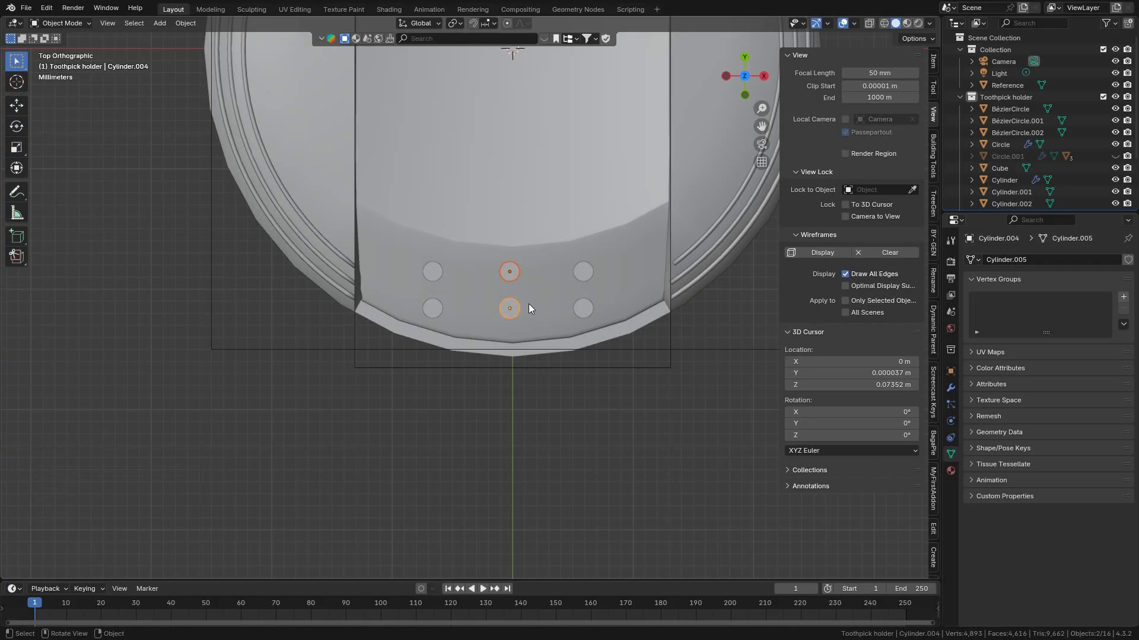
key(g)
key(y)
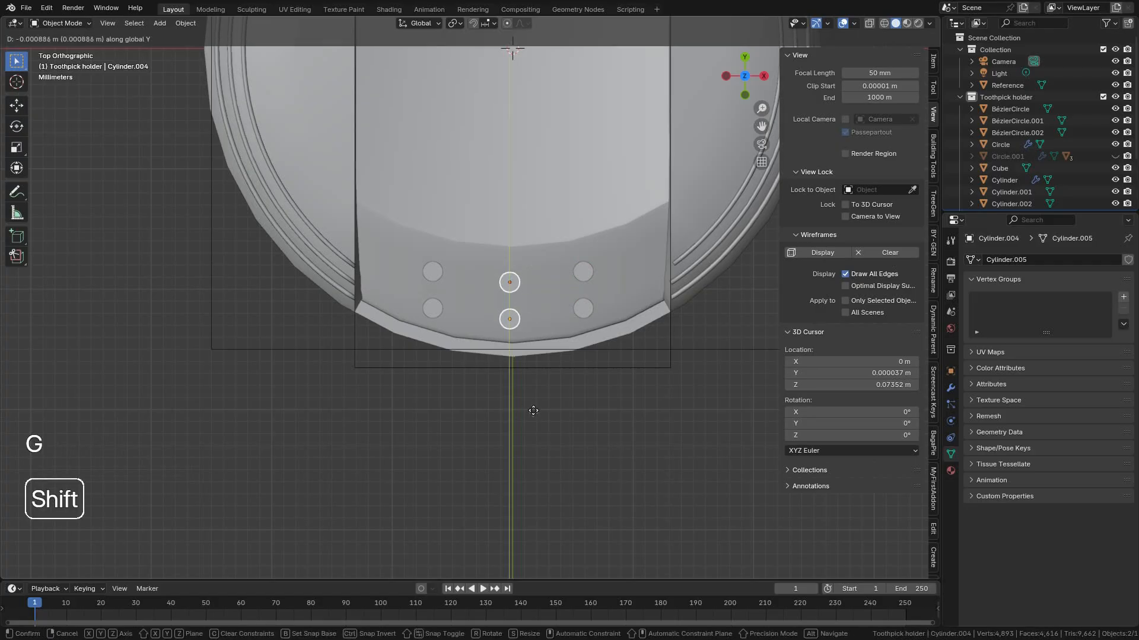
click(535, 422)
Select the four outer cylinders and move them about 0.0003 m along positive Y.
click(433, 274)
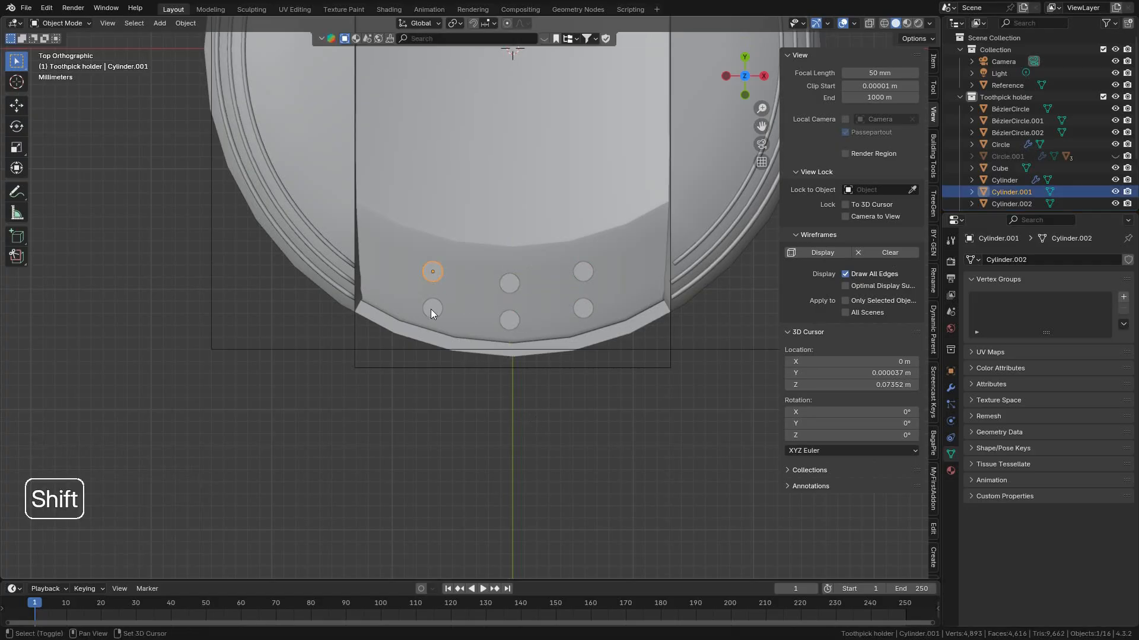
shift+click(432, 308)
shift+click(578, 309)
shift+click(582, 266)
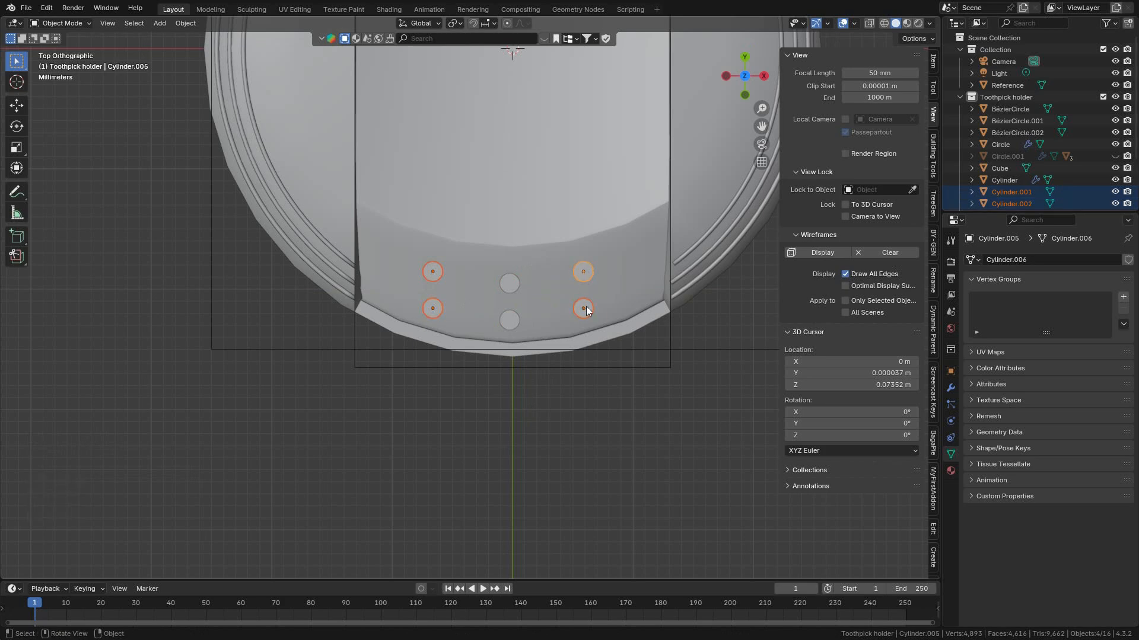
key(shift+d)
key(y)
click(553, 295)
Select all six cylinders and apply Shade Auto Smooth with a 30° angle.
middle_drag(554, 296, 477, 326)
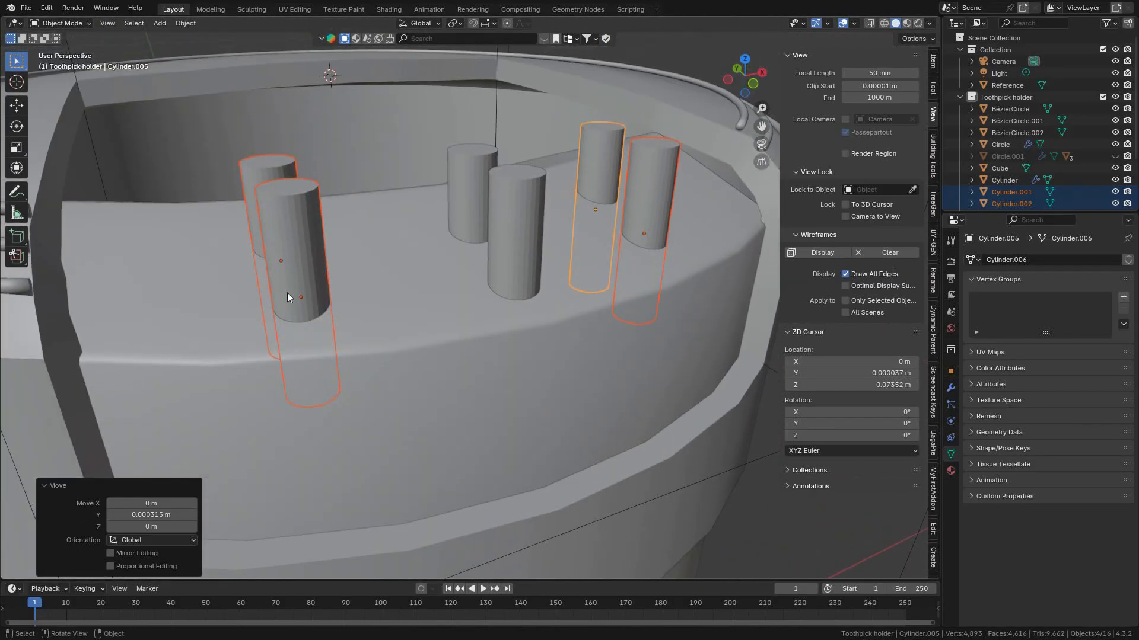
click(267, 172)
shift+click(283, 211)
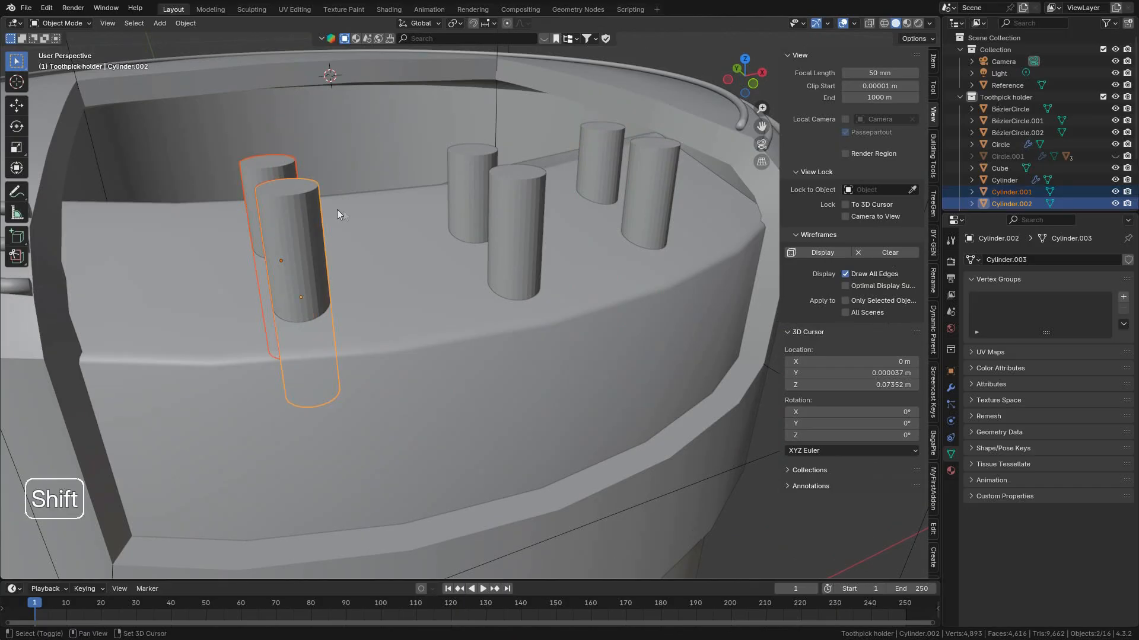
shift+click(515, 215)
shift+click(586, 149)
shift+click(644, 187)
right_click(578, 181)
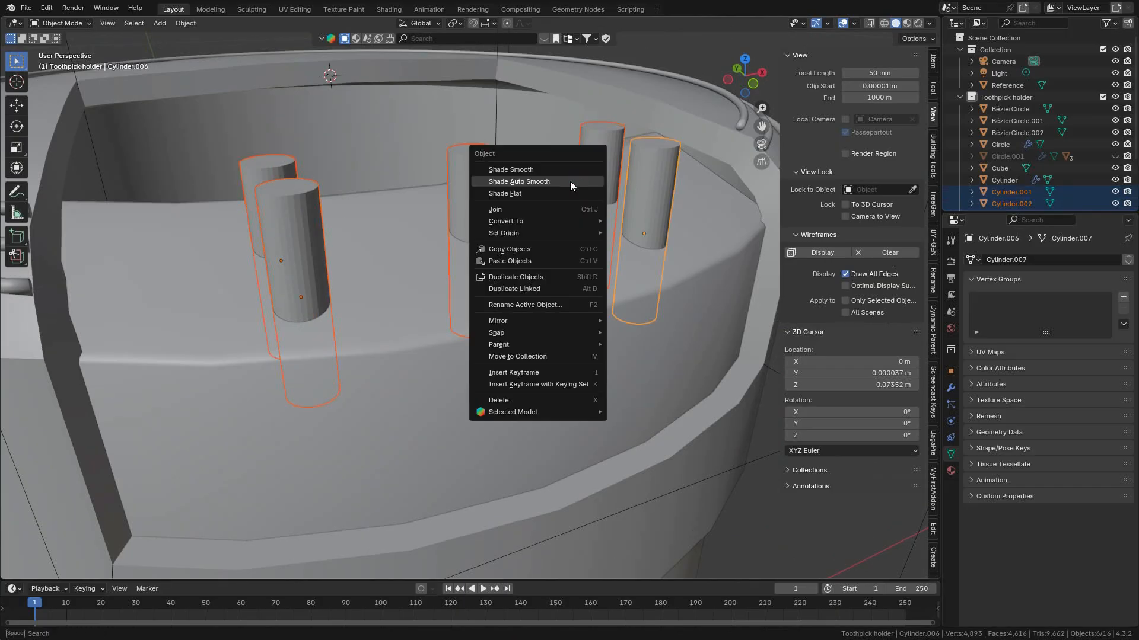
click(570, 180)
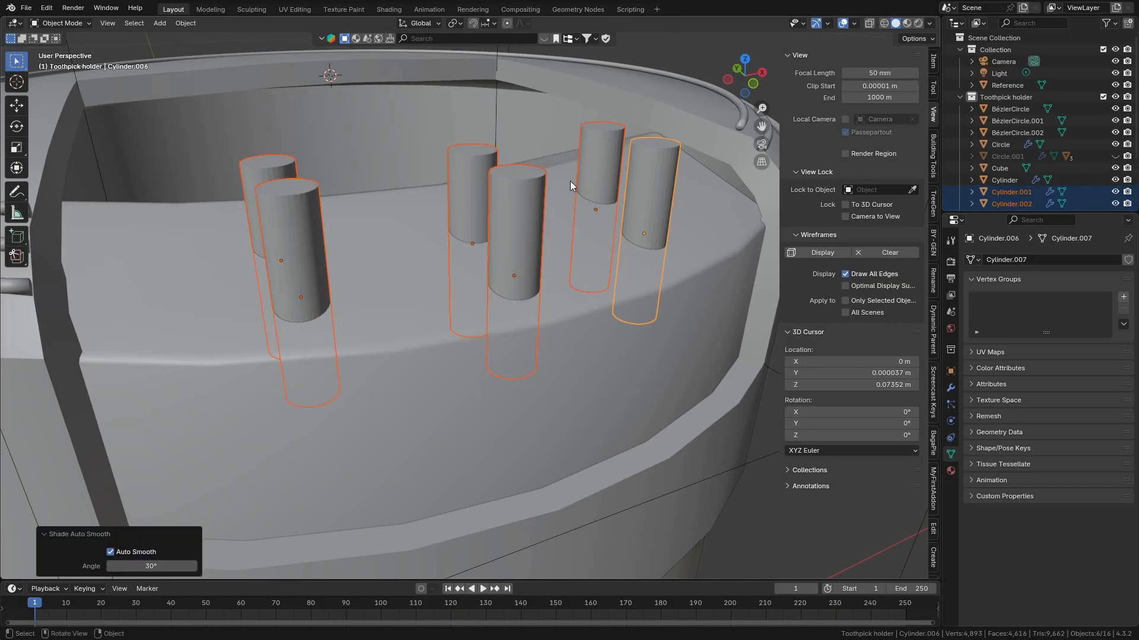
Join the six cylinders into one object, with the middle front cylinder active, and switch it to Edit Mode.
shift+click(515, 221)
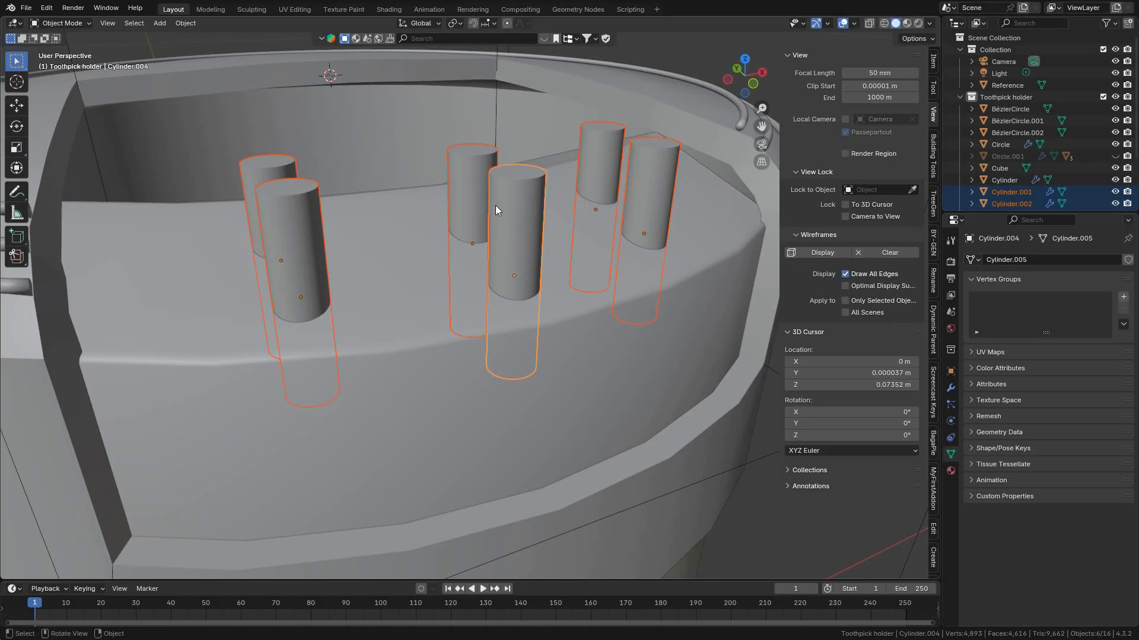
key(ctrl+j)
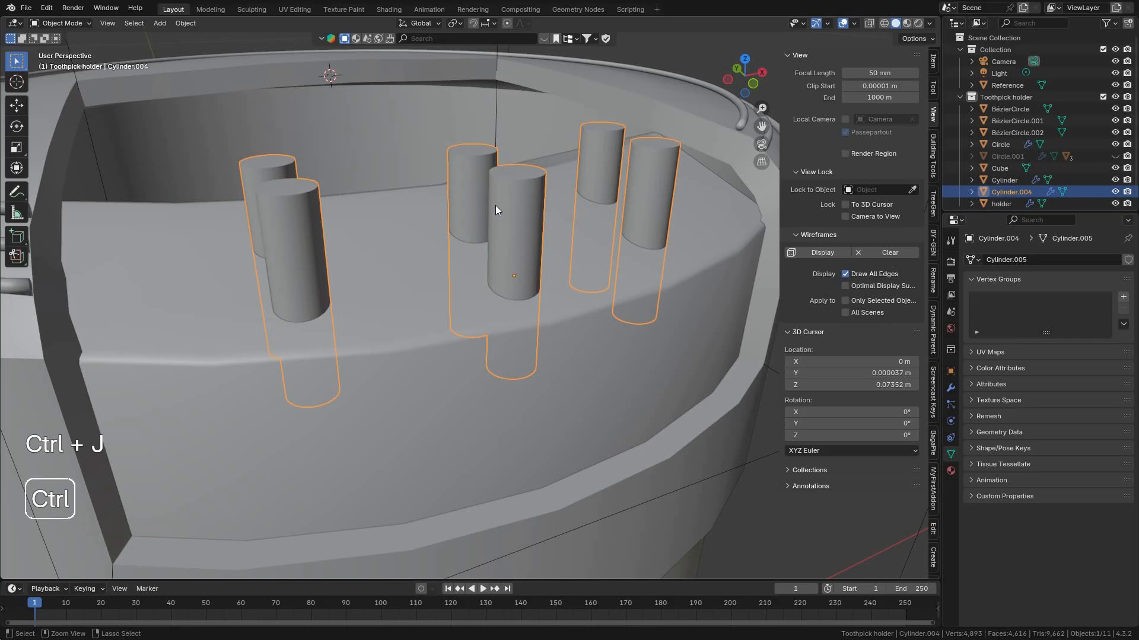
middle_drag(495, 210, 447, 269)
key(Tab)
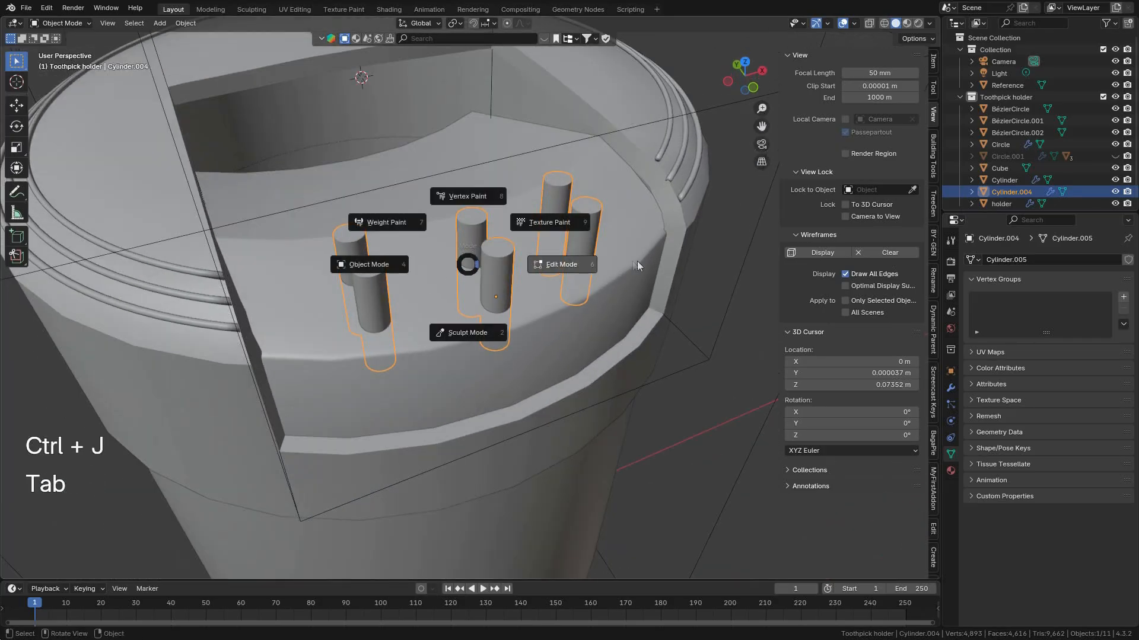
Return the joined cylinders to Object Mode and try moving them freely over the ledge.
click(637, 261)
key(Tab)
middle_drag(596, 224, 596, 279)
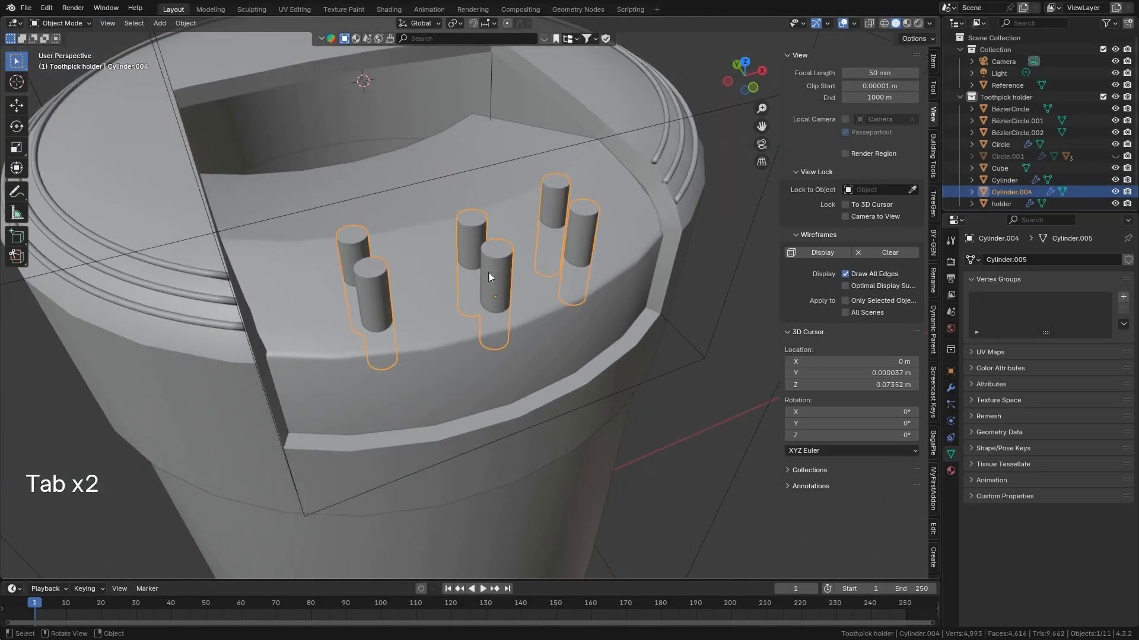
key(g)
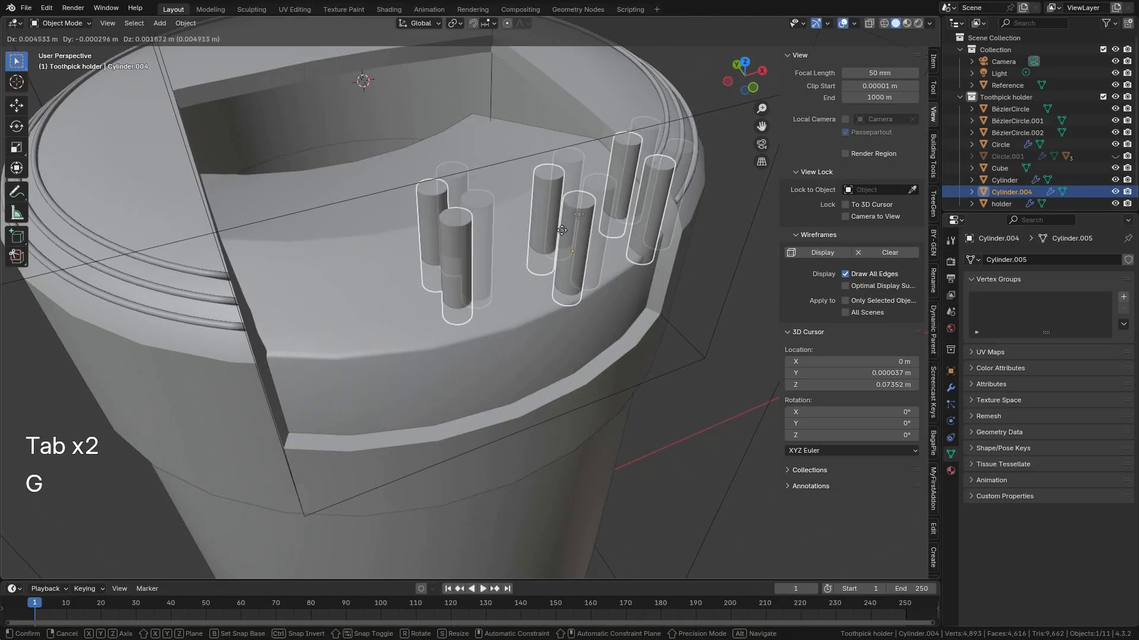
click(483, 240)
Rotate the joined cylinders 16.3° about the global X axis so they tilt with the sloped ledge.
middle_drag(474, 243, 591, 211)
key(r)
key(x)
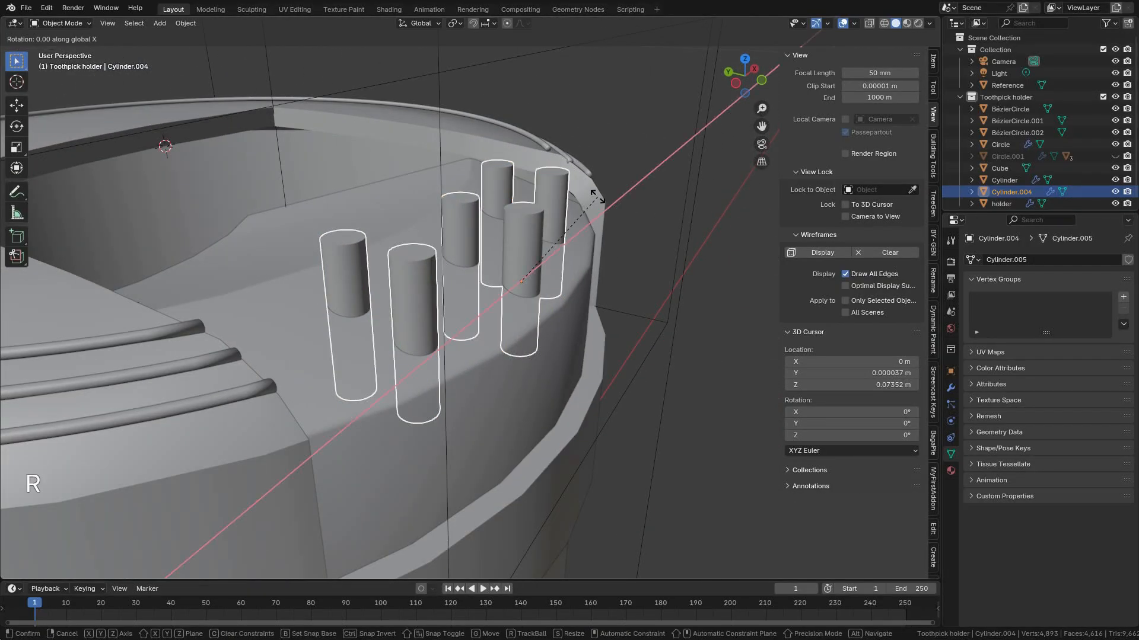
key(shift)
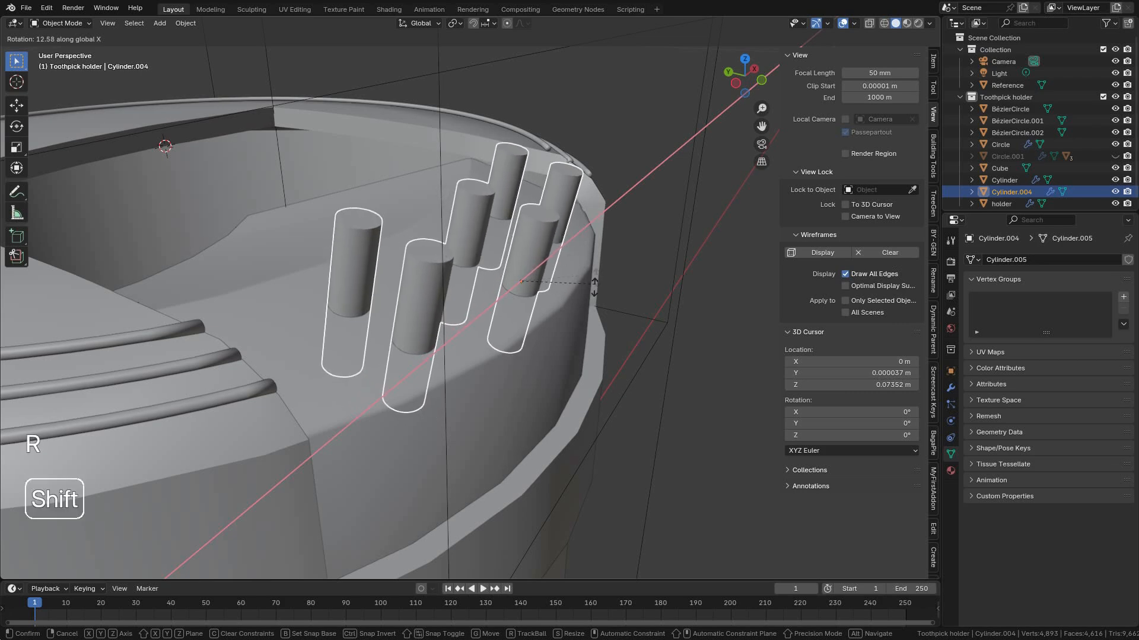
click(447, 481)
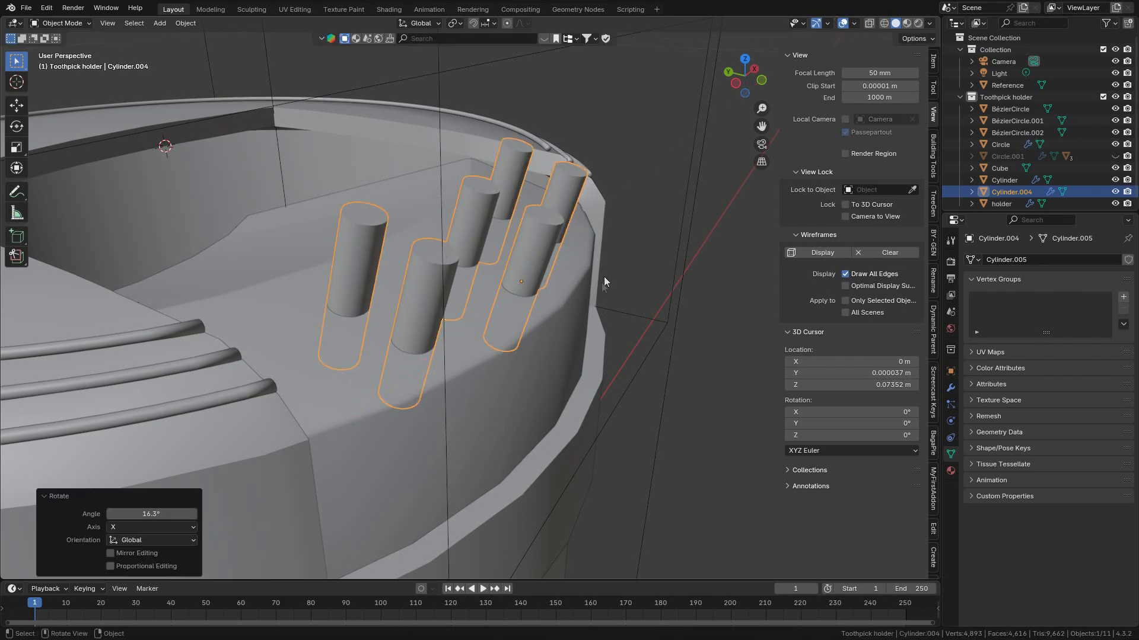
middle_drag(596, 267, 538, 283)
scroll(536, 271, down, 4)
scroll(536, 274, up, 4)
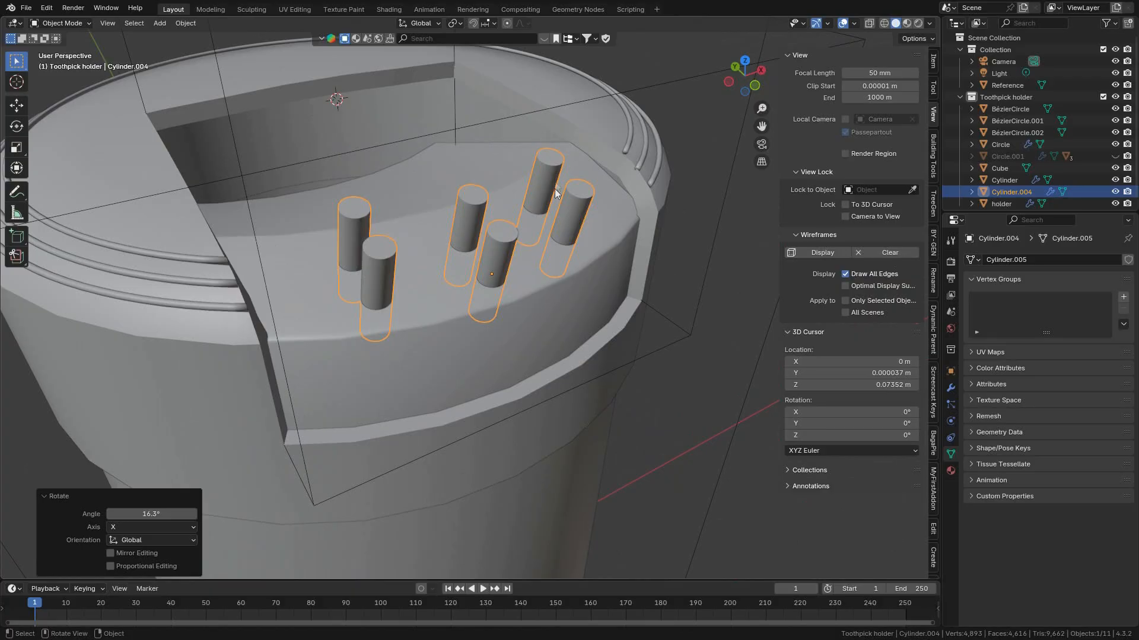
scroll(545, 229, up, 2)
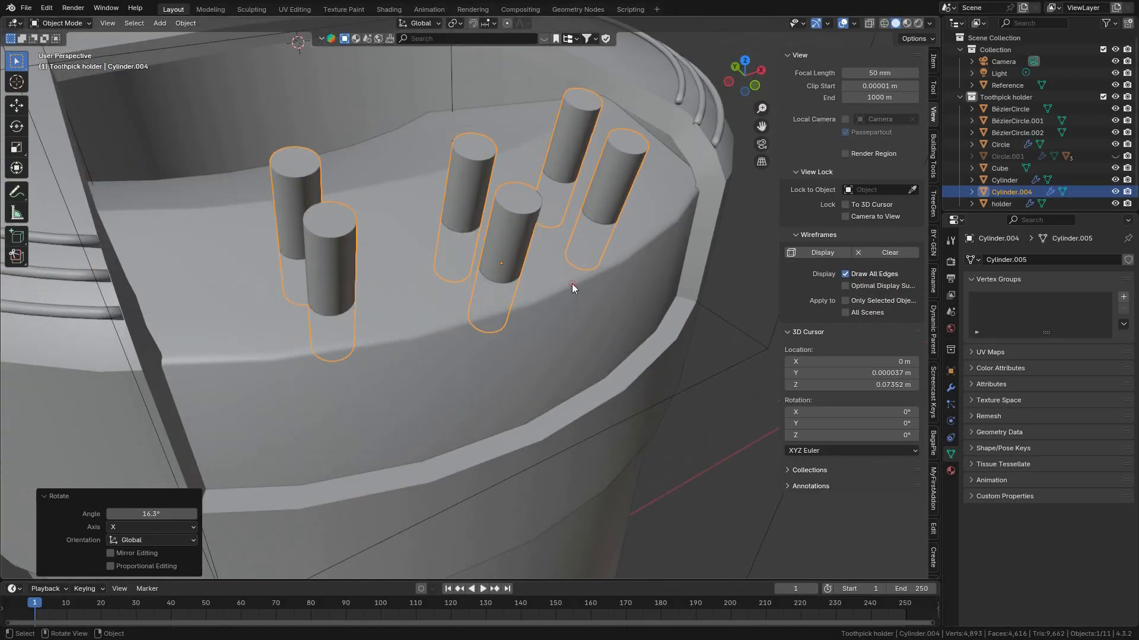
Add a Boolean Difference modifier to the curved inner insert, using the joined cylinders (Cylinder.004) as the cutting object.
click(572, 283)
click(951, 388)
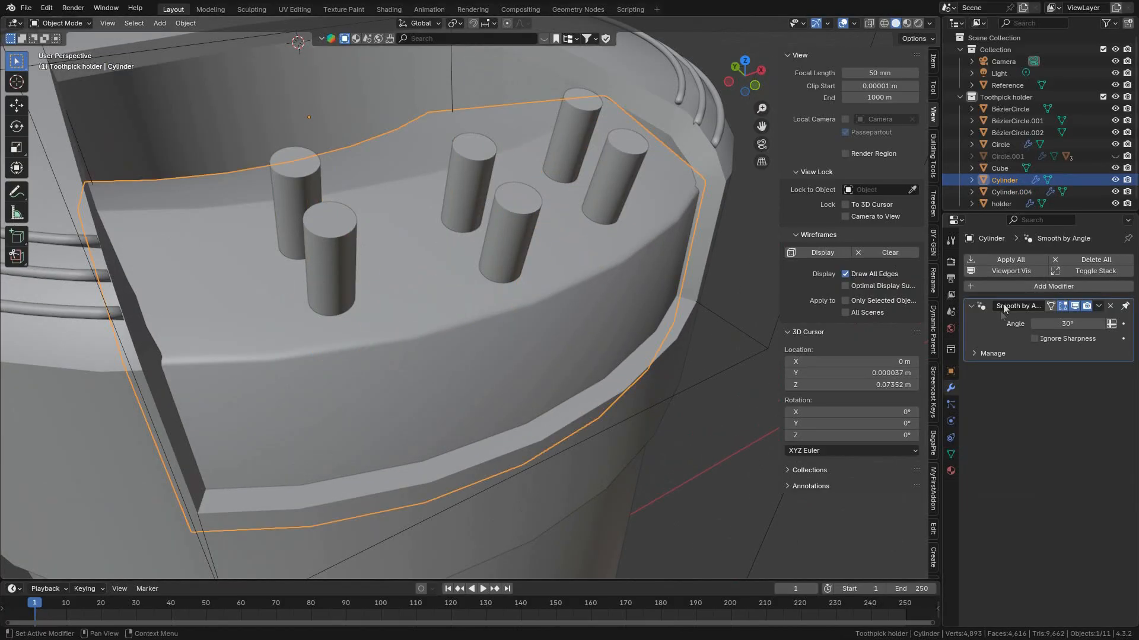
click(1012, 290)
mouse_move(991, 290)
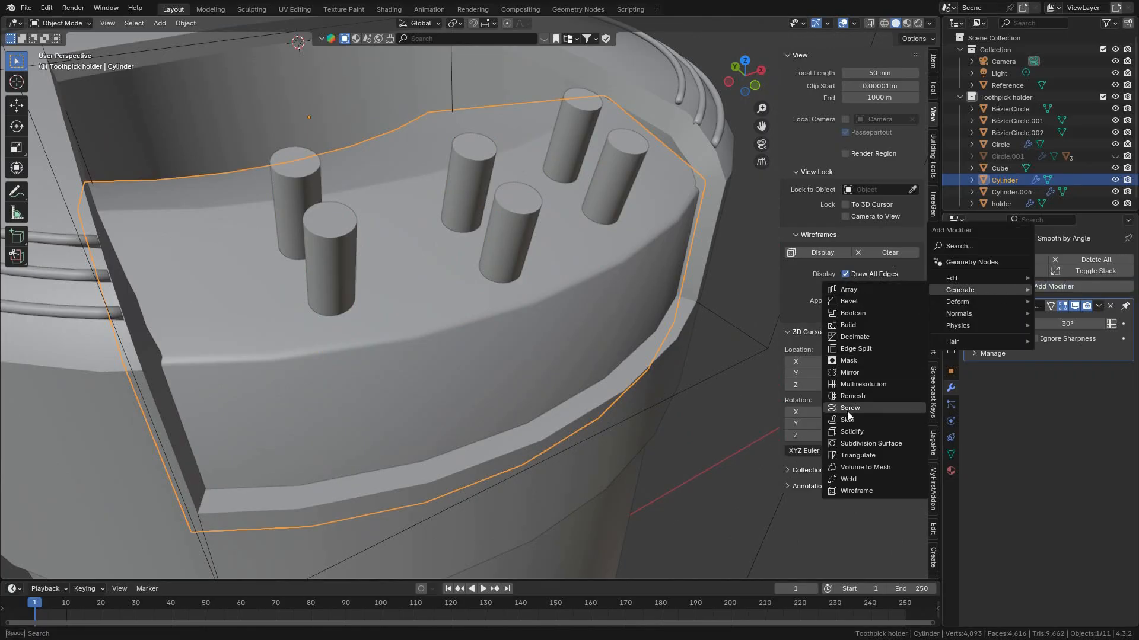
click(860, 313)
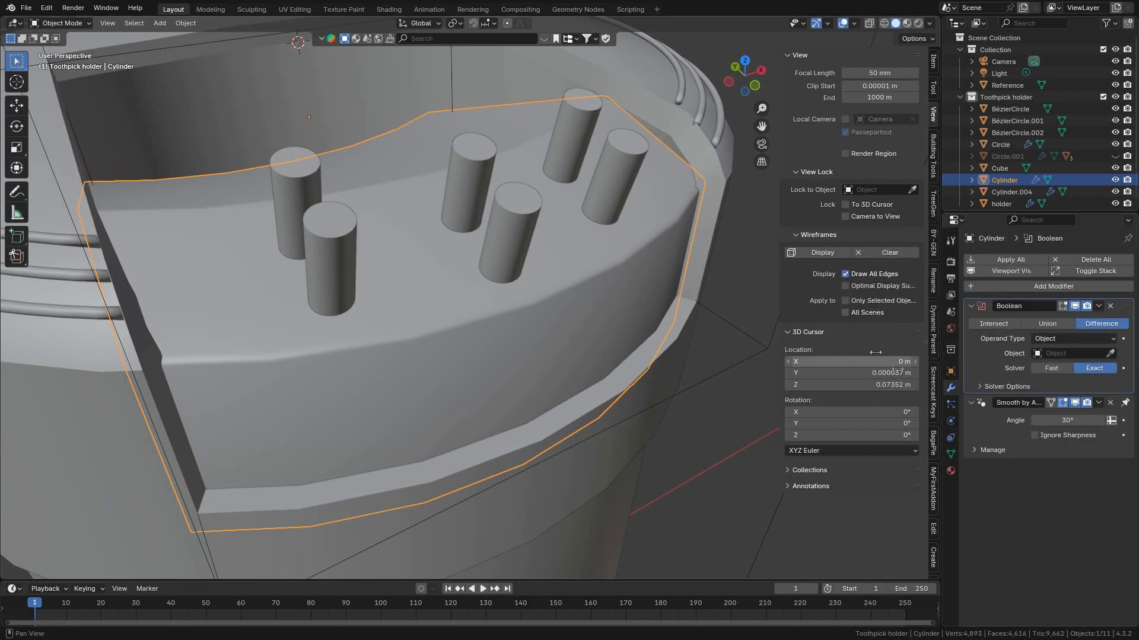
click(1110, 354)
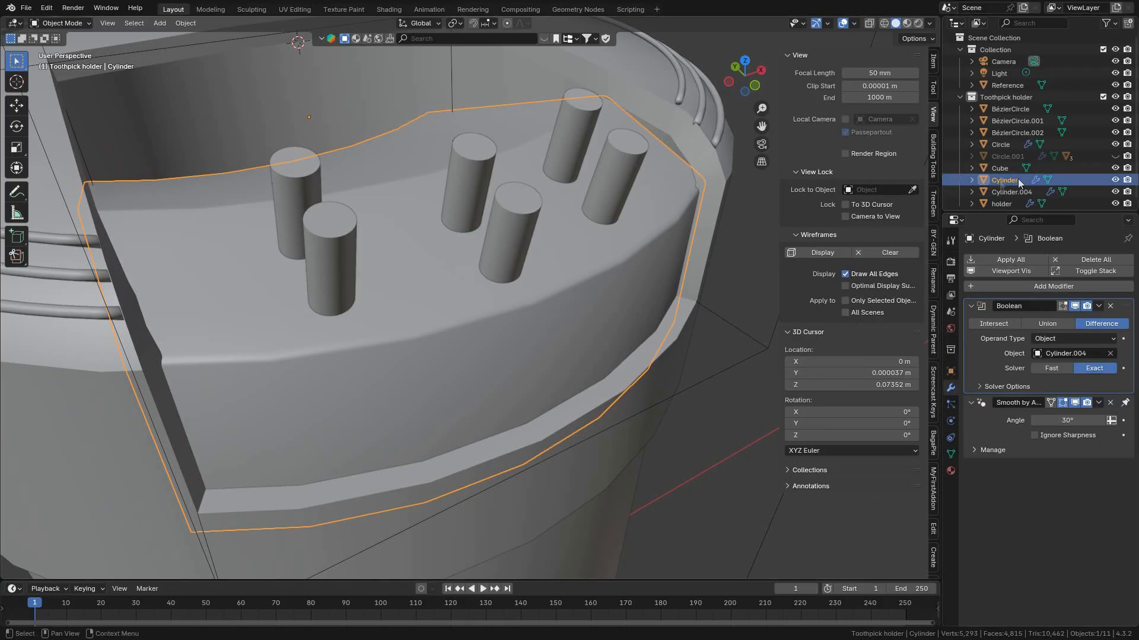
Hide the Cylinder.004 cutter and inspect the holes cut into the ledge.
click(1115, 192)
middle_drag(532, 269, 576, 319)
scroll(521, 294, down, 4)
scroll(534, 320, up, 6)
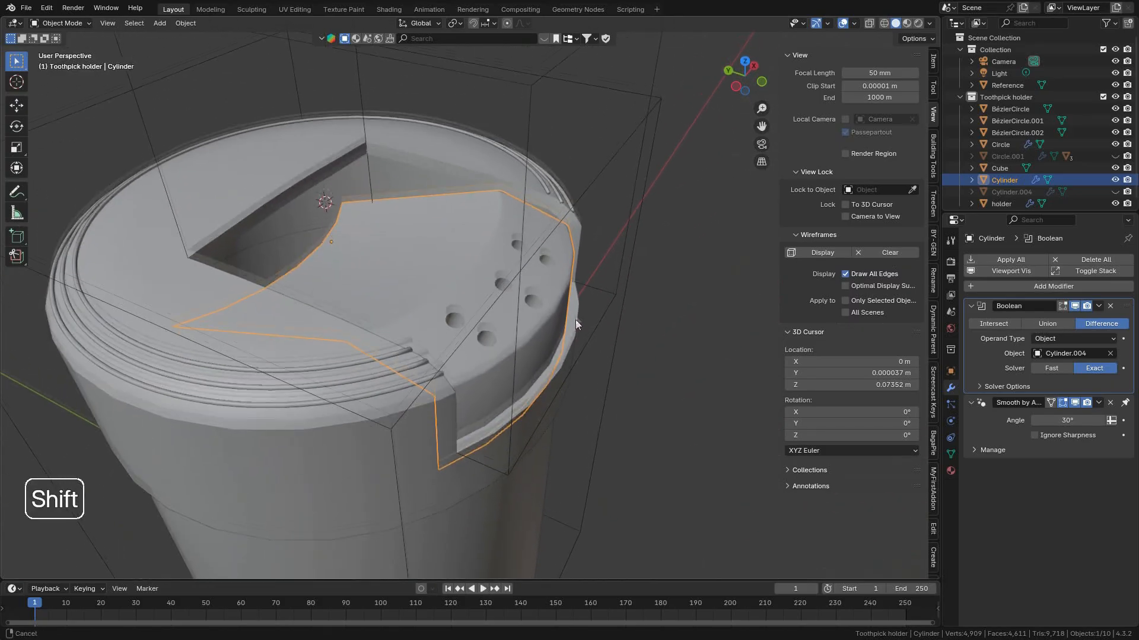
scroll(626, 294, up, 2)
middle_drag(628, 293, 592, 304)
scroll(492, 320, down, 4)
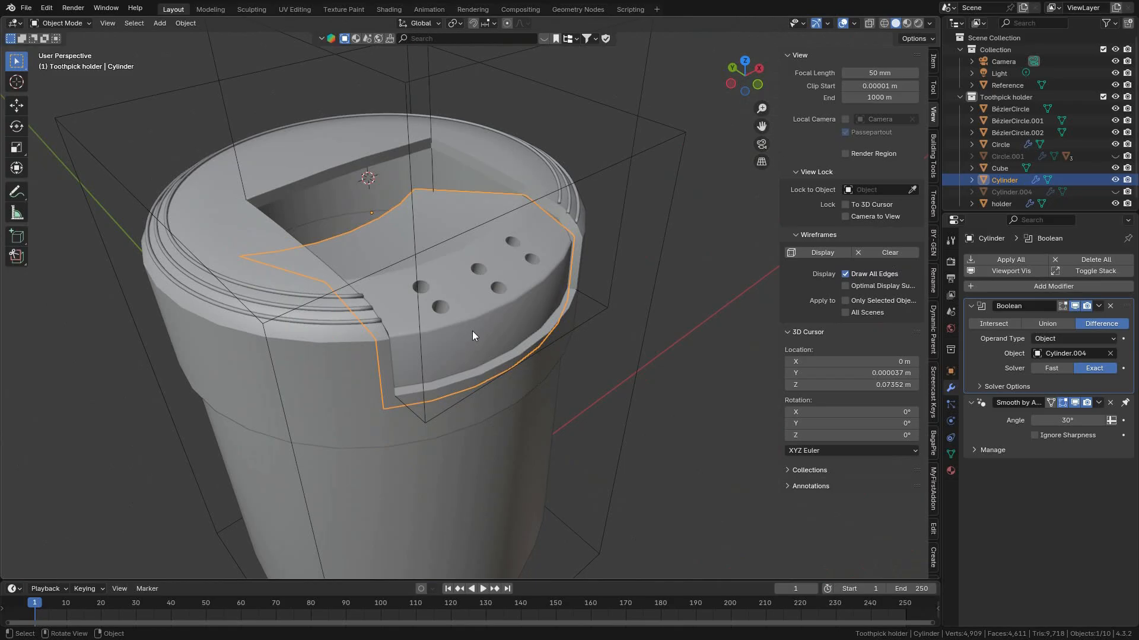
scroll(472, 331, up, 4)
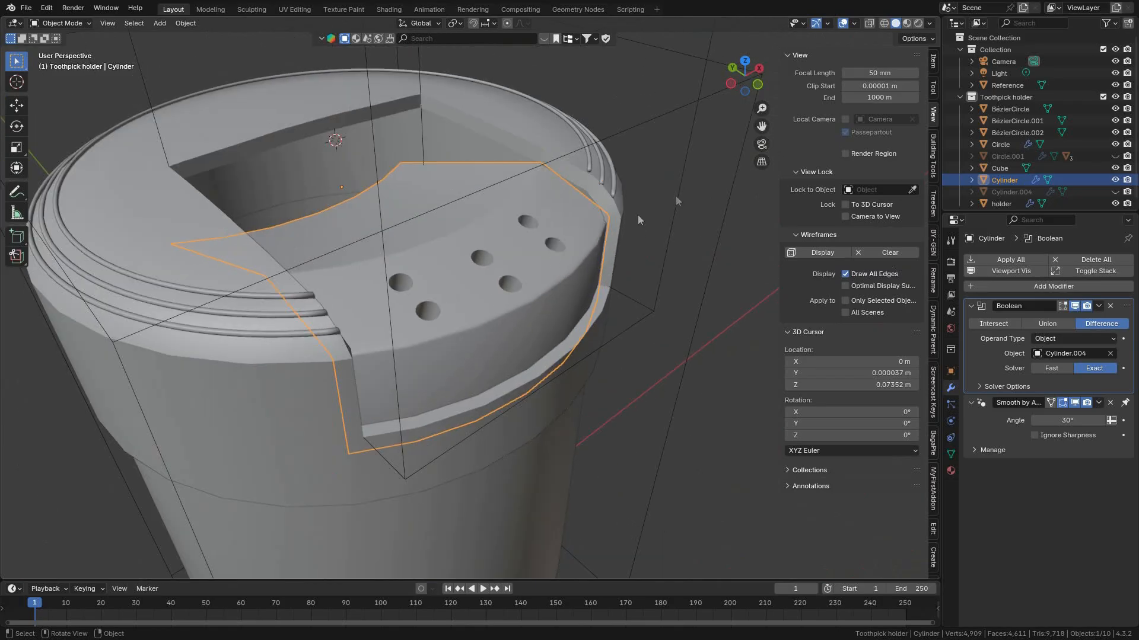
Unhide the flap object Circle.001 together with its child objects BézierCircle.003, .004 and .005.
click(970, 156)
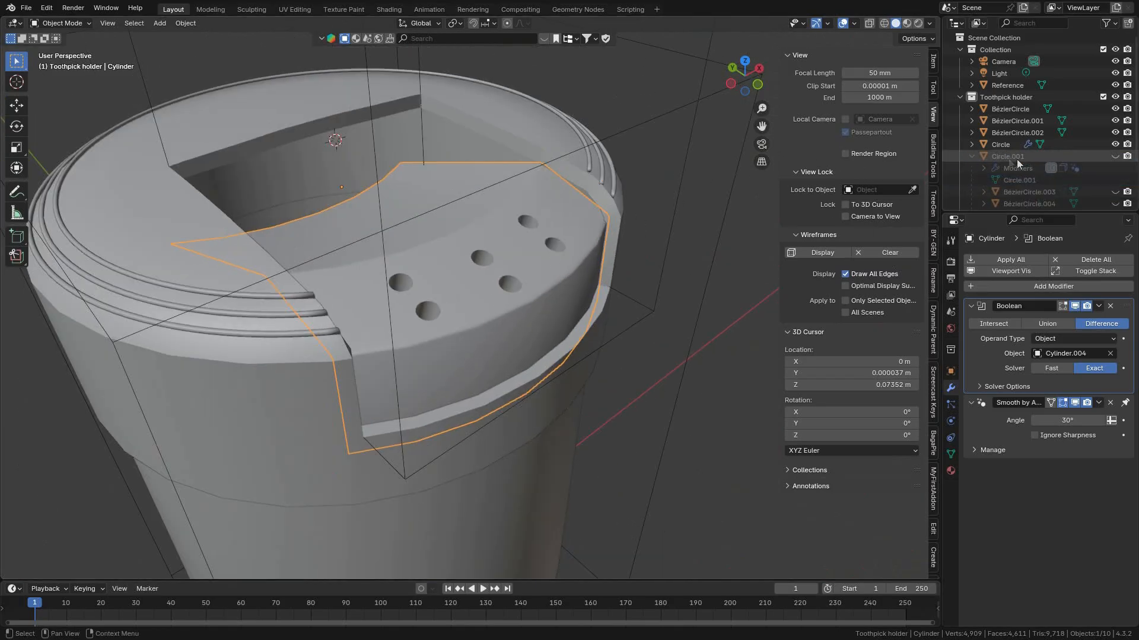
click(1114, 156)
scroll(1105, 158, down, 3)
click(1114, 151)
scroll(638, 240, down, 4)
Open the insert in Edit Mode and raise its inner curved edge about 0.0036 m along Z beneath the flap.
click(638, 238)
middle_drag(637, 239, 655, 211)
scroll(655, 211, down, 1)
scroll(653, 240, up, 4)
shift+middle_drag(528, 257, 478, 237)
click(478, 237)
key(Tab)
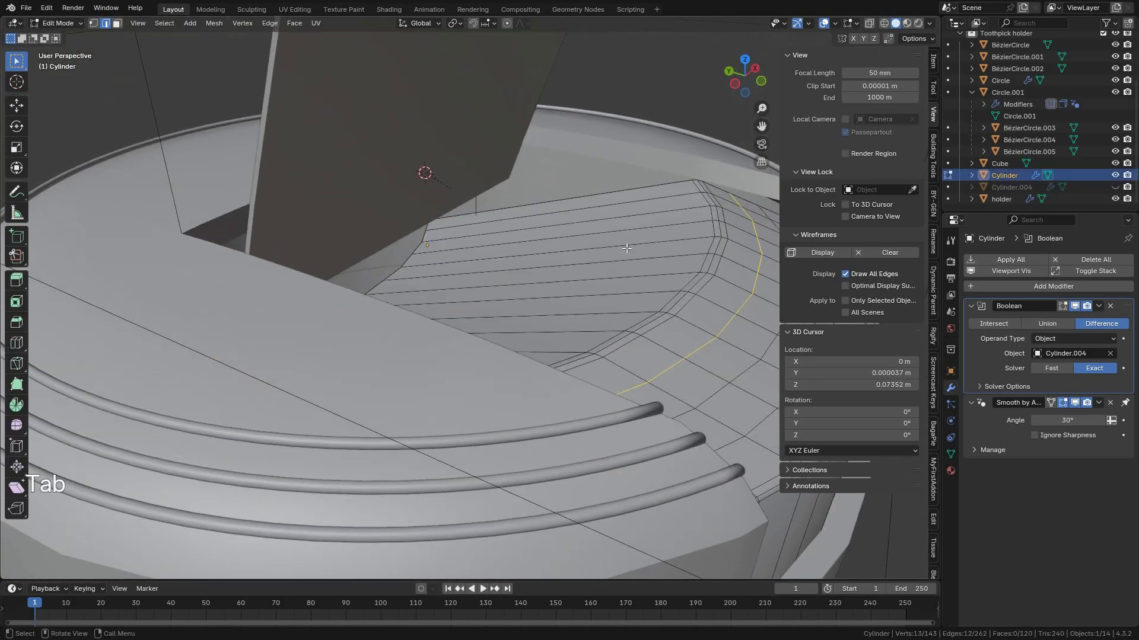
scroll(449, 237, up, 4)
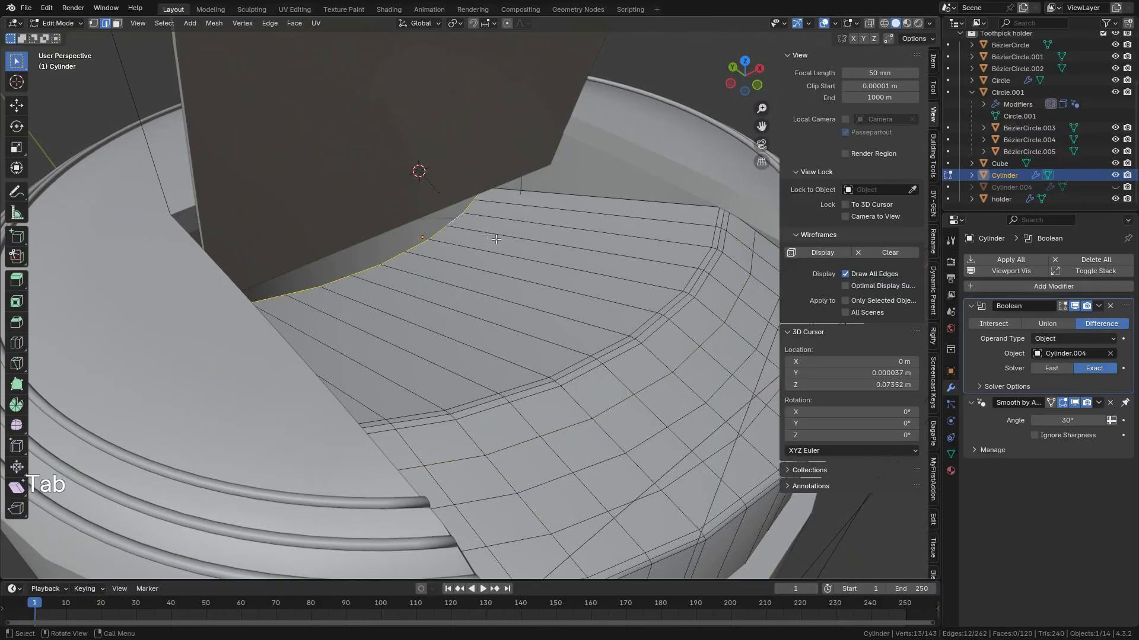
key(g)
key(z)
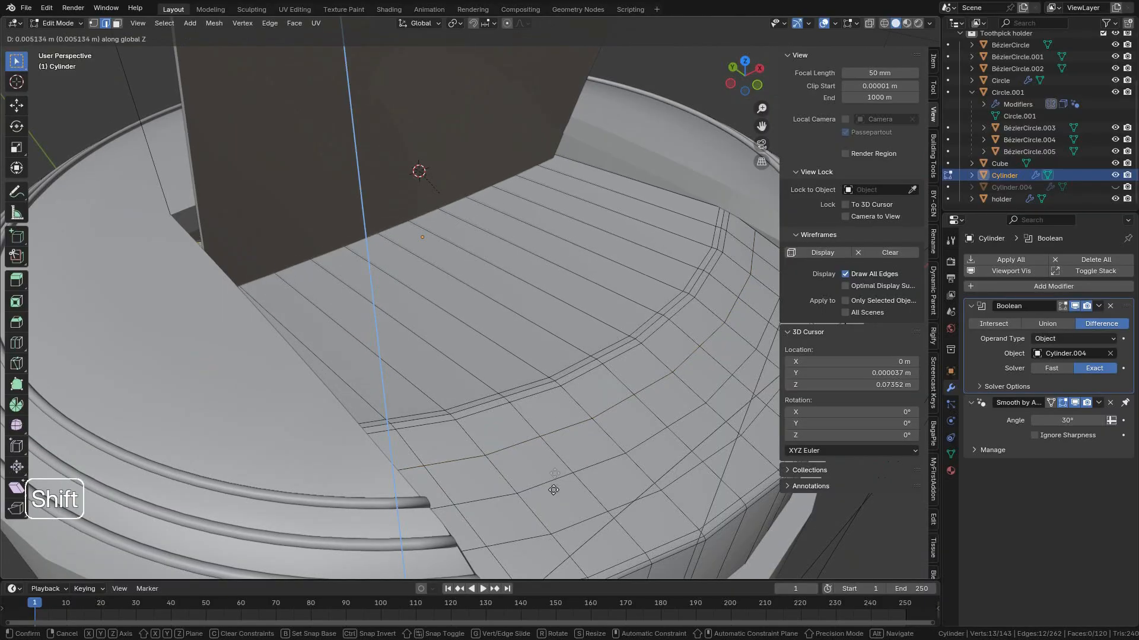
click(546, 85)
Move the insert's inner curved edge about 0.0017 m along positive Y and return to Object Mode.
middle_drag(558, 207, 540, 169)
key(g)
key(y)
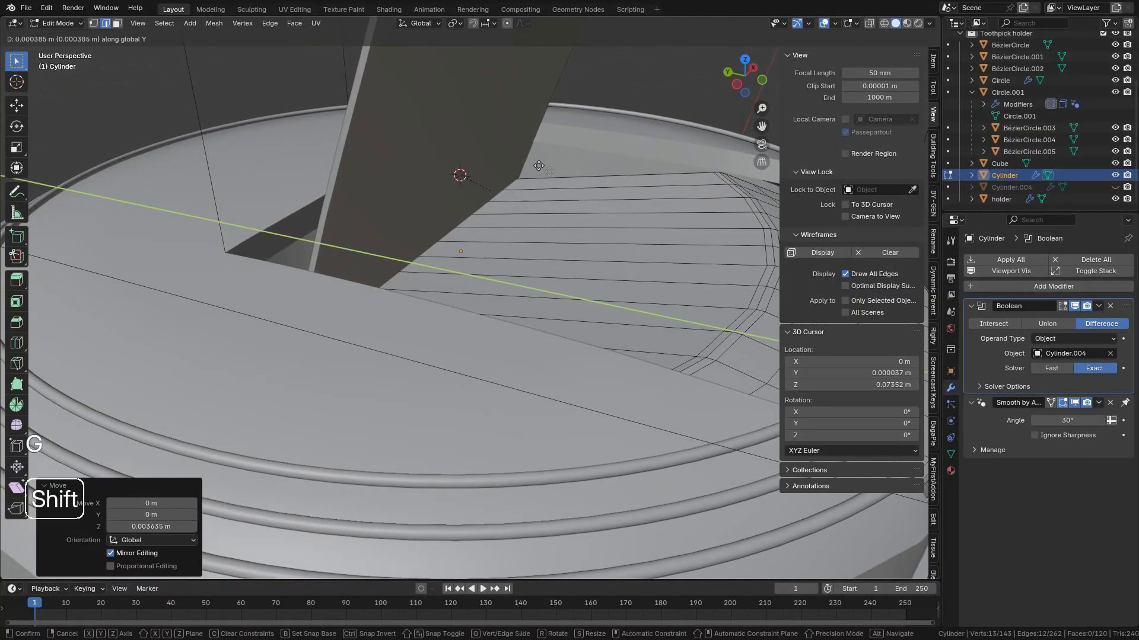
click(541, 172)
scroll(552, 221, down, 8)
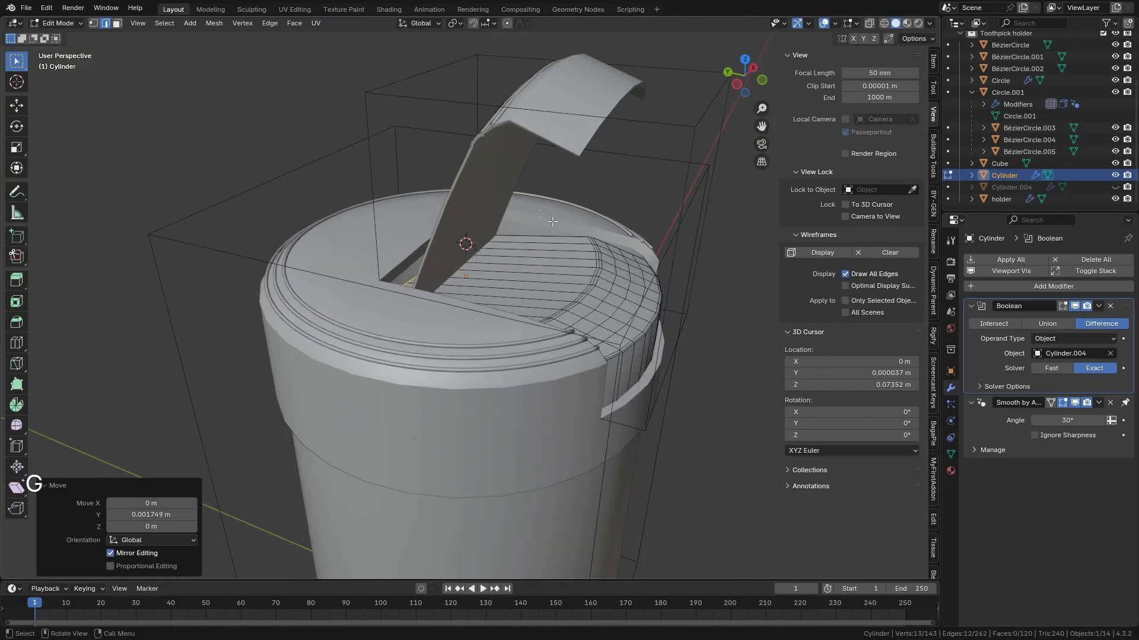
middle_drag(567, 233, 591, 188)
key(Tab)
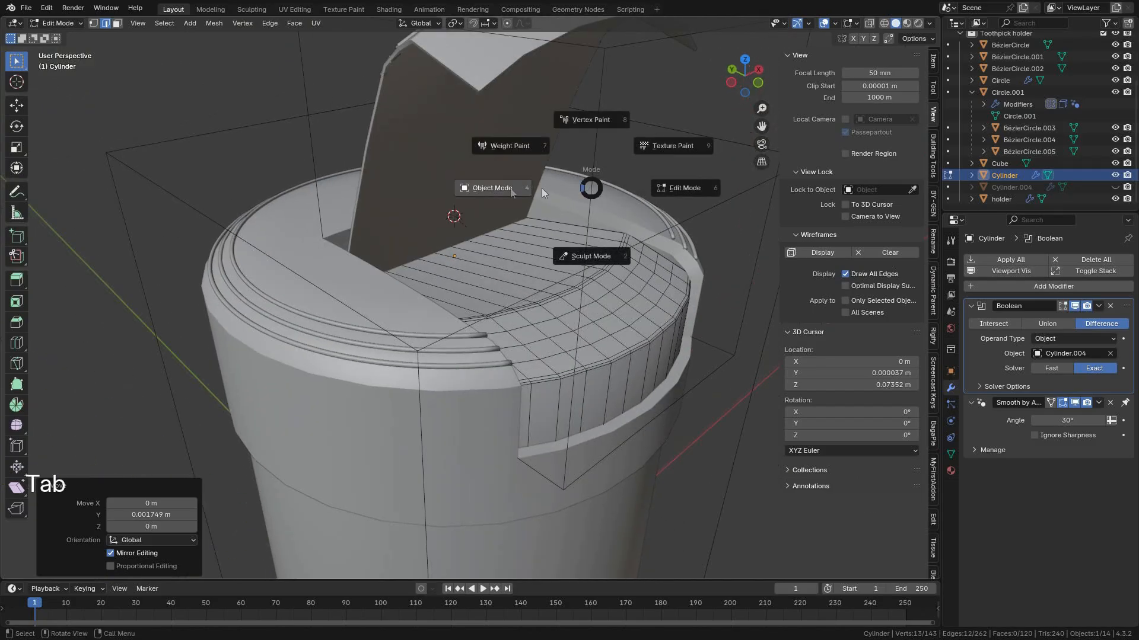
click(465, 173)
Select the flap and rotate it about -36.4° around the global X axis.
click(455, 152)
key(r)
key(z)
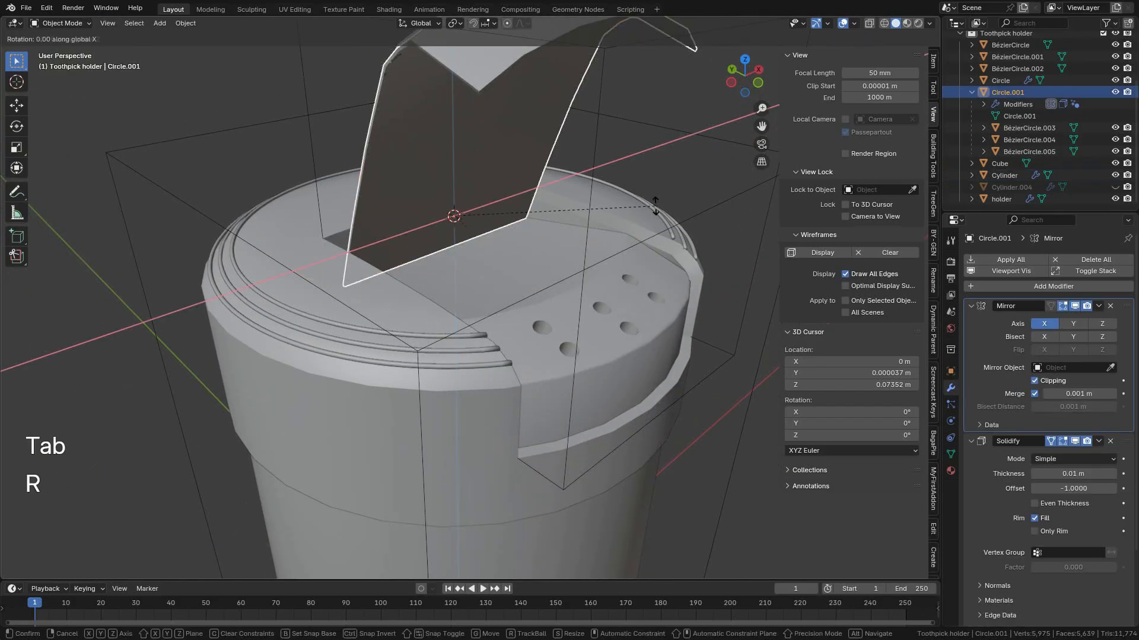
click(550, 130)
Add a cube mesh with a size of 0.003 m at the 3D cursor near the flap's base.
middle_drag(550, 130, 564, 219)
middle_drag(735, 380, 650, 343)
shift+middle_drag(650, 343, 543, 419)
scroll(553, 376, up, 4)
middle_drag(651, 318, 732, 287)
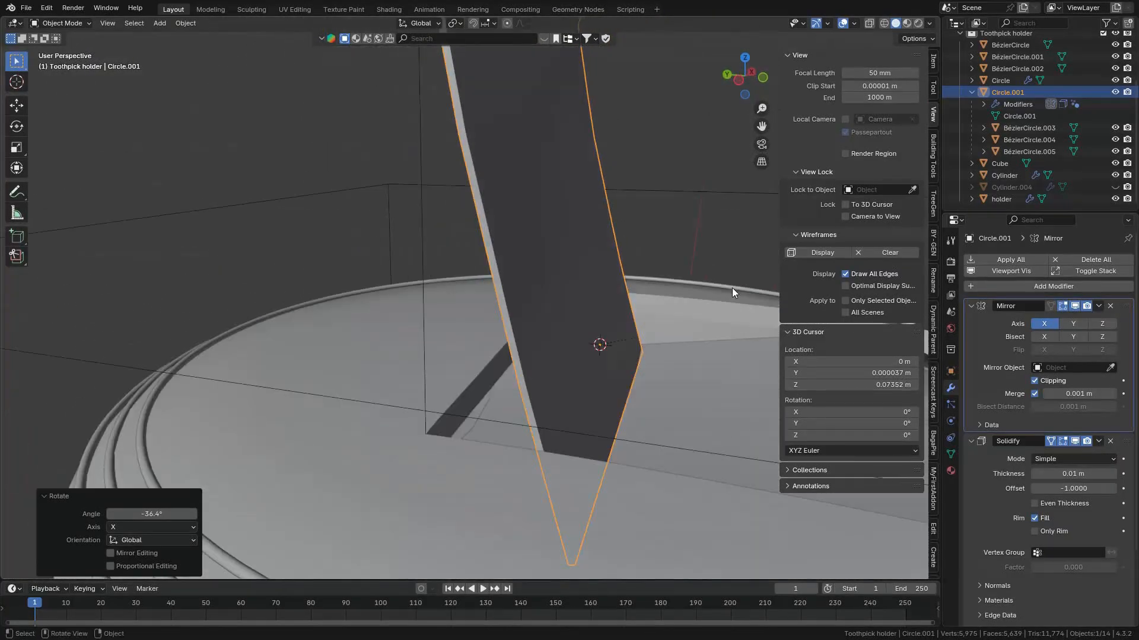
scroll(582, 414, down, 5)
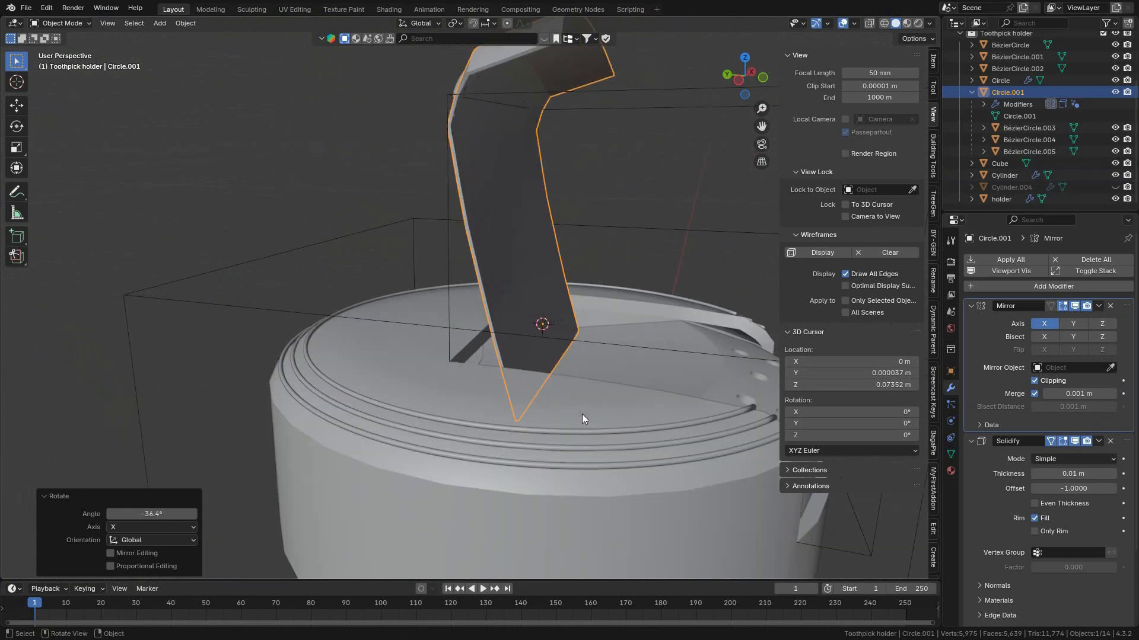
scroll(596, 358, up, 4)
middle_drag(597, 358, 510, 332)
key(shift+a)
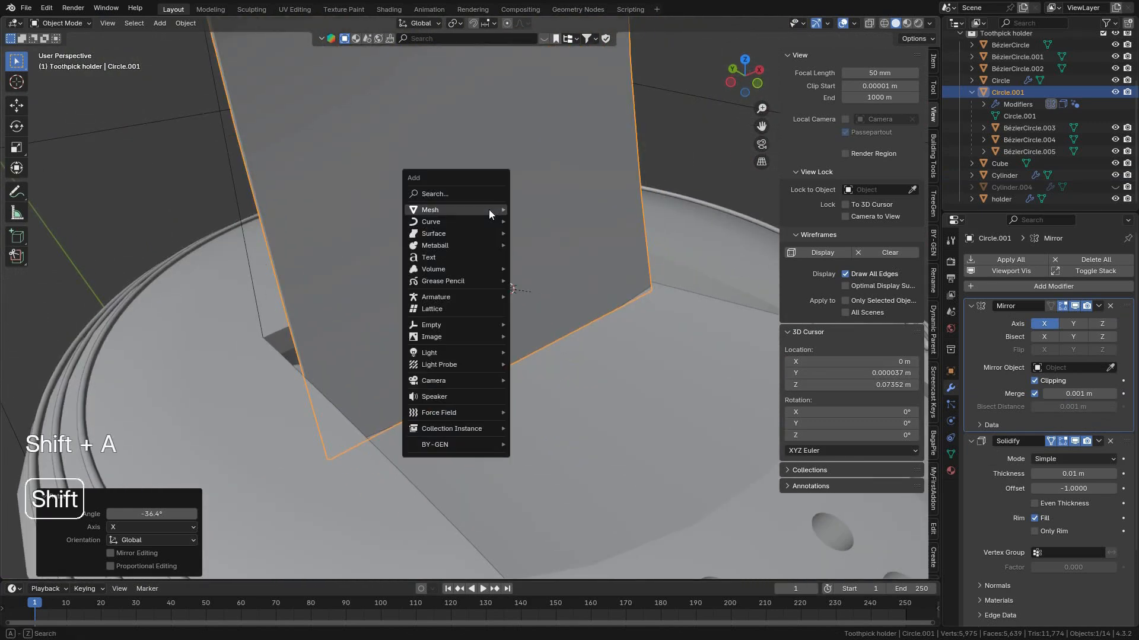
mouse_move(464, 210)
click(535, 221)
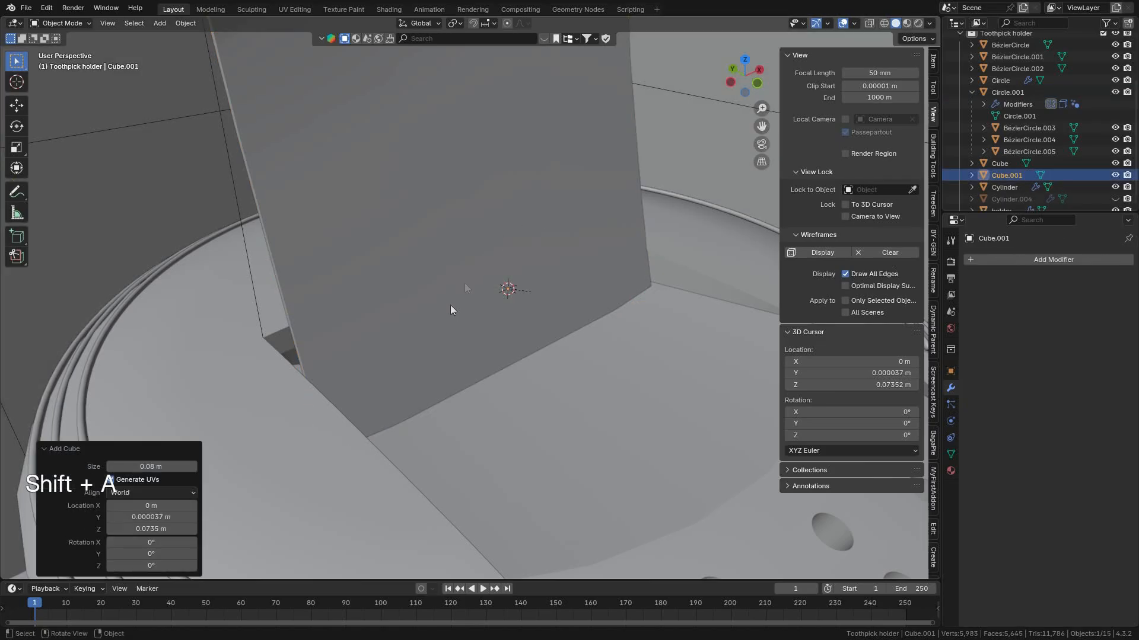
shift+drag(163, 467, 994, 464)
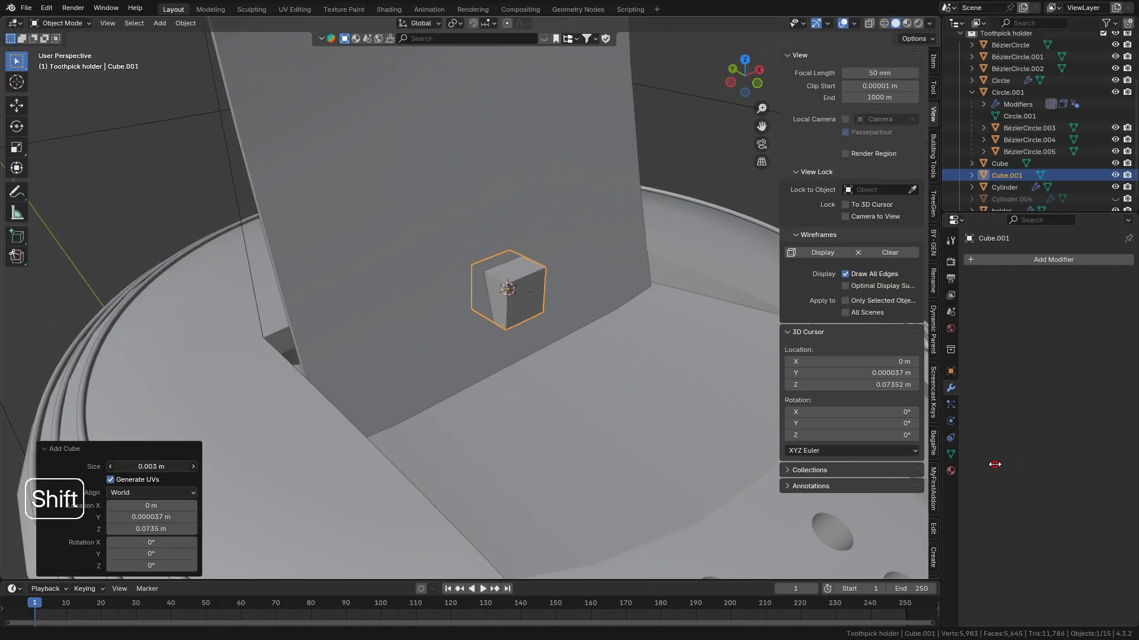
Move the small cube about 0.0119 m along X to the flap's side edge and scale its X size to about 0.542.
shift+middle_drag(469, 324, 406, 354)
key(g)
key(x)
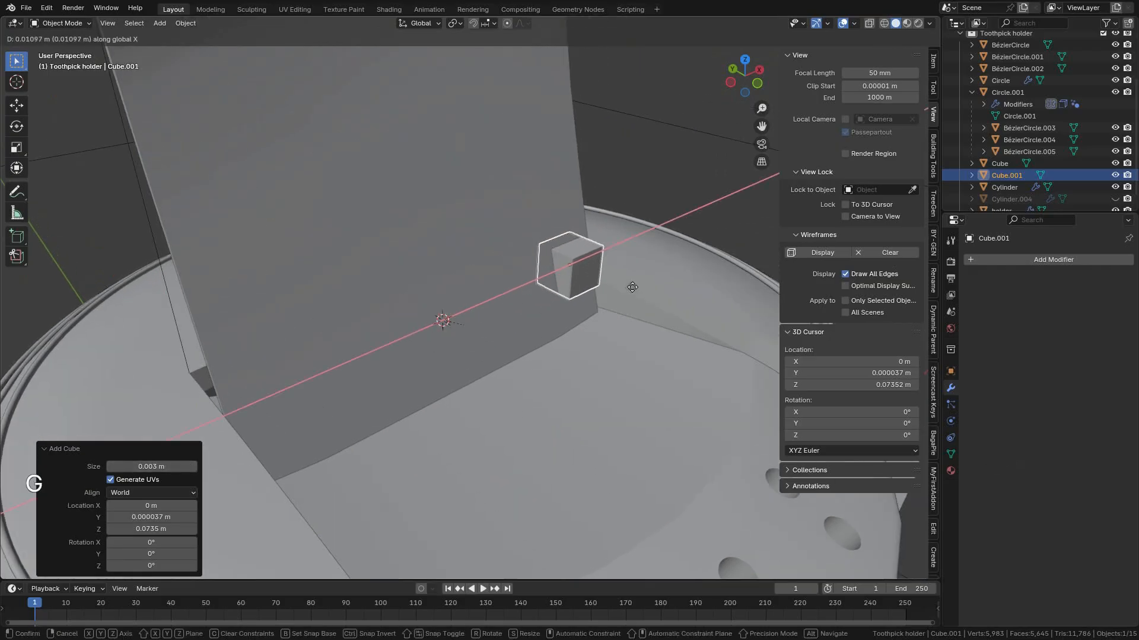
click(645, 286)
middle_drag(591, 295, 538, 336)
key(s)
key(x)
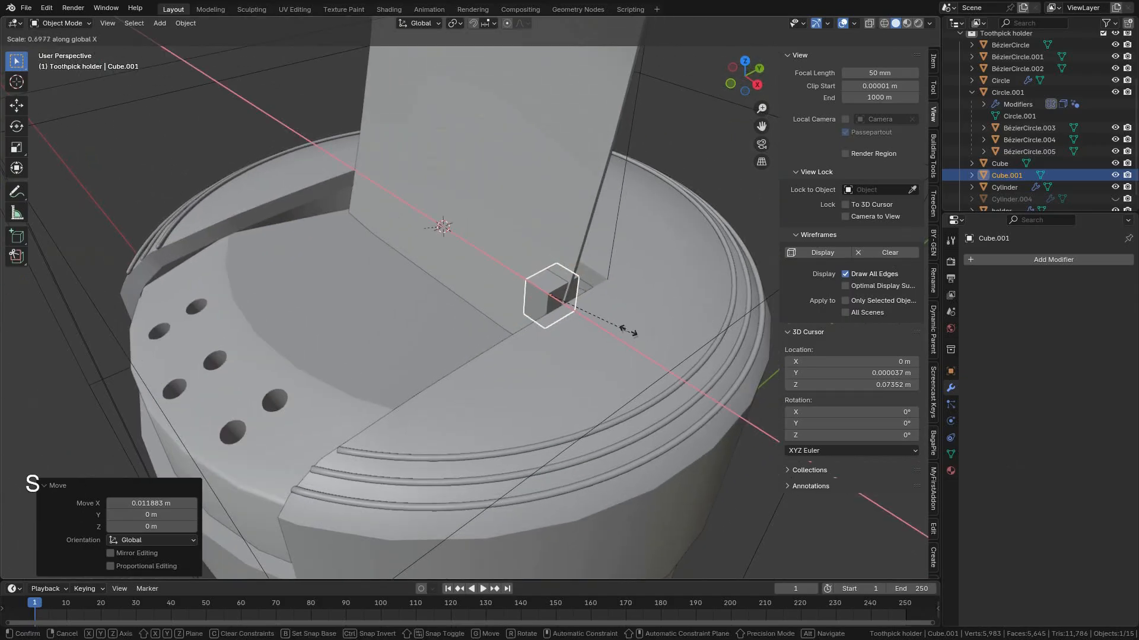
click(614, 318)
Move the small cube about -0.0009 m along Y beside the flap's lower edge.
scroll(615, 318, up, 3)
key(g)
key(y)
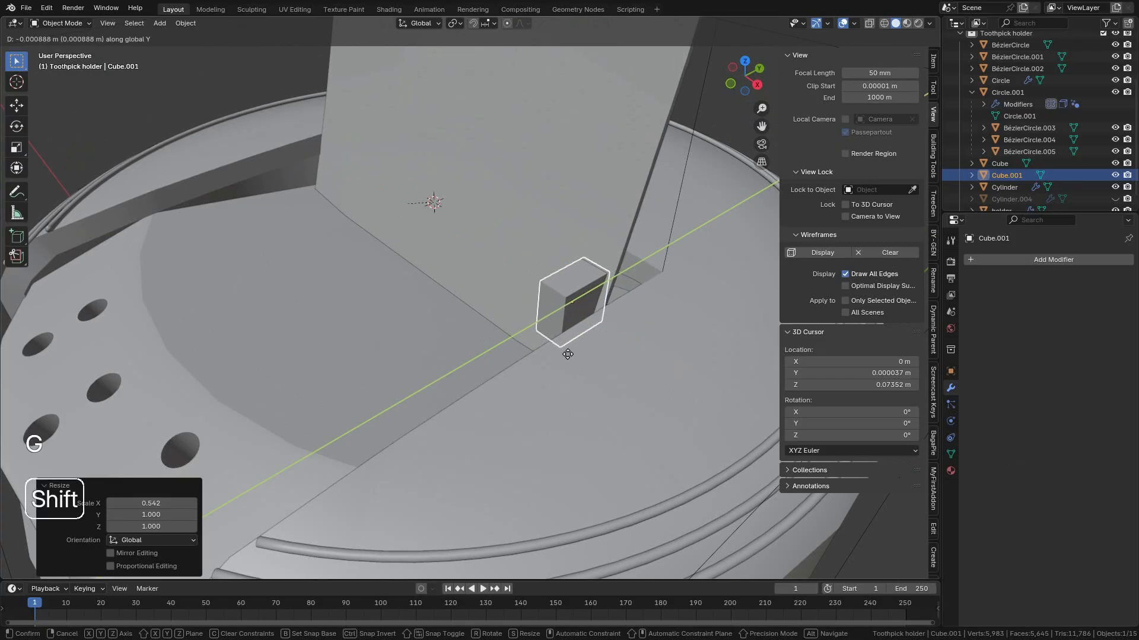
click(587, 343)
Rotate the small cube about -13° around the global X axis in the right orthographic view to follow the flap's tilt.
middle_drag(614, 329, 611, 297)
key(r)
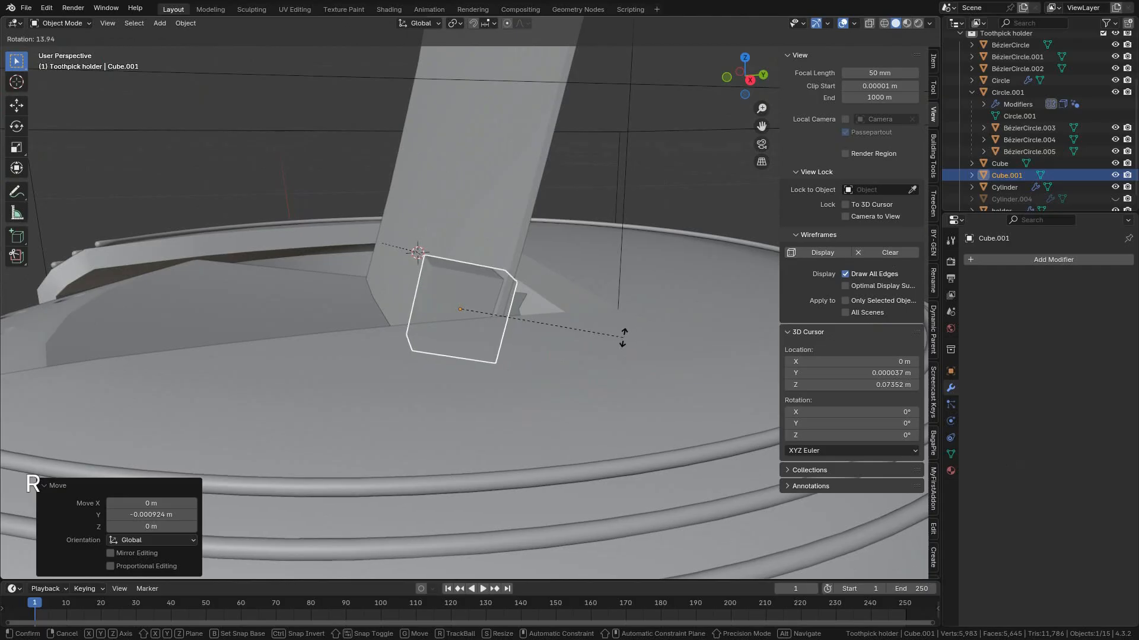
right_click(623, 358)
key(KP_3)
key(r)
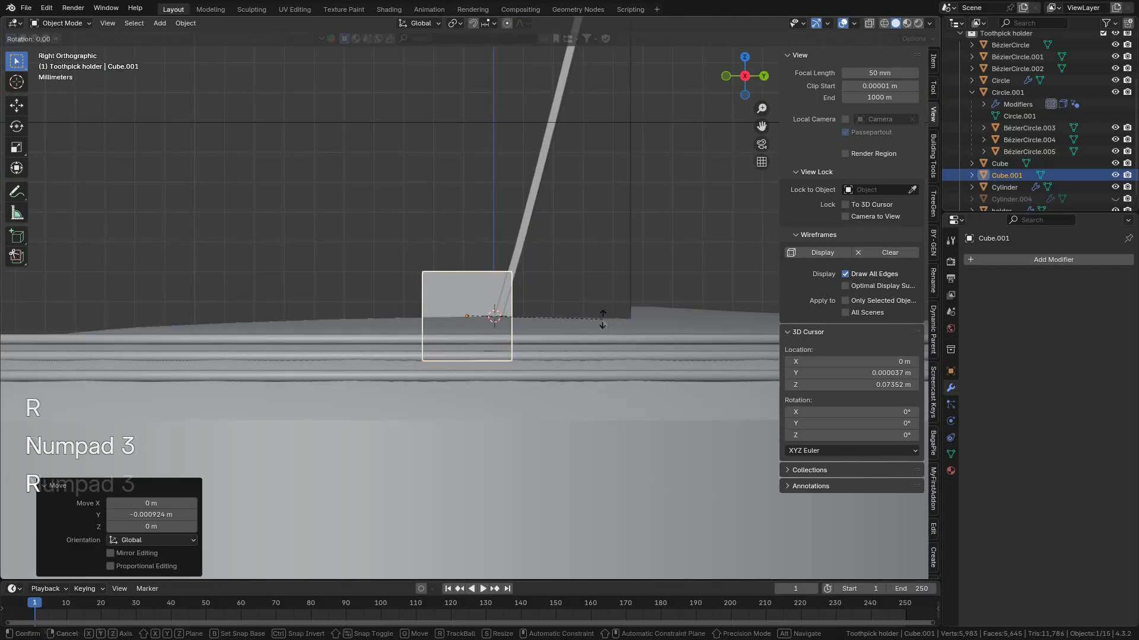
key(y)
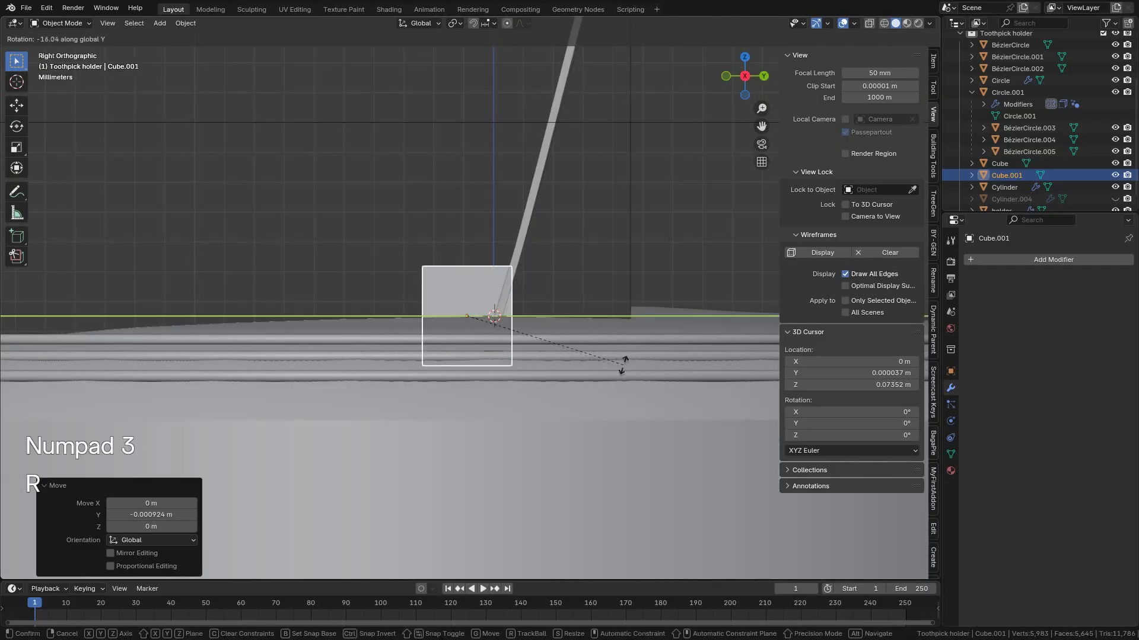
key(x)
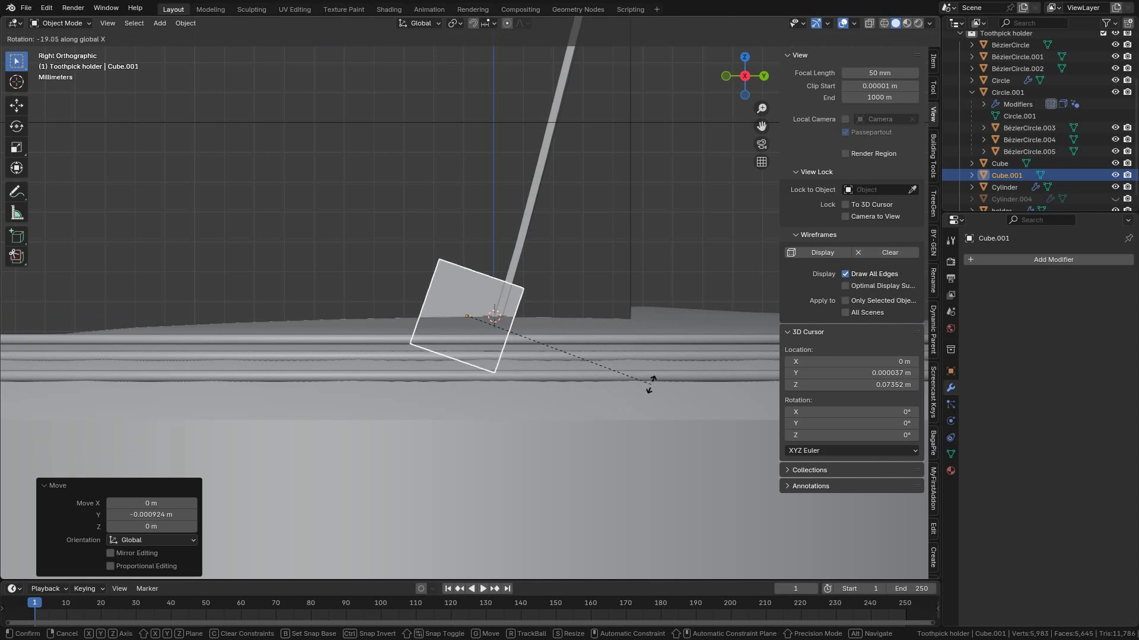
click(663, 353)
key(g)
right_click(664, 354)
Nudge the small cube slightly along Y so it sits against the flap's lower side edge.
middle_drag(664, 354, 613, 308)
key(g)
key(y)
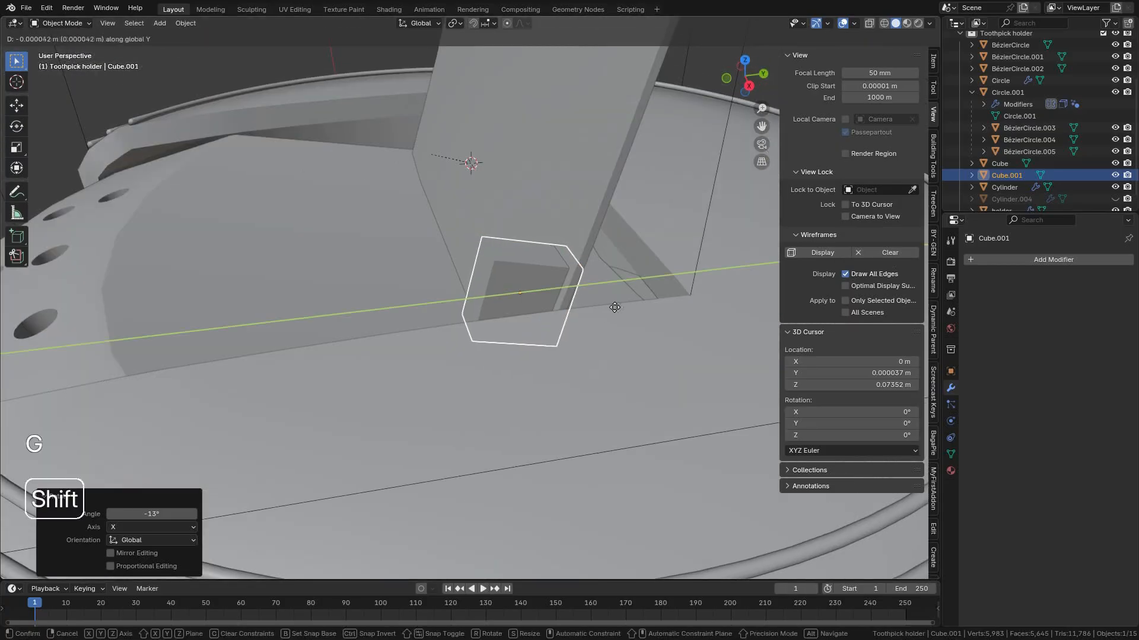
click(465, 303)
In Edit Mode, slide the cube's upper edge nearest the flap upward without clamping, by a factor of about 3.11, to form a tapered brace.
middle_drag(511, 290, 472, 283)
shift+middle_drag(503, 350, 444, 369)
key(Tab)
click(532, 348)
middle_drag(534, 352, 580, 376)
click(613, 409)
middle_drag(612, 409, 522, 425)
key(g)
key(g)
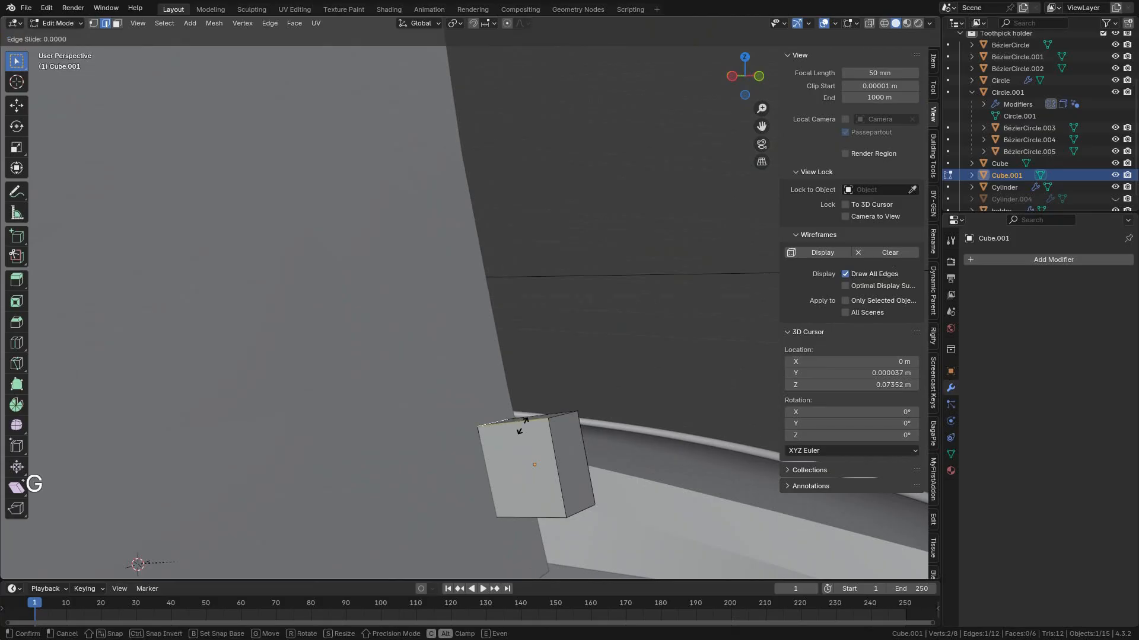
key(alt)
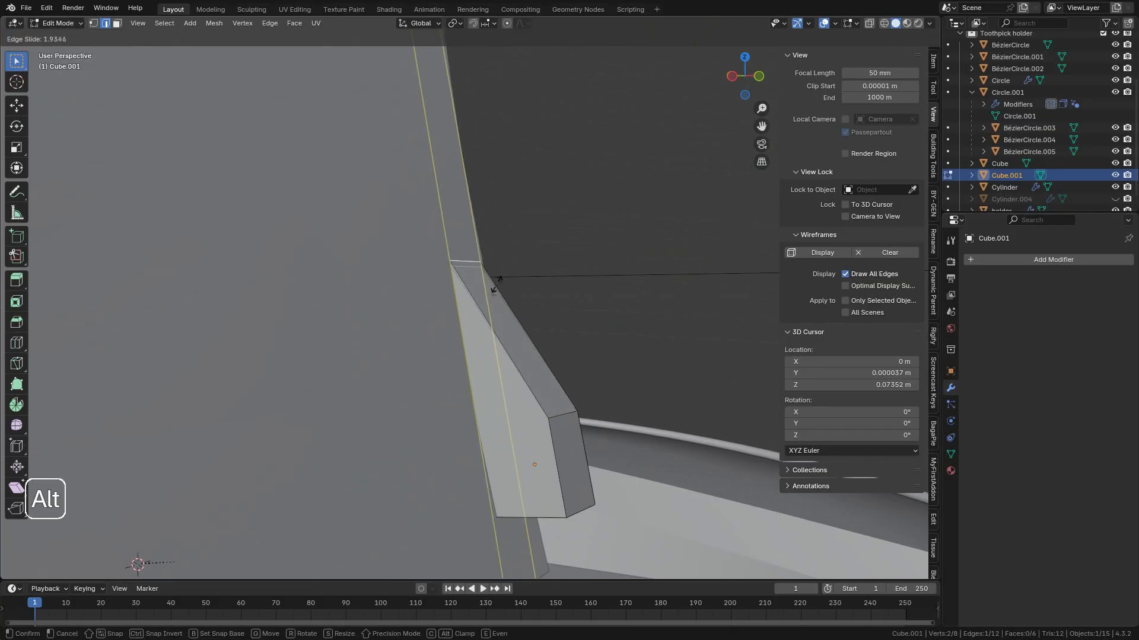
click(493, 206)
scroll(494, 255, down, 10)
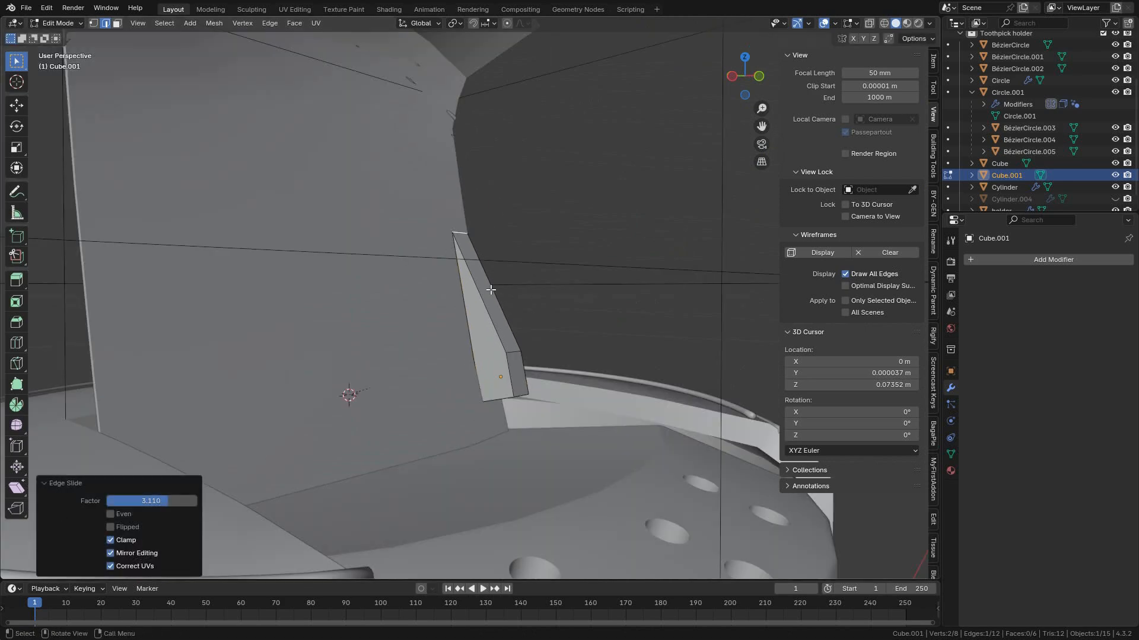
Fine-tune the tapered block's upper edge with a small edge slide so it follows the flap's surface.
middle_drag(511, 315, 566, 278)
scroll(437, 376, up, 5)
key(g)
key(g)
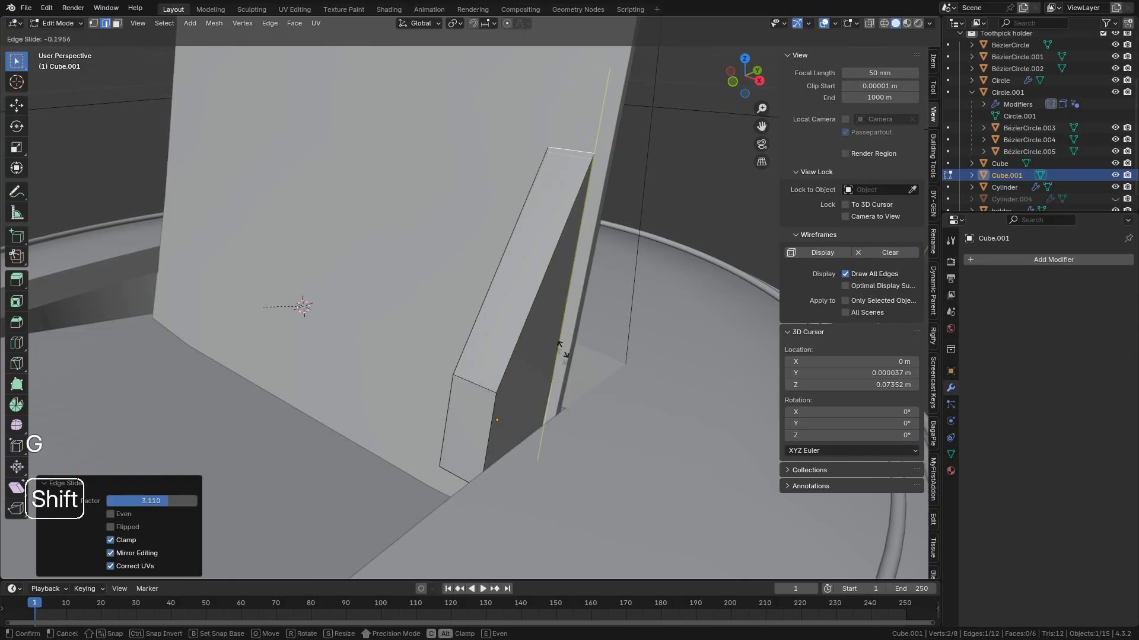
click(573, 304)
Scale the block's entire mesh to about 0.544 along X and return to Object Mode.
shift+middle_drag(509, 385, 470, 317)
middle_drag(470, 317, 510, 326)
key(a)
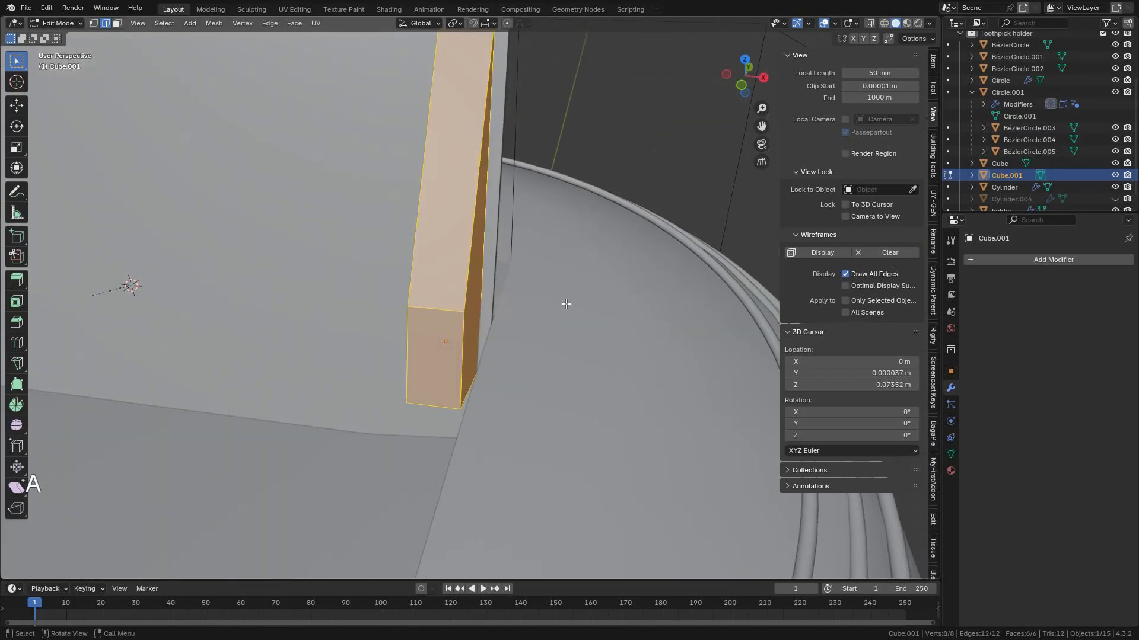
key(s)
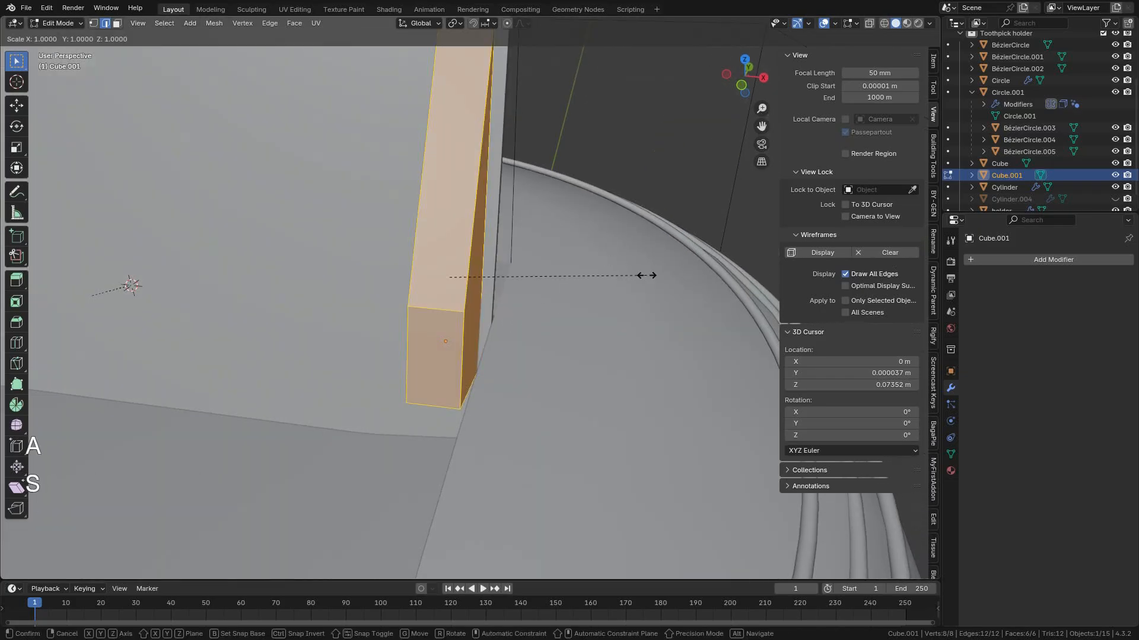
key(x)
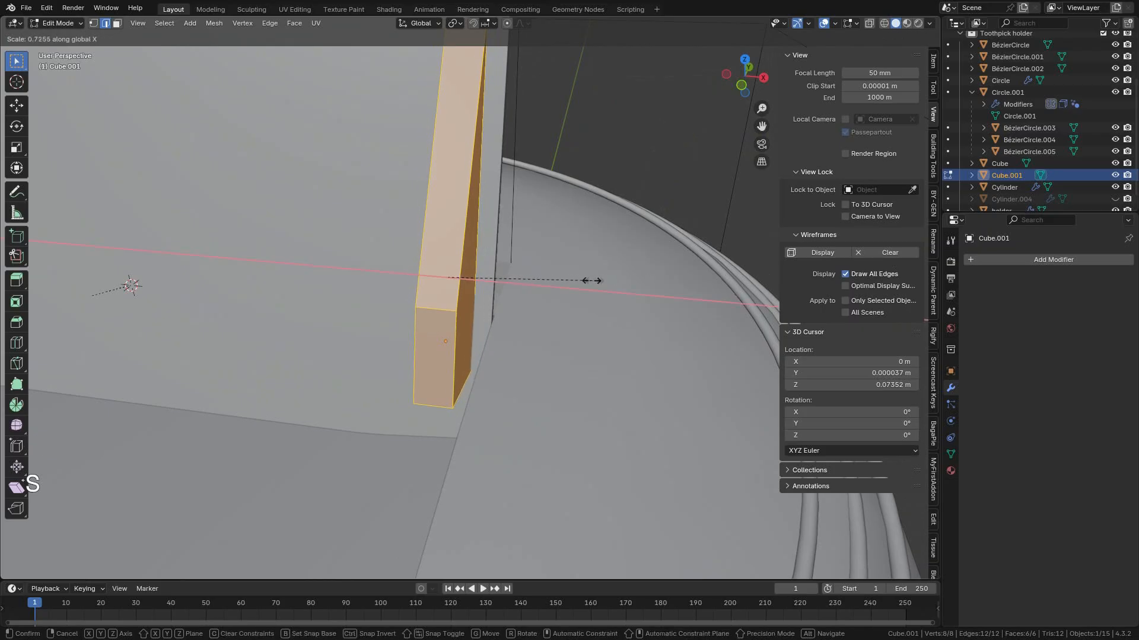
click(481, 275)
click(47, 24)
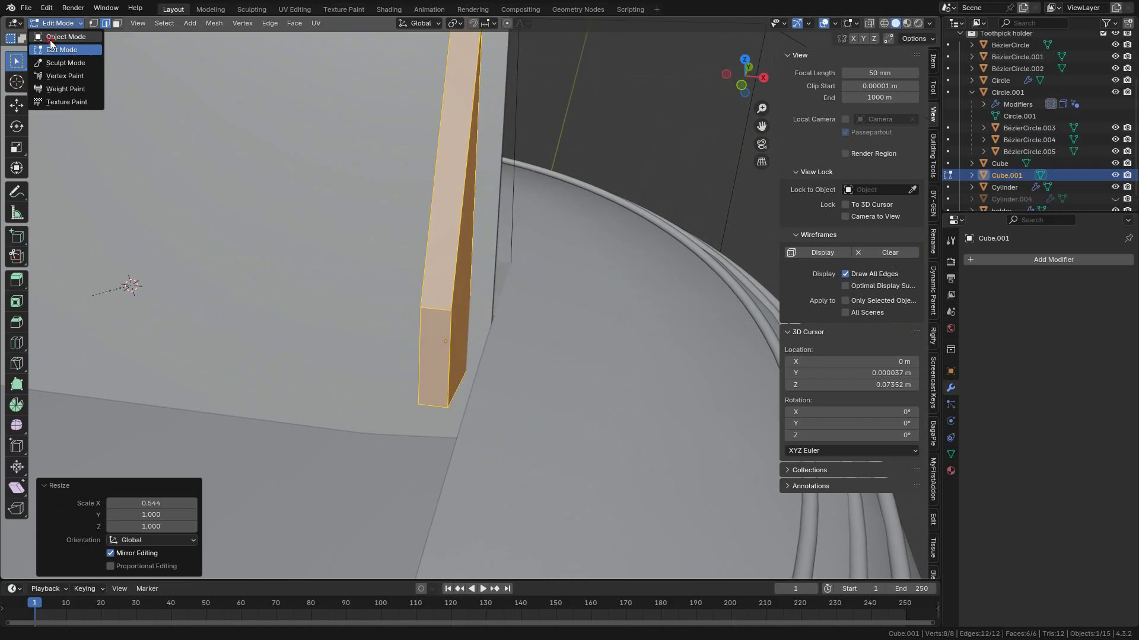
click(62, 37)
Move the tapered block about 0.000535 m along X toward the flap's side edge.
key(g)
key(x)
key(shift)
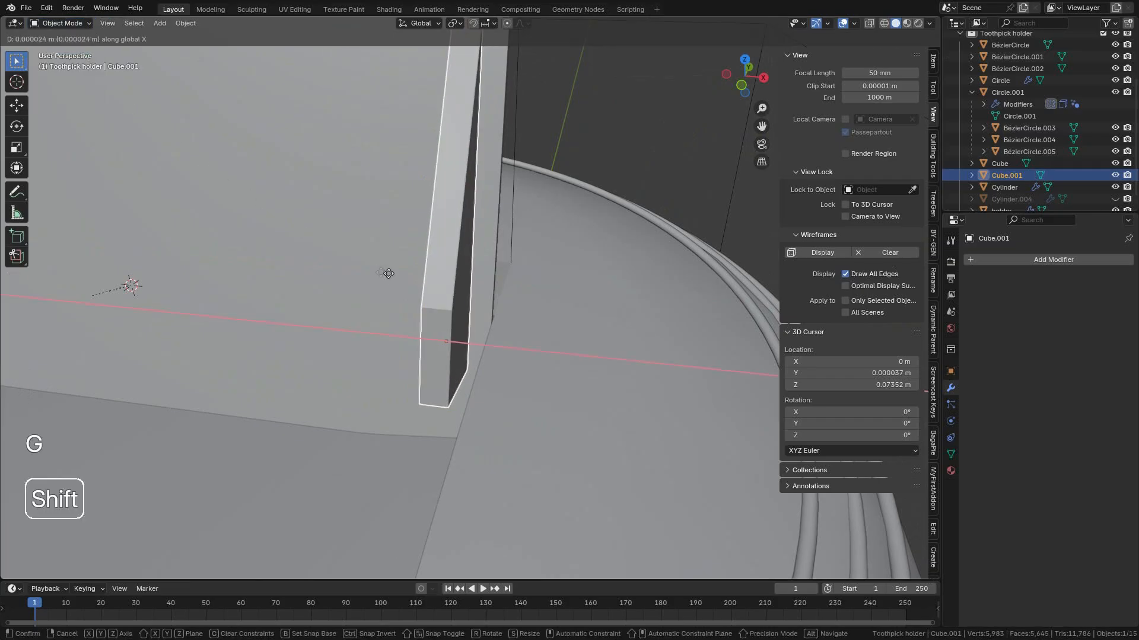
click(474, 302)
Apply the scale of the tapered block beside the flap.
mouse_move(475, 301)
middle_down()
mouse_move(417, 292)
mouse_move(487, 291)
middle_up()
scroll(487, 291, up, 5)
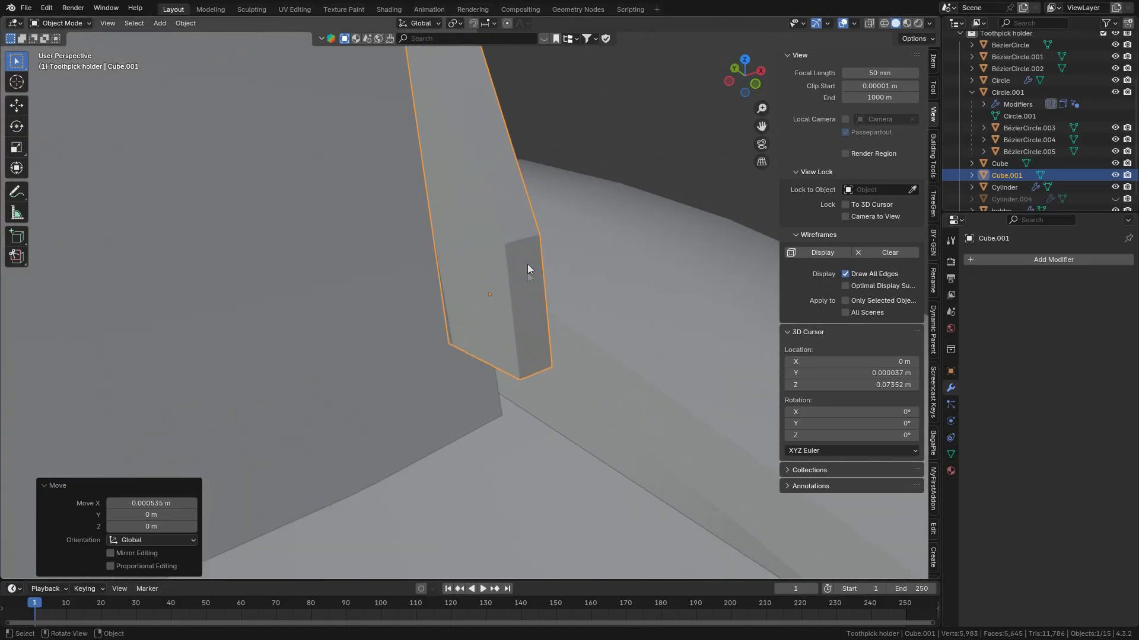
shift+middle_drag(537, 248, 514, 301)
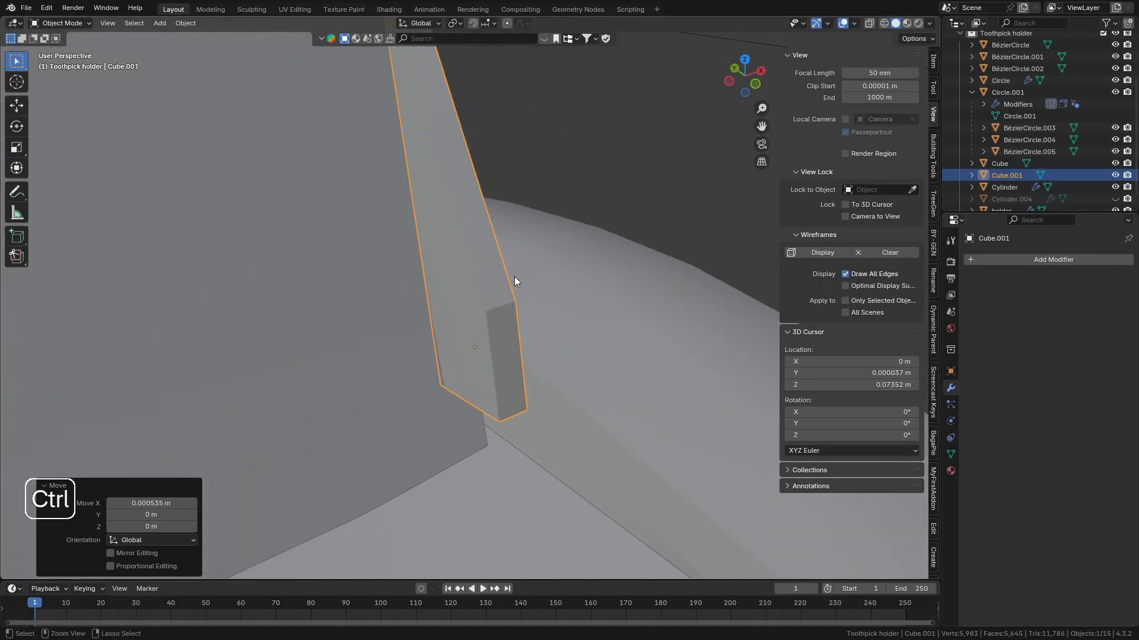
key(ctrl+a)
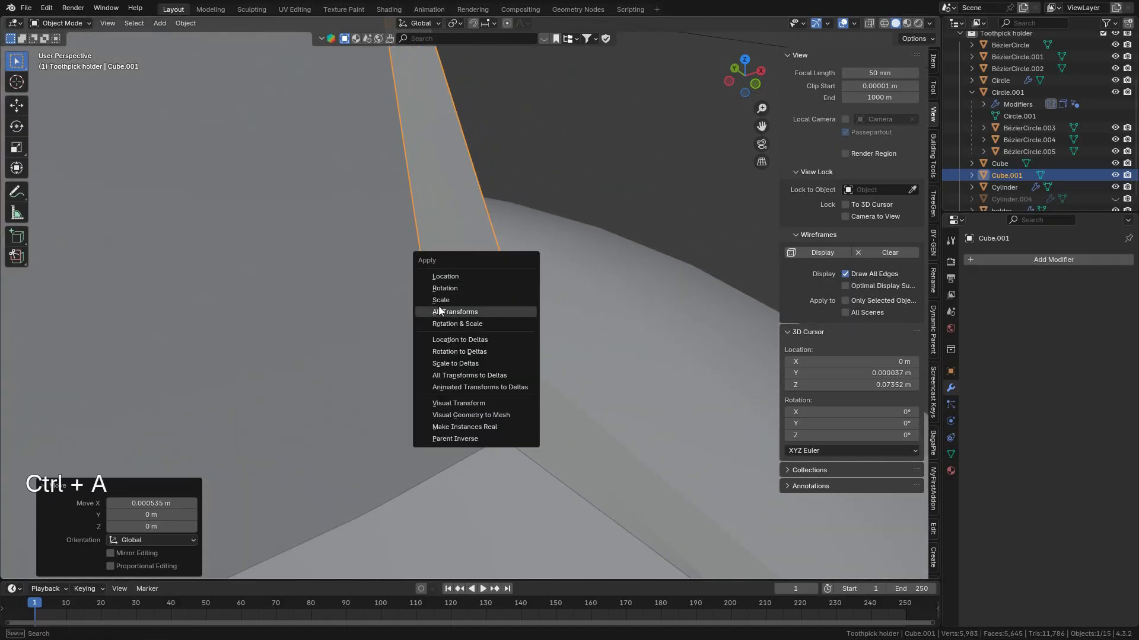
click(463, 301)
Add a Bevel modifier to the tapered block and reduce its amount to 0 m.
click(1050, 259)
mouse_move(1036, 258)
click(899, 271)
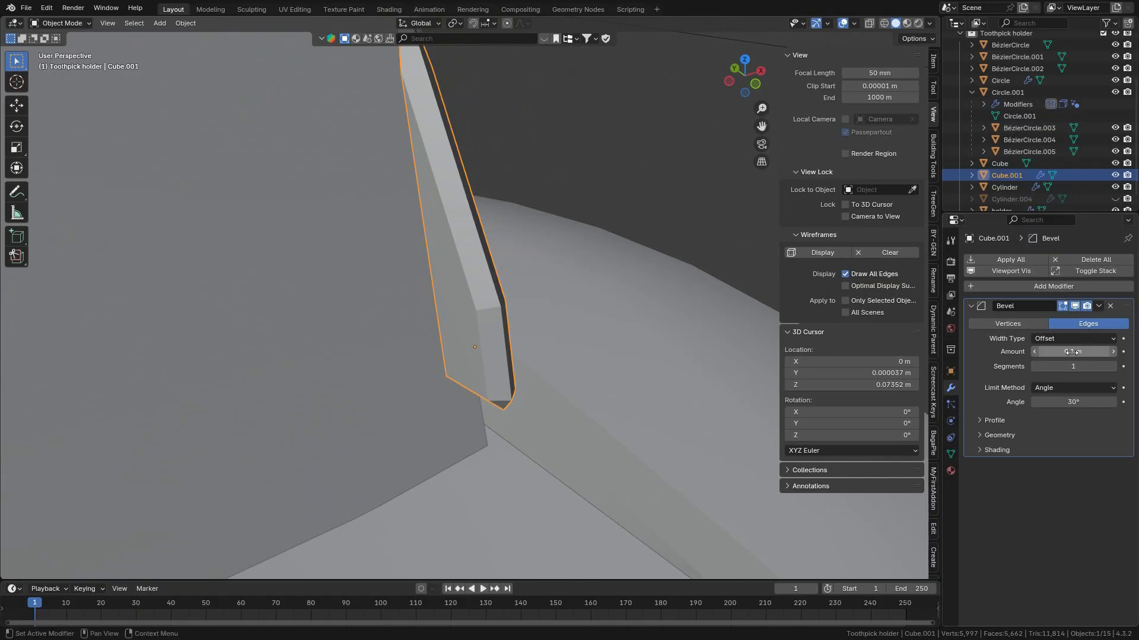
key(shift)
shift+drag(114, 355, 991, 350)
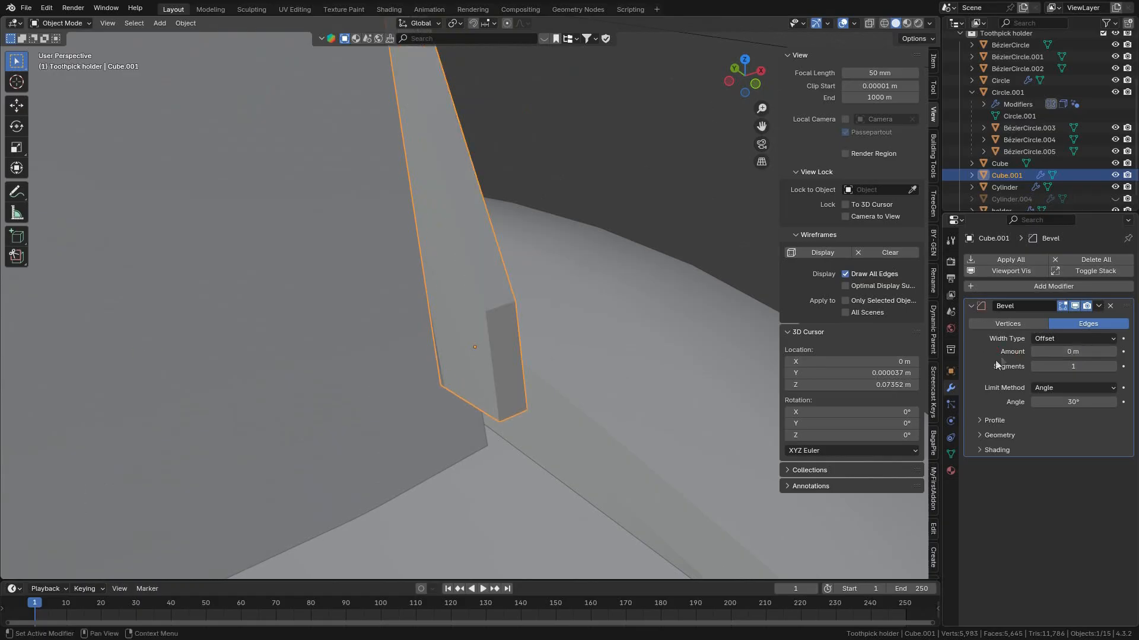
Set the Bevel modifier amount on the thin strip beside the lid to 0.0001 m.
click(950, 372)
click(951, 388)
click(1062, 349)
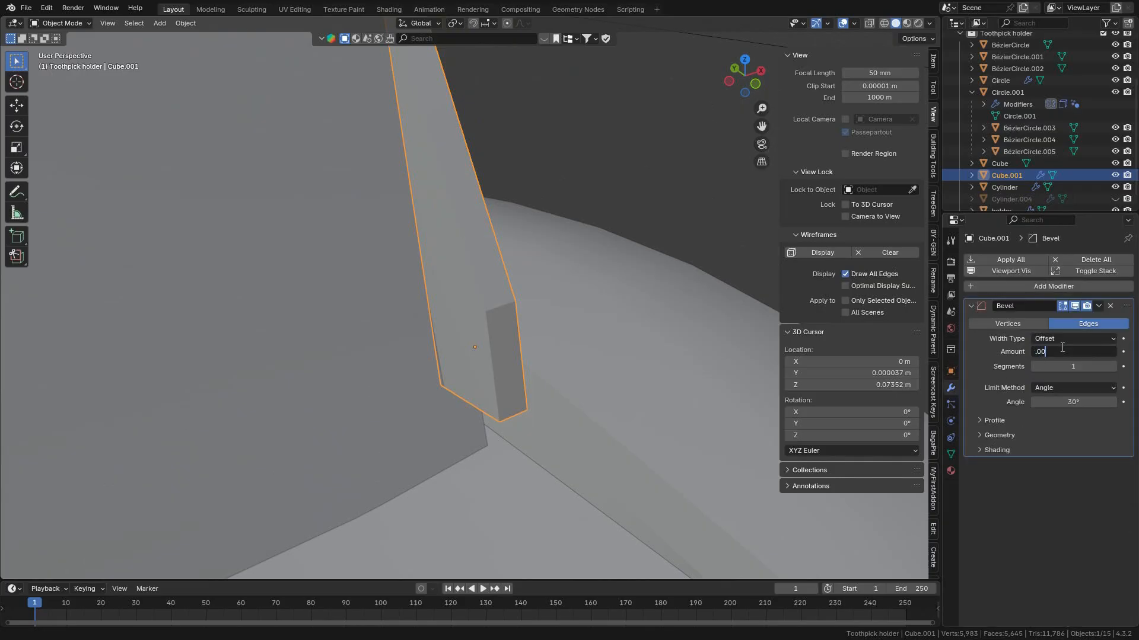
text(.001)
key(Return)
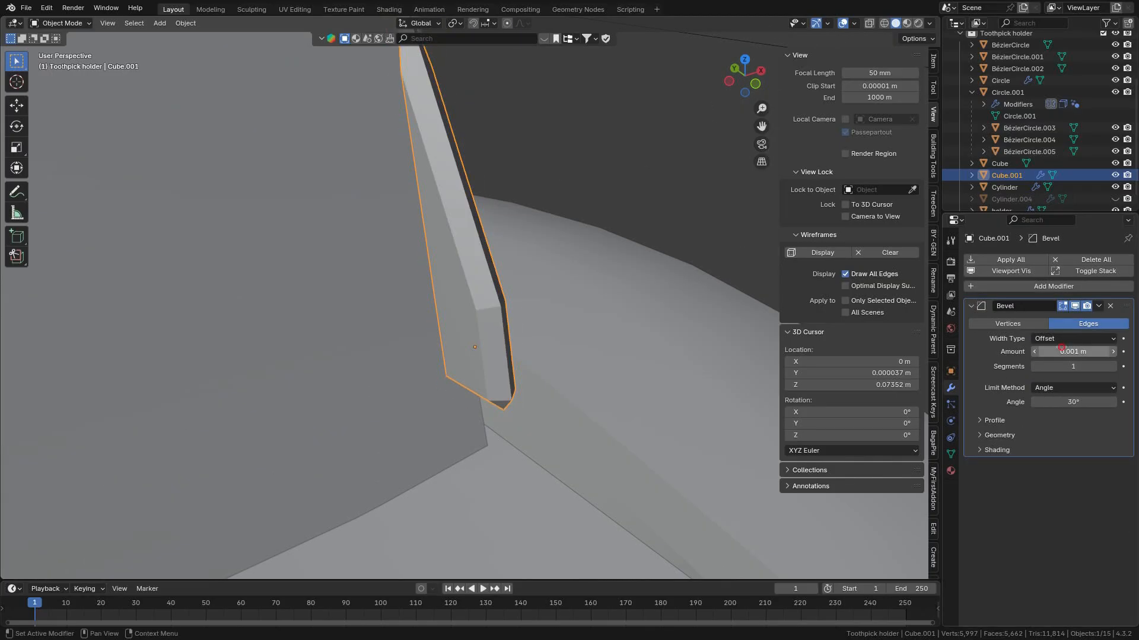
click(1061, 350)
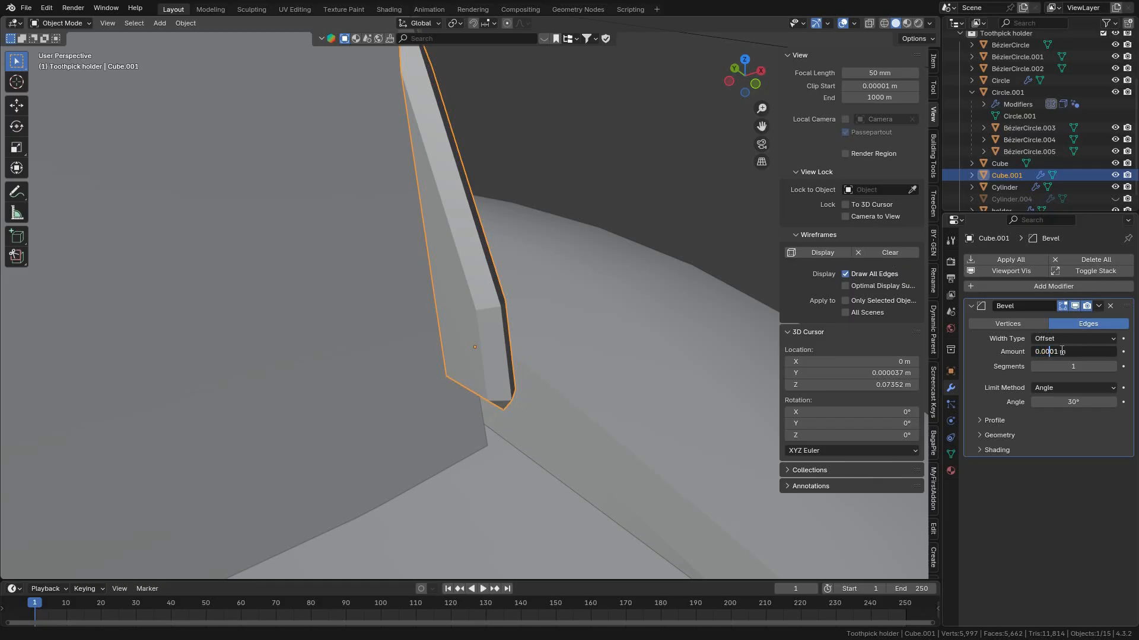
key(Return)
Try a bevel amount of 0.0101 m on the strip, return it to 0.0001 m and set the segments to 3.
middle_drag(602, 294, 597, 338)
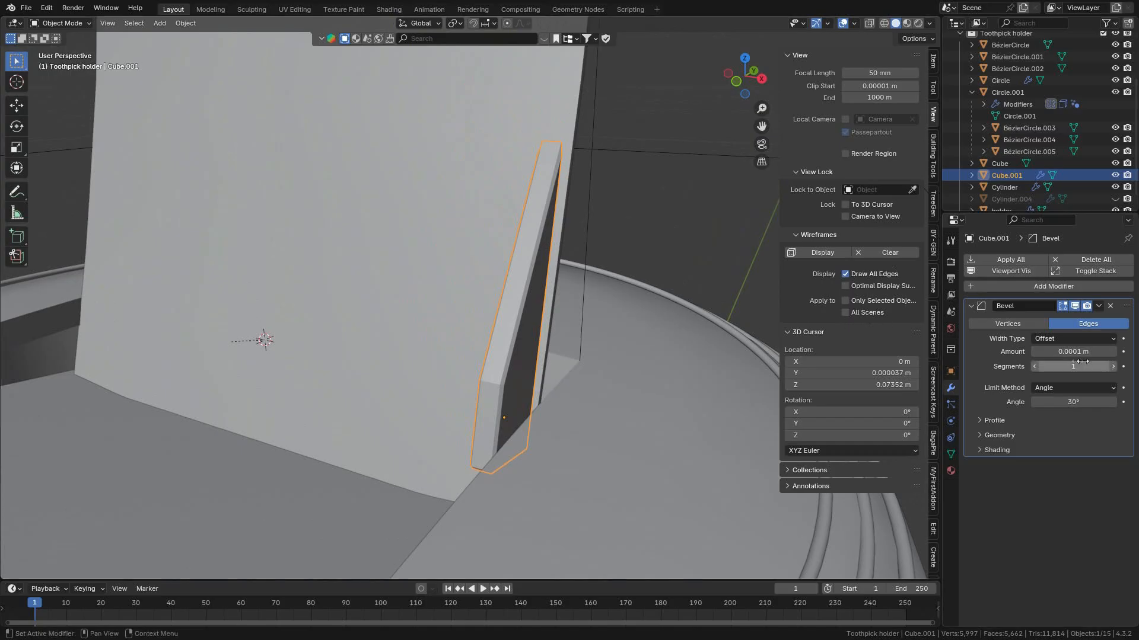
drag(1111, 352, 1127, 352)
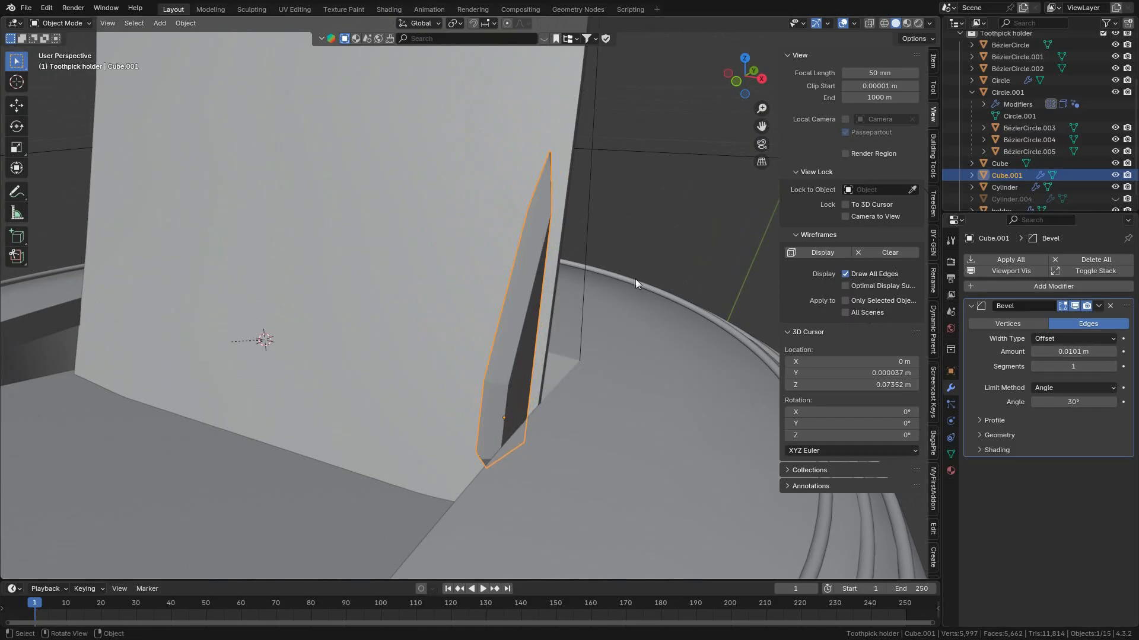
shift+middle_drag(635, 278, 718, 300)
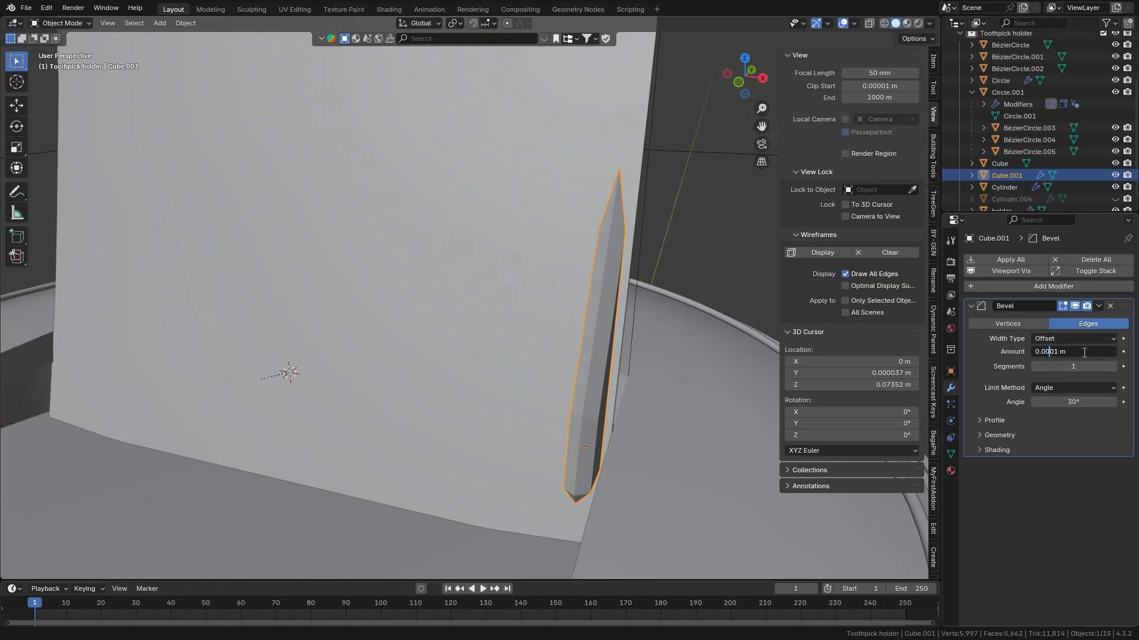
key(Return)
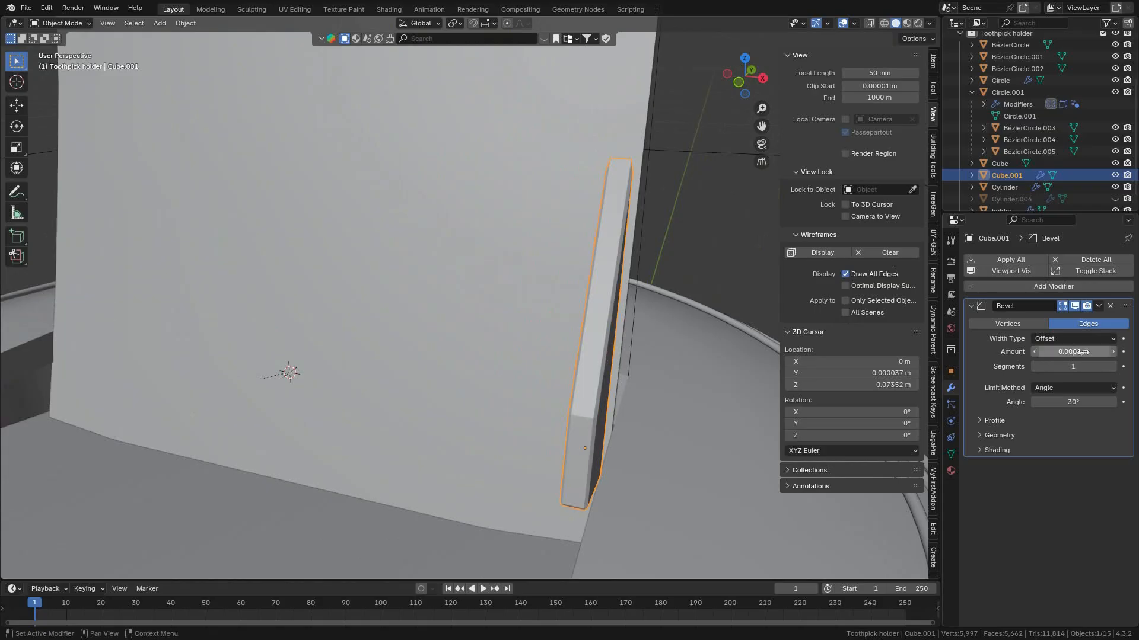
click(1115, 371)
click(1115, 371)
Add a Plain Axes empty and clear its location so it sits at the world origin.
scroll(540, 365, down, 3)
shift+middle_drag(540, 365, 376, 157)
scroll(639, 348, down, 4)
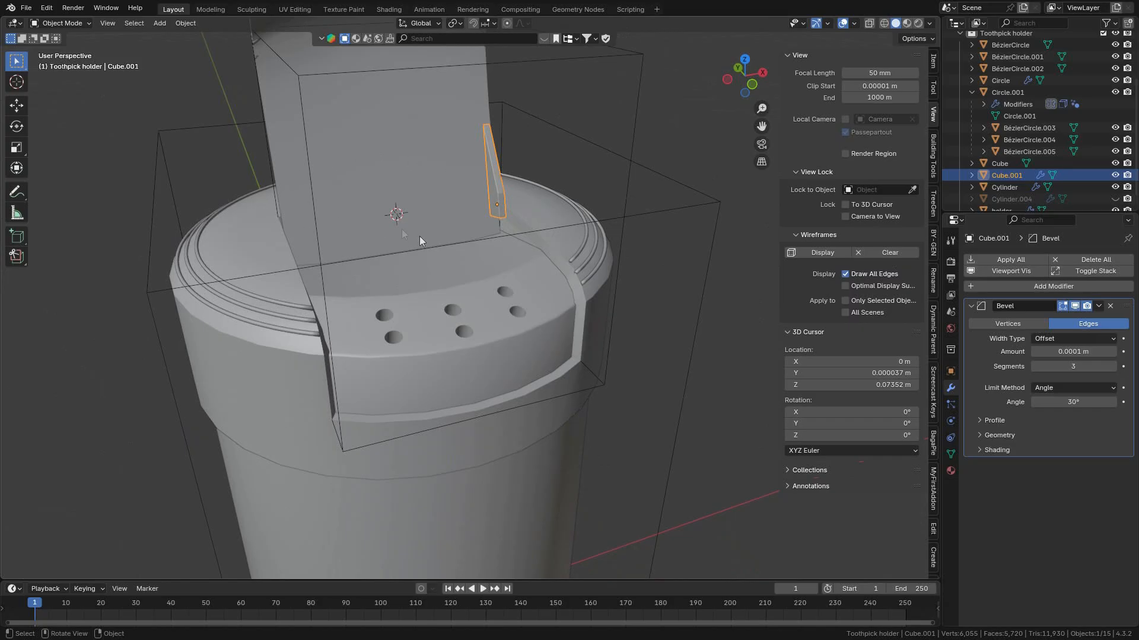
scroll(419, 237, down, 2)
middle_drag(355, 267, 424, 223)
scroll(465, 259, down, 2)
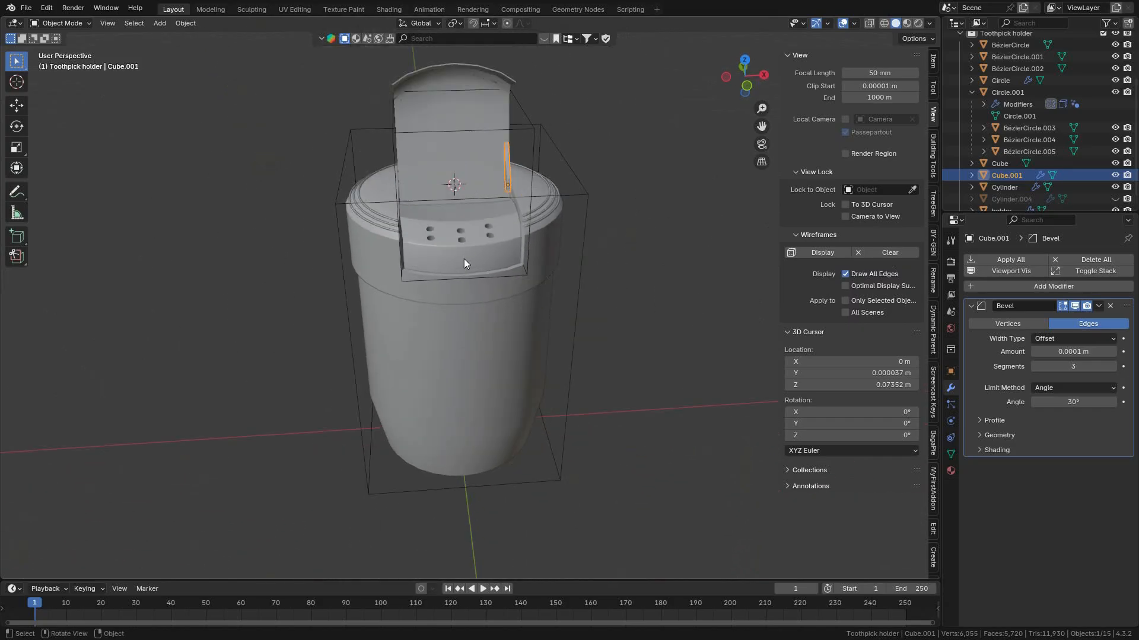
key(shift+a)
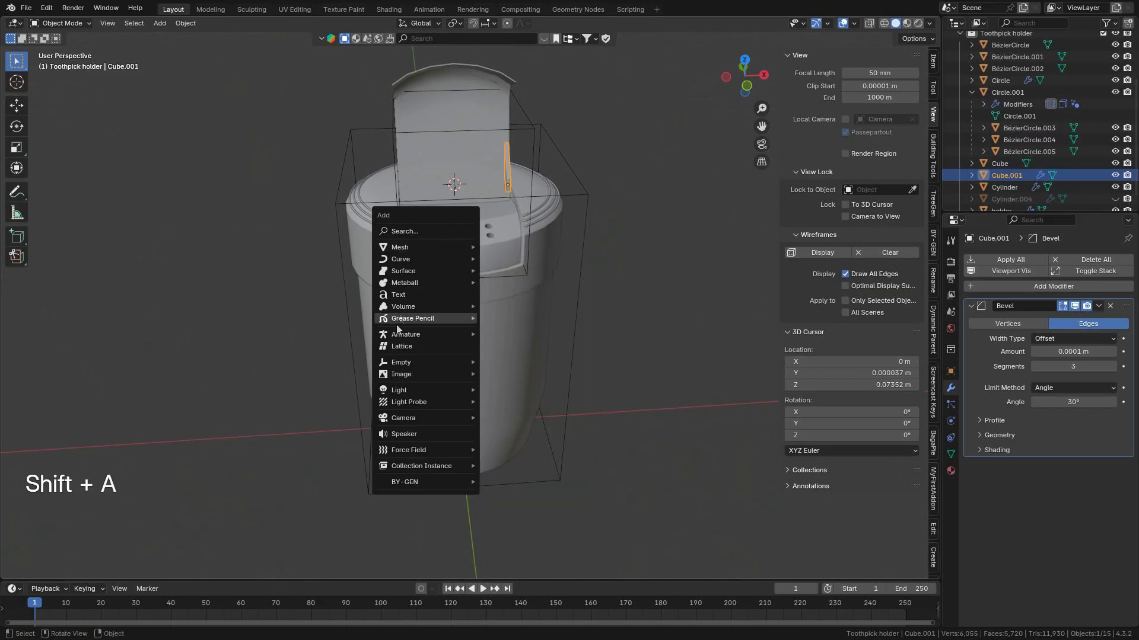
mouse_move(400, 367)
click(518, 362)
middle_drag(518, 362, 532, 388)
scroll(532, 388, down, 2)
key(alt+g)
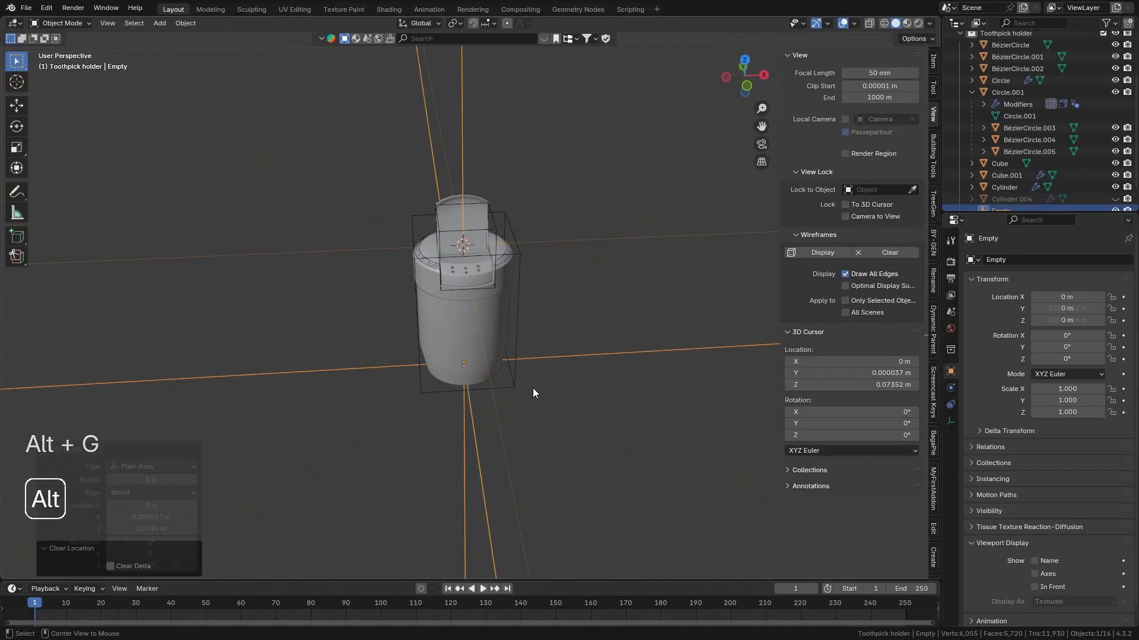
Scale the empty down to about 0.09 and rename it mirror.
key(s)
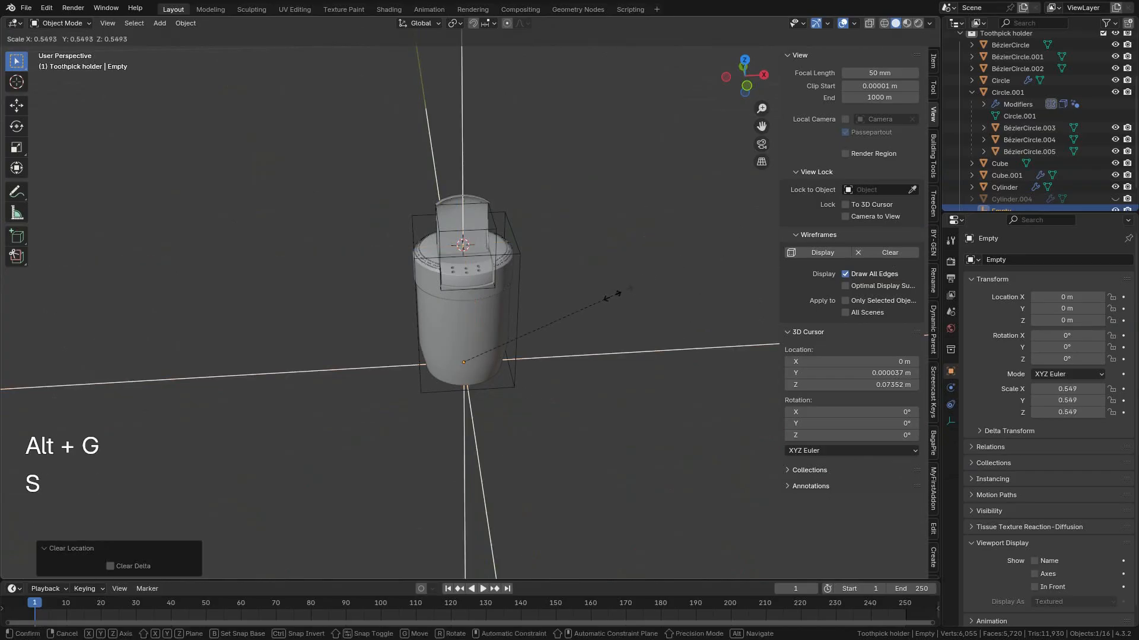
click(490, 372)
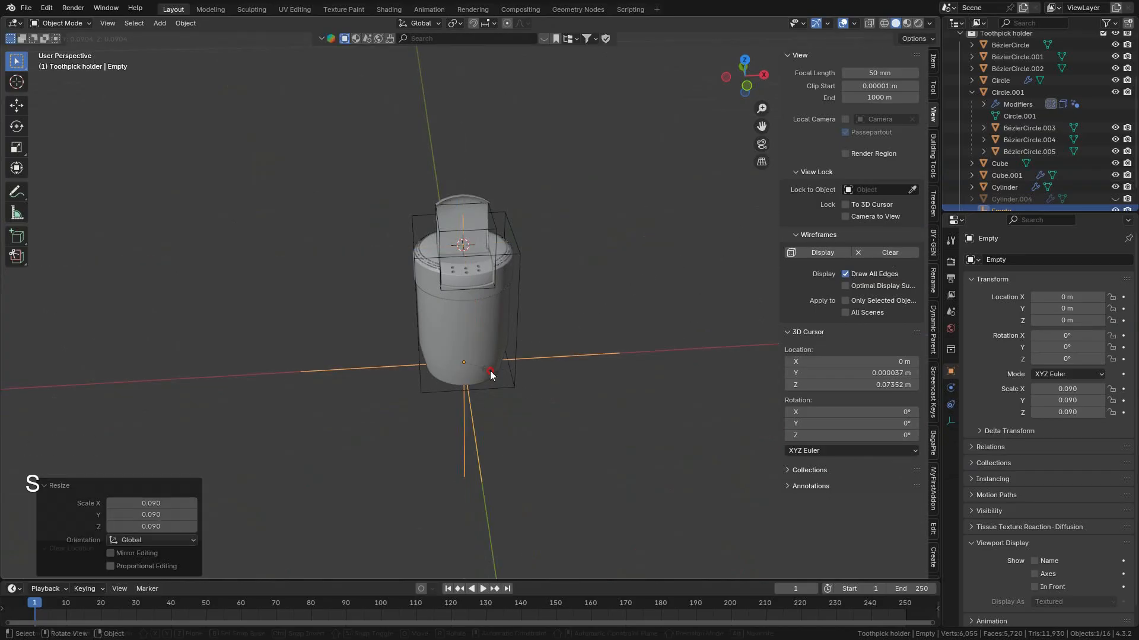
scroll(547, 333, up, 6)
key(F2)
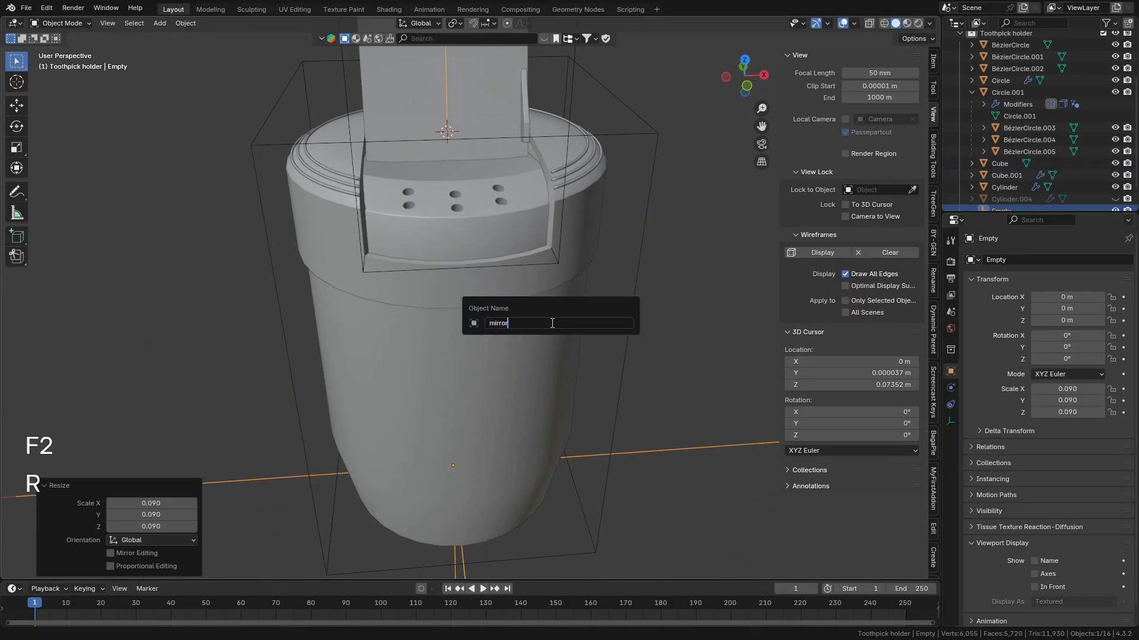
key(Return)
Add a Mirror modifier to the thin beveled strip beside the open lid.
shift+middle_drag(536, 254, 547, 439)
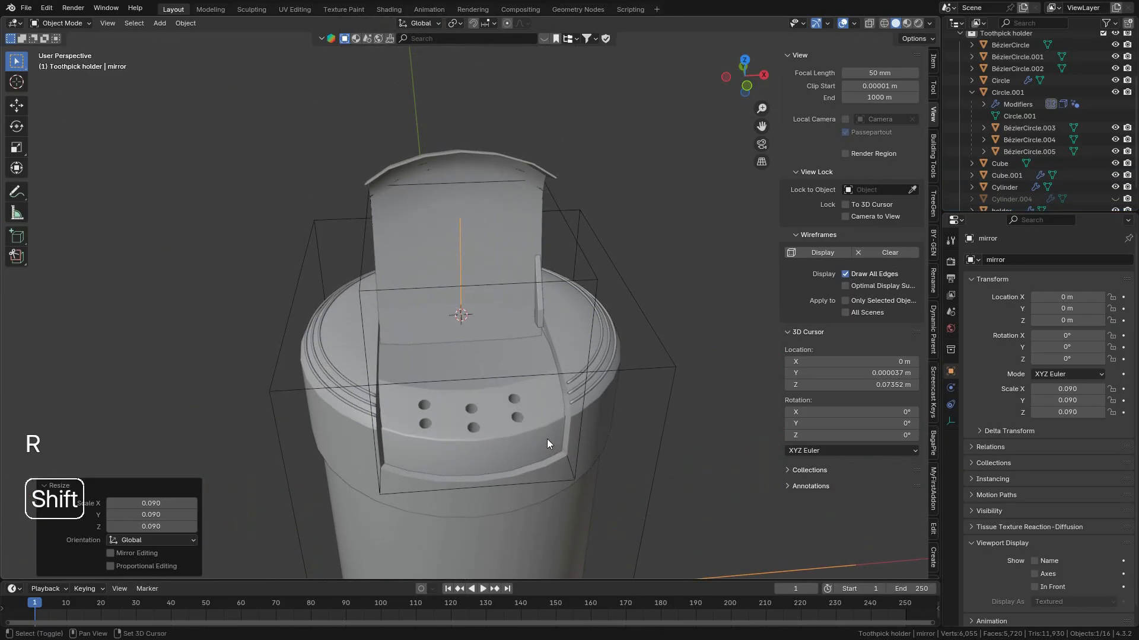
scroll(575, 322, up, 3)
click(578, 309)
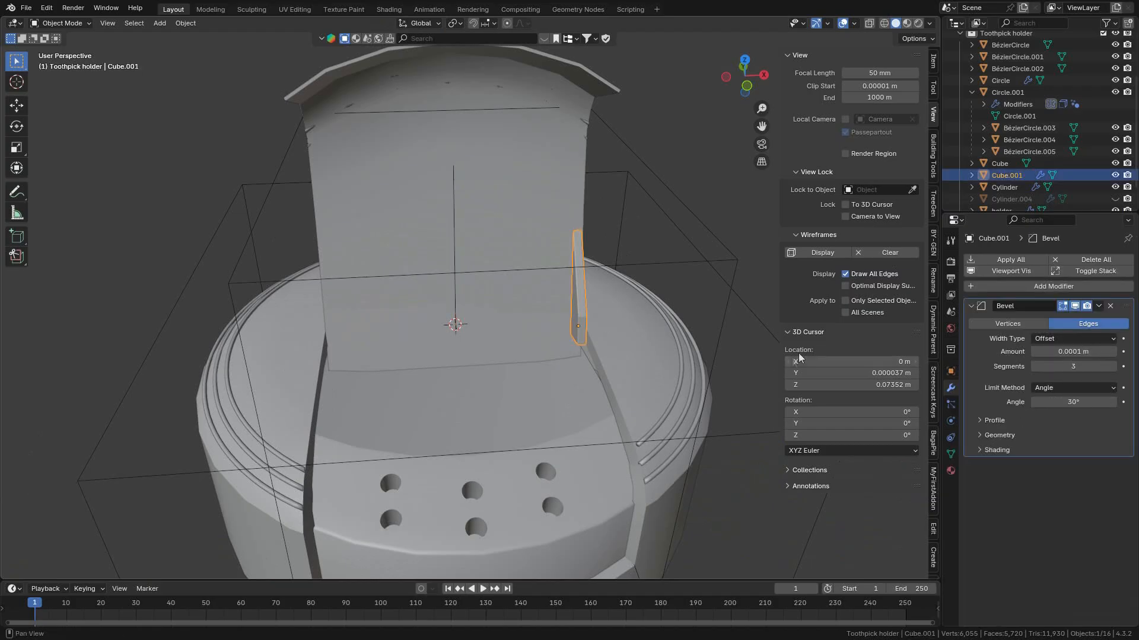
click(1017, 287)
mouse_move(1017, 287)
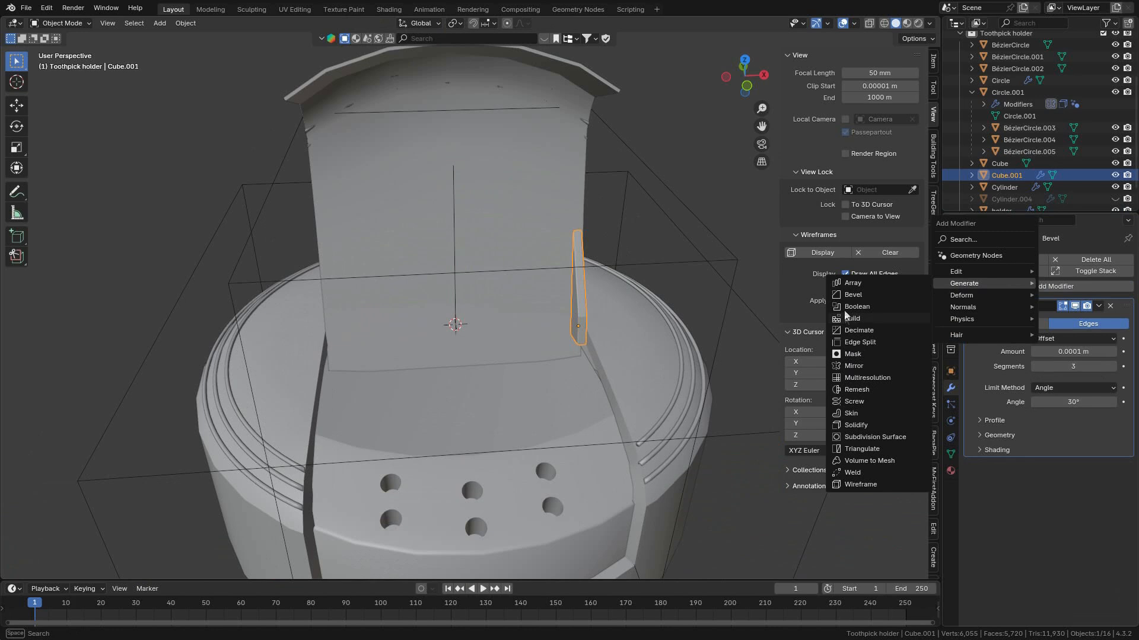
click(854, 366)
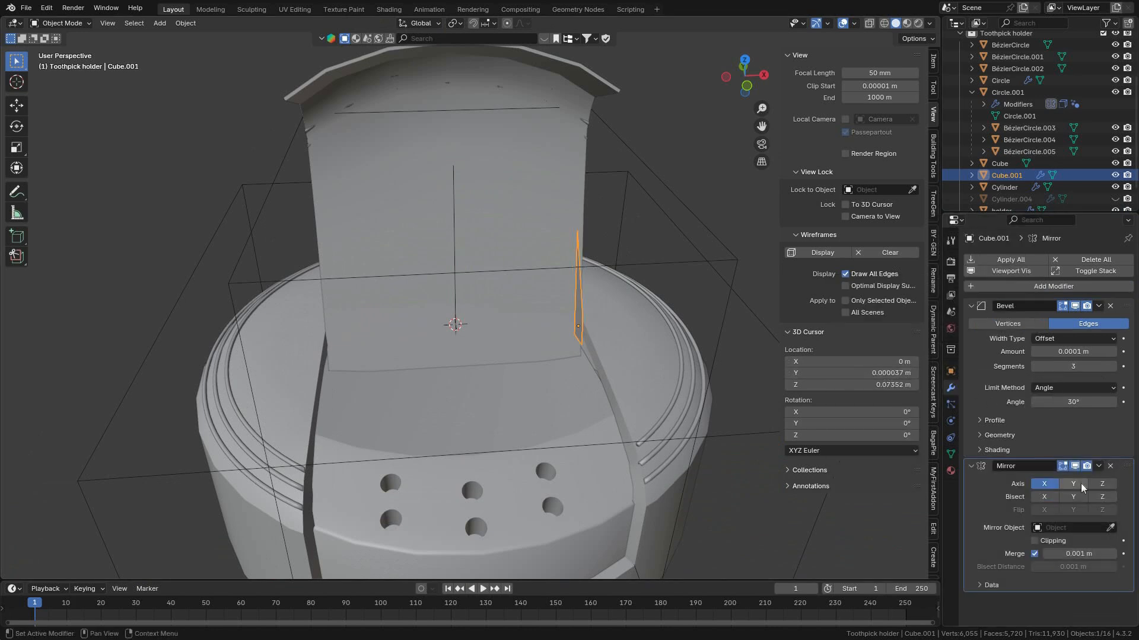
Assign the empty named mirror as the strip's mirror object, with mirroring on the X axis.
click(1056, 530)
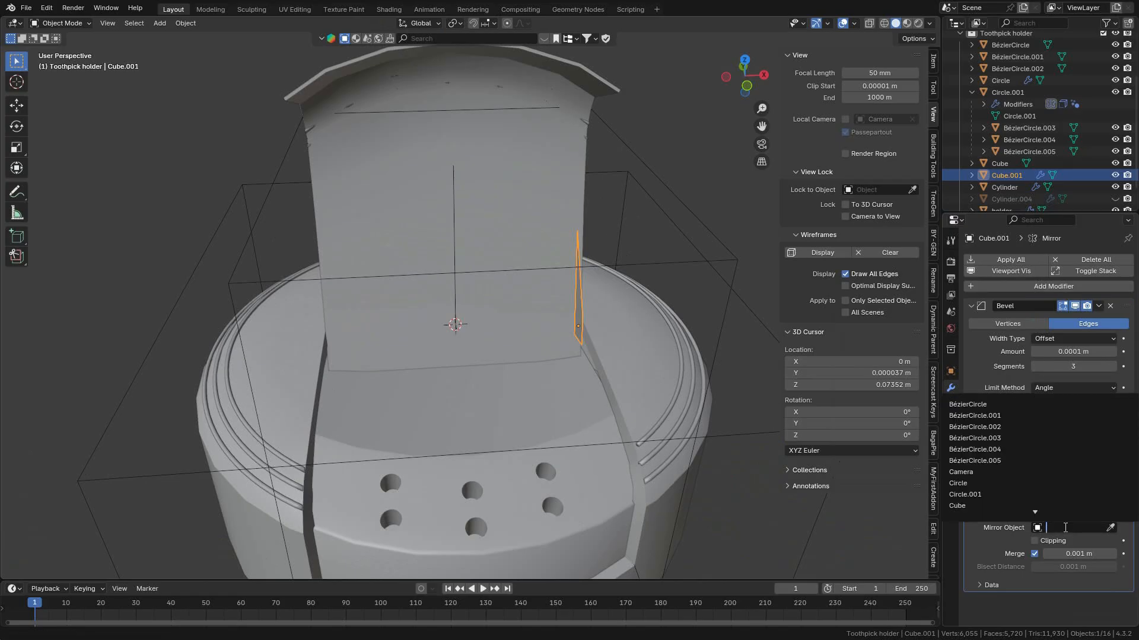
text(mir)
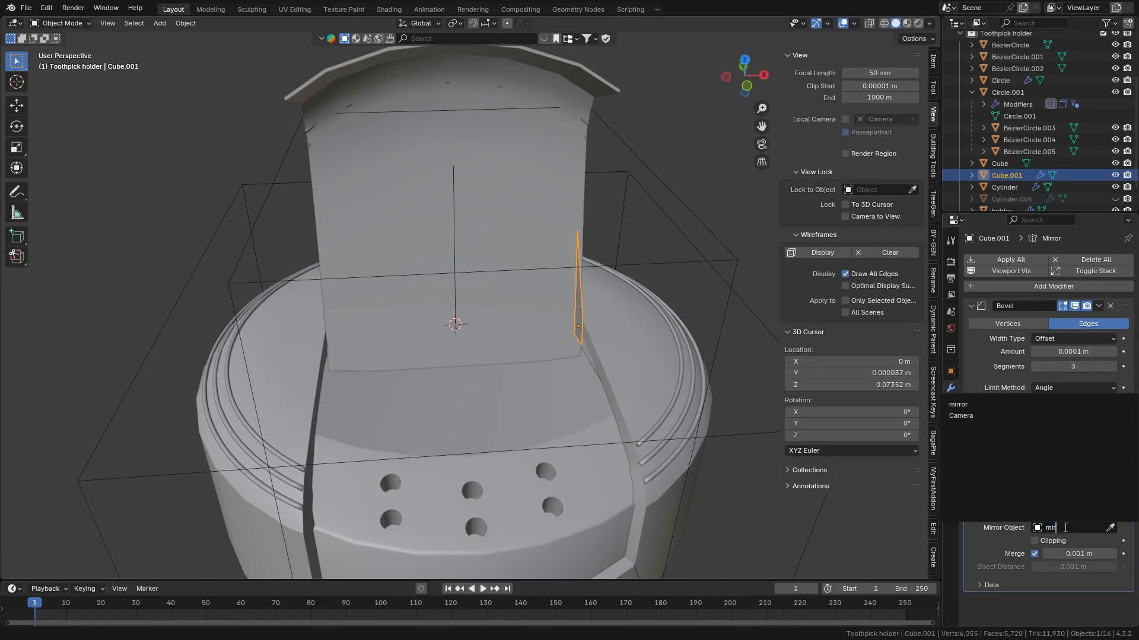
text(r)
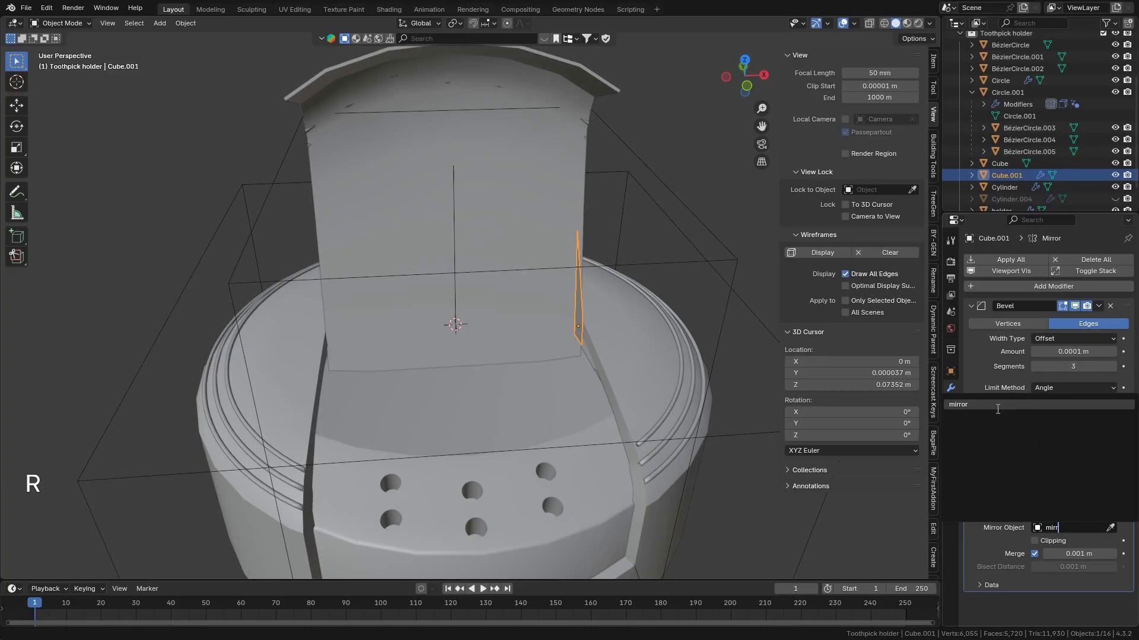
click(997, 409)
middle_drag(599, 328, 610, 295)
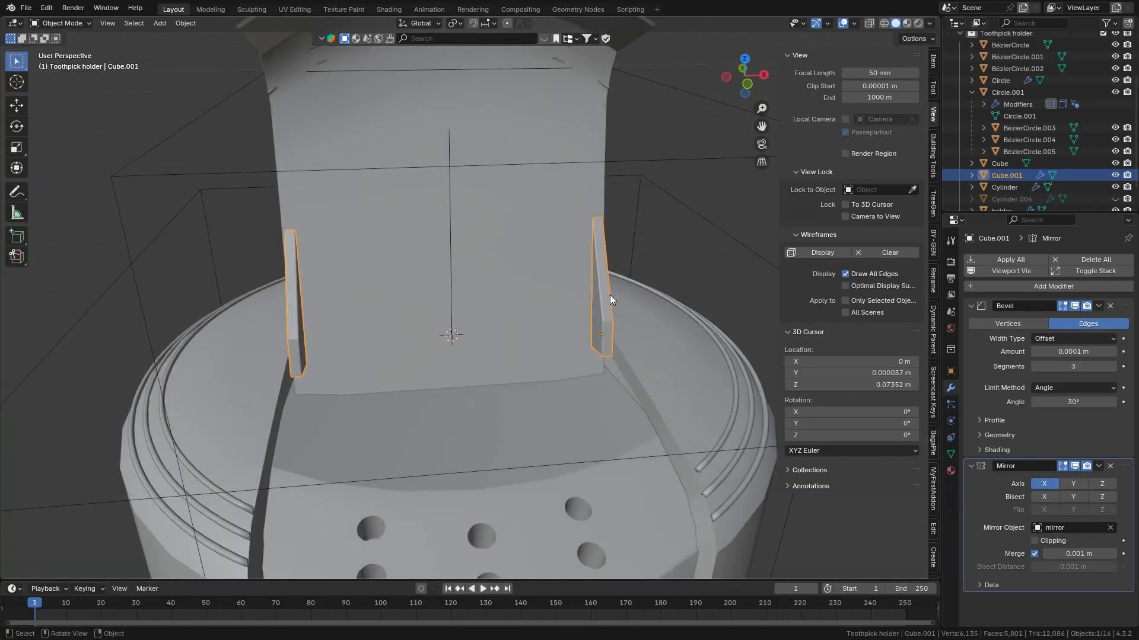
Try moving the strip freely together with its mirrored copy beside the lid.
scroll(610, 294, down, 5)
scroll(560, 338, up, 4)
scroll(592, 343, down, 4)
key(g)
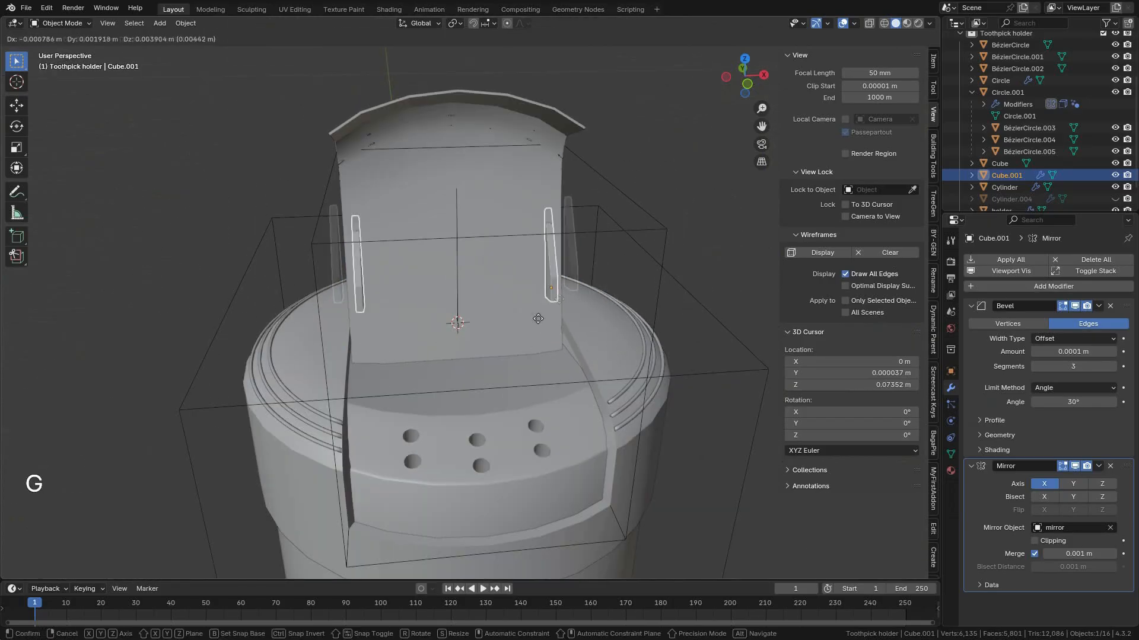
click(525, 332)
Examine the mirrored strips, the perforated top and the front recess of the toothpick holder.
middle_drag(478, 292, 521, 280)
scroll(561, 313, up, 5)
scroll(561, 314, down, 6)
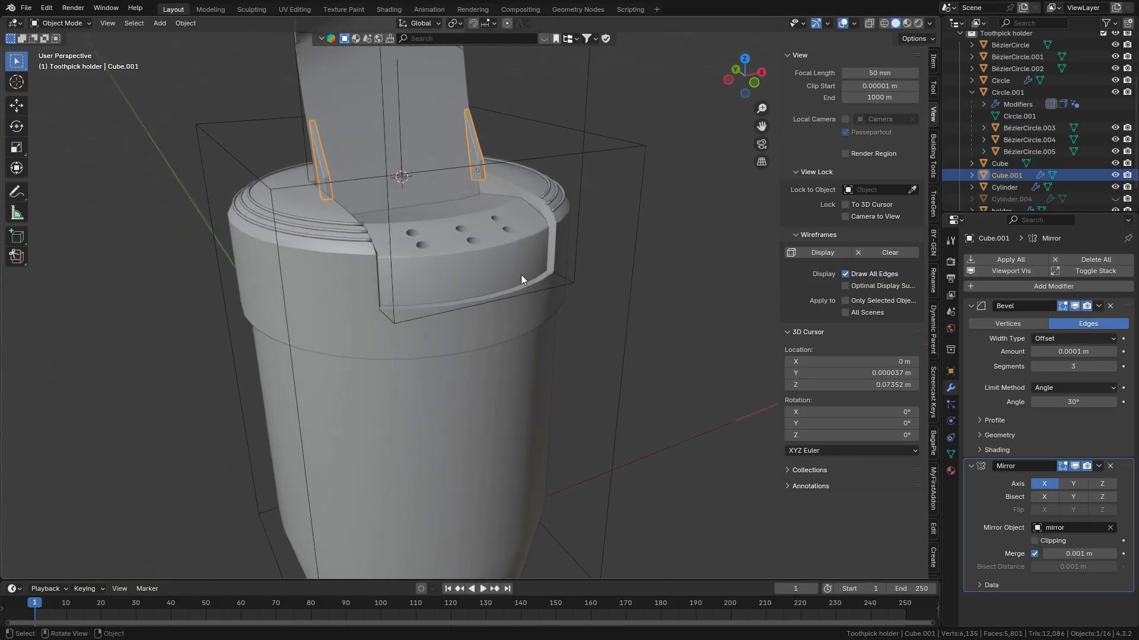
scroll(527, 297, up, 4)
scroll(499, 305, down, 4)
scroll(472, 291, down, 3)
scroll(472, 270, up, 5)
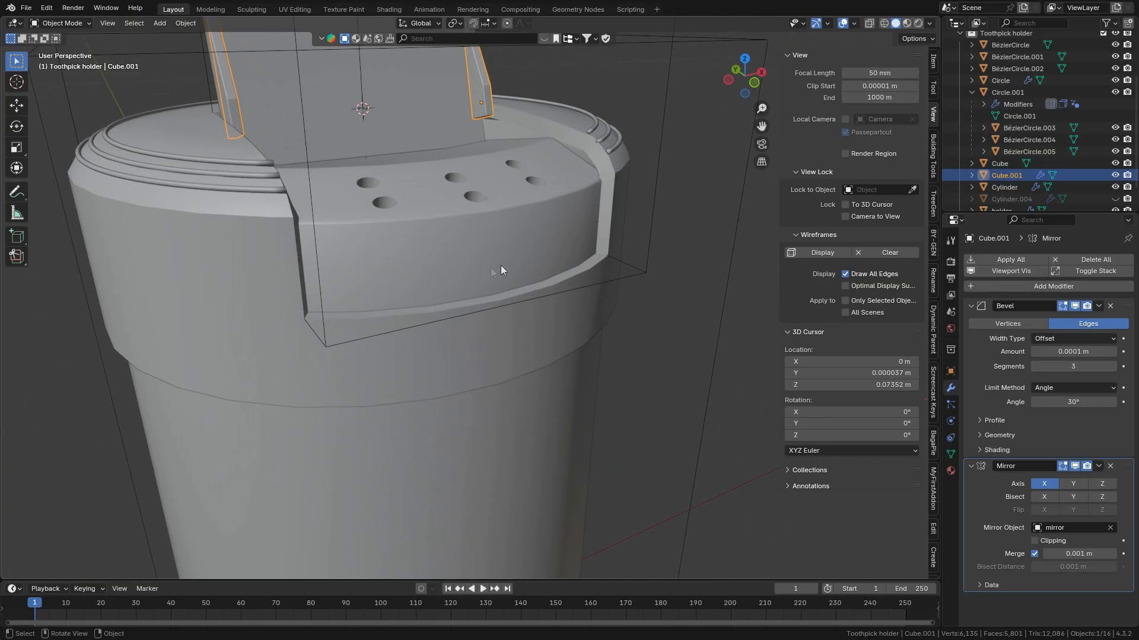
scroll(504, 259, down, 2)
shift+middle_drag(500, 259, 499, 308)
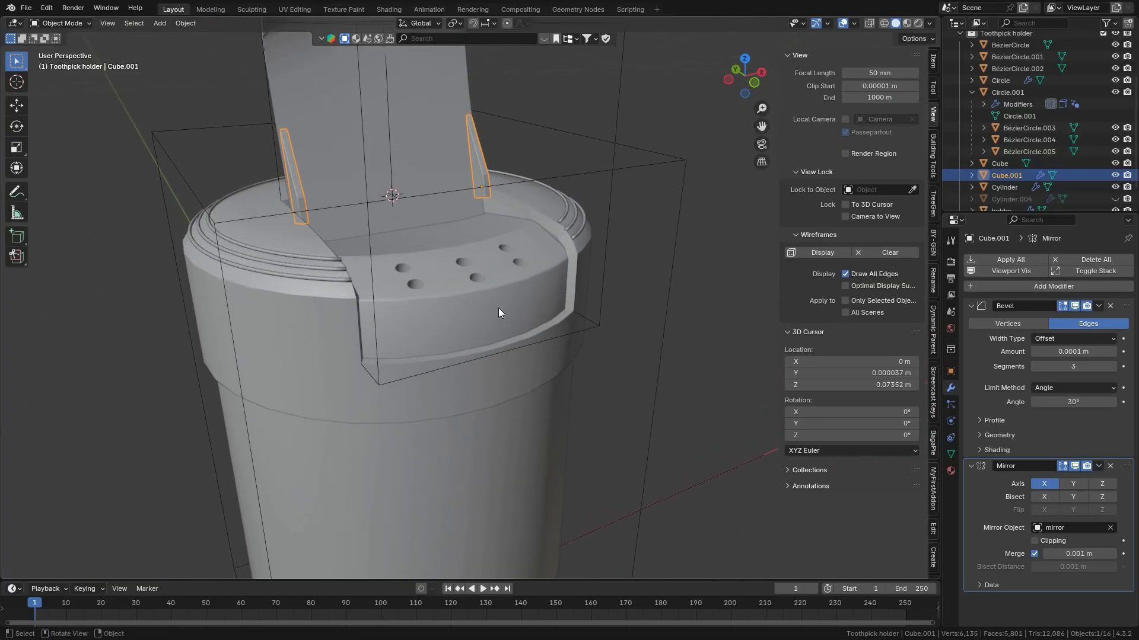
scroll(498, 308, down, 3)
scroll(487, 302, up, 5)
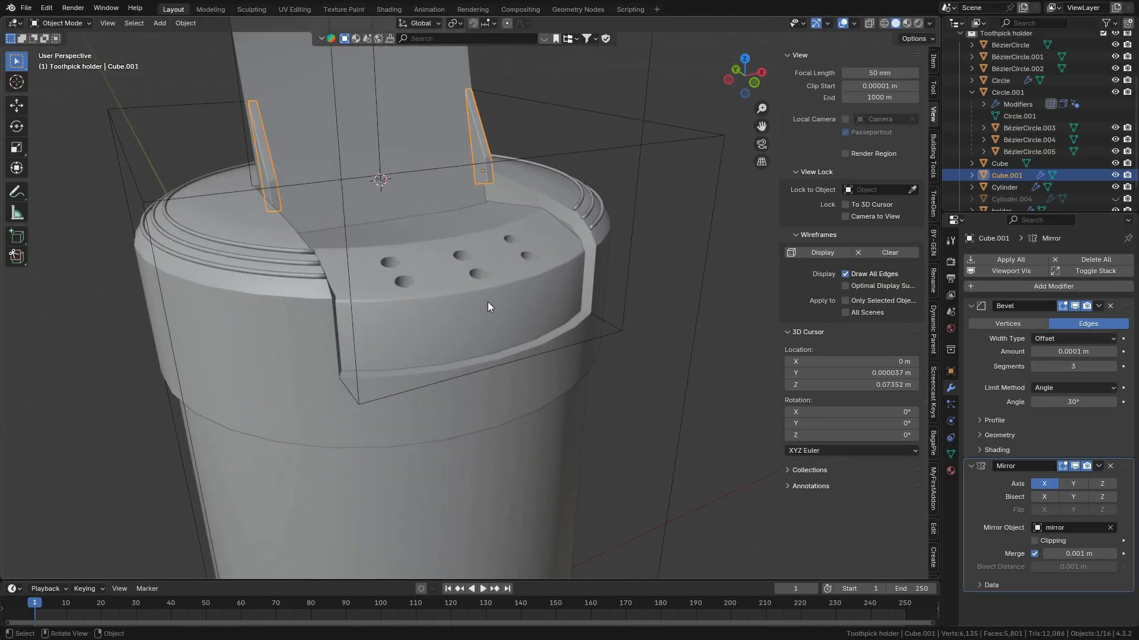
shift+middle_drag(482, 272, 505, 468)
scroll(504, 467, down, 7)
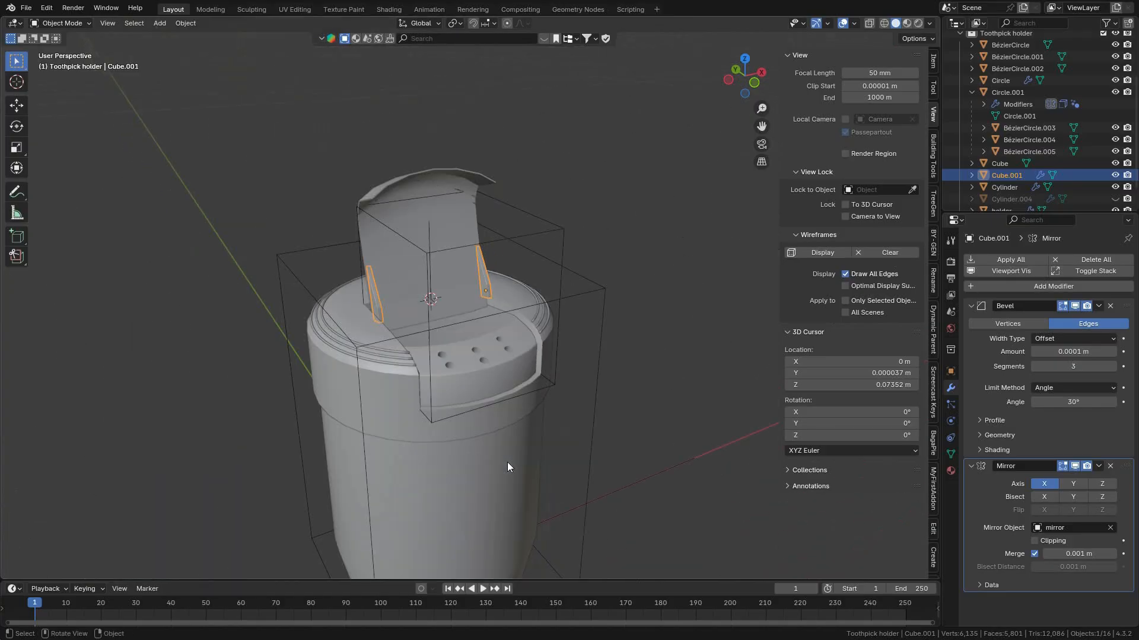
scroll(509, 465, up, 3)
click(89, 25)
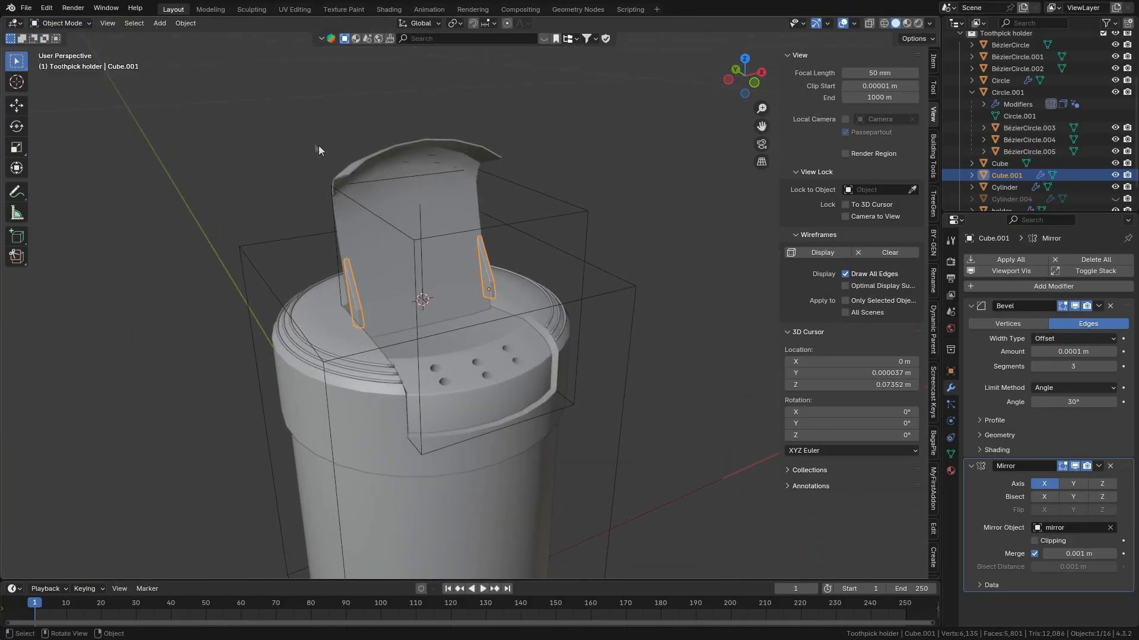
Add a 0.003 m cube at the 3D cursor.
scroll(442, 313, up, 2)
shift+middle_drag(452, 342, 399, 138)
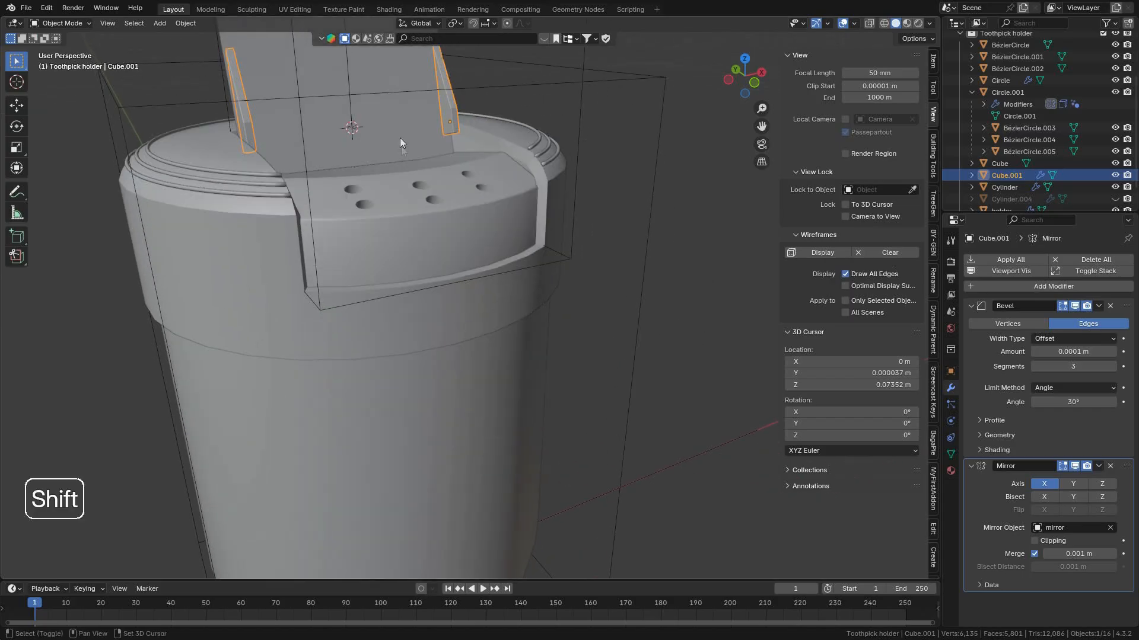
scroll(443, 255, up, 1)
shift+middle_drag(443, 238, 449, 247)
scroll(469, 228, down, 2)
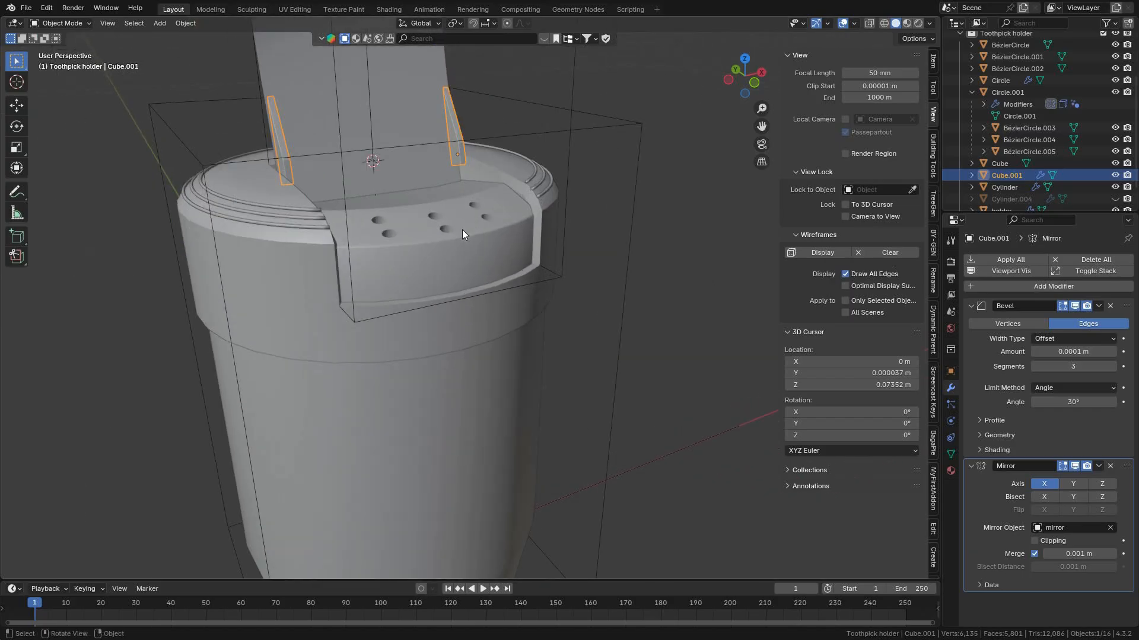
scroll(456, 229, up, 1)
key(shift+a)
mouse_move(415, 90)
click(497, 101)
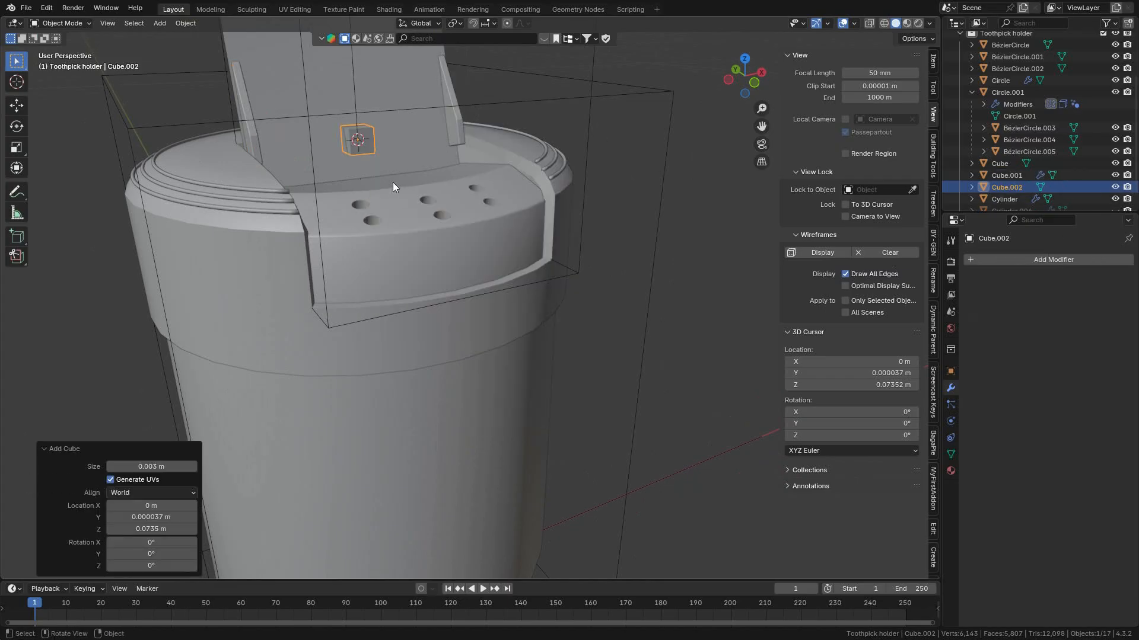
Move the cube down about 0.0071 m and along Y by about -0.0247 m onto the front face below the holes.
key(g)
key(z)
click(392, 237)
key(g)
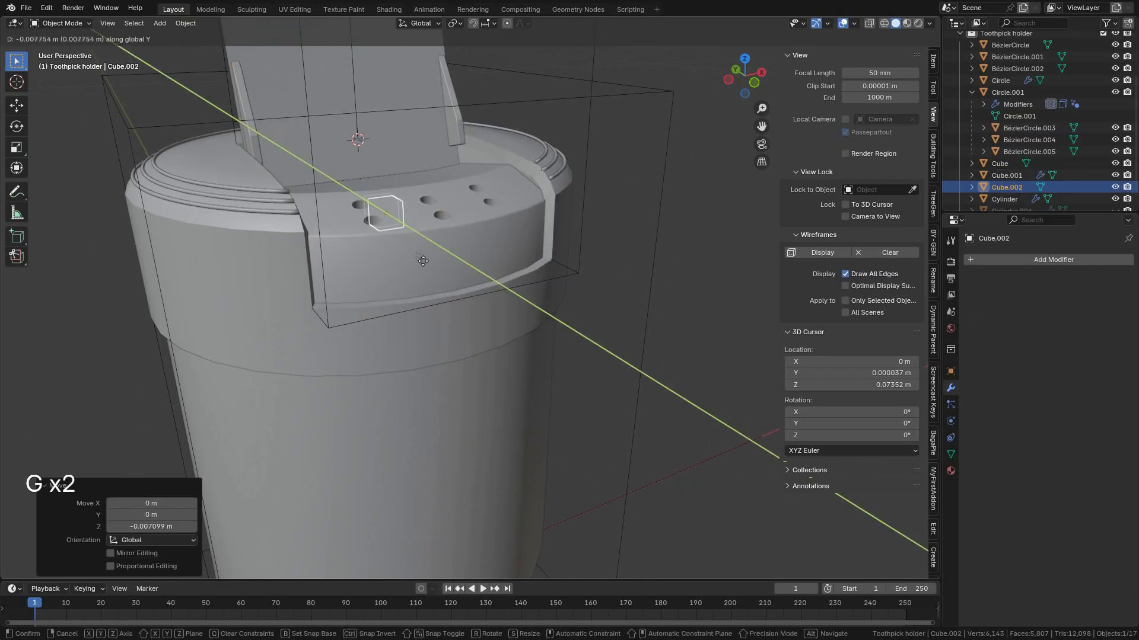
click(523, 326)
Scale the cube uniformly by 0.478 and stretch it along X into a wide bar on the front face.
scroll(502, 266, up, 6)
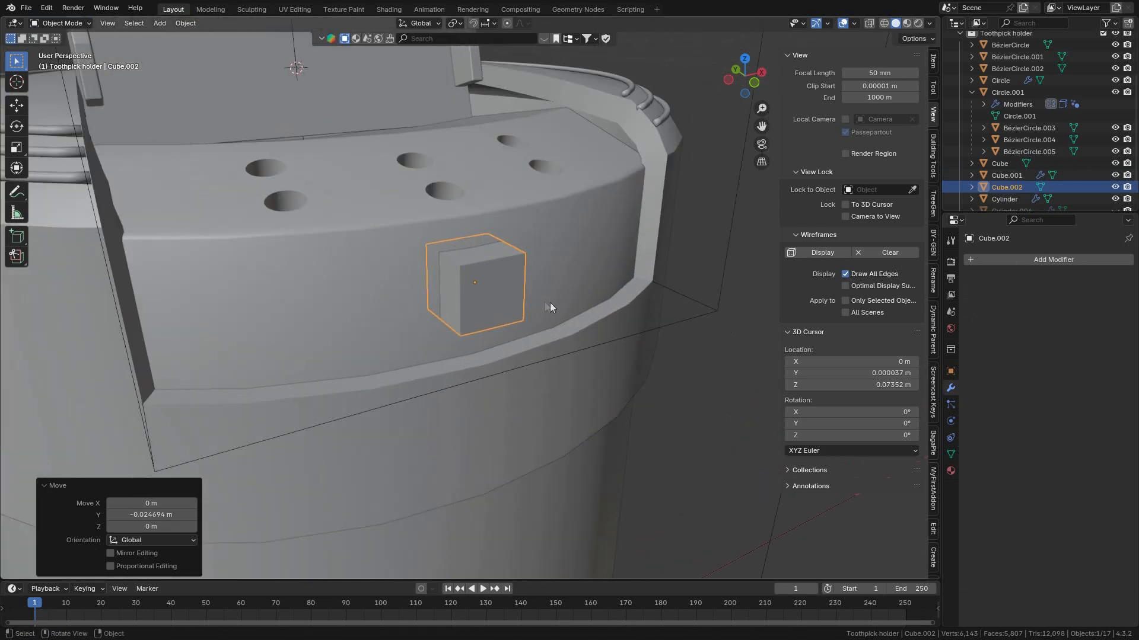
key(s)
click(536, 290)
key(s)
key(x)
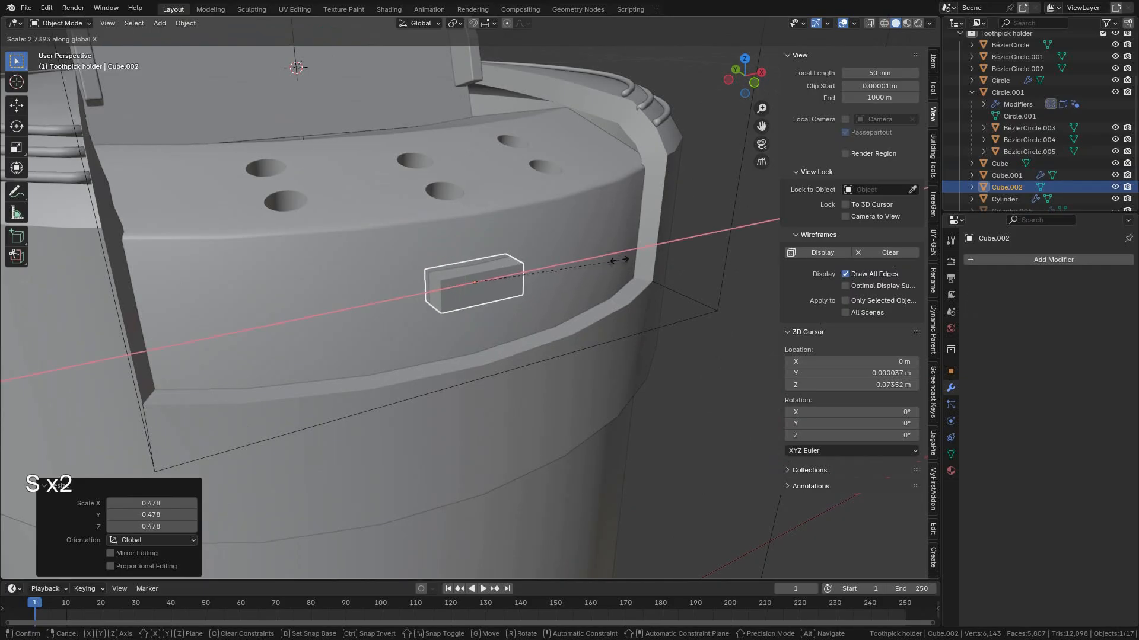
click(738, 236)
Cut the bar's mesh in half lengthwise with a single centred vertical loop cut.
middle_drag(587, 258, 539, 330)
scroll(490, 313, up, 3)
key(ctrl+r)
key(Tab)
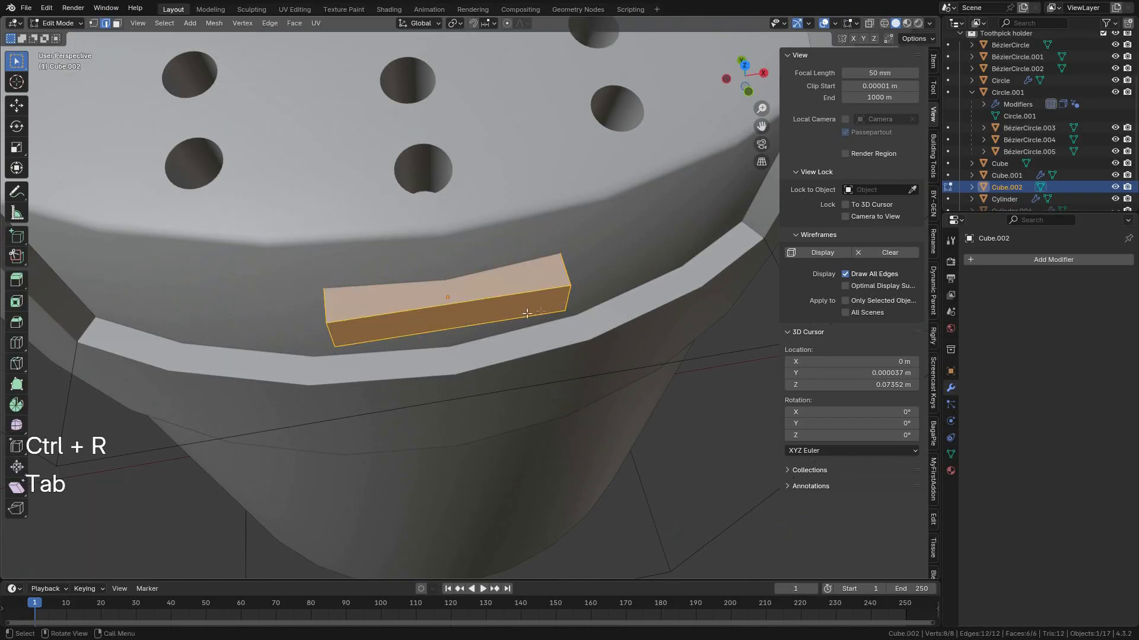
key(ctrl+r)
click(493, 313)
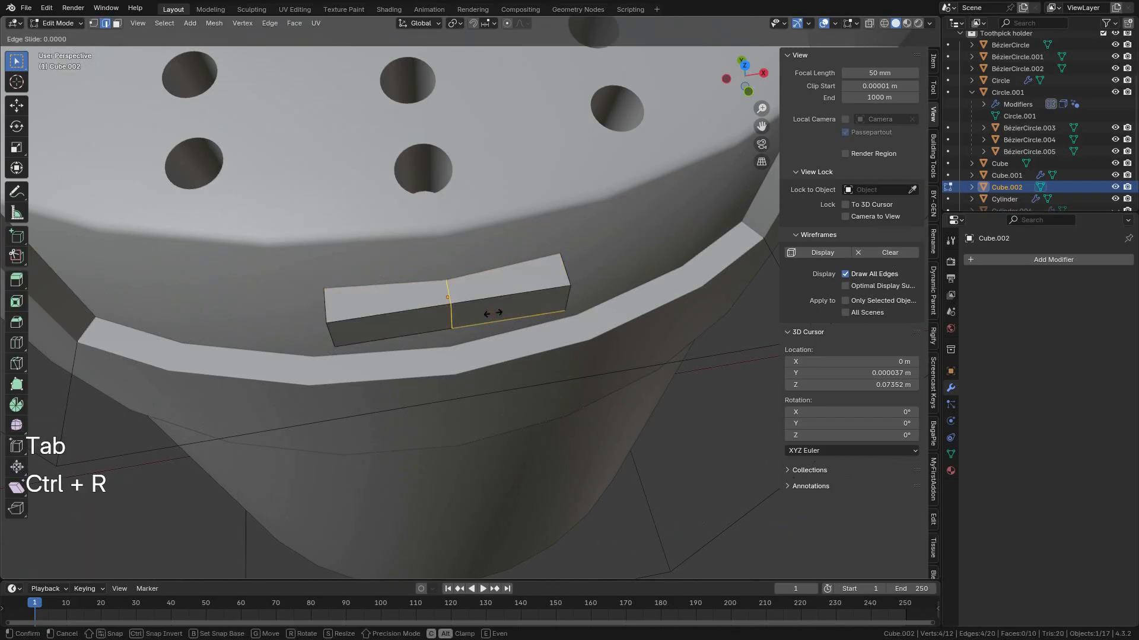
right_click(493, 313)
Move the bar's two outer front edges 0.000926 m along Y and pull the middle front edge outward along Y.
middle_drag(519, 310, 469, 277)
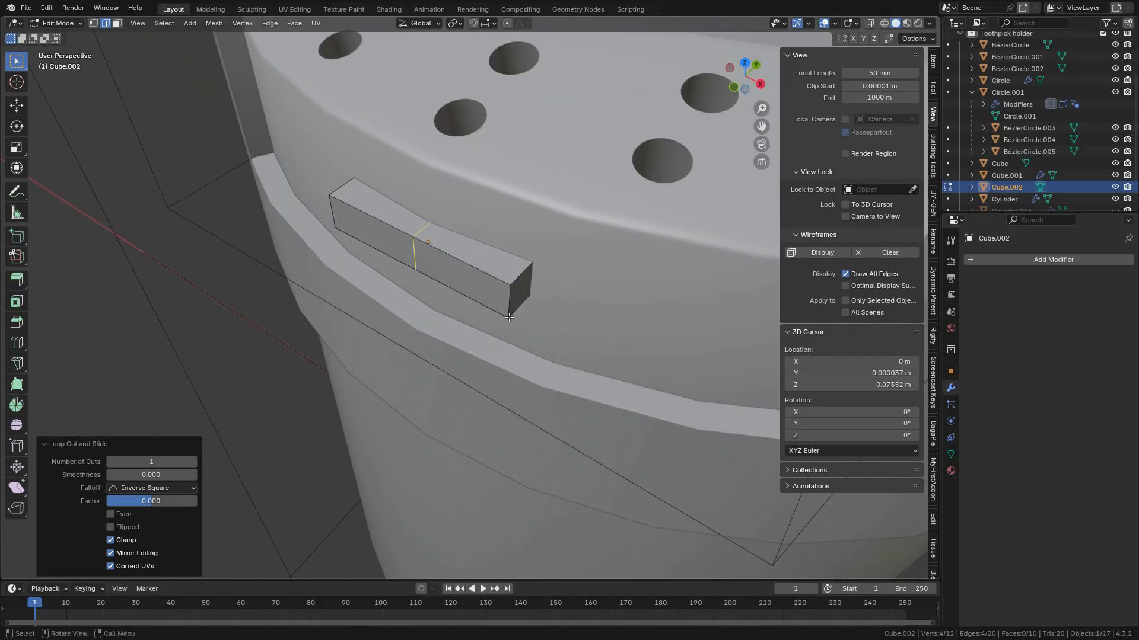
click(343, 230)
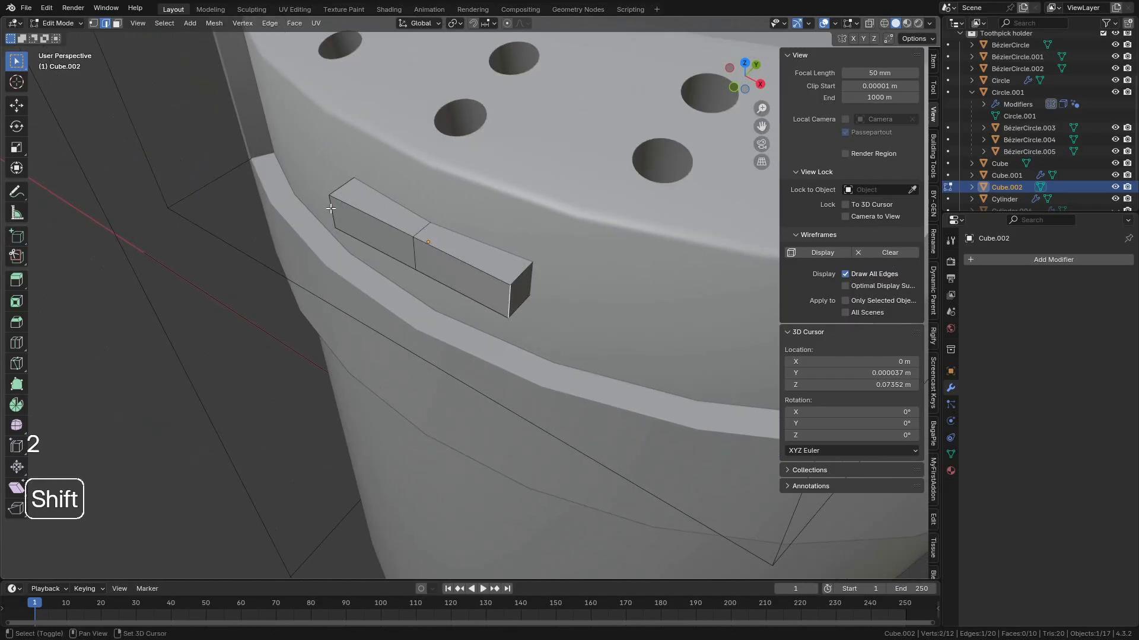
shift+click(331, 209)
key(g)
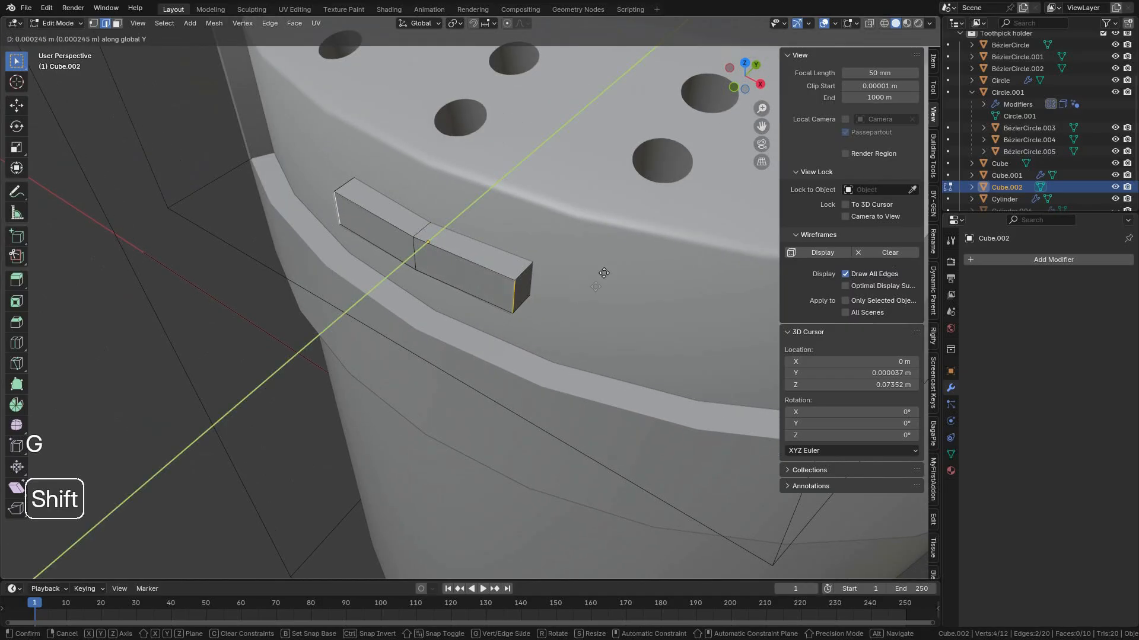
click(666, 93)
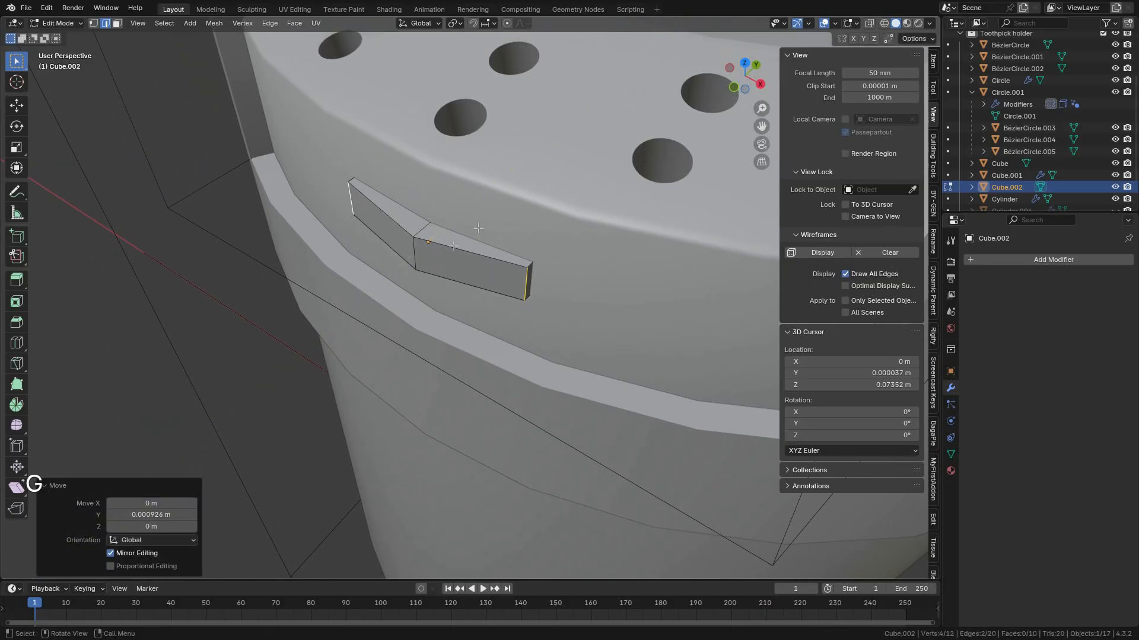
click(413, 252)
key(g)
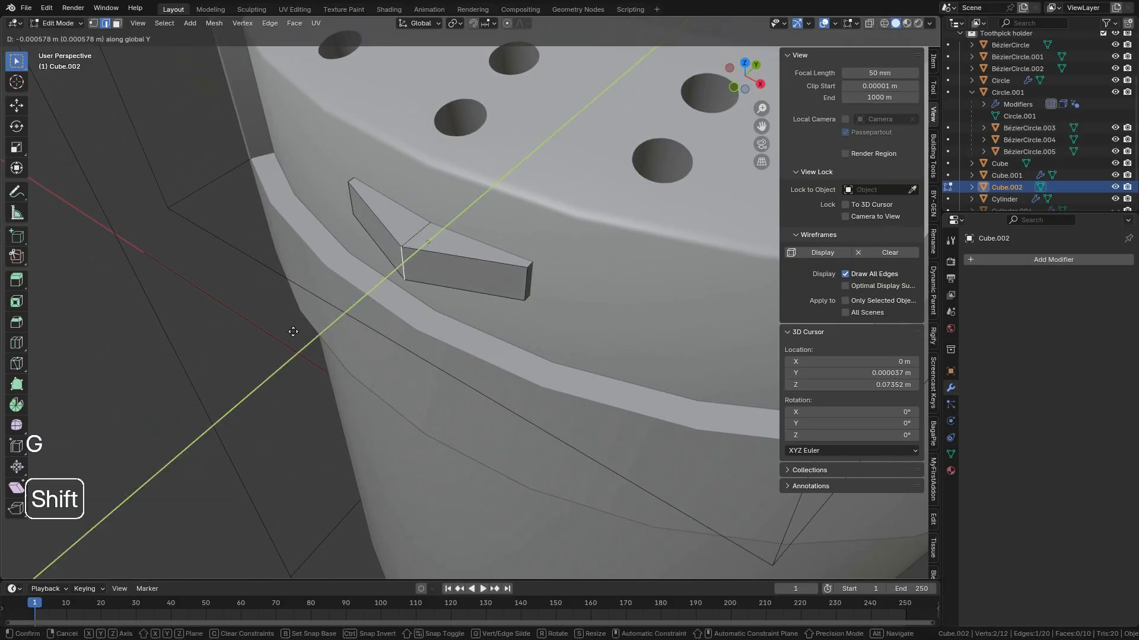
click(488, 293)
Scale the bar's two end faces apart by 1.869 along X and move them 0.00061 m along Y.
key(3)
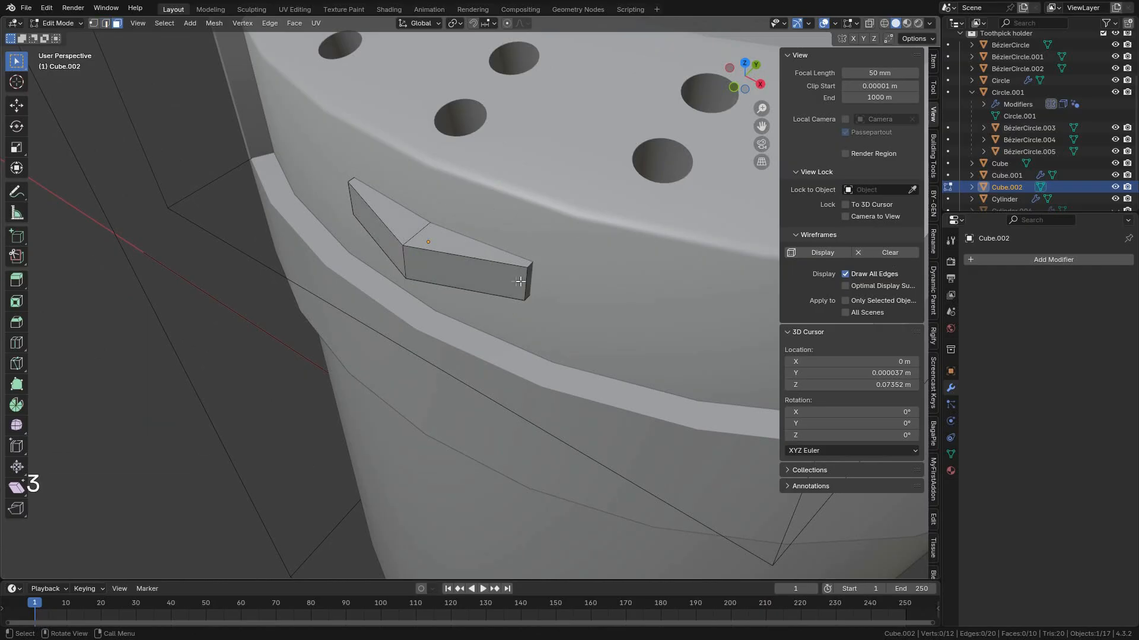
middle_drag(436, 284, 525, 271)
middle_drag(351, 279, 382, 272)
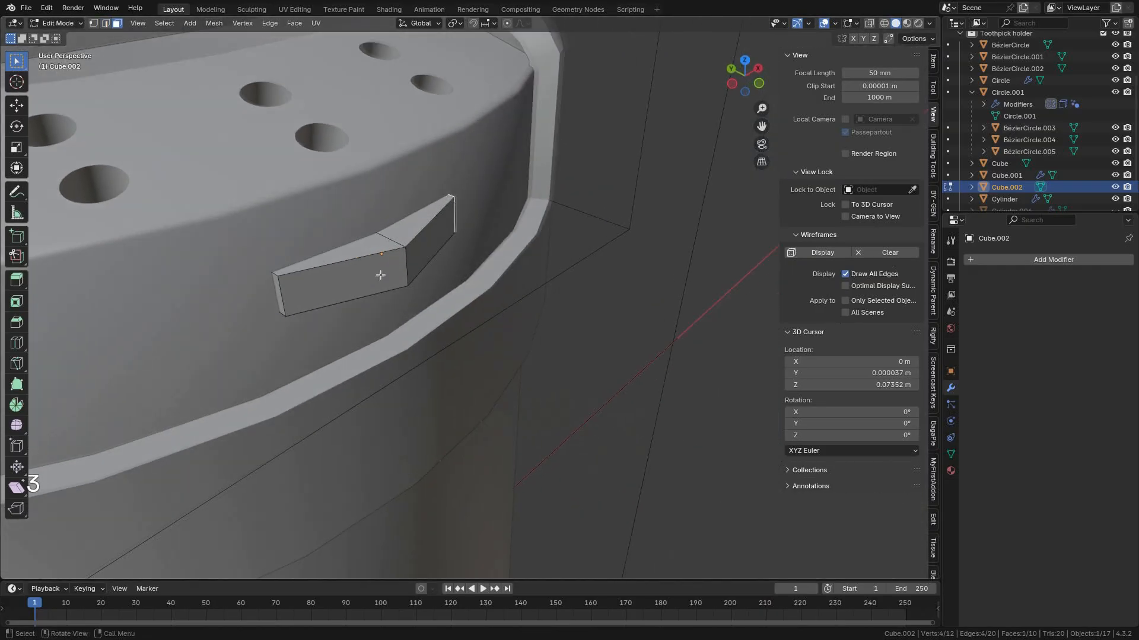
shift+click(277, 294)
middle_drag(277, 293, 522, 301)
key(s)
key(x)
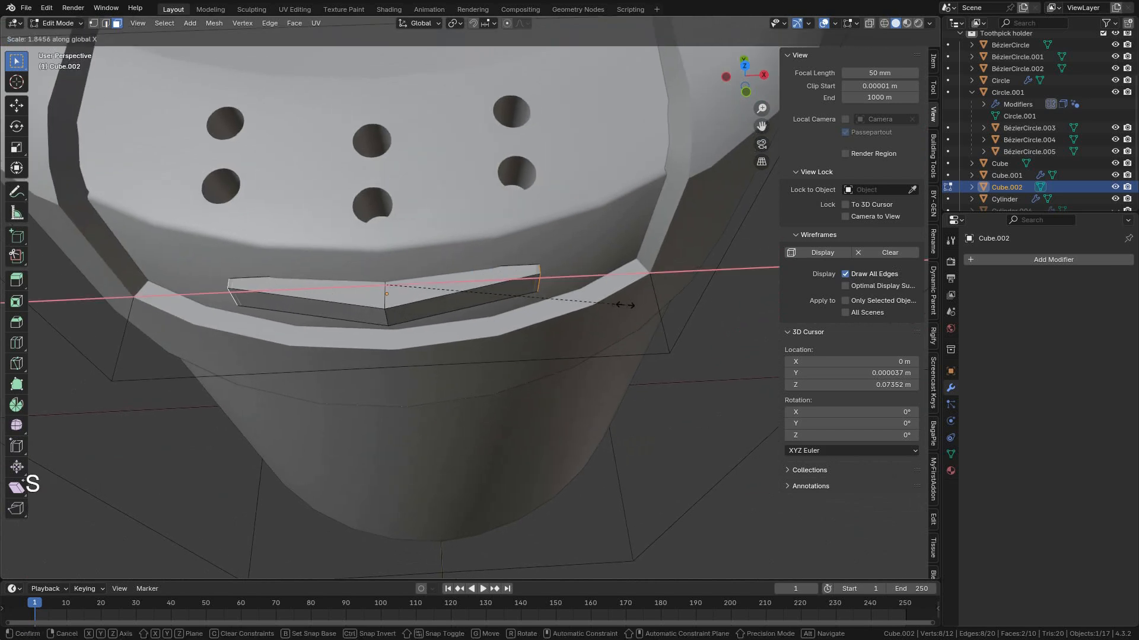
click(613, 311)
key(g)
key(y)
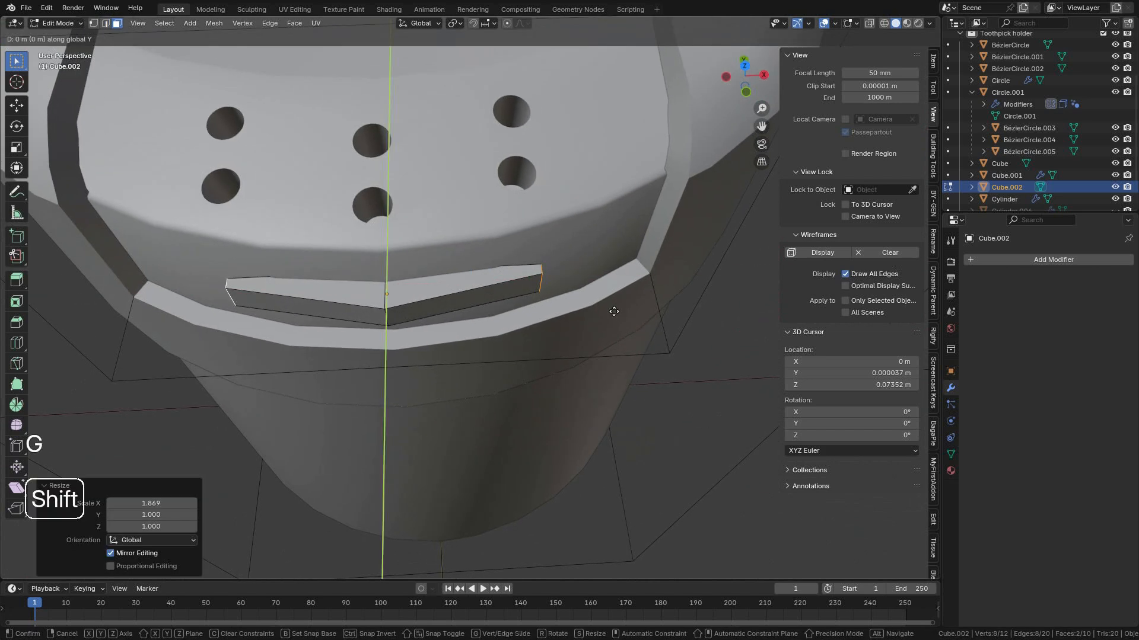
click(618, 195)
Move the bar's middle front edge inward along Y by 0.000274 m and again by 0.000189 m.
middle_drag(618, 195, 386, 323)
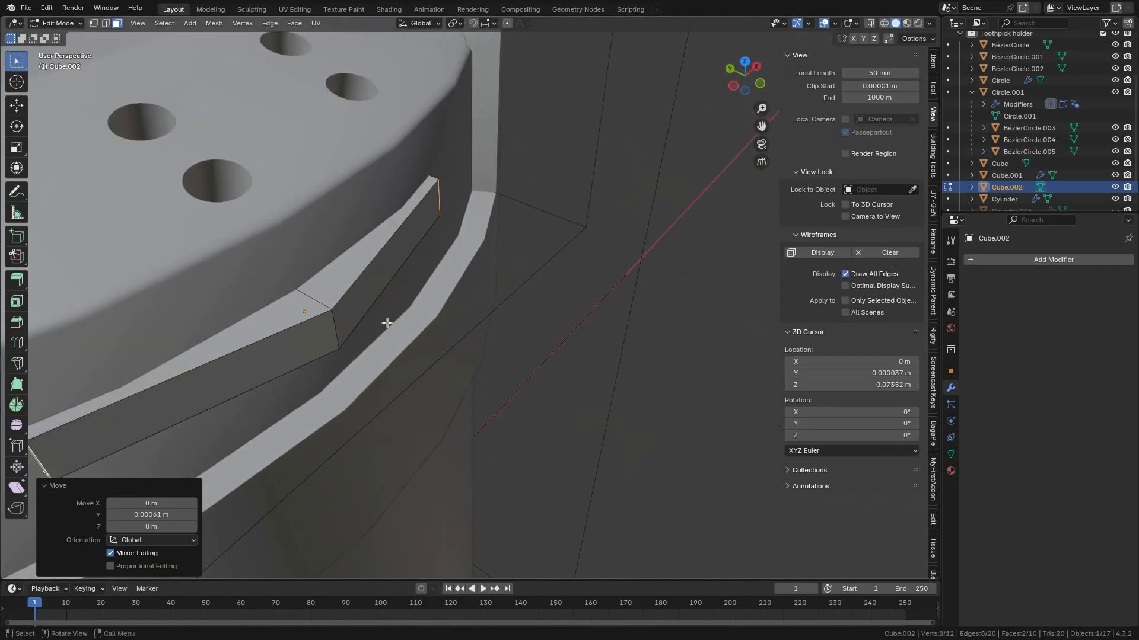
key(2)
click(338, 325)
key(g)
key(y)
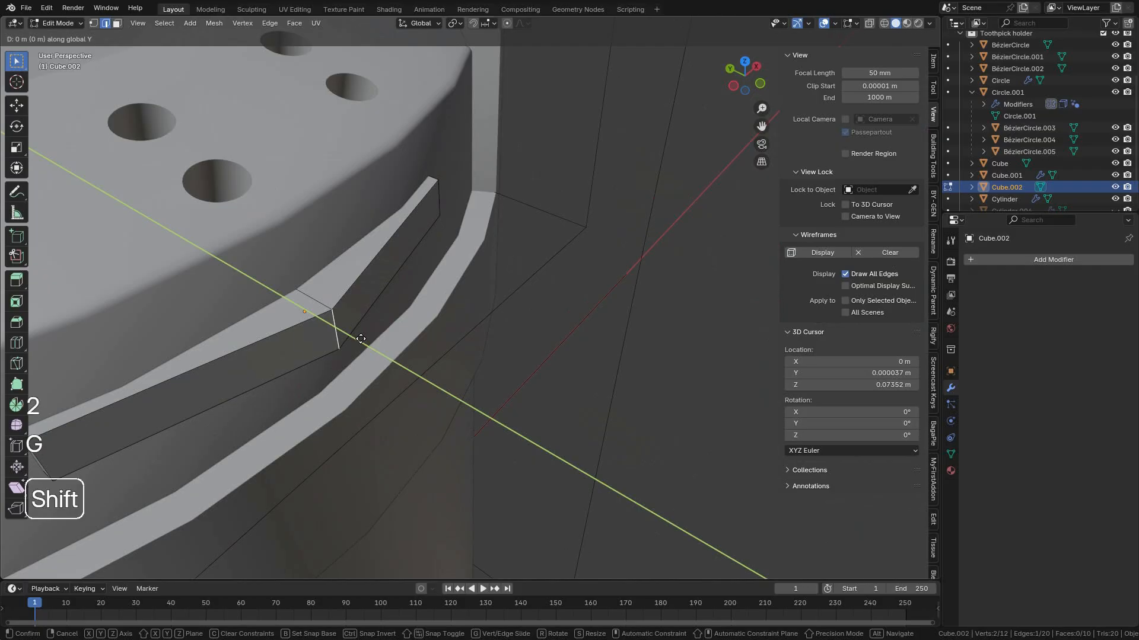
click(301, 273)
middle_drag(301, 273, 403, 272)
key(g)
key(y)
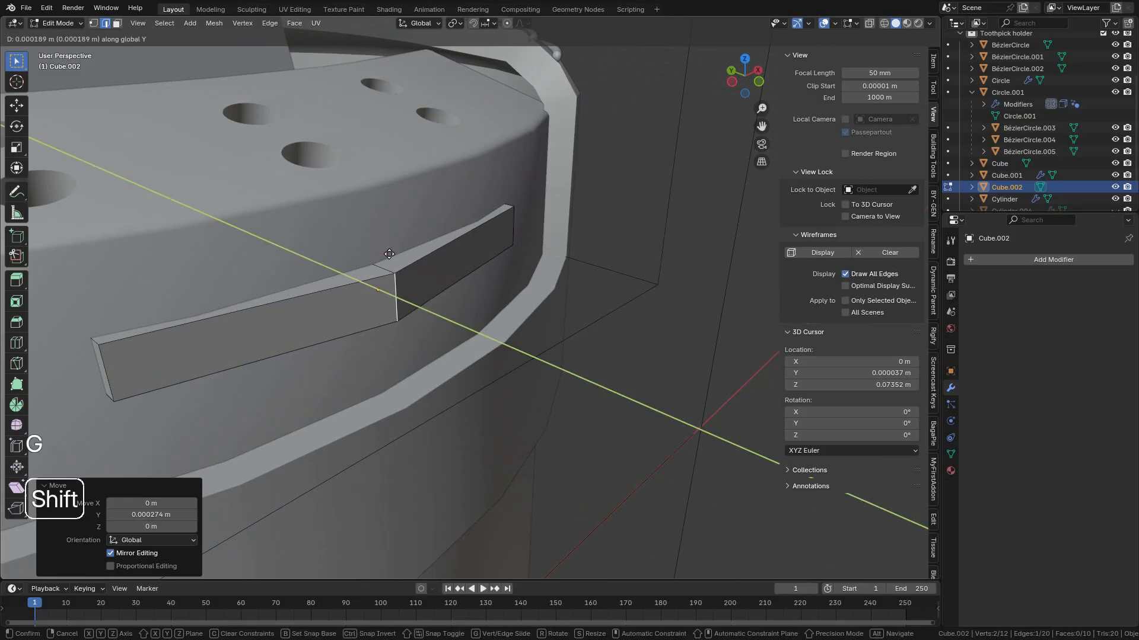
click(389, 254)
Add one centred horizontal loop cut around the bar and pull its two front edges outward along Y.
key(ctrl+r)
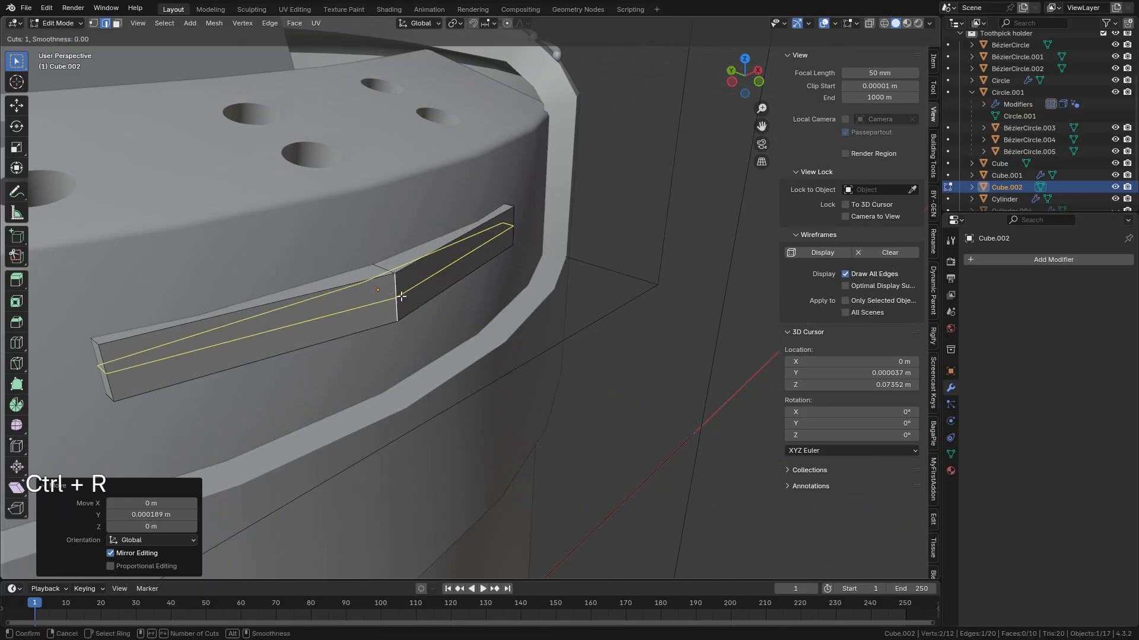
click(404, 294)
click(403, 294)
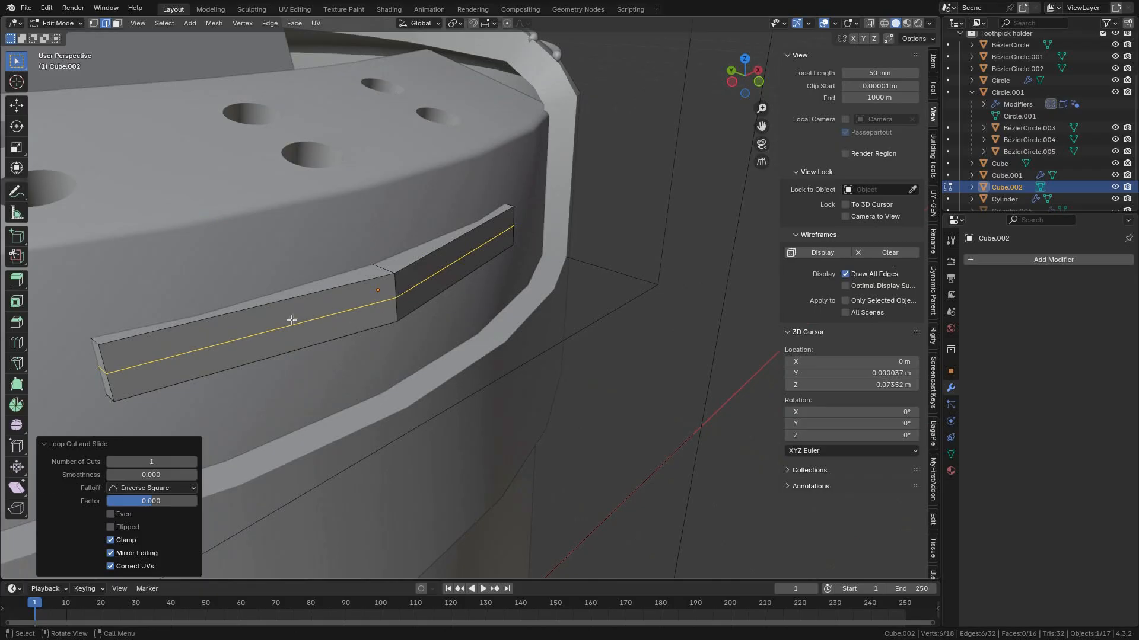
click(291, 320)
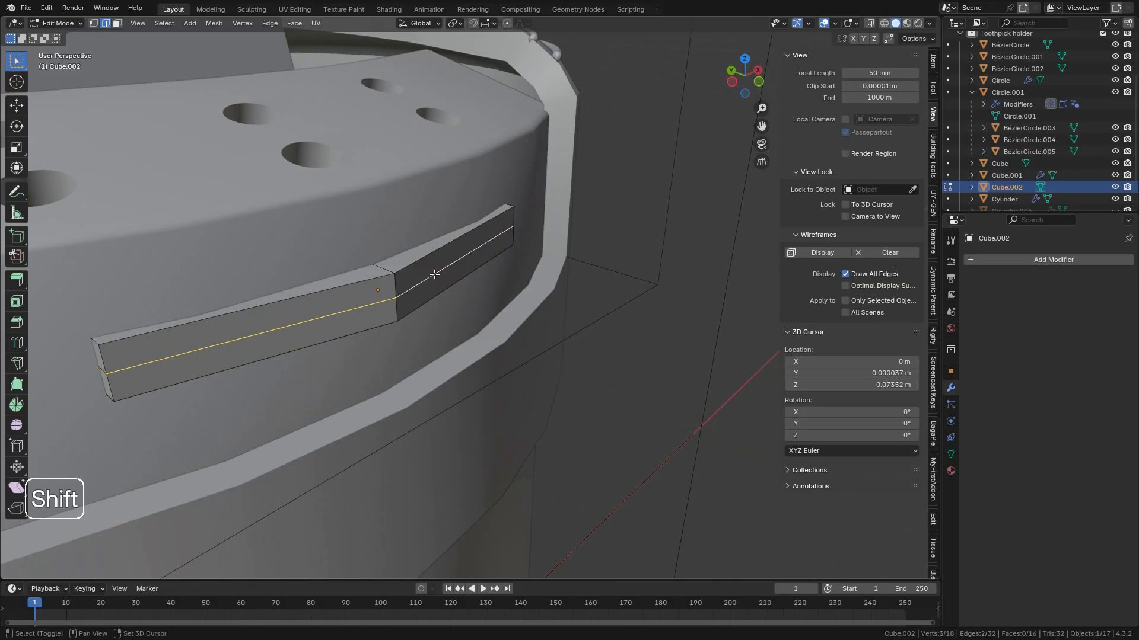
key(g)
key(y)
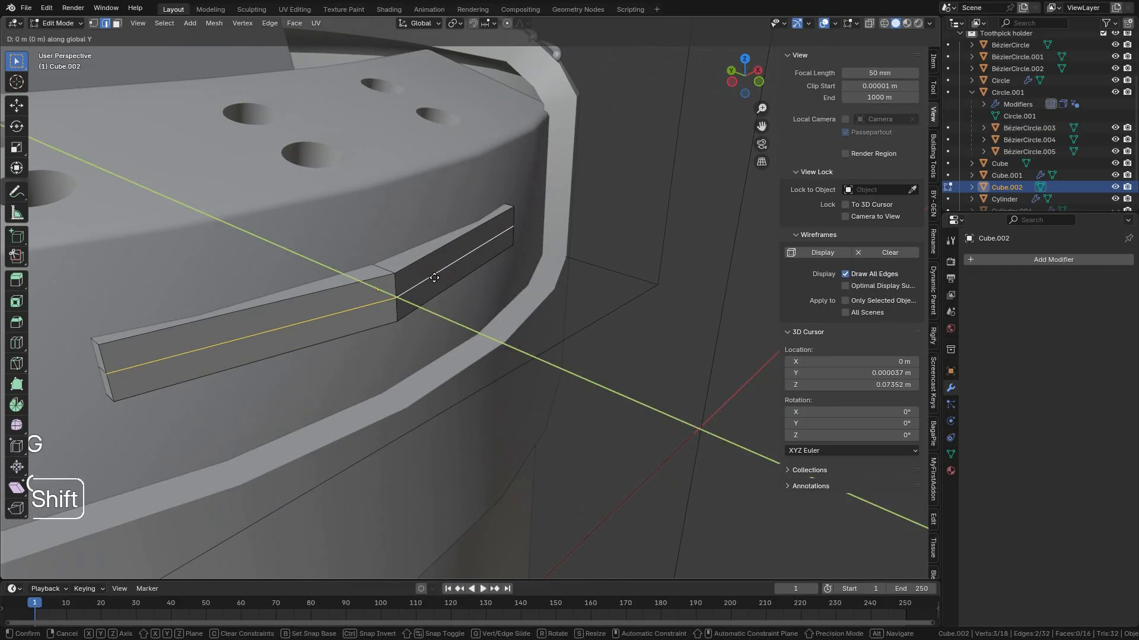
click(501, 338)
Push the bar's upper and lower front edges inward along Y and return to Object Mode.
click(333, 291)
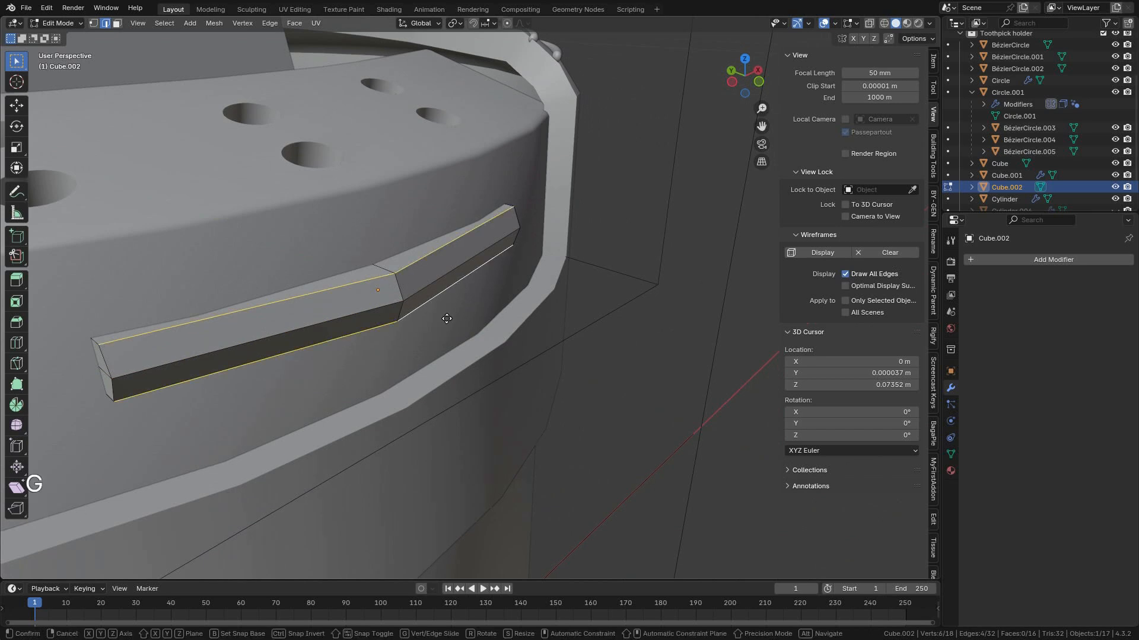
key(g)
key(y)
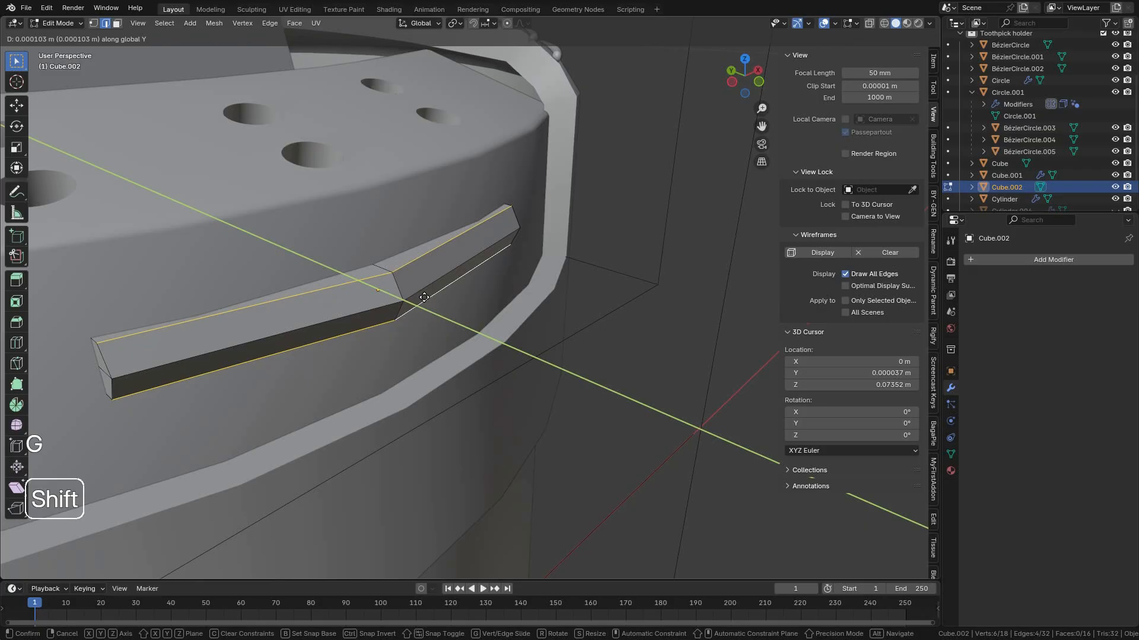
click(411, 279)
middle_drag(411, 280, 381, 305)
key(Tab)
Examine the shape and fit of the bar on the front face from several angles.
middle_drag(459, 304, 431, 314)
middle_drag(489, 281, 552, 302)
scroll(552, 302, down, 5)
drag(676, 421, 677, 428)
middle_drag(527, 432, 647, 430)
click(725, 452)
middle_drag(709, 452, 610, 452)
scroll(611, 450, up, 3)
shift+middle_drag(626, 410, 497, 473)
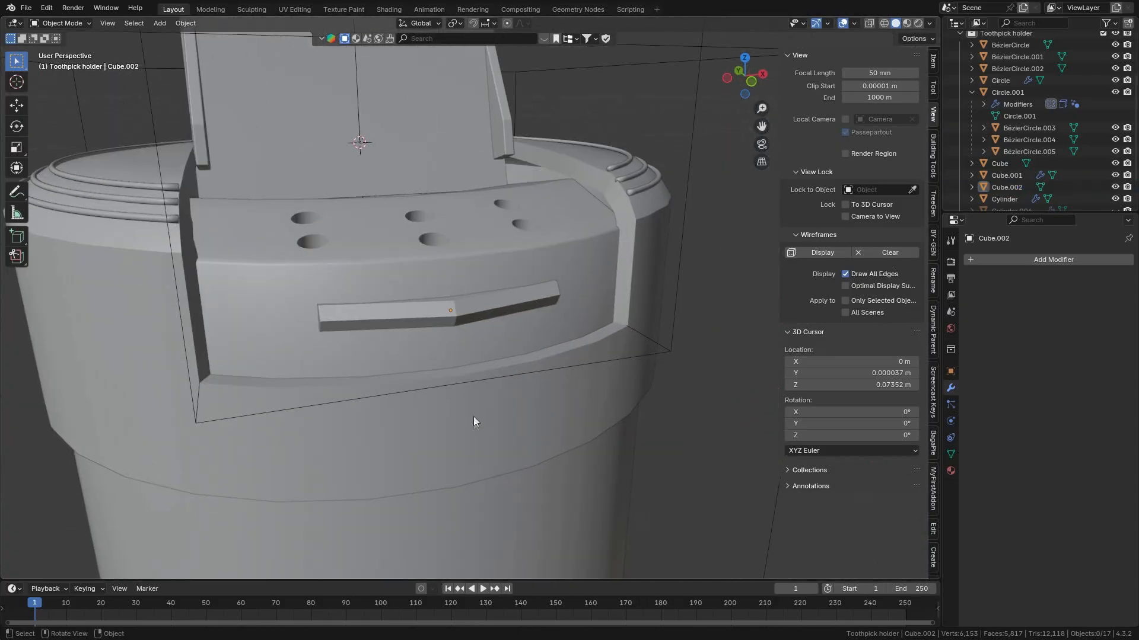
Scale the bar by 0.497 along Z and move it down 0.001327 m on the front face.
click(461, 322)
key(s)
key(z)
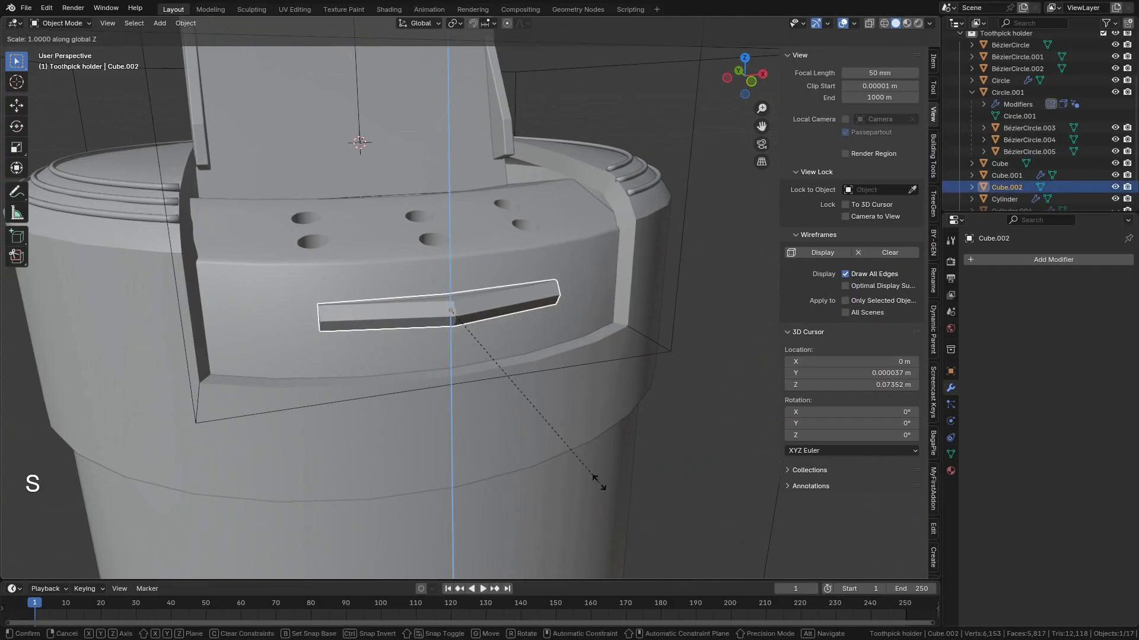
click(498, 409)
key(g)
key(z)
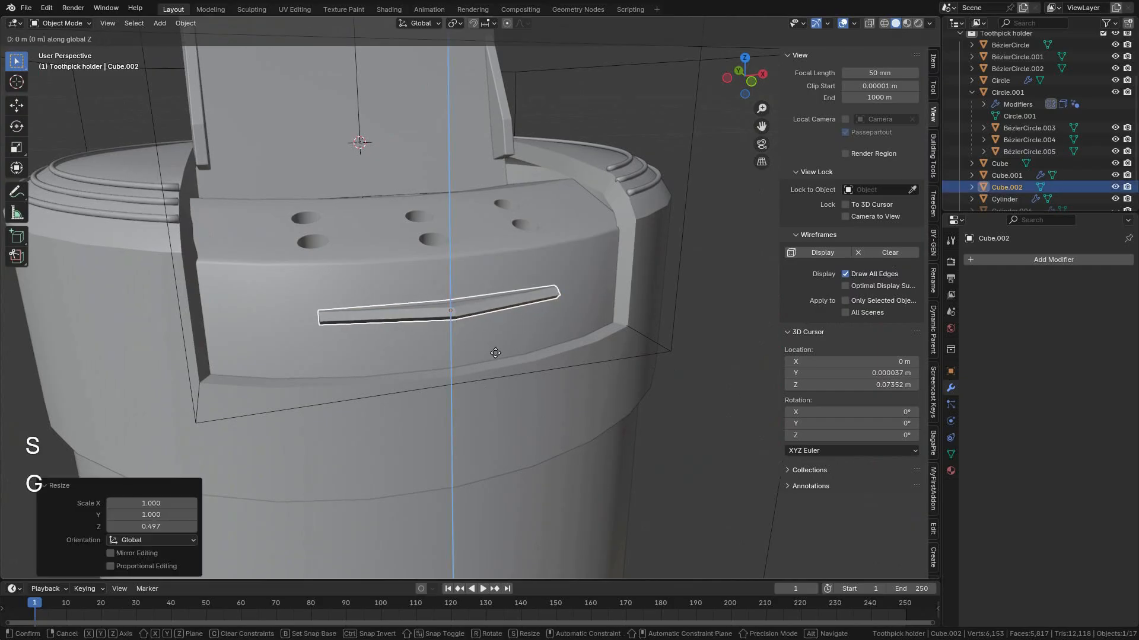
key(shift)
click(500, 368)
Apply the bar's scale and shade it auto smooth at 30°.
key(ctrl+a)
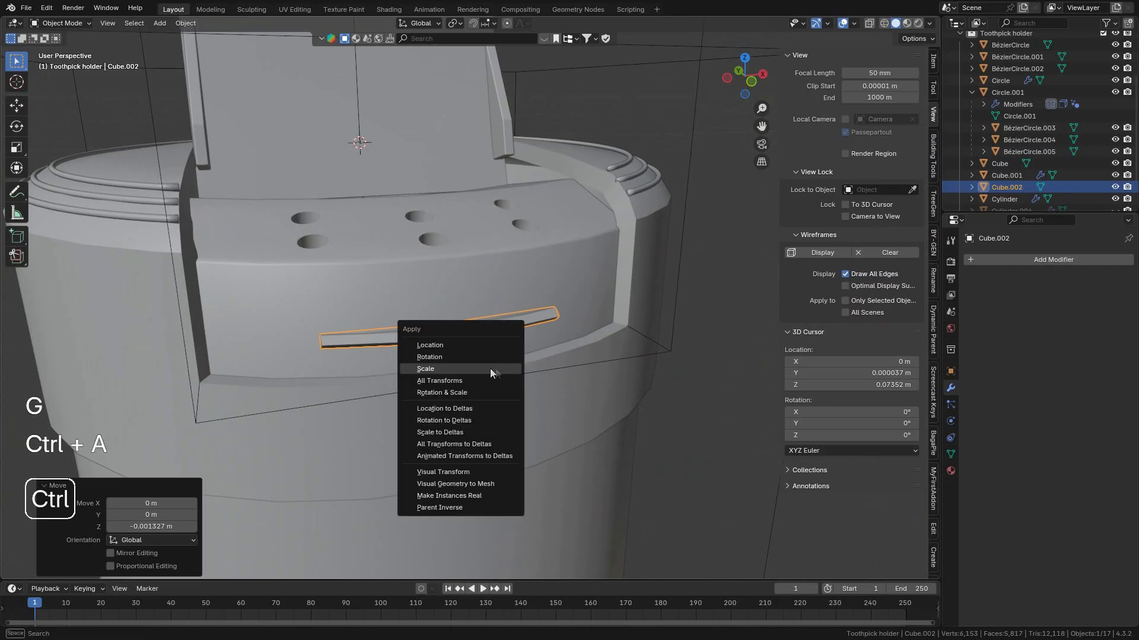
click(490, 369)
right_click(529, 297)
click(529, 297)
Shorten the bar along X so it covers less of the front face.
scroll(546, 345, up, 2)
middle_drag(547, 345, 654, 337)
key(alt+z)
scroll(496, 357, up, 2)
scroll(522, 379, down, 3)
key(s)
key(x)
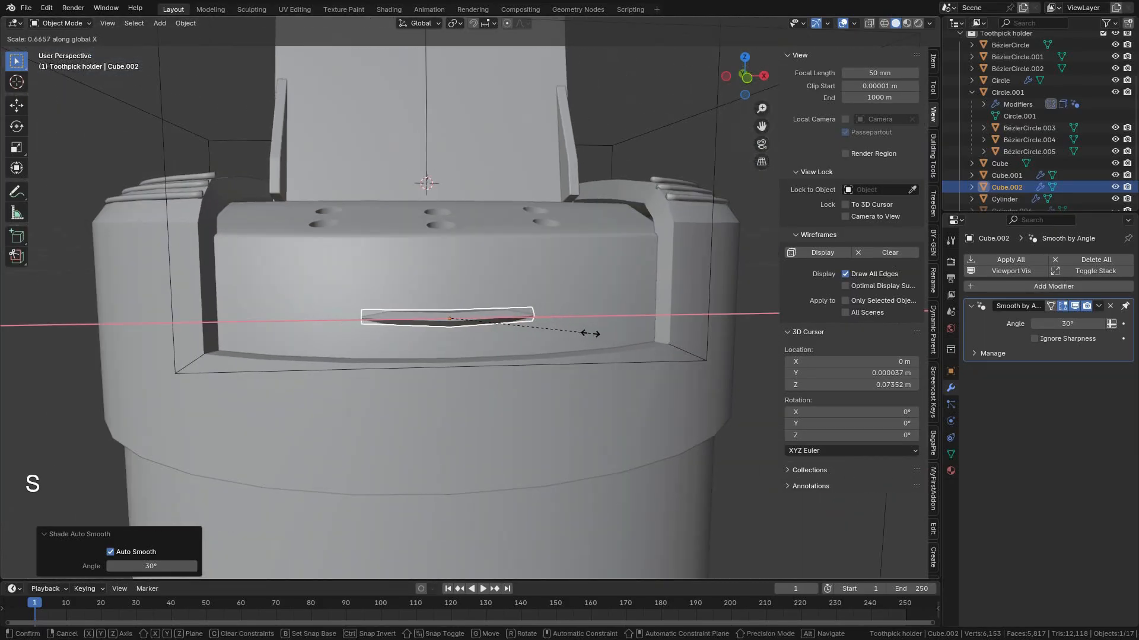
click(506, 323)
middle_drag(506, 323, 570, 389)
click(767, 473)
scroll(575, 448, up, 7)
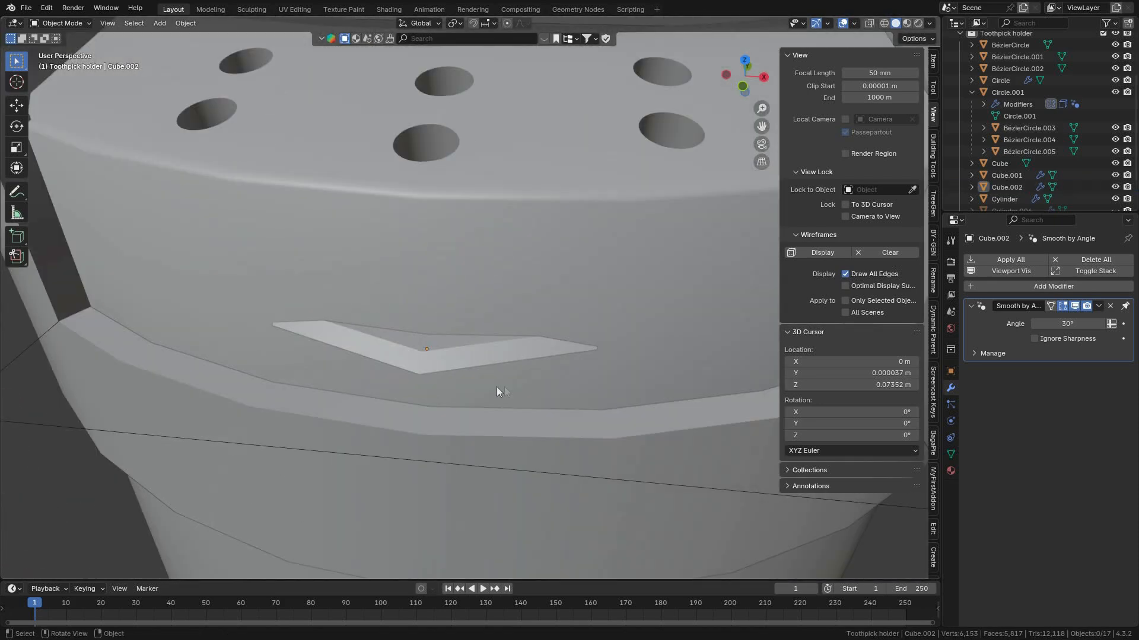
Lengthen the bar by a factor of about 1.11 along X.
click(442, 364)
key(s)
key(shift)
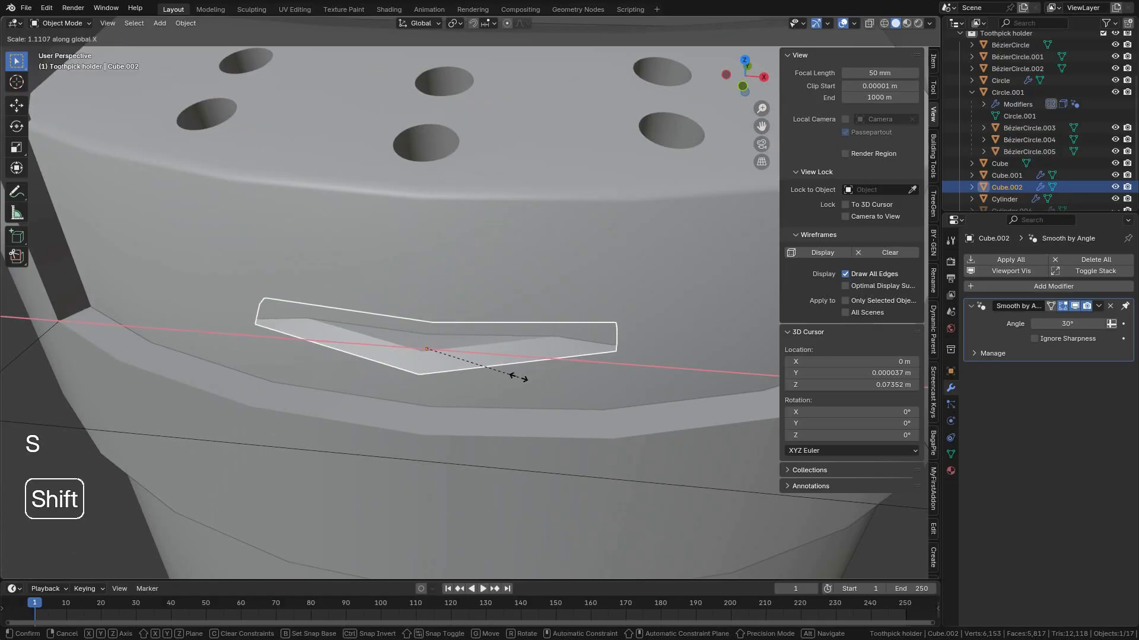
click(490, 386)
Add a centred vertical loop cut to each half of the bar.
key(Tab)
key(ctrl)
key(ctrl+r)
click(378, 344)
right_click(378, 344)
key(ctrl+r)
click(559, 356)
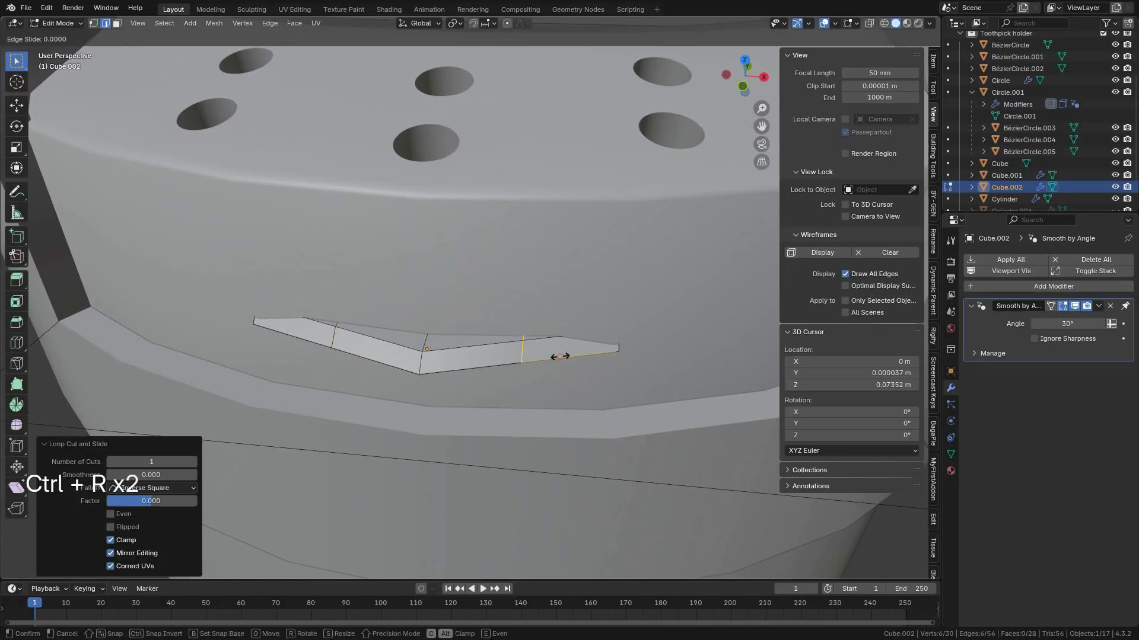
right_click(560, 356)
Move the front vertices of the two new loop cuts about -0.0003 m along Y to round the bar.
key(1)
click(522, 363)
mouse_move(529, 363)
middle_down()
mouse_move(516, 349)
mouse_move(529, 362)
middle_up()
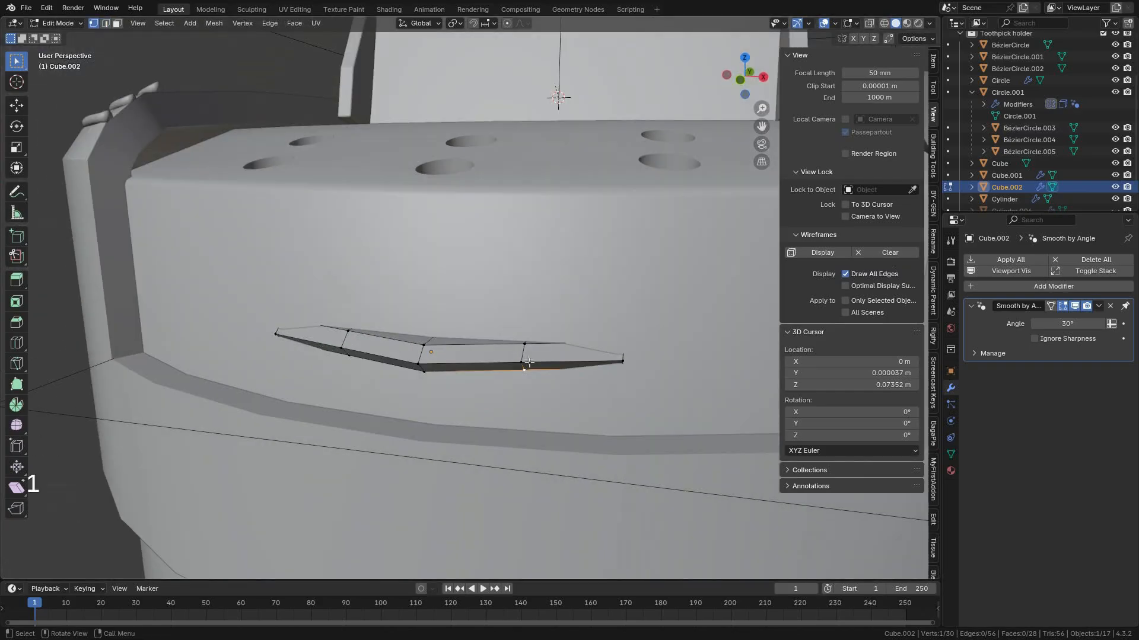
shift+click(340, 347)
middle_drag(593, 320, 603, 372)
key(g)
key(y)
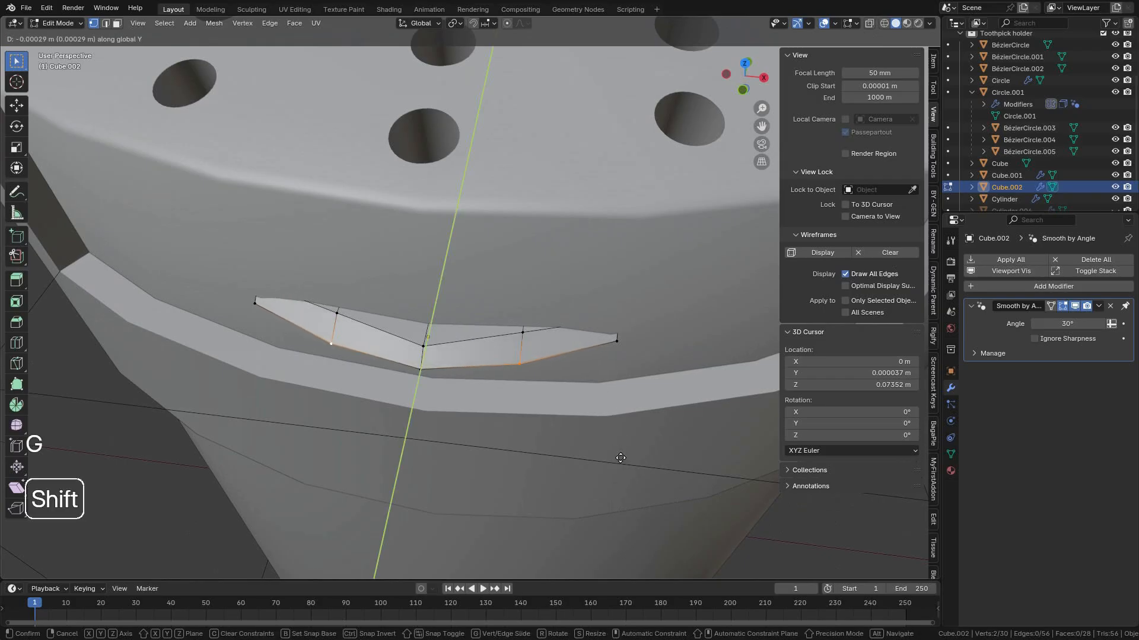
click(620, 449)
Adjust the front vertices at both ends of the bar along Y and return to Object Mode.
shift+click(348, 336)
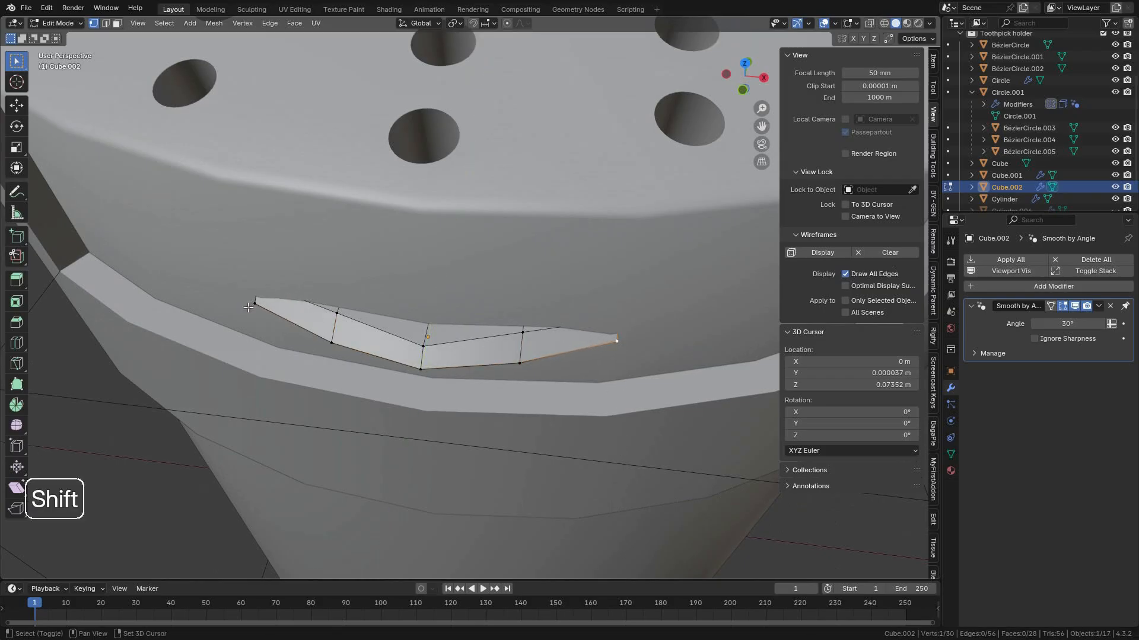
key(g)
key(y)
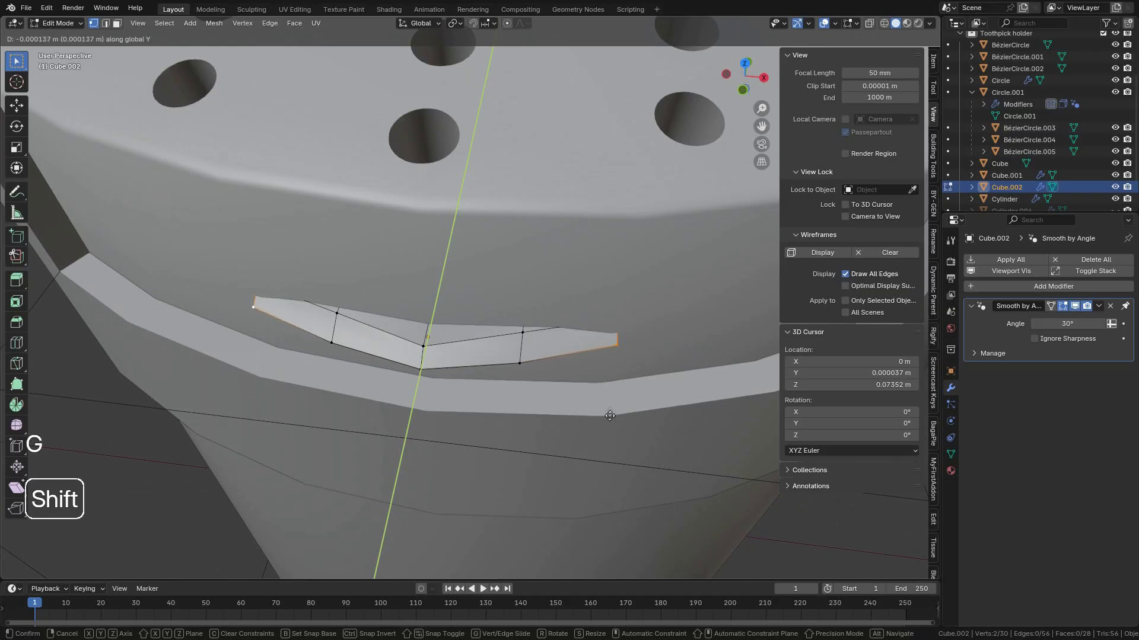
click(606, 391)
scroll(542, 394, down, 4)
middle_drag(541, 394, 571, 355)
key(Tab)
Finish placing the bar's end vertices and lower the whole grip bar slightly along Z.
middle_drag(453, 358, 493, 396)
click(621, 428)
middle_drag(622, 428, 476, 349)
click(475, 348)
scroll(483, 362, up, 2)
key(g)
key(z)
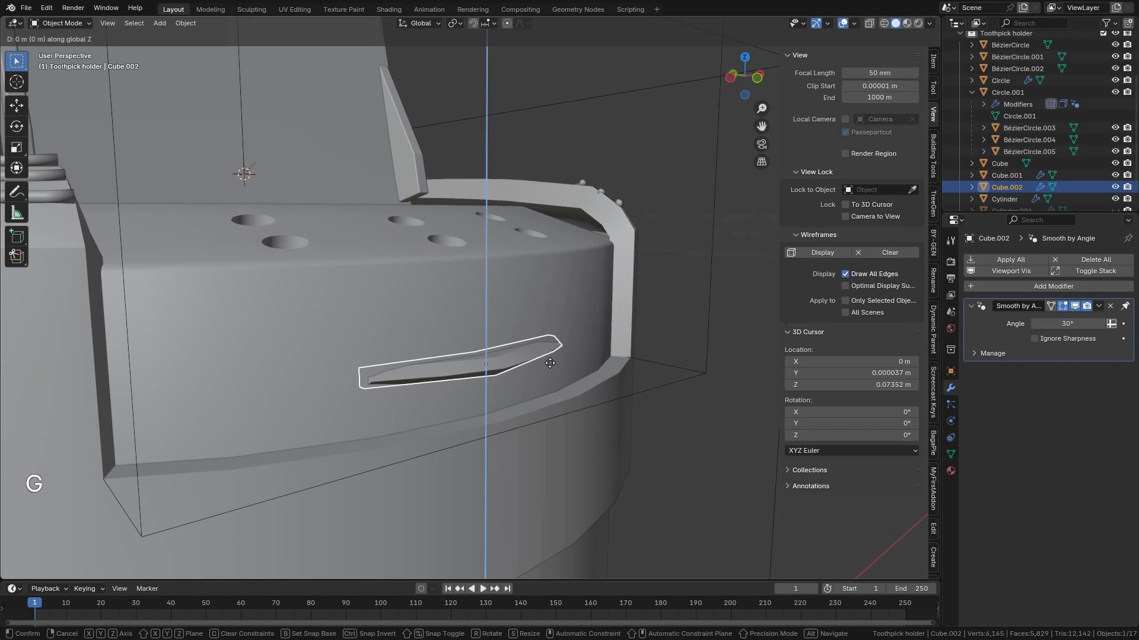
shift+click(544, 421)
Shade the grip bar auto smooth at 30° and move it about 0.000295 m along Y into the front face.
right_click(536, 306)
click(533, 307)
middle_drag(531, 308, 550, 386)
key(g)
key(y)
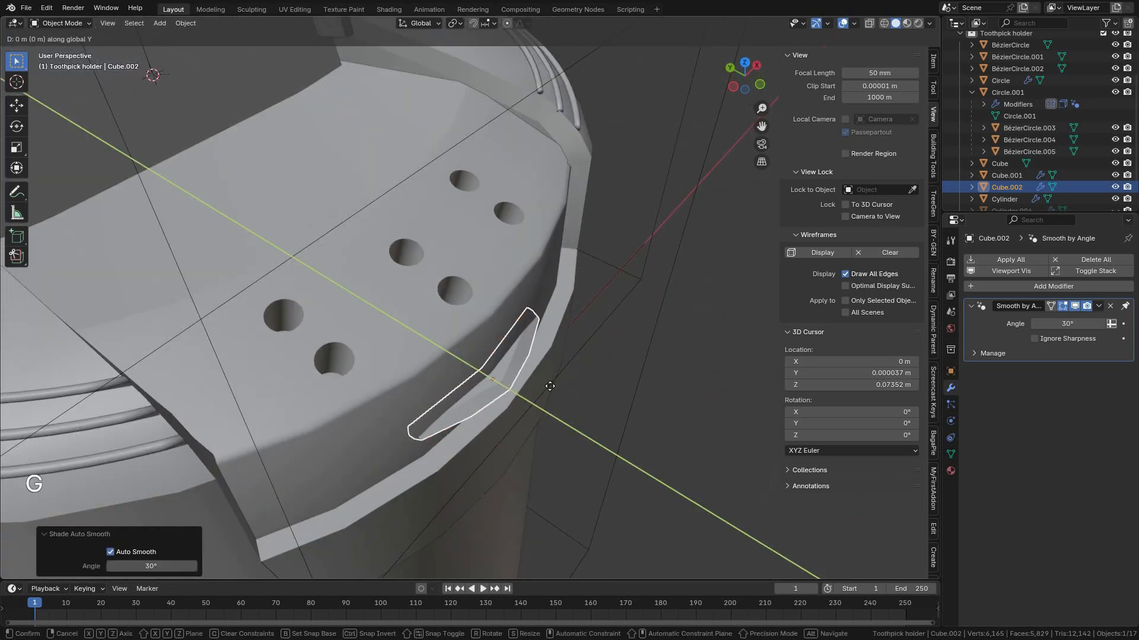
shift+click(510, 348)
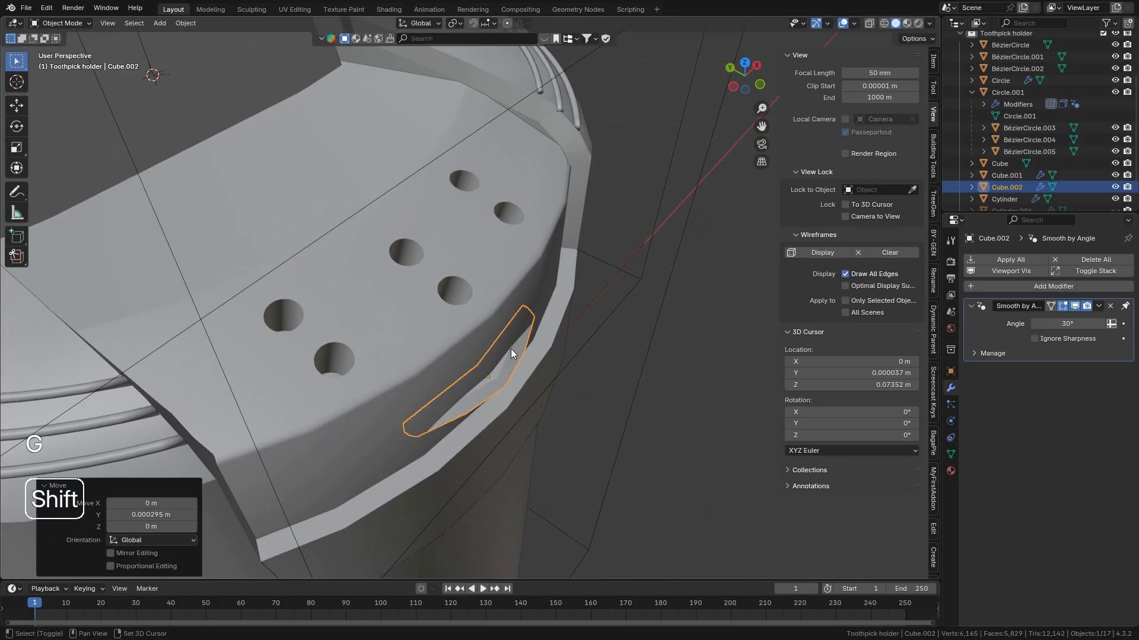
scroll(511, 349, down, 5)
click(628, 383)
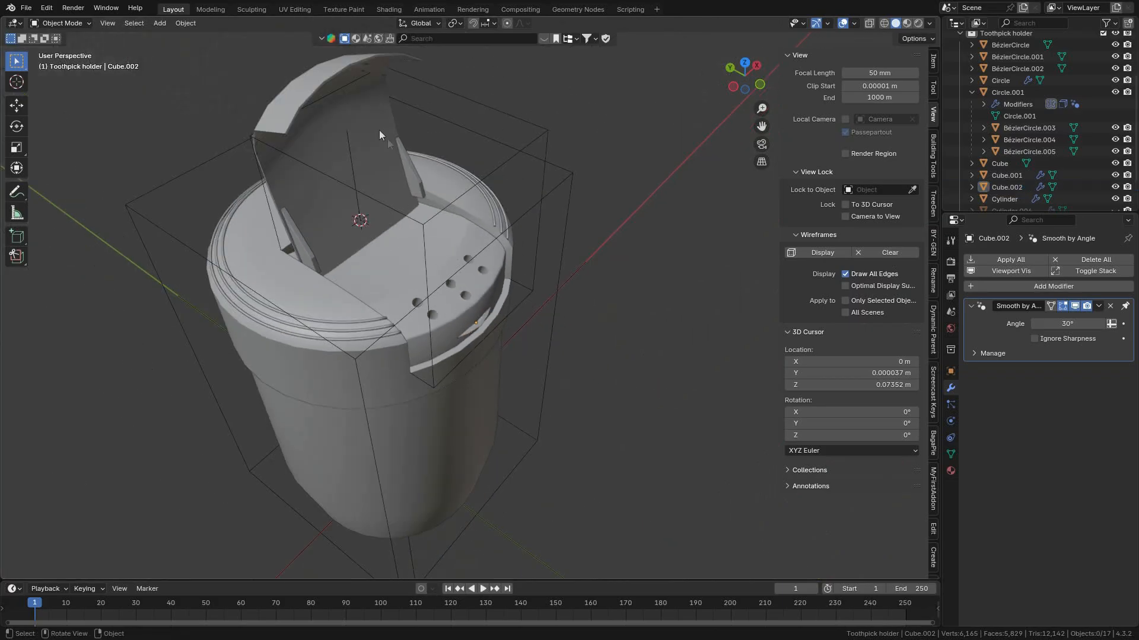
Parent the mirrored side brackets to the flip lid using Object (Keep Transform).
click(378, 130)
middle_drag(325, 88, 653, 286)
click(951, 371)
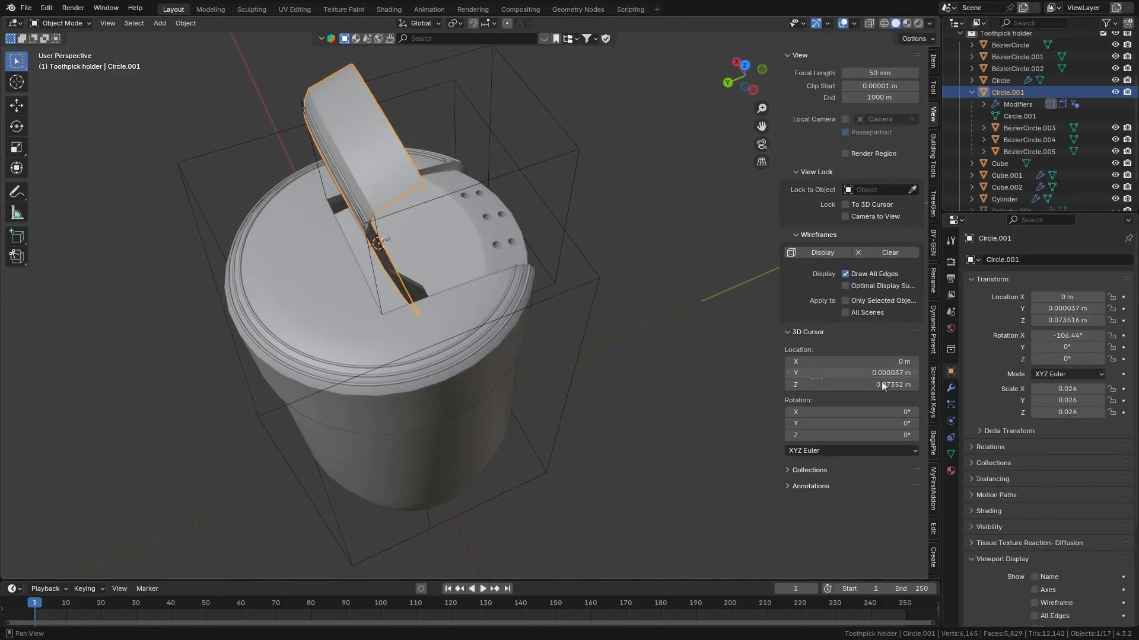
click(950, 387)
mouse_move(409, 279)
middle_down()
mouse_move(443, 287)
mouse_move(493, 271)
mouse_move(335, 282)
mouse_move(429, 275)
mouse_move(415, 271)
middle_up()
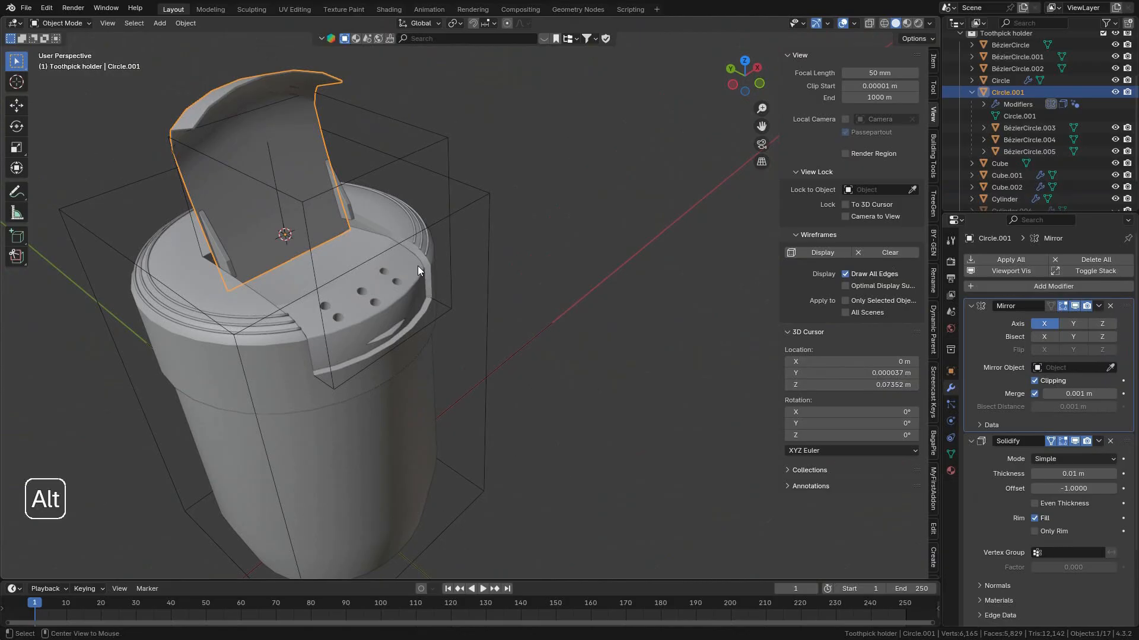
scroll(237, 252, up, 2)
shift+middle_drag(215, 248, 445, 339)
scroll(444, 340, up, 2)
click(312, 314)
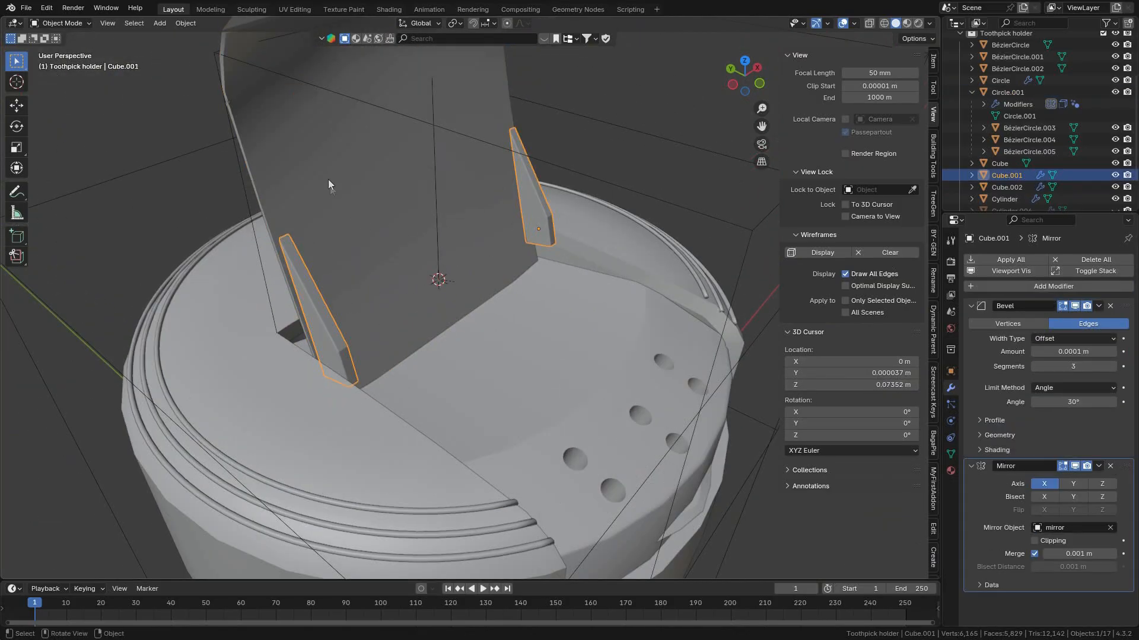
click(327, 176)
click(318, 314)
shift+click(341, 200)
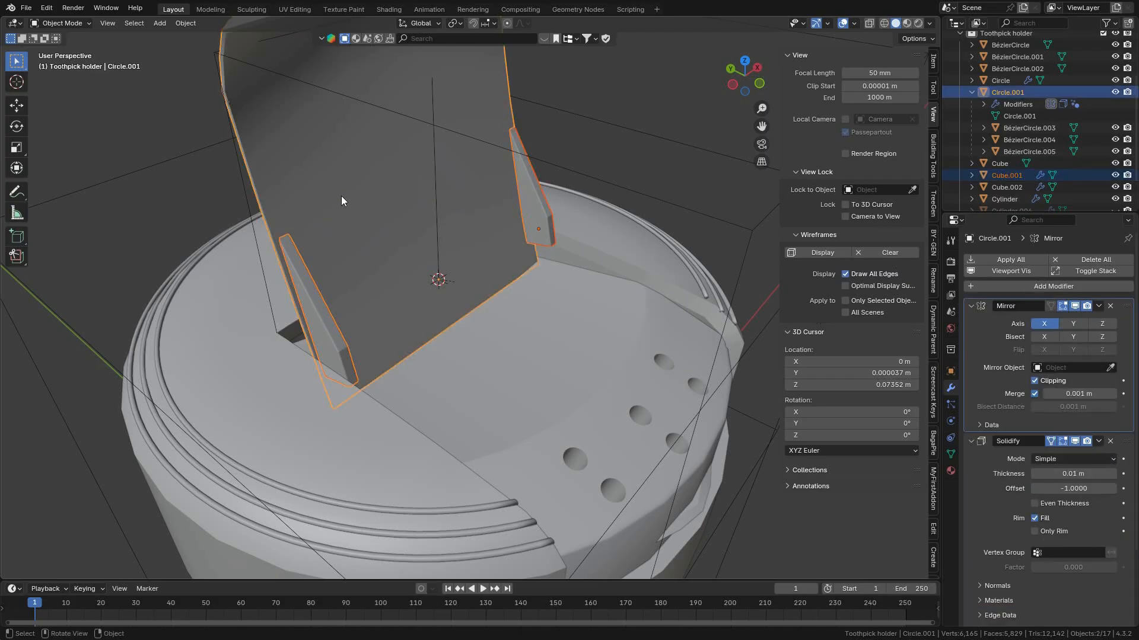
key(ctrl+p)
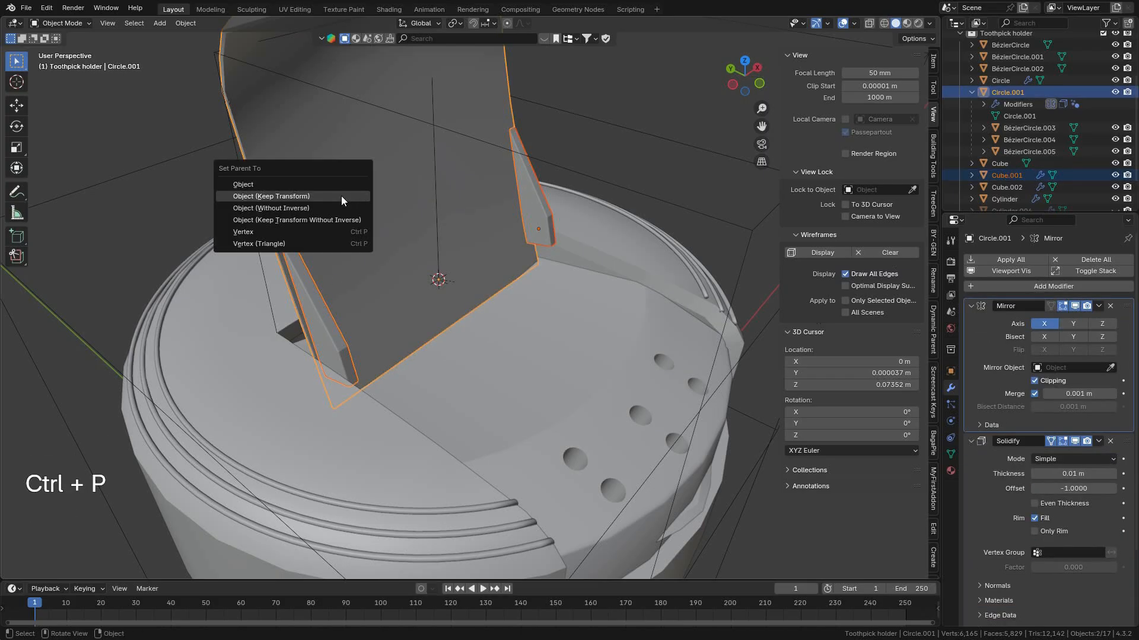
click(297, 196)
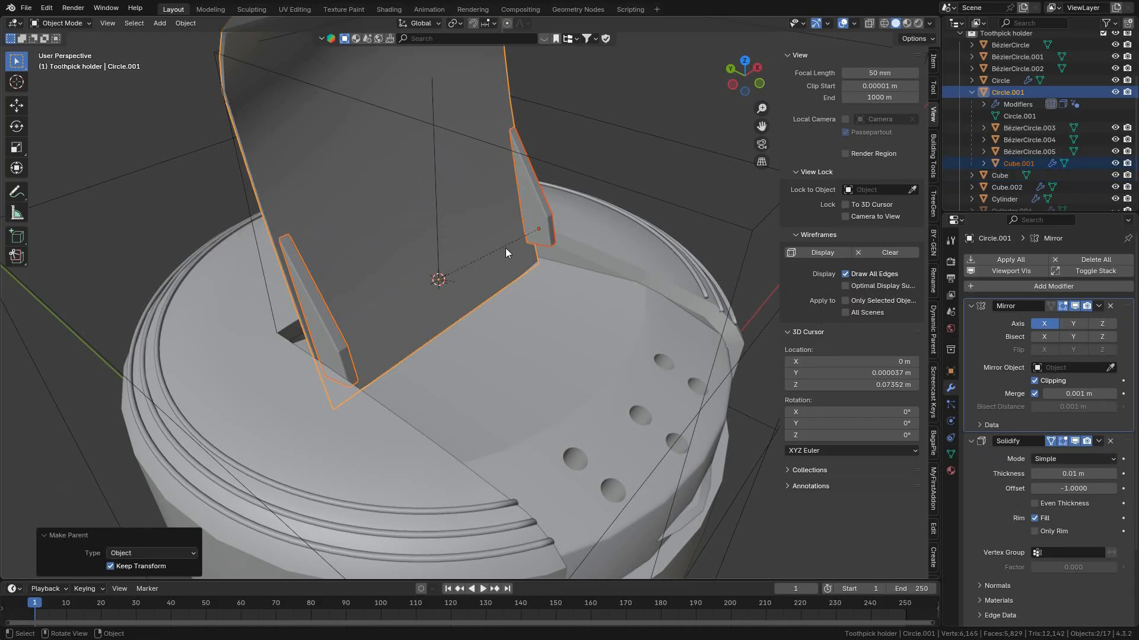
Clear the rotation of the flip lid and its side brackets to close the lid.
key(alt+r)
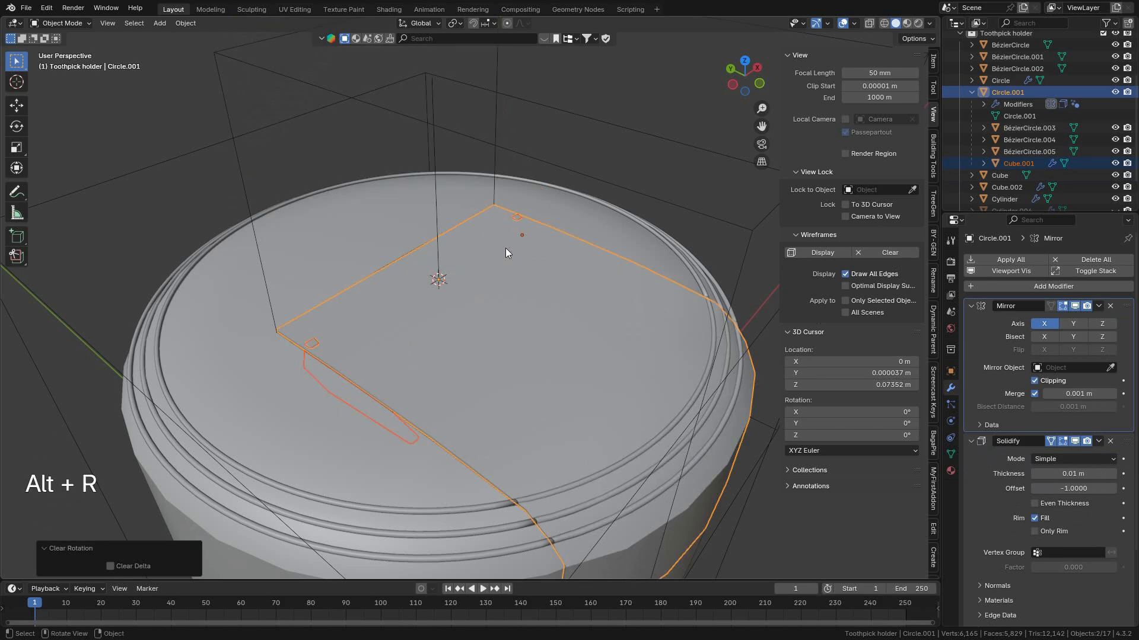
scroll(575, 315, down, 1)
scroll(549, 317, up, 2)
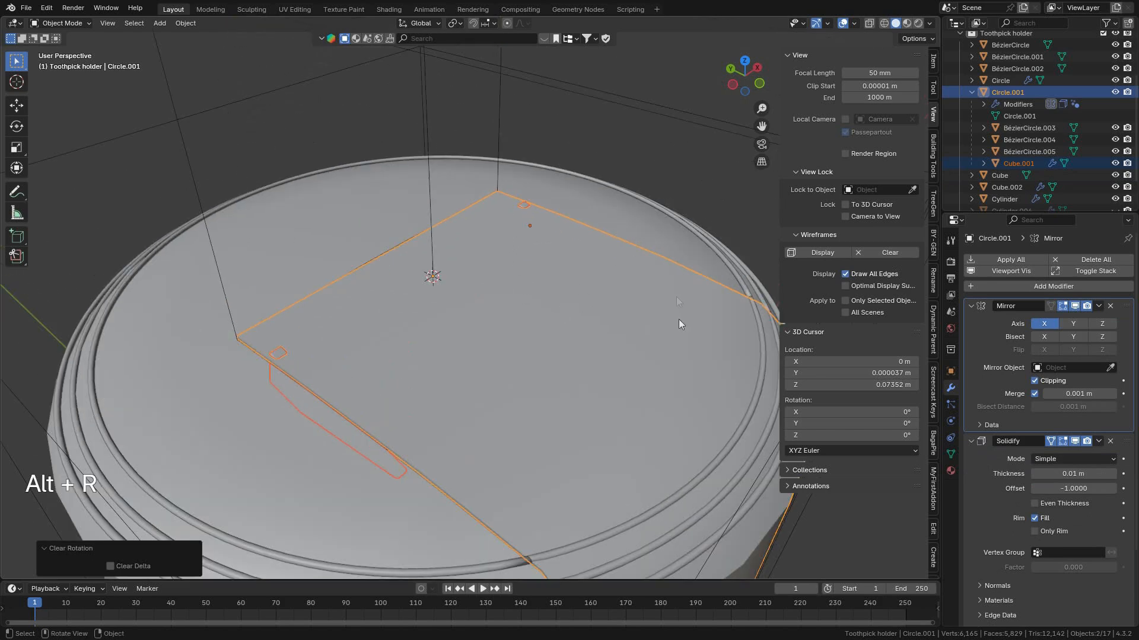
scroll(678, 319, down, 3)
click(695, 449)
Move the side brackets about -0.000238 m along Z so they sit below the closed lid's surface.
scroll(550, 480, up, 4)
click(223, 366)
scroll(570, 211, up, 3)
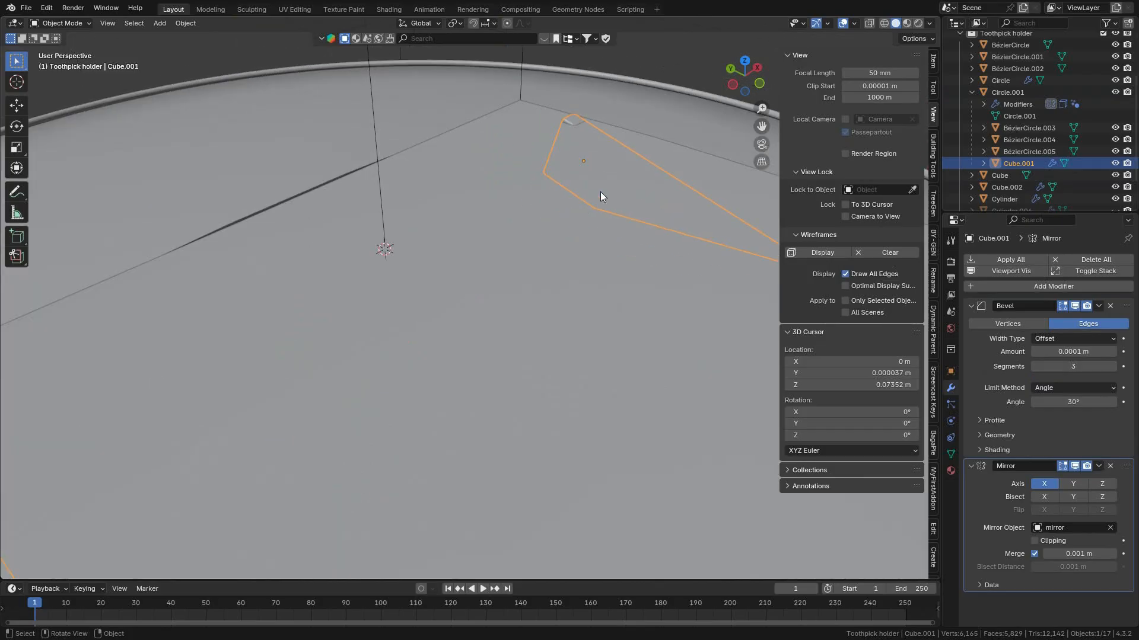
key(g)
key(z)
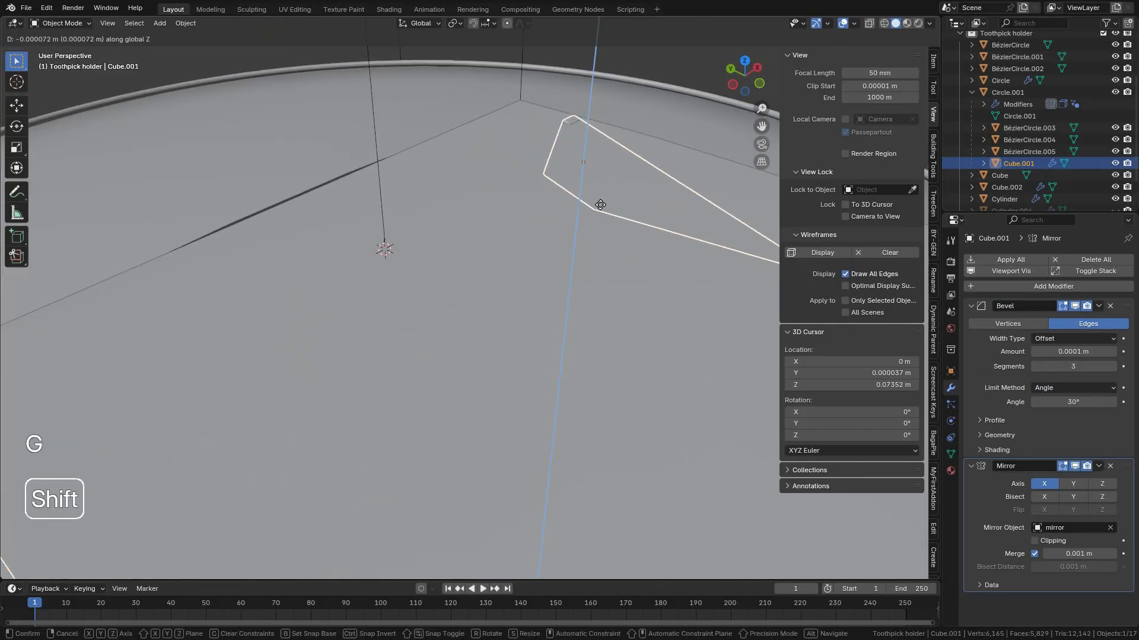
click(601, 235)
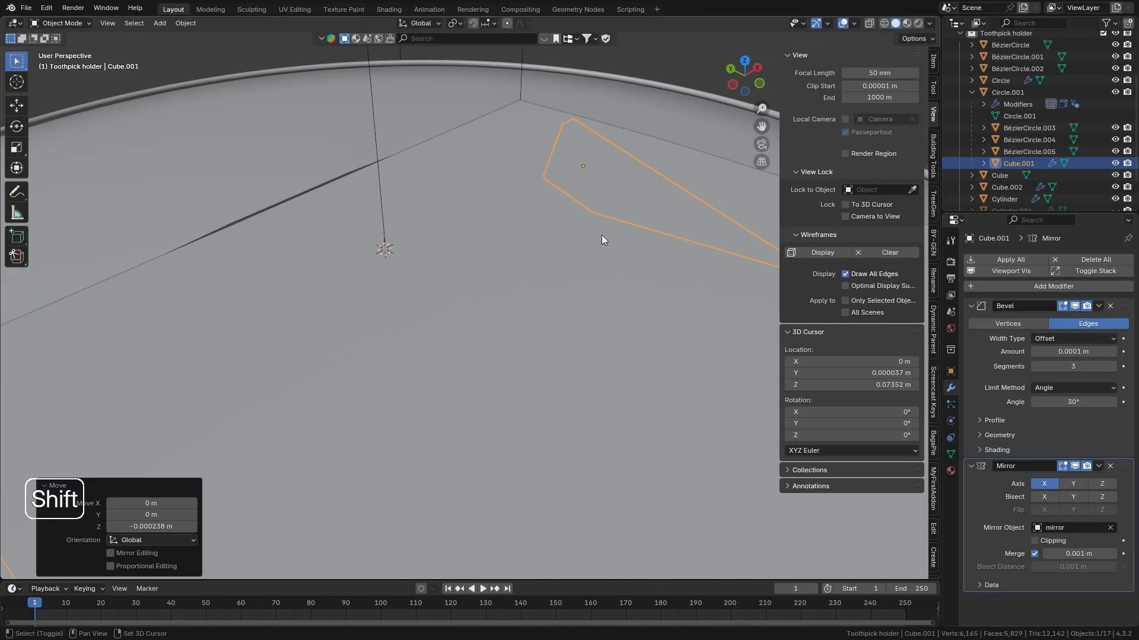
scroll(601, 235, down, 8)
click(683, 394)
Rotate the flip lid -100° around the global X axis to open it.
middle_drag(683, 389, 465, 299)
scroll(603, 372, up, 3)
scroll(411, 326, up, 2)
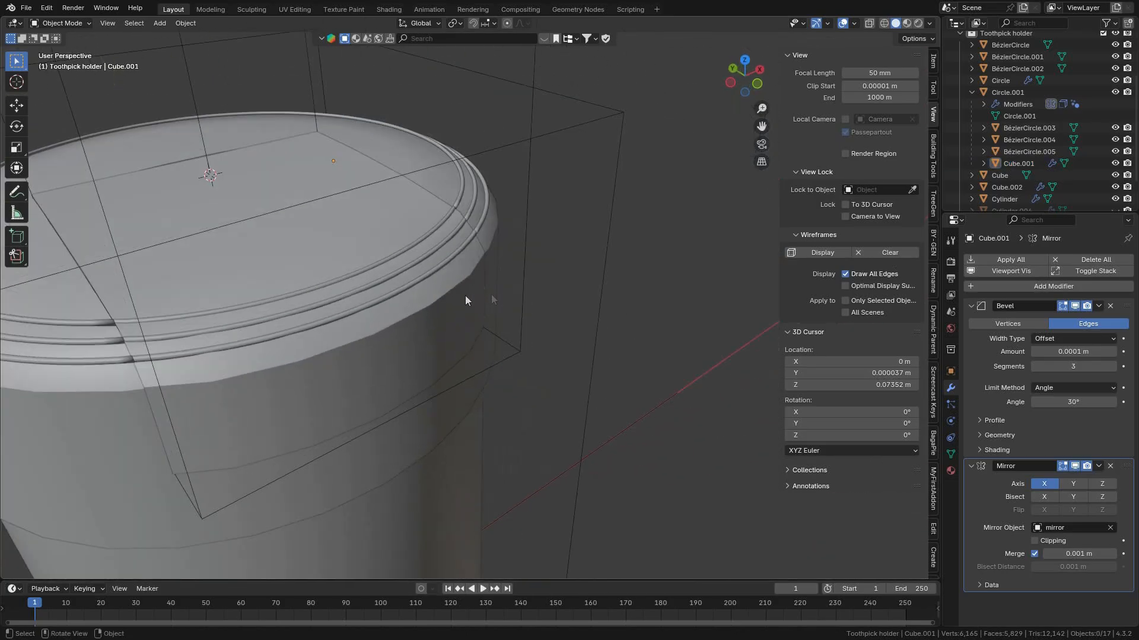
click(465, 299)
key(r)
key(x)
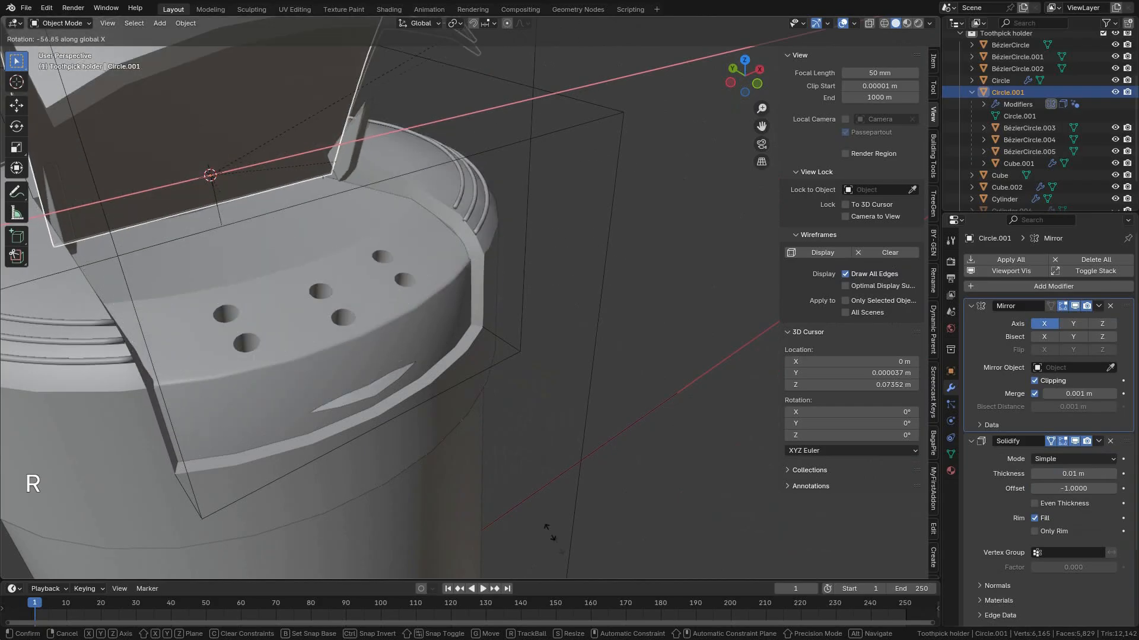
key(ctrl)
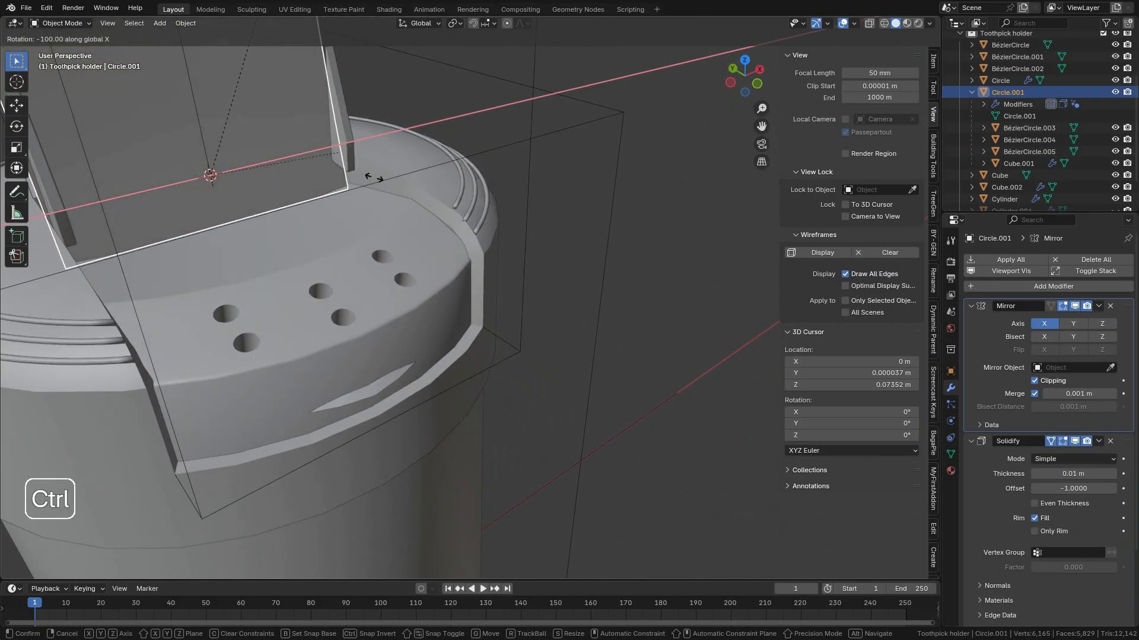
click(373, 176)
Rotate the side brackets about -16.5° around the global X axis to align them with the open lid.
middle_drag(436, 178, 417, 358)
scroll(478, 288, up, 5)
middle_drag(475, 287, 483, 323)
click(440, 250)
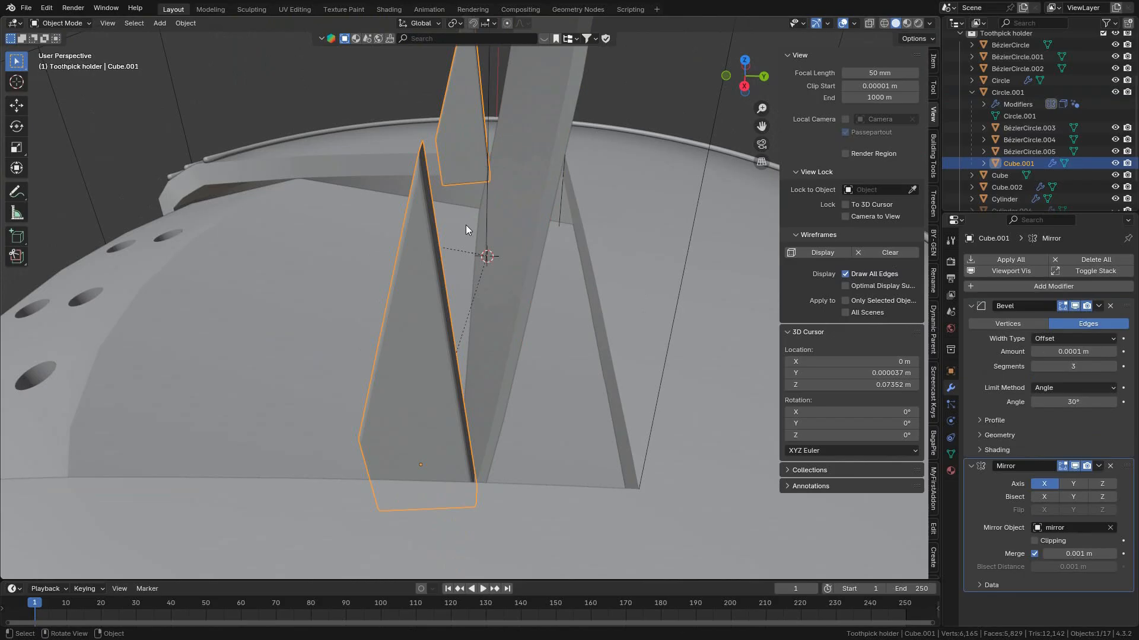
key(r)
key(x)
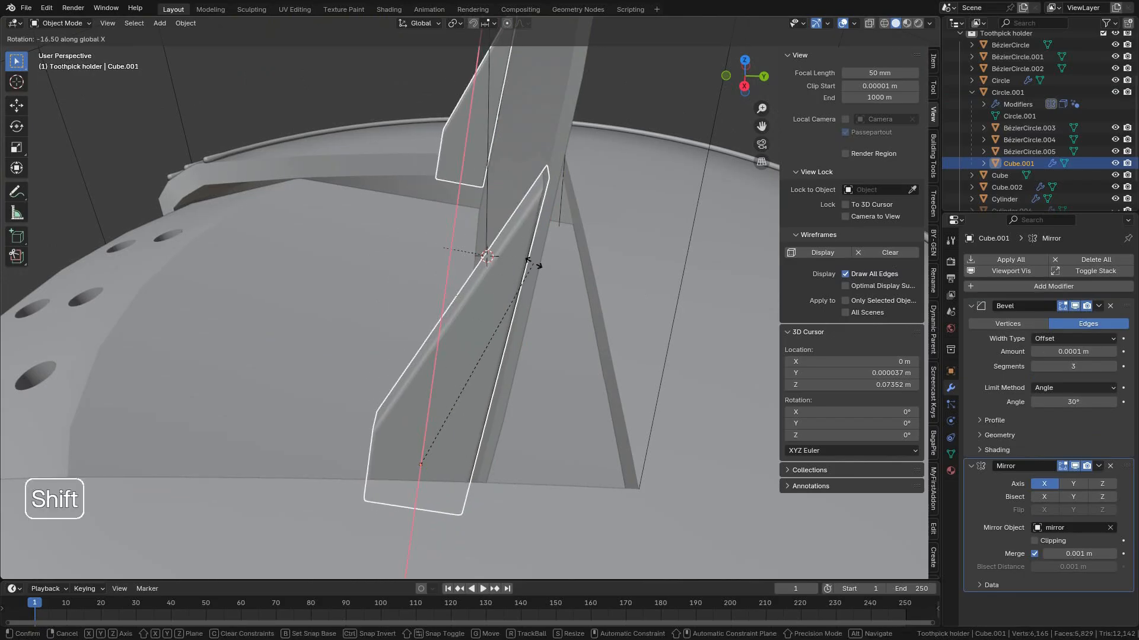
click(538, 259)
scroll(521, 243, down, 2)
Clear the flip lid's rotation to close it again and keep the lid selected.
click(517, 198)
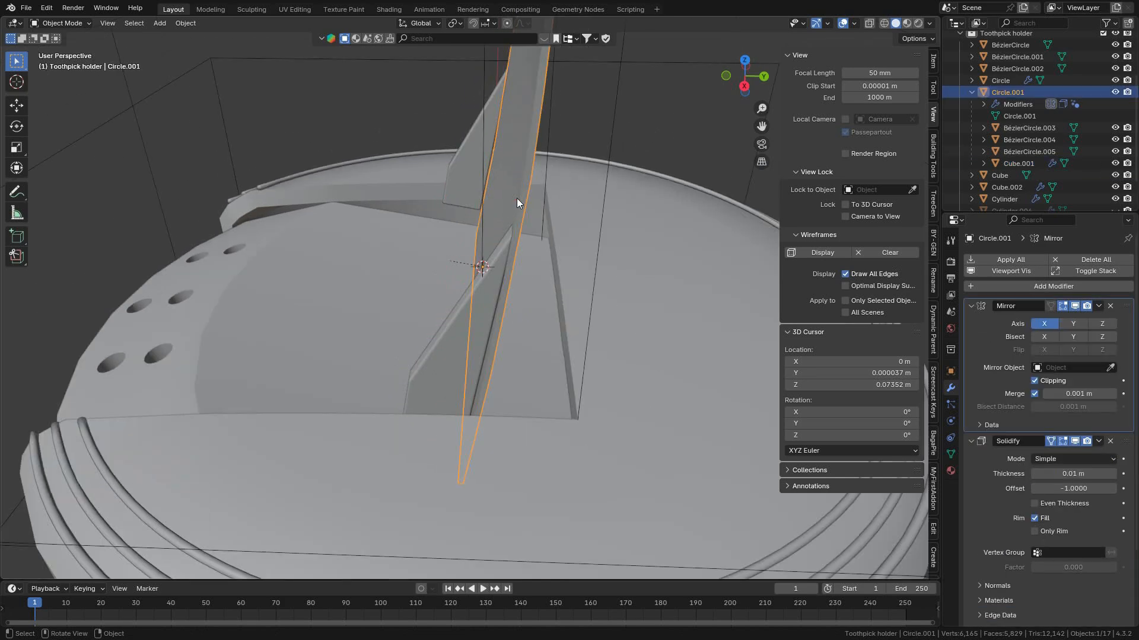
key(alt+r)
middle_drag(516, 204, 464, 285)
scroll(462, 294, up, 2)
shift+middle_drag(414, 361, 469, 262)
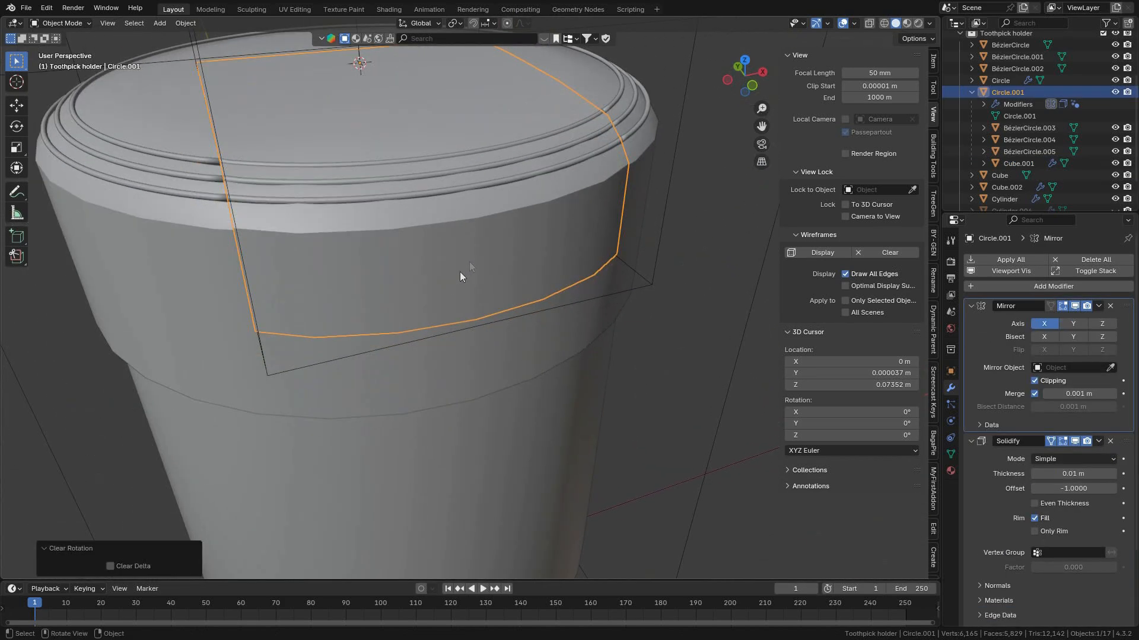
scroll(534, 286, up, 1)
scroll(420, 343, down, 2)
middle_drag(426, 341, 479, 314)
shift+middle_drag(395, 299, 406, 315)
click(621, 326)
shift+middle_drag(611, 297, 475, 304)
click(442, 252)
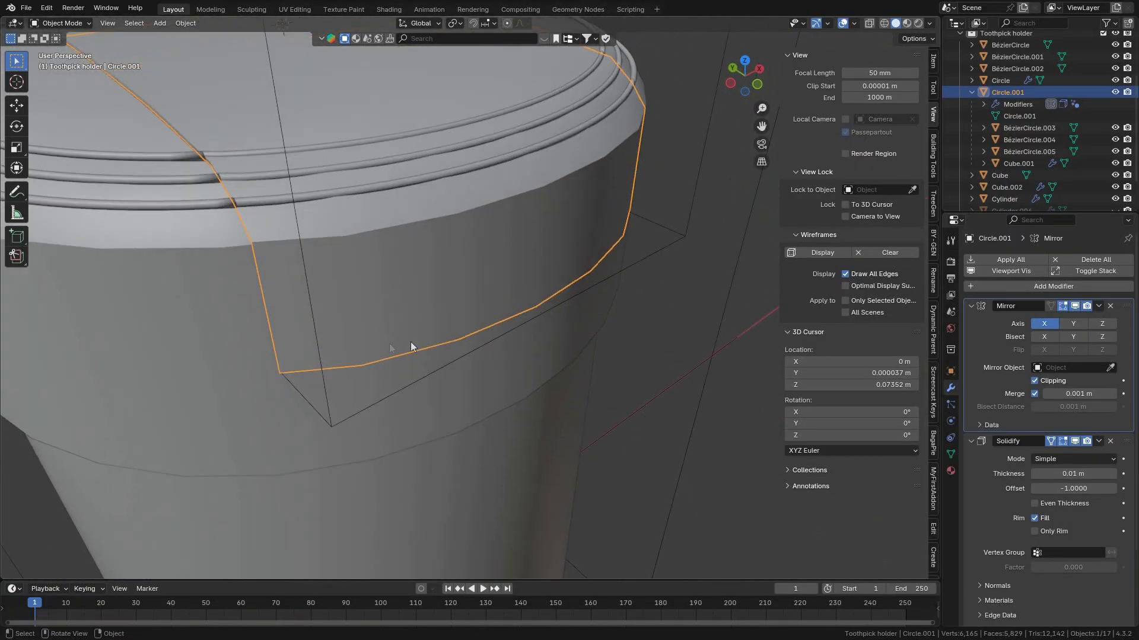
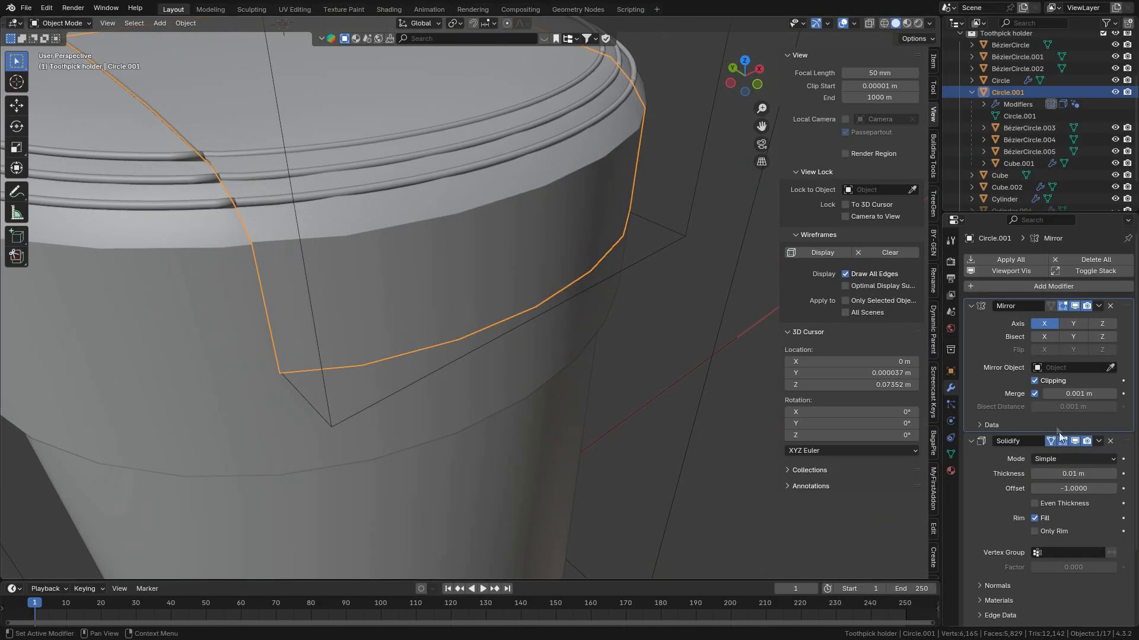
click(1098, 441)
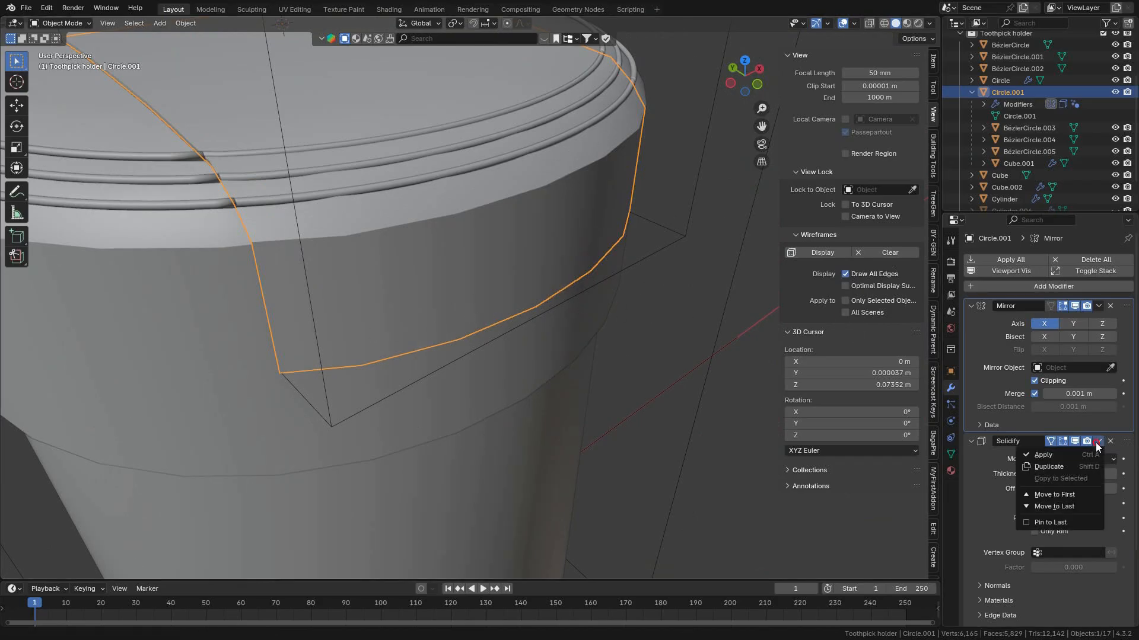
click(1065, 454)
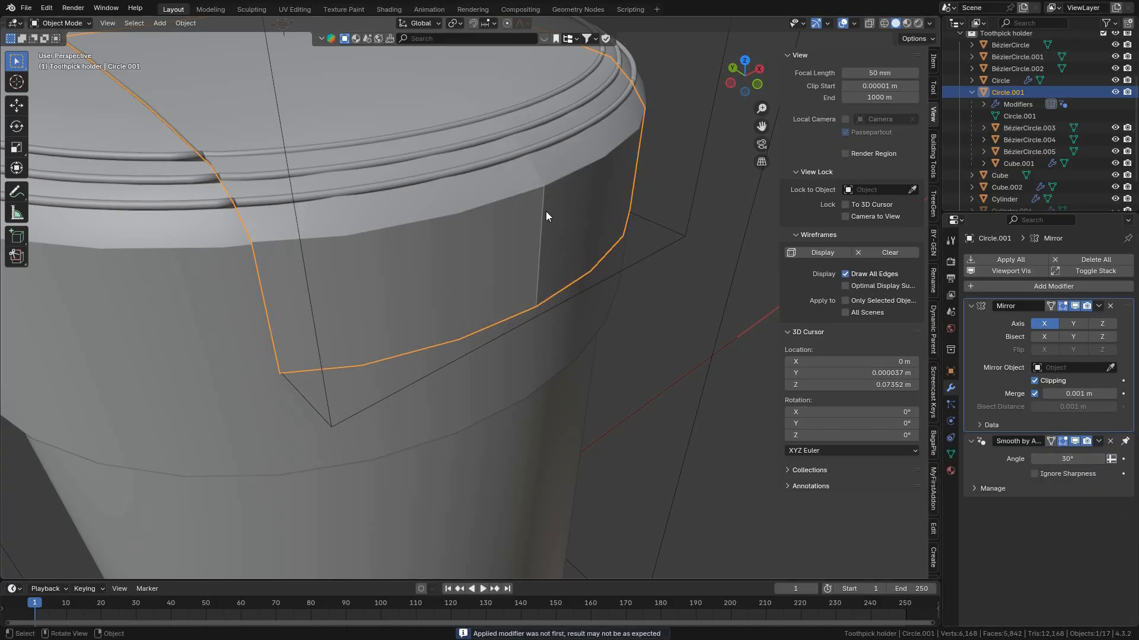
key(ctrl+z)
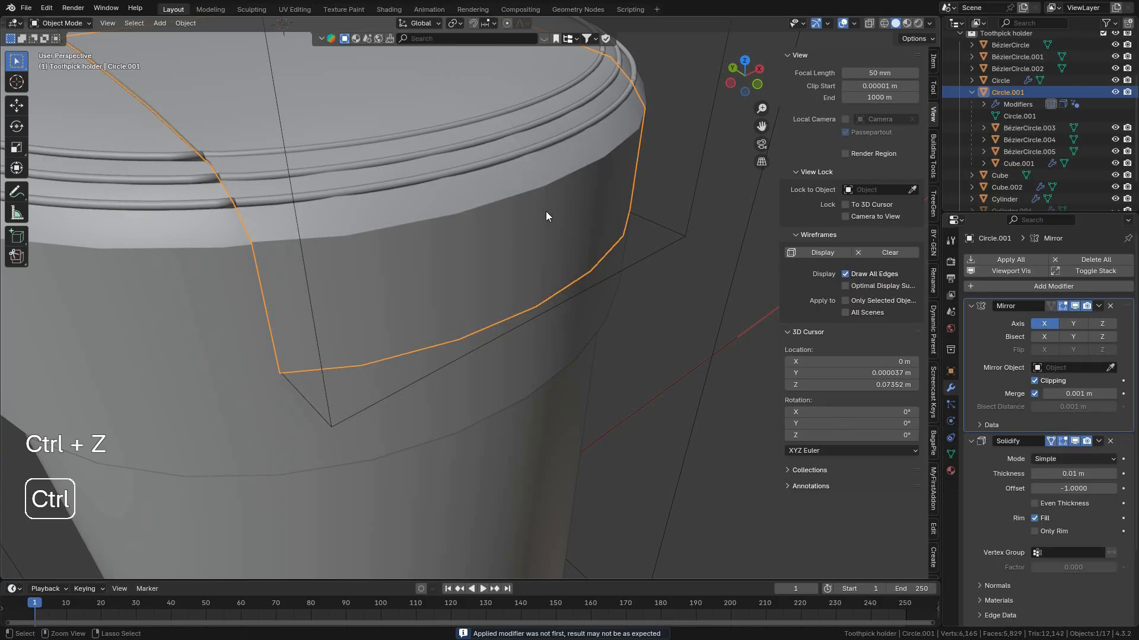
Apply the flip lid's Mirror modifier, followed by its Solidify modifier.
click(1099, 309)
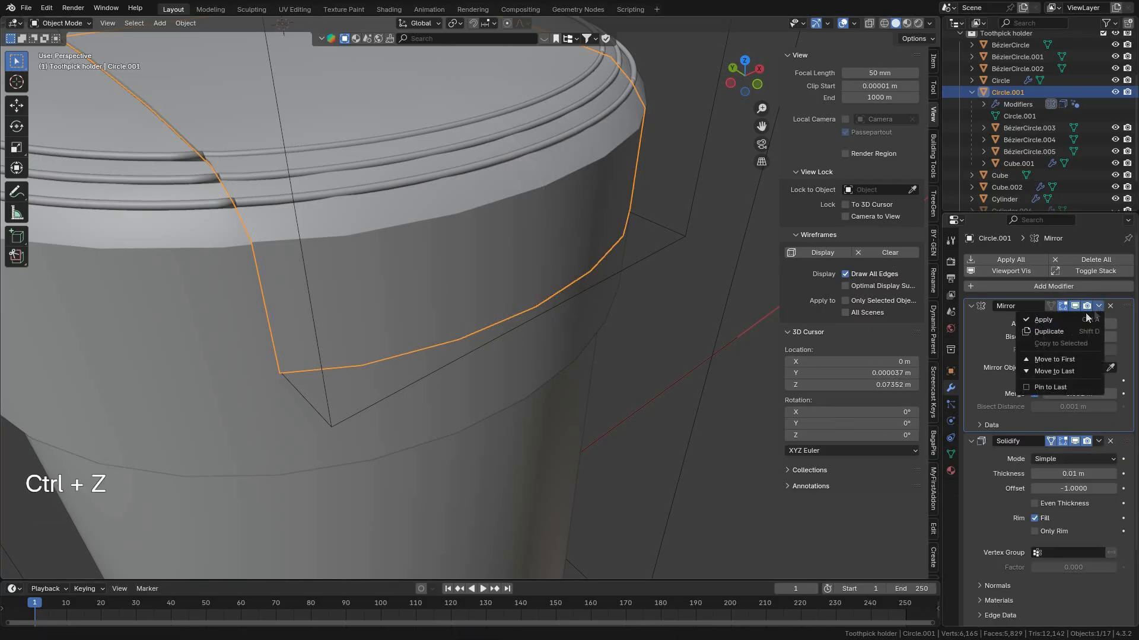
click(1076, 323)
click(1101, 303)
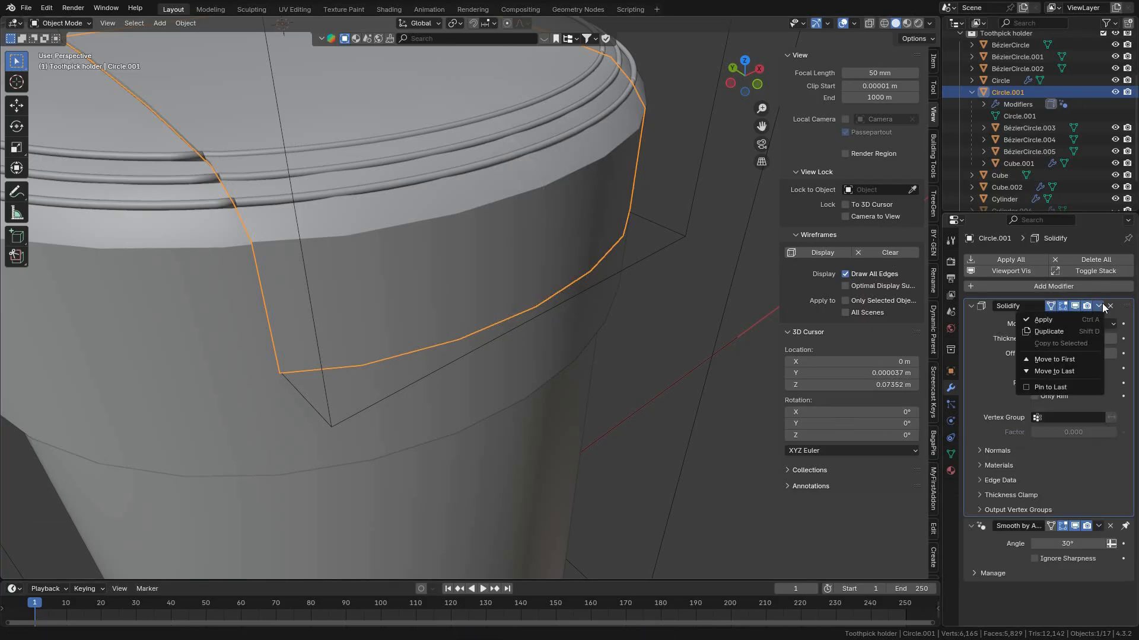
click(1087, 318)
Add a horizontal loop cut near the lower edge of the lid's front flap with an edge slide of about 0.81, and switch to face selection.
key(Tab)
mouse_move(637, 339)
middle_down()
mouse_move(625, 310)
mouse_move(581, 357)
mouse_move(529, 361)
mouse_move(628, 330)
middle_up()
click(885, 23)
shift+middle_drag(400, 227, 441, 240)
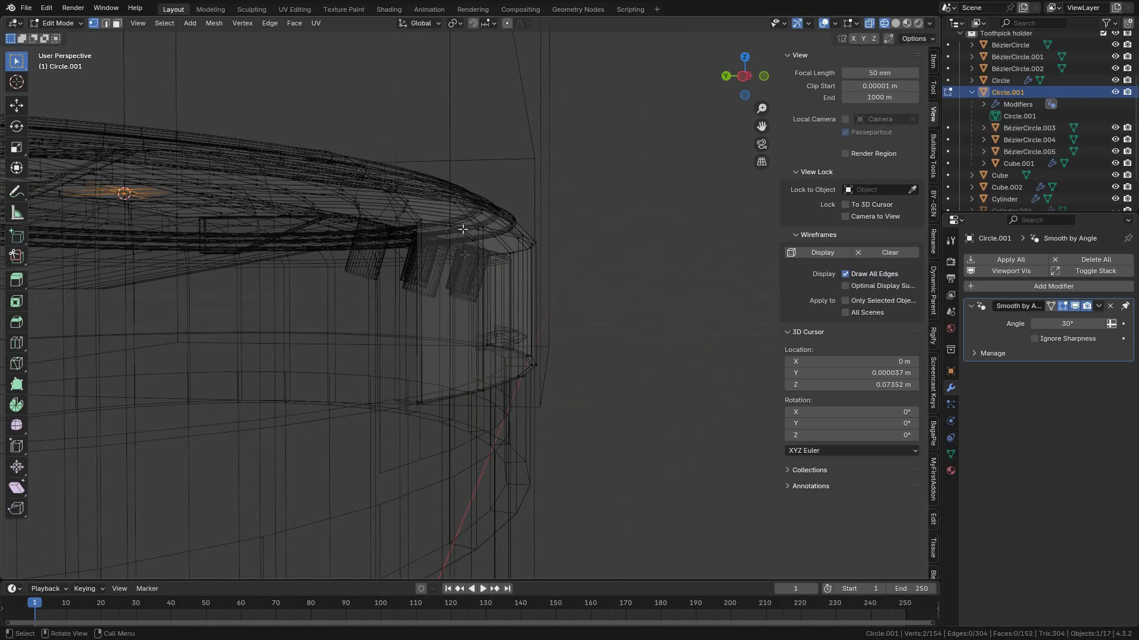
click(895, 22)
mouse_move(451, 279)
middle_down()
mouse_move(516, 325)
mouse_move(442, 295)
mouse_move(468, 297)
mouse_move(558, 417)
middle_up()
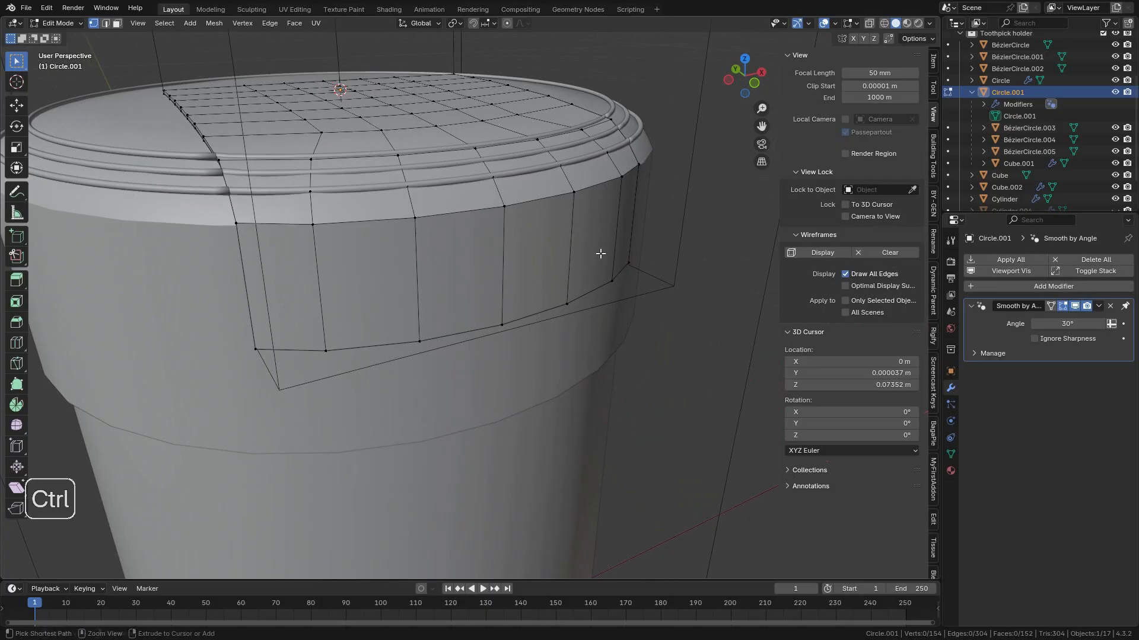
key(ctrl+r)
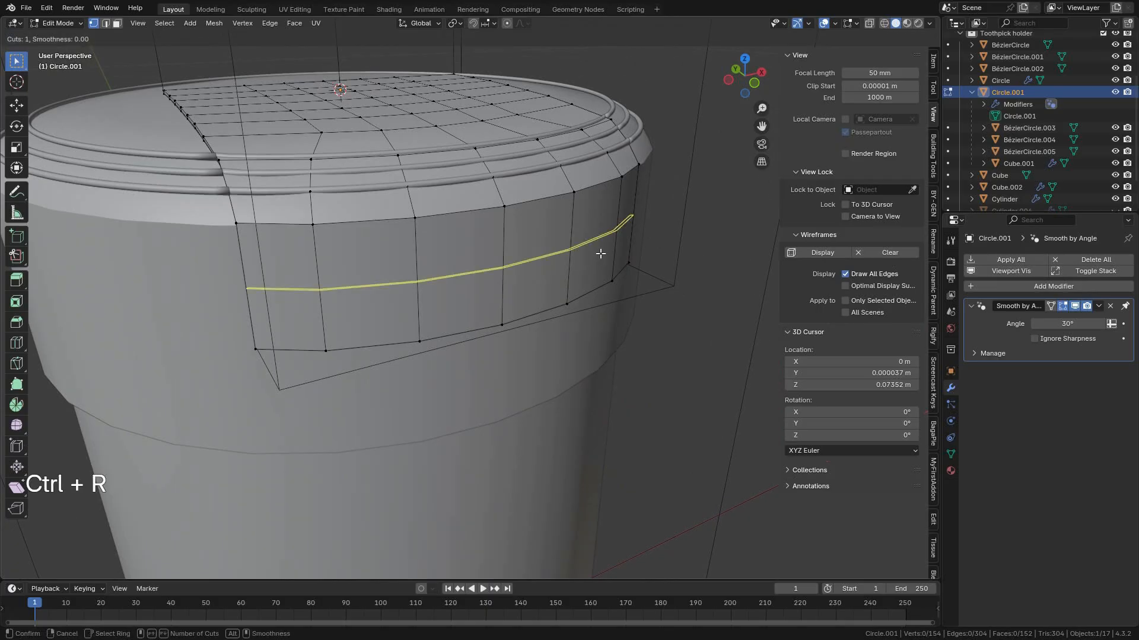
click(600, 254)
key(shift)
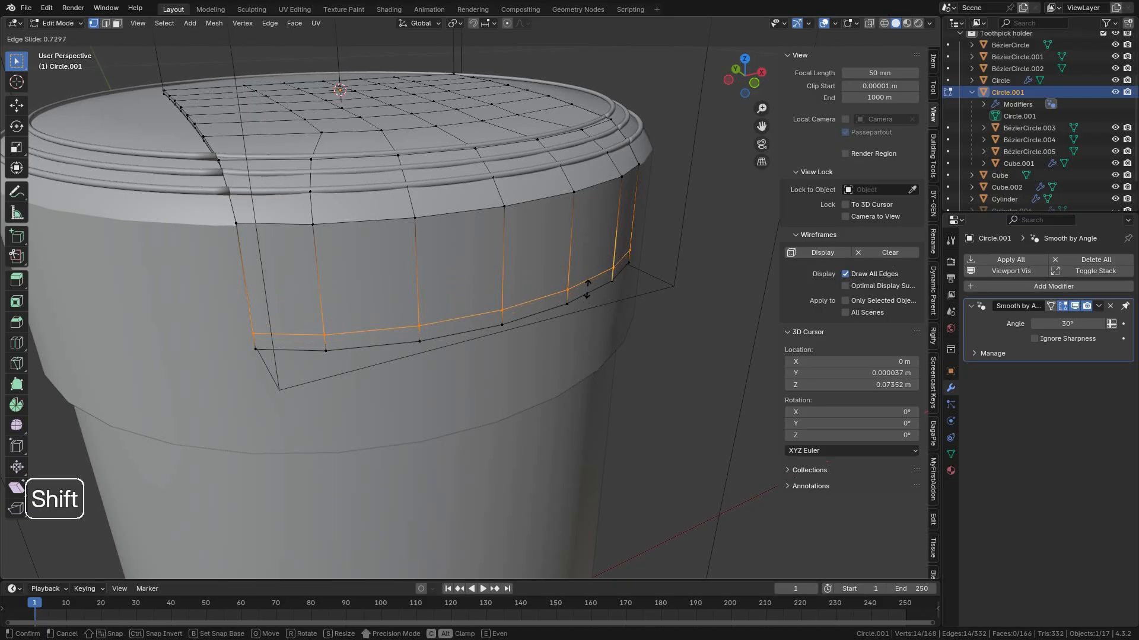
click(584, 326)
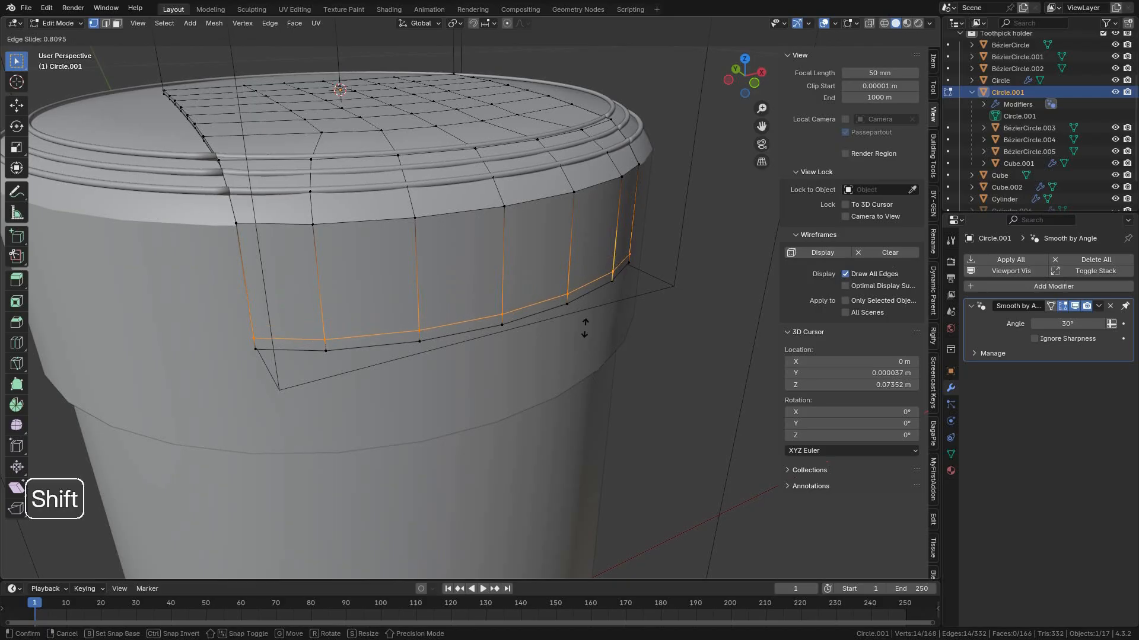
key(3)
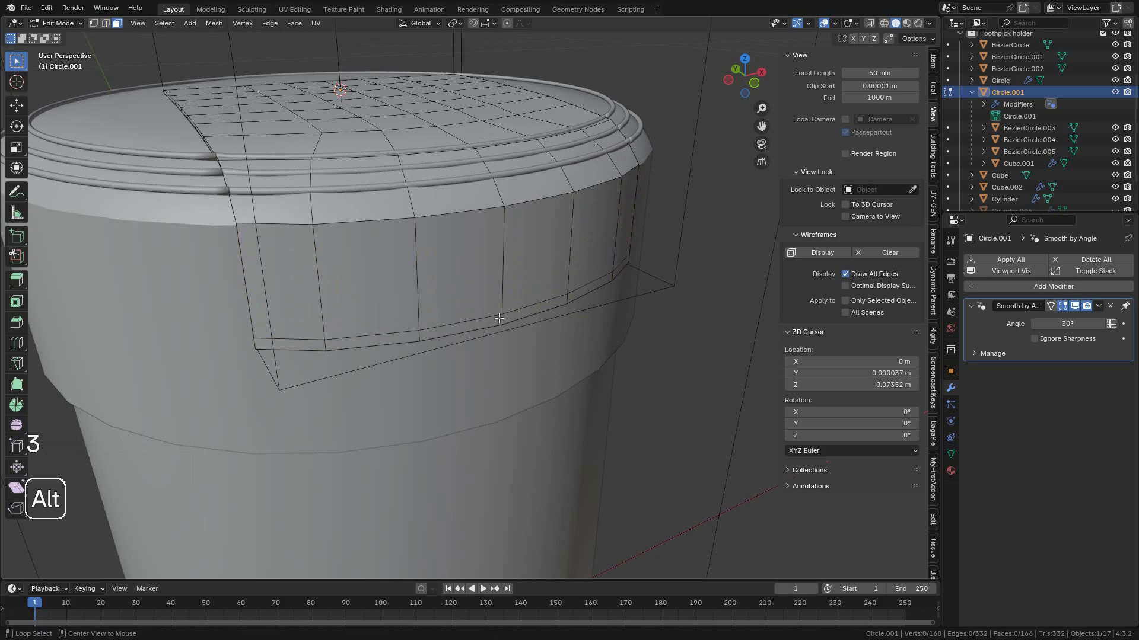
Extrude the face loop along the lower edge of the lid's front flap outward by about 0.0005 m.
alt+click(505, 318)
middle_drag(507, 320, 574, 314)
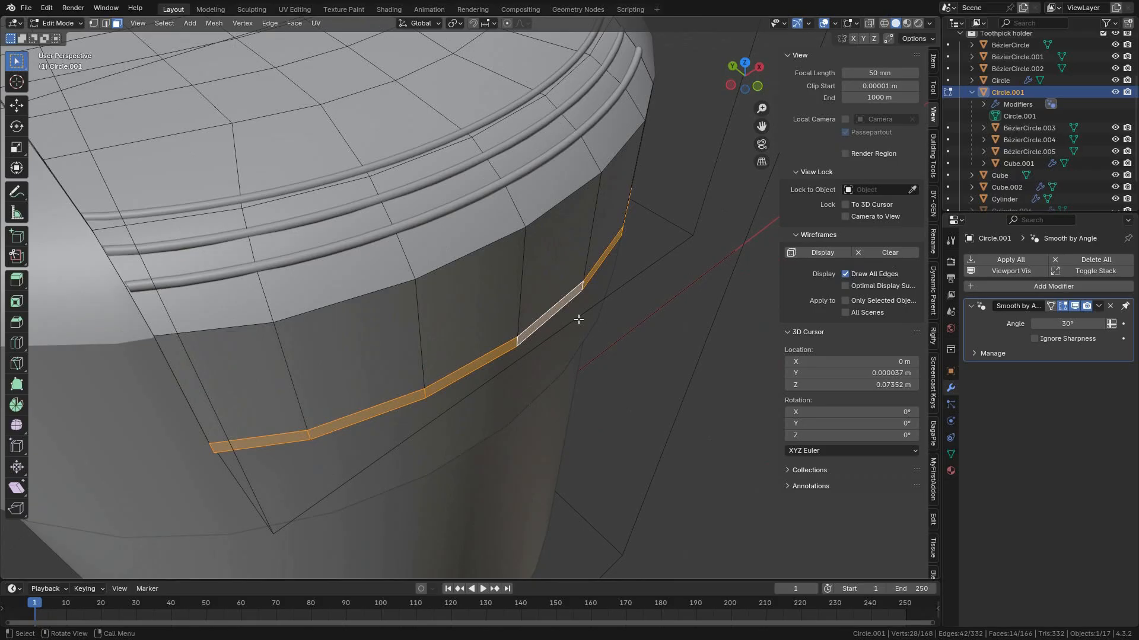
key(e)
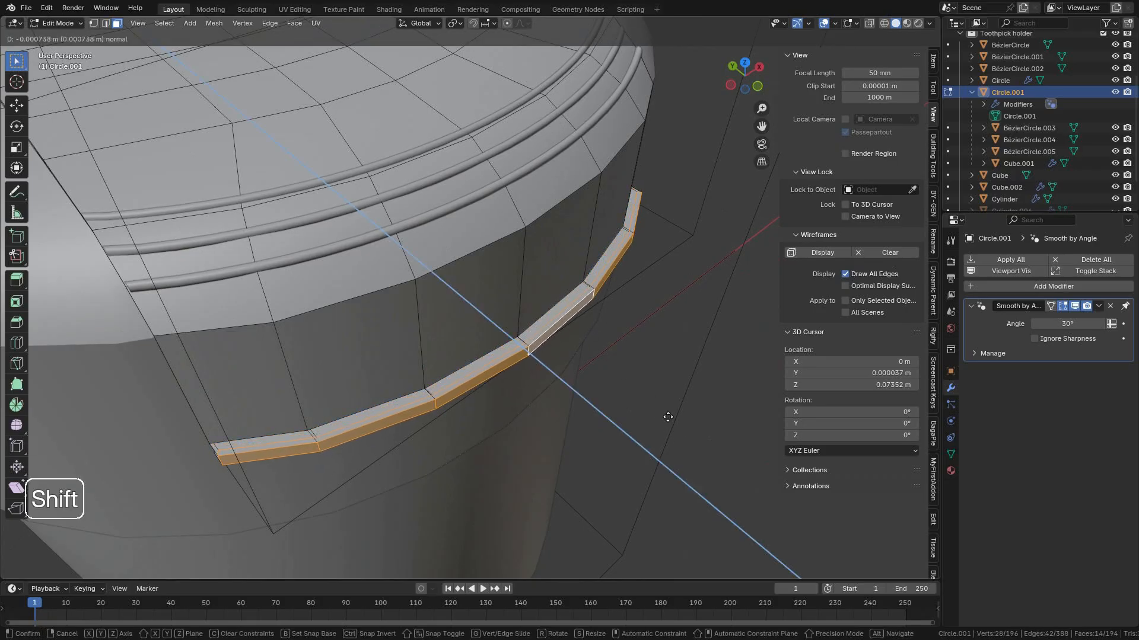
click(647, 376)
Move the extruded lip faces slightly forward along the global Y axis.
middle_drag(647, 376, 522, 332)
shift+middle_drag(686, 295, 479, 339)
scroll(532, 326, up, 1)
scroll(580, 348, up, 3)
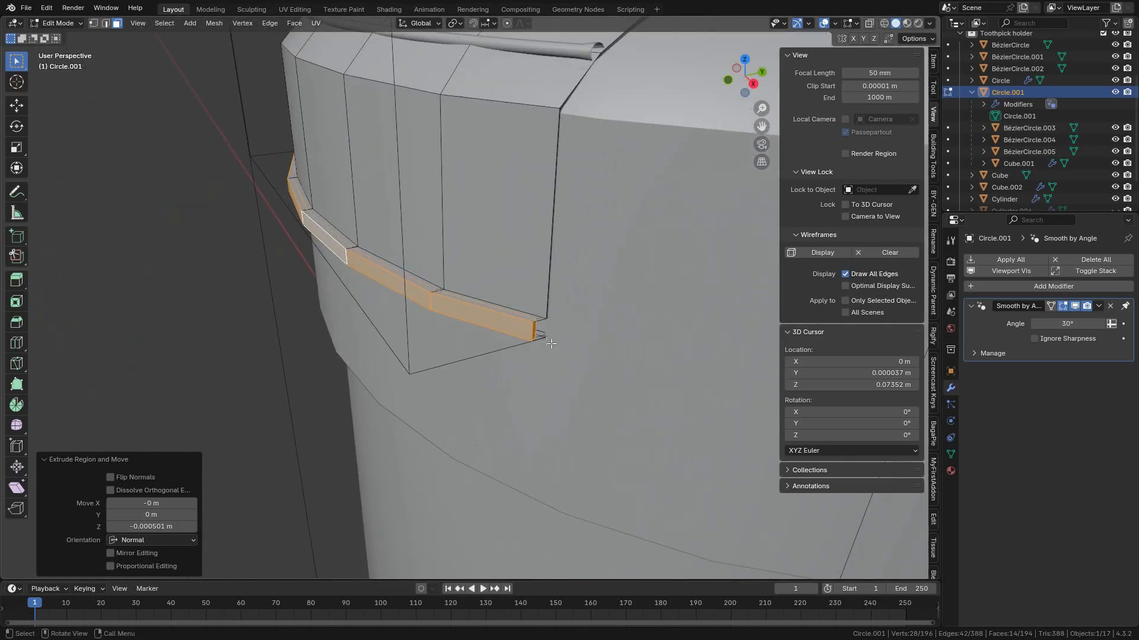
key(g)
key(y)
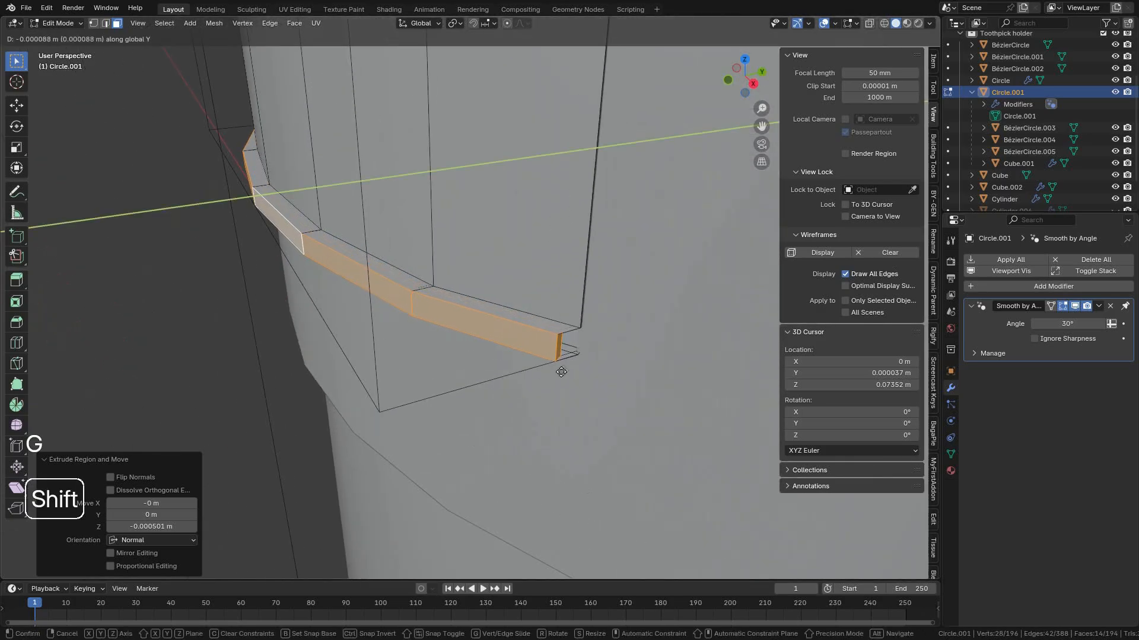
click(557, 378)
Delete the extra vertex pair at one end of the lip and fill the open end with a face.
middle_drag(564, 379, 610, 376)
key(1)
click(571, 352)
key(g)
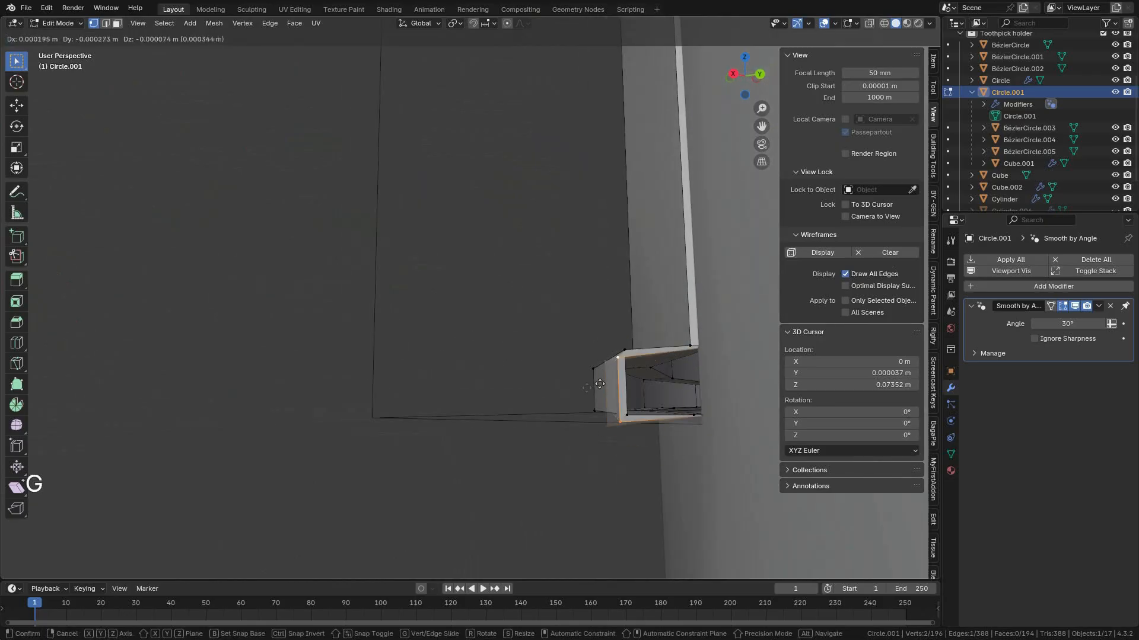
right_click(654, 363)
middle_drag(654, 363, 683, 371)
key(x)
click(665, 354)
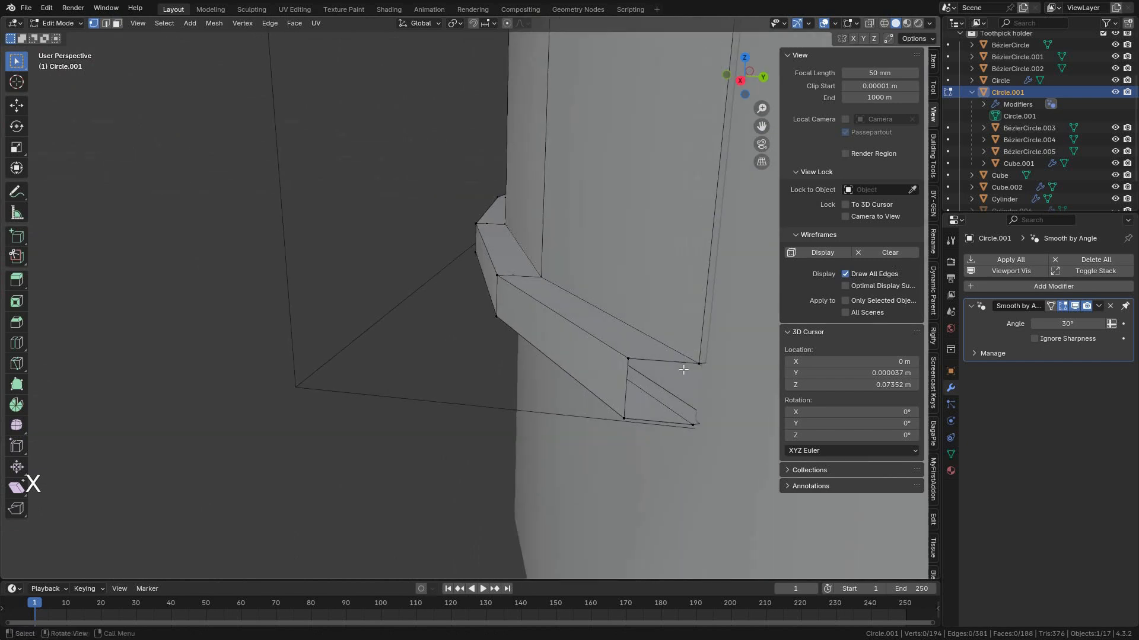
click(628, 357)
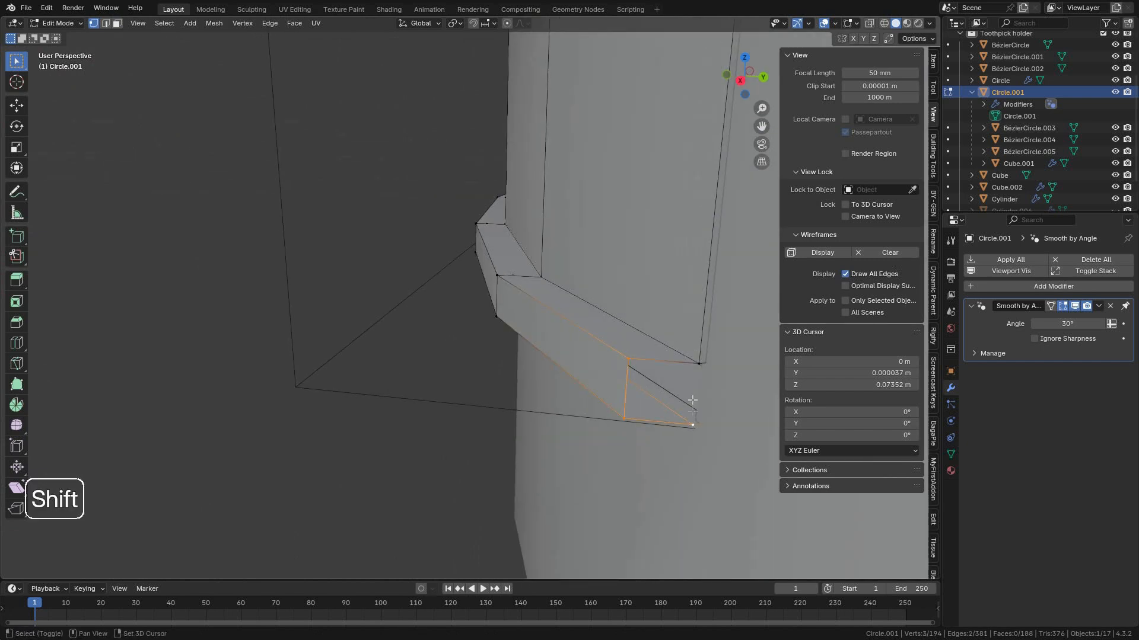
key(f)
Delete the extra vertex pair at the lip's opposite end and cap that end with a face.
middle_drag(580, 372, 579, 274)
scroll(570, 285, up, 5)
key(x)
click(601, 270)
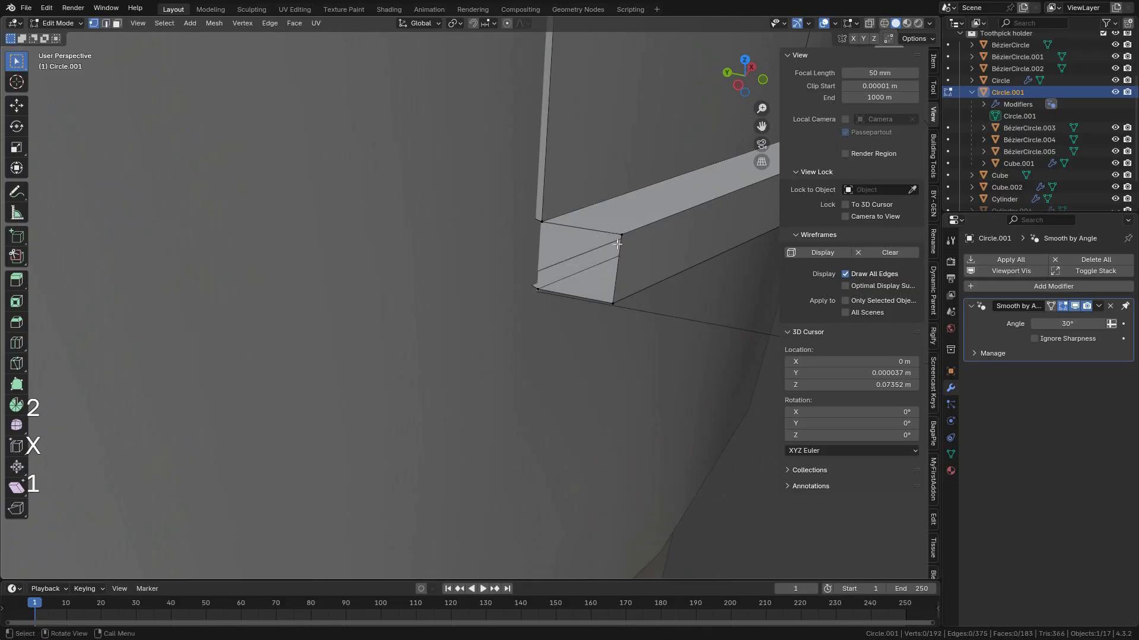
shift+click(541, 224)
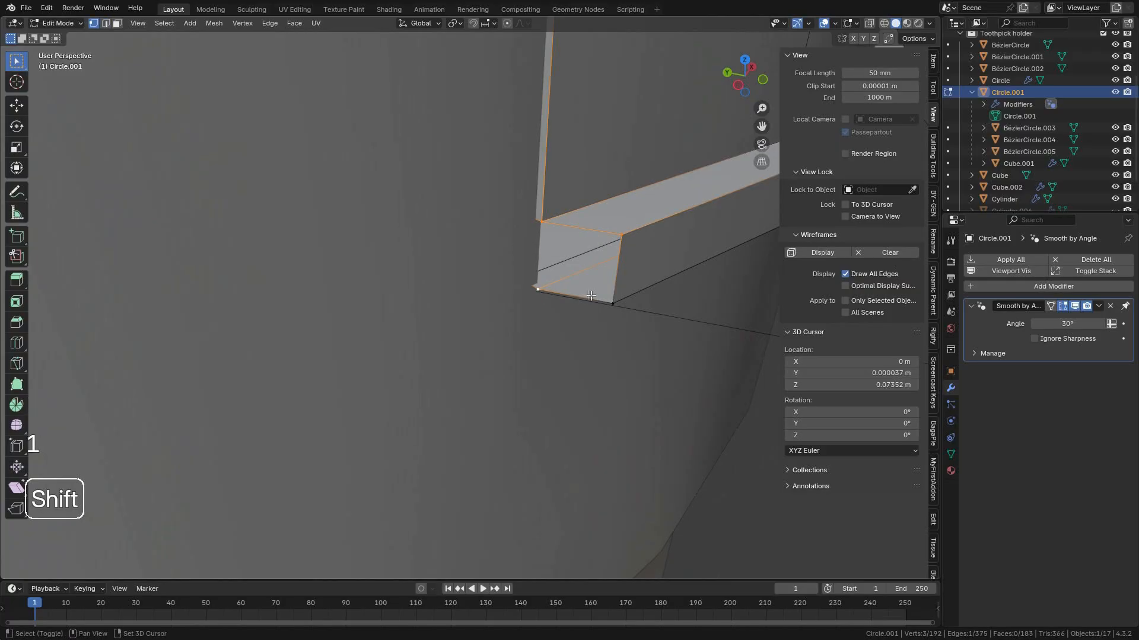
shift+click(613, 303)
Move the lip's middle vertical edge about -0.00054 m along the global Y axis.
scroll(627, 303, down, 7)
middle_drag(627, 303, 477, 313)
scroll(412, 305, up, 2)
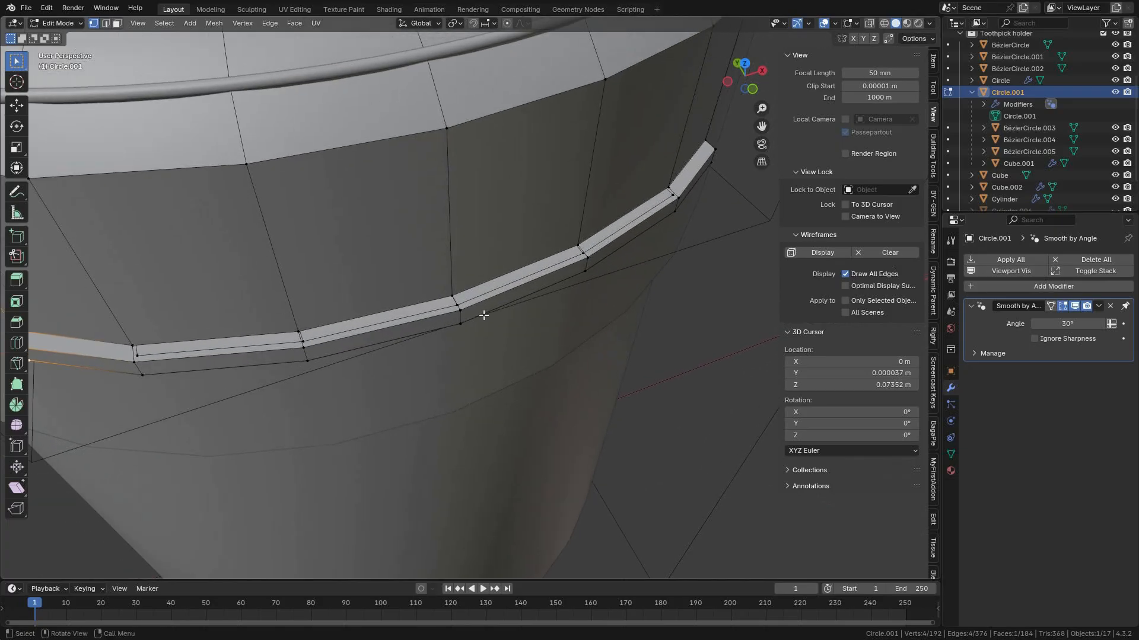
scroll(469, 313, up, 3)
key(g)
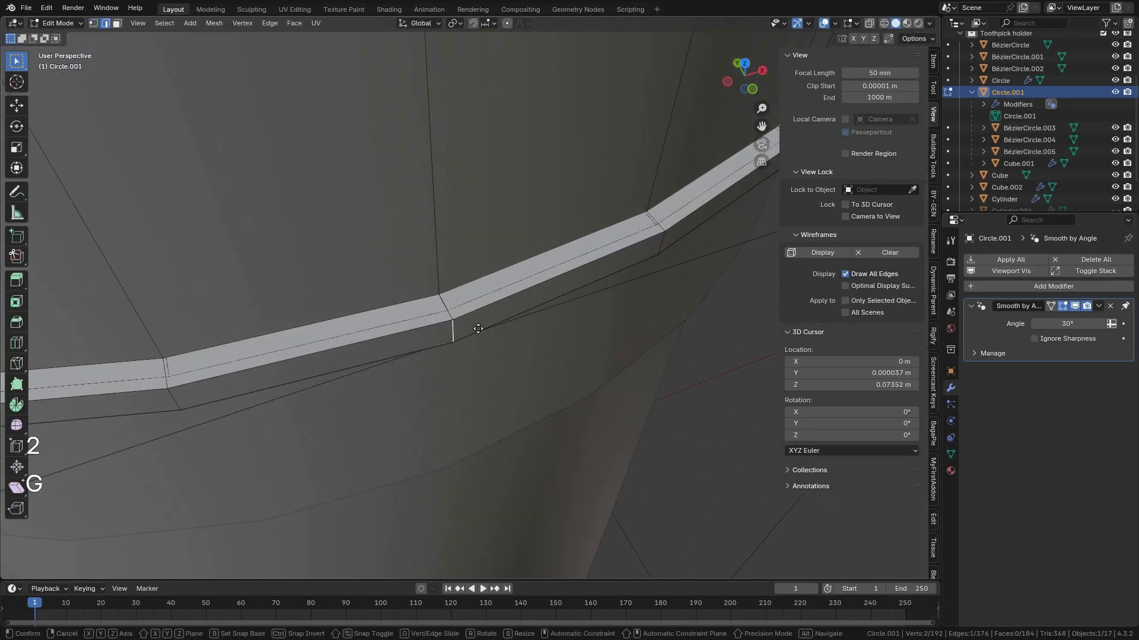
key(y)
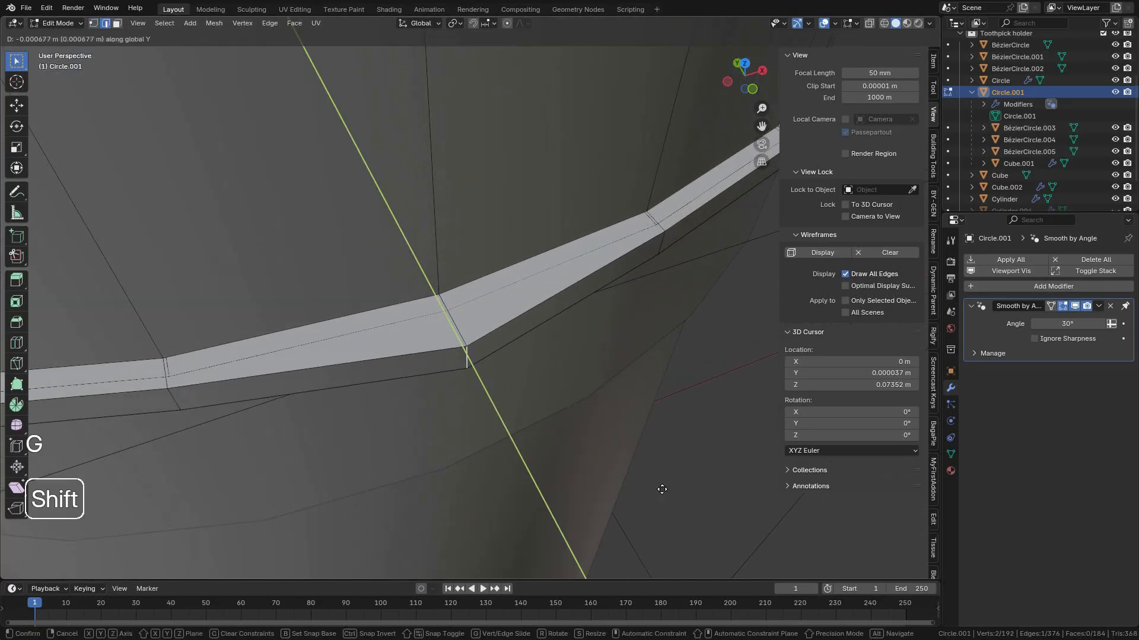
click(633, 437)
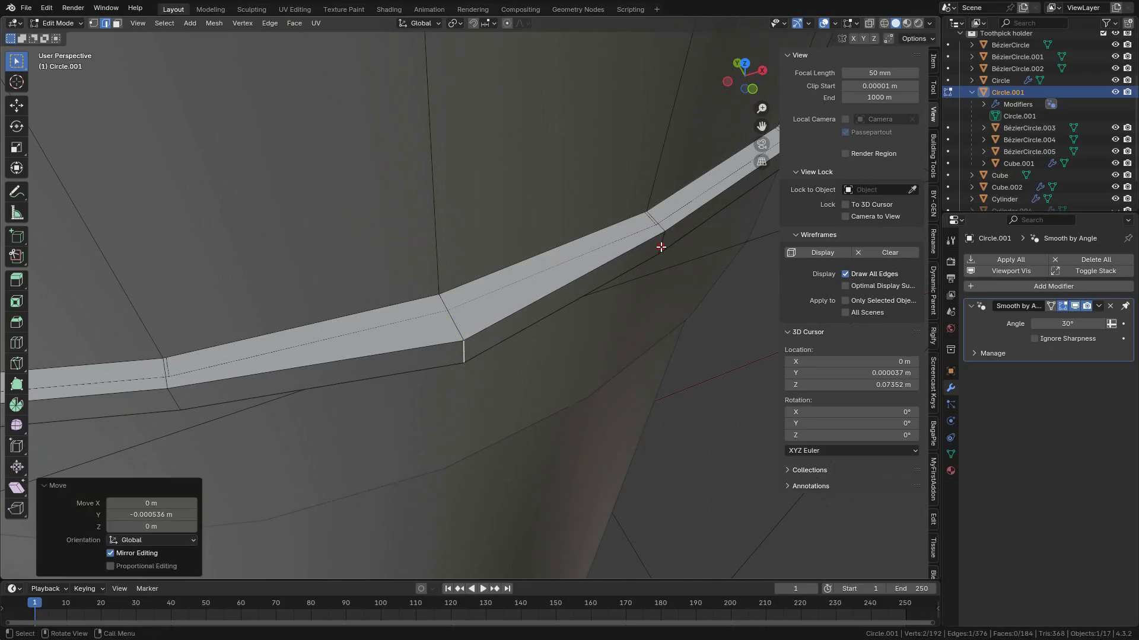
Move the two vertical edges beside the lip's middle edge about -0.00018 m along the global Y axis.
click(661, 247)
shift+click(169, 396)
key(ctrl+z)
shift+click(178, 398)
key(g)
middle_click(409, 408)
click(442, 466)
Move the lip's two outermost vertical edges about 0.00035 m along the global Y axis and return to Object Mode.
scroll(540, 363, down, 5)
shift+middle_drag(597, 325, 571, 388)
middle_drag(641, 286, 532, 359)
scroll(533, 359, up, 4)
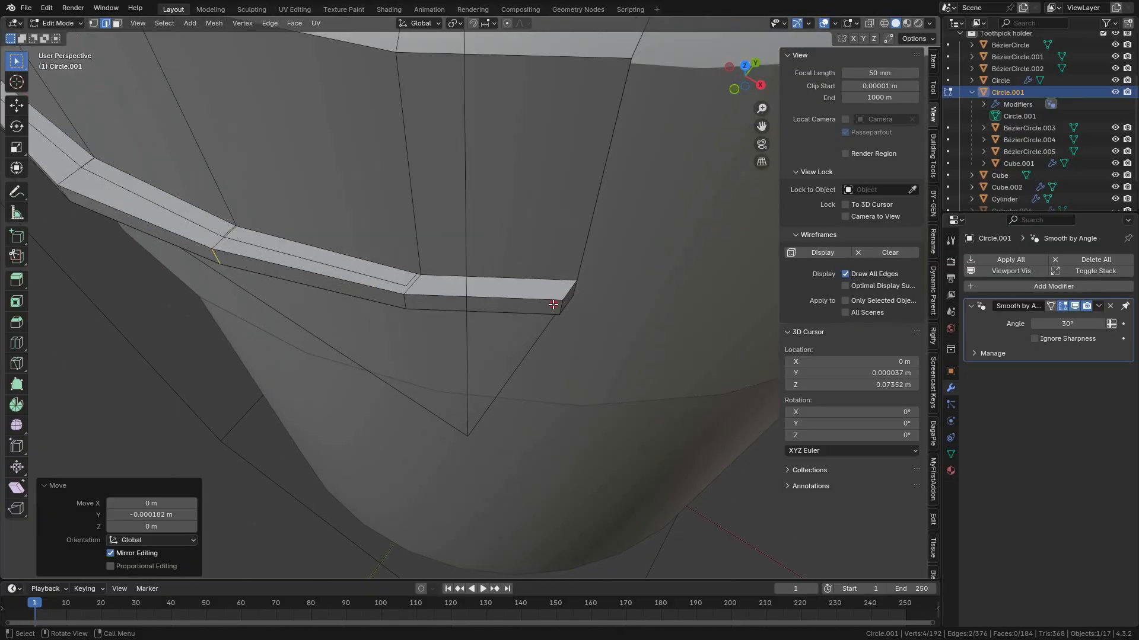
click(552, 305)
middle_drag(360, 318, 605, 208)
shift+click(102, 290)
middle_drag(114, 292, 254, 301)
key(g)
key(y)
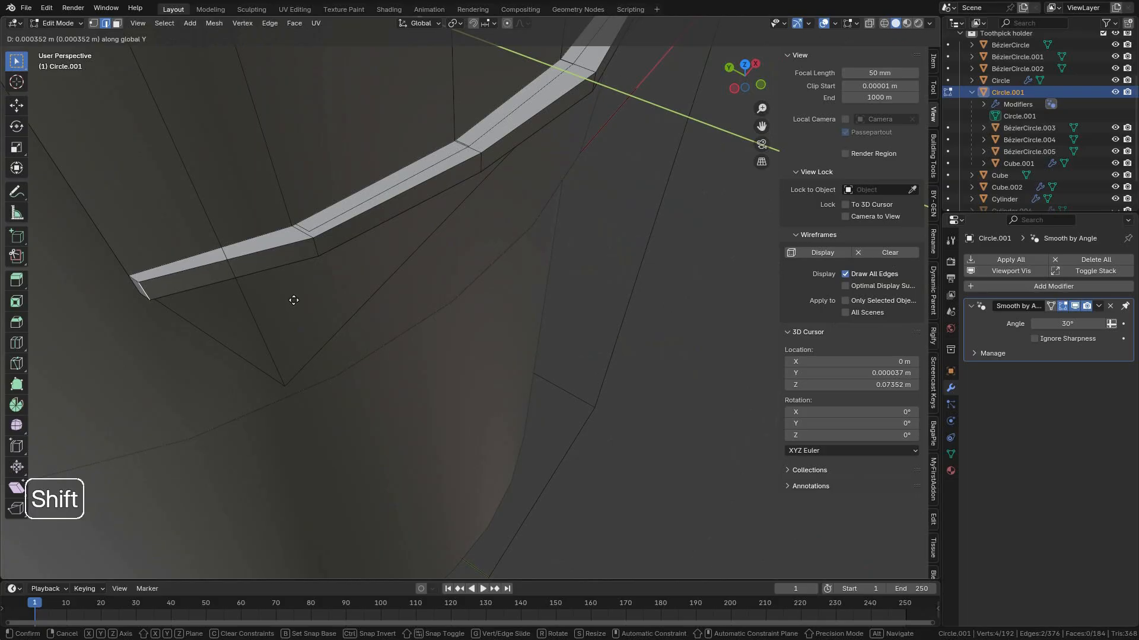
click(293, 300)
scroll(413, 281, down, 3)
click(58, 26)
click(59, 38)
click(632, 330)
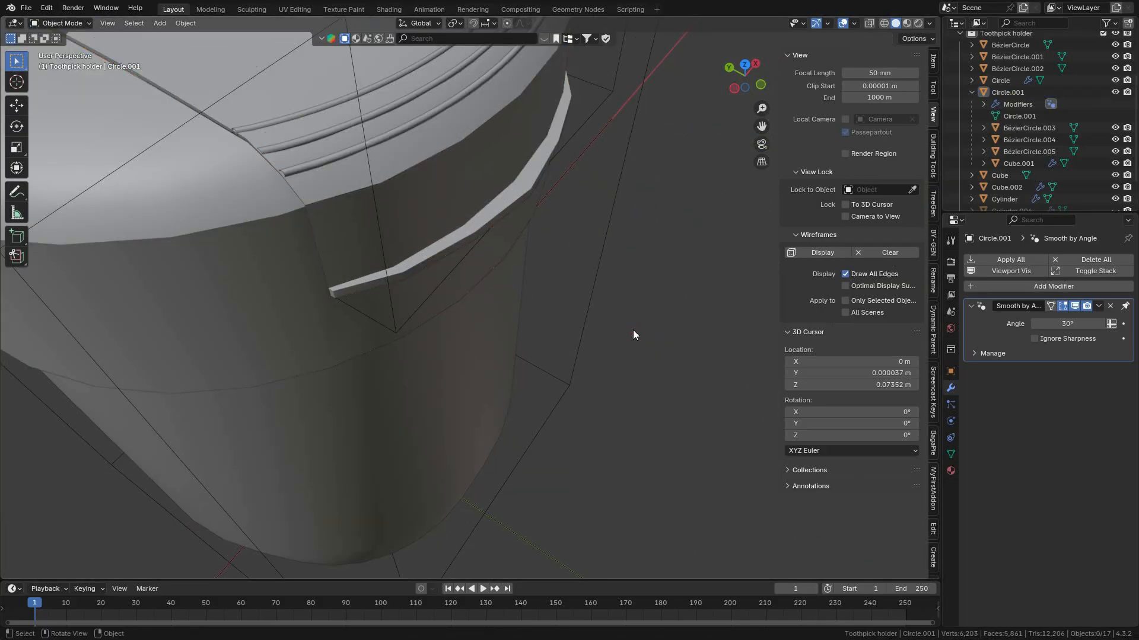
Inspect the closed lid and its new lip with the viewport overlays temporarily hidden.
scroll(633, 331, down, 4)
middle_drag(638, 332, 578, 285)
shift+middle_drag(599, 225, 533, 304)
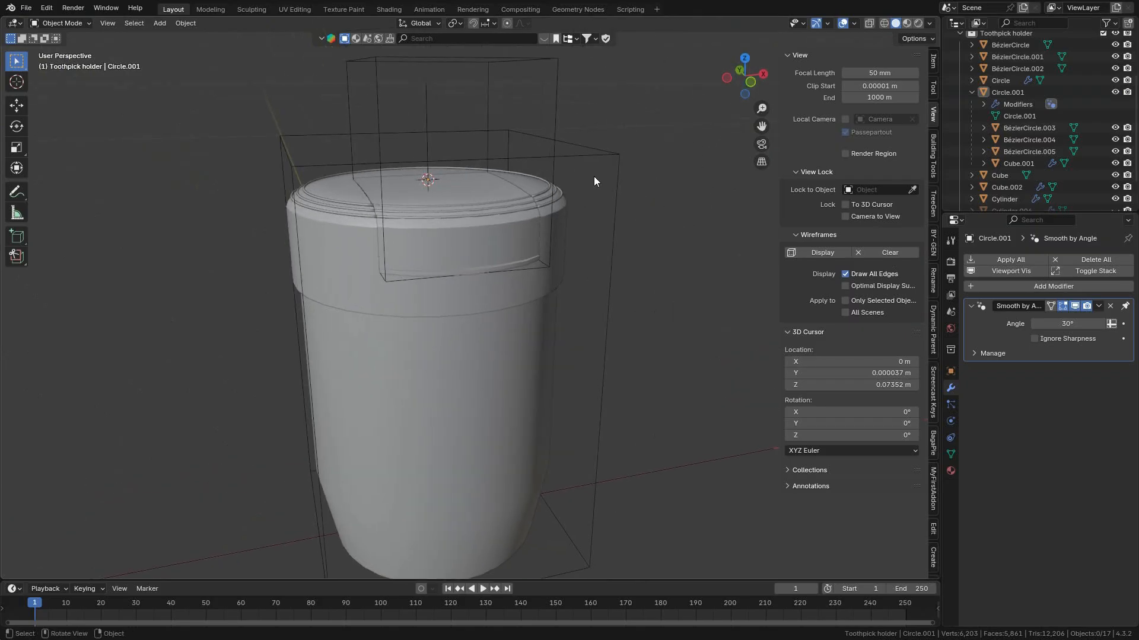
click(841, 24)
middle_drag(414, 261, 463, 313)
shift+middle_drag(405, 291, 471, 315)
scroll(512, 276, up, 8)
scroll(472, 314, down, 4)
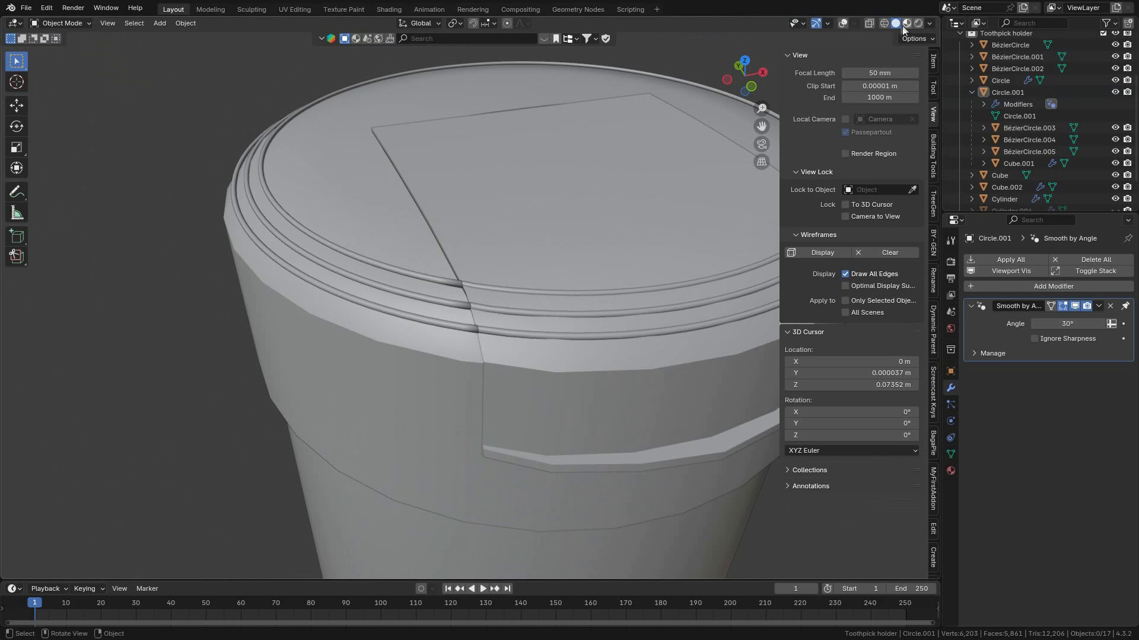
click(846, 23)
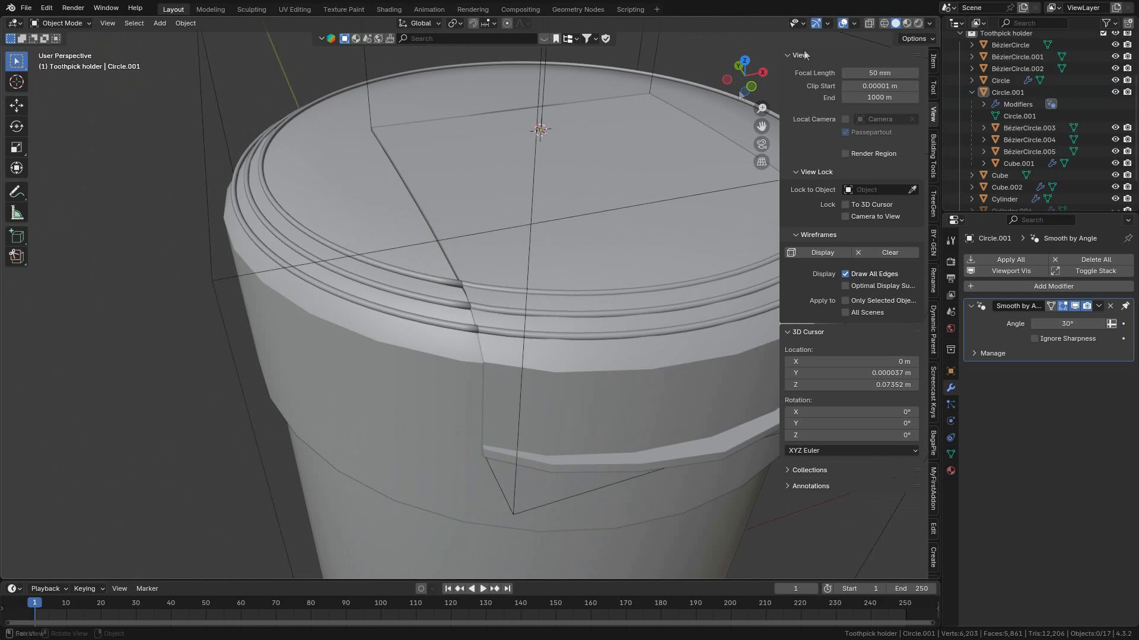
Try swinging the flip lid open around the global X axis.
click(604, 258)
shift+middle_drag(612, 313, 566, 302)
key(r)
key(x)
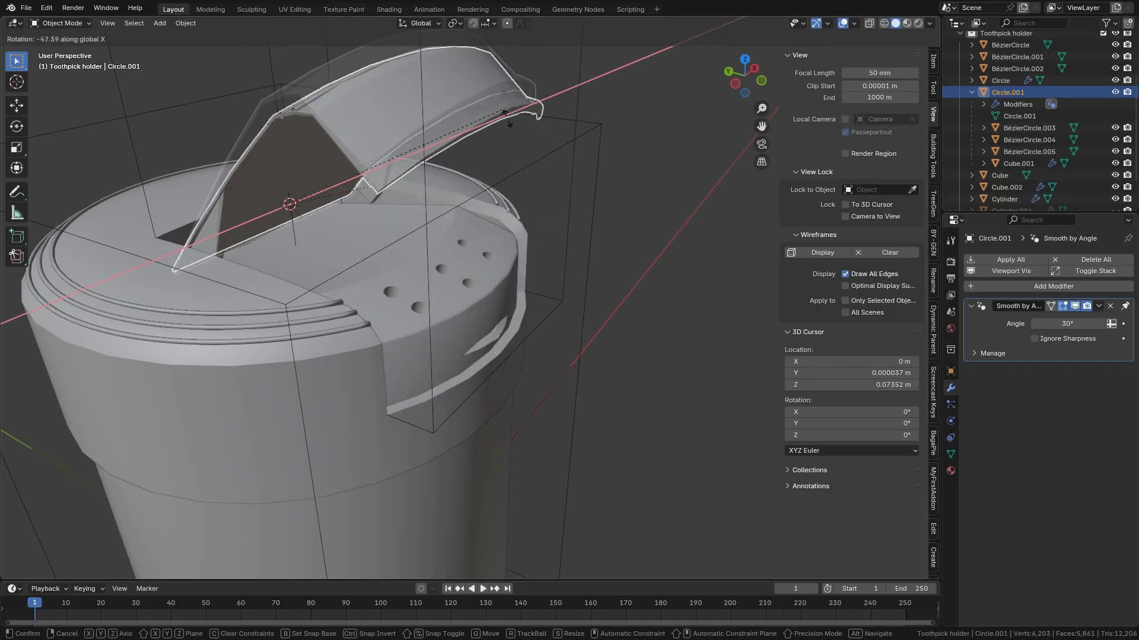
right_click(491, 286)
Scale the holder body's bottom edge loop by 1.088 and bevel it about 0.00098 m with 2 segments.
middle_drag(489, 287, 493, 317)
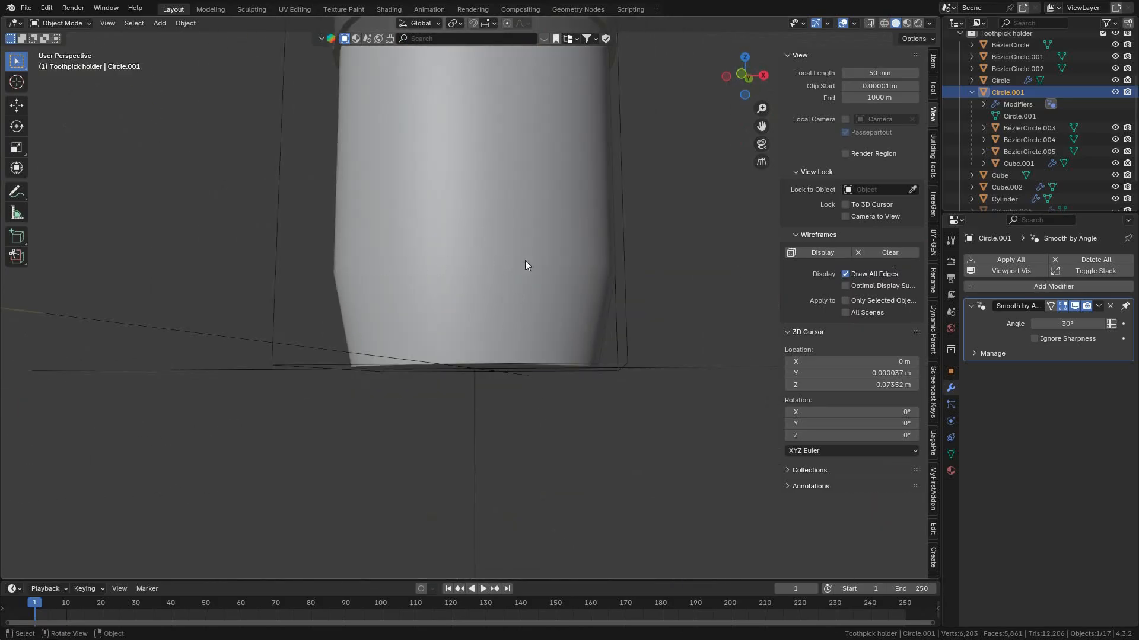
key(KP_1)
scroll(479, 261, down, 5)
scroll(456, 262, up, 2)
shift+middle_drag(444, 266, 445, 331)
click(441, 313)
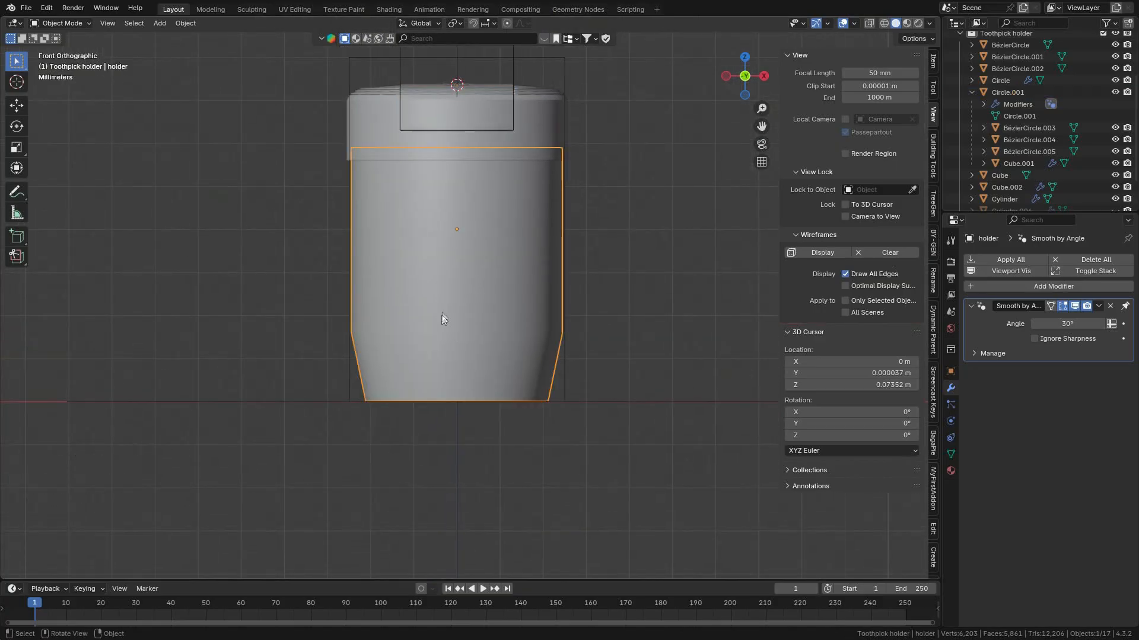
click(63, 24)
click(62, 50)
scroll(545, 372, up, 2)
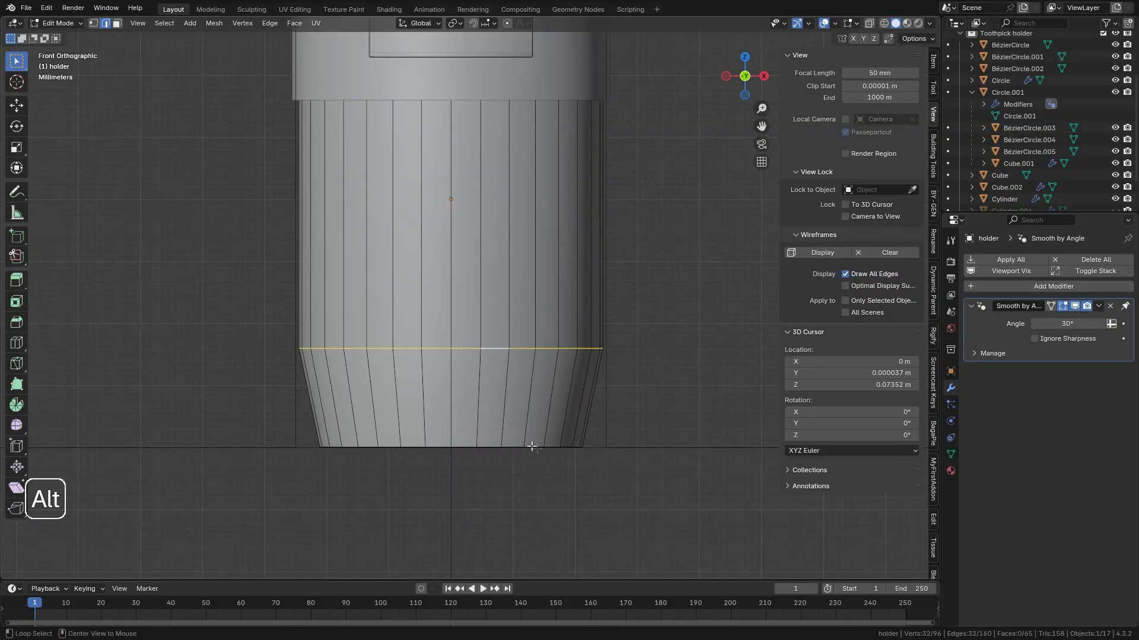
key(s)
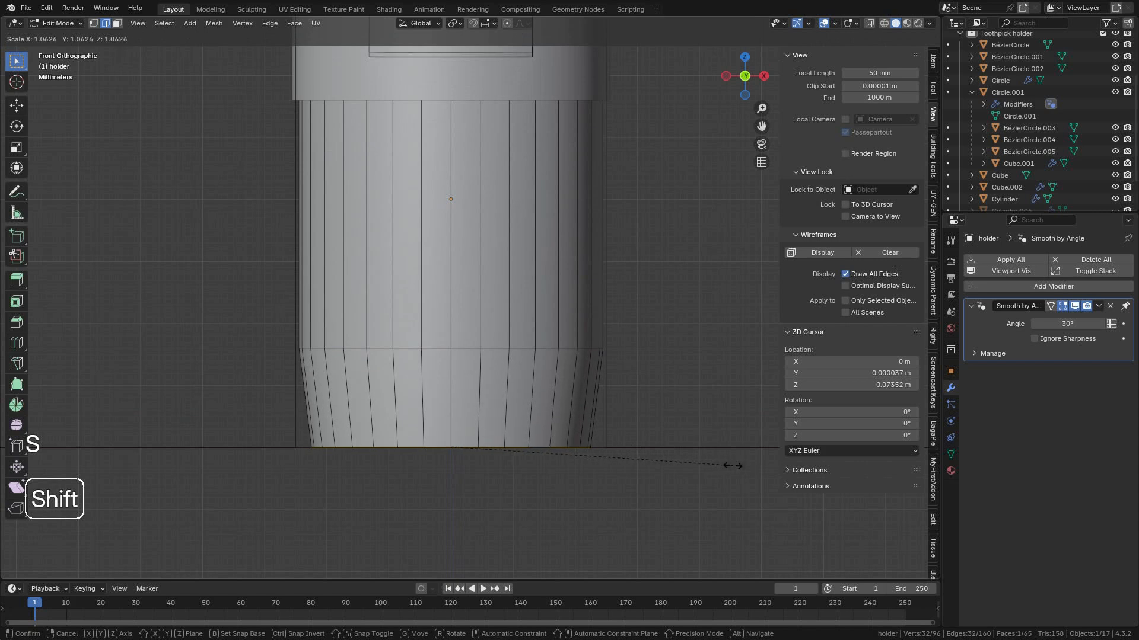
click(702, 459)
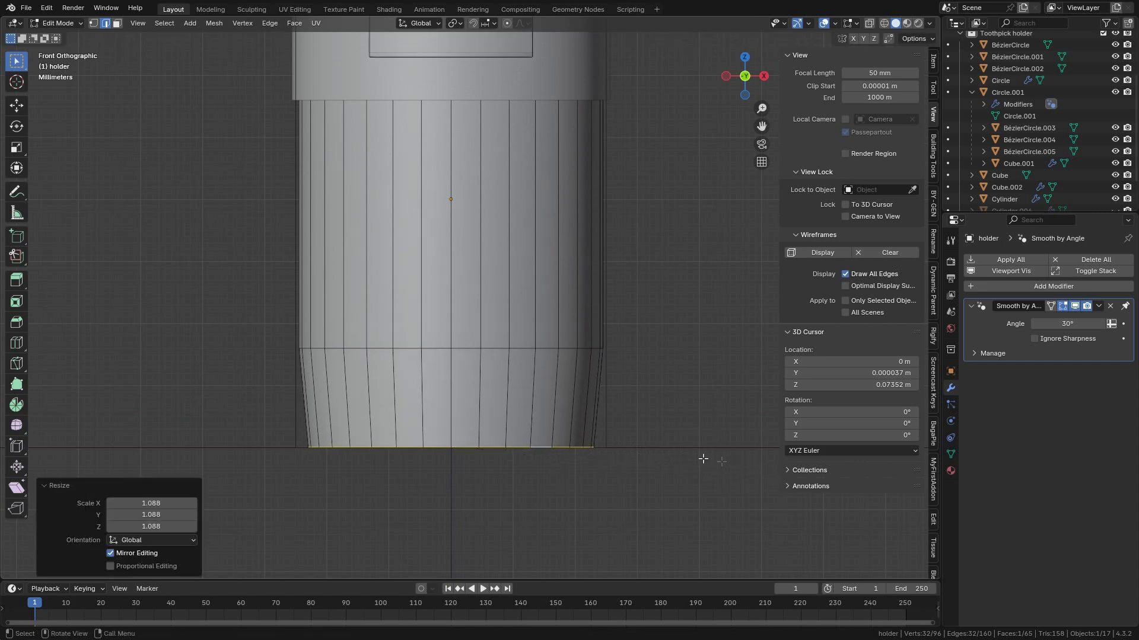
key(ctrl+b)
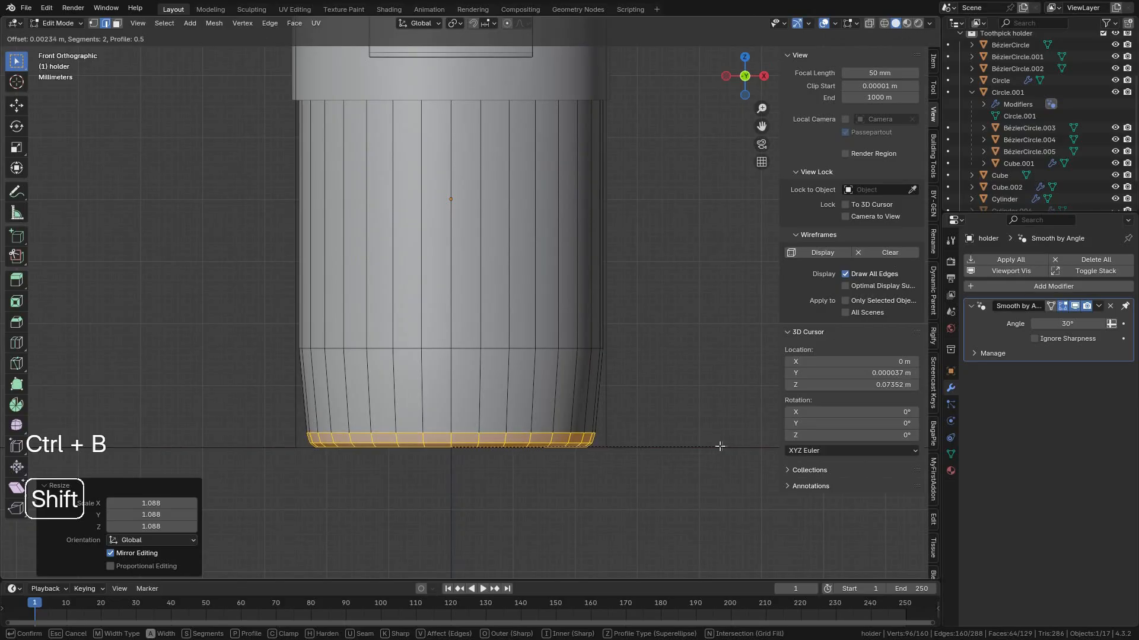
click(661, 450)
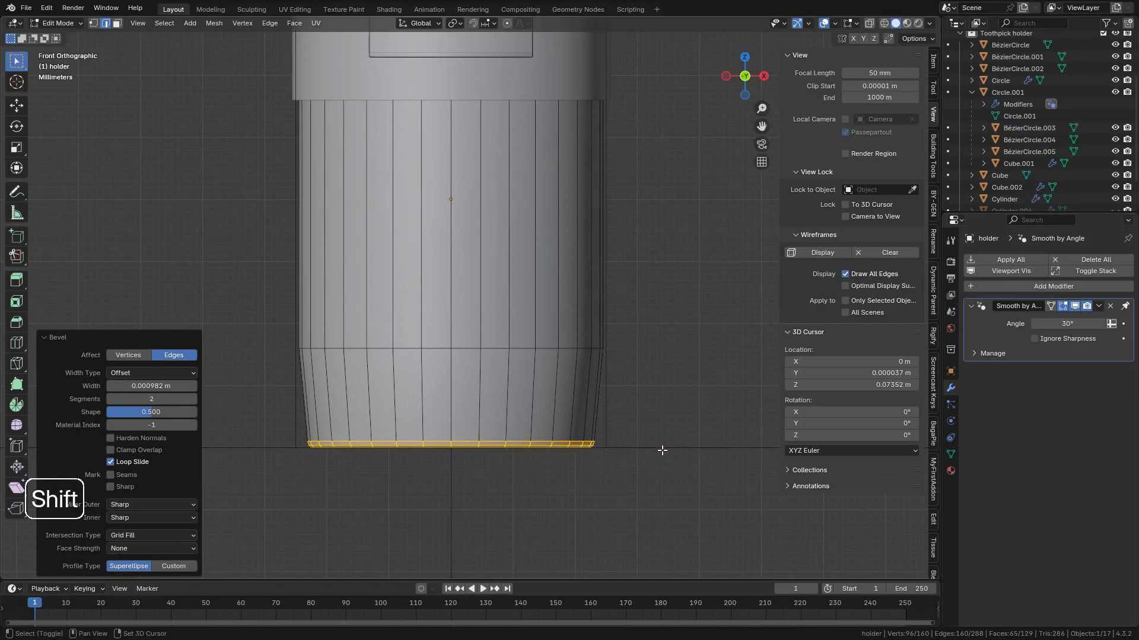
Bevel the edge loop where the body starts to taper by about 0.0035 m with 3 segments, and return to Object Mode.
alt+click(528, 347)
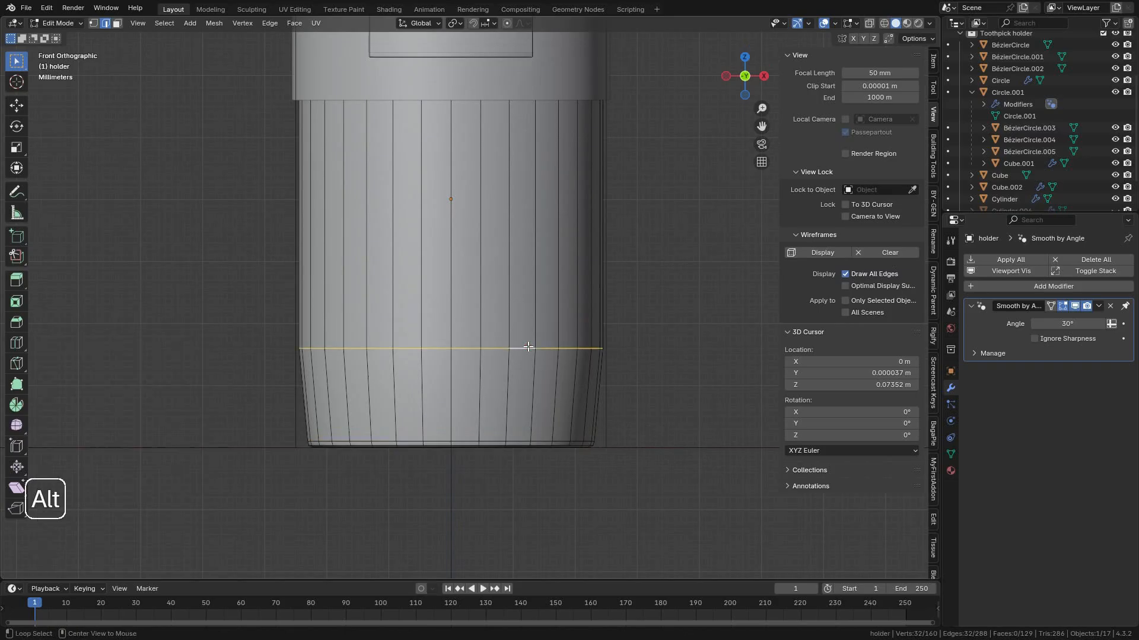
key(ctrl+b)
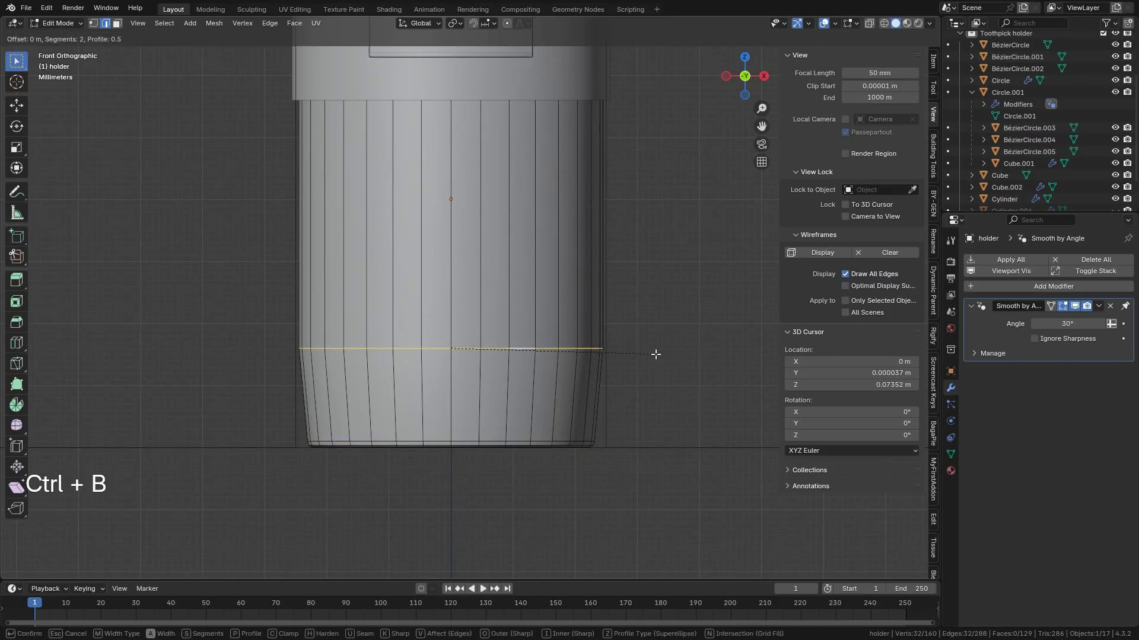
shift+scroll(753, 510, up, 1)
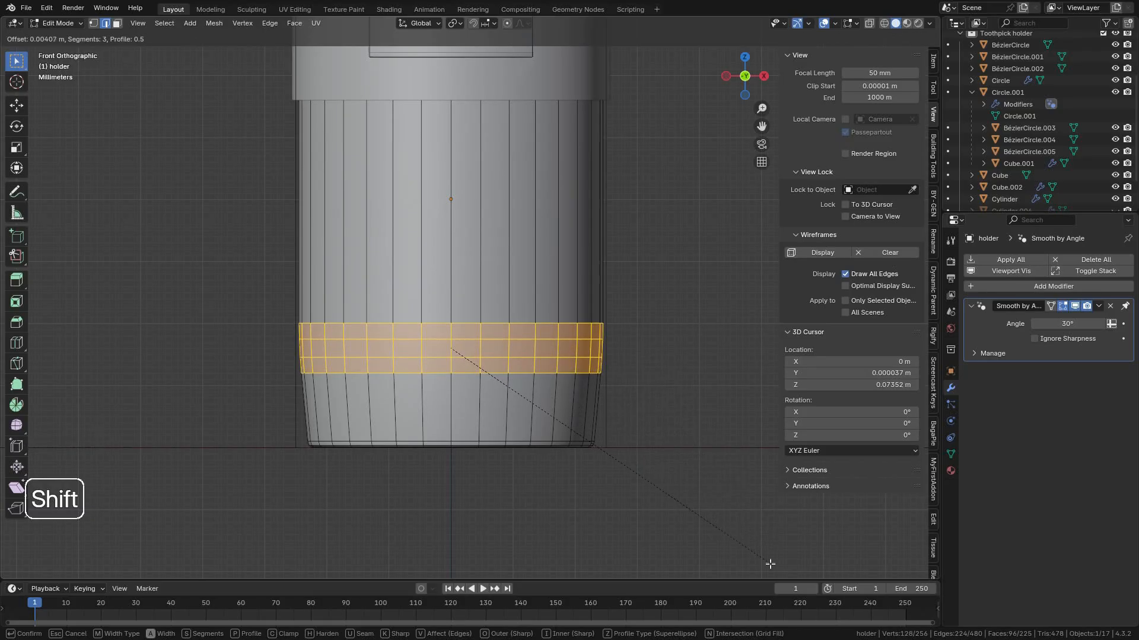
shift+scroll(761, 552, up, 2)
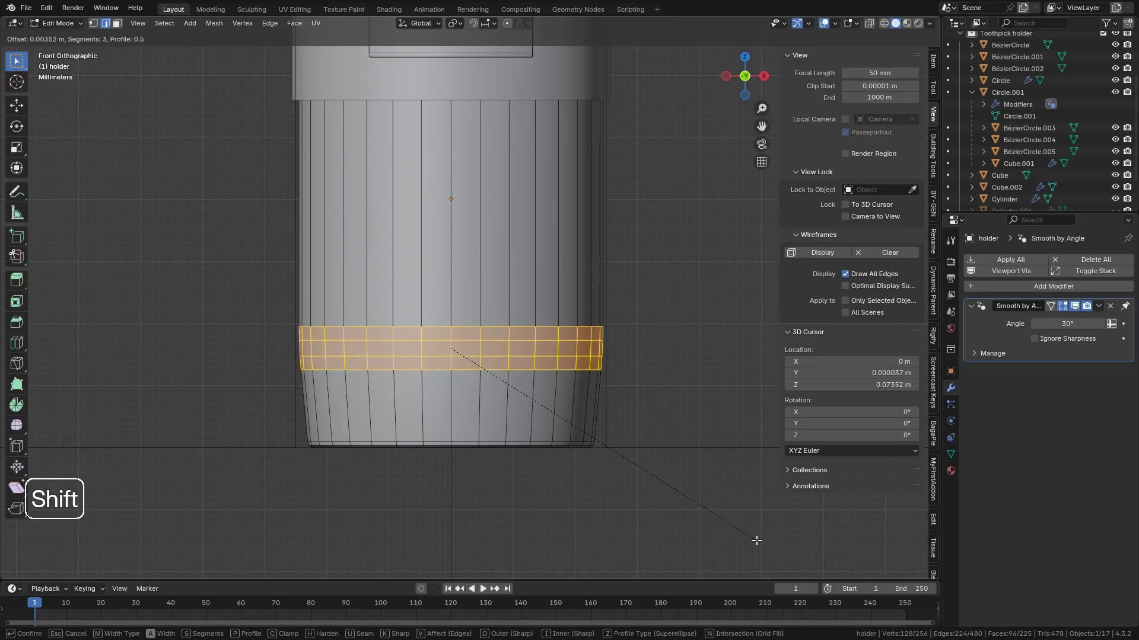
click(756, 541)
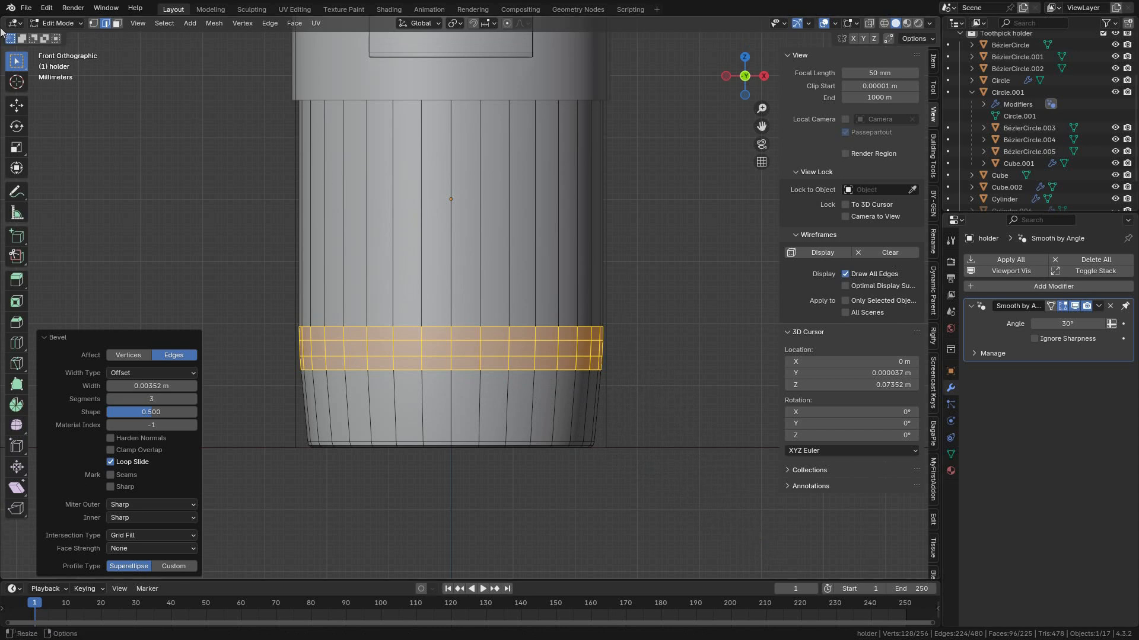
click(65, 23)
click(65, 37)
click(686, 338)
Inspect the whole holder and its rounded body from several angles with the viewport overlays temporarily hidden.
scroll(465, 272, down, 4)
middle_drag(465, 272, 507, 322)
scroll(507, 322, up, 3)
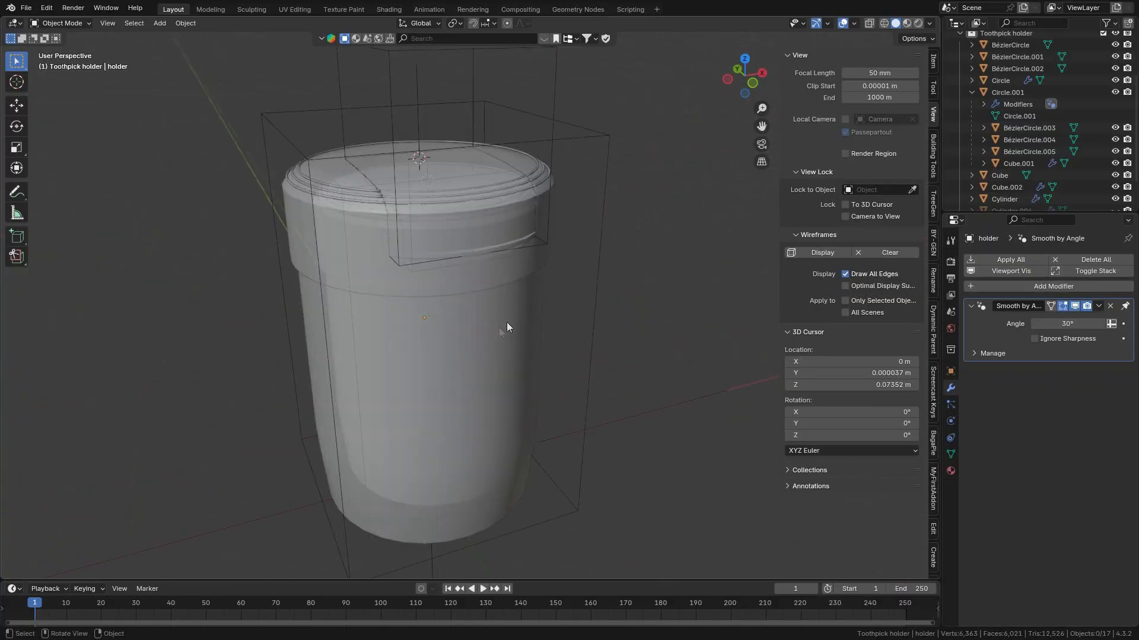
click(842, 25)
scroll(390, 284, up, 3)
middle_drag(390, 285, 356, 367)
middle_drag(461, 314, 792, 108)
click(841, 22)
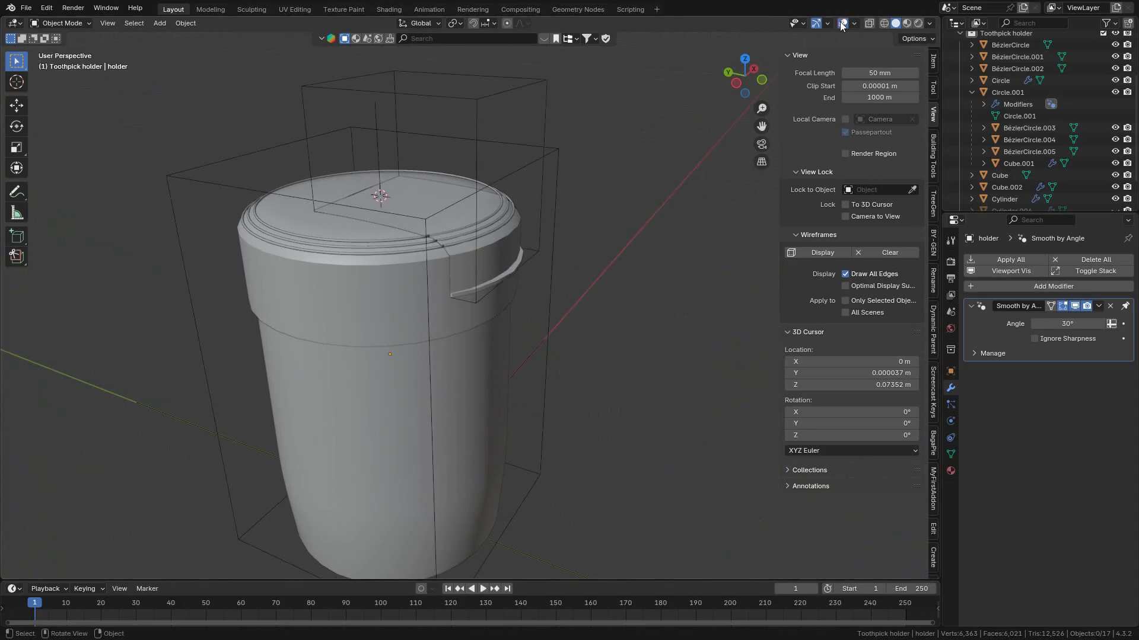
Rotate the flip lid by -40° around the global X axis to swing it open.
scroll(473, 296, up, 2)
middle_drag(515, 277, 463, 277)
shift+middle_drag(463, 276, 509, 276)
click(494, 322)
key(r)
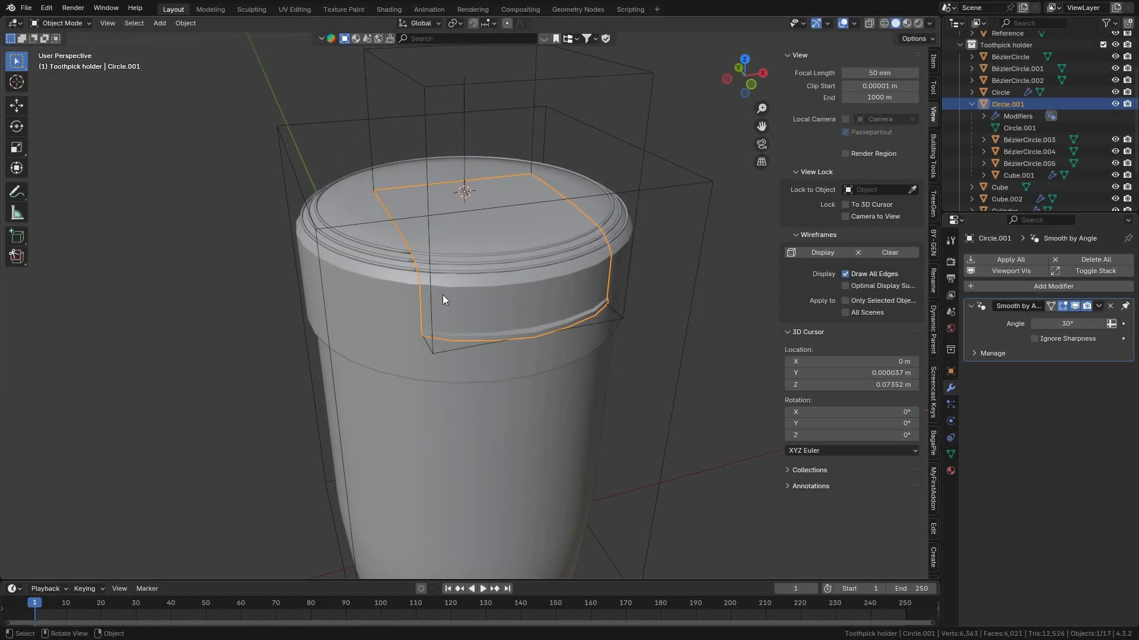
scroll(443, 294, up, 5)
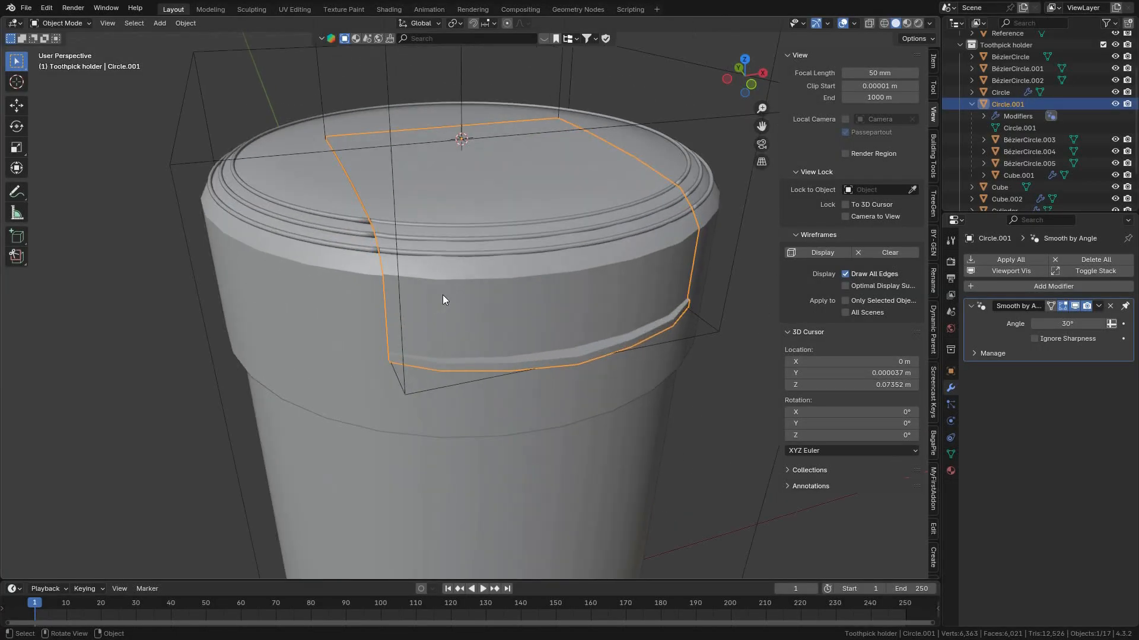
middle_drag(412, 300, 653, 314)
scroll(392, 280, down, 6)
scroll(515, 339, up, 4)
key(r)
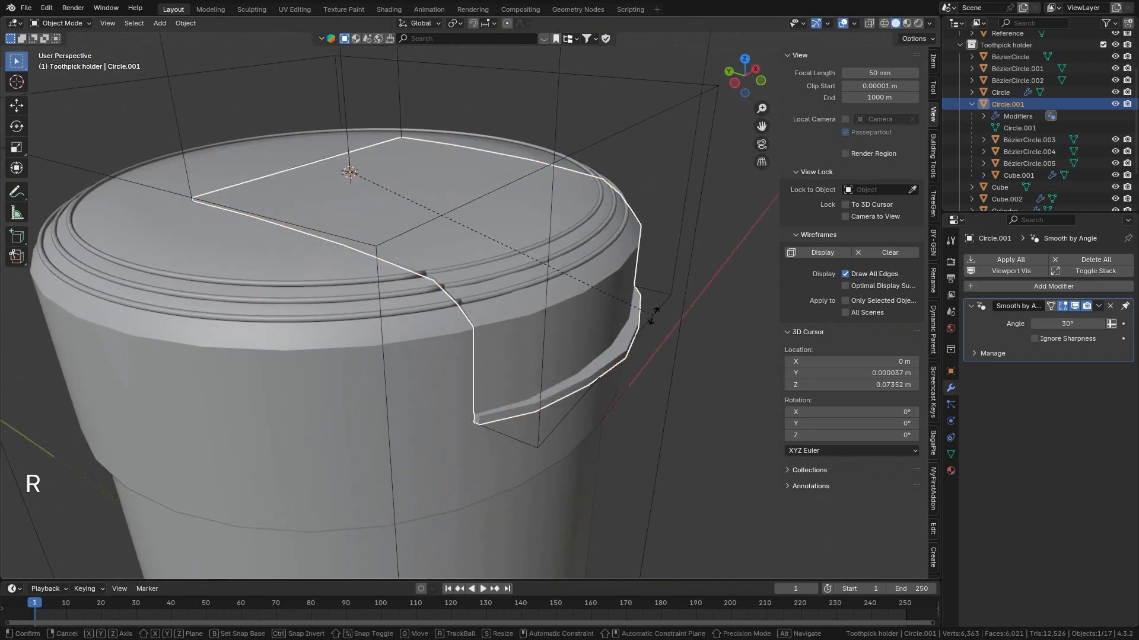
key(x)
key(ctrl)
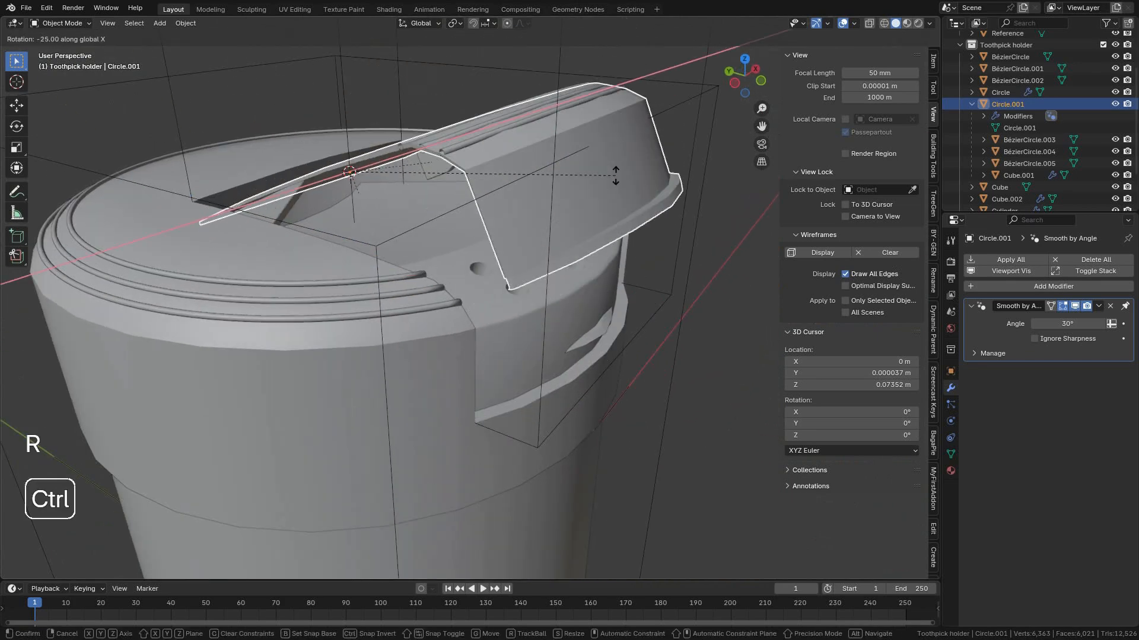
click(614, 110)
Examine the opened flip lid, the dispensing holes and the recess beneath it from several angles.
middle_drag(614, 109, 510, 227)
scroll(510, 227, up, 6)
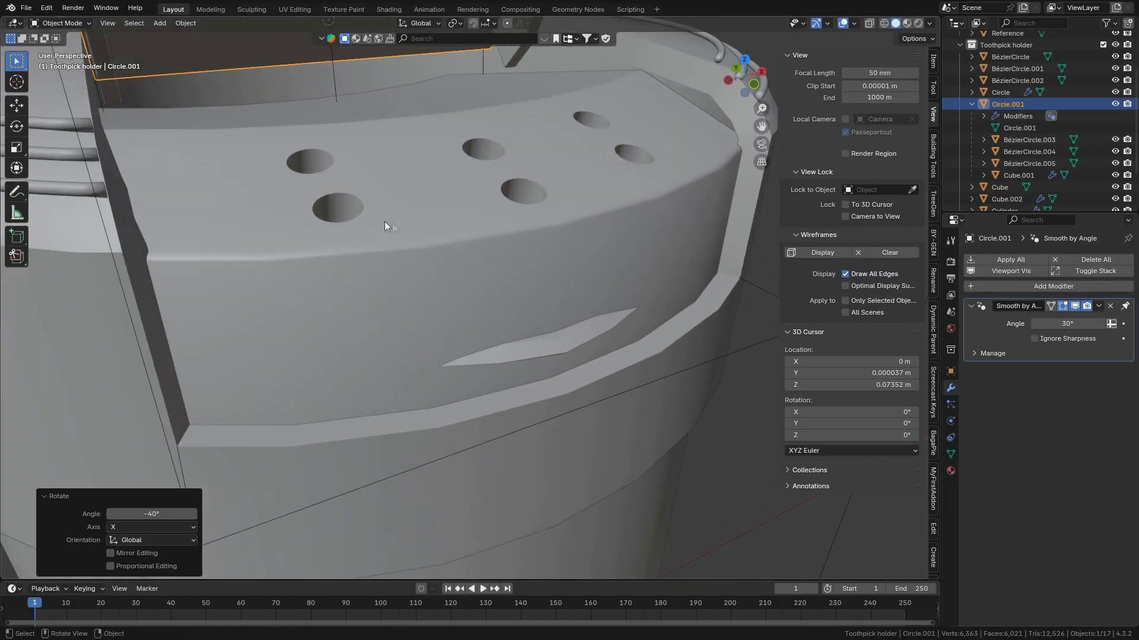
scroll(283, 161, down, 5)
middle_drag(343, 216, 375, 212)
scroll(440, 247, down, 5)
middle_drag(440, 249, 424, 227)
scroll(418, 294, up, 5)
scroll(427, 272, down, 5)
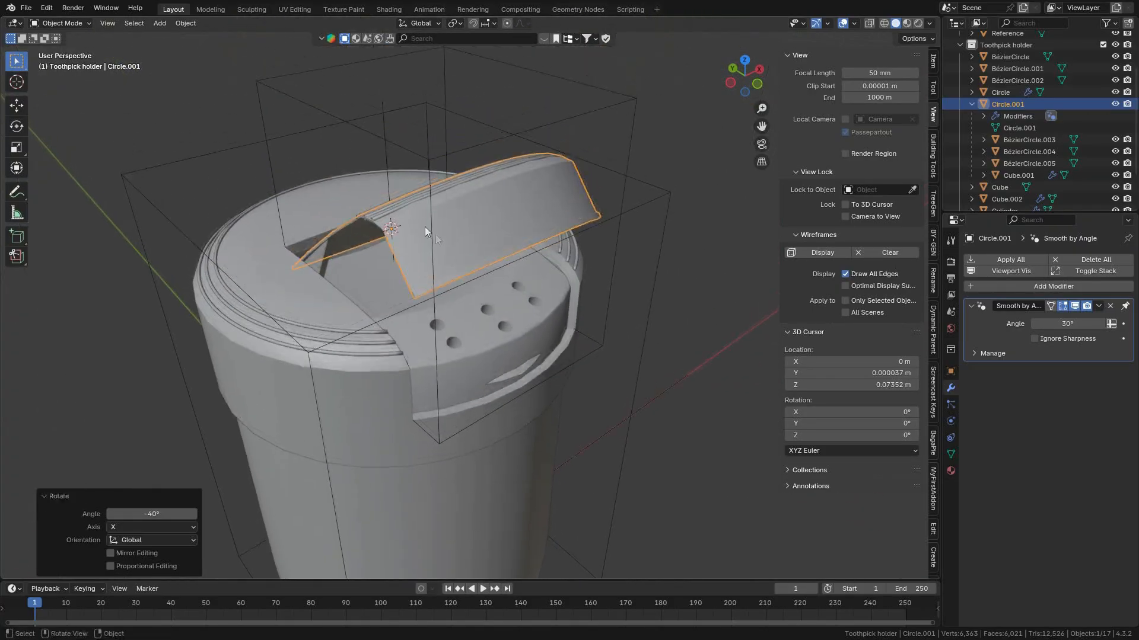
scroll(494, 234, up, 5)
middle_drag(494, 233, 508, 245)
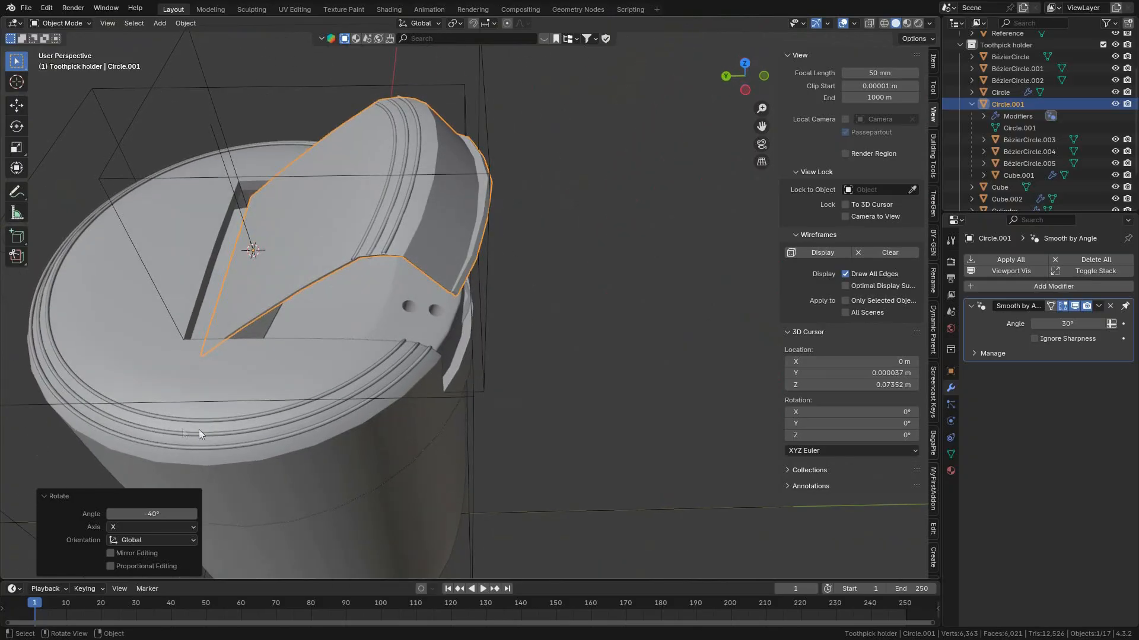
scroll(415, 196, down, 4)
middle_drag(490, 265, 453, 179)
scroll(513, 267, up, 4)
scroll(516, 272, down, 2)
middle_drag(503, 266, 489, 227)
scroll(489, 227, down, 3)
scroll(489, 226, down, 3)
shift+middle_drag(410, 264, 477, 280)
scroll(483, 289, up, 2)
scroll(499, 319, up, 3)
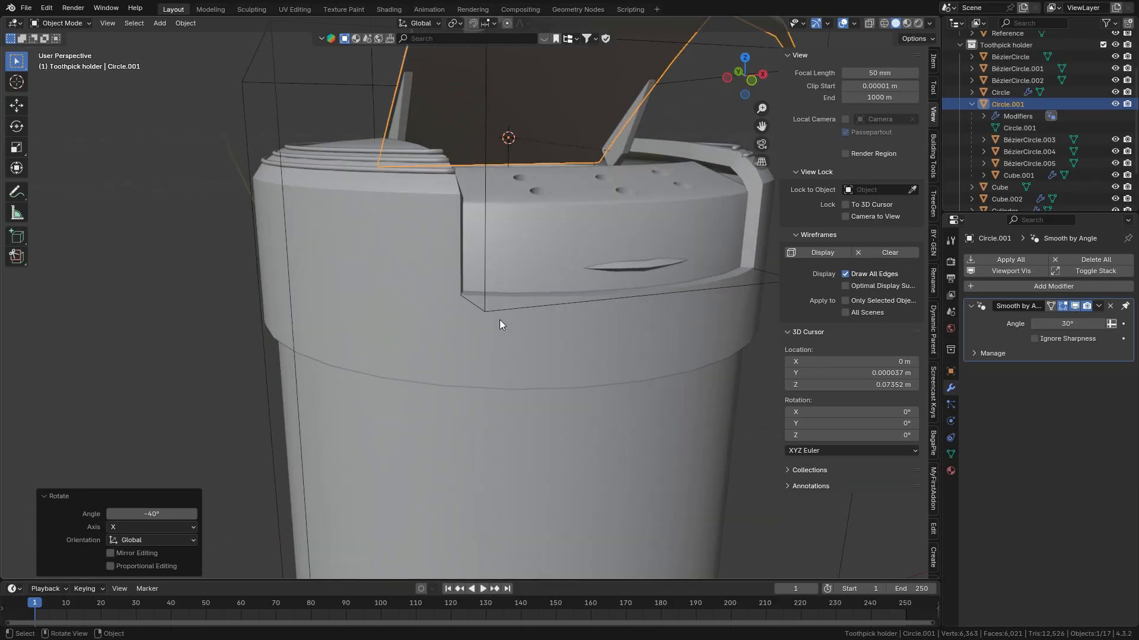
scroll(500, 322, down, 5)
scroll(516, 329, up, 5)
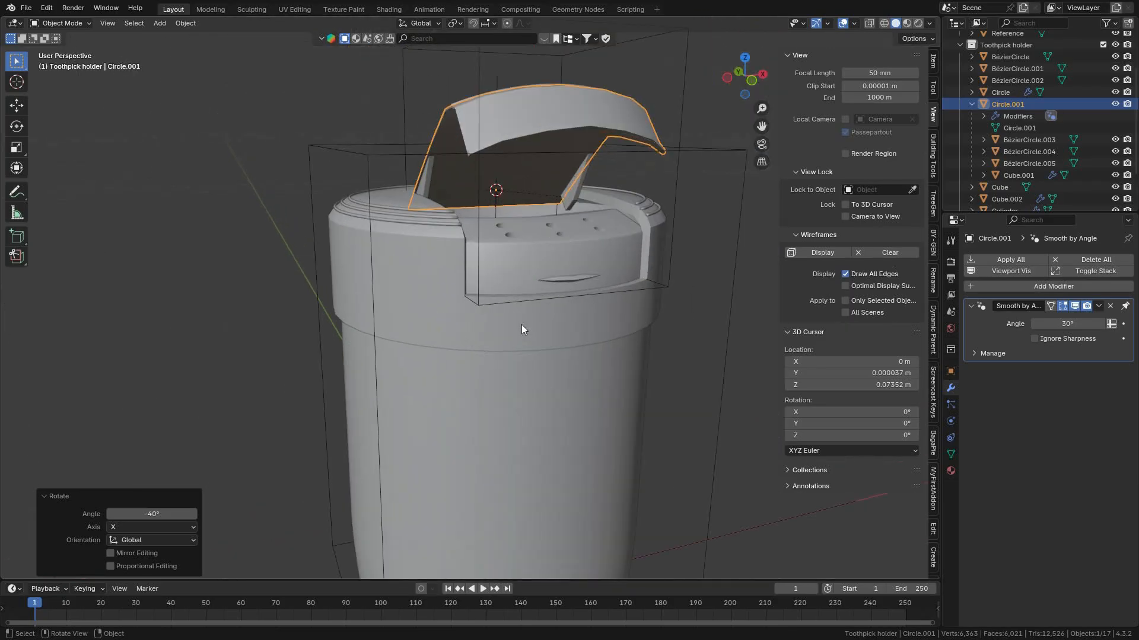
scroll(490, 246, down, 4)
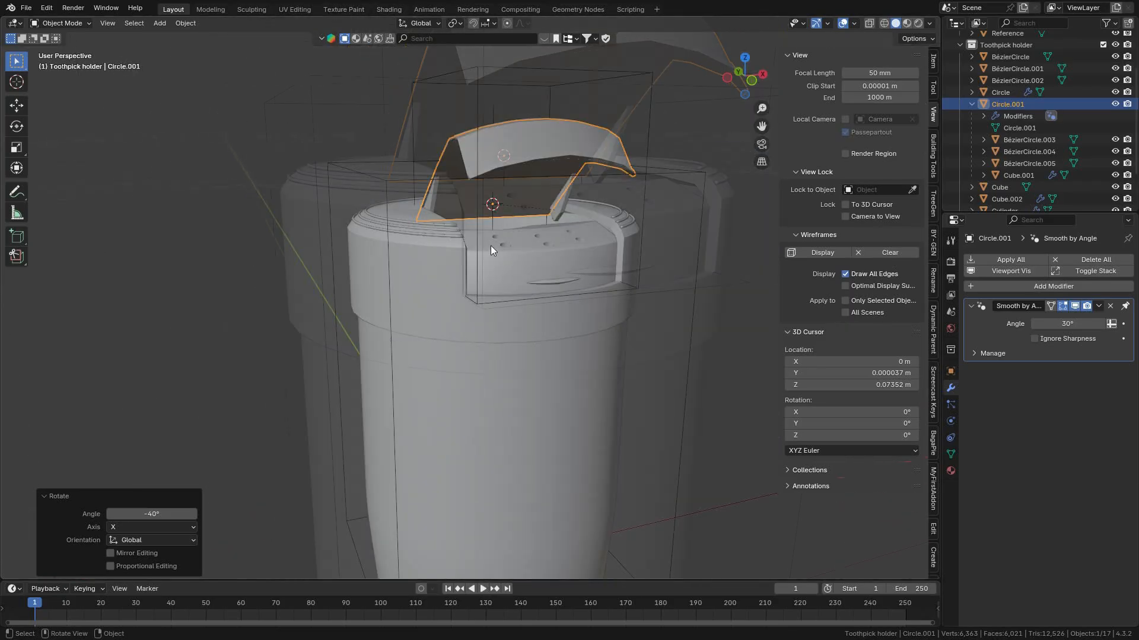
scroll(413, 153, up, 3)
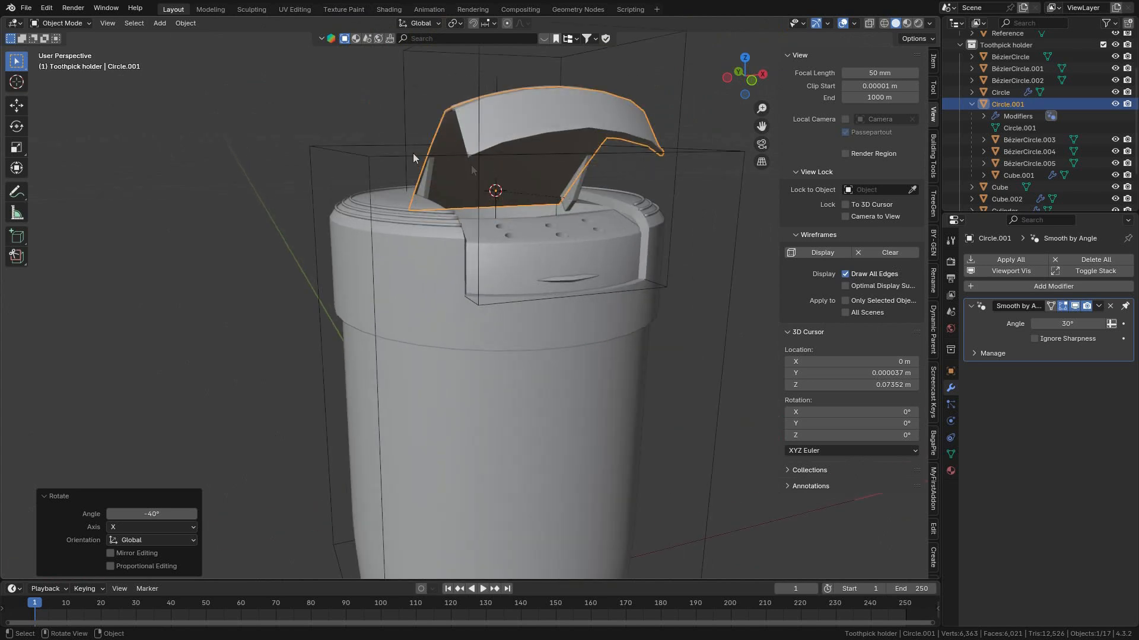
Switch to the Shading workspace, select the holder body and frame the whole toothpick holder.
click(389, 10)
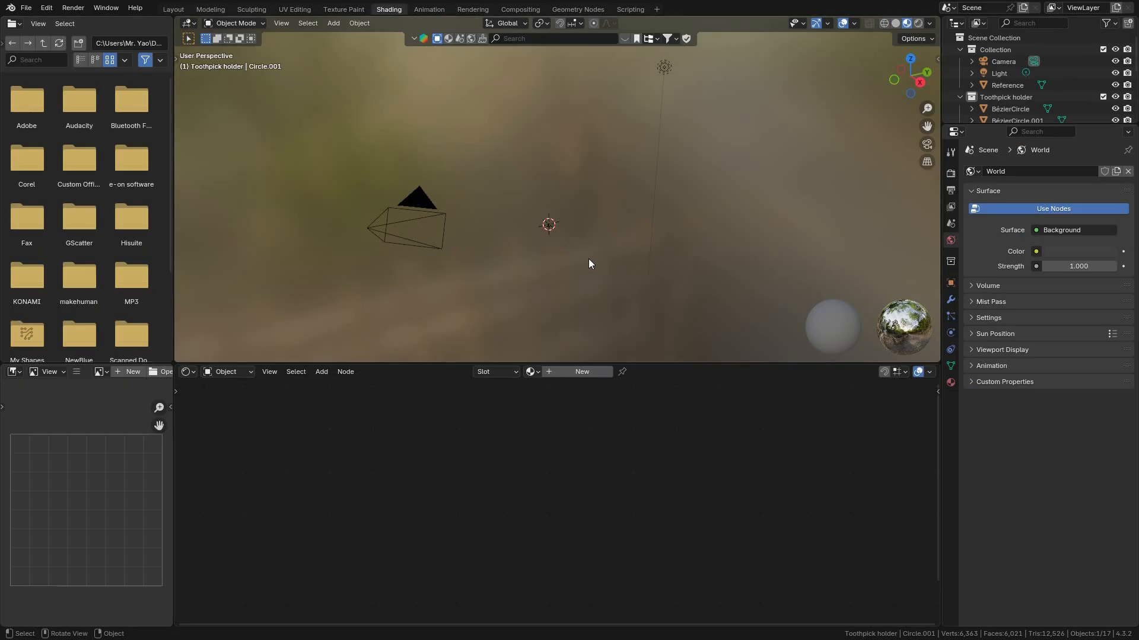
scroll(588, 259, up, 7)
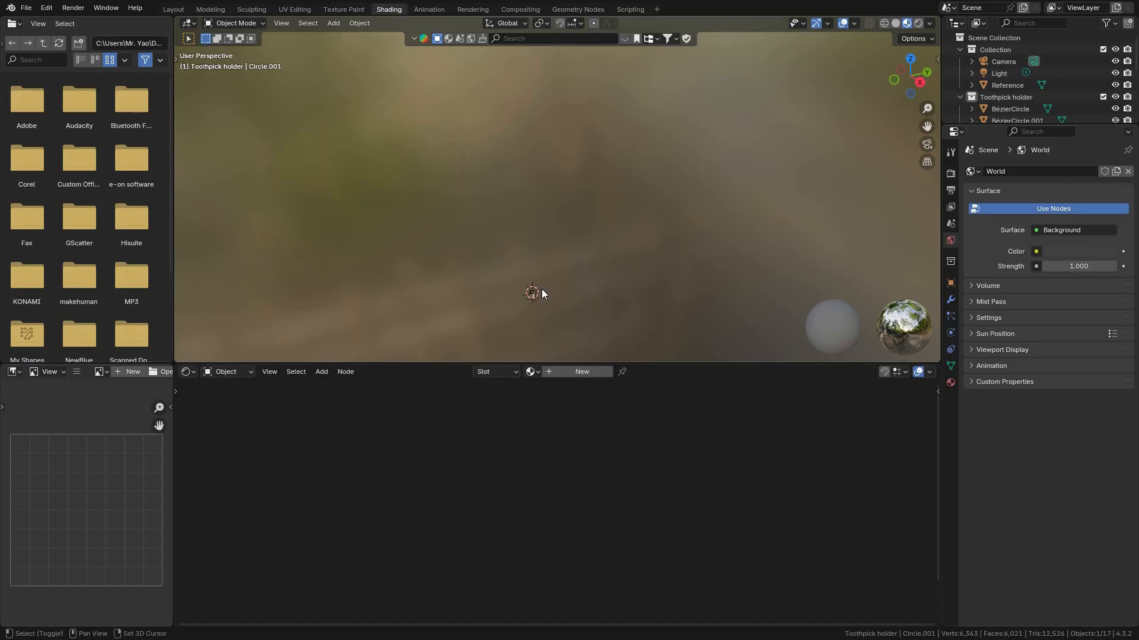
scroll(530, 293, up, 5)
click(498, 199)
middle_drag(498, 199, 596, 190)
scroll(596, 191, up, 2)
shift+middle_drag(450, 183, 570, 220)
scroll(574, 225, up, 2)
scroll(572, 220, up, 2)
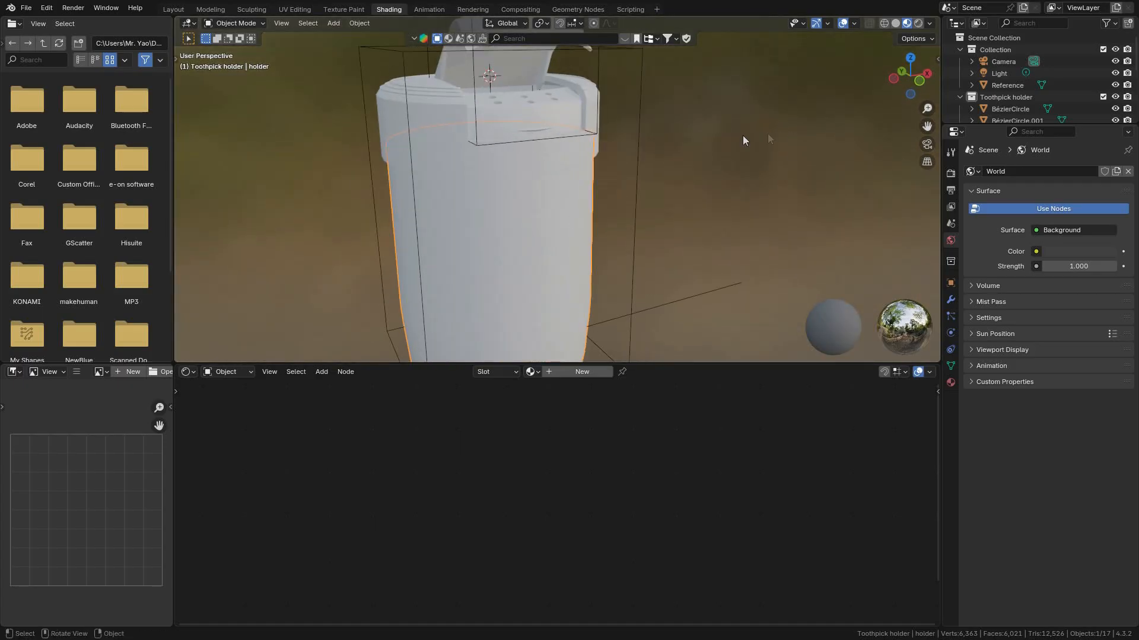
scroll(663, 136, down, 6)
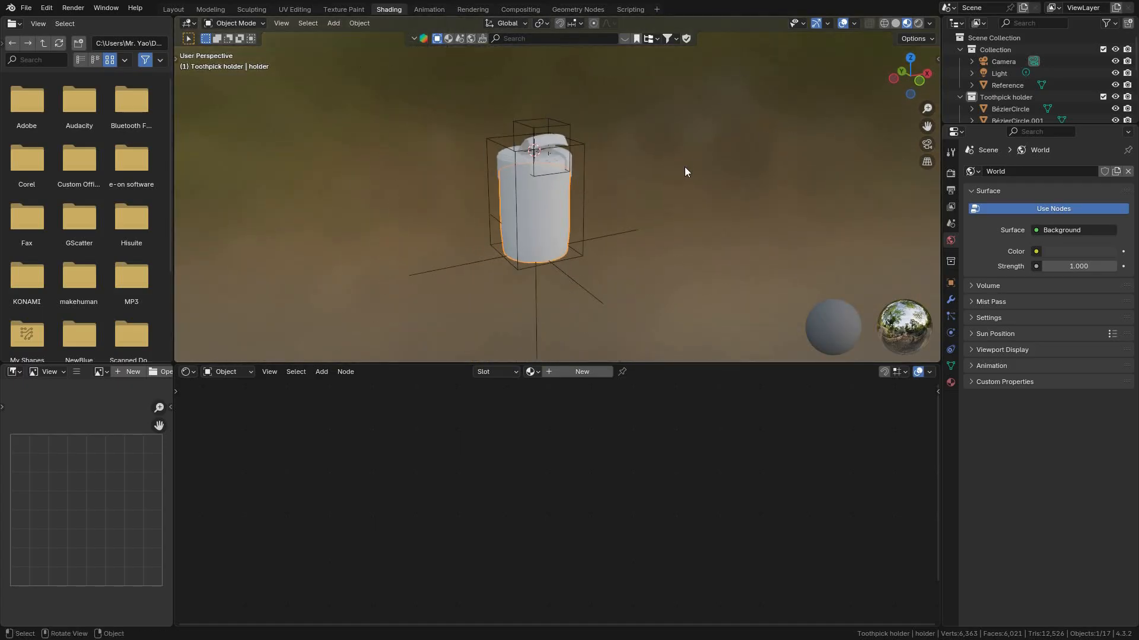
scroll(650, 176, up, 6)
scroll(631, 176, down, 4)
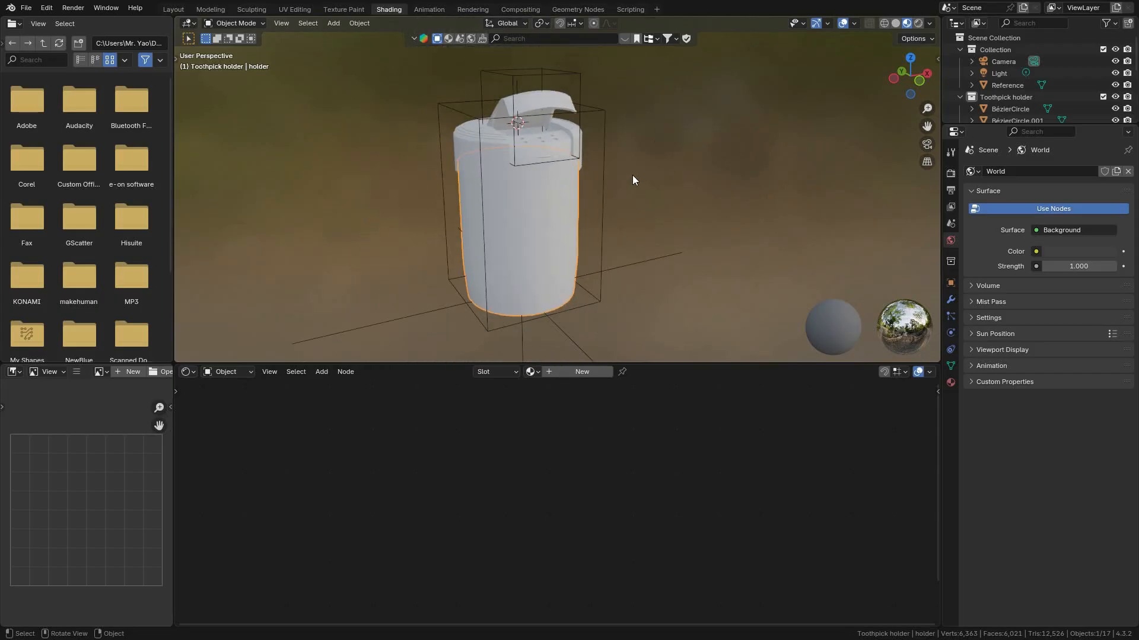
scroll(641, 176, up, 2)
Set the render engine to Cycles and turn on rendered shading in both the Shading and Layout workspaces.
click(950, 174)
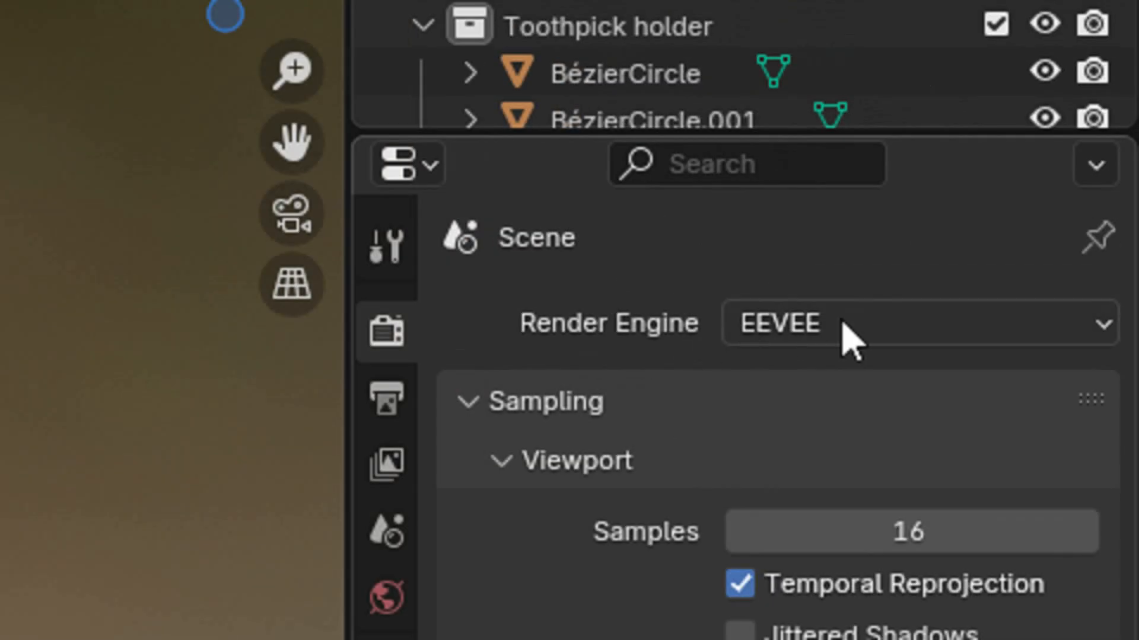
click(1065, 175)
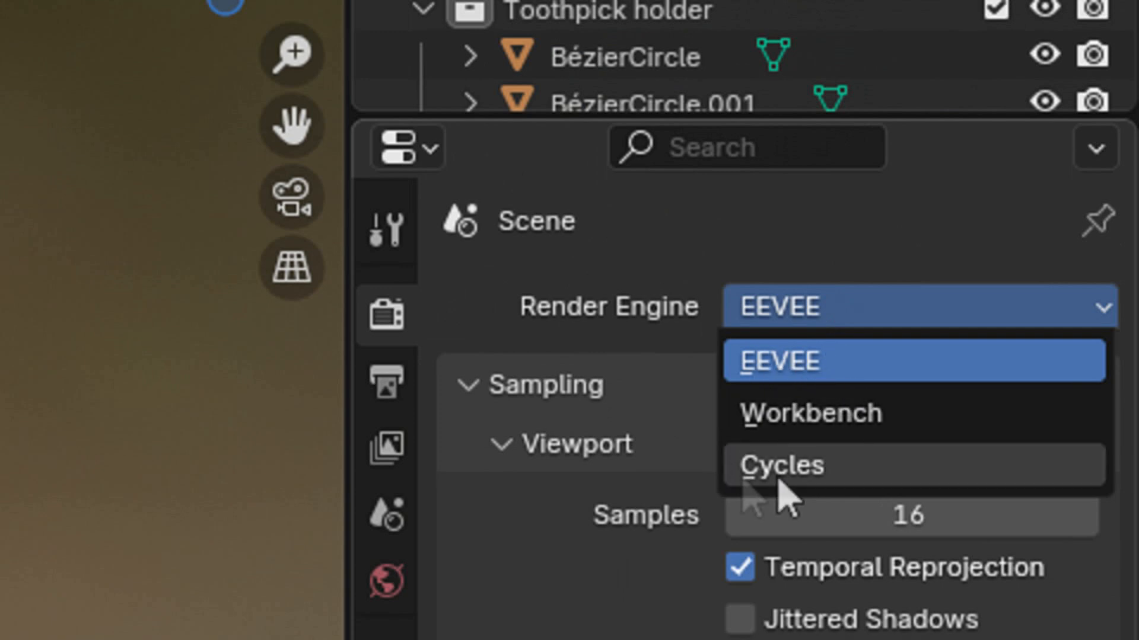
click(831, 443)
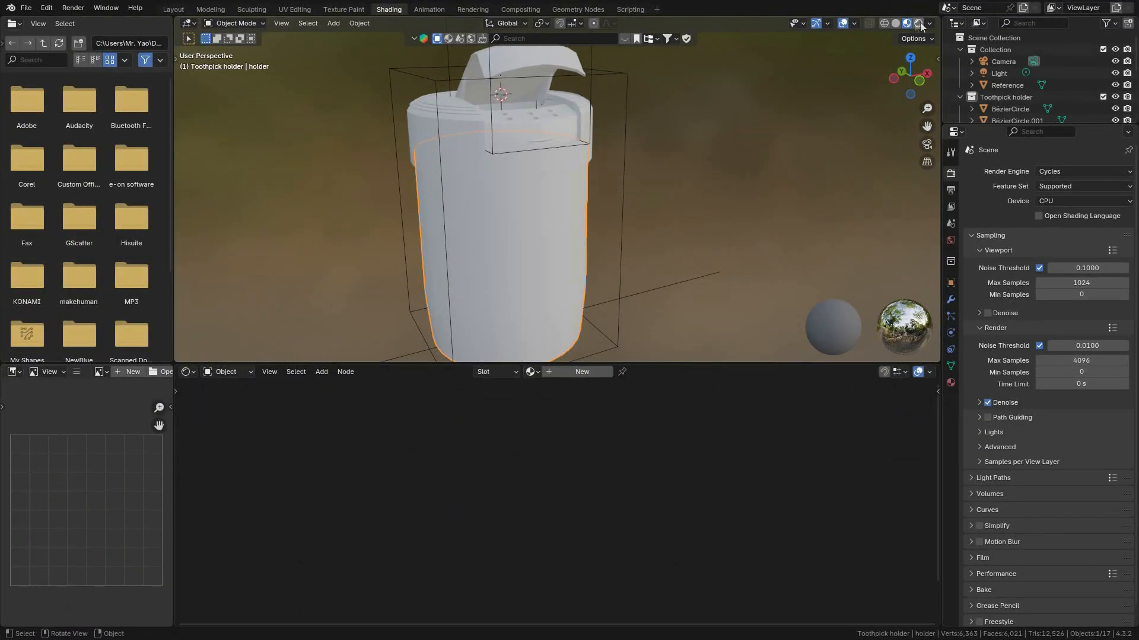
click(917, 24)
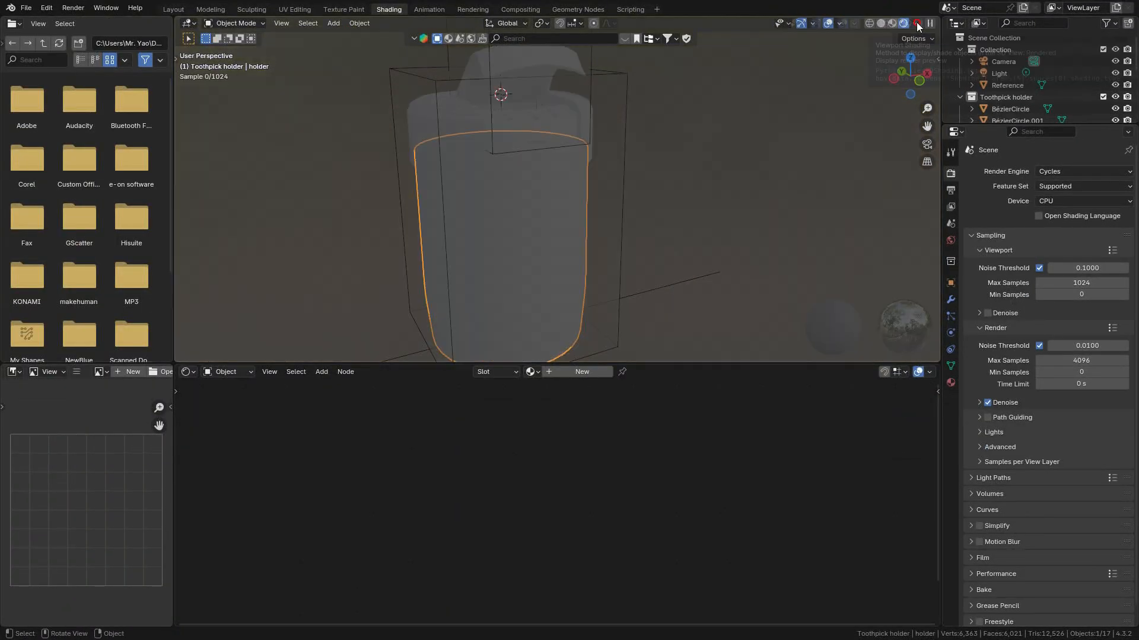
middle_drag(662, 130, 627, 148)
click(179, 12)
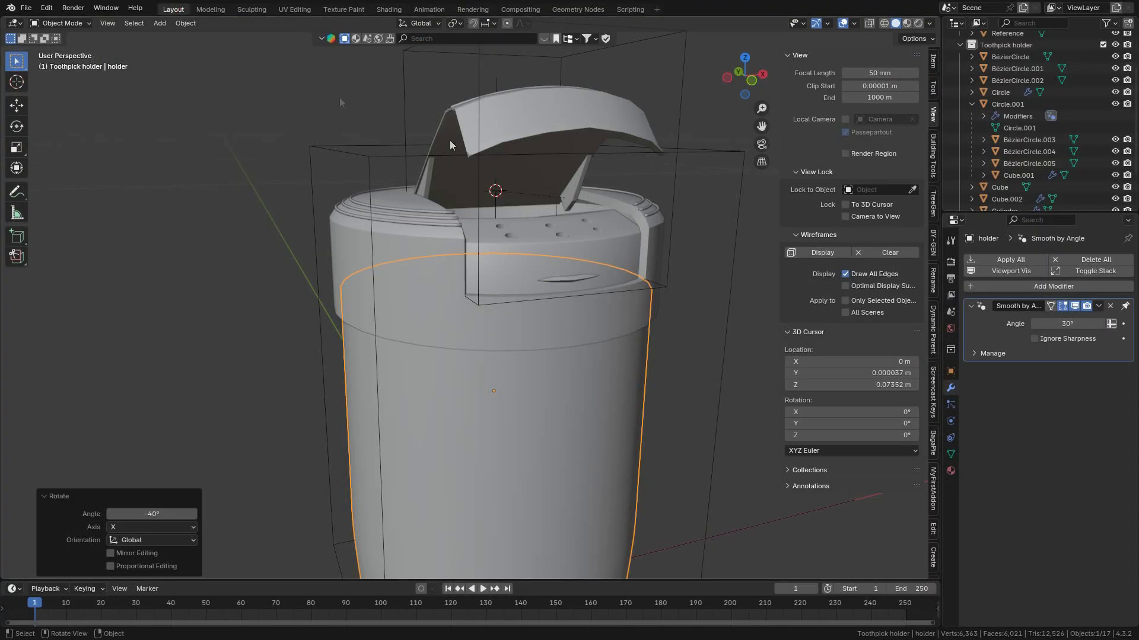
click(919, 23)
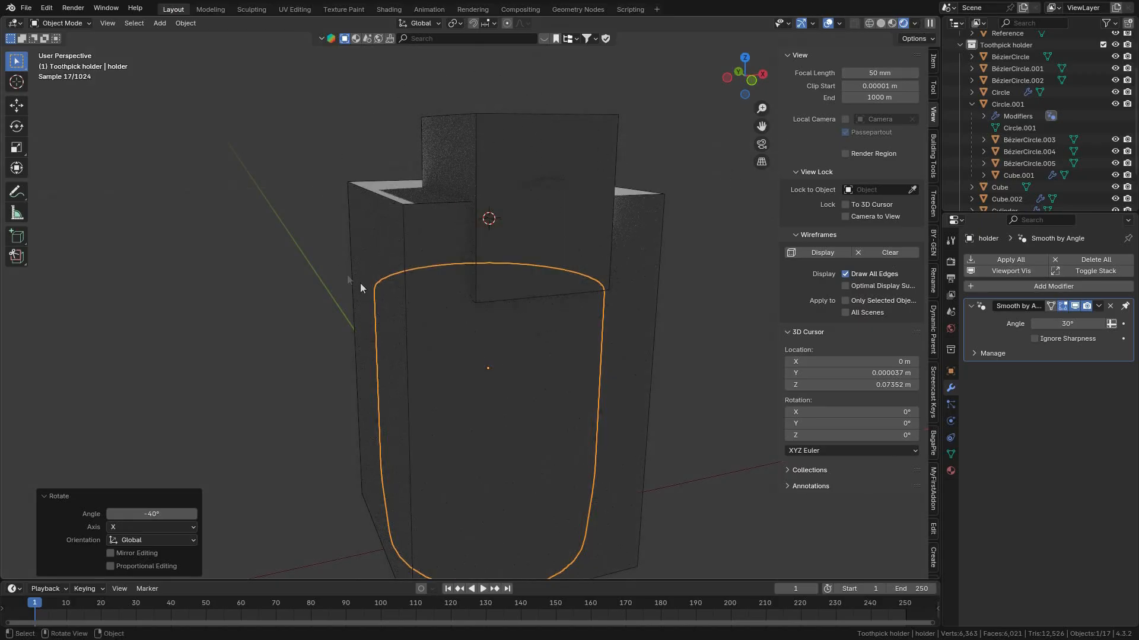
Enable the outliner's Disable in Viewports column and hide the Cube cutter around the flip lid from the viewport.
click(485, 146)
click(475, 144)
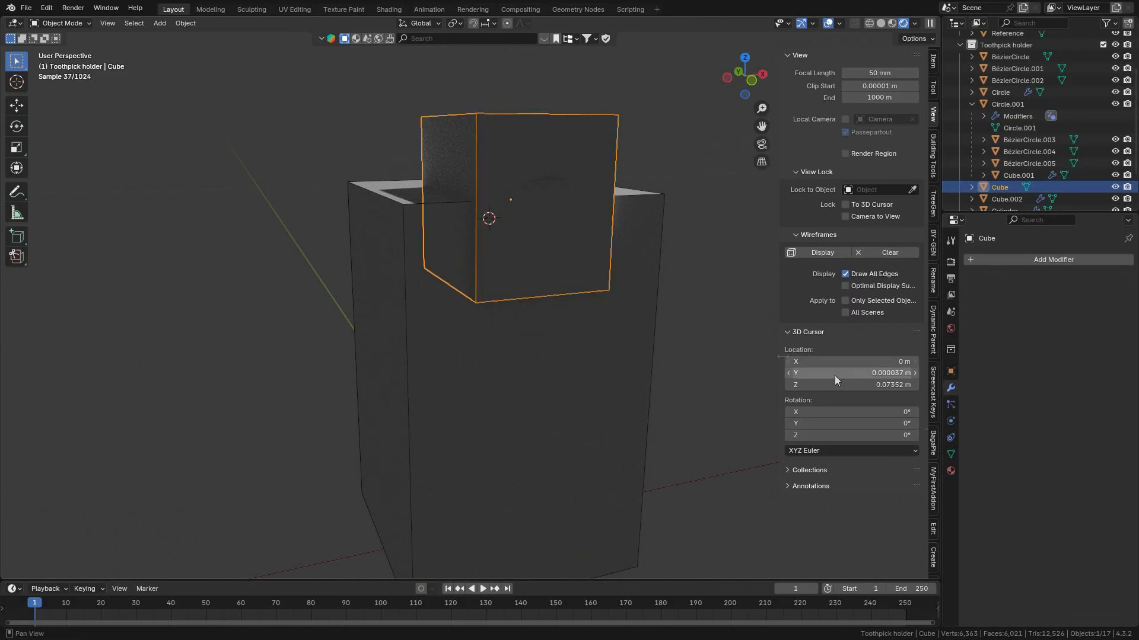
click(1106, 22)
click(1055, 63)
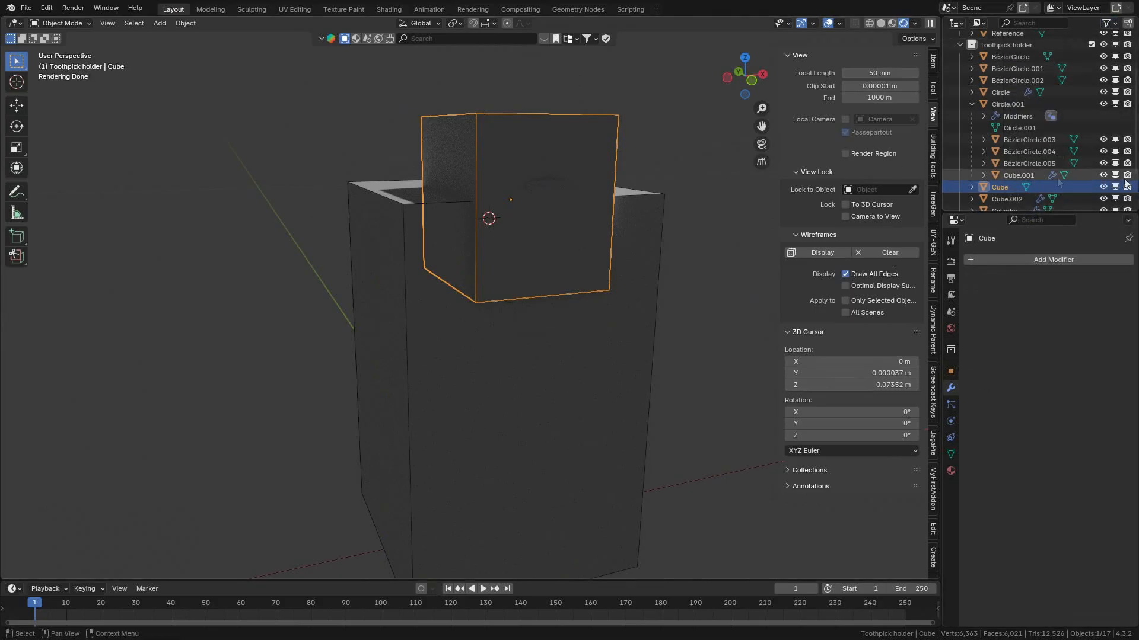
click(1103, 187)
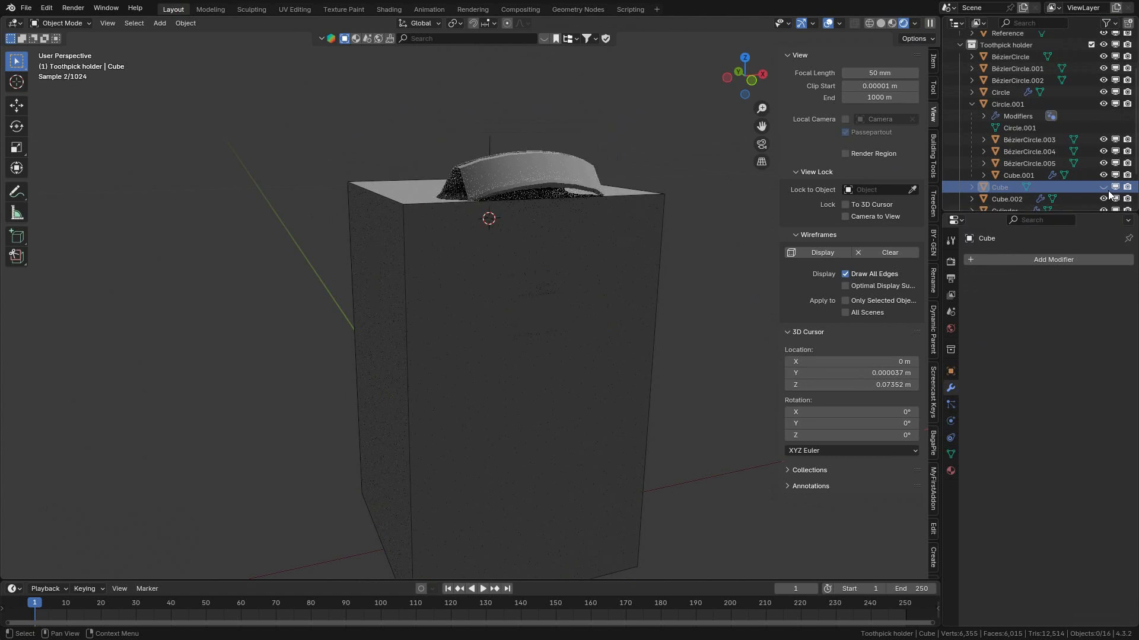
Hide the Reference box that encloses the holder from the viewport.
click(613, 278)
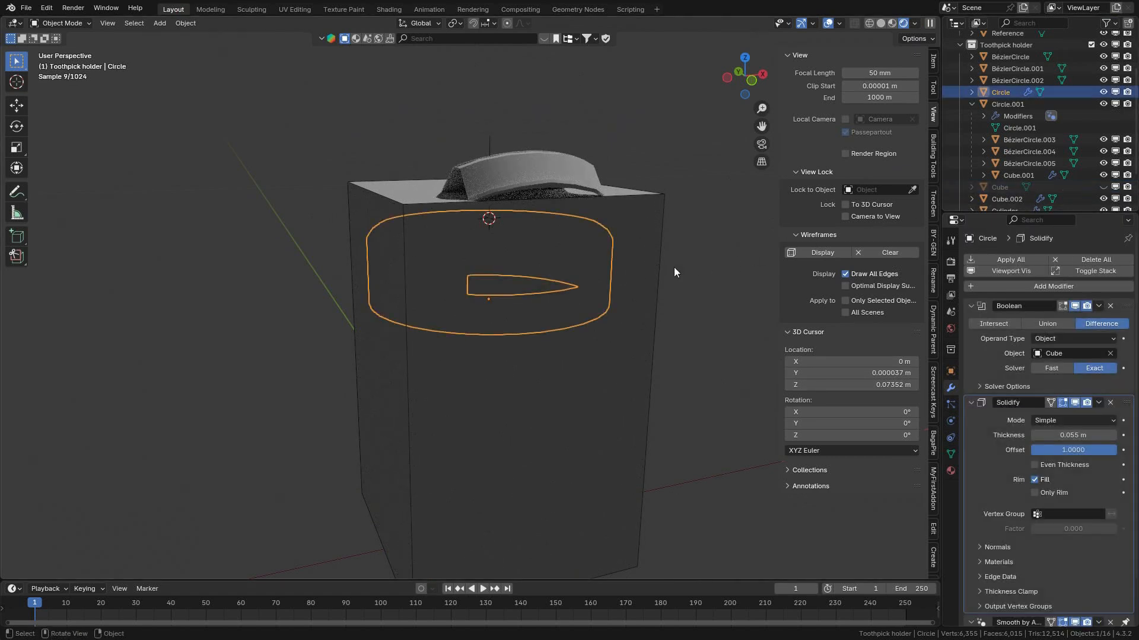
click(660, 195)
scroll(1081, 92, up, 2)
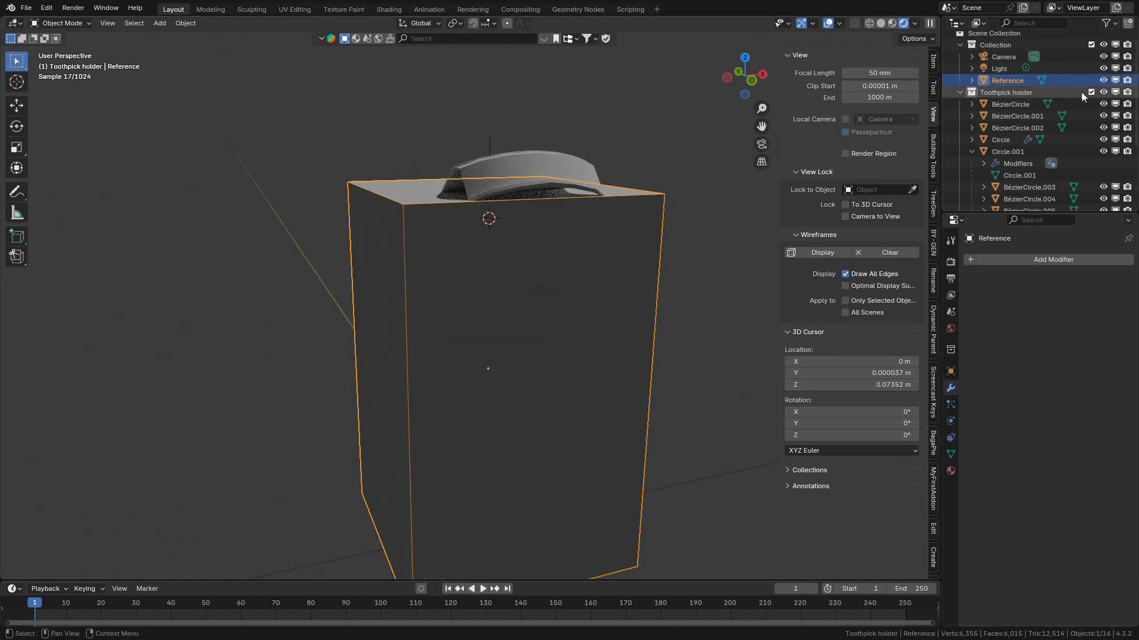
click(1103, 80)
middle_drag(542, 263, 544, 291)
scroll(533, 247, down, 2)
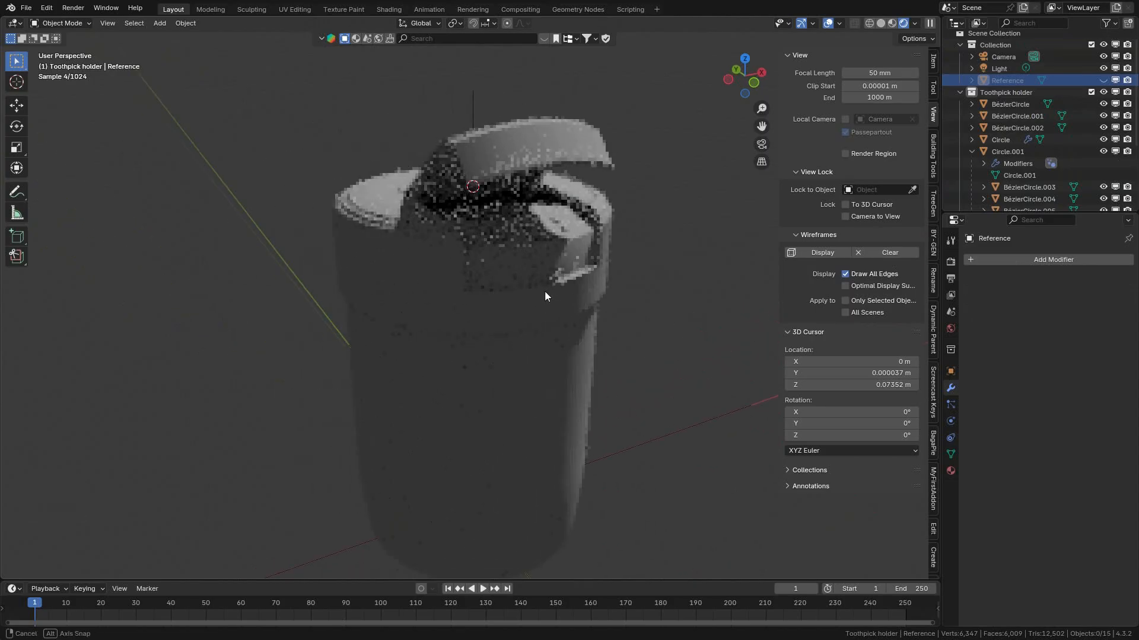
scroll(607, 297, up, 2)
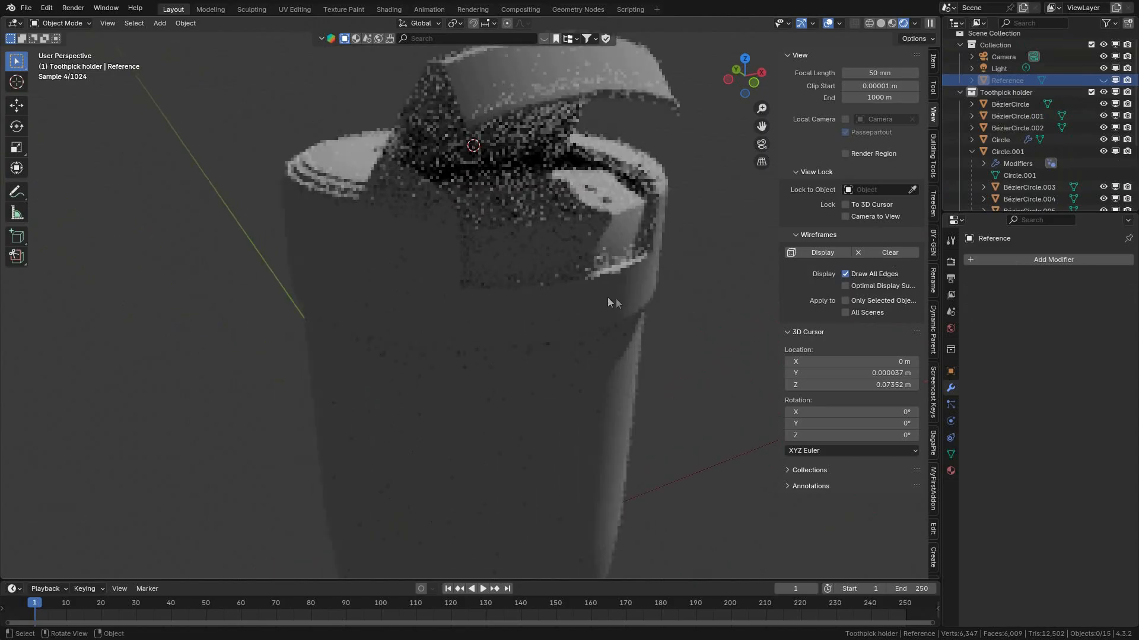
Set the world background color to a light grey with a value of about 0.425.
click(952, 326)
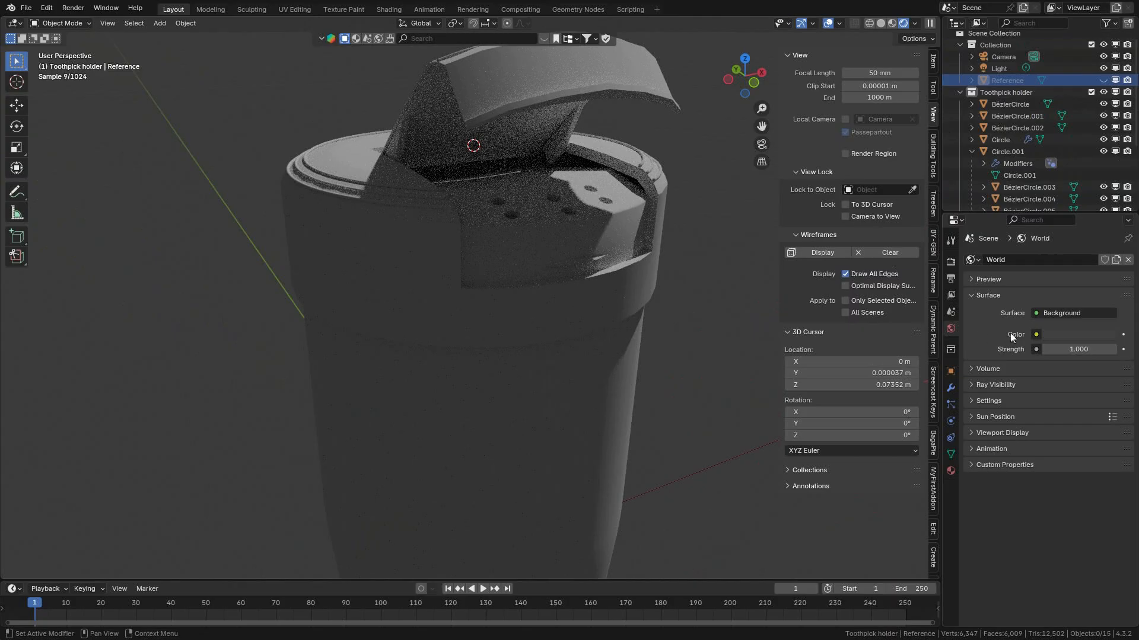
scroll(564, 232, down, 5)
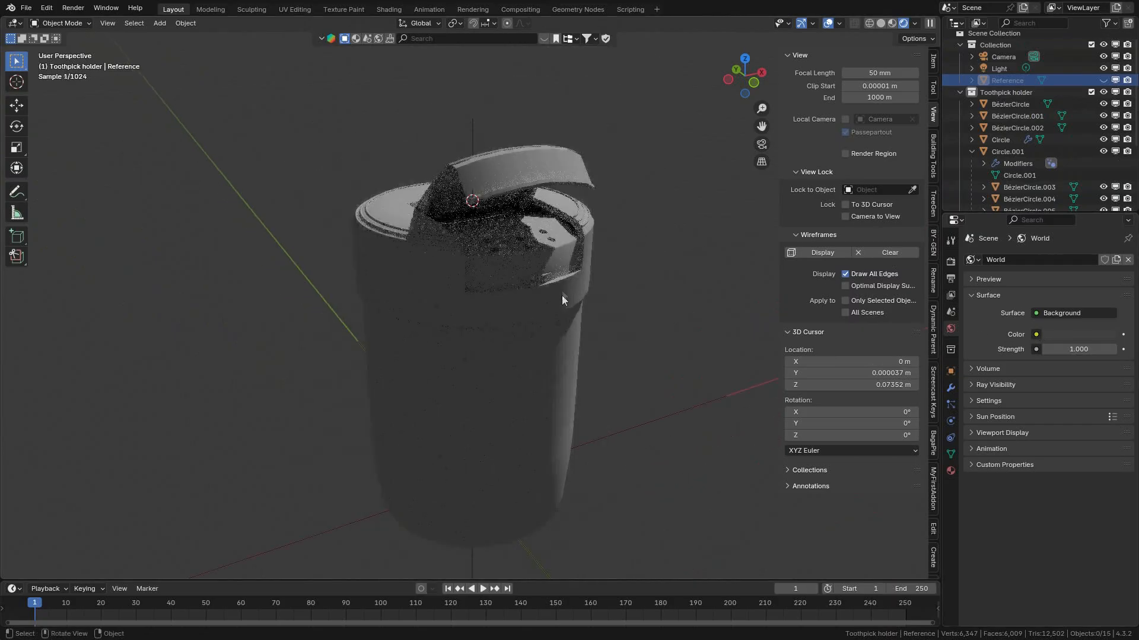
click(1103, 335)
click(1107, 198)
drag(1106, 195, 1107, 169)
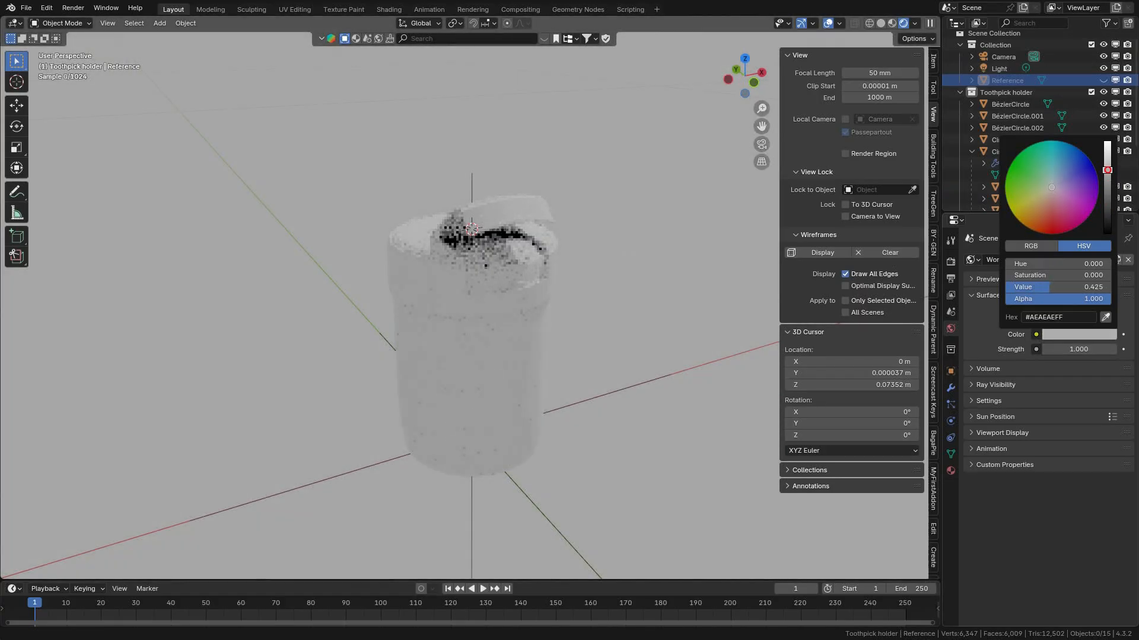
Check the brightened holder up close and return to the Shading workspace.
scroll(621, 297, up, 6)
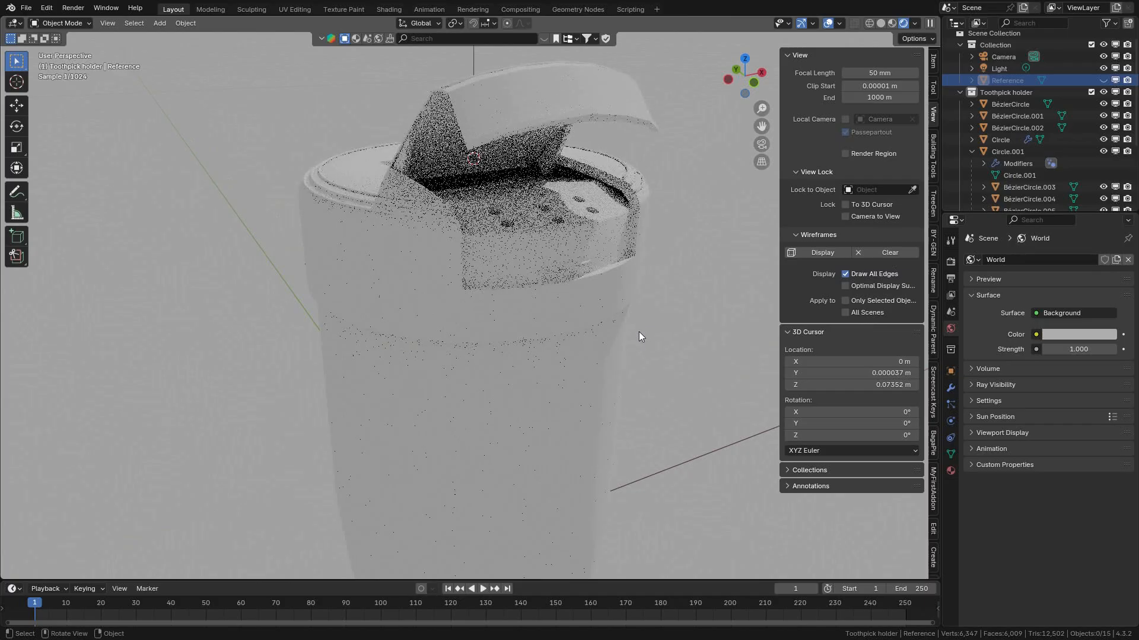
shift+middle_drag(635, 315, 627, 350)
middle_drag(587, 317, 607, 318)
scroll(643, 298, up, 1)
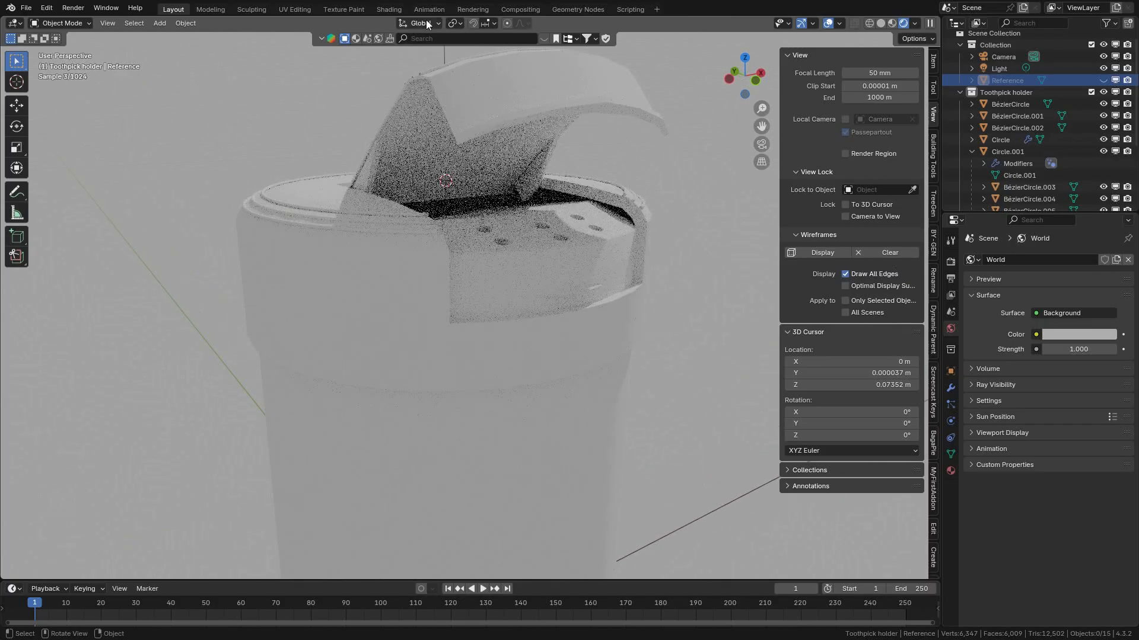
click(390, 9)
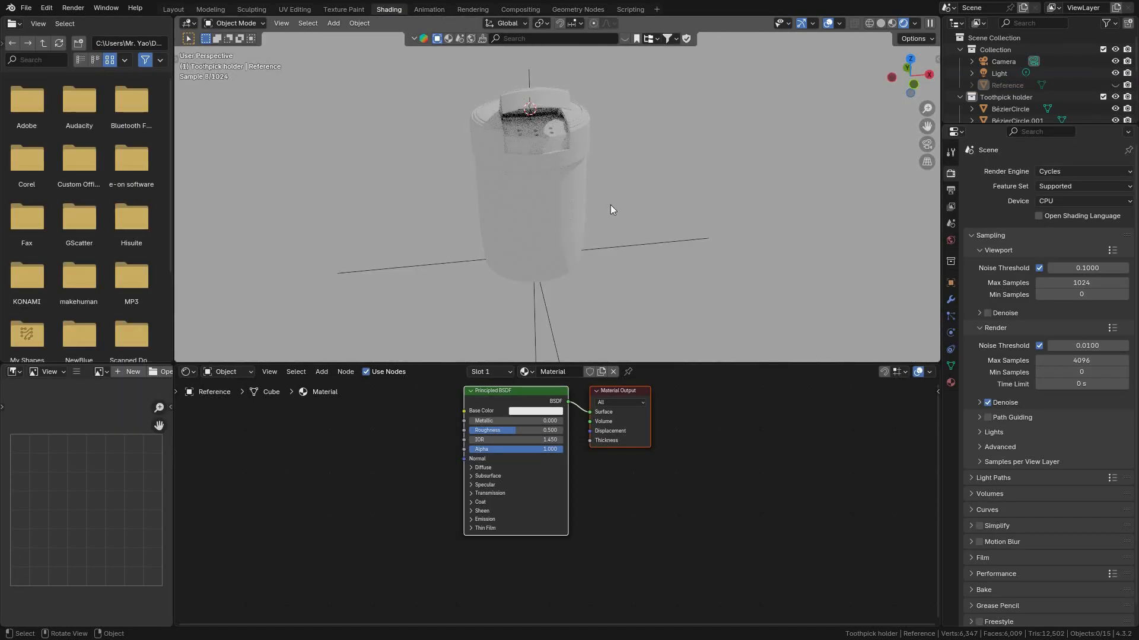
Set the Cycles render device to GPU Compute.
middle_drag(621, 207, 630, 240)
scroll(645, 259, up, 2)
scroll(668, 263, up, 2)
scroll(671, 265, down, 2)
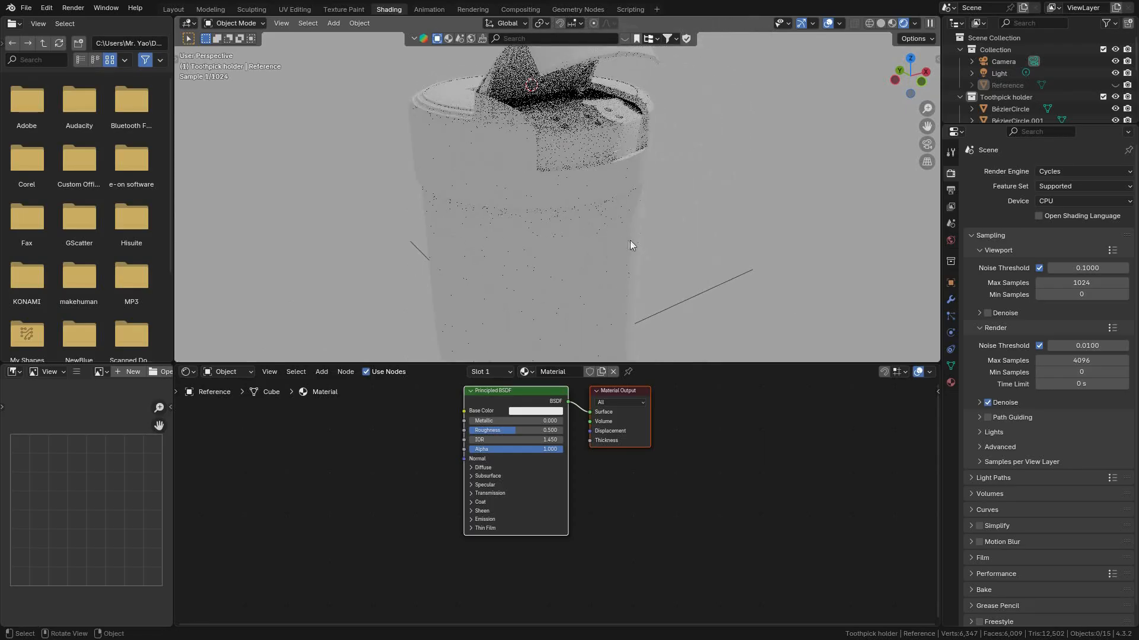
click(1046, 201)
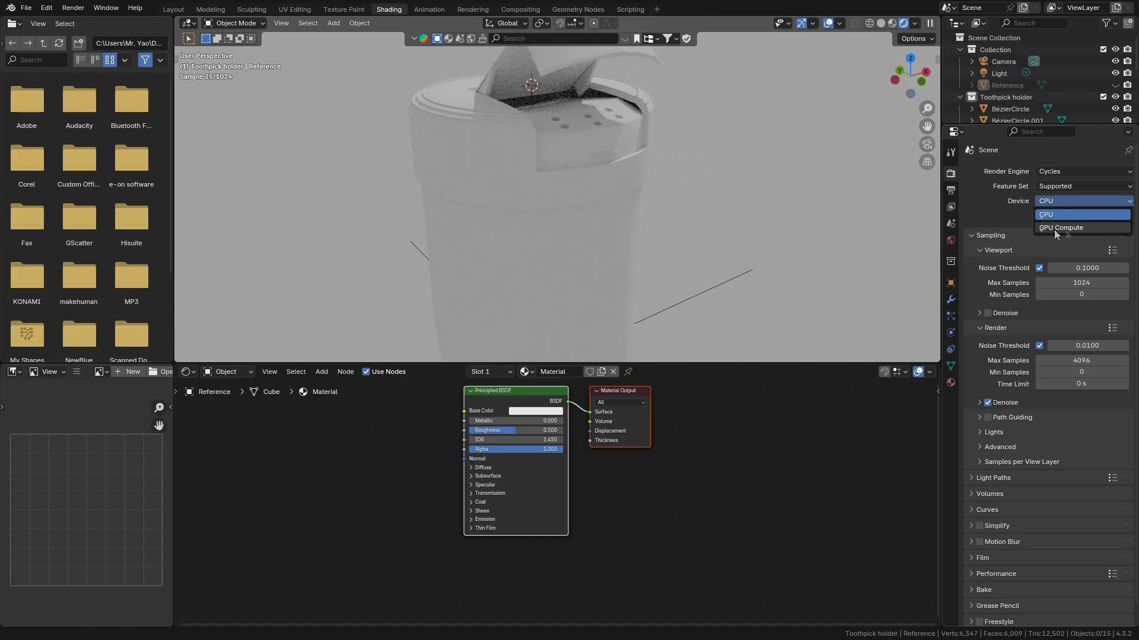
click(1047, 228)
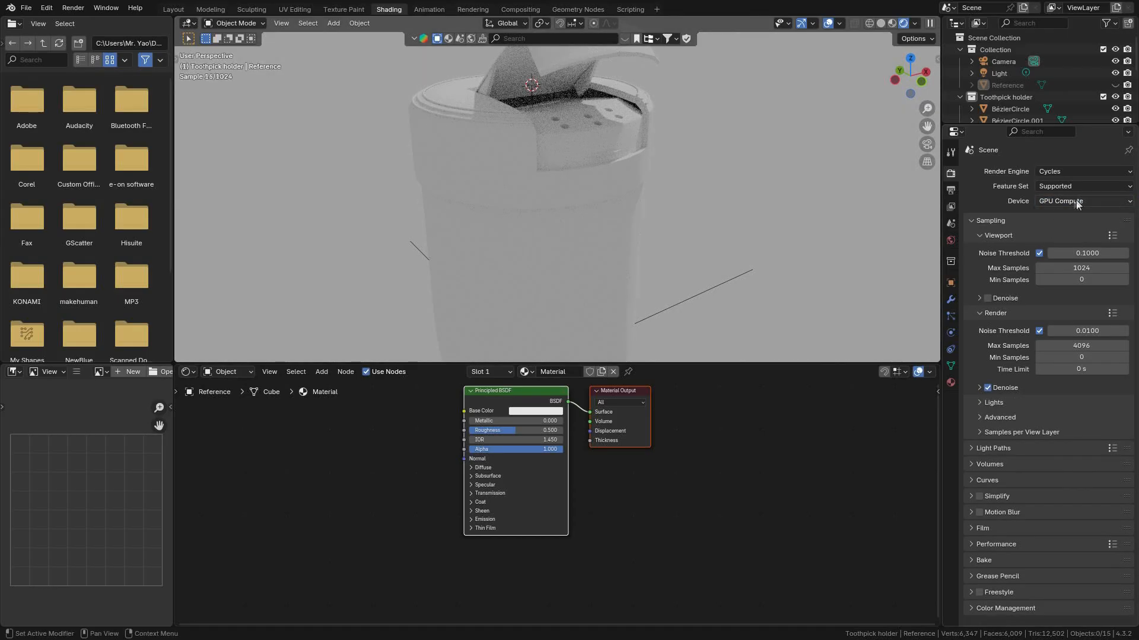
click(1085, 202)
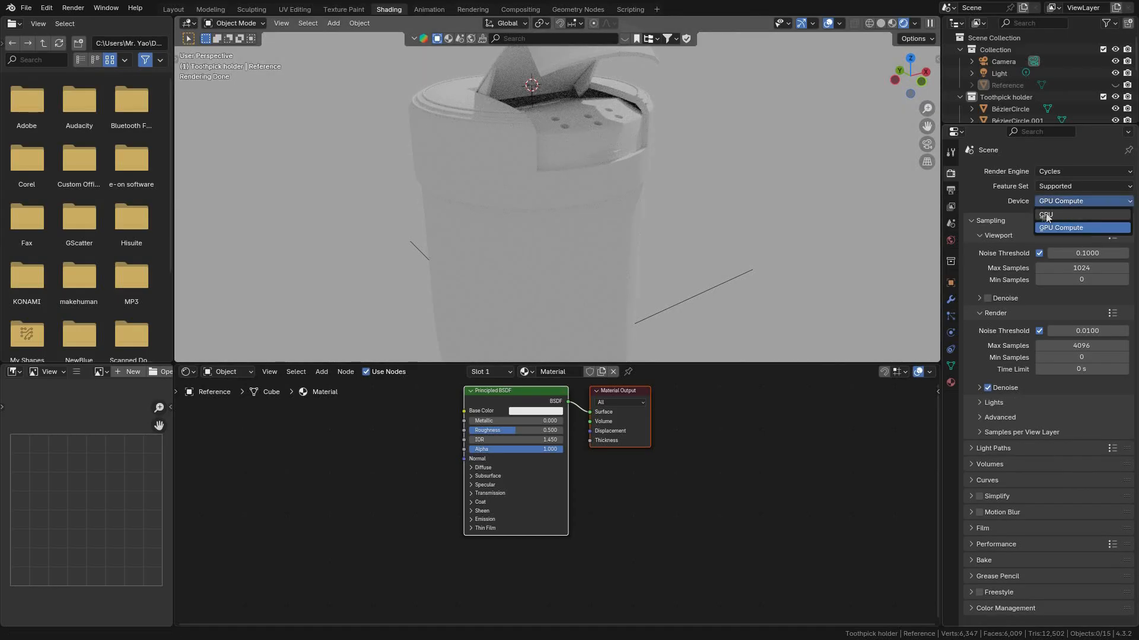
click(1062, 202)
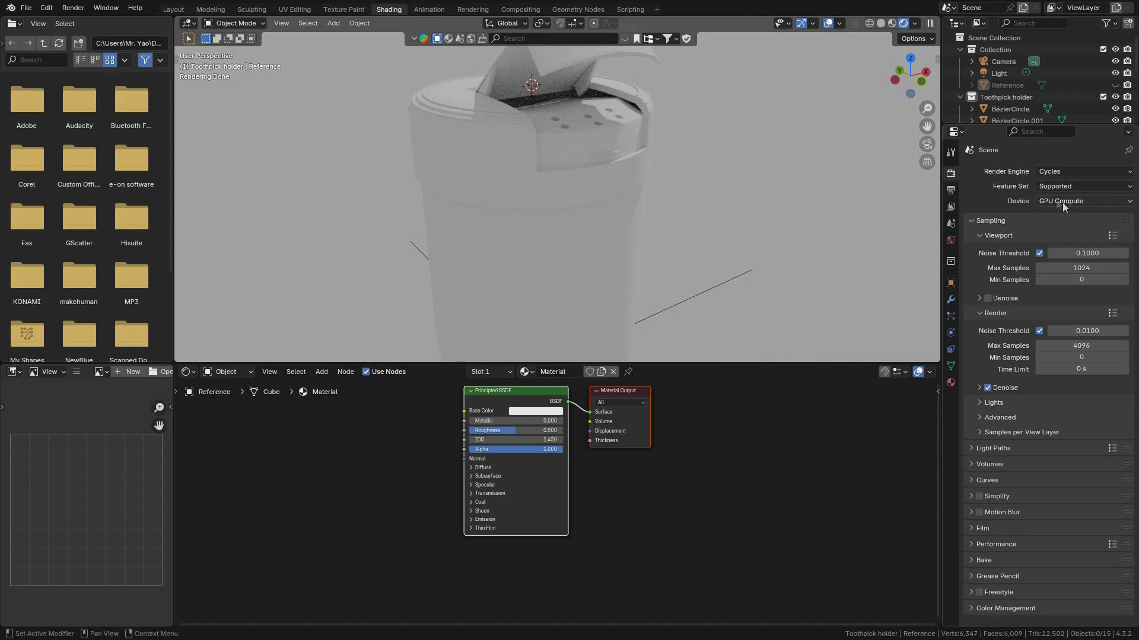
Enable viewport denoising and set the maximum samples to 100 for the viewport and 200 for the render.
click(1091, 267)
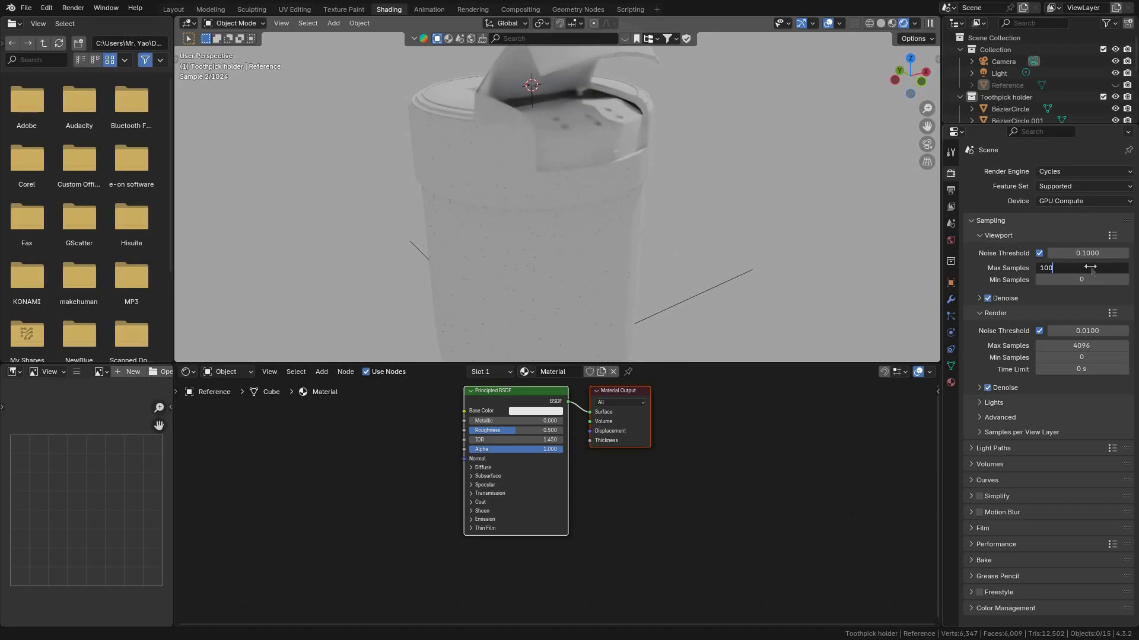
click(1077, 344)
text(20)
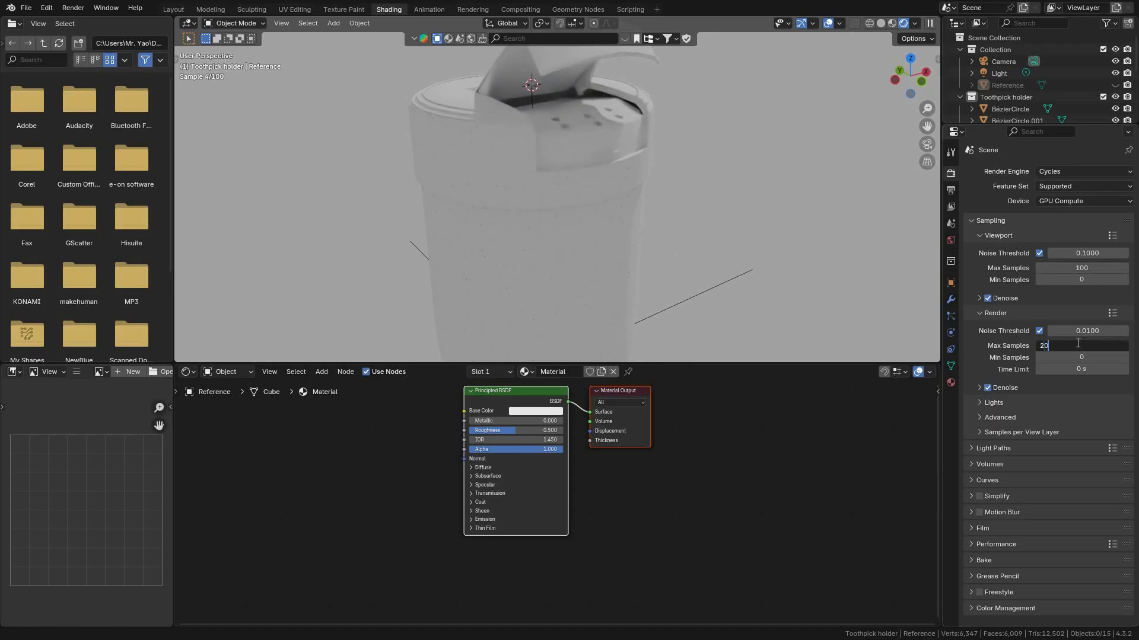
text(0)
key(Return)
Set all light path max bounces, from Total through Transparent, to 12.
click(984, 448)
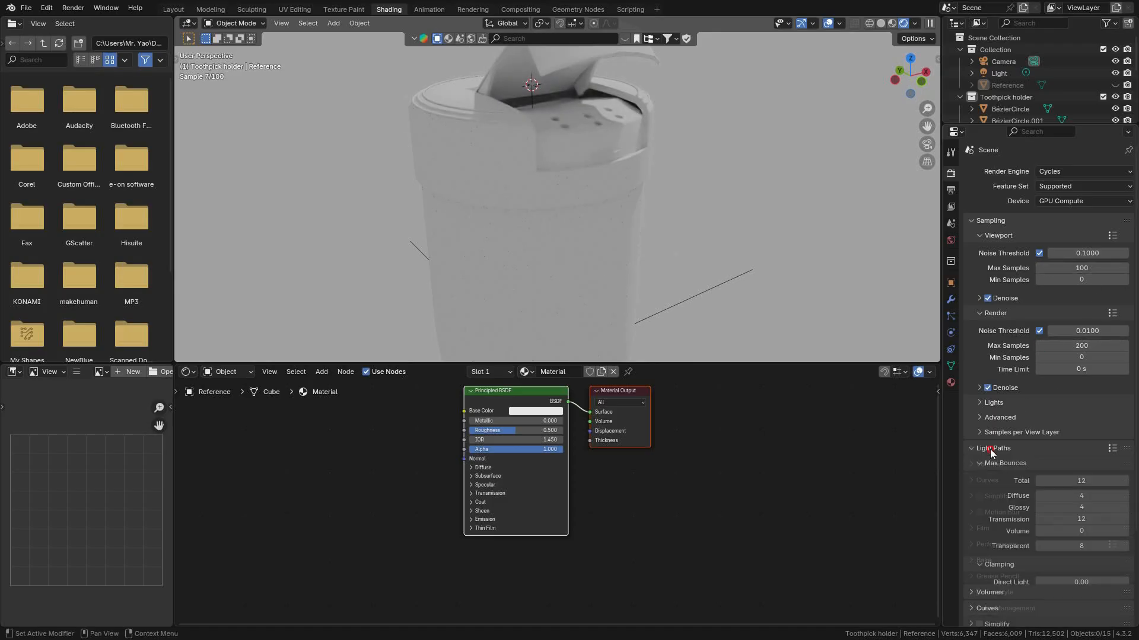
scroll(1052, 427, down, 5)
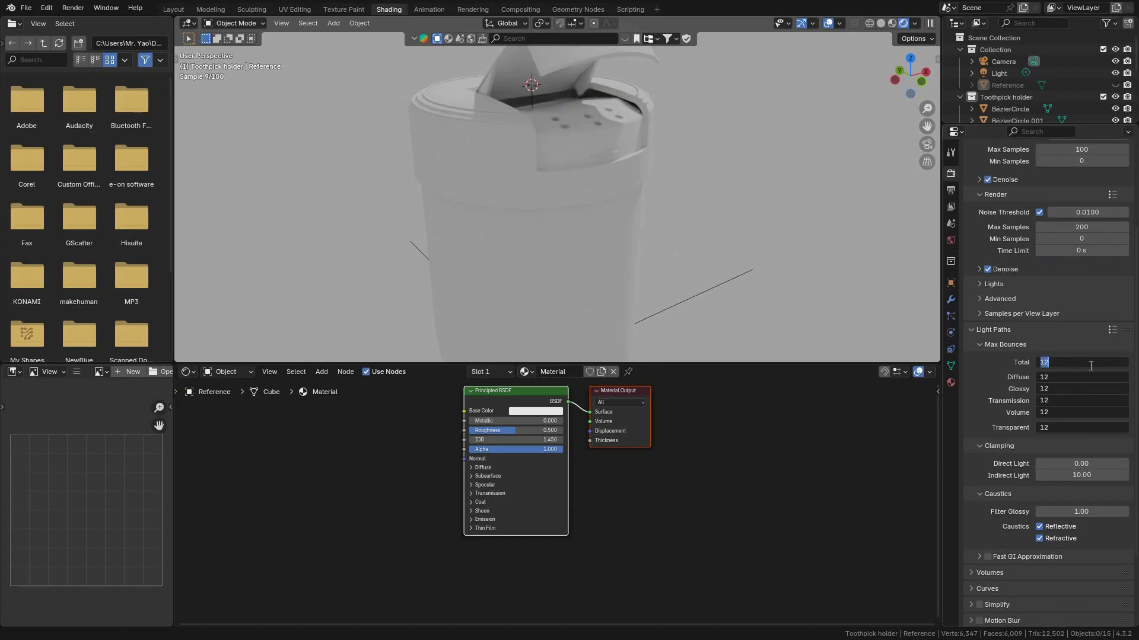
key(Return)
click(1008, 331)
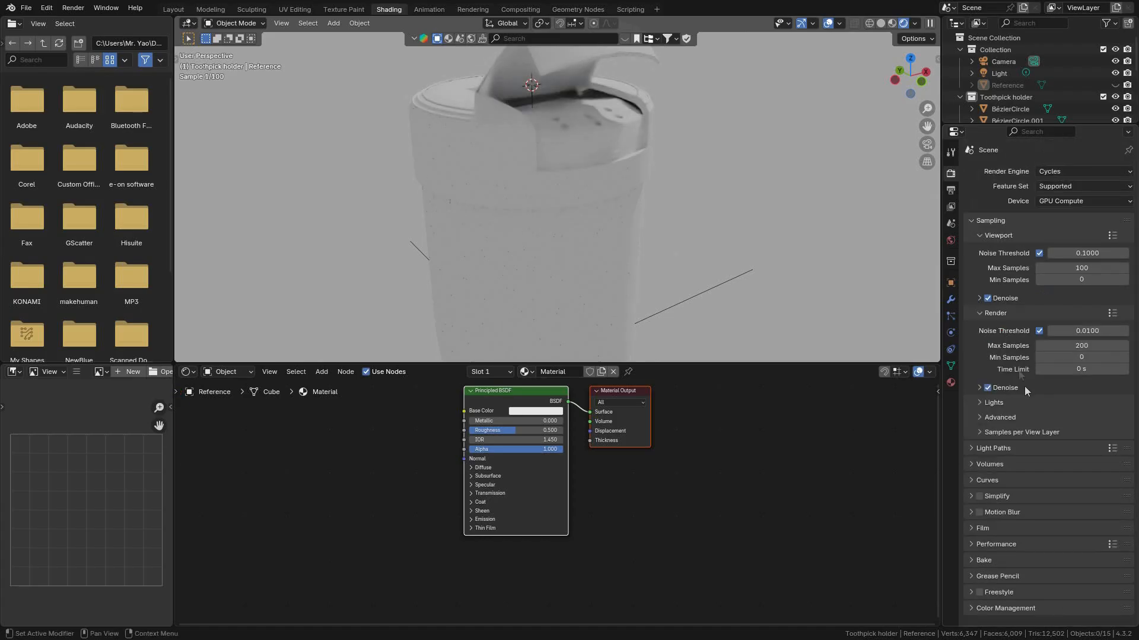
Create a new material named body for the lower holder cylinder.
mouse_move(640, 216)
middle_down()
mouse_move(604, 215)
mouse_move(637, 219)
mouse_move(651, 203)
middle_up()
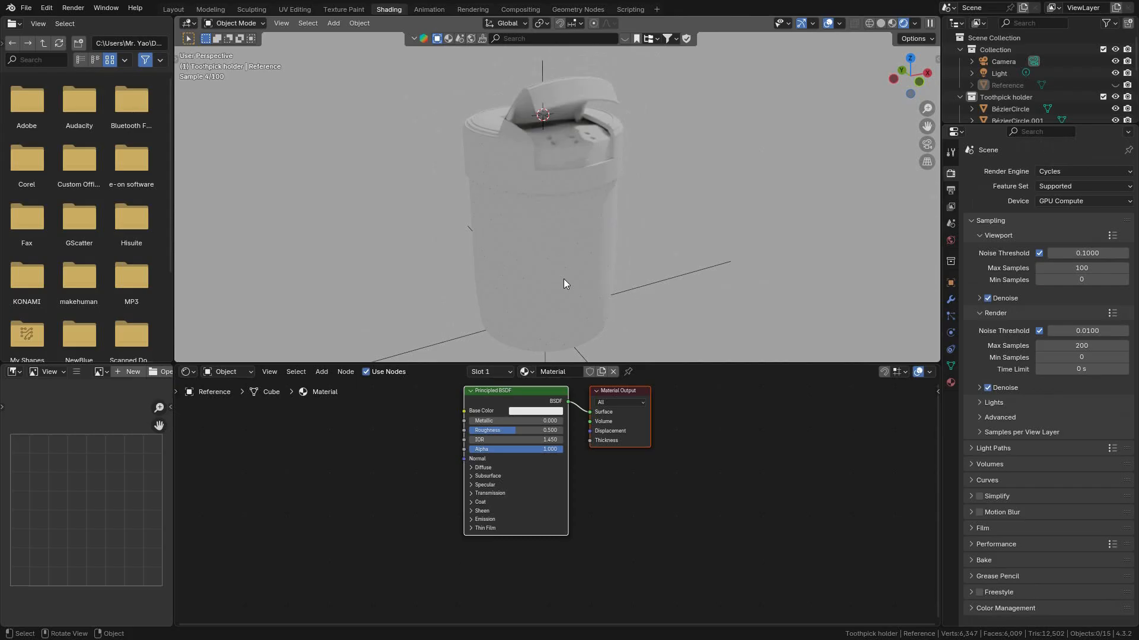
click(546, 284)
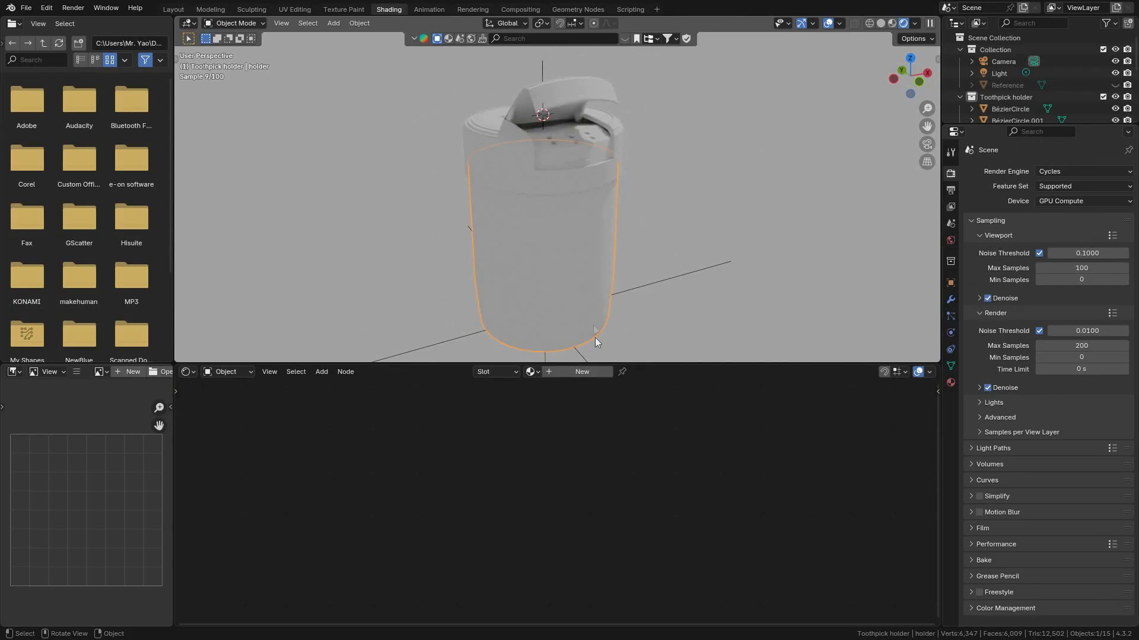
click(577, 373)
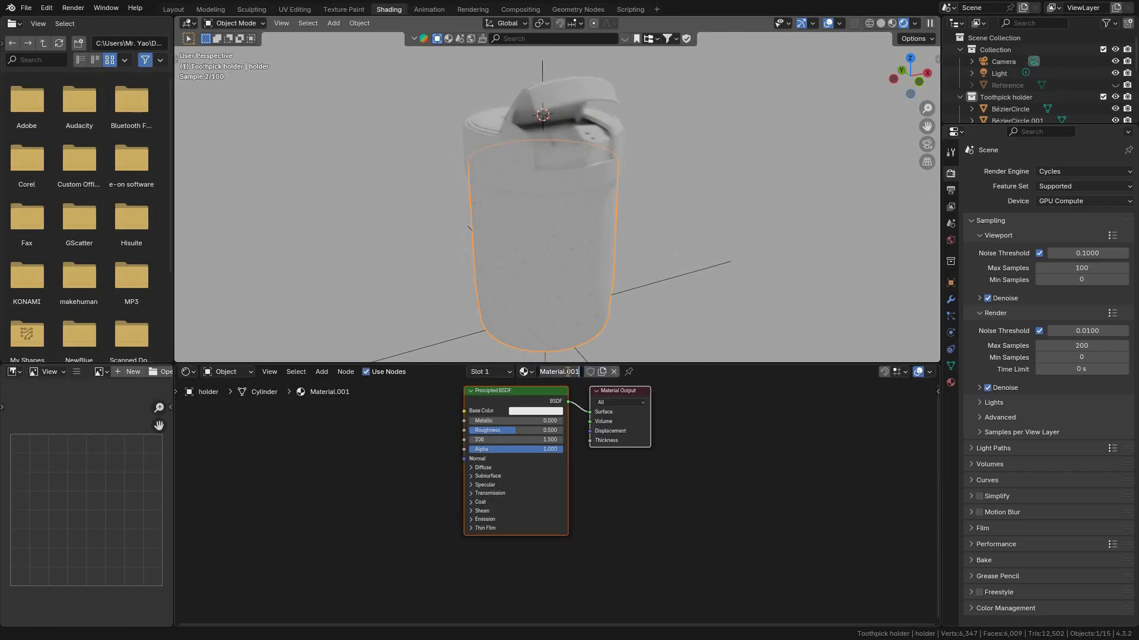
key(Return)
Set the roughness of the body material's Principled BSDF to 0.1.
middle_drag(384, 421, 465, 458)
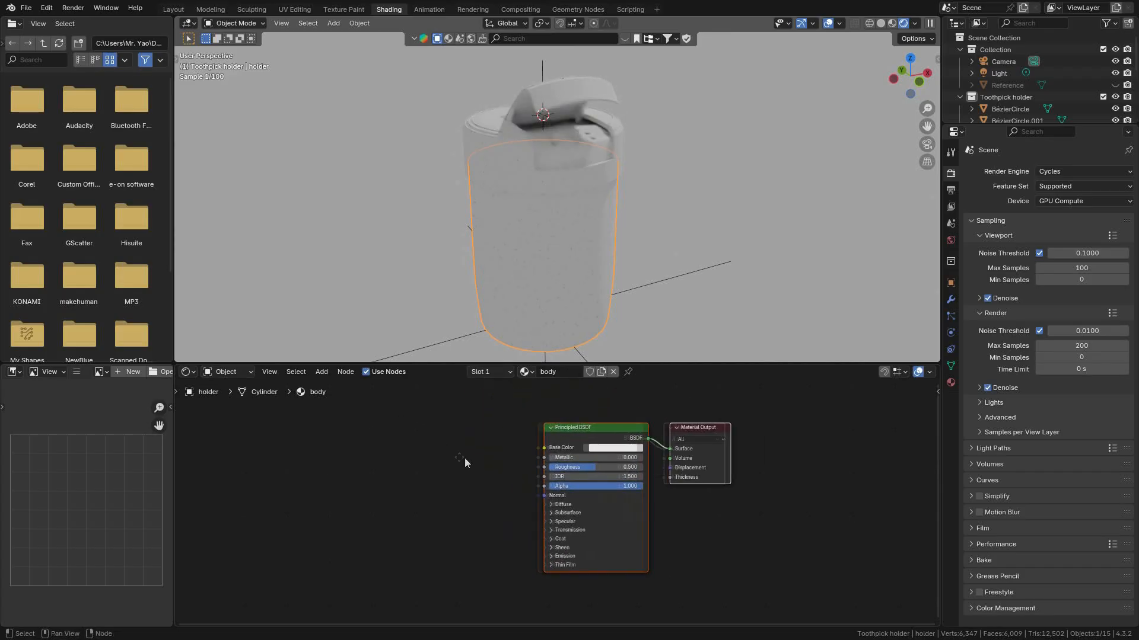
scroll(465, 449, up, 3)
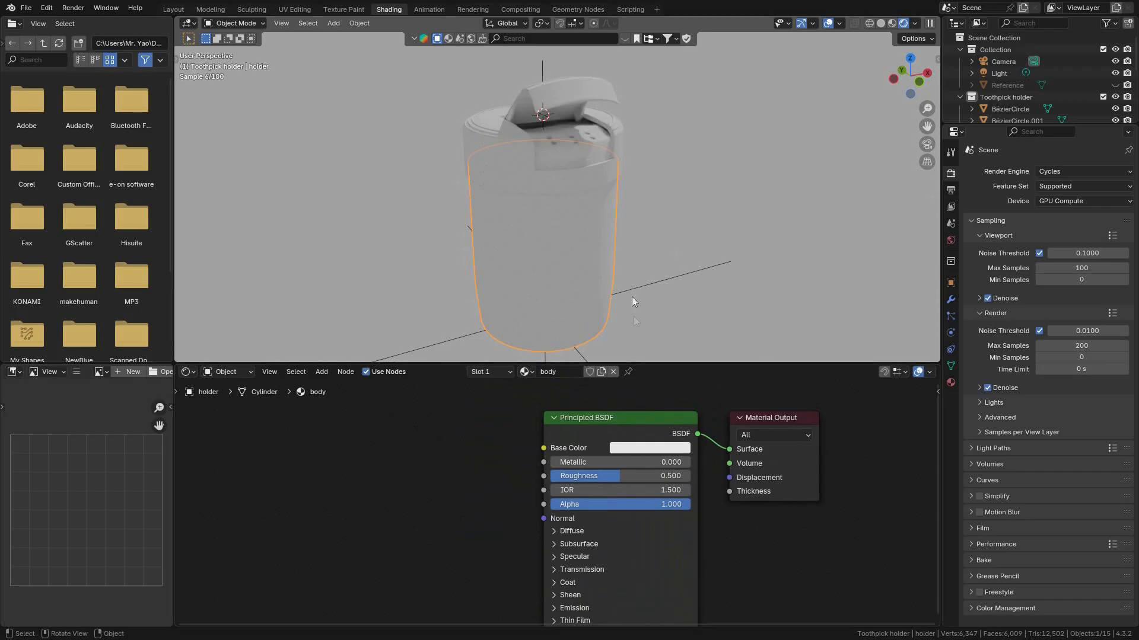
middle_drag(587, 235, 589, 223)
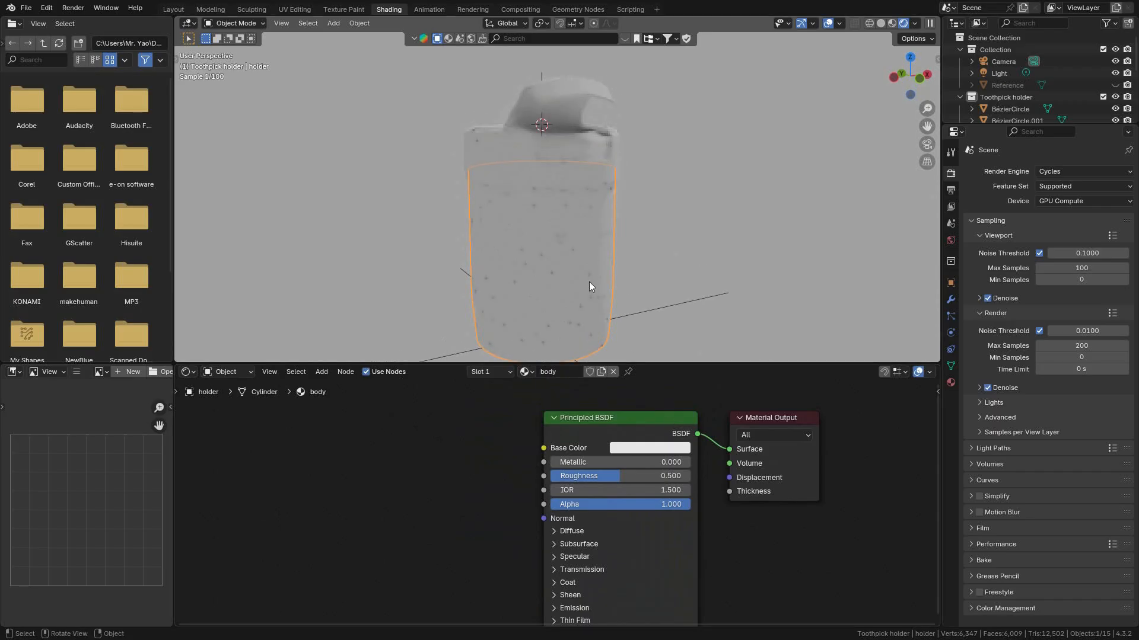
scroll(589, 283, up, 1)
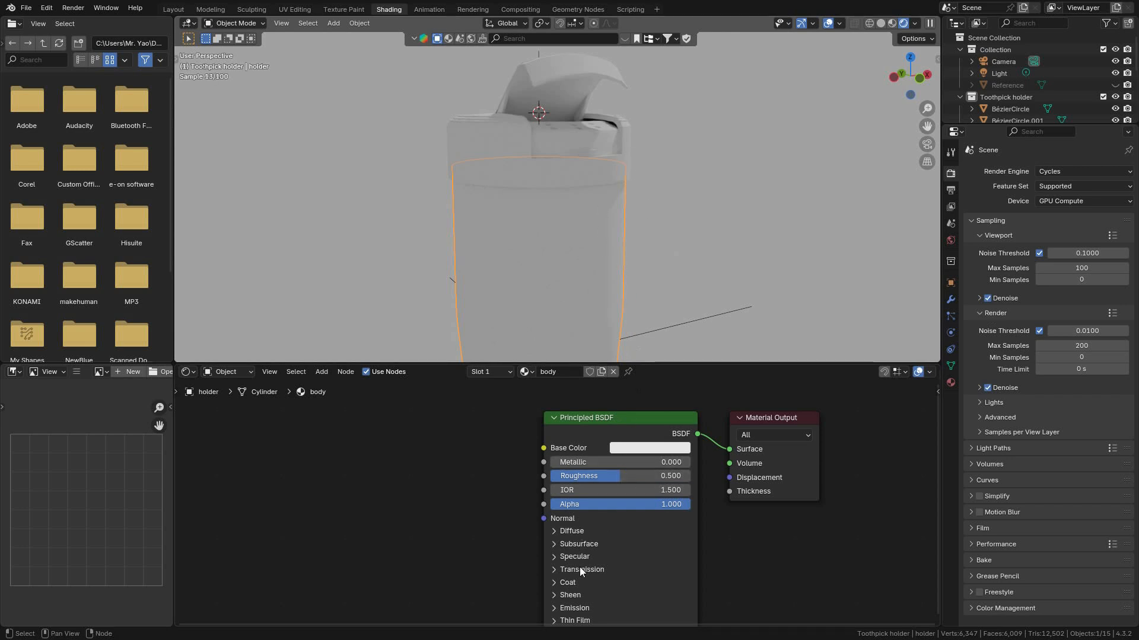
click(561, 568)
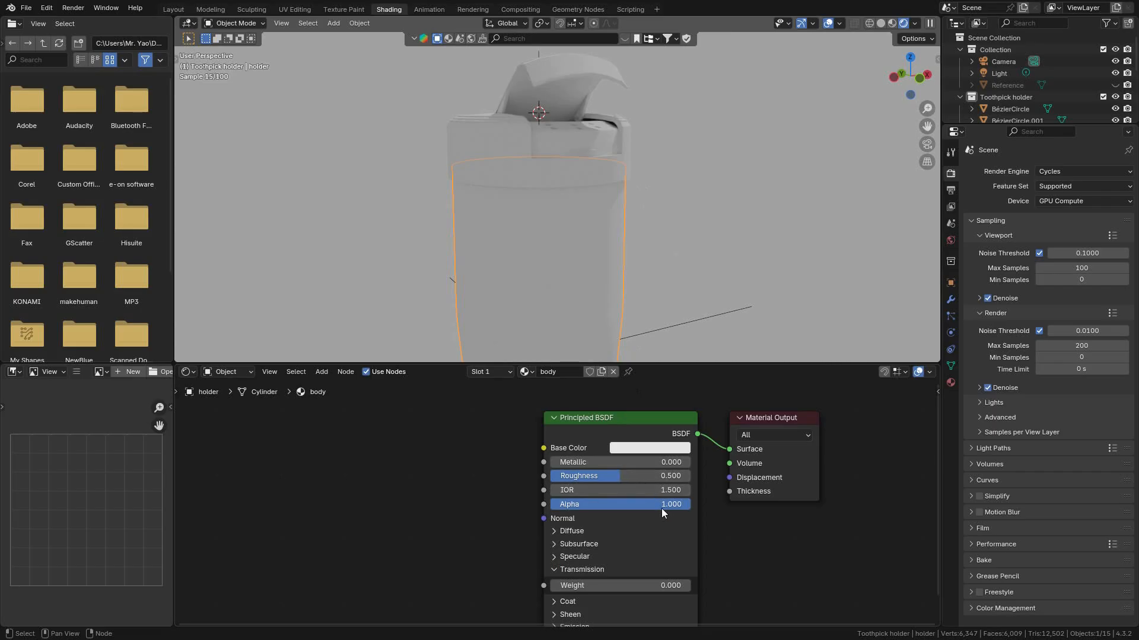
drag(664, 475, 615, 475)
click(569, 477)
key(BackSpace)
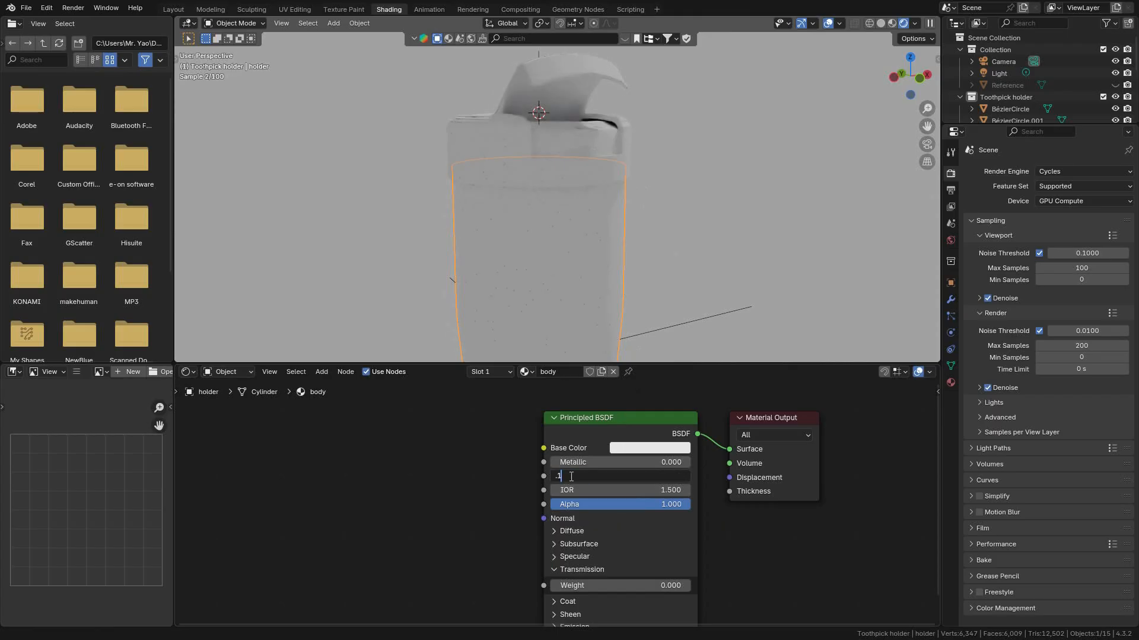
text(.1)
key(Return)
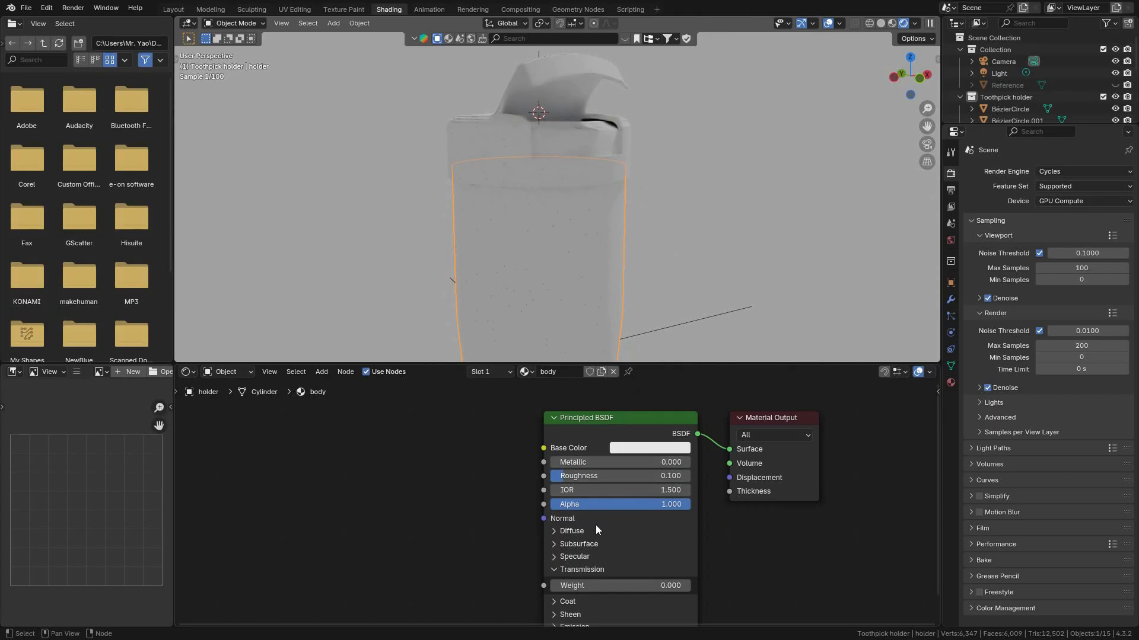
Raise the body material's Transmission weight to 1.000 to make the holder transparent.
click(556, 570)
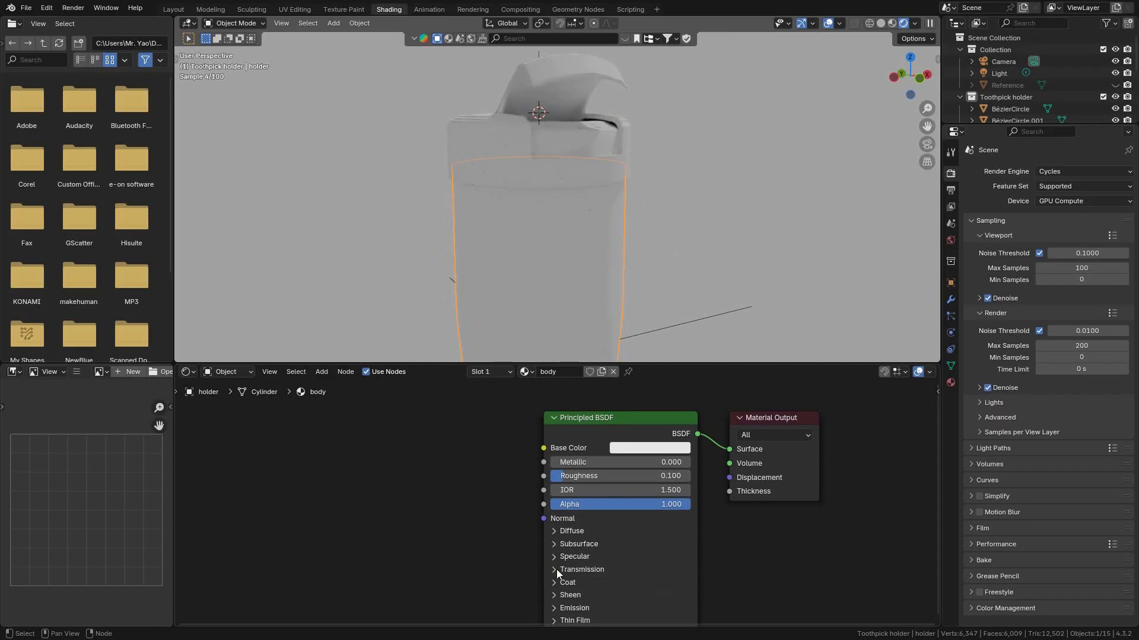
click(556, 569)
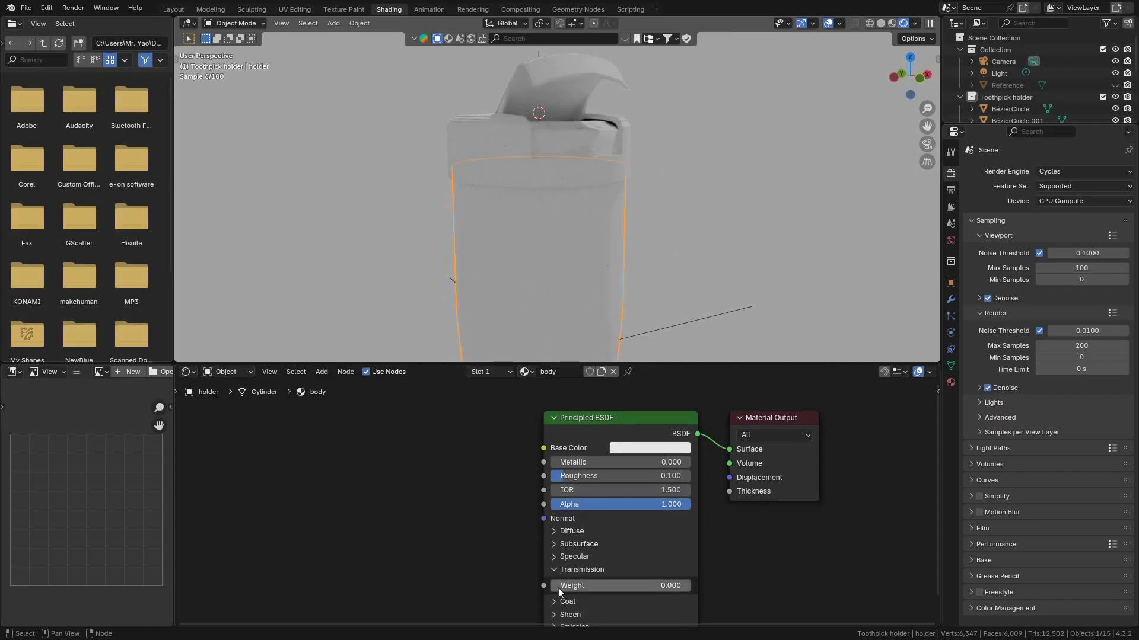
drag(566, 588, 741, 180)
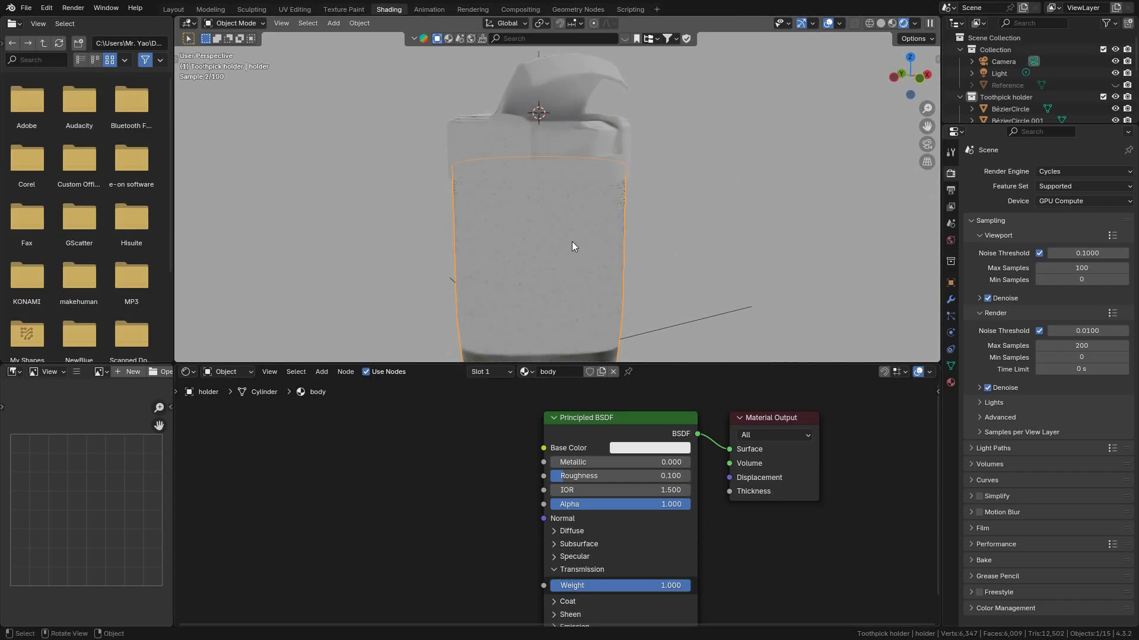
middle_drag(581, 283, 602, 236)
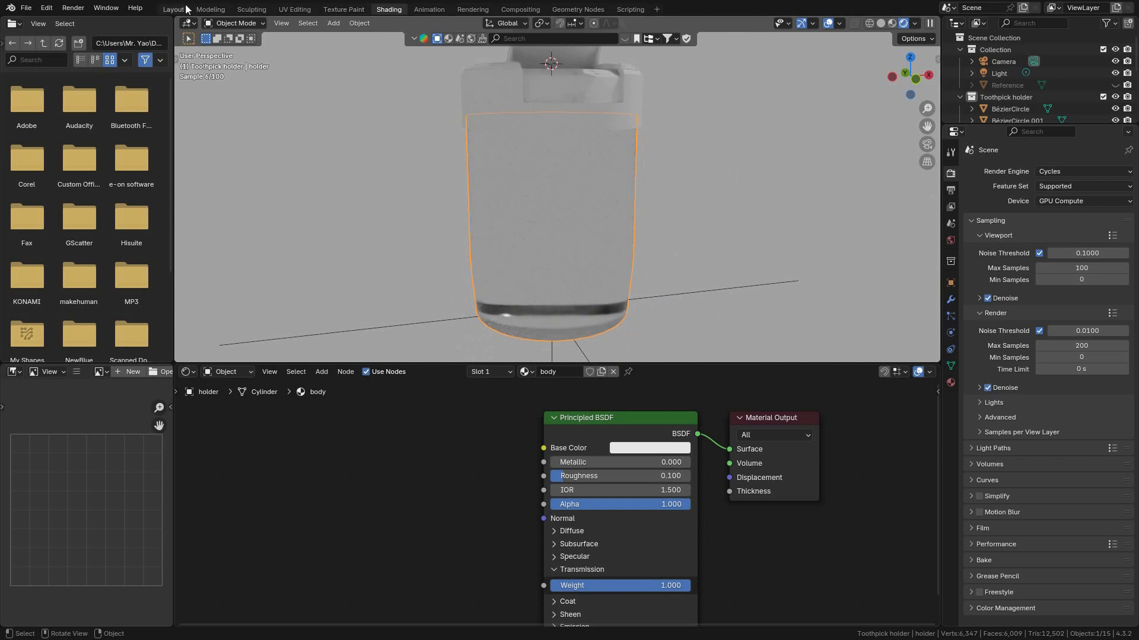
scroll(589, 177, down, 4)
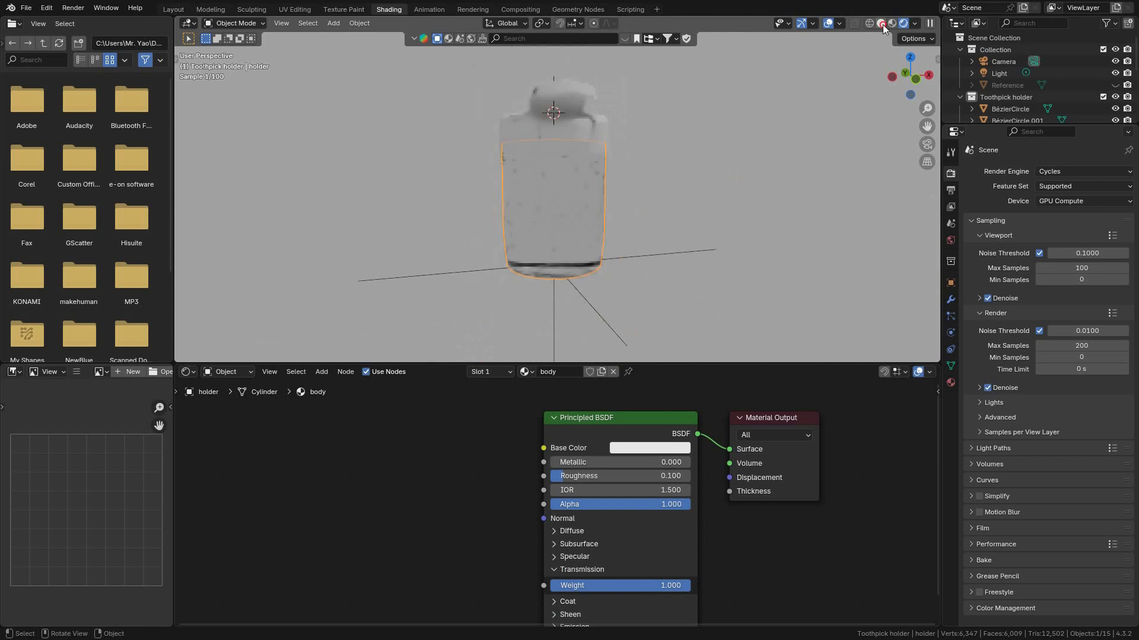
Switch to solid shading, add a mesh plane to Collection and clear its location so it sits at the world origin.
click(881, 23)
middle_drag(611, 178, 619, 182)
click(995, 51)
key(shift+a)
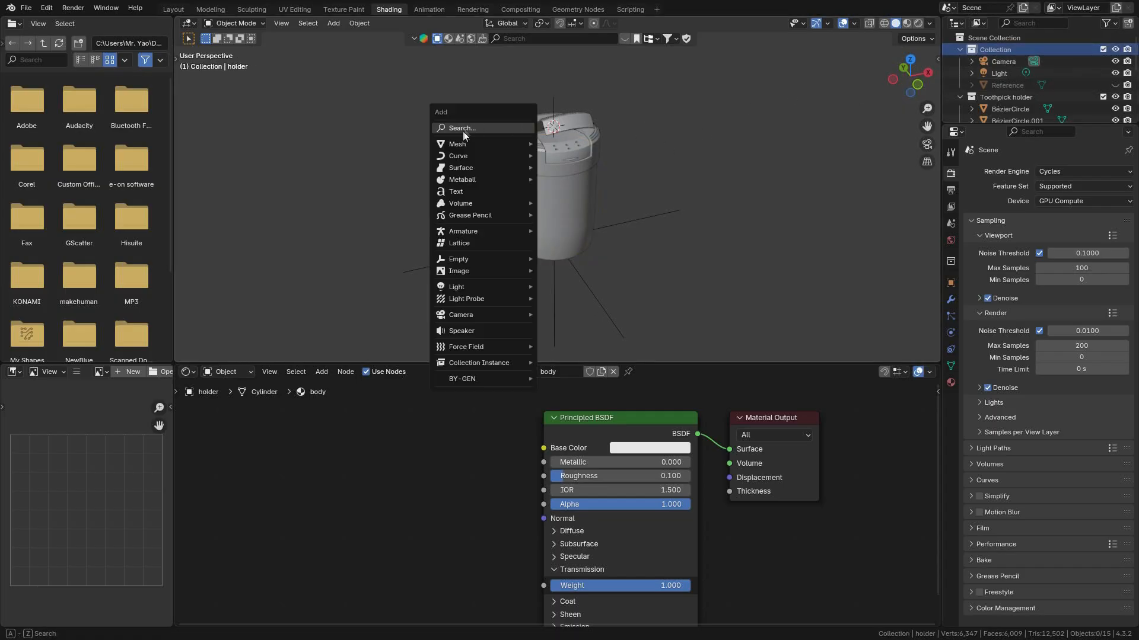
mouse_move(456, 144)
click(563, 144)
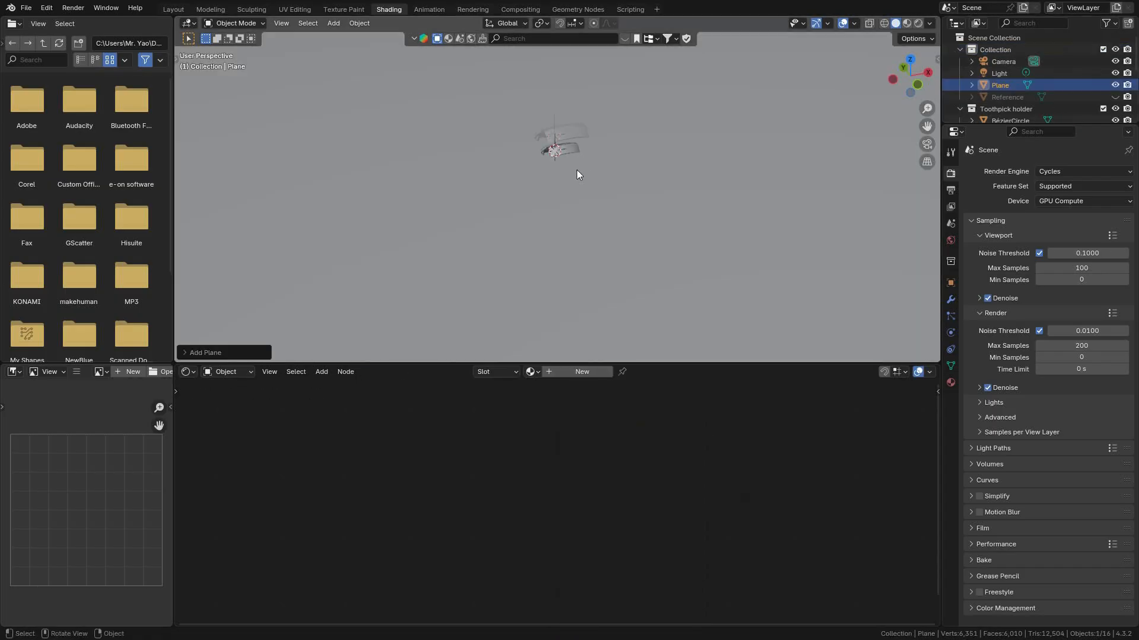
key(alt+g)
Preview the holder on the plane in rendered shading and examine its transparent body up close.
scroll(595, 194, up, 3)
middle_drag(588, 207, 595, 234)
scroll(581, 191, up, 2)
click(919, 24)
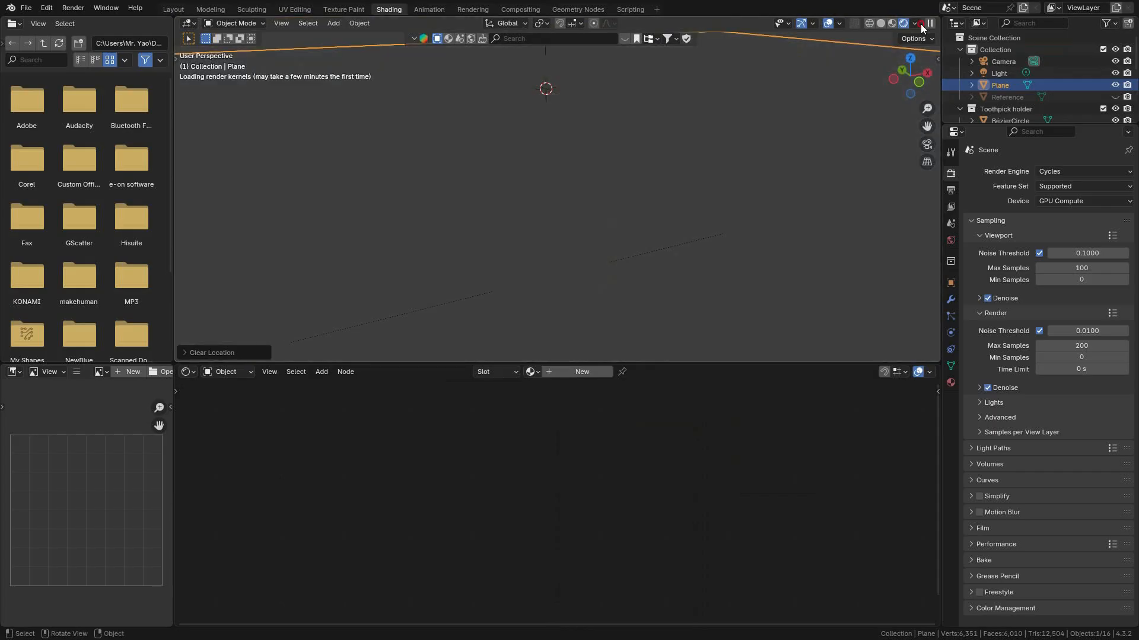
middle_drag(621, 213, 592, 238)
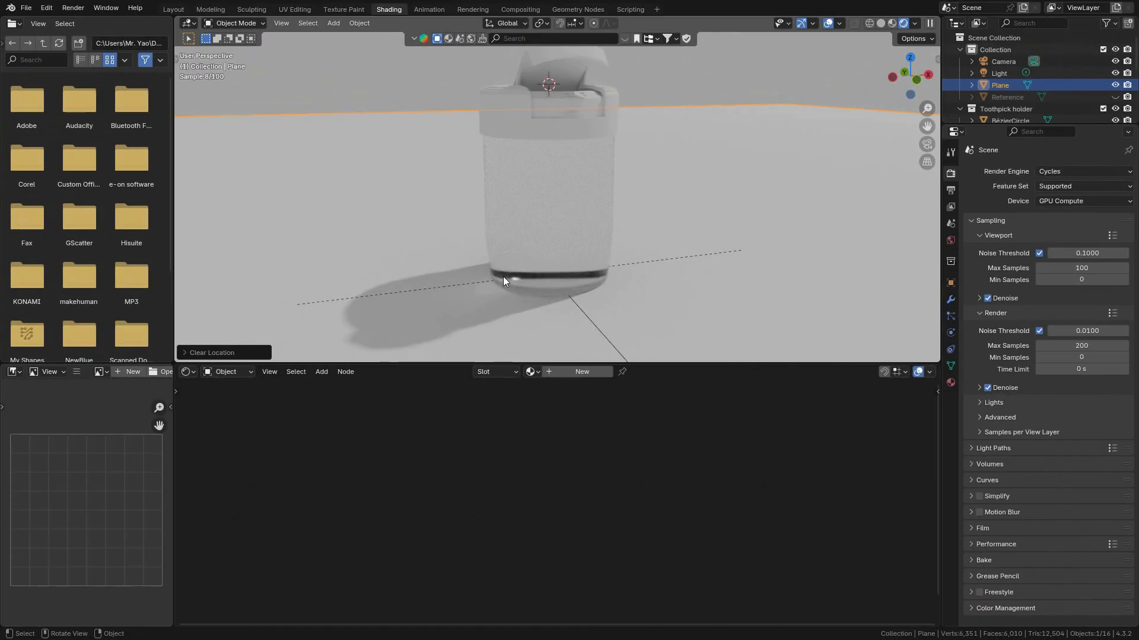
click(556, 244)
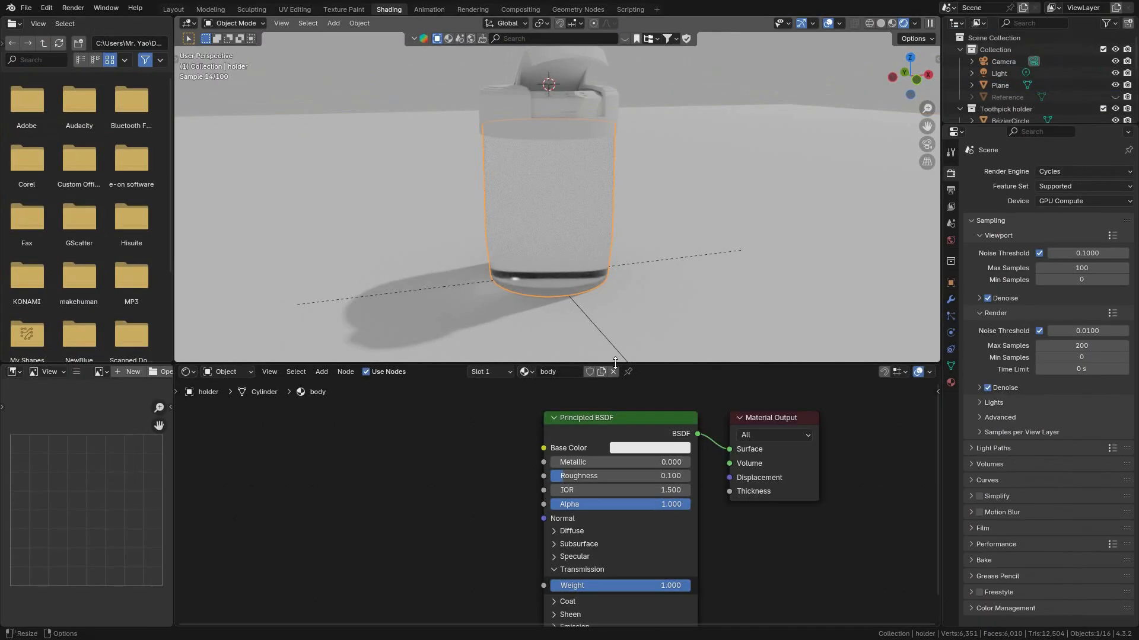
middle_drag(685, 506, 596, 491)
scroll(597, 492, up, 2)
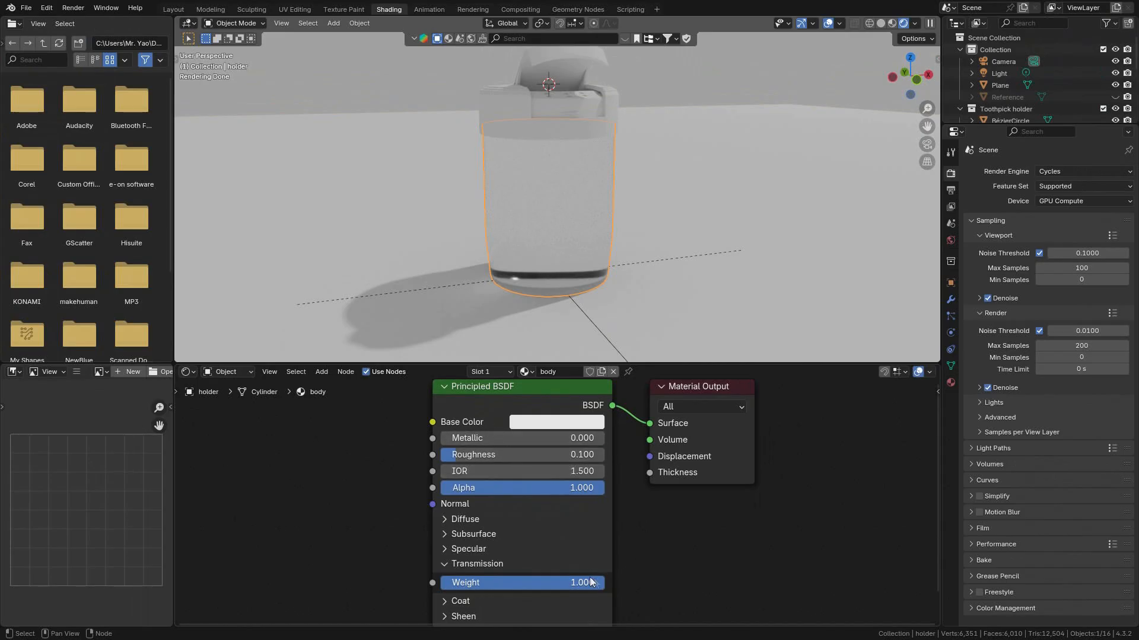
middle_drag(572, 255, 589, 268)
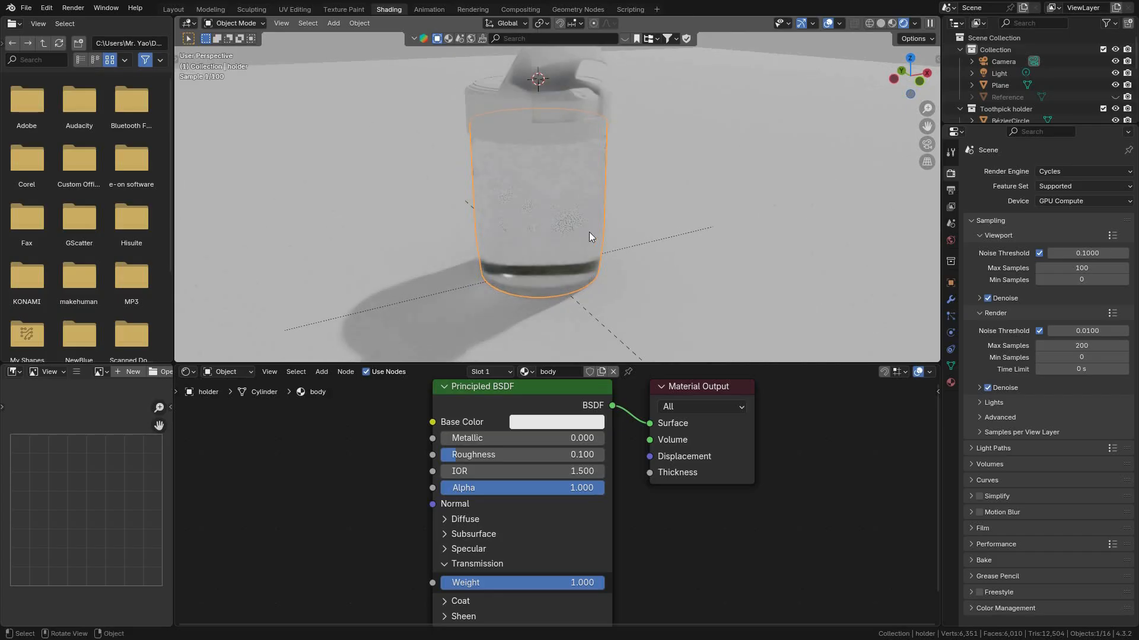
scroll(618, 251, up, 2)
scroll(612, 247, up, 2)
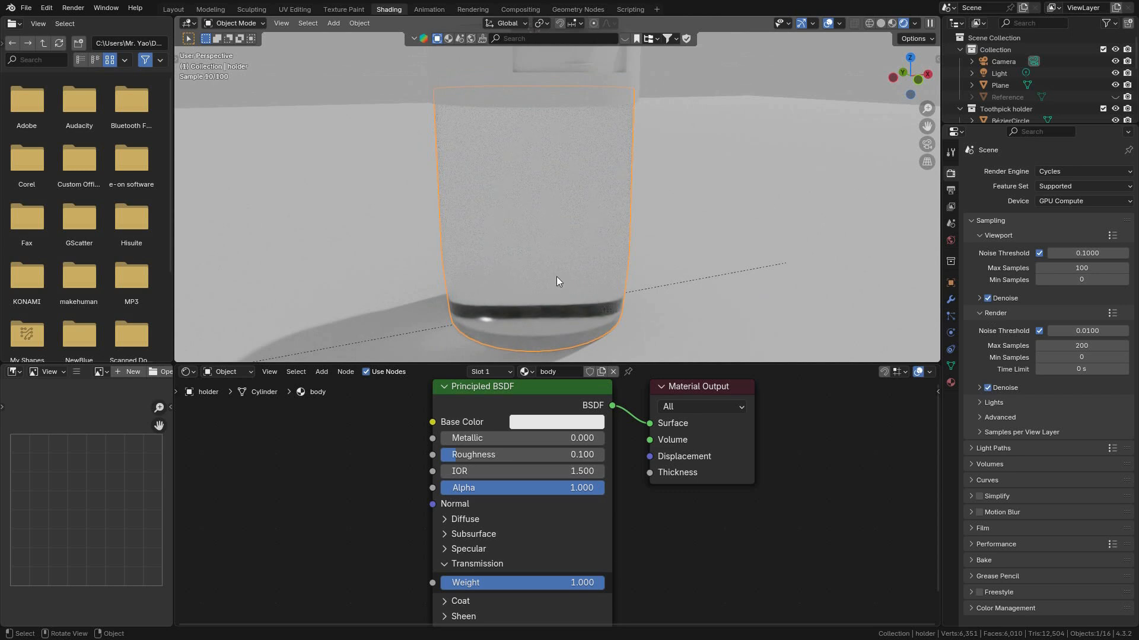
Switch to solid shading and examine the holder body's mesh in Edit Mode from several angles before returning to Object Mode.
click(881, 23)
click(951, 300)
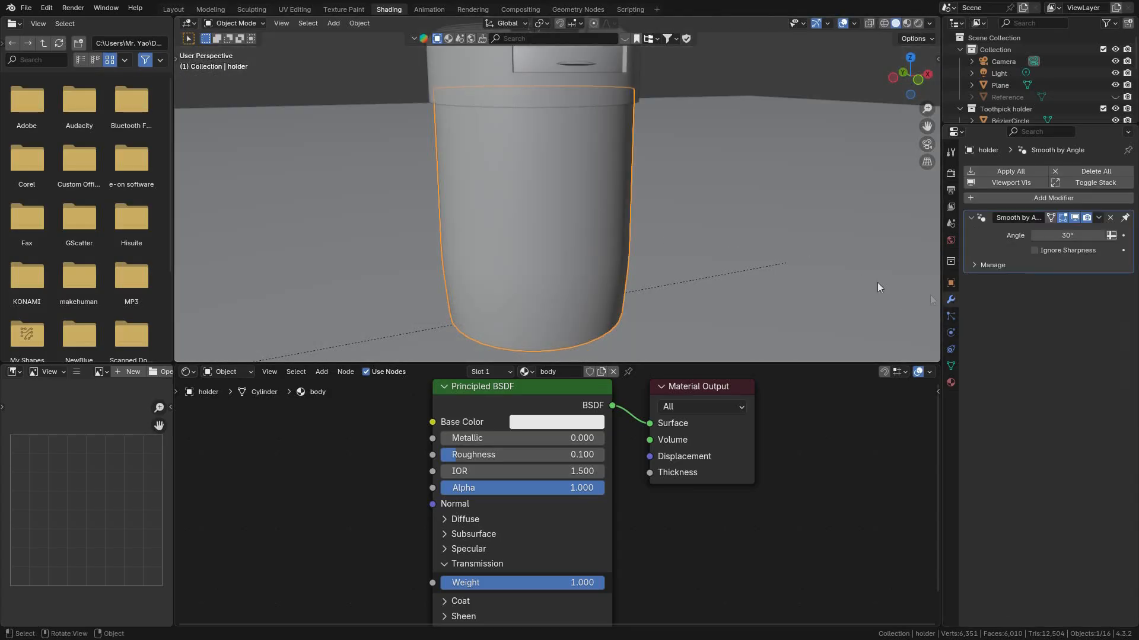
scroll(825, 285, down, 1)
key(ctrl+Tab)
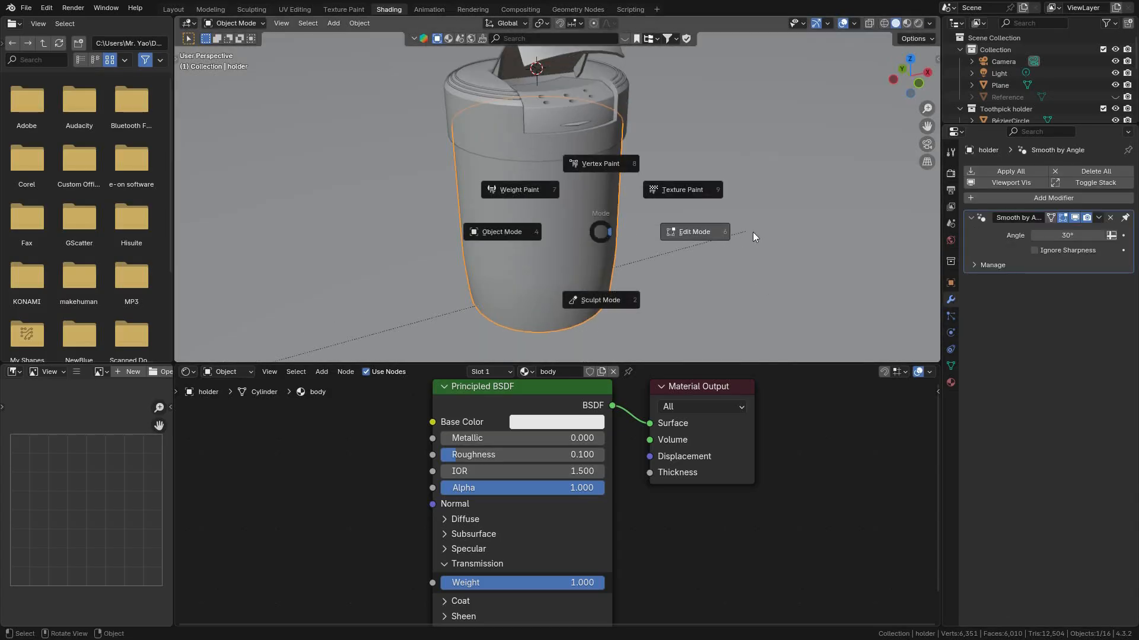
click(685, 231)
middle_drag(599, 217, 569, 201)
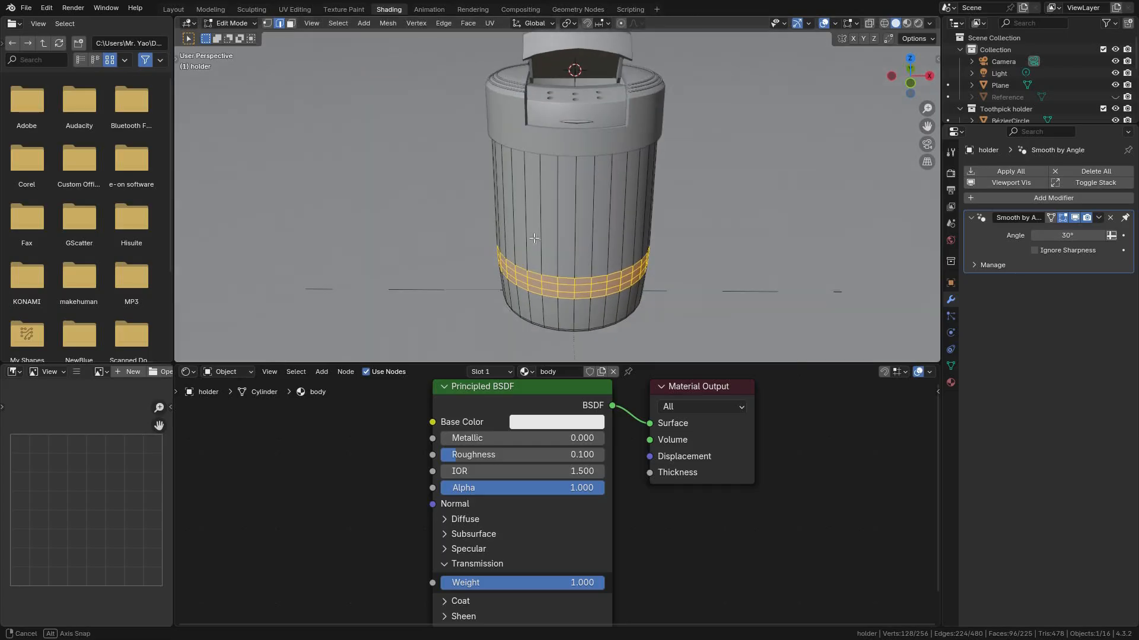
scroll(573, 240, up, 2)
middle_drag(559, 249, 603, 251)
scroll(603, 251, down, 1)
shift+middle_drag(522, 249, 652, 218)
key(ctrl+Tab)
click(449, 185)
Add a Solidify modifier to the holder body and display the scene in wireframe to see its wall thickness.
click(1042, 200)
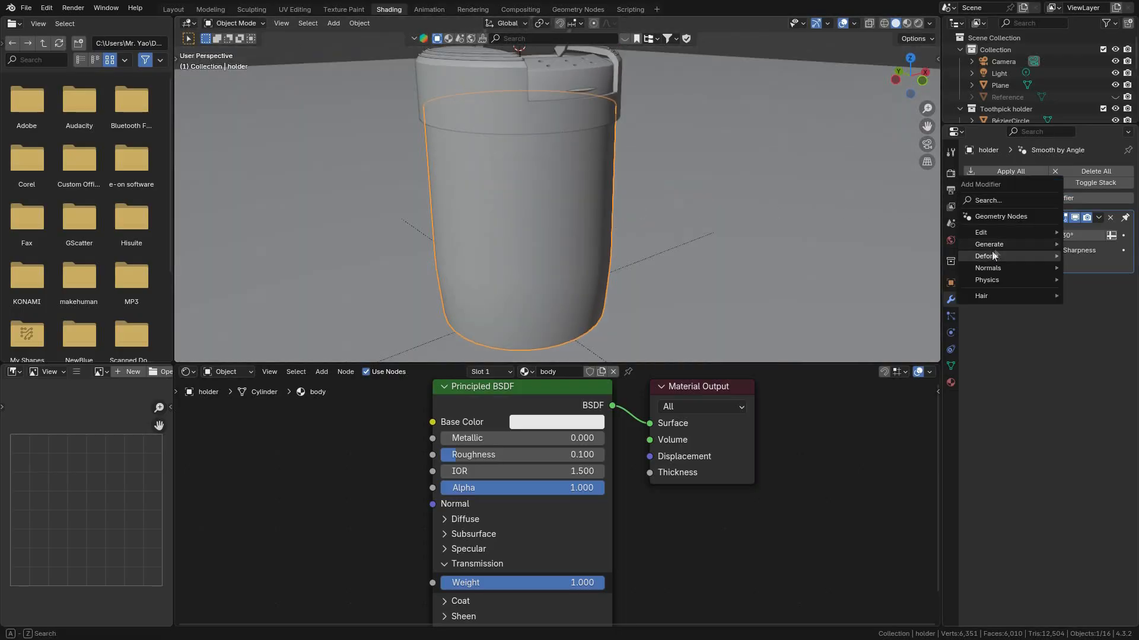
mouse_move(994, 244)
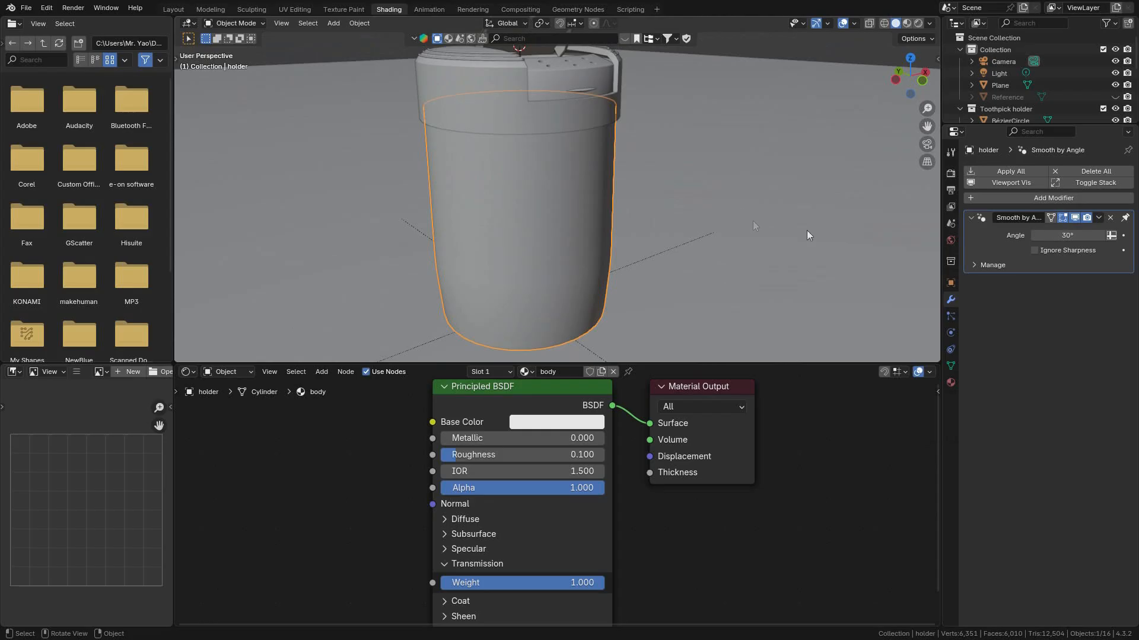
click(1025, 199)
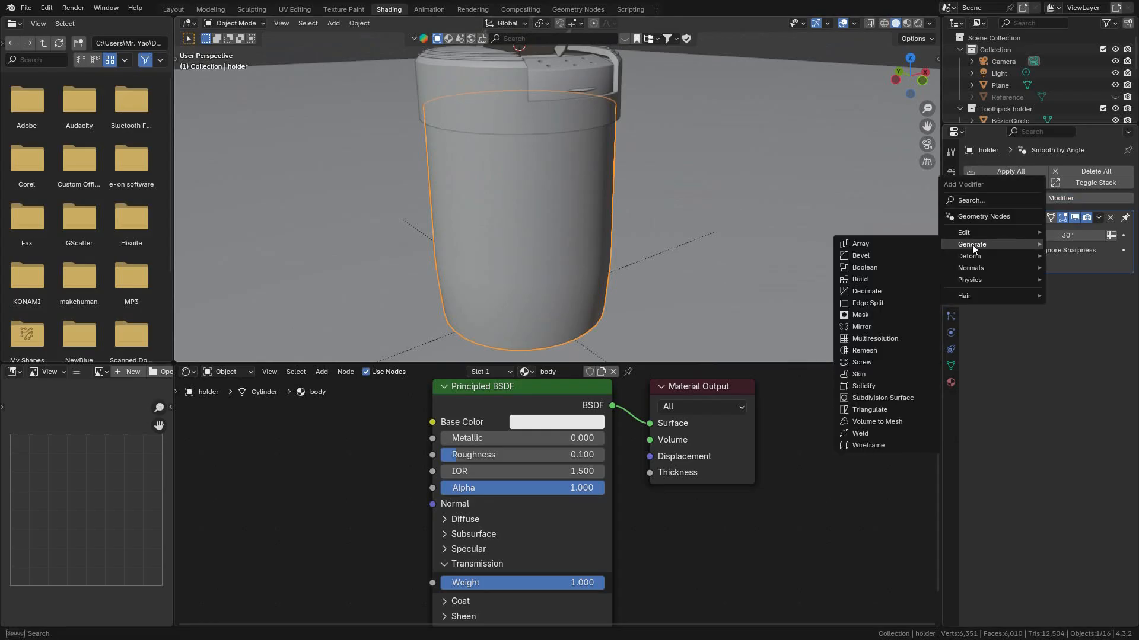
click(865, 387)
click(885, 23)
middle_drag(695, 122, 631, 115)
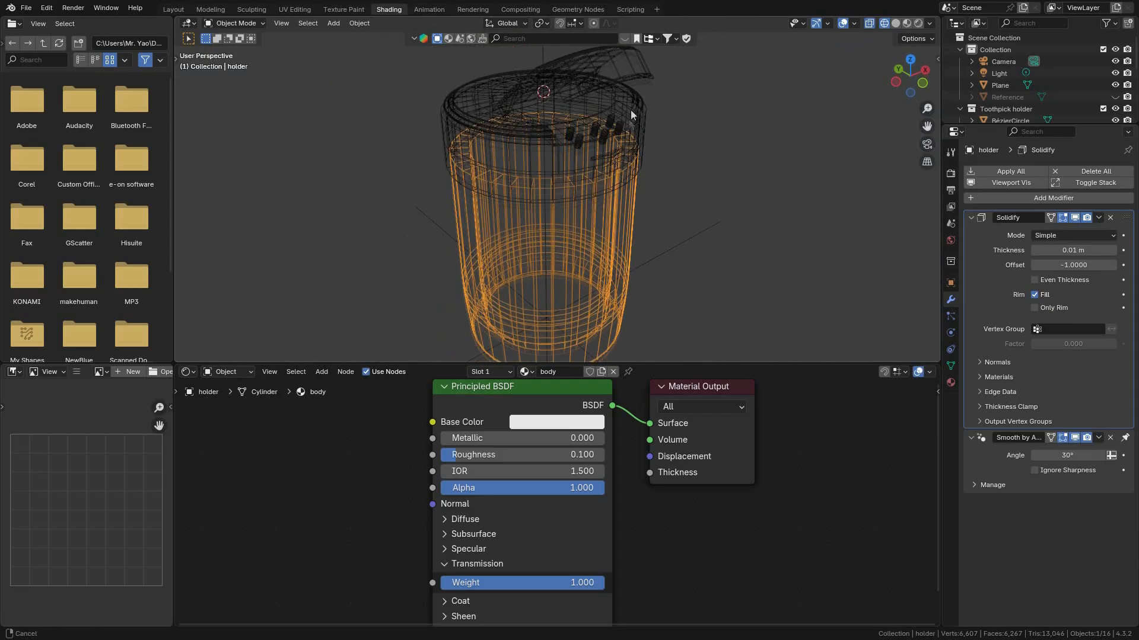
scroll(632, 115, up, 2)
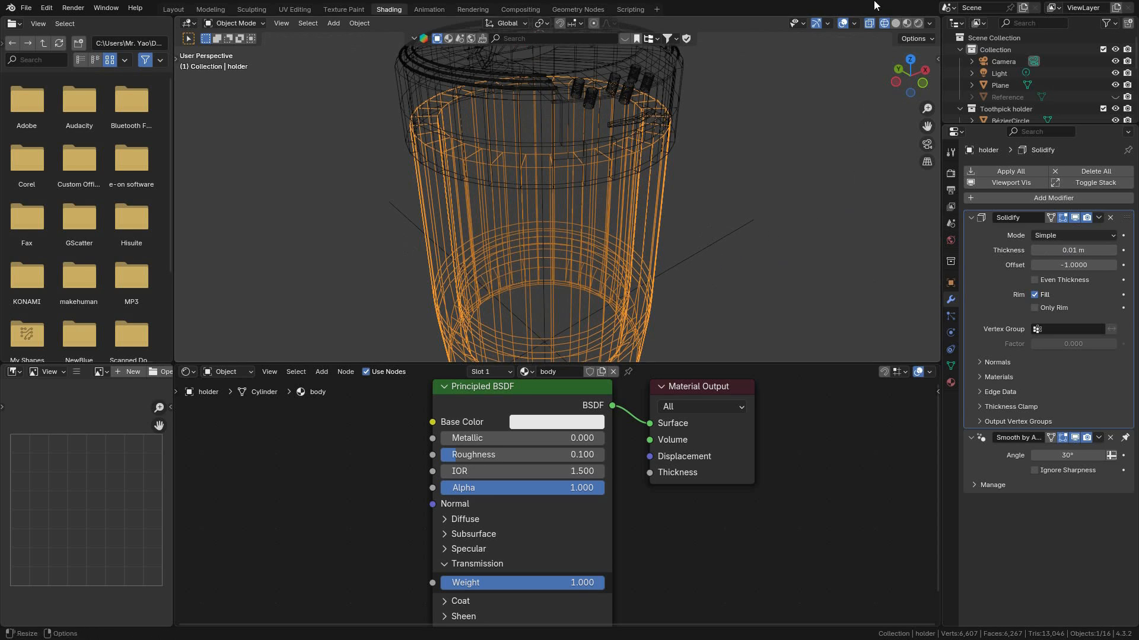
Turn the Screencast Keys display back on for the viewport.
key(n)
scroll(933, 296, down, 8)
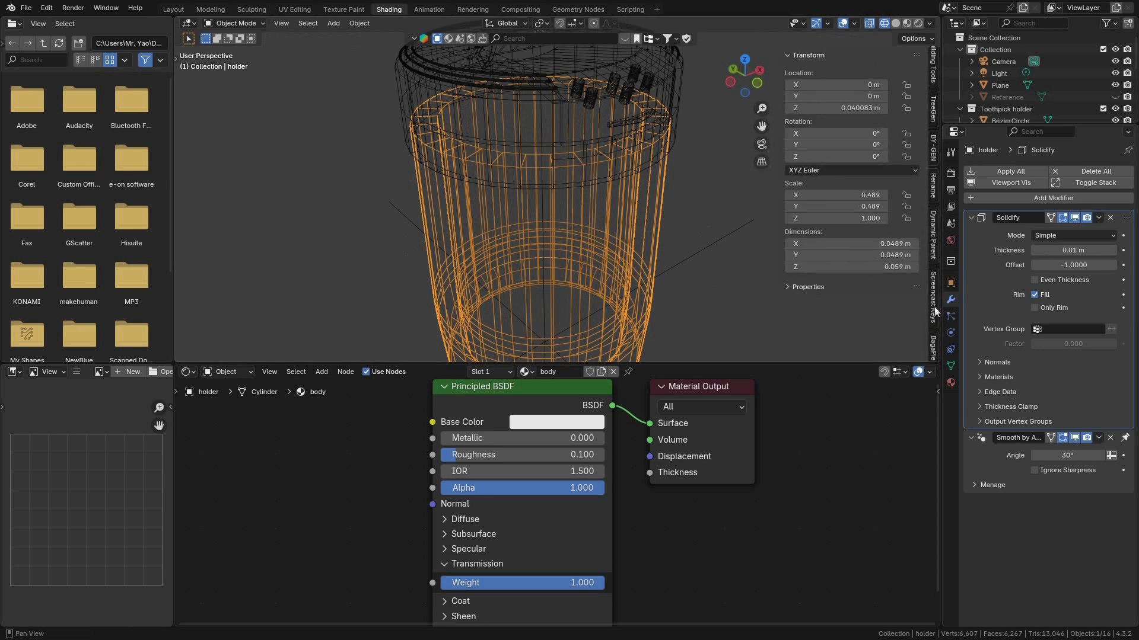
click(934, 222)
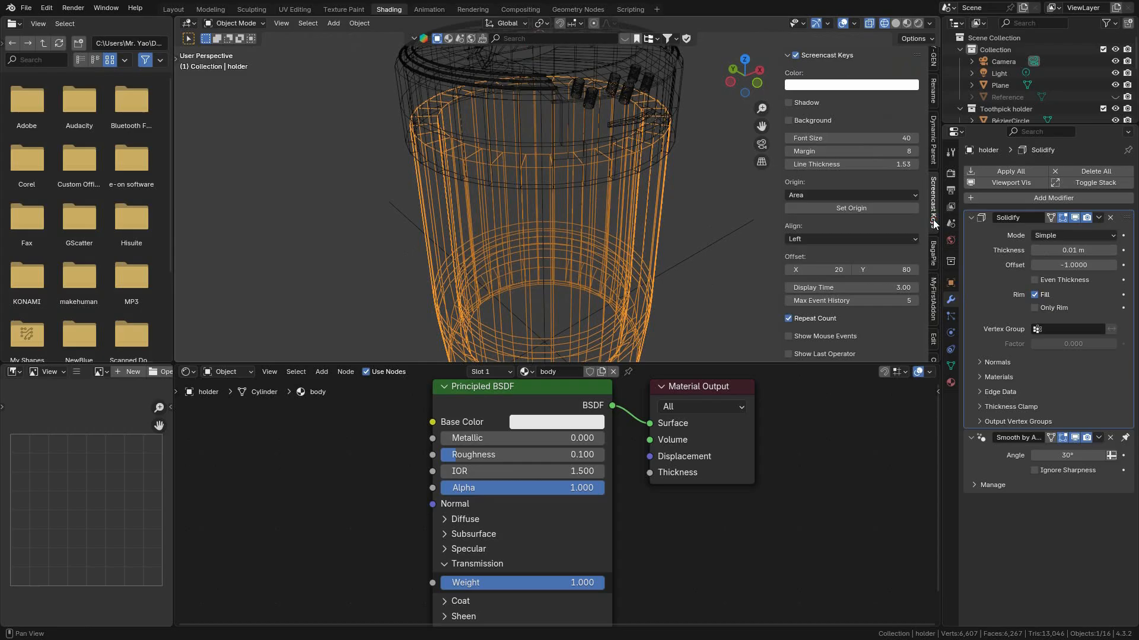
click(796, 54)
key(n)
Set the holder body's Solidify thickness to 0.002 m.
middle_drag(667, 223, 646, 282)
scroll(620, 256, up, 2)
shift+middle_drag(647, 281, 653, 249)
shift+drag(1094, 252, 1037, 251)
shift+drag(158, 258, 170, 259)
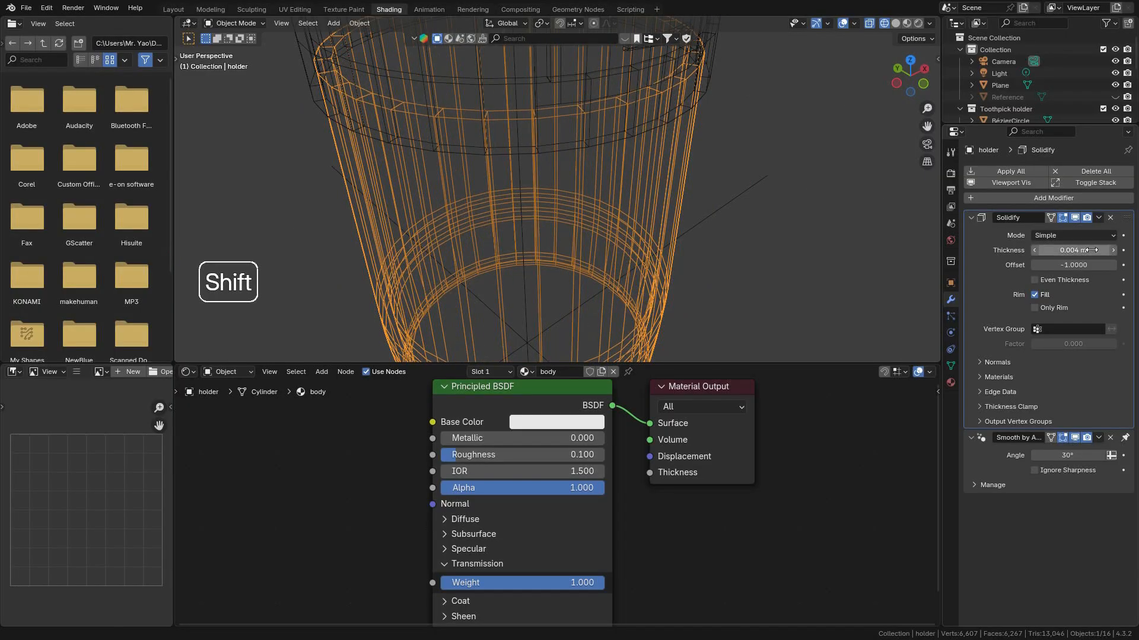
click(1068, 252)
text(.002)
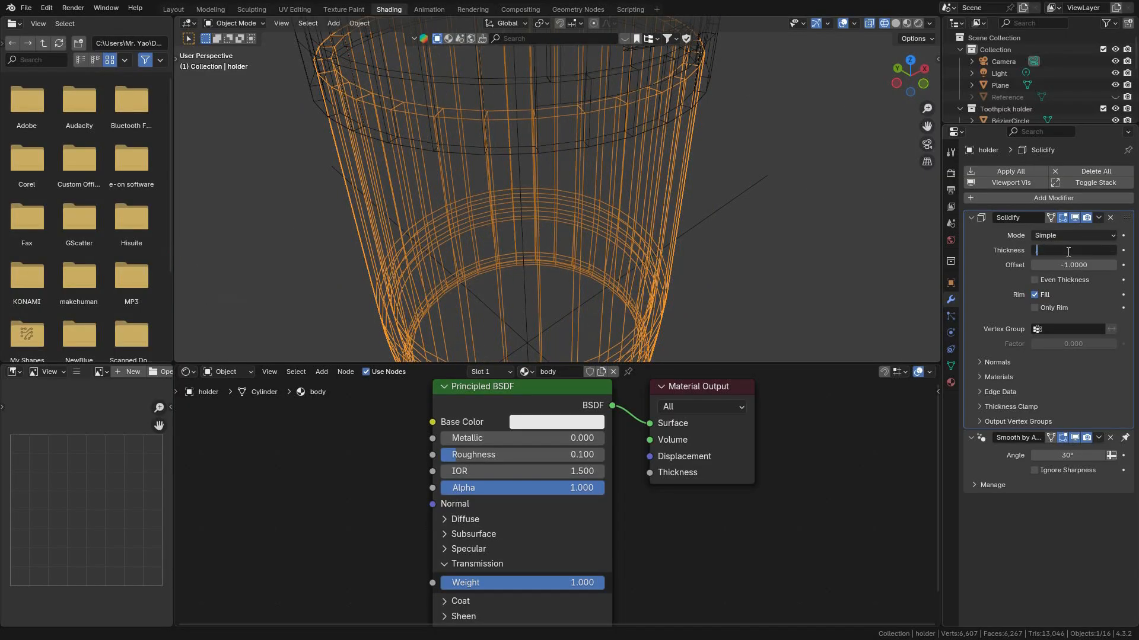
key(Return)
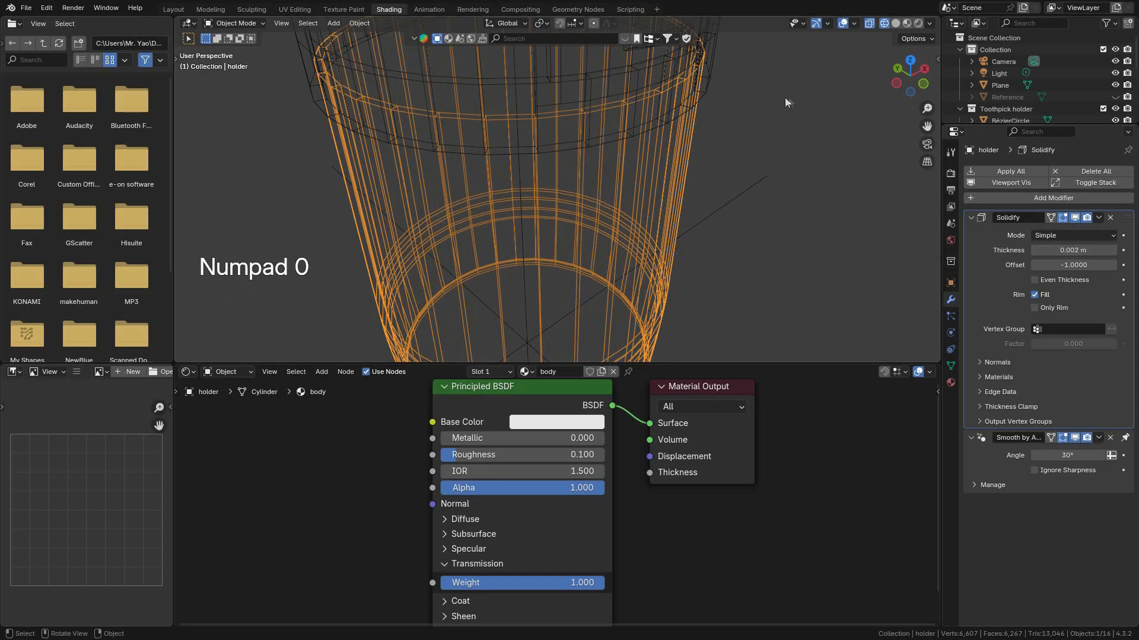
scroll(728, 146, down, 4)
scroll(762, 166, up, 4)
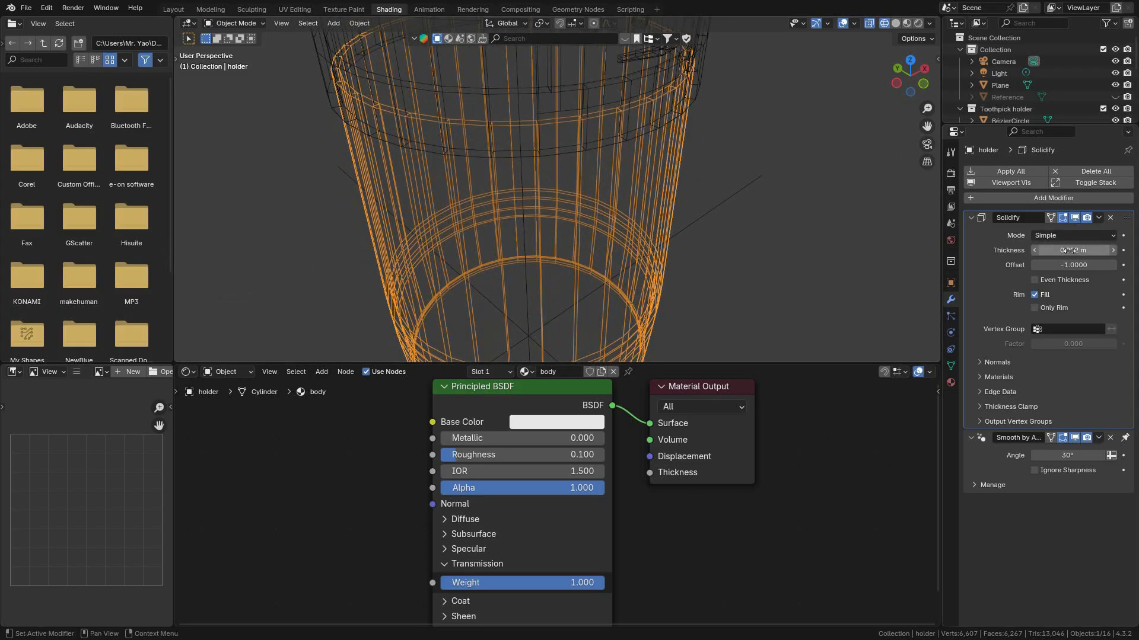
Preview the thickened transparent holder body in rendered shading.
click(896, 24)
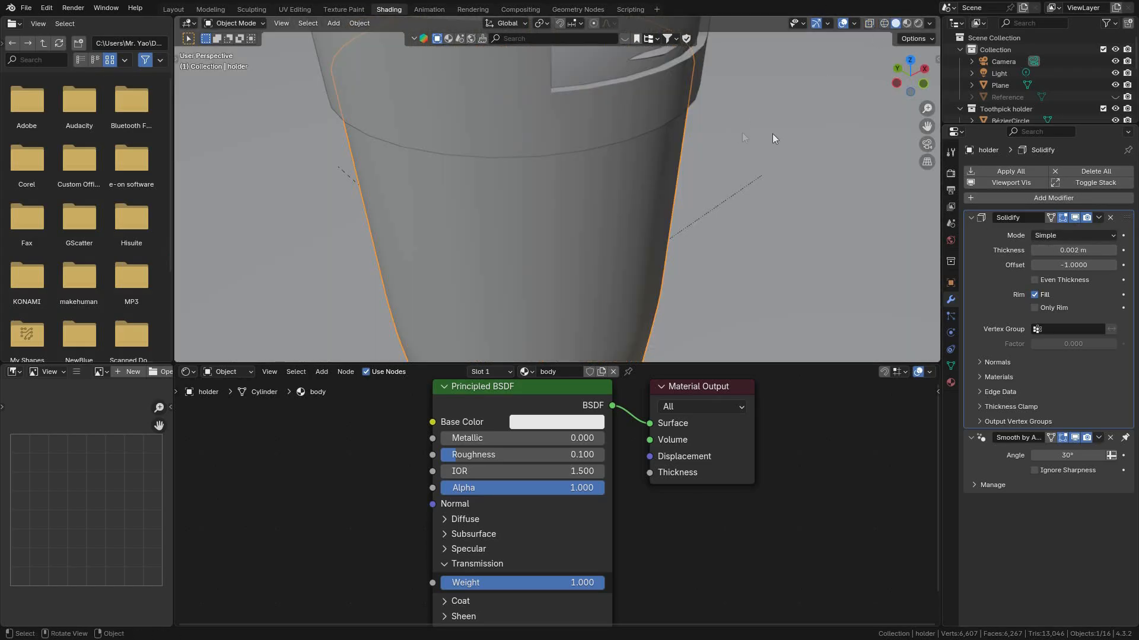
click(918, 23)
scroll(701, 209, down, 5)
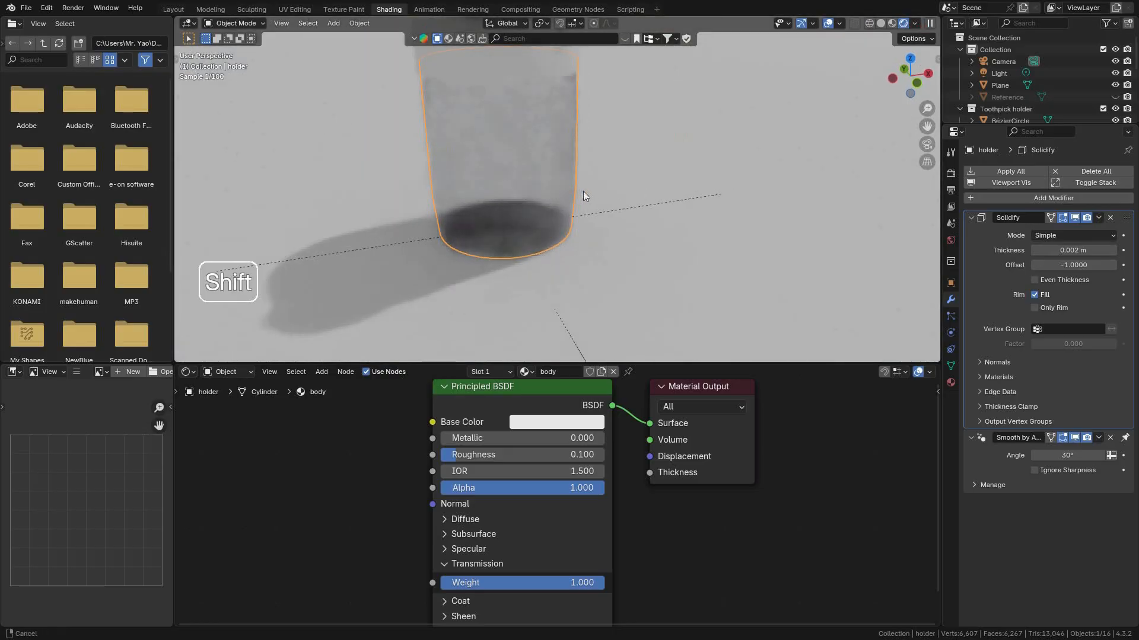
shift+middle_drag(582, 191, 613, 213)
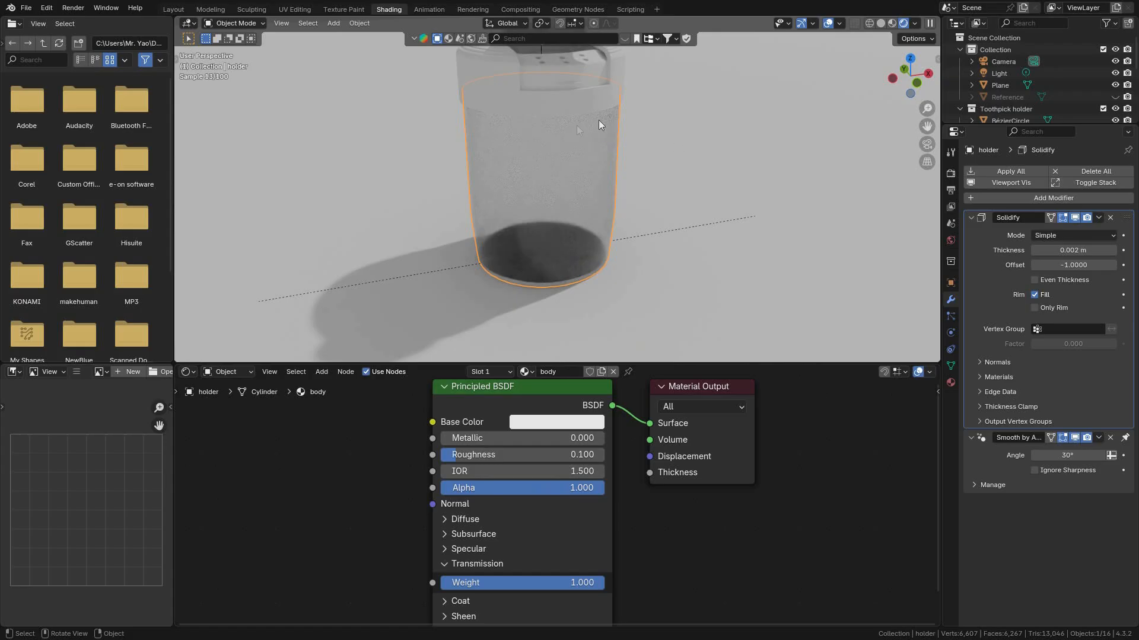
Set the Alpha of the body material's Principled BSDF to 0.6.
drag(599, 492, 497, 485)
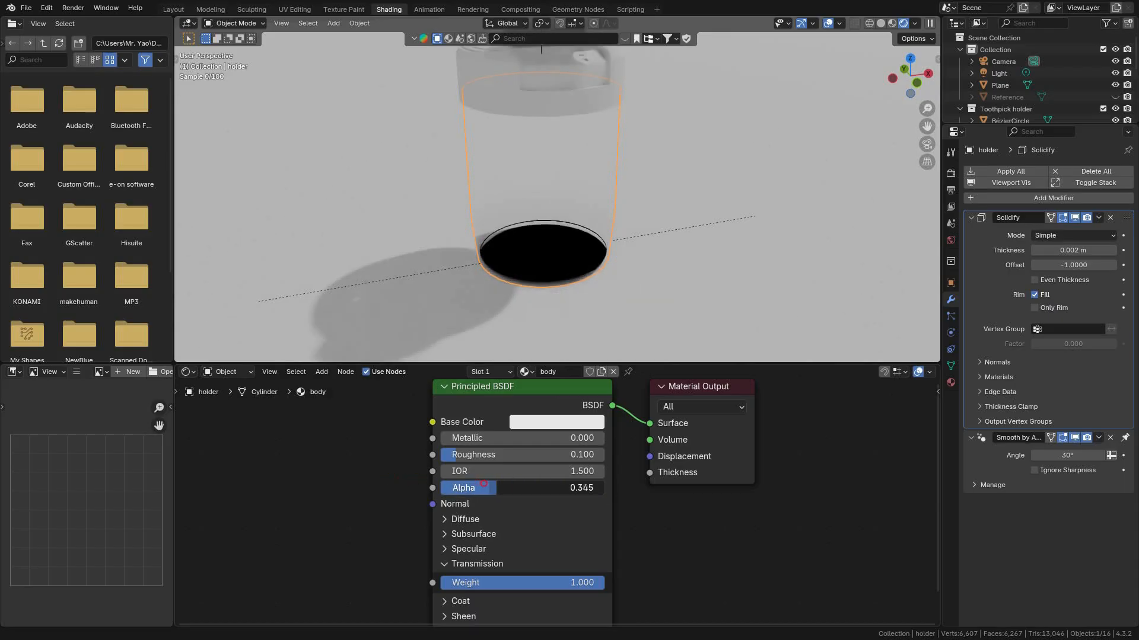
click(520, 487)
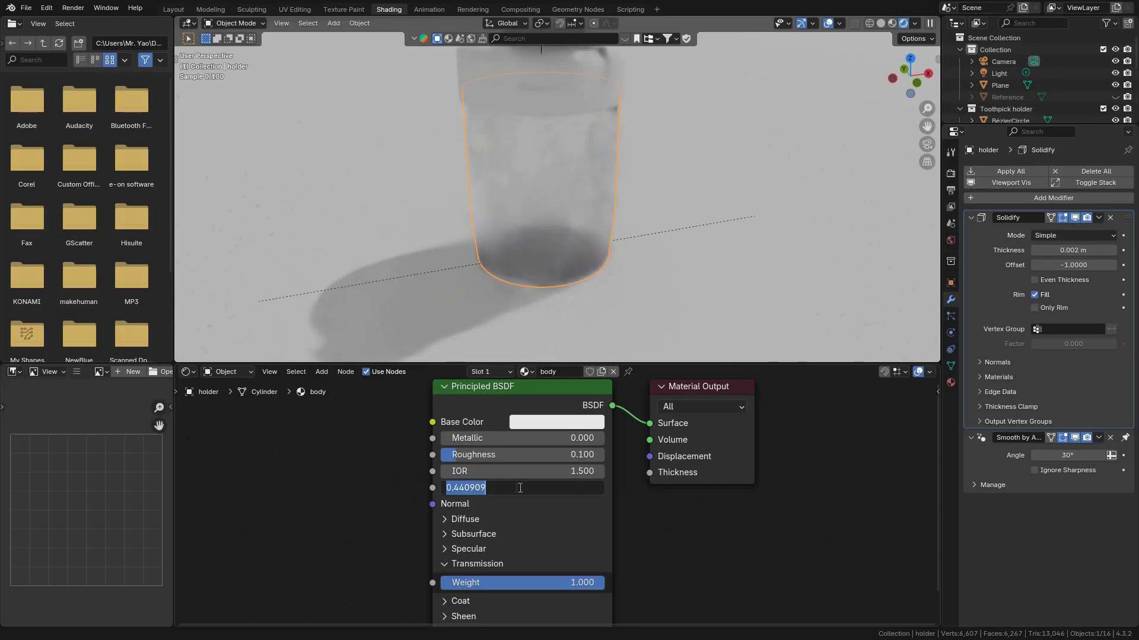
text(0.6)
key(Return)
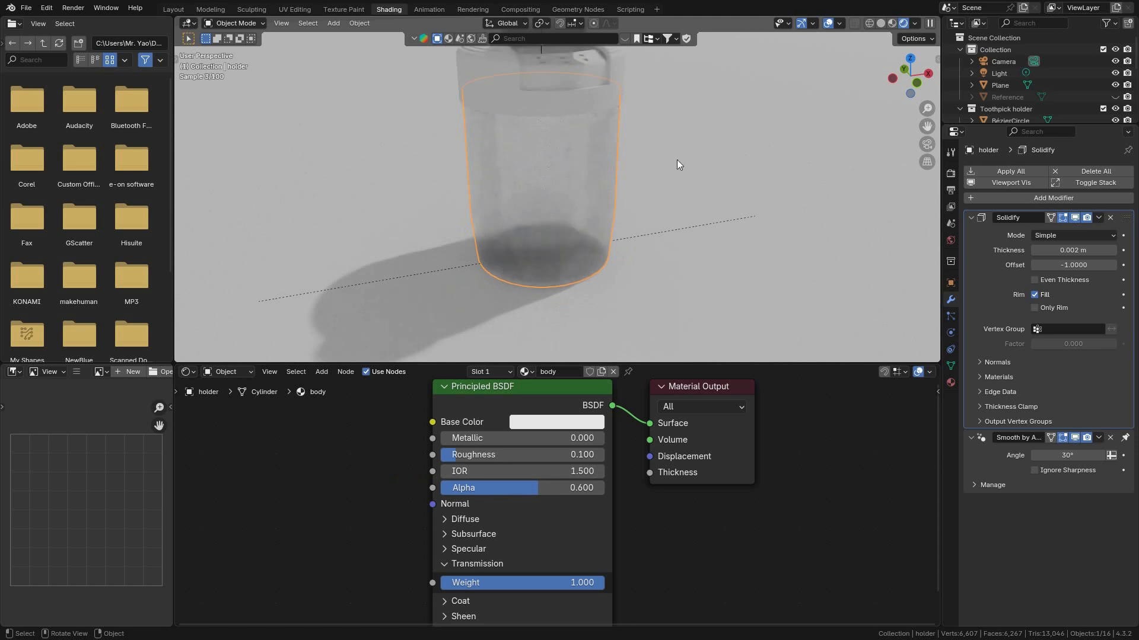
Create a new material for the round cover on top of the holder and save the file.
shift+middle_drag(599, 175, 590, 236)
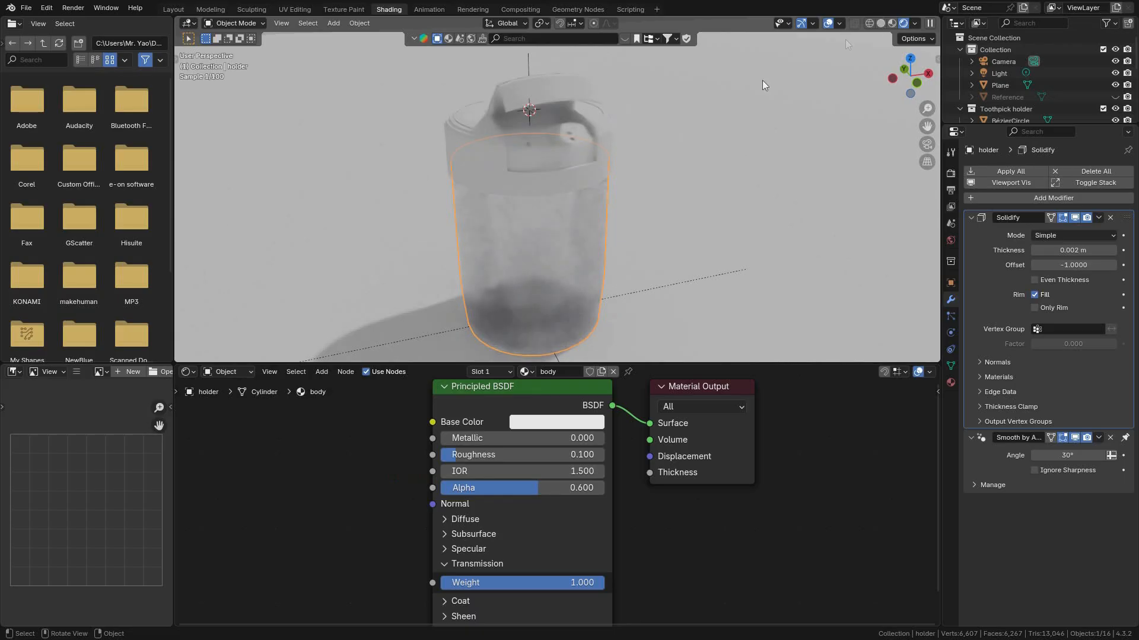
middle_drag(598, 217, 564, 196)
scroll(558, 185, up, 2)
click(459, 169)
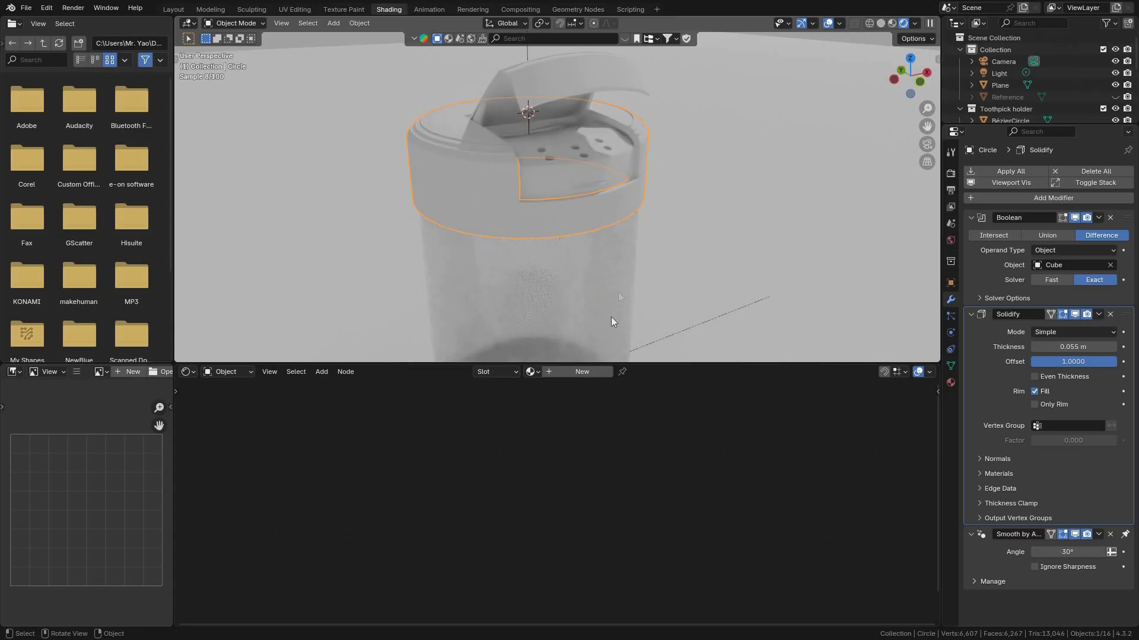
click(583, 372)
key(ctrl+s)
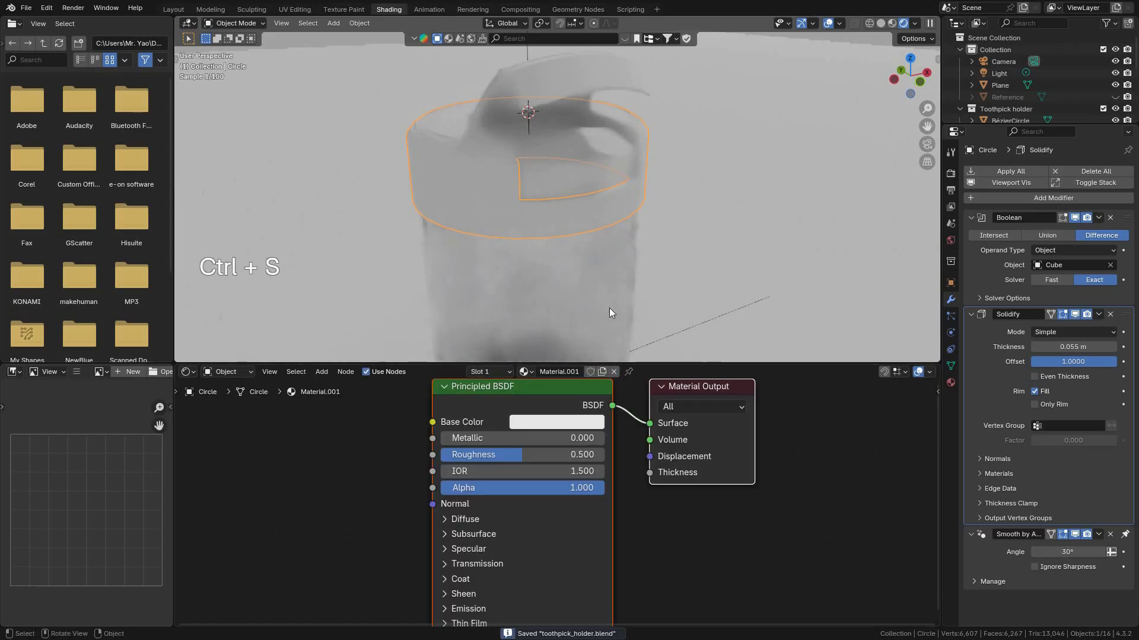
Darken the cover material's base color to the dark grey #2E2E2EFF.
middle_drag(361, 429, 449, 443)
click(441, 454)
scroll(435, 453, down, 1)
scroll(426, 449, up, 4)
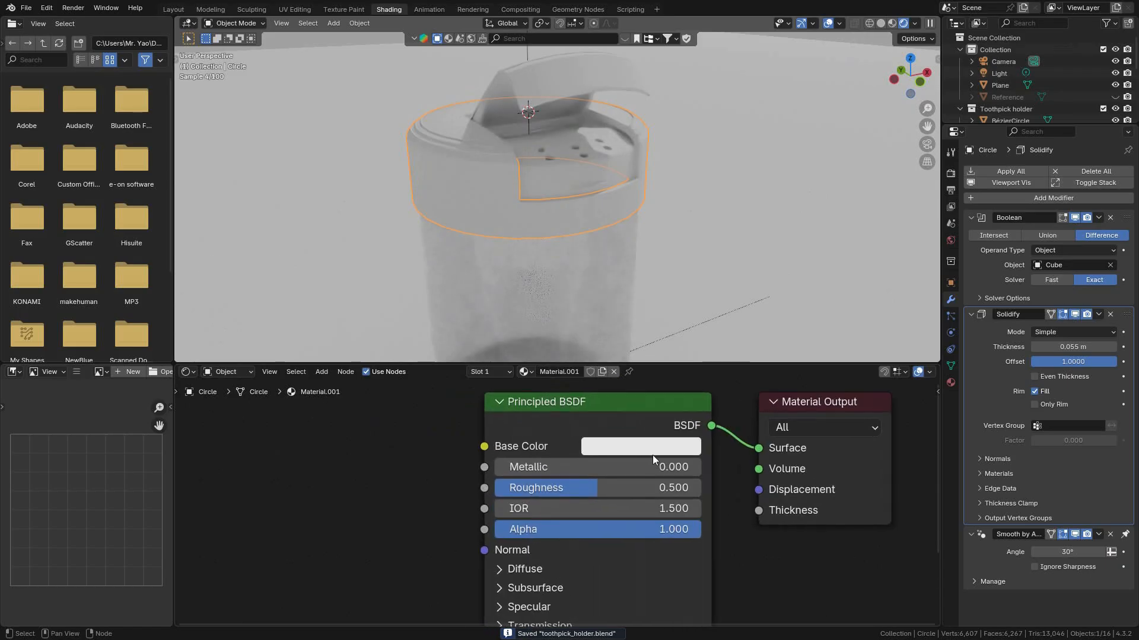
click(651, 446)
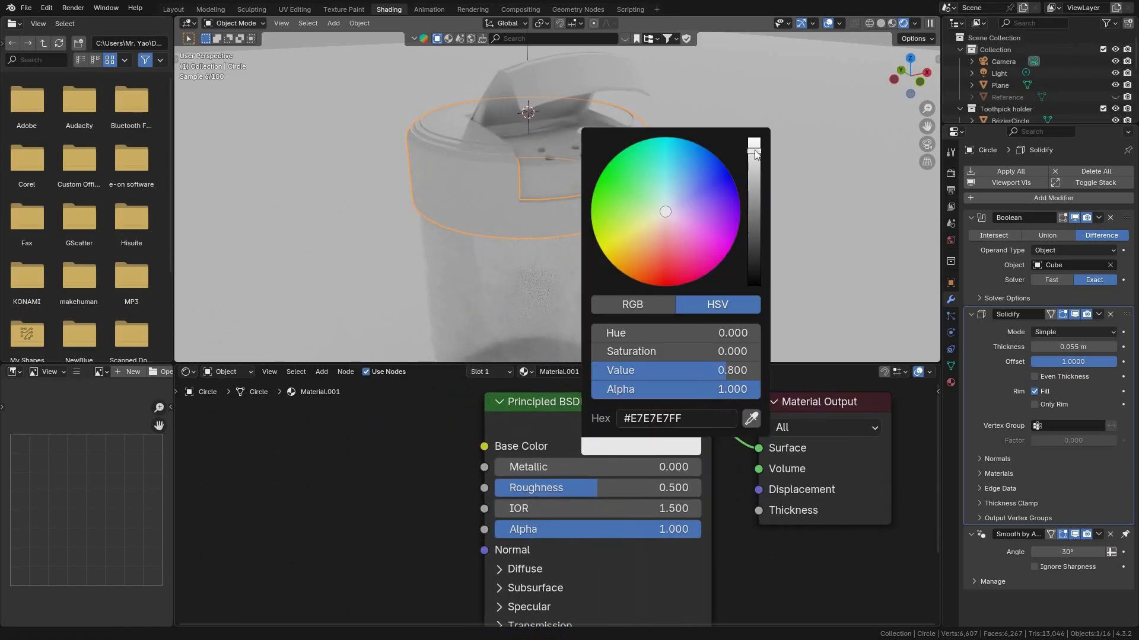
drag(753, 185, 753, 249)
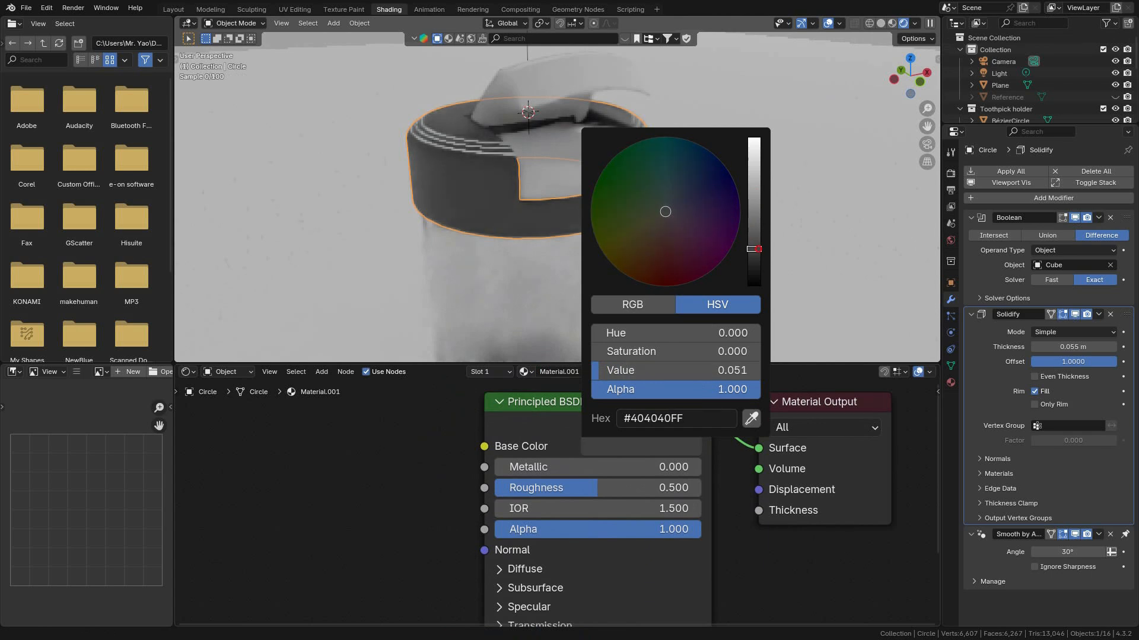
Rename the cover's material to cover_top and make its base color slightly darker.
click(553, 371)
text(cover_top)
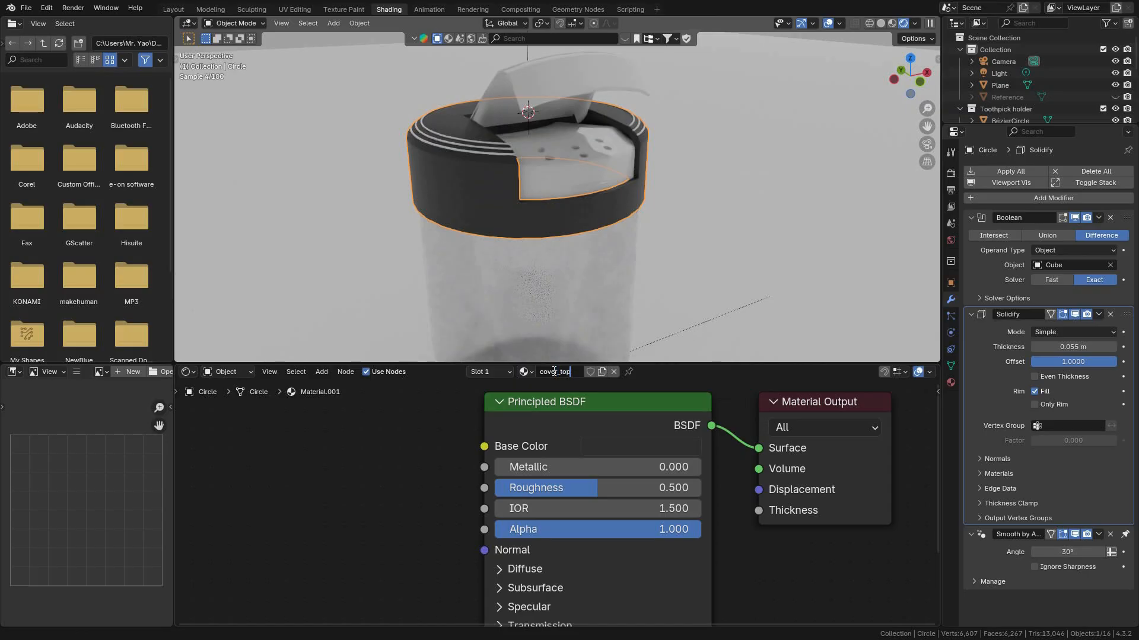
key(Return)
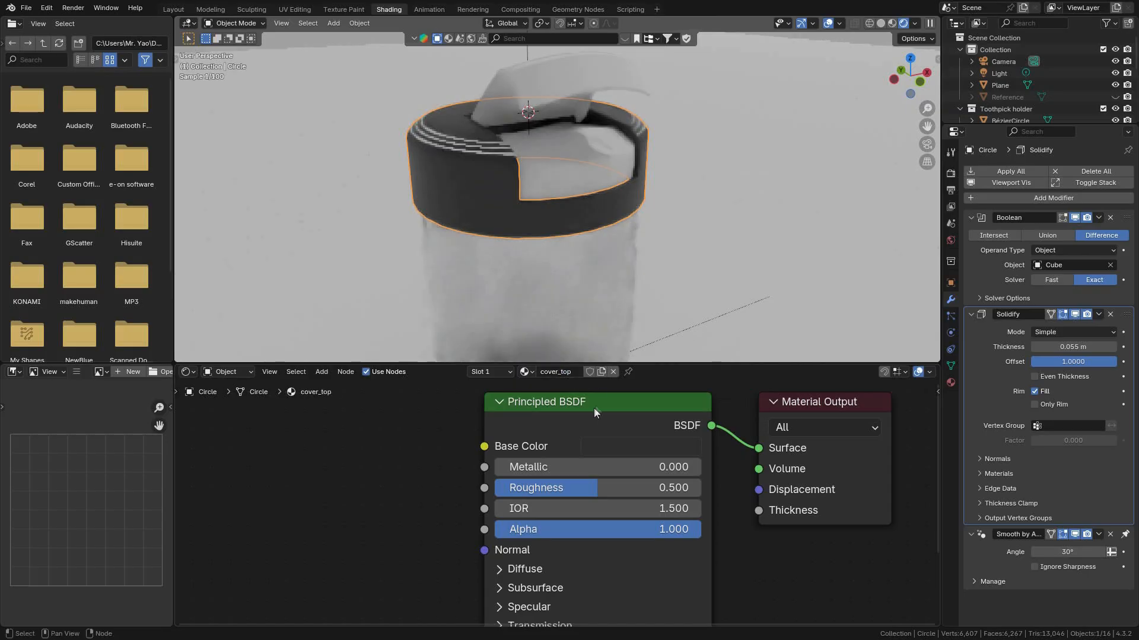
click(592, 446)
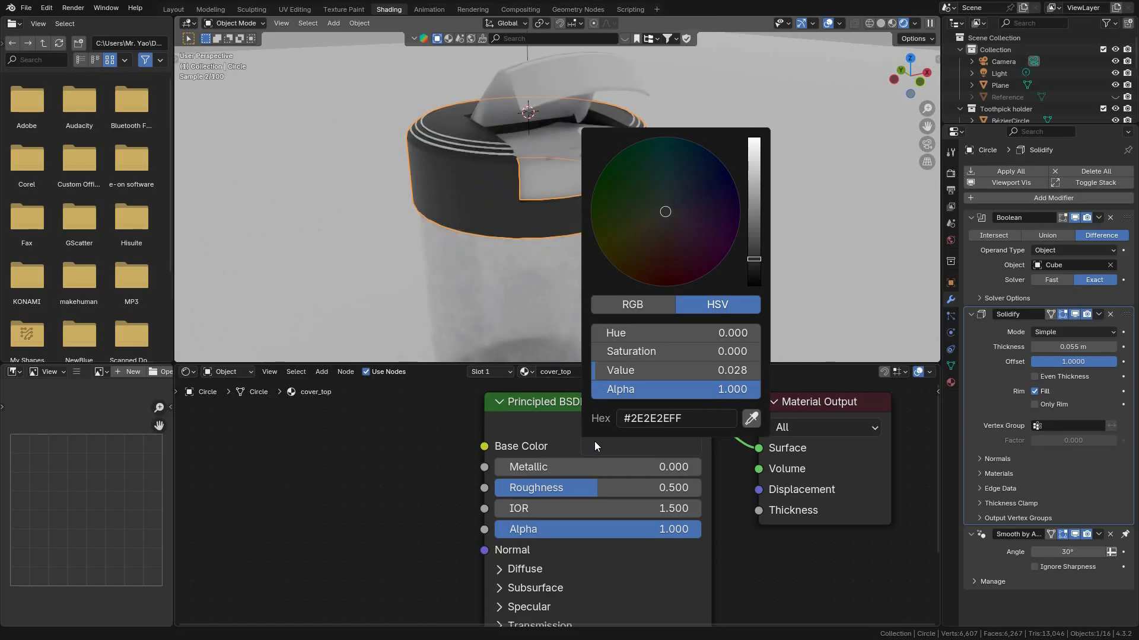
drag(755, 260, 754, 266)
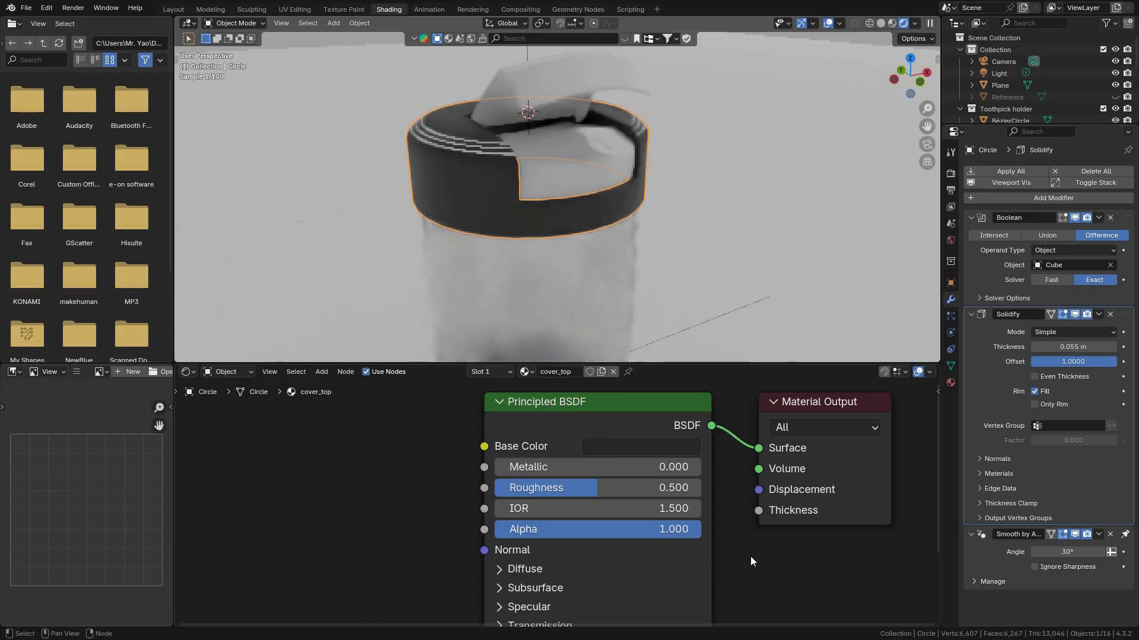
Set the Roughness of the cover_top material to 0.3.
middle_drag(630, 545, 606, 554)
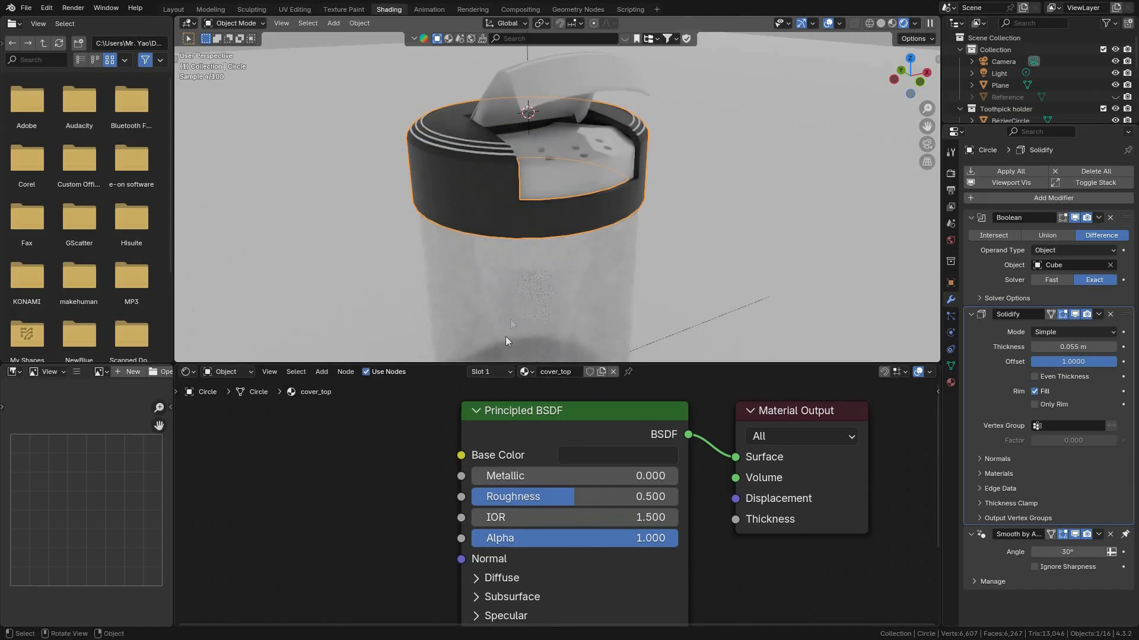
drag(642, 499, 598, 497)
click(542, 498)
key(BackSpace)
text(.3)
key(Return)
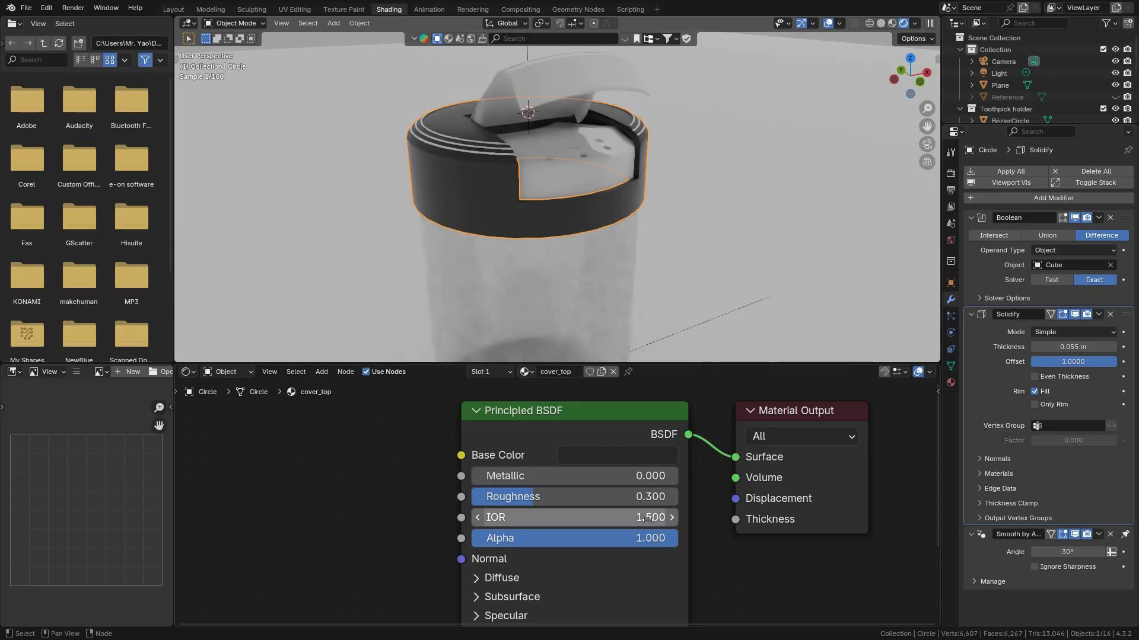
Raise the Specular IOR Level of the cover_top material and collapse its Specular settings.
middle_drag(647, 602, 624, 473)
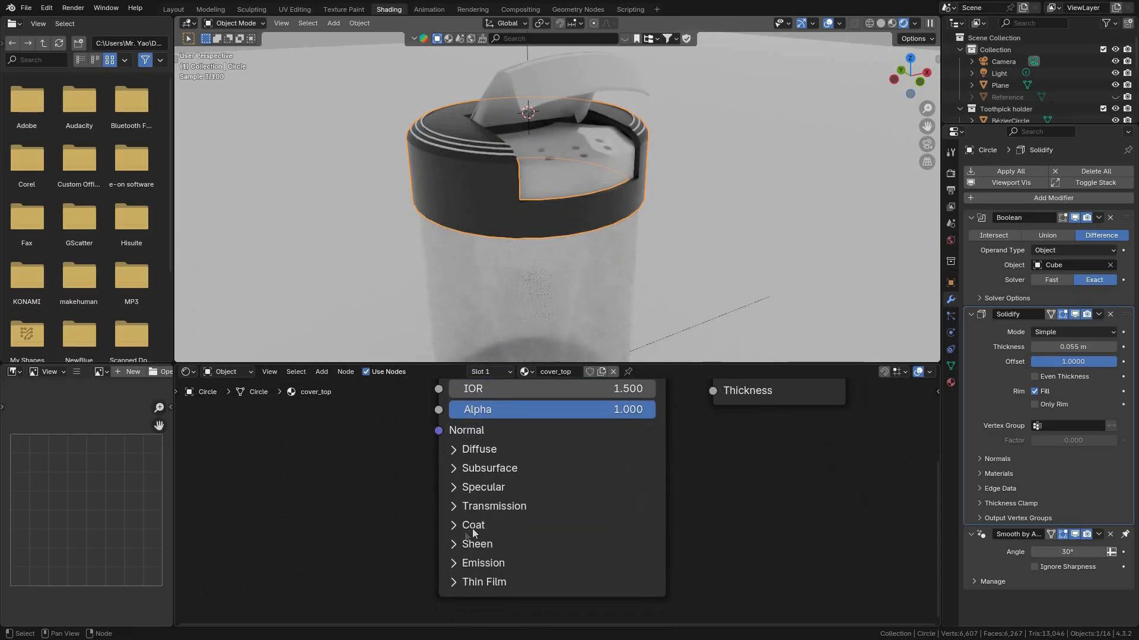
click(475, 487)
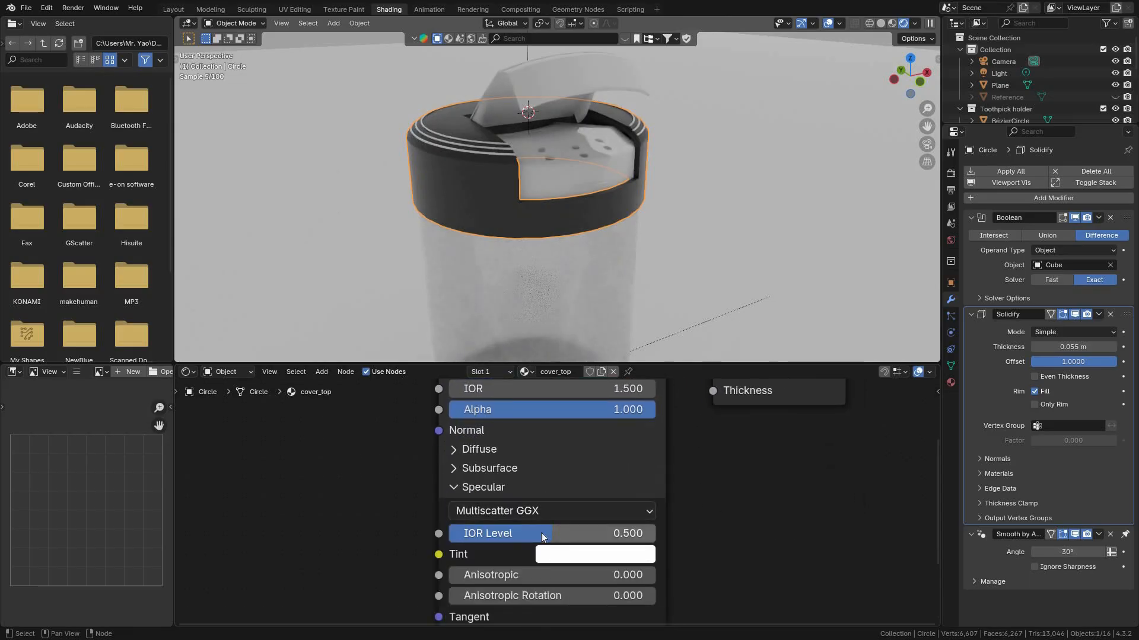
drag(552, 534, 620, 533)
click(485, 489)
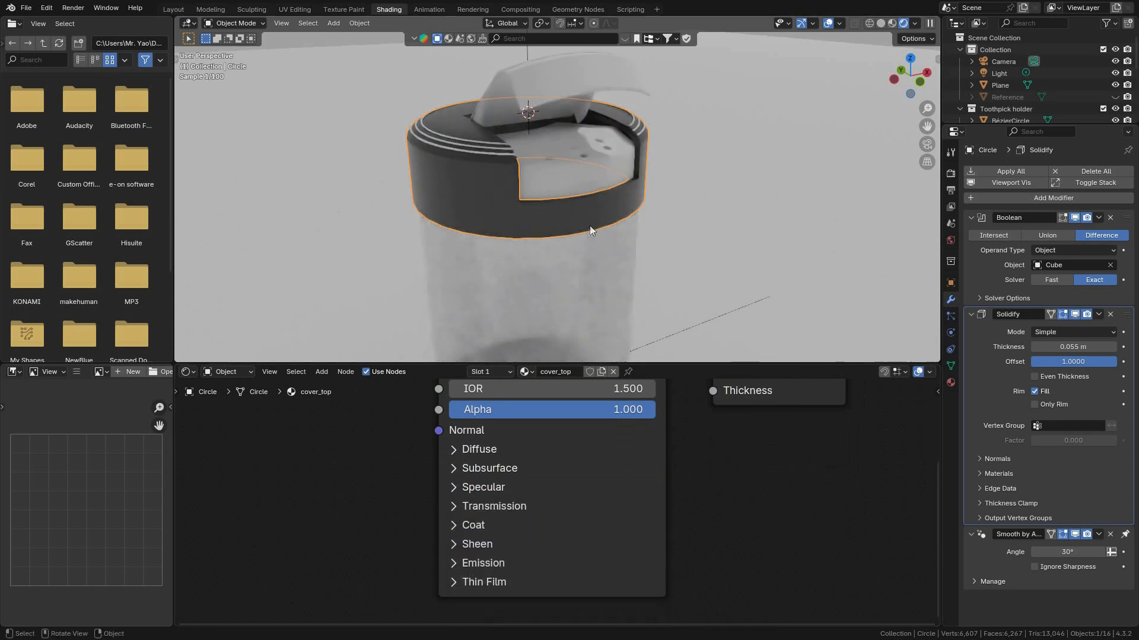
Switch the viewport to solid shading and add the cover's decorative rings and perforated inner cover to the selection.
shift+middle_drag(616, 187, 689, 172)
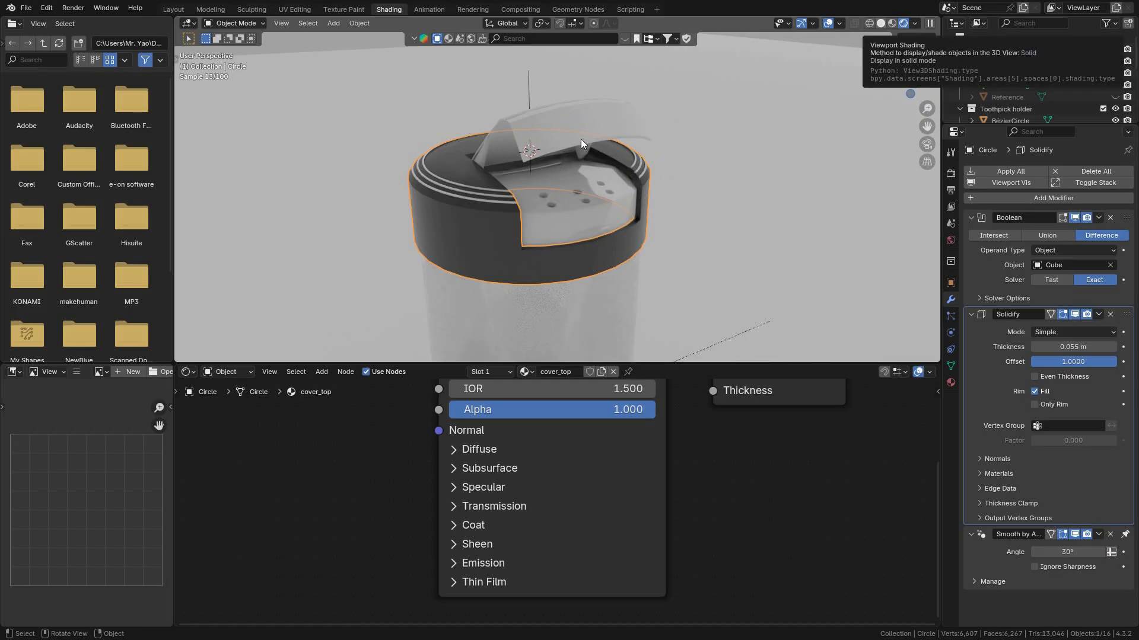
click(880, 25)
middle_drag(587, 155, 632, 189)
scroll(478, 233, up, 4)
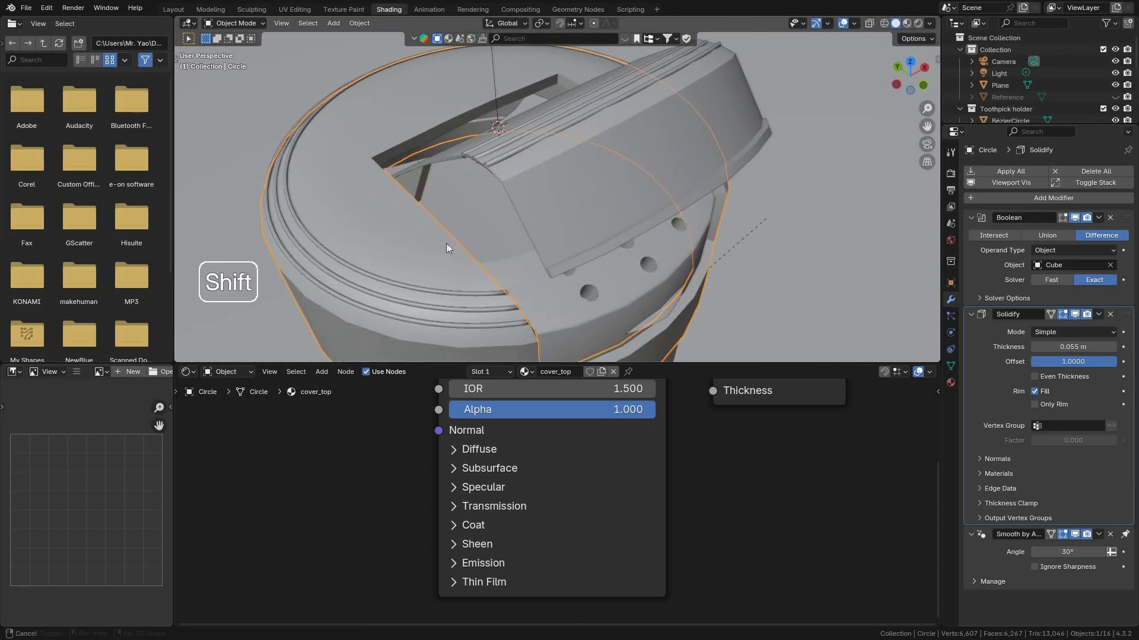
shift+middle_drag(447, 243, 496, 141)
shift+click(560, 161)
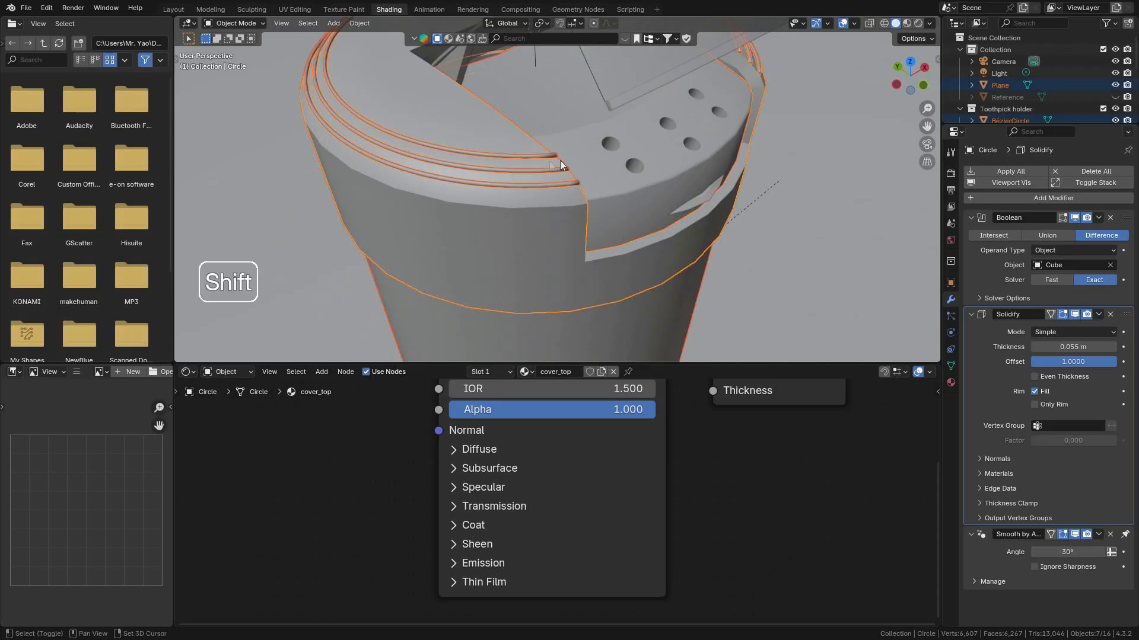
shift+click(611, 159)
scroll(601, 142, down, 1)
shift+middle_drag(569, 157, 574, 208)
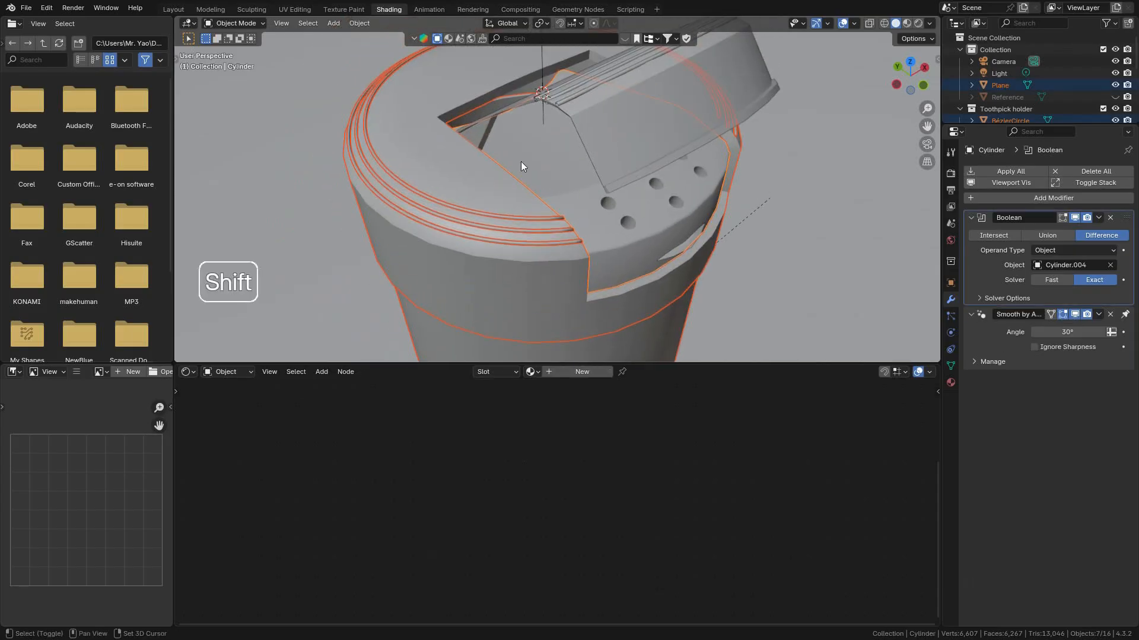
Add the flip lid and its remaining attached parts to the selection.
shift+click(488, 138)
scroll(720, 70, down, 2)
middle_drag(720, 70, 573, 205)
shift+drag(568, 200, 595, 245)
middle_drag(550, 236, 575, 108)
scroll(567, 154, up, 3)
shift+click(560, 192)
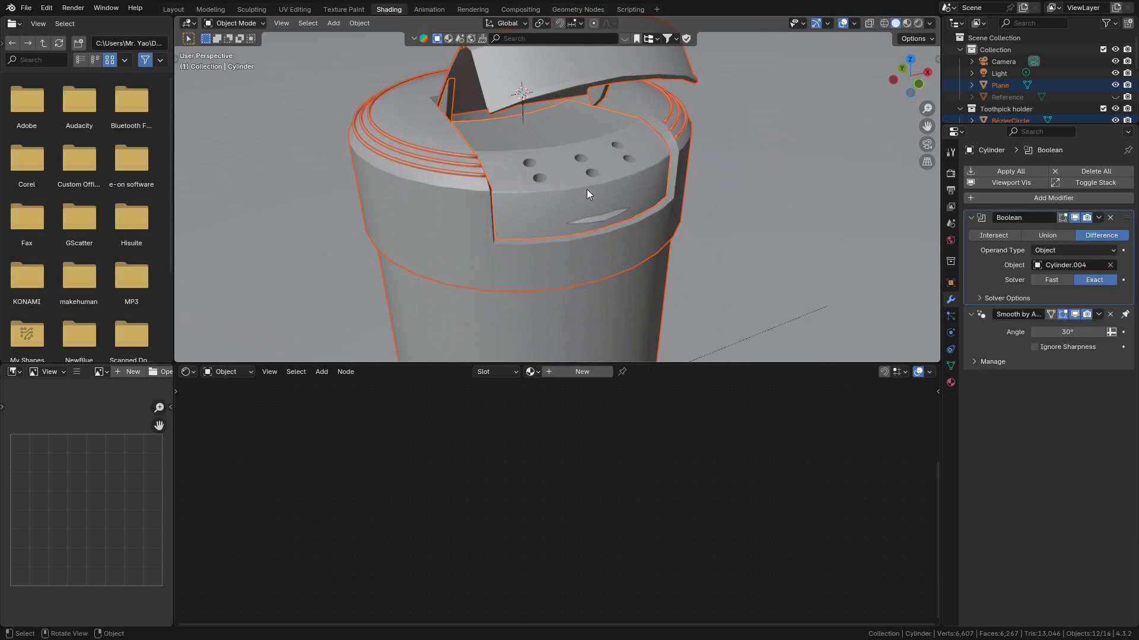
Deselect the floor plane and make the outer cover ring the active object of the selection.
middle_drag(586, 190, 602, 161)
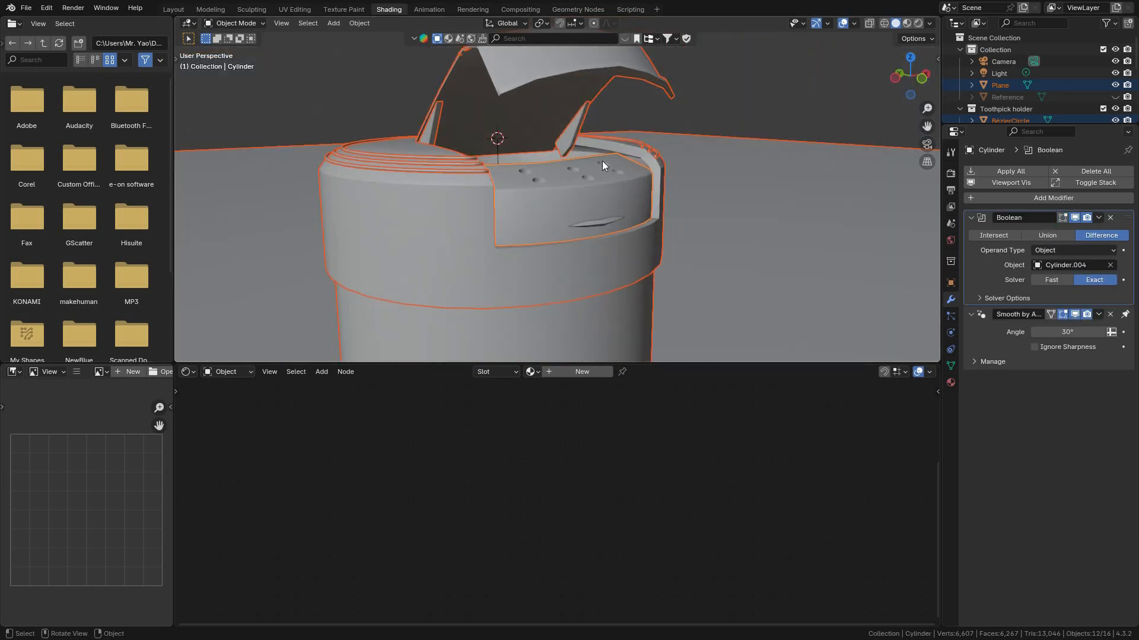
shift+click(440, 225)
scroll(425, 238, down, 2)
middle_drag(463, 219, 463, 276)
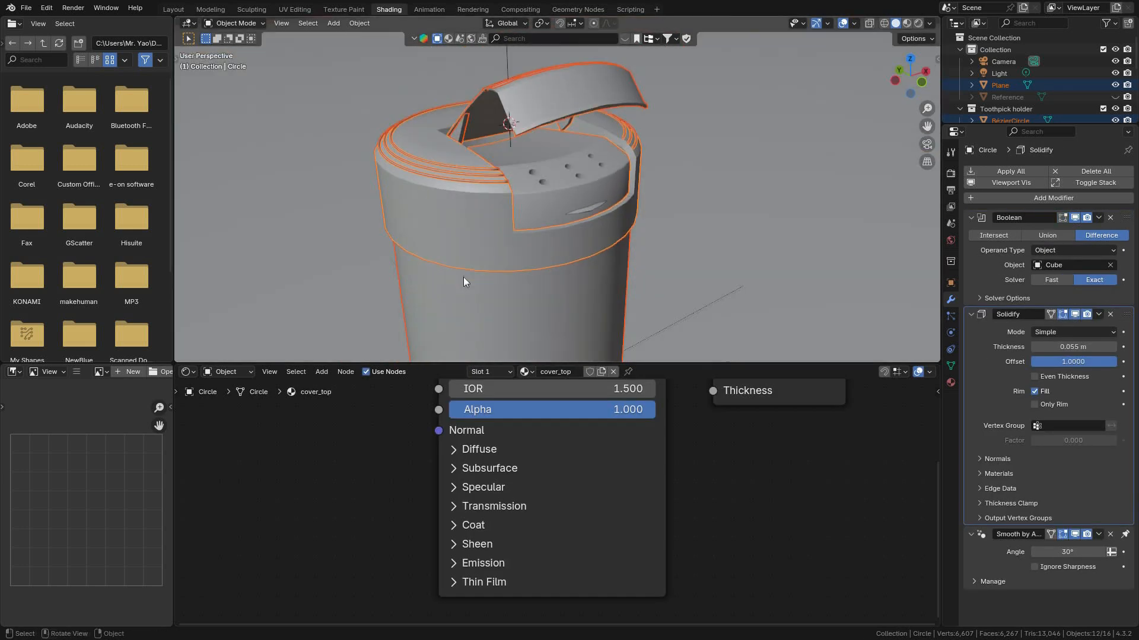
scroll(463, 276, down, 2)
scroll(740, 183, down, 7)
scroll(729, 187, down, 2)
shift+click(717, 187)
shift+click(717, 187)
scroll(702, 208, up, 4)
scroll(698, 211, up, 5)
middle_drag(623, 234, 604, 208)
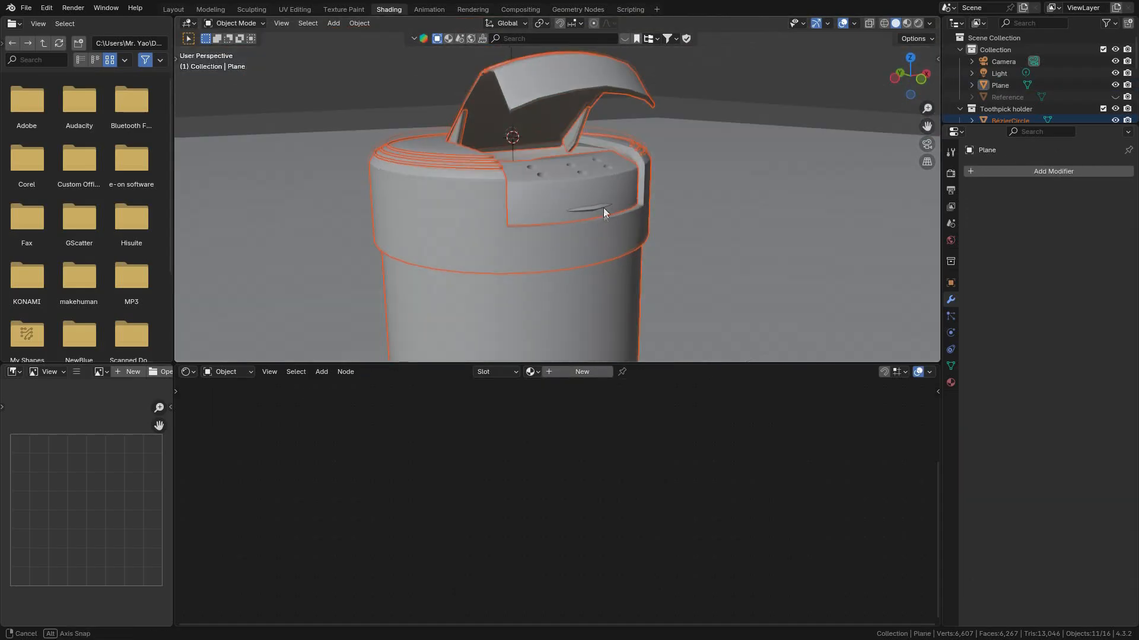
scroll(603, 208, up, 2)
shift+click(458, 202)
middle_drag(458, 201, 482, 216)
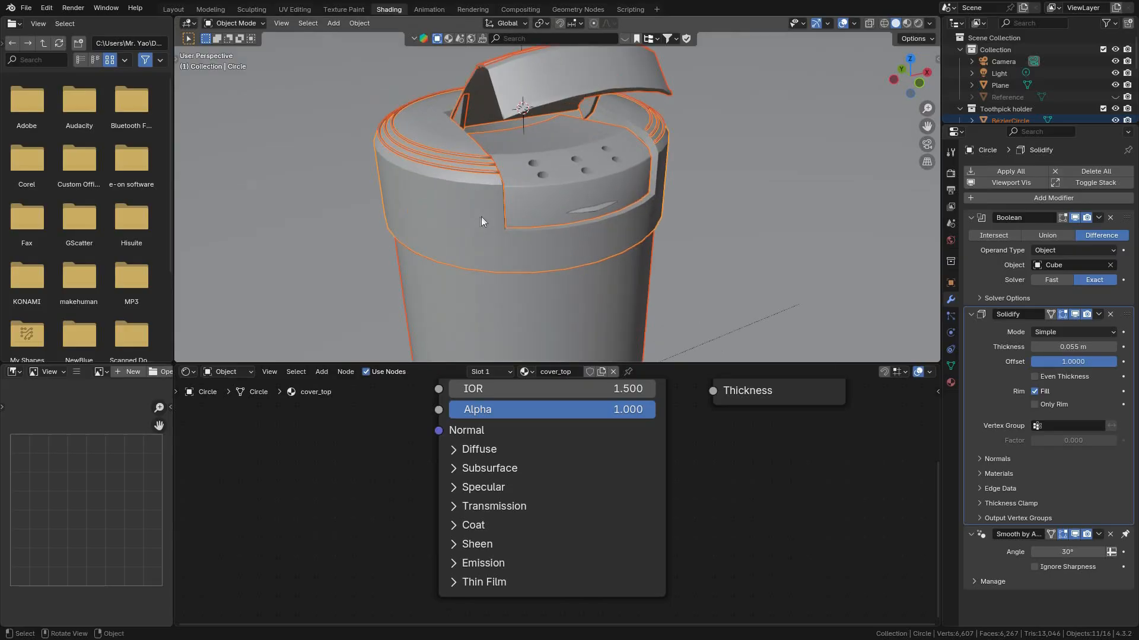
Try to link the cover_top material to all selected parts and preview them in rendered shading.
scroll(481, 215, up, 3)
key(ctrl+l)
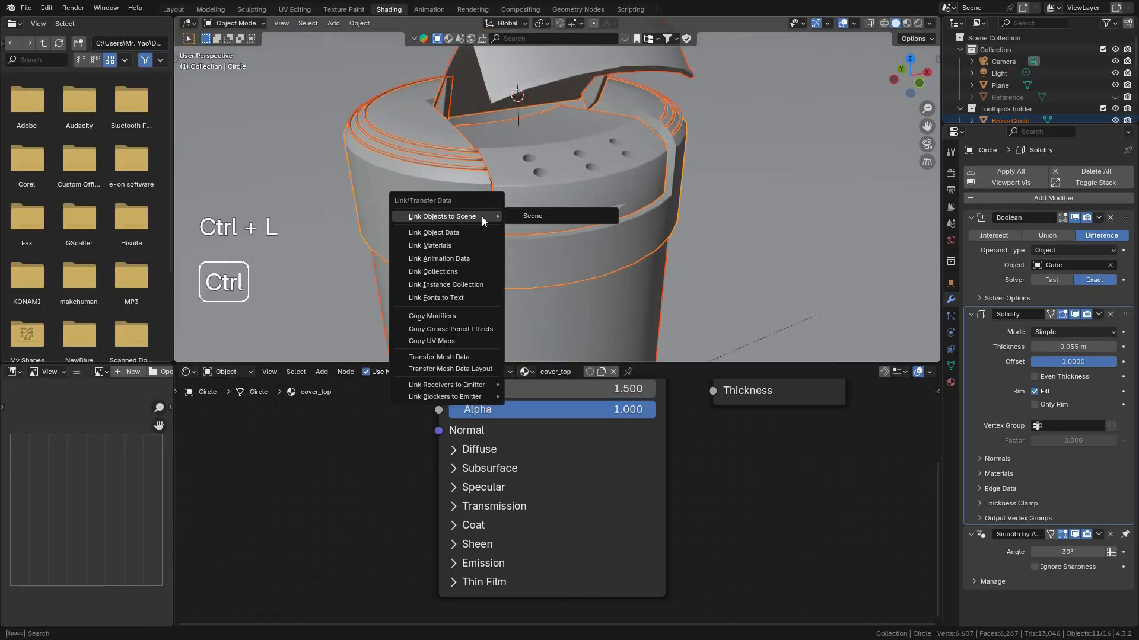
click(415, 248)
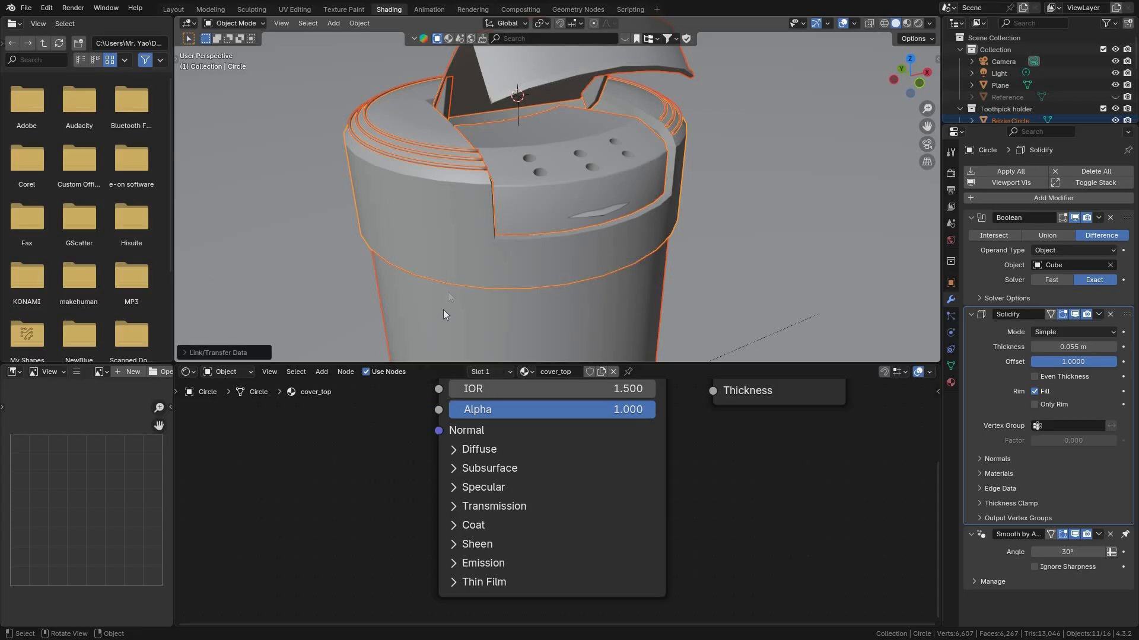
click(745, 140)
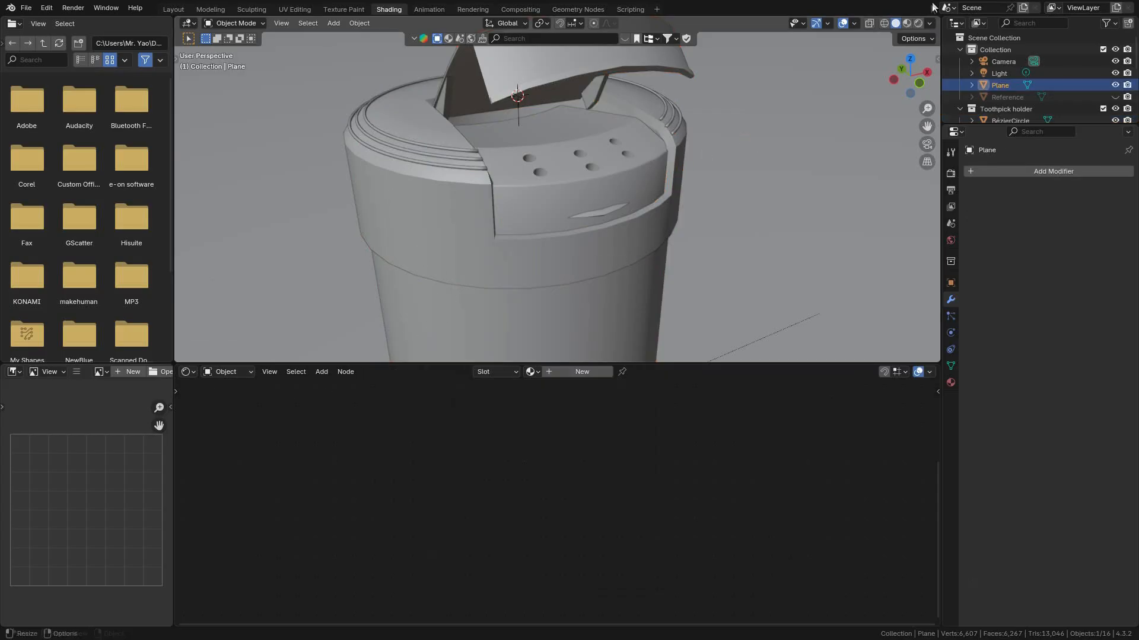
click(915, 23)
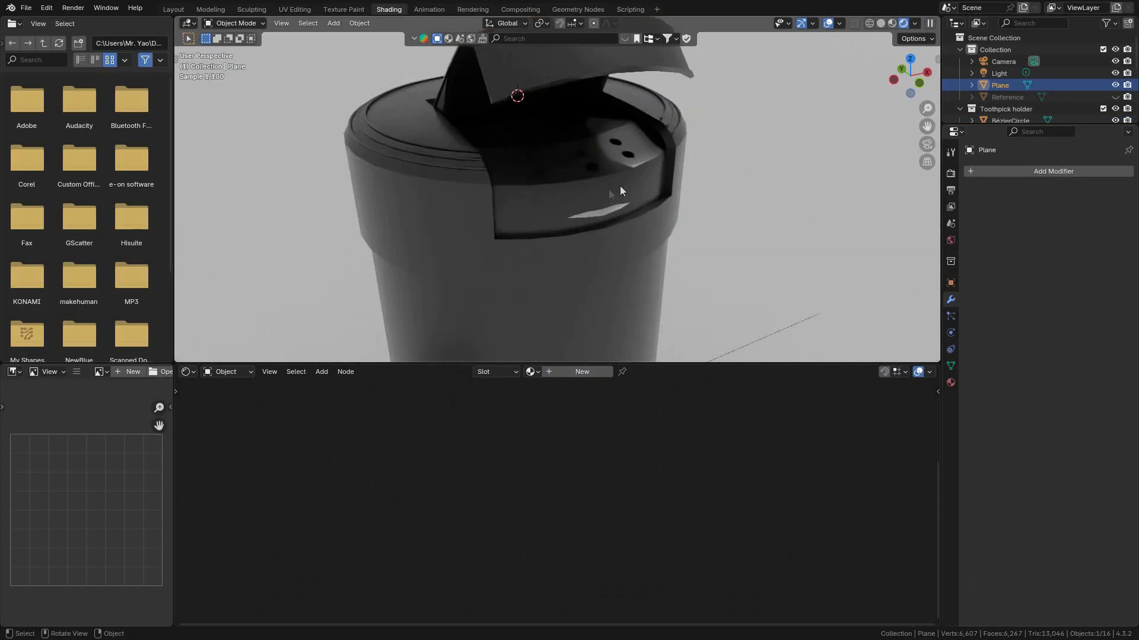
scroll(623, 183, down, 3)
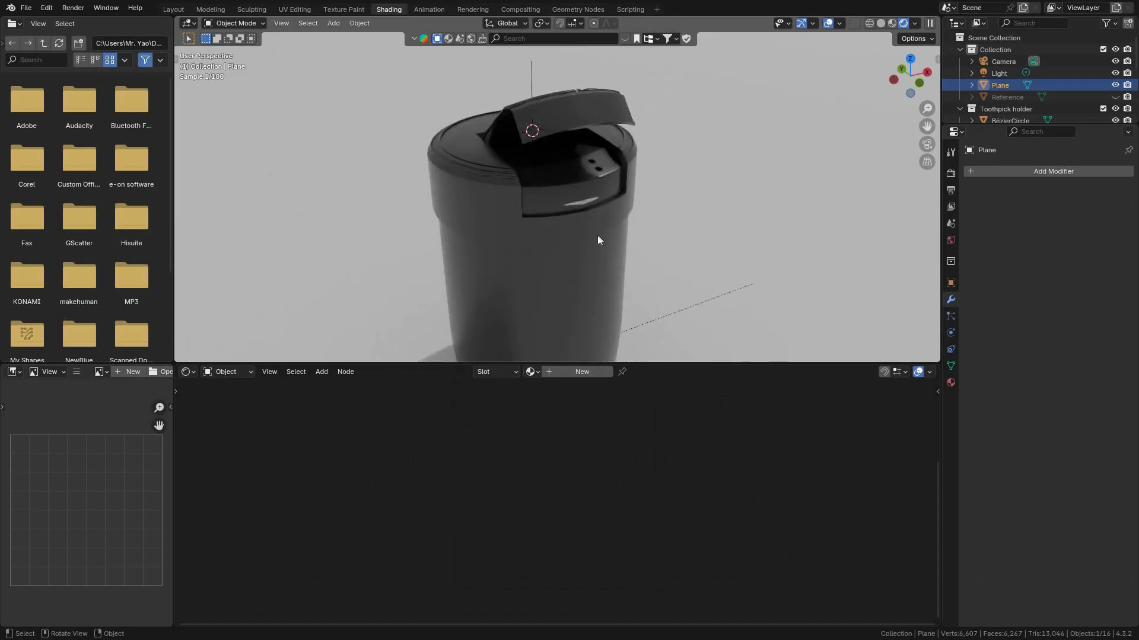
Undo the selection change and the material link.
key(ctrl)
key(ctrl+z)
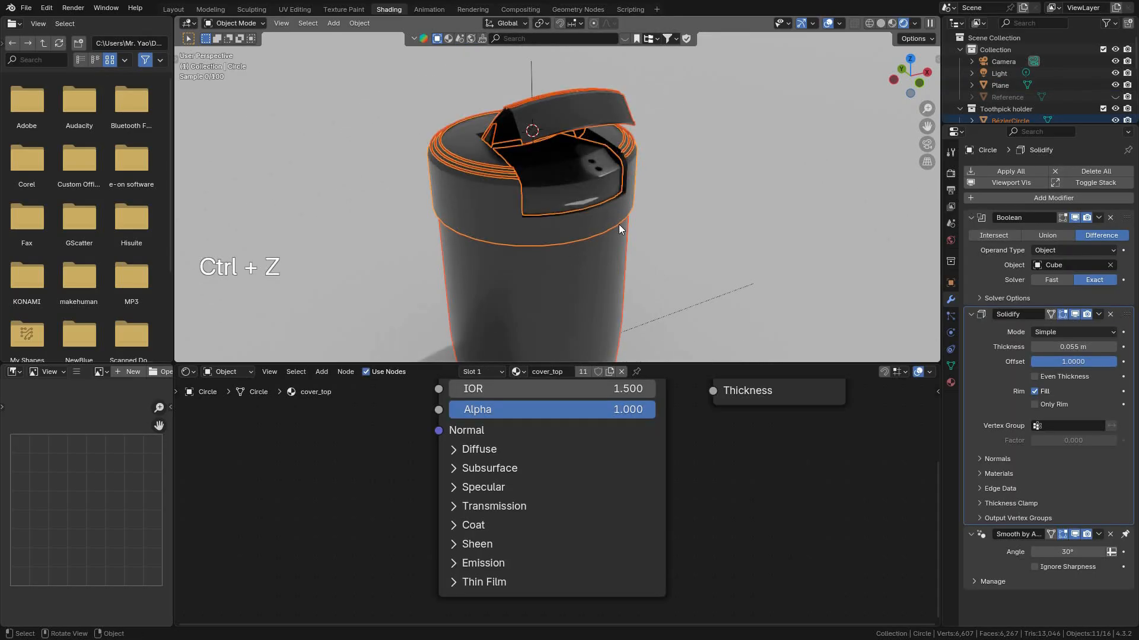
key(ctrl+z)
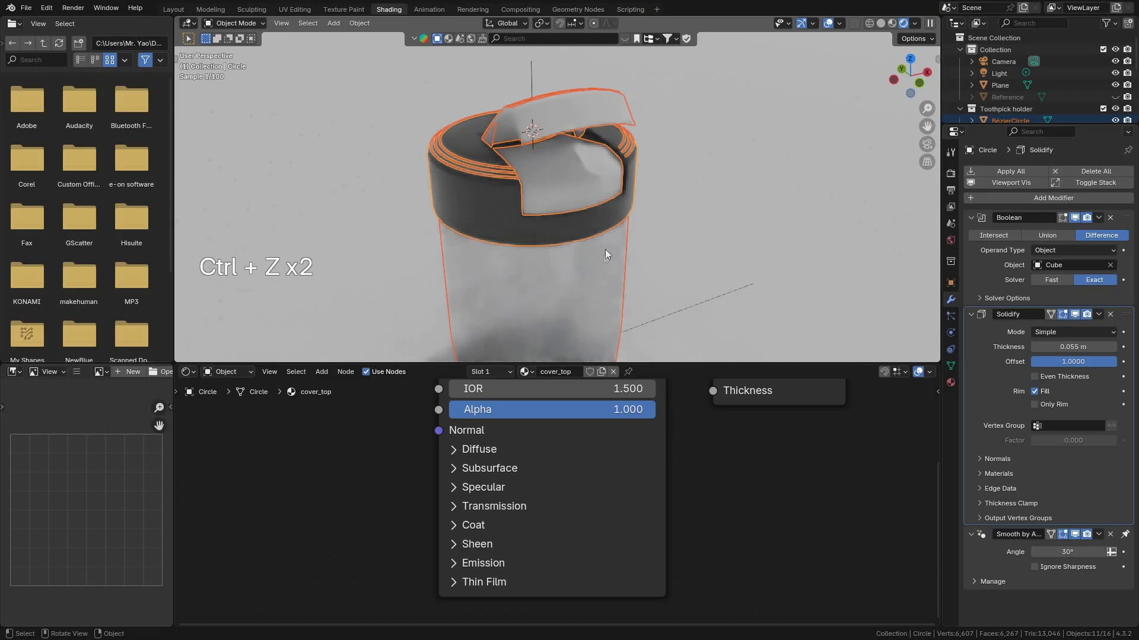
Deselect the transparent body and link the cover ring's cover_top material to the other selected parts.
shift+click(588, 282)
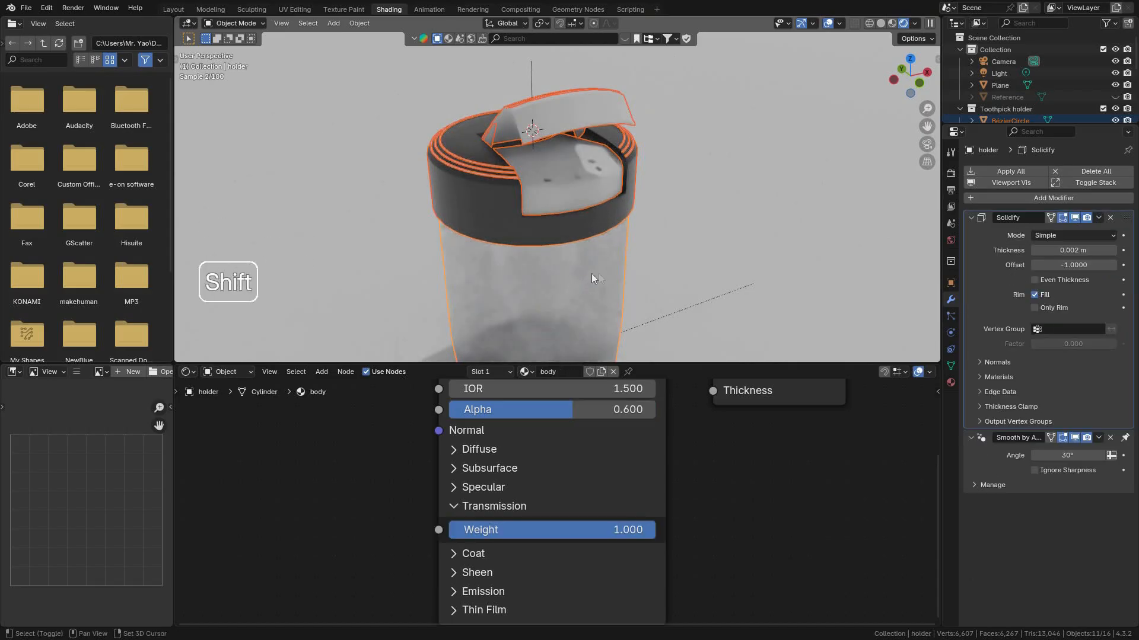
shift+click(504, 211)
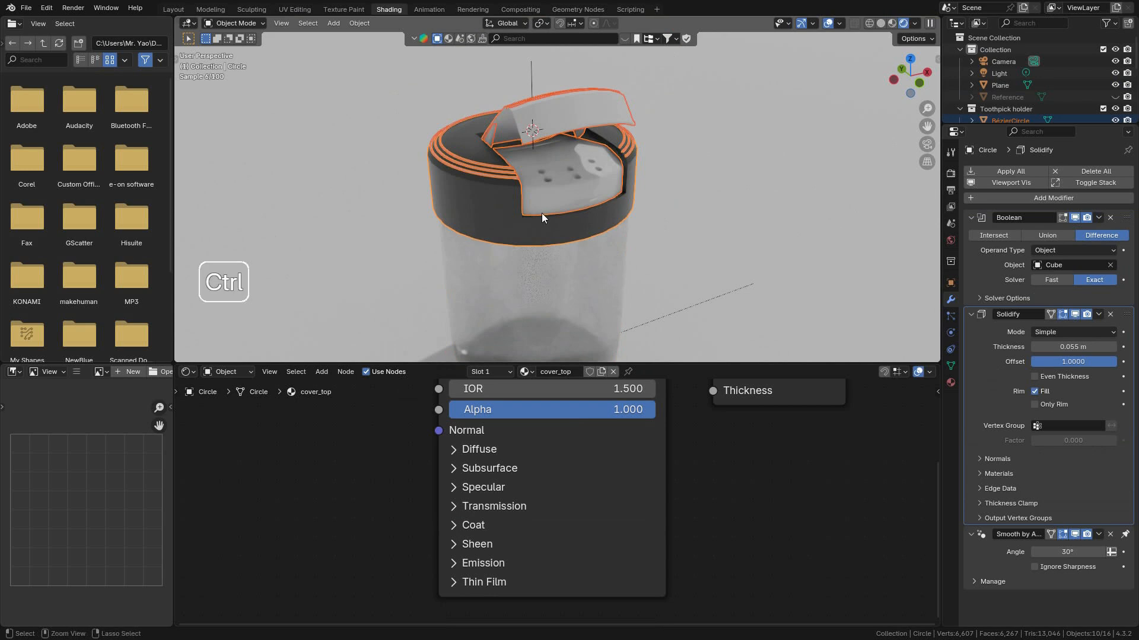
key(ctrl+l)
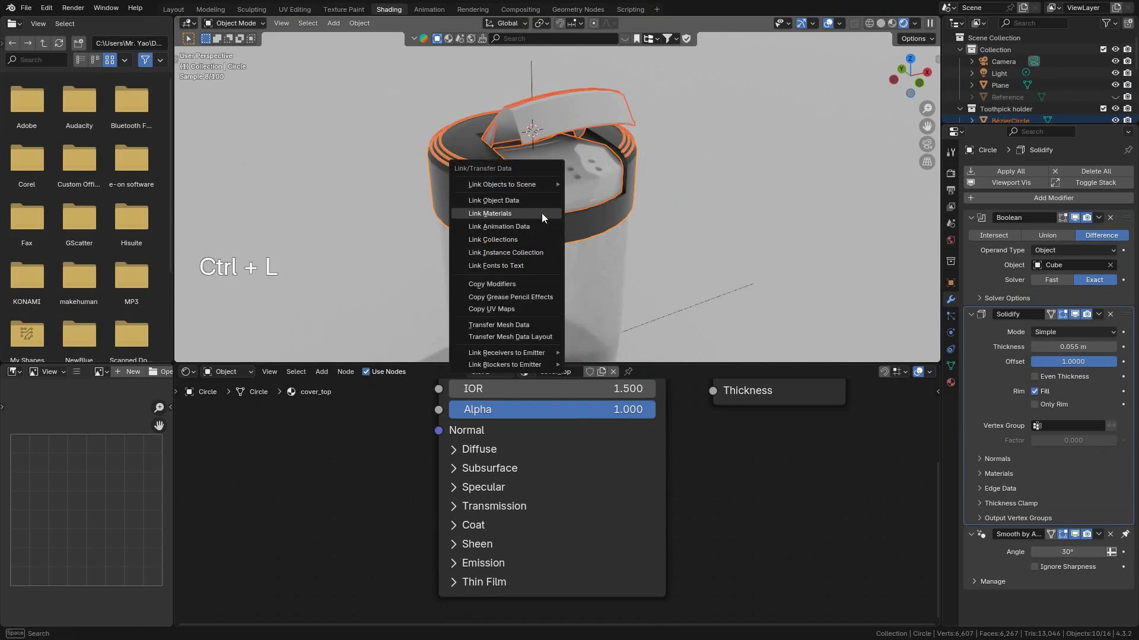
click(542, 213)
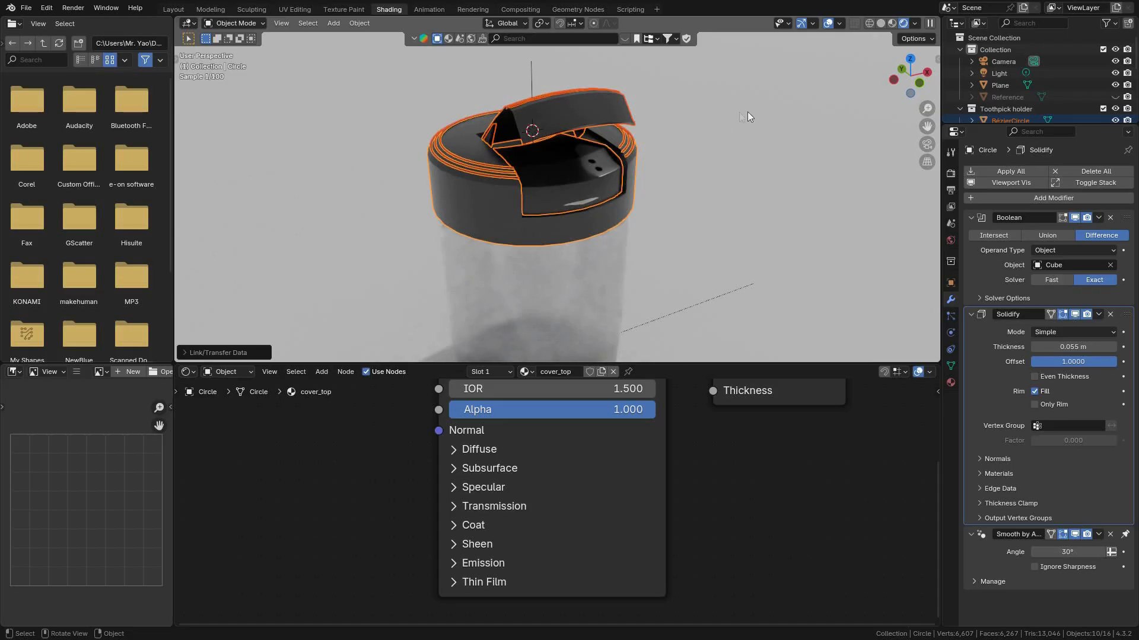
Hide the viewport overlays and link the cover_top material to the small light tab (Cube.002) on the cover's front.
click(829, 23)
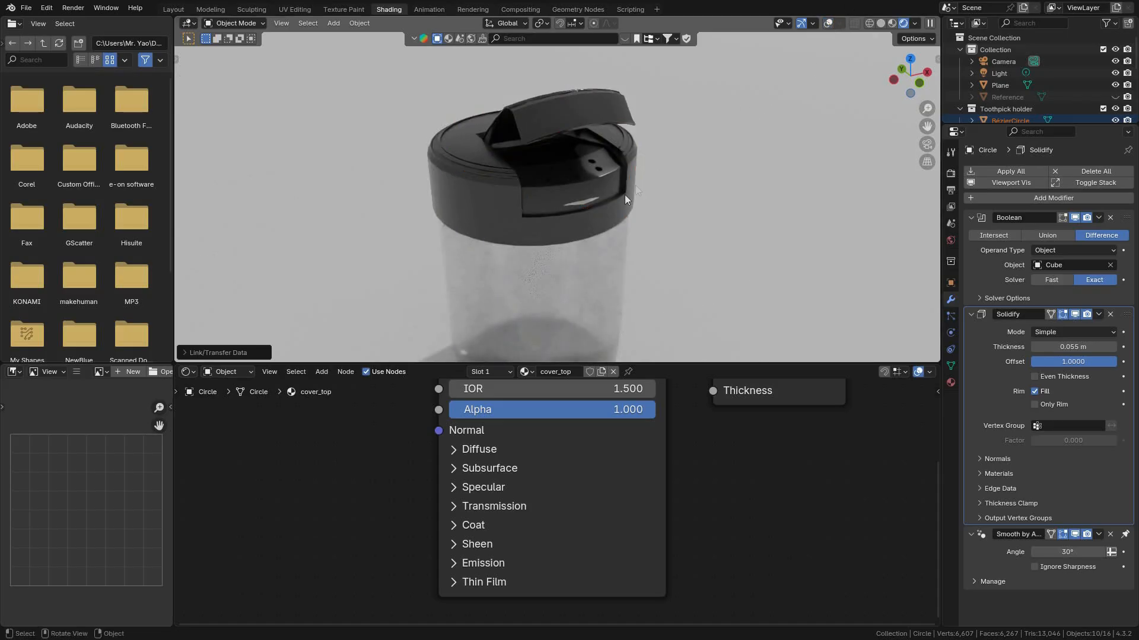
click(583, 201)
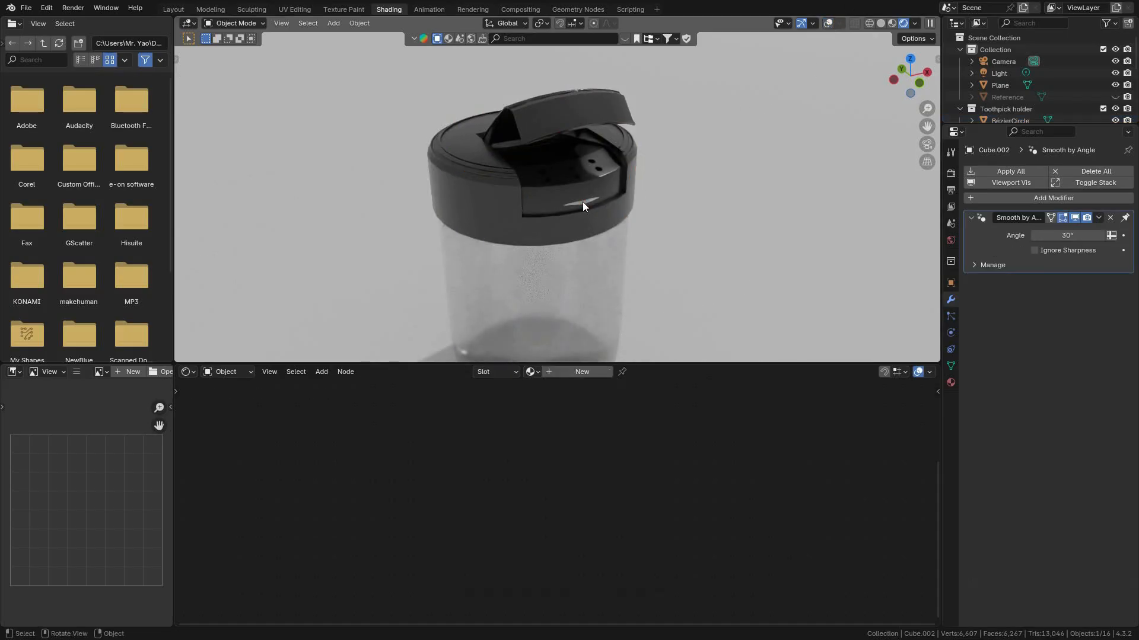
shift+click(542, 229)
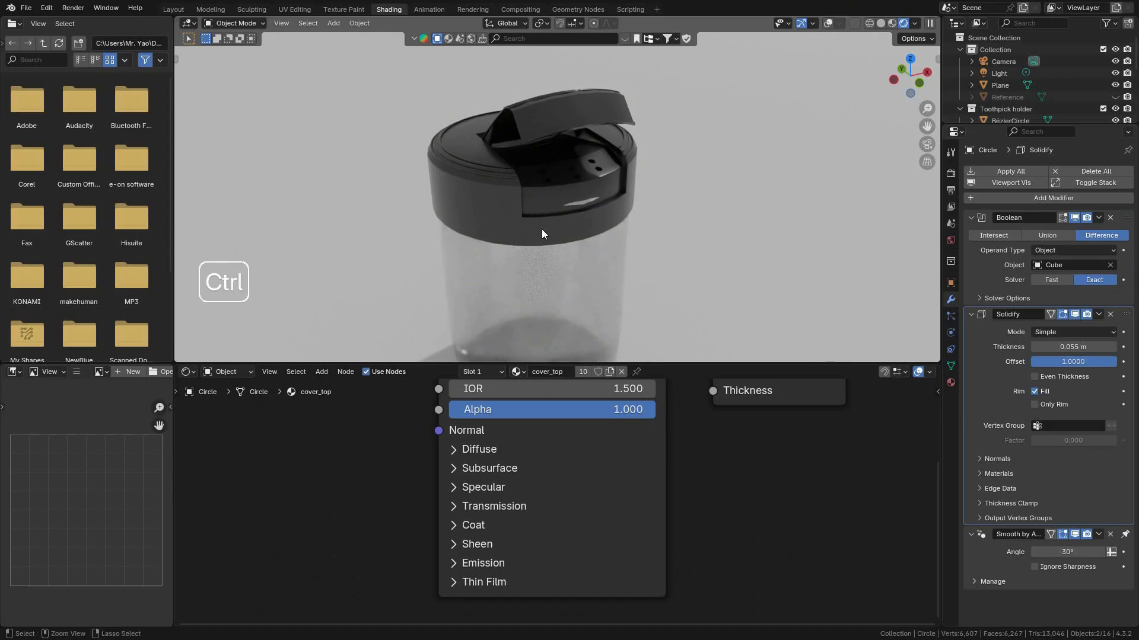
key(ctrl+l)
click(542, 227)
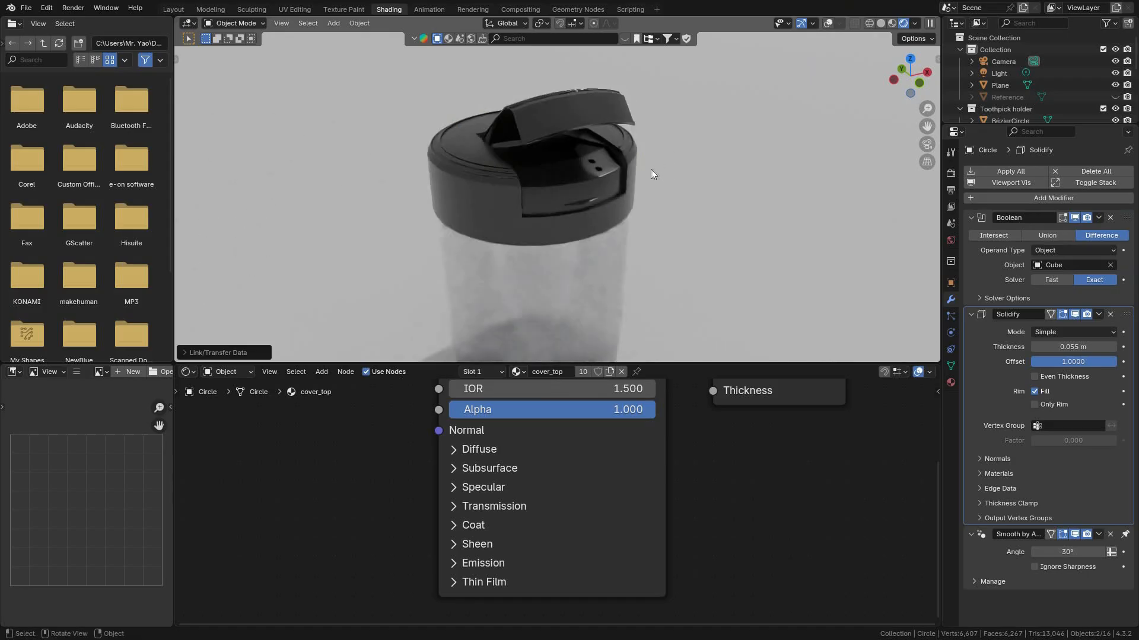
Switch to the Layout workspace and display the toothpick holder in solid shading.
middle_drag(593, 172, 612, 187)
scroll(578, 211, up, 3)
scroll(612, 184, up, 2)
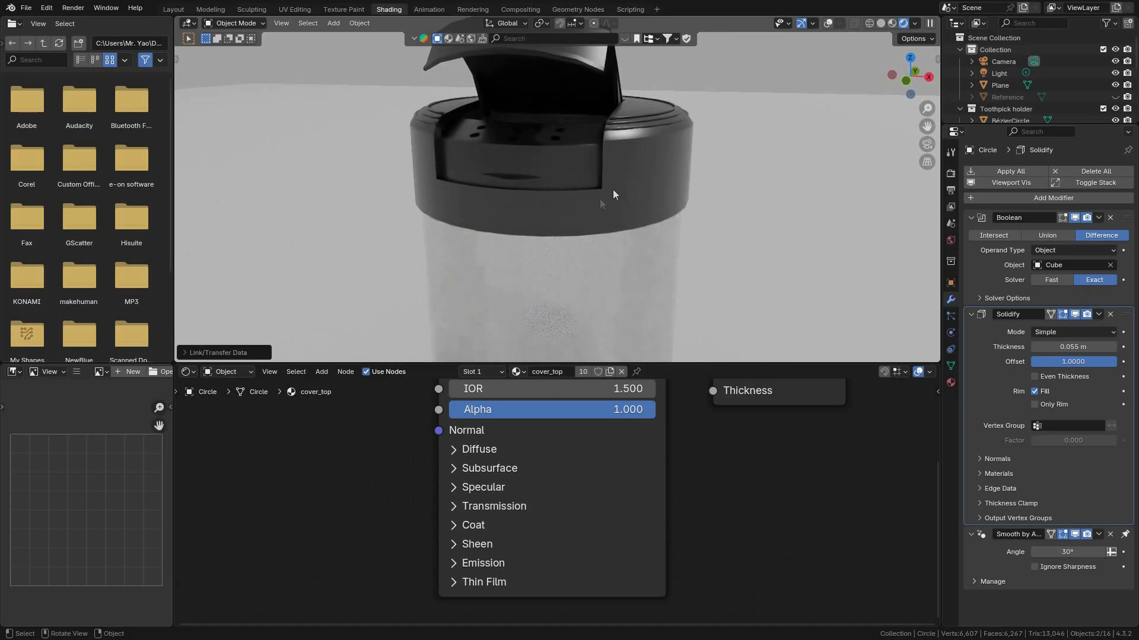
click(880, 23)
click(178, 13)
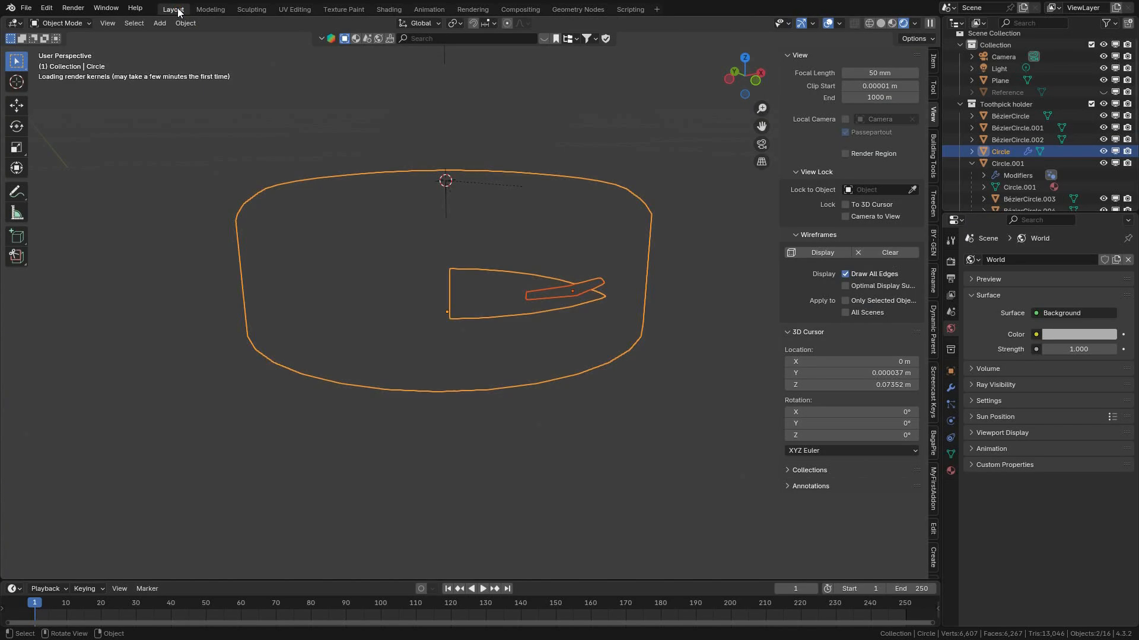
click(882, 23)
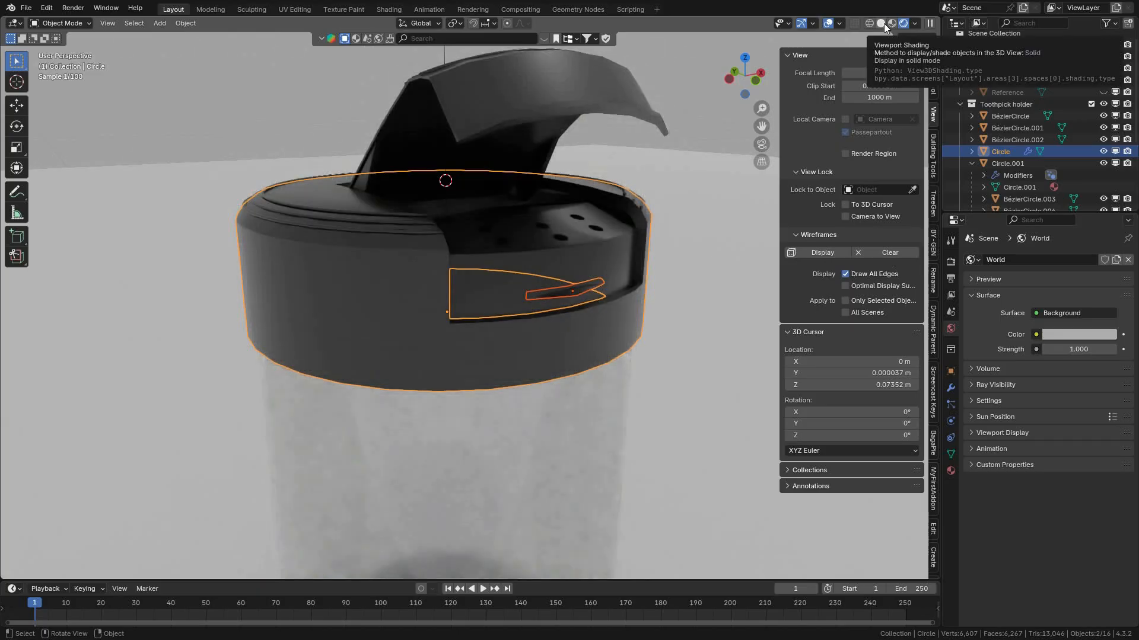
click(882, 24)
middle_drag(521, 258, 445, 338)
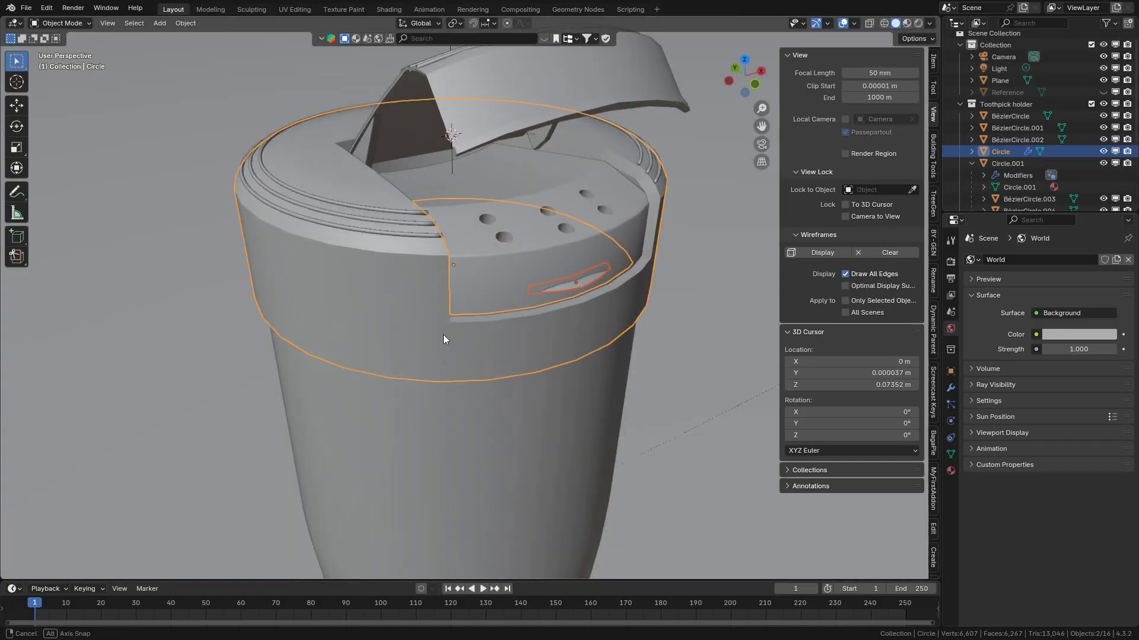
Open the cover ring's modifiers and examine its Boolean and Solidify settings.
click(952, 389)
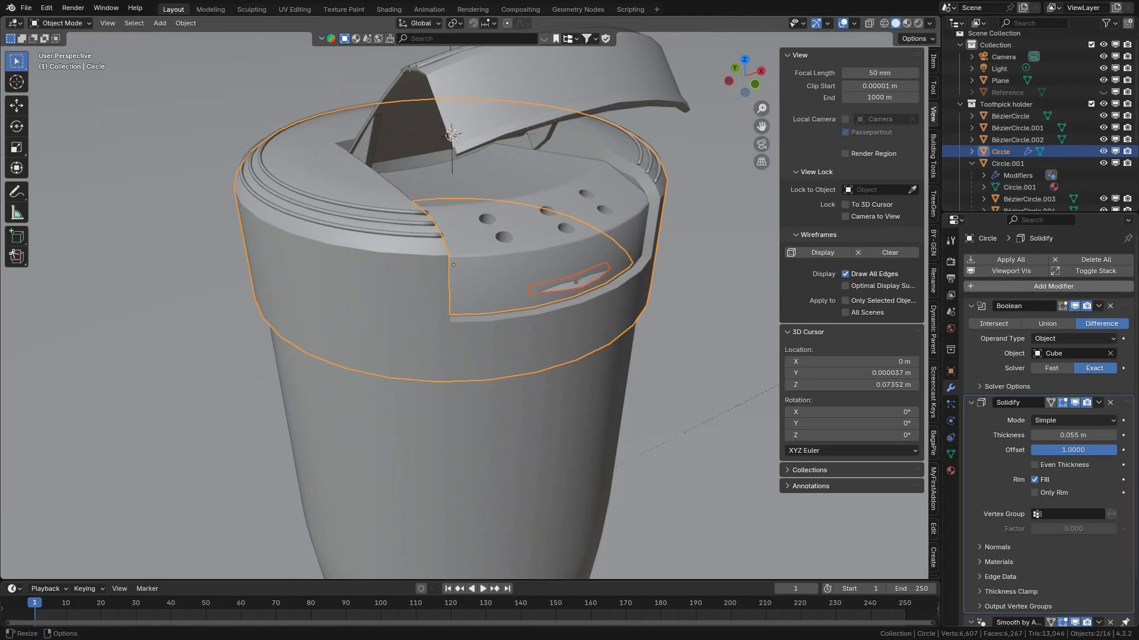
scroll(1094, 361, down, 2)
scroll(1091, 386, up, 2)
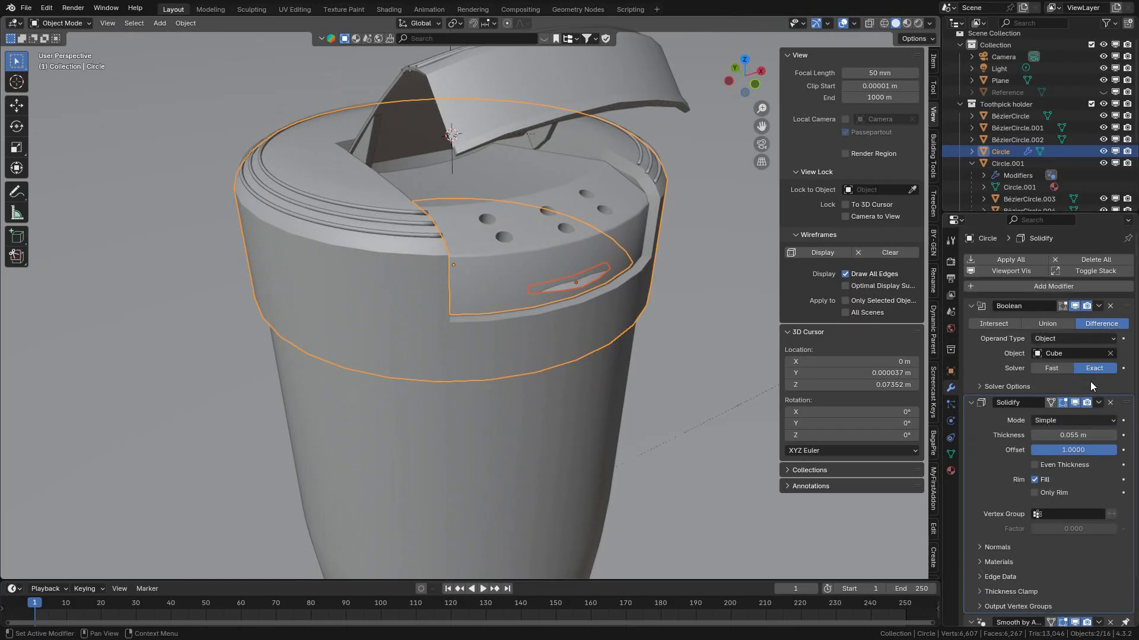
scroll(563, 228, down, 4)
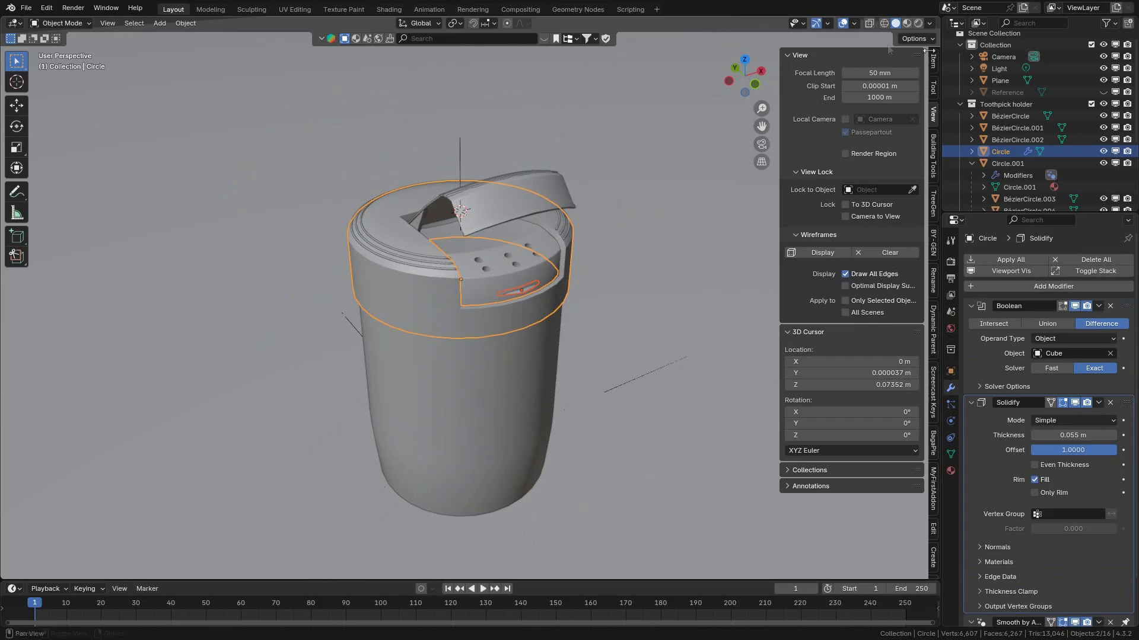
Select the Cube boolean cutter and unhide both Cube and Cylinder.004 in the viewport.
scroll(1047, 156, down, 5)
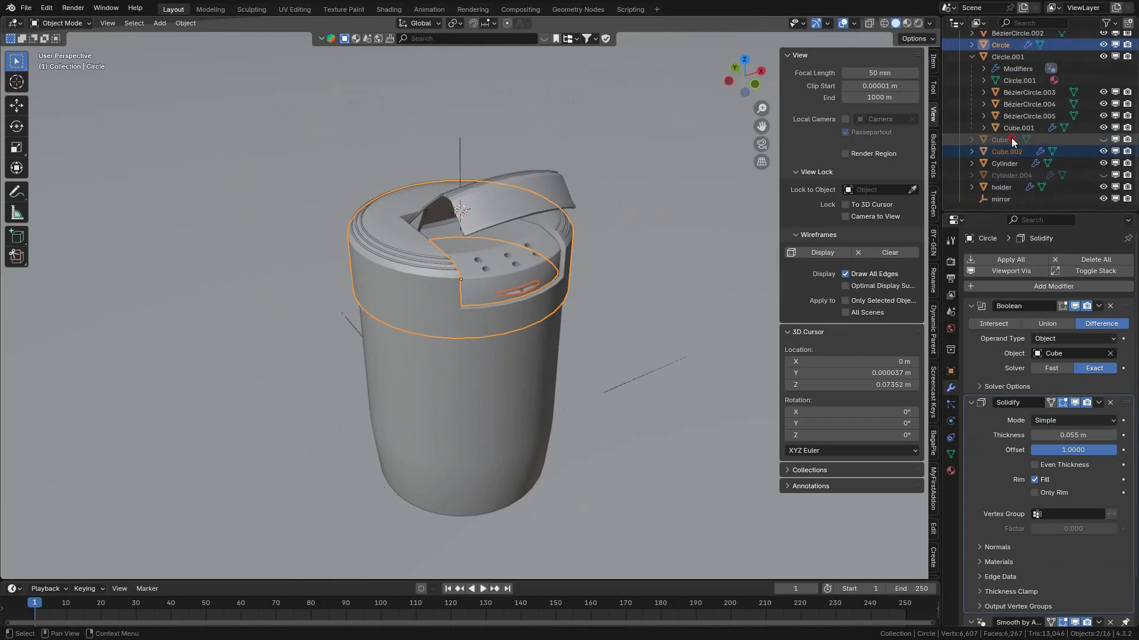
click(1012, 137)
scroll(560, 237, down, 3)
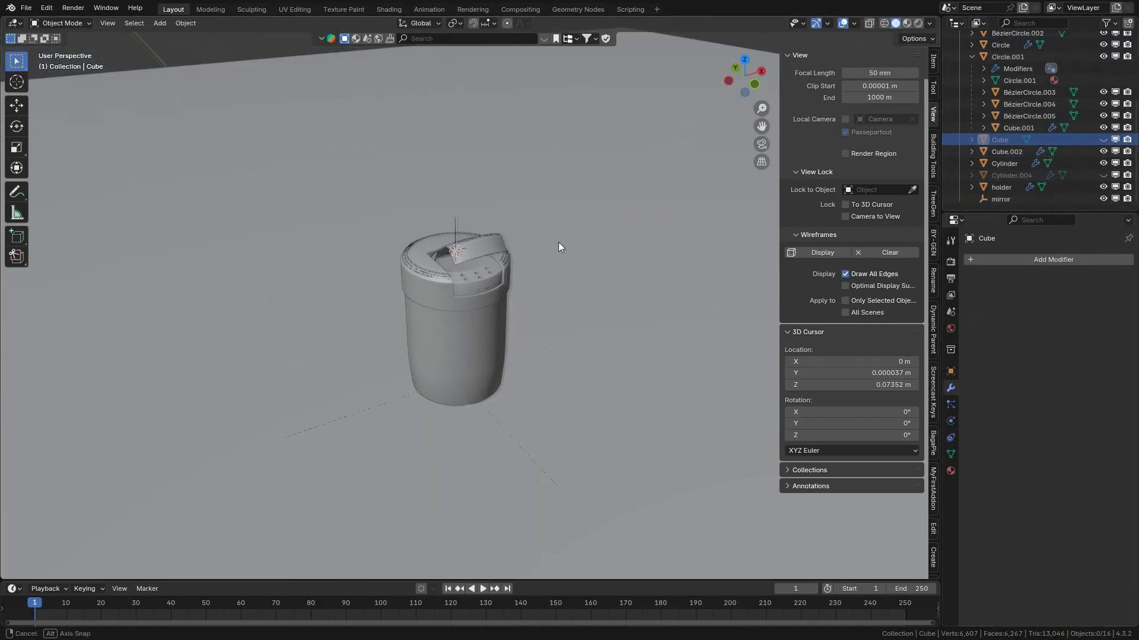
scroll(564, 232, up, 6)
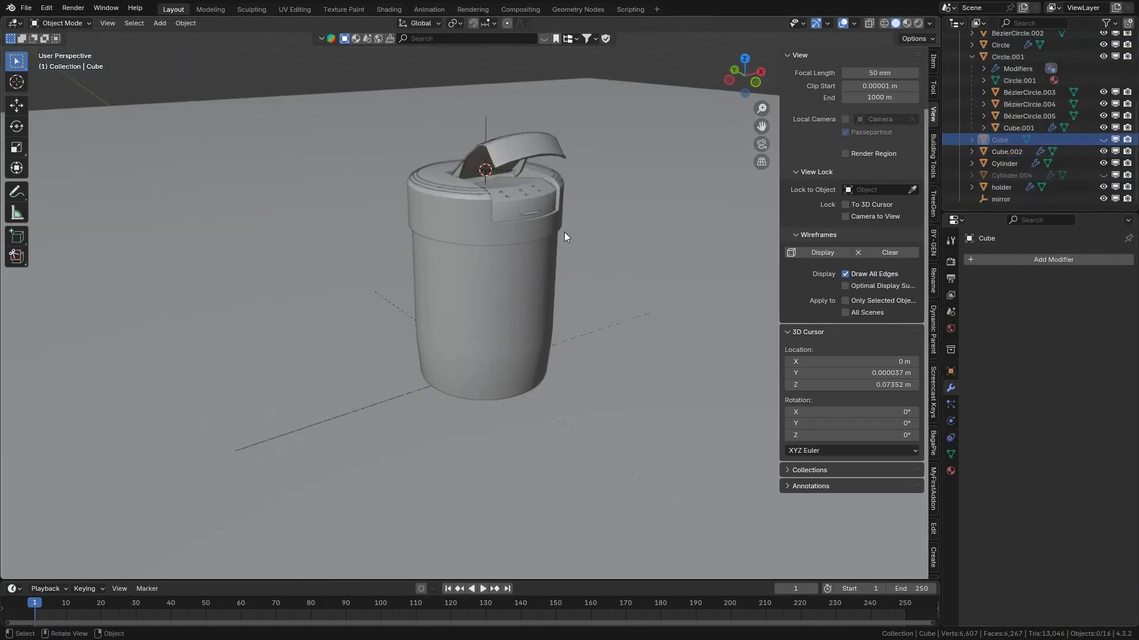
click(1104, 140)
click(1102, 175)
middle_drag(510, 199, 415, 320)
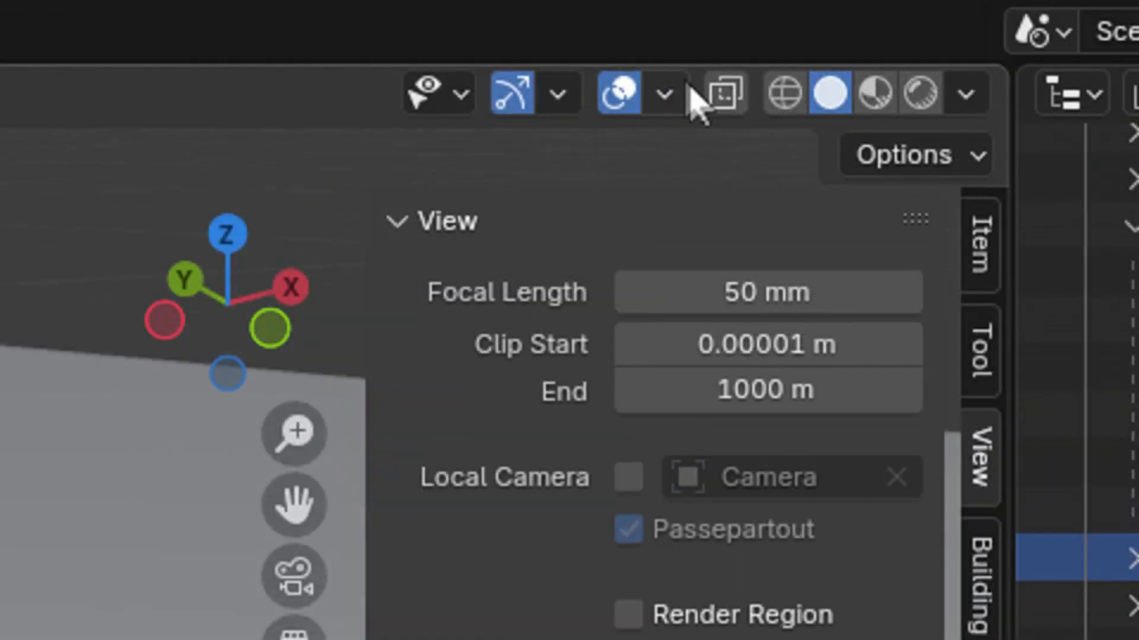
Toggle the viewport overlays off and back on.
click(619, 94)
click(620, 94)
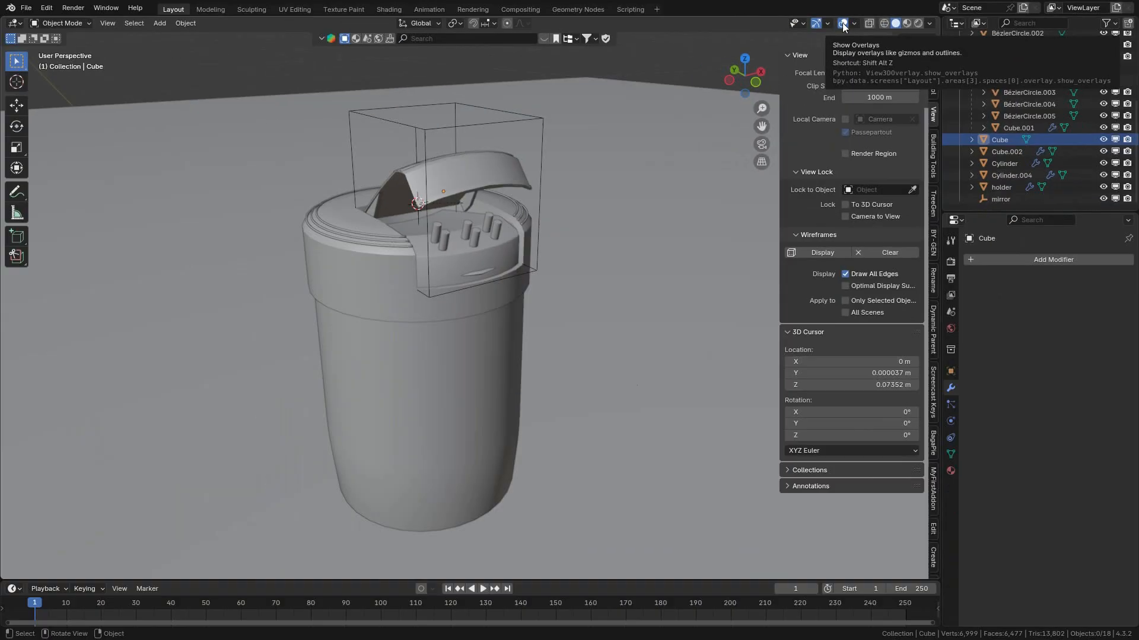
click(620, 93)
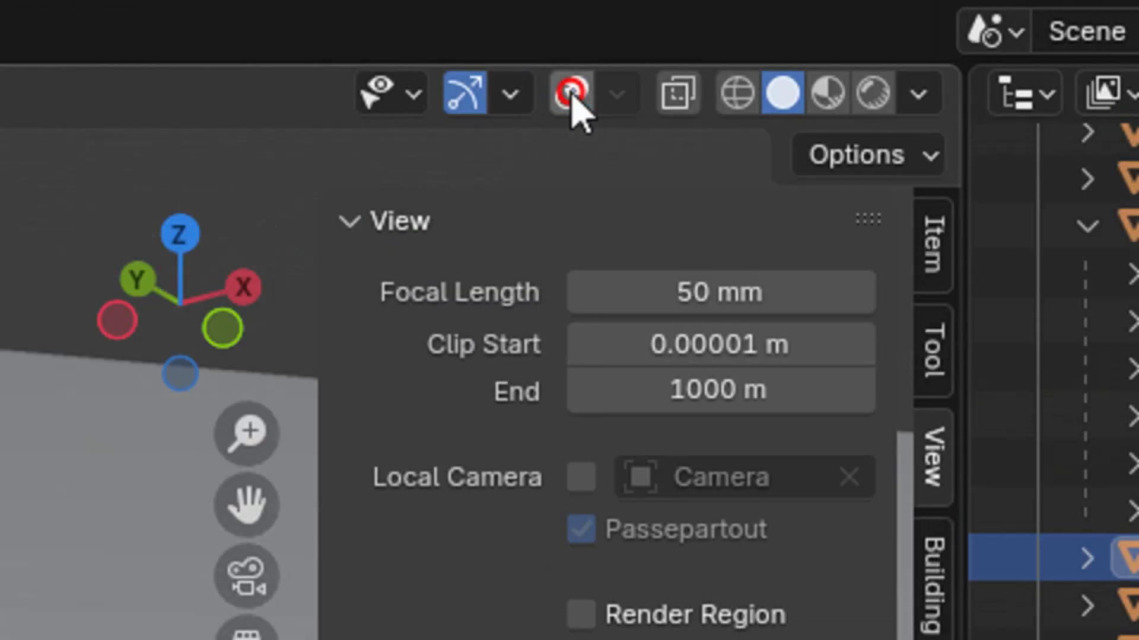
click(571, 94)
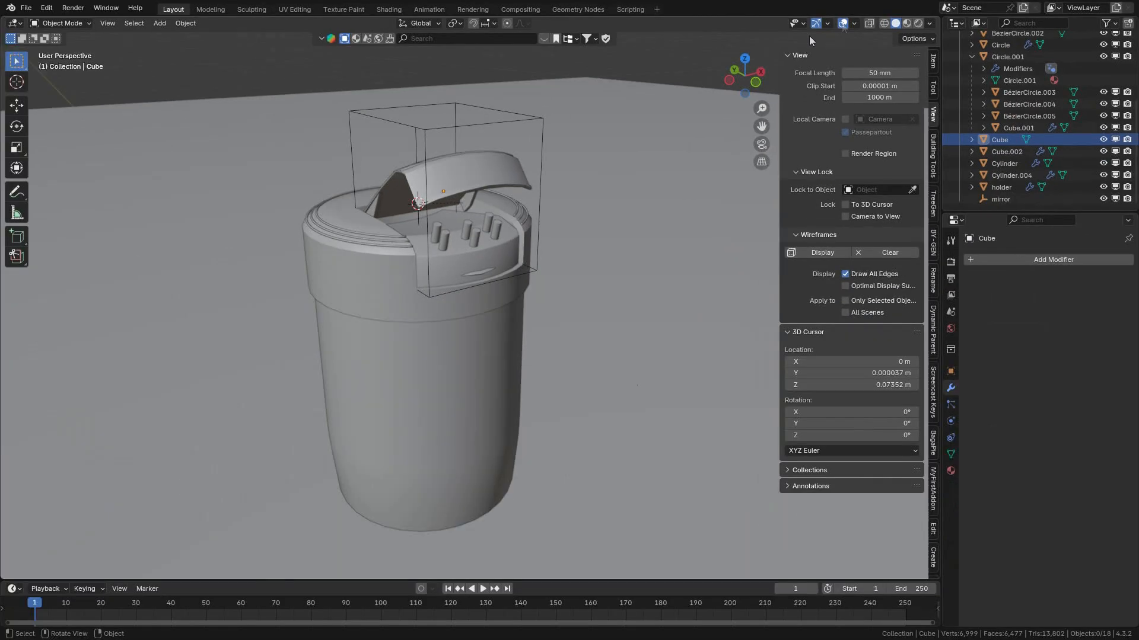
Select the Cube boolean cutter that surrounds the flip lid.
click(500, 121)
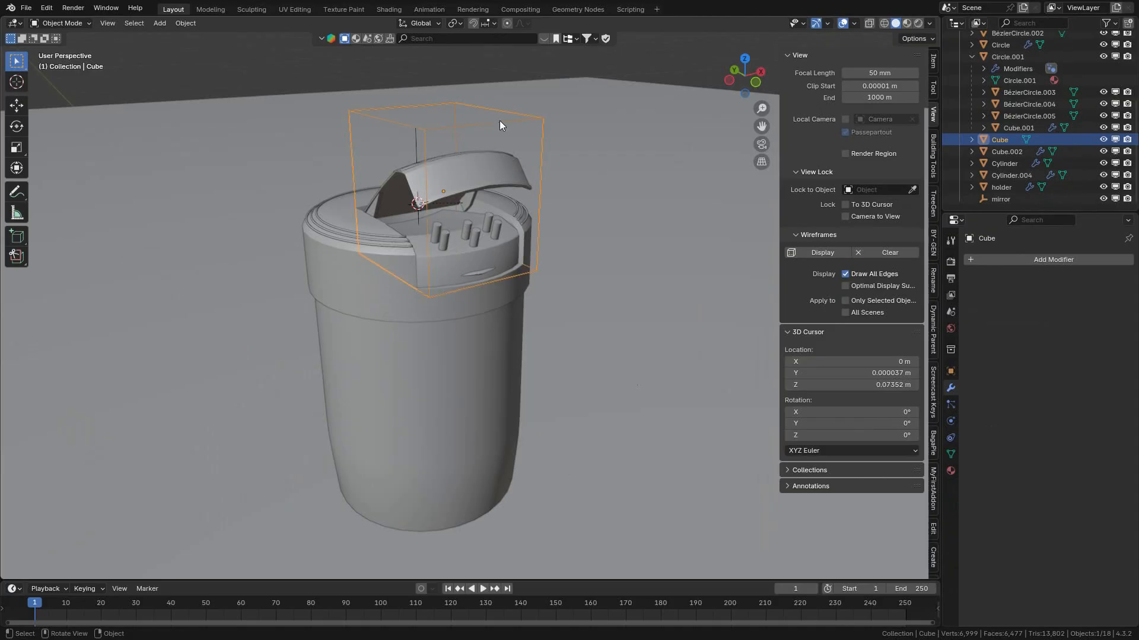
scroll(1020, 160, up, 3)
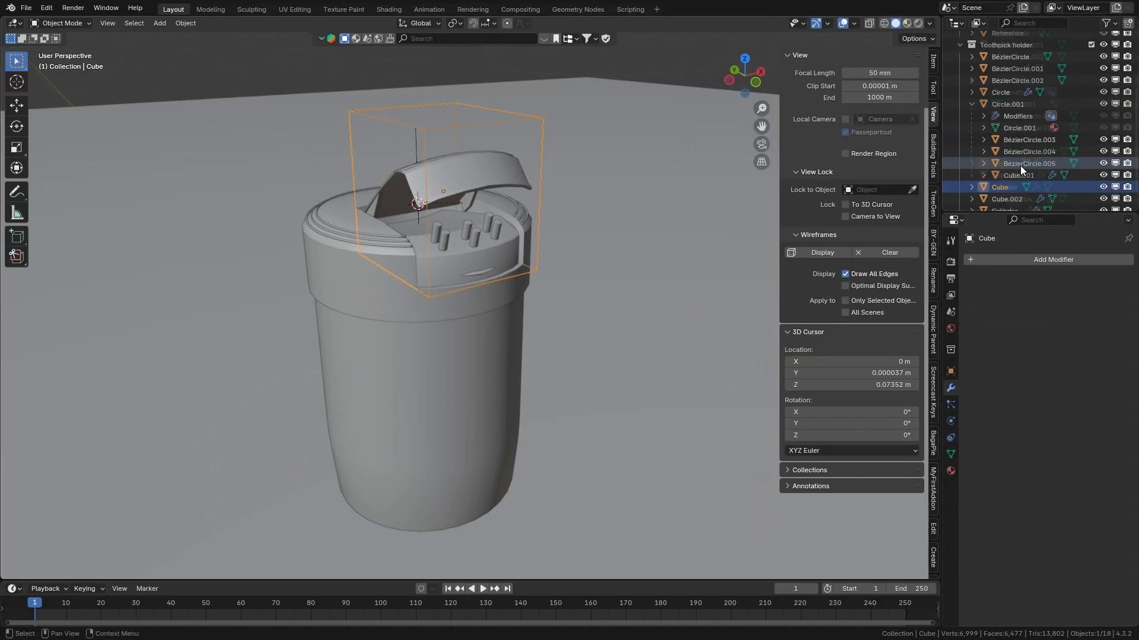
scroll(1020, 150, down, 3)
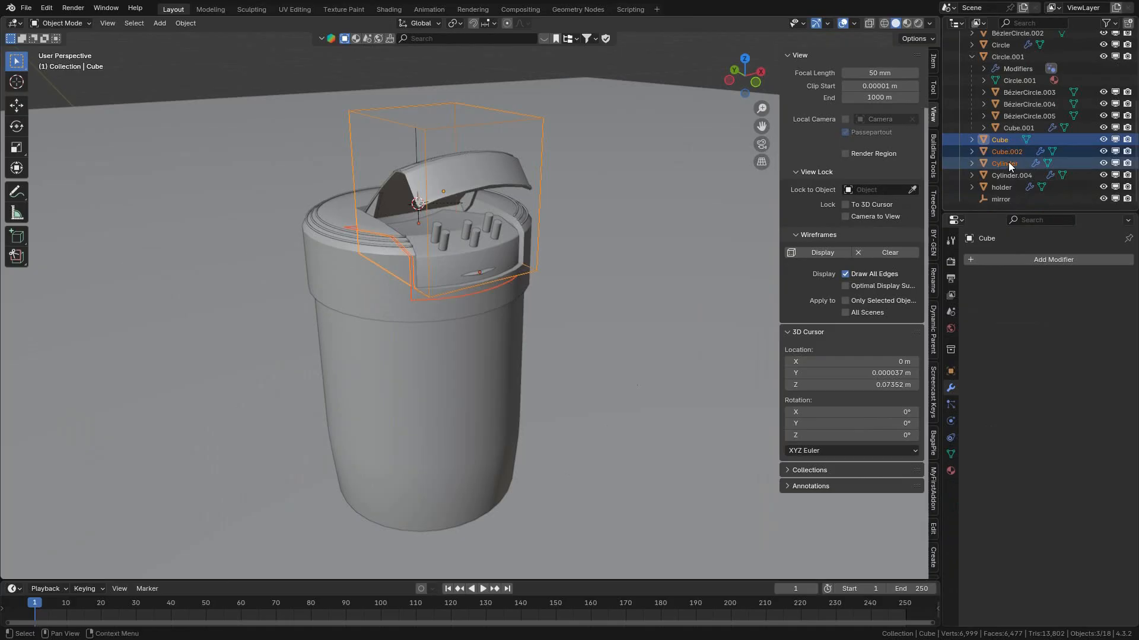
click(1008, 162)
click(1008, 138)
scroll(478, 239, up, 3)
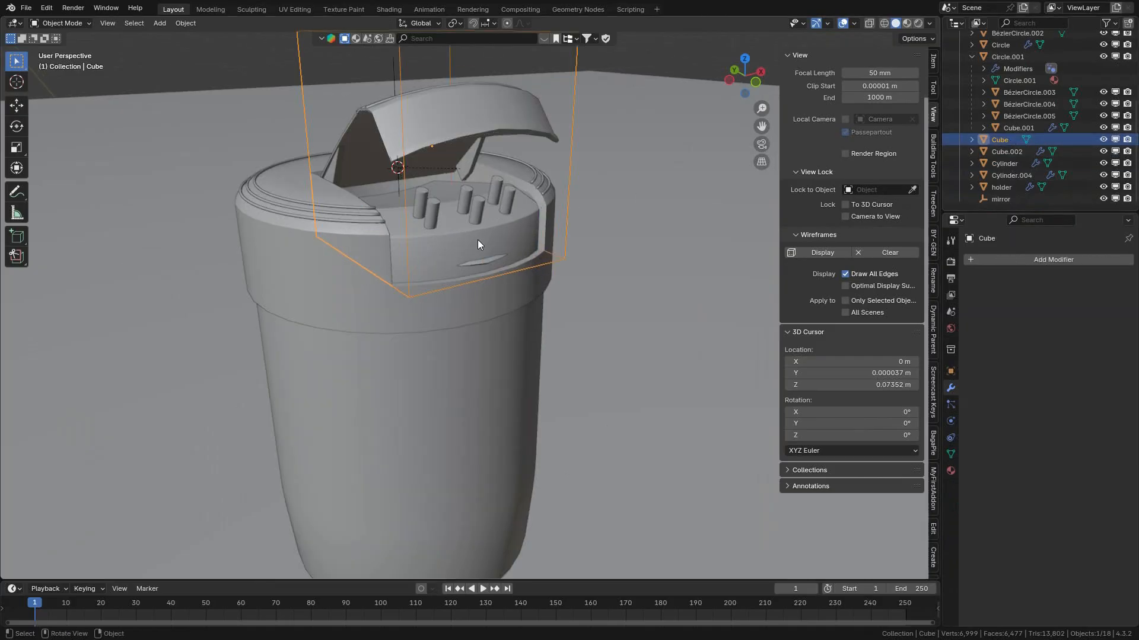
Try adding the toothpick-hole cutters (Cylinder.004) to the selected Cube, undoing each attempt.
shift+click(479, 209)
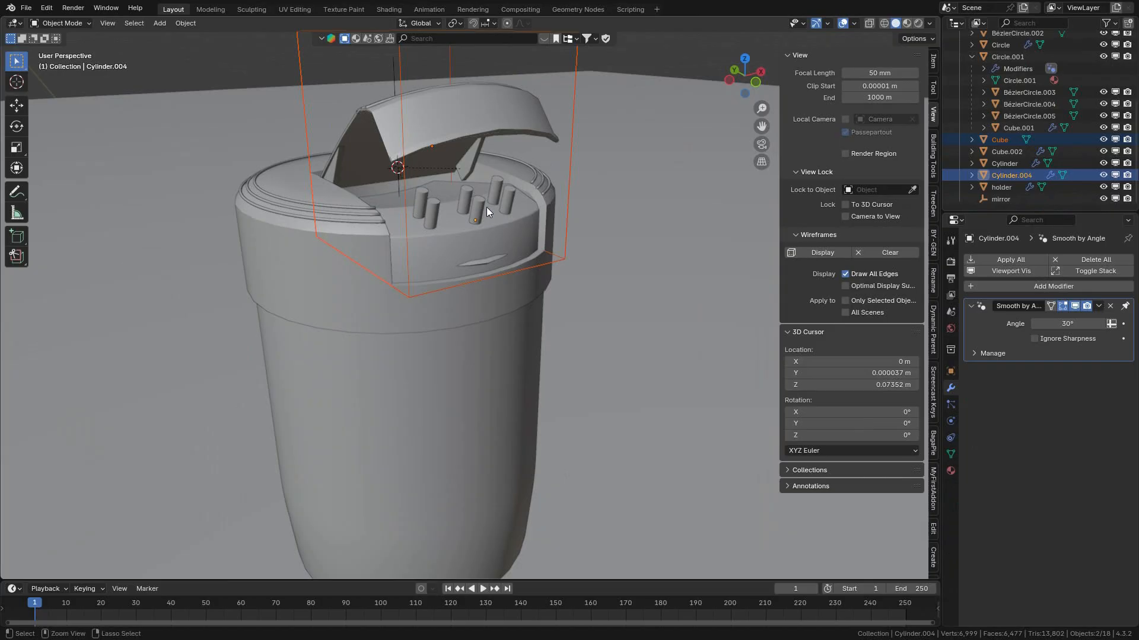
key(ctrl+z)
scroll(486, 208, up, 3)
shift+click(483, 140)
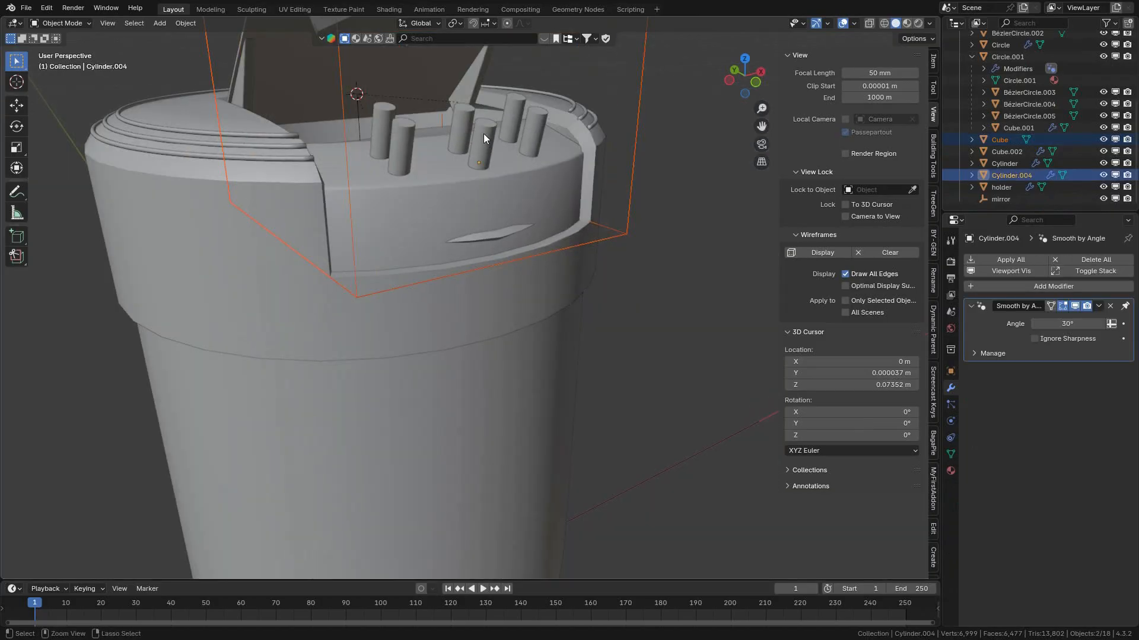
key(ctrl+z)
scroll(483, 140, down, 12)
scroll(483, 140, up, 12)
scroll(477, 169, down, 1)
key(g)
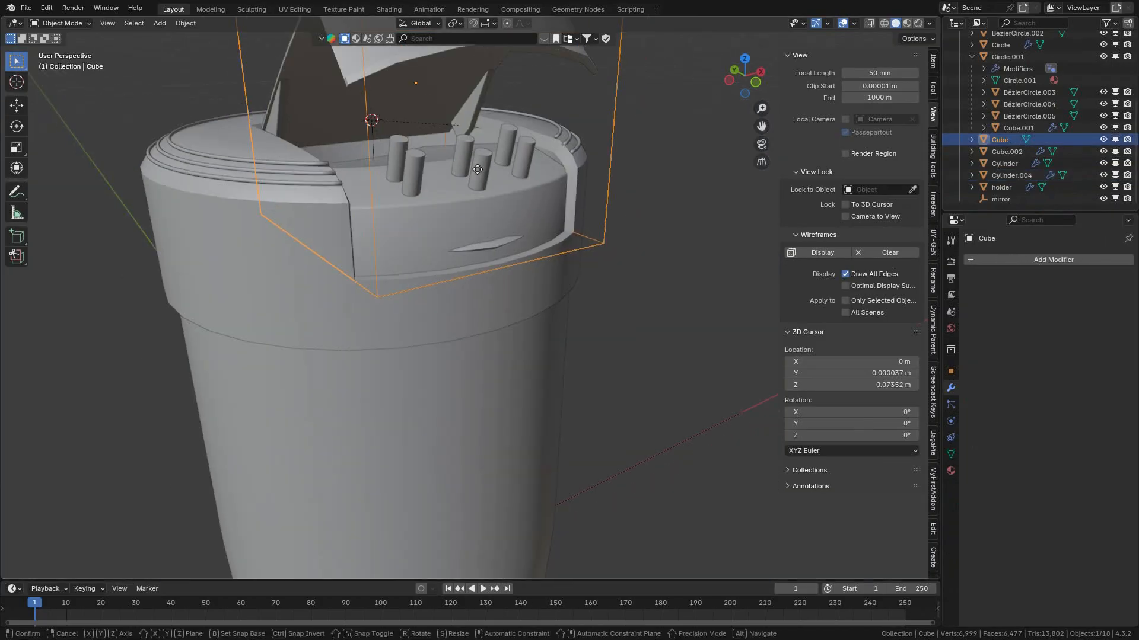
right_click(478, 142)
Move the toothpick-hole cutters (Cylinder.004) and the Cube cutter into a new collection named Boolean.
click(480, 162)
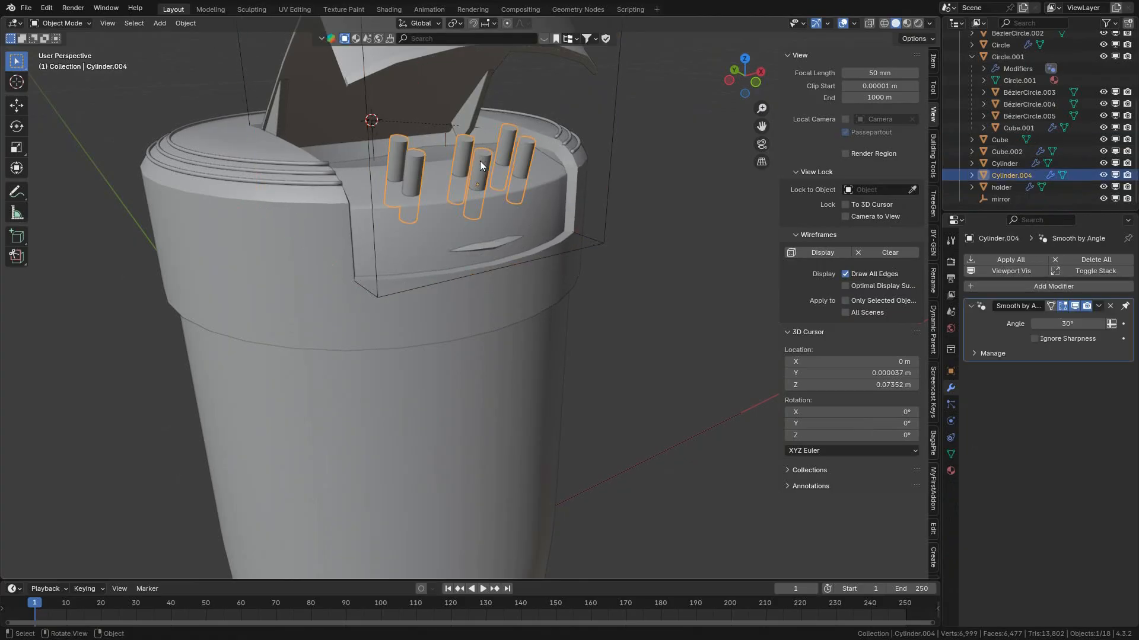
shift+click(613, 130)
scroll(613, 129, down, 8)
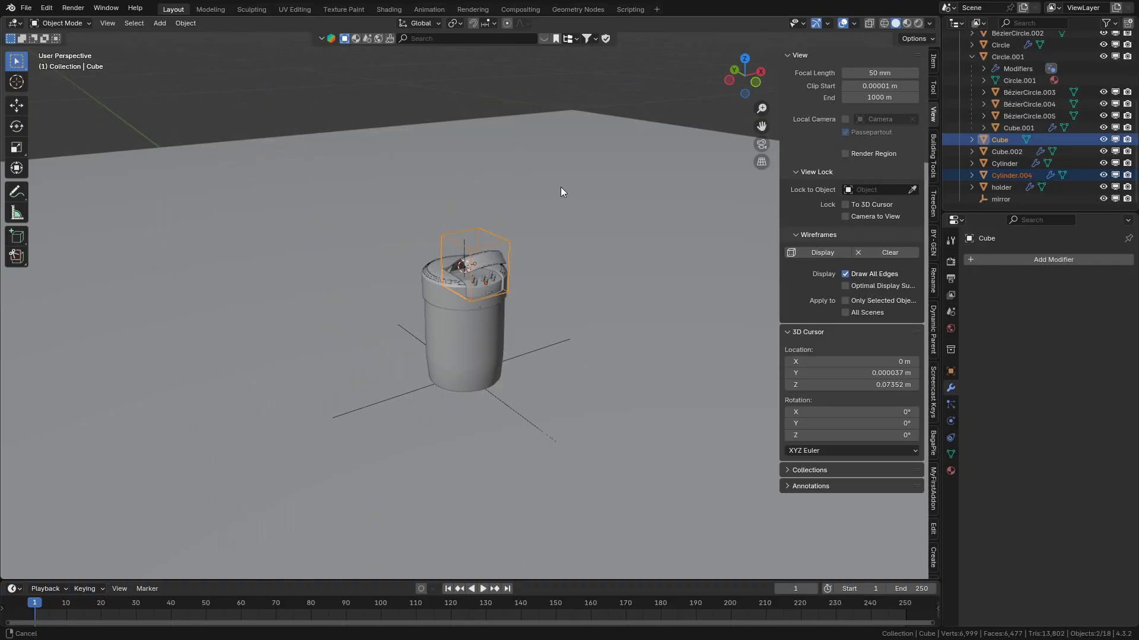
key(KP_Decimal)
shift+middle_drag(507, 193, 537, 194)
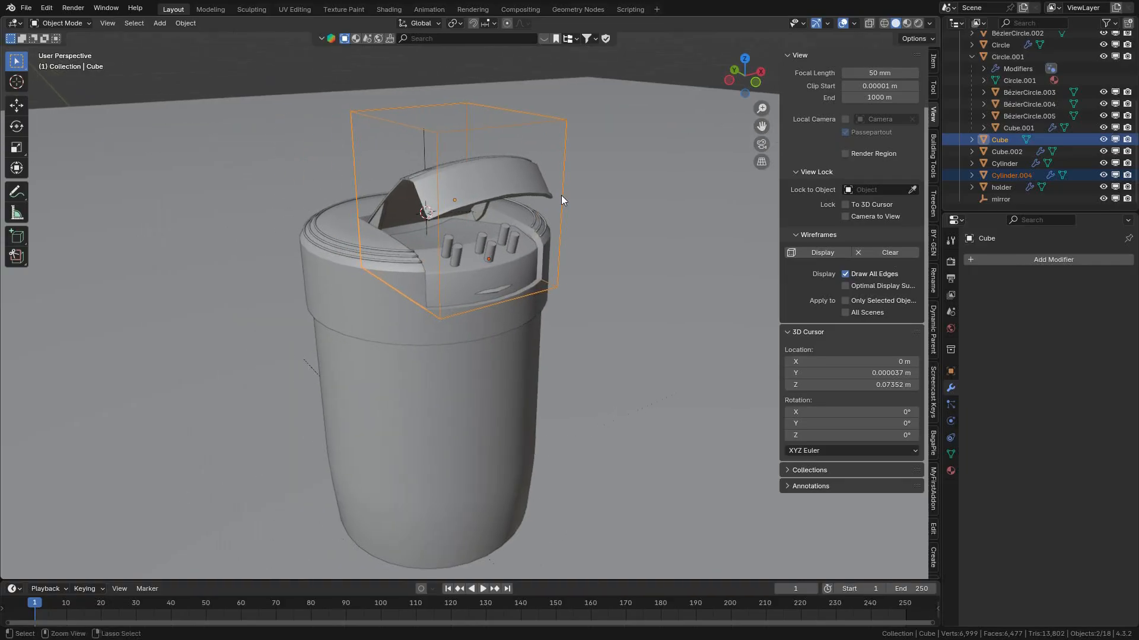
key(m)
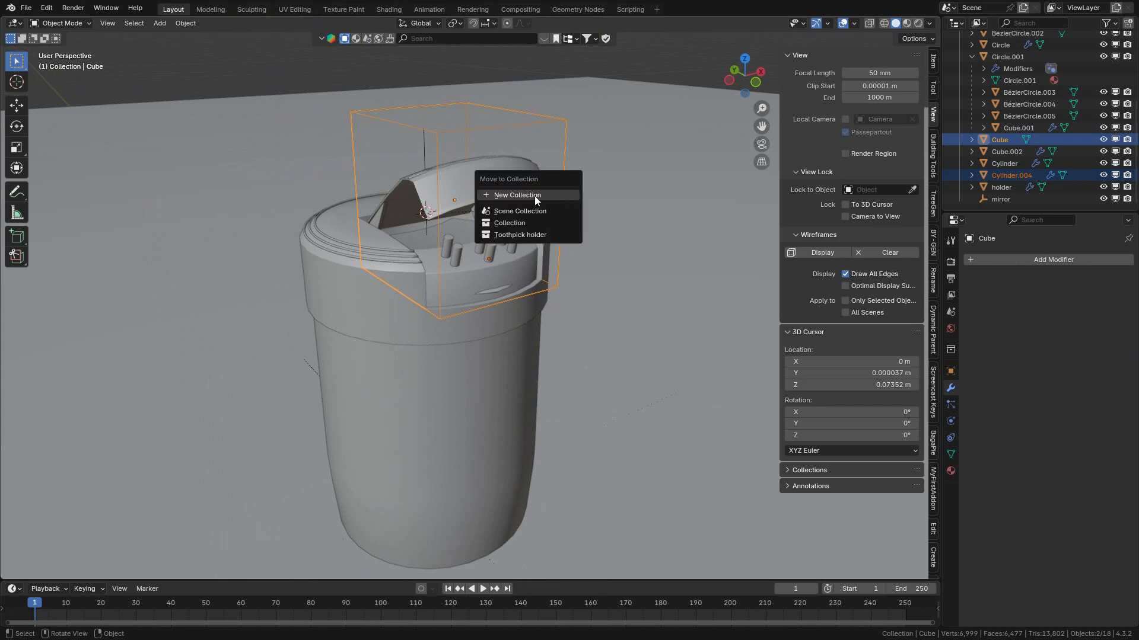
click(535, 196)
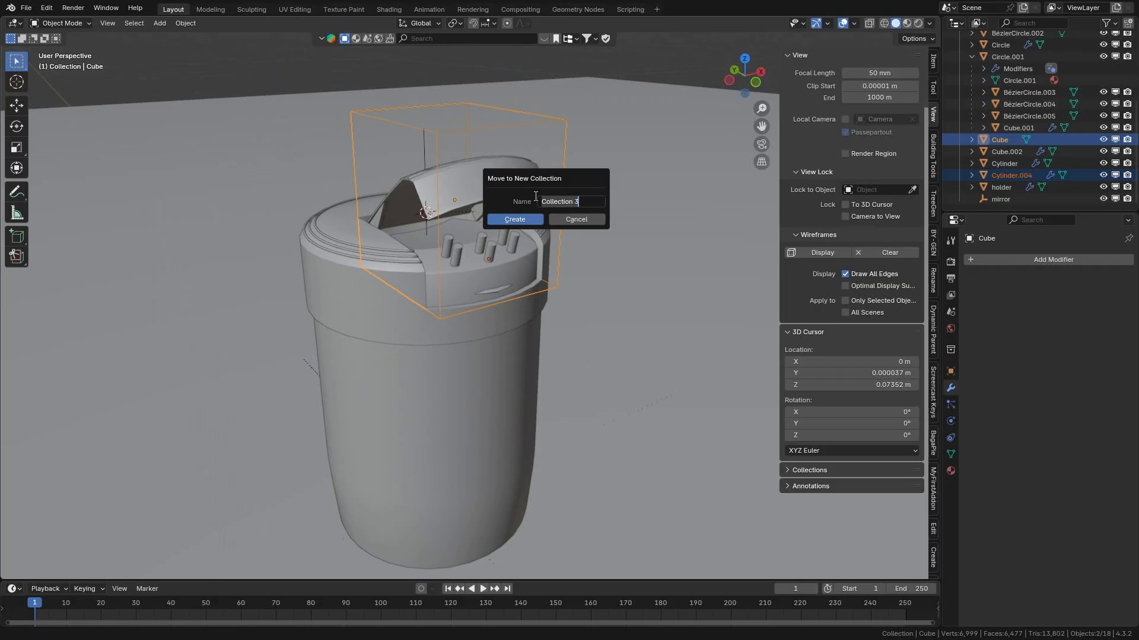
text(Boolean)
key(Return)
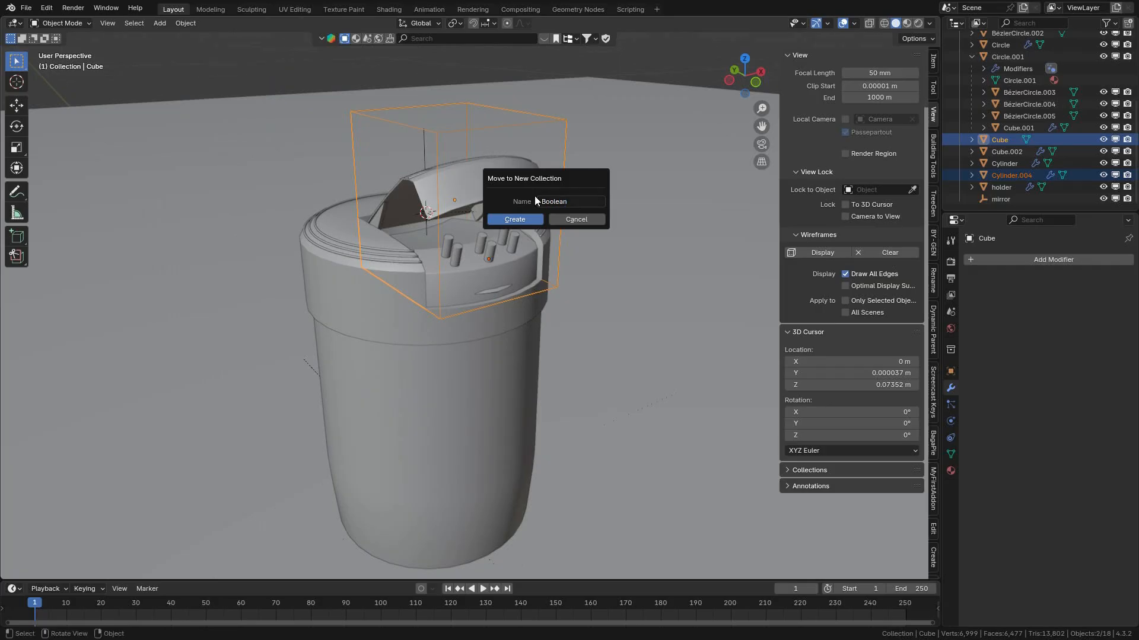
click(510, 216)
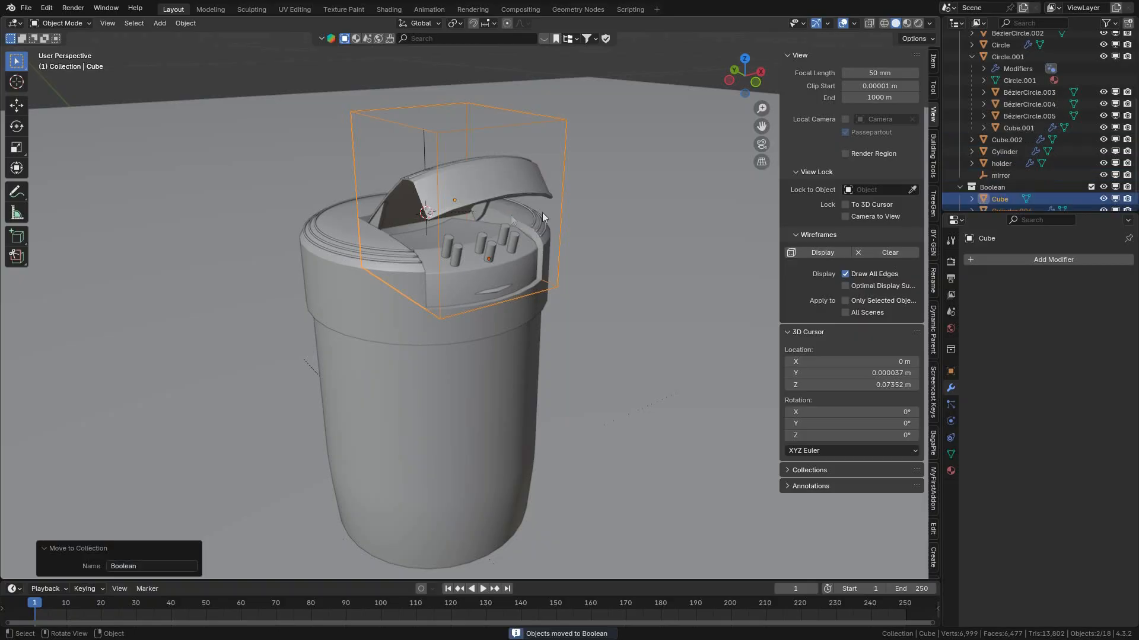
scroll(1068, 130, down, 1)
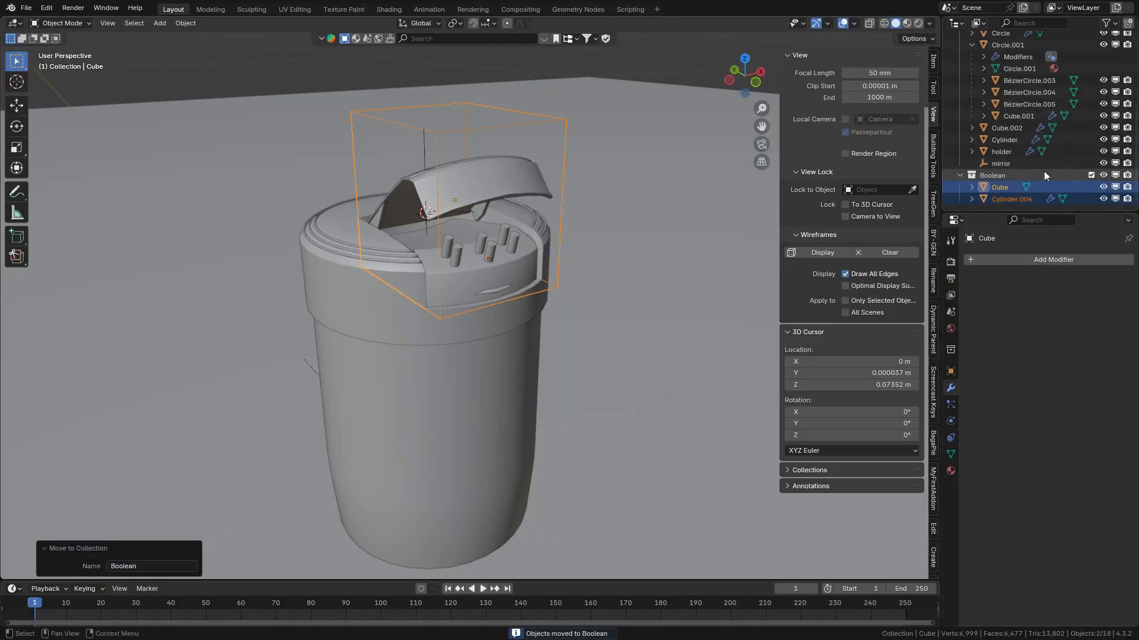
Enable the Screencast Keys display for the viewport.
click(933, 388)
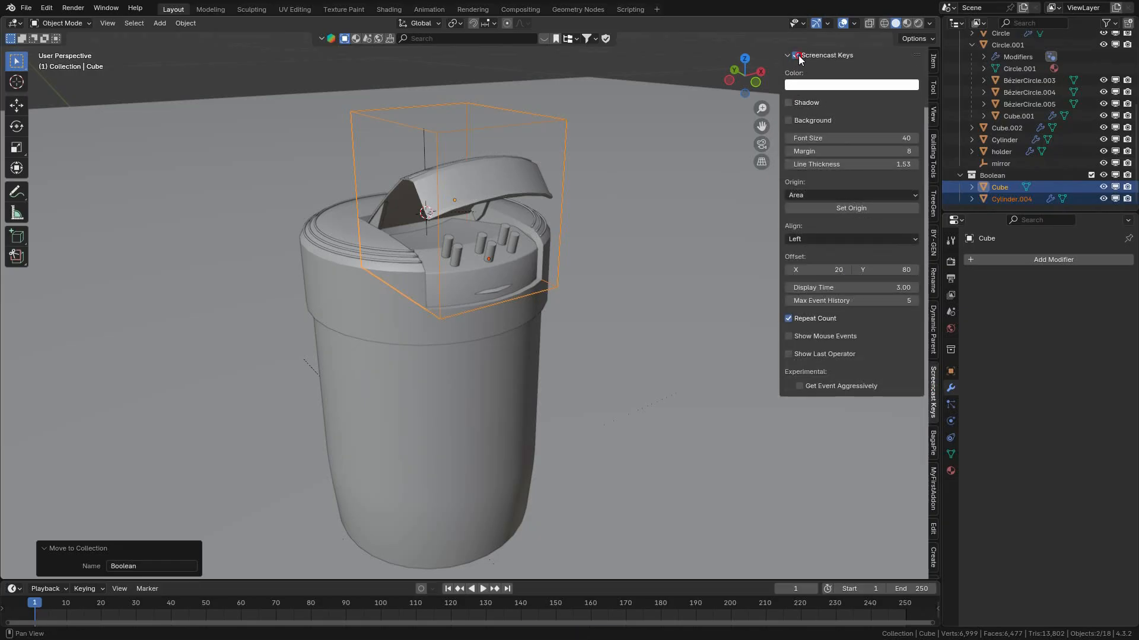
mouse_move(424, 347)
middle_down()
mouse_move(418, 326)
mouse_move(428, 336)
middle_up()
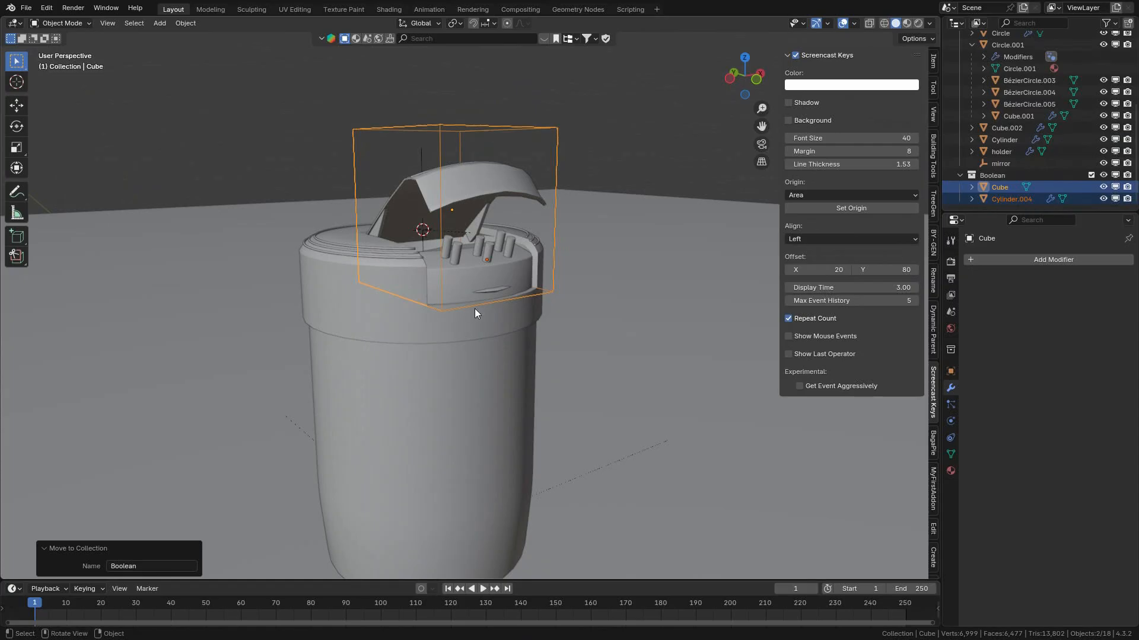
key(g)
right_click(510, 279)
scroll(601, 215, up, 5)
middle_drag(596, 237, 590, 237)
scroll(588, 223, down, 5)
shift+middle_drag(501, 240, 531, 236)
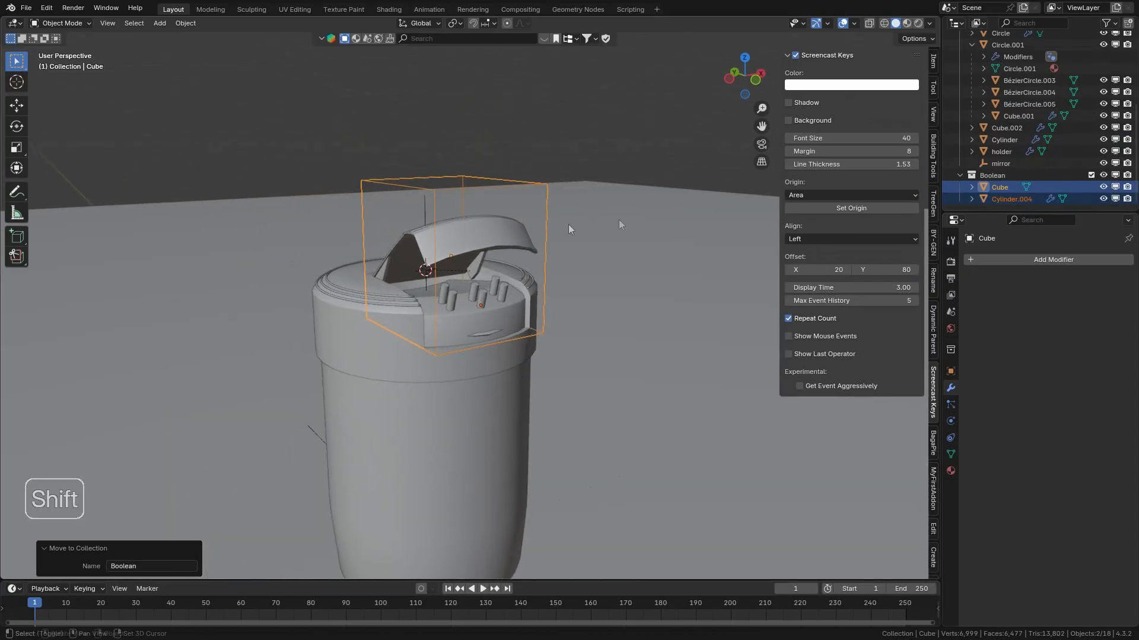
Exclude the Boolean collection from the view layer and apply the cover ring's Boolean modifier.
click(1091, 174)
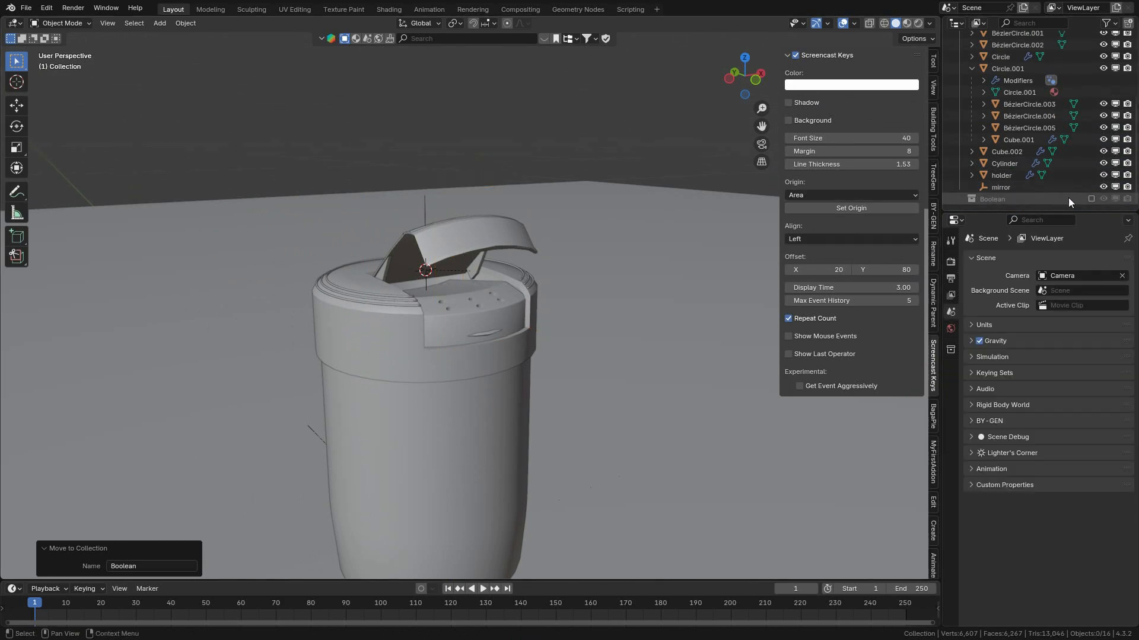
click(375, 309)
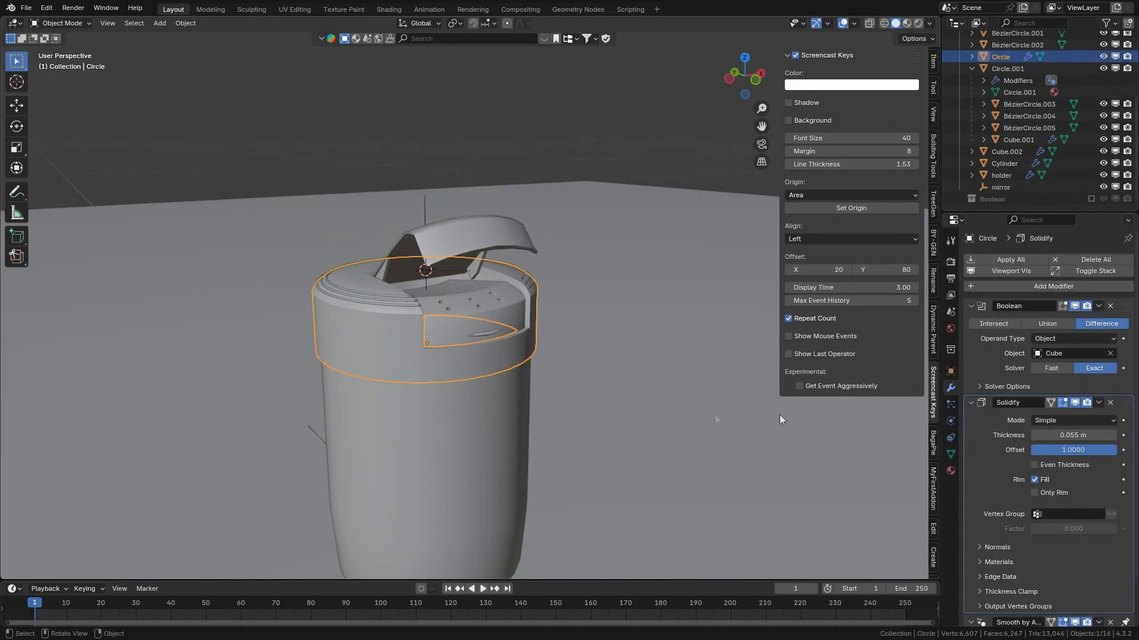
click(1097, 306)
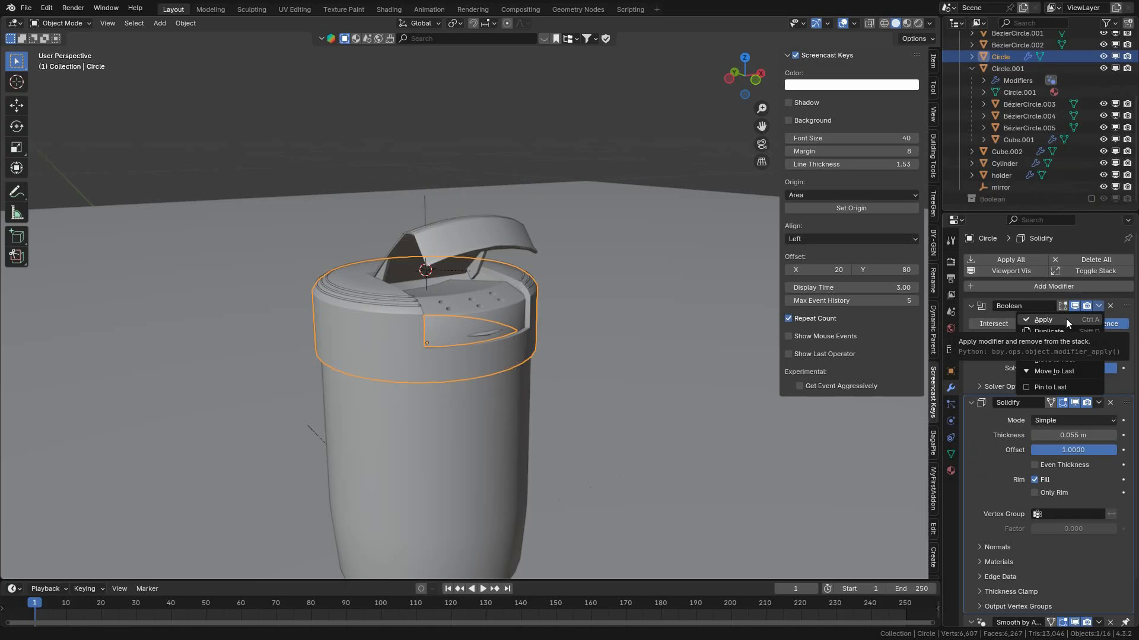
click(1065, 321)
Inspect the cover ring's mesh around the lid opening in Edit Mode, then return to Object Mode.
scroll(458, 363, up, 5)
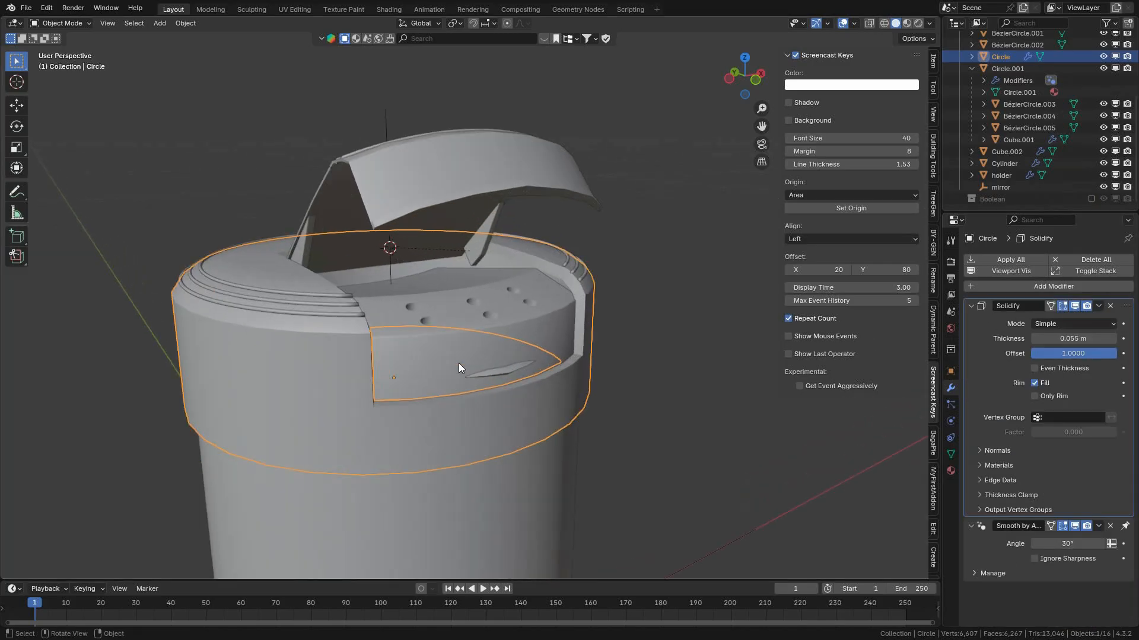
key(Tab)
click(548, 356)
middle_drag(656, 348, 427, 314)
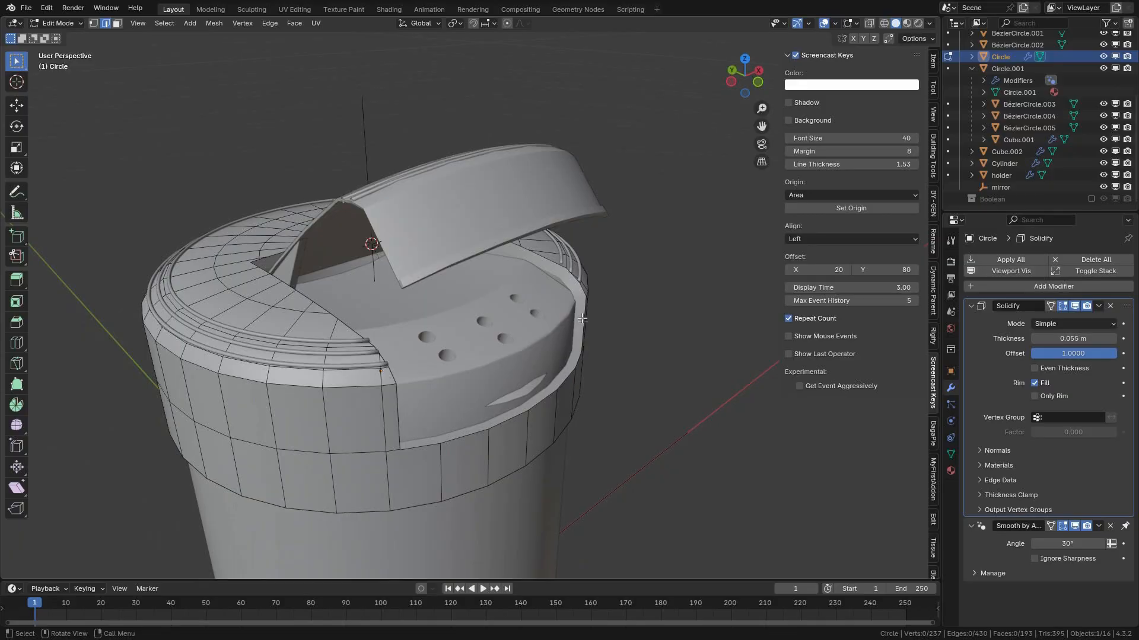
key(Tab)
middle_drag(544, 313, 514, 304)
scroll(565, 275, down, 3)
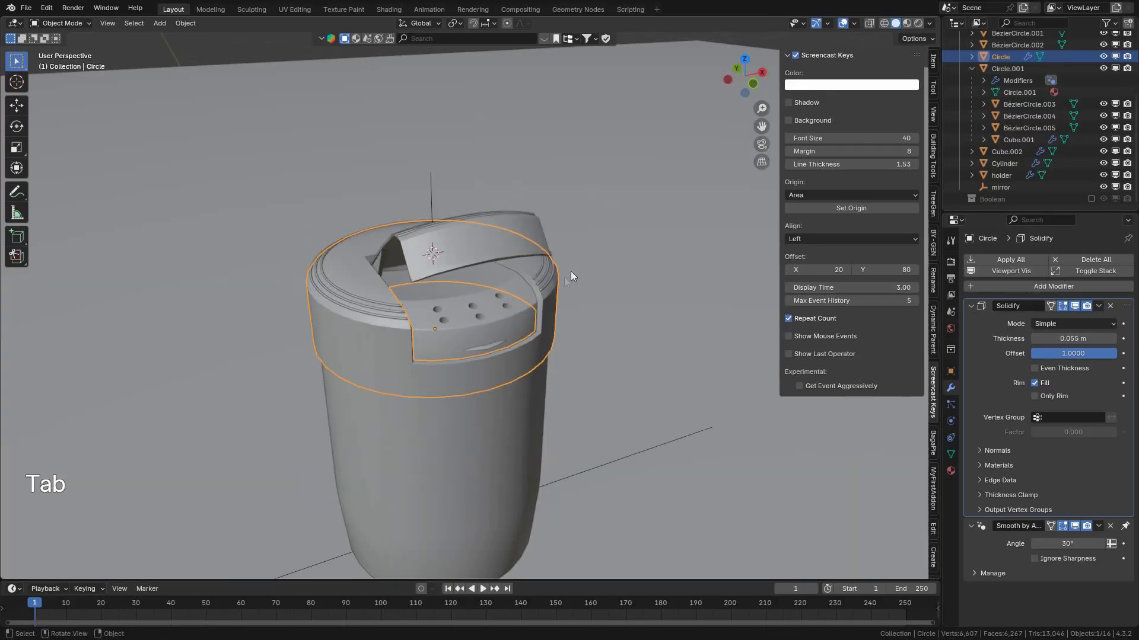
Select the flip lid (Circle.001) and examine its shading and edges from near and far.
scroll(554, 264, up, 4)
scroll(544, 255, down, 1)
click(490, 195)
scroll(489, 196, down, 1)
mouse_move(490, 196)
middle_down()
mouse_move(479, 201)
mouse_move(521, 204)
mouse_move(475, 208)
middle_up()
scroll(483, 229, down, 1)
scroll(536, 295, up, 2)
scroll(549, 276, down, 5)
middle_drag(506, 291, 532, 262)
scroll(534, 273, up, 4)
scroll(539, 278, down, 3)
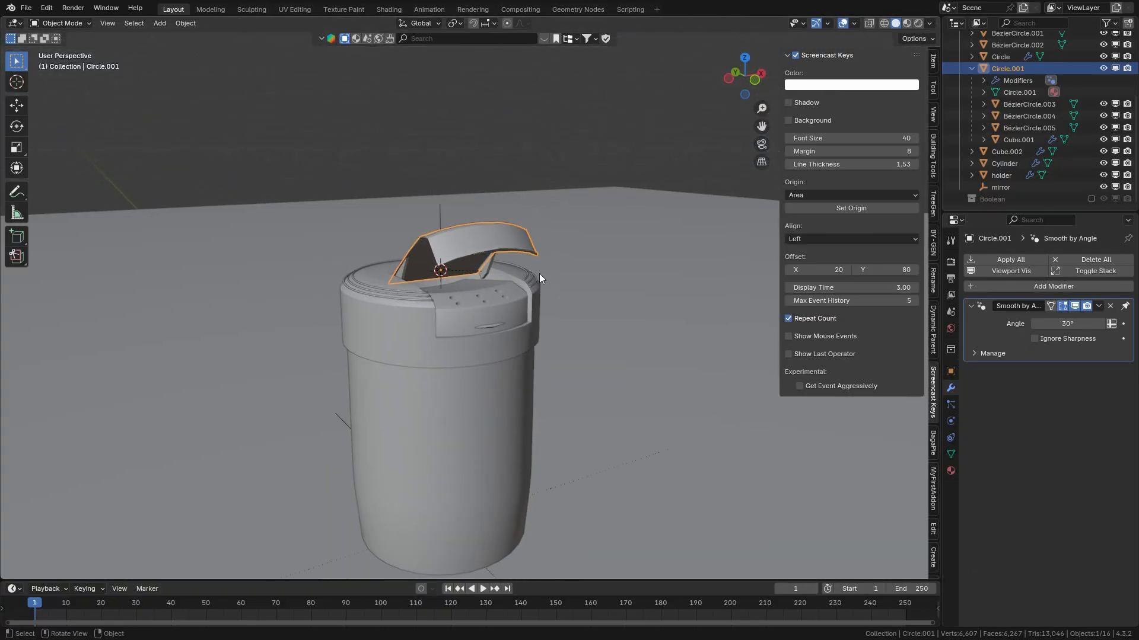
scroll(540, 272, up, 5)
scroll(540, 272, down, 4)
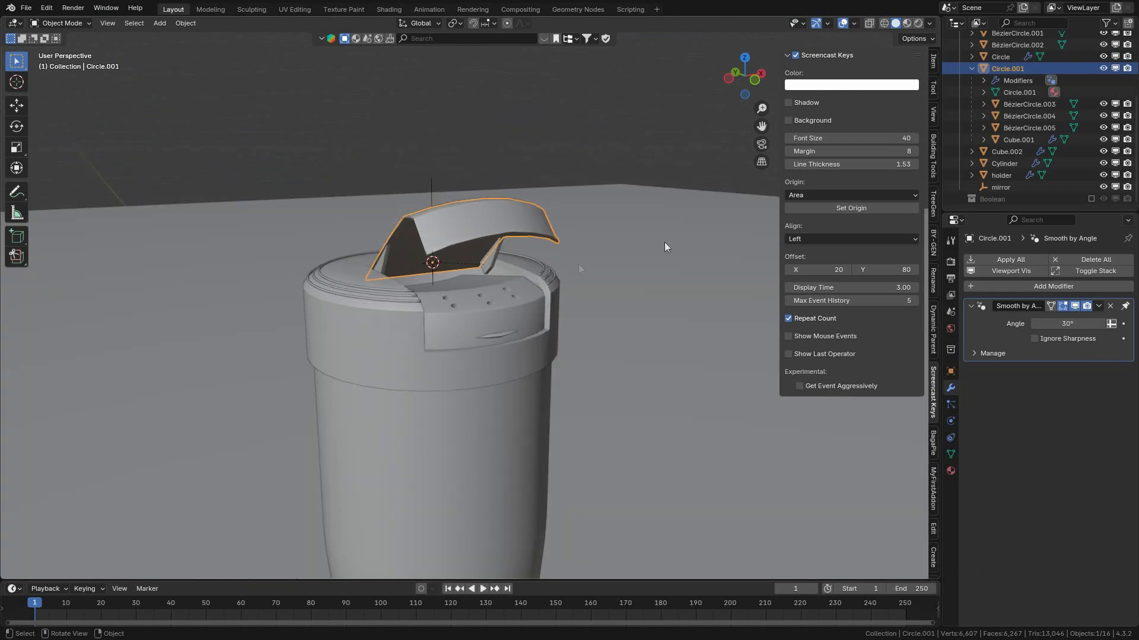
Set the viewport's Clip Start to 0.000001 m and check how the model displays.
click(933, 113)
double_click(870, 86)
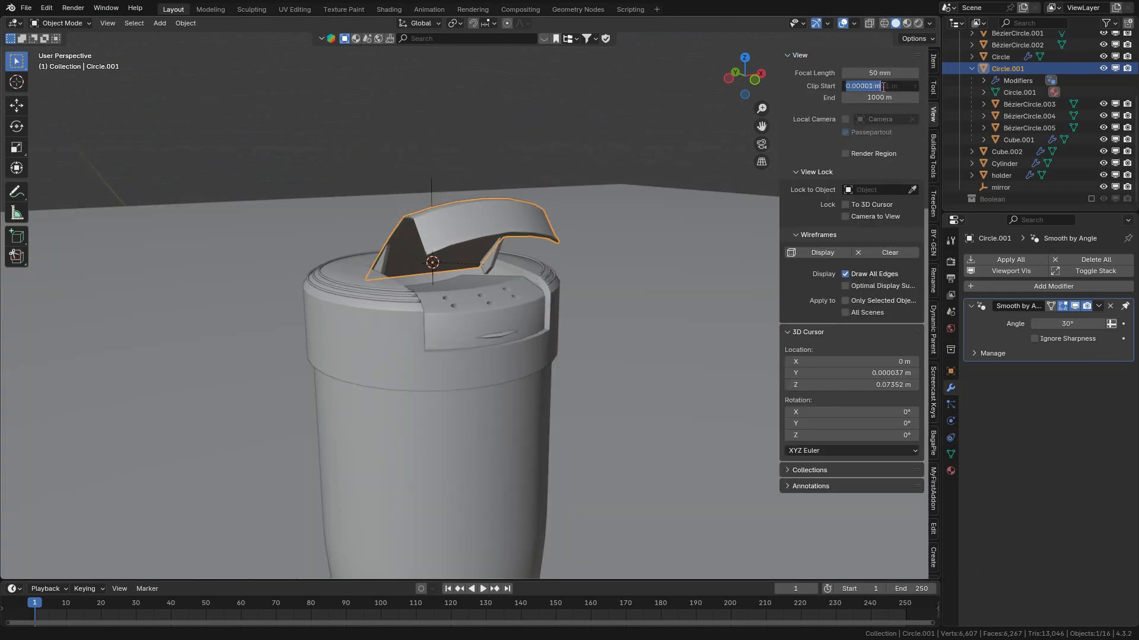
click(869, 86)
text(00)
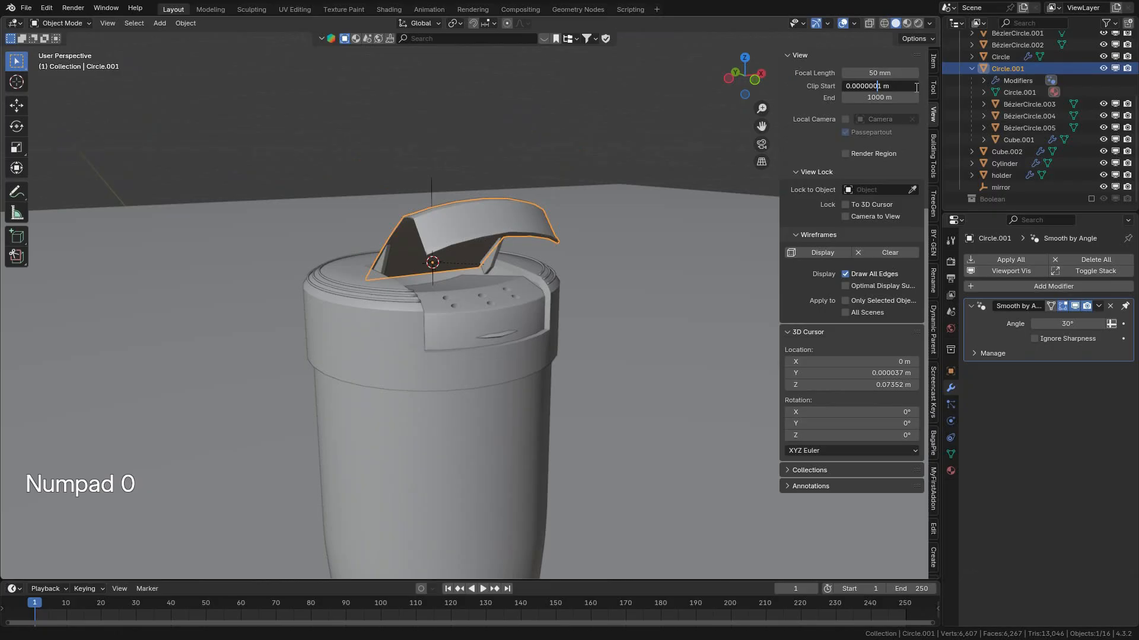
key(Return)
mouse_move(567, 219)
middle_down()
mouse_move(586, 246)
mouse_move(536, 259)
mouse_move(542, 234)
mouse_move(564, 231)
middle_up()
scroll(551, 255, down, 3)
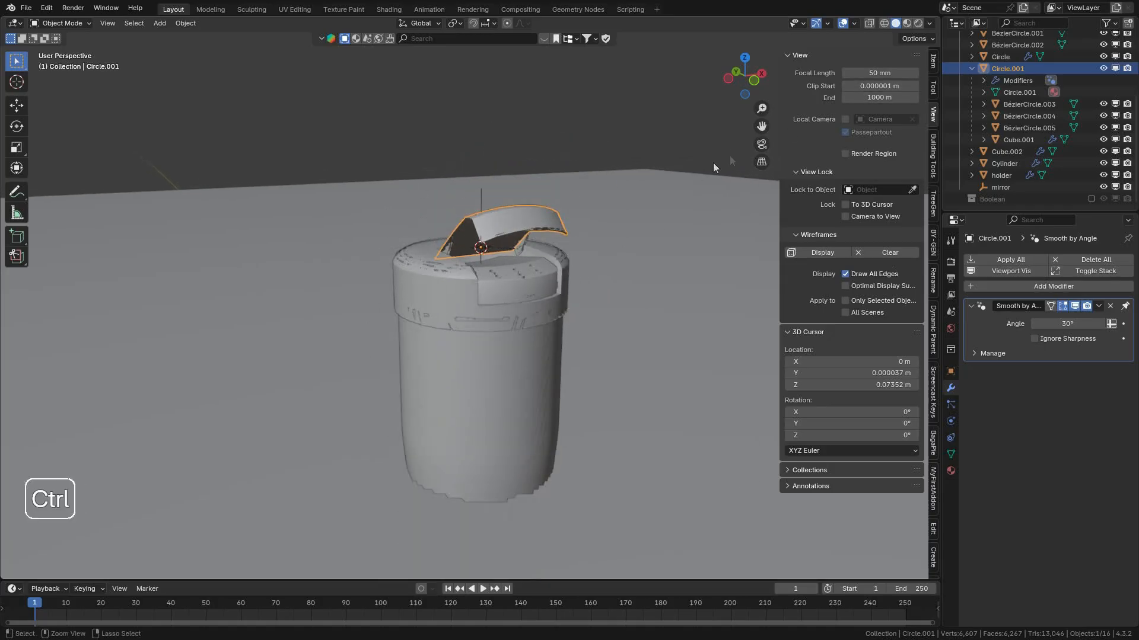
Set the viewport's Clip Start to 0.0001 m and switch the viewport to rendered shading.
key(ctrl+z)
click(889, 86)
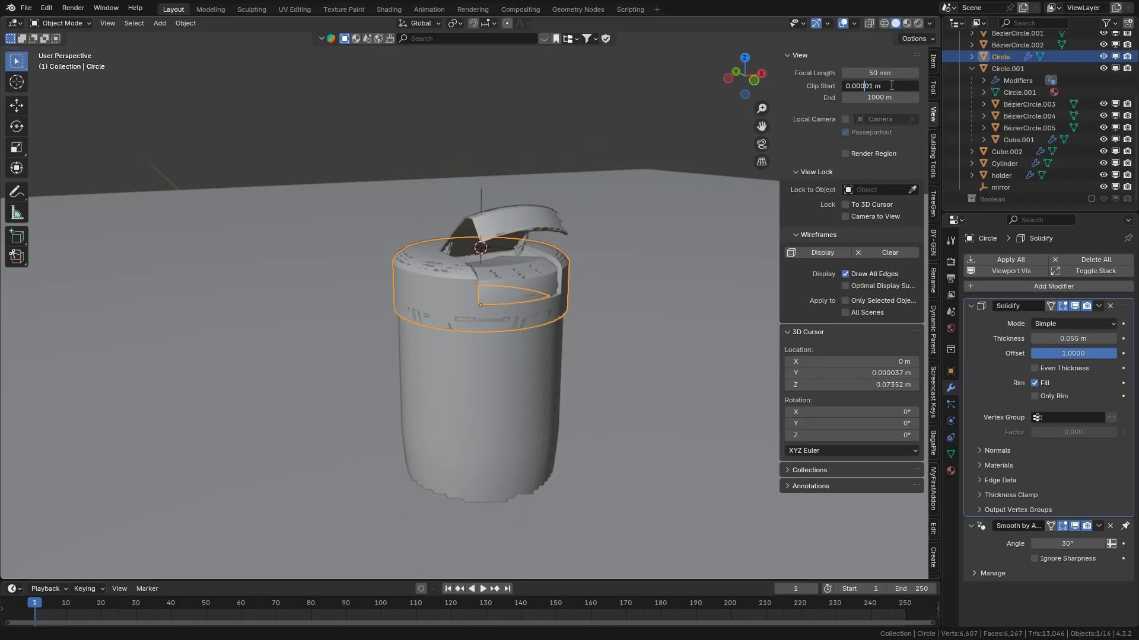
key(Delete)
key(Return)
mouse_move(572, 262)
middle_down()
mouse_move(564, 278)
mouse_move(572, 266)
middle_up()
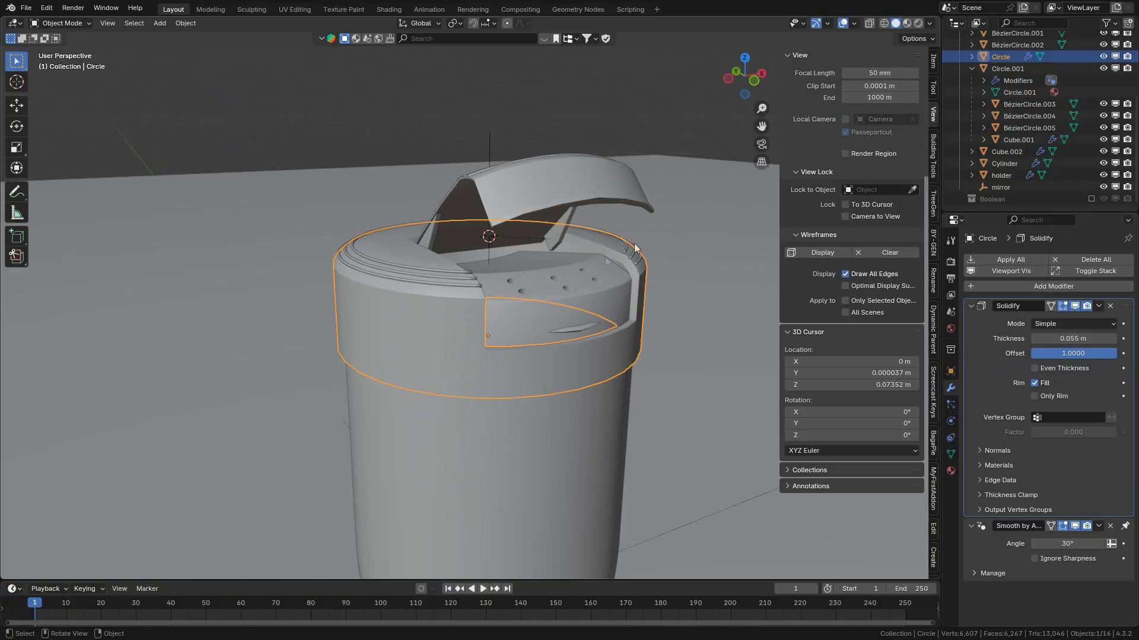
click(919, 23)
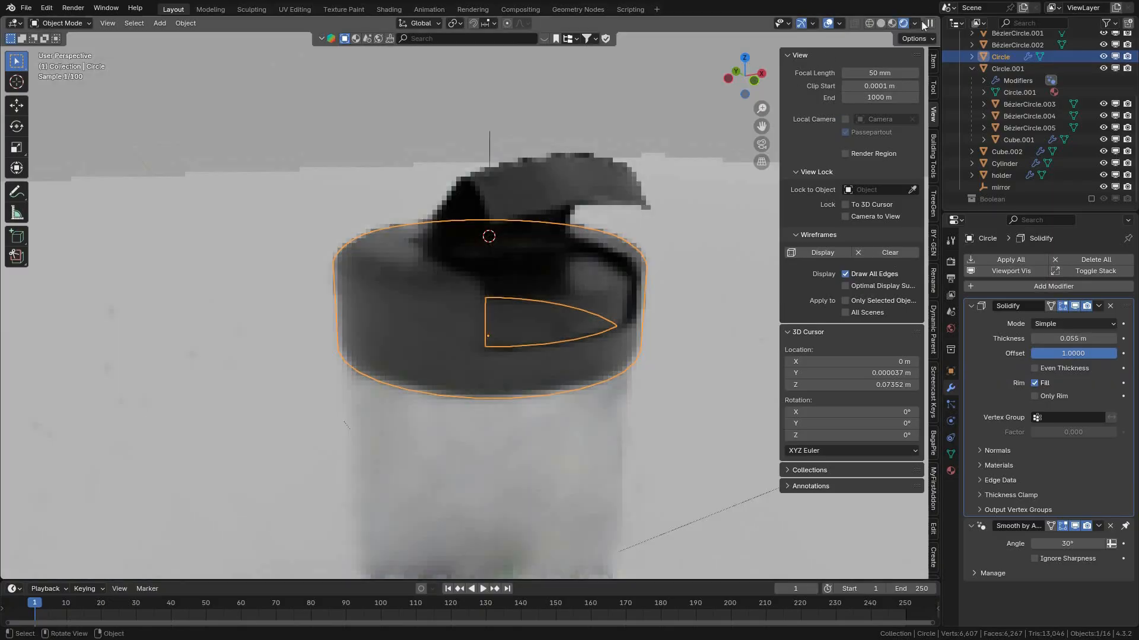
Check the rendered cover with overlays hidden, and return the viewport to solid shading with overlays shown.
click(828, 24)
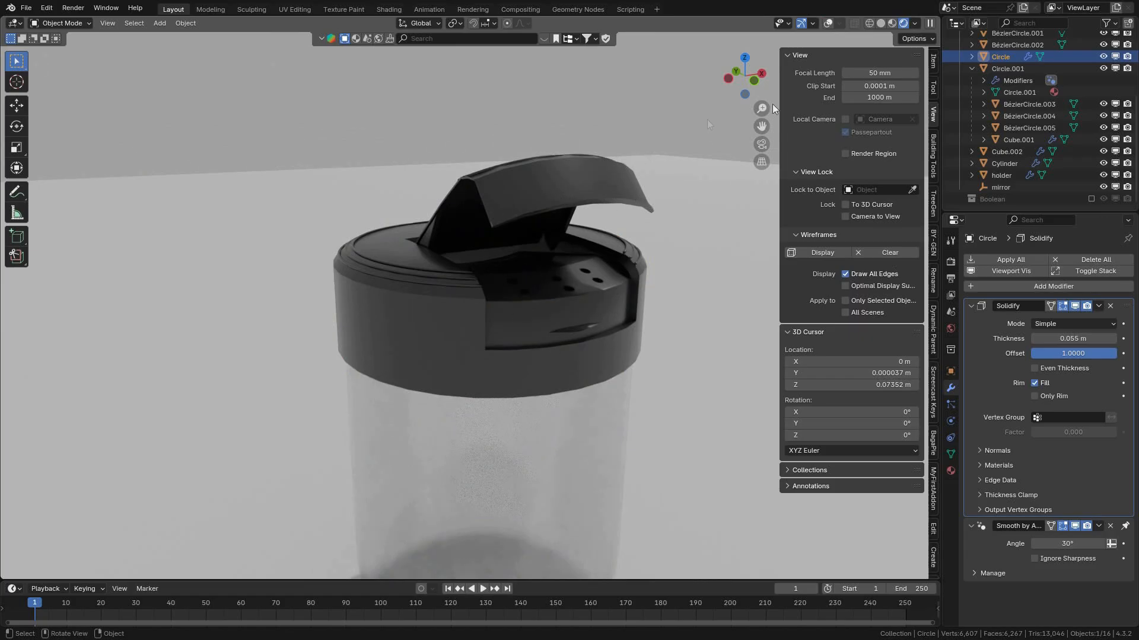
click(882, 25)
middle_drag(573, 229, 586, 230)
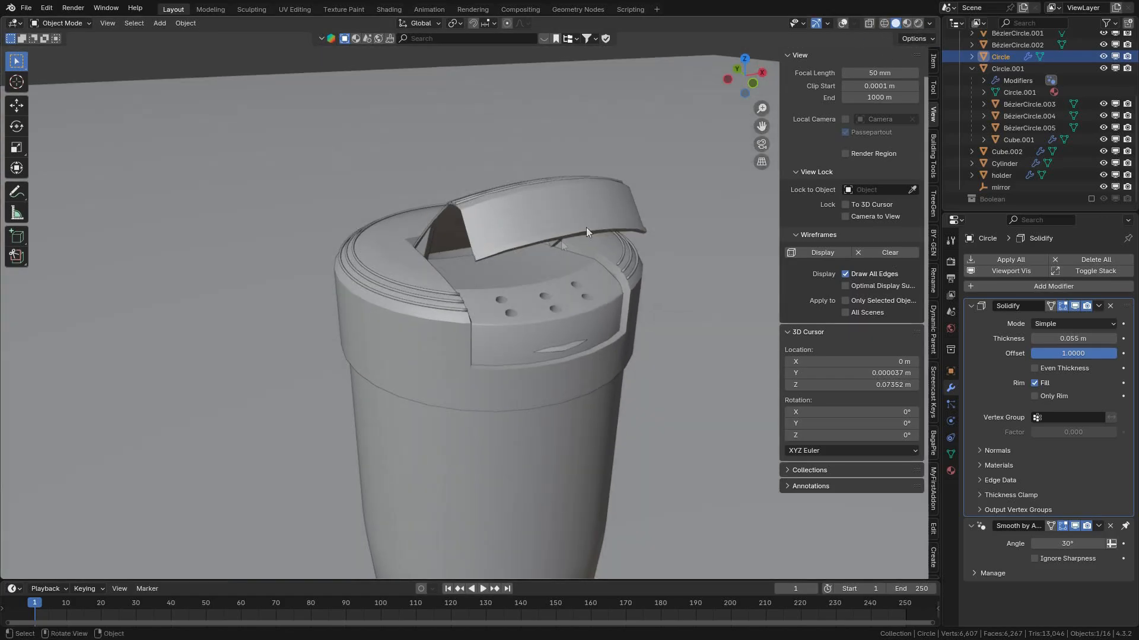
click(843, 23)
mouse_move(466, 344)
middle_down()
mouse_move(429, 348)
mouse_move(450, 354)
middle_up()
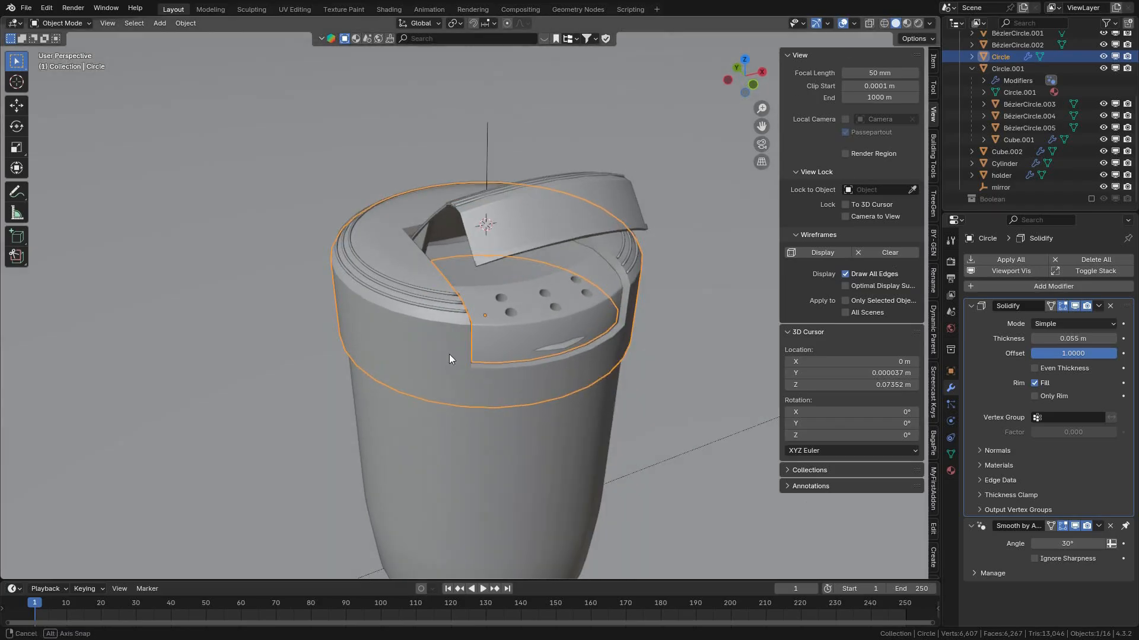
View the toothpick holder up close in the UV Editing workspace and return to the Layout workspace.
click(297, 10)
scroll(749, 363, up, 8)
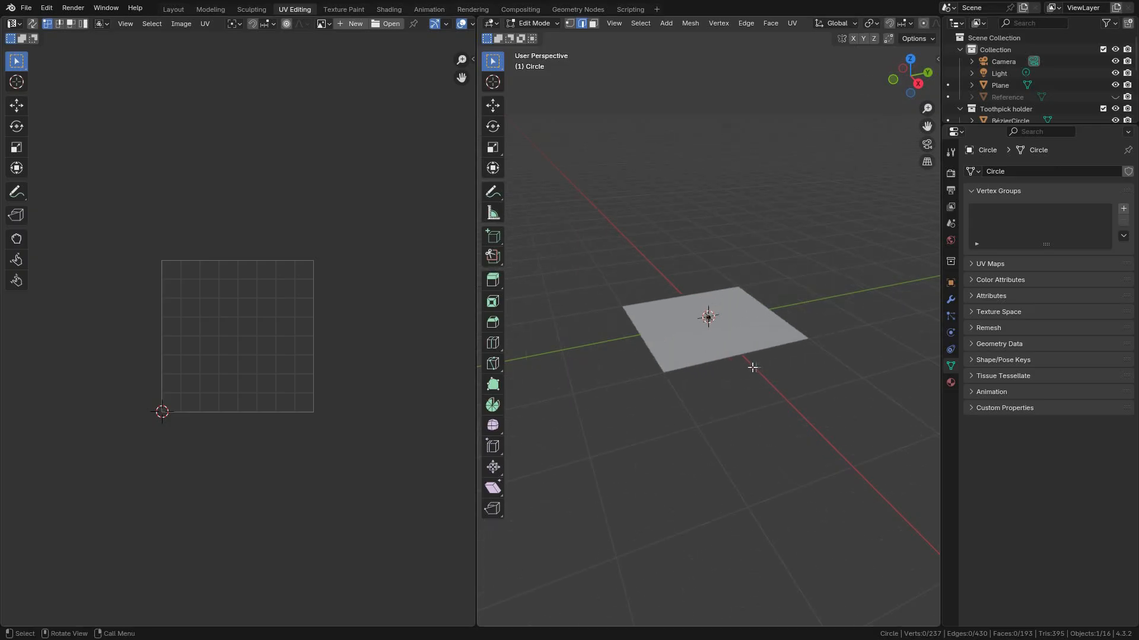
scroll(709, 352, up, 6)
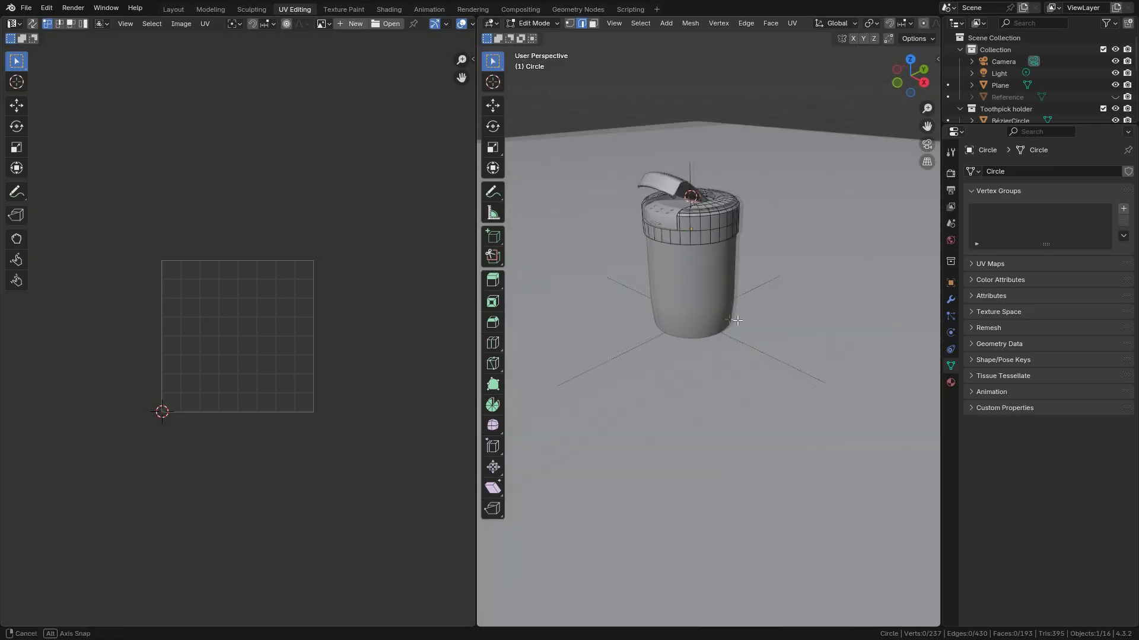
middle_drag(818, 326, 698, 325)
scroll(739, 323, up, 4)
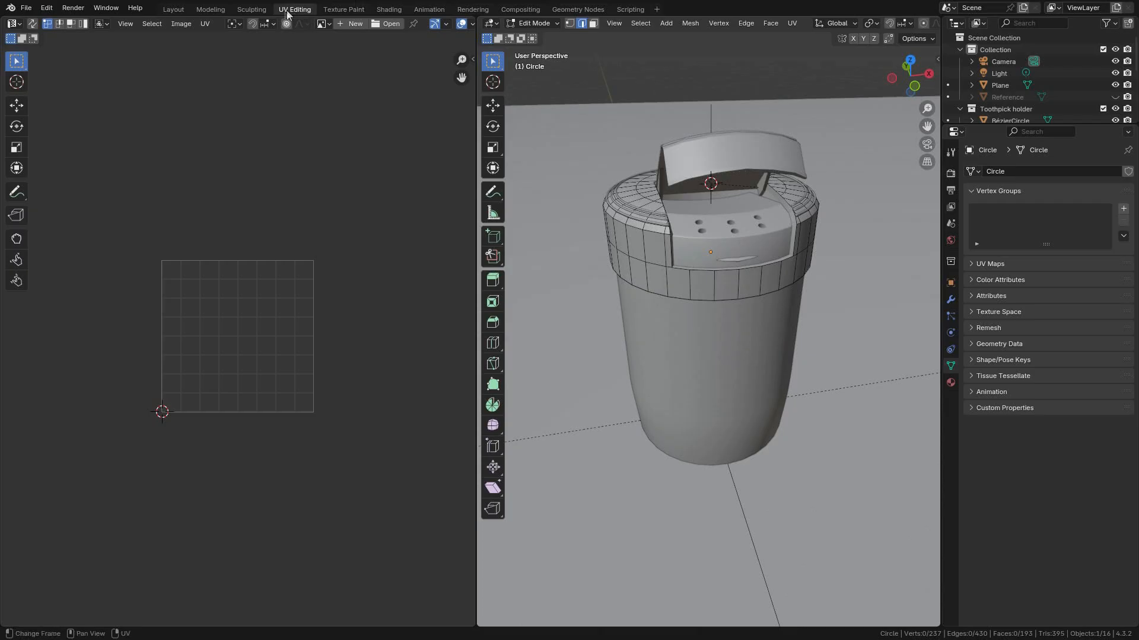
click(181, 10)
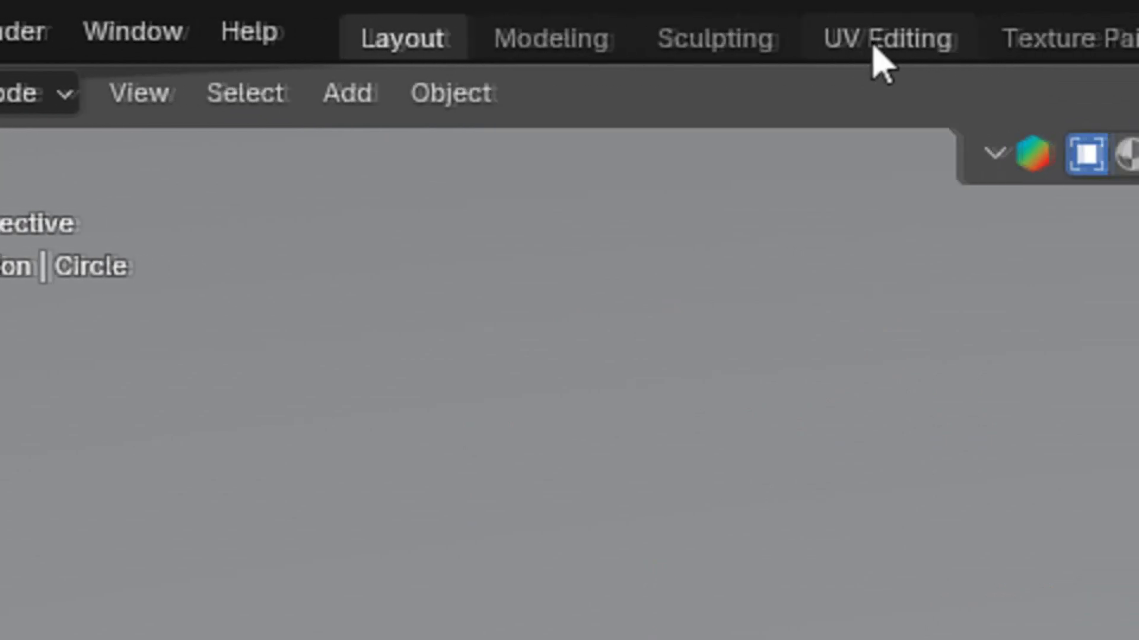
Return to the UV Editing workspace and select the cover ring's entire mesh.
click(831, 45)
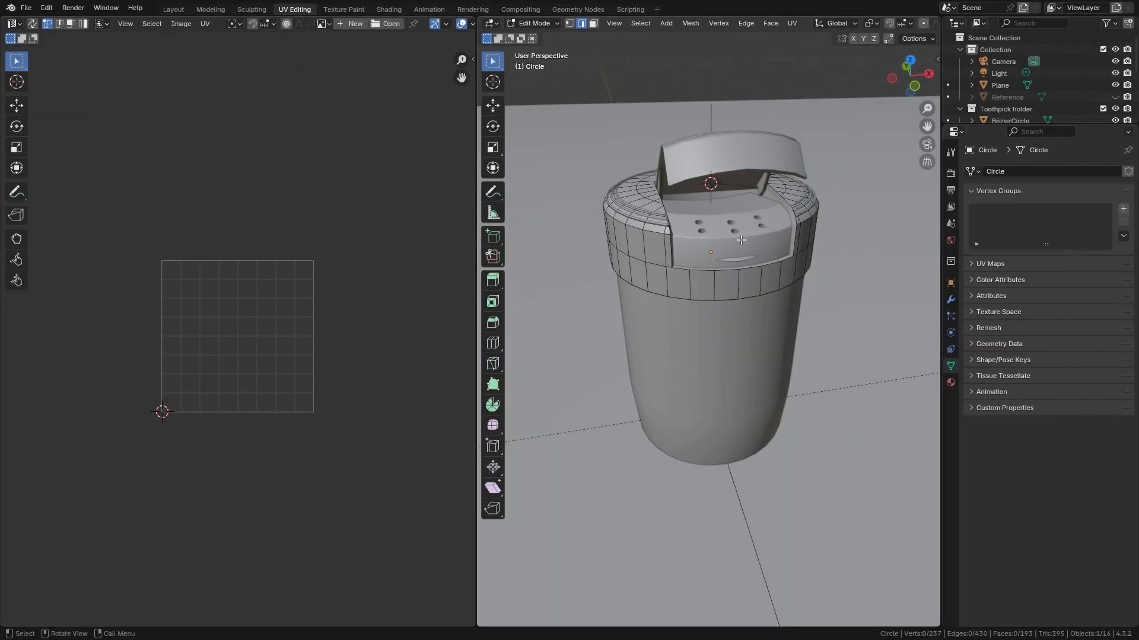
scroll(741, 240, down, 4)
mouse_move(742, 240)
middle_down()
mouse_move(596, 236)
mouse_move(738, 244)
middle_up()
scroll(738, 243, up, 3)
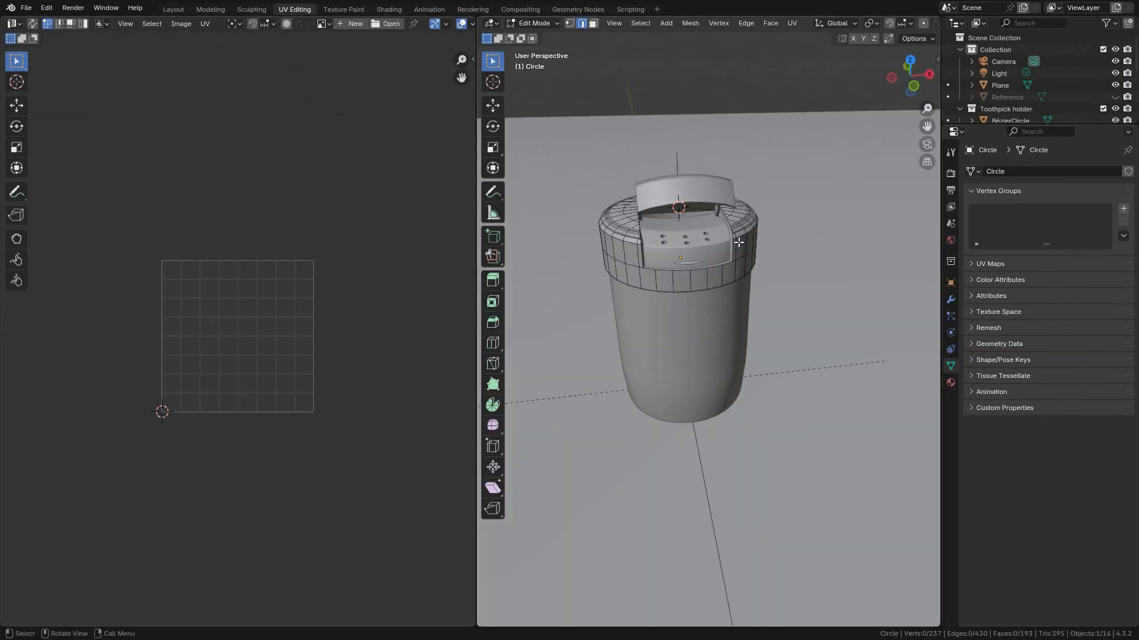
key(a)
scroll(775, 268, up, 3)
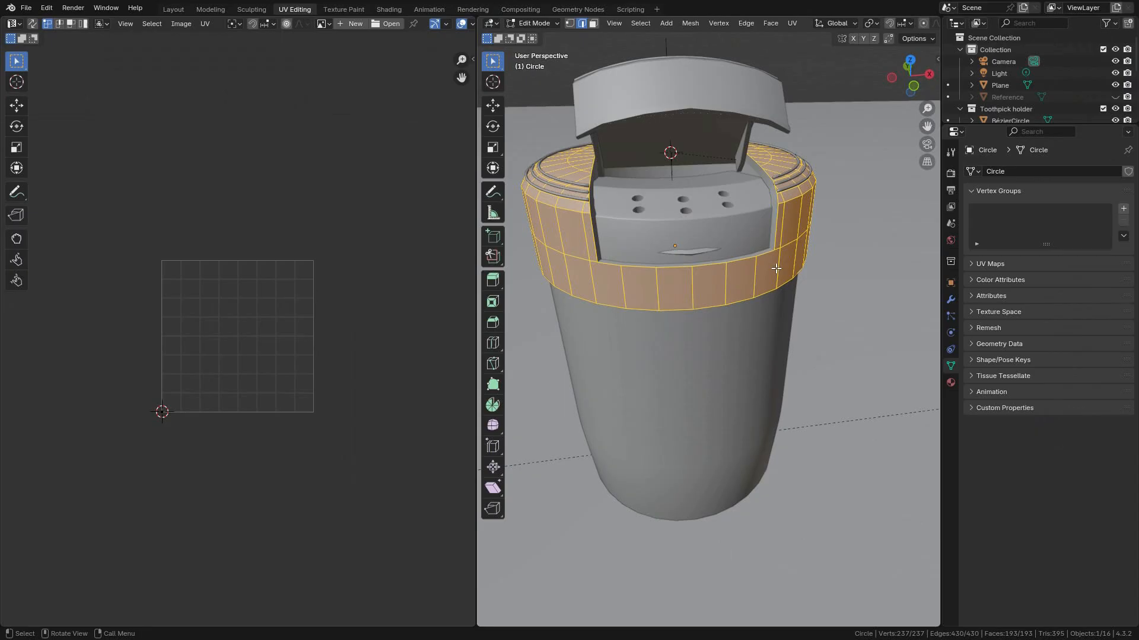
Switch to the Shading workspace, select and frame the holder body, and turn on the viewport overlays.
click(389, 9)
scroll(393, 464, down, 3)
middle_drag(392, 464, 435, 495)
scroll(724, 122, down, 6)
scroll(731, 190, up, 5)
click(610, 229)
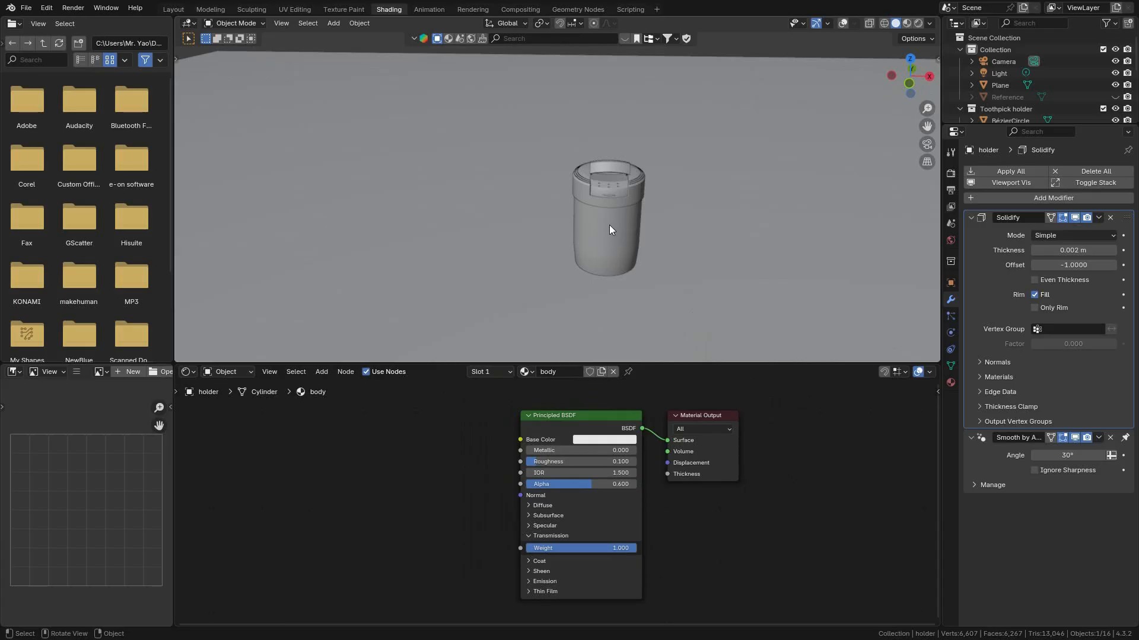
key(KP_Decimal)
scroll(610, 225, down, 2)
middle_drag(610, 225, 632, 208)
click(842, 25)
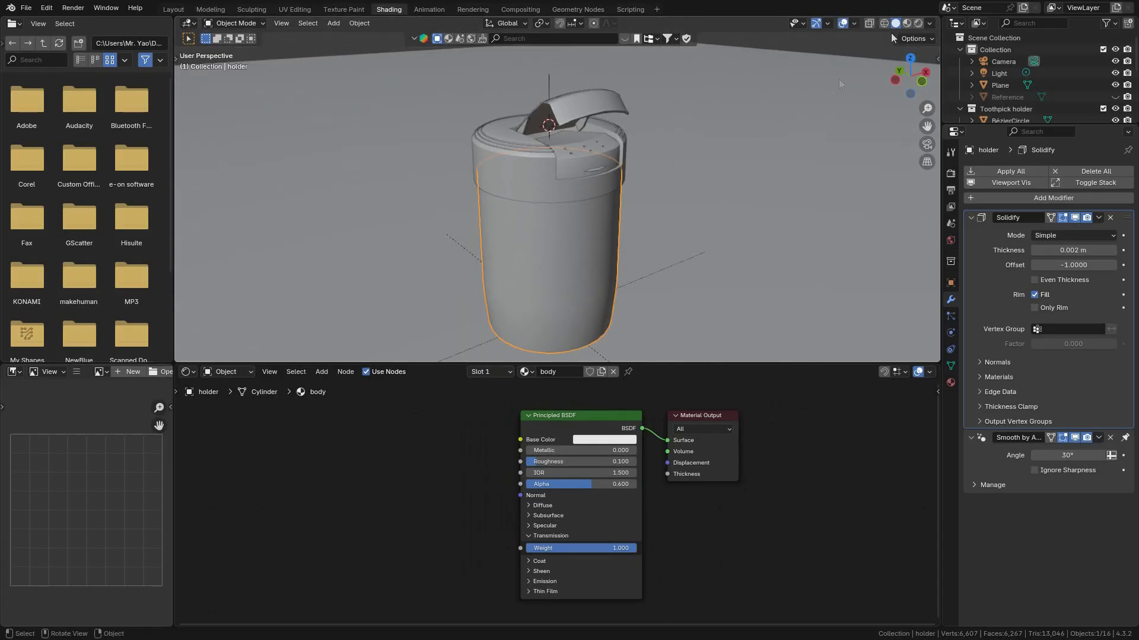
Switch the viewport to material preview and examine the holder's transparent body from near and far.
click(906, 23)
middle_drag(662, 229, 624, 232)
scroll(623, 232, up, 1)
shift+middle_drag(523, 236, 590, 236)
scroll(595, 231, up, 4)
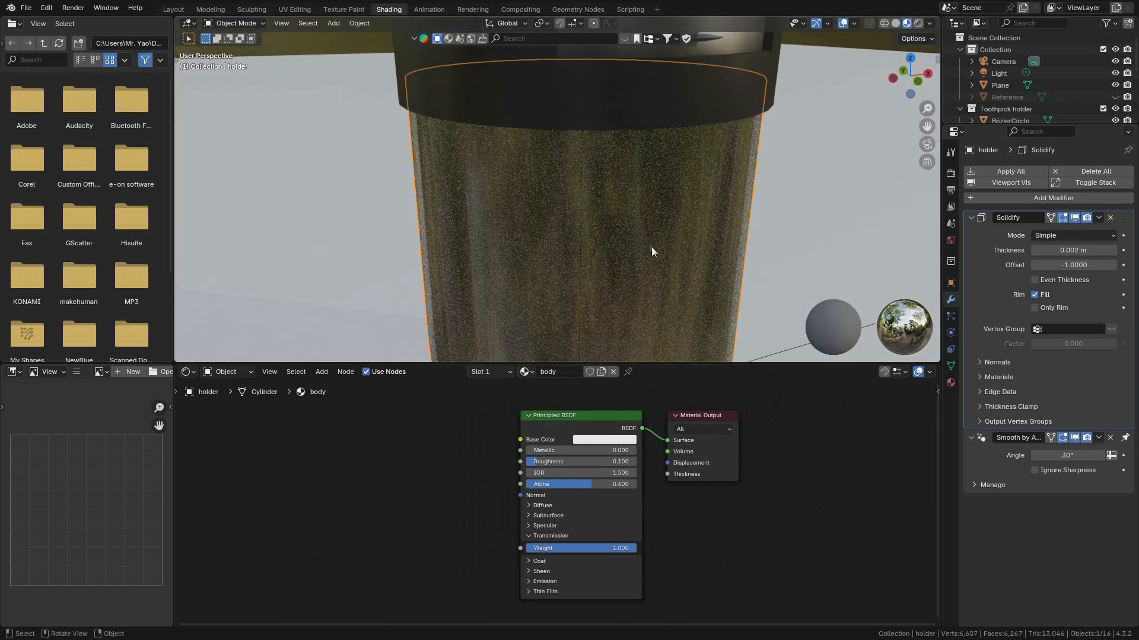
scroll(651, 252, down, 3)
middle_drag(658, 236, 630, 170)
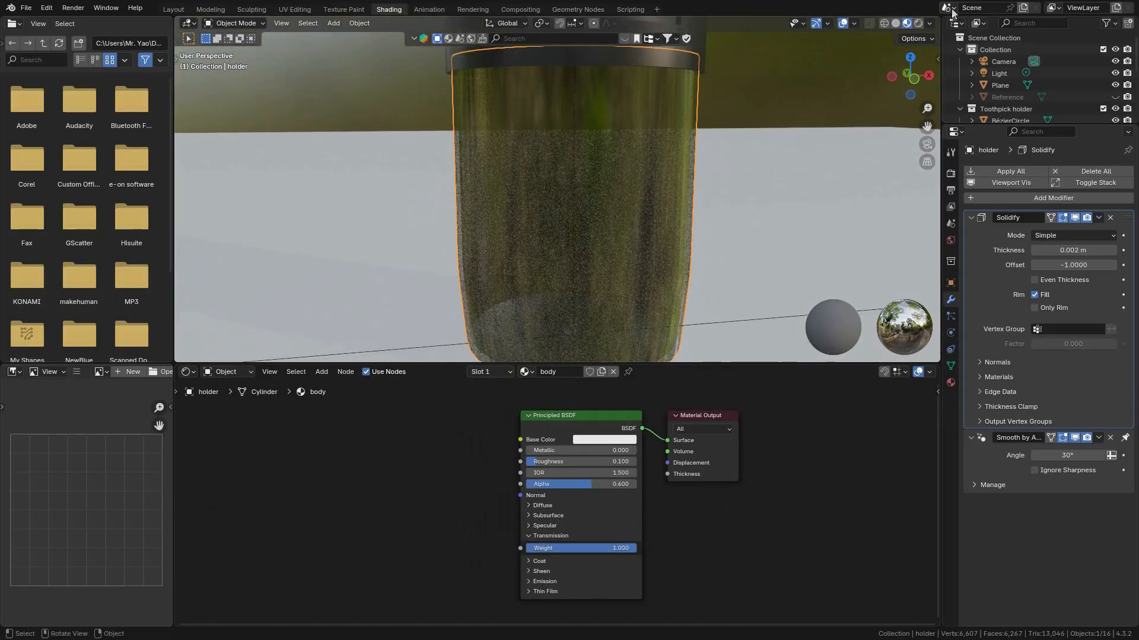
Check the body in rendered shading without overlays, and return to material preview with overlays shown.
click(918, 23)
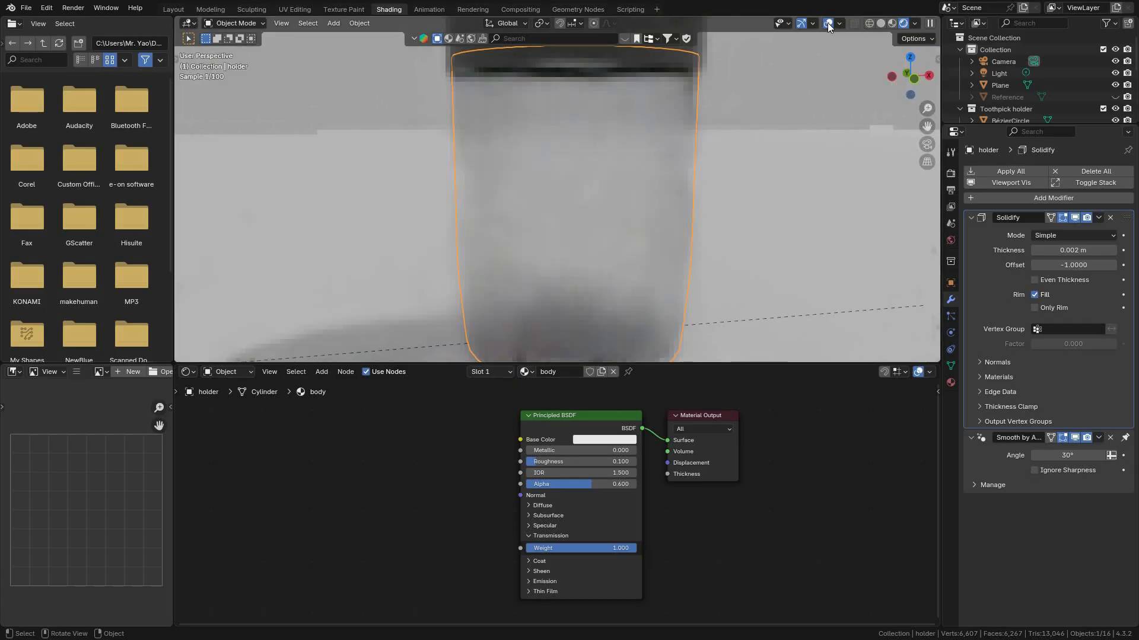
click(827, 22)
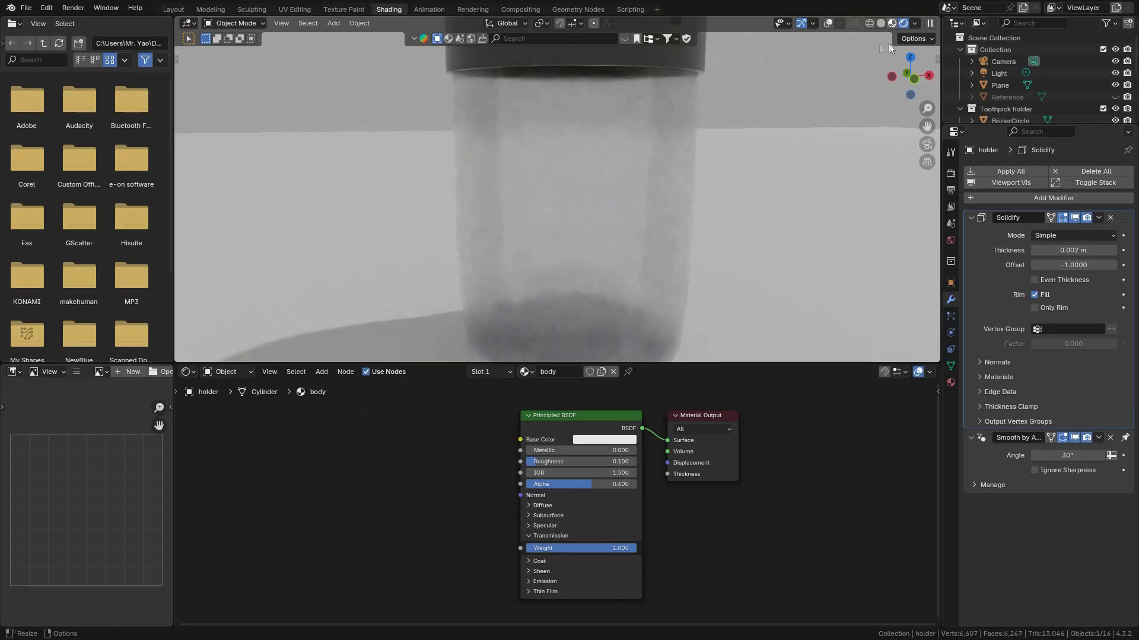
key(shift+z)
click(905, 26)
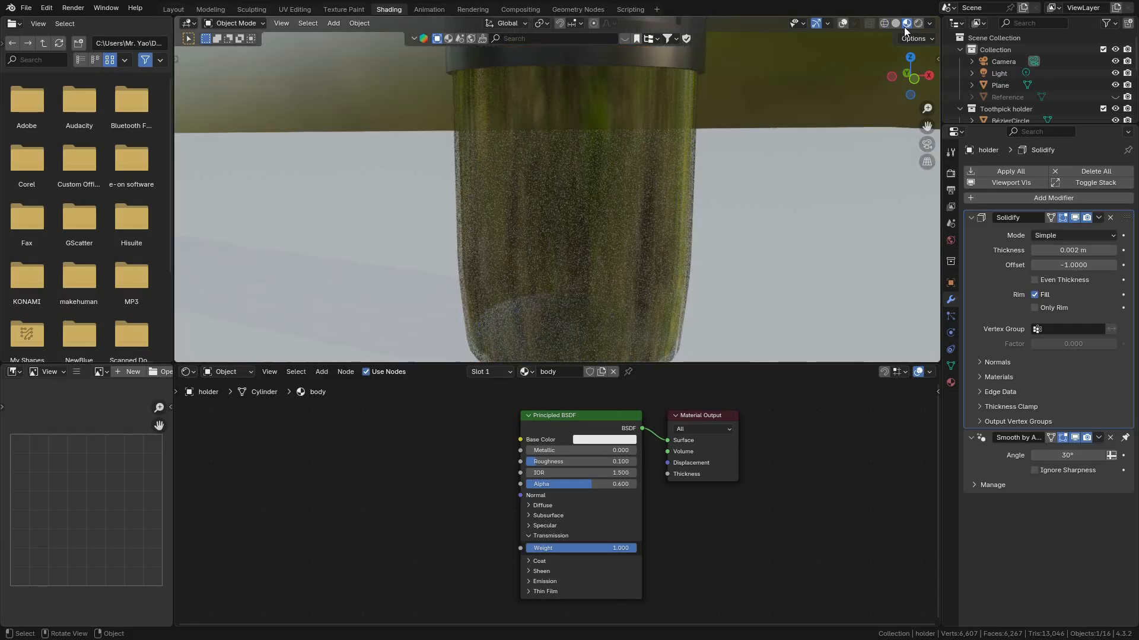
middle_drag(650, 161, 669, 185)
scroll(664, 190, up, 3)
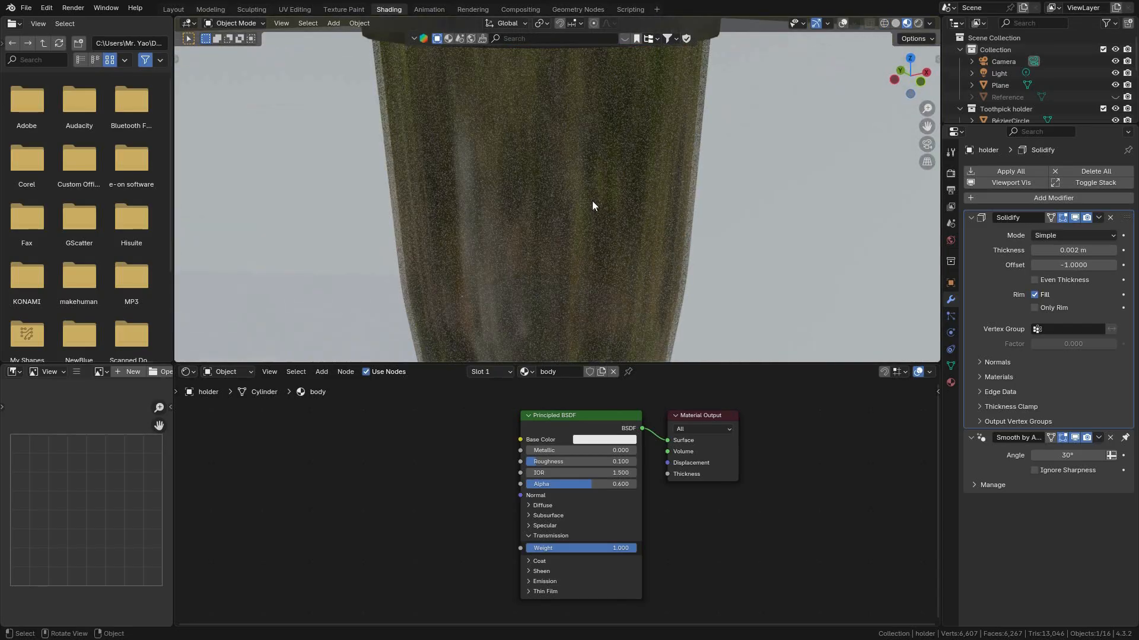
scroll(593, 212, down, 3)
click(843, 23)
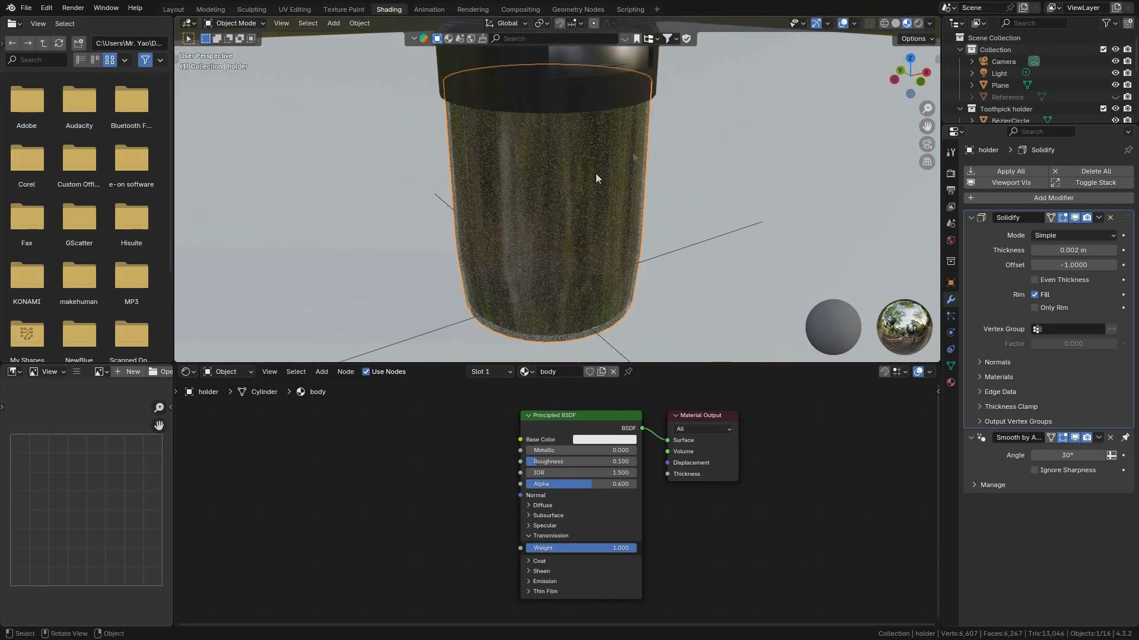
Add an Image Texture node to the body material, beside the input side of the Principled BSDF.
scroll(399, 446, up, 1)
scroll(415, 450, up, 2)
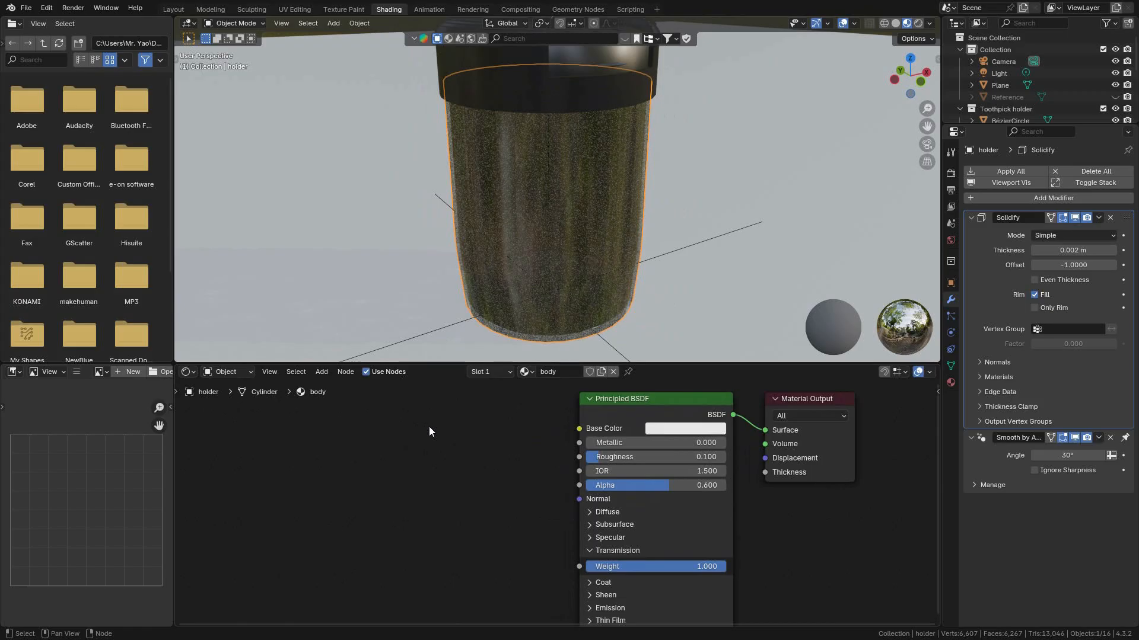
key(shift+a)
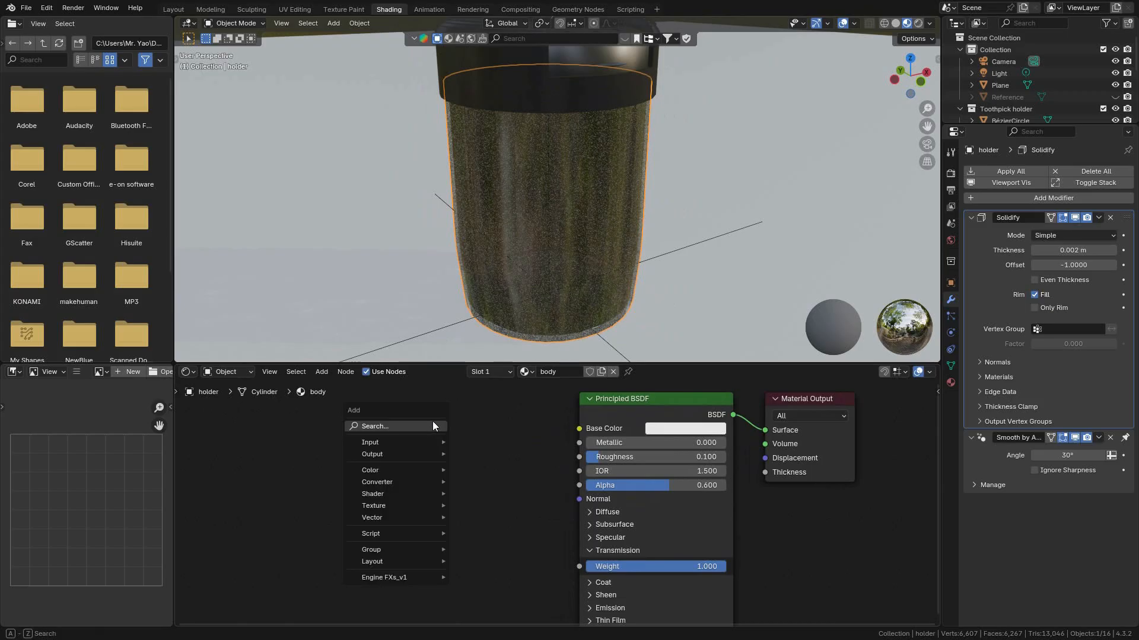
mouse_move(391, 452)
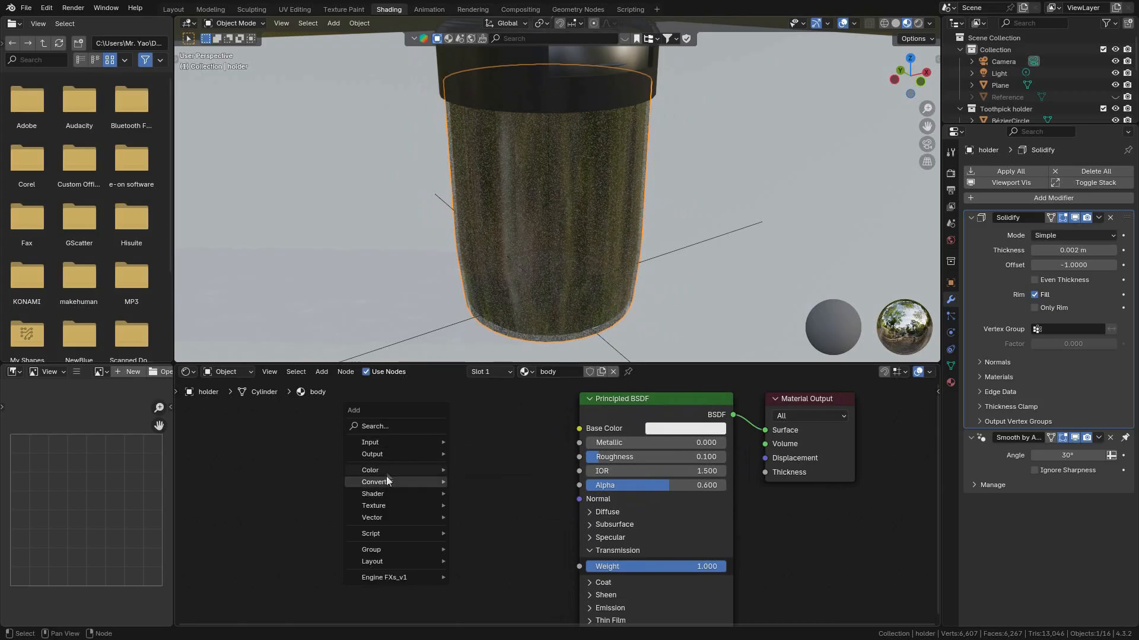
mouse_move(387, 506)
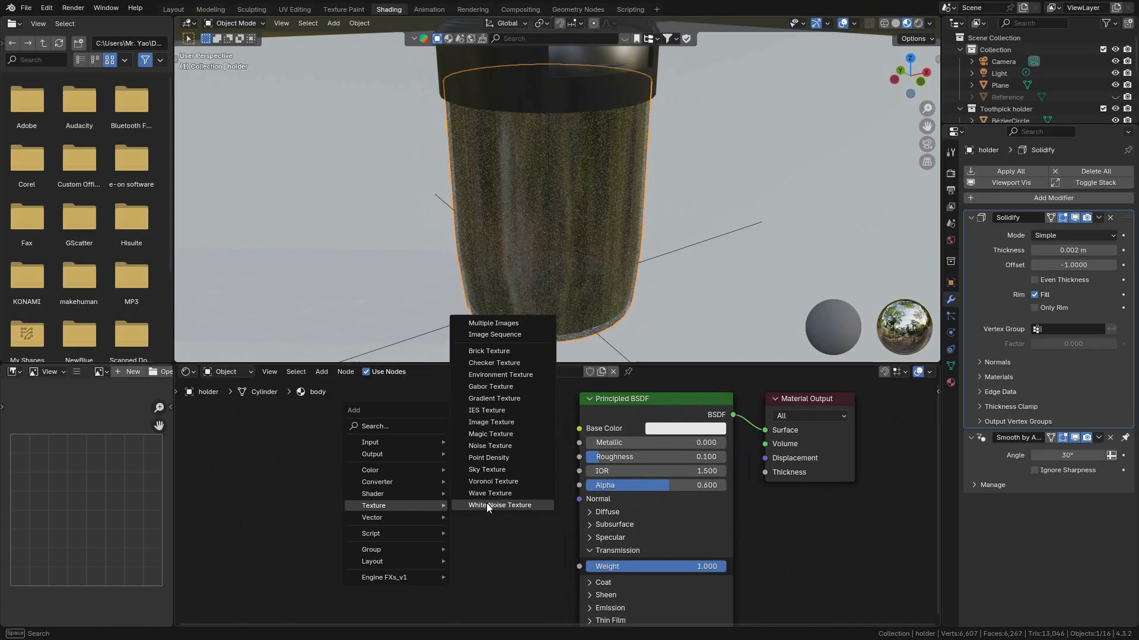
click(497, 421)
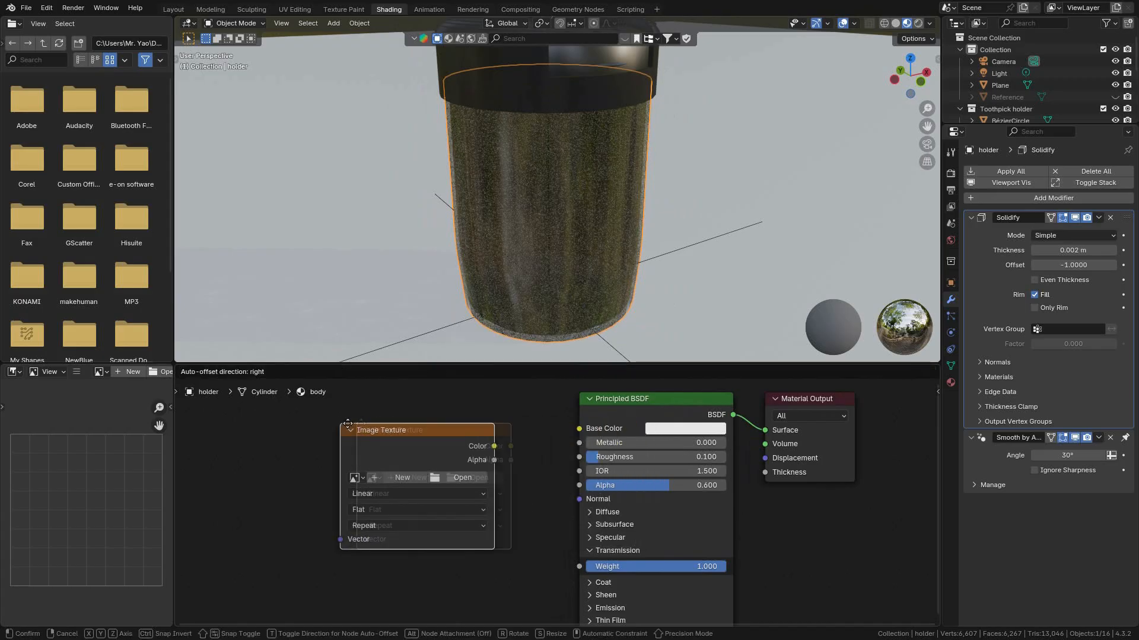
click(298, 426)
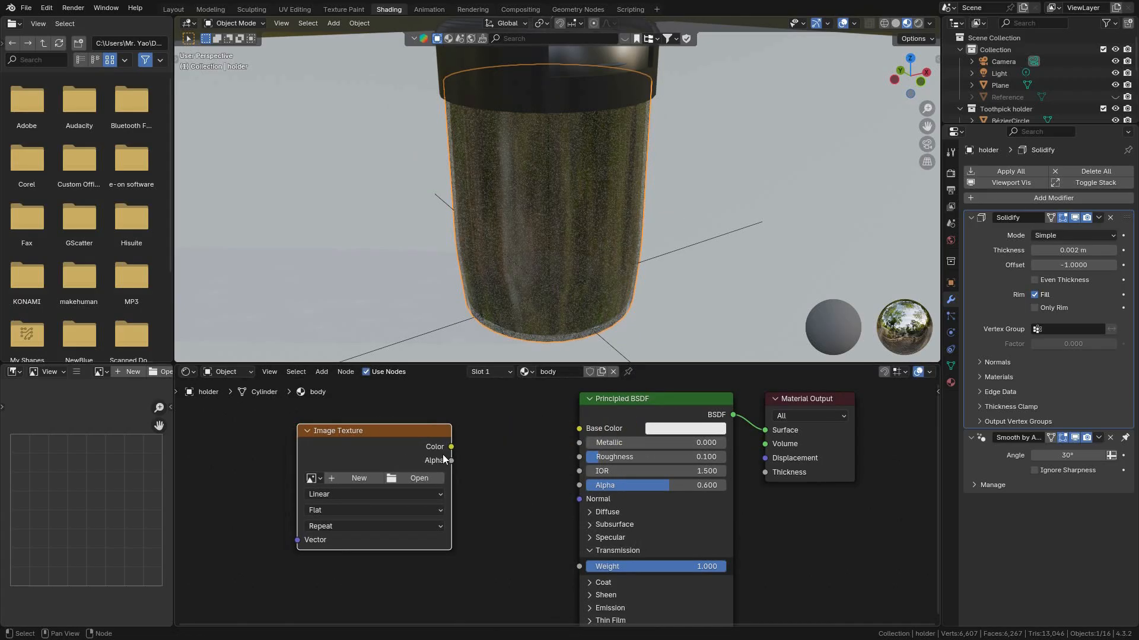
Load Fingerprints03_3K.png from the Surface Imperfections folder into the Image Texture node and move the node farther from the Principled BSDF.
click(419, 478)
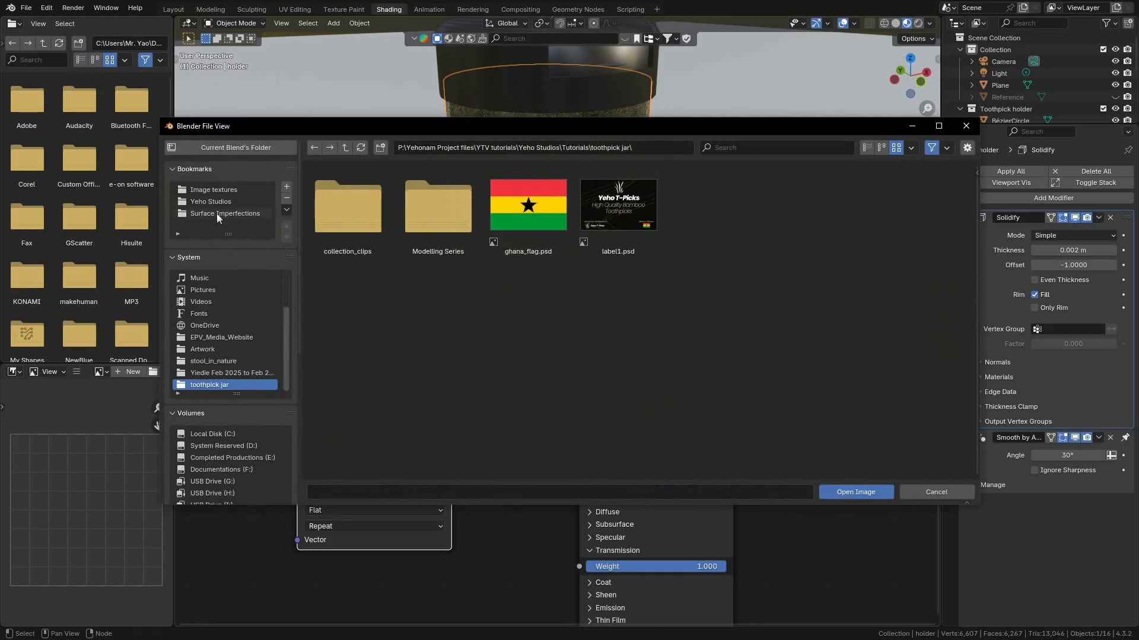
click(217, 214)
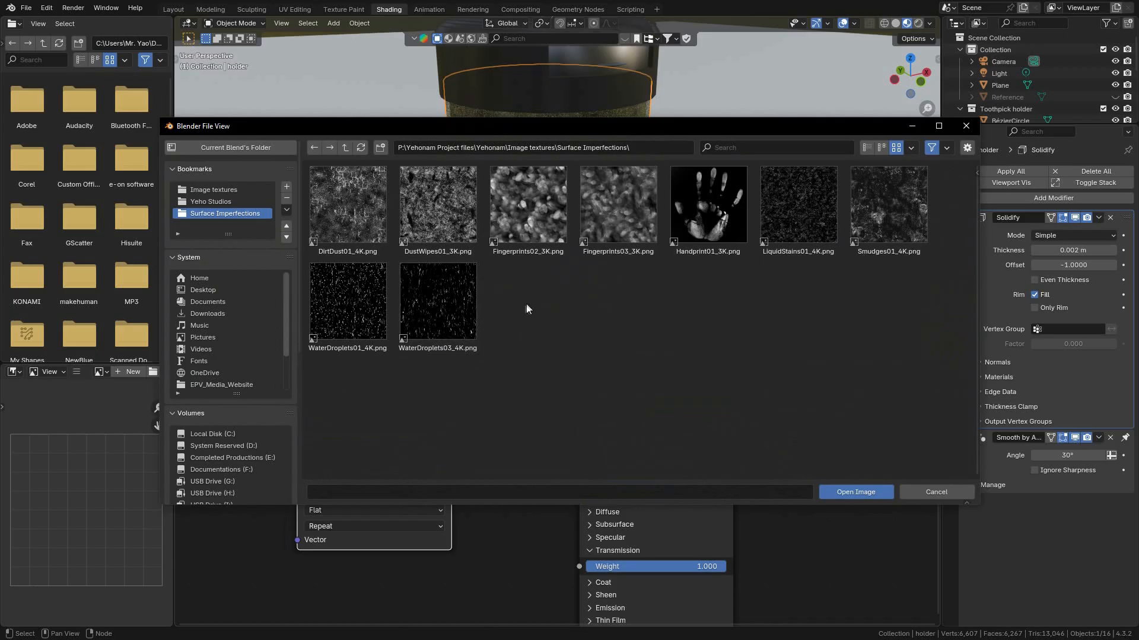
click(618, 204)
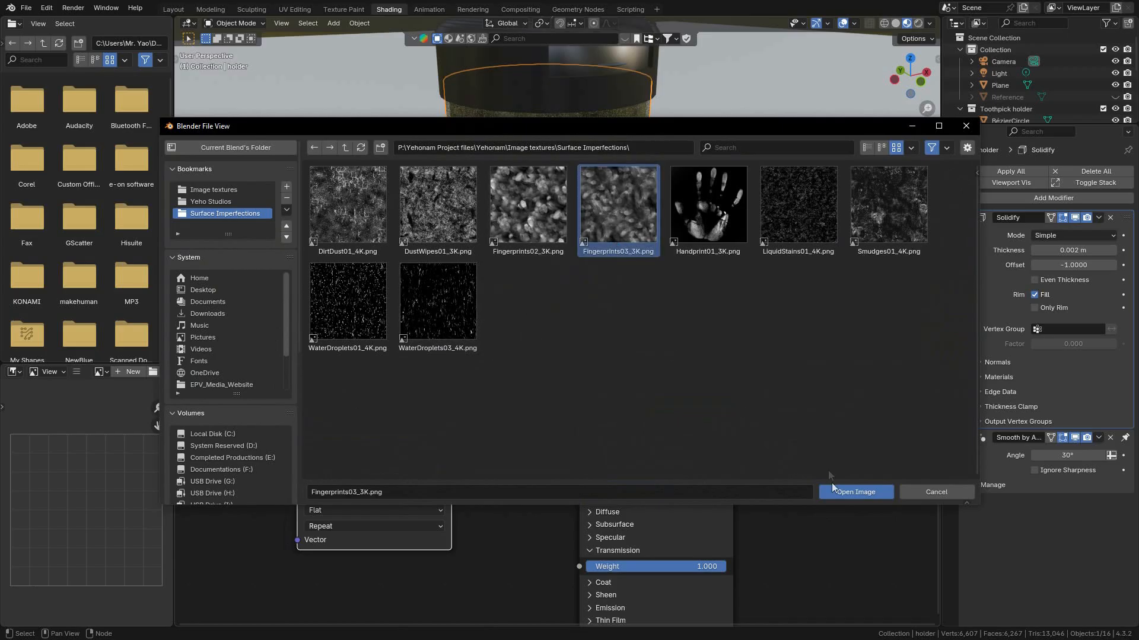
click(854, 492)
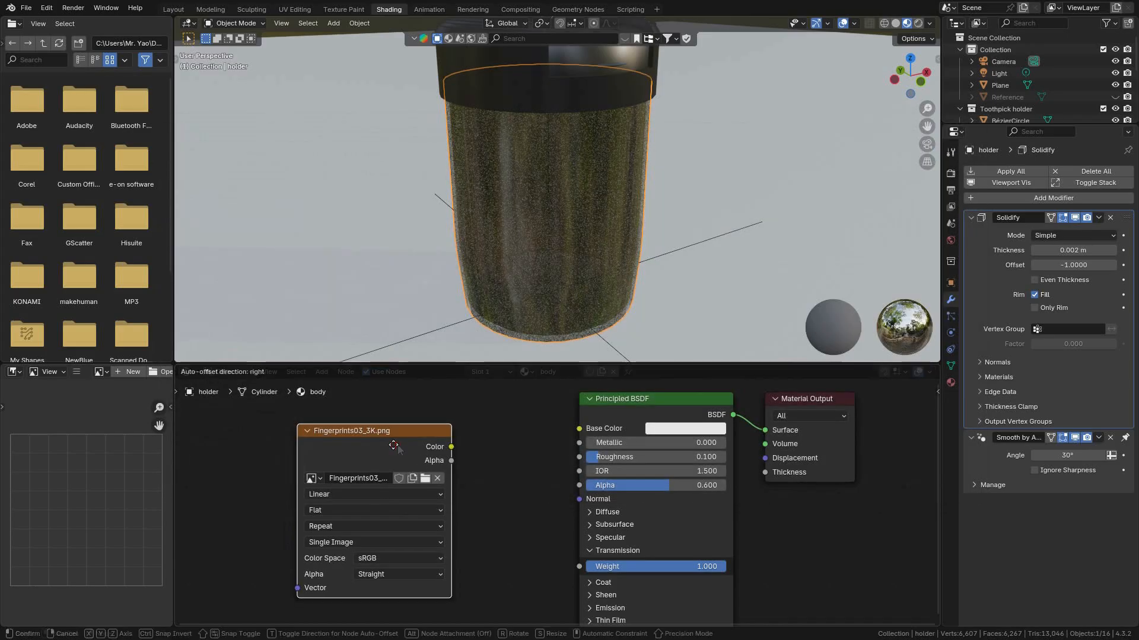
click(364, 446)
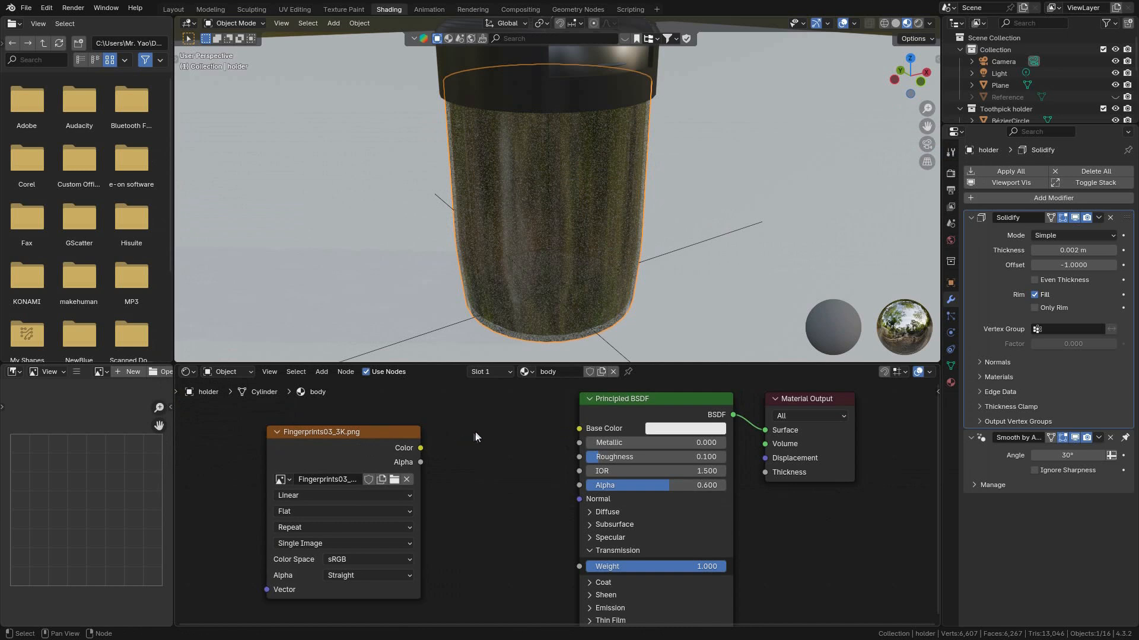
mouse_move(342, 446)
mouse_down()
mouse_move(352, 435)
mouse_move(333, 447)
mouse_up()
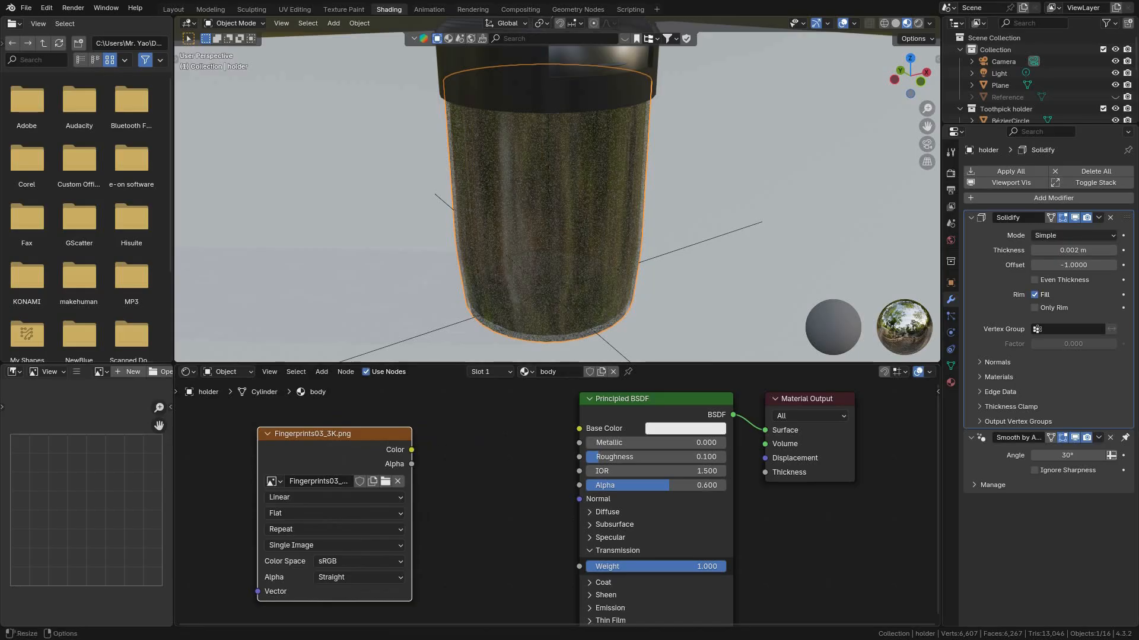
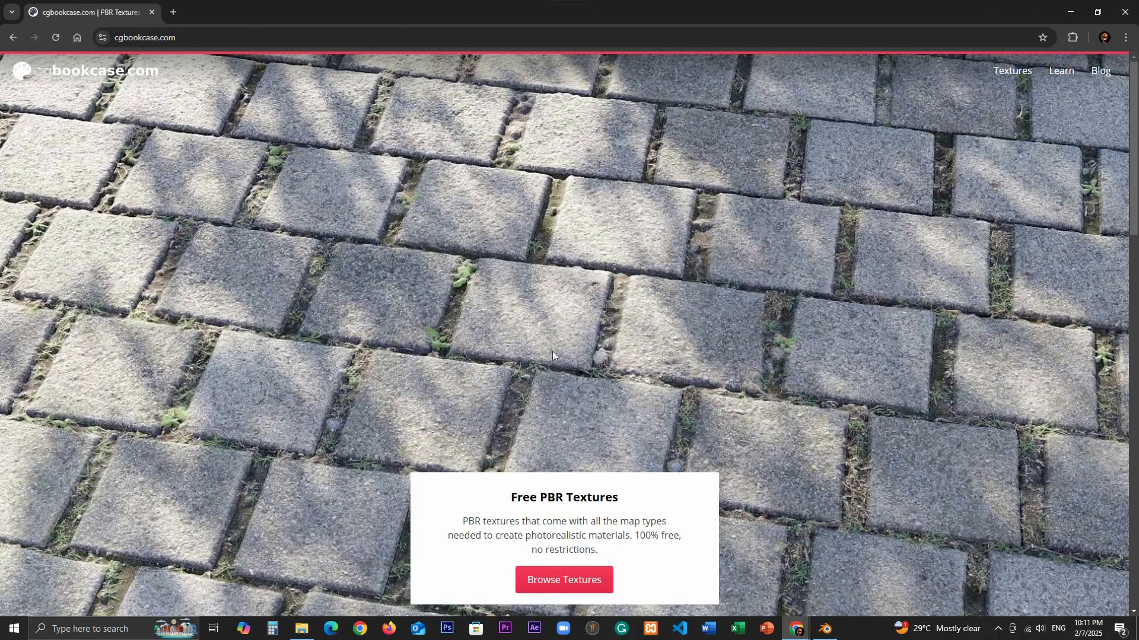
In the browser, browse the textures on cgbookcase.com and filter them by the Surface Imperfections category.
scroll(593, 427, down, 2)
click(552, 347)
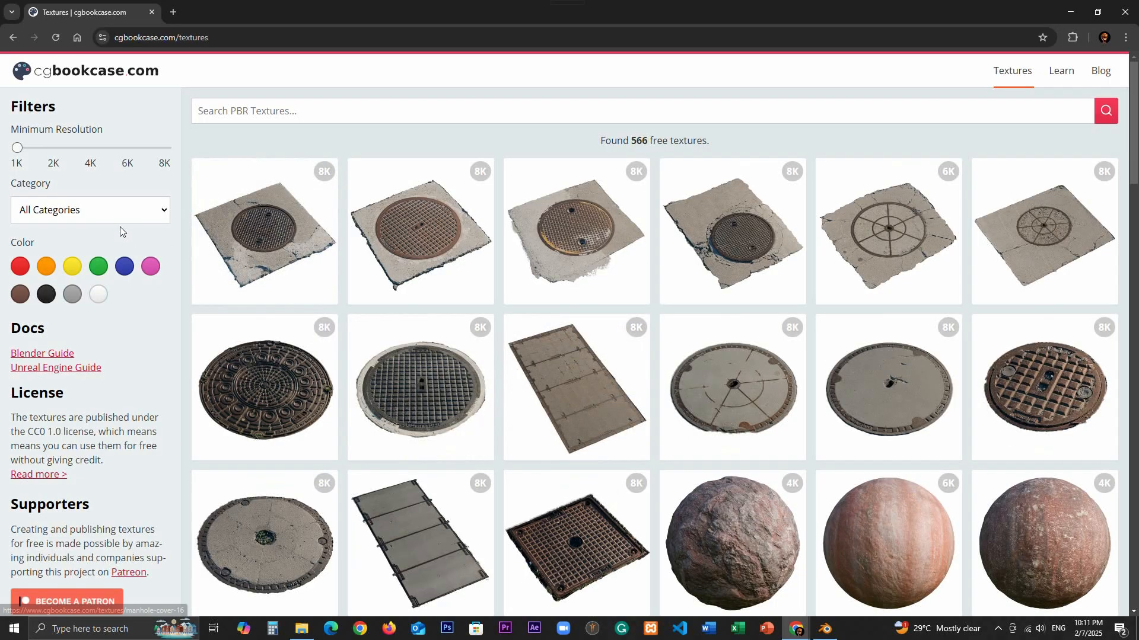
click(100, 211)
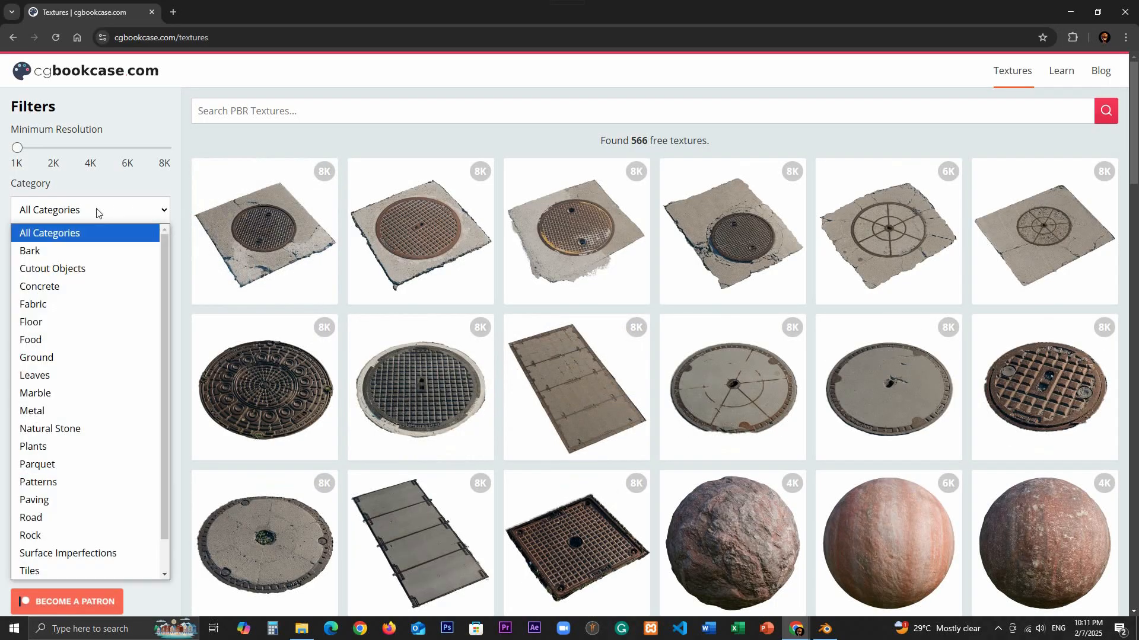
click(87, 554)
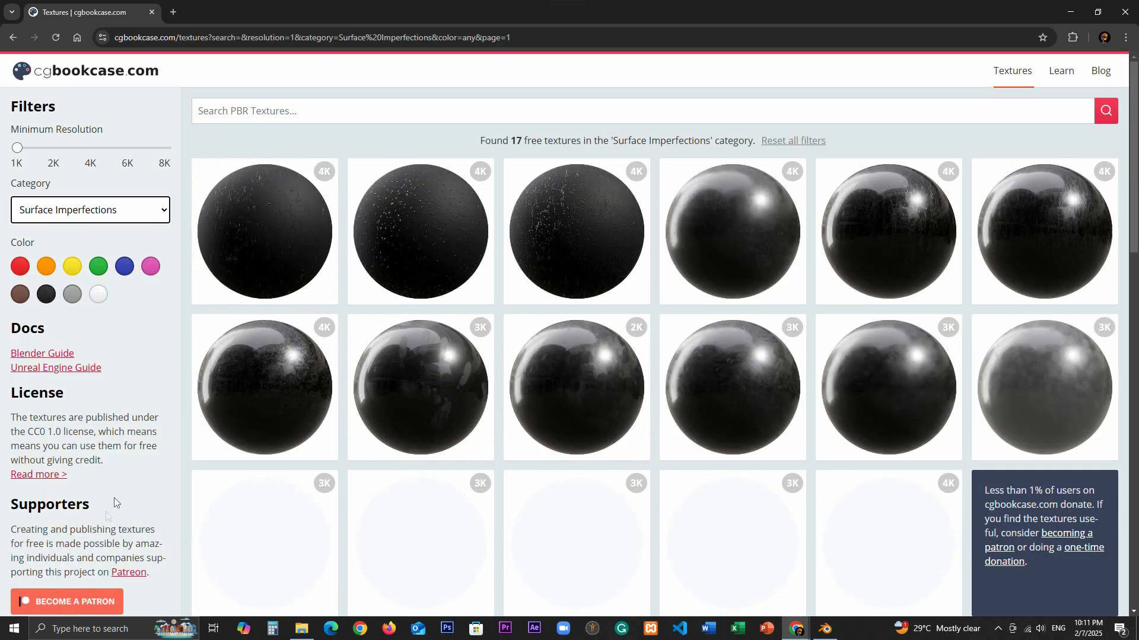
Look through the Surface Imperfections textures, view the Handprint 01 page with its tiling preview, and return to the texture list.
scroll(1036, 323, down, 3)
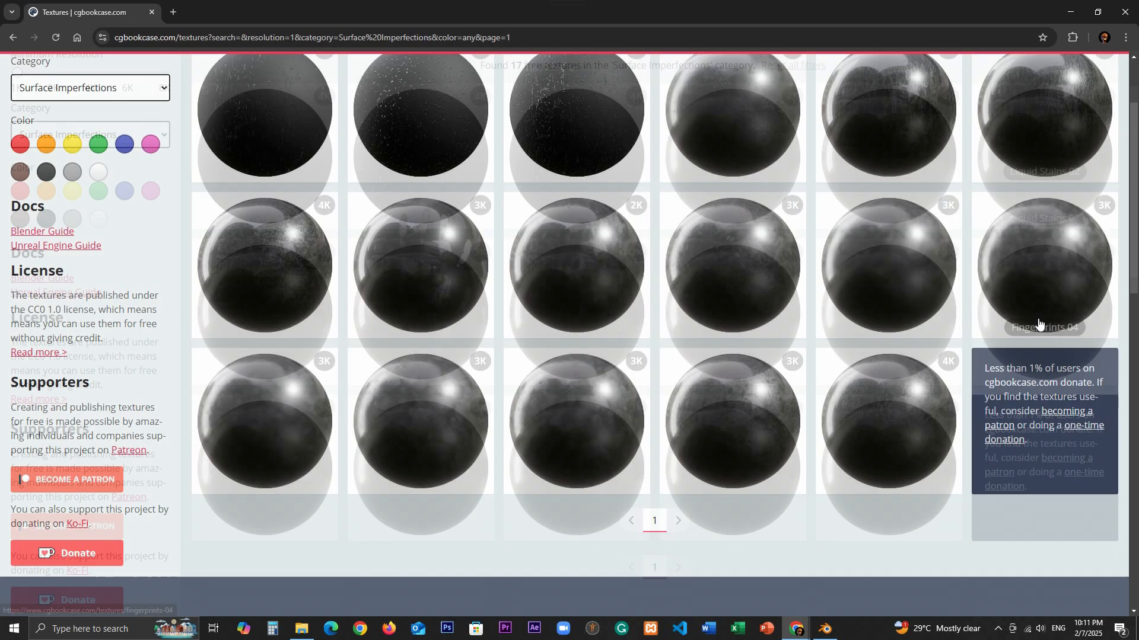
scroll(635, 400, up, 3)
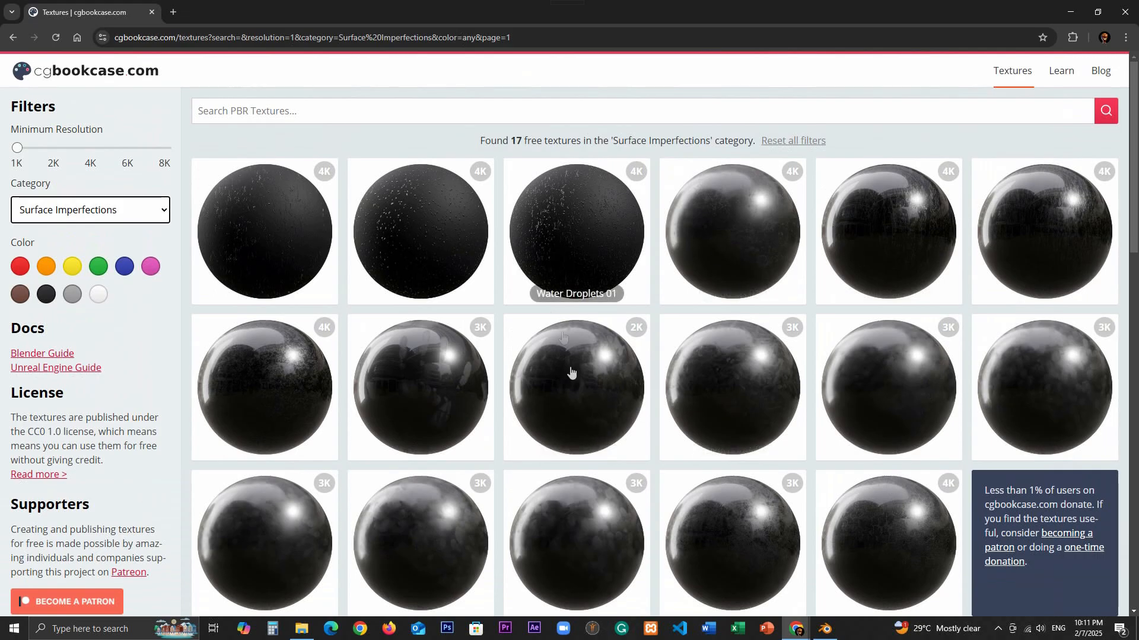
click(411, 400)
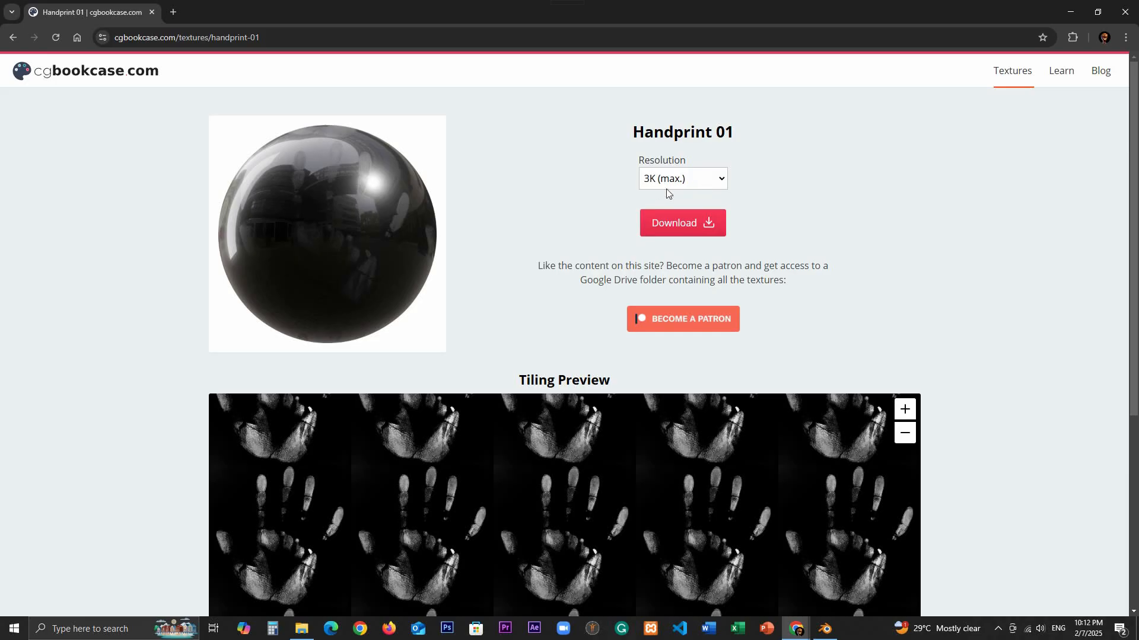
scroll(599, 303, down, 5)
scroll(556, 408, up, 5)
click(14, 37)
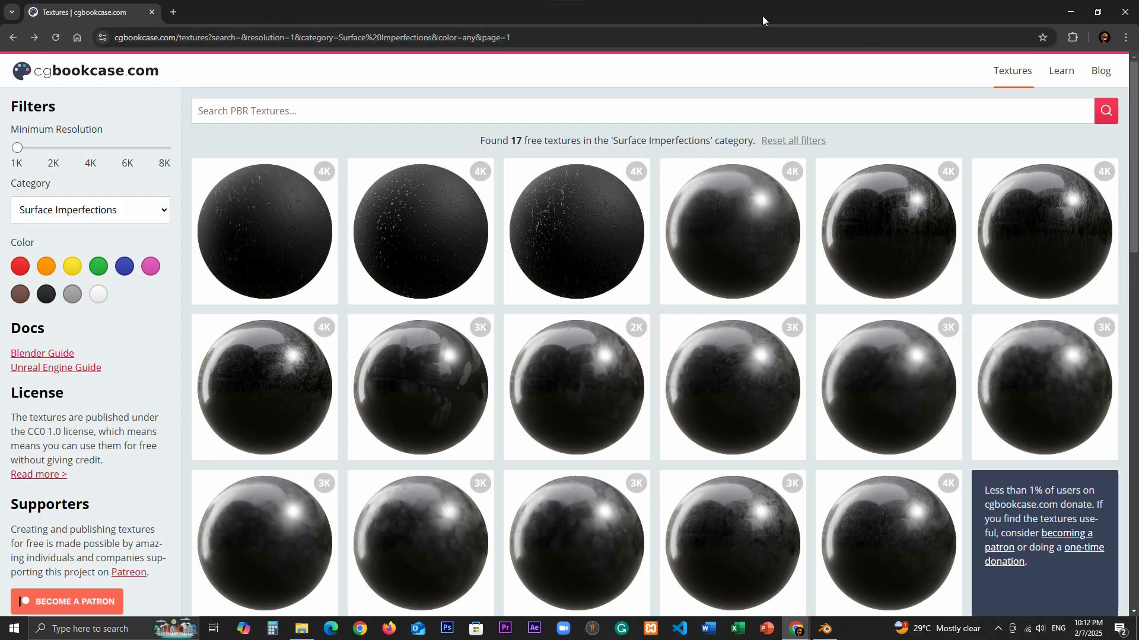
scroll(477, 370, down, 8)
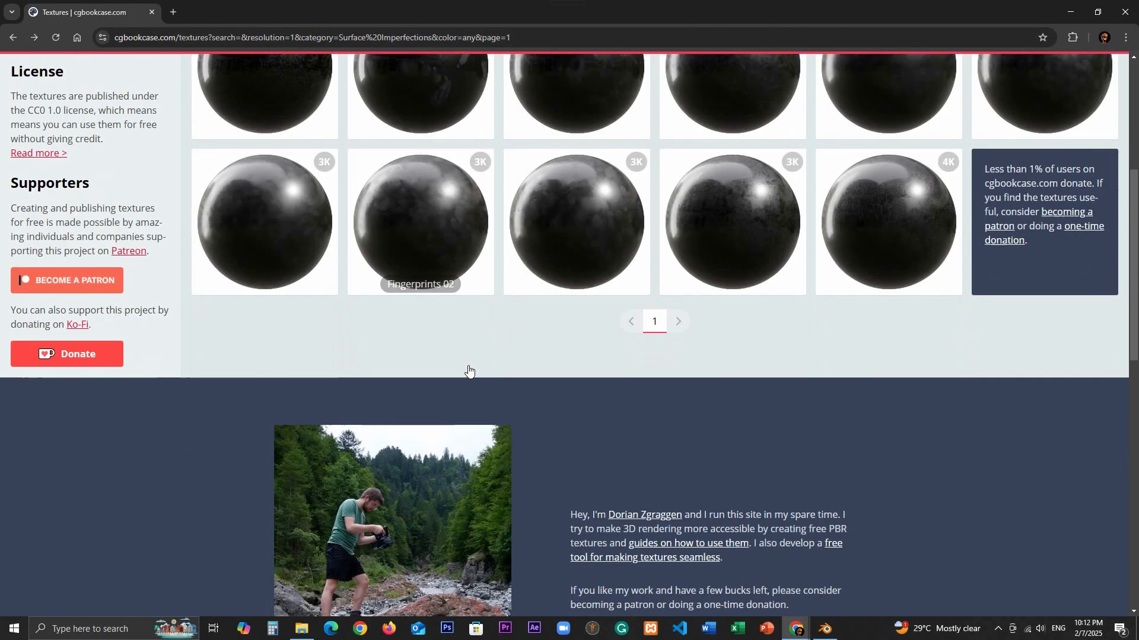
scroll(488, 380, up, 5)
scroll(489, 381, up, 2)
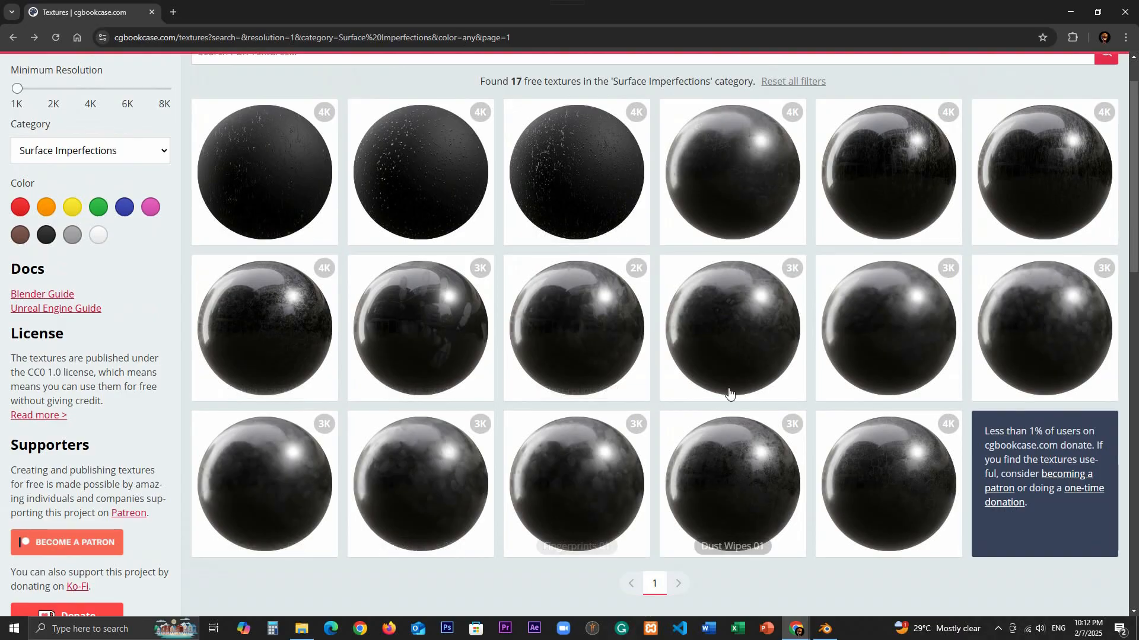
Switch back to Blender and connect the Fingerprints03_3K image's Color output to the Principled BSDF's Roughness input in the body material.
drag(796, 8, 884, 182)
click(824, 629)
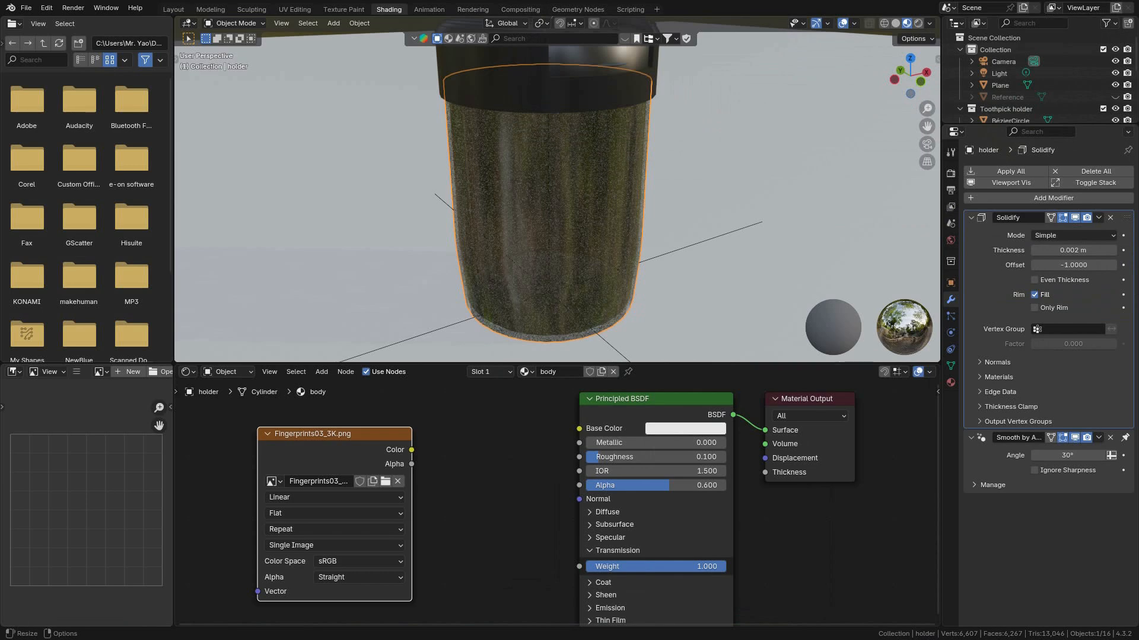
click(522, 483)
scroll(582, 255, down, 5)
scroll(581, 267, up, 5)
scroll(581, 265, up, 1)
middle_drag(581, 266, 552, 277)
drag(411, 449, 585, 457)
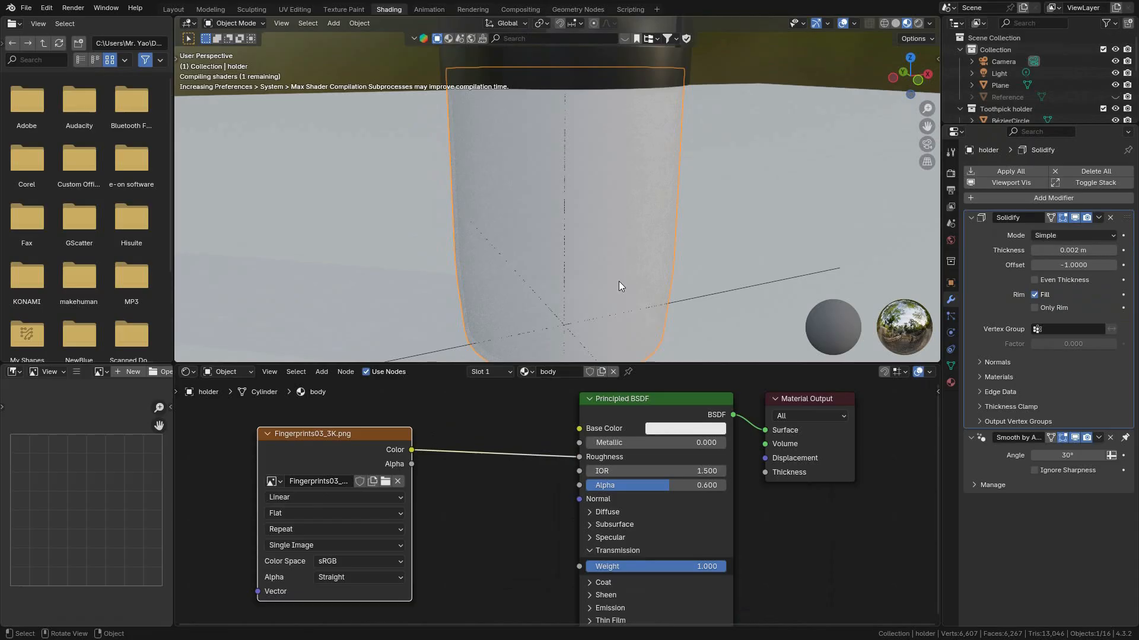
Examine the fingerprint roughness texture on the transparent holder body up close and from several angles.
middle_drag(627, 269, 655, 220)
scroll(655, 252, up, 5)
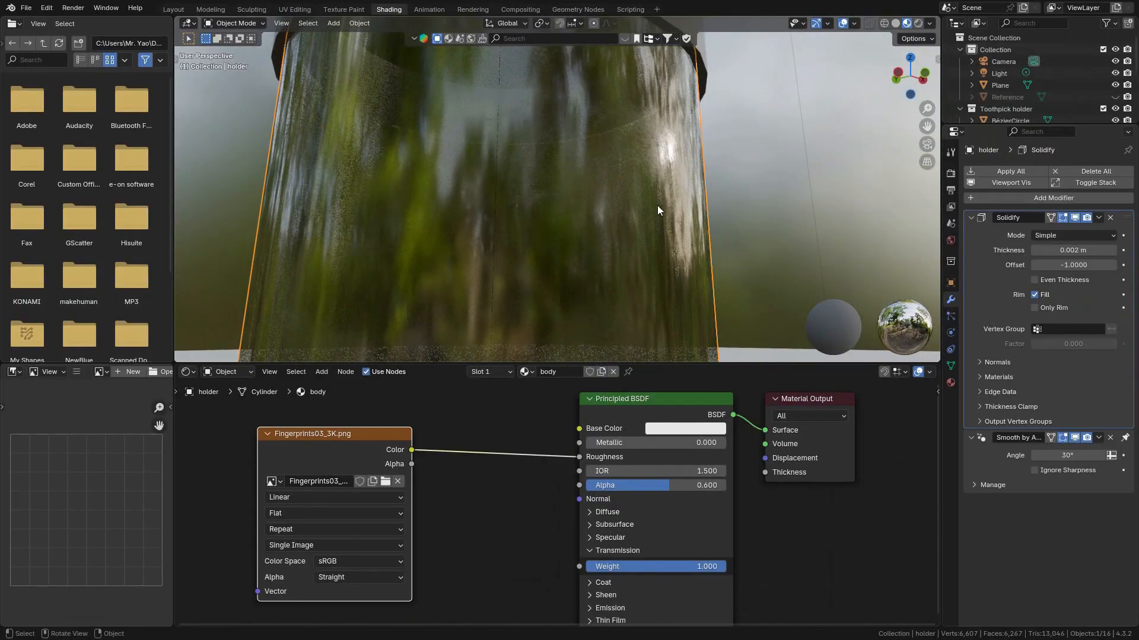
mouse_move(658, 134)
middle_down()
mouse_move(660, 159)
mouse_move(671, 151)
mouse_move(650, 123)
middle_up()
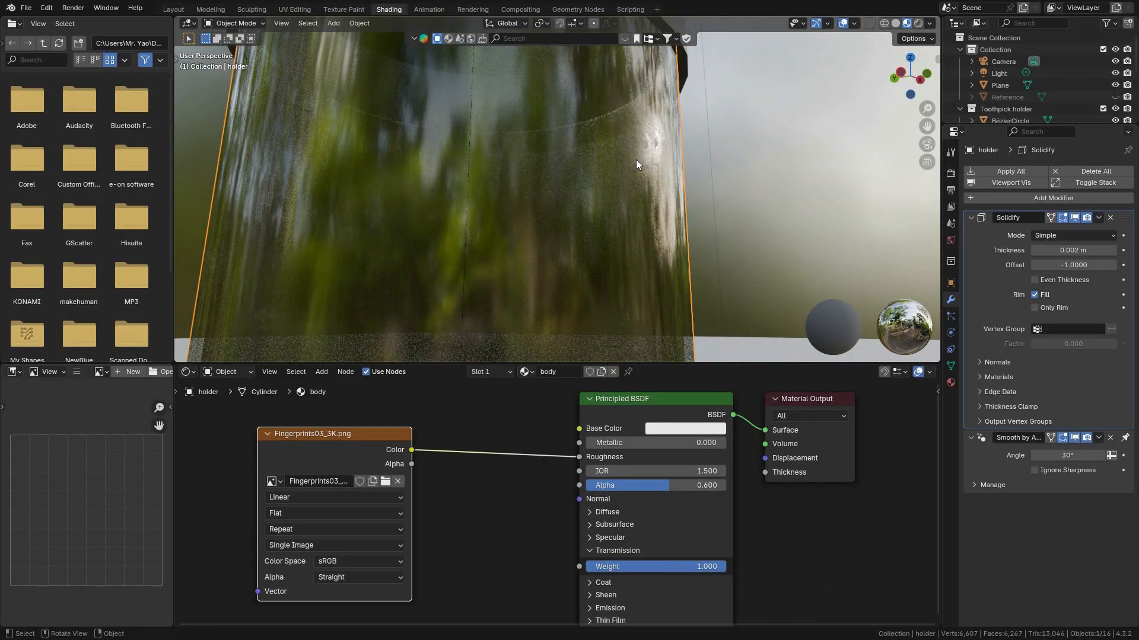
mouse_move(634, 152)
middle_down()
mouse_move(607, 183)
mouse_move(520, 142)
mouse_move(599, 142)
mouse_move(627, 173)
mouse_move(622, 157)
middle_up()
scroll(621, 157, down, 2)
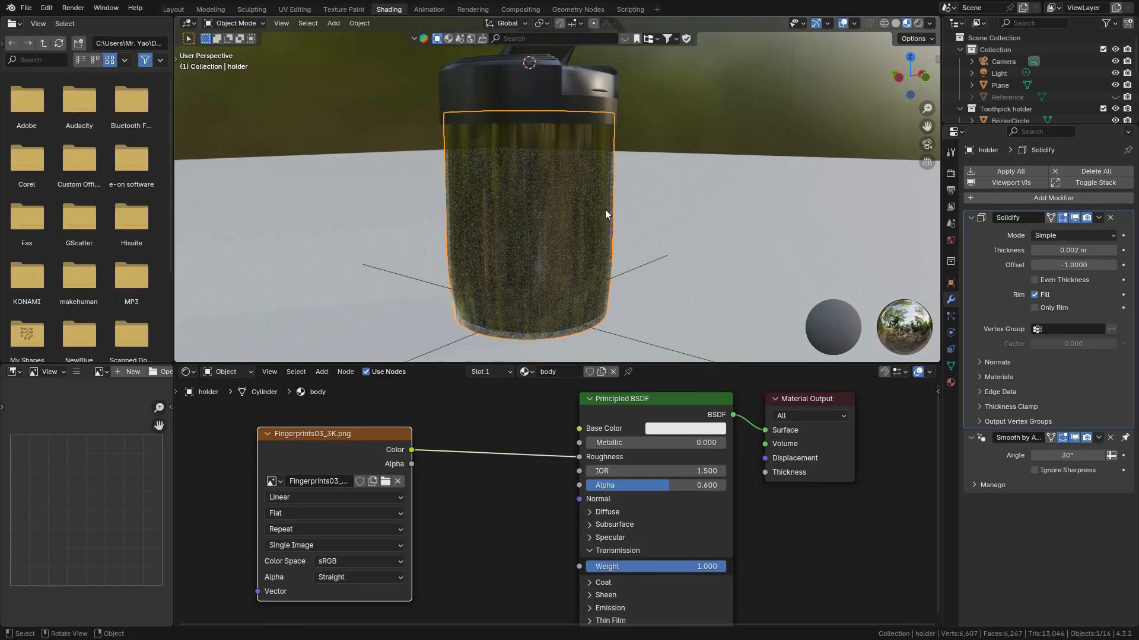
scroll(606, 210, up, 3)
middle_drag(605, 210, 582, 226)
scroll(583, 227, down, 1)
scroll(584, 273, down, 2)
scroll(585, 273, up, 3)
scroll(585, 275, up, 3)
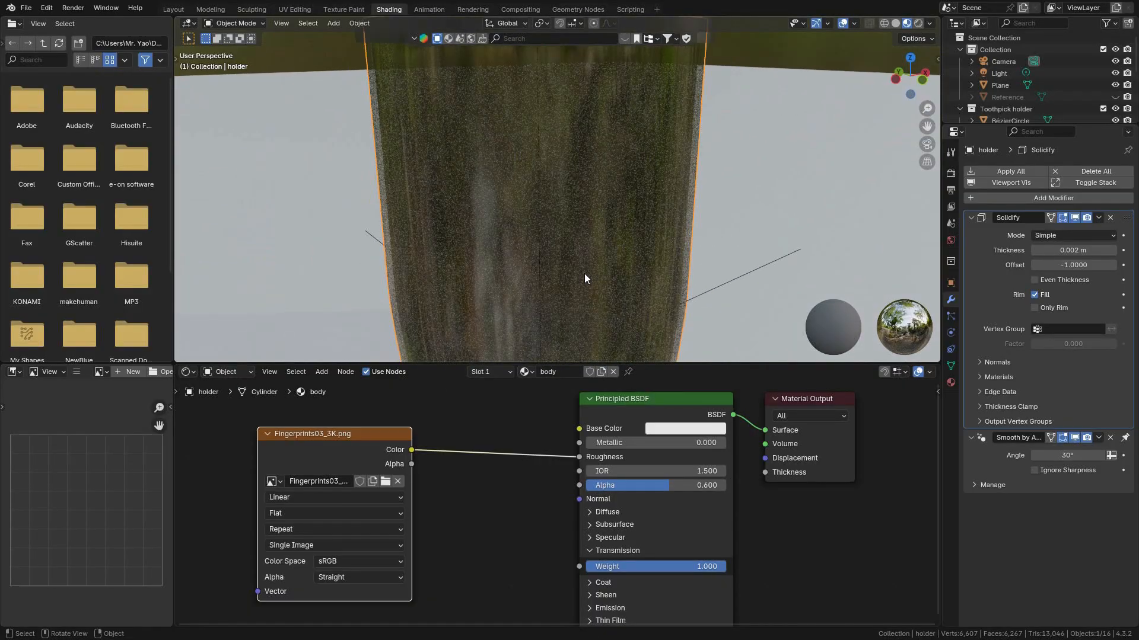
Move the Fingerprints03_3K.png image texture node slightly away from the Principled BSDF and check the holder's surface.
mouse_move(341, 451)
mouse_down()
mouse_move(309, 446)
mouse_move(342, 446)
mouse_up()
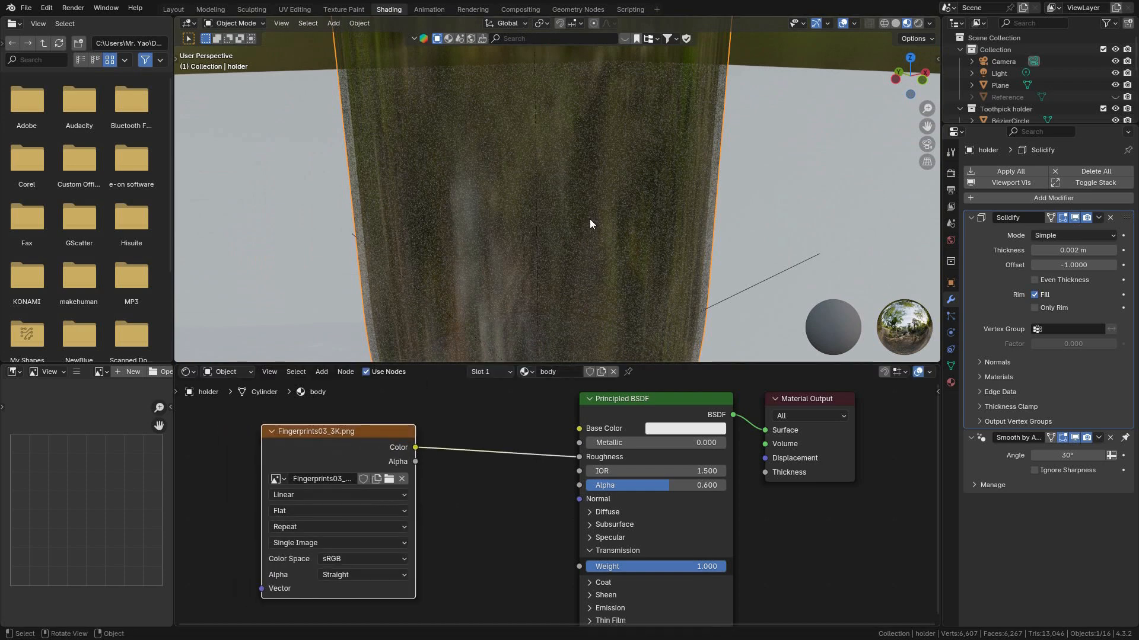
scroll(601, 218, down, 6)
scroll(589, 242, up, 3)
scroll(588, 242, up, 4)
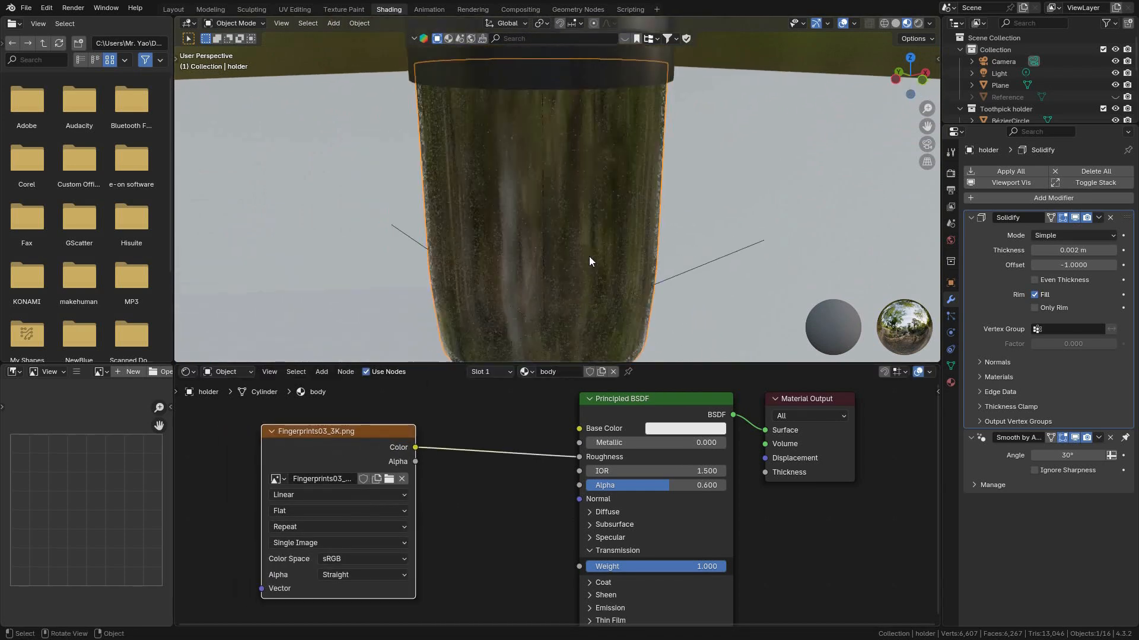
drag(343, 439, 343, 436)
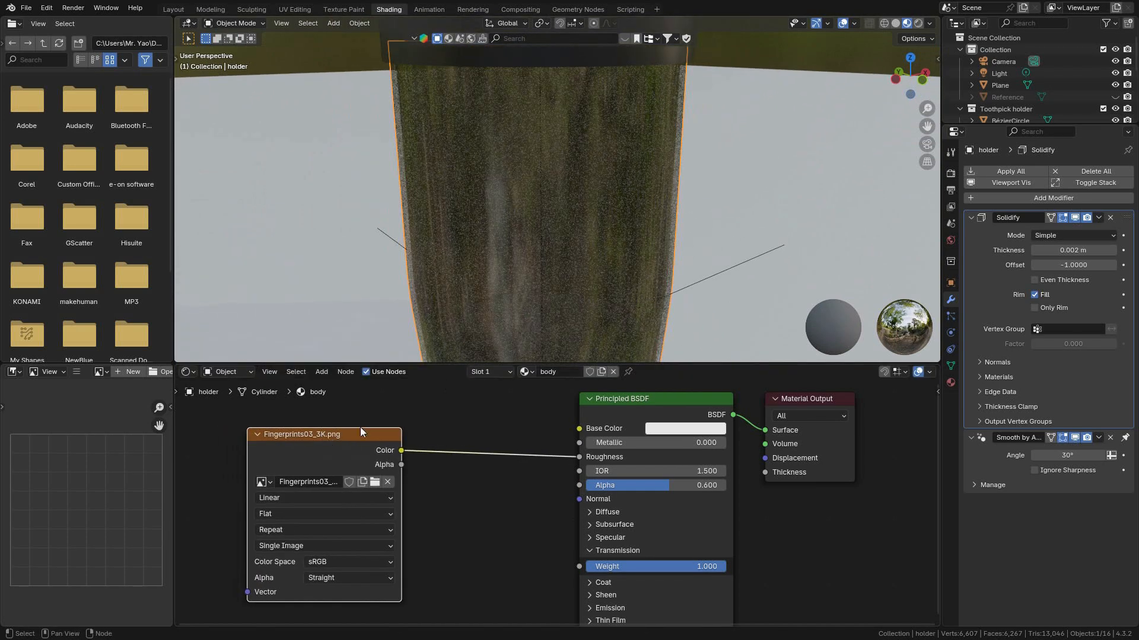
scroll(596, 277, down, 5)
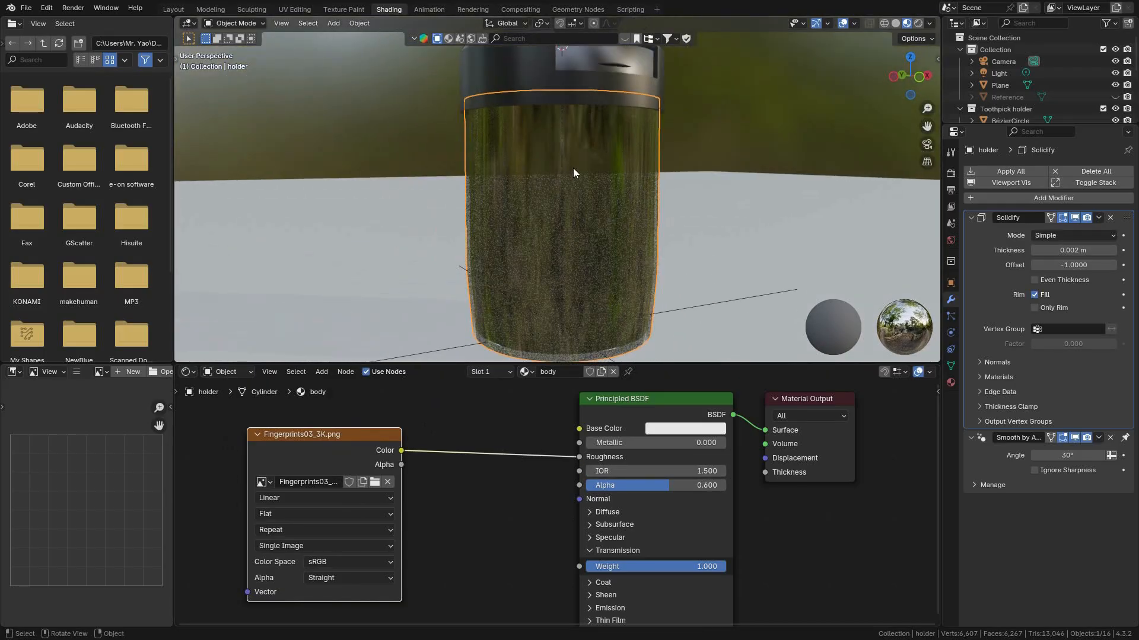
scroll(562, 182, up, 3)
middle_drag(616, 198, 653, 165)
scroll(653, 161, up, 2)
middle_drag(625, 91, 612, 176)
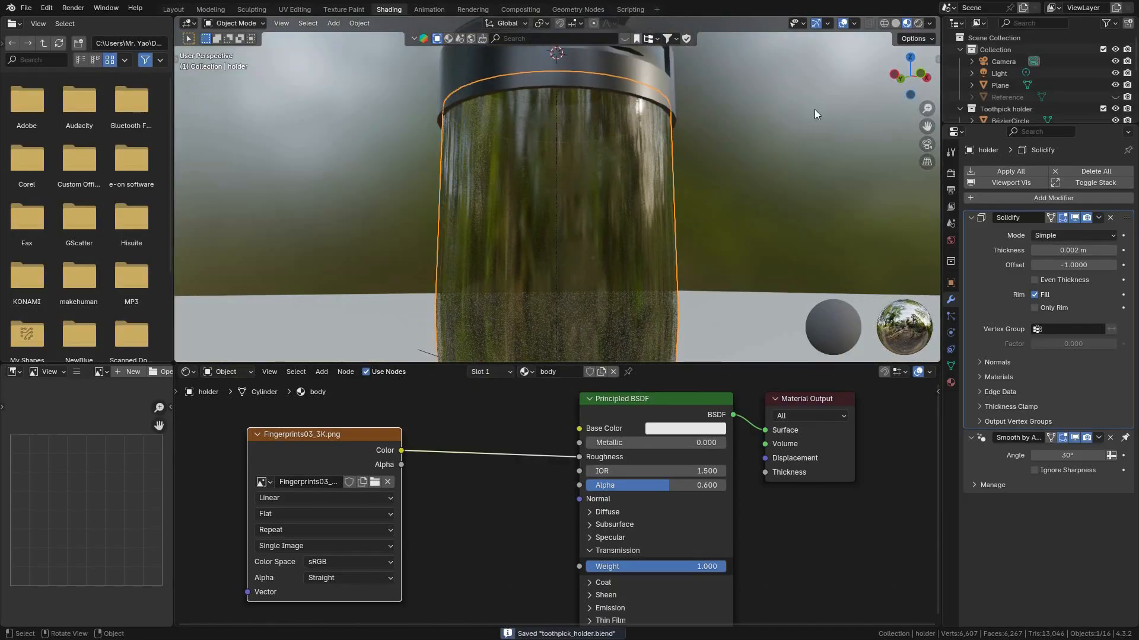
Try rendered shading on the holder in the viewport, and return to solid shading.
click(918, 23)
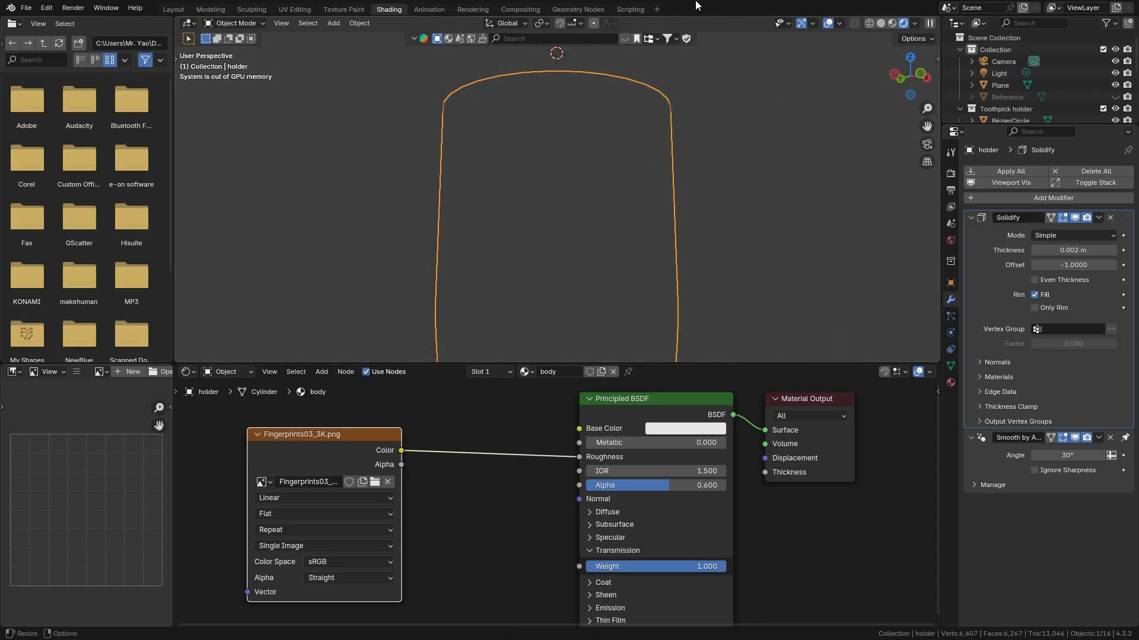
click(881, 23)
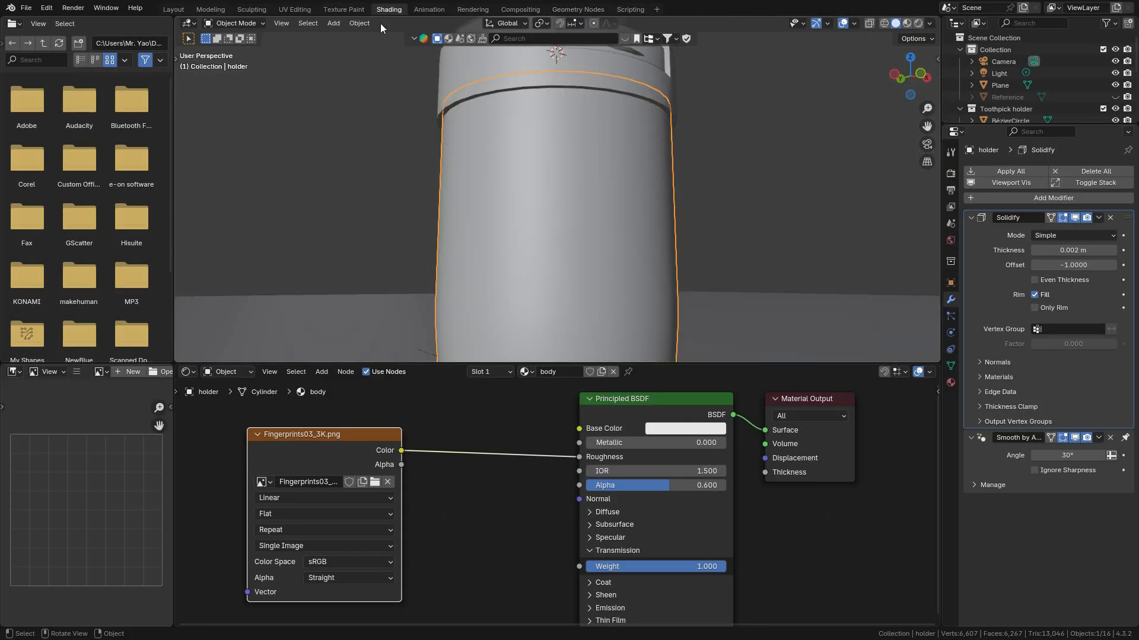
click(106, 8)
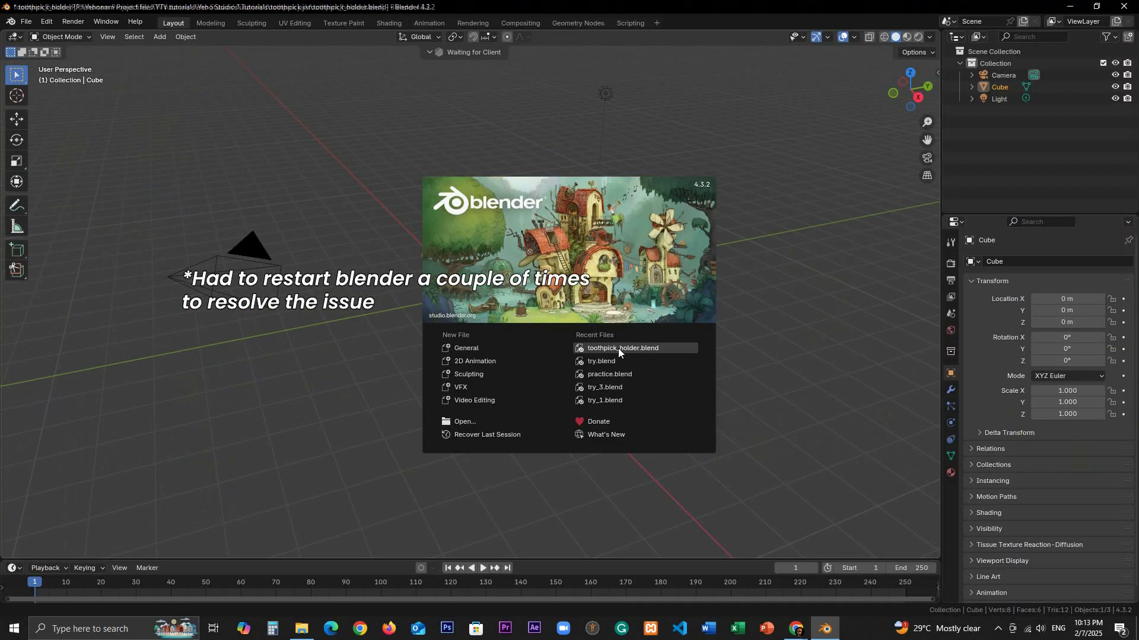
Restart Blender and reopen the recent file toothpick_holder.blend.
click(618, 347)
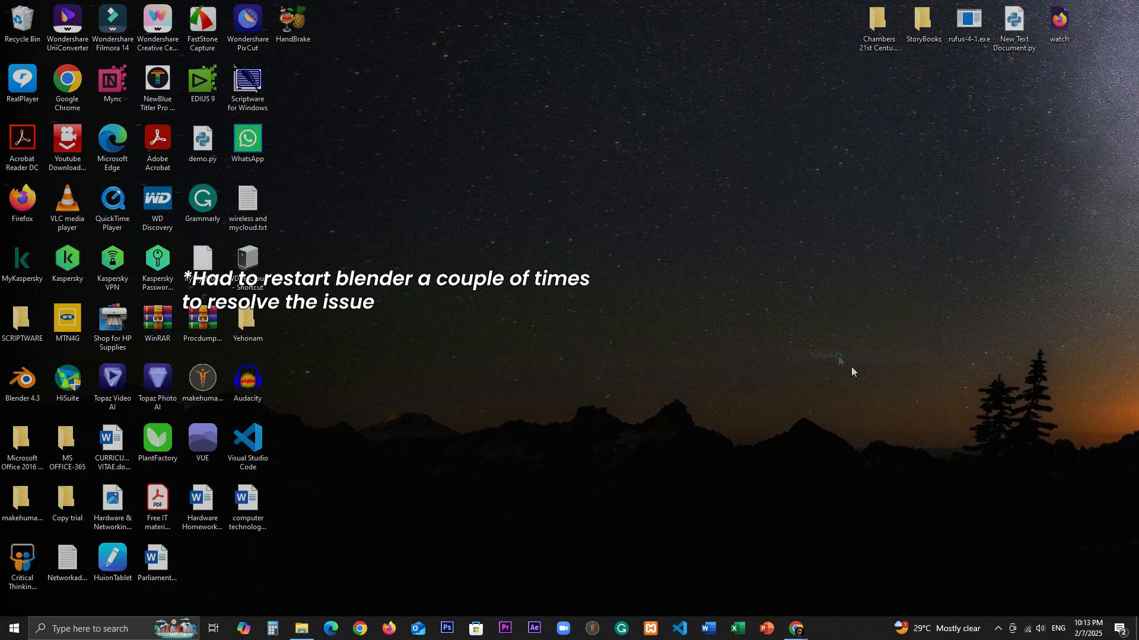
right_click(585, 268)
click(630, 304)
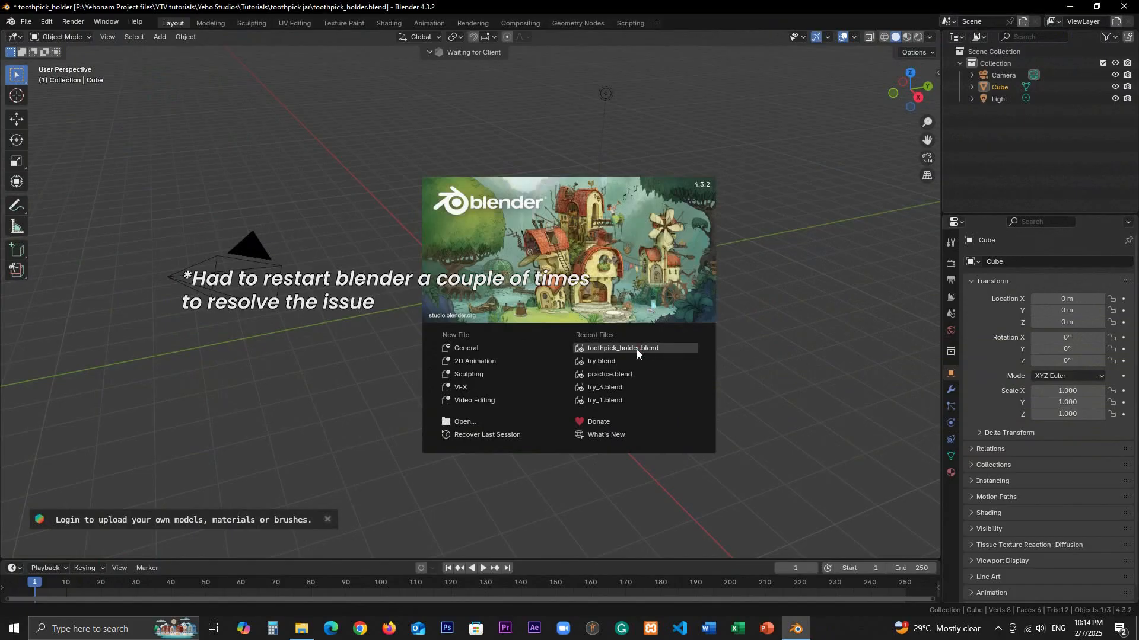
click(635, 350)
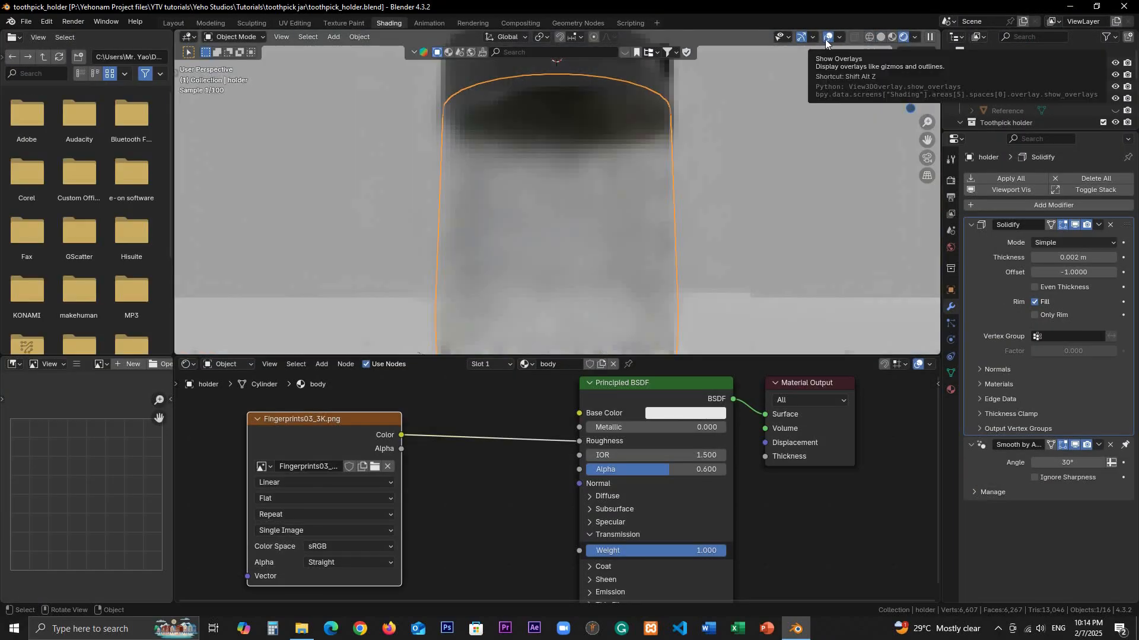
Hide the viewport overlays and display the holder in material preview shading.
click(828, 37)
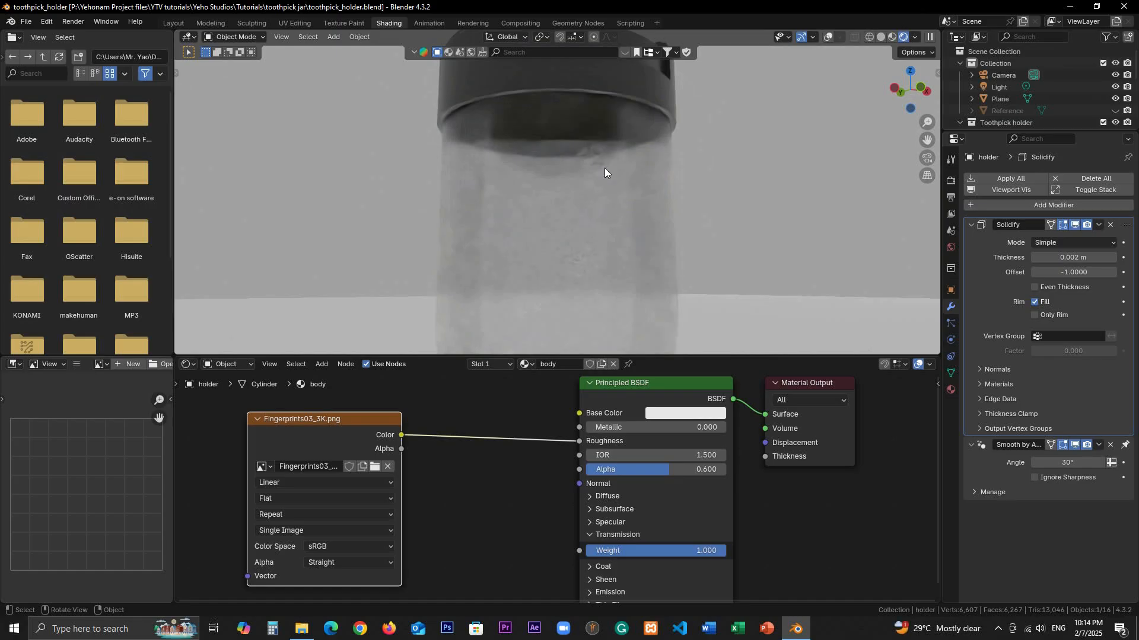
click(893, 35)
middle_drag(583, 267, 622, 261)
Make room beside the fingerprint image node and insert a Color Ramp between its Color output and the Principled BSDF's Roughness.
drag(358, 427, 342, 430)
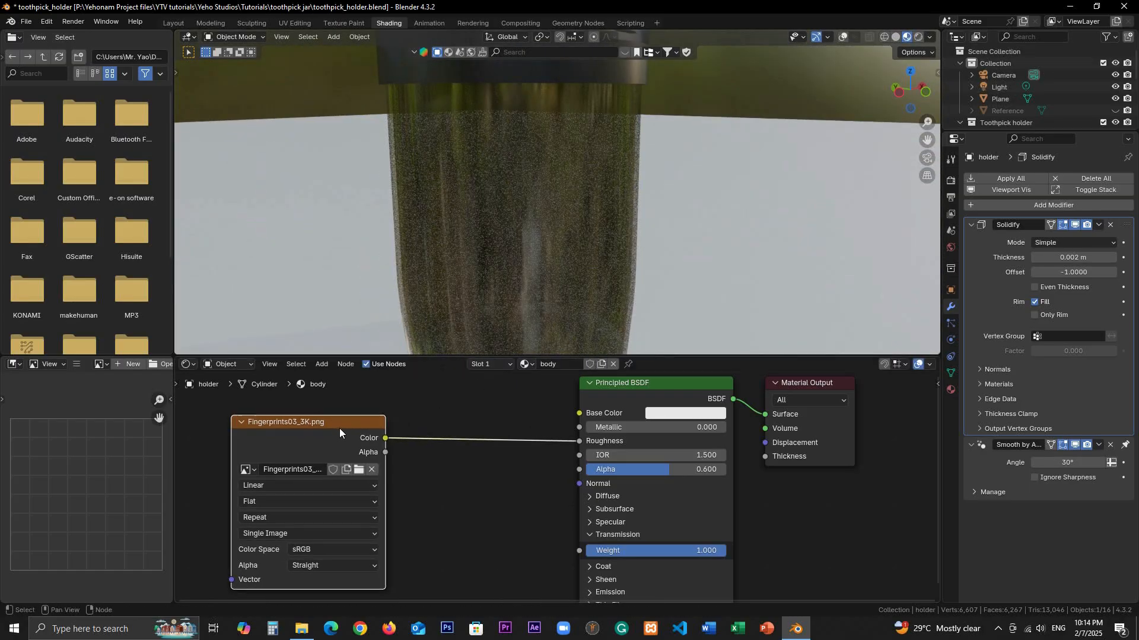
key(shift+a)
click(334, 395)
text(color)
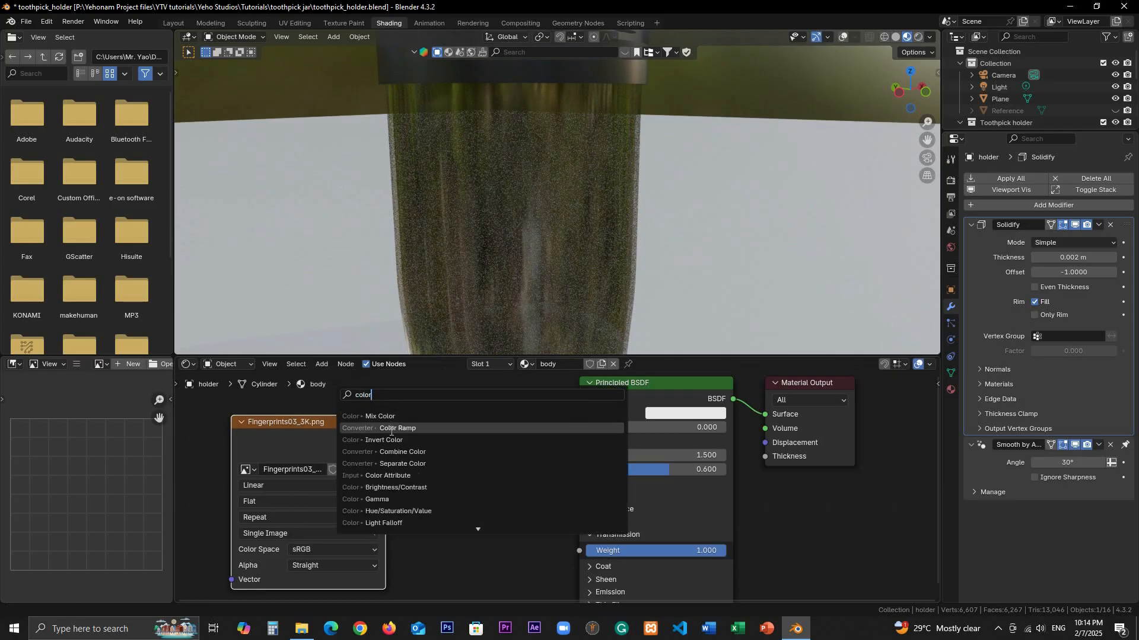
click(397, 428)
click(442, 454)
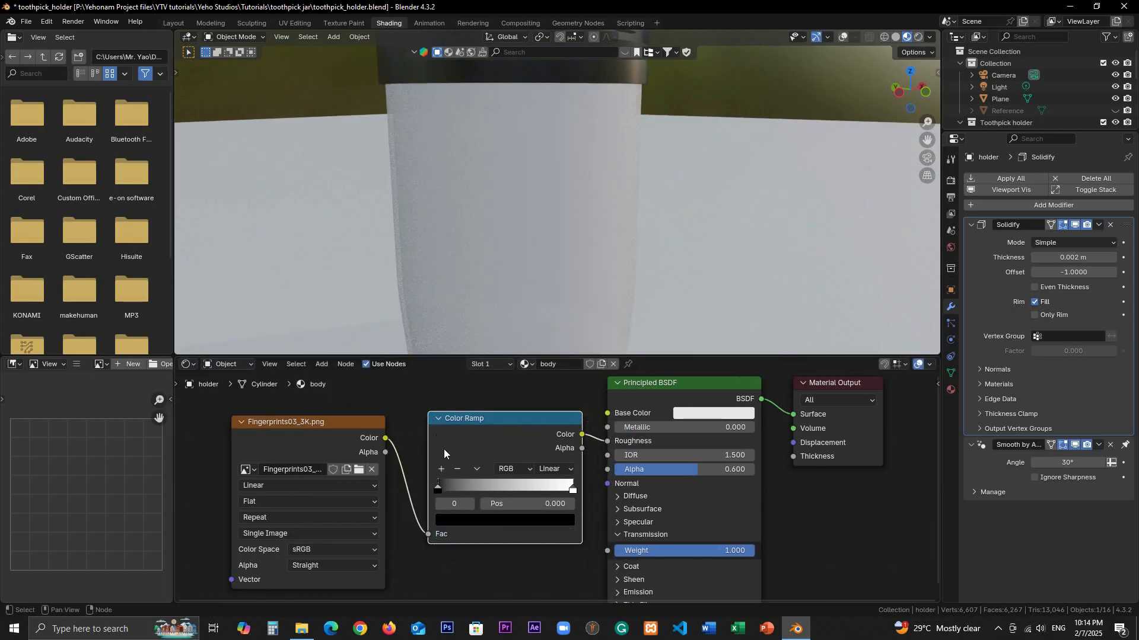
Try the Color Ramp with the black stop at 0.436 and the white stop at 0.032.
drag(438, 490, 497, 489)
middle_drag(564, 237, 531, 231)
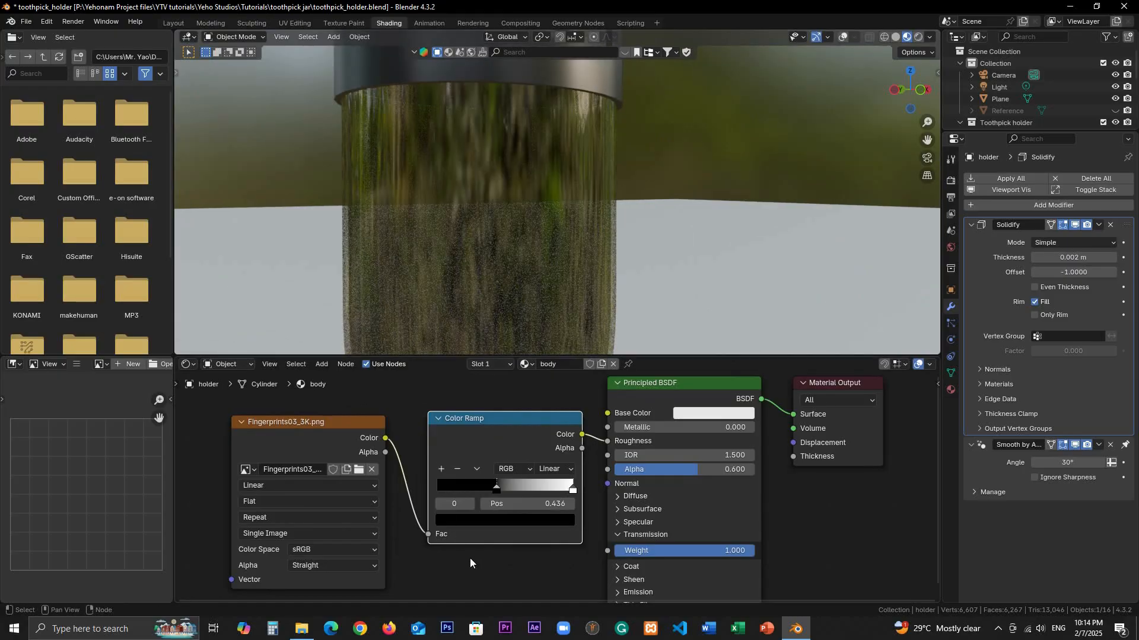
drag(573, 490, 442, 490)
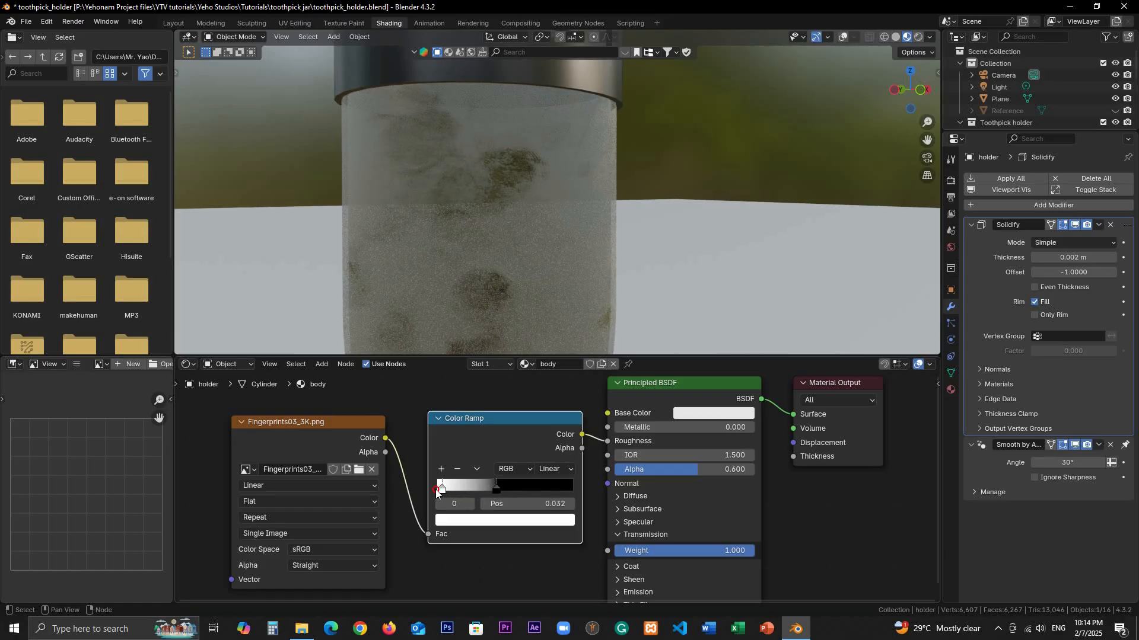
middle_drag(482, 211, 571, 211)
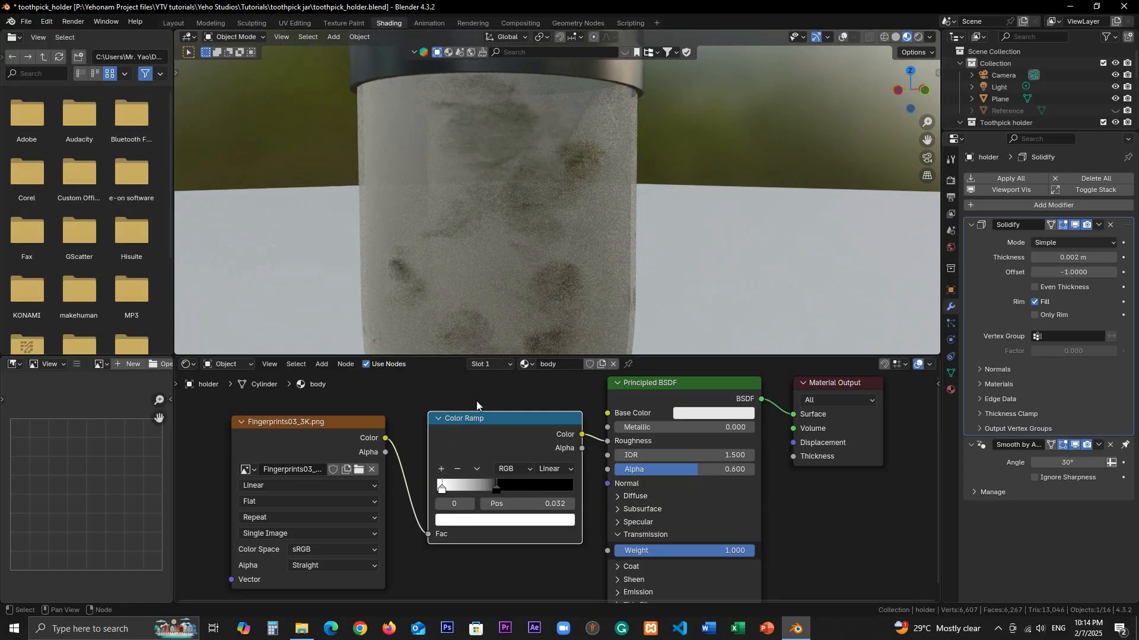
Shift both Color Ramp stops slightly toward the black end and flip the ramp.
mouse_move(501, 492)
mouse_down()
mouse_move(549, 493)
mouse_move(521, 493)
mouse_up()
drag(442, 489, 448, 491)
click(477, 469)
click(489, 483)
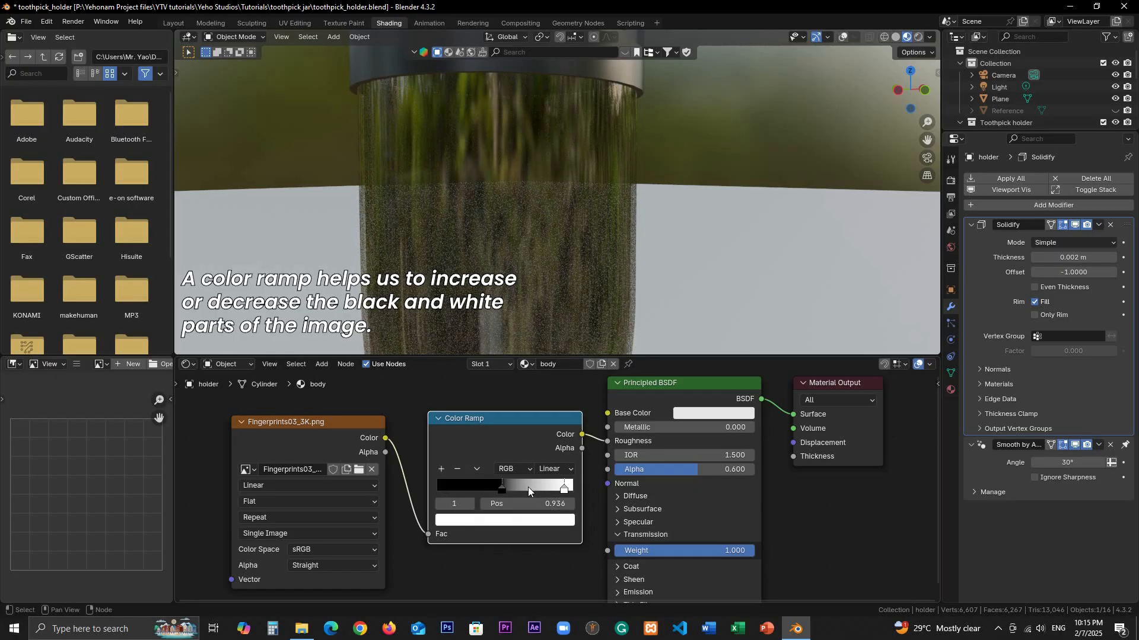
Set the Color Ramp's black stop to position 0.359 and its white stop to 0.464.
drag(502, 486, 486, 487)
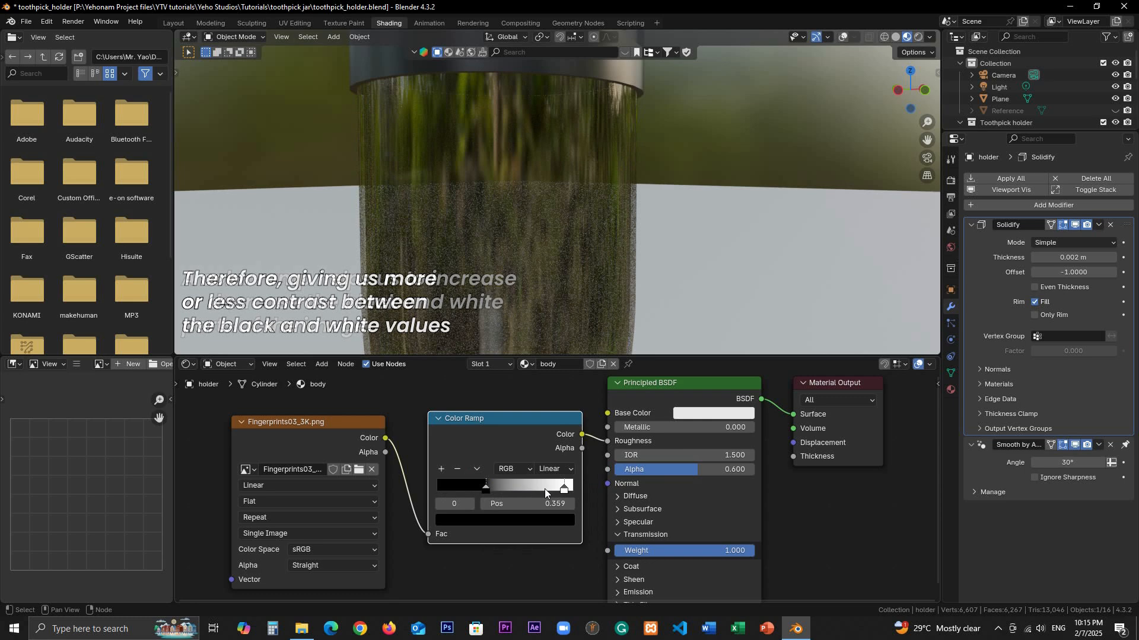
drag(564, 484, 496, 490)
middle_drag(567, 203, 528, 219)
scroll(549, 201, up, 3)
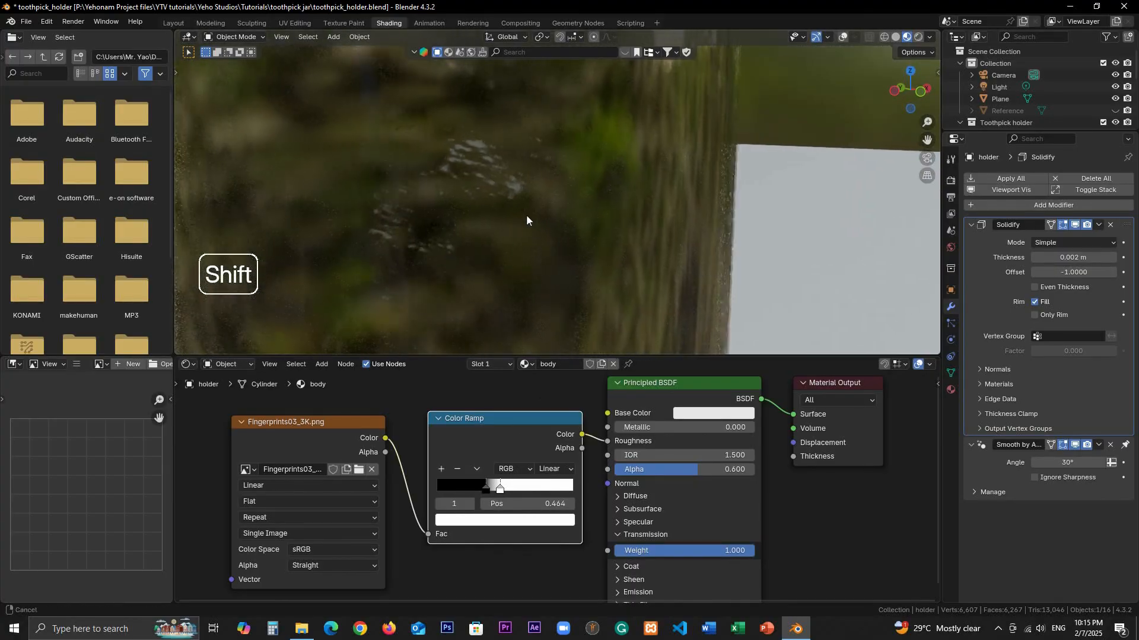
Darken the Color Ramp's white stop to light grey and lighten its black stop to dark grey.
click(538, 522)
drag(554, 324, 552, 330)
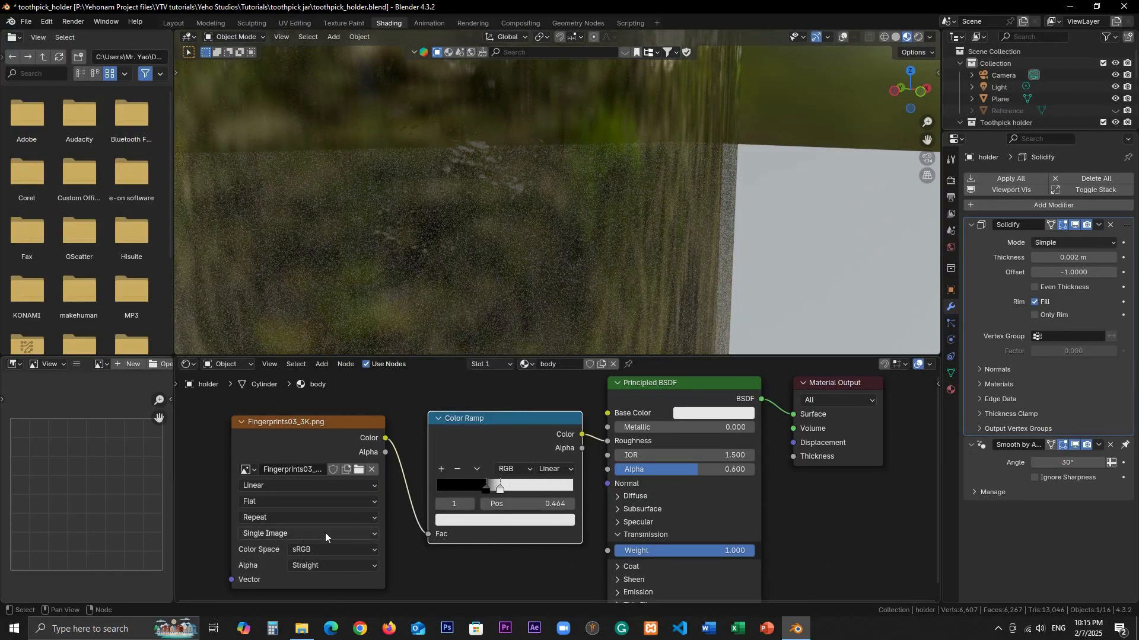
click(485, 489)
click(494, 522)
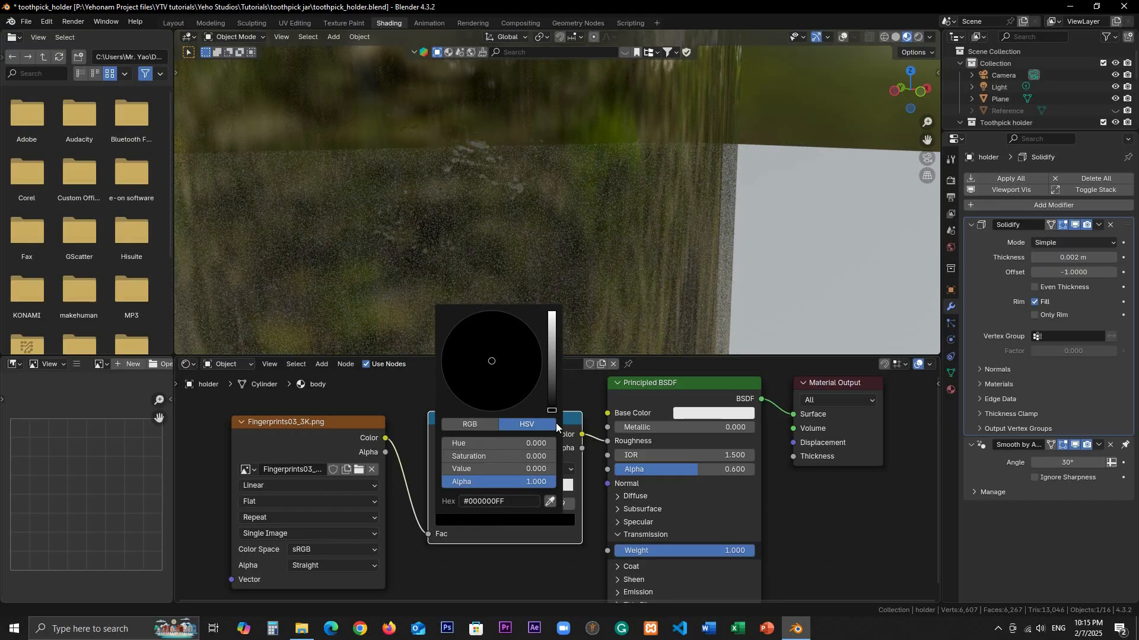
drag(552, 411, 552, 367)
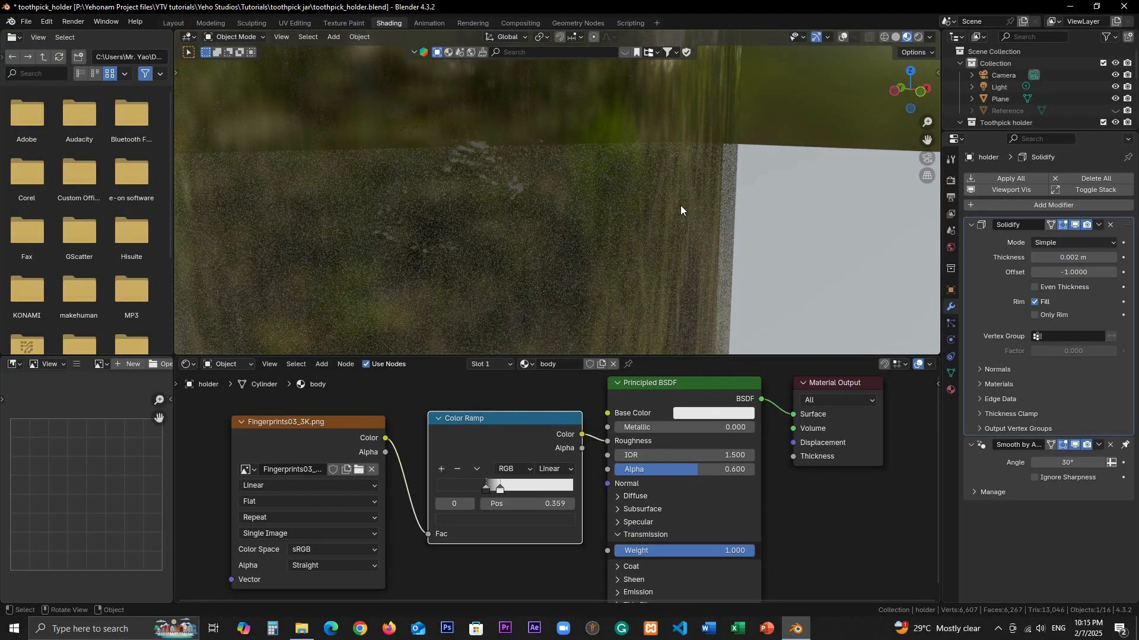
Review the whole holder from above and from the front, and turn the viewport overlays back on.
scroll(668, 211, down, 10)
scroll(667, 212, up, 5)
shift+middle_drag(568, 173, 604, 262)
middle_drag(545, 145, 514, 202)
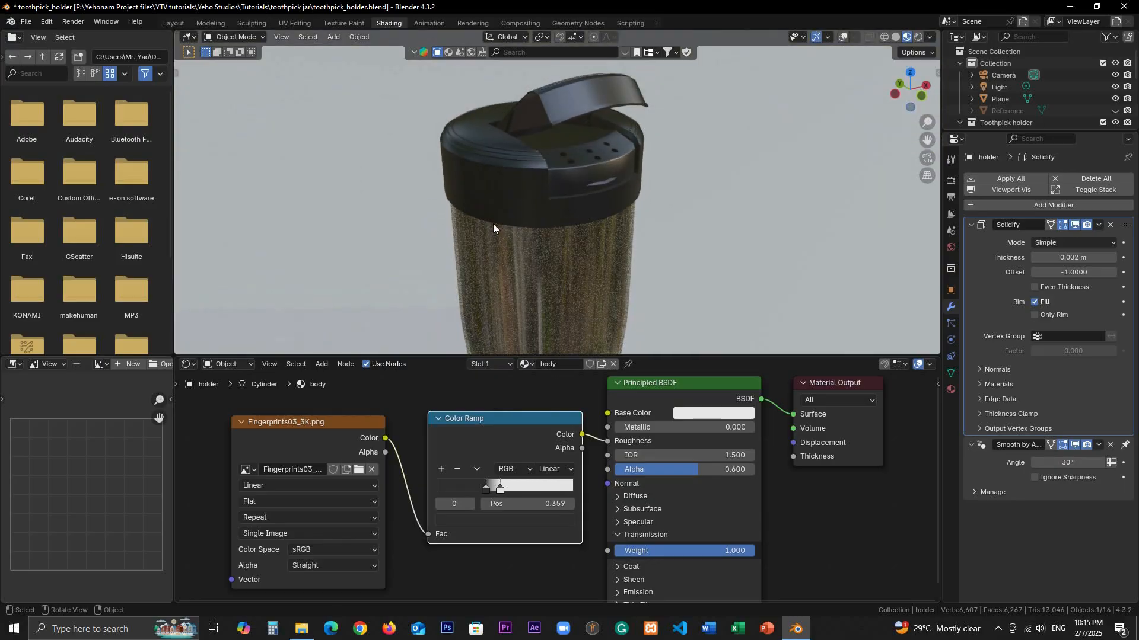
scroll(513, 202, up, 1)
scroll(596, 271, down, 2)
middle_drag(593, 278, 578, 221)
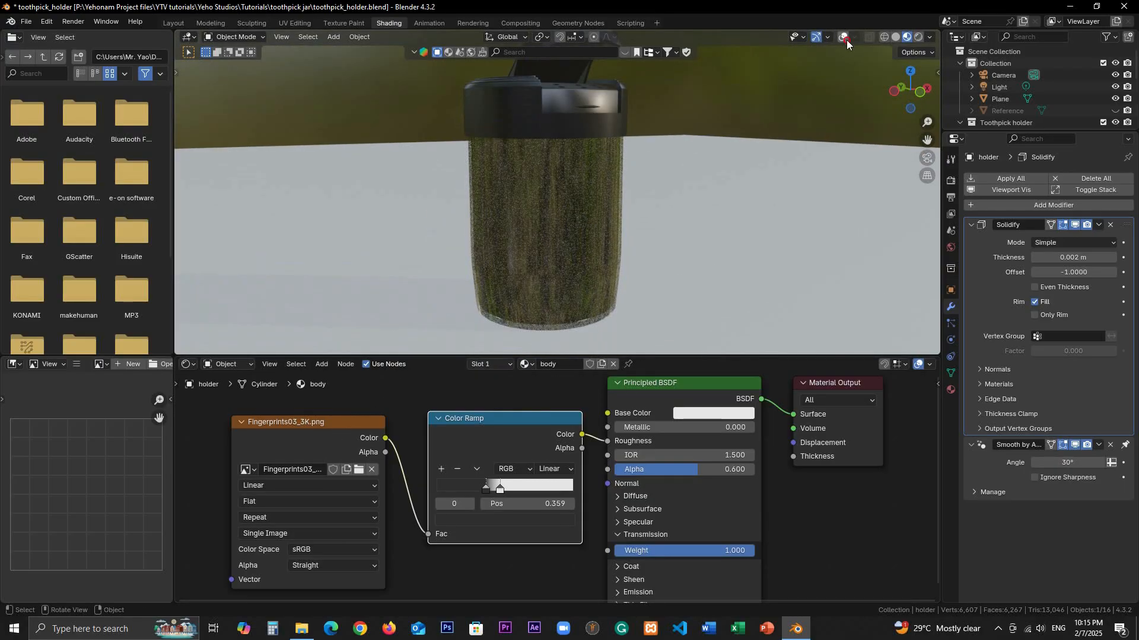
click(843, 37)
Save the file and add Texture Coordinate and Mapping nodes feeding the fingerprint image texture's Vector input.
scroll(592, 250, up, 1)
scroll(293, 439, down, 3)
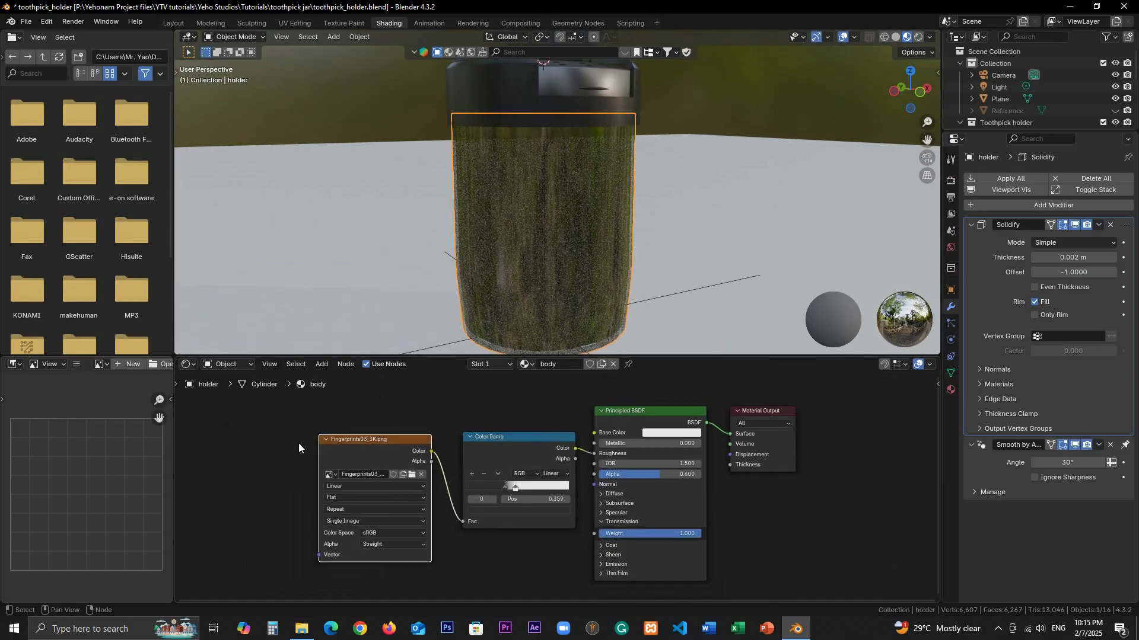
middle_drag(332, 443, 402, 442)
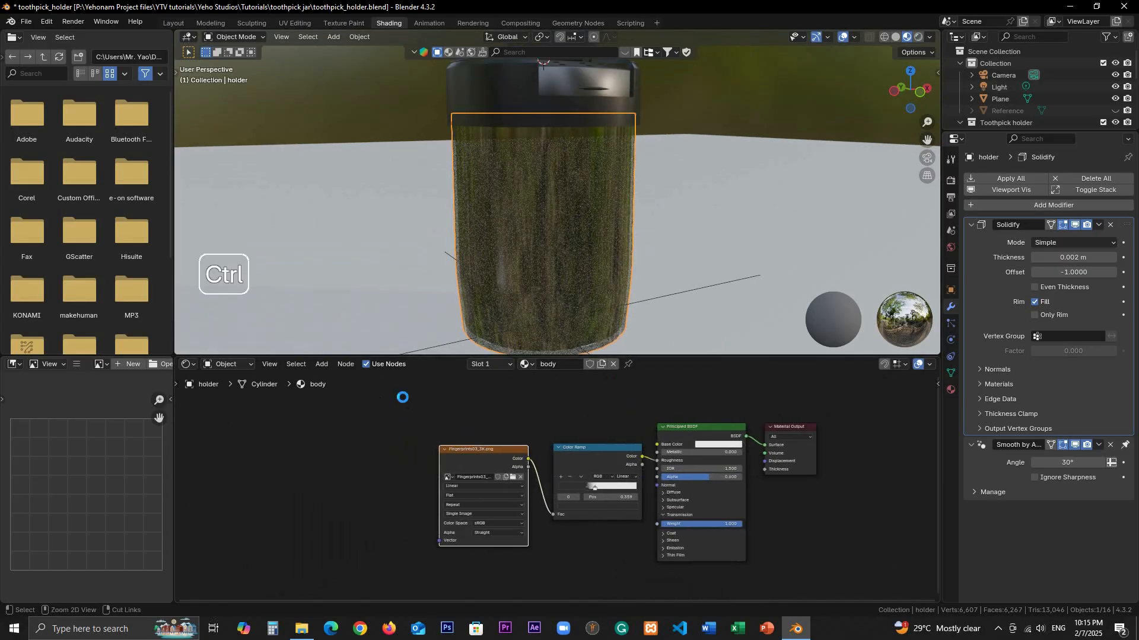
key(ctrl+s)
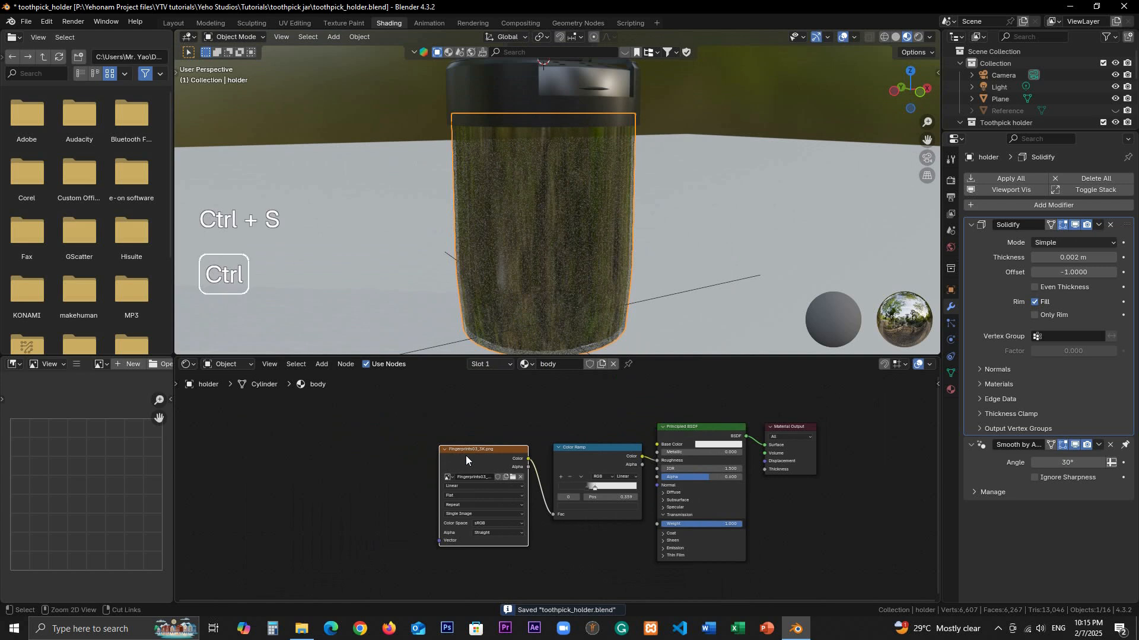
key(ctrl+t)
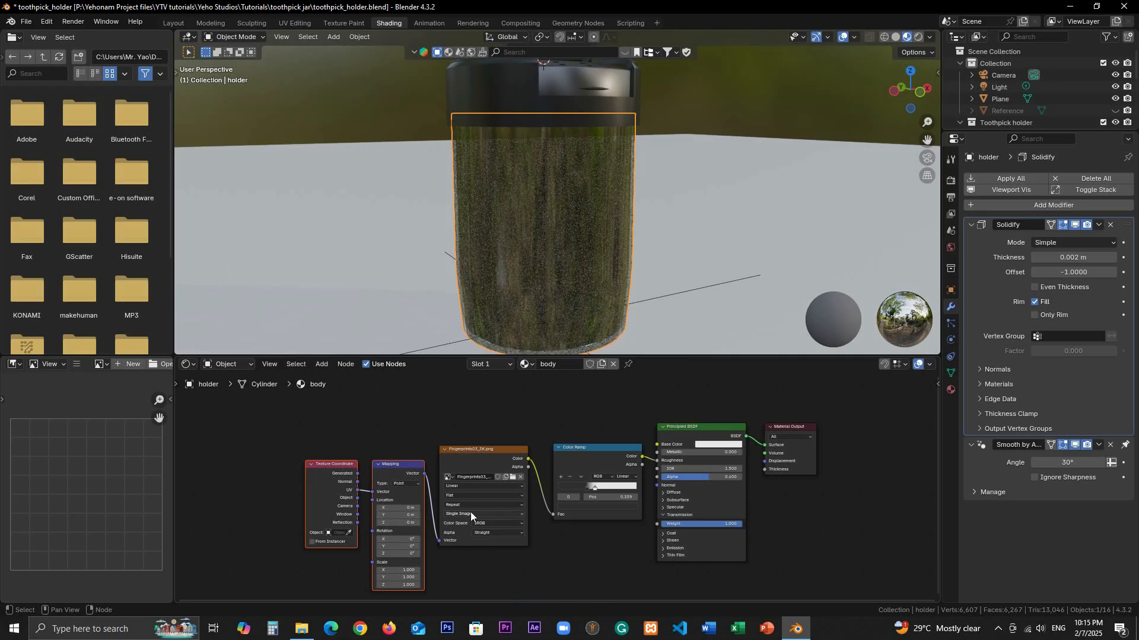
Find the Node Wrangler add-on in the preferences, make sure it is enabled, and save the preferences.
click(48, 21)
click(74, 185)
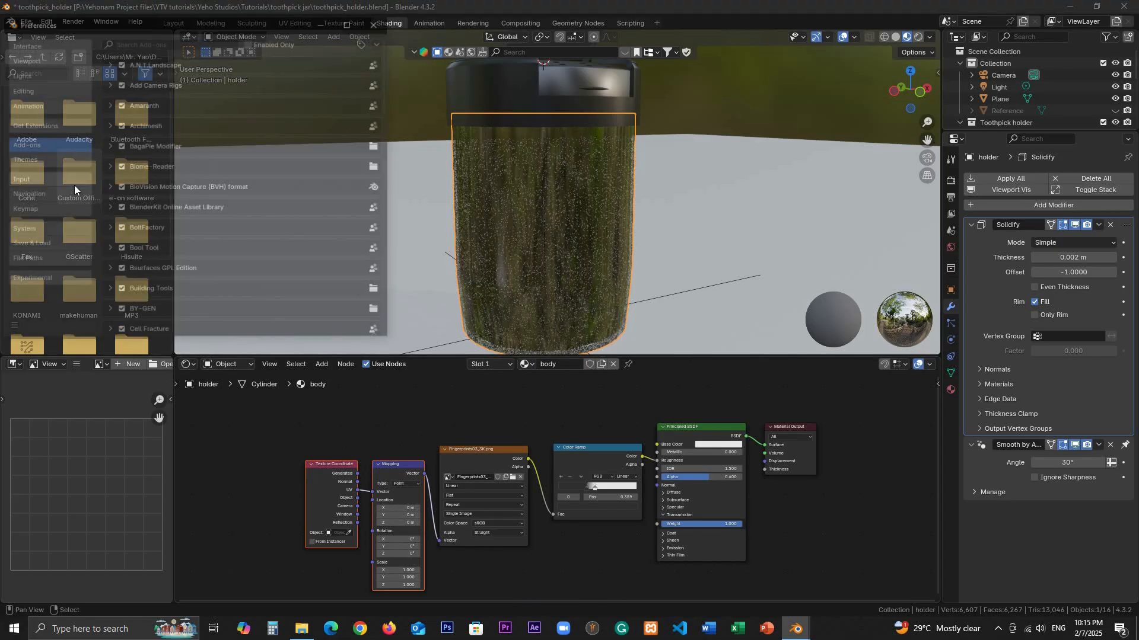
click(195, 40)
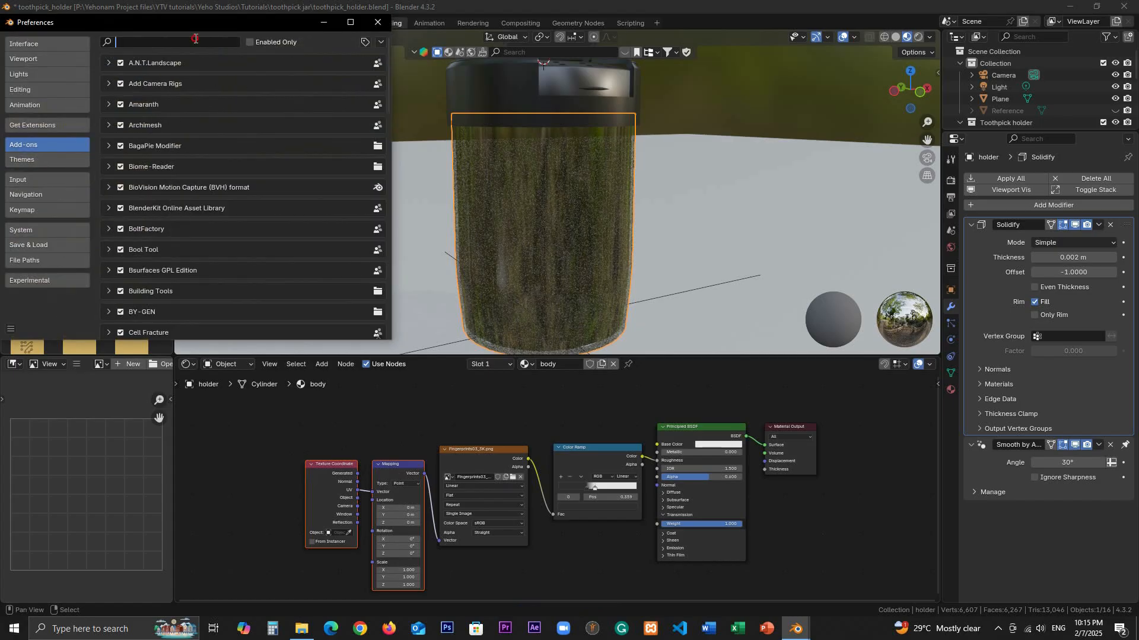
text(node)
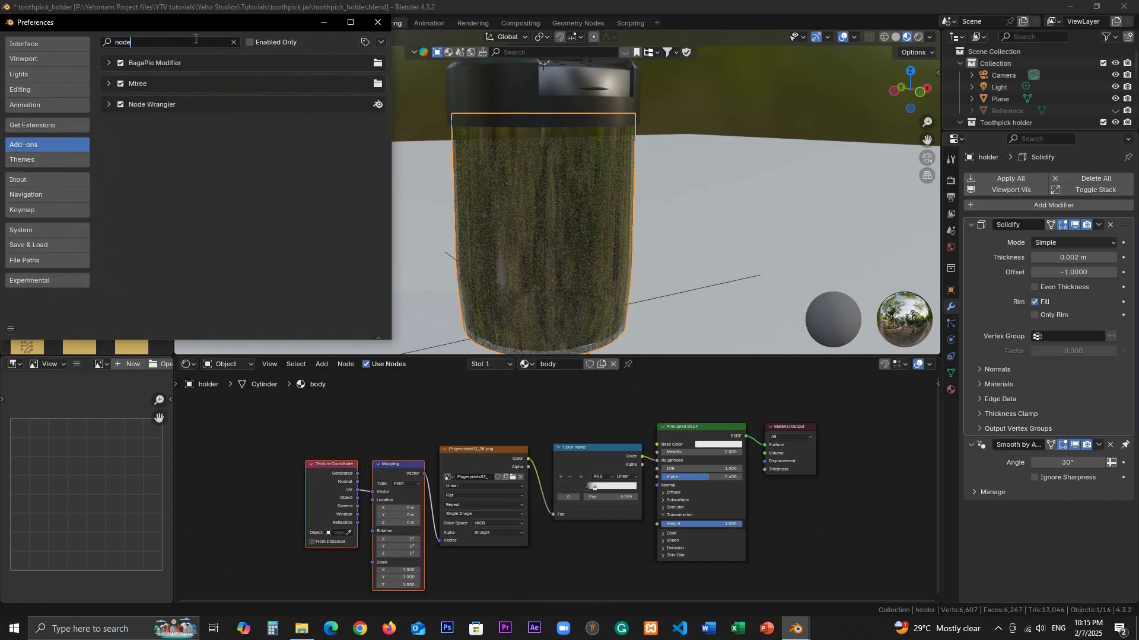
click(111, 109)
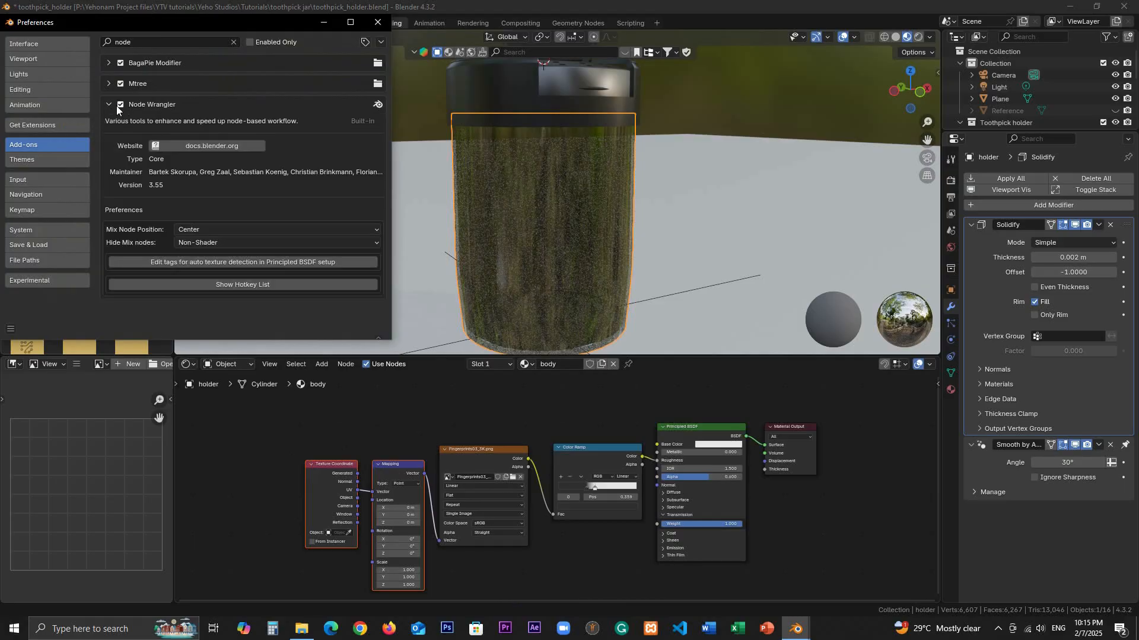
click(118, 106)
click(120, 106)
click(10, 330)
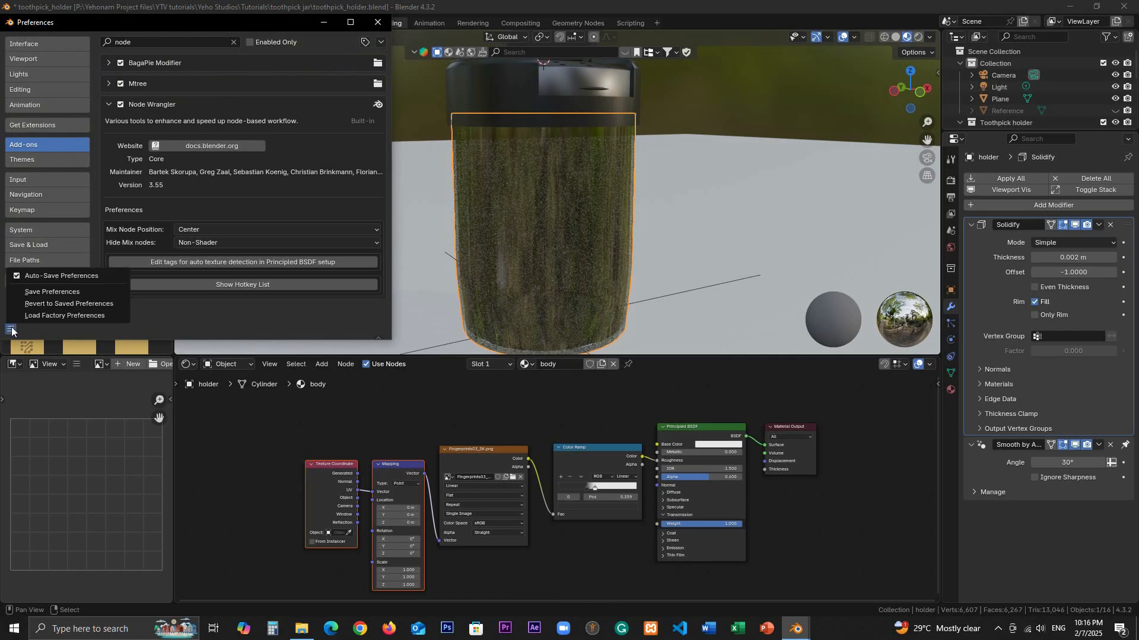
click(47, 292)
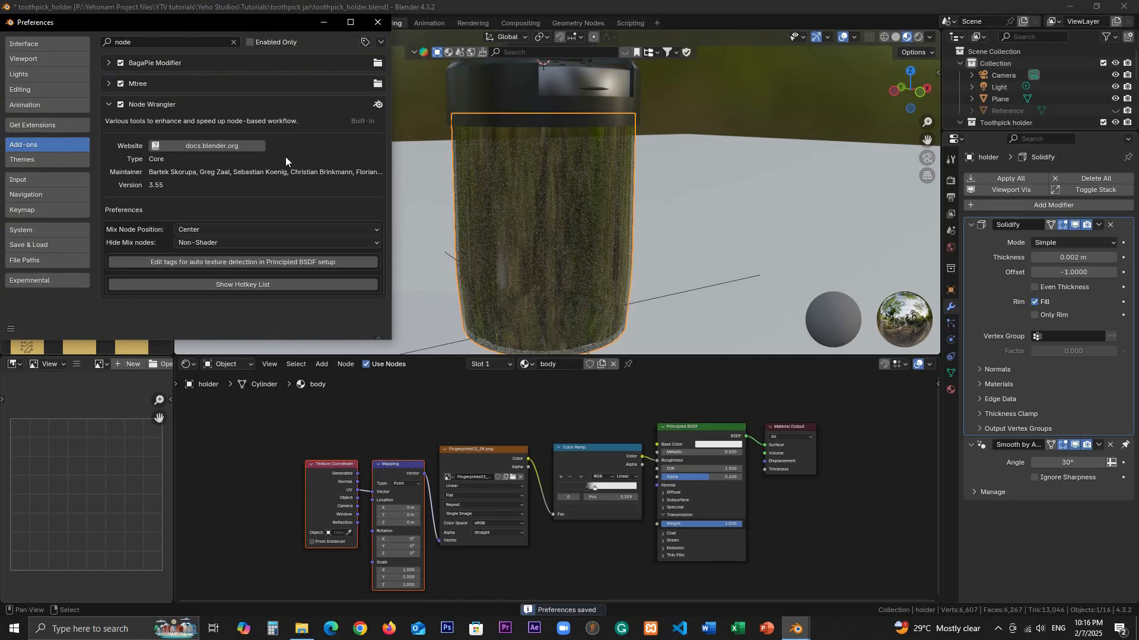
click(380, 22)
Select the fingerprint image texture node and examine the texture up close on the holder's body.
scroll(624, 188, up, 3)
click(443, 438)
click(474, 457)
scroll(474, 457, up, 5)
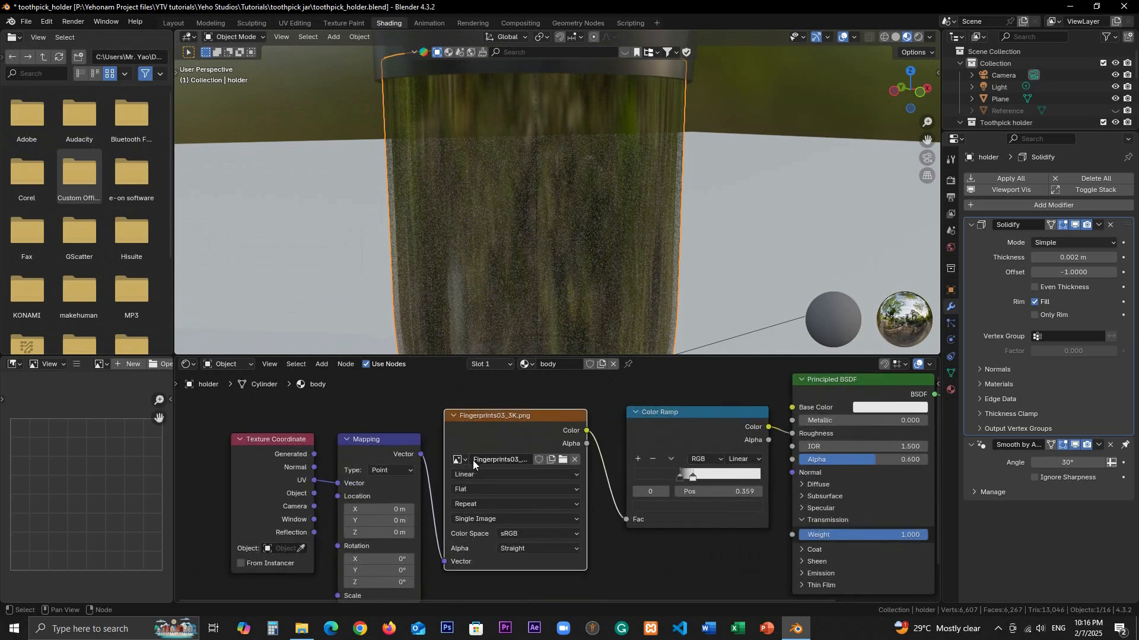
middle_drag(602, 281, 436, 119)
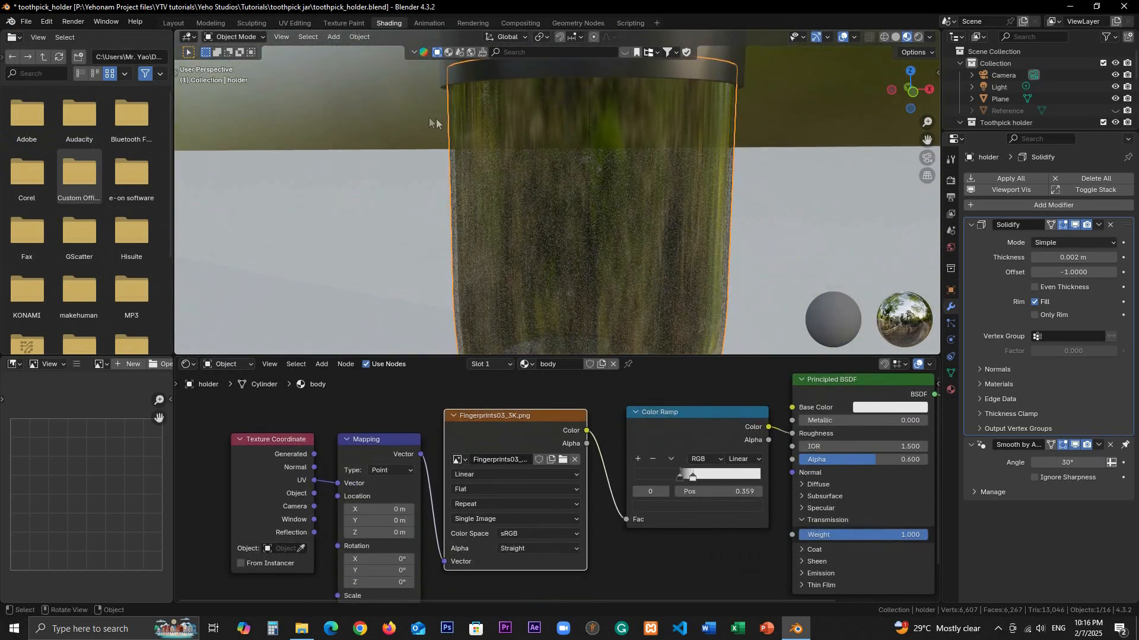
Switch to UV Editing and select the holder's entire mesh to show its UV layout over the fingerprint texture.
click(293, 17)
scroll(215, 354, down, 4)
scroll(290, 340, down, 2)
scroll(291, 339, up, 1)
middle_drag(670, 395, 640, 395)
key(a)
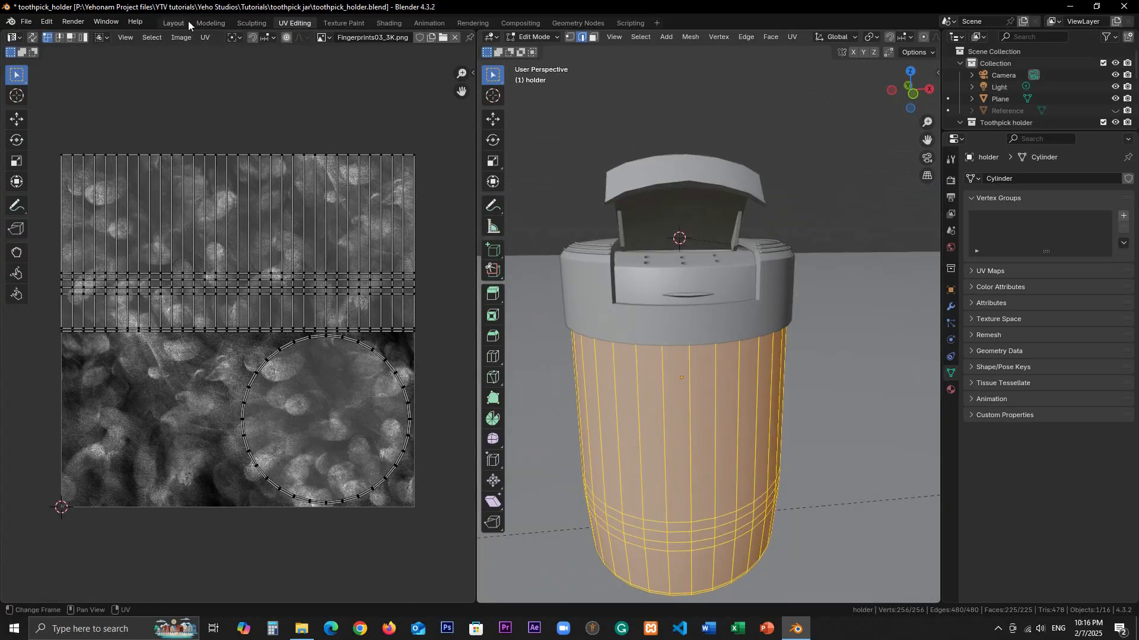
Examine how the holder's UV islands for the wall and base lie over the fingerprint texture compared with the mesh.
click(179, 22)
scroll(571, 336, up, 3)
click(295, 22)
scroll(687, 435, up, 3)
scroll(686, 436, down, 2)
middle_drag(686, 436, 660, 383)
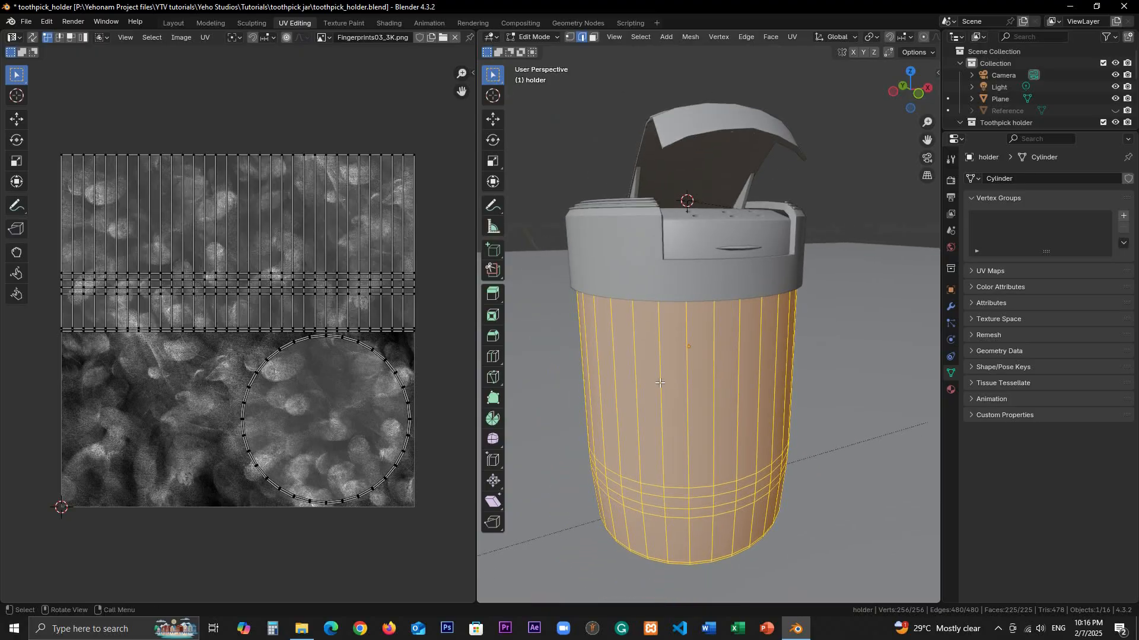
scroll(660, 383, up, 2)
scroll(699, 386, down, 4)
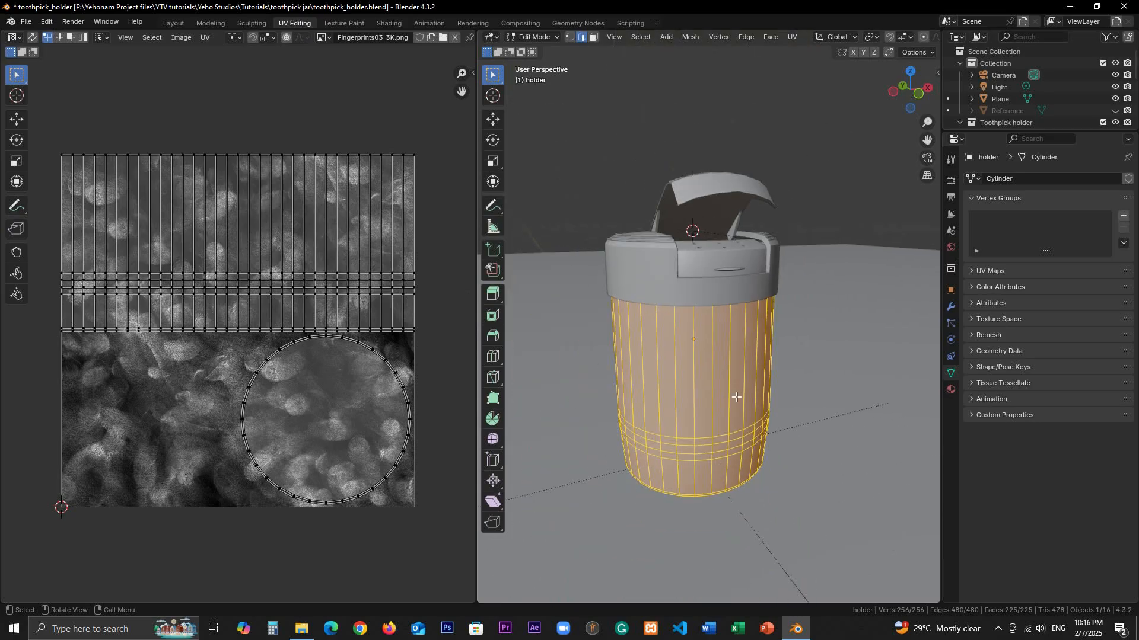
scroll(685, 480, up, 2)
mouse_move(682, 394)
middle_down()
mouse_move(666, 372)
mouse_move(681, 390)
middle_up()
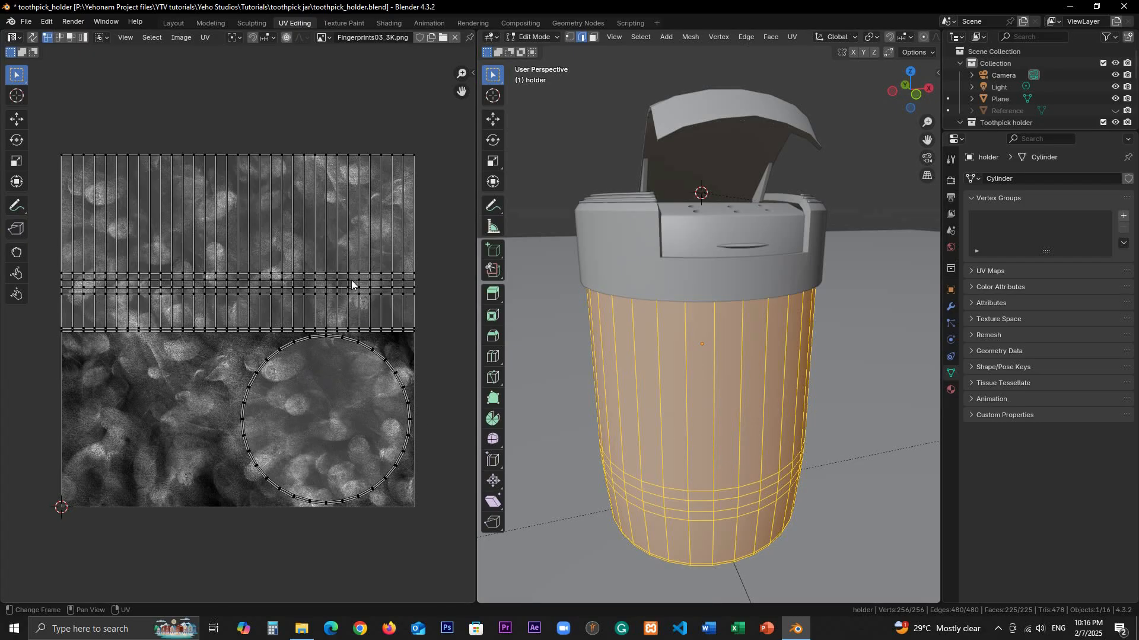
scroll(717, 405, up, 4)
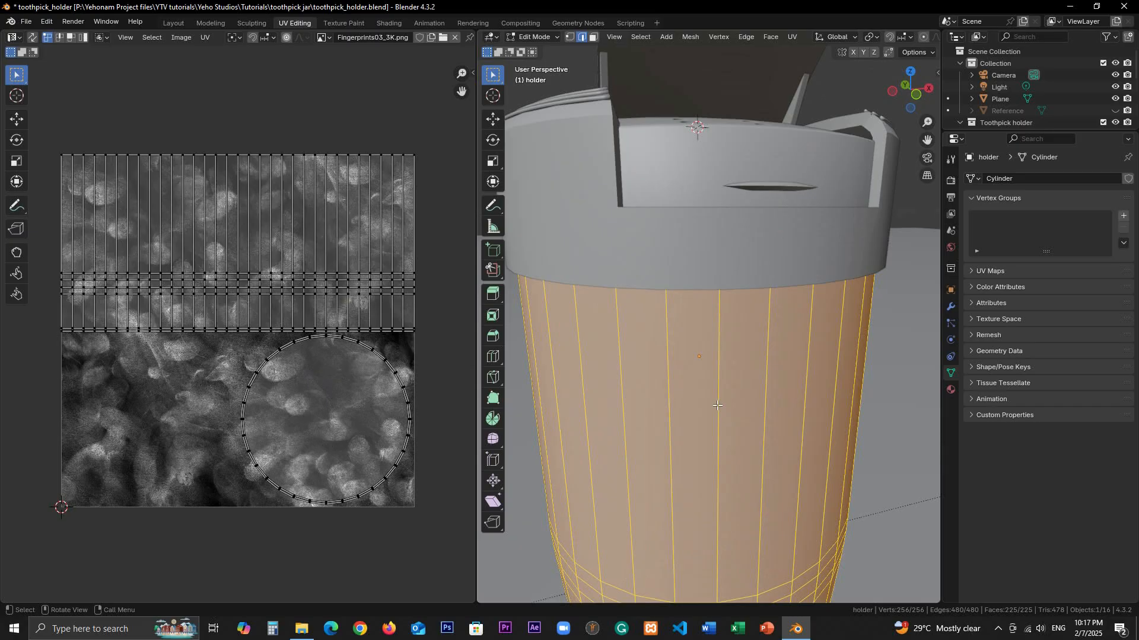
scroll(708, 408, down, 5)
scroll(743, 398, up, 5)
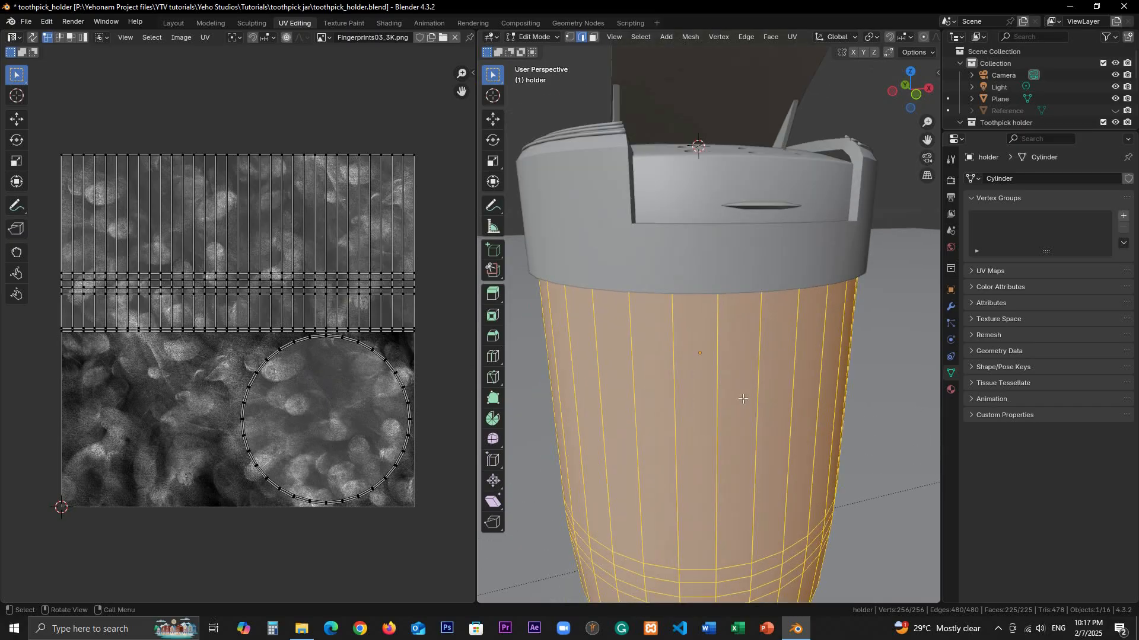
Return to the Shading workspace and review the textured holder body from the front and from above.
click(179, 24)
scroll(506, 336, up, 2)
middle_drag(544, 351, 469, 238)
click(396, 25)
scroll(552, 204, down, 5)
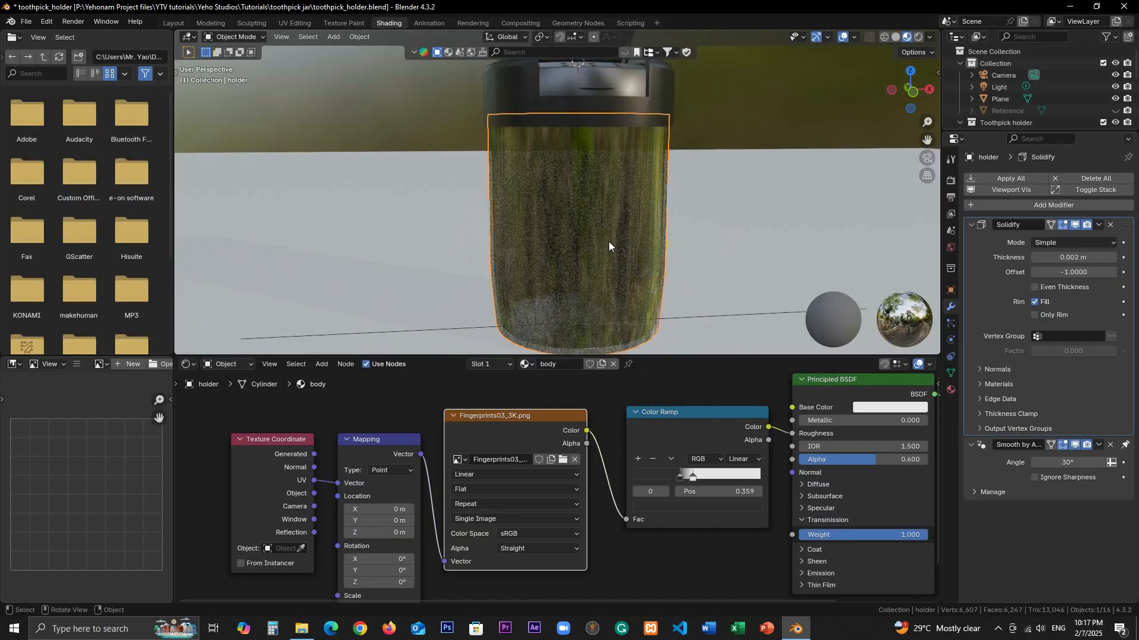
shift+middle_drag(612, 253, 501, 279)
middle_drag(493, 206, 514, 287)
scroll(528, 231, up, 2)
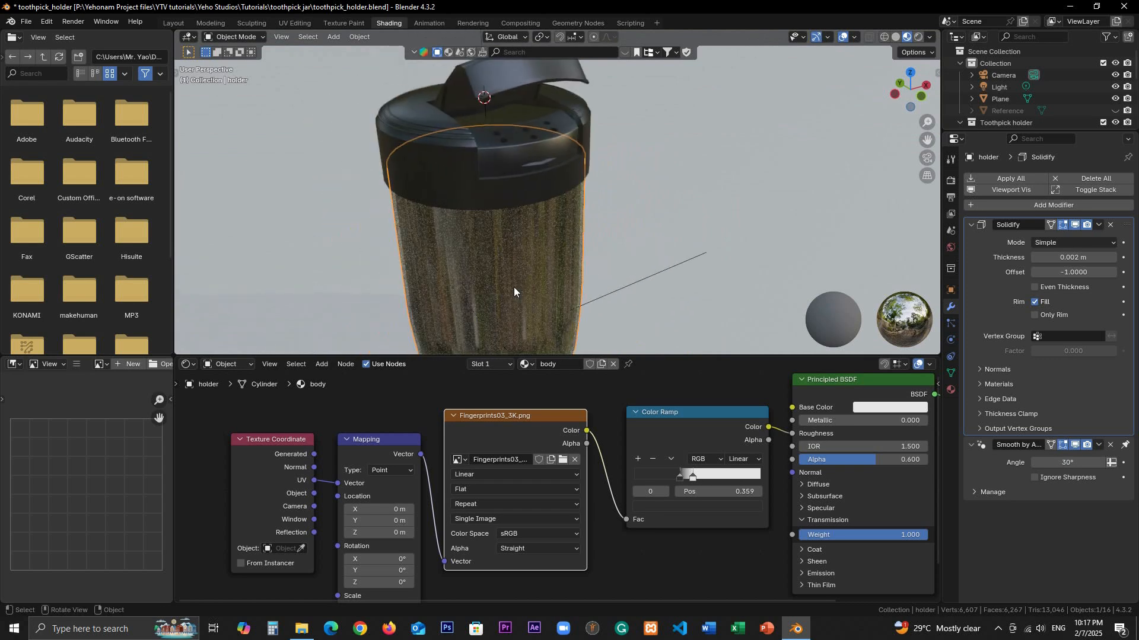
Add an Image Texture node to the lid's cover_top material and connect its Color to the Principled BSDF's Roughness.
click(459, 176)
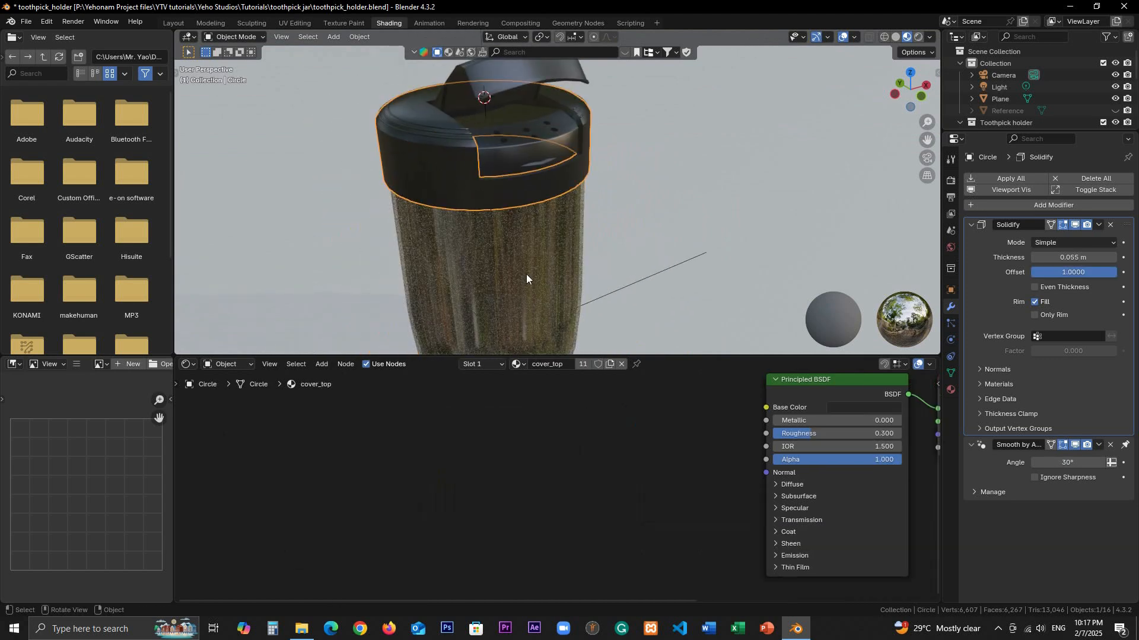
shift+middle_drag(653, 460, 511, 457)
key(shift+a)
click(475, 436)
text(image)
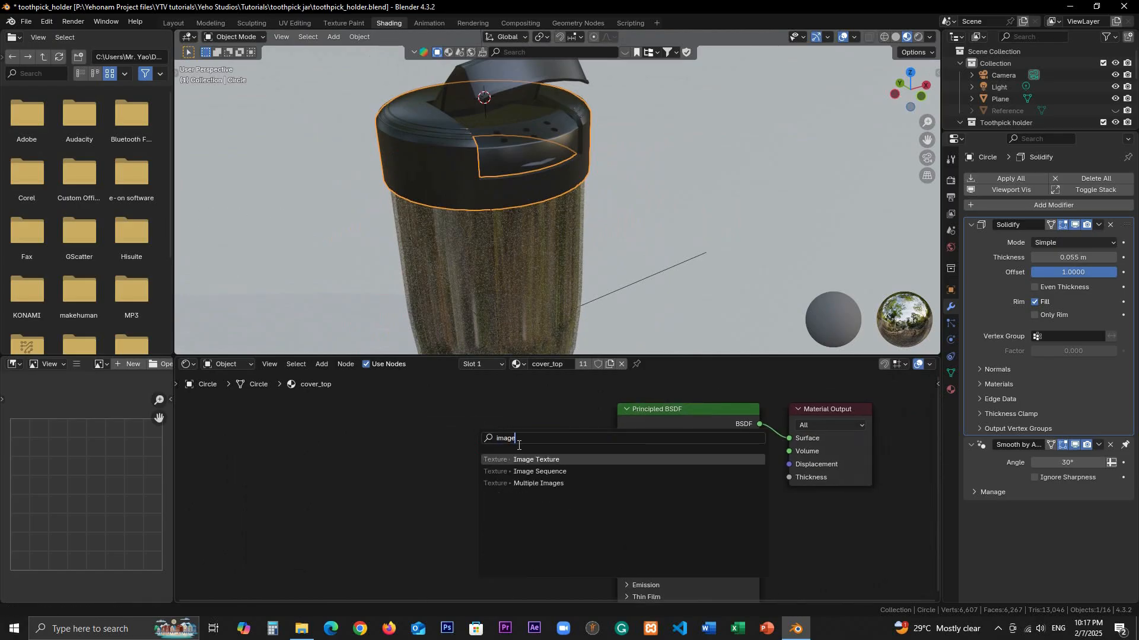
click(528, 457)
click(432, 449)
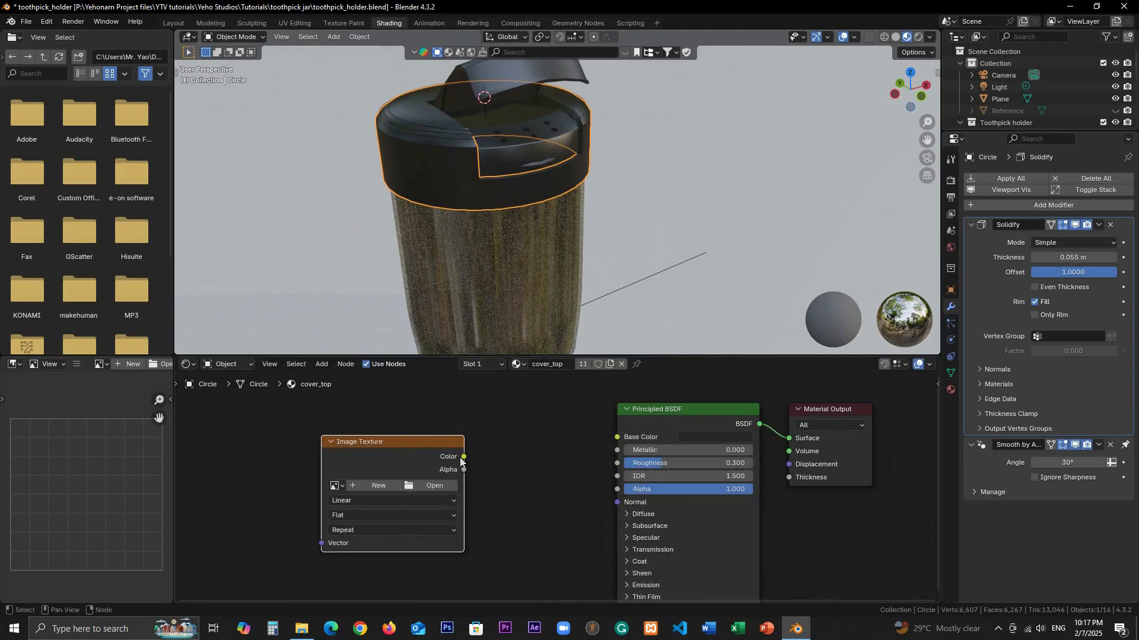
drag(465, 457, 618, 463)
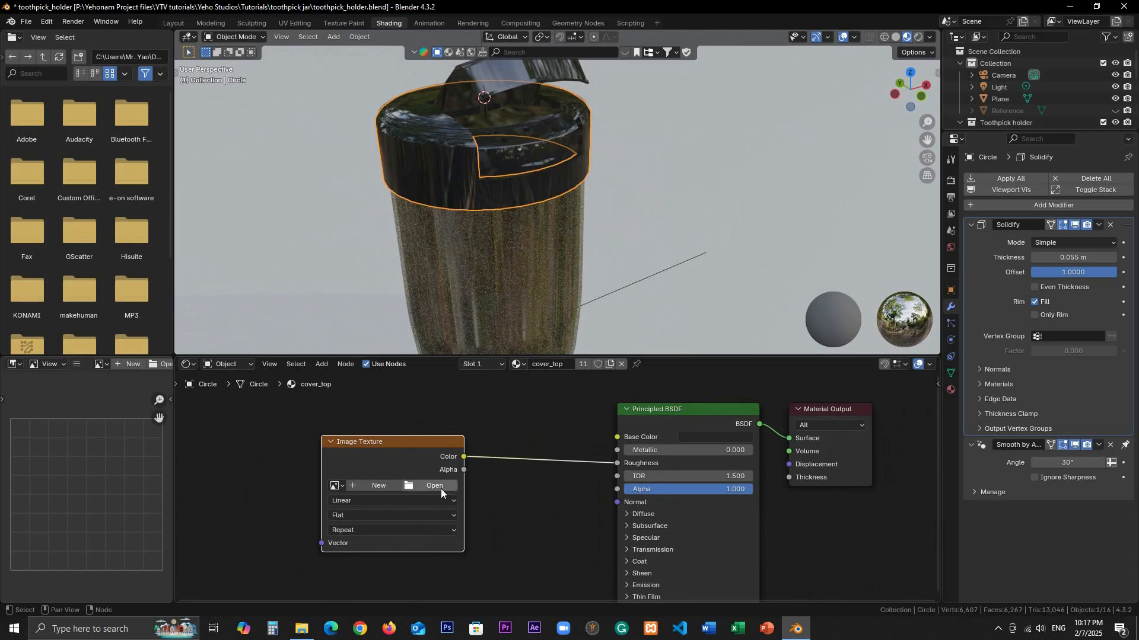
Load DustWipes01_3K.png from the Surface Imperfections folder into the image texture and add Texture Coordinate and Mapping nodes to it.
middle_drag(516, 255, 474, 296)
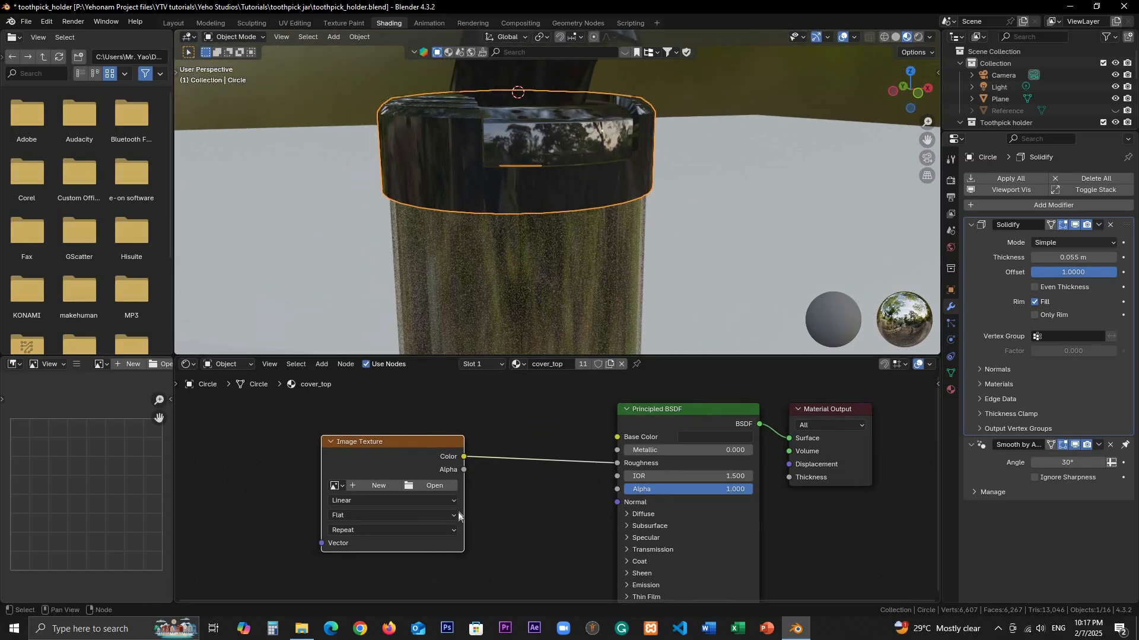
click(429, 485)
click(225, 209)
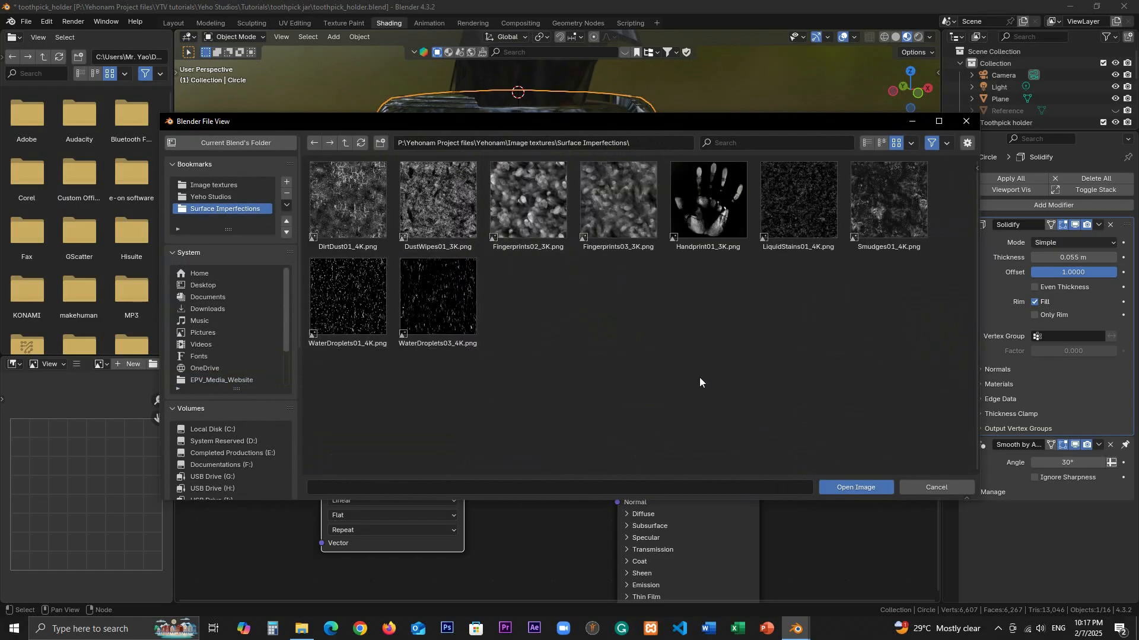
click(442, 230)
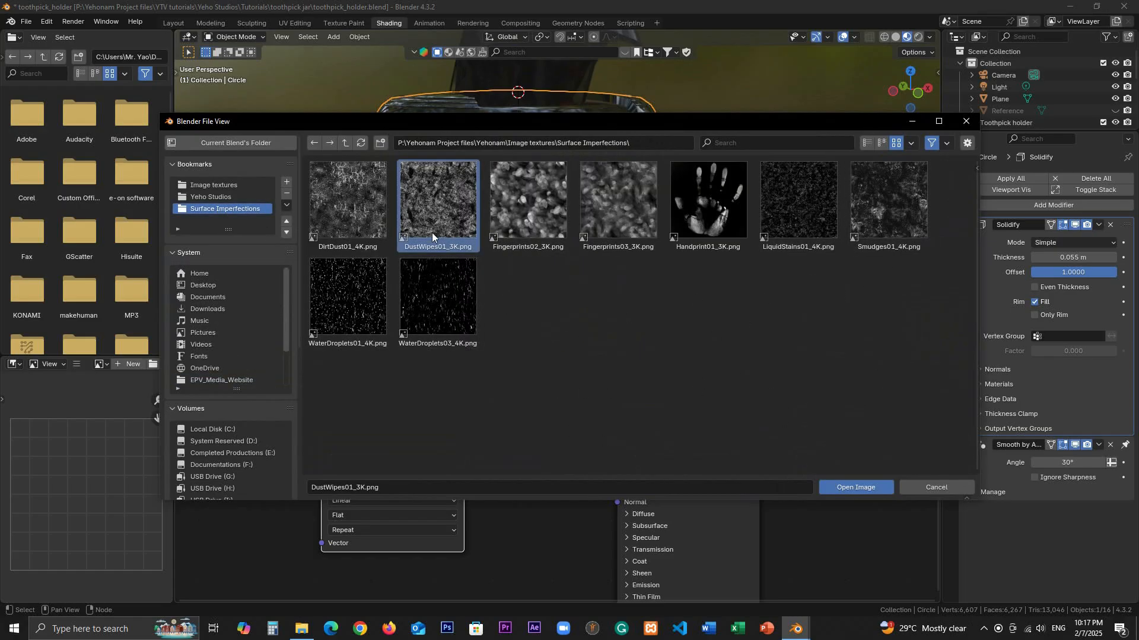
click(854, 487)
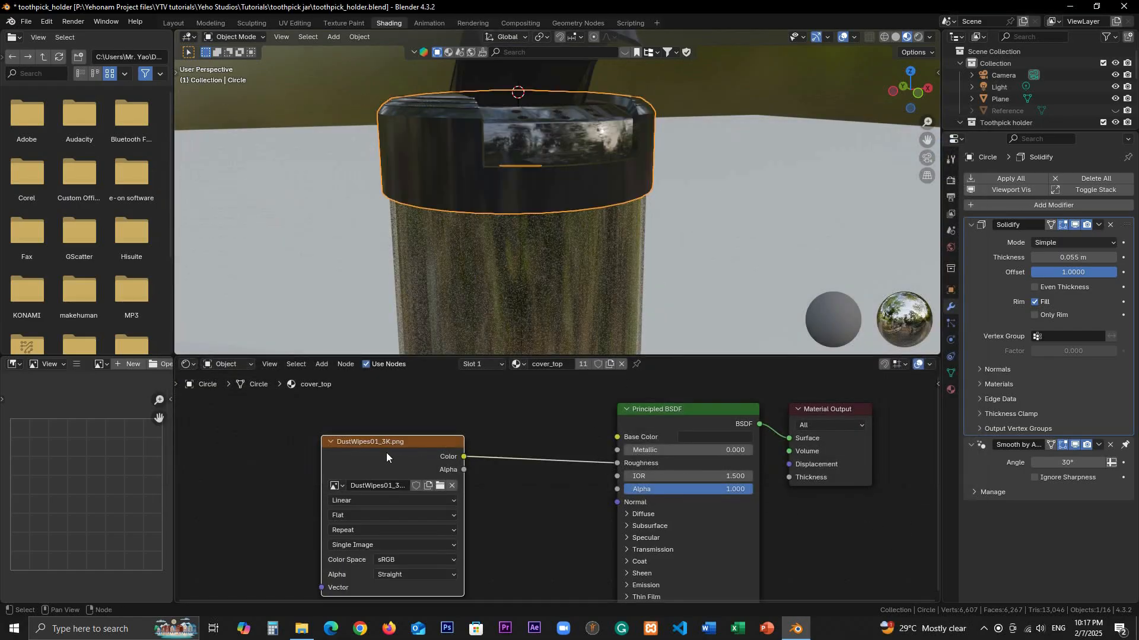
key(ctrl+t)
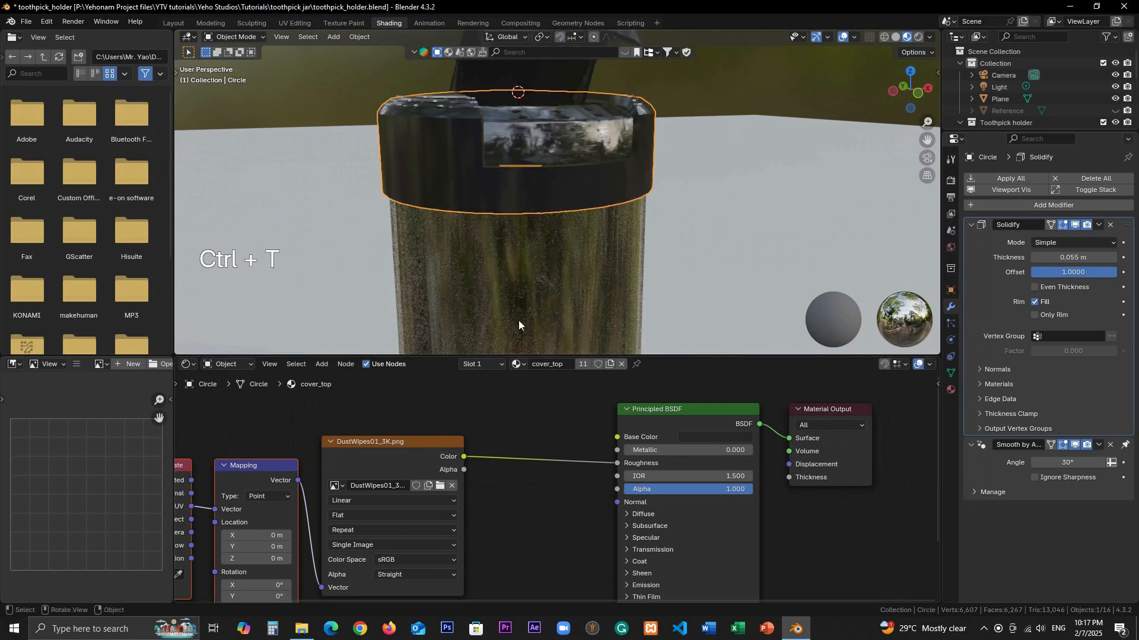
middle_drag(513, 322, 559, 219)
Insert a Color Ramp node between the DustWipes01_3K.png texture and the Principled BSDF's Roughness input.
click(546, 393)
scroll(511, 414, down, 1)
middle_drag(511, 414, 552, 407)
key(shift+a)
text(color)
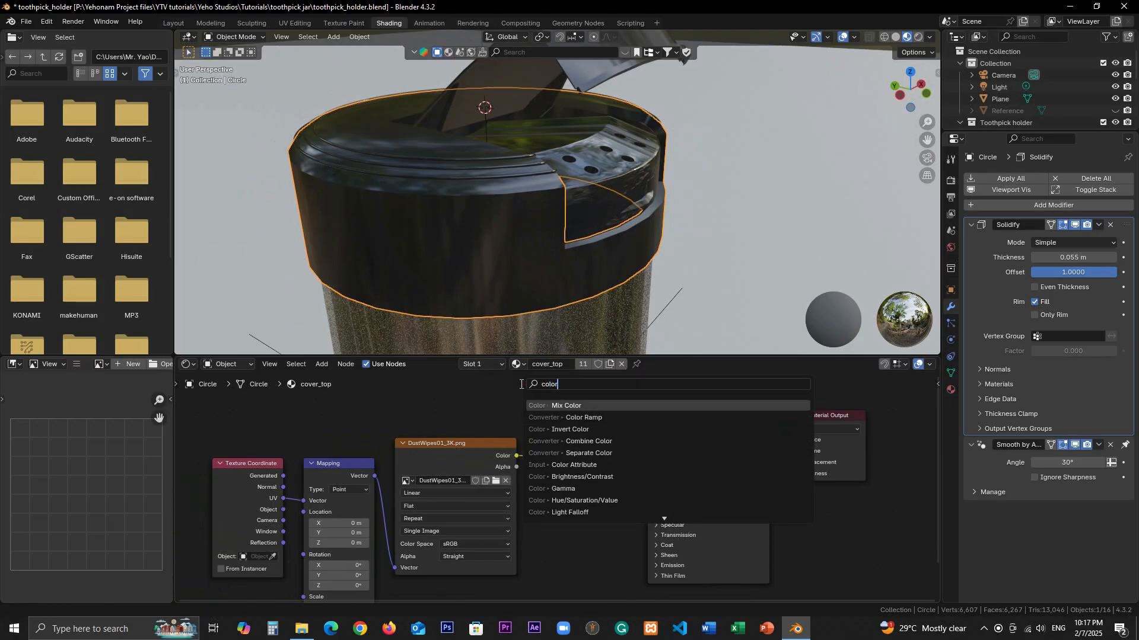
click(583, 418)
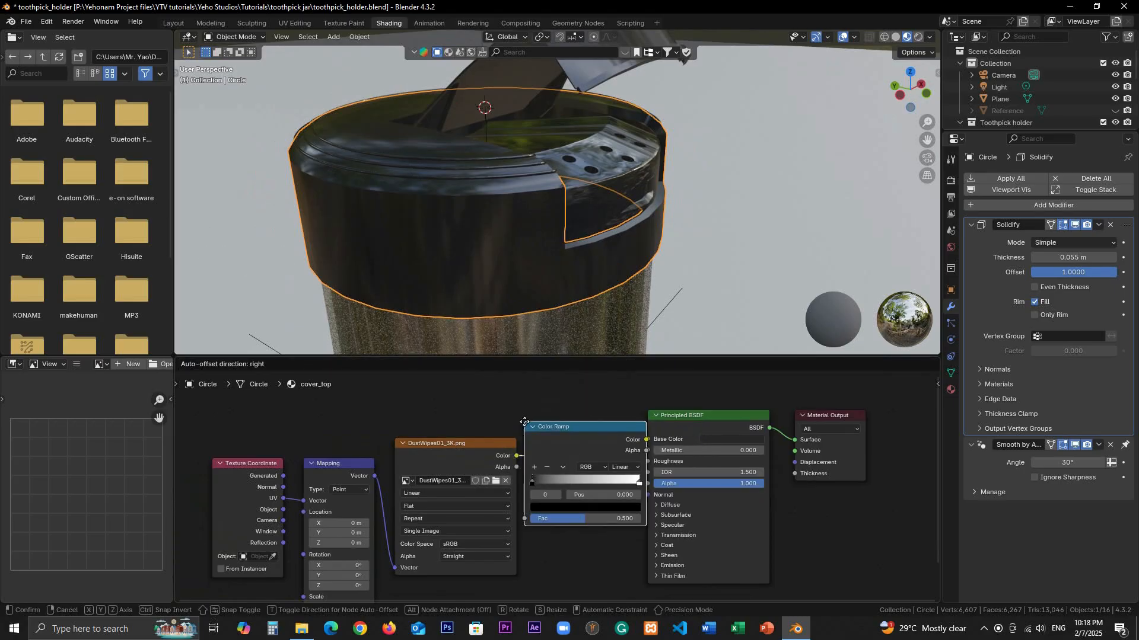
click(535, 417)
Flip the Color Ramp in the lid's cover_top material.
scroll(647, 504, up, 1)
middle_drag(636, 440, 613, 452)
middle_drag(643, 232, 602, 227)
click(556, 464)
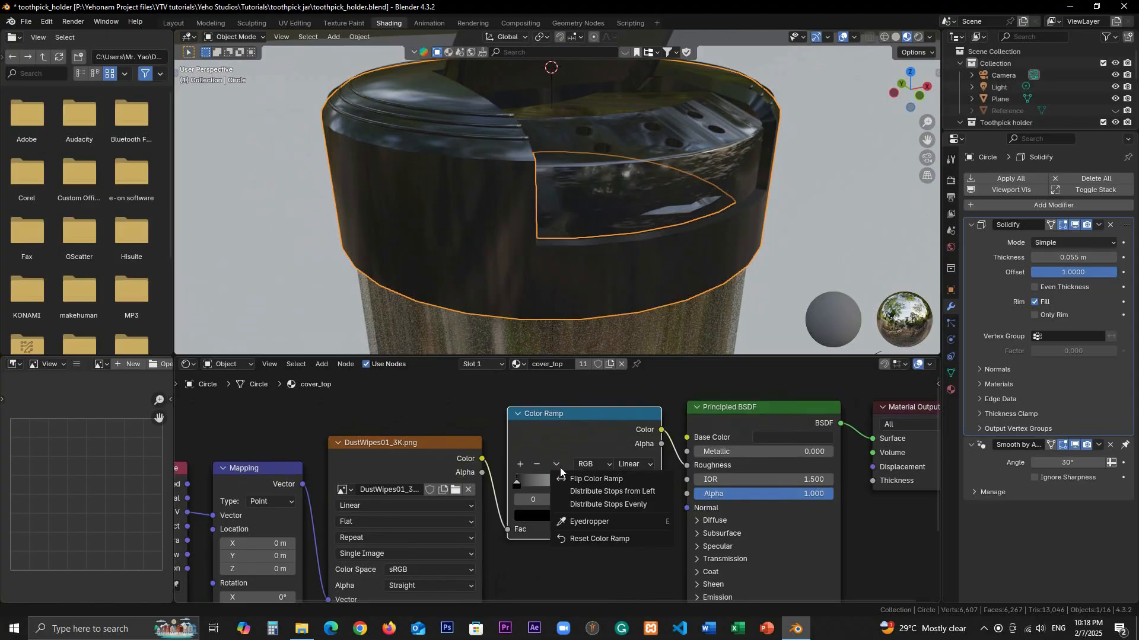
click(575, 477)
Examine the dust-wipe roughness on the lid from the front, from above and up close around the dispensing holes.
middle_drag(587, 237, 597, 261)
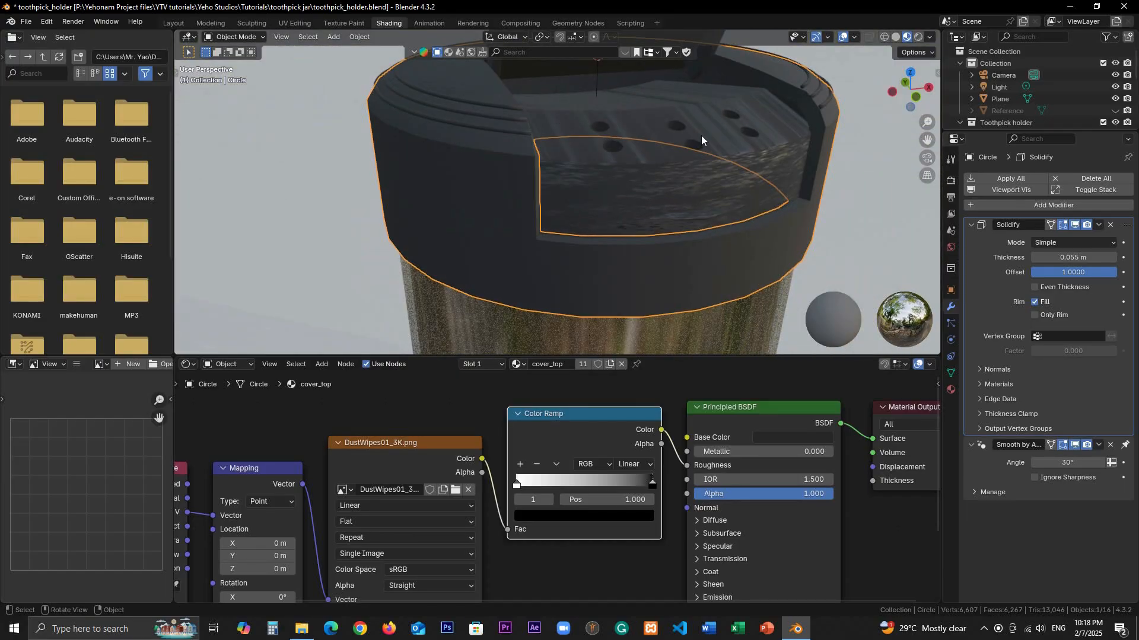
middle_drag(733, 197, 558, 237)
middle_drag(478, 237, 550, 187)
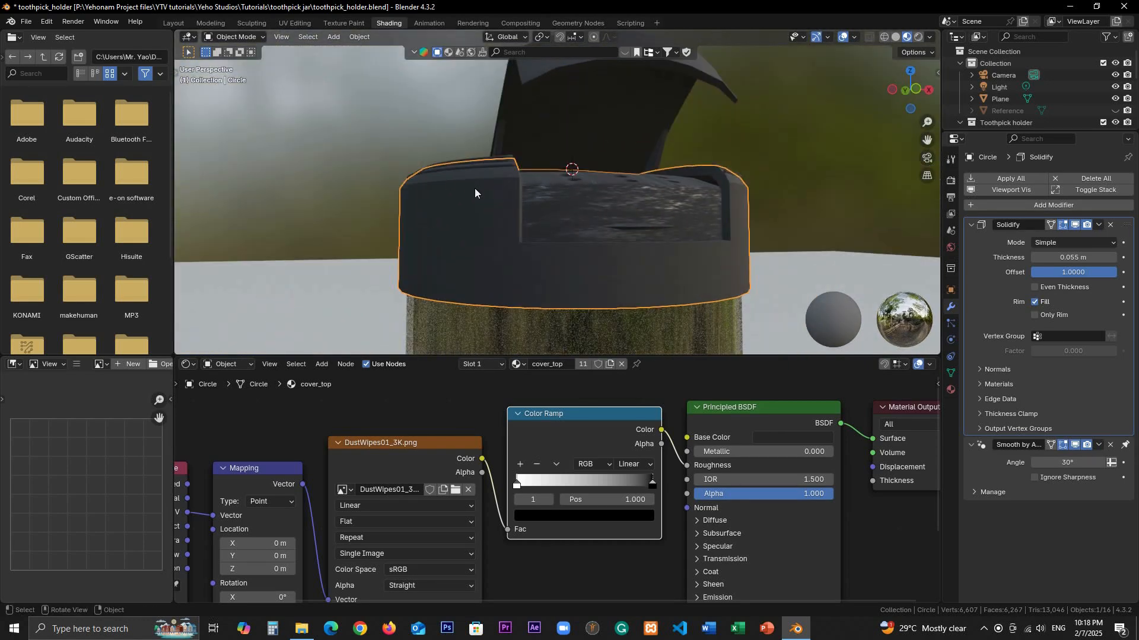
middle_drag(635, 194, 562, 204)
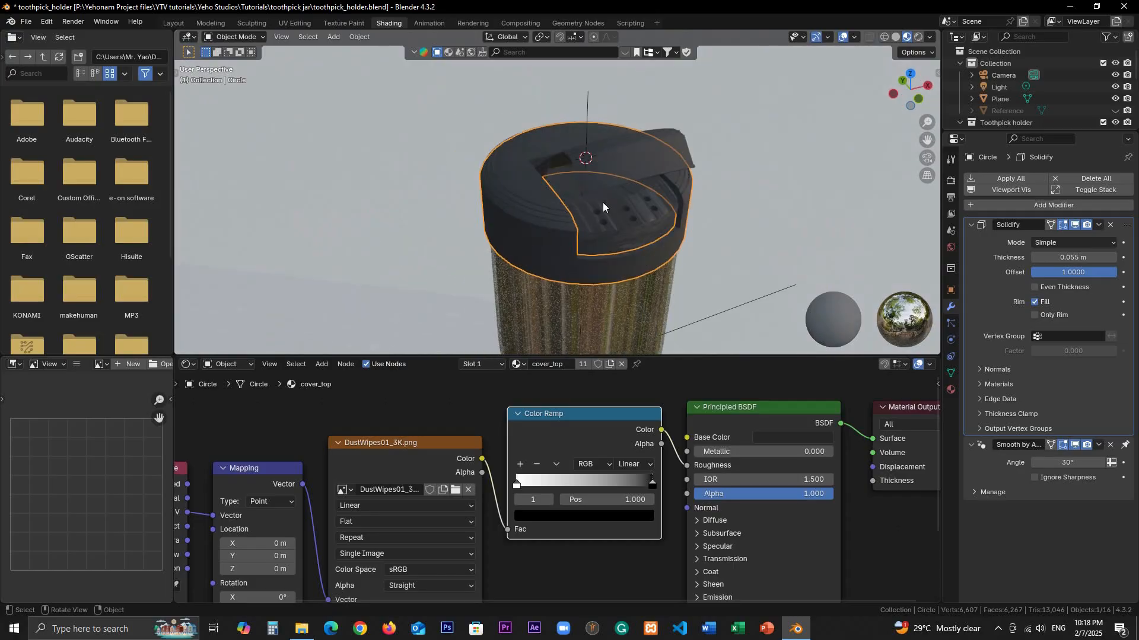
scroll(668, 265, up, 4)
shift+middle_drag(678, 281, 508, 148)
middle_drag(537, 232, 508, 193)
shift+middle_drag(509, 193, 543, 241)
scroll(547, 255, up, 2)
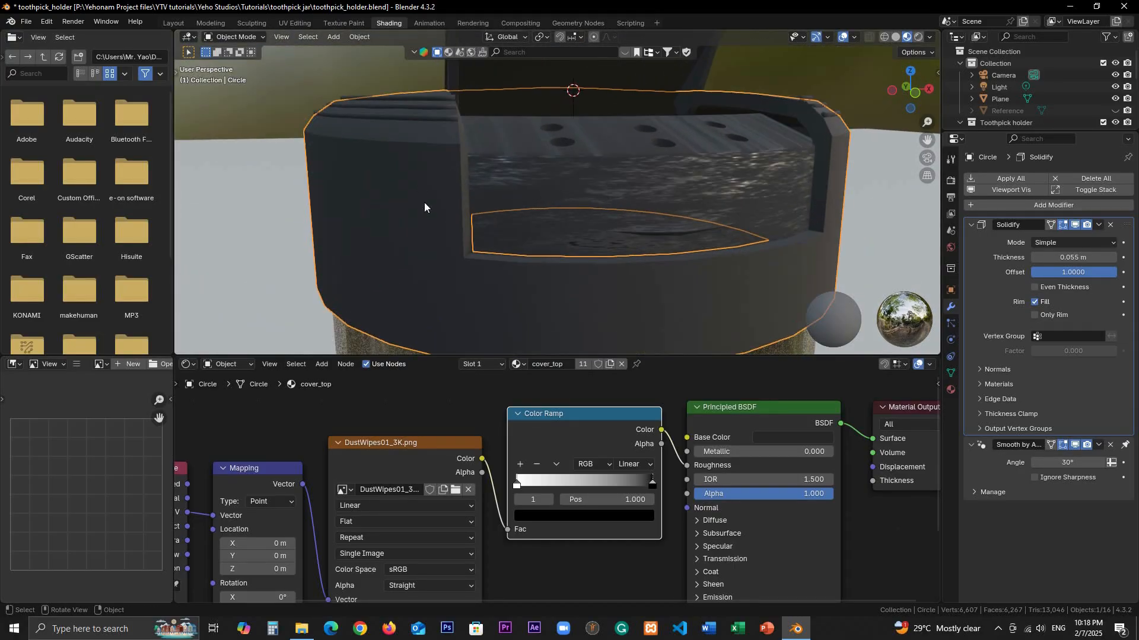
Save the file and switch the program window to full screen.
key(ctrl+s)
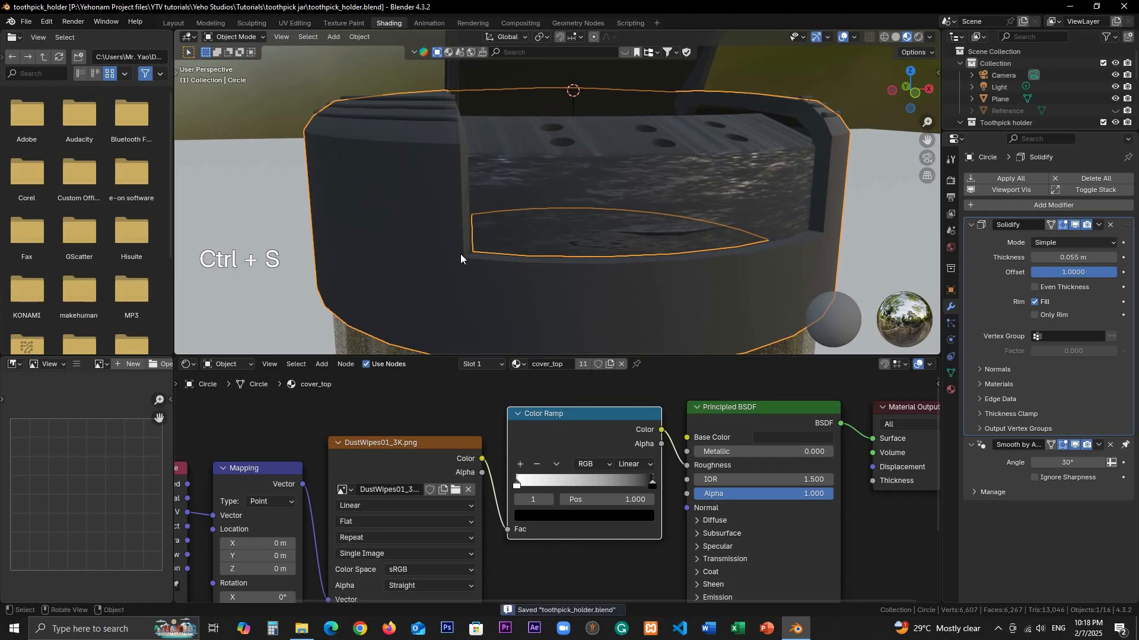
click(105, 22)
click(148, 63)
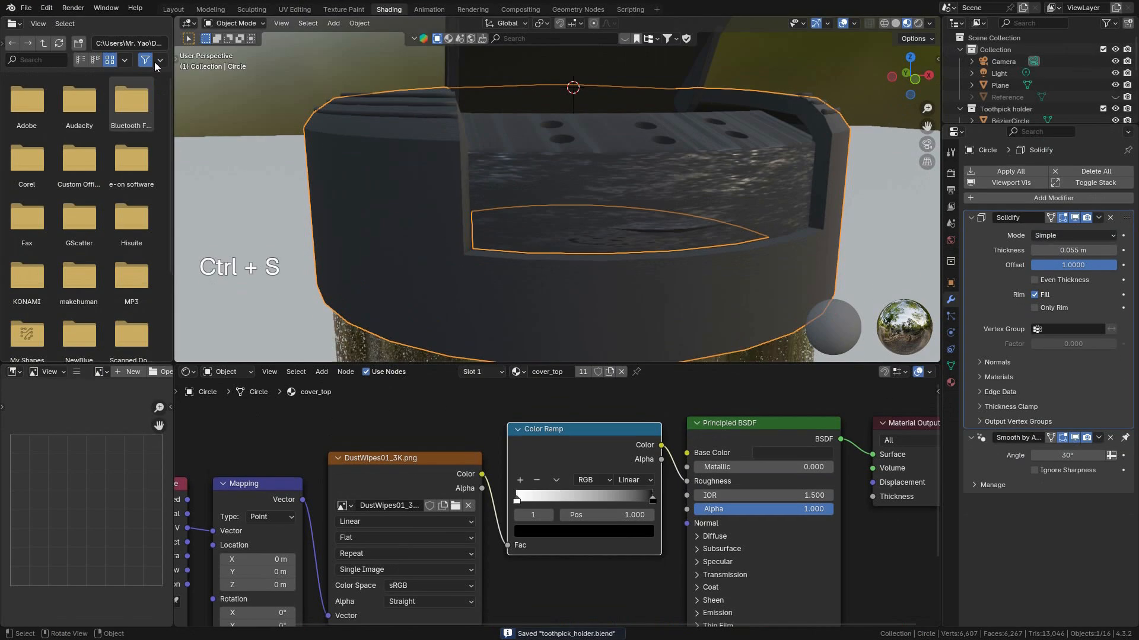
scroll(521, 490, up, 2)
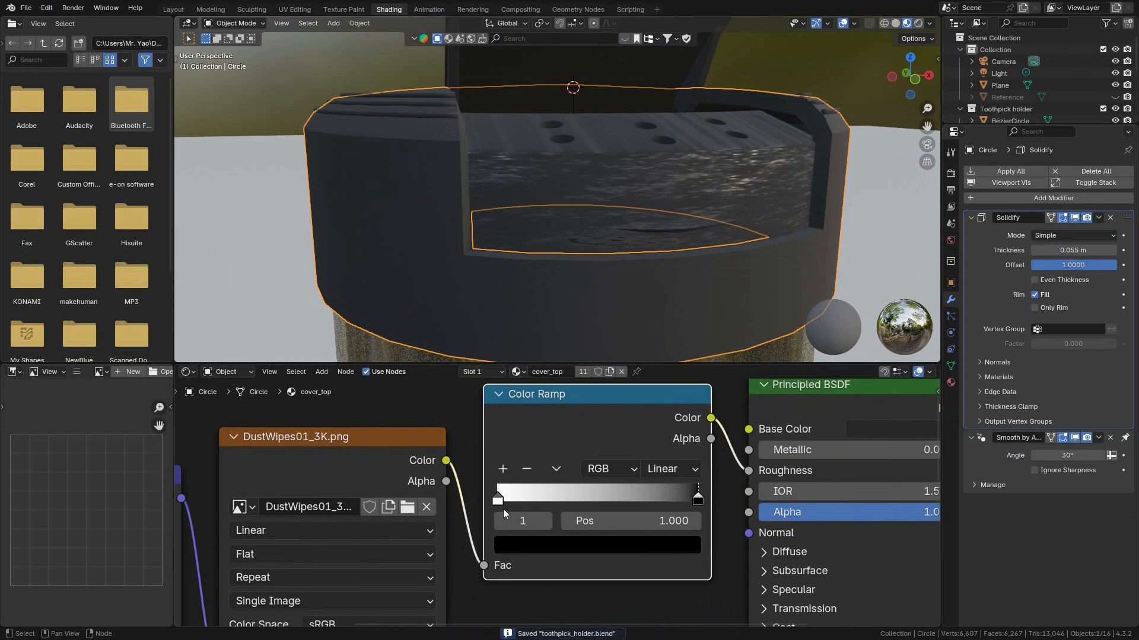
Try shifting the white and black stops of the Color Ramp in the cover_top material.
mouse_move(497, 501)
mouse_down()
mouse_move(574, 499)
mouse_move(489, 499)
mouse_up()
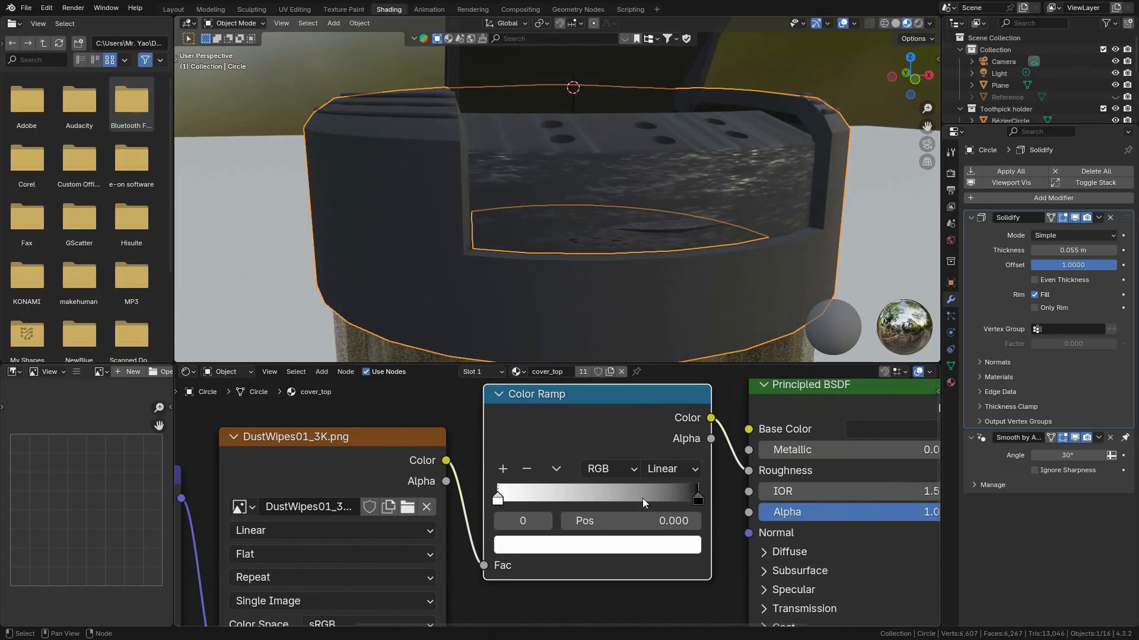
mouse_move(697, 501)
mouse_down()
mouse_move(572, 500)
mouse_move(709, 504)
mouse_up()
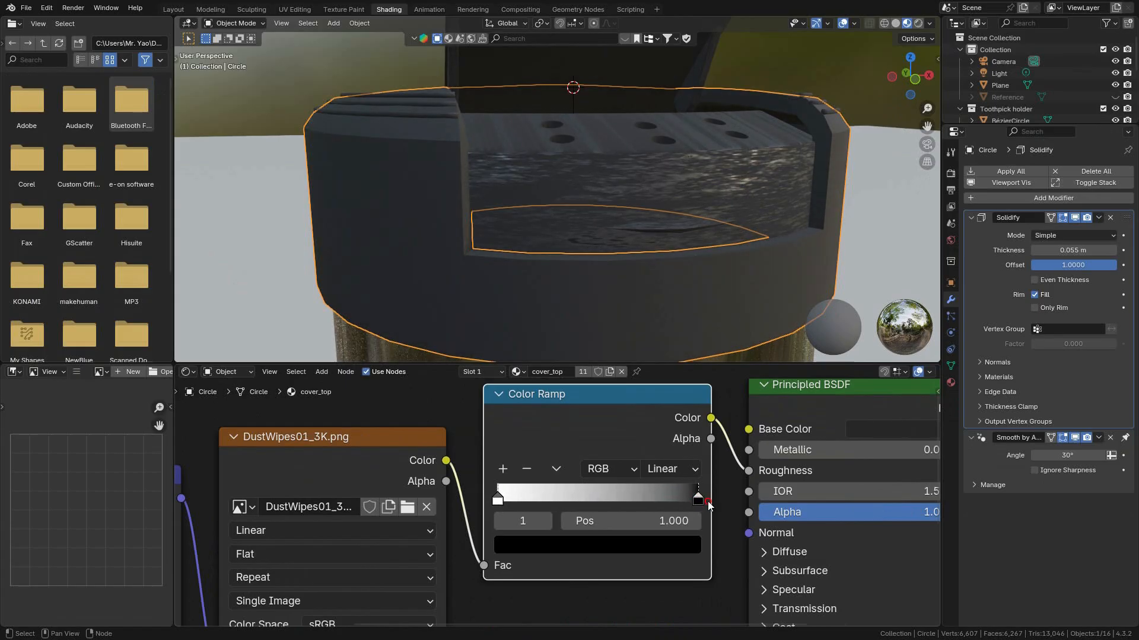
Unwrap the whole lid mesh with Smart UV Project, using a 66° angle limit.
click(293, 9)
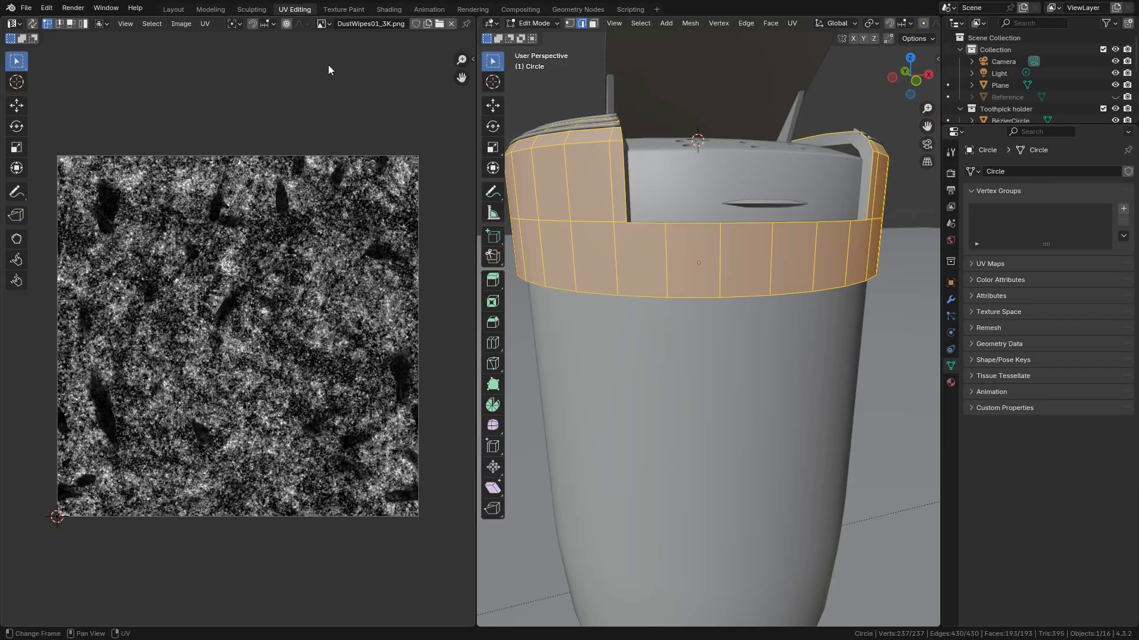
middle_drag(709, 215, 726, 257)
scroll(725, 257, down, 2)
scroll(698, 209, down, 2)
scroll(788, 248, up, 2)
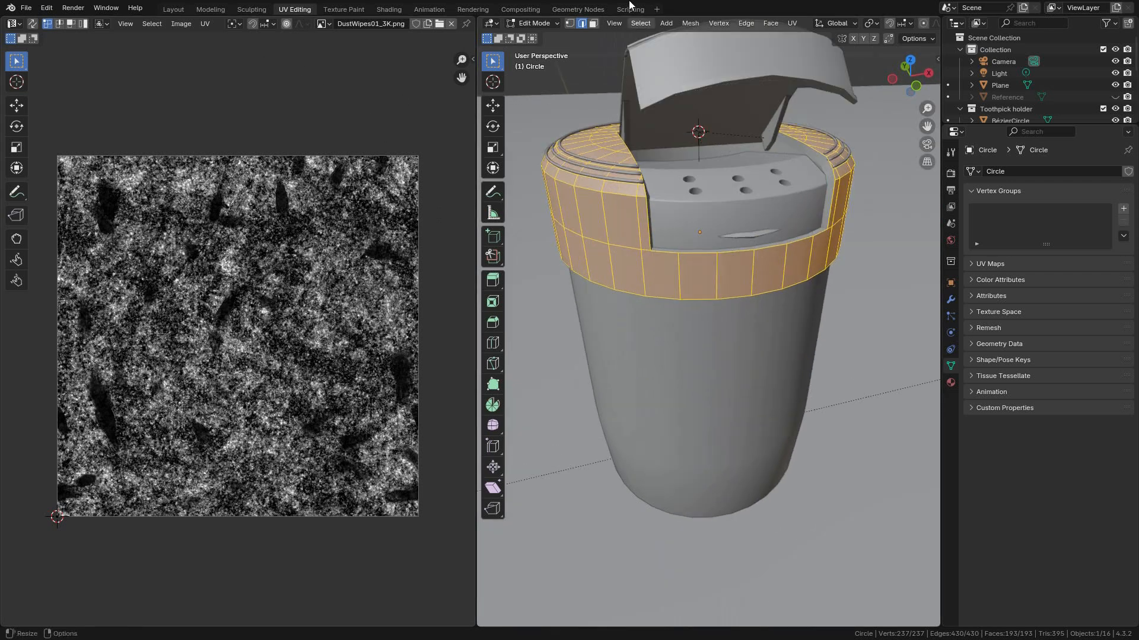
click(791, 24)
mouse_move(806, 38)
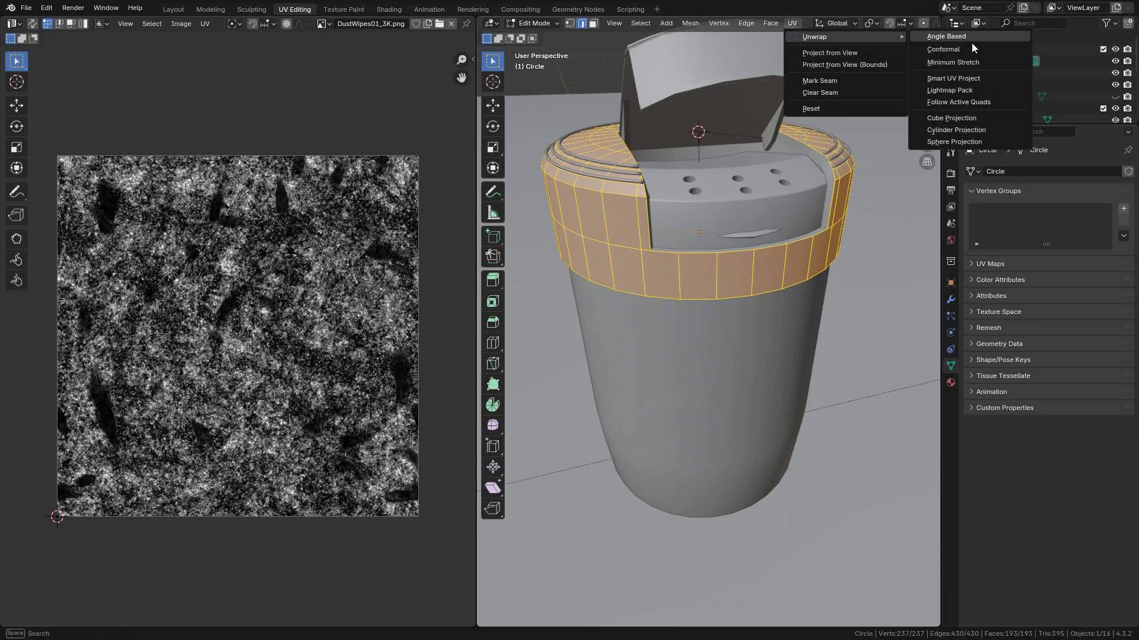
click(957, 74)
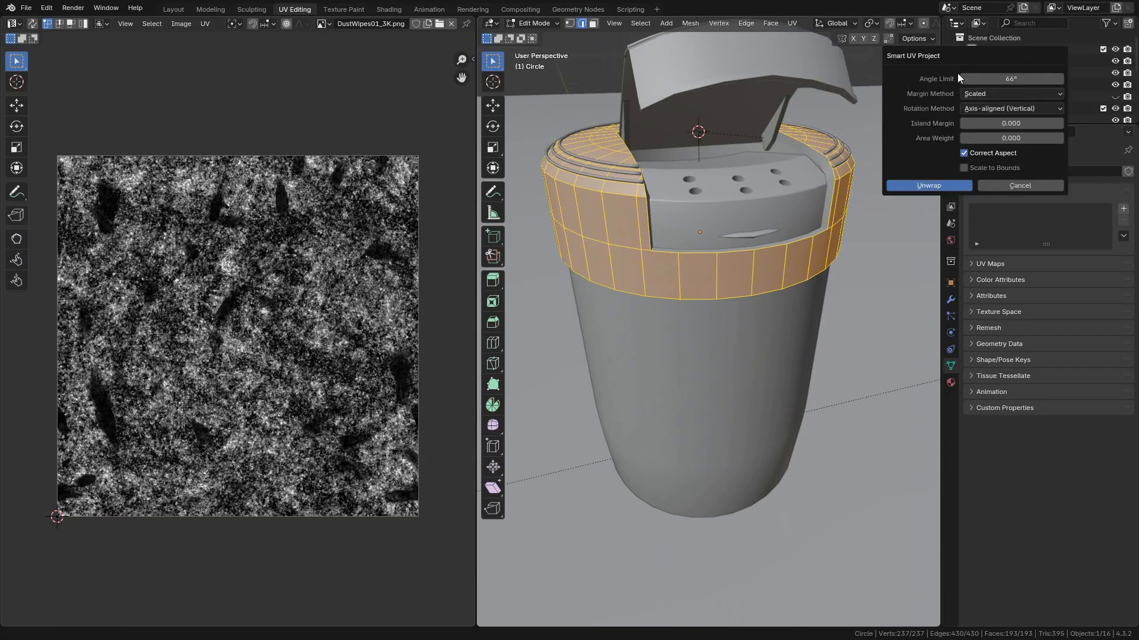
click(938, 185)
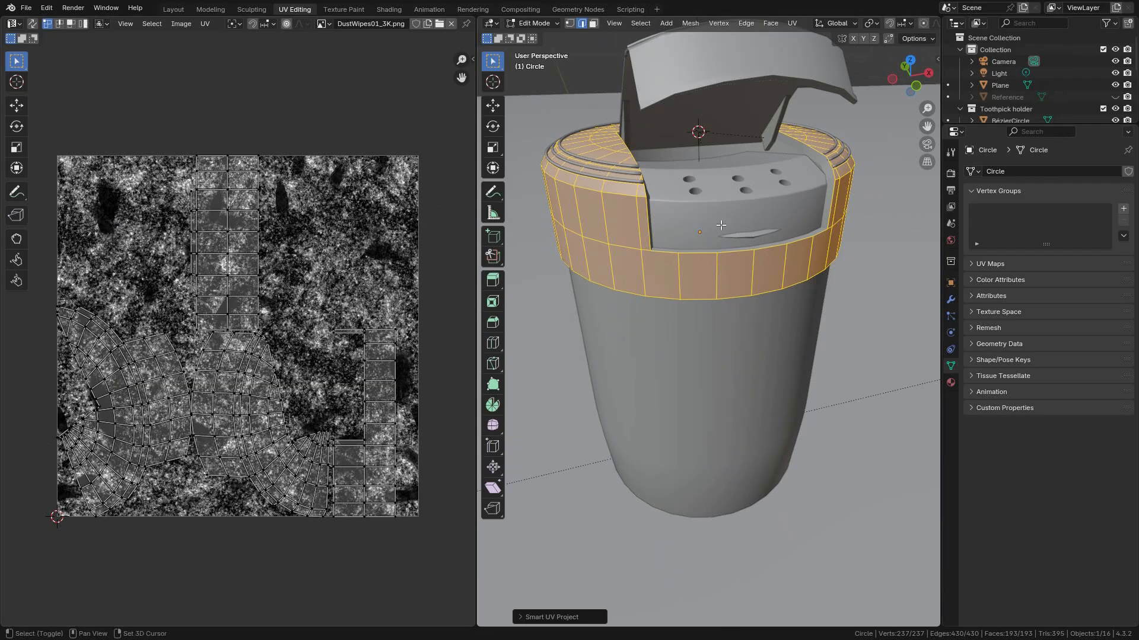
Show the lid in Material Preview and Object Mode, and examine the dust wipes around its rim and top.
shift+middle_drag(725, 223, 602, 295)
scroll(907, 24, down, 5)
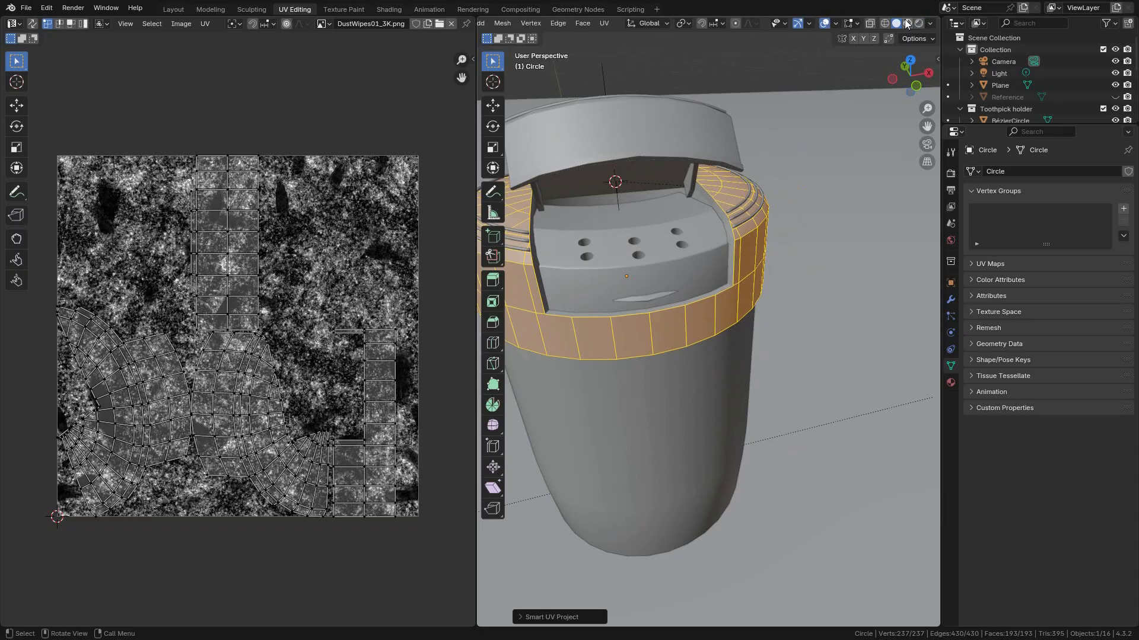
click(909, 23)
shift+middle_drag(715, 202, 793, 211)
key(ctrl+Tab)
click(633, 215)
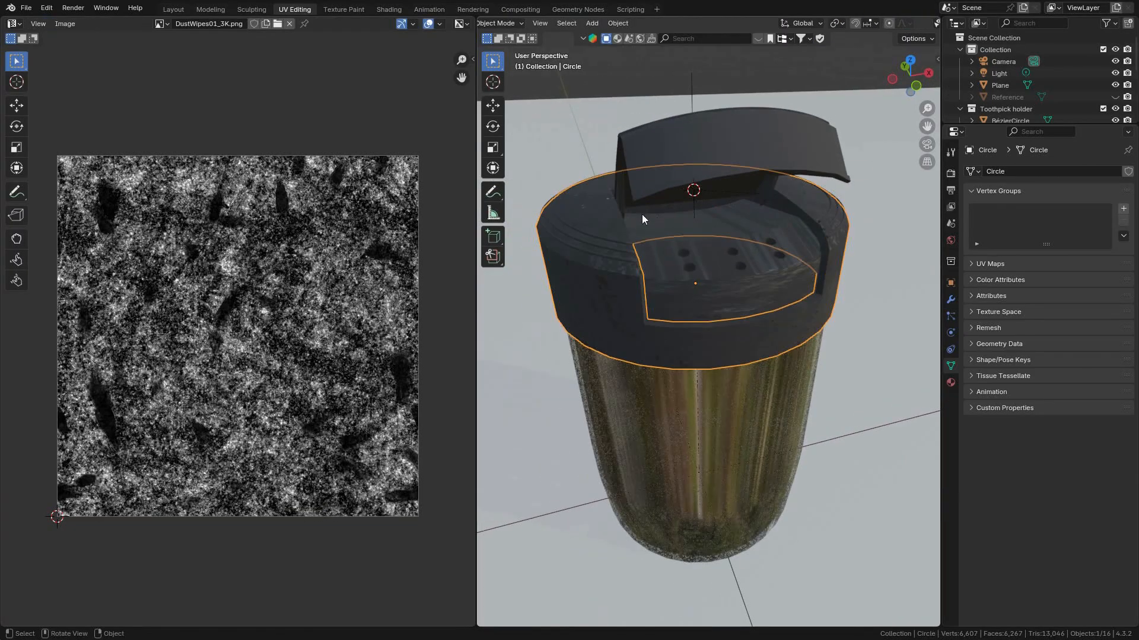
scroll(750, 286, up, 1)
middle_drag(750, 286, 664, 265)
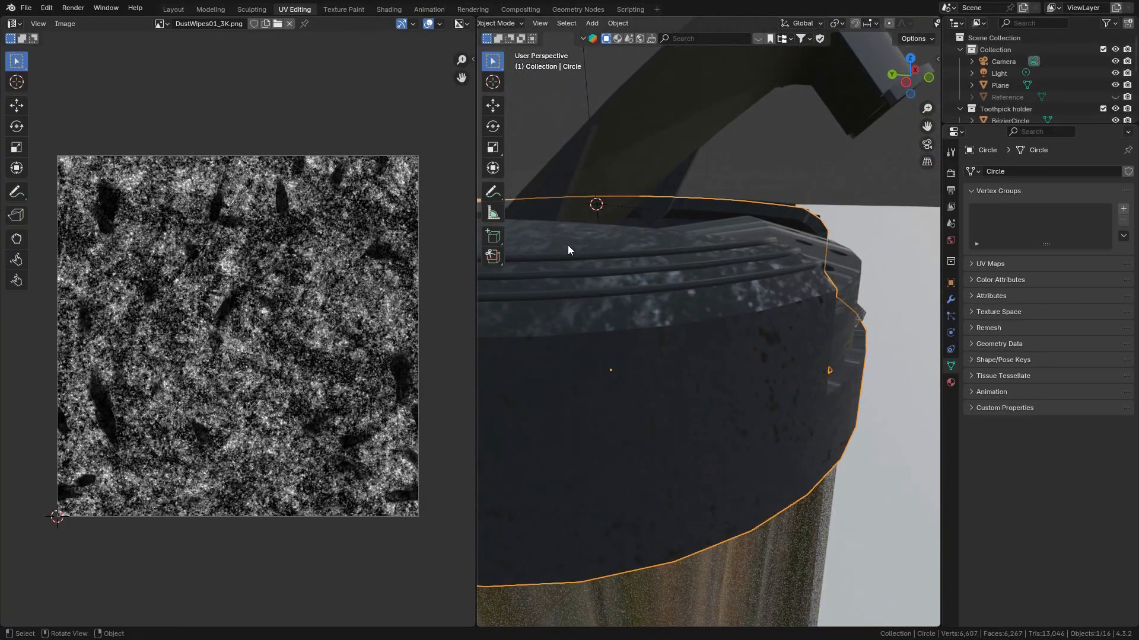
Return to the Shading workspace and add a Value node beside the Mapping node of the cover_top material.
click(178, 9)
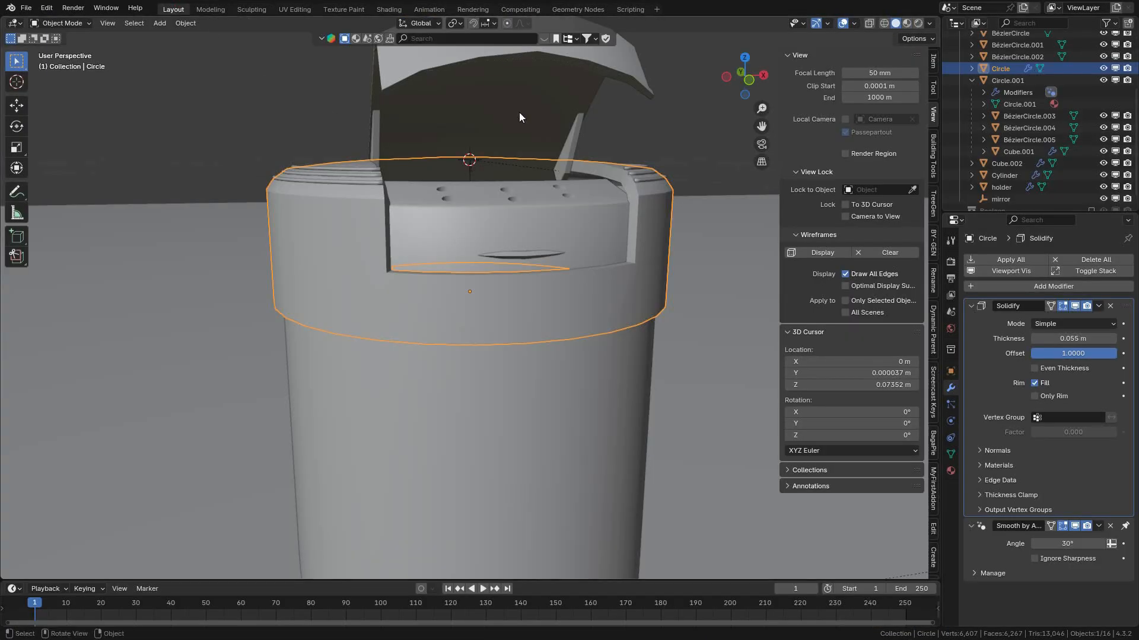
click(387, 9)
middle_drag(668, 262, 605, 270)
shift+middle_drag(320, 522, 646, 460)
scroll(646, 460, down, 5)
shift+middle_drag(544, 556, 571, 464)
scroll(554, 504, up, 1)
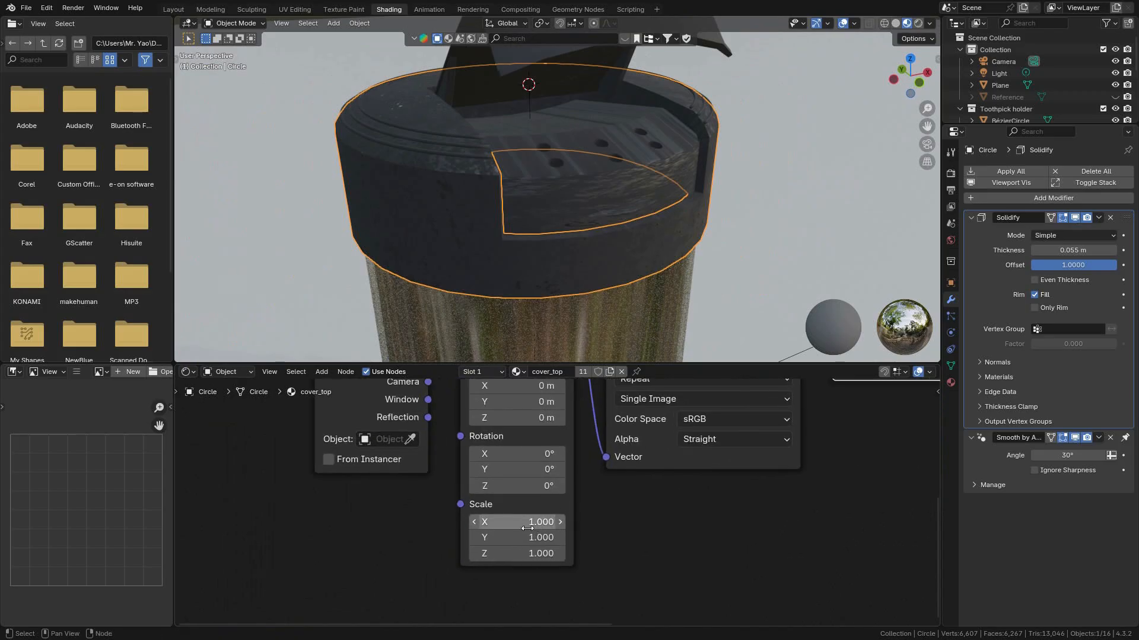
scroll(508, 522, up, 1)
key(shift+a)
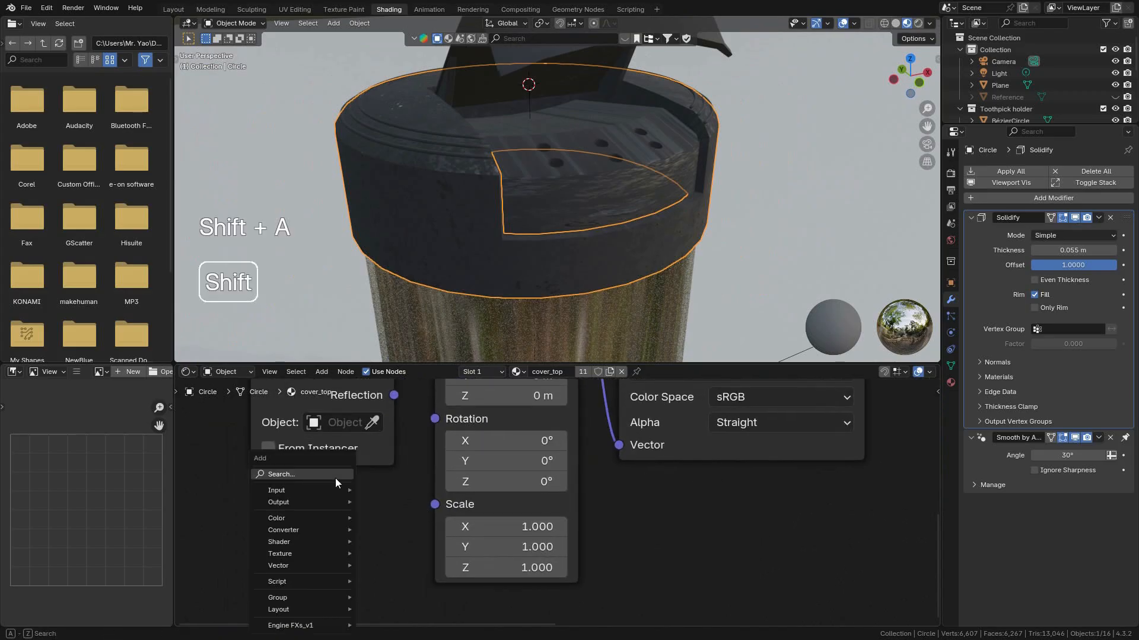
click(283, 474)
text(value)
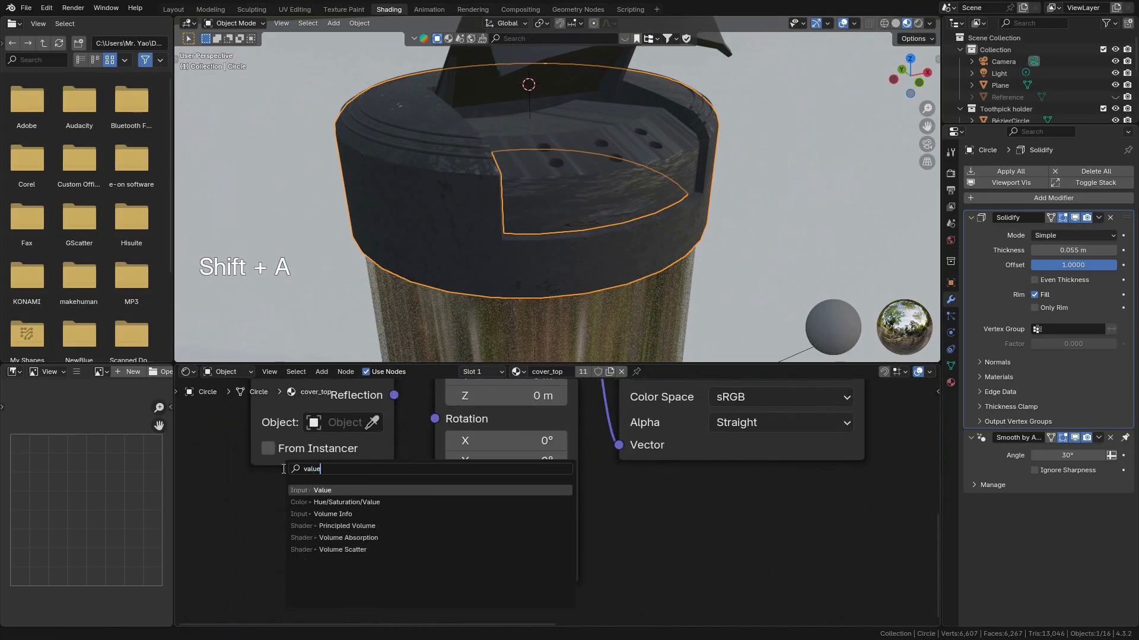
click(338, 490)
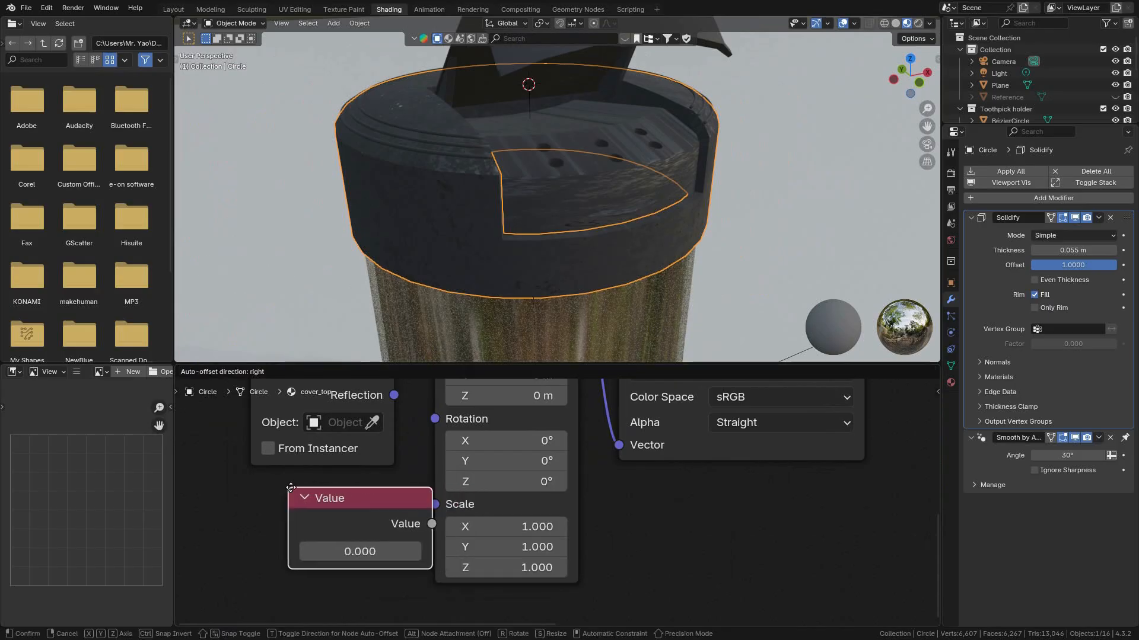
click(255, 498)
Set the Value node to 1.5, connect it to the Mapping node's Scale input, and place it close to that node.
click(288, 550)
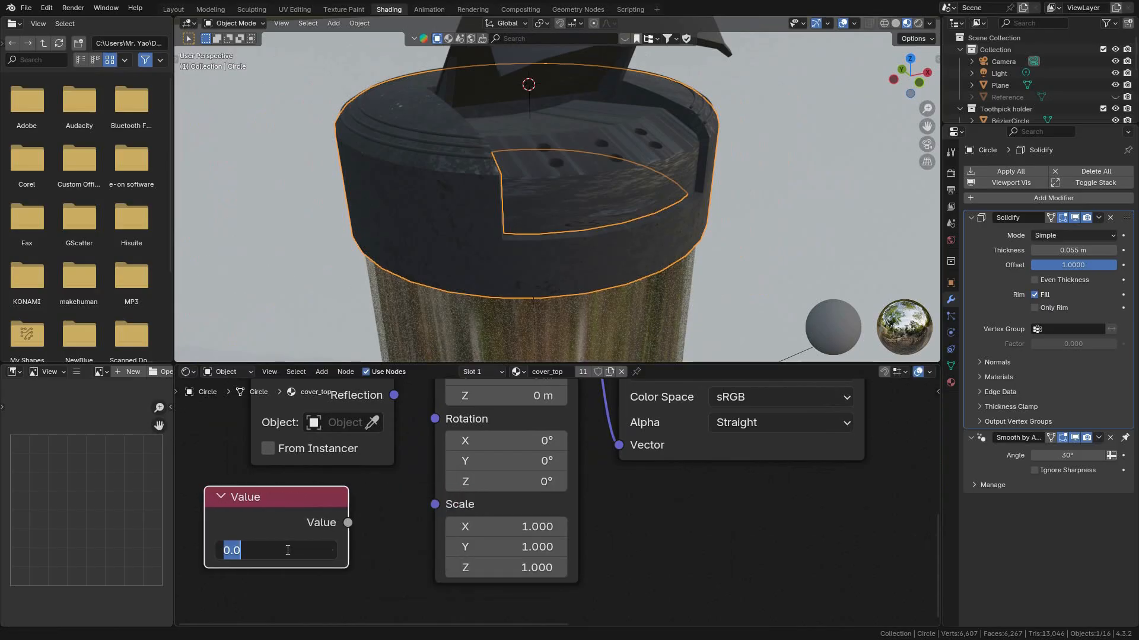
text(1.5)
key(Return)
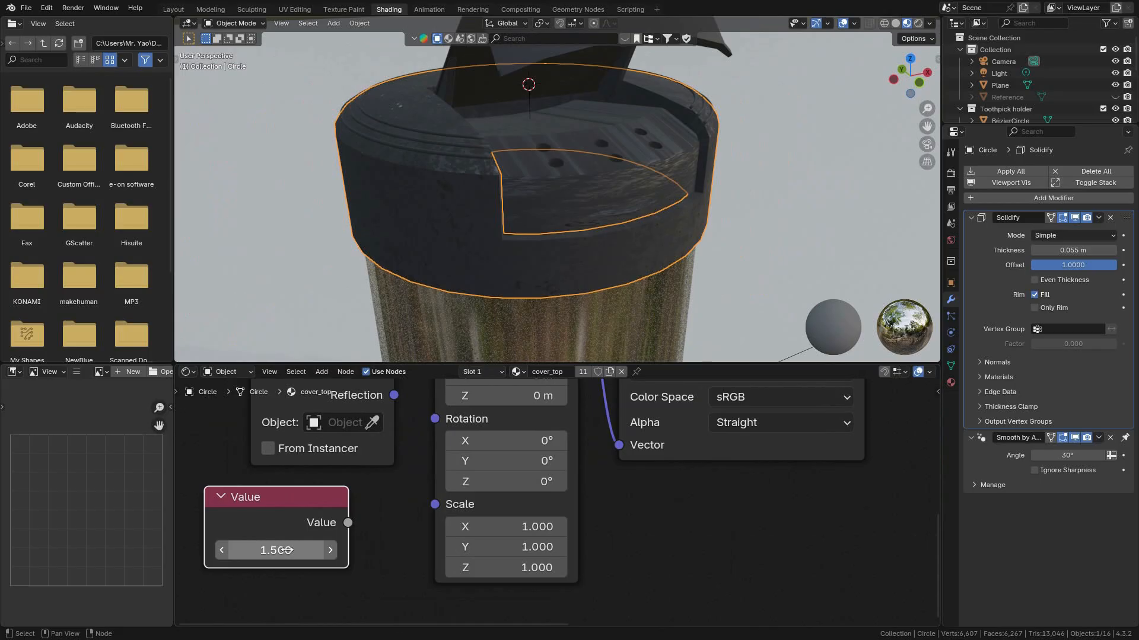
drag(435, 507, 435, 504)
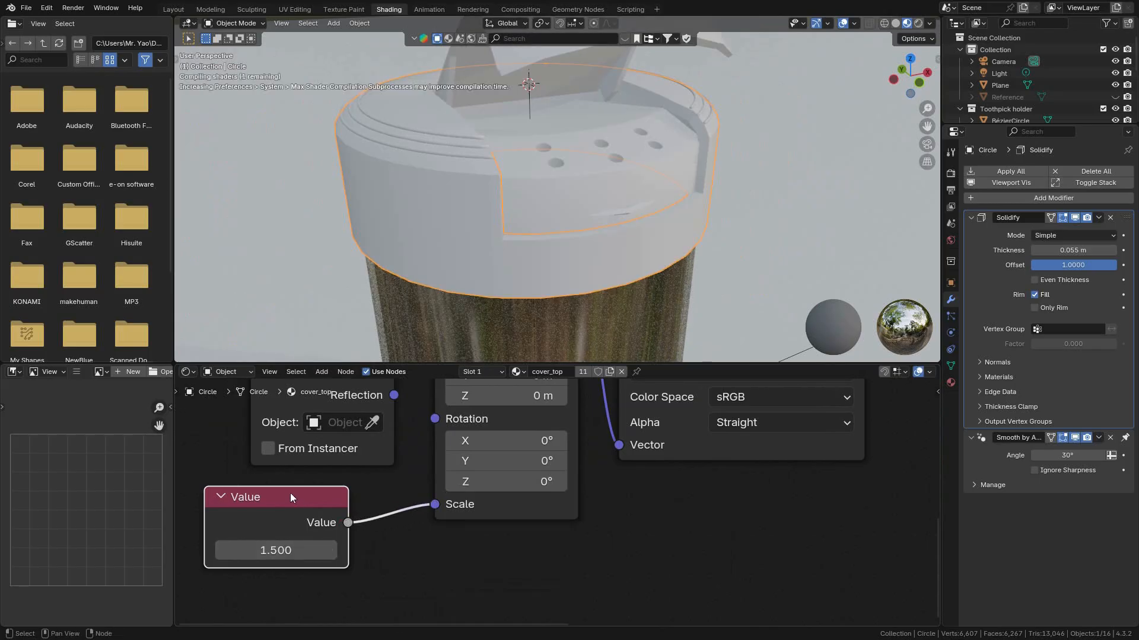
drag(290, 493, 363, 452)
Try raising the Value node to about 9.24 and inspect the dust-wipe scale on the lid's side and top.
middle_drag(661, 192, 704, 156)
shift+middle_drag(584, 172, 592, 159)
scroll(592, 158, up, 2)
drag(378, 509, 430, 509)
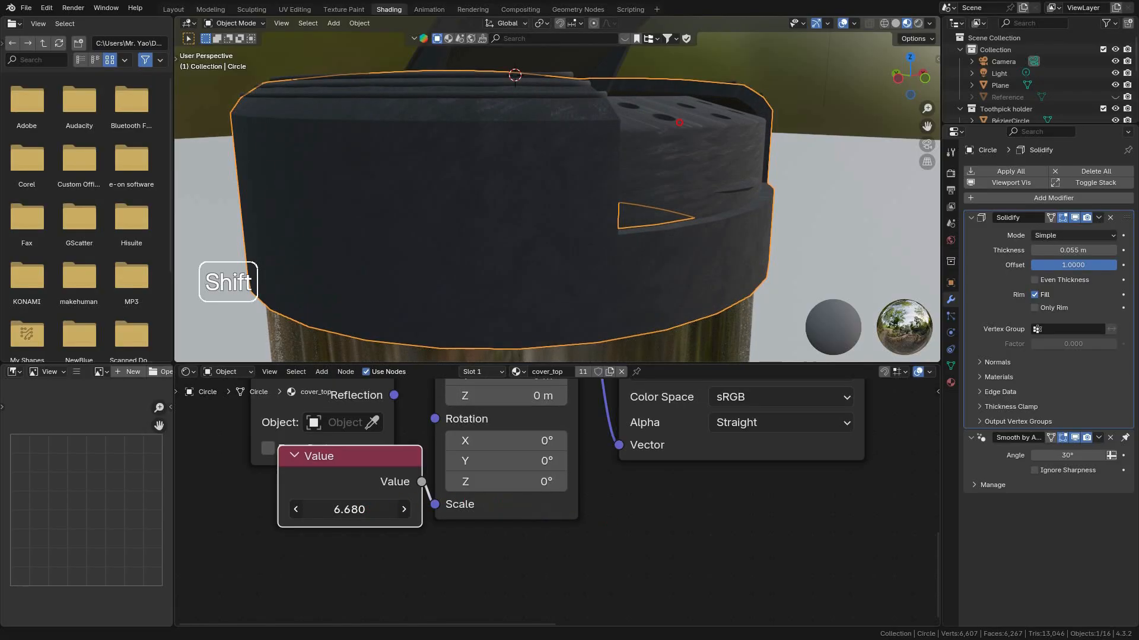
mouse_move(820, 147)
shift+mouse_down()
mouse_move(789, 154)
mouse_move(831, 146)
shift+mouse_up()
scroll(611, 142, down, 4)
middle_drag(470, 145, 616, 183)
shift+middle_drag(372, 185, 647, 156)
scroll(569, 237, up, 2)
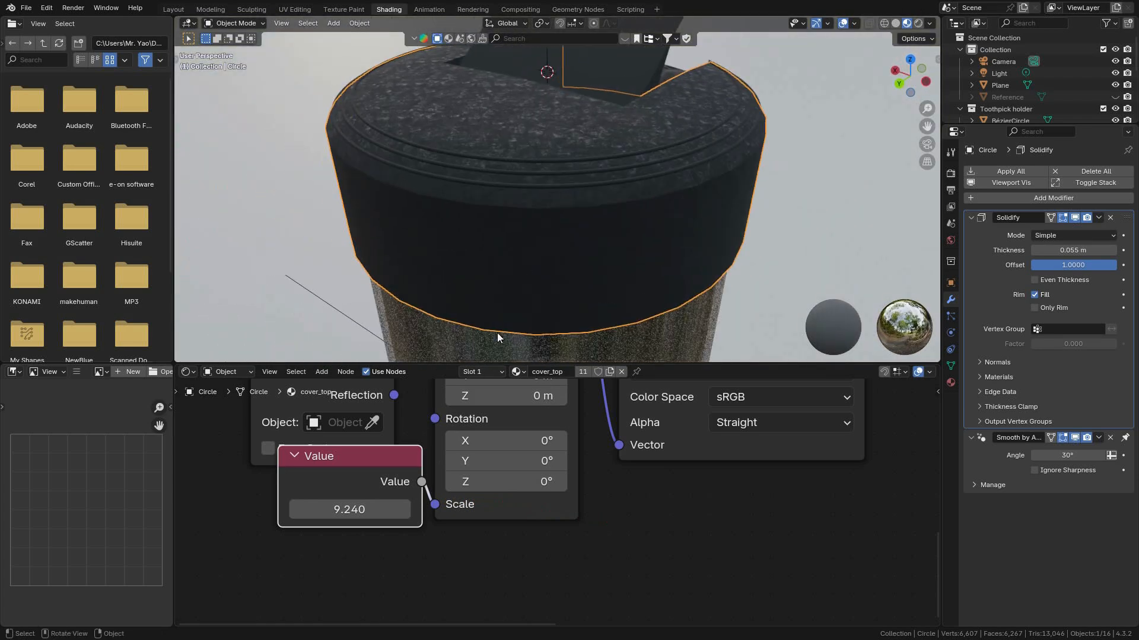
Set the Value node driving the dust-wipe texture scale to 0.1 and check the lid's top.
mouse_move(356, 509)
shift+mouse_down()
mouse_move(315, 510)
mouse_move(367, 509)
shift+mouse_up()
click(366, 514)
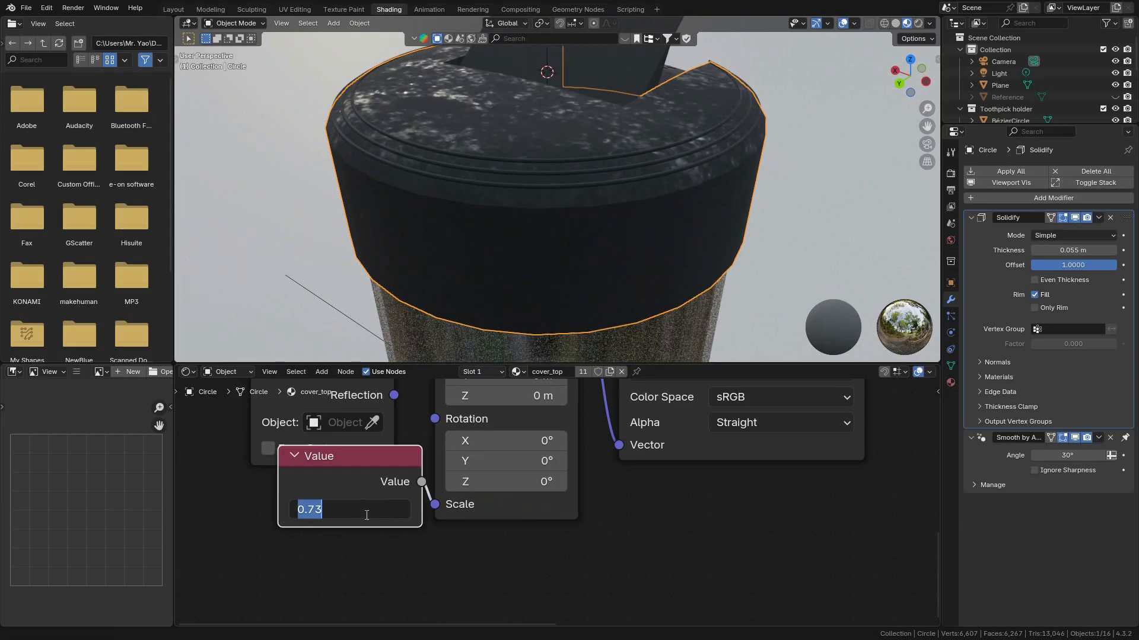
text(.1)
key(Return)
middle_drag(670, 130, 564, 213)
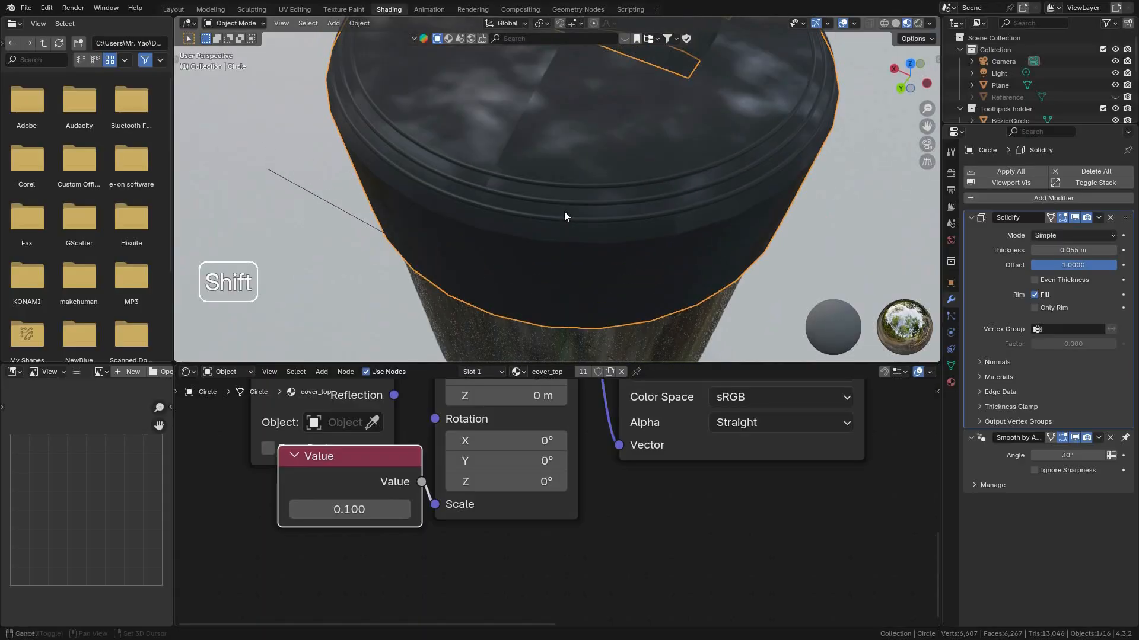
Mark a seam on the lid along the edge loop running from the top's centre down the outer side.
click(289, 10)
mouse_move(653, 267)
middle_down()
mouse_move(659, 293)
mouse_move(701, 200)
mouse_move(676, 236)
middle_up()
scroll(676, 247, up, 2)
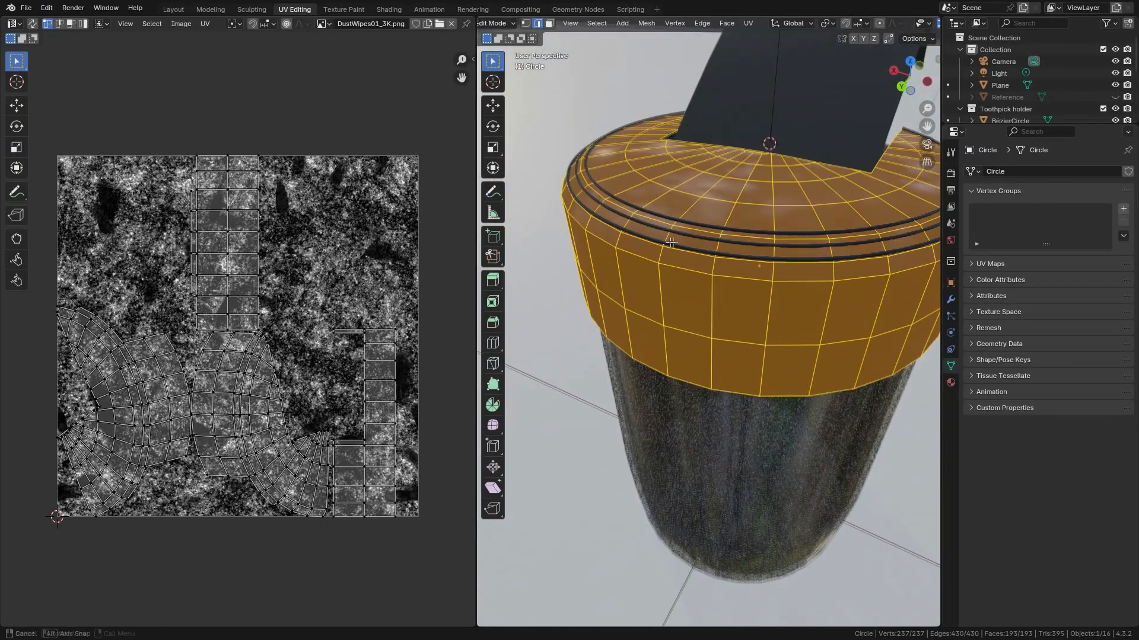
alt+click(691, 207)
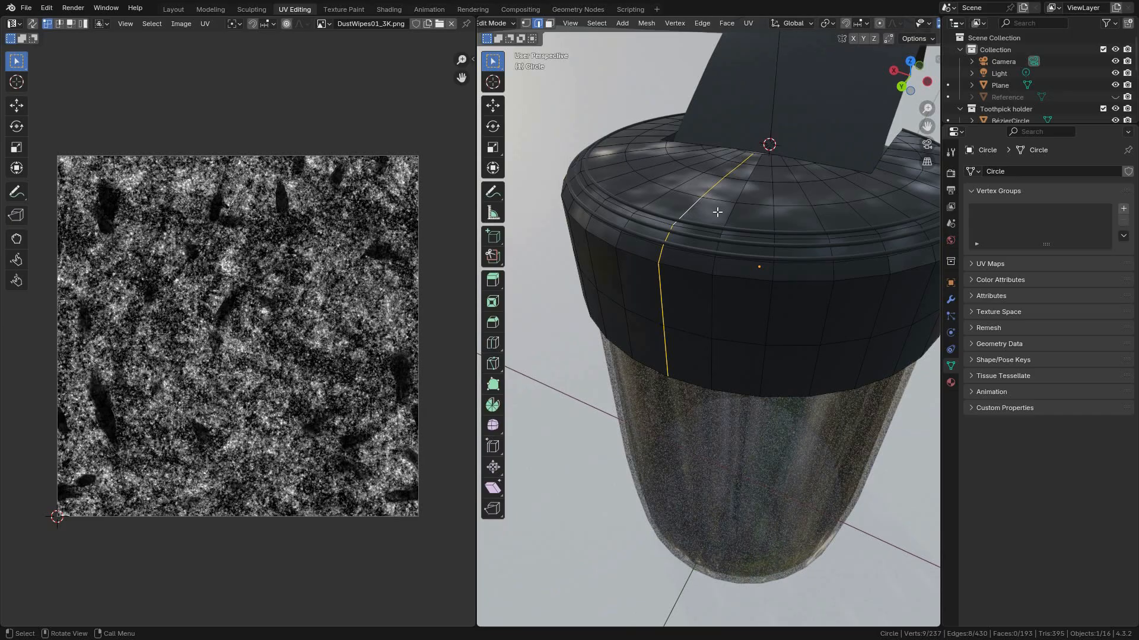
click(752, 24)
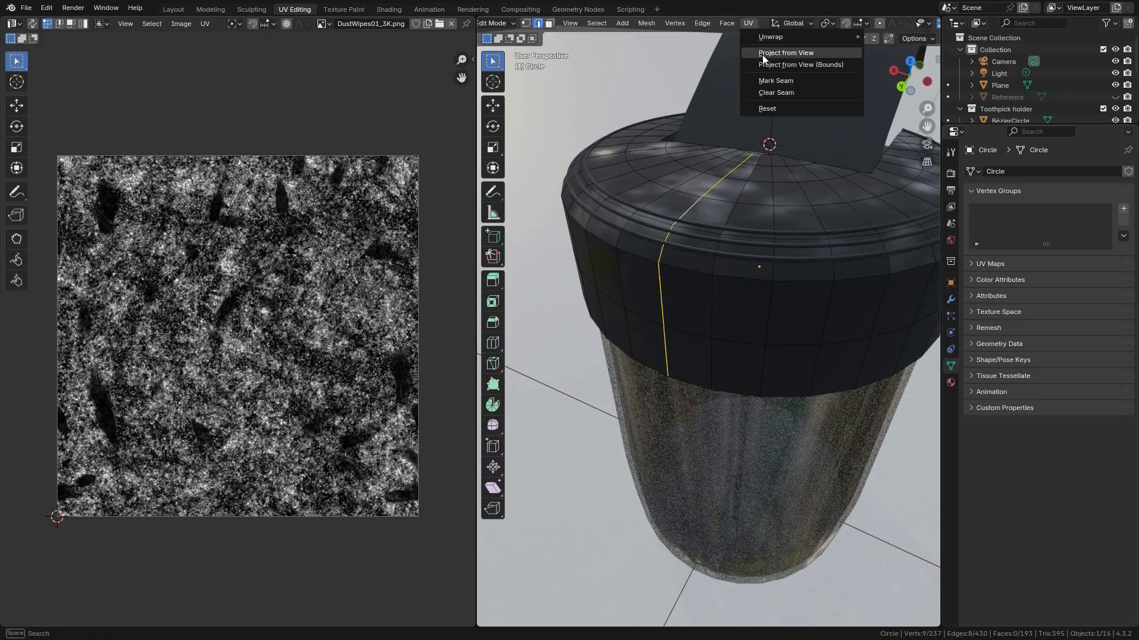
click(794, 81)
middle_drag(790, 100, 694, 158)
scroll(694, 159, up, 2)
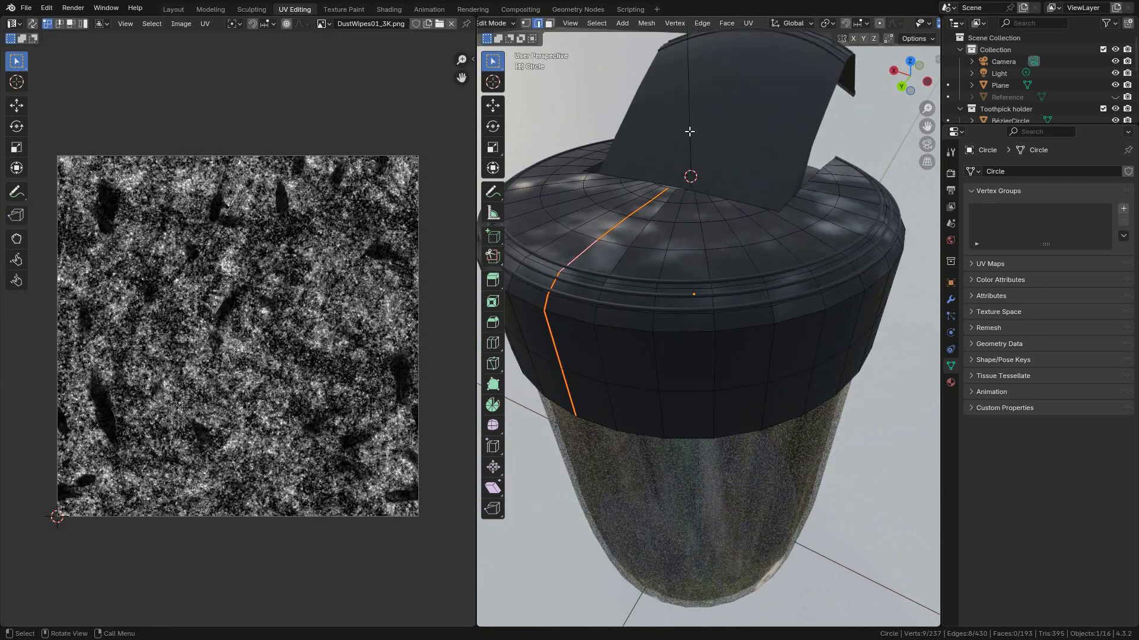
Unwrap the entire lid mesh with the Angle Based method.
key(a)
click(749, 22)
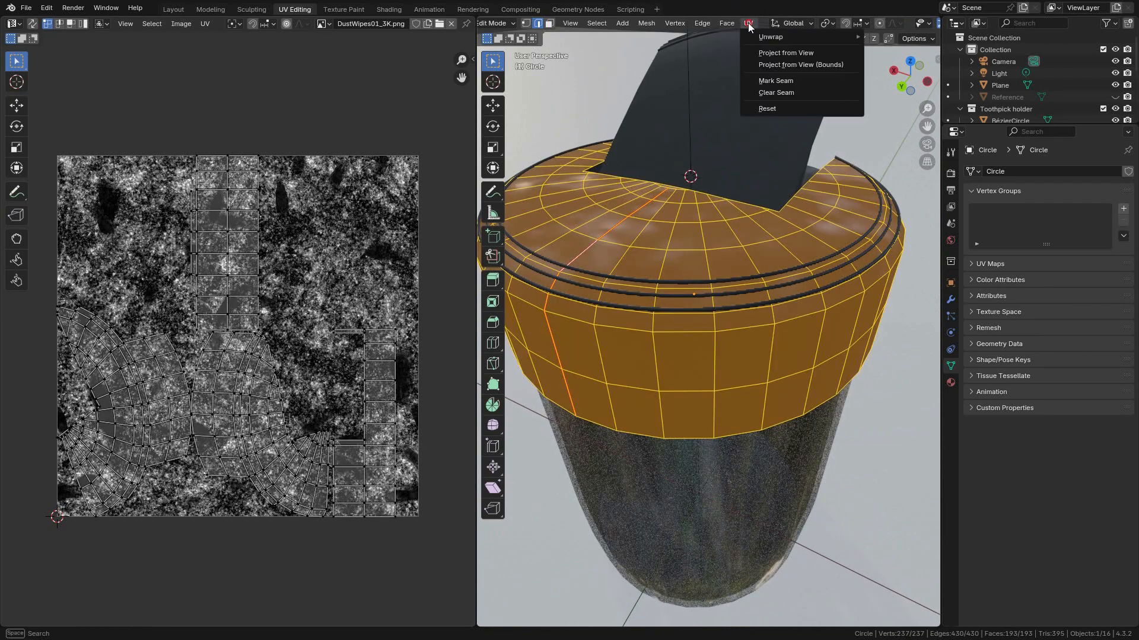
mouse_move(781, 37)
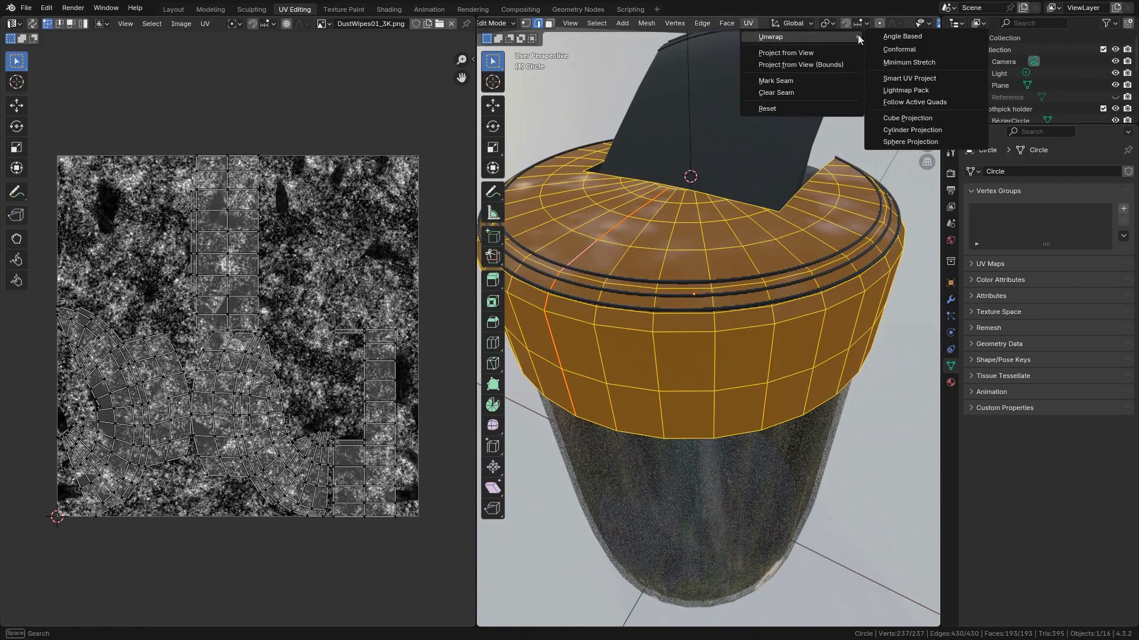
click(907, 37)
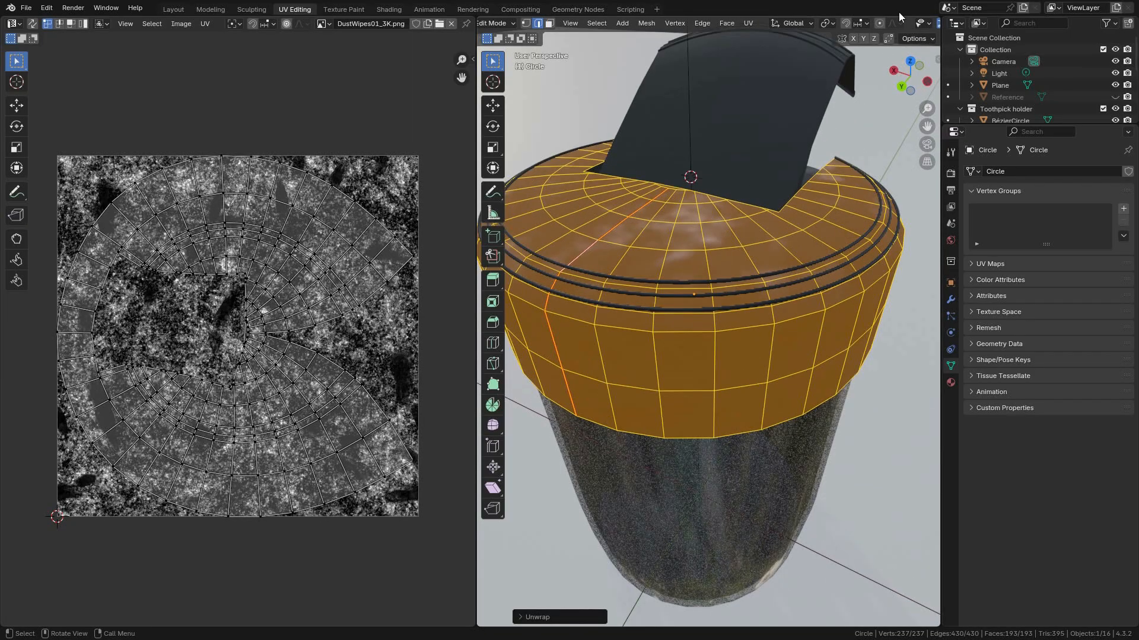
Leave Edit Mode and examine the unwrapped lid's texture from the front and around the dispensing holes.
scroll(848, 134, down, 2)
middle_drag(848, 142, 758, 129)
click(848, 283)
key(ctrl+Tab)
click(733, 264)
middle_drag(725, 234, 784, 223)
scroll(800, 237, up, 2)
scroll(817, 247, up, 2)
middle_drag(810, 261, 694, 227)
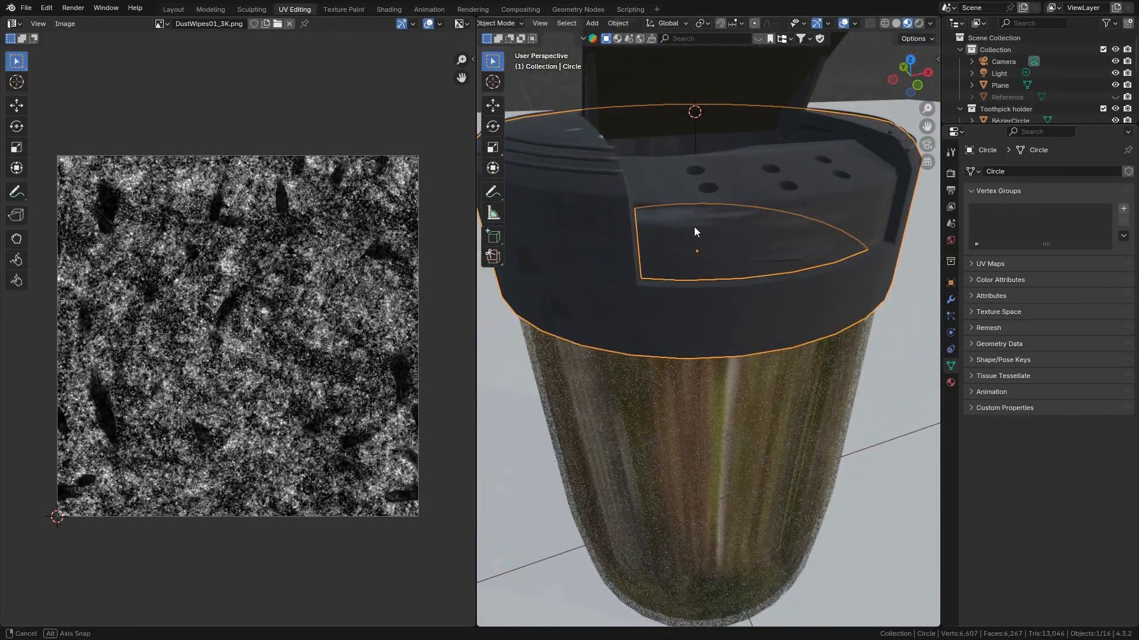
Return to the Shading workspace and examine the lid's side and front at a low angle.
click(174, 9)
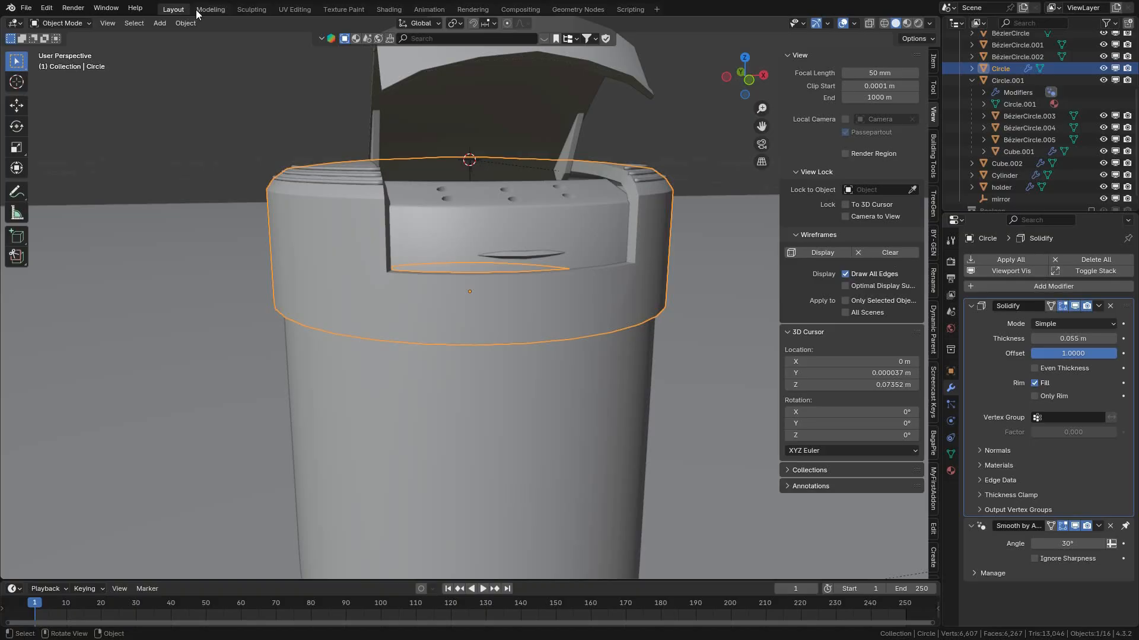
click(391, 9)
scroll(640, 198, up, 1)
middle_drag(639, 197, 586, 161)
scroll(616, 175, down, 2)
mouse_move(685, 200)
shift+middle_down()
mouse_move(578, 206)
mouse_move(379, 148)
shift+middle_up()
middle_drag(554, 177, 481, 117)
shift+middle_drag(587, 169, 544, 147)
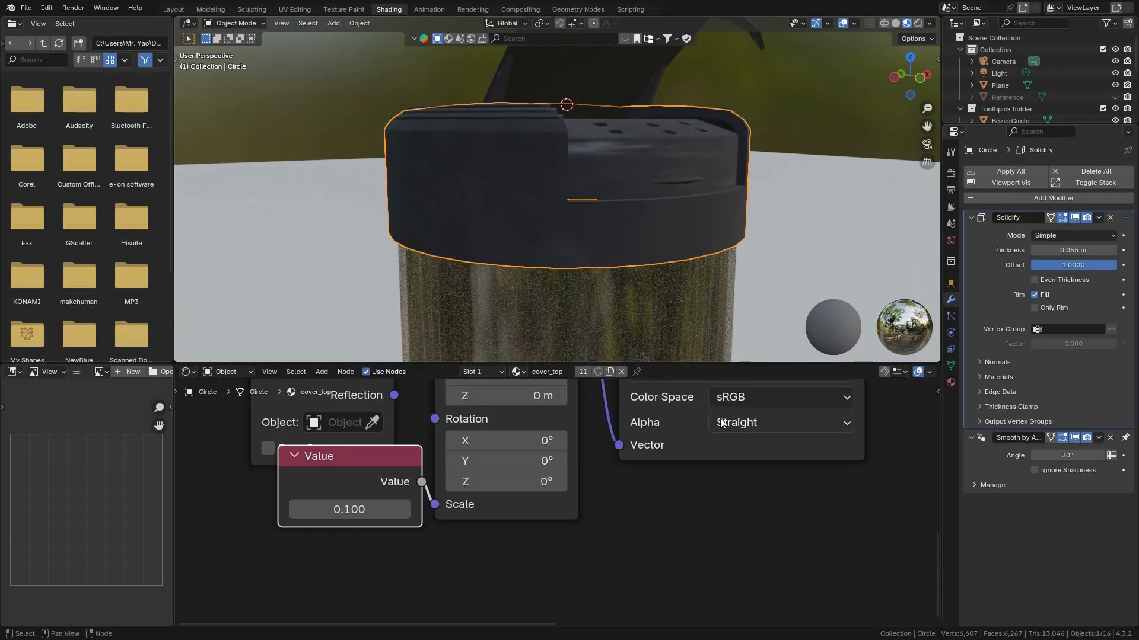
Tighten the lid's Color Ramp by moving the black stop inward and the white stop to about 0.209.
scroll(735, 442, down, 5)
middle_drag(755, 459, 582, 525)
scroll(582, 525, down, 1)
middle_drag(603, 168, 598, 230)
shift+middle_drag(530, 181, 604, 232)
scroll(606, 256, up, 2)
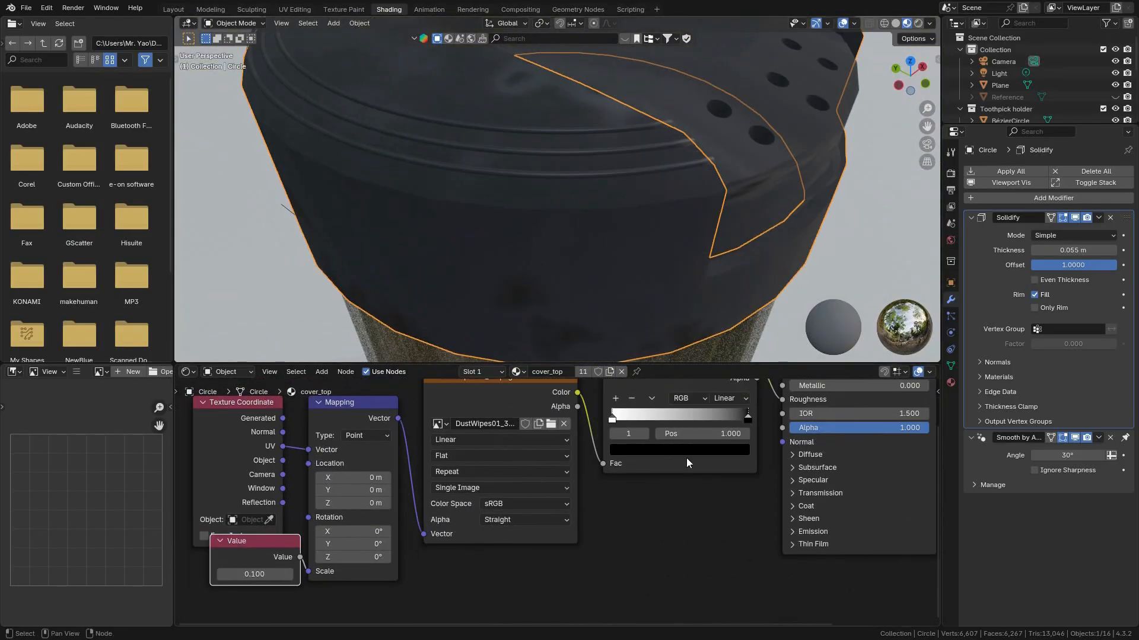
middle_drag(681, 320, 676, 290)
scroll(704, 508, up, 2)
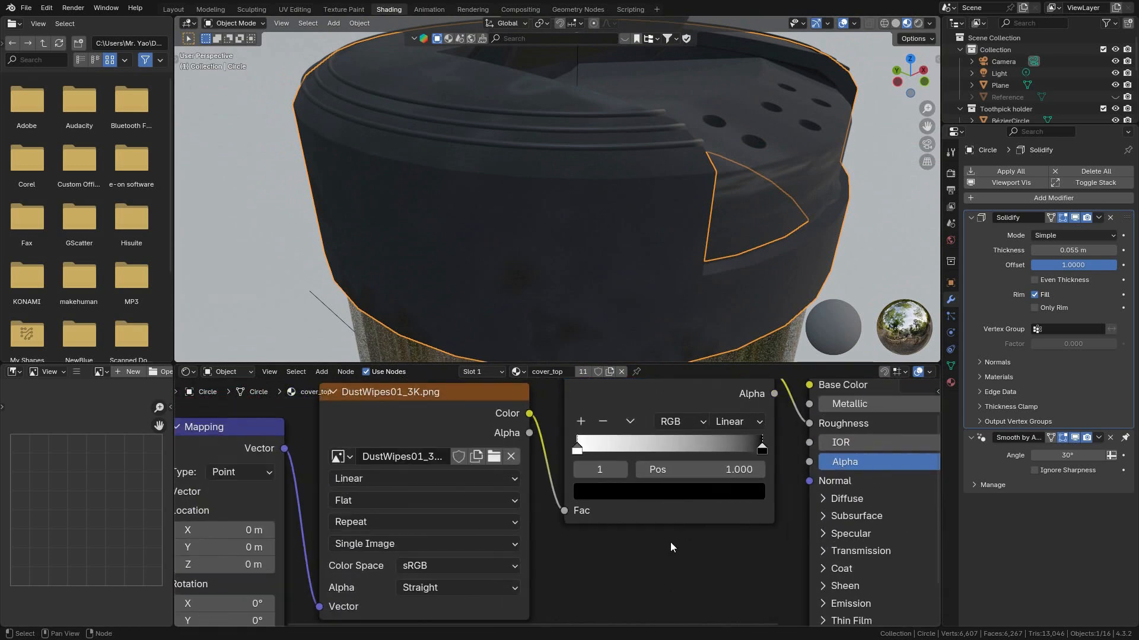
drag(765, 453, 695, 452)
drag(579, 449, 614, 449)
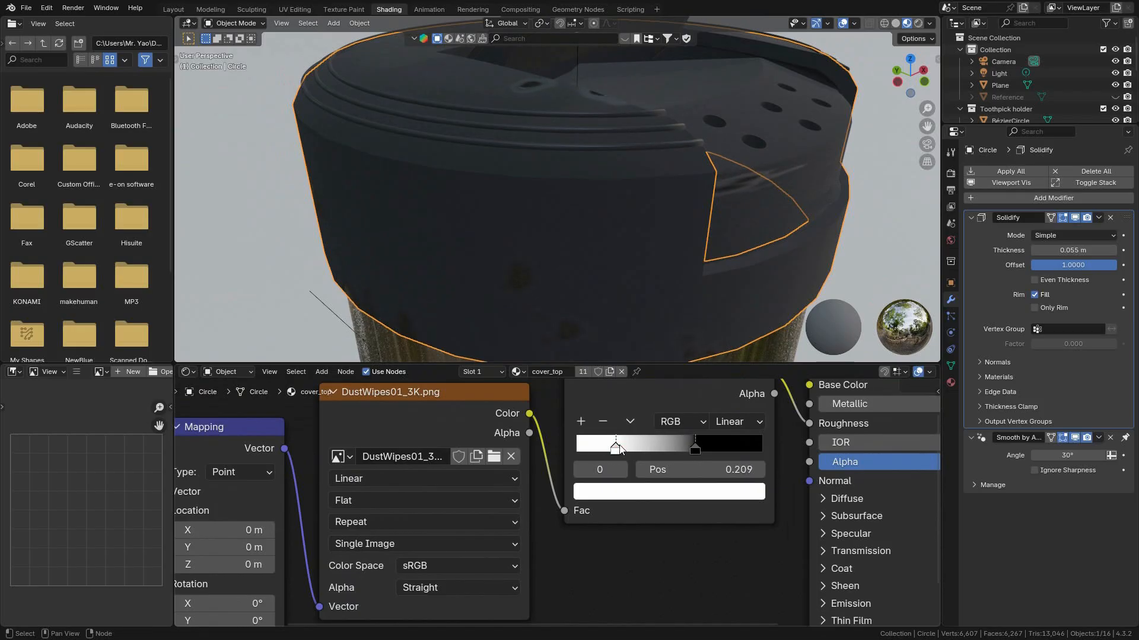
Flip the lid's Color Ramp and place the black stop at 0 and the white stop at about a quarter of the ramp.
click(630, 422)
click(664, 439)
middle_drag(655, 239, 639, 219)
mouse_move(645, 451)
mouse_down()
mouse_move(618, 450)
mouse_move(630, 449)
mouse_up()
drag(718, 448, 545, 452)
click(635, 426)
click(635, 425)
drag(656, 448, 625, 453)
Recolour the Color Ramp's black stop to dark grey #4D4D4D and dim the white stop to light grey.
click(578, 450)
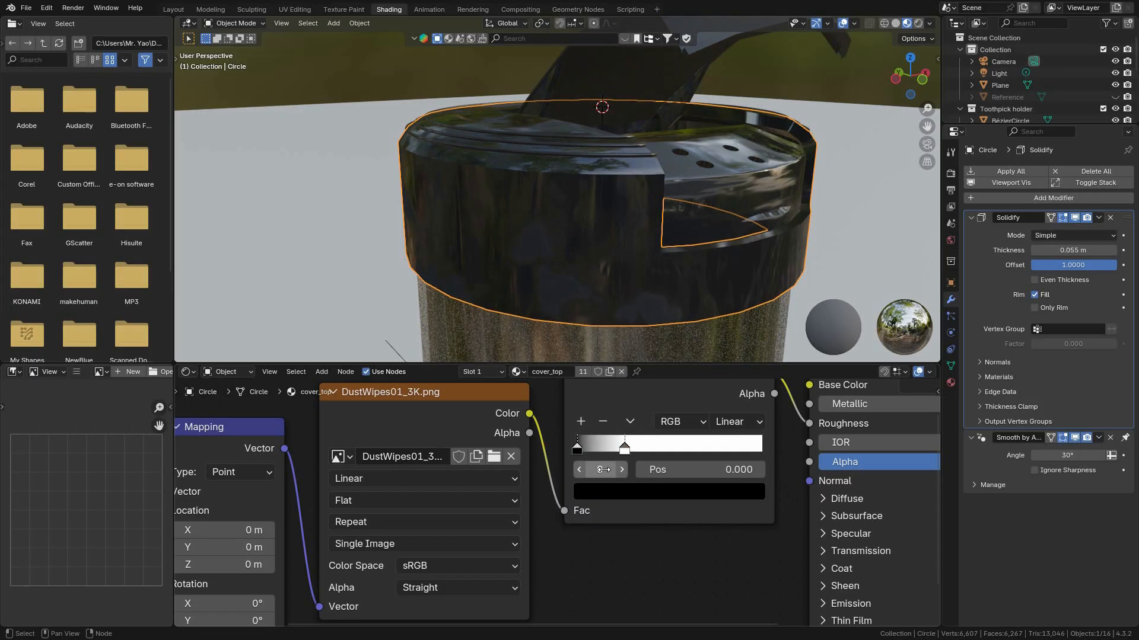
click(622, 491)
drag(731, 348, 730, 306)
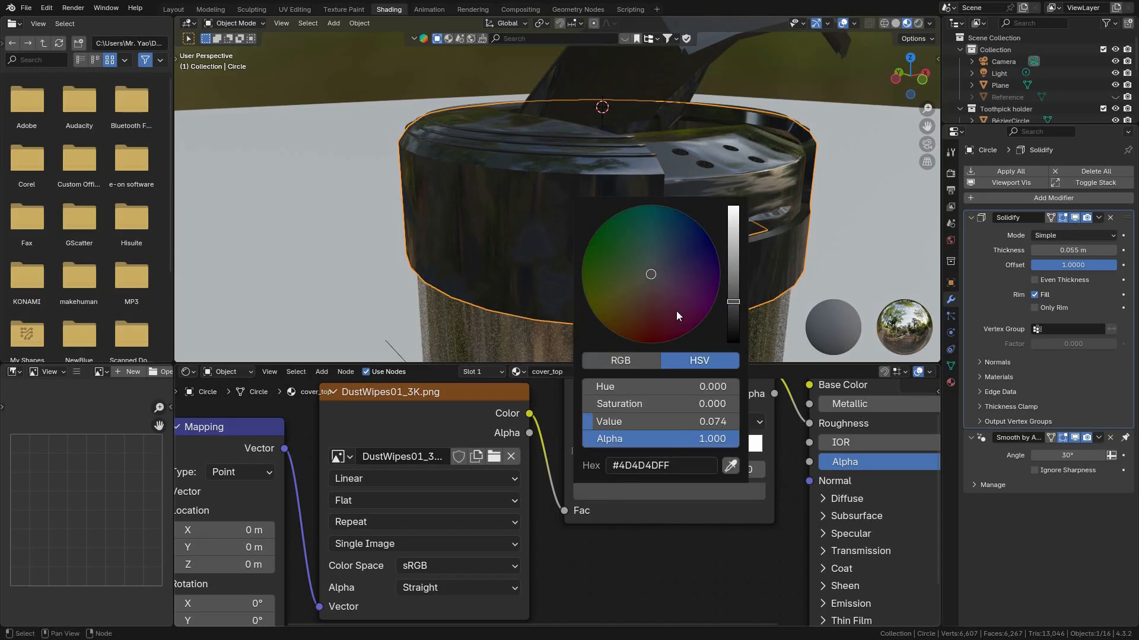
click(625, 449)
click(669, 491)
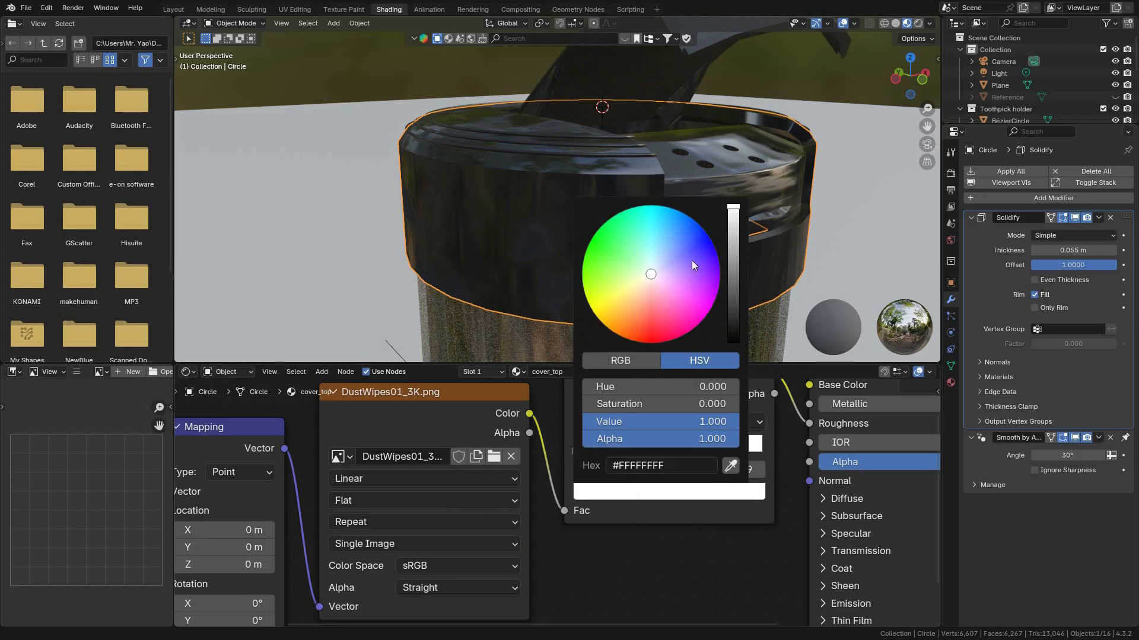
drag(732, 215, 721, 243)
Move the Color Ramp's light grey stop to 0.5, keeping the dark stop at 0.
middle_drag(800, 189, 598, 255)
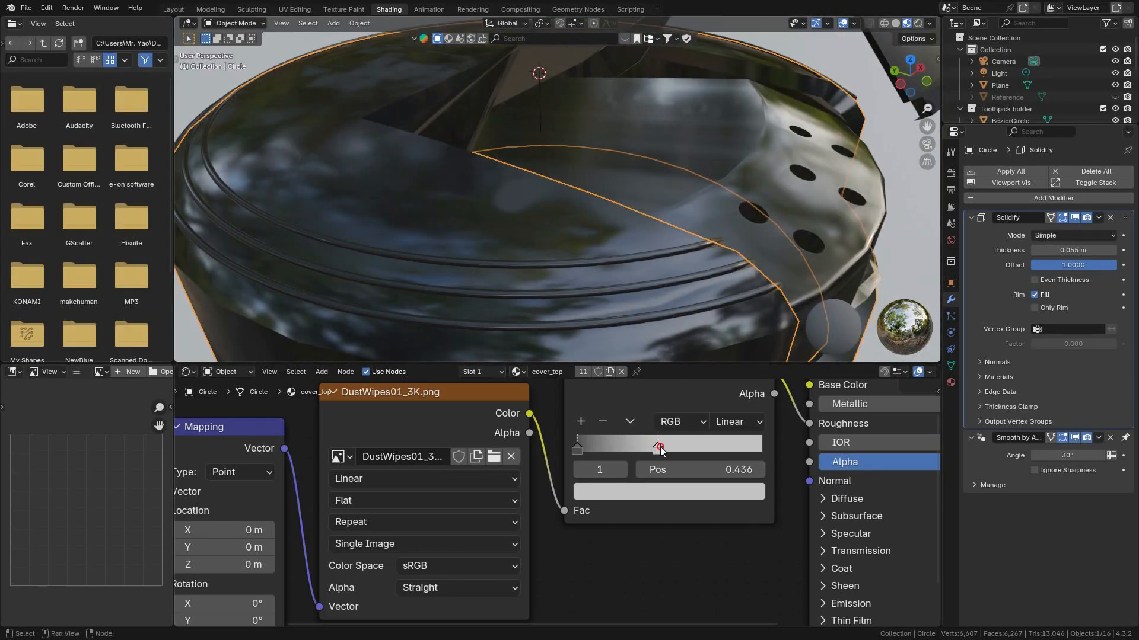
mouse_move(576, 449)
mouse_down()
mouse_move(619, 449)
mouse_move(572, 449)
mouse_up()
scroll(644, 252, down, 3)
middle_drag(644, 252, 652, 211)
scroll(624, 281, up, 2)
shift+middle_drag(623, 281, 621, 223)
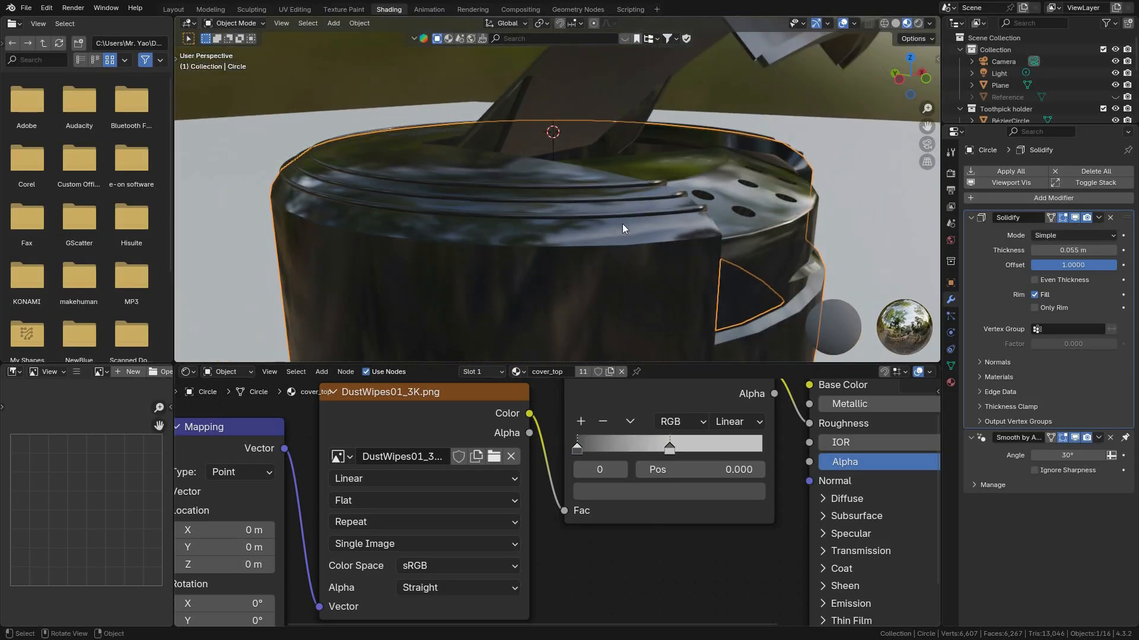
Darken the Color Ramp's dark stop further and readjust the brightness of the light grey stop.
click(645, 491)
drag(735, 303, 733, 321)
click(736, 286)
middle_drag(737, 286, 714, 319)
scroll(714, 319, down, 3)
click(635, 252)
scroll(636, 251, up, 2)
click(692, 492)
drag(735, 286, 734, 243)
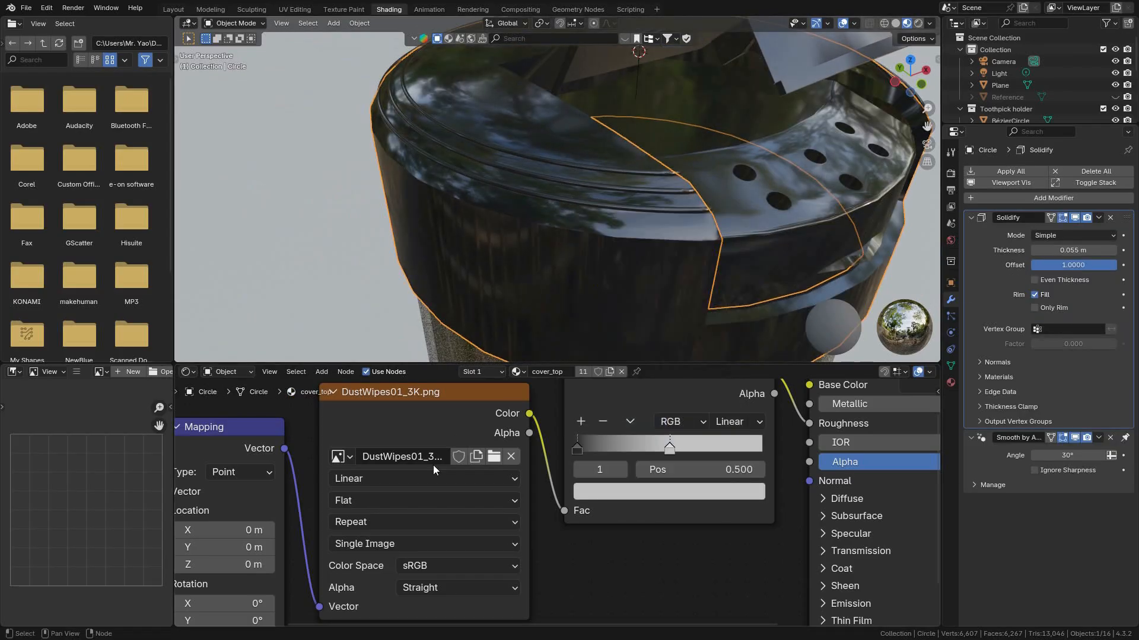
Flip the Color Ramp again and place the light stop at 0 and the dark stop at 0.214.
click(630, 422)
click(658, 369)
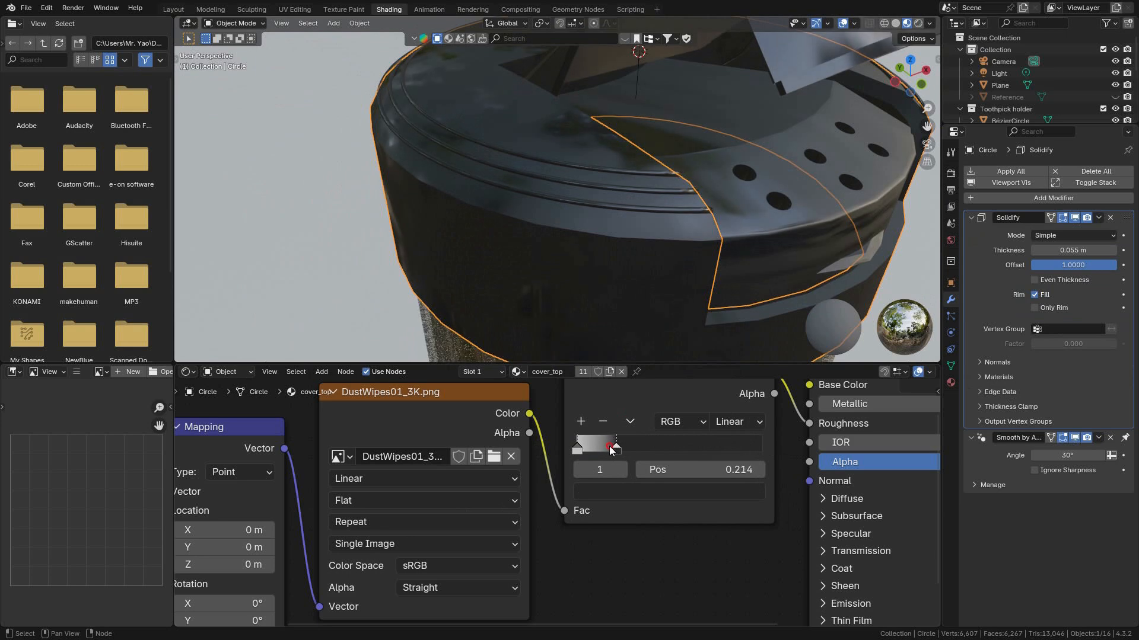
scroll(668, 201, down, 3)
middle_drag(668, 201, 579, 265)
scroll(605, 261, up, 3)
middle_drag(654, 278, 673, 264)
scroll(616, 263, down, 2)
shift+middle_drag(570, 251, 687, 227)
Set the Value node driving the texture Mapping scale to 0.05.
scroll(458, 519, down, 3)
scroll(458, 520, down, 2)
middle_drag(406, 534, 508, 511)
scroll(509, 510, up, 1)
scroll(680, 225, up, 3)
middle_drag(681, 224, 763, 240)
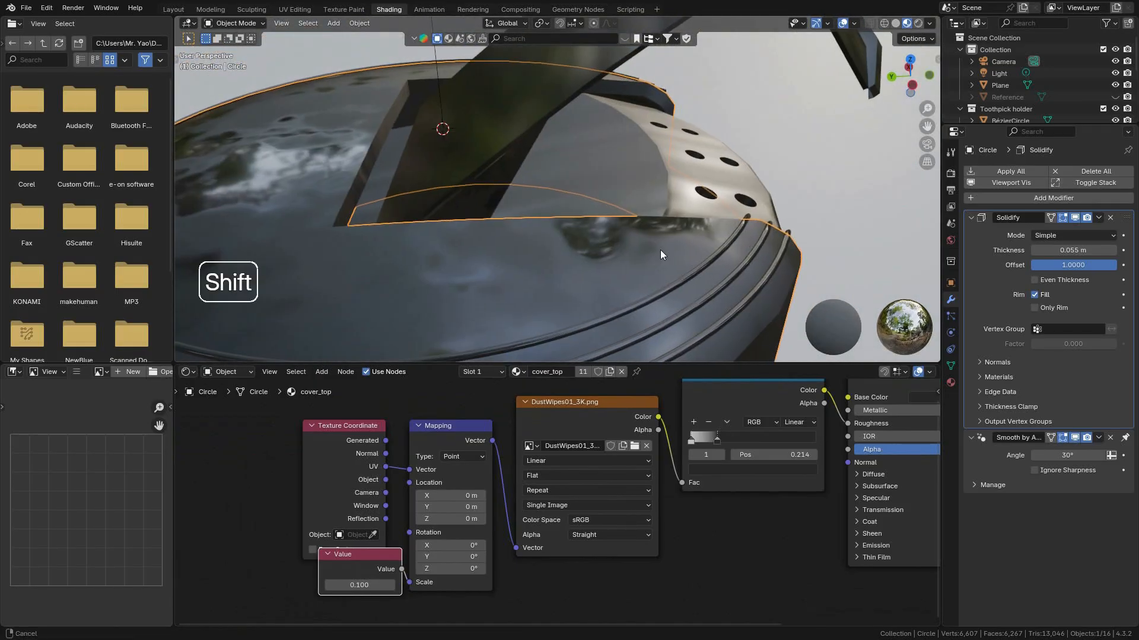
shift+middle_drag(646, 264, 705, 235)
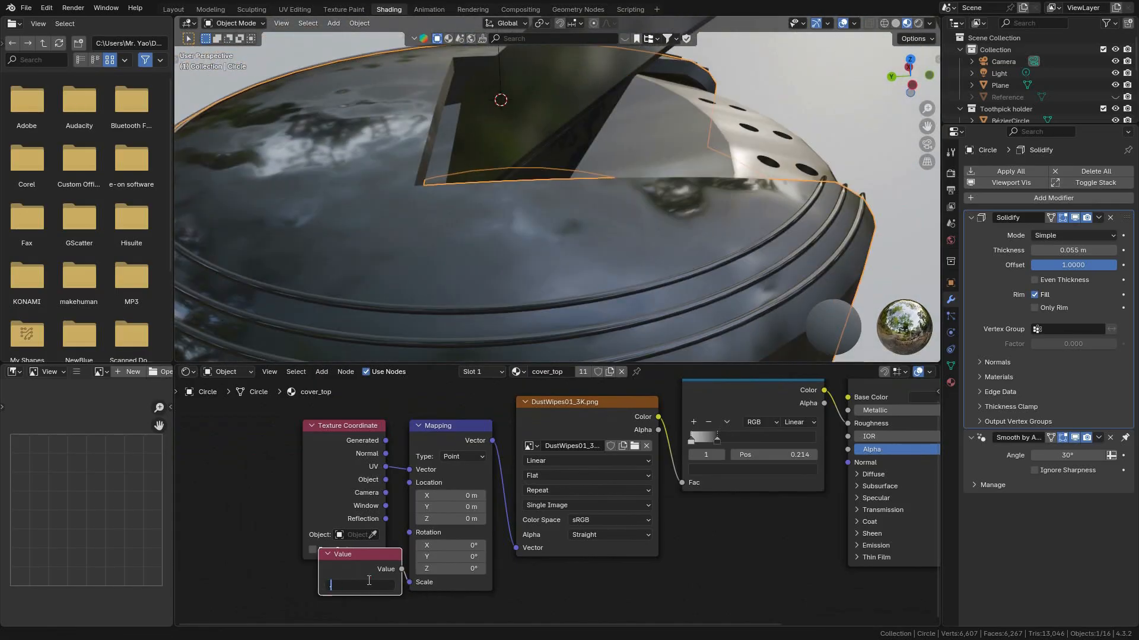
key(Return)
Select the dispensing-hole insert and examine its texture and mesh up close, switching between Object and Edit Mode.
scroll(688, 154, down, 3)
middle_drag(688, 155, 443, 134)
scroll(575, 171, up, 1)
middle_drag(577, 171, 621, 224)
click(582, 175)
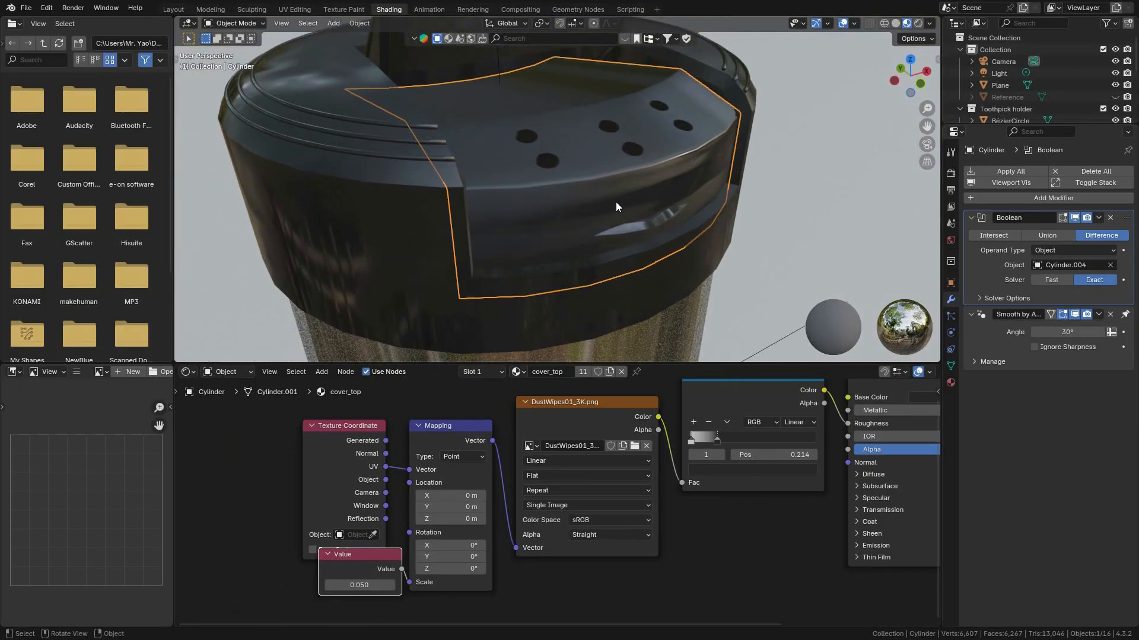
key(Tab)
middle_drag(656, 186, 674, 170)
key(Tab)
click(568, 168)
scroll(593, 160, down, 2)
scroll(593, 159, down, 3)
scroll(588, 207, up, 6)
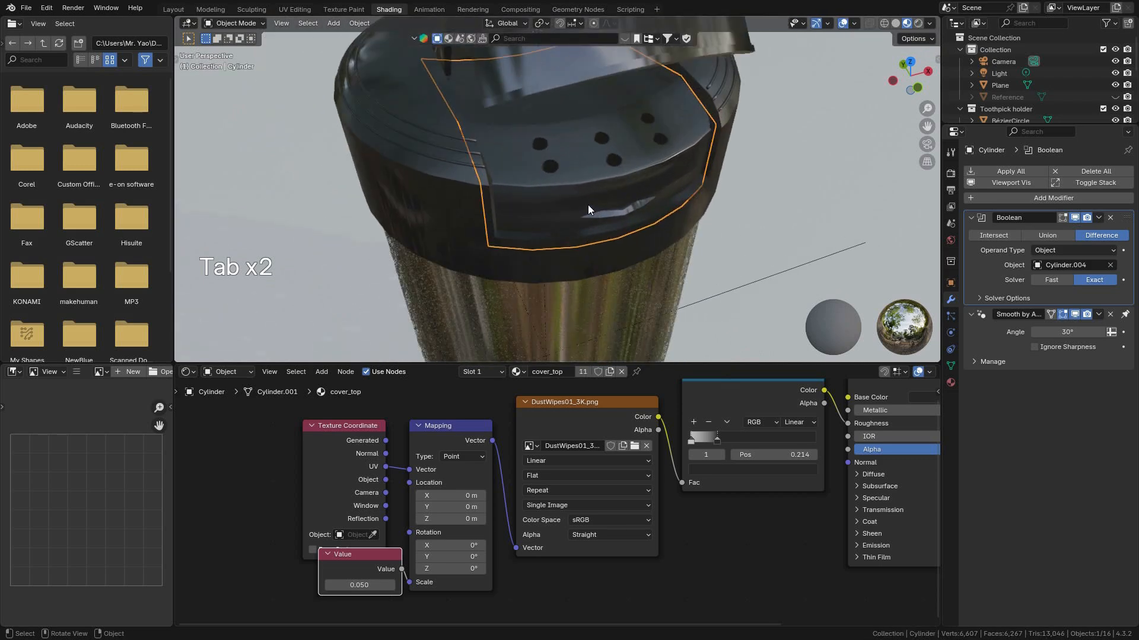
key(Tab)
click(636, 184)
mouse_move(635, 184)
middle_down()
mouse_move(628, 164)
mouse_move(639, 176)
middle_up()
scroll(640, 176, up, 1)
key(Tab)
click(551, 177)
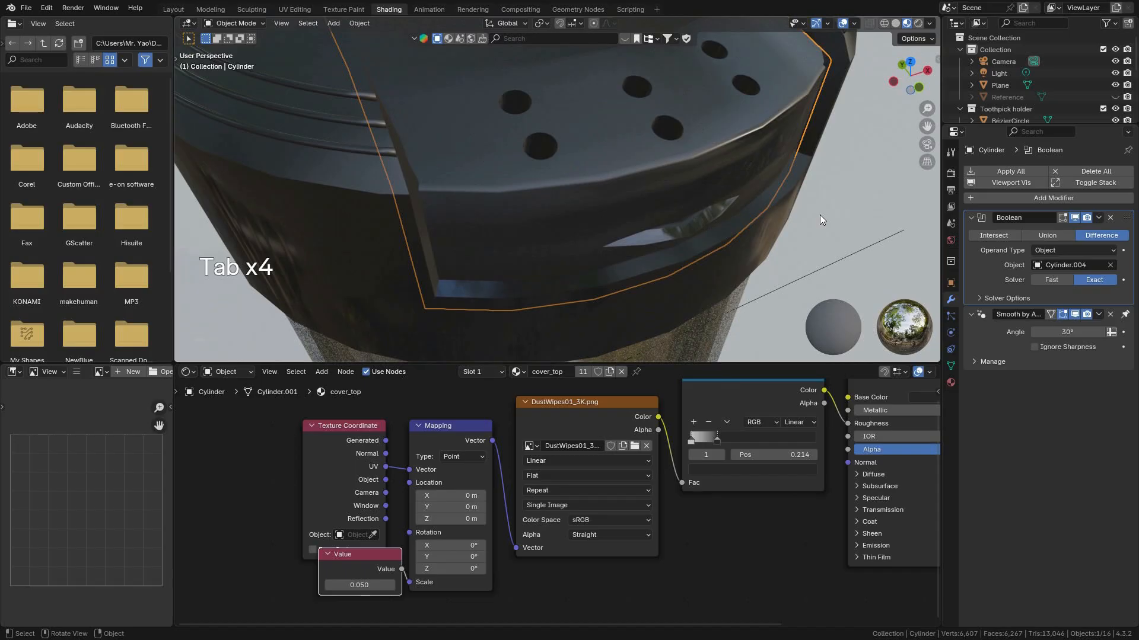
scroll(580, 178, down, 3)
mouse_move(579, 177)
middle_down()
mouse_move(577, 163)
mouse_move(623, 166)
mouse_move(602, 150)
mouse_move(584, 195)
middle_up()
Mark the edge loop along the insert's upper front edge as a seam in Edit Mode.
key(Tab)
click(639, 169)
click(492, 25)
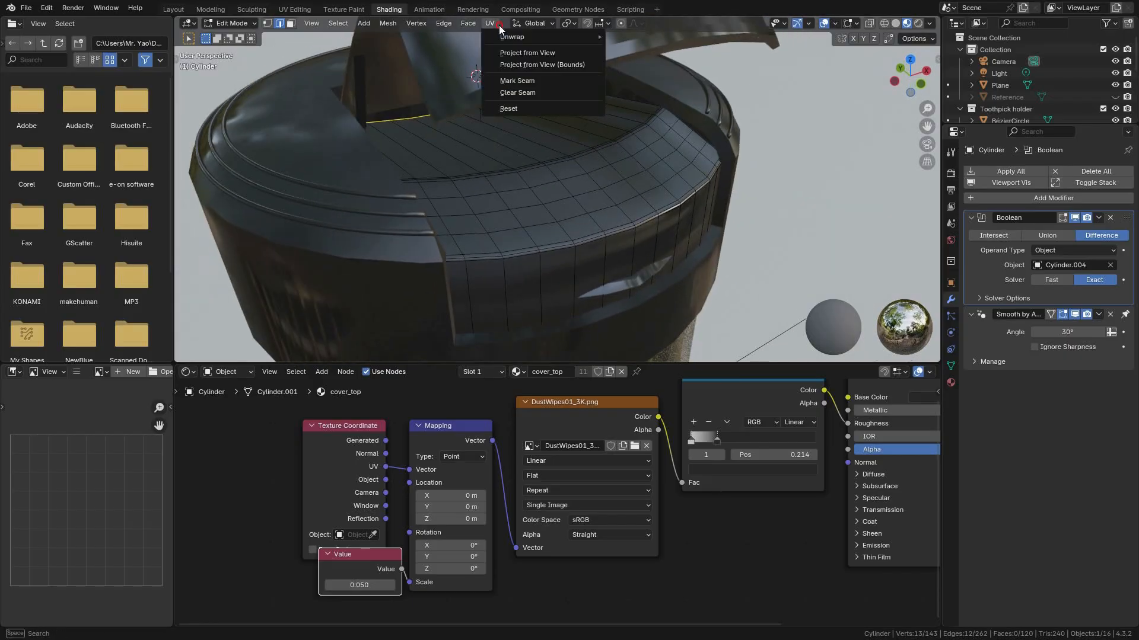
scroll(780, 203, up, 6)
scroll(765, 205, down, 4)
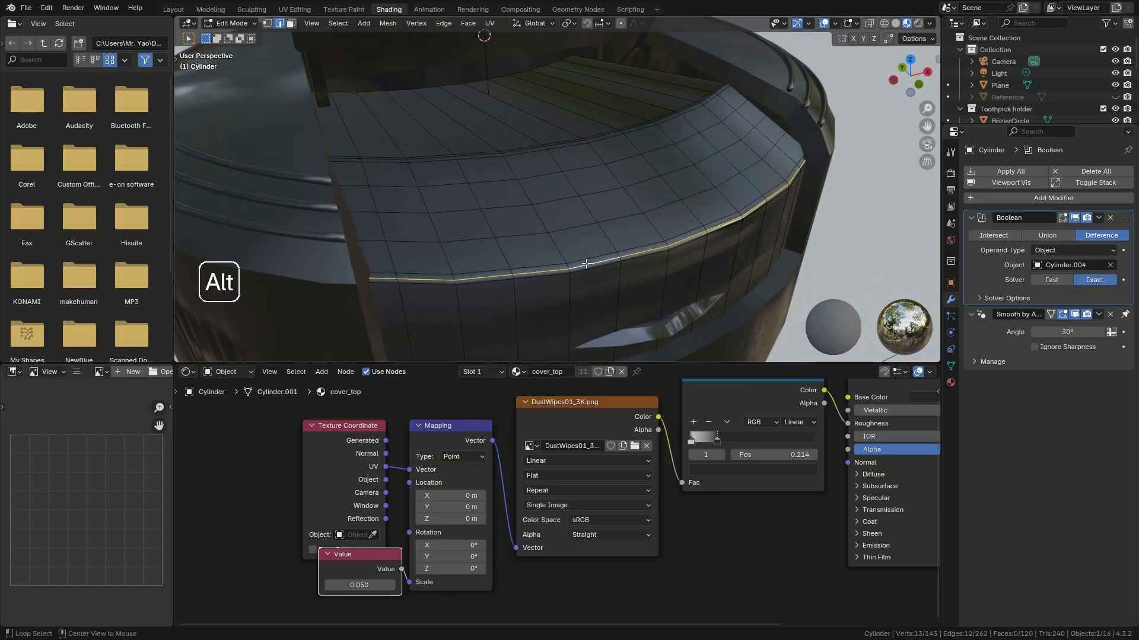
click(490, 24)
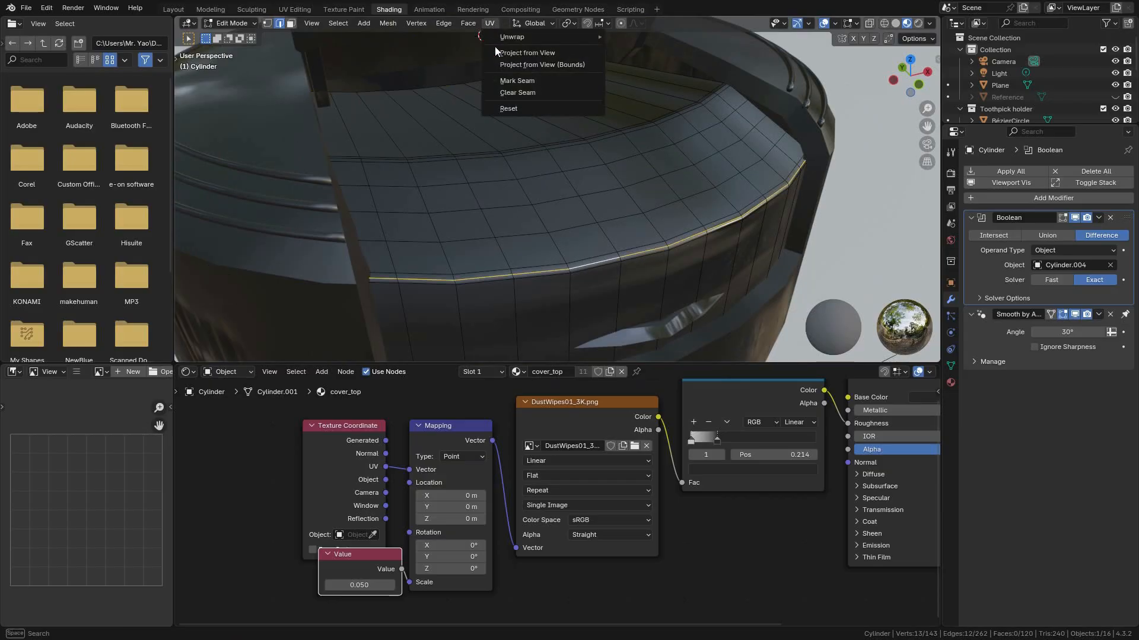
click(522, 79)
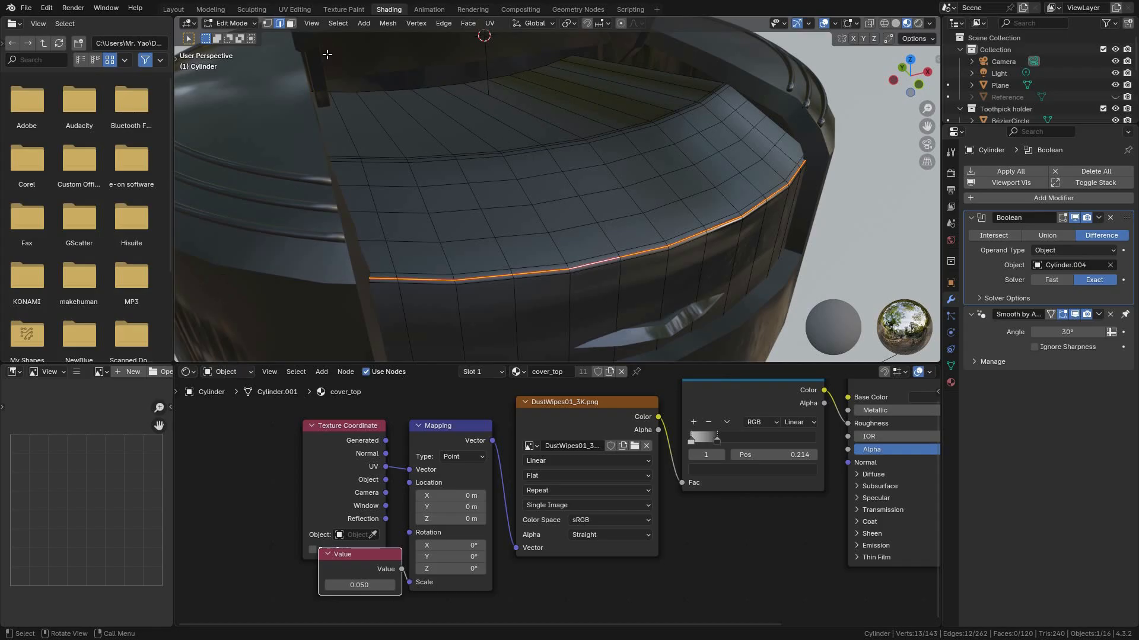
Unwrap the entire dispensing-hole insert mesh with the Angle Based method.
scroll(621, 181, down, 3)
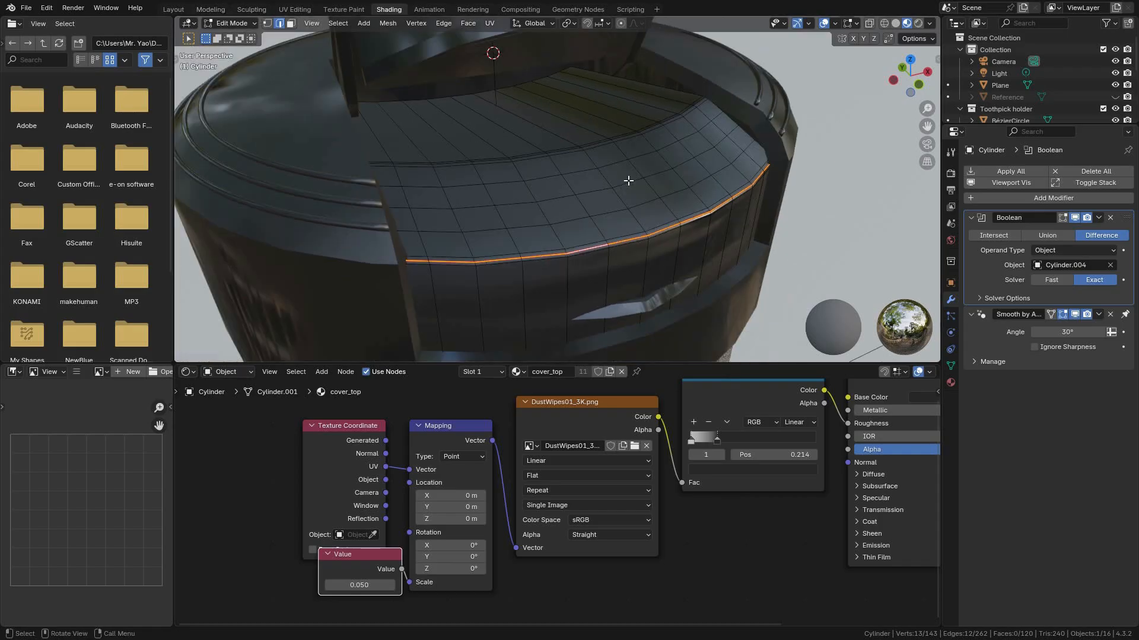
key(a)
key(u)
mouse_move(700, 176)
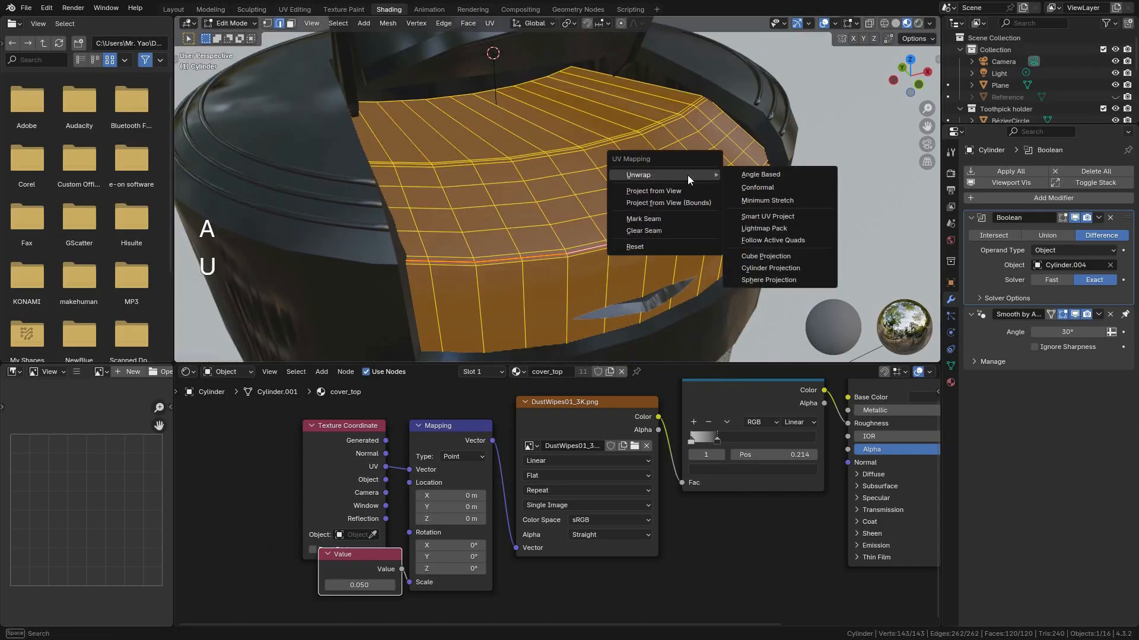
click(759, 175)
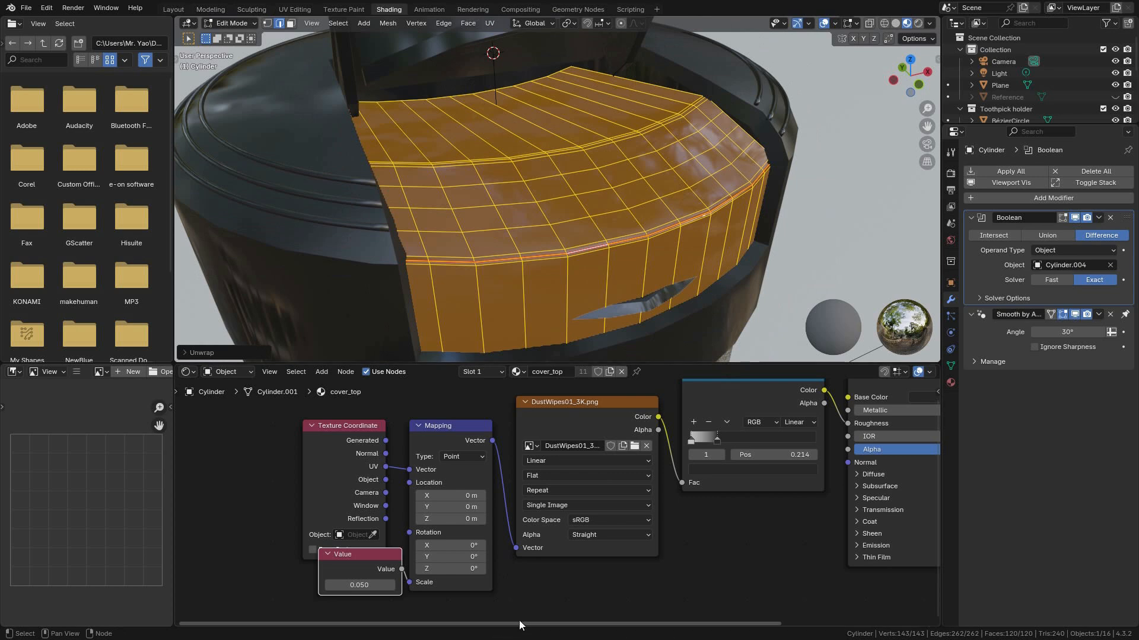
Check the insert's object scale in the Layout workspace and apply its Scale in Object Mode.
click(172, 9)
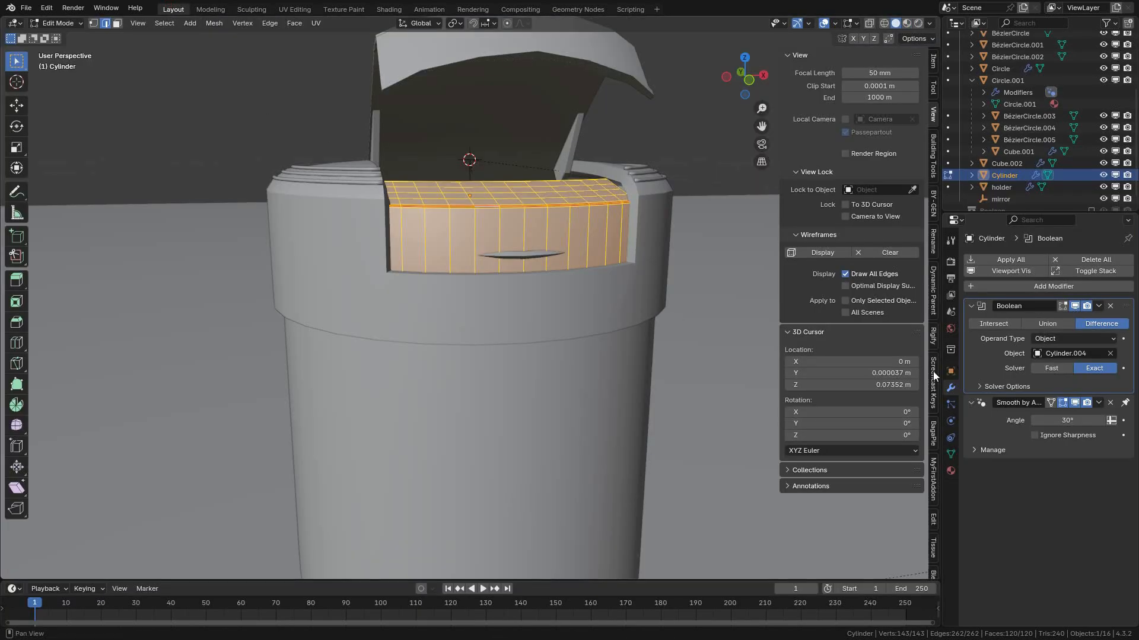
click(952, 370)
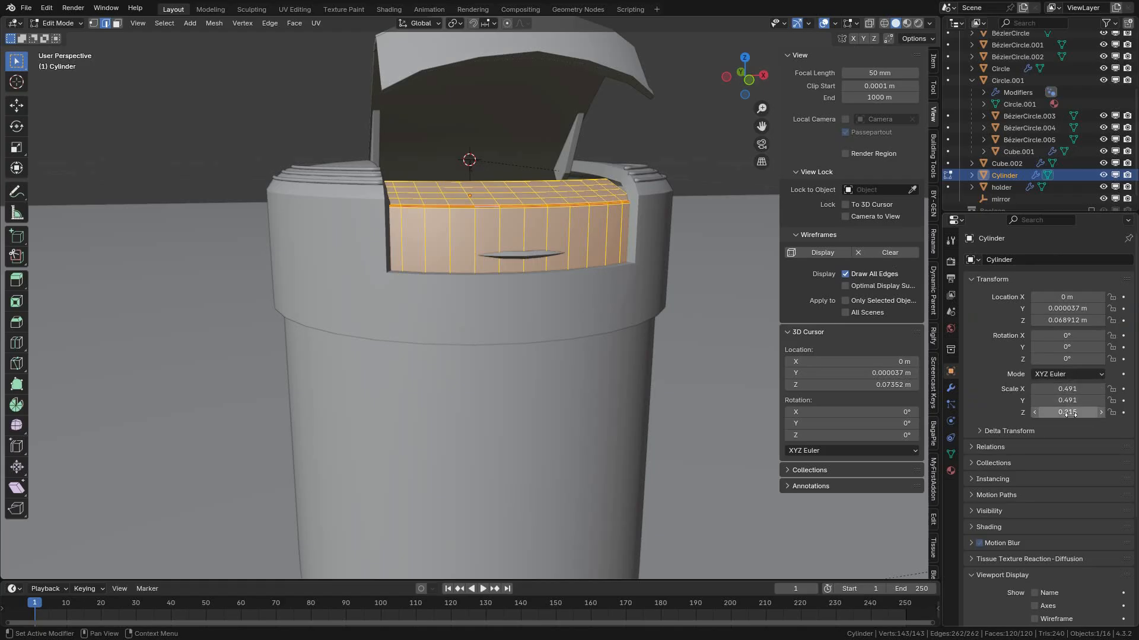
middle_drag(468, 227, 582, 249)
key(ctrl+Tab)
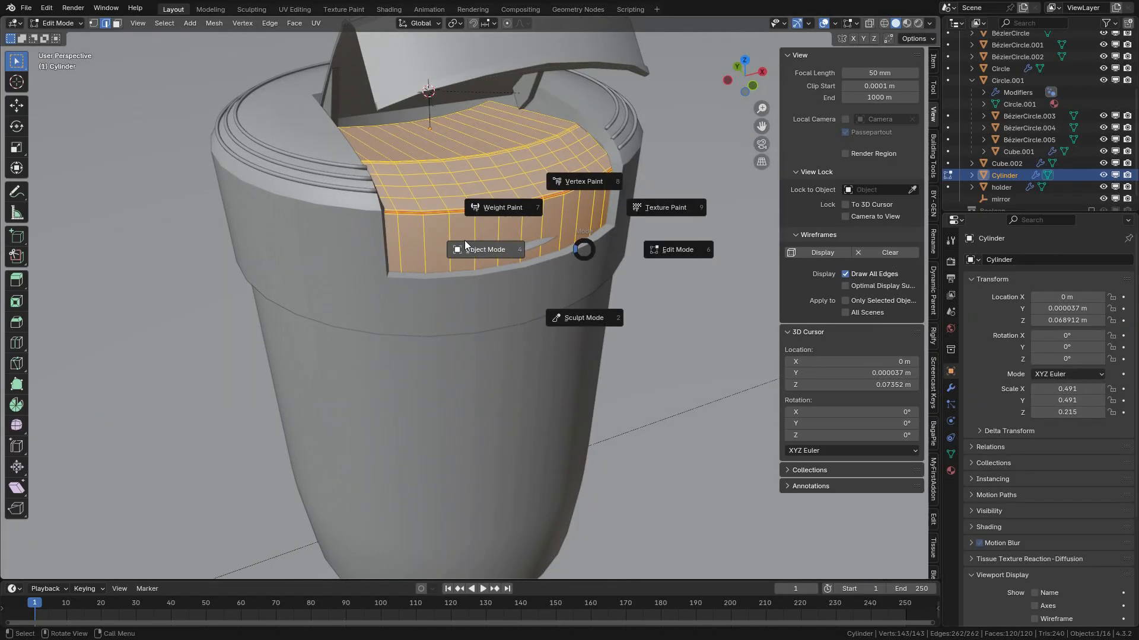
click(508, 229)
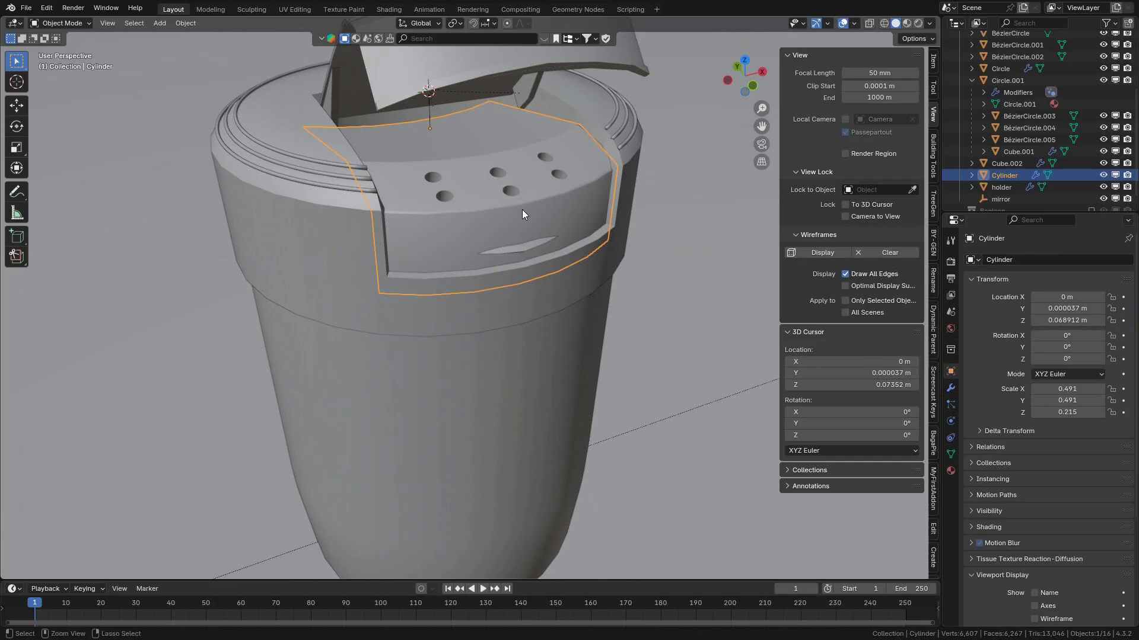
key(ctrl+a)
click(460, 234)
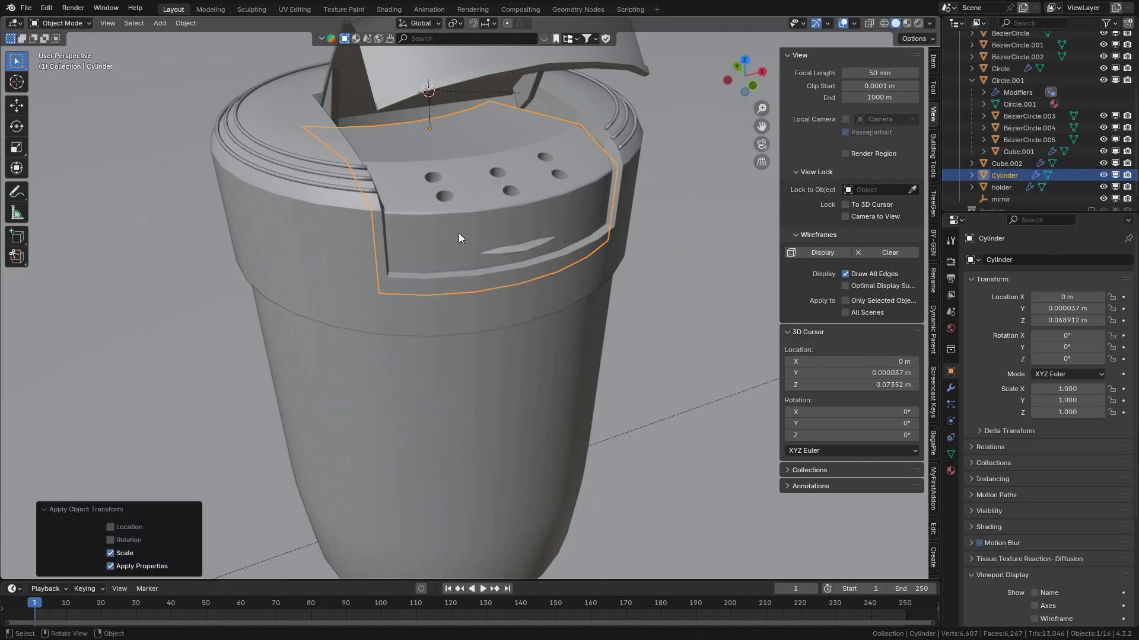
Unwrap the insert again with the Angle Based method in the UV Editing workspace using the applied scale.
click(282, 8)
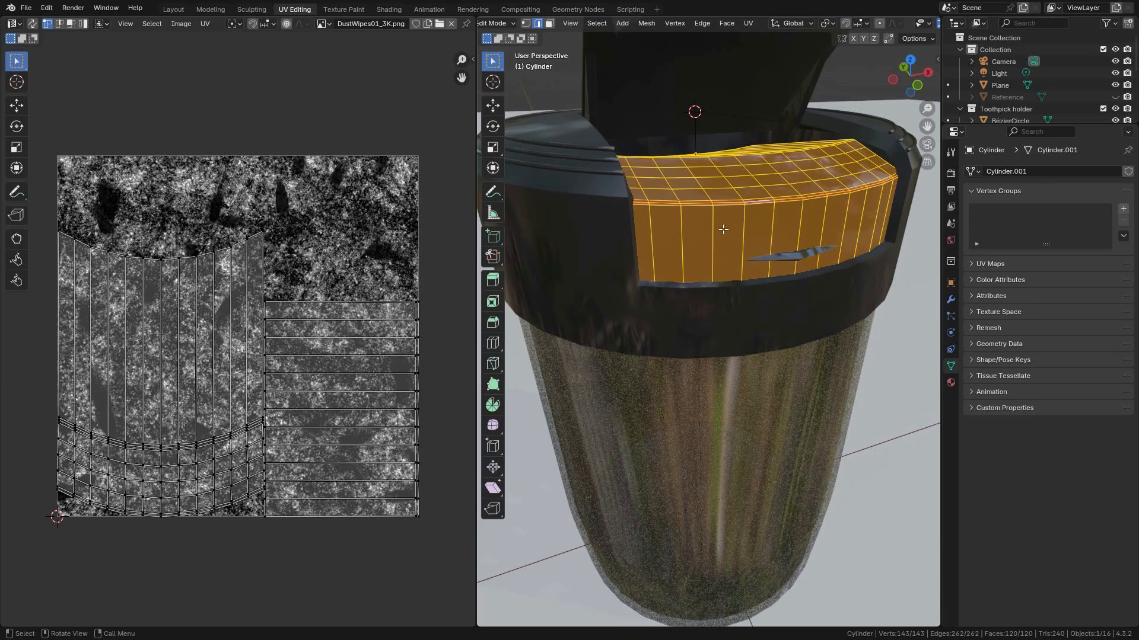
shift+middle_drag(688, 178, 672, 229)
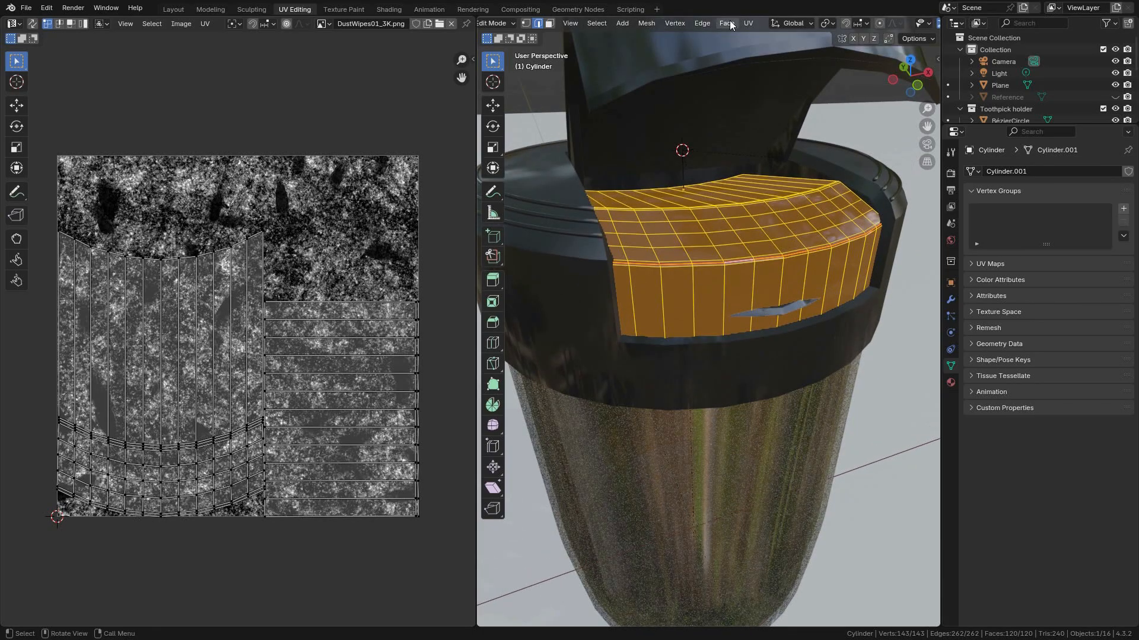
click(748, 23)
mouse_move(760, 35)
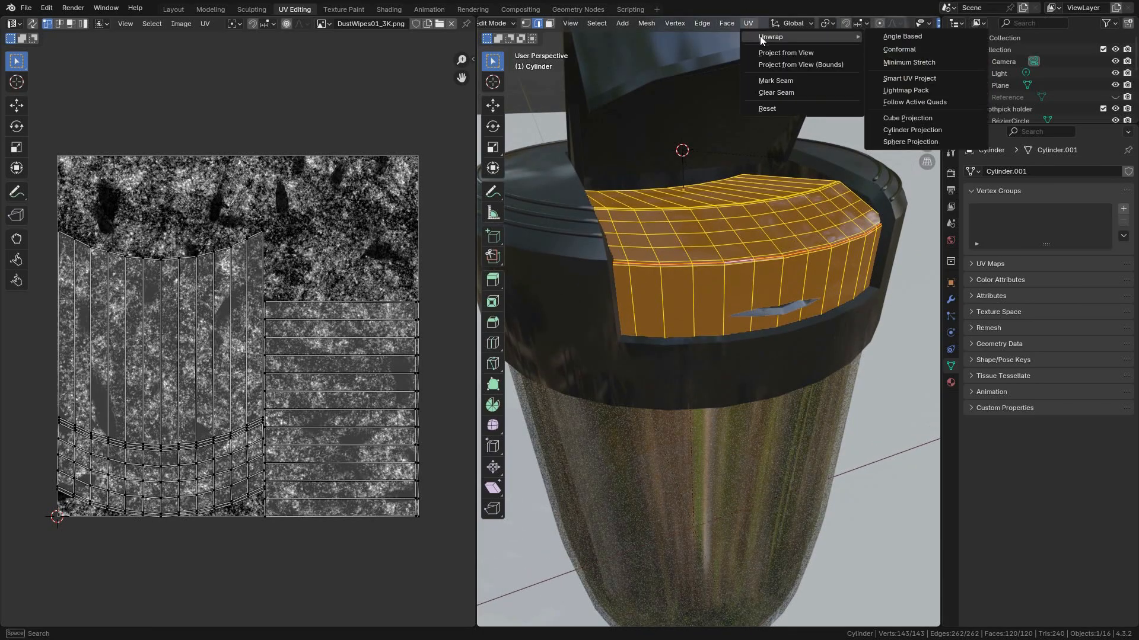
click(891, 37)
middle_drag(771, 308, 779, 205)
scroll(780, 206, up, 2)
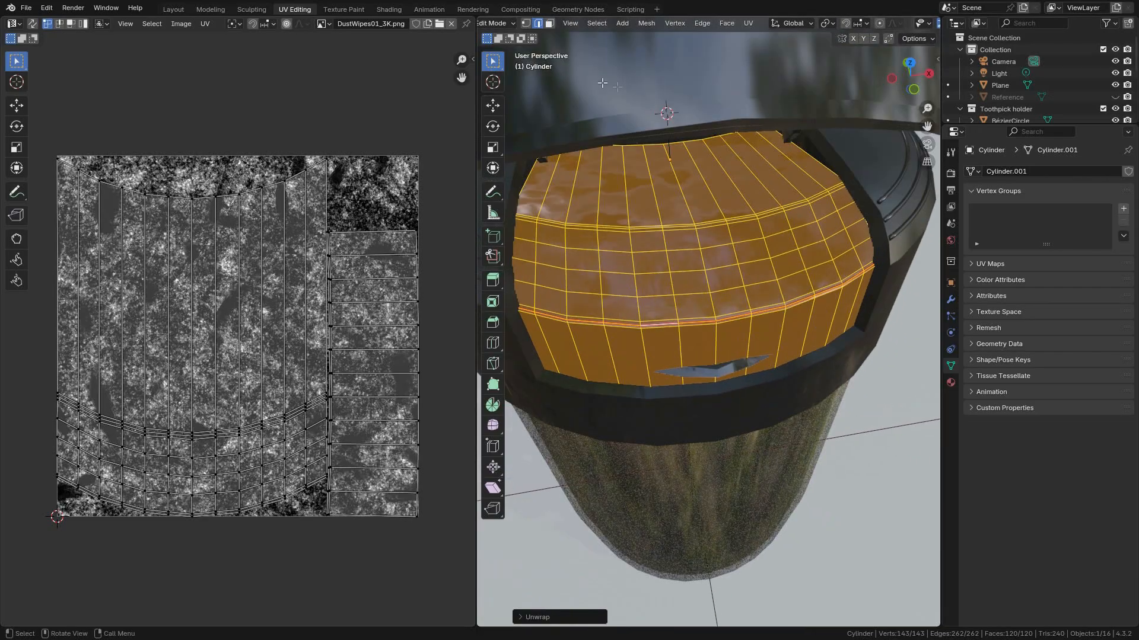
Return to the Shading workspace, examine the re-unwrapped insert within the lid, and save the file.
click(393, 10)
middle_drag(666, 262, 560, 273)
shift+middle_drag(492, 287, 590, 249)
scroll(583, 215, down, 2)
scroll(569, 229, down, 2)
scroll(570, 228, down, 2)
scroll(614, 250, up, 4)
scroll(587, 247, down, 4)
middle_drag(564, 203, 643, 183)
key(ctrl+s)
Select the raised flip cap and mark the edge loop along its ridged bend as a seam in Edit Mode.
scroll(600, 184, up, 3)
shift+middle_drag(565, 147, 525, 228)
scroll(587, 229, down, 3)
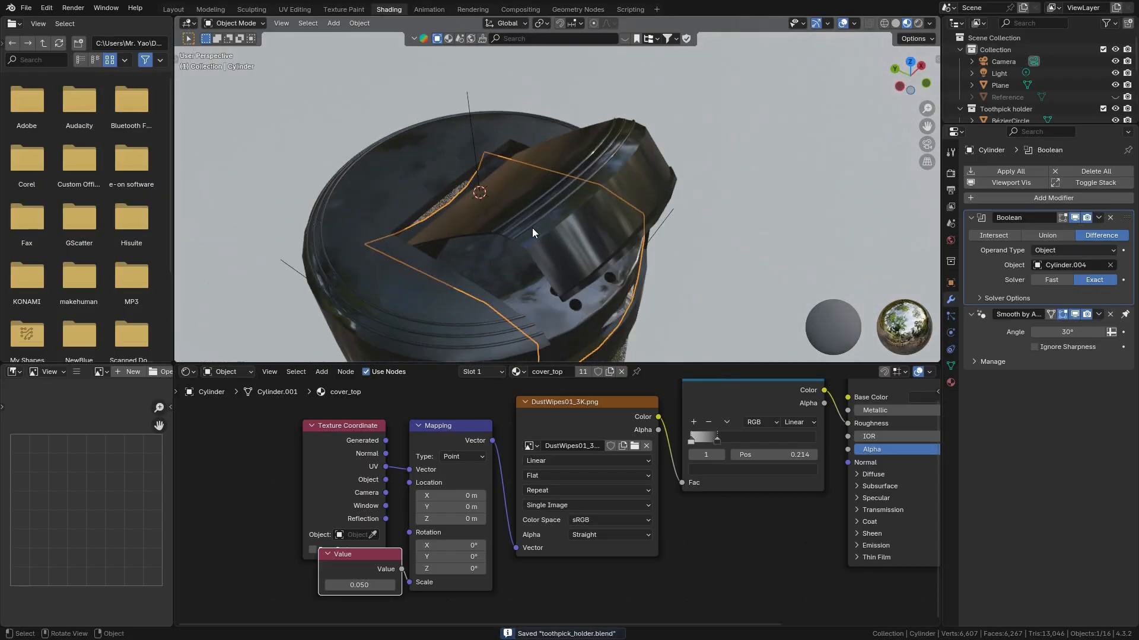
click(562, 237)
scroll(590, 244, up, 2)
middle_drag(590, 246, 510, 89)
key(KP_Decimal)
scroll(560, 196, up, 2)
key(Tab)
click(645, 198)
scroll(583, 165, down, 1)
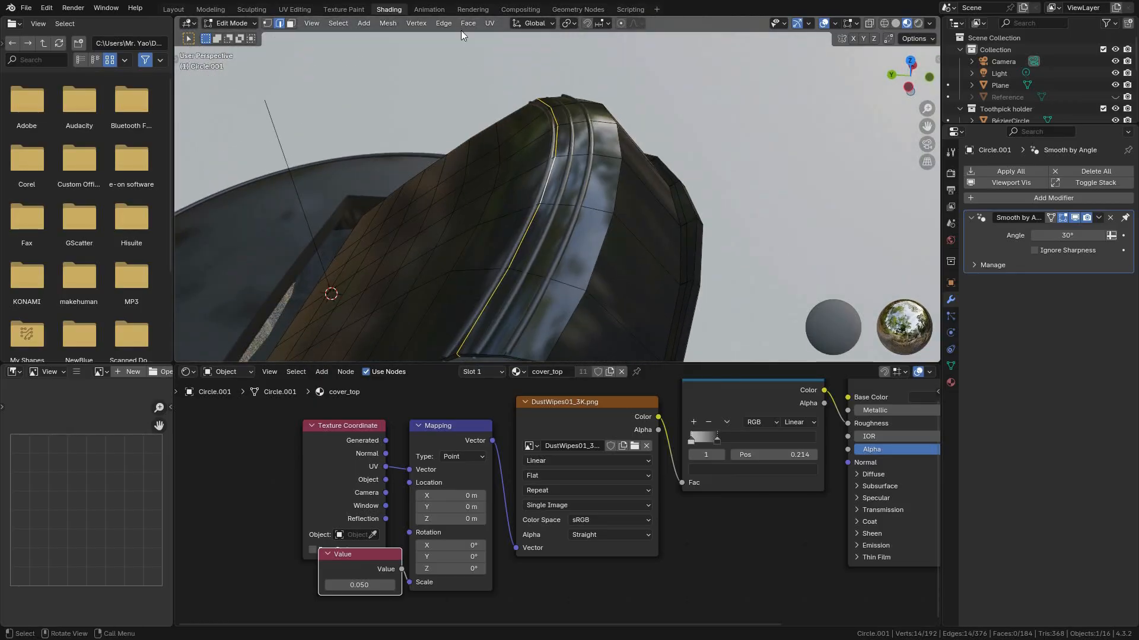
click(491, 23)
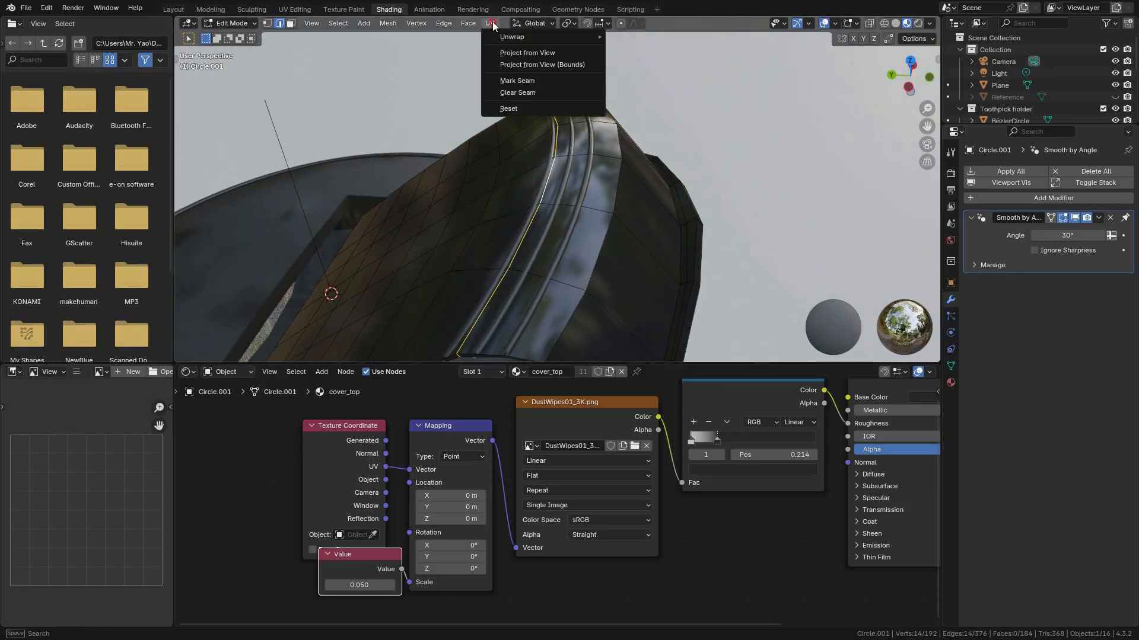
click(535, 82)
Unwrap the entire flip cap mesh with the Angle Based method.
scroll(531, 154, down, 4)
middle_drag(531, 155, 608, 159)
key(a)
scroll(558, 165, up, 3)
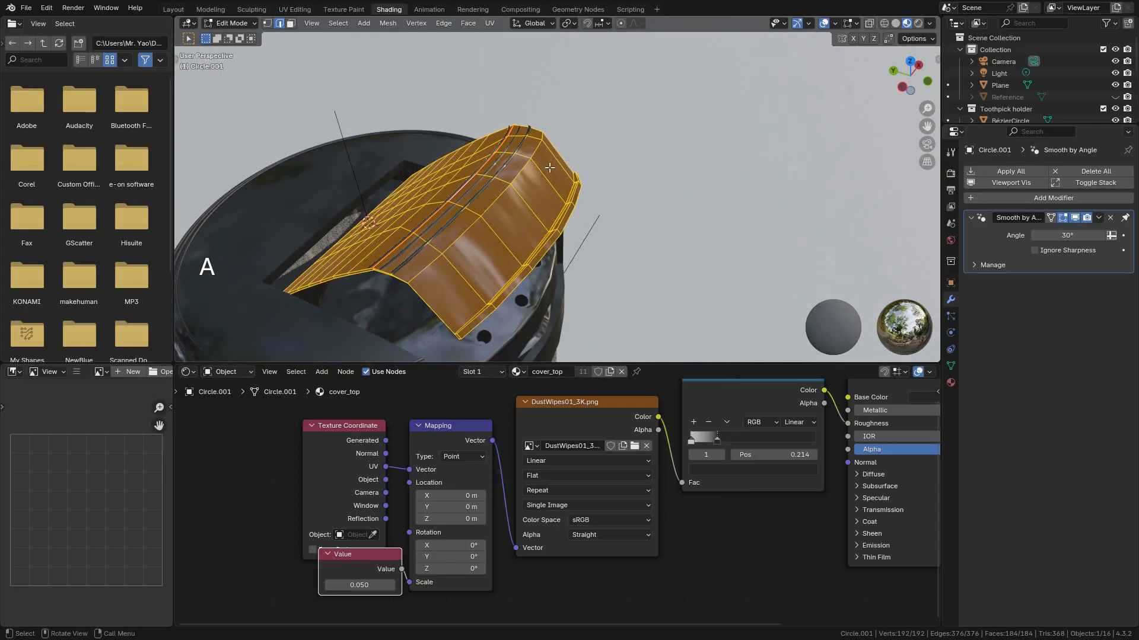
click(489, 23)
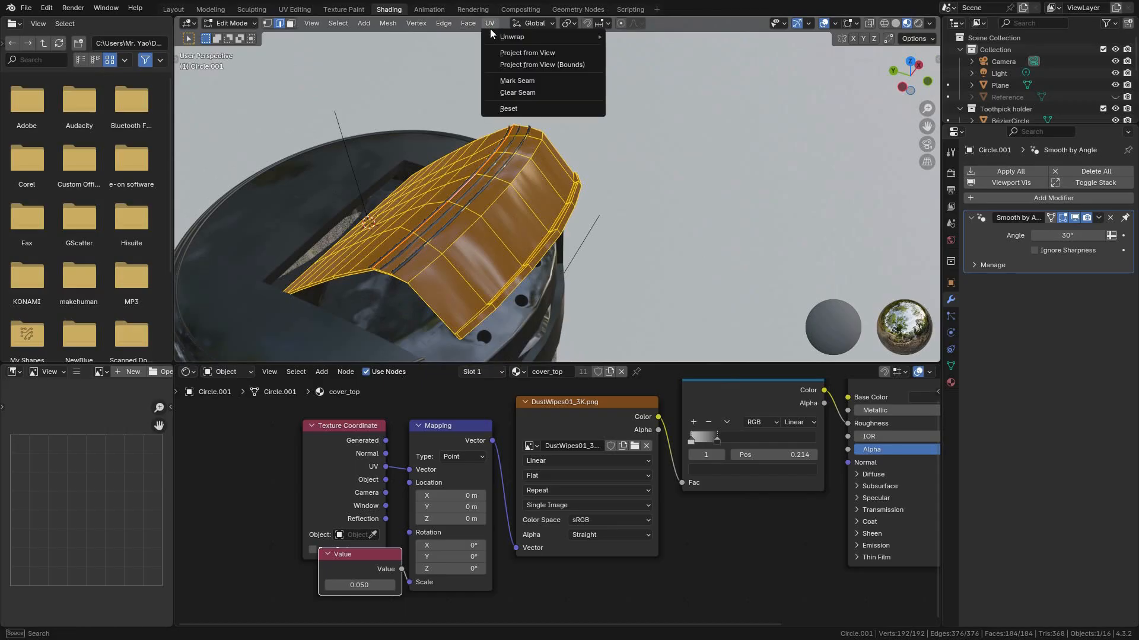
mouse_move(533, 37)
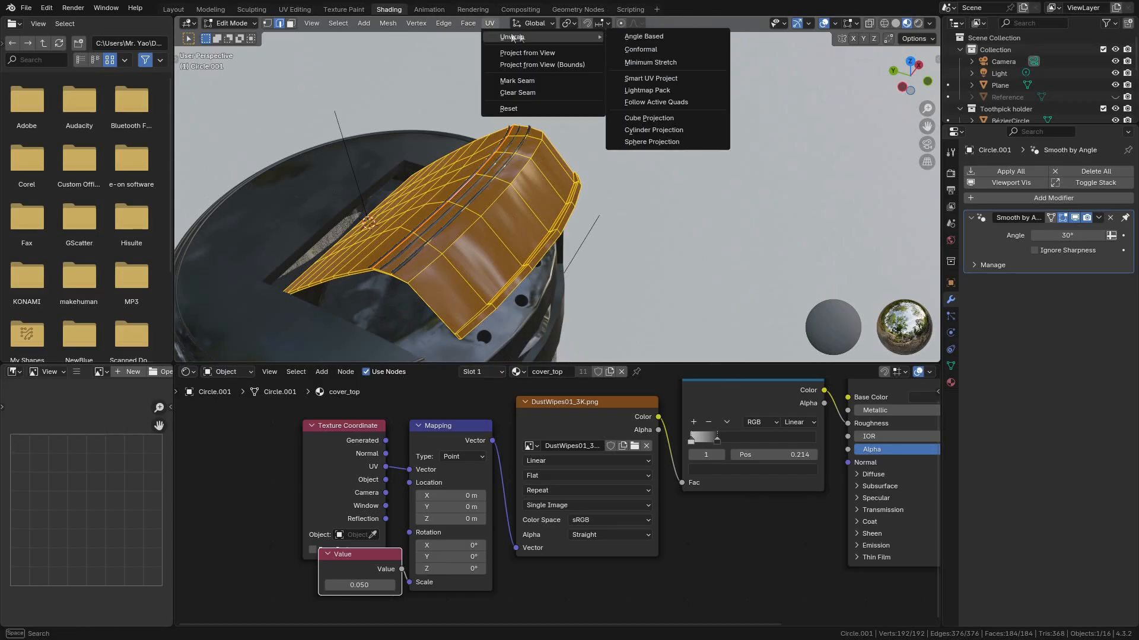
click(643, 36)
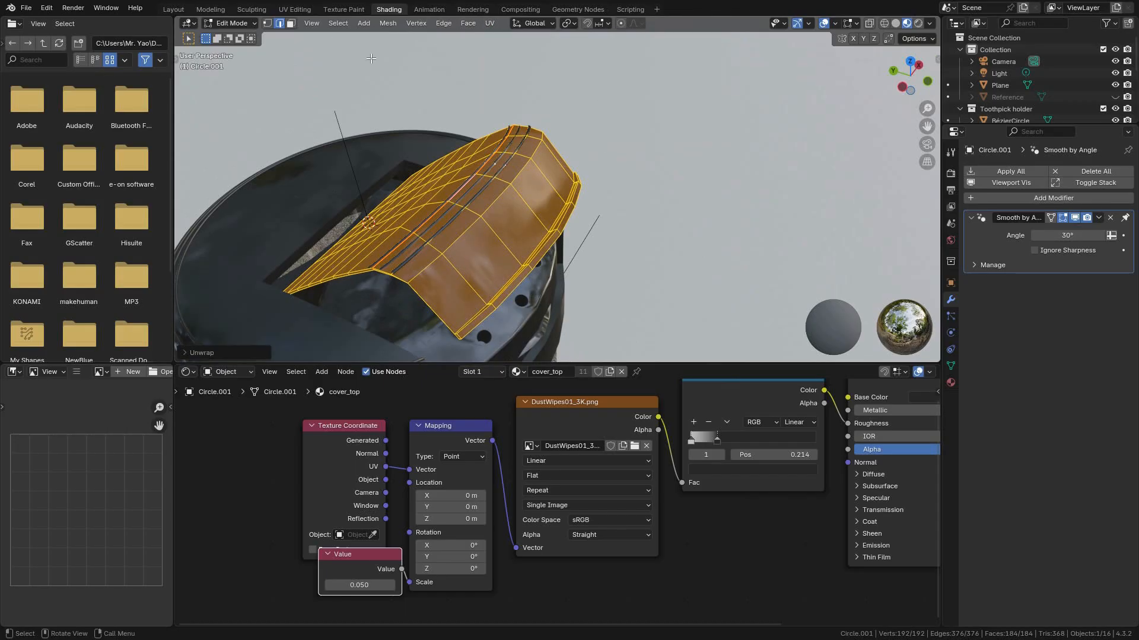
Return to Object Mode, examine the re-unwrapped flip cap and the lid's grooved rim from several angles, and save the file.
key(Tab)
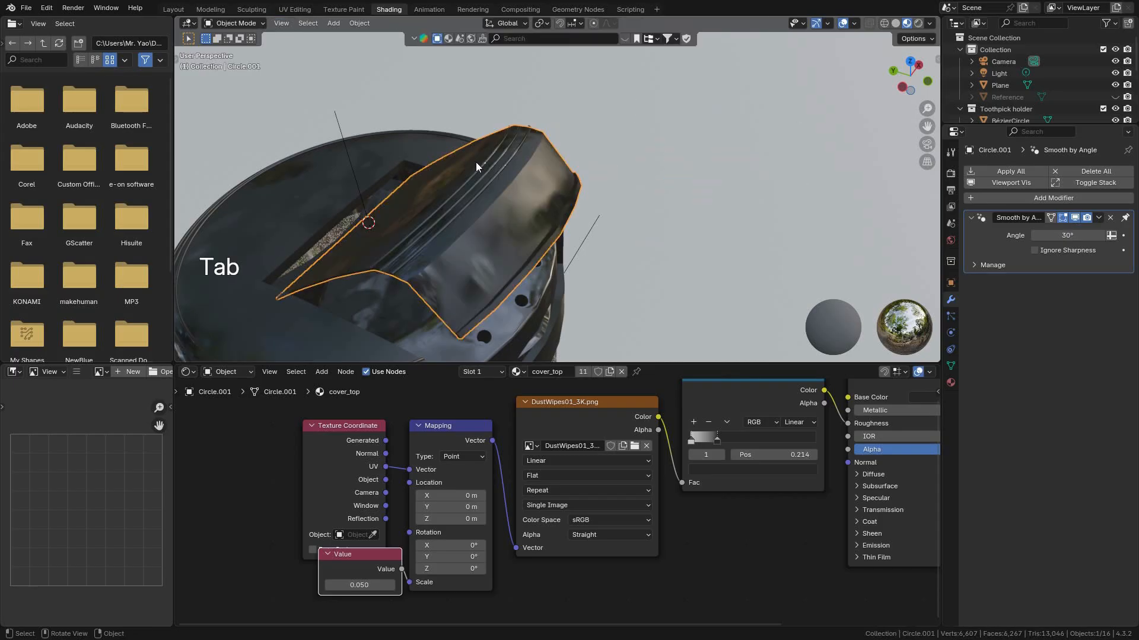
click(507, 198)
shift+middle_drag(507, 198, 595, 157)
shift+middle_drag(623, 202, 491, 218)
middle_drag(551, 197, 415, 207)
middle_drag(547, 215, 522, 231)
scroll(460, 198, up, 4)
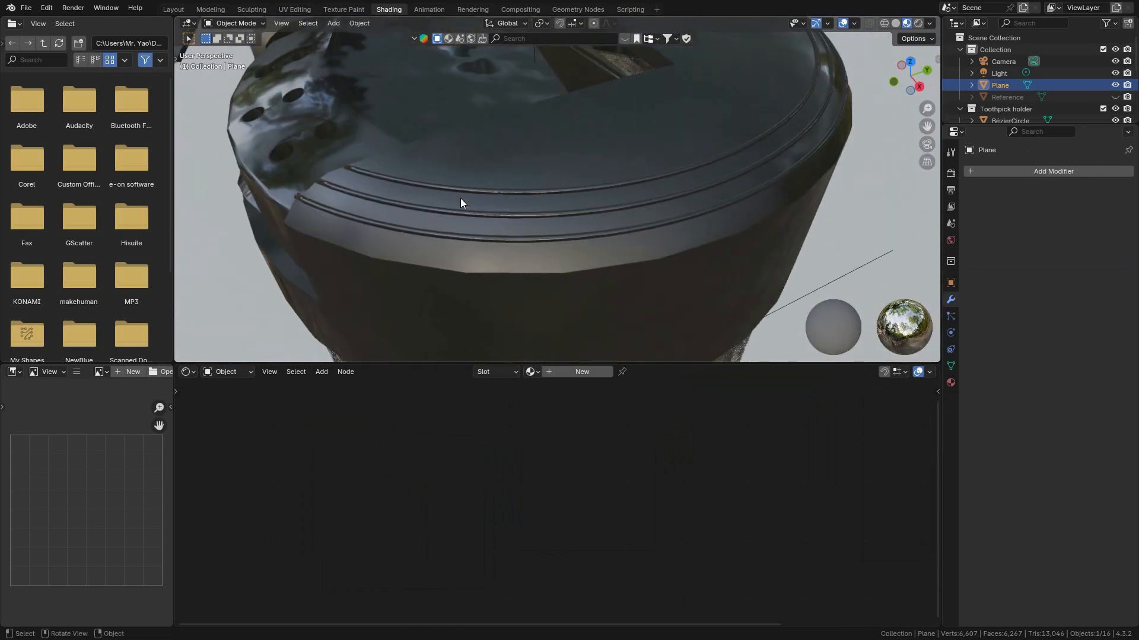
scroll(617, 220, down, 5)
scroll(617, 200, up, 8)
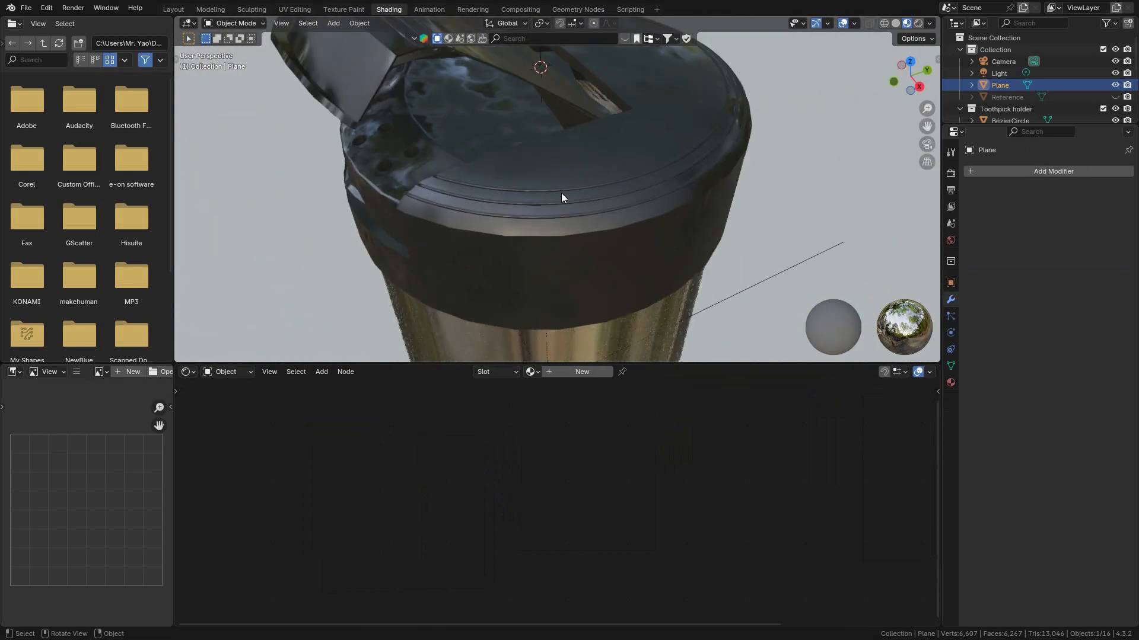
scroll(489, 211, down, 9)
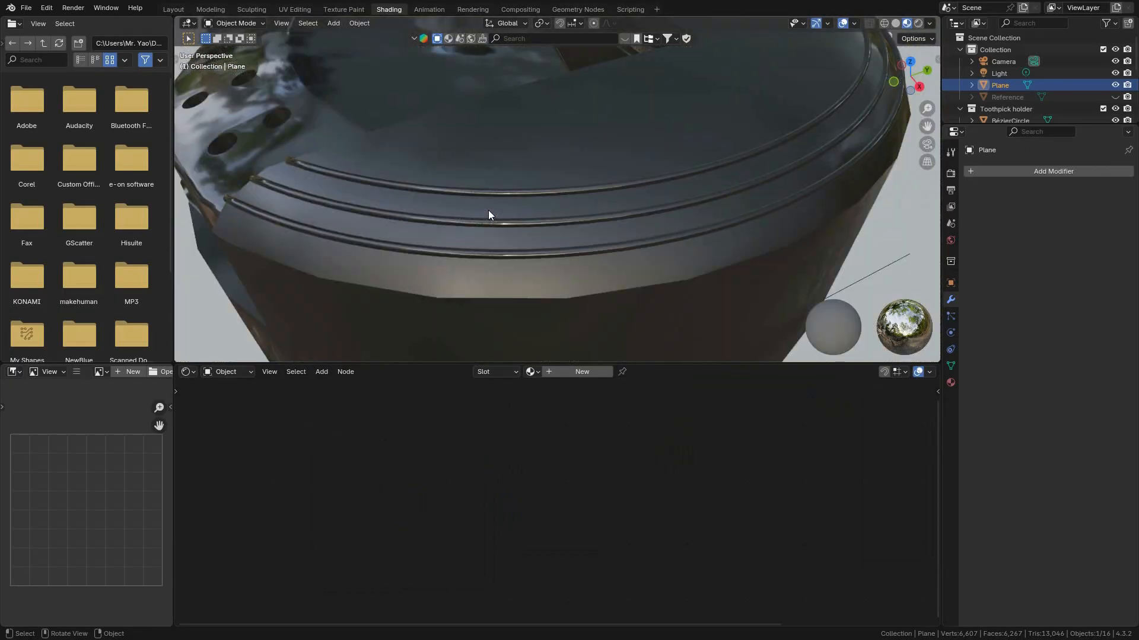
middle_drag(499, 210, 559, 358)
scroll(596, 166, up, 4)
scroll(557, 149, down, 6)
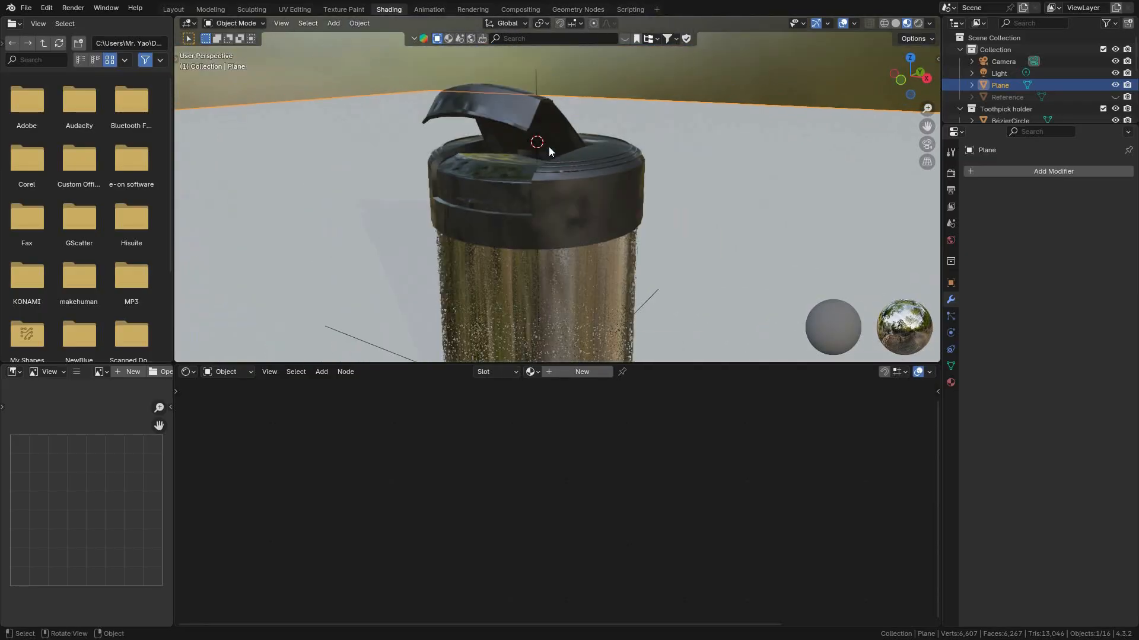
middle_drag(544, 155, 625, 178)
scroll(670, 161, up, 3)
shift+middle_drag(626, 178, 501, 213)
scroll(539, 134, up, 2)
mouse_move(539, 134)
middle_down()
mouse_move(640, 147)
mouse_move(643, 186)
mouse_move(561, 192)
mouse_move(502, 147)
mouse_move(538, 134)
middle_up()
key(ctrl+s)
key(ctrl+s)
key(ctrl+s)
Preview the whole toothpick holder in Rendered shading without overlays in the Layout workspace, and return to Material Preview.
click(177, 13)
scroll(551, 229, down, 3)
mouse_move(552, 229)
middle_down()
mouse_move(557, 210)
mouse_move(519, 196)
mouse_move(591, 162)
middle_up()
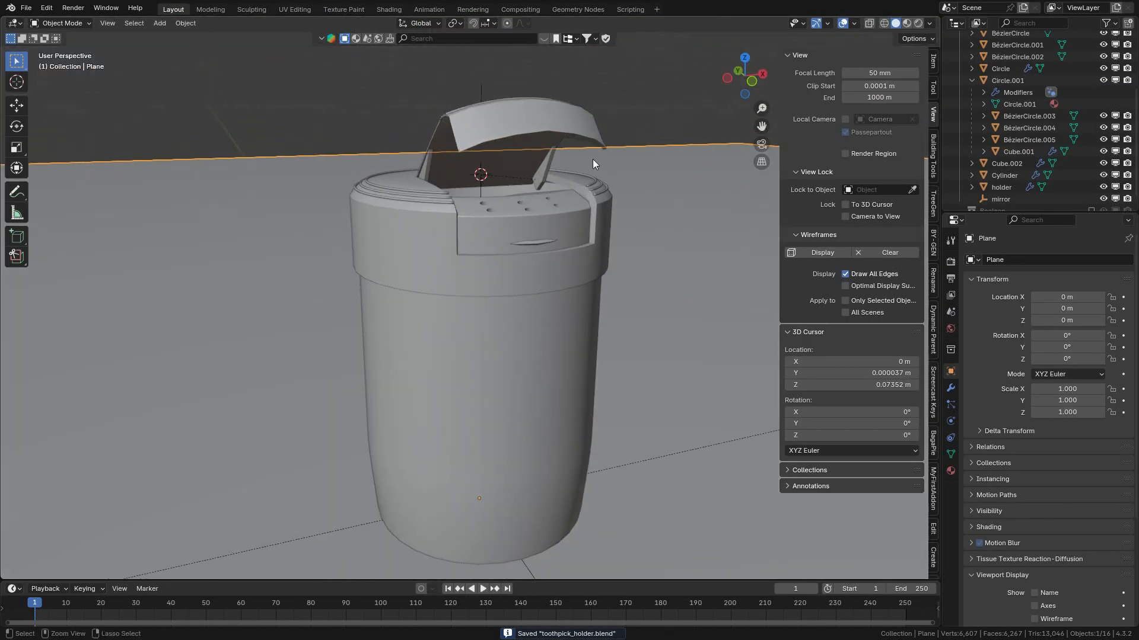
click(918, 22)
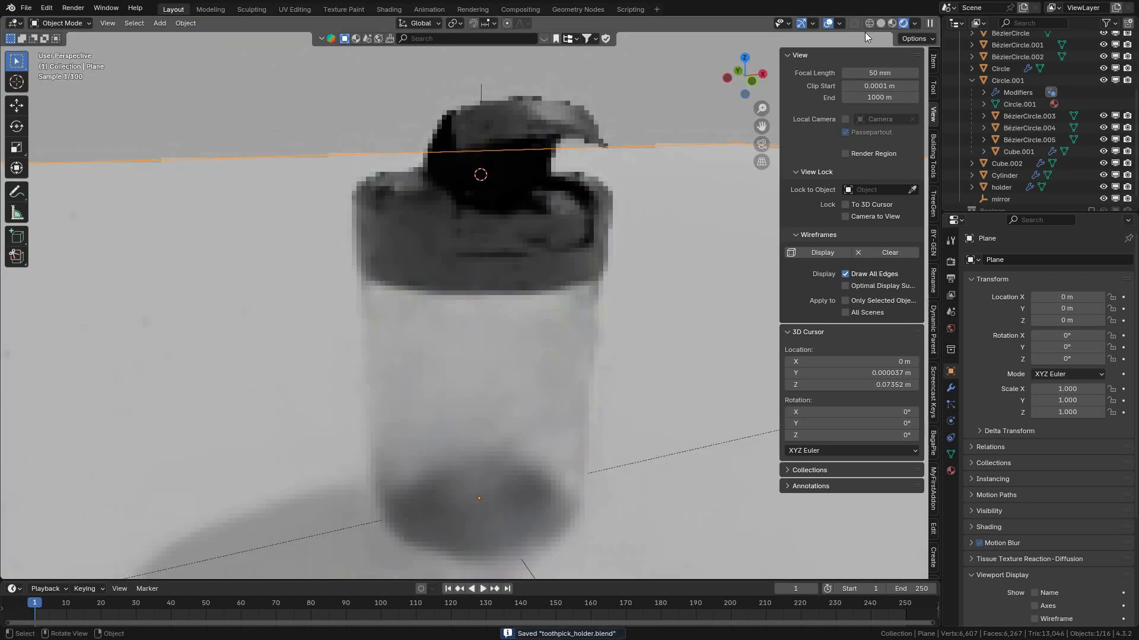
click(828, 23)
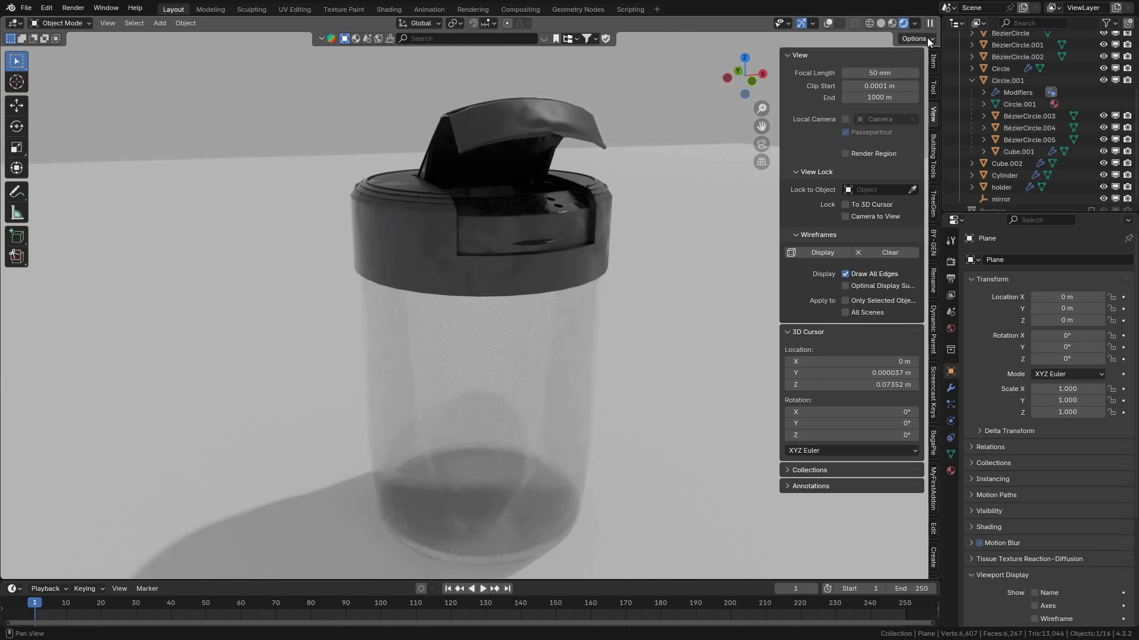
click(894, 23)
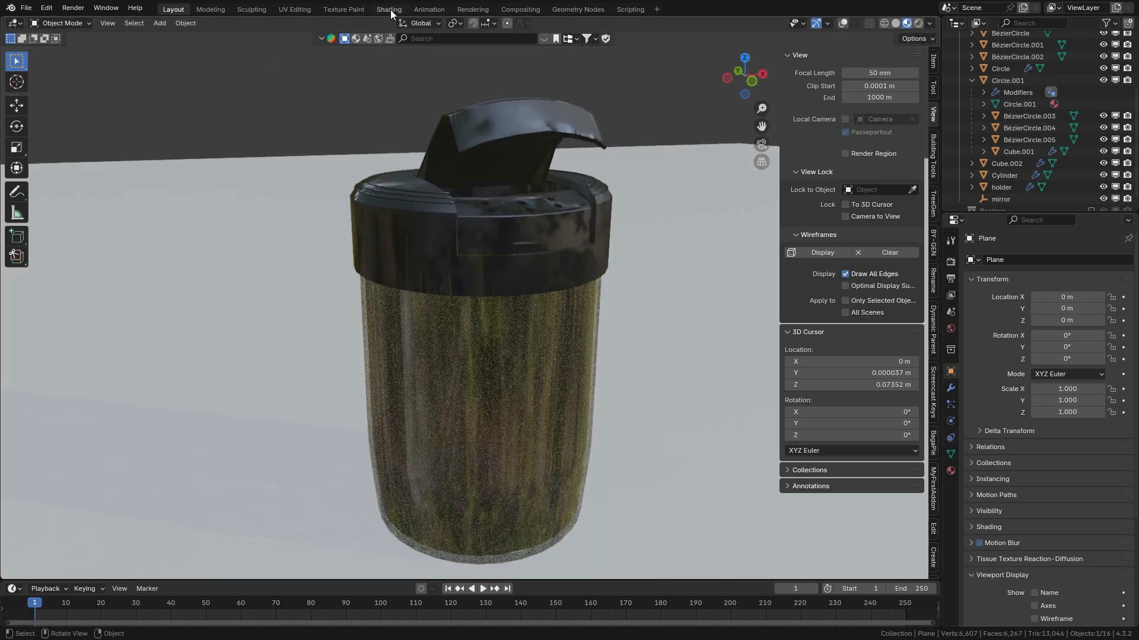
Select the lid in the Shading workspace and set its roughness Color Ramp stops to value 0.445 for the light one and 0.034 for the dark one.
click(389, 9)
click(603, 259)
shift+middle_drag(706, 436, 524, 423)
scroll(556, 439, up, 9)
mouse_move(557, 291)
middle_down()
mouse_move(614, 262)
mouse_move(567, 237)
mouse_move(546, 279)
middle_up()
click(521, 401)
click(585, 458)
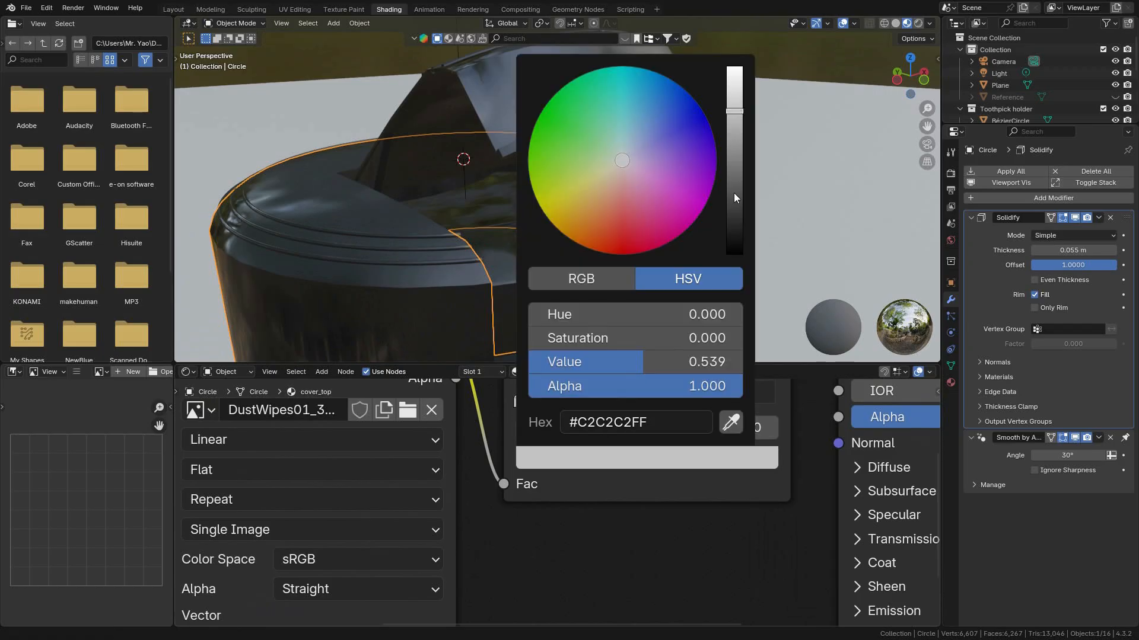
drag(740, 105, 739, 125)
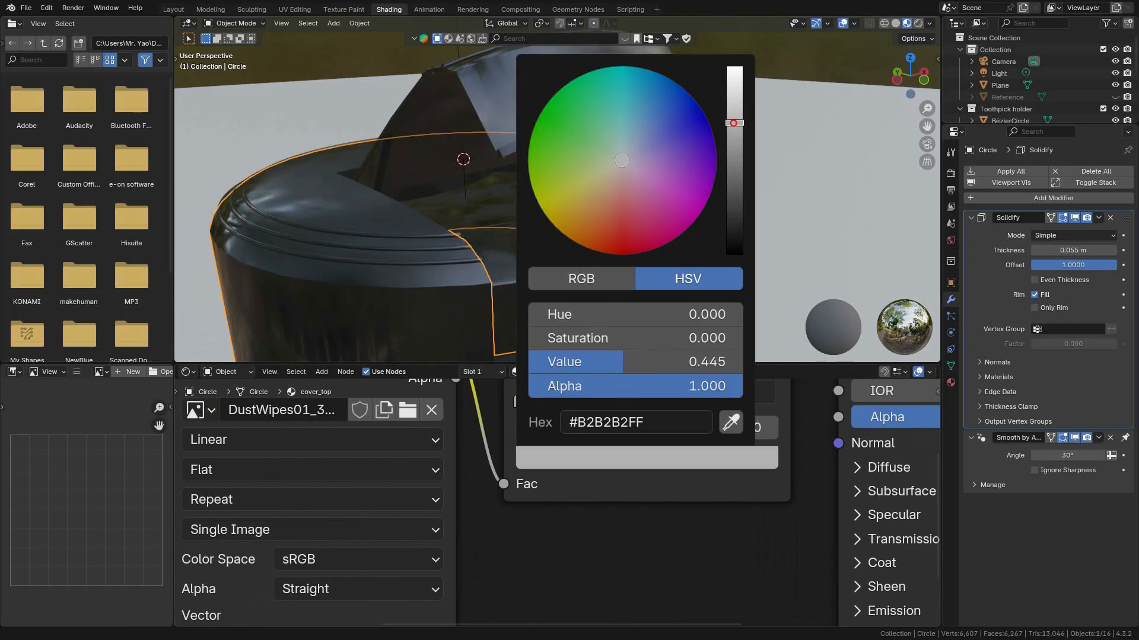
click(573, 401)
click(587, 457)
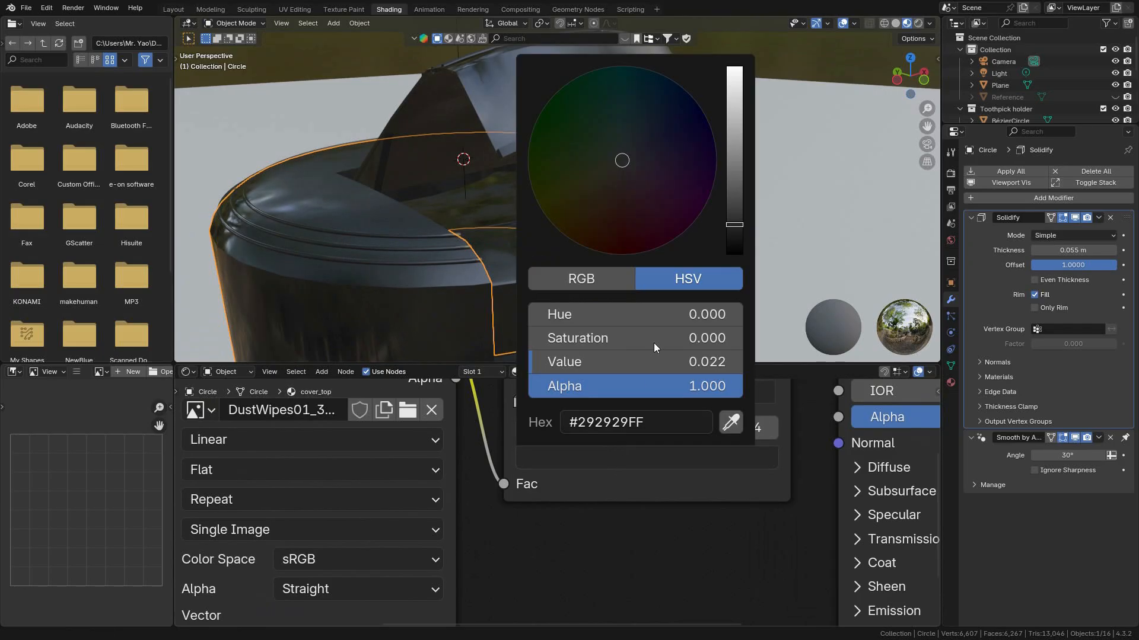
mouse_move(734, 226)
mouse_down()
mouse_move(734, 201)
mouse_move(734, 221)
mouse_up()
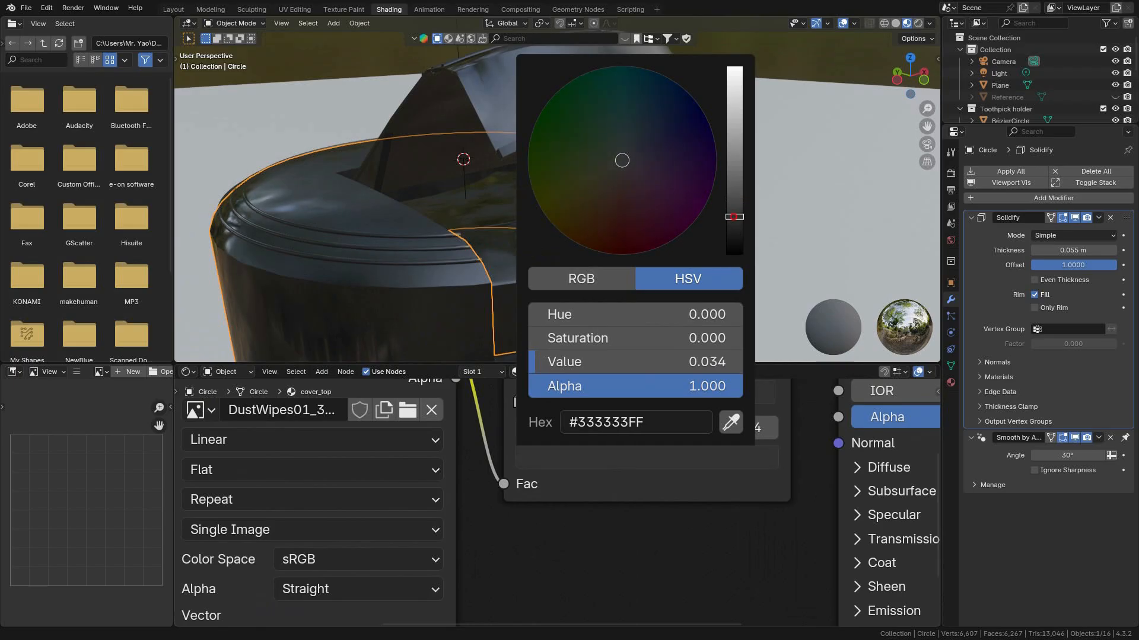
Darken the Color Ramp's light stop further to a mid grey and check the effect on the lid.
click(528, 402)
click(561, 468)
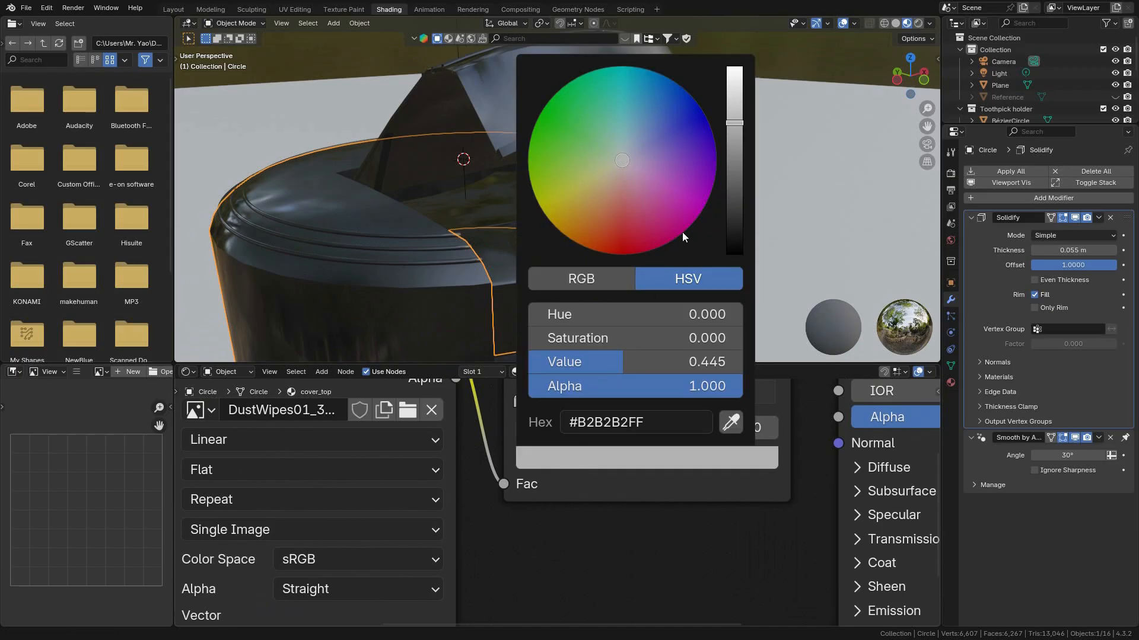
drag(734, 126, 733, 152)
click(843, 187)
scroll(797, 221, down, 4)
scroll(608, 249, up, 2)
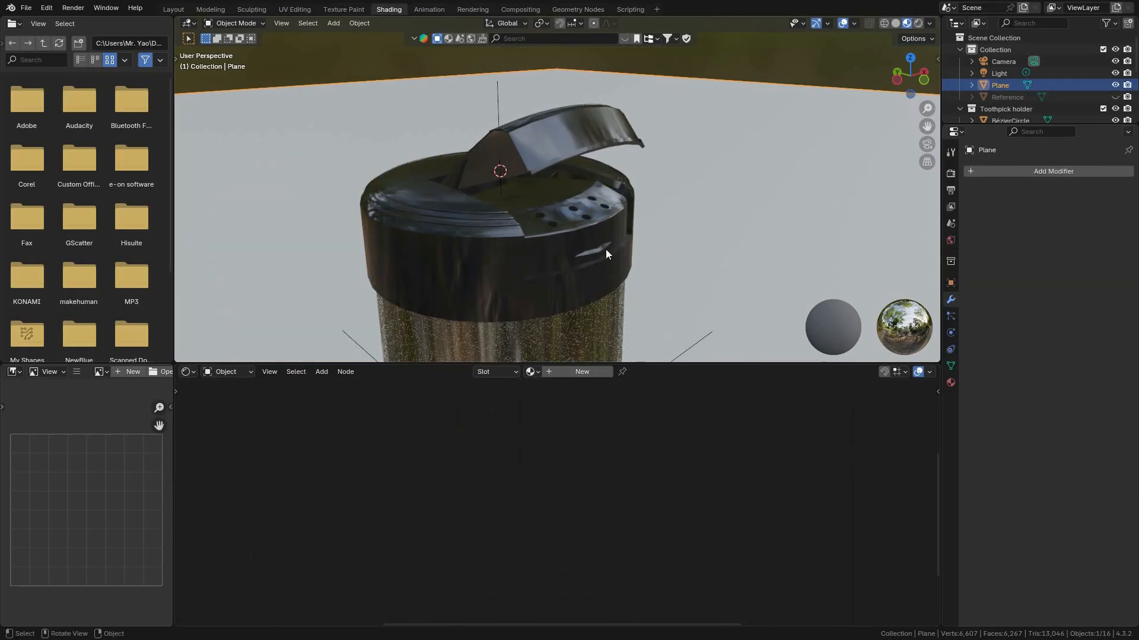
Move the lid material's first Color Ramp stop to position 0.050 and inspect the dust wipes around the lid.
click(517, 288)
scroll(517, 288, up, 3)
mouse_move(574, 403)
mouse_down()
mouse_move(660, 404)
mouse_move(554, 402)
mouse_up()
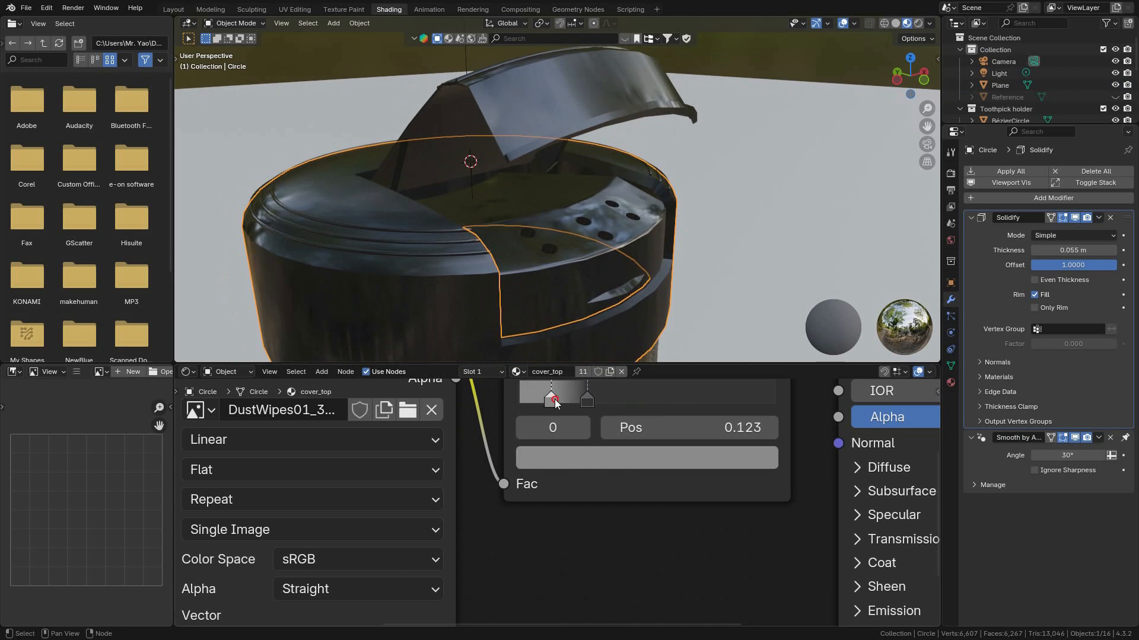
middle_drag(647, 235, 475, 286)
middle_drag(600, 259, 696, 207)
scroll(649, 225, up, 4)
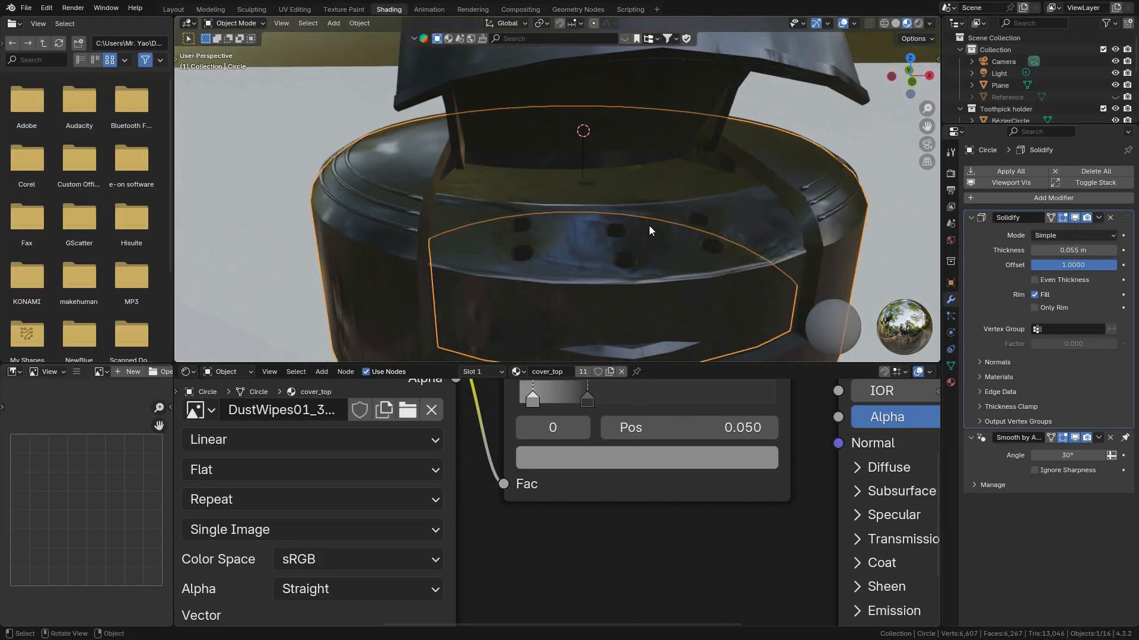
middle_drag(652, 242, 693, 199)
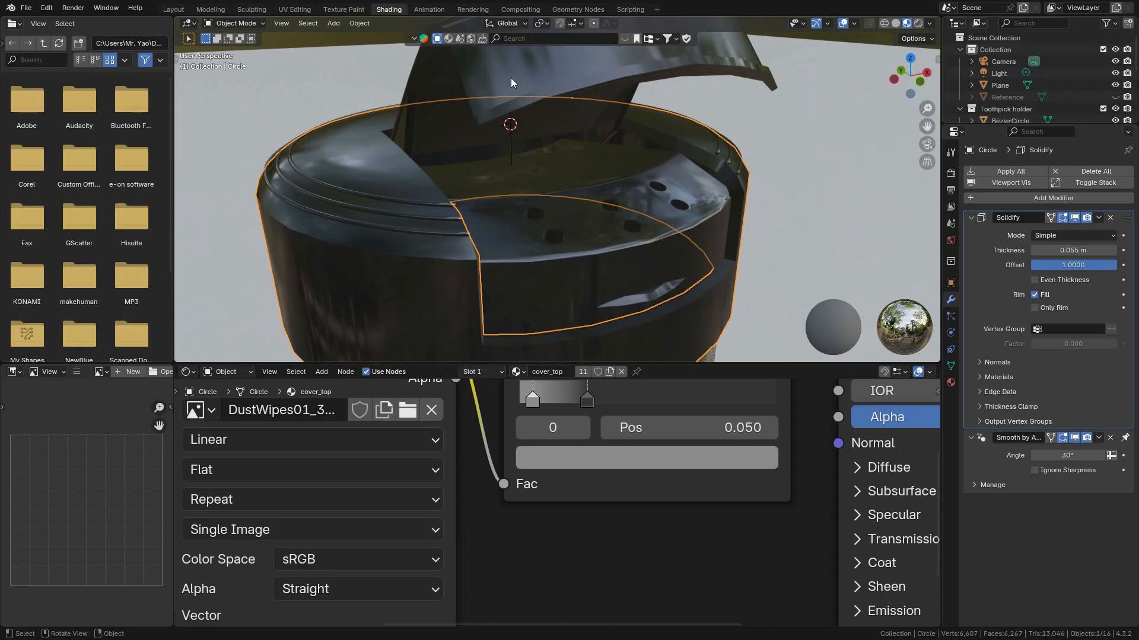
Return to the Layout workspace, save the file, and look over the whole toothpick holder from a lower angle.
click(172, 10)
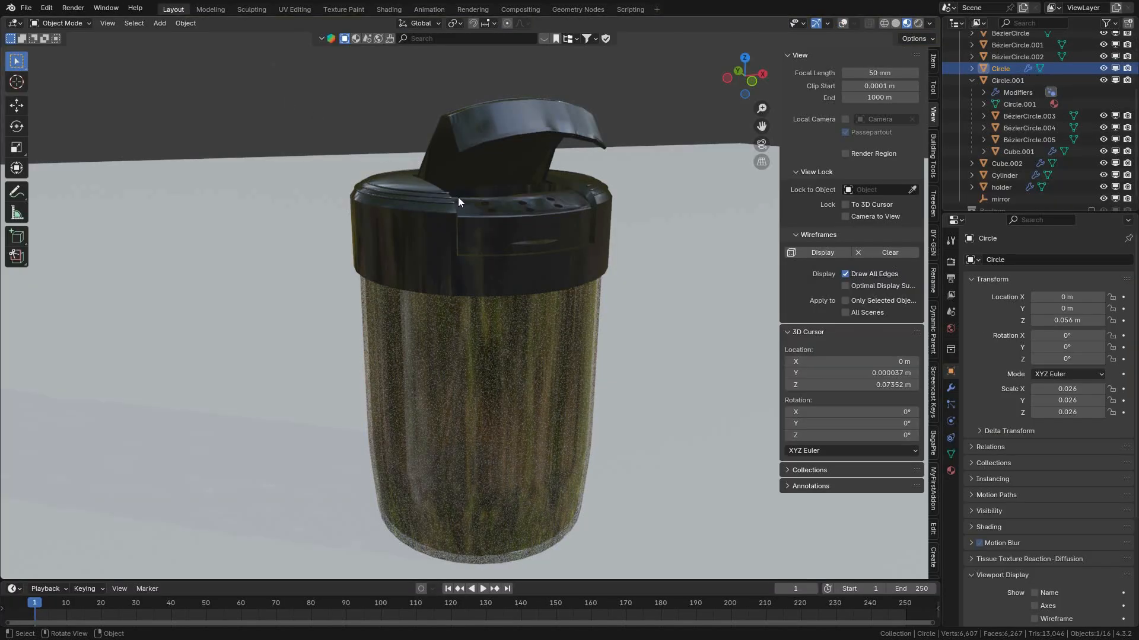
ctrl+middle_drag(545, 259, 567, 247)
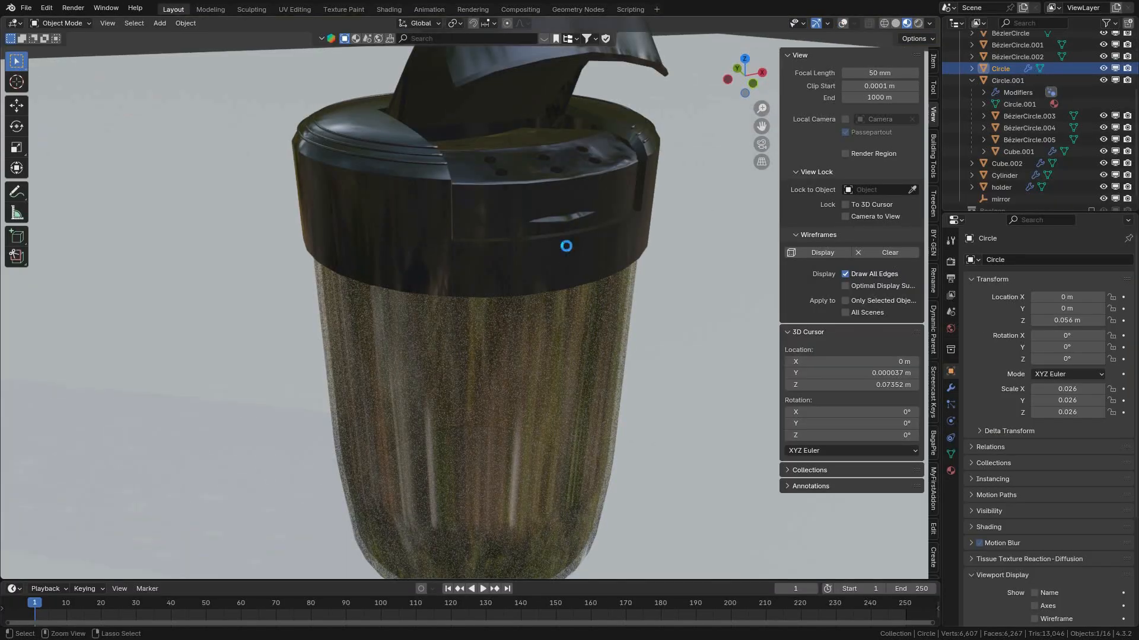
key(ctrl+s)
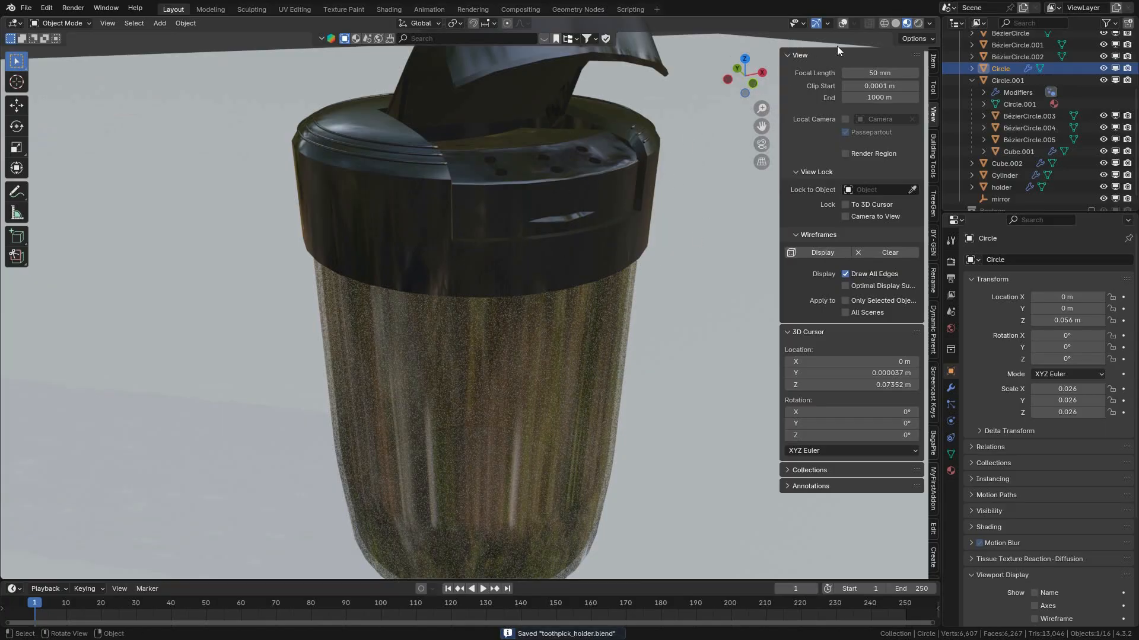
scroll(571, 205, down, 8)
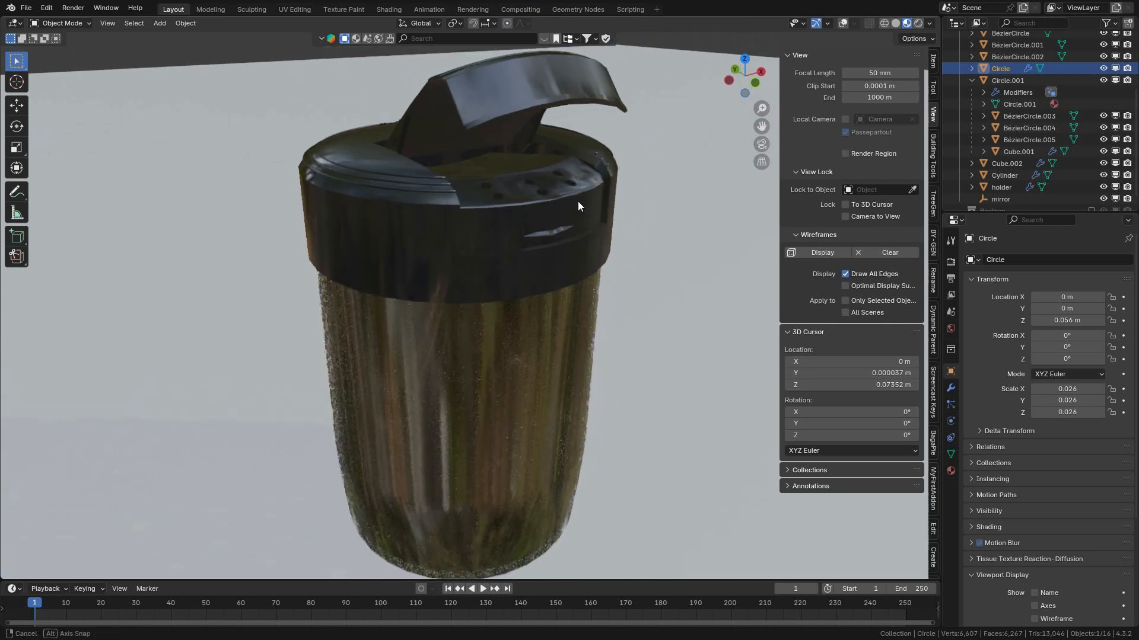
mouse_move(561, 199)
middle_down()
mouse_move(558, 182)
mouse_move(536, 193)
mouse_move(554, 208)
middle_up()
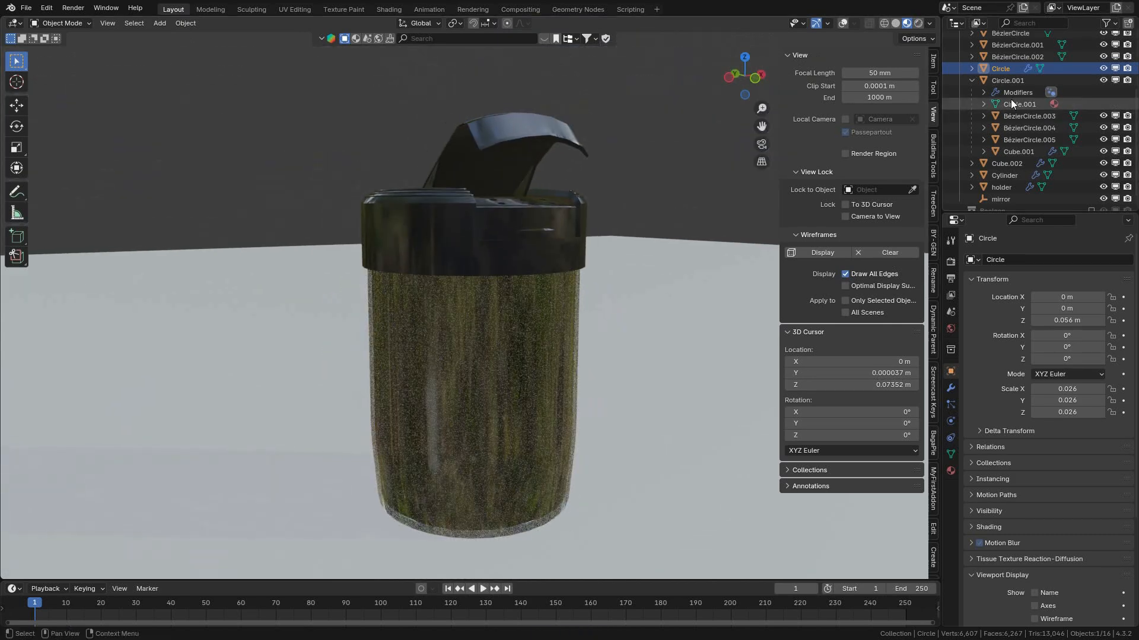
Select the scene camera and show the viewport overlays again with the sidebar hidden.
scroll(1026, 98, up, 5)
click(1004, 63)
click(844, 23)
shift+middle_drag(597, 277, 622, 282)
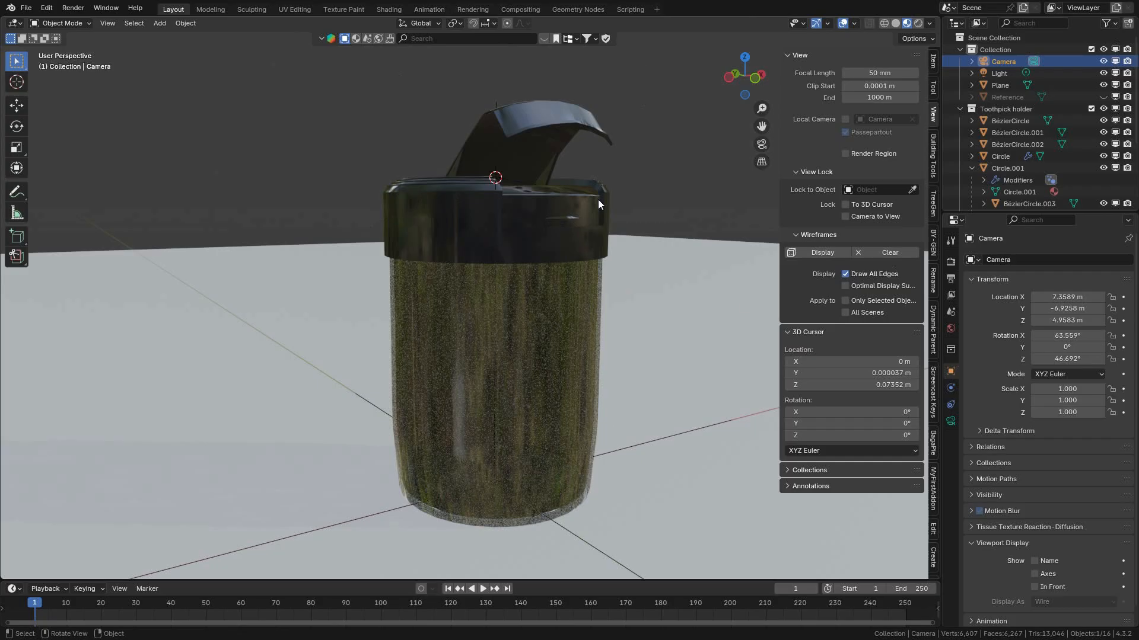
key(n)
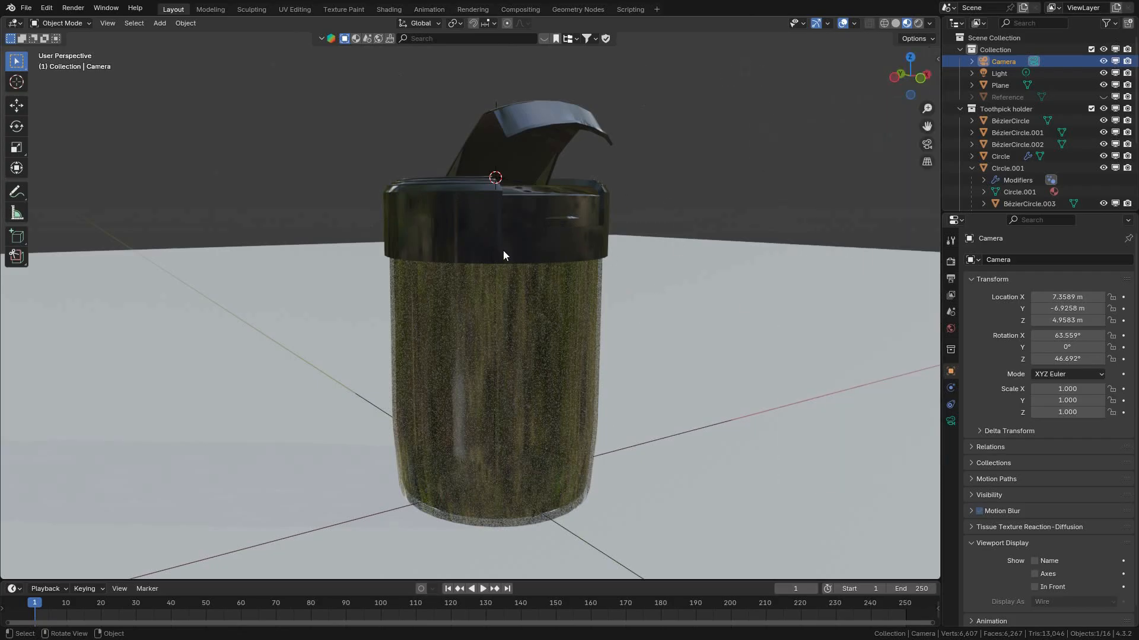
Select the transparent holder body and examine its surface up close.
middle_drag(636, 297, 589, 204)
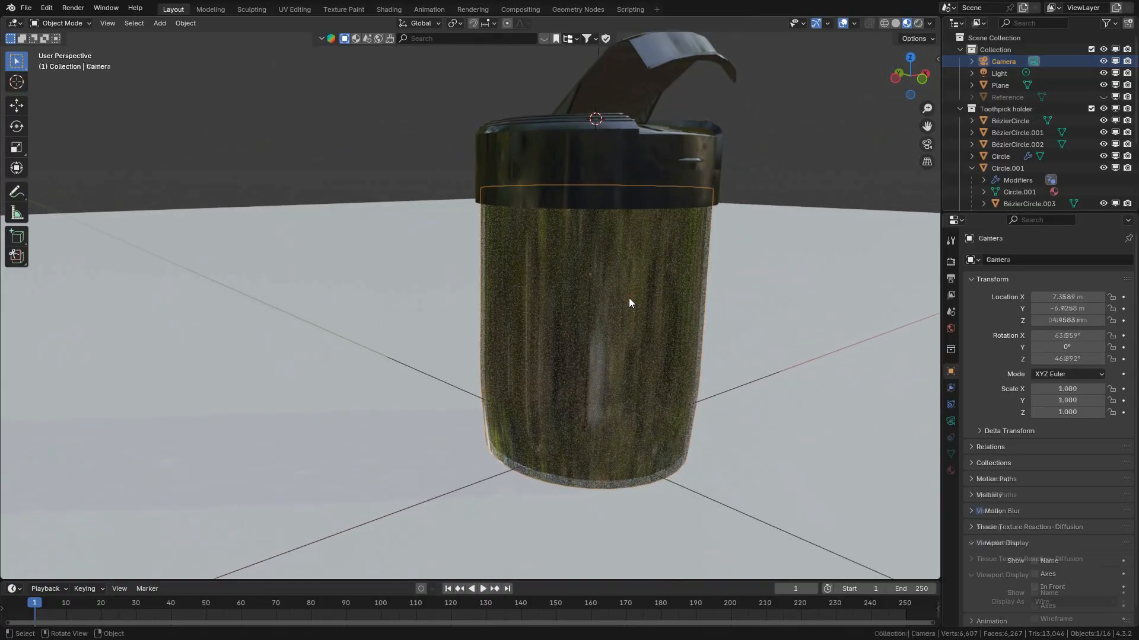
click(629, 299)
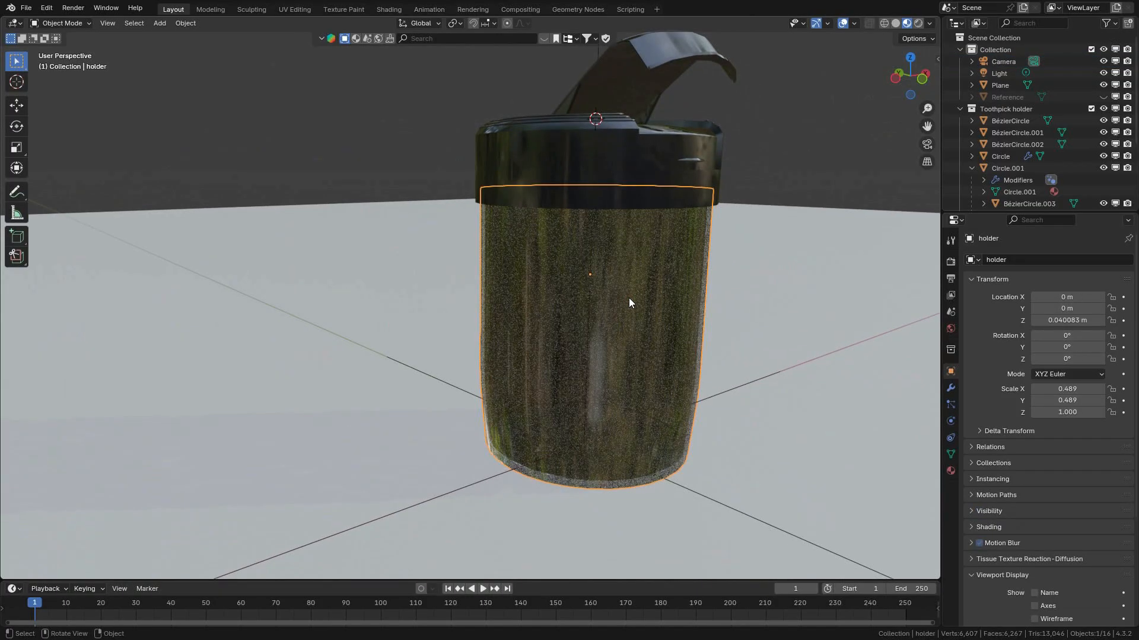
middle_drag(682, 279, 523, 309)
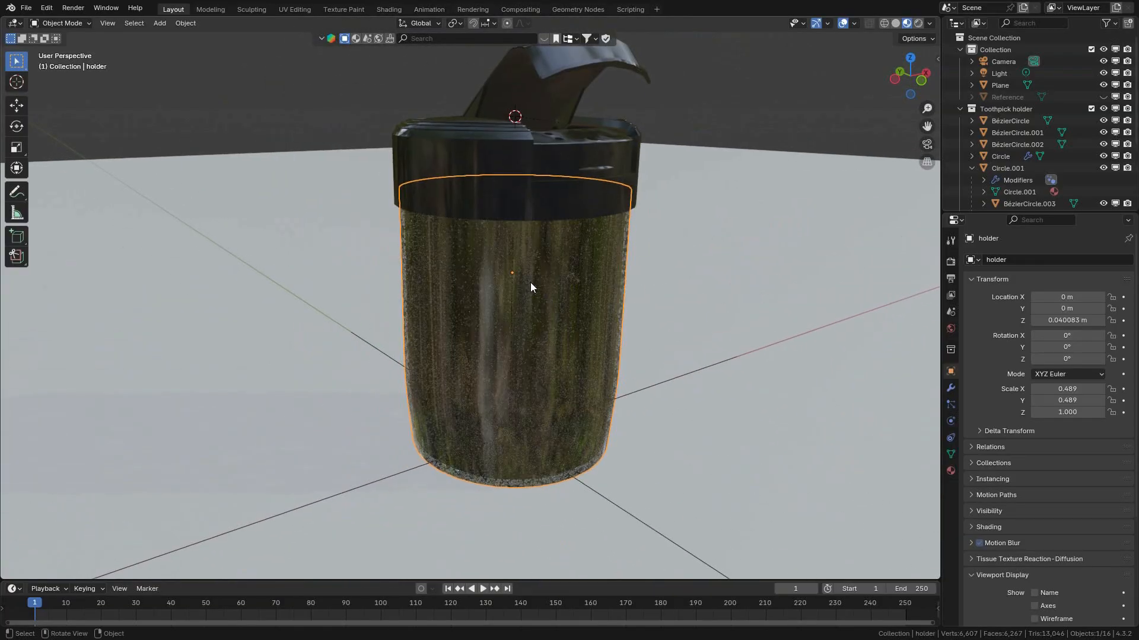
scroll(531, 287, up, 3)
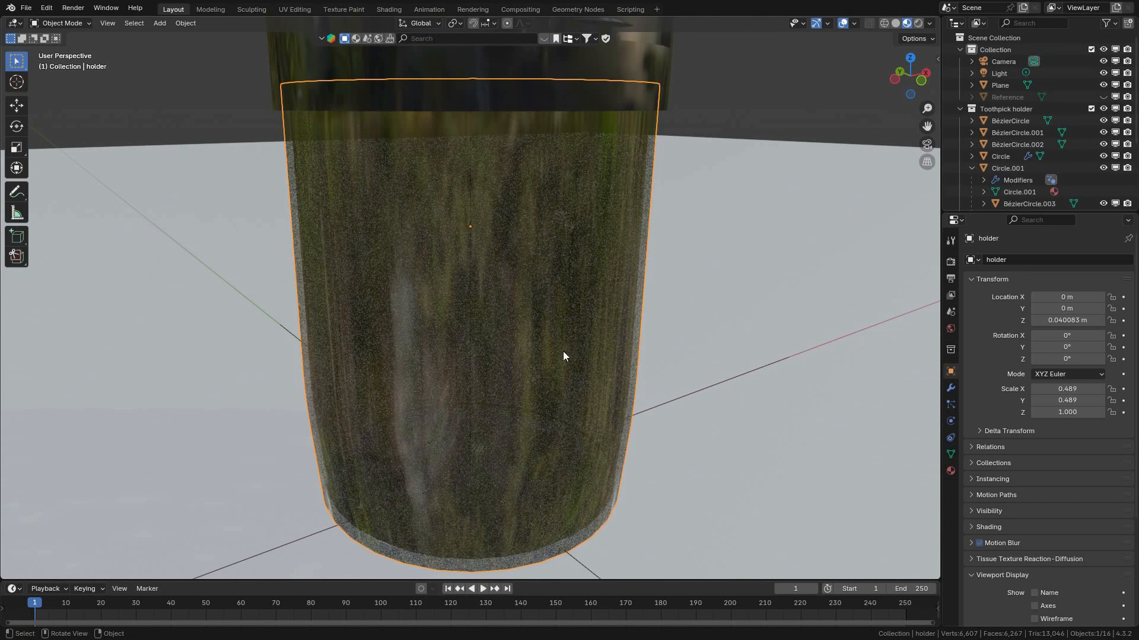
Toggle the Screencast Keys display for the viewport from the sidebar, and hide the sidebar again.
key(n)
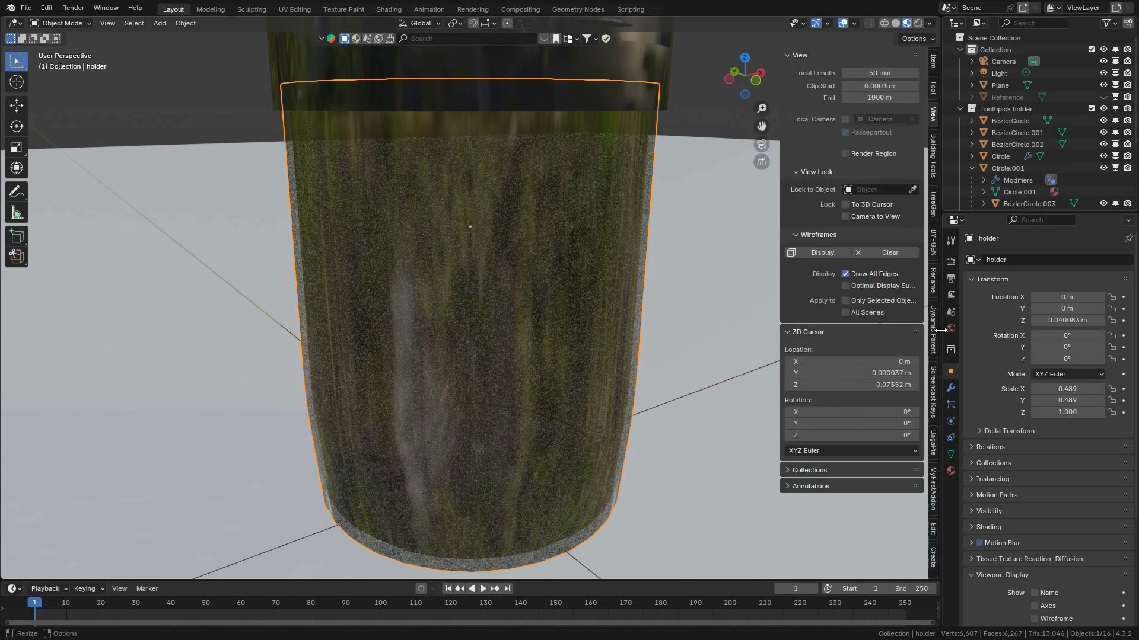
click(935, 394)
click(802, 54)
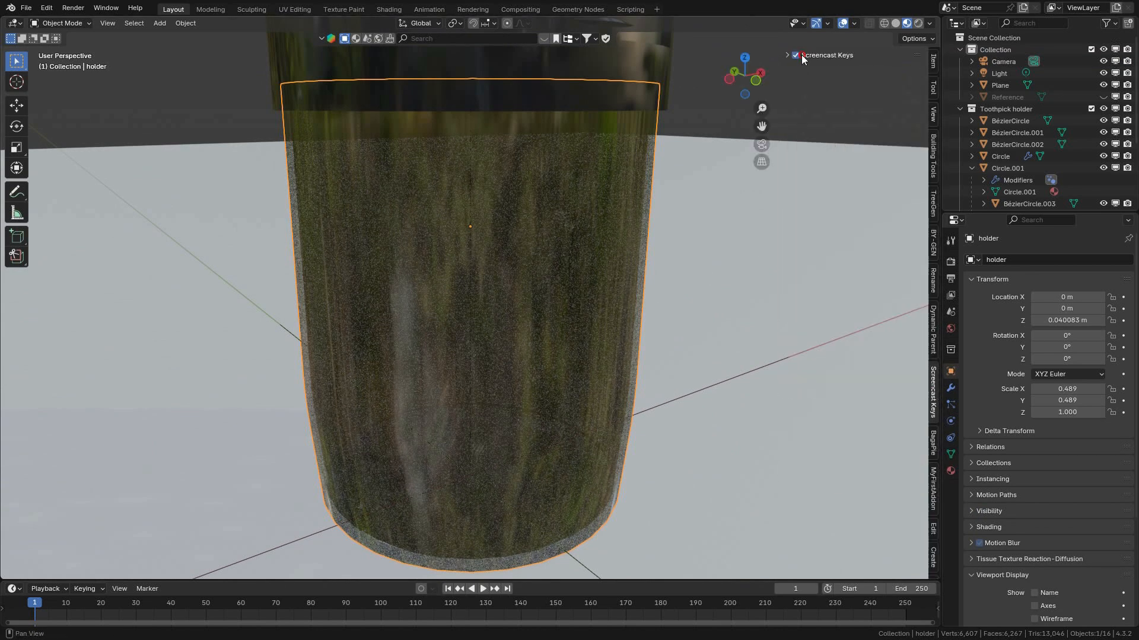
click(791, 54)
key(n)
Frame the whole toothpick holder, align the scene camera to that view, and try repositioning the camera.
middle_drag(639, 182, 553, 287)
key(KP_Decimal)
scroll(549, 266, down, 4)
click(1013, 60)
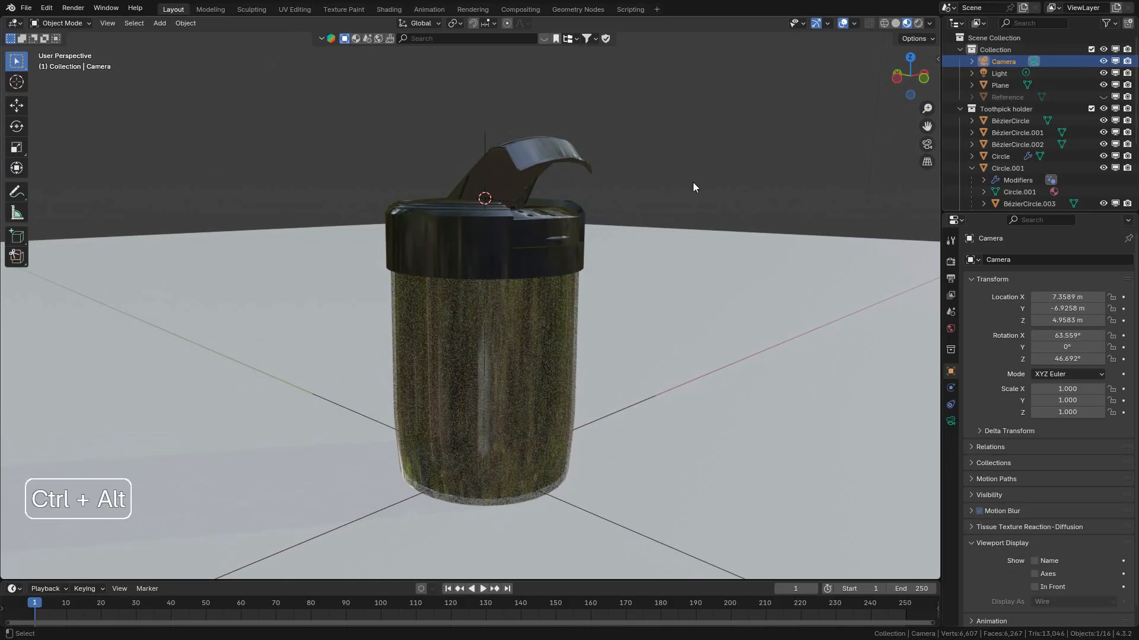
key(ctrl+alt+KP_0)
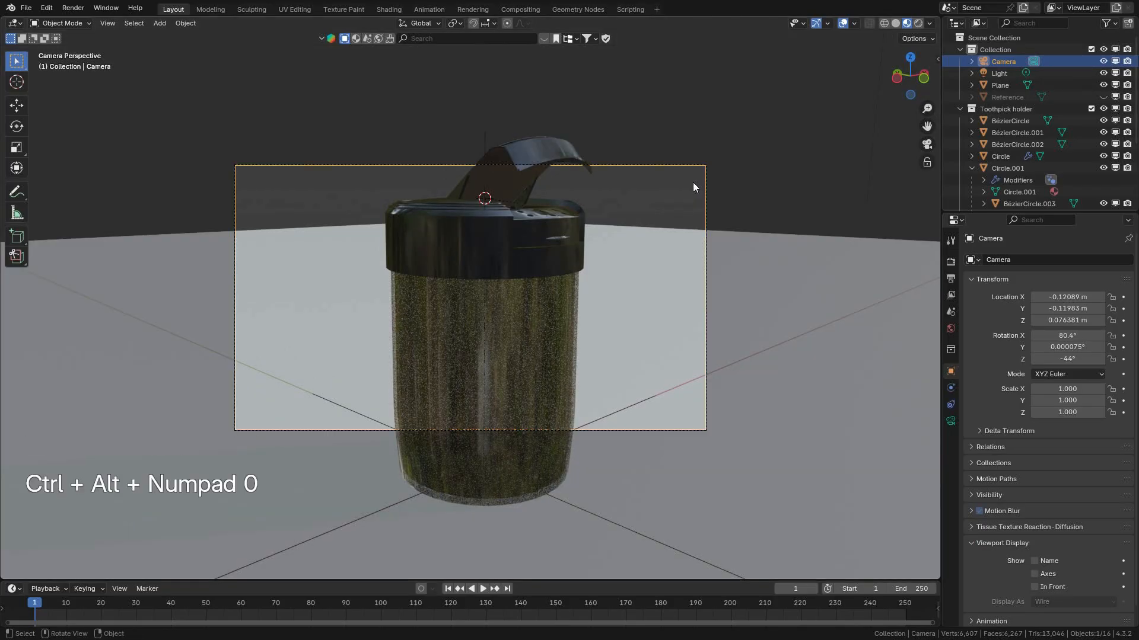
key(g)
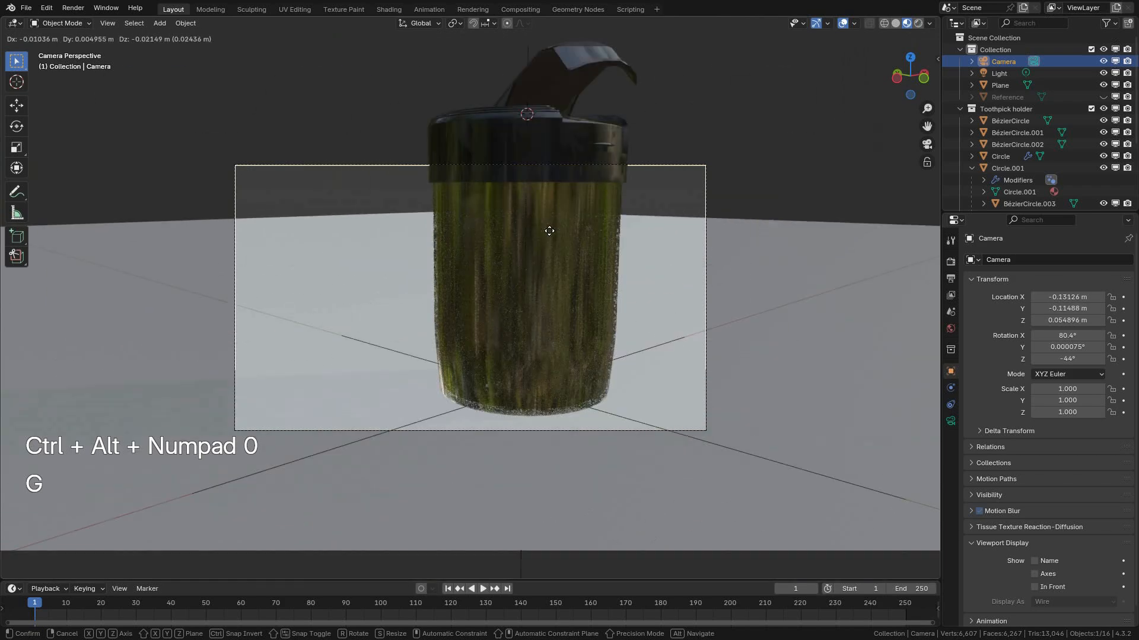
click(558, 216)
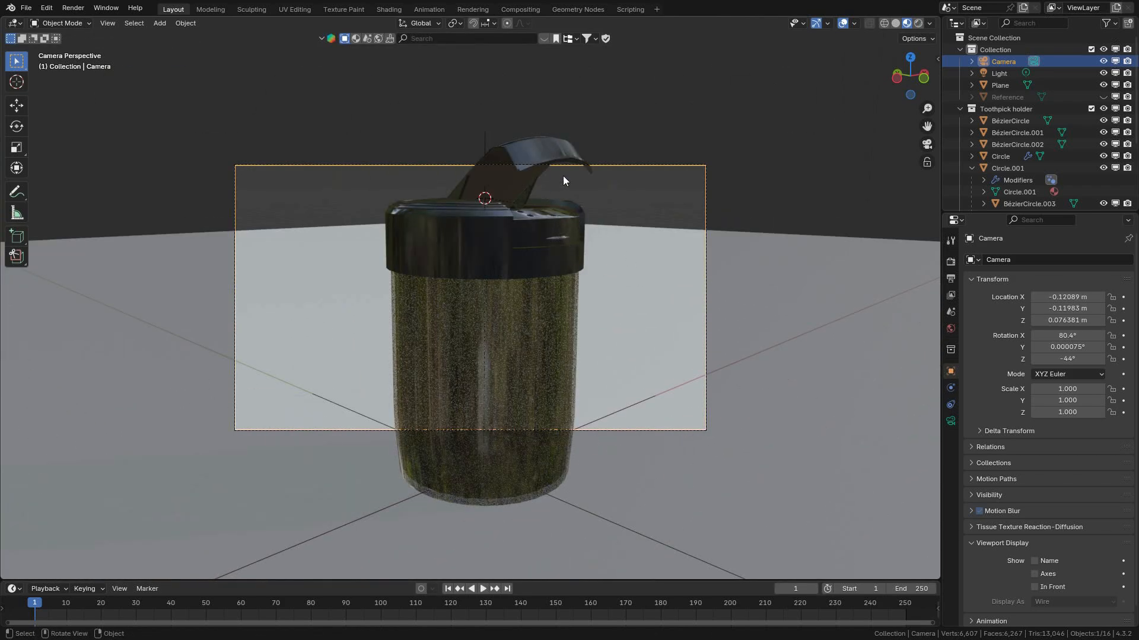
Set the render resolution to 2000 px in both X and Y for a square output.
click(950, 278)
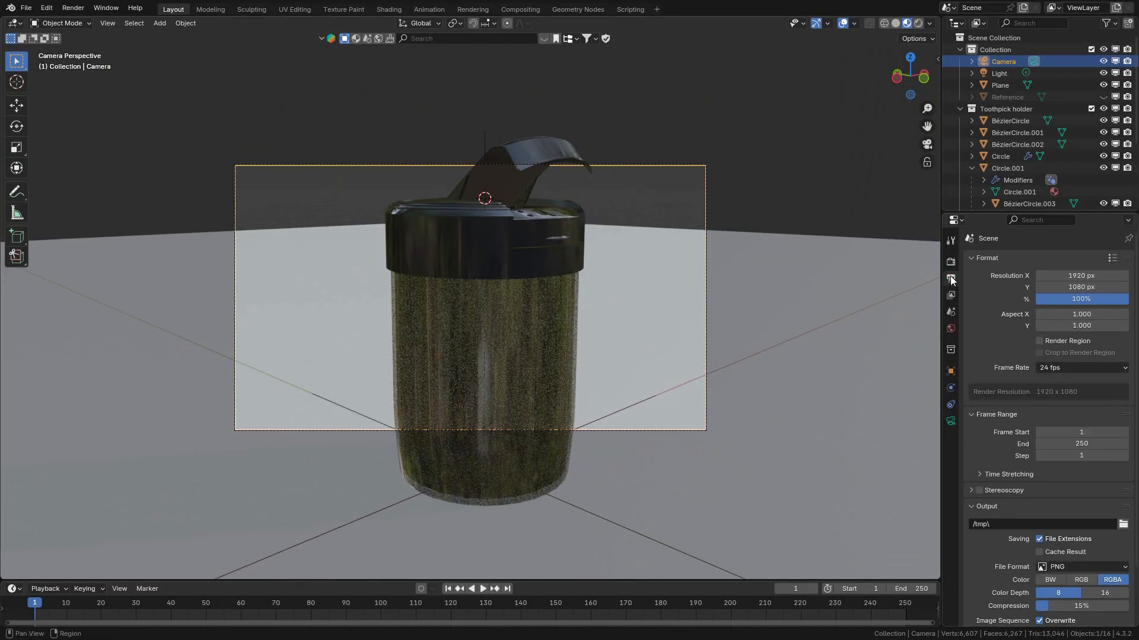
drag(1091, 275, 1092, 287)
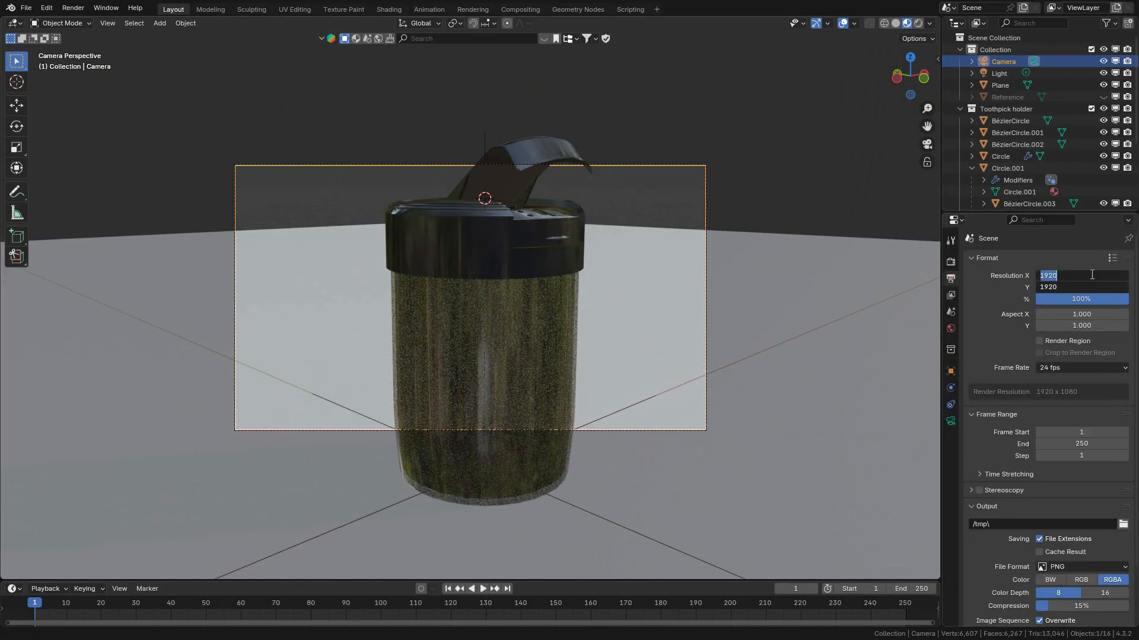
text(00)
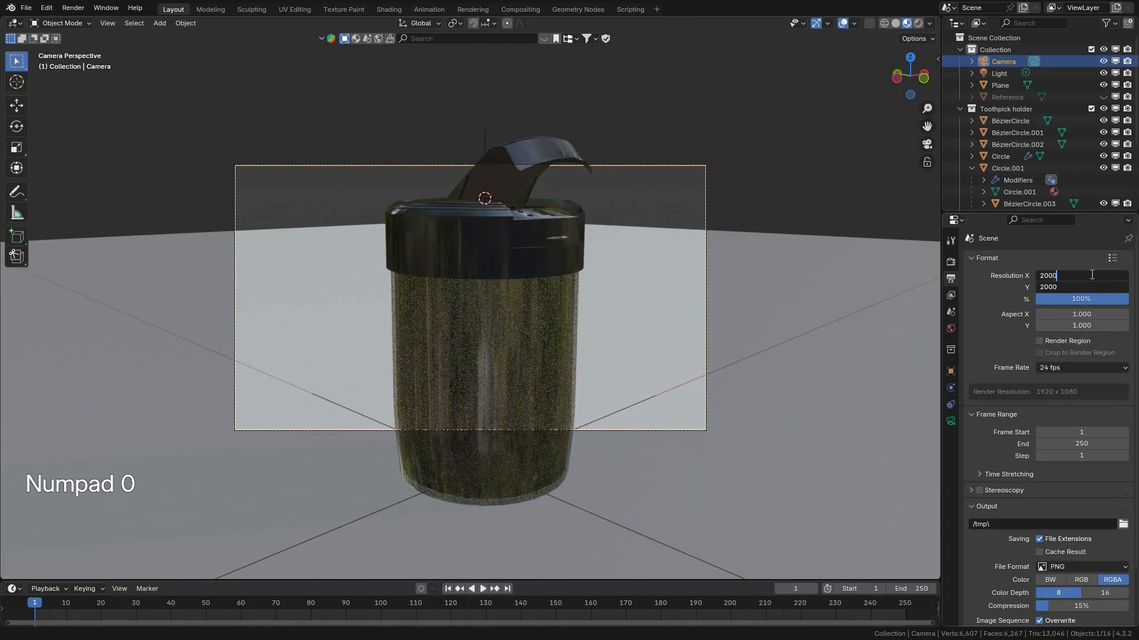
key(Return)
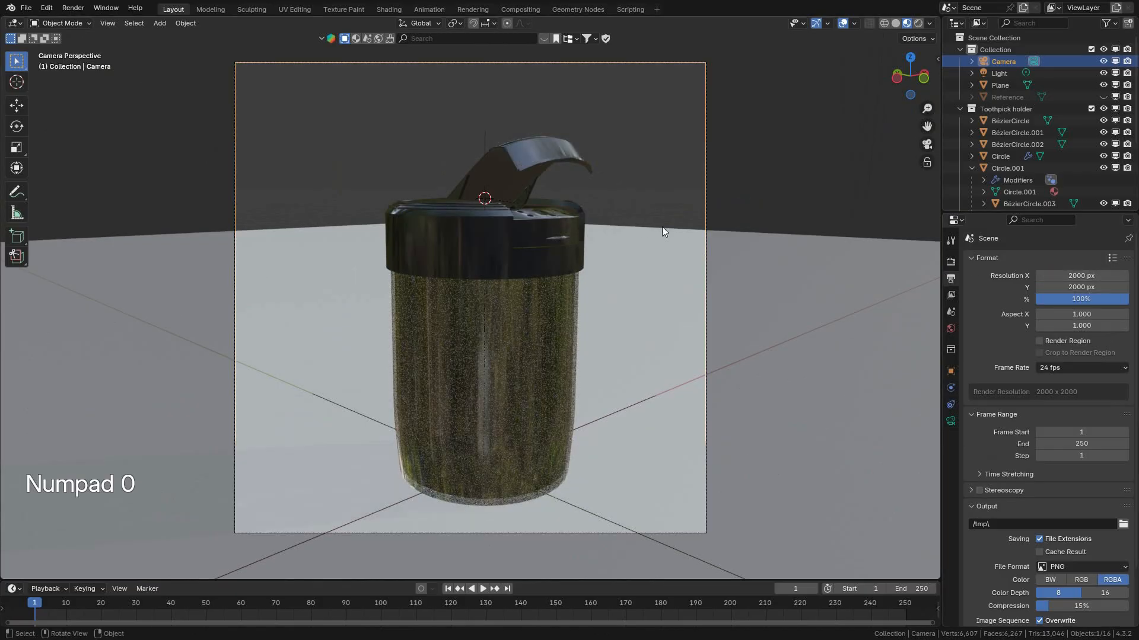
Reposition the camera to centre the holder within the square frame, then save the file with the viewport overlays hidden.
key(g)
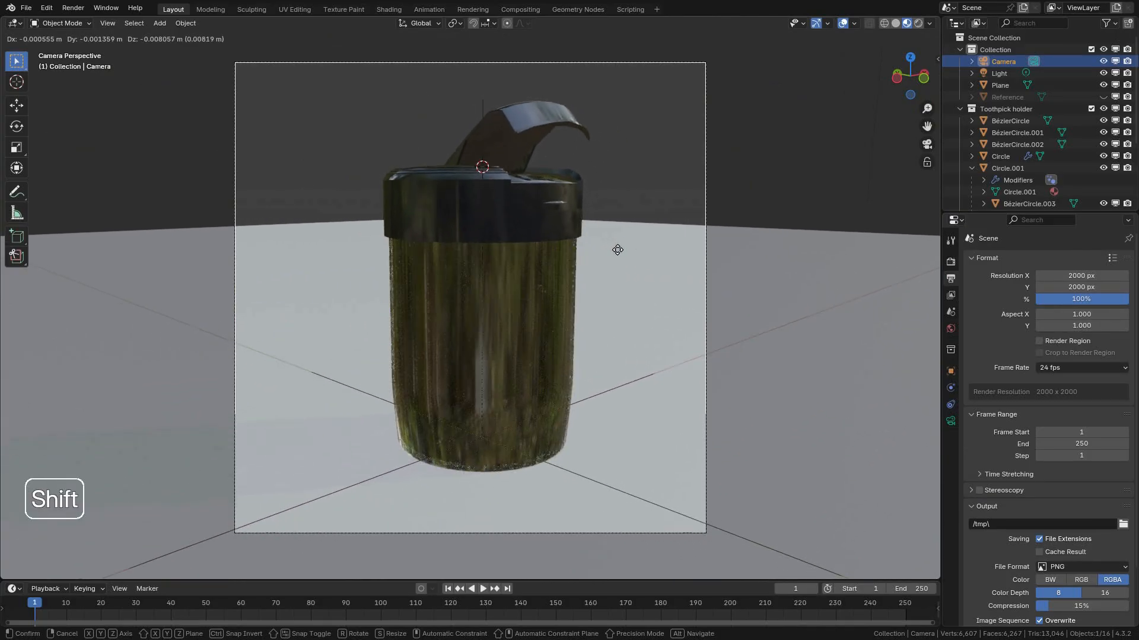
click(618, 246)
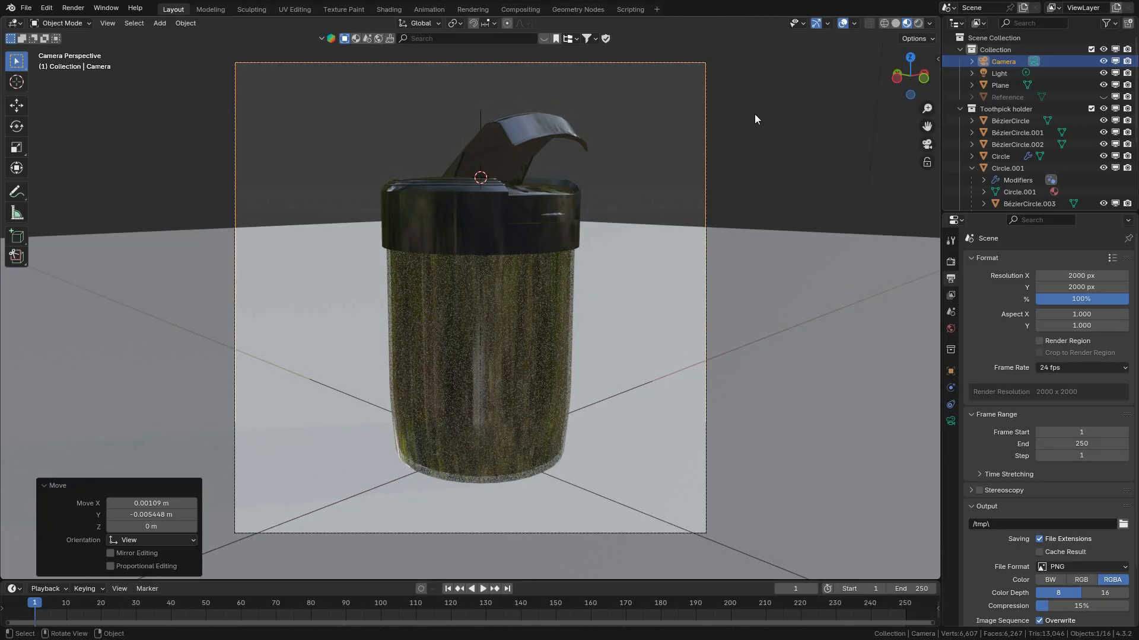
click(842, 24)
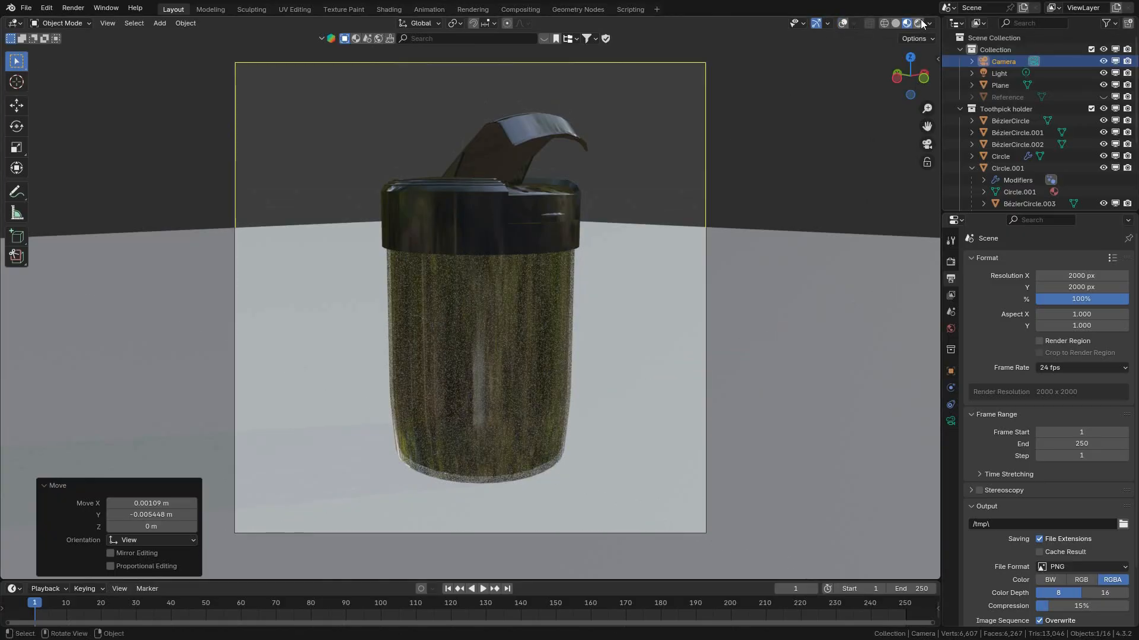
key(ctrl+s)
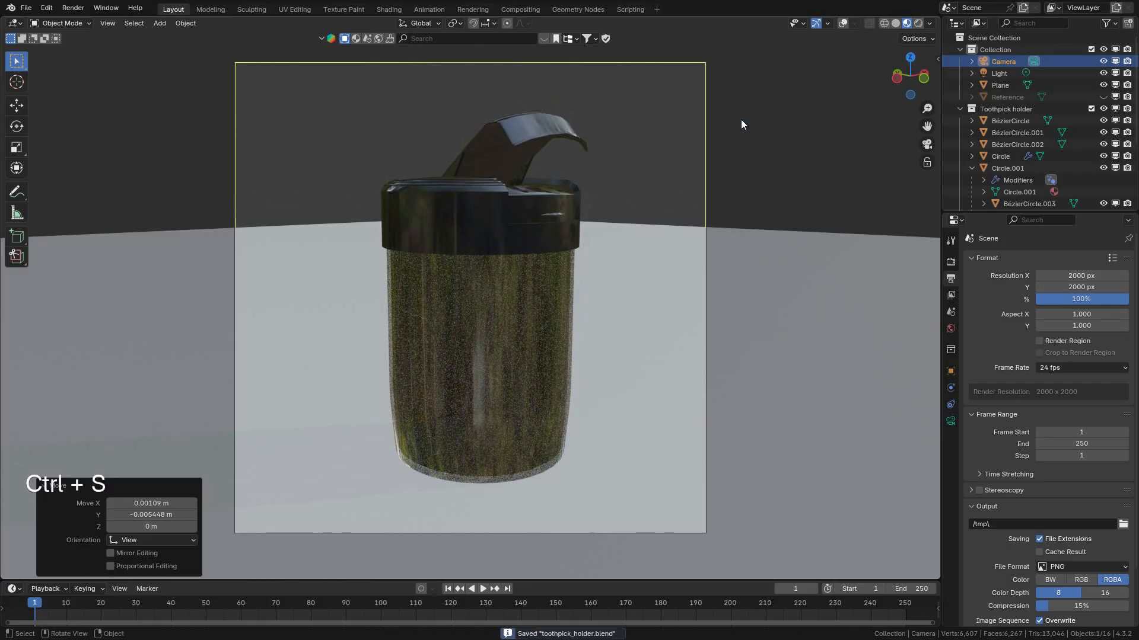
Enable Render Region in the output settings and preview the camera view in rendered shading.
click(919, 24)
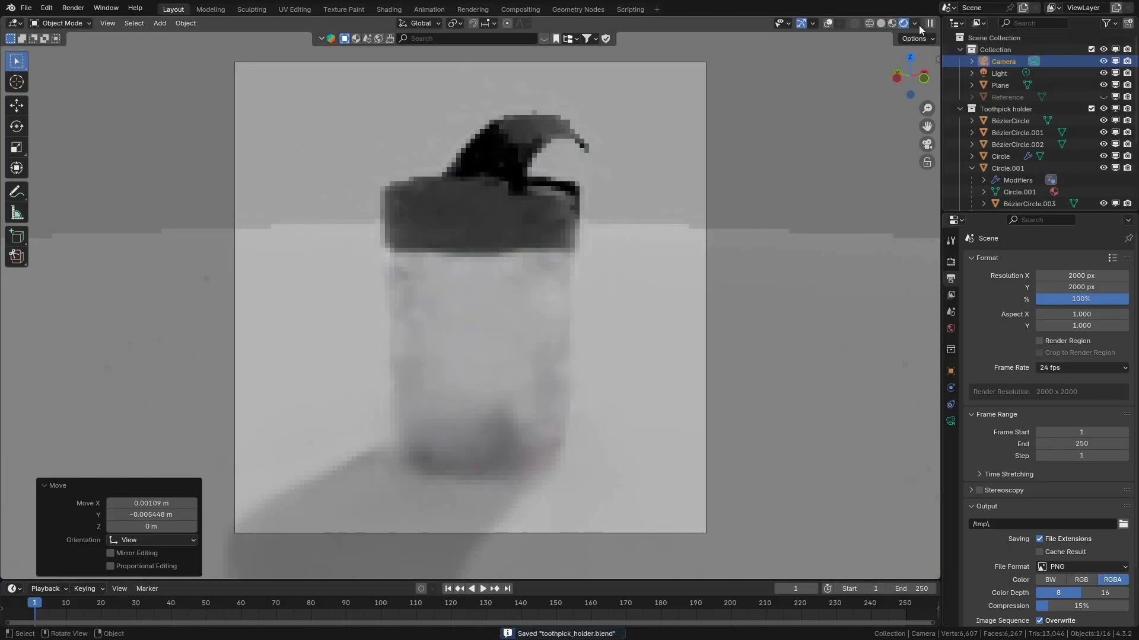
click(880, 23)
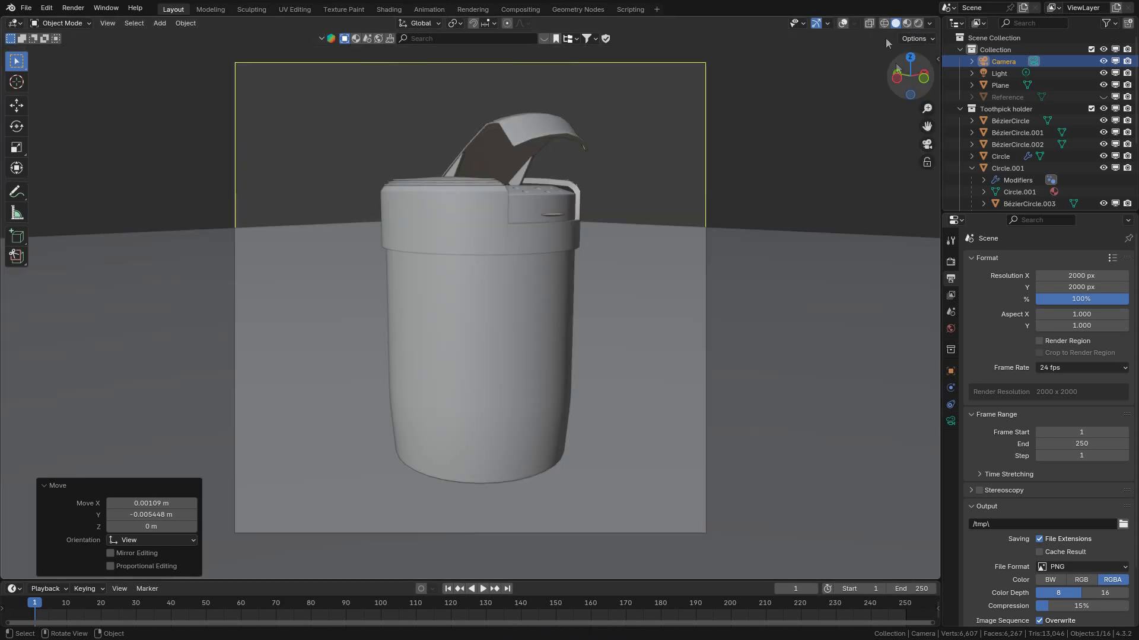
click(1066, 341)
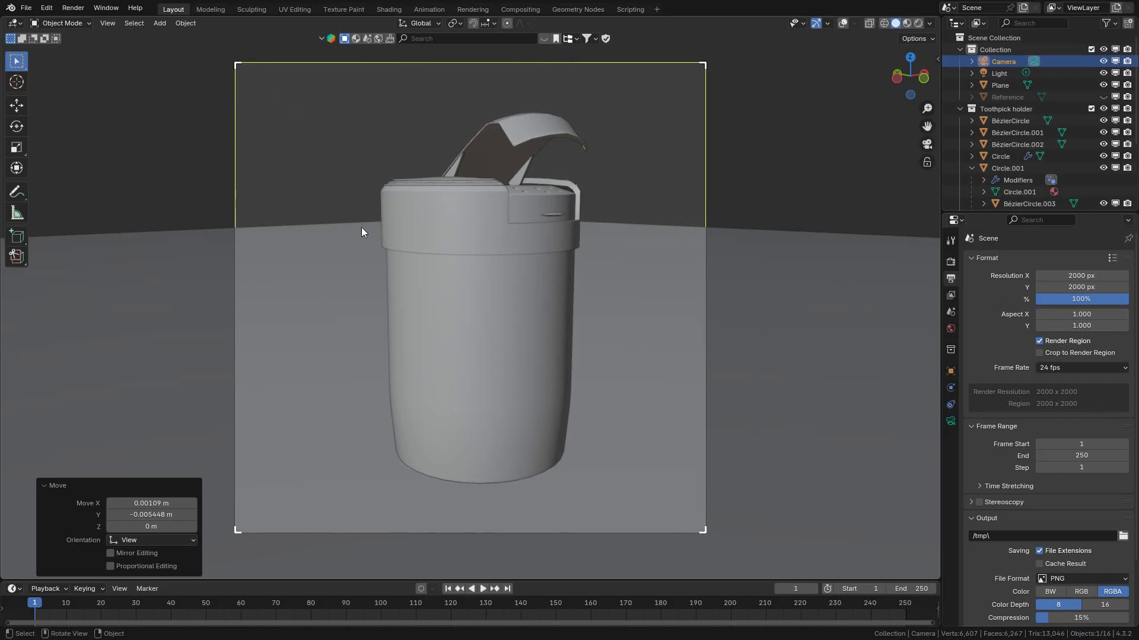
click(918, 23)
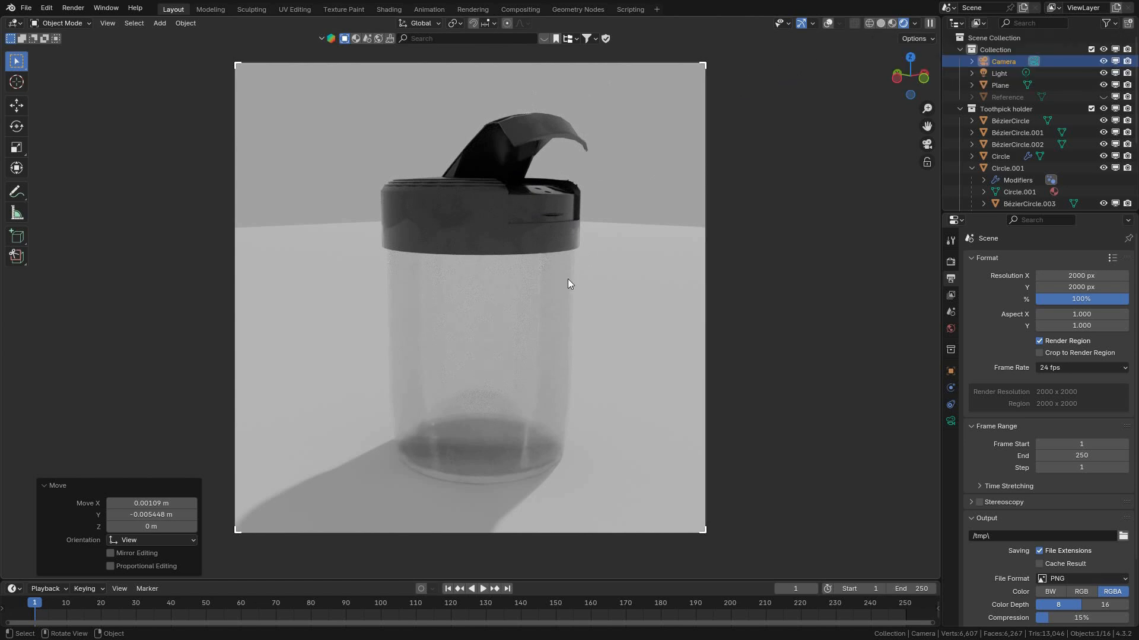
Select the transparent holder body, return the viewport to solid shading, and open the body material's nodes in the Shading workspace.
click(550, 324)
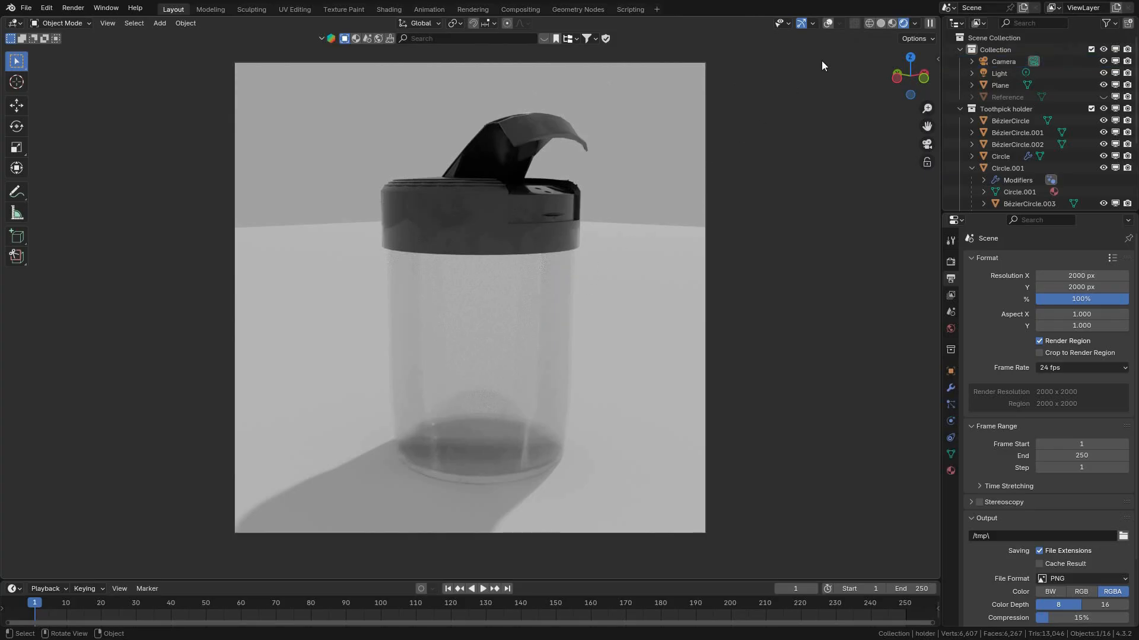
click(881, 23)
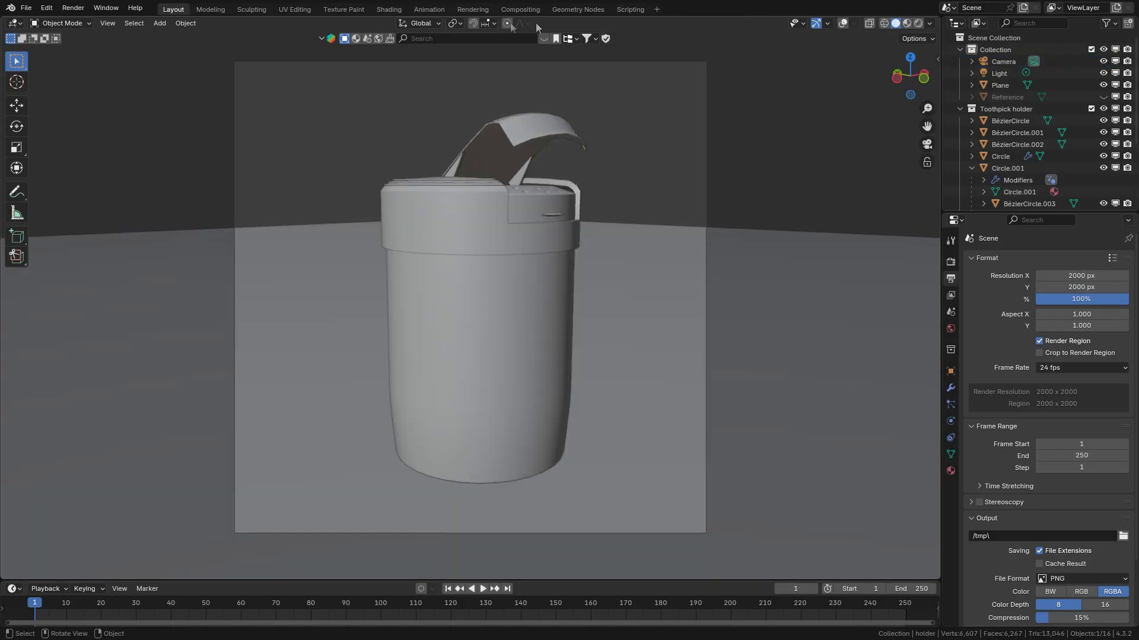
click(389, 9)
scroll(659, 502, down, 5)
scroll(676, 494, up, 3)
drag(769, 488, 892, 484)
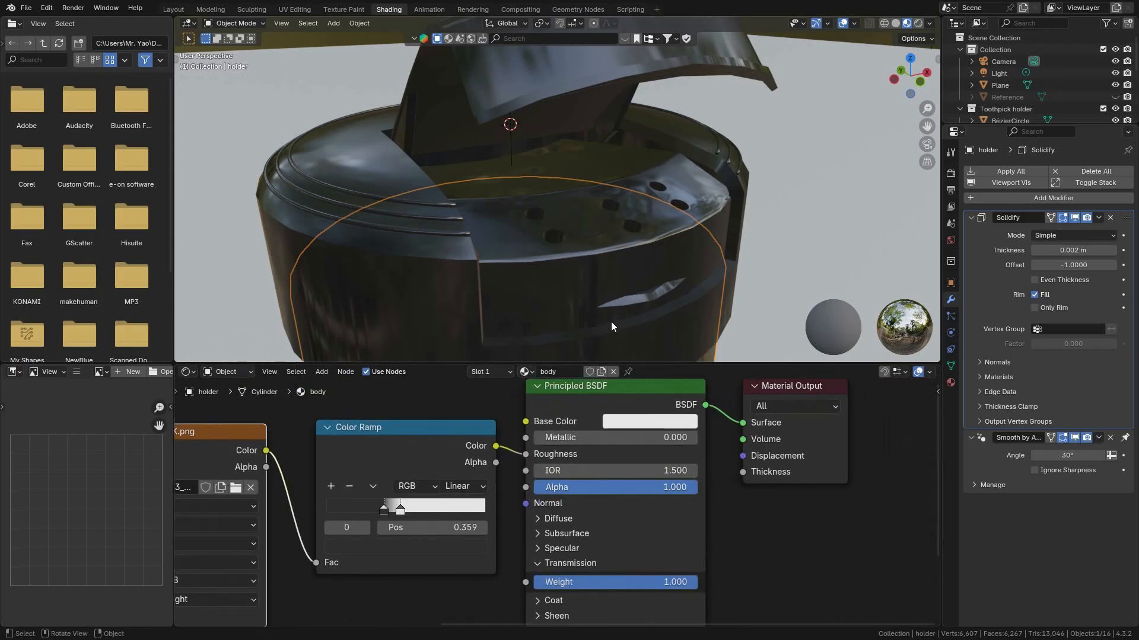
Move the Color Ramp's dark stop to position 0.045 to strengthen the fingerprint roughness on the body.
scroll(610, 323, down, 4)
middle_drag(496, 226, 585, 234)
middle_drag(605, 273, 569, 177)
scroll(567, 173, up, 6)
drag(384, 508, 334, 514)
middle_drag(446, 115, 418, 143)
middle_drag(518, 184, 566, 188)
Add a Value node to the body material and connect it to the Mapping node's Scale input.
scroll(355, 469, down, 3)
middle_drag(335, 477, 761, 622)
scroll(548, 591, up, 3)
shift+middle_drag(505, 309, 540, 300)
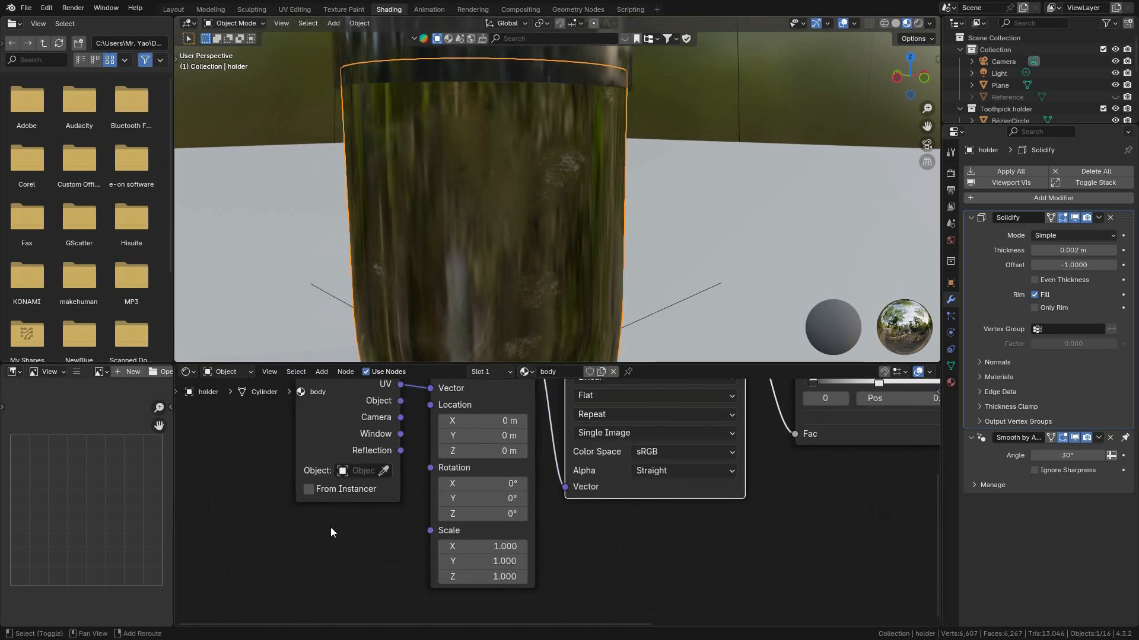
key(shift+a)
text(val)
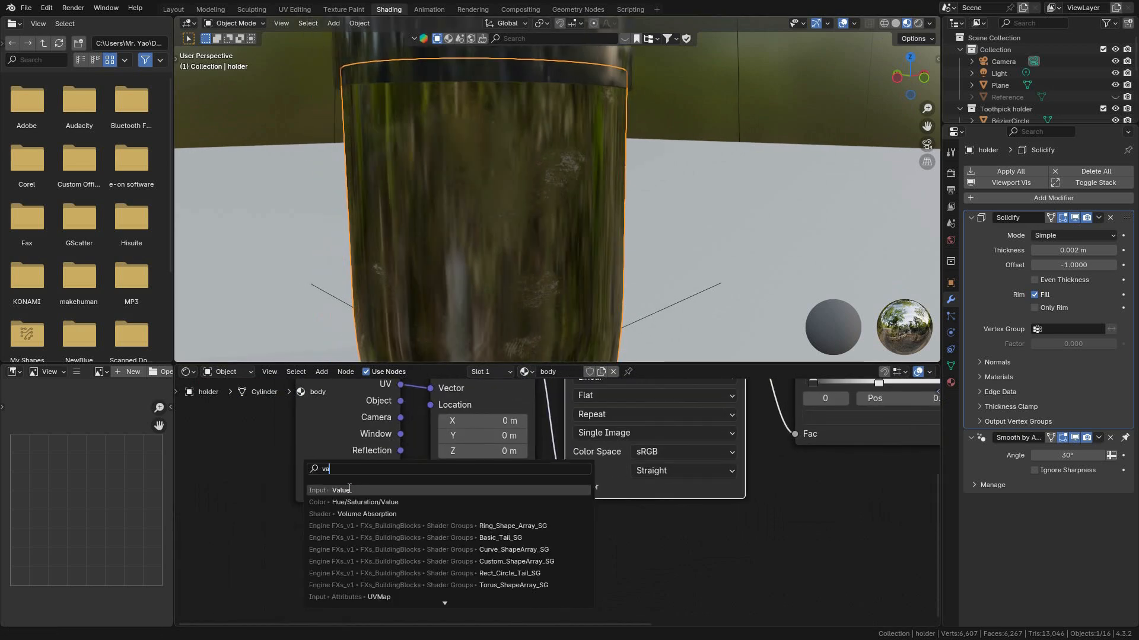
key(Return)
click(350, 553)
drag(339, 552, 430, 530)
drag(289, 554, 343, 552)
Set the Value node to 0.5, inspect the fingerprints around the holder body, and save the file.
click(347, 568)
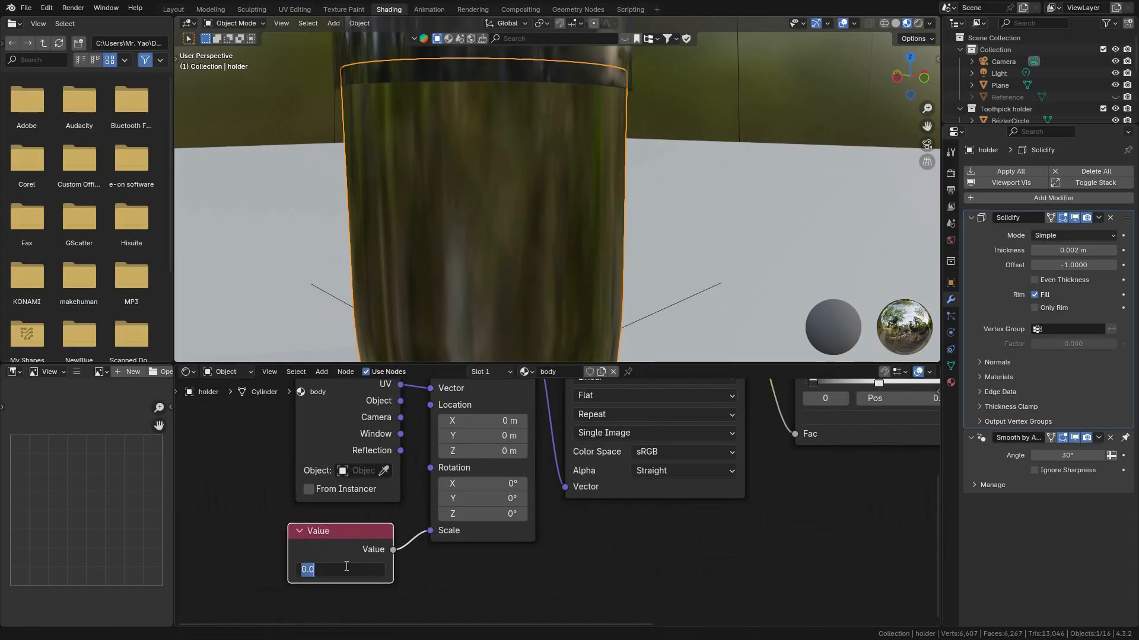
text(.5)
key(Return)
middle_drag(546, 220, 420, 188)
scroll(443, 179, down, 5)
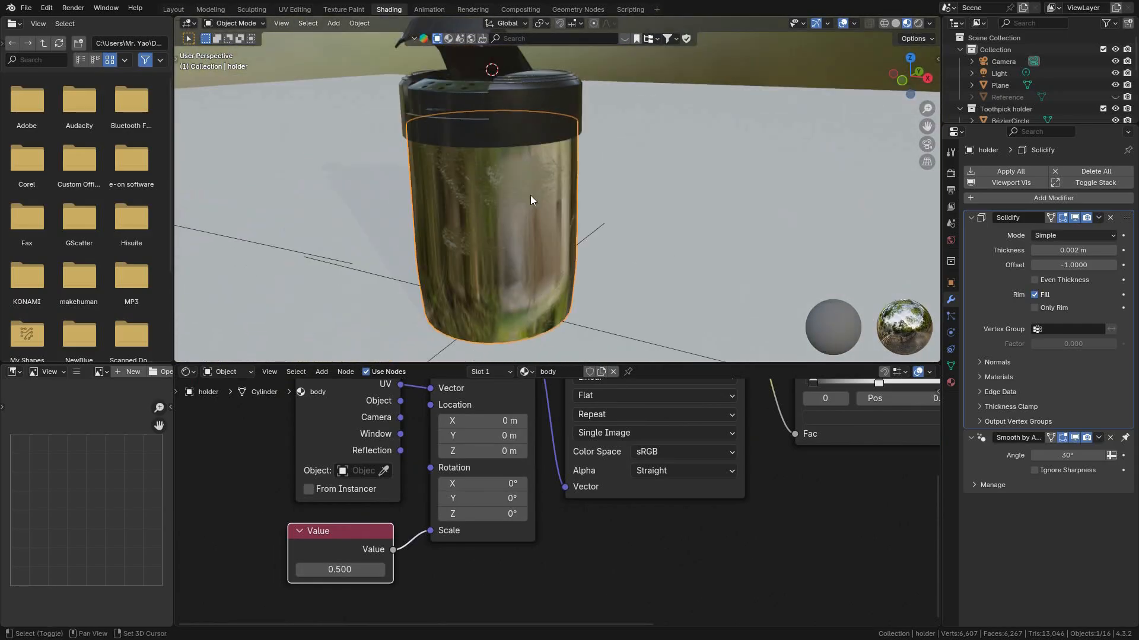
middle_drag(510, 194, 479, 212)
scroll(675, 430, down, 4)
middle_drag(492, 255, 513, 213)
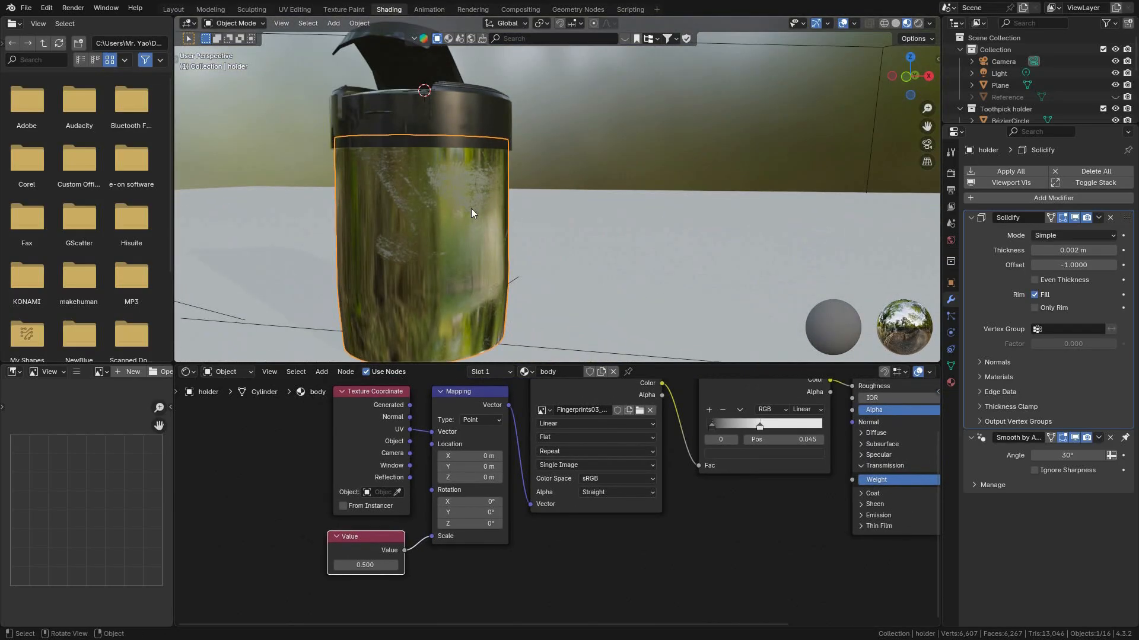
key(ctrl+s)
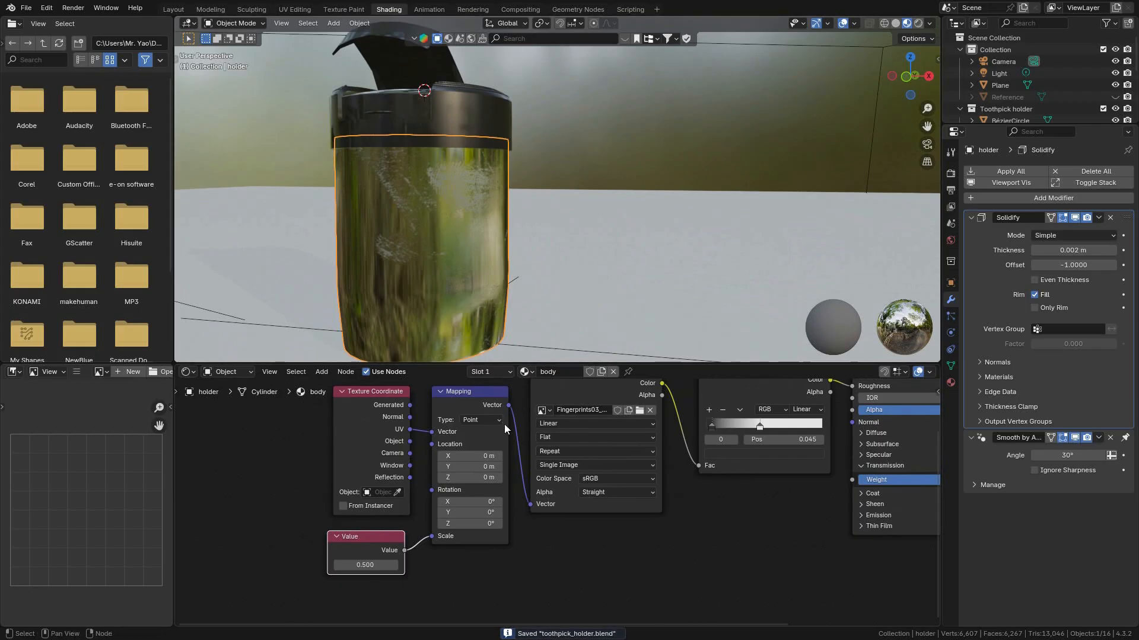
Return to the Layout workspace, save the file, and check the holder's fingerprints in a rendered preview before restoring solid shading.
shift+middle_drag(456, 225, 547, 245)
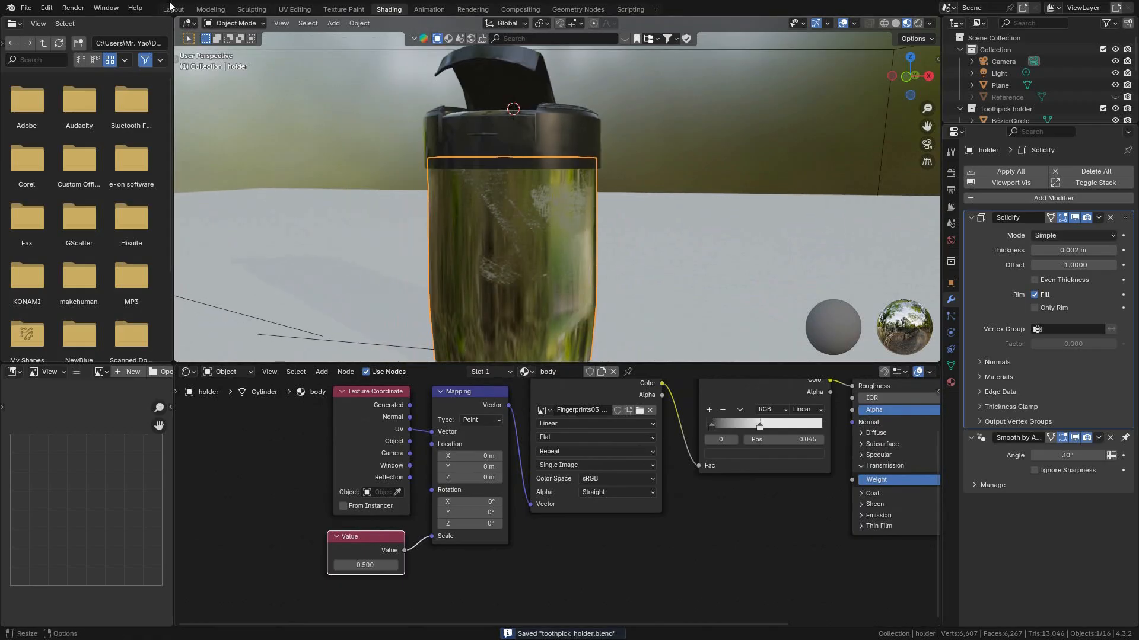
click(172, 9)
key(ctrl+s)
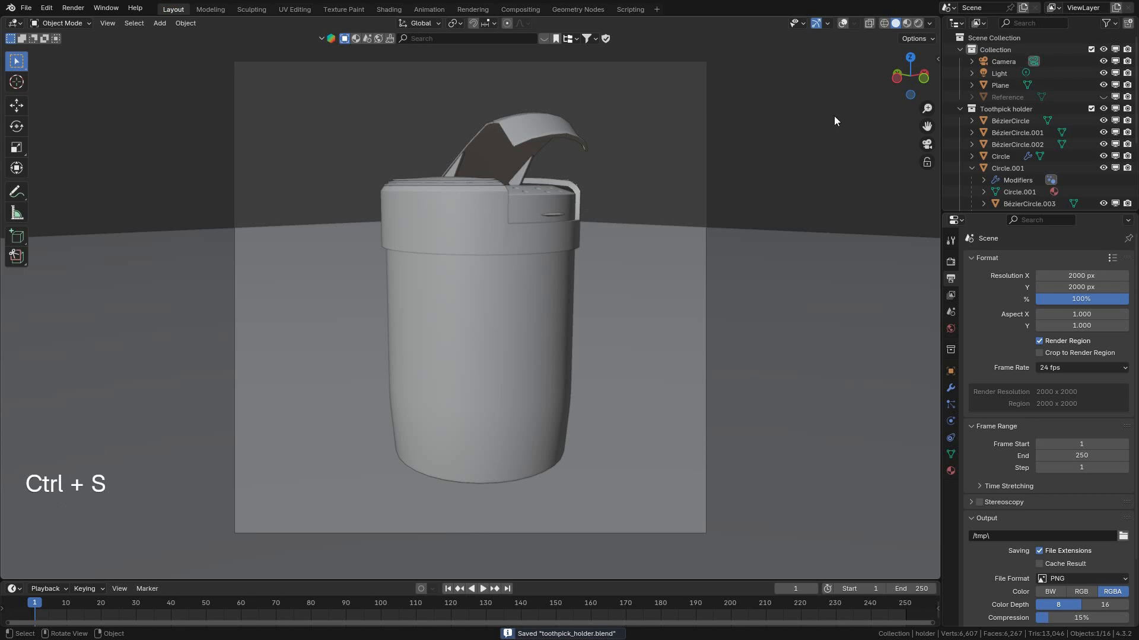
click(919, 23)
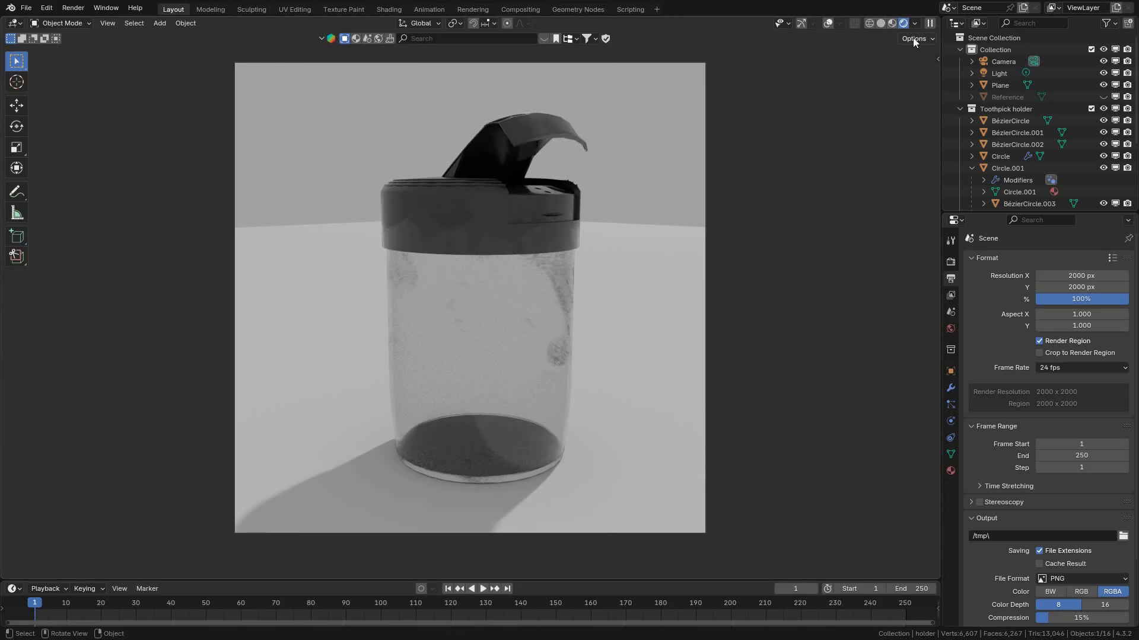
click(881, 23)
Show the viewport overlays and lower the ground plane along Z by about 0.00015 m.
click(844, 23)
click(617, 379)
key(g)
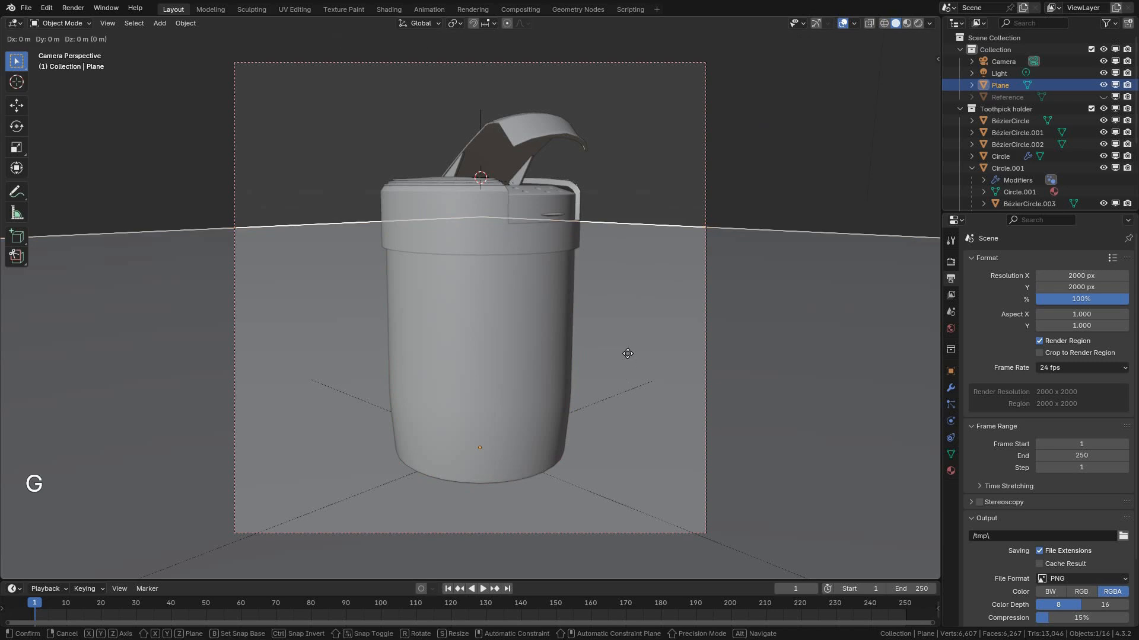
key(z)
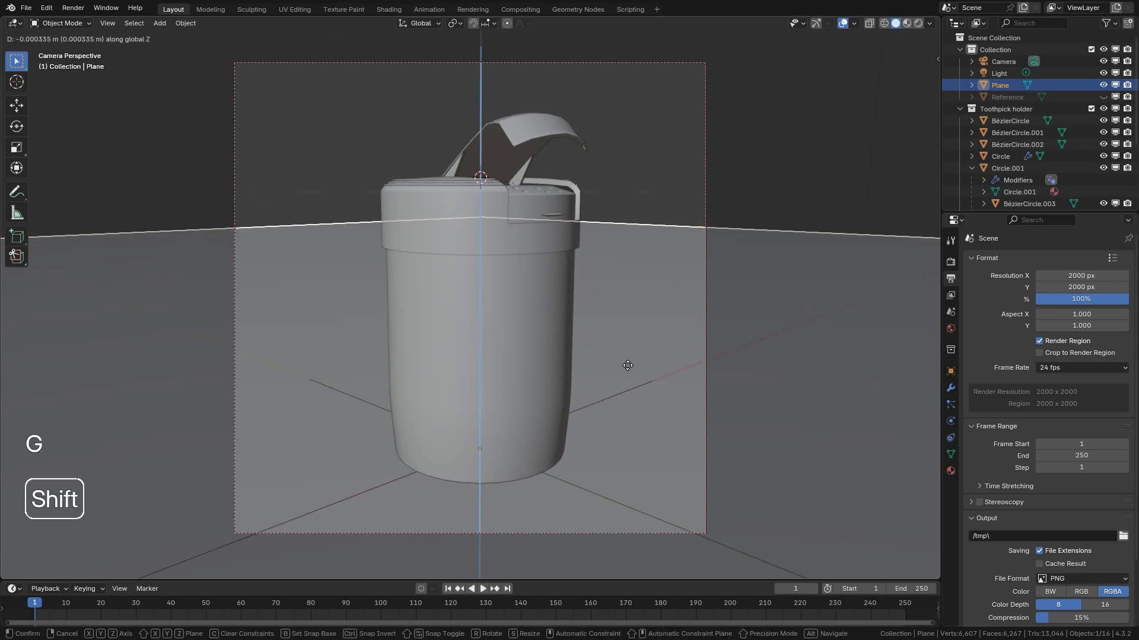
click(628, 358)
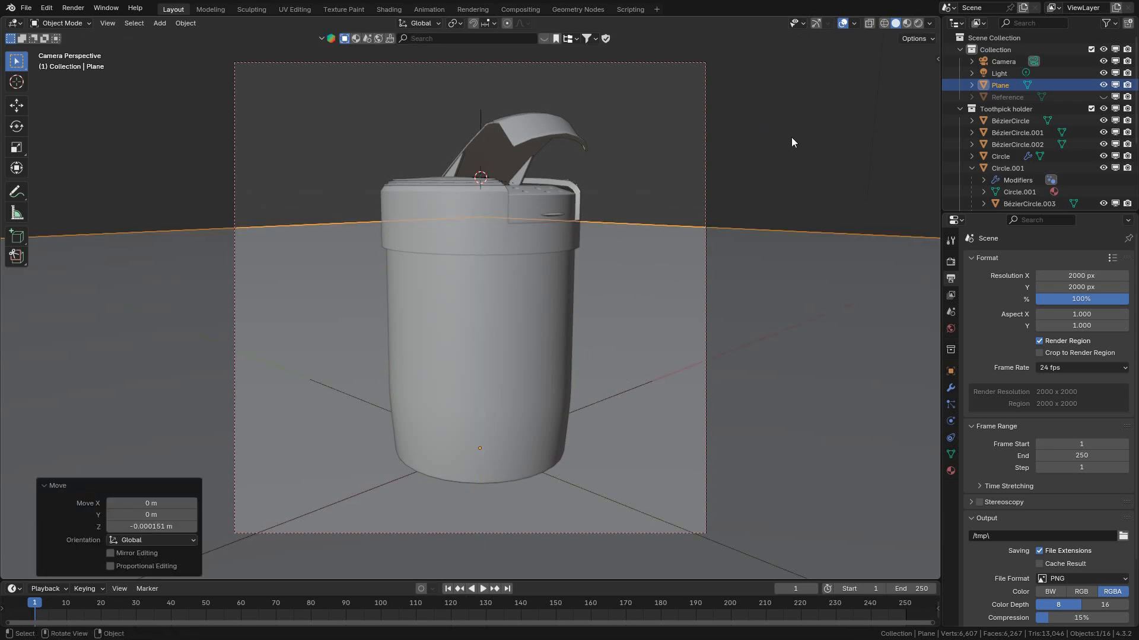
Preview the scene in rendered shading with the overlays hidden to check the holder's contact with the ground, and return to solid shading.
click(919, 23)
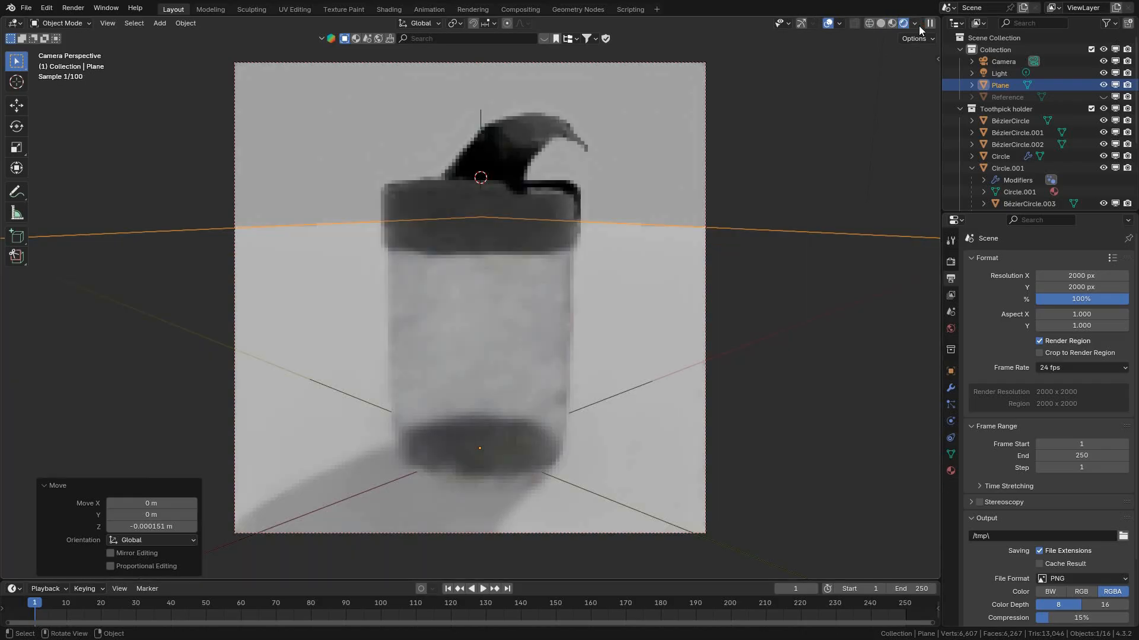
click(829, 23)
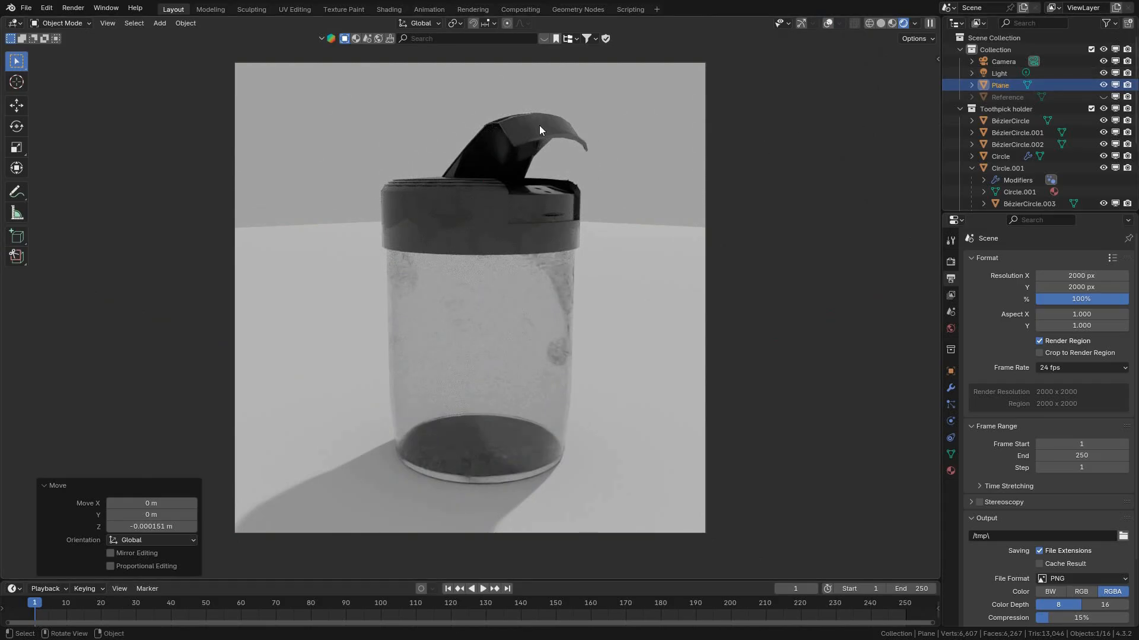
click(881, 23)
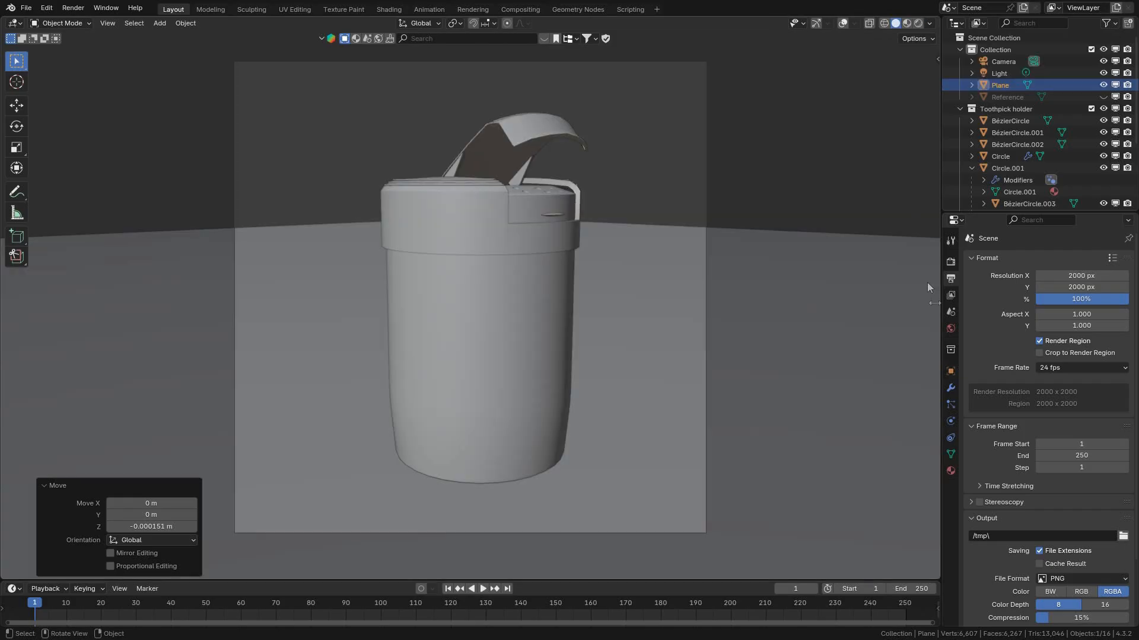
Light the world with an Environment Texture using the kloofendal sky 4K EXR from the Hdri's folder.
click(946, 329)
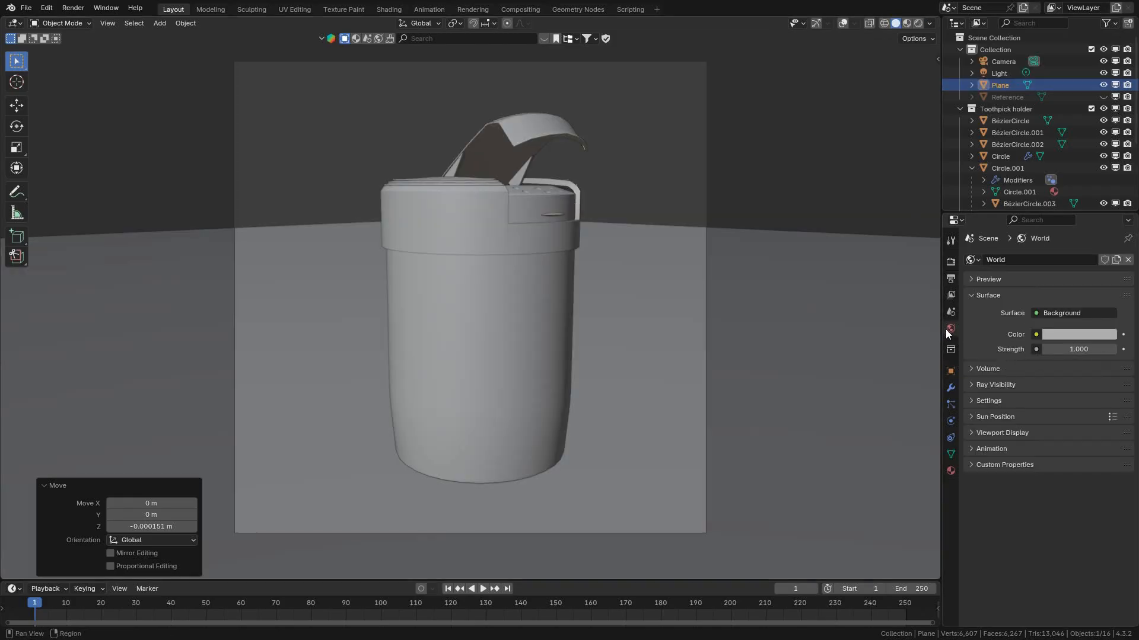
click(1036, 335)
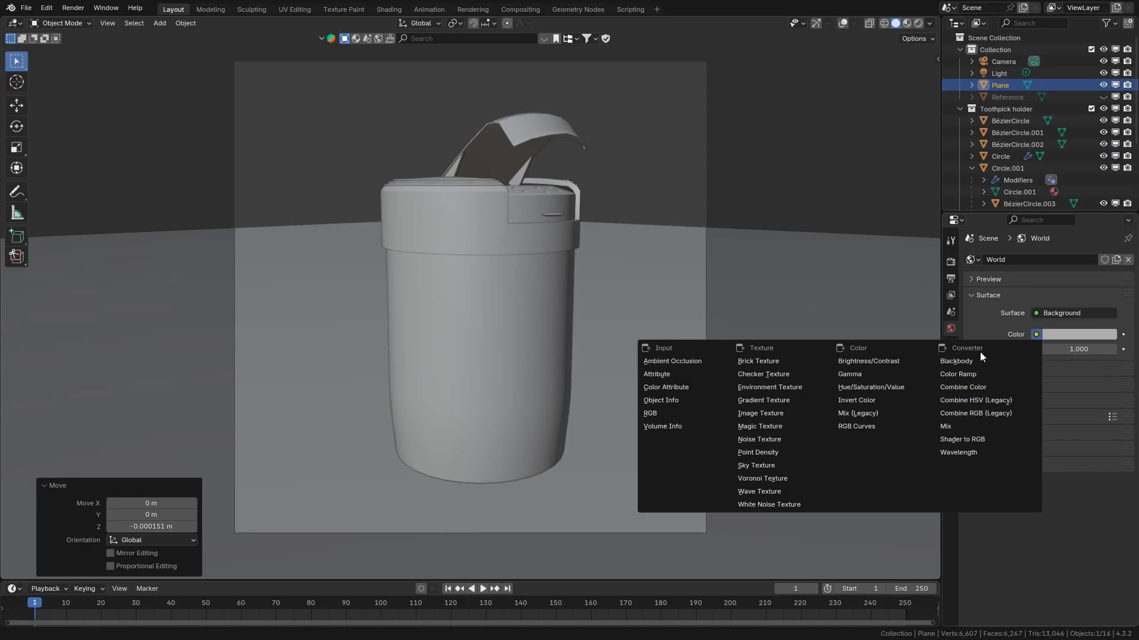
click(789, 388)
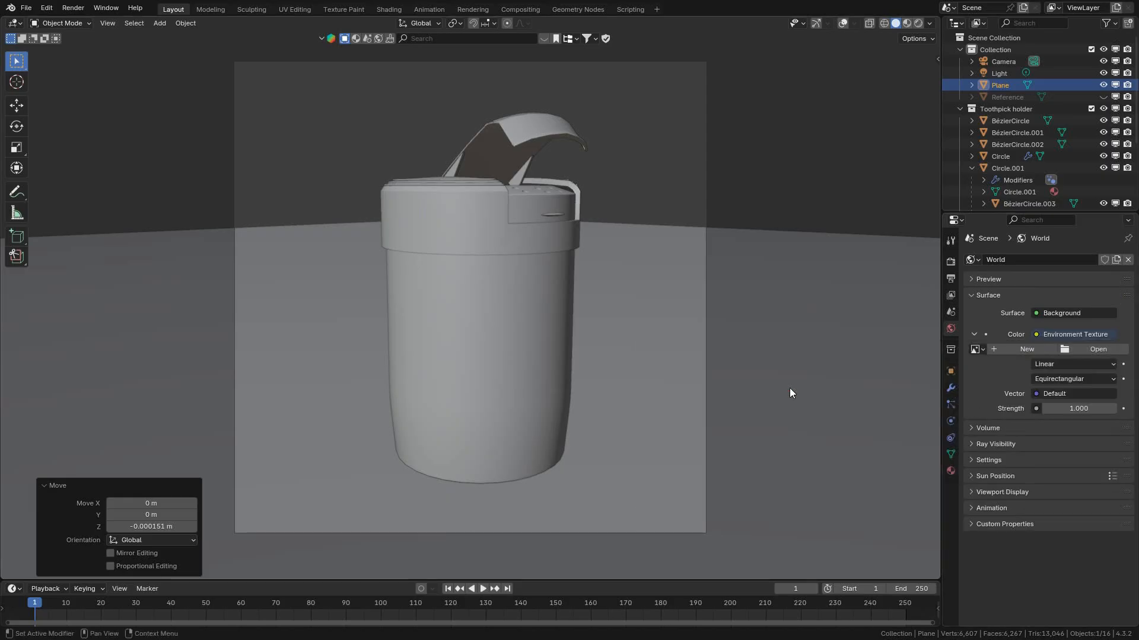
click(1088, 349)
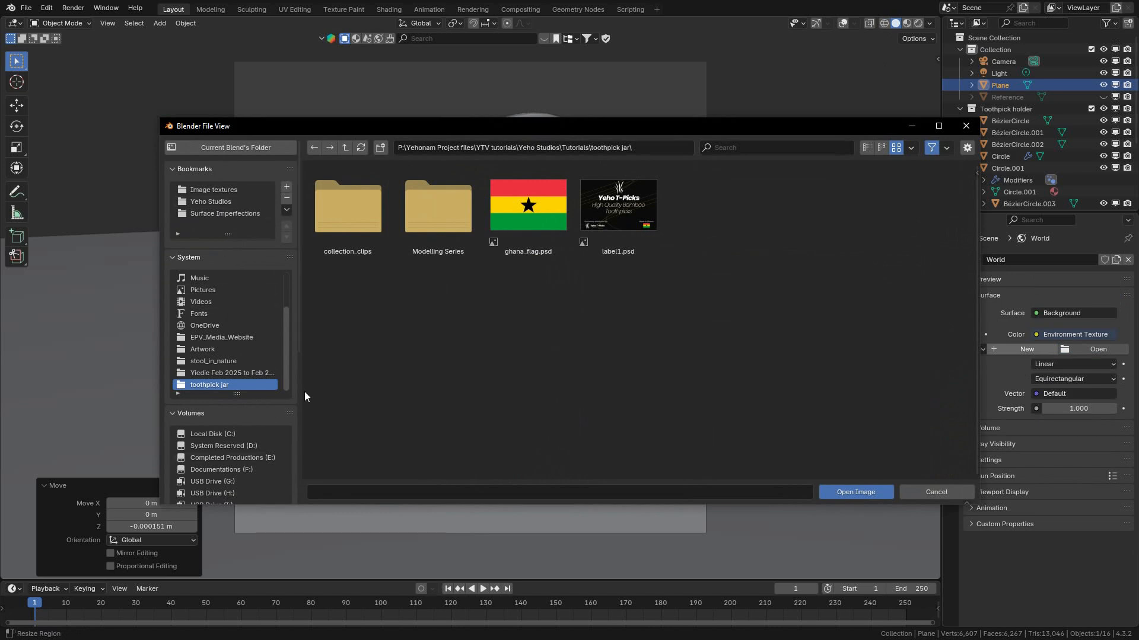
drag(301, 346, 299, 492)
click(213, 399)
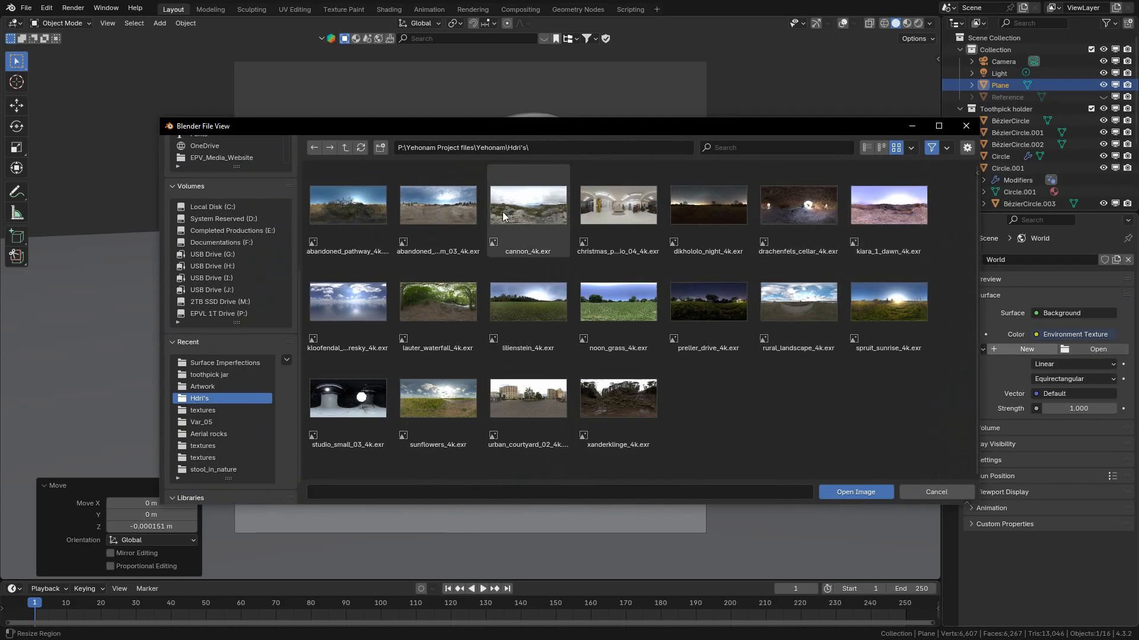
click(348, 312)
click(849, 491)
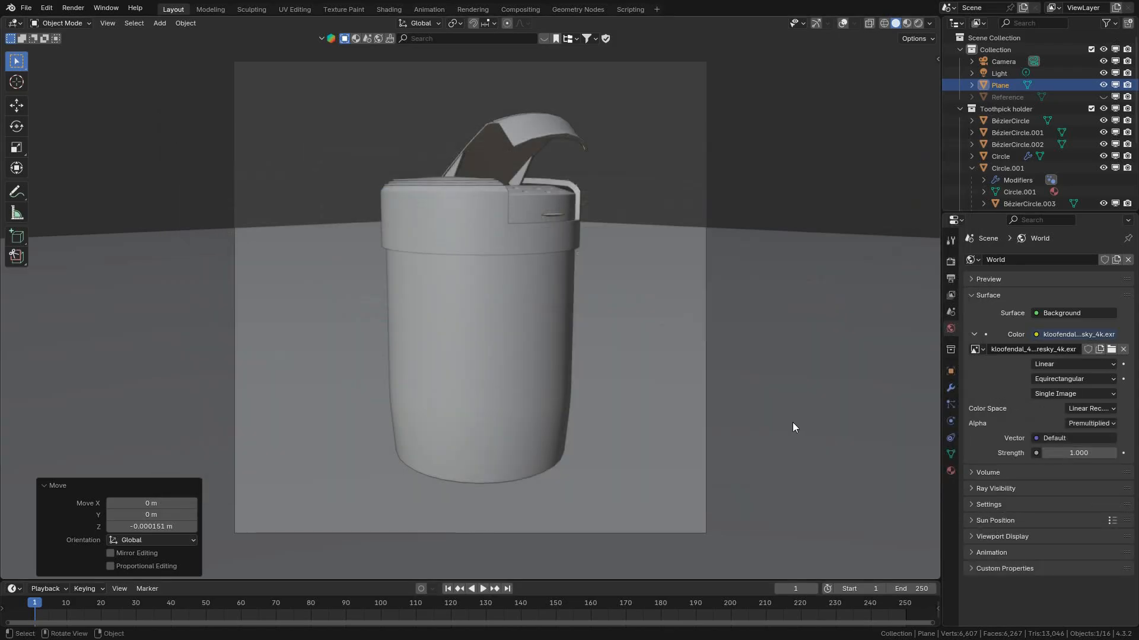
Preview the HDRI lighting in rendered shading, save the file, and collapse the Move operator settings.
click(915, 24)
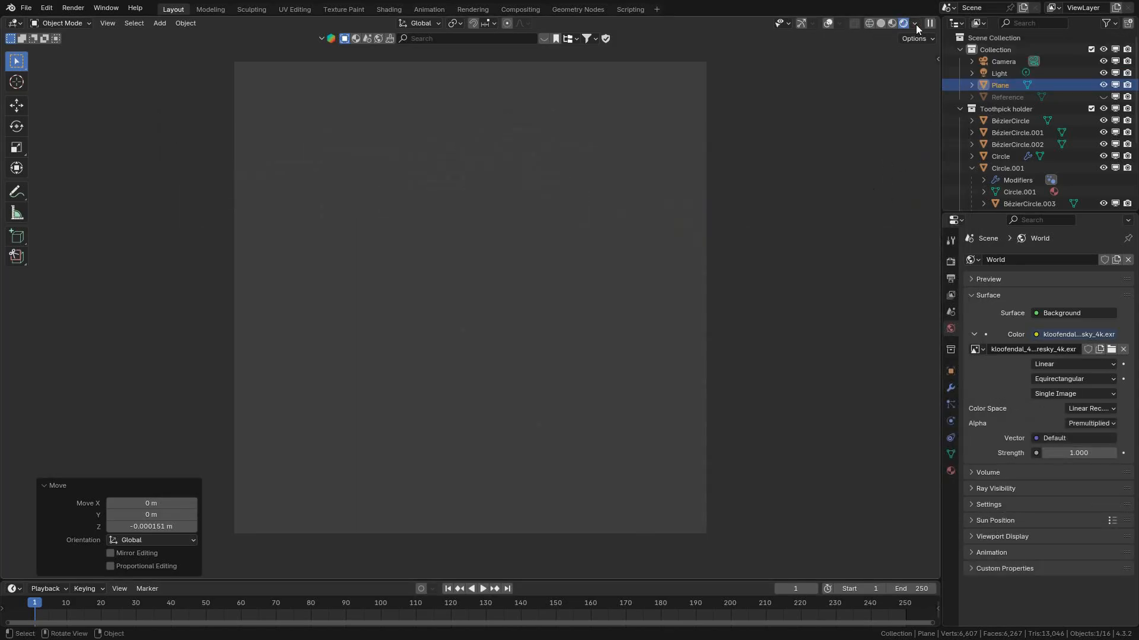
key(ctrl+s)
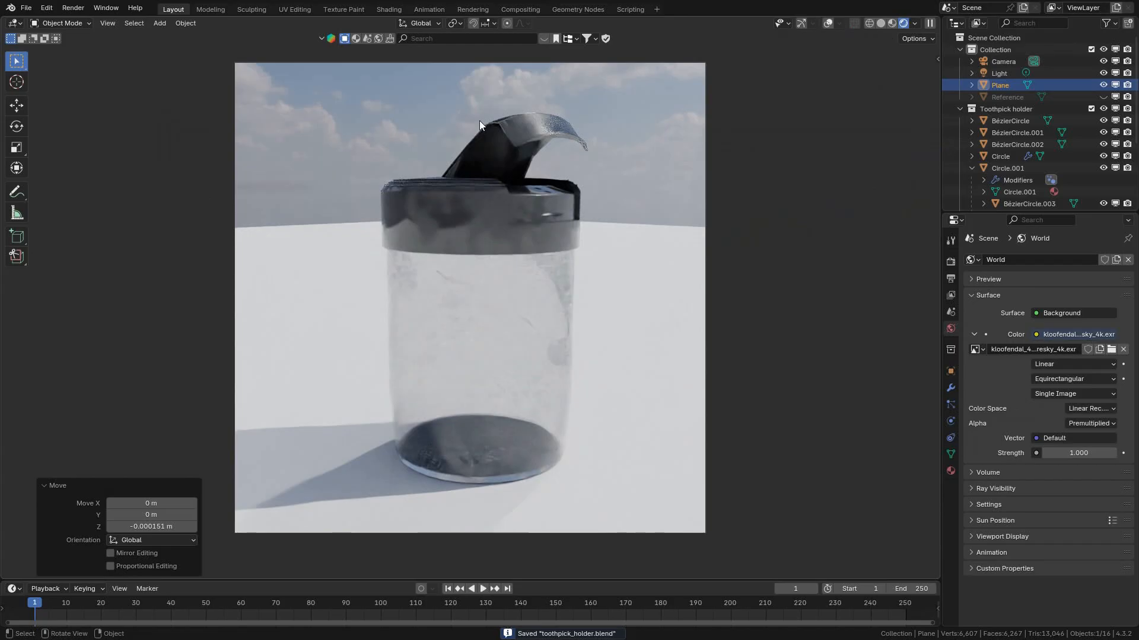
click(73, 486)
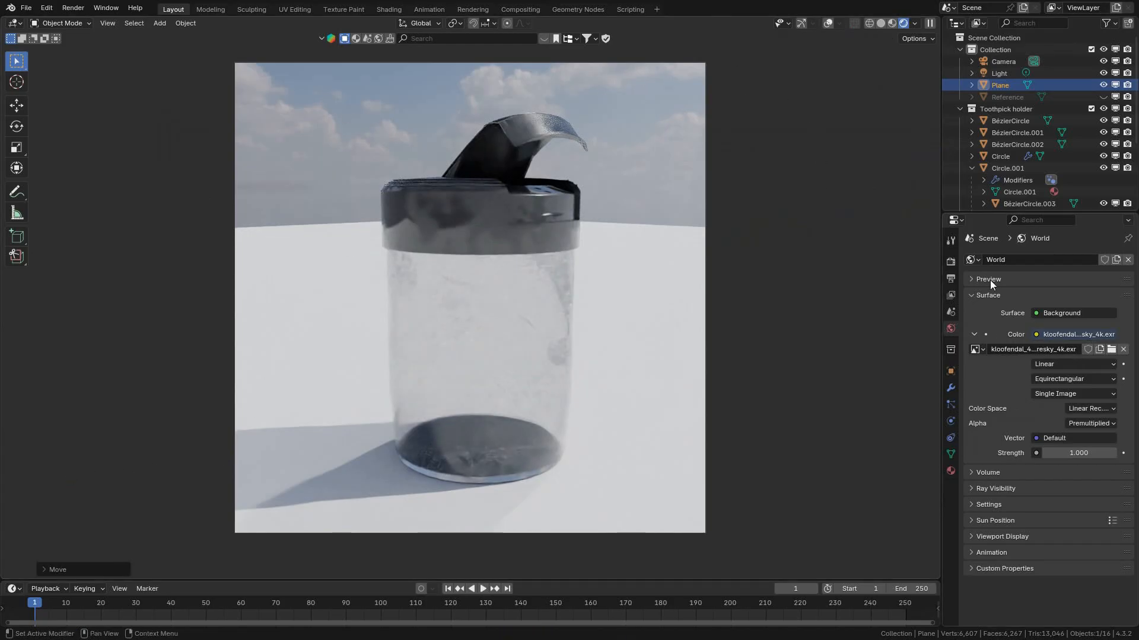
Make the render's film background transparent and enable Transparent Glass.
click(954, 262)
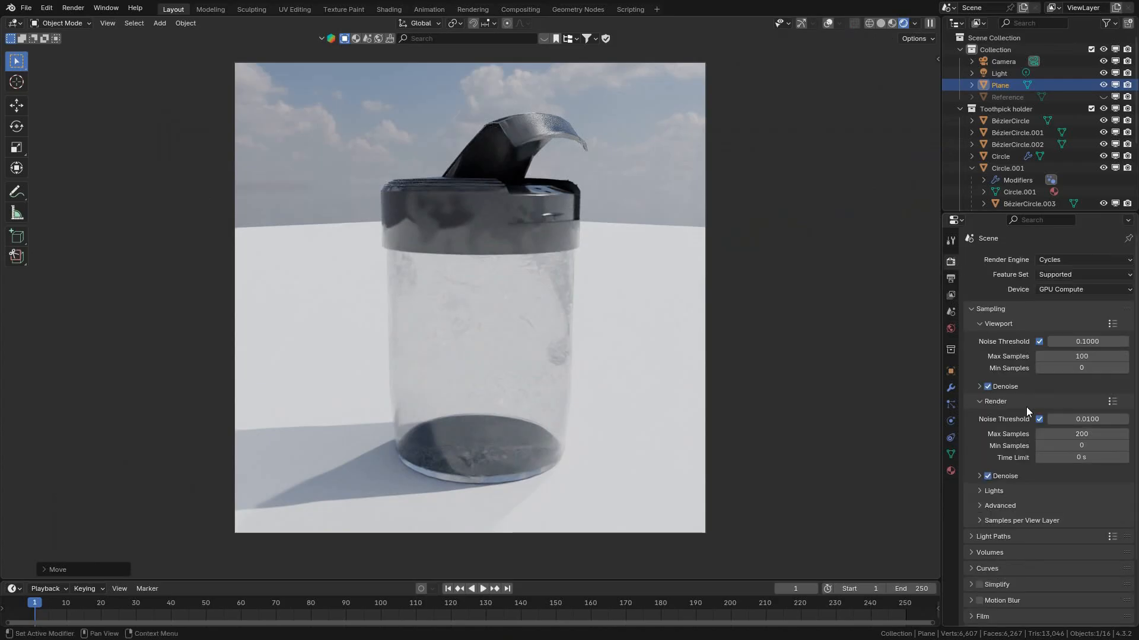
scroll(1001, 367, down, 3)
click(982, 539)
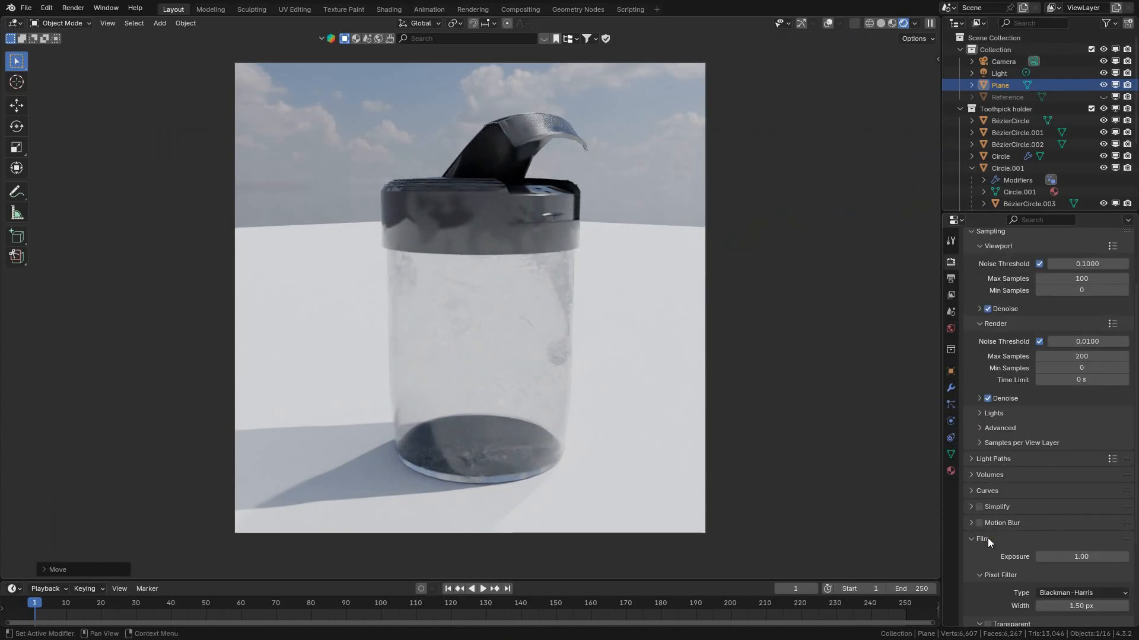
scroll(1005, 539, down, 4)
click(986, 529)
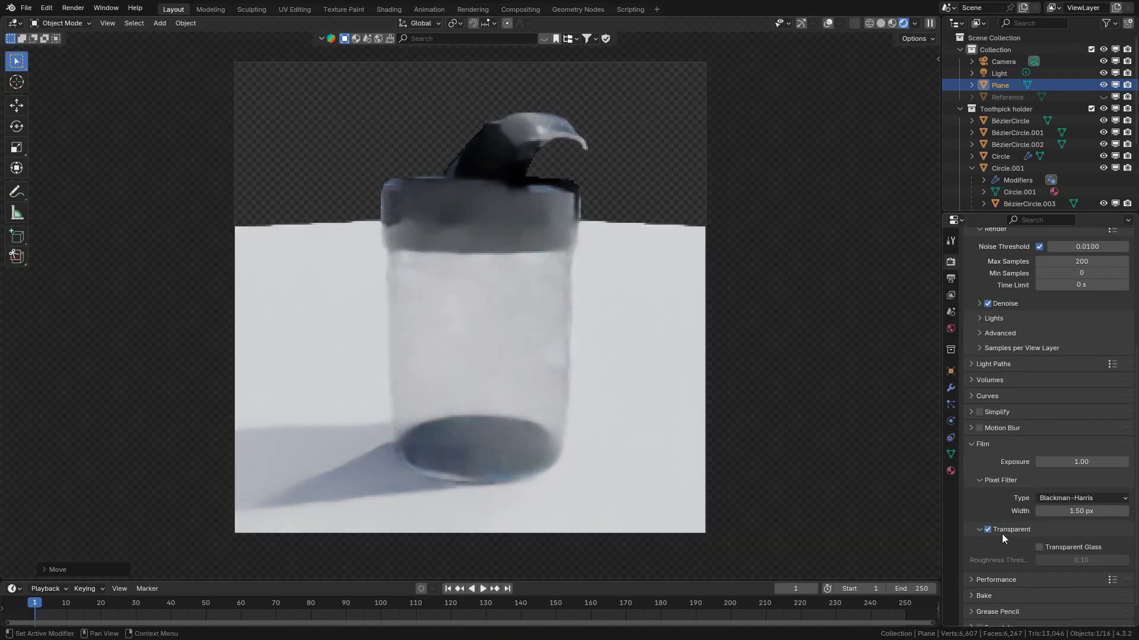
click(1049, 548)
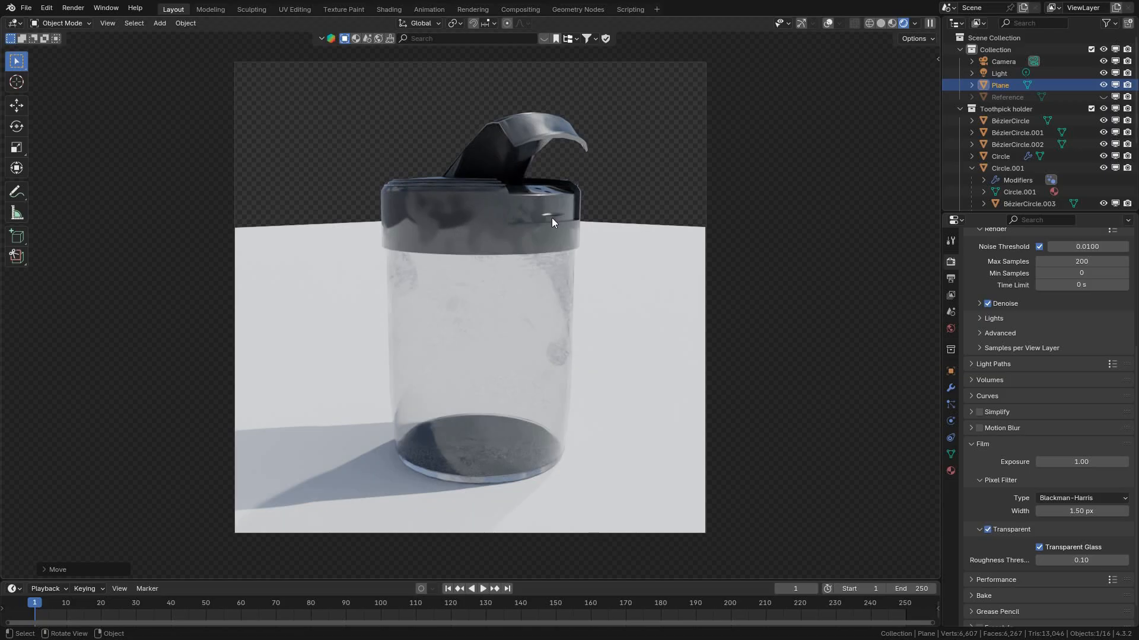
Restore solid shading and, in the Shading workspace, move the light stop of the lid's roughness Color Ramp to position 0.391.
click(883, 23)
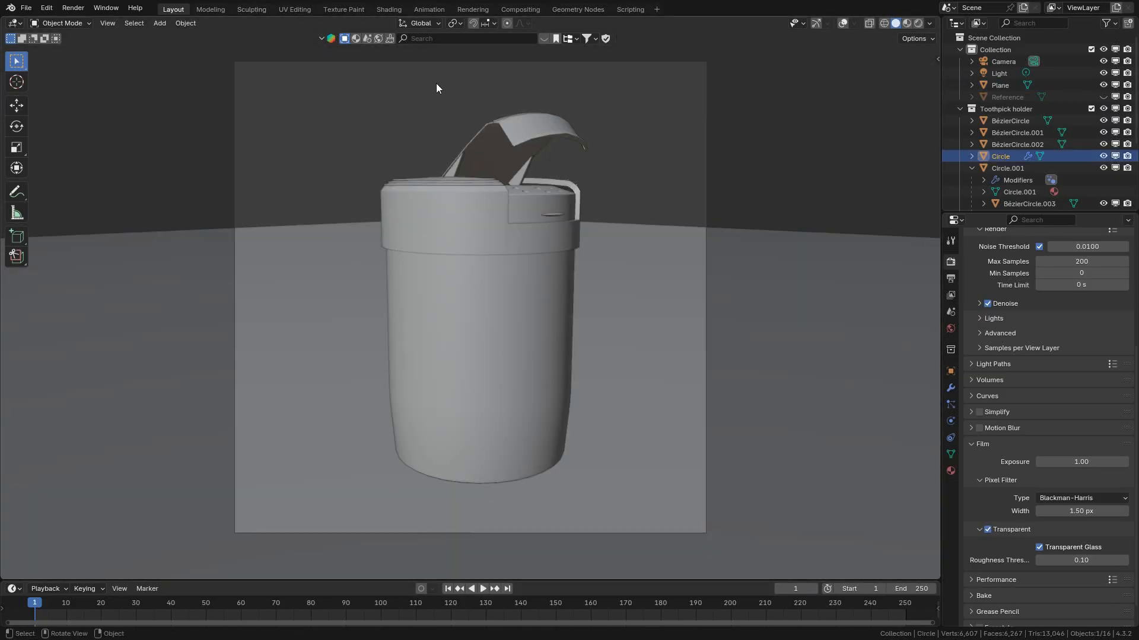
click(389, 8)
middle_drag(541, 249, 602, 299)
middle_drag(625, 480, 419, 520)
scroll(421, 214, up, 3)
scroll(415, 207, up, 5)
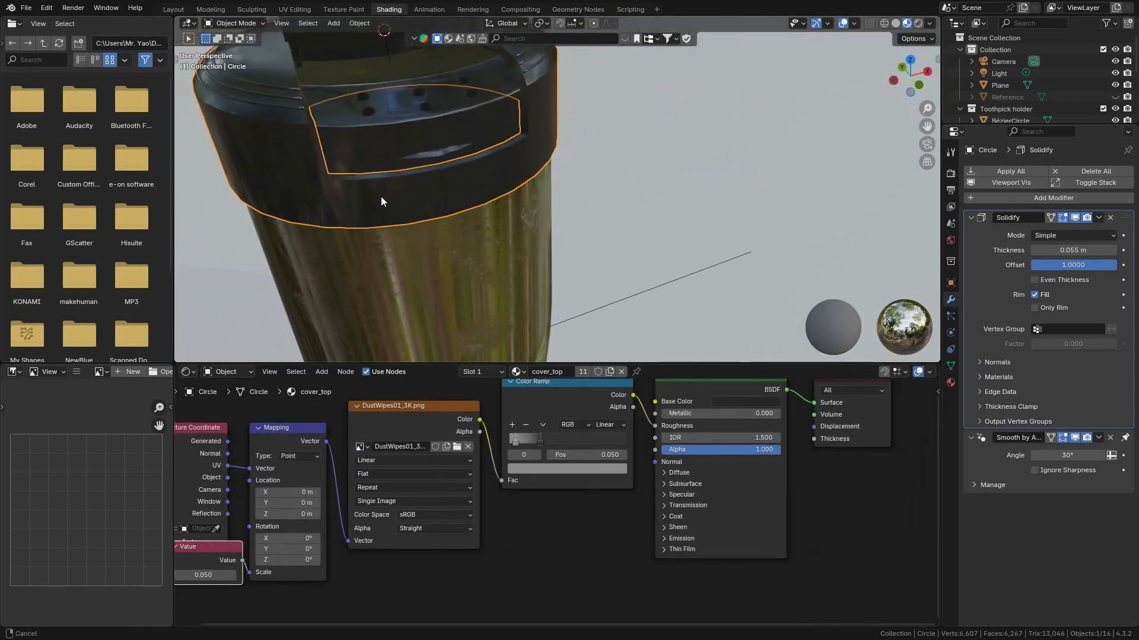
middle_drag(582, 272, 587, 238)
scroll(542, 389, up, 2)
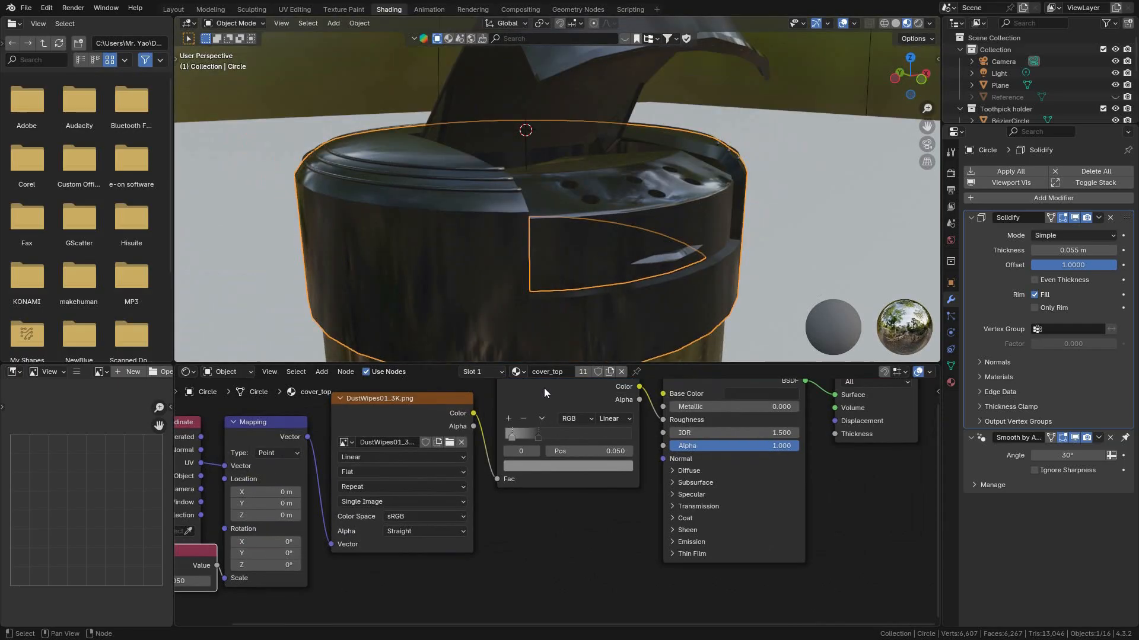
scroll(554, 281, up, 1)
middle_drag(554, 281, 522, 268)
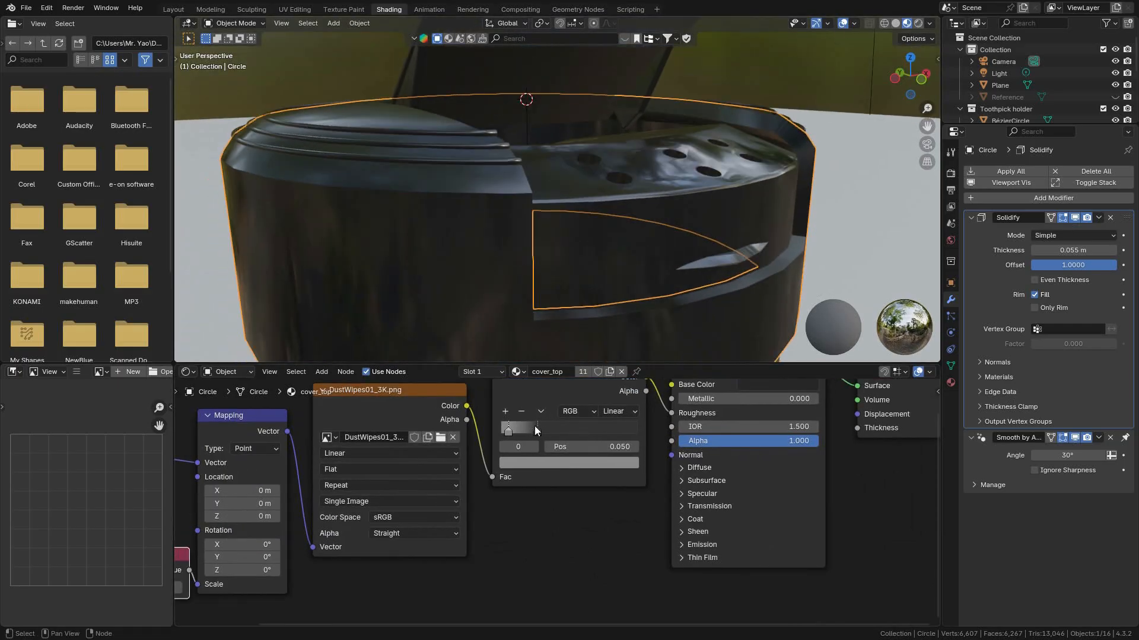
drag(536, 429, 554, 429)
Select the holder body and move the light stop of its roughness Color Ramp to position 0.686.
scroll(556, 230, down, 3)
middle_drag(564, 284, 571, 252)
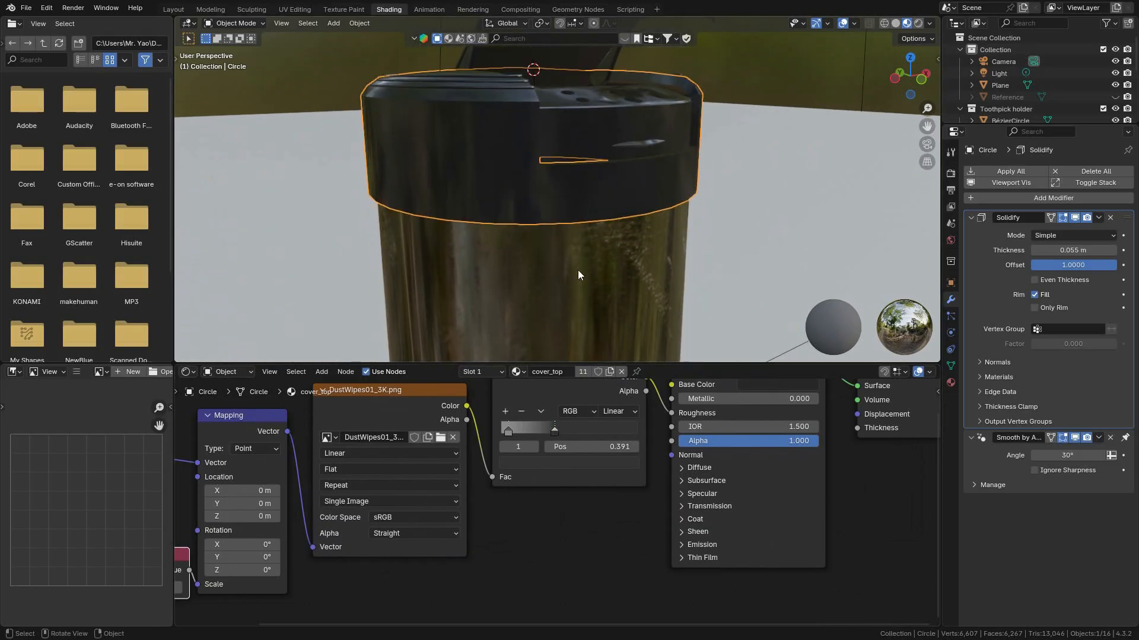
click(578, 266)
middle_drag(611, 300, 589, 271)
drag(551, 460, 583, 460)
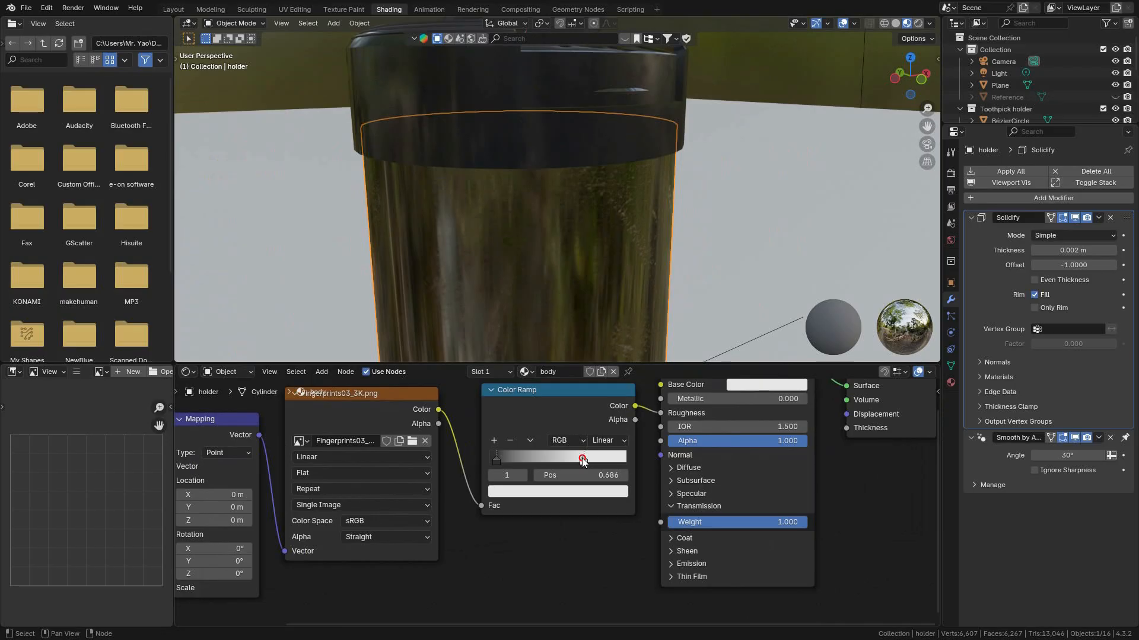
Return to the Layout workspace, save the file, and preview the adjusted roughness in rendered shading.
click(174, 9)
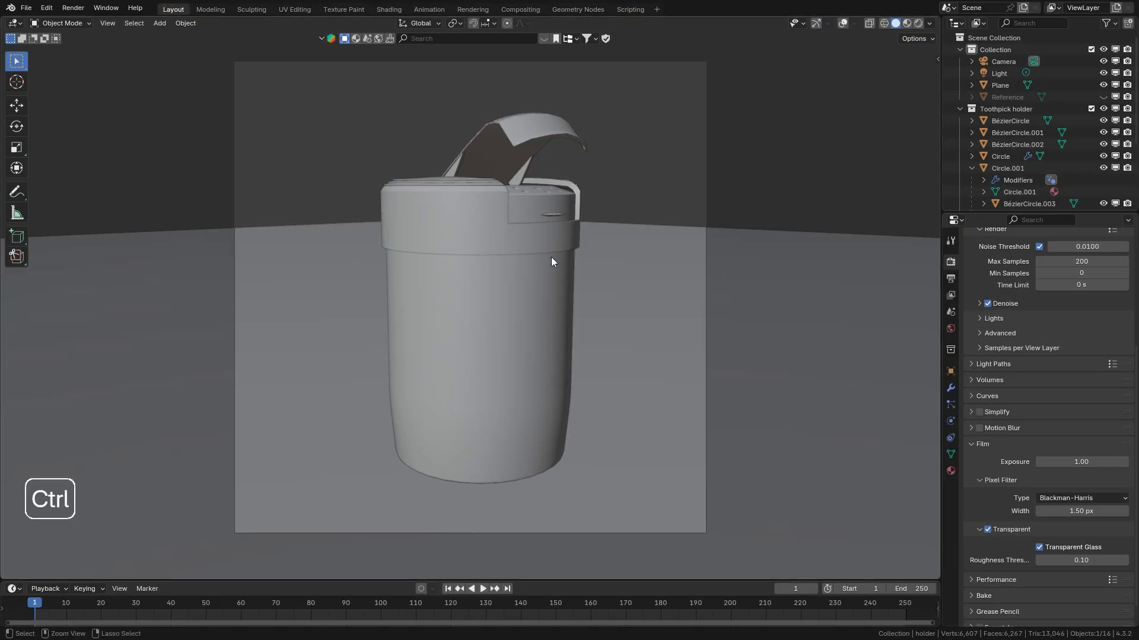
key(ctrl+s)
click(917, 23)
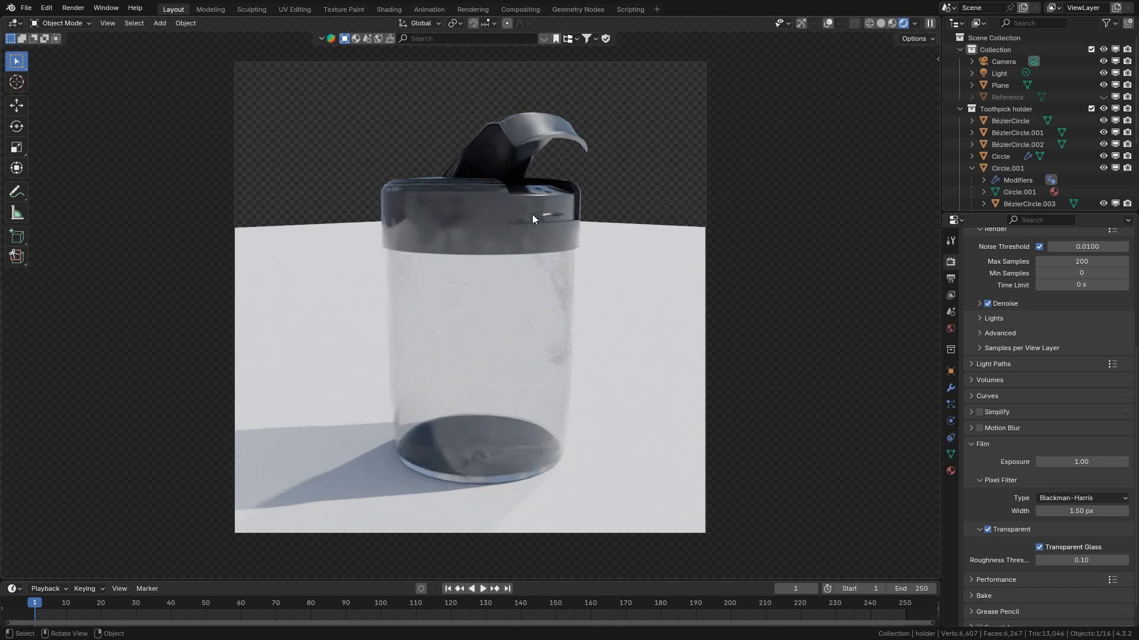
Select the lid and darken the cover_top material's base color to an HSV value of 0.002.
click(439, 227)
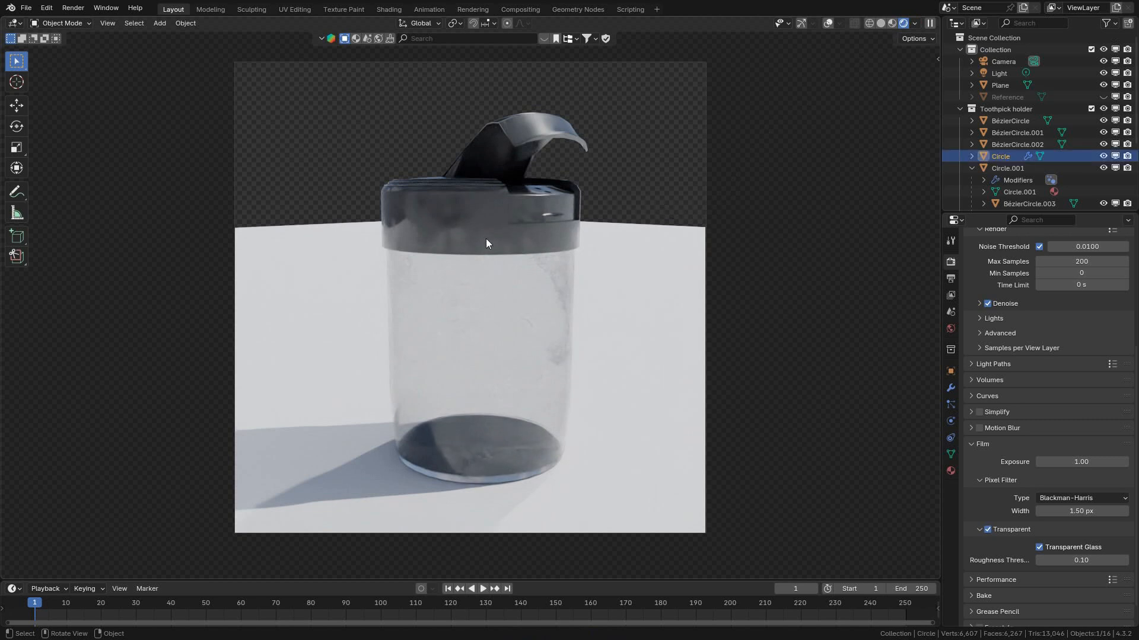
click(950, 471)
scroll(1047, 407, up, 5)
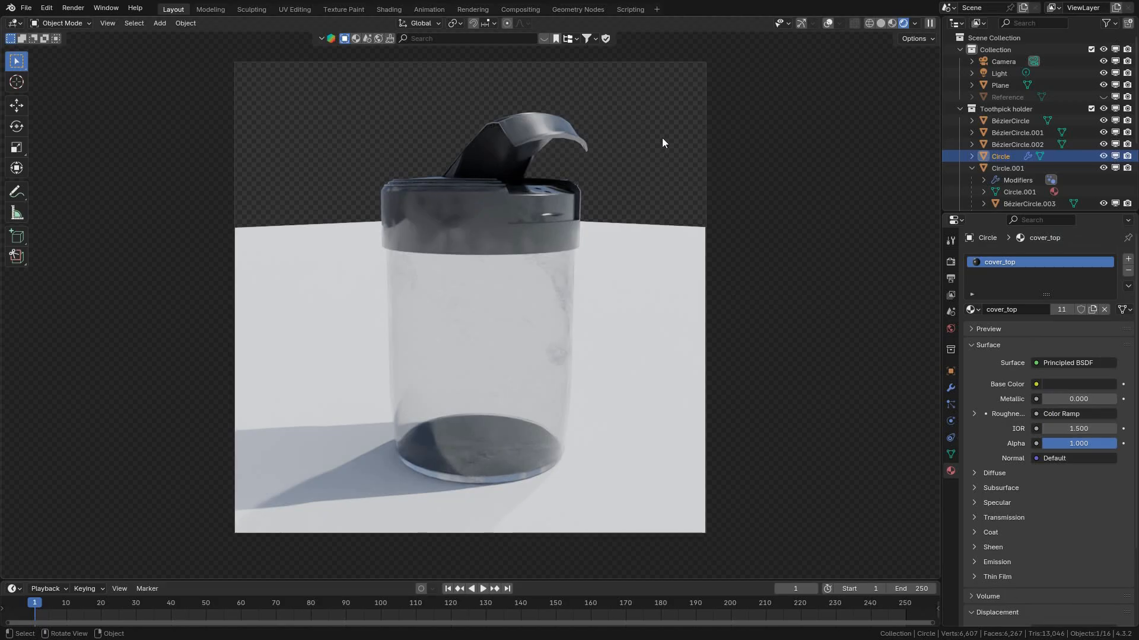
click(1063, 388)
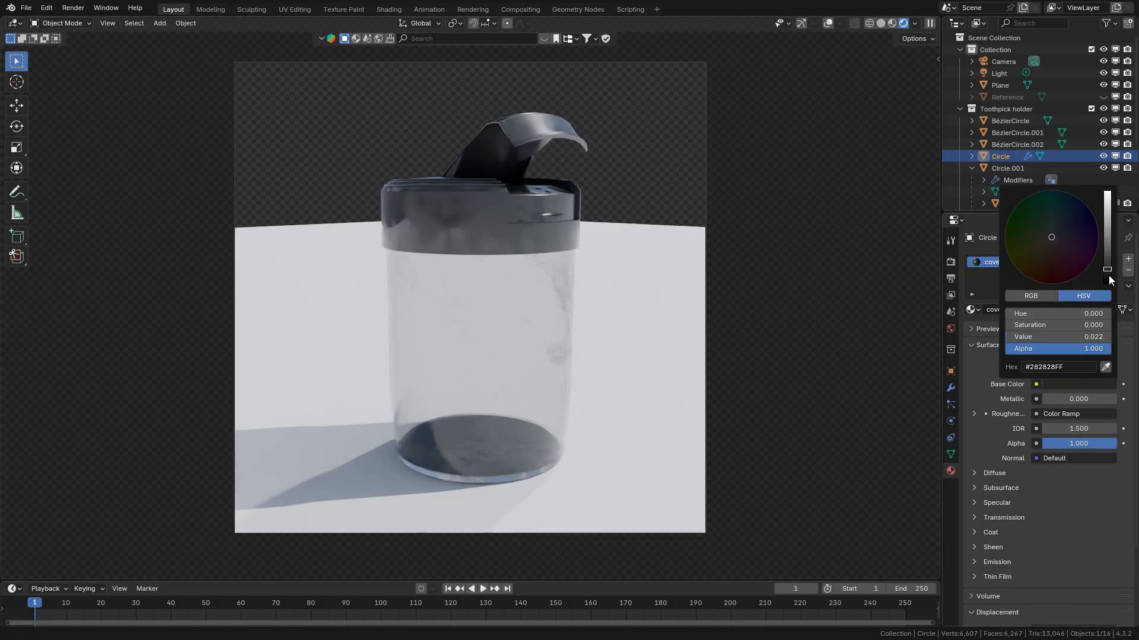
click(1107, 280)
drag(1107, 280, 1107, 281)
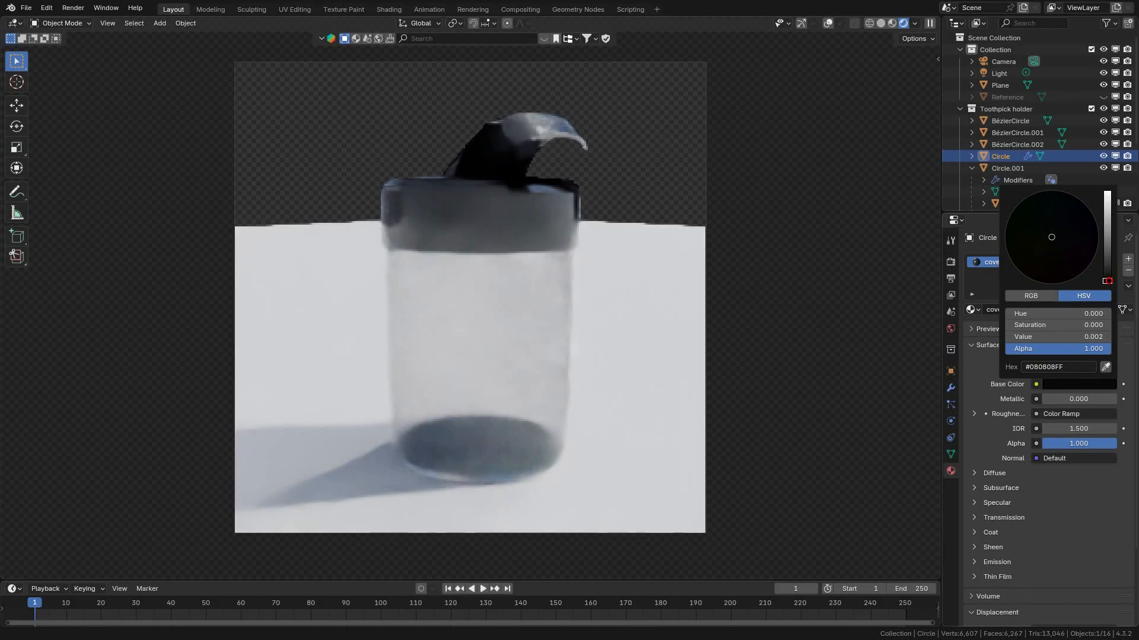
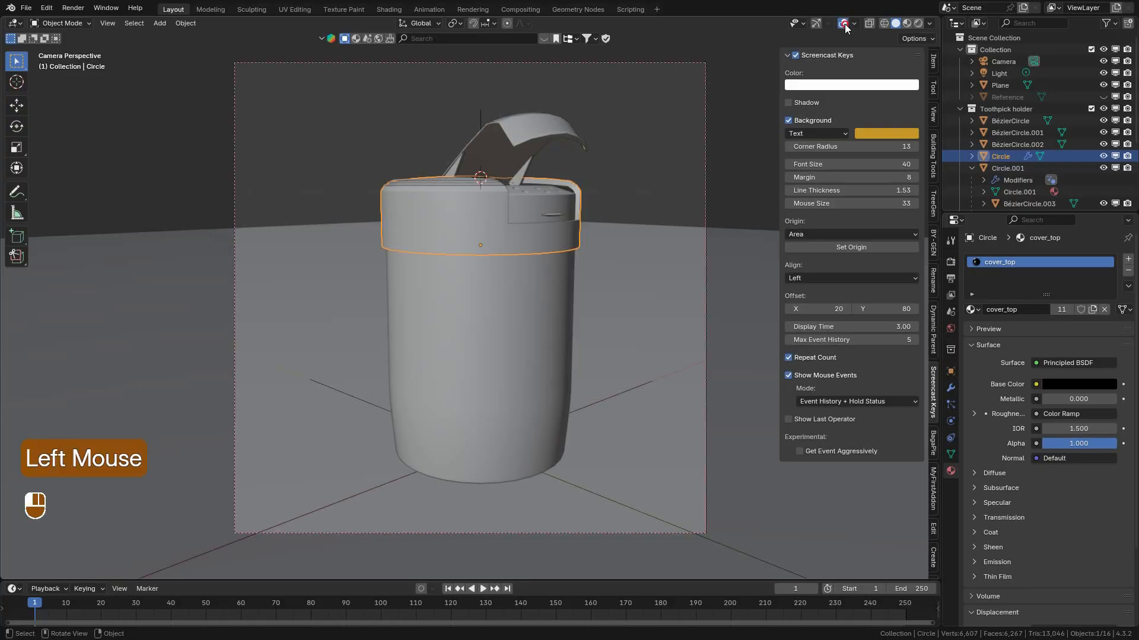
Hide the viewport overlays and the sidebar, and show the viewport gizmos.
click(845, 24)
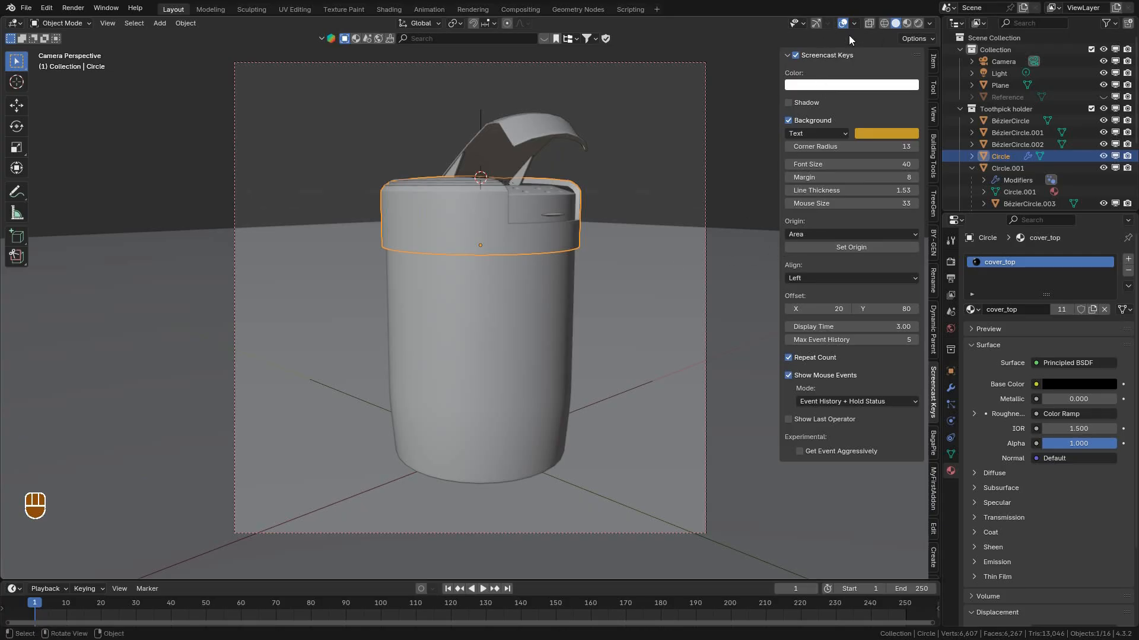
click(842, 24)
key(n)
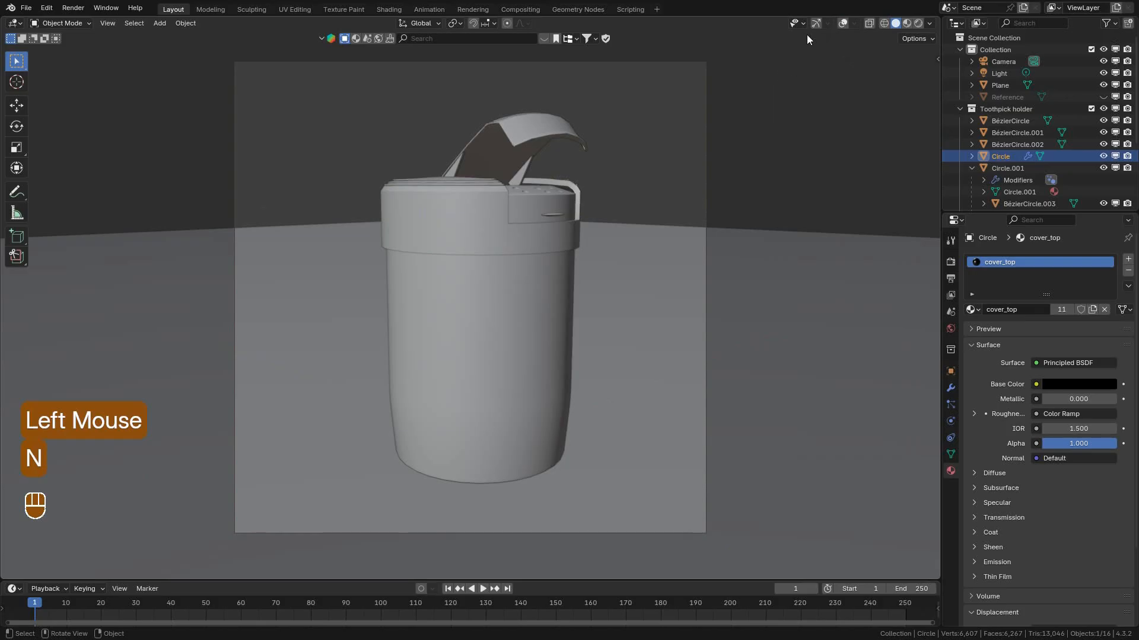
click(821, 26)
Leave the camera view and examine the holder's open lid up close from the front.
middle_drag(732, 200, 602, 254)
scroll(651, 200, up, 2)
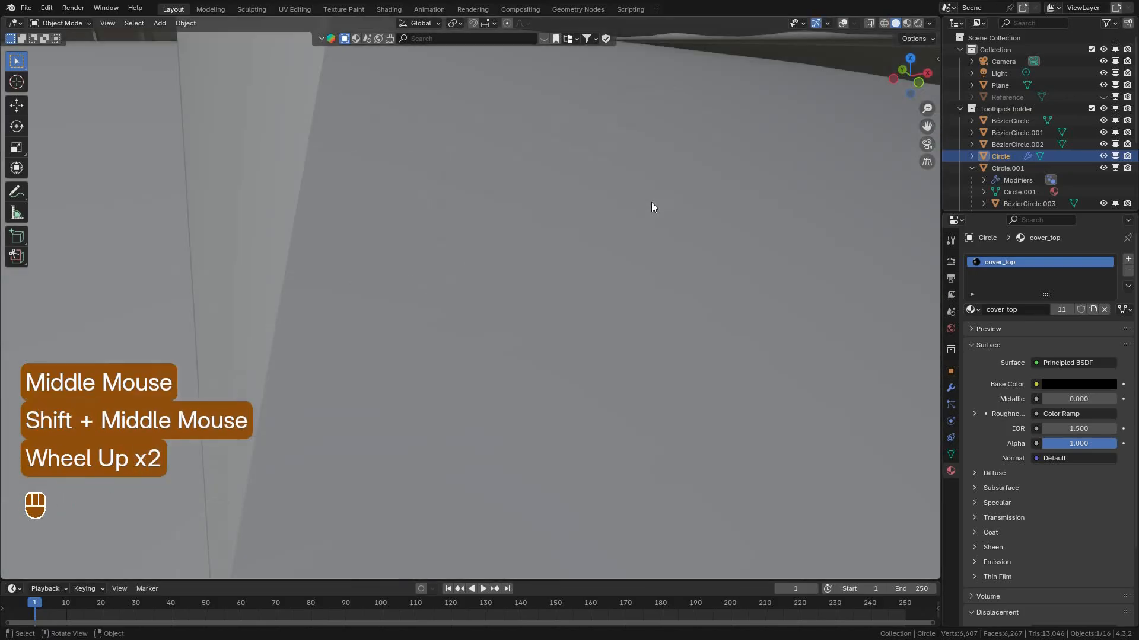
scroll(572, 240, down, 5)
scroll(572, 244, down, 10)
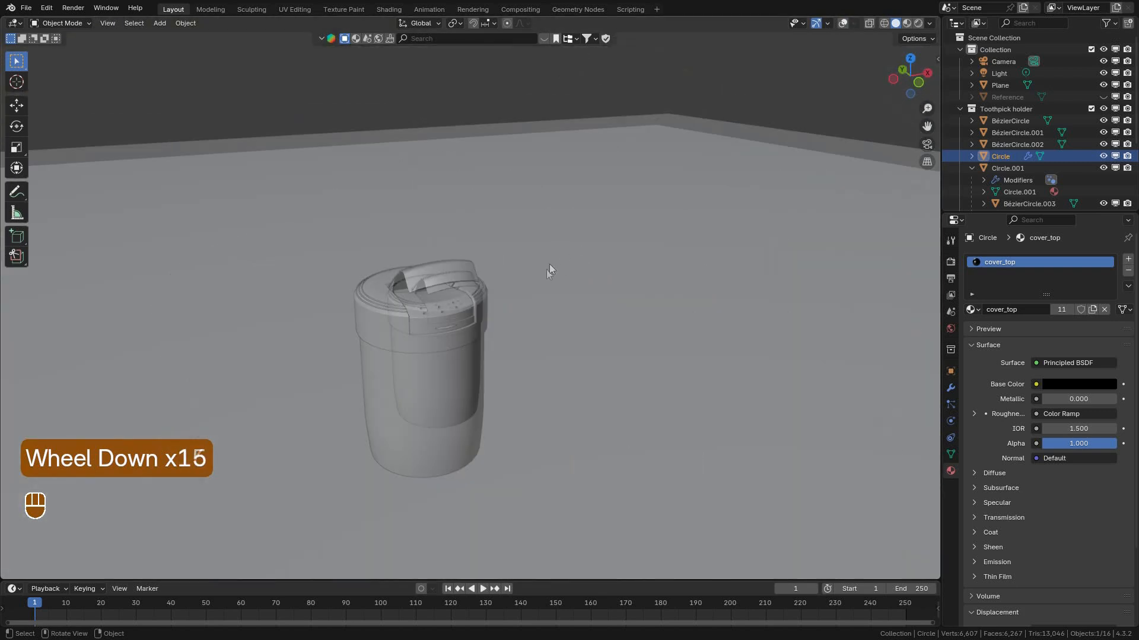
scroll(546, 268, down, 2)
scroll(542, 272, up, 2)
middle_drag(542, 272, 557, 252)
scroll(521, 283, up, 1)
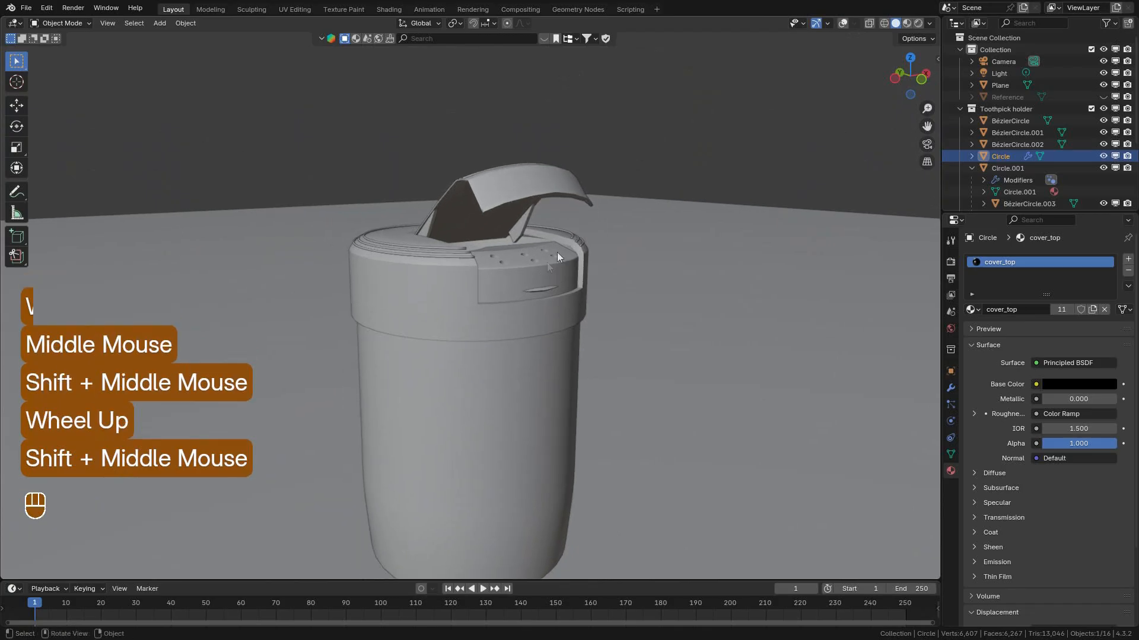
Preview the holder's lid in rendered shading without overlays, and return to solid shading with the overlays shown.
click(921, 23)
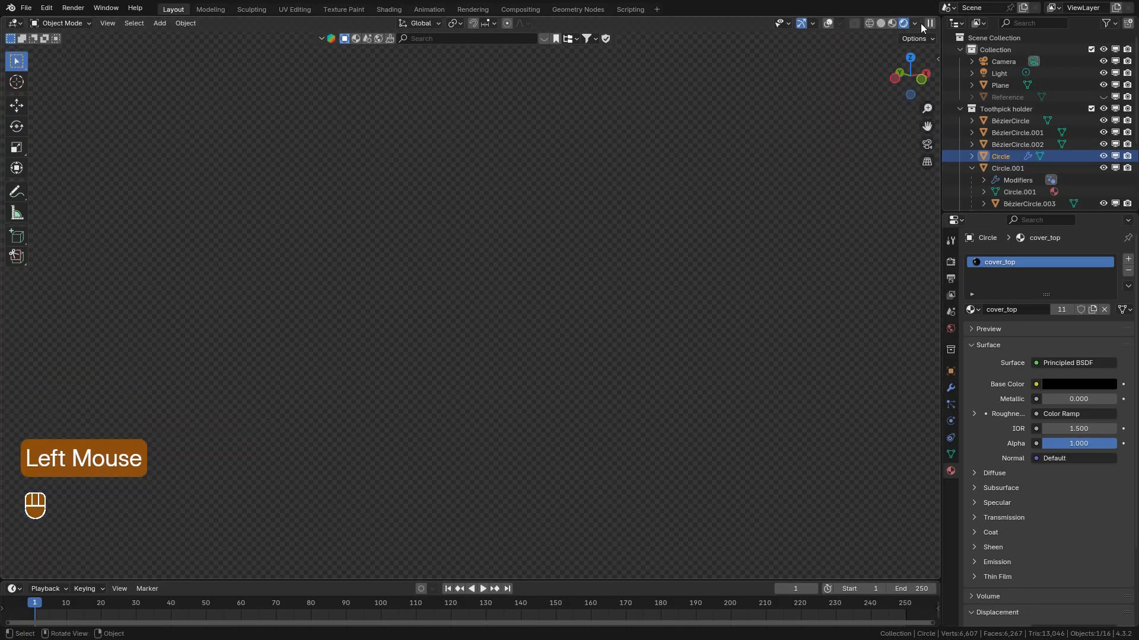
click(828, 23)
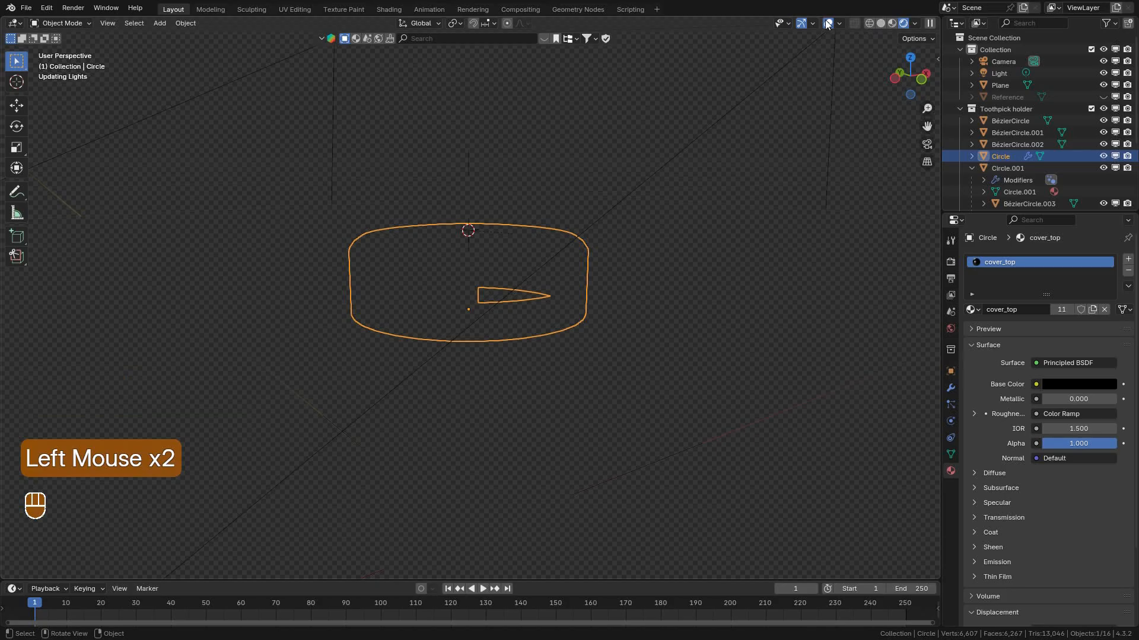
click(828, 23)
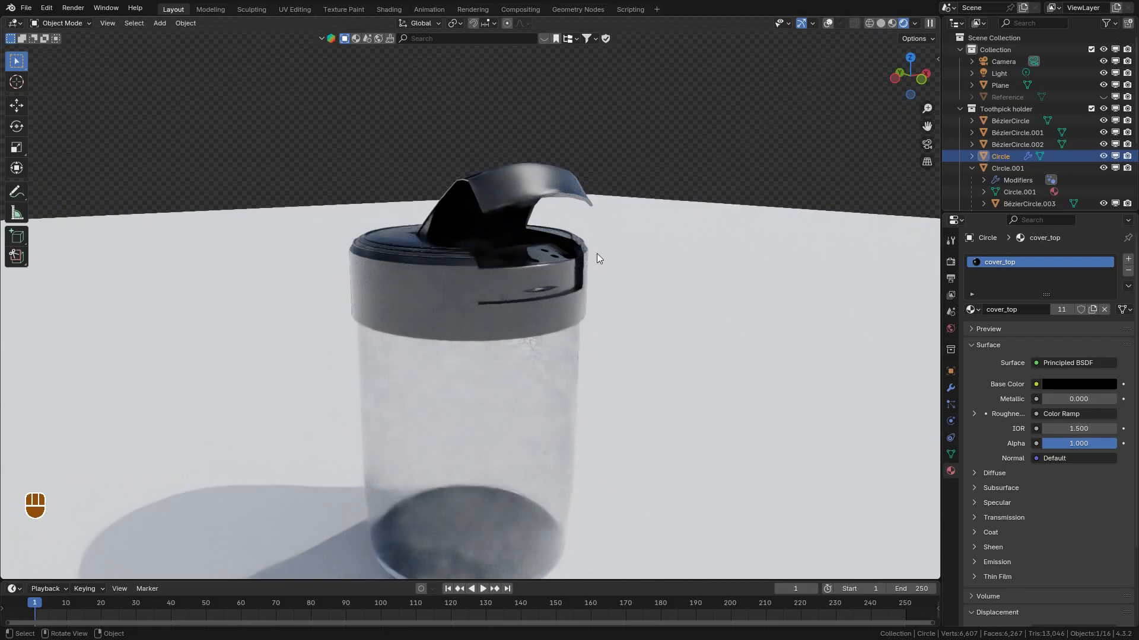
click(880, 24)
click(843, 22)
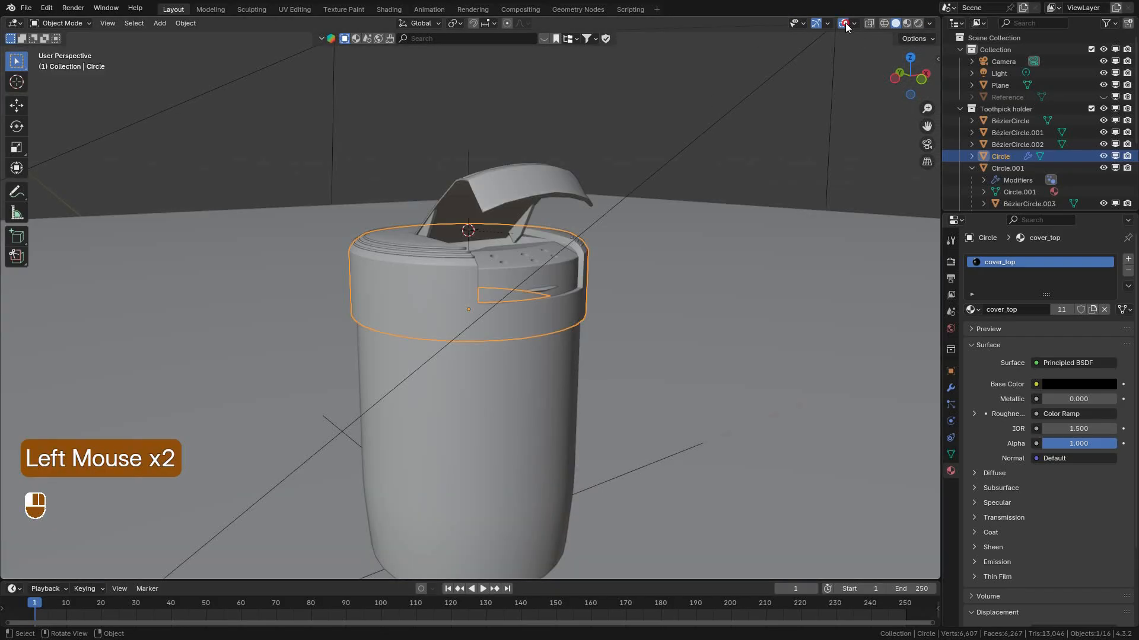
Examine the holder's perforated lid up close and its whole body from the front.
middle_drag(554, 251, 547, 270)
scroll(554, 283, up, 2)
scroll(492, 298, up, 4)
shift+middle_drag(493, 298, 484, 337)
scroll(484, 337, up, 2)
scroll(476, 315, up, 2)
scroll(476, 315, down, 7)
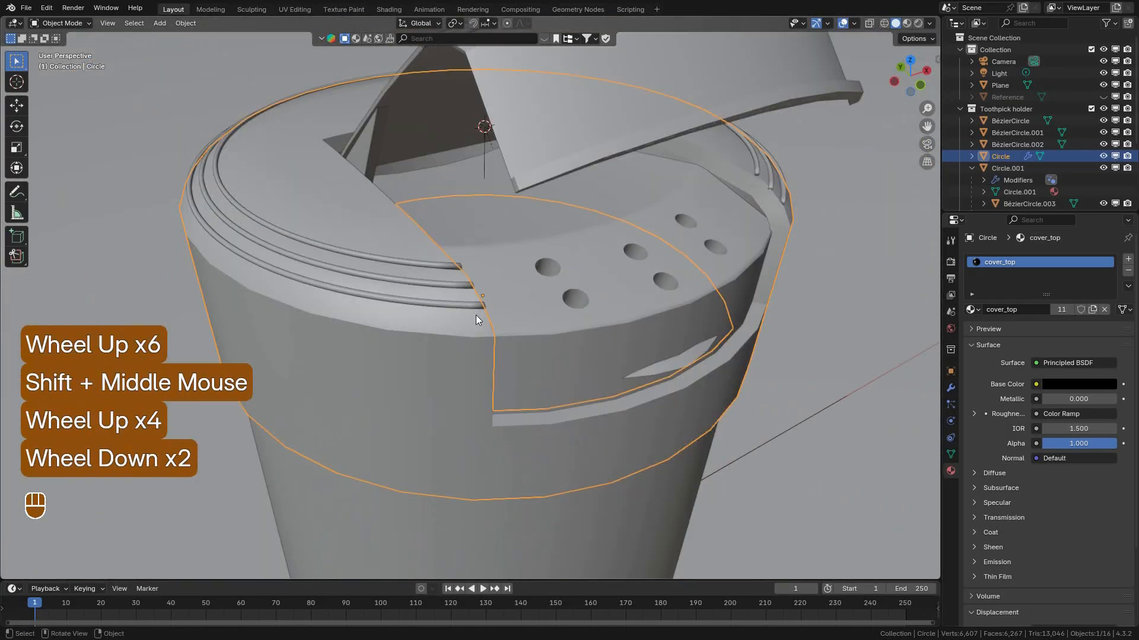
scroll(593, 326, up, 3)
middle_drag(593, 326, 531, 344)
scroll(578, 335, down, 2)
shift+middle_drag(530, 344, 521, 244)
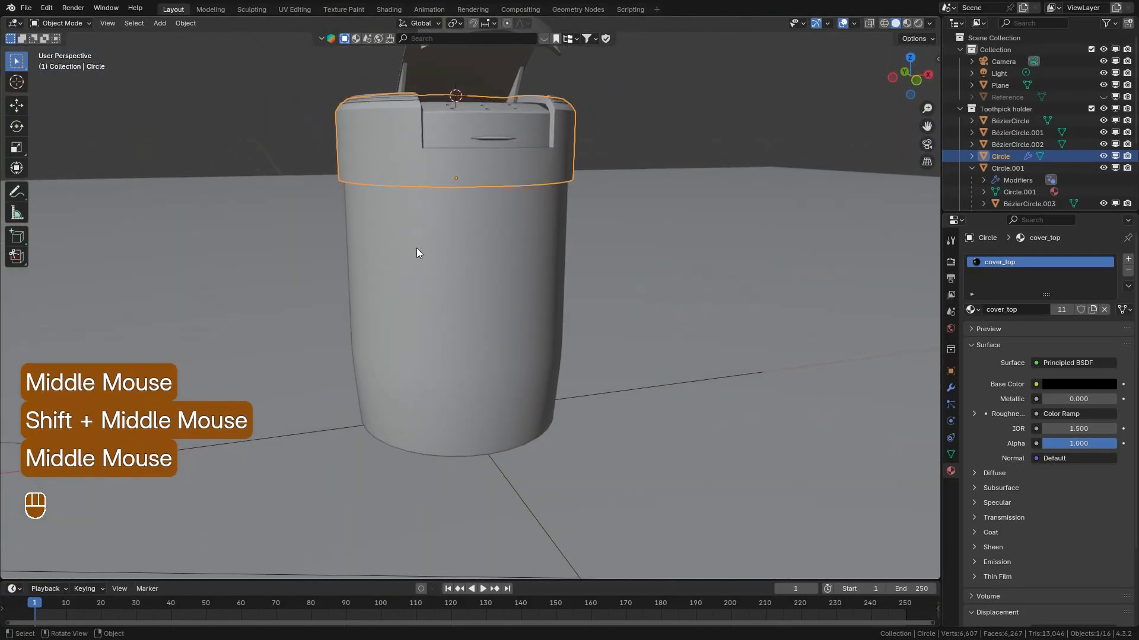
shift+middle_drag(451, 314, 485, 362)
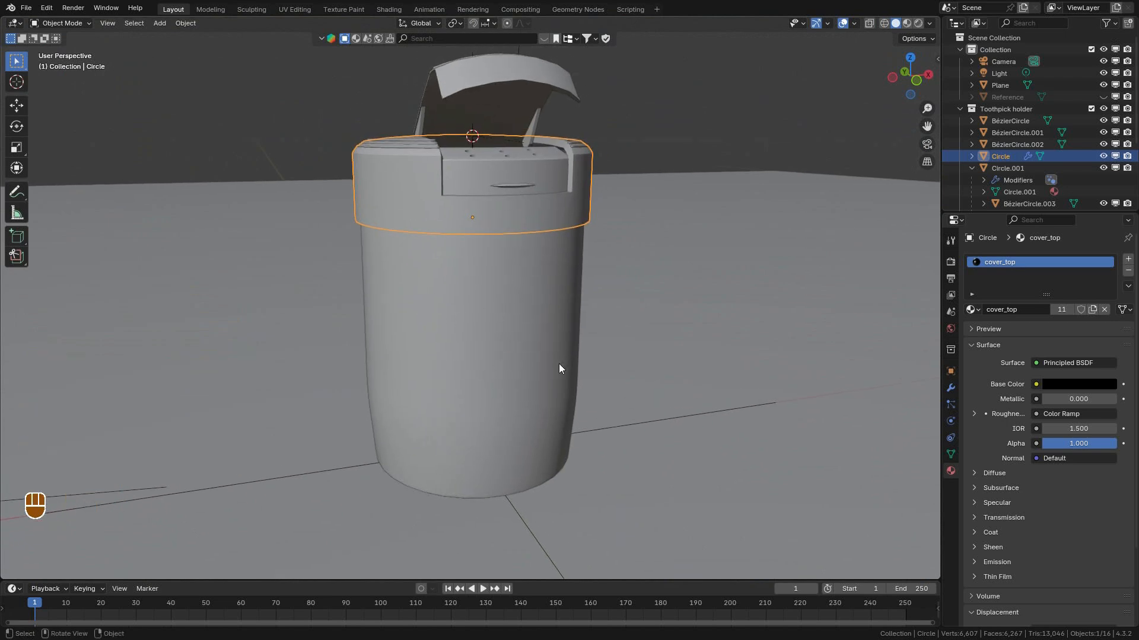
scroll(465, 331, down, 3)
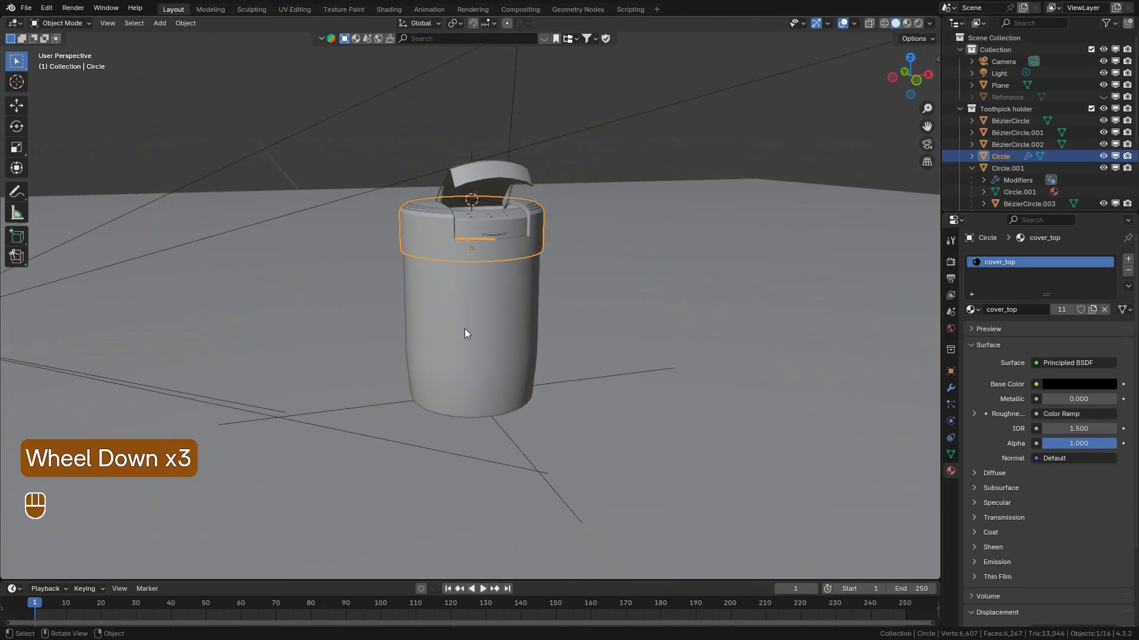
scroll(475, 348, up, 5)
scroll(493, 331, down, 3)
scroll(492, 330, down, 1)
scroll(494, 322, up, 3)
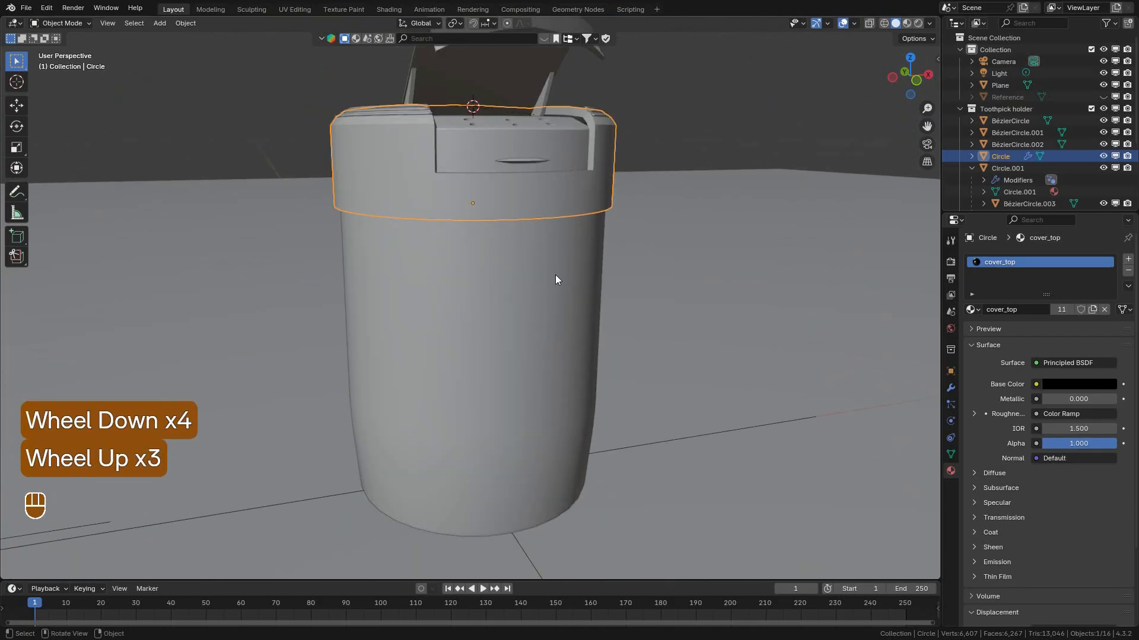
Reset the 3D cursor to the world origin and add a cylinder mesh there.
key(shift+s)
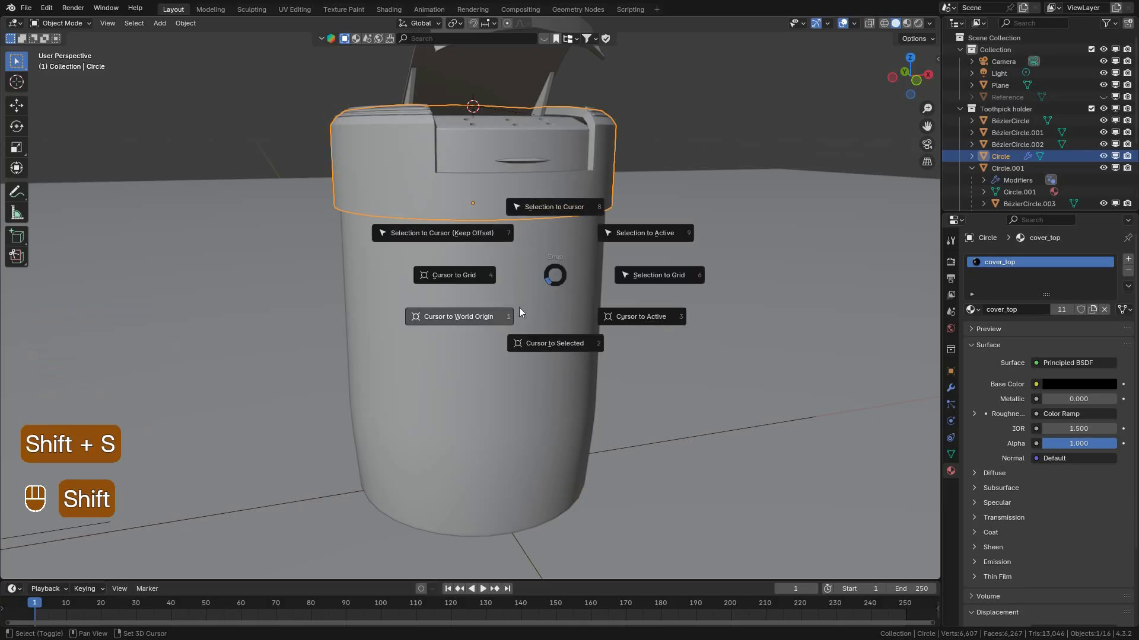
click(484, 315)
scroll(501, 379, down, 3)
scroll(498, 332, up, 2)
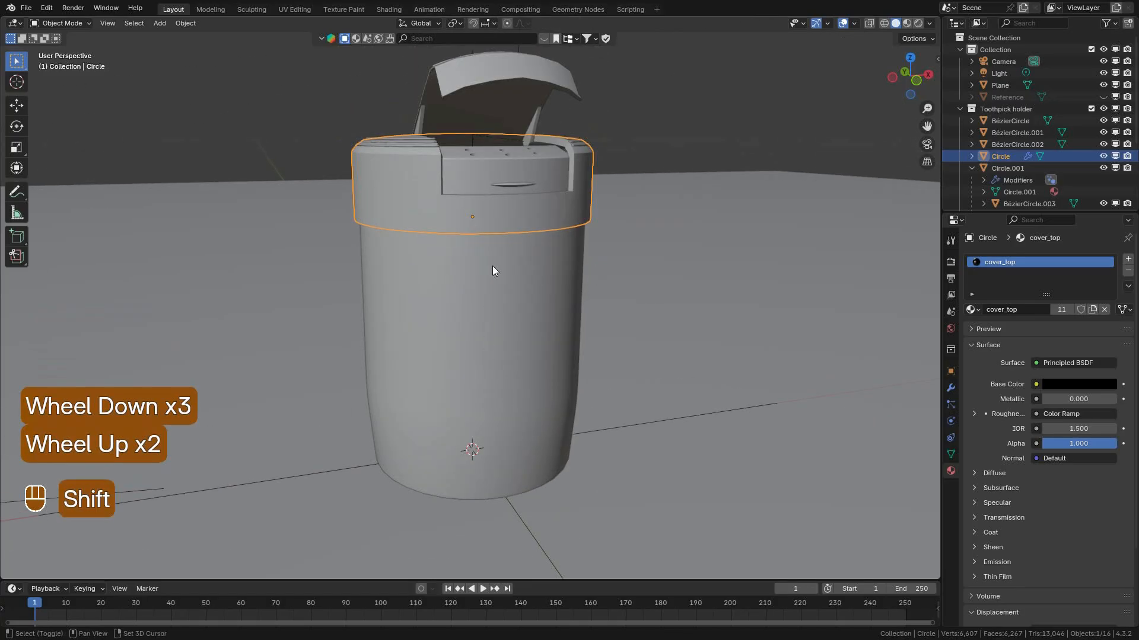
key(shift+a)
mouse_move(415, 225)
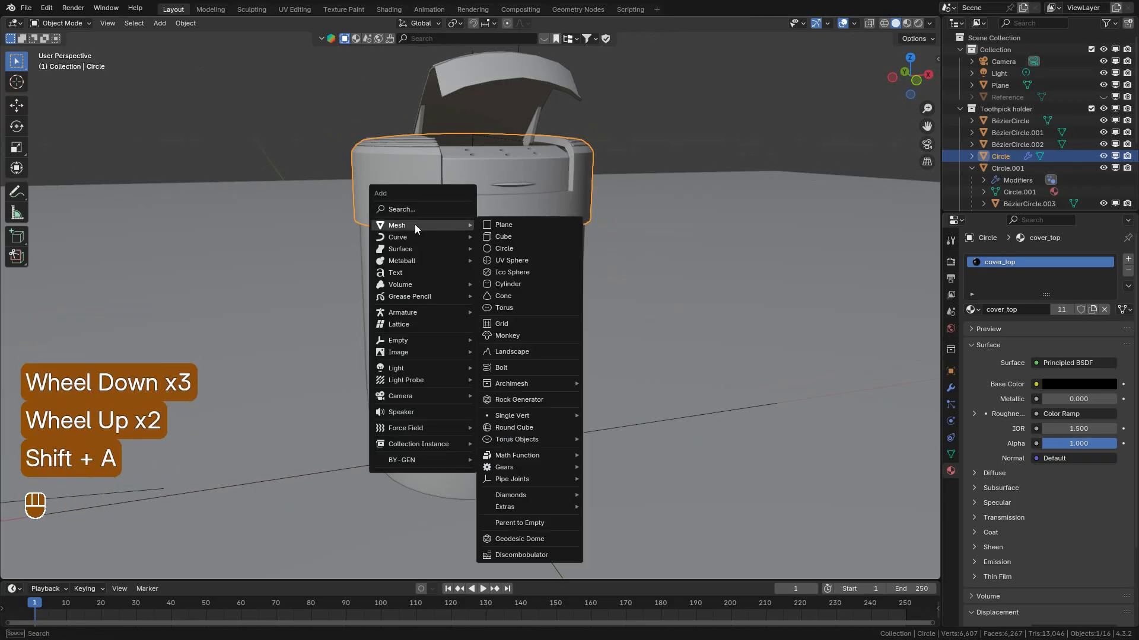
click(507, 286)
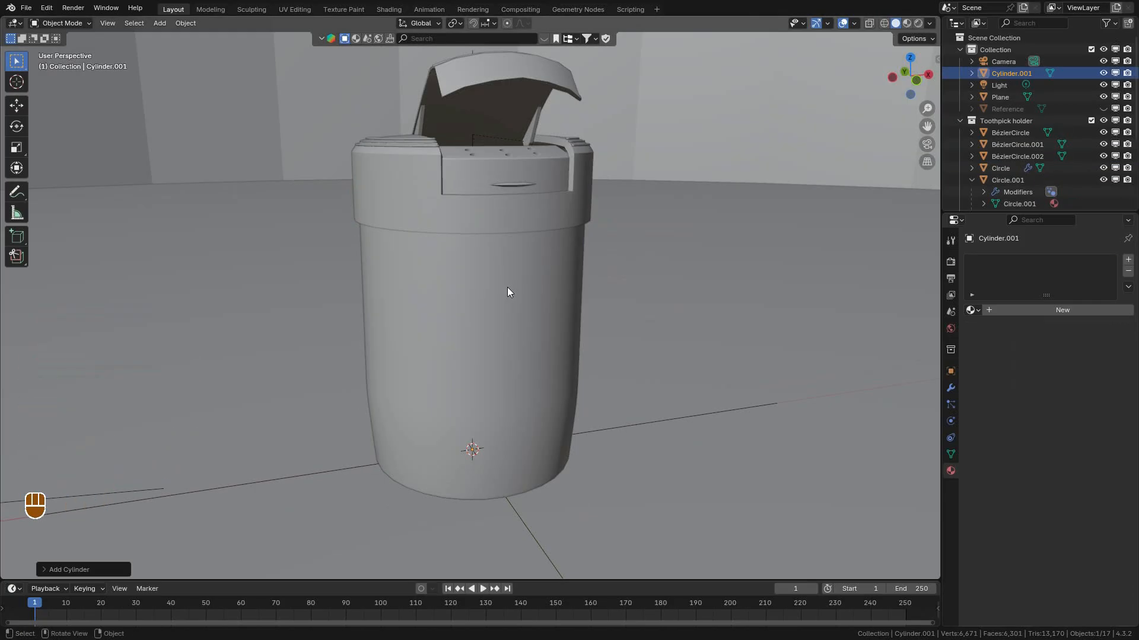
Set the new cylinder's radius to 0.026 m, its depth to 0.028 m and its cap fill type to Nothing.
click(83, 569)
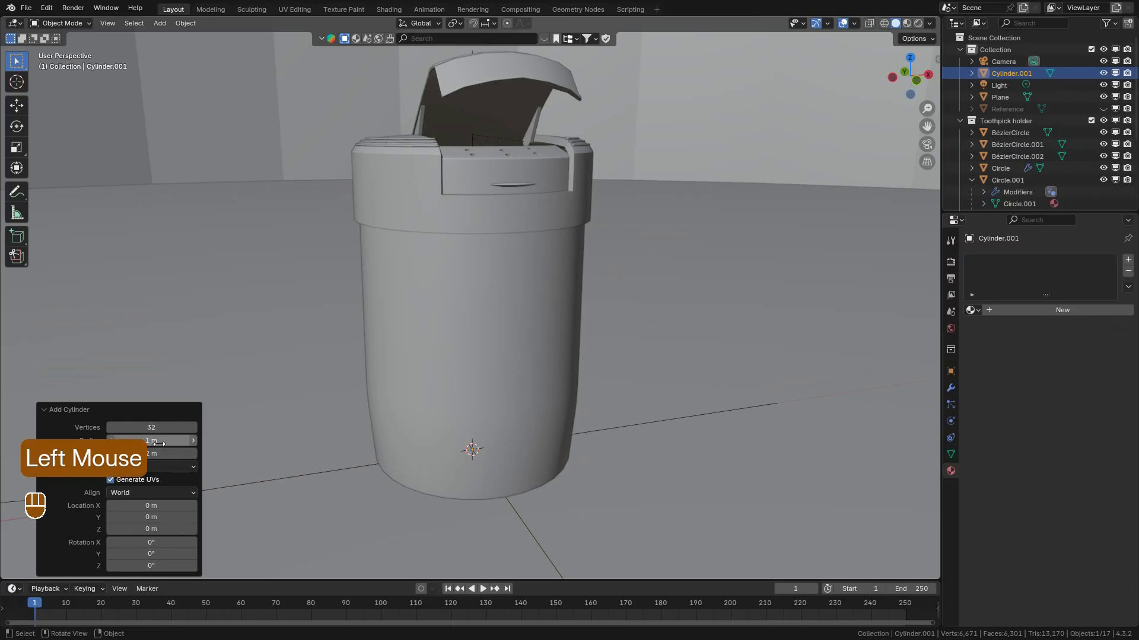
shift+drag(152, 442, 428, 430)
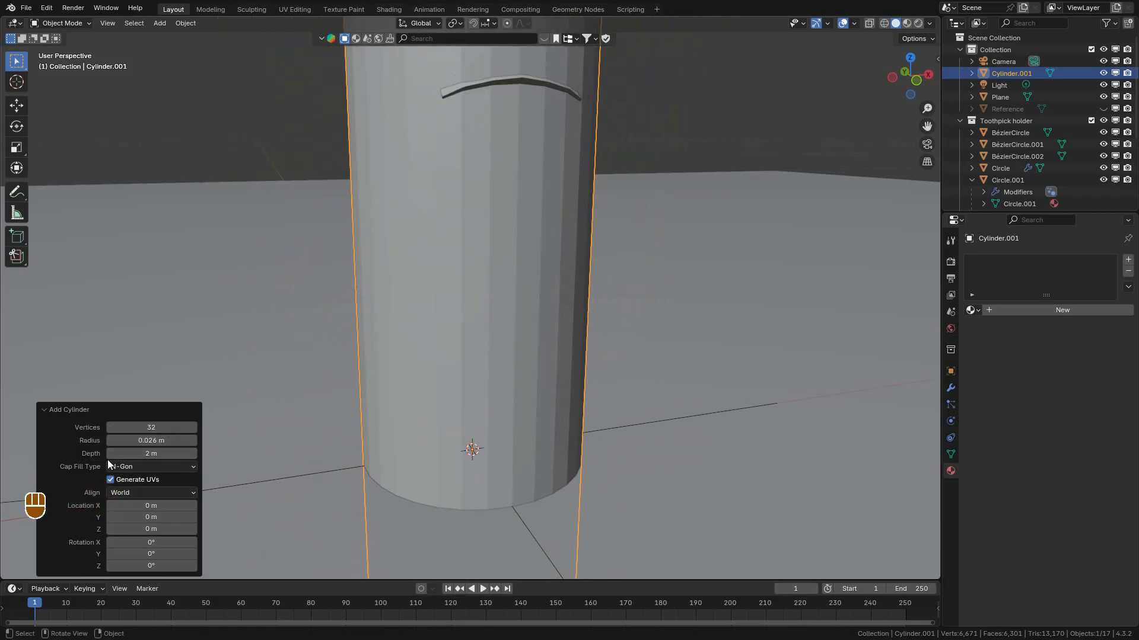
shift+drag(147, 454, 131, 454)
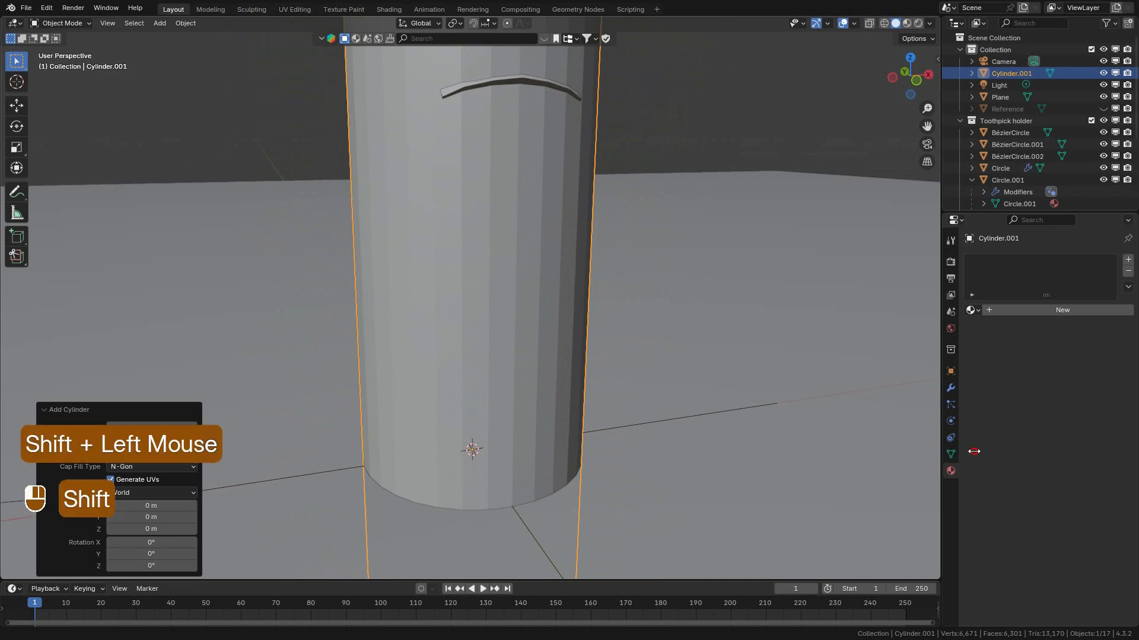
shift+drag(206, 400, 516, 333)
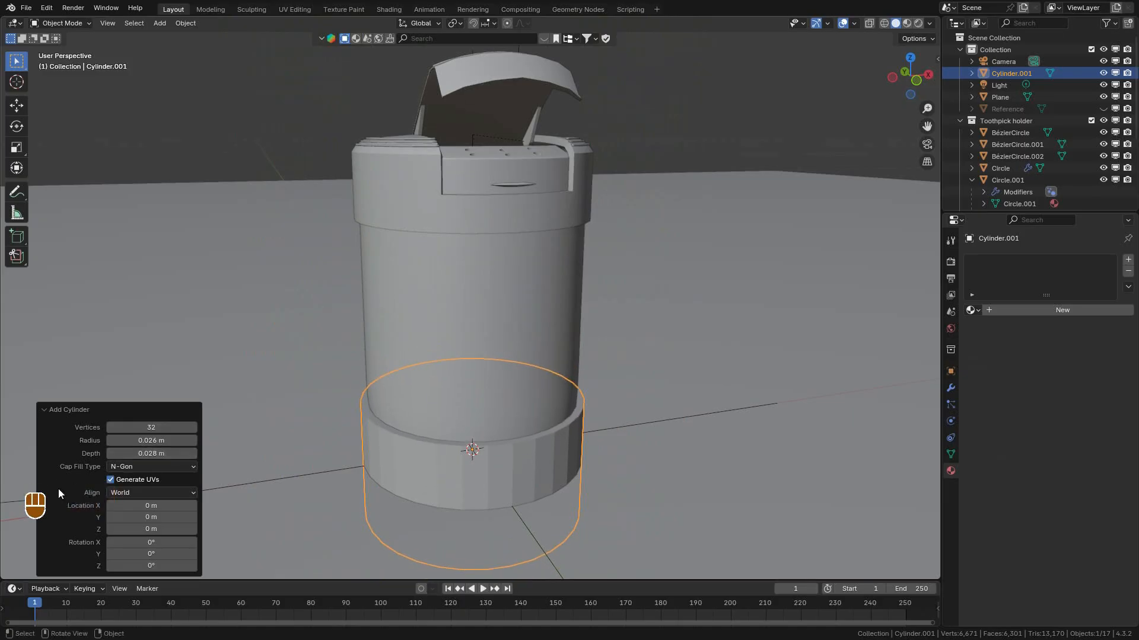
click(136, 467)
click(133, 480)
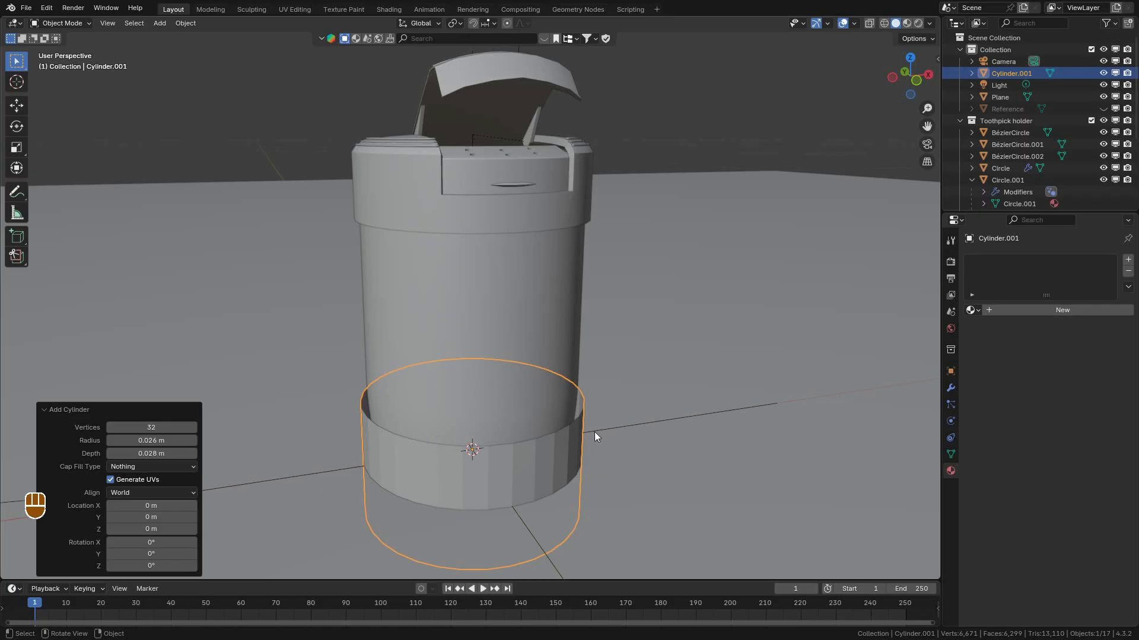
click(67, 408)
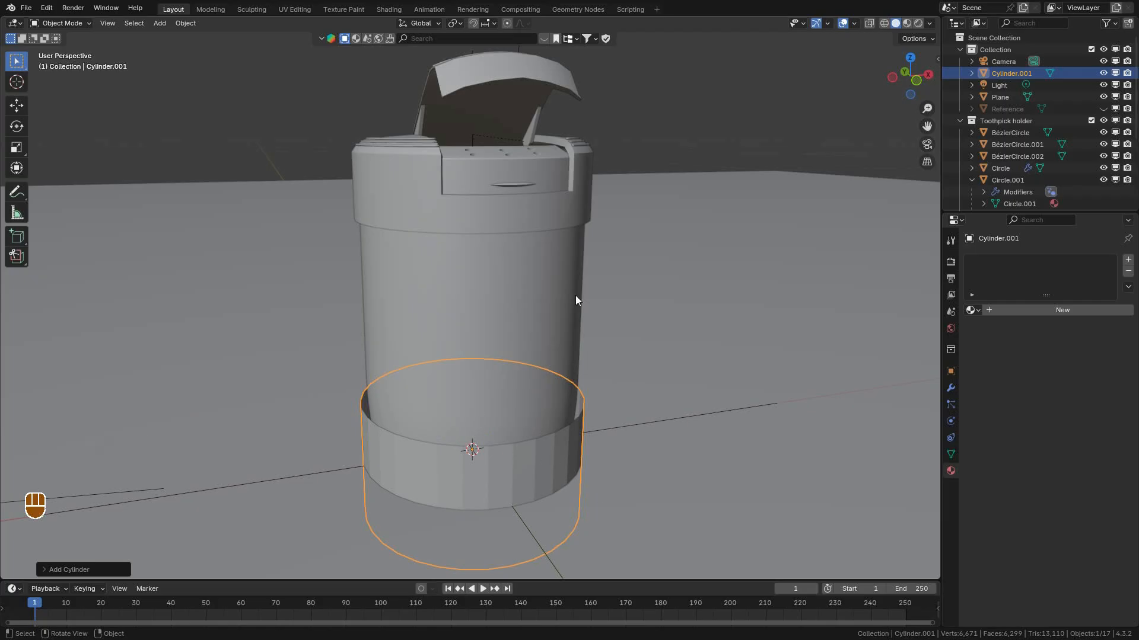
Raise the cylinder about 0.036 m along Z so it surrounds the middle of the holder's body.
key(g)
key(z)
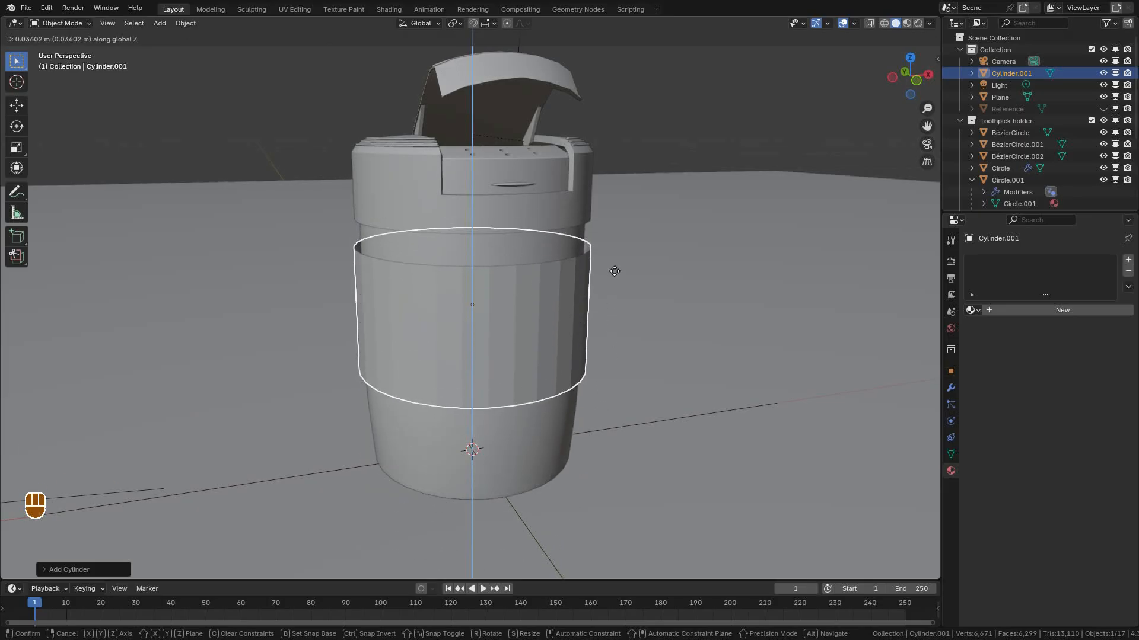
key(shift)
click(622, 286)
middle_drag(559, 322, 545, 368)
scroll(546, 369, up, 4)
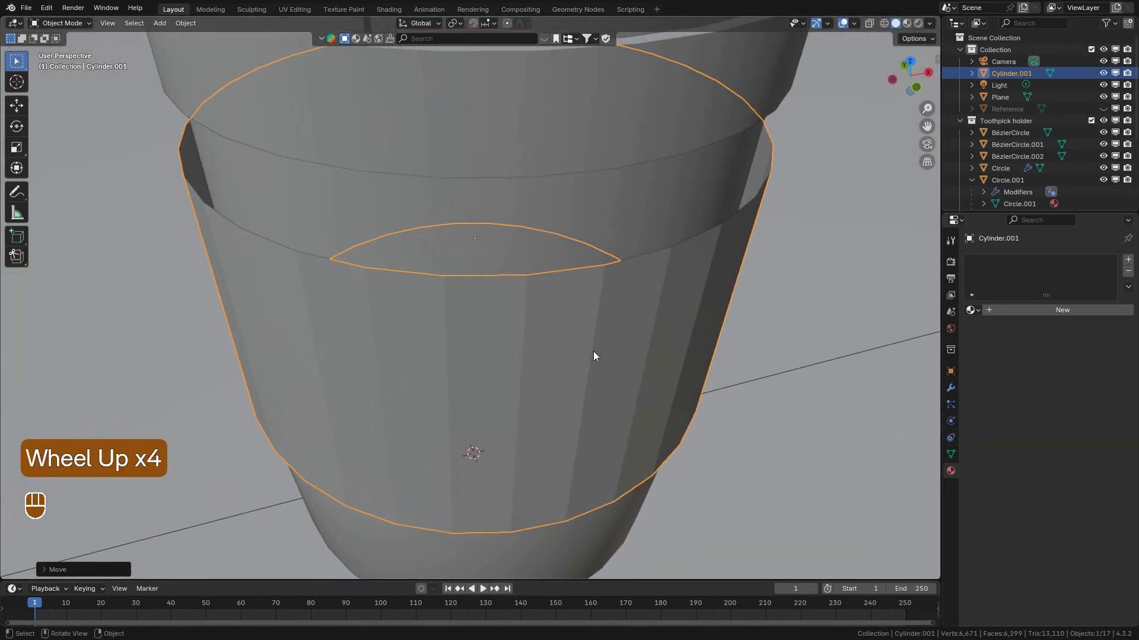
Scale the cylinder uniformly to about 0.94 so it fits closely around the holder's body.
key(s)
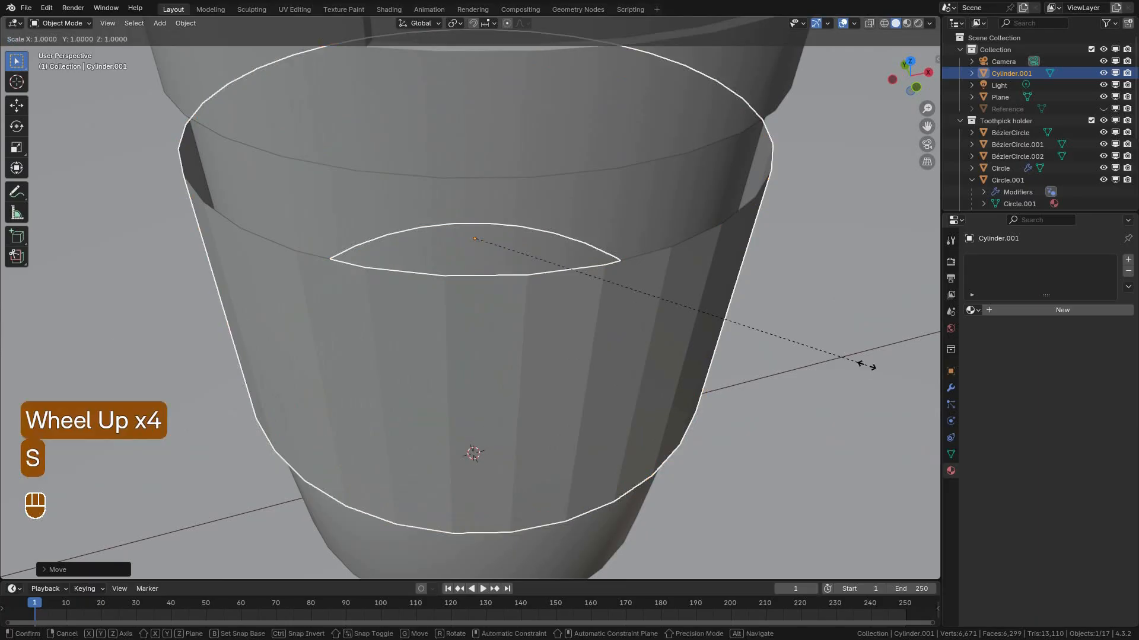
key(shift)
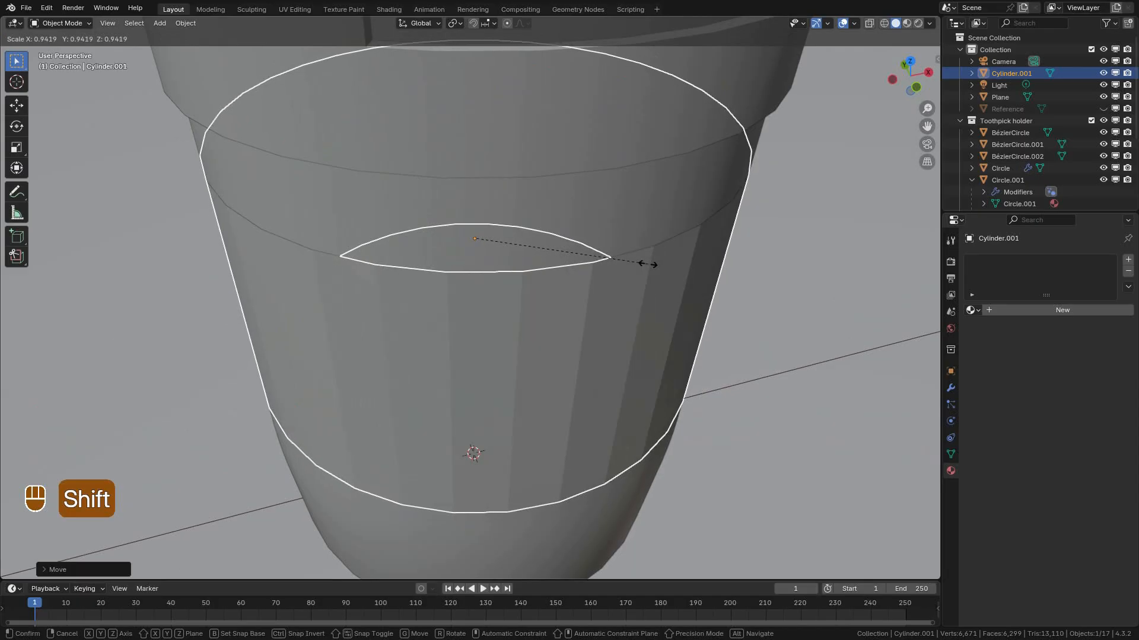
click(646, 268)
scroll(636, 276, down, 2)
middle_drag(636, 276, 590, 278)
scroll(591, 278, down, 1)
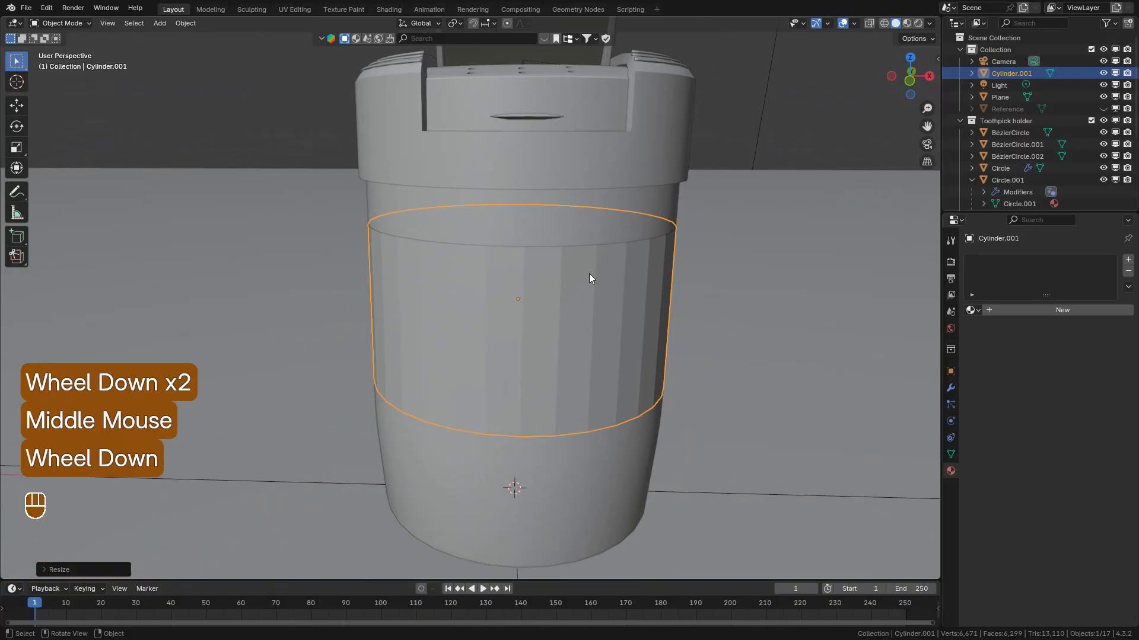
Open the cylinder in Edit Mode from the front view and switch to face selection.
key(KP_1)
scroll(589, 275, up, 3)
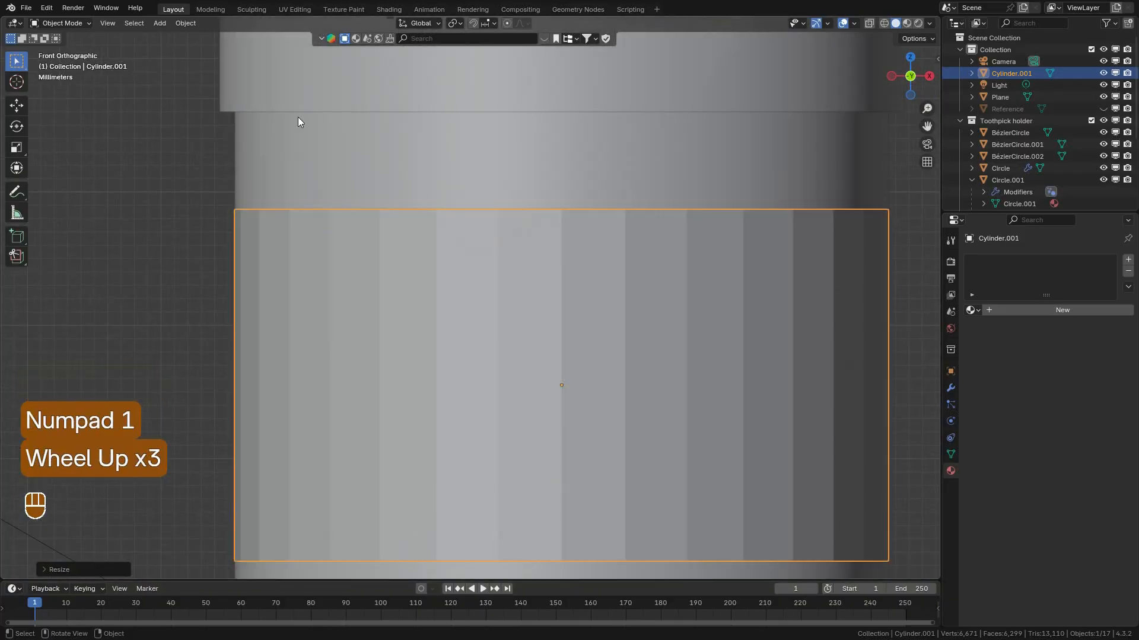
click(75, 23)
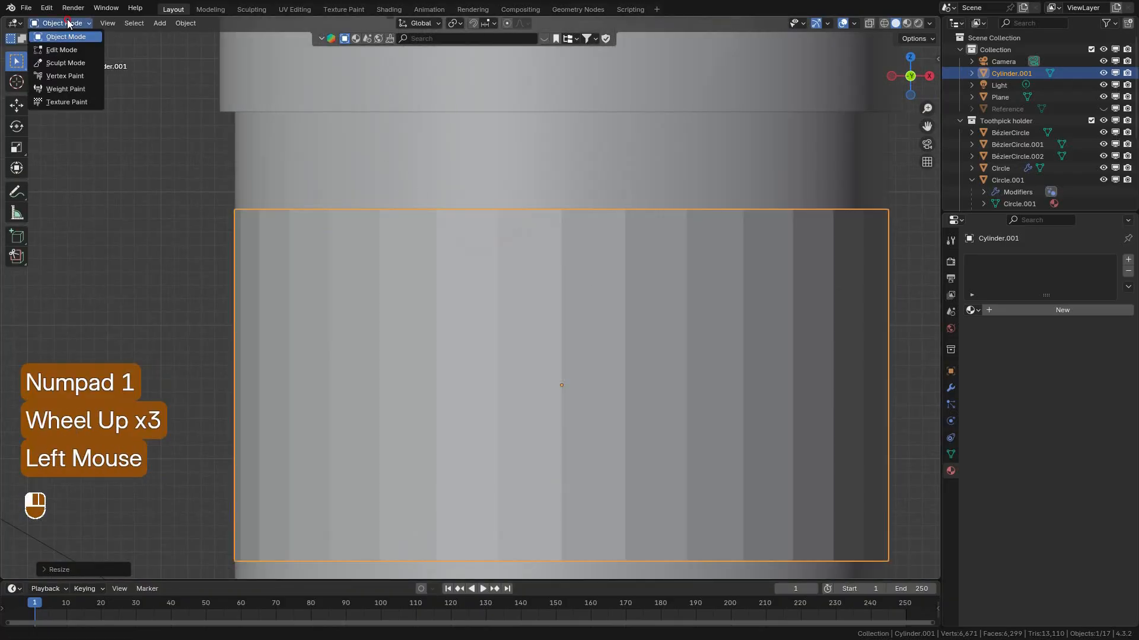
click(68, 52)
shift+middle_drag(232, 104, 157, 54)
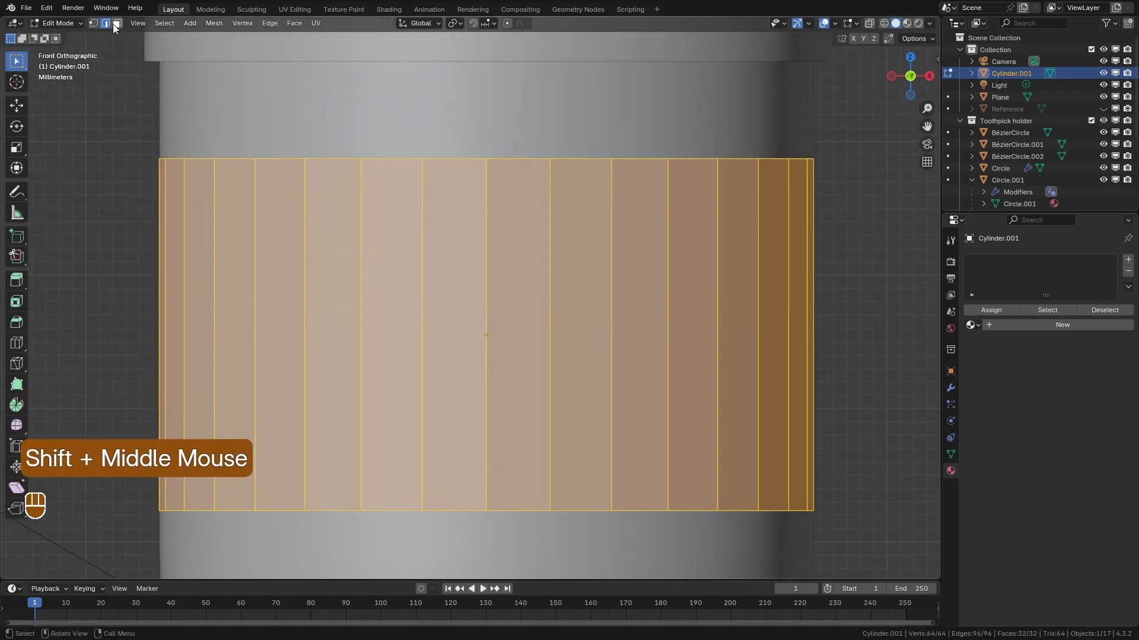
click(481, 296)
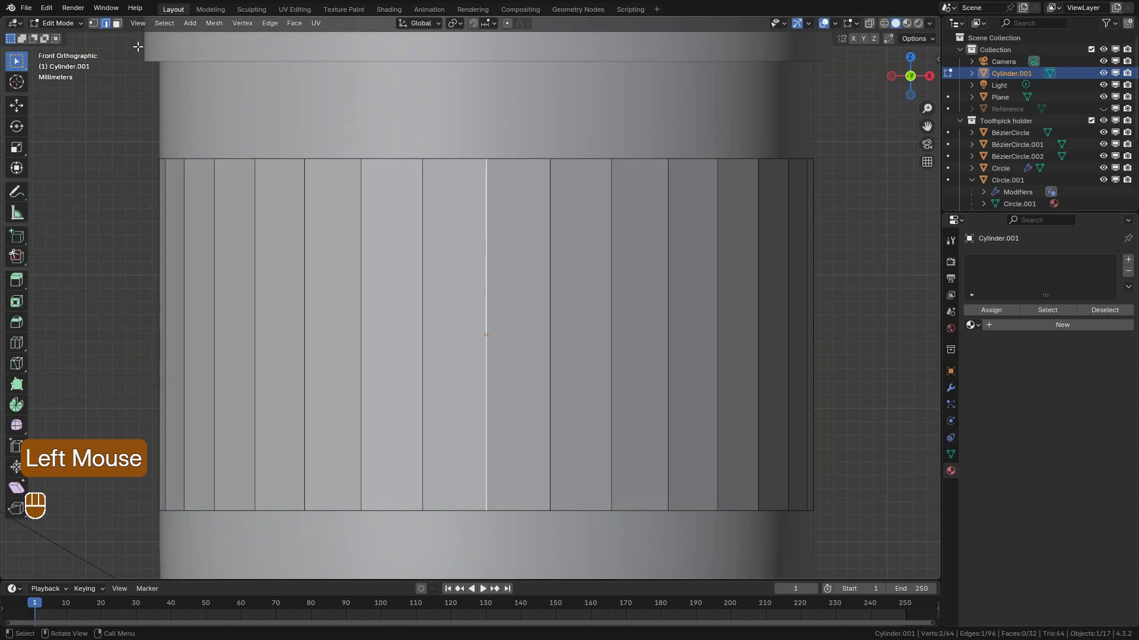
click(117, 22)
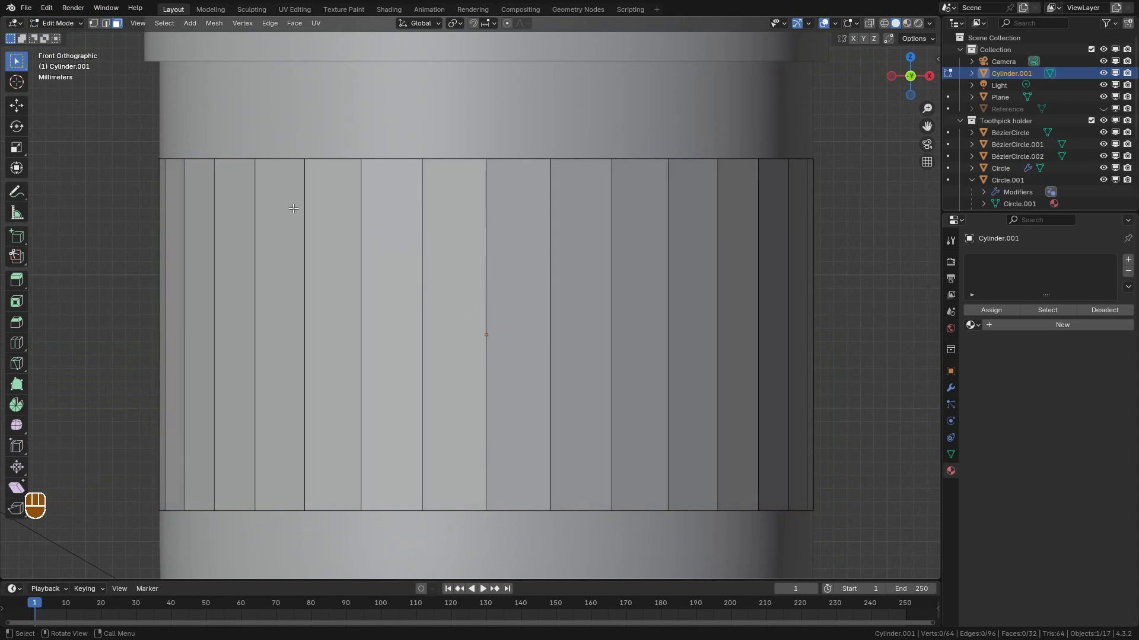
Select ten adjacent faces across the front of the cylinder, spreading evenly from its center.
click(482, 280)
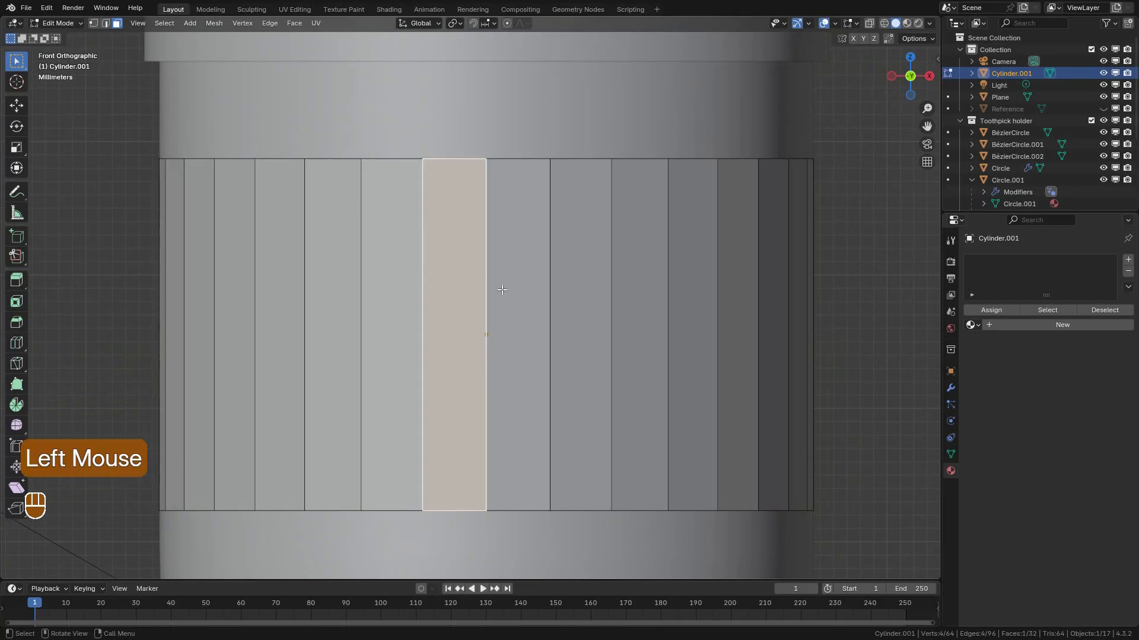
shift+click(516, 296)
shift+click(413, 294)
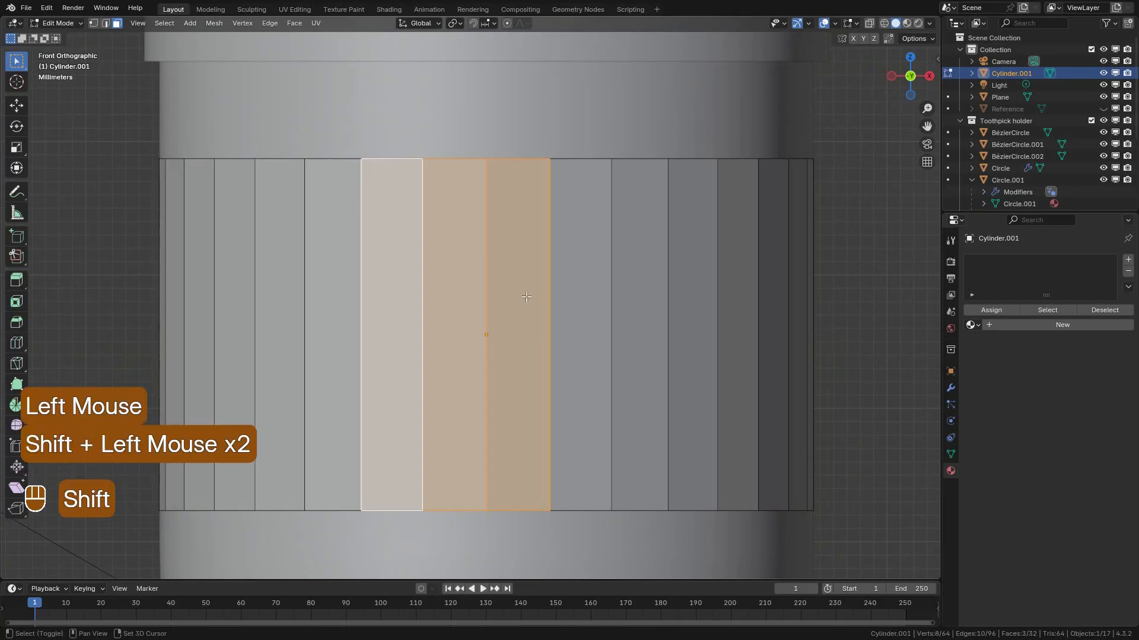
shift+click(561, 300)
shift+click(341, 303)
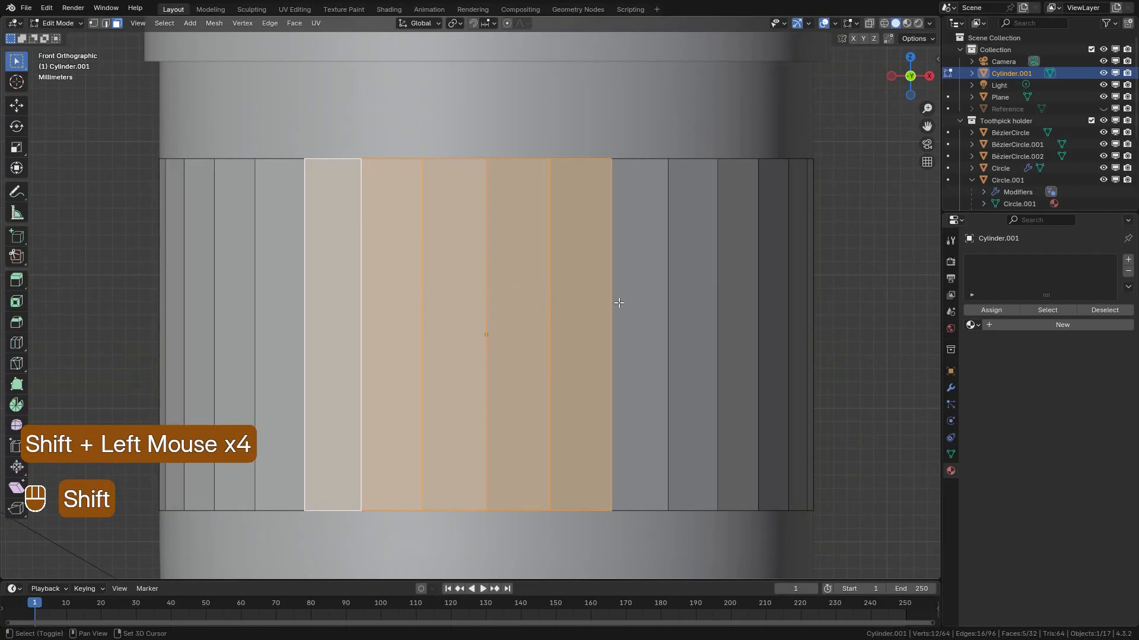
shift+click(636, 312)
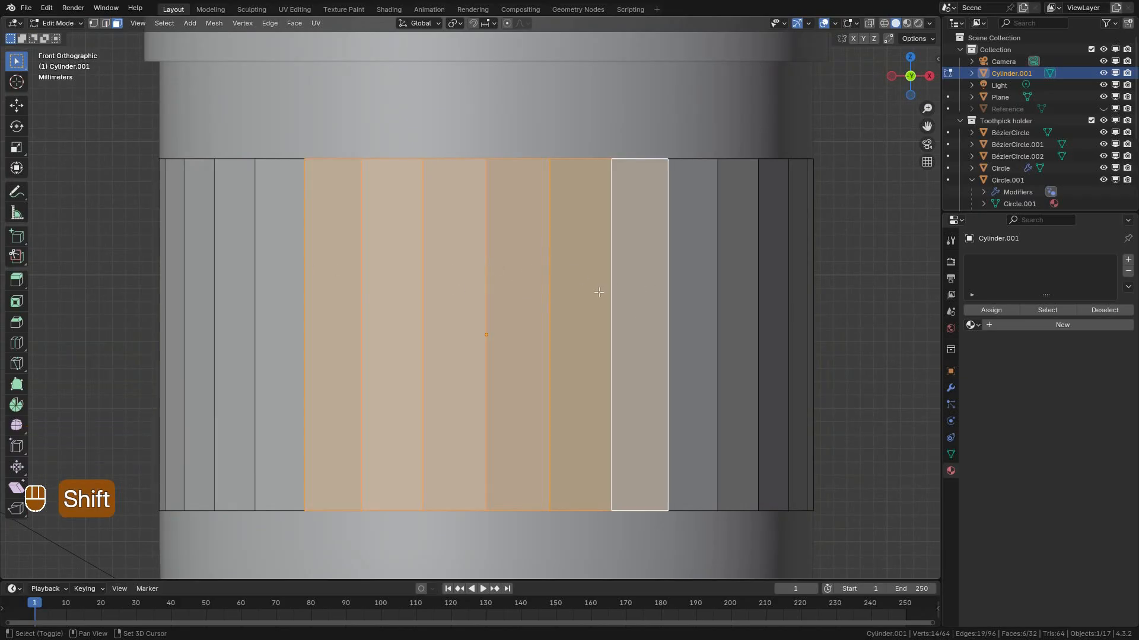
shift+drag(242, 254, 290, 288)
shift+drag(693, 289, 730, 331)
Deselect the outermost face on each side, keeping eight front faces, and invert the selection.
scroll(730, 331, down, 2)
middle_drag(730, 331, 614, 348)
key(KP_1)
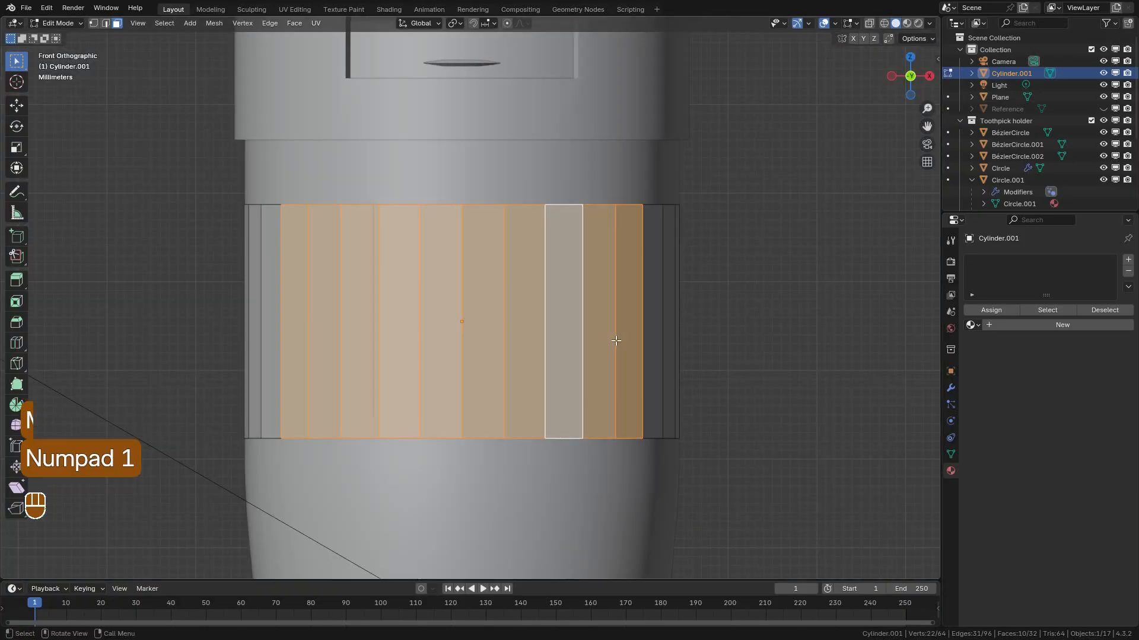
scroll(616, 341, up, 1)
shift+click(654, 349)
shift+click(254, 359)
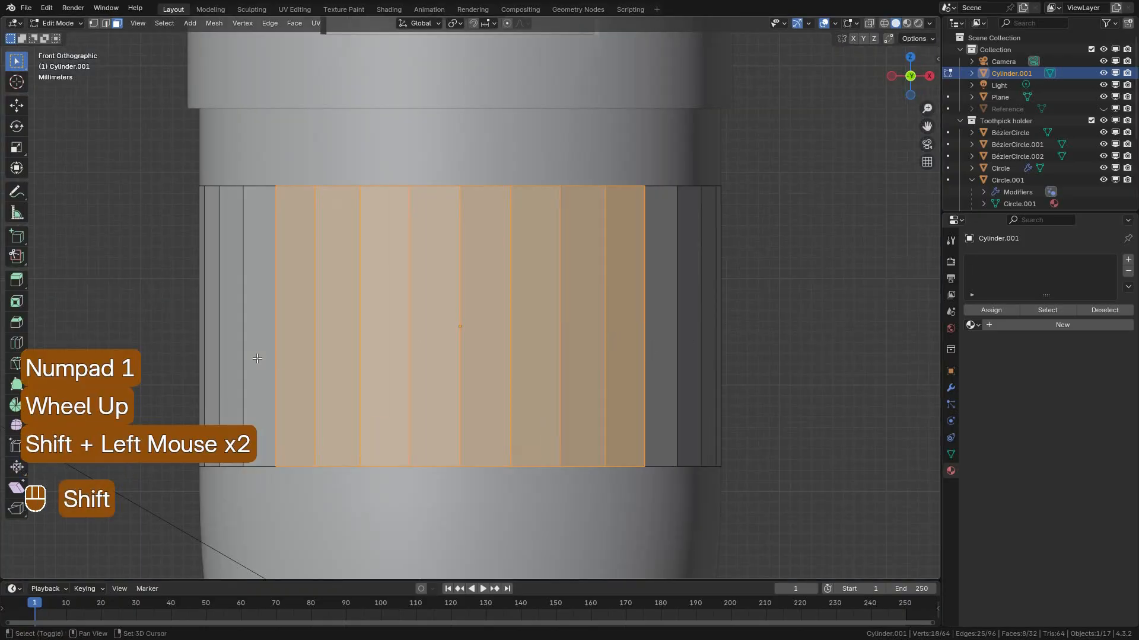
scroll(485, 254, up, 1)
middle_drag(485, 254, 518, 277)
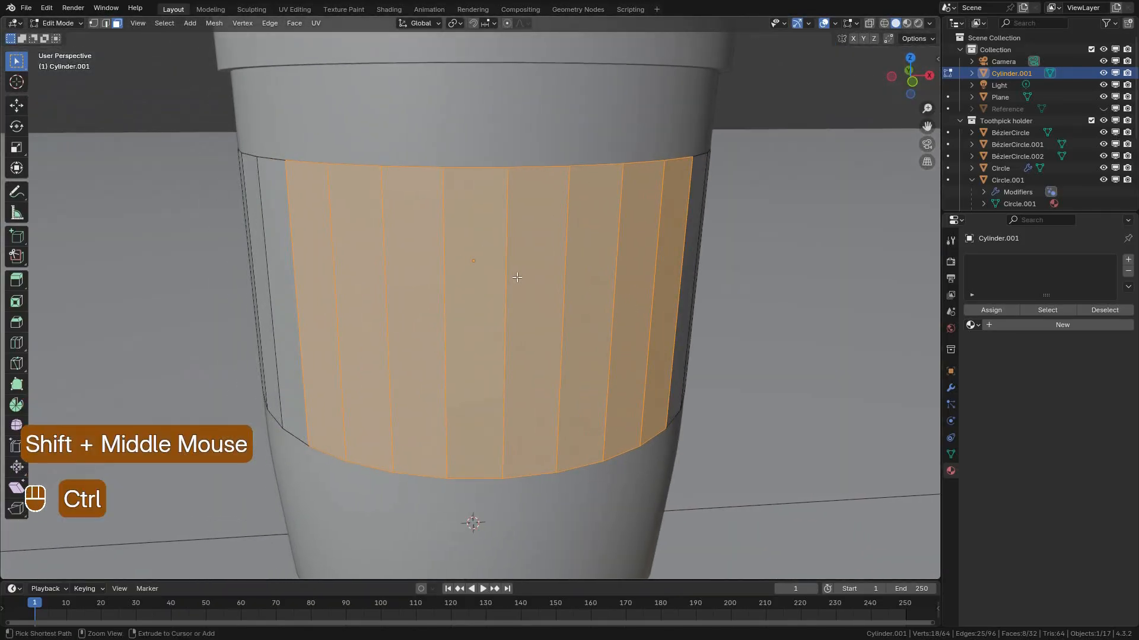
key(ctrl+i)
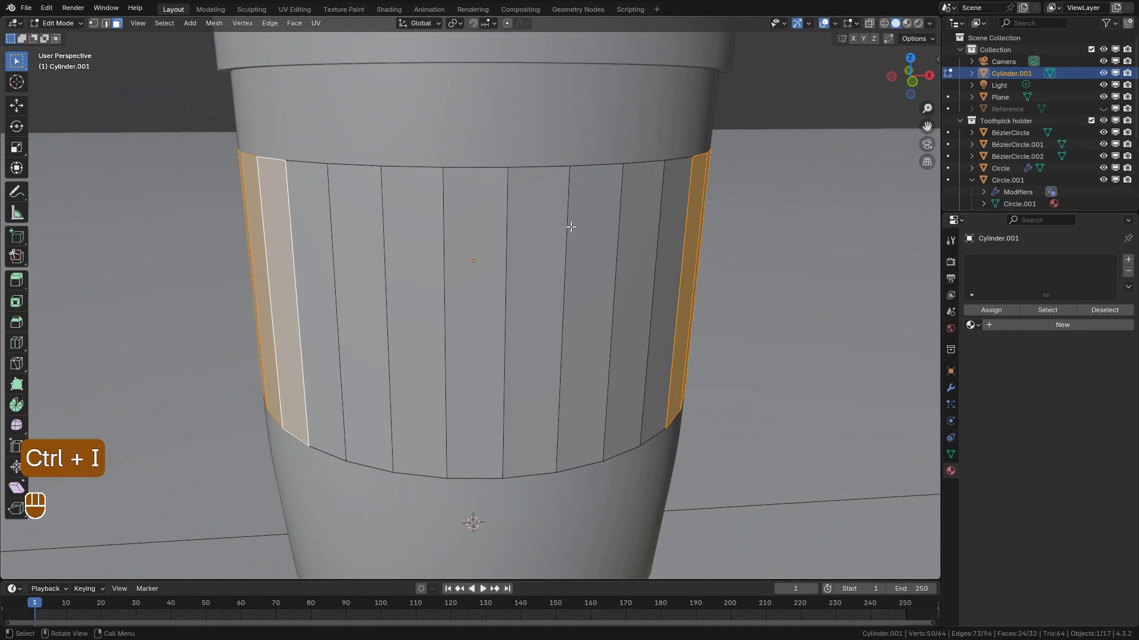
Try deleting the vertices of the selected side and back faces, and undo the deletion.
key(x)
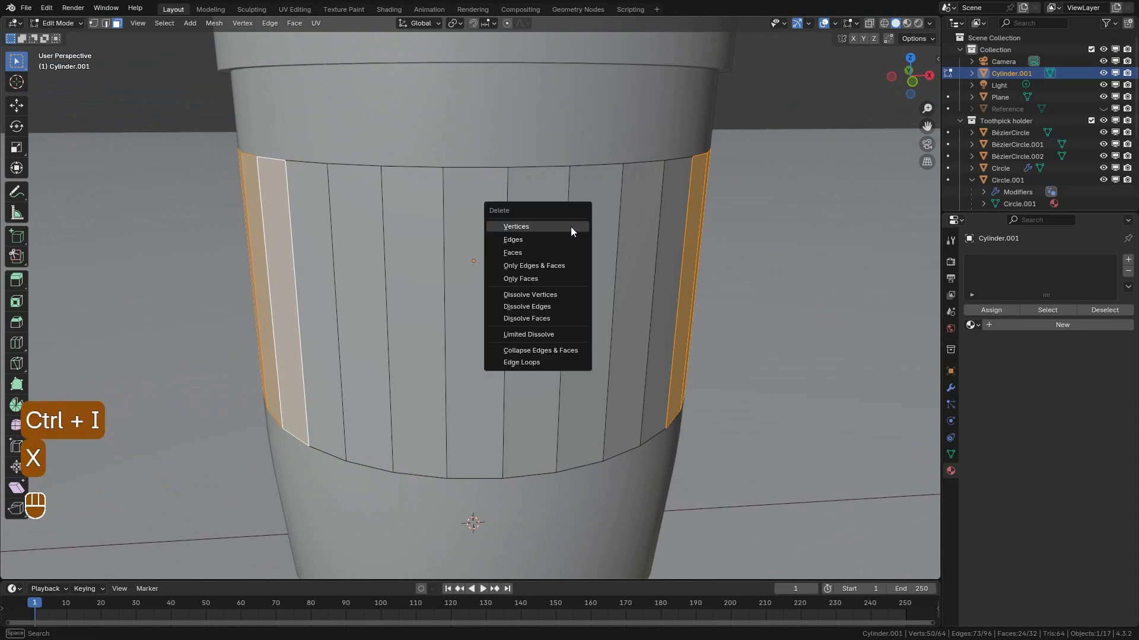
click(535, 231)
scroll(616, 263, down, 3)
key(Tab)
middle_drag(526, 274, 554, 293)
key(ctrl+z)
key(ctrl+z)
Switch to edge selection and deselect the vertical border edge next to the front faces on both sides of the cylinder.
mouse_move(623, 287)
middle_down()
mouse_move(574, 309)
mouse_move(602, 291)
middle_up()
click(106, 22)
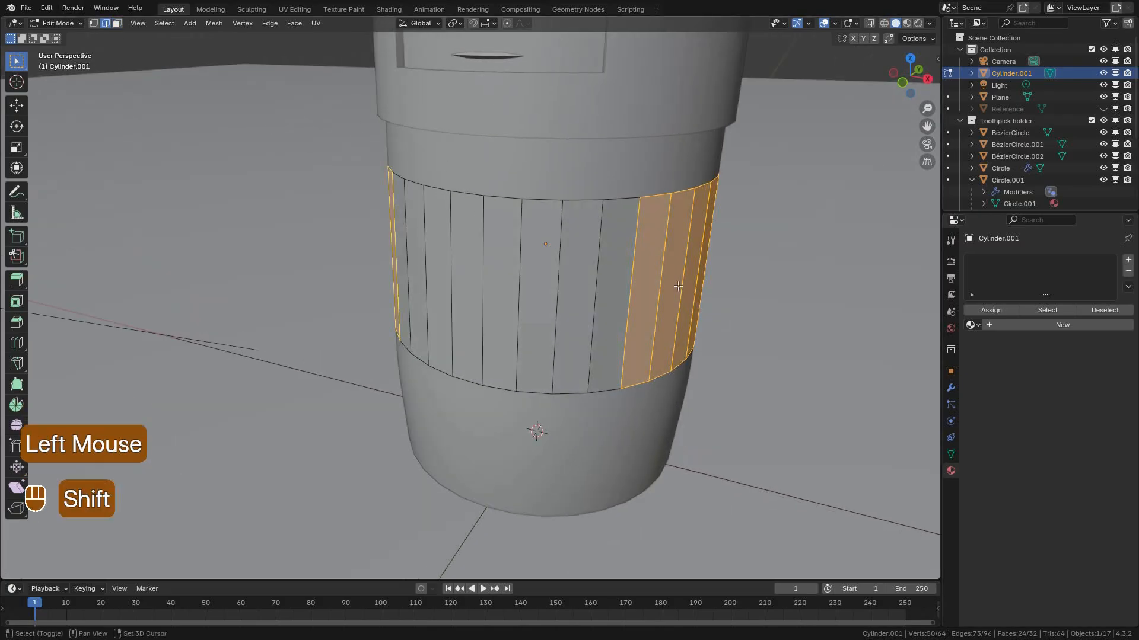
shift+click(636, 269)
middle_drag(636, 270, 373, 279)
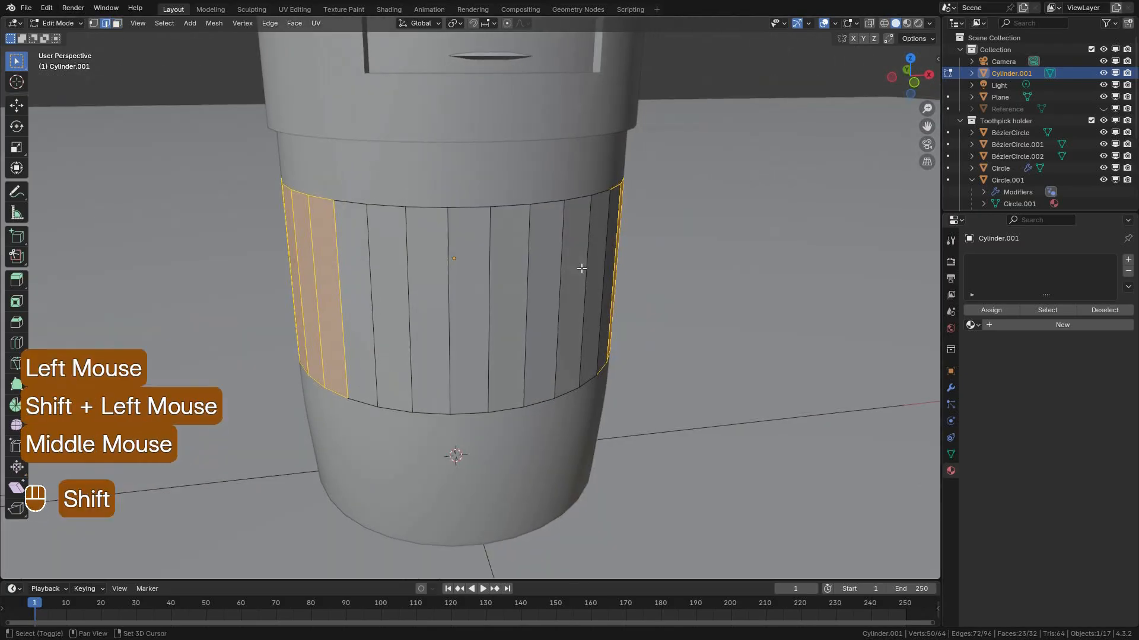
shift+click(341, 278)
Try deleting the vertices of the remaining edge selection, and undo that deletion.
key(x)
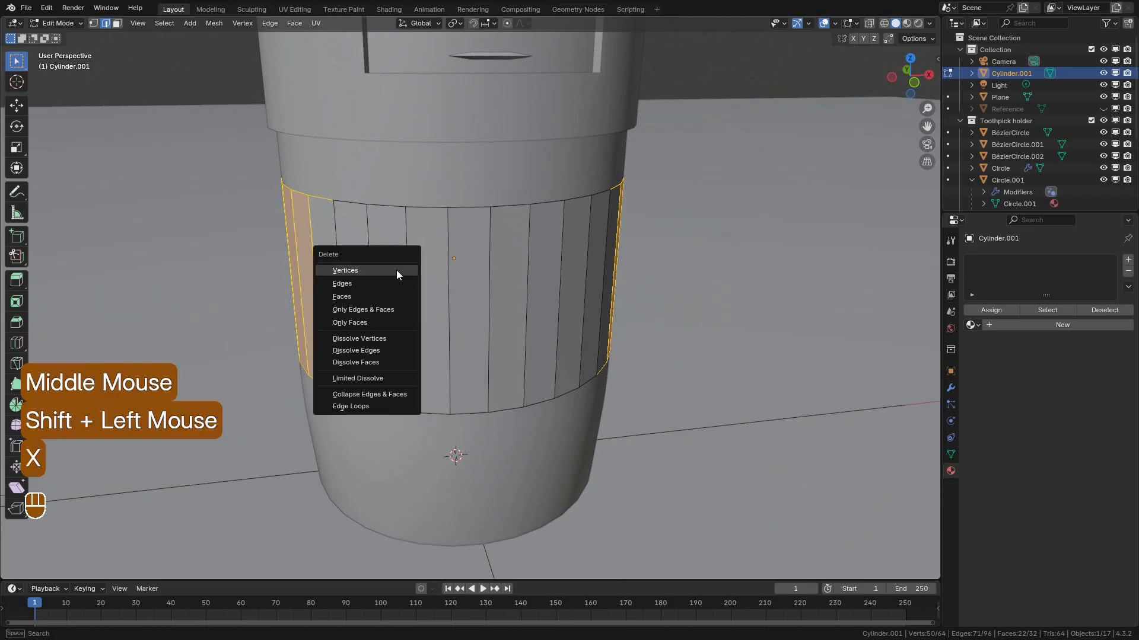
click(396, 271)
middle_drag(396, 271, 381, 280)
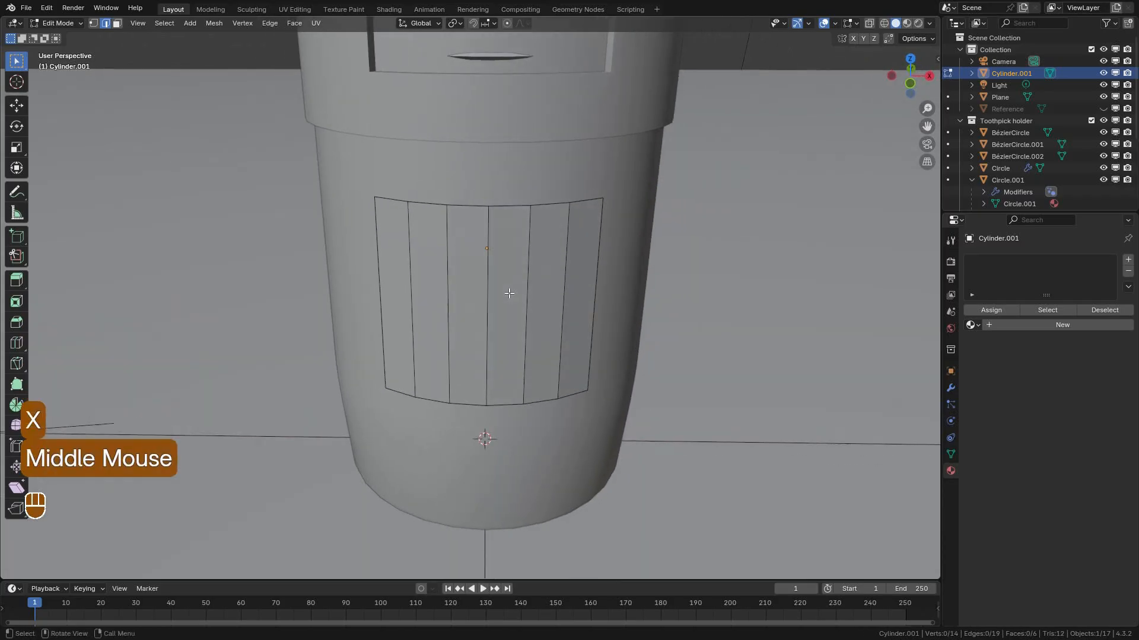
key(ctrl+z)
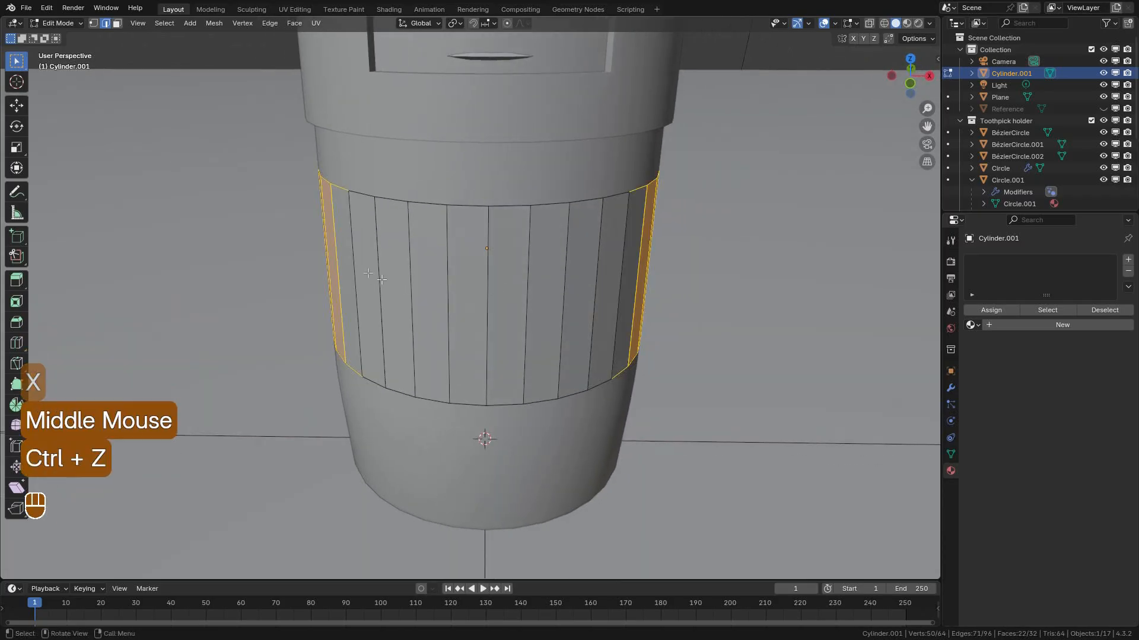
Deselect the short upper and lower edges that still connect the selection to the front faces on both sides.
shift+click(341, 193)
shift+click(351, 368)
middle_drag(640, 369, 601, 360)
shift+click(613, 370)
shift+click(621, 203)
shift+click(624, 182)
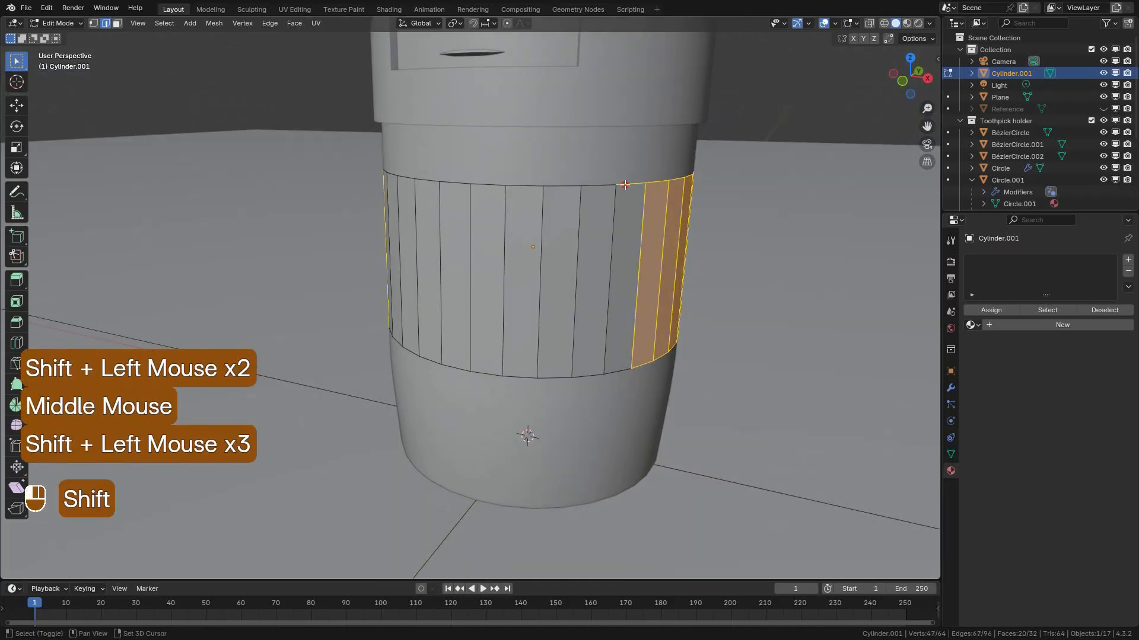
Try deleting the selected geometry after trimming the connecting edges, and undo the deletion.
key(x)
click(639, 202)
middle_drag(640, 210, 735, 278)
key(ctrl+z)
Delete the selected side and back geometry of the cylinder and return to Object Mode.
key(x)
click(648, 273)
click(68, 27)
click(66, 36)
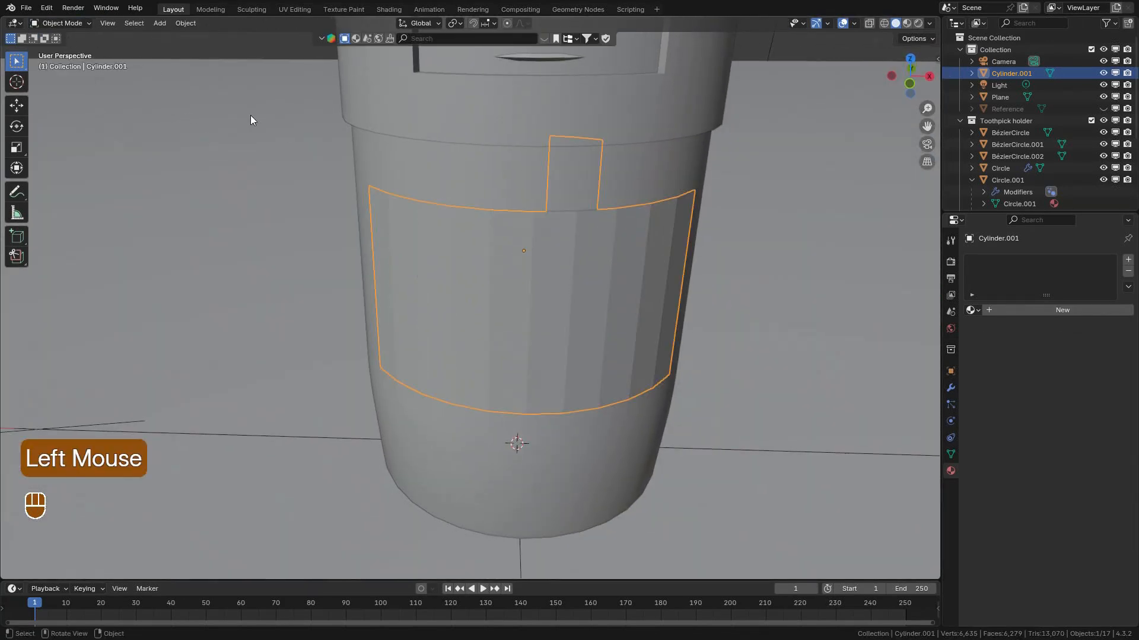
In Edit Mode, delete the vertices of the two stray faces left behind the front section, and return to Object Mode.
middle_drag(640, 303, 536, 240)
click(496, 290)
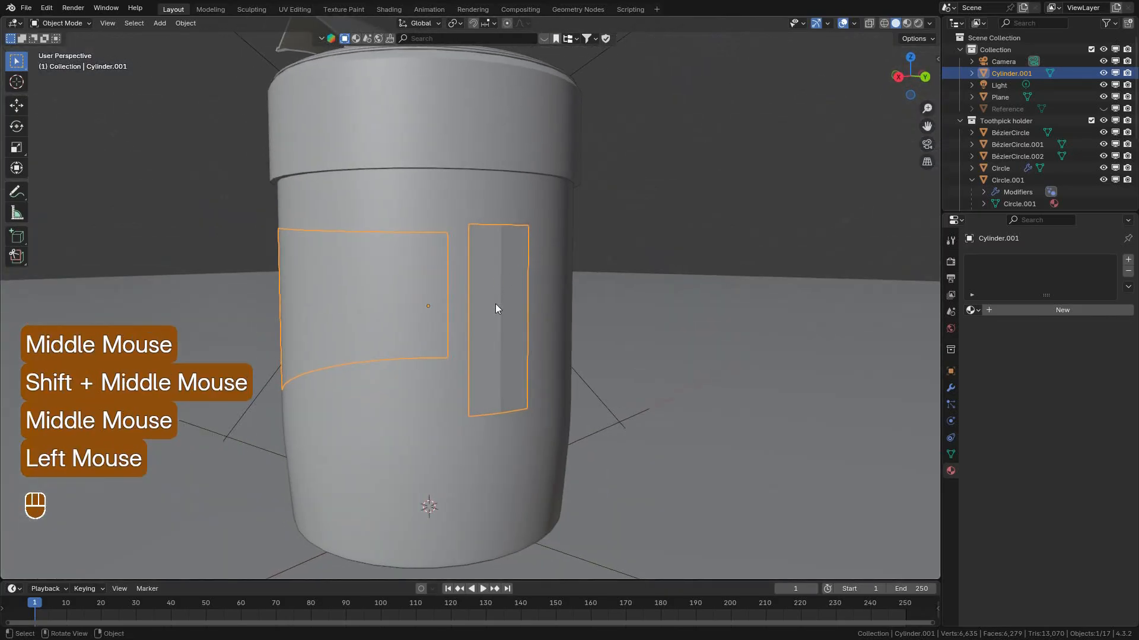
scroll(496, 299, up, 2)
key(Tab)
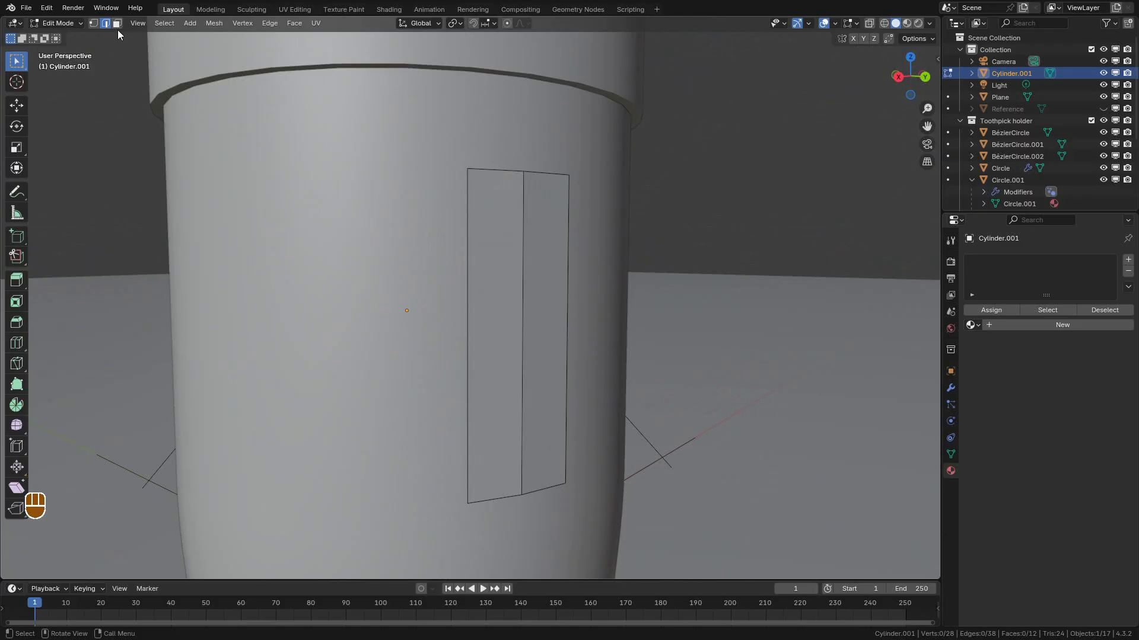
key(3)
click(487, 298)
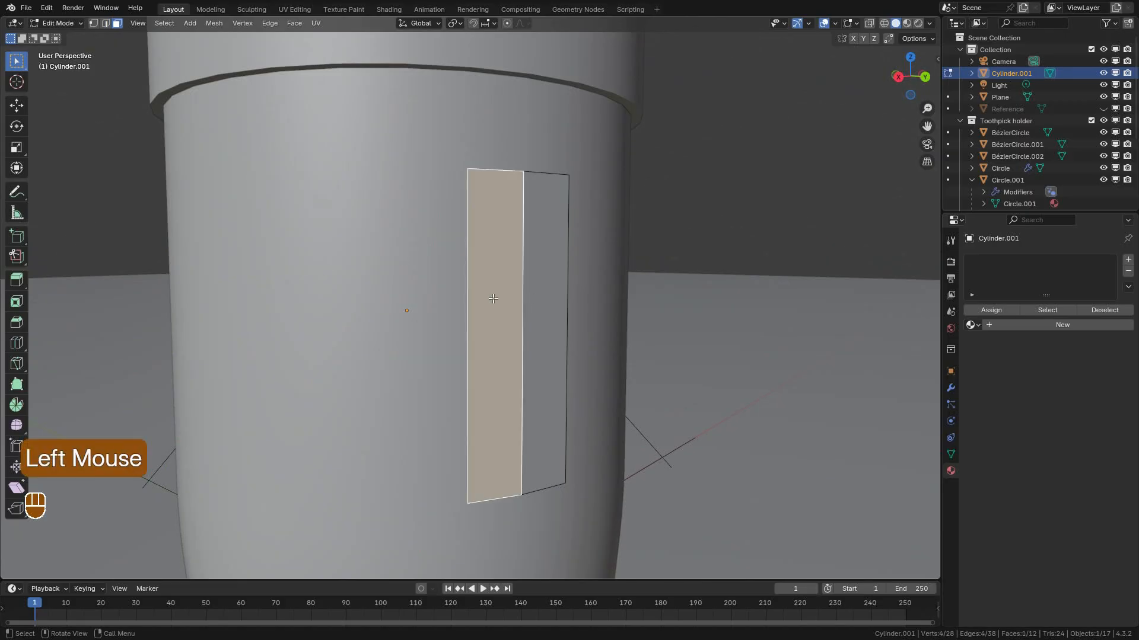
shift+click(540, 306)
key(Delete)
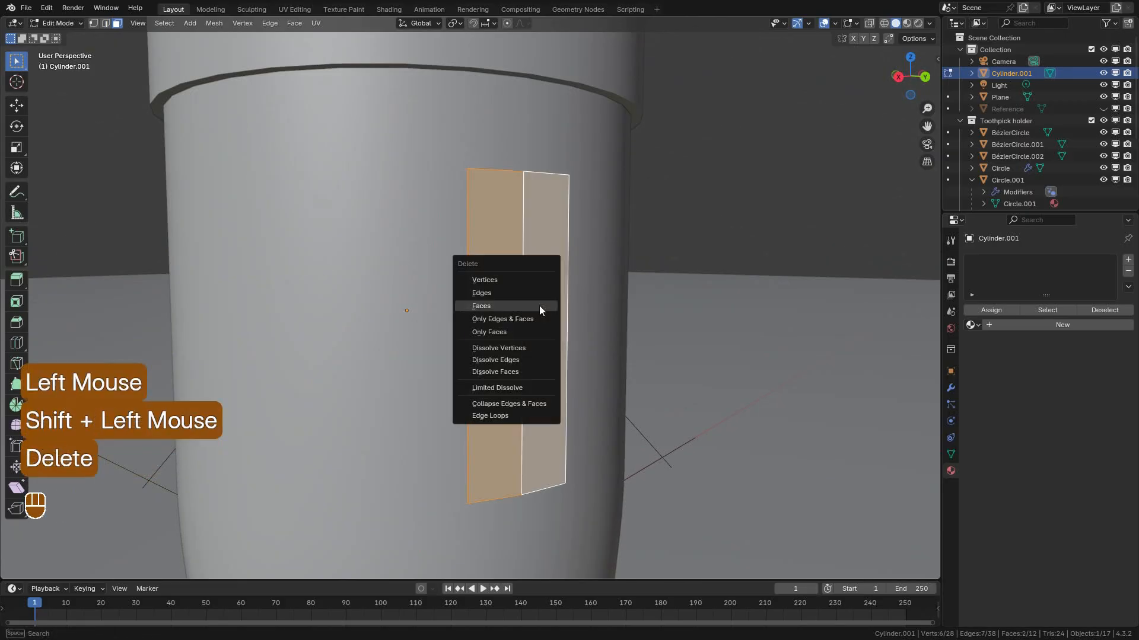
click(509, 280)
scroll(508, 280, down, 2)
middle_drag(508, 280, 600, 298)
scroll(600, 298, down, 1)
scroll(390, 338, down, 1)
shift+middle_drag(389, 338, 511, 314)
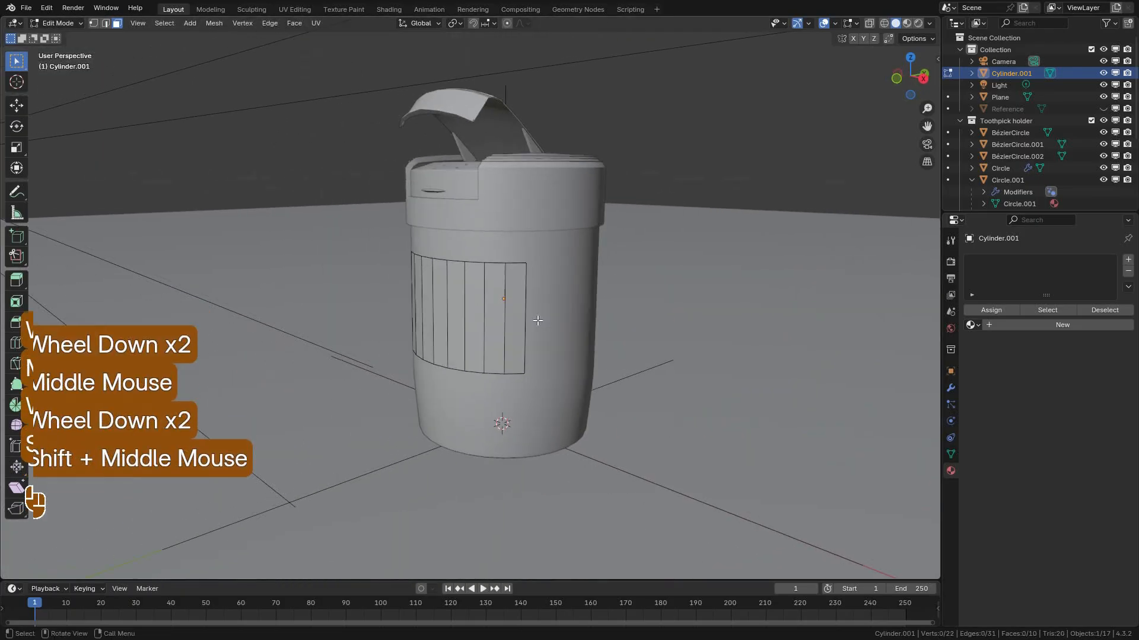
key(Tab)
Apply Shade Auto Smooth to the curved front section and save the file.
middle_drag(432, 312, 542, 304)
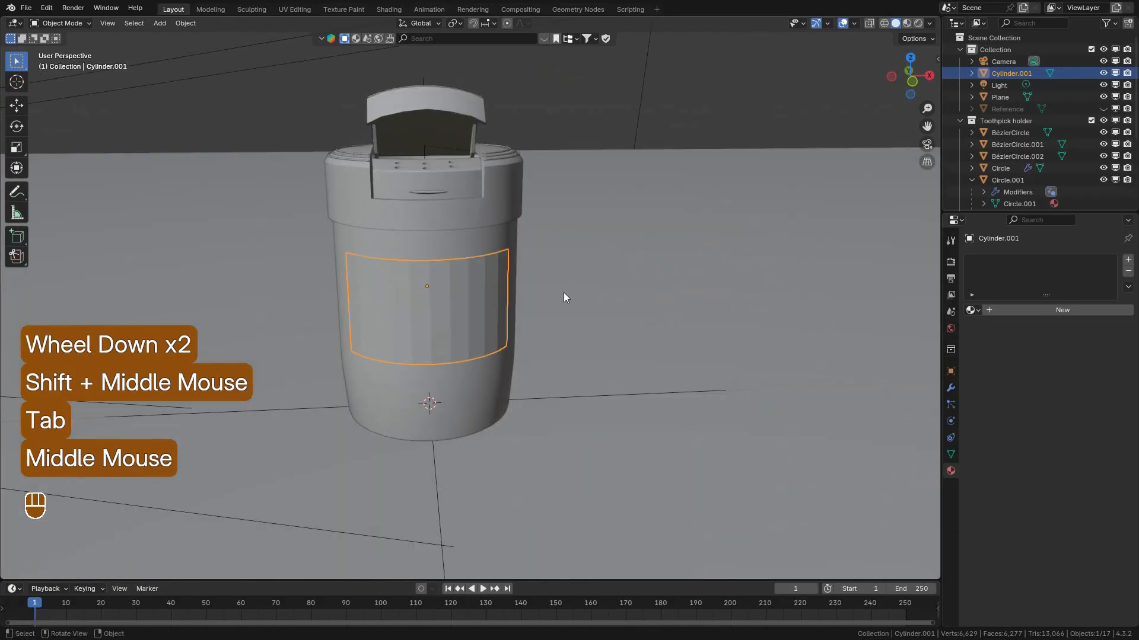
scroll(612, 286, up, 3)
shift+middle_drag(446, 315, 547, 296)
right_click(547, 295)
click(543, 298)
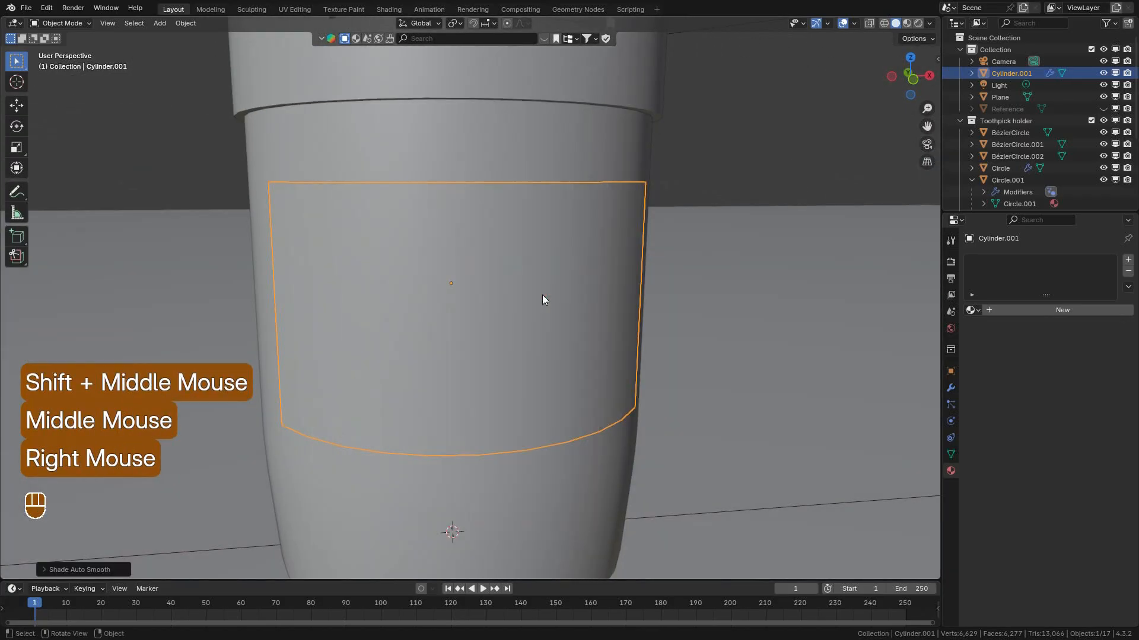
scroll(525, 280, down, 3)
scroll(526, 280, up, 2)
key(ctrl+s)
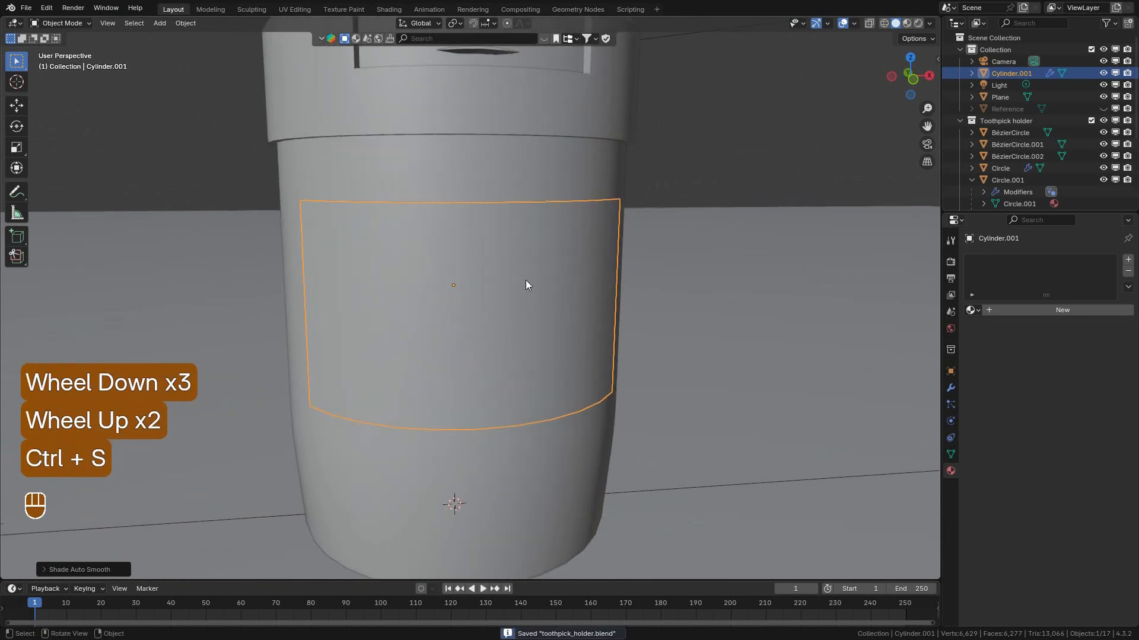
Switch to the UV Editing workspace and select all faces of the curved front section.
click(388, 9)
middle_drag(547, 230, 482, 164)
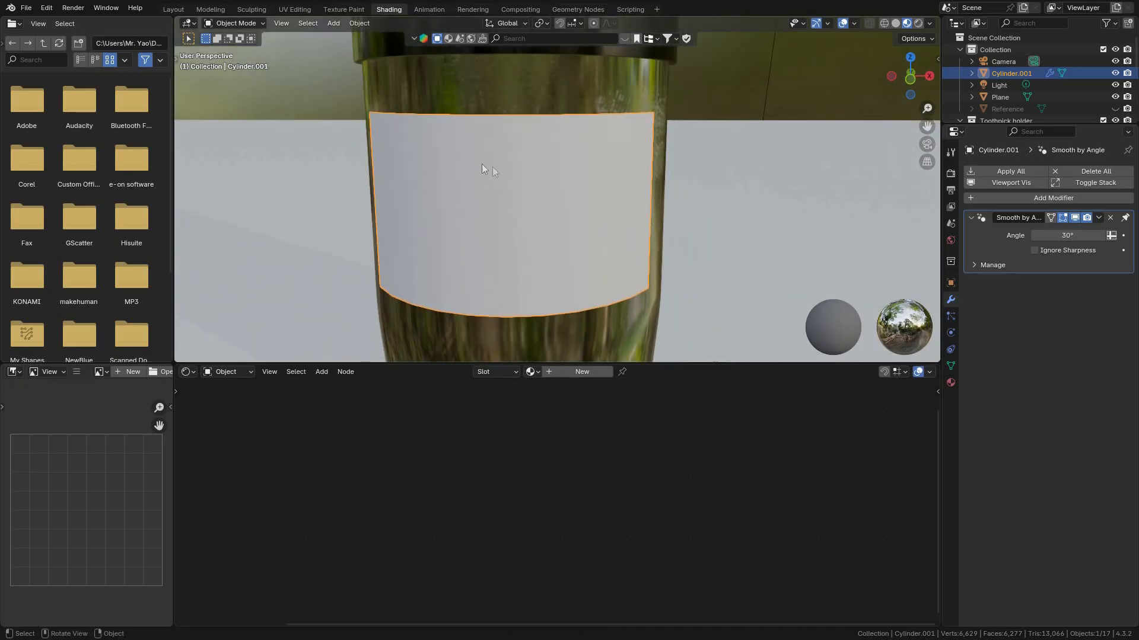
click(294, 9)
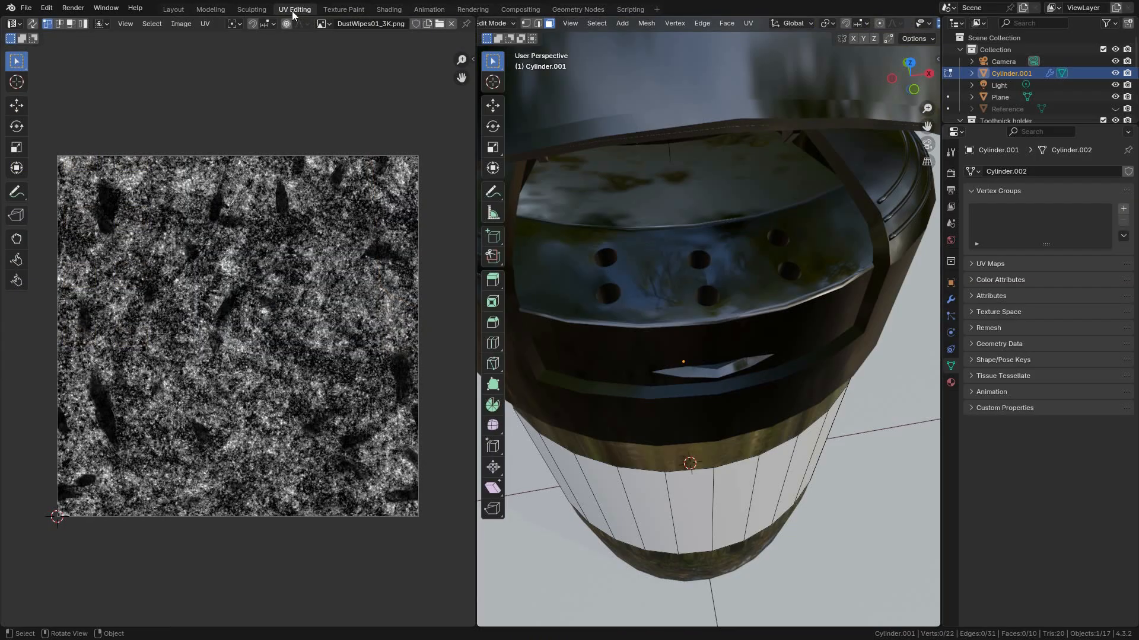
scroll(729, 385, down, 4)
middle_drag(749, 420, 727, 310)
key(a)
scroll(262, 358, up, 8)
Return to Object Mode, apply the front section's scale and save the file.
click(949, 282)
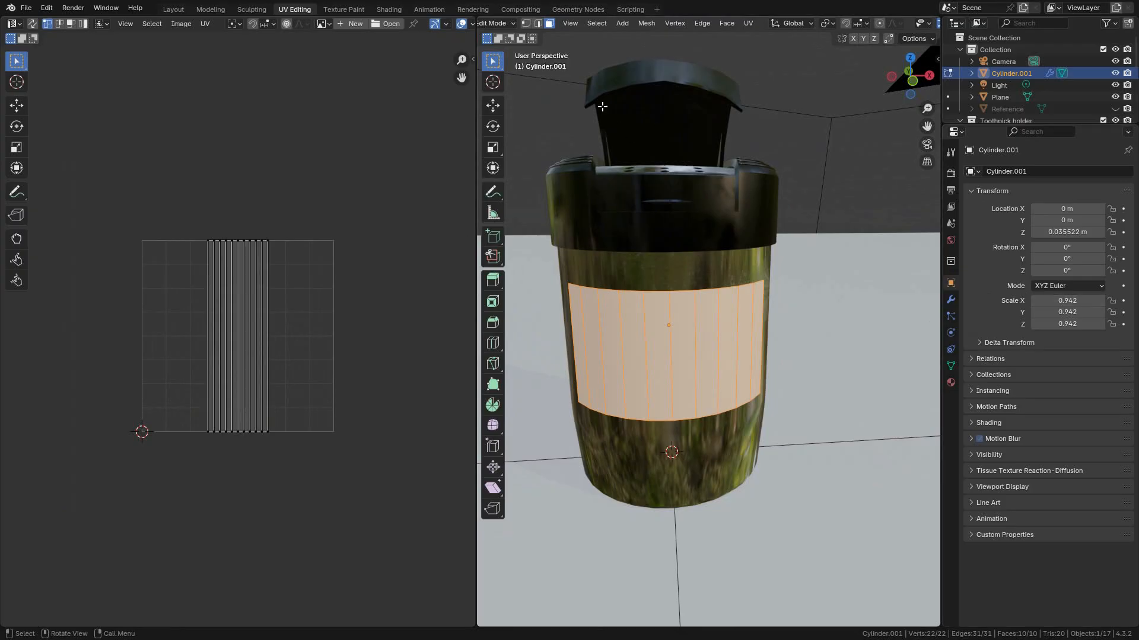
scroll(500, 23, up, 3)
click(537, 24)
click(539, 37)
scroll(673, 354, up, 4)
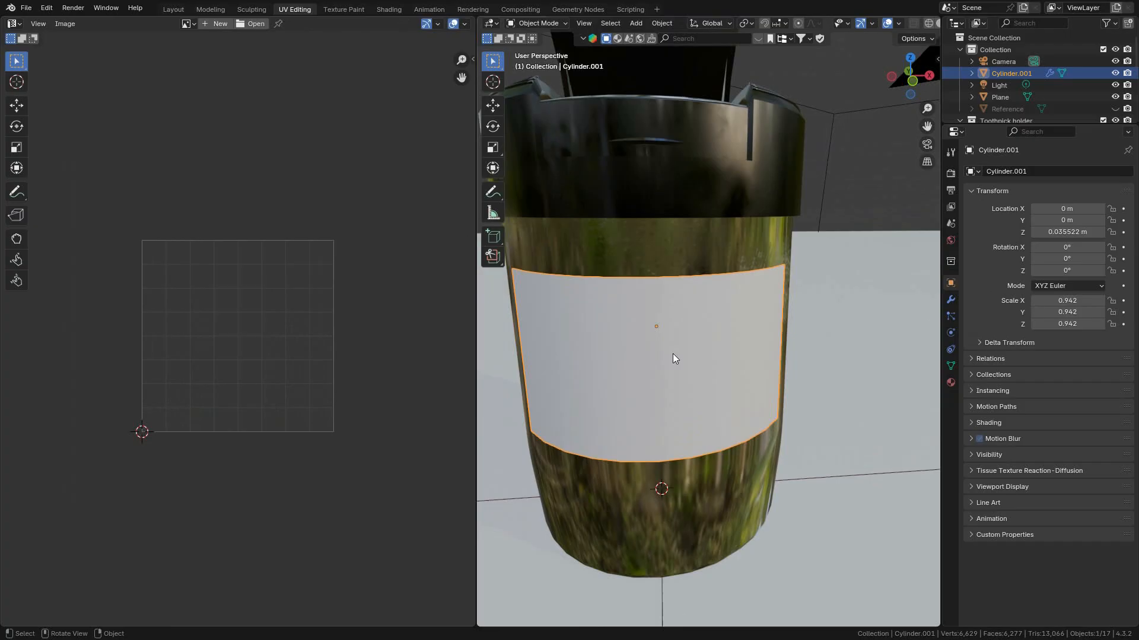
key(ctrl+a)
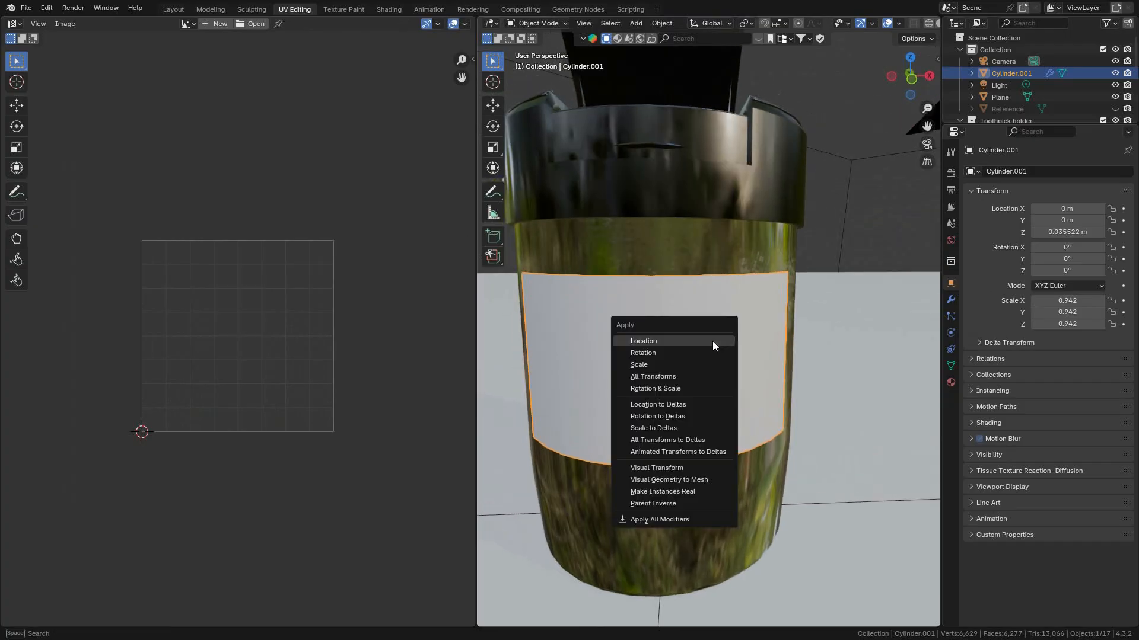
click(660, 364)
middle_drag(560, 340, 773, 283)
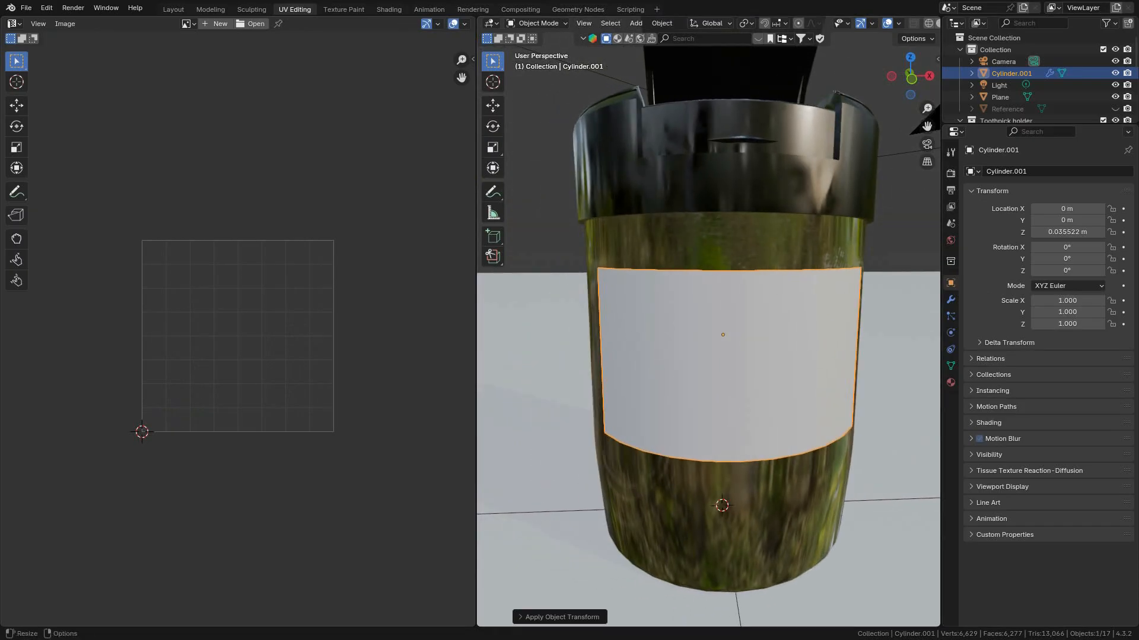
key(ctrl+s)
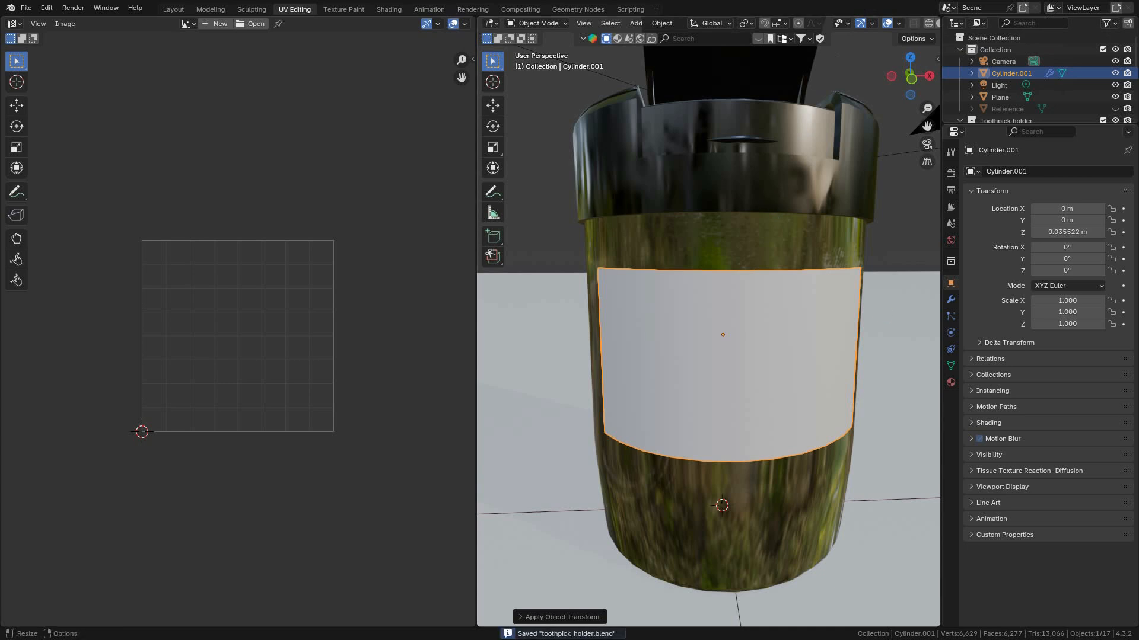
In Edit Mode, unwrap all faces of the front section using Smart UV Project with a 66° angle limit.
middle_drag(762, 307, 738, 347)
click(527, 24)
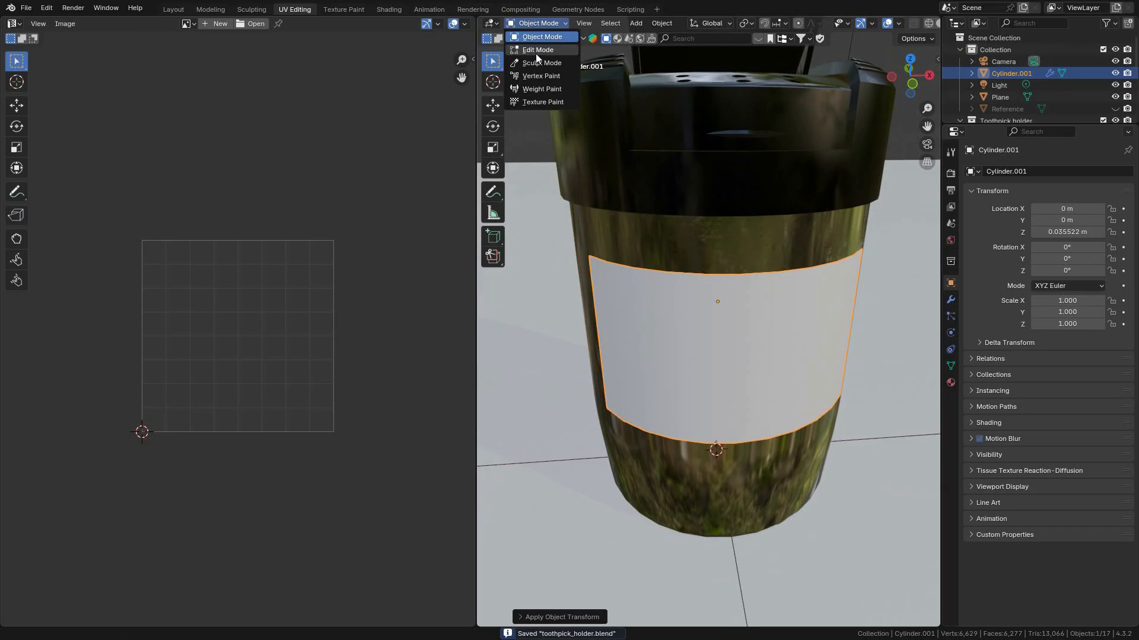
click(536, 51)
middle_drag(806, 348, 782, 343)
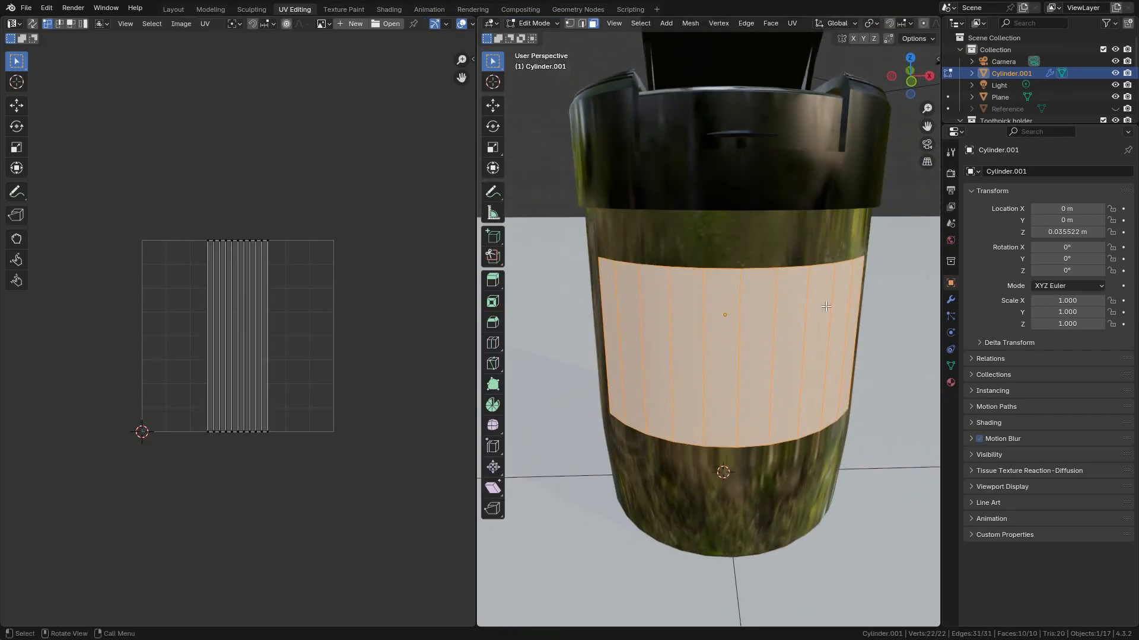
key(u)
mouse_move(825, 306)
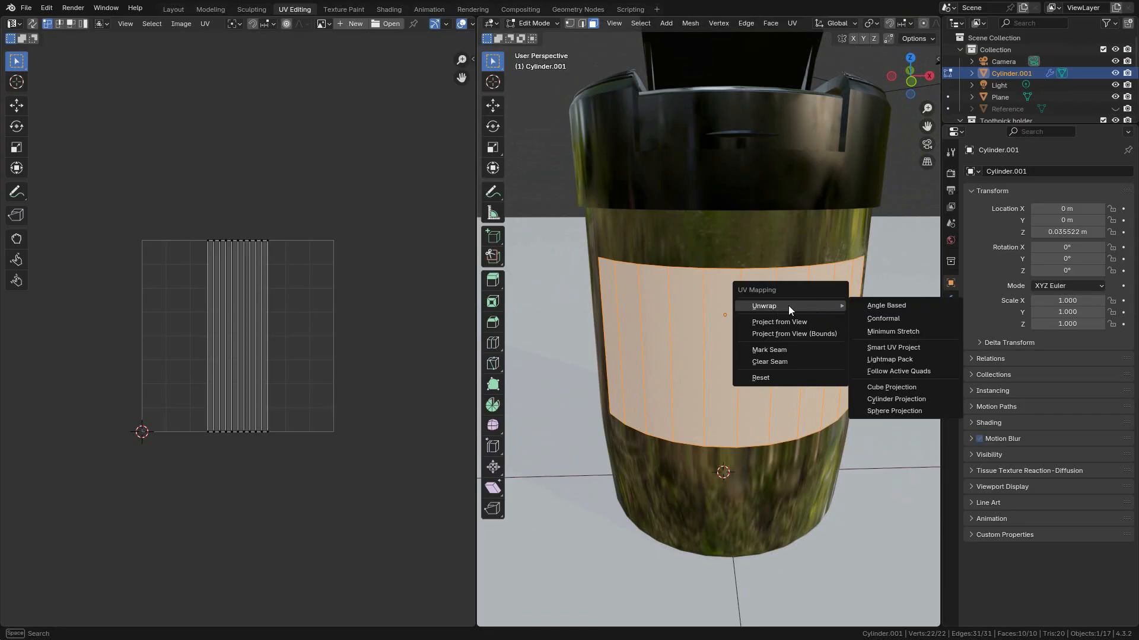
click(886, 348)
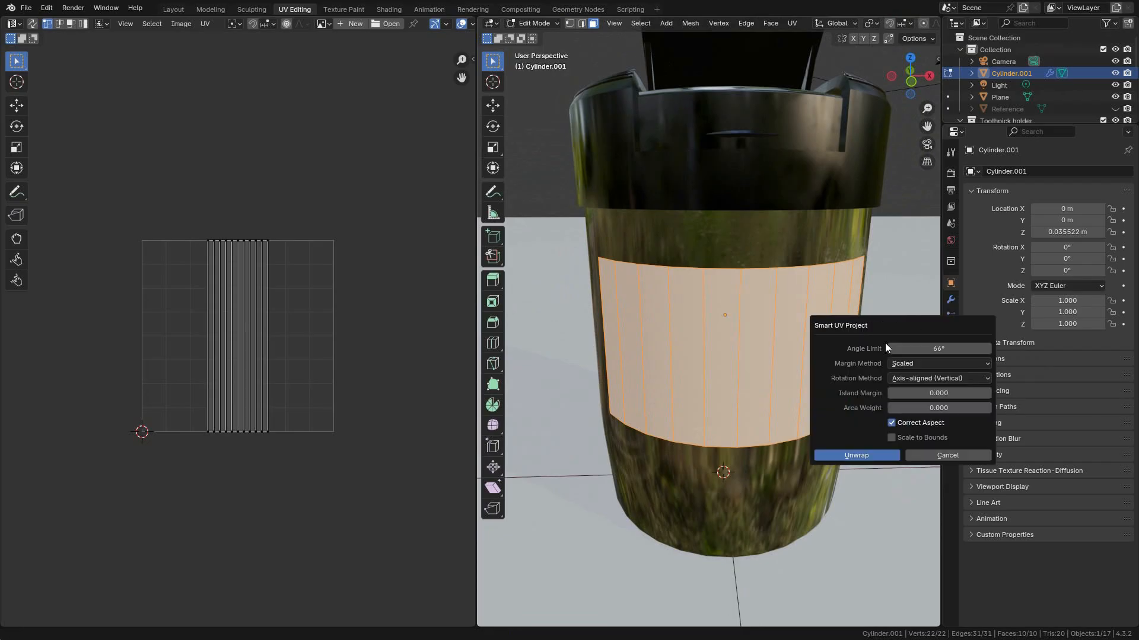
click(869, 459)
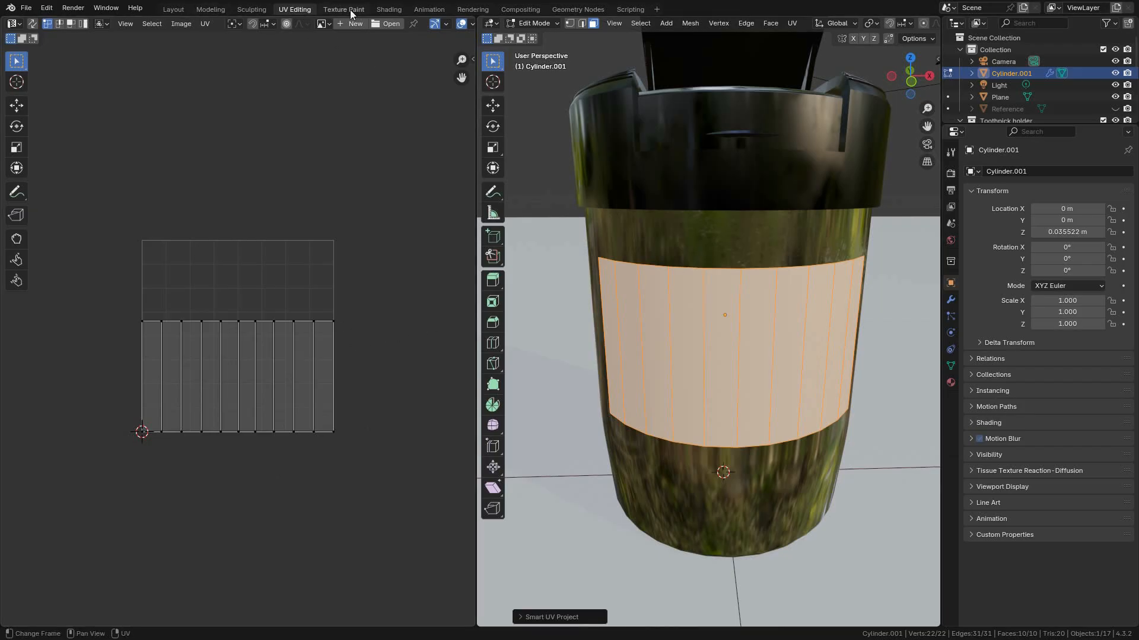
Switch to the Shading workspace and create a new material named "label" for the front section.
click(389, 10)
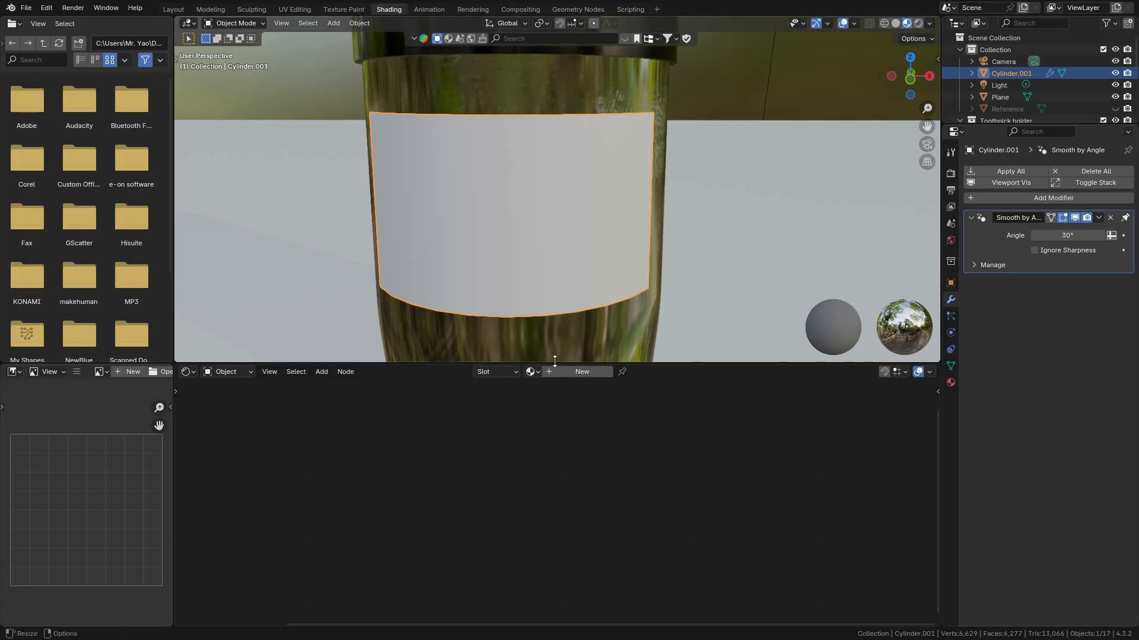
click(563, 372)
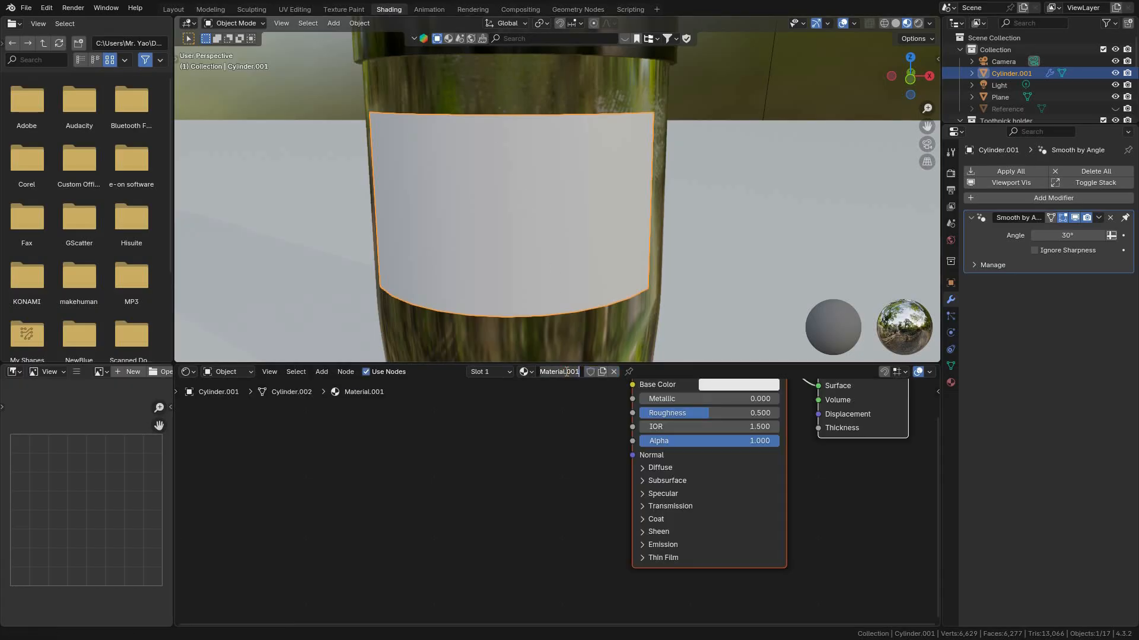
key(Return)
middle_drag(560, 430, 520, 482)
scroll(478, 467, down, 3)
click(461, 460)
shift+middle_drag(447, 451, 495, 456)
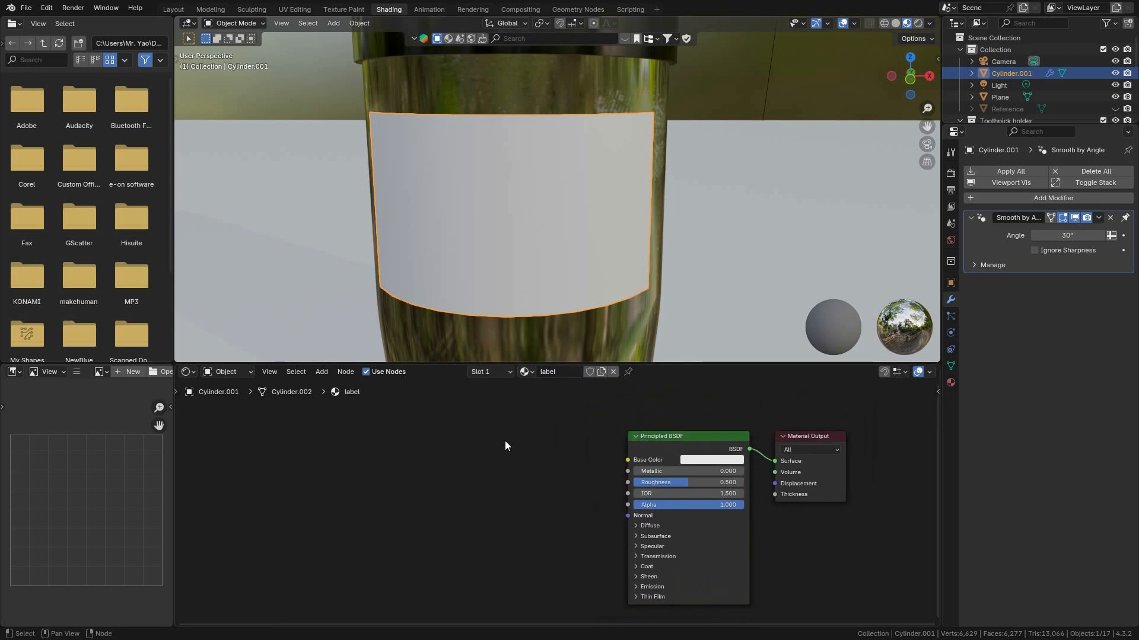
Add an Image Texture node to the label material and place it before the Principled BSDF node.
scroll(513, 431, up, 2)
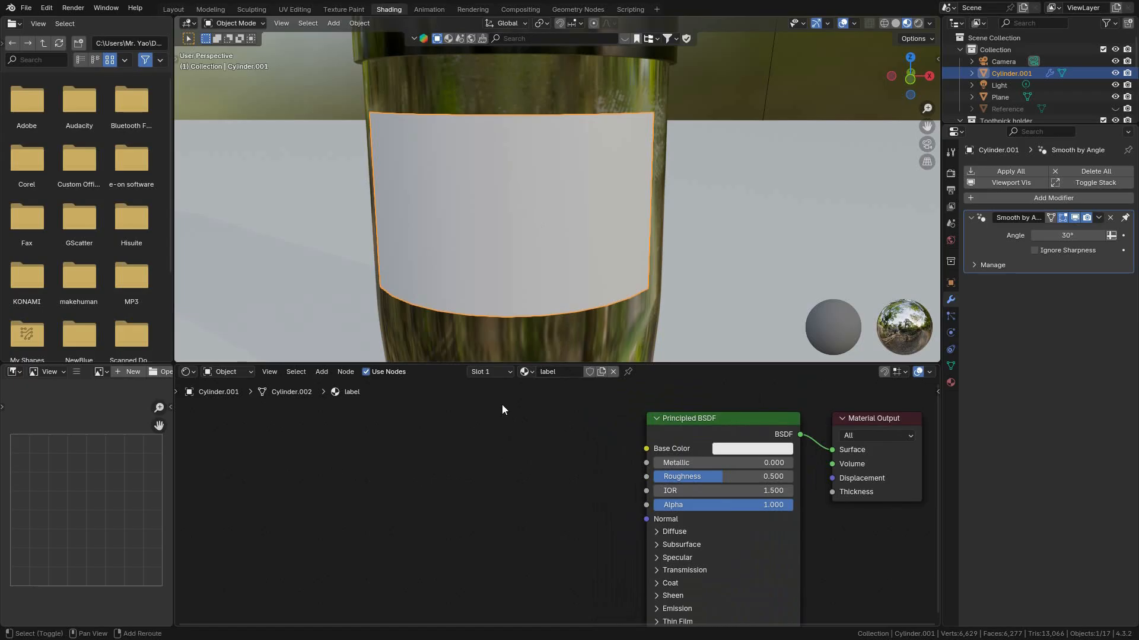
key(shift+a)
click(468, 401)
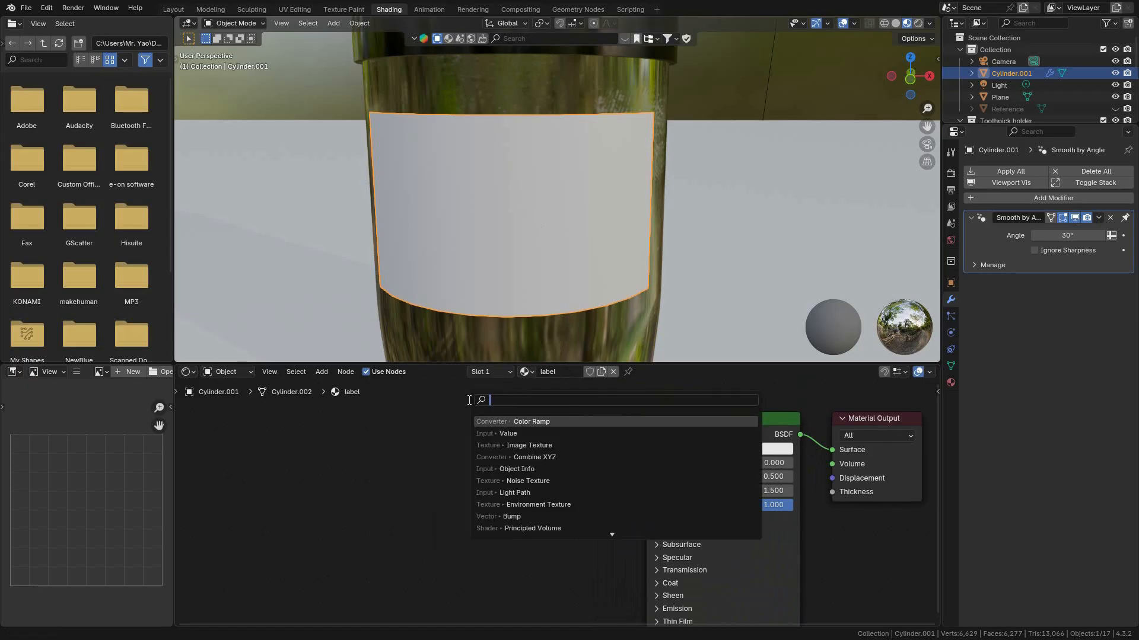
text(image)
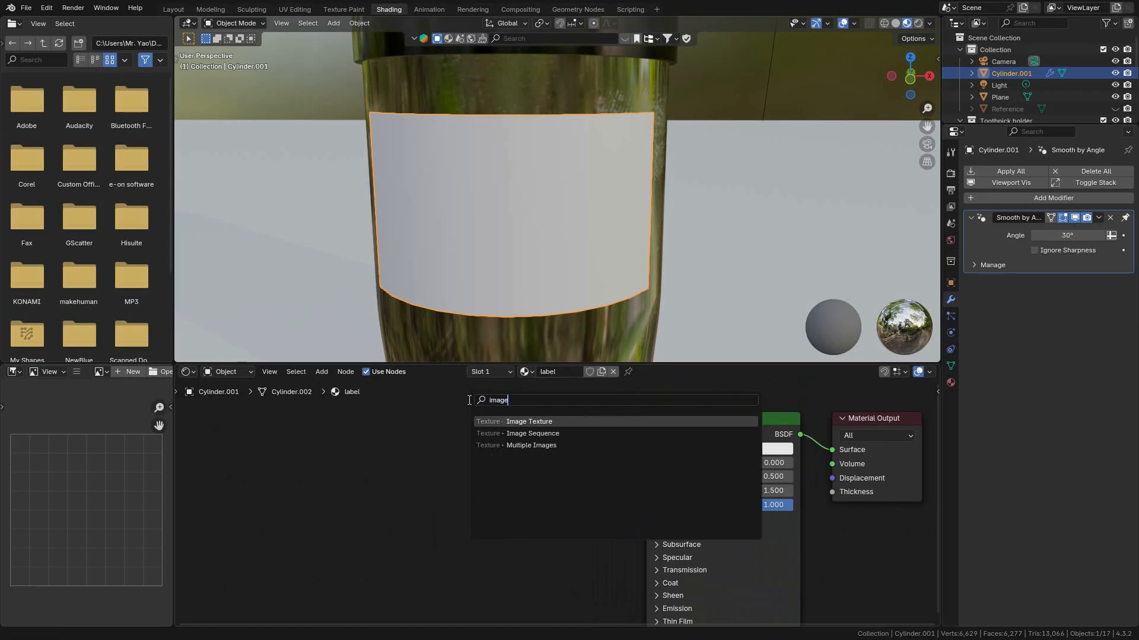
click(554, 421)
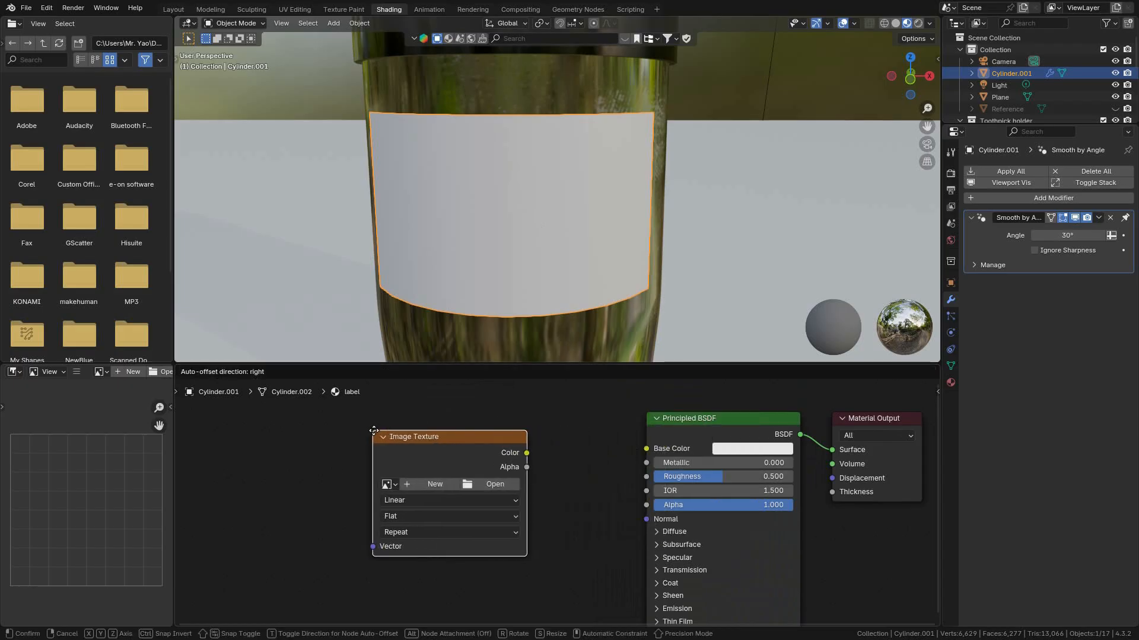
click(367, 436)
click(569, 442)
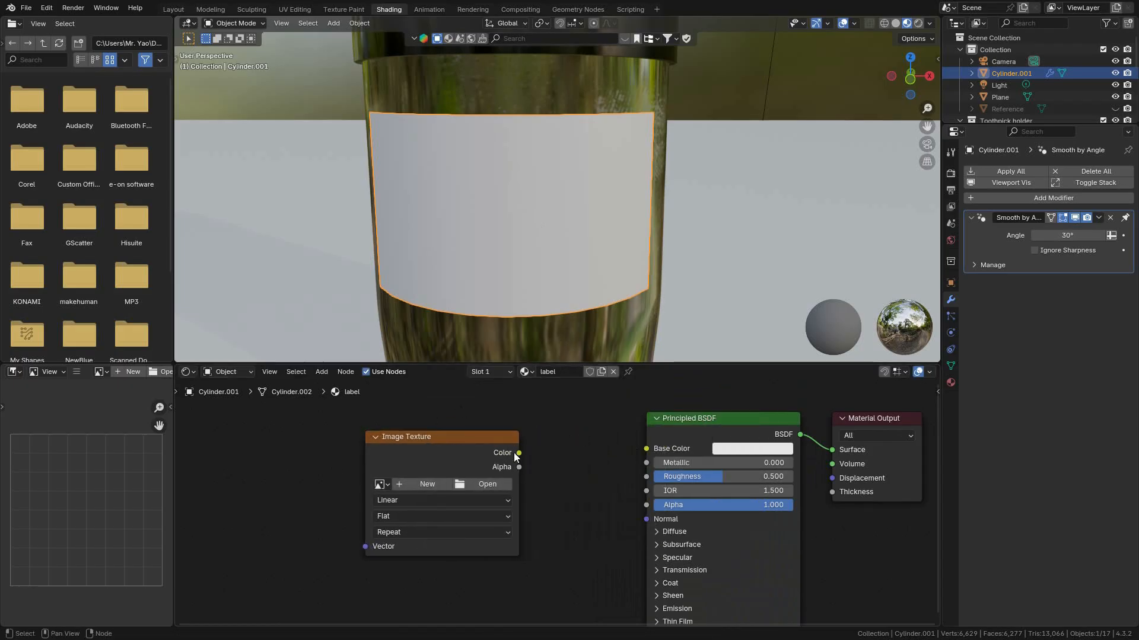
Connect the Image Texture's Color to the Principled BSDF's Base Color and load holder_label.png from the toothpick jar folder into it.
drag(519, 454, 646, 448)
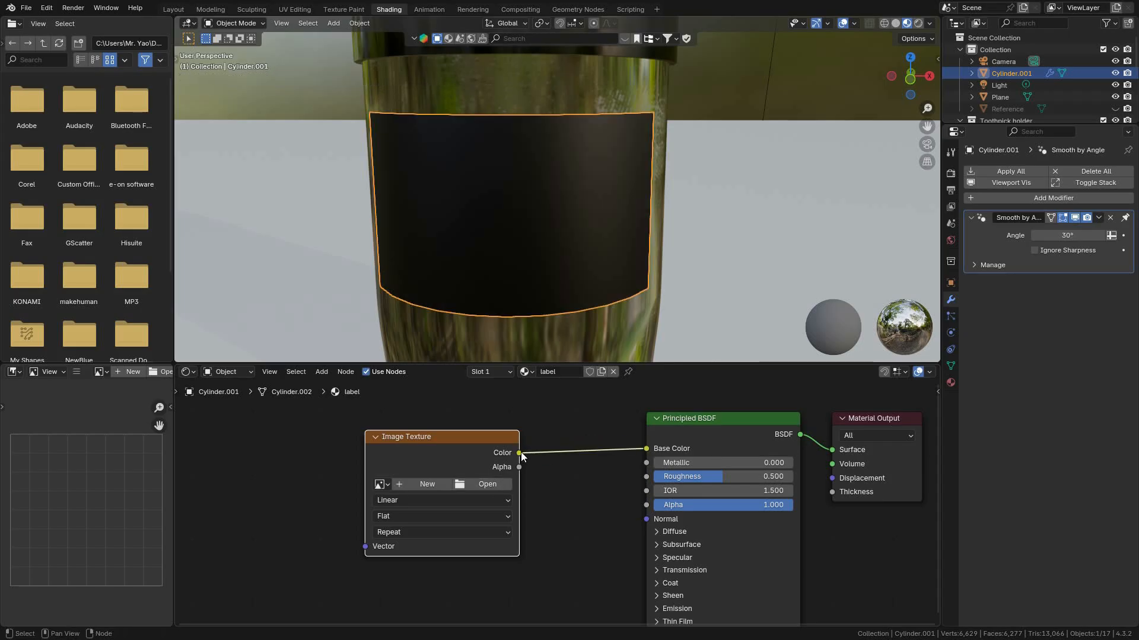
click(484, 485)
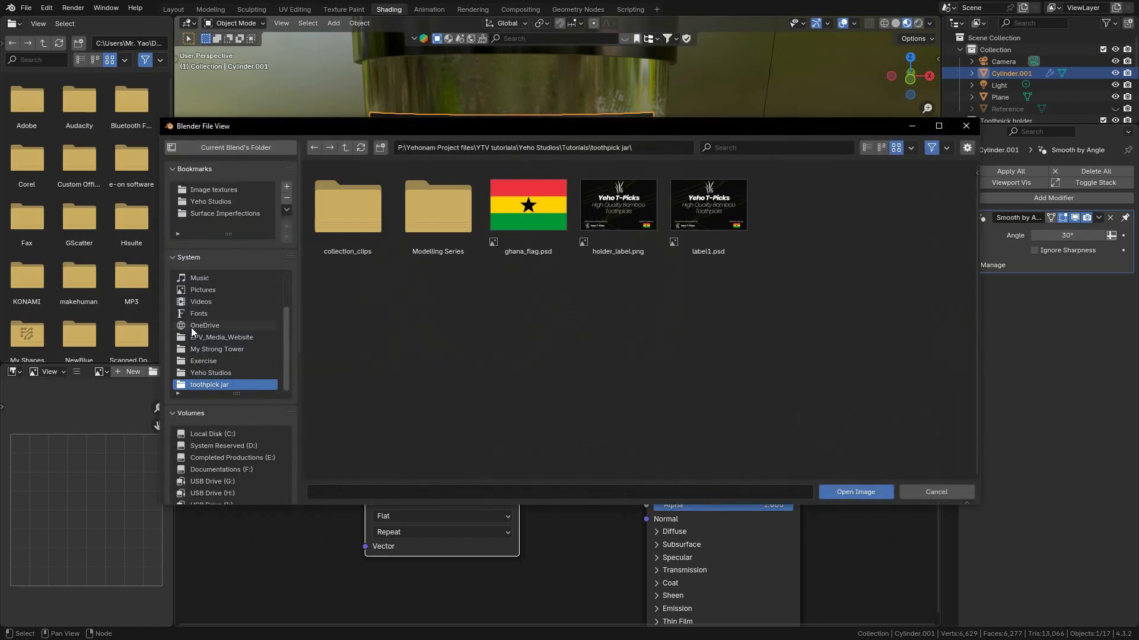
click(215, 214)
click(212, 202)
scroll(870, 328, down, 5)
scroll(870, 328, down, 2)
scroll(830, 297, up, 6)
double_click(781, 229)
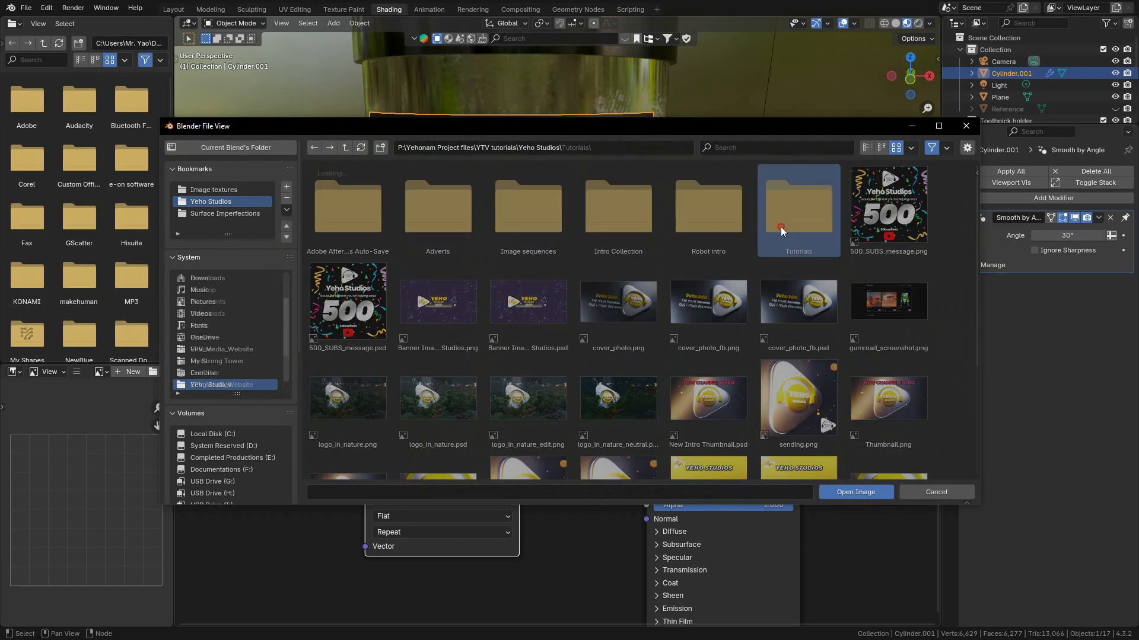
click(514, 242)
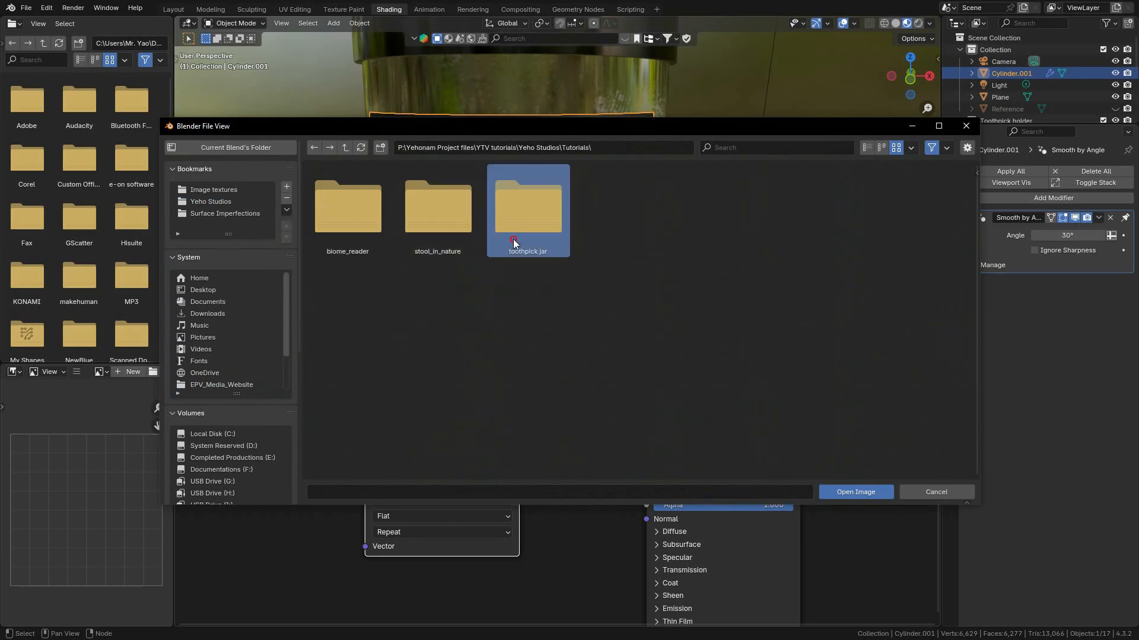
double_click(530, 230)
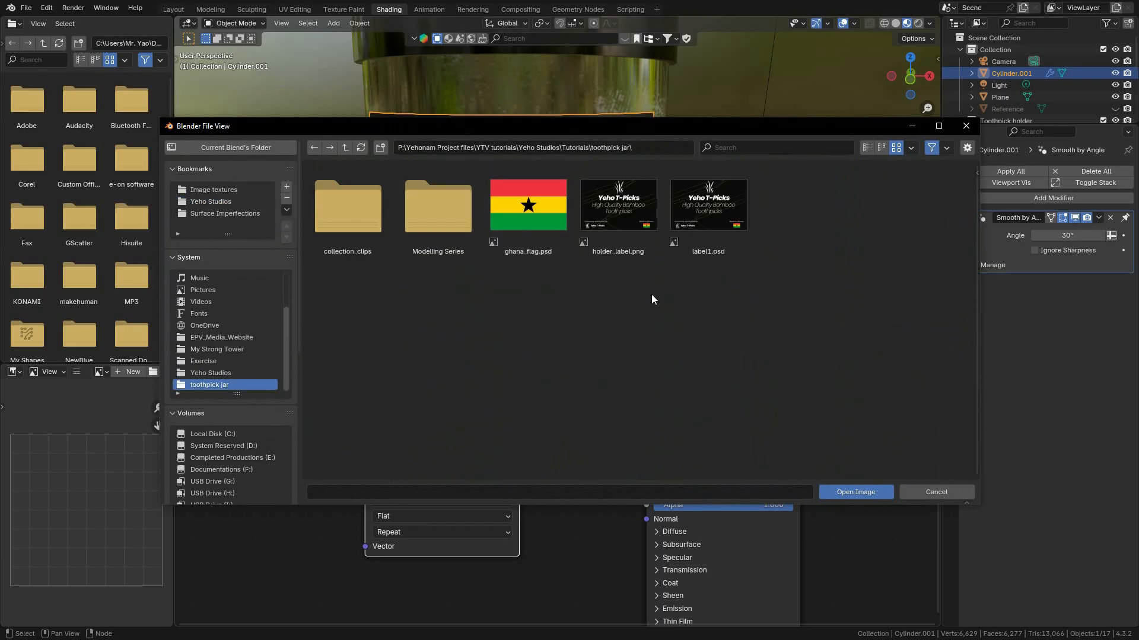
click(620, 246)
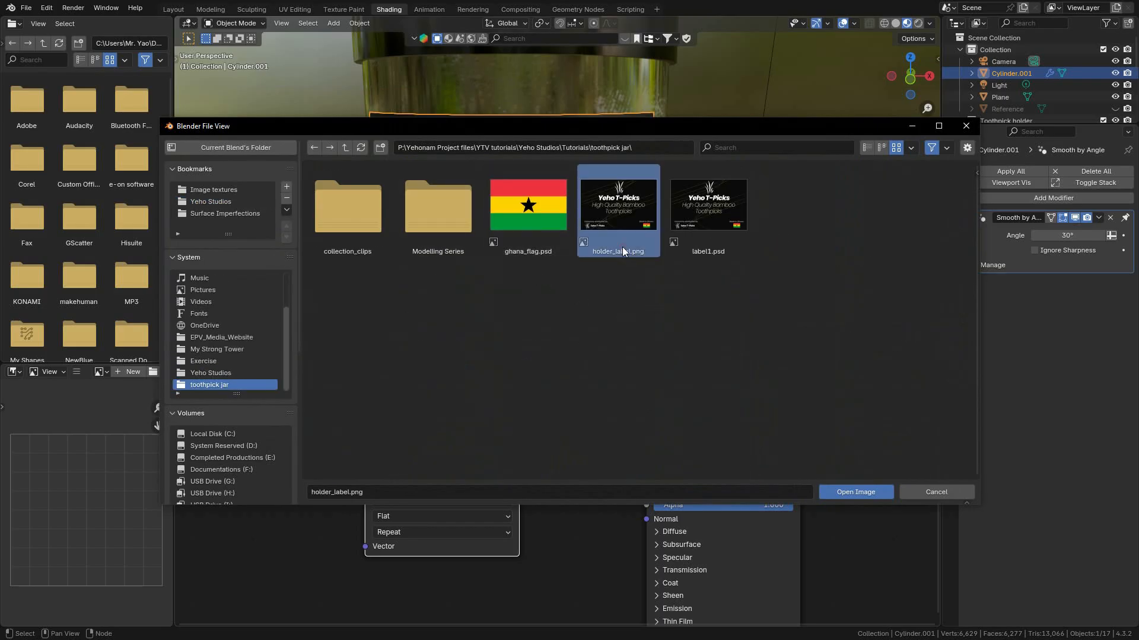
click(876, 492)
middle_drag(586, 304, 539, 246)
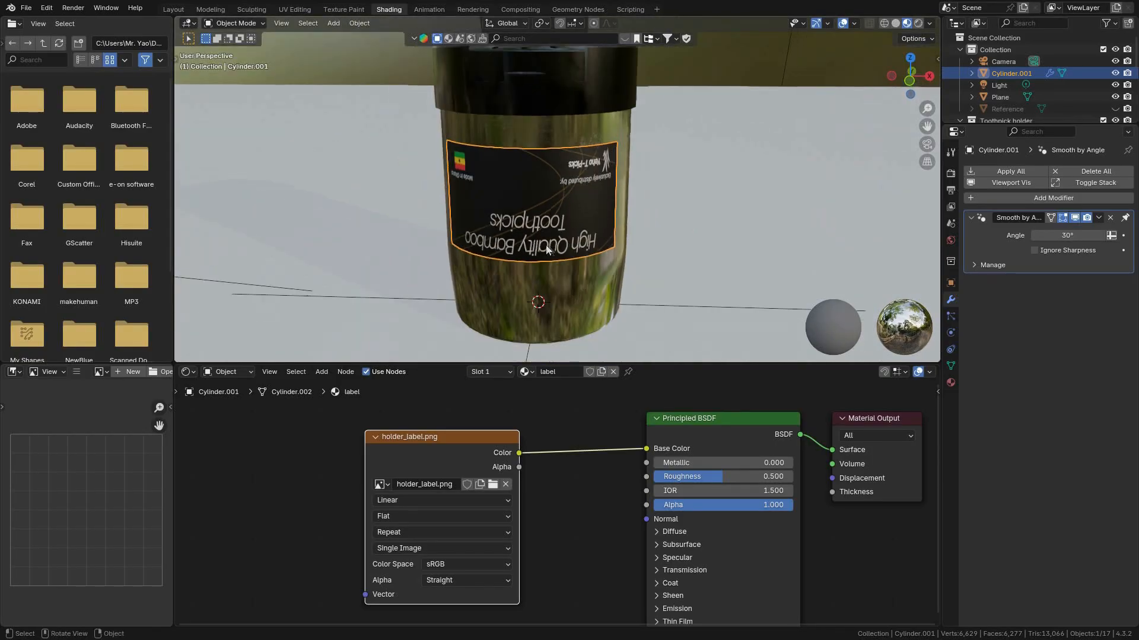
In the UV Editing workspace, select all of the label's UVs and rotate them 180° so the artwork reads upright.
click(290, 10)
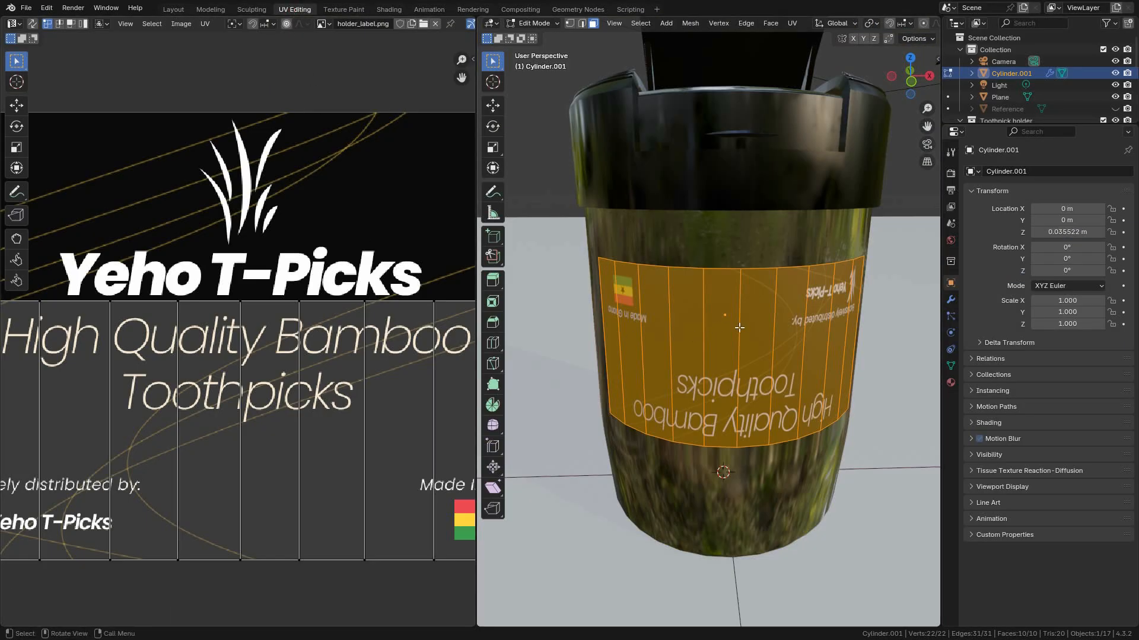
scroll(722, 328, down, 3)
scroll(760, 339, up, 2)
scroll(775, 345, down, 1)
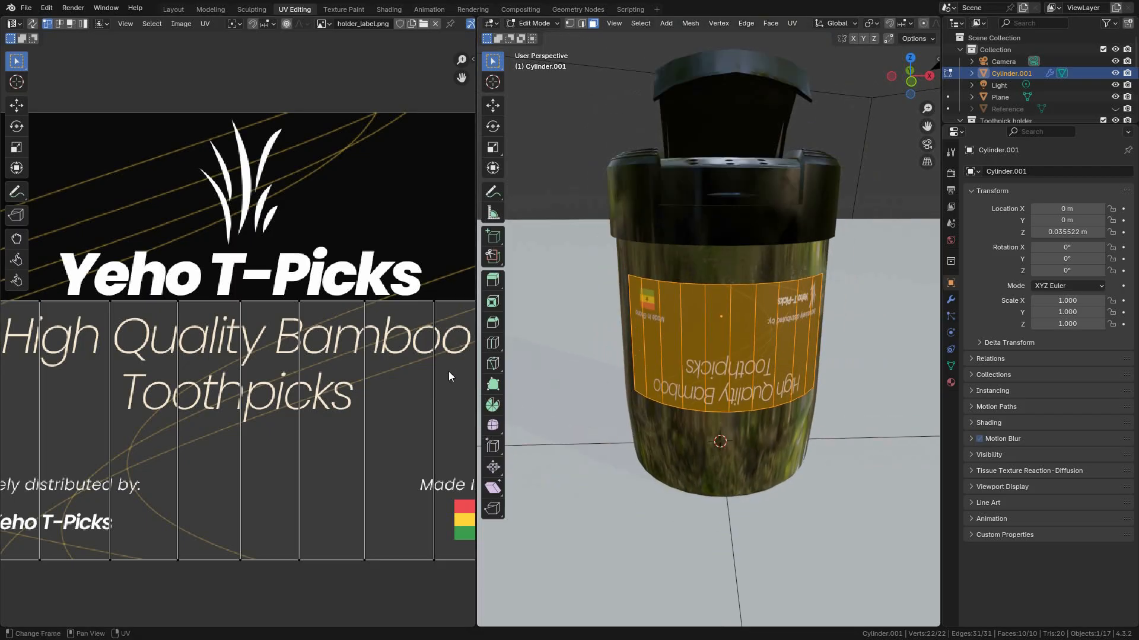
scroll(468, 369, down, 3)
key(a)
key(r)
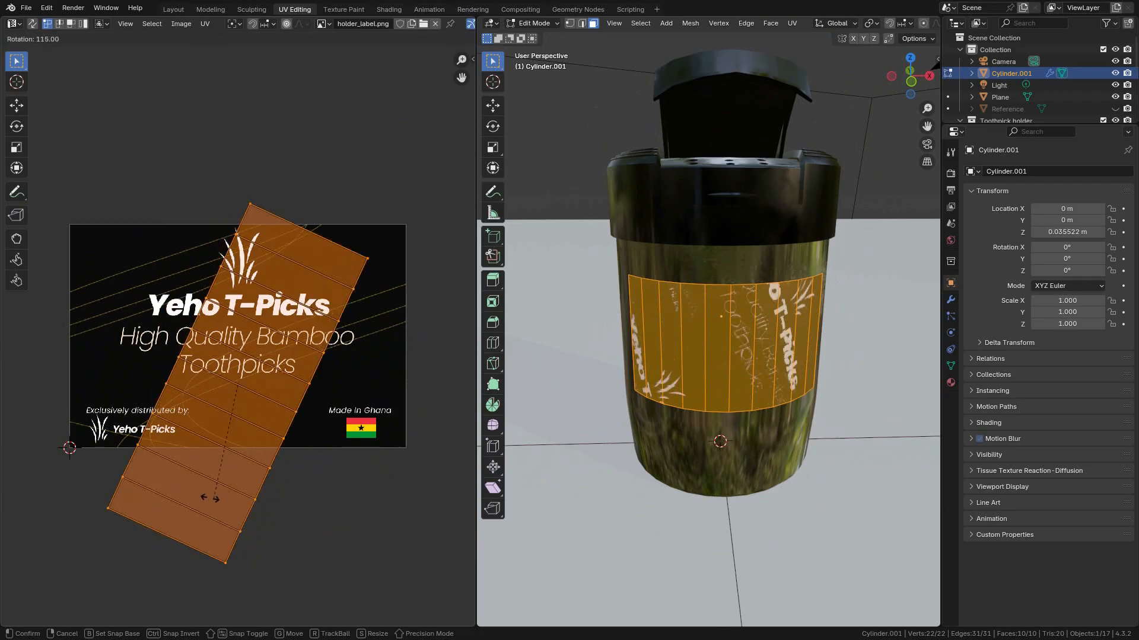
click(136, 414)
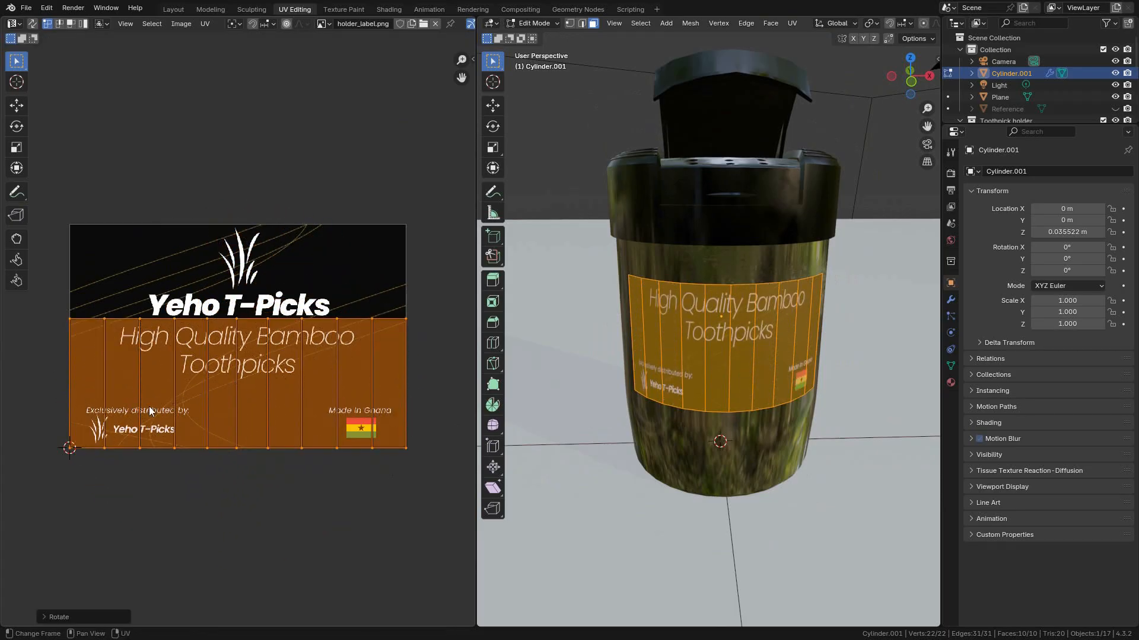
scroll(198, 401, down, 1)
key(s)
key(y)
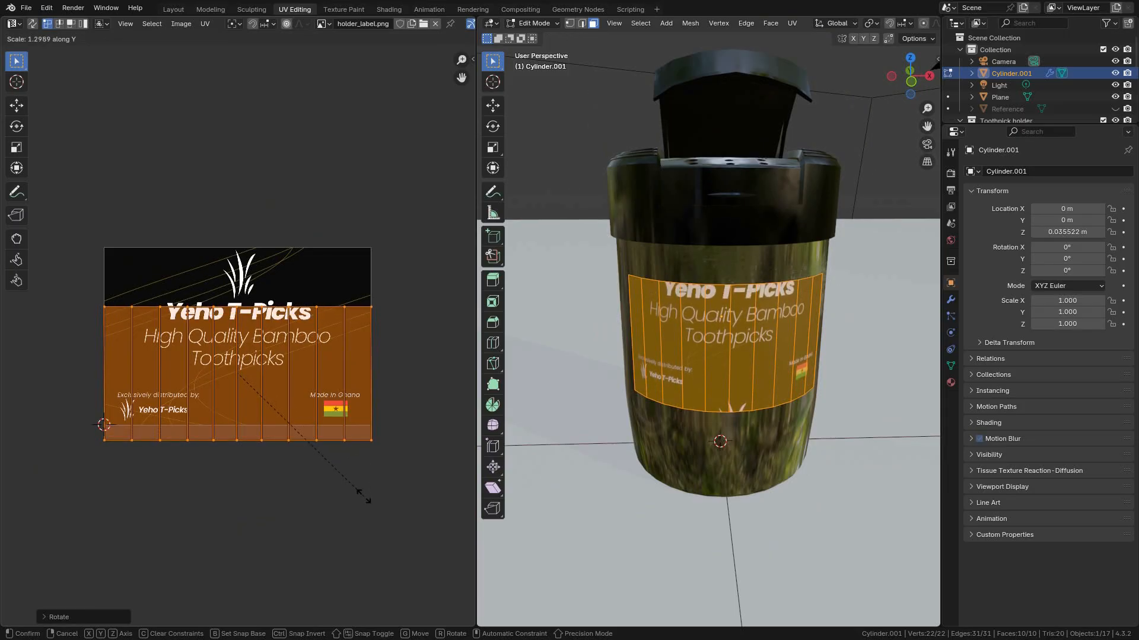
key(g)
key(y)
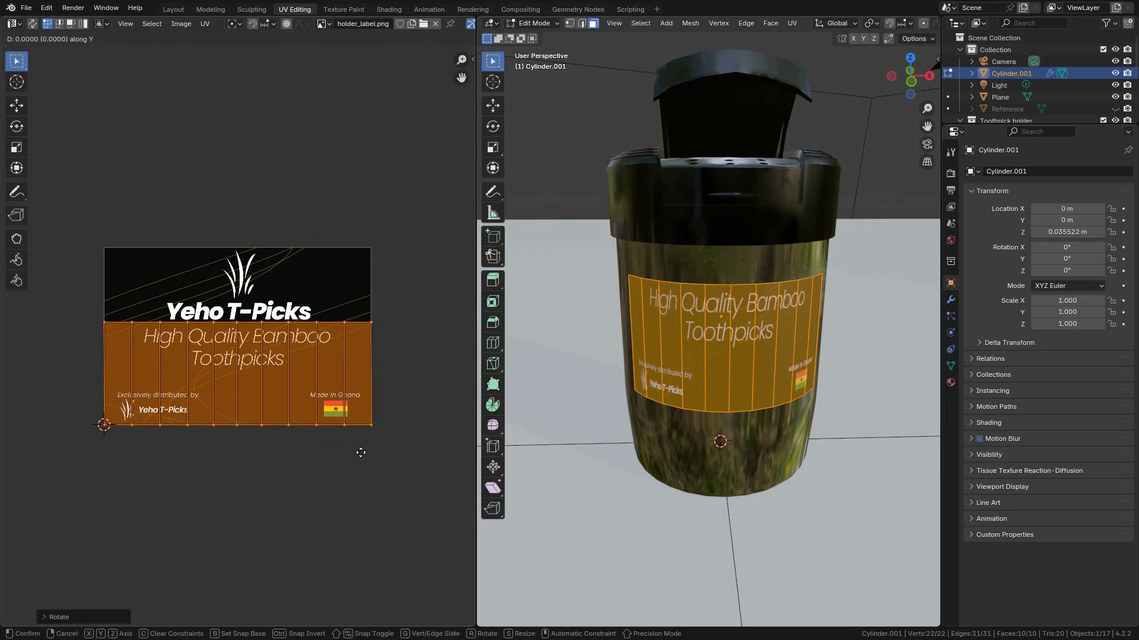
right_click(371, 433)
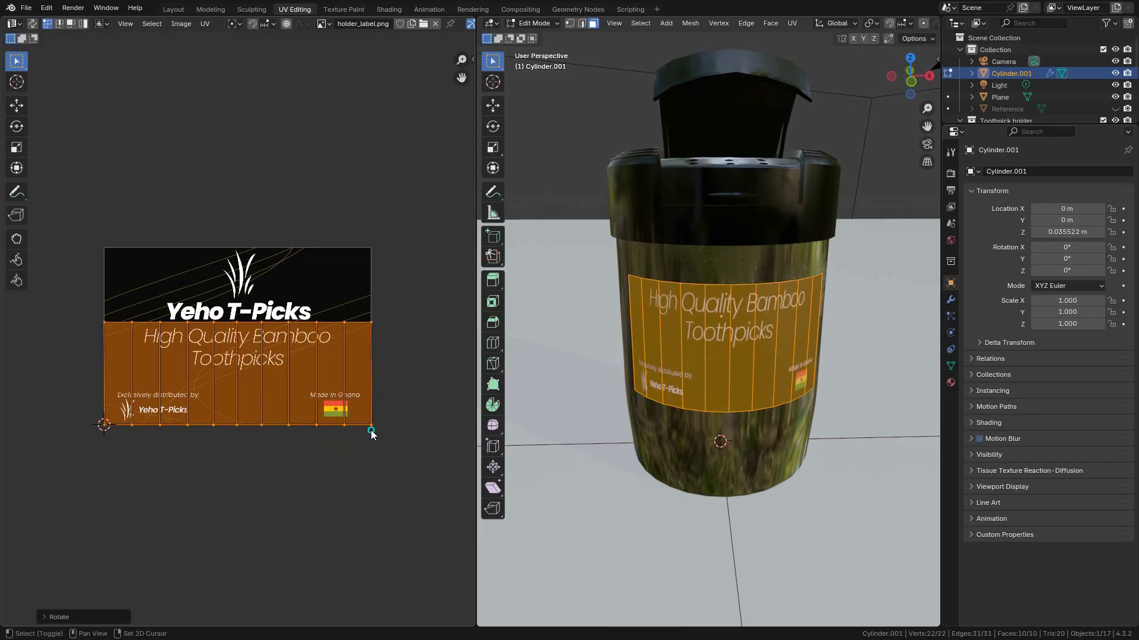
Select the UV island's upper row of vertices and move it along Y to the upper edge of the label image.
drag(69, 269, 386, 351)
key(g)
key(y)
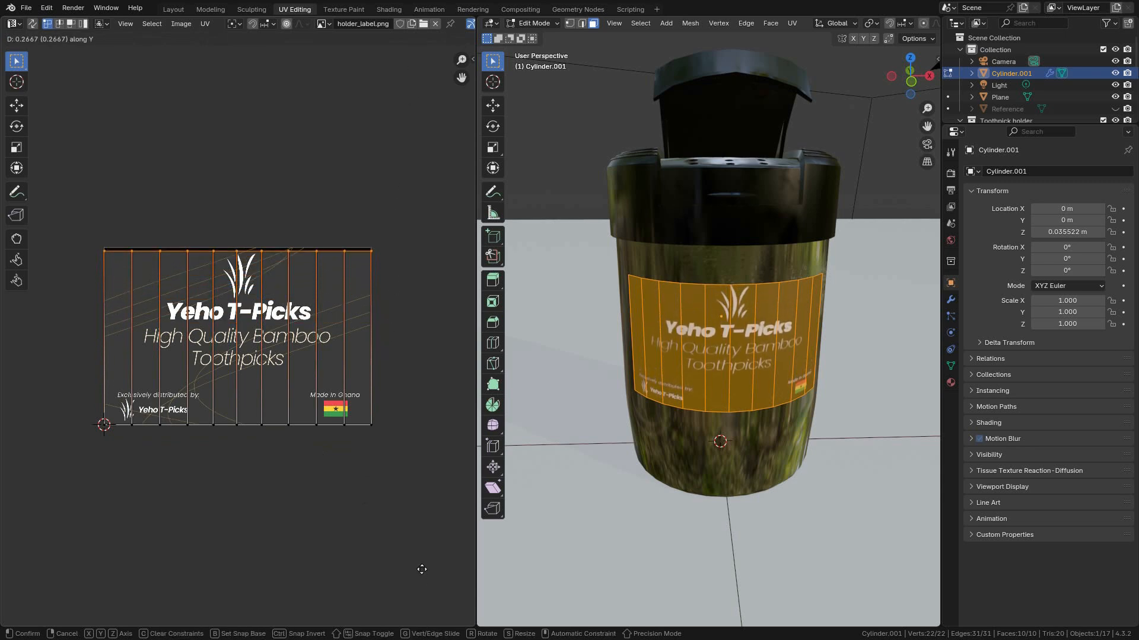
click(427, 538)
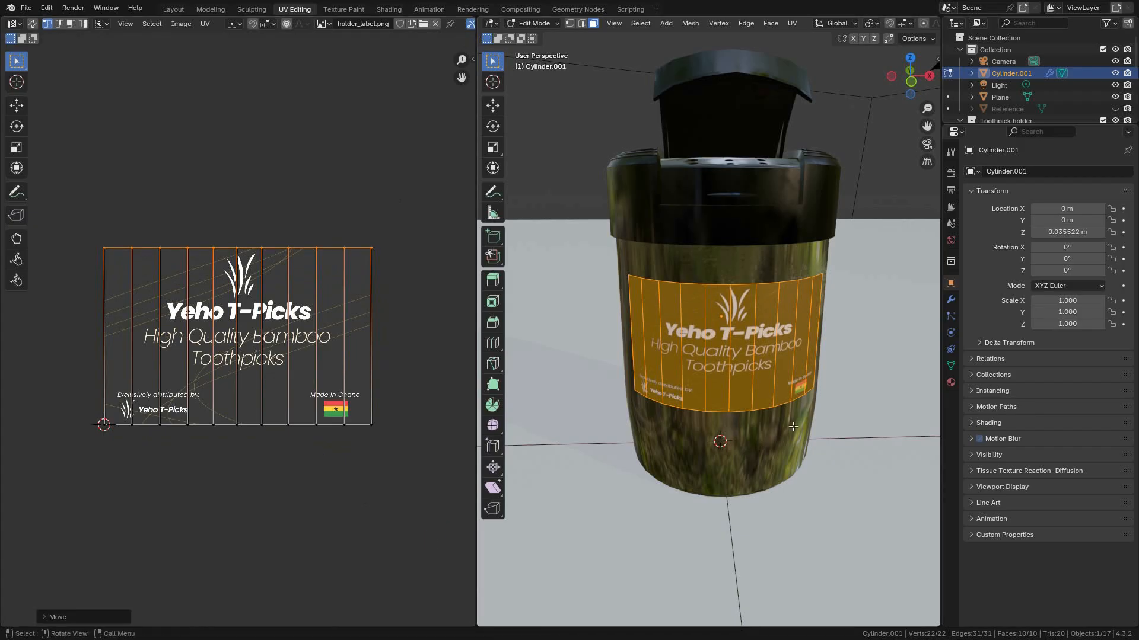
Return to Object Mode and inspect the label artwork on the holder from several angles.
scroll(796, 387, up, 2)
scroll(819, 403, up, 2)
mouse_move(819, 477)
middle_down()
mouse_move(783, 458)
mouse_move(803, 462)
middle_up()
key(ctrl+Tab)
click(720, 455)
scroll(720, 450, down, 3)
middle_drag(720, 450, 791, 408)
shift+middle_drag(597, 418, 751, 382)
scroll(755, 382, up, 4)
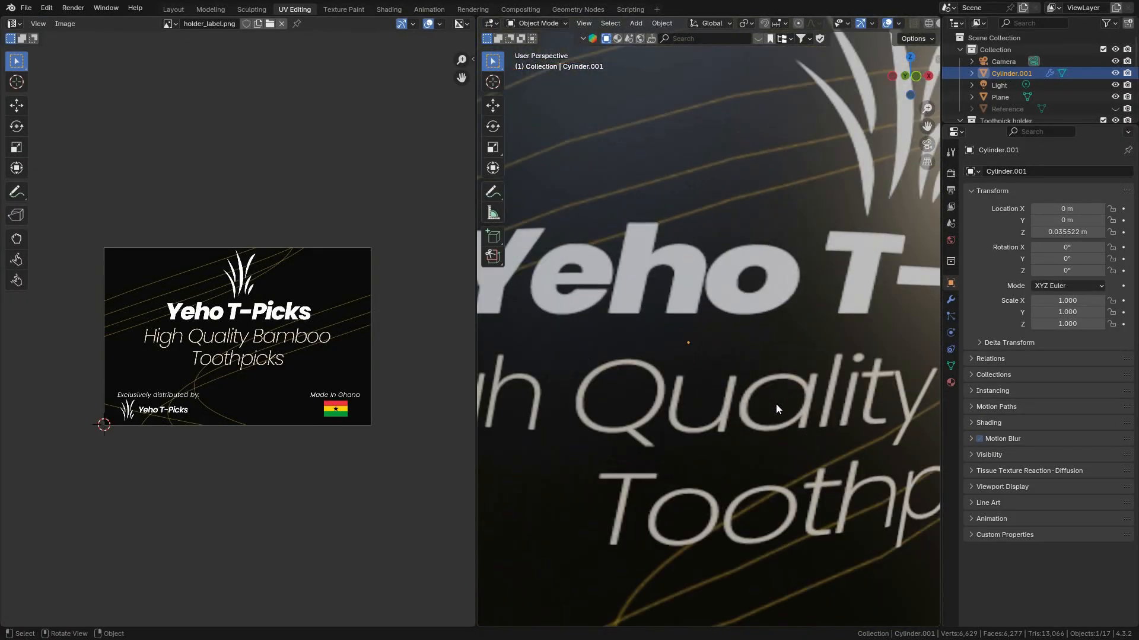
scroll(775, 403, down, 6)
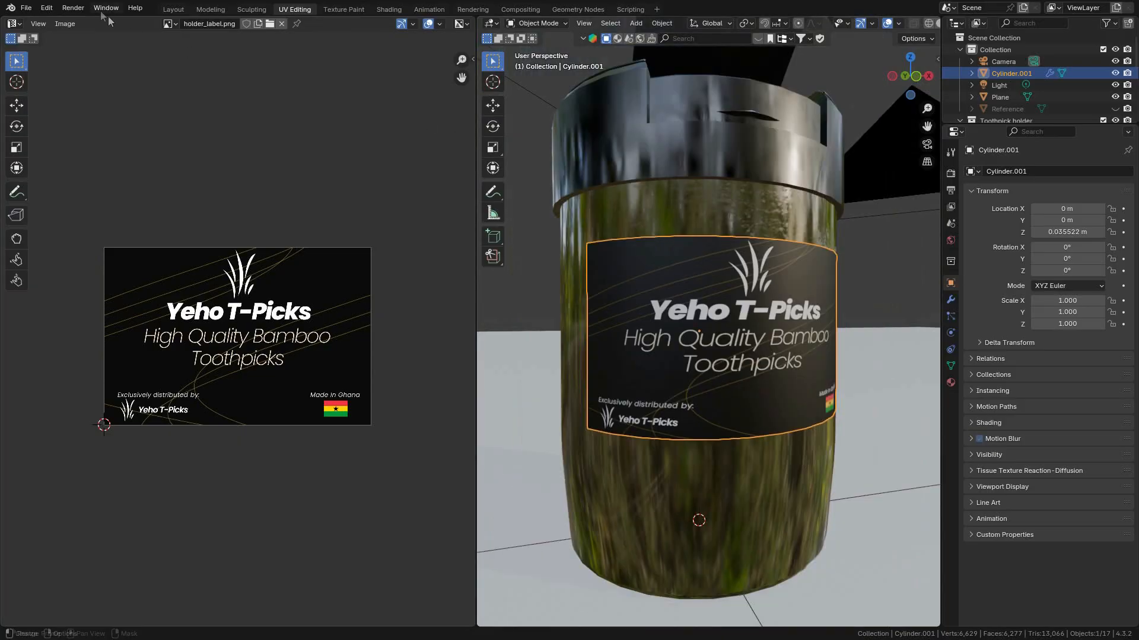
Go back to the Shading workspace, check the label up close and save the file.
click(173, 9)
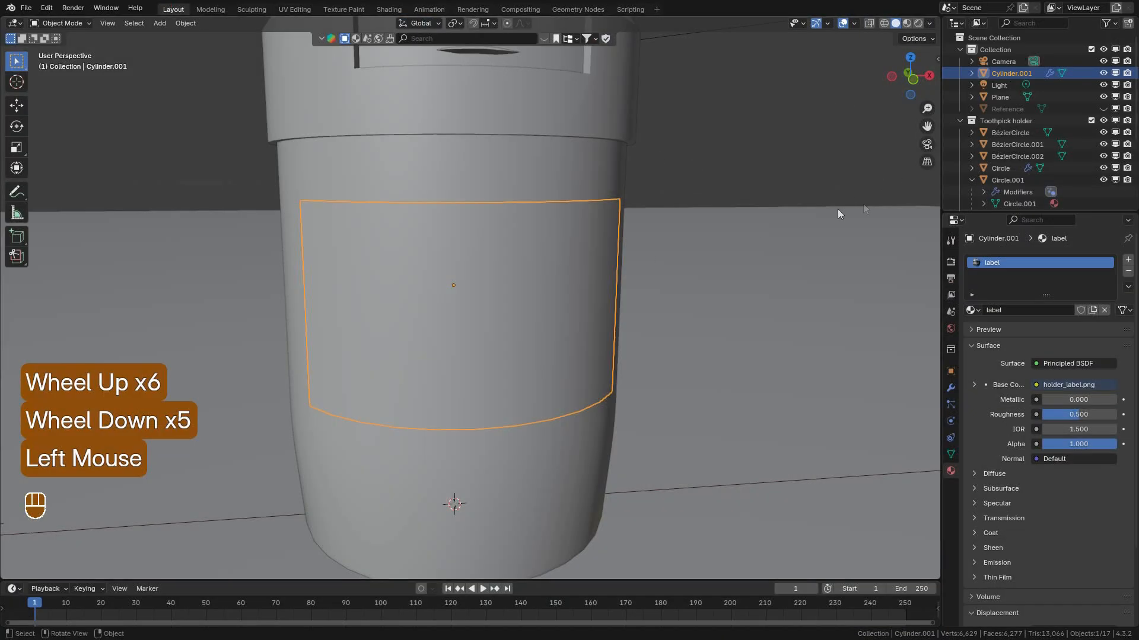
click(392, 10)
middle_drag(672, 212, 677, 212)
scroll(677, 211, up, 5)
scroll(691, 265, down, 1)
mouse_move(691, 264)
middle_down()
mouse_move(626, 230)
mouse_move(679, 259)
mouse_move(635, 279)
mouse_move(685, 276)
middle_up()
scroll(645, 267, up, 1)
scroll(645, 267, up, 1)
key(ctrl+s)
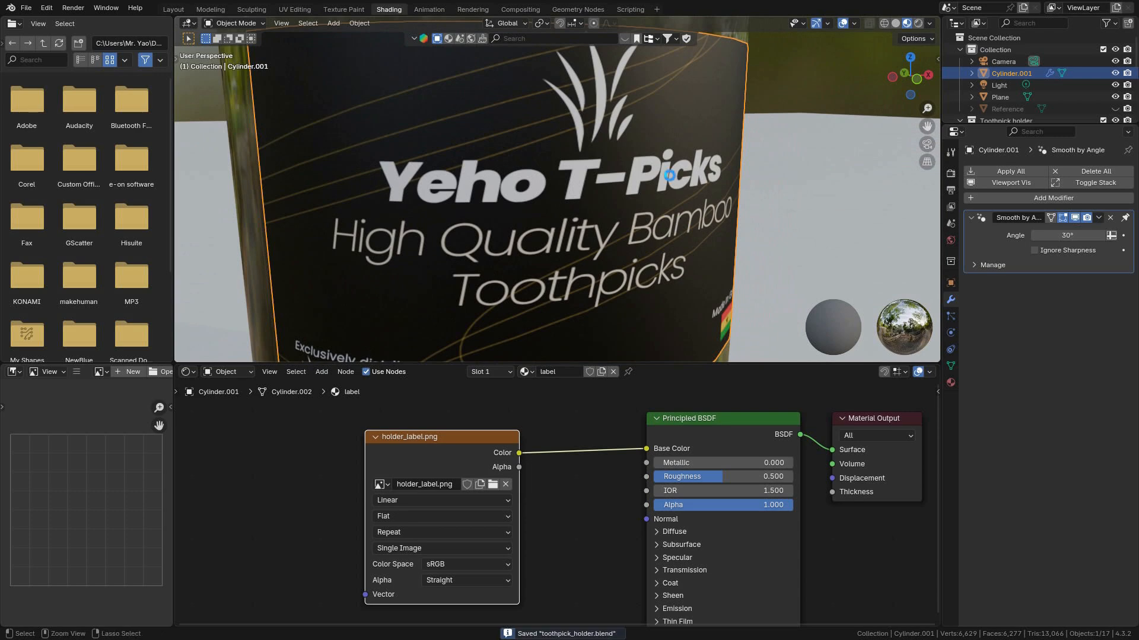
Apply Shade Smooth to the label and check its curved surface.
right_click(668, 166)
click(668, 166)
scroll(604, 254, down, 5)
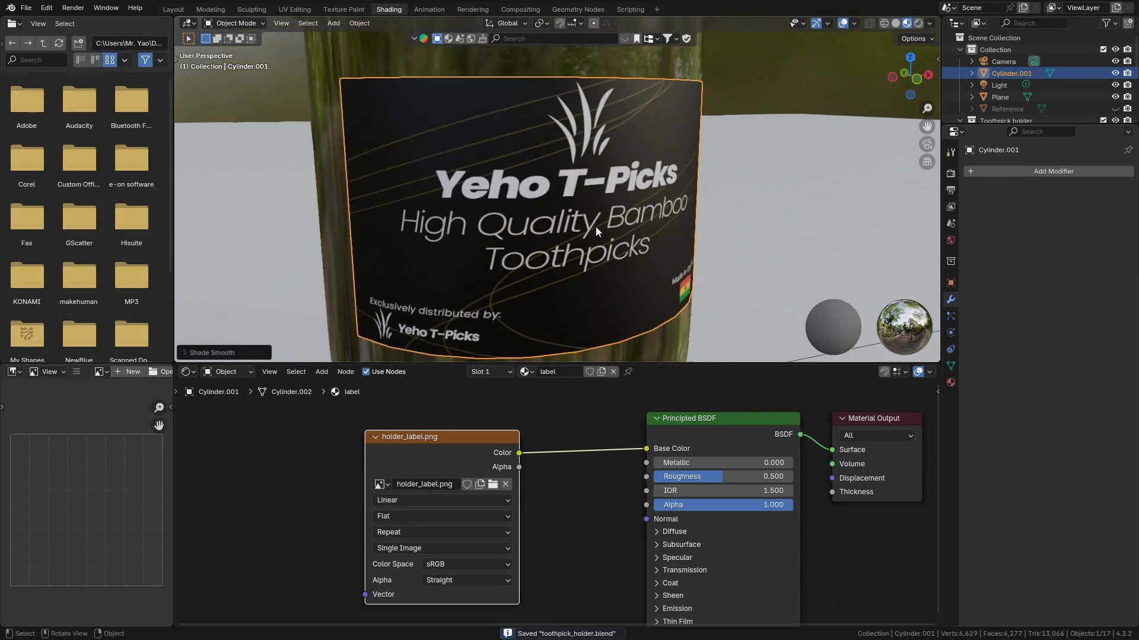
mouse_move(604, 253)
middle_down()
mouse_move(589, 276)
mouse_move(599, 243)
mouse_move(611, 243)
mouse_move(566, 239)
mouse_move(619, 254)
middle_up()
scroll(599, 244, up, 4)
scroll(619, 254, up, 2)
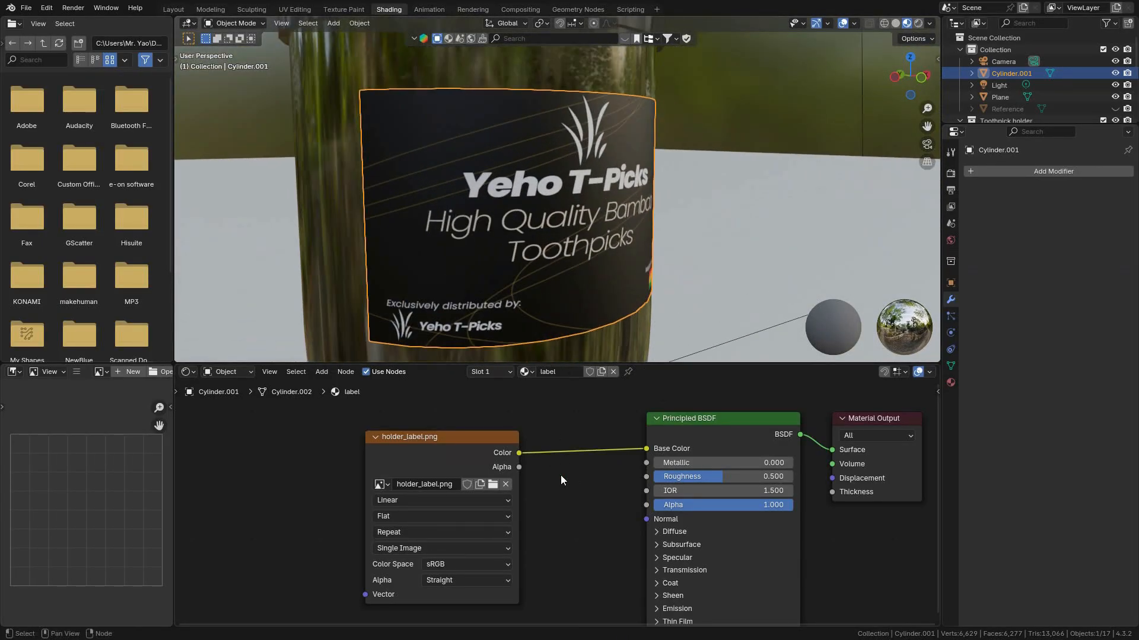
Move the holder_label.png node farther from the Principled BSDF to make room for more nodes.
drag(458, 454, 304, 441)
key(KP_Decimal)
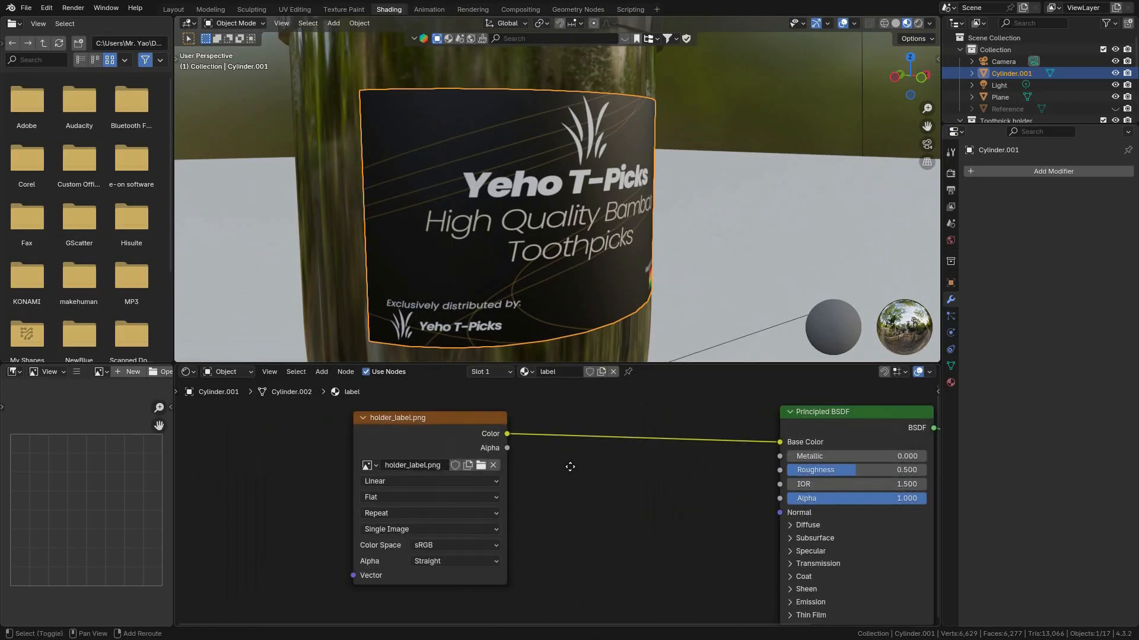
scroll(663, 474, down, 3)
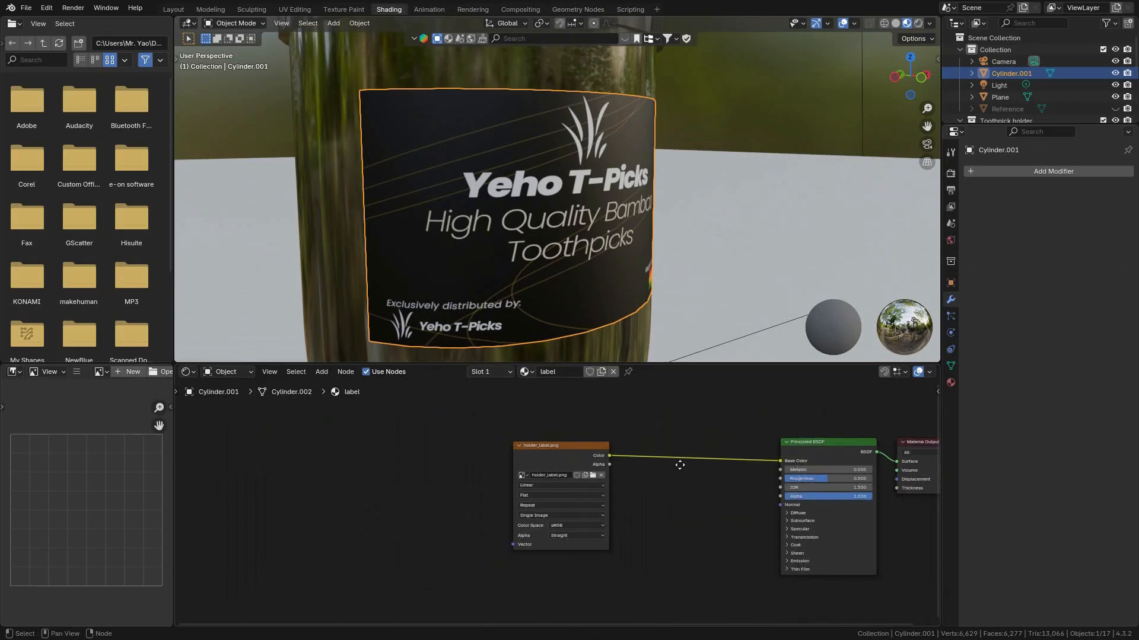
middle_drag(680, 465, 570, 471)
scroll(571, 471, up, 2)
Add a second Image Texture node to the label material and connect its Color to the Principled BSDF's Roughness.
key(shift+a)
click(557, 440)
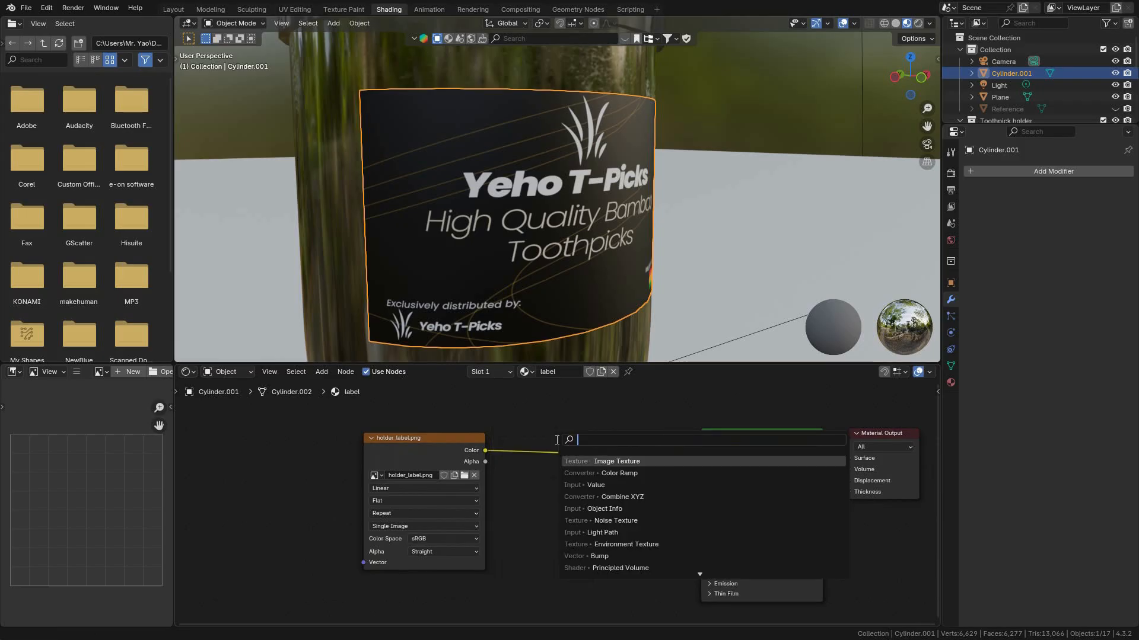
click(638, 461)
click(593, 536)
drag(655, 508, 693, 490)
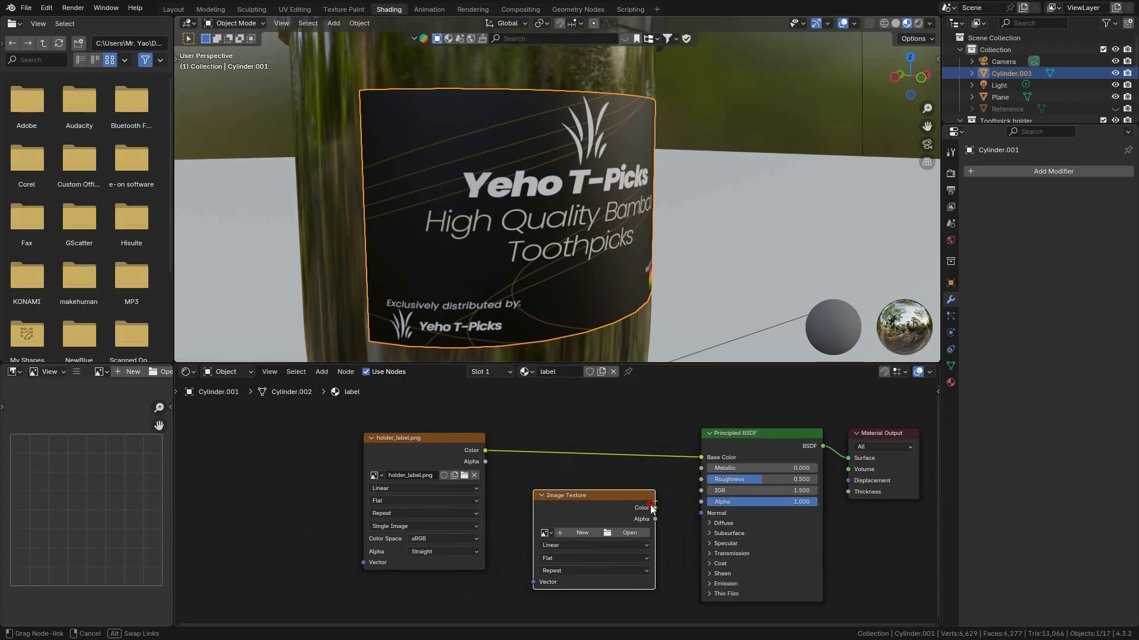
drag(701, 483, 702, 480)
Load Smudges01_4K.png from the Surface Imperfections folder into the second Image Texture node and place the node lower, near the label texture.
click(629, 533)
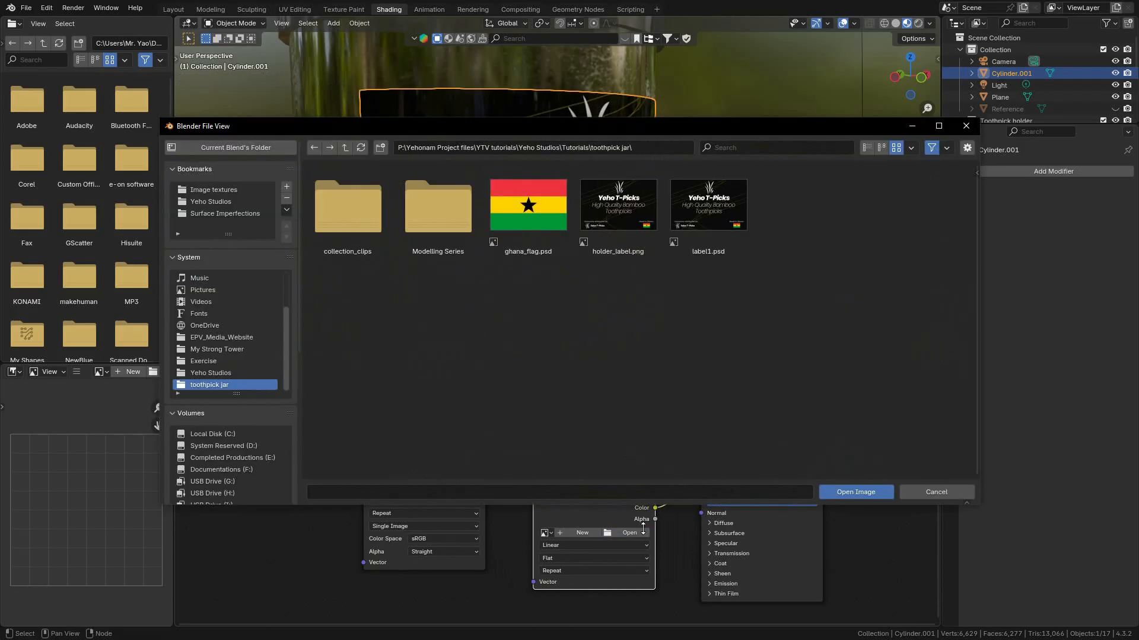
click(228, 215)
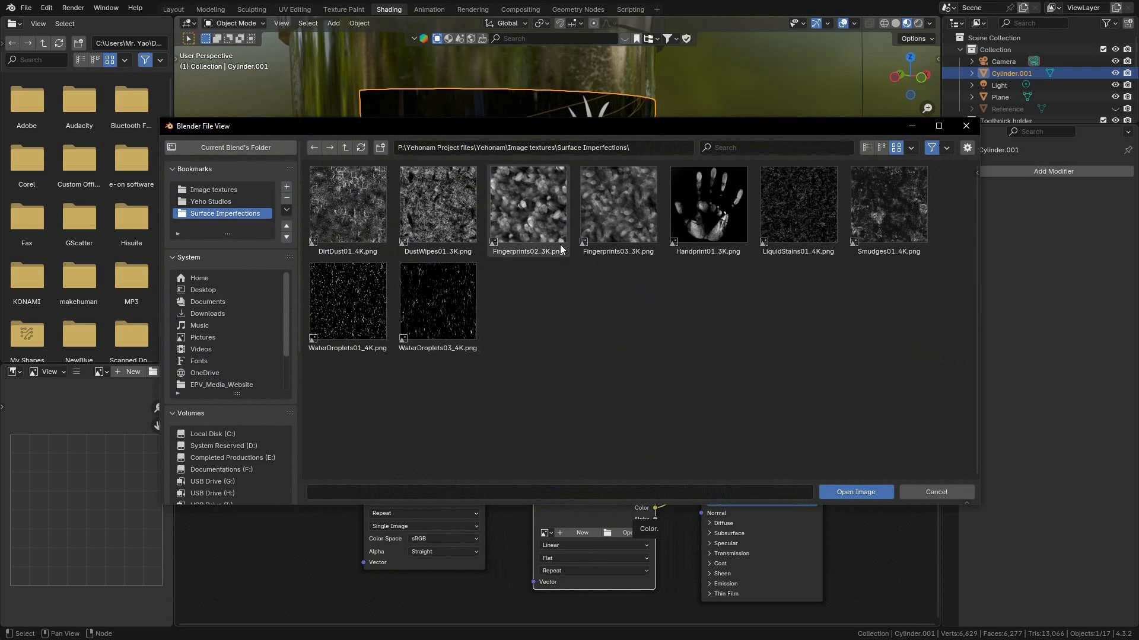
click(528, 205)
click(883, 225)
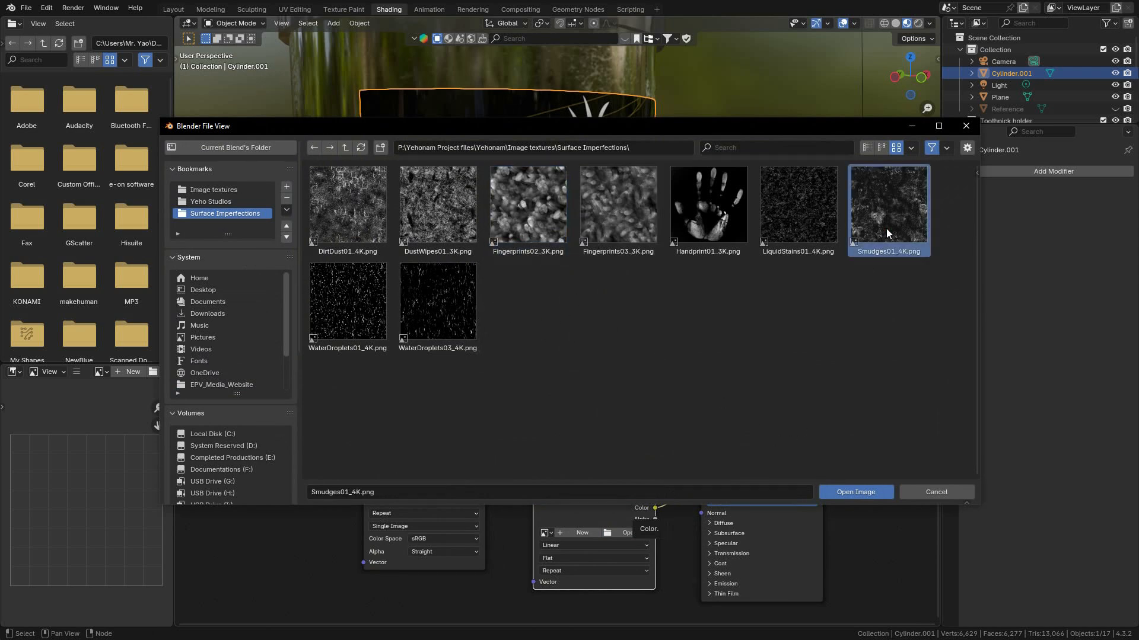
click(871, 497)
mouse_move(596, 275)
middle_down()
mouse_move(546, 284)
mouse_move(593, 304)
middle_up()
drag(594, 506, 544, 531)
middle_drag(570, 332, 584, 244)
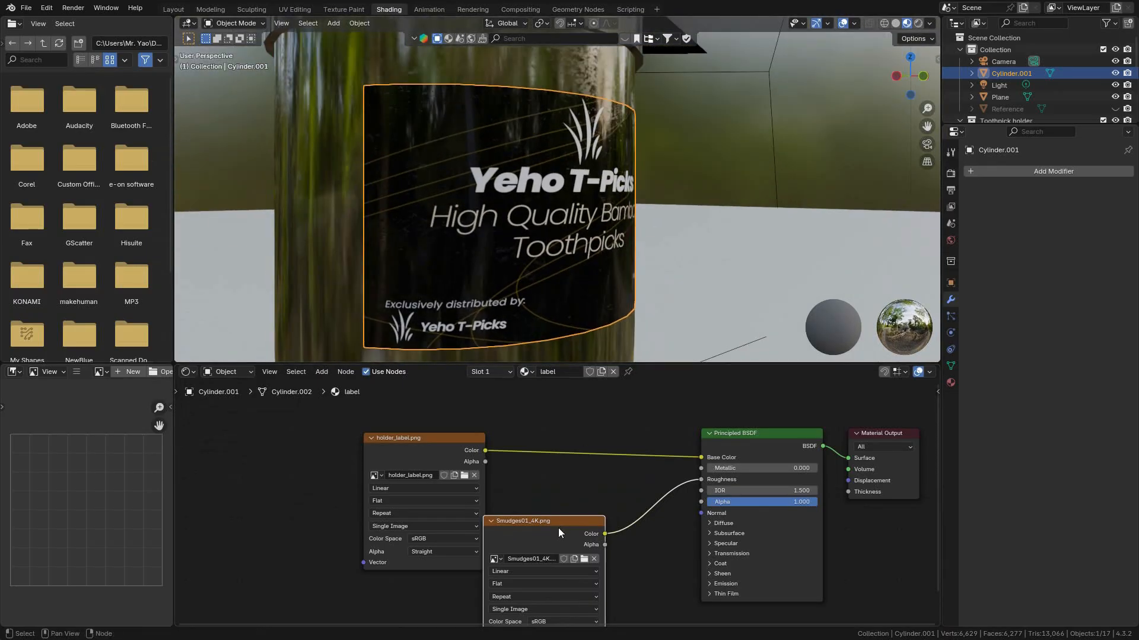
Add Texture Coordinate and Mapping nodes to drive the Smudges01_4K.png texture's Vector input by UV.
key(ctrl+t)
scroll(563, 537, up, 5)
scroll(563, 537, up, 2)
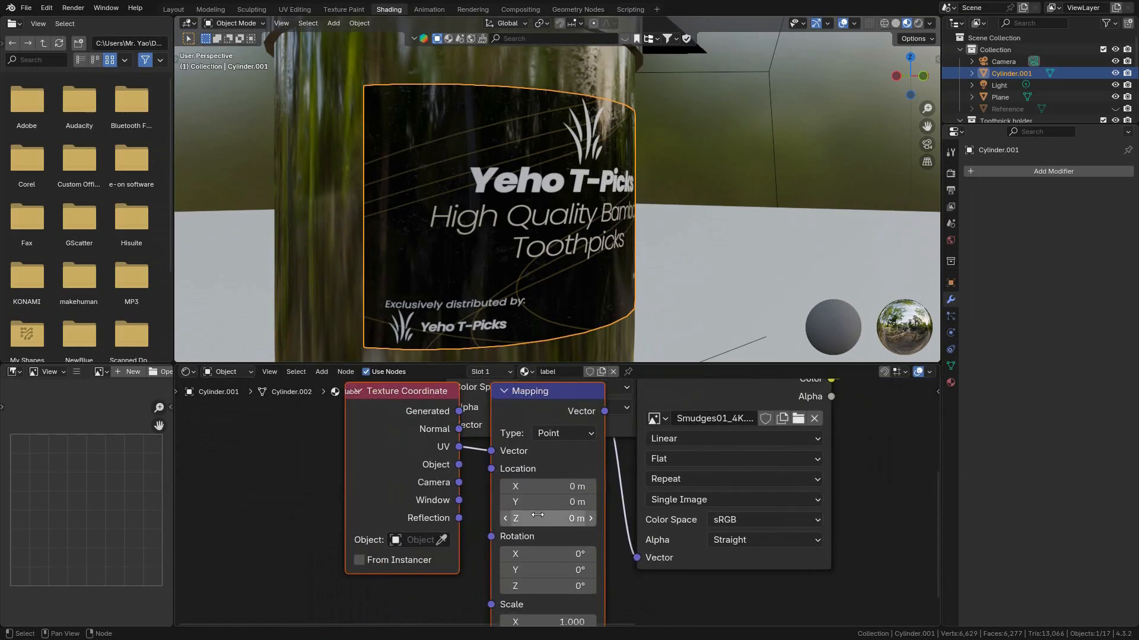
middle_drag(570, 524, 570, 510)
scroll(545, 513, up, 1)
middle_drag(568, 227, 611, 204)
Insert a Color Ramp node between the Smudges01_4K.png texture and the Principled BSDF's Roughness.
scroll(510, 578, down, 2)
shift+middle_drag(510, 580, 476, 619)
middle_drag(650, 403, 529, 603)
scroll(623, 442, up, 1)
click(614, 443)
key(shift+a)
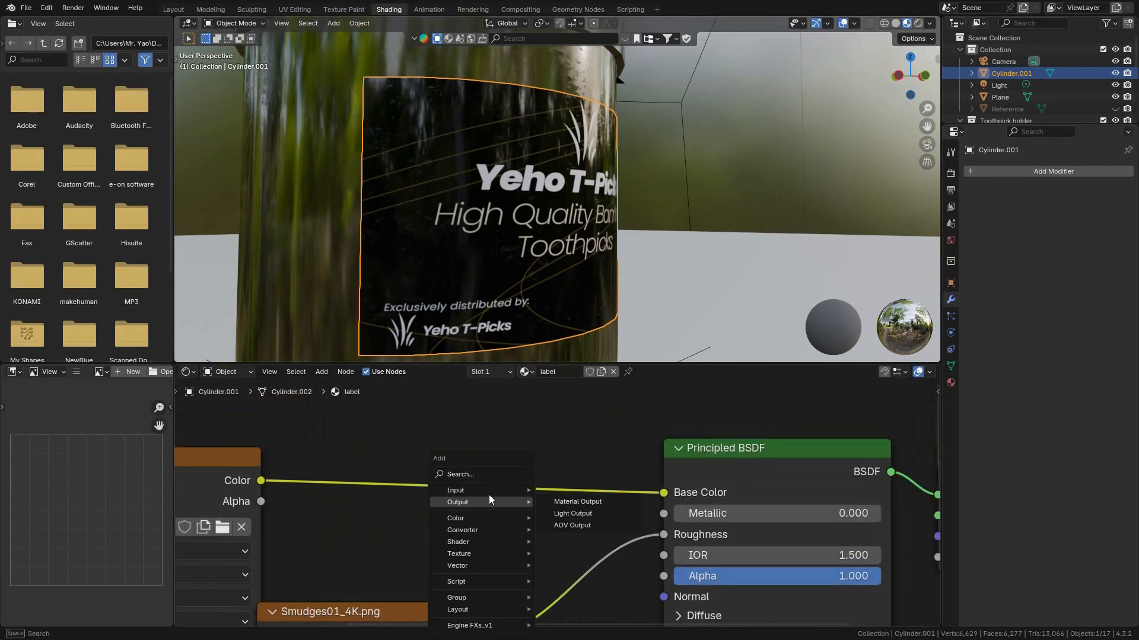
click(484, 476)
text(color)
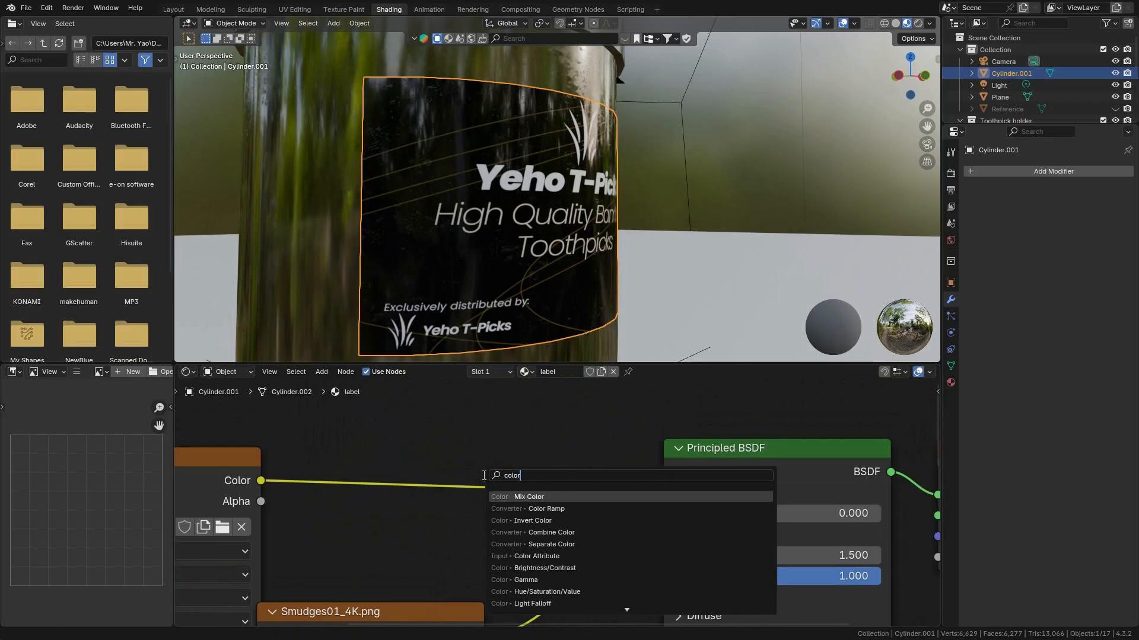
click(562, 508)
click(618, 509)
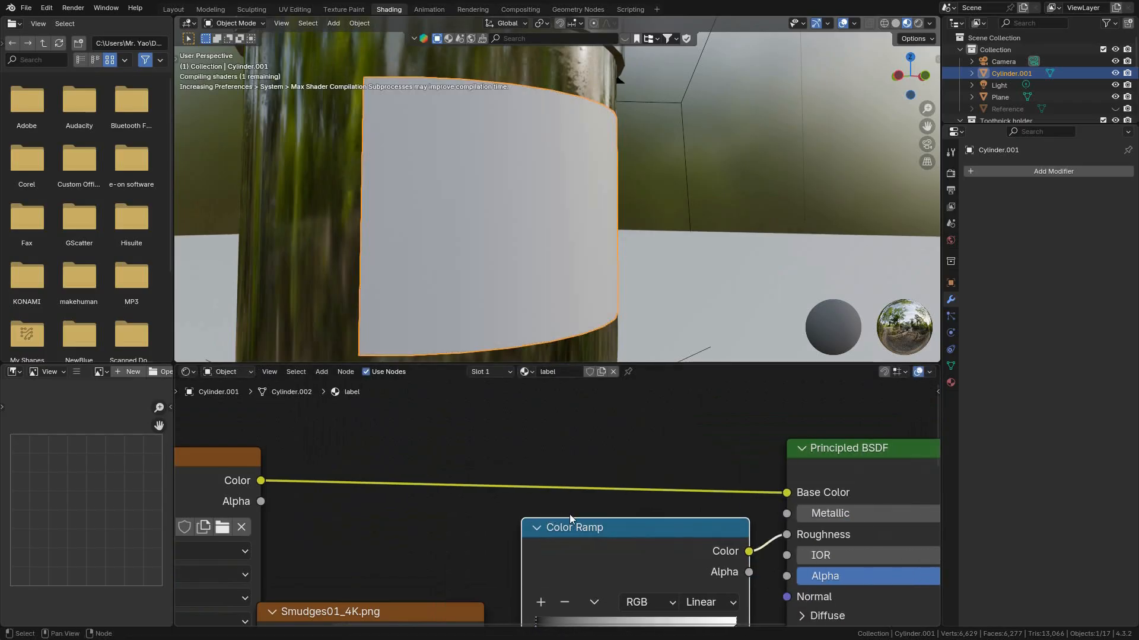
middle_drag(690, 560, 678, 518)
middle_drag(592, 290, 567, 259)
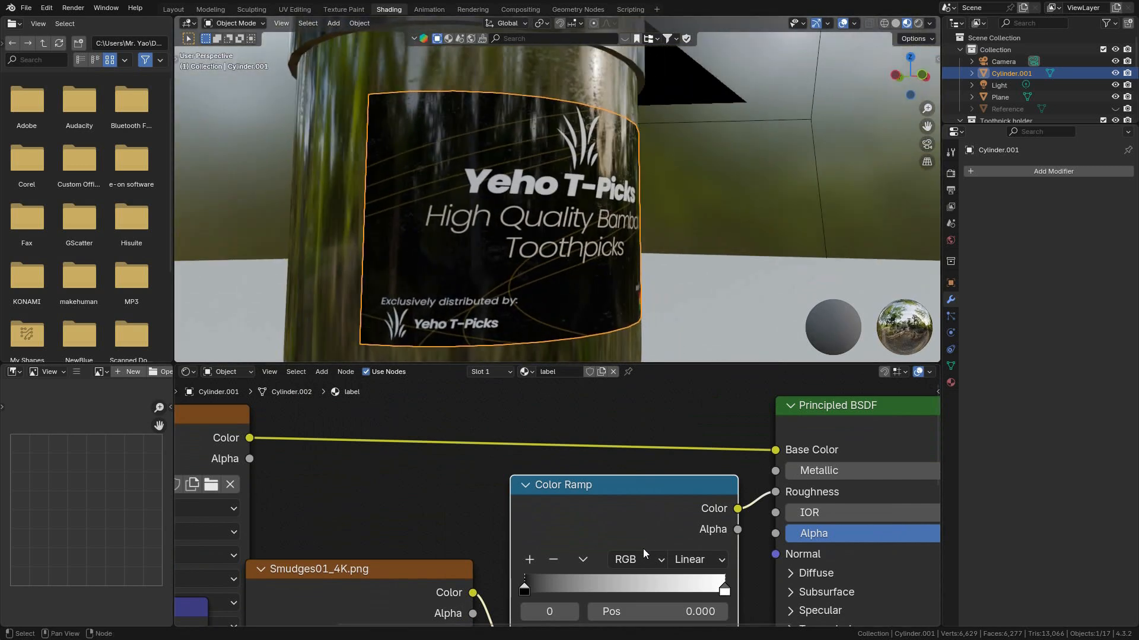
Set the Color Ramp's black stop to dark grey #292929 and darken its white stop slightly to a light grey.
scroll(644, 545, up, 2)
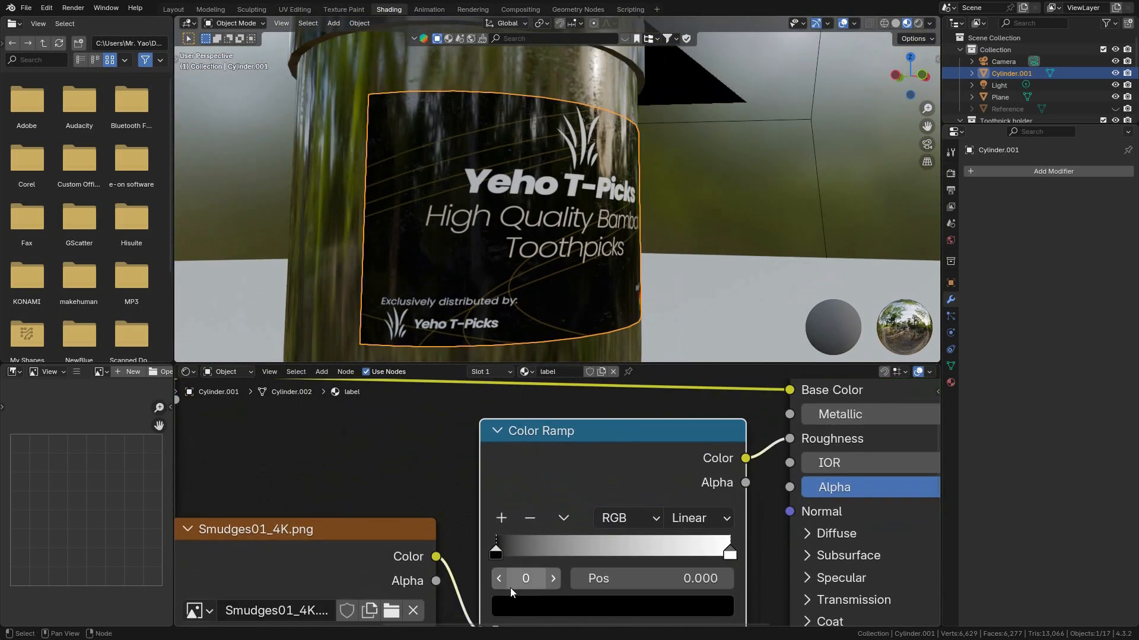
click(554, 605)
drag(695, 420, 691, 387)
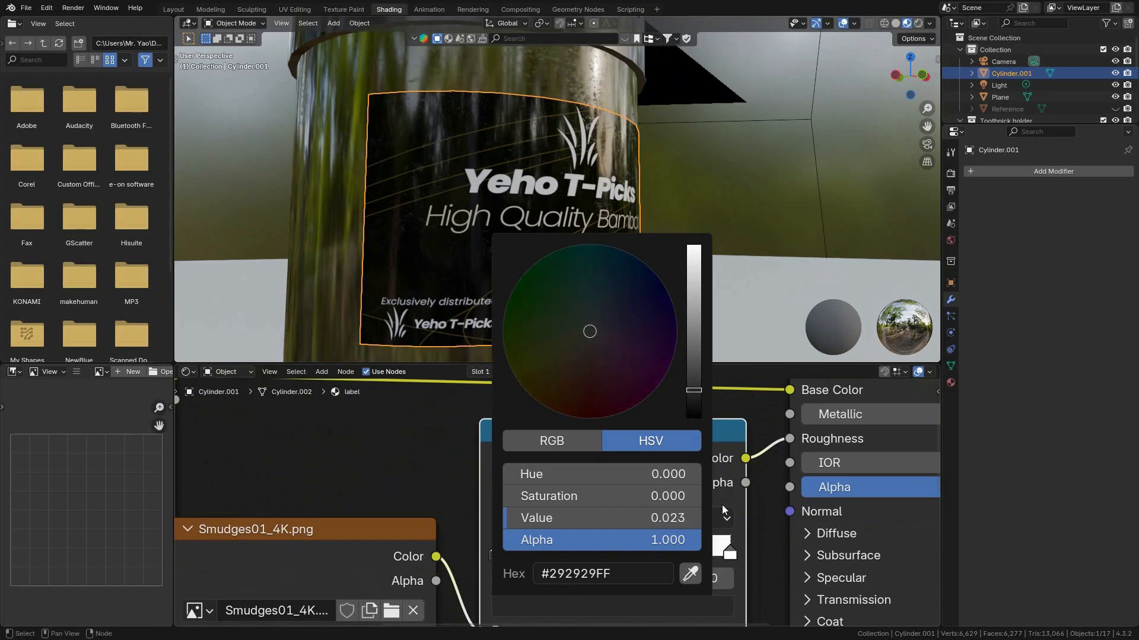
click(730, 555)
click(709, 606)
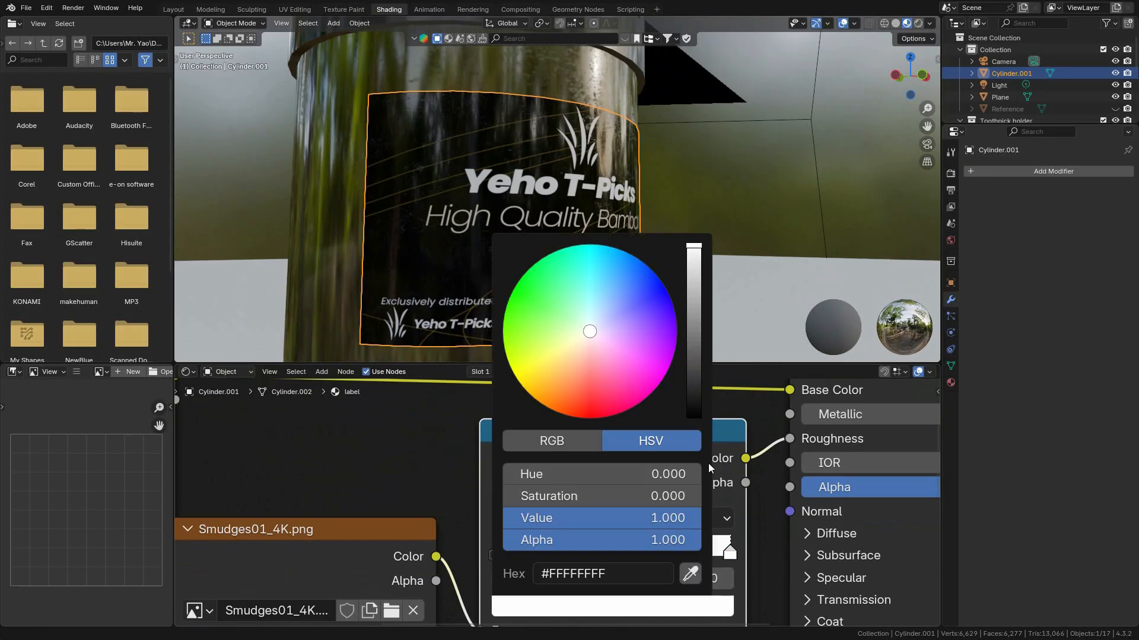
mouse_move(695, 264)
mouse_down()
mouse_move(697, 379)
mouse_move(699, 270)
mouse_up()
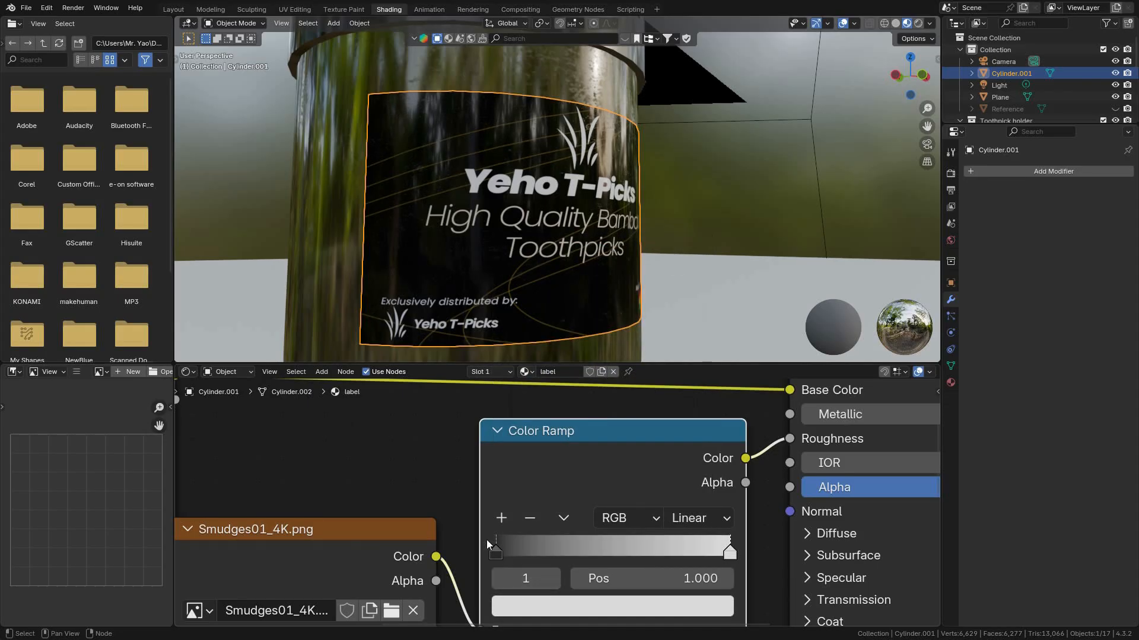
Move the Color Ramp's dark stop to position 0.564 and lighten its color to mid grey #909090.
click(498, 552)
drag(498, 553, 633, 555)
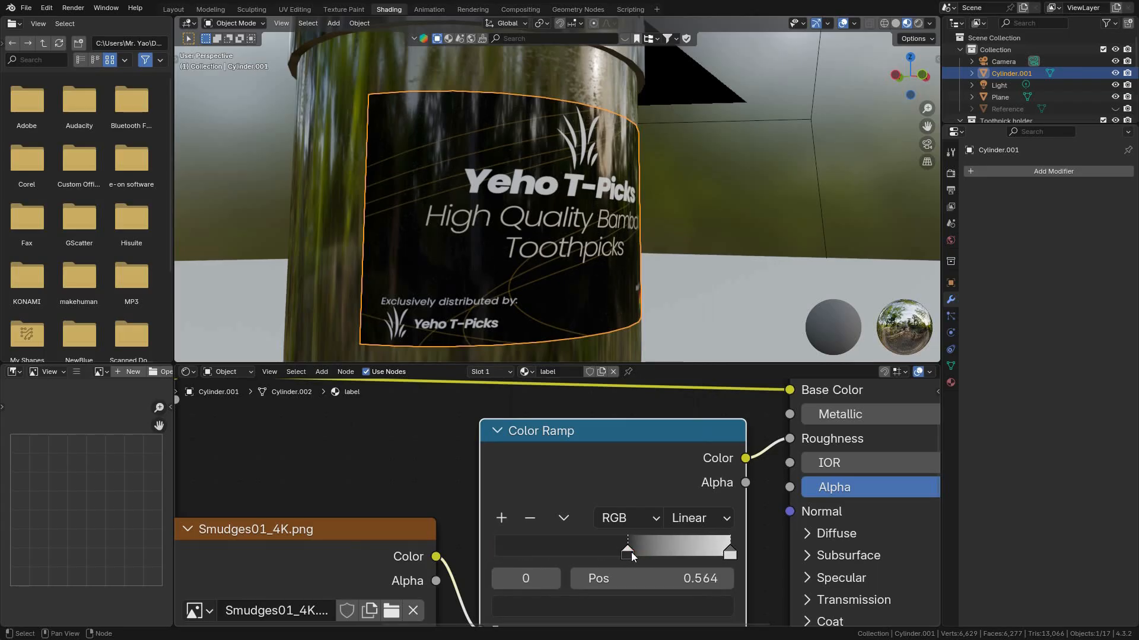
drag(696, 391, 693, 321)
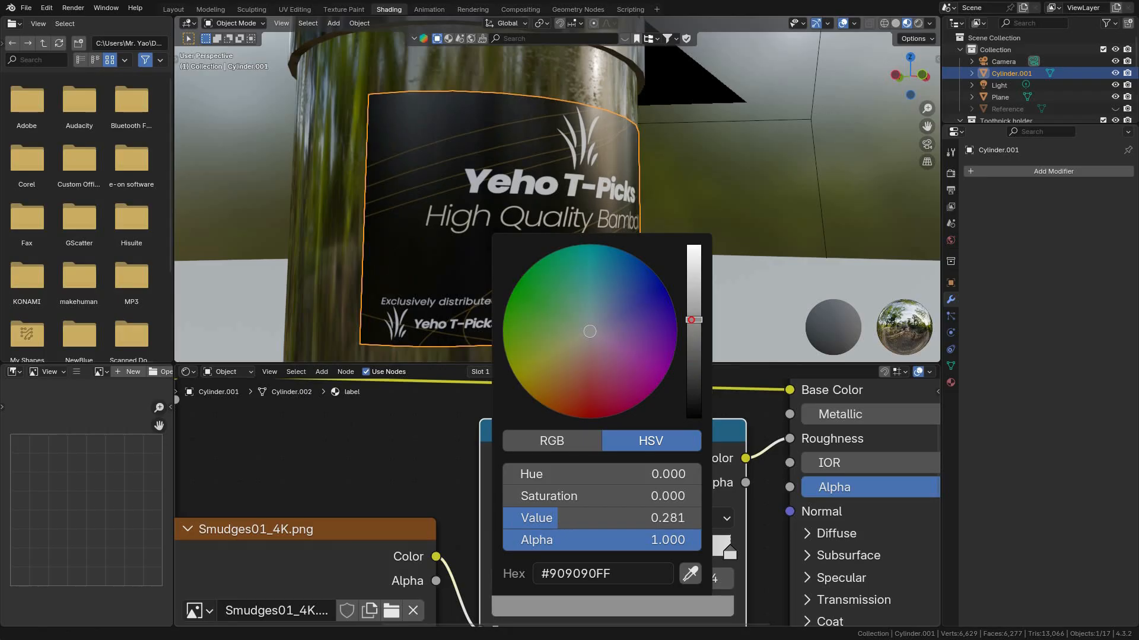
middle_drag(760, 145, 563, 309)
scroll(442, 549, down, 4)
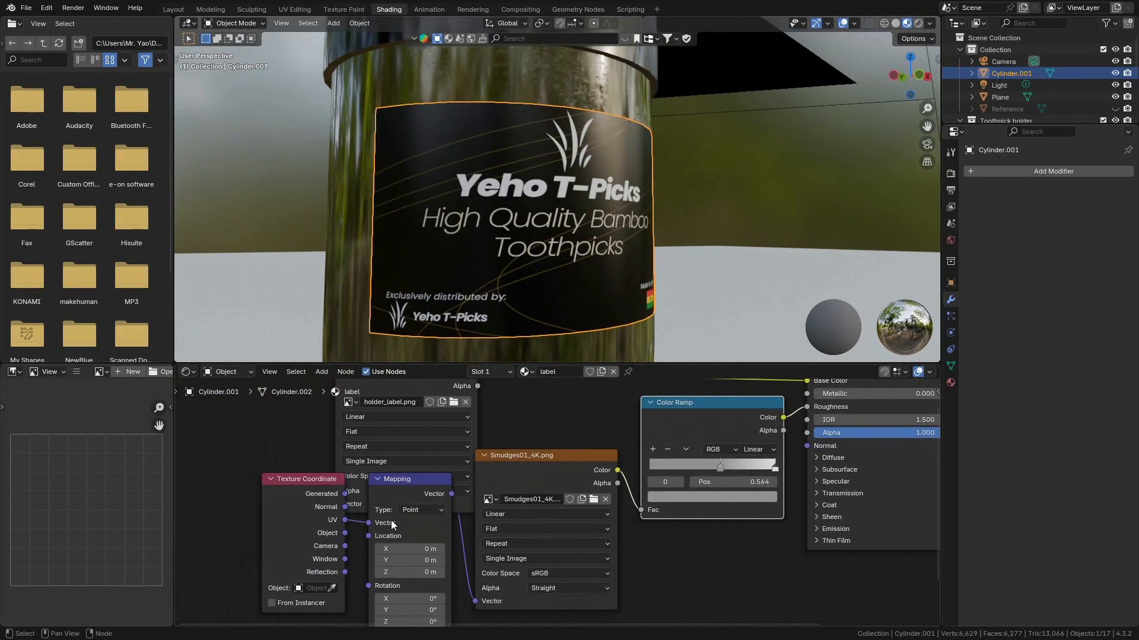
Move the Color Ramp's darker stop back to about 0.44 and bring the light stop closer to it.
middle_drag(484, 489, 358, 585)
middle_drag(471, 310, 486, 287)
middle_drag(459, 561, 555, 503)
scroll(556, 503, up, 1)
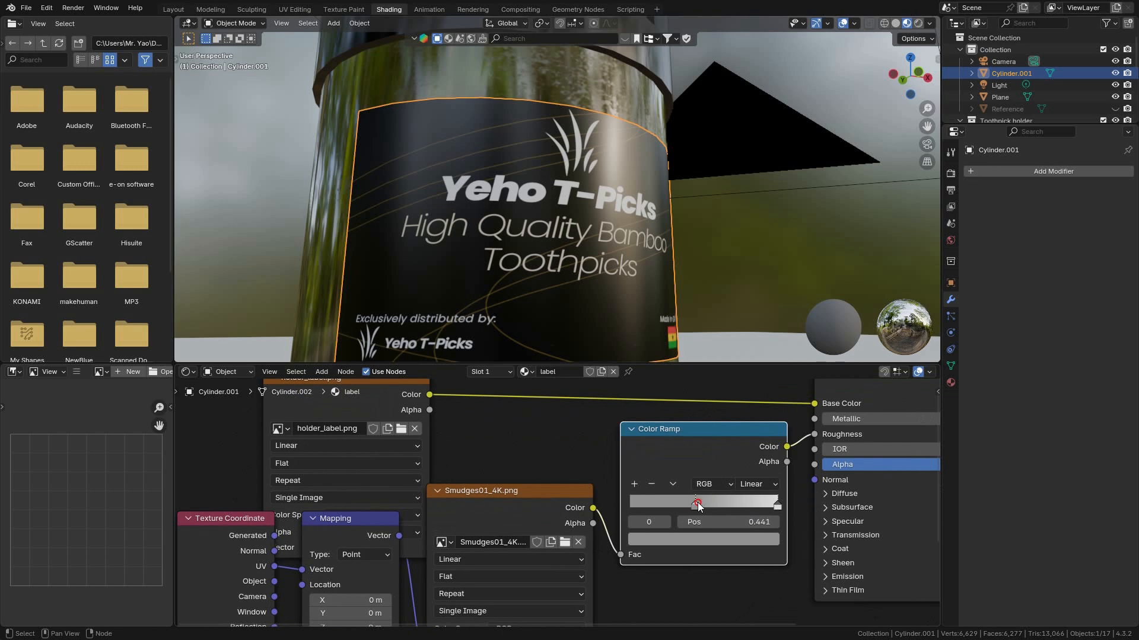
drag(777, 509, 727, 506)
Add a Value node, connect it to the Mapping node's Scale, and set its value to 0.5.
middle_drag(523, 597, 702, 457)
key(shift+a)
text(va)
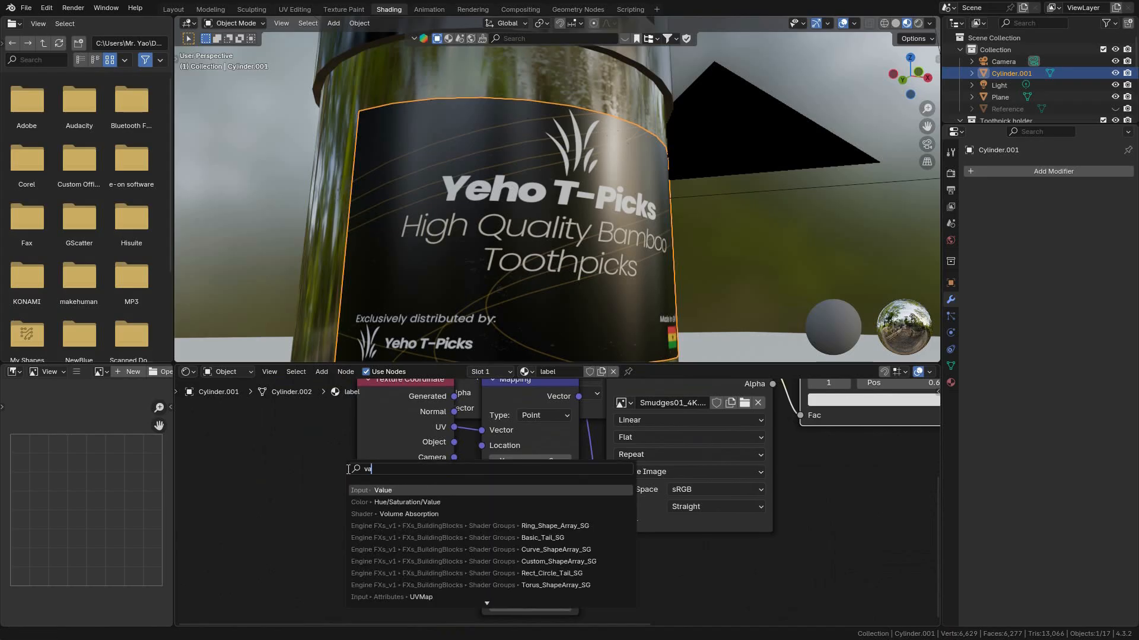
click(391, 491)
click(320, 542)
drag(417, 565, 481, 562)
drag(368, 584, 374, 584)
click(374, 585)
text(.5)
key(Return)
Slide a Color Ramp stop toward the start of the gradient to adjust the label's smudge roughness.
middle_drag(622, 187, 596, 276)
middle_drag(794, 438, 593, 607)
scroll(622, 600, up, 2)
click(723, 541)
drag(724, 543, 676, 540)
Open the Value node's number, which drives the Mapping Scale, for editing.
scroll(593, 517, down, 5)
middle_drag(508, 571, 687, 380)
scroll(413, 529, up, 1)
click(408, 517)
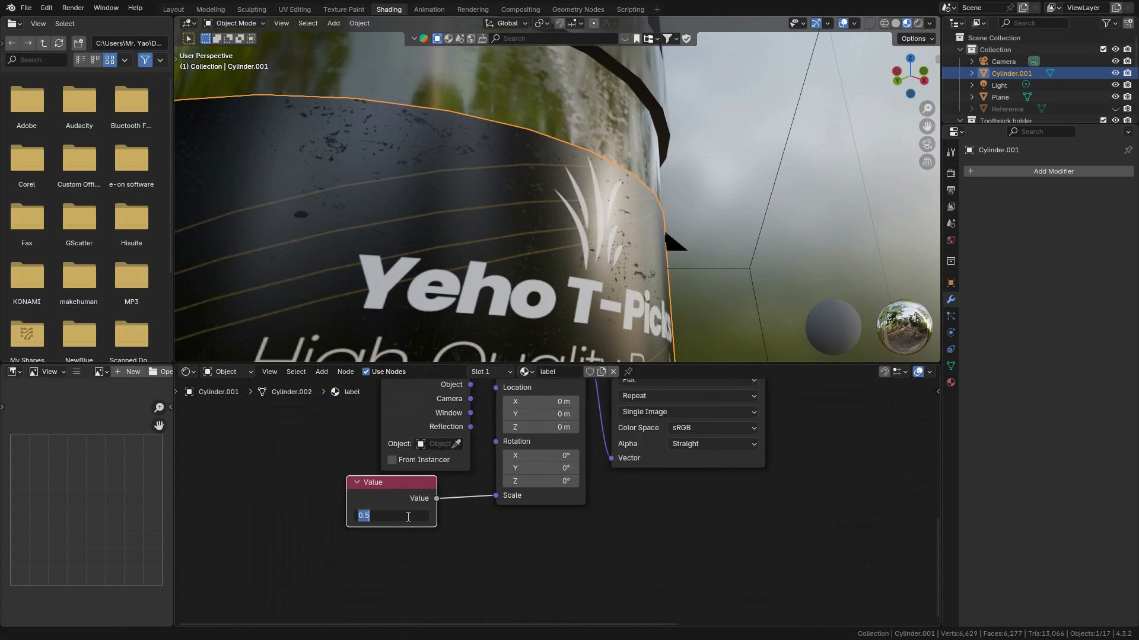
Set the Value node driving the label texture mapping's scale to 0.2 and save the file.
text(0.2)
key(Return)
middle_drag(539, 228, 581, 242)
scroll(533, 254, up, 2)
key(ctrl+s)
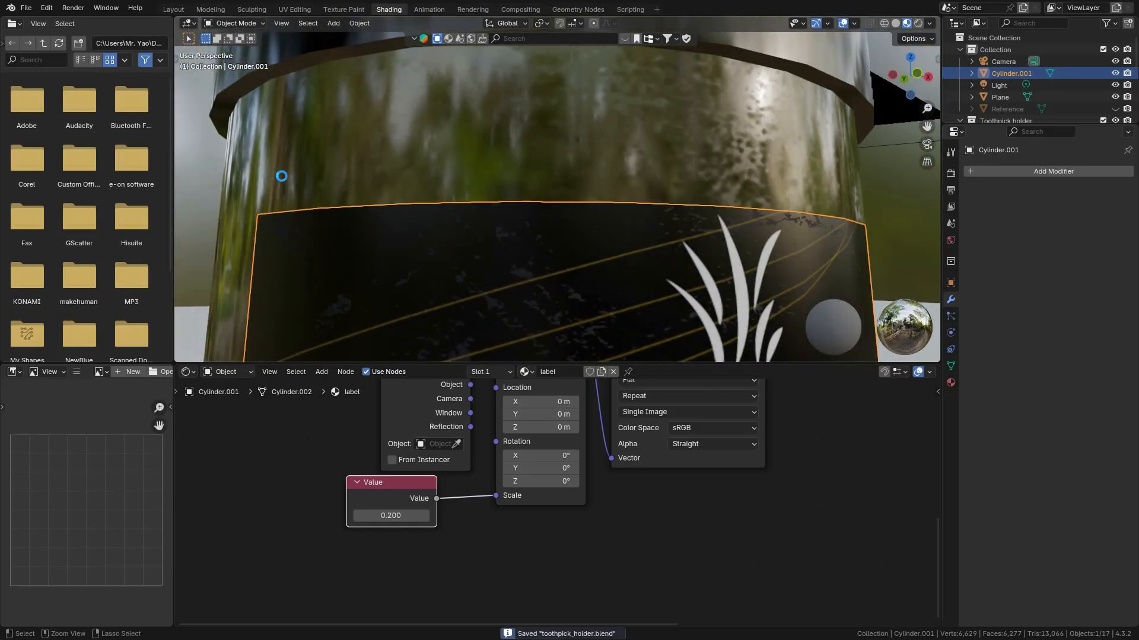
Preview the toothpick holder through the camera in rendered shading in the Layout workspace, then return to solid shading and save.
click(180, 12)
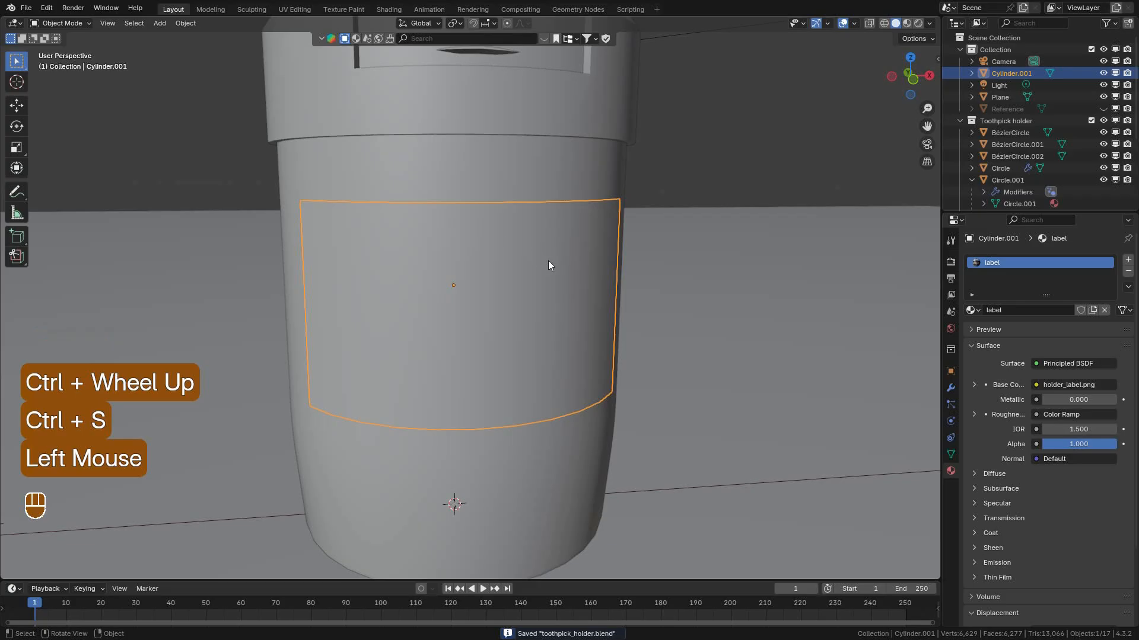
key(KP_0)
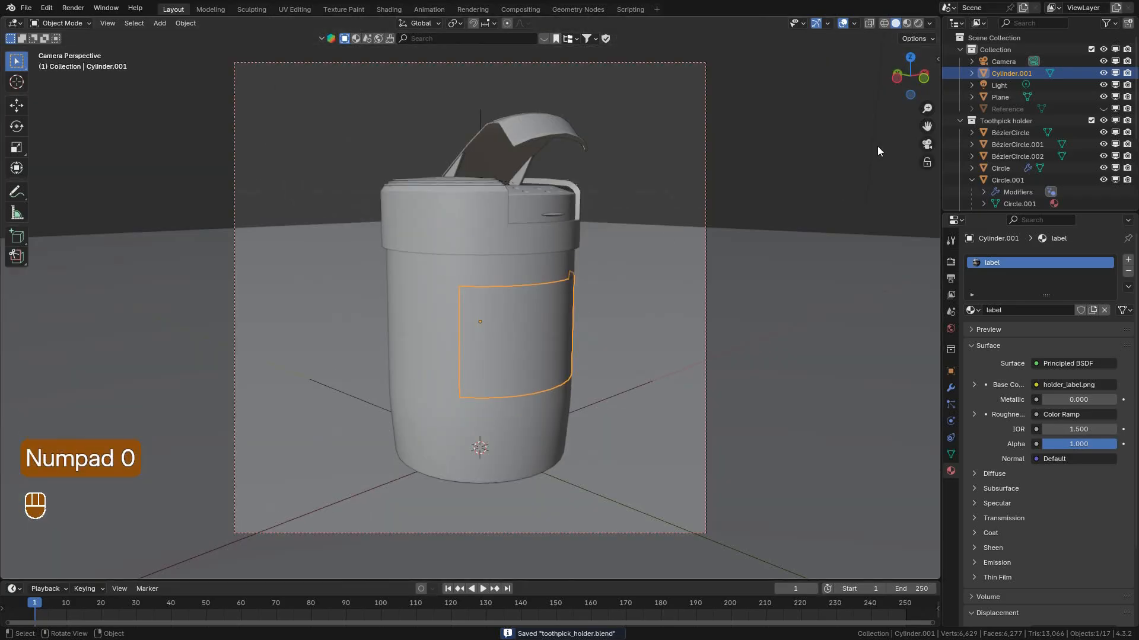
click(843, 23)
click(918, 22)
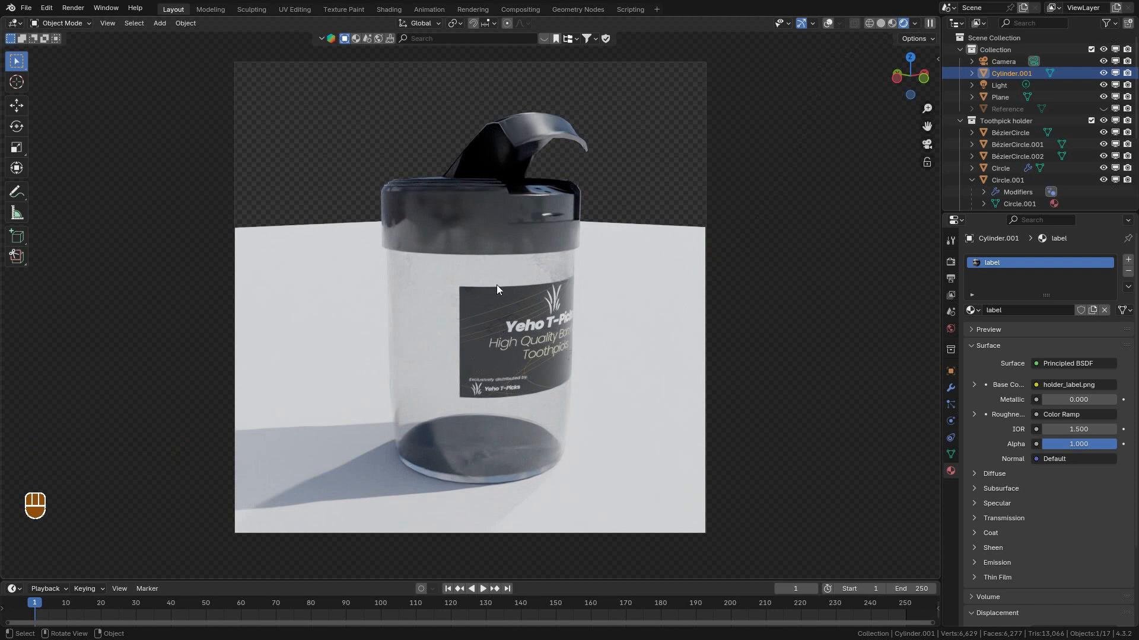
click(879, 23)
mouse_move(839, 58)
middle_down()
mouse_move(759, 137)
mouse_move(771, 128)
middle_up()
scroll(741, 154, up, 1)
click(534, 314)
mouse_move(680, 187)
shift+middle_down()
mouse_move(617, 244)
mouse_move(671, 196)
shift+middle_up()
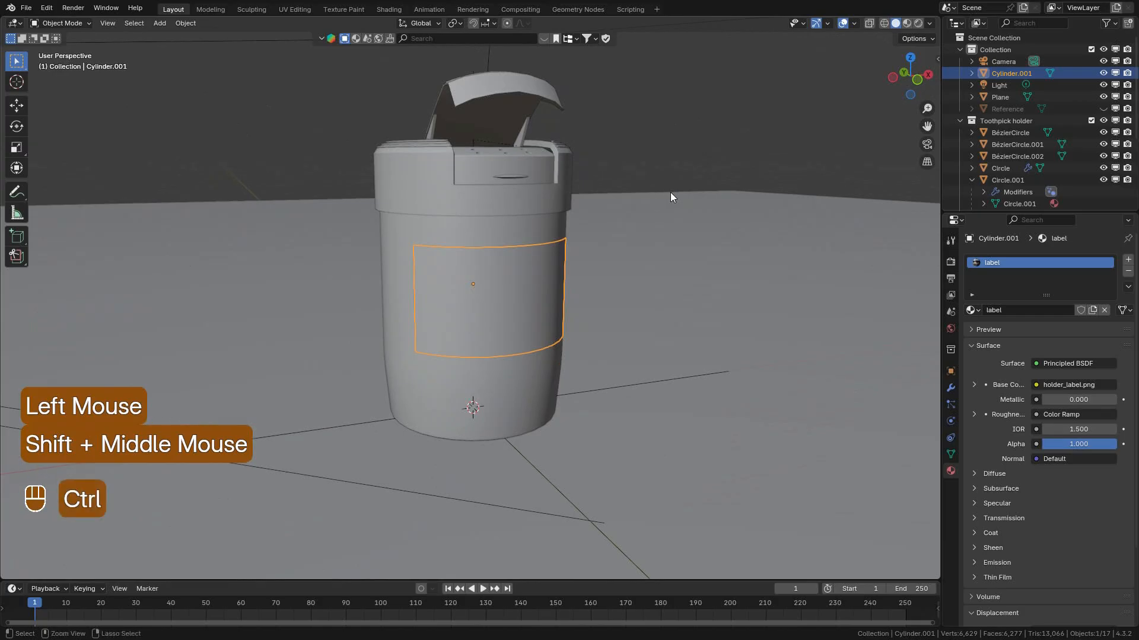
key(ctrl+s)
key(ctrl+s)
Box-select the lid and all other cover parts of the holder in wireframe front view.
mouse_move(511, 184)
middle_down()
mouse_move(472, 209)
mouse_move(510, 235)
mouse_move(524, 300)
mouse_move(528, 191)
middle_up()
scroll(525, 301, up, 3)
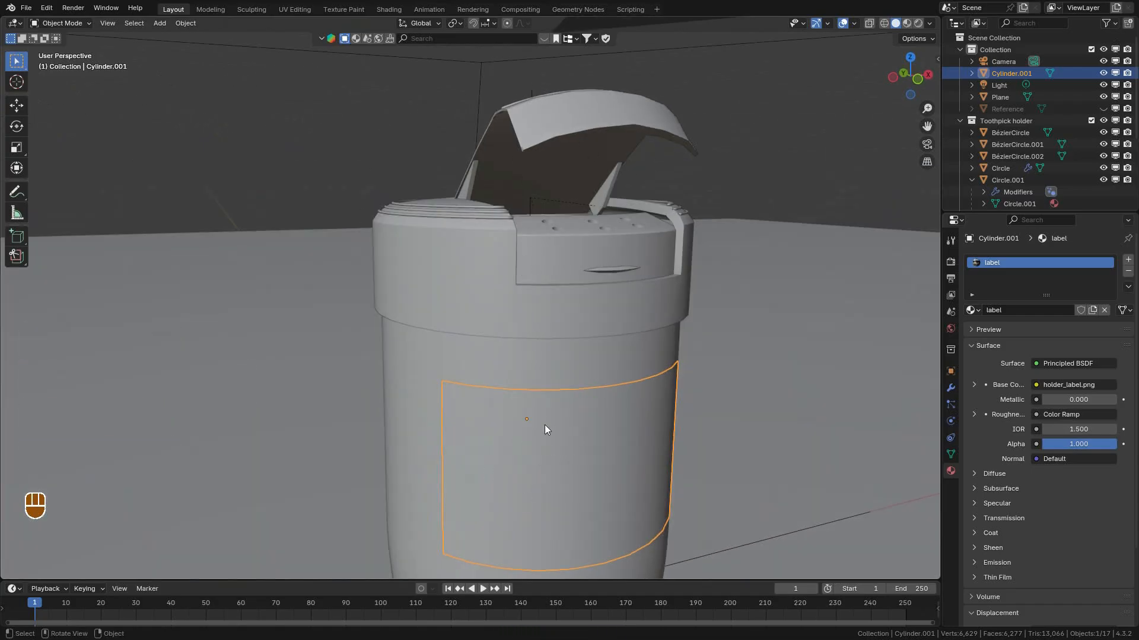
scroll(544, 425, down, 3)
scroll(584, 319, up, 2)
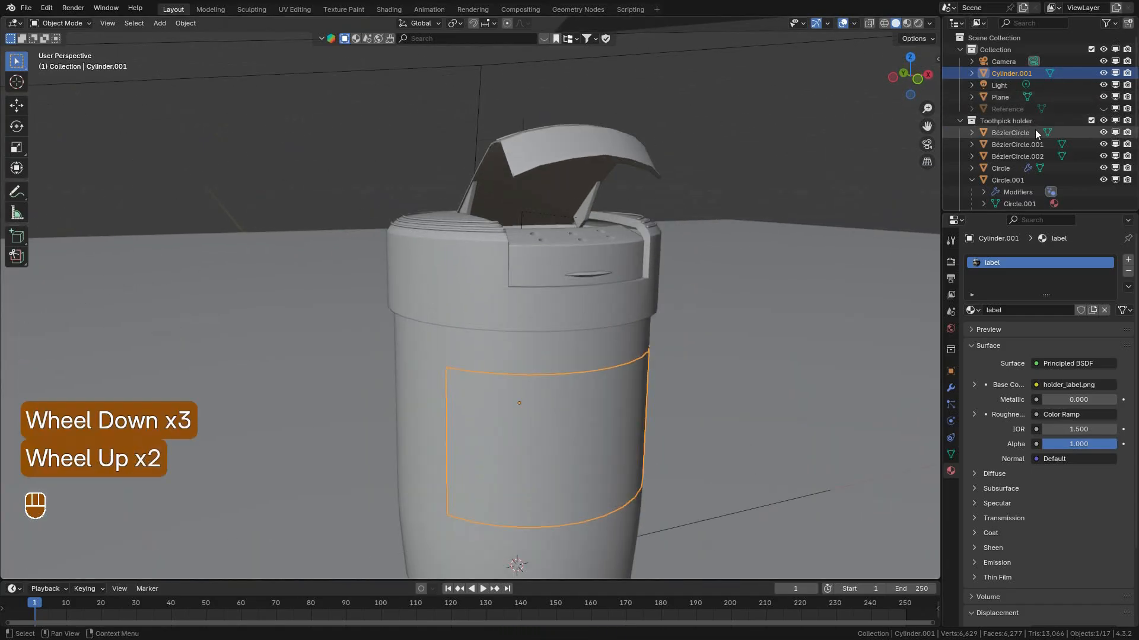
click(569, 160)
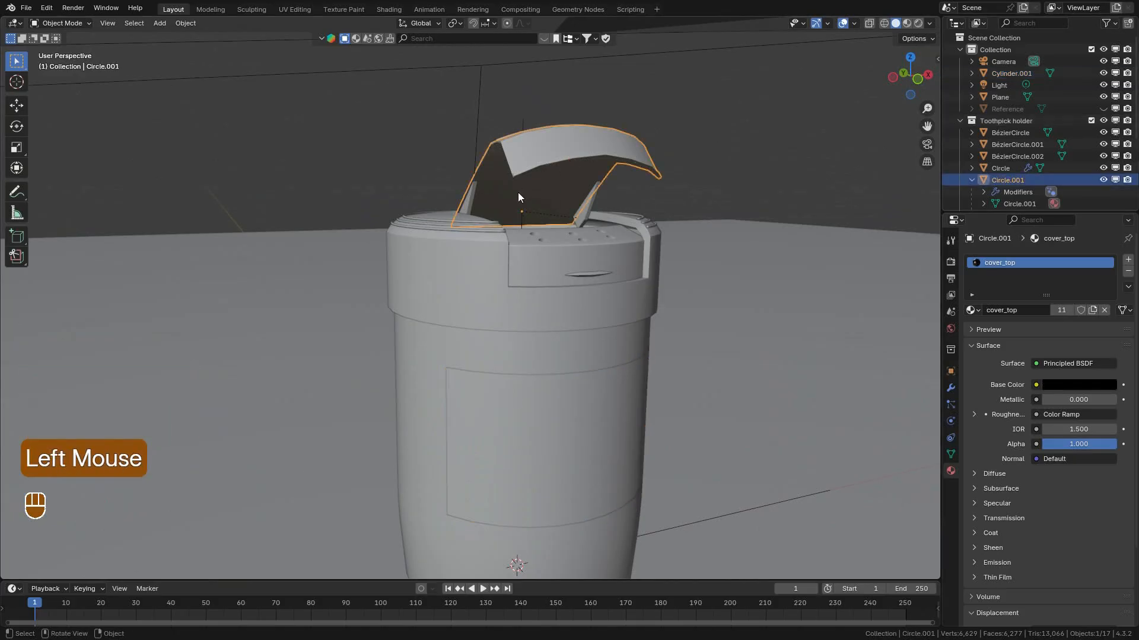
click(883, 24)
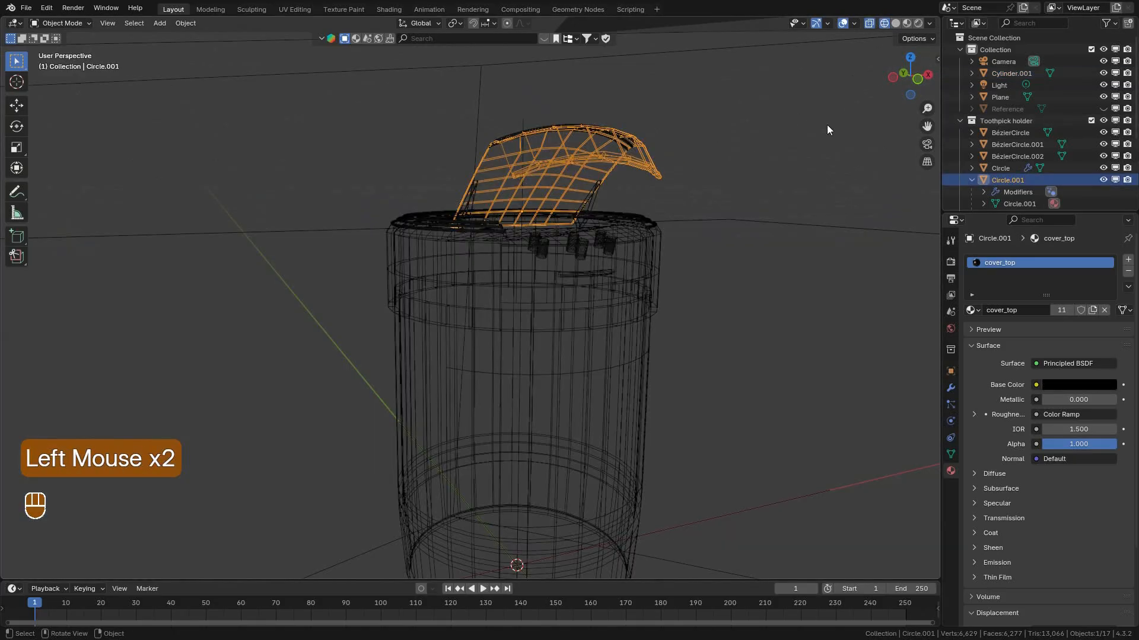
key(KP_1)
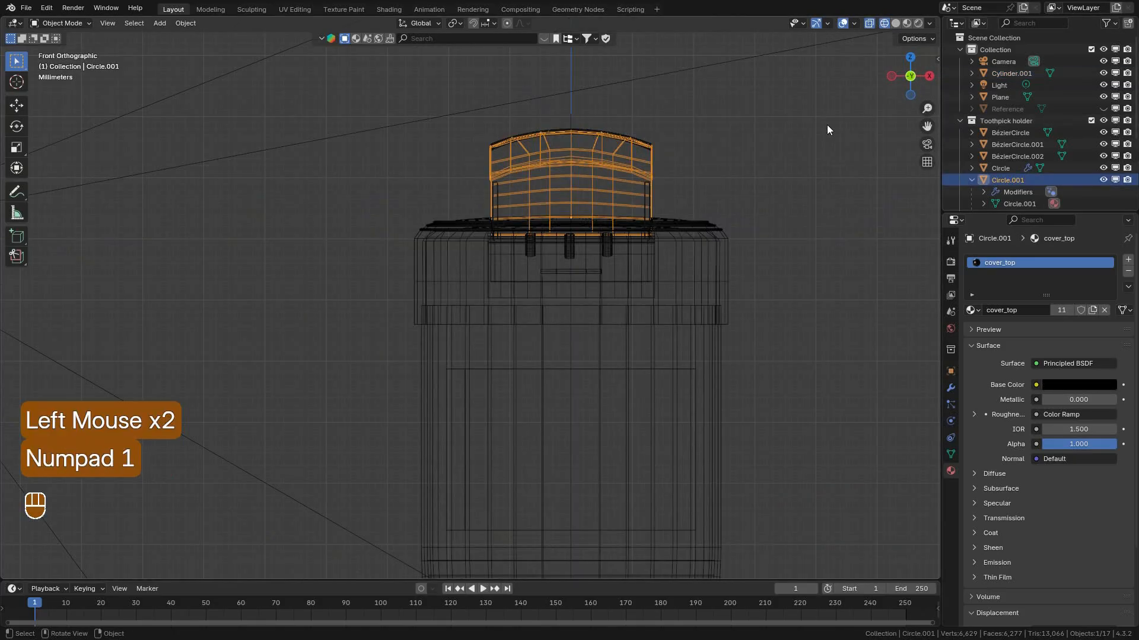
click(357, 163)
drag(317, 108, 867, 278)
scroll(368, 280, down, 4)
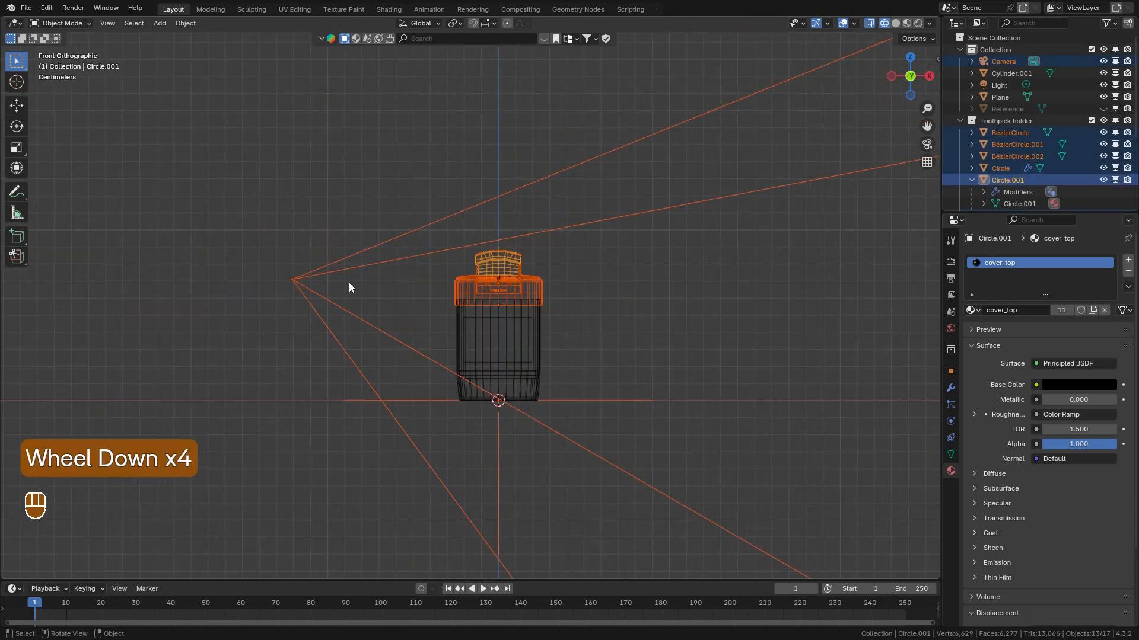
Remove the camera and the mirror empty from the selection and make the main cover ring the active object.
shift+click(311, 280)
shift+click(307, 276)
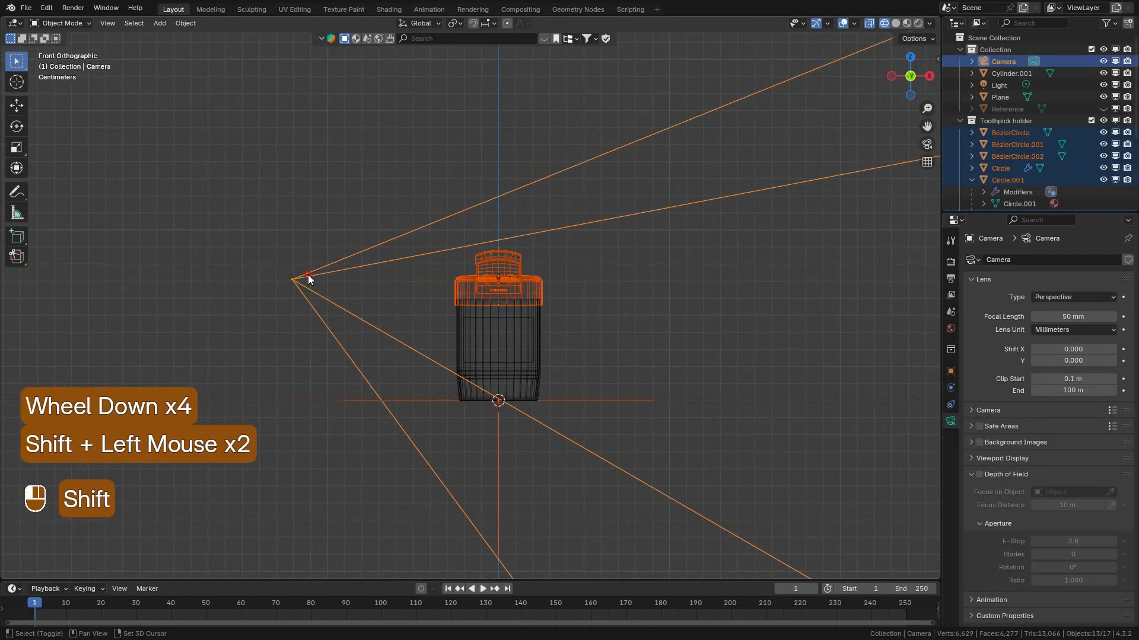
scroll(561, 290, up, 4)
shift+middle_drag(657, 274, 507, 300)
shift+click(546, 222)
scroll(543, 230, down, 2)
shift+click(599, 370)
shift+click(581, 357)
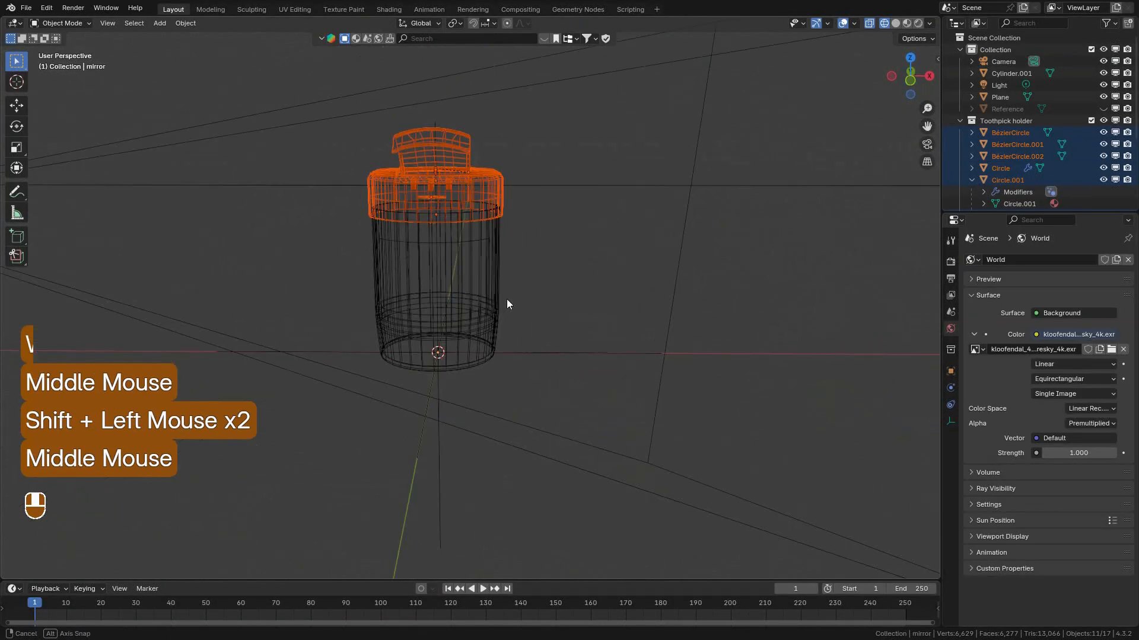
scroll(507, 249, up, 2)
shift+click(512, 108)
shift+middle_drag(512, 108, 566, 204)
scroll(572, 212, up, 3)
Move the selected cover parts to a new collection named Cover and collapse it in the outliner.
key(m)
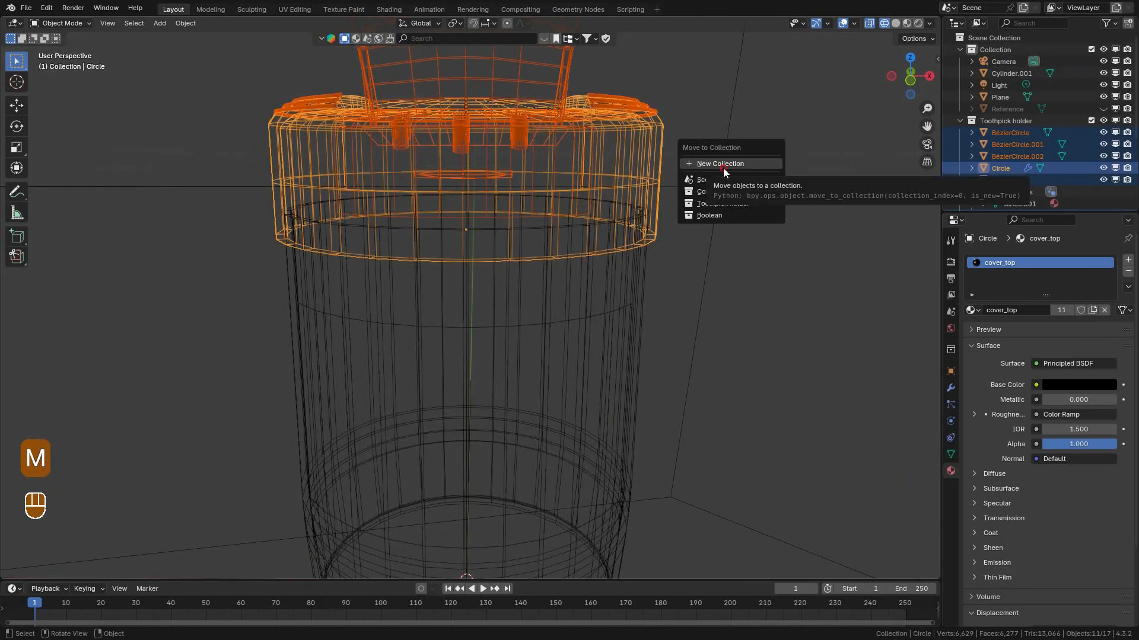
click(723, 170)
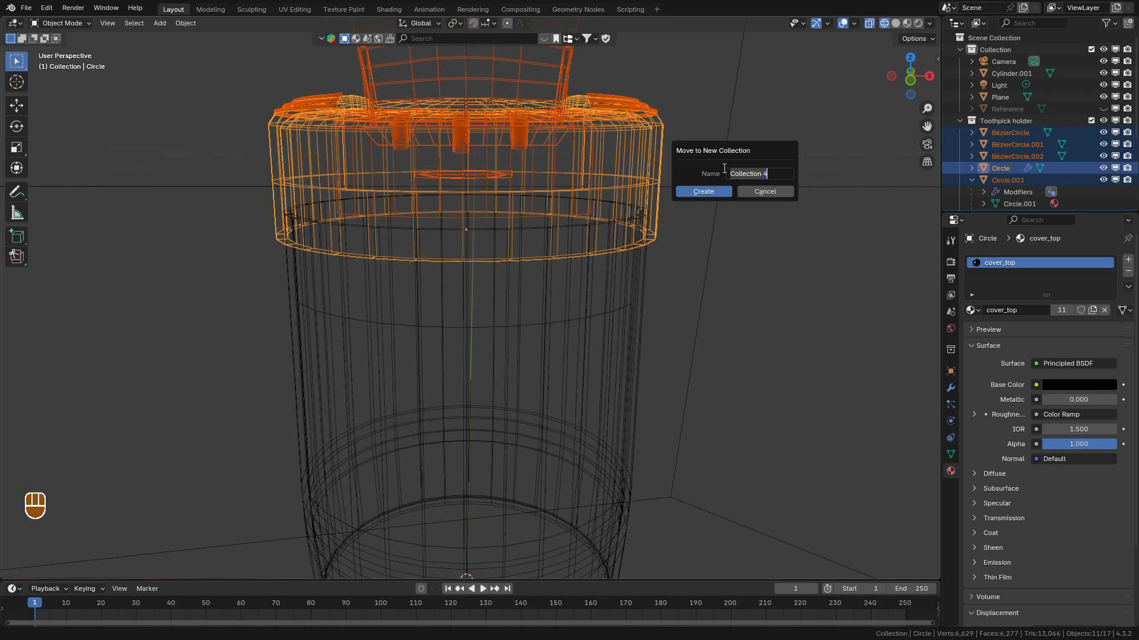
text(D)
text(Cover)
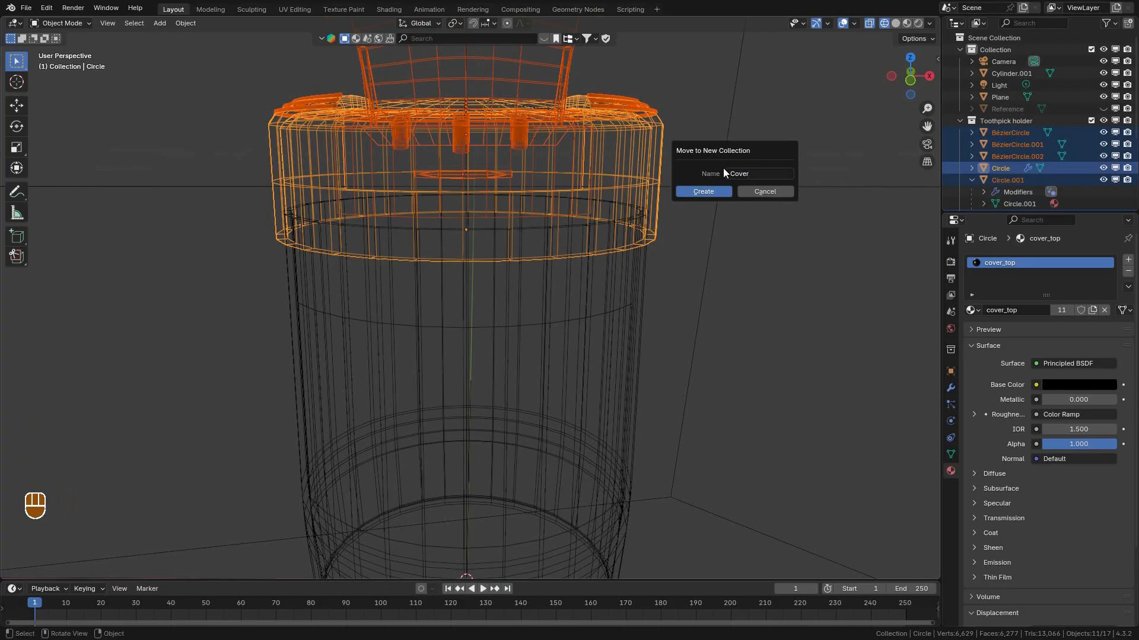
click(699, 192)
scroll(972, 142, down, 2)
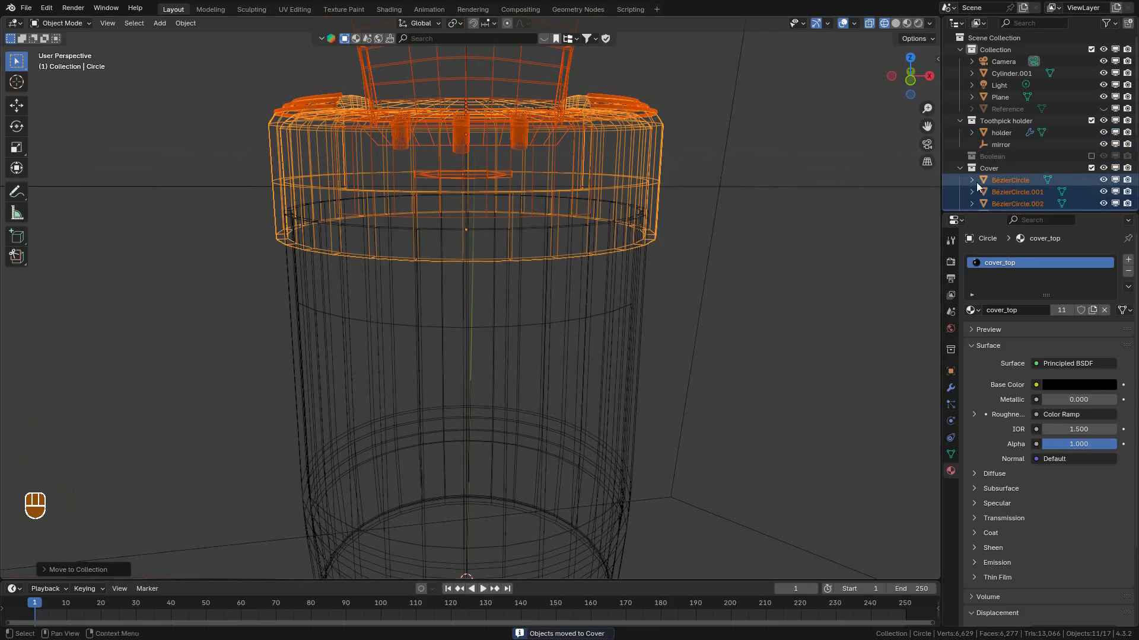
click(956, 140)
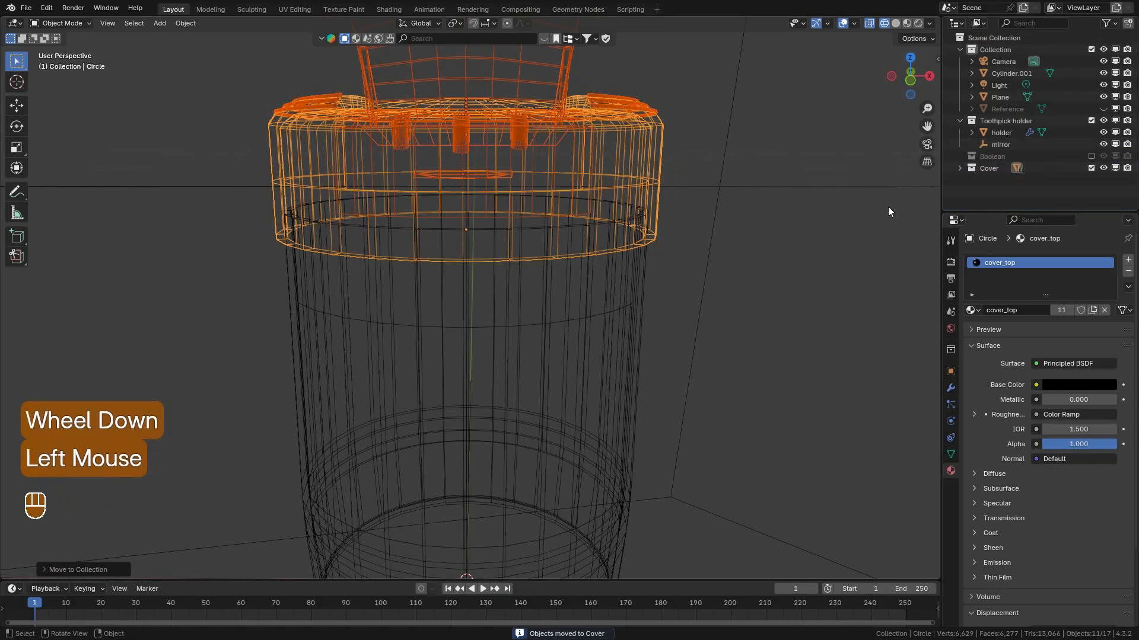
Return to solid shading, rename the curved label object on the holder's front as label, and save the file.
double_click(897, 23)
scroll(629, 218, down, 2)
shift+middle_drag(593, 219, 608, 165)
click(551, 313)
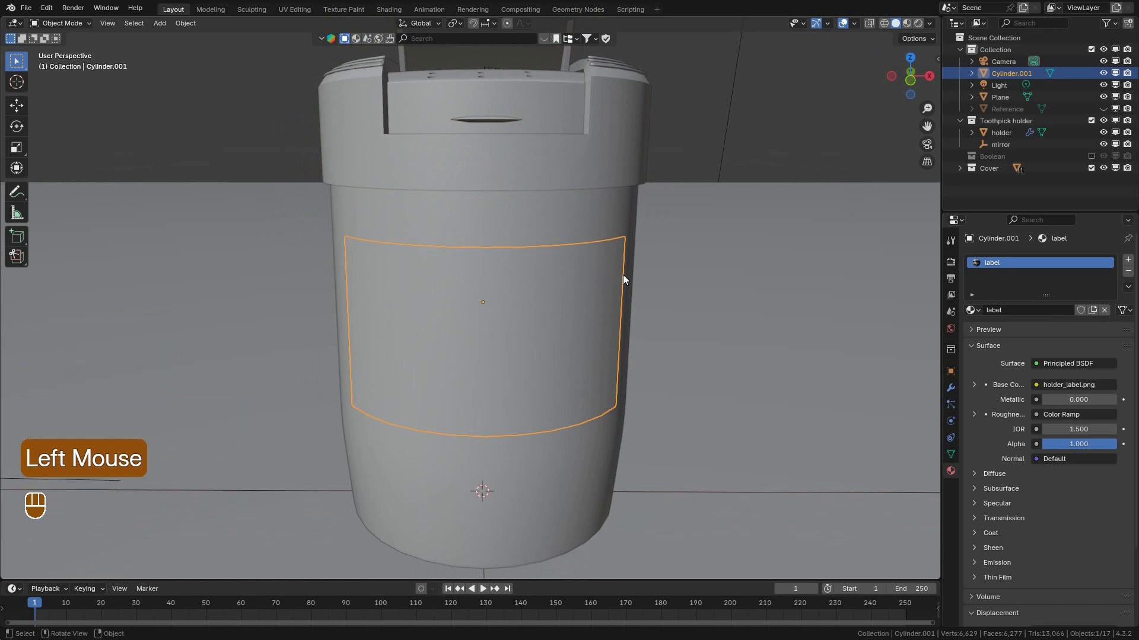
key(F2)
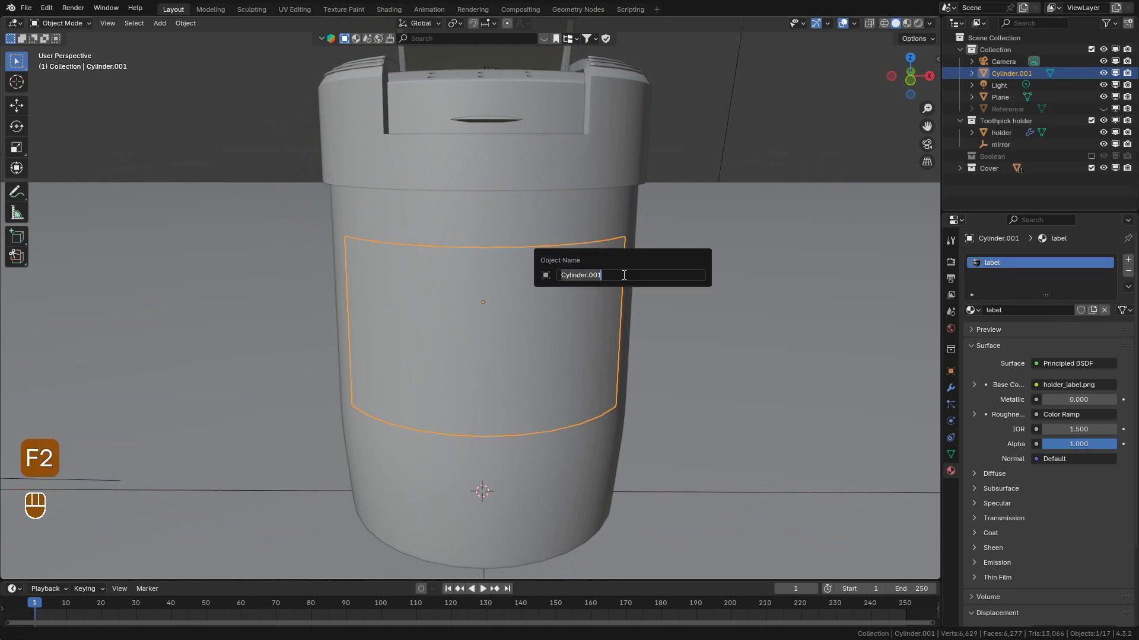
text(label)
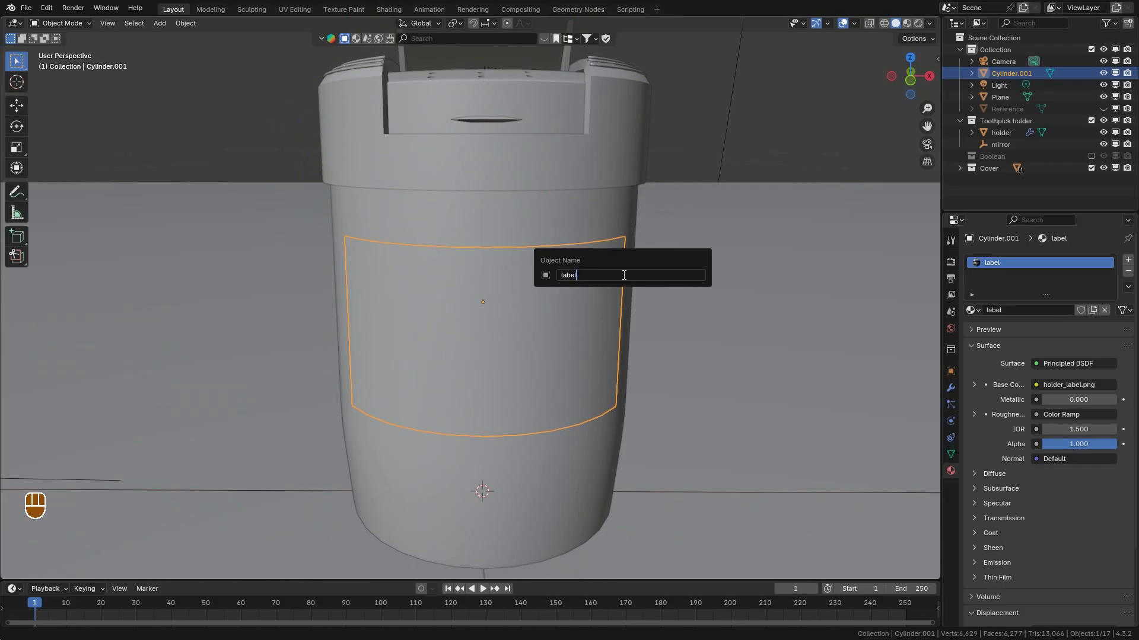
key(Return)
key(ctrl+s)
key(ctrl+s)
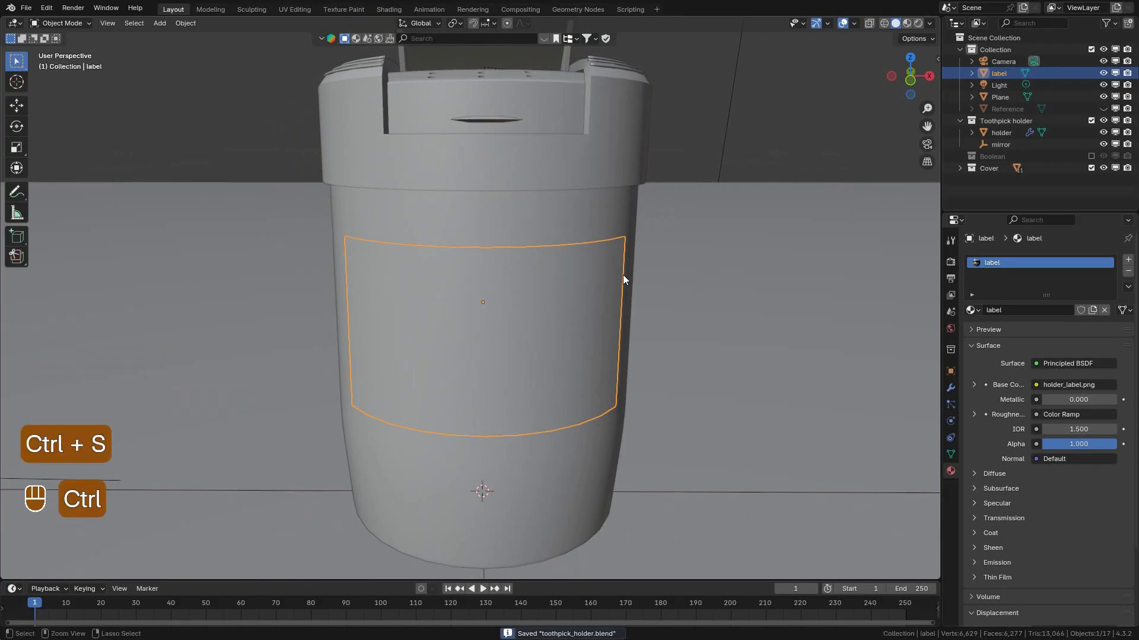
Move the label object and the Cover collection into the Toothpick holder collection.
drag(1005, 72, 1006, 121)
click(978, 171)
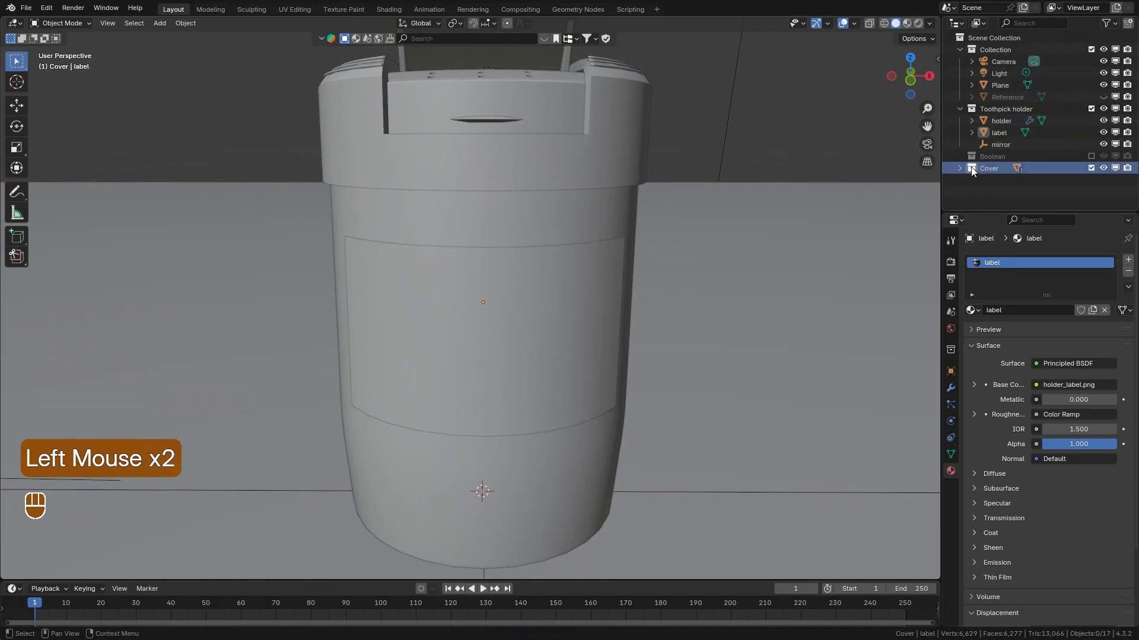
drag(971, 171, 1004, 119)
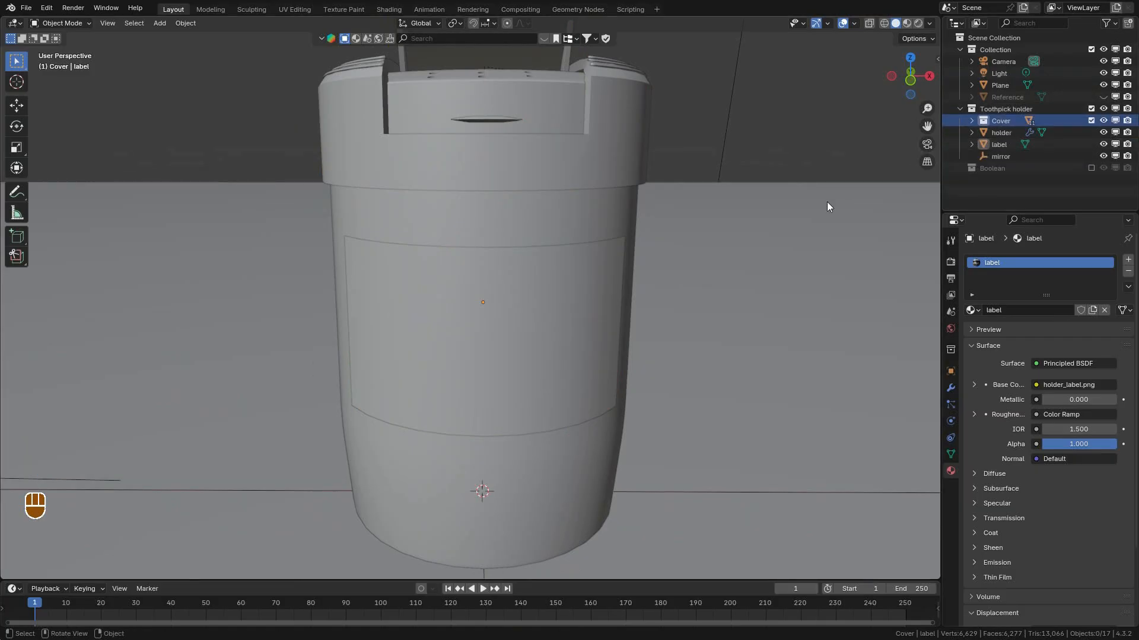
Move the holder and label objects to a new collection named body inside Toothpick holder, and collapse it in the outliner.
scroll(554, 190, down, 3)
middle_drag(554, 189, 597, 211)
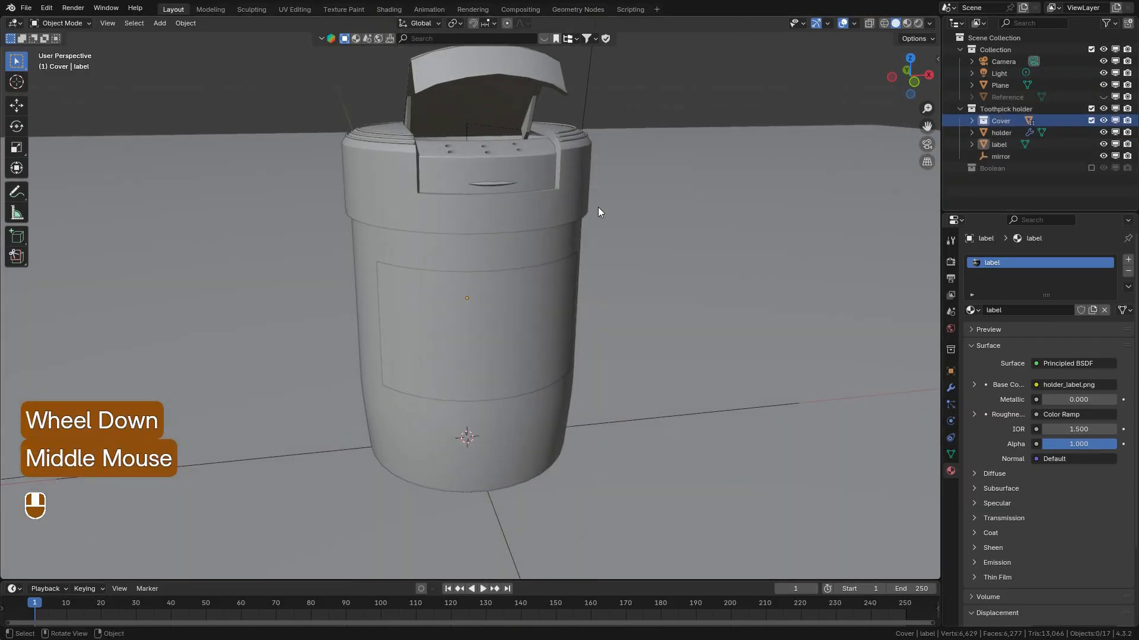
click(842, 24)
click(843, 24)
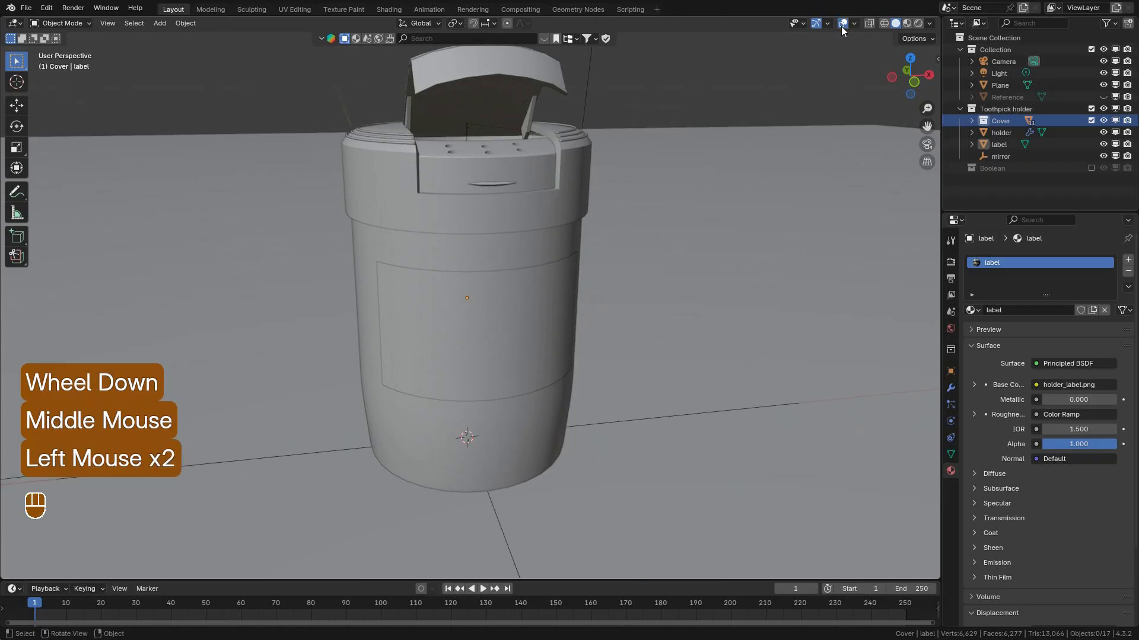
click(500, 305)
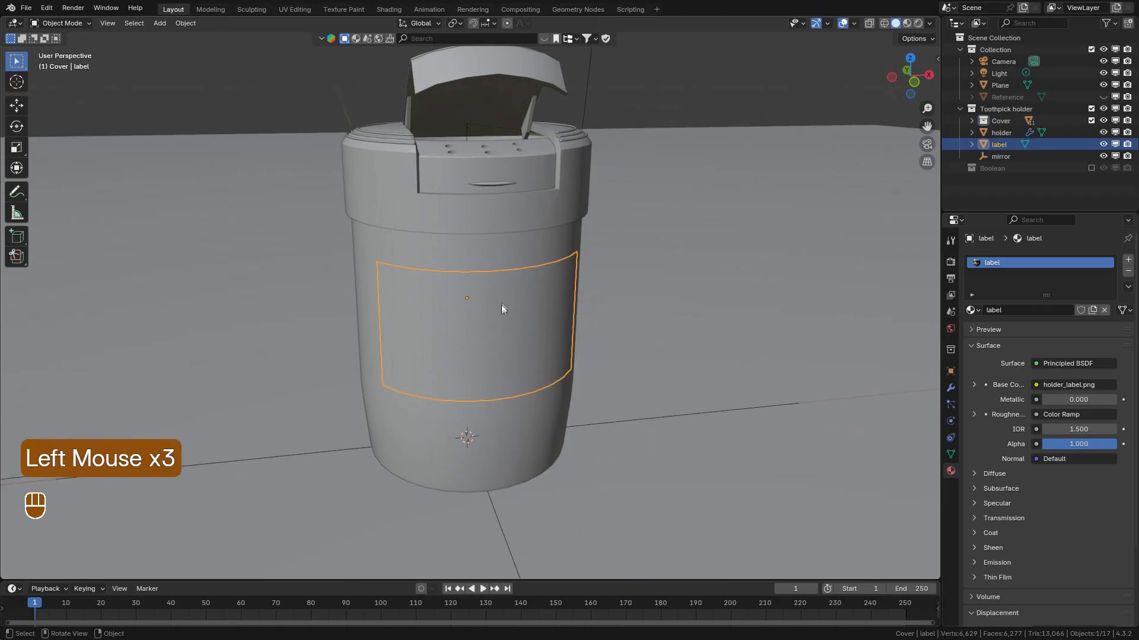
shift+click(499, 256)
key(m)
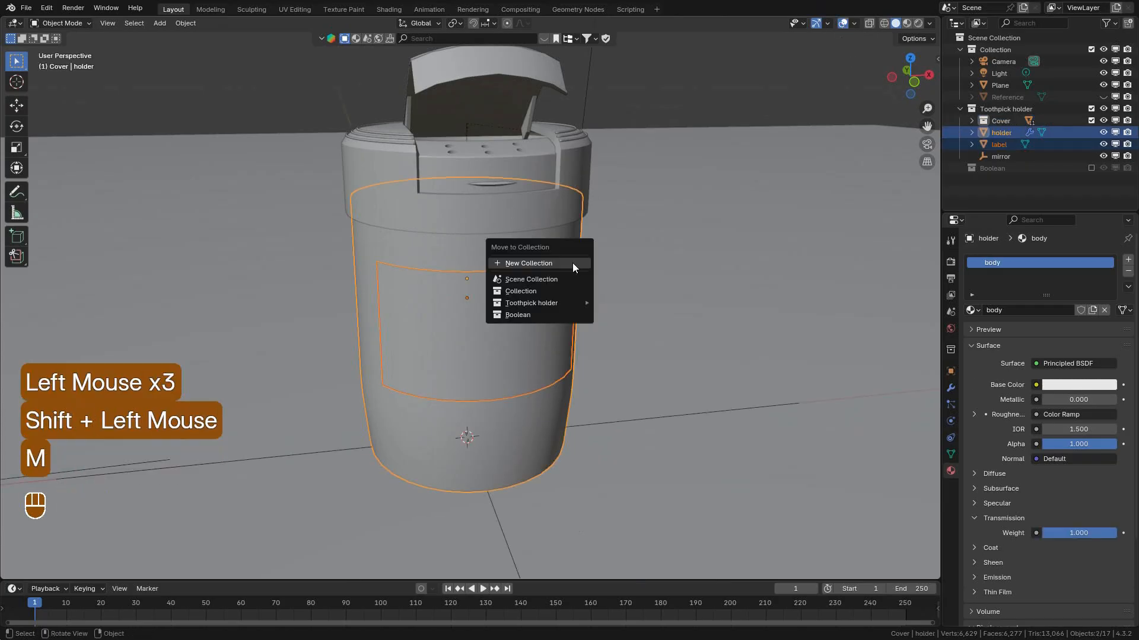
mouse_move(552, 306)
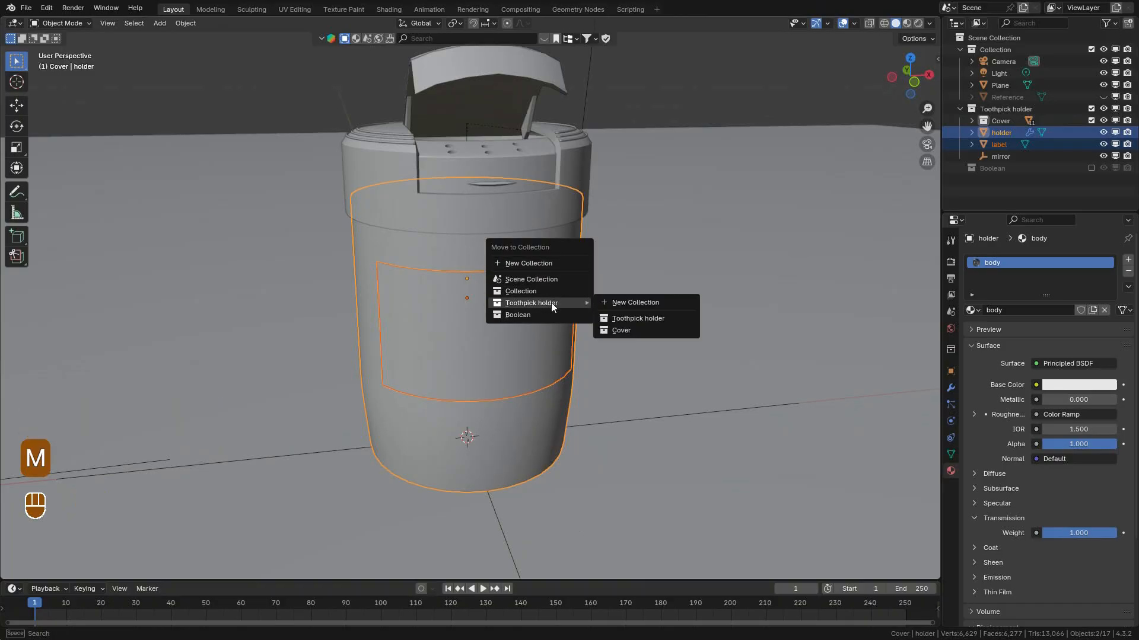
click(627, 303)
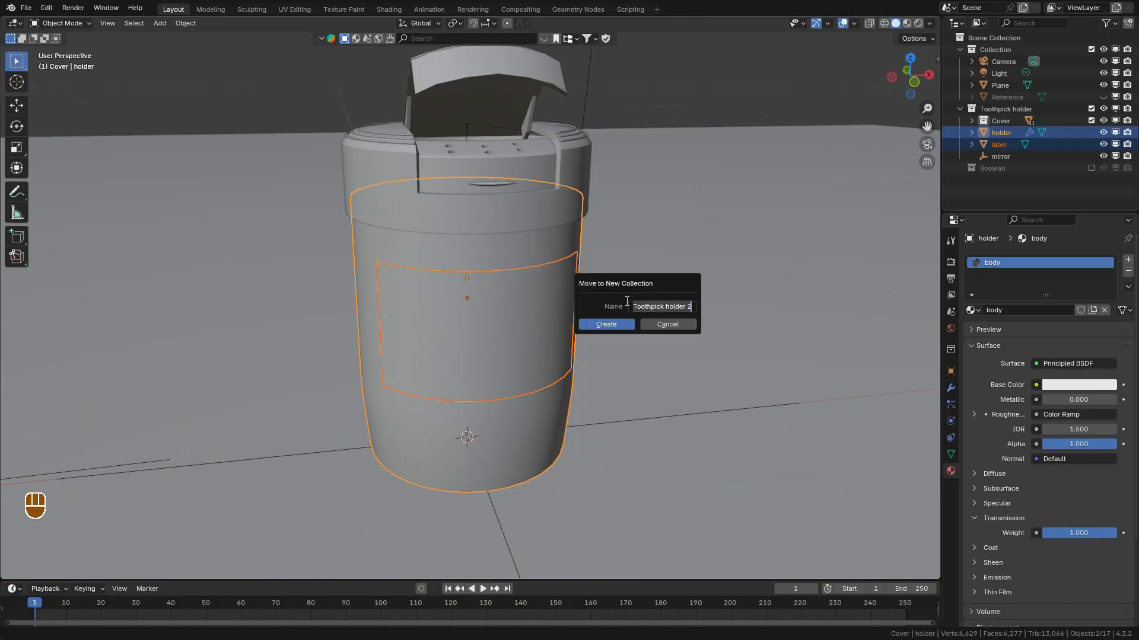
text(body)
click(612, 325)
click(971, 133)
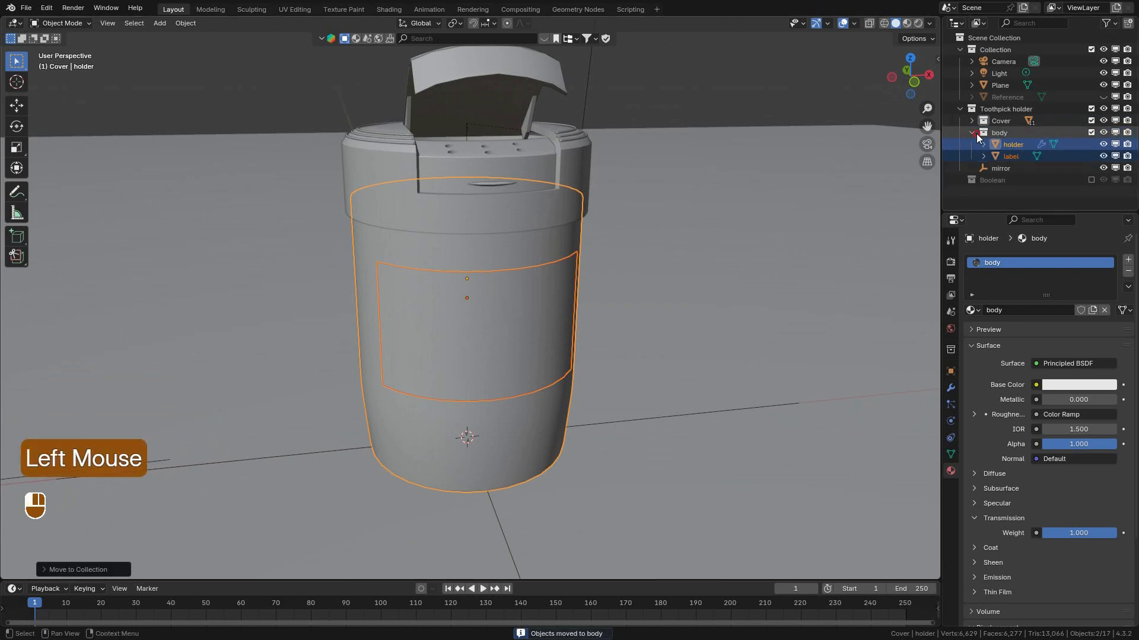
Clear the object selection and save the file.
click(778, 101)
key(ctrl+s)
key(ctrl+s)
key(ctrl+s)
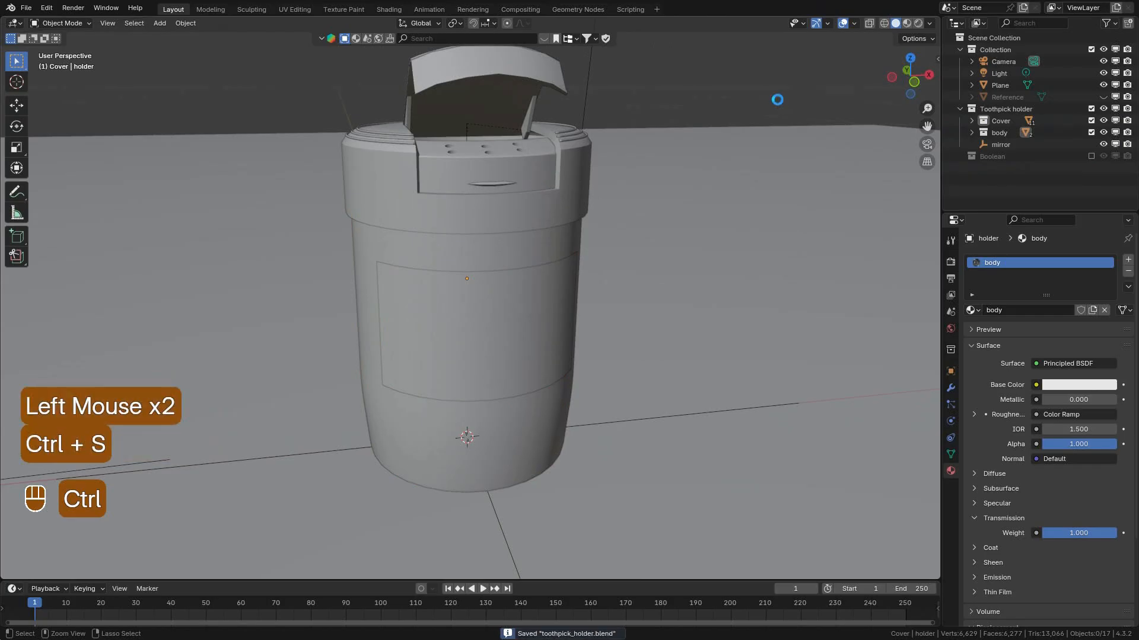
middle_drag(755, 114, 660, 101)
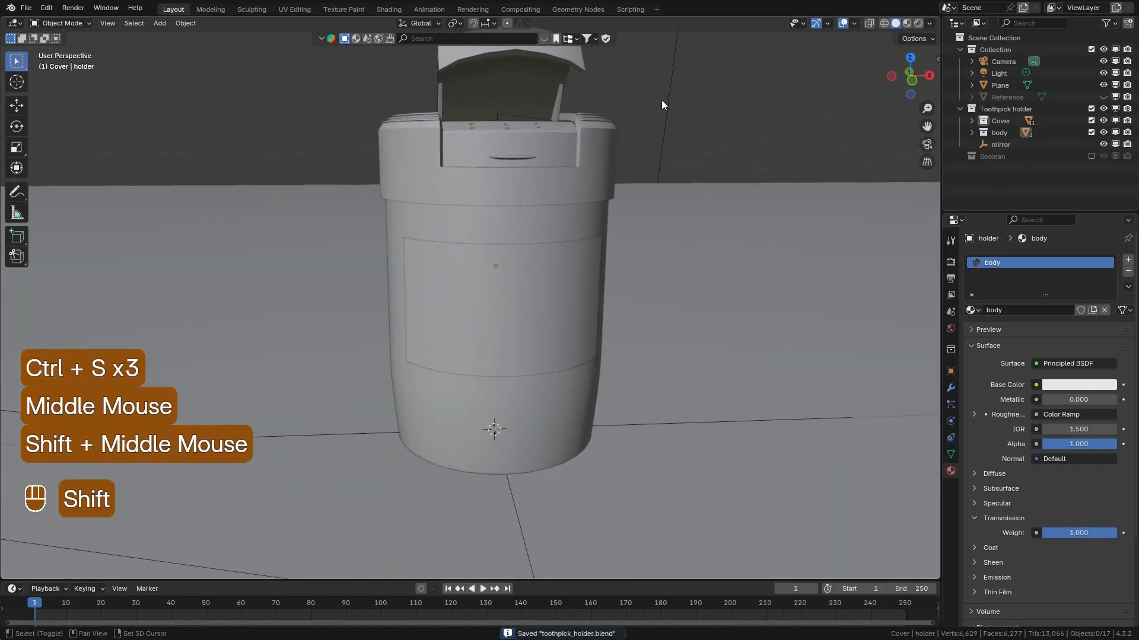
scroll(684, 106, down, 2)
scroll(684, 105, up, 1)
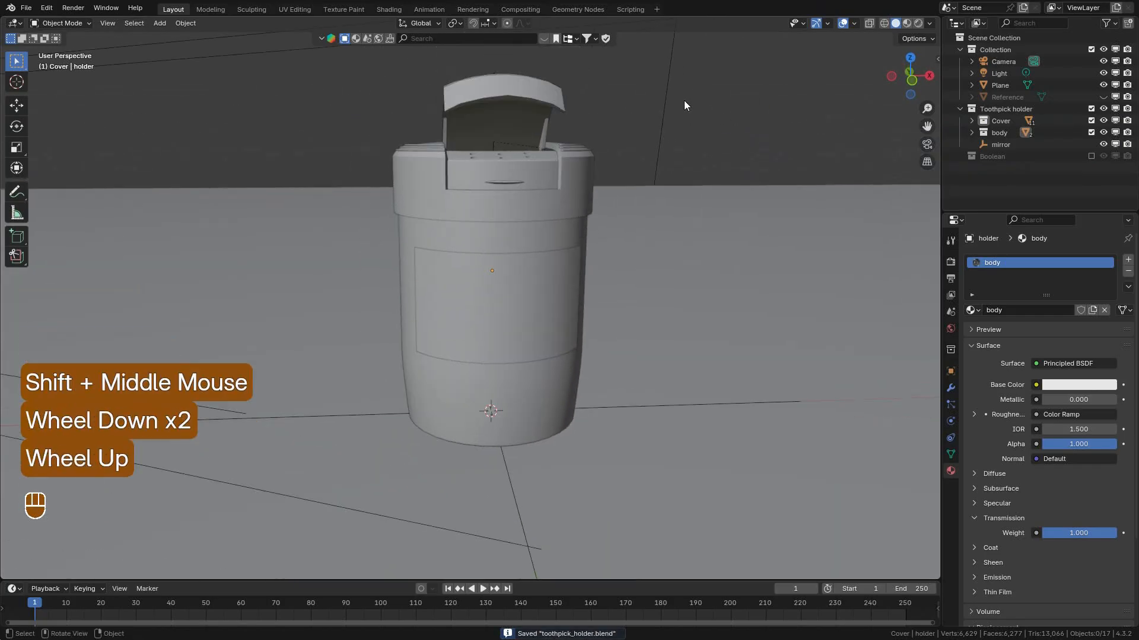
scroll(593, 223, up, 2)
middle_drag(581, 226, 605, 243)
middle_drag(479, 182, 569, 328)
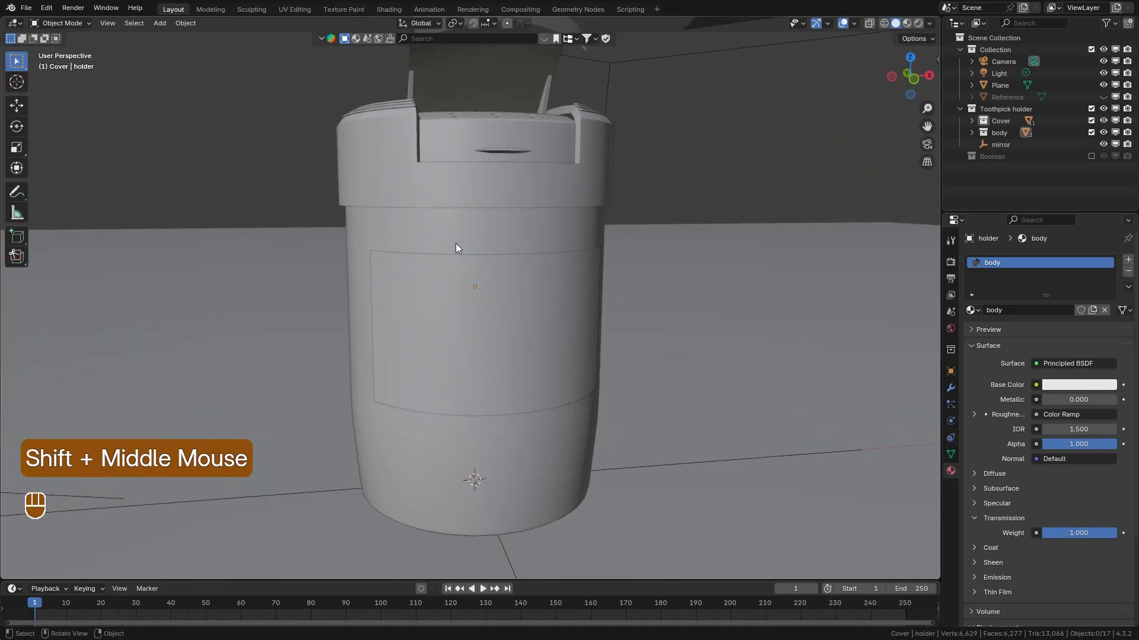
Lower the viewport display colour alpha of the holder's body material to about 0.23, and clear the selection.
click(482, 240)
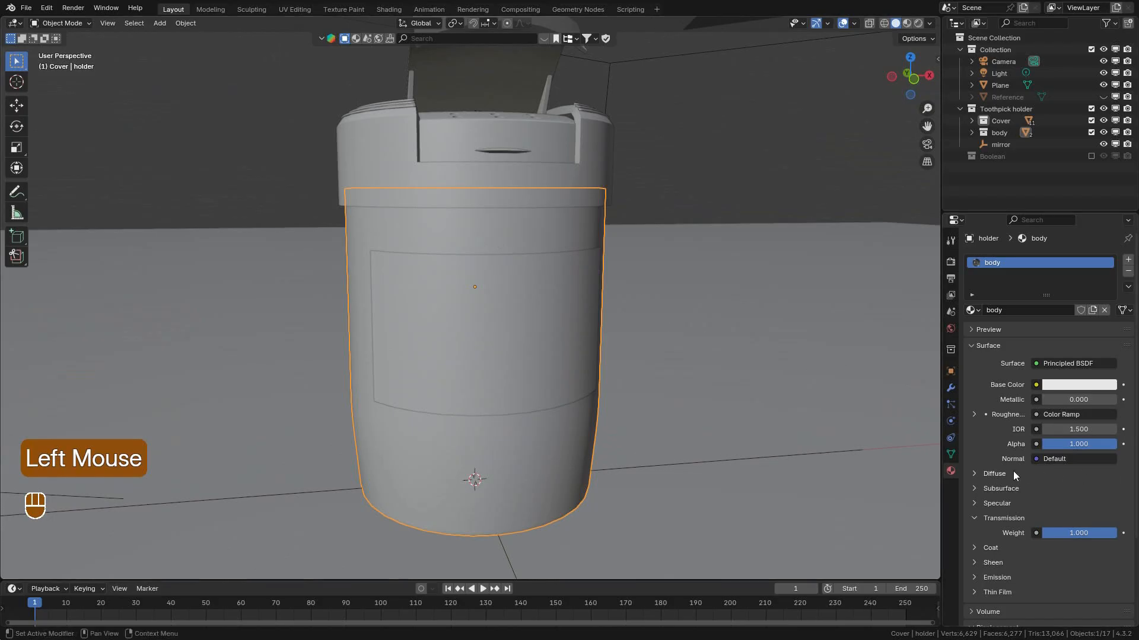
scroll(1019, 471, down, 5)
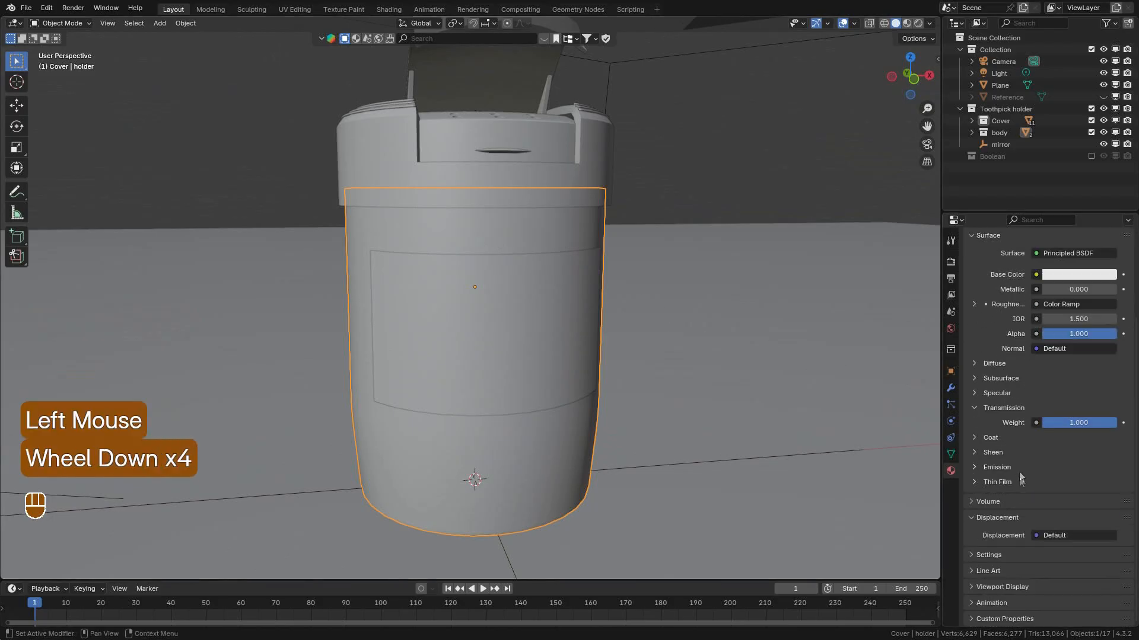
click(1011, 586)
scroll(1069, 542, down, 5)
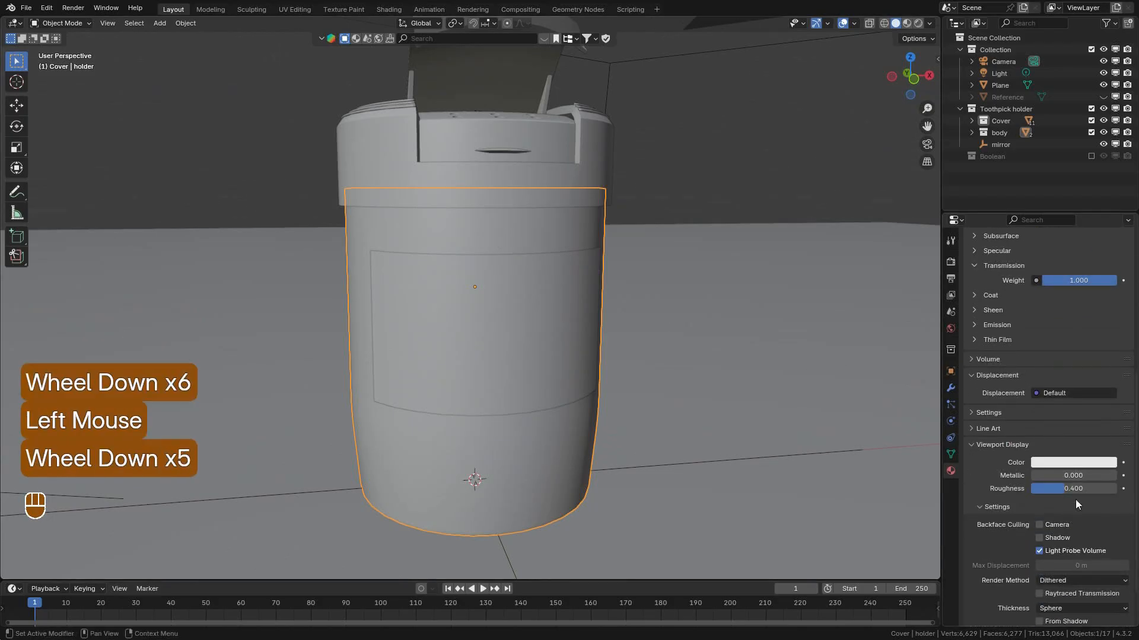
click(1082, 463)
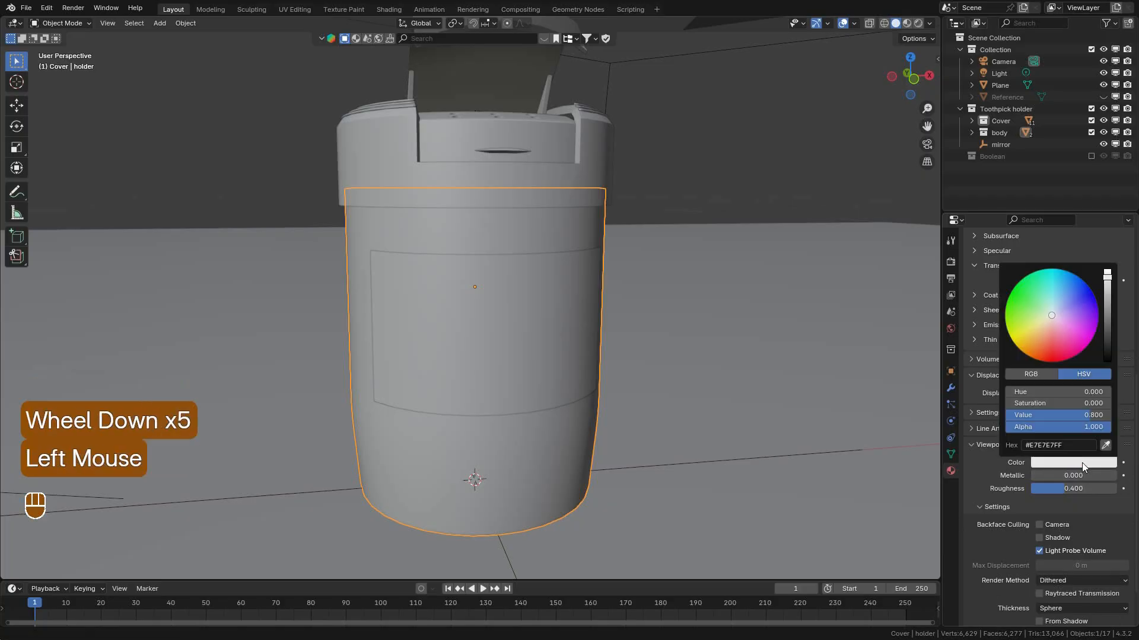
drag(1101, 432, 1008, 427)
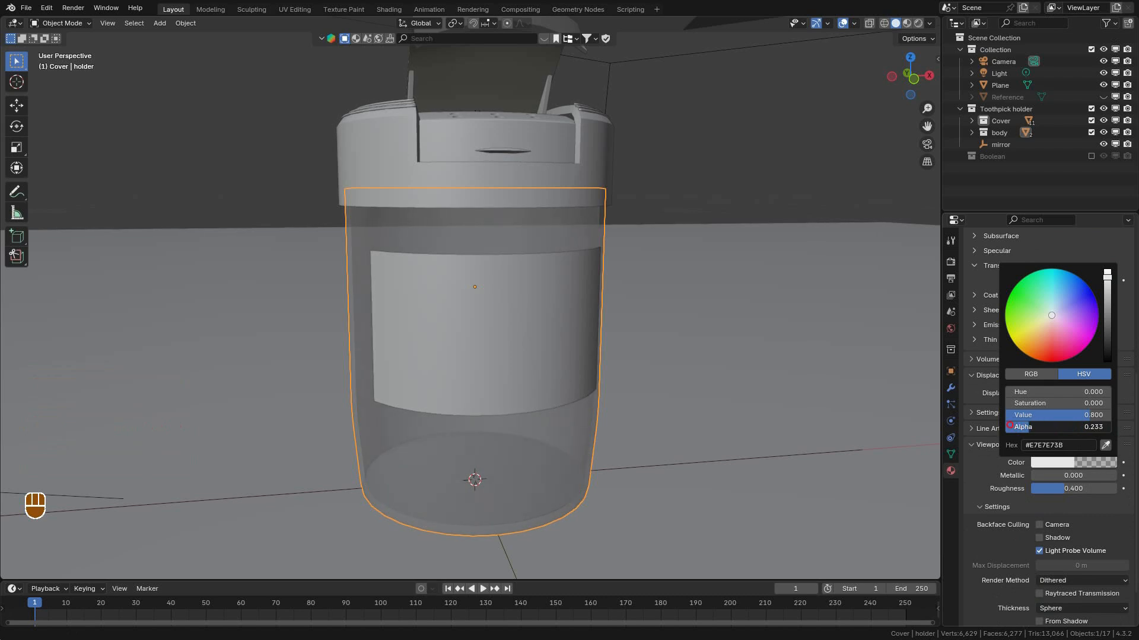
click(606, 123)
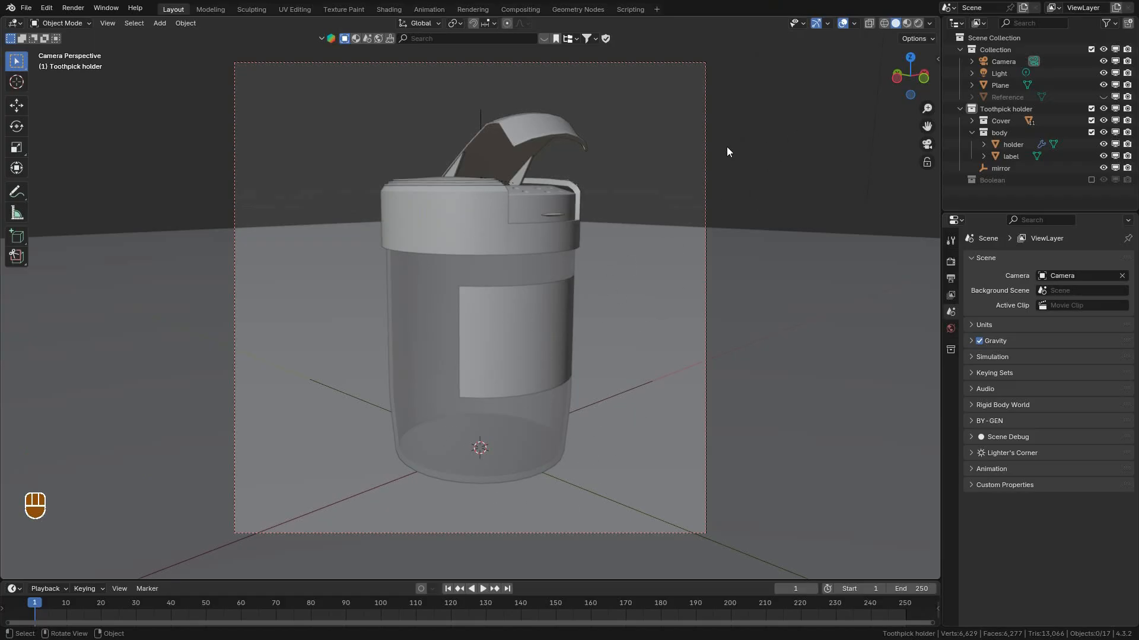
Collapse the body collection in the outliner and inspect the holder and its label from several angles and distances.
middle_drag(733, 150, 619, 181)
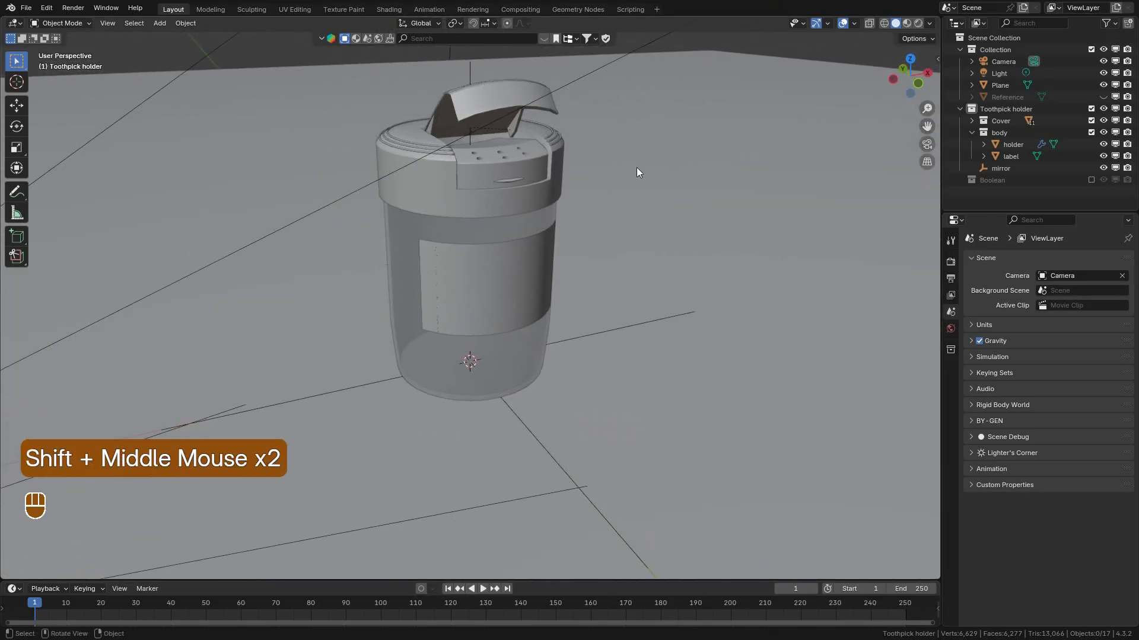
click(971, 133)
middle_drag(675, 223, 498, 224)
scroll(518, 249, up, 2)
scroll(518, 249, up, 2)
shift+middle_drag(593, 282, 522, 222)
scroll(559, 160, down, 2)
scroll(539, 190, down, 1)
scroll(527, 195, down, 3)
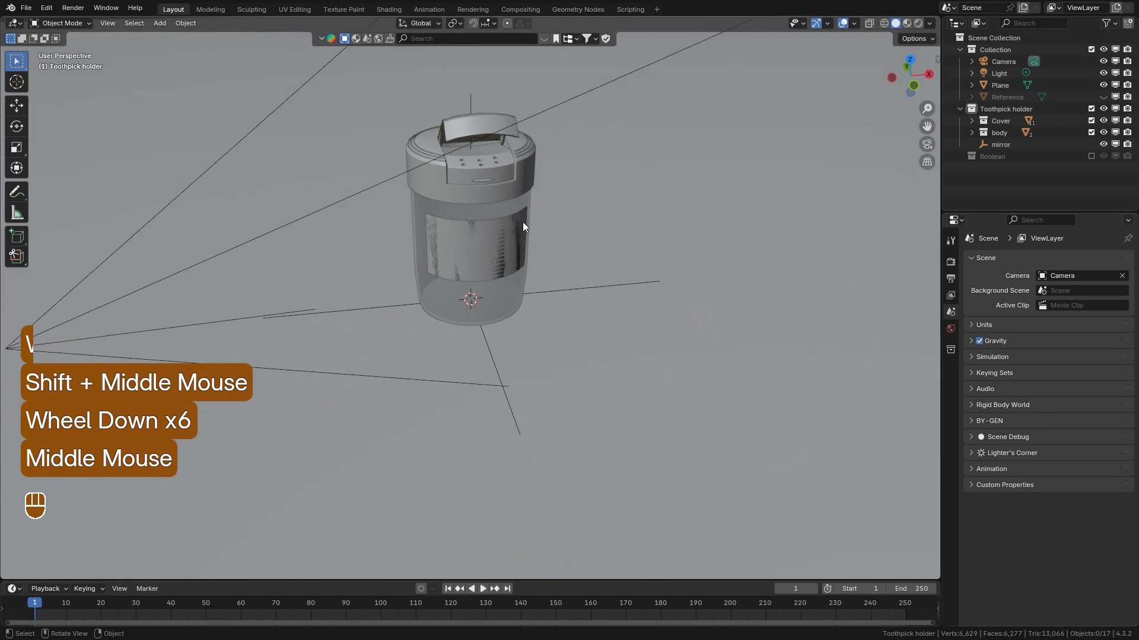
scroll(514, 239, up, 4)
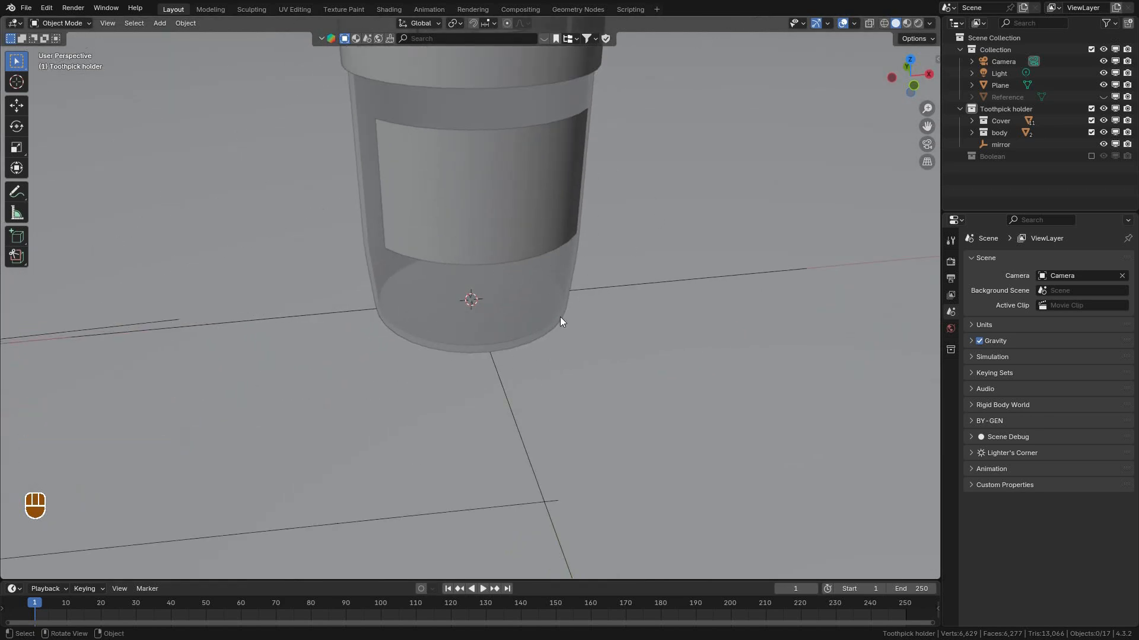
scroll(559, 292, down, 3)
middle_drag(560, 292, 493, 259)
scroll(531, 267, up, 2)
scroll(516, 284, up, 2)
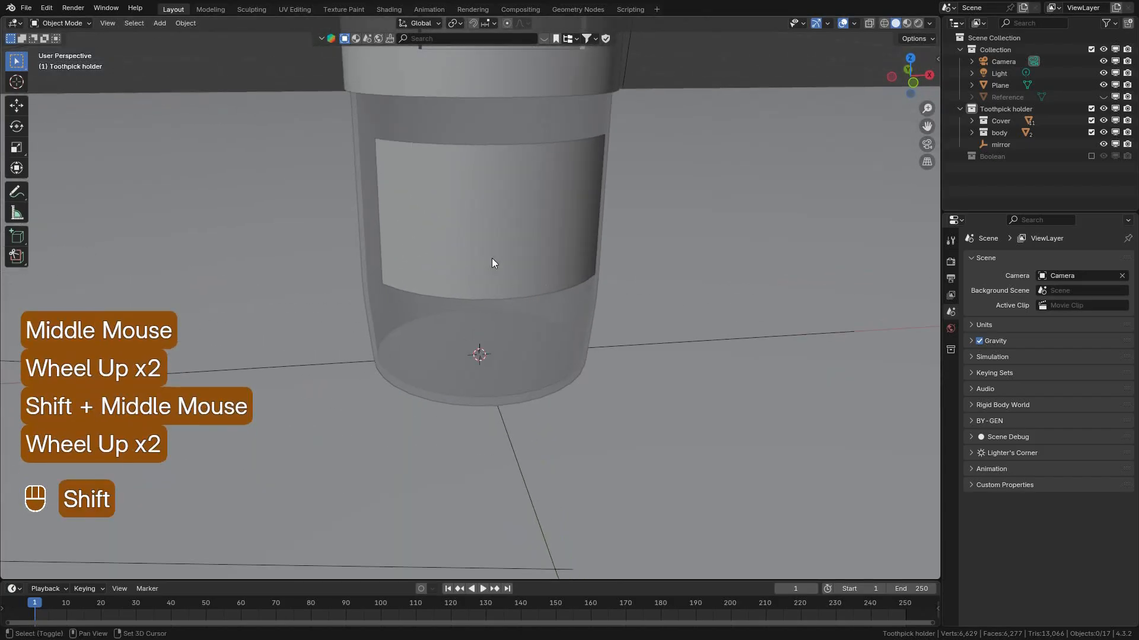
Add a mesh circle at the world origin beneath the holder.
key(shift+a)
mouse_move(455, 276)
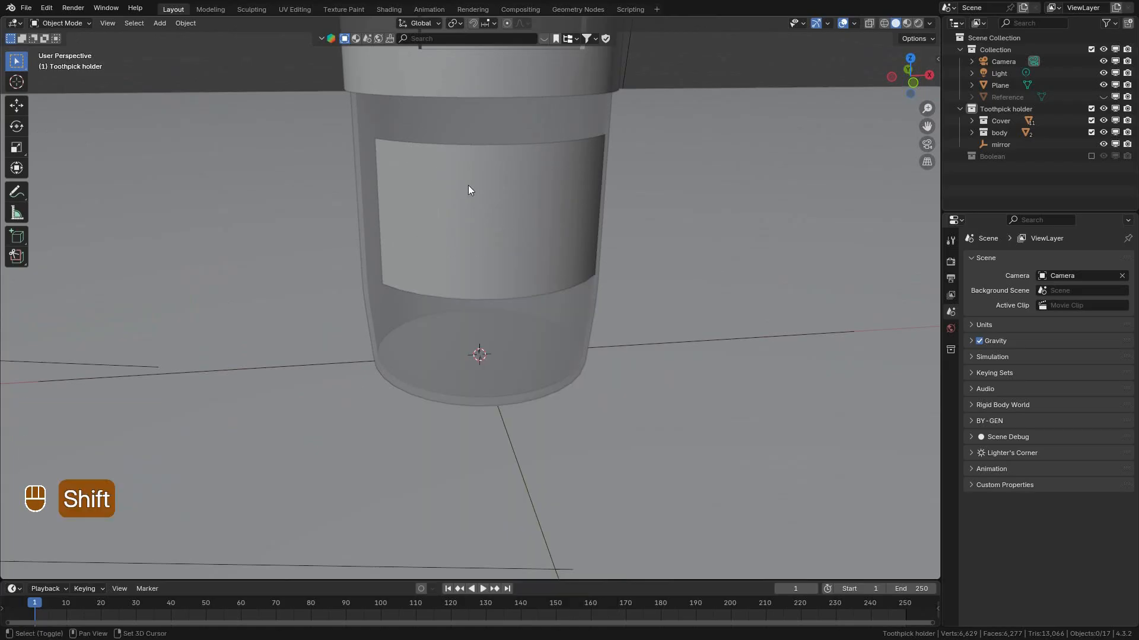
key(shift+a)
mouse_move(408, 204)
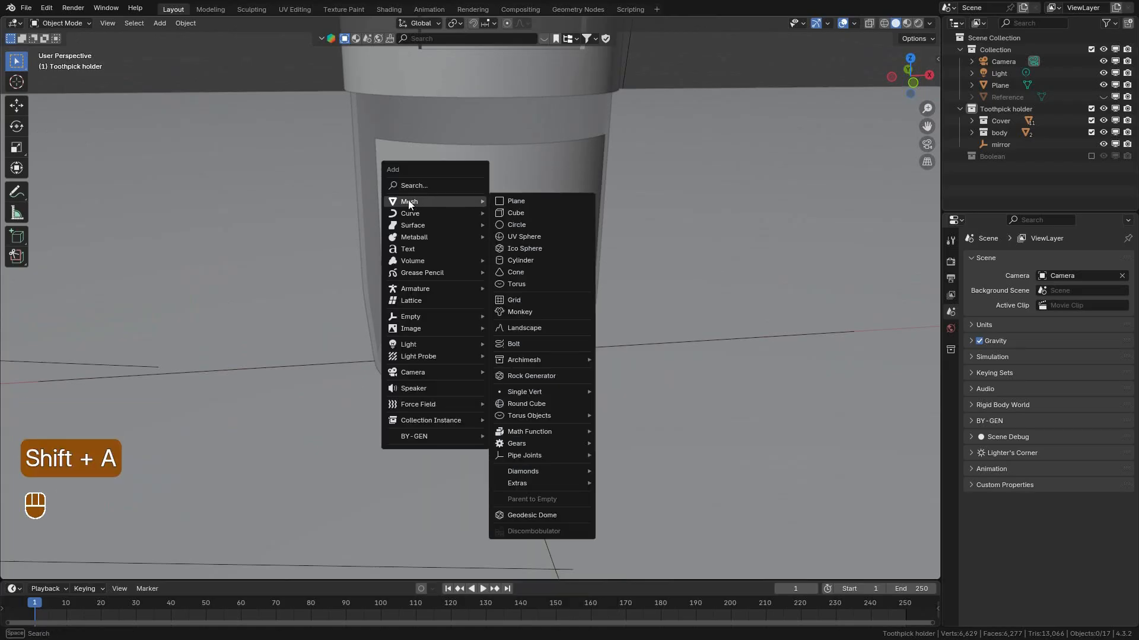
click(523, 225)
scroll(523, 229, down, 4)
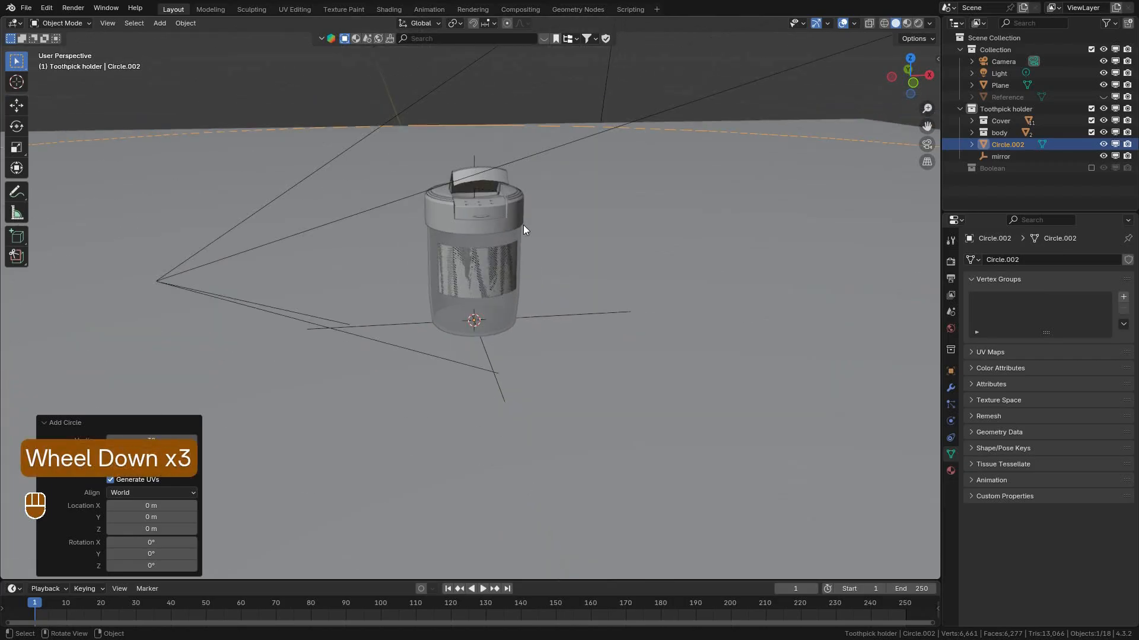
scroll(519, 274, up, 3)
scroll(519, 274, up, 2)
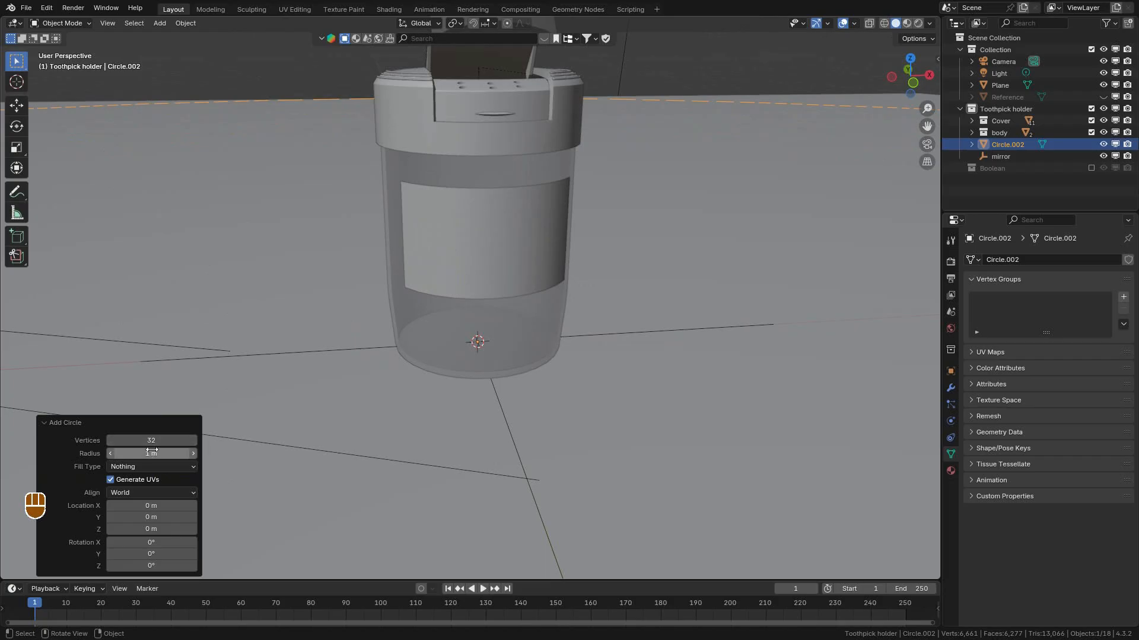
Reduce the new circle's radius to about 0.023 m to fit the holder's base.
shift+click(153, 453)
shift+drag(153, 451, 995, 451)
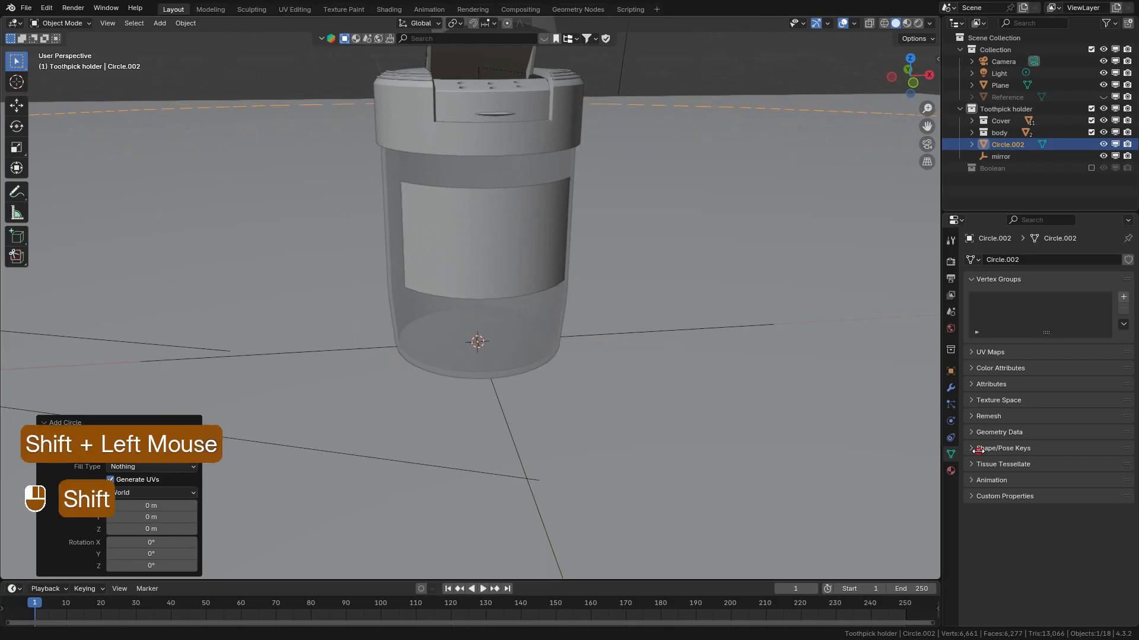
mouse_move(252, 420)
shift+mouse_down()
mouse_move(287, 422)
mouse_move(254, 419)
shift+mouse_up()
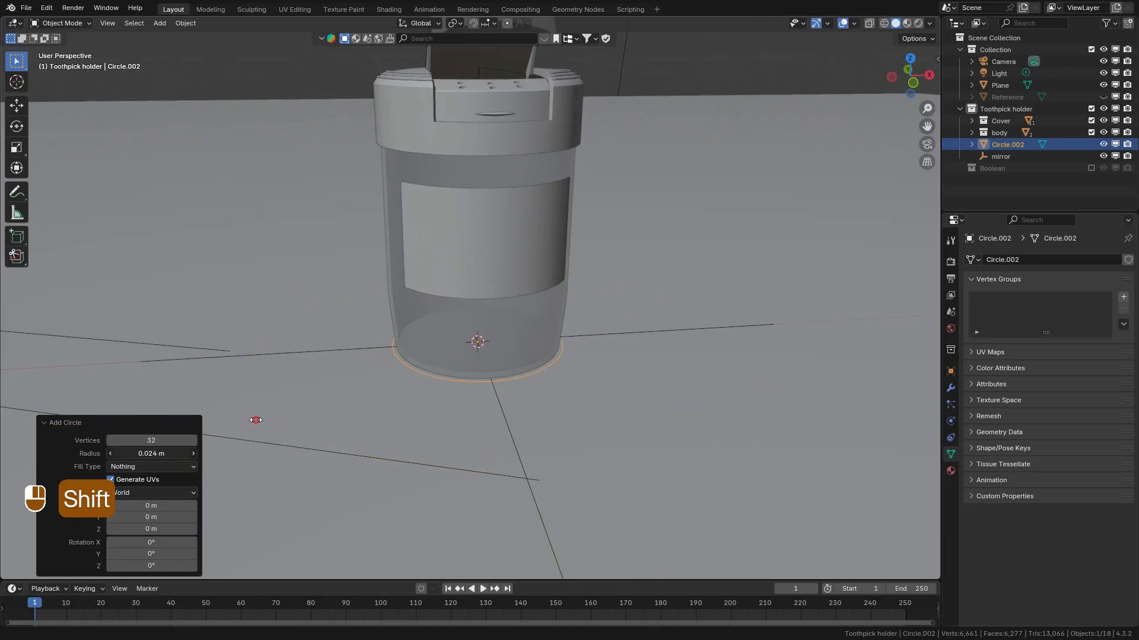
scroll(432, 410, up, 5)
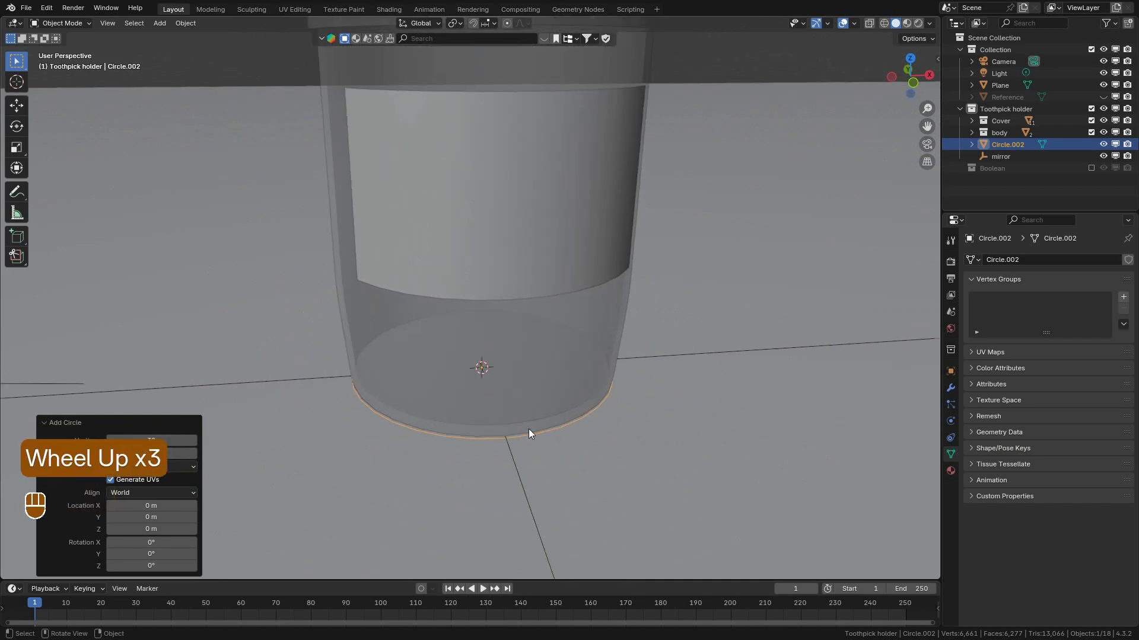
scroll(533, 439, down, 2)
scroll(480, 442, down, 3)
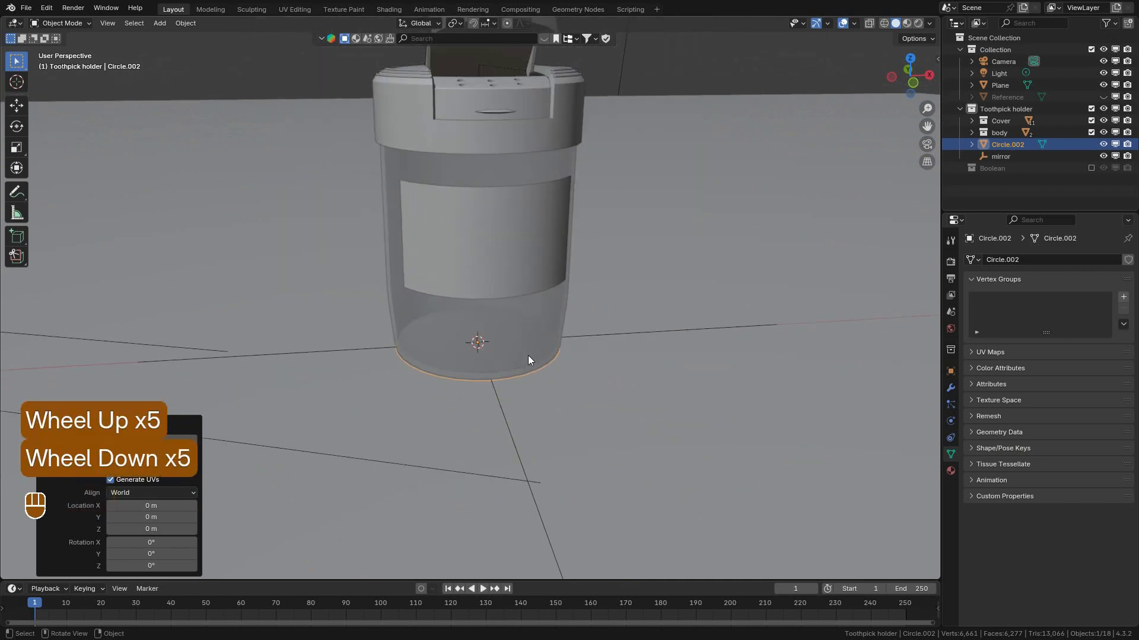
Exclude the Cover collection and hide the label and holder objects in the body collection, leaving the circle exposed.
click(1091, 121)
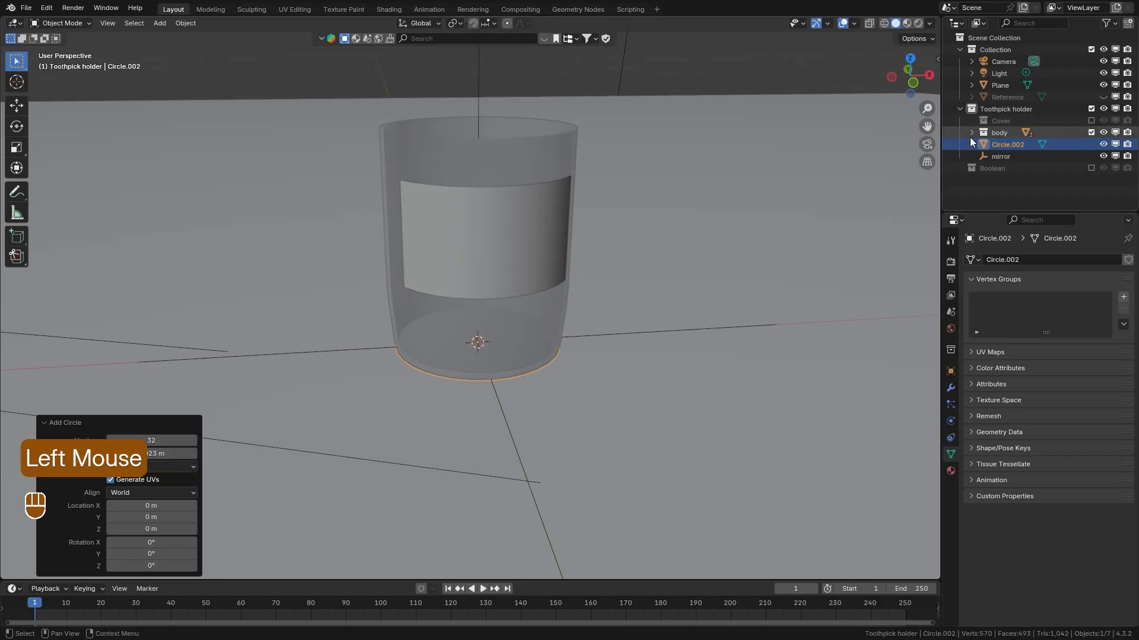
click(972, 133)
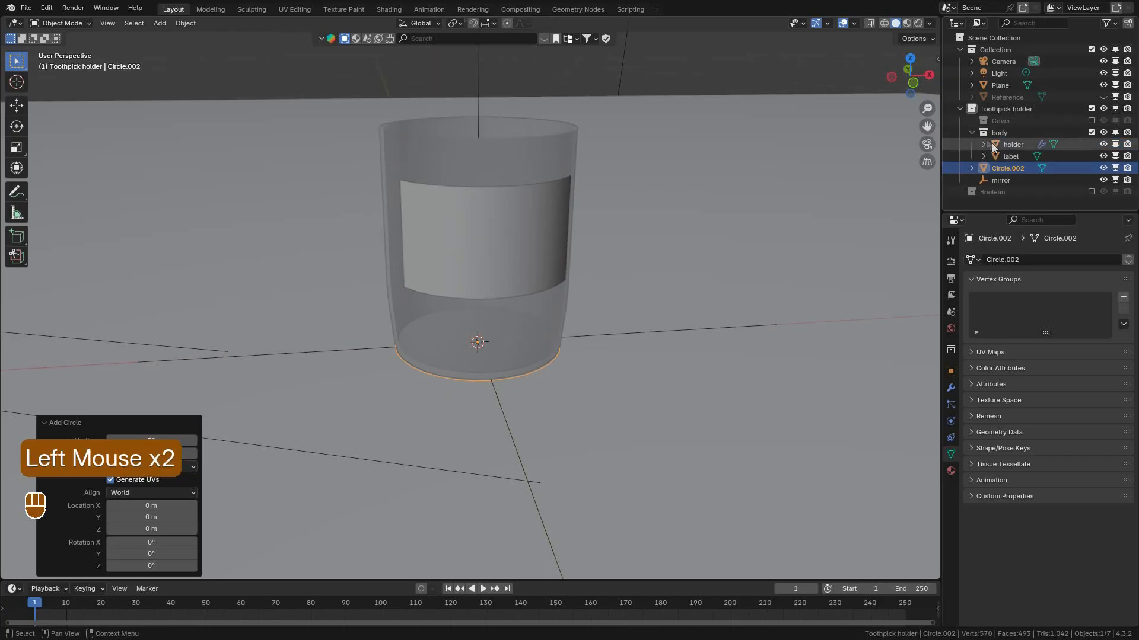
click(1103, 156)
click(1103, 144)
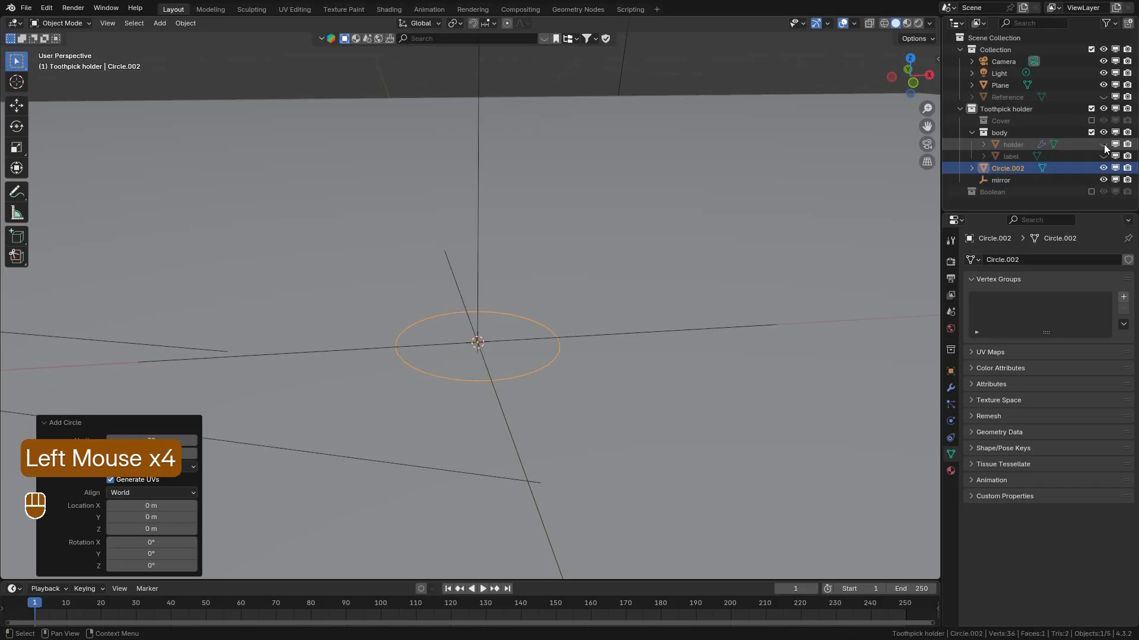
click(62, 423)
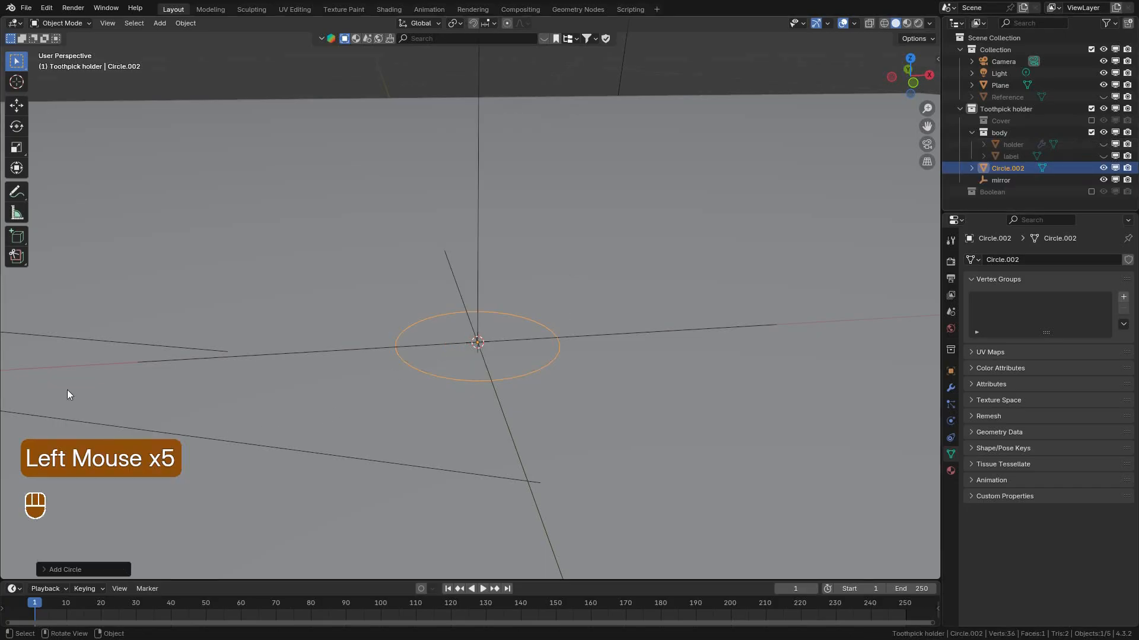
Fill the circle's interior with faces in Edit Mode using Grid Fill.
drag(80, 22, 68, 54)
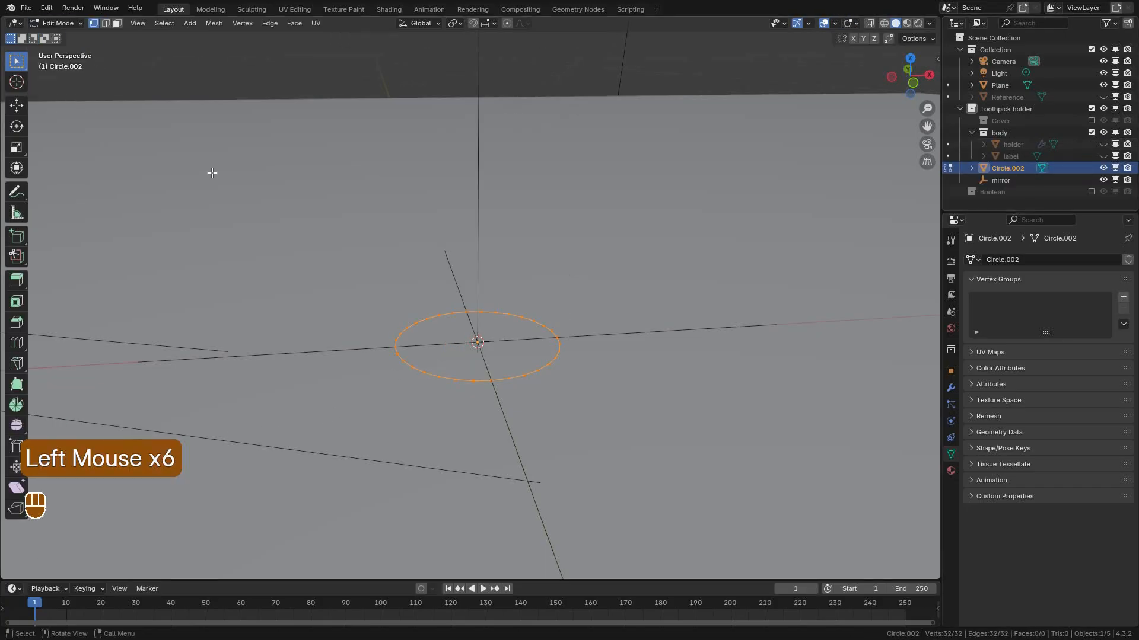
scroll(495, 337, up, 2)
scroll(495, 337, up, 1)
middle_drag(539, 346, 552, 362)
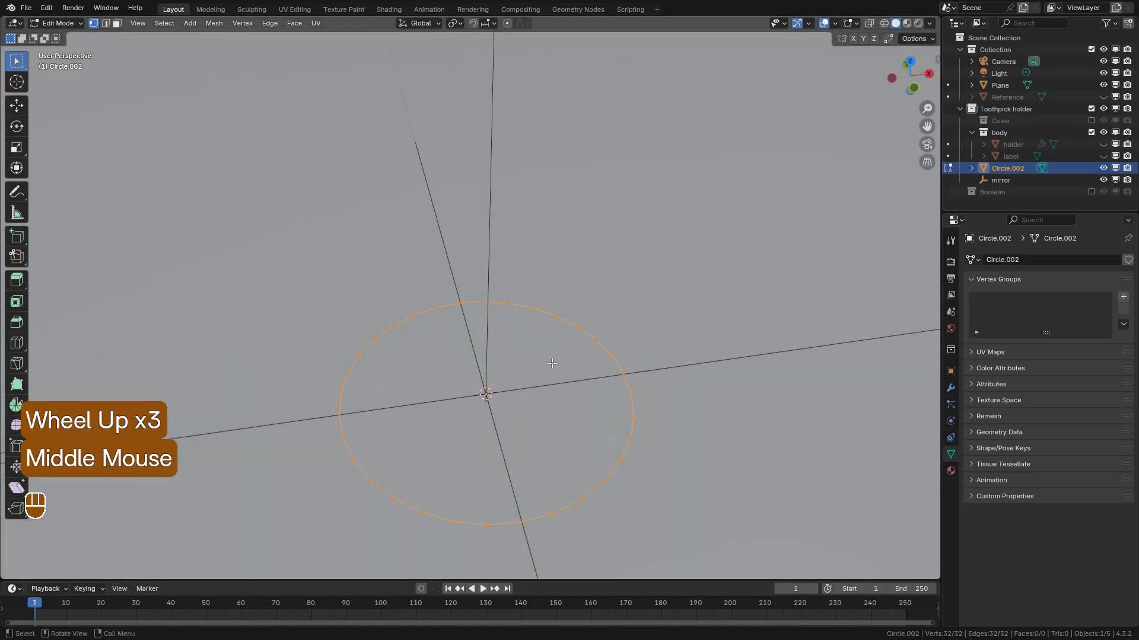
key(f)
key(ctrl+z)
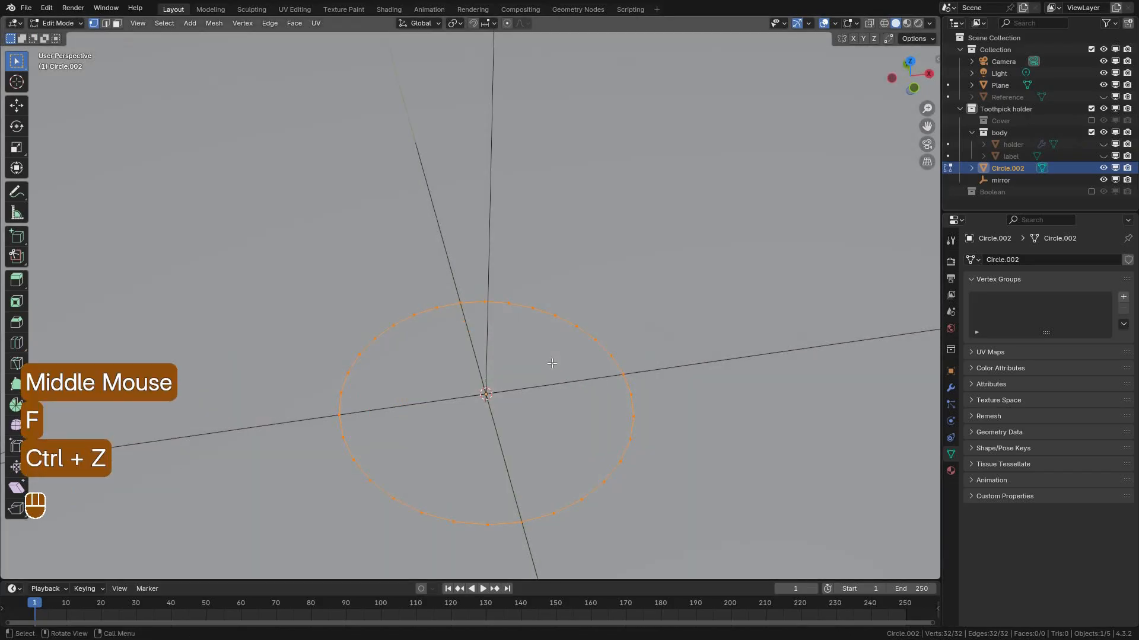
key(ctrl+f)
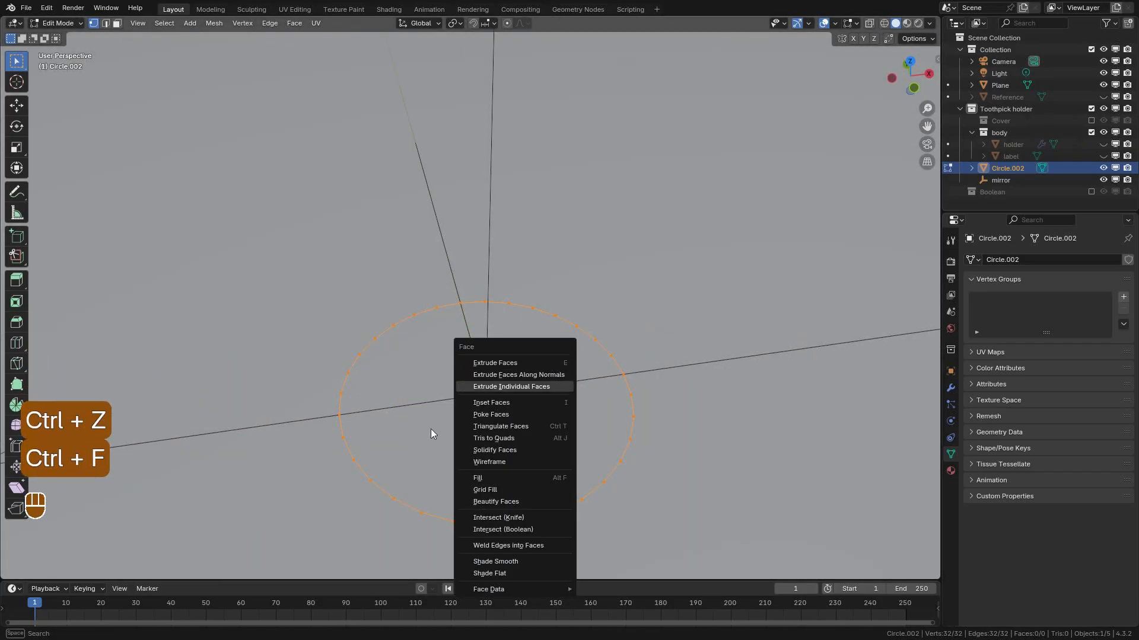
click(496, 491)
middle_drag(563, 435, 532, 296)
scroll(554, 448, up, 2)
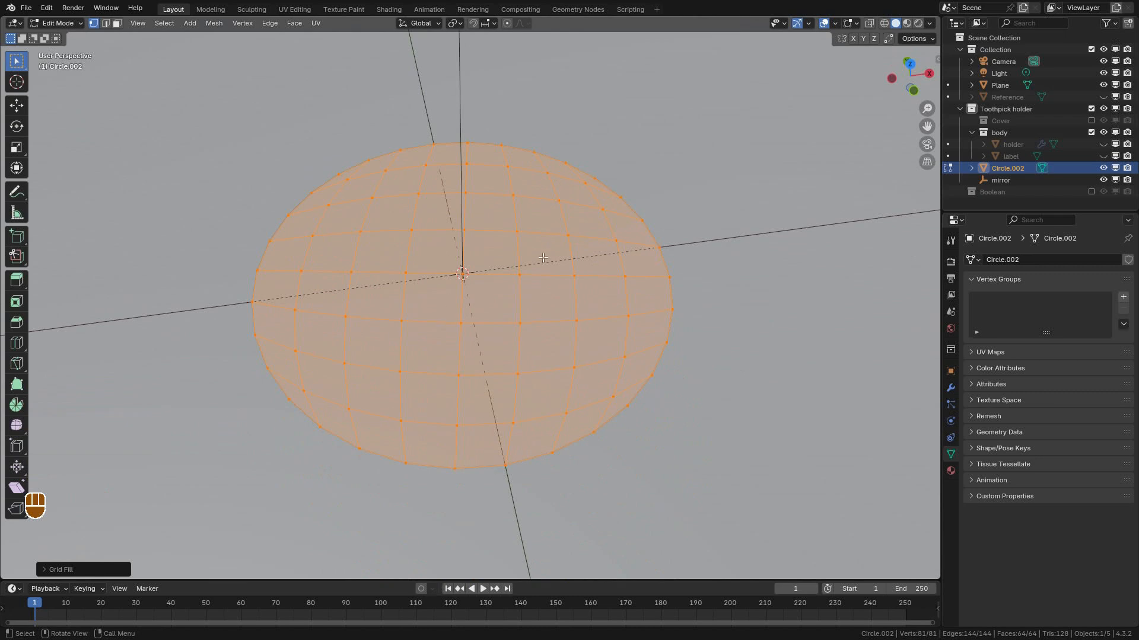
Return to Object Mode and save the file.
key(Tab)
scroll(498, 292, down, 3)
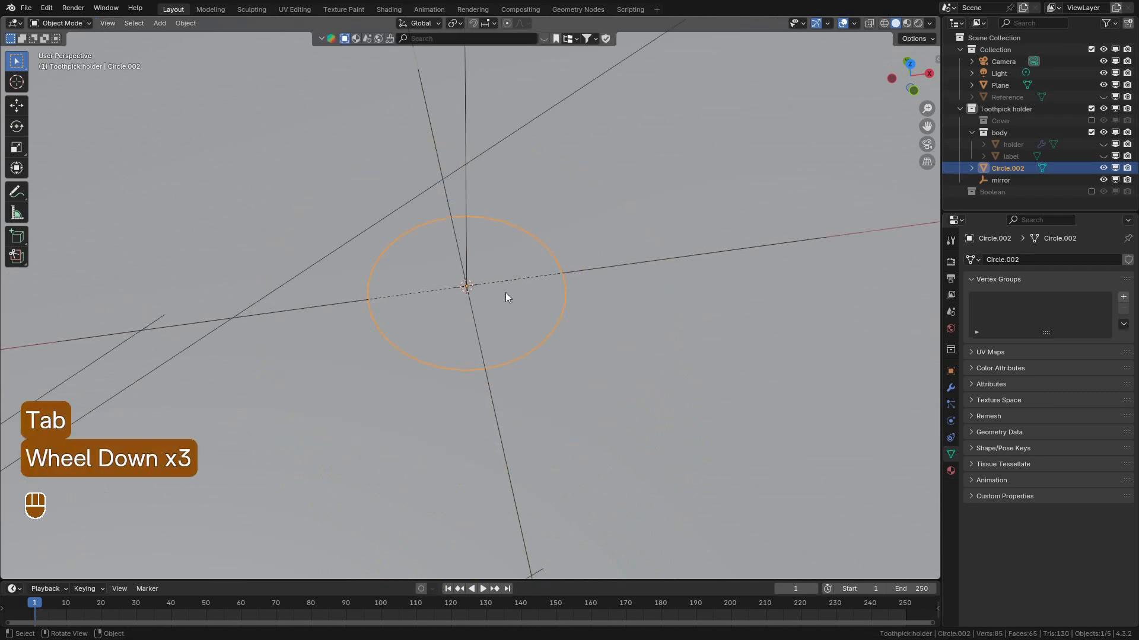
key(ctrl+s)
scroll(542, 320, up, 2)
key(ctrl+s)
Rename the grid-filled circle object as surface.
middle_drag(543, 383, 535, 328)
scroll(593, 350, up, 2)
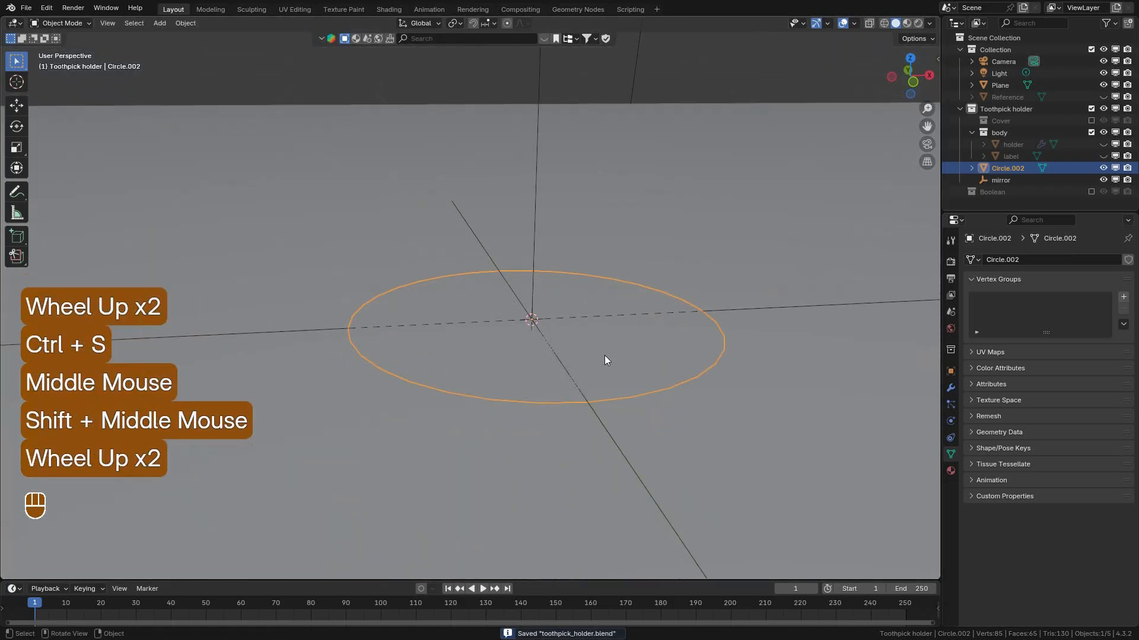
scroll(604, 355, up, 1)
middle_drag(604, 354, 610, 388)
key(F2)
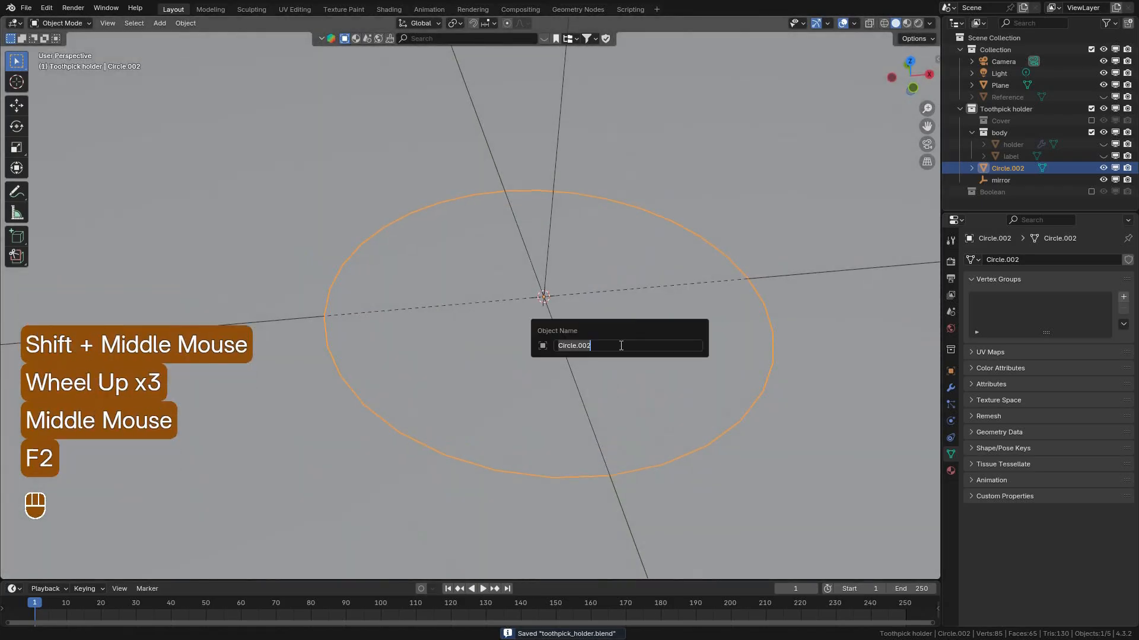
text(surfac)
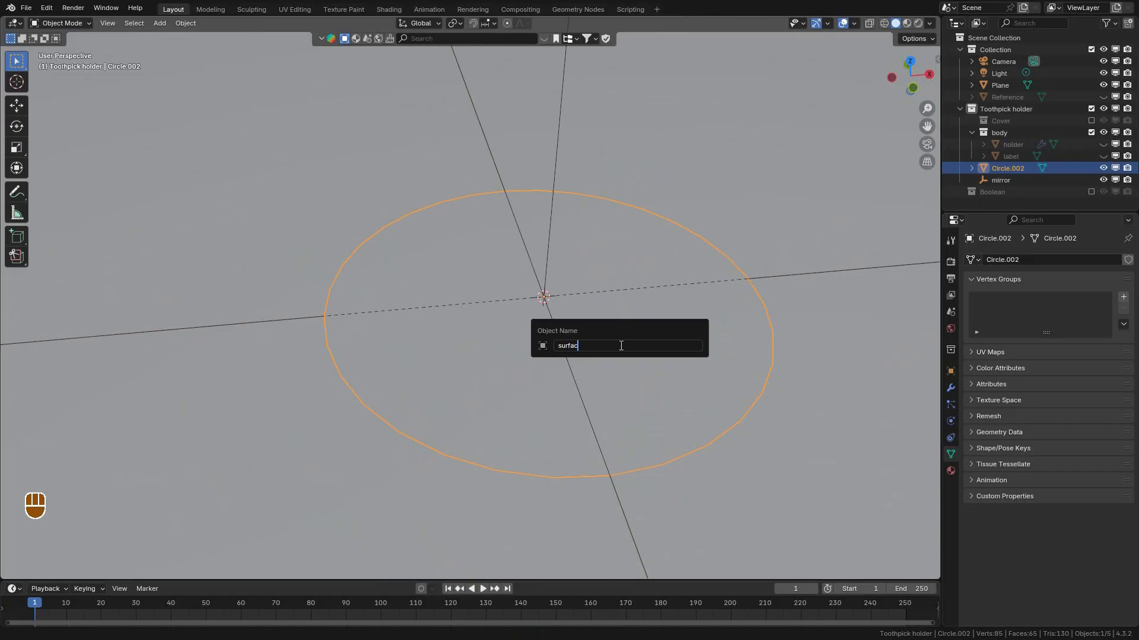
text(e)
key(Return)
Switch to the front view and add a mesh cylinder to the Toothpick holder collection.
scroll(621, 345, down, 2)
middle_drag(569, 382, 521, 361)
key(KP_1)
scroll(551, 377, up, 3)
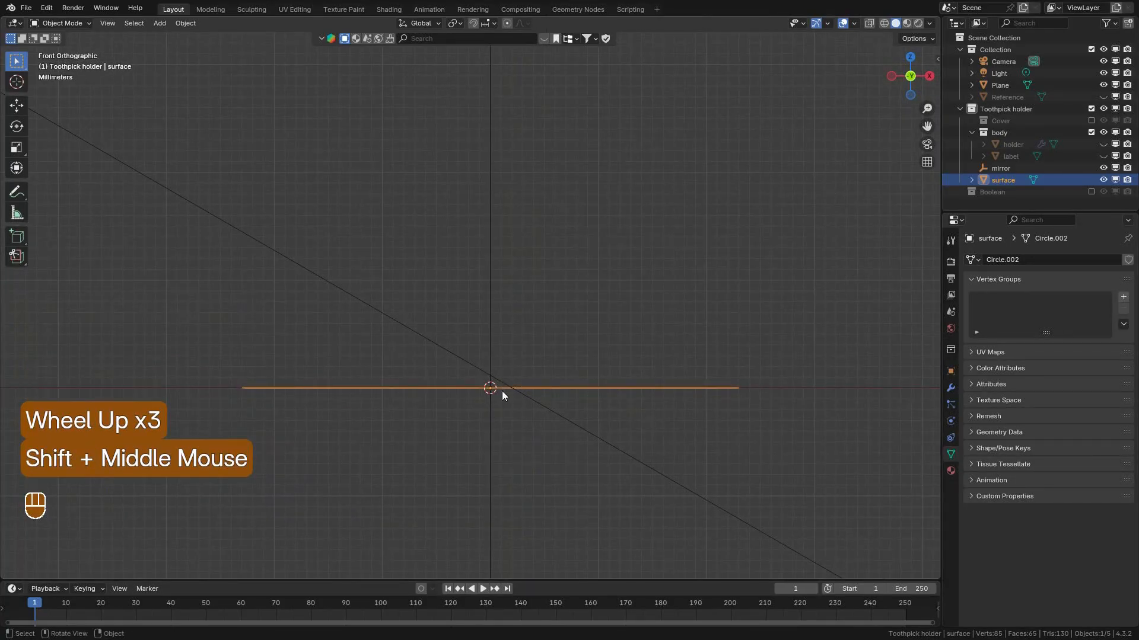
scroll(504, 359, down, 2)
scroll(506, 358, down, 1)
scroll(505, 358, up, 1)
scroll(504, 354, up, 2)
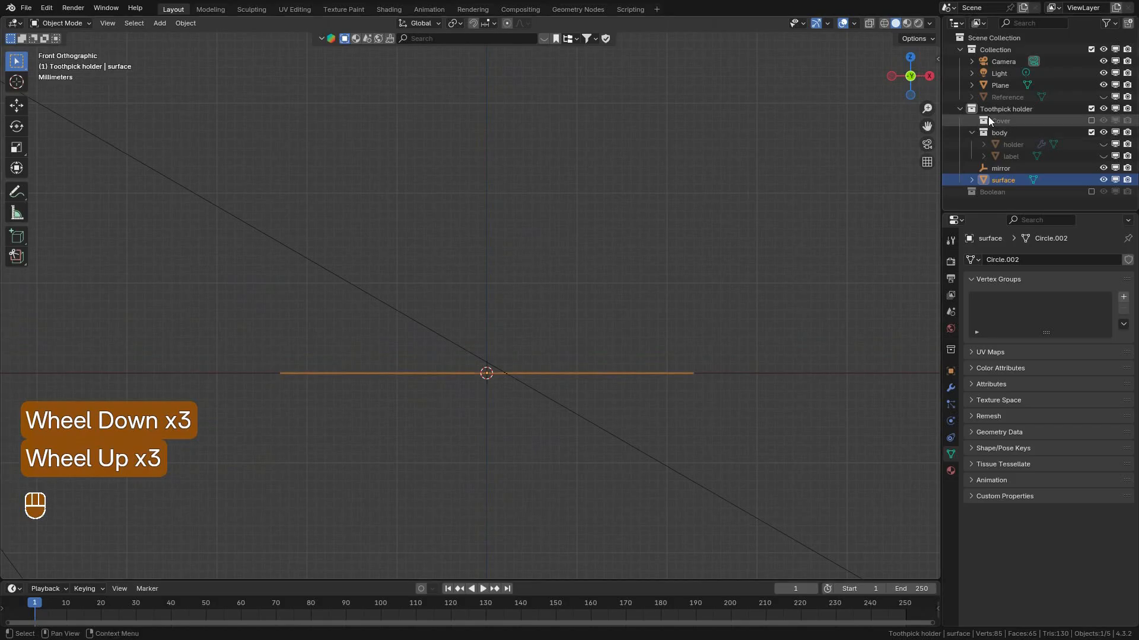
click(1005, 110)
key(shift+a)
mouse_move(426, 204)
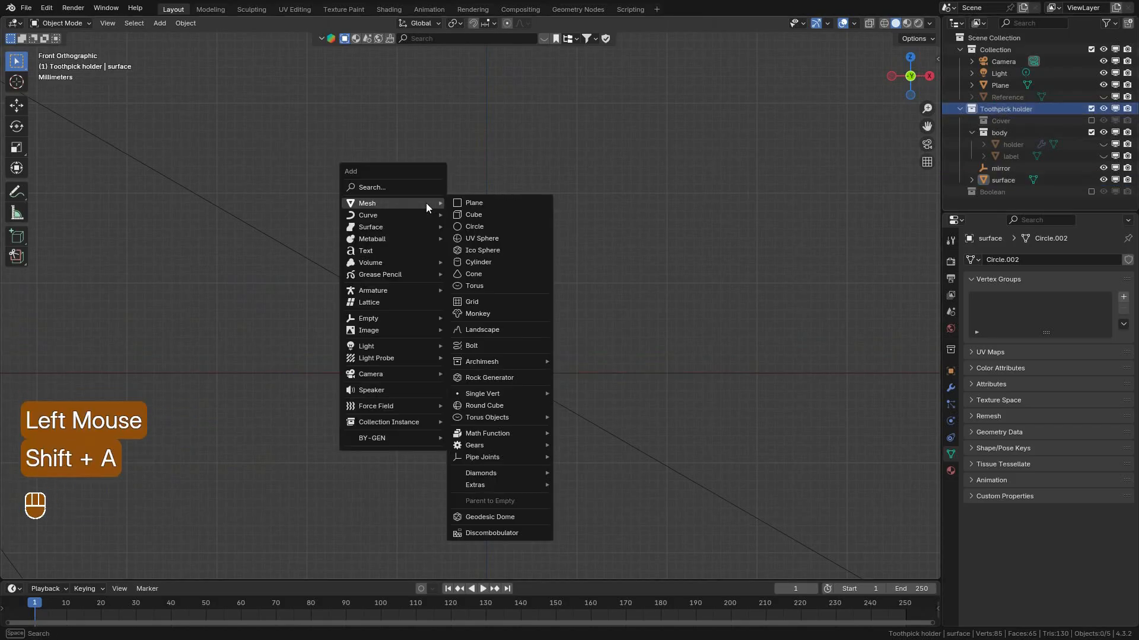
click(475, 263)
scroll(466, 305, down, 11)
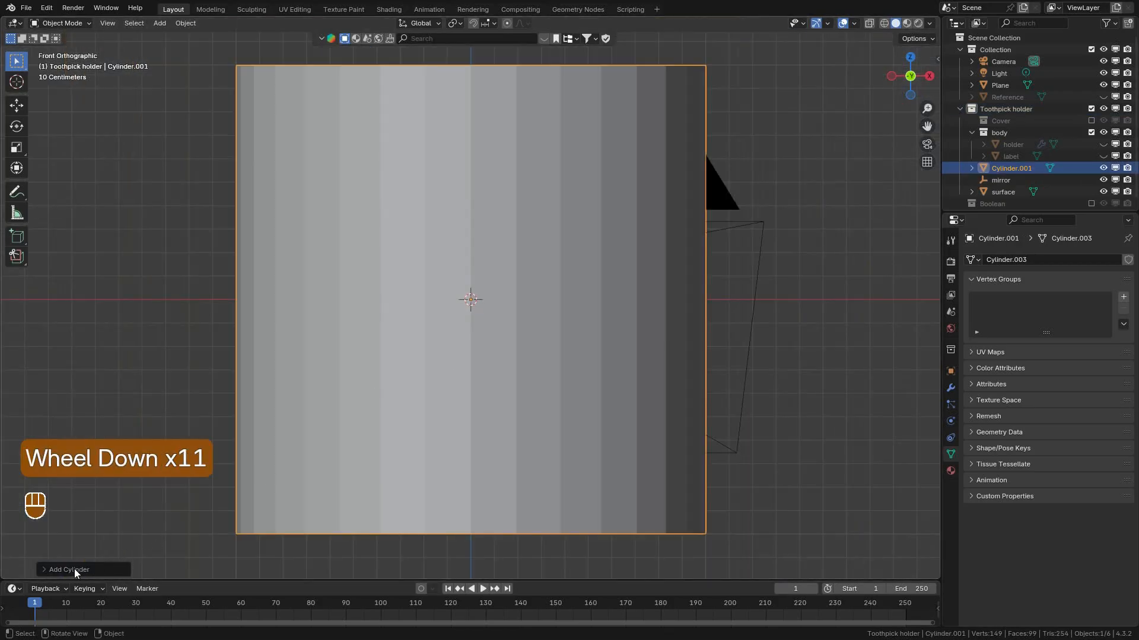
Set the new cylinder to 6 vertices and a radius of 0.002 m.
click(75, 569)
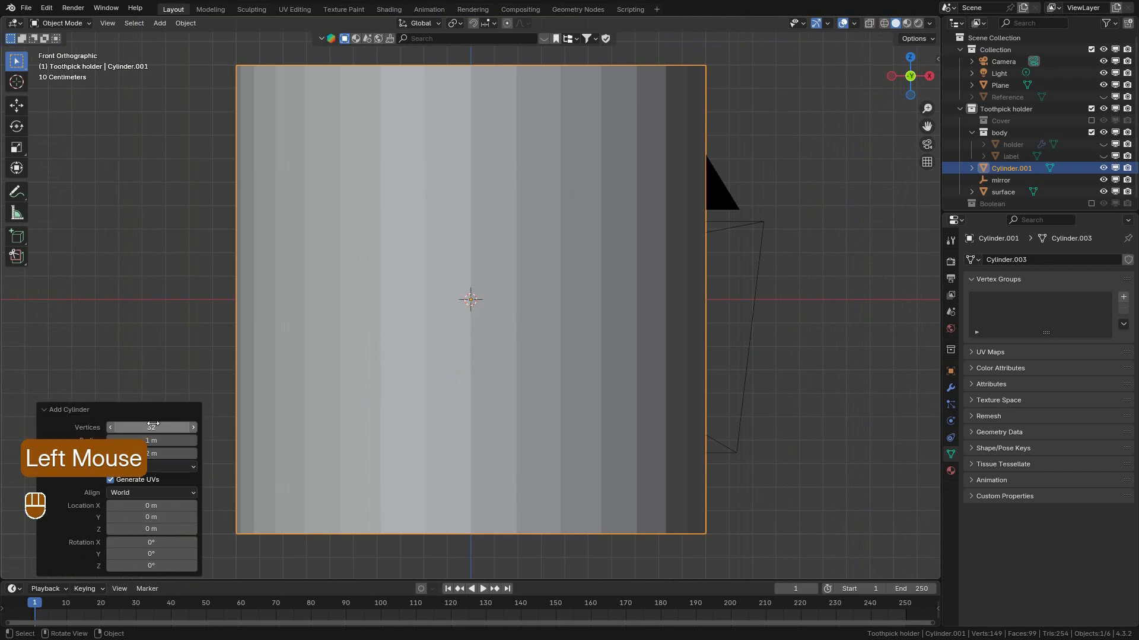
double_click(152, 427)
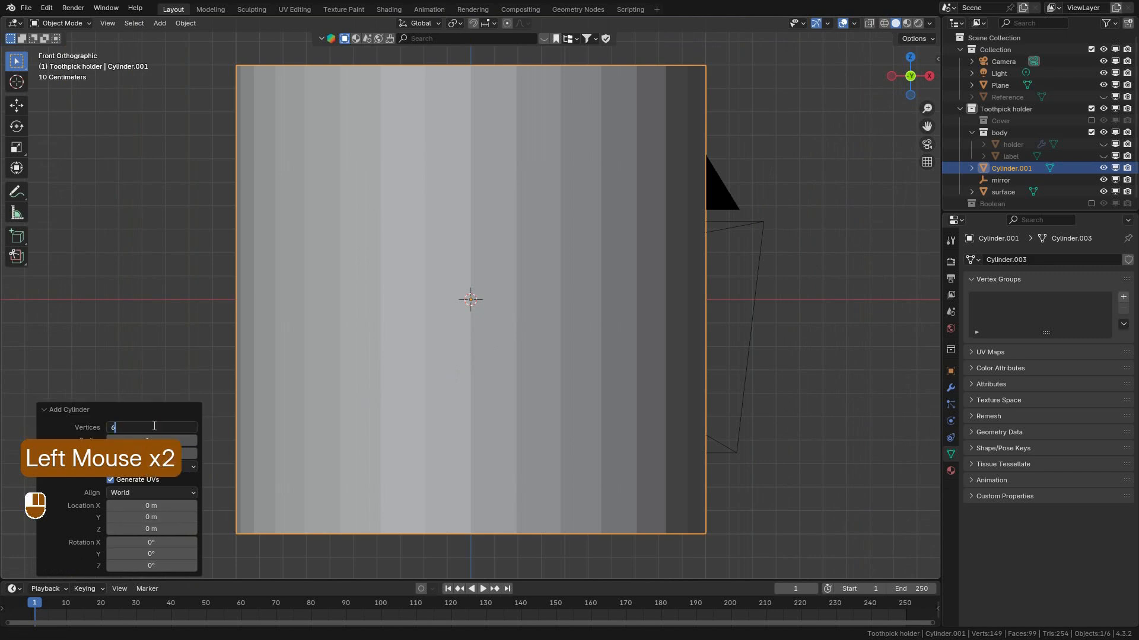
text(6)
key(Return)
shift+drag(155, 440, 460, 402)
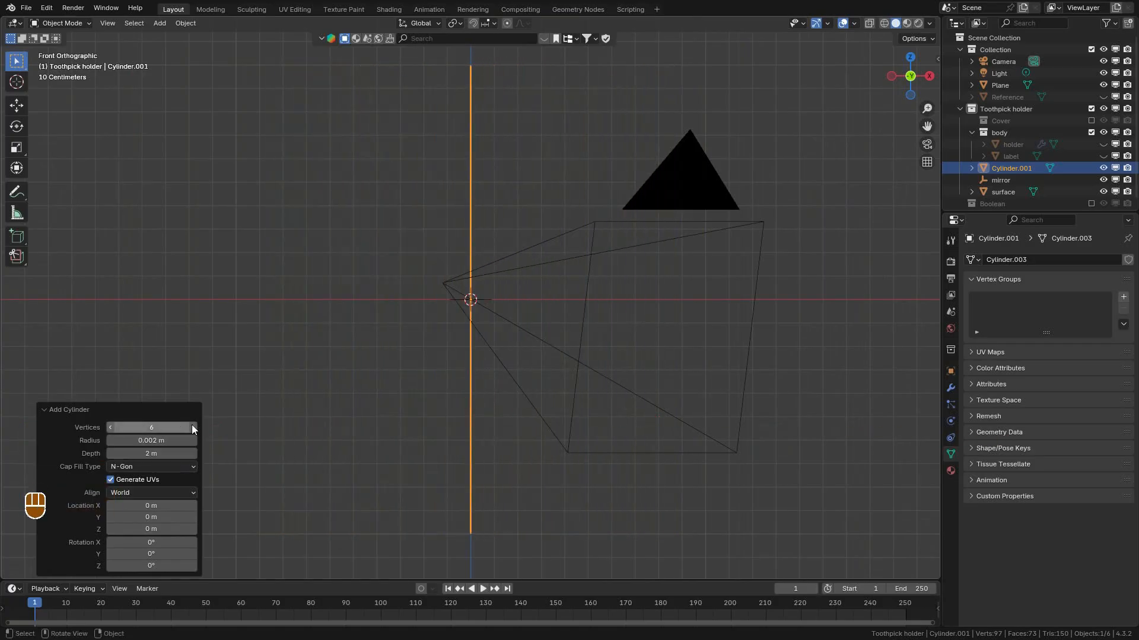
Reduce the cylinder's depth until it is a short upright prism about 4.5 times as tall as it is wide.
scroll(434, 406, up, 7)
scroll(476, 408, up, 3)
shift+drag(154, 453, 1000, 453)
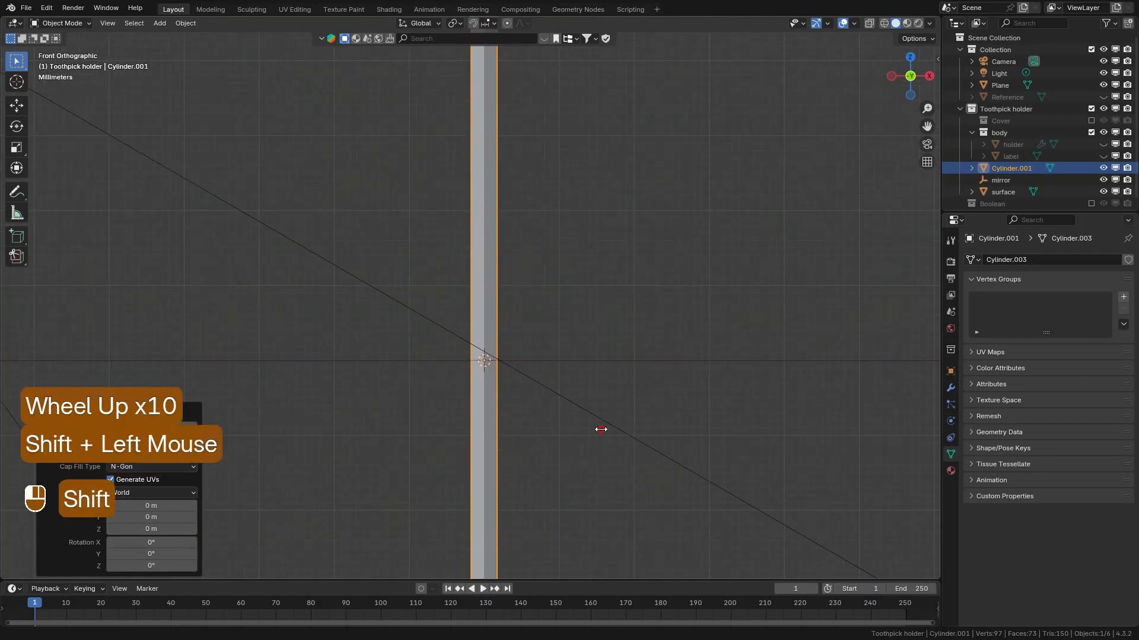
shift+drag(600, 429, 418, 410)
shift+drag(286, 397, 107, 458)
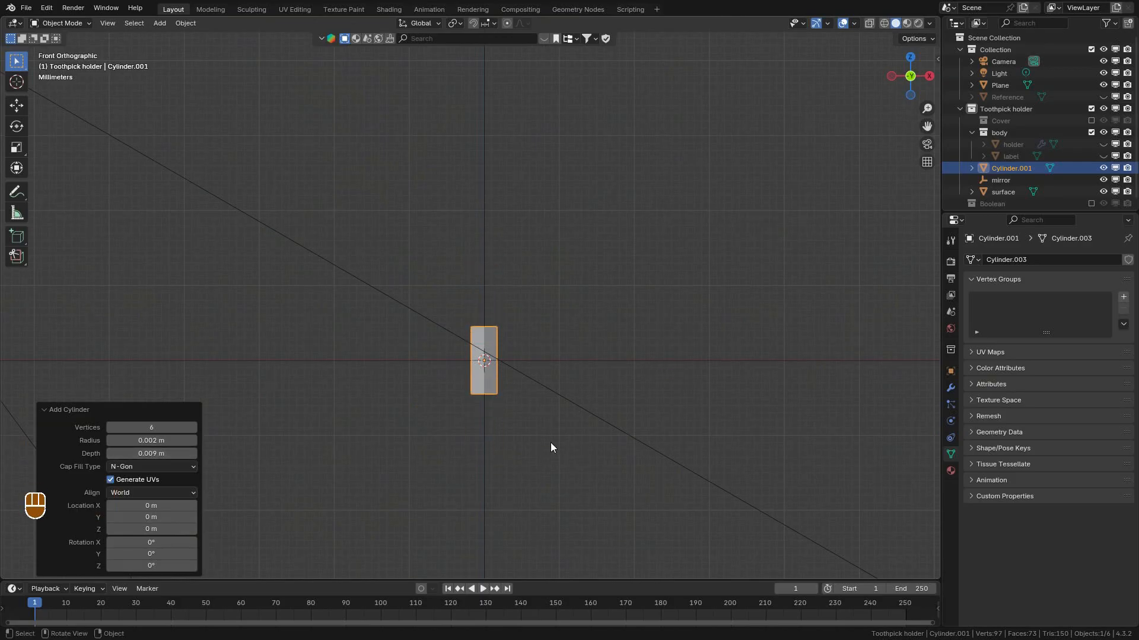
scroll(551, 447, up, 6)
shift+drag(167, 454, 364, 380)
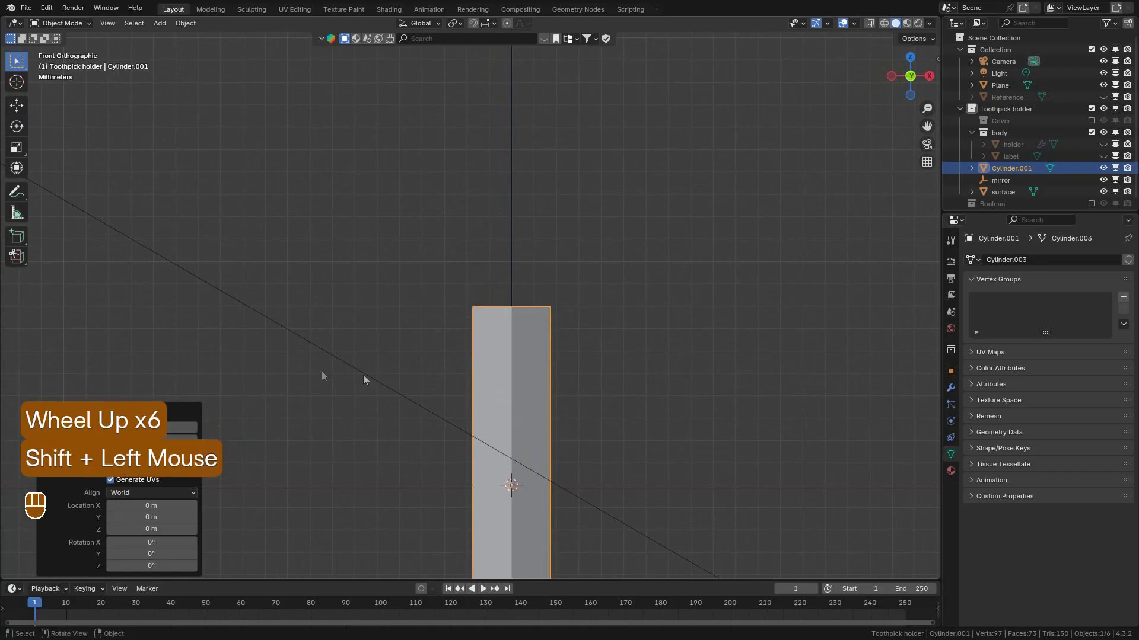
click(104, 414)
Move the cylinder 0.008 m up along the global Z axis so its base sits at the world origin.
scroll(623, 356, down, 2)
key(g)
key(z)
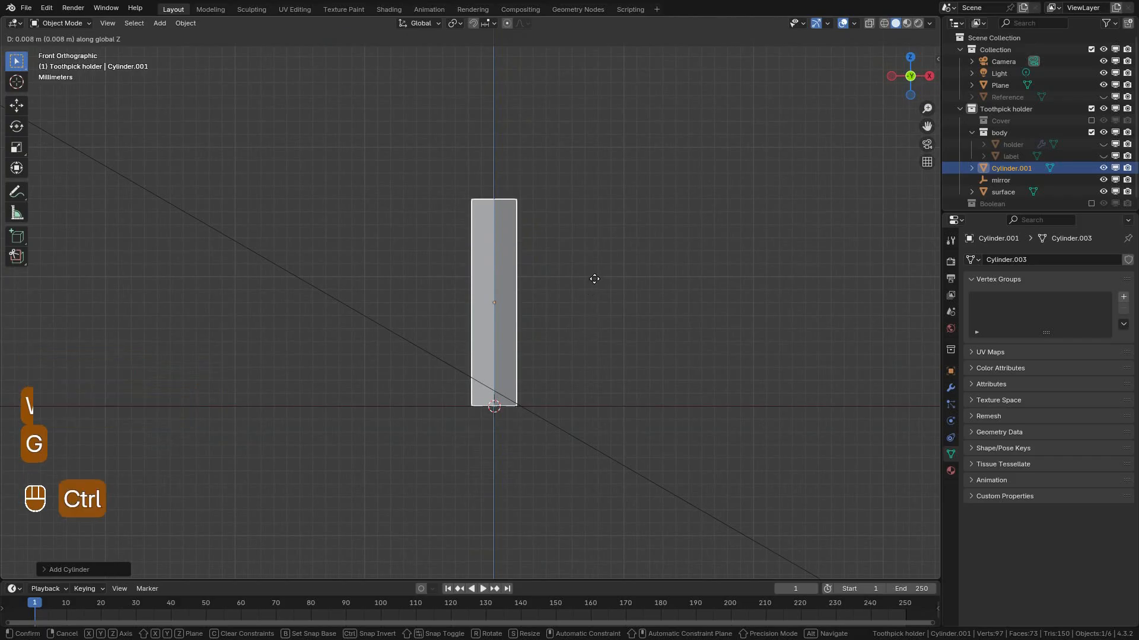
click(594, 279)
In Edit Mode, scale the whole cylinder mesh down in X and Y only, thinning it to a slender stick.
middle_drag(517, 288, 547, 317)
key(Tab)
scroll(717, 319, down, 2)
key(s)
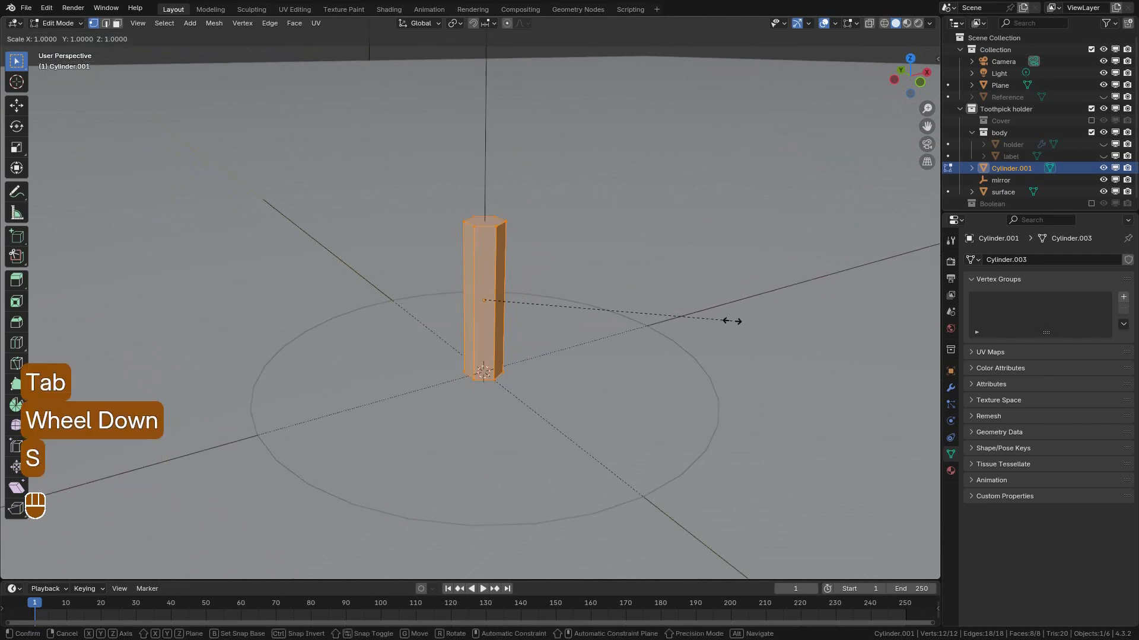
key(shift+z)
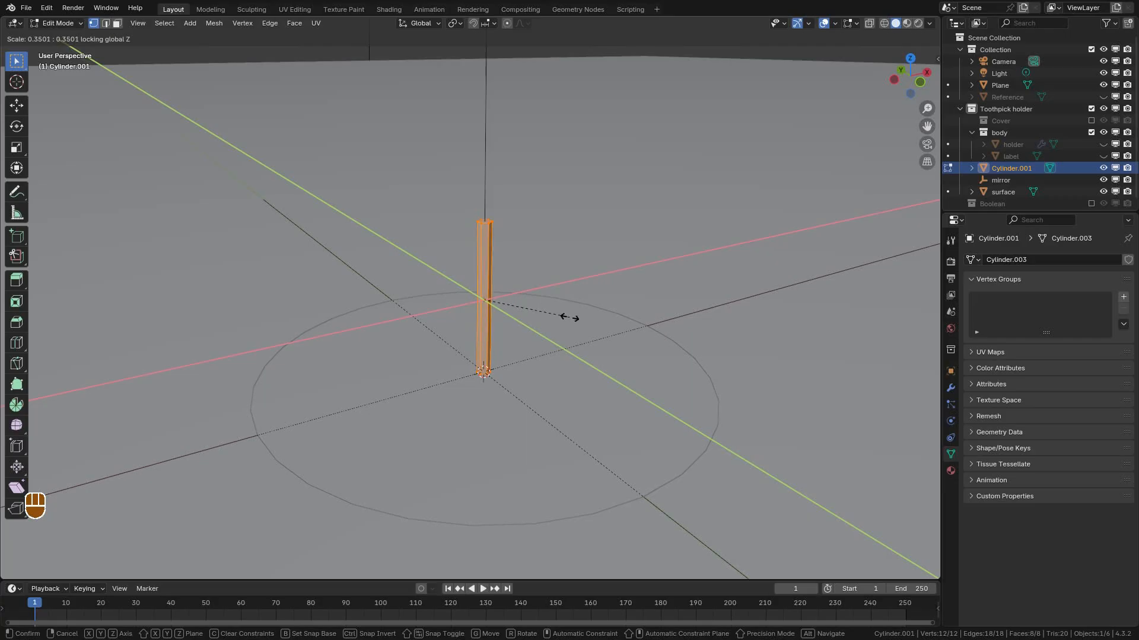
click(526, 305)
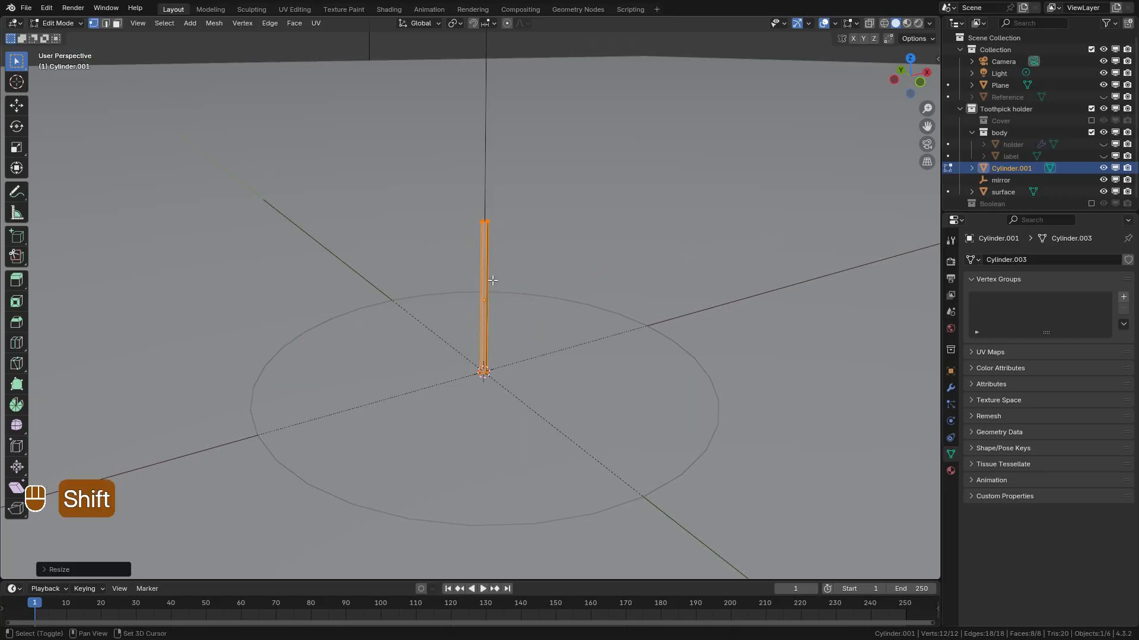
Raise the cylinder's top face along Z in front view until the stick is about 40 mm tall.
shift+middle_drag(493, 262, 492, 328)
scroll(491, 328, up, 4)
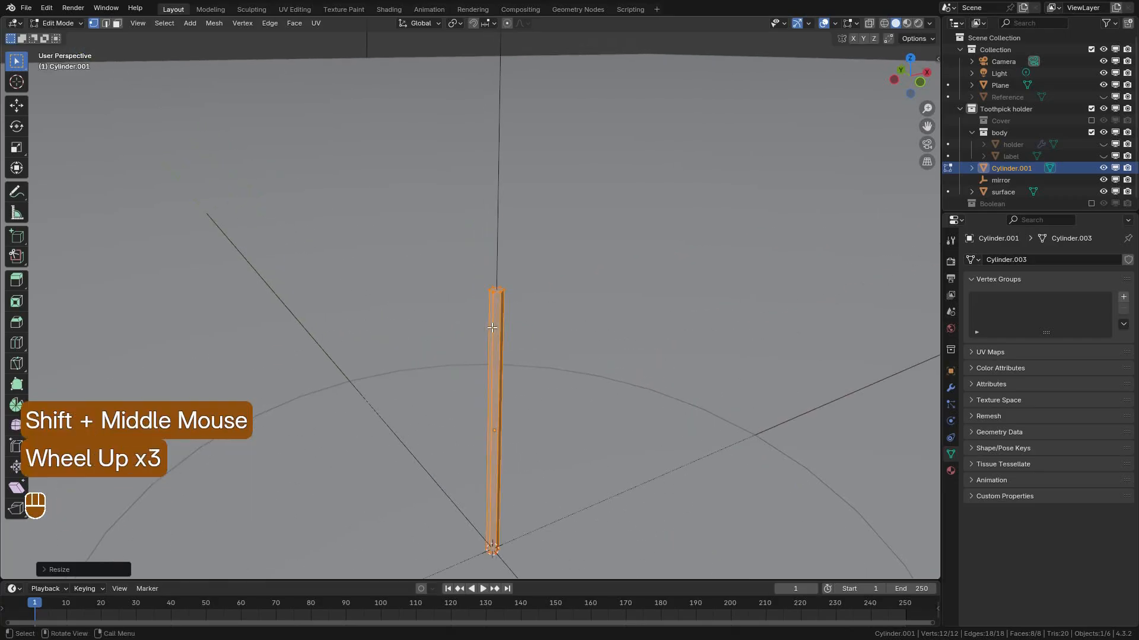
click(117, 23)
click(503, 289)
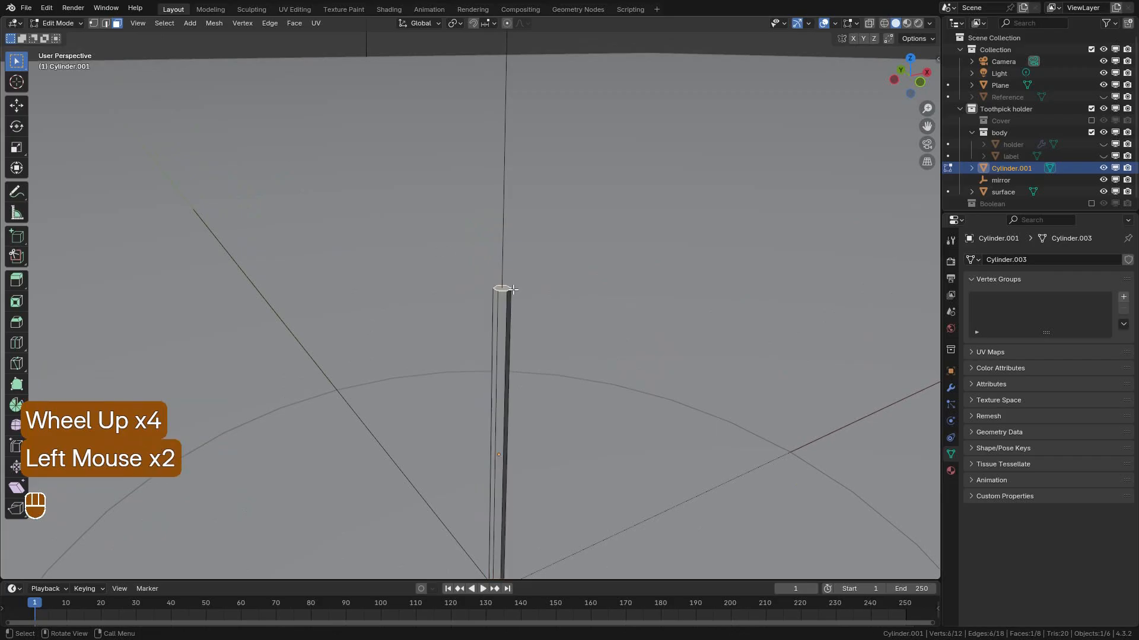
key(KP_1)
scroll(526, 294, down, 4)
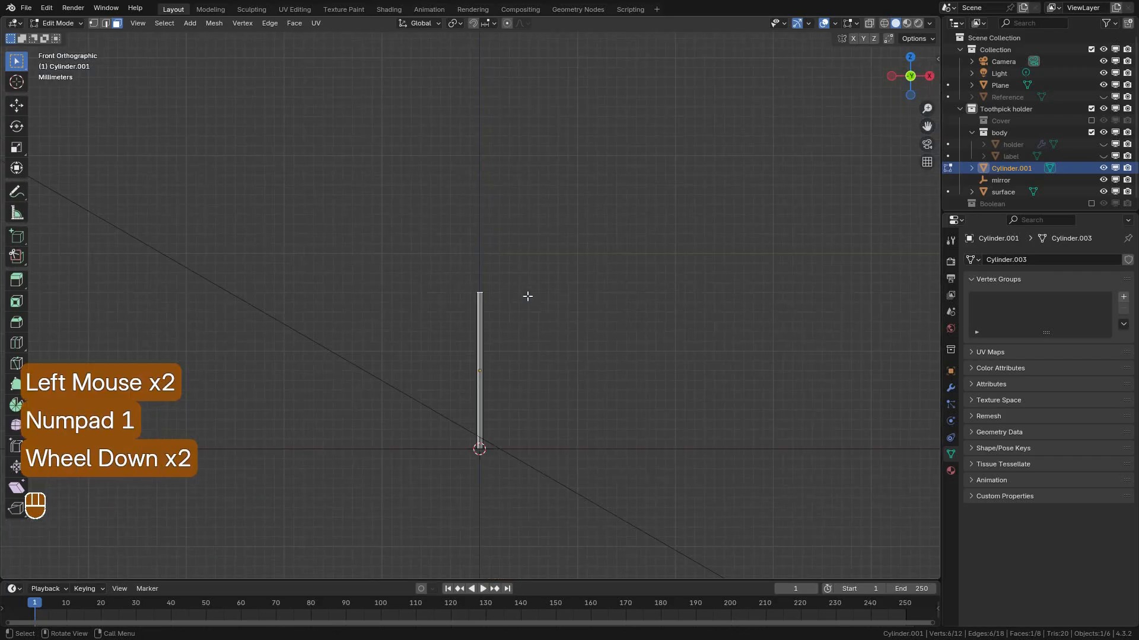
key(g)
key(z)
key(ctrl)
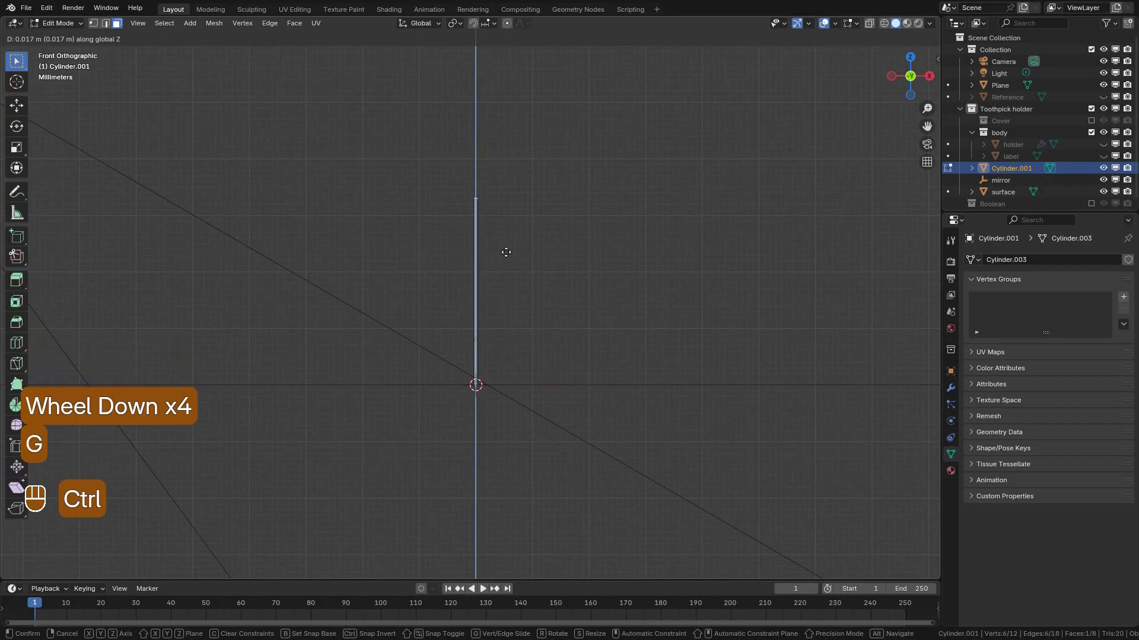
click(514, 216)
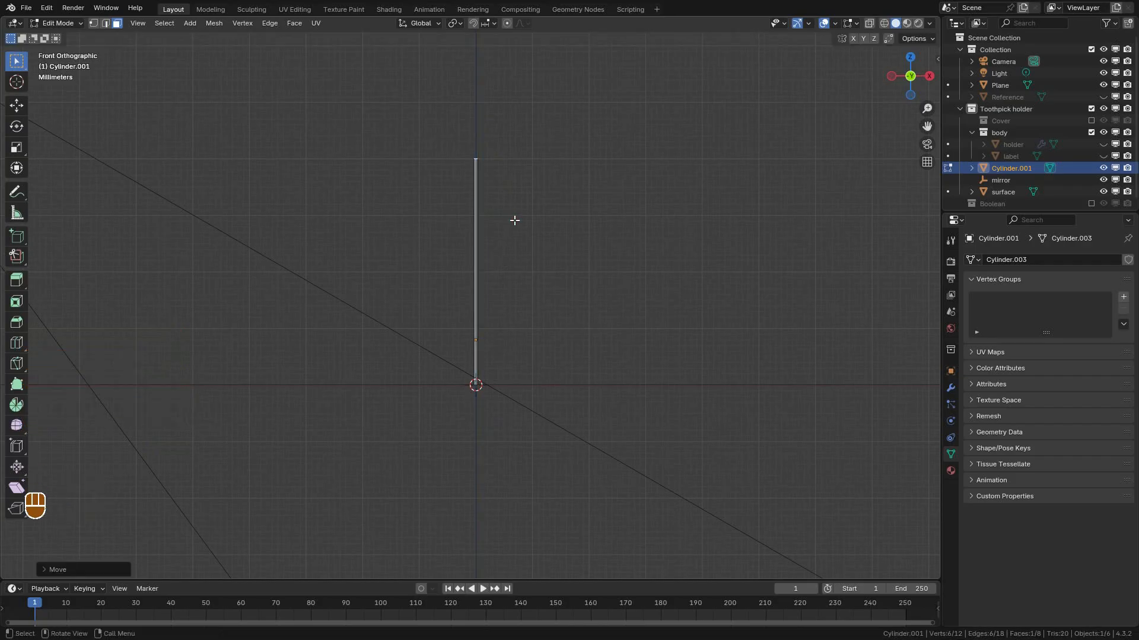
Add two evenly spaced horizontal loop cuts along the stick's length.
scroll(516, 262, up, 4)
scroll(519, 259, down, 4)
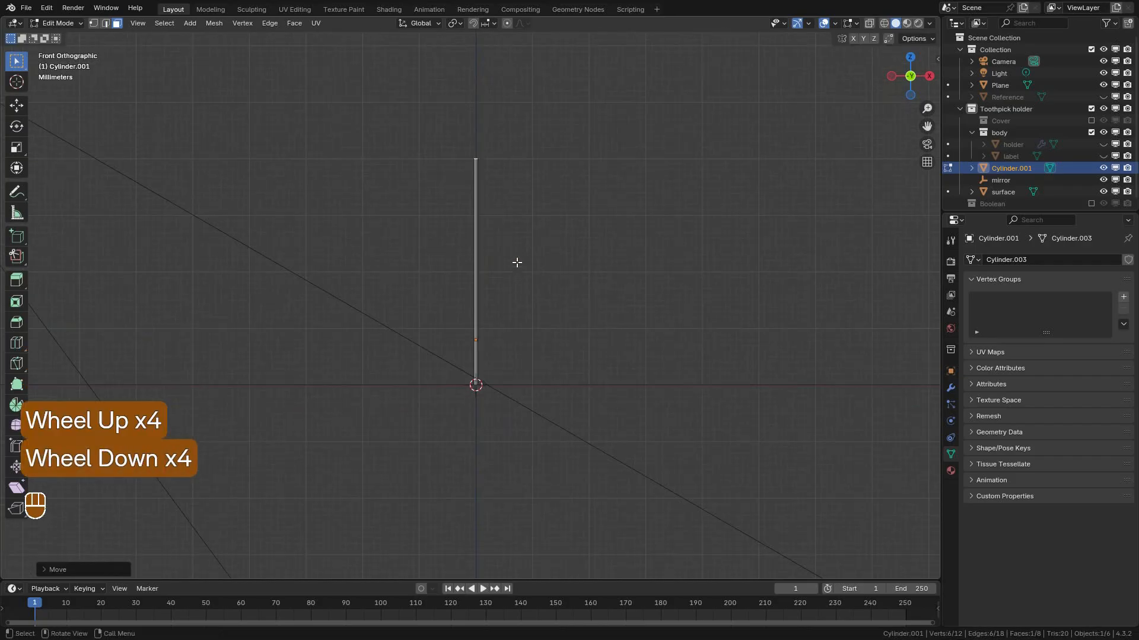
scroll(521, 254, up, 2)
click(533, 243)
scroll(534, 242, up, 2)
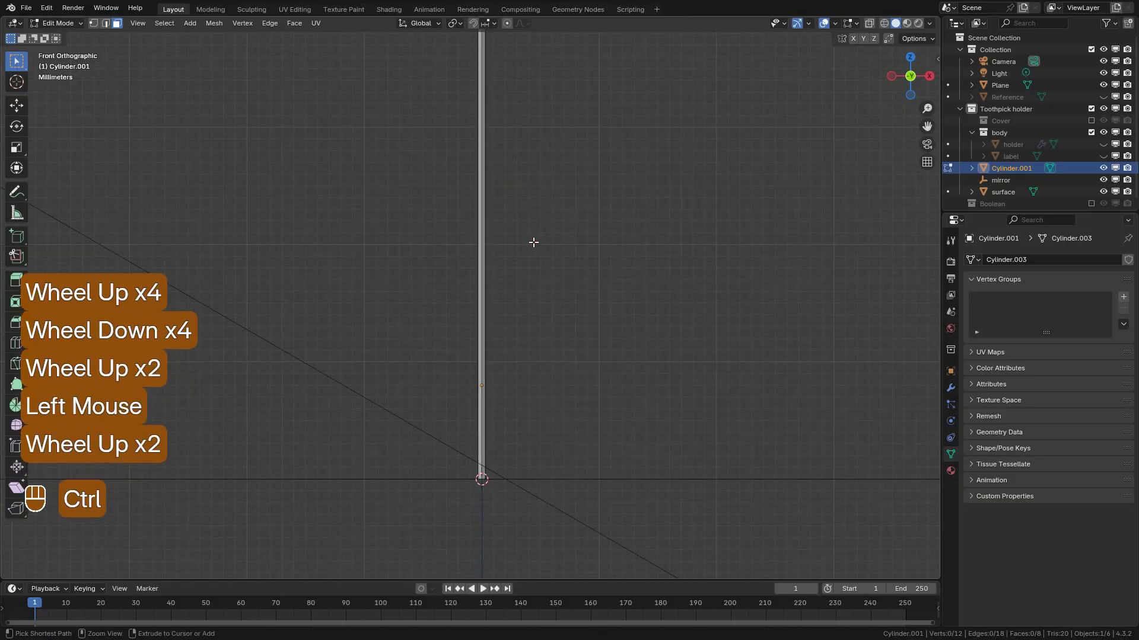
key(ctrl+r)
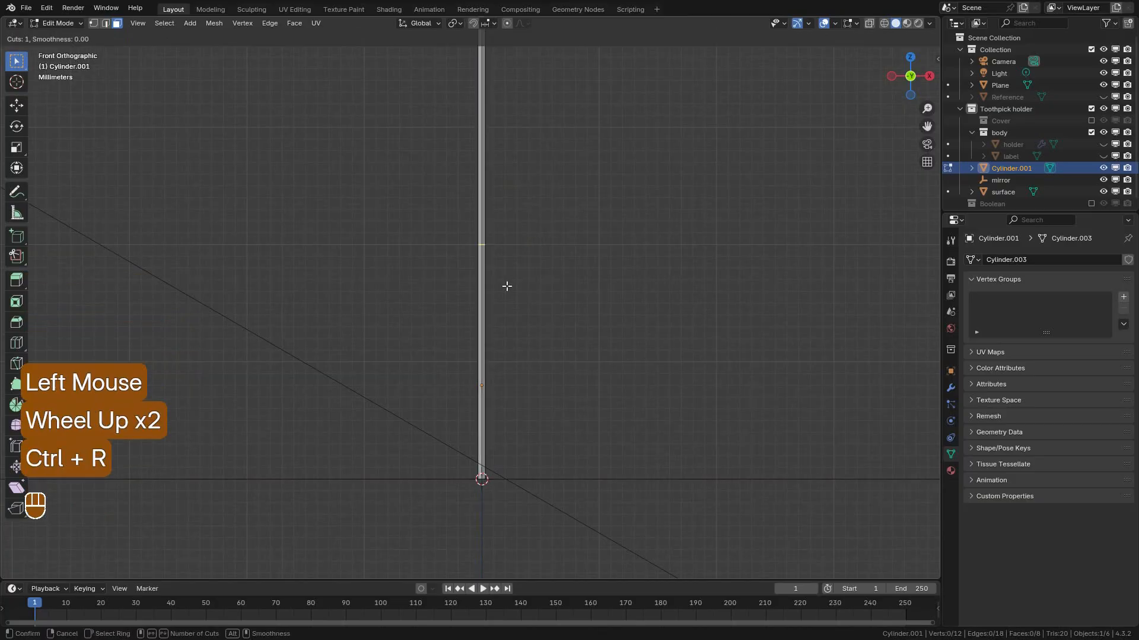
scroll(507, 287, up, 2)
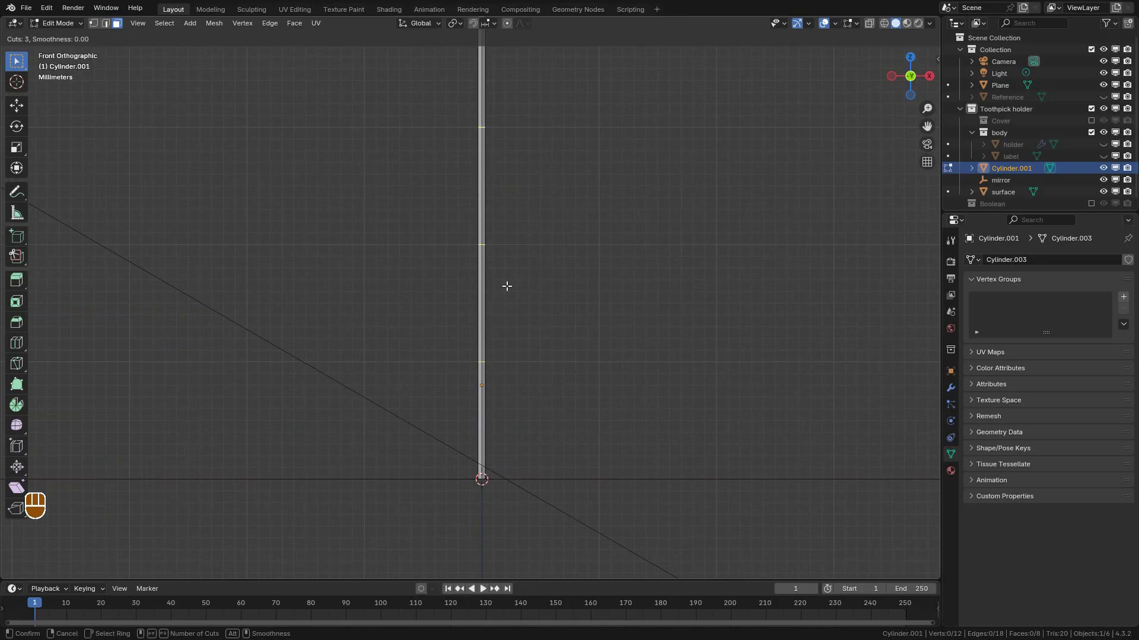
click(507, 286)
right_click(507, 286)
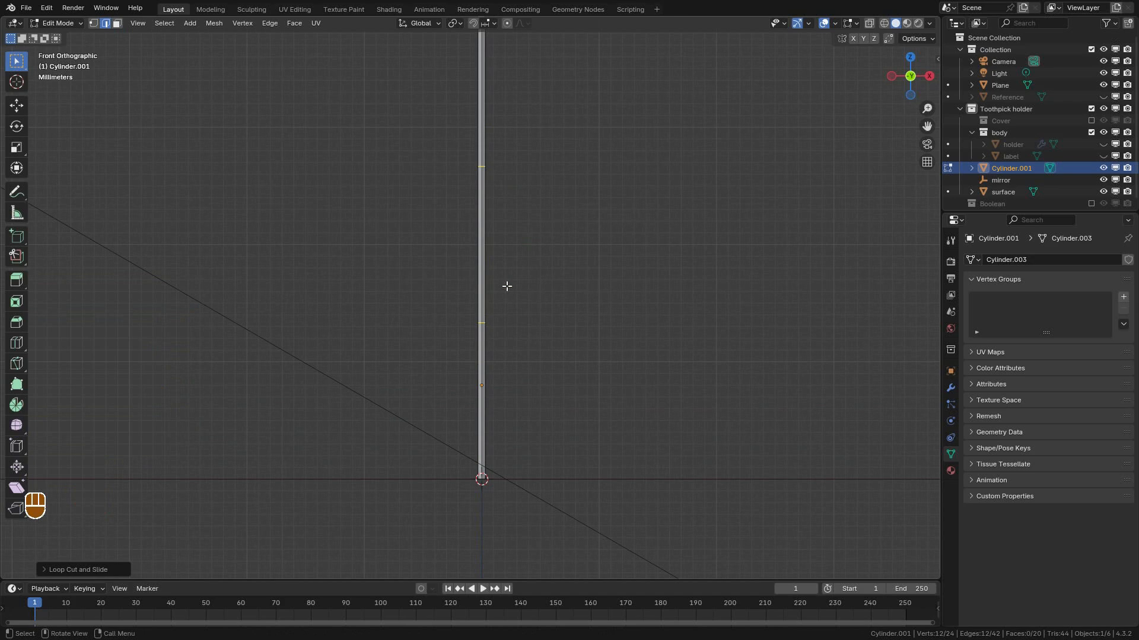
Scale the two edge loops apart along Z until each lies about a tenth of the stick's length from its end.
scroll(533, 284, down, 3)
scroll(532, 282, up, 2)
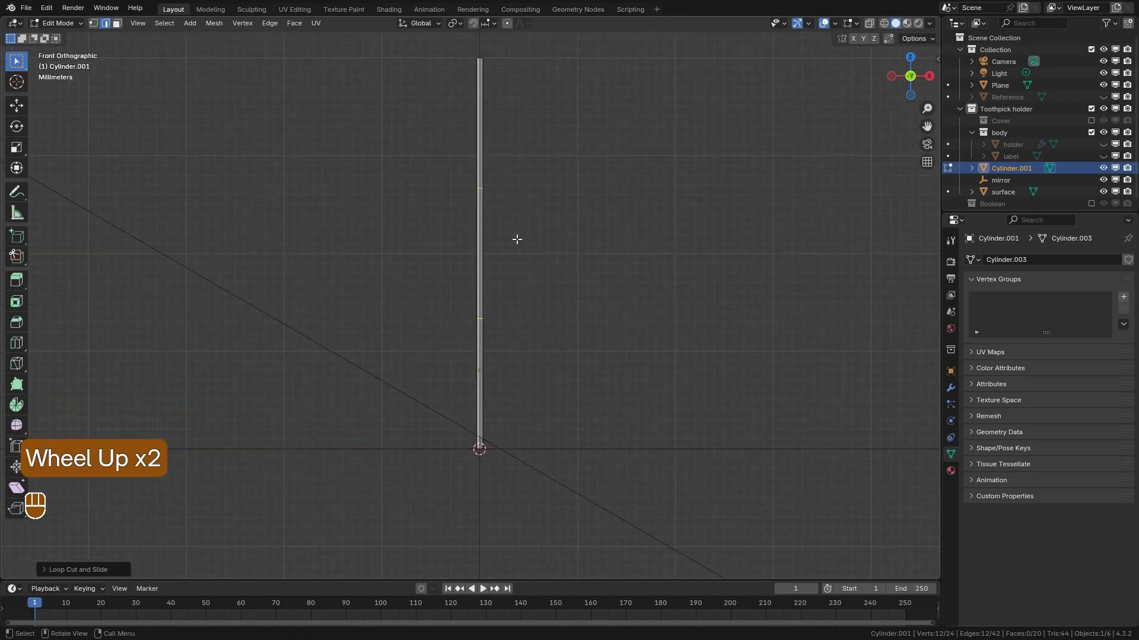
key(s)
key(z)
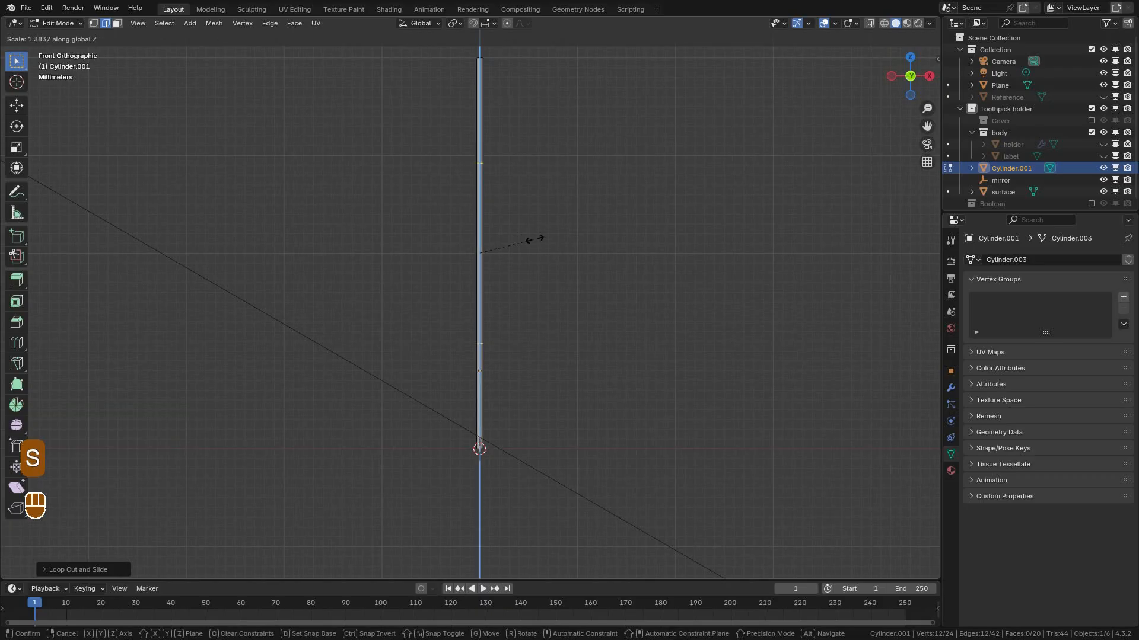
key(shift)
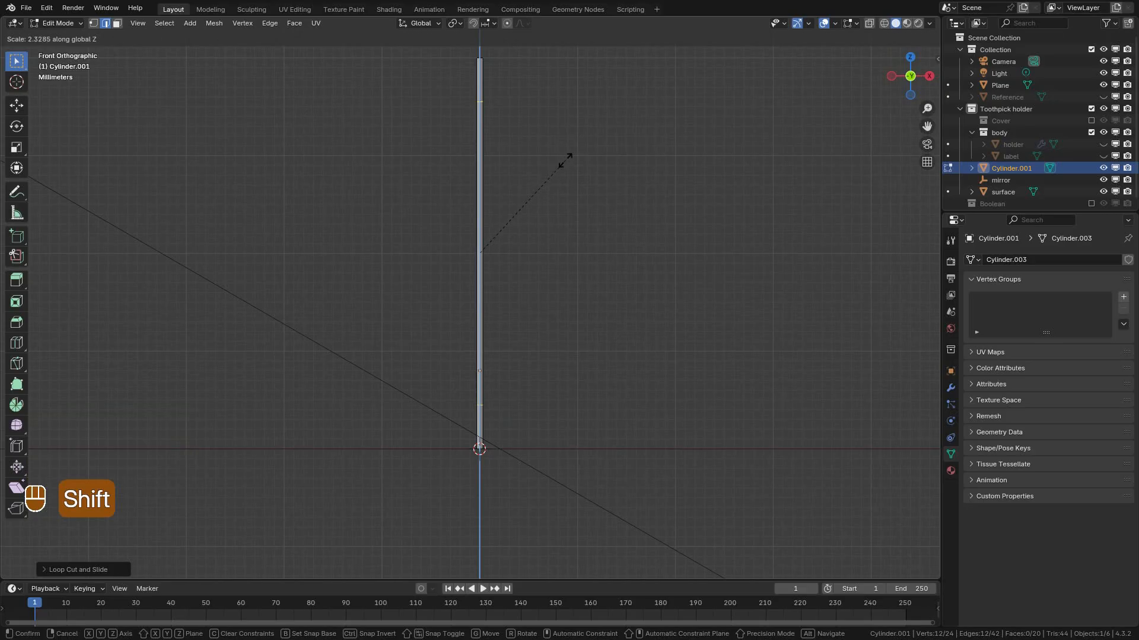
shift+click(584, 143)
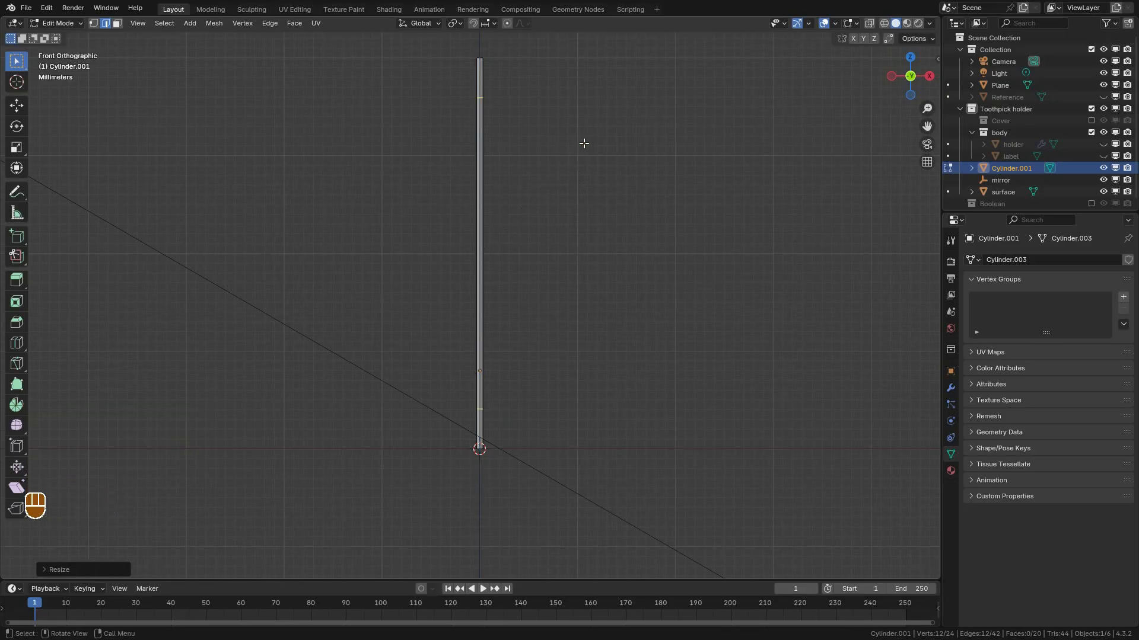
In wireframe display, select the vertices at both ends of the stick and scale them to about 0.3 in X and Y for tapered tips.
click(884, 25)
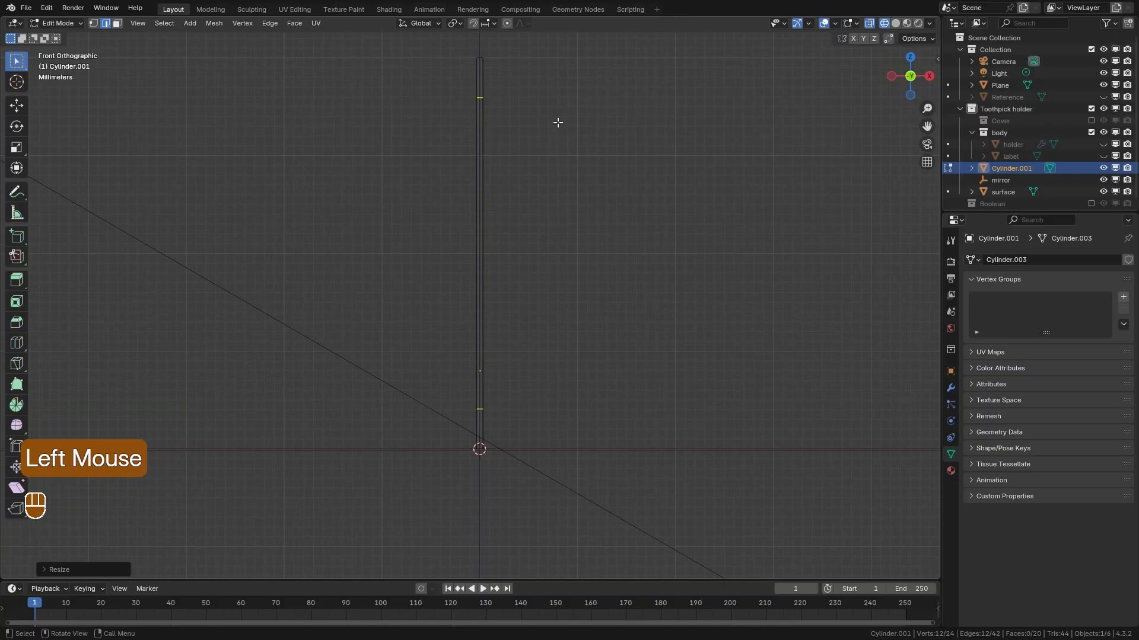
scroll(487, 137, down, 2)
click(94, 23)
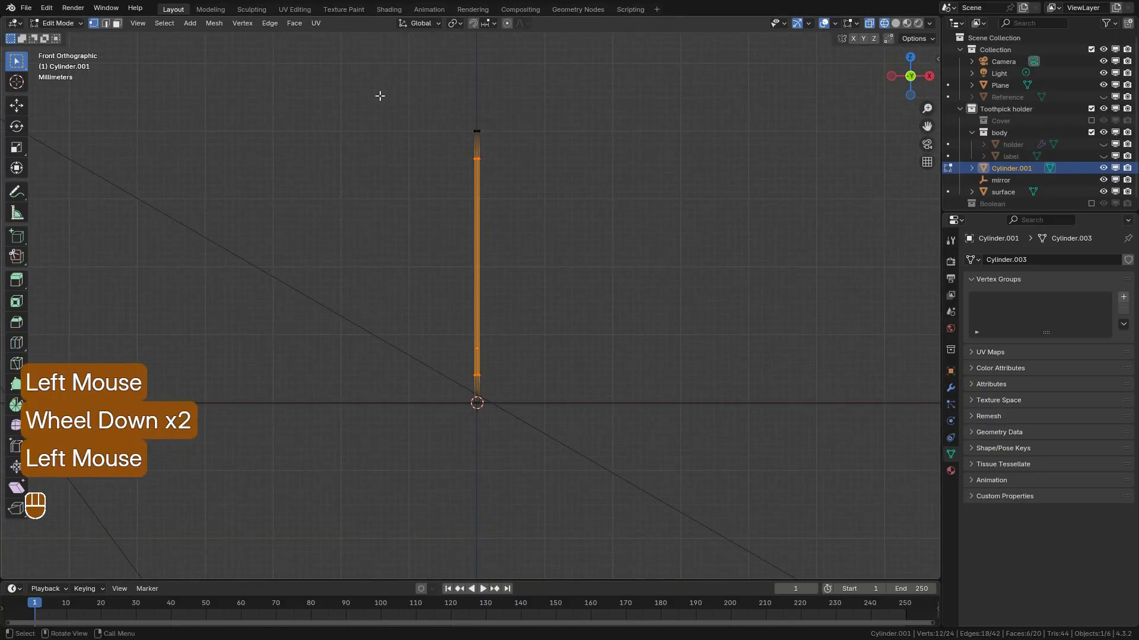
drag(290, 89, 576, 140)
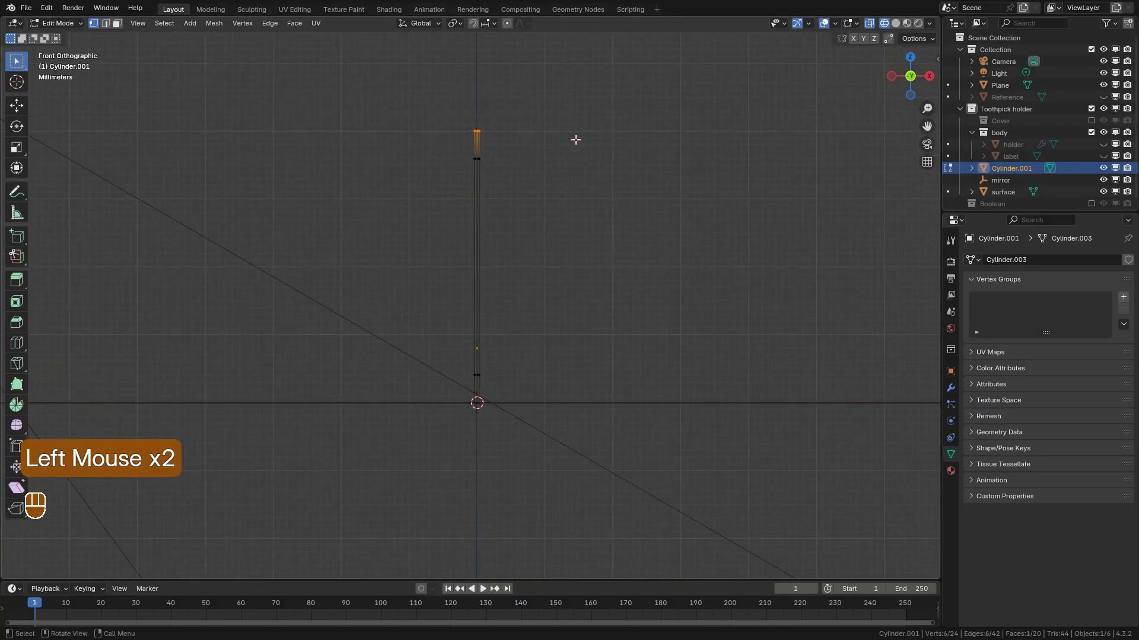
shift+drag(381, 384, 593, 433)
scroll(614, 378, up, 2)
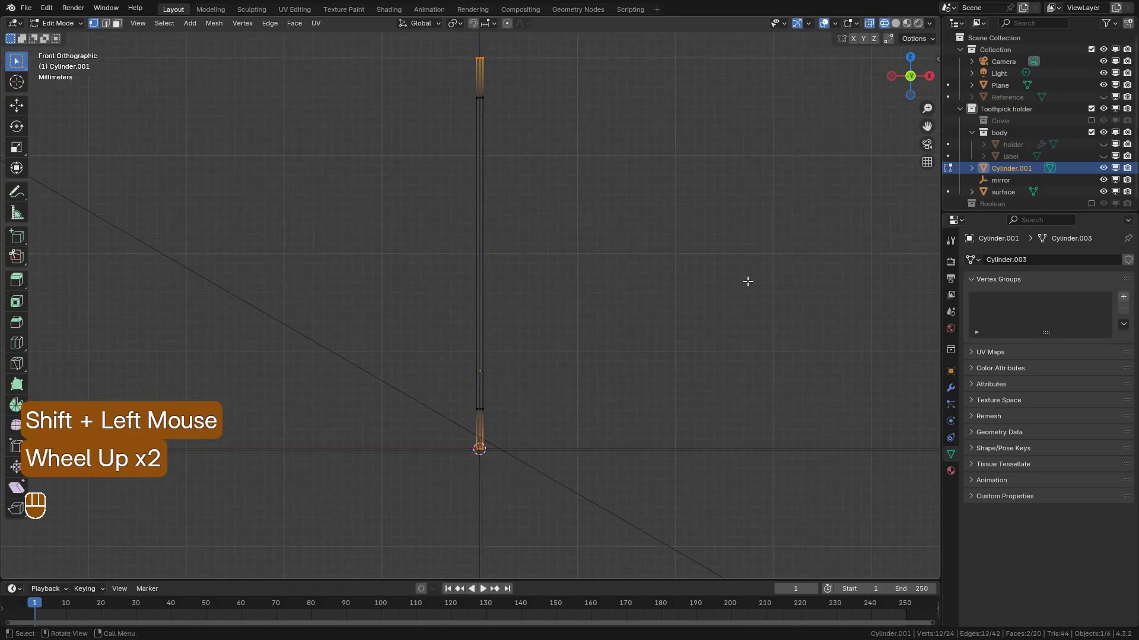
key(s)
key(shift+z)
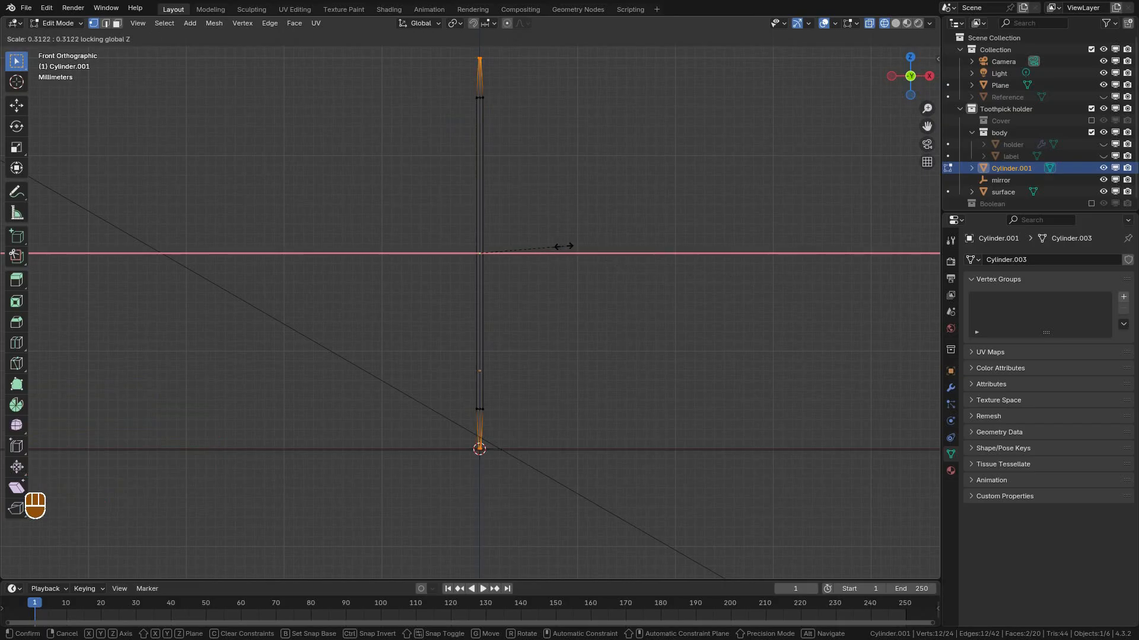
key(shift)
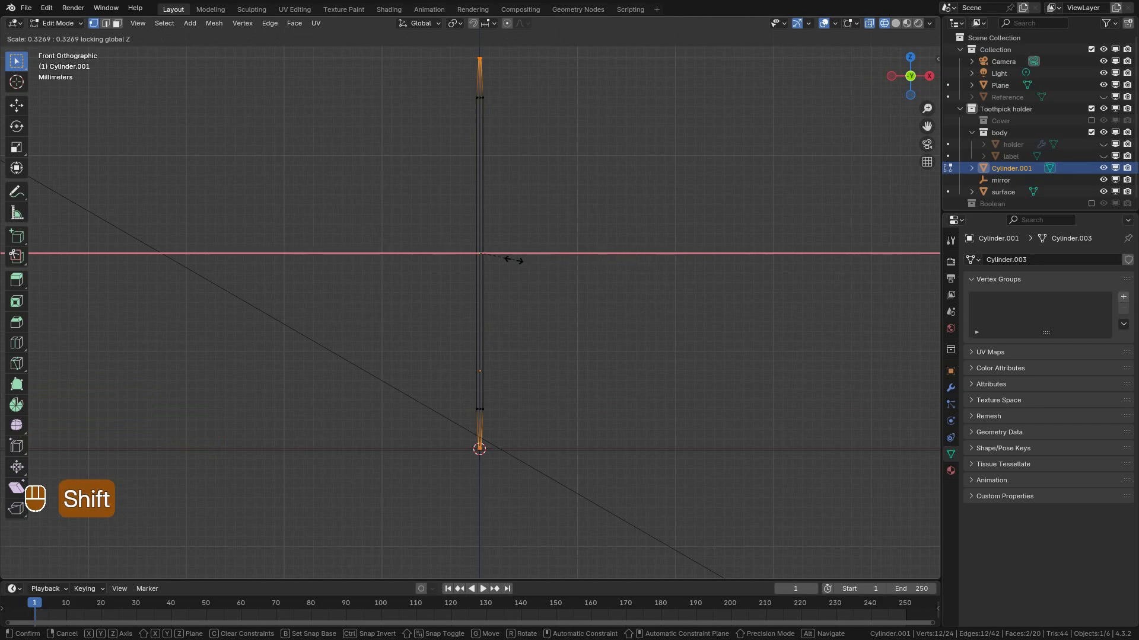
click(483, 256)
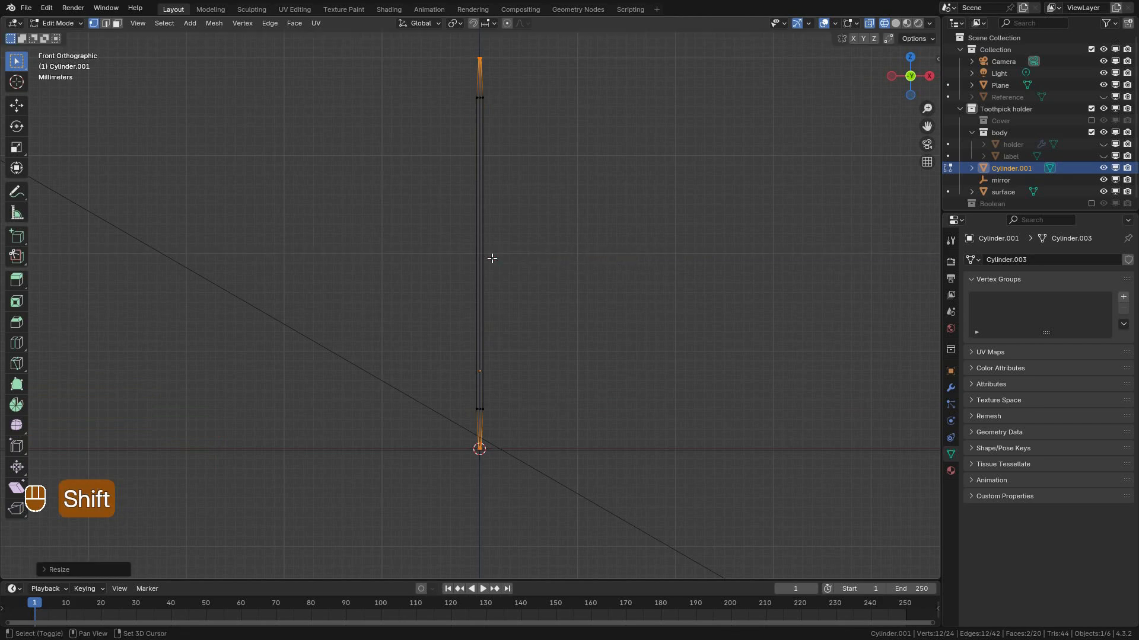
Scale the two inner edge loops slightly closer together along Z, and return to solid shading with nothing selected.
drag(393, 83, 541, 424)
key(s)
key(z)
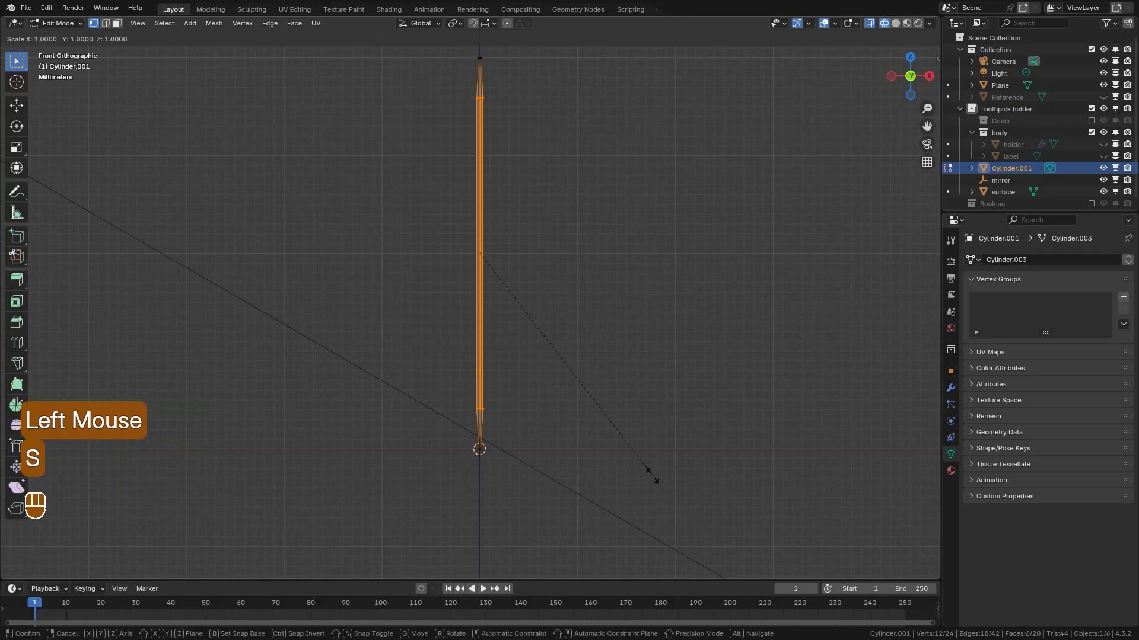
key(shift)
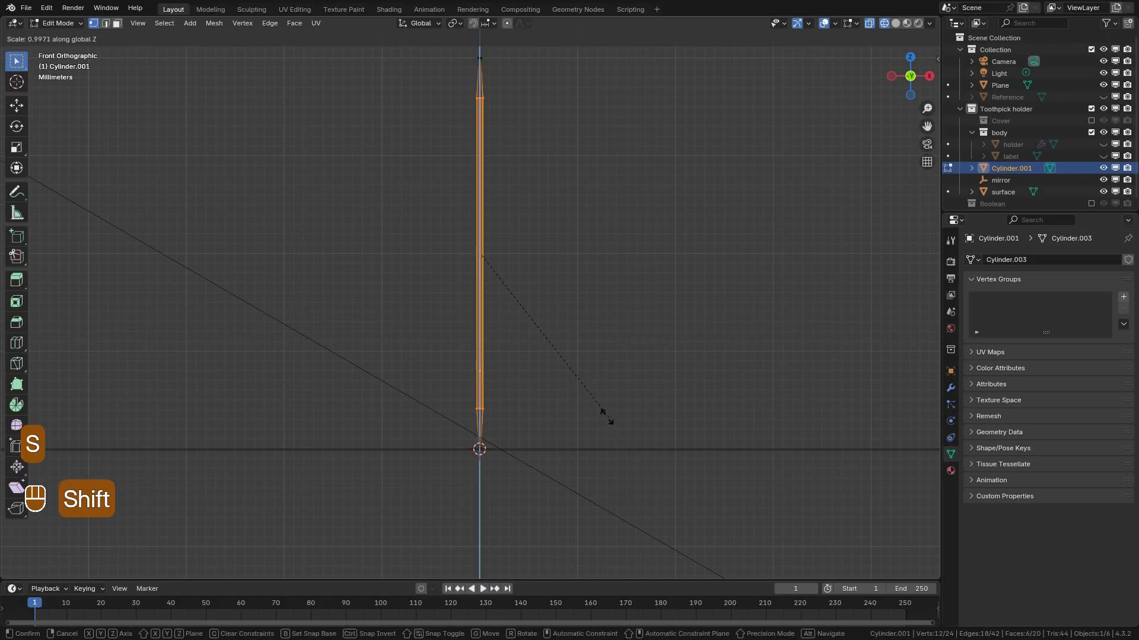
click(590, 388)
click(719, 247)
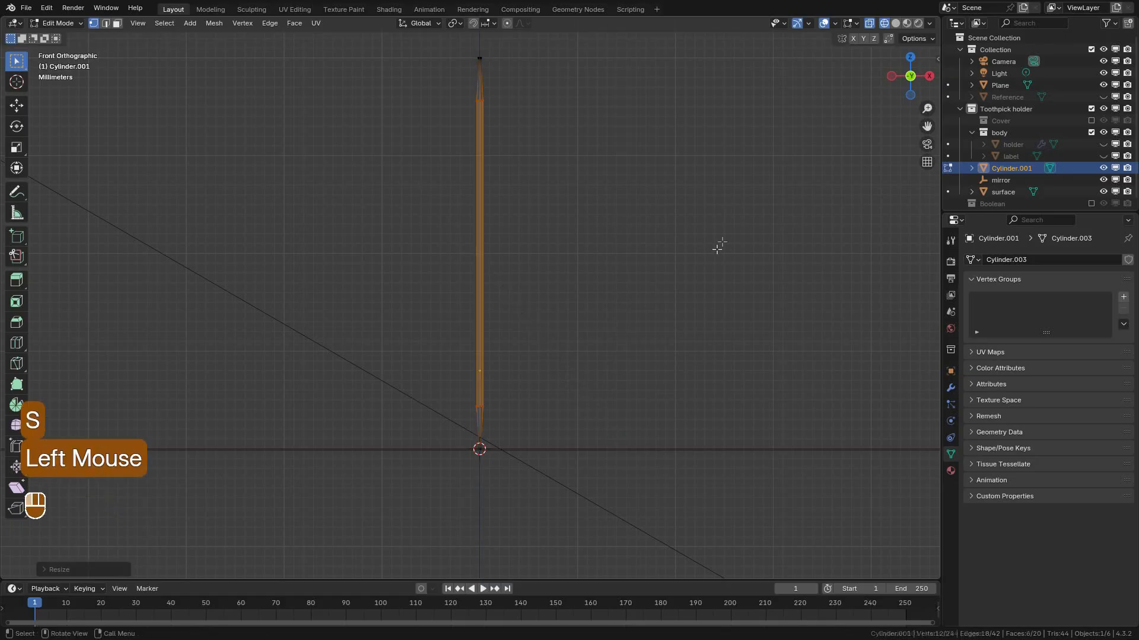
click(896, 23)
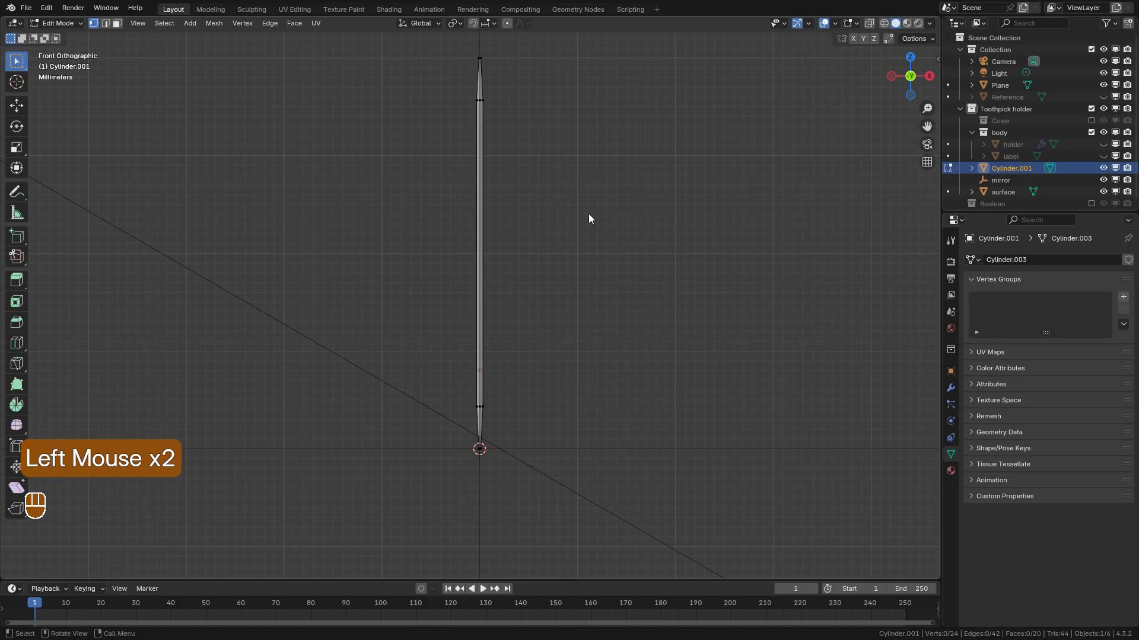
Leave Edit Mode and examine the toothpick's tapered ends and its origin in front view.
key(Tab)
middle_drag(474, 207, 526, 310)
scroll(534, 300, up, 2)
scroll(535, 297, up, 2)
key(KP_1)
scroll(514, 250, up, 2)
scroll(514, 249, down, 2)
shift+middle_drag(514, 250, 475, 333)
scroll(473, 338, up, 2)
scroll(473, 335, up, 1)
scroll(472, 380, down, 2)
shift+middle_drag(471, 398, 480, 175)
scroll(490, 395, up, 4)
scroll(490, 395, up, 3)
scroll(550, 168, down, 3)
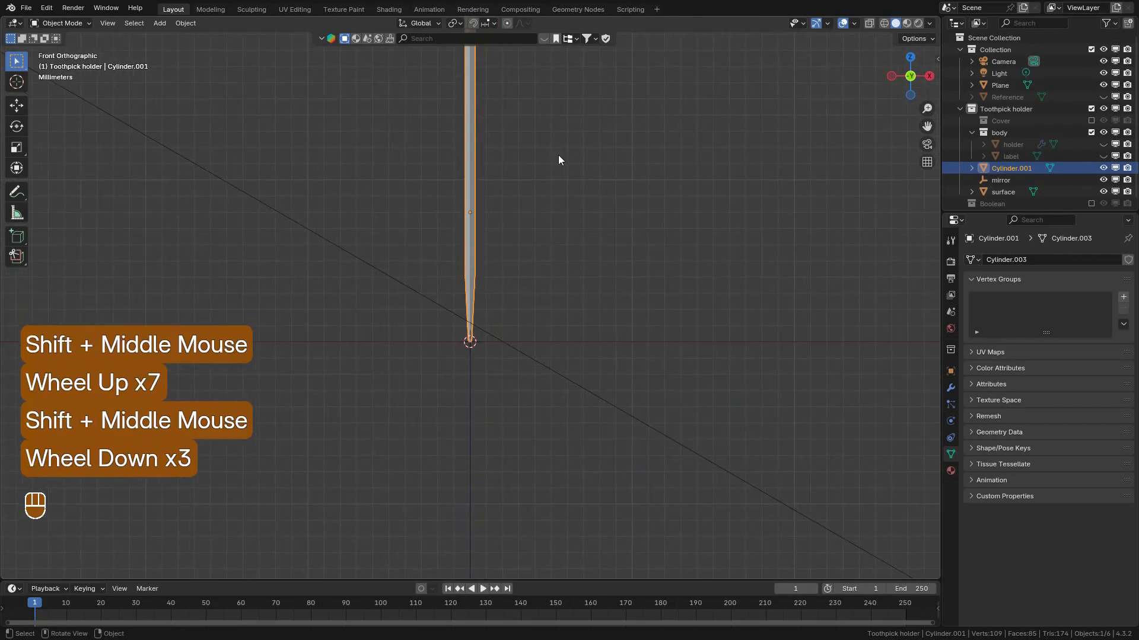
Test-rotate the toothpick about its current origin in front view, then cancel and check the lower tip.
key(r)
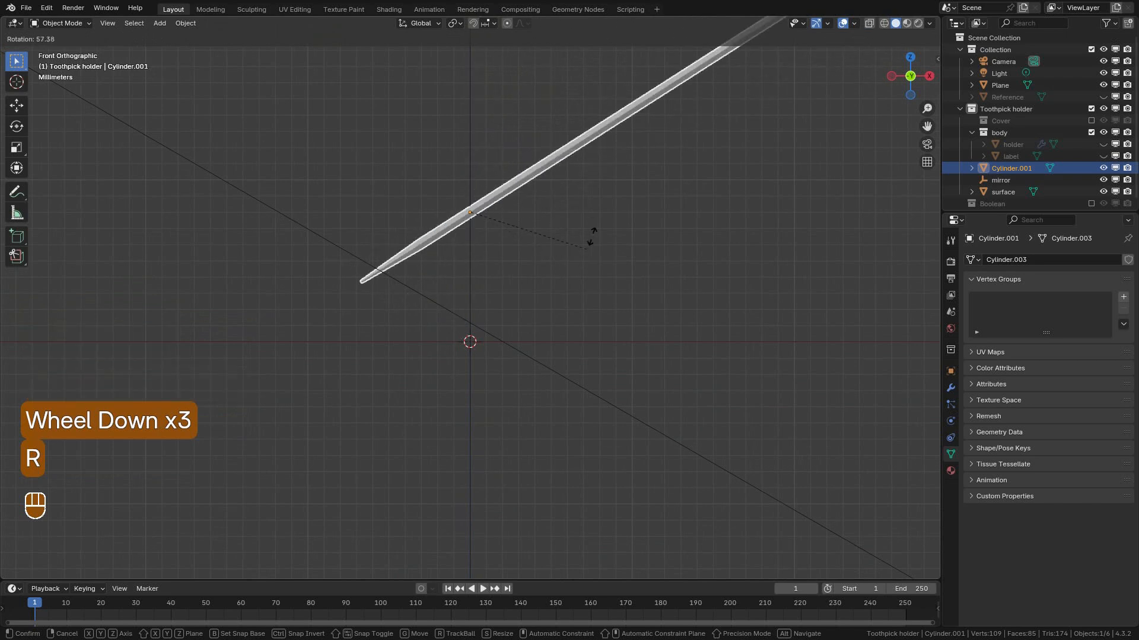
click(471, 352)
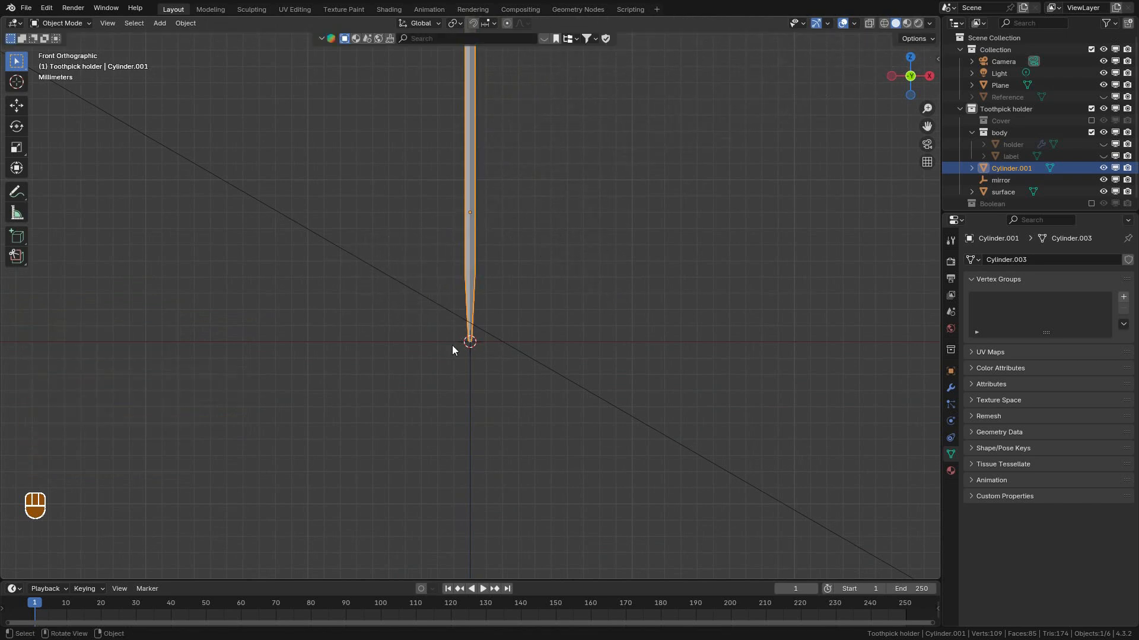
scroll(483, 351, up, 3)
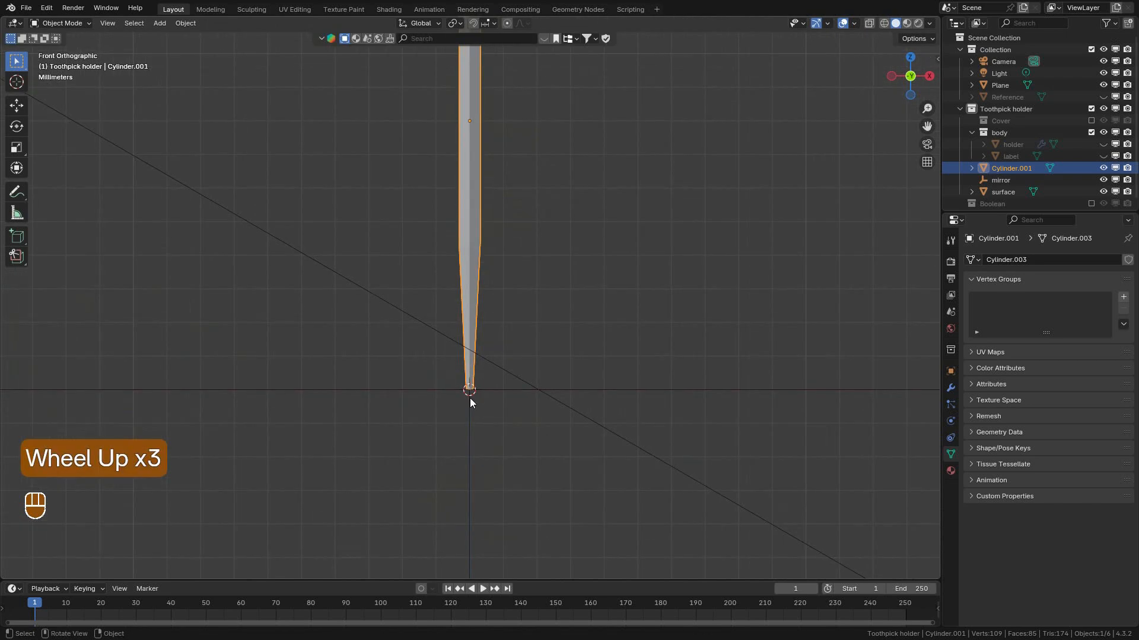
scroll(476, 415, up, 7)
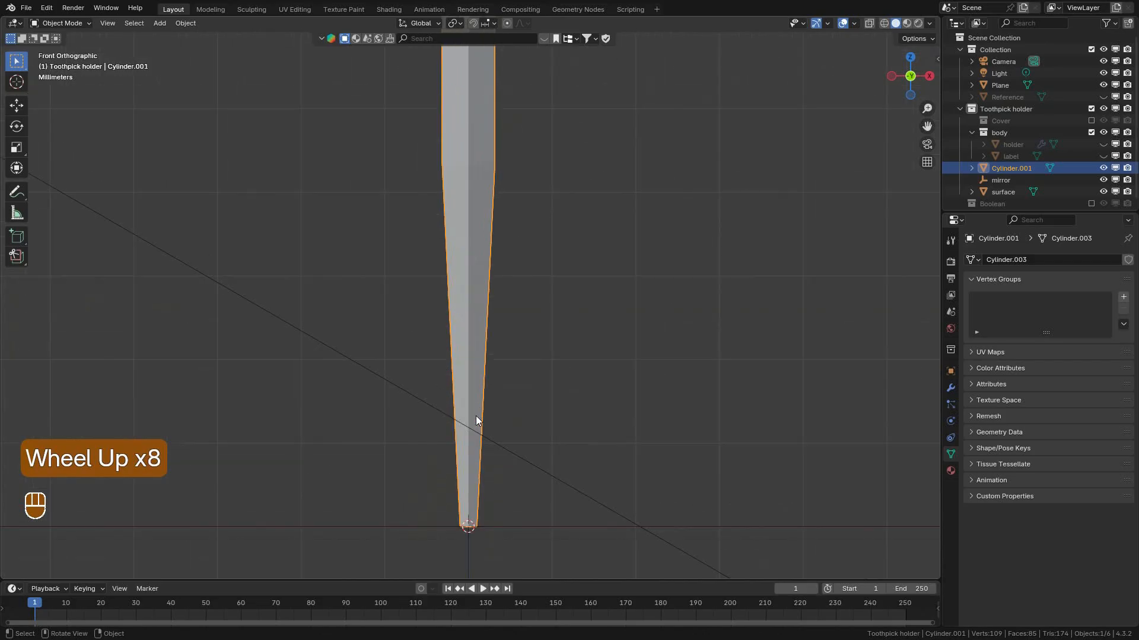
scroll(481, 406, down, 4)
scroll(487, 388, down, 1)
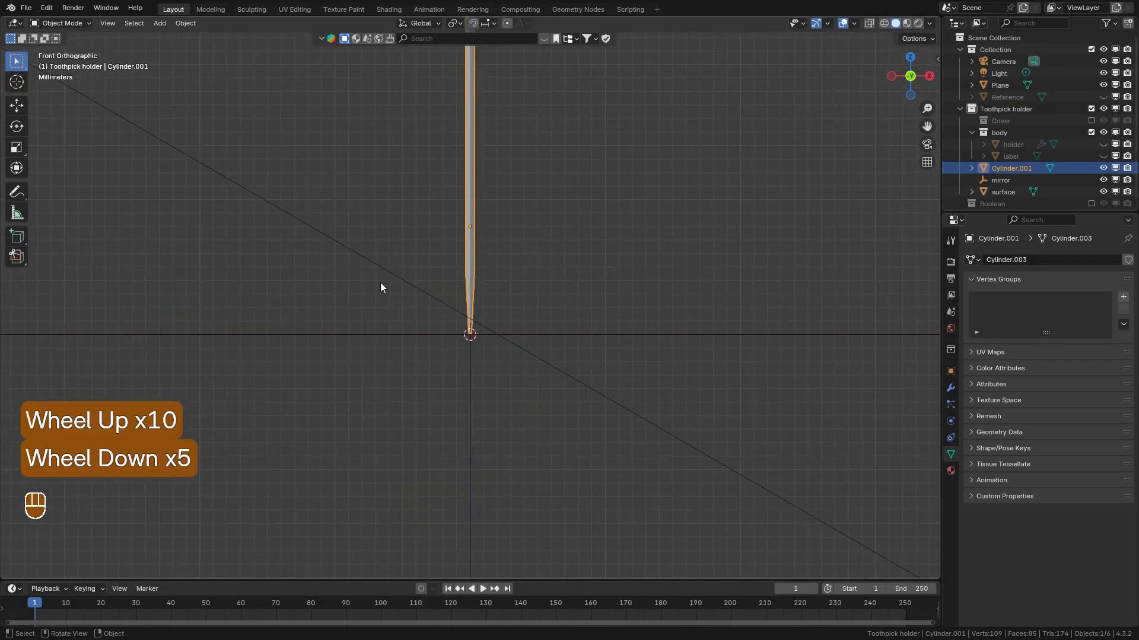
In wireframe Edit Mode, select the toothpick's bottom tip vertices and snap the 3D cursor to them.
scroll(518, 409, up, 4)
scroll(496, 234, down, 2)
scroll(471, 322, up, 4)
shift+middle_drag(468, 354, 462, 248)
drag(87, 35, 65, 52)
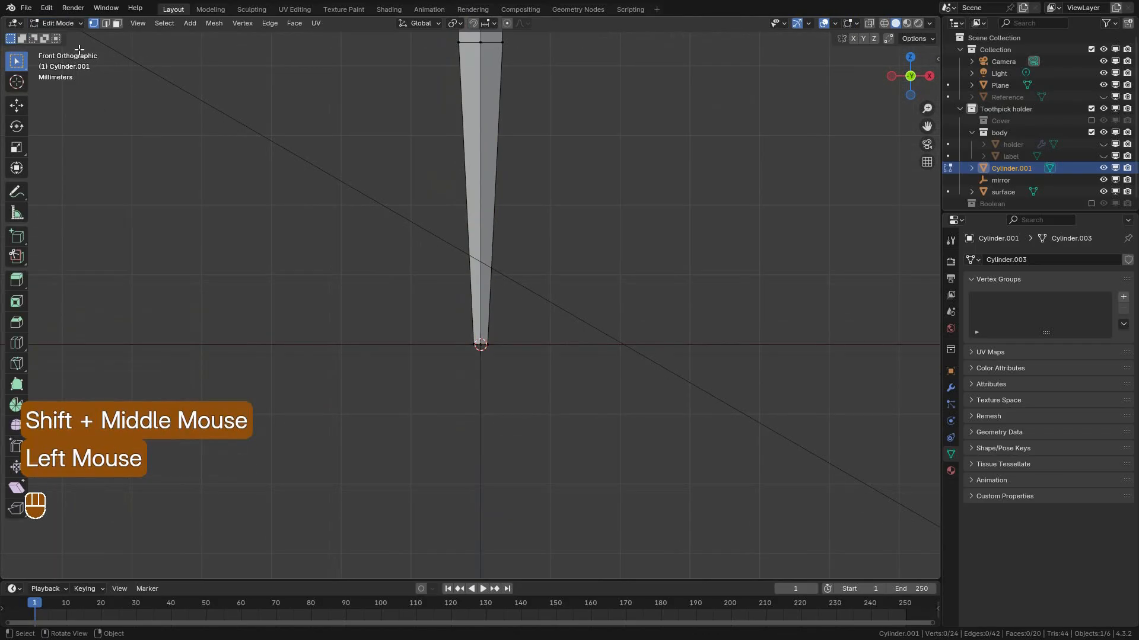
click(885, 23)
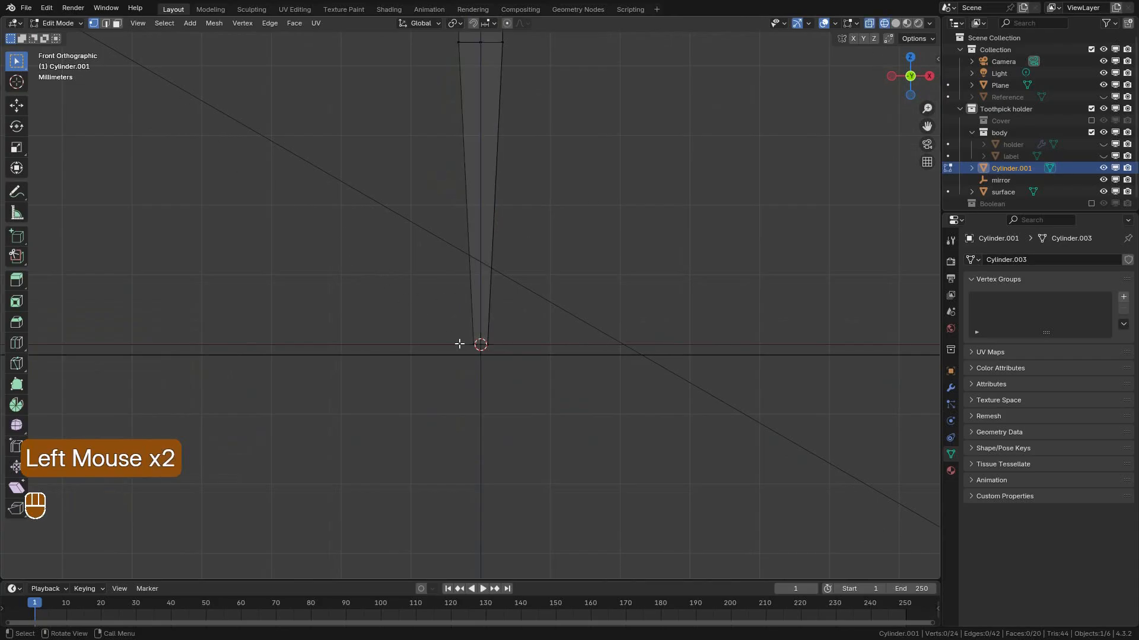
drag(397, 313, 649, 389)
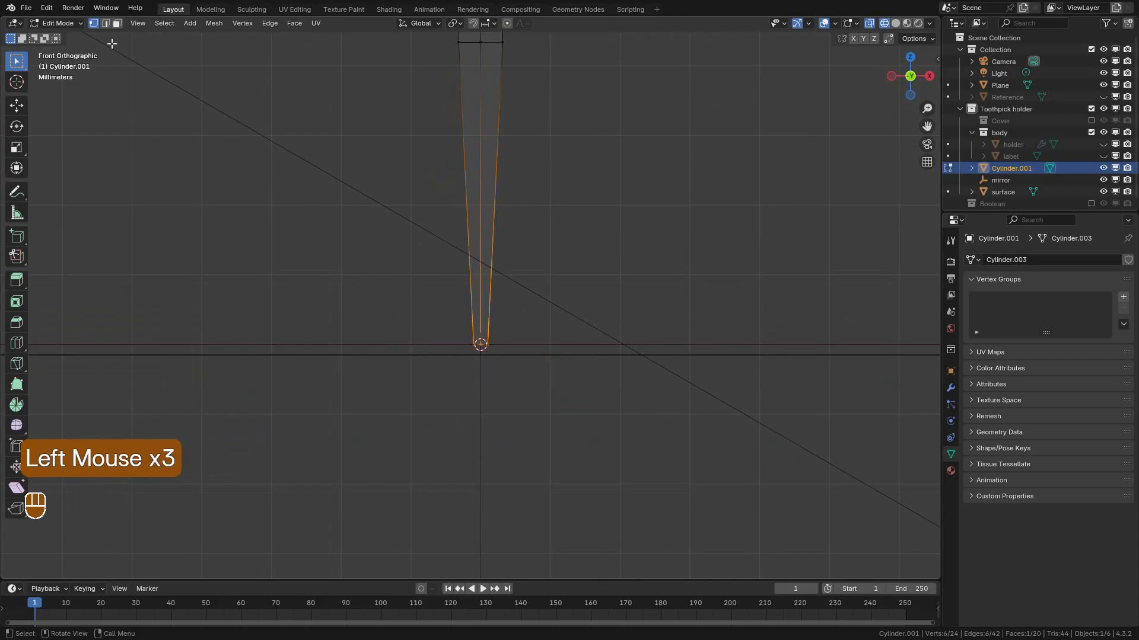
drag(365, 287, 669, 419)
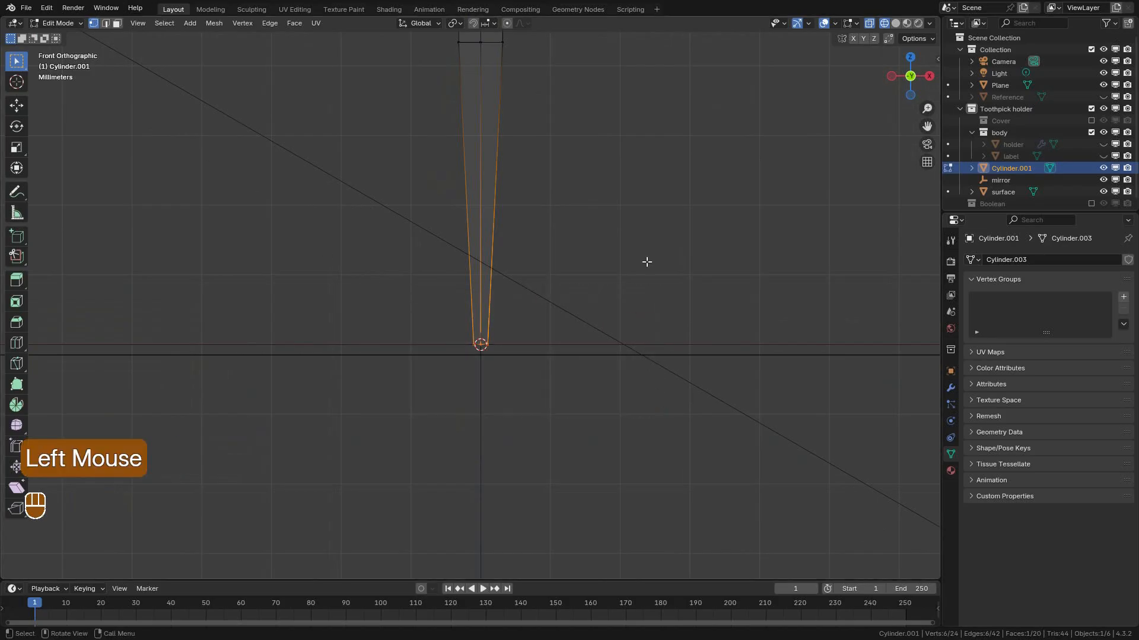
key(shift+s)
key(shift+s)
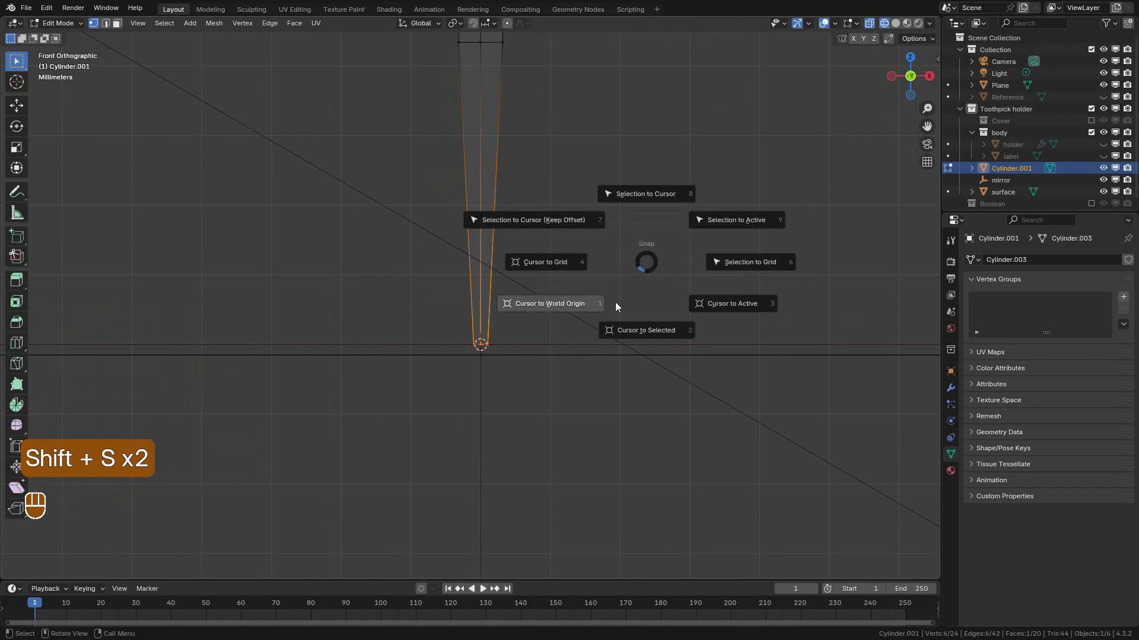
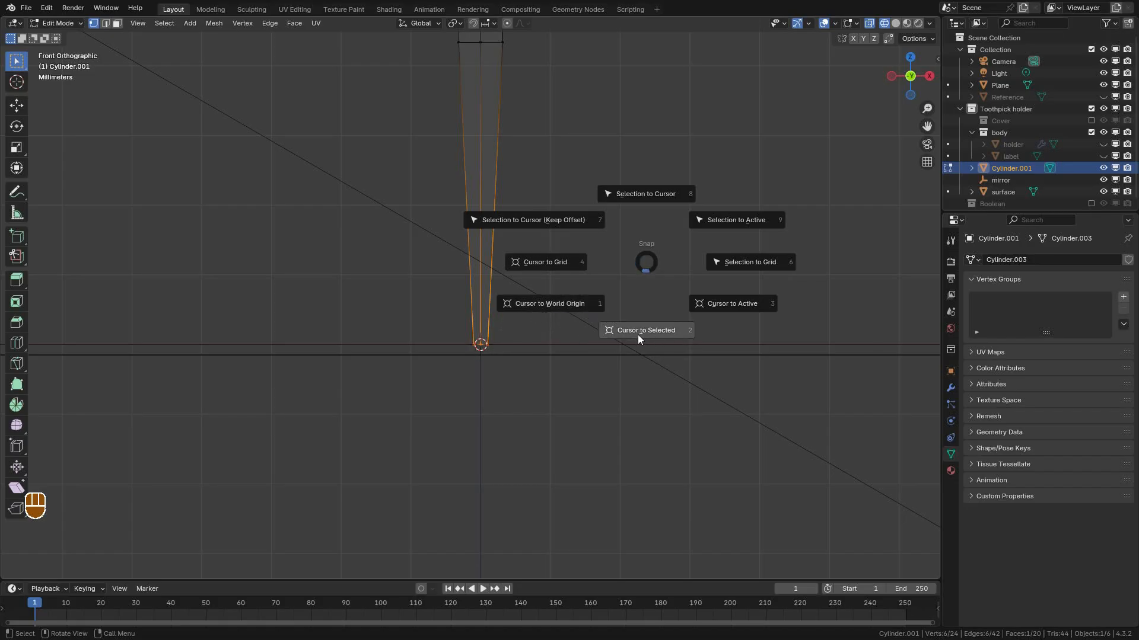
click(605, 344)
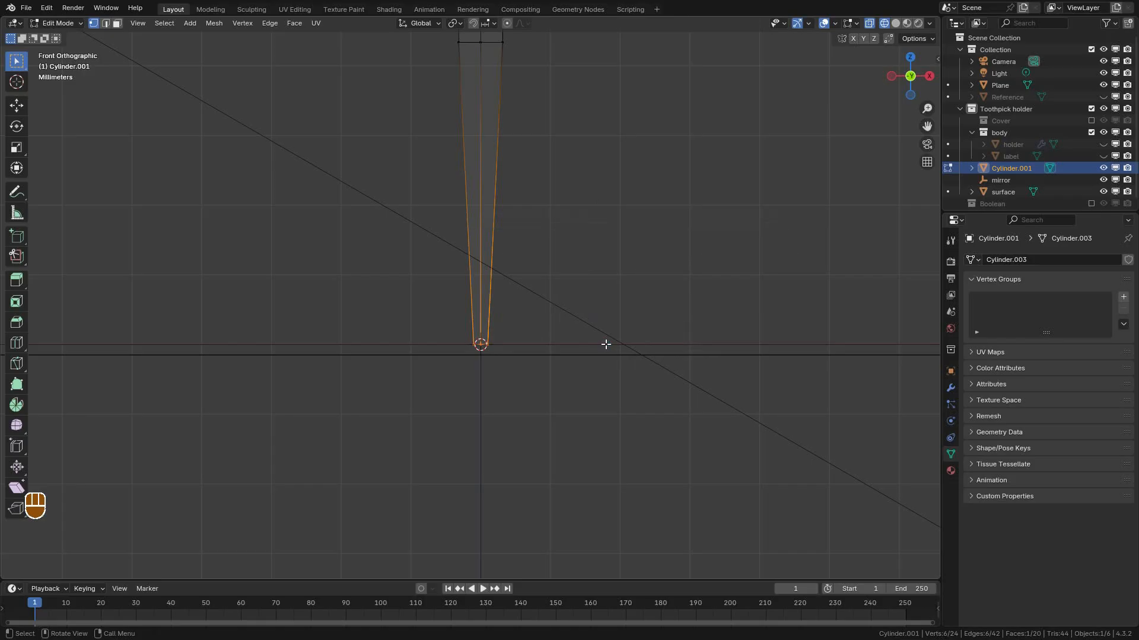
In Object Mode, set the toothpick's origin to the 3D cursor and restore solid shading.
click(60, 23)
click(65, 37)
scroll(512, 197, down, 2)
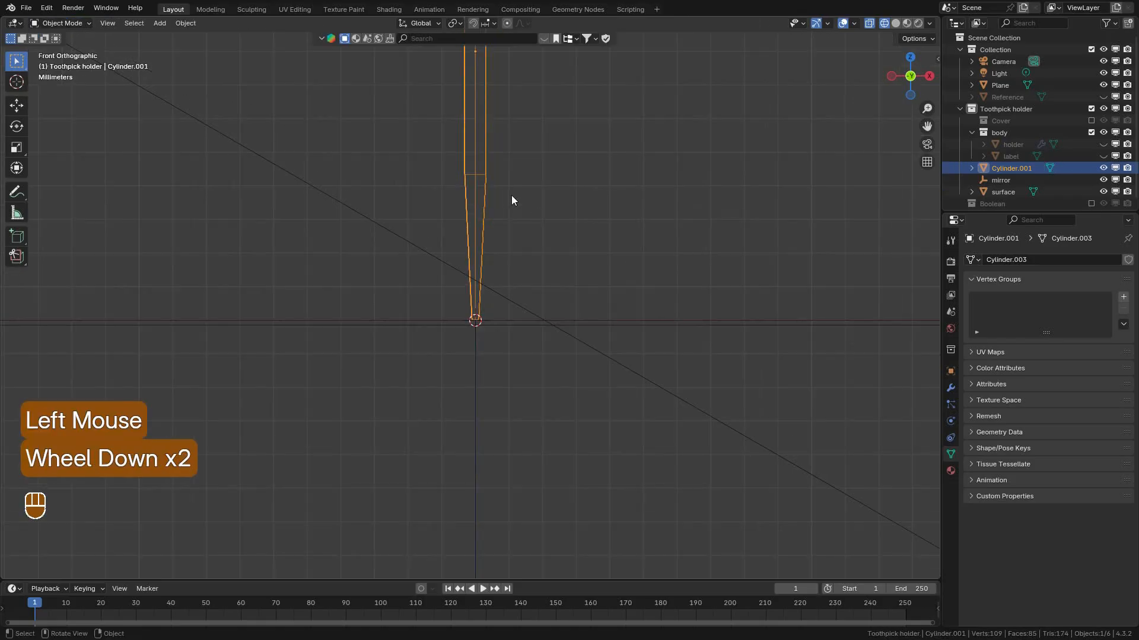
scroll(508, 193, down, 2)
shift+middle_drag(490, 178, 483, 292)
scroll(514, 258, up, 2)
right_click(504, 201)
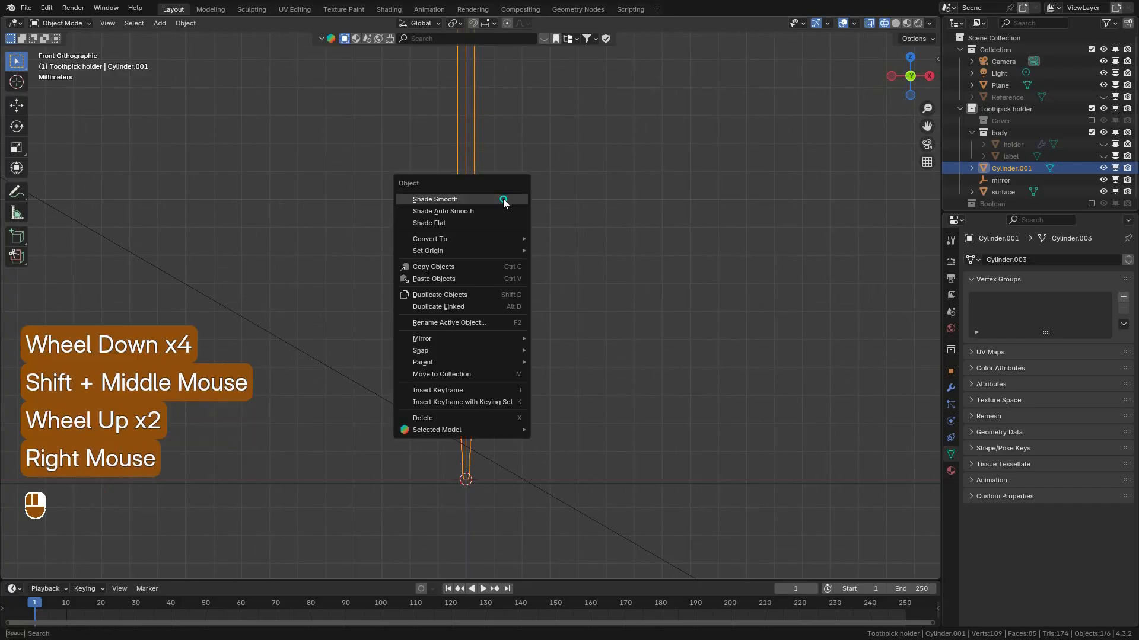
mouse_move(445, 249)
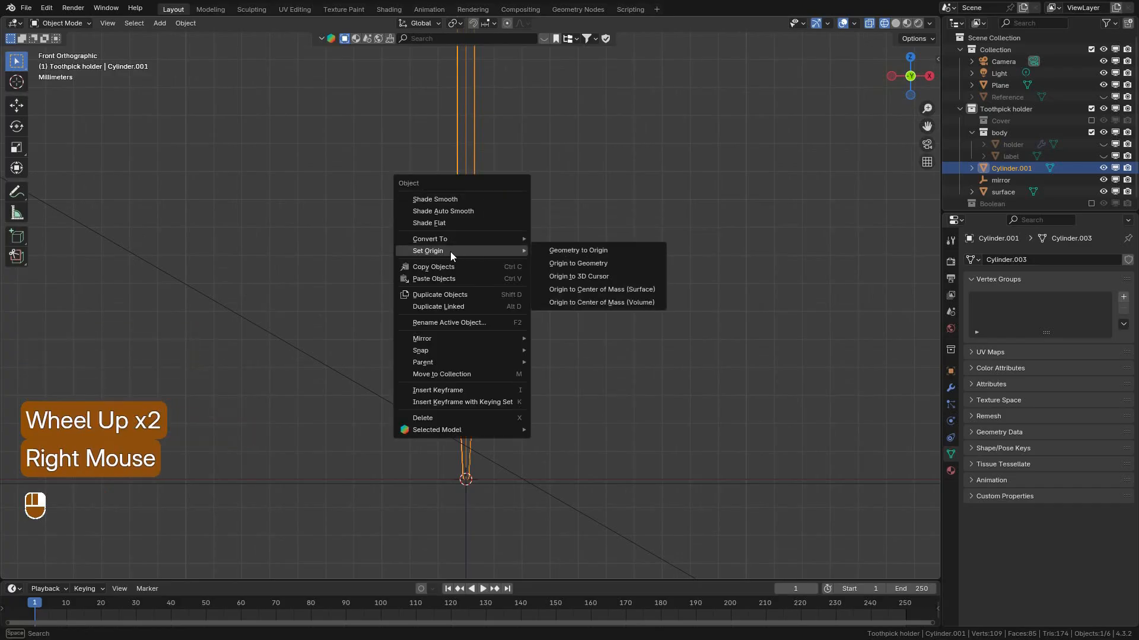
click(594, 276)
click(895, 23)
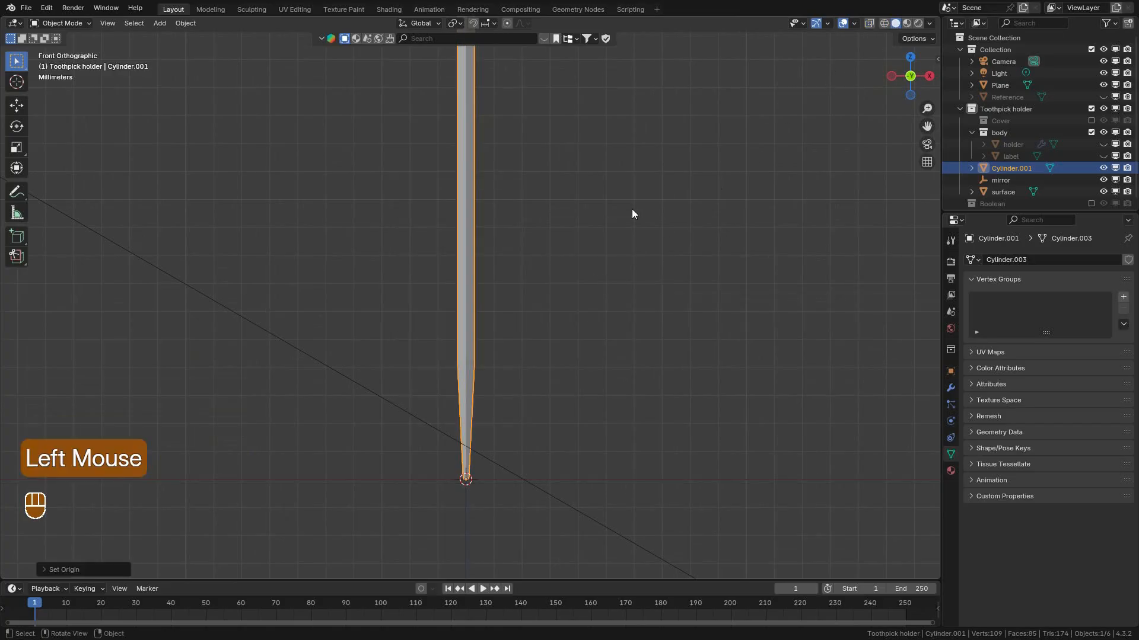
Test-rotate the toothpick about its new origin at the bottom tip and cancel the rotation.
scroll(570, 216, down, 5)
key(r)
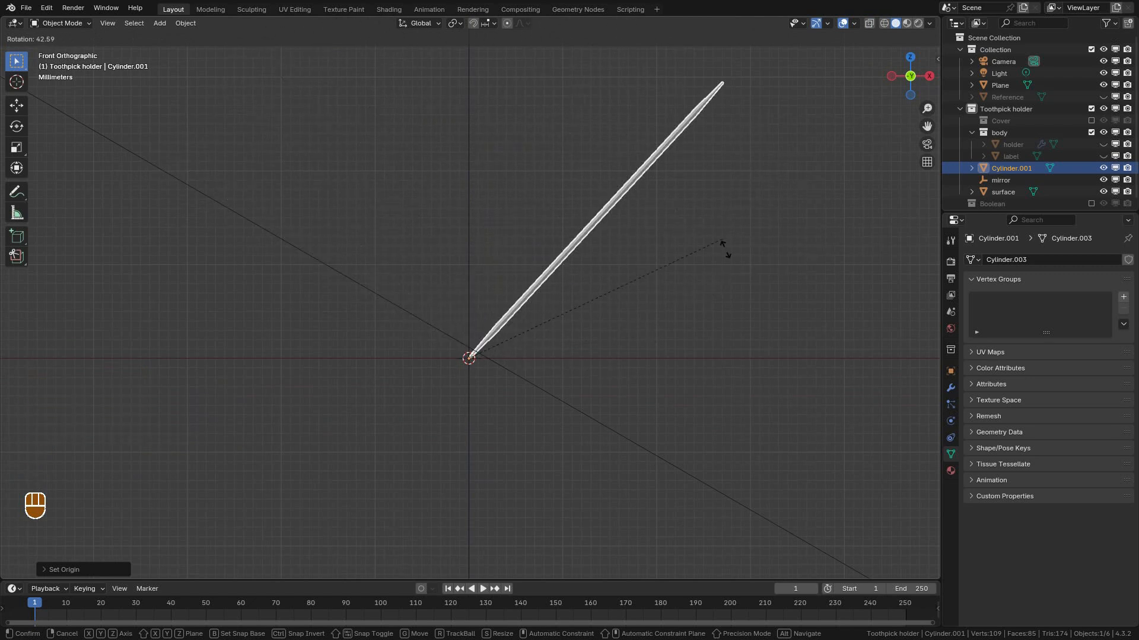
click(654, 80)
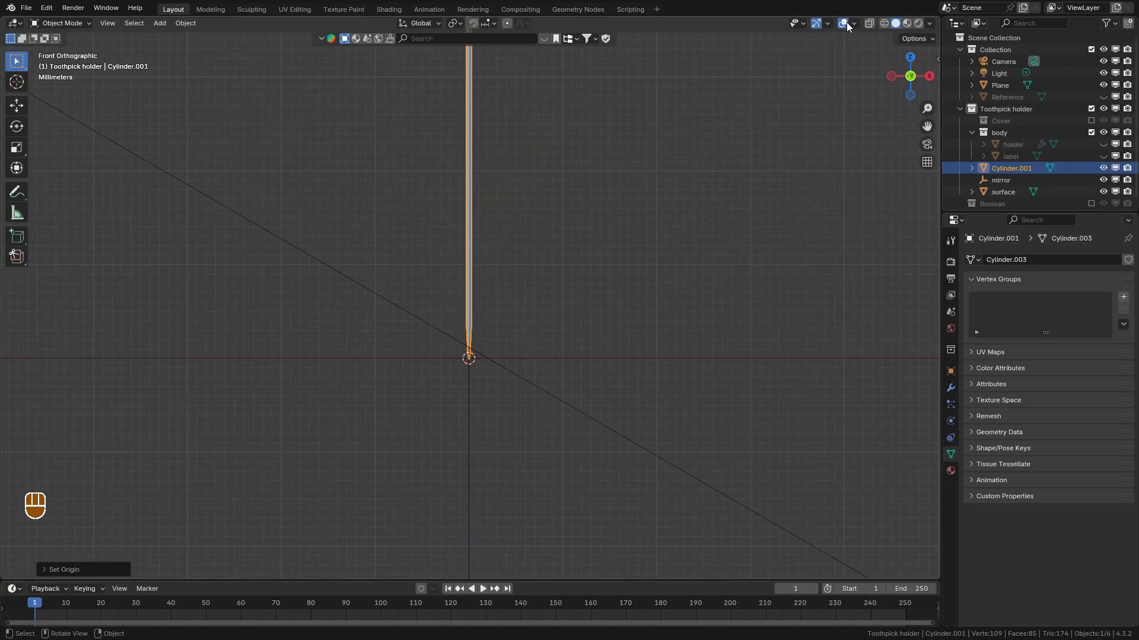
Rename the stick object as toothpick.
middle_drag(671, 172, 729, 320)
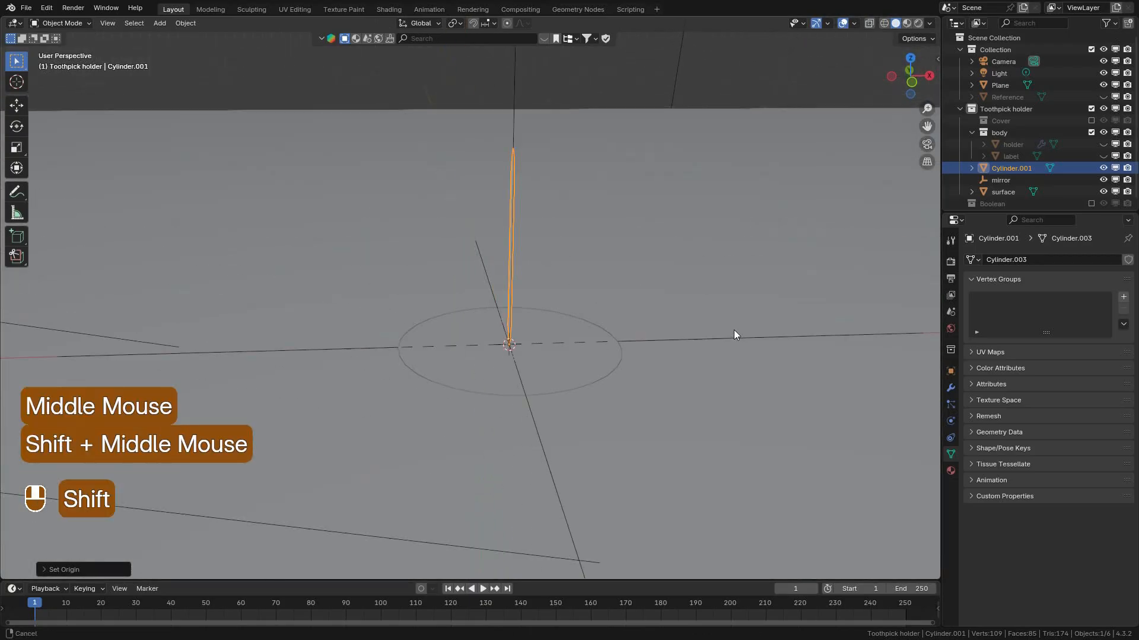
scroll(681, 376, down, 2)
scroll(681, 376, up, 2)
key(F2)
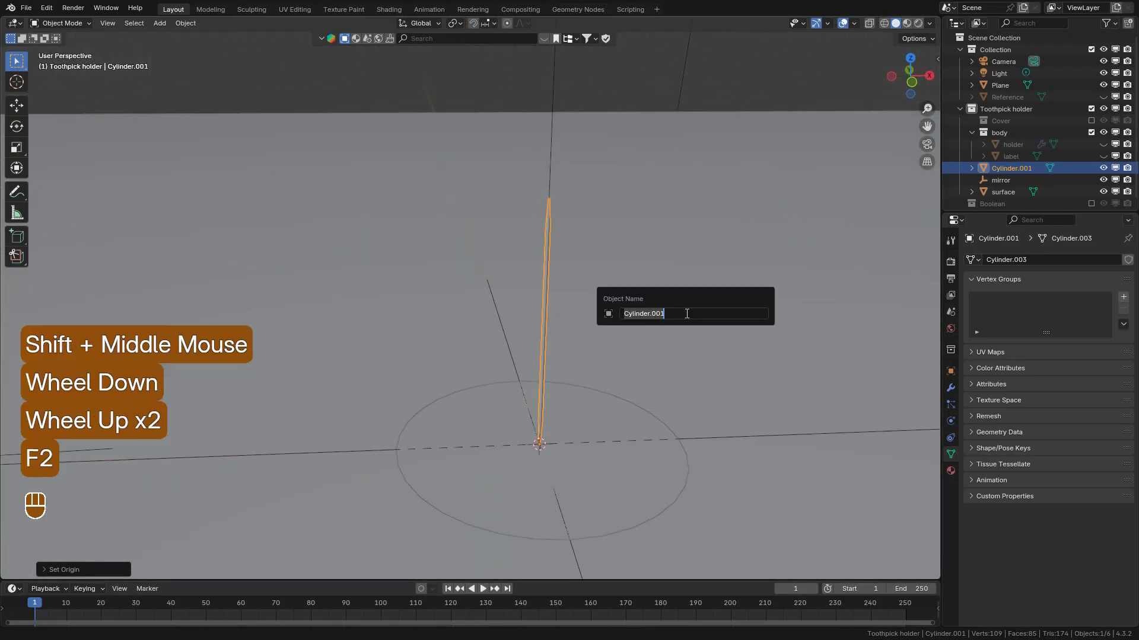
text(too)
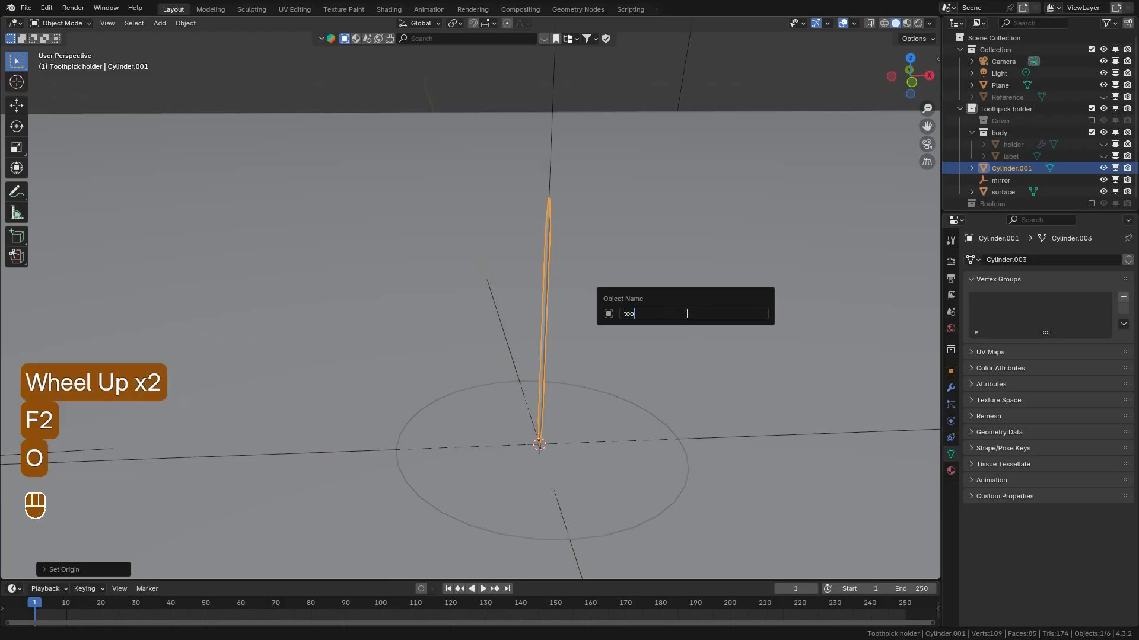
text(thpick)
key(Return)
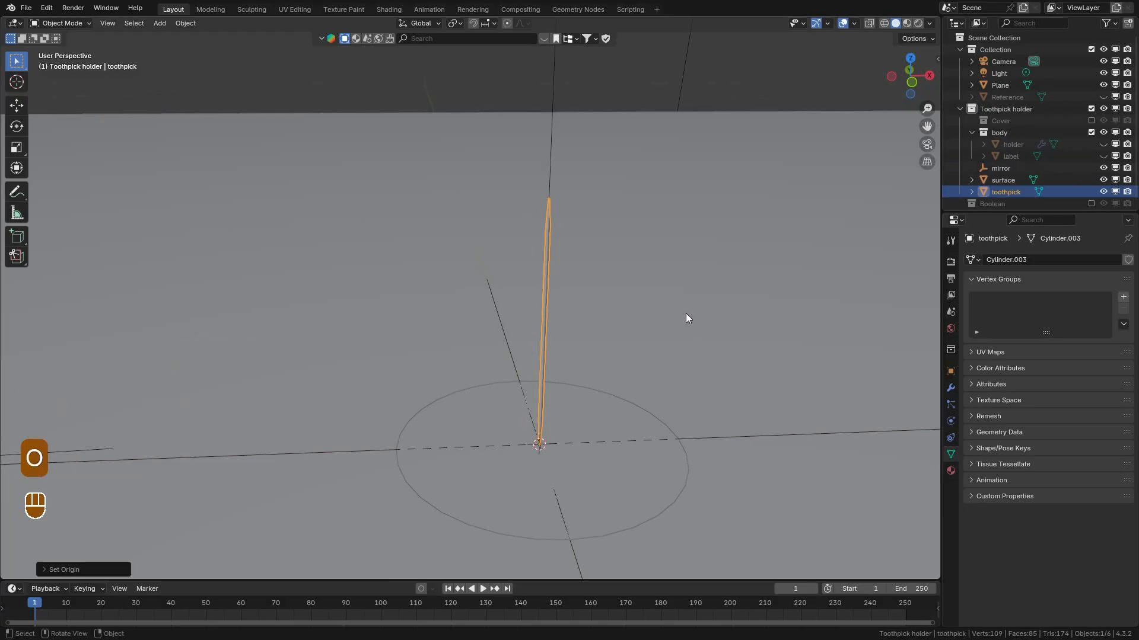
Move the toothpick sideways off the surface disc so it stands a little beyond the rim.
scroll(671, 376, down, 2)
shift+middle_drag(671, 376, 554, 326)
key(g)
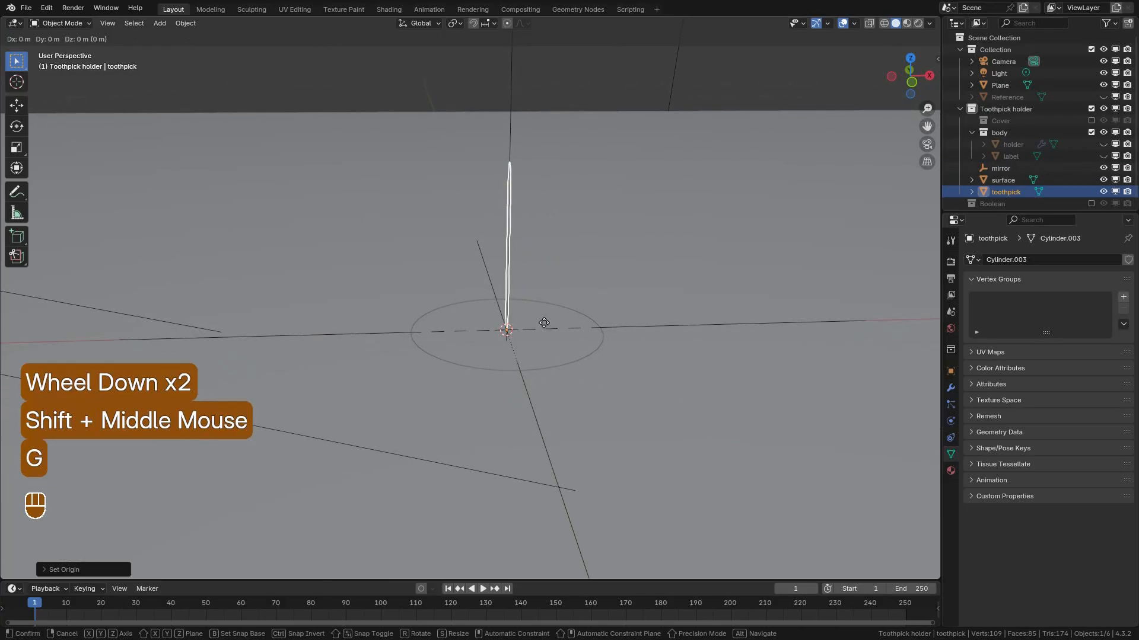
click(728, 324)
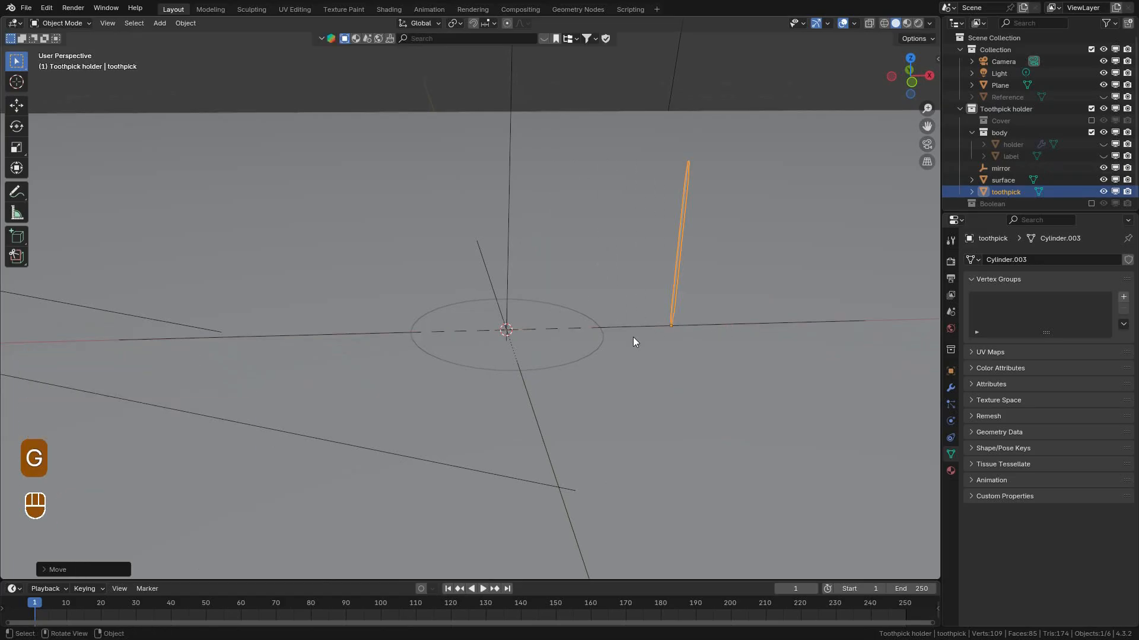
Select the surface disc, switch to the Geometry Nodes workspace, and frame the disc with viewport overlays on.
scroll(633, 341, up, 2)
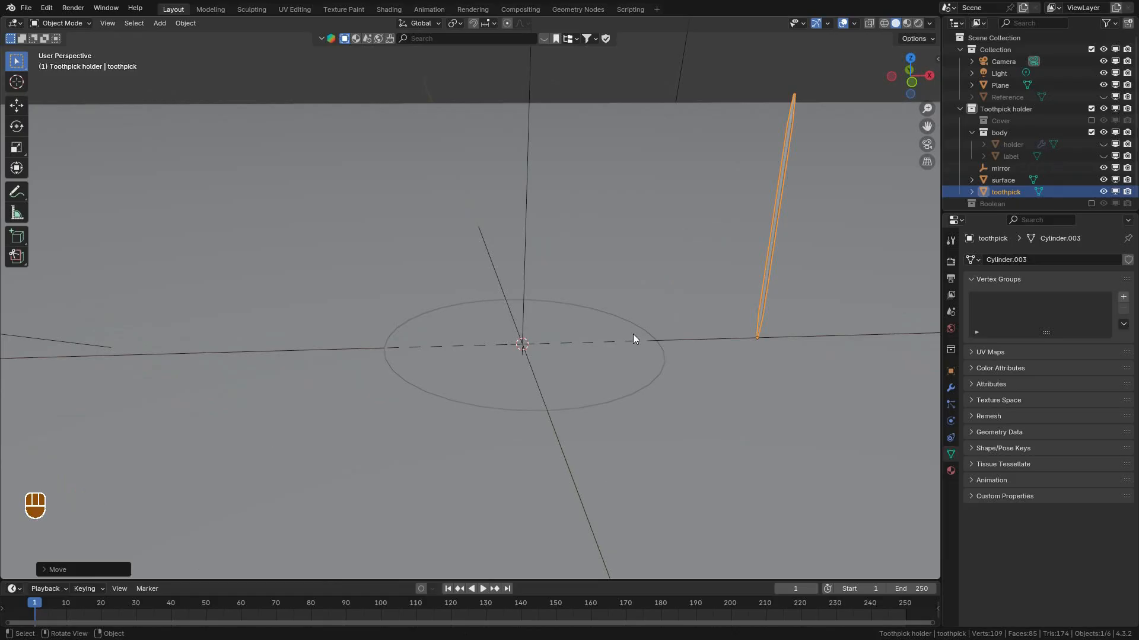
click(595, 370)
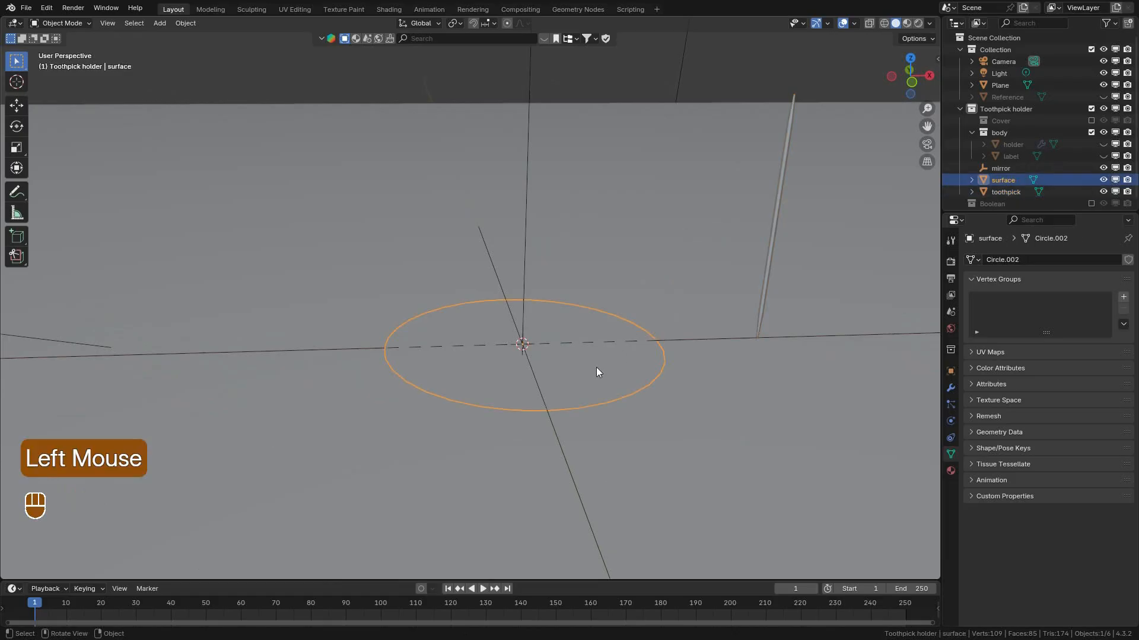
click(579, 9)
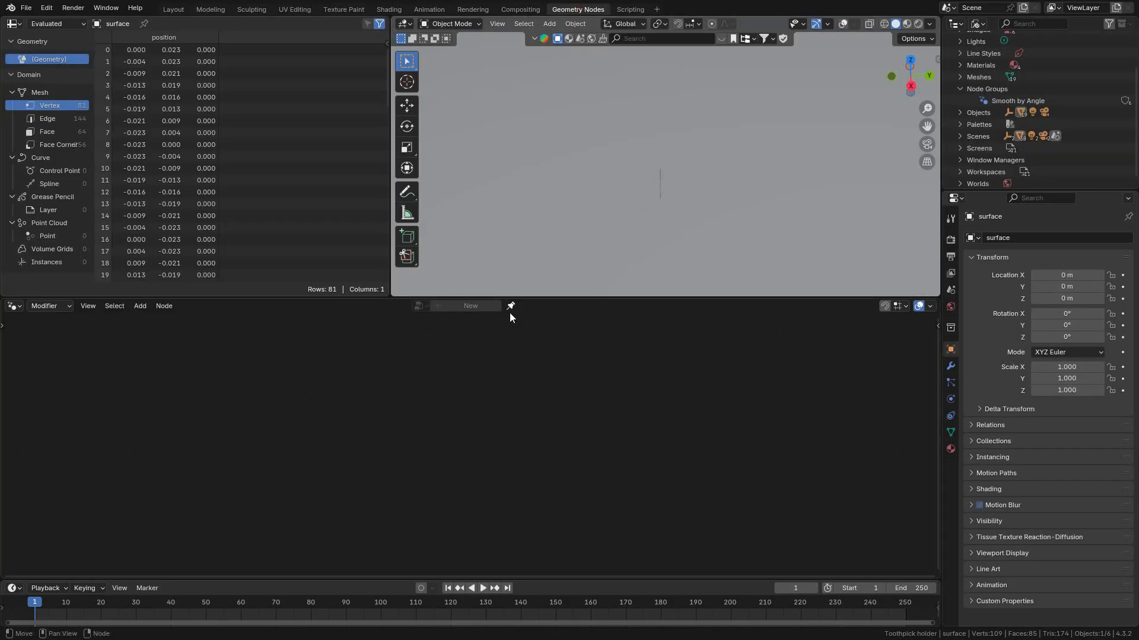
scroll(643, 215, down, 3)
click(844, 25)
scroll(742, 143, up, 11)
middle_drag(692, 224, 686, 173)
Set the Outliner's display mode to View Layer and make the surface object the active selection.
click(976, 23)
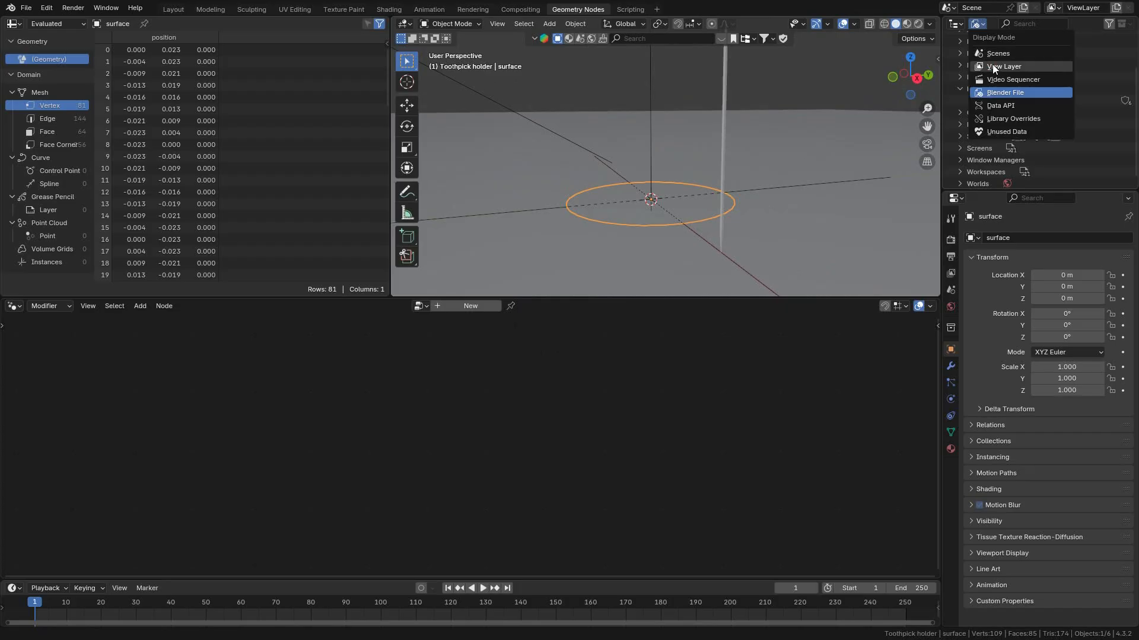
click(991, 65)
click(1114, 156)
click(1115, 156)
click(996, 155)
middle_drag(646, 165, 687, 172)
middle_drag(674, 180, 730, 172)
scroll(741, 198, up, 2)
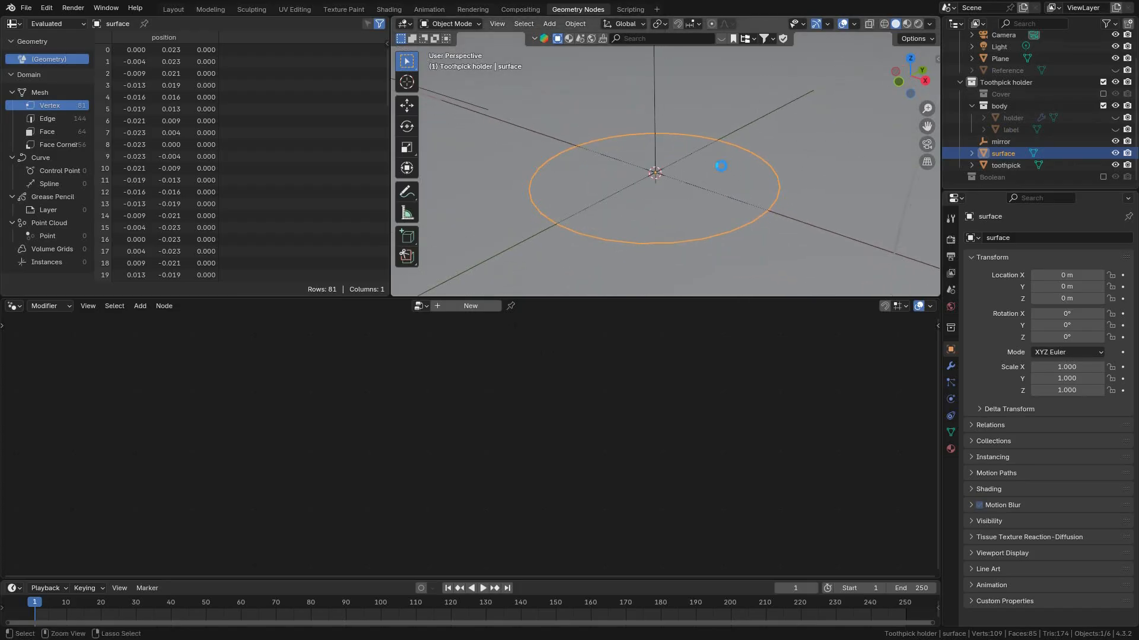
Save the file and add a new geometry node group to the surface disc.
key(ctrl+s)
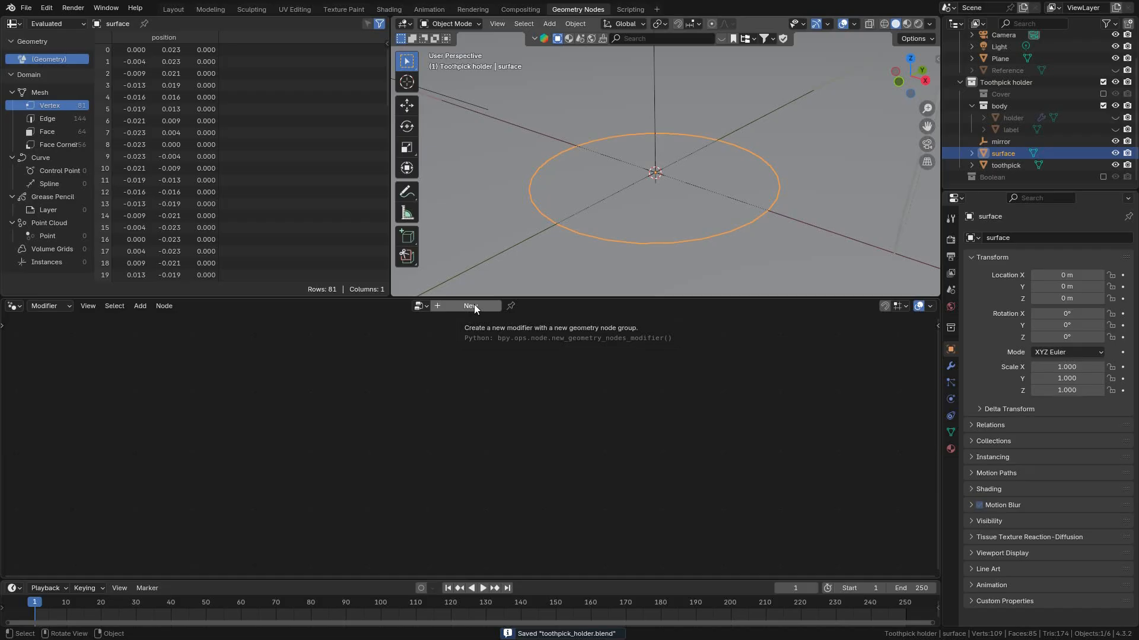
click(475, 304)
mouse_move(498, 418)
middle_down()
mouse_move(464, 427)
mouse_move(482, 407)
middle_up()
click(325, 426)
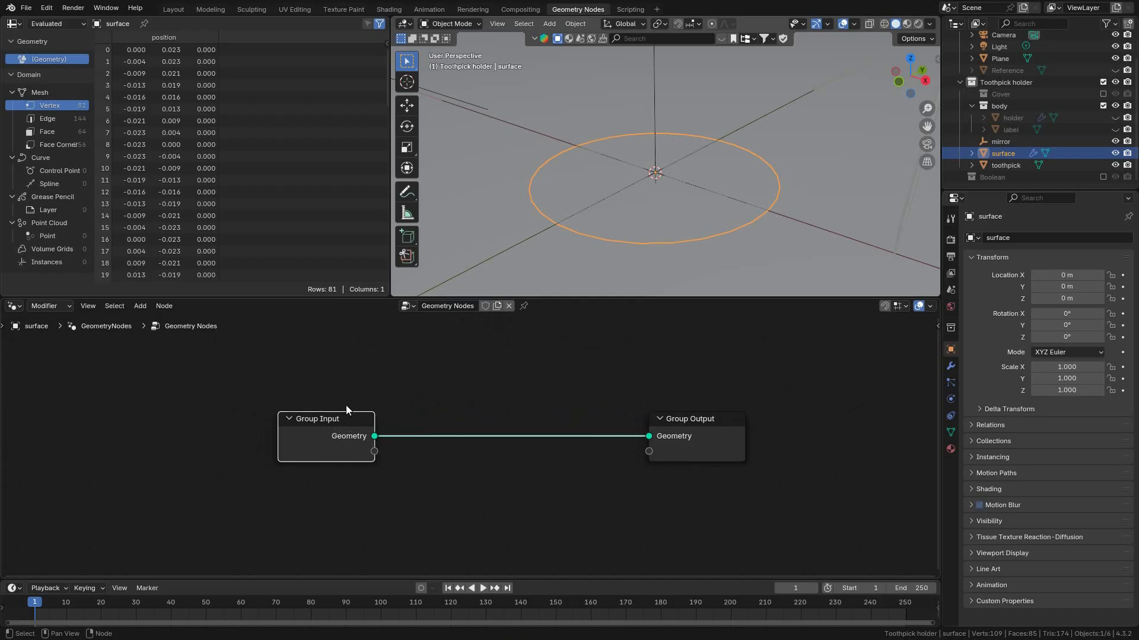
Space the Group Input and Group Output nodes further apart to leave room between them.
click(289, 420)
click(289, 420)
scroll(429, 441, down, 2)
mouse_move(360, 427)
mouse_down()
mouse_move(318, 424)
mouse_move(373, 429)
mouse_move(358, 435)
mouse_up()
scroll(382, 460, up, 3)
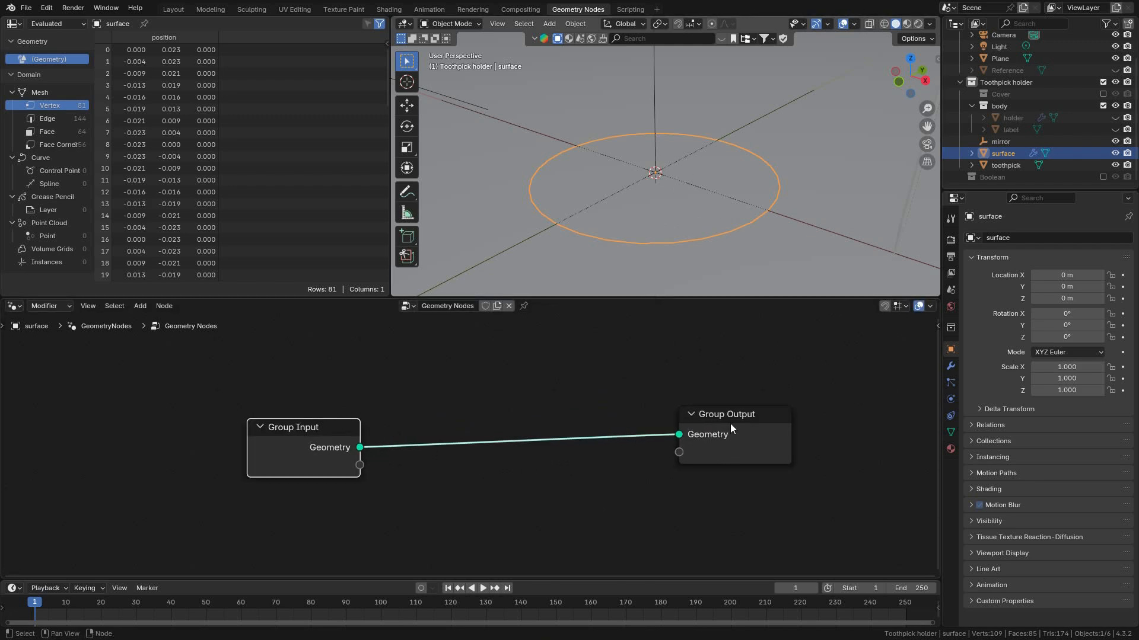
drag(764, 419, 717, 416)
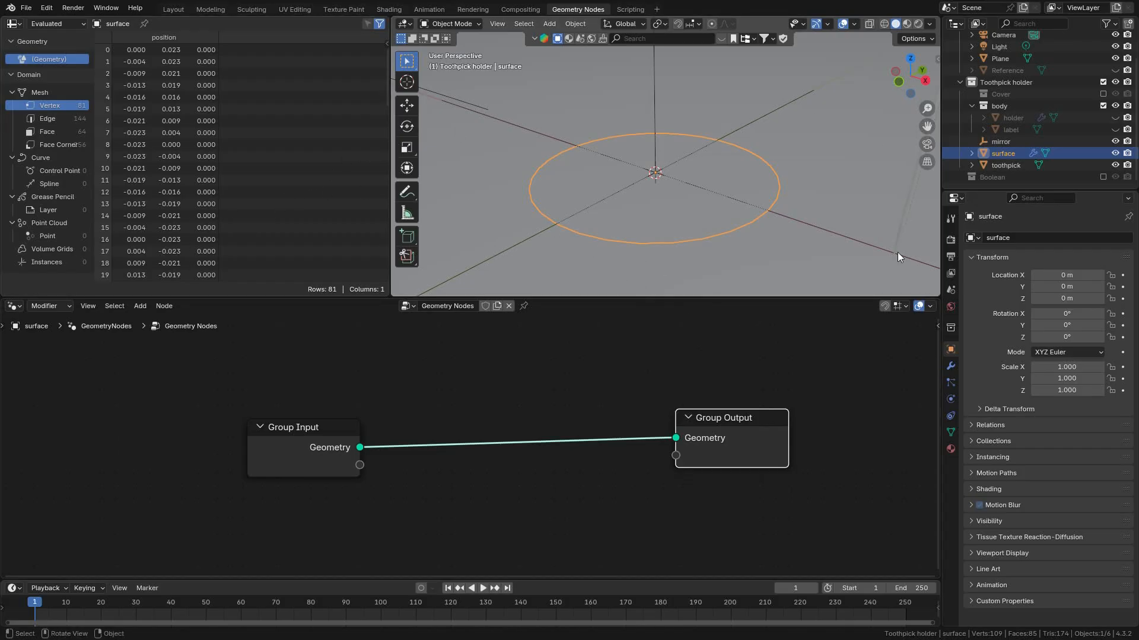
middle_drag(888, 258, 735, 248)
middle_drag(688, 192, 660, 190)
middle_drag(523, 399, 534, 399)
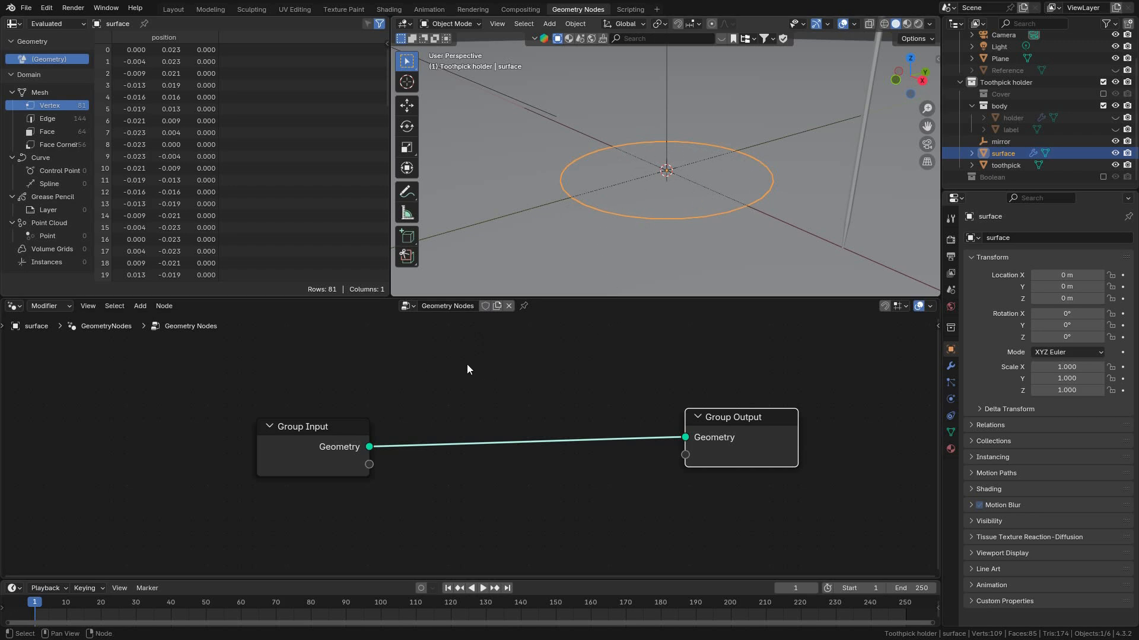
Insert a Distribute Points on Faces node into the link between Group Input and Group Output.
key(shift+a)
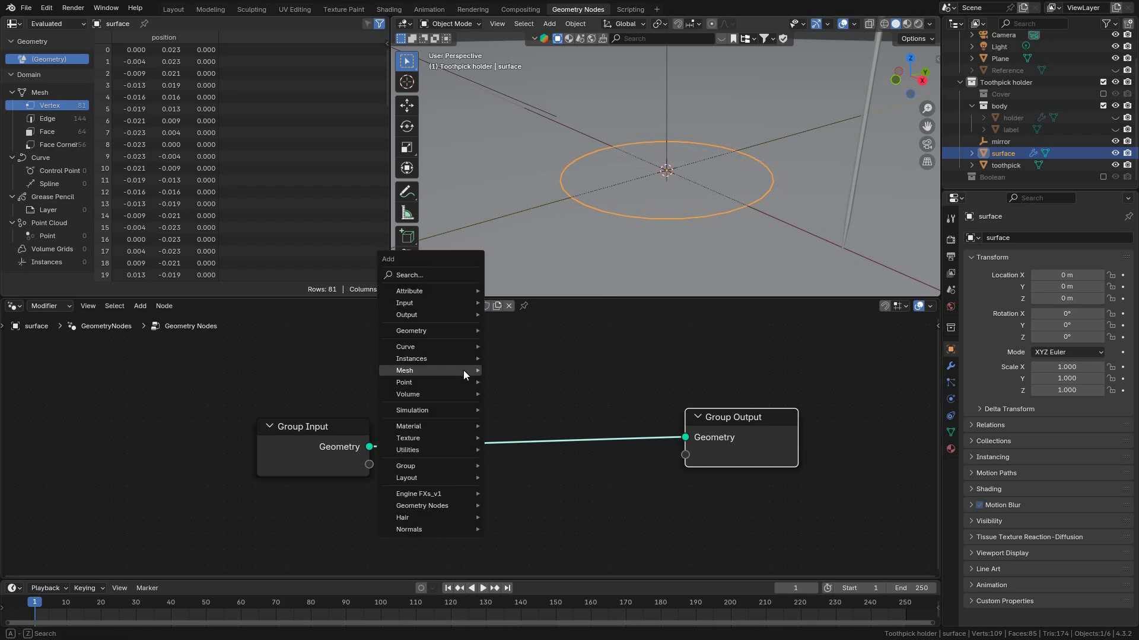
click(137, 307)
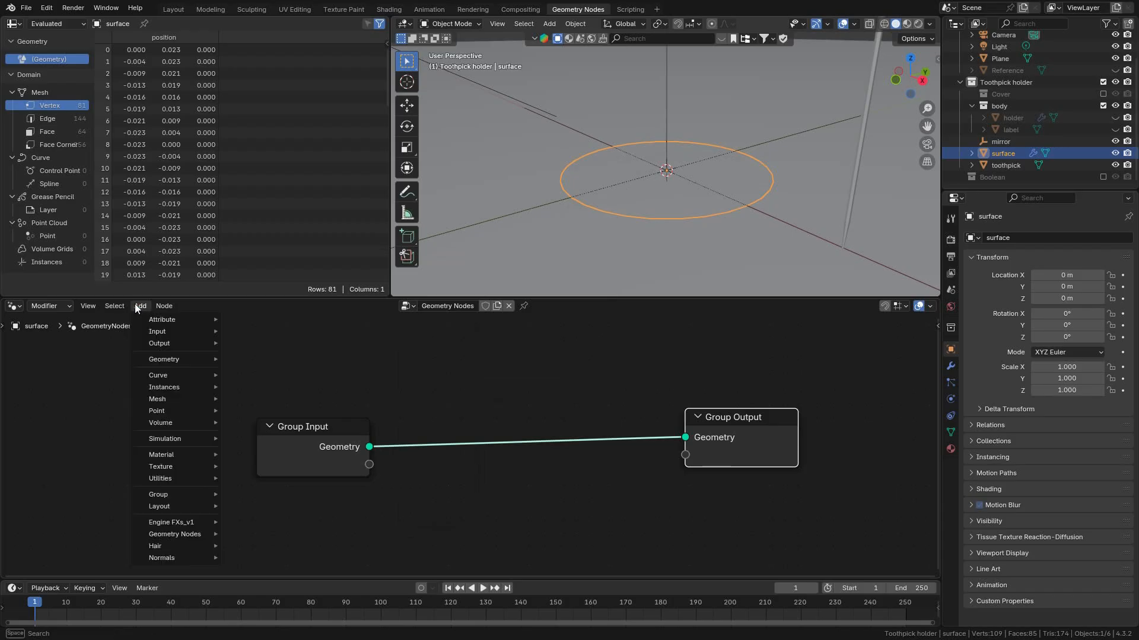
key(shift+a)
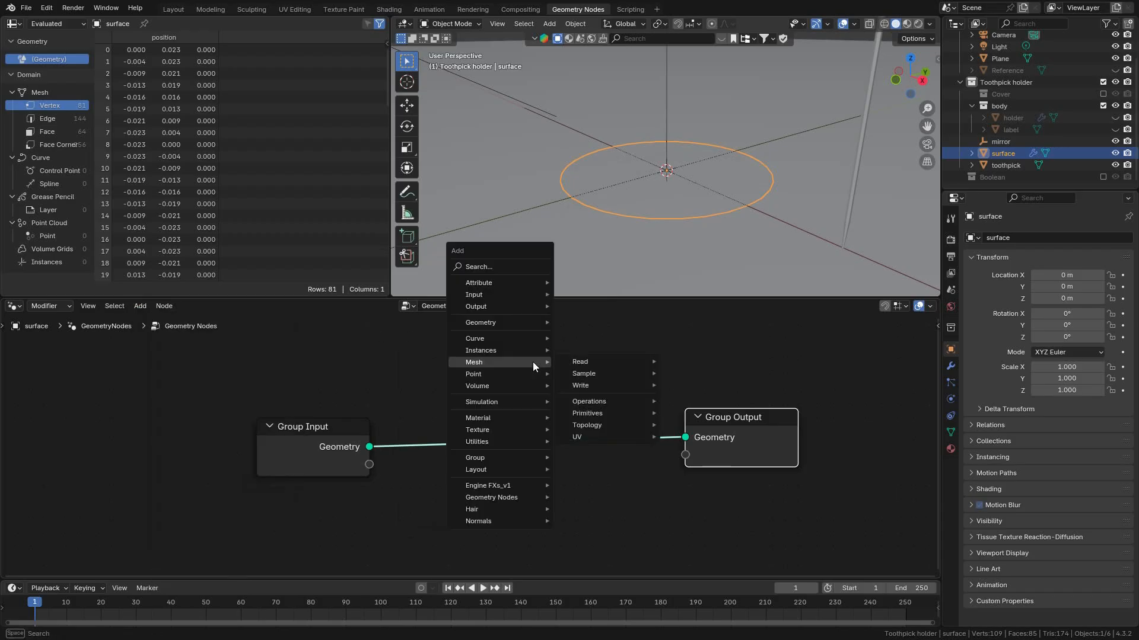
click(502, 267)
text(dist)
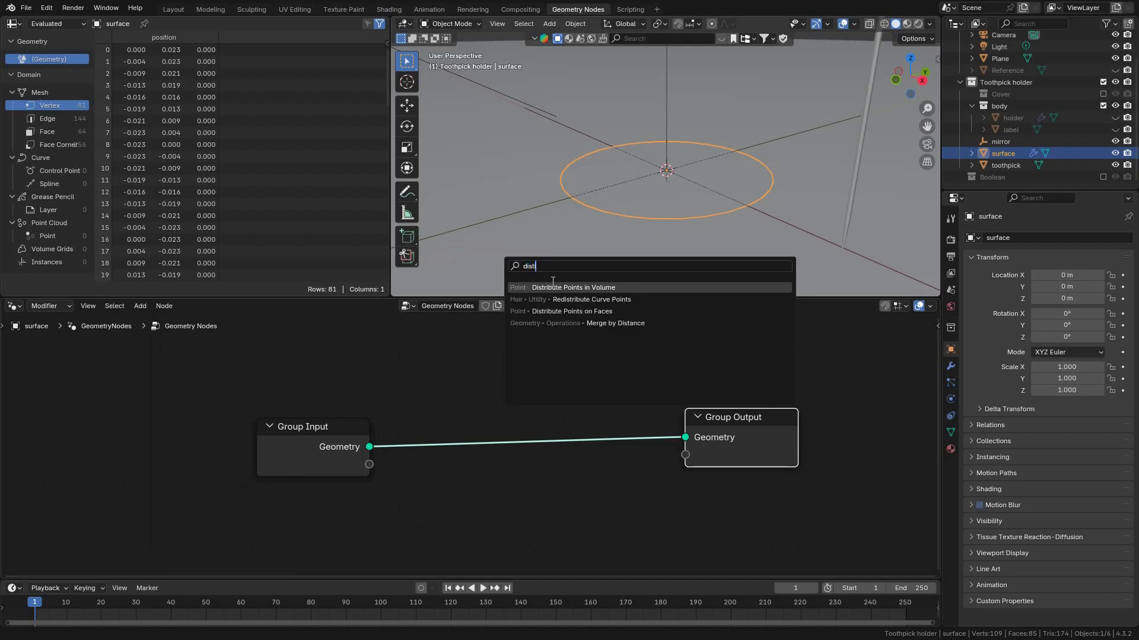
click(567, 311)
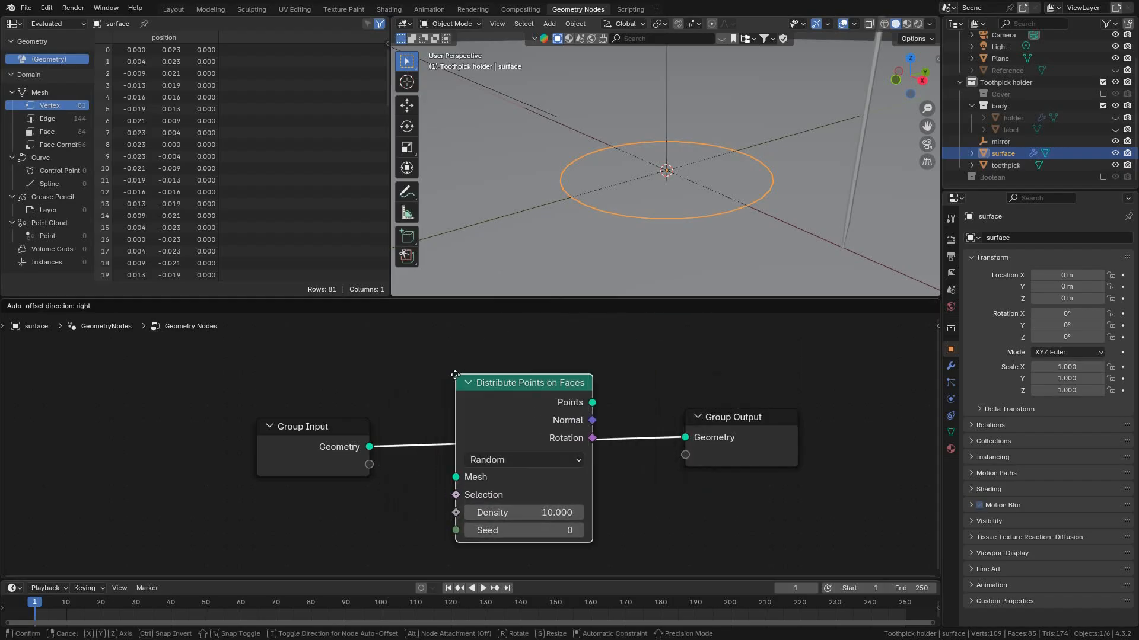
click(430, 347)
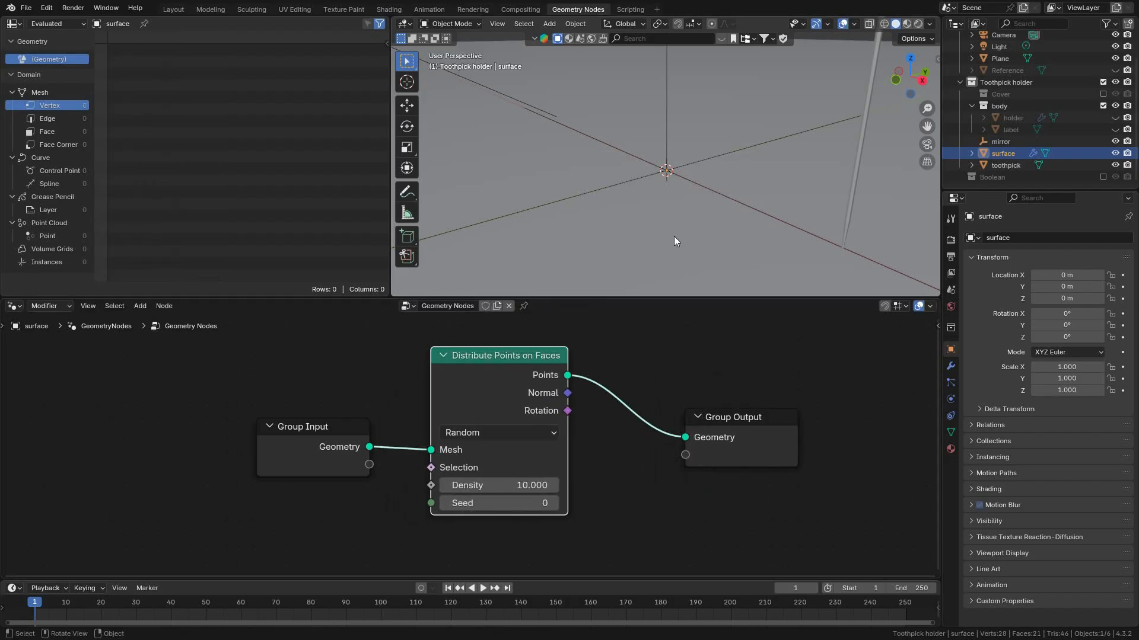
middle_drag(671, 206, 646, 208)
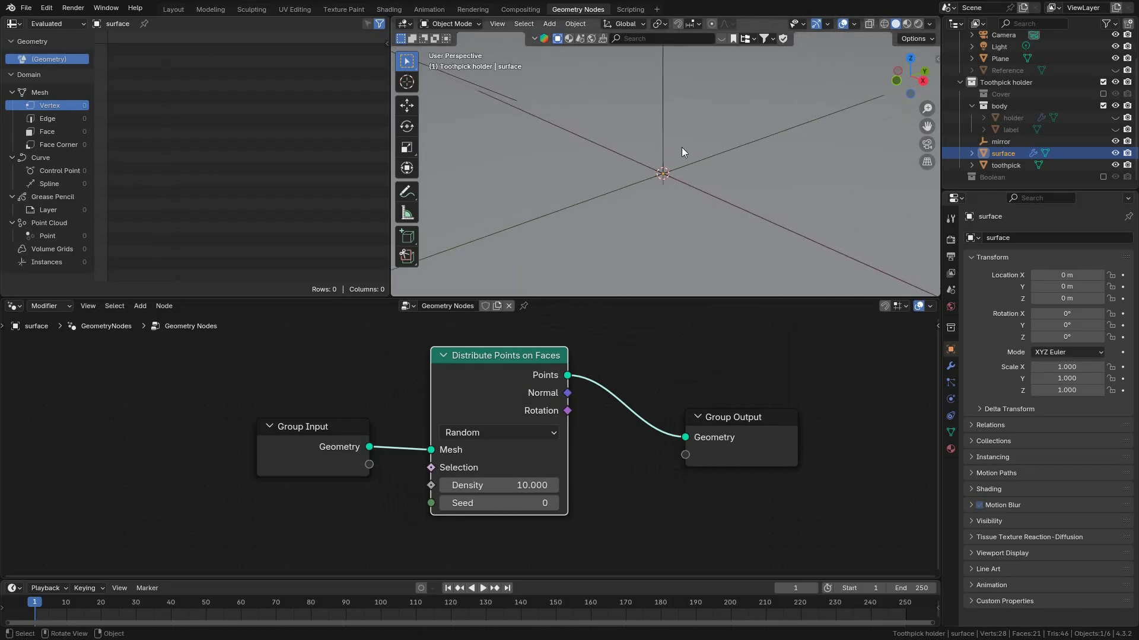
mouse_move(521, 360)
mouse_down()
mouse_move(477, 370)
mouse_move(507, 362)
mouse_up()
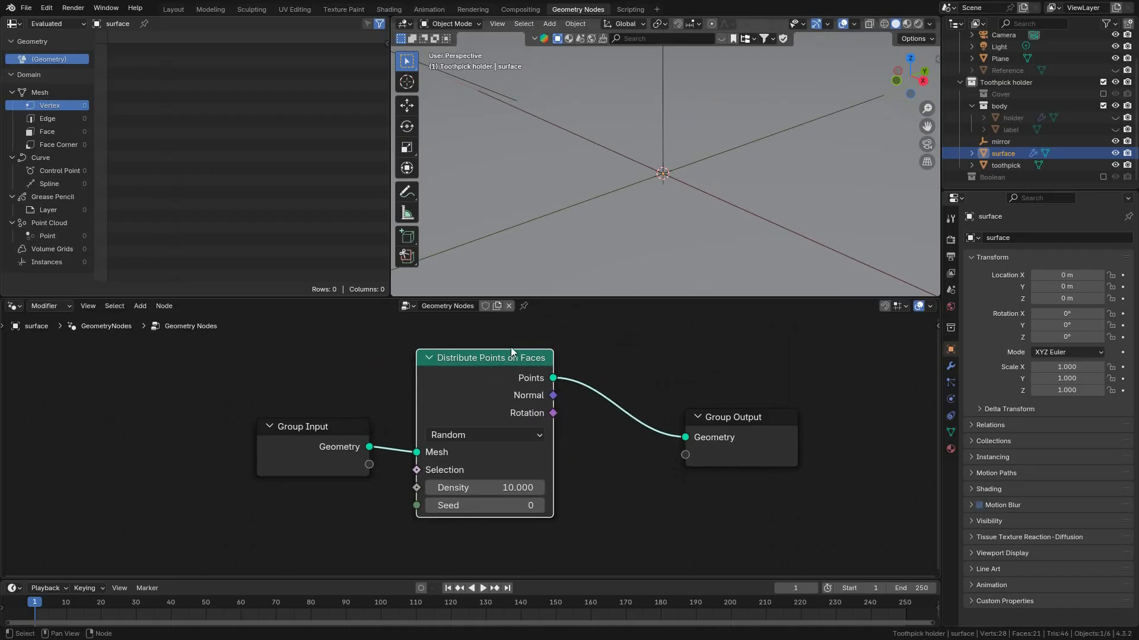
Compare the Random and Poisson Disk distribution methods on the Distribute Points on Faces node and keep Poisson Disk.
click(465, 435)
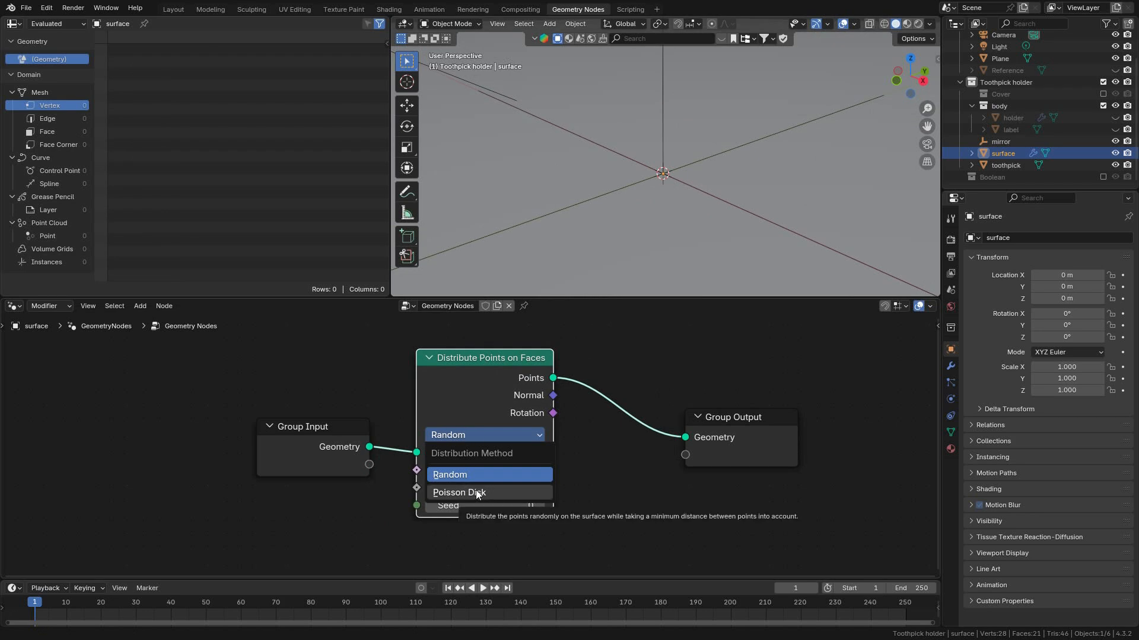
click(476, 491)
click(476, 439)
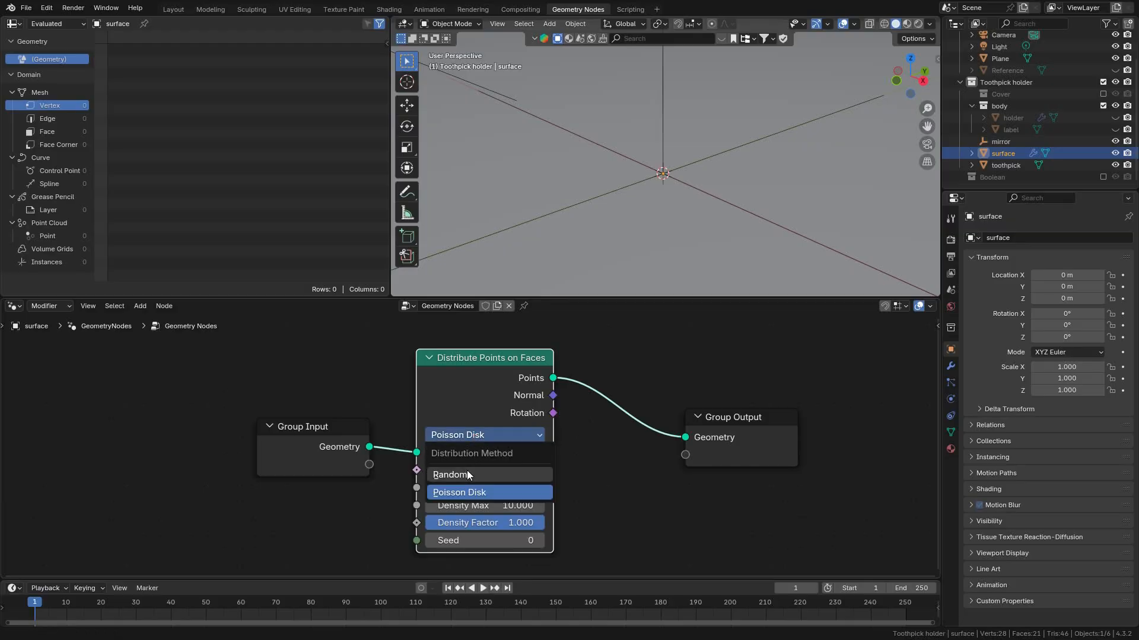
click(467, 468)
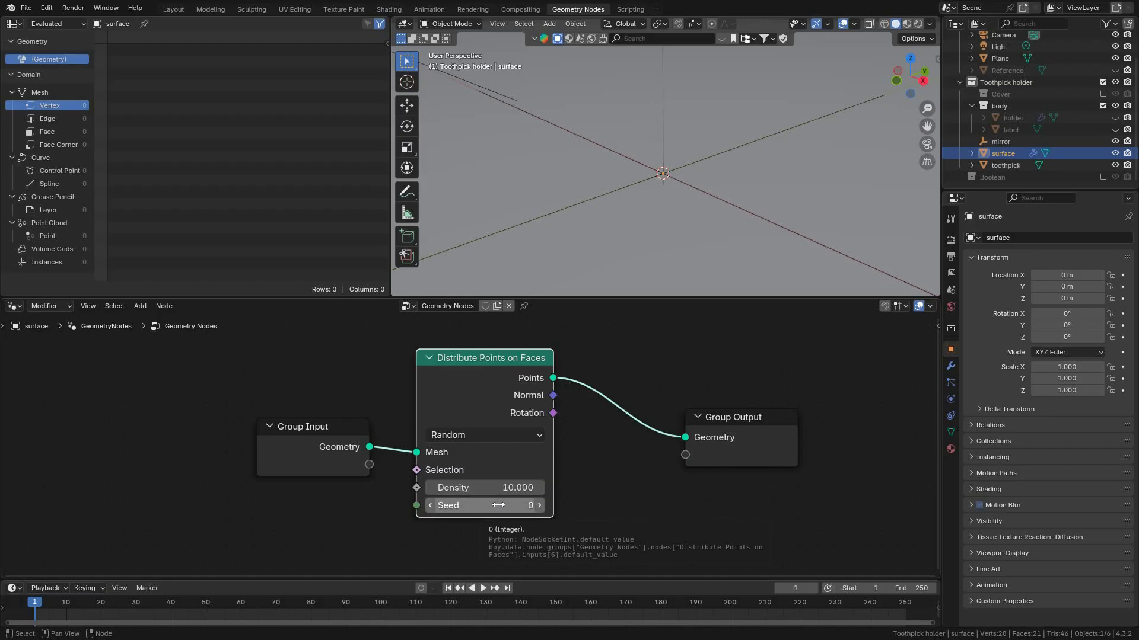
click(484, 434)
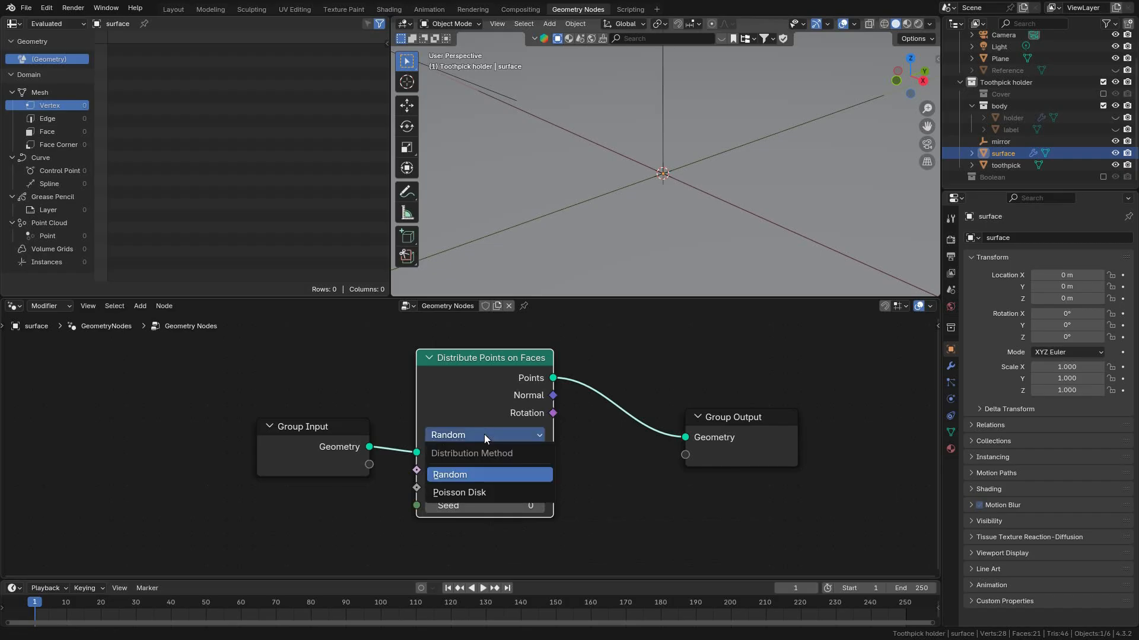
click(486, 492)
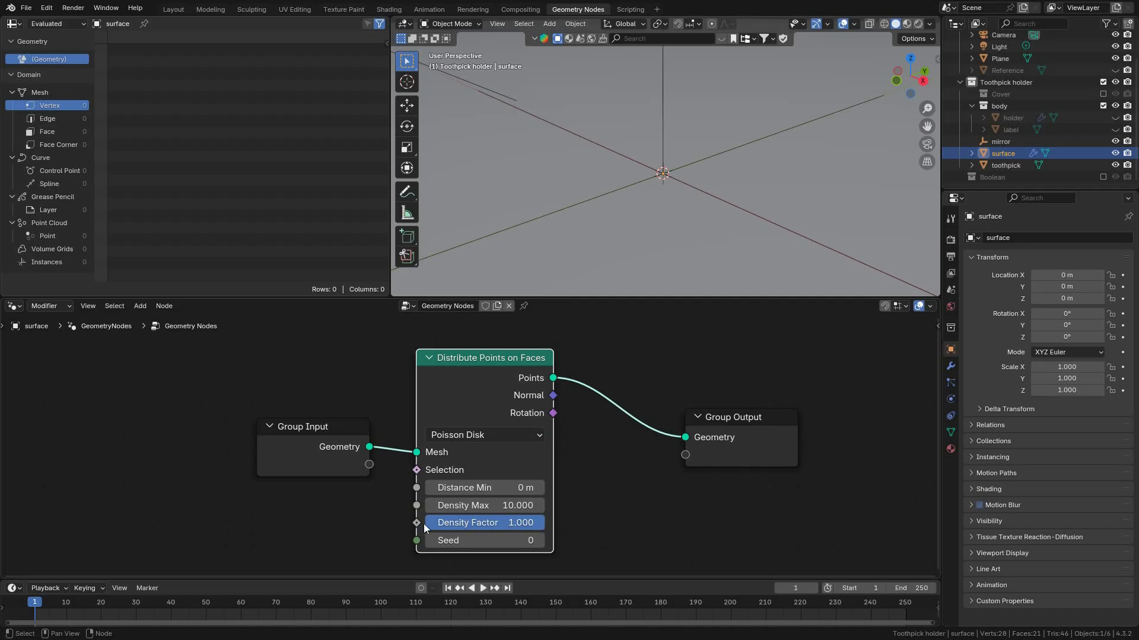
drag(460, 526, 484, 553)
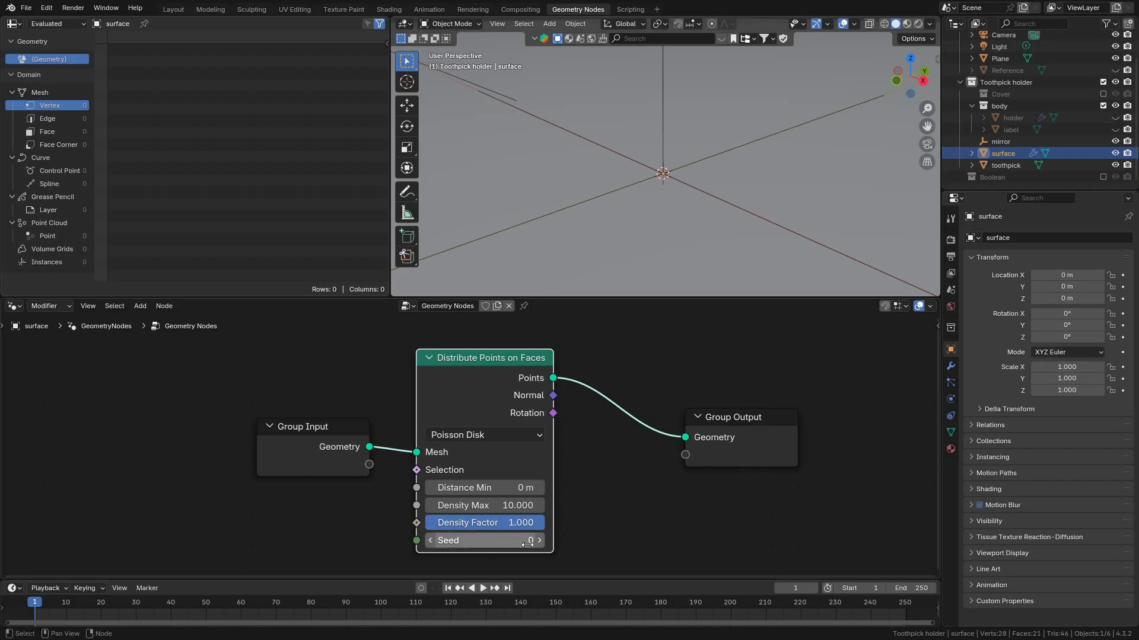
Move the Group Output node further from Distribute Points on Faces to make room for another node.
scroll(515, 505, down, 4)
scroll(515, 504, up, 3)
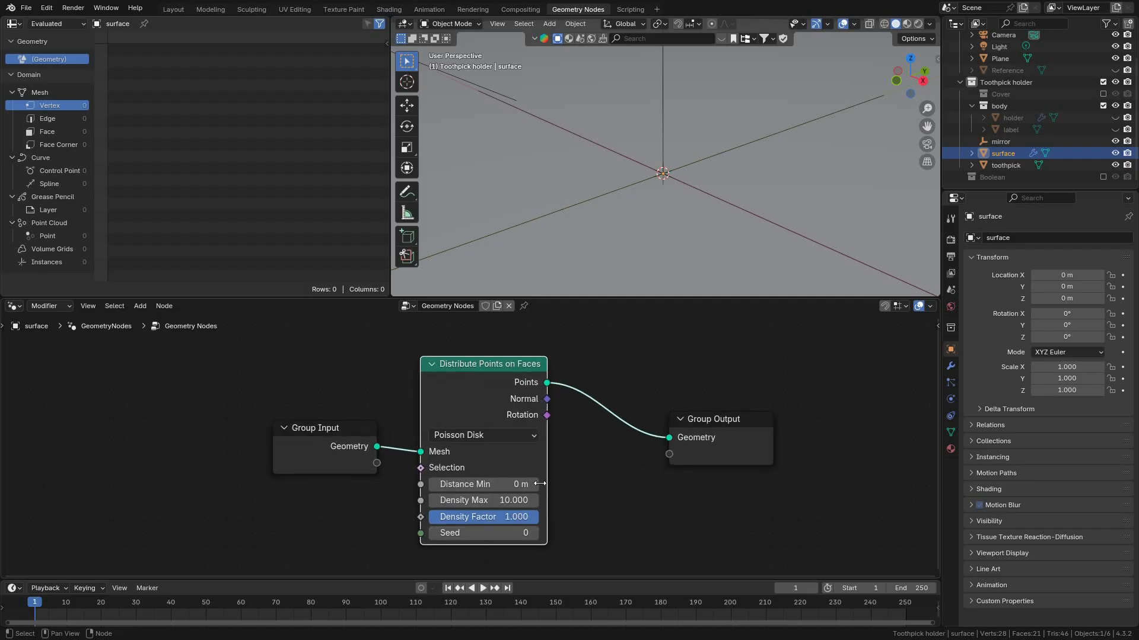
drag(714, 419, 803, 396)
scroll(651, 407, down, 1)
middle_drag(654, 408, 604, 417)
click(609, 347)
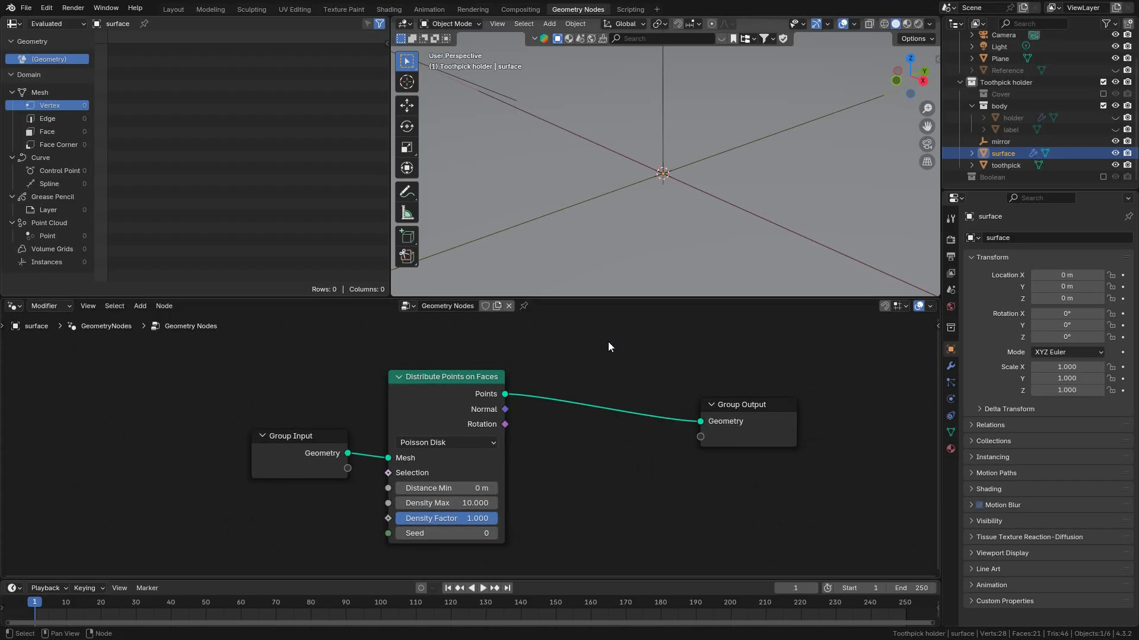
Insert an Instance on Points node between Distribute Points on Faces and Group Output.
key(shift+a)
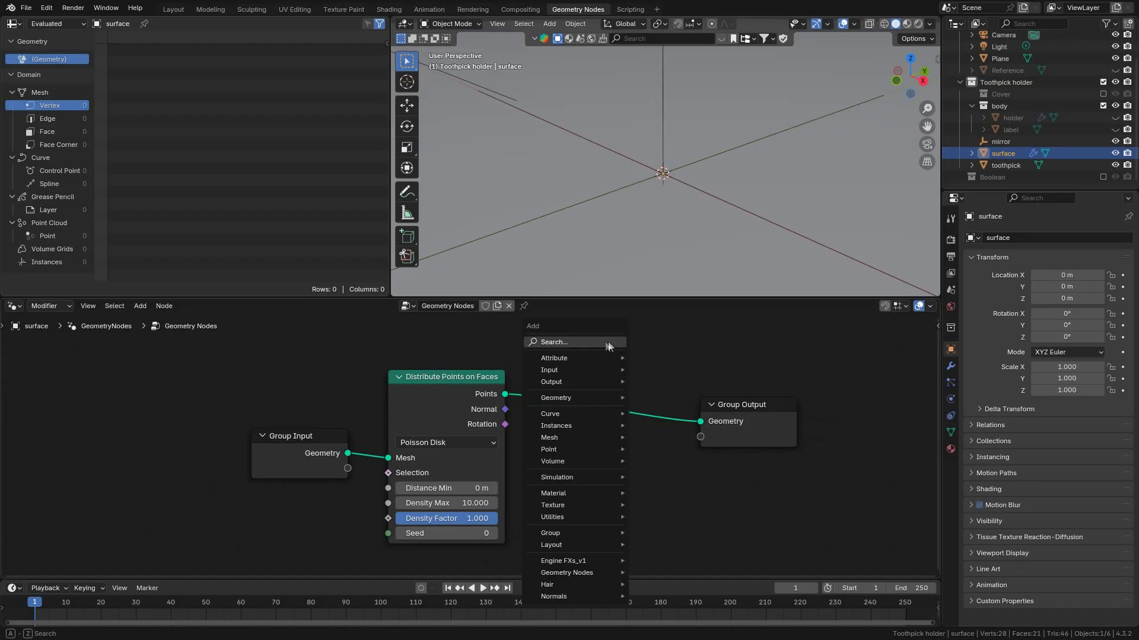
click(557, 342)
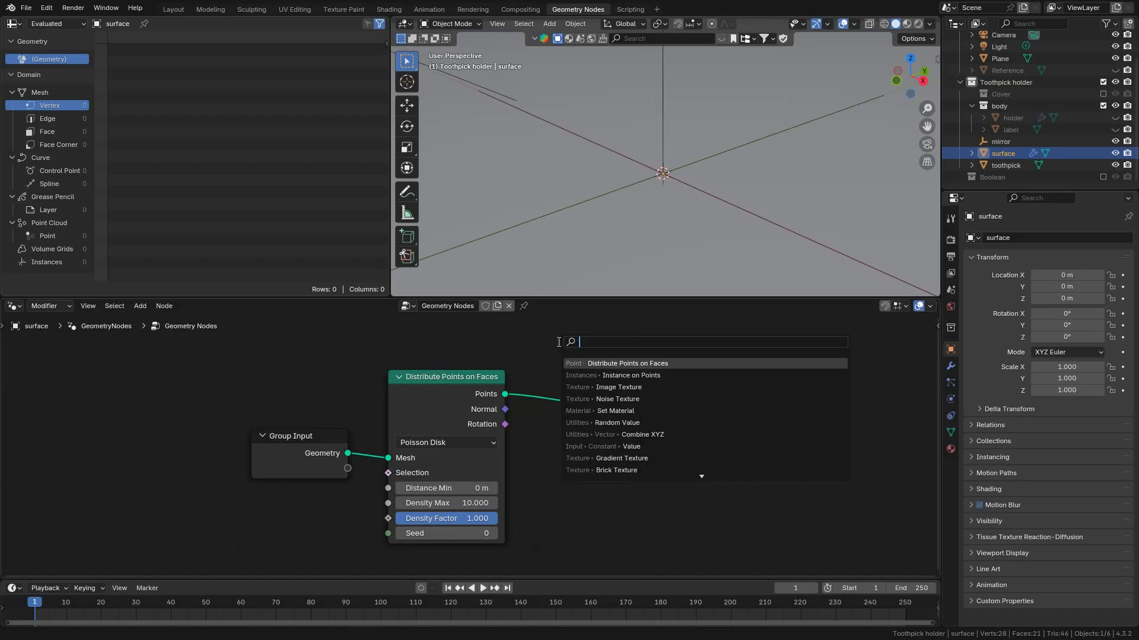
text(insta)
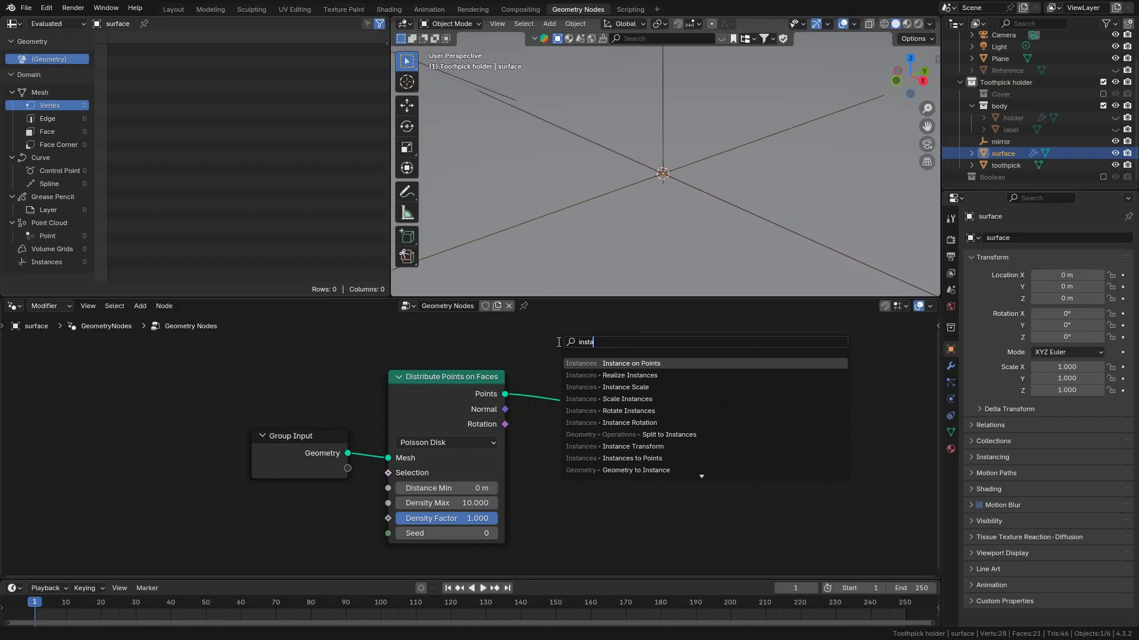
click(629, 363)
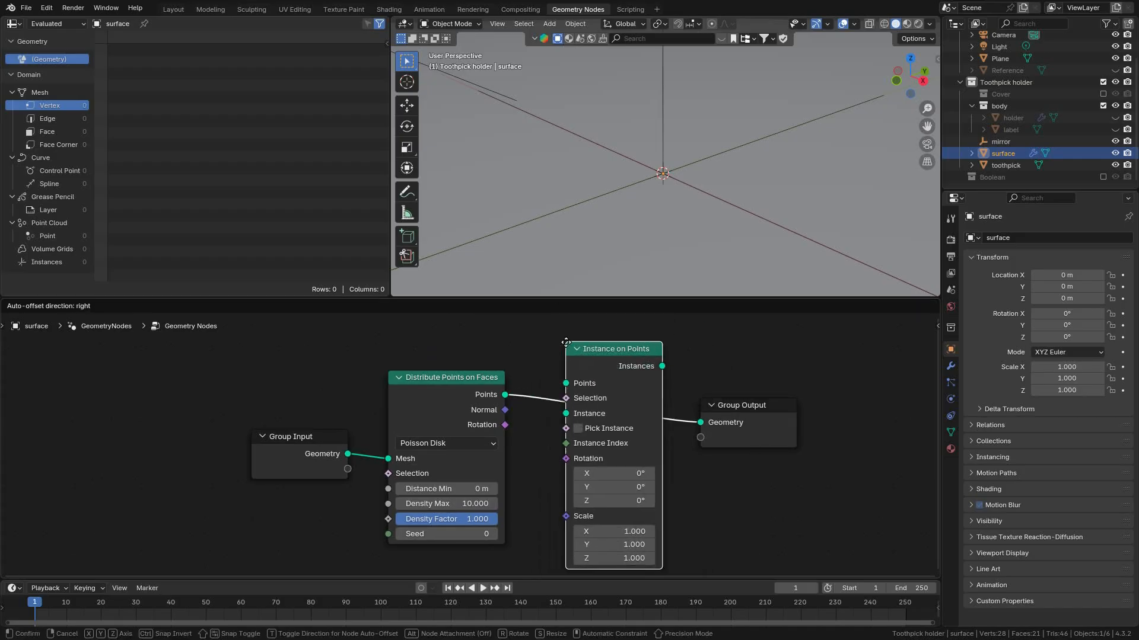
click(565, 342)
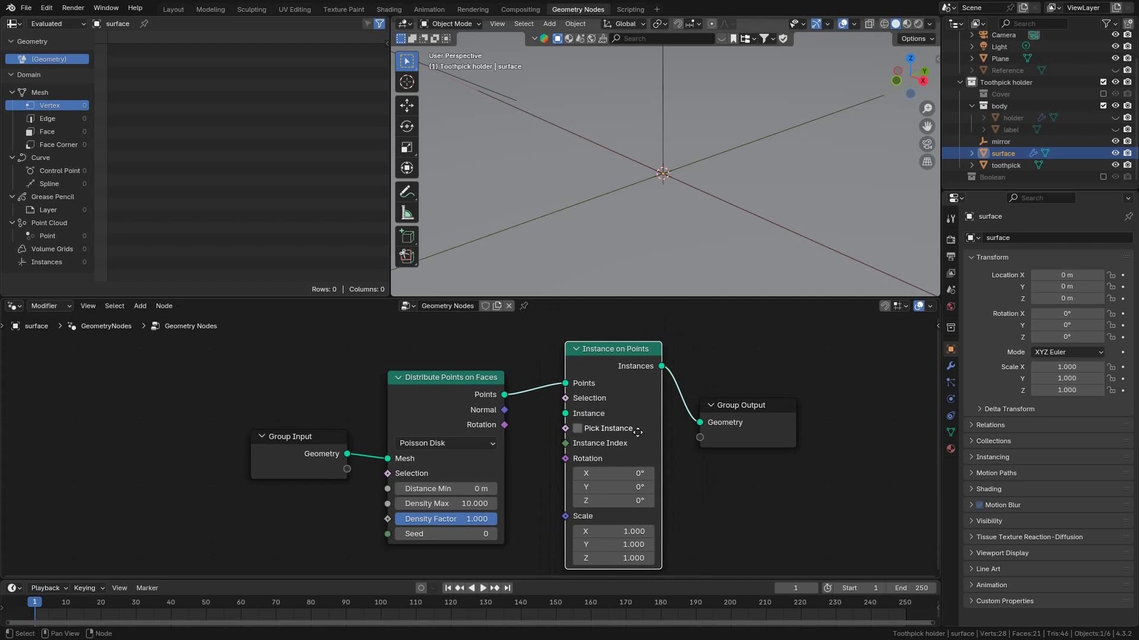
middle_drag(639, 435, 638, 415)
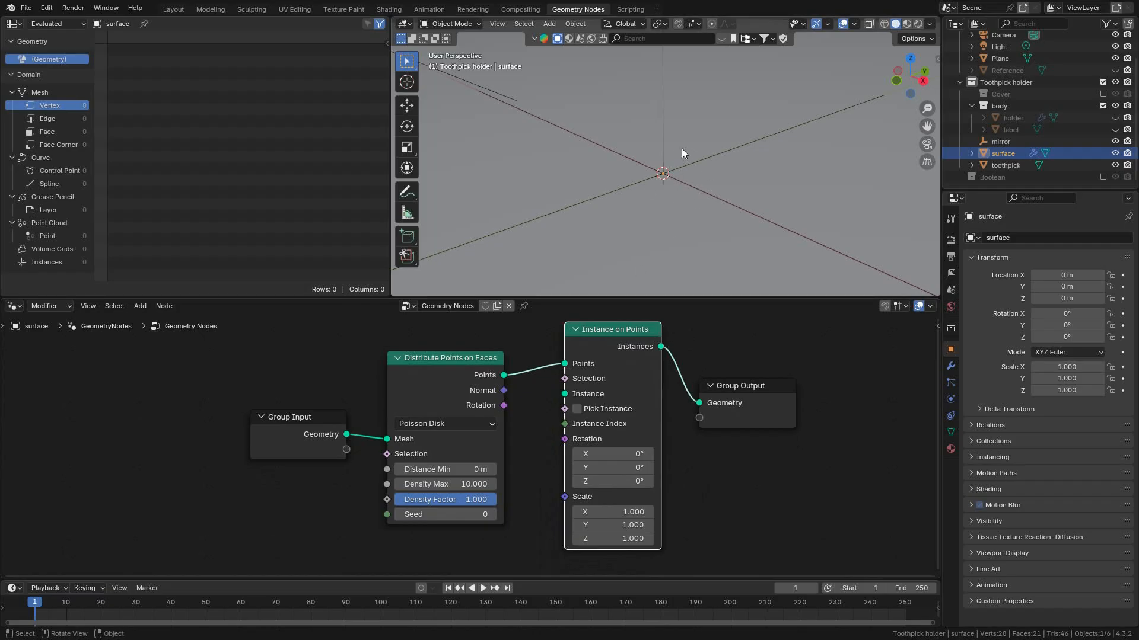
Set the Density Max of the Distribute Points on Faces node to 10000 and check the disc.
middle_drag(660, 184, 728, 172)
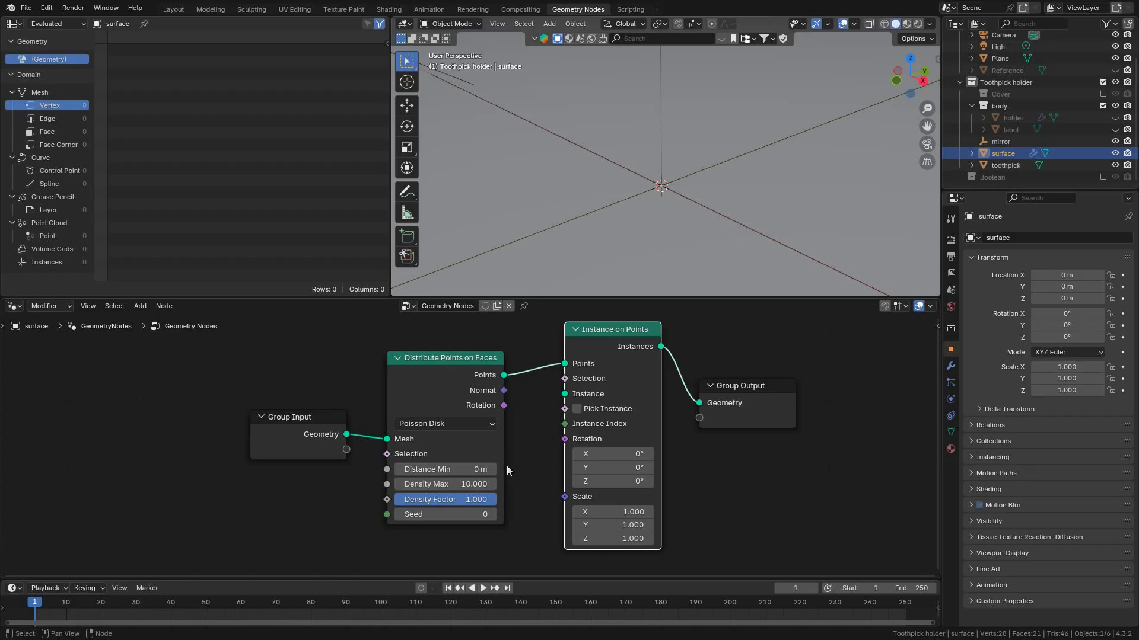
click(463, 484)
key(Escape)
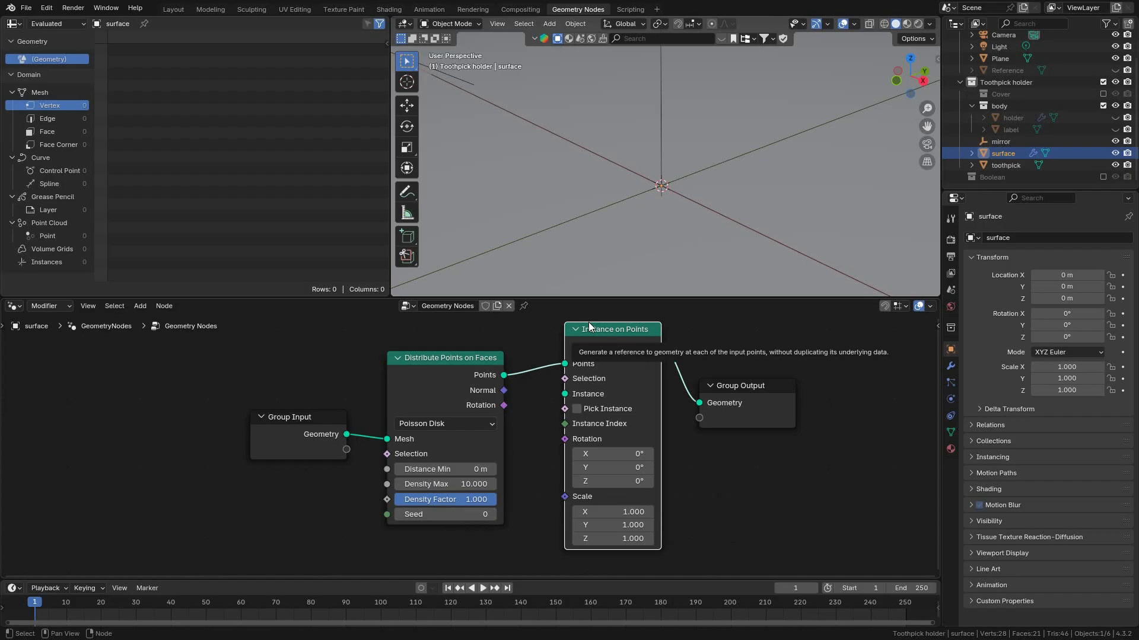
click(449, 483)
key(Right)
key(Left)
key(BackSpace)
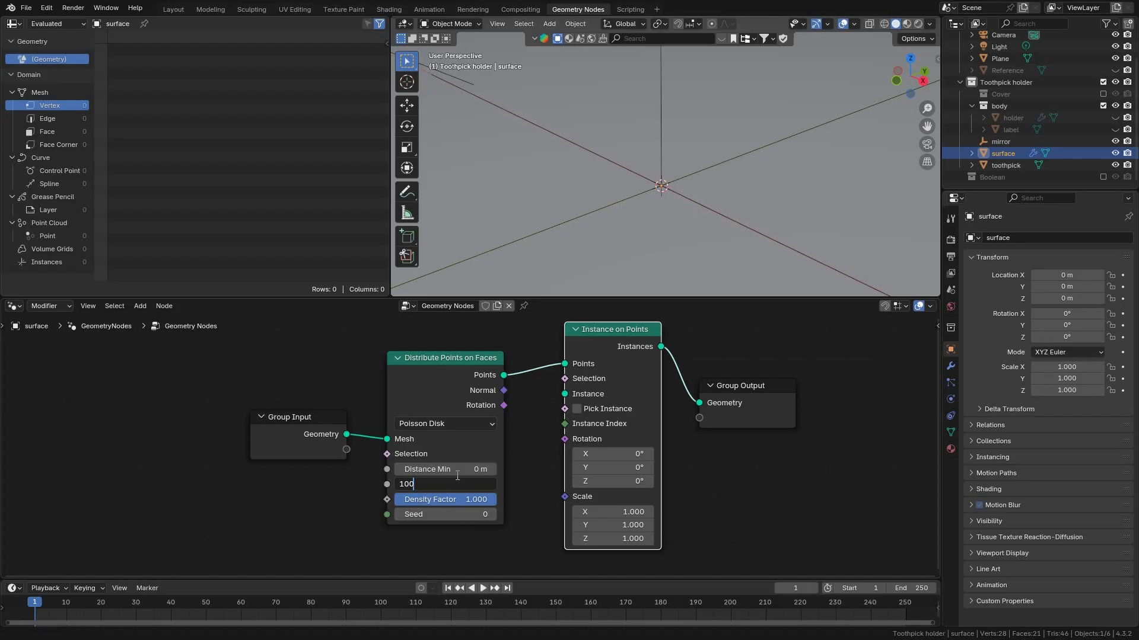
text(00)
key(Return)
middle_drag(770, 142, 778, 140)
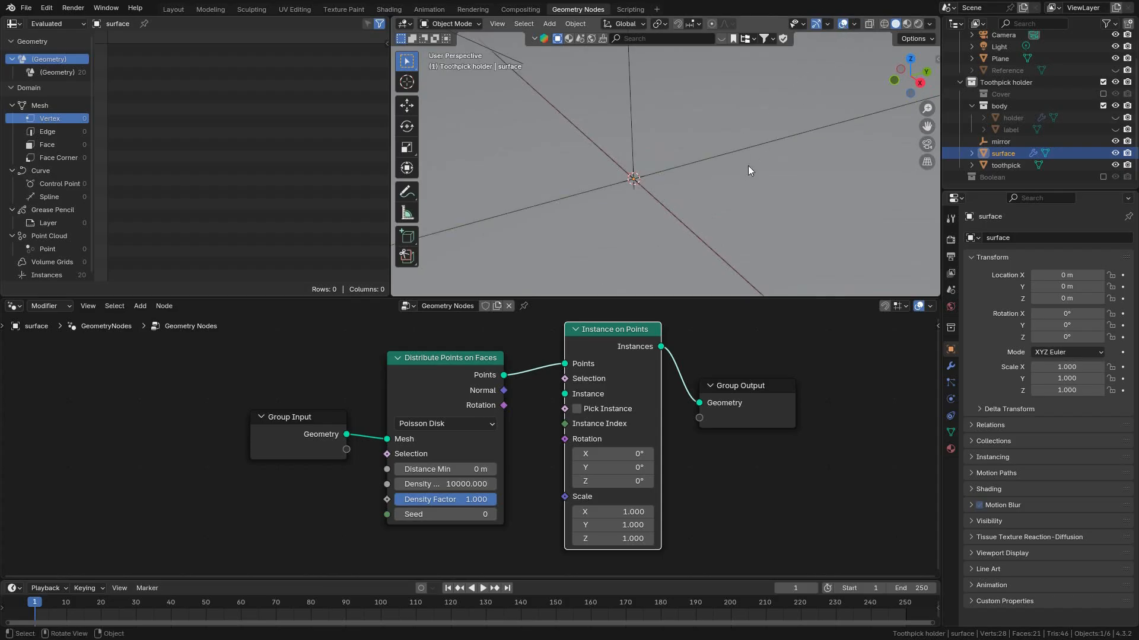
middle_drag(746, 162, 753, 151)
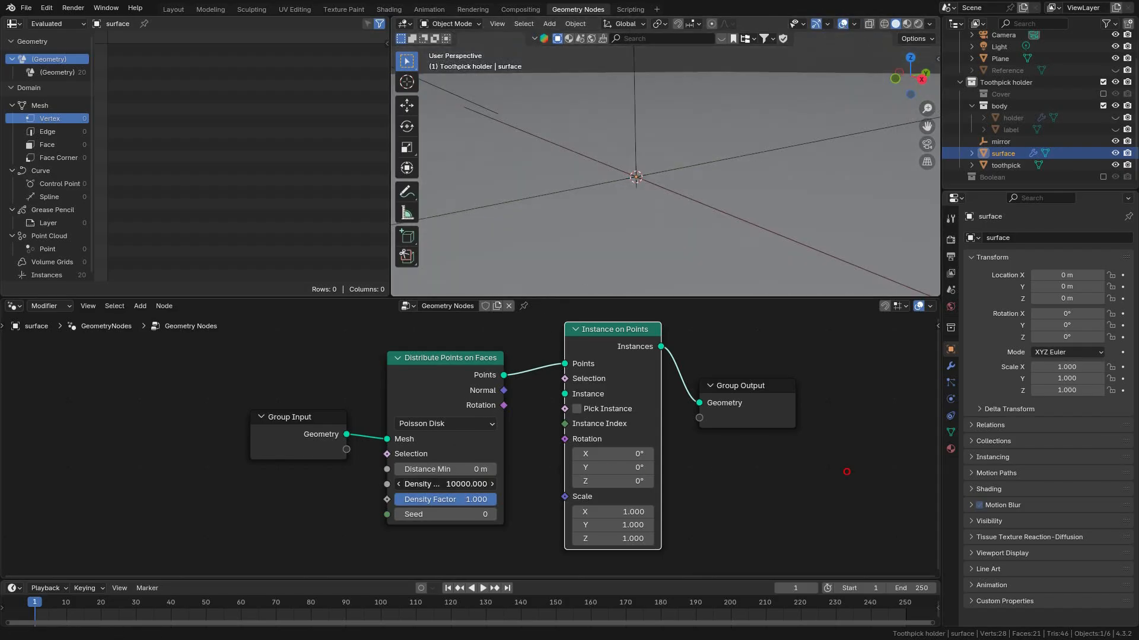
Raise the Density Max of the Distribute Points on Faces node to 100000.
click(446, 485)
key(Left)
key(Right)
key(Right)
text(0)
key(Return)
click(460, 468)
key(Escape)
Preview the points from Distribute Points on Faces in the viewport by attaching a Viewer node.
scroll(553, 373, down, 1)
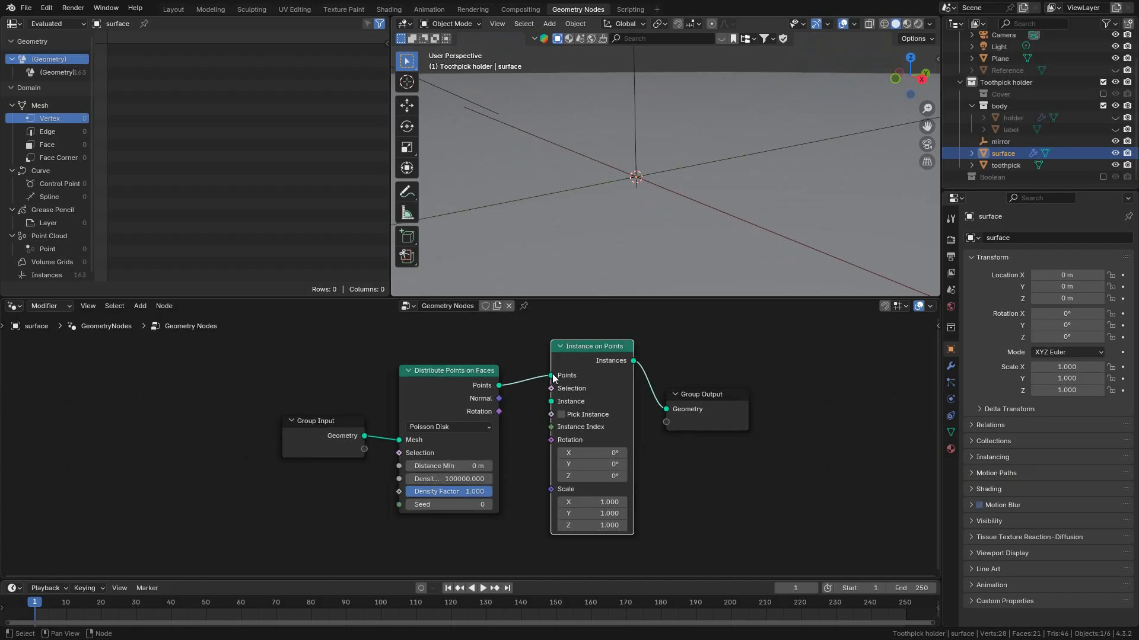
ctrl+shift+click(455, 376)
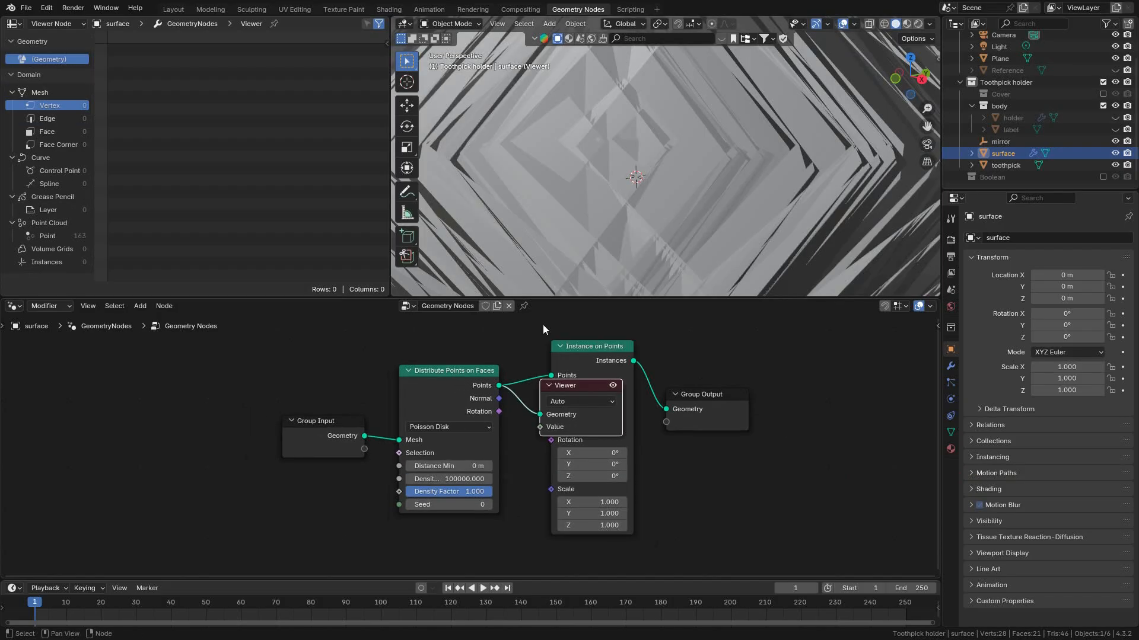
scroll(638, 187, down, 5)
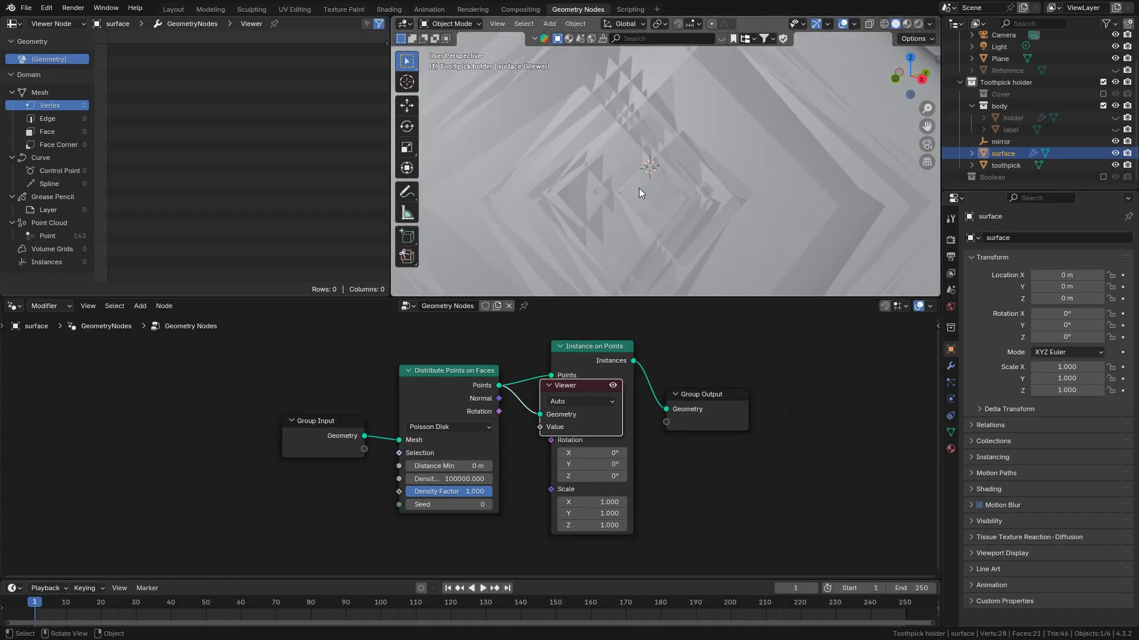
scroll(639, 188, up, 4)
Try a Density Max of 100 on Distribute Points on Faces, settle on 1000, and inspect the previewed points.
click(603, 347)
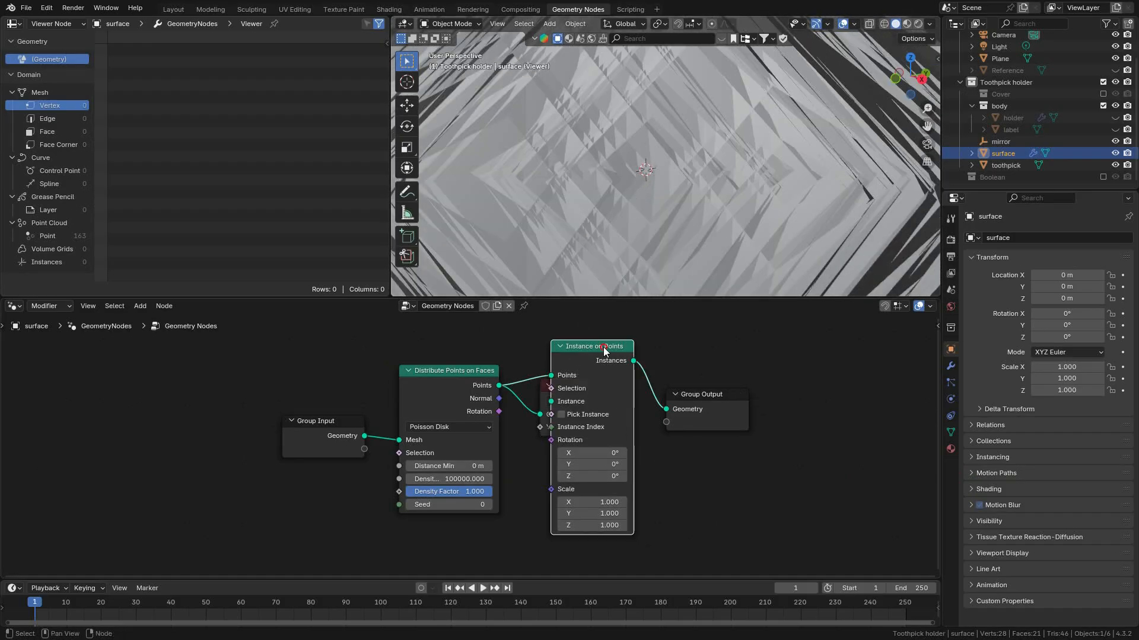
click(476, 478)
text(100)
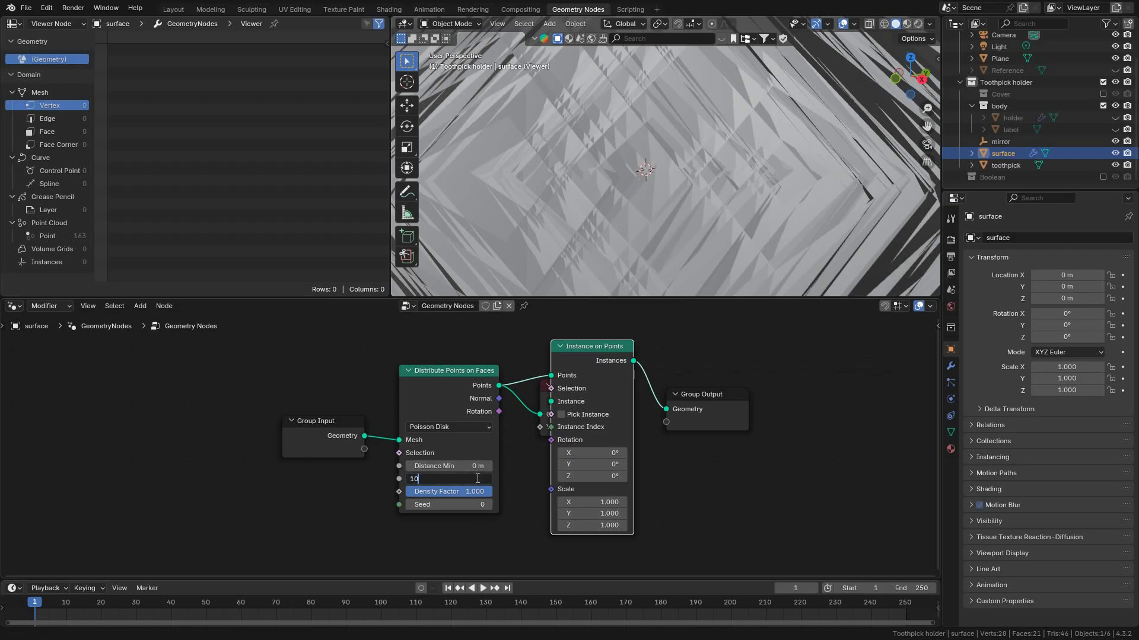
key(Return)
click(476, 478)
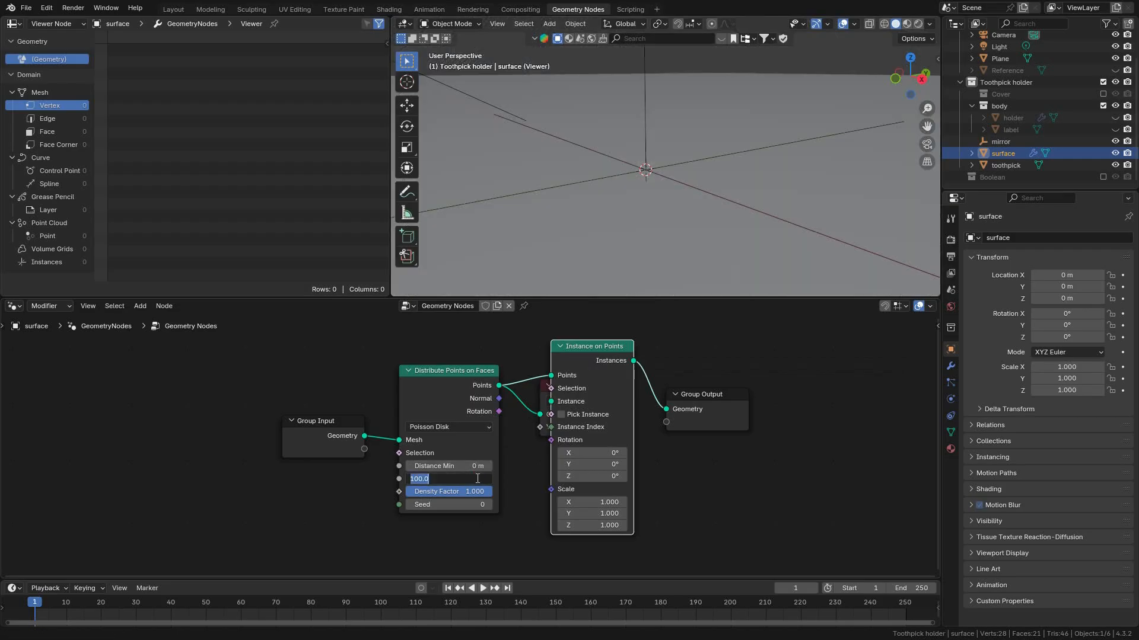
click(419, 480)
key(Return)
middle_drag(677, 241, 630, 188)
scroll(698, 230, down, 5)
middle_drag(699, 227, 703, 229)
scroll(698, 229, up, 5)
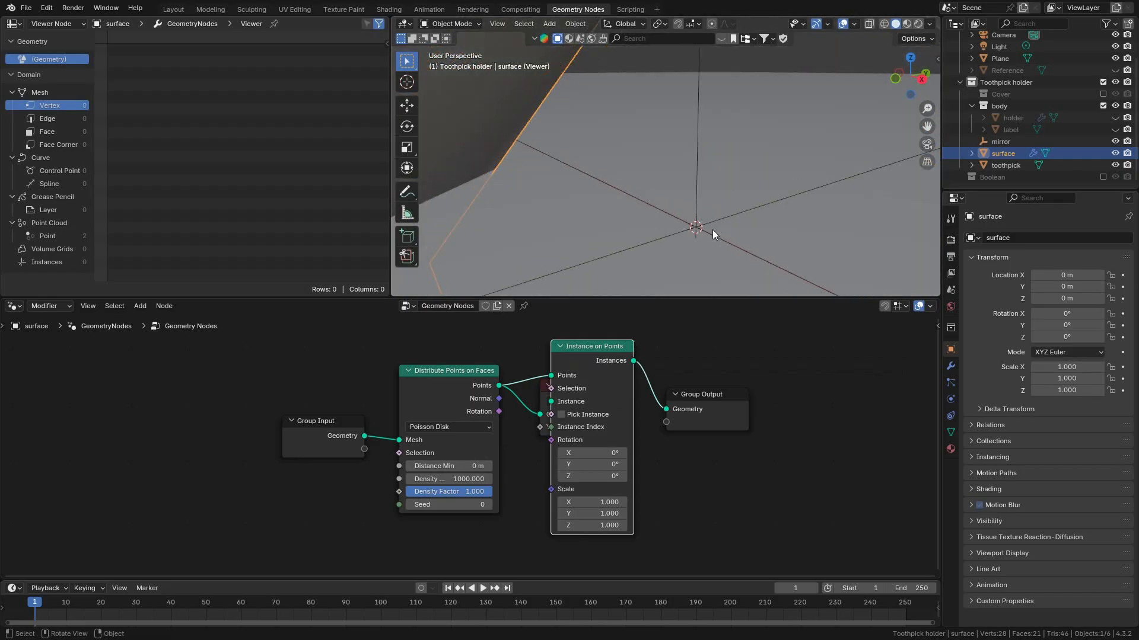
Delete the Viewer node and shift the Instance on Points node slightly to tidy the node tree.
middle_drag(676, 422, 715, 421)
click(582, 397)
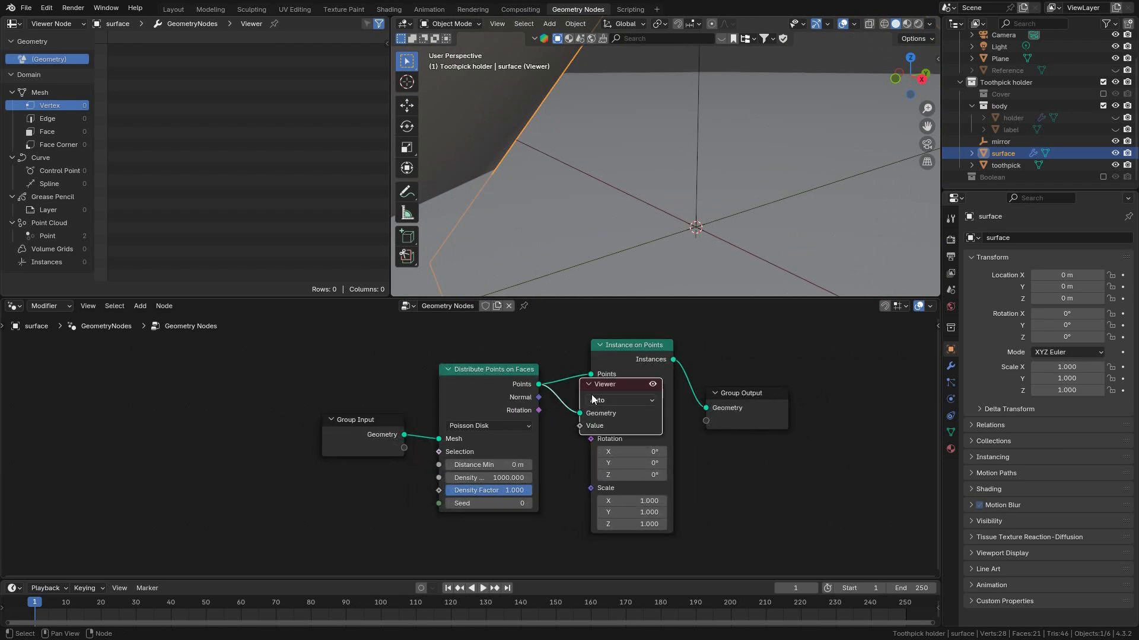
key(Delete)
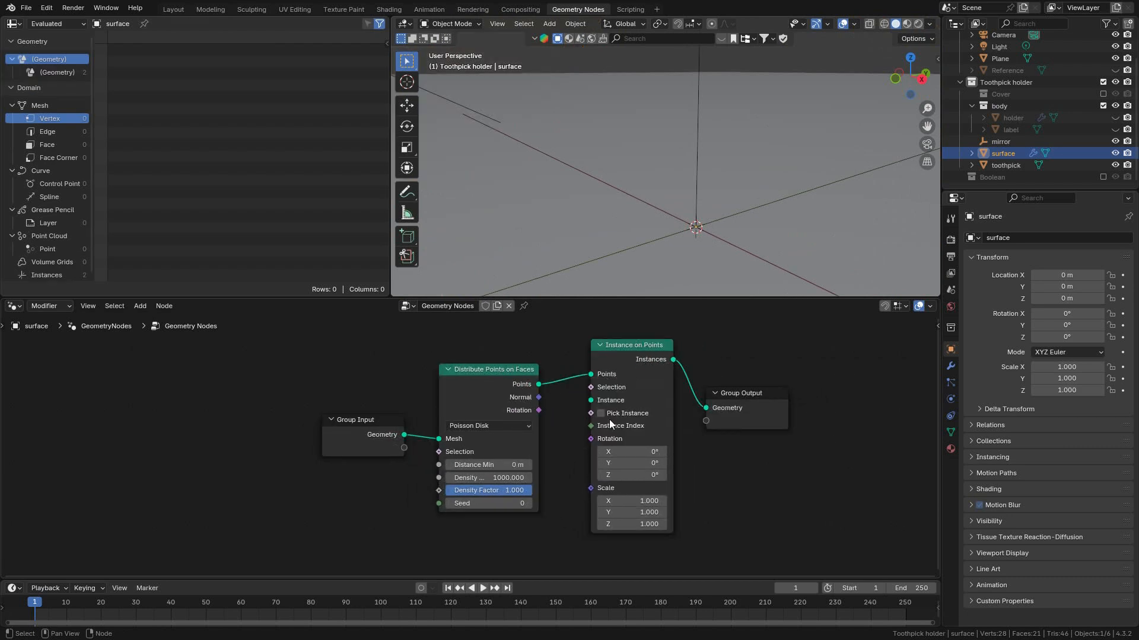
drag(626, 360, 630, 355)
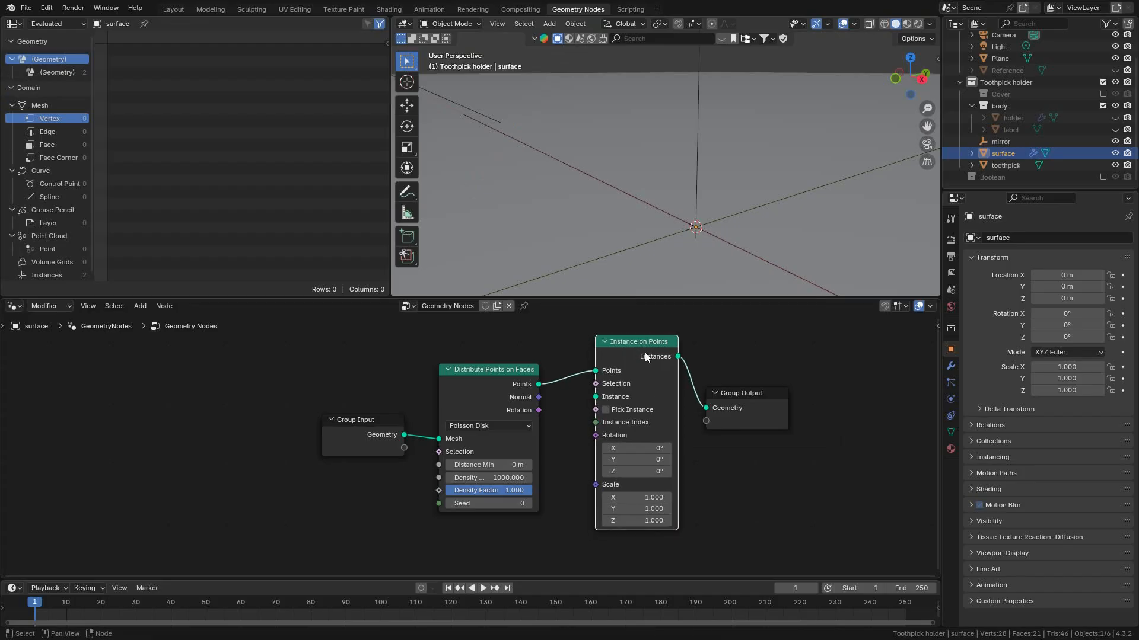
Pin the node tree, add an Object Info node for the toothpick object, and connect its Geometry to Instance on Instance on Points.
click(523, 307)
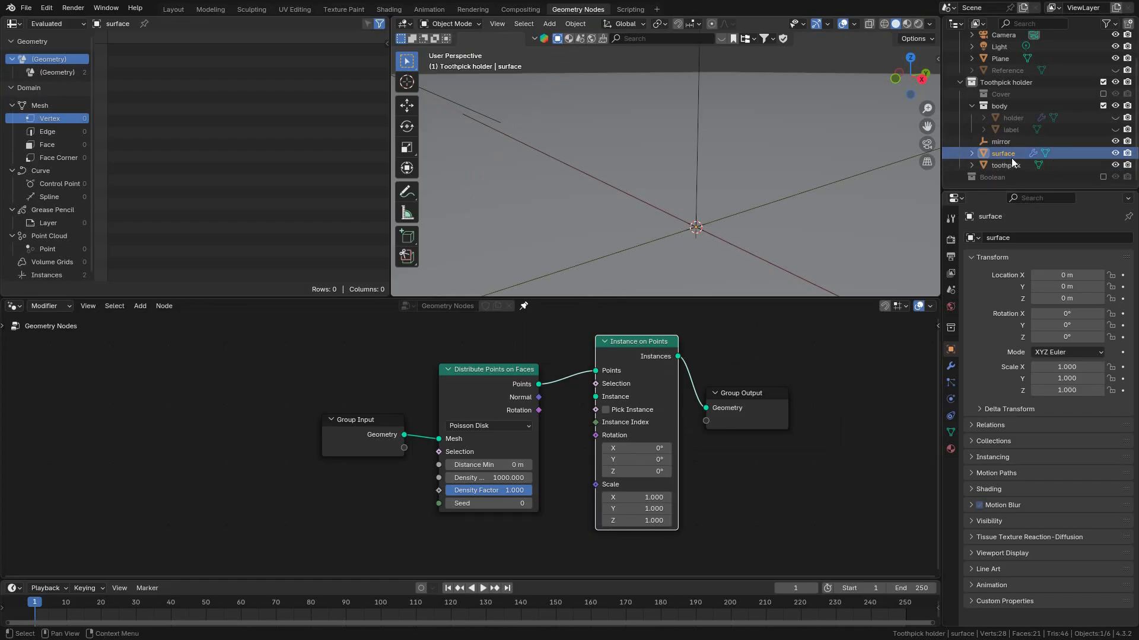
drag(1006, 167, 398, 533)
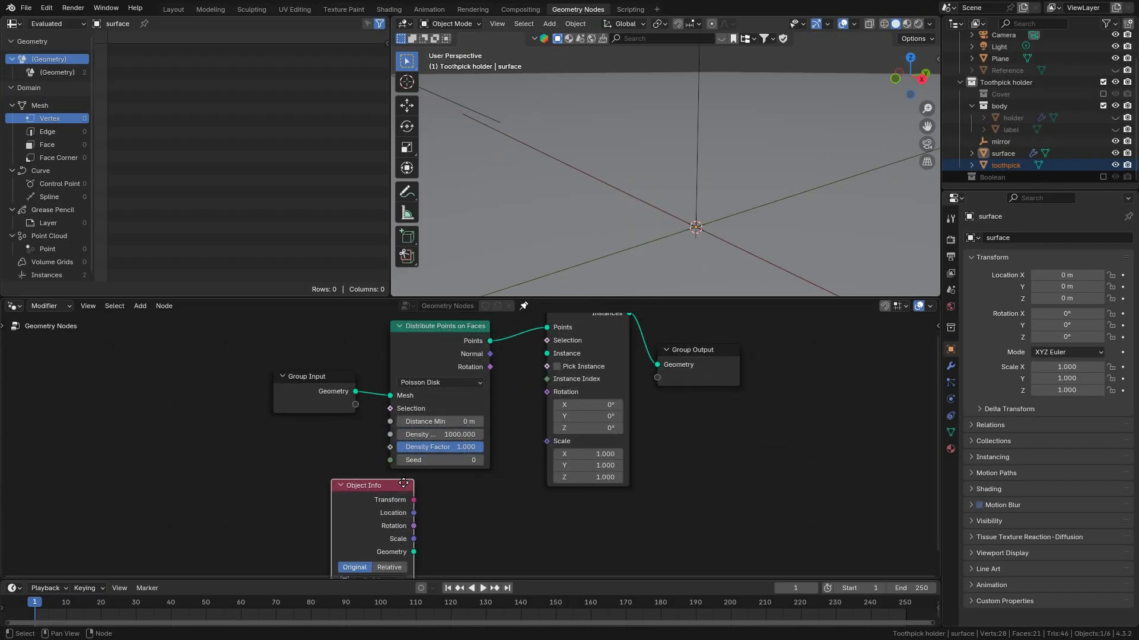
drag(322, 497, 276, 488)
drag(348, 526, 530, 348)
scroll(700, 176, up, 5)
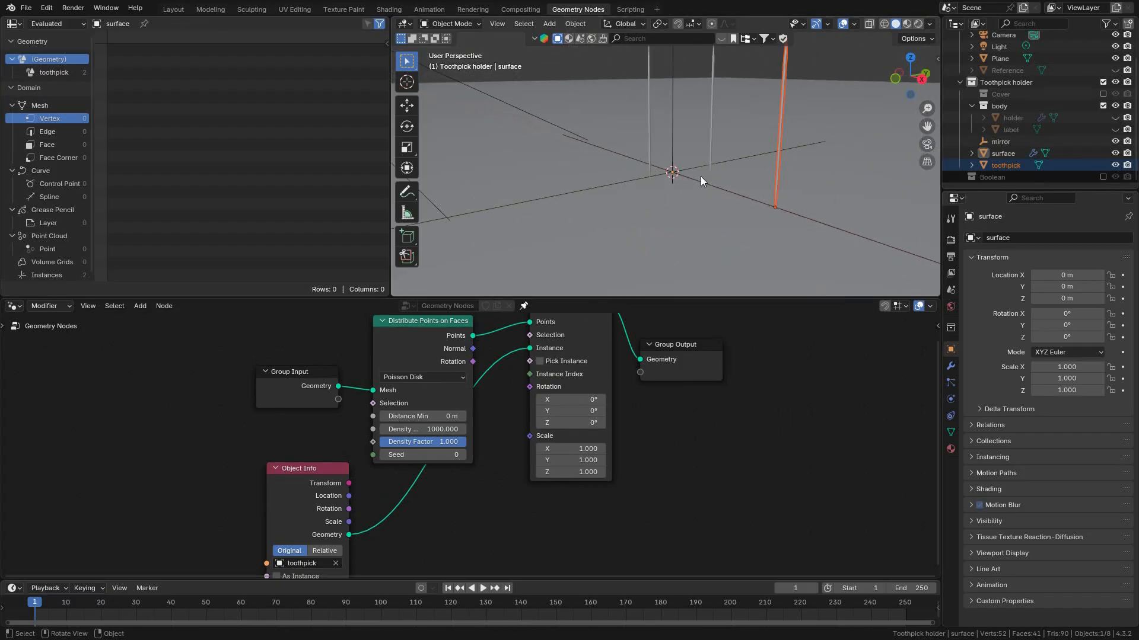
middle_drag(699, 172, 749, 66)
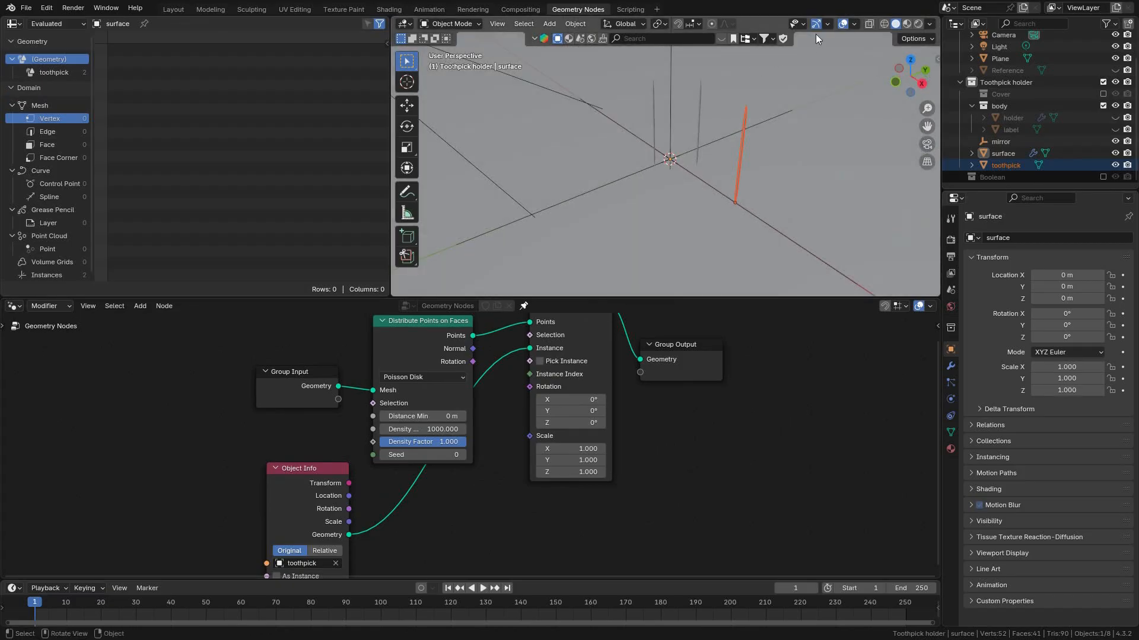
Select the surface object and try a Density Max of 5000 on Distribute Points on Faces.
click(1020, 154)
scroll(794, 121, up, 4)
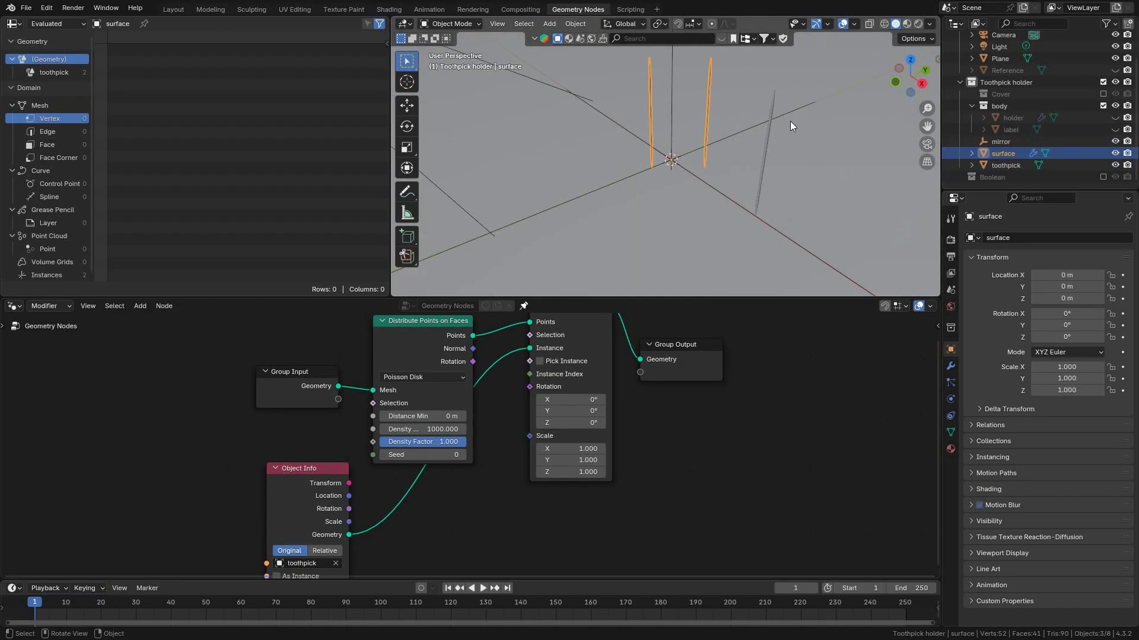
middle_drag(779, 80, 621, 224)
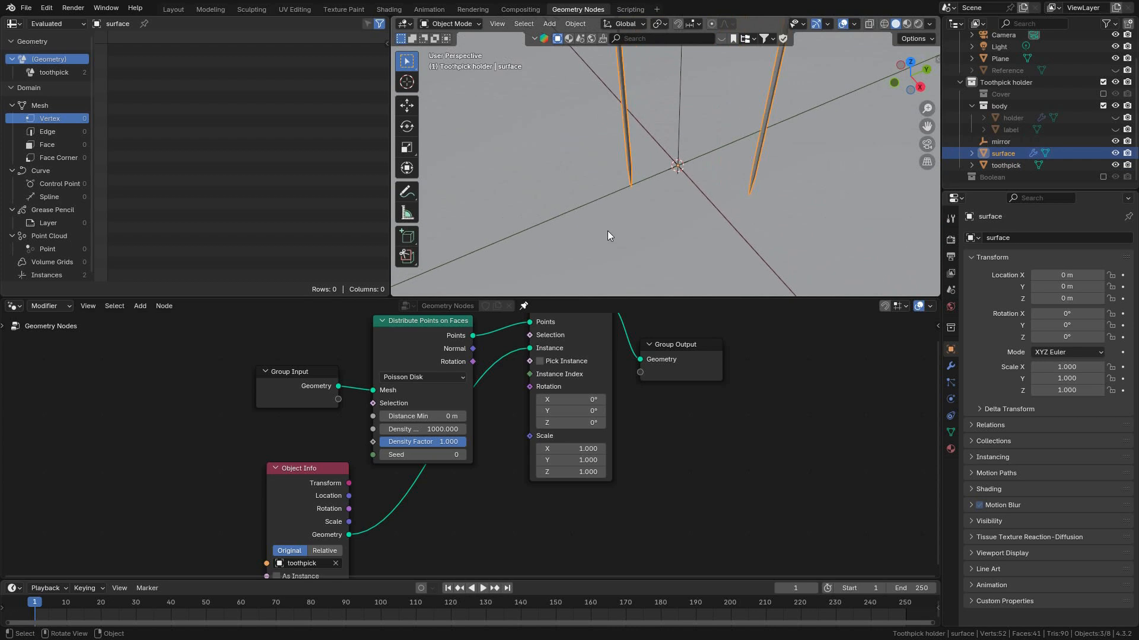
click(412, 429)
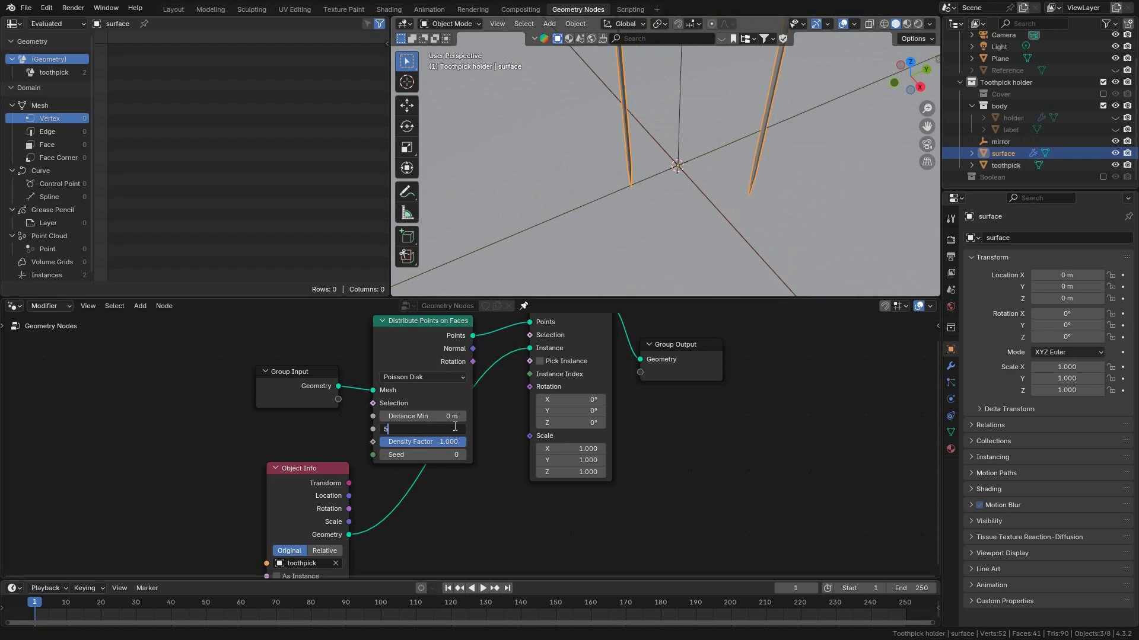
key(Return)
middle_drag(726, 89, 734, 144)
scroll(734, 144, up, 4)
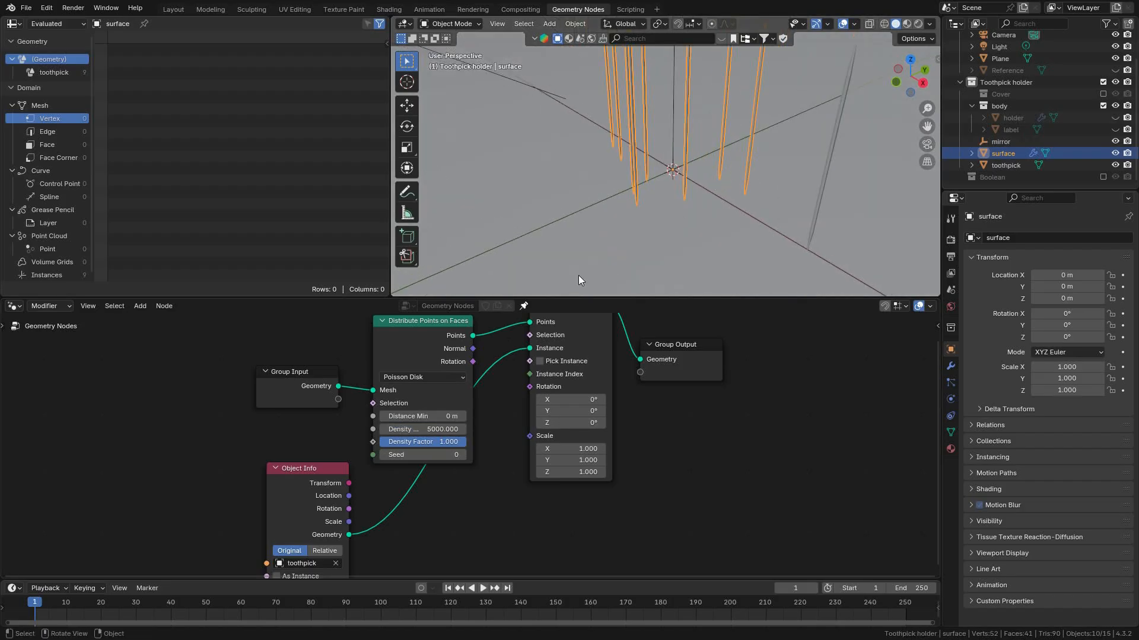
Try a Density Max of 10000 on the Distribute Points on Faces node.
drag(448, 429, 466, 430)
click(442, 439)
click(445, 428)
click(444, 428)
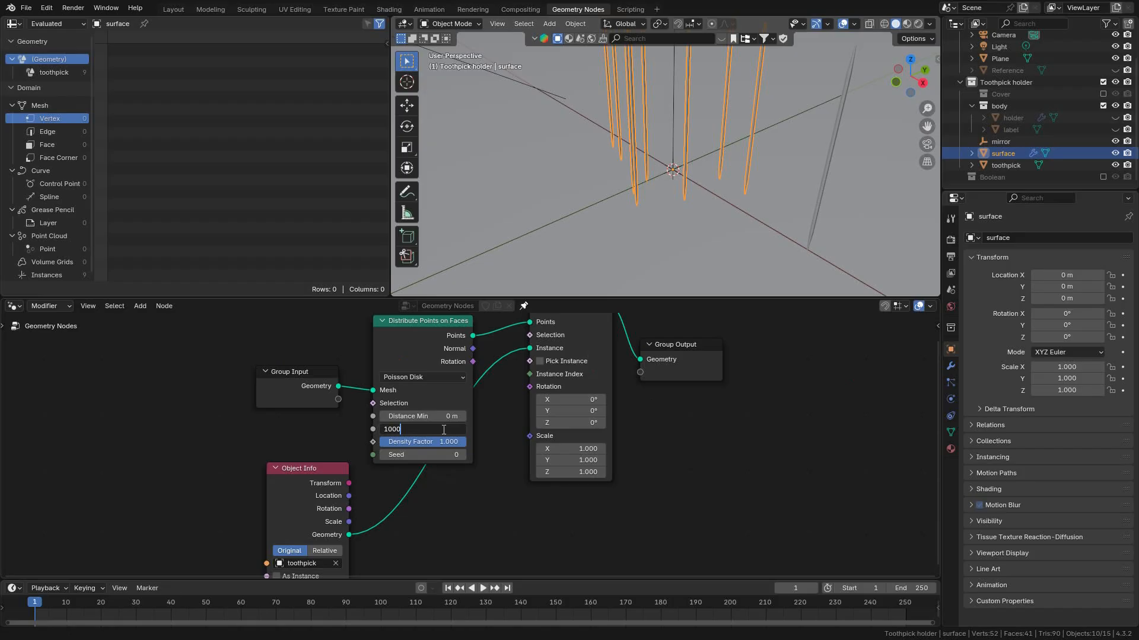
text(10000)
key(Return)
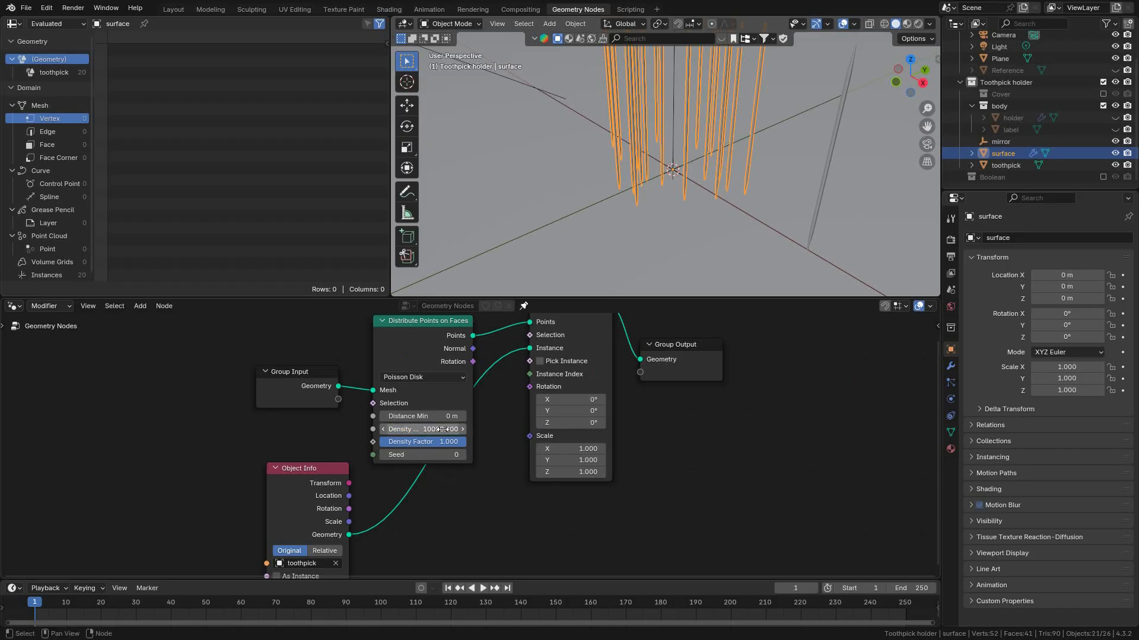
Try a Density Max of 50000 and 100000 on Distribute Points on Faces, inspecting the instanced toothpicks.
click(403, 429)
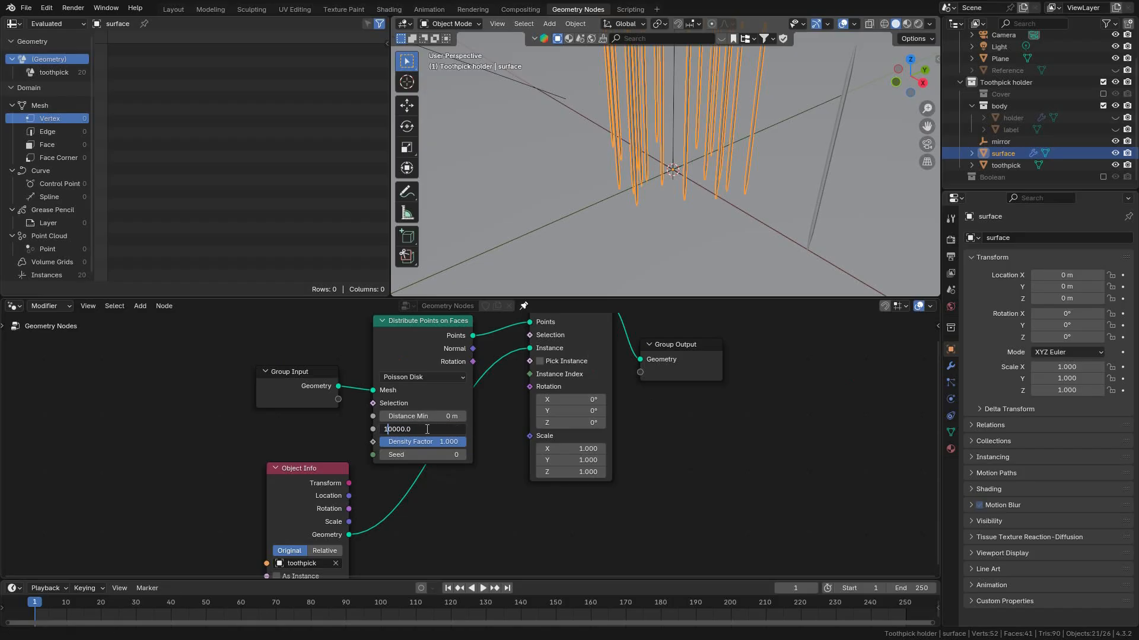
key(Return)
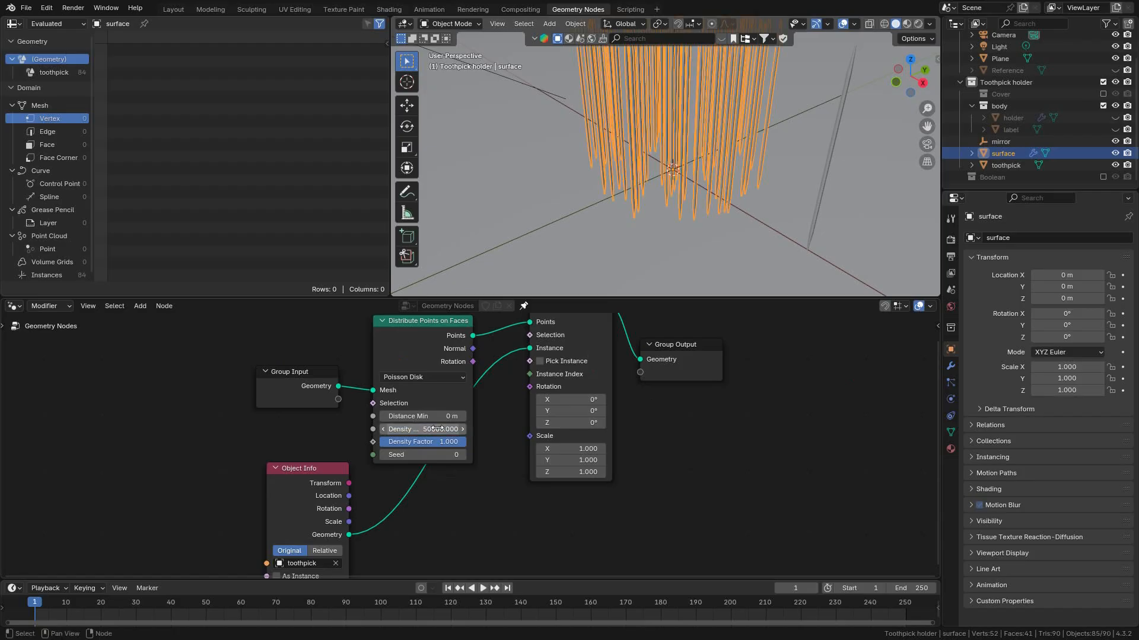
middle_drag(611, 265, 596, 195)
scroll(638, 205, up, 4)
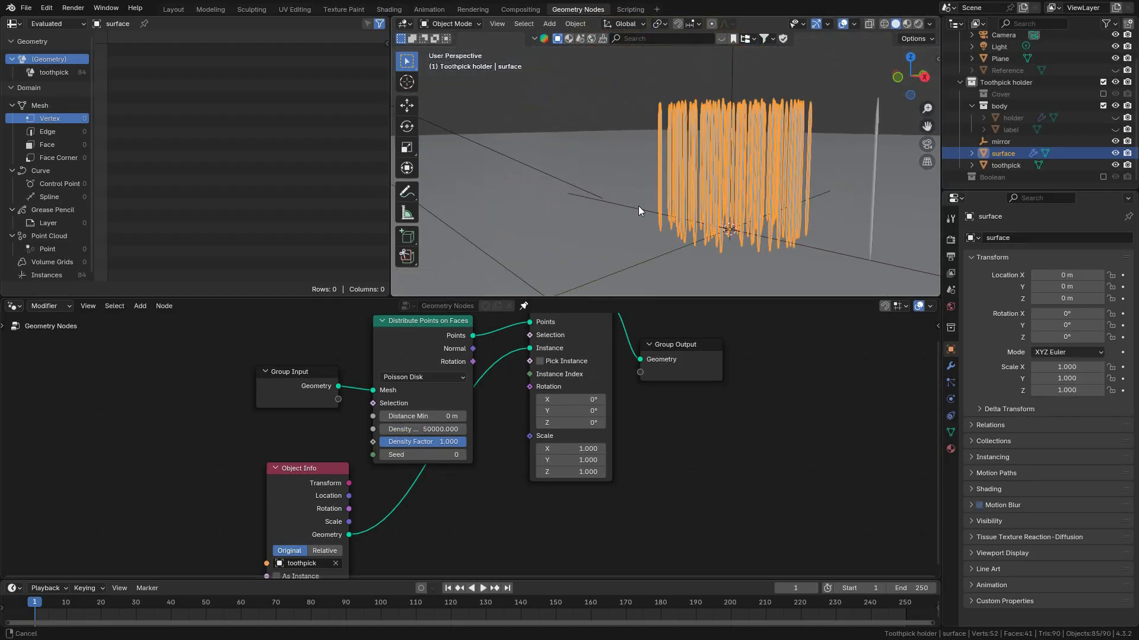
click(434, 428)
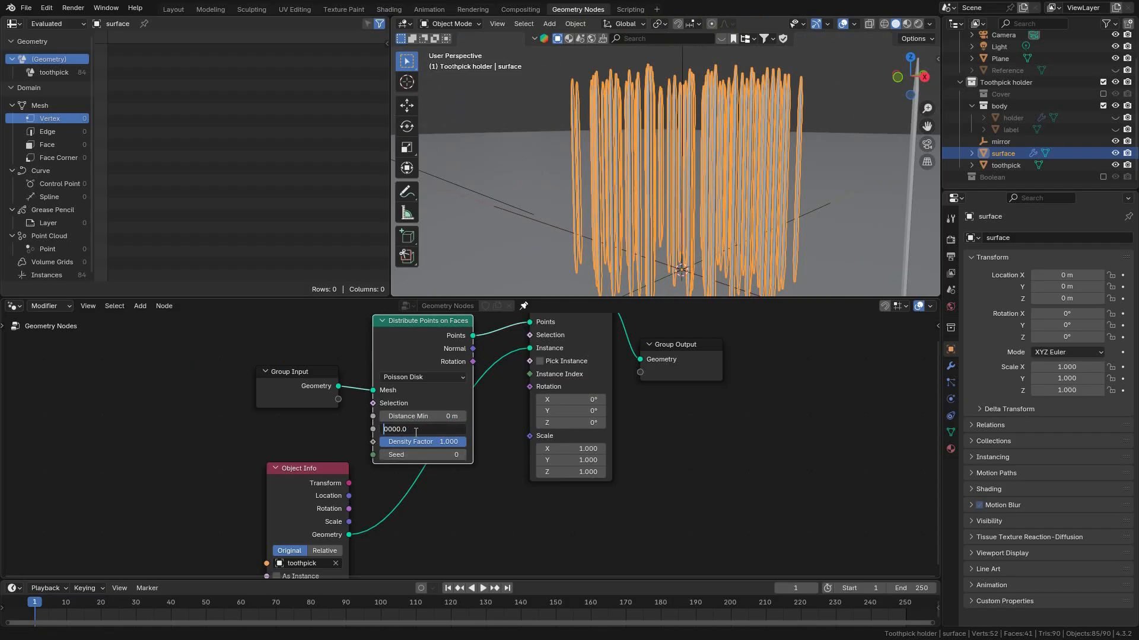
key(Return)
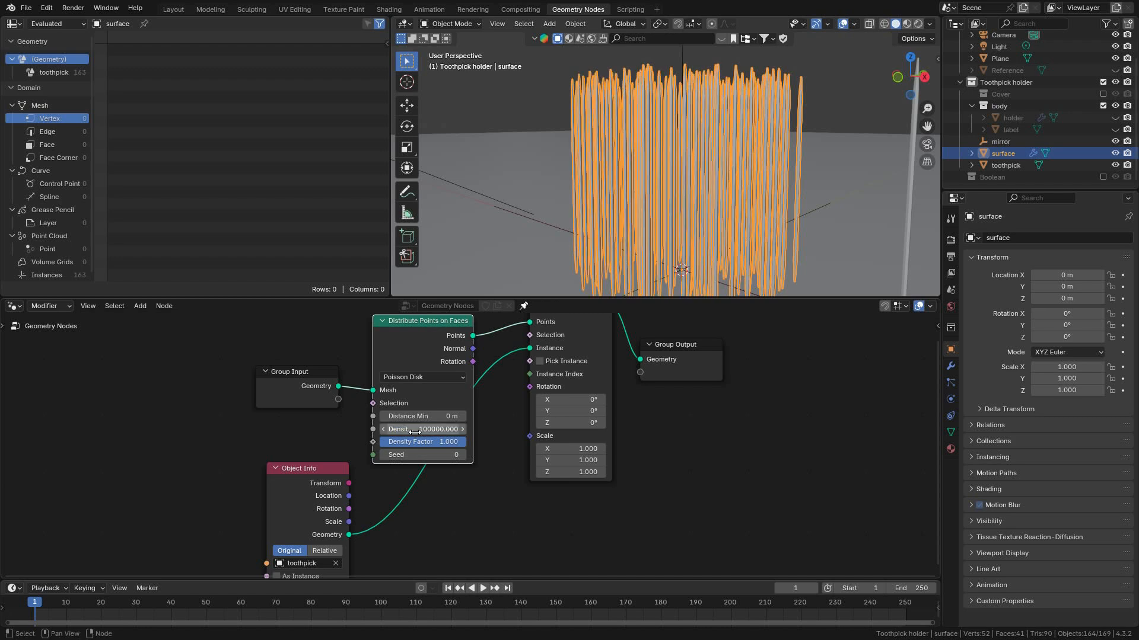
Set the Density Max of Distribute Points on Faces to 150000 and inspect the toothpick bundle.
click(428, 431)
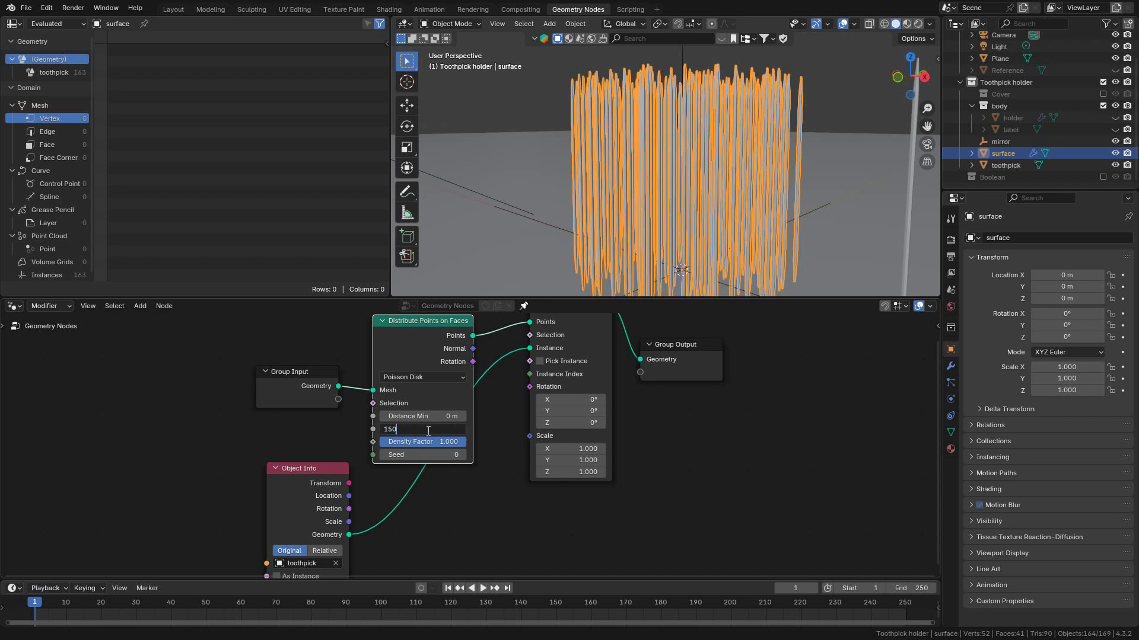
key(Return)
mouse_move(611, 184)
middle_down()
mouse_move(747, 254)
mouse_move(724, 215)
mouse_move(710, 240)
mouse_move(782, 115)
middle_up()
middle_drag(754, 166, 704, 203)
scroll(735, 144, up, 4)
scroll(729, 164, down, 1)
middle_drag(704, 202, 738, 199)
scroll(736, 199, down, 3)
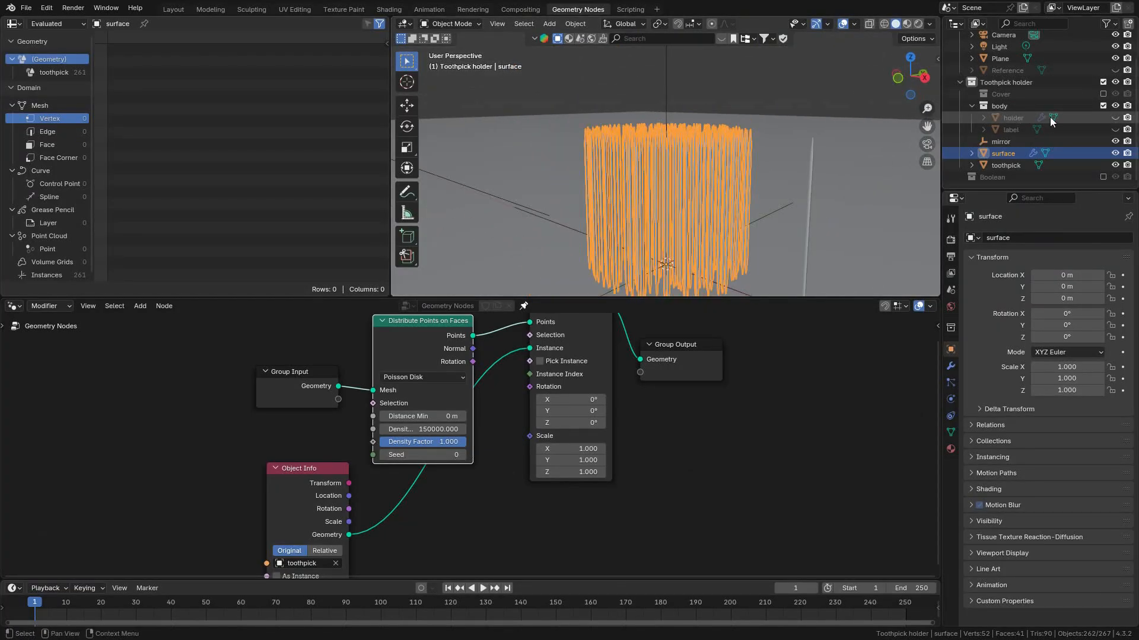
Unhide the holder object and check how the toothpicks sit against its wall near the base.
click(1115, 117)
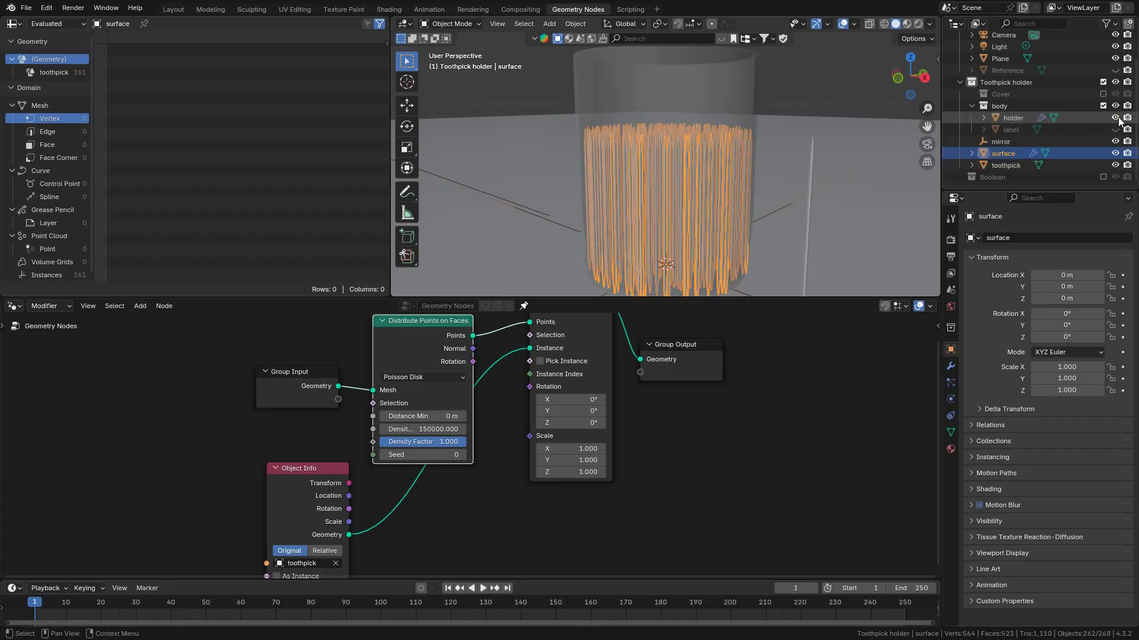
middle_drag(725, 163, 679, 188)
scroll(678, 187, up, 2)
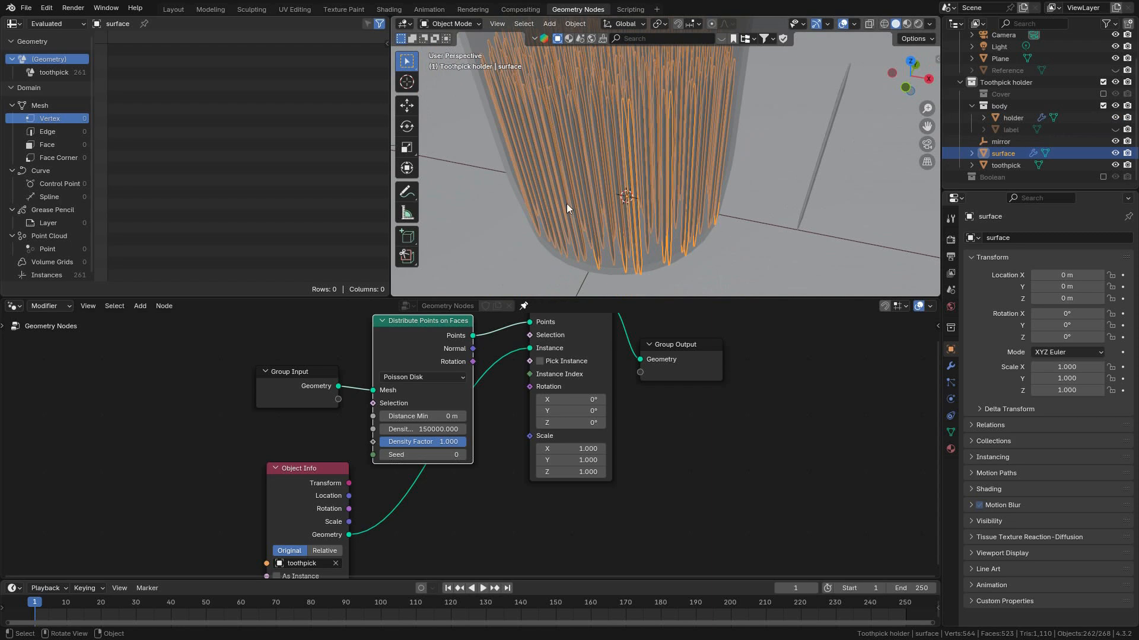
scroll(681, 195, down, 2)
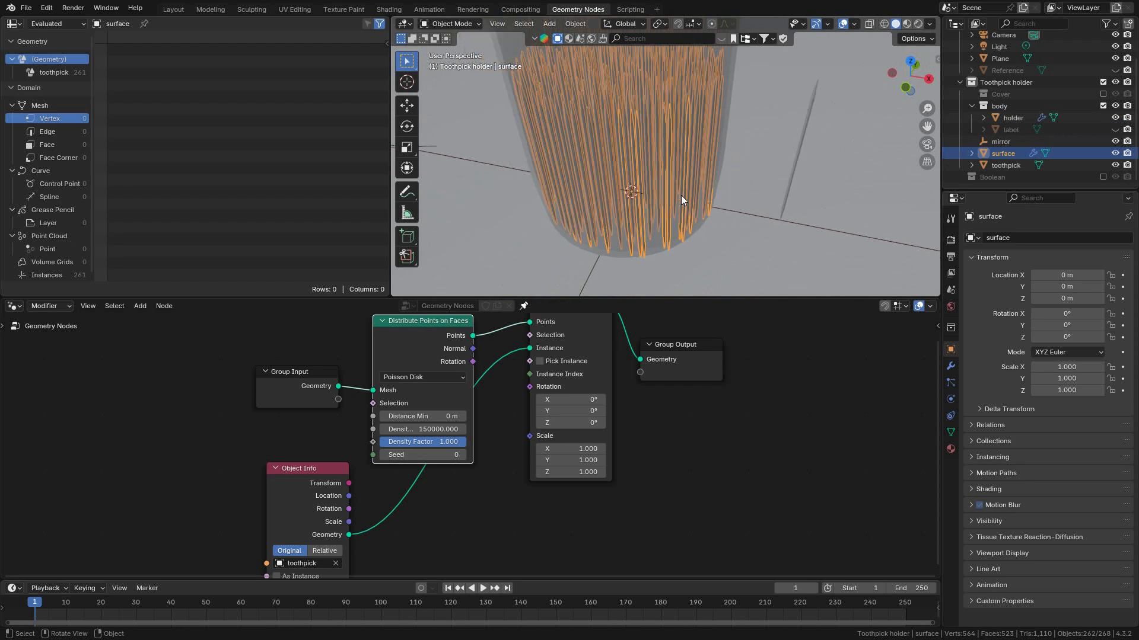
Scale the surface disc's mesh down in Edit Mode to pull the toothpicks away from the holder wall, and return to Object Mode.
click(446, 24)
click(451, 50)
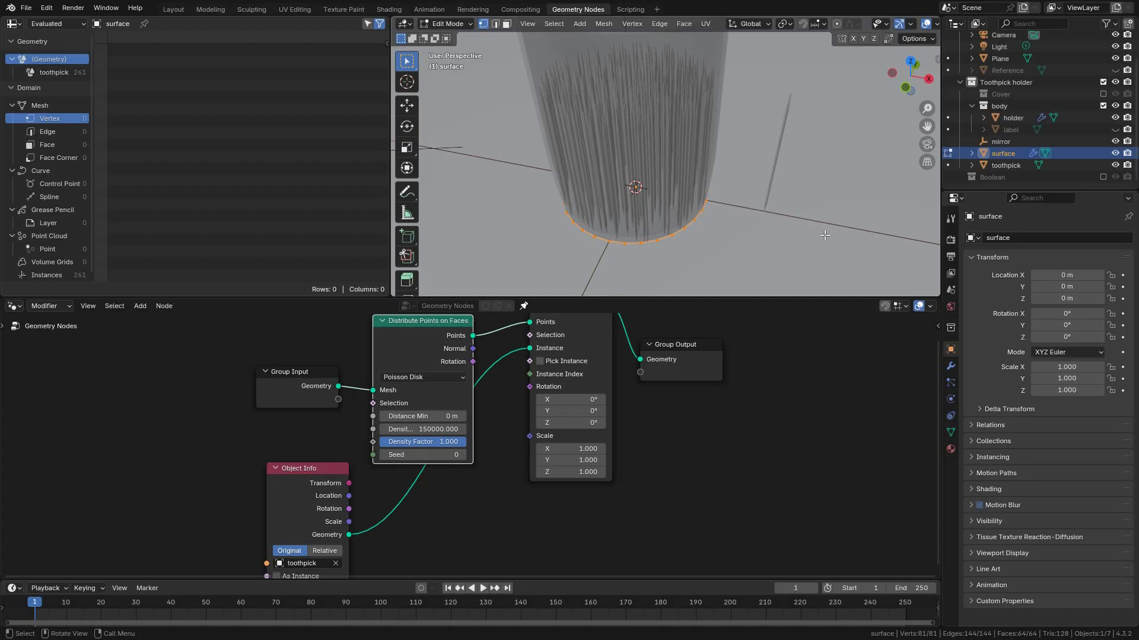
key(s)
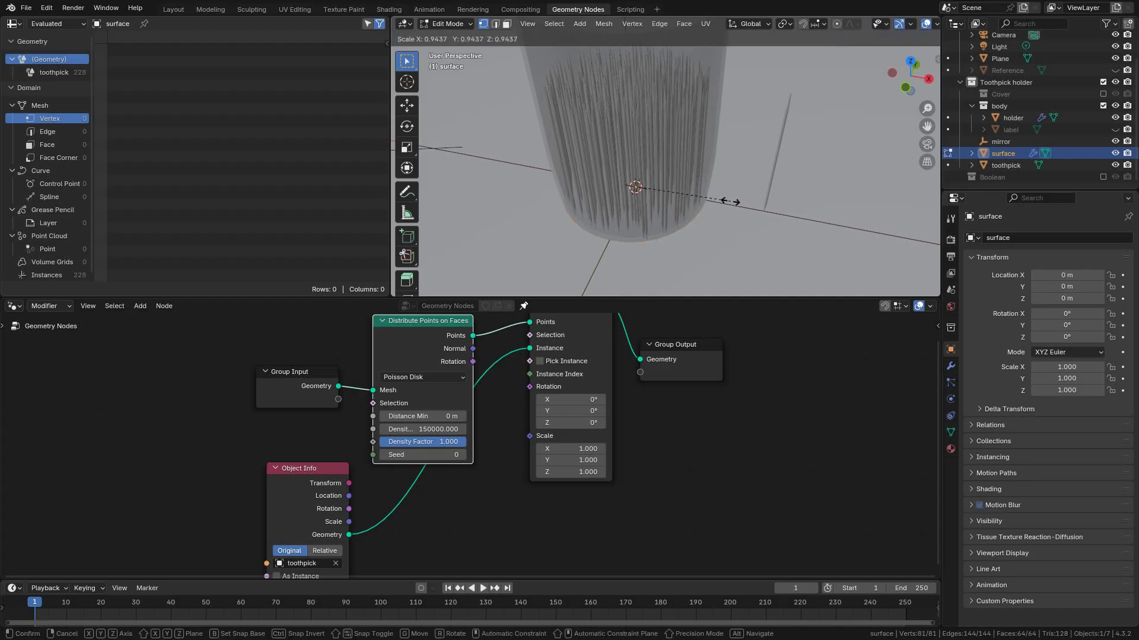
click(670, 193)
key(s)
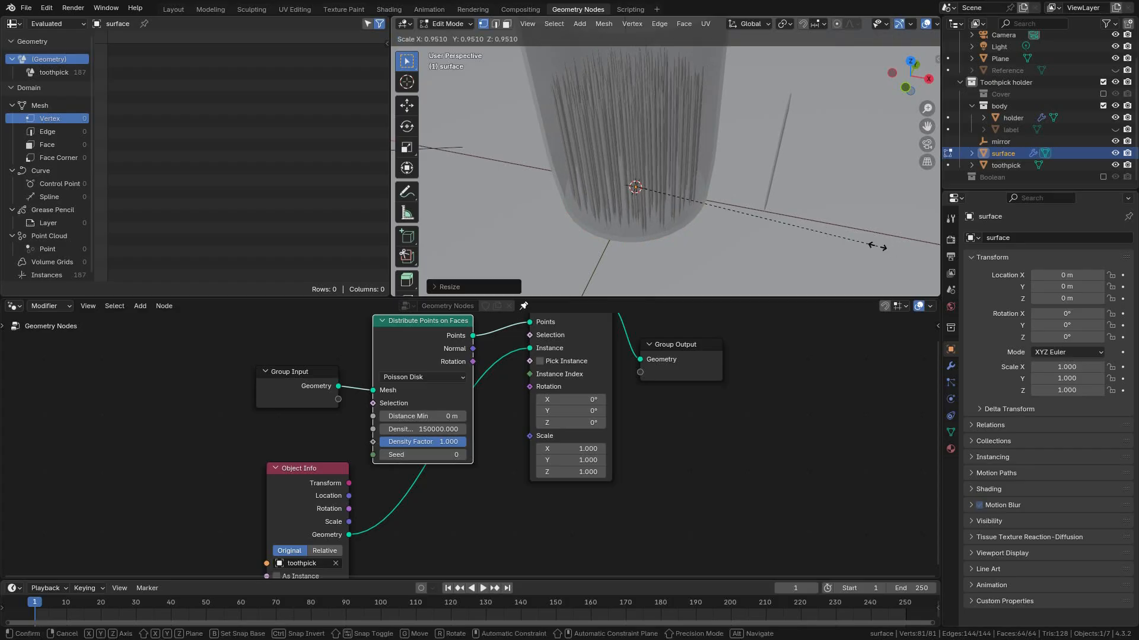
click(914, 256)
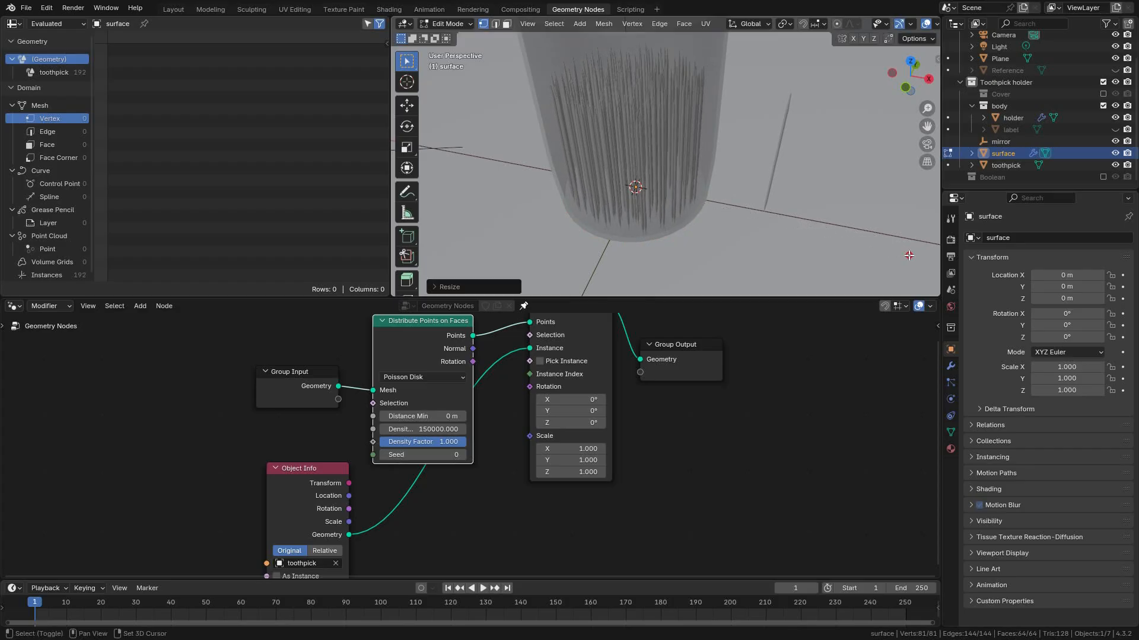
click(461, 27)
click(457, 41)
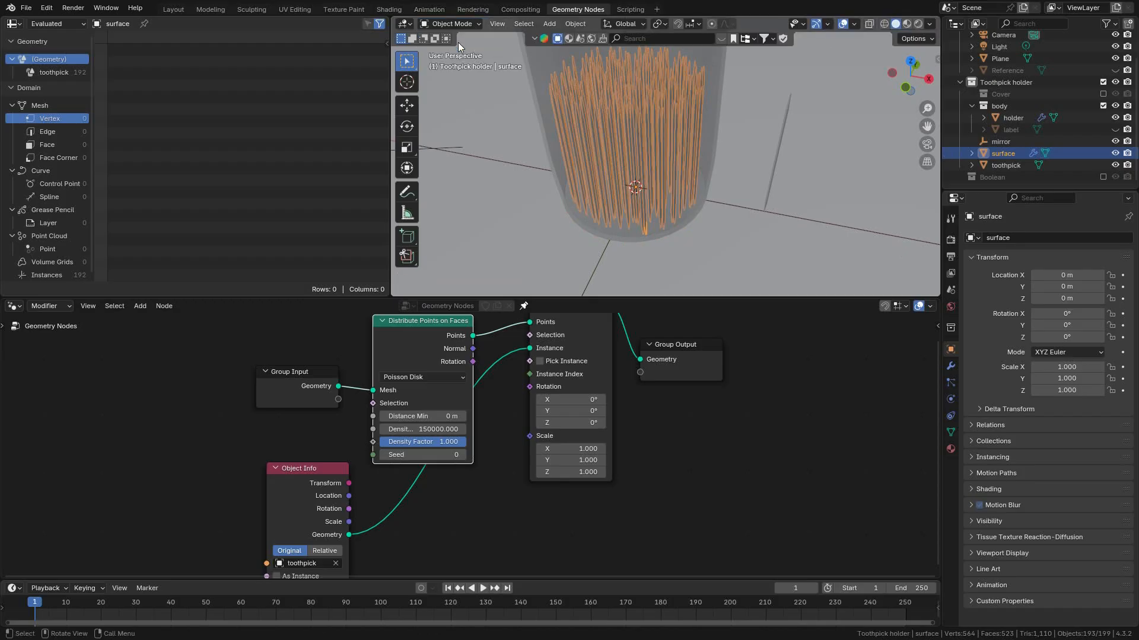
Shrink the surface disc's mesh slightly more in Edit Mode so the toothpicks clear the holder's rounded base.
middle_drag(753, 167, 721, 167)
scroll(719, 182, up, 2)
key(Tab)
key(s)
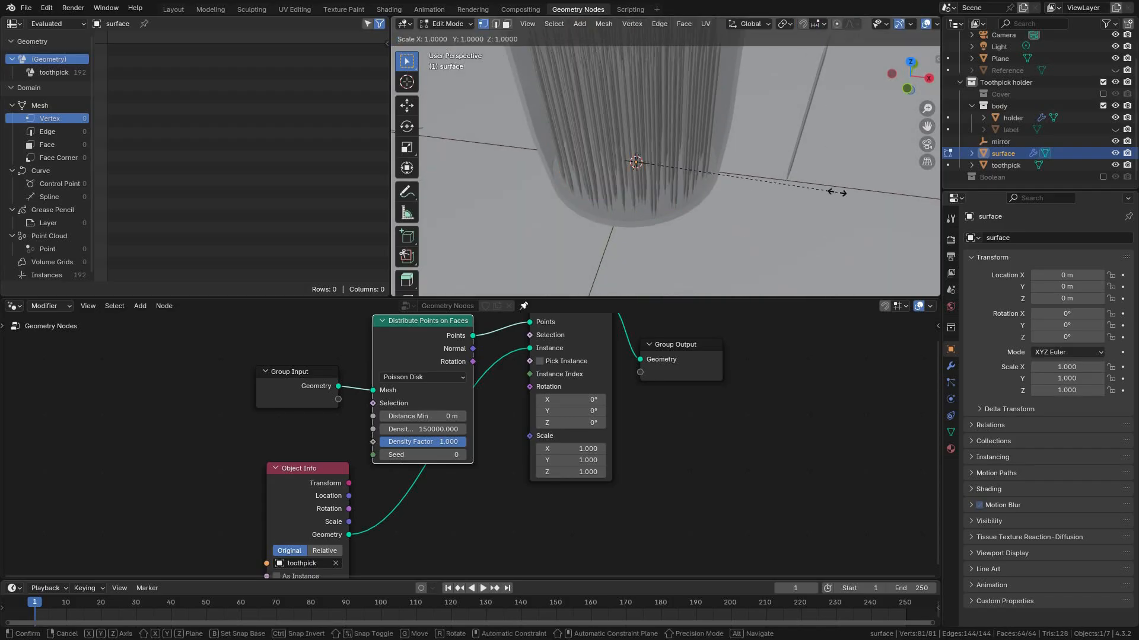
click(728, 167)
key(z)
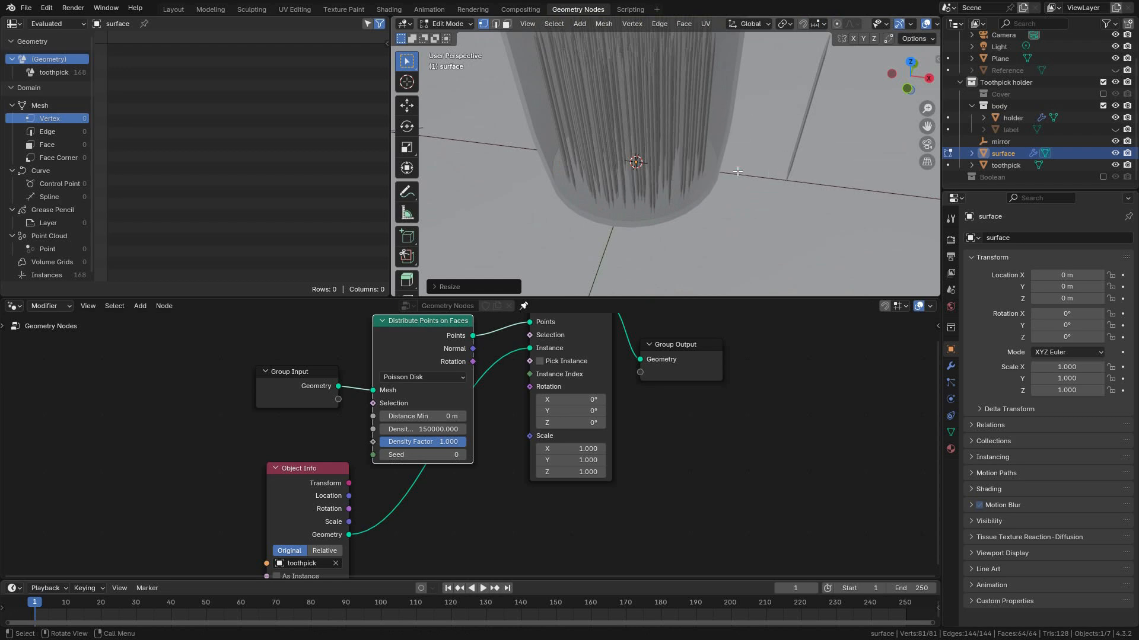
key(s)
click(755, 179)
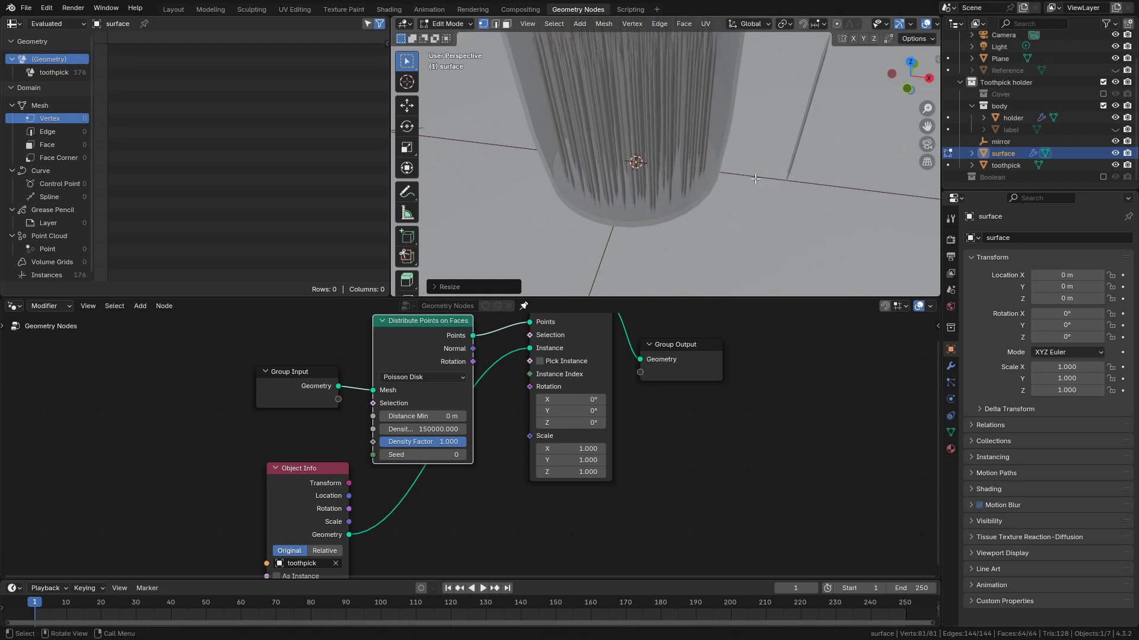
key(Tab)
Return to Object Mode and compare the toothpicks' height with the holder in front view.
middle_drag(702, 173, 661, 143)
scroll(751, 186, up, 3)
scroll(728, 163, down, 3)
scroll(749, 190, up, 3)
scroll(653, 145, down, 2)
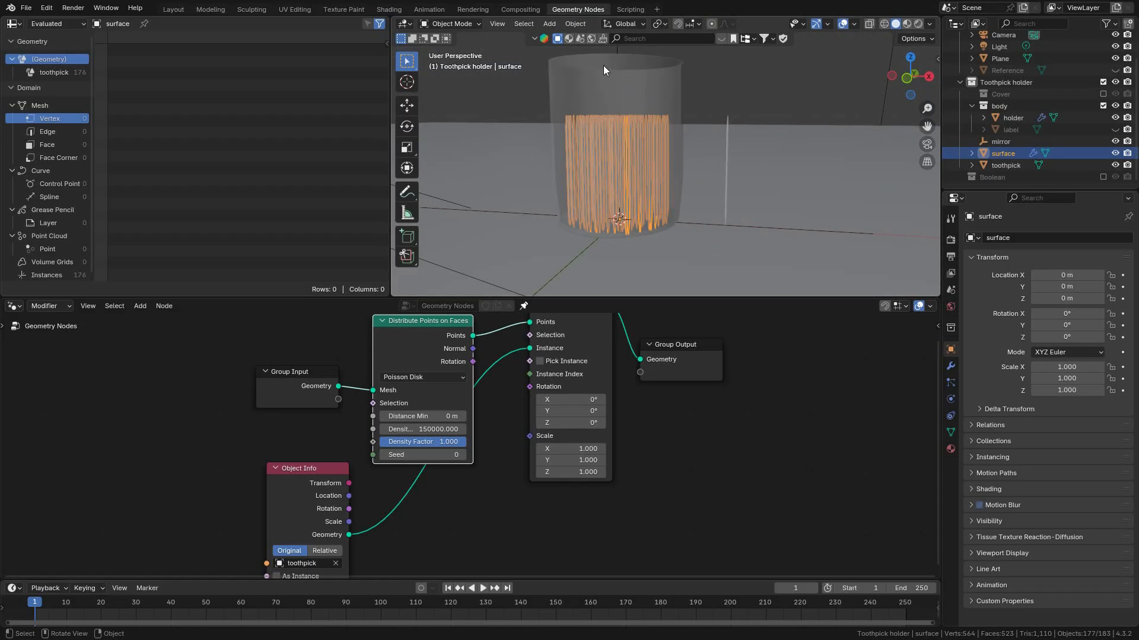
key(KP_1)
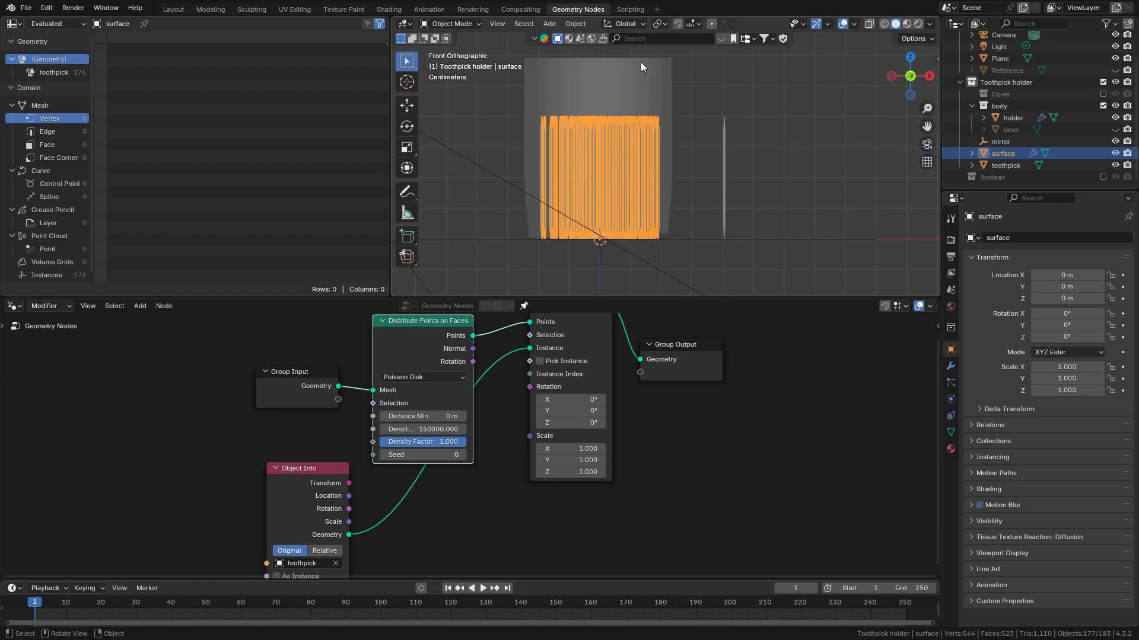
In wireframe Edit Mode, raise the toothpick's upper vertices about 0.017 m along Z, and return to solid shading and Object Mode.
click(726, 172)
key(ctrl+Tab)
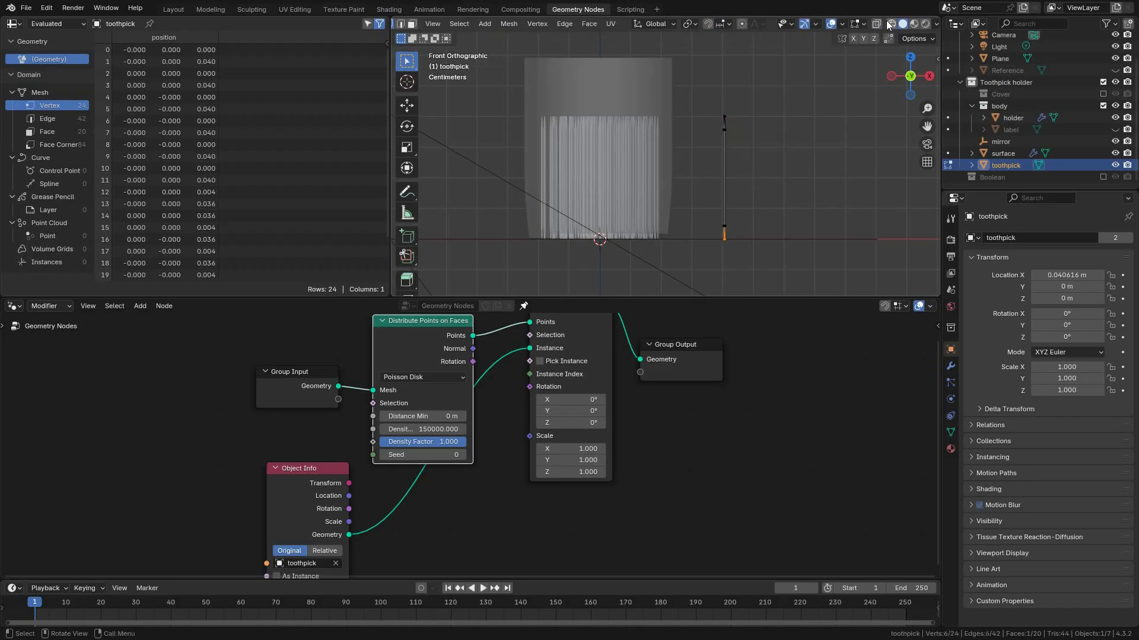
click(889, 24)
drag(662, 71, 792, 223)
key(g)
key(z)
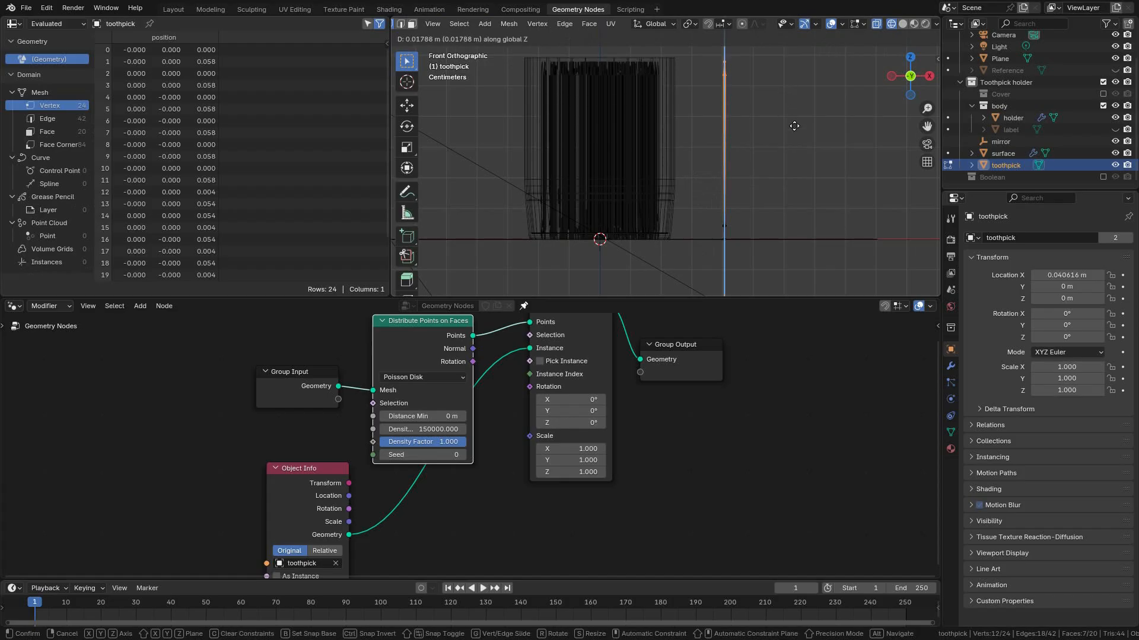
click(794, 152)
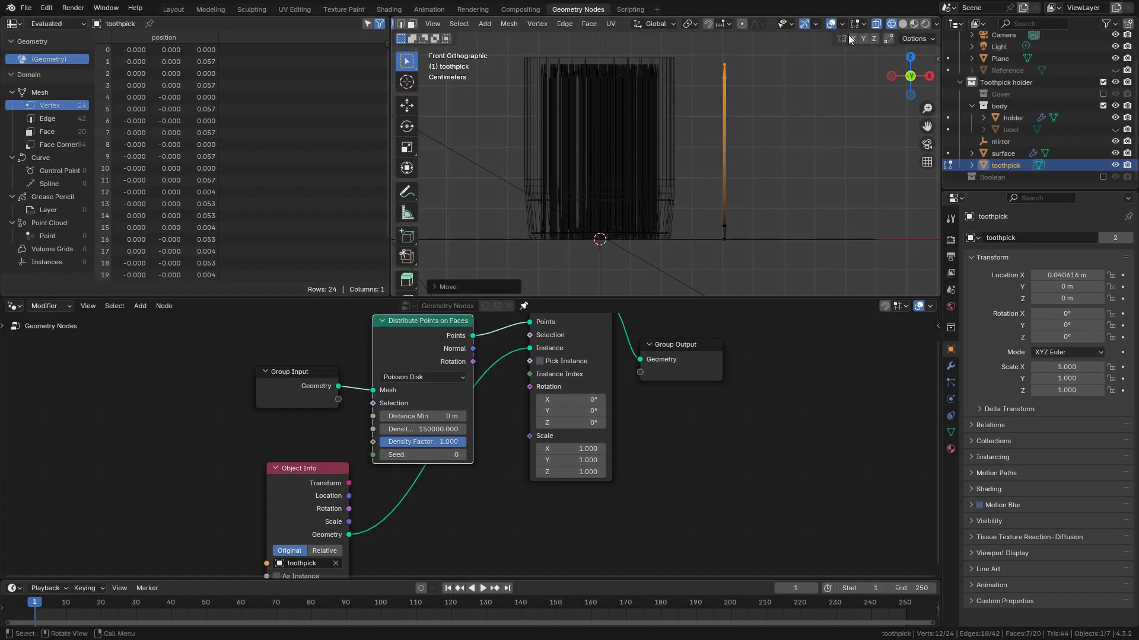
click(902, 23)
mouse_move(705, 140)
middle_down()
mouse_move(733, 155)
mouse_move(707, 137)
middle_up()
key(ctrl+Tab)
click(660, 147)
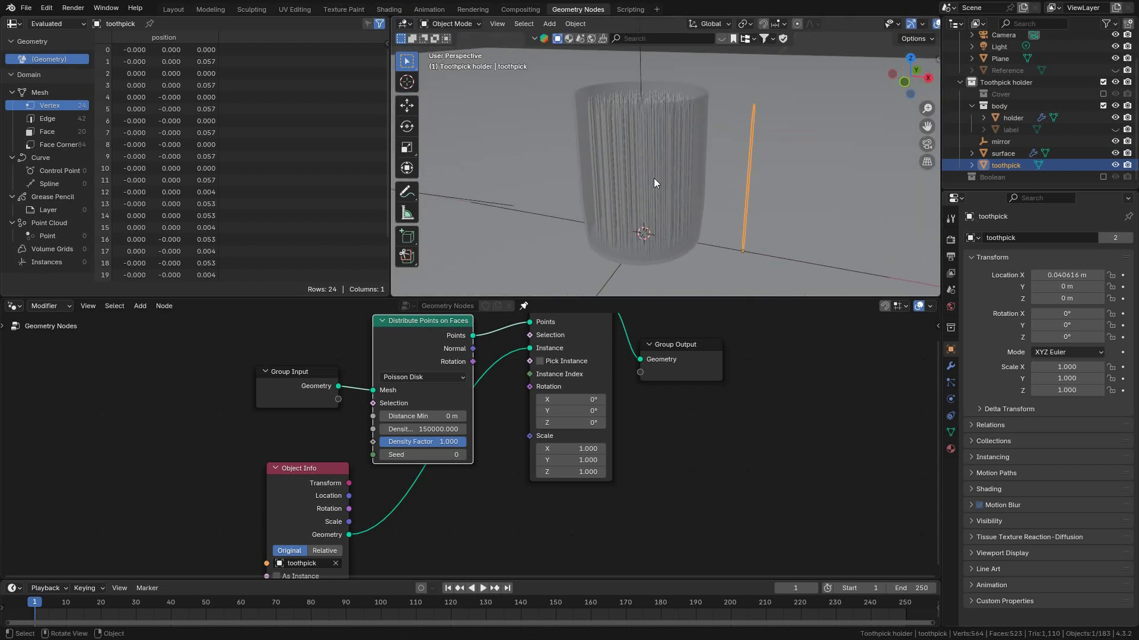
Move the surface object up to Z about 0.0018 m so the toothpick tips rest on the holder's inner floor.
key(KP_1)
scroll(667, 166, down, 3)
shift+middle_drag(661, 166, 668, 109)
scroll(668, 111, up, 5)
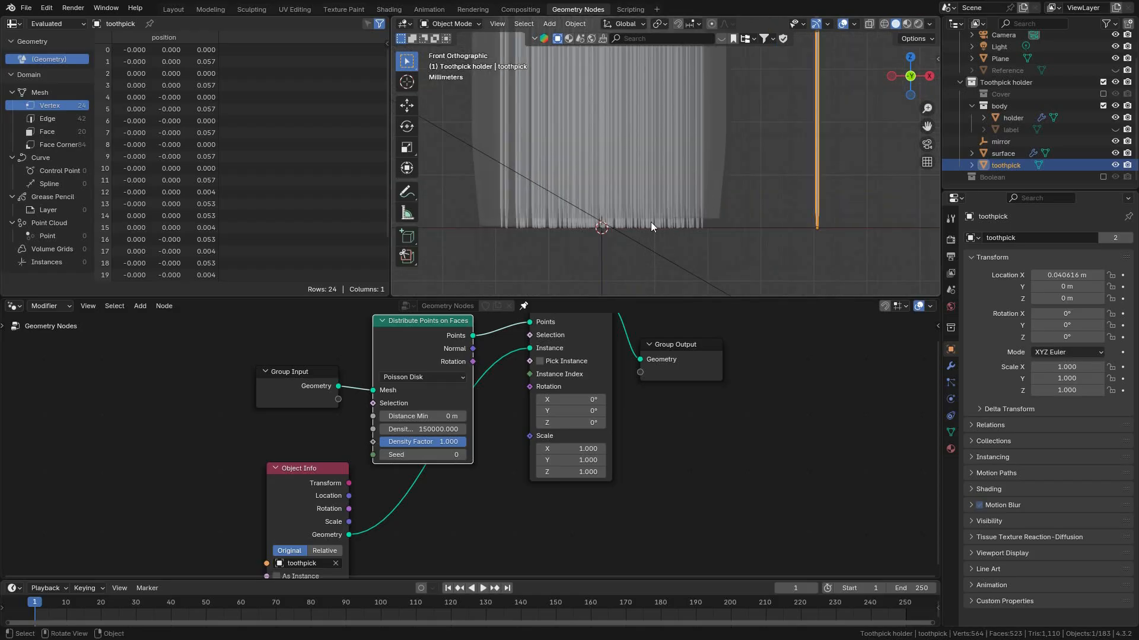
scroll(667, 220, up, 2)
shift+middle_drag(671, 220, 732, 127)
click(804, 133)
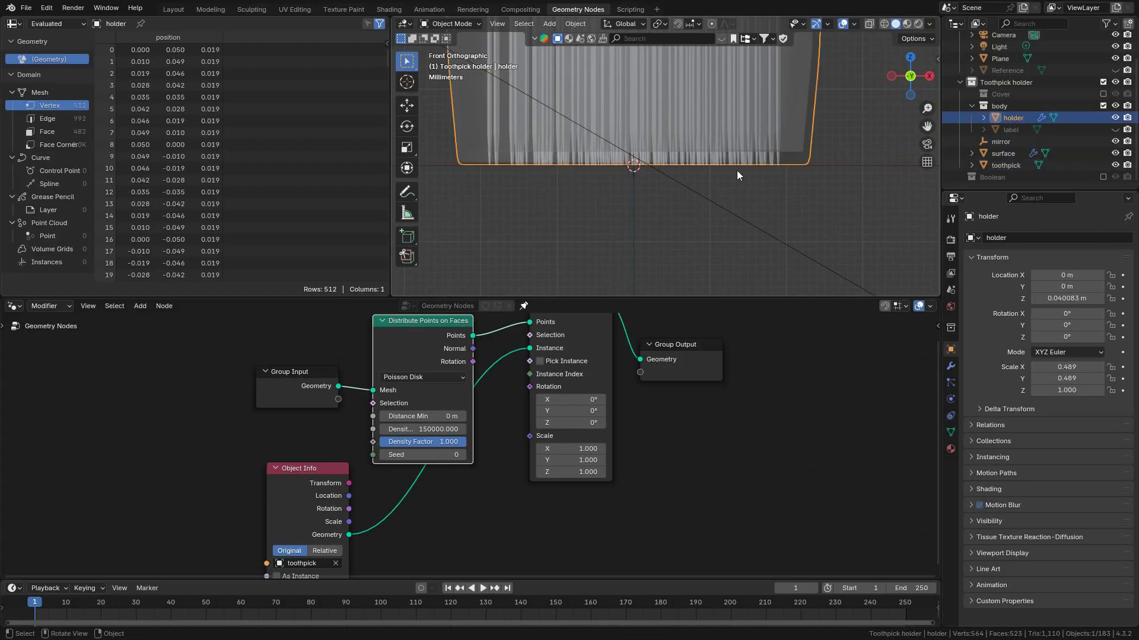
scroll(763, 163, up, 2)
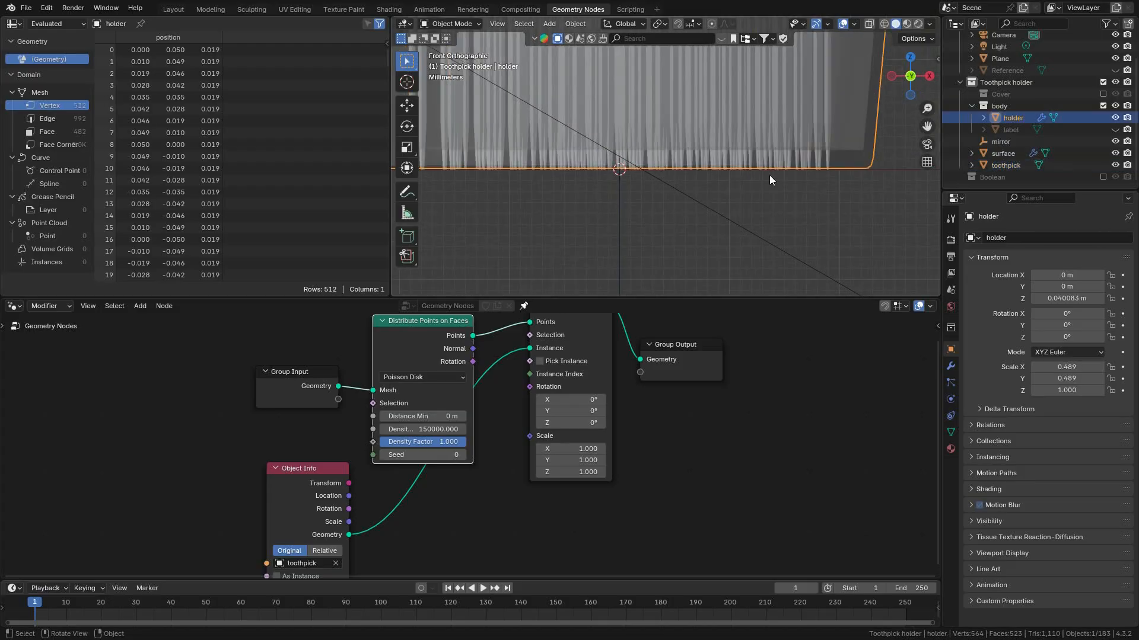
click(1002, 156)
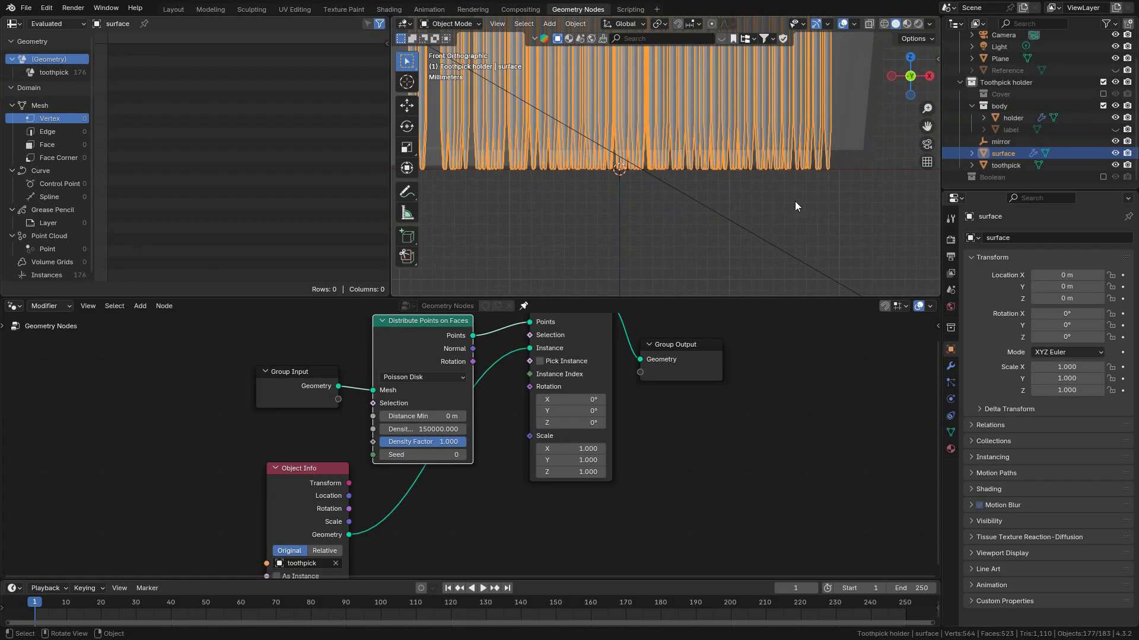
key(g)
key(z)
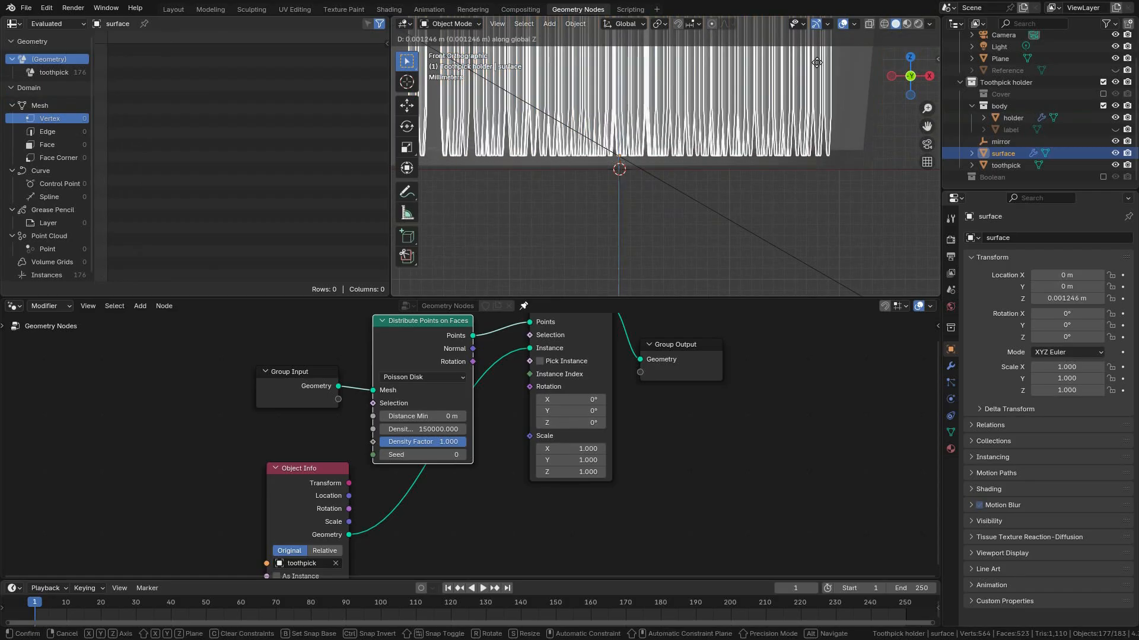
click(821, 281)
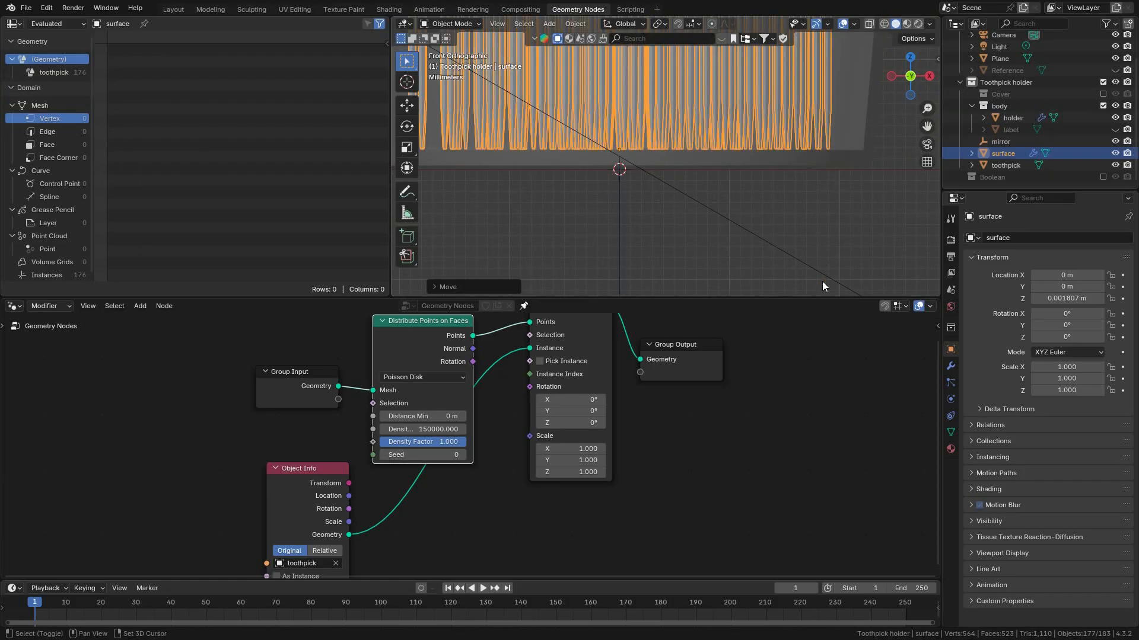
Try rescaling the surface disc's mesh in Edit Mode, check the gap to the holder wall, and return to Object Mode.
scroll(764, 173, down, 5)
middle_drag(804, 84, 787, 112)
shift+middle_drag(643, 204, 681, 291)
key(KP_Decimal)
middle_drag(685, 192, 720, 163)
key(ctrl+Tab)
click(778, 165)
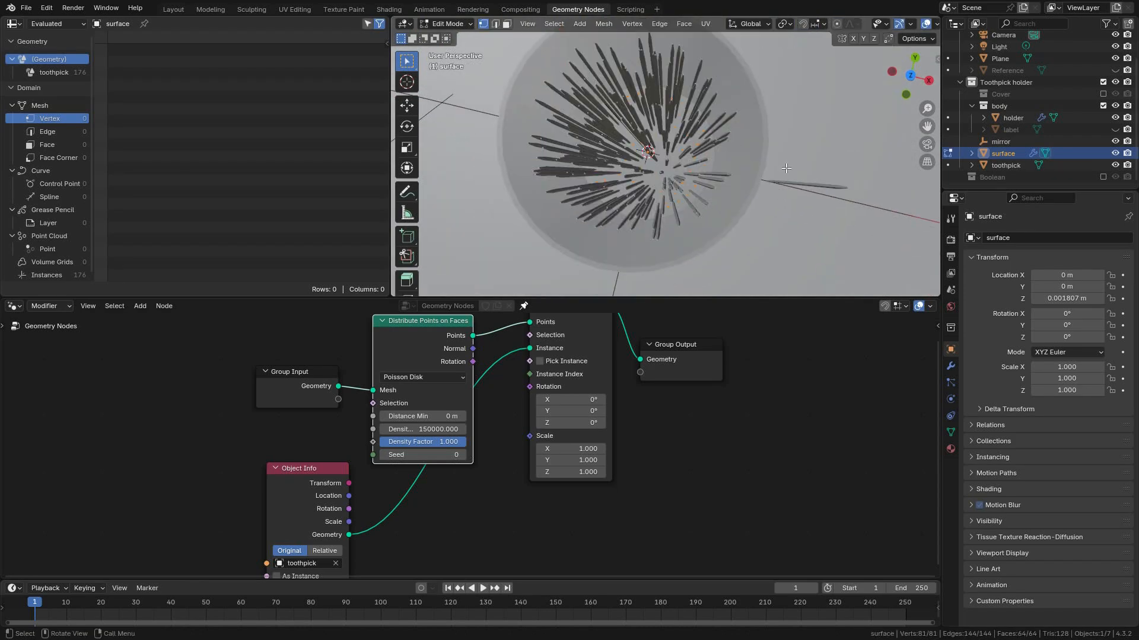
key(s)
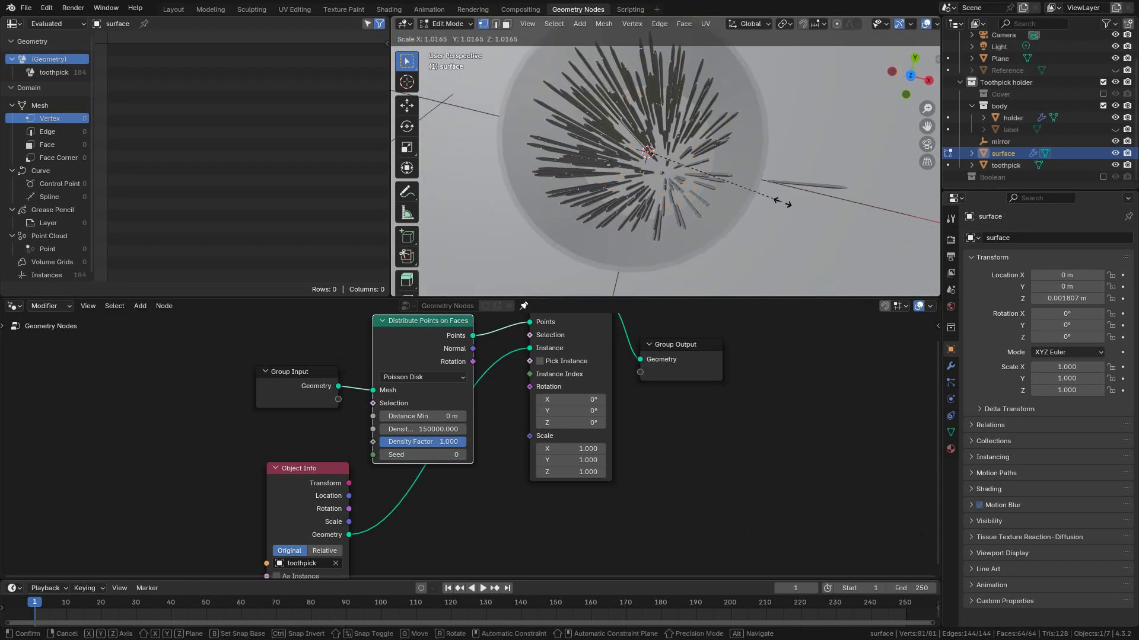
click(770, 173)
mouse_move(734, 123)
middle_down()
mouse_move(721, 76)
mouse_move(734, 119)
middle_up()
scroll(785, 145, up, 2)
scroll(785, 145, down, 5)
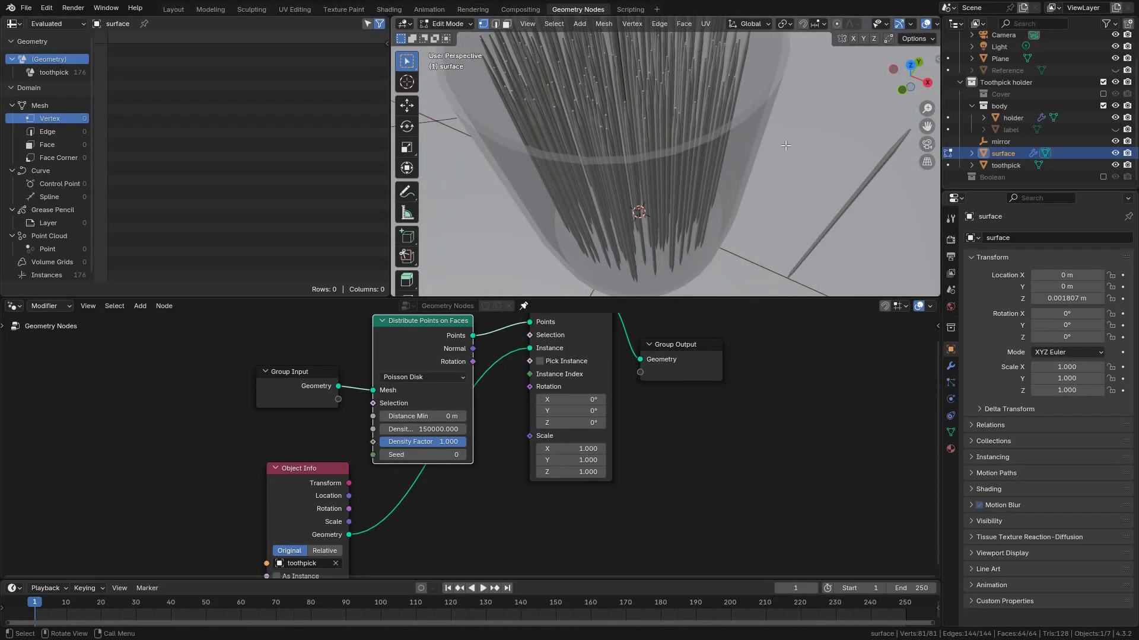
click(446, 24)
click(444, 37)
middle_drag(682, 214, 664, 170)
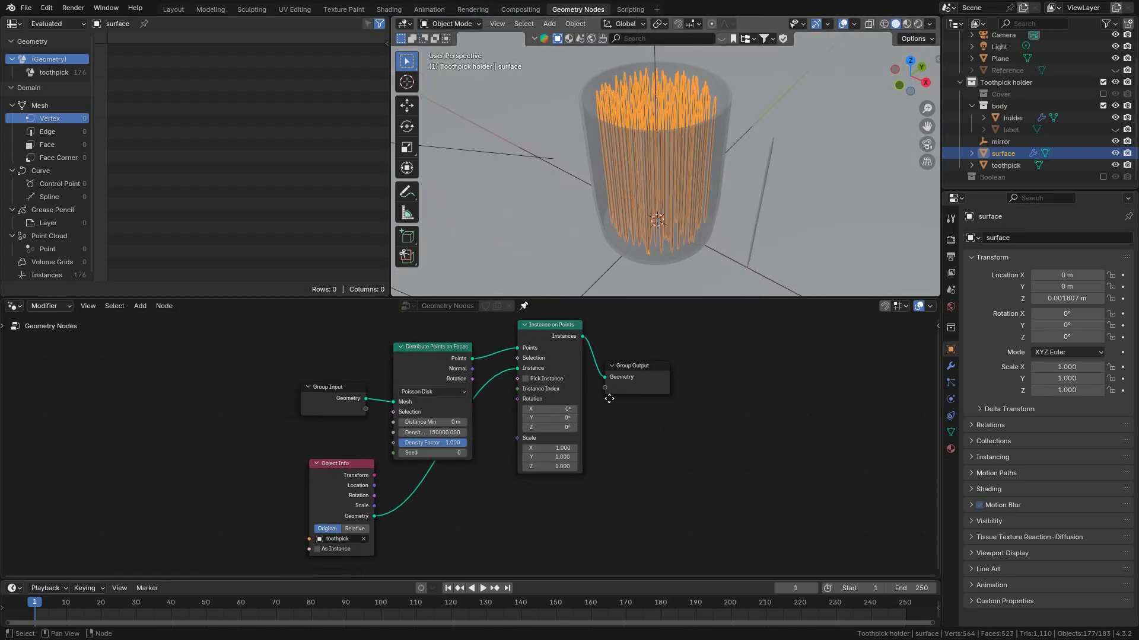
Spread the Group Output, Distribute Points on Faces, Instance on Points and Object Info nodes for more room, and save the file.
scroll(614, 396, down, 1)
drag(601, 379, 729, 371)
scroll(599, 413, up, 3)
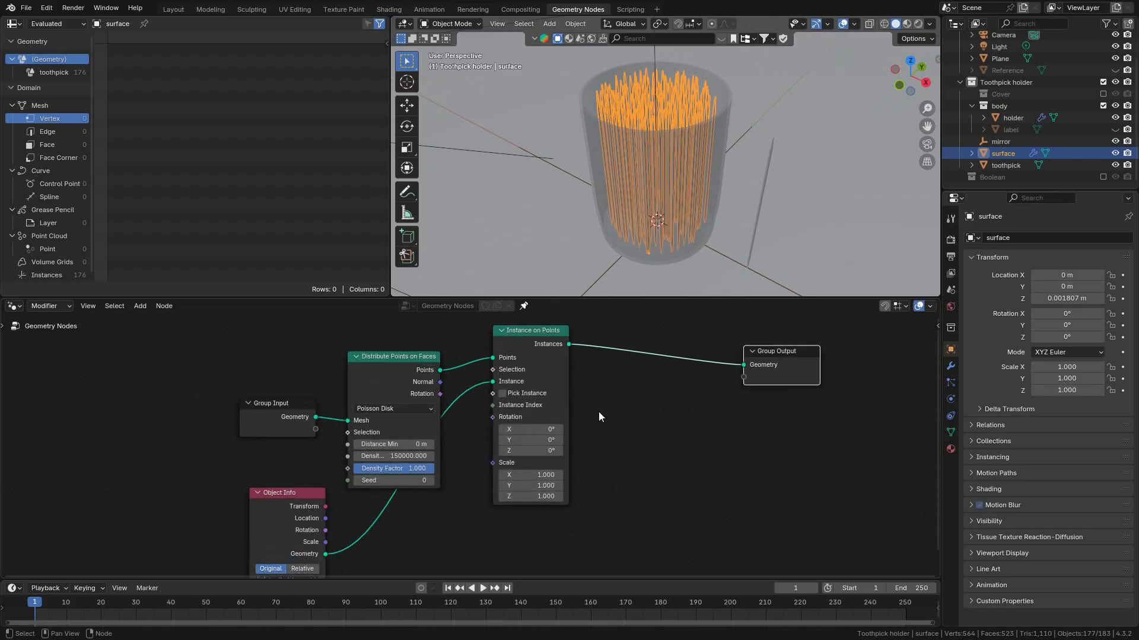
middle_drag(595, 435, 644, 450)
mouse_move(444, 371)
mouse_down()
mouse_move(415, 379)
mouse_move(439, 356)
mouse_move(457, 382)
mouse_up()
middle_drag(670, 245, 665, 178)
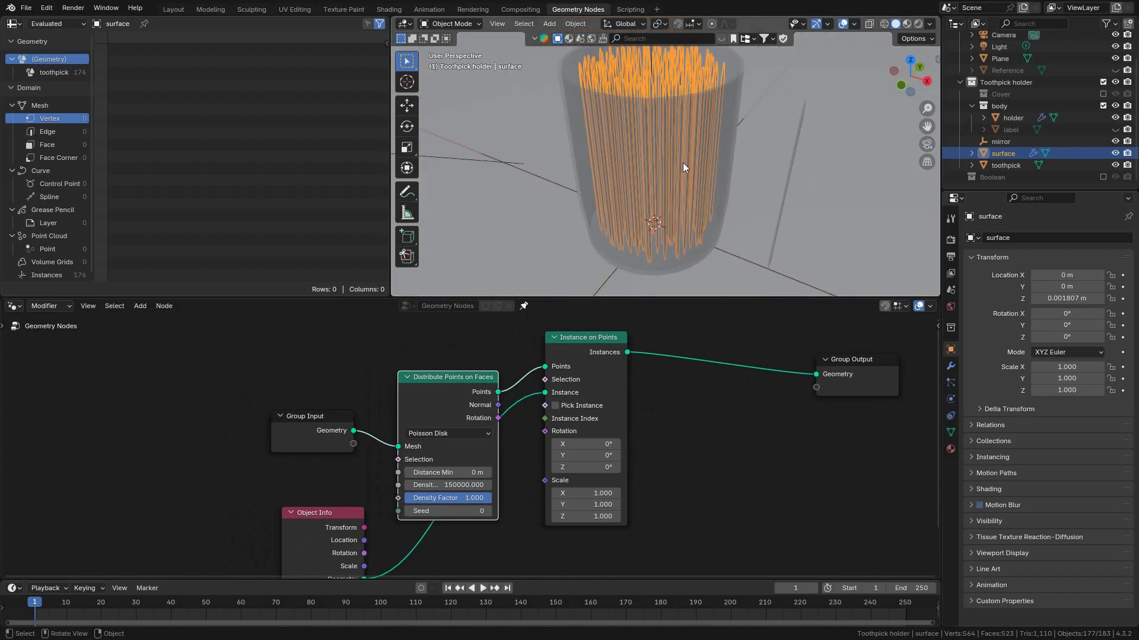
drag(593, 348, 662, 343)
middle_drag(380, 534, 387, 447)
drag(331, 455, 371, 441)
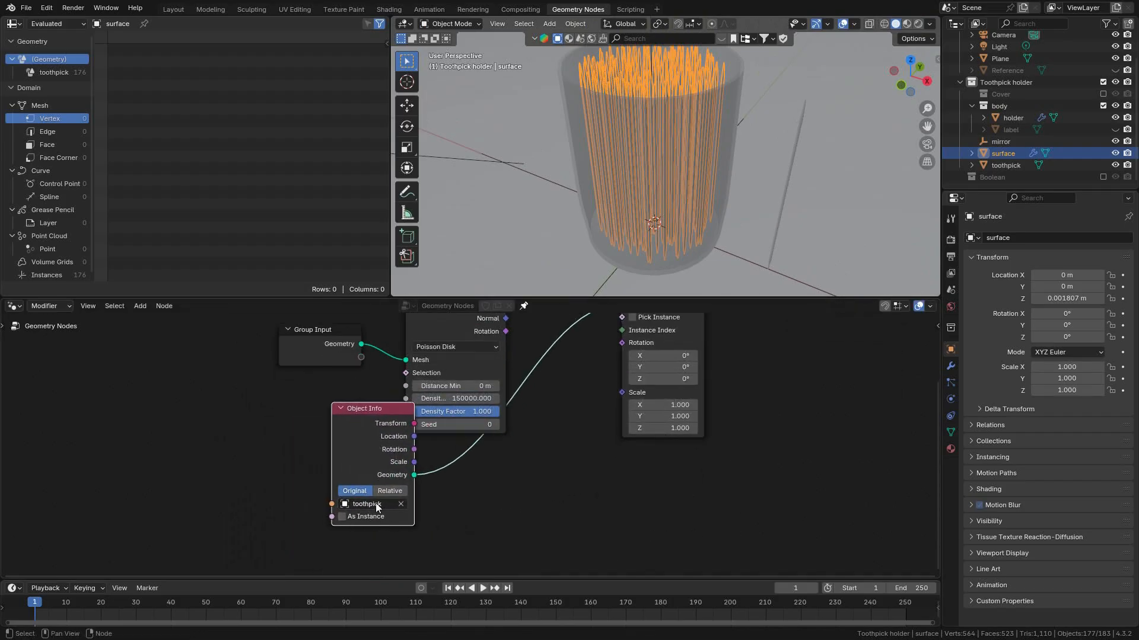
middle_drag(358, 508, 340, 552)
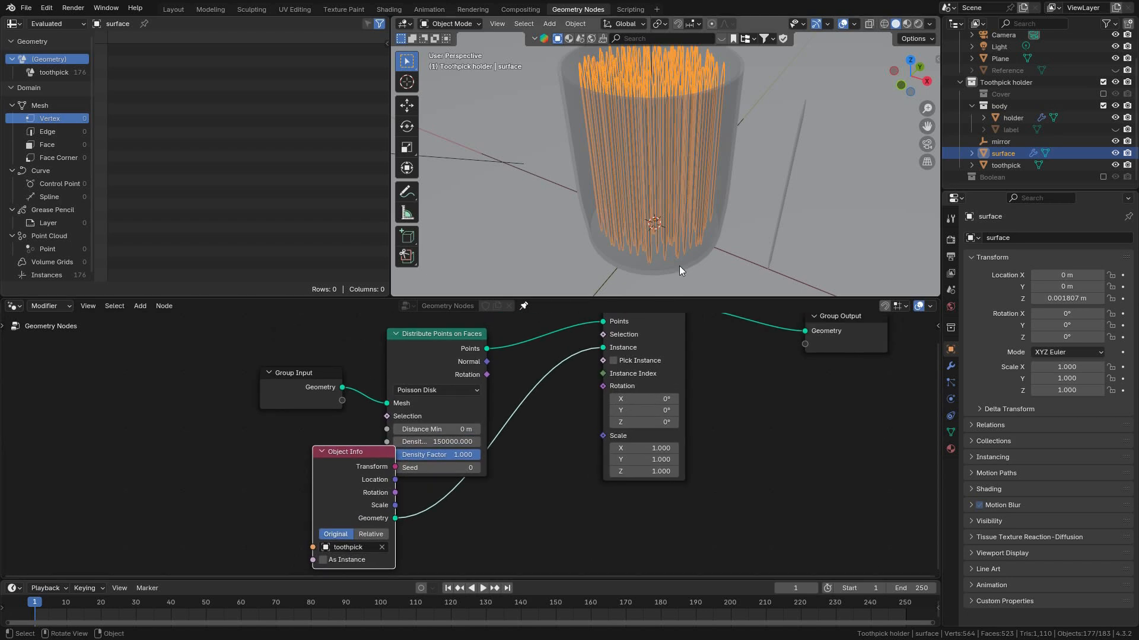
key(ctrl+s)
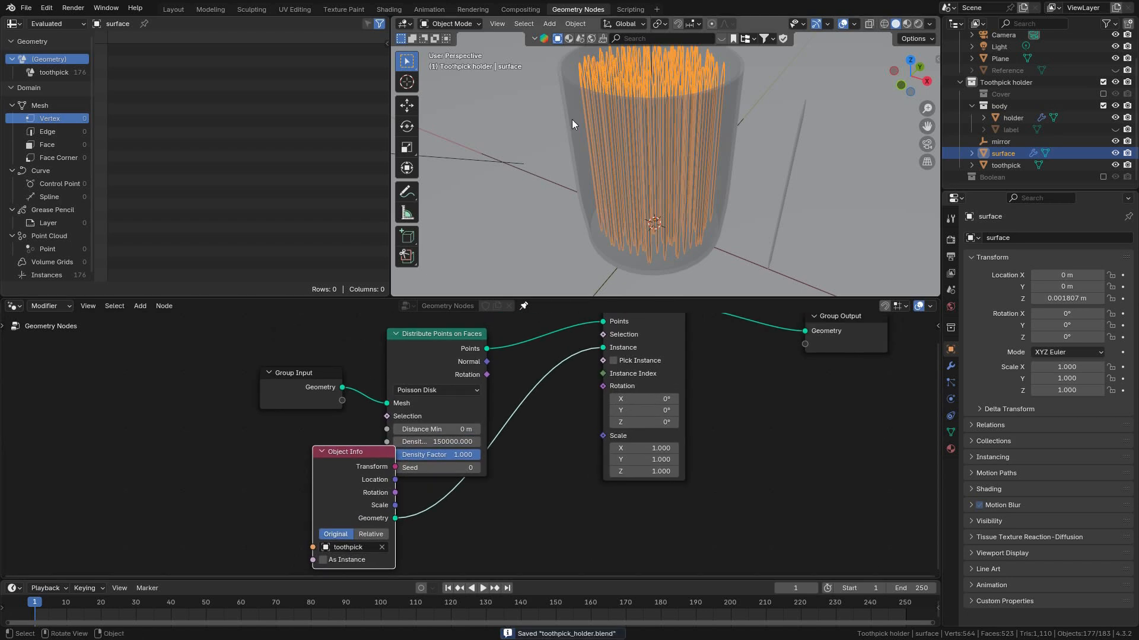
Move the Instance on Points node slightly farther from the Distribute Points on Faces node.
middle_drag(588, 416, 587, 426)
middle_drag(597, 222, 656, 247)
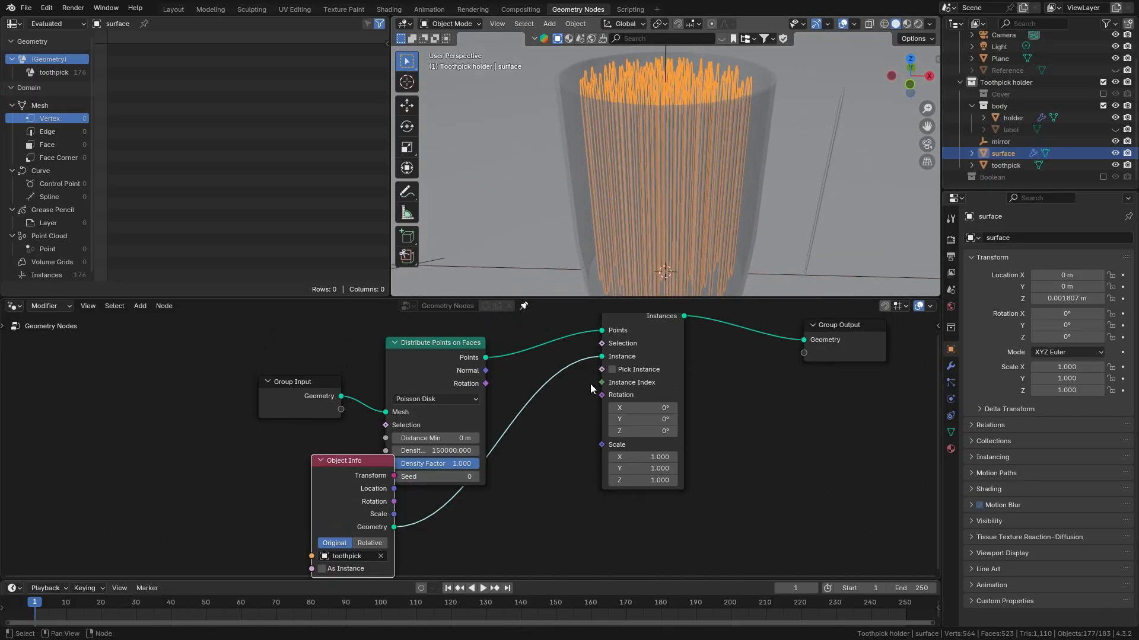
middle_drag(568, 437, 539, 447)
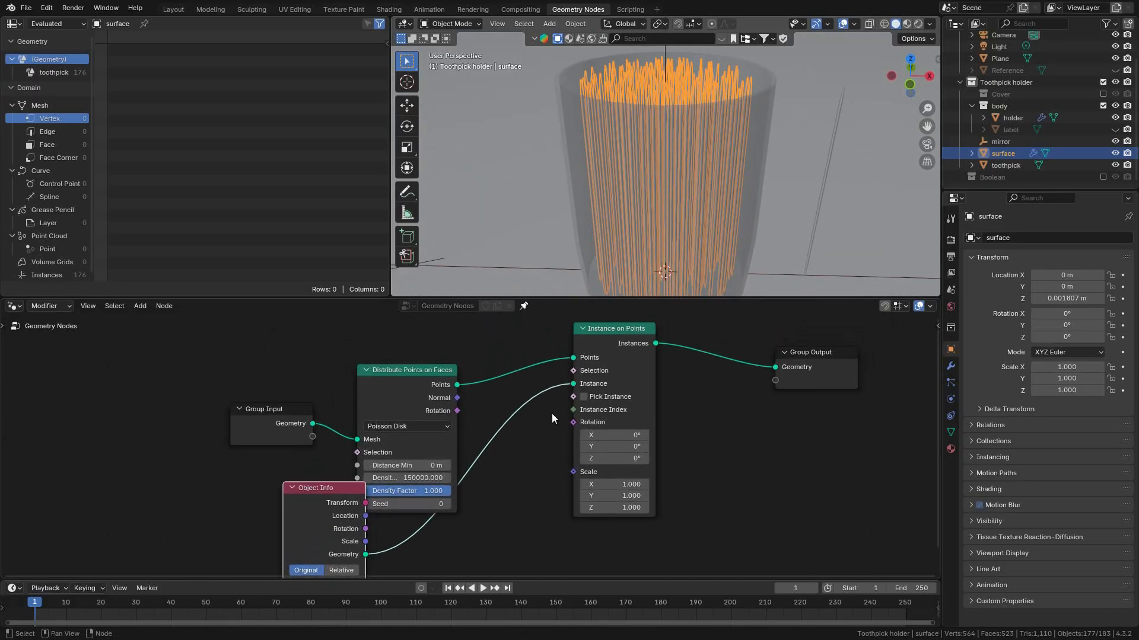
drag(621, 340, 646, 344)
Examine the toothpick tips at the holder's rim and base from several angles, including the front view.
scroll(670, 205, down, 2)
mouse_move(670, 205)
middle_down()
mouse_move(643, 197)
mouse_move(694, 190)
mouse_move(672, 200)
mouse_move(669, 190)
middle_up()
scroll(686, 136, up, 2)
middle_drag(685, 131, 677, 166)
scroll(681, 152, up, 2)
scroll(681, 152, down, 2)
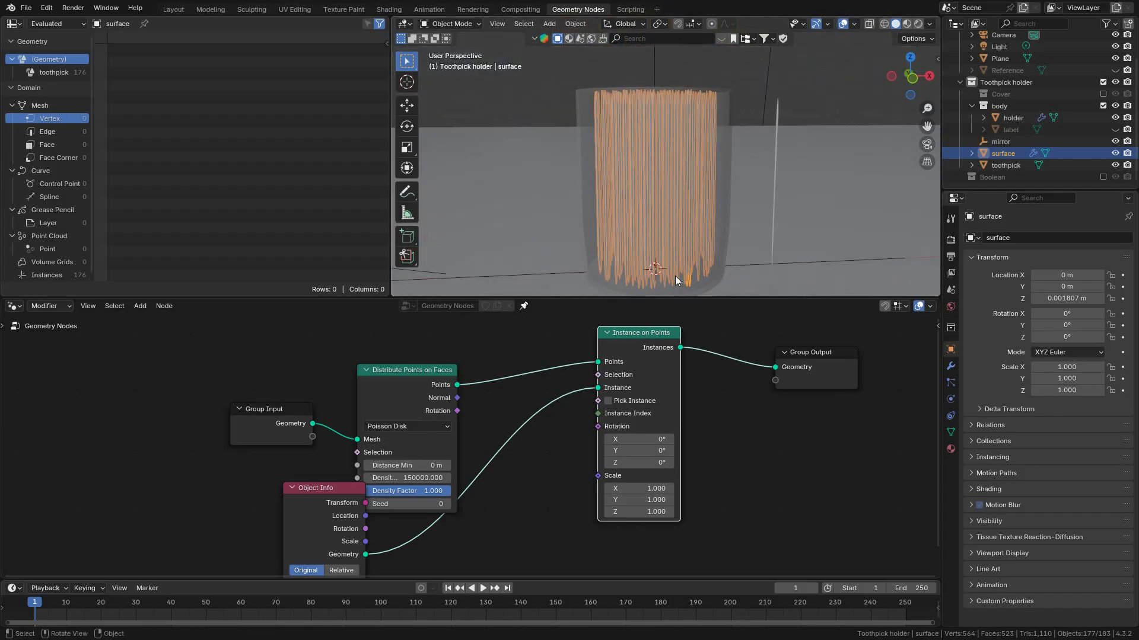
scroll(688, 117, up, 2)
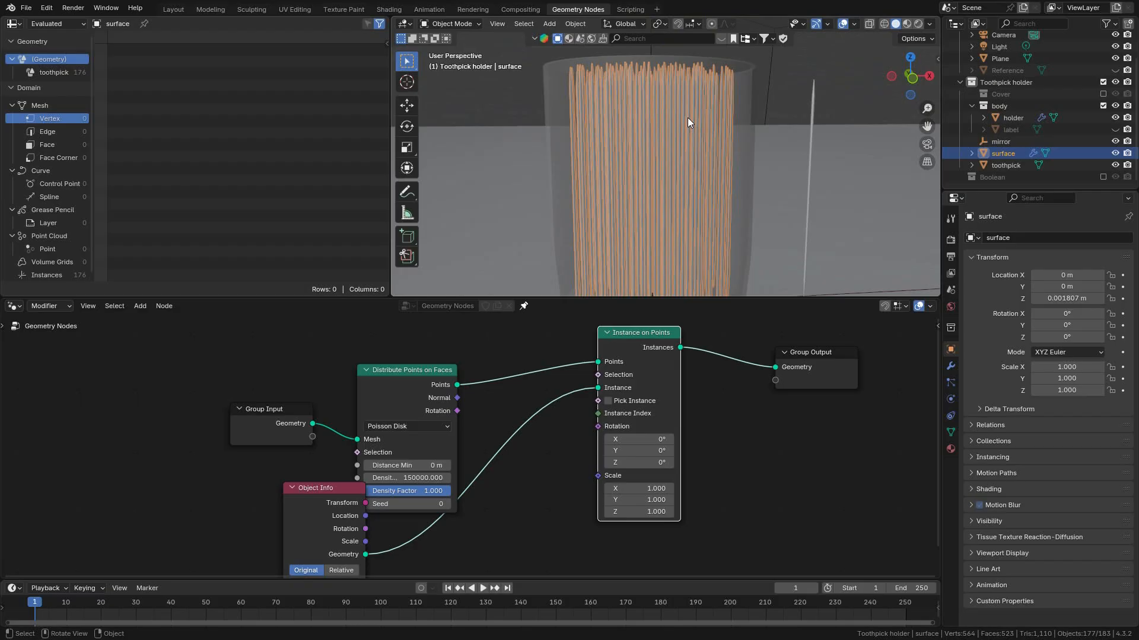
key(KP_1)
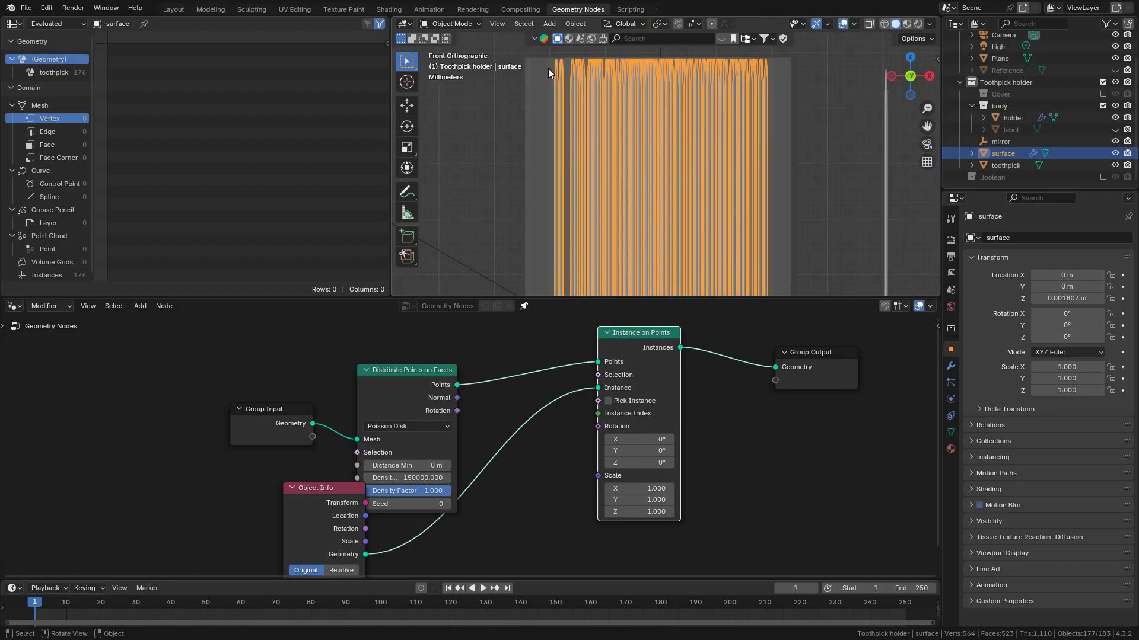
middle_drag(633, 67, 664, 148)
scroll(662, 185, up, 3)
scroll(579, 421, down, 2)
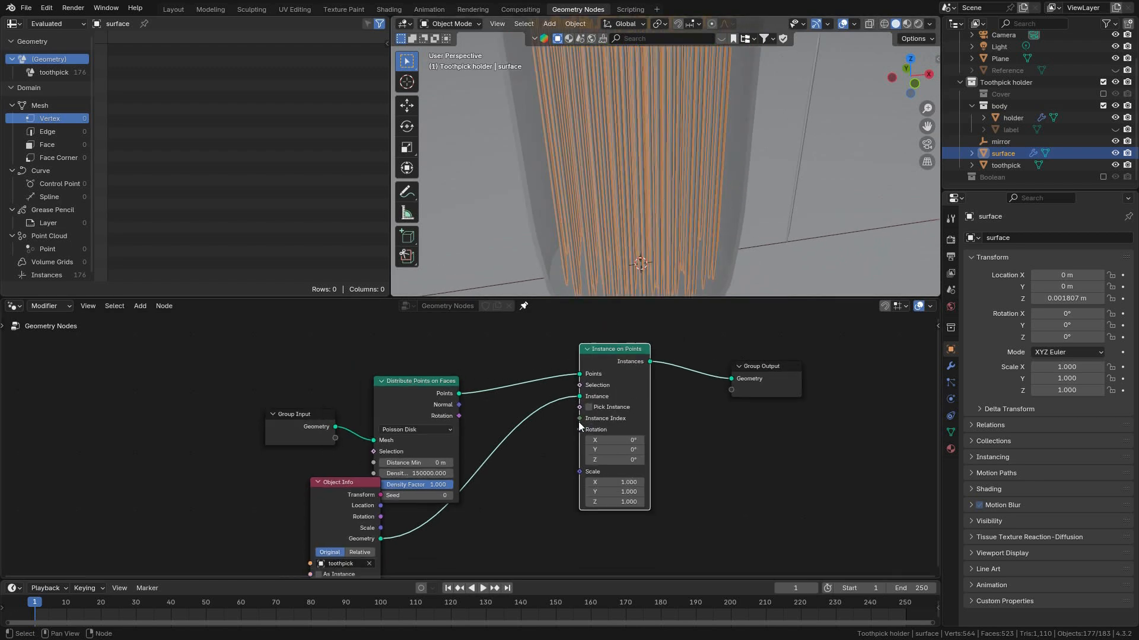
Shift Instance on Points closer to Group Output and add a Random Value node in the free space below its Scale input.
drag(612, 370, 638, 378)
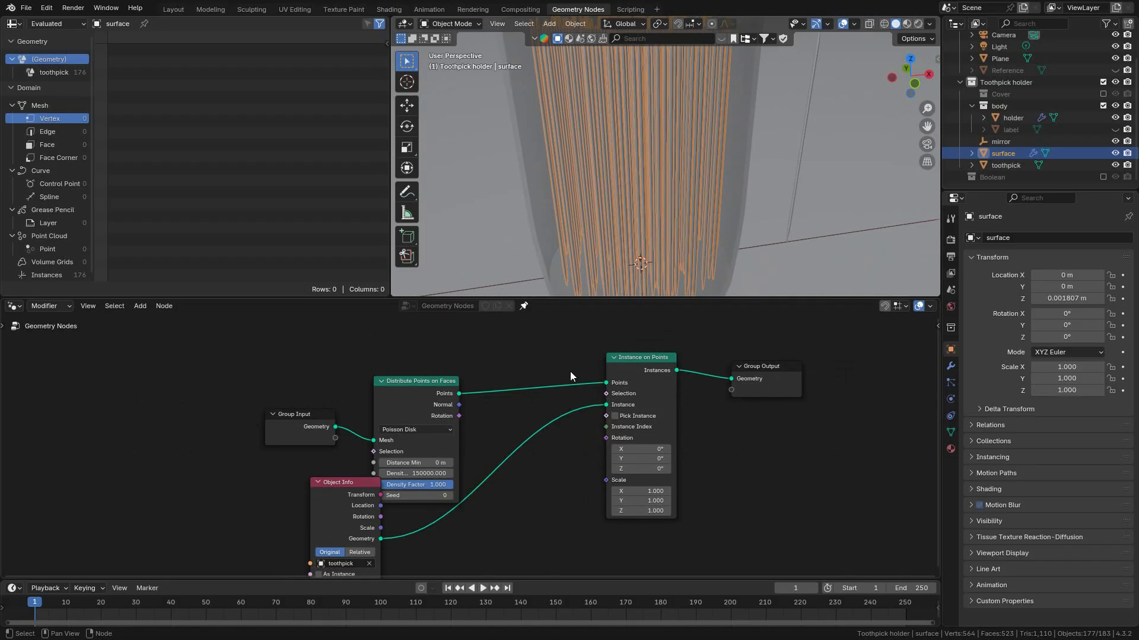
scroll(571, 352, up, 3)
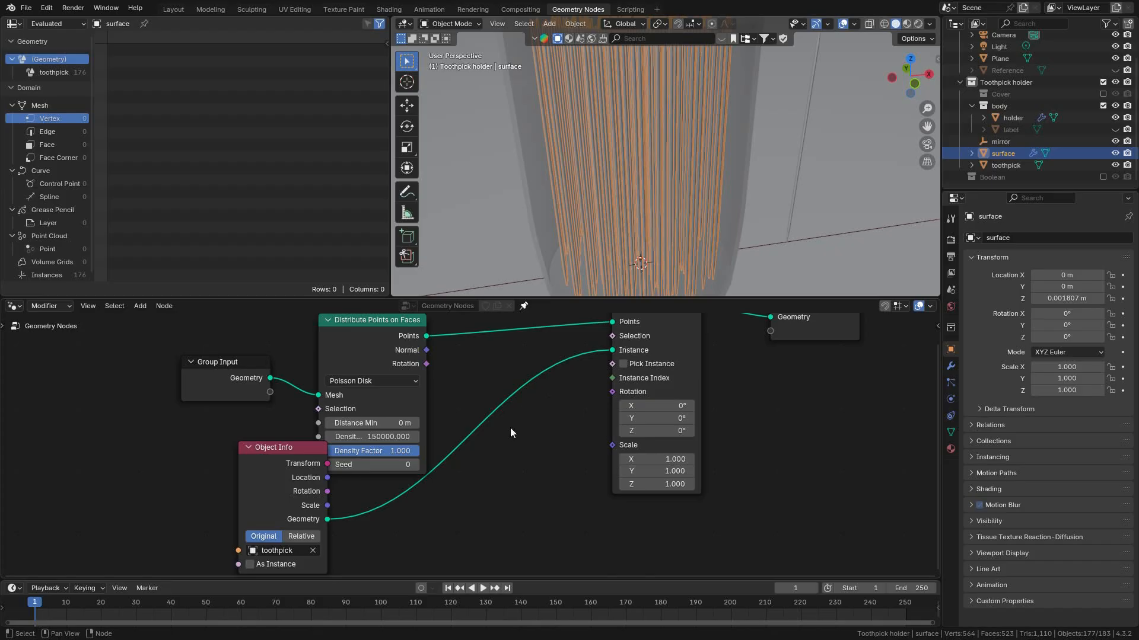
key(shift+a)
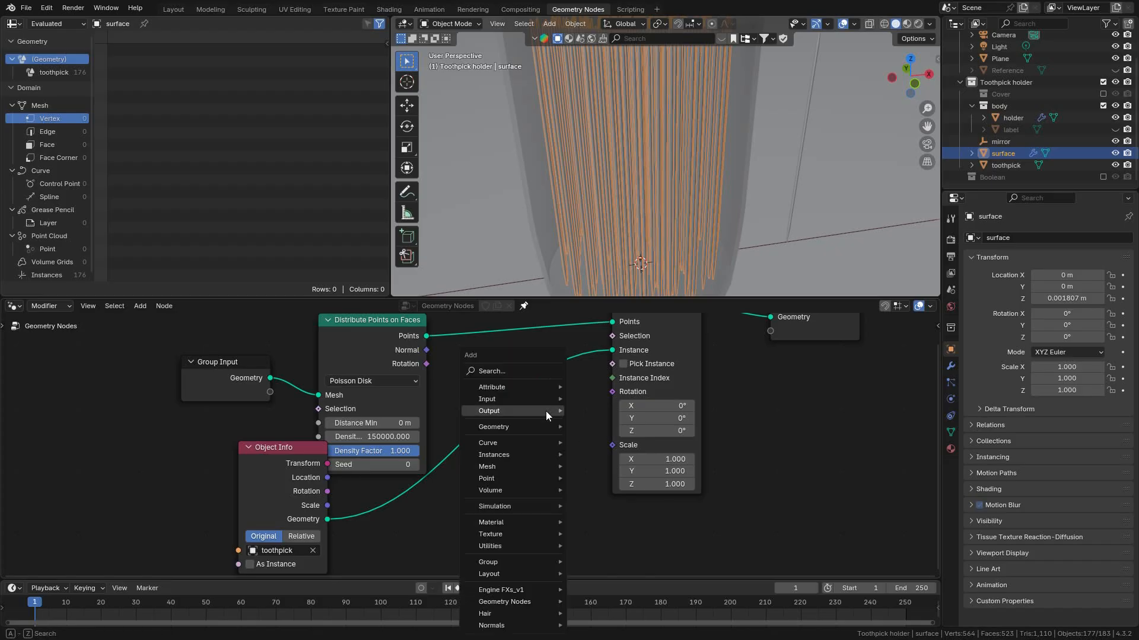
click(489, 371)
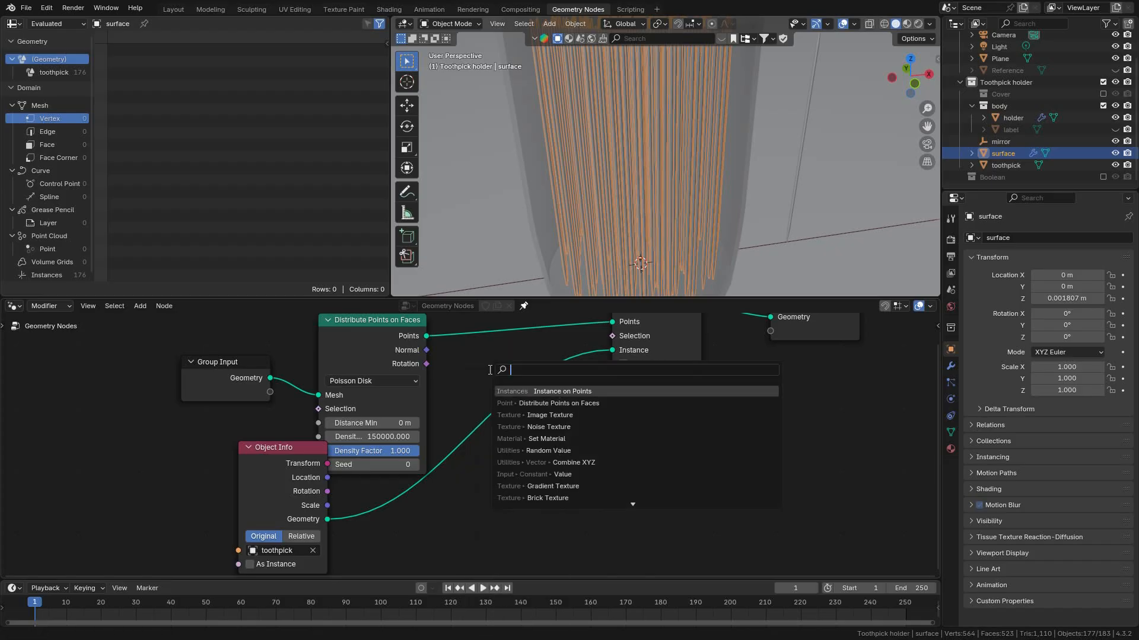
text(rand)
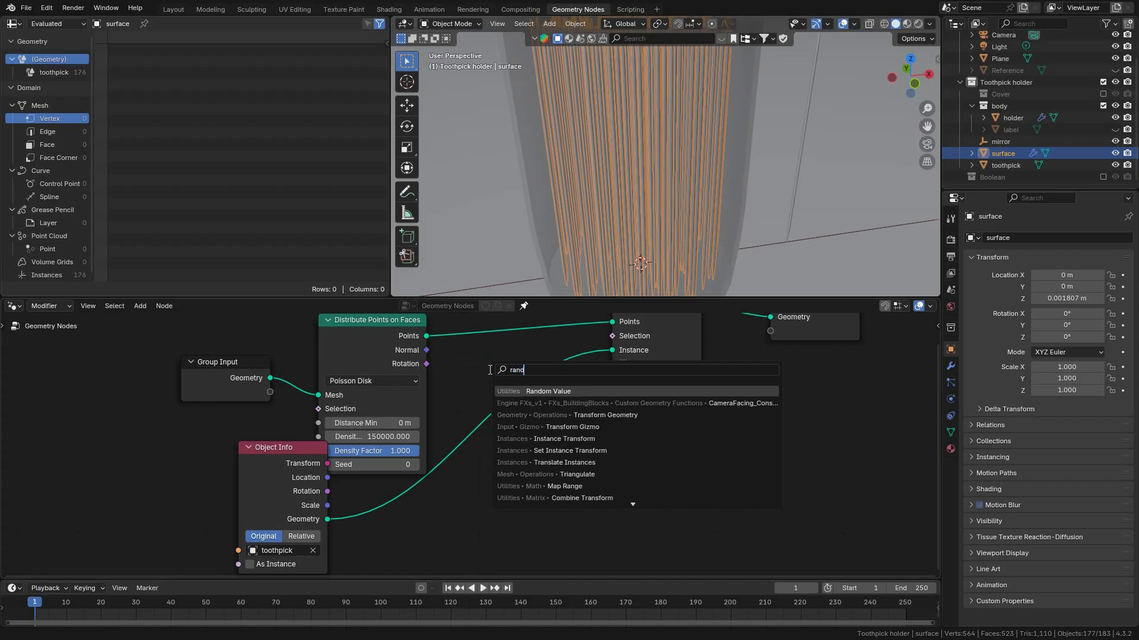
click(558, 391)
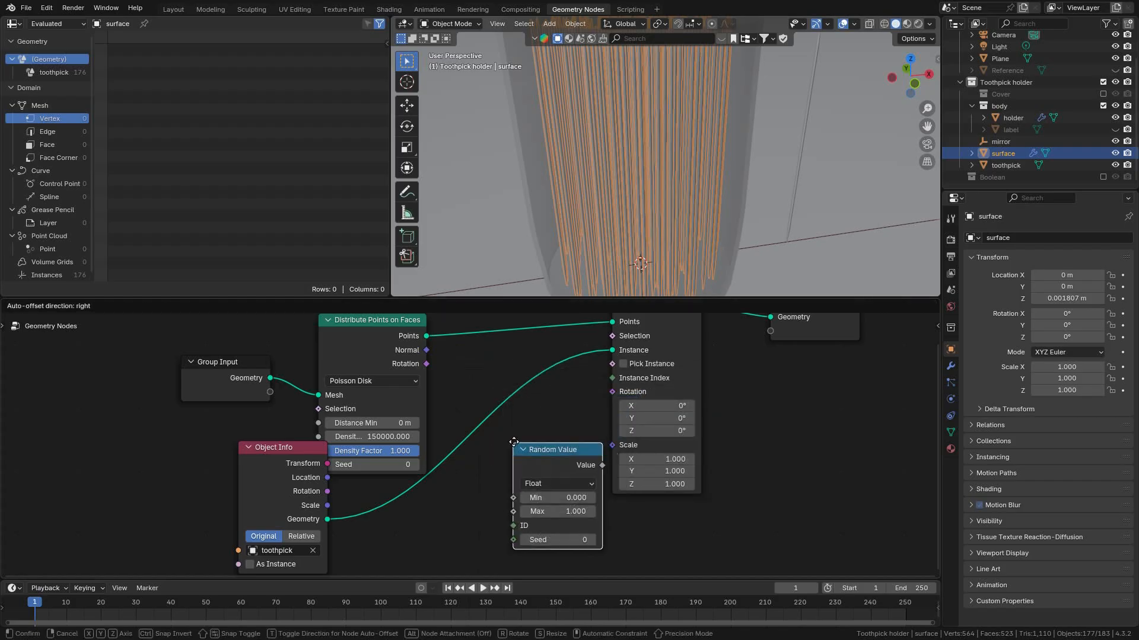
click(425, 505)
scroll(689, 376, down, 2)
mouse_move(701, 486)
middle_down()
mouse_move(671, 477)
mouse_move(684, 480)
middle_up()
scroll(664, 463, up, 2)
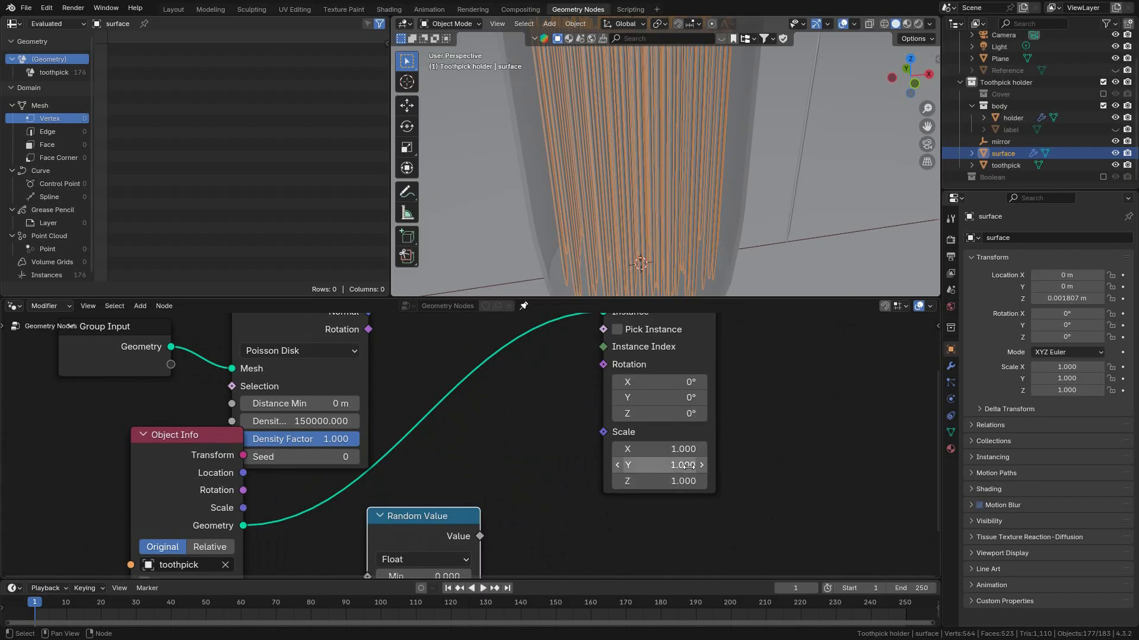
scroll(682, 181, down, 5)
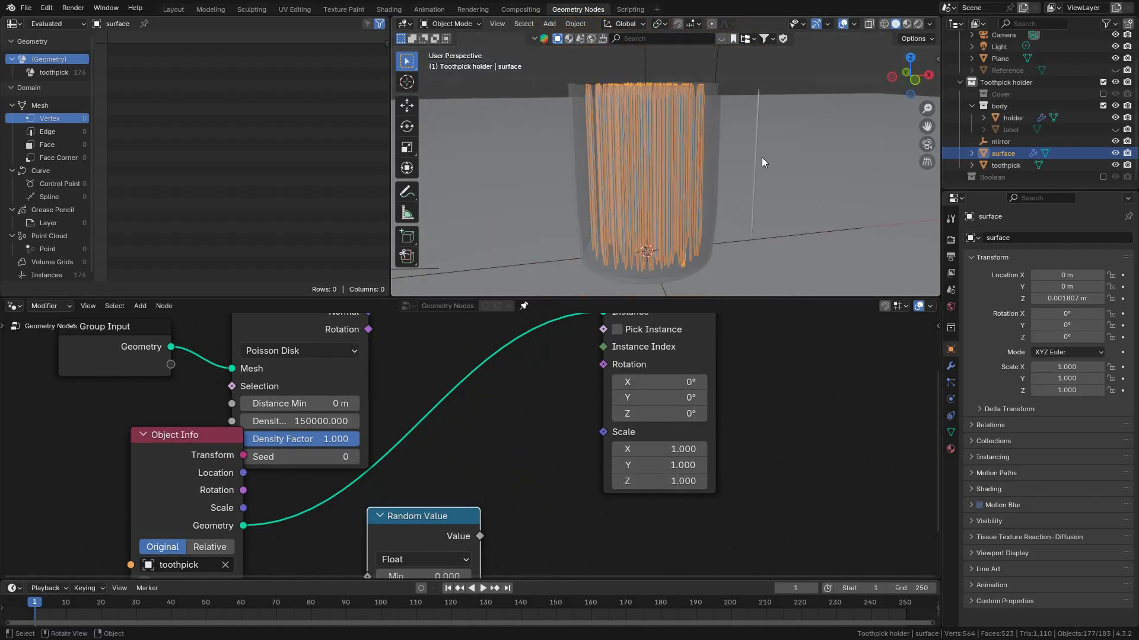
click(754, 180)
key(s)
key(x)
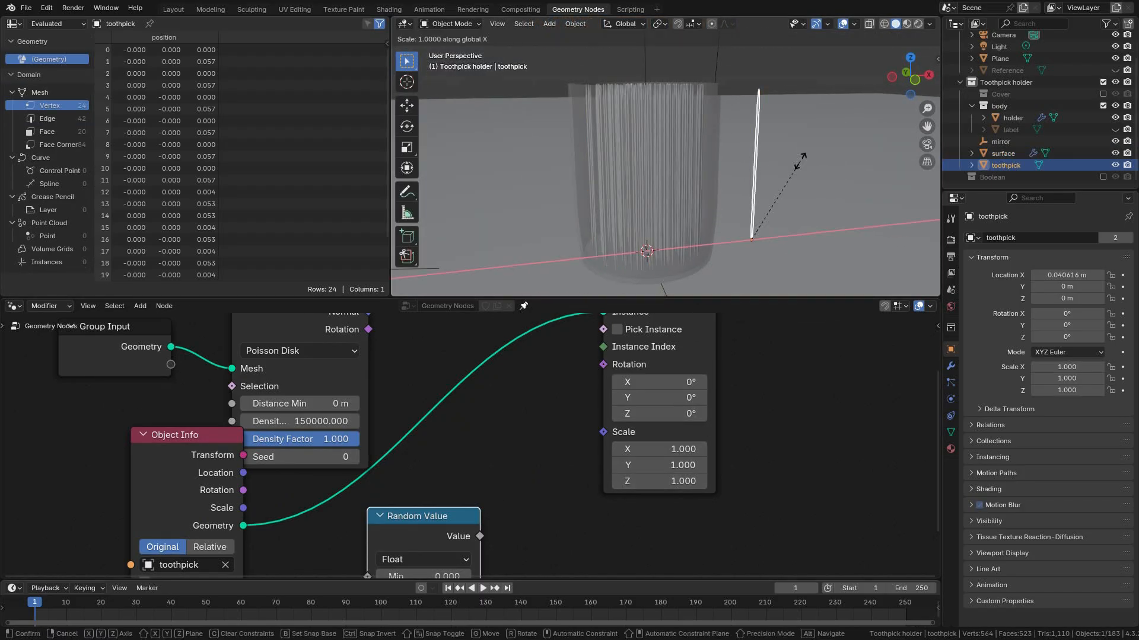
key(Escape)
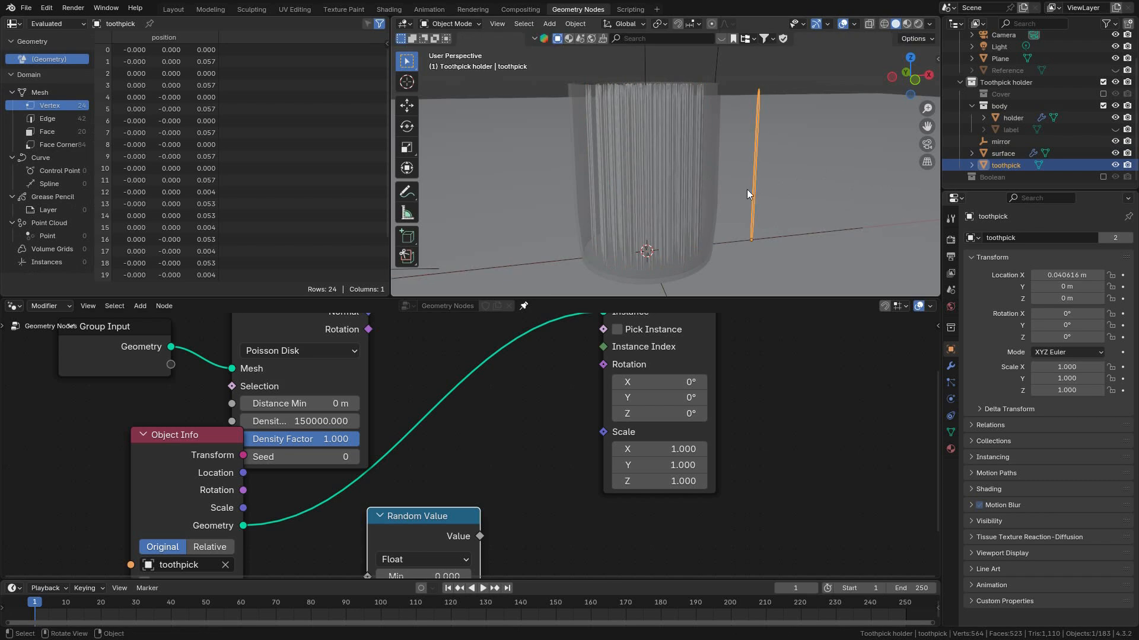
key(s)
key(y)
key(Escape)
key(s)
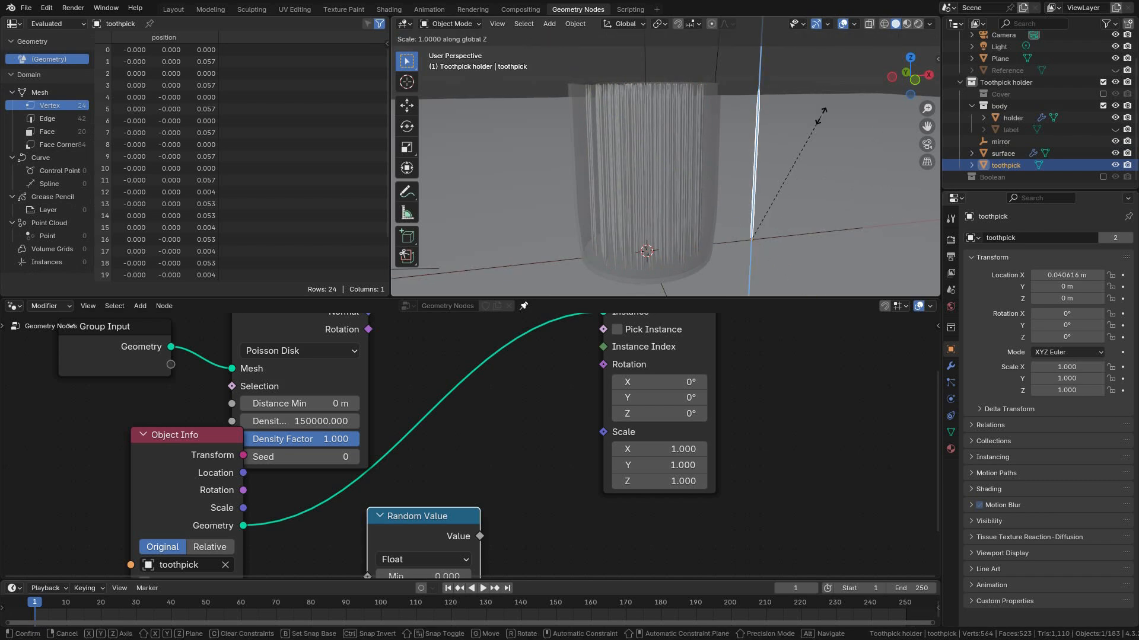
key(Escape)
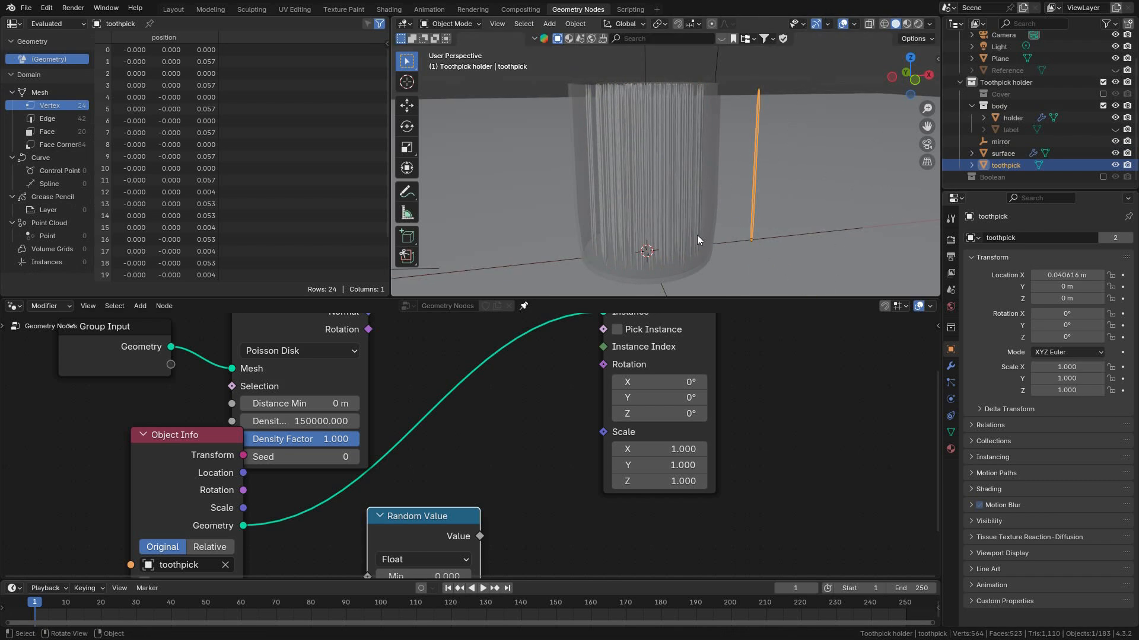
Connect the Random Value output to the Scale input of Instance on Points and shift the Random Value node slightly away.
scroll(545, 414, down, 3)
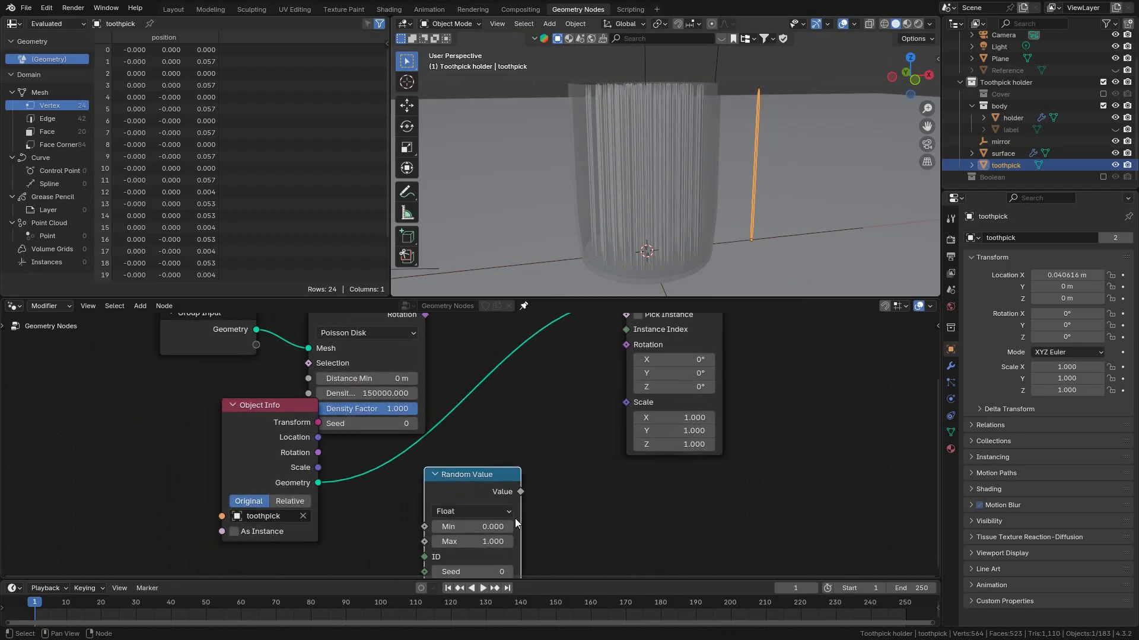
drag(521, 491, 638, 405)
middle_drag(685, 197, 703, 108)
drag(516, 532, 505, 537)
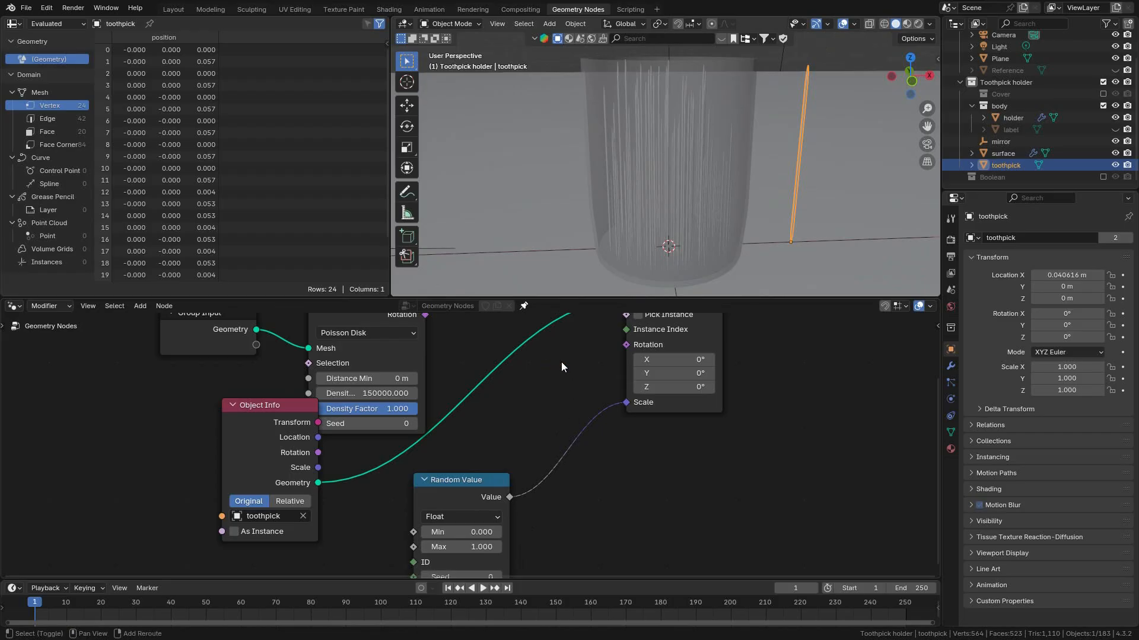
Insert a Combine XYZ node between Random Value and the Scale input, with the random value feeding only its Z input.
key(shift+a)
click(542, 361)
text(combine)
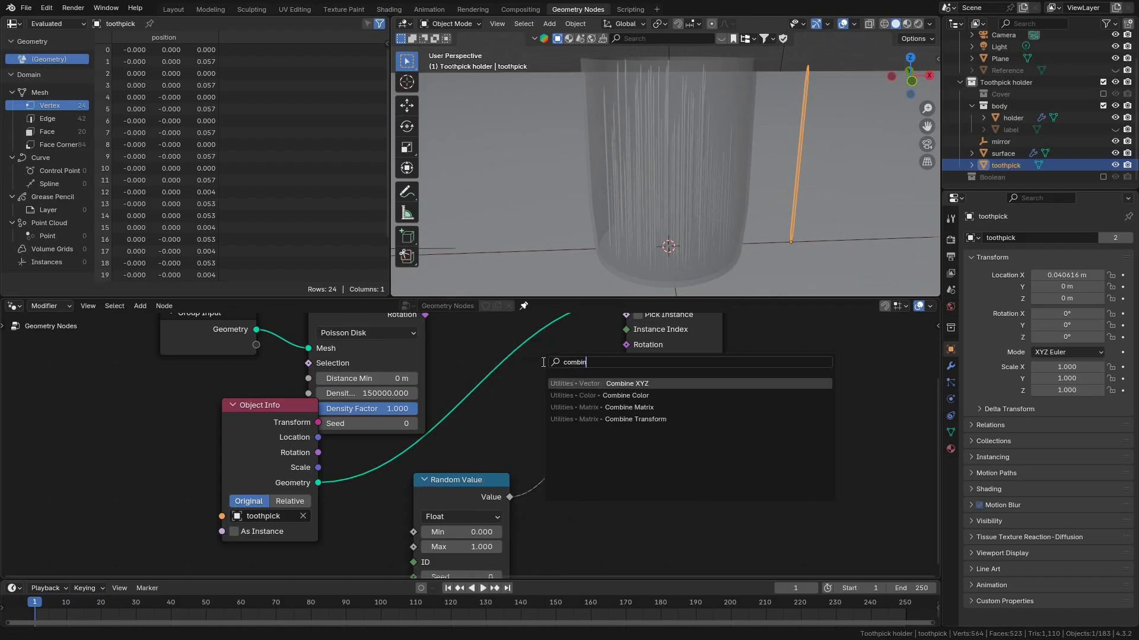
click(621, 383)
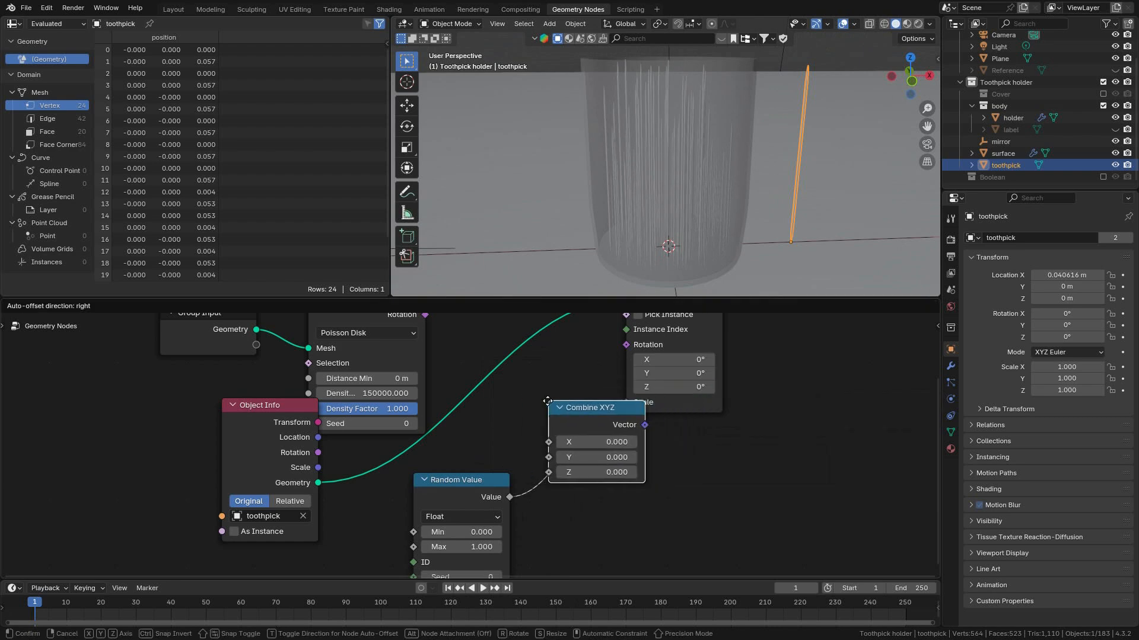
click(542, 401)
drag(542, 444, 543, 474)
Try other Min and Max values on the Random Value node, and reset Min to 0 and Max to 1.
scroll(577, 451, down, 3)
shift+middle_drag(557, 486, 500, 464)
scroll(502, 448, up, 2)
scroll(501, 449, up, 1)
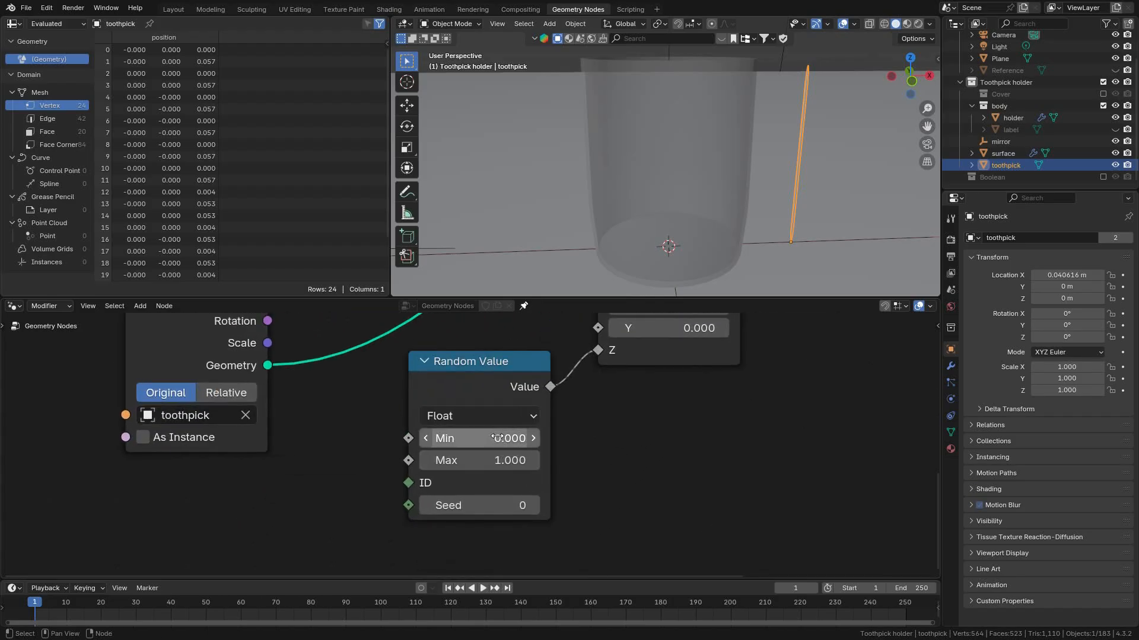
drag(496, 437, 535, 435)
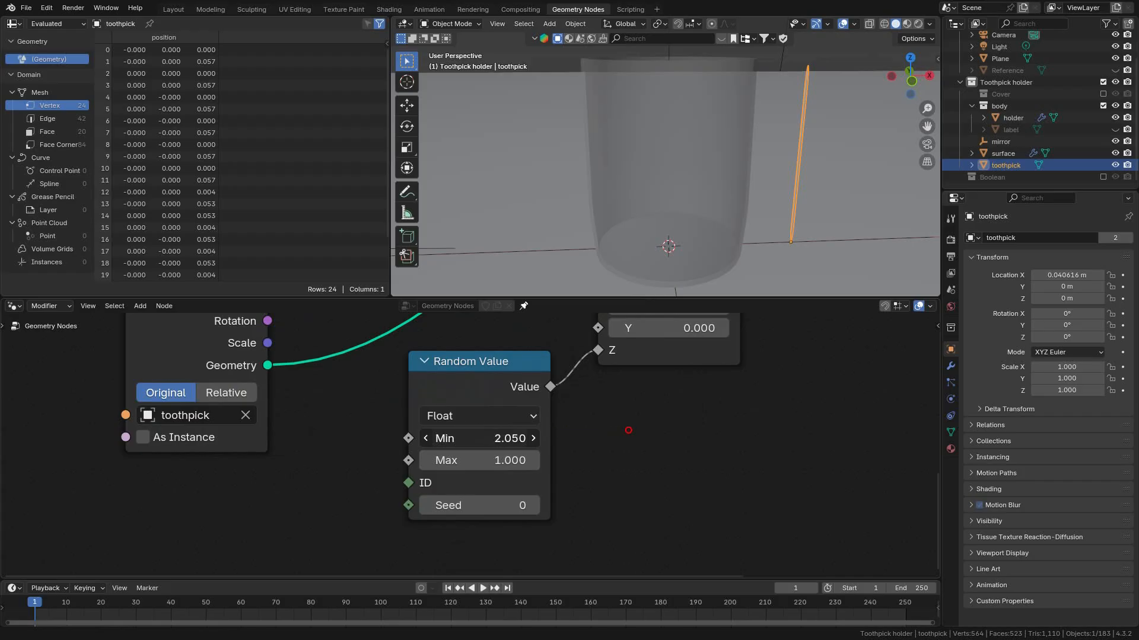
click(500, 438)
text(0)
key(Return)
click(489, 467)
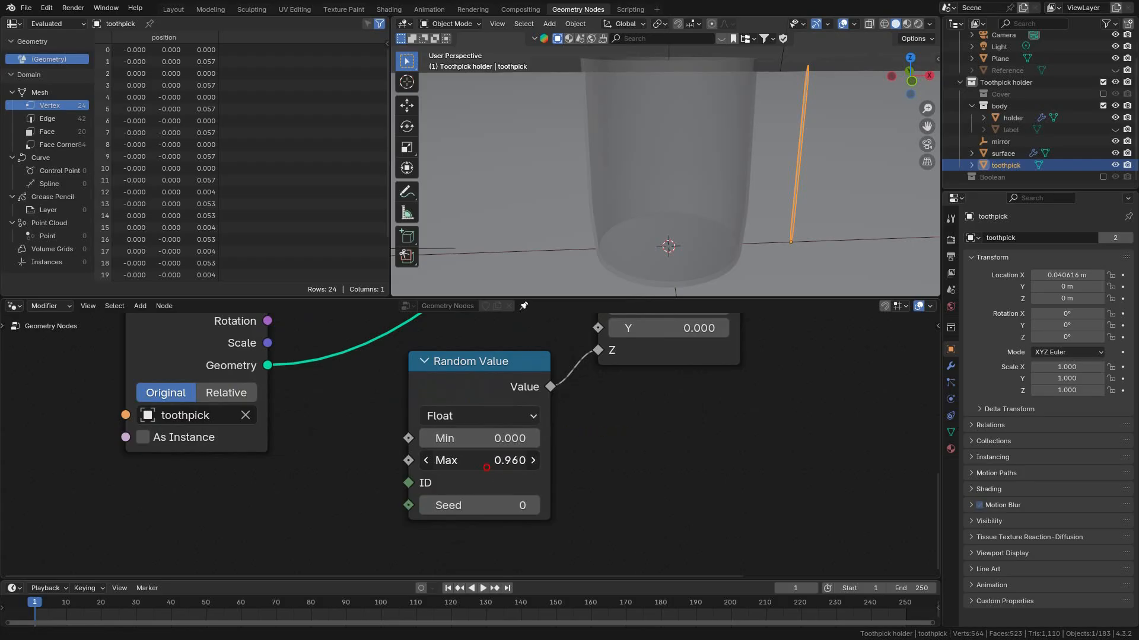
scroll(470, 442, down, 2)
click(487, 462)
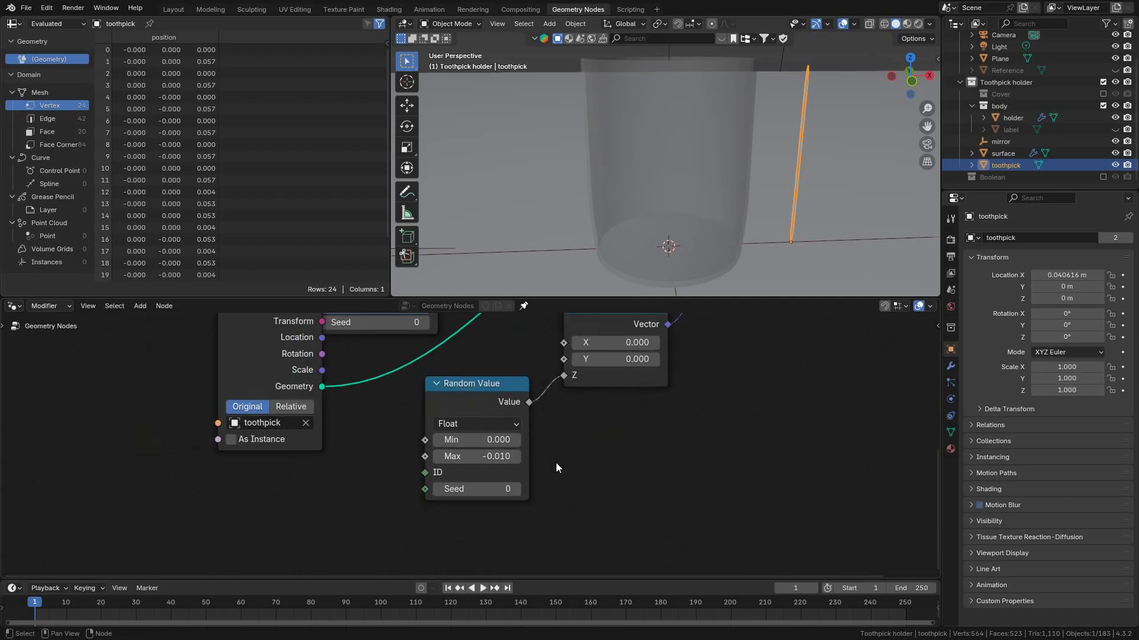
text(1)
key(Return)
Unlink Random Value from the Z input of Combine XYZ, try a manual Z value, reset it to 0 and reconnect the link.
middle_drag(677, 395, 622, 496)
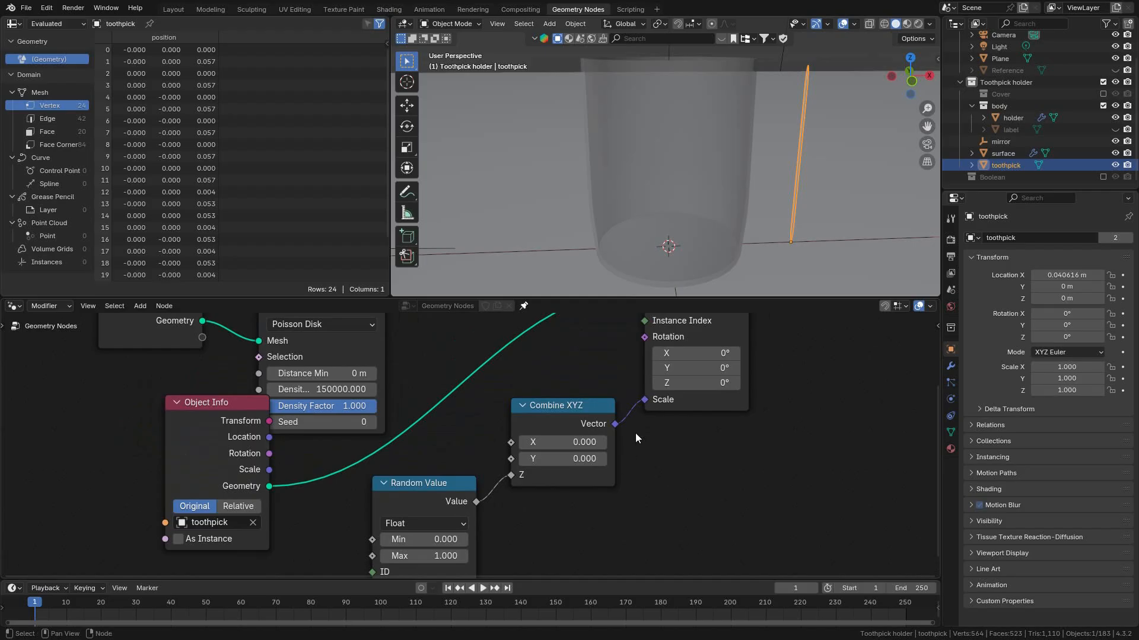
mouse_move(638, 408)
mouse_down()
mouse_move(629, 422)
mouse_move(643, 402)
mouse_up()
middle_drag(474, 486, 518, 448)
drag(554, 437, 530, 458)
drag(609, 436, 634, 437)
click(630, 437)
text(0)
key(Return)
drag(522, 464, 557, 437)
Set both the X and Y values of the Combine XYZ node to 1.
scroll(667, 243, up, 3)
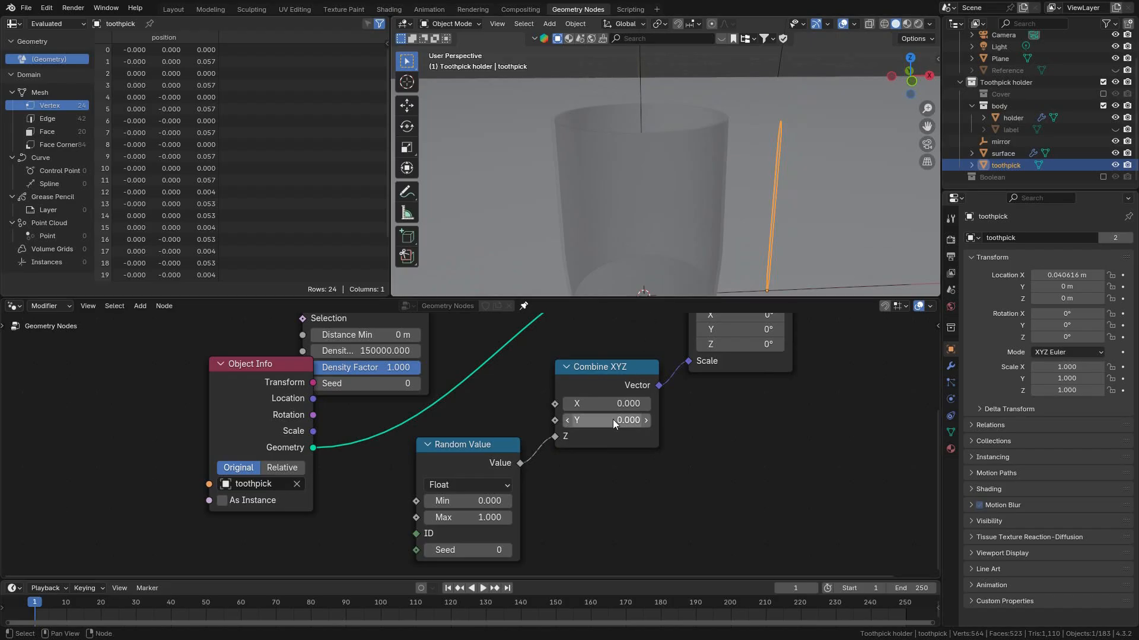
drag(619, 404, 620, 420)
text(1)
key(Return)
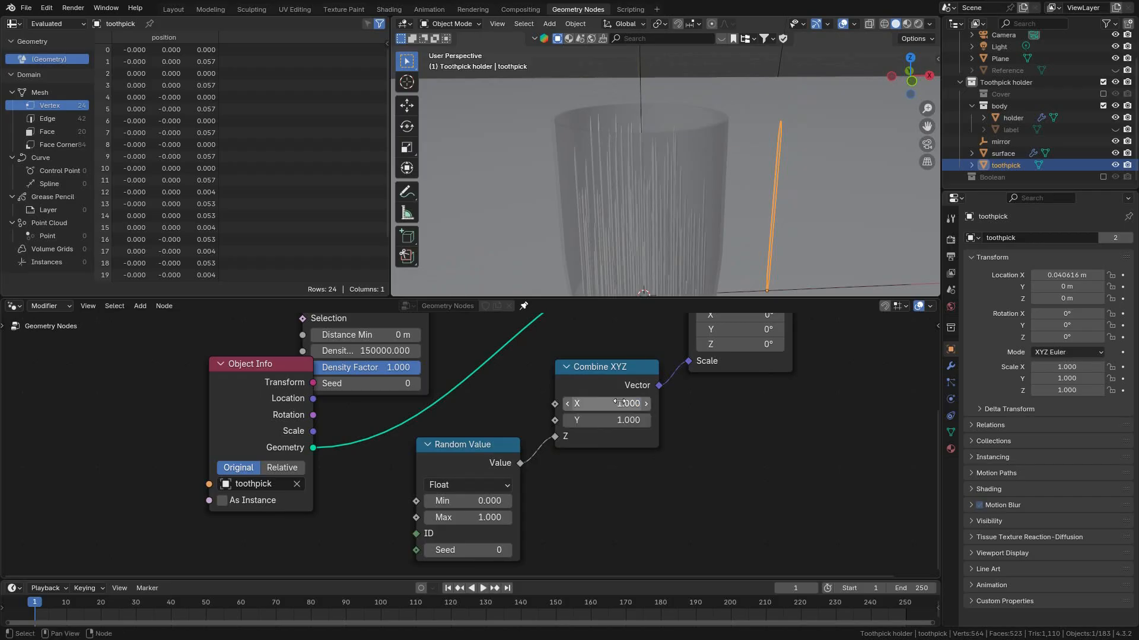
Inspect the varied toothpick heights, nudge the Random Value node closer to Combine XYZ, and save the file.
mouse_move(678, 177)
middle_down()
mouse_move(639, 173)
mouse_move(716, 182)
mouse_move(664, 197)
mouse_move(702, 128)
mouse_move(706, 172)
mouse_move(674, 183)
middle_up()
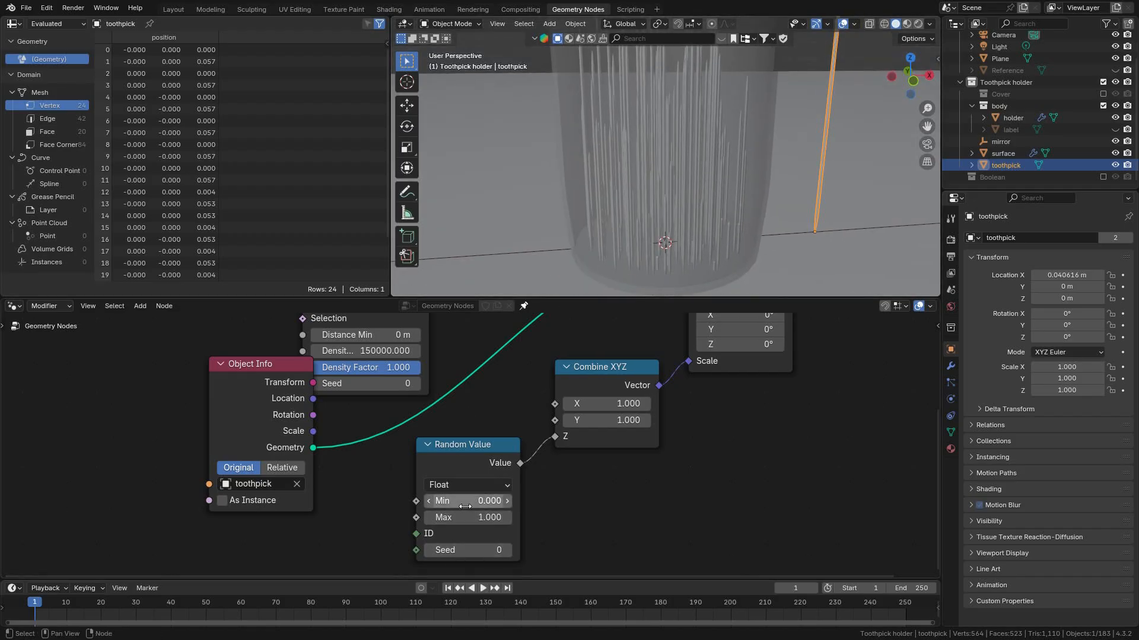
mouse_move(703, 148)
middle_down()
mouse_move(689, 149)
mouse_move(713, 149)
middle_up()
drag(477, 447, 488, 442)
middle_drag(667, 253, 729, 200)
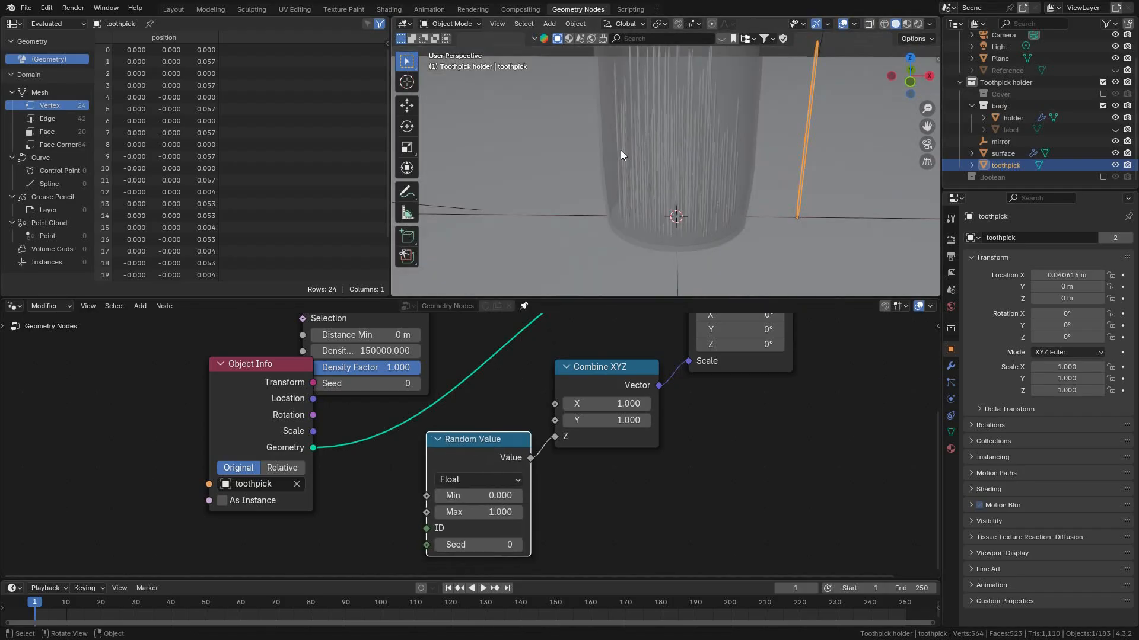
middle_drag(684, 129, 652, 196)
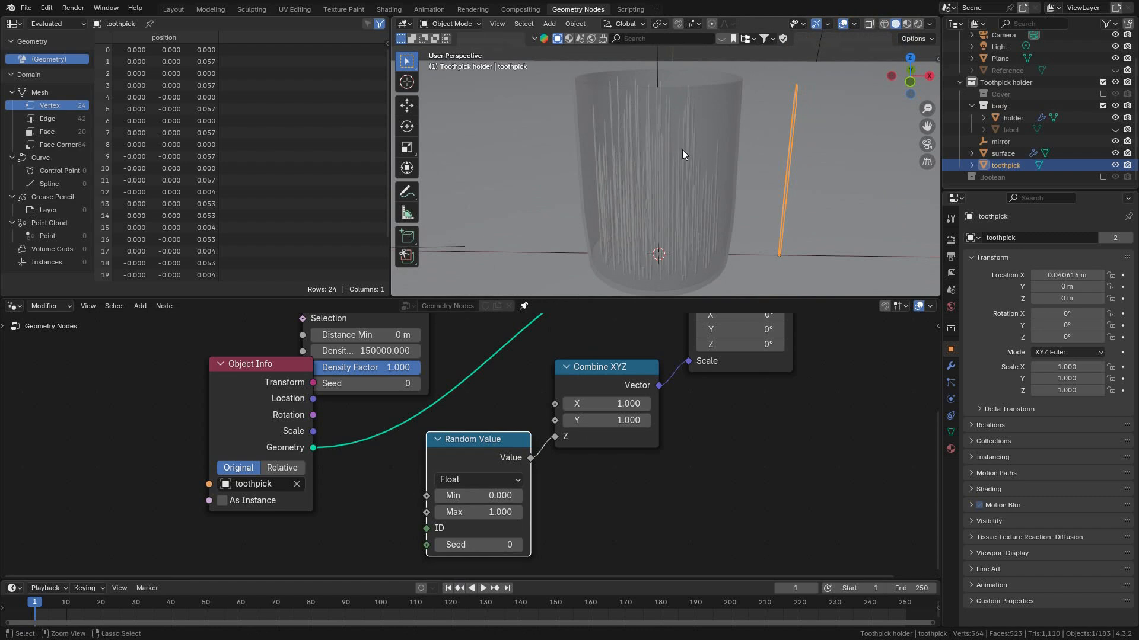
key(ctrl+s)
Try the Integer, Vector and Boolean data types on the Random Value node, and return it to Float.
scroll(675, 190, up, 4)
middle_drag(675, 190, 632, 270)
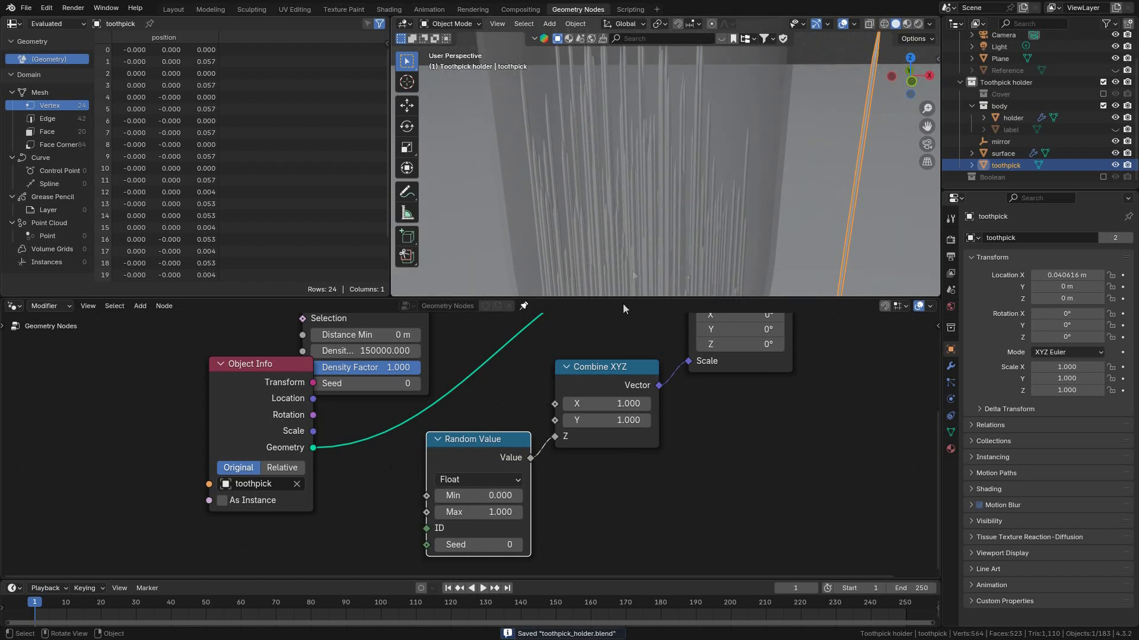
click(479, 480)
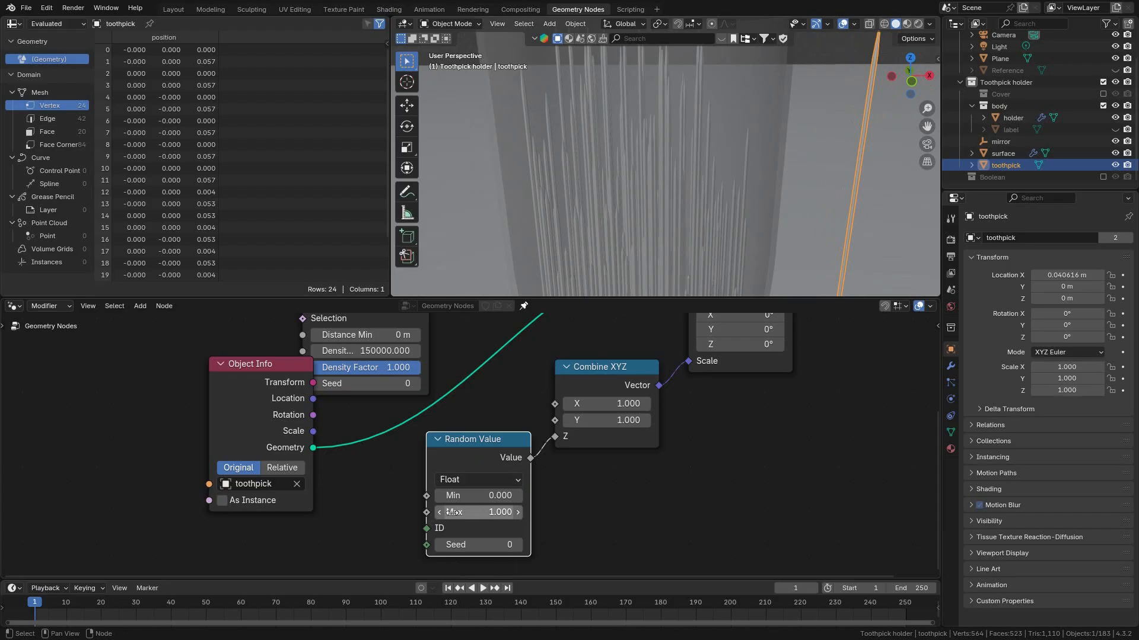
click(479, 480)
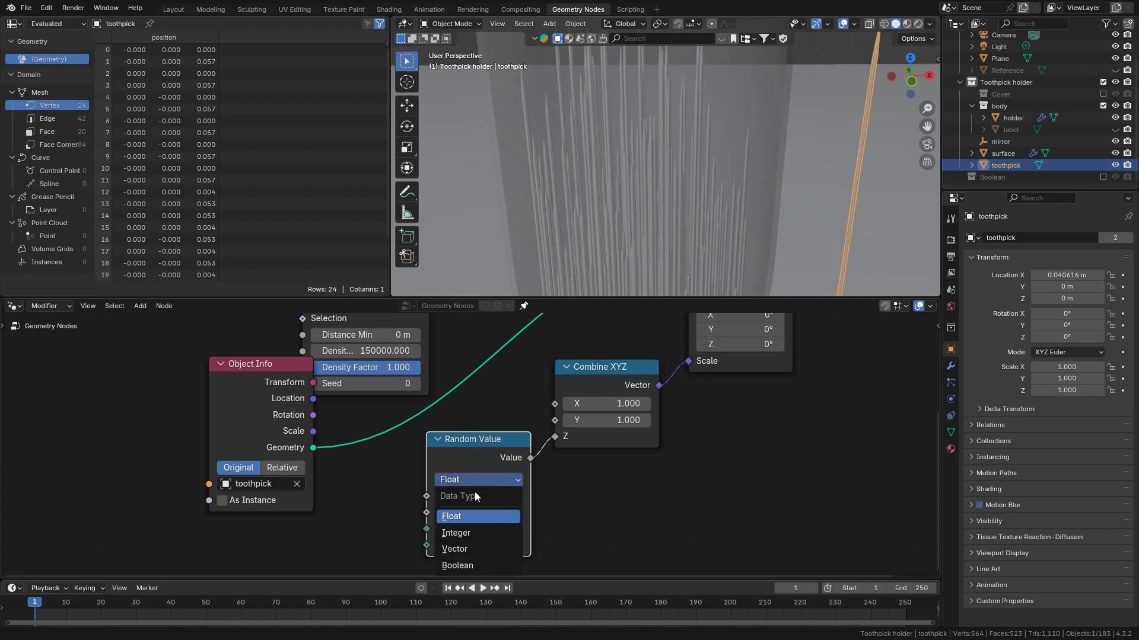
click(461, 534)
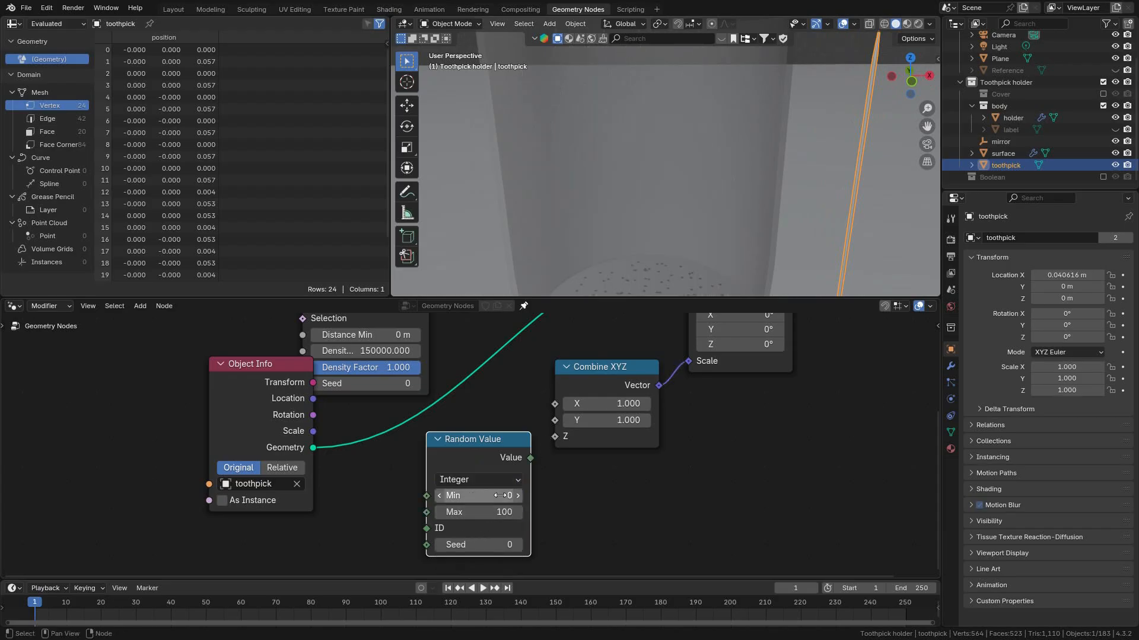
click(474, 475)
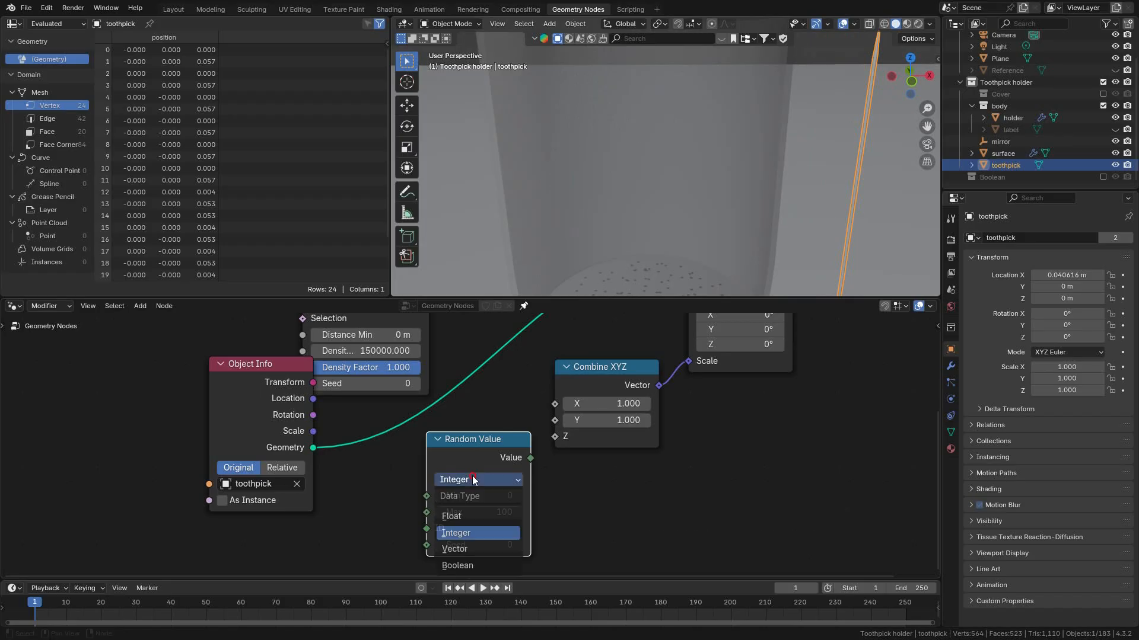
click(455, 550)
scroll(472, 446, down, 2)
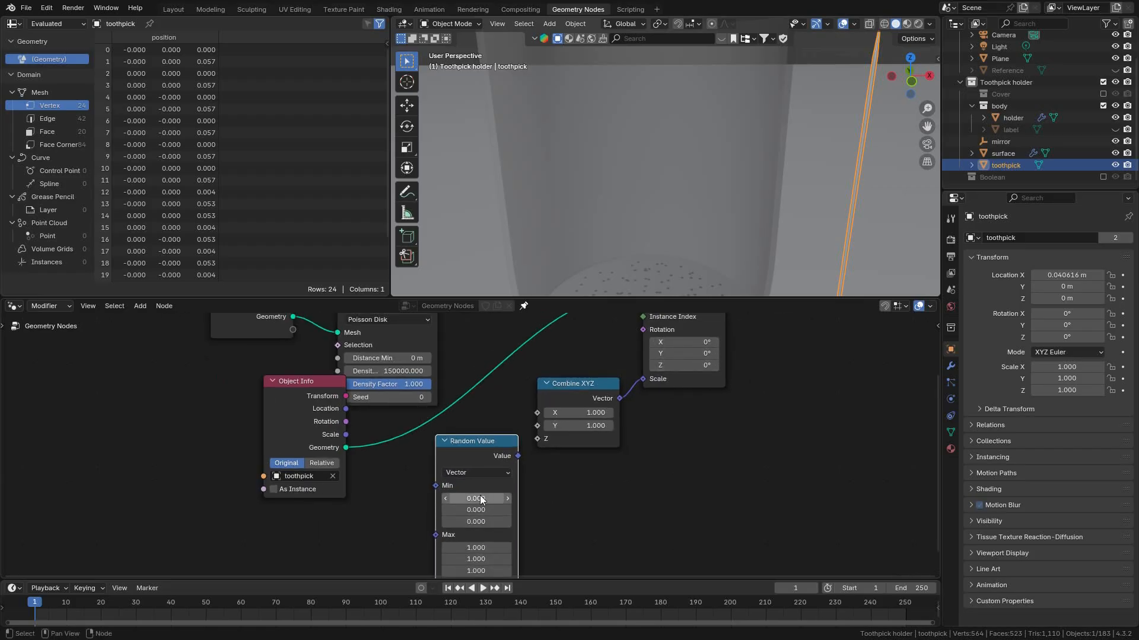
scroll(493, 536, up, 3)
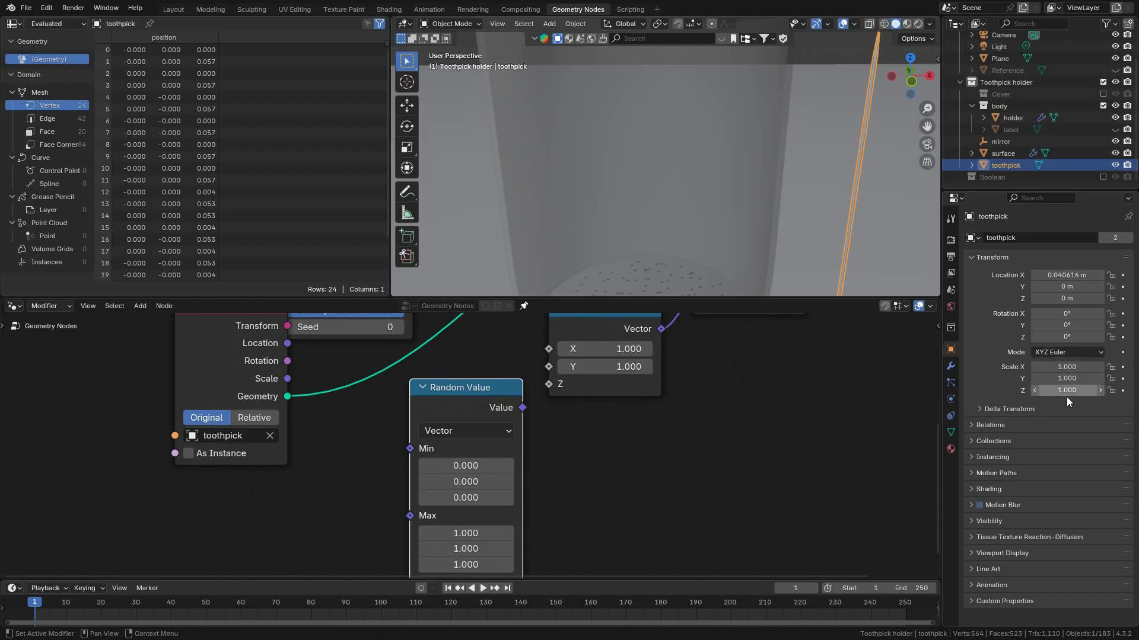
click(468, 430)
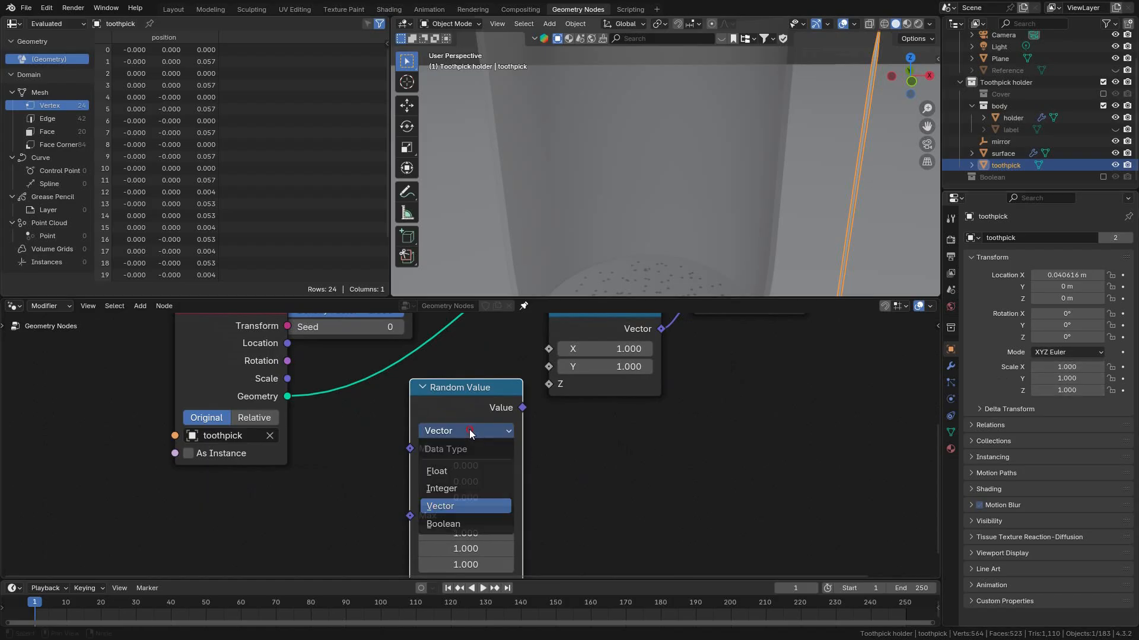
click(450, 524)
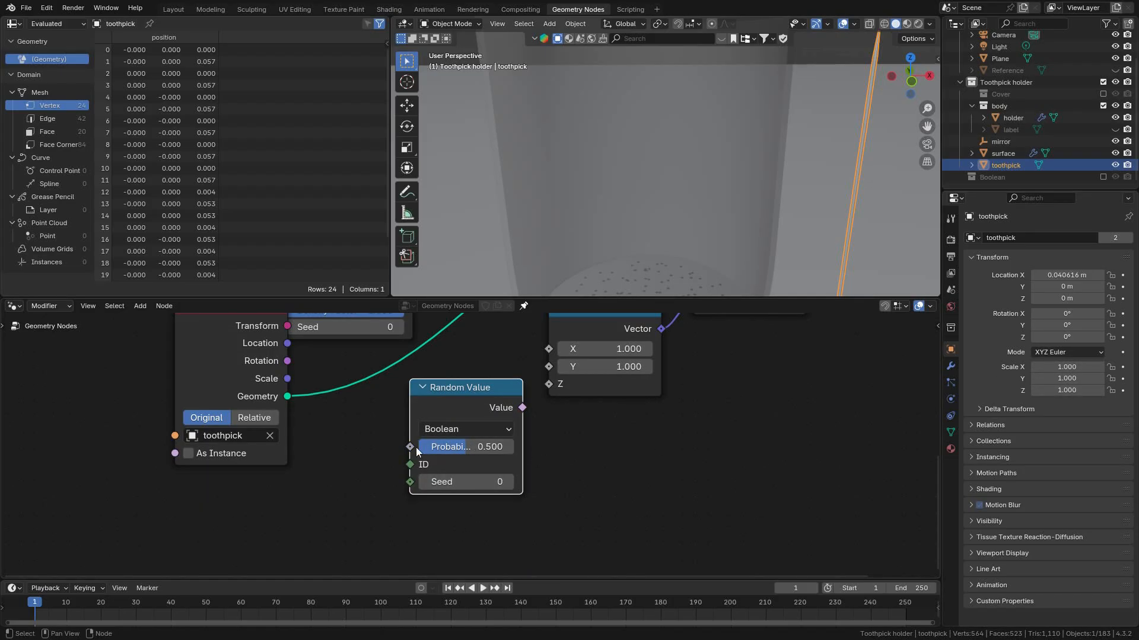
click(480, 430)
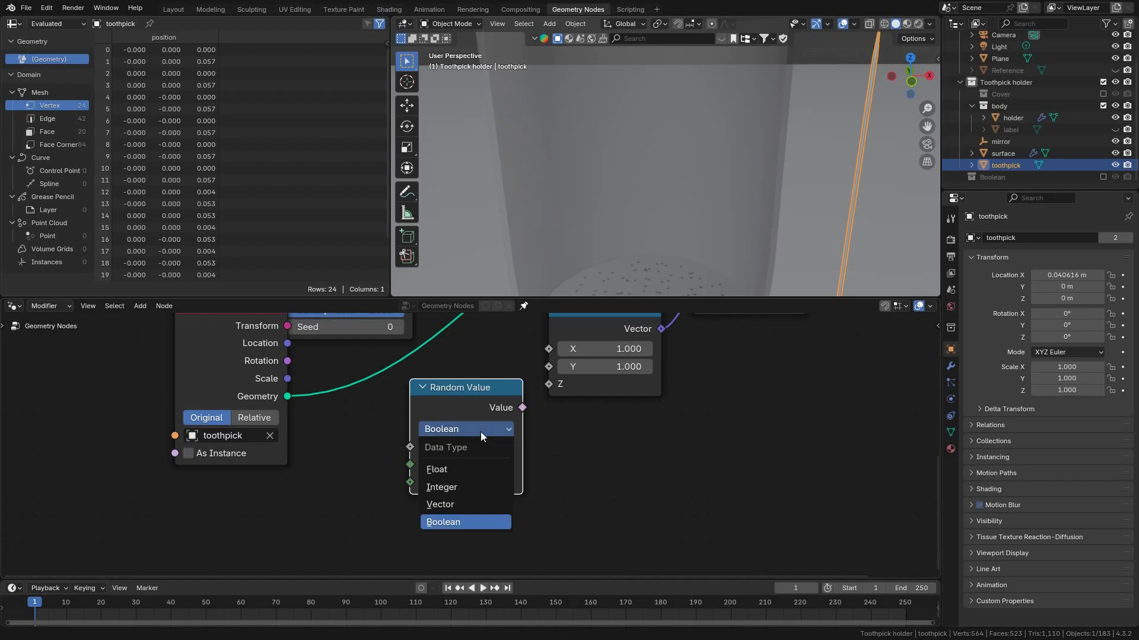
click(442, 470)
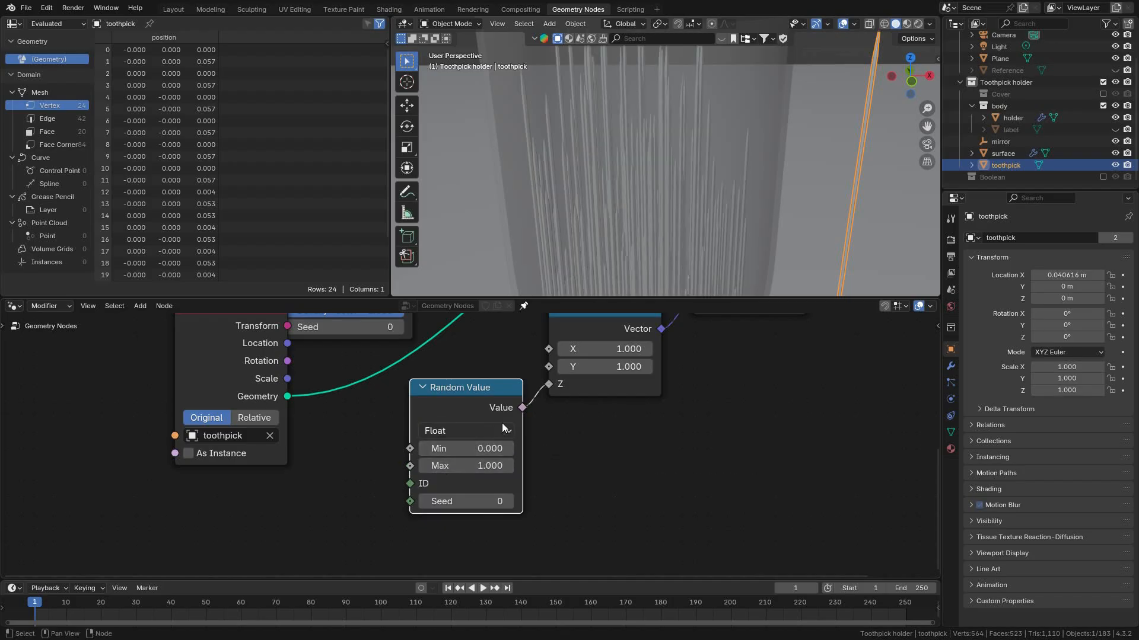
Set the Random Value node's Seed to 25 and its Min to 0.790.
scroll(478, 447, down, 1)
scroll(657, 208, down, 3)
scroll(649, 210, up, 3)
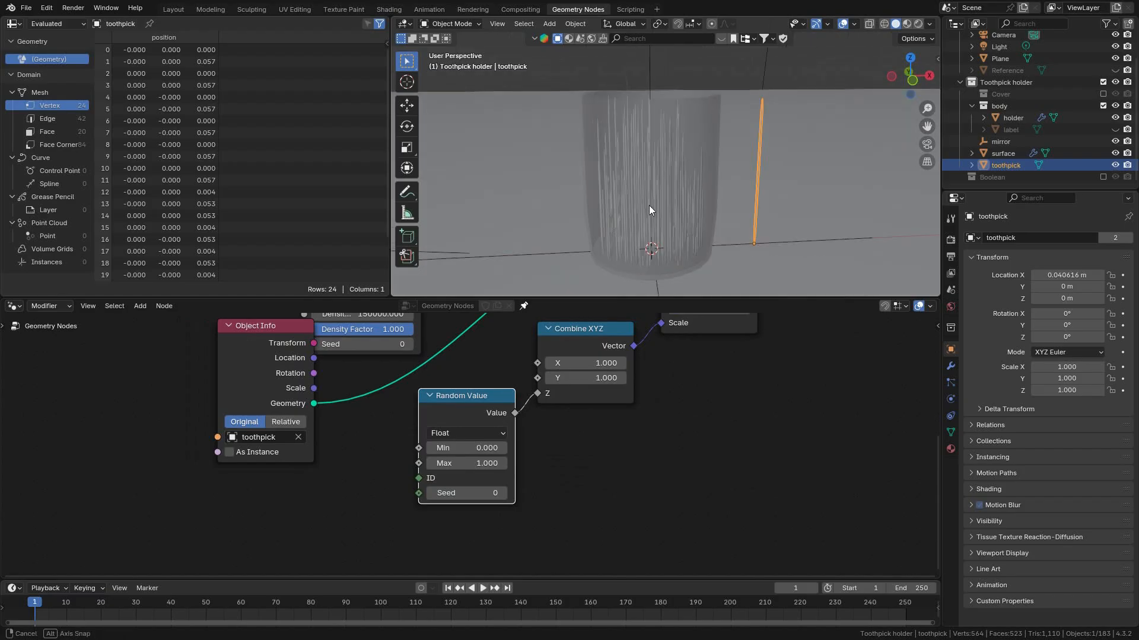
scroll(465, 450, up, 1)
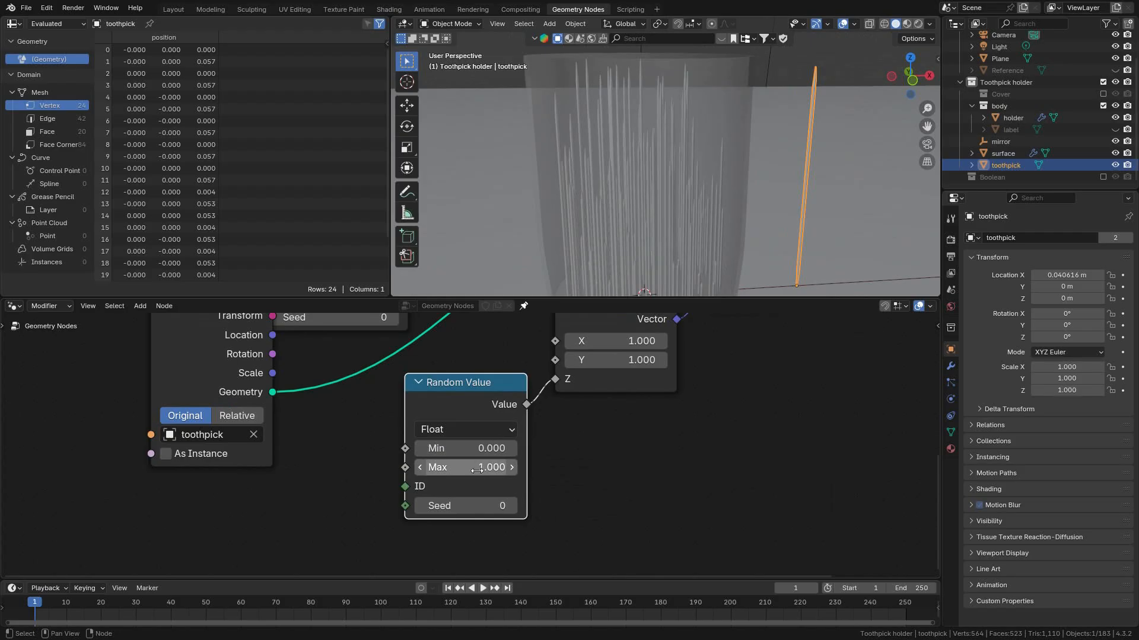
click(511, 505)
click(511, 506)
click(511, 506)
click(511, 506)
click(511, 506)
click(511, 506)
click(511, 506)
click(511, 506)
click(511, 506)
click(511, 505)
click(511, 506)
click(511, 505)
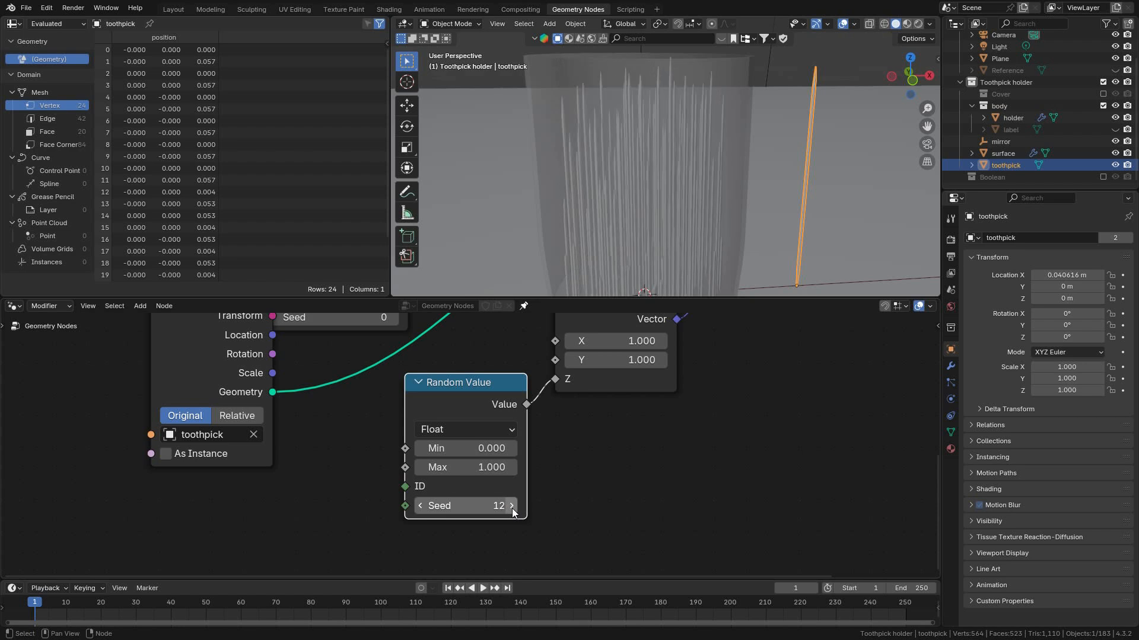
click(511, 506)
click(511, 506)
click(511, 505)
click(512, 506)
click(511, 506)
click(511, 506)
click(511, 506)
click(511, 506)
click(511, 506)
click(511, 505)
click(511, 506)
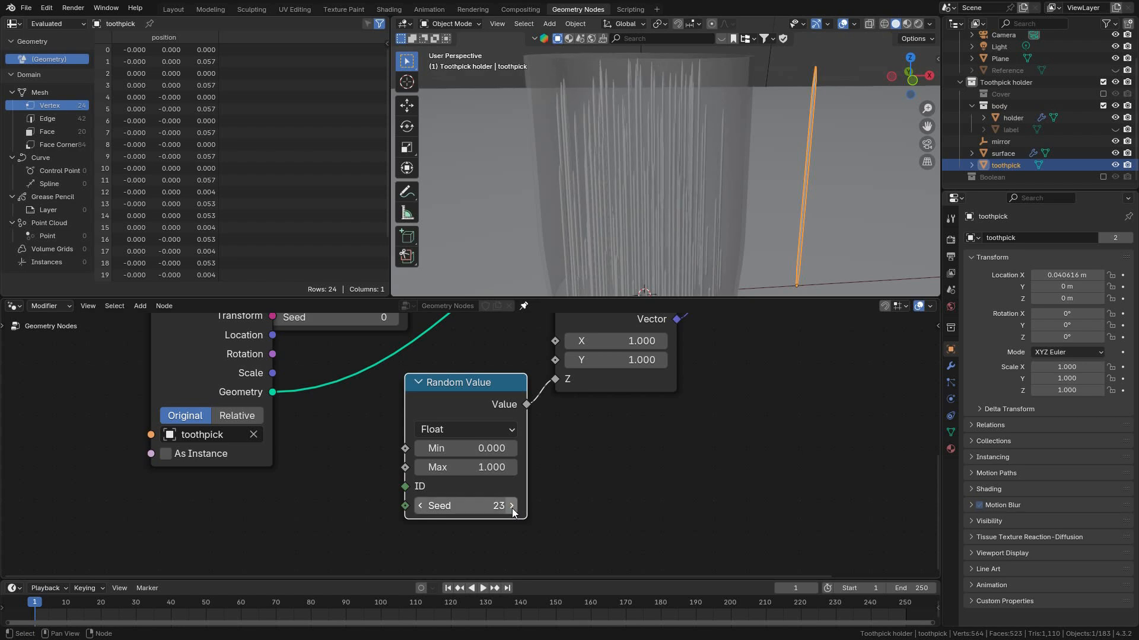
click(511, 506)
click(511, 506)
right_click(593, 496)
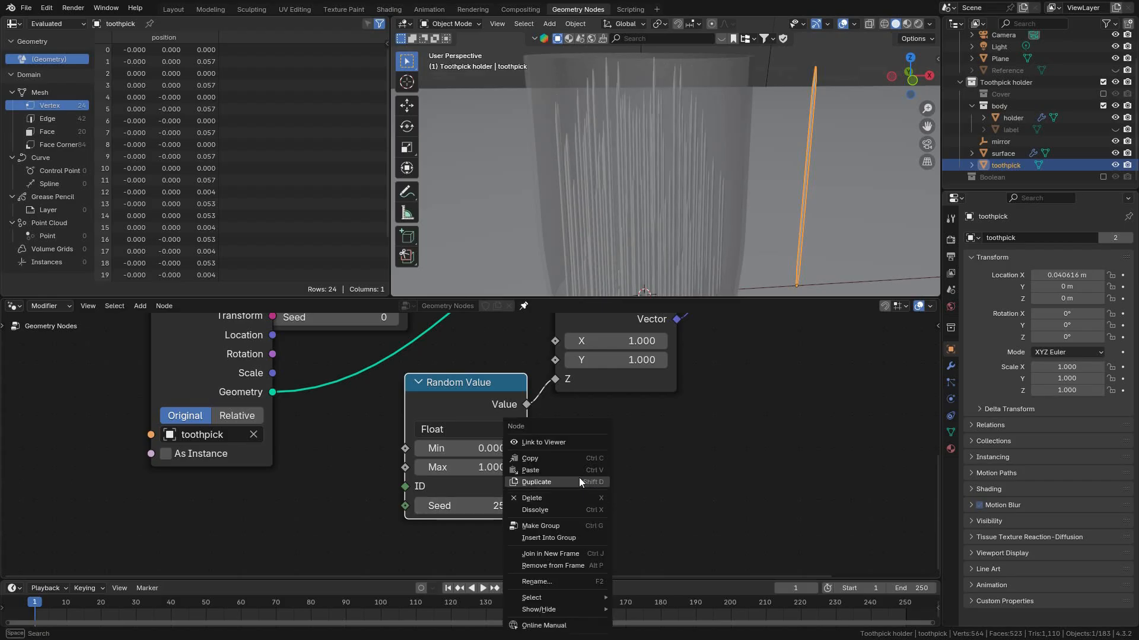
drag(487, 449, 485, 449)
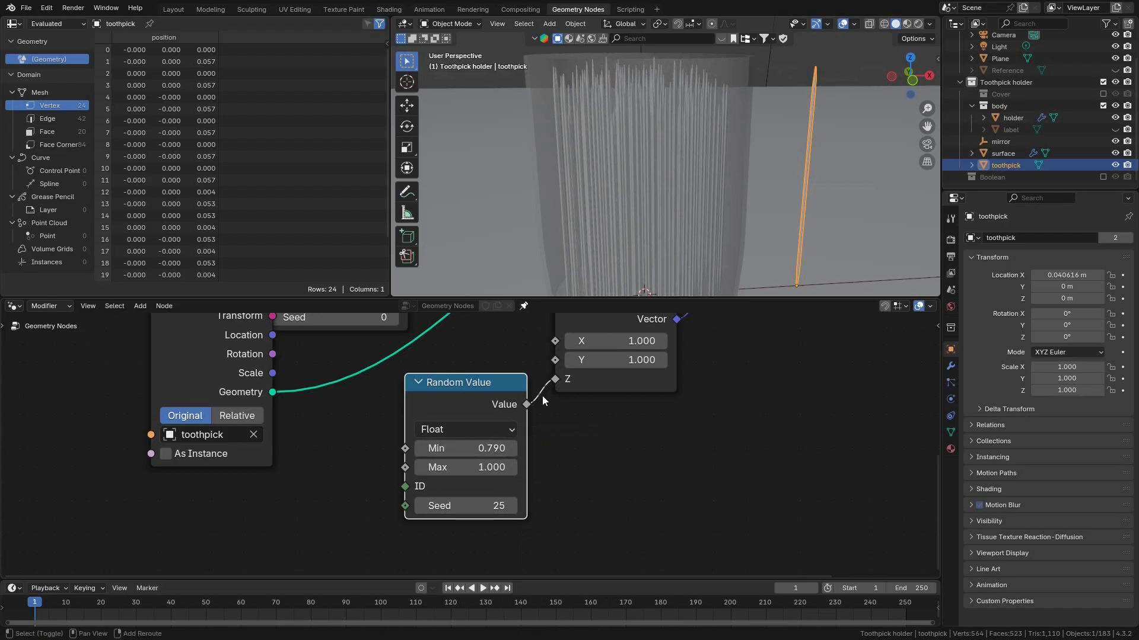
Select the surface object and set the Min of the Random Value node driving the Z scale to 0.900.
mouse_move(761, 162)
middle_down()
mouse_move(719, 170)
mouse_move(774, 169)
mouse_move(756, 180)
mouse_move(731, 181)
mouse_move(771, 153)
middle_up()
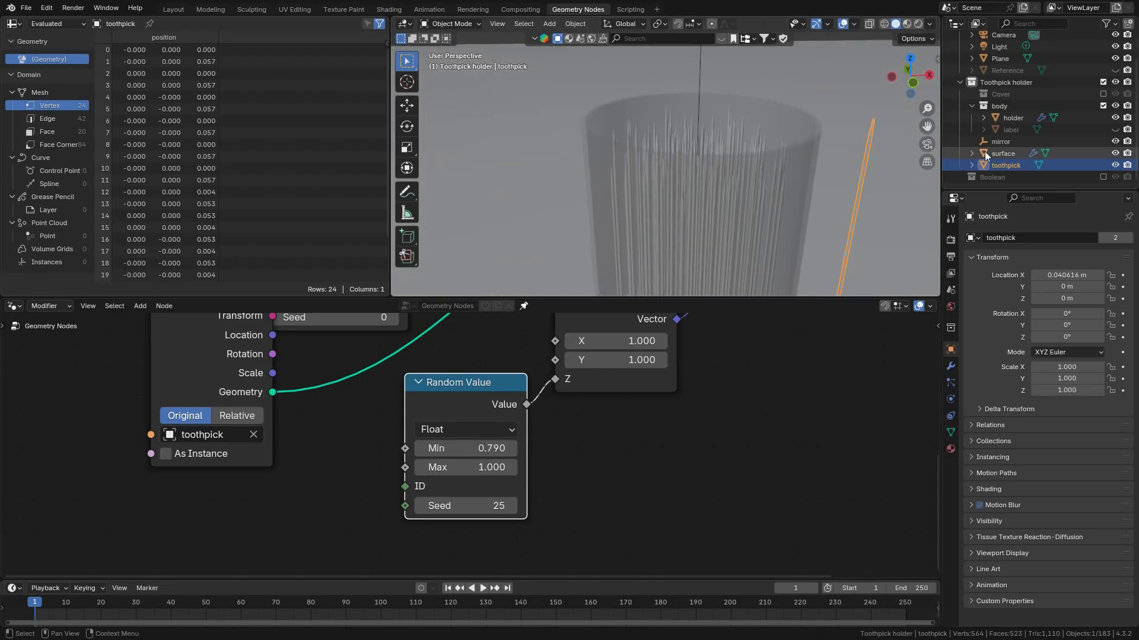
click(1005, 153)
scroll(819, 178, up, 6)
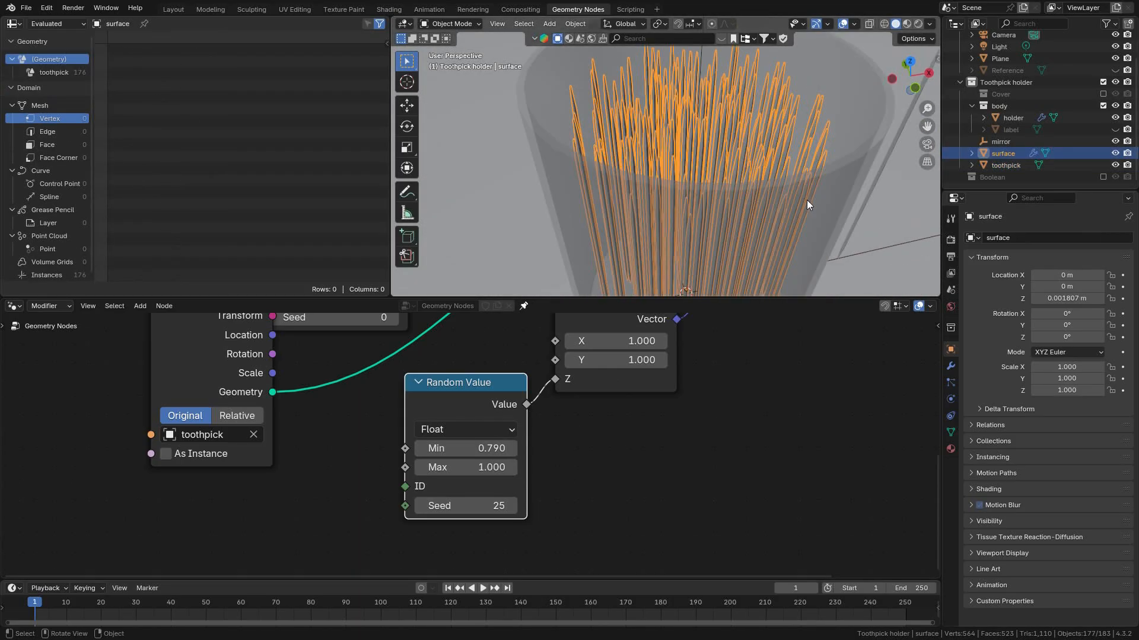
scroll(792, 212, down, 3)
middle_drag(789, 180, 764, 169)
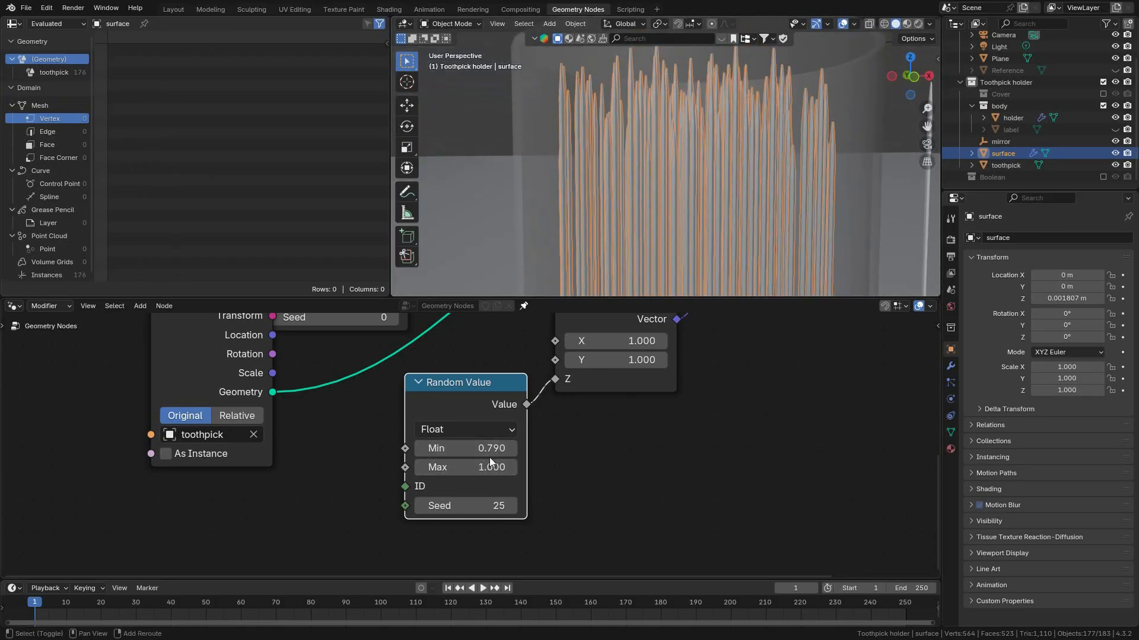
drag(487, 449, 511, 449)
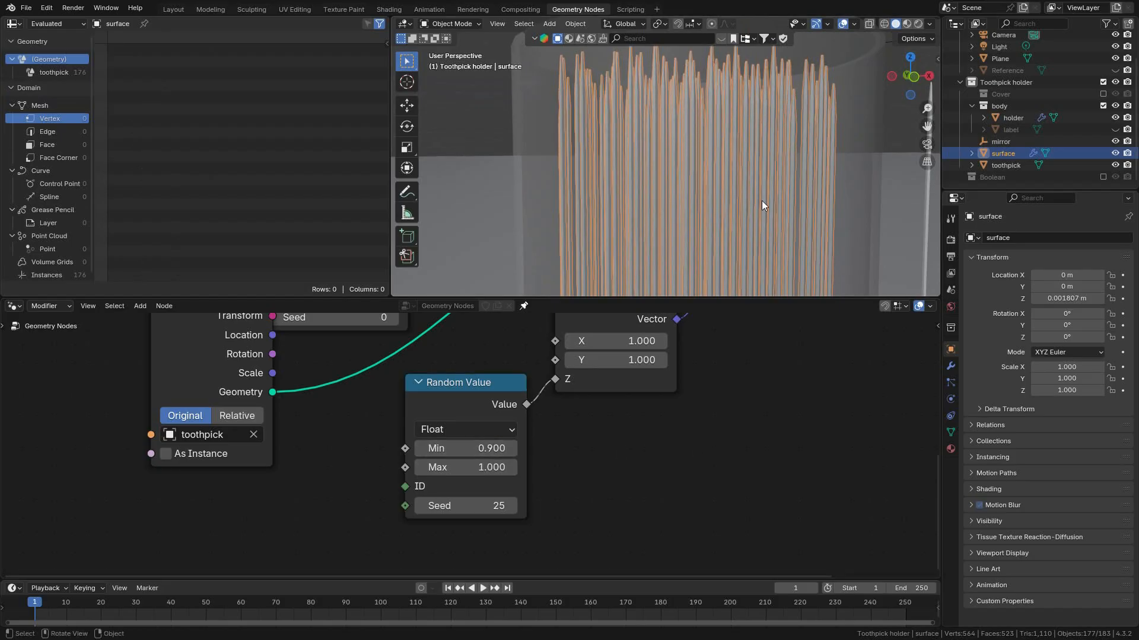
Save the file and check the toothpick heights against the holder rim in front view.
scroll(761, 201, down, 4)
middle_drag(664, 238, 678, 138)
key(ctrl+s)
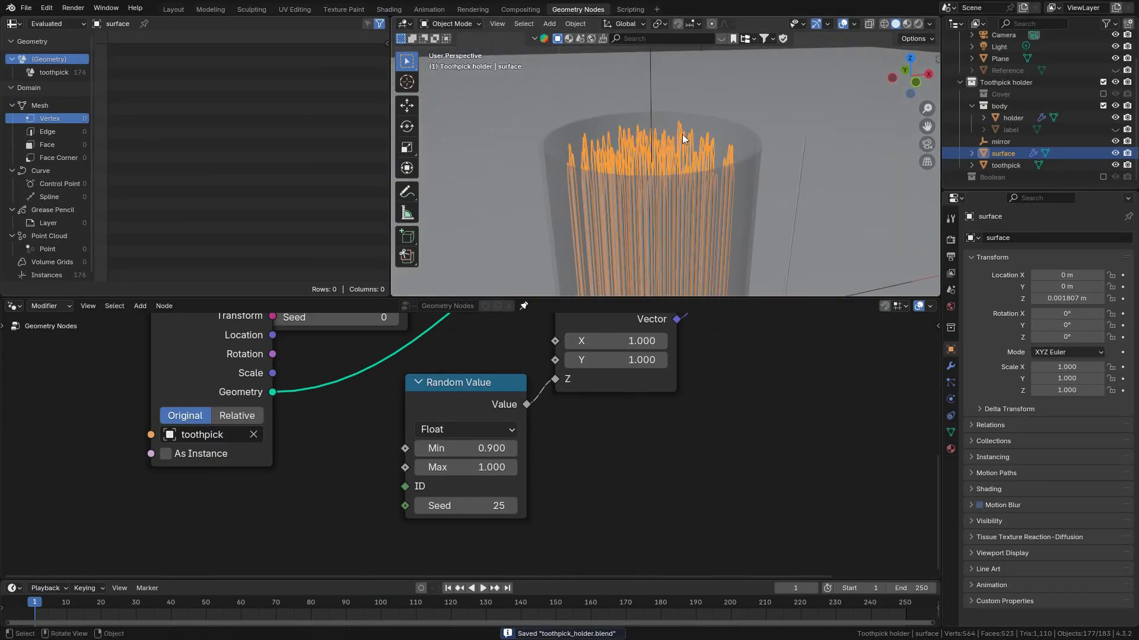
key(KP_1)
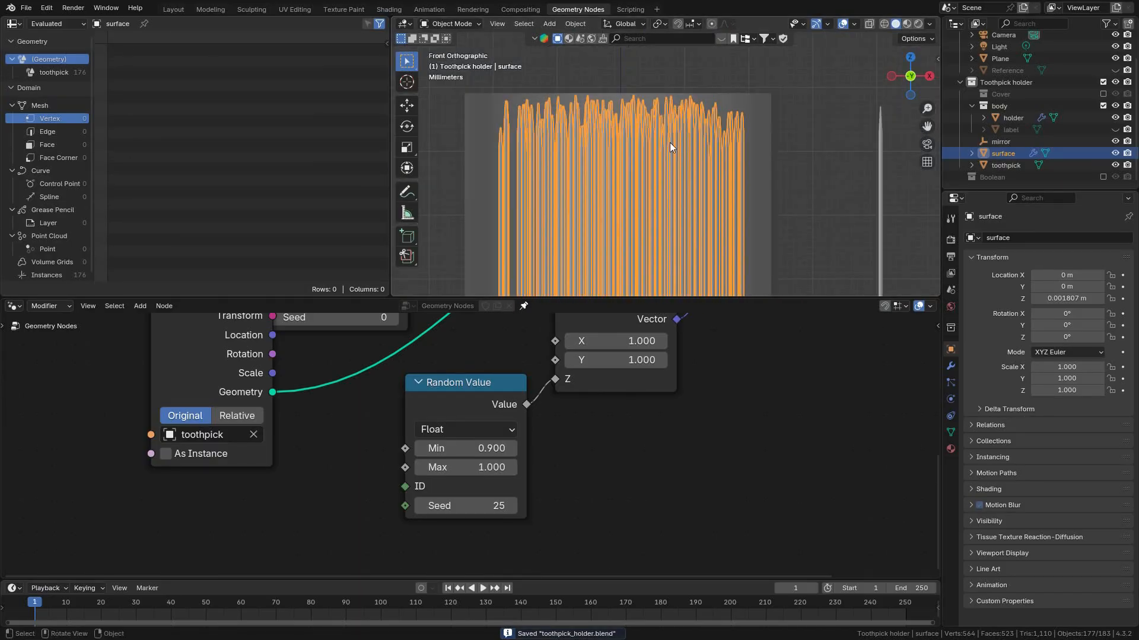
middle_drag(624, 110, 627, 155)
Move the Instance on Points and Group Output nodes together to make room beside the Combine XYZ node.
scroll(705, 410, down, 6)
shift+middle_drag(691, 423, 613, 504)
scroll(658, 468, down, 1)
drag(521, 326, 667, 452)
key(g)
click(617, 350)
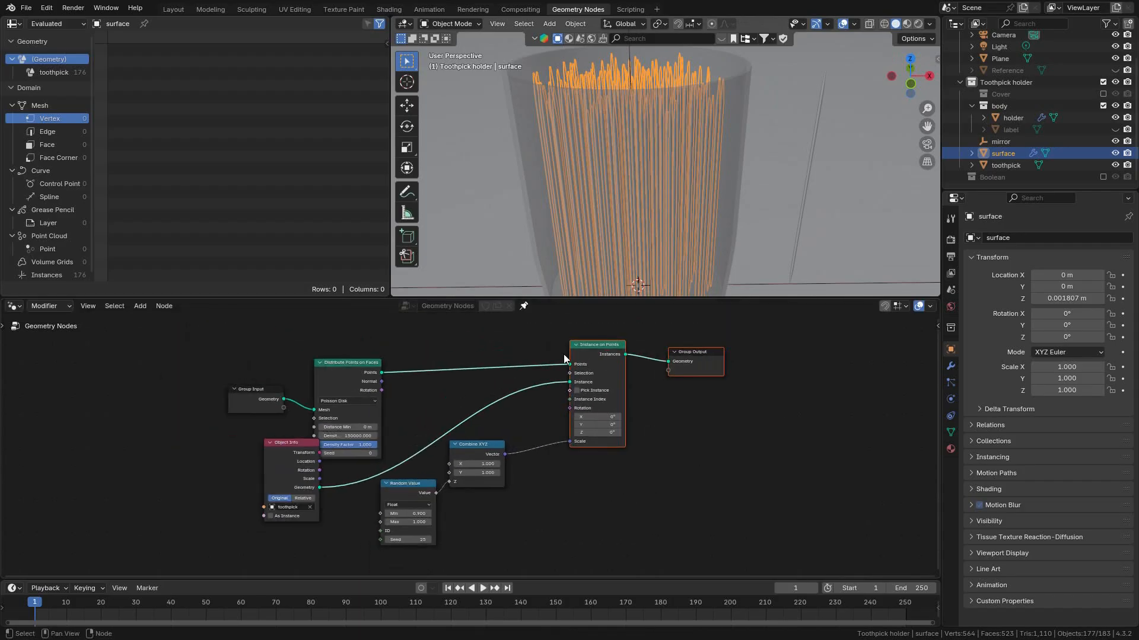
scroll(699, 482, up, 2)
scroll(691, 482, up, 5)
middle_drag(681, 472, 674, 414)
scroll(359, 486, down, 3)
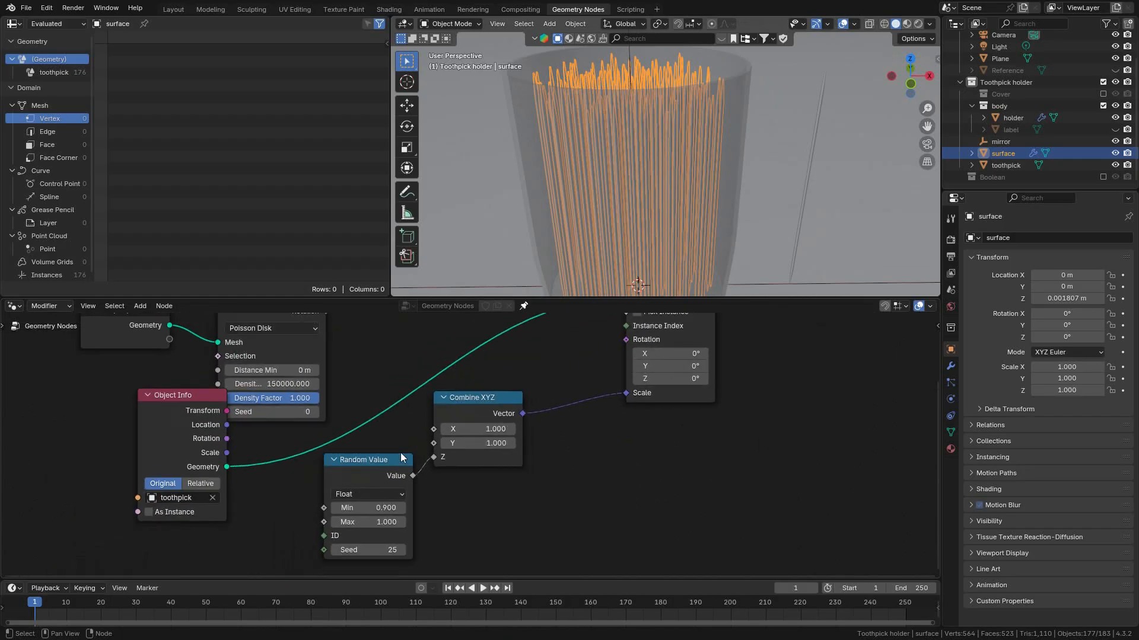
Add a second Combine XYZ node, unconnected, below the first one.
shift+middle_drag(567, 404, 526, 453)
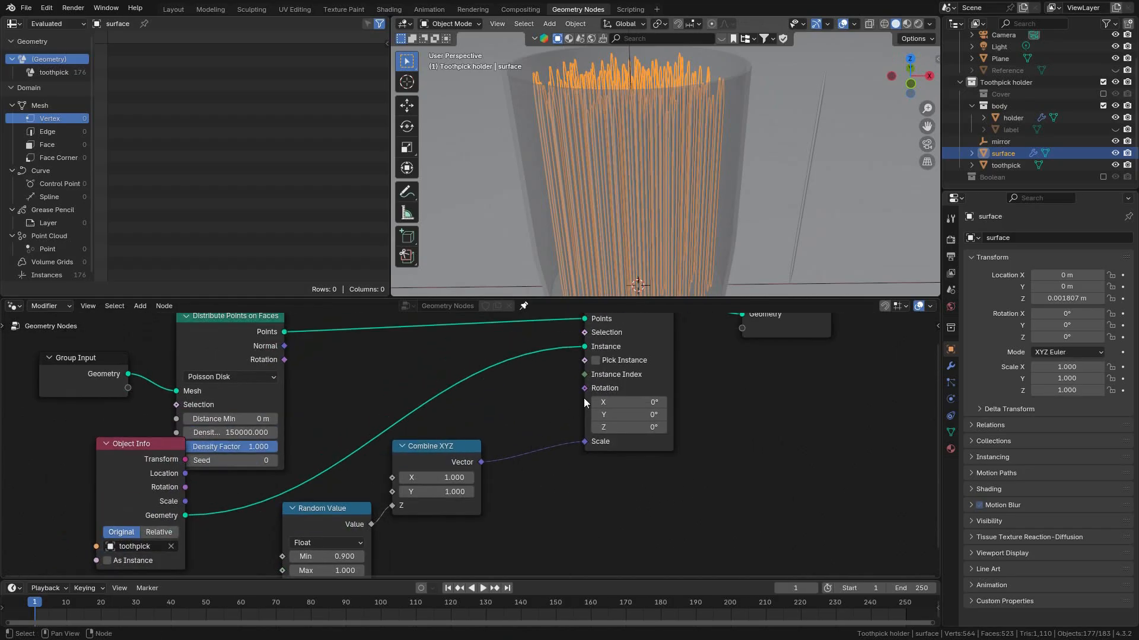
shift+middle_drag(696, 173, 695, 144)
shift+middle_drag(522, 434, 530, 407)
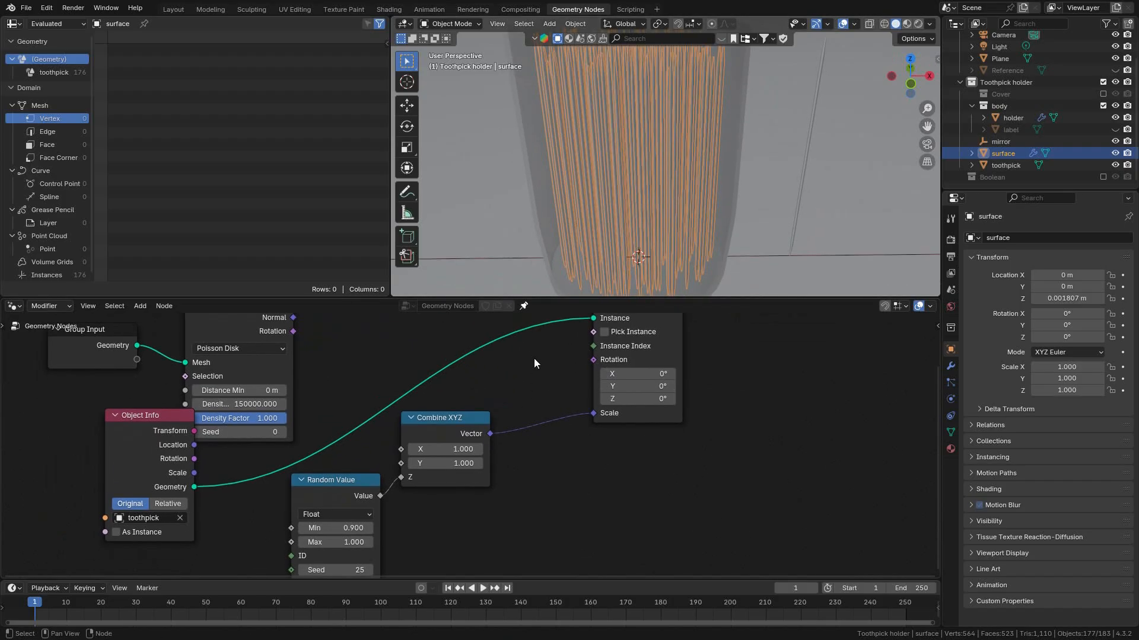
key(shift+a)
click(503, 365)
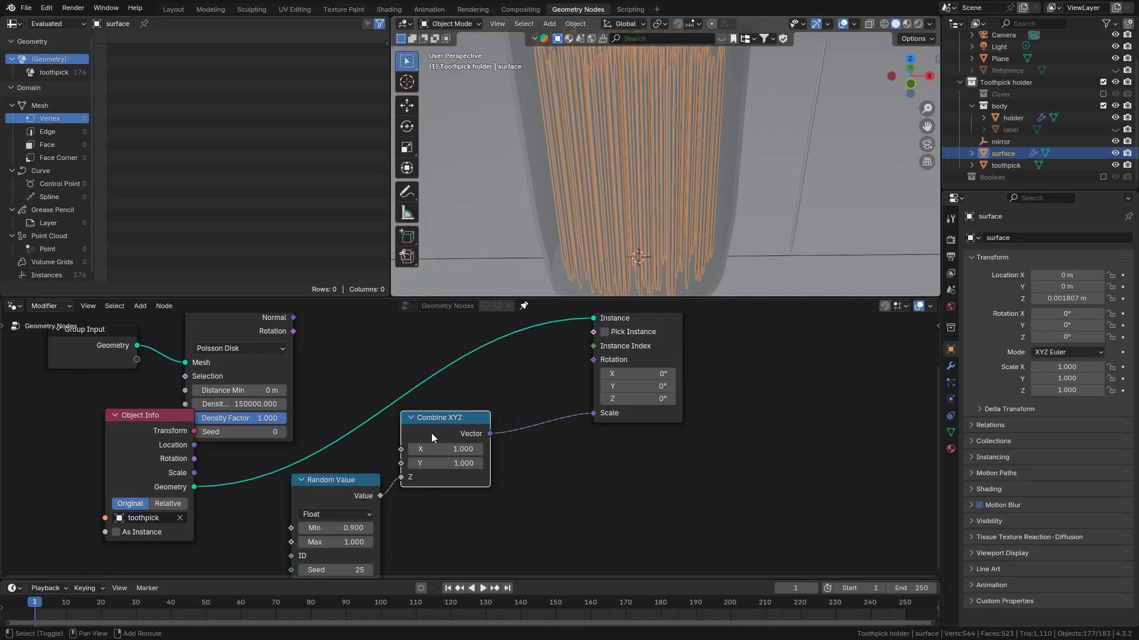
key(shift+a)
click(467, 356)
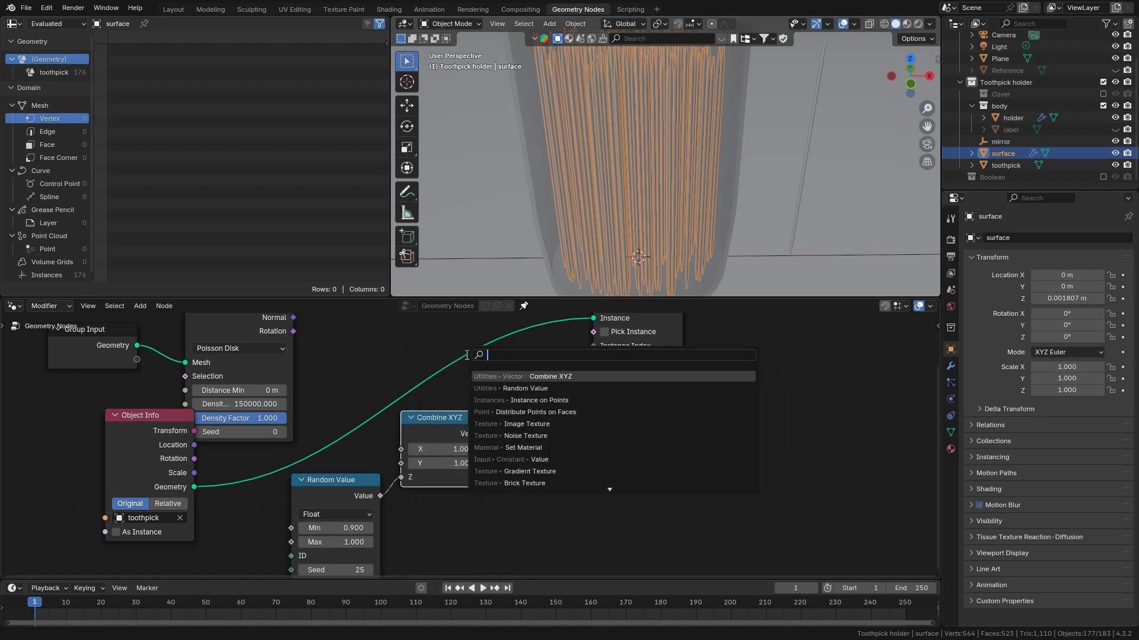
click(584, 378)
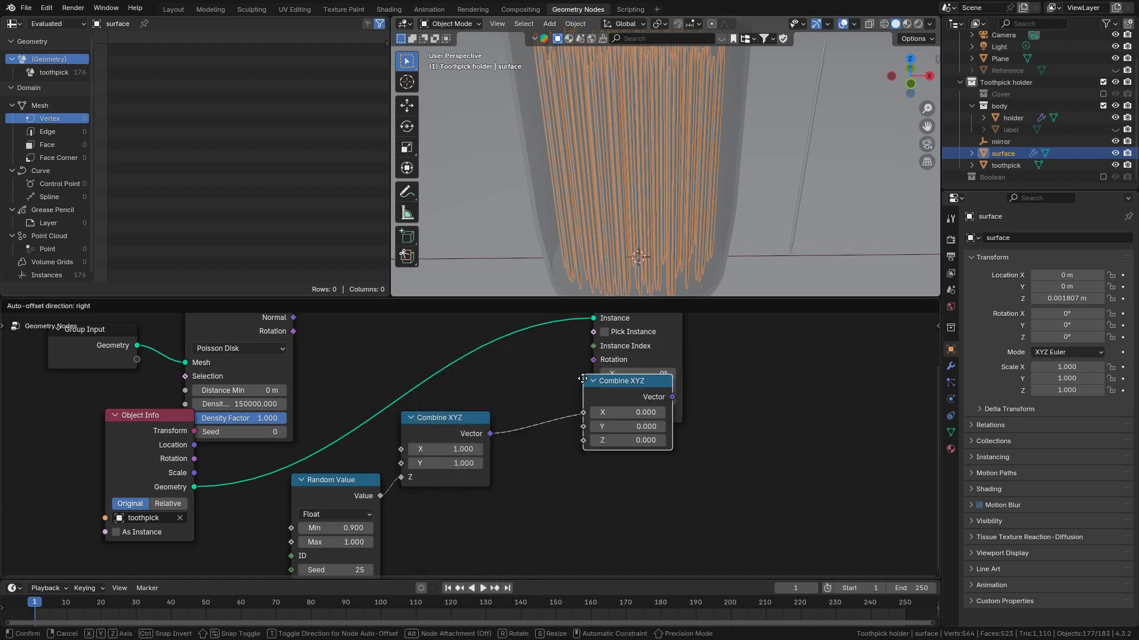
click(560, 476)
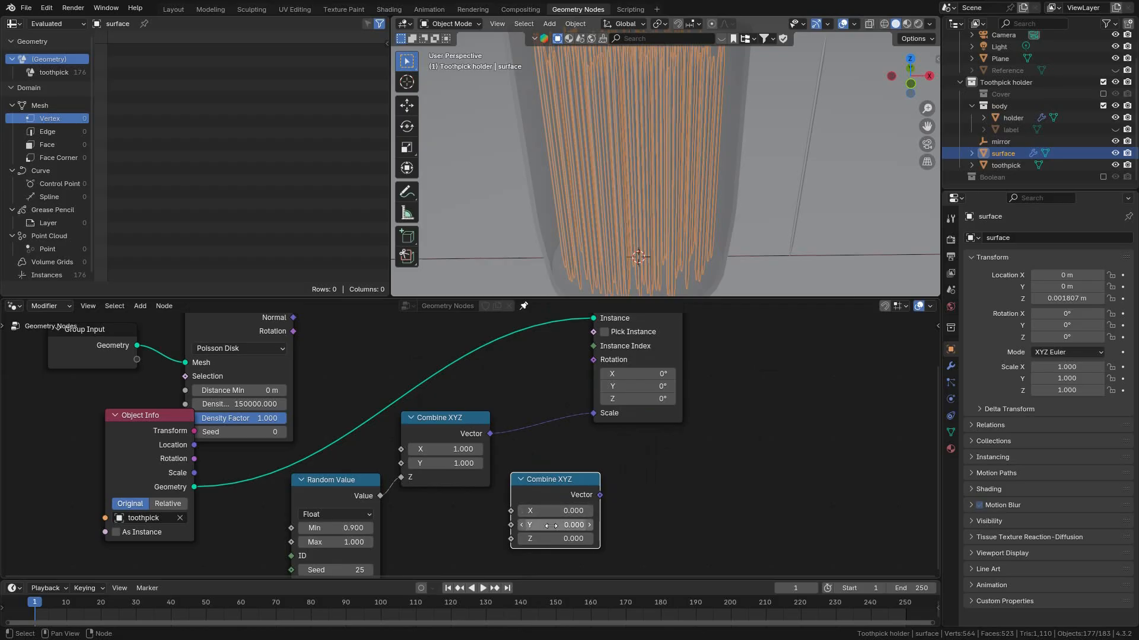
Link the new Combine XYZ node's Vector output to the Rotation input of Instance on Points and reposition the node.
drag(568, 494, 510, 512)
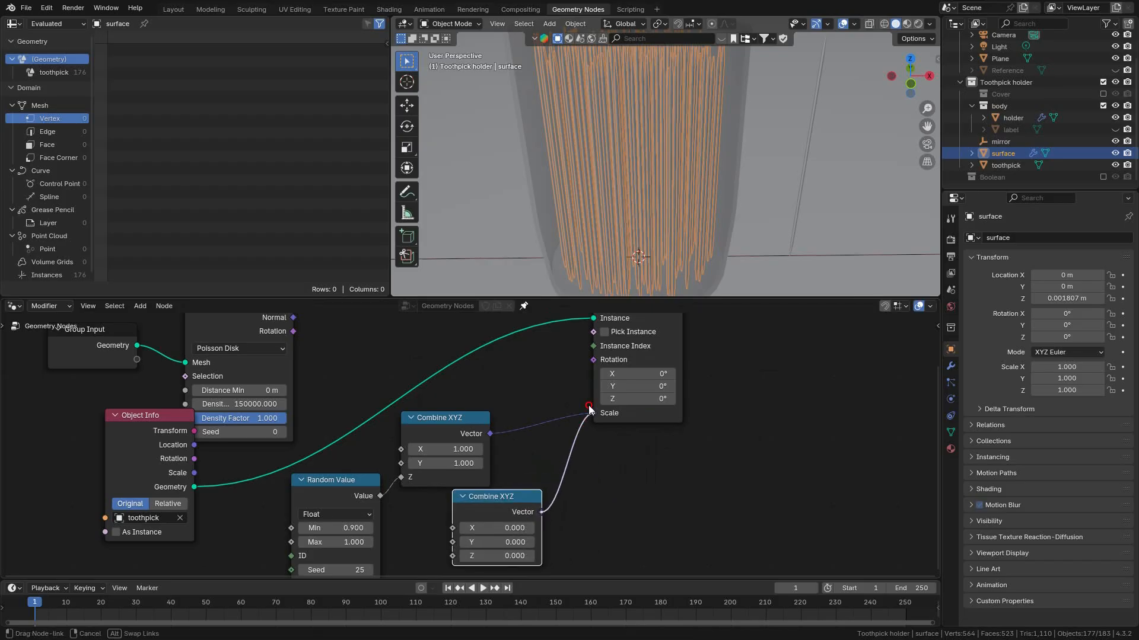
drag(591, 370, 595, 361)
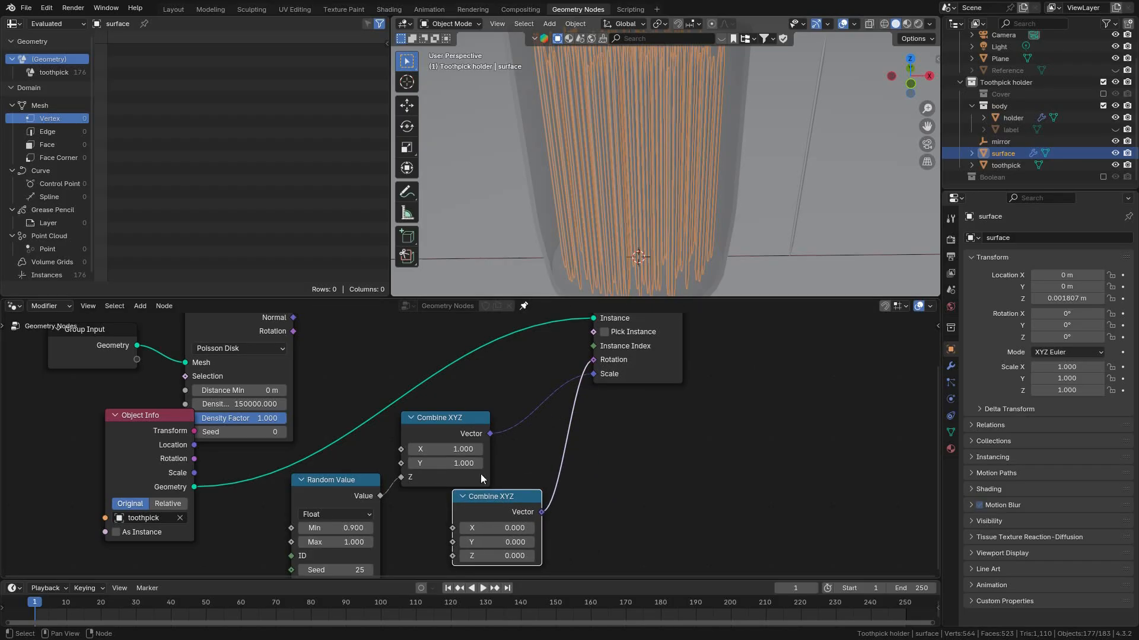
drag(491, 504, 557, 492)
Add a second Random Value node and link its Value to the X input of the rotation Combine XYZ node.
middle_drag(473, 489, 507, 412)
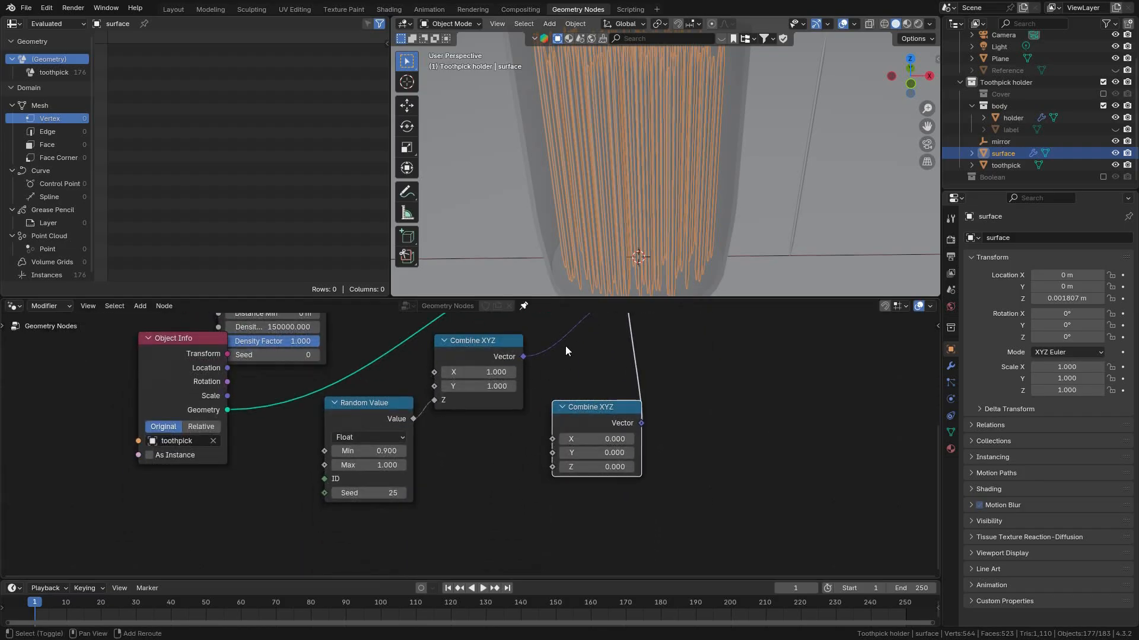
key(shift+a)
click(510, 347)
key(shift+a)
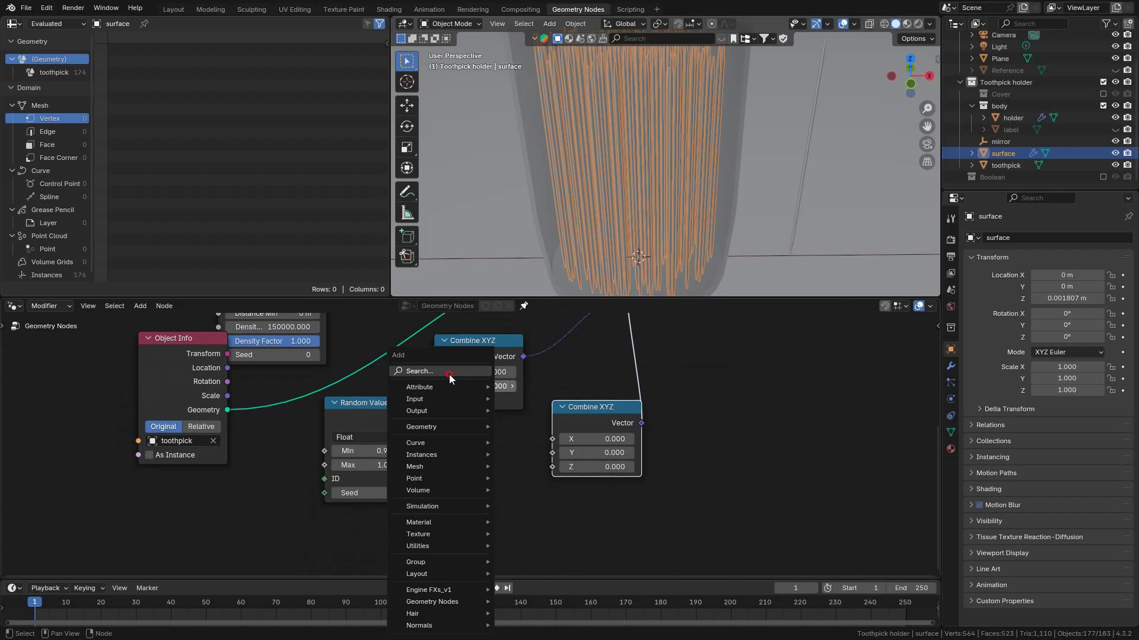
click(450, 375)
text(ra)
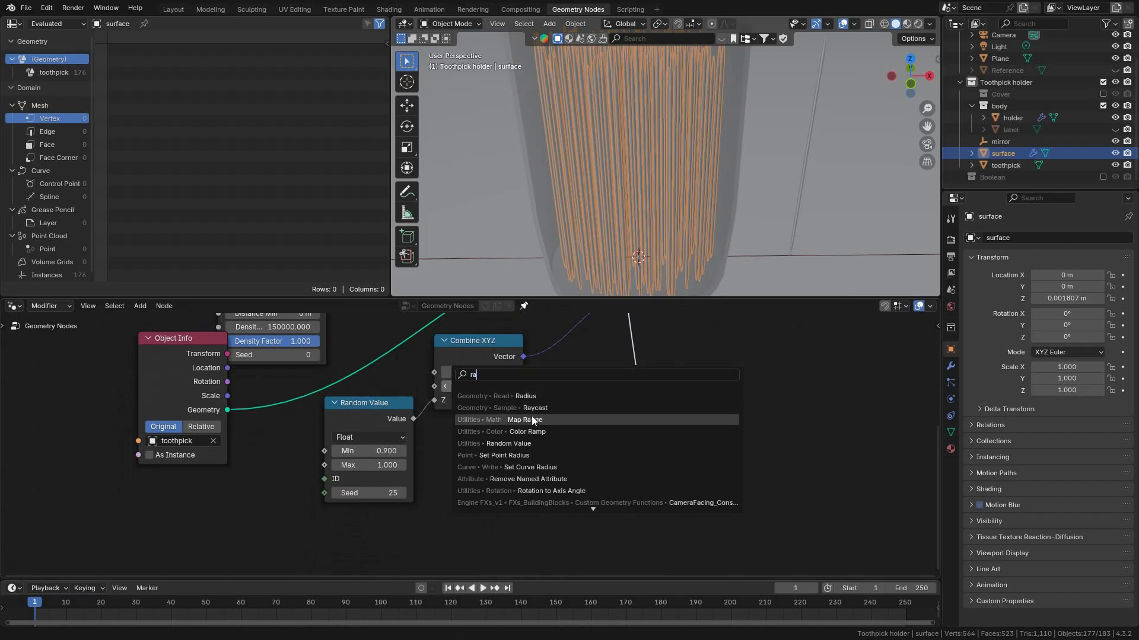
text(ndom)
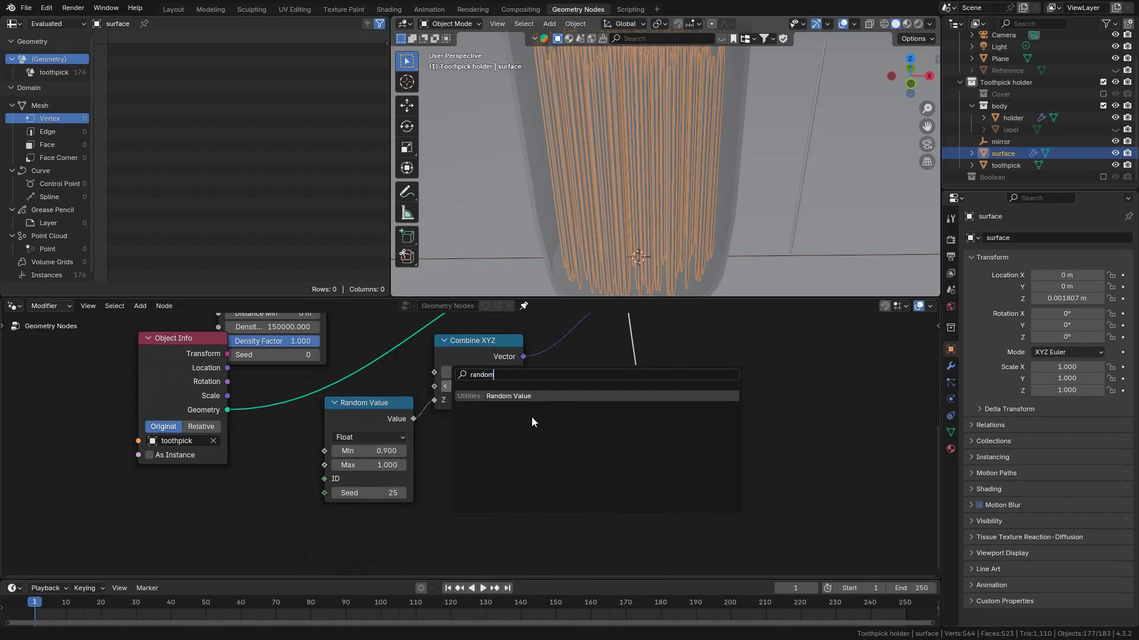
click(517, 395)
click(528, 468)
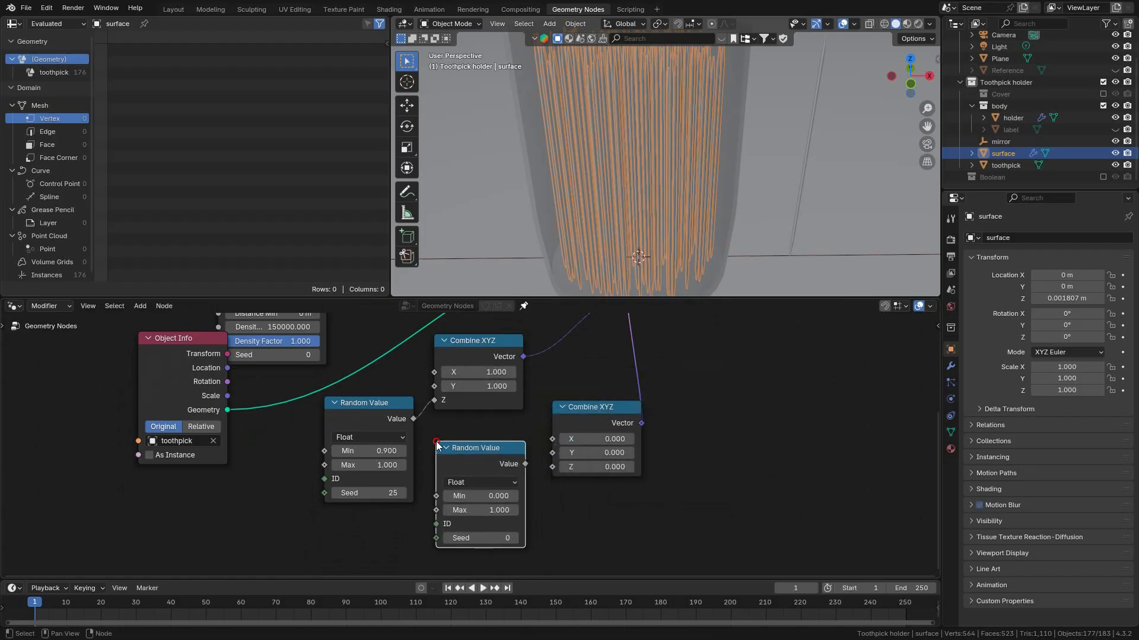
drag(525, 464, 552, 439)
Inspect the toothpick tilt in right view with the overlays off, and hide the original toothpick object.
middle_drag(729, 144, 602, 142)
scroll(728, 104, up, 2)
key(KP_3)
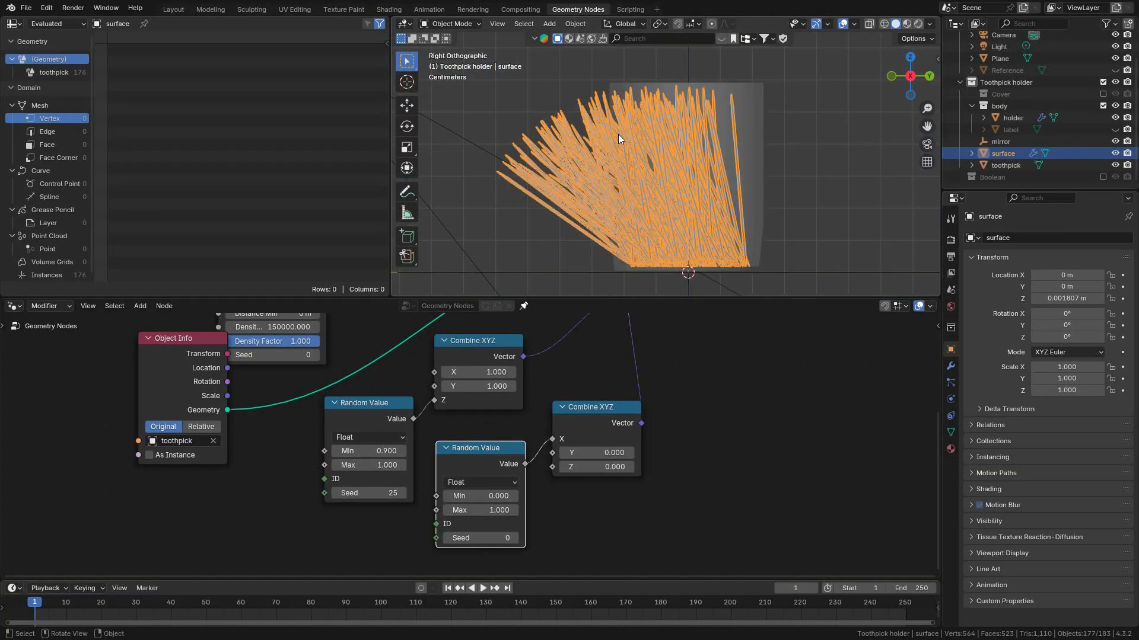
scroll(617, 134, up, 4)
scroll(649, 125, down, 4)
click(842, 24)
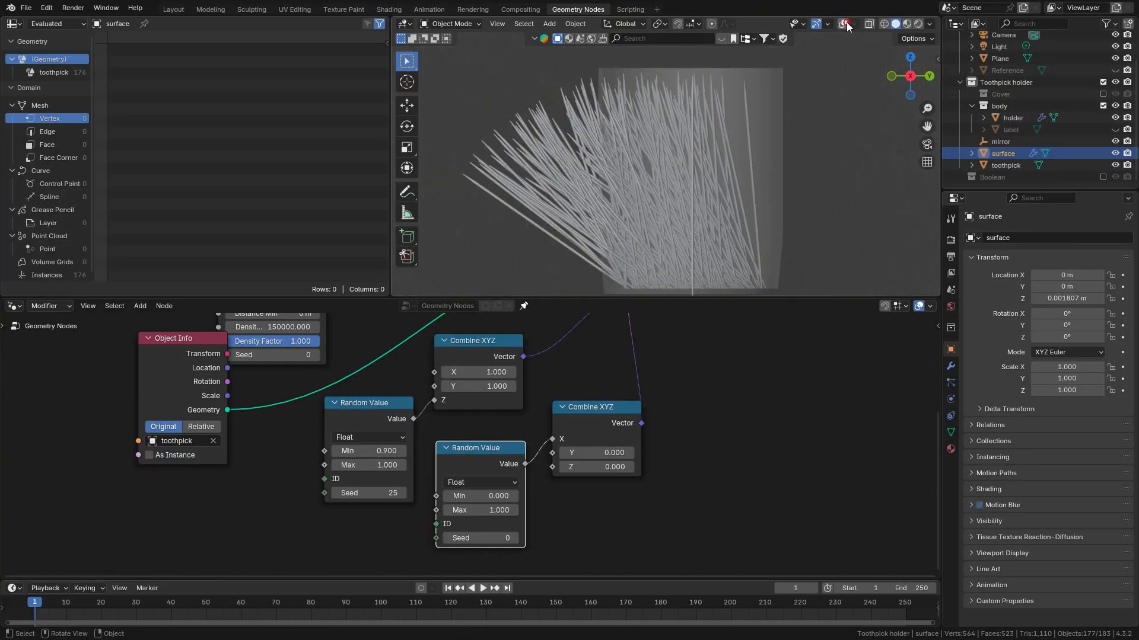
shift+middle_drag(740, 178, 712, 151)
click(1116, 165)
shift+middle_drag(714, 228, 689, 244)
scroll(516, 510, up, 1)
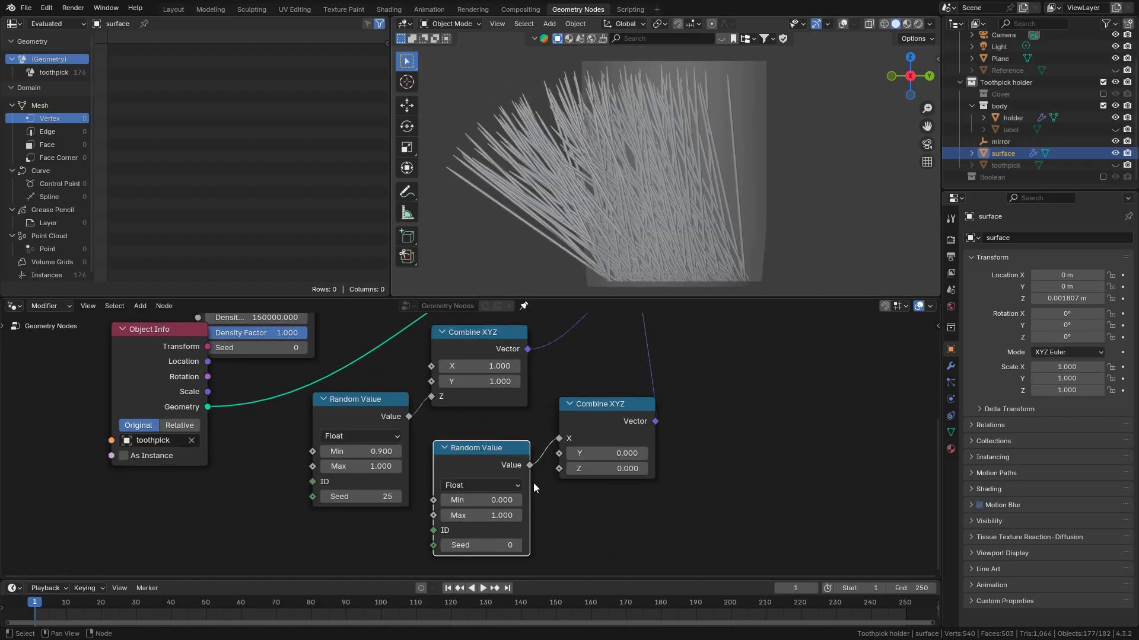
Set the new Random Value node's Min to -0.100 and Max to 0.110, and turn the viewport overlays back on.
mouse_move(496, 515)
mouse_down()
mouse_move(434, 518)
mouse_move(497, 503)
mouse_up()
middle_drag(683, 193, 829, 35)
click(842, 24)
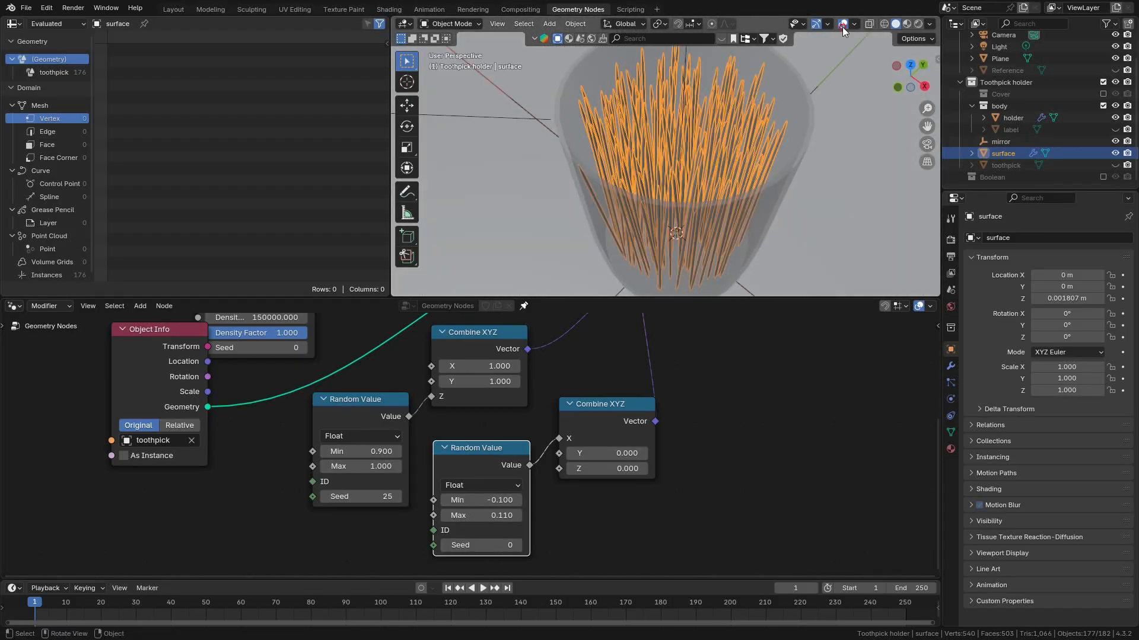
middle_drag(713, 148, 582, 292)
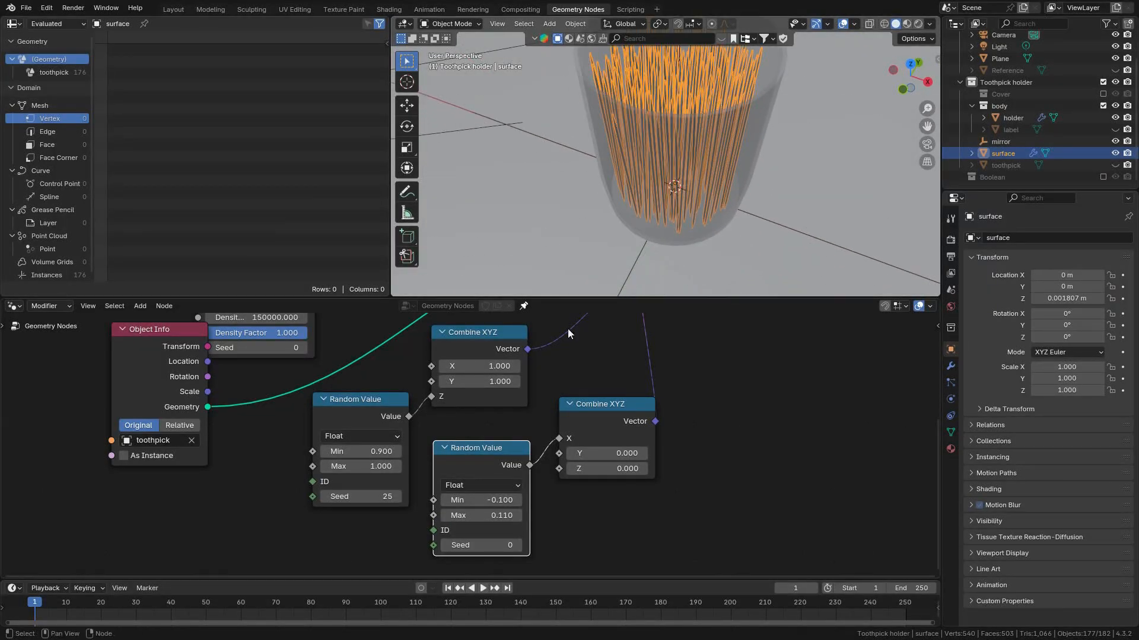
Duplicate the rotation Random Value node and link the copy's Value to the rotation Combine XYZ node's Y input.
drag(603, 410, 627, 392)
click(485, 465)
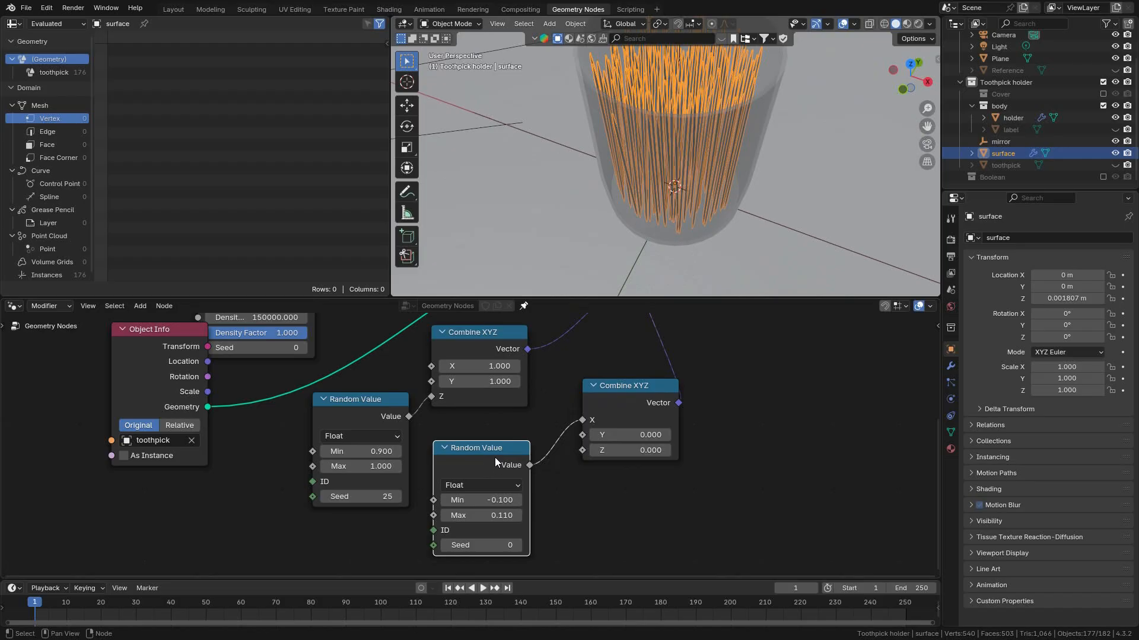
key(shift+d)
click(628, 532)
drag(504, 454, 507, 431)
drag(624, 532, 414, 546)
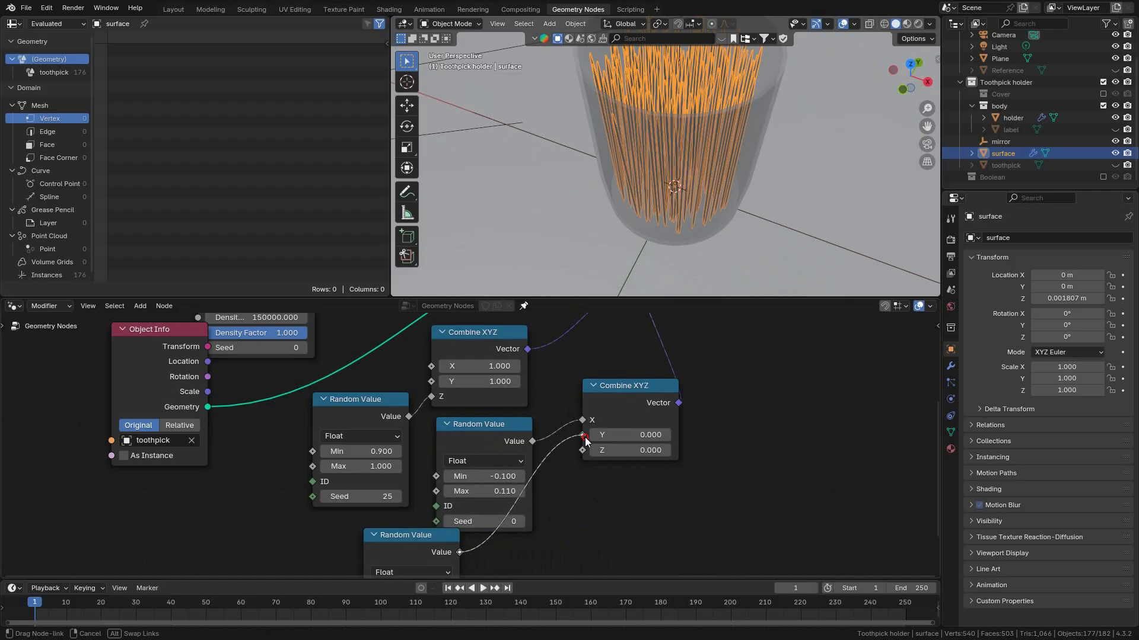
drag(585, 440, 584, 436)
Save the file and move the Group Output node farther from Instance on Points.
mouse_move(696, 172)
middle_down()
mouse_move(701, 226)
mouse_move(675, 231)
mouse_move(685, 191)
middle_up()
middle_drag(720, 152, 674, 181)
scroll(634, 412, down, 2)
scroll(632, 409, down, 3)
middle_drag(627, 396, 614, 492)
scroll(622, 433, up, 6)
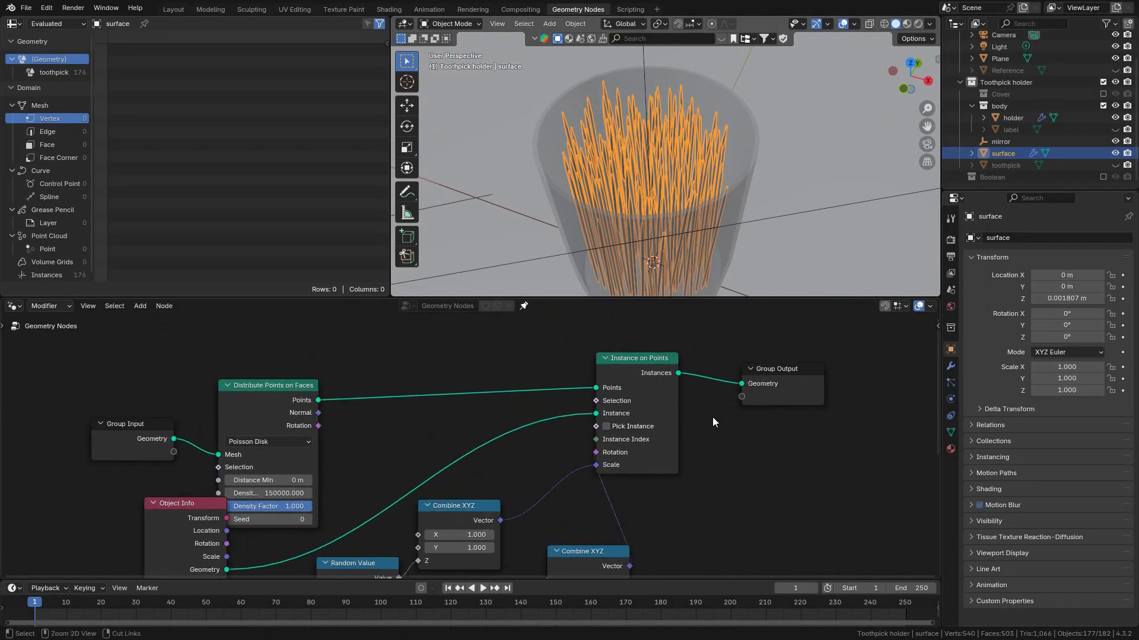
key(ctrl+s)
scroll(714, 408, up, 1)
middle_drag(712, 406, 532, 425)
click(628, 385)
drag(628, 386, 697, 360)
Set the X-rotation Random Value's Min to 0 and Max to 0.050, and the Z-scale Random Value's Min to 0.740.
middle_drag(818, 89, 625, 269)
scroll(703, 187, down, 5)
middle_drag(605, 166, 535, 154)
shift+middle_drag(576, 493, 797, 308)
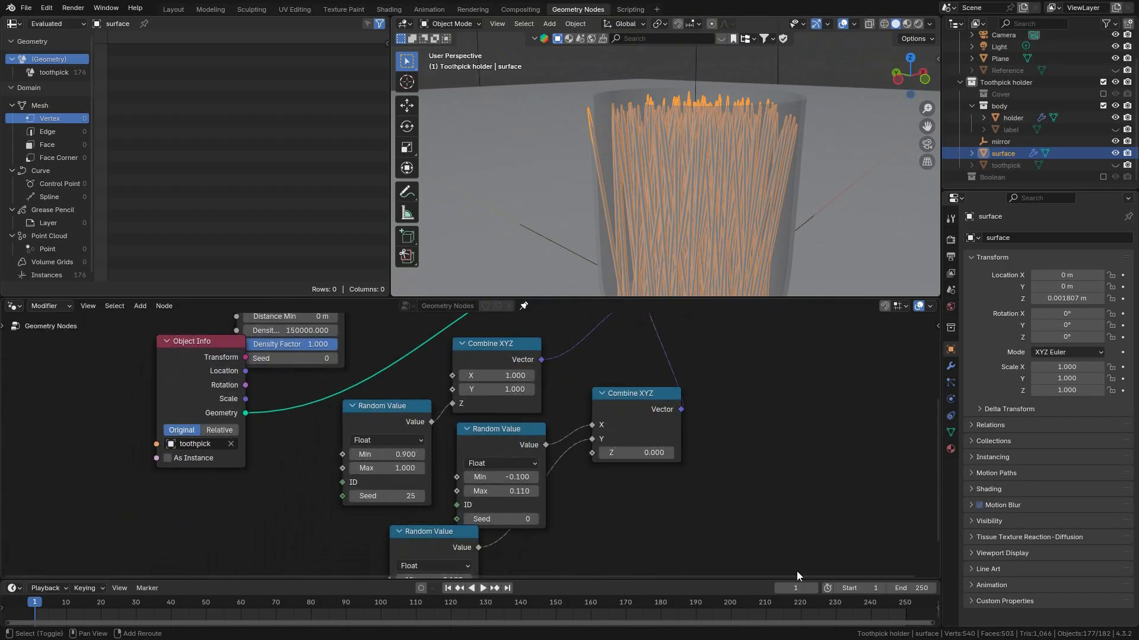
scroll(685, 583, up, 2)
scroll(577, 475, up, 4)
mouse_move(531, 508)
mouse_down()
mouse_move(498, 508)
mouse_move(531, 508)
mouse_move(538, 492)
mouse_up()
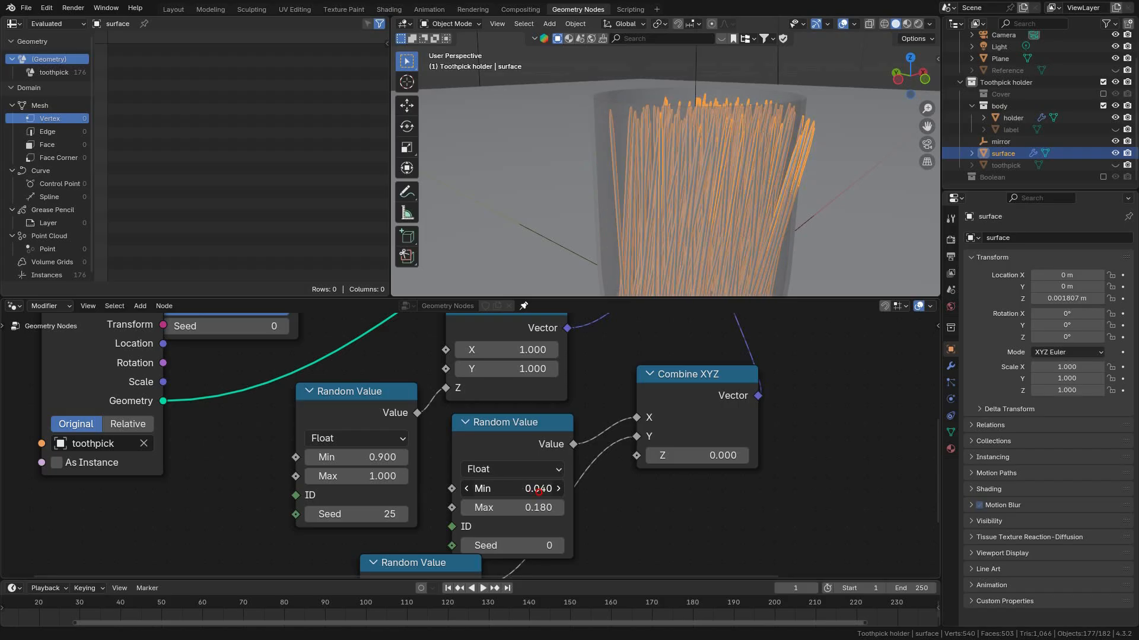
click(537, 488)
text(0)
key(Return)
drag(537, 507, 522, 510)
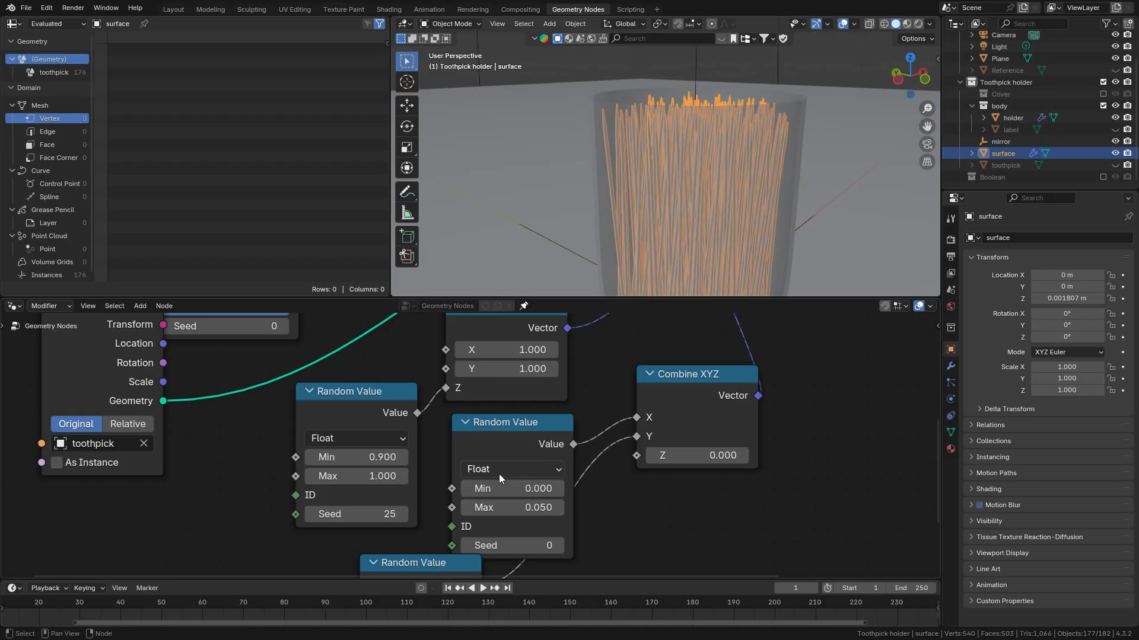
drag(374, 459, 357, 461)
middle_drag(629, 495, 598, 460)
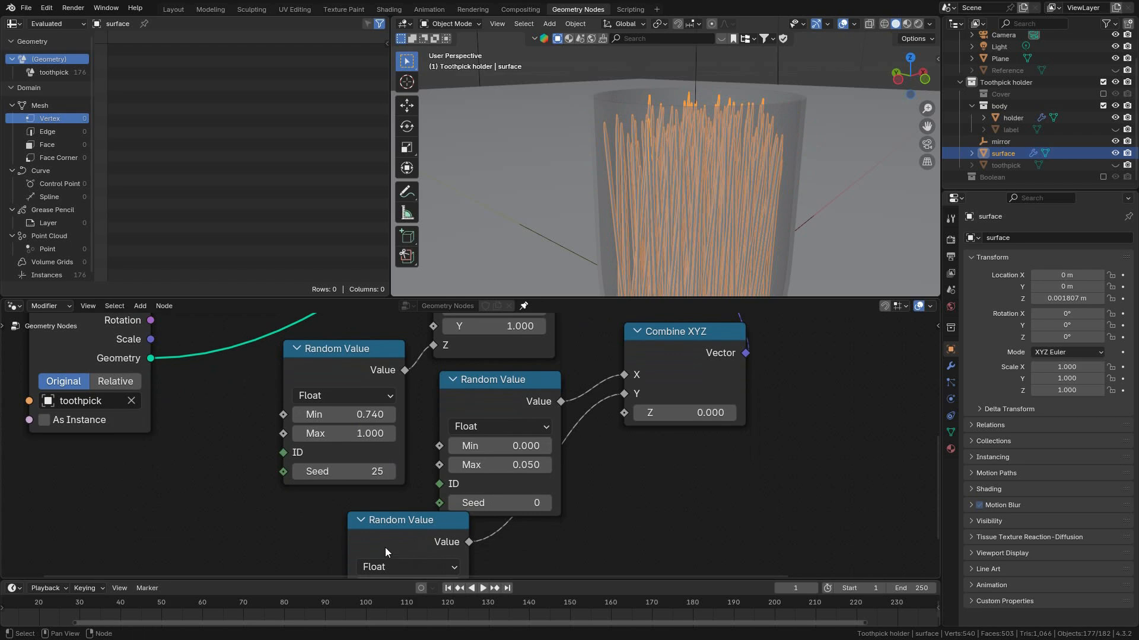
Move the Y-rotation Random Value node below the X-rotation one and adjust its Min and Max values.
drag(383, 545, 545, 525)
shift+scroll(605, 488, down, 2)
click(605, 488)
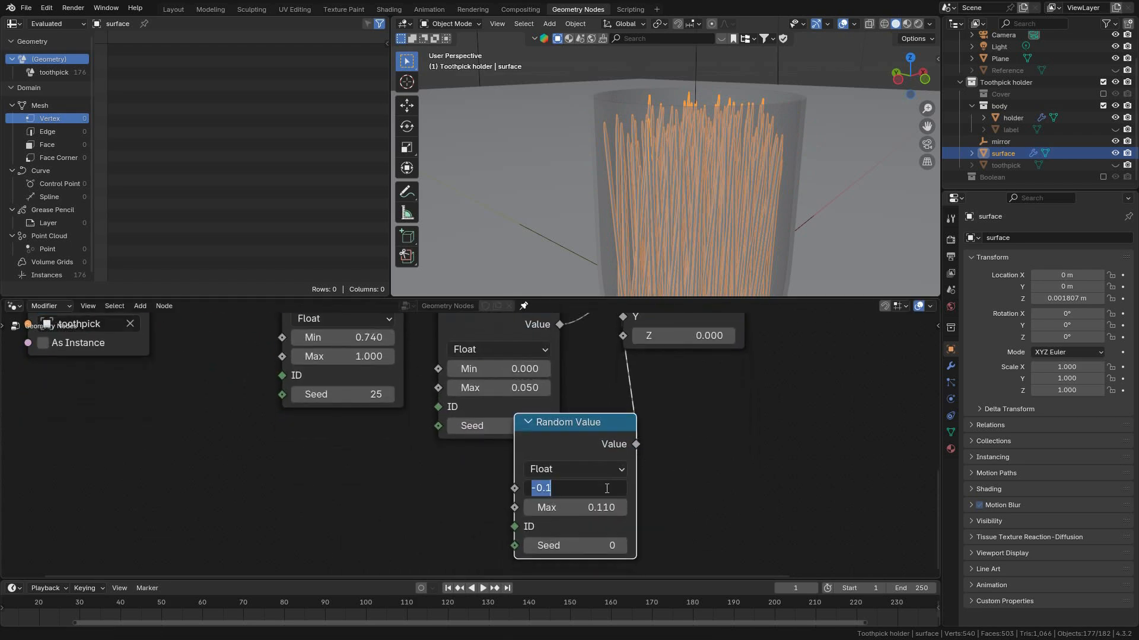
key(Return)
mouse_move(606, 488)
mouse_down()
mouse_move(593, 491)
mouse_move(617, 505)
mouse_move(601, 507)
mouse_up()
Check the tilted toothpicks, tidy the Random Value node's placement, and widen the gap between Instance on Points and Group Output.
middle_drag(749, 157, 570, 178)
scroll(670, 450, down, 9)
drag(510, 440, 437, 450)
click(743, 424)
middle_drag(633, 409, 679, 523)
scroll(693, 478, up, 2)
middle_drag(698, 468, 530, 518)
drag(679, 366, 725, 400)
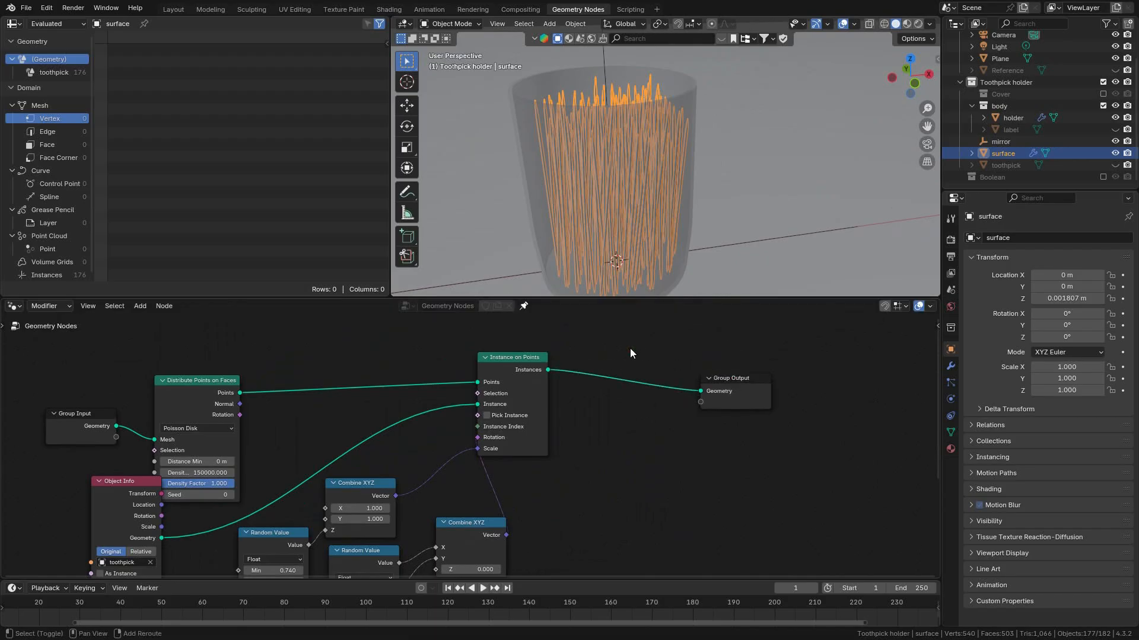
Insert a Set Material node on the link between Instance on Points and Group Output and adjust its placement.
key(shift+a)
click(630, 350)
text(set)
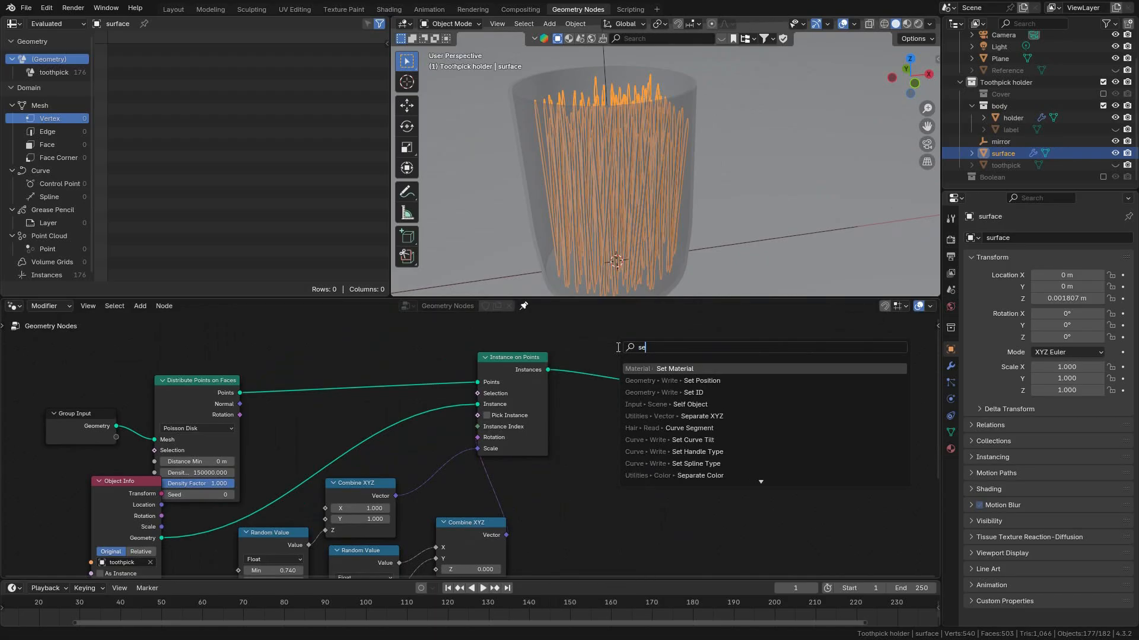
click(685, 368)
click(637, 414)
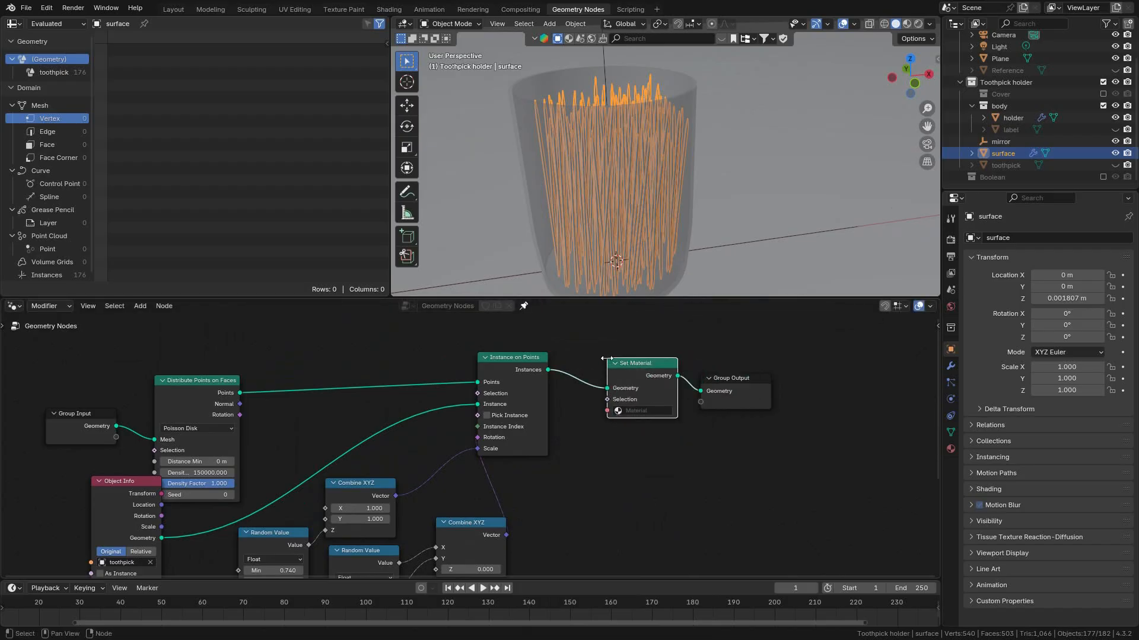
scroll(637, 414, up, 1)
drag(677, 344, 647, 341)
Check the toothpick instances from above and from the side, look over the node tree, and save the file.
scroll(620, 223, down, 2)
middle_drag(620, 218, 702, 263)
scroll(643, 193, up, 4)
middle_drag(643, 193, 738, 222)
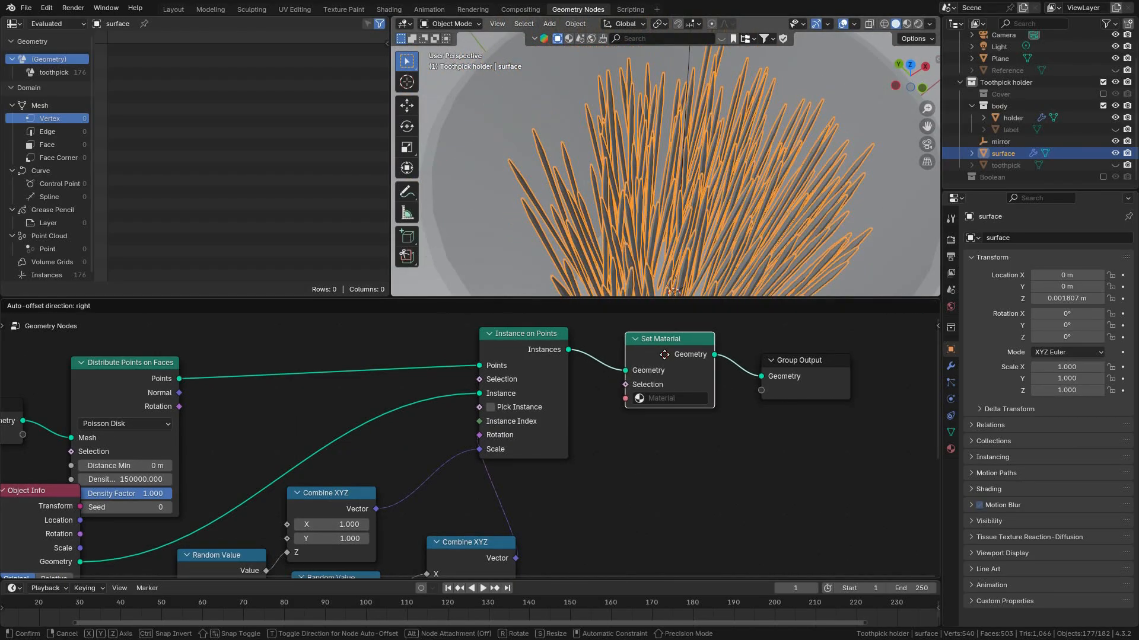
scroll(654, 371, down, 3)
middle_drag(679, 392, 657, 405)
scroll(657, 405, up, 3)
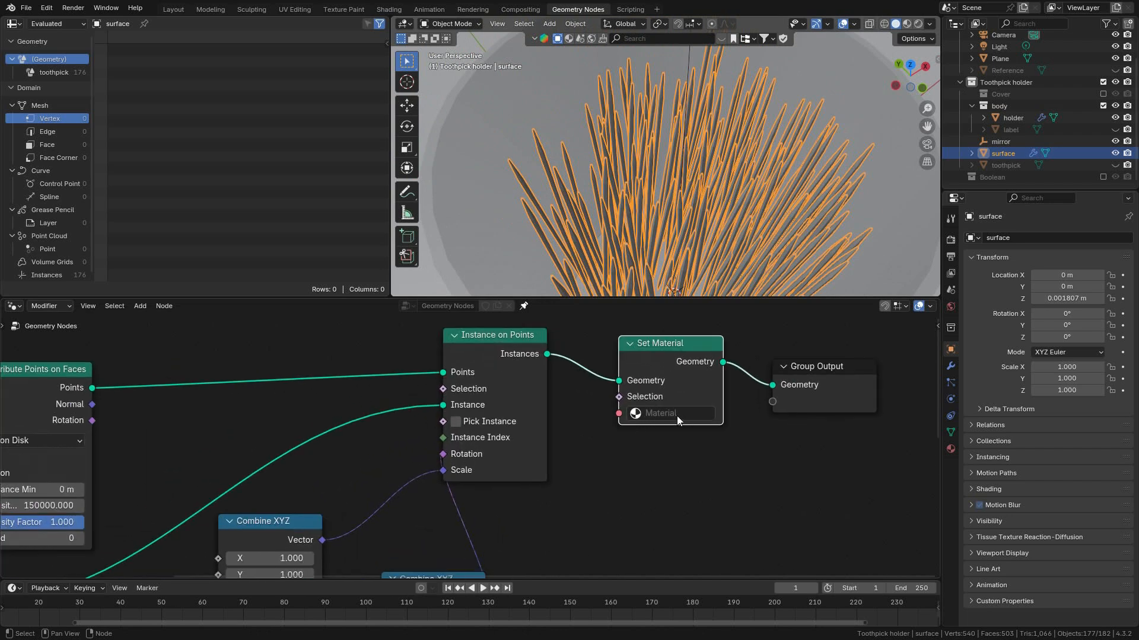
scroll(677, 416, down, 6)
middle_drag(666, 425, 711, 376)
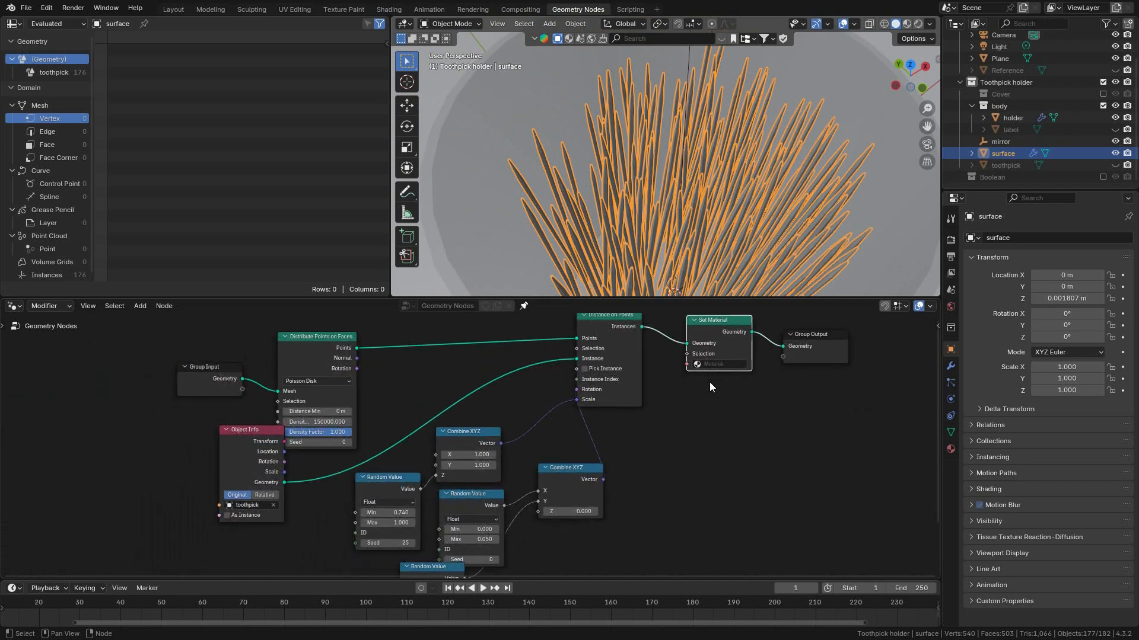
scroll(712, 374, up, 1)
mouse_move(726, 142)
ctrl+middle_down()
mouse_move(721, 212)
mouse_move(725, 164)
ctrl+middle_up()
key(ctrl+s)
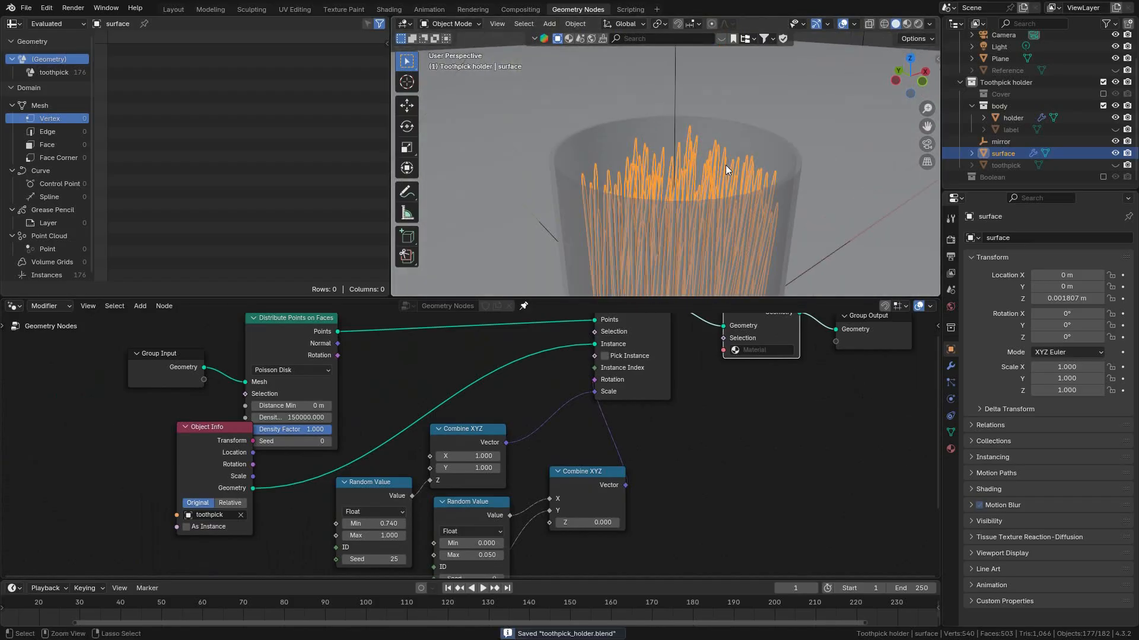
scroll(726, 176, up, 5)
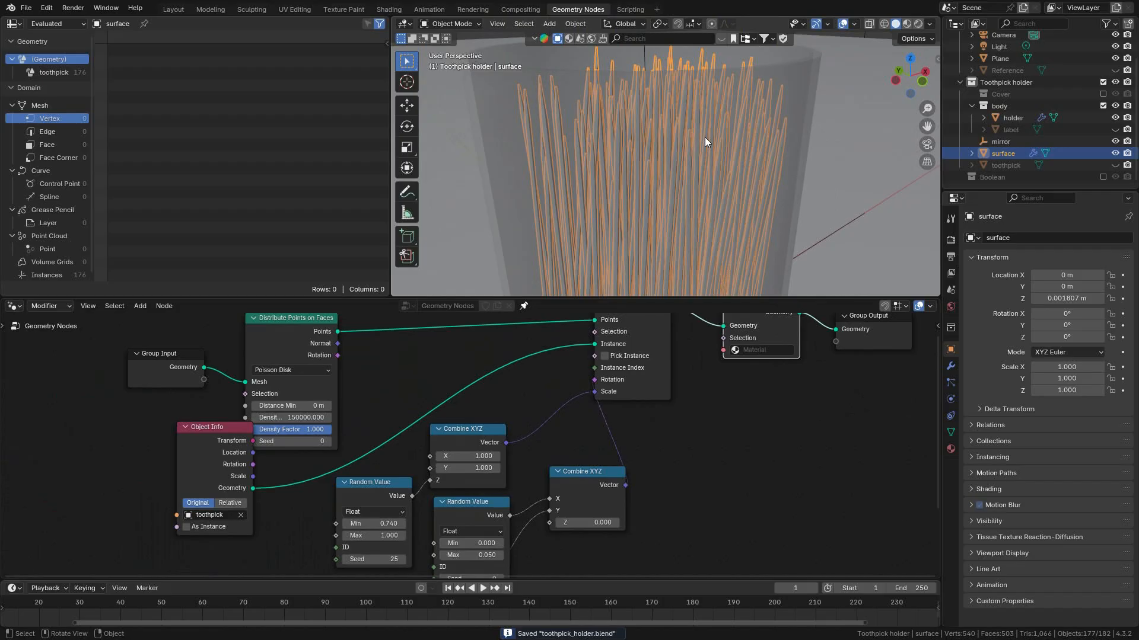
Move the Object Info and Group Input nodes away from Distribute Points on Faces and show the surface object's modifier settings.
drag(224, 445, 230, 472)
middle_drag(679, 120, 664, 215)
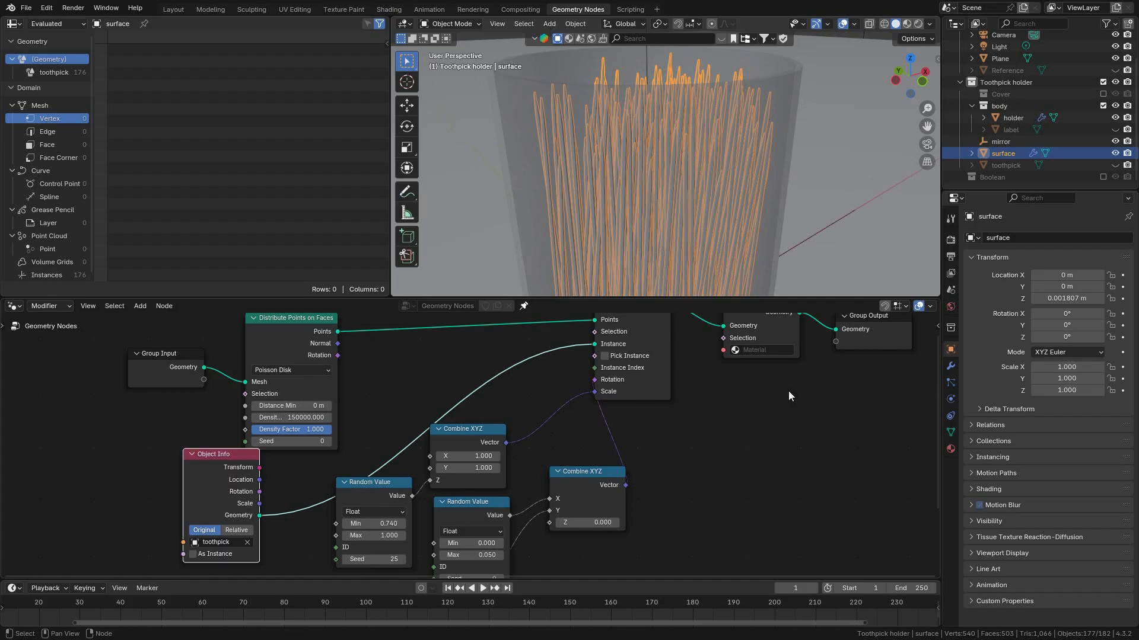
click(950, 366)
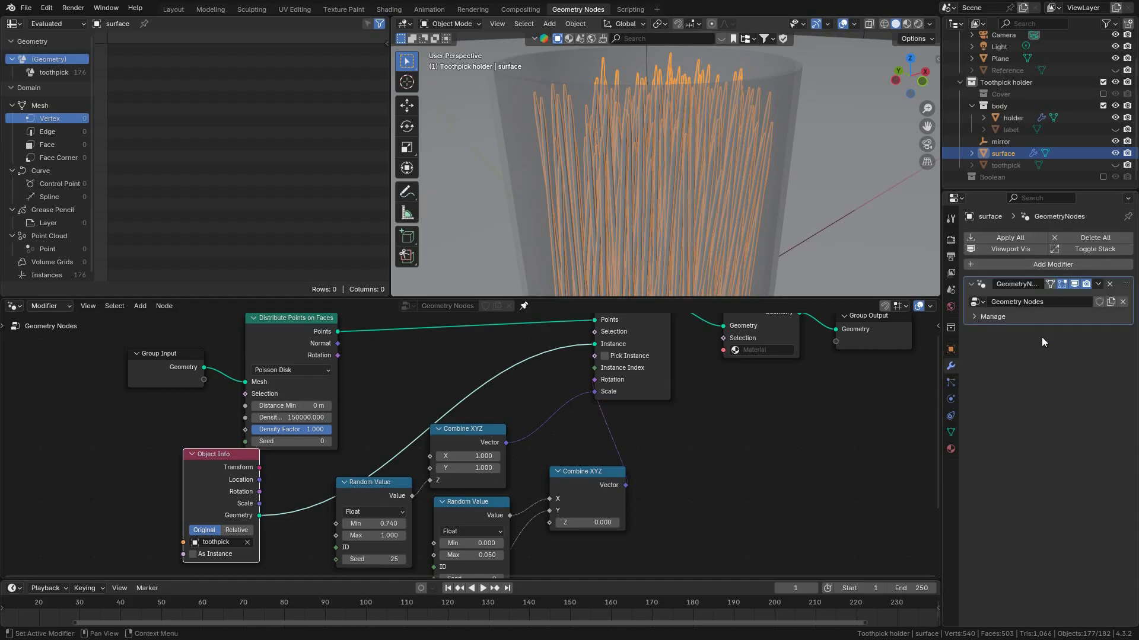
click(195, 364)
key(g)
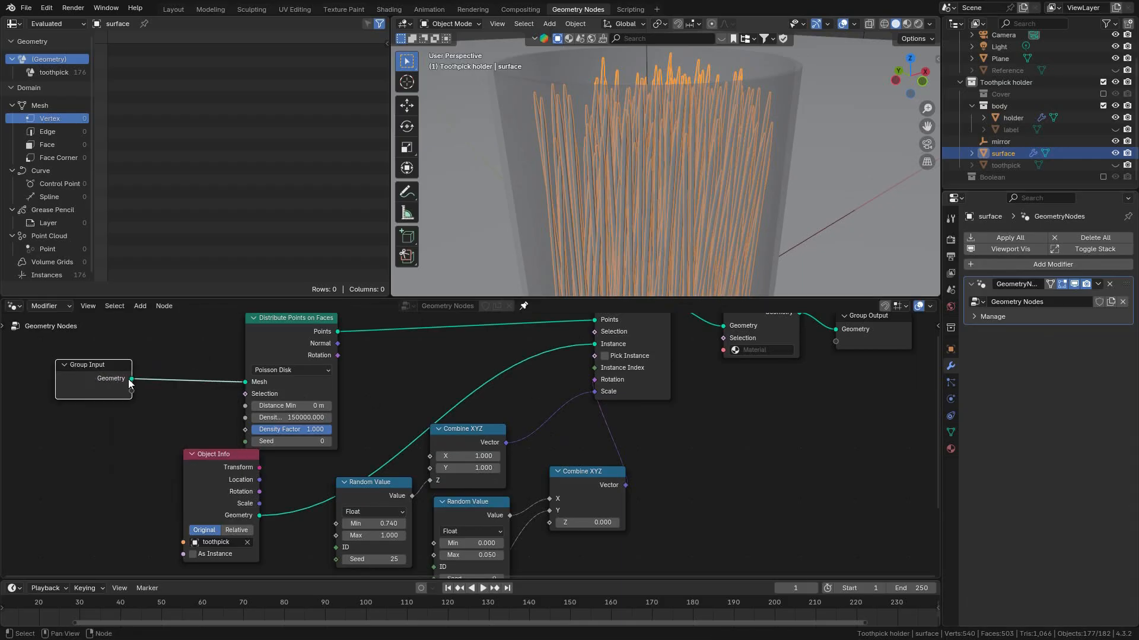
drag(212, 453, 213, 471)
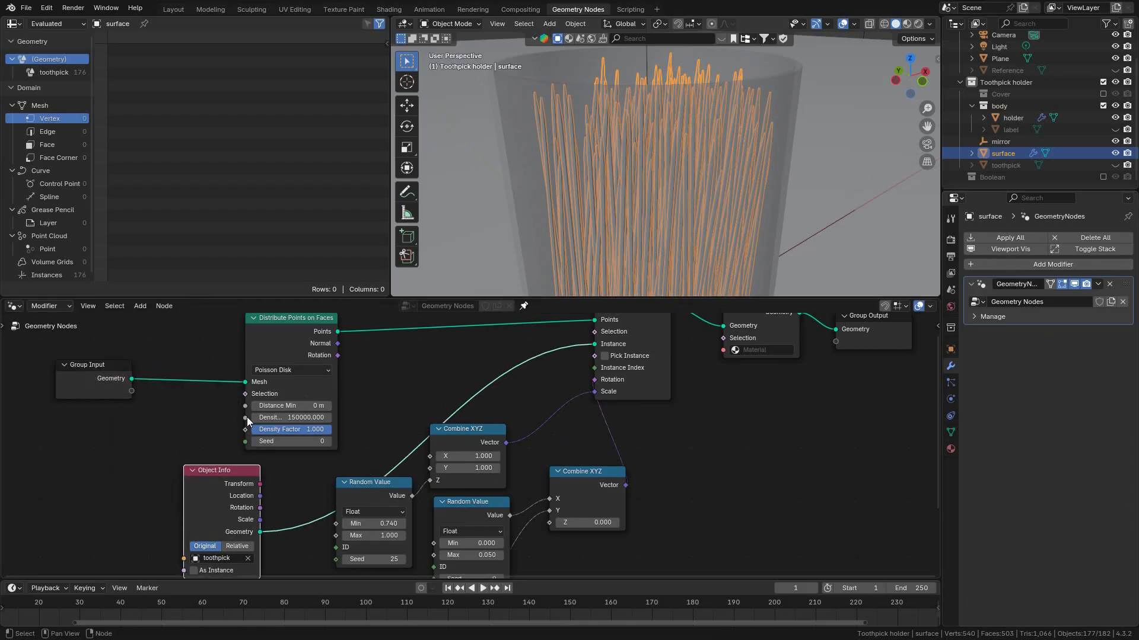
Expose Density Max of Distribute Points on Faces through Group Input and set it to 200000 in the modifier.
mouse_move(244, 423)
click(246, 420)
drag(246, 421, 136, 394)
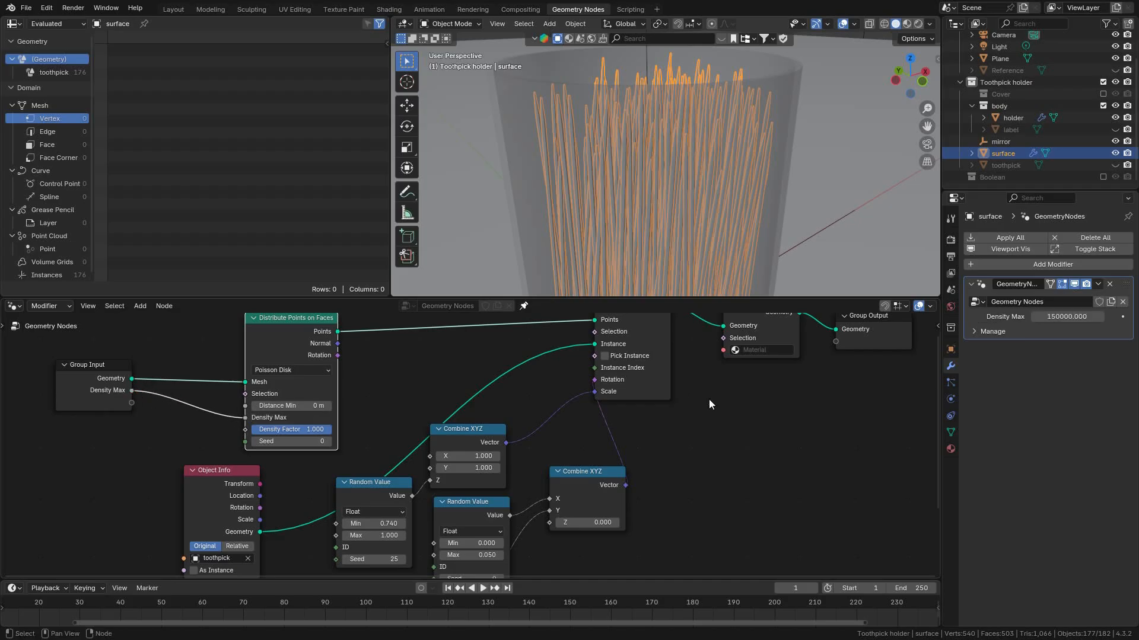
drag(1065, 317, 1071, 317)
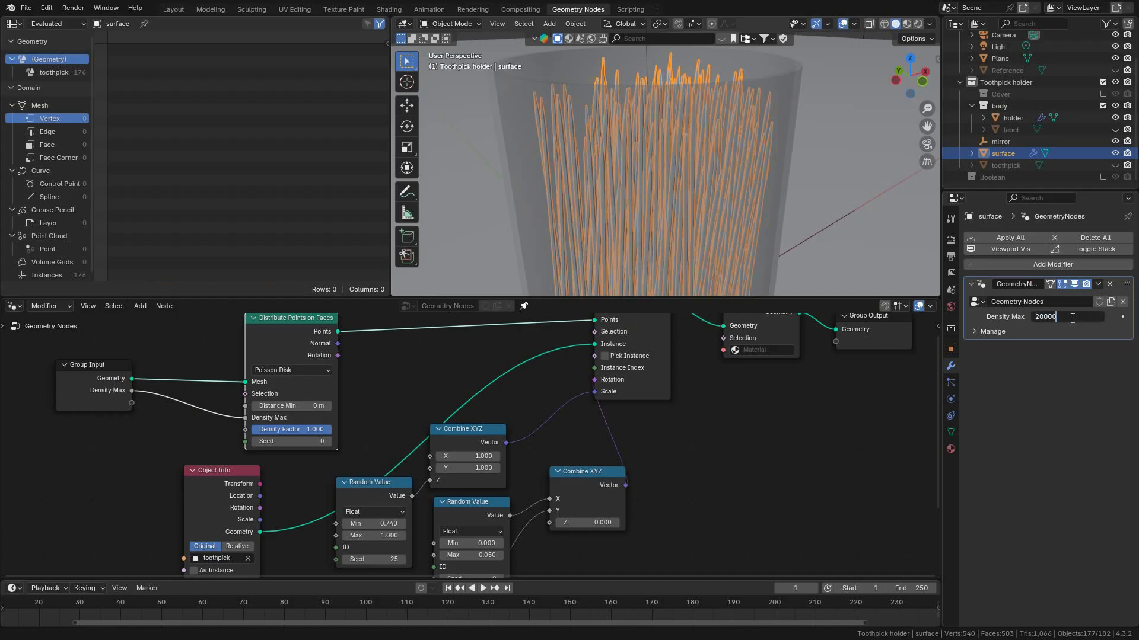
key(Return)
scroll(675, 187, down, 3)
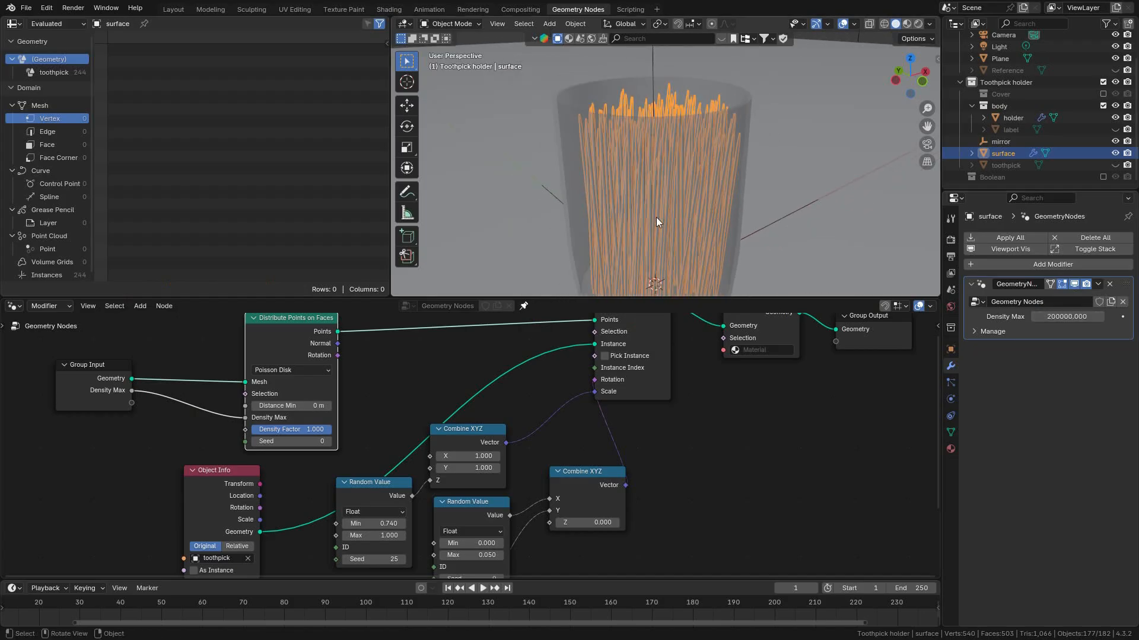
Save the file, reposition Group Input, and expose the Object Info node's Object socket through it.
shift+middle_drag(549, 404, 583, 450)
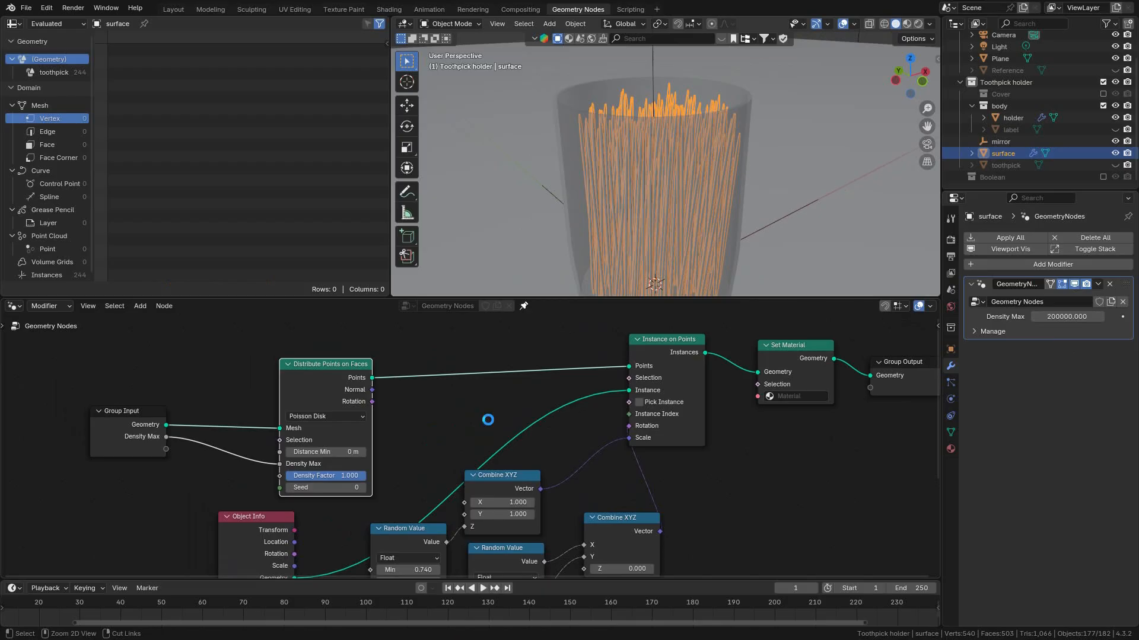
key(ctrl+s)
middle_drag(489, 426, 501, 396)
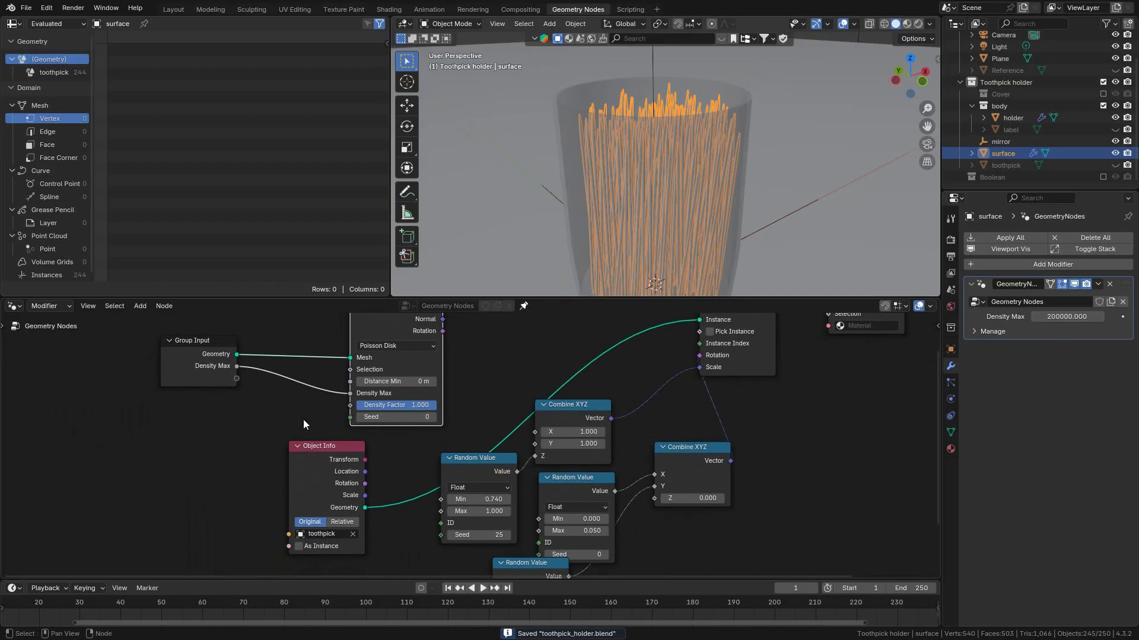
drag(178, 351, 138, 391)
scroll(652, 401, down, 1)
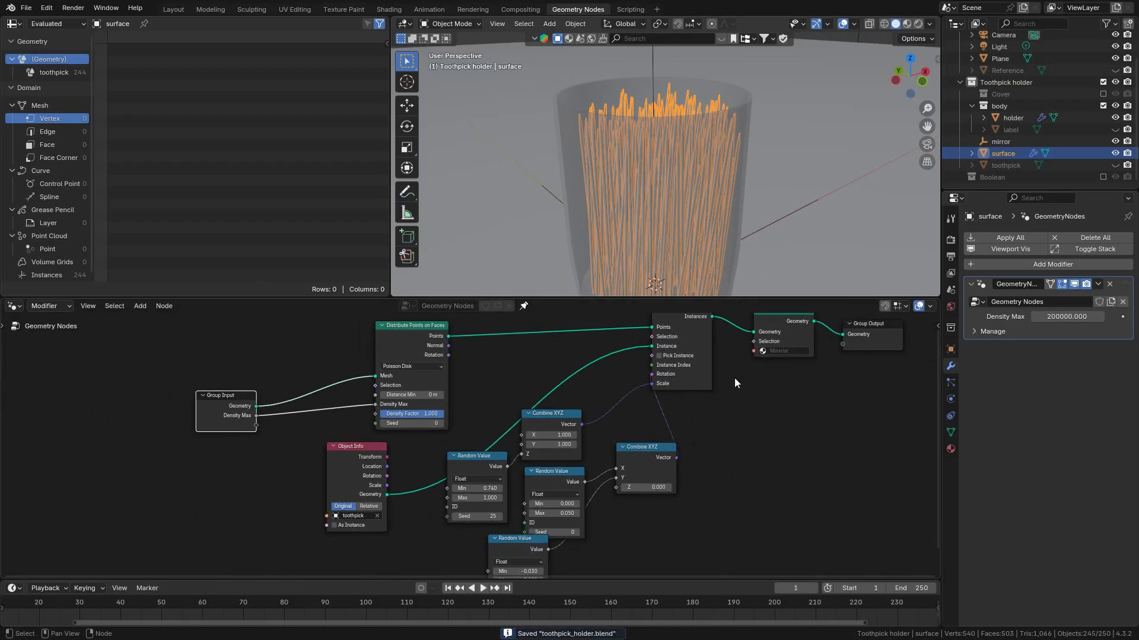
scroll(543, 433, up, 2)
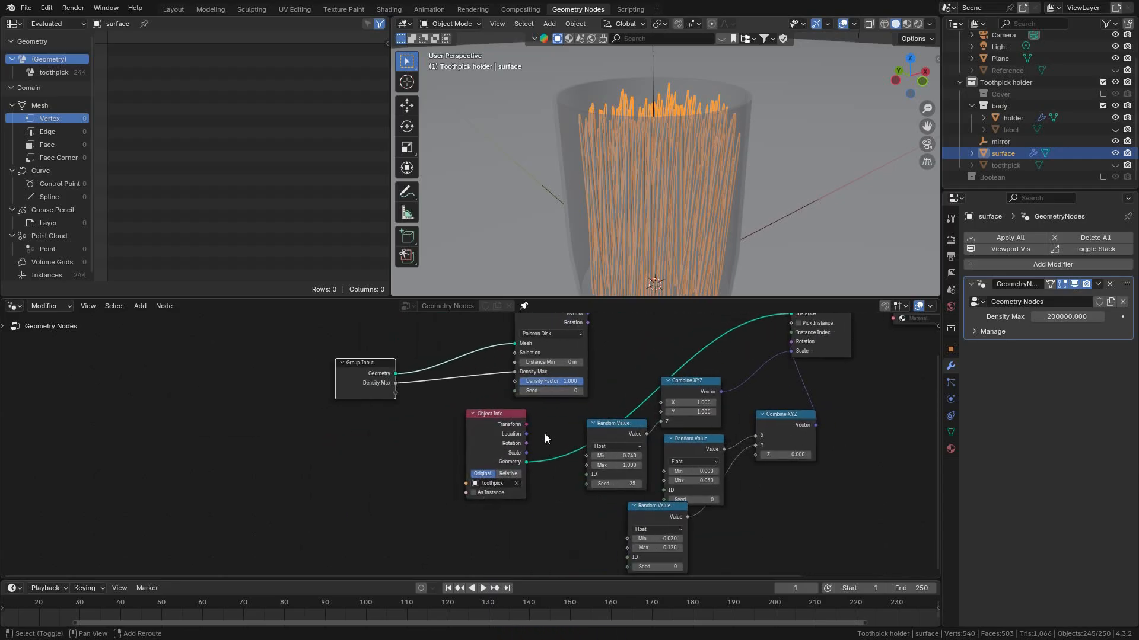
drag(464, 505, 350, 362)
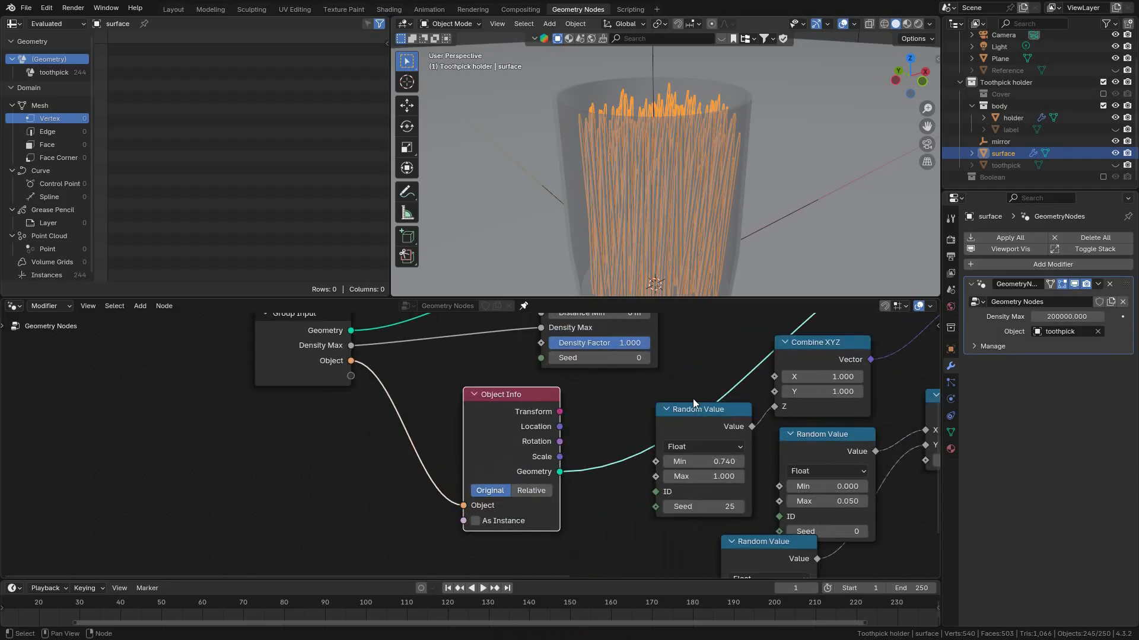
Rename the Density Max group socket to No_of_tpicks.
shift+middle_drag(682, 466, 468, 485)
scroll(468, 485, down, 1)
shift+middle_drag(559, 491, 524, 507)
scroll(577, 468, up, 1)
scroll(538, 471, down, 3)
scroll(549, 494, up, 2)
key(n)
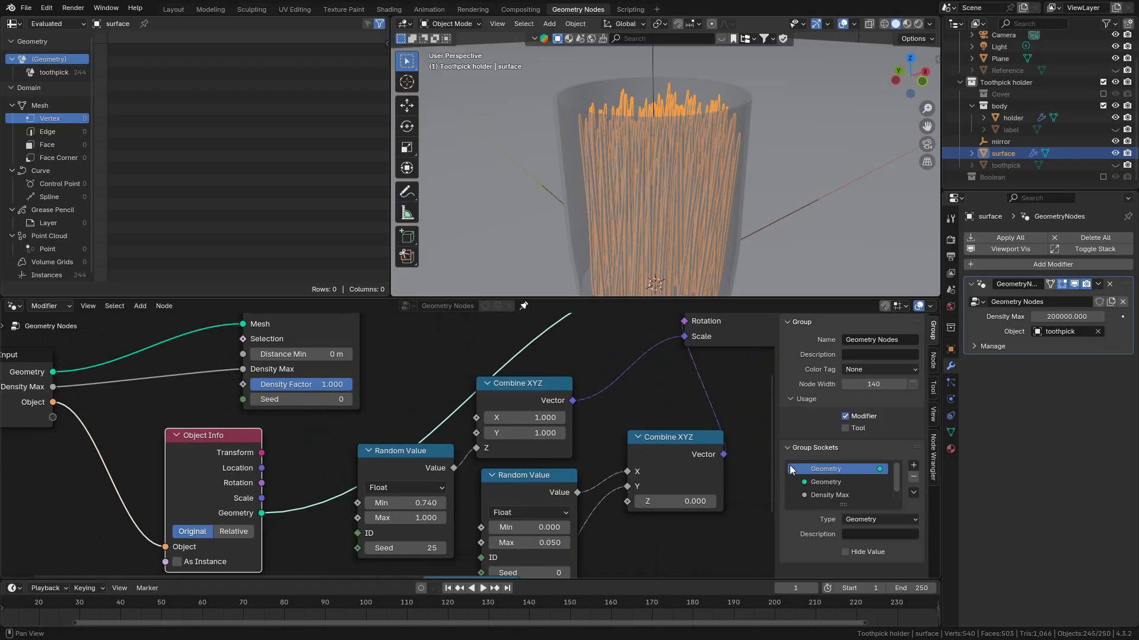
scroll(837, 486, down, 1)
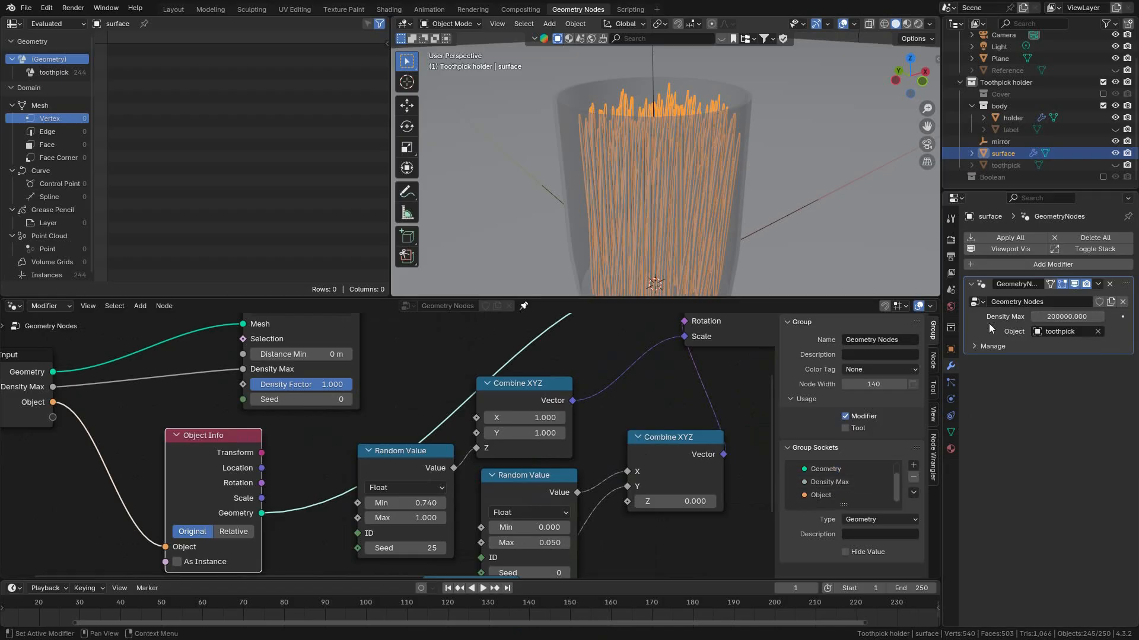
double_click(838, 481)
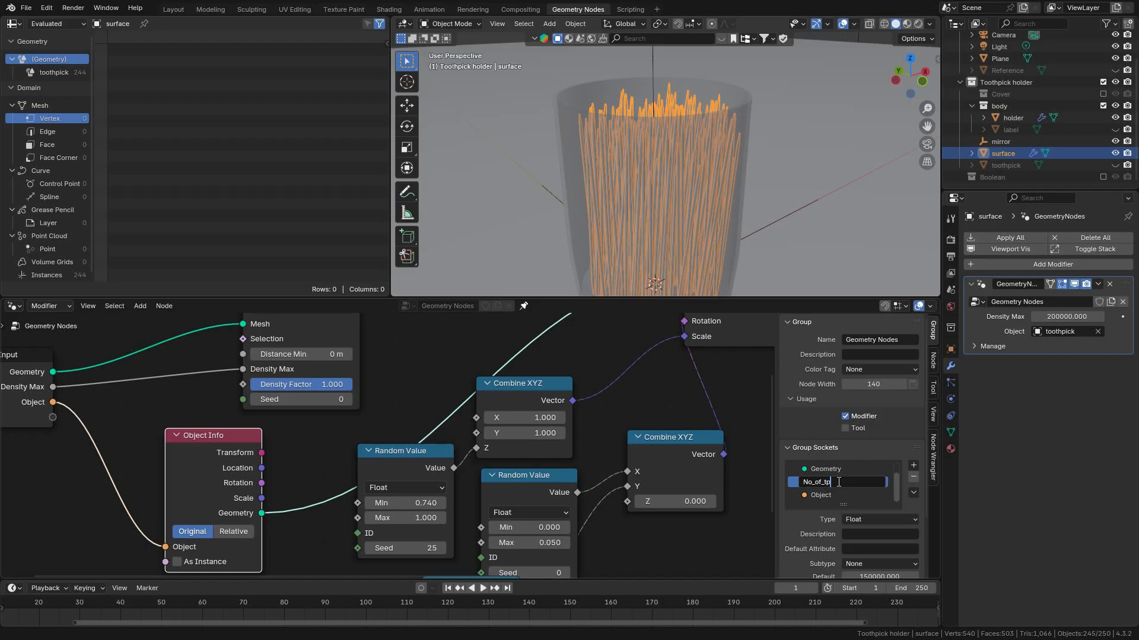
text(ks)
key(Return)
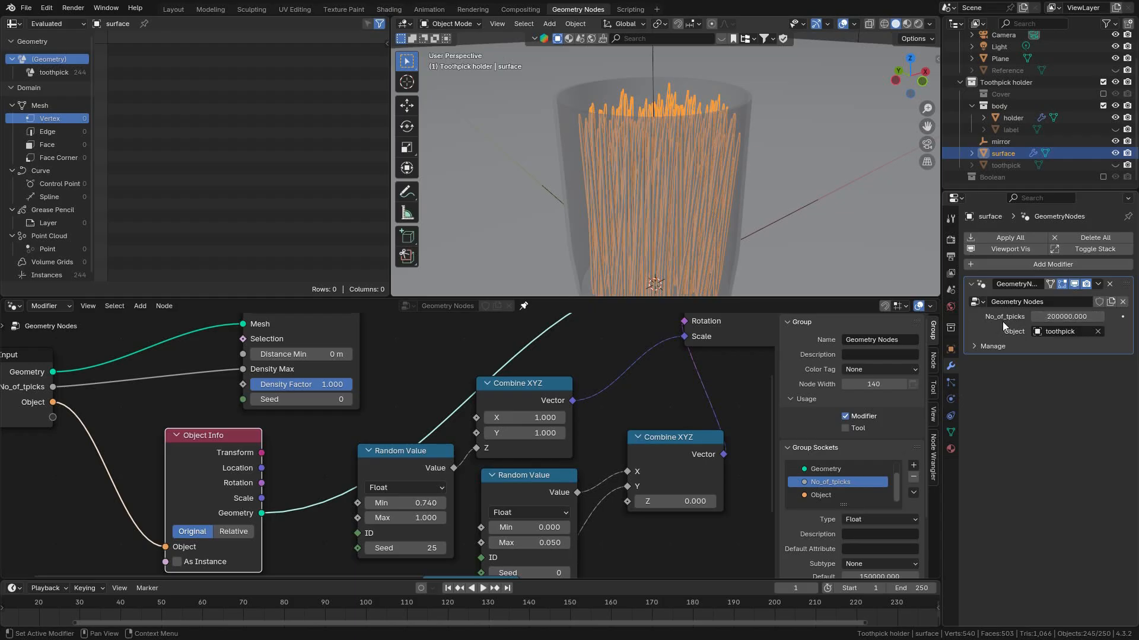
Examine the node tree's links, the exposed Group Input sockets and the Random Value nodes.
key(Home)
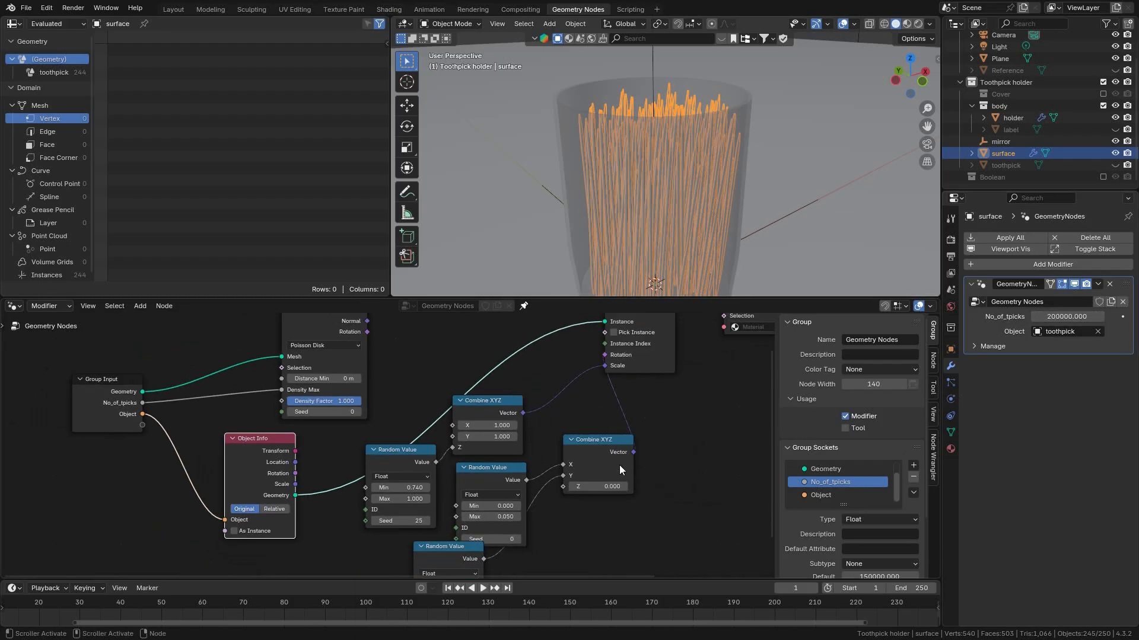
scroll(436, 481, up, 3)
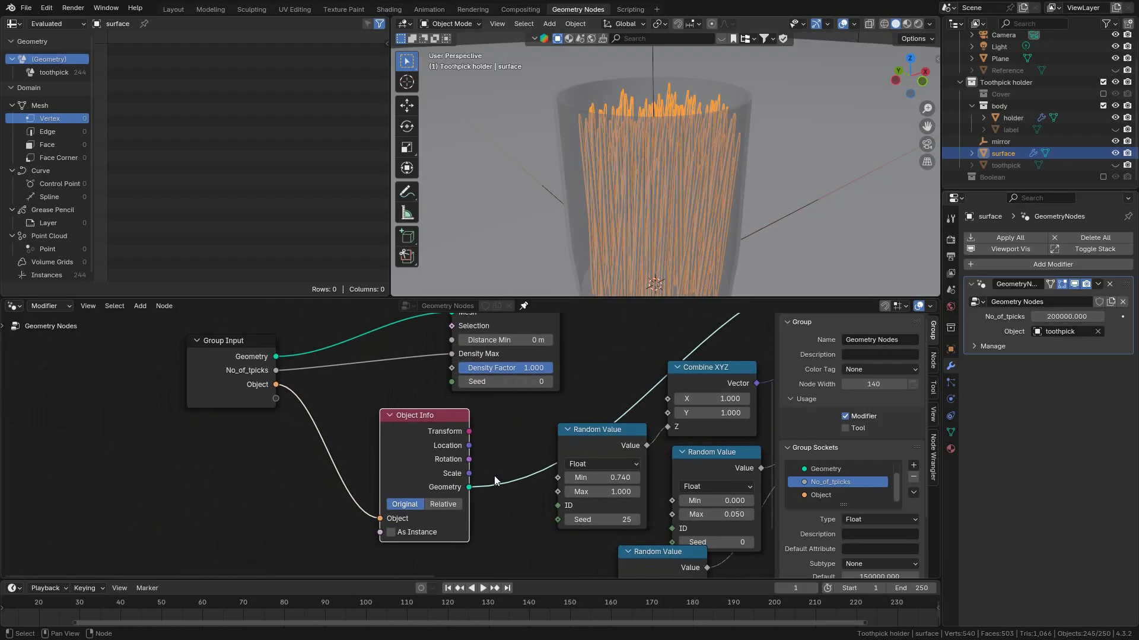
scroll(391, 448, down, 2)
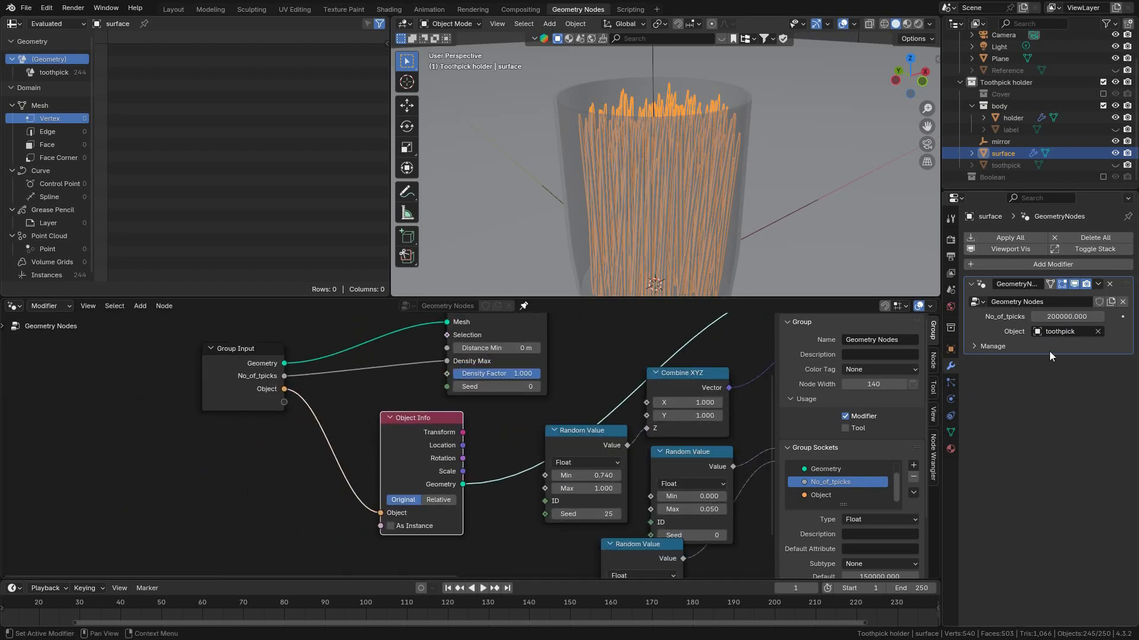
middle_drag(503, 502, 381, 509)
middle_drag(464, 484, 594, 516)
scroll(576, 490, down, 5)
middle_drag(761, 479, 561, 468)
scroll(582, 461, up, 3)
middle_drag(462, 459, 586, 412)
shift+scroll(586, 412, up, 1)
scroll(587, 431, up, 2)
shift+middle_drag(596, 500, 706, 482)
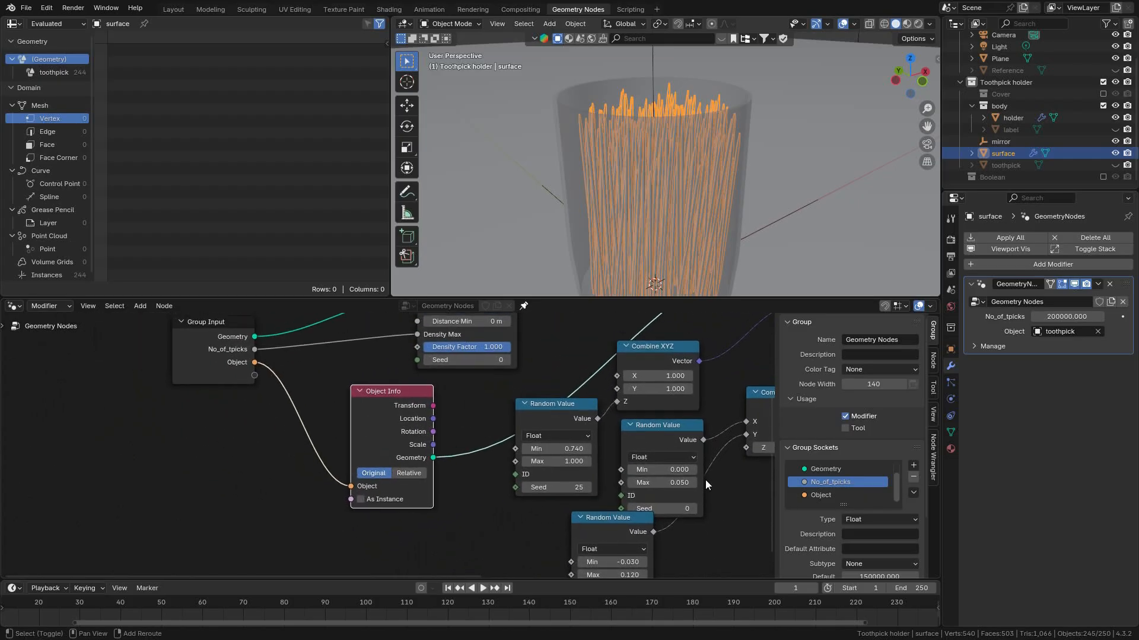
scroll(664, 481, down, 4)
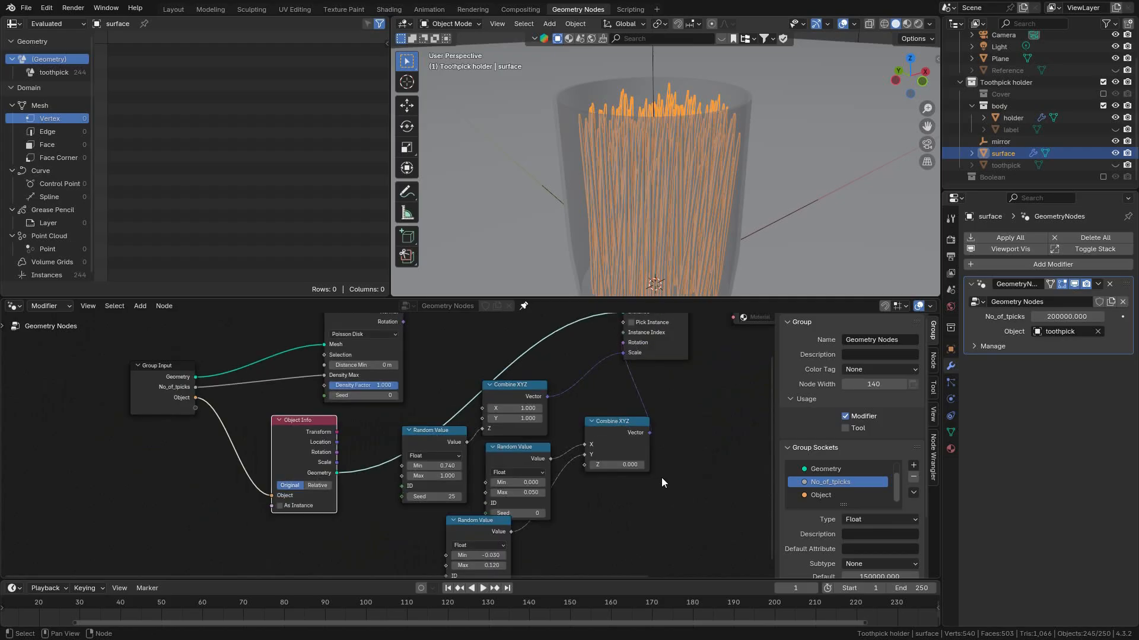
shift+middle_drag(635, 444, 636, 479)
scroll(636, 479, up, 2)
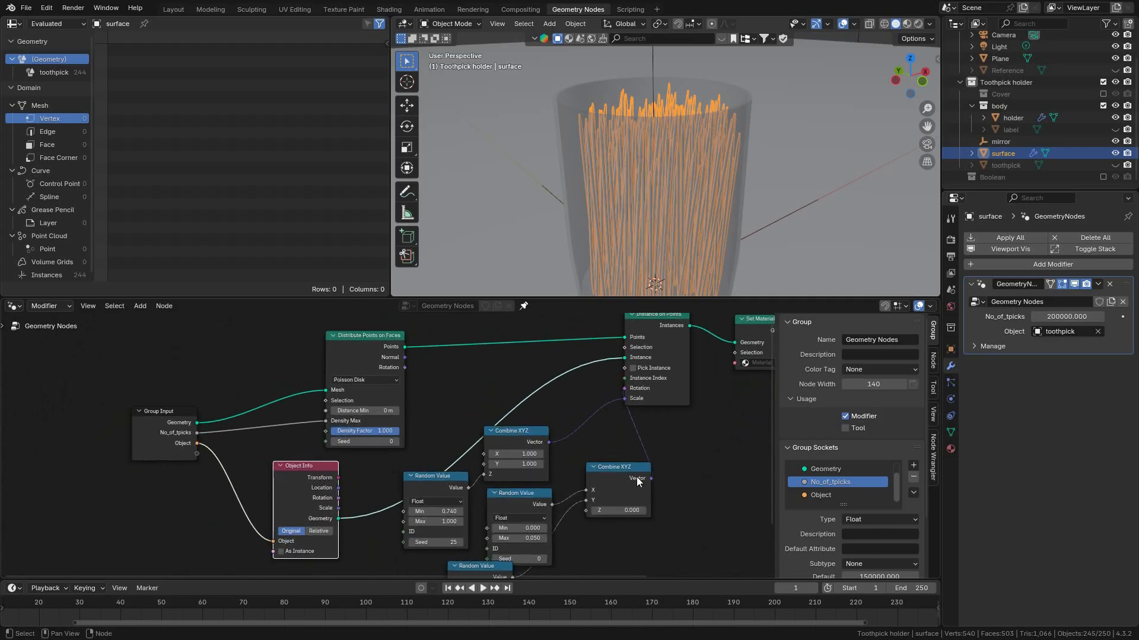
Rename the Object group socket to Object Instance and deselect the Object Info node.
double_click(825, 495)
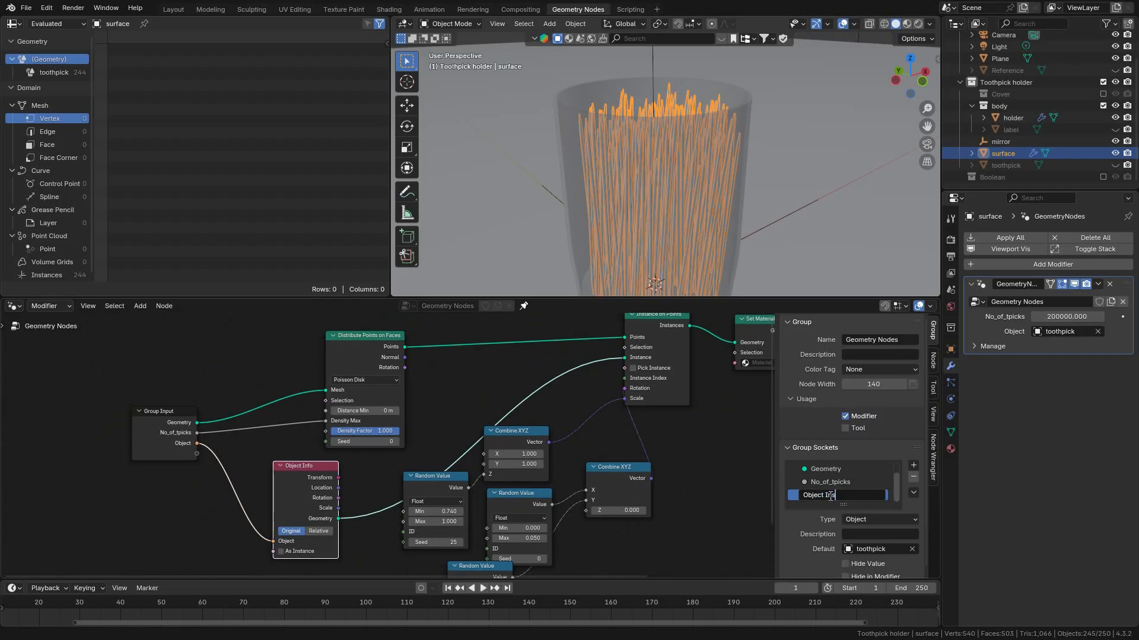
key(Return)
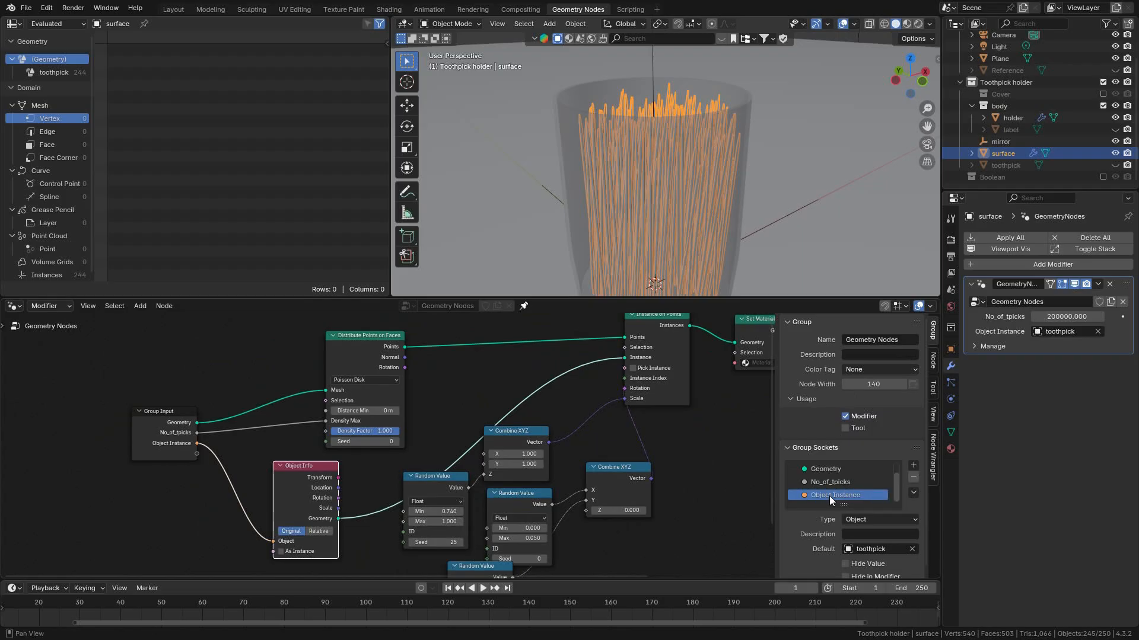
middle_drag(534, 484, 588, 434)
click(487, 400)
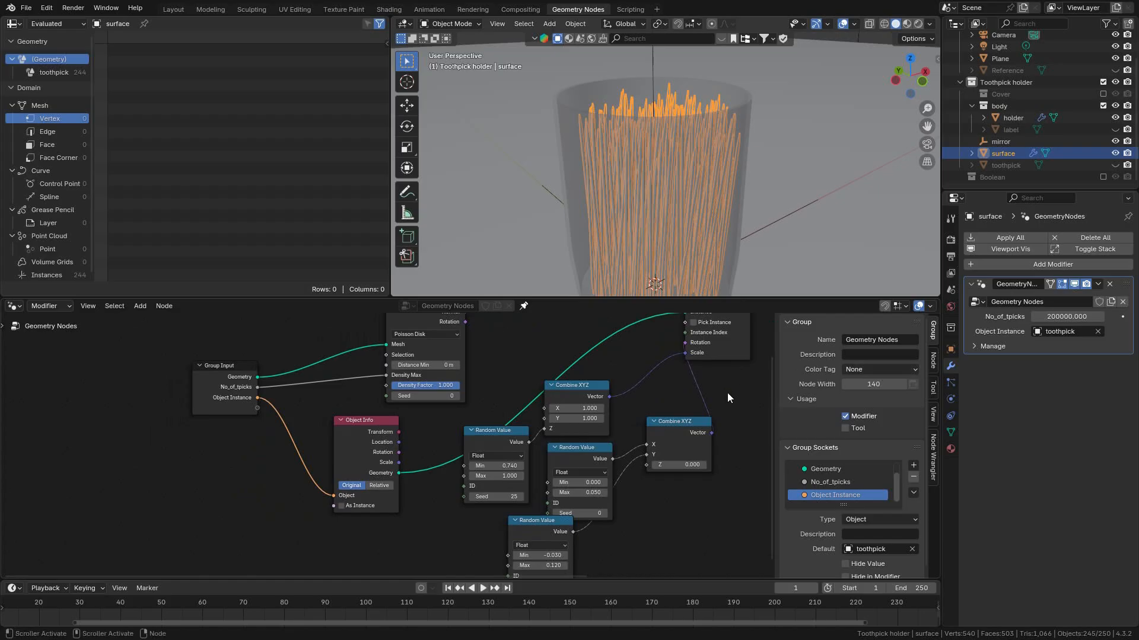
scroll(884, 459, down, 1)
scroll(885, 464, up, 1)
scroll(885, 464, up, 1)
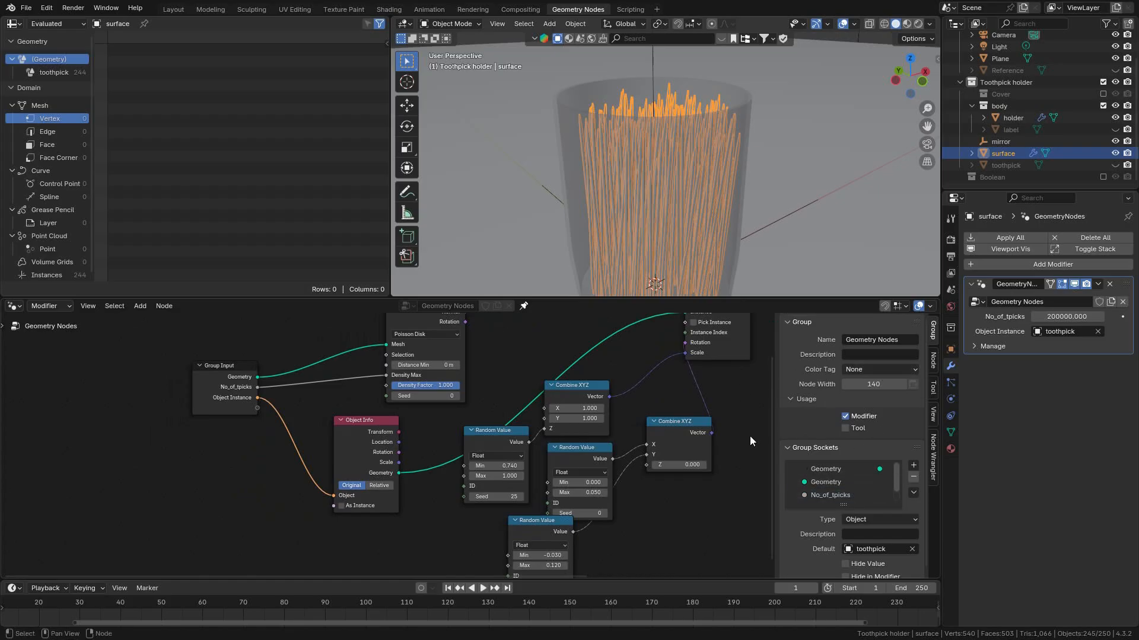
key(n)
key(n)
key(n)
key(n)
key(n)
key(n)
key(n)
key(n)
scroll(872, 451, down, 1)
scroll(880, 497, down, 1)
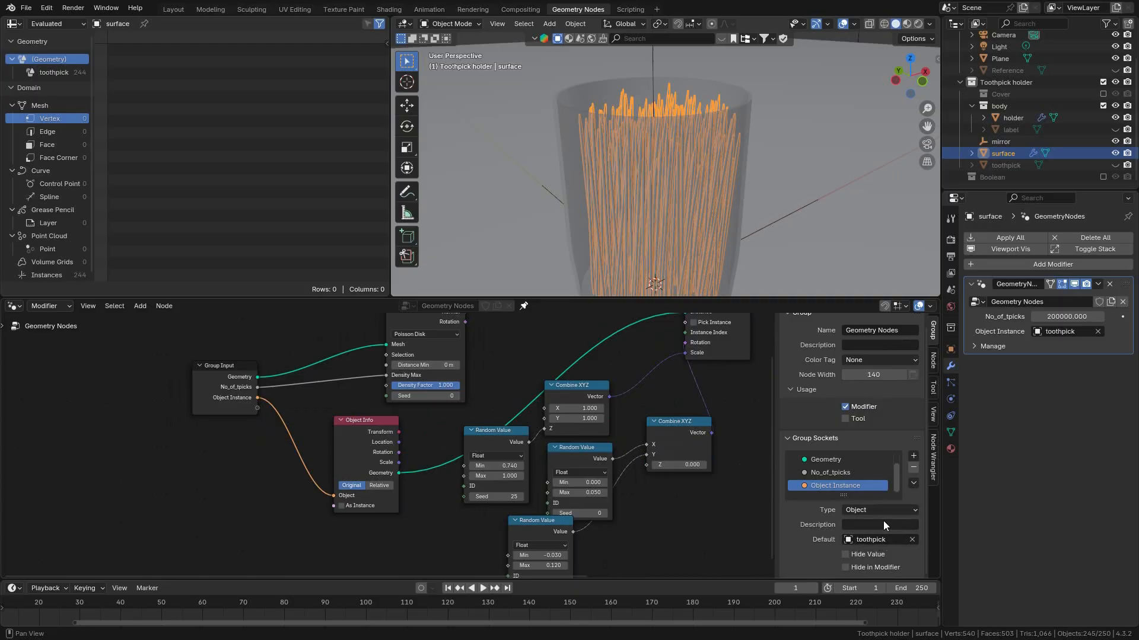
scroll(884, 521, up, 1)
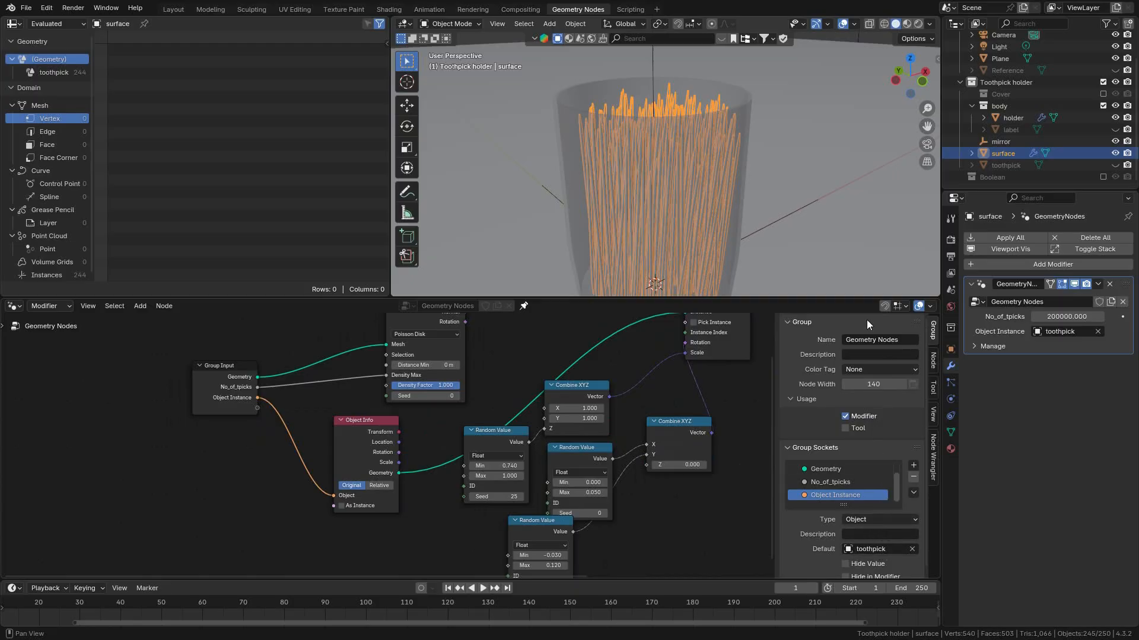
Rename the node group as Picks Generator.
click(892, 339)
text(Picks Generator)
key(Return)
Spread out the two lower overlapping Random Value nodes and shift the Group Input node slightly away from Object Info.
middle_drag(493, 407, 622, 403)
scroll(541, 436, up, 3)
scroll(503, 434, down, 3)
shift+middle_drag(546, 448, 471, 425)
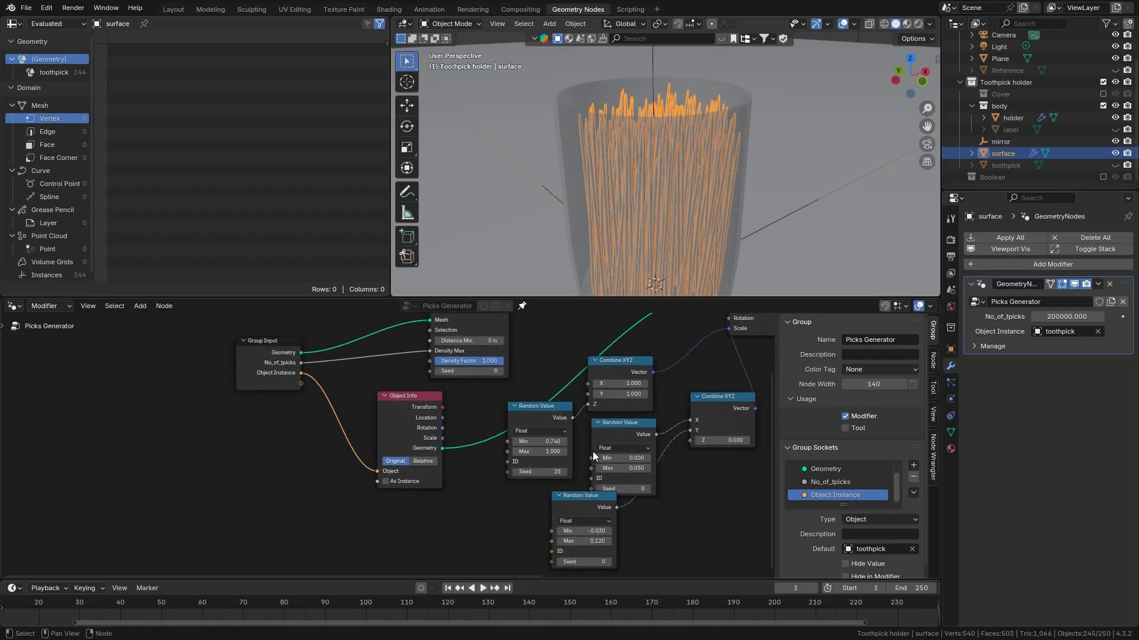
drag(627, 429, 621, 431)
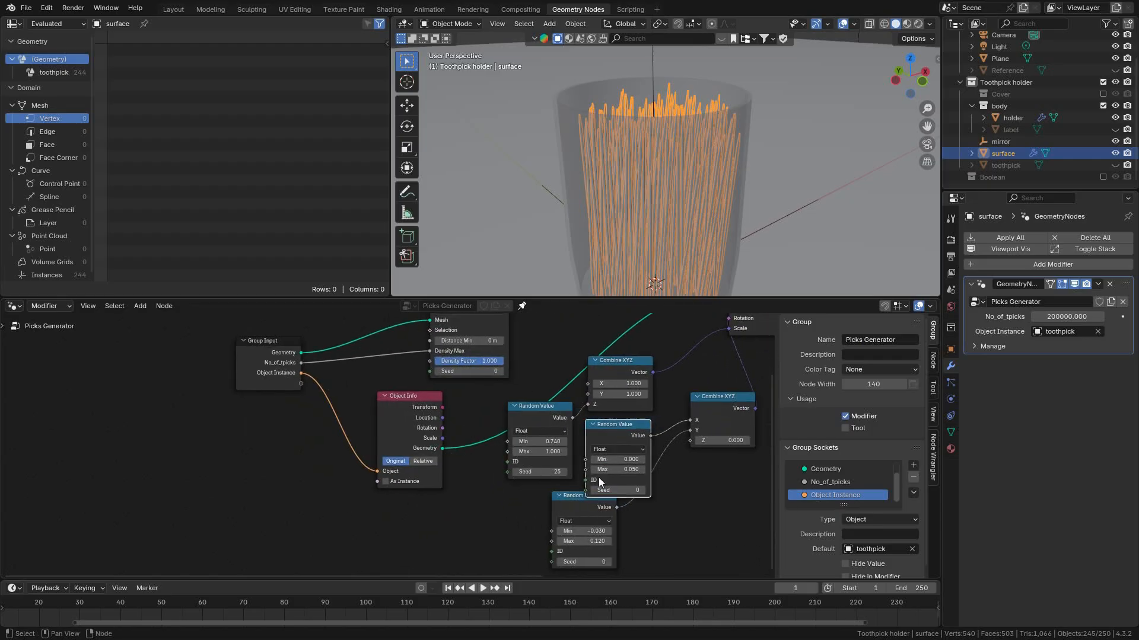
drag(574, 507, 623, 519)
drag(615, 438, 611, 448)
scroll(388, 444, up, 3)
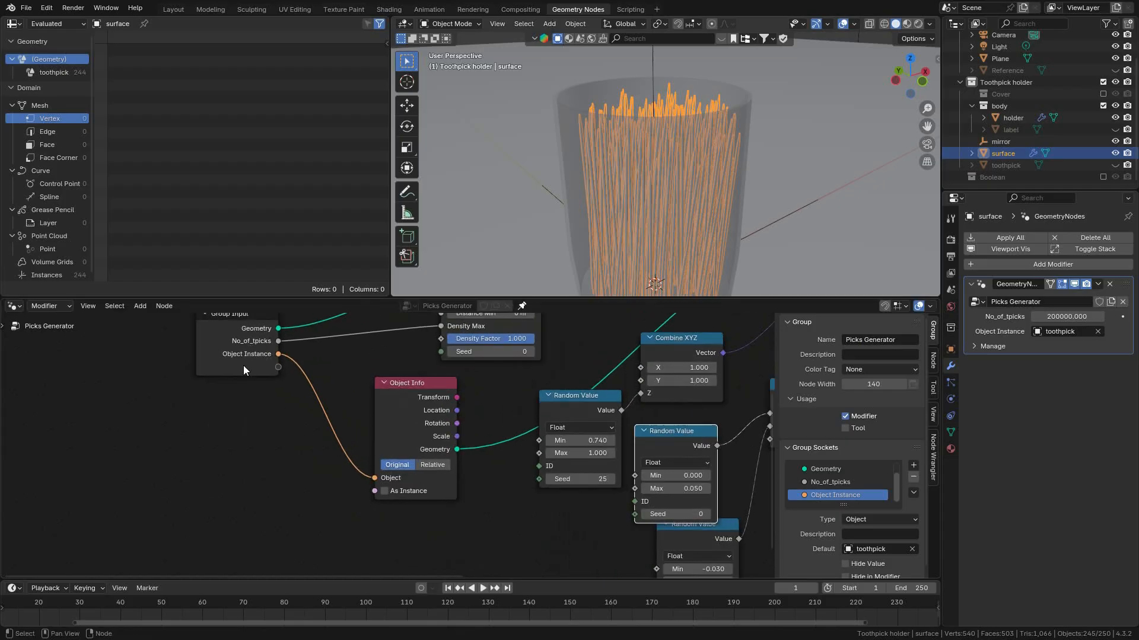
drag(244, 369, 229, 384)
Expose the Min value of the Random Value node driving Z scale through Group Input and rename its socket Min height.
click(571, 407)
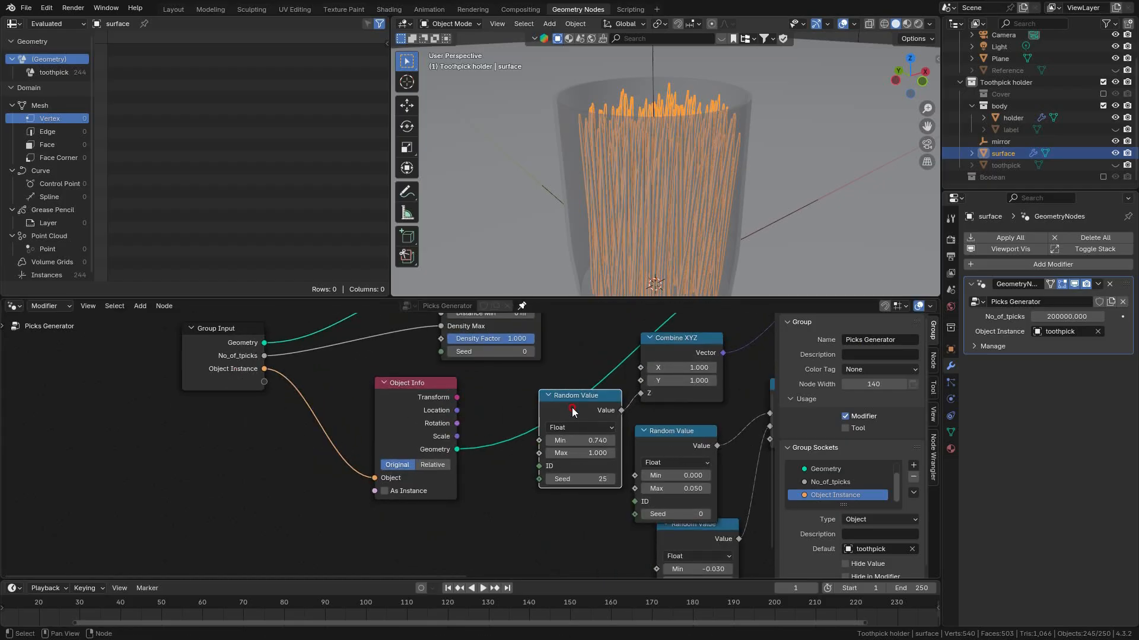
drag(539, 440, 255, 384)
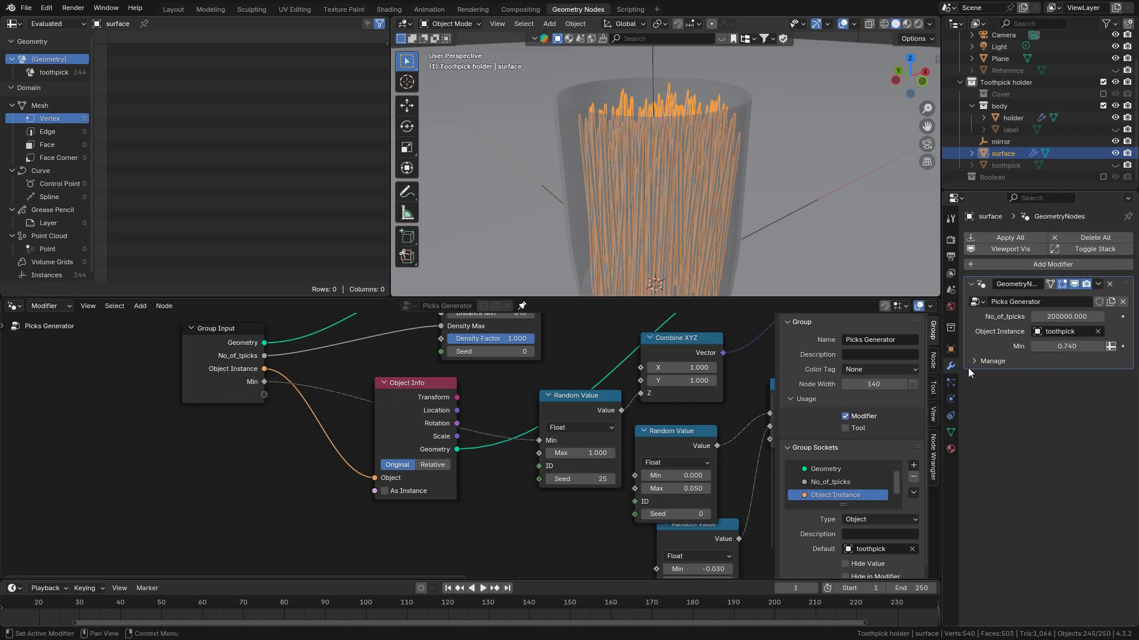
scroll(838, 488, down, 1)
double_click(844, 495)
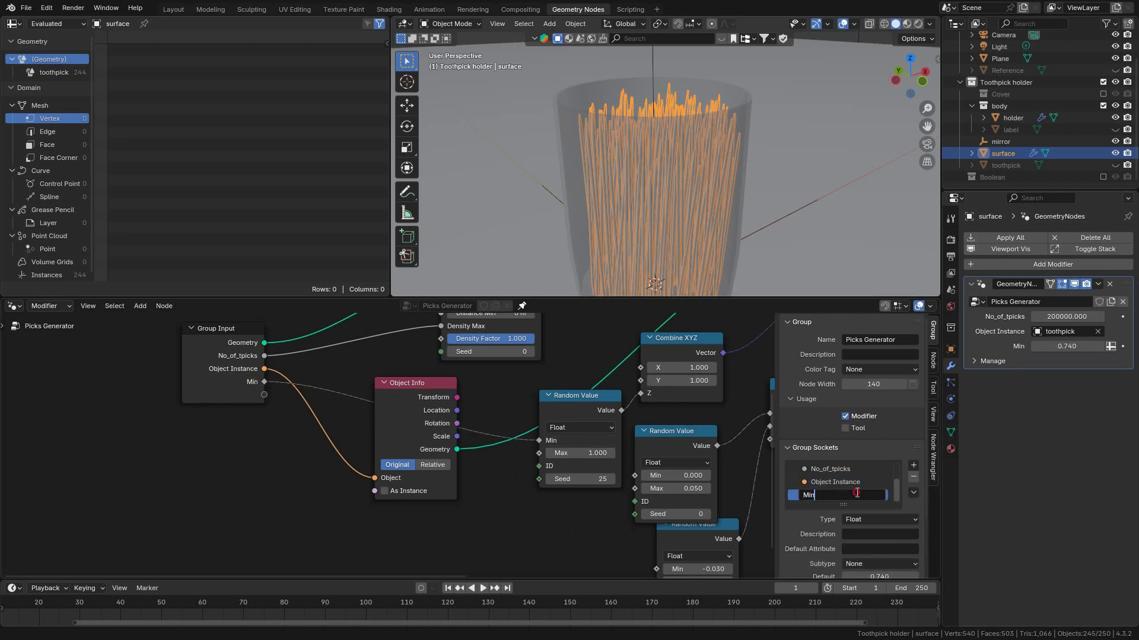
text(height)
key(Return)
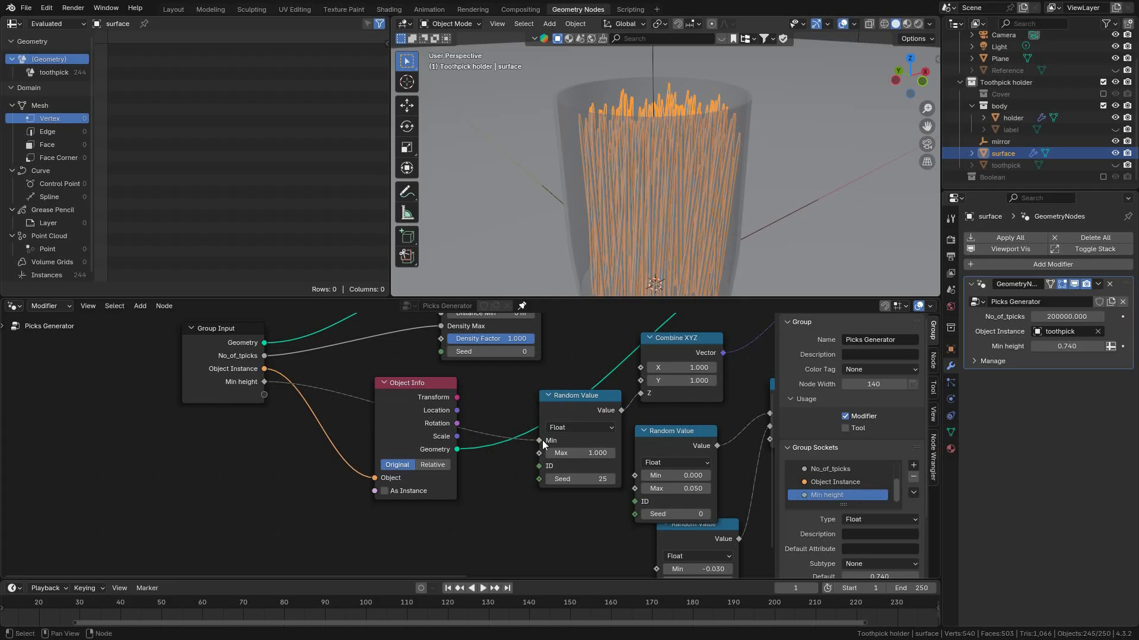
Expose the same Random Value node's Max value through Group Input and rename its socket Max height.
drag(540, 454, 264, 395)
scroll(859, 497, down, 1)
double_click(851, 495)
text(height)
key(Return)
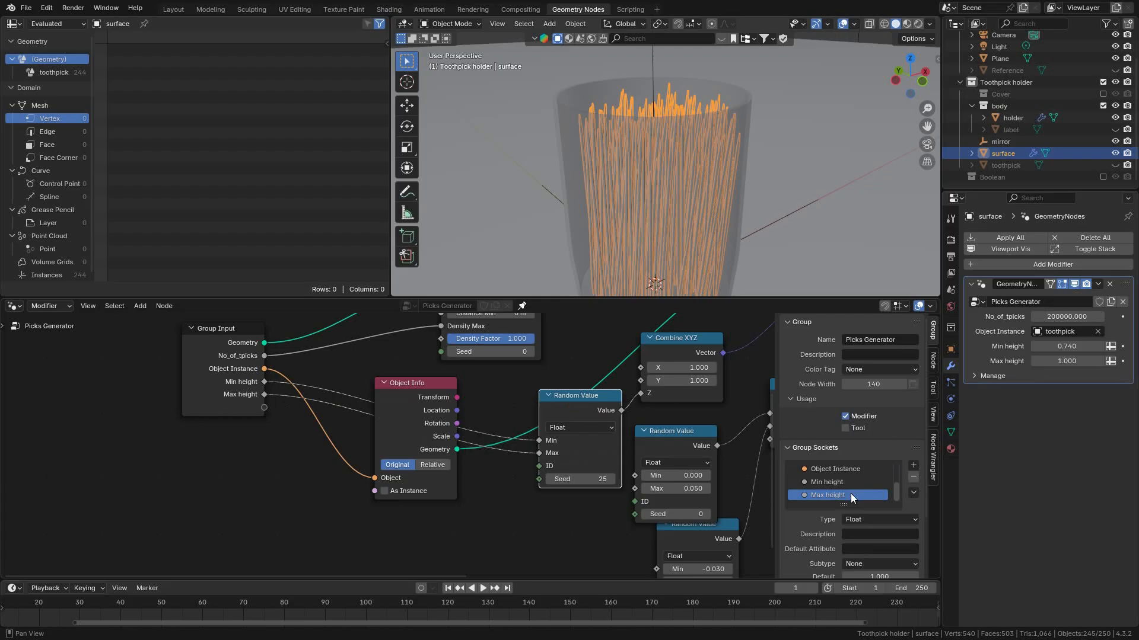
Rearrange the Random Value nodes in the Picks Generator tree so that their input sockets are easy to reach.
middle_drag(602, 479, 548, 469)
middle_drag(641, 416, 635, 441)
click(578, 441)
drag(546, 403, 552, 394)
scroll(700, 440, down, 3)
middle_drag(700, 440, 601, 433)
drag(577, 510, 613, 511)
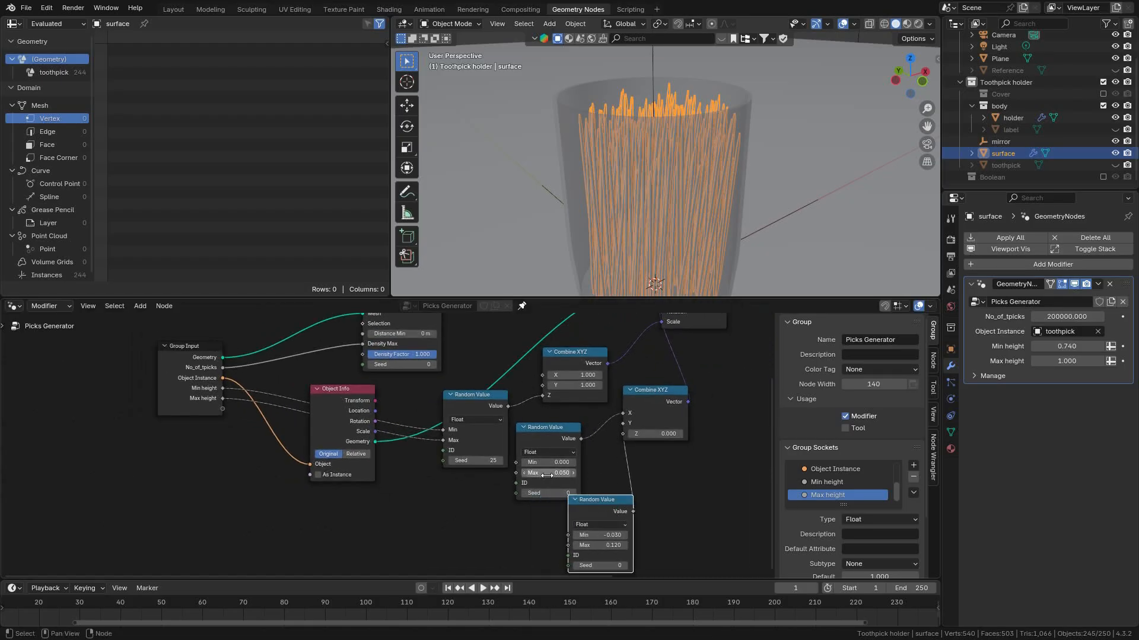
Expose the Min value of the Random Value node feeding the rotation's X as a group input named Min X rotation.
drag(516, 463, 229, 411)
double_click(831, 493)
click(847, 495)
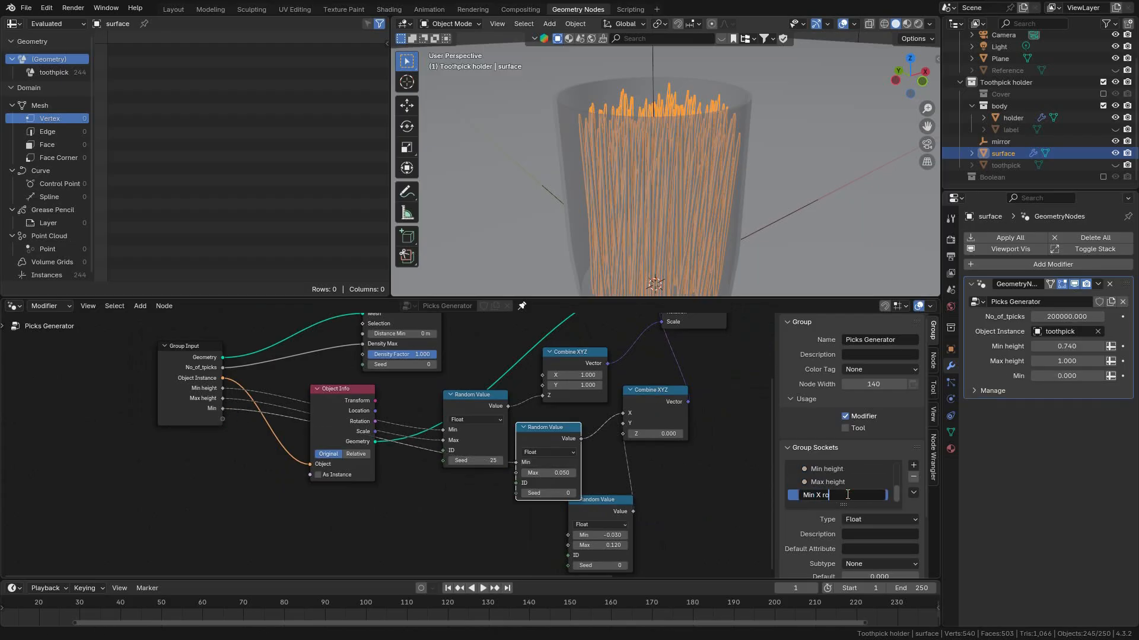
key(Return)
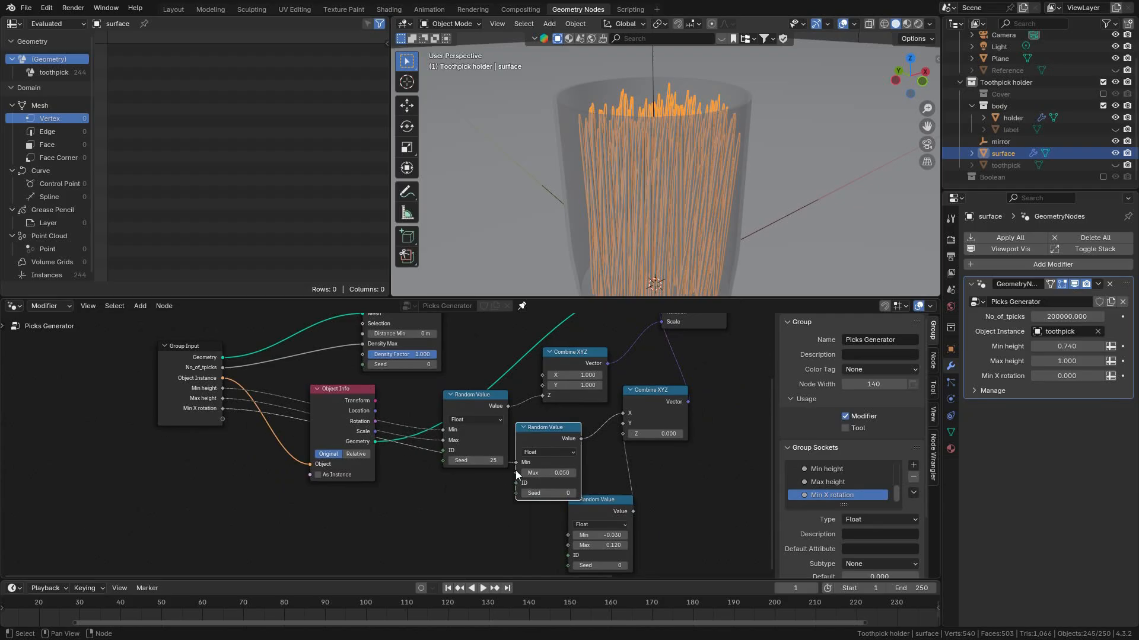
Expose the same Random Value node's Max value as a group input and rename the socket Max X rotation.
drag(516, 473, 233, 426)
double_click(832, 496)
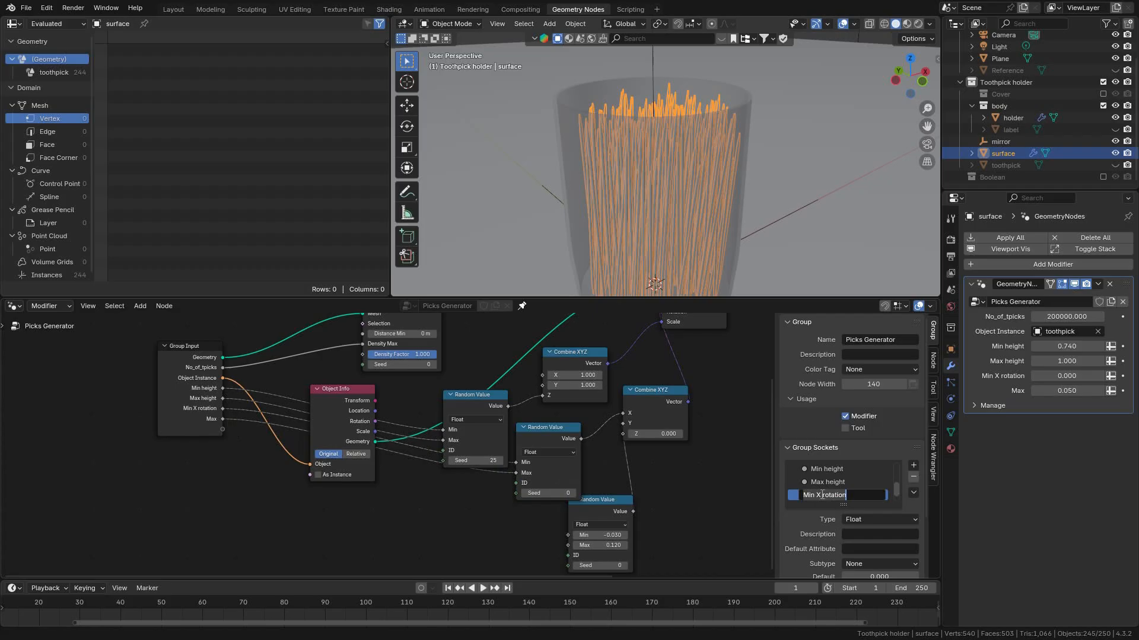
key(Return)
scroll(830, 495, down, 1)
click(828, 495)
double_click(835, 495)
text(X rotation)
key(Return)
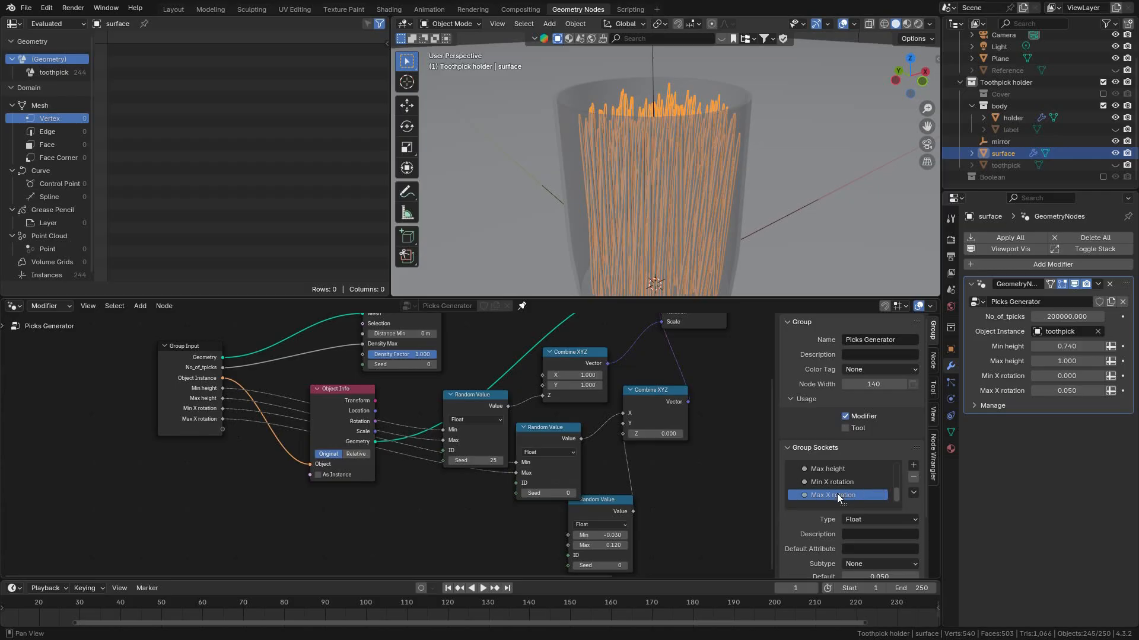
Space out the rotation nodes and expose the Y Random Value node's Min as a group input named Min Y rotation.
middle_drag(642, 490, 616, 477)
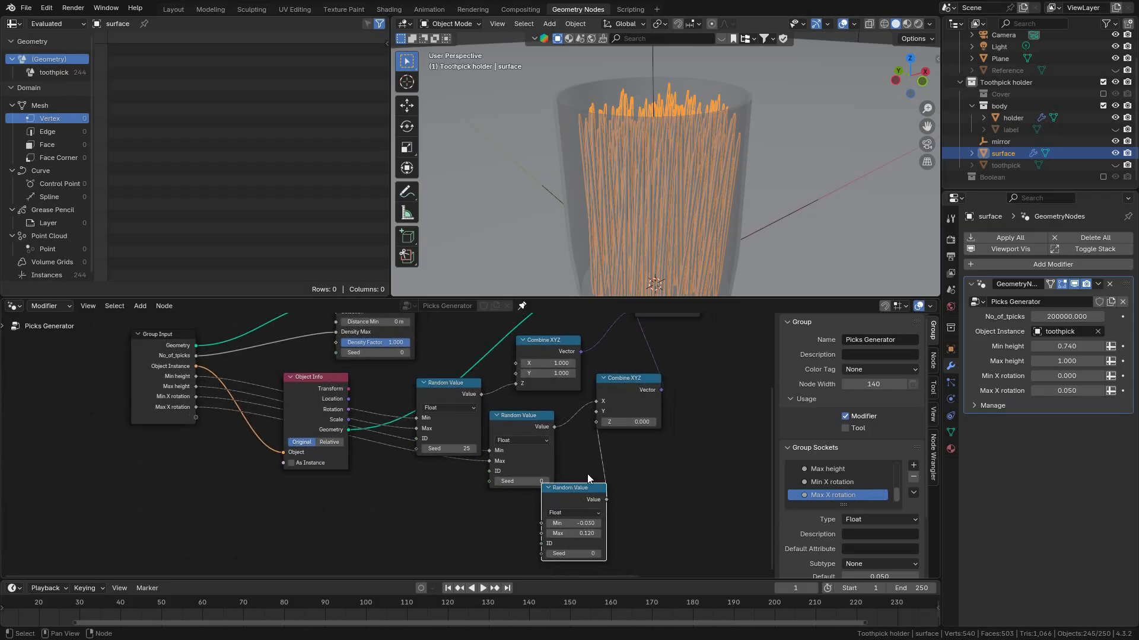
click(635, 393)
drag(635, 393, 706, 402)
drag(541, 516, 200, 422)
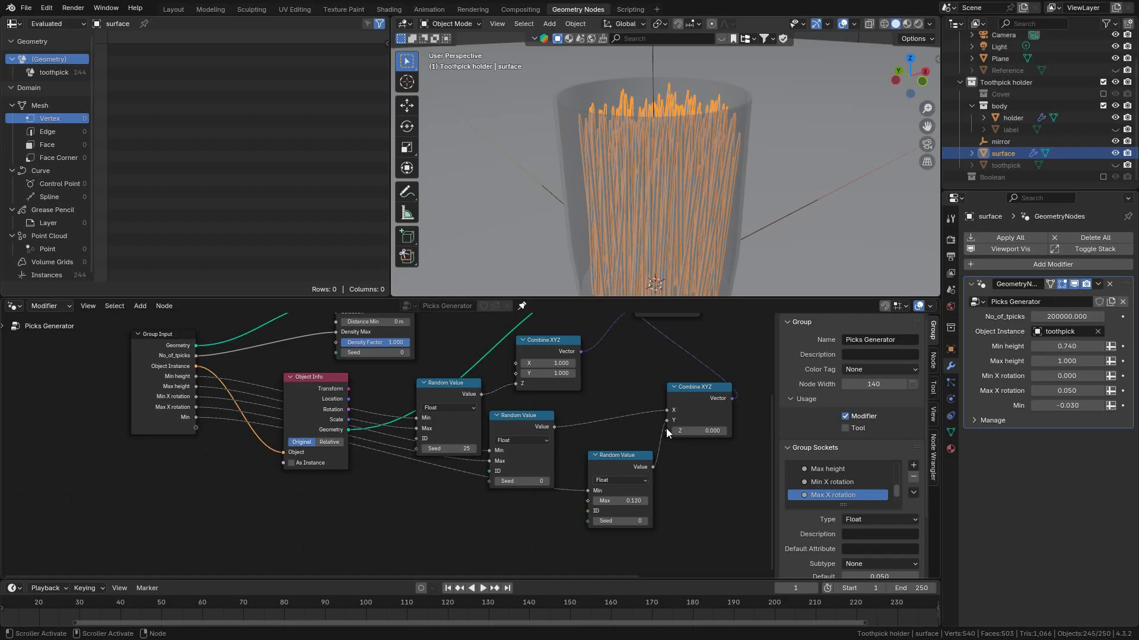
scroll(845, 492, down, 1)
double_click(845, 495)
click(846, 494)
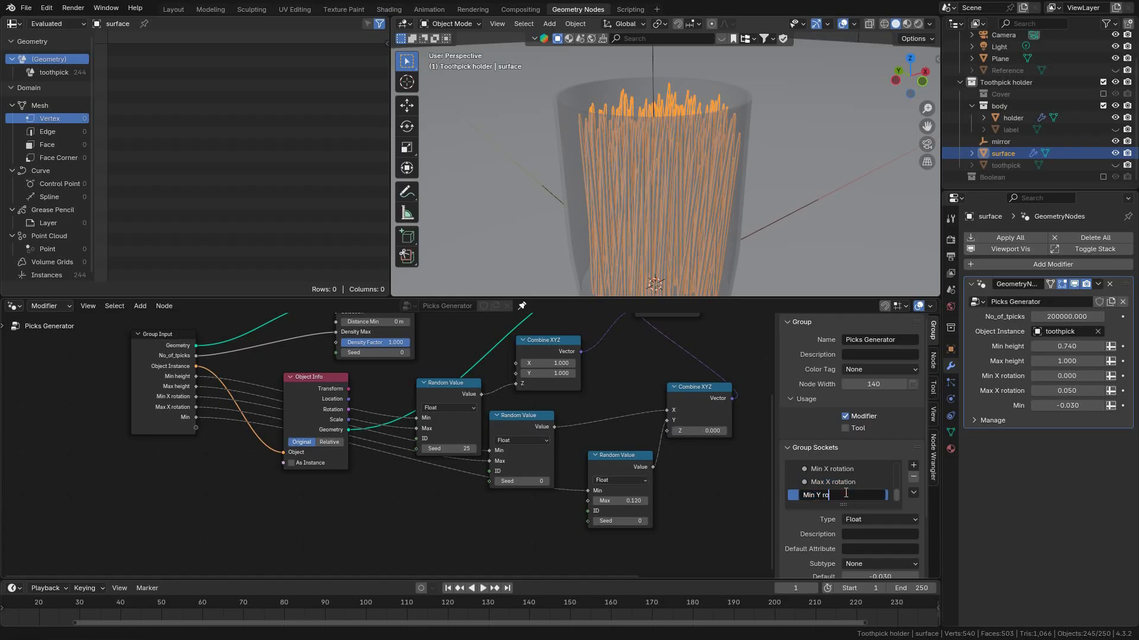
text(Y rotation)
key(Return)
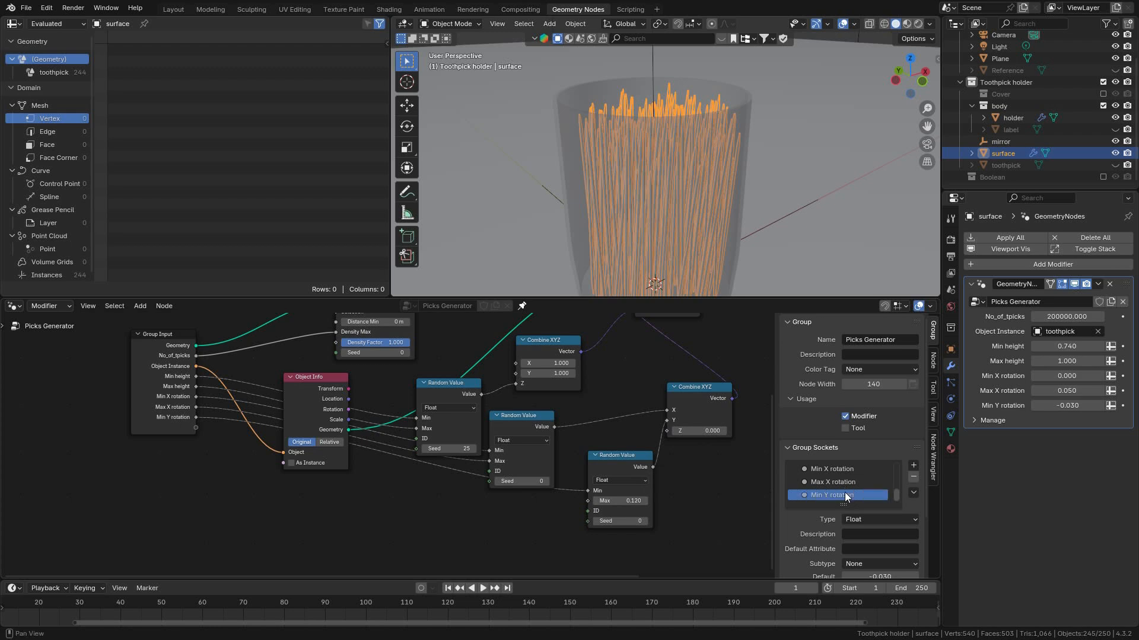
Expose the Y Random Value node's Max as a group input named Max Y rotation and save the file.
drag(589, 501, 195, 427)
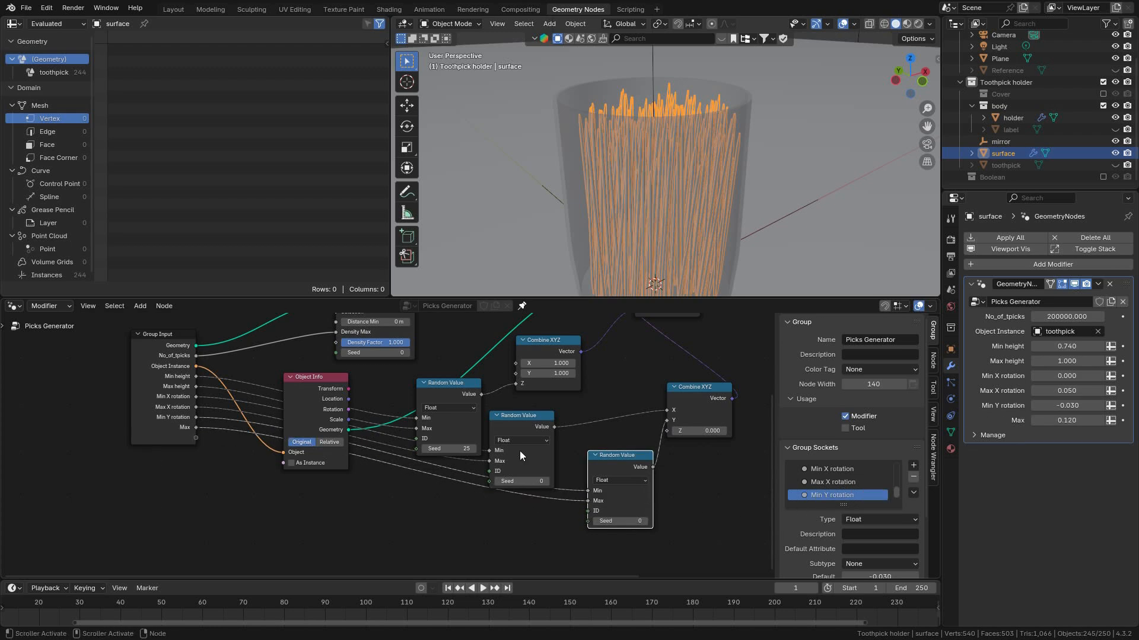
scroll(830, 492, down, 1)
double_click(831, 494)
click(847, 495)
text(Y rotation)
key(Return)
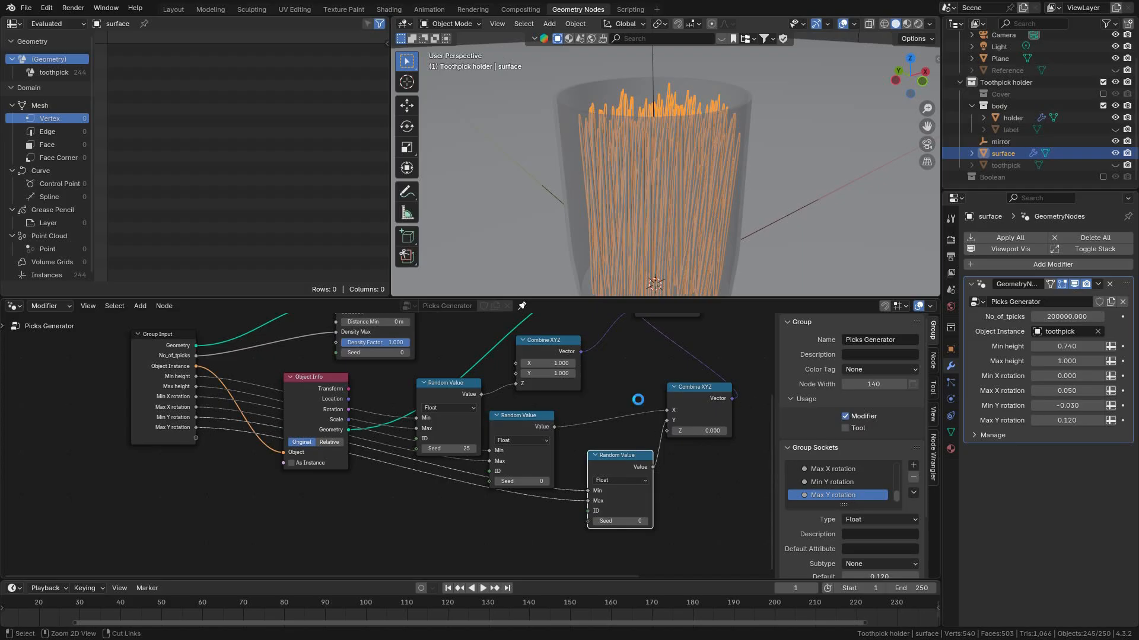
key(ctrl+s)
Expose the Set Material node's Material as a group input of the Picks Generator.
middle_drag(638, 399, 551, 454)
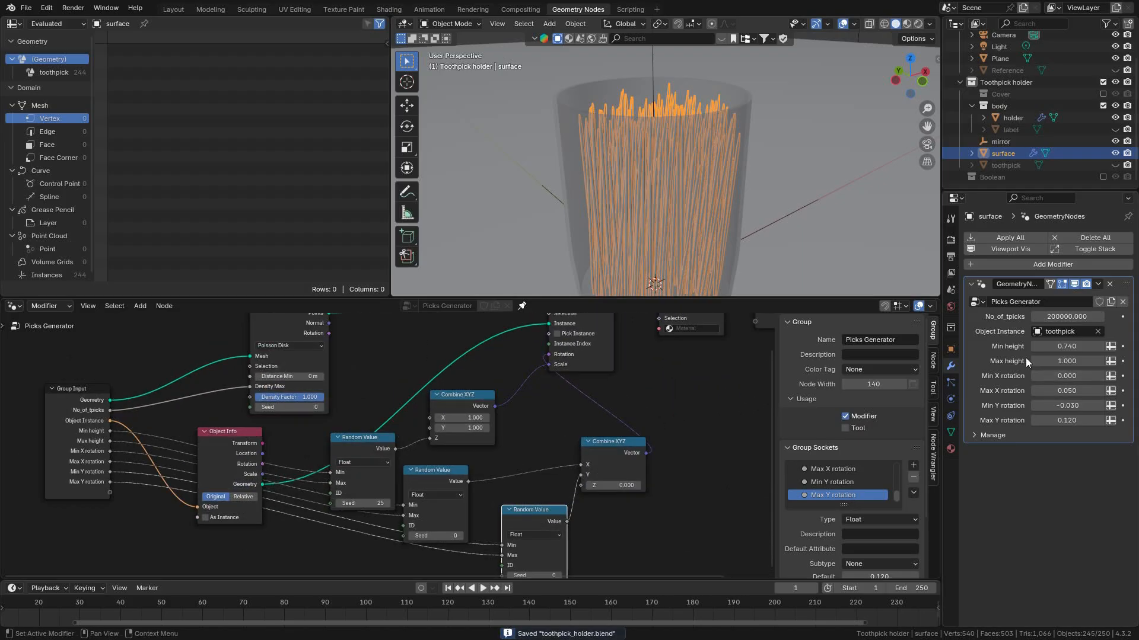
middle_drag(678, 326, 691, 392)
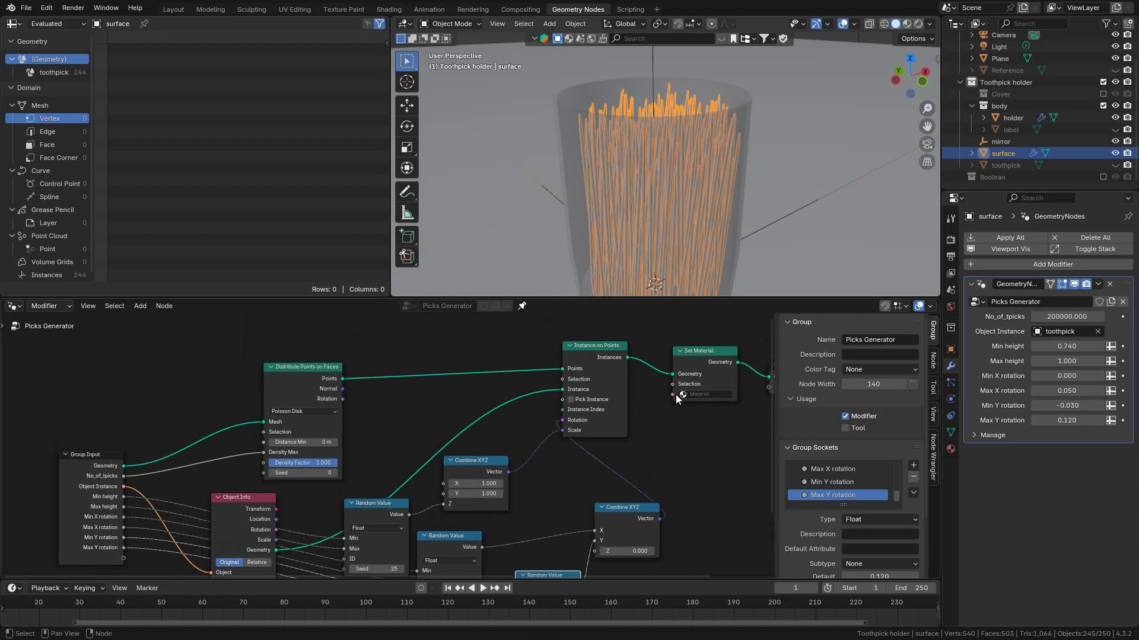
drag(673, 394, 121, 544)
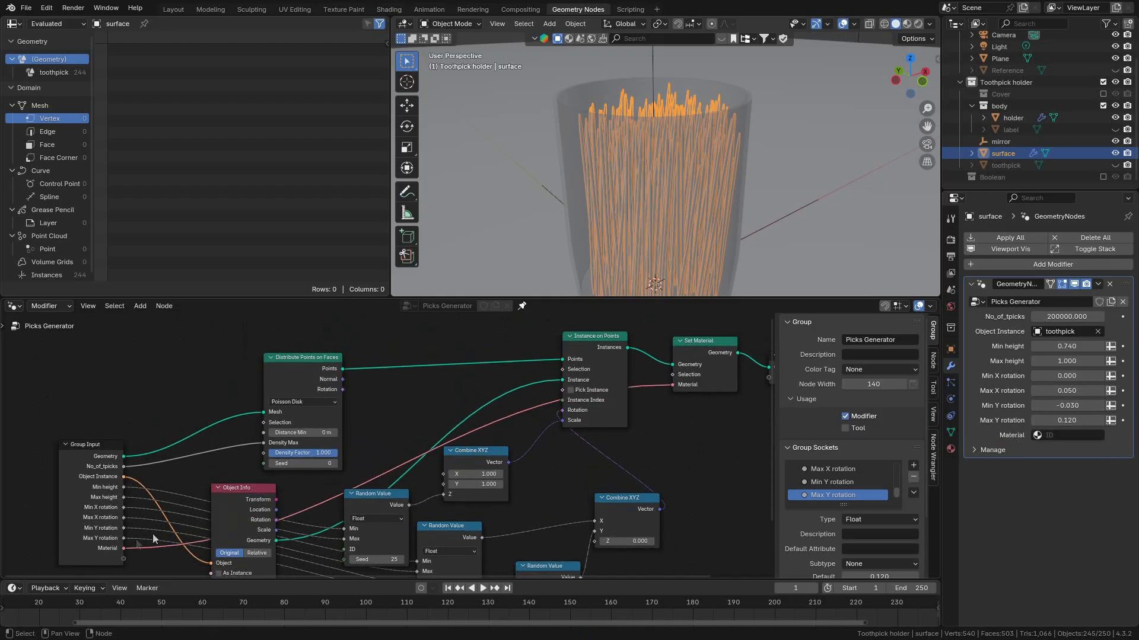
click(1062, 436)
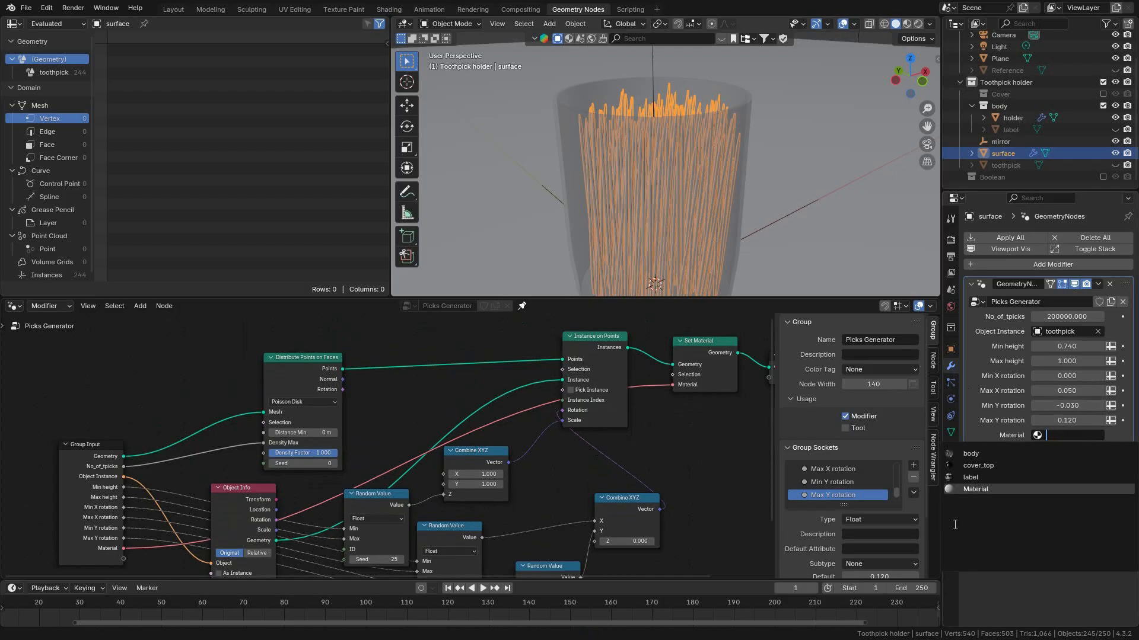
click(968, 408)
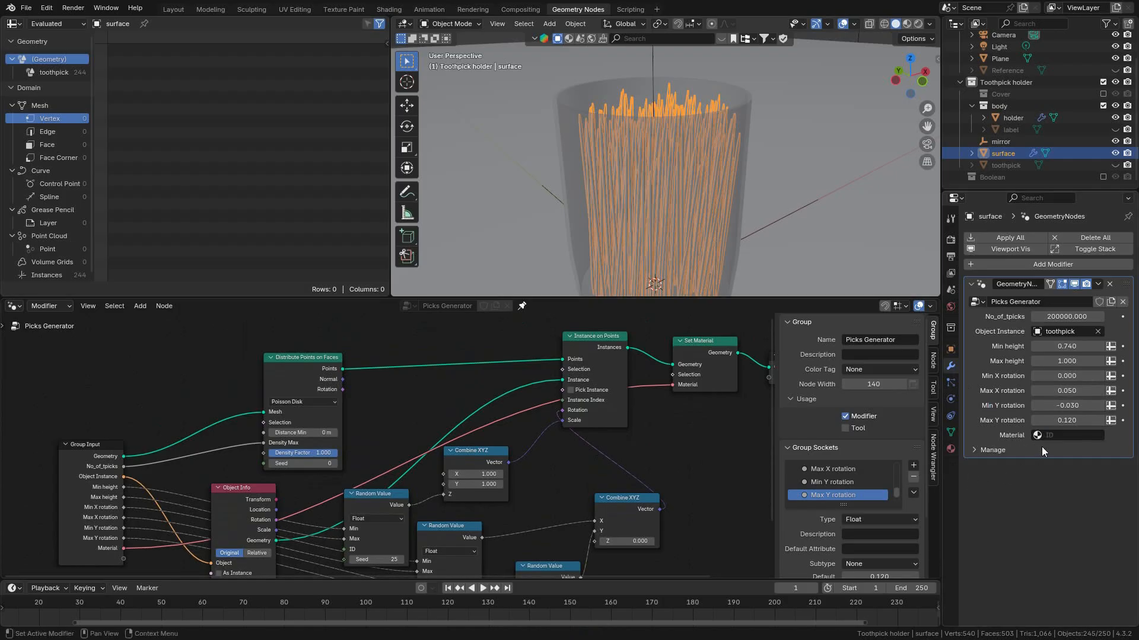
scroll(830, 498, down, 1)
click(831, 496)
double_click(830, 496)
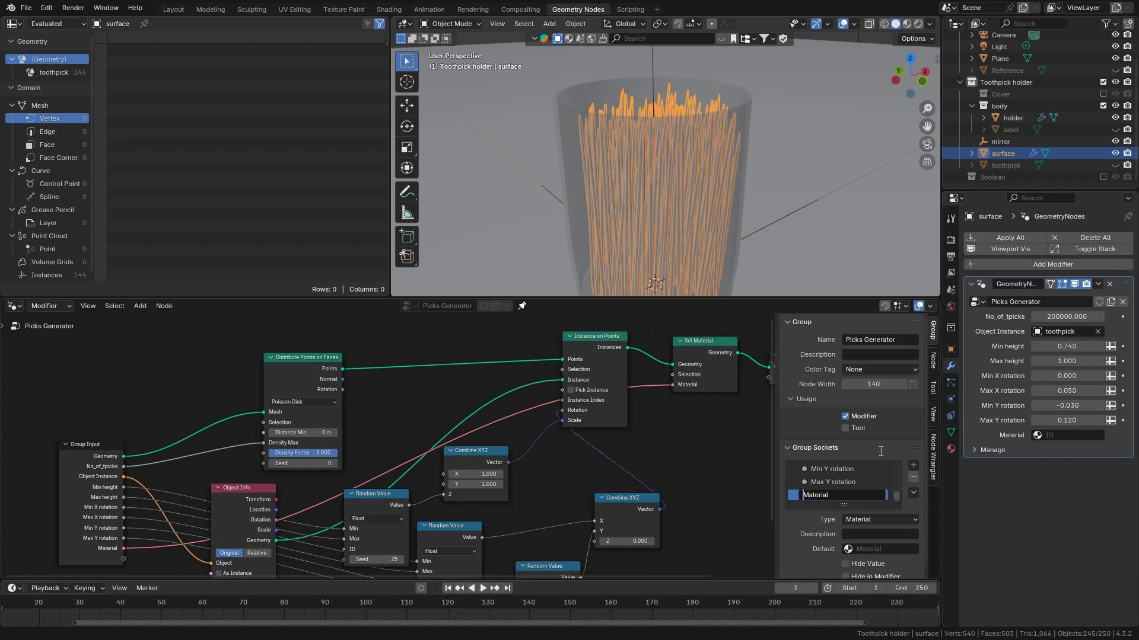
key(Return)
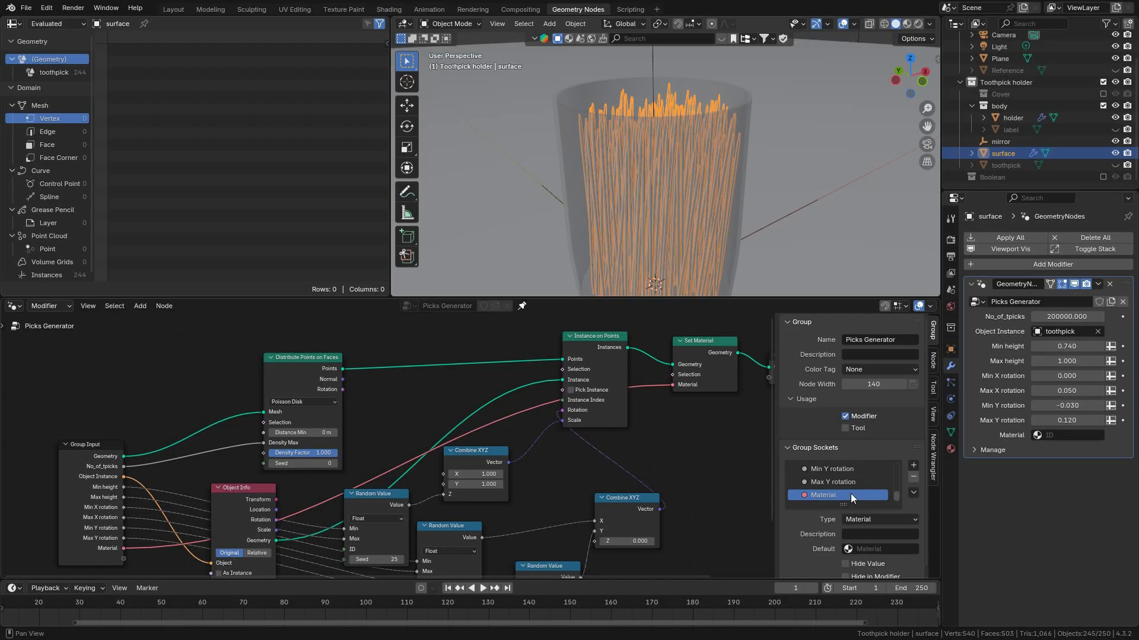
scroll(826, 491, up, 7)
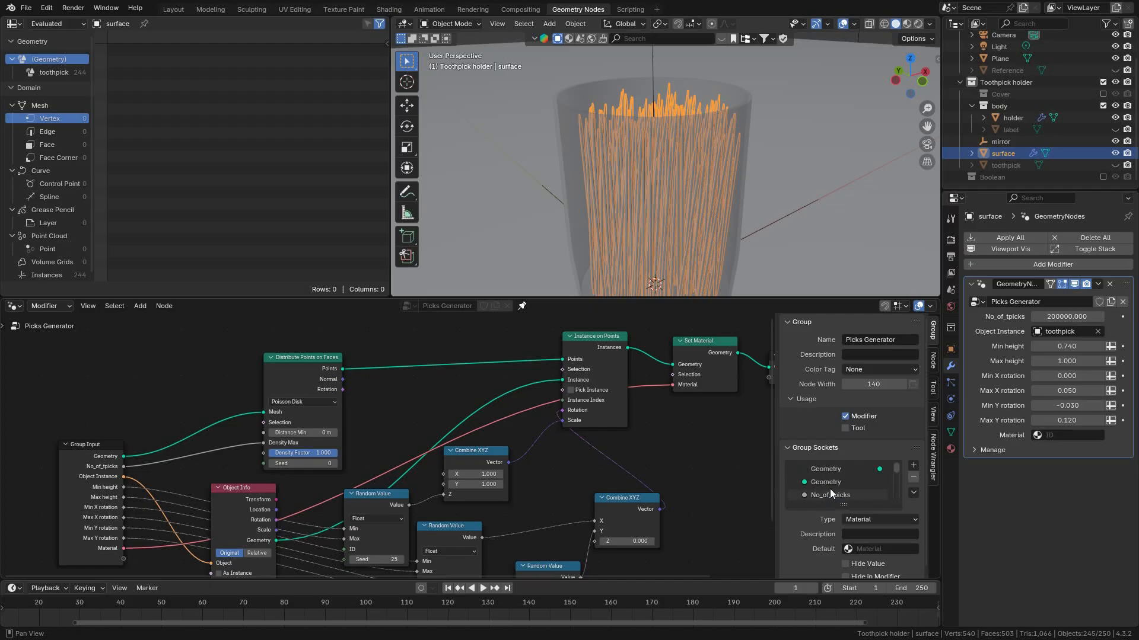
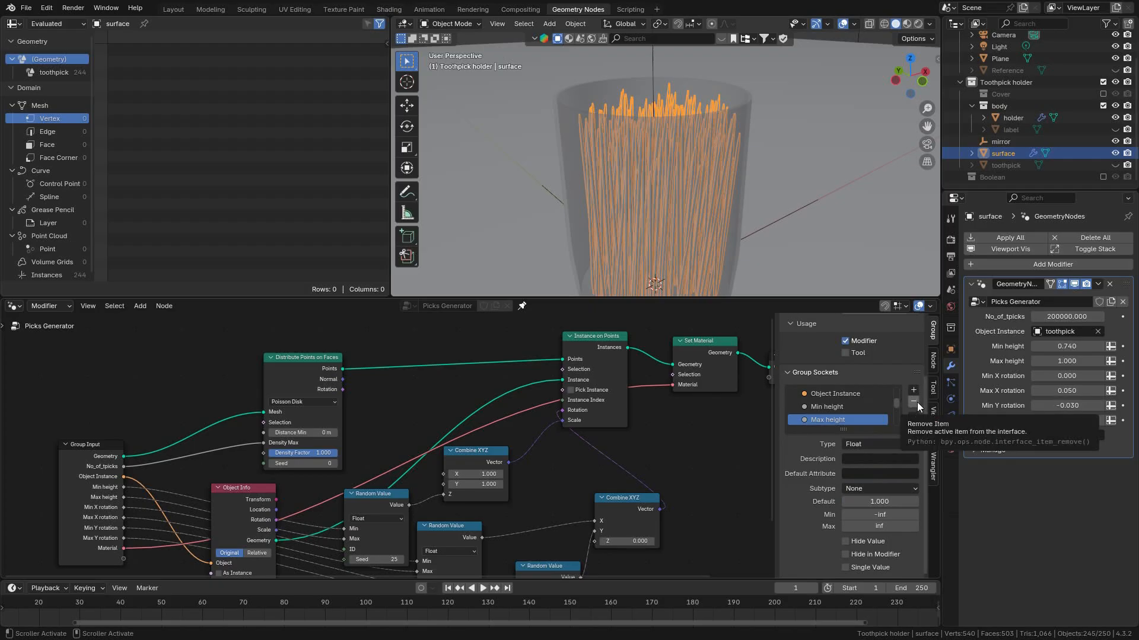
Try to add a panel after the Max height socket in the group sockets, and undo it.
click(837, 408)
scroll(842, 414, down, 1)
click(845, 408)
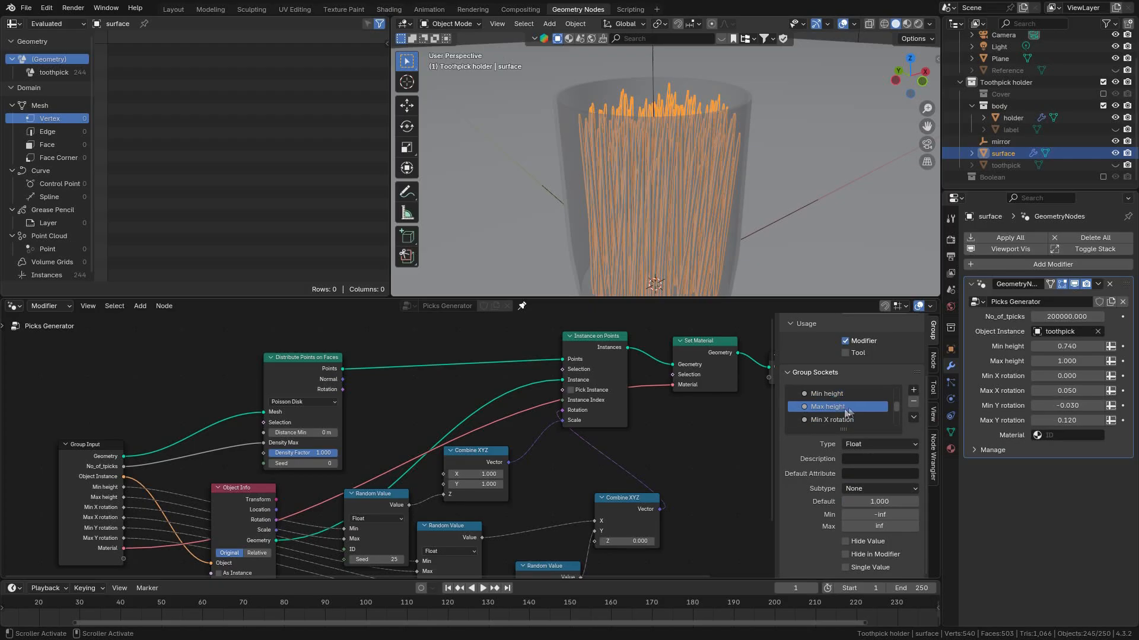
click(913, 393)
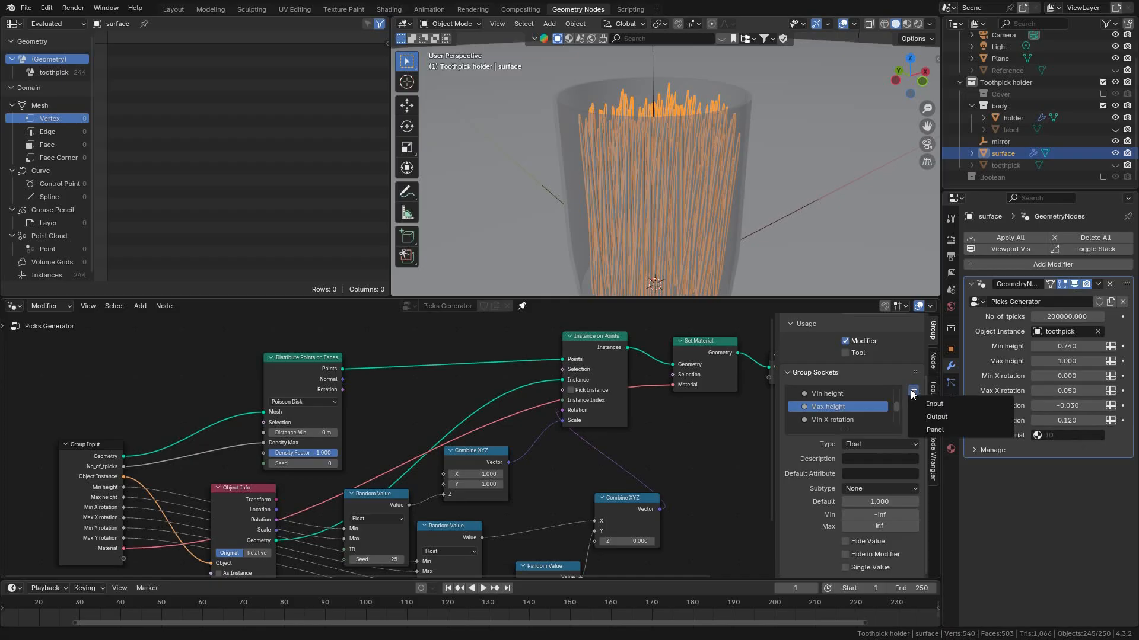
click(935, 429)
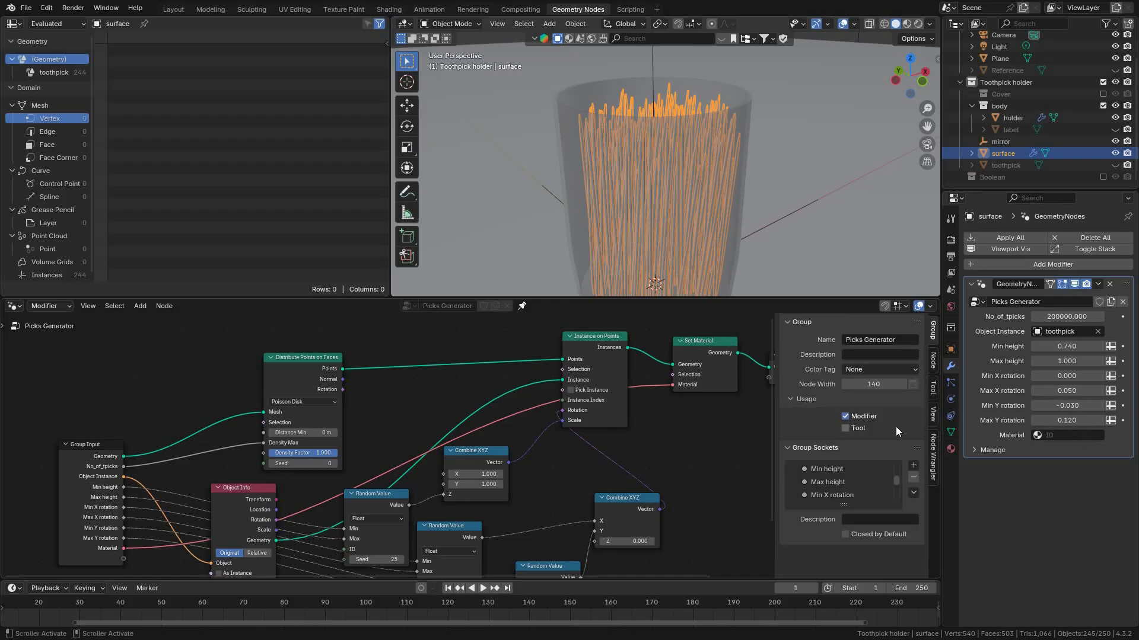
scroll(870, 482, down, 3)
scroll(870, 482, down, 2)
key(ctrl+z)
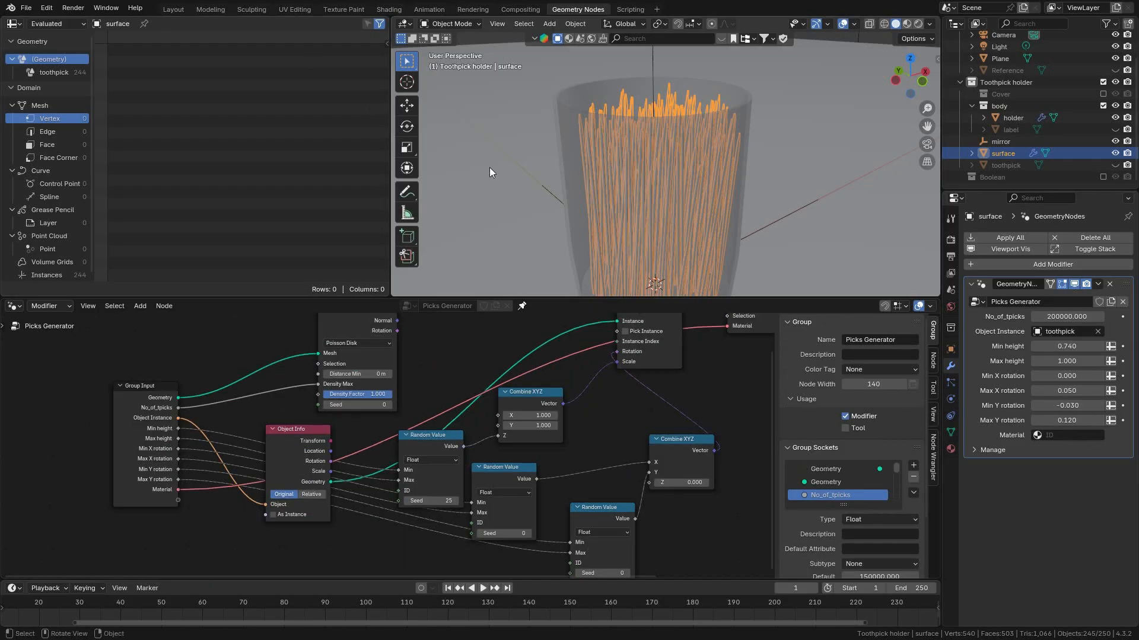
Switch to the Layout workspace and display the surface object's modifier settings with the whole toothpick holder in view.
click(173, 9)
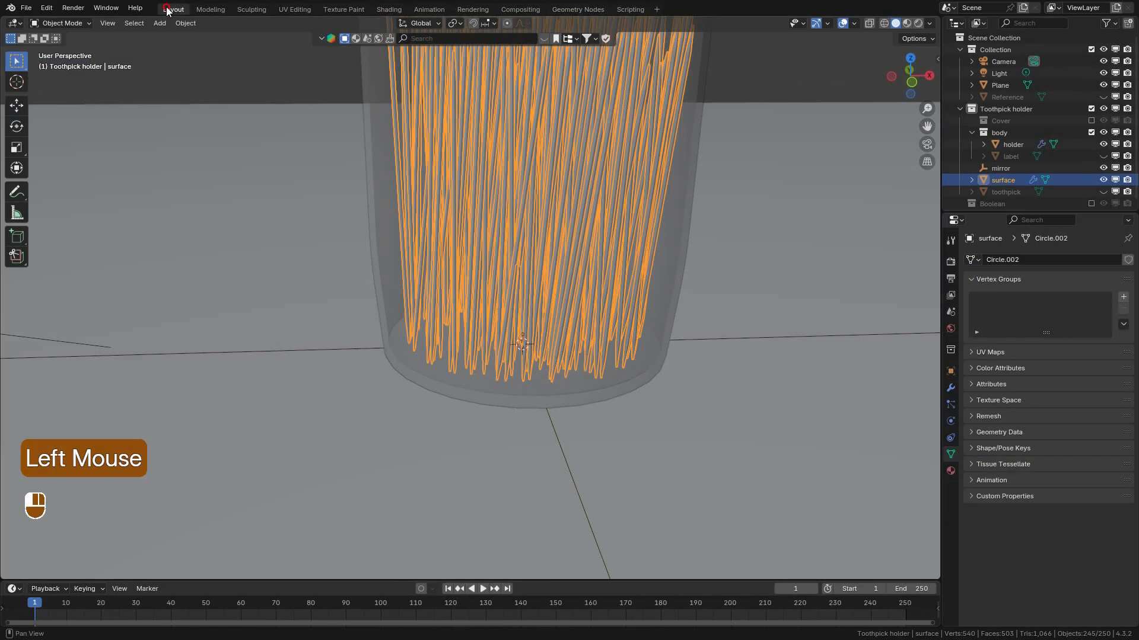
scroll(538, 208, down, 4)
shift+scroll(535, 214, up, 1)
scroll(536, 215, up, 2)
mouse_move(536, 215)
middle_down()
mouse_move(562, 214)
mouse_move(538, 224)
middle_up()
shift+scroll(538, 225, down, 1)
shift+middle_drag(553, 167, 592, 306)
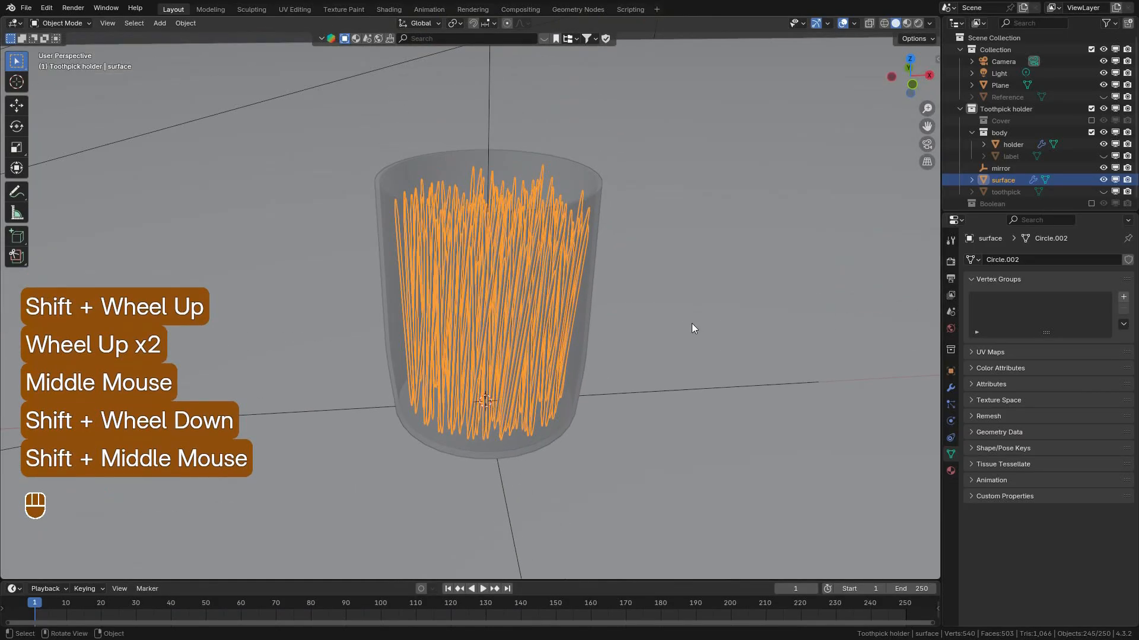
click(951, 387)
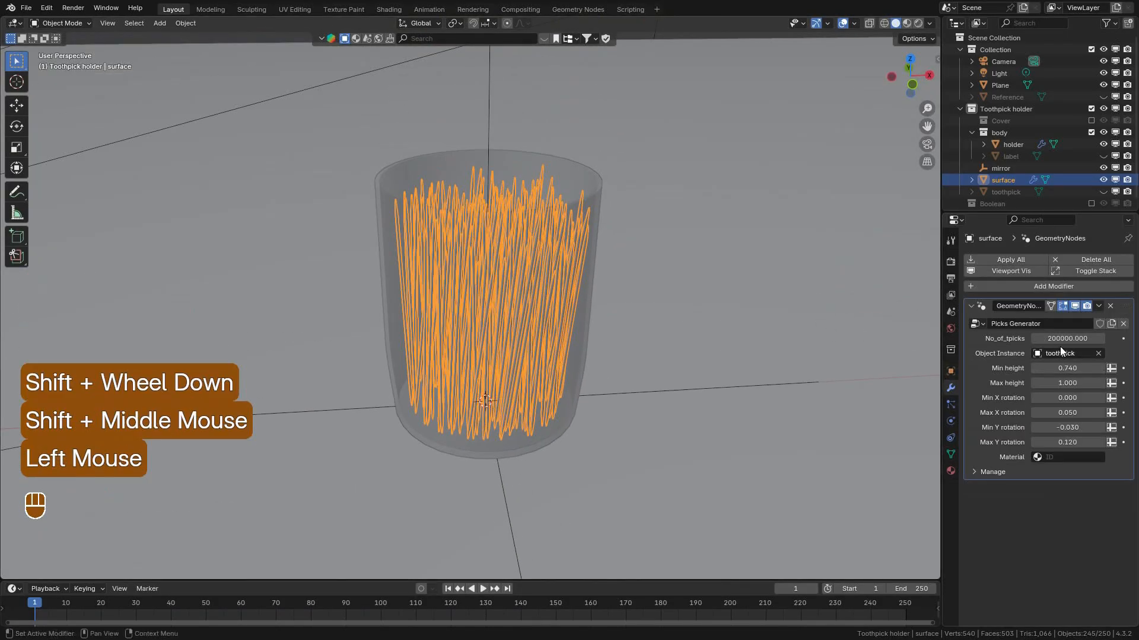
Turn off the viewport overlays and inspect the toothpicks inside the holder up close.
click(847, 21)
middle_drag(539, 313, 570, 297)
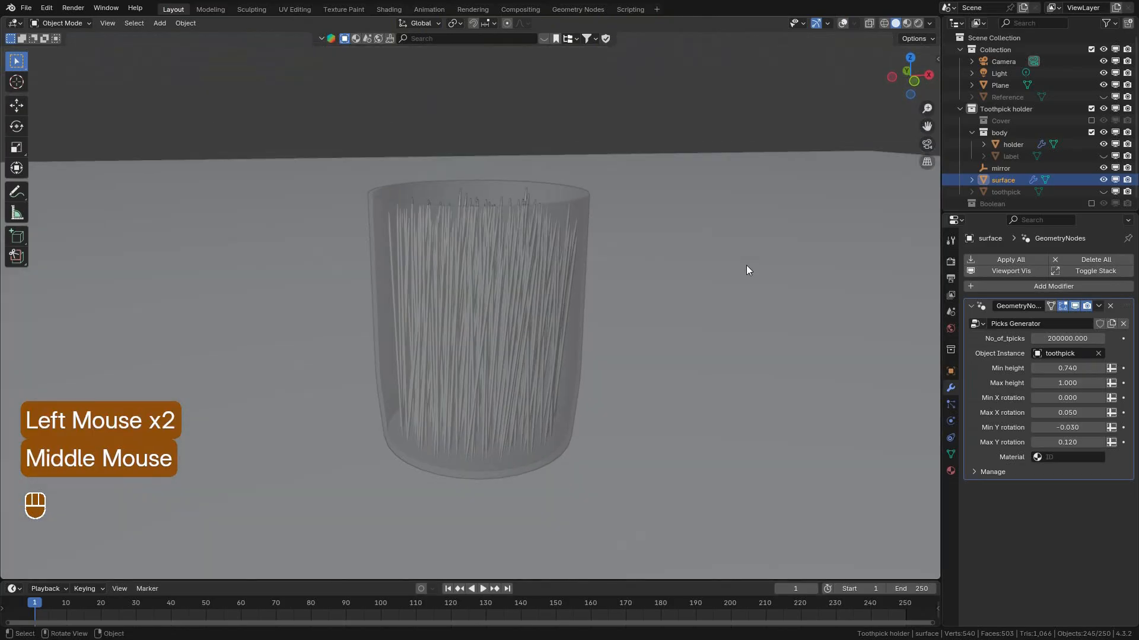
scroll(761, 261, up, 2)
scroll(600, 279, down, 5)
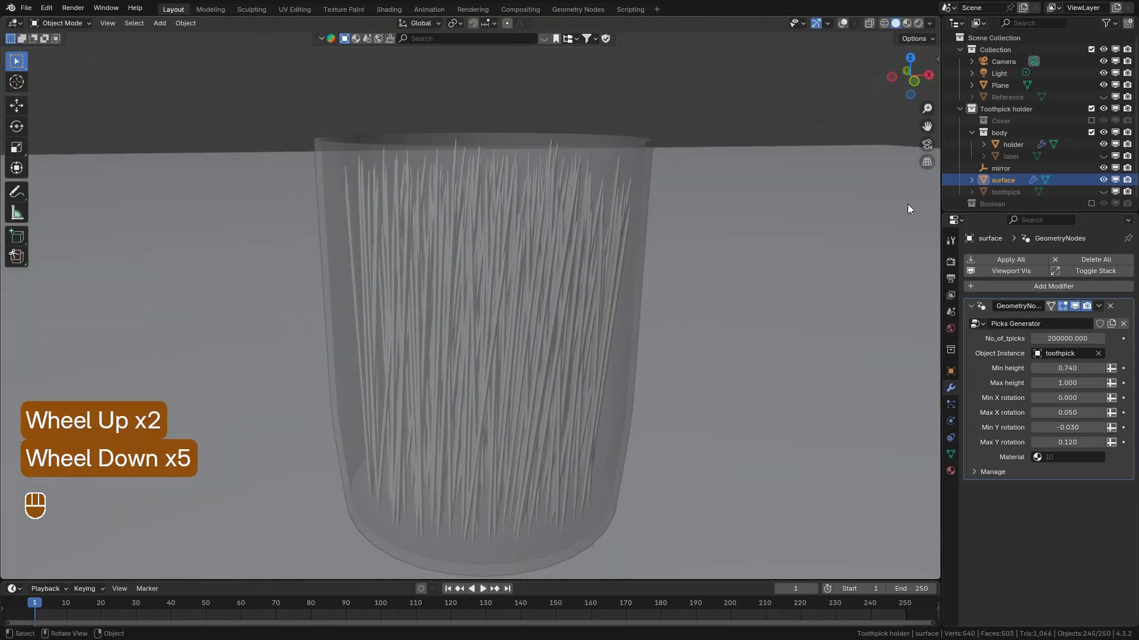
Unhide the label object, save the file, and hide the label again.
click(1103, 156)
key(ctrl+s)
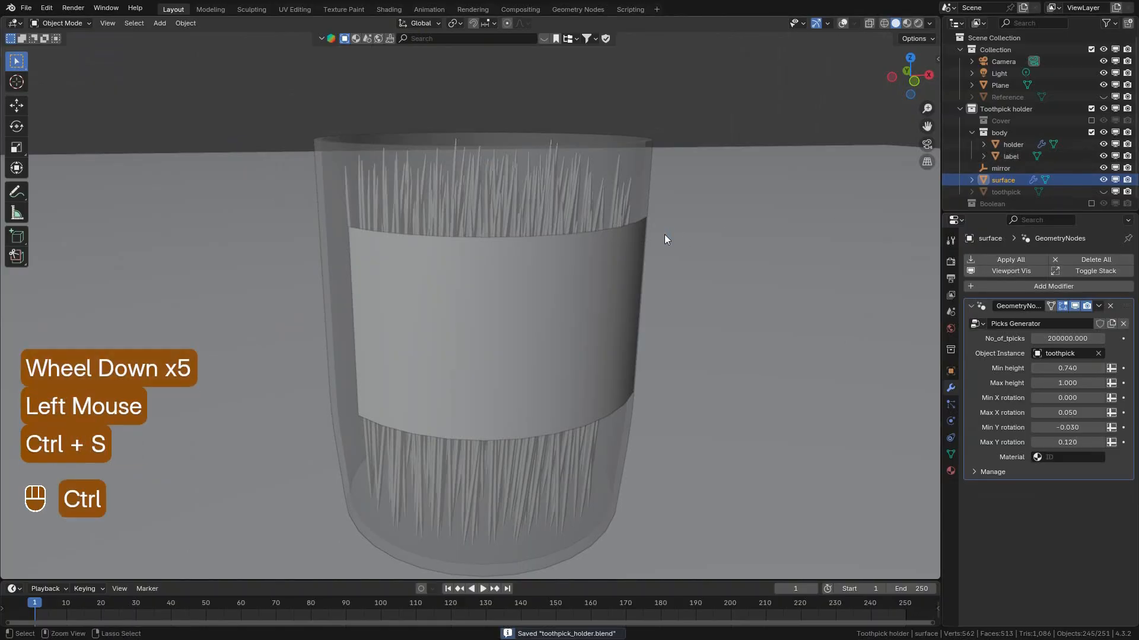
click(1103, 155)
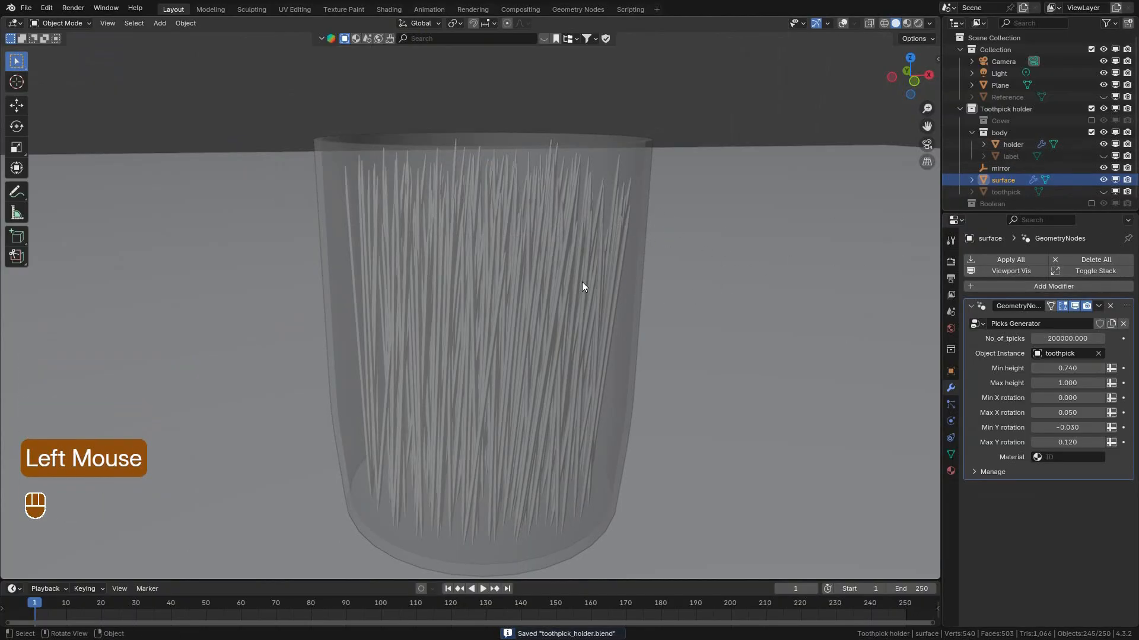
middle_drag(526, 315, 521, 340)
scroll(521, 340, down, 2)
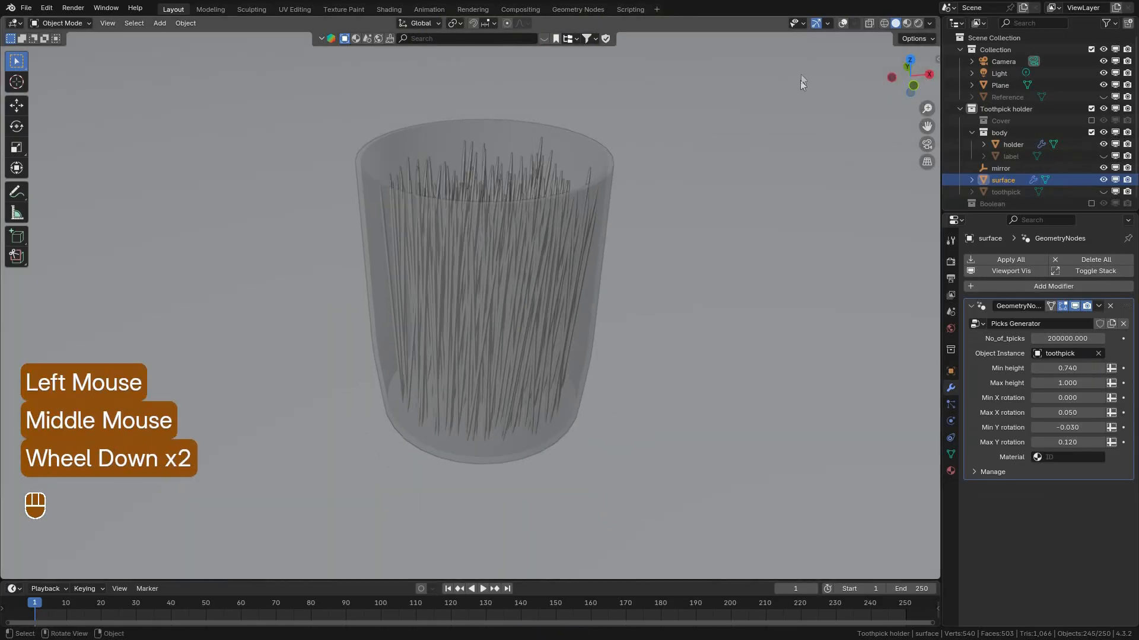
Turn the viewport overlays back on and set the modifier's No_of_tpicks to 250000.
click(843, 23)
middle_drag(522, 201, 529, 340)
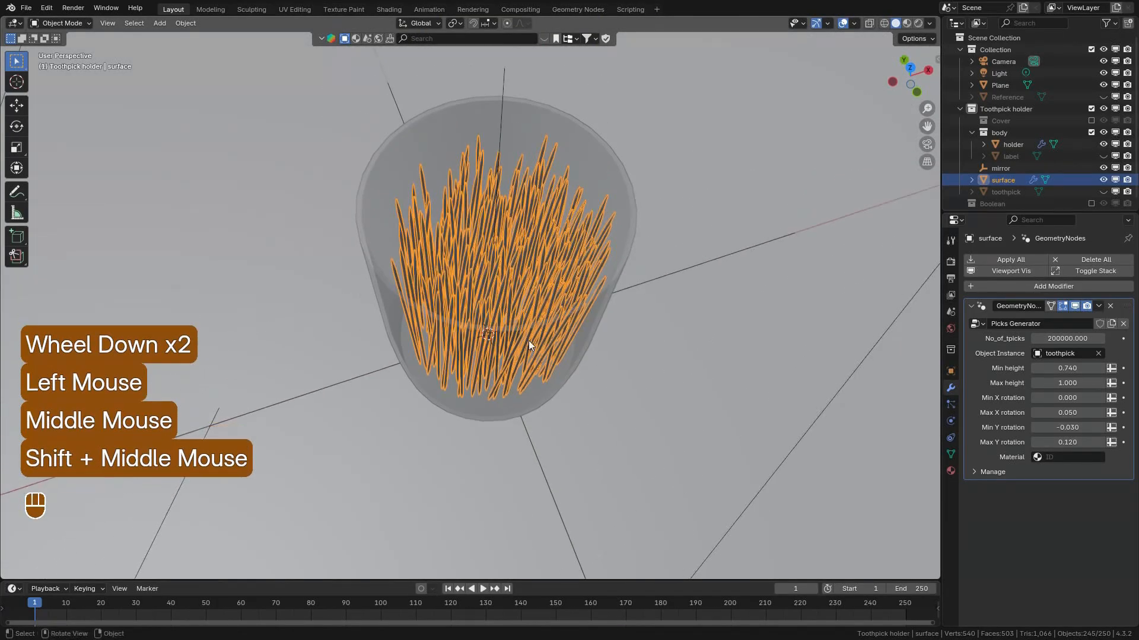
scroll(528, 340, up, 1)
click(1093, 339)
text(250000)
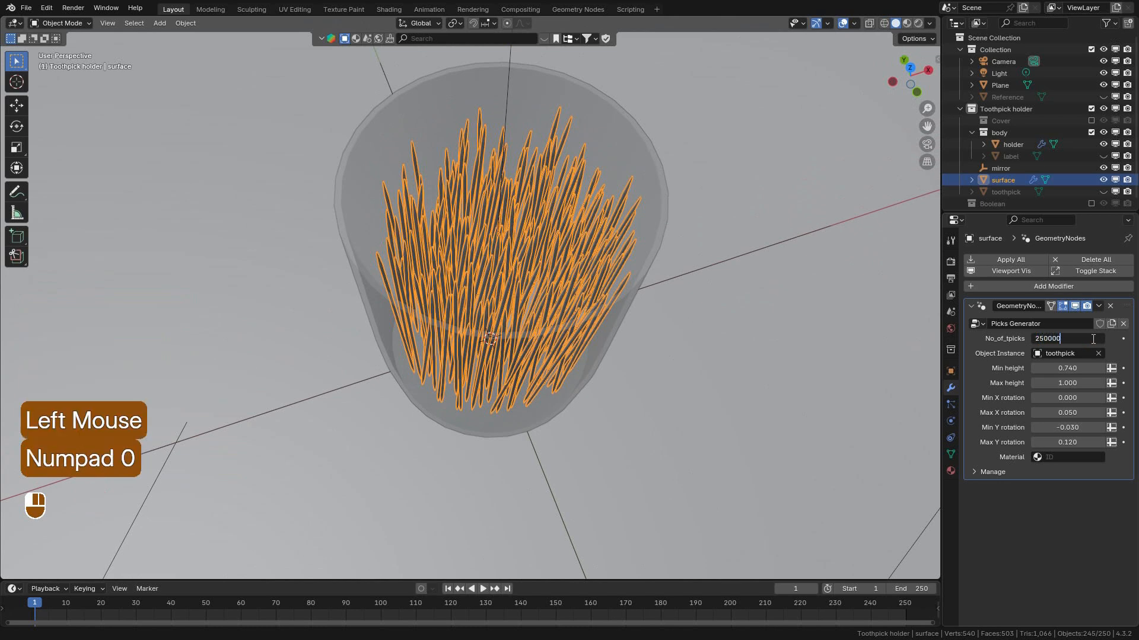
key(Return)
Set No_of_tpicks to 350000 and save the file.
click(1093, 338)
text(350000)
key(Return)
middle_drag(502, 260, 614, 247)
key(ctrl+s)
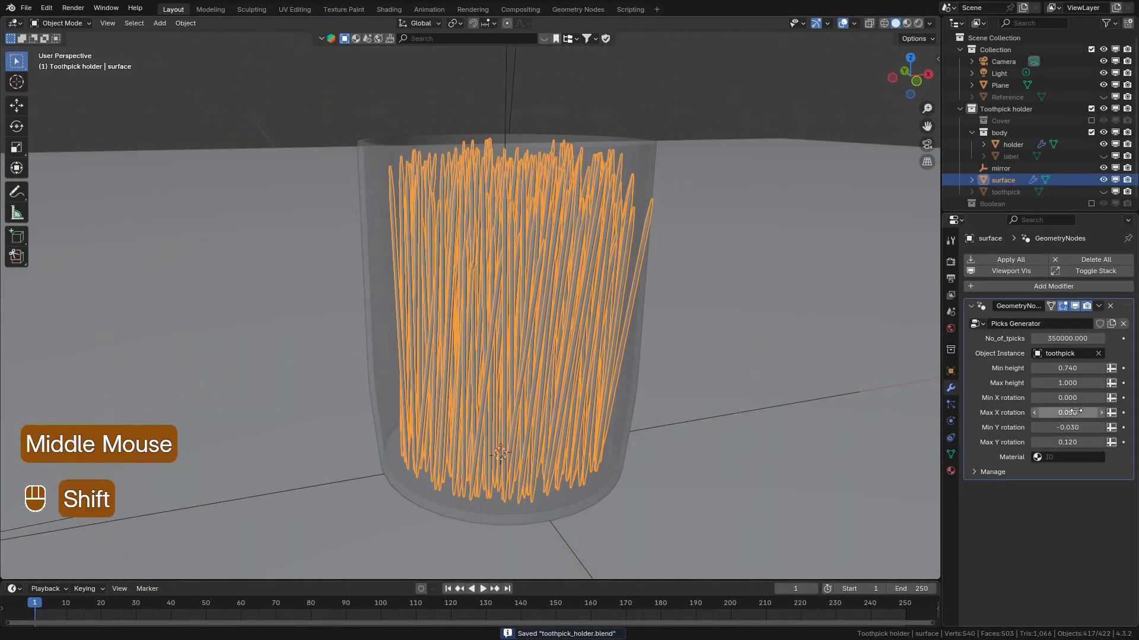
Set the toothpick generator's Max X rotation to -0.004, deselect the toothpicks, and save the file.
shift+drag(1068, 412, 1028, 412)
click(757, 105)
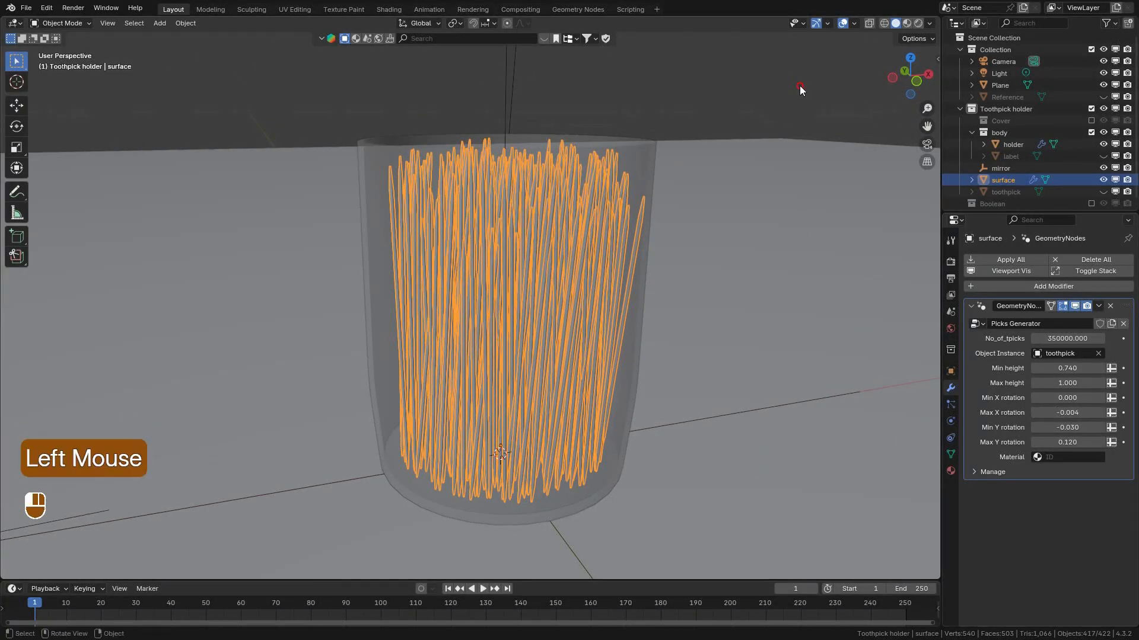
scroll(756, 105, down, 2)
scroll(757, 105, up, 1)
key(ctrl+s)
key(ctrl+s)
Select the Light object and clear its rotation and location so it sits at the world origin.
scroll(637, 164, down, 5)
scroll(677, 155, up, 2)
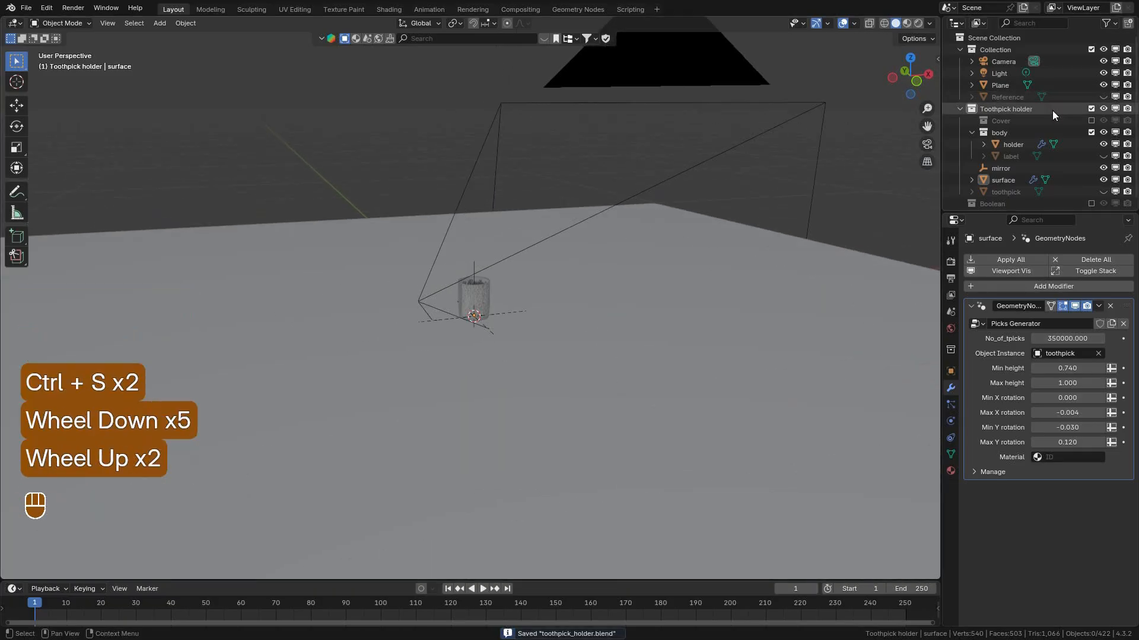
click(1005, 77)
scroll(634, 208, down, 5)
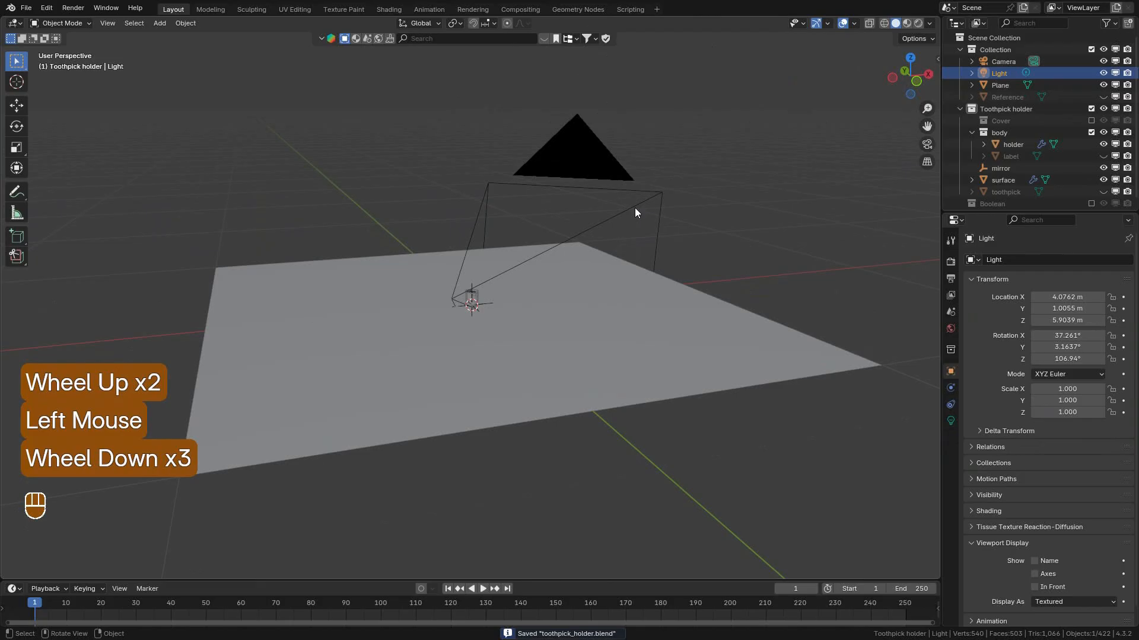
scroll(634, 209, up, 6)
scroll(634, 210, up, 2)
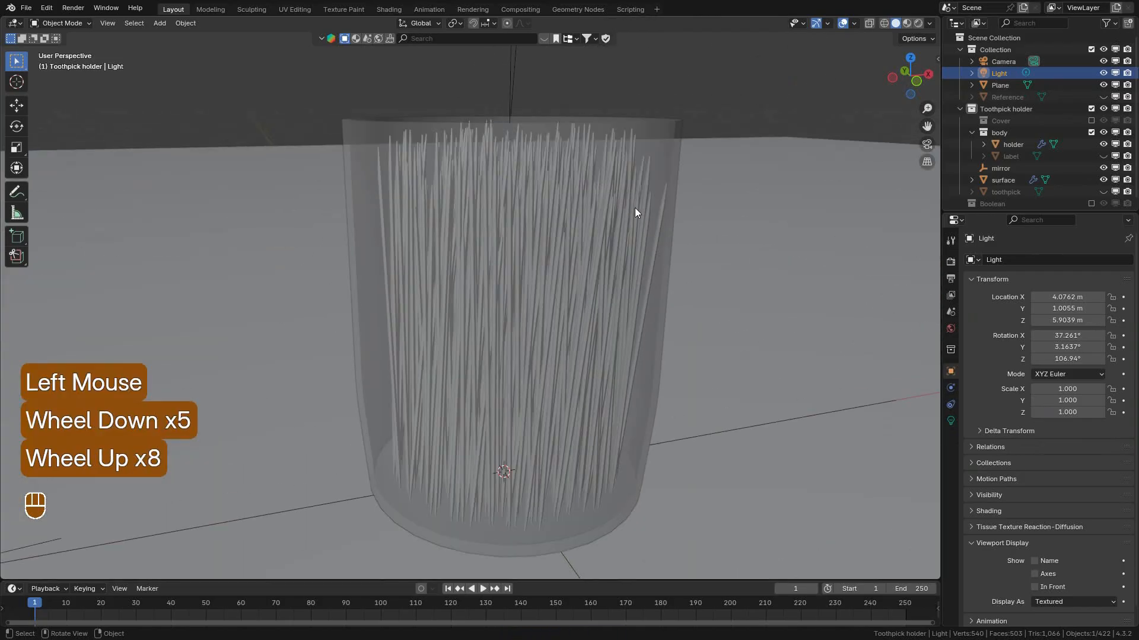
scroll(584, 278, down, 3)
key(alt+r)
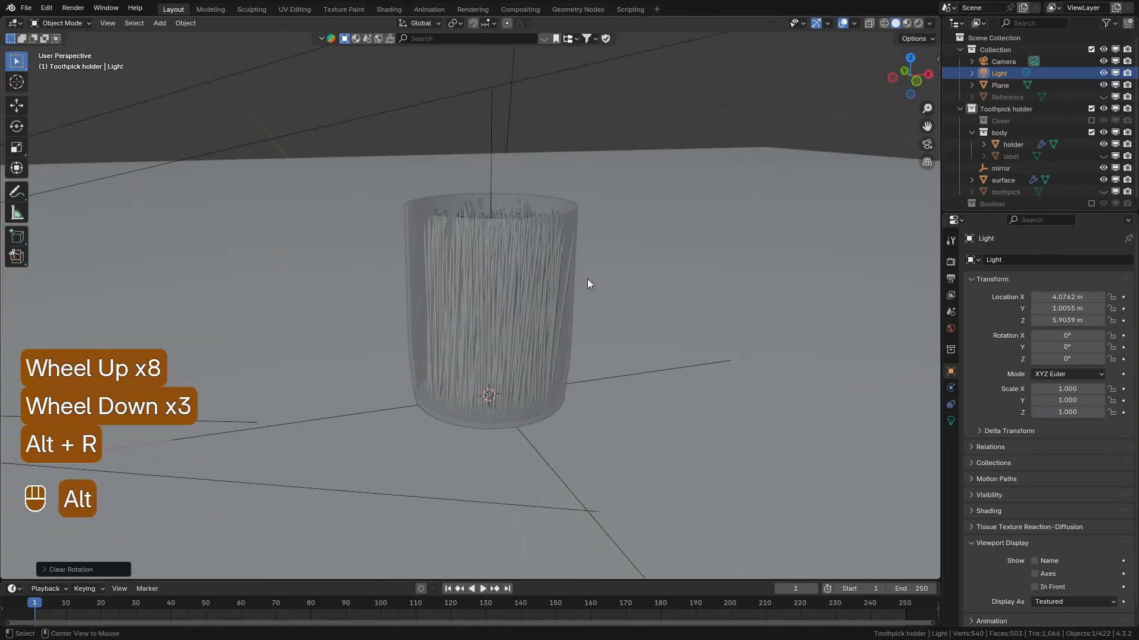
key(alt+g)
Move the light straight up along Z to about 0.21 m, above the toothpick holder.
scroll(578, 284, down, 3)
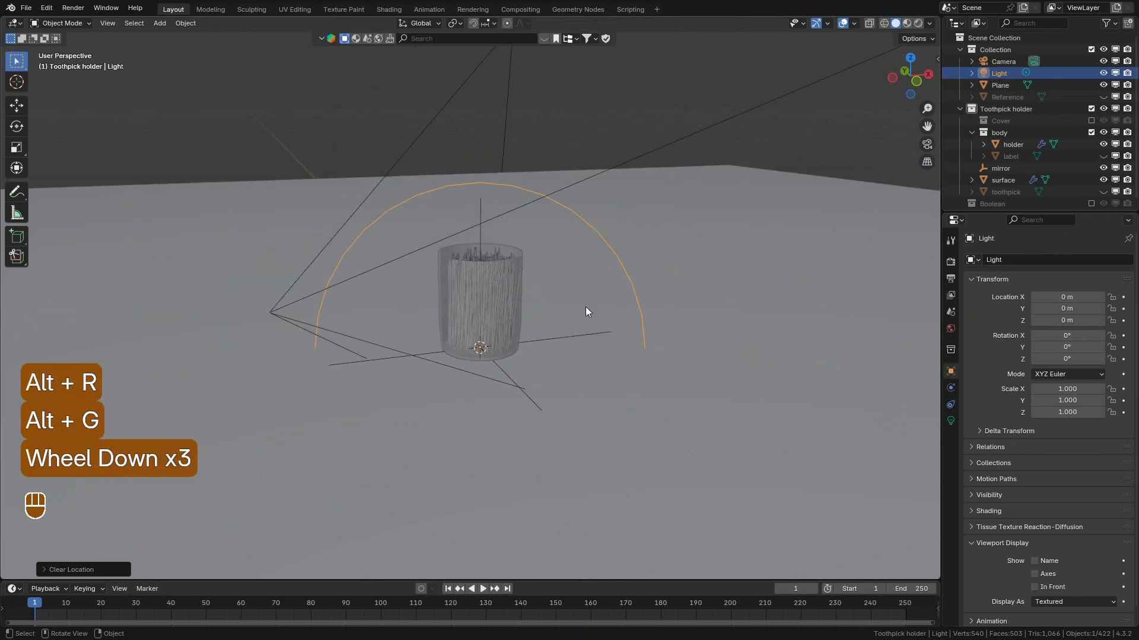
key(g)
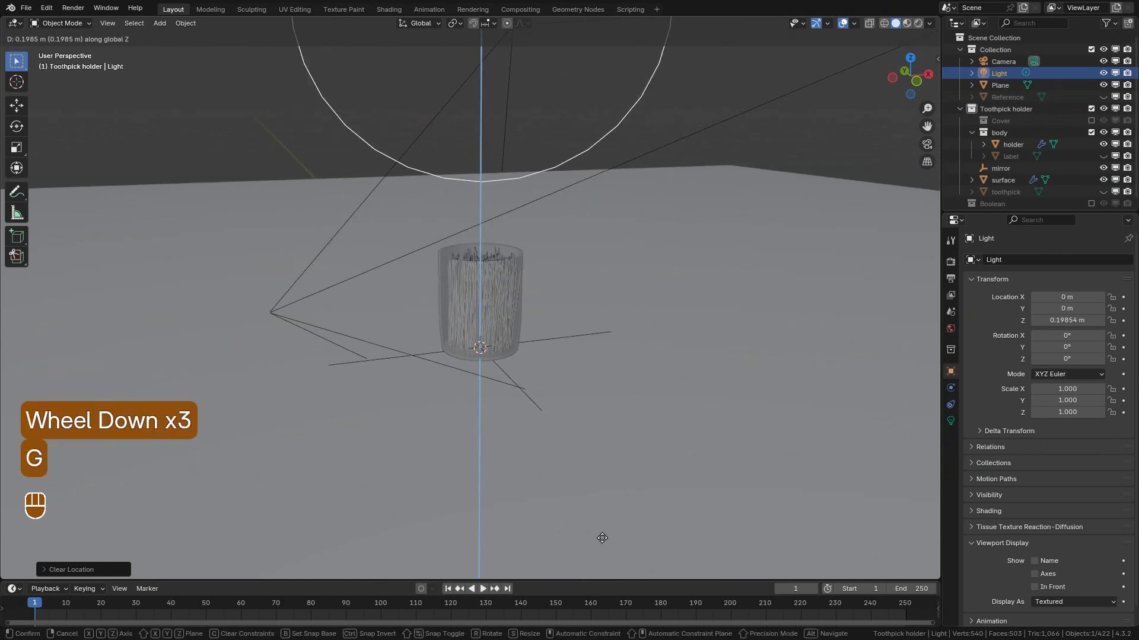
click(608, 527)
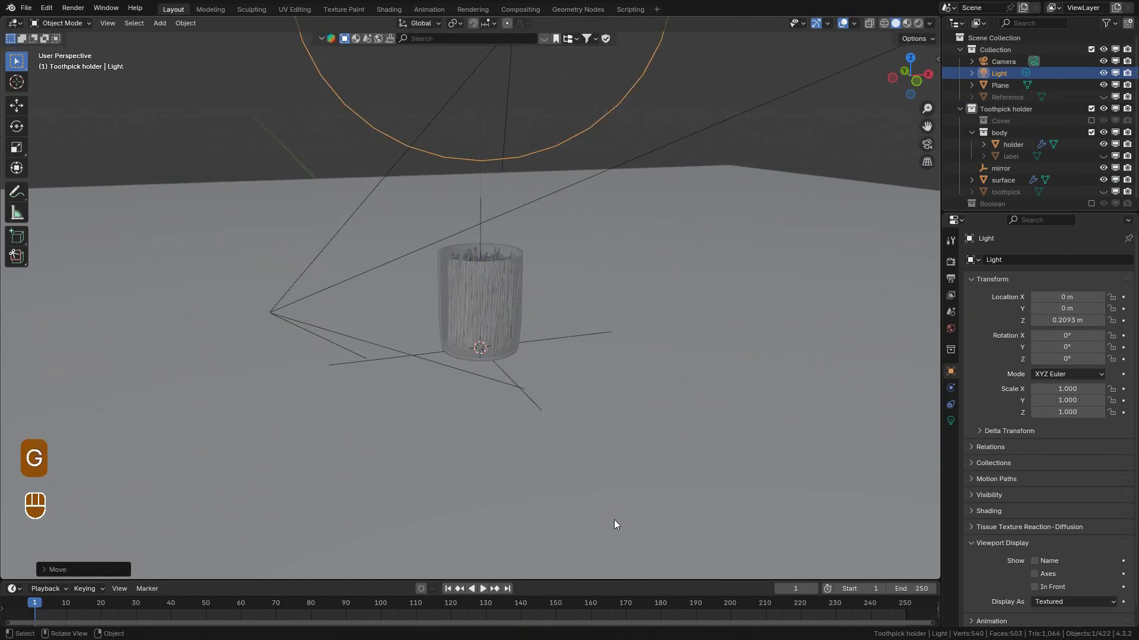
Change the light to an Area light with a Square shape and a size of about 0.519 m.
click(951, 422)
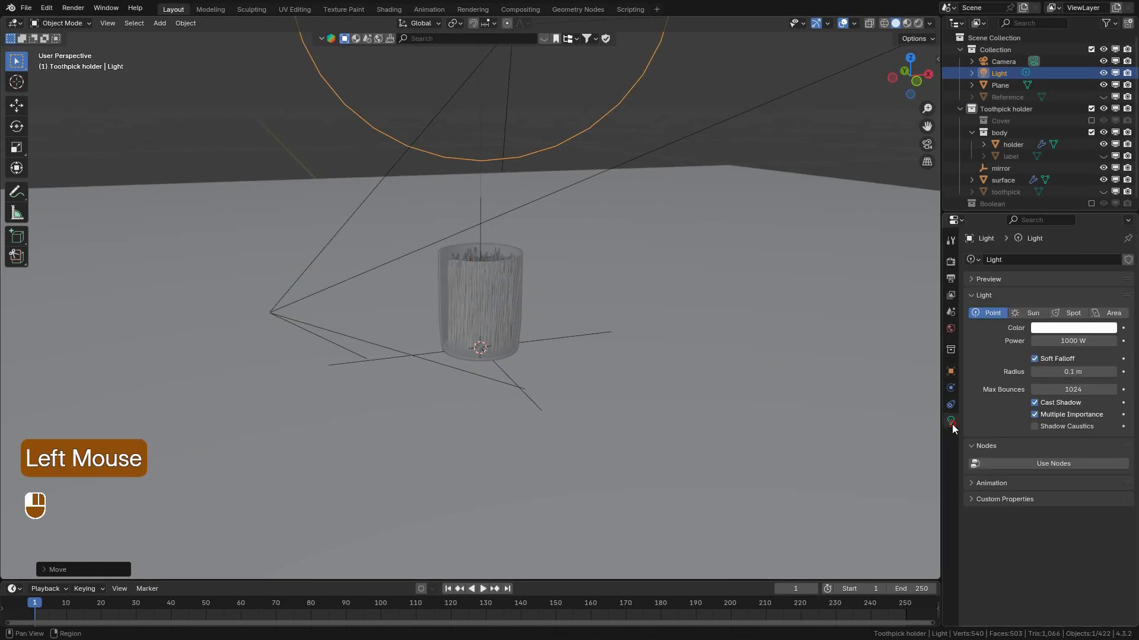
click(1110, 315)
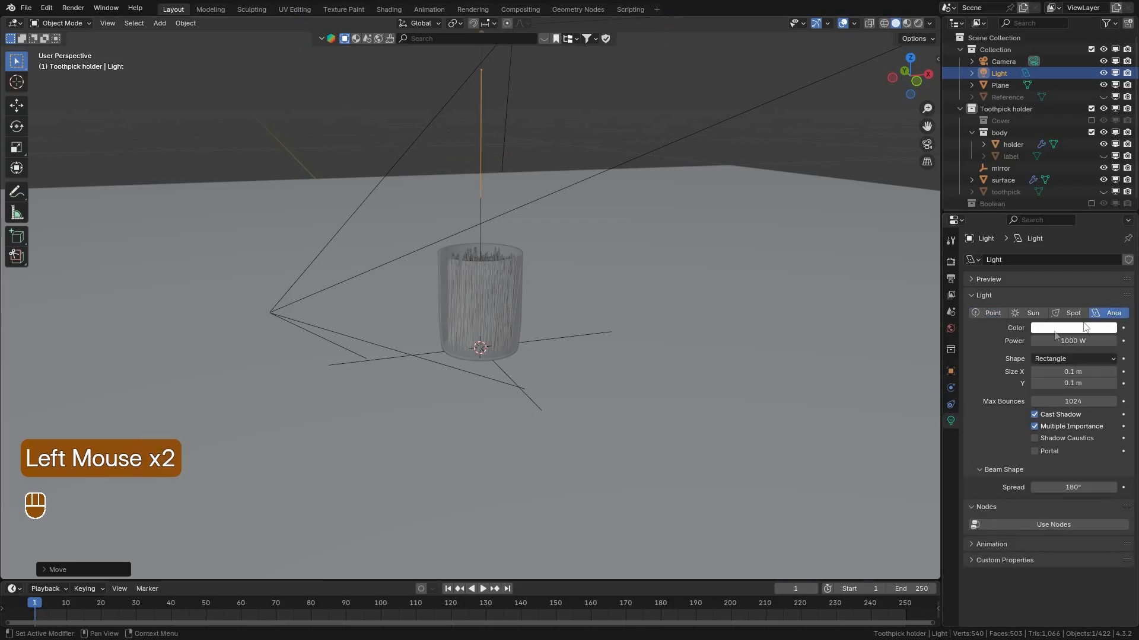
click(1046, 360)
click(1044, 370)
shift+drag(1045, 371, 1059, 364)
Set the area light's power to 300 W and save the file.
click(1069, 341)
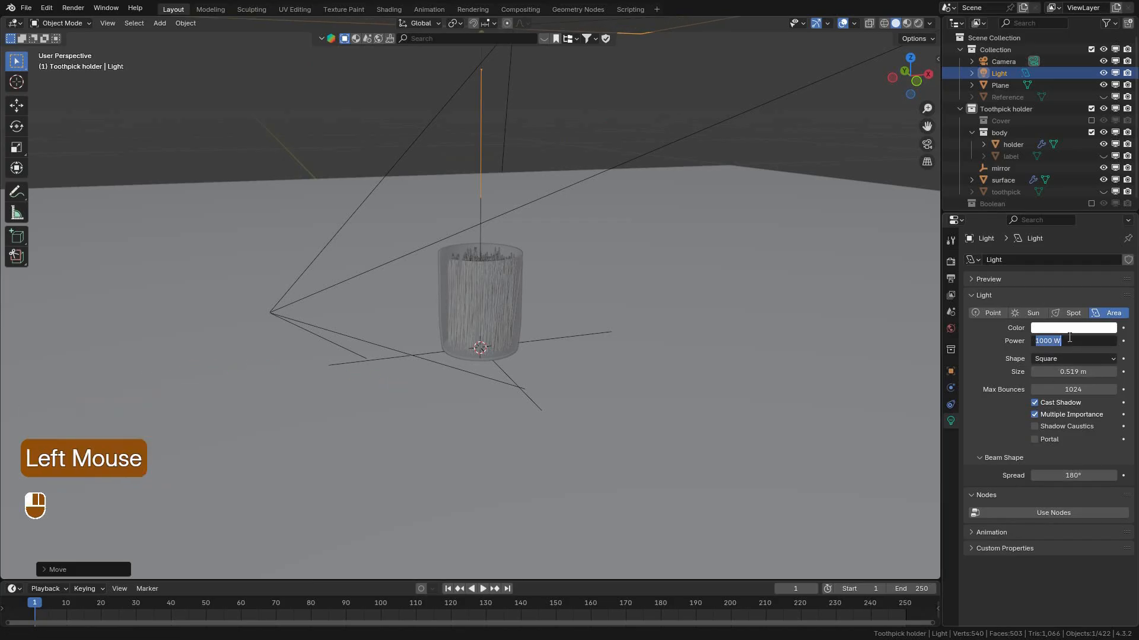
text(400)
key(Return)
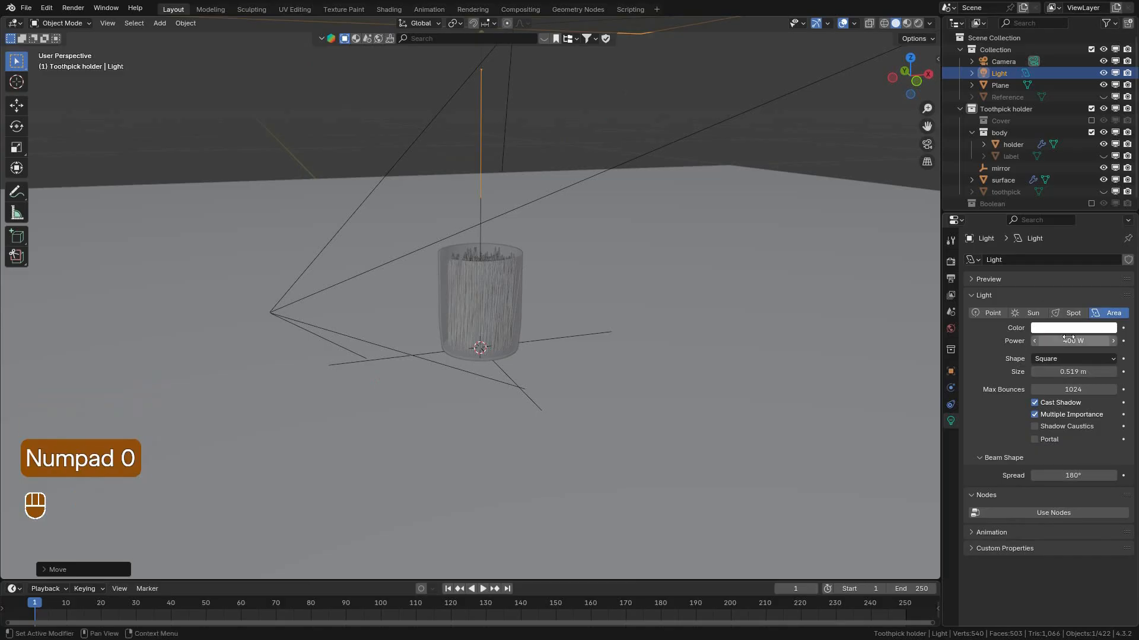
click(1068, 339)
text(300)
key(Return)
key(ctrl+s)
Look through the camera, preview the holder in rendered shading, and return to solid shading.
key(KP_0)
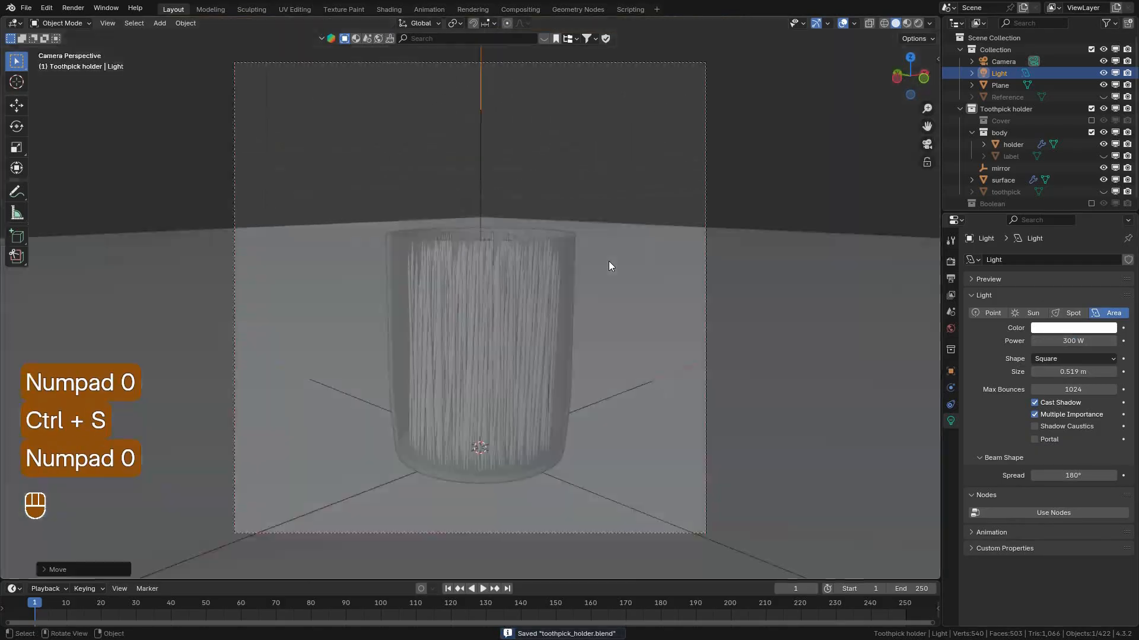
click(917, 24)
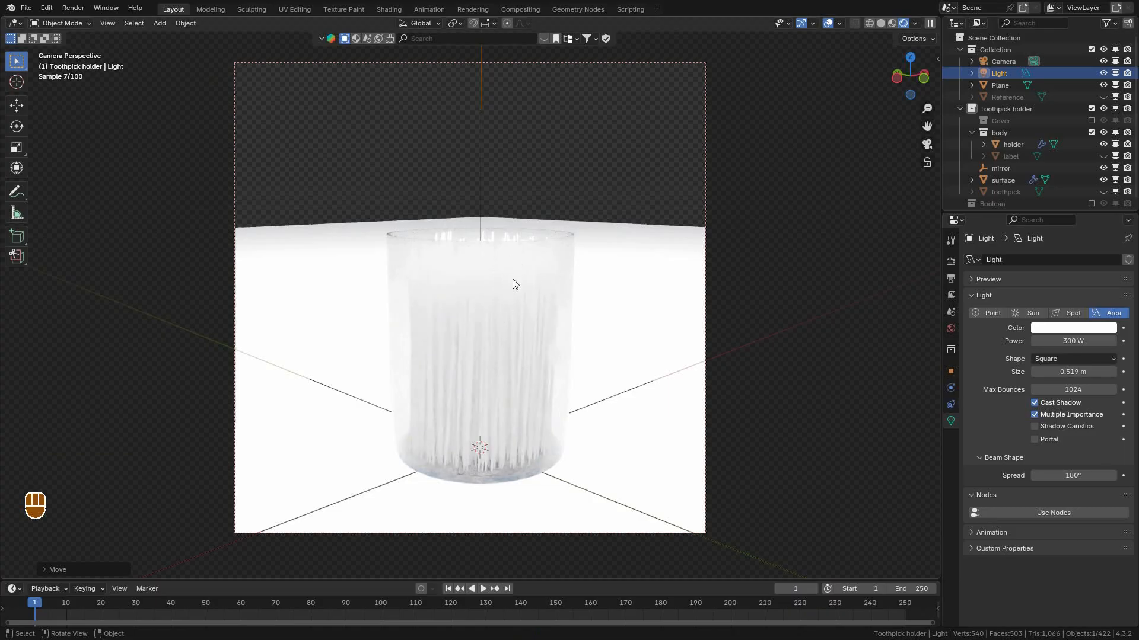
click(881, 23)
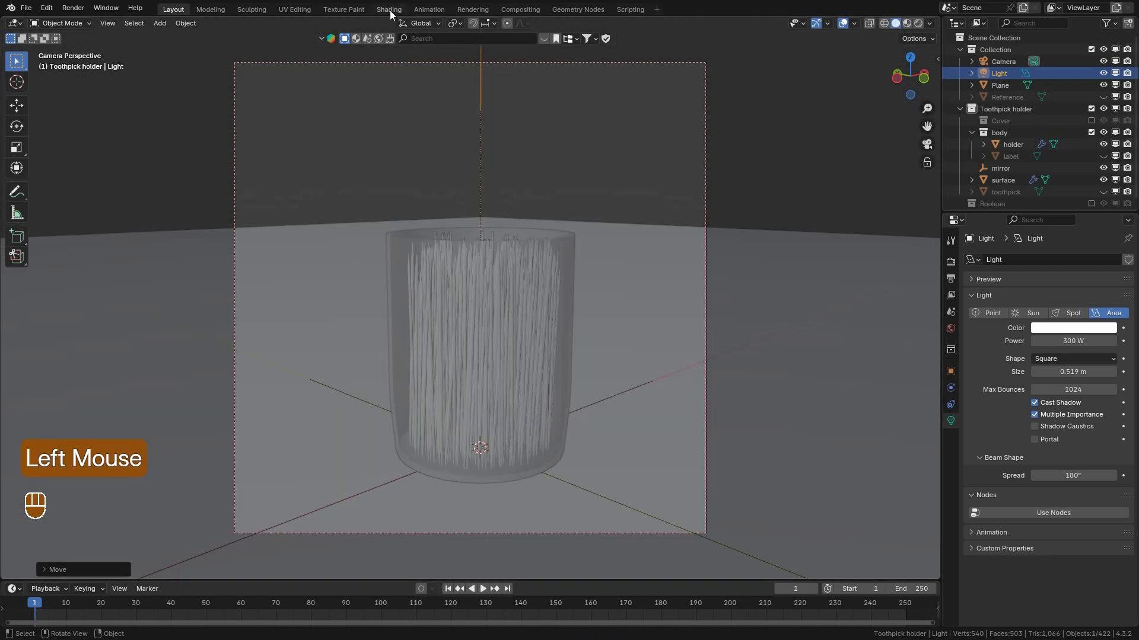
Switch to the Shading workspace, select the toothpick surface object, and give it a new material named toothpick.
click(390, 9)
mouse_move(538, 159)
middle_down()
mouse_move(588, 180)
mouse_move(592, 256)
mouse_move(580, 201)
mouse_move(617, 259)
middle_up()
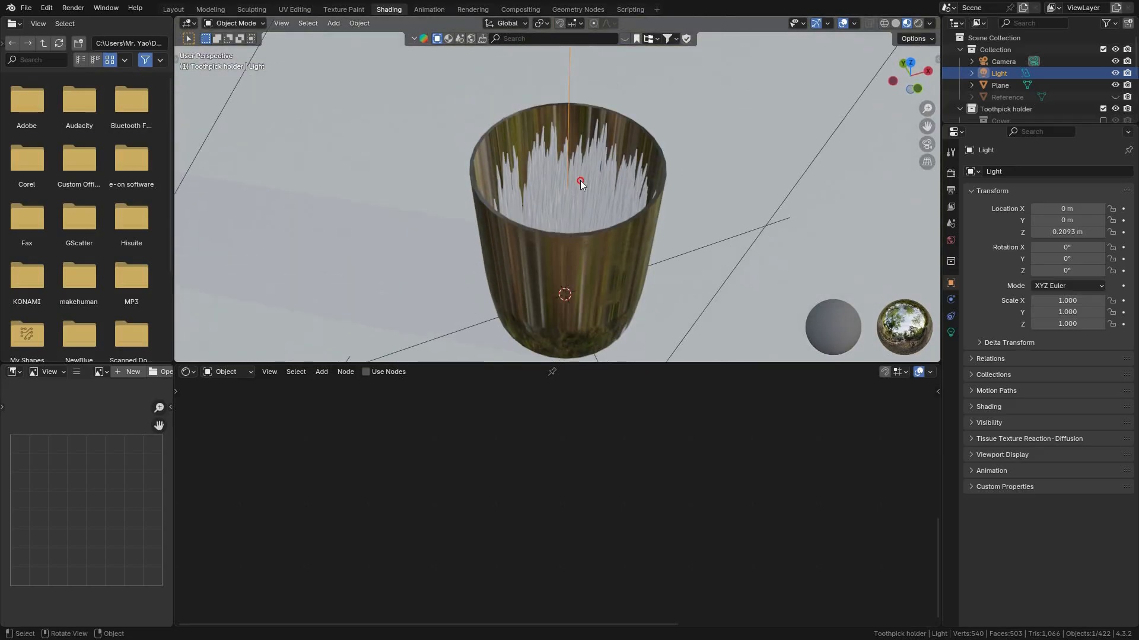
click(616, 259)
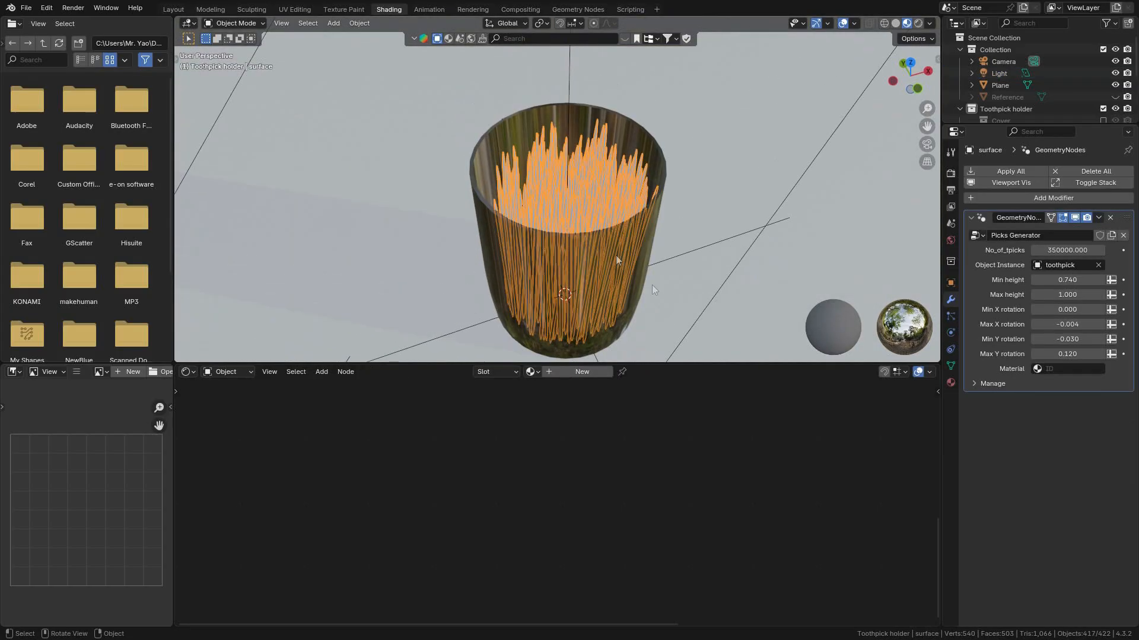
click(951, 384)
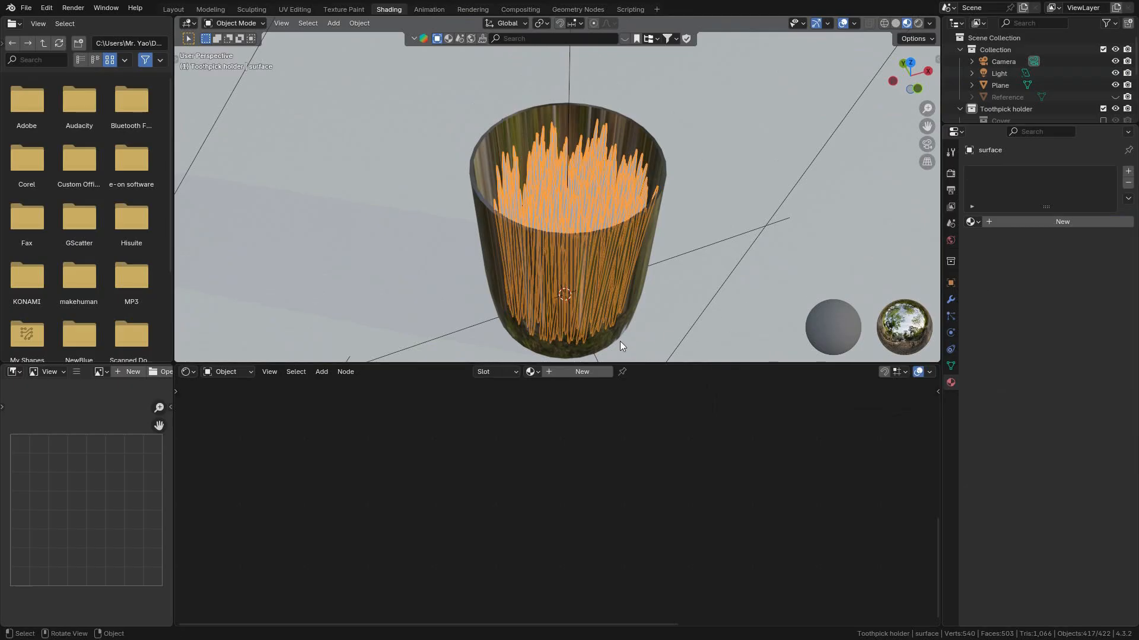
click(573, 371)
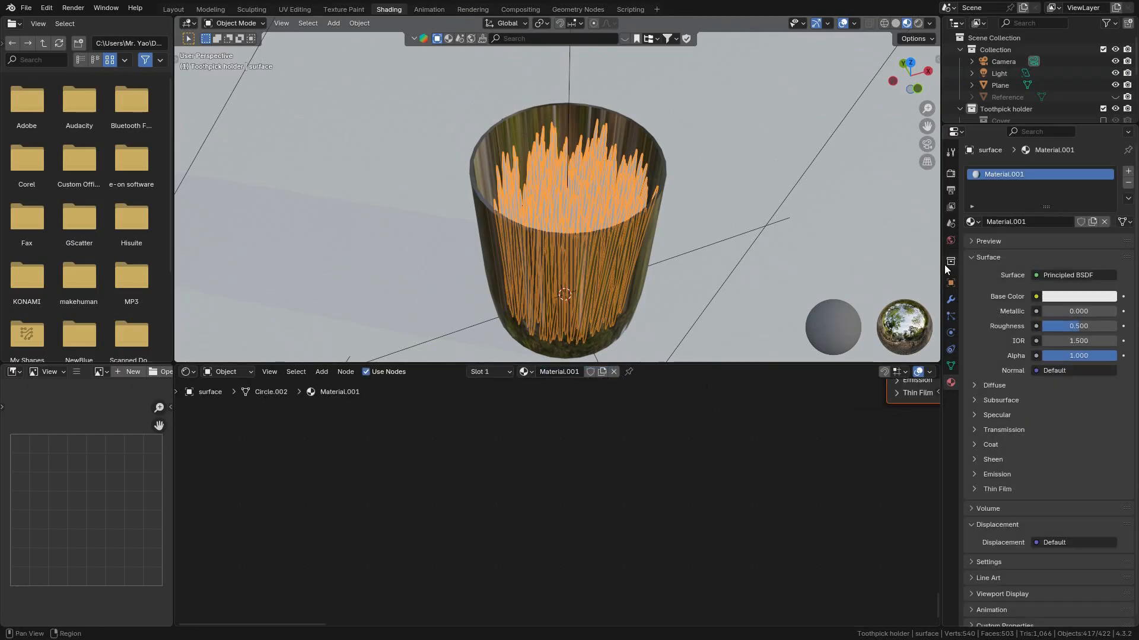
click(1025, 222)
key(Return)
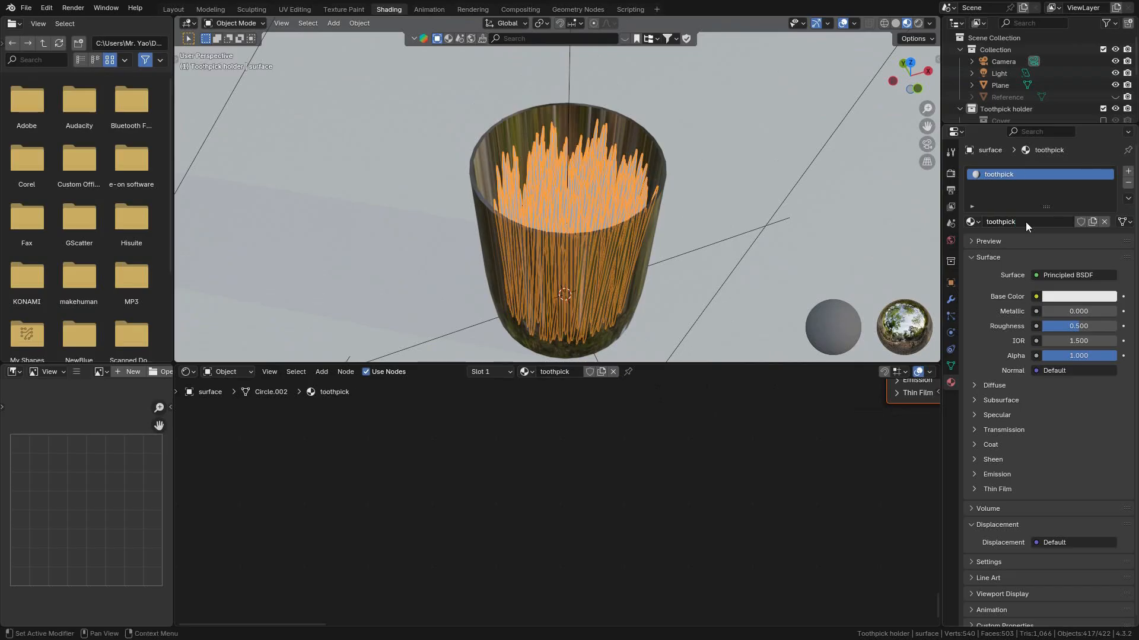
Turn off the viewport overlays and set the toothpick material's base color to orange, hex E78555.
click(1065, 299)
drag(1044, 159, 1030, 181)
click(844, 23)
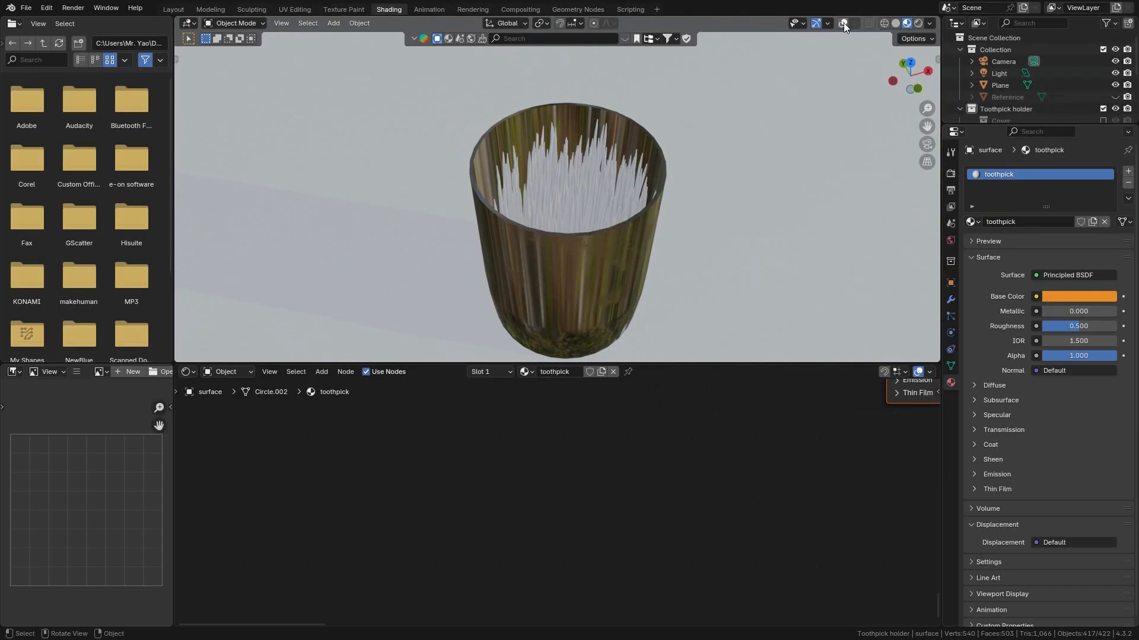
click(1073, 297)
mouse_move(1034, 157)
mouse_down()
mouse_move(1046, 145)
mouse_move(1041, 177)
mouse_up()
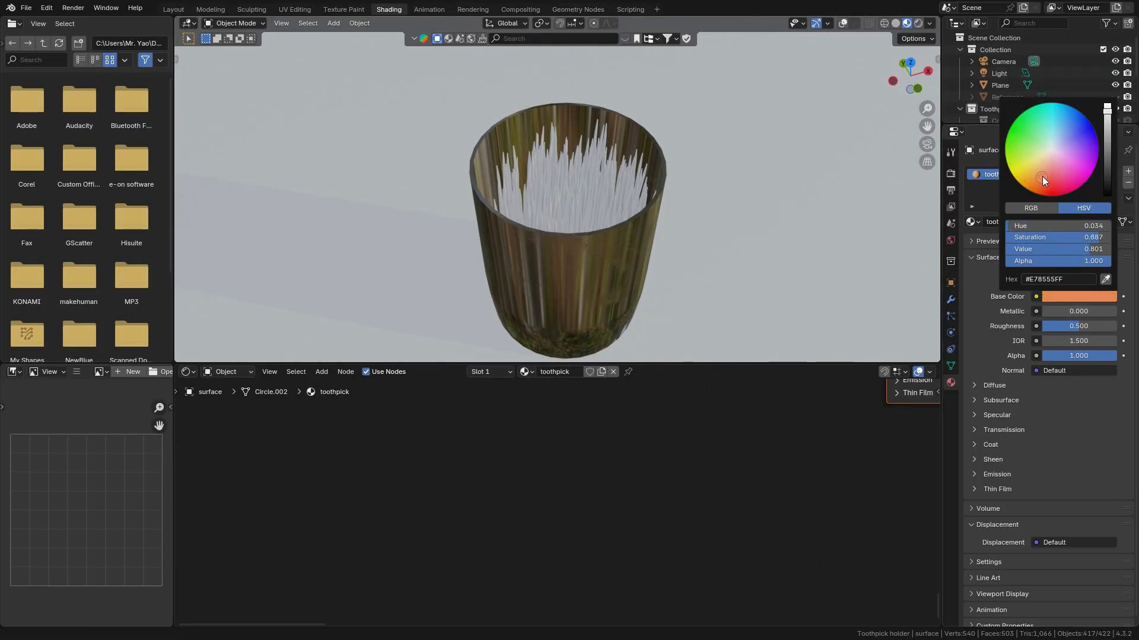
Assign the toothpick material to the Material input of the Picks Generator modifier.
middle_drag(581, 240, 599, 170)
scroll(617, 180, up, 2)
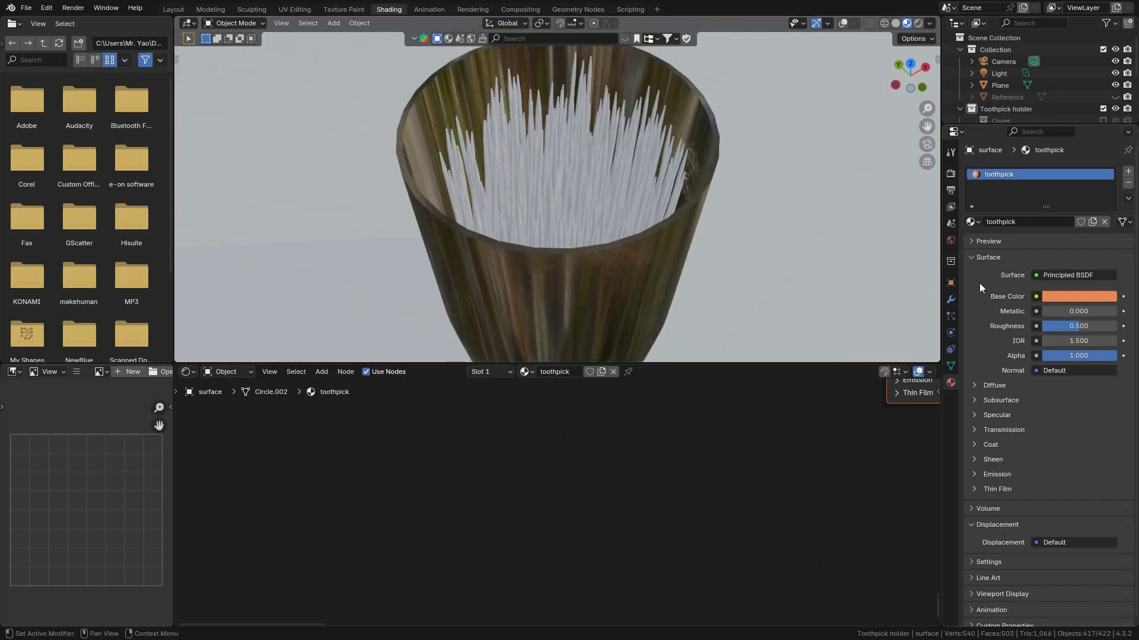
click(950, 301)
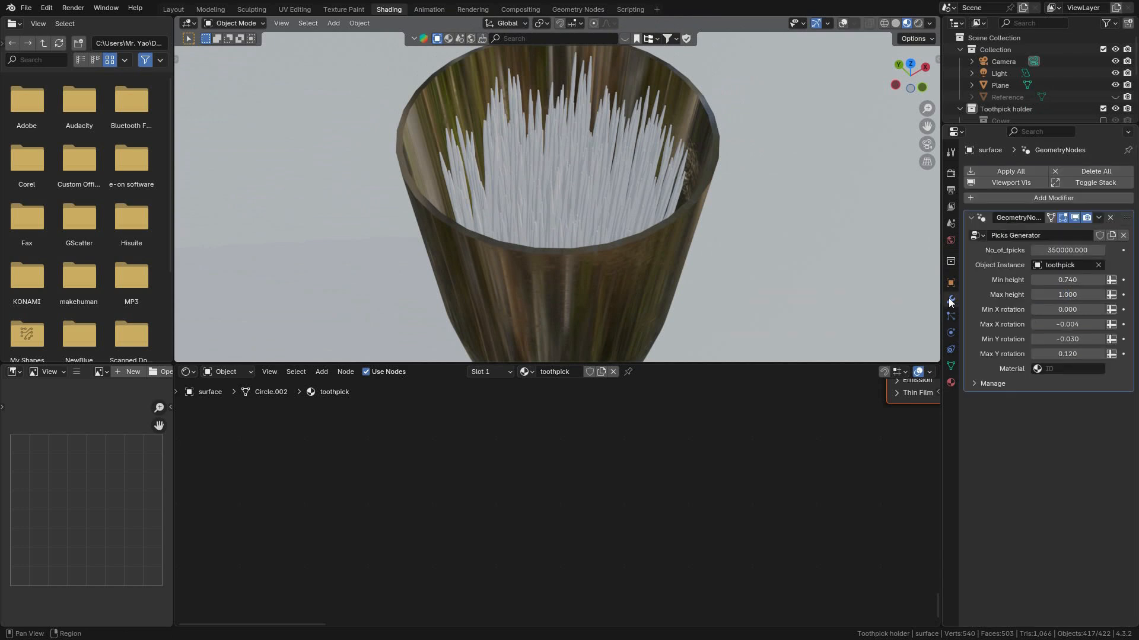
click(1055, 368)
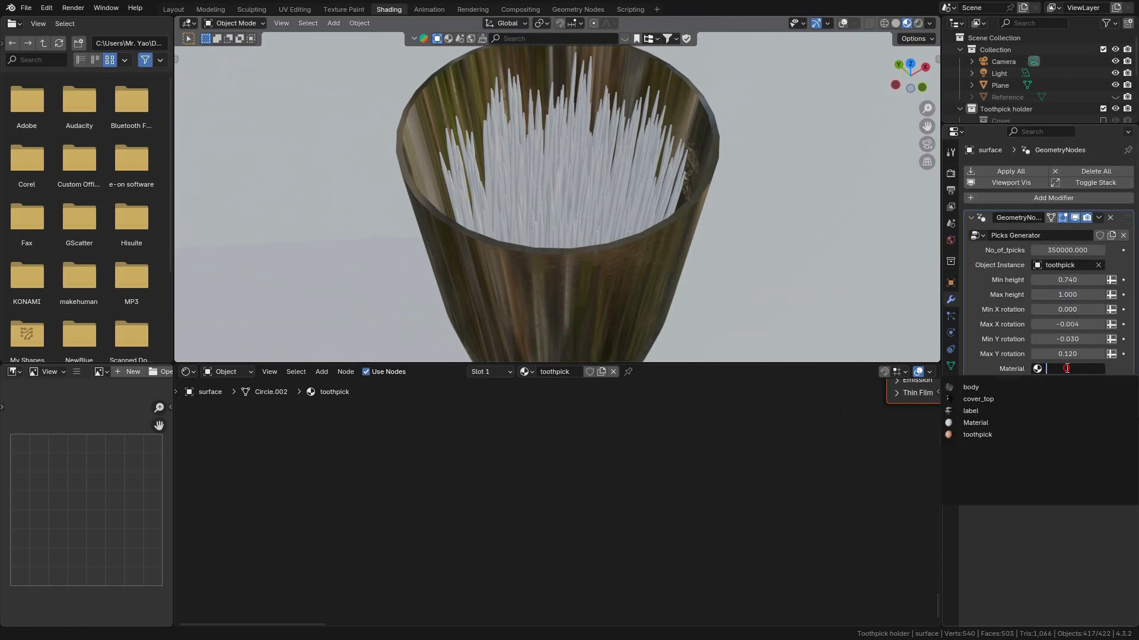
click(984, 434)
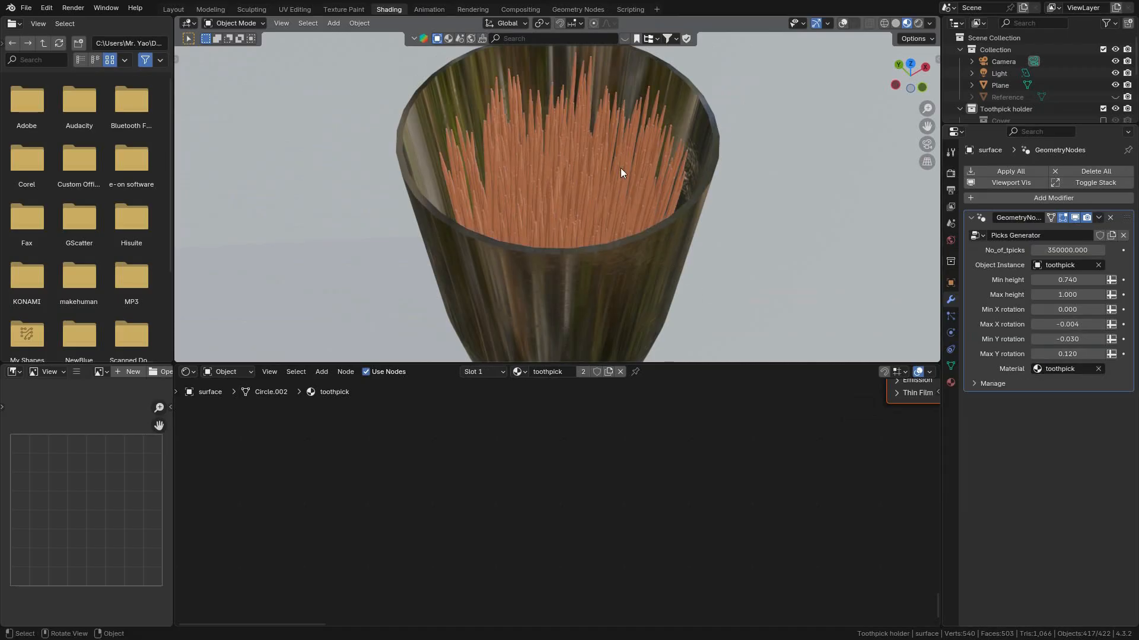
Inspect the colored toothpicks up close, turn the overlays back on, and frame the toothpick material's shader nodes.
middle_drag(624, 182, 630, 148)
scroll(610, 163, up, 5)
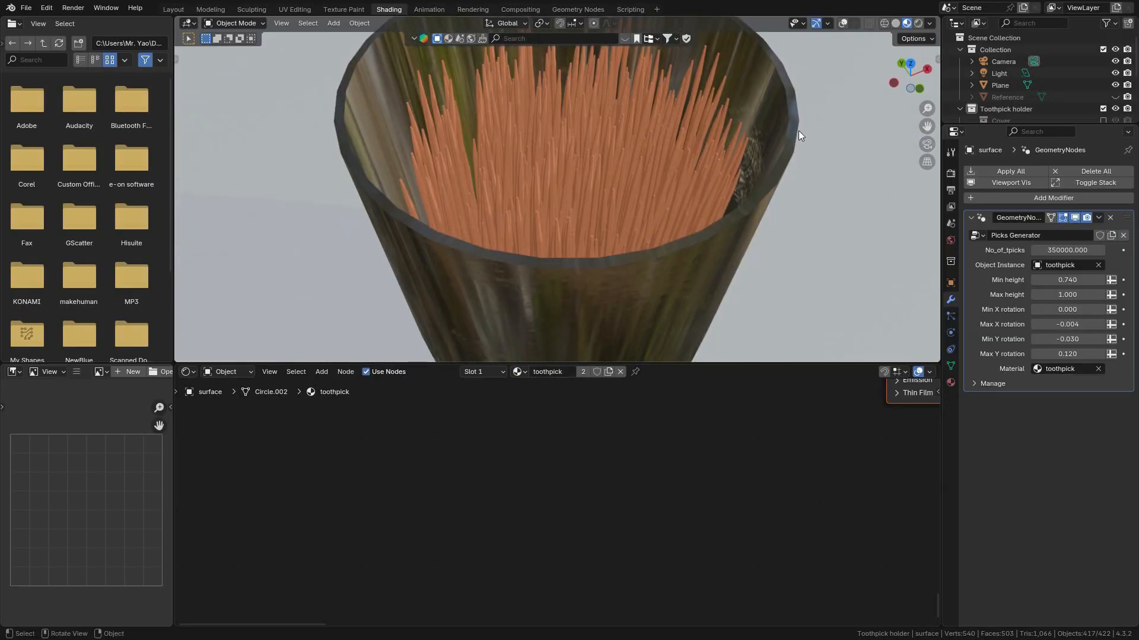
click(845, 24)
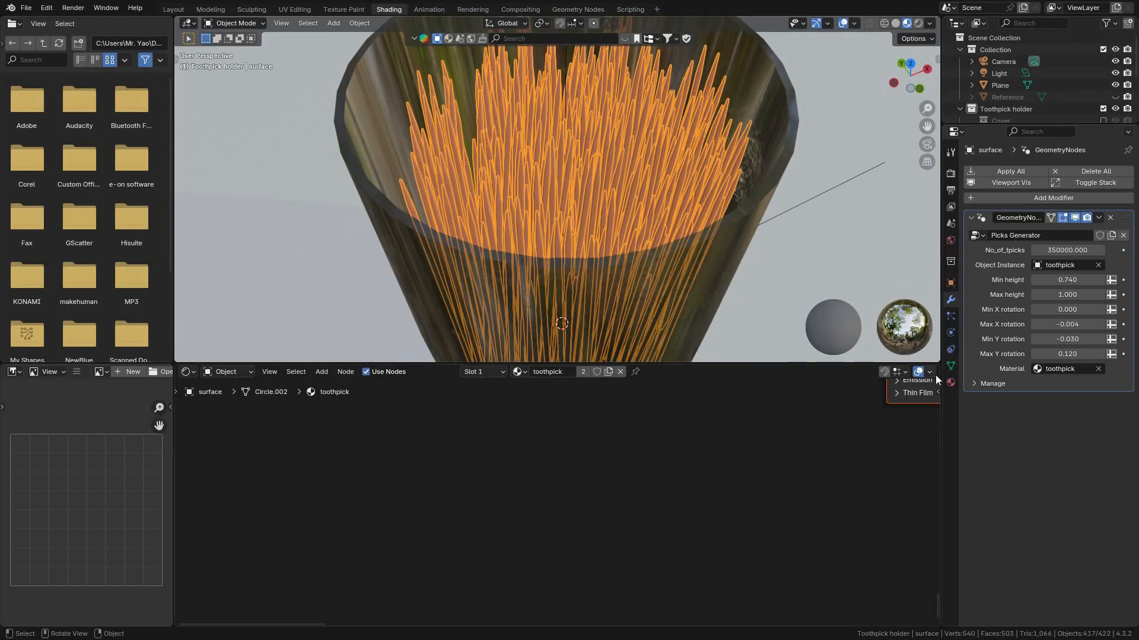
click(950, 383)
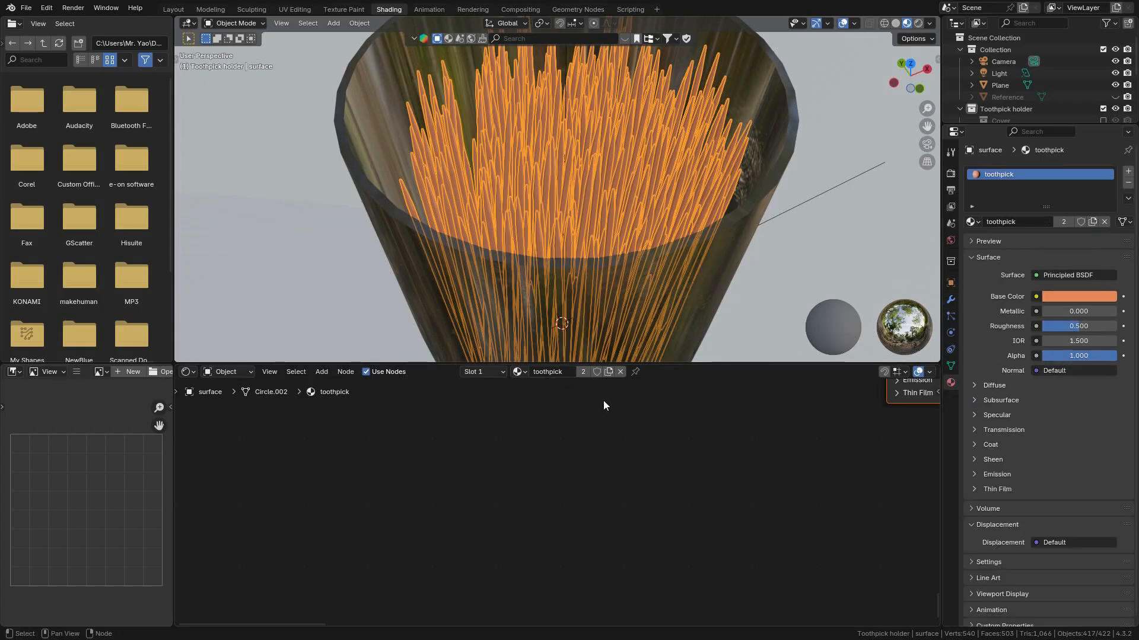
key(Home)
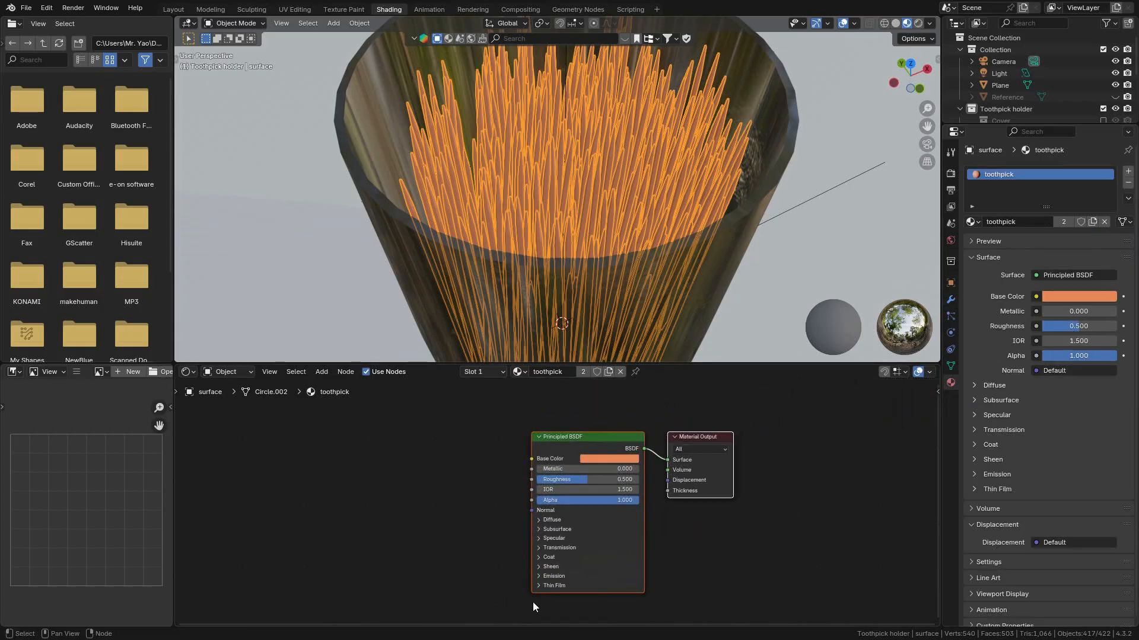
scroll(674, 541, up, 1)
scroll(673, 246, down, 2)
Select the holder object and hide it in the viewport to leave only the toothpicks.
middle_drag(670, 246, 668, 210)
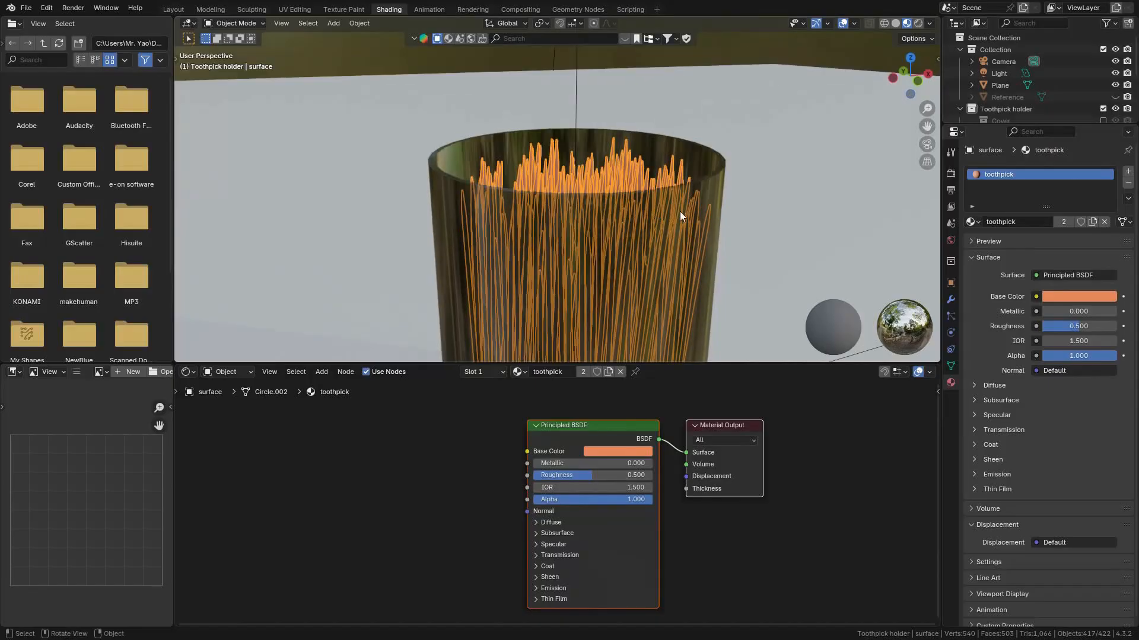
click(703, 200)
scroll(1069, 83, down, 3)
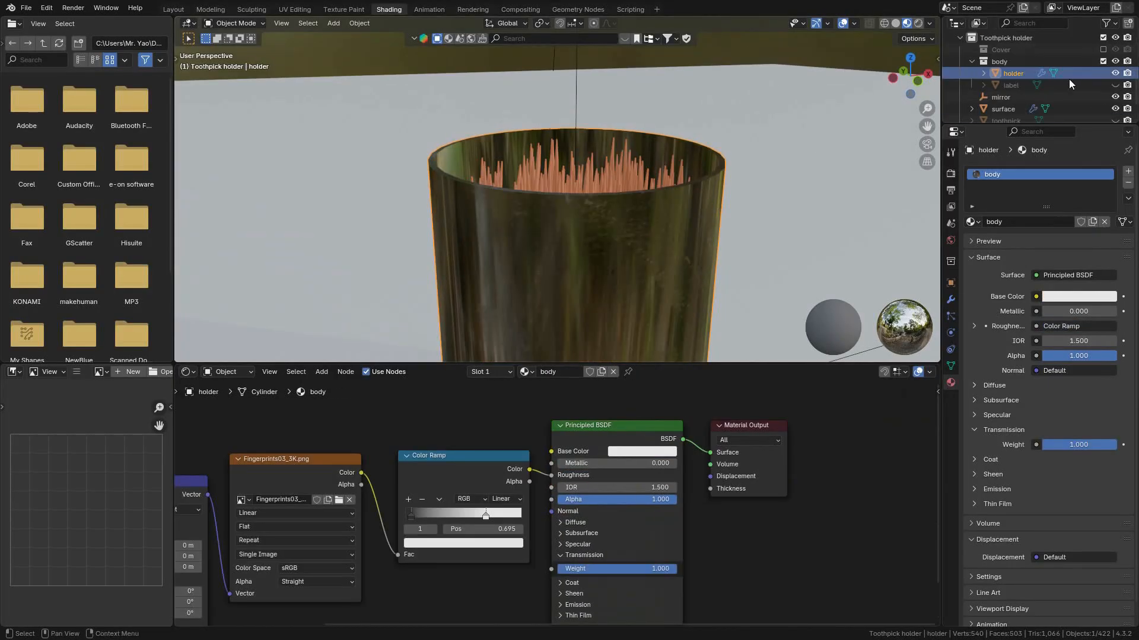
click(1115, 73)
Reselect the toothpick surface object to show its material nodes and turn off the viewport overlays.
ctrl+middle_drag(624, 243, 609, 118)
scroll(653, 191, down, 2)
middle_drag(506, 470, 537, 442)
click(611, 208)
middle_drag(605, 425, 506, 431)
click(845, 23)
scroll(516, 502, up, 2)
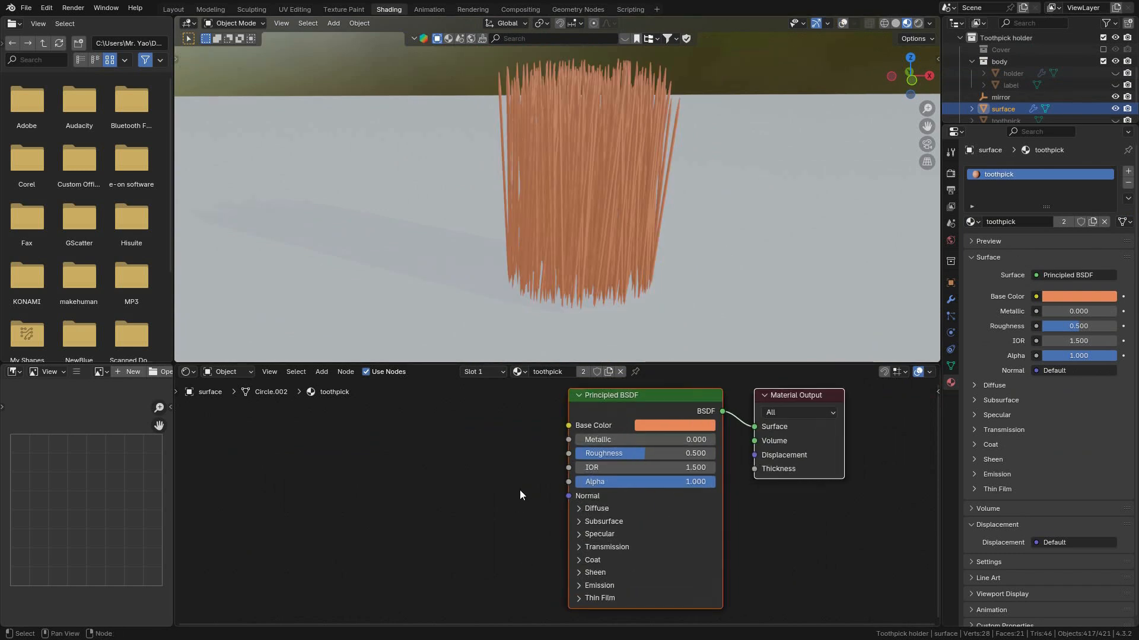
Set the toothpick material's roughness to 0.841 and its subsurface weight to about 0.282.
scroll(455, 453, up, 2)
middle_drag(428, 468, 506, 466)
scroll(621, 461, down, 2)
scroll(624, 462, up, 1)
drag(628, 461, 705, 457)
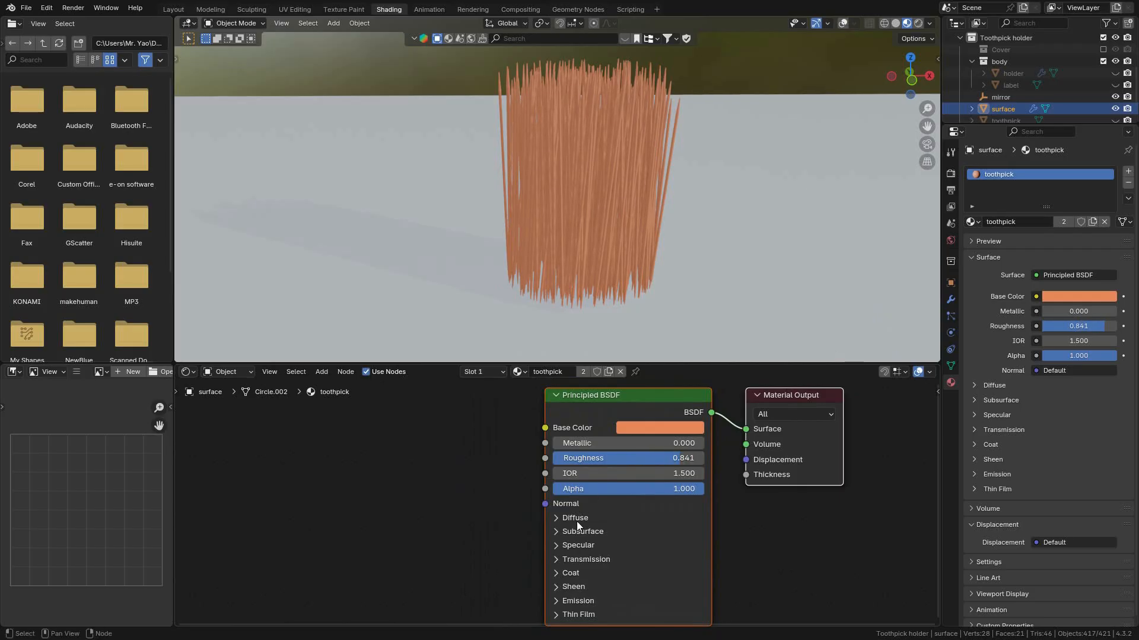
click(582, 530)
drag(592, 565, 620, 565)
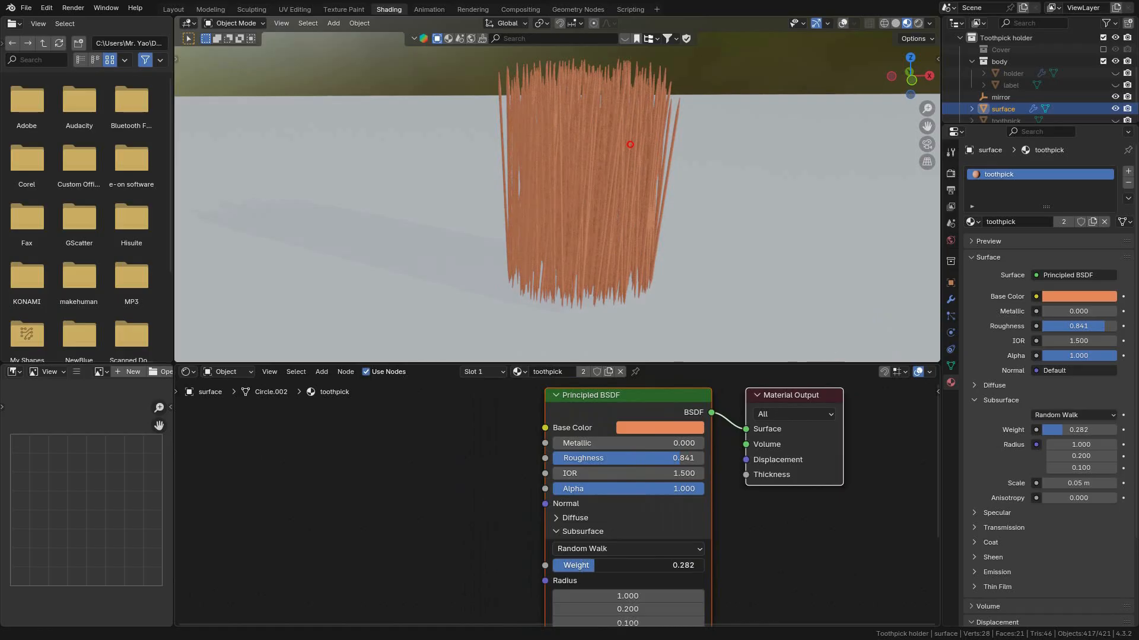
Fine-tune the toothpick material's subsurface weight and save the file with the Subsurface settings collapsed.
drag(595, 565, 603, 565)
click(581, 530)
scroll(445, 457, up, 1)
middle_drag(444, 457, 517, 460)
scroll(517, 461, down, 2)
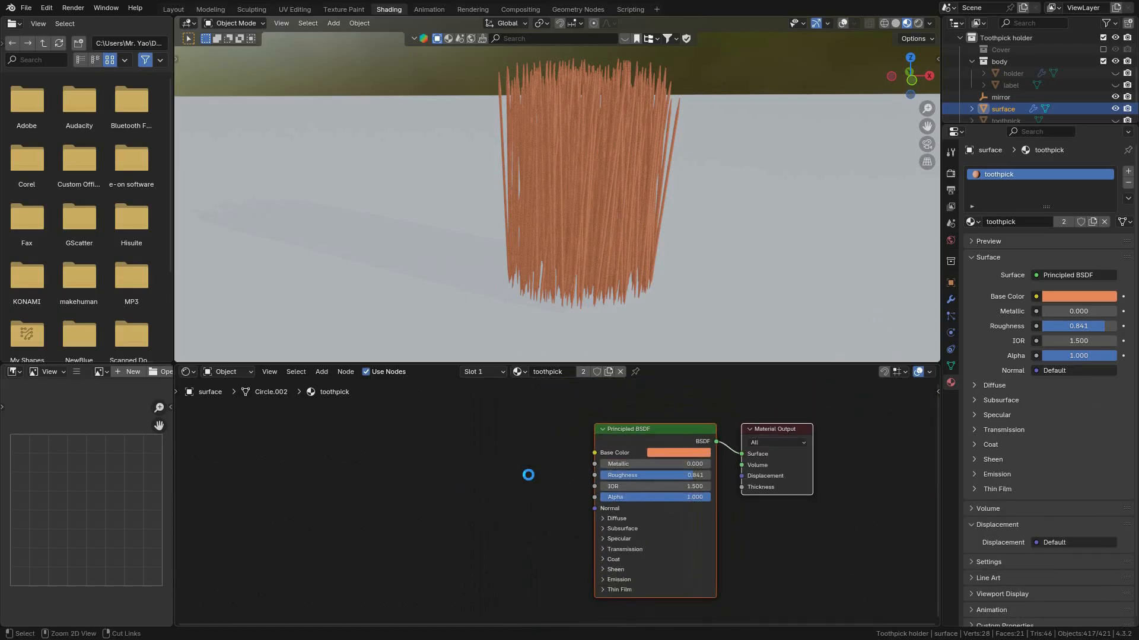
scroll(528, 474, up, 2)
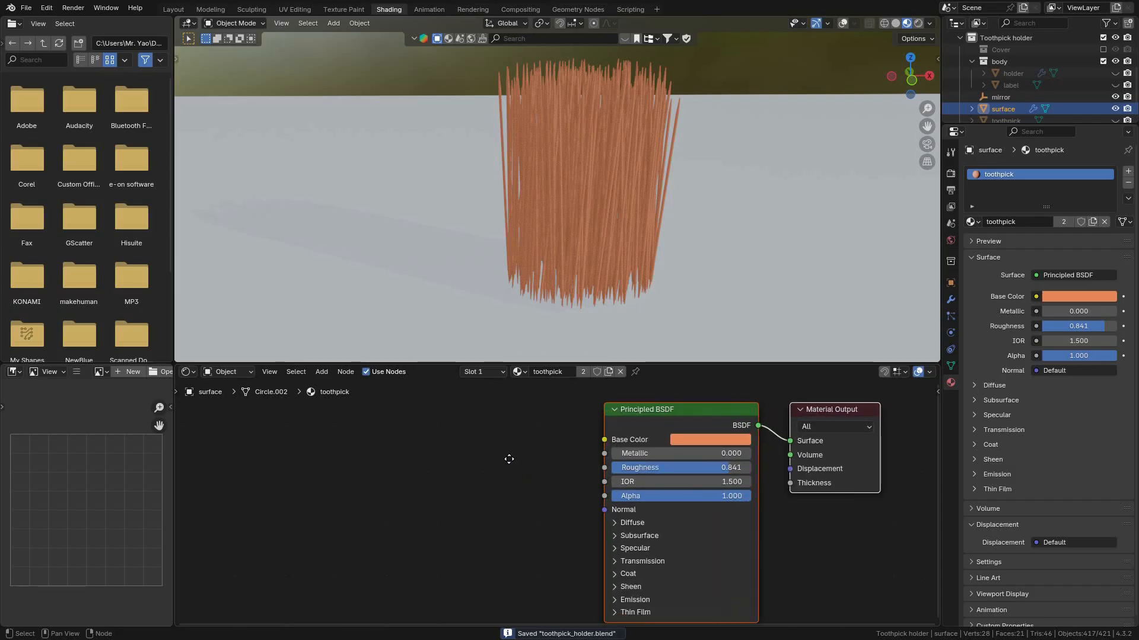
Add a Color Ramp node before the Principled BSDF in the toothpick material.
middle_drag(623, 218, 684, 215)
scroll(555, 454, down, 1)
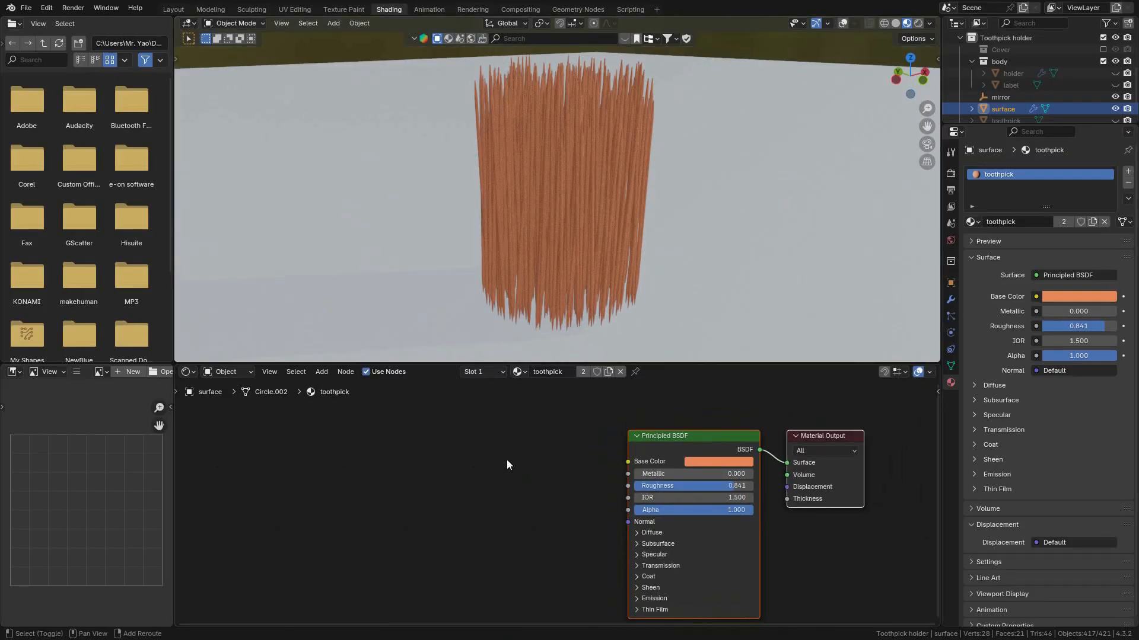
middle_drag(506, 460, 565, 444)
key(shift+a)
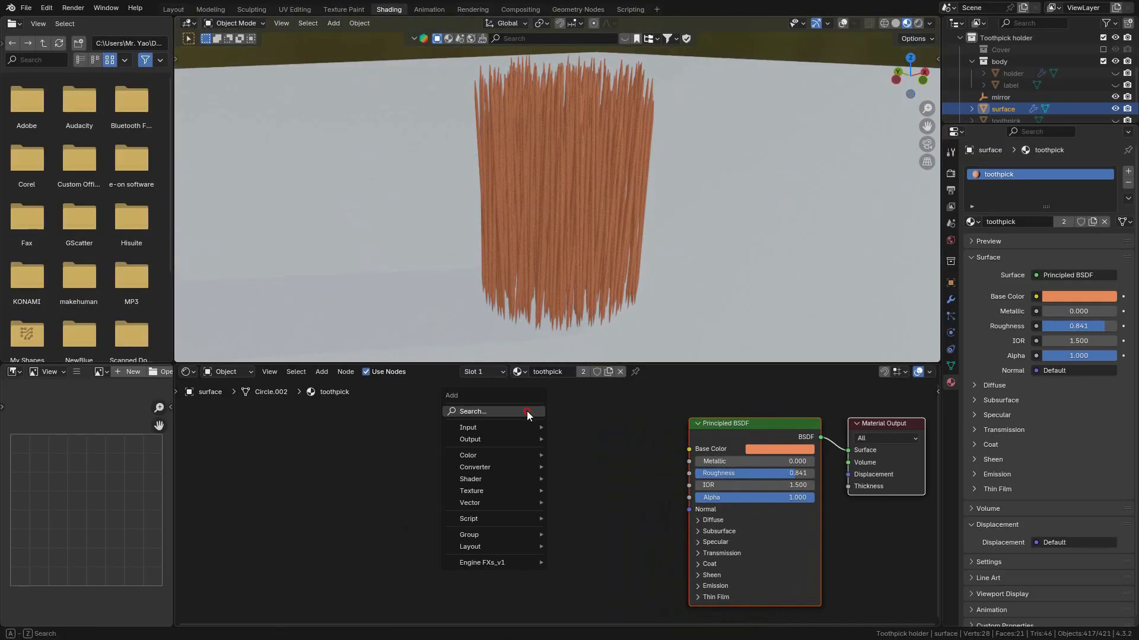
click(527, 411)
text(color)
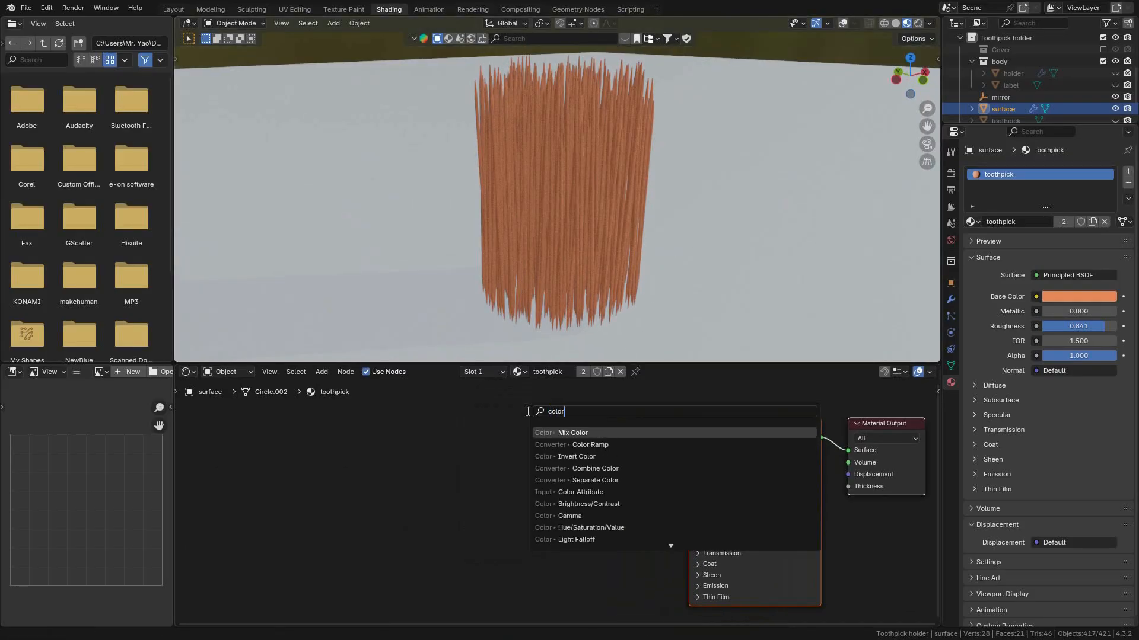
click(599, 445)
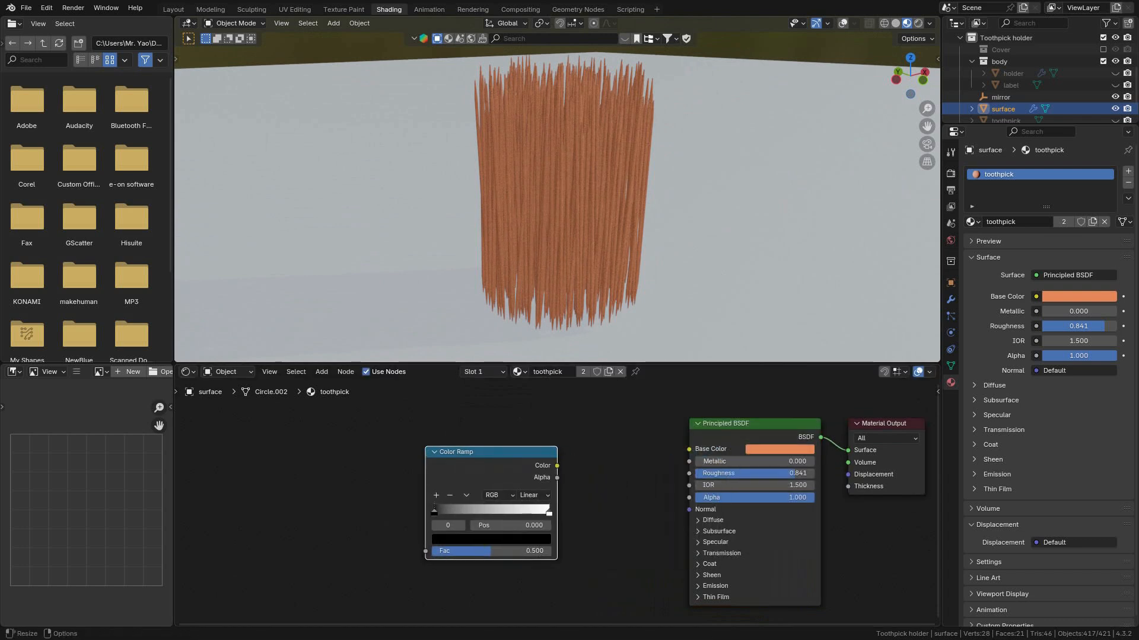
Position the Color Ramp clear of the Principled BSDF and connect its Color output to Base Color.
middle_drag(617, 503, 646, 493)
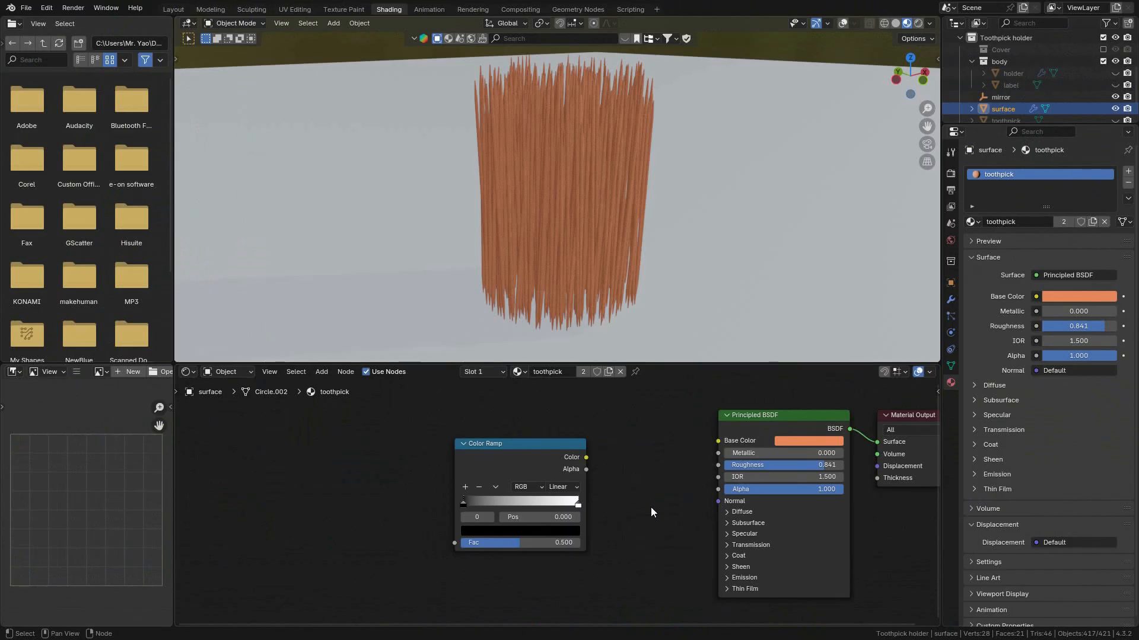
scroll(651, 508, up, 5)
drag(524, 438, 481, 437)
scroll(579, 450, down, 3)
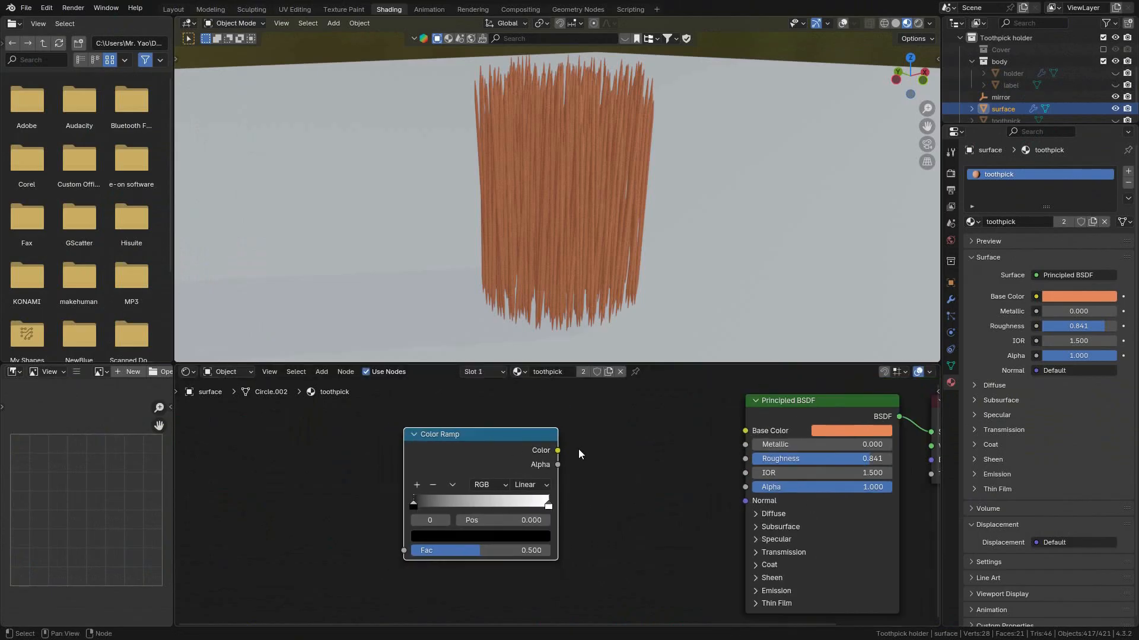
drag(558, 450, 745, 431)
scroll(592, 462, up, 2)
middle_drag(592, 463, 664, 448)
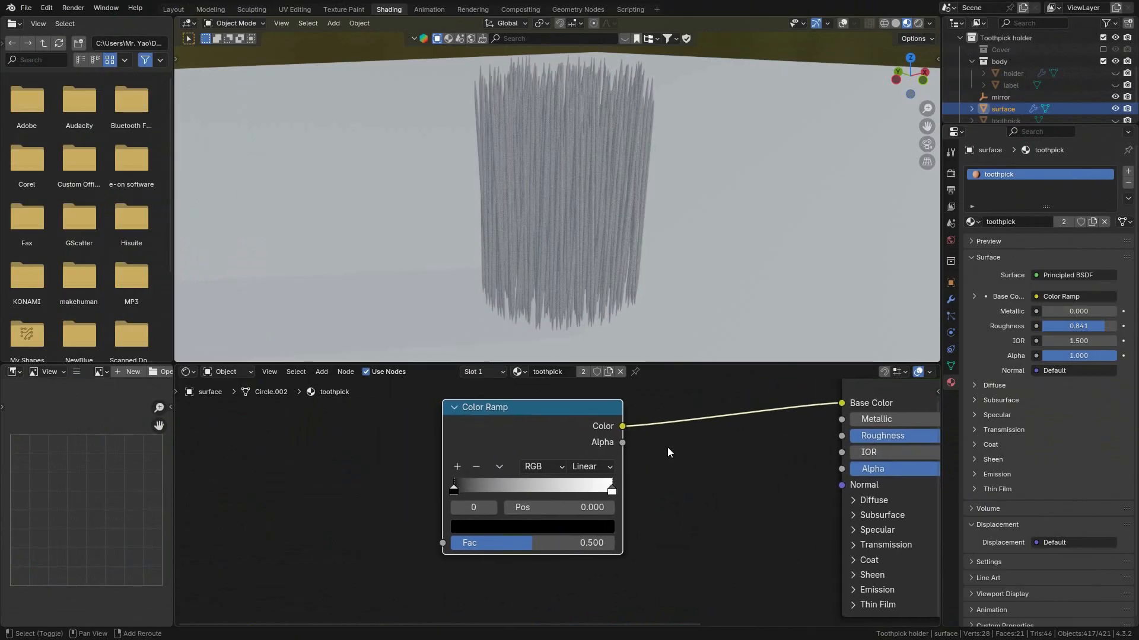
Move the Color Ramp's black stop to position 0.305 and its white stop to 0.664.
scroll(544, 506, up, 1)
drag(436, 490, 492, 490)
click(620, 488)
drag(621, 489, 558, 488)
Add an Object Info node and connect its Random output to the Color Ramp's Fac input.
middle_drag(383, 445, 490, 440)
key(shift+a)
click(442, 443)
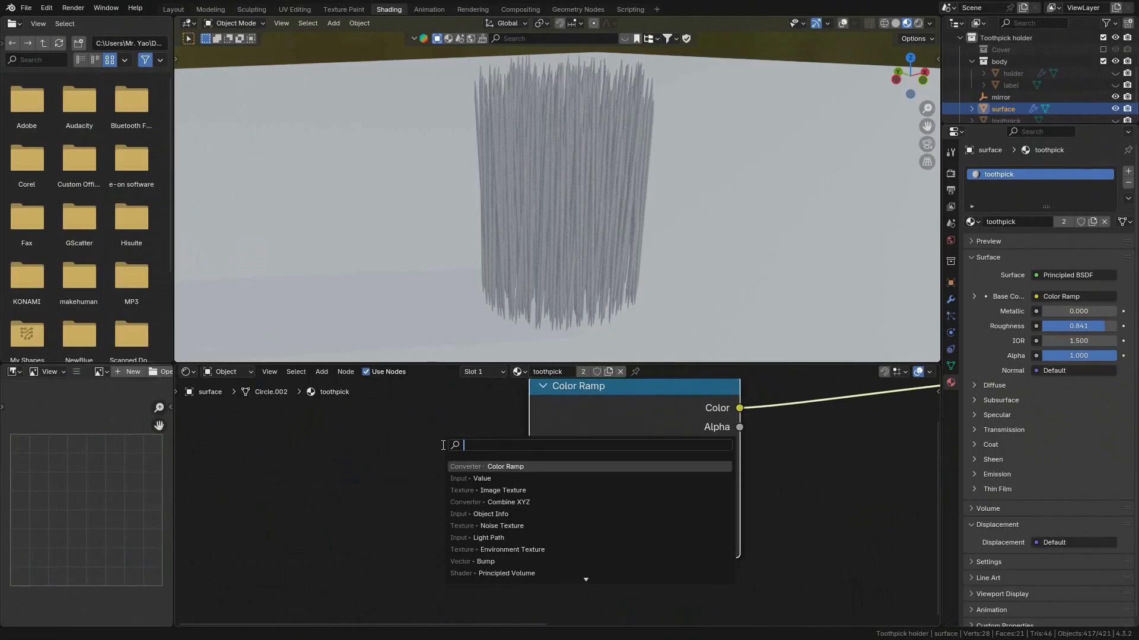
text(object)
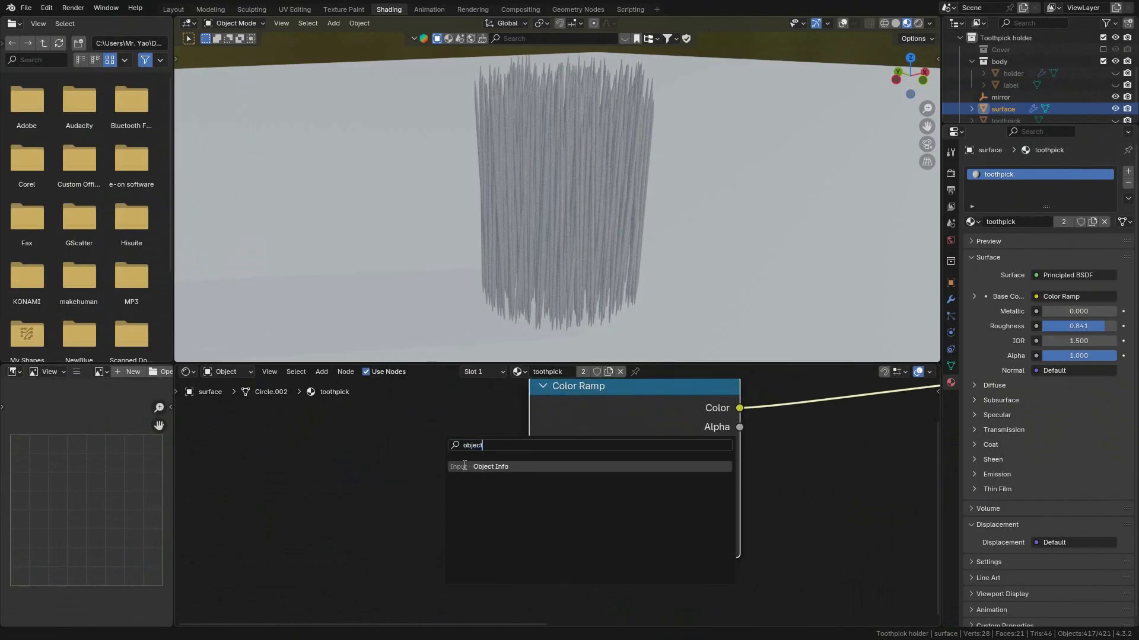
click(513, 469)
click(289, 525)
drag(345, 574, 507, 545)
drag(305, 495, 279, 532)
Change the Color Ramp's white stop to orange, #FF8C37FF.
middle_drag(623, 195, 587, 278)
scroll(667, 213, up, 5)
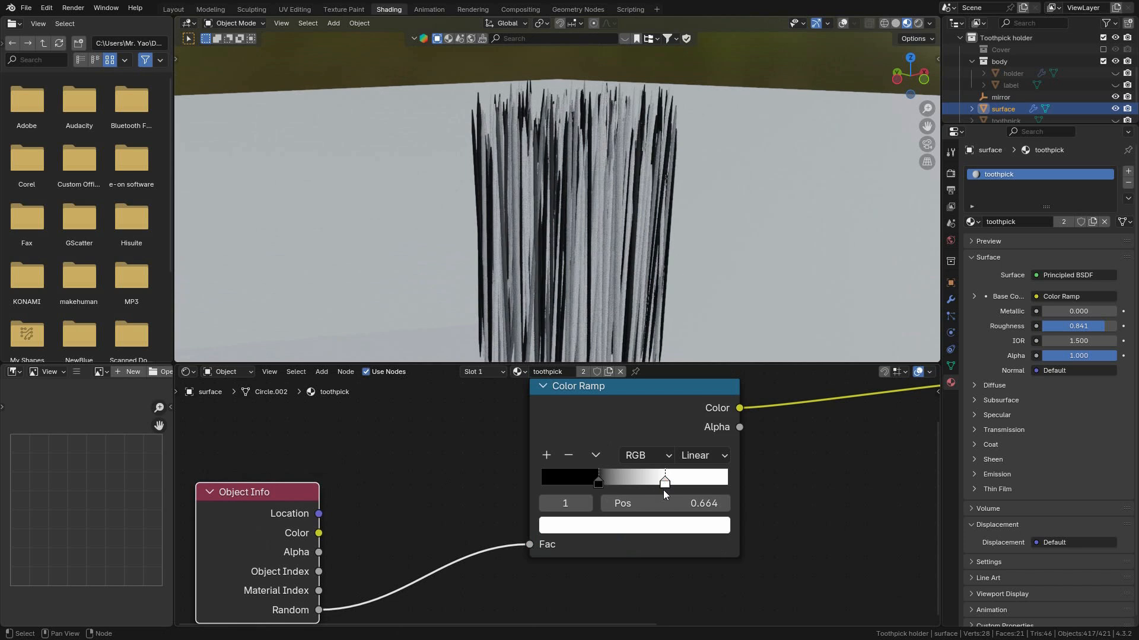
click(661, 525)
drag(621, 326, 592, 357)
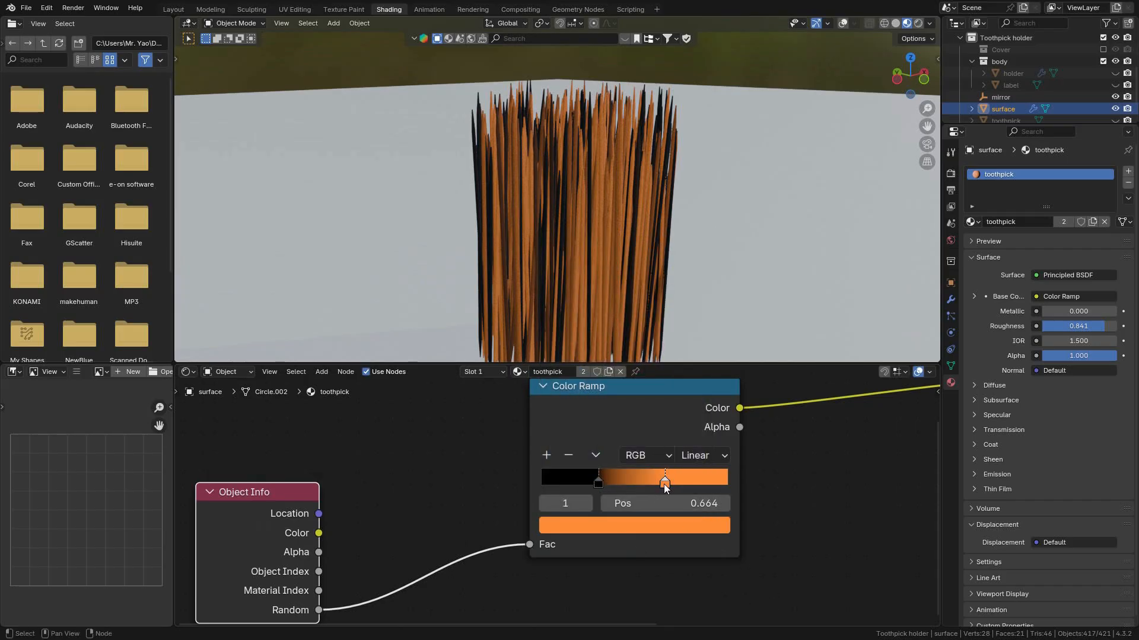
Copy the orange hex value #FF8C37FF to the Color Ramp's black stop and darken it to a brownish orange.
click(657, 526)
click(651, 499)
key(ctrl+c)
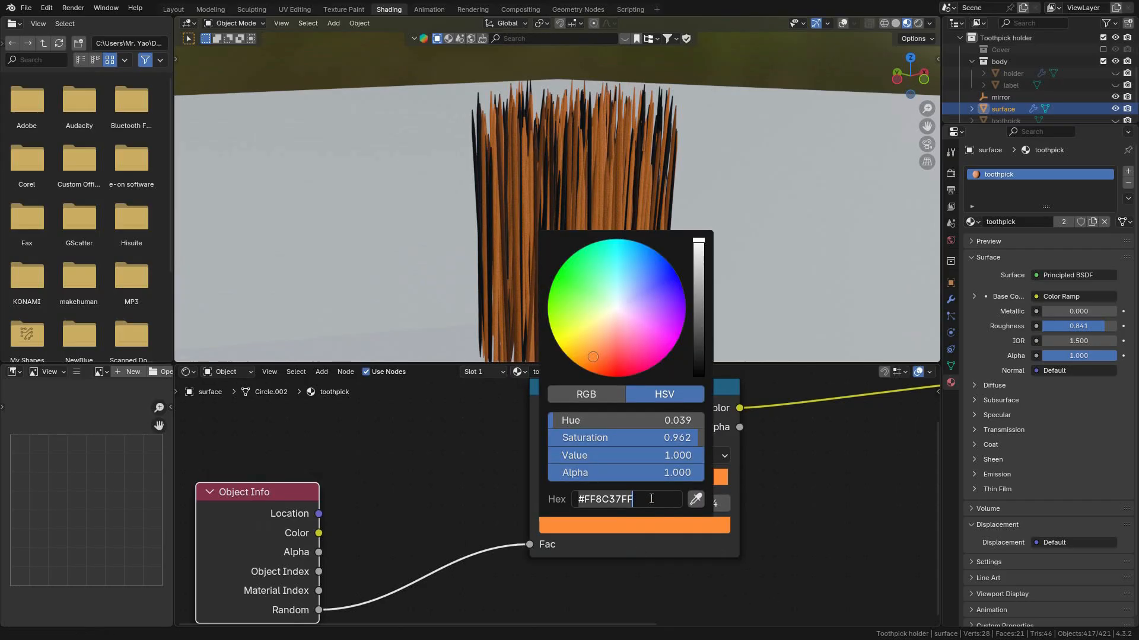
key(Return)
click(599, 481)
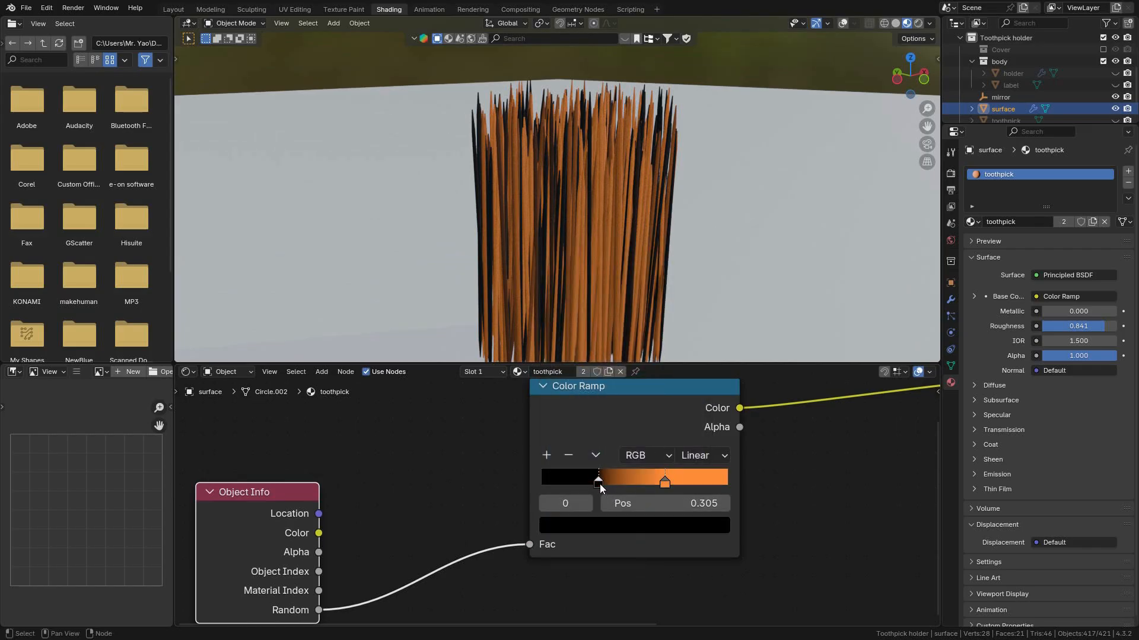
click(608, 526)
click(644, 500)
key(ctrl+v)
key(Return)
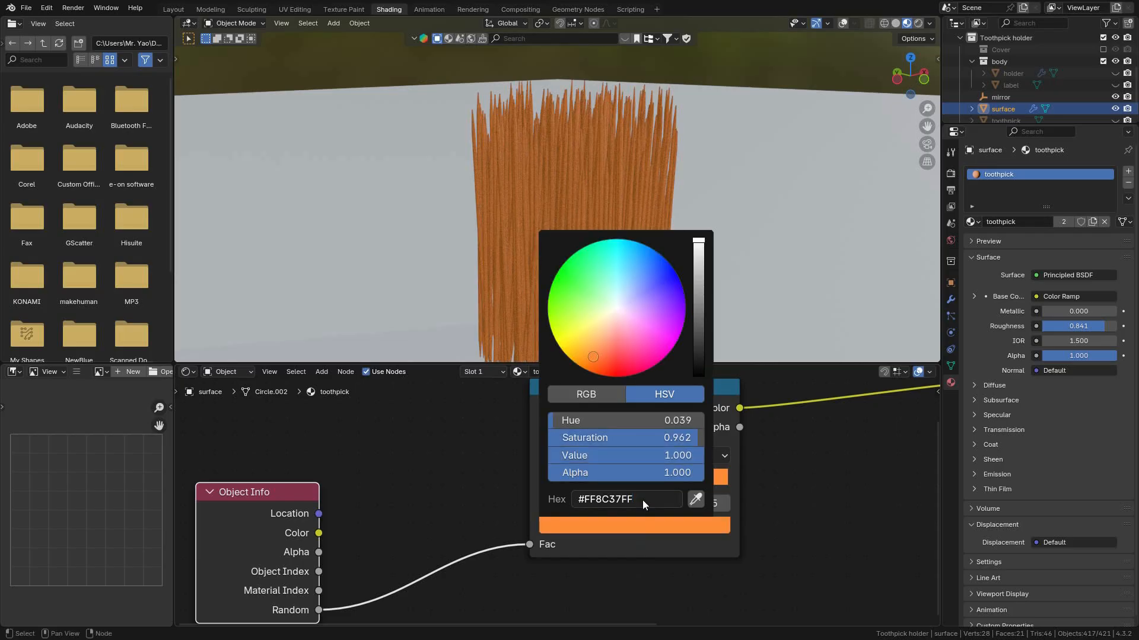
mouse_move(704, 254)
mouse_down()
mouse_move(700, 292)
mouse_move(701, 271)
mouse_up()
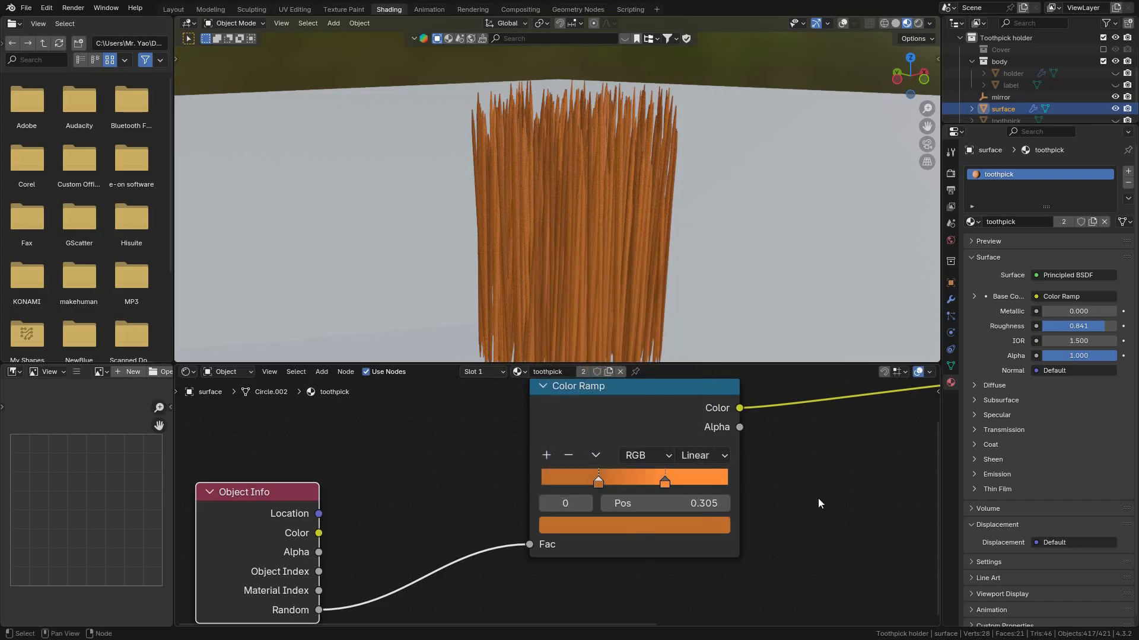
Add a Noise Texture node with linked Mapping and Texture Coordinate nodes before the Color Ramp.
scroll(489, 514, down, 2)
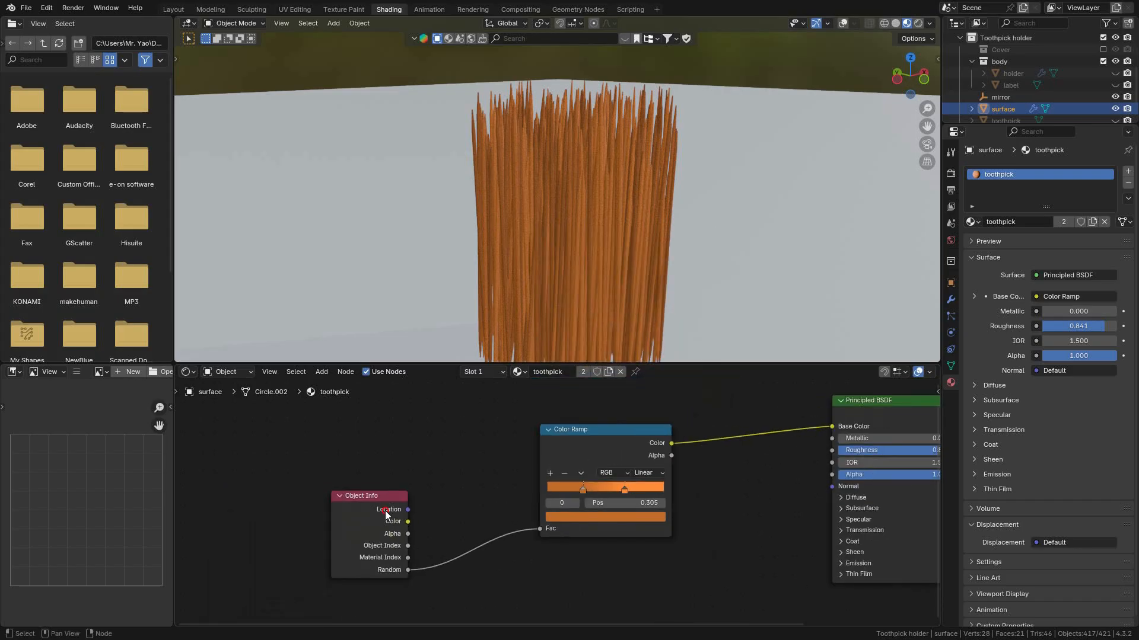
drag(388, 510, 313, 541)
middle_drag(433, 509, 511, 513)
key(shift+a)
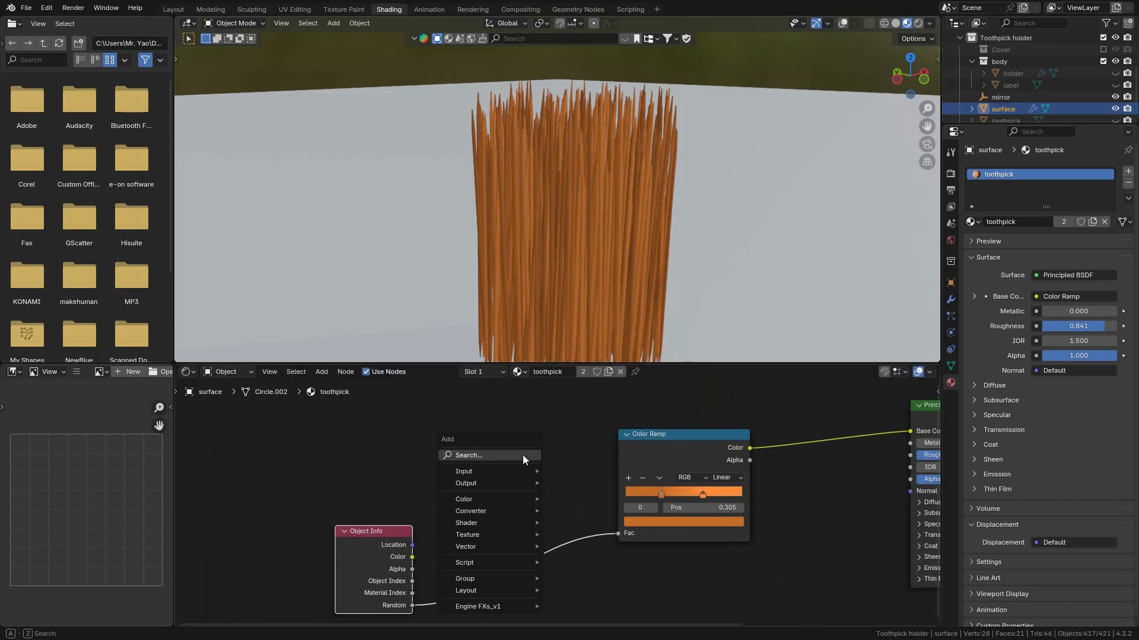
click(471, 456)
text(noise)
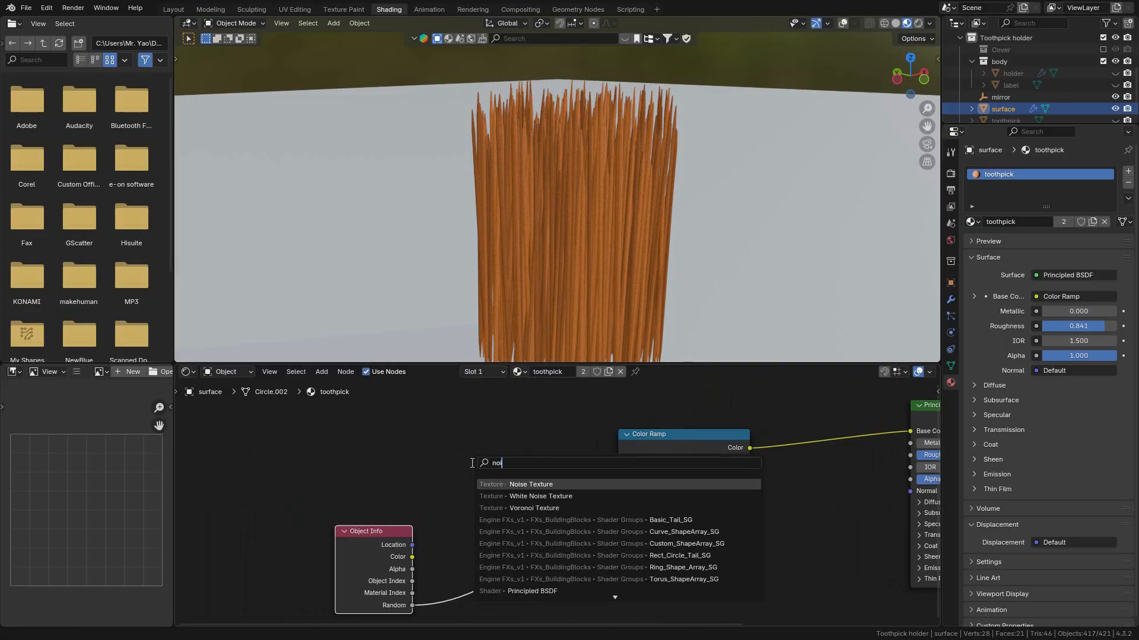
click(527, 485)
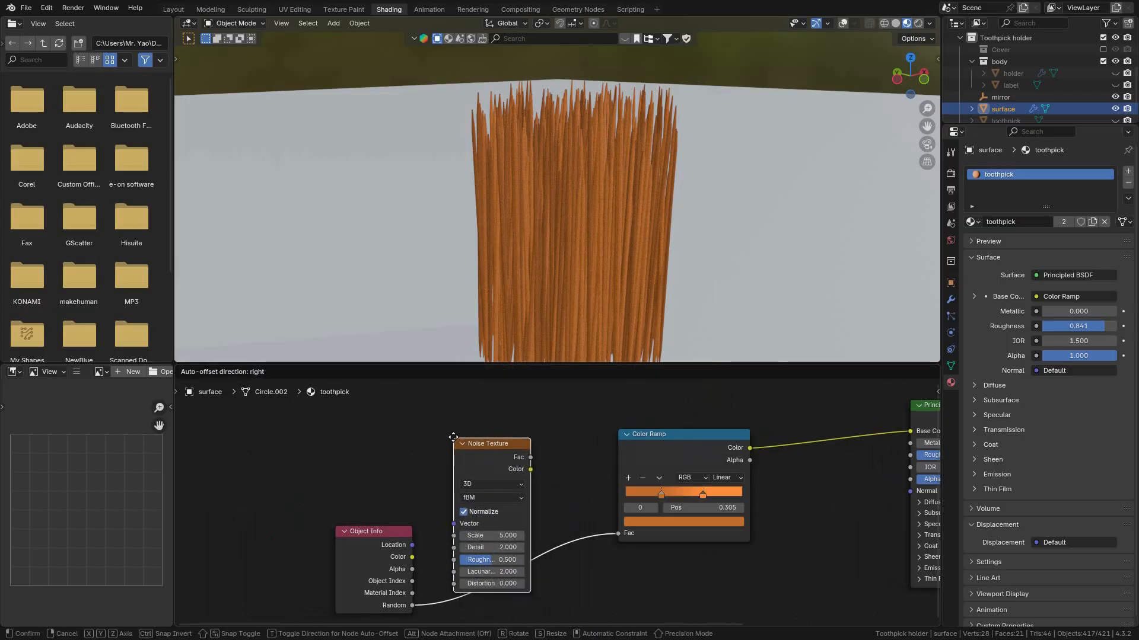
click(453, 408)
key(ctrl+t)
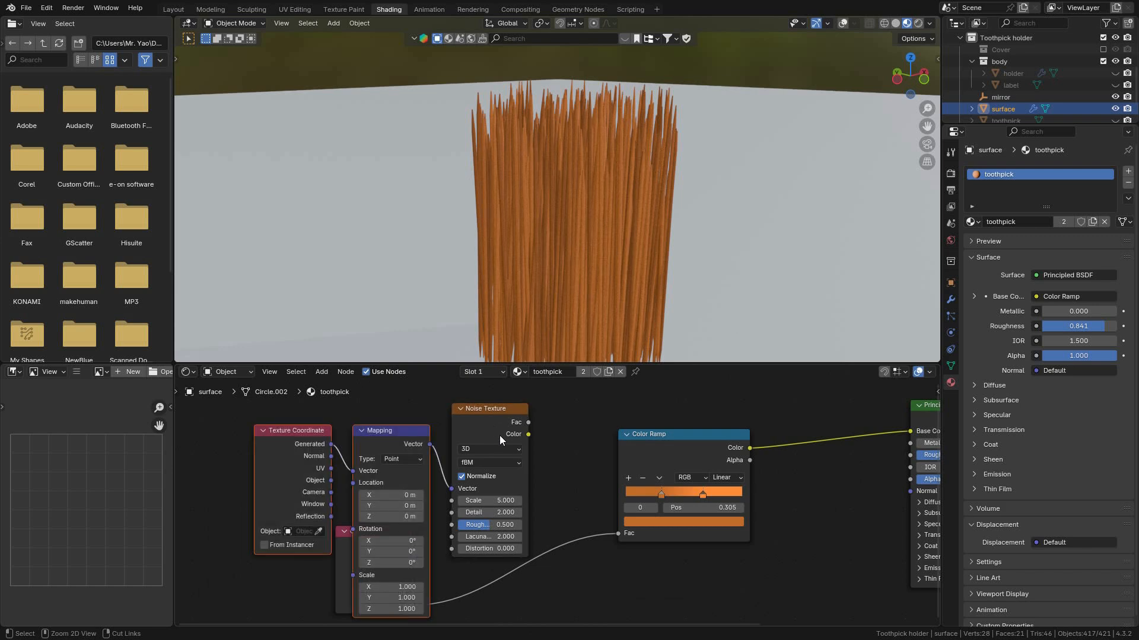
Move the Object Info node below the others and connect the Noise Texture's Fac output to the Color Ramp's Fac.
click(346, 533)
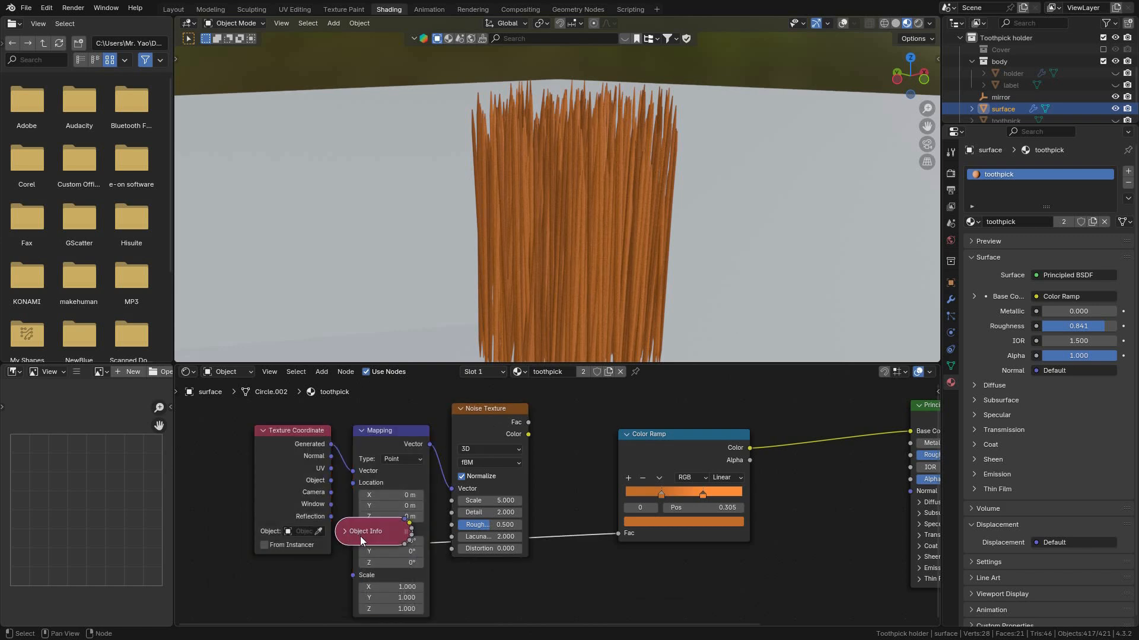
click(346, 533)
drag(363, 536, 450, 605)
middle_drag(542, 561, 512, 560)
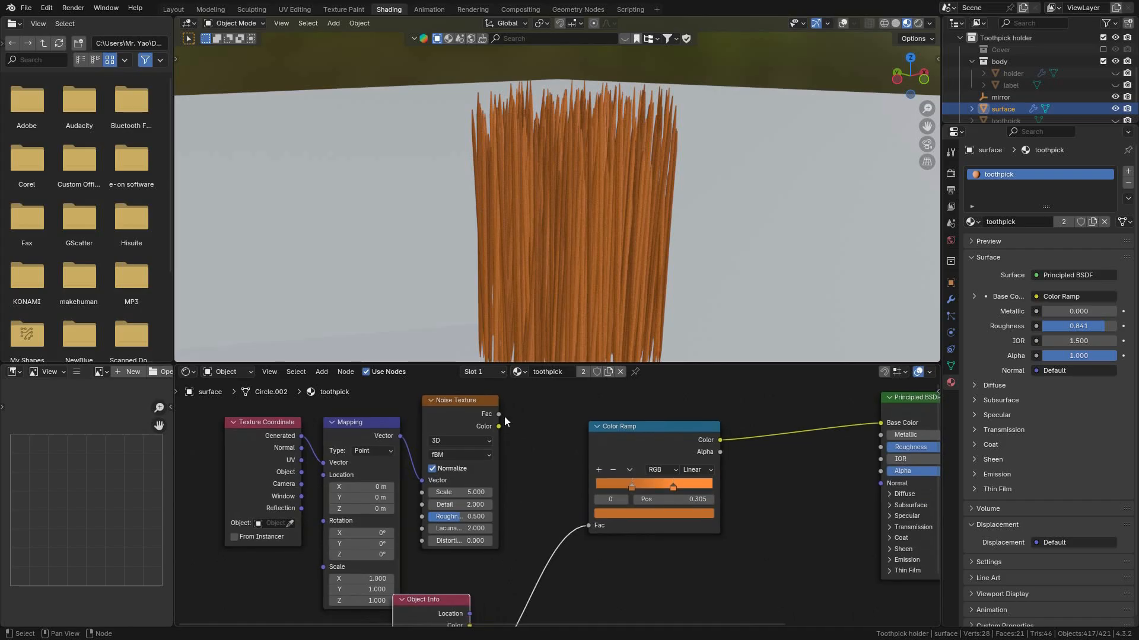
drag(499, 414, 588, 524)
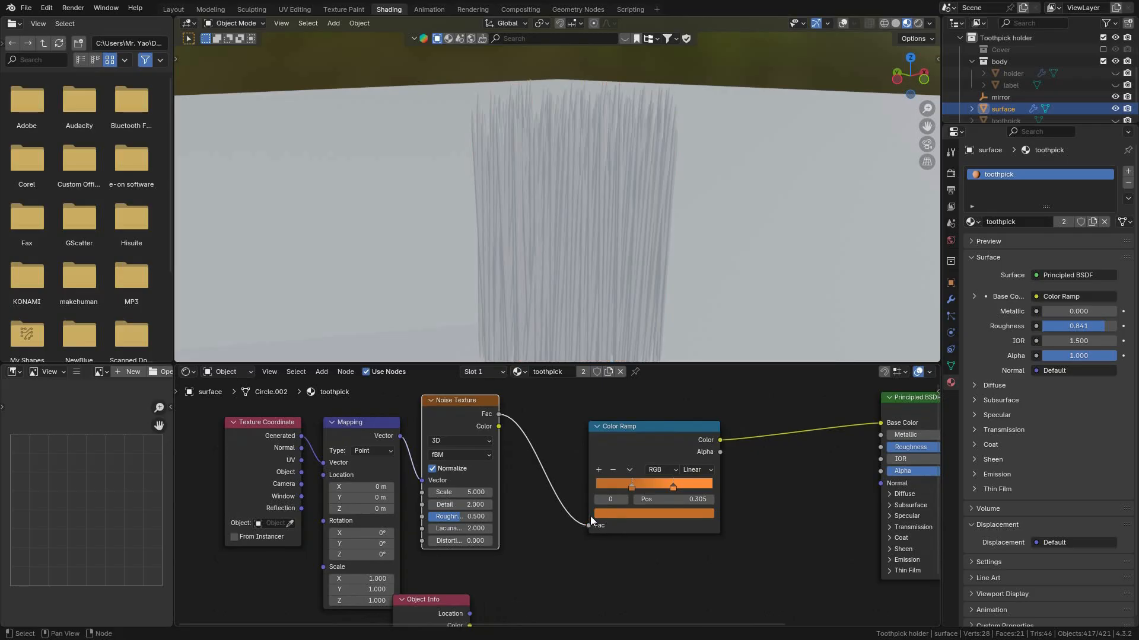
middle_drag(591, 506, 648, 500)
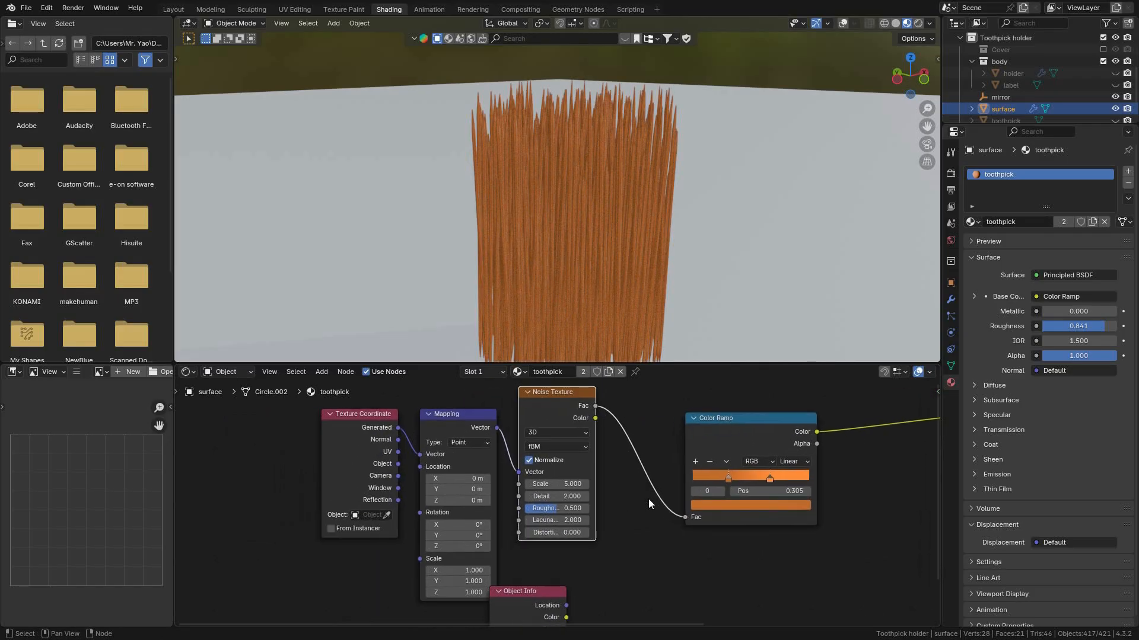
Set the Noise Texture's scale to -2.960.
scroll(626, 491, up, 1)
scroll(626, 490, up, 1)
drag(584, 477, 612, 475)
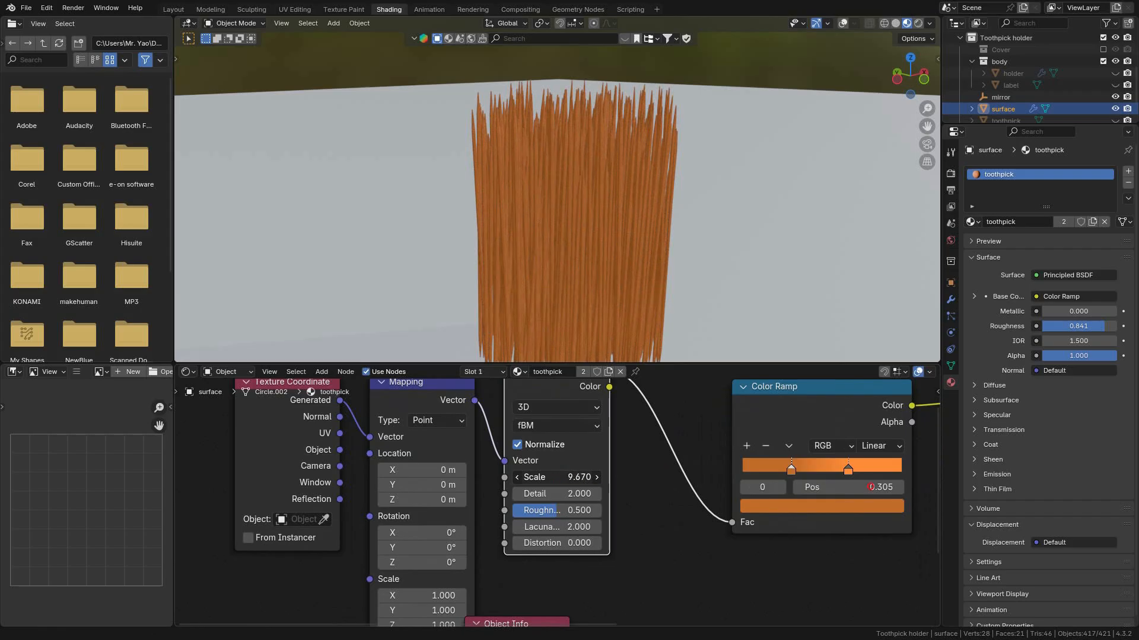
drag(245, 466, 914, 460)
drag(890, 461, 848, 461)
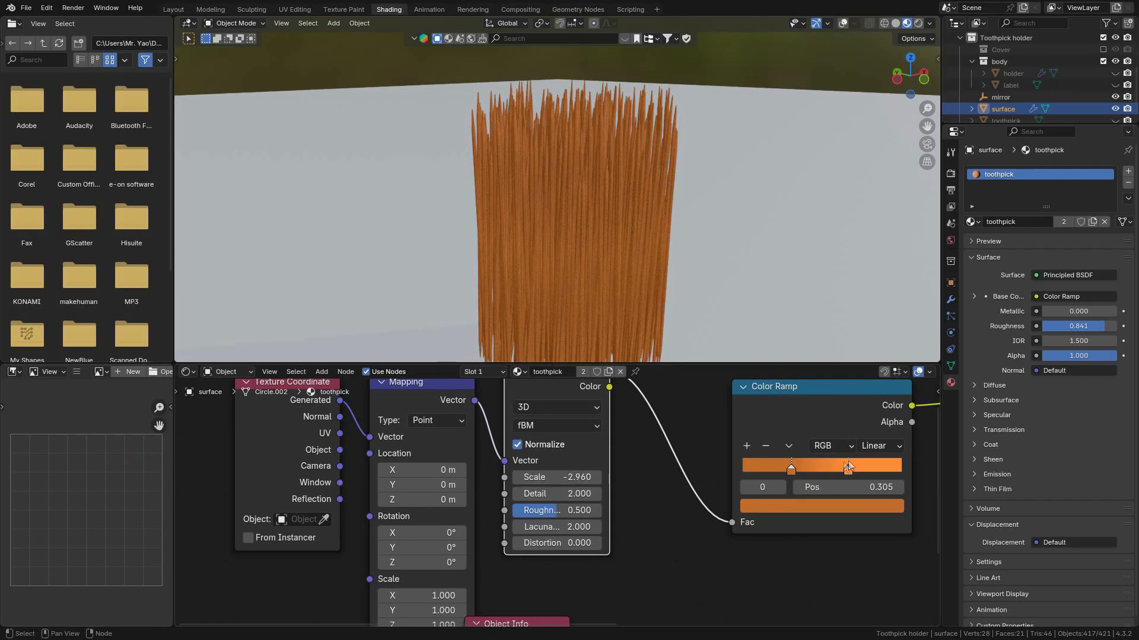
Change the Color Ramp's darker stop to a very dark brown and move the orange stop to position 0.582.
click(799, 501)
drag(880, 300, 876, 363)
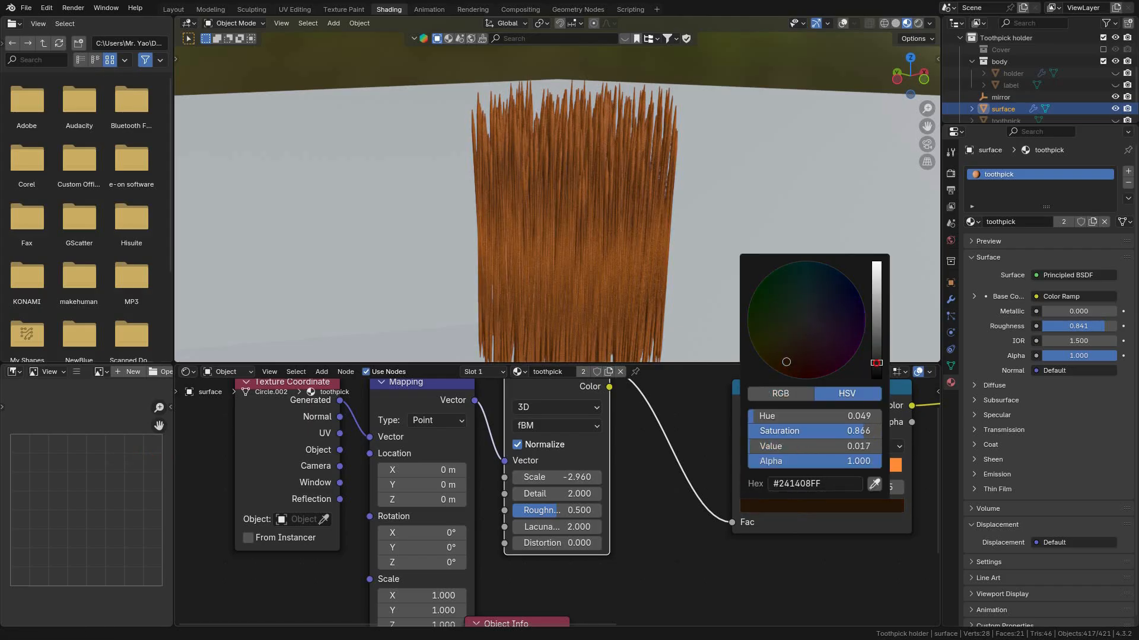
drag(786, 469, 834, 471)
scroll(605, 544, down, 1)
shift+middle_drag(611, 547, 646, 529)
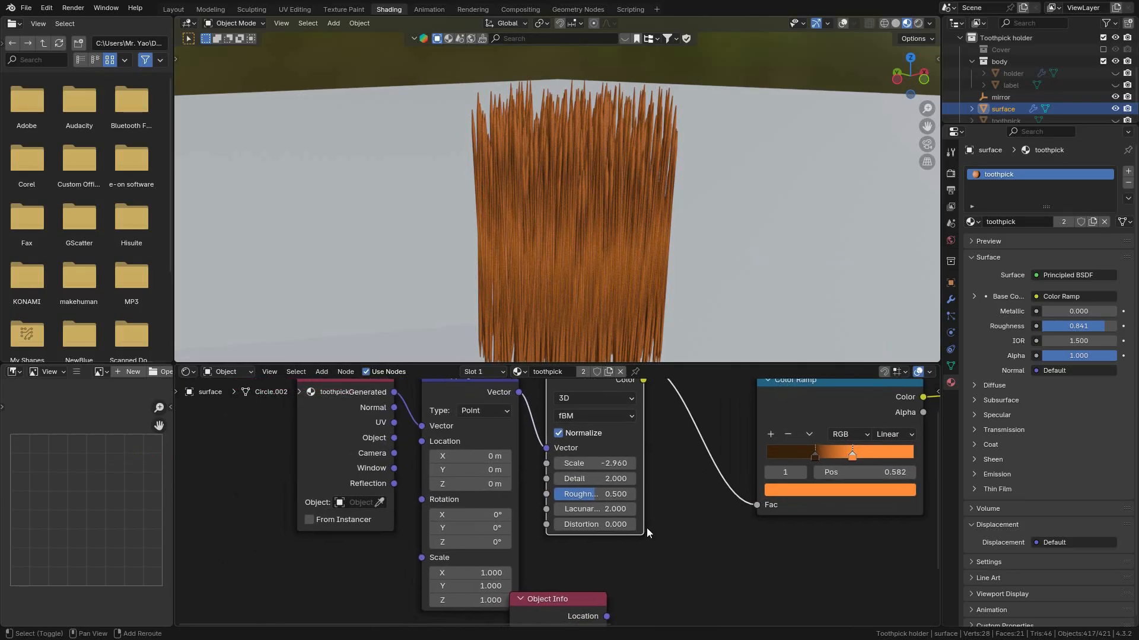
Select the Texture Coordinate and Mapping nodes together and move them farther from the Noise Texture.
scroll(559, 503, down, 1)
drag(295, 450, 450, 496)
drag(489, 400, 424, 402)
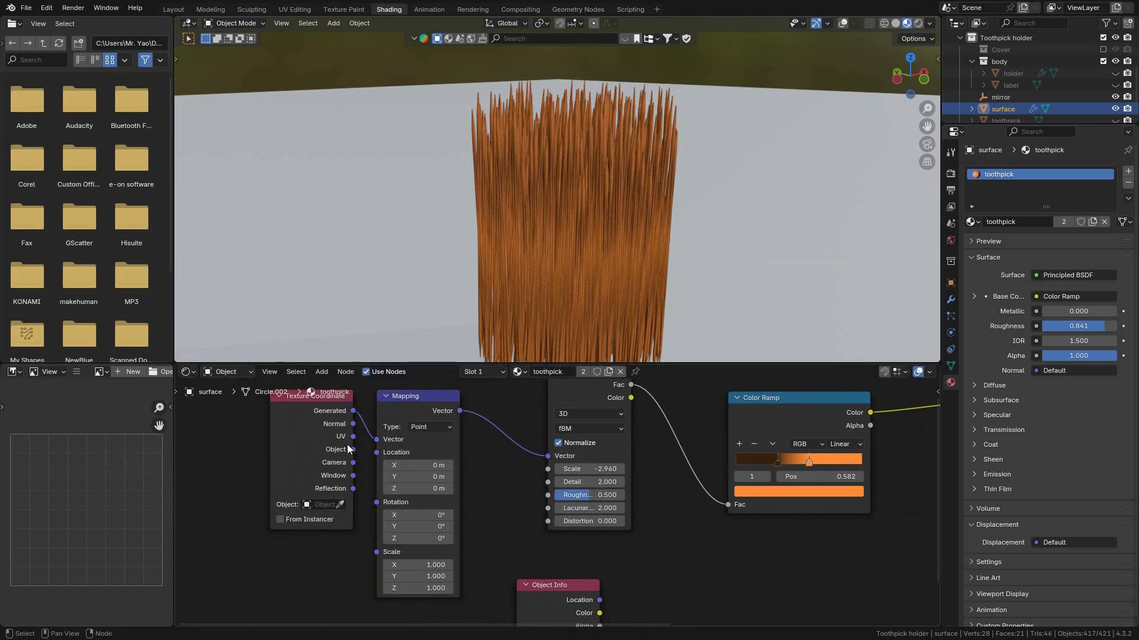
Try Object coordinates as the Mapping vector, reconnect the Generated output, and inspect the toothpicks' coloring.
drag(353, 450, 379, 442)
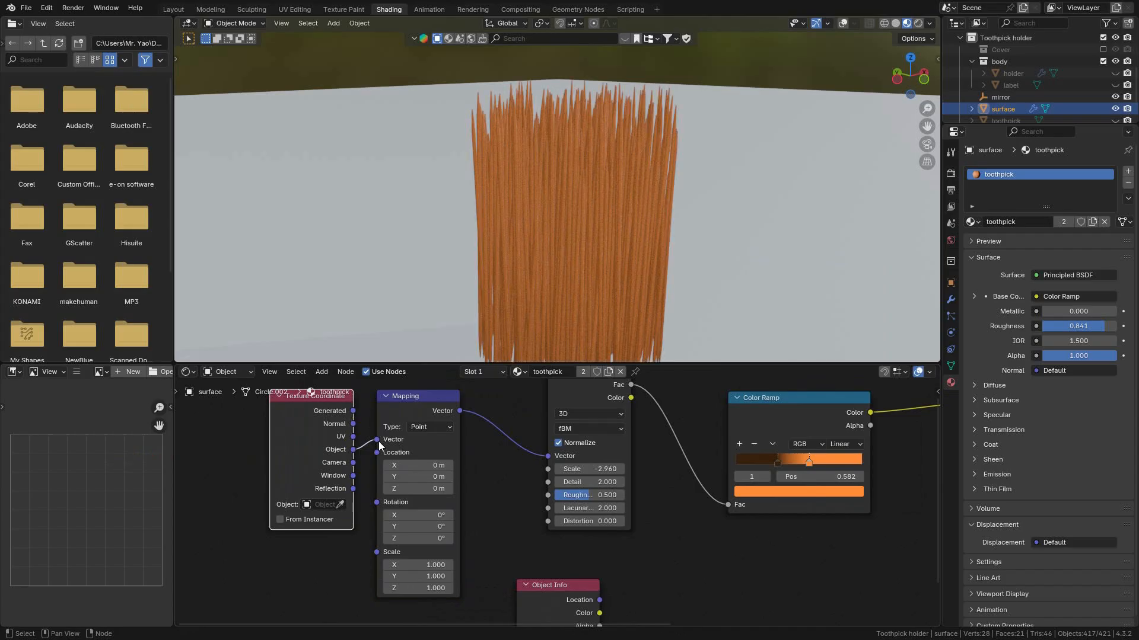
drag(354, 412, 377, 439)
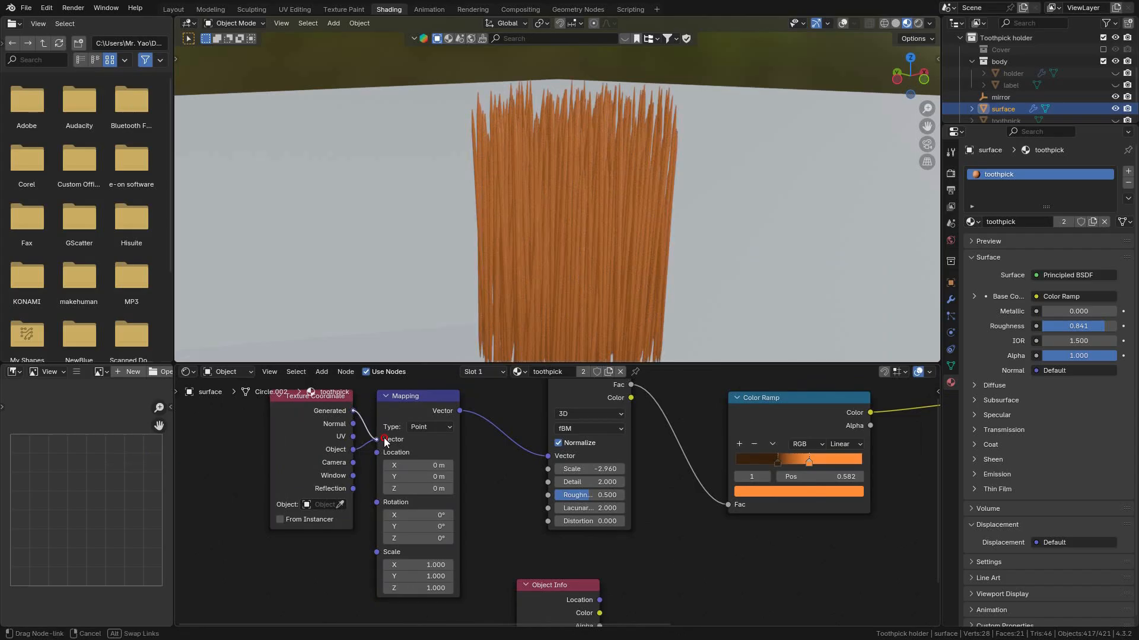
scroll(646, 478, up, 2)
scroll(655, 503, down, 2)
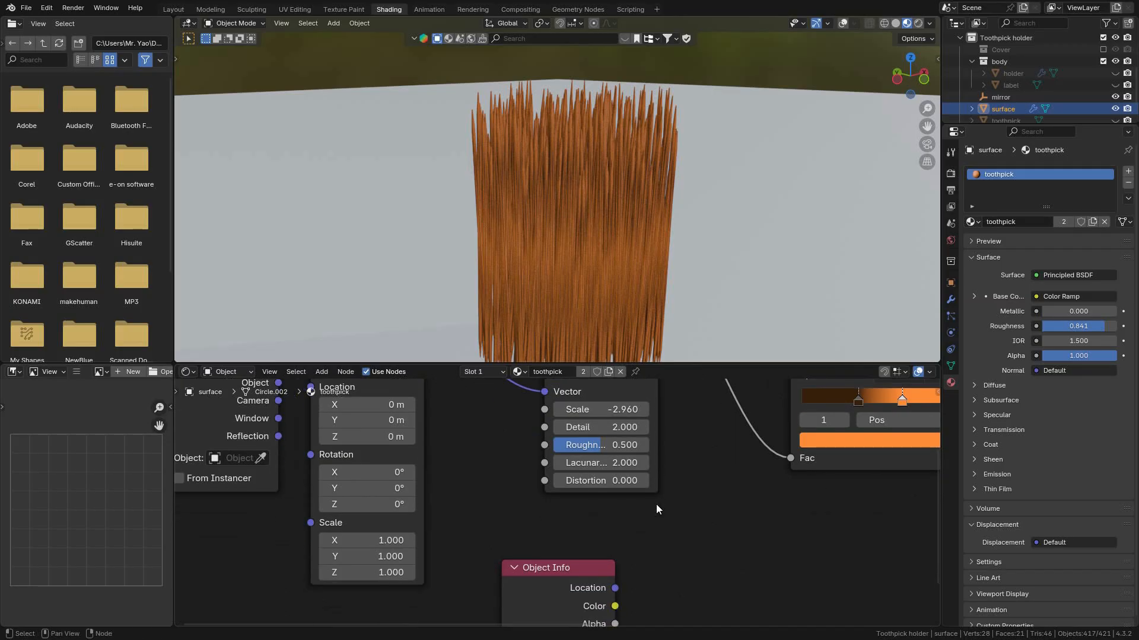
middle_drag(705, 475, 581, 505)
middle_drag(618, 344, 696, 367)
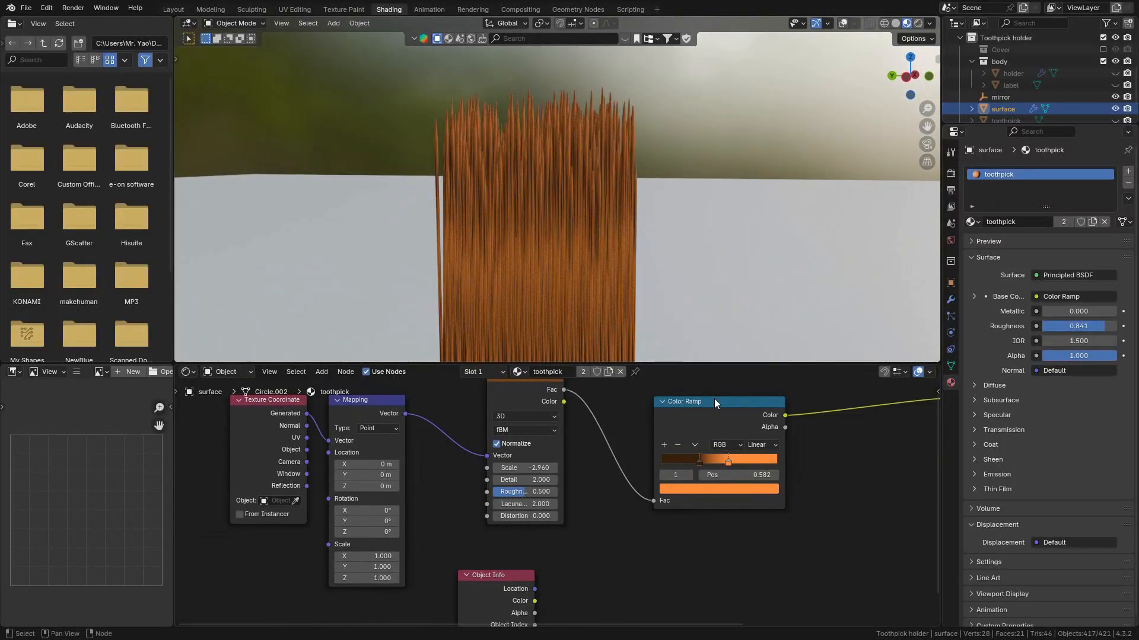
Lighten the Color Ramp's dark brown stop at position 0.327 to a medium orange-brown and inspect the toothpicks.
scroll(745, 510, up, 3)
click(666, 461)
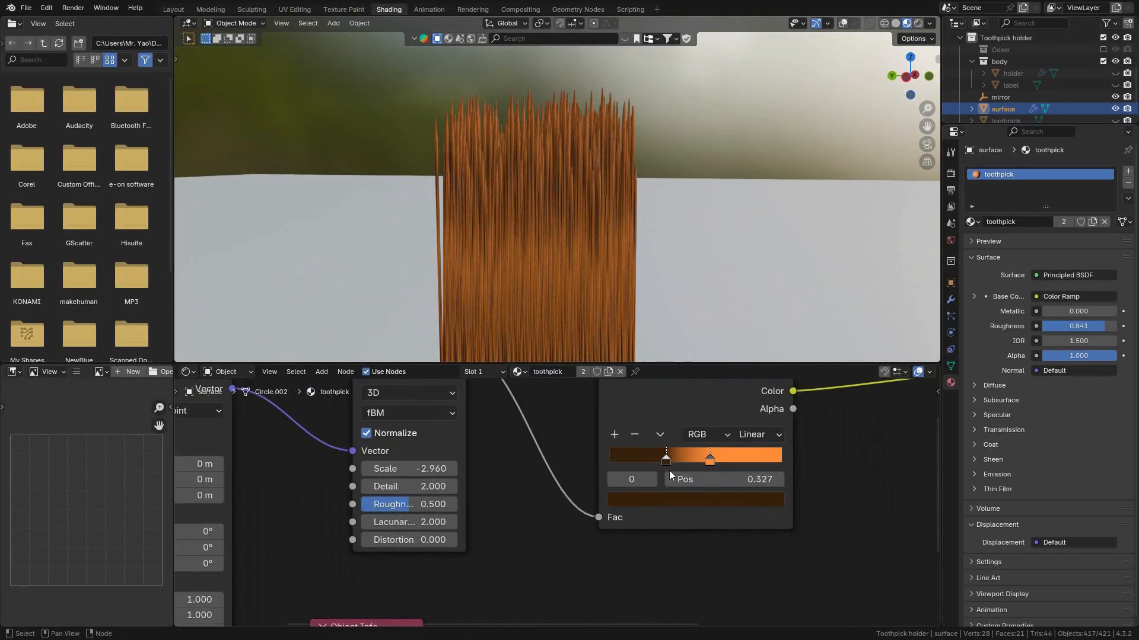
click(696, 499)
drag(758, 334, 755, 271)
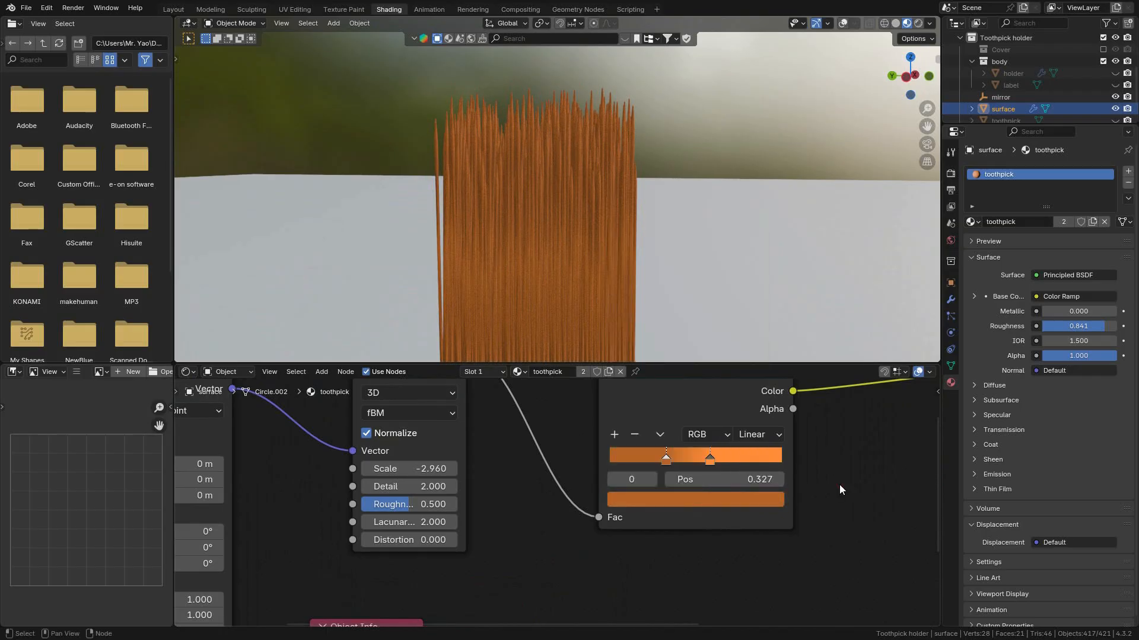
key(Home)
middle_drag(610, 350, 585, 112)
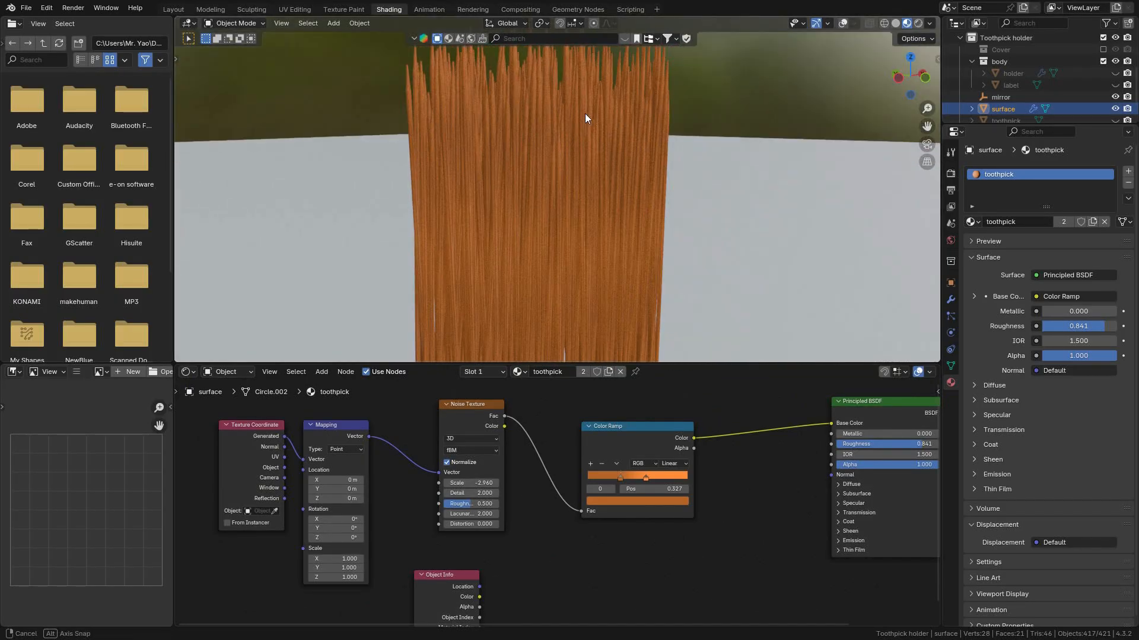
Drive the Color Ramp's Fac with the Object Info node's Random output and place Object Info just below the Noise Texture.
middle_drag(536, 444, 563, 404)
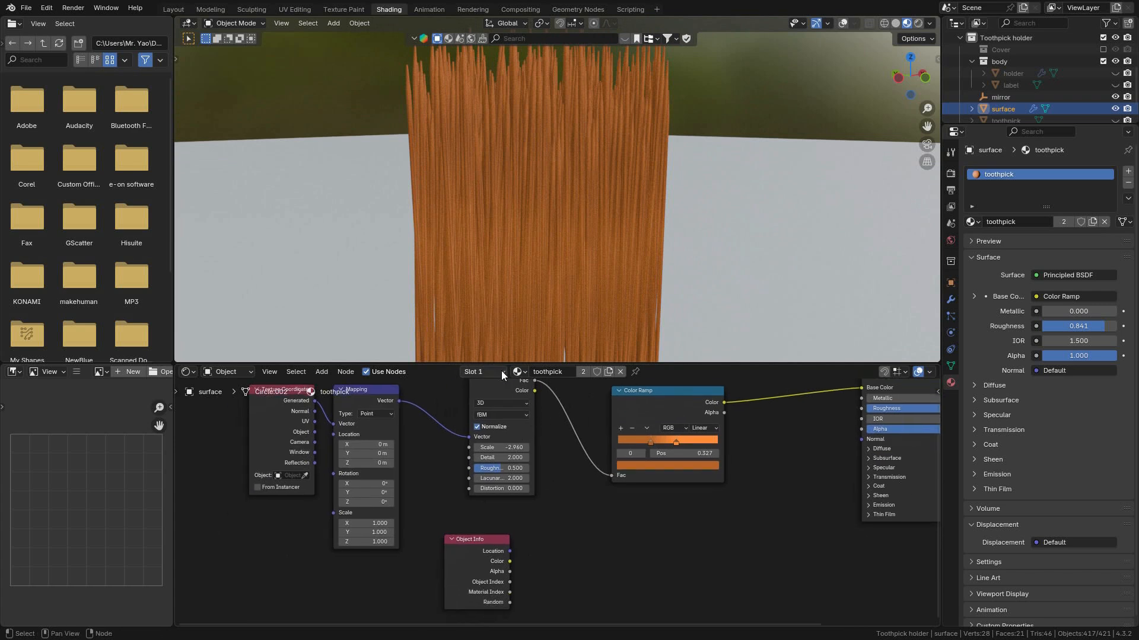
drag(498, 597, 613, 478)
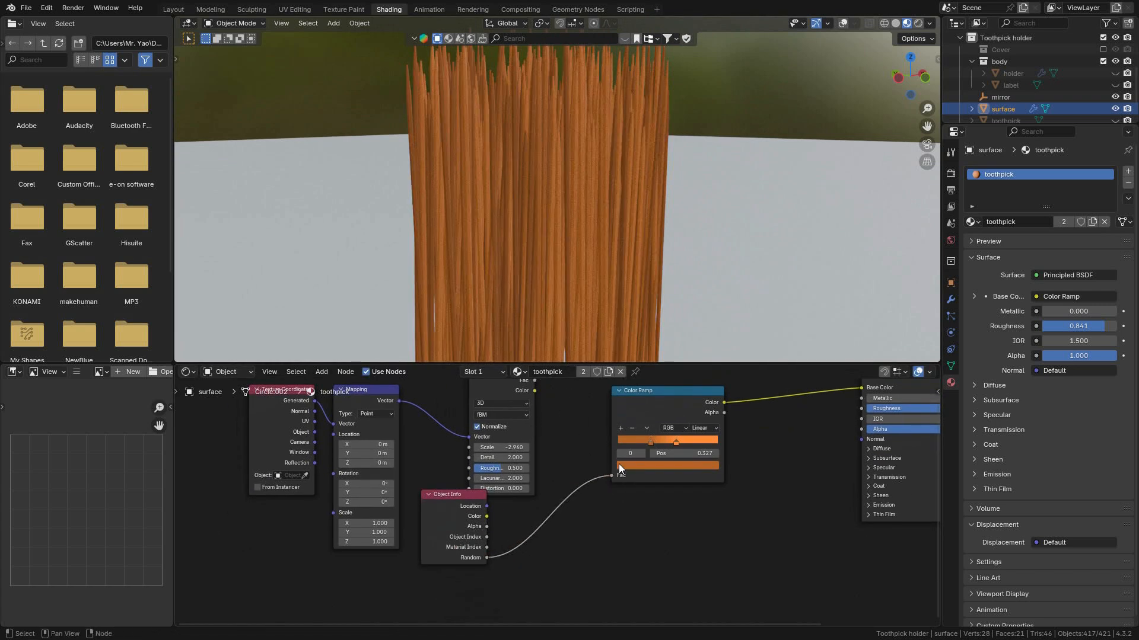
middle_drag(564, 193, 611, 338)
middle_drag(564, 479, 575, 511)
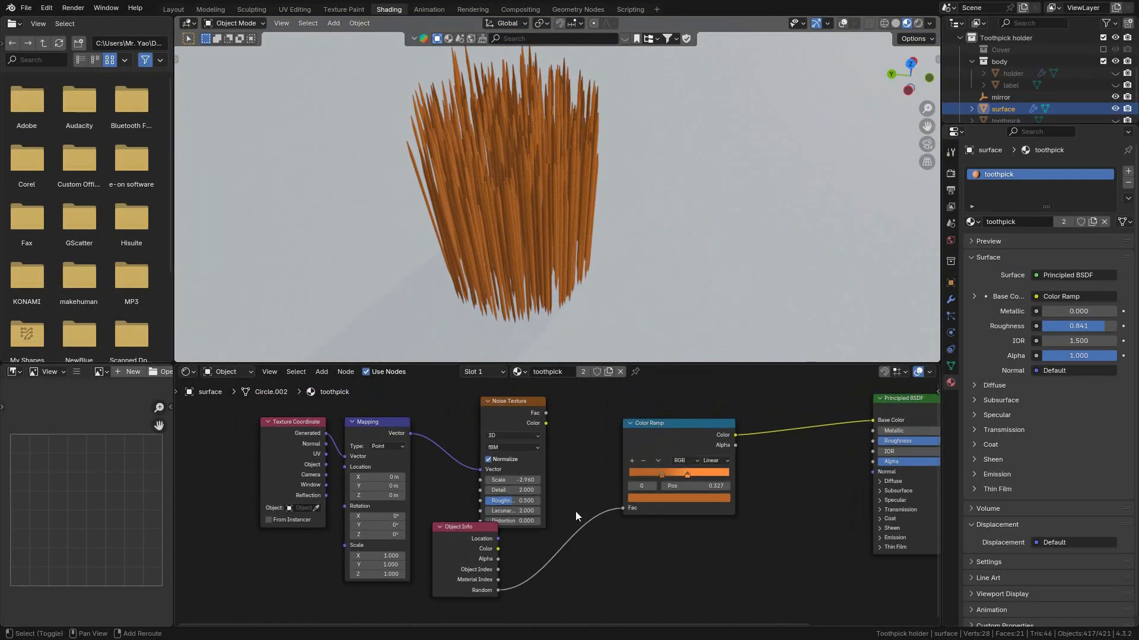
drag(474, 541, 477, 551)
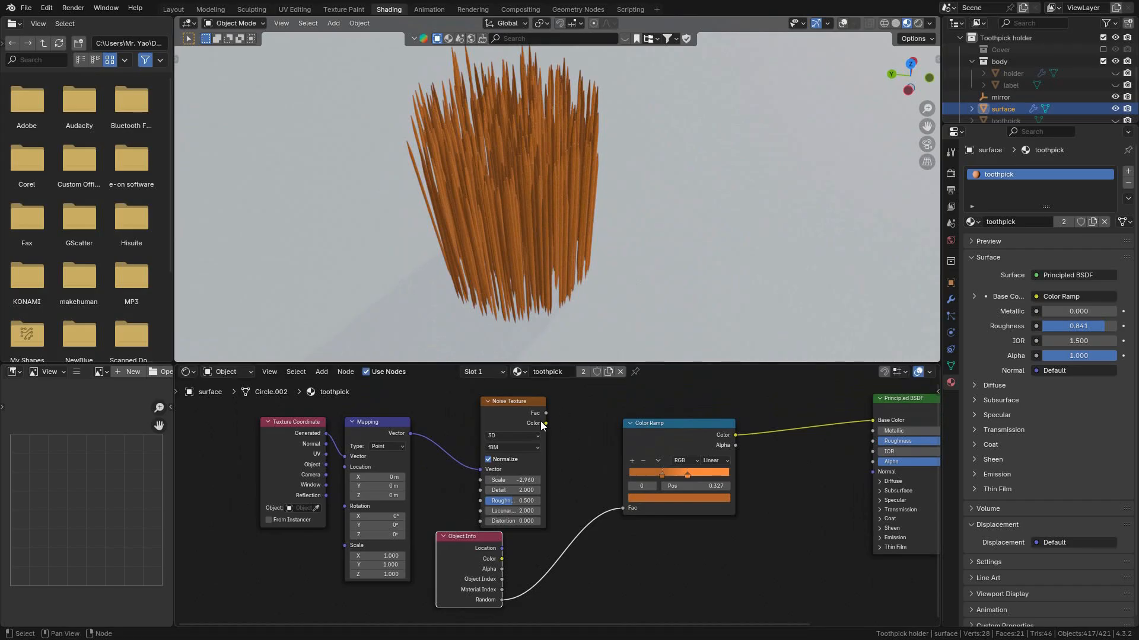
Compare the toothpicks' coloring with the Noise Texture's Fac and Object Info's Random alternately feeding the Color Ramp, ending on Random.
drag(546, 413, 623, 508)
drag(502, 600, 624, 510)
mouse_move(545, 414)
mouse_down()
mouse_move(603, 452)
mouse_move(627, 508)
mouse_up()
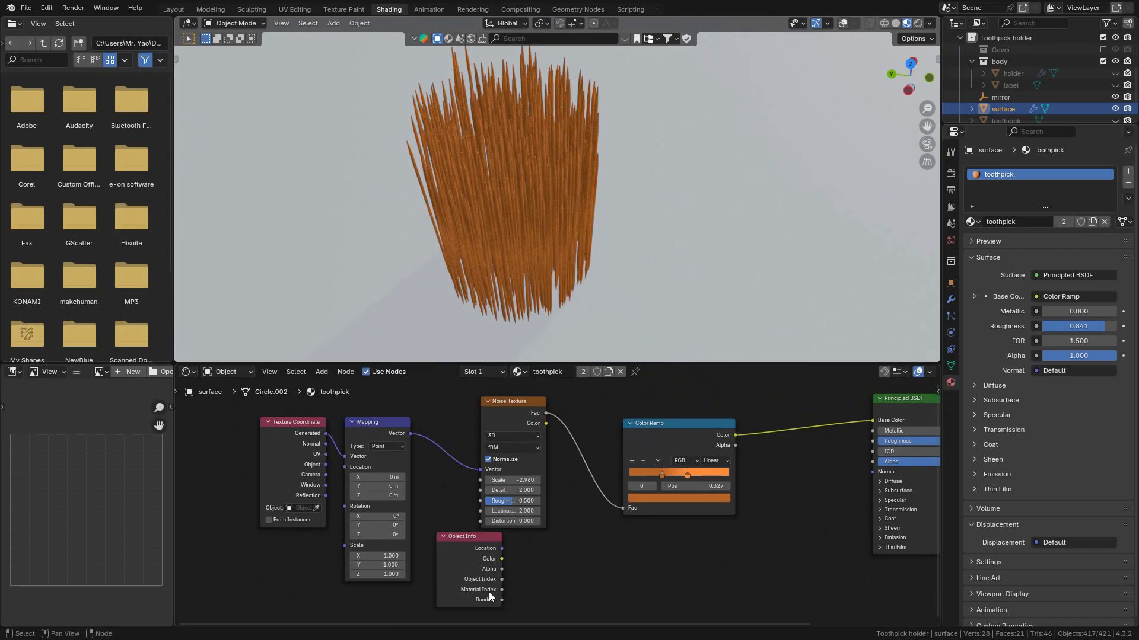
middle_drag(552, 195, 578, 184)
drag(503, 600, 624, 509)
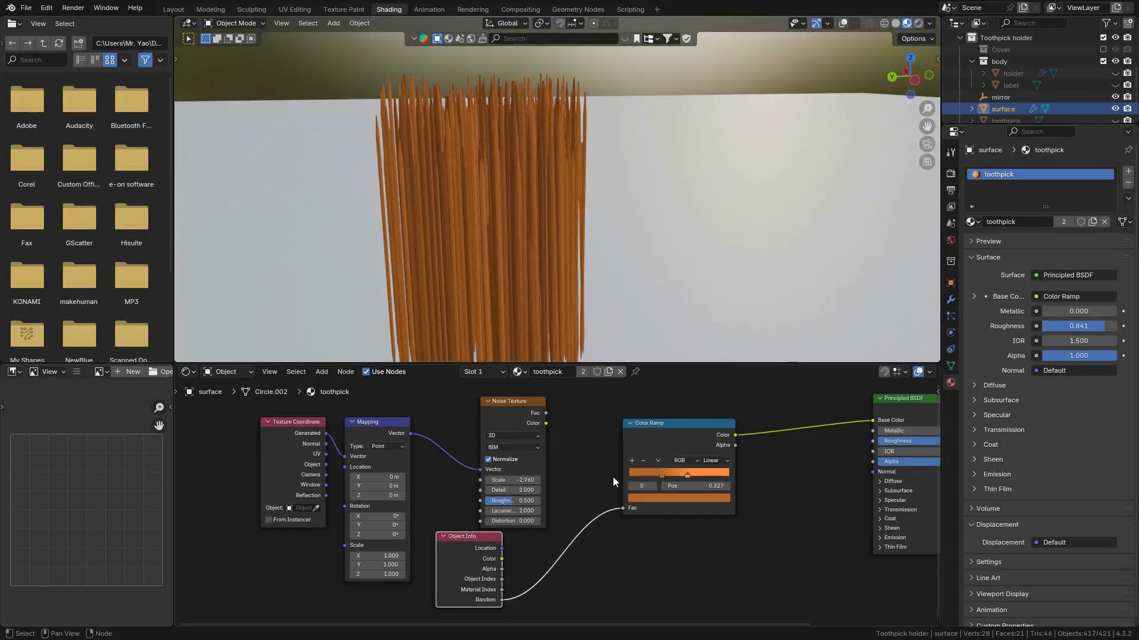
drag(547, 414, 625, 509)
scroll(602, 297, down, 2)
middle_drag(580, 283, 615, 276)
scroll(640, 276, up, 4)
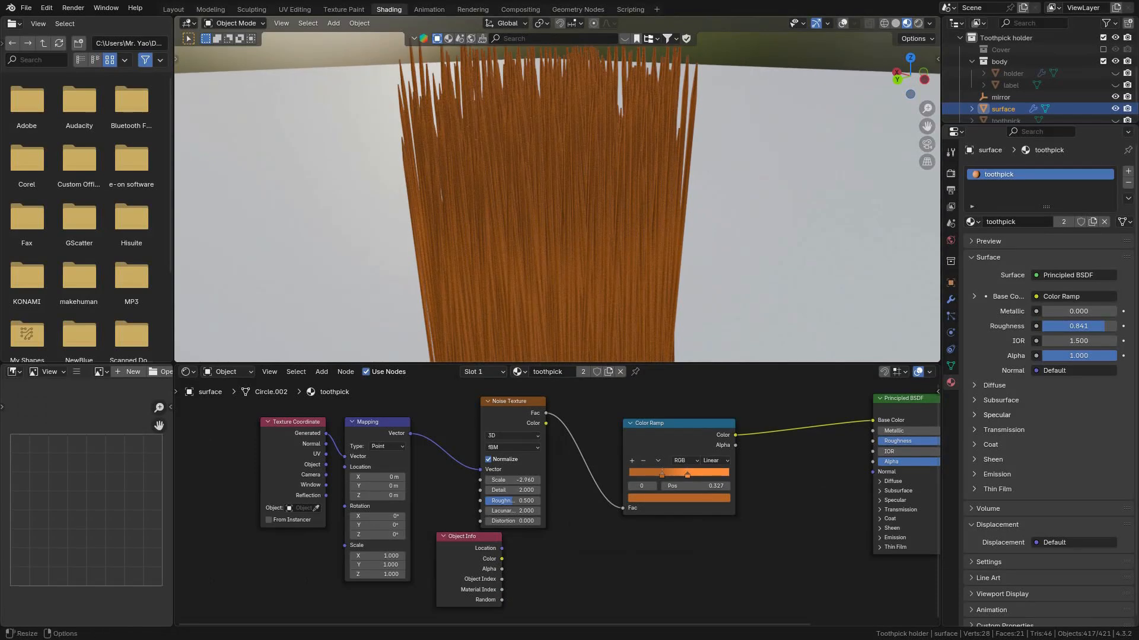
scroll(543, 206, down, 2)
middle_drag(542, 206, 600, 290)
scroll(577, 226, up, 3)
drag(453, 574, 623, 508)
Brighten the Color Ramp's first stop, at position 0.327, to a lighter orange close to the second stop.
key(Home)
scroll(563, 529, up, 3)
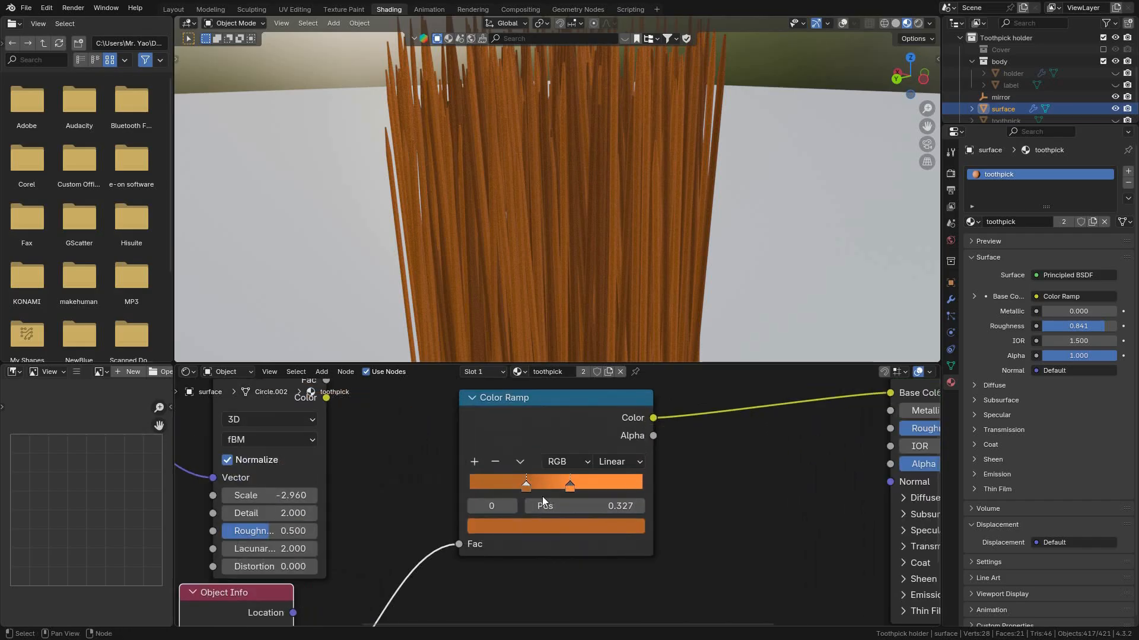
click(538, 526)
drag(617, 301, 614, 285)
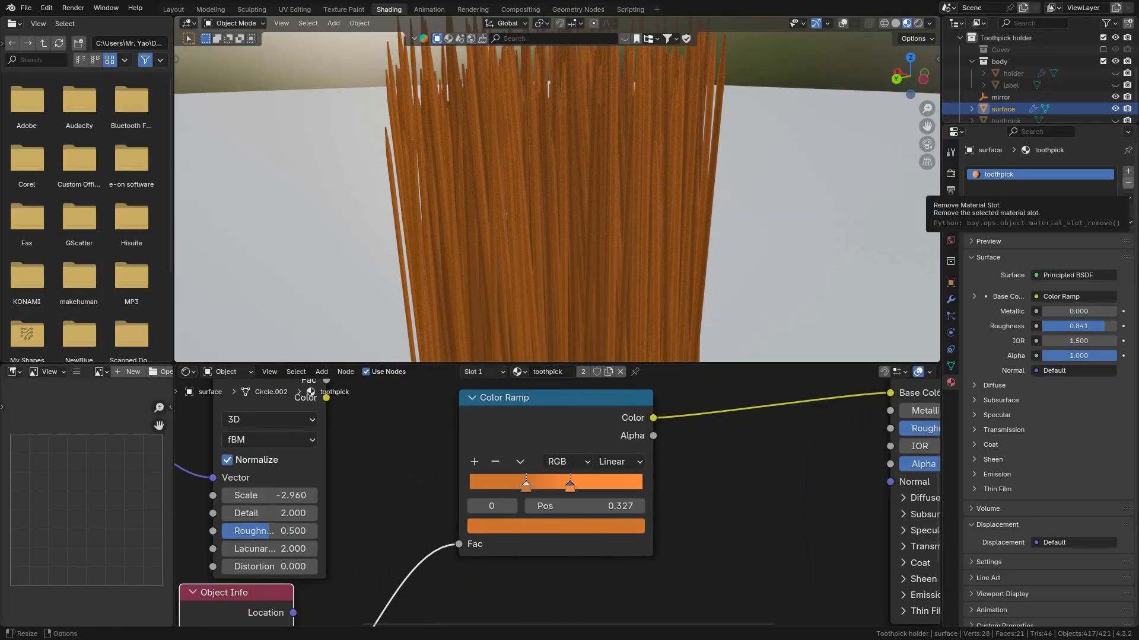
Return to the Layout workspace, hide the viewport overlays and save the file.
click(173, 9)
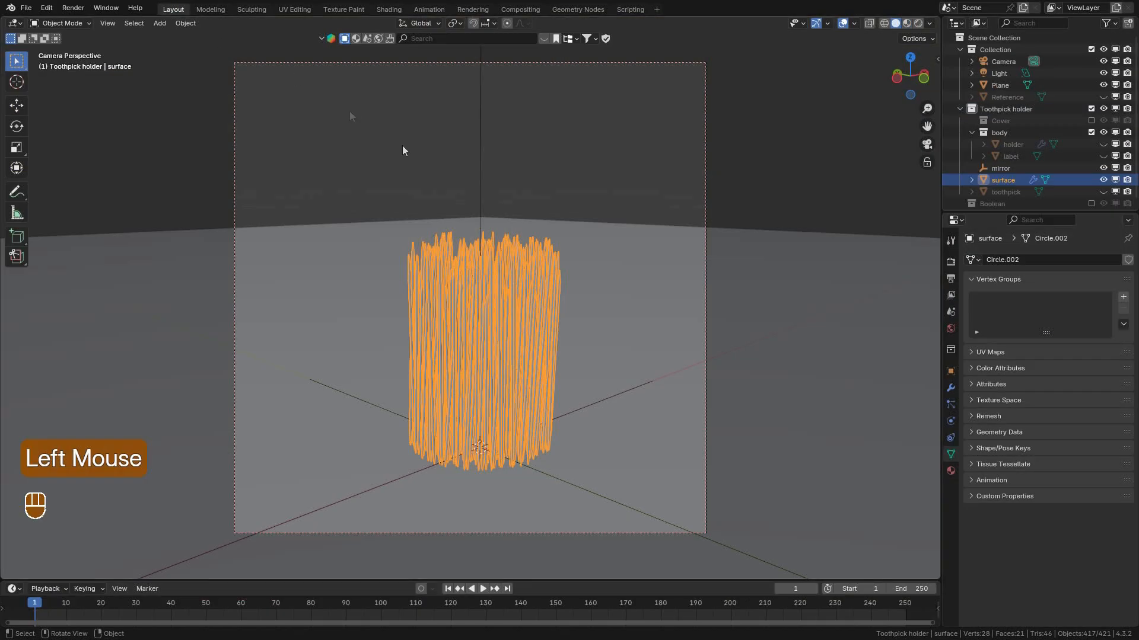
click(842, 23)
key(ctrl+s)
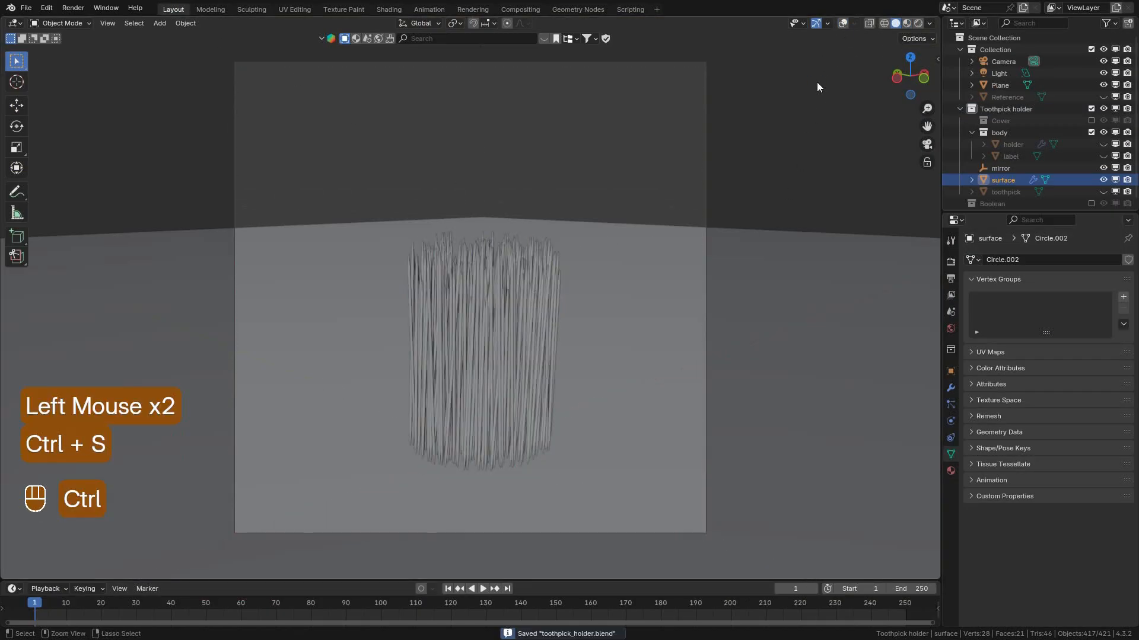
Set the area light's power to 10 W and check the toothpicks' exposure in Rendered shading.
click(918, 25)
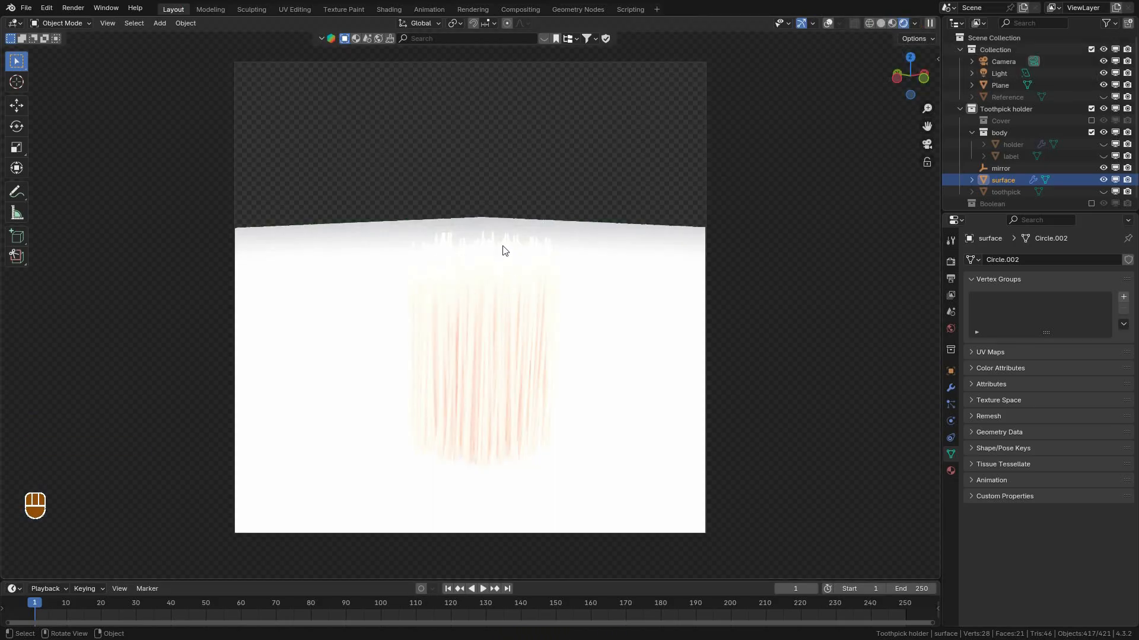
click(998, 72)
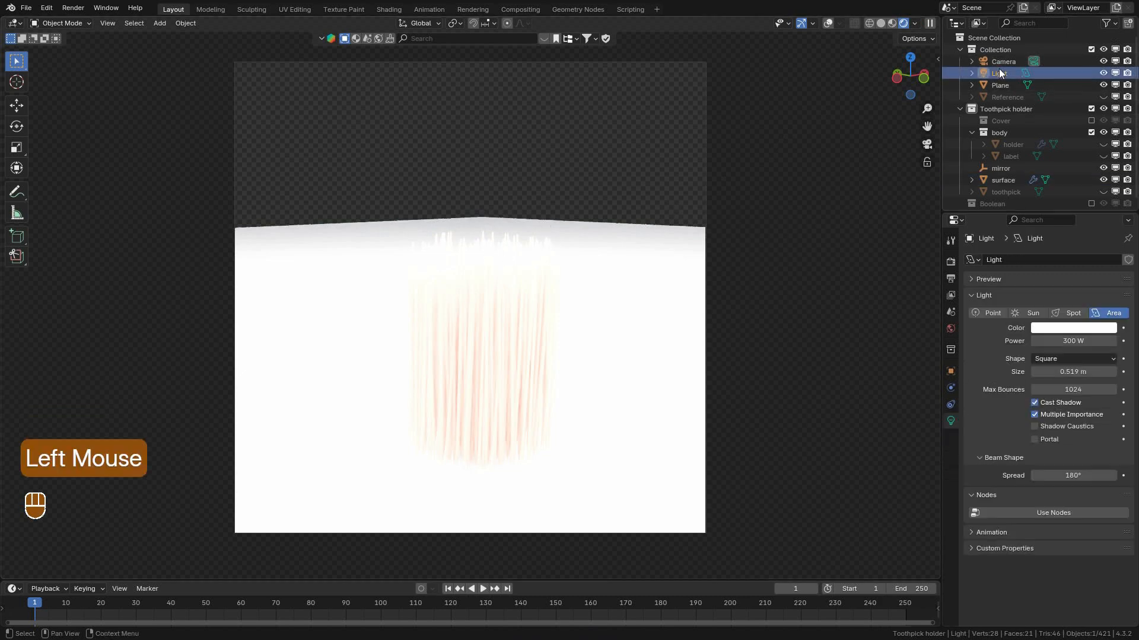
double_click(1076, 342)
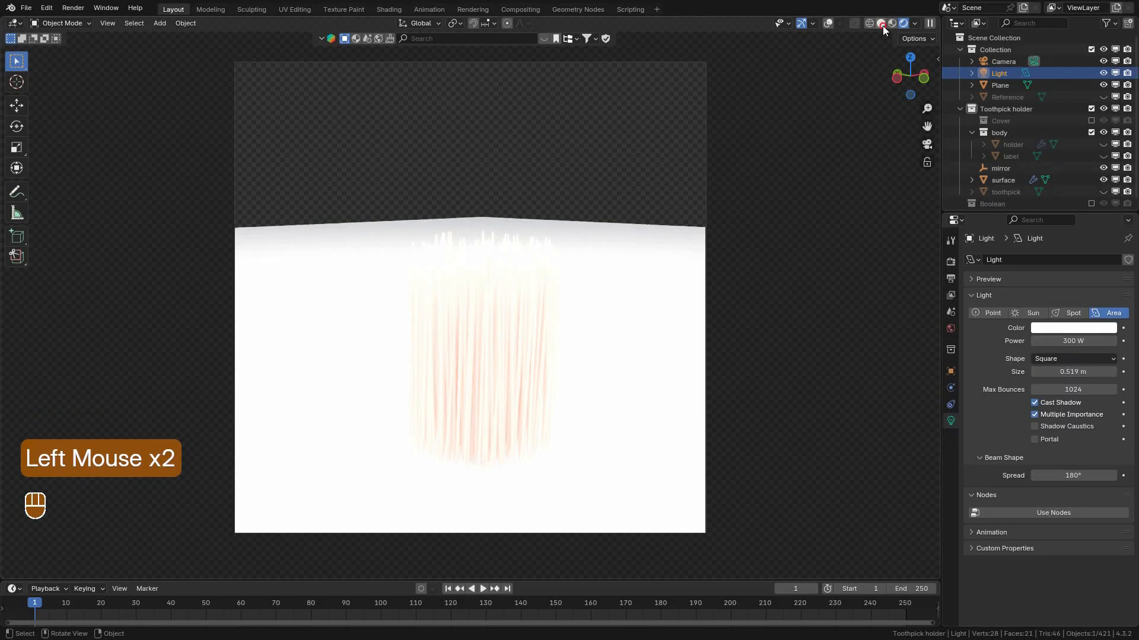
click(881, 24)
click(1073, 343)
key(Return)
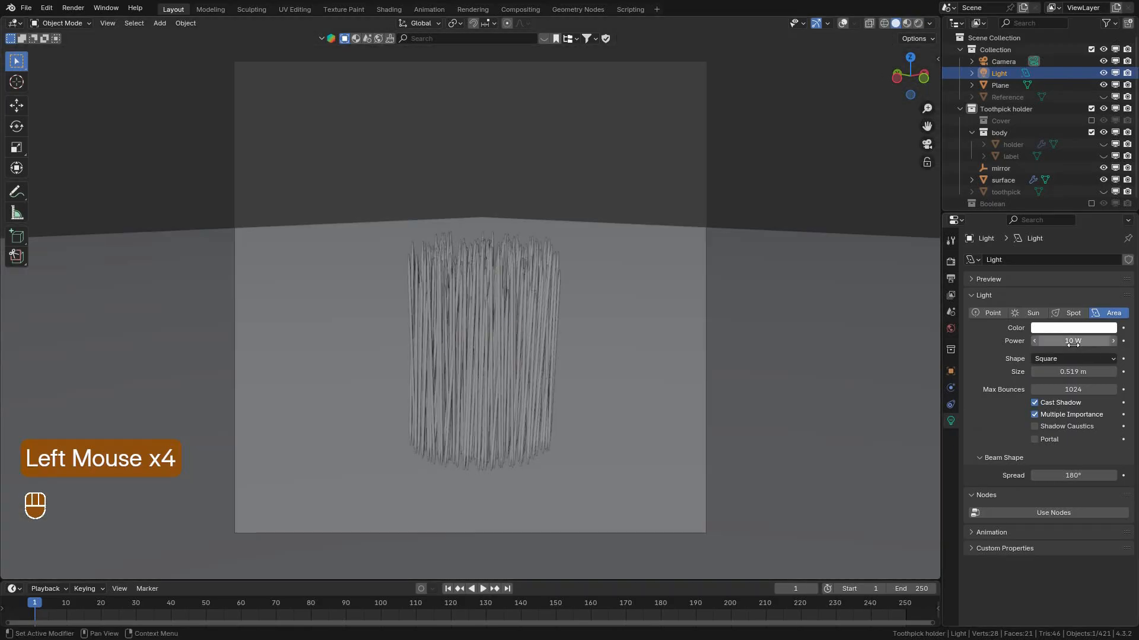
click(916, 23)
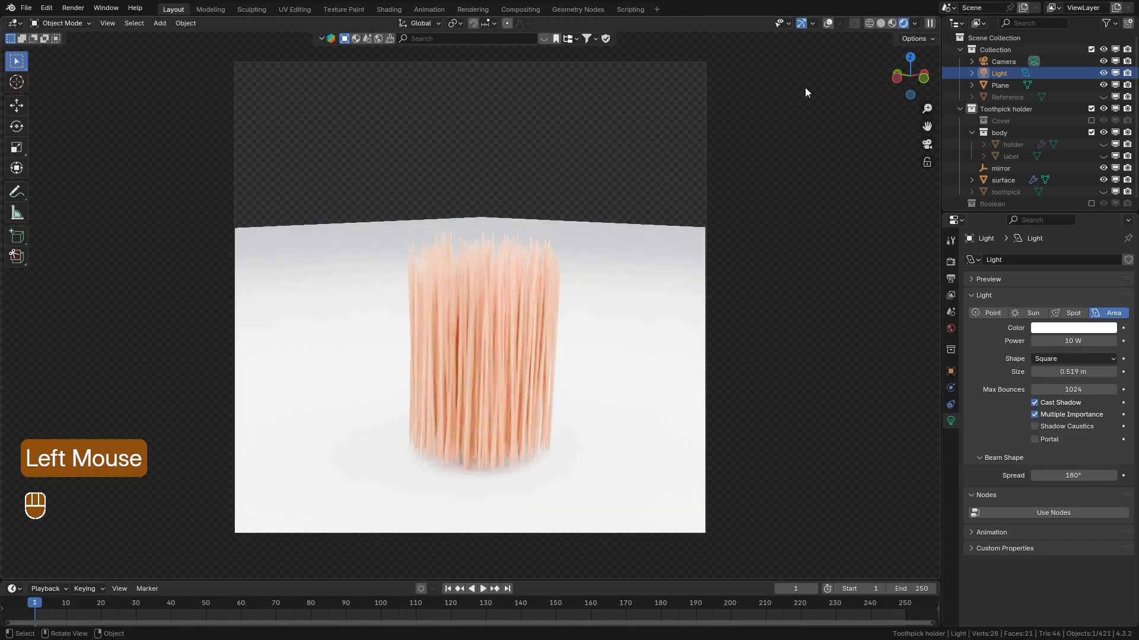
Return to Solid shading with overlays shown and raise the area light along Z, high above the toothpicks.
click(882, 23)
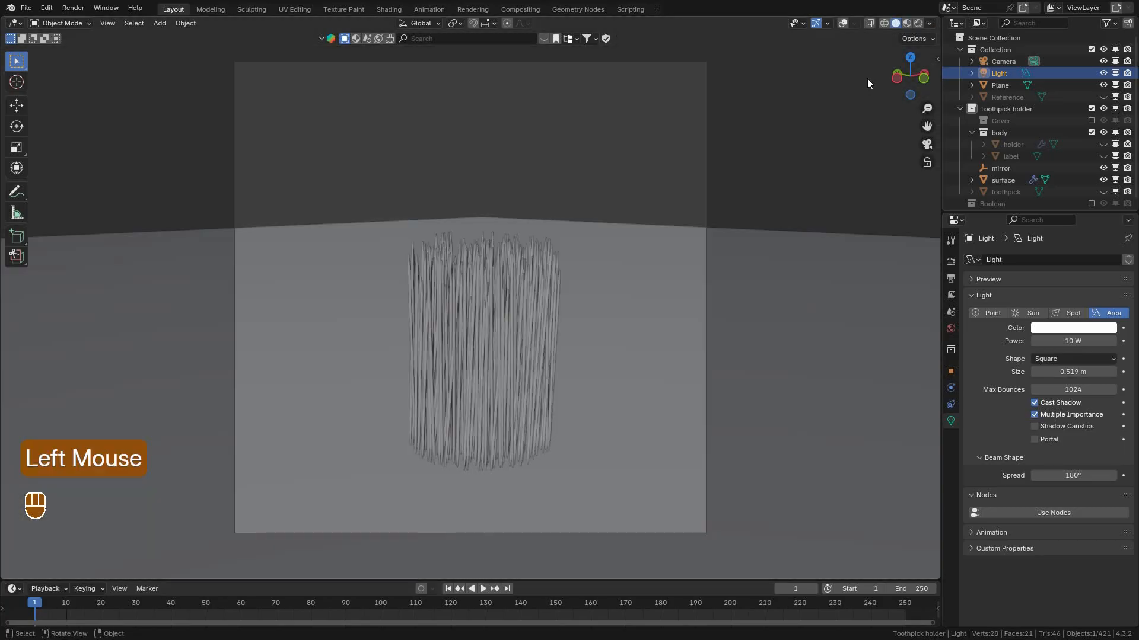
click(841, 23)
middle_drag(704, 344, 677, 347)
scroll(678, 348, down, 3)
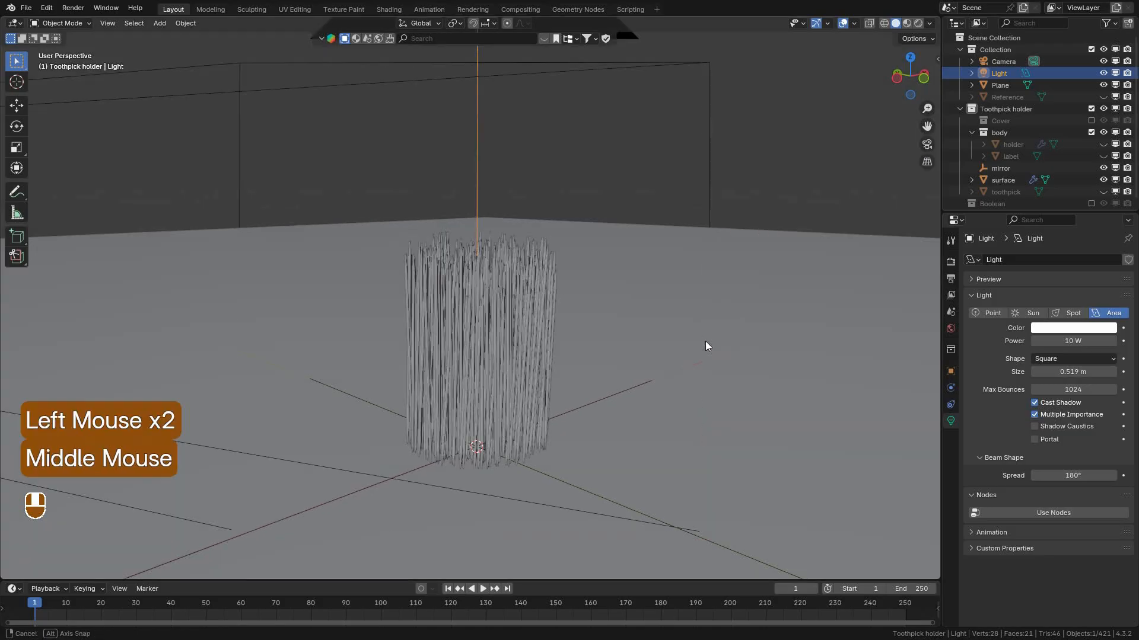
key(g)
key(z)
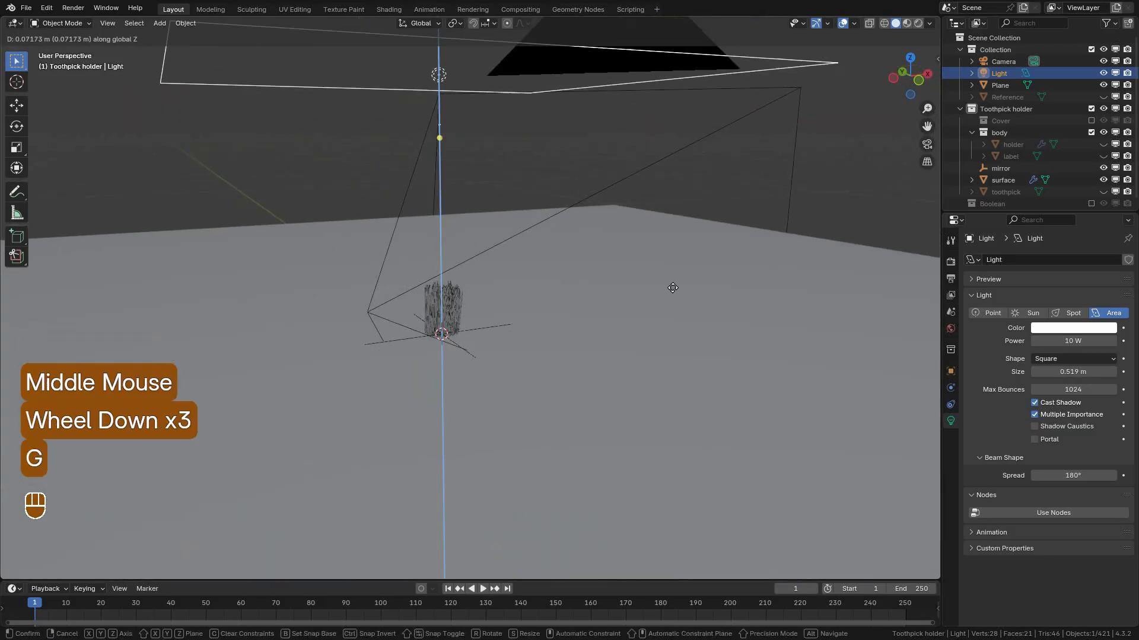
click(691, 49)
scroll(623, 255, down, 2)
key(g)
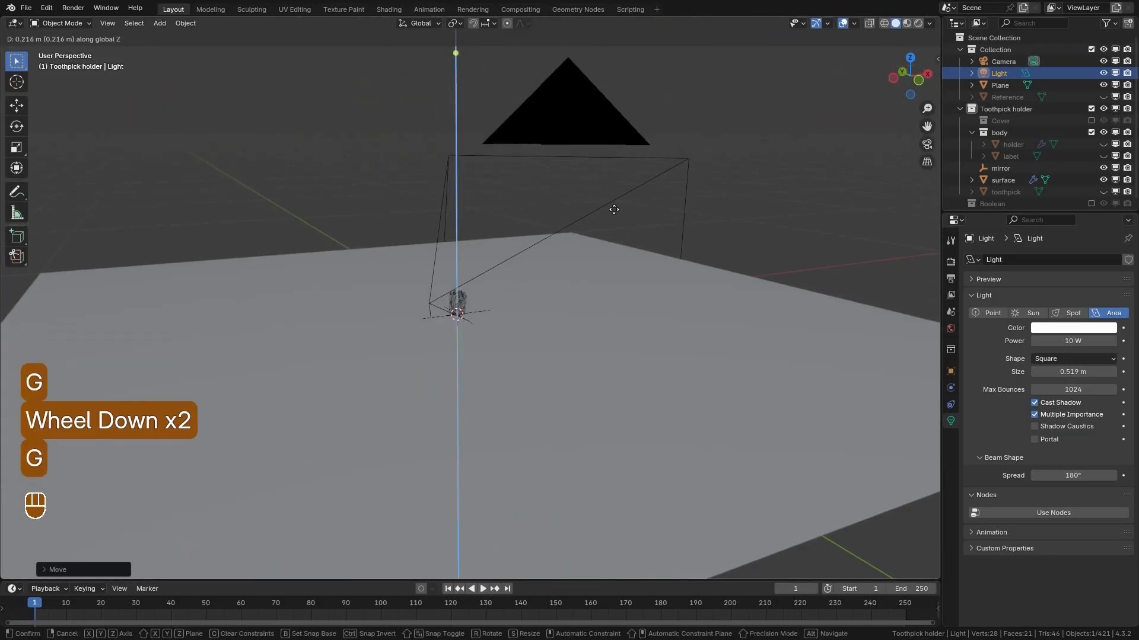
click(578, 304)
scroll(578, 303, down, 1)
key(g)
key(z)
right_click(578, 303)
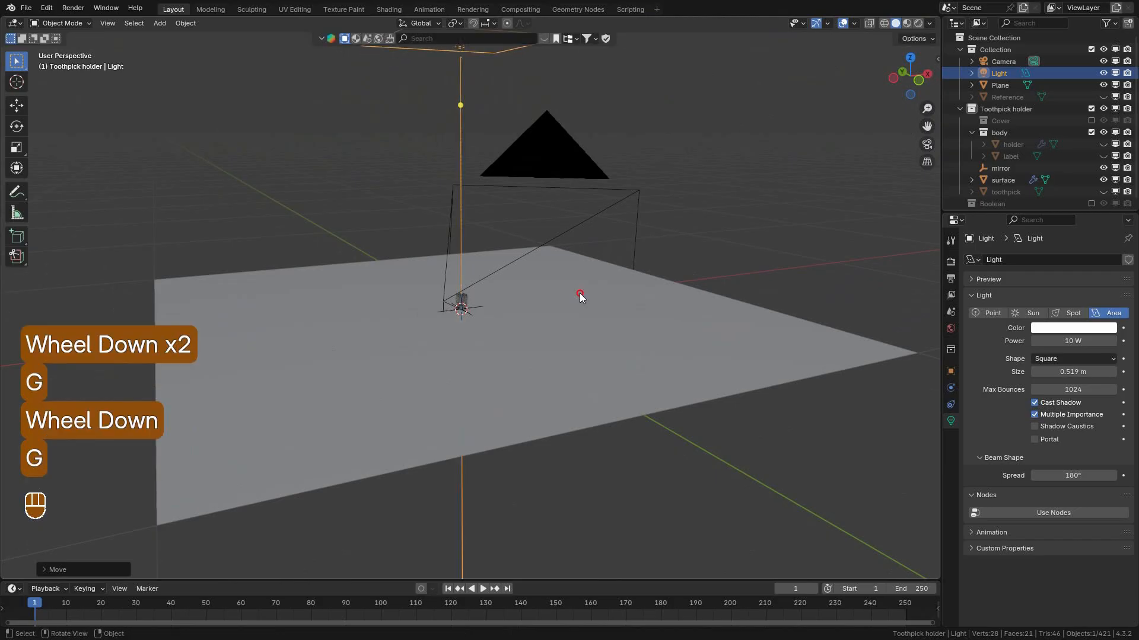
Preview the toothpicks through the camera in Rendered shading with the overlays hidden.
key(KP_0)
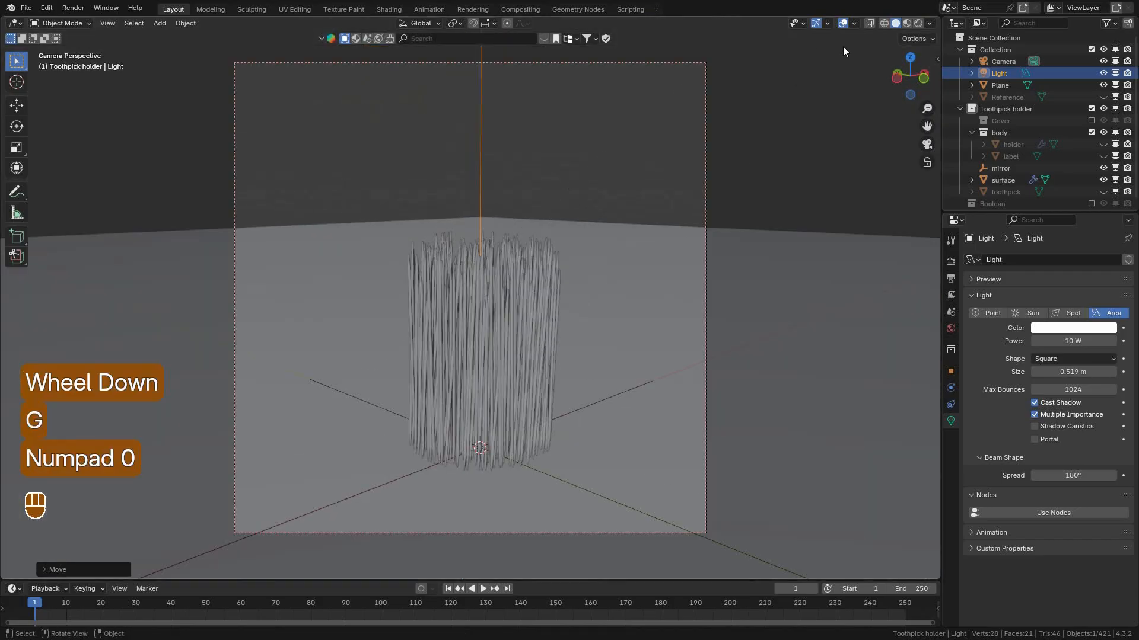
click(918, 23)
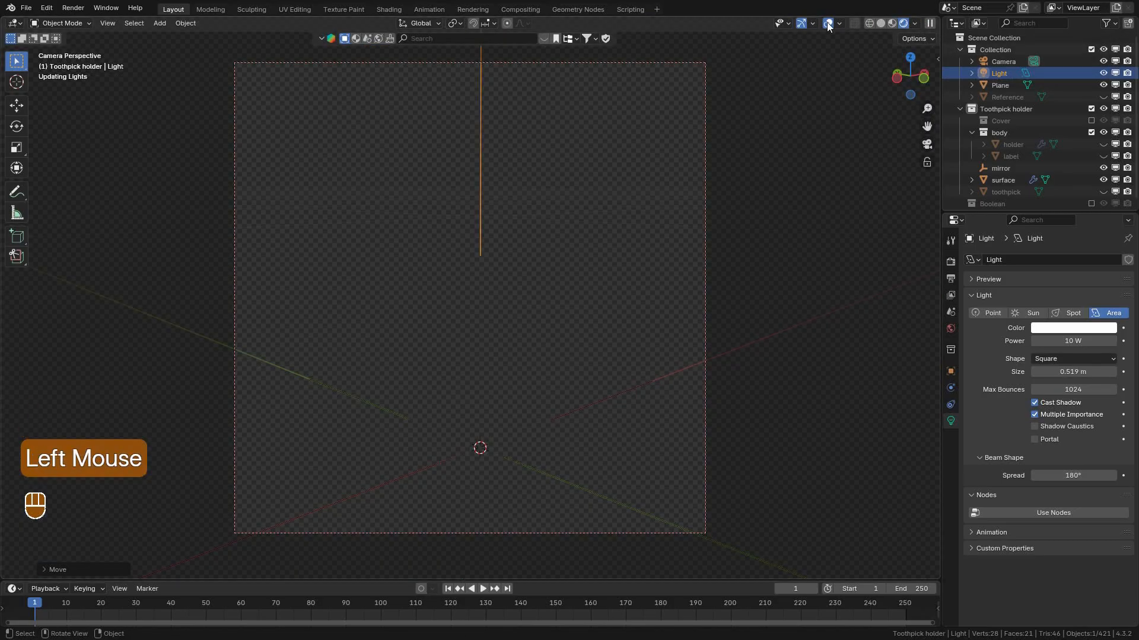
click(828, 24)
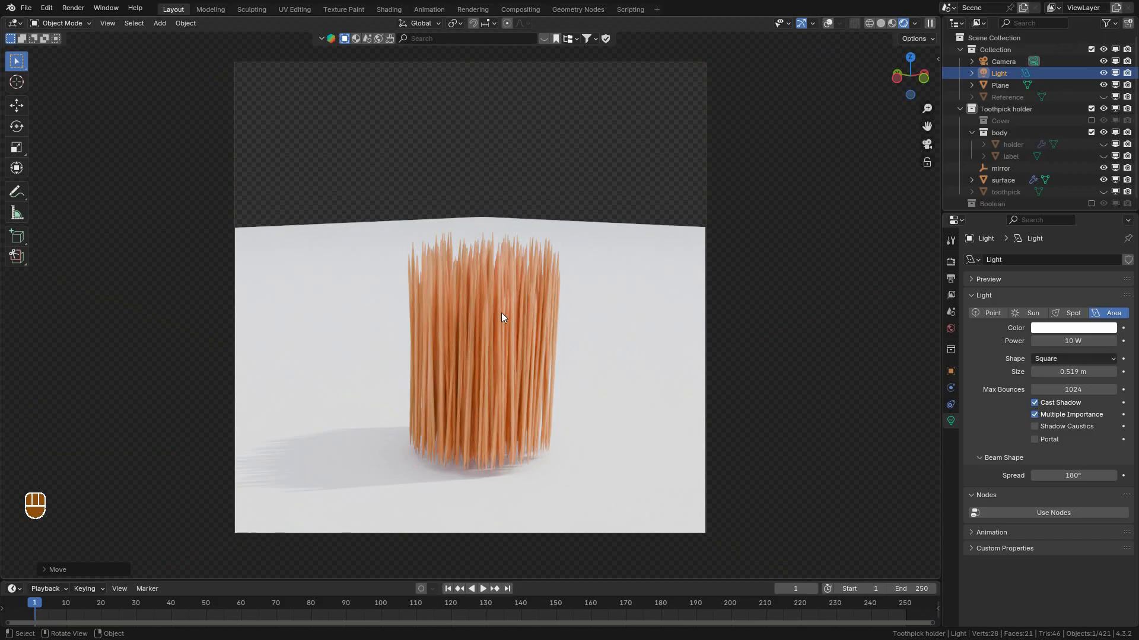
Select the surface object and examine its Picks Generator geometry nodes modifier settings.
click(951, 371)
click(951, 387)
click(950, 405)
click(950, 420)
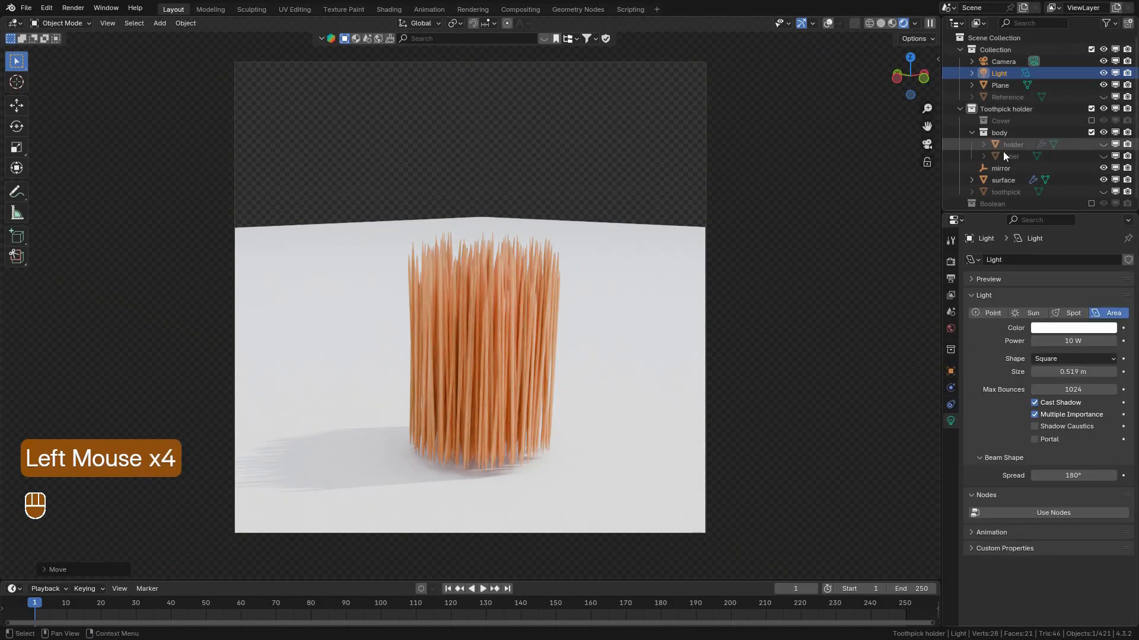
click(1001, 180)
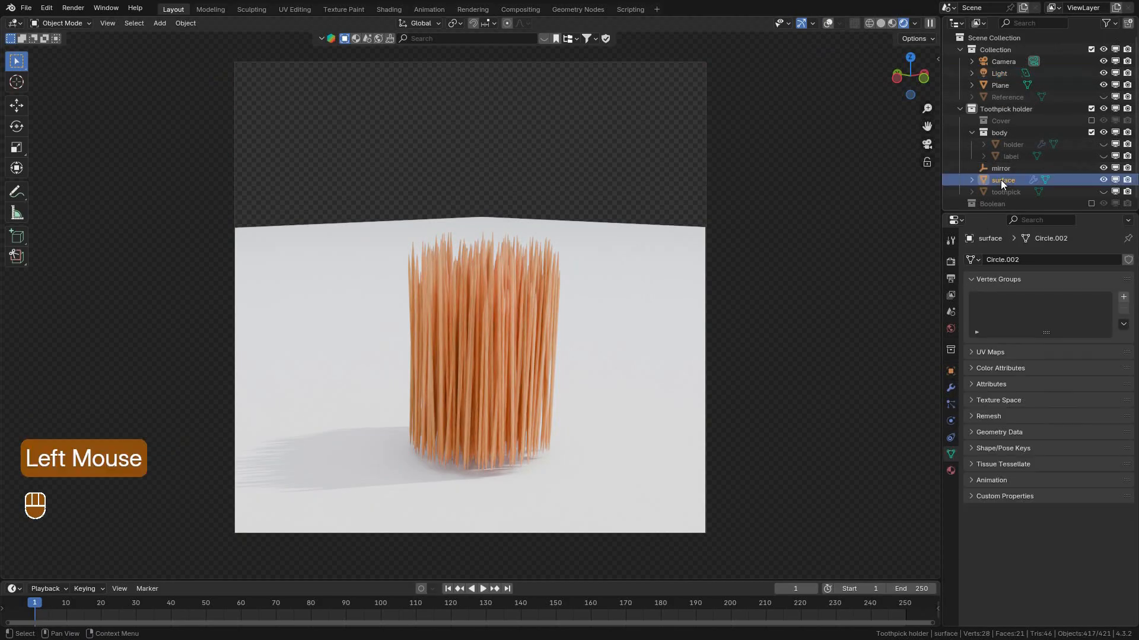
click(950, 388)
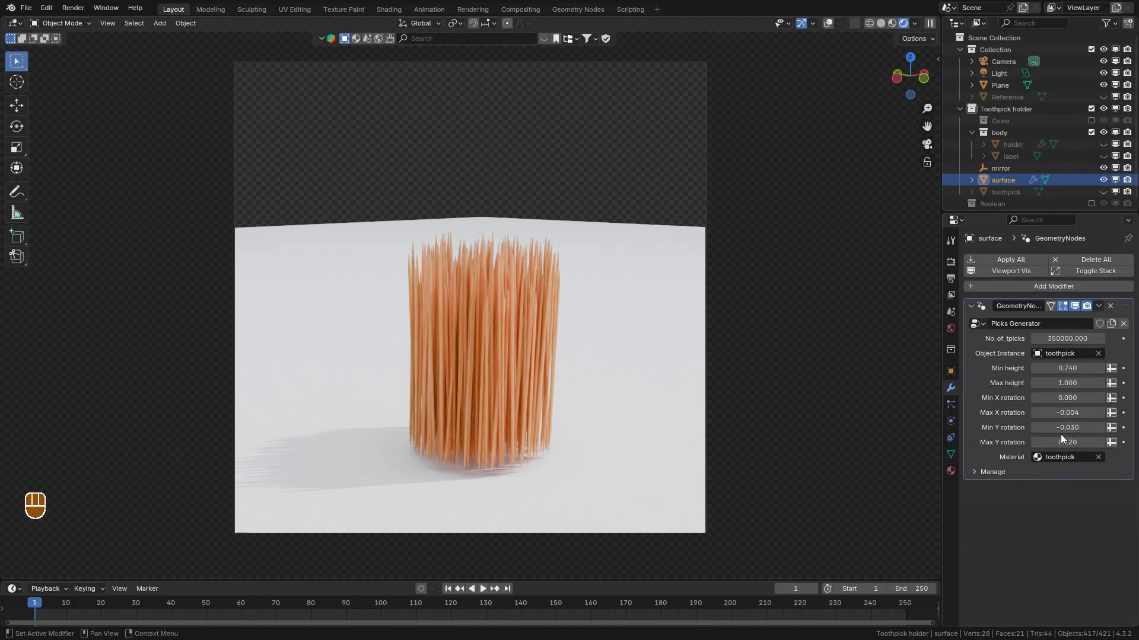
Switch back to Solid shading, unhide the holder and label, and enable the Cover collection.
click(881, 22)
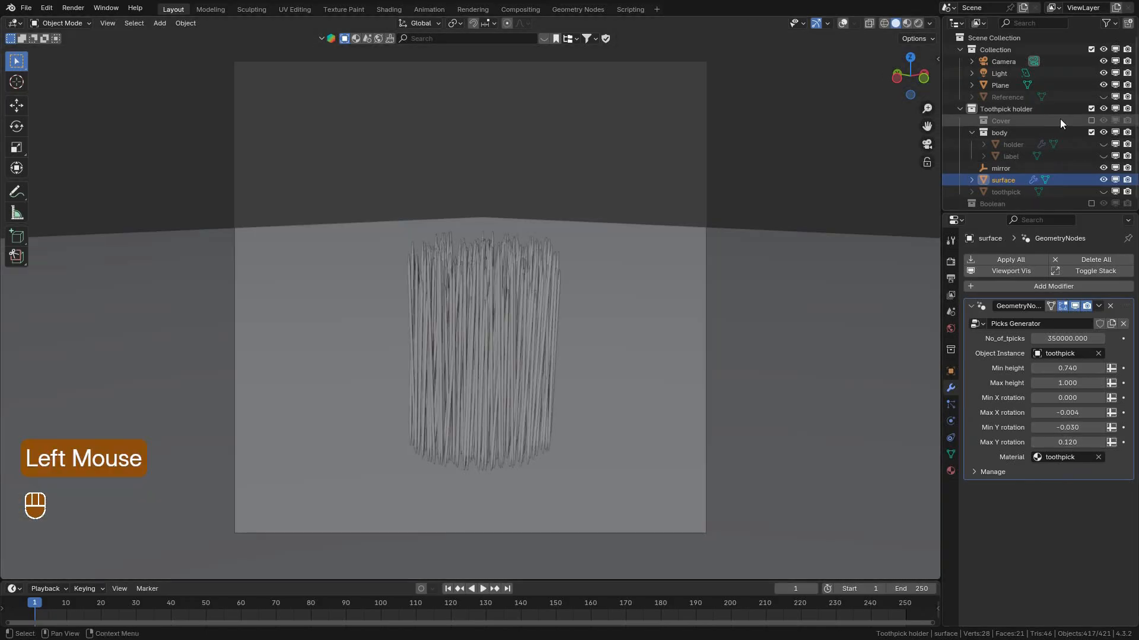
click(1103, 146)
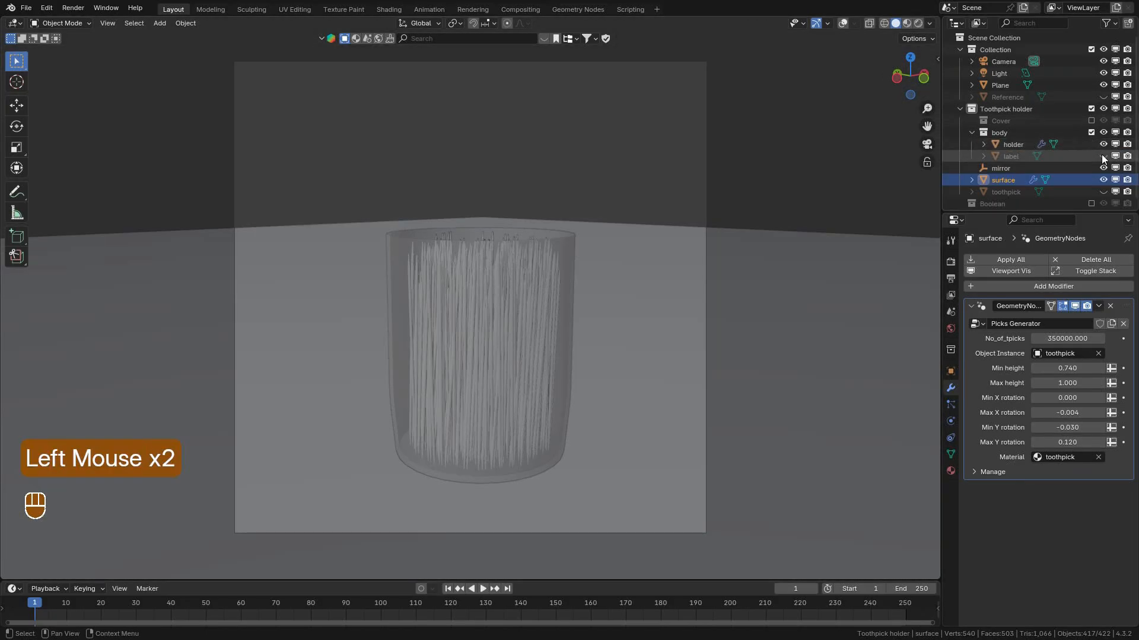
click(1103, 156)
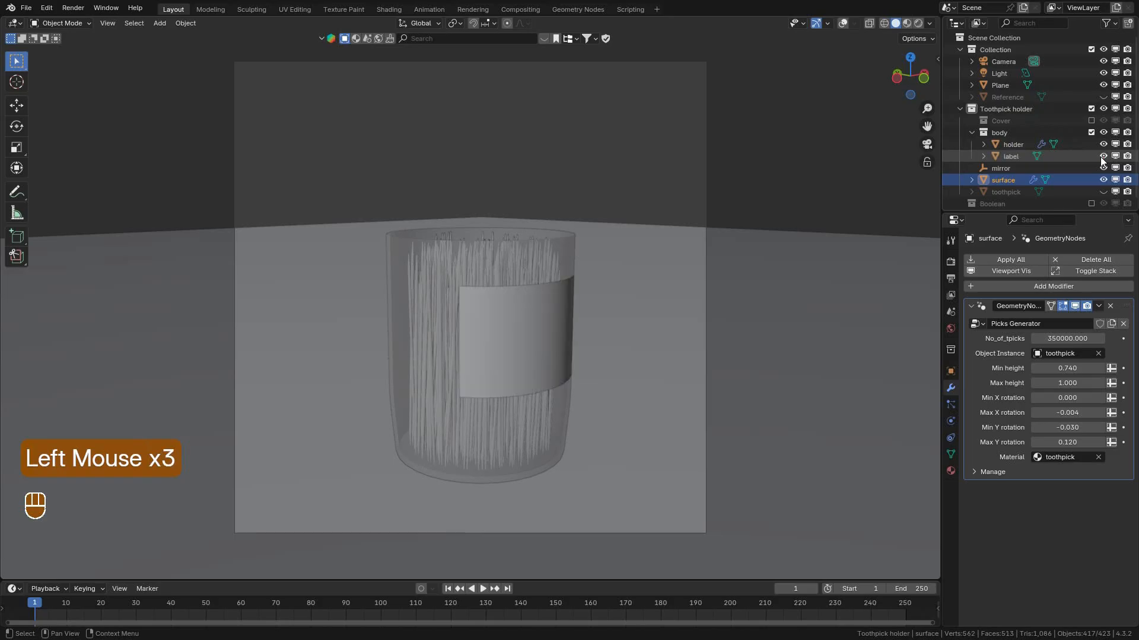
click(1091, 120)
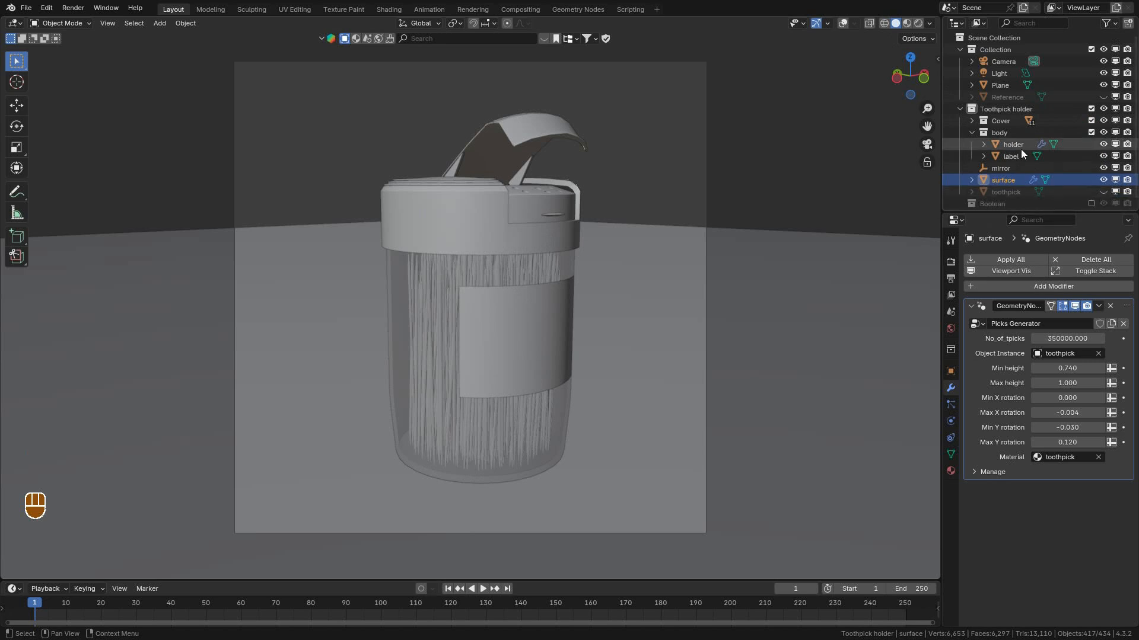
click(787, 6)
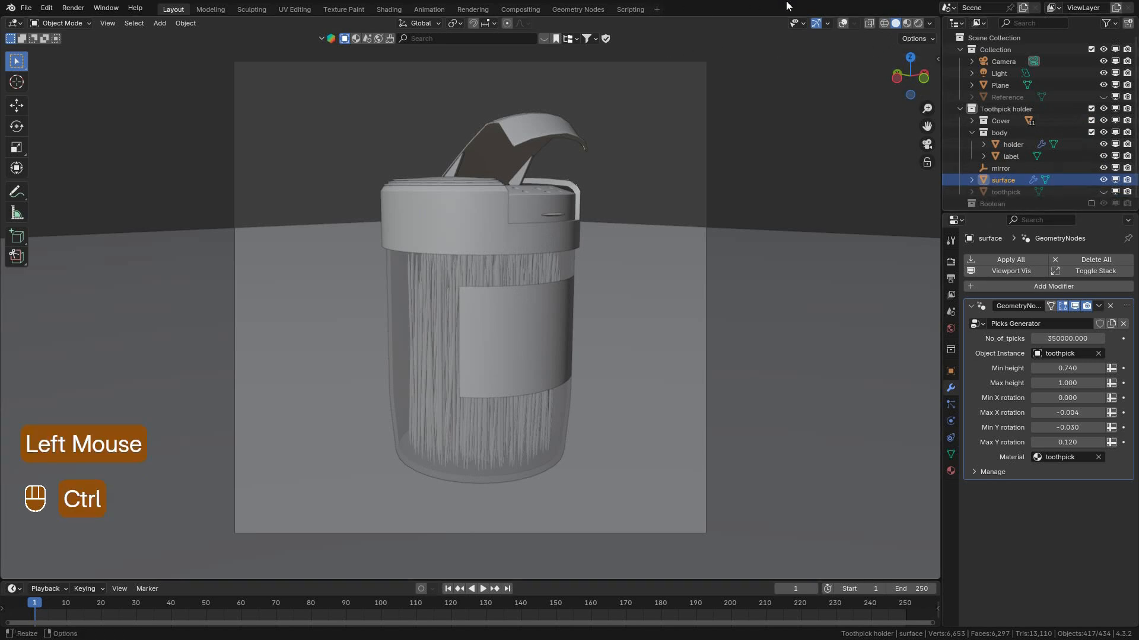
Save the file and preview the complete toothpick holder briefly in Rendered shading before returning to Solid shading.
key(ctrl+s)
click(918, 23)
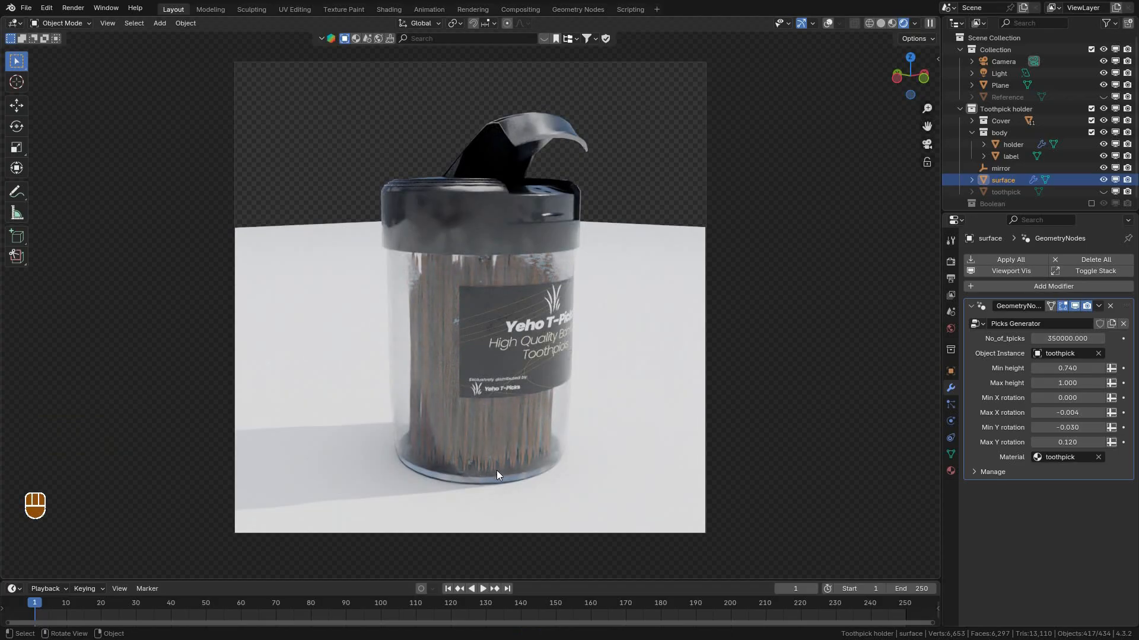
click(883, 23)
Show the overlays and scale up the surface object's mesh in Edit Mode by about 1.17 so the toothpicks spread toward the holder's wall.
middle_drag(770, 162, 816, 101)
click(843, 23)
shift+middle_drag(846, 23, 702, 211)
scroll(724, 242, up, 3)
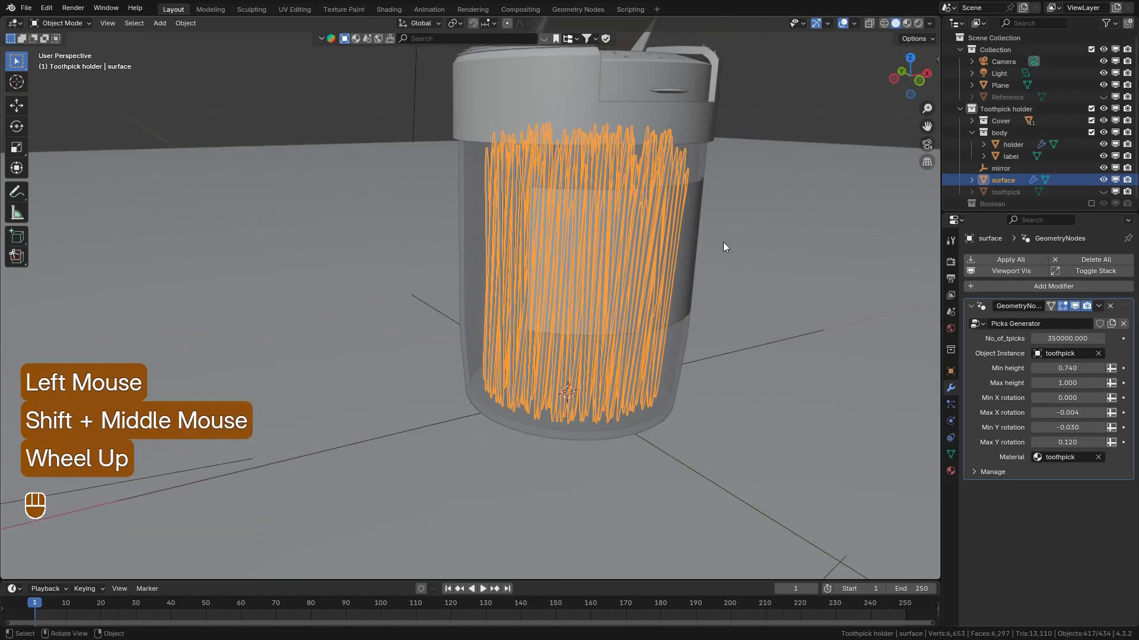
scroll(723, 243, up, 1)
key(Tab)
scroll(757, 378, down, 1)
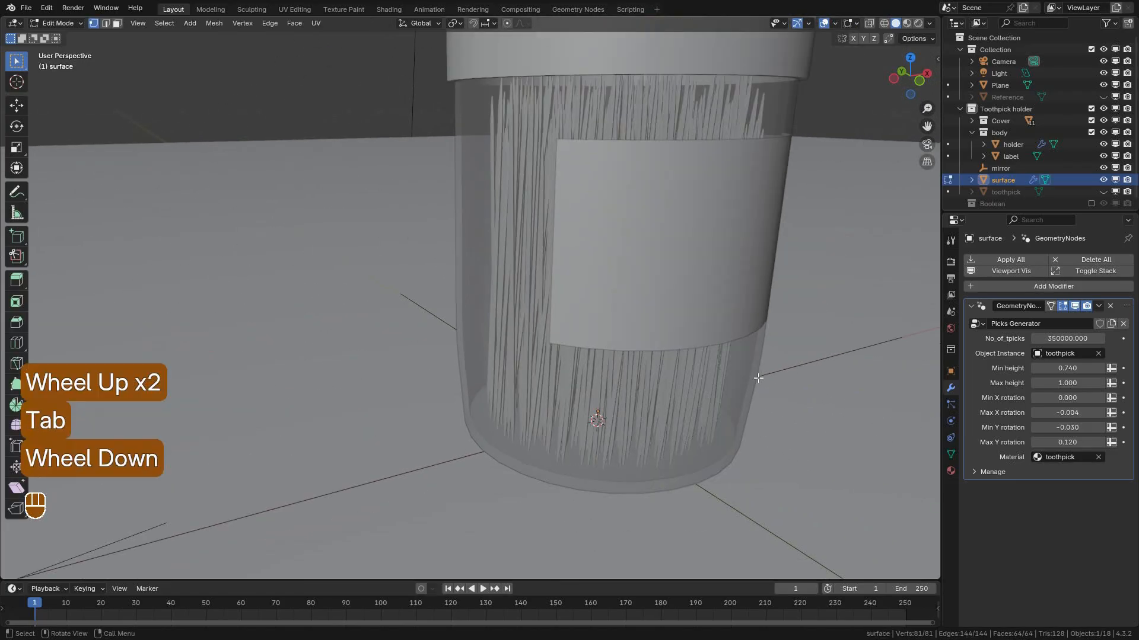
key(s)
key(shift)
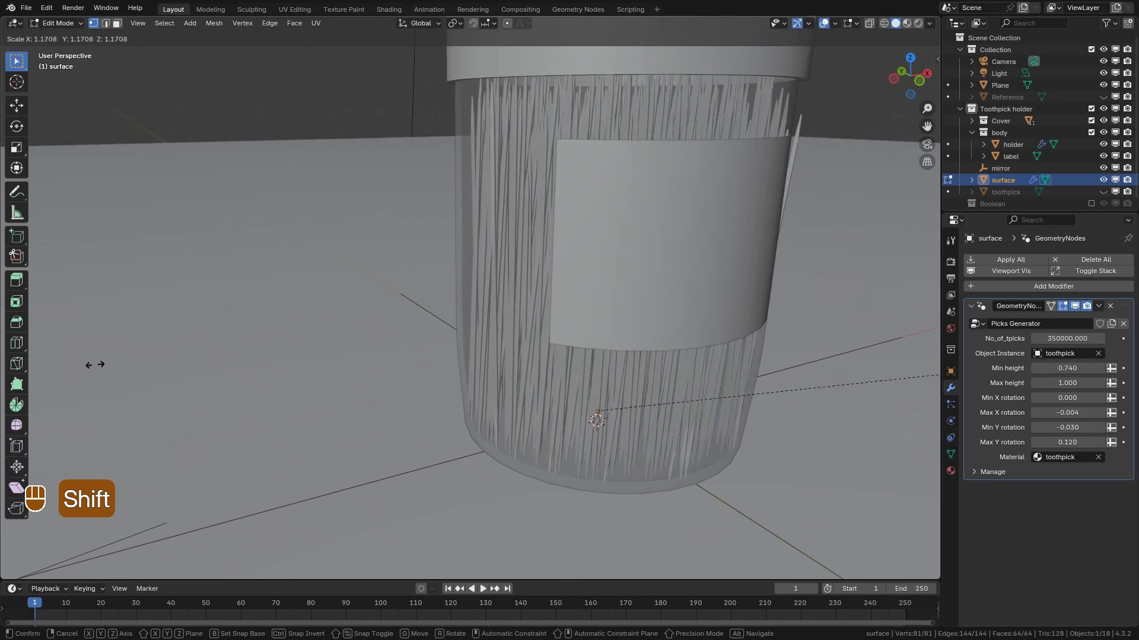
click(57, 360)
Try a Max height of 1.258 and a higher Min height for the toothpicks in the Picks Generator modifier.
scroll(593, 322, down, 2)
middle_drag(593, 322, 646, 312)
scroll(654, 300, up, 1)
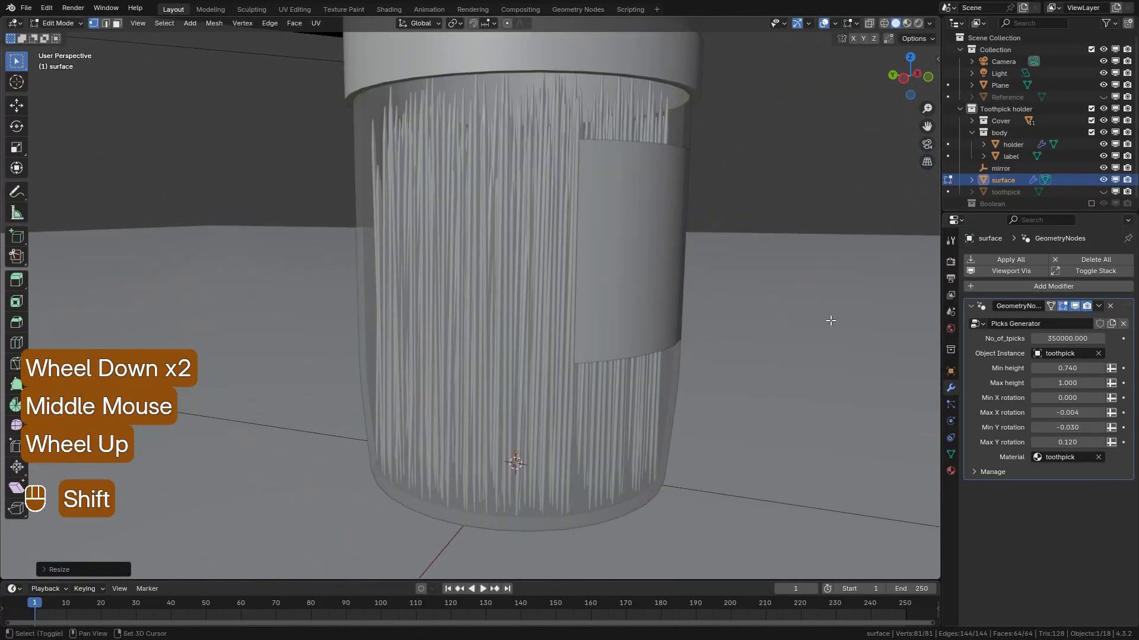
scroll(830, 356, down, 1)
shift+drag(1063, 383, 309, 370)
shift+drag(1064, 368, 167, 368)
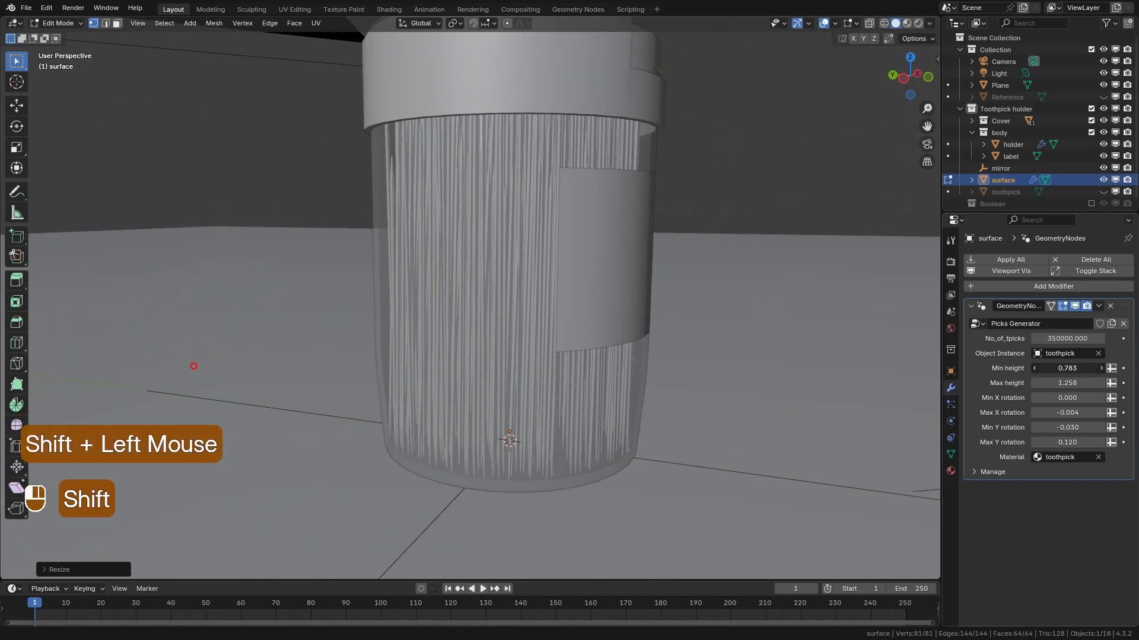
Set the Picks Generator's Min height to 0.939 and Max height to 1.085.
click(1075, 368)
text(1)
key(Return)
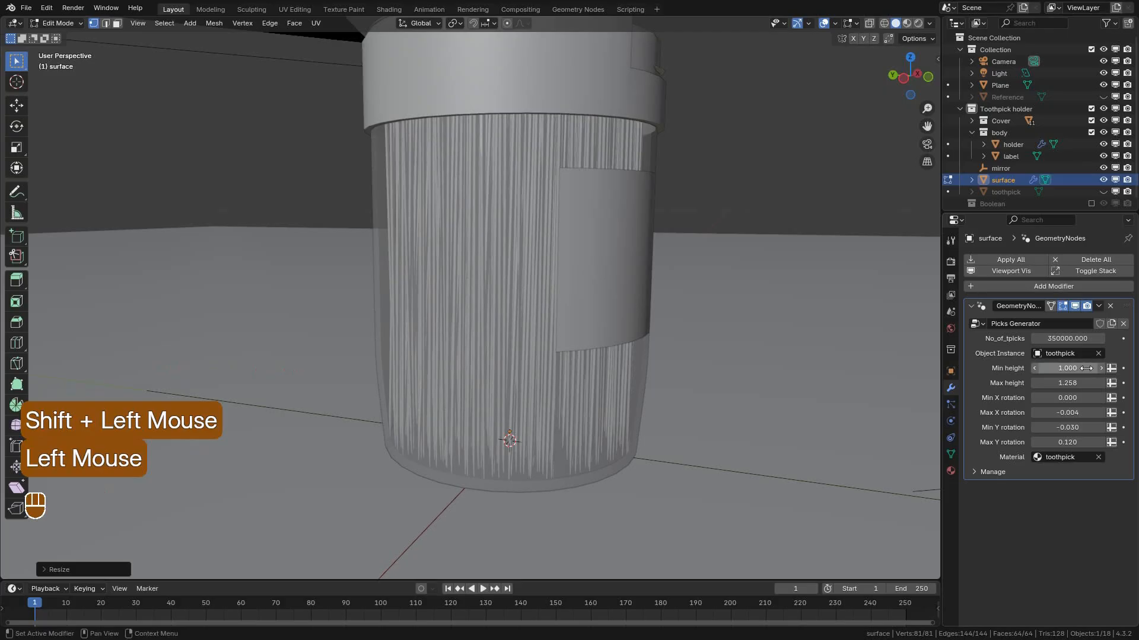
shift+drag(1086, 369, 1018, 386)
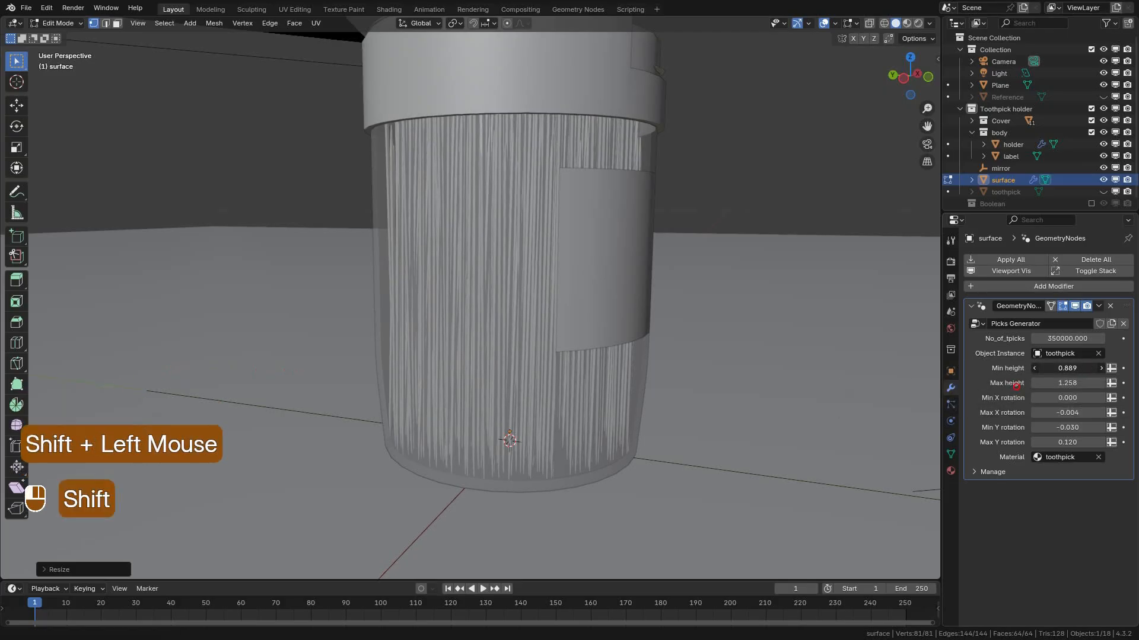
shift+drag(135, 380, 135, 379)
shift+drag(1082, 383, 157, 386)
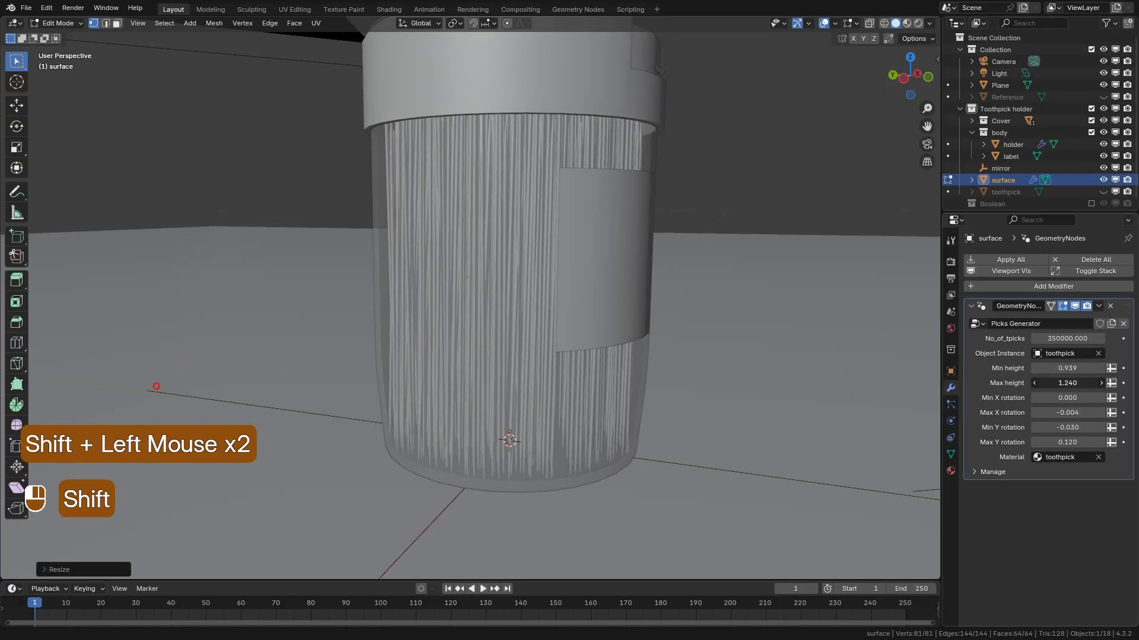
shift+drag(1068, 383, 1071, 383)
Return to Object Mode and the camera view, hide the overlays, save the file, and preview the widened toothpick bundle in Rendered shading.
click(793, 95)
key(KP_0)
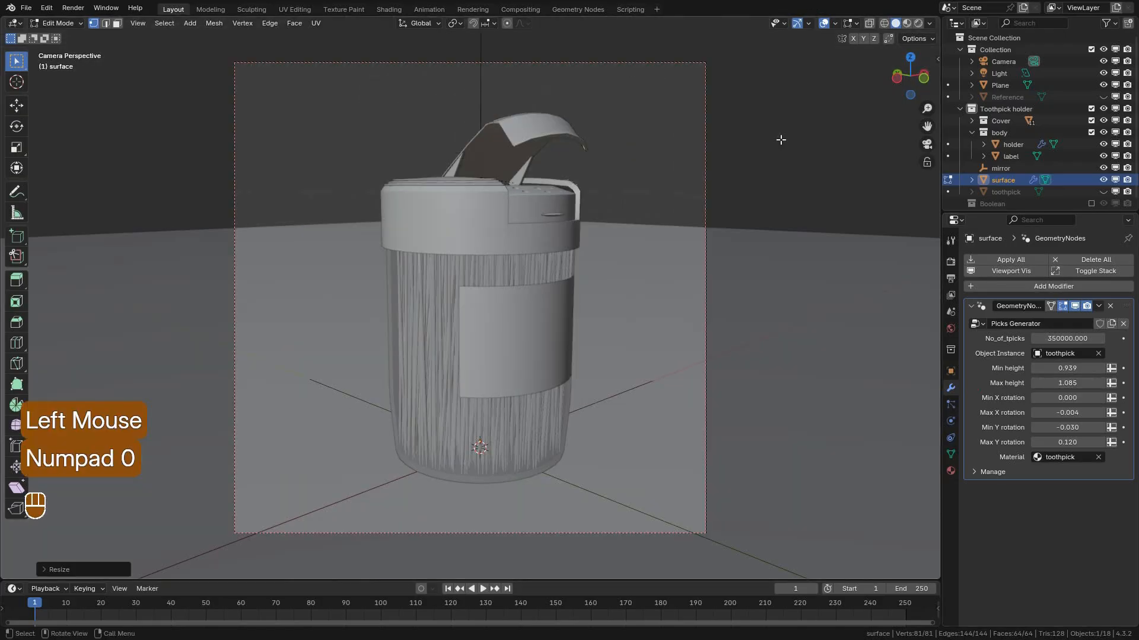
key(Tab)
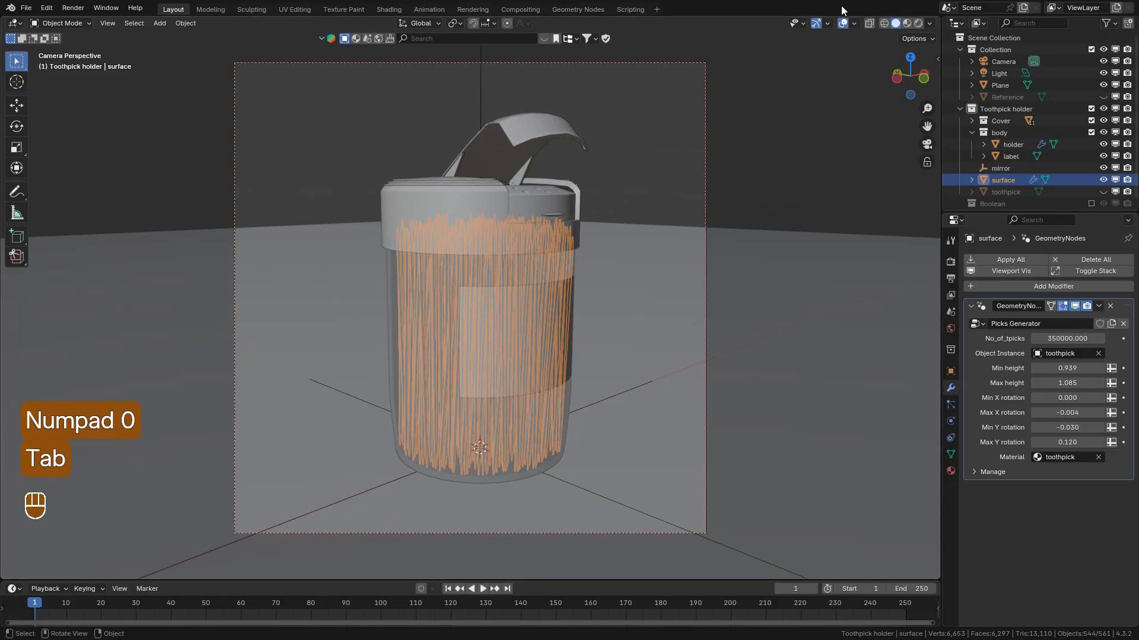
click(842, 28)
key(ctrl+s)
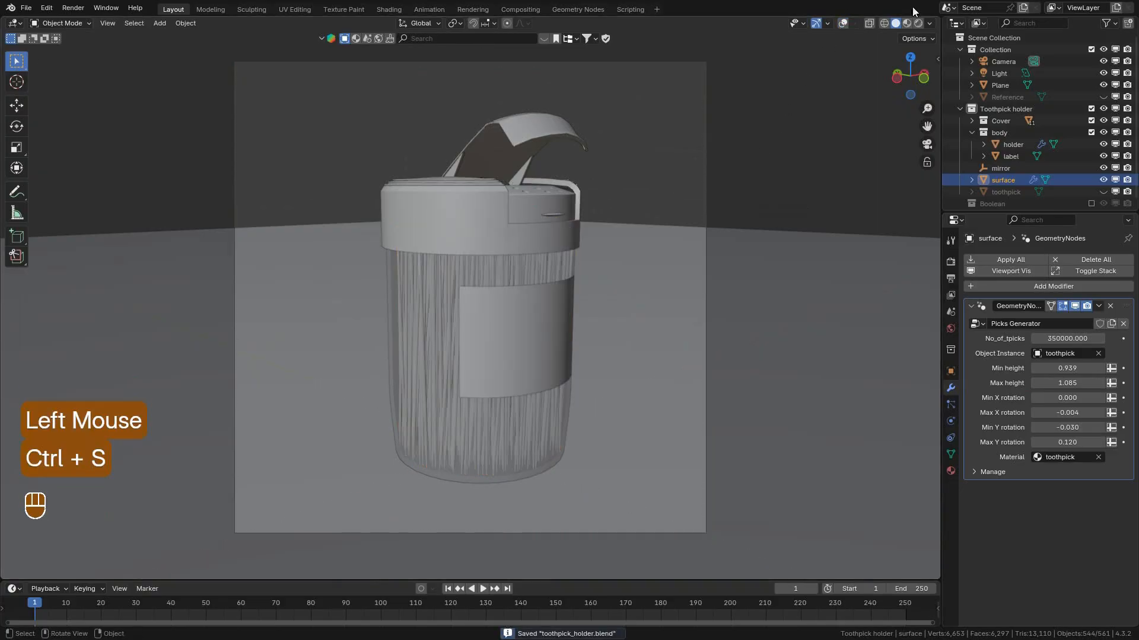
click(917, 23)
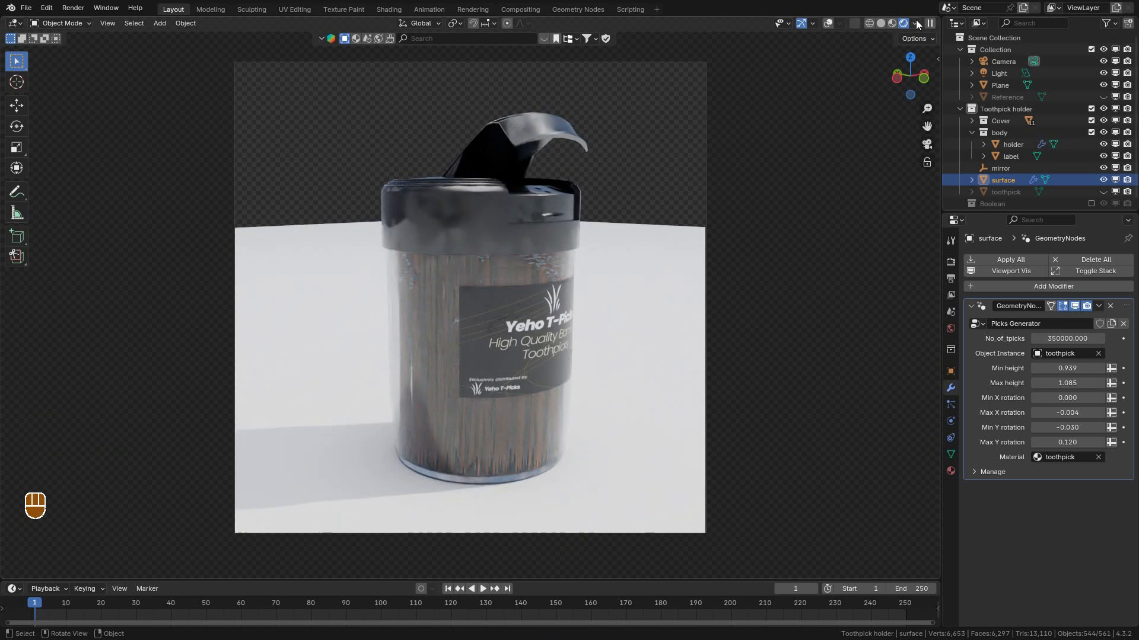
Set the World background strength to 0.05 and preview the scene in Rendered shading.
click(950, 329)
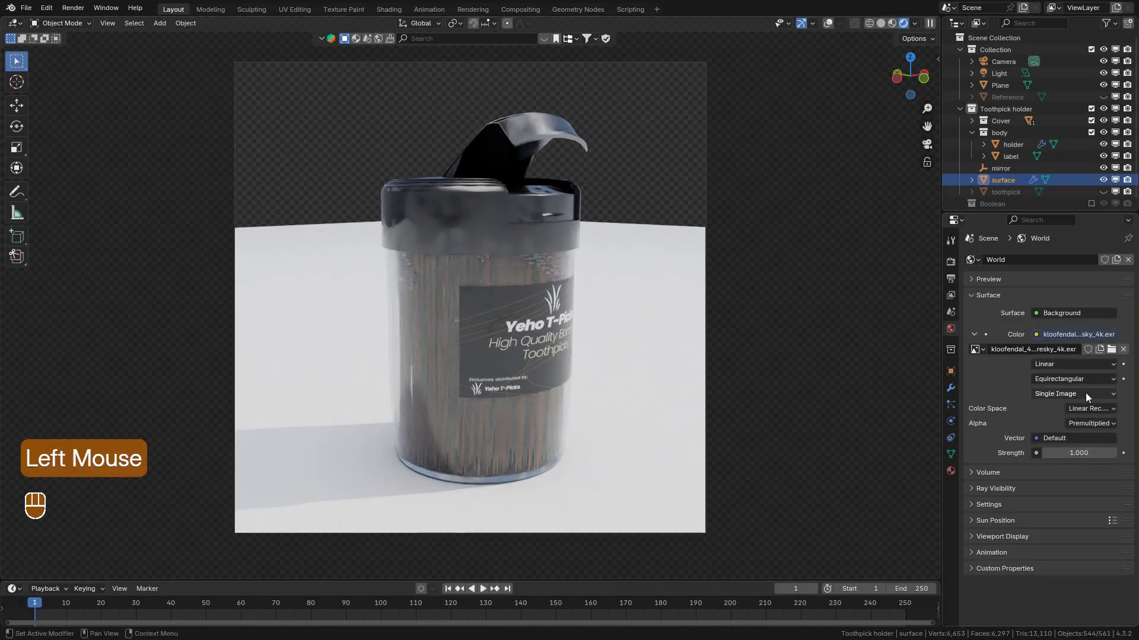
click(881, 23)
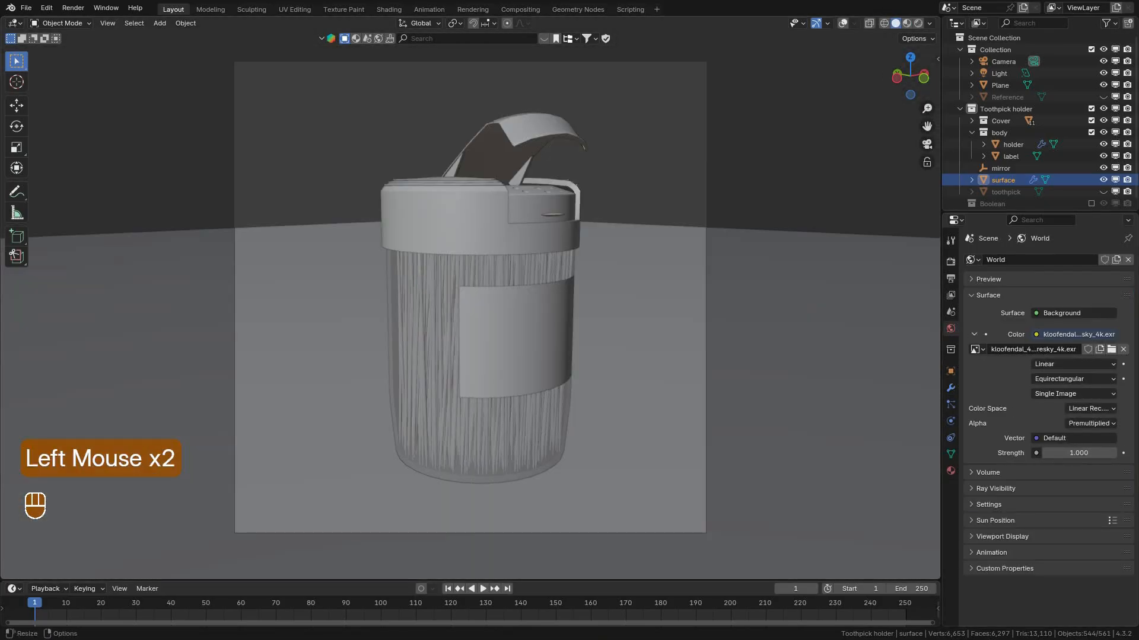
click(1079, 454)
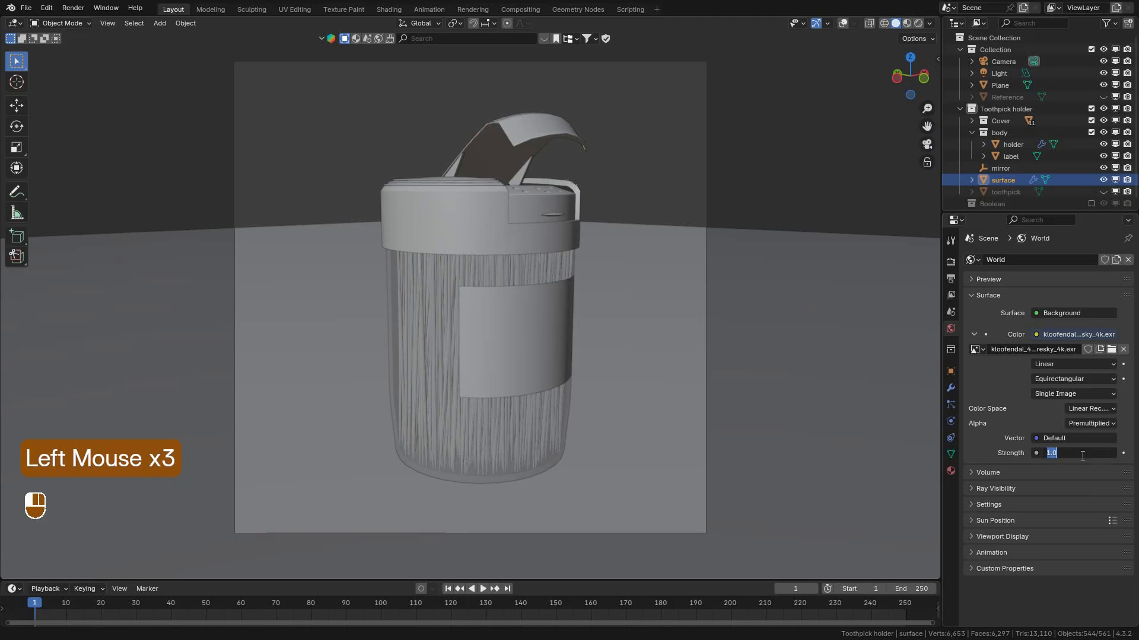
text(.05)
key(Return)
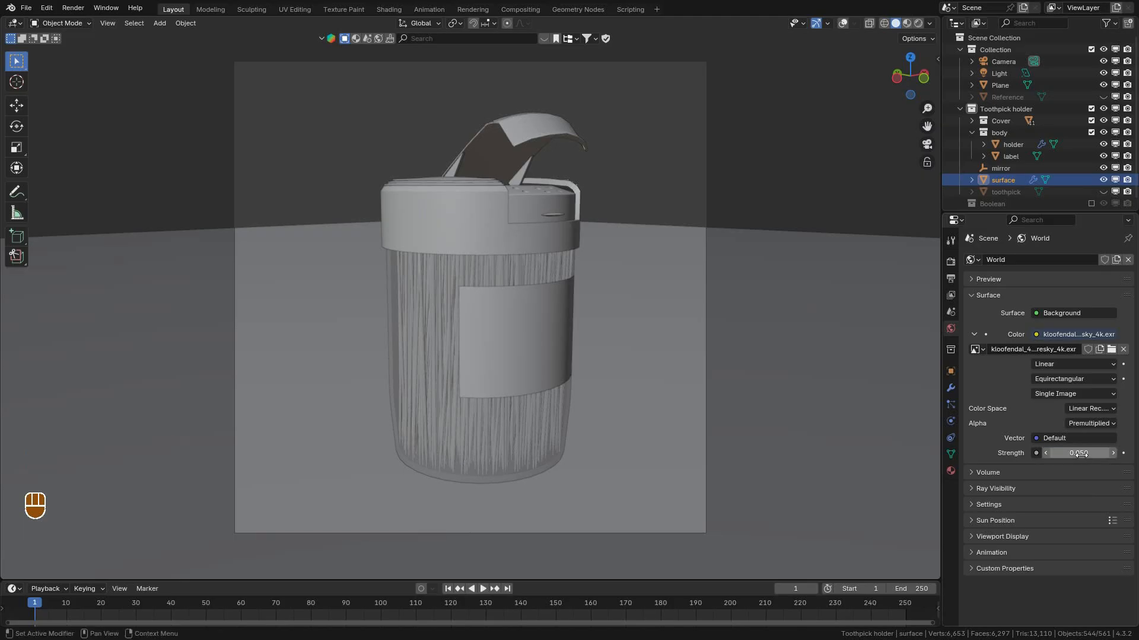
click(918, 24)
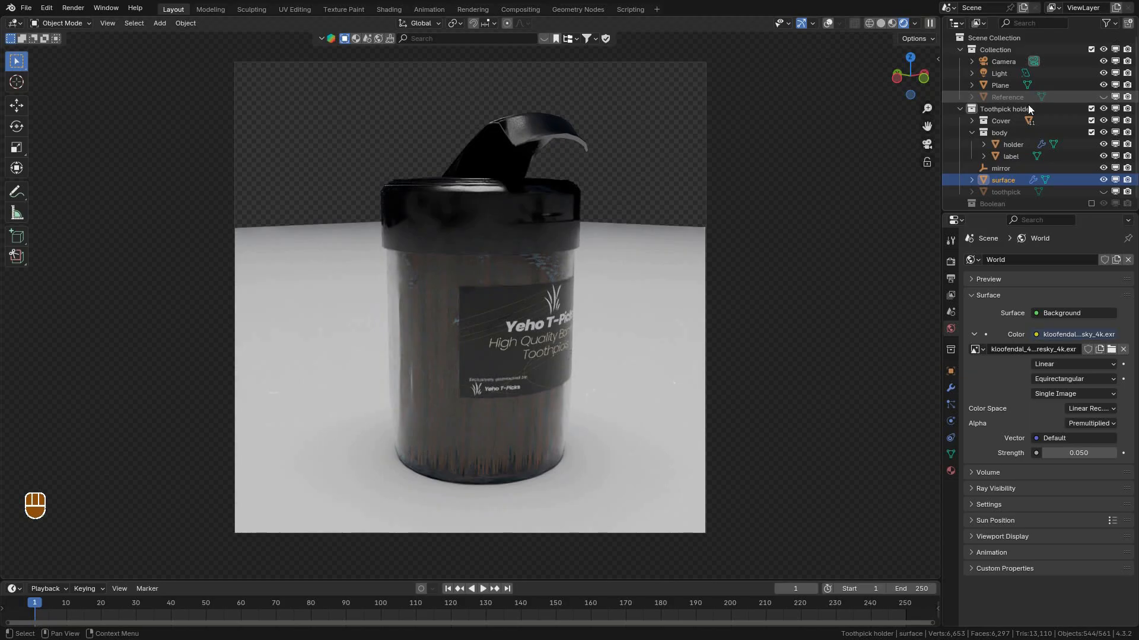
Select the light and return to Solid shading outside the camera view with the overlays shown.
click(1008, 73)
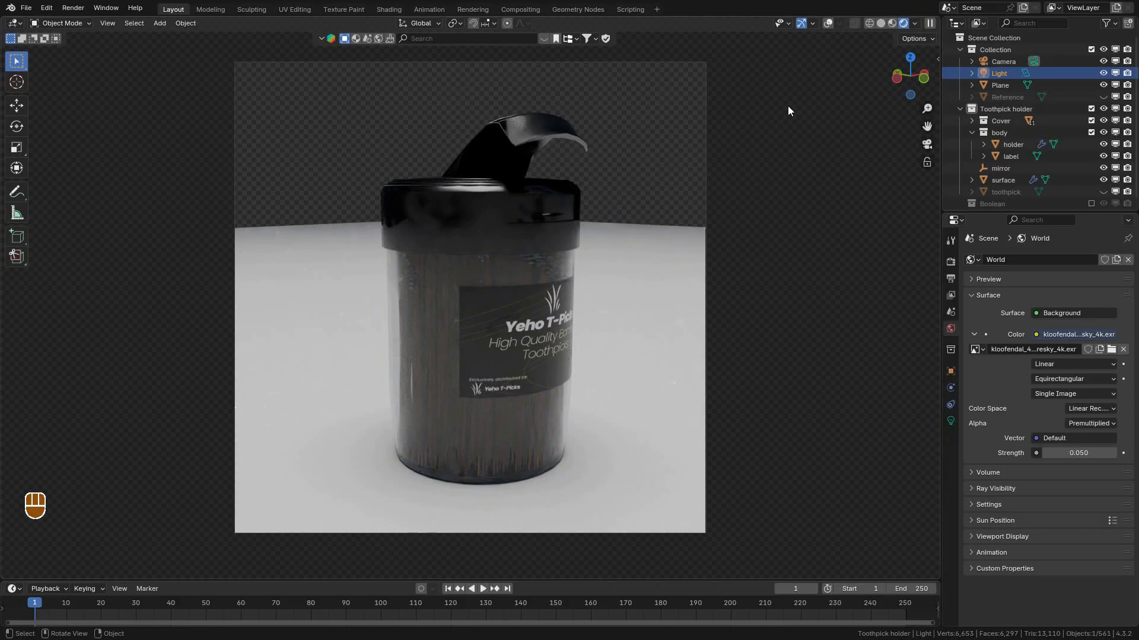
click(882, 23)
middle_drag(678, 203, 642, 213)
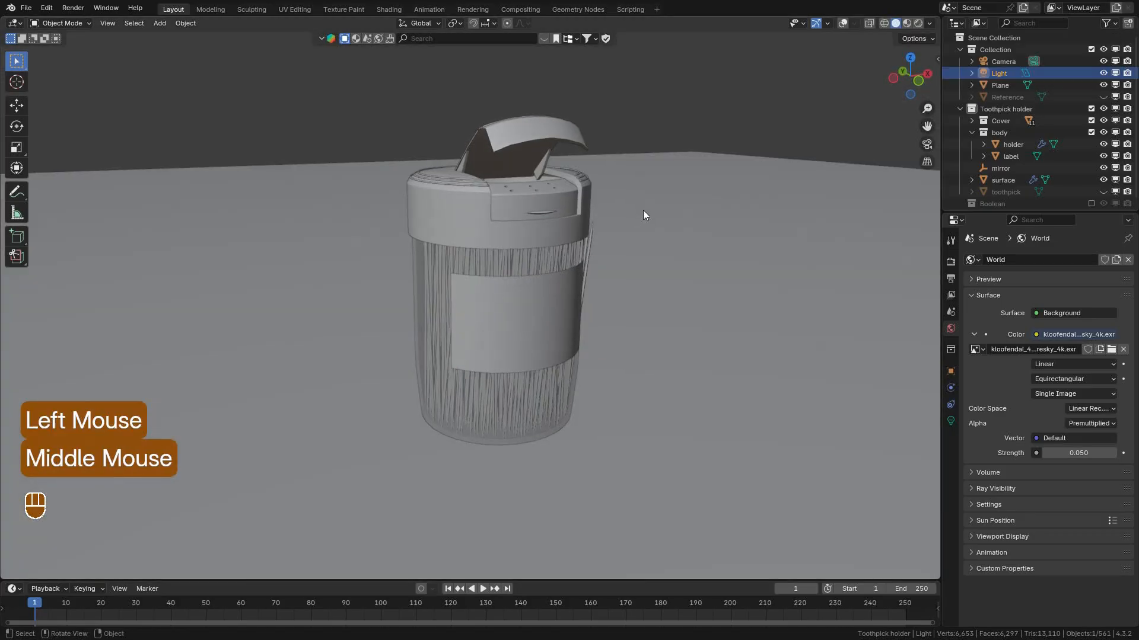
scroll(641, 213, down, 3)
click(841, 23)
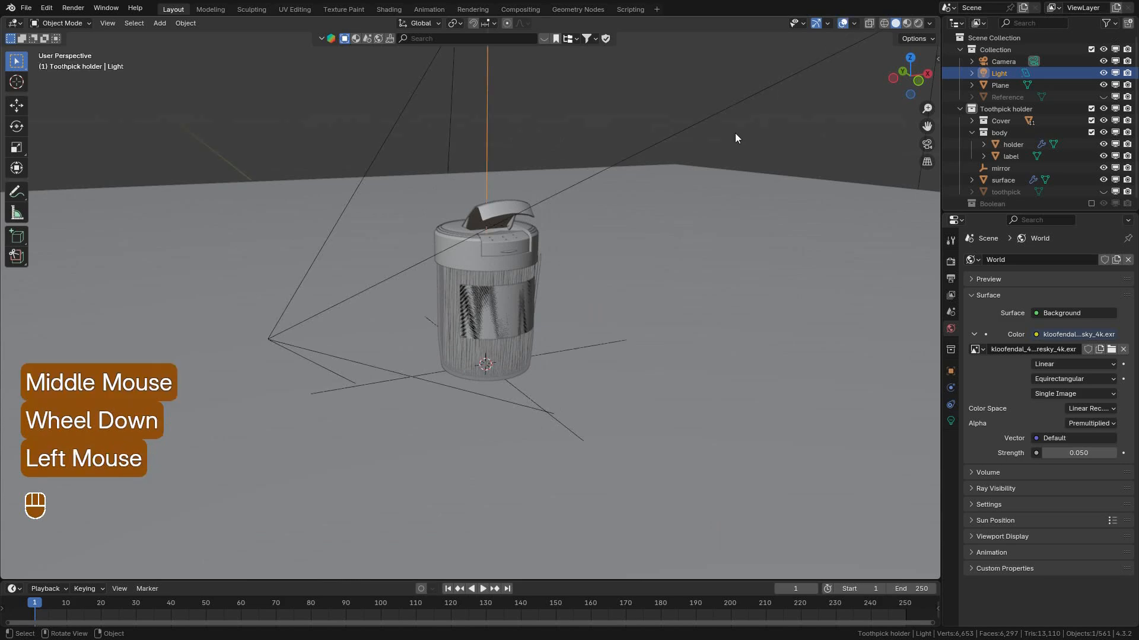
Frame the holder and inspect the toothpicks close up along its wall from several sides.
scroll(534, 284, up, 3)
scroll(533, 293, up, 1)
middle_drag(547, 296, 503, 262)
scroll(552, 291, down, 1)
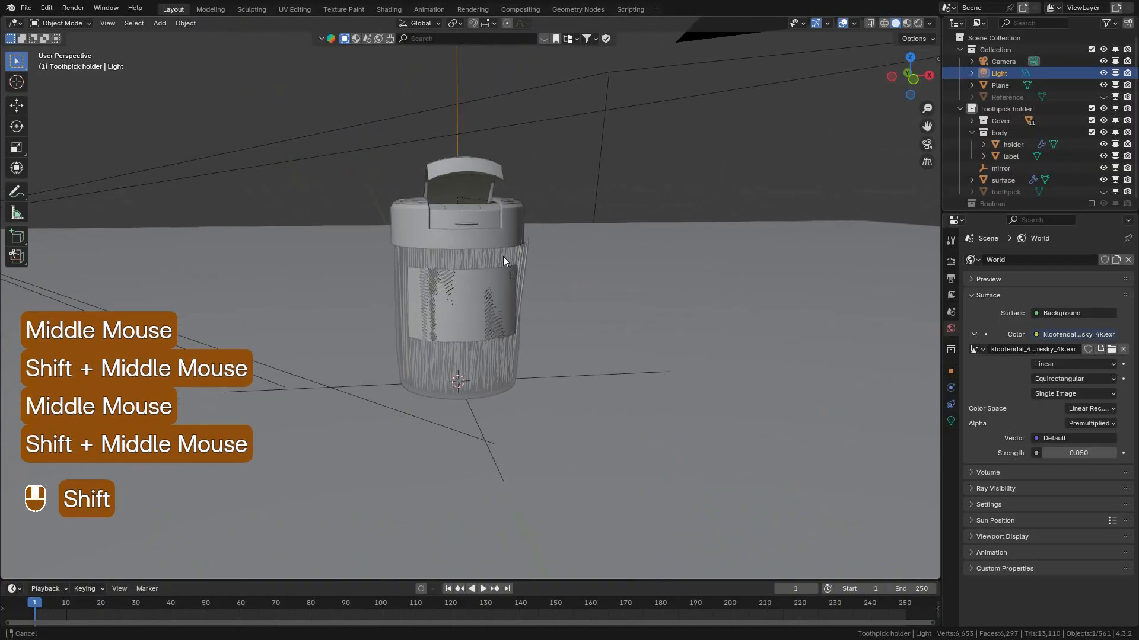
double_click(482, 252)
key(KP_Decimal)
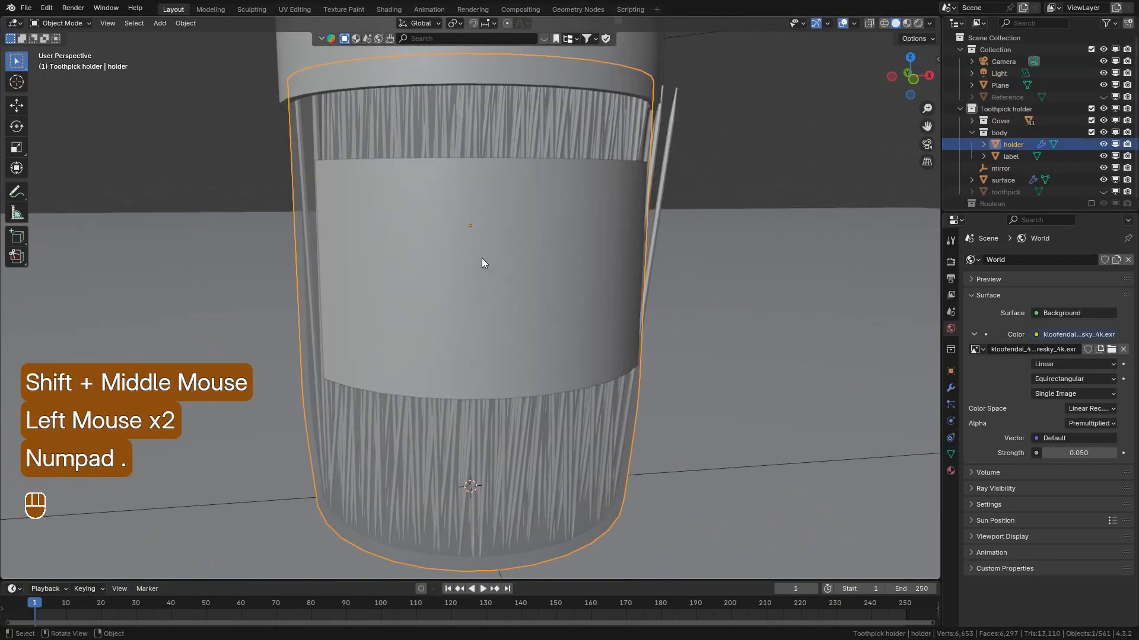
middle_drag(569, 272, 400, 304)
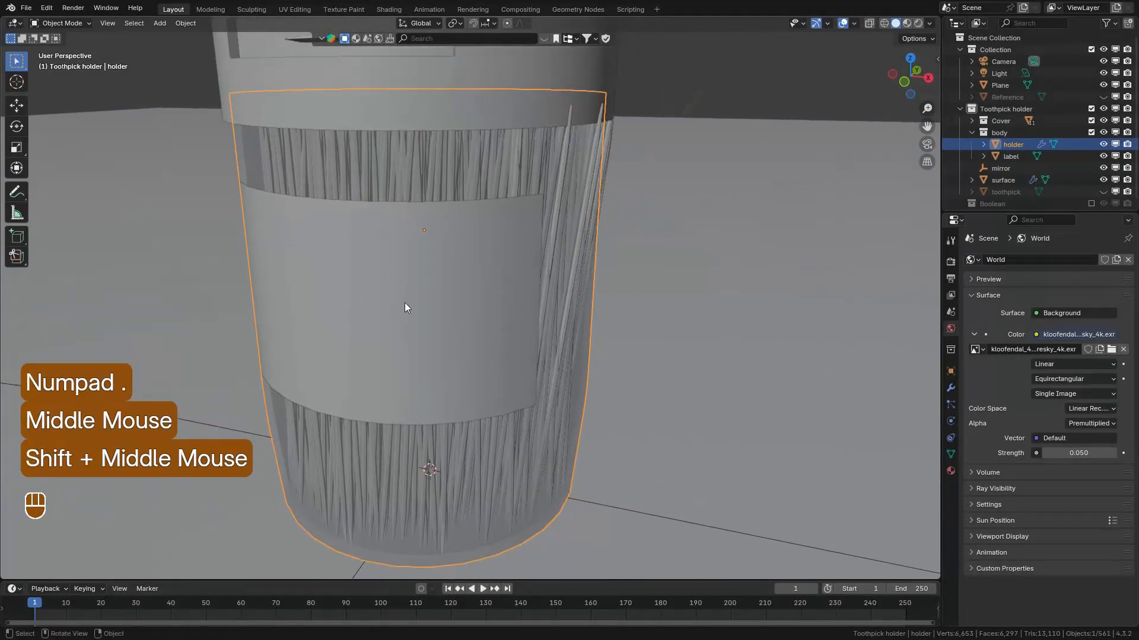
Set the surface object's Picks Generator rotations to Max X 0.019, Min Y -0.051 and Max Y 0.012.
click(591, 192)
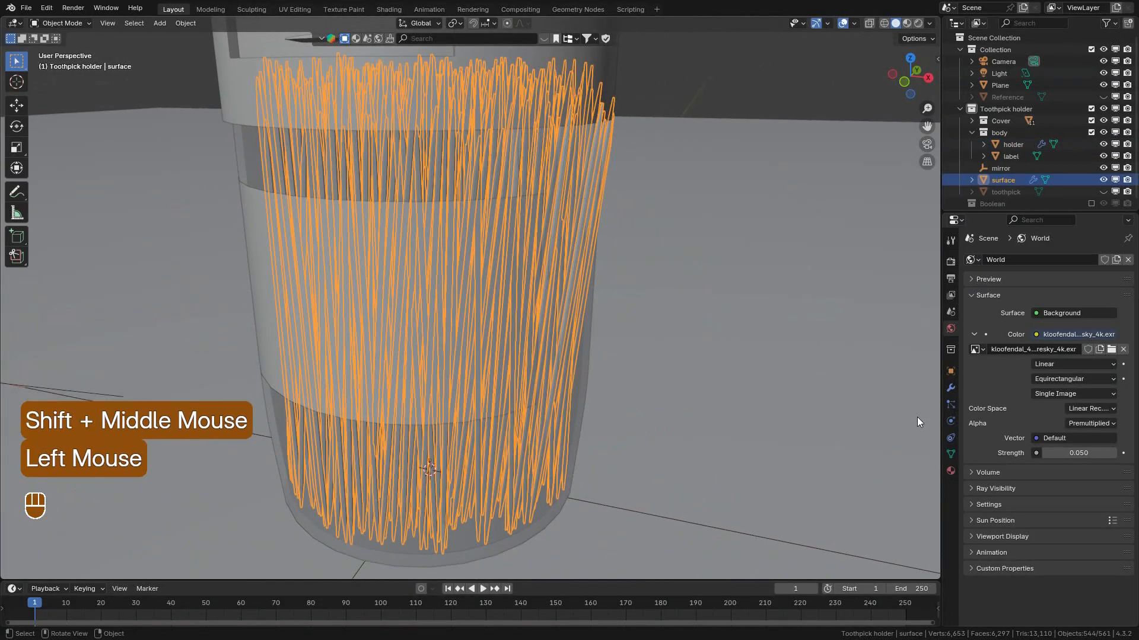
click(950, 404)
click(950, 388)
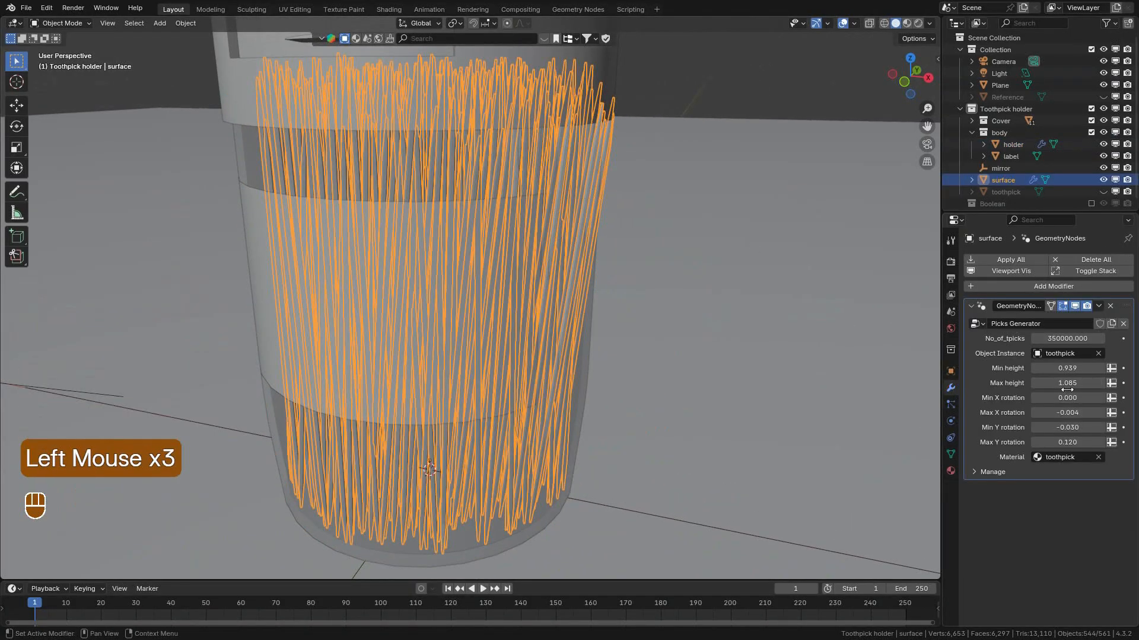
shift+drag(1066, 422, 172, 415)
shift+drag(1075, 428, 1018, 439)
click(765, 129)
scroll(765, 130, down, 5)
middle_drag(765, 130, 763, 129)
scroll(764, 133, up, 1)
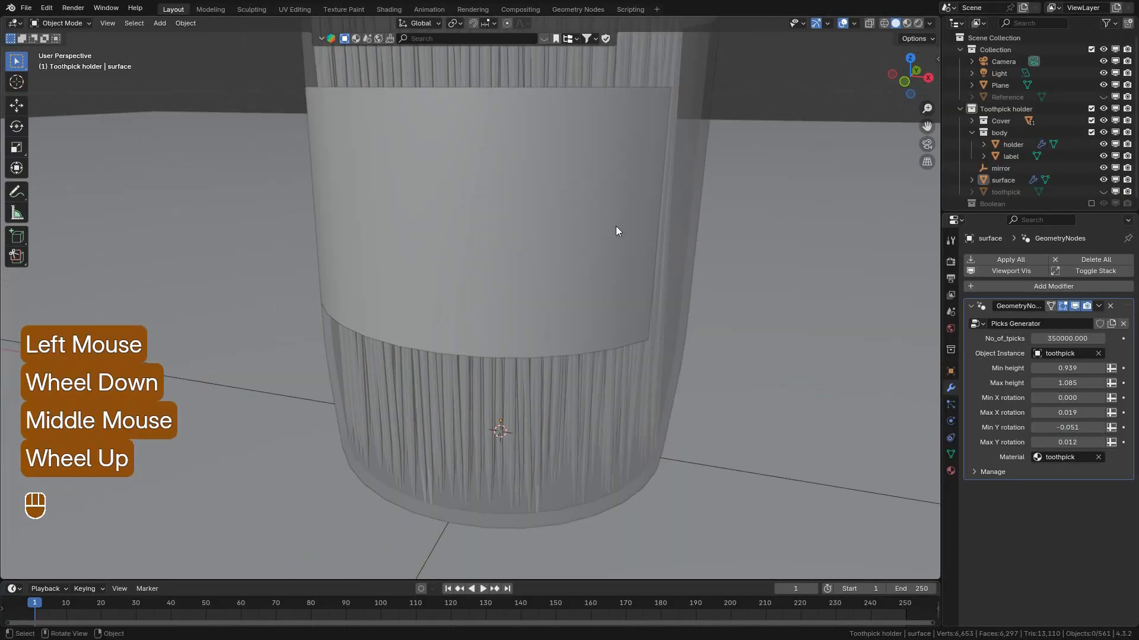
scroll(615, 226, down, 5)
middle_drag(618, 226, 632, 225)
scroll(270, 221, up, 1)
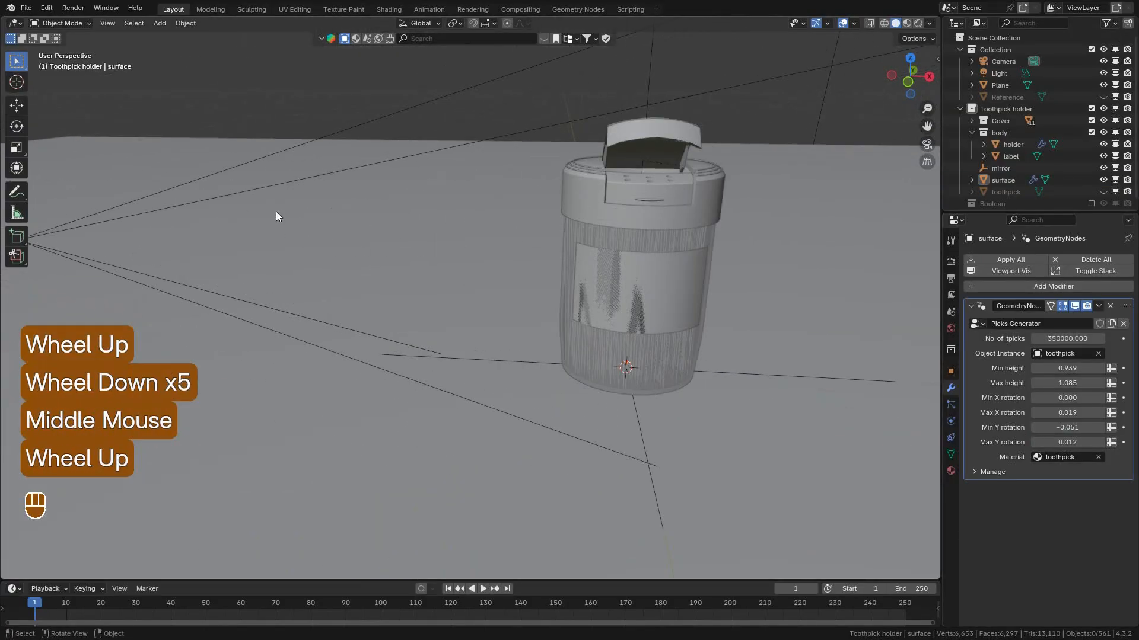
Lock the camera to the view and reframe the holder from farther back and more frontally, with the camera's Z rotation at about -20.8°.
click(332, 174)
key(KP_0)
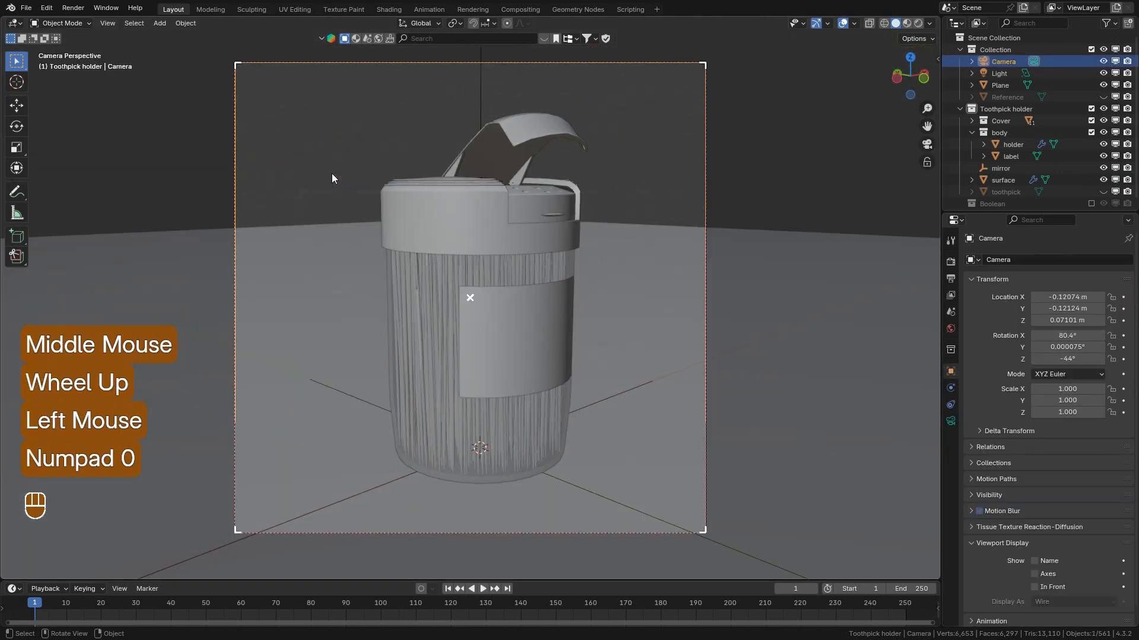
click(928, 164)
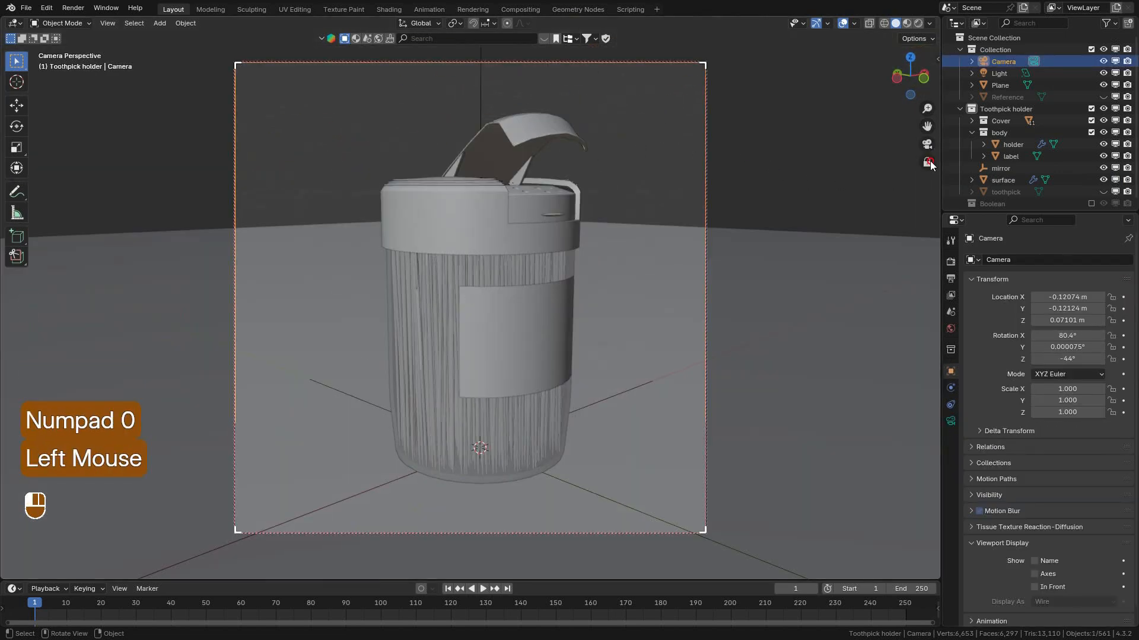
click(927, 165)
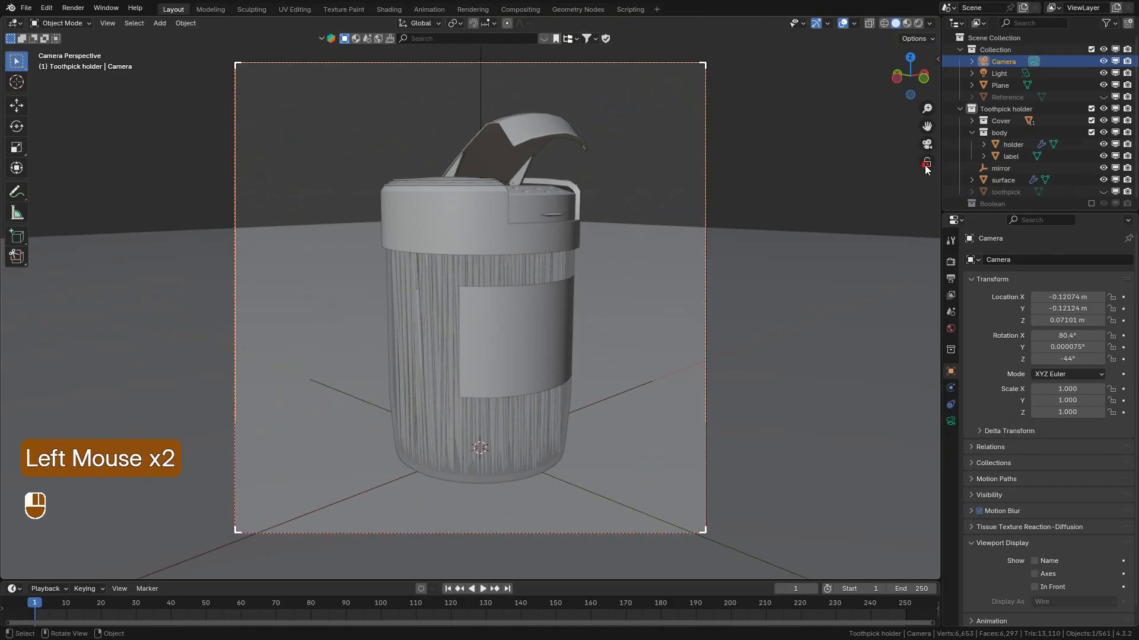
double_click(925, 165)
click(925, 166)
mouse_move(697, 237)
middle_down()
mouse_move(540, 226)
mouse_move(588, 219)
mouse_move(567, 219)
mouse_move(678, 243)
middle_up()
Cancel the started camera rotation and change the transform pivot point.
key(r)
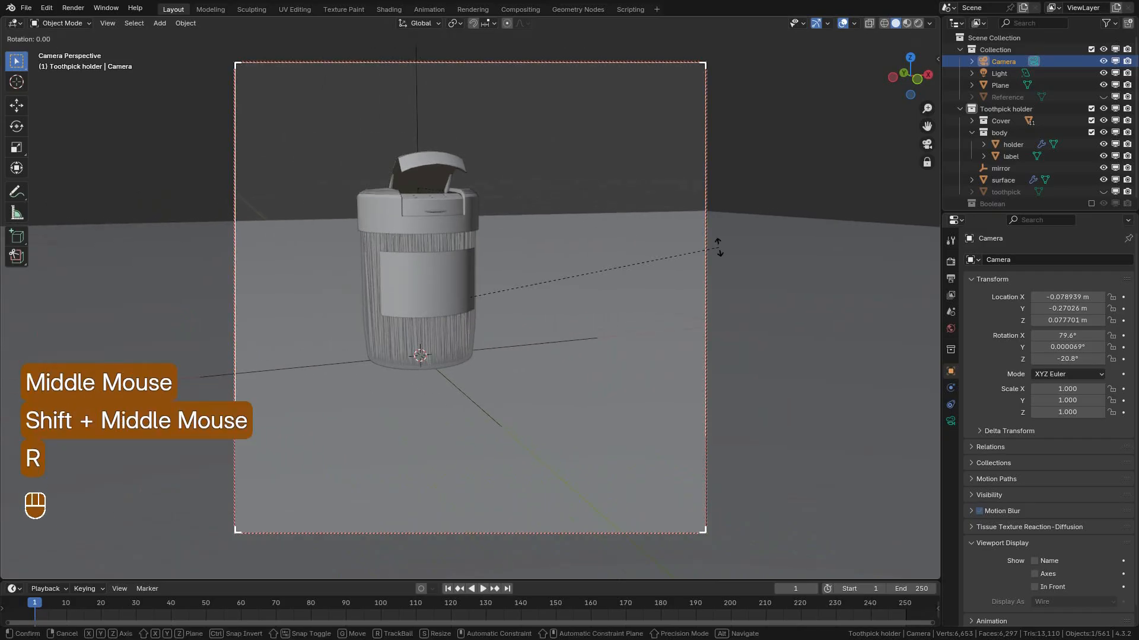
right_click(675, 244)
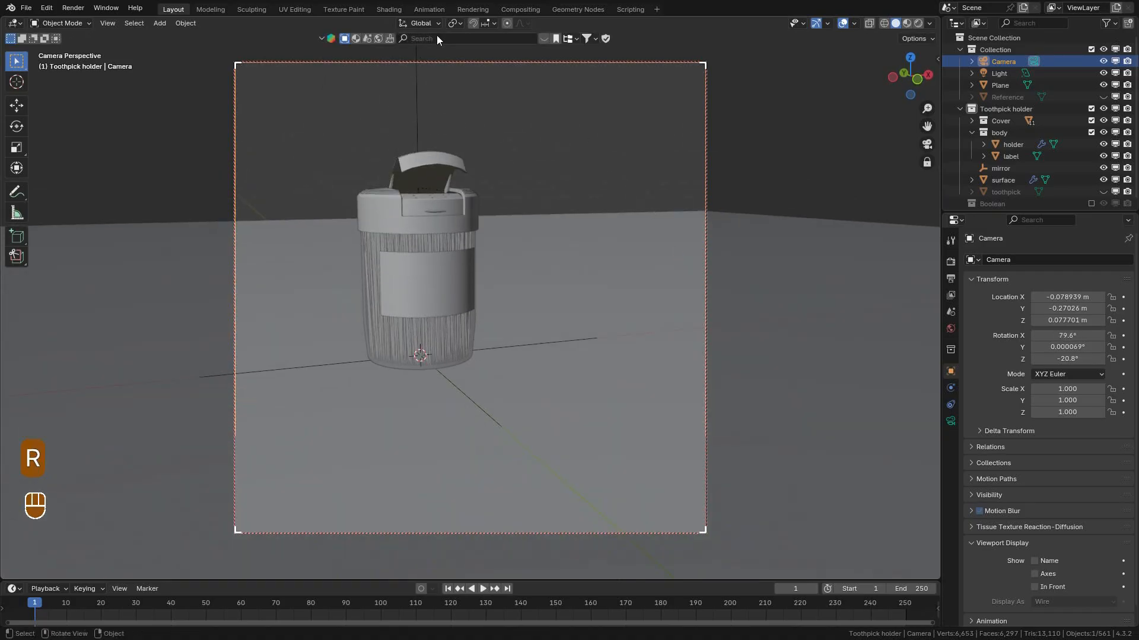
click(460, 23)
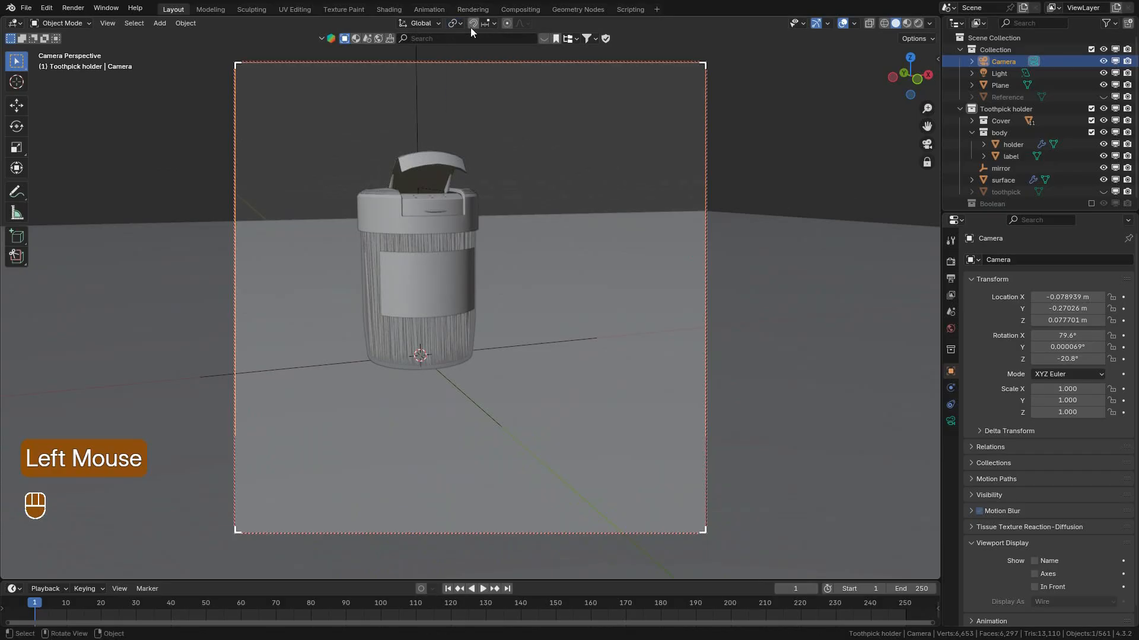
click(455, 23)
click(468, 63)
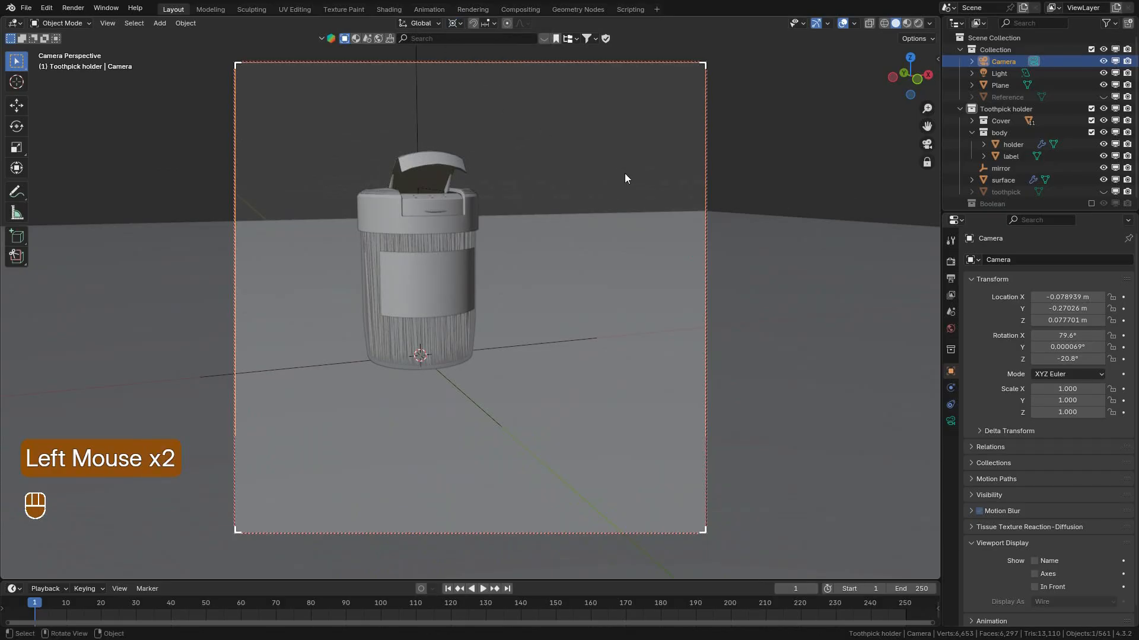
Rotate the camera about global Z to about -1.03° and shift it along X to centre the toothpick holder horizontally in frame.
key(r)
key(z)
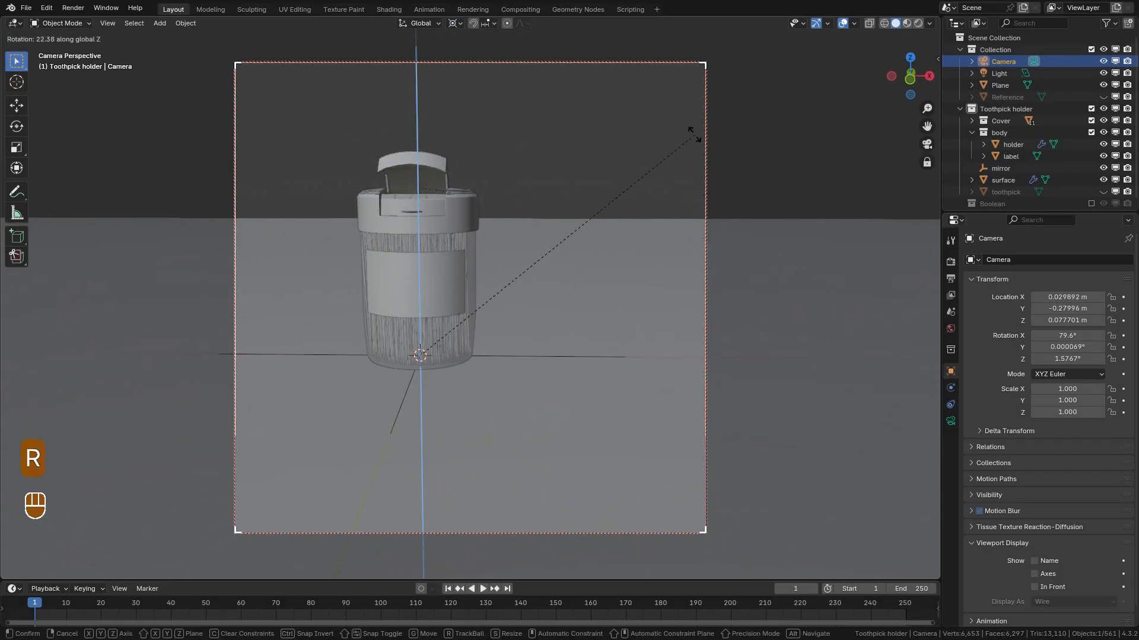
click(690, 180)
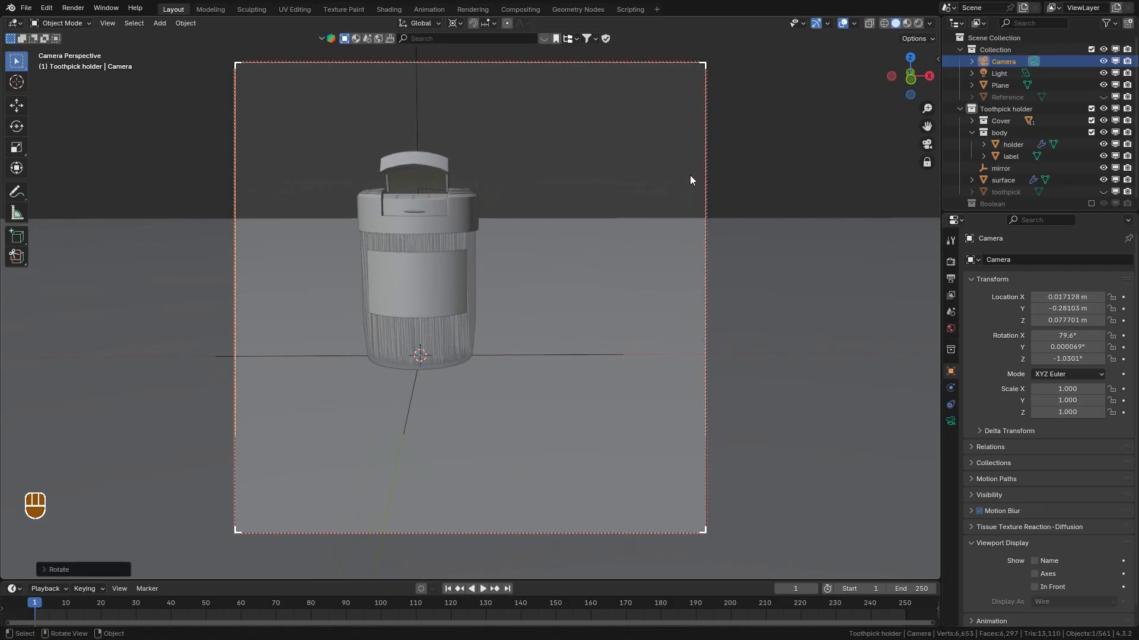
key(g)
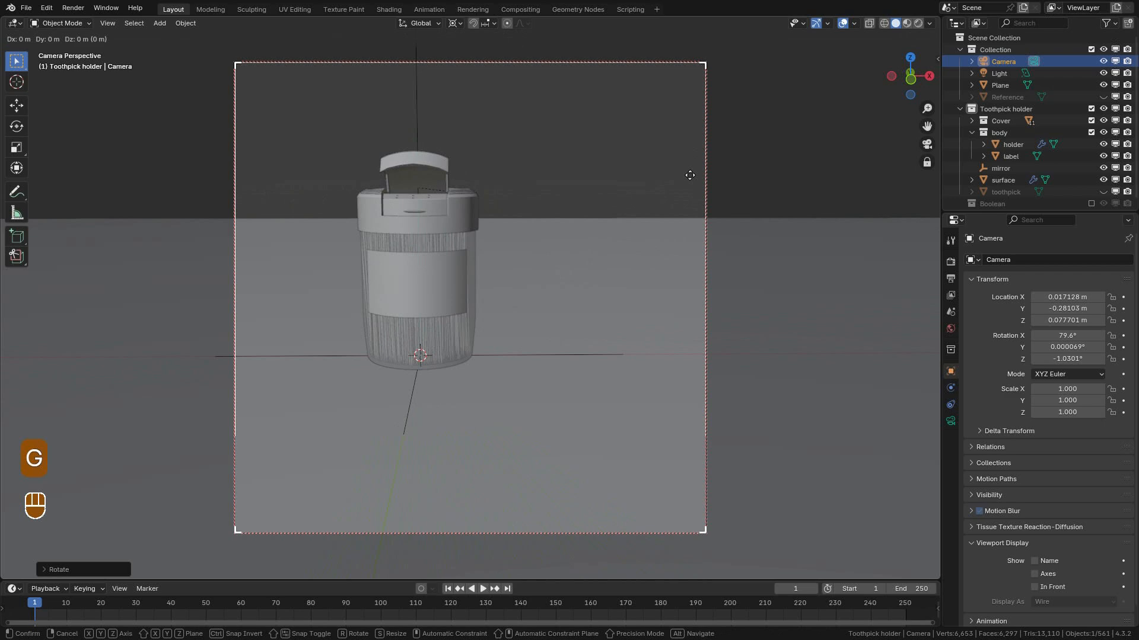
key(x)
key(shift)
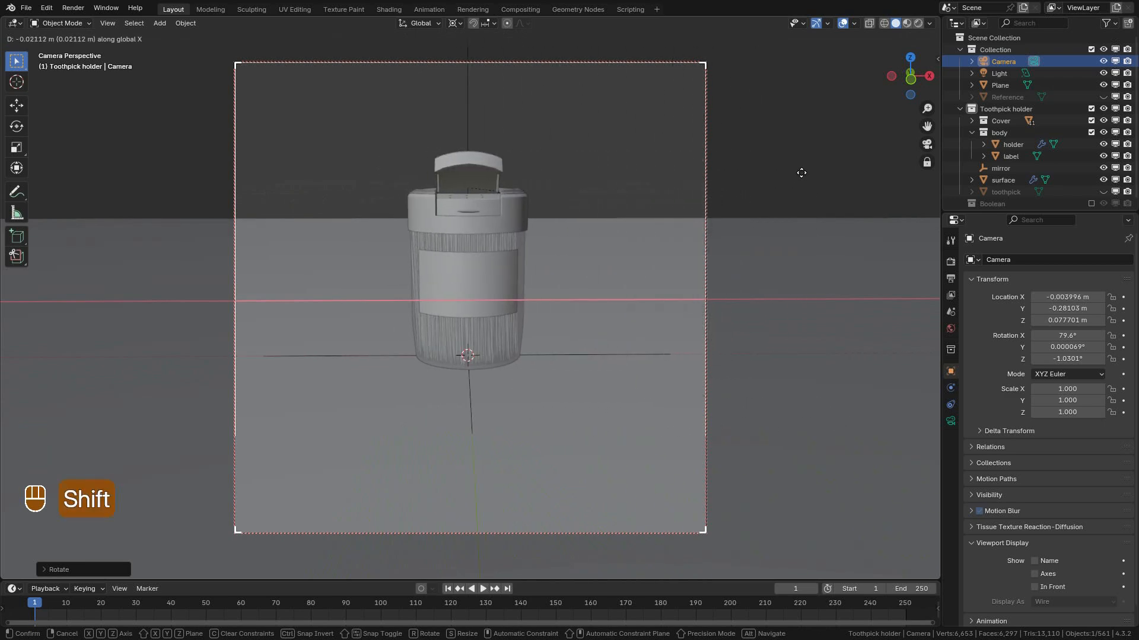
click(751, 205)
Move the camera along its local Z closer to the holder, to about Y -0.214 m and Z 0.065 m.
key(g)
key(y)
key(y)
key(shift)
middle_click(750, 205)
key(z)
key(z)
key(shift)
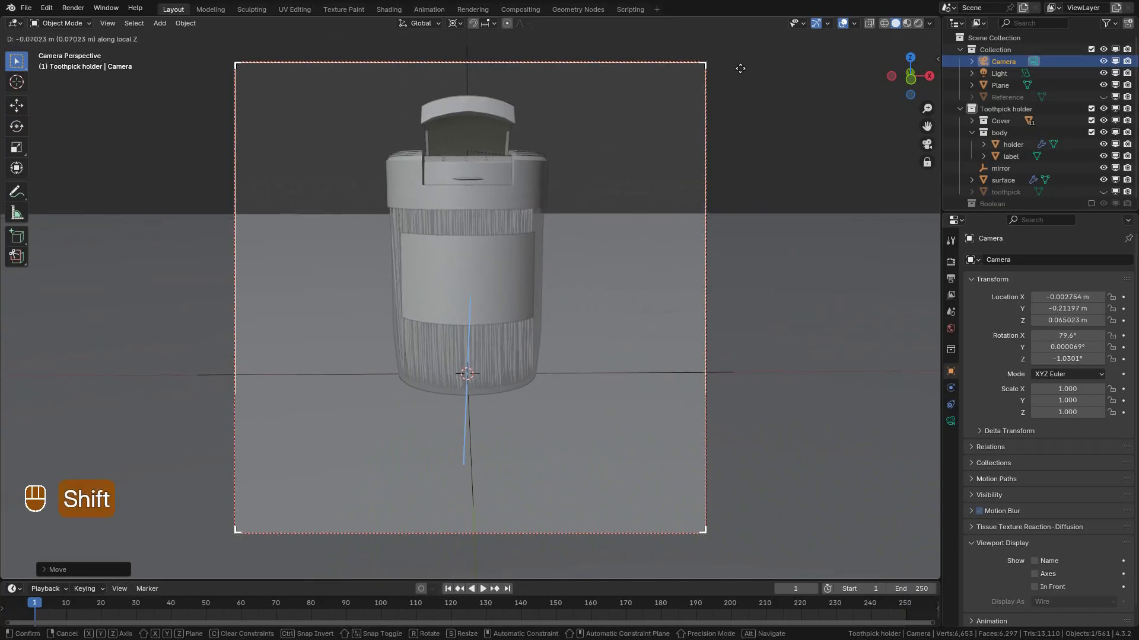
click(708, 222)
Raise the camera along its local Y axis to a Z location of about 0.080 m.
key(g)
key(y)
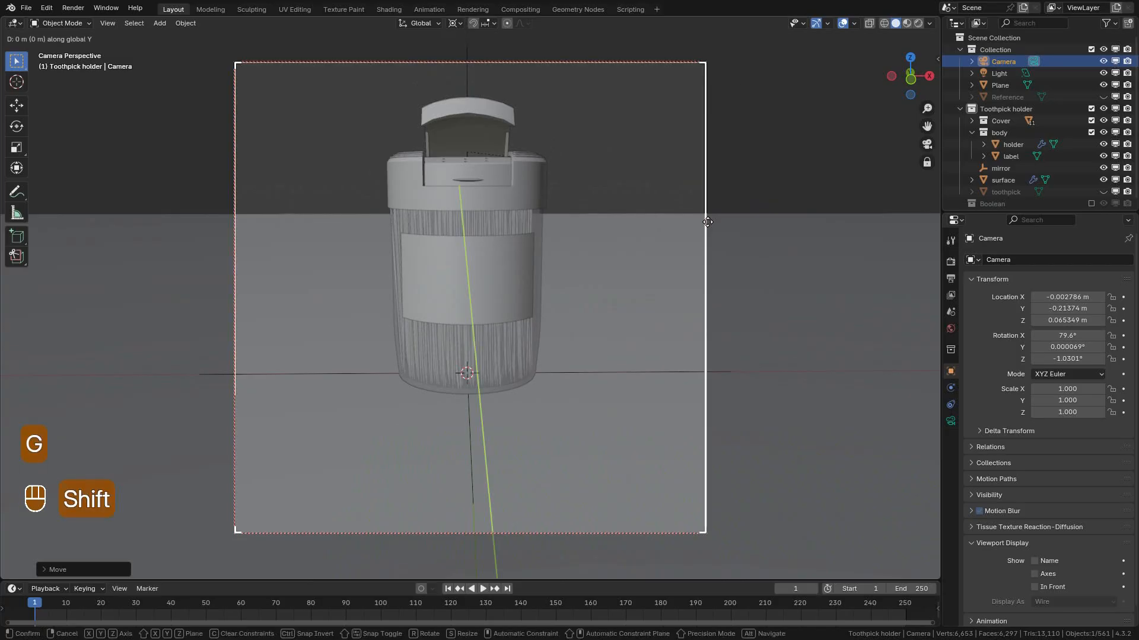
key(y)
key(shift)
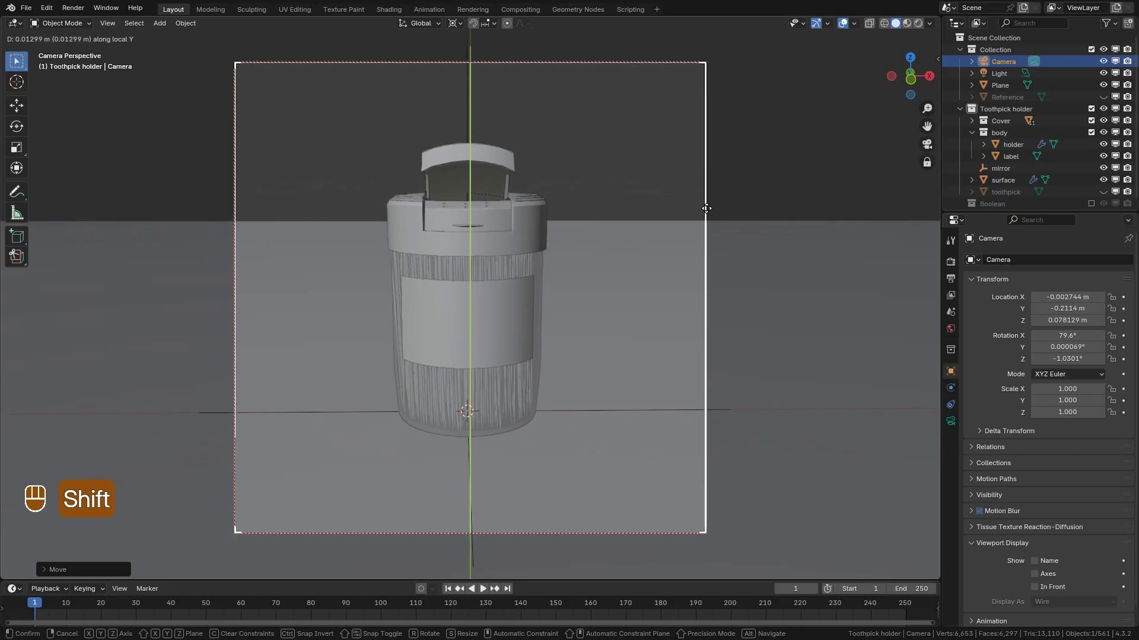
click(705, 206)
Unlock the camera from the view and preview the scene in rendered shading without overlays.
click(927, 164)
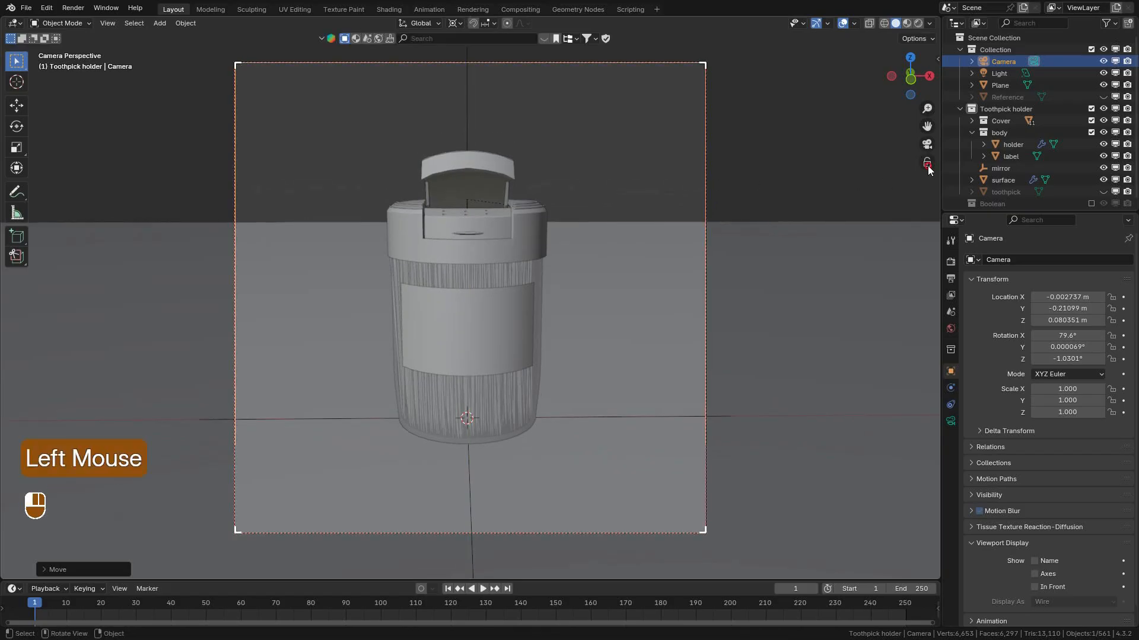
click(841, 26)
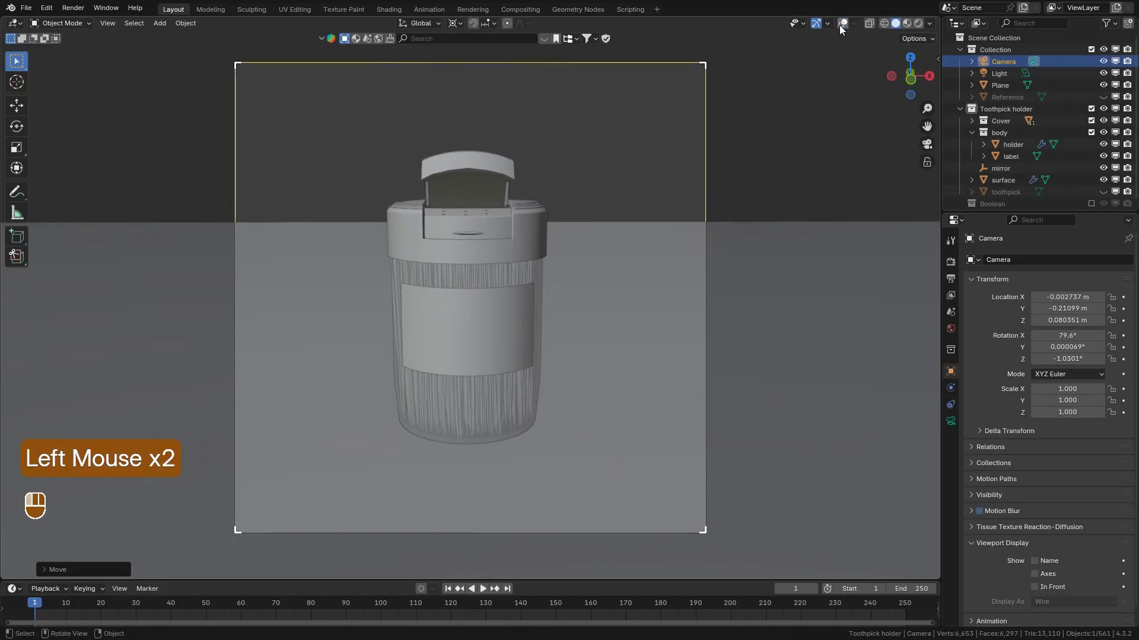
click(919, 24)
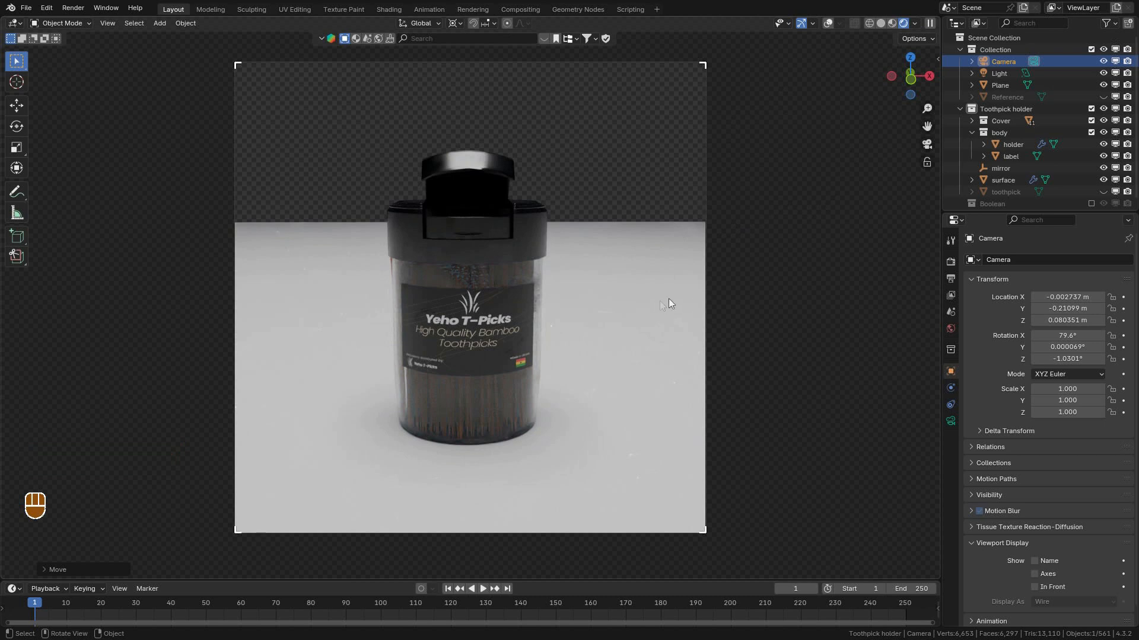
Select the ground plane and give it a new material in the Shading workspace.
click(591, 362)
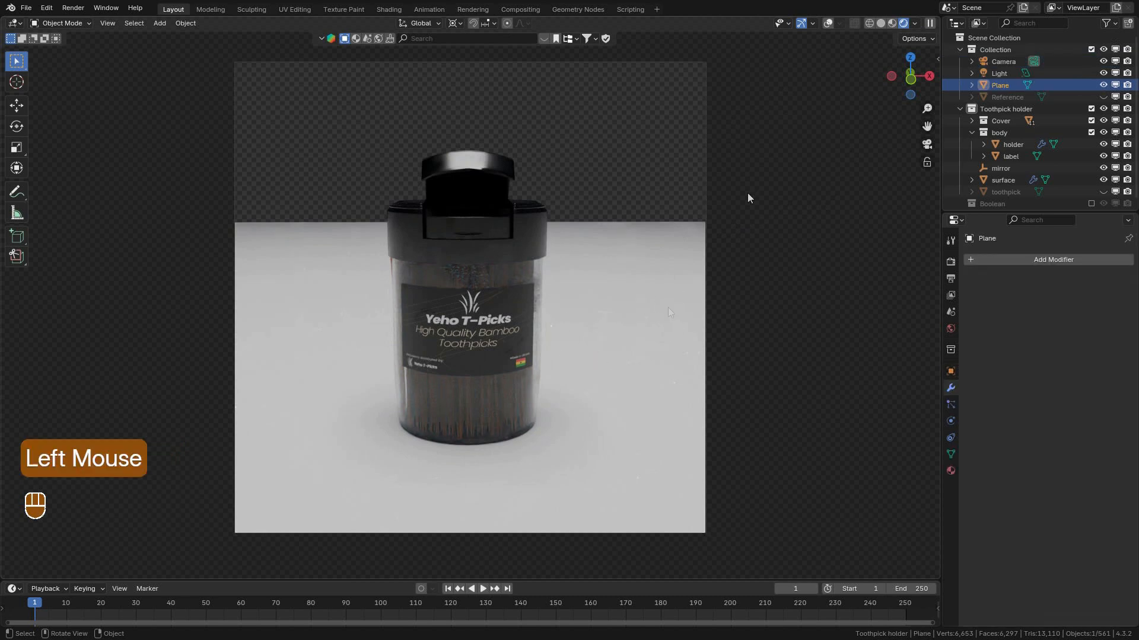
click(880, 21)
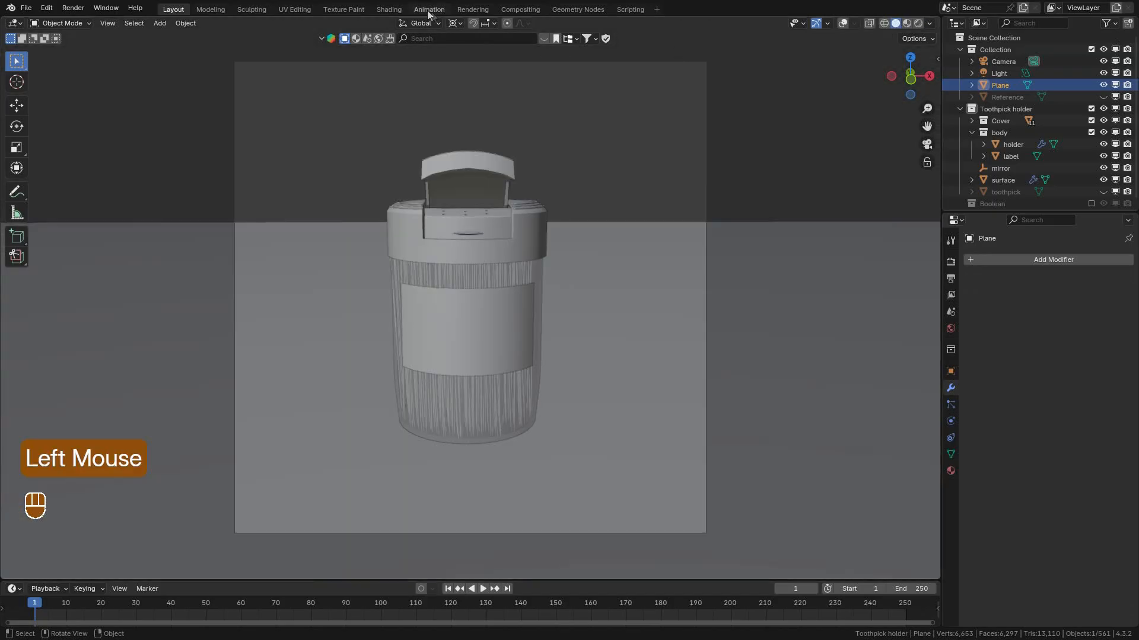
click(385, 14)
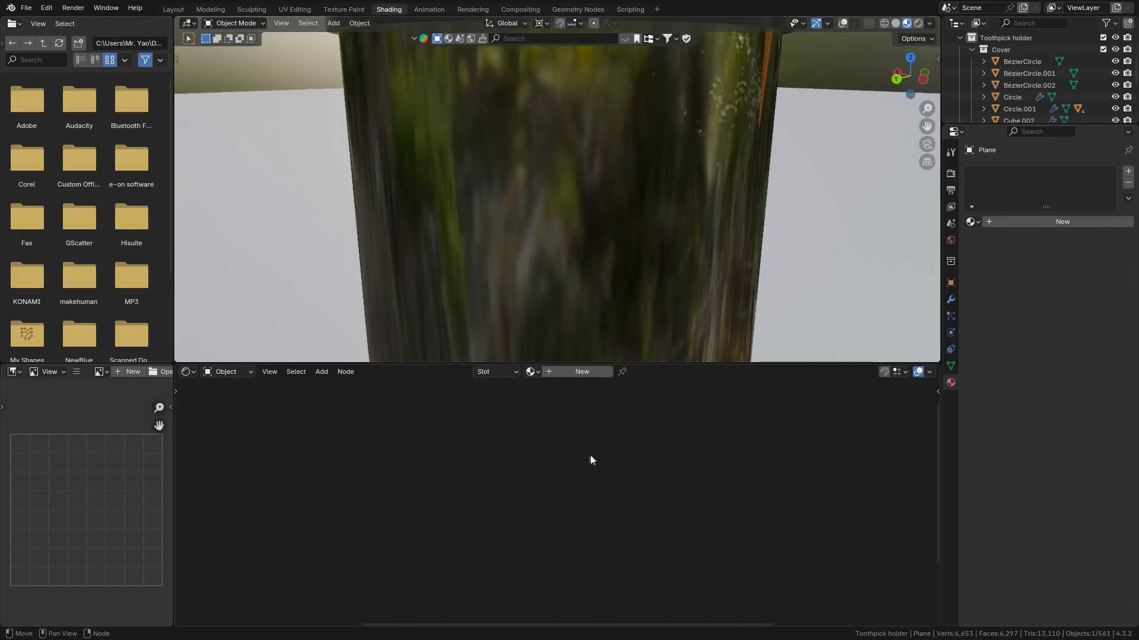
scroll(654, 262, down, 5)
middle_drag(690, 265, 645, 341)
scroll(650, 446, down, 7)
middle_drag(651, 447, 492, 472)
scroll(638, 222, down, 2)
middle_drag(665, 202, 641, 197)
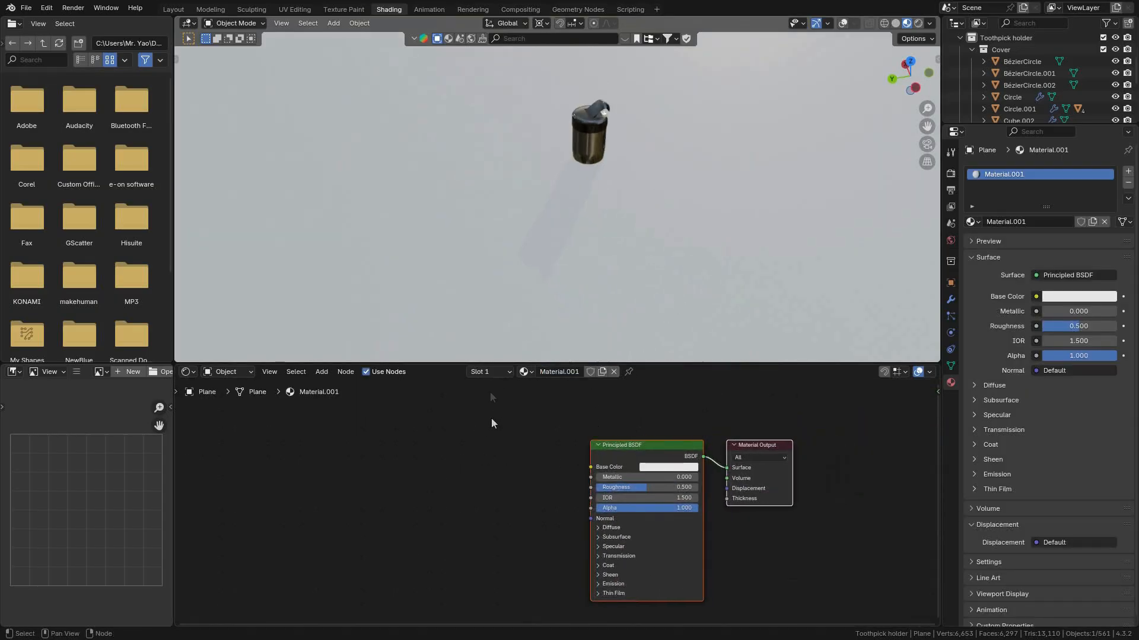
Add a Checker Texture node to the plane's material and connect its Color to the Principled BSDF Base Color.
scroll(492, 419, up, 3)
key(shift+a)
click(488, 421)
text(chec)
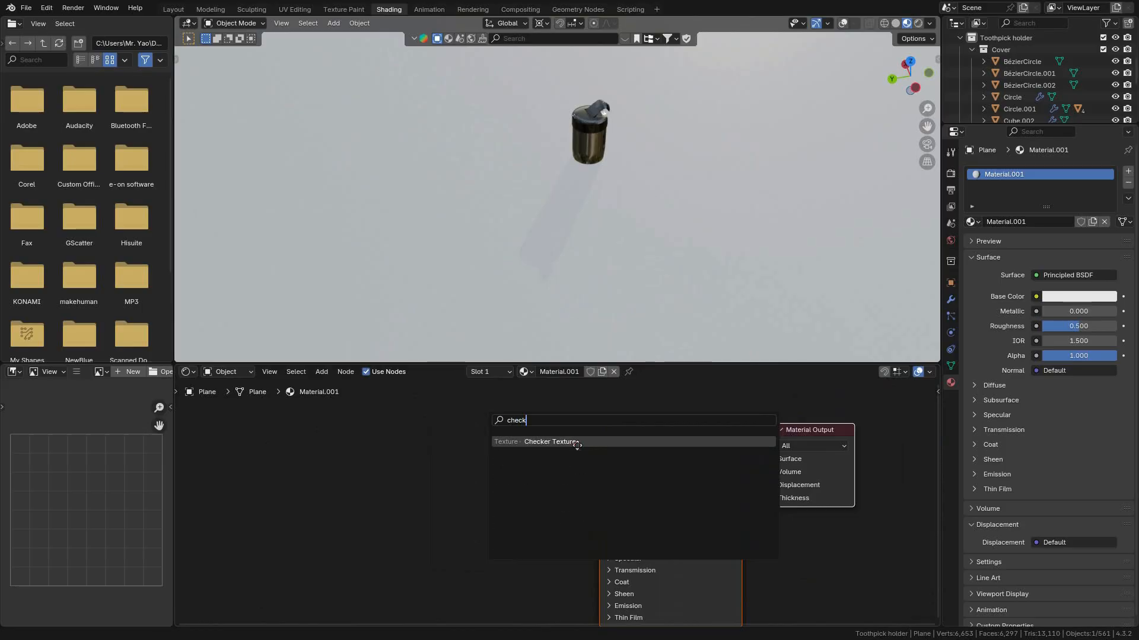
text(k)
click(551, 442)
drag(454, 441, 602, 459)
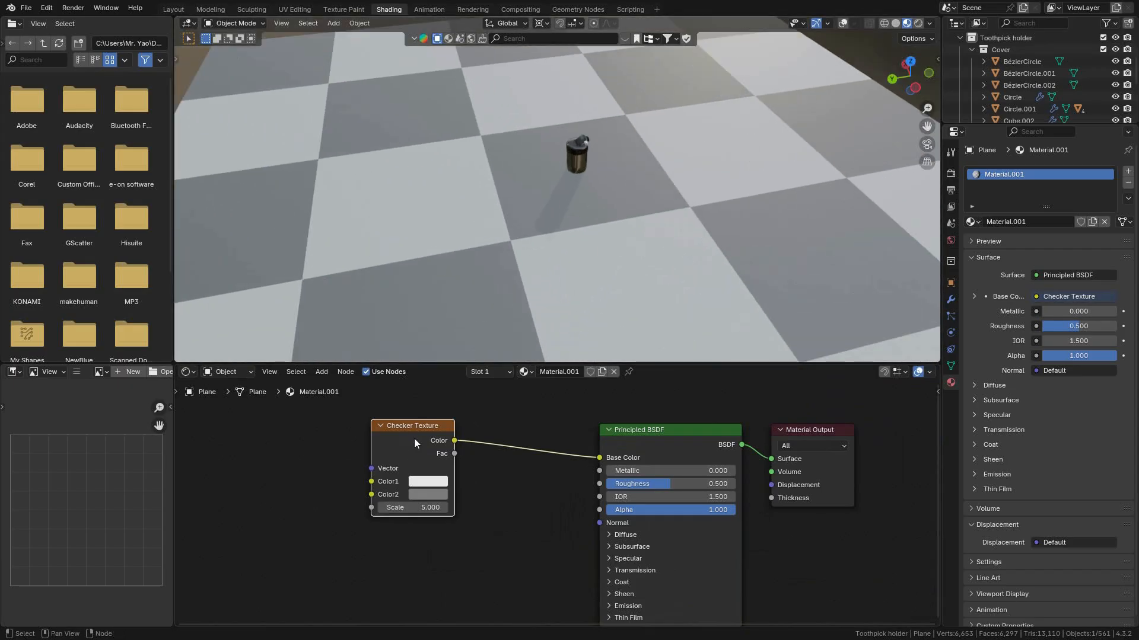
Set the checker texture's scale to about 39.57, judging the tile size through the camera.
drag(422, 507, 463, 466)
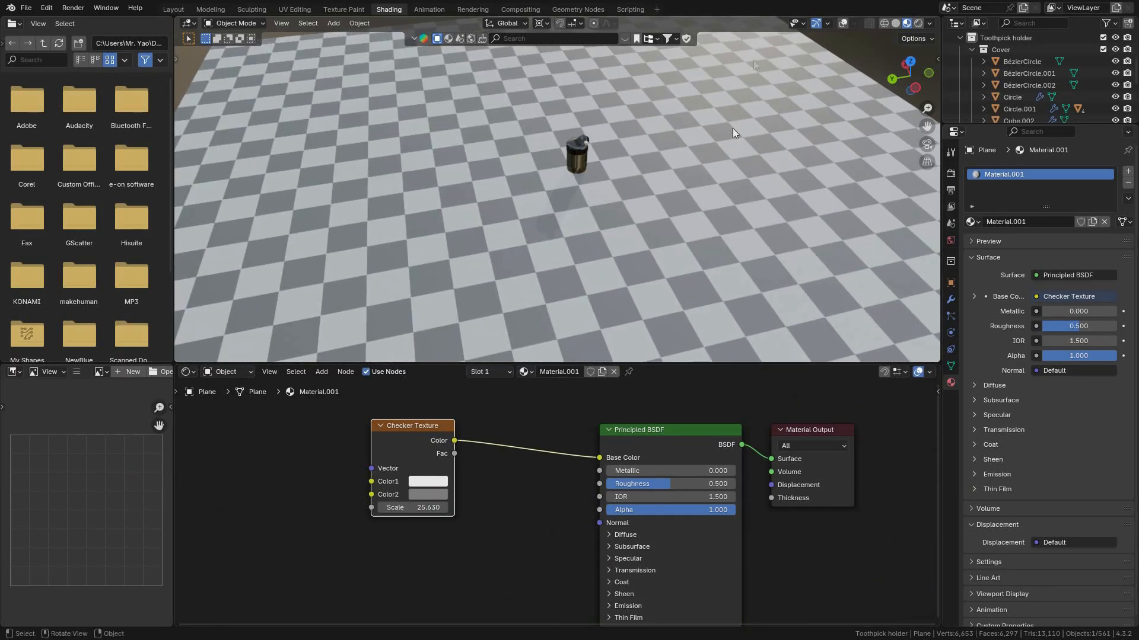
key(KP_0)
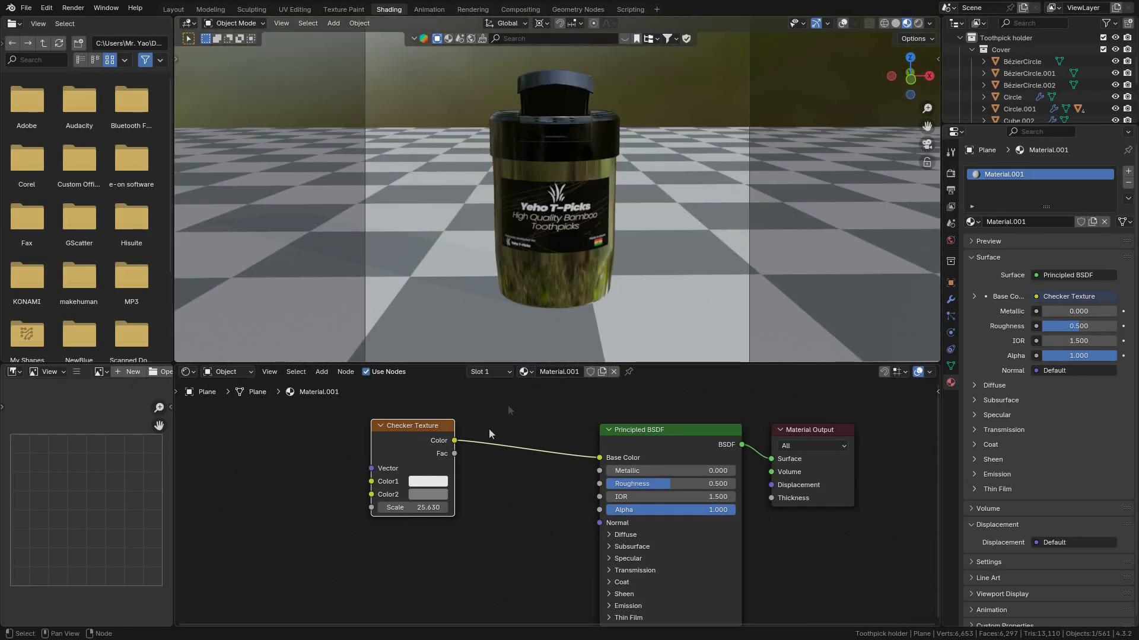
mouse_move(421, 507)
mouse_down()
mouse_move(465, 502)
mouse_move(285, 502)
mouse_move(297, 488)
mouse_move(928, 445)
mouse_move(320, 437)
mouse_move(420, 516)
mouse_up()
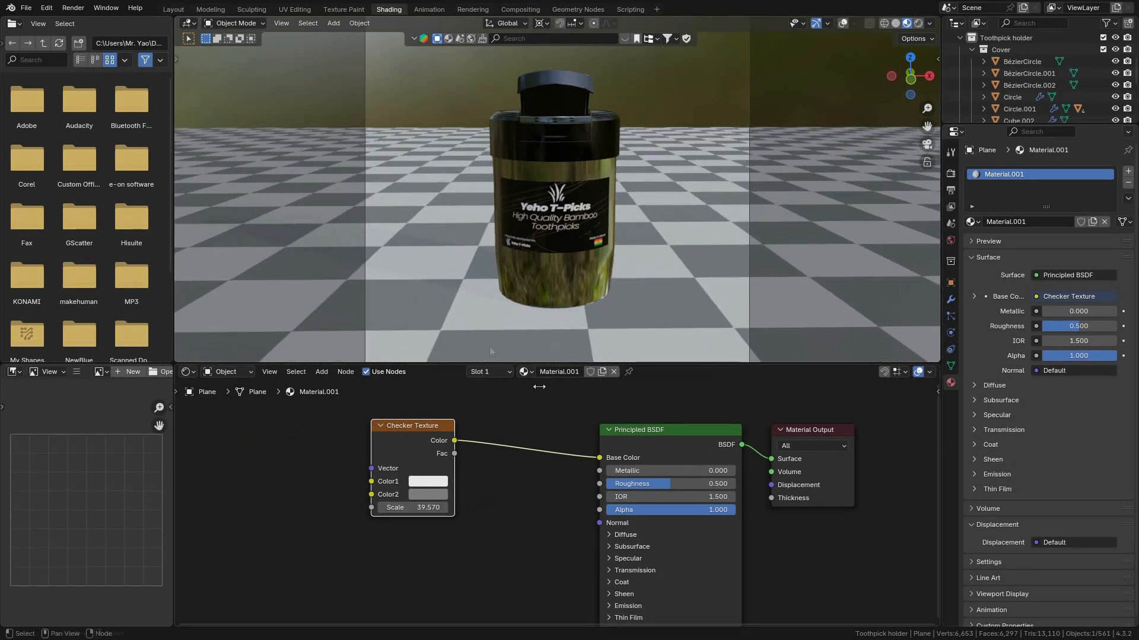
Set the checker texture's Color1 to orange and Color2 to reddish brown.
scroll(420, 516, up, 2)
click(366, 470)
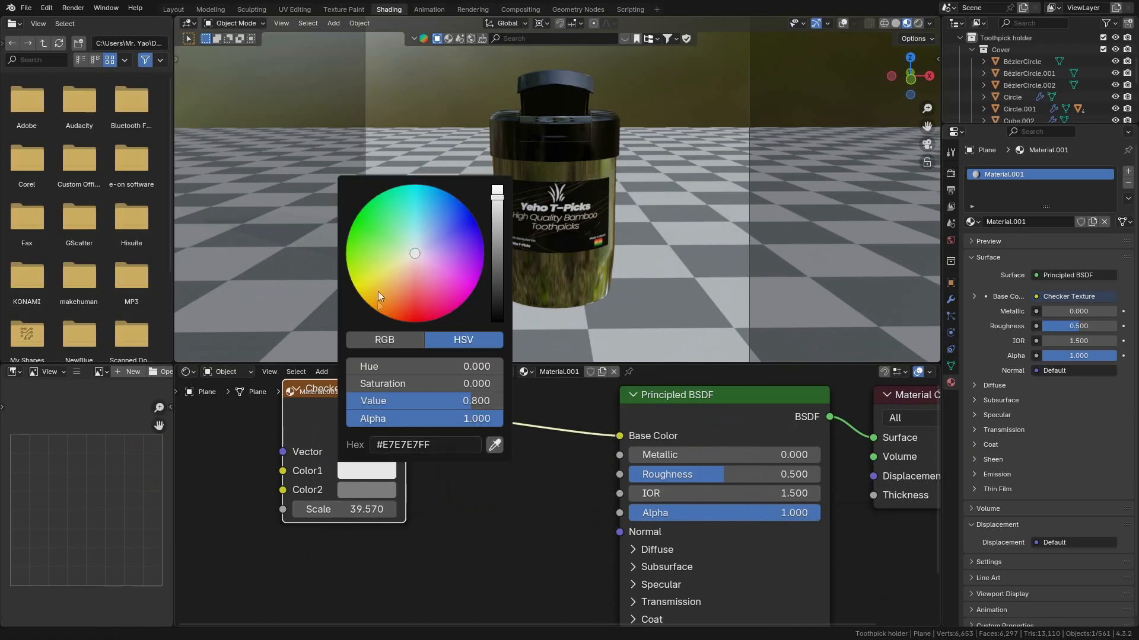
drag(404, 260, 395, 319)
click(359, 490)
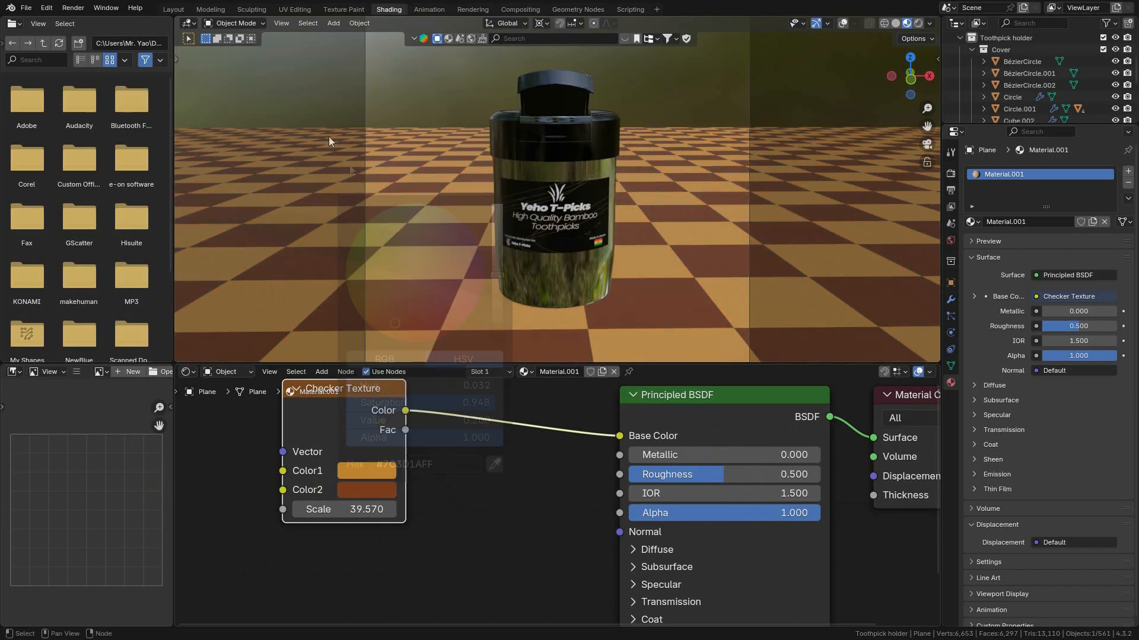
Lower the plane material's roughness to 0.345 and preview the floor rendered in the Layout workspace.
drag(724, 480, 693, 479)
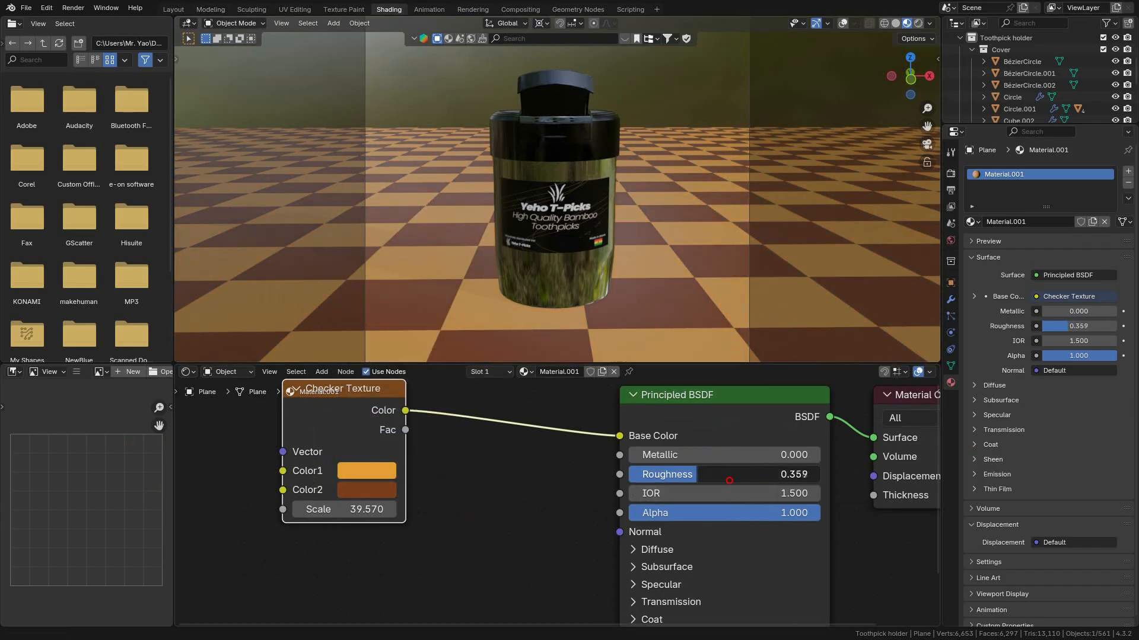
click(178, 10)
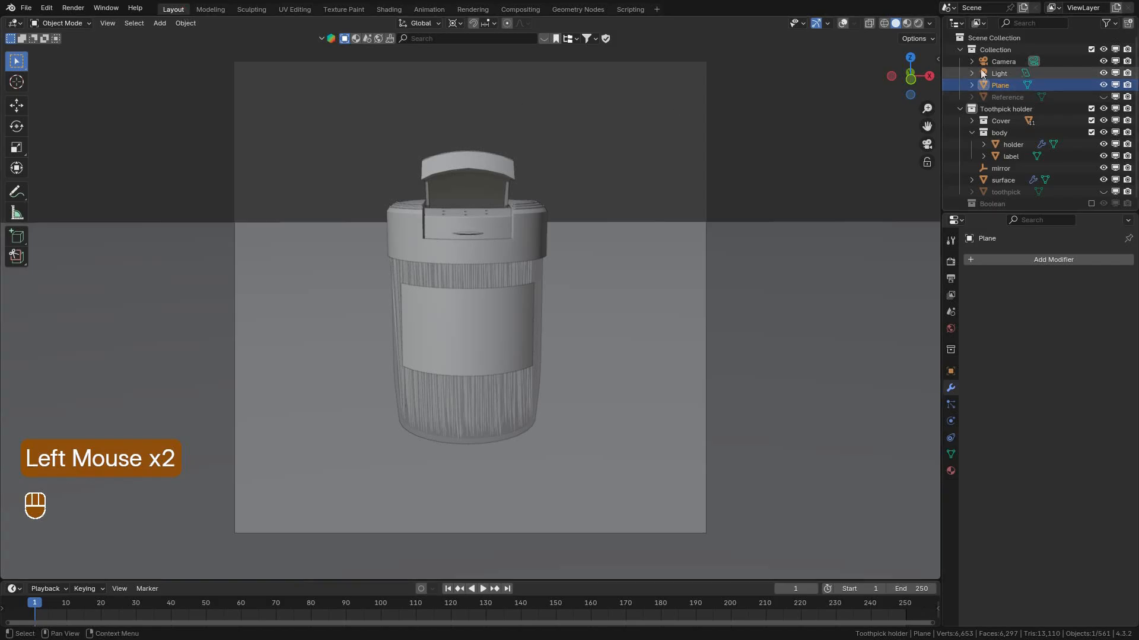
click(905, 24)
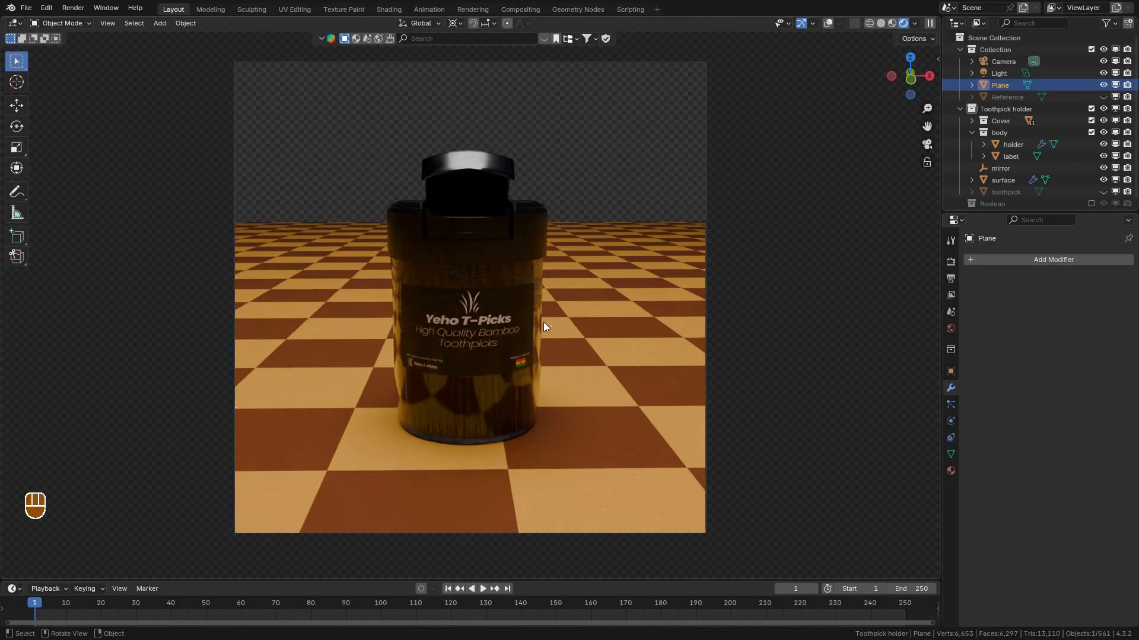
Set the surface object's Picks Generator No_of_tpicks to 250000 and check the result in rendered shading.
click(482, 398)
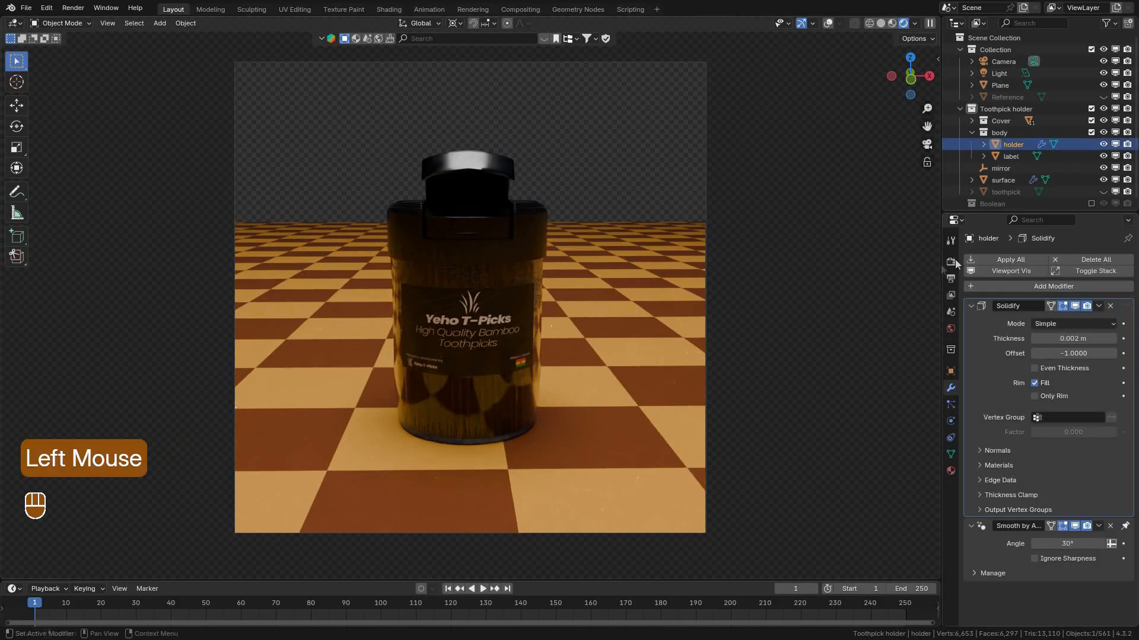
click(1004, 184)
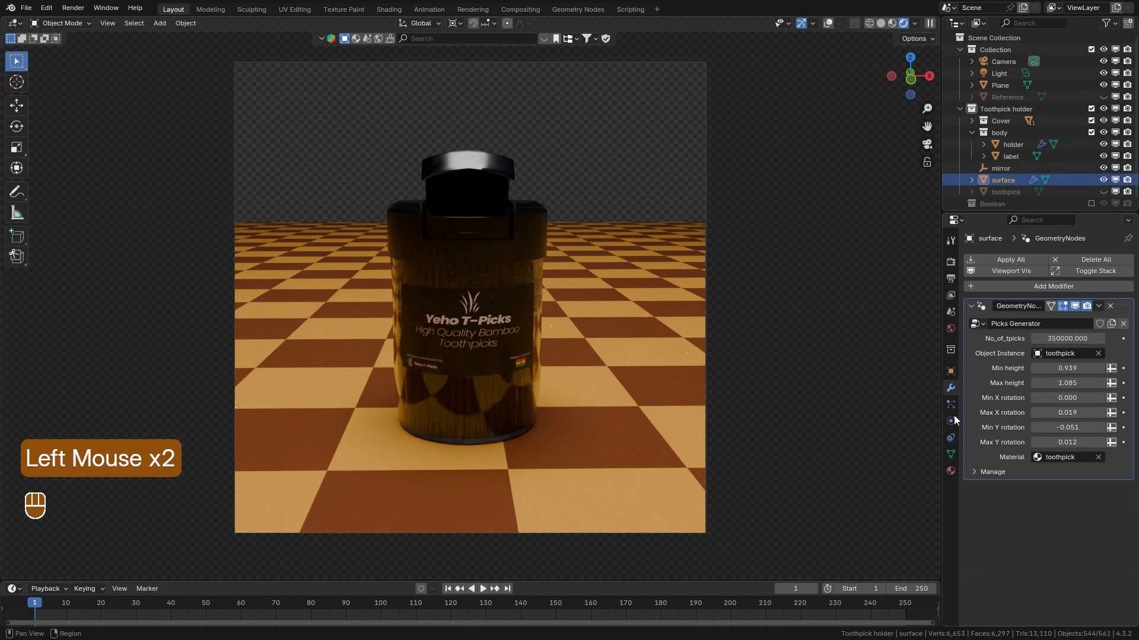
click(881, 24)
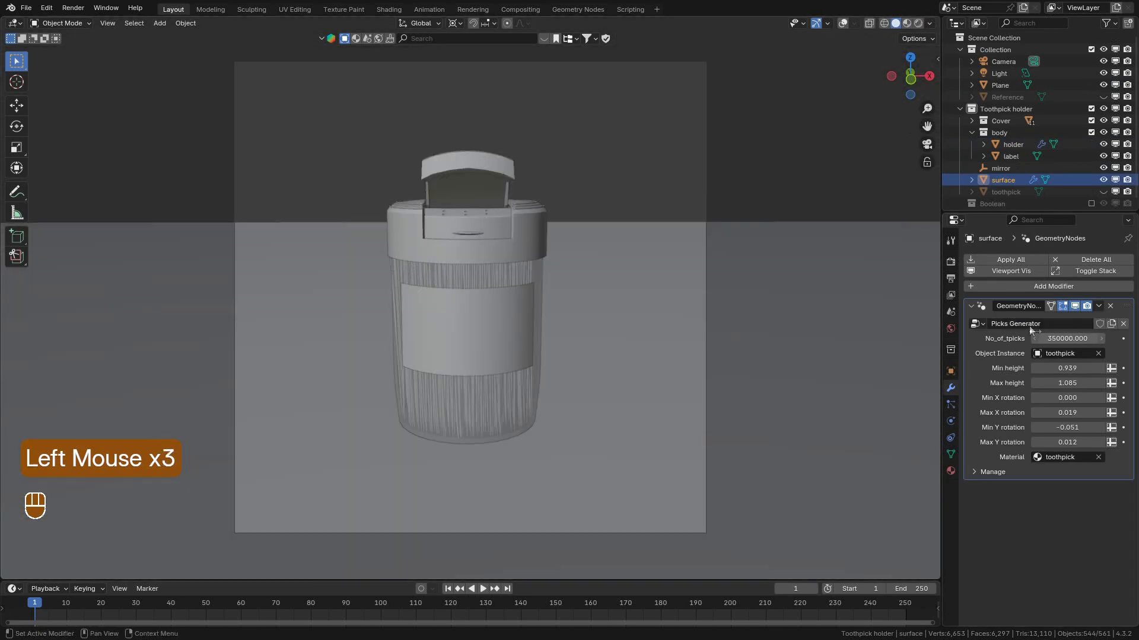
click(1069, 340)
text(3)
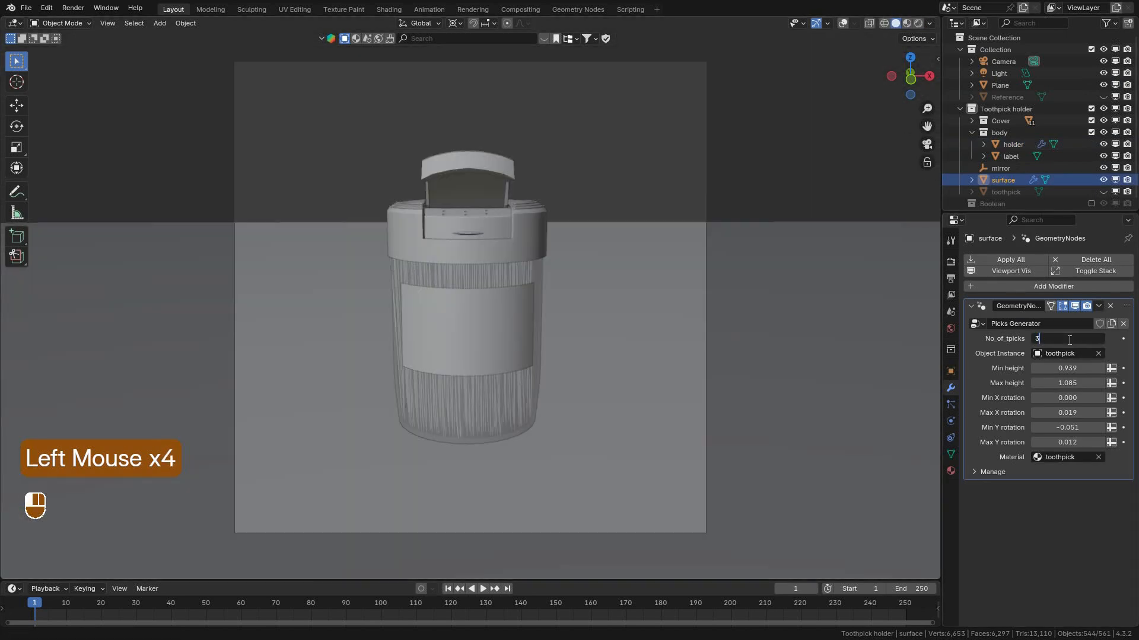
text(50000)
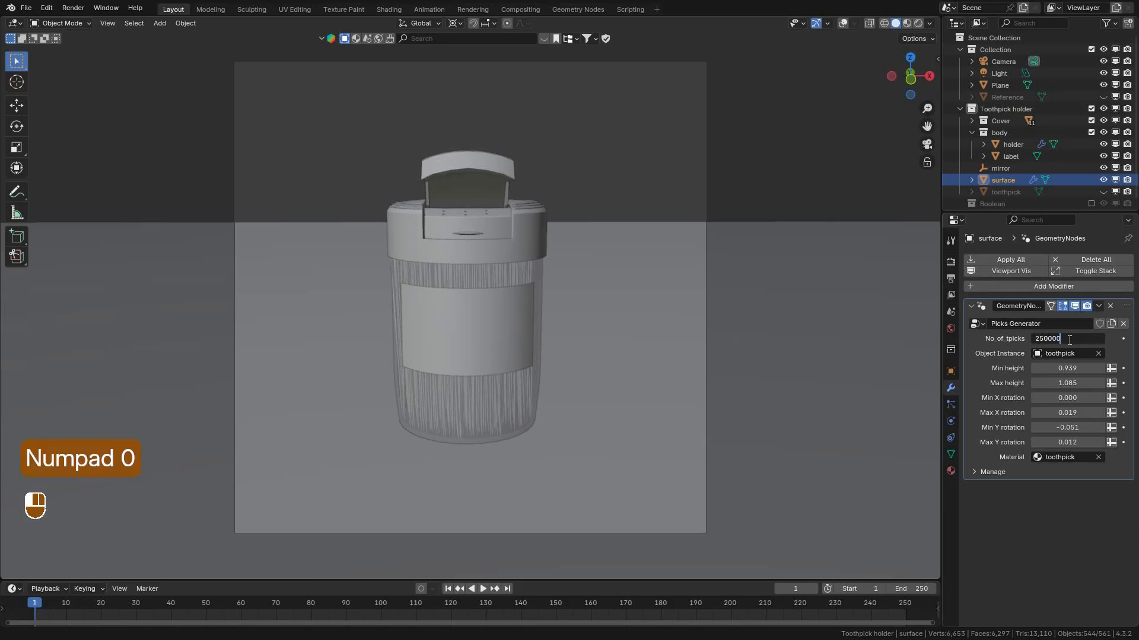
click(1040, 339)
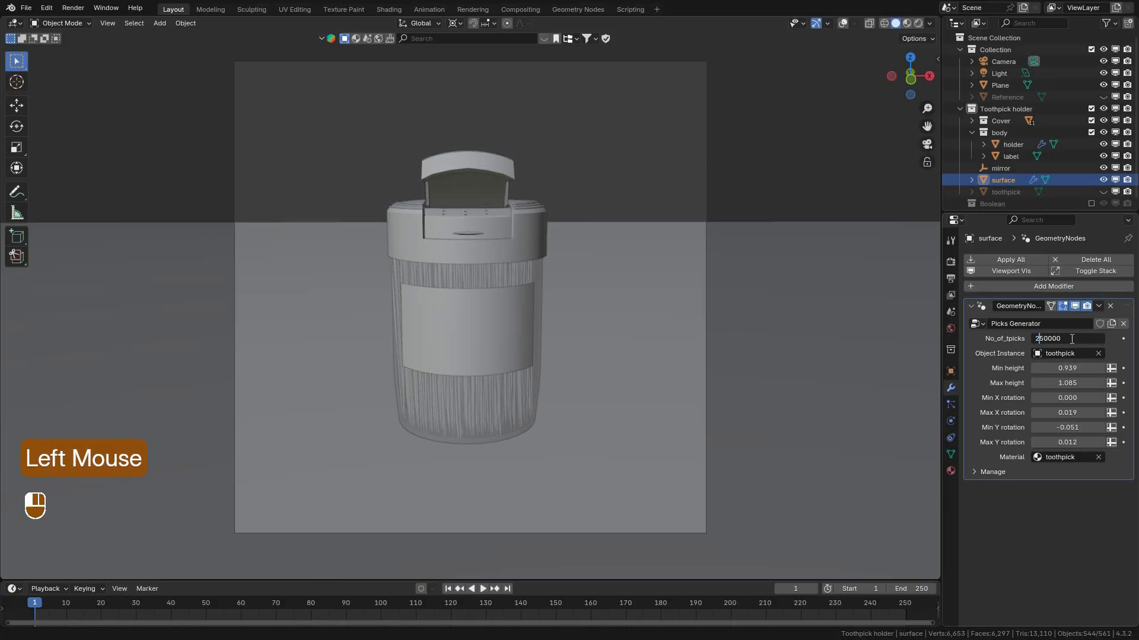
key(Return)
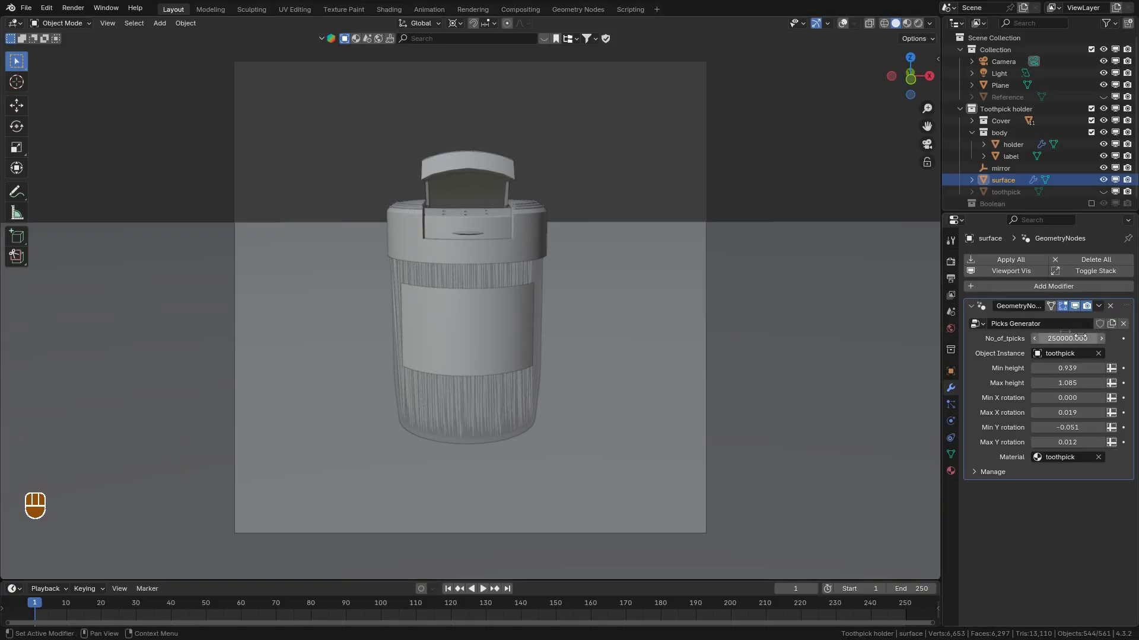
click(918, 23)
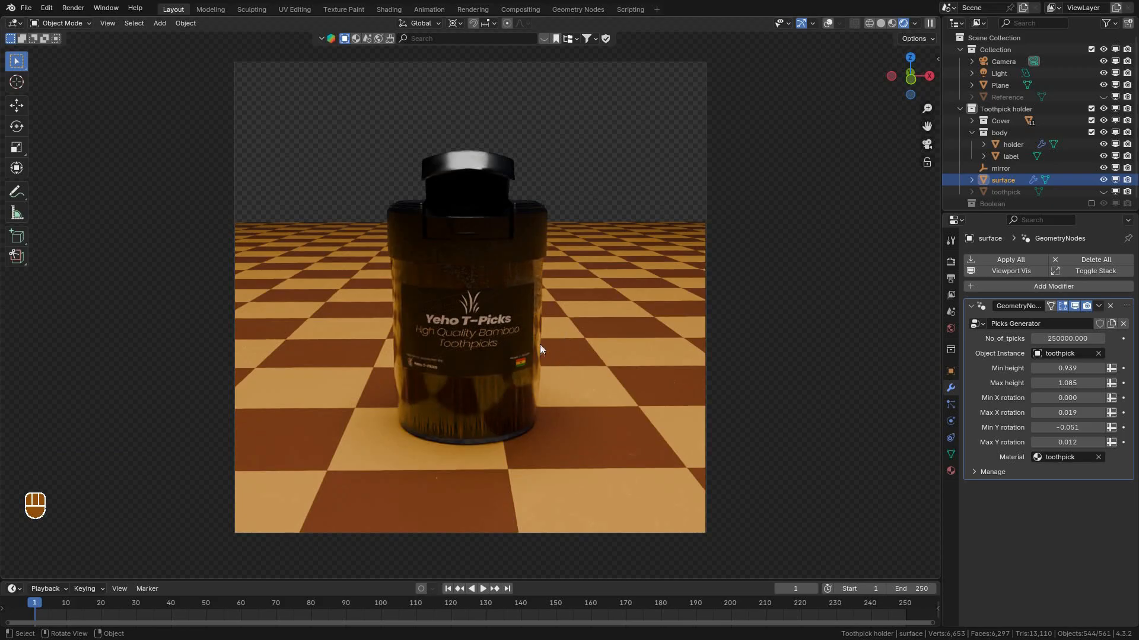
click(881, 23)
Delete the Checker Texture node from the ground plane's material.
click(999, 73)
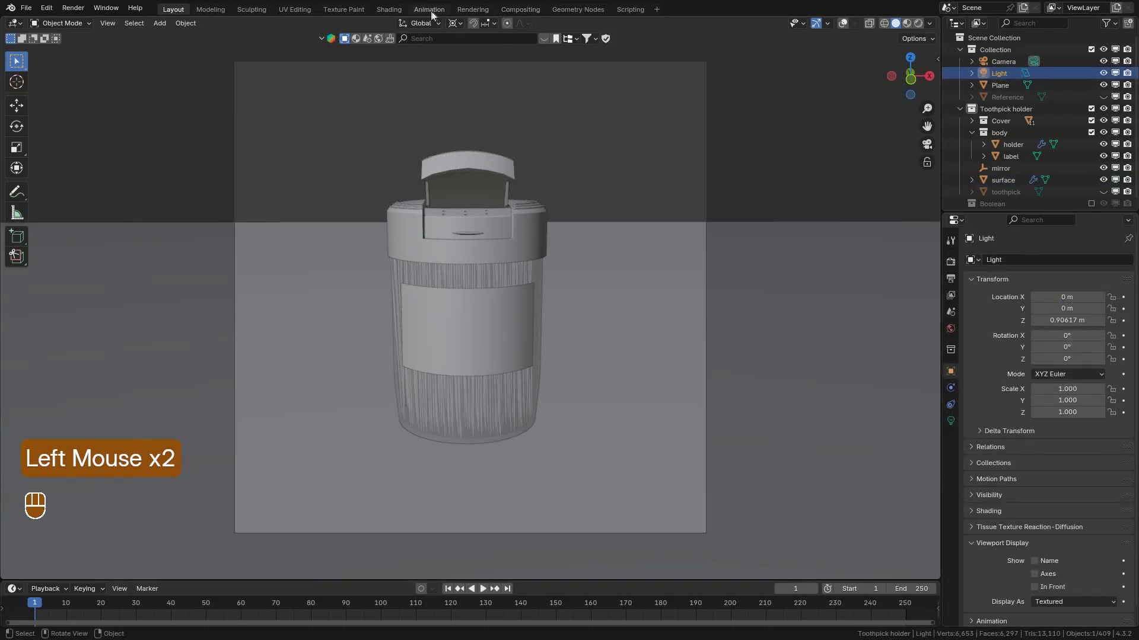
click(401, 11)
click(638, 310)
middle_drag(452, 494, 519, 500)
key(Delete)
Add an Image Texture node beside the Principled BSDF in the plane's material.
key(shift+a)
text(image)
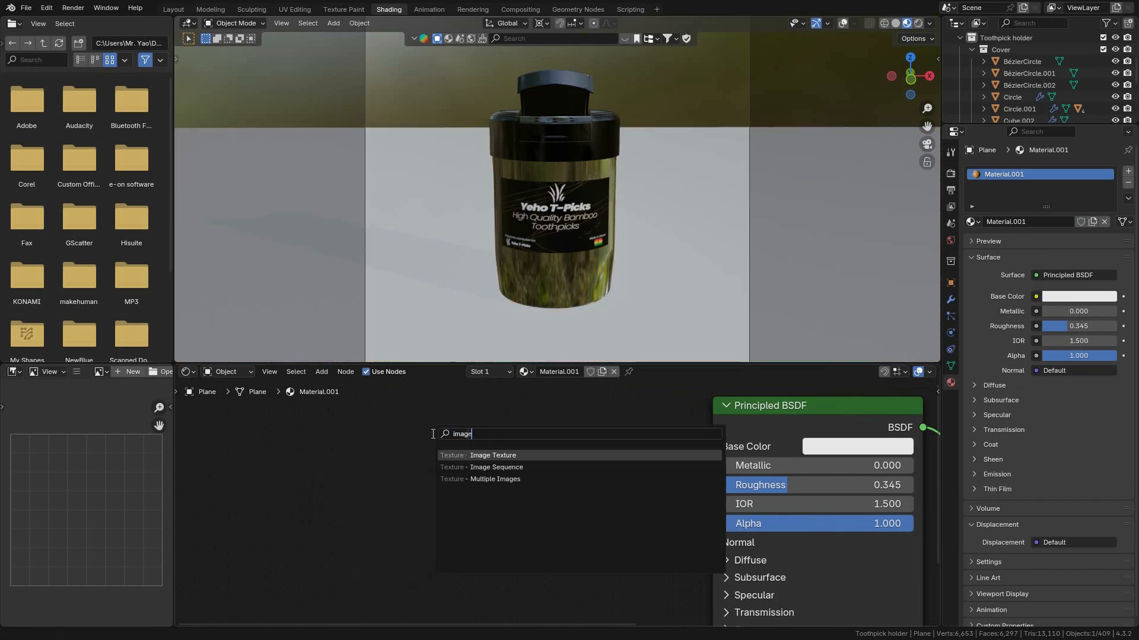
click(516, 455)
click(438, 445)
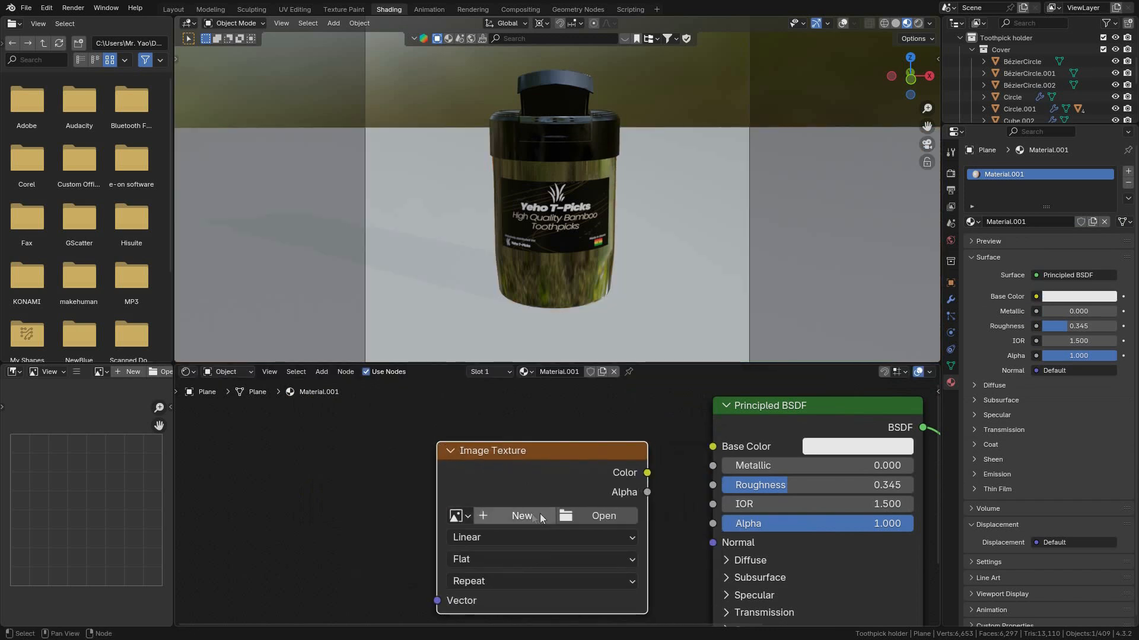
Replace the plane material's Image Texture node with a Principled texture setup using the Wood067_2K-JPG maps from the Image textures folder.
key(Delete)
scroll(608, 465, down, 1)
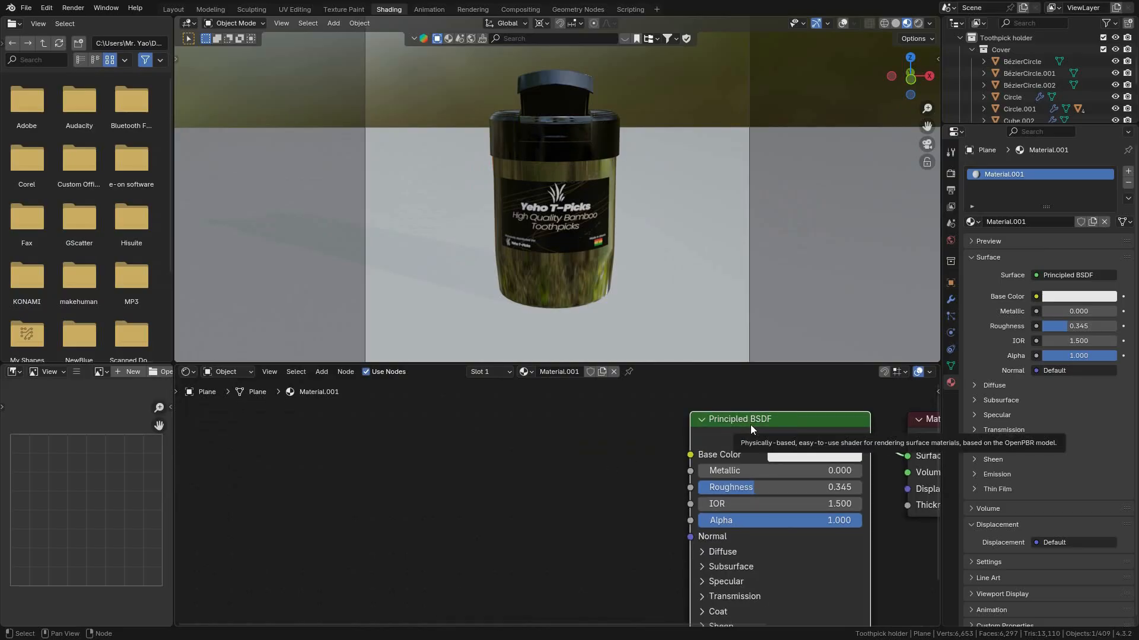
key(ctrl+shift+t)
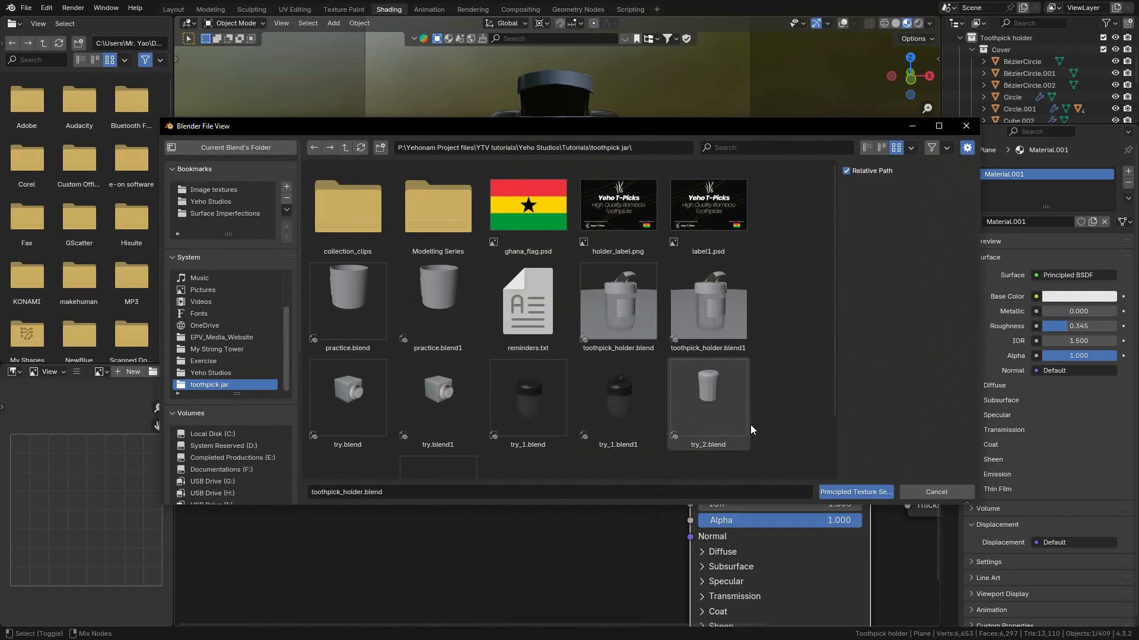
click(214, 190)
scroll(550, 321, down, 3)
scroll(549, 320, down, 10)
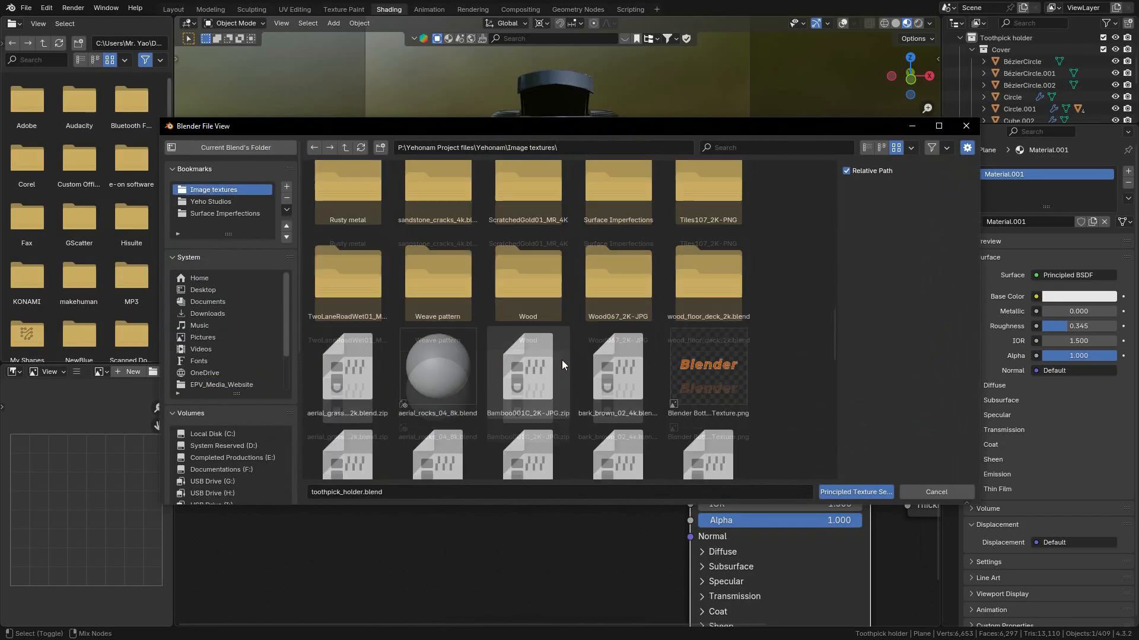
double_click(621, 312)
drag(569, 288, 660, 241)
shift+click(438, 300)
click(856, 492)
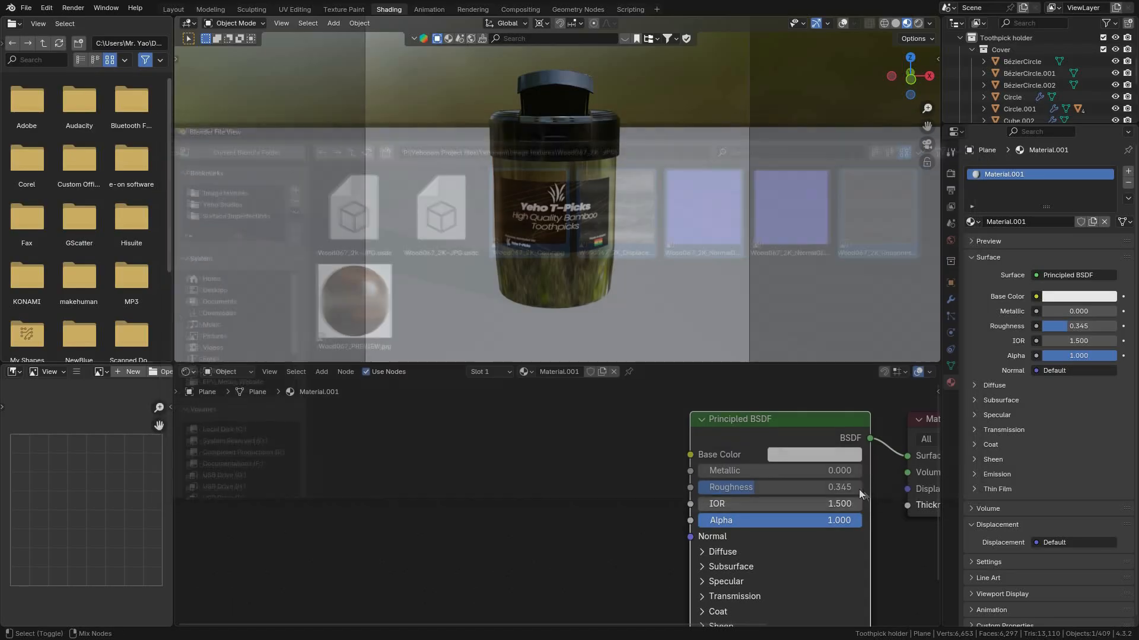
scroll(528, 543, down, 9)
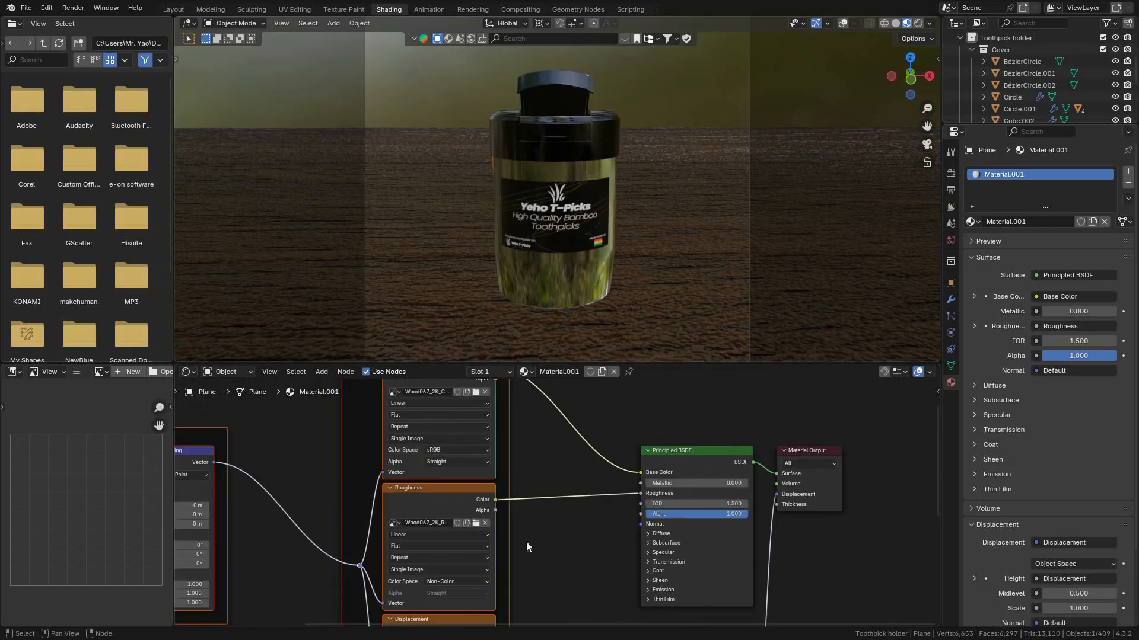
middle_drag(498, 533, 626, 529)
scroll(564, 502, up, 3)
click(547, 508)
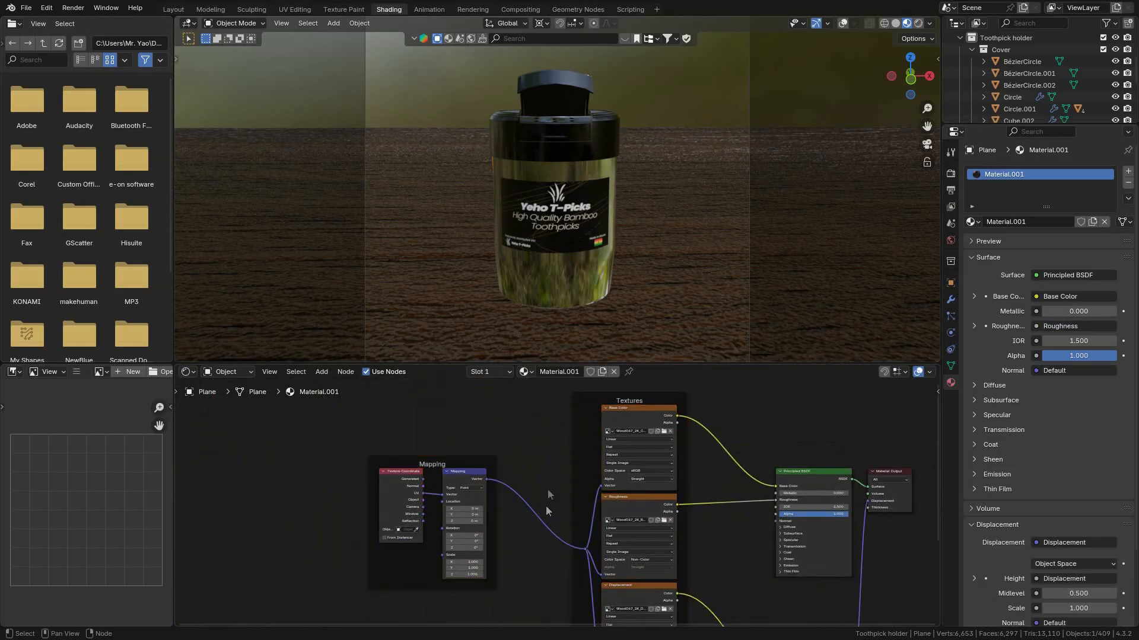
Check the wood floor in rendered shading, return to solid shading and save the file.
click(917, 24)
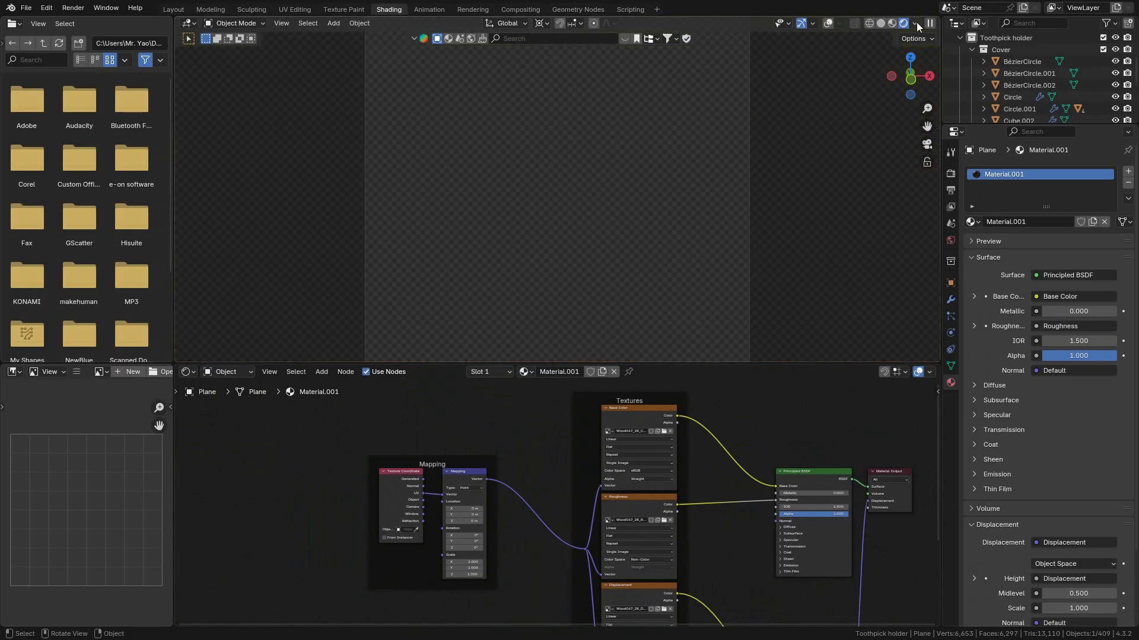
click(828, 24)
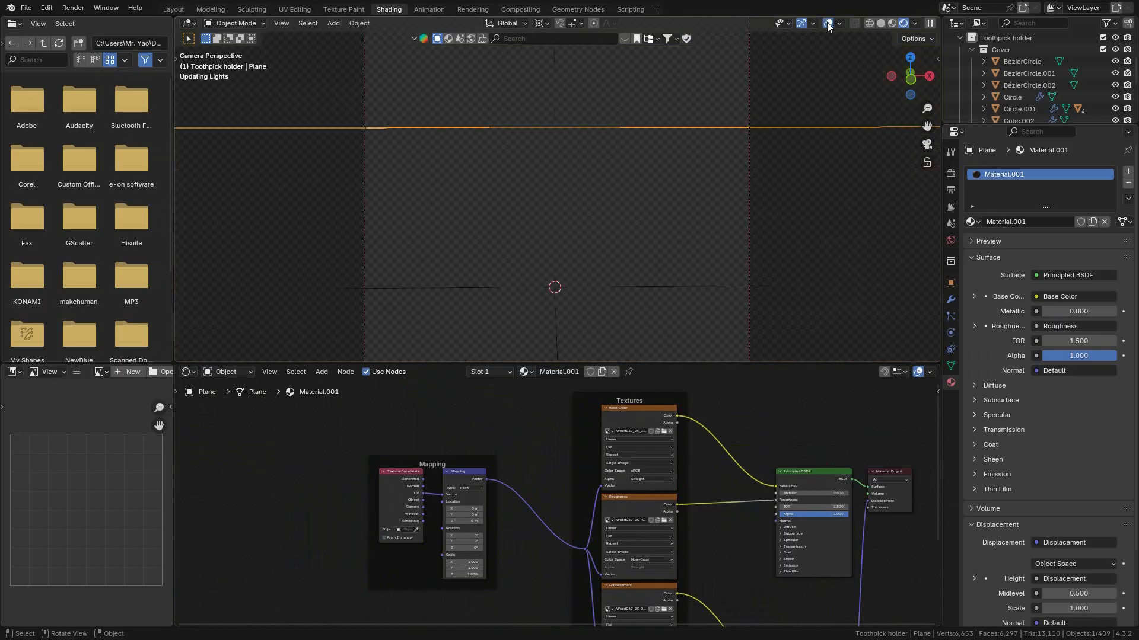
click(828, 24)
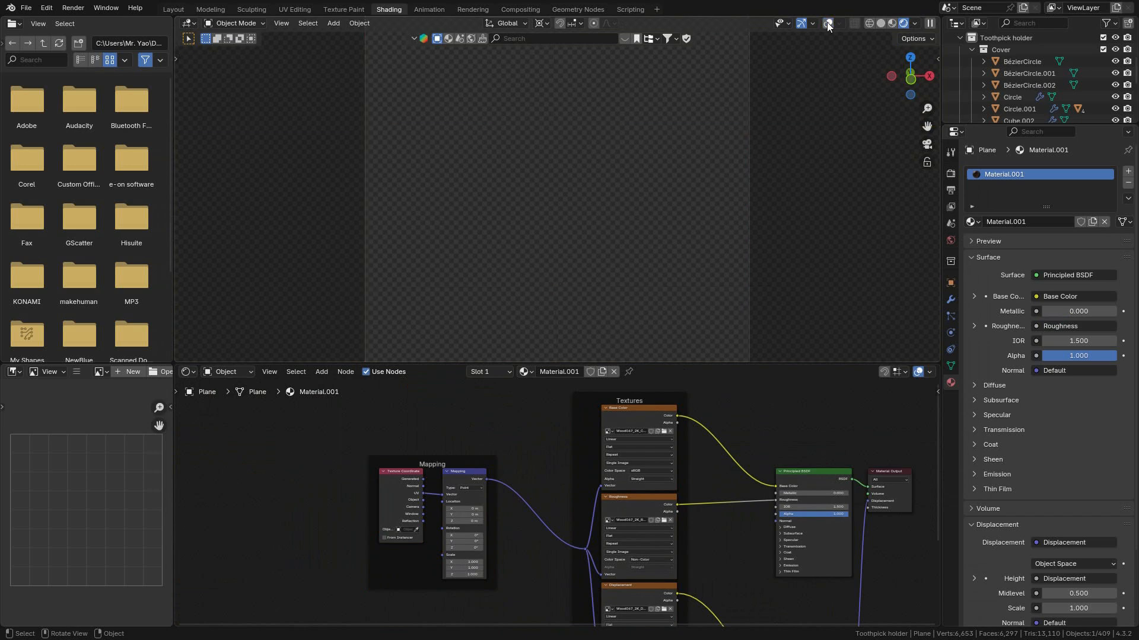
click(881, 24)
key(ctrl+s)
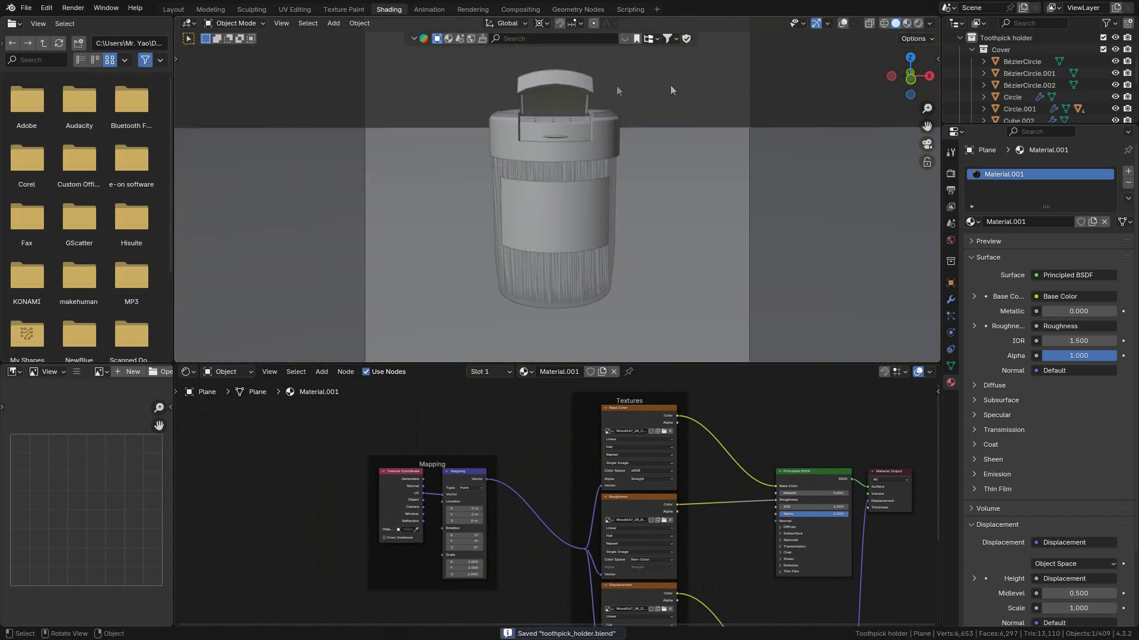
Set the area light's power to 80 W while previewing the scene rendered in the Layout workspace.
click(173, 9)
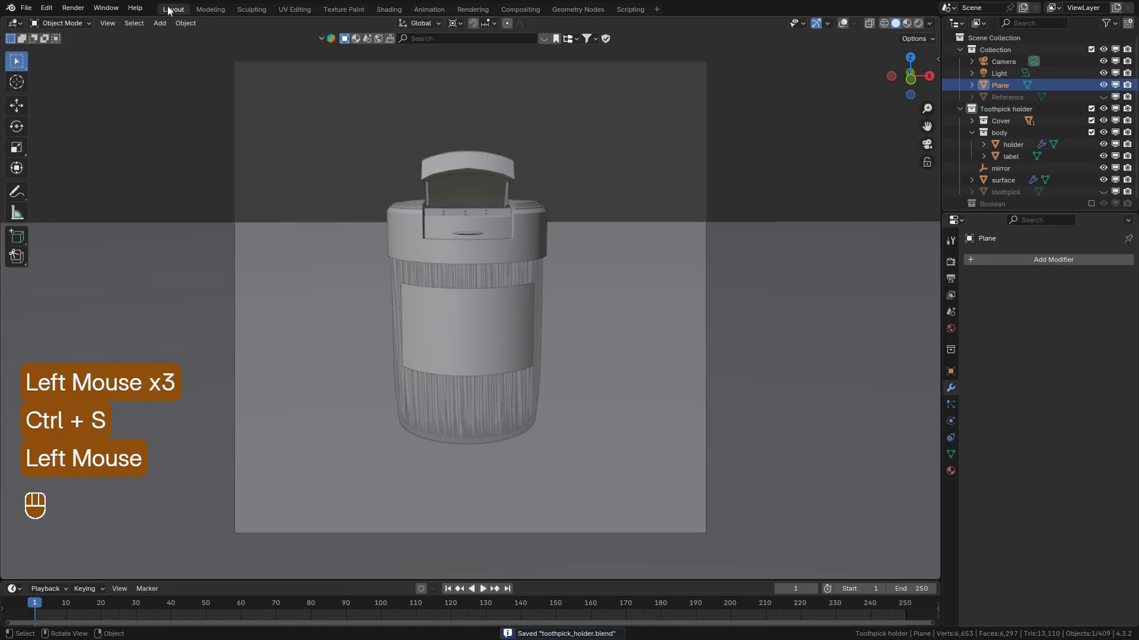
click(917, 23)
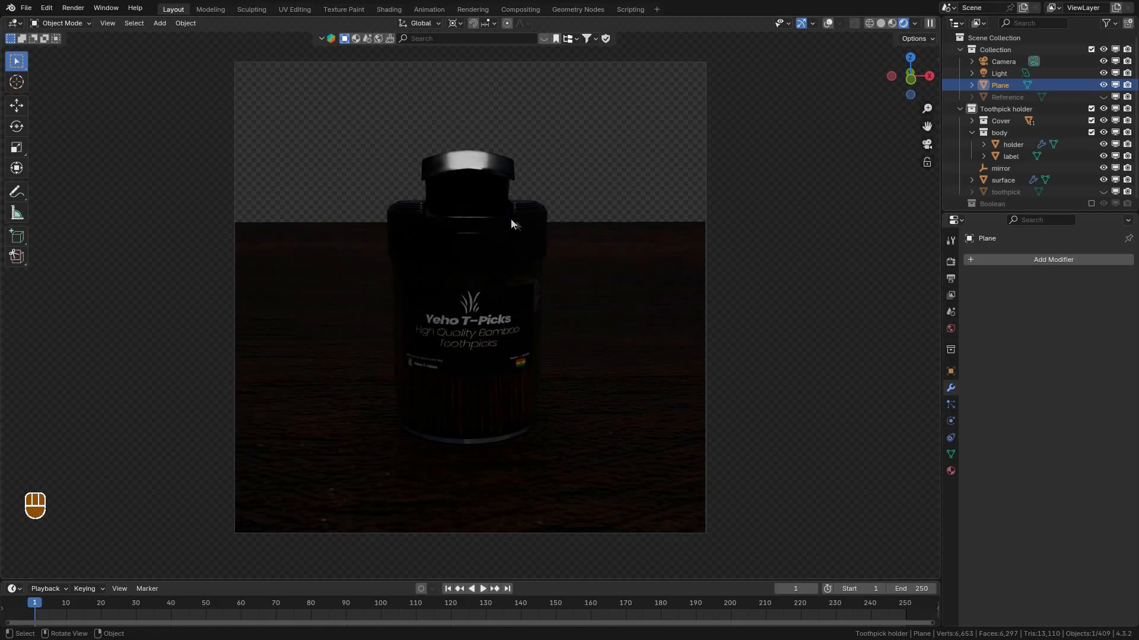
click(999, 73)
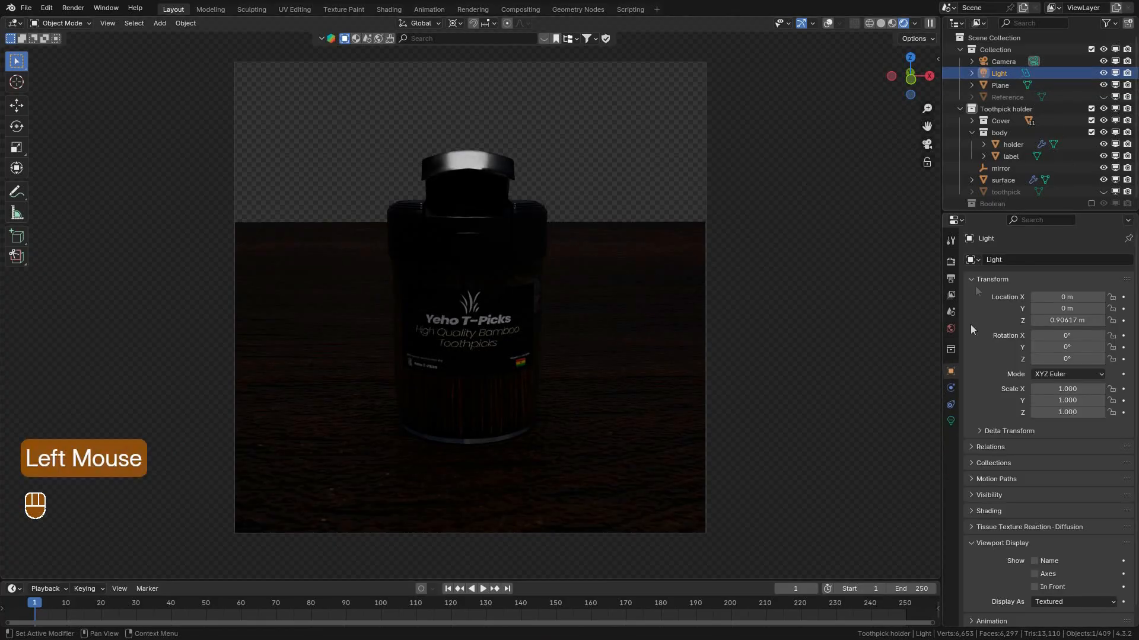
click(950, 420)
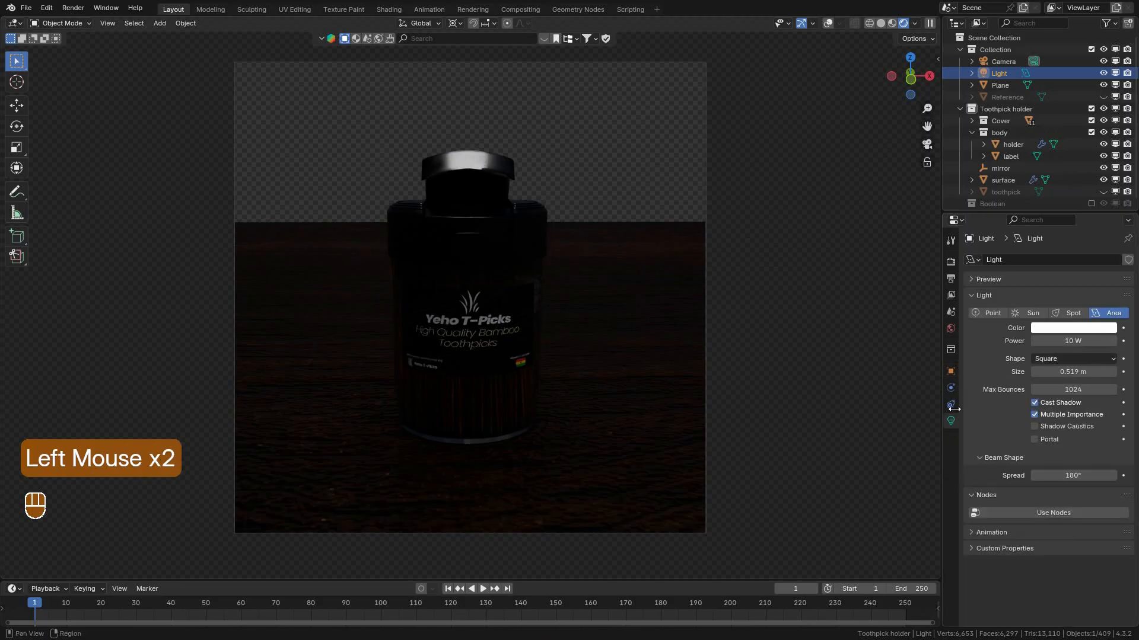
click(1076, 342)
text(80)
key(Return)
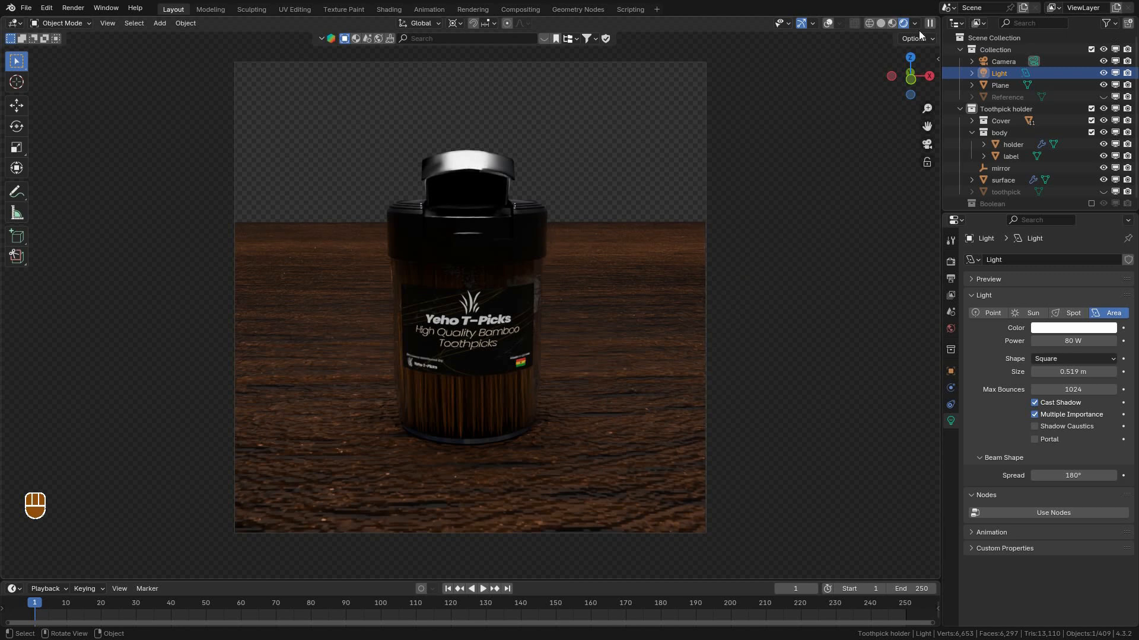
click(885, 26)
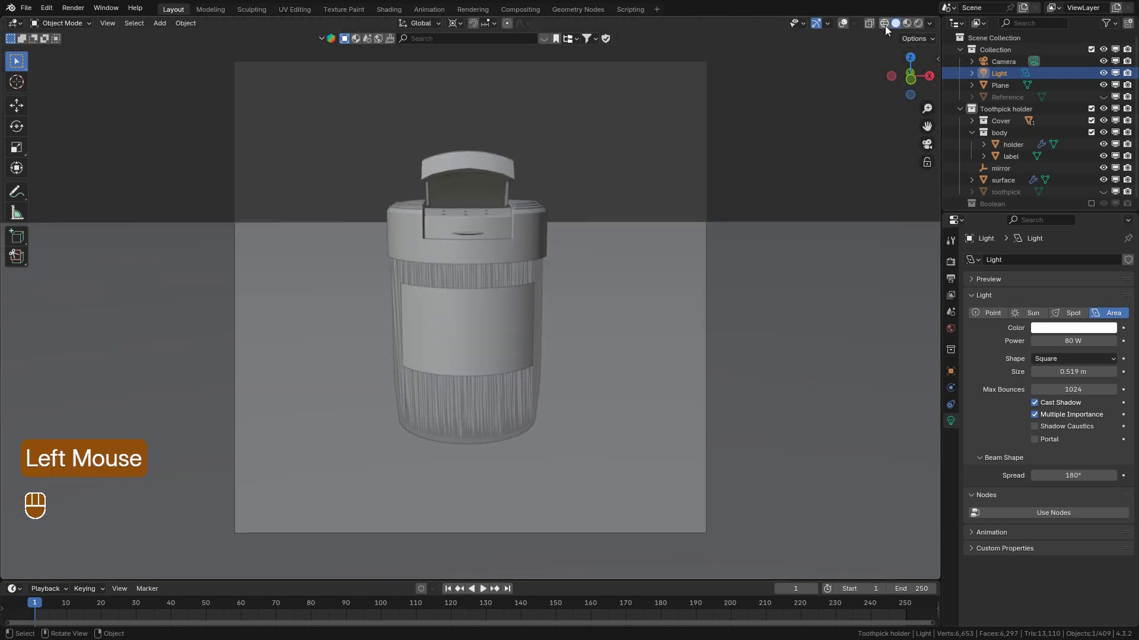
Show overlays in the Shading workspace, select the ground plane and display its Mapping node with the viewport in material preview.
click(389, 10)
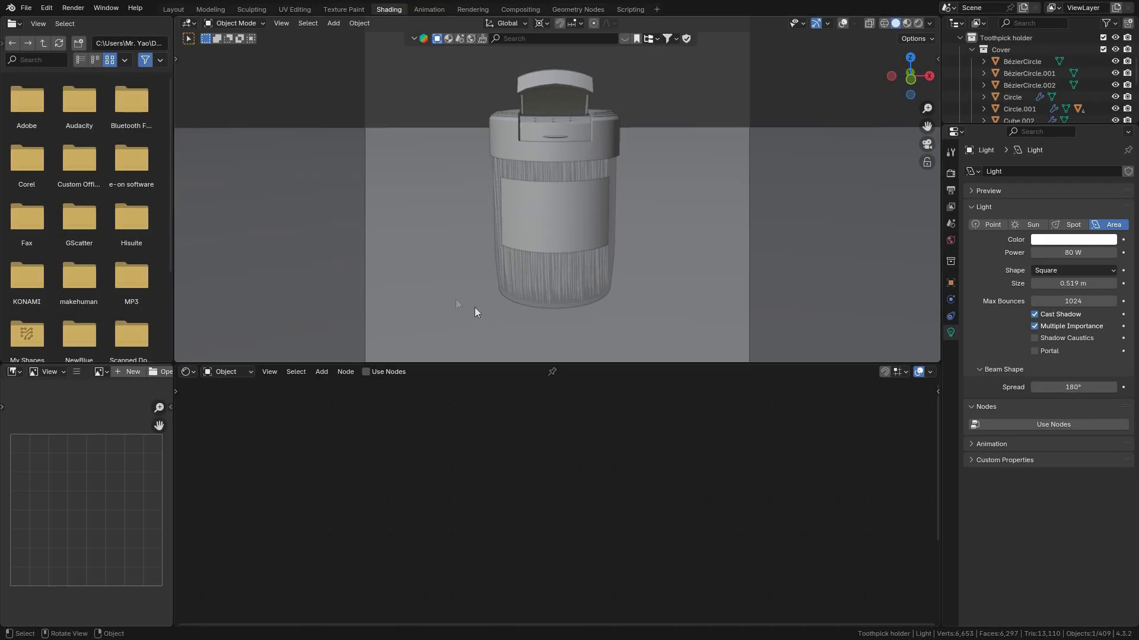
click(842, 23)
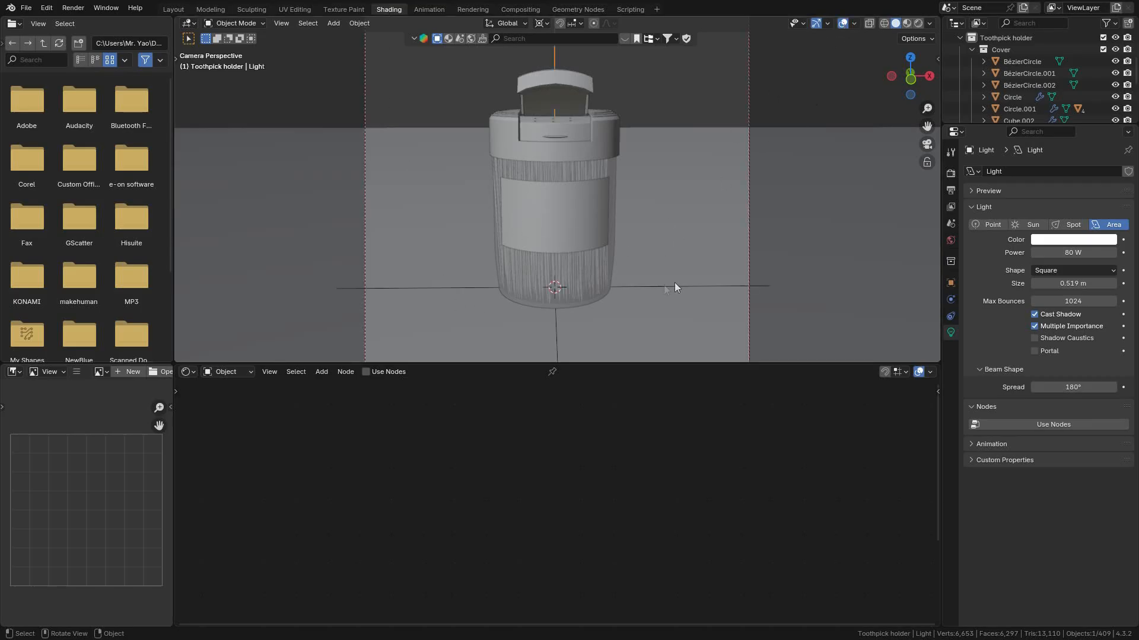
click(688, 239)
click(905, 25)
middle_drag(526, 478, 599, 461)
scroll(599, 486, up, 3)
scroll(599, 490, up, 4)
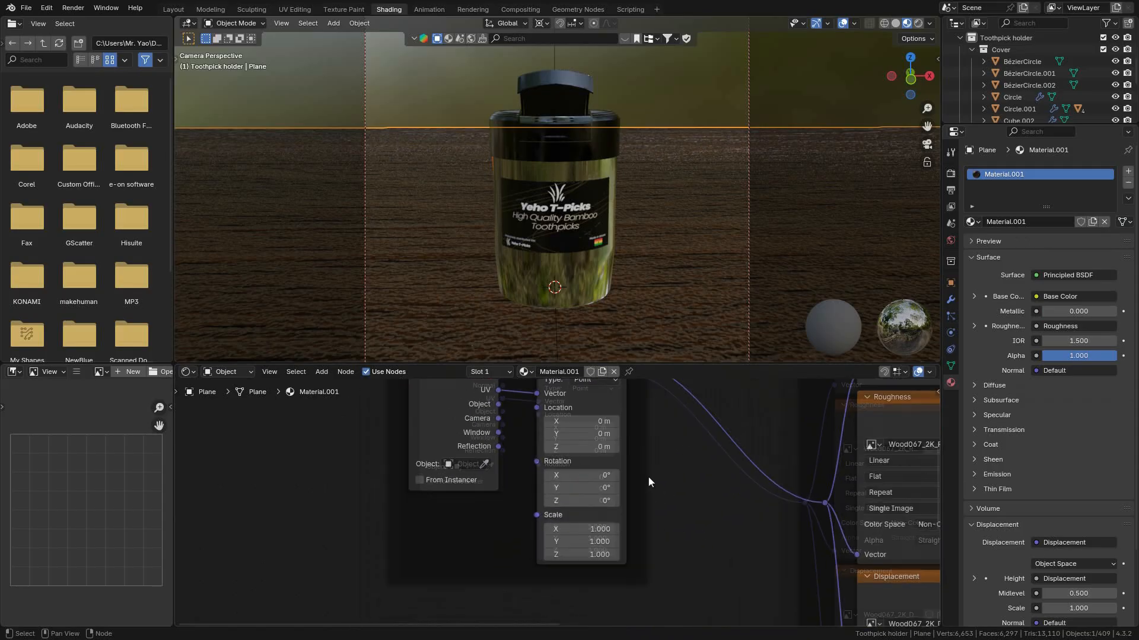
key(shift+a)
click(437, 475)
text(va)
click(741, 433)
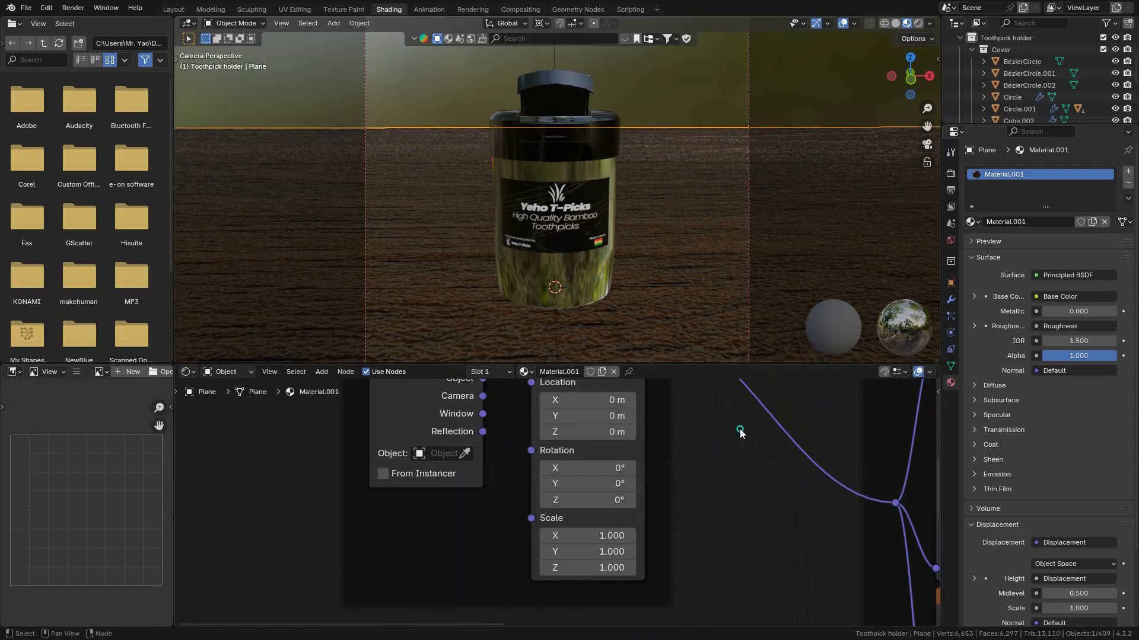
Set the Mapping node's X, Y and Z scale to 5.490 and preview the wood floor rendered in the Layout workspace.
drag(611, 534, 610, 568)
drag(606, 169, 842, 163)
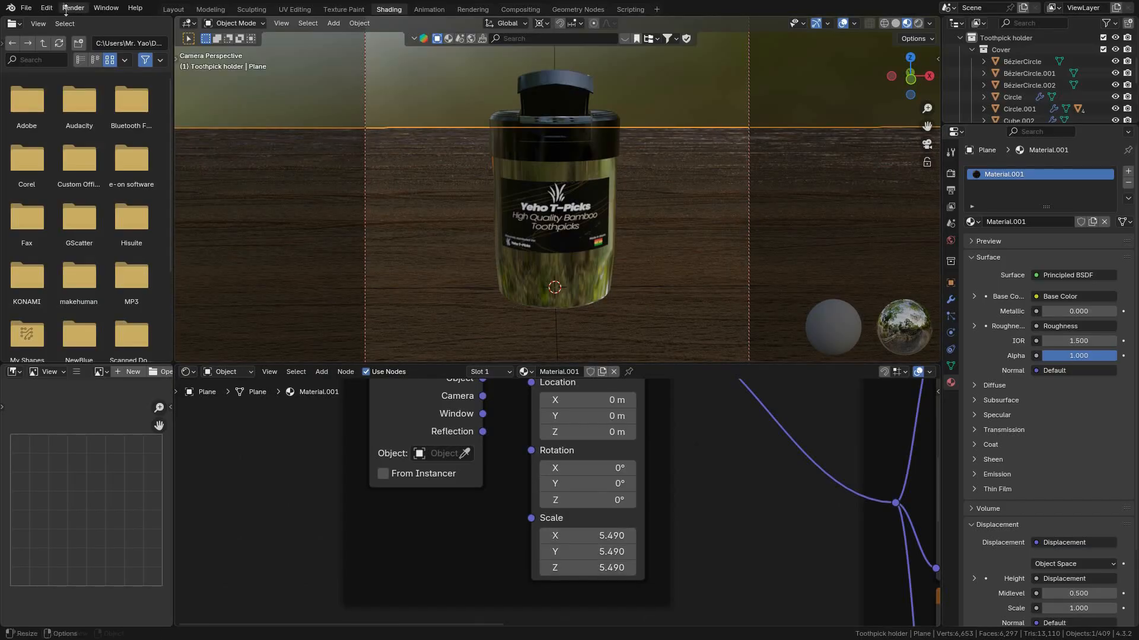
click(173, 9)
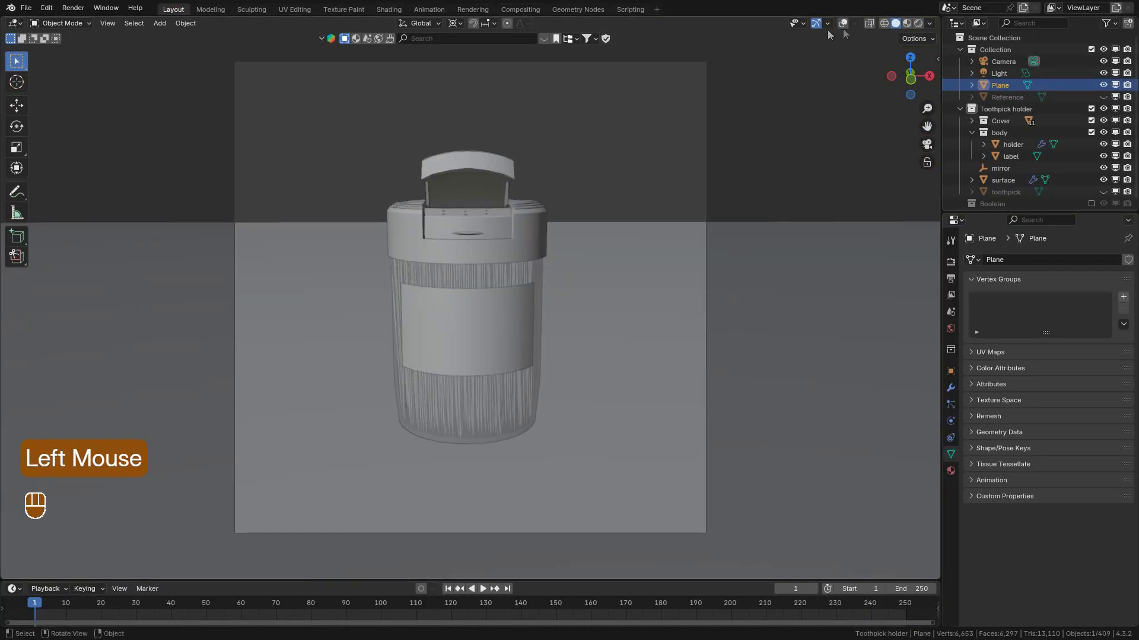
click(918, 22)
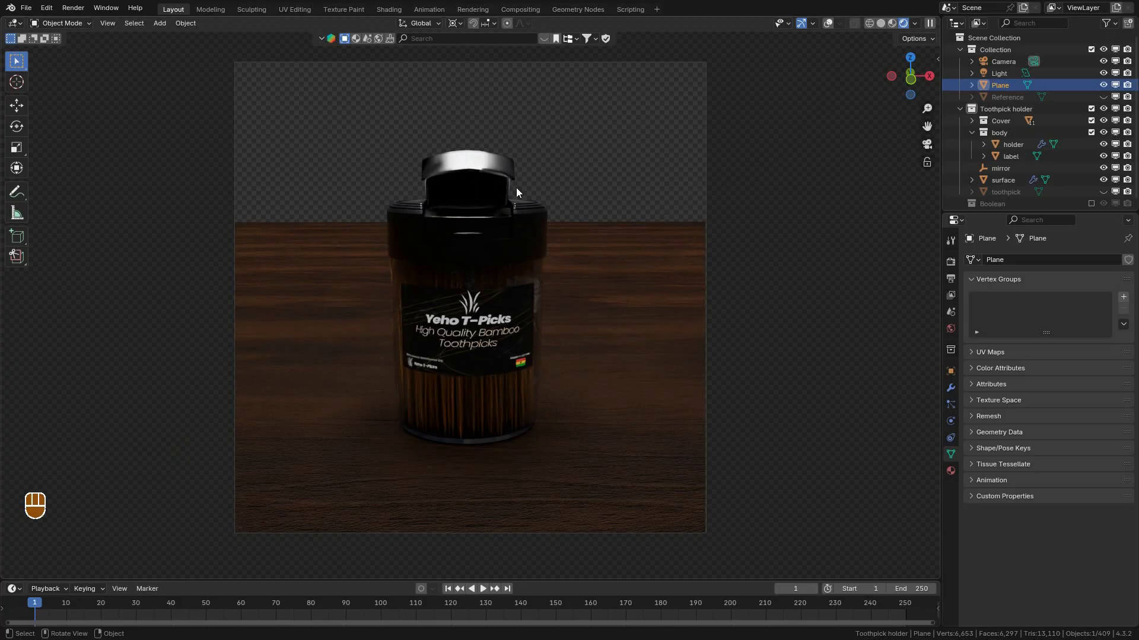
Select the area light and try to shift it along the global X axis in the rendered camera view.
click(1001, 73)
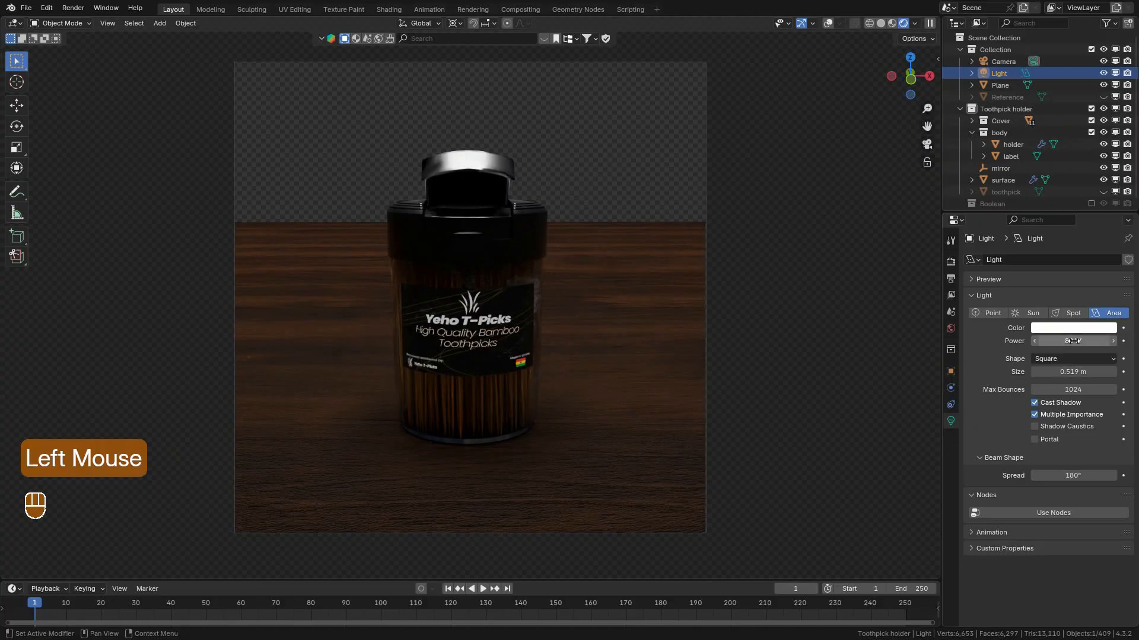
key(g)
key(x)
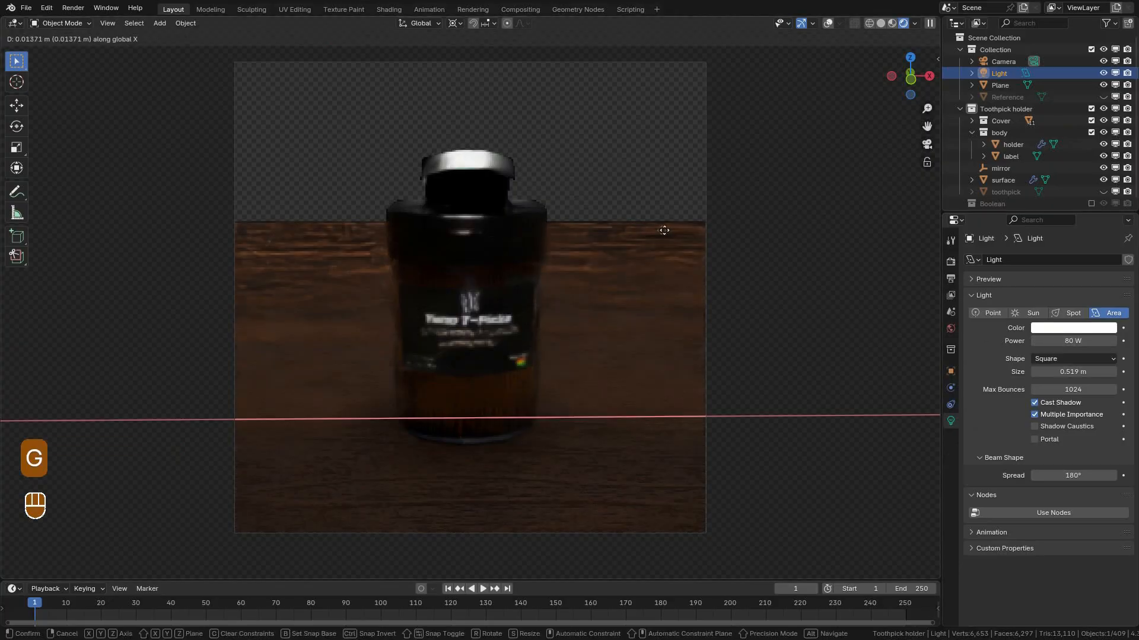
click(725, 233)
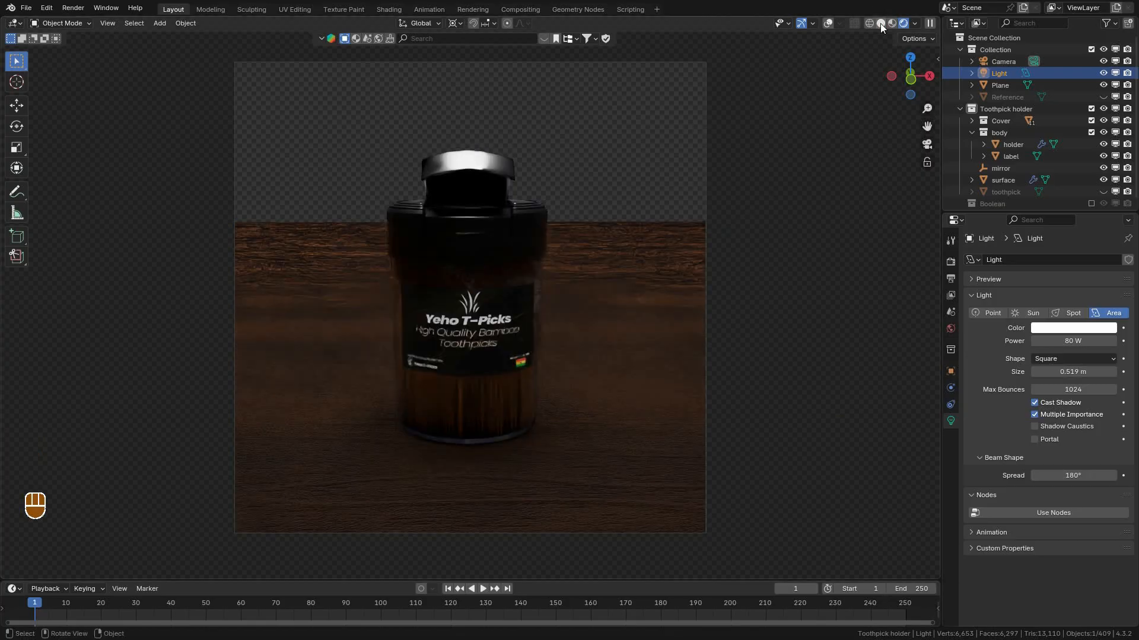
Return to solid shading with overlays shown and move the area light in the positive X direction, off-centre from the toothpick holder.
click(880, 24)
click(838, 26)
middle_drag(573, 200, 561, 210)
scroll(561, 210, down, 6)
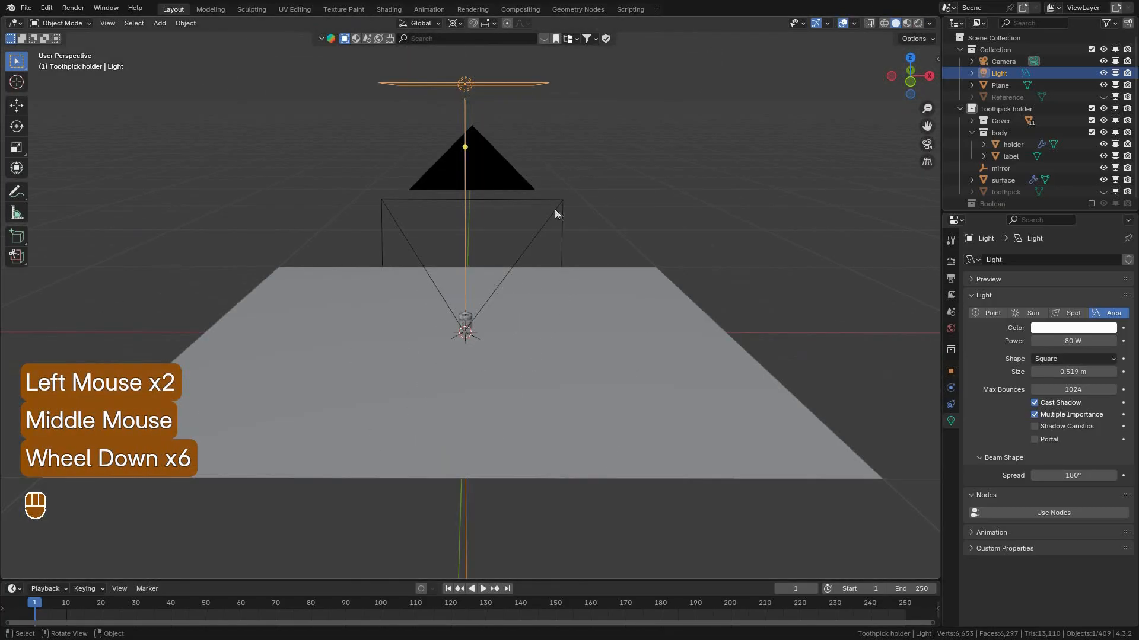
key(g)
key(shift)
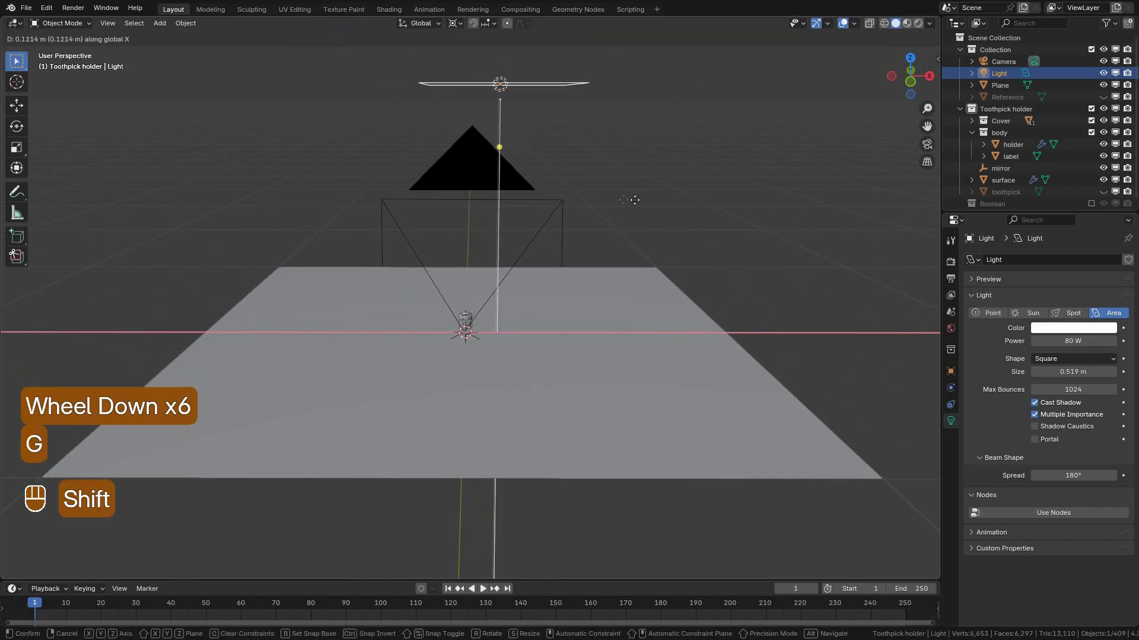
click(718, 209)
key(r)
key(y)
right_click(712, 131)
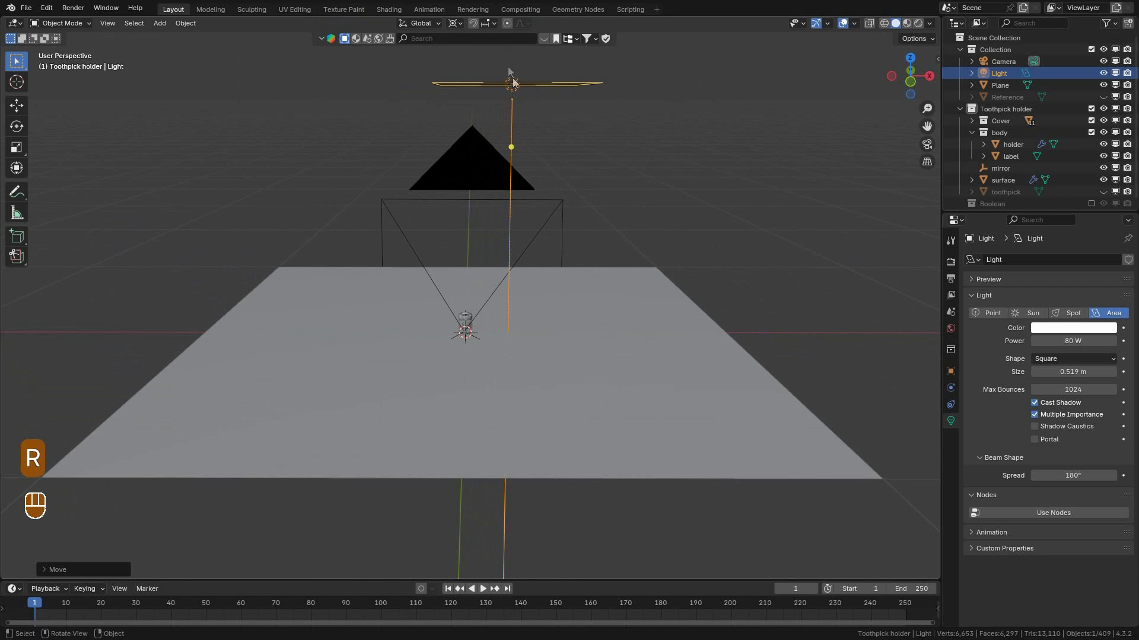
Set the transform pivot to Median Point and rotate the area light about 10° around global Y to aim at the holder.
click(455, 23)
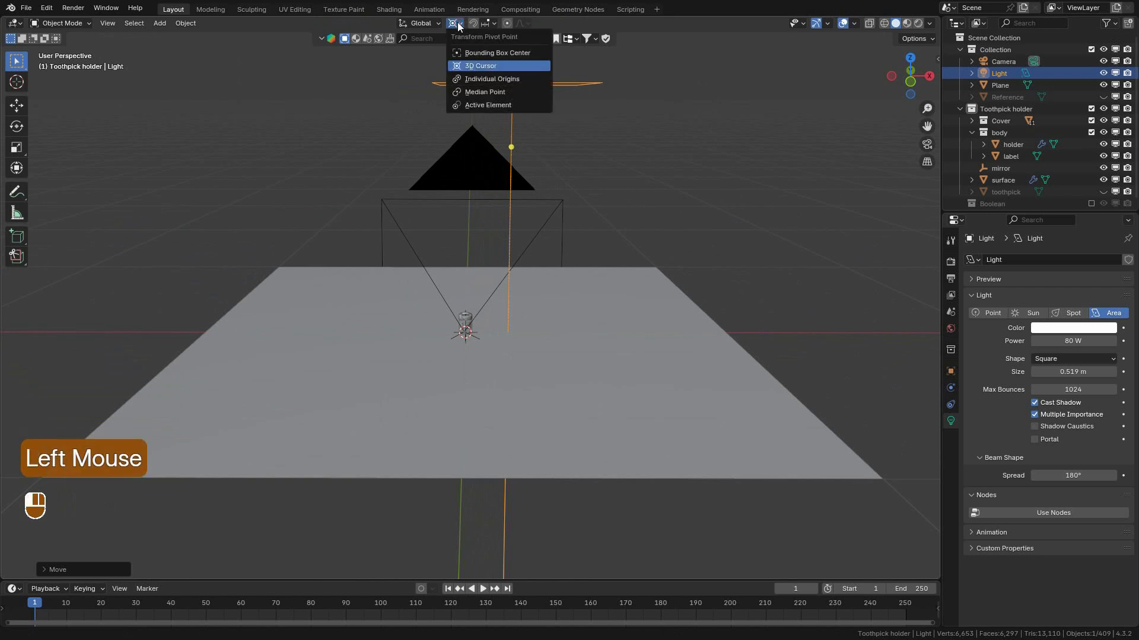
click(480, 92)
key(r)
key(y)
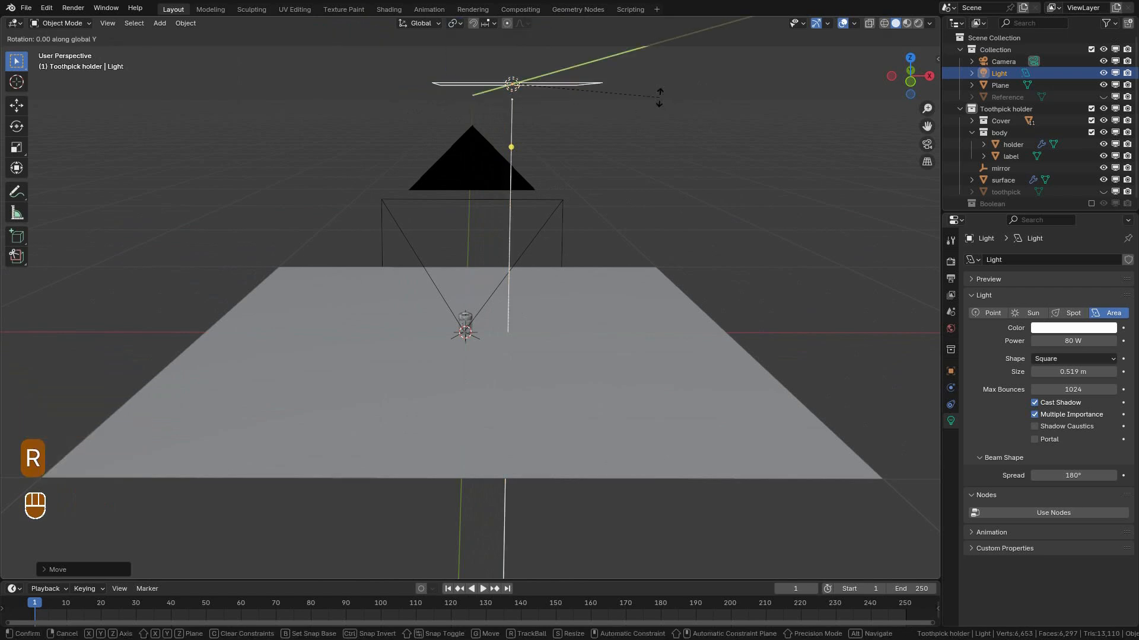
key(shift)
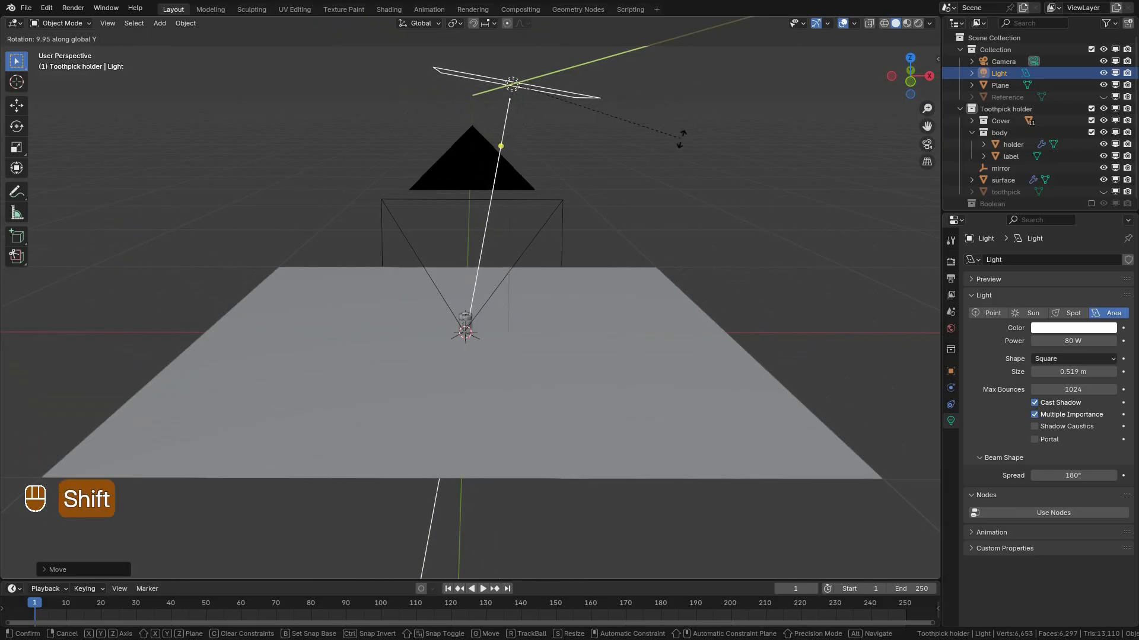
click(686, 149)
Preview the new lighting on the toothpick holder through the camera in rendered shading.
scroll(696, 168, up, 2)
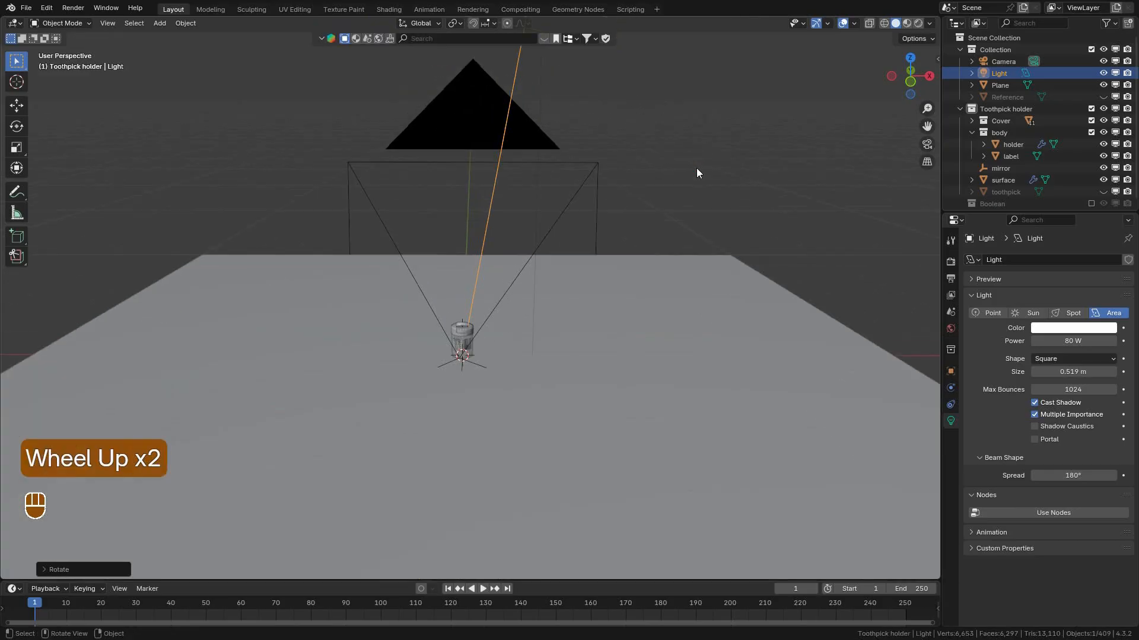
key(KP_0)
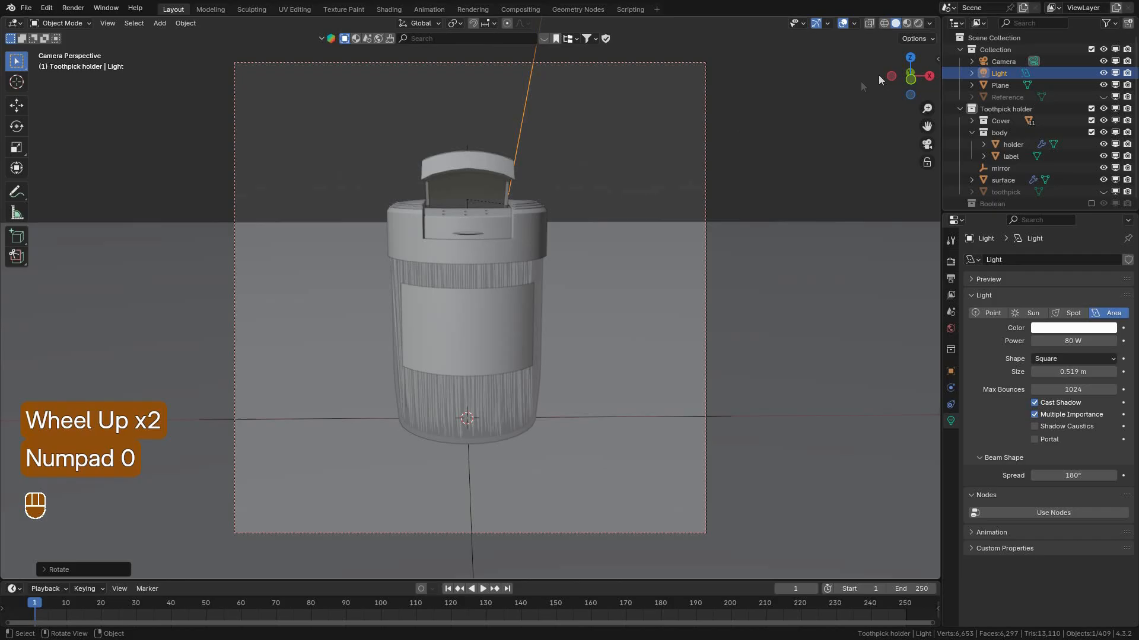
click(918, 24)
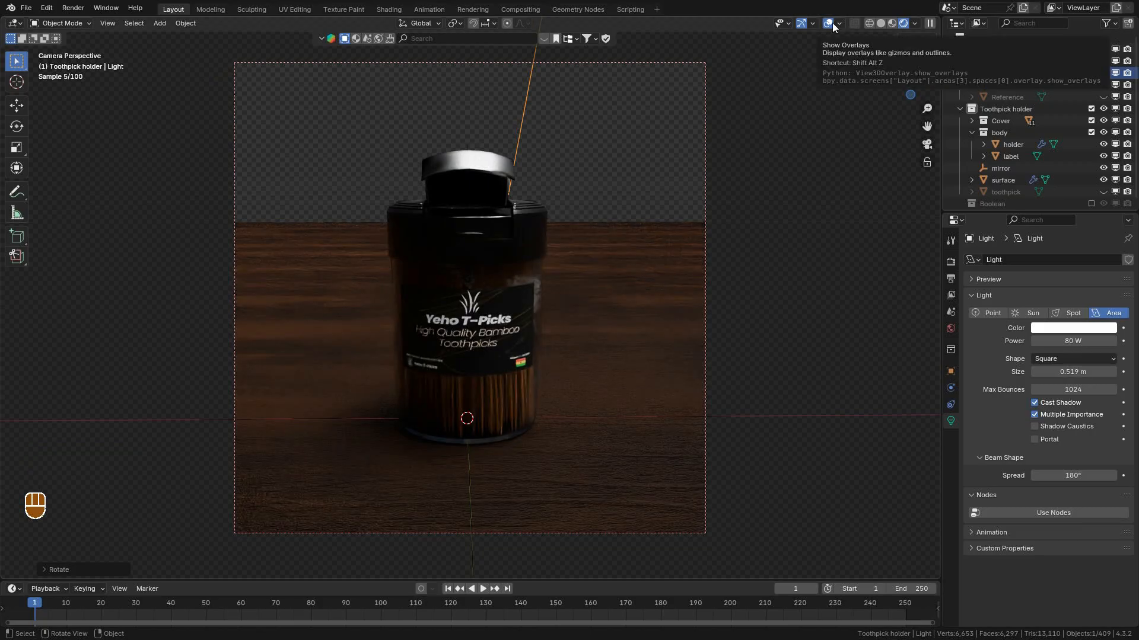
Check the render with overlays hidden, and return to solid shading with overlays shown outside the camera view.
click(831, 23)
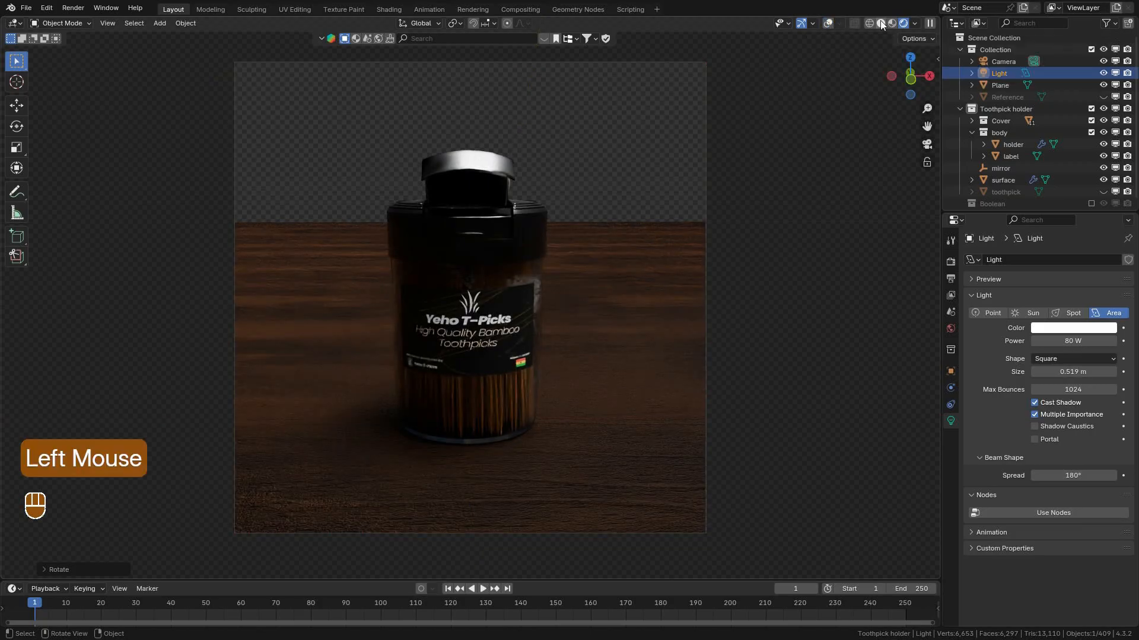
click(881, 23)
click(848, 24)
middle_drag(660, 165, 682, 154)
scroll(659, 196, down, 3)
scroll(563, 344, up, 5)
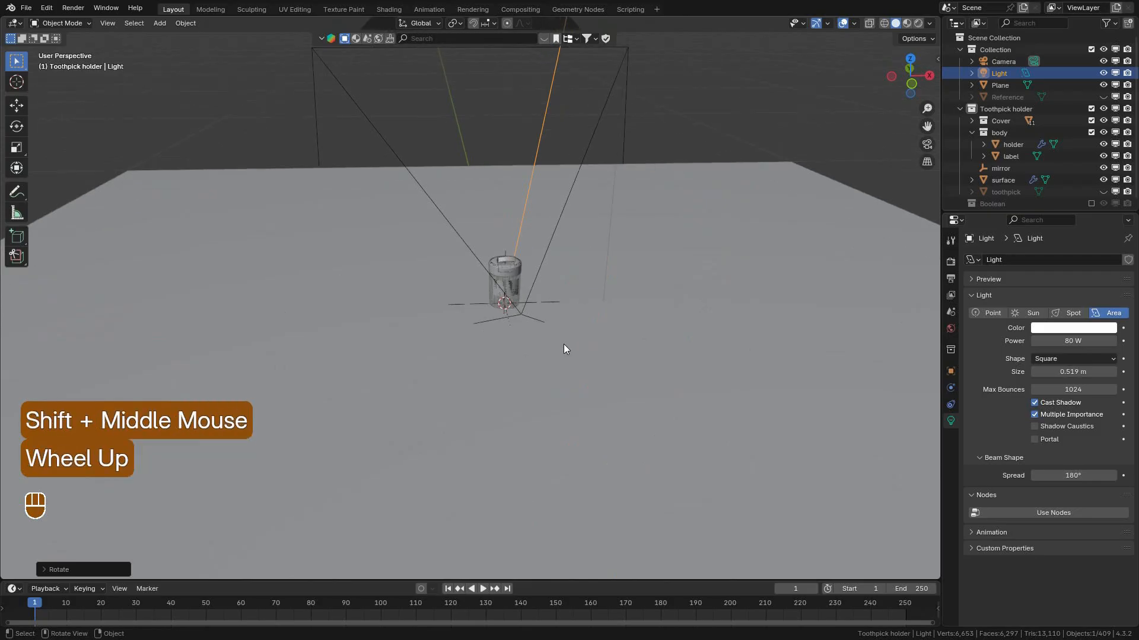
shift+middle_drag(606, 335, 820, 360)
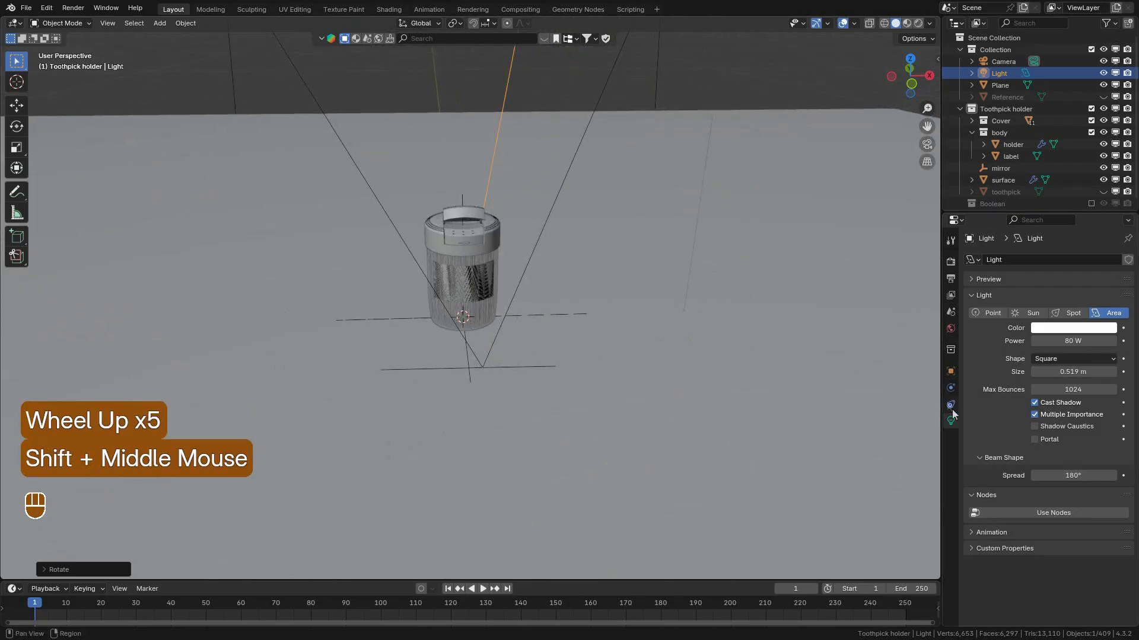
scroll(512, 221, down, 2)
scroll(585, 225, down, 2)
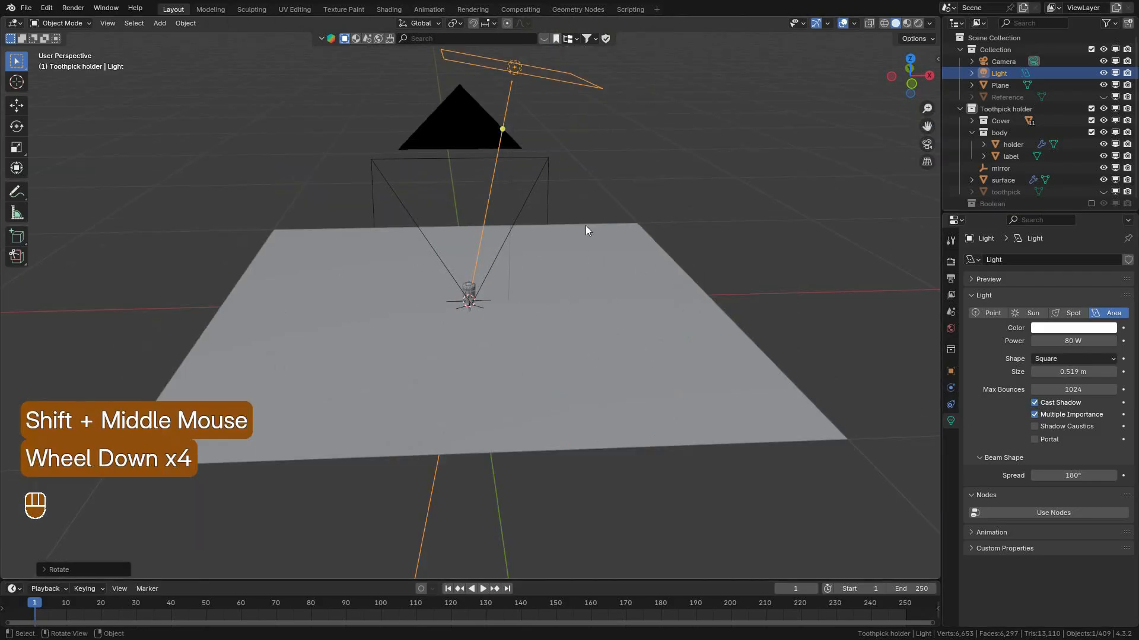
key(g)
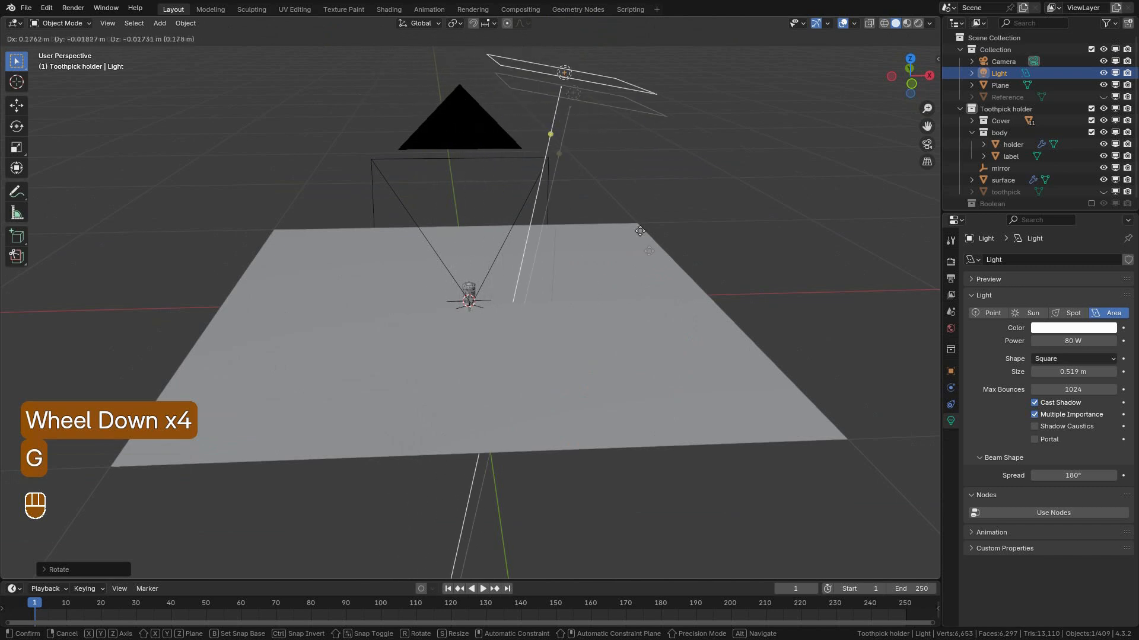
right_click(636, 272)
Add a Damped Track constraint to the area light with the mirror object as its target.
scroll(539, 306, up, 4)
scroll(492, 313, up, 2)
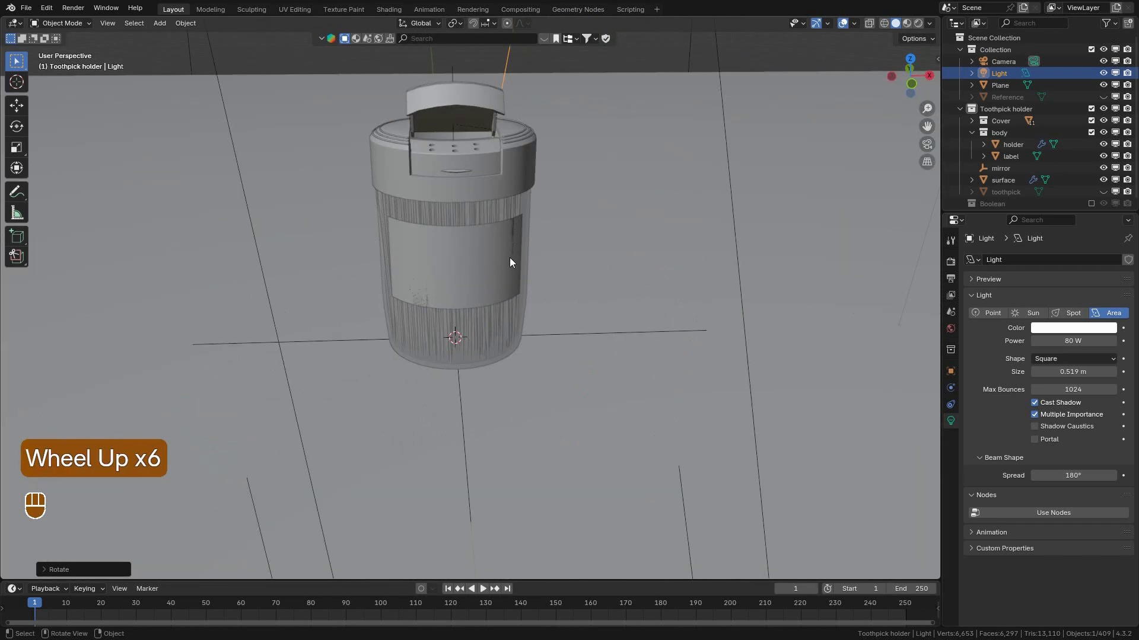
click(950, 405)
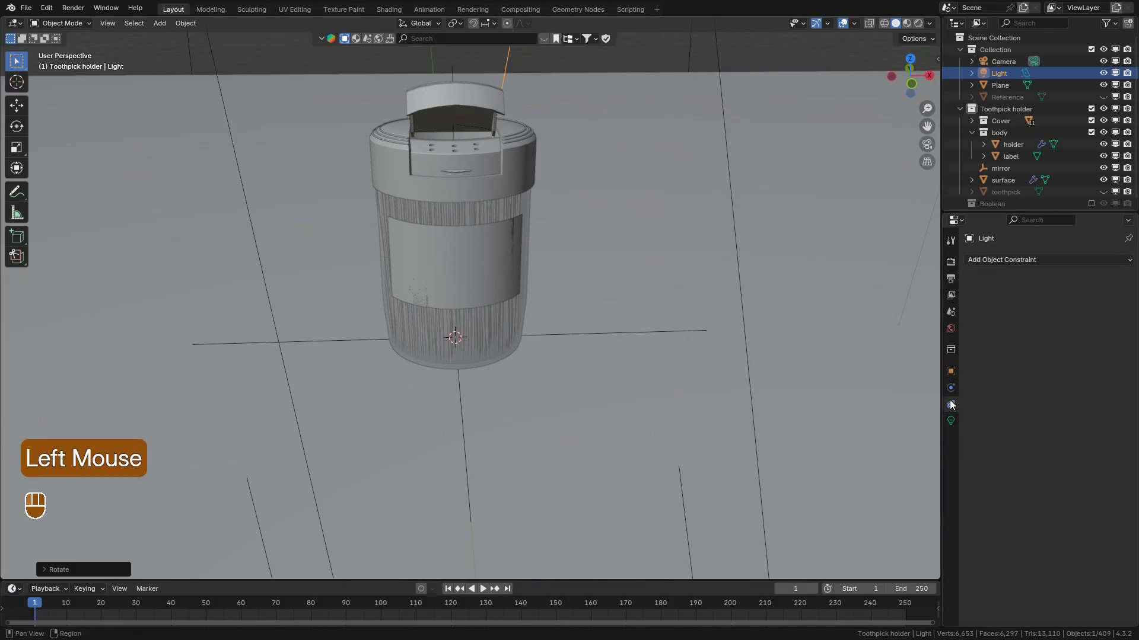
click(1021, 261)
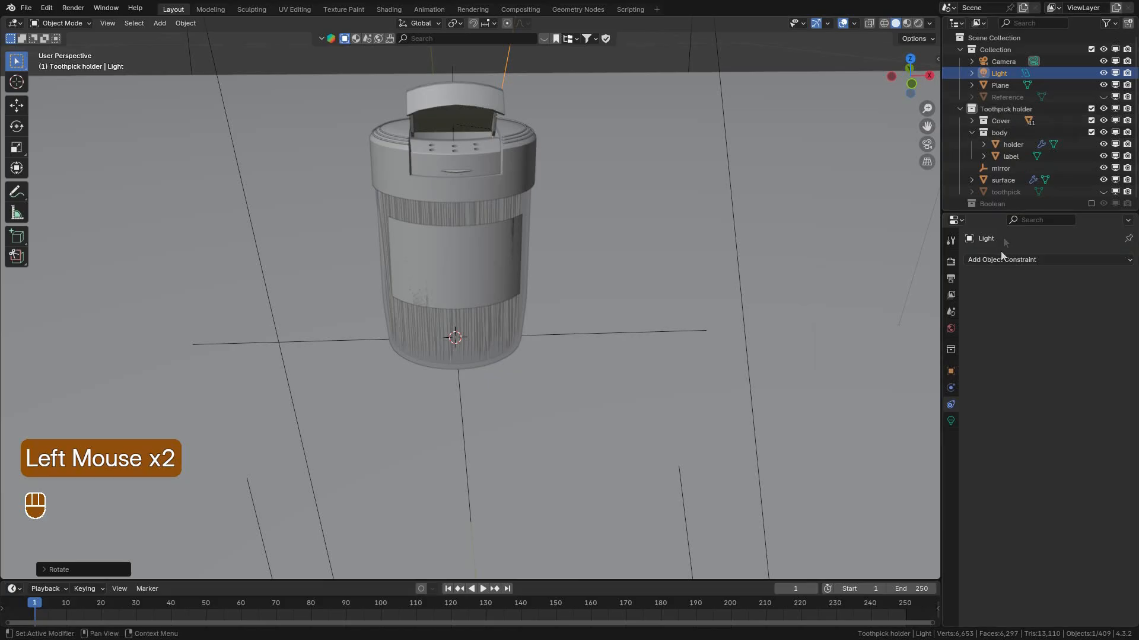
click(1028, 261)
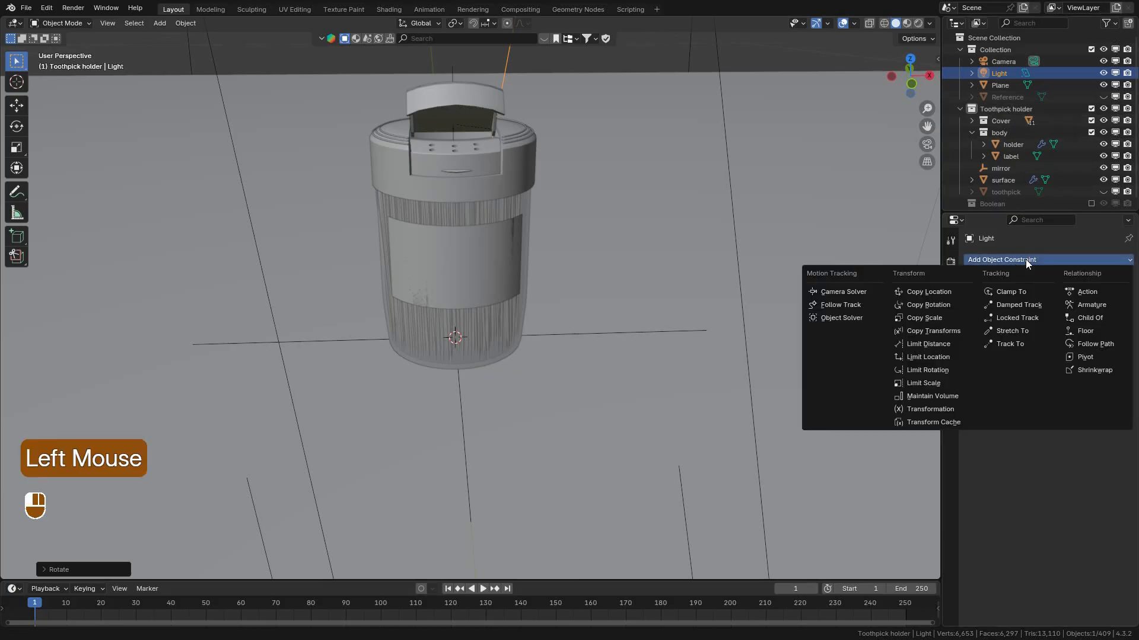
click(1011, 307)
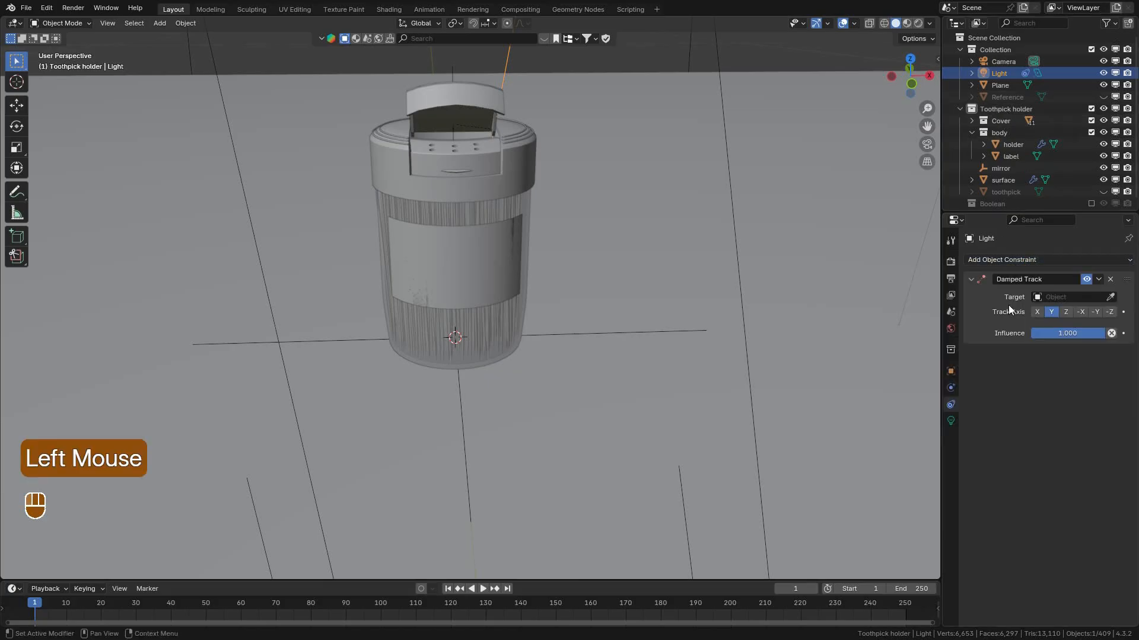
click(1110, 297)
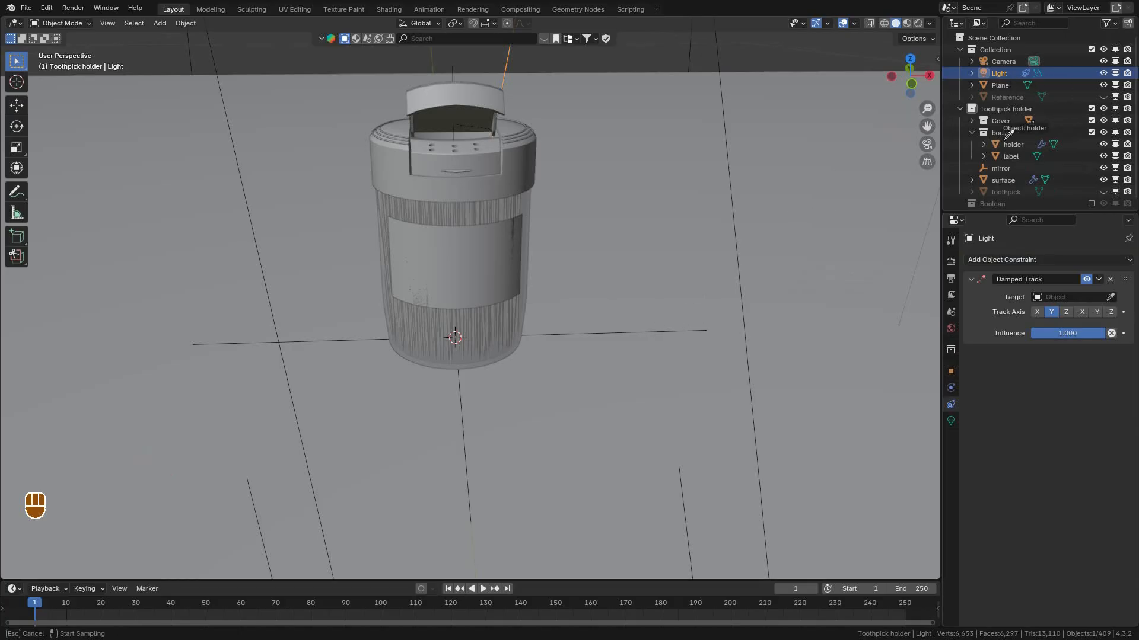
click(1001, 169)
Set the Damped Track constraint's track axis to -Z so the area light aims at the toothpick holder.
scroll(560, 224, down, 10)
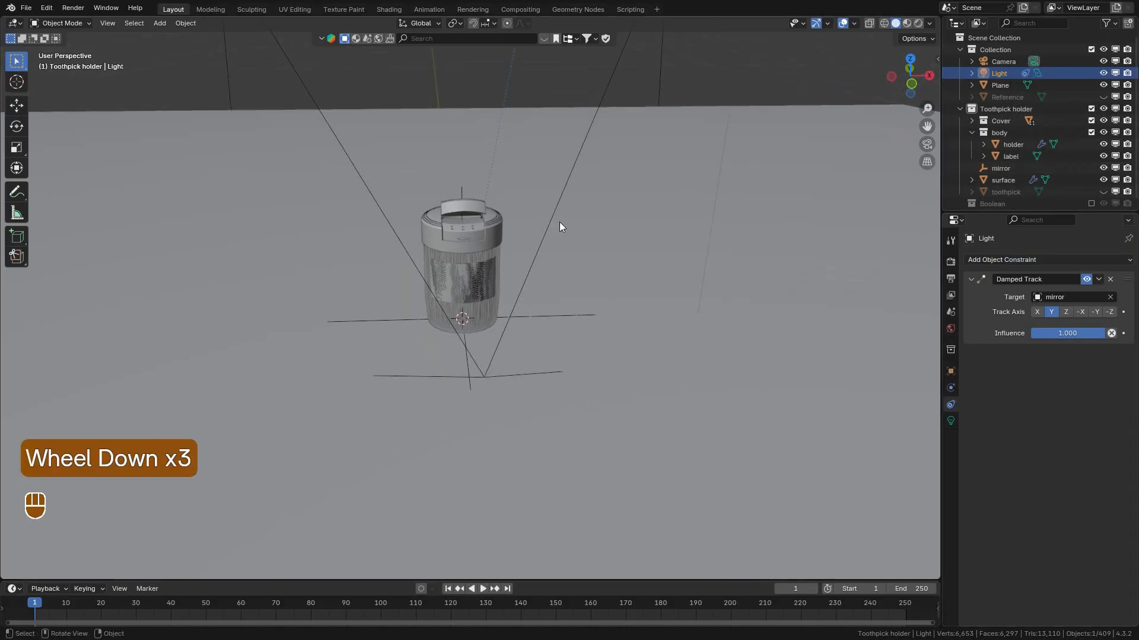
scroll(560, 221, down, 3)
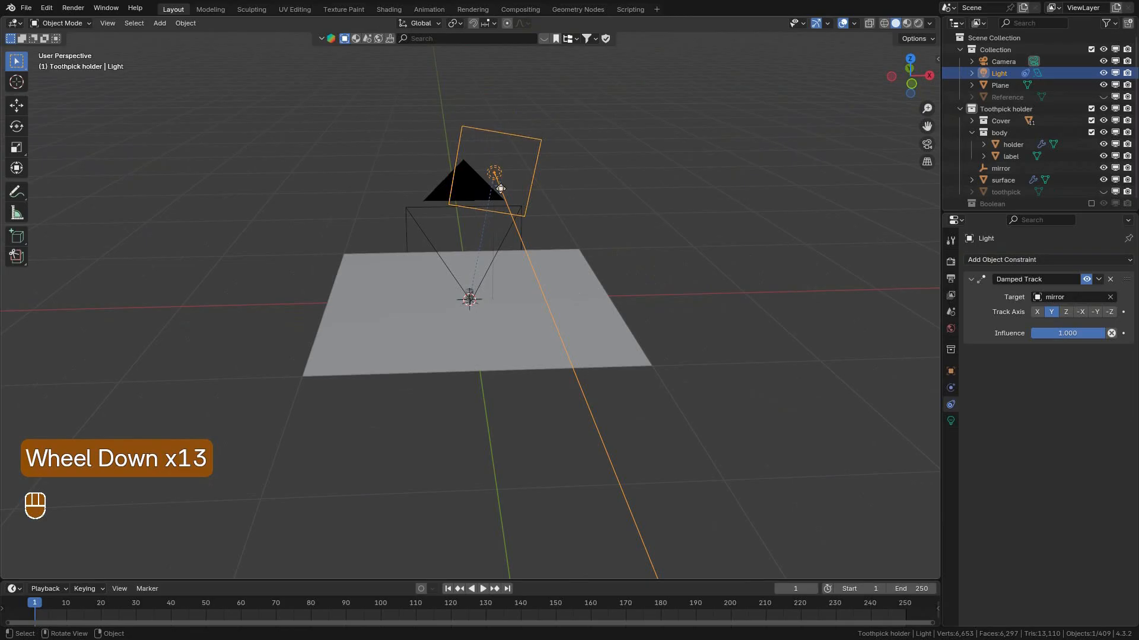
scroll(536, 187, up, 4)
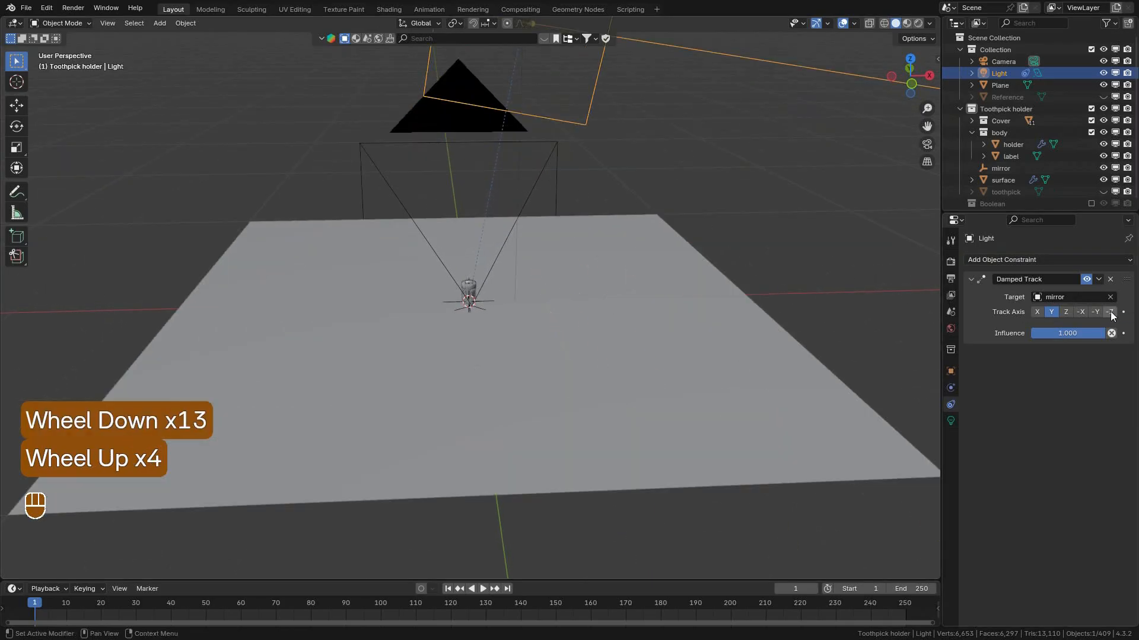
click(1109, 312)
scroll(608, 286, up, 2)
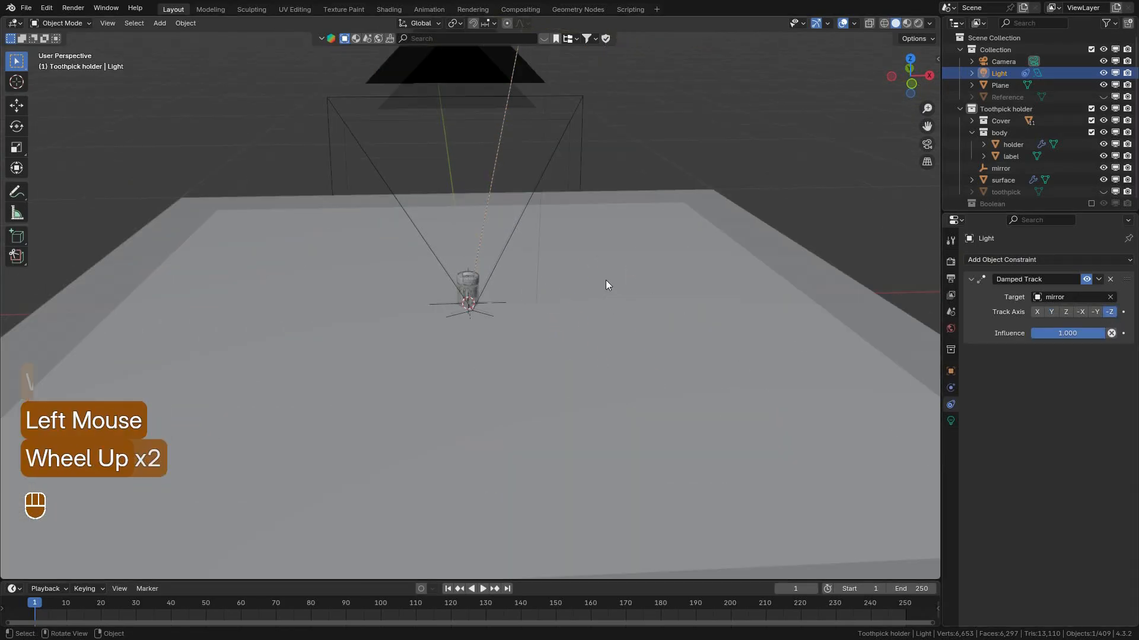
scroll(606, 284, up, 2)
scroll(606, 280, down, 2)
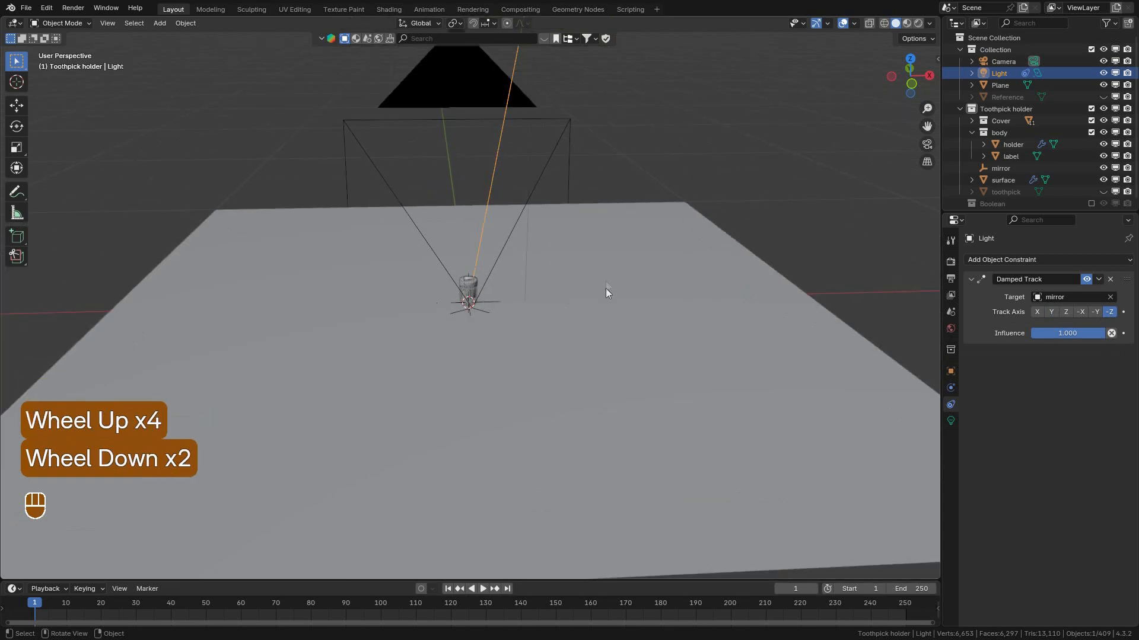
In the top view, move the area light slightly in the positive global Y direction, behind the toothpick holder.
middle_drag(606, 288, 614, 321)
scroll(615, 322, down, 1)
scroll(614, 318, down, 1)
key(KP_7)
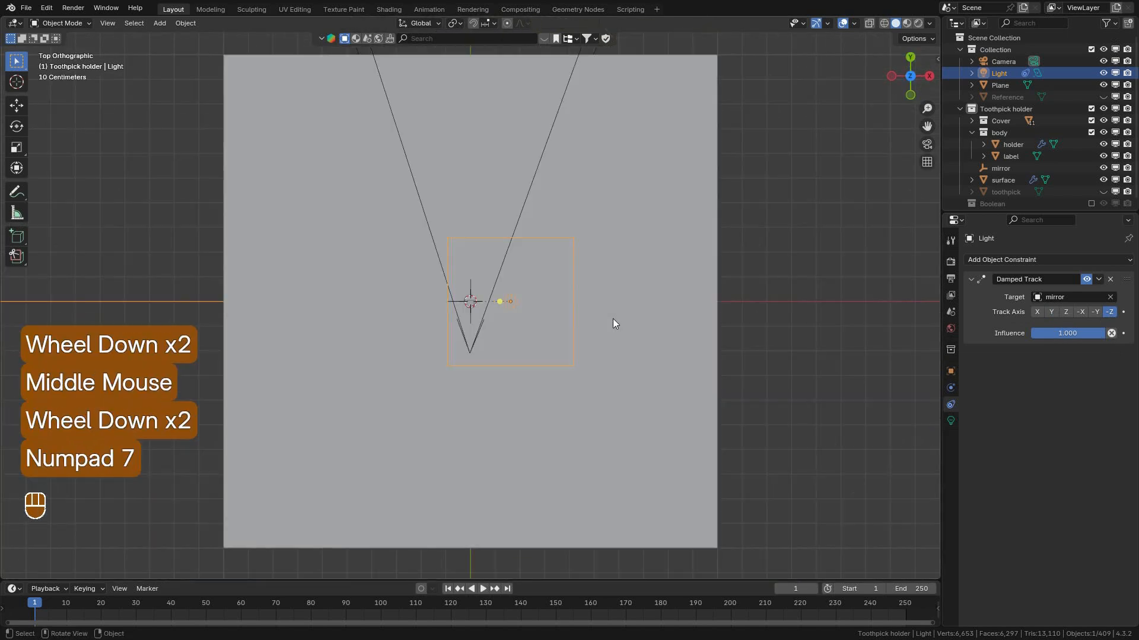
scroll(613, 323, up, 1)
scroll(616, 368, up, 1)
key(g)
key(y)
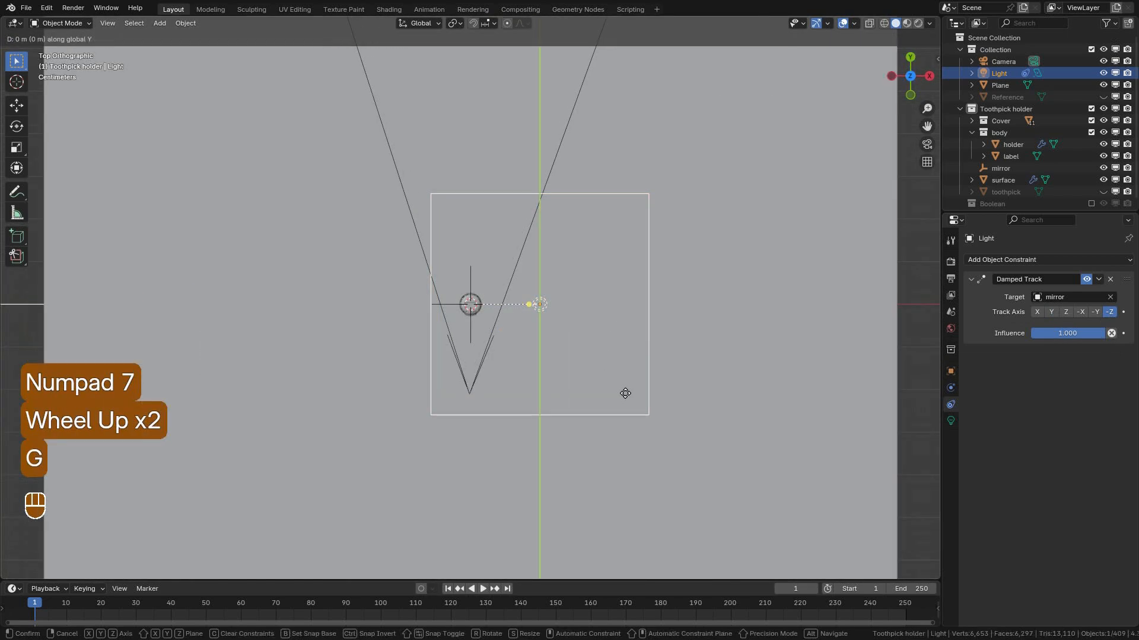
key(shift)
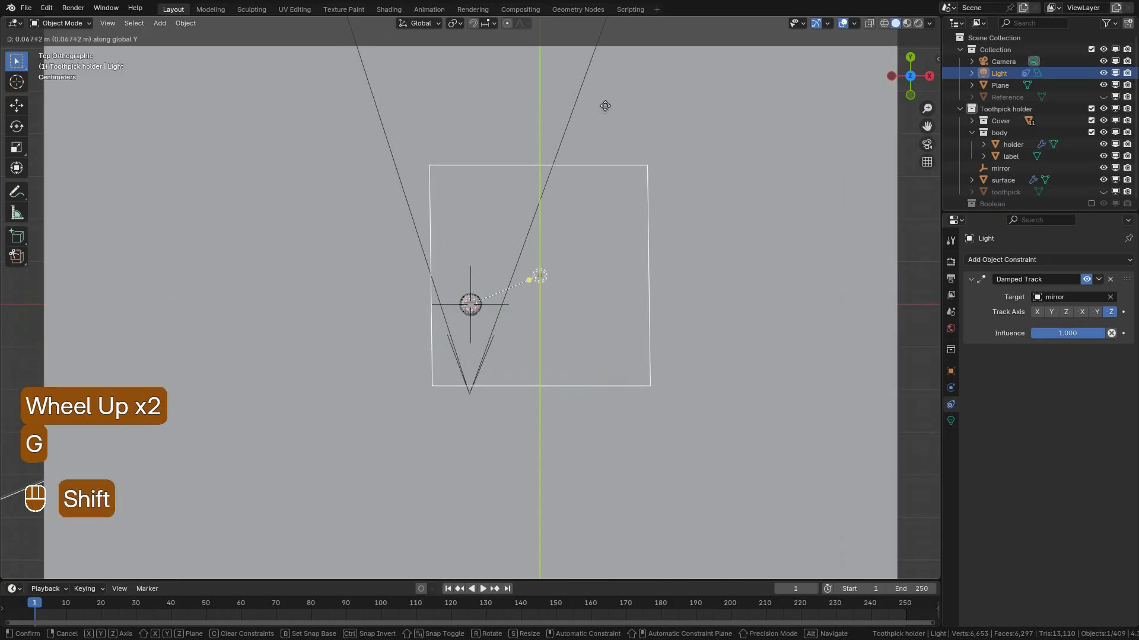
click(610, 64)
Move the area light along global X to the negative X side of the toothpick holder.
key(g)
key(x)
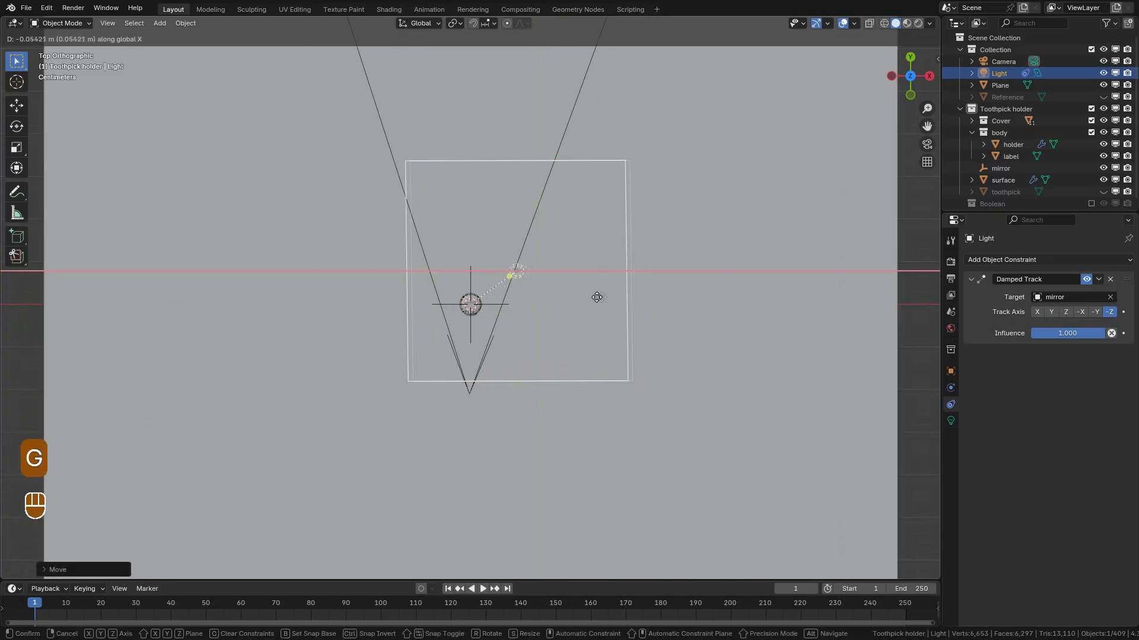
key(shift)
click(593, 300)
middle_drag(593, 301, 569, 300)
scroll(572, 254, up, 2)
scroll(569, 300, down, 4)
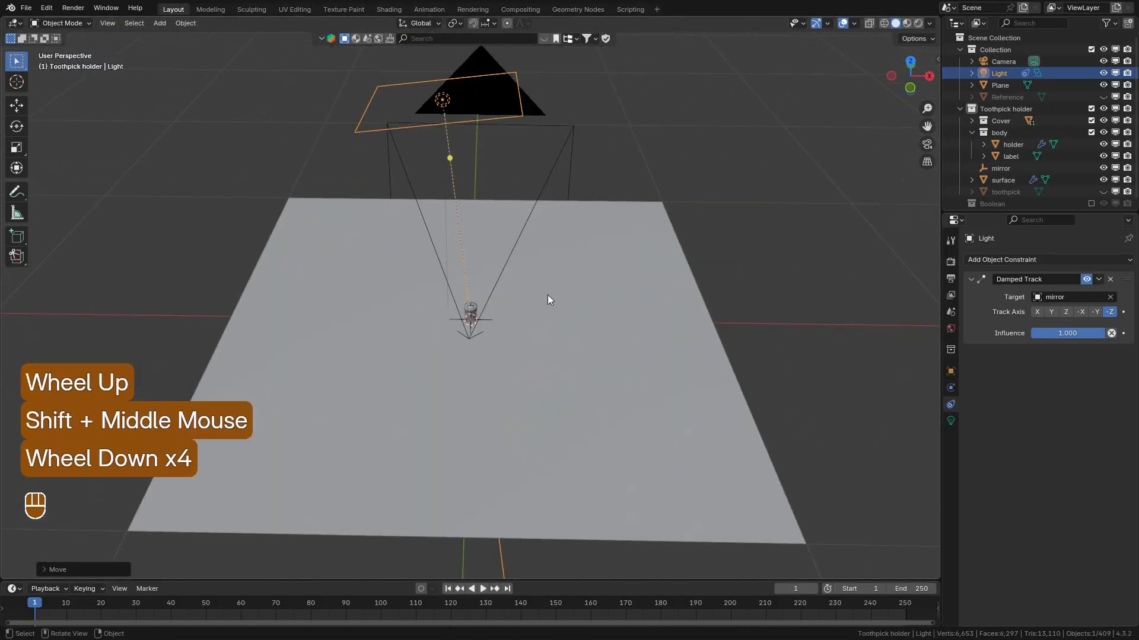
Save the file and preview the lighting through the camera in rendered shading with overlays hidden.
key(KP_0)
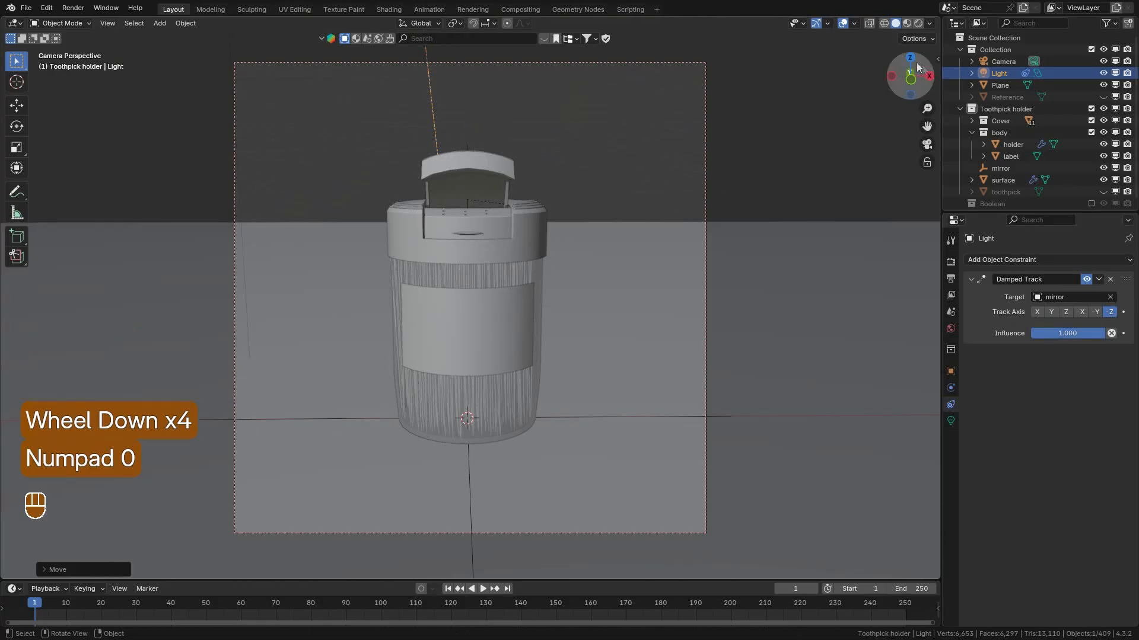
key(ctrl)
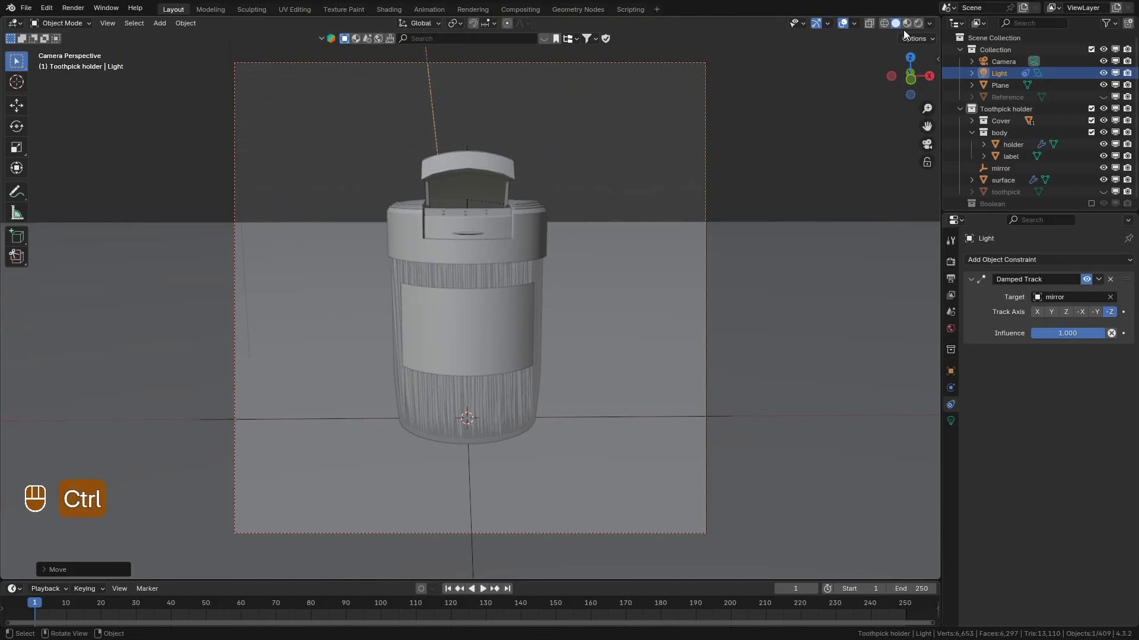
key(ctrl+s)
click(918, 22)
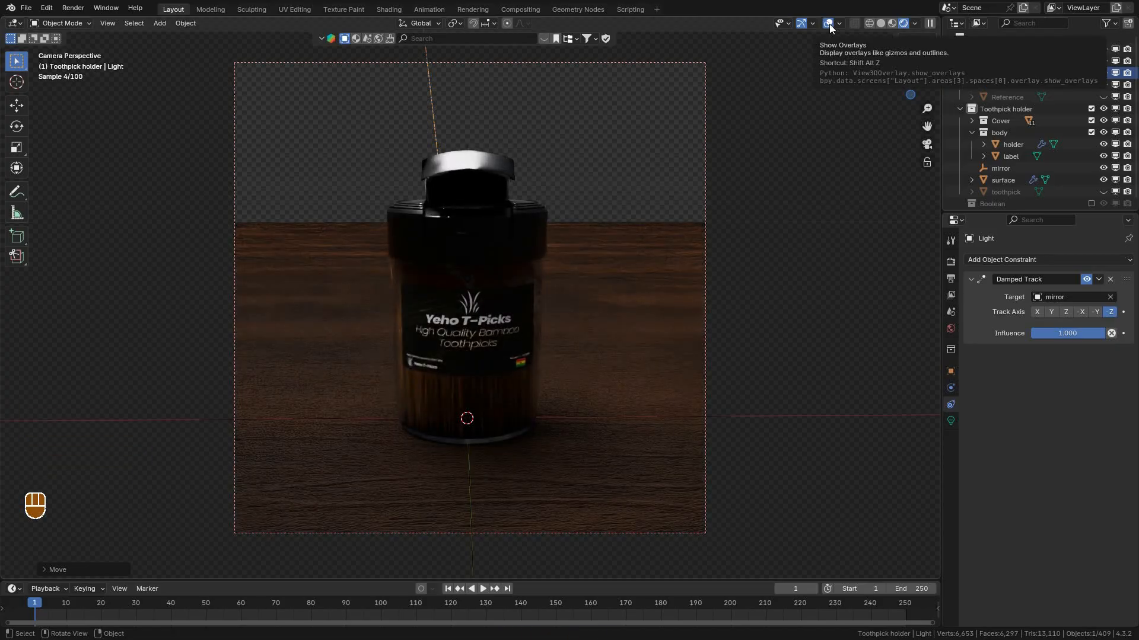
click(829, 24)
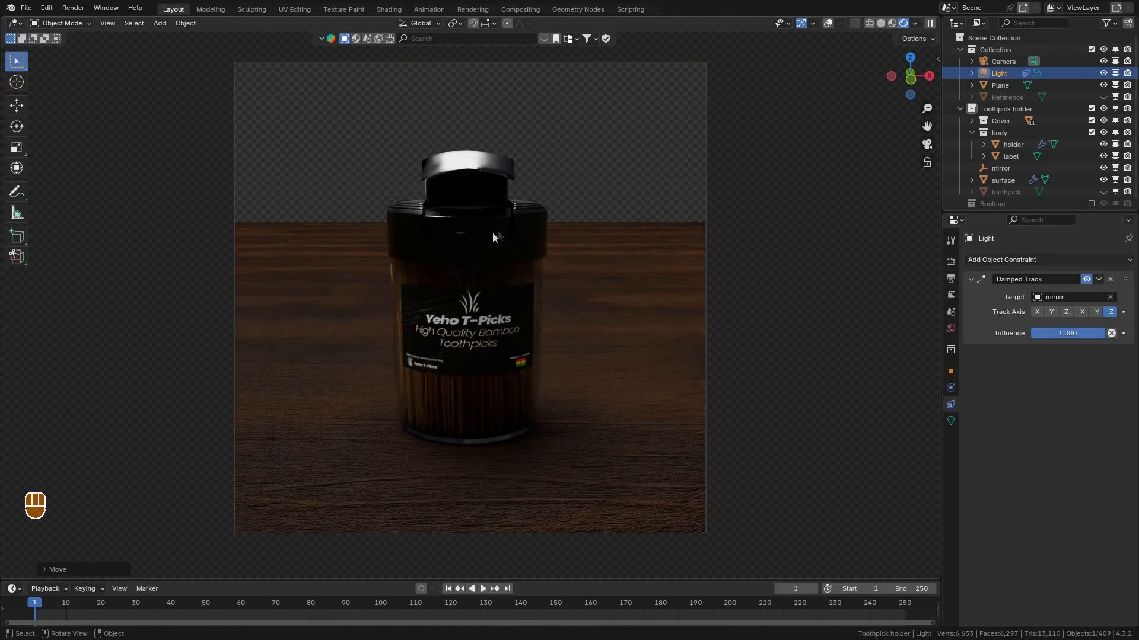
Set the area light's power to 180 W.
click(950, 421)
key(shift)
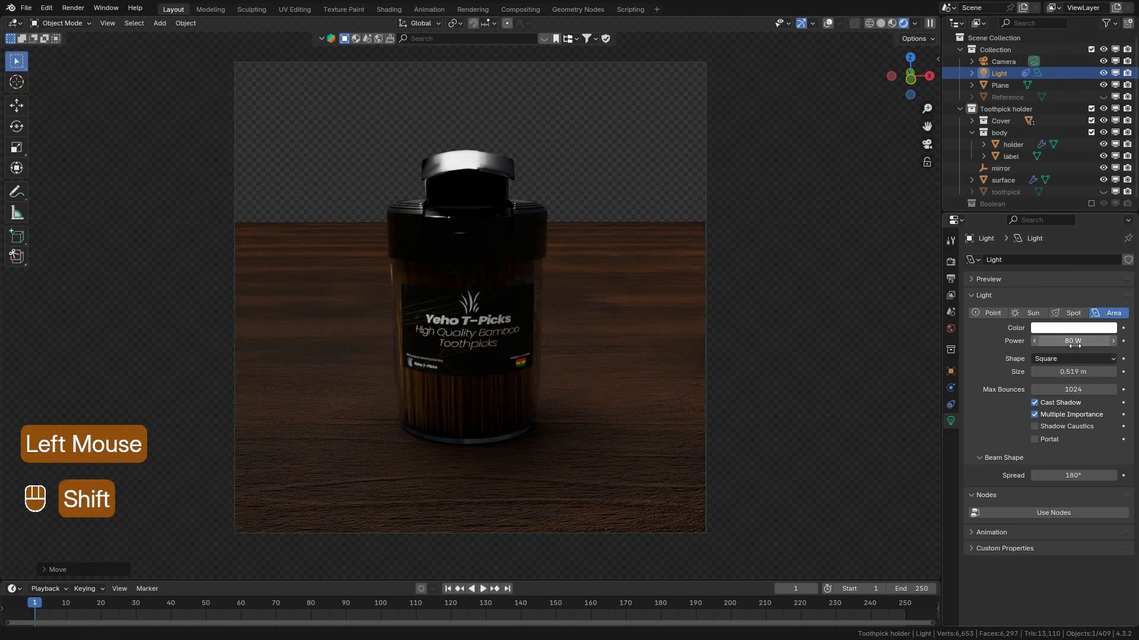
shift+click(1075, 342)
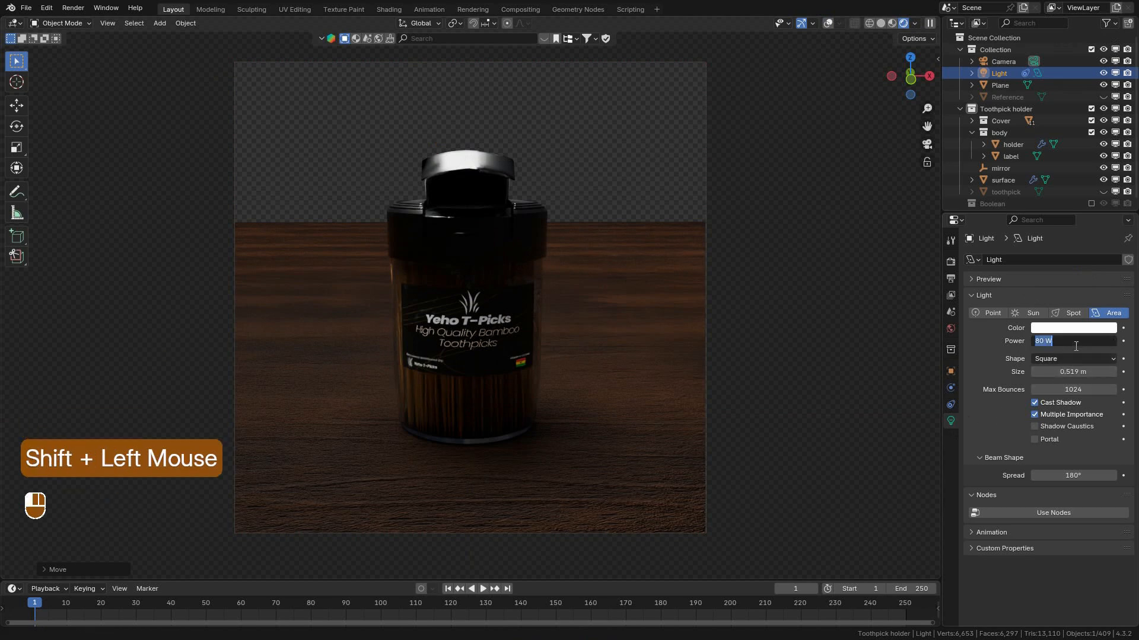
text(180)
key(Return)
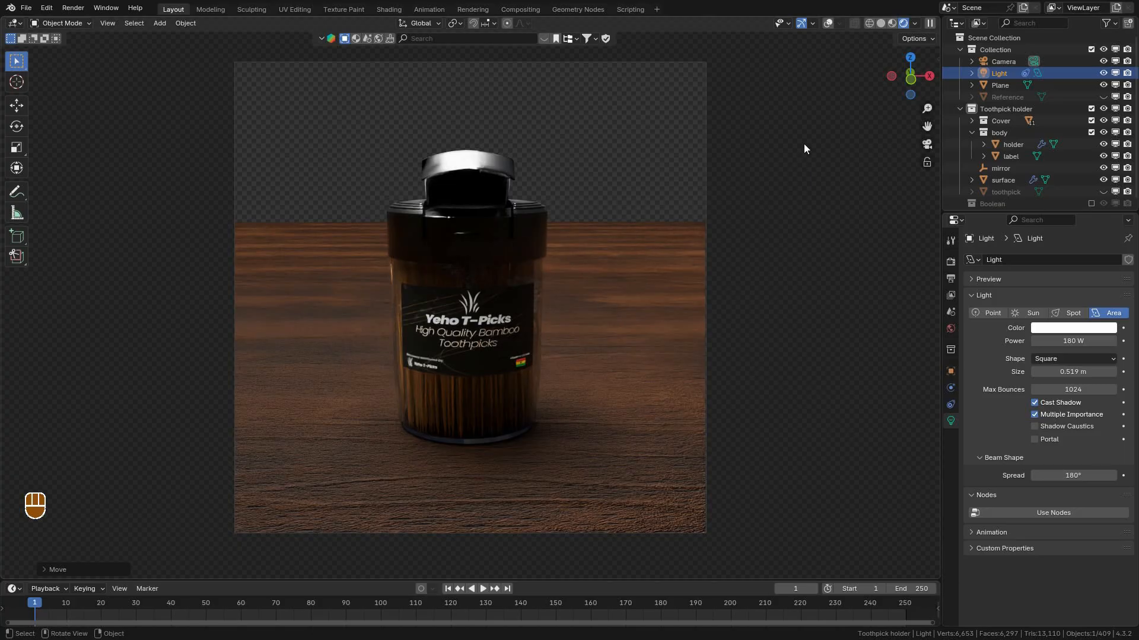
Return to solid shading with overlays shown and scale the surface object's mesh down slightly in Edit Mode.
click(882, 23)
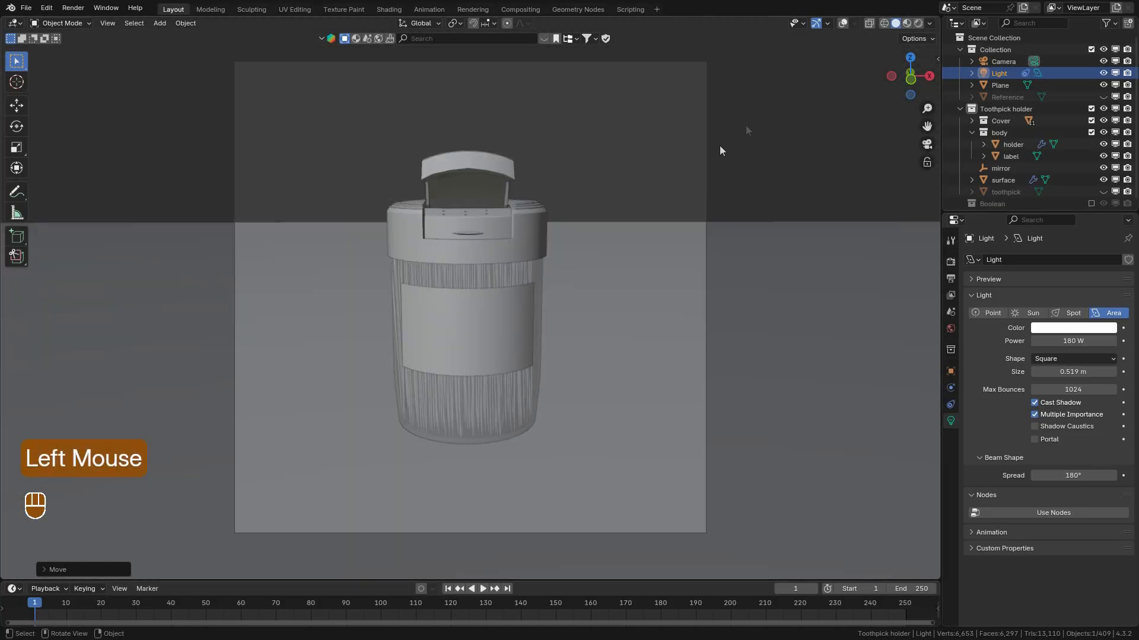
click(843, 24)
middle_drag(581, 259, 573, 195)
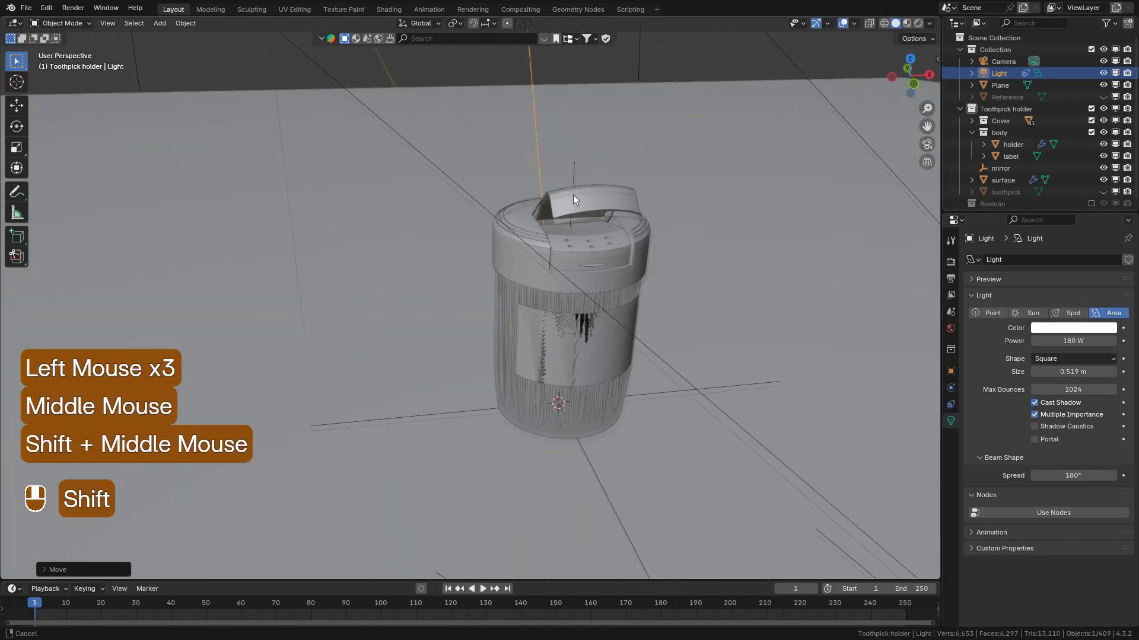
scroll(651, 315, up, 2)
mouse_move(650, 315)
shift+middle_down()
mouse_move(627, 346)
mouse_move(628, 314)
shift+middle_up()
click(1010, 185)
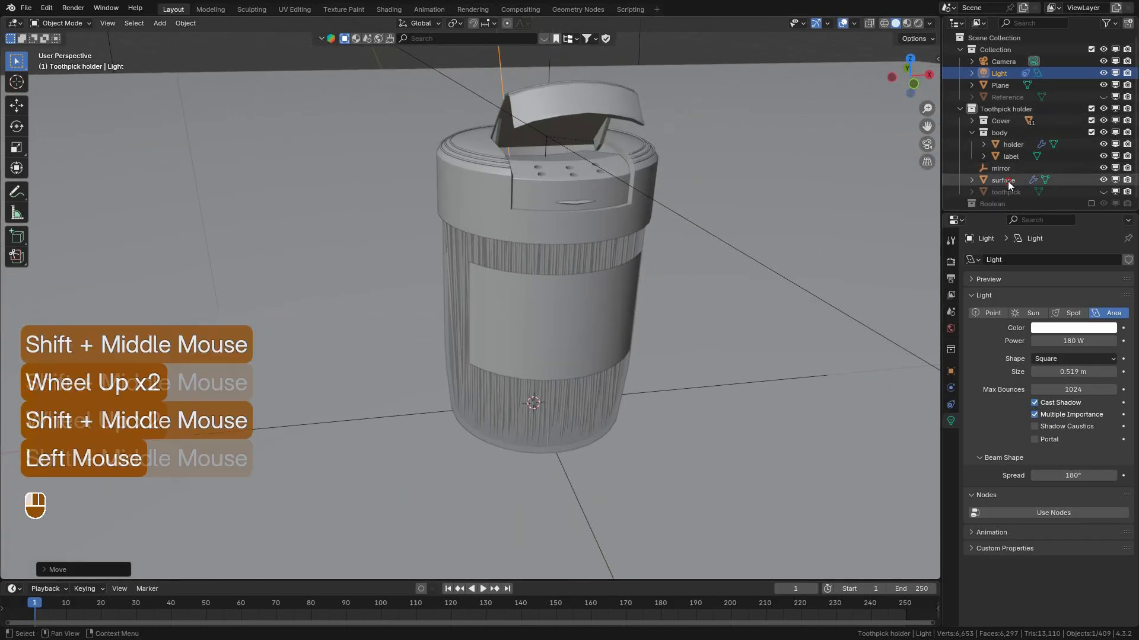
key(Tab)
key(s)
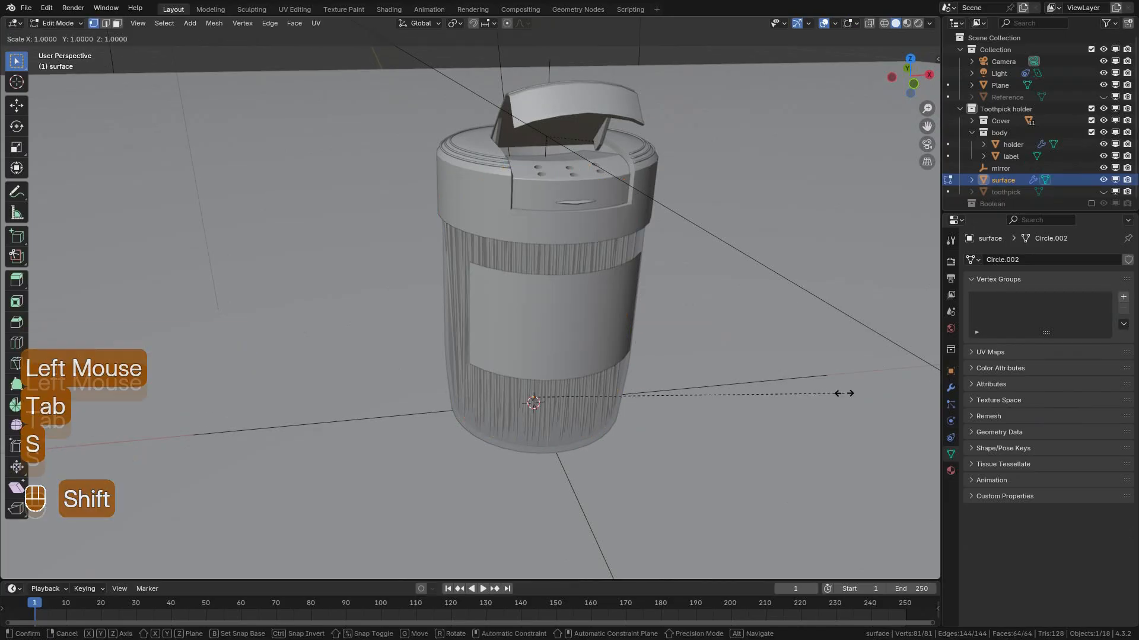
click(701, 391)
middle_drag(701, 391, 732, 342)
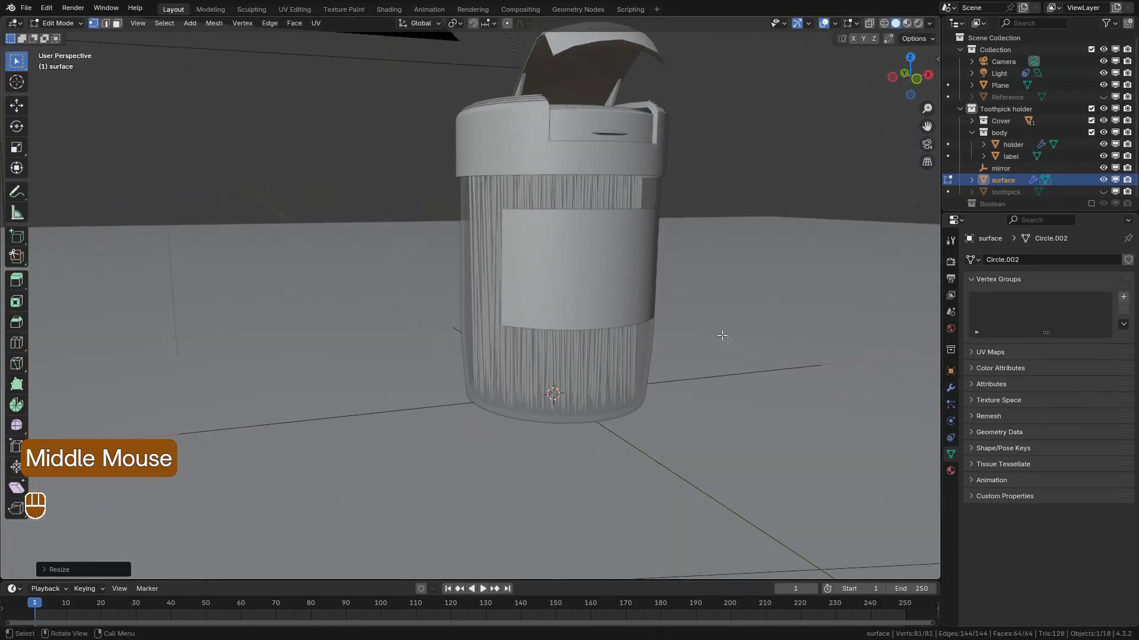
key(Tab)
Preview the rescaled toothpick bundle through the camera in rendered shading without overlays.
key(KP_0)
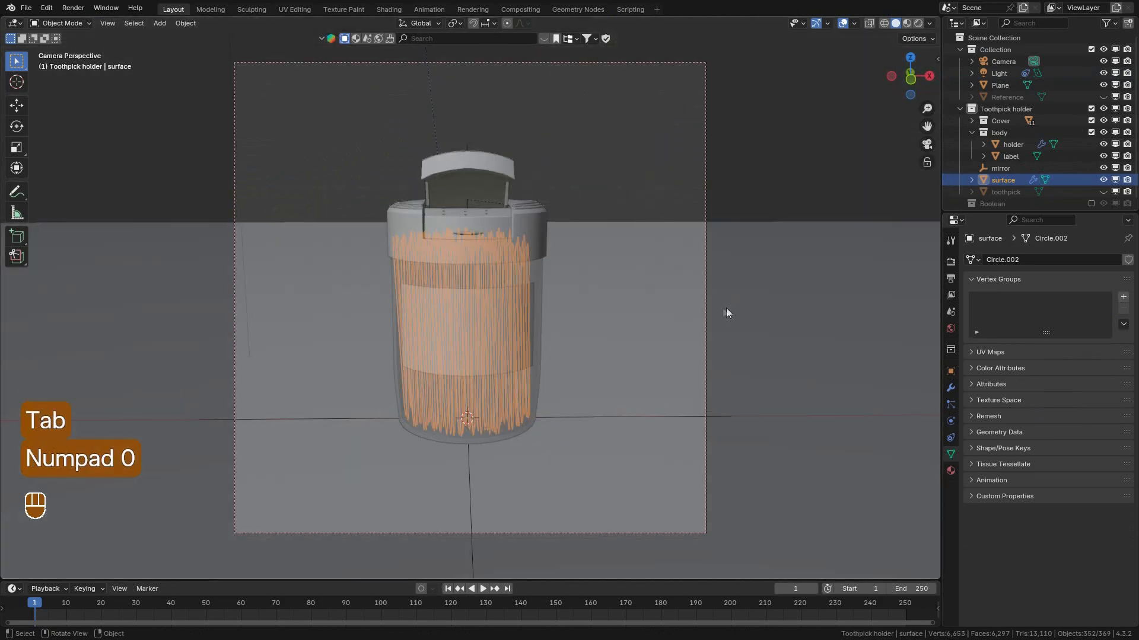
click(842, 24)
click(919, 23)
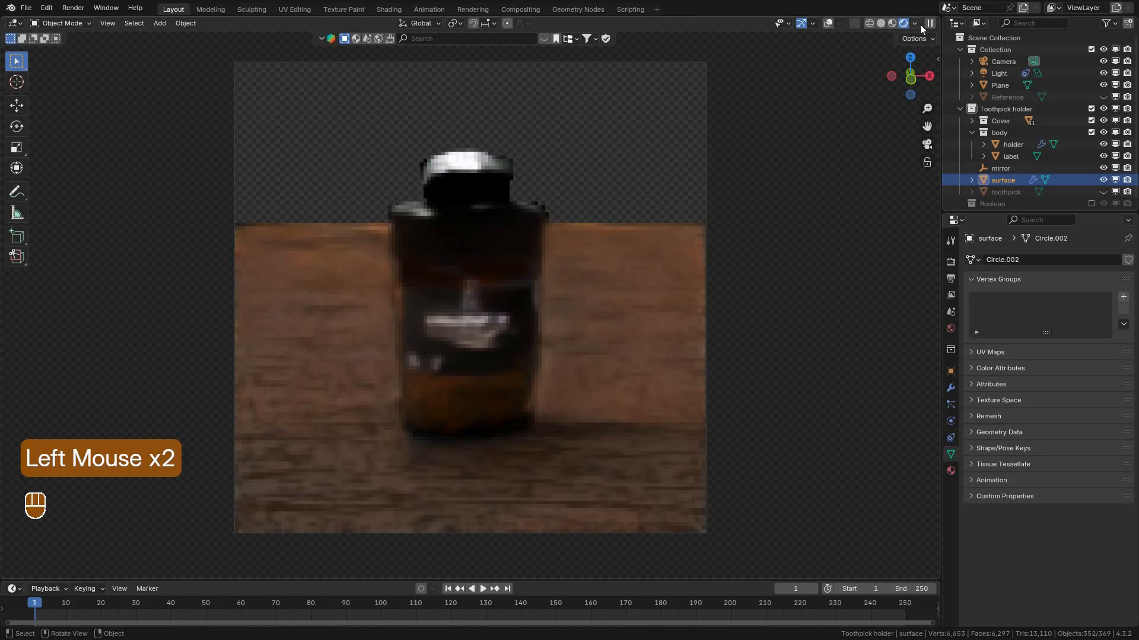
Return to solid shading with overlays shown, add an area light at the holder, and set its size to about 0.214 m.
click(885, 25)
mouse_move(851, 54)
middle_down()
mouse_move(585, 225)
mouse_move(670, 248)
mouse_move(692, 336)
mouse_move(650, 251)
middle_up()
click(843, 23)
key(shift+a)
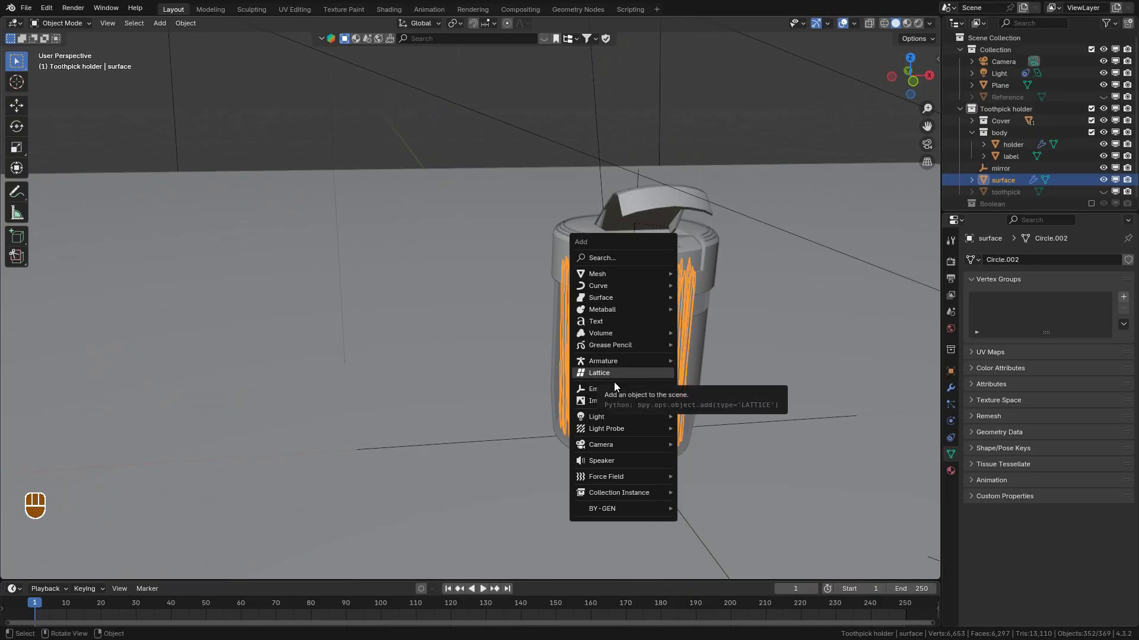
mouse_move(616, 416)
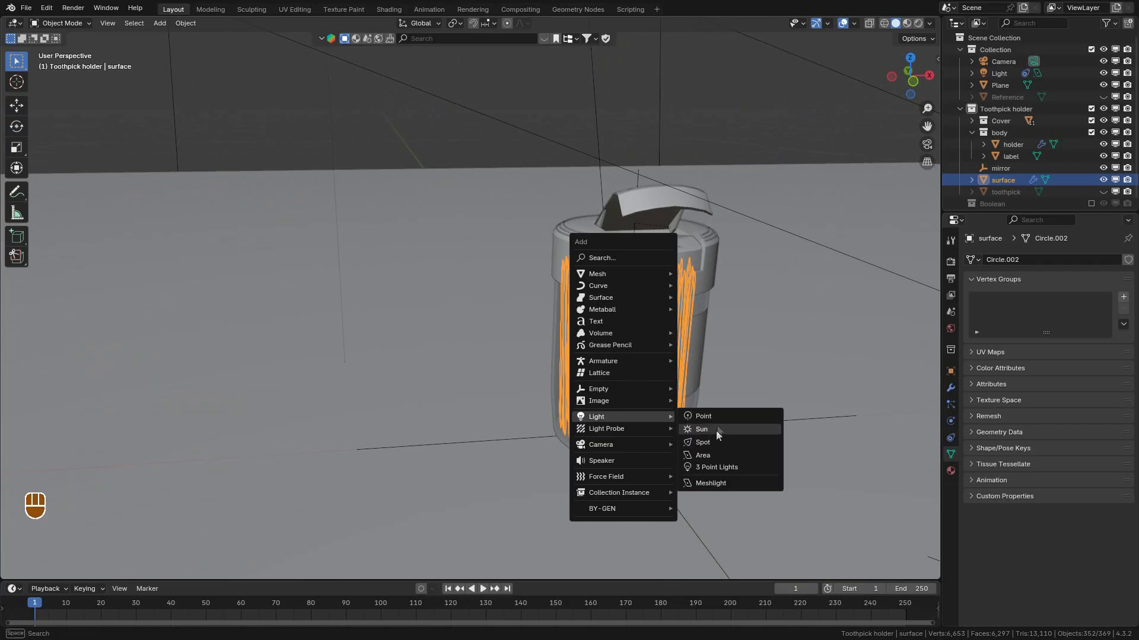
click(709, 456)
scroll(714, 435, down, 7)
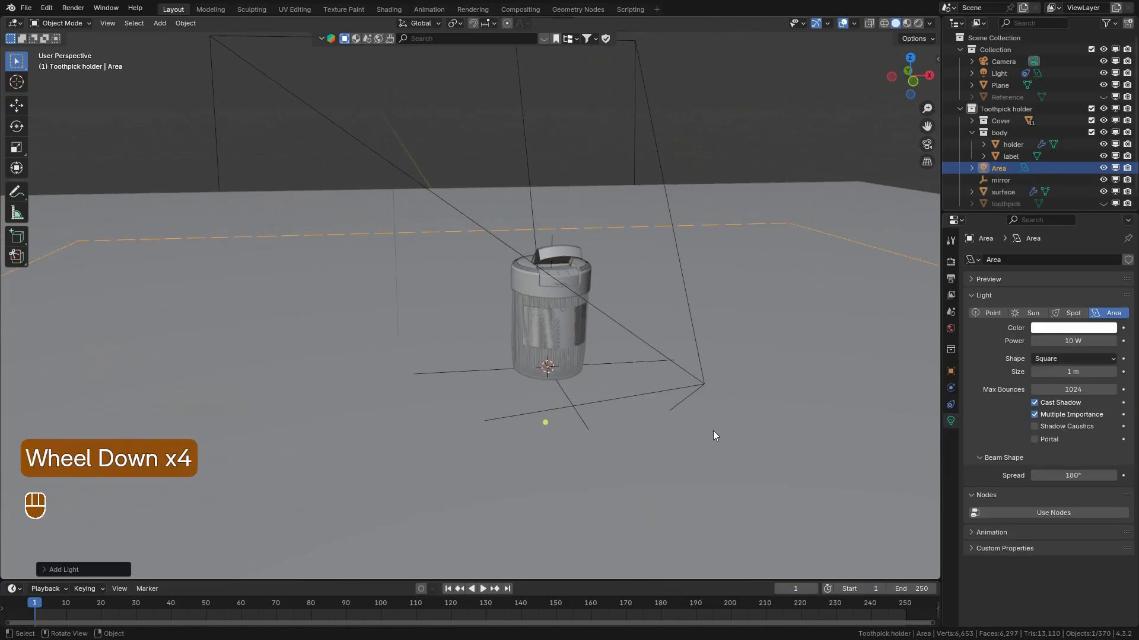
scroll(714, 436, down, 2)
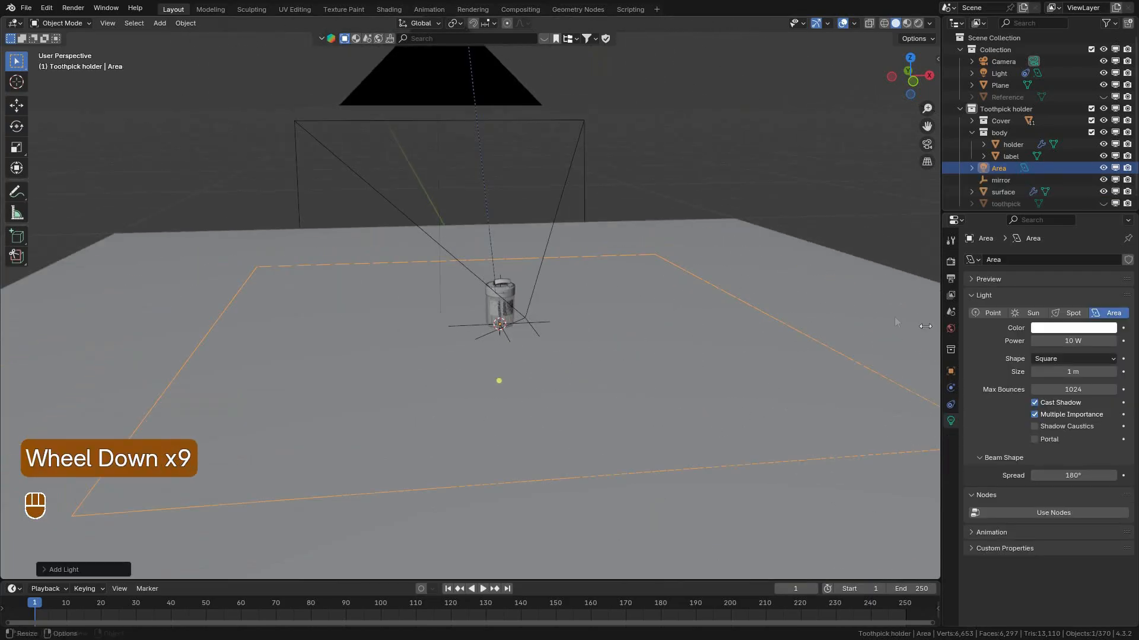
scroll(695, 355, up, 4)
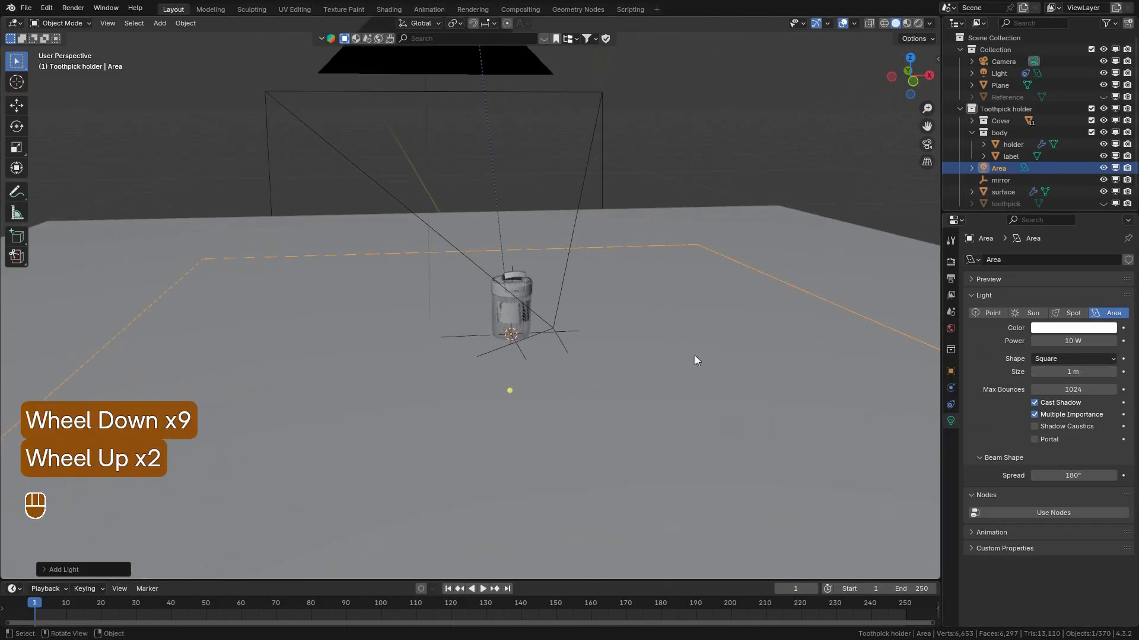
shift+drag(1075, 372, 847, 389)
Move the area light along Y to behind the holder and rotate it -90° about the global X axis.
scroll(842, 383, up, 3)
key(g)
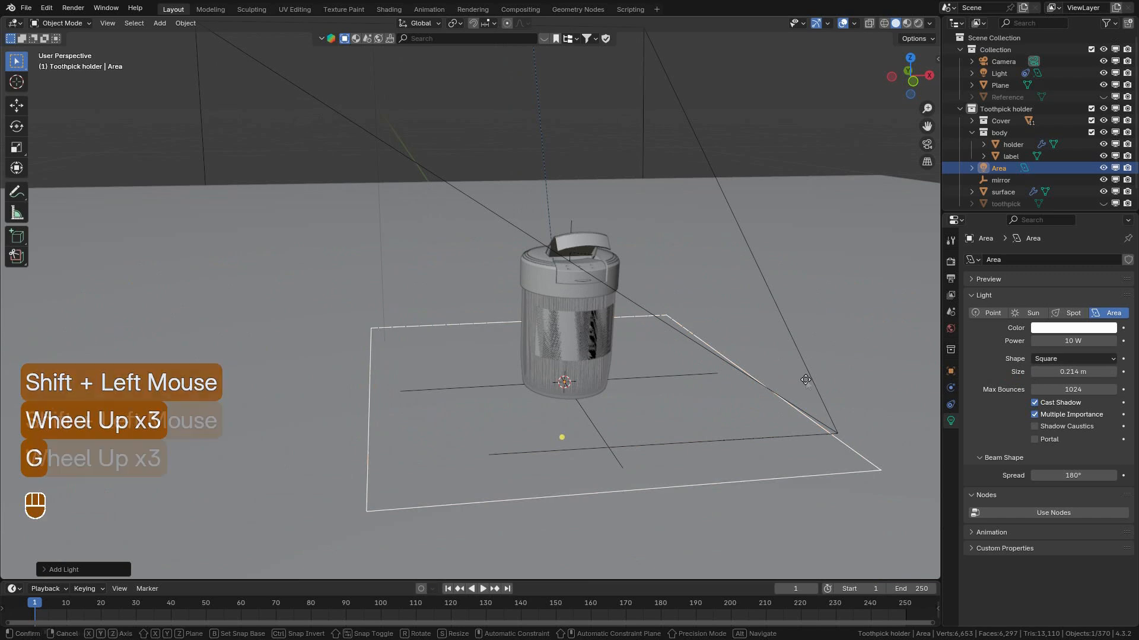
key(y)
click(772, 275)
text(rx)
text(90)
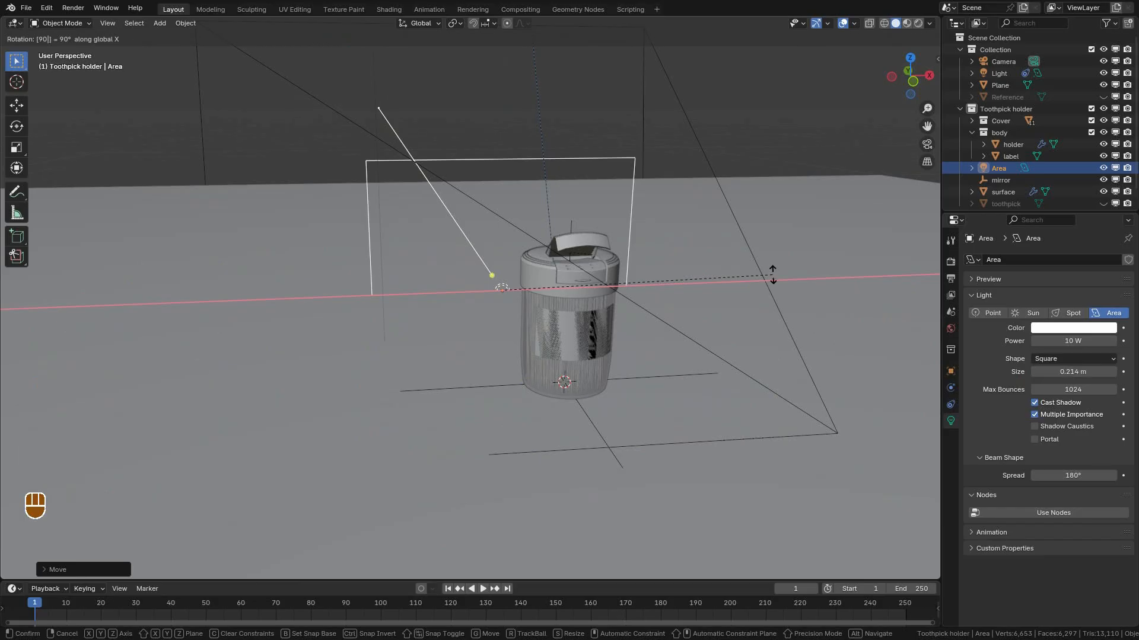
key(minus)
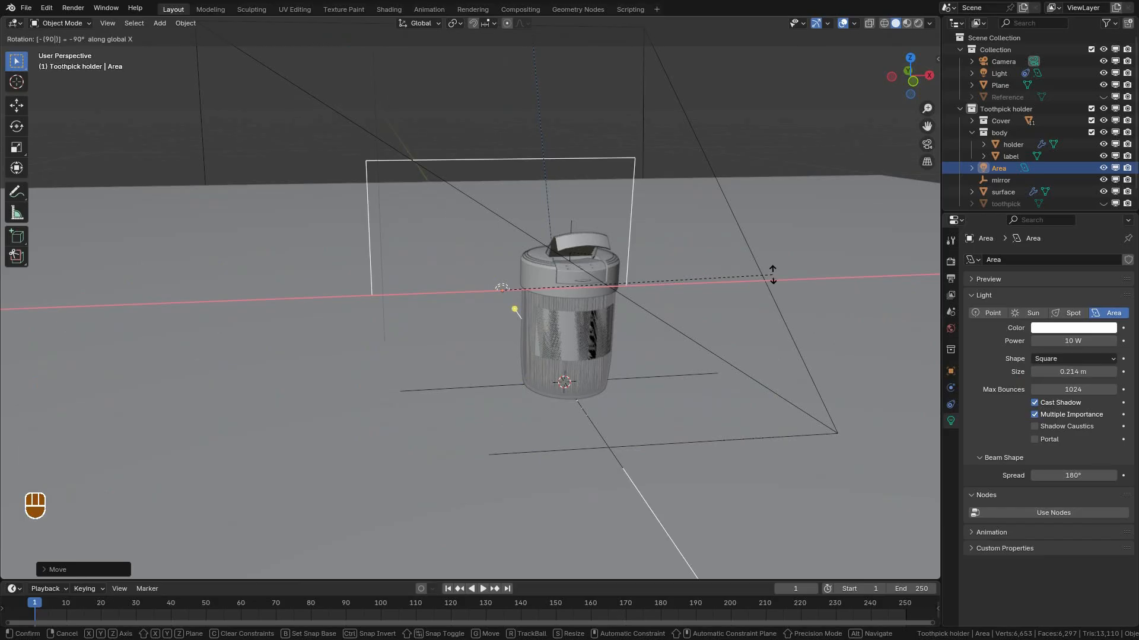
key(Return)
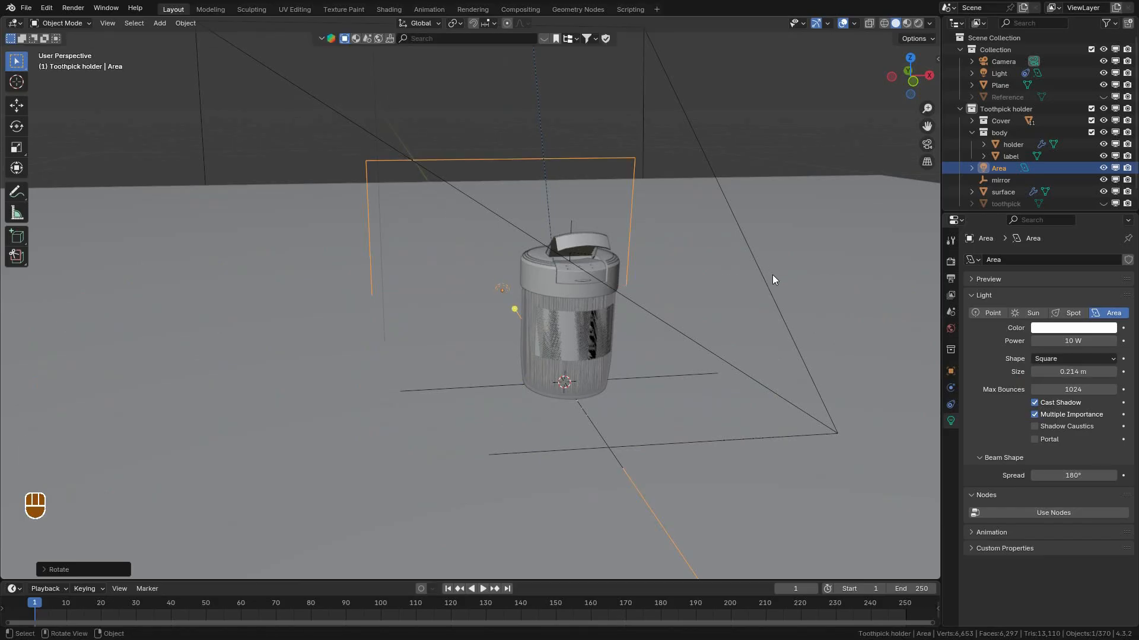
Raise the area light along the global Z axis while viewing the scene through the camera.
key(KP_0)
key(g)
key(z)
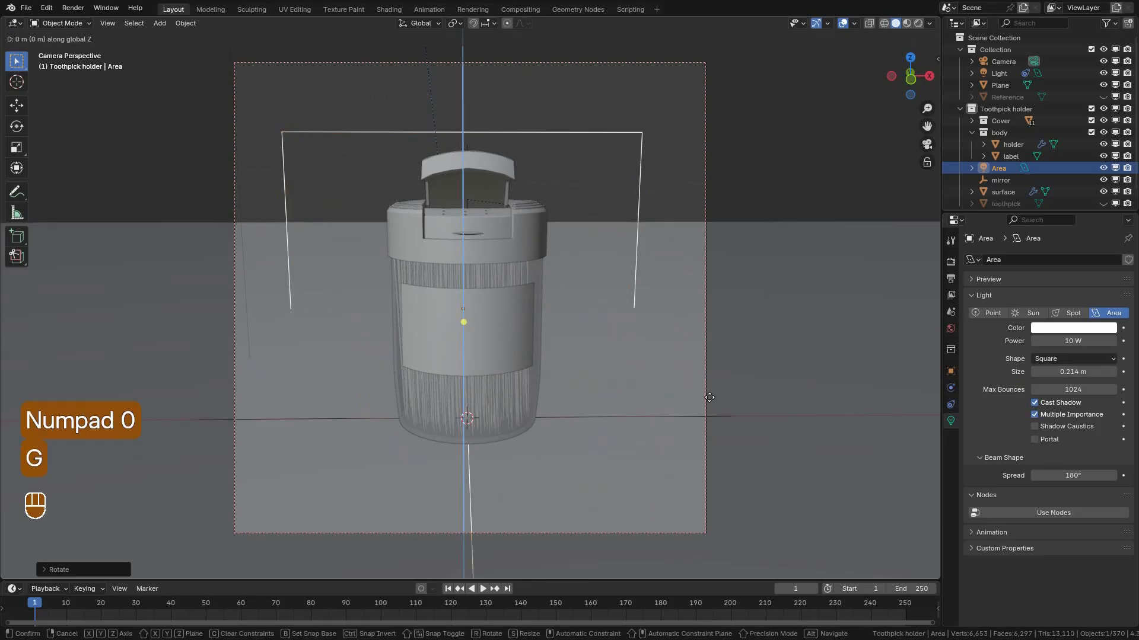
click(794, 454)
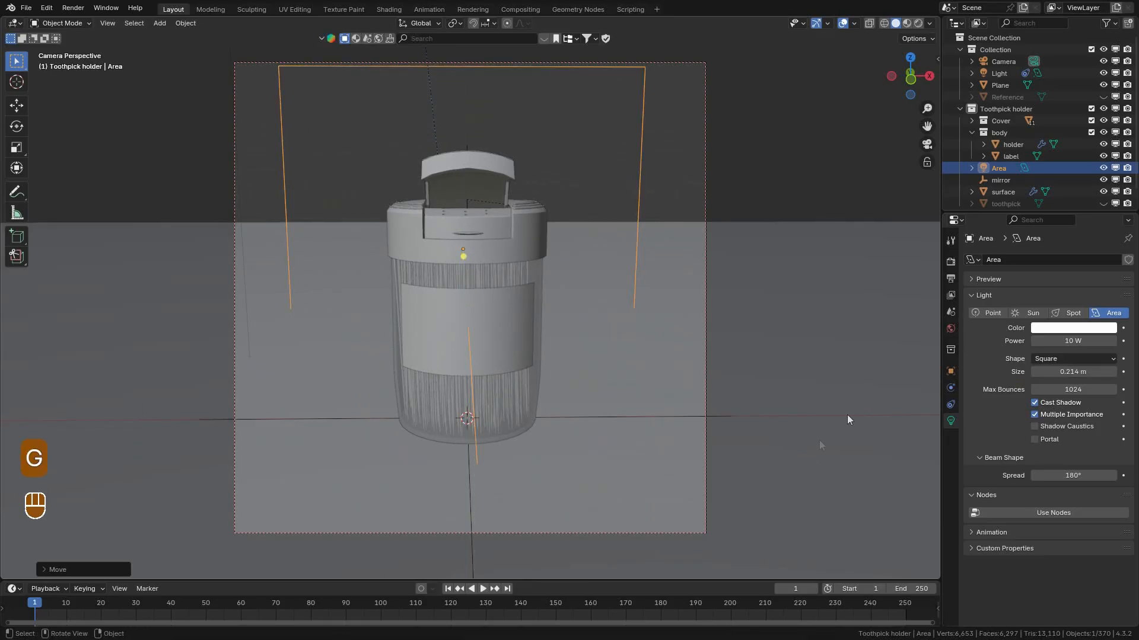
Change the light to a spot with about 30.2° spot size, about 0.027 m radius and 80 W power.
click(1073, 314)
middle_drag(830, 314, 614, 307)
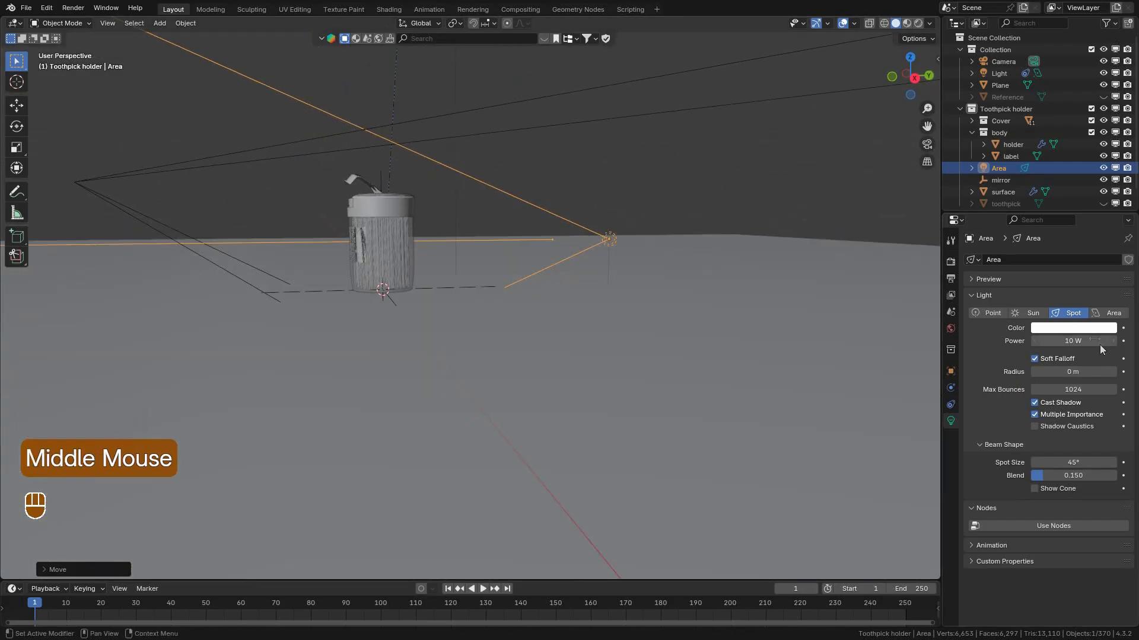
shift+drag(1074, 462, 1099, 449)
shift+drag(1073, 371, 198, 368)
click(1071, 341)
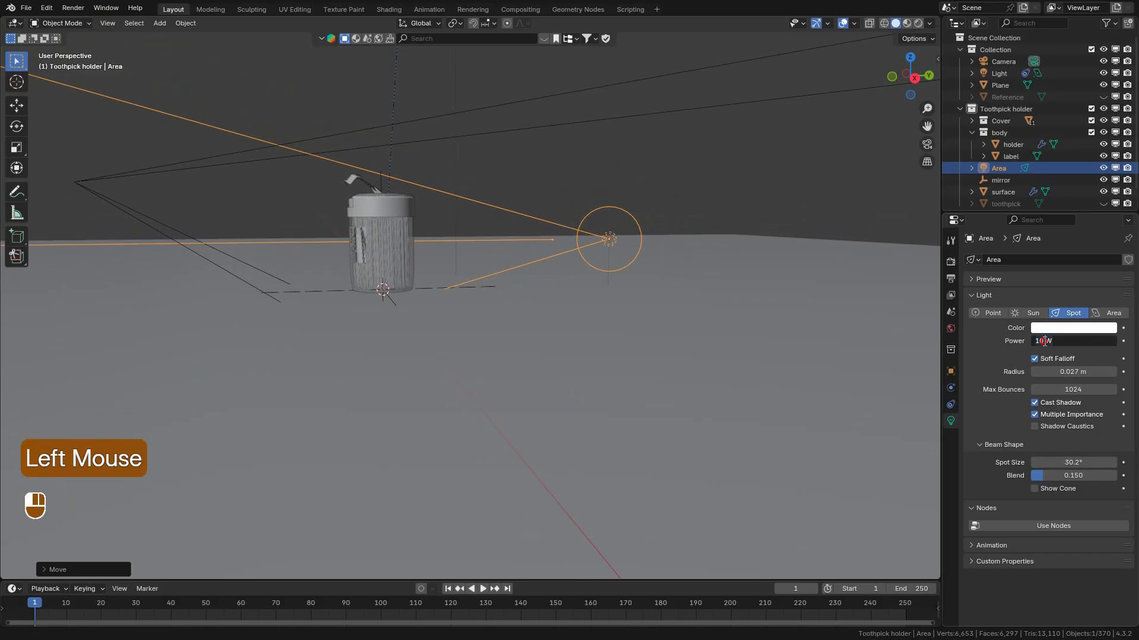
text(80)
key(Return)
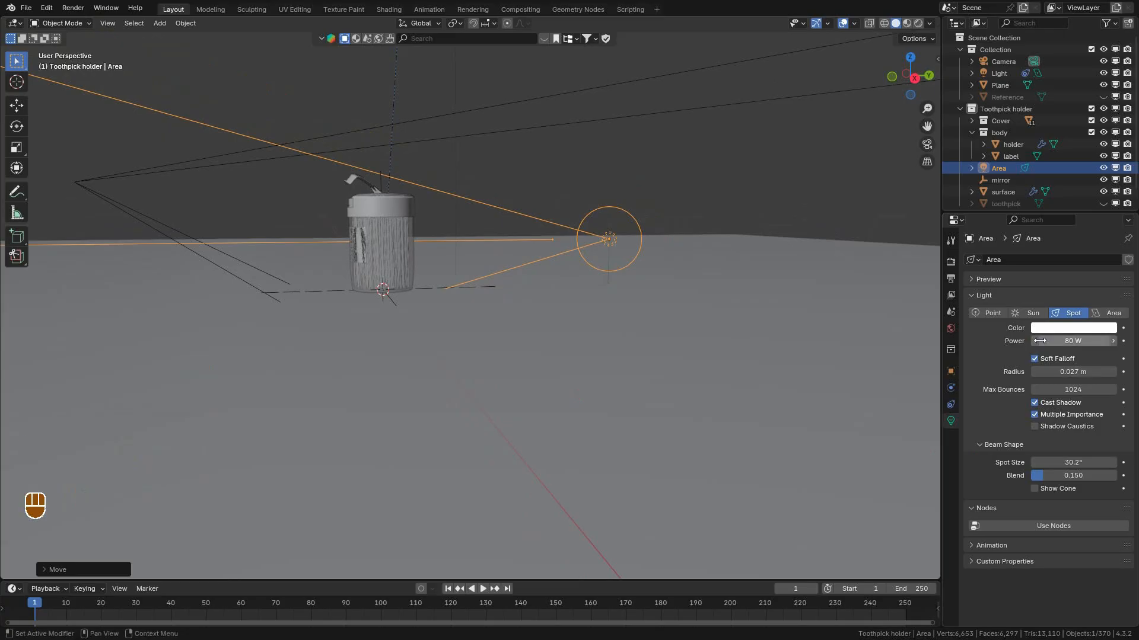
Preview the spotlight behind the holder through the camera in rendered shading without overlays, and return to solid shading.
key(KP_0)
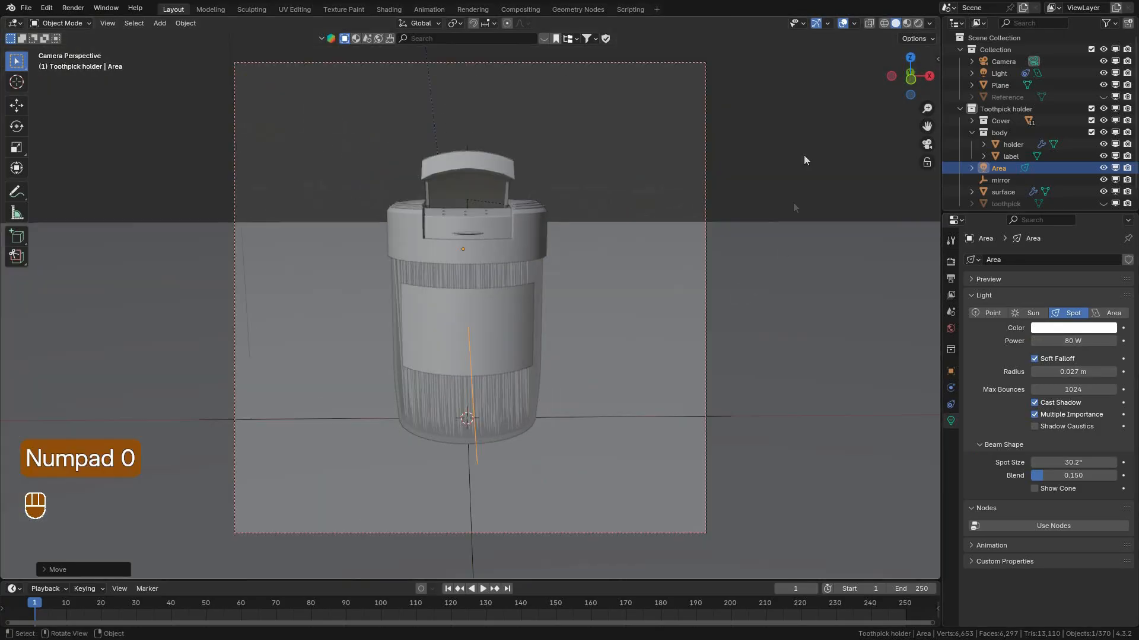
click(918, 22)
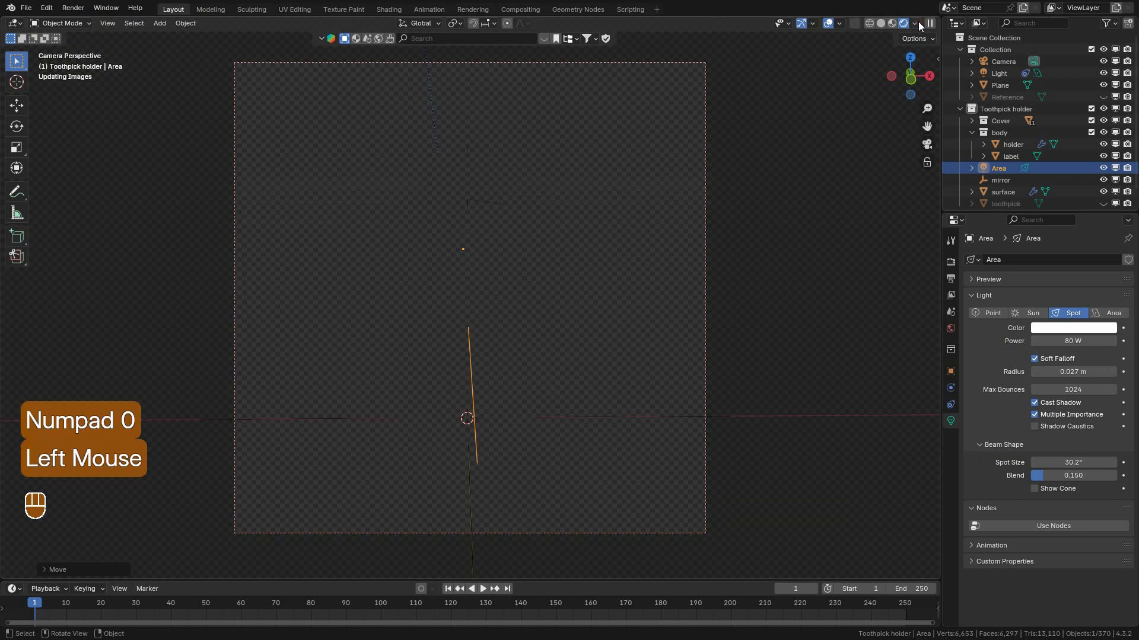
click(827, 23)
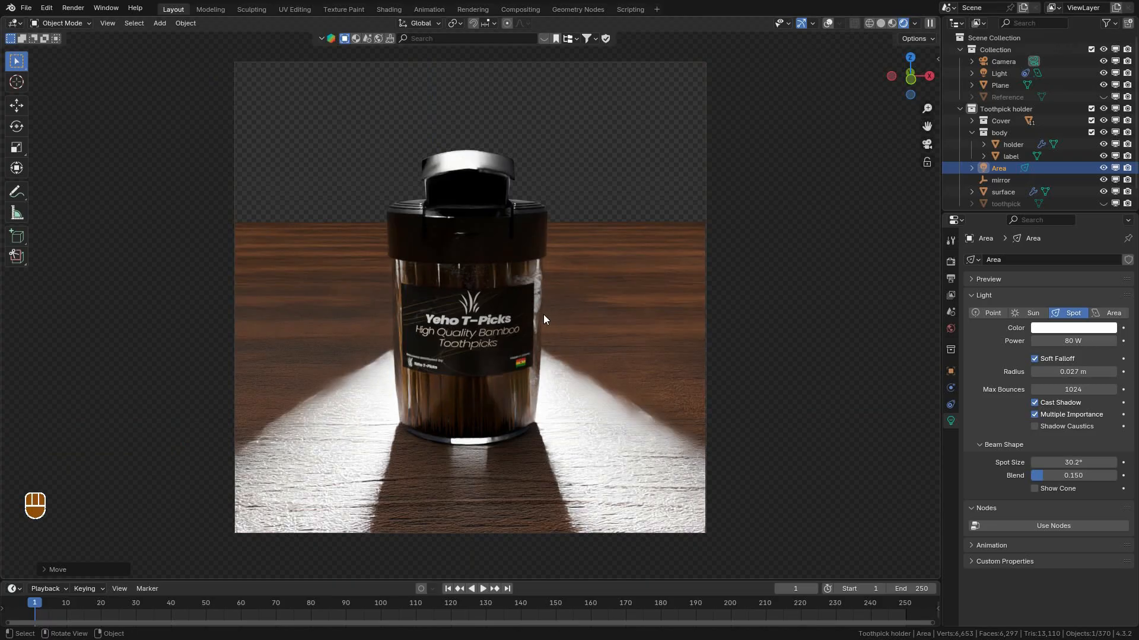
click(881, 23)
Lower the camera along its local Y axis and tilt it about its local X axis to reframe the holder.
click(1003, 61)
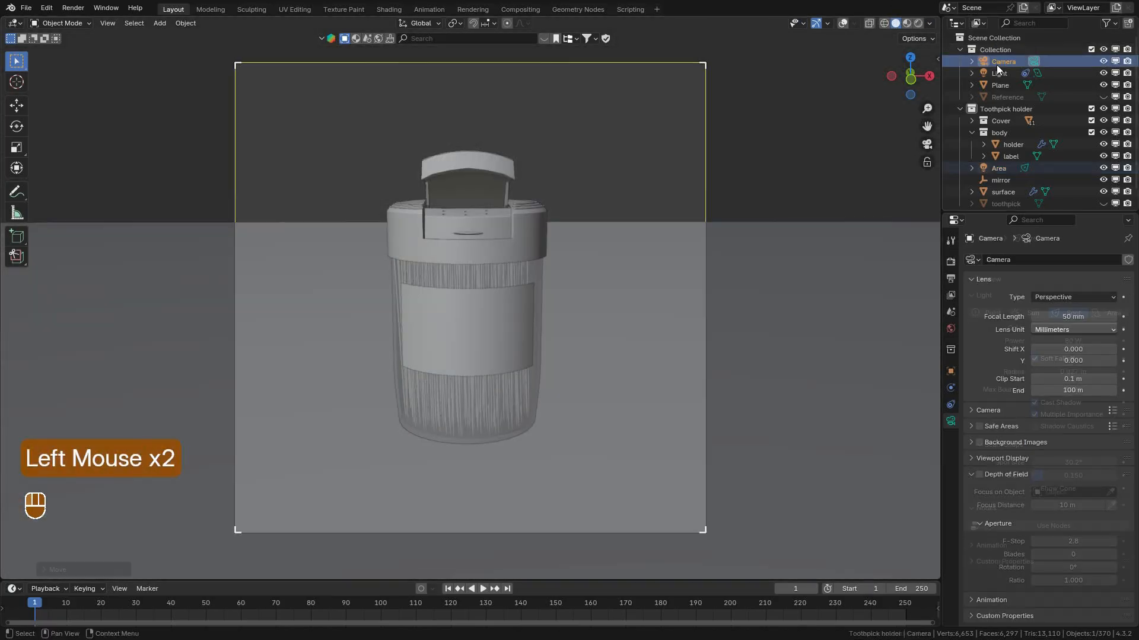
click(681, 152)
key(g)
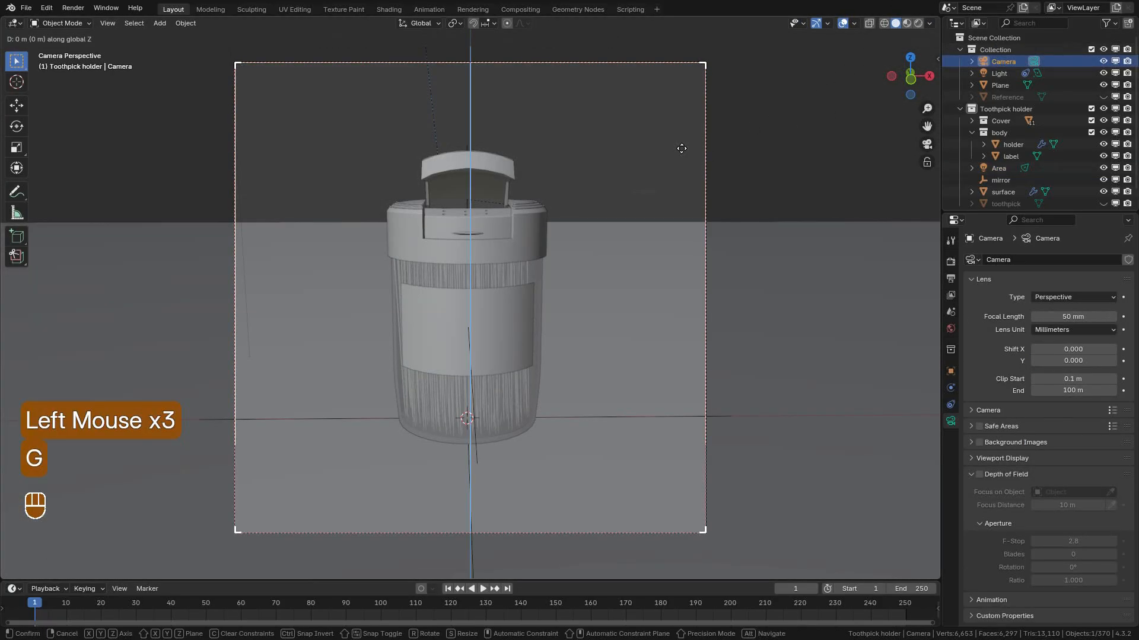
key(shift)
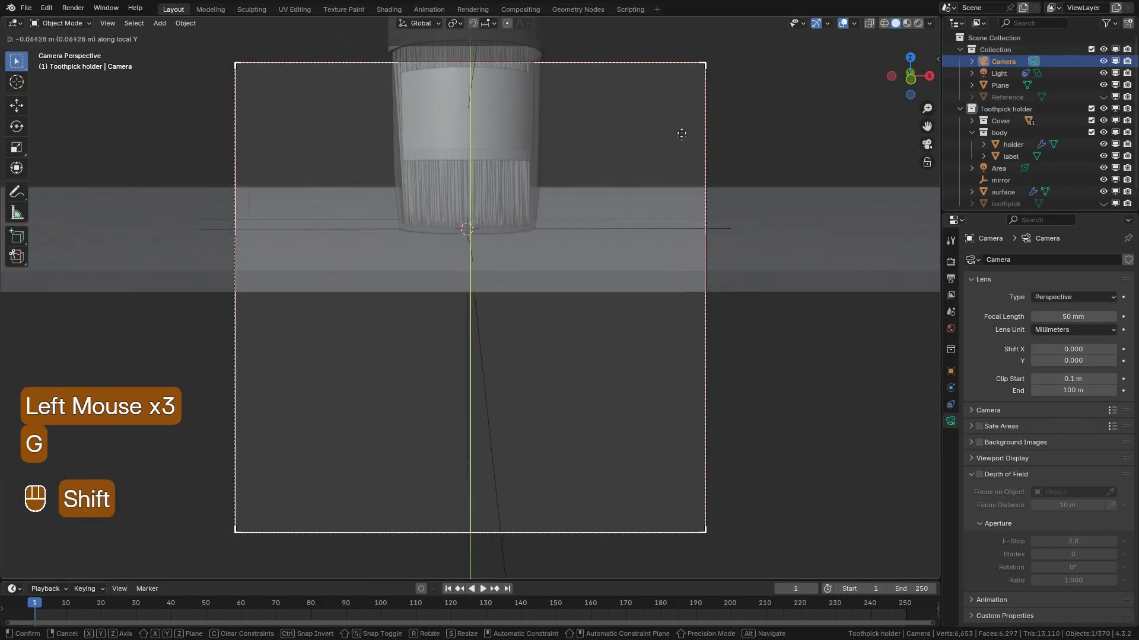
click(682, 89)
key(r)
key(x)
key(x)
key(shift)
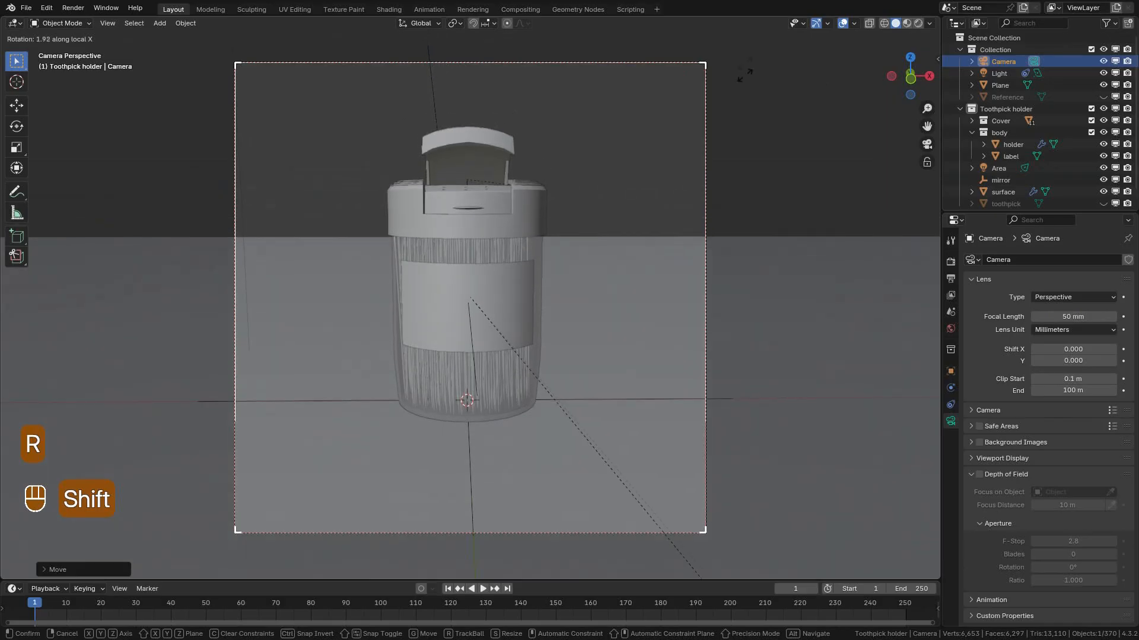
click(771, 554)
Set the camera's viewport display size to 0.1 m.
scroll(1036, 504, down, 2)
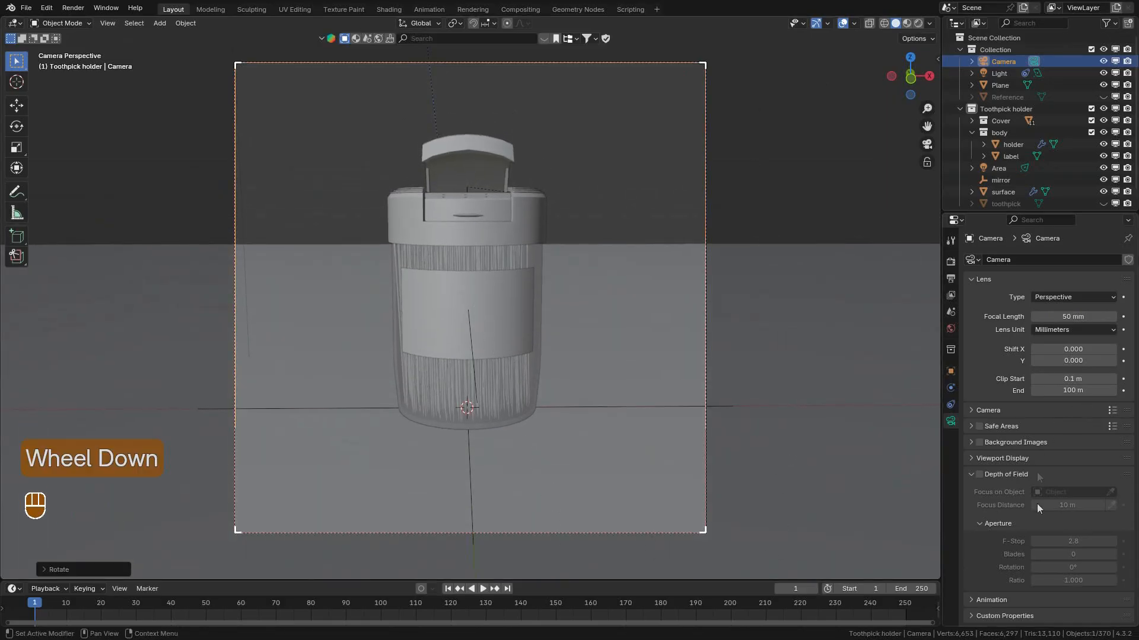
click(1019, 457)
scroll(1069, 514, down, 3)
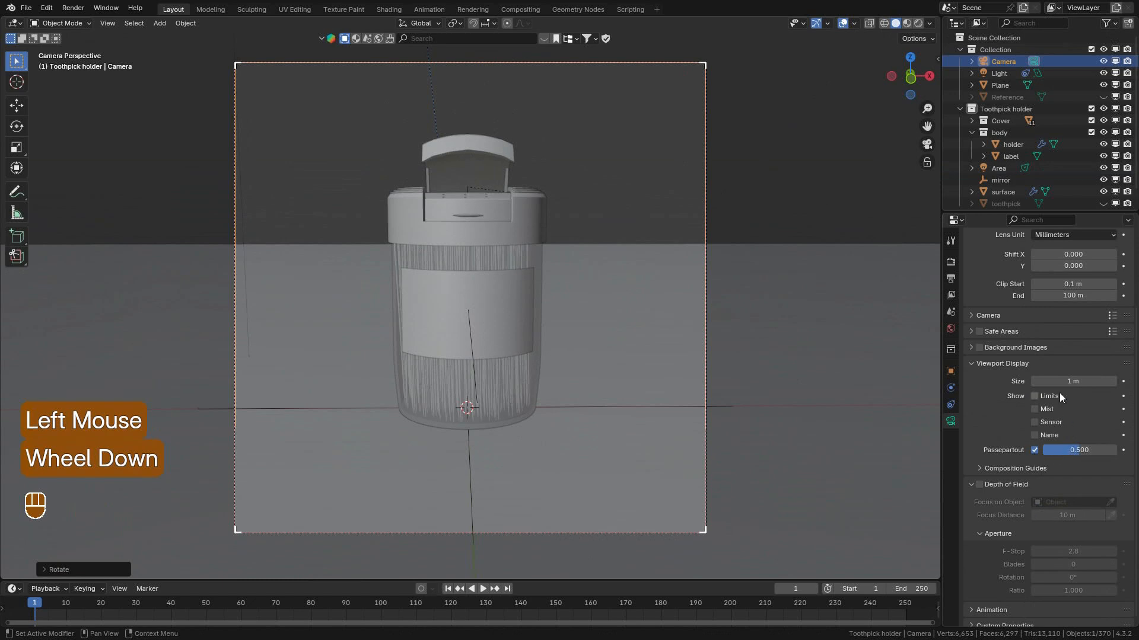
click(1071, 382)
text(0.1)
key(Return)
Lower the camera slightly further along its local Y axis.
key(g)
key(y)
key(y)
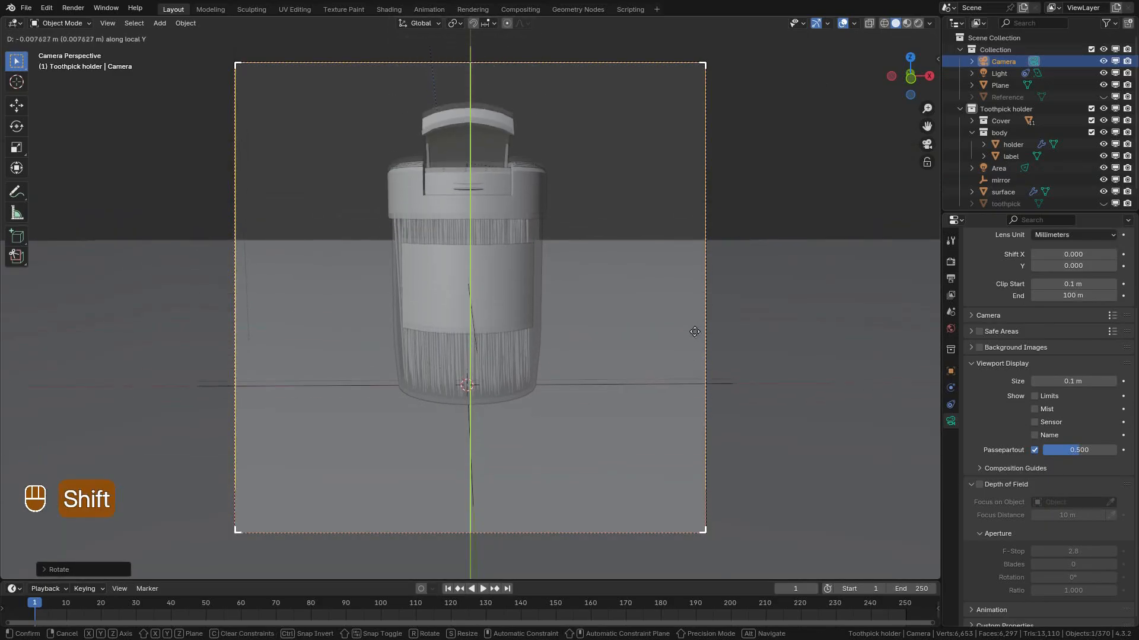
click(681, 330)
key(r)
key(x)
key(x)
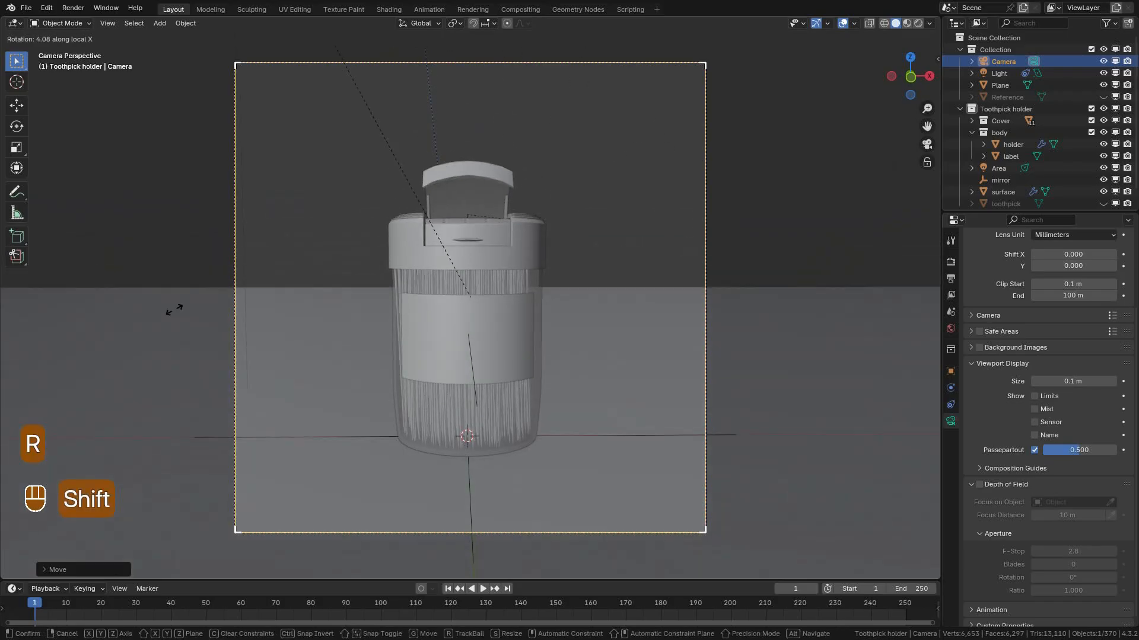
right_click(127, 83)
Tilt the camera up about its local X axis in two small rotations, about 4.5° in total, to recentre the holder.
key(r)
key(x)
key(x)
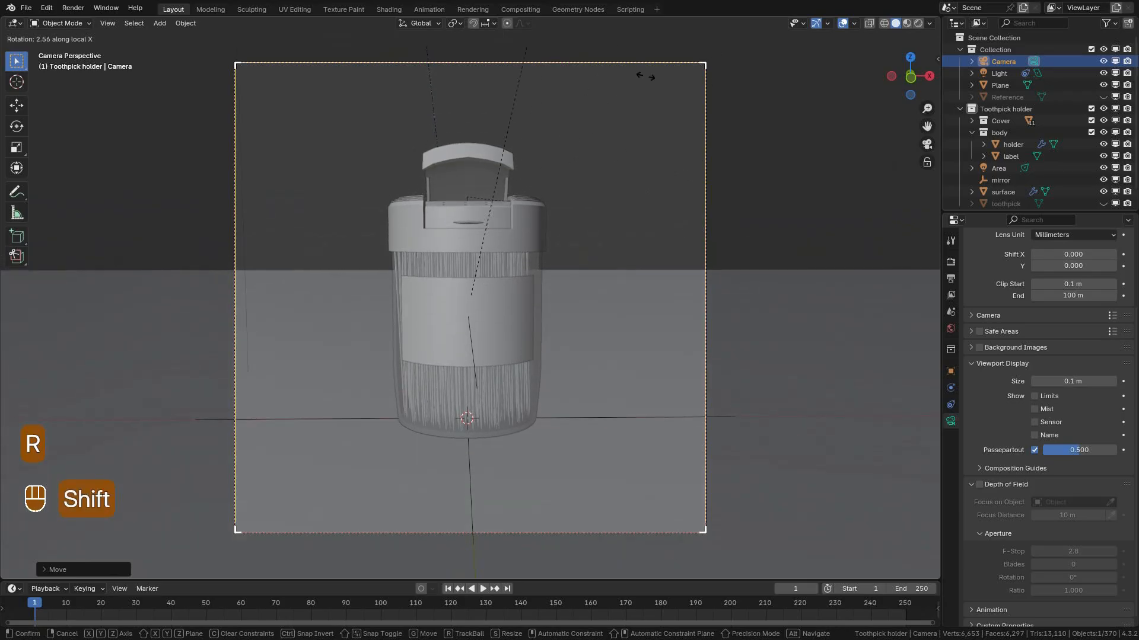
click(642, 502)
key(r)
key(x)
key(x)
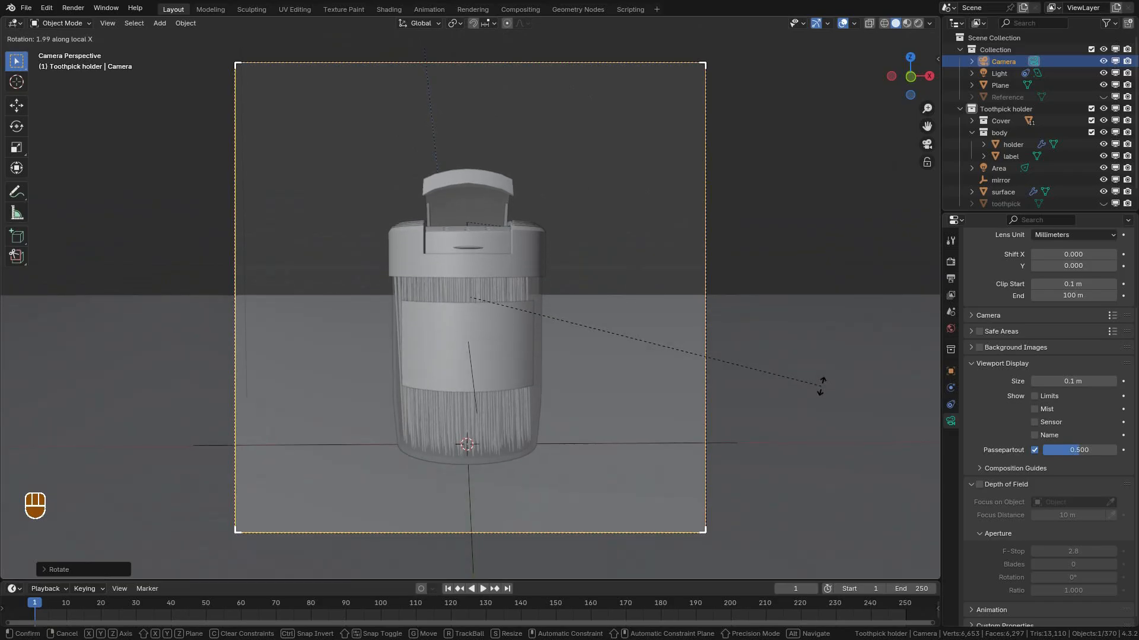
click(819, 386)
Check the reframed camera shot in rendered shading with overlays hidden, and return to solid shading.
click(918, 23)
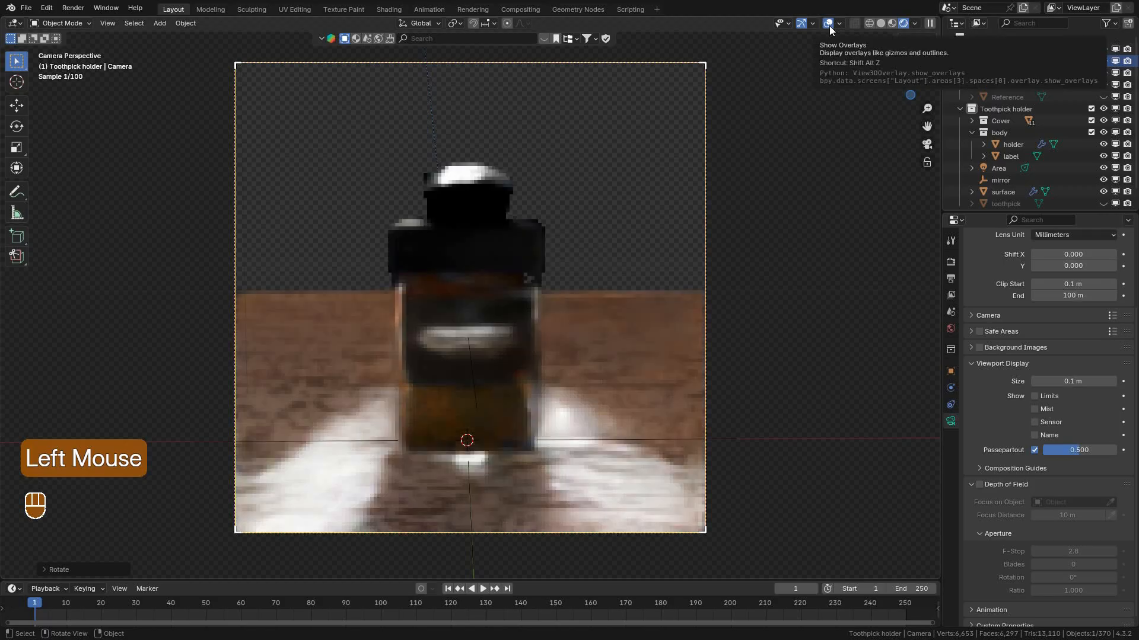
click(828, 23)
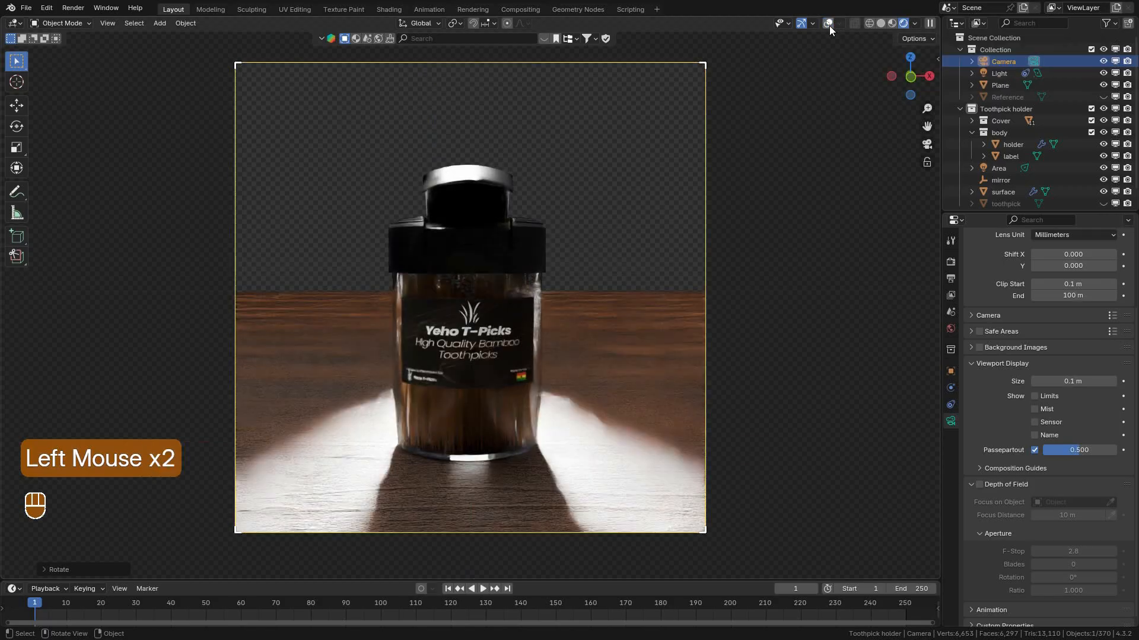
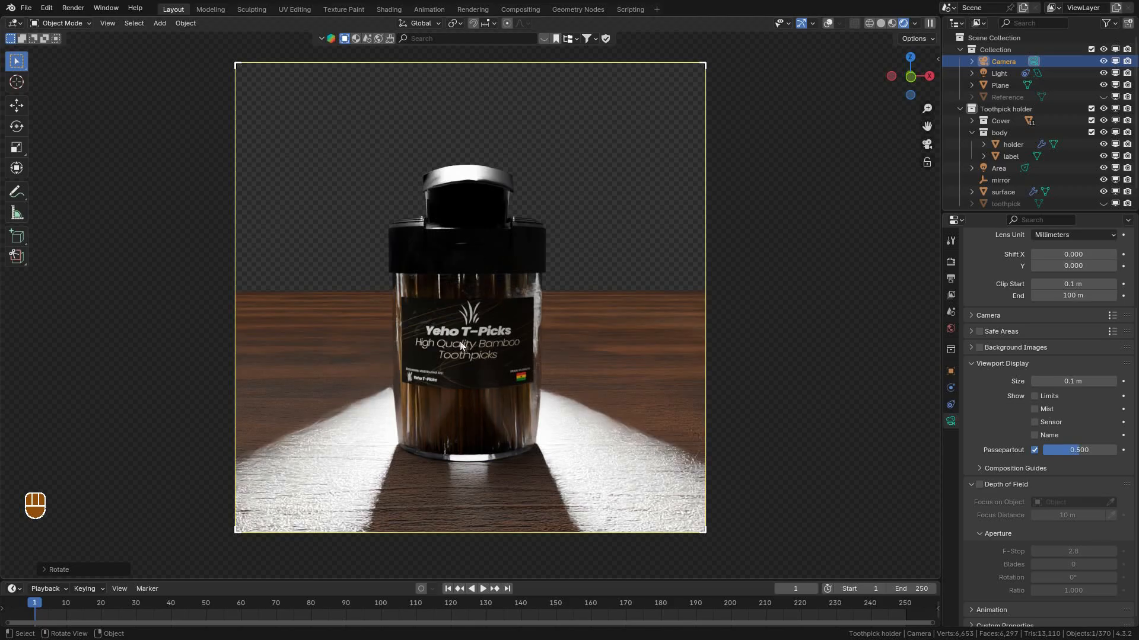
click(880, 23)
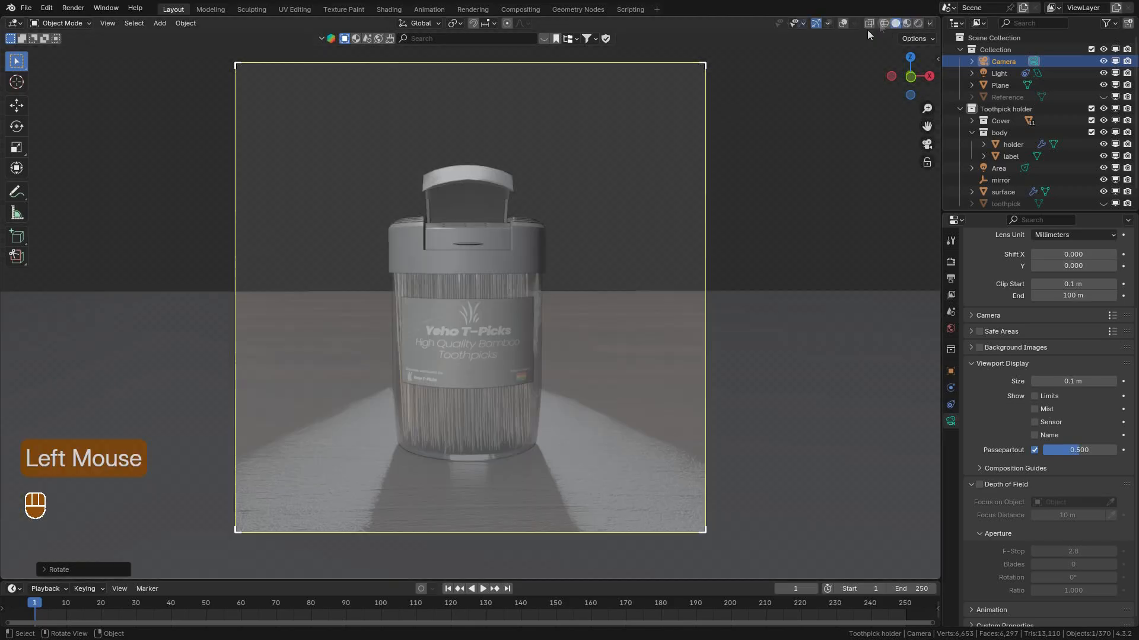
Duplicate the spot light behind the toothpick holder and shift the copy forward in the horizontal plane, keeping its height.
middle_drag(676, 216, 678, 230)
scroll(679, 237, down, 3)
scroll(647, 219, down, 1)
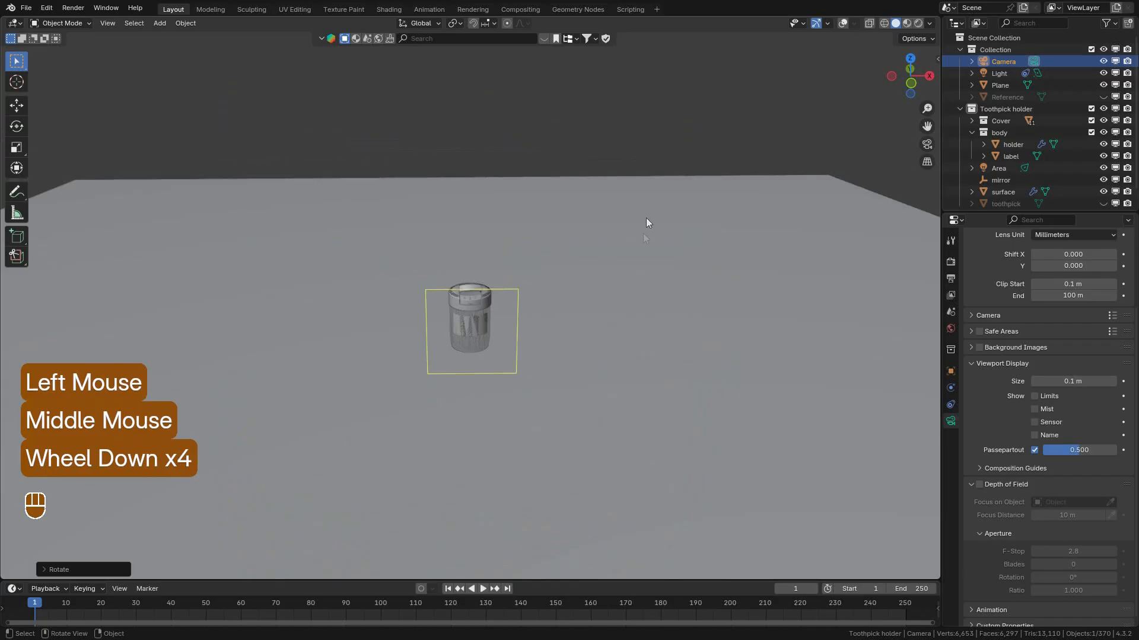
click(842, 23)
scroll(551, 223, down, 2)
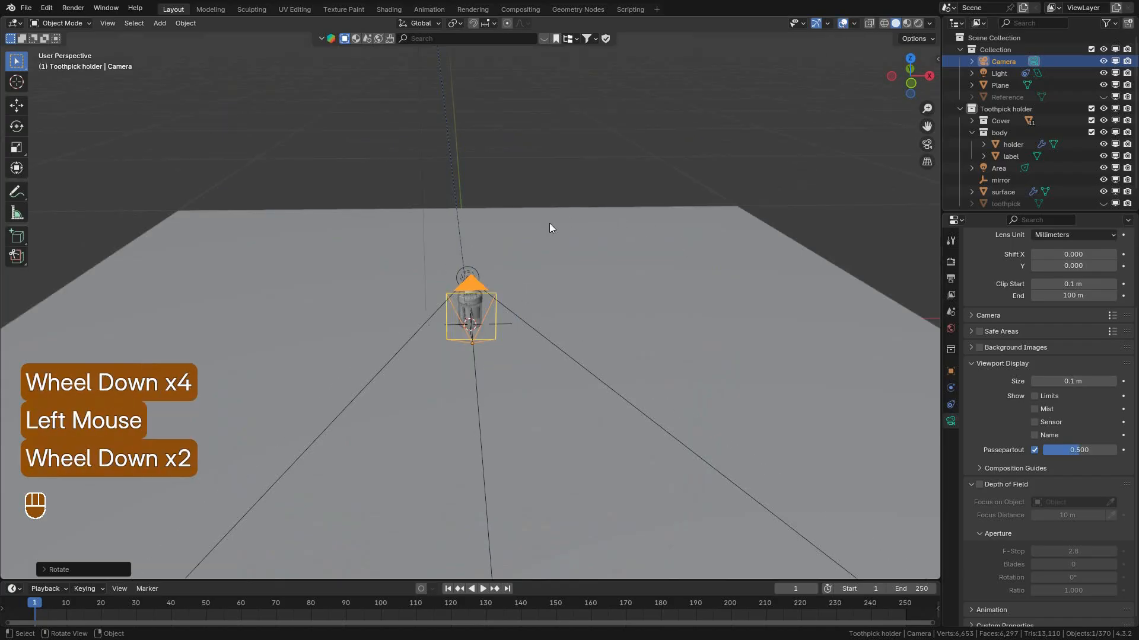
scroll(486, 255, up, 2)
click(487, 260)
scroll(487, 264, up, 1)
middle_drag(488, 266, 488, 284)
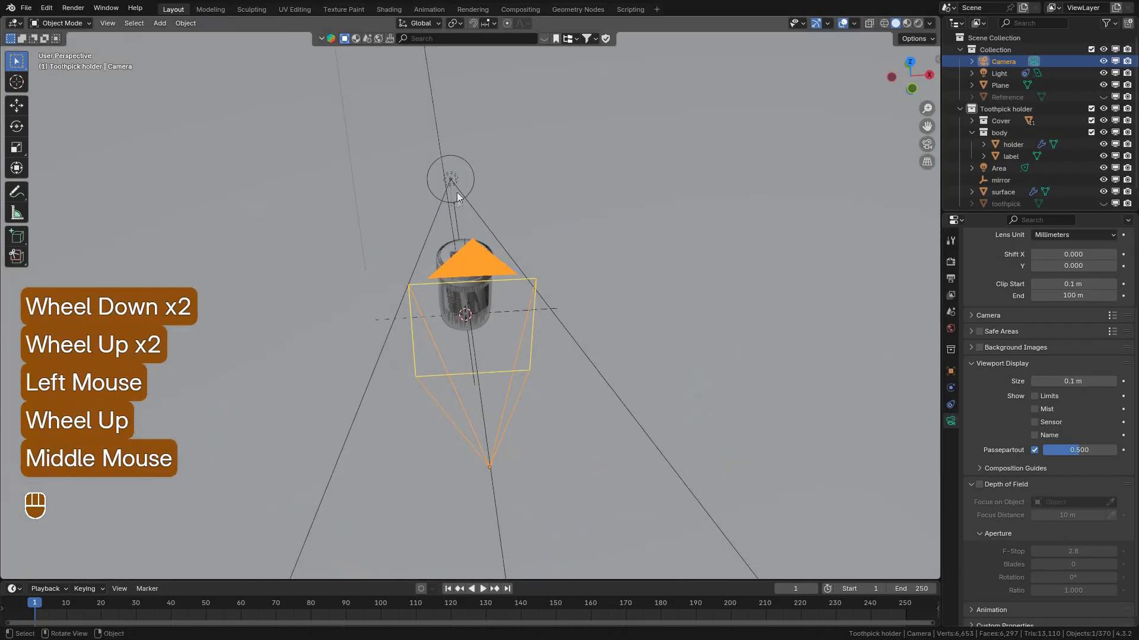
click(457, 192)
key(shift+d)
key(shift+z)
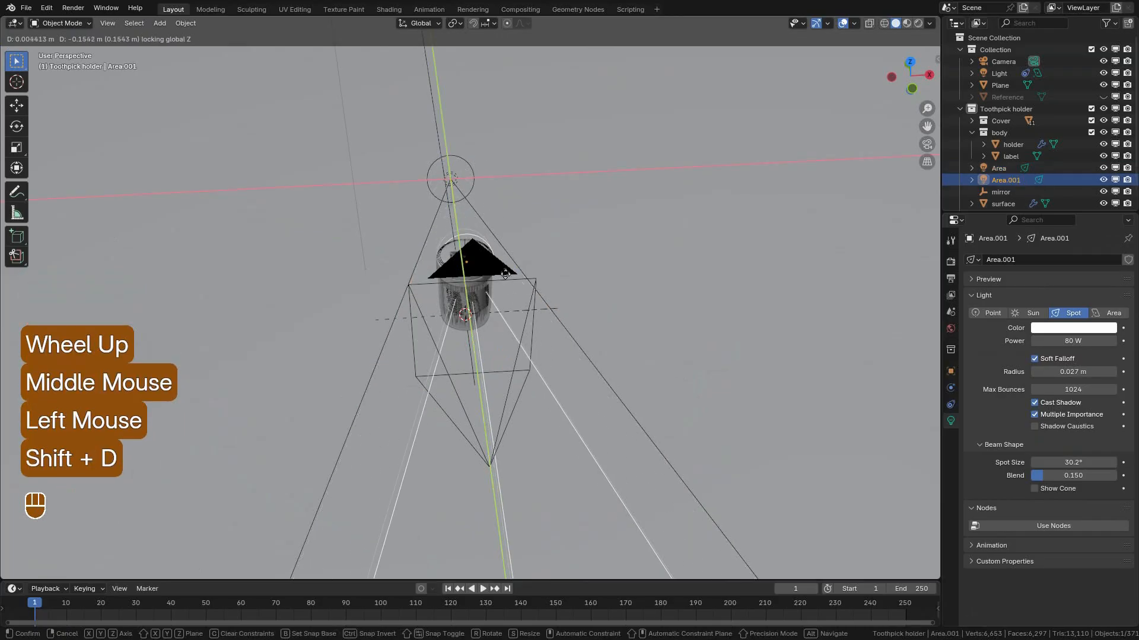
Move the duplicated light horizontally out to the holder's right side, and raise it along Z.
key(g)
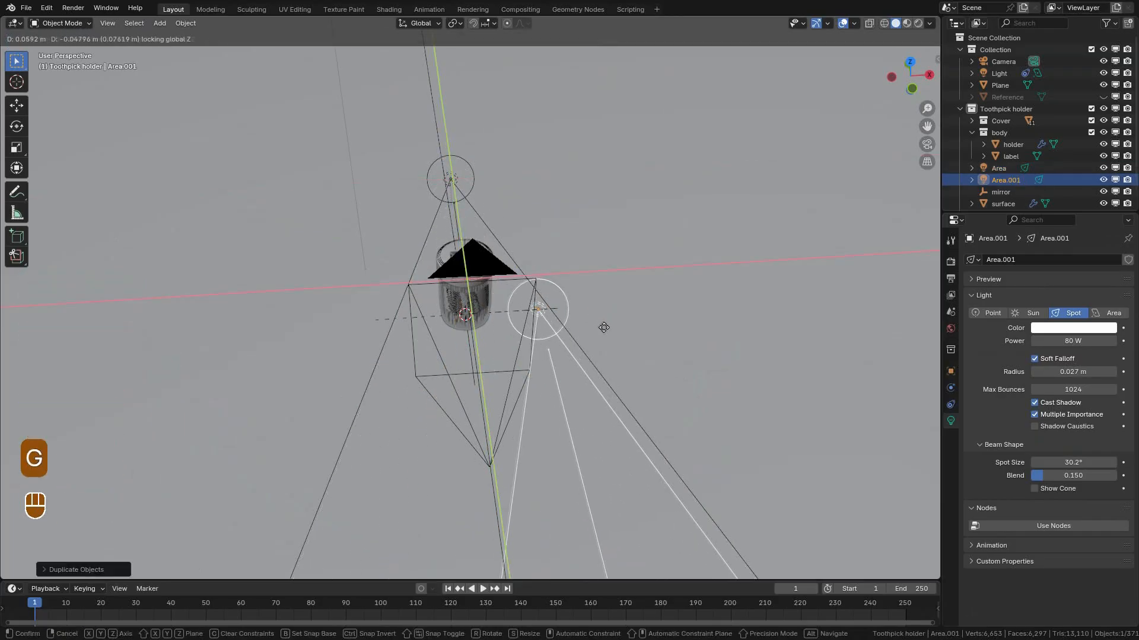
click(604, 325)
key(g)
key(z)
click(611, 300)
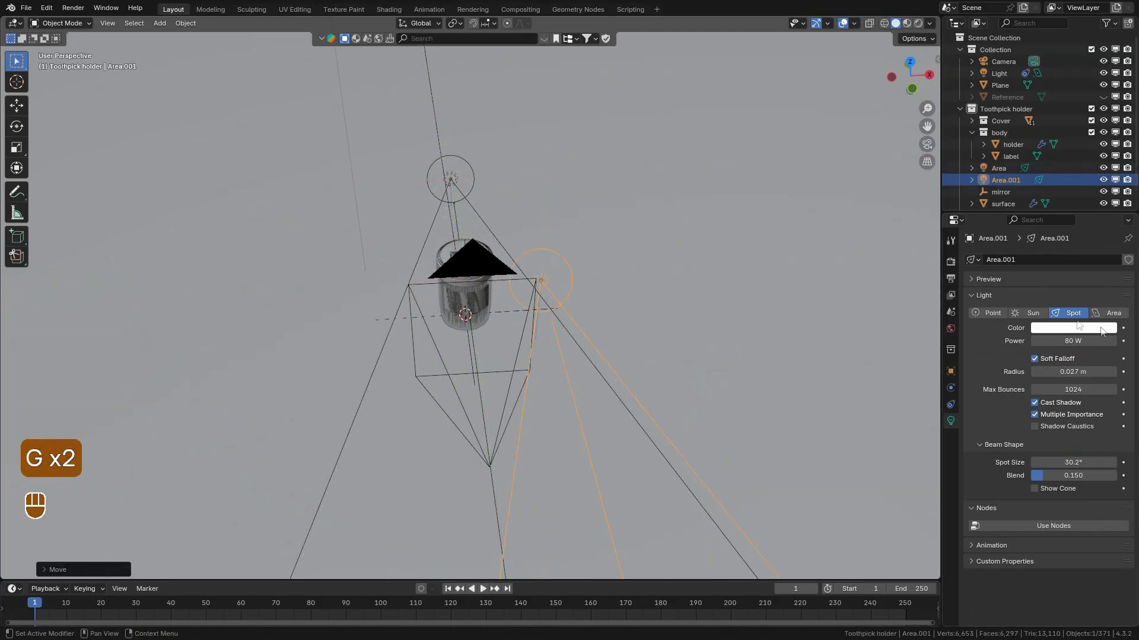
Change the duplicated light to a Point light with a power of 10 W.
click(992, 313)
middle_drag(663, 315, 631, 280)
scroll(631, 280, up, 2)
click(1080, 338)
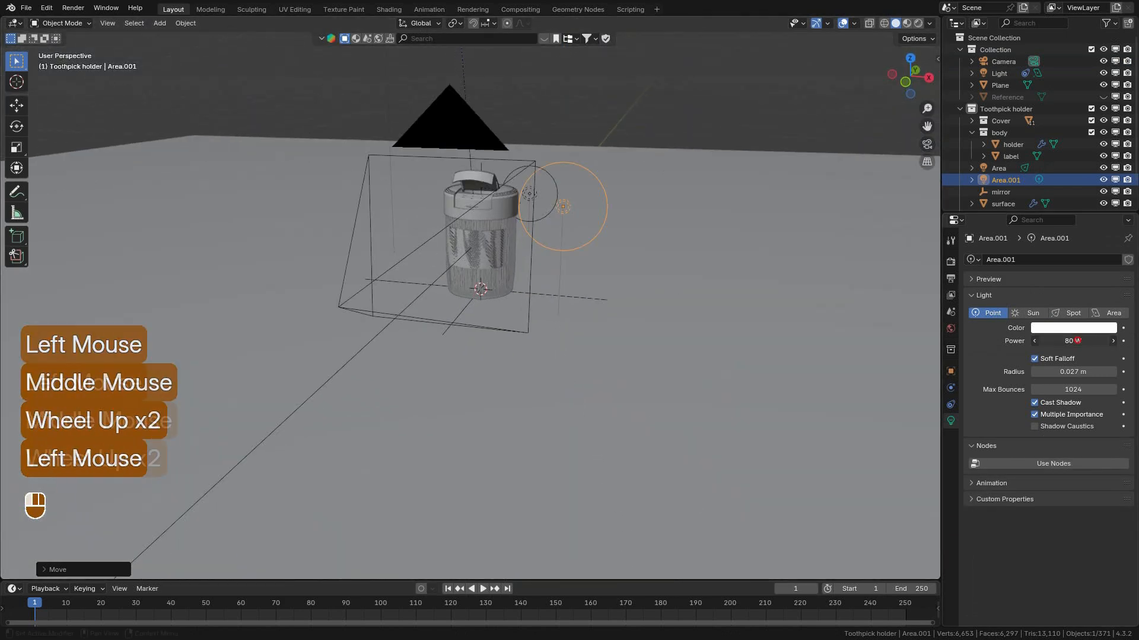
text(10)
key(Return)
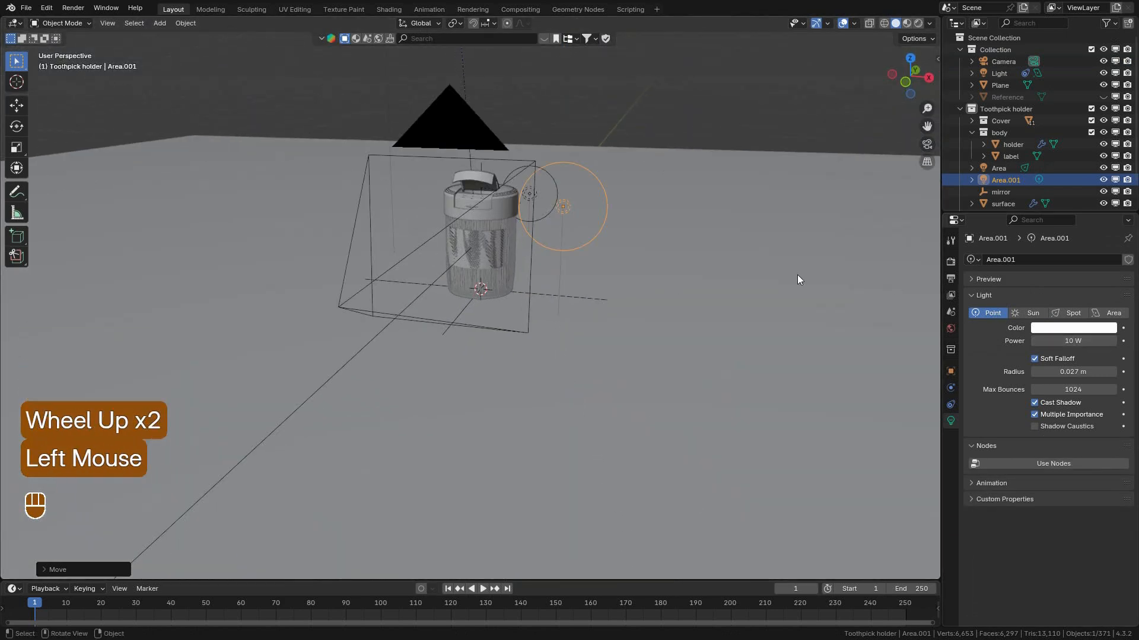
Preview the camera shot in rendered shading with overlays hidden and nudge the point light slightly up along Z.
key(KP_0)
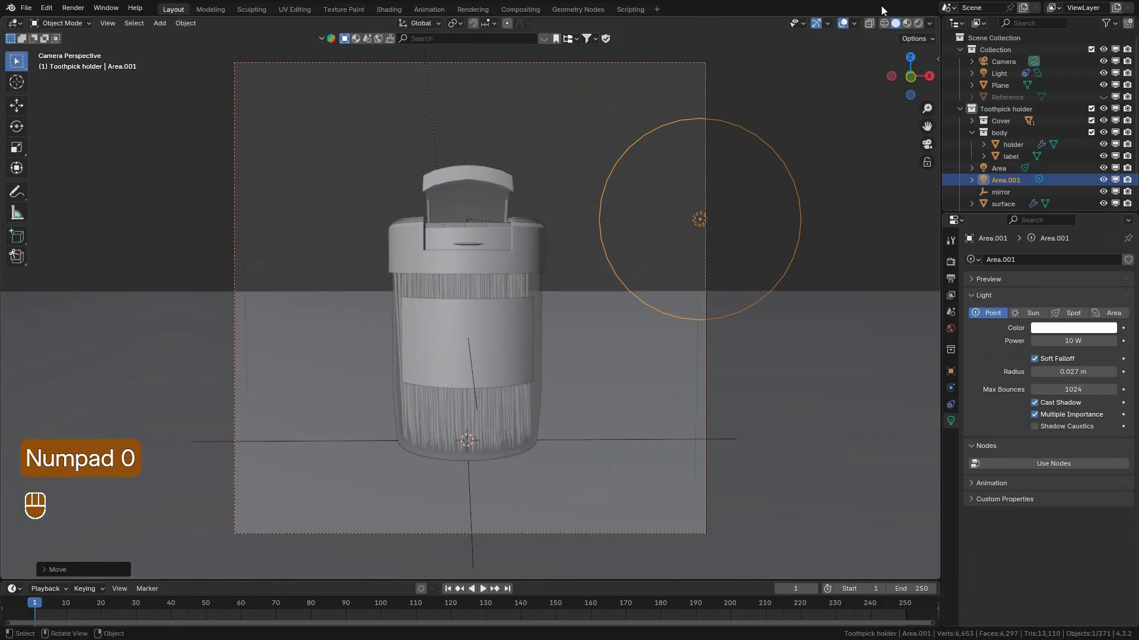
click(847, 23)
click(918, 23)
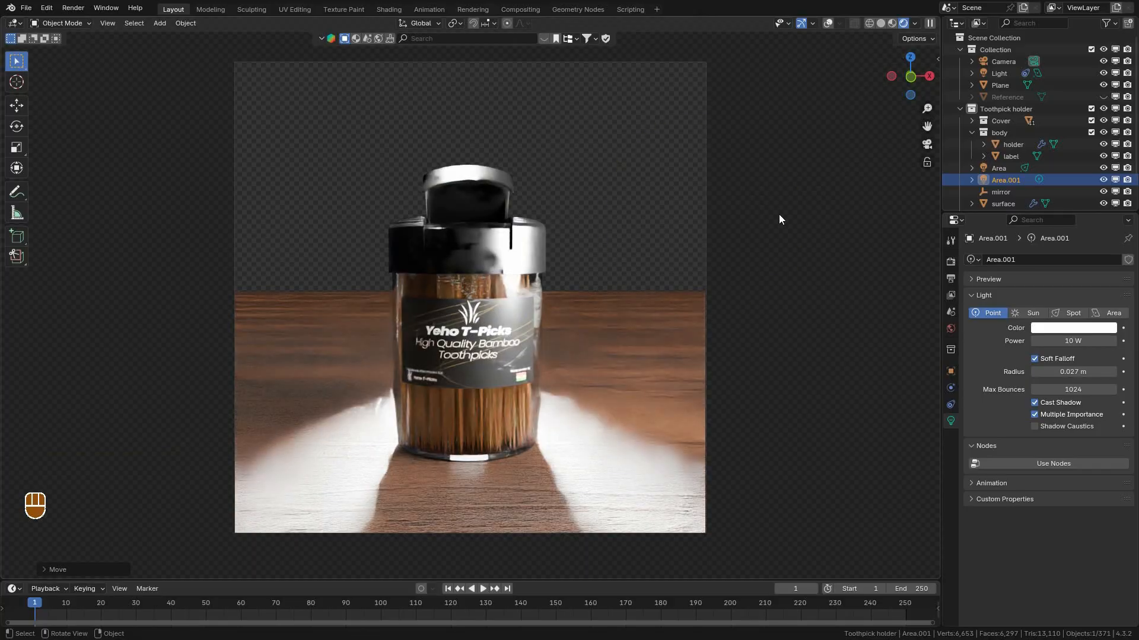
key(g)
key(z)
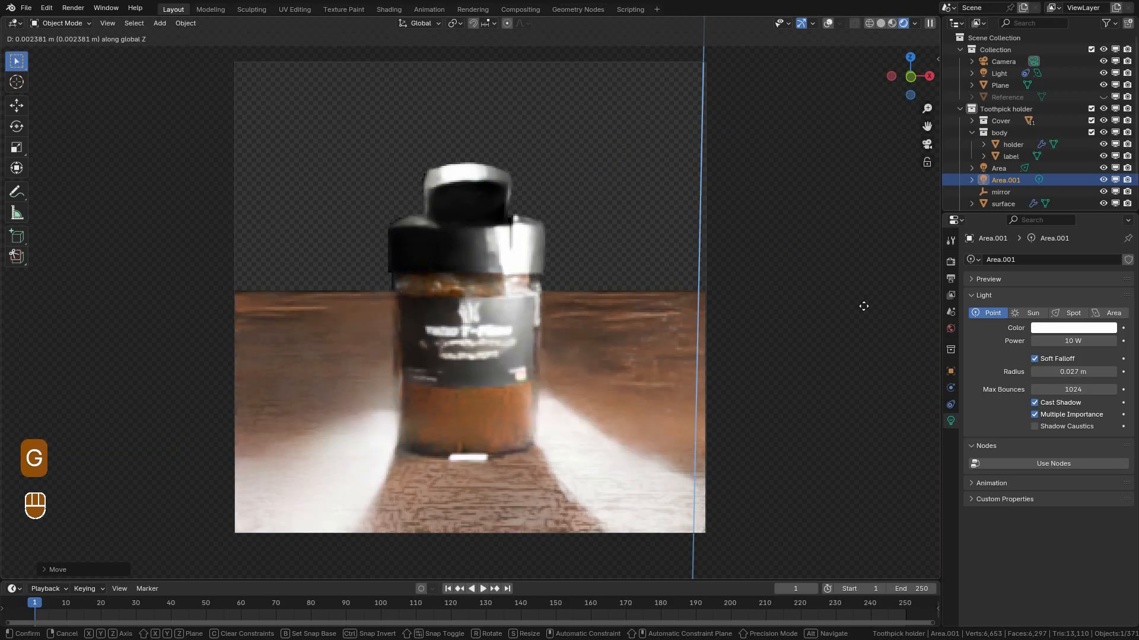
key(shift)
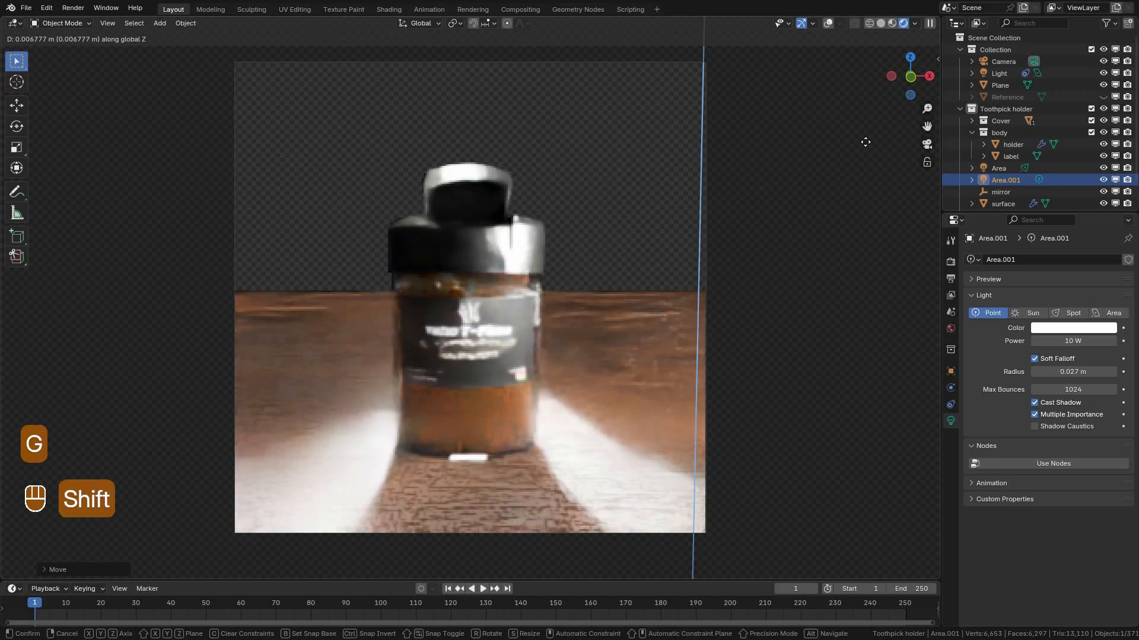
click(865, 235)
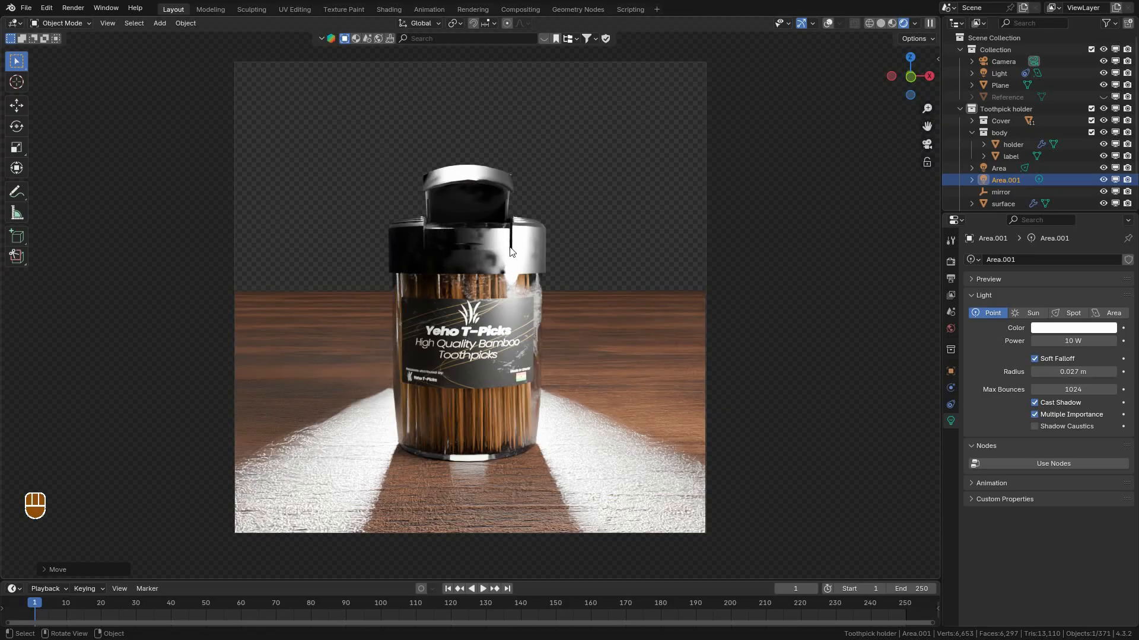
Return to solid shading with overlays shown and add a cube-shaped empty at the world origin.
click(880, 23)
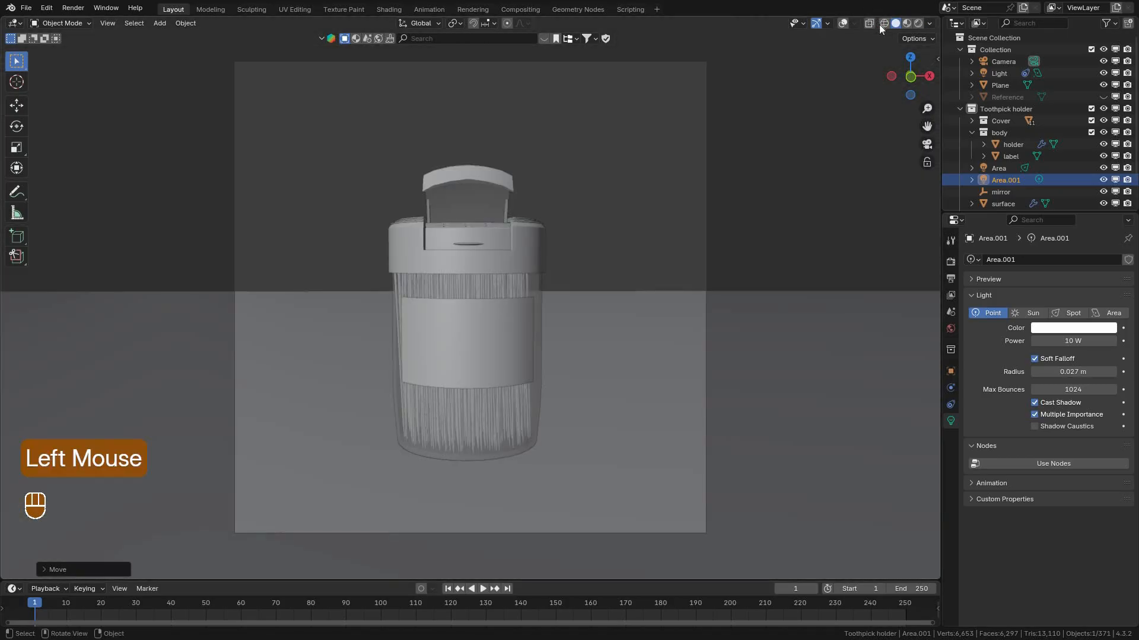
click(843, 23)
middle_drag(541, 224, 488, 173)
scroll(567, 226, up, 2)
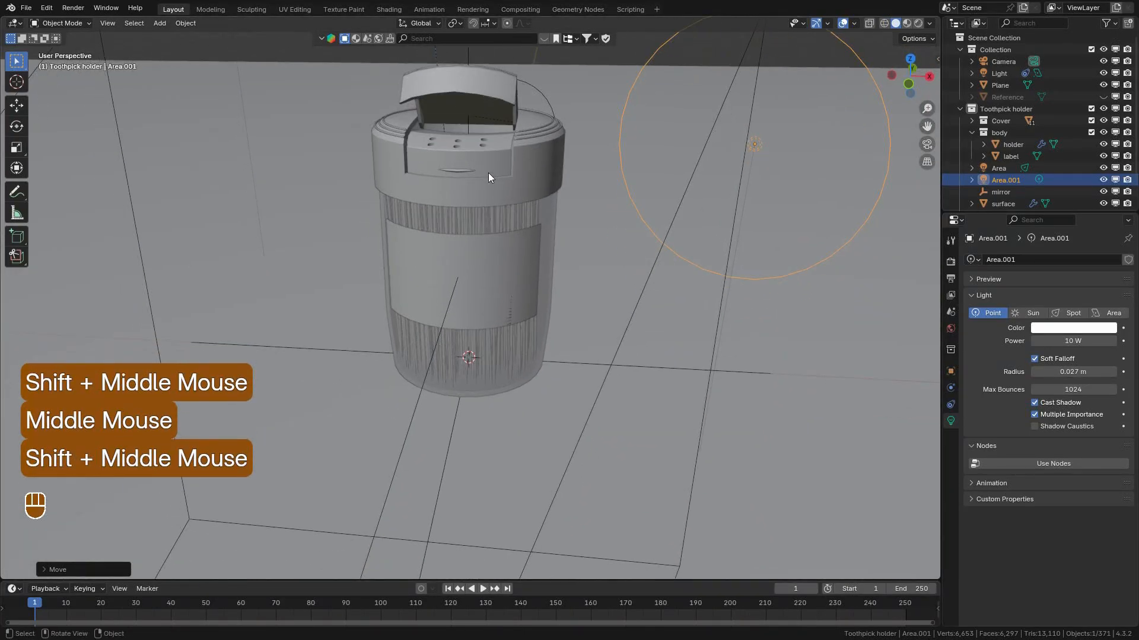
key(shift+a)
mouse_move(367, 212)
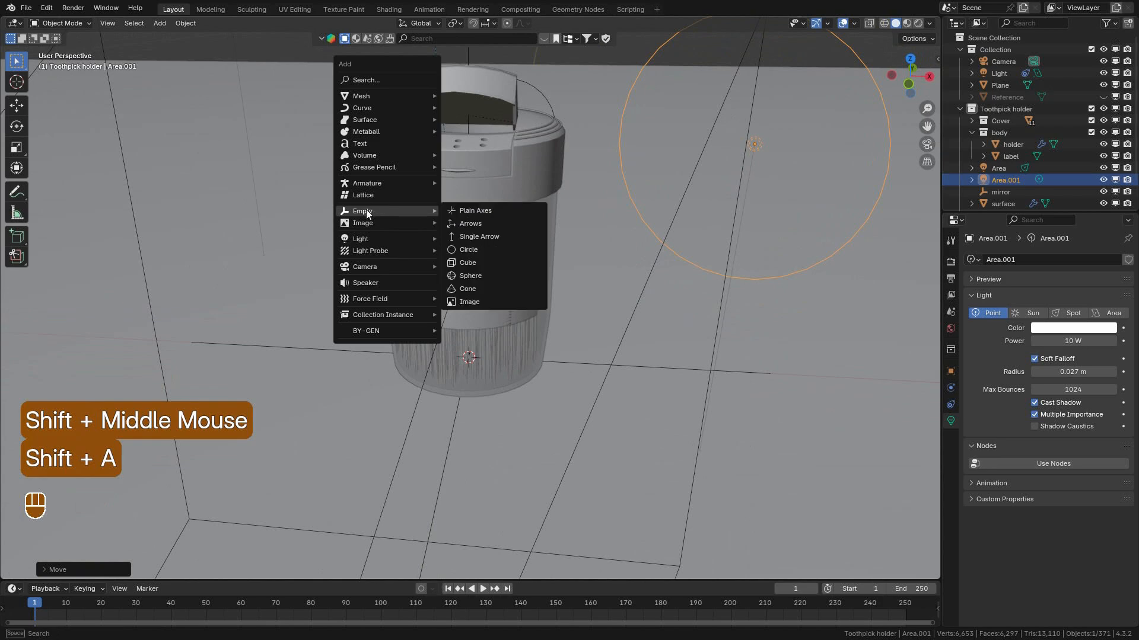
click(472, 264)
scroll(522, 293, down, 4)
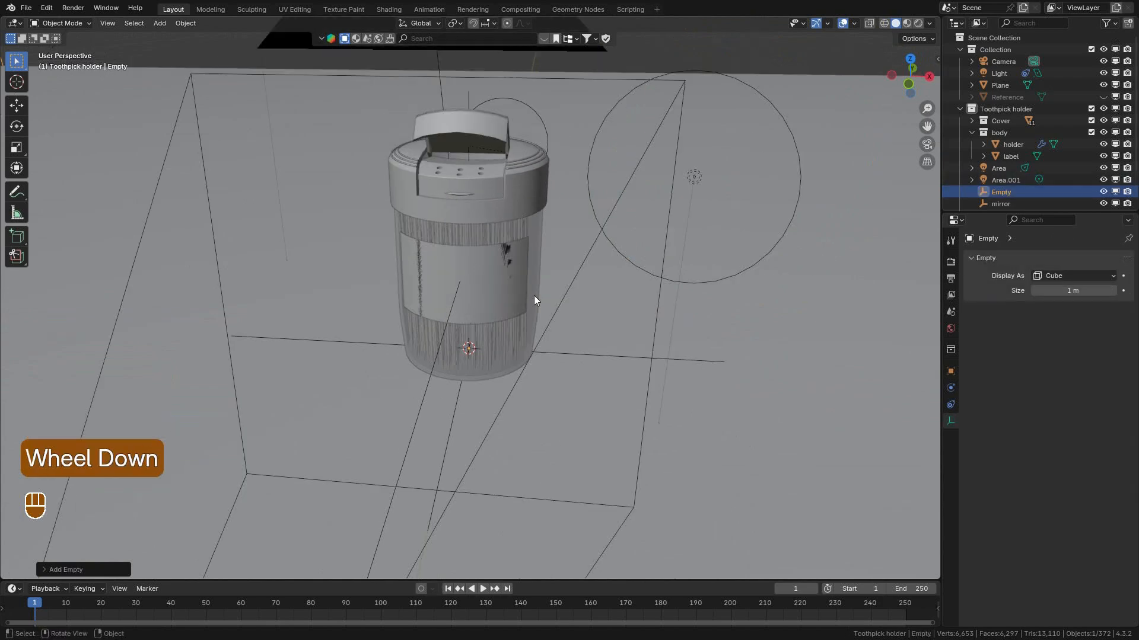
Reduce the cube empty's radius to 0.054 m so it fits around the toothpick holder.
scroll(531, 311, down, 5)
scroll(532, 311, up, 4)
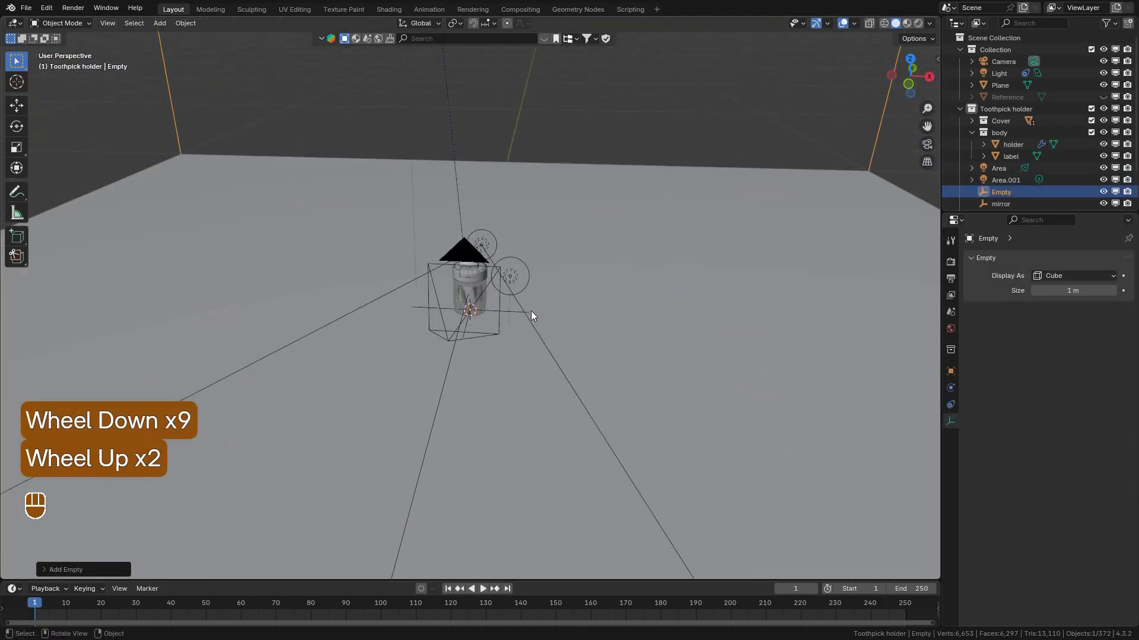
scroll(380, 363, up, 3)
click(98, 572)
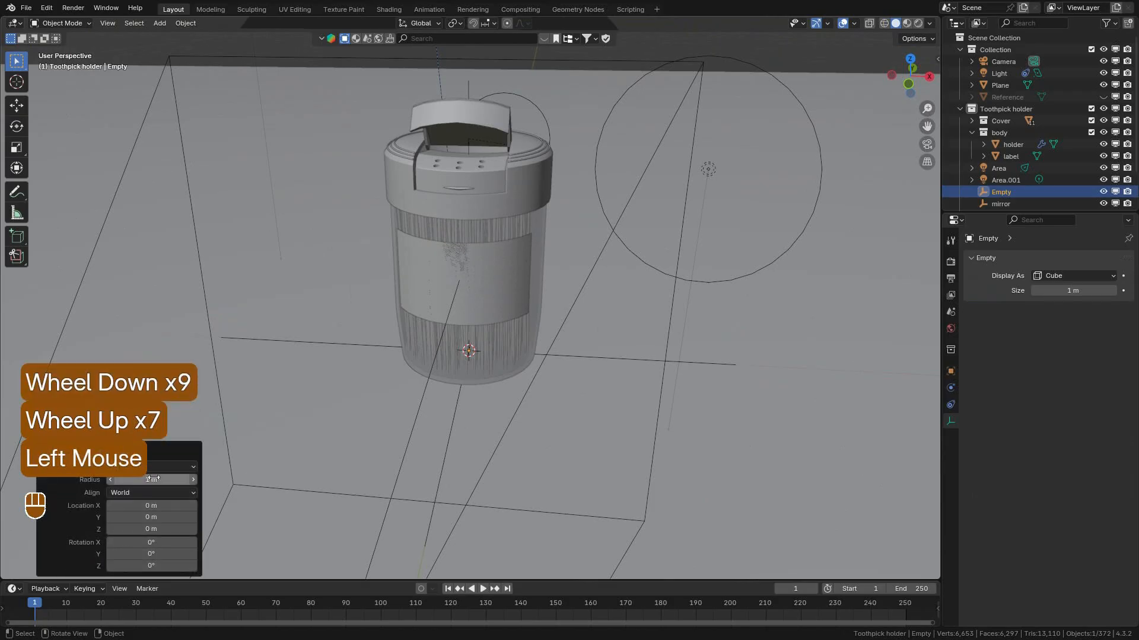
shift+drag(151, 479, 132, 479)
shift+drag(933, 485, 613, 380)
In front view, raise the cube empty 0.053 m along Z so it encloses the holder.
key(KP_1)
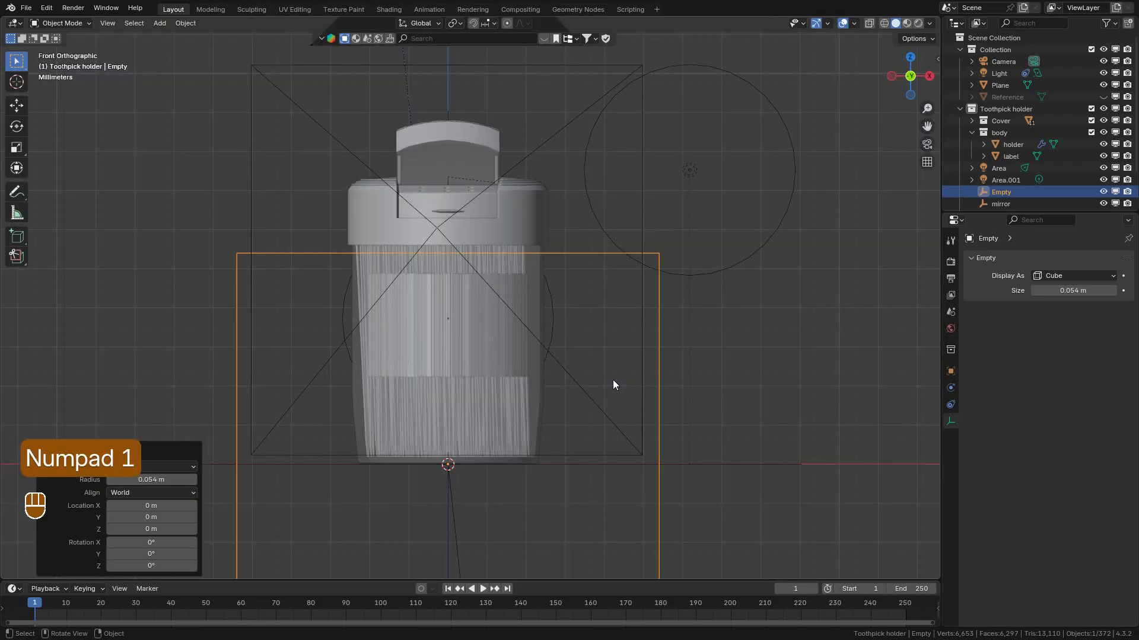
key(g)
key(z)
key(ctrl)
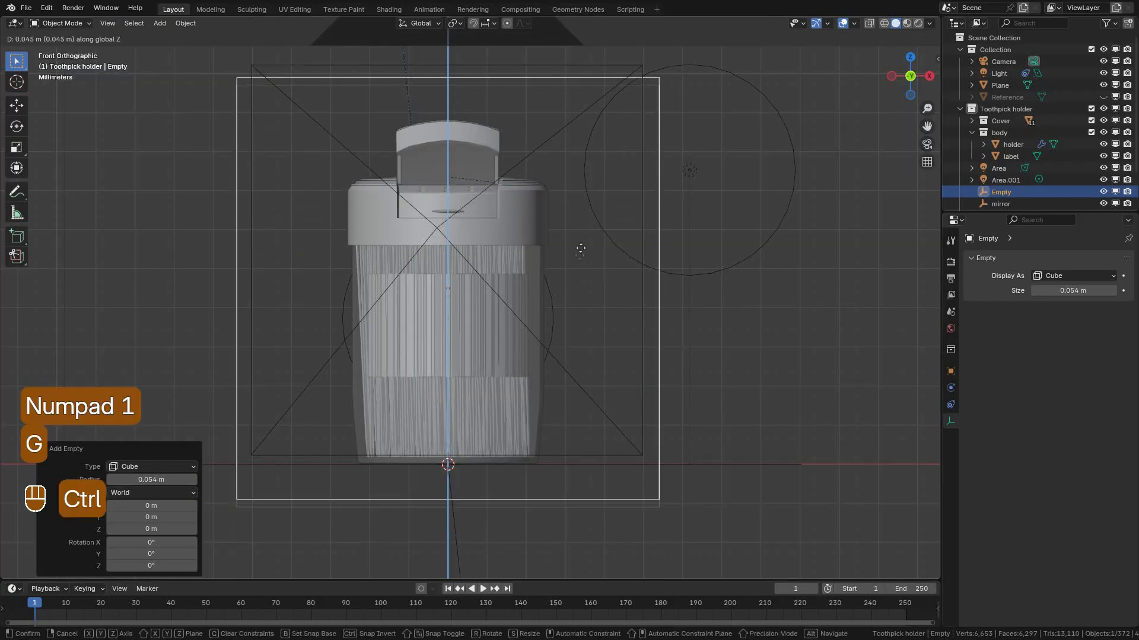
click(585, 218)
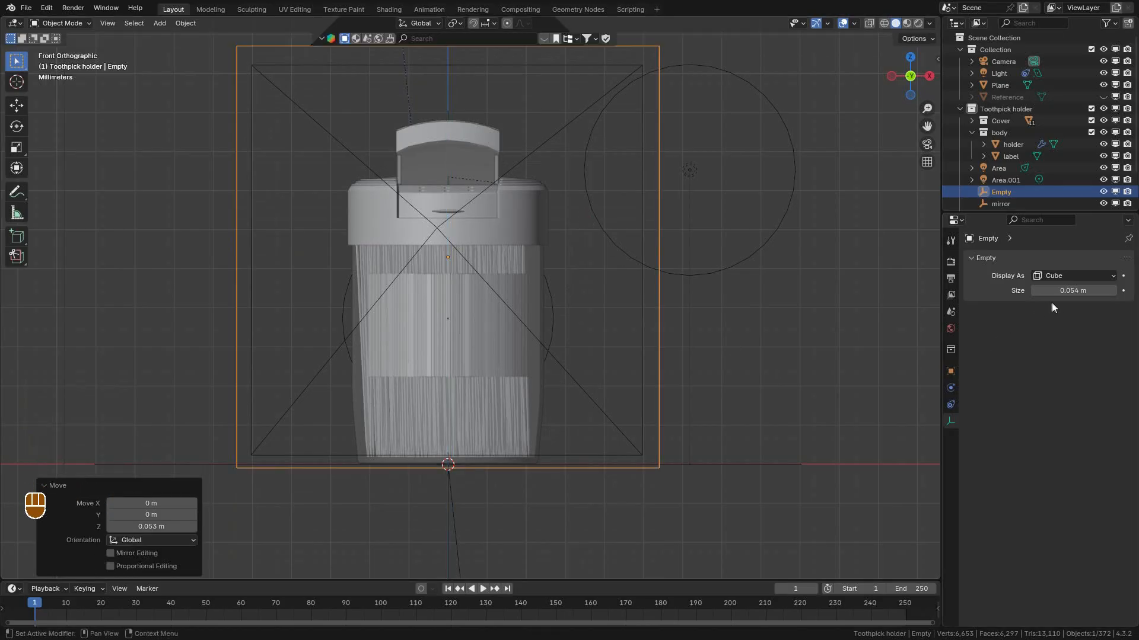
Reduce the cube empty's size to 0.048 m and lower it about 0.0048 m along Z.
shift+drag(1067, 290, 1038, 290)
shift+drag(155, 299, 168, 300)
key(g)
key(z)
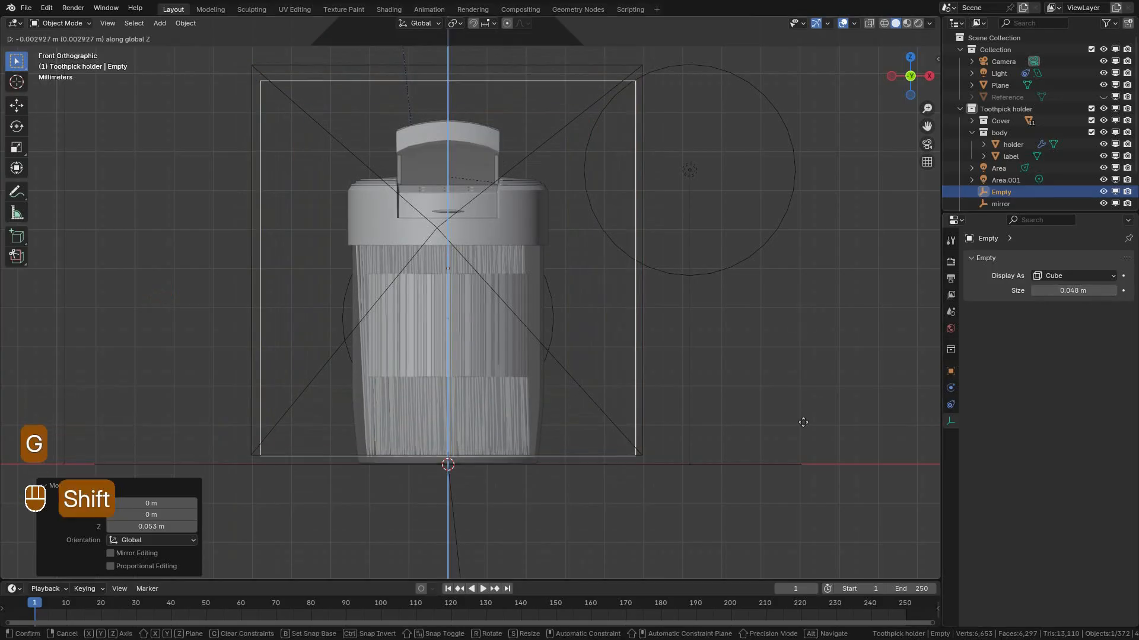
click(793, 497)
Select every object in the Toothpick holder collection, including its lights.
middle_drag(646, 392, 581, 261)
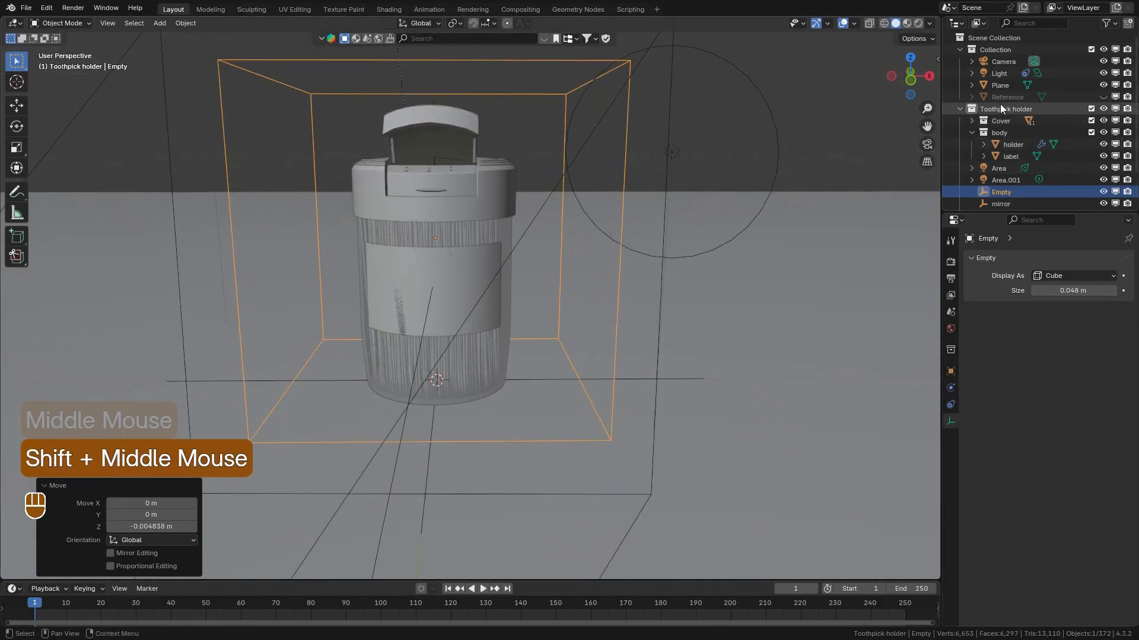
scroll(998, 113, down, 3)
click(1001, 69)
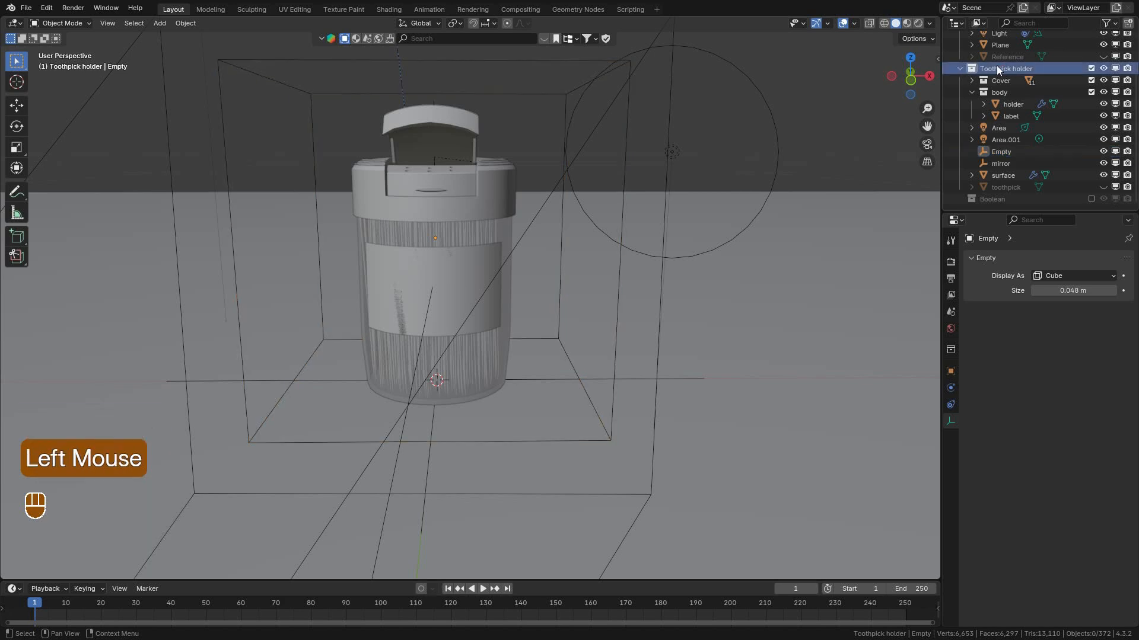
right_click(997, 69)
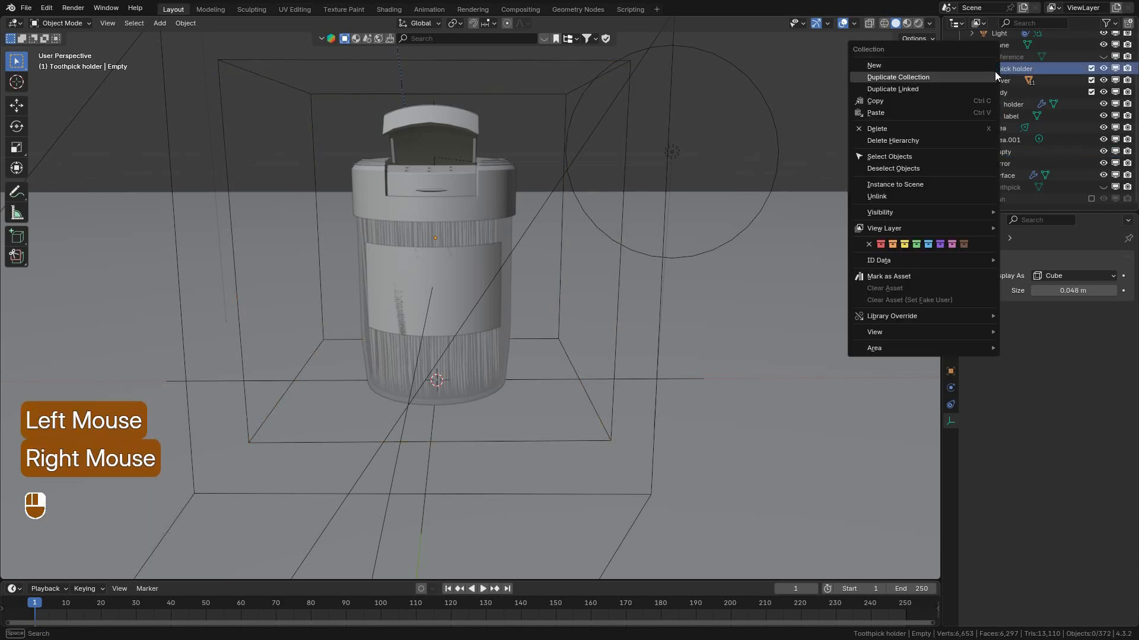
click(908, 159)
Move the Area and Area.001 lights out of the Toothpick holder collection into the main Collection.
middle_drag(526, 293, 716, 220)
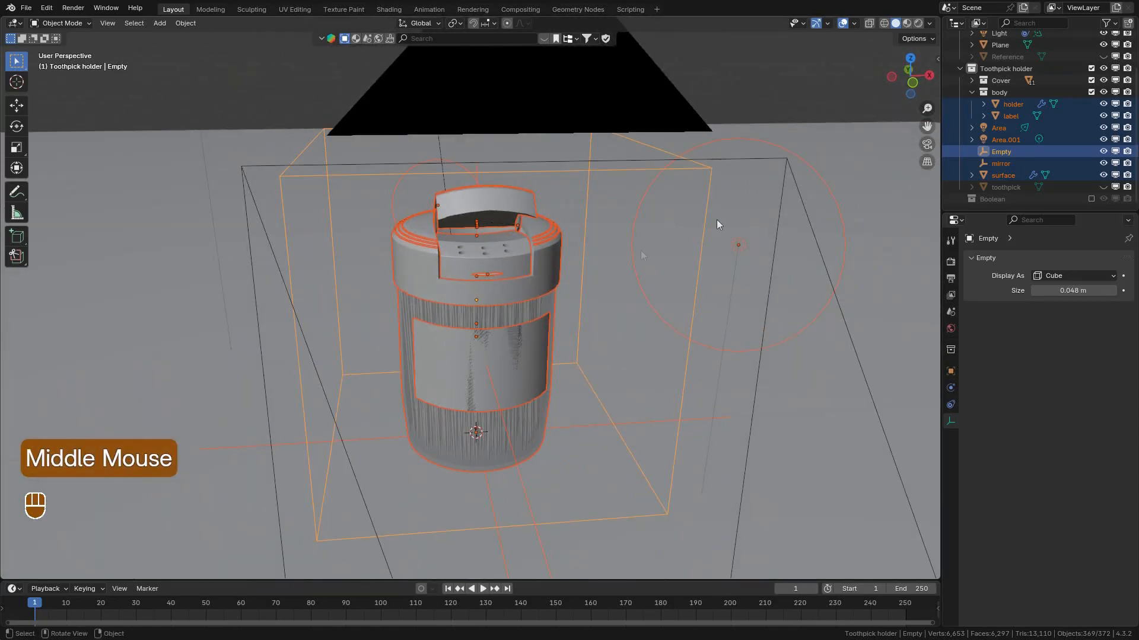
shift+click(998, 140)
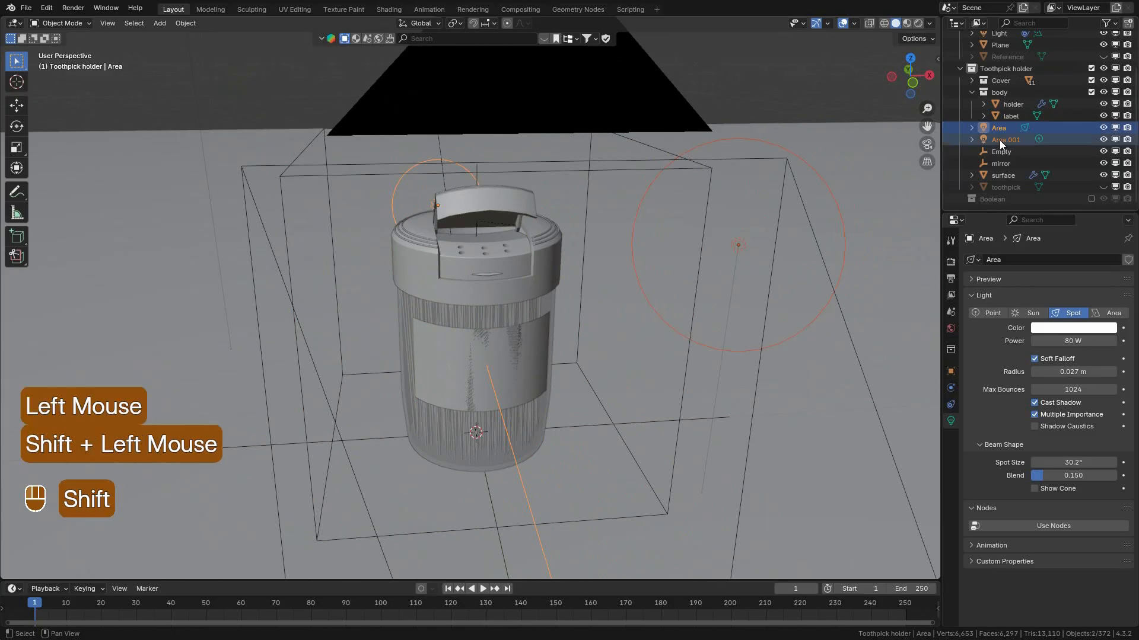
drag(996, 127, 993, 49)
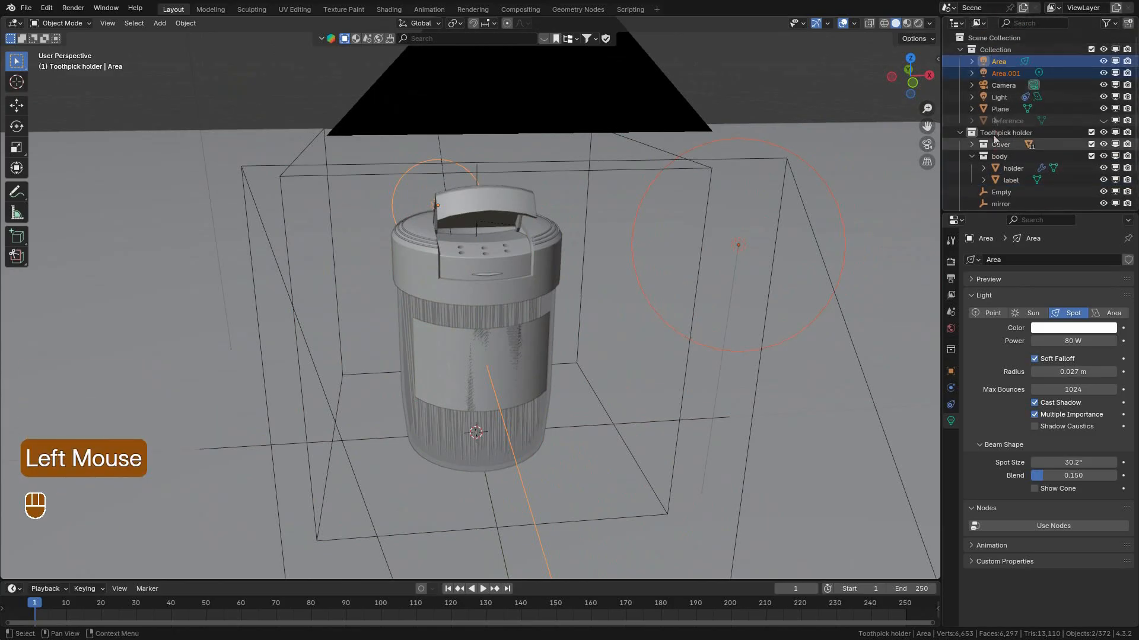
Select all objects remaining in the Toothpick holder collection.
click(1009, 131)
right_click(1009, 131)
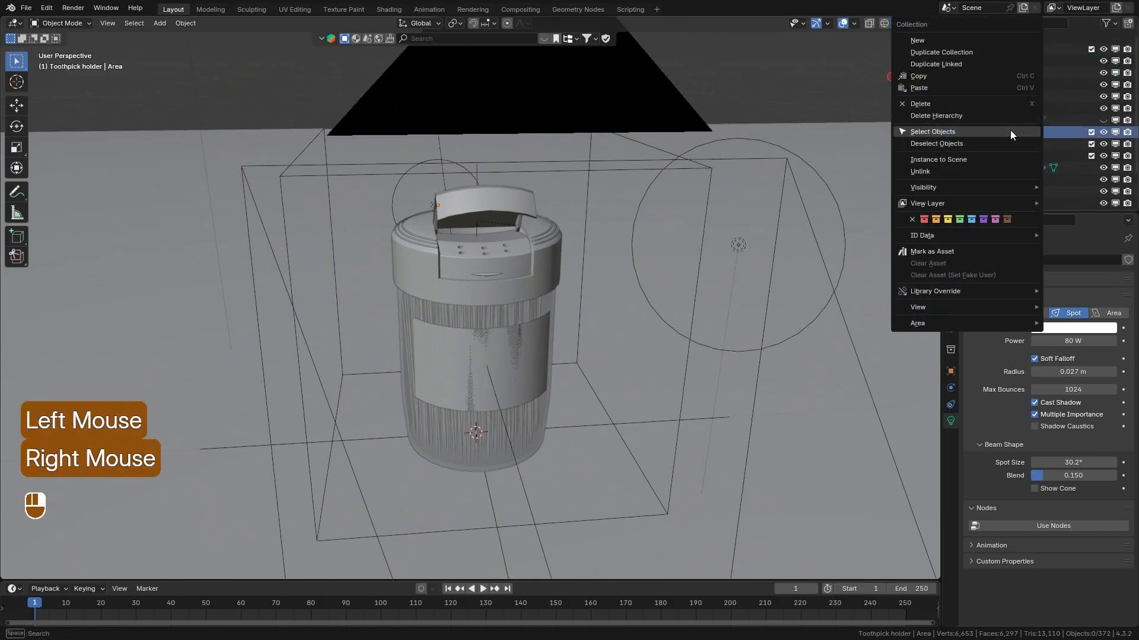
click(957, 133)
middle_drag(616, 296, 597, 216)
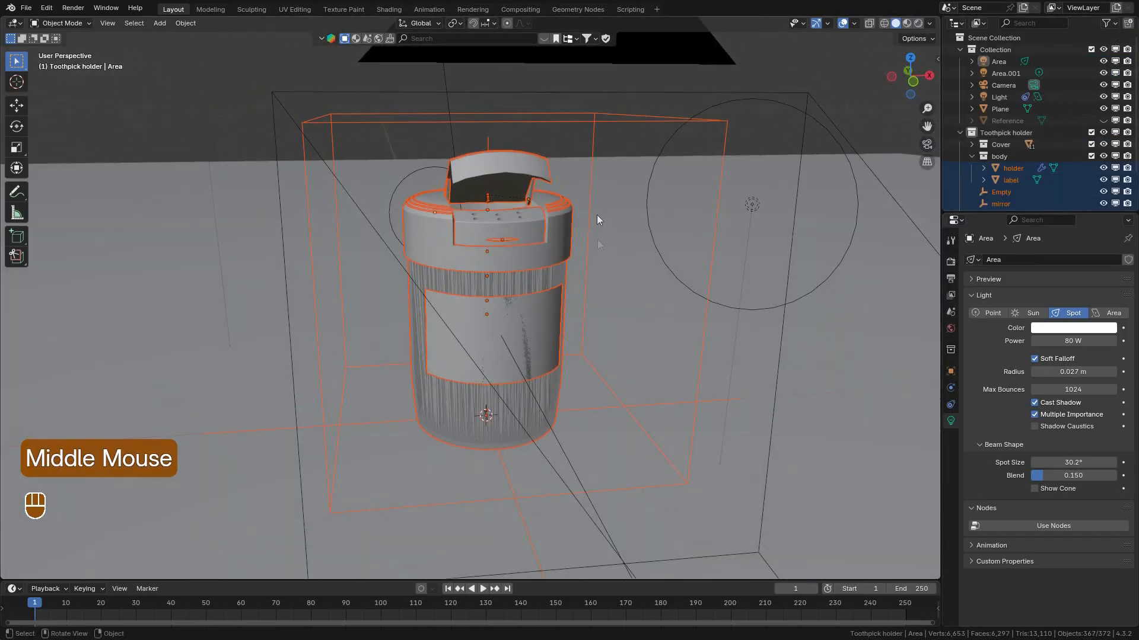
Parent the selected toothpick holder objects to the cube empty using Object (Keep Transform).
shift+click(591, 118)
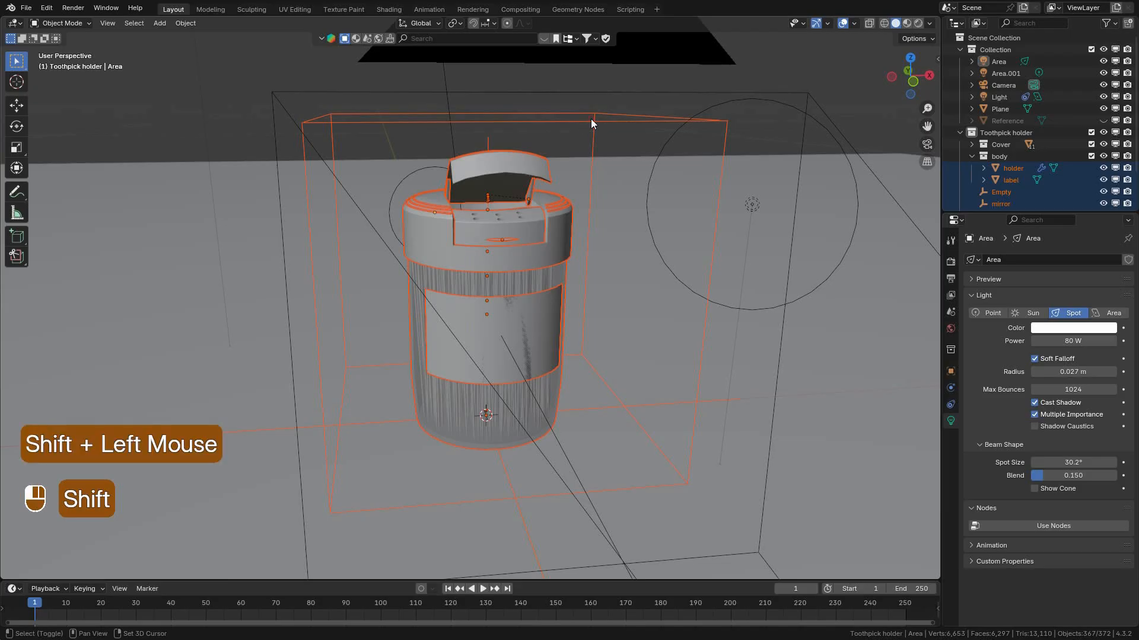
middle_drag(589, 144, 575, 179)
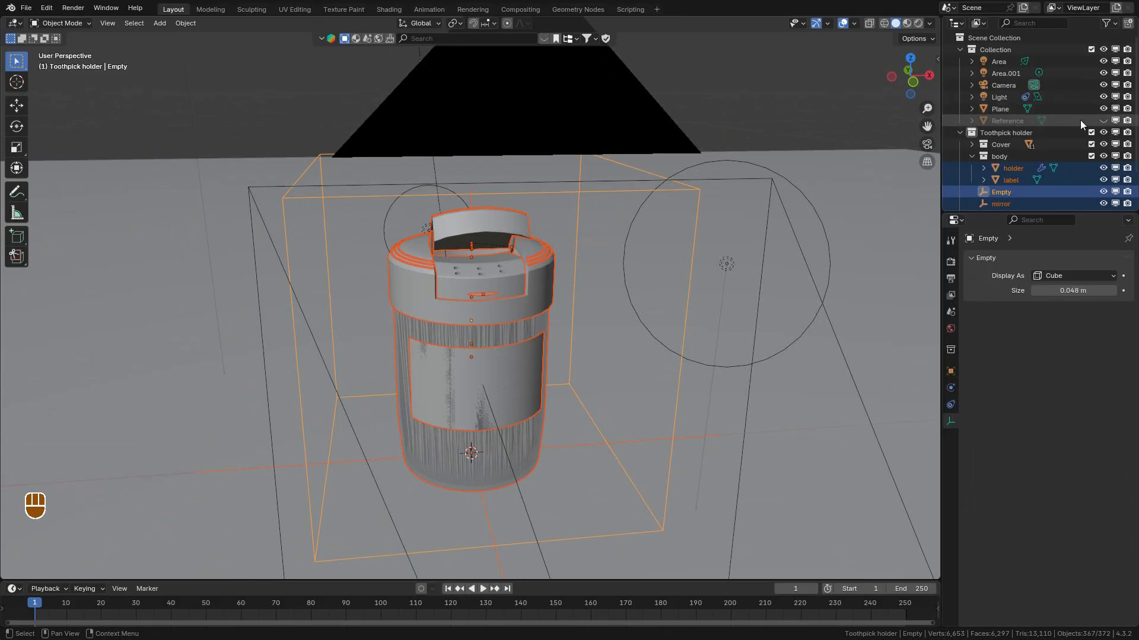
middle_drag(603, 303, 603, 283)
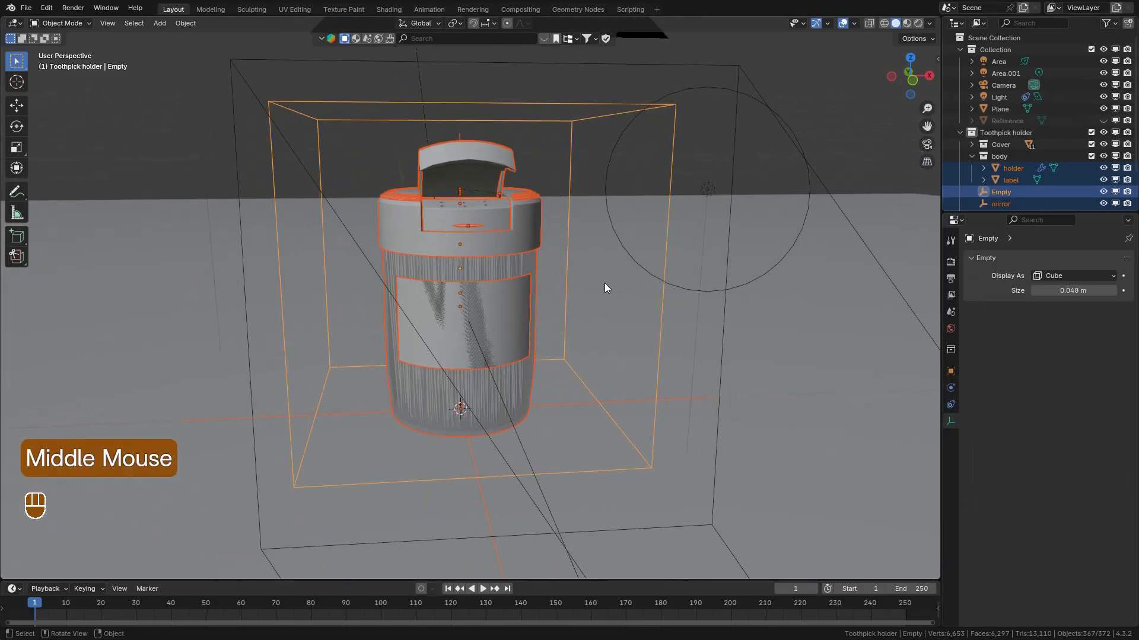
key(ctrl)
key(ctrl+p)
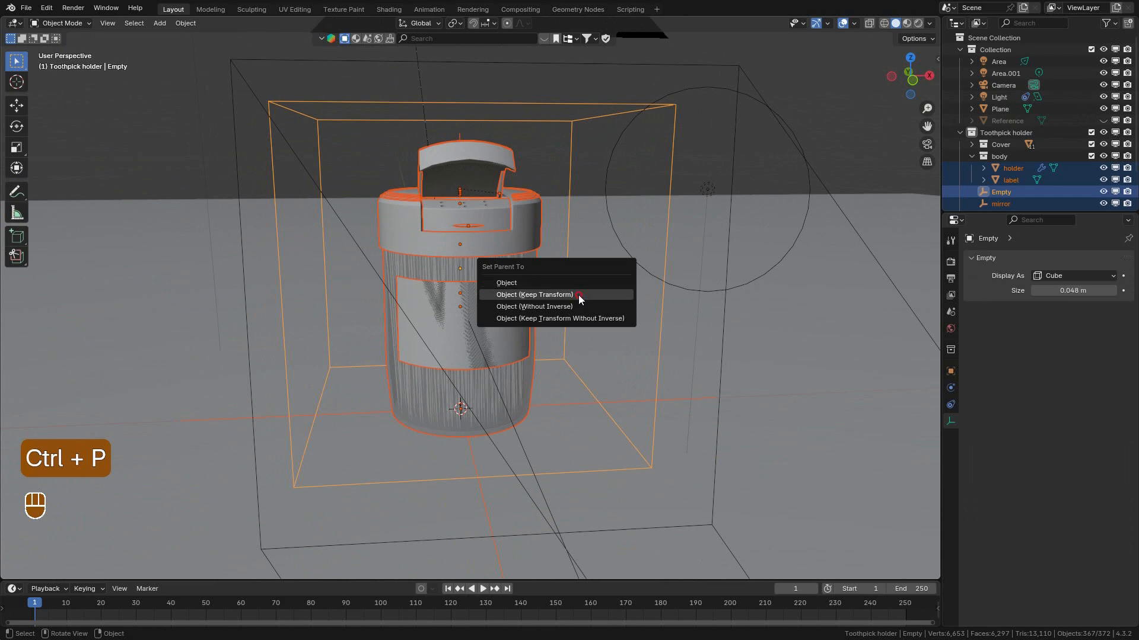
click(579, 294)
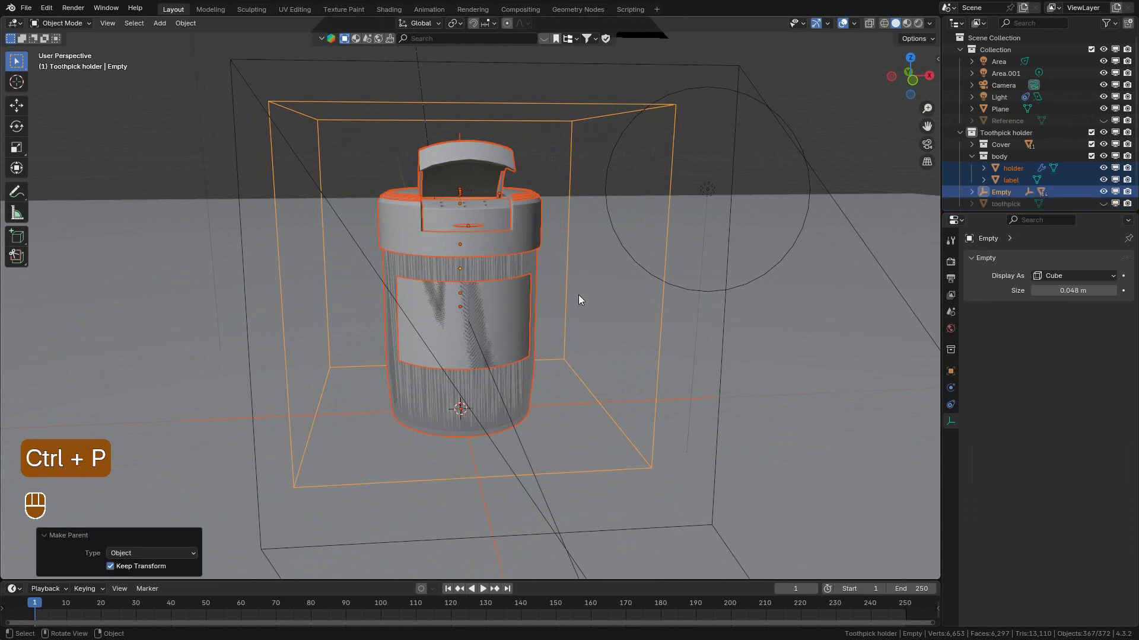
Test the parenting by trying to move the cube empty alone and rotate it about the global Z axis.
click(1001, 193)
key(g)
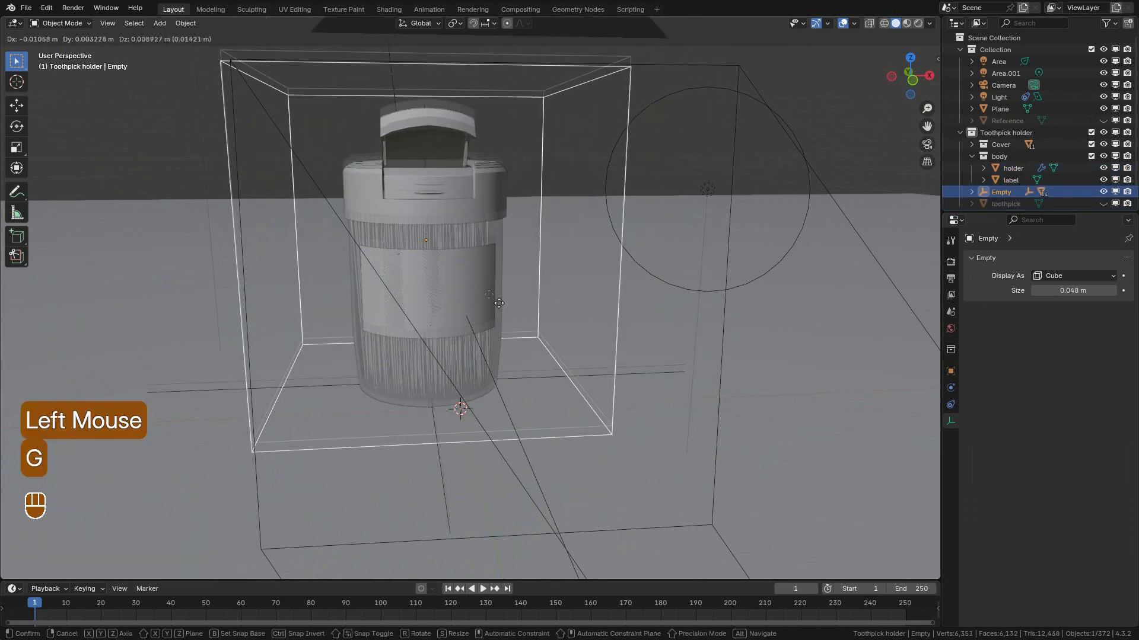
key(r)
key(z)
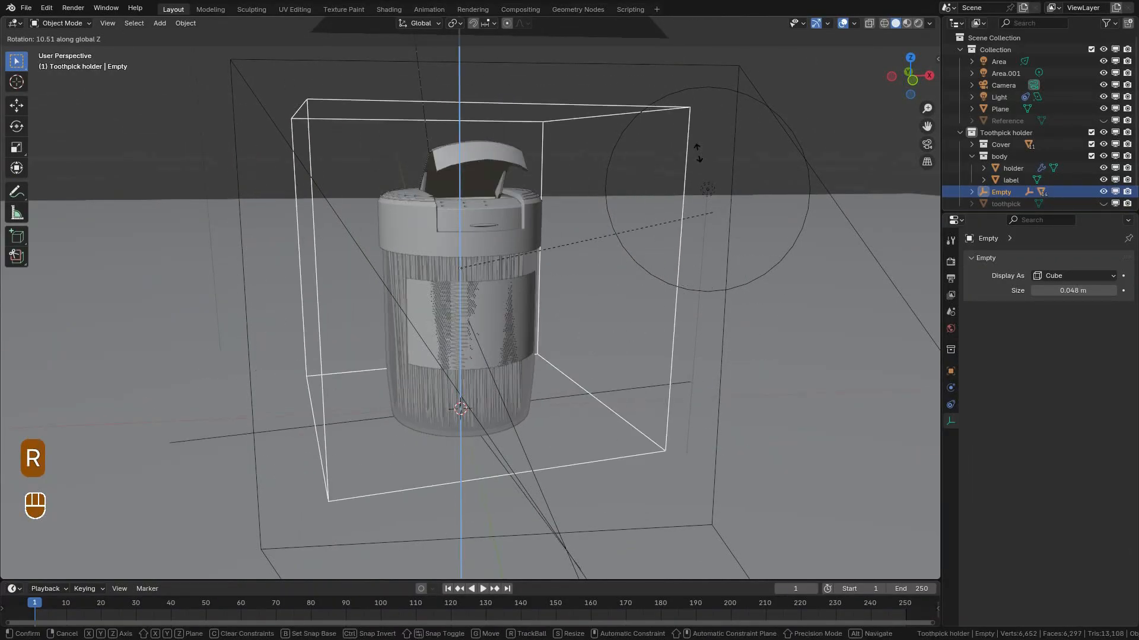
right_click(767, 275)
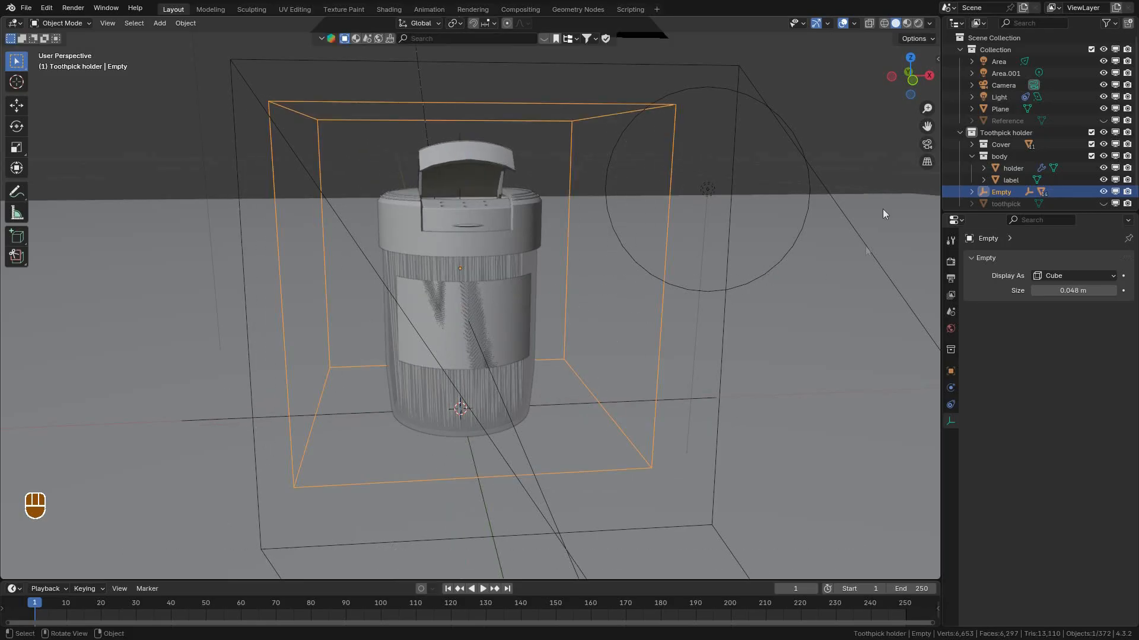
Preview the scene through the camera with viewport overlays hidden and rendered shading on.
key(KP_0)
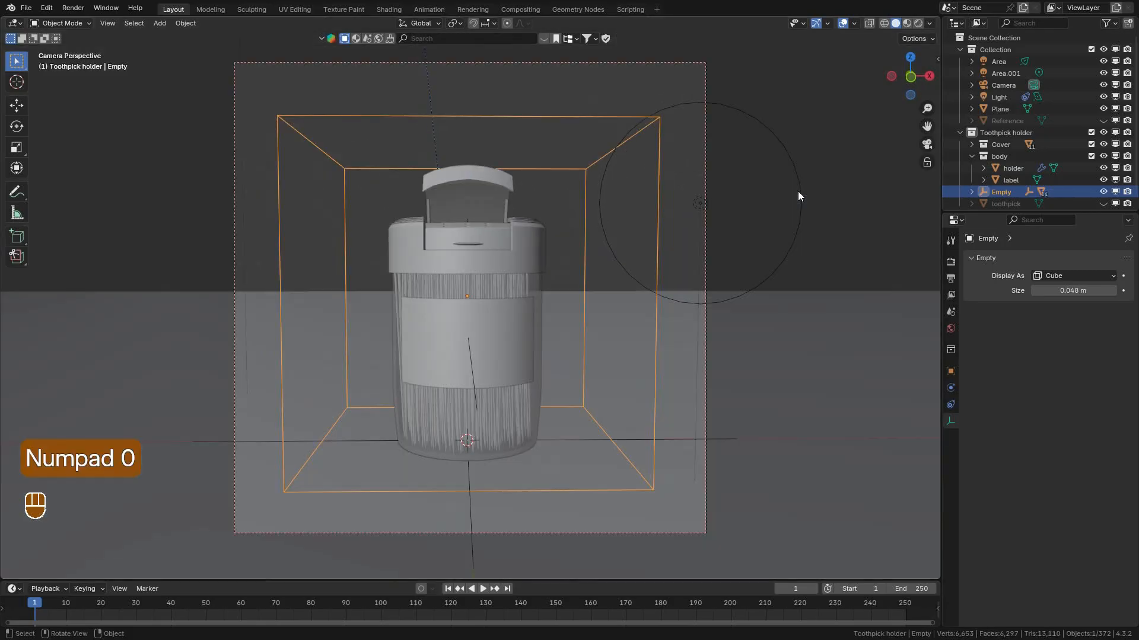
click(842, 23)
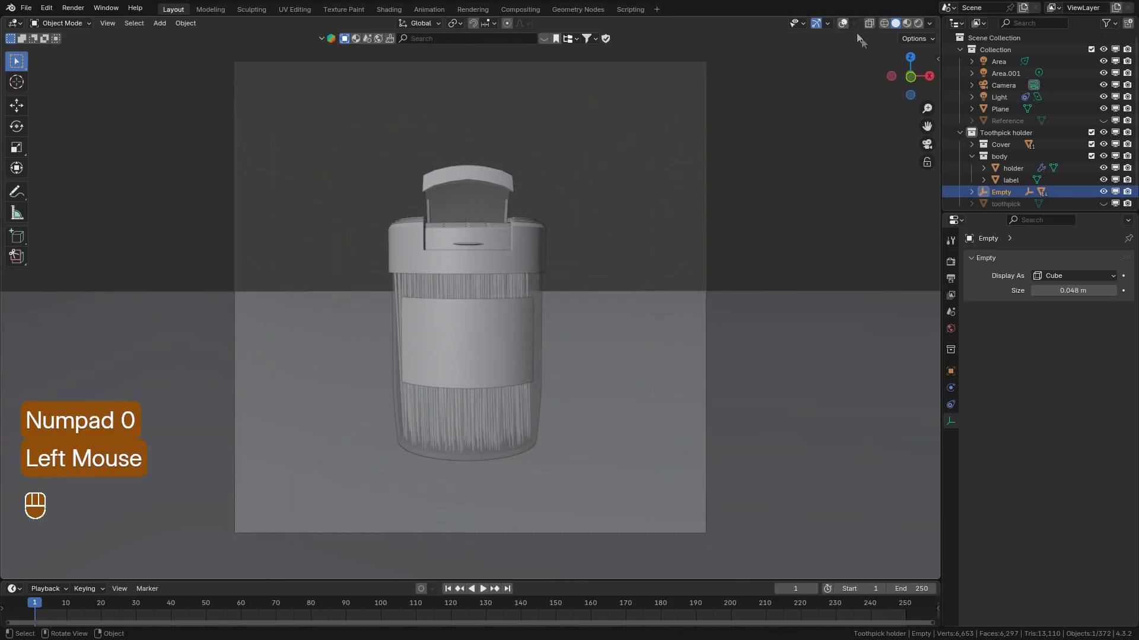
double_click(919, 24)
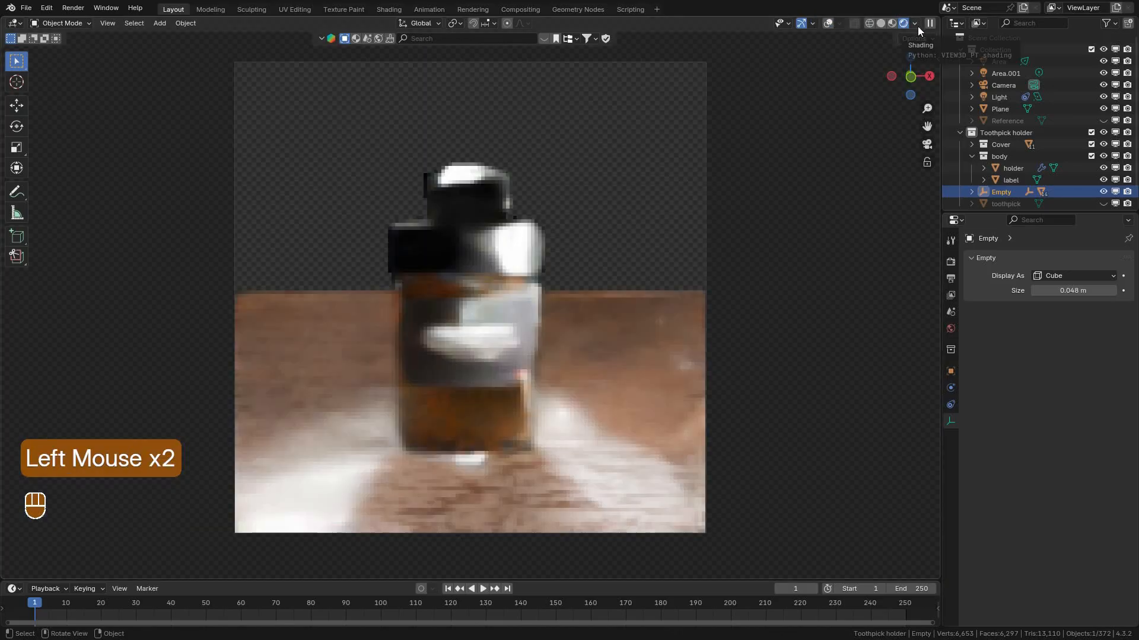